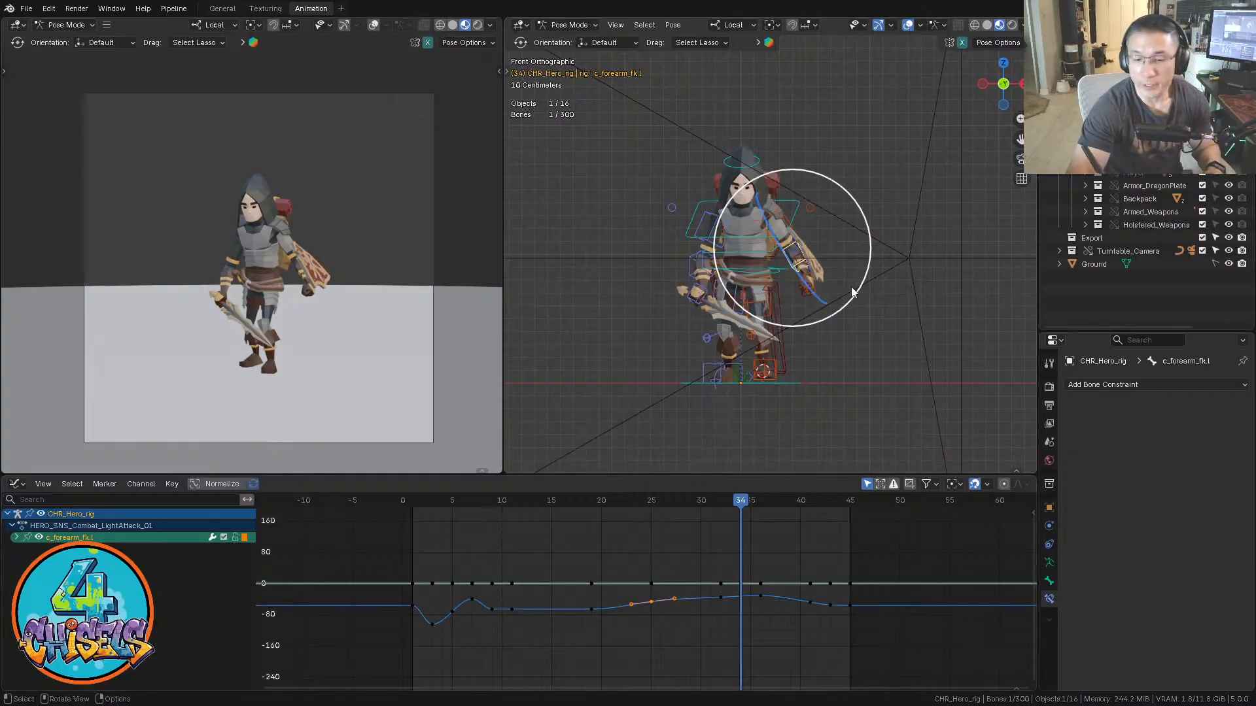
# Deselect all bones and play the light attack animation, examining it from the front, side and top views
pyautogui.keyDown('alt'); pyautogui.moveTo(718, 326); pyautogui.dragTo(703, 296, button='middle'); pyautogui.keyUp('alt')
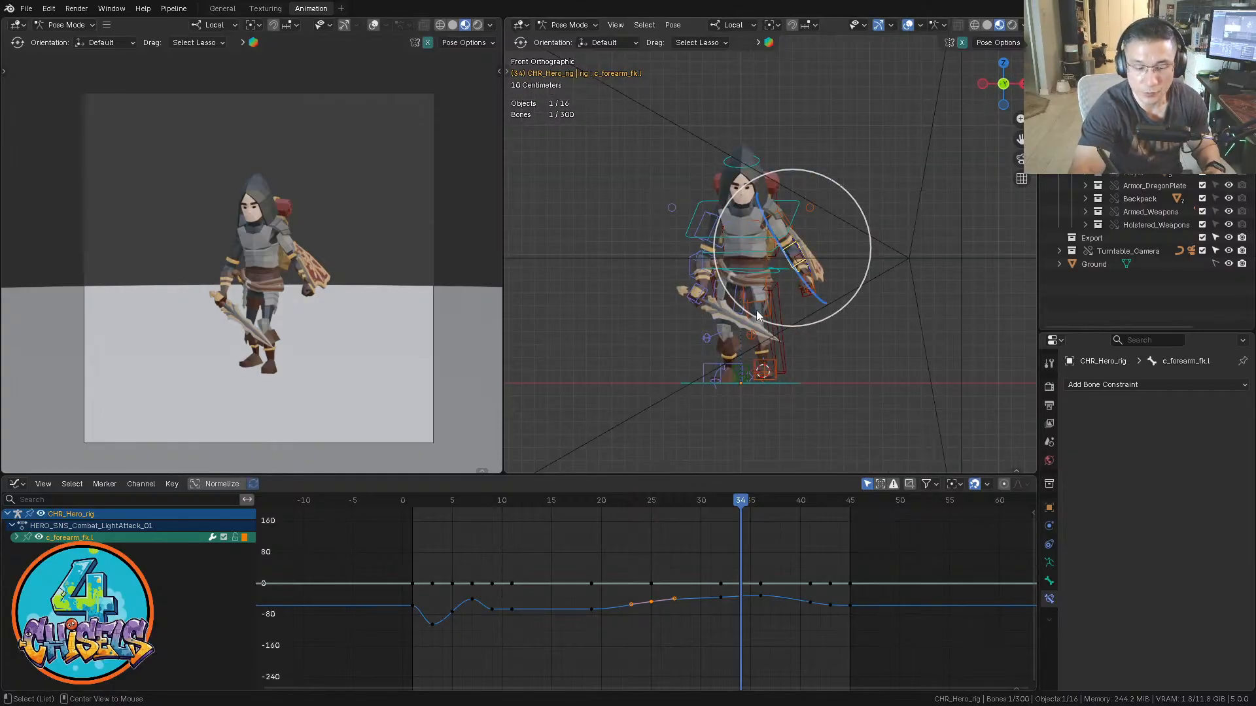
pyautogui.click(982, 216)
pyautogui.press('space')
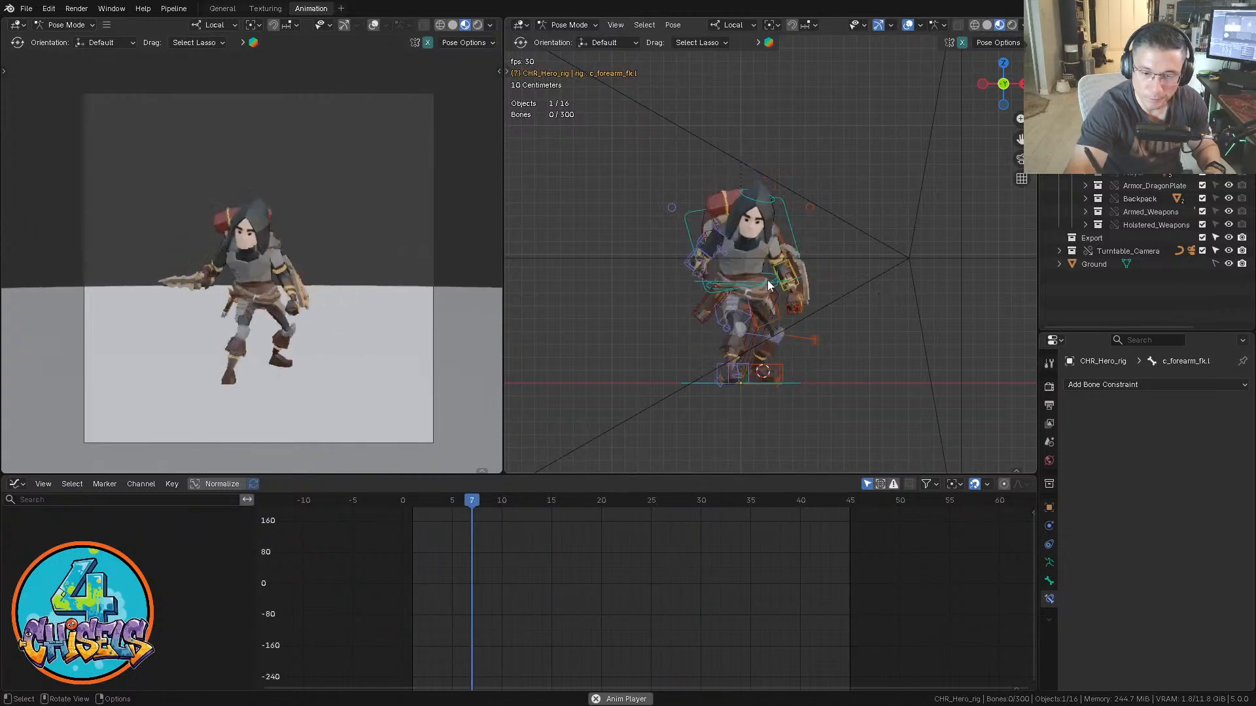
pyautogui.moveTo(878, 297)
pyautogui.mouseDown(button='middle')
pyautogui.moveTo(768, 293)
pyautogui.moveTo(893, 285)
pyautogui.moveTo(857, 265)
pyautogui.moveTo(813, 297)
pyautogui.moveTo(877, 288)
pyautogui.moveTo(861, 302)
pyautogui.moveTo(778, 307)
pyautogui.moveTo(903, 287)
pyautogui.moveTo(899, 301)
pyautogui.mouseUp(button='middle')
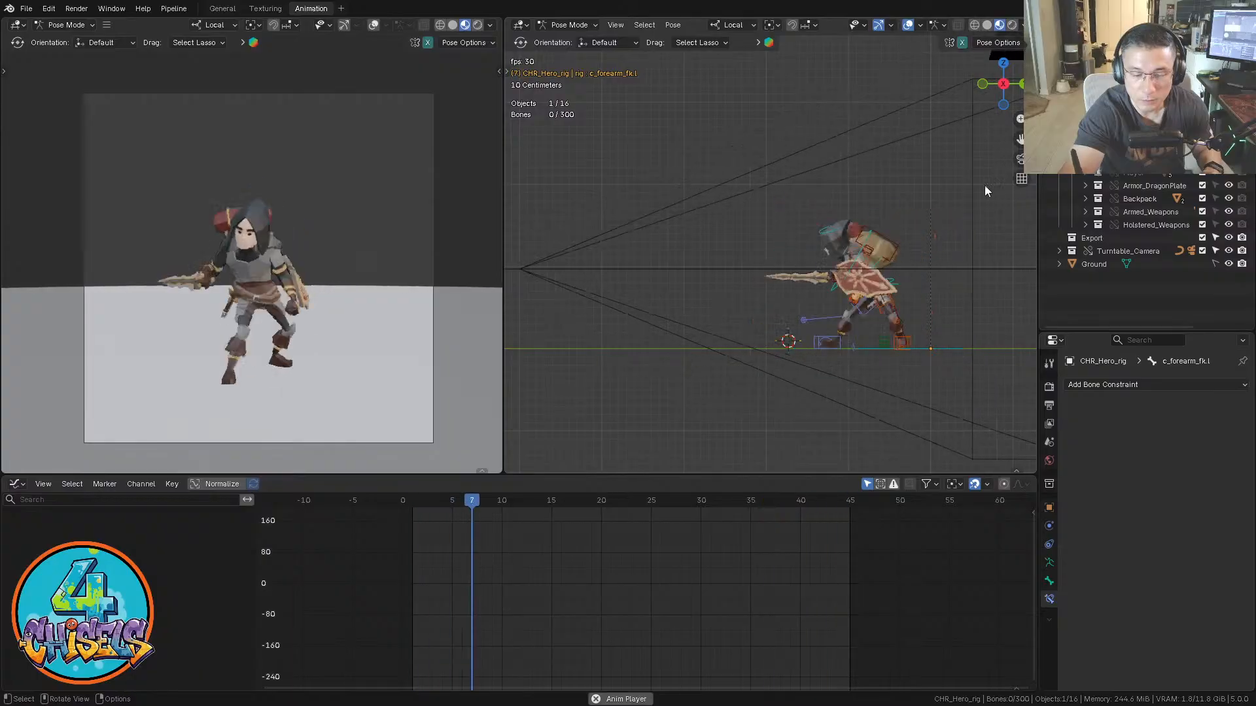
pyautogui.keyDown('alt'); pyautogui.moveTo(885, 285); pyautogui.dragTo(853, 328, button='middle'); pyautogui.keyUp('alt')
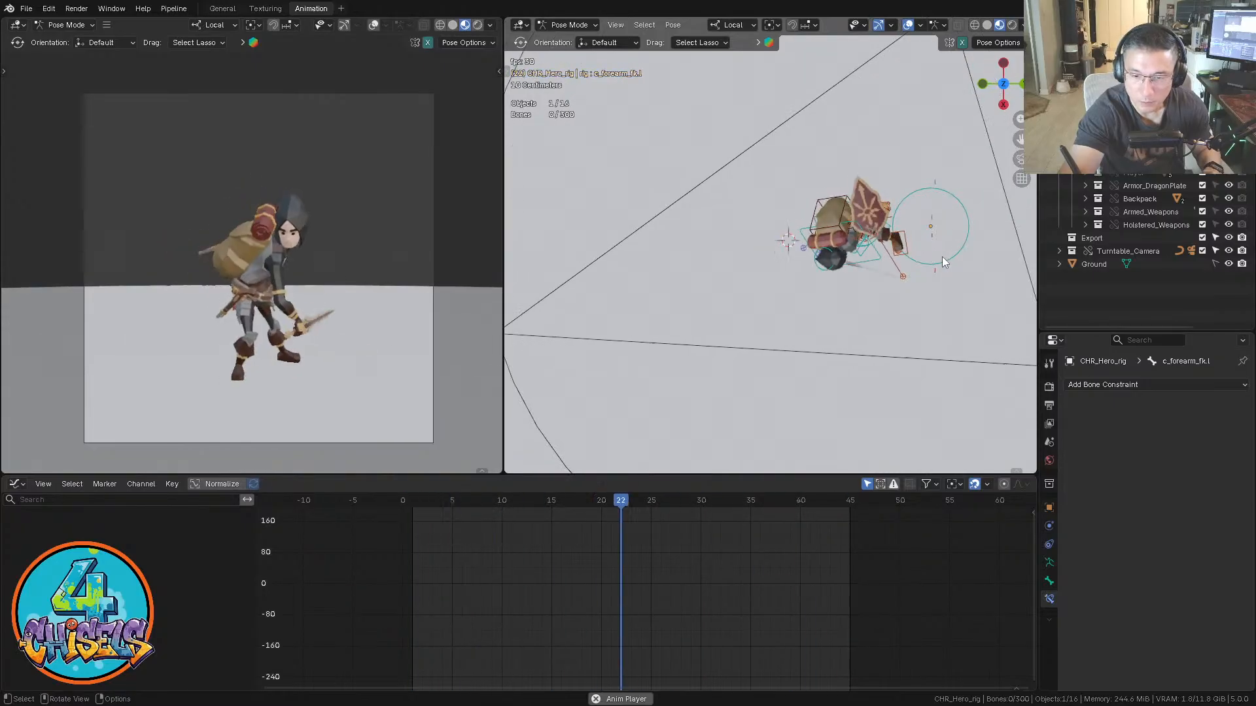
pyautogui.keyDown('alt'); pyautogui.moveTo(822, 352); pyautogui.dragTo(884, 303, button='middle'); pyautogui.keyUp('alt')
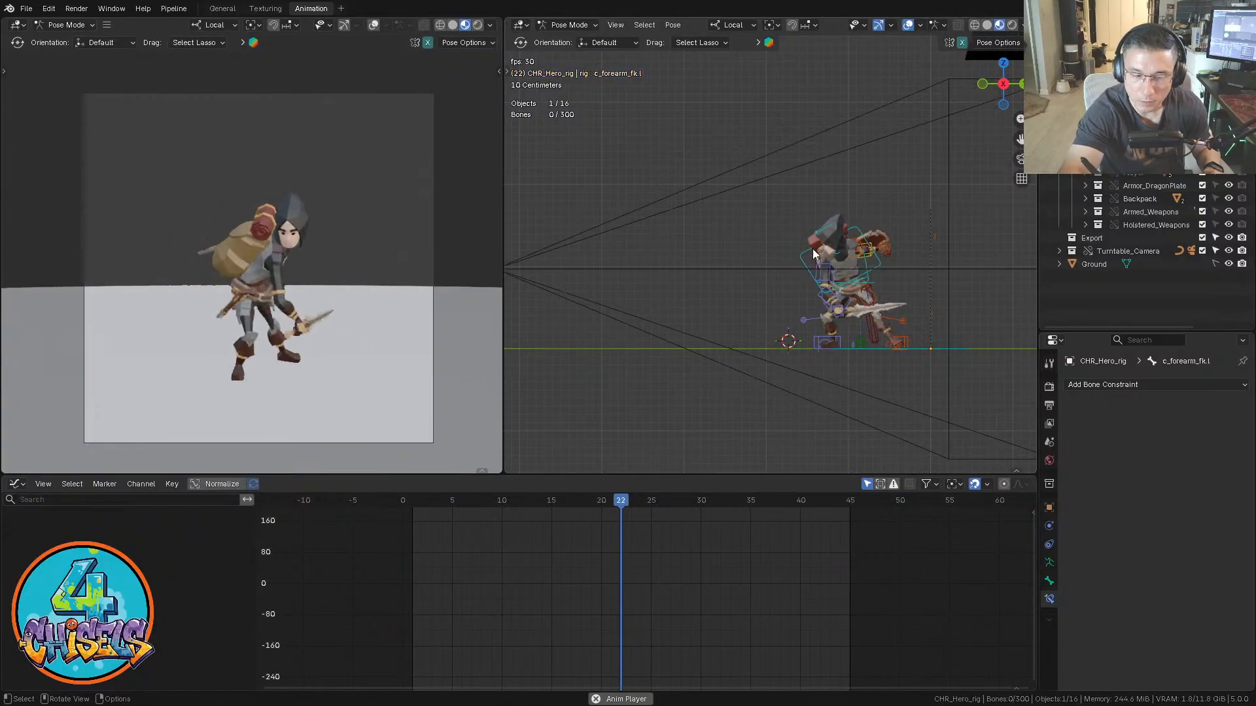
pyautogui.keyDown('alt'); pyautogui.moveTo(771, 312); pyautogui.dragTo(871, 282, button='middle'); pyautogui.keyUp('alt')
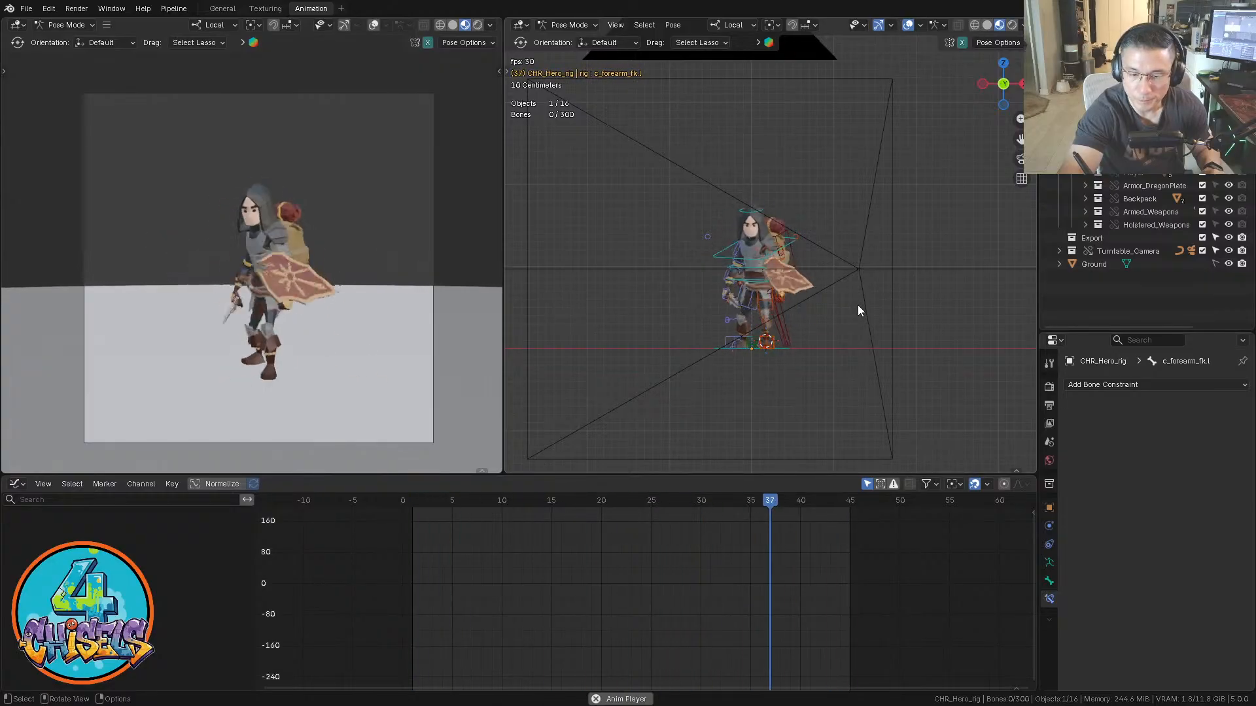
pyautogui.keyDown('alt'); pyautogui.moveTo(849, 305); pyautogui.dragTo(765, 276, button='middle'); pyautogui.keyUp('alt')
pyautogui.press('space')
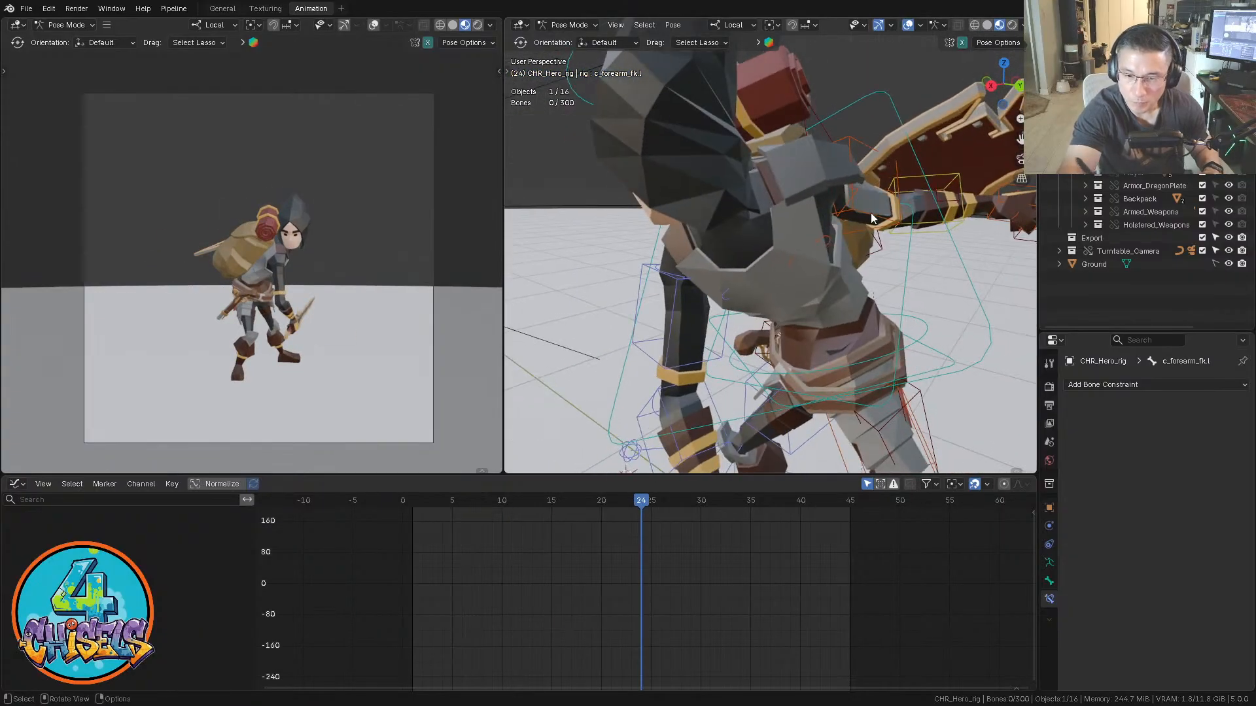
# Rotate the left upper arm FK control at frame 19 to about -55.8° X, -5.3° Y and 60.8° Z
pyautogui.click(866, 214)
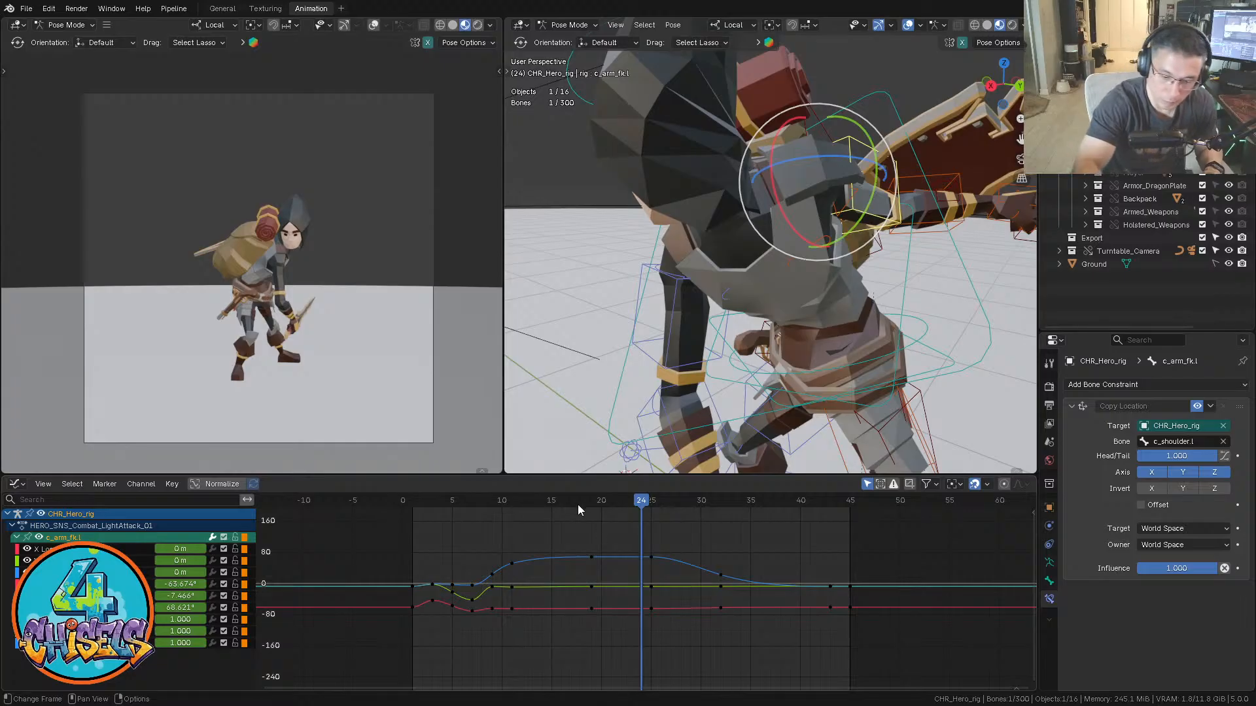
pyautogui.click(551, 500)
pyautogui.press('space')
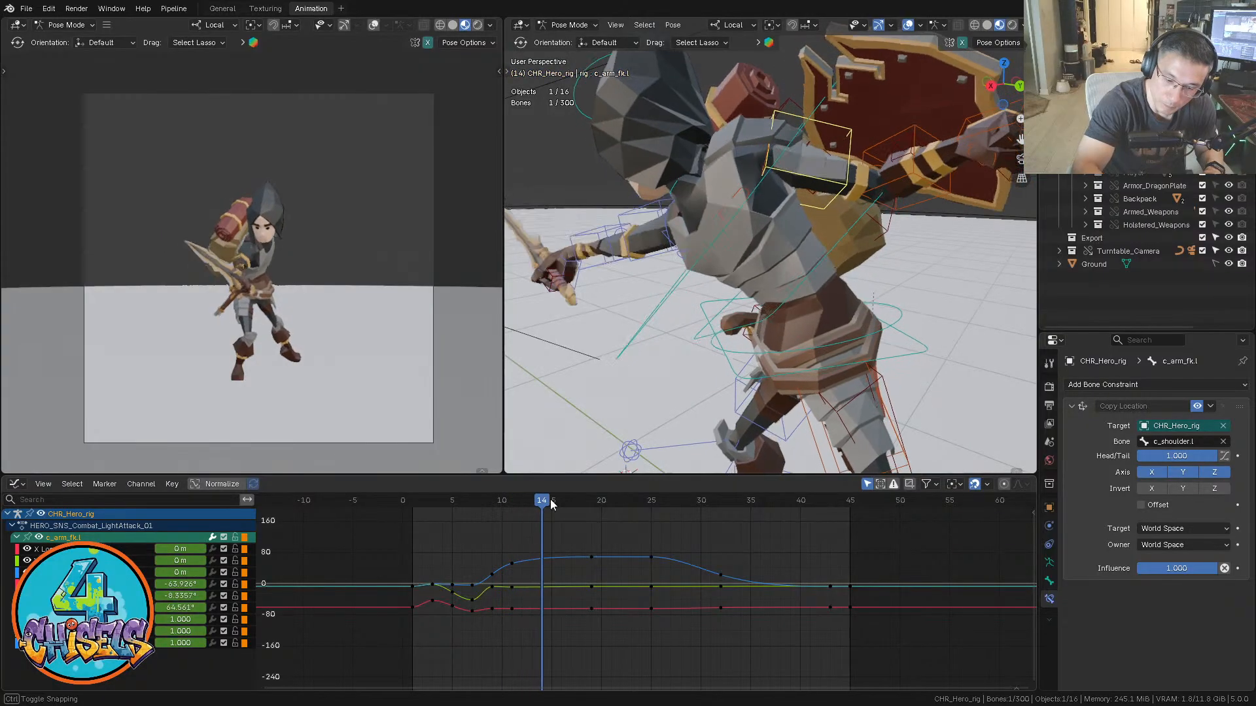
pyautogui.press('space')
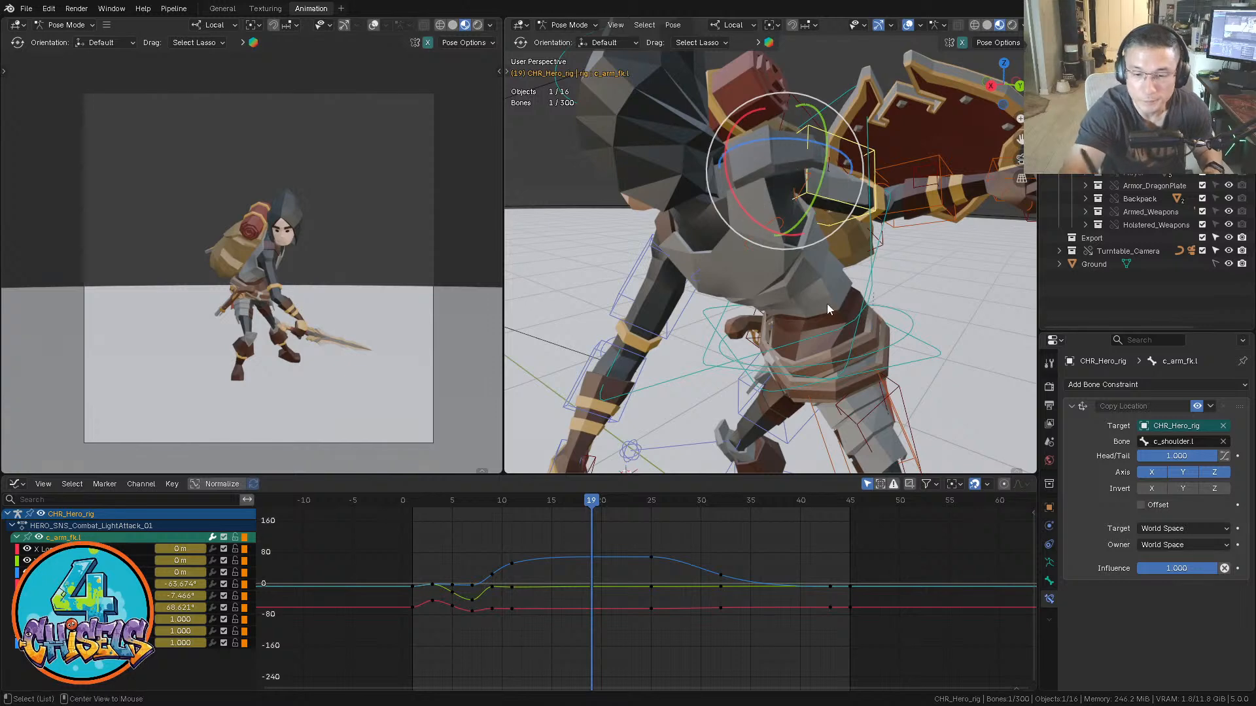
pyautogui.keyDown('alt'); pyautogui.moveTo(846, 259); pyautogui.dragTo(878, 238, button='middle'); pyautogui.keyUp('alt')
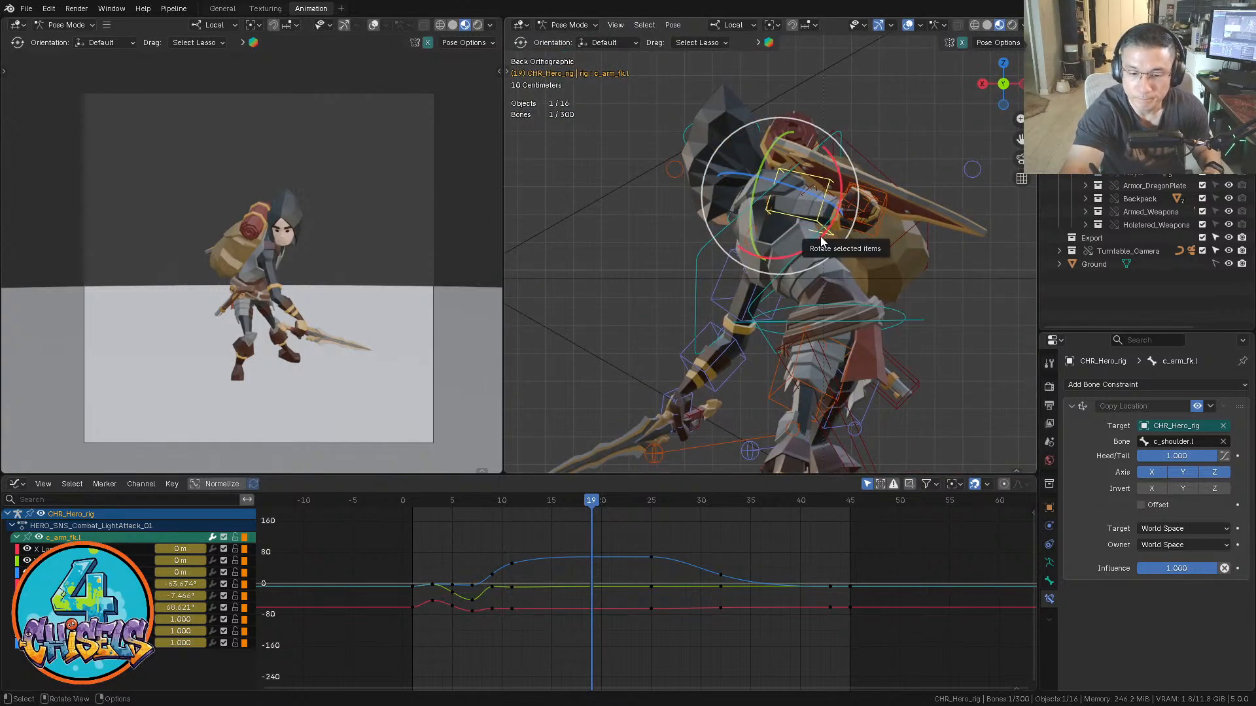
pyautogui.moveTo(819, 244); pyautogui.dragTo(797, 242)
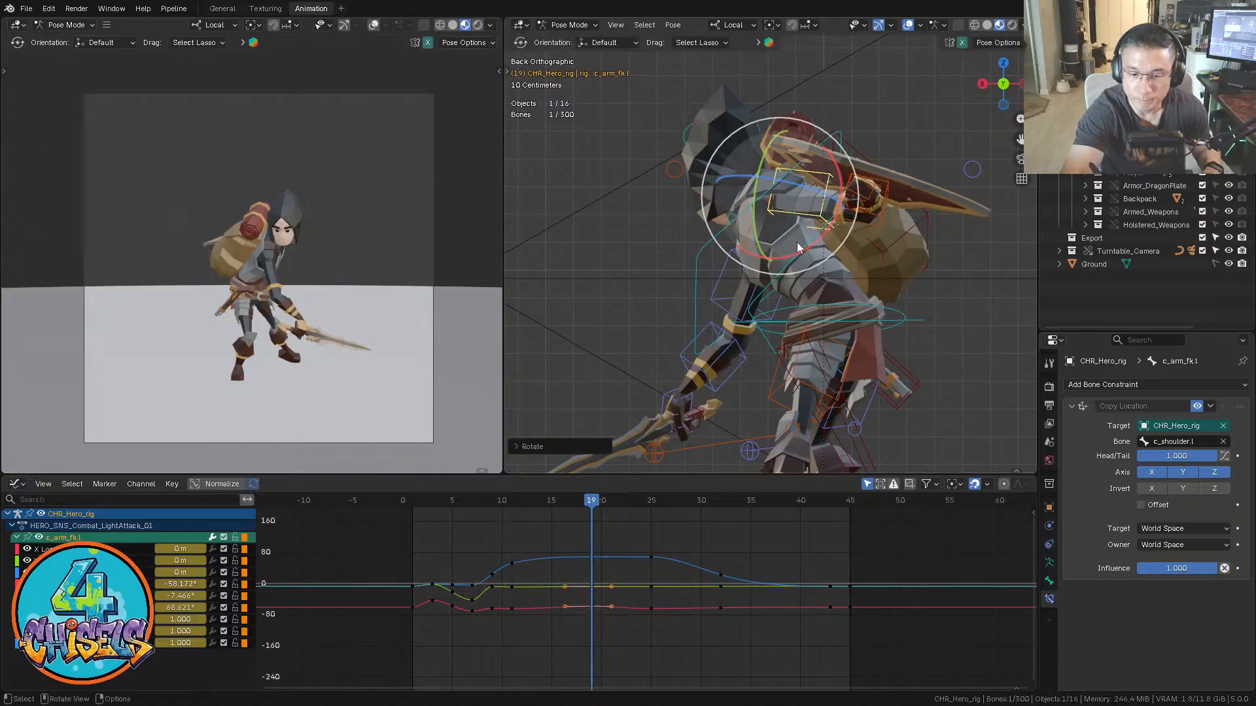
pyautogui.moveTo(797, 242); pyautogui.dragTo(890, 245, button='middle')
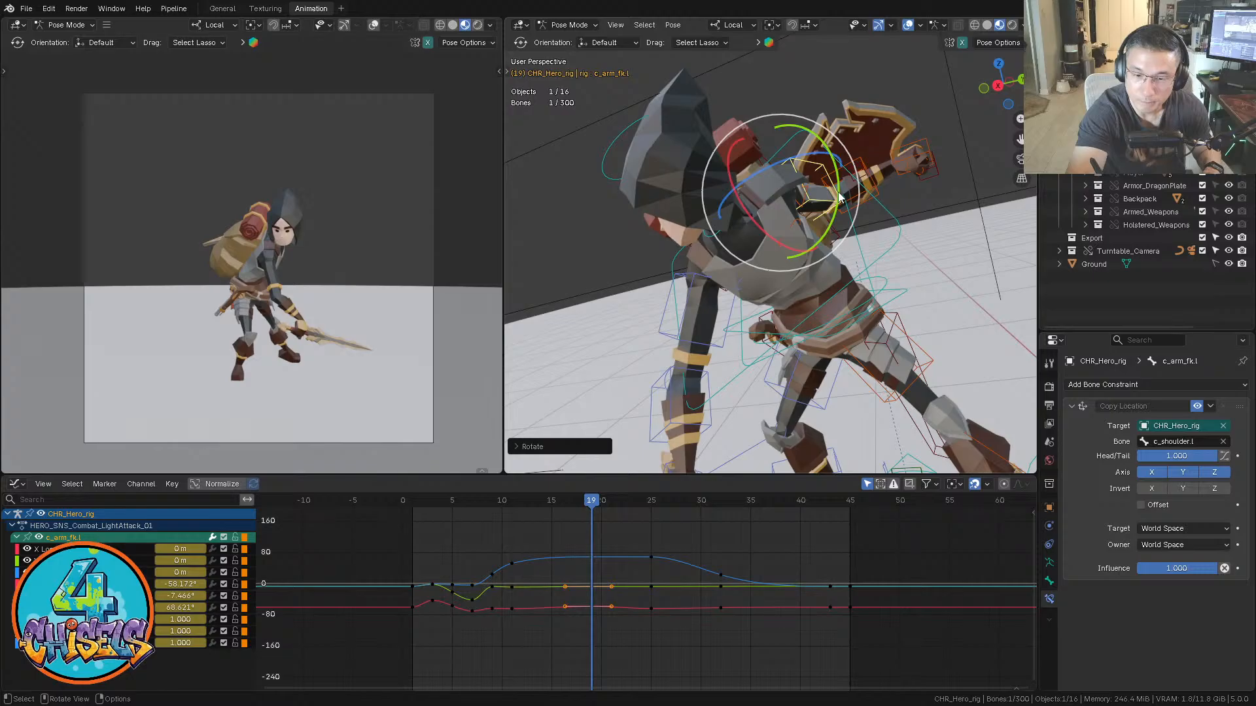
pyautogui.moveTo(775, 238); pyautogui.dragTo(774, 235)
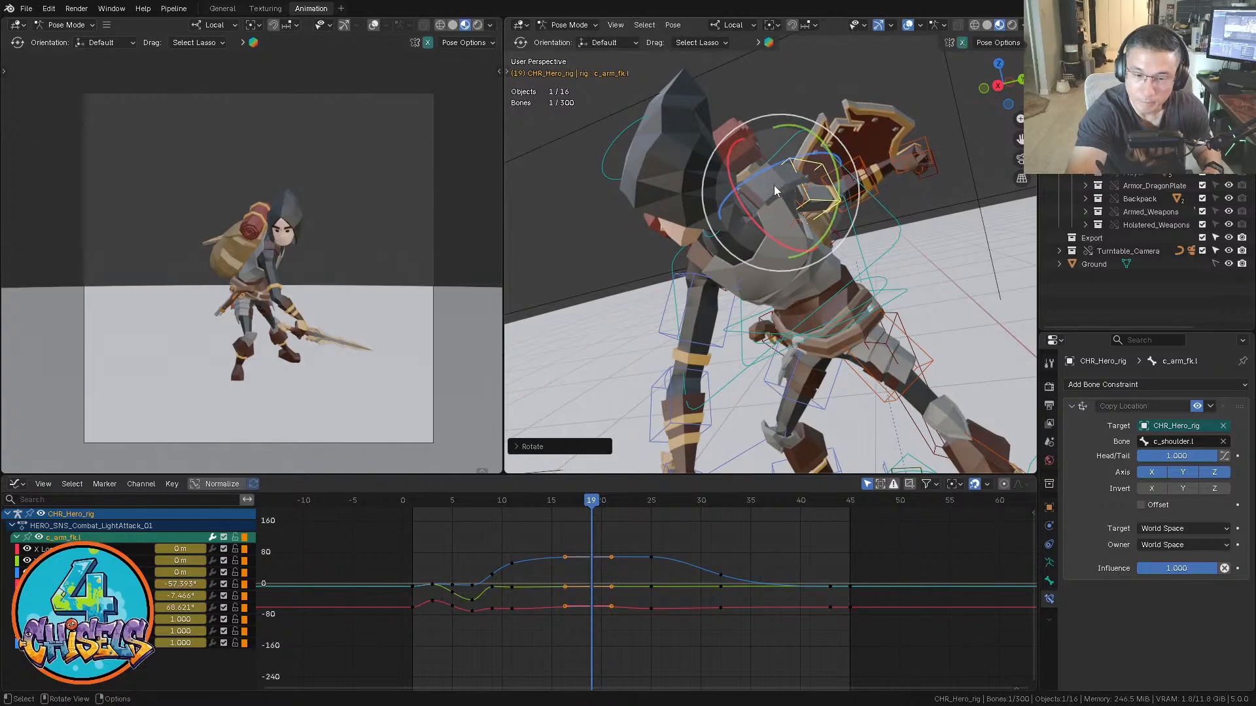
pyautogui.moveTo(839, 203); pyautogui.dragTo(778, 261)
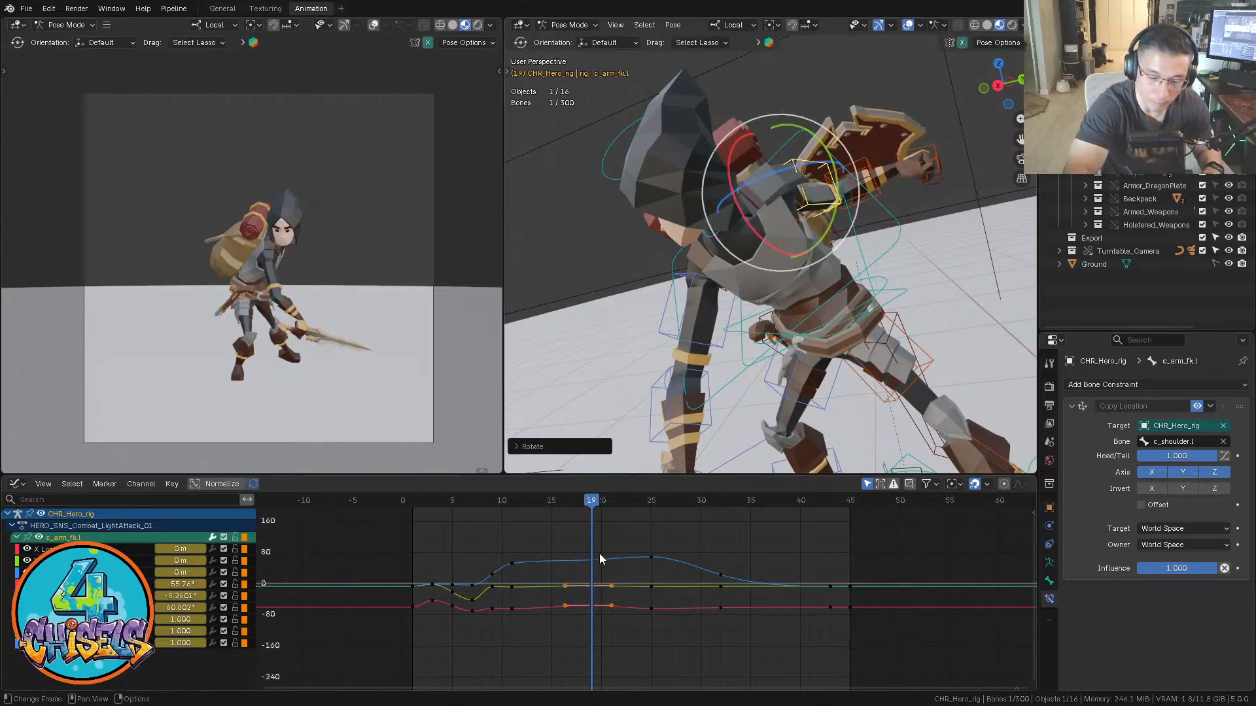
pyautogui.click(475, 499)
pyautogui.press('space')
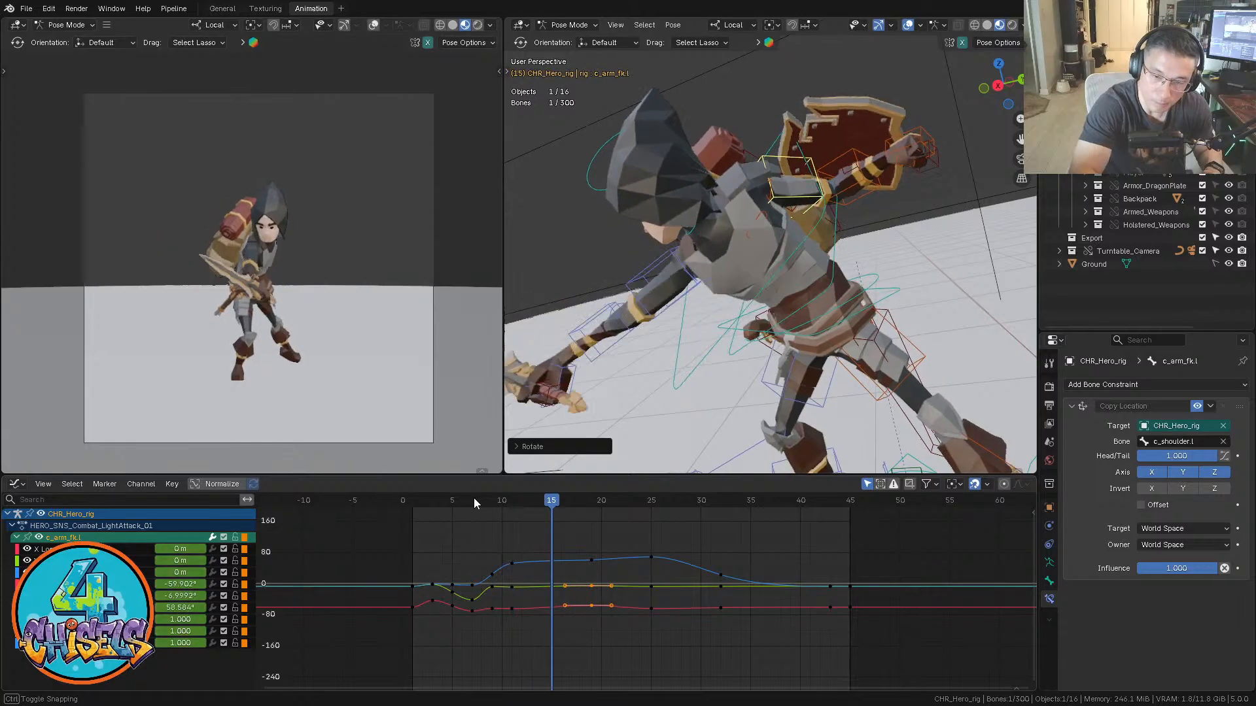
pyautogui.moveTo(474, 499); pyautogui.dragTo(591, 499)
pyautogui.moveTo(623, 618); pyautogui.dragTo(624, 557, button='middle')
pyautogui.moveTo(606, 574); pyautogui.dragTo(622, 546)
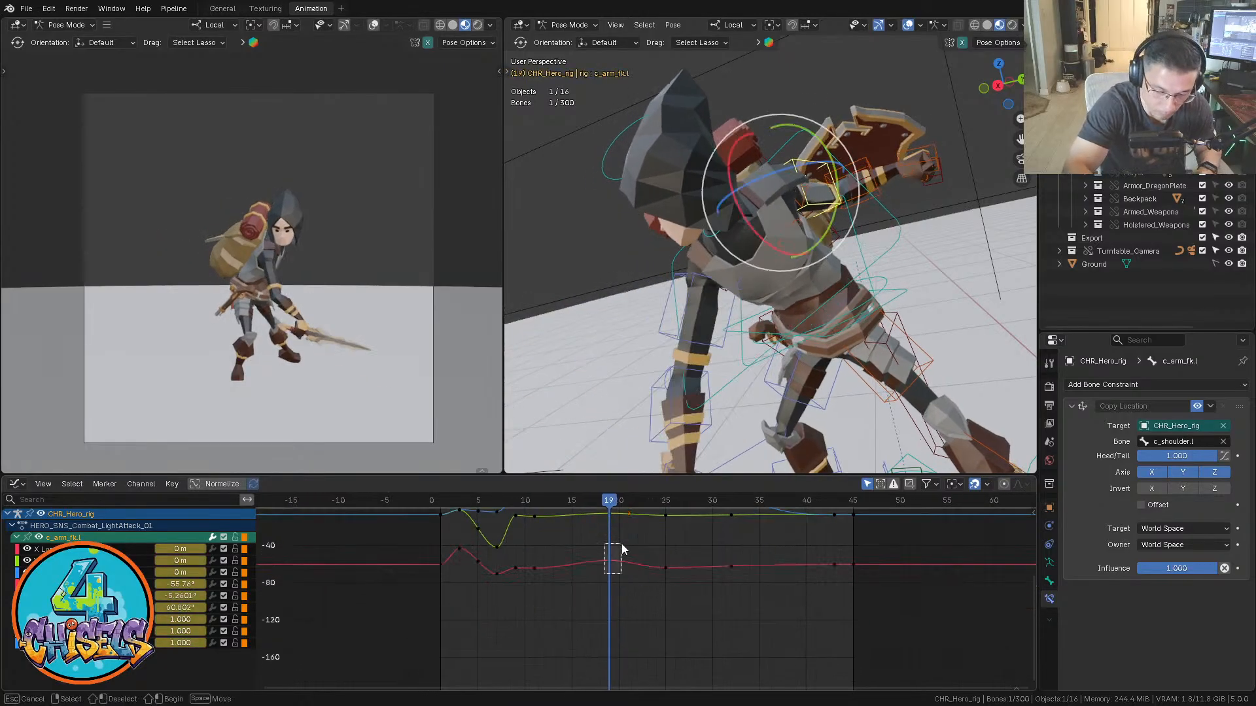
pyautogui.press('g')
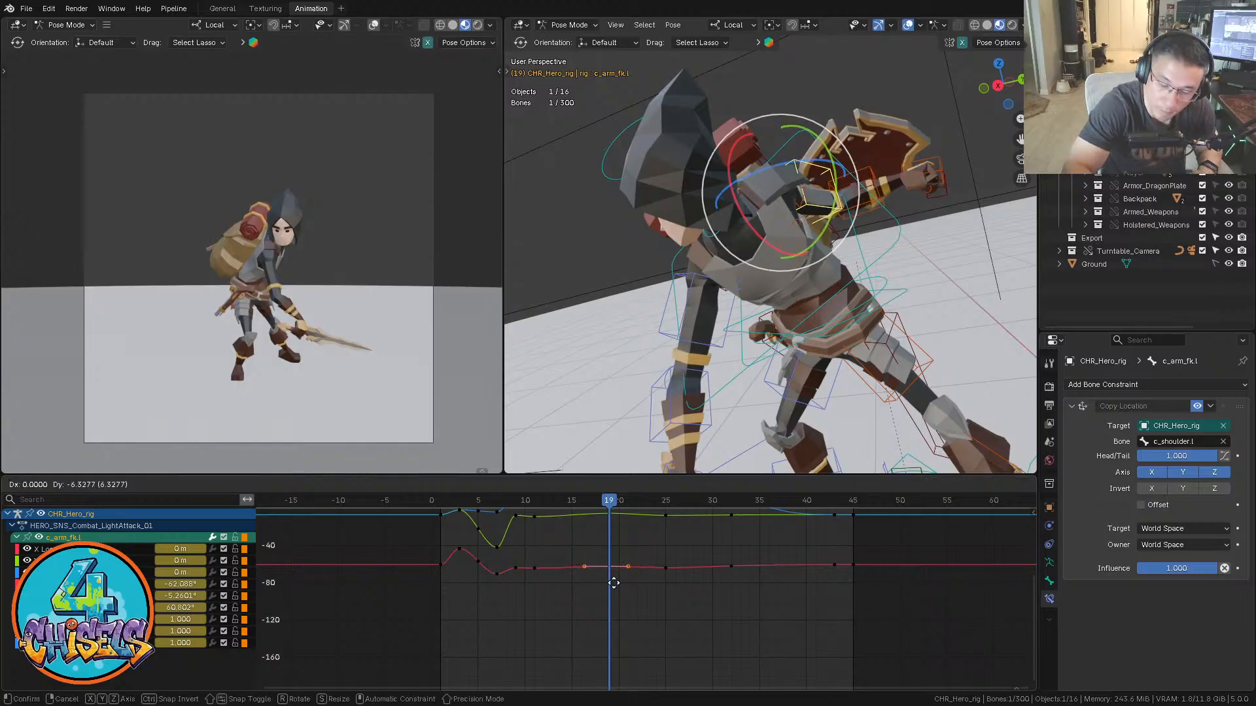
pyautogui.click(614, 584)
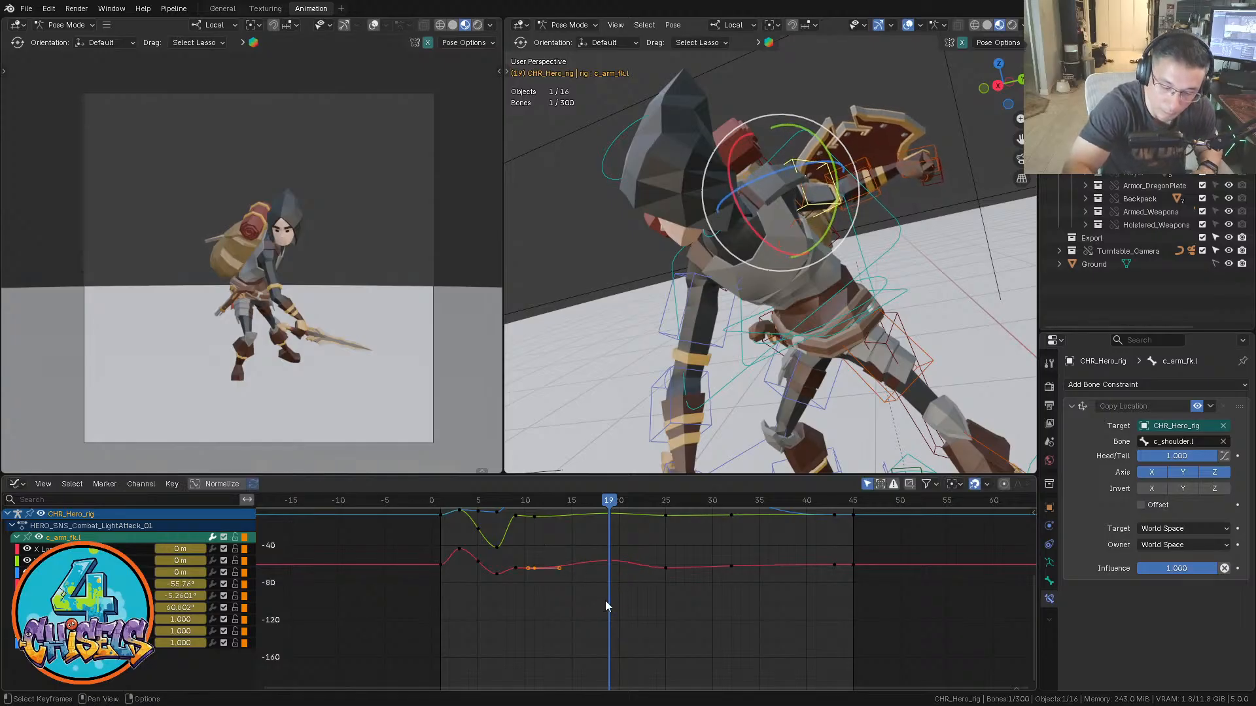
# Adjust the left upper arm's X rotation curve keys to about -65° at frame 9 and -61.2° at frame 11
pyautogui.press('g')
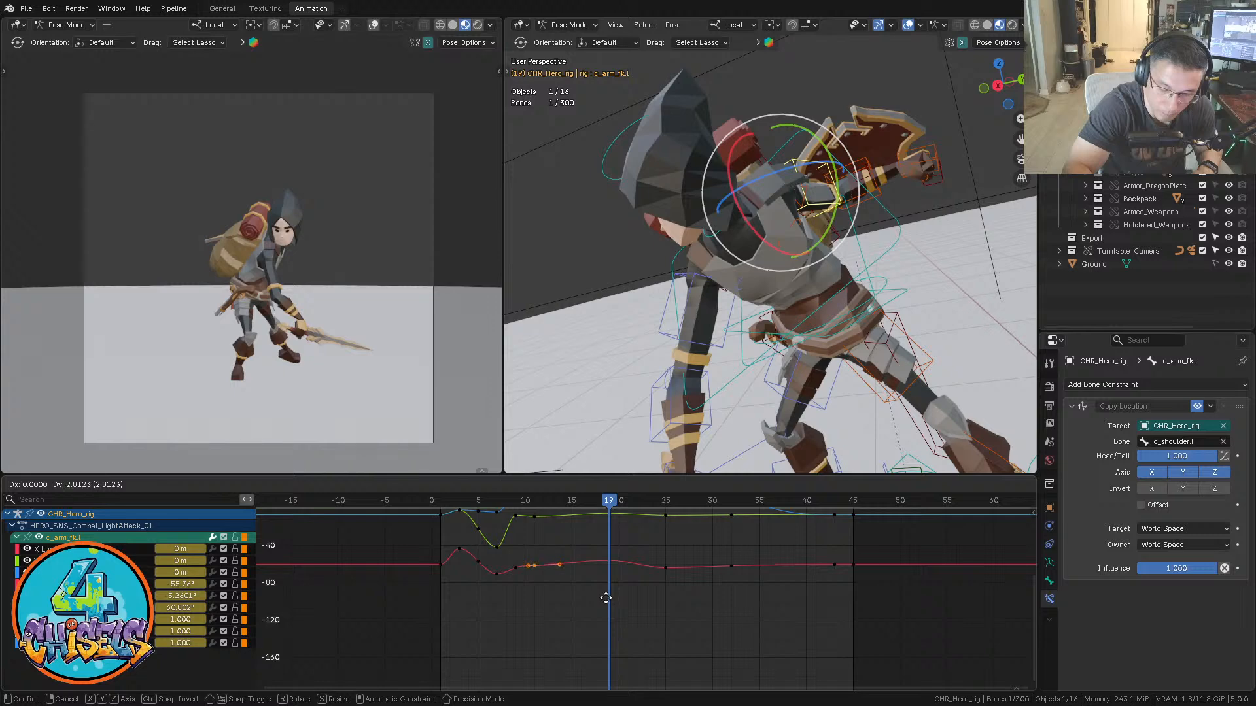
pyautogui.click(606, 596)
pyautogui.press('g')
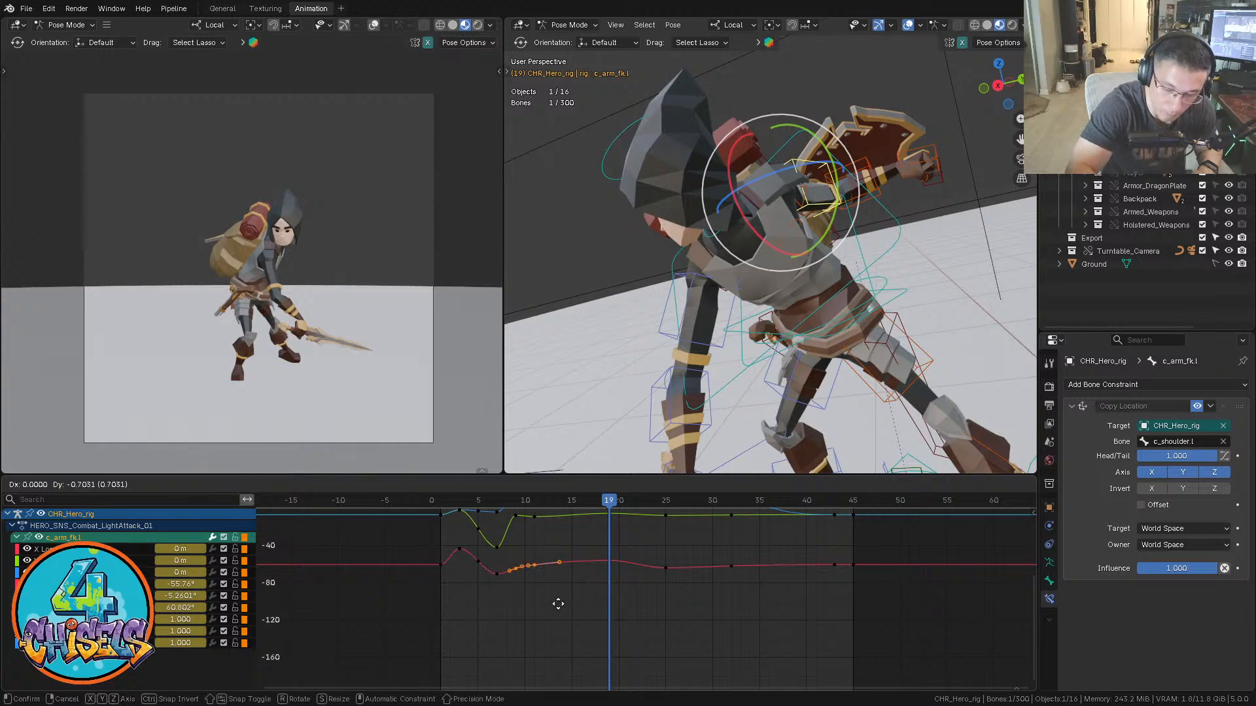
pyautogui.click(558, 605)
# Raise the left upper arm's Y rotation curve key at frame 11 by about 2.55°, to about -6.2°
pyautogui.moveTo(625, 556); pyautogui.dragTo(633, 604, button='middle')
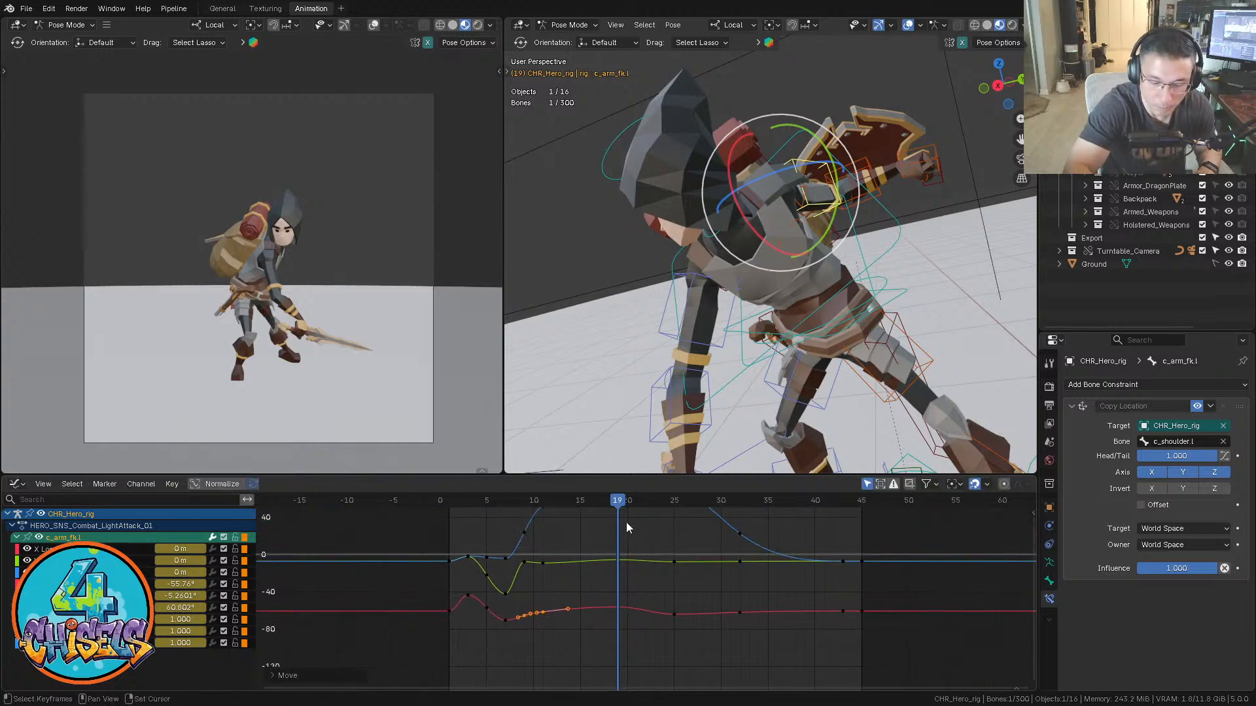
pyautogui.keyDown('ctrl'); pyautogui.moveTo(626, 522); pyautogui.dragTo(622, 550, button='middle'); pyautogui.keyUp('ctrl')
pyautogui.moveTo(626, 498); pyautogui.dragTo(573, 498)
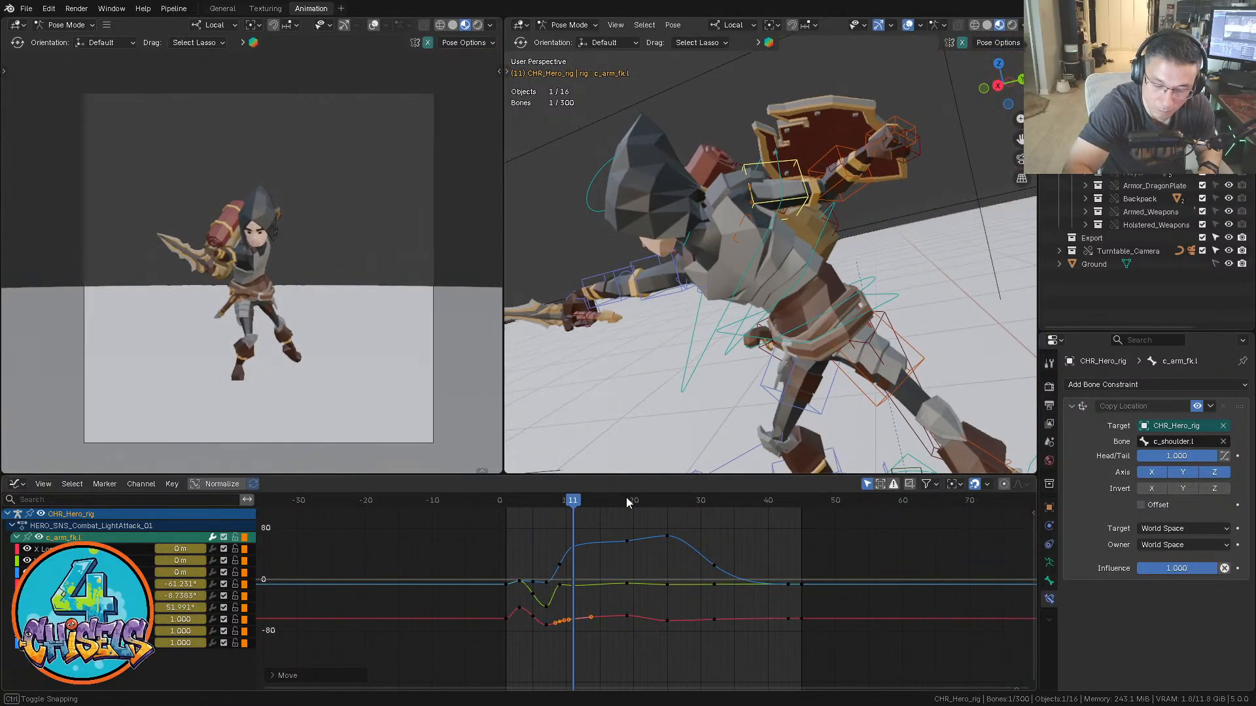
pyautogui.moveTo(568, 578); pyautogui.dragTo(585, 591)
pyautogui.moveTo(627, 589); pyautogui.dragTo(679, 555, button='middle')
pyautogui.keyDown('ctrl'); pyautogui.moveTo(679, 555); pyautogui.dragTo(682, 516, button='middle'); pyautogui.keyUp('ctrl')
pyautogui.moveTo(682, 516); pyautogui.dragTo(662, 582, button='middle')
pyautogui.press('g')
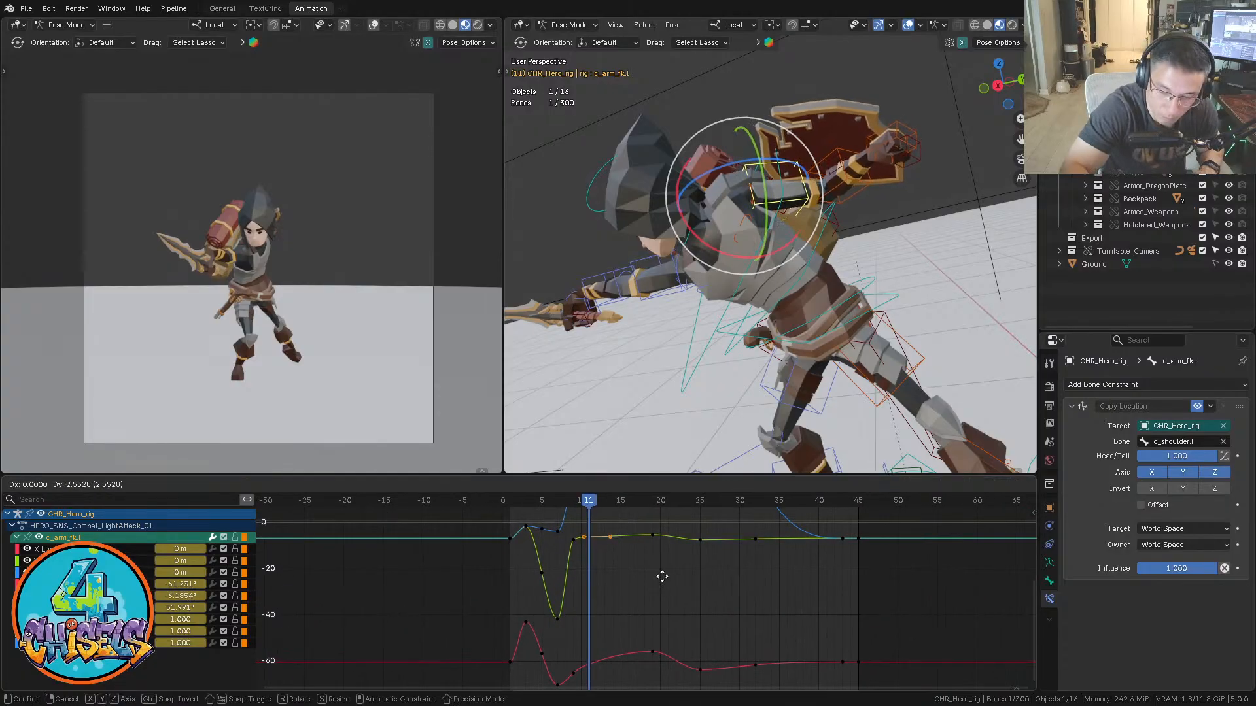
pyautogui.click(662, 576)
# Lower the left upper arm's Y rotation curve key at frame 9 by about 2.27°
pyautogui.press('Left')
pyautogui.press('Left')
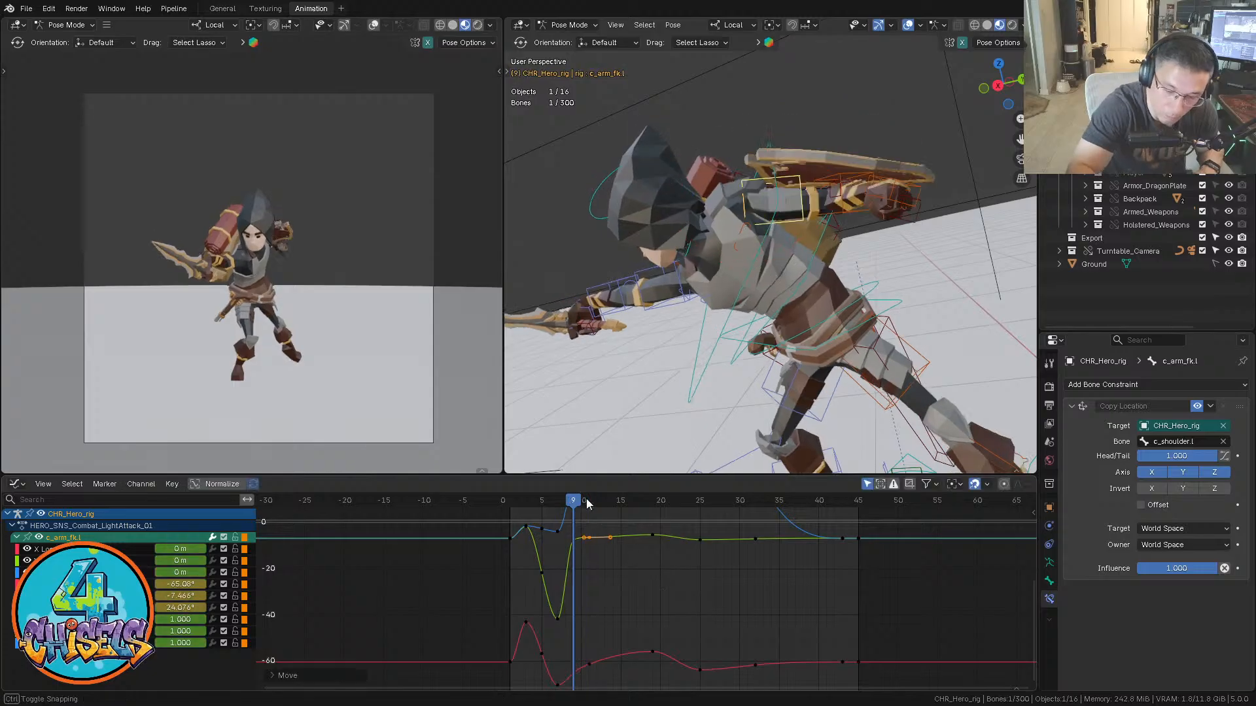
pyautogui.press('g')
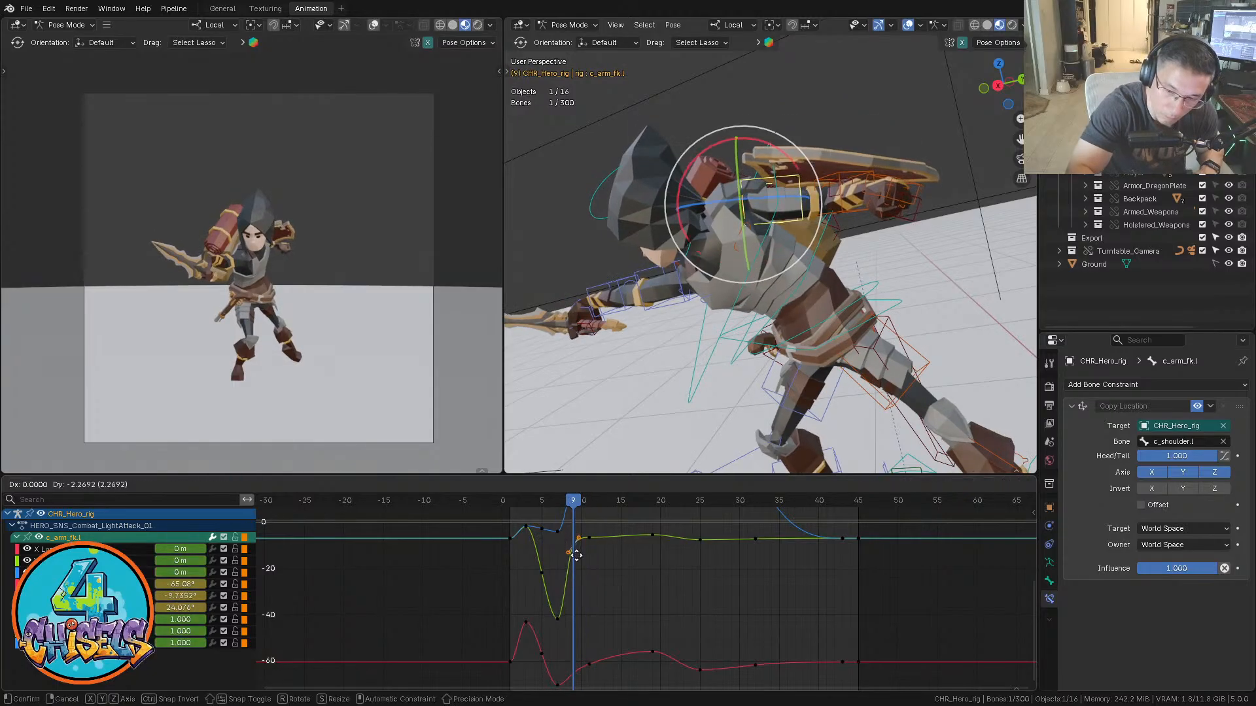
pyautogui.click(575, 555)
pyautogui.keyDown('ctrl'); pyautogui.moveTo(575, 555); pyautogui.dragTo(610, 560, button='middle'); pyautogui.keyUp('ctrl')
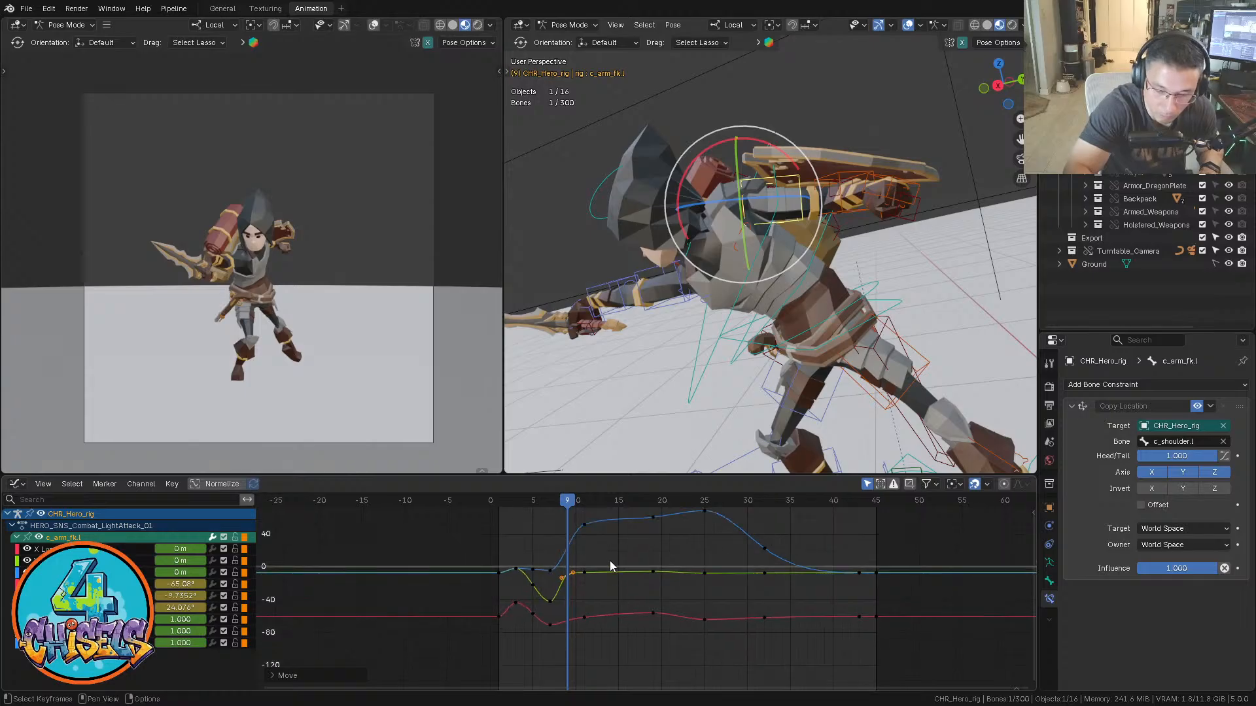
# Step through the attack frame by frame up to frame 25, checking how the left arm and shield move
pyautogui.moveTo(570, 499)
pyautogui.mouseDown()
pyautogui.moveTo(611, 499)
pyautogui.moveTo(570, 498)
pyautogui.mouseUp()
pyautogui.press('Left')
pyautogui.press('Left')
pyautogui.press('Right')
pyautogui.press('Right')
pyautogui.press('Right')
pyautogui.press('Right')
pyautogui.press('Right')
pyautogui.press('Right')
pyautogui.press('Right')
pyautogui.press('Right')
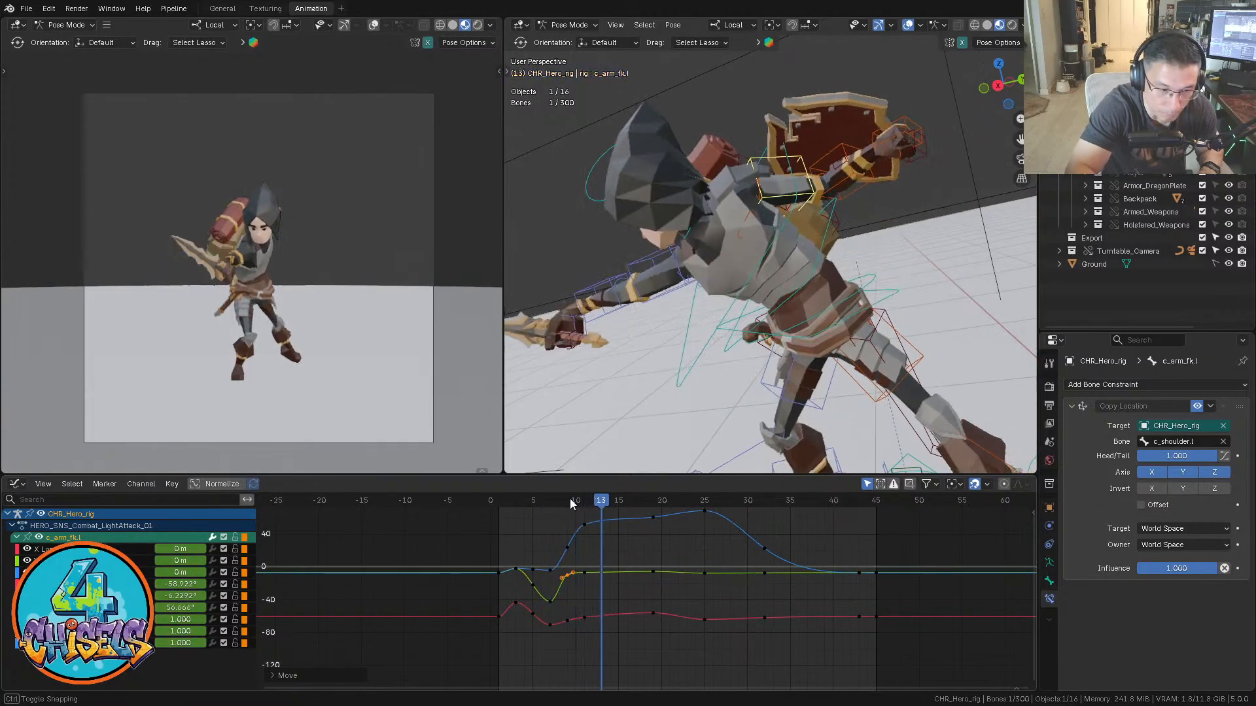
pyautogui.press('Right')
pyautogui.press('Right')
pyautogui.press('Right')
pyautogui.press('Right')
pyautogui.press('Right')
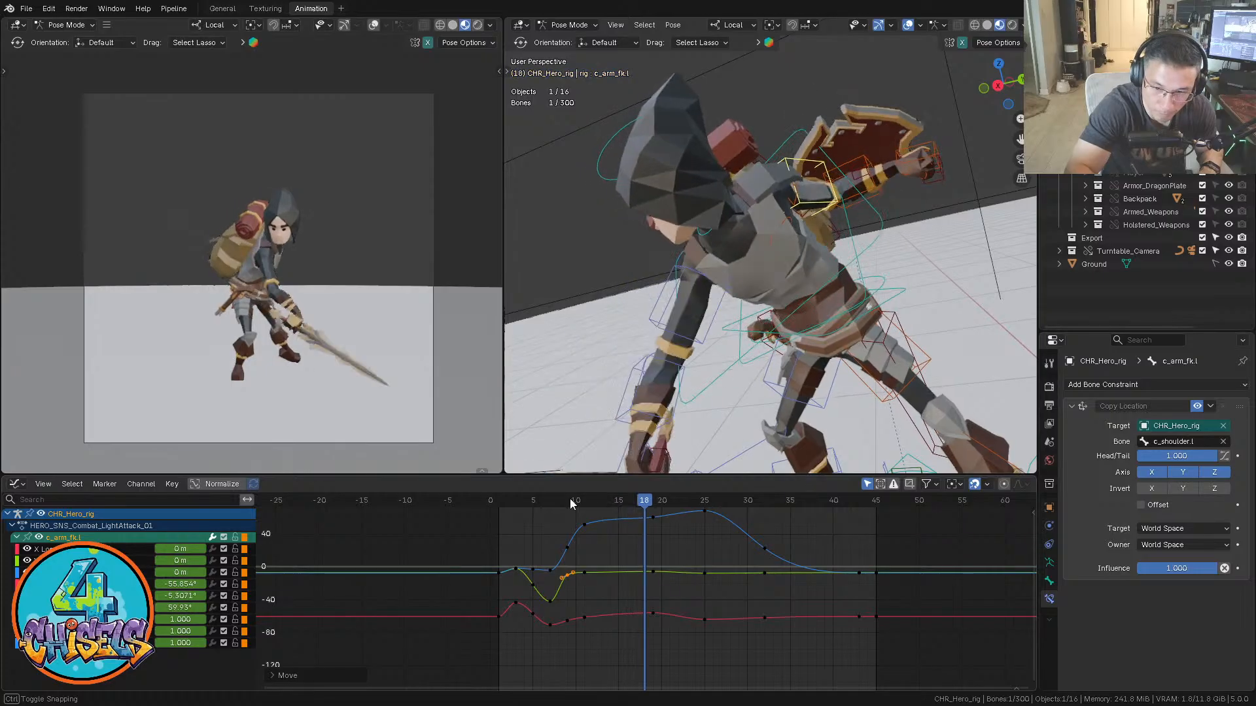
pyautogui.press('Right')
pyautogui.press('Right')
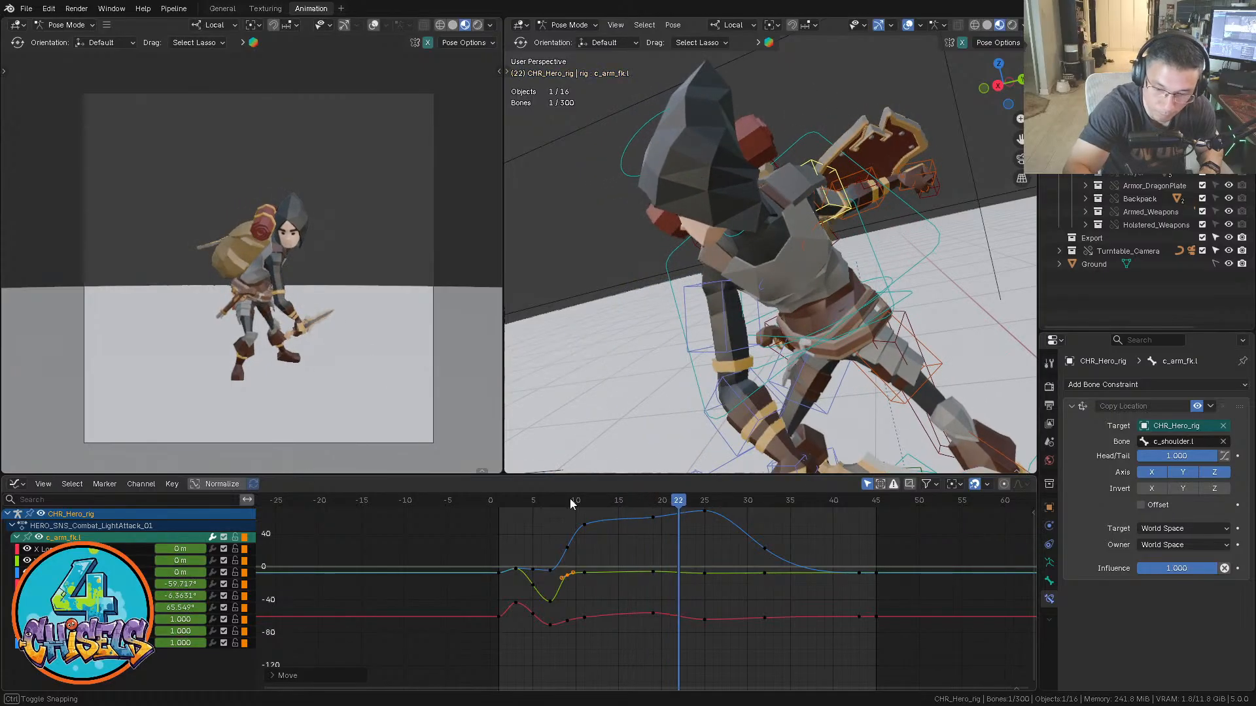
pyautogui.press('Right')
pyautogui.press('Right')
pyautogui.press('Right')
# Rotate the left upper arm FK control at frame 25 to about -64.3° X, -21° Y and 45.2° Z
pyautogui.press('r')
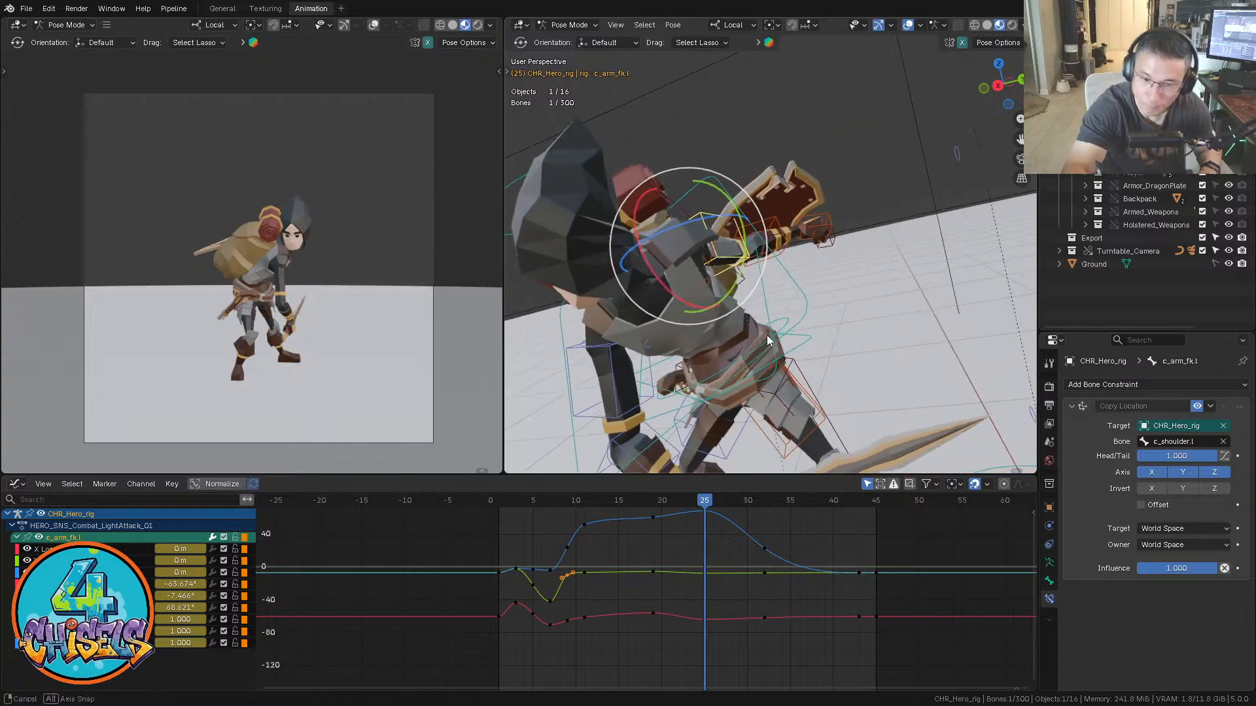
pyautogui.moveTo(766, 335); pyautogui.dragTo(712, 481, button='middle')
pyautogui.moveTo(789, 196); pyautogui.dragTo(750, 244, button='middle')
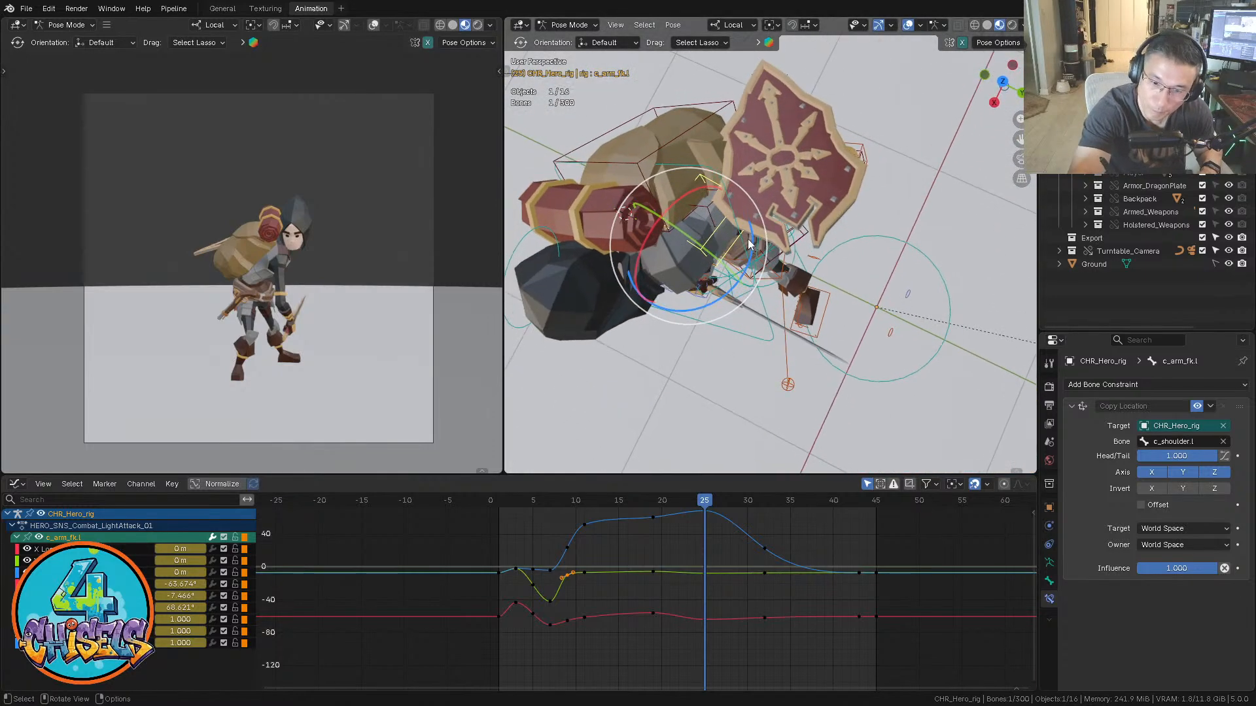
pyautogui.moveTo(752, 245); pyautogui.dragTo(774, 275)
pyautogui.moveTo(788, 265); pyautogui.dragTo(765, 127, button='middle')
pyautogui.moveTo(717, 212); pyautogui.dragTo(712, 211)
pyautogui.moveTo(712, 216); pyautogui.dragTo(749, 259, button='middle')
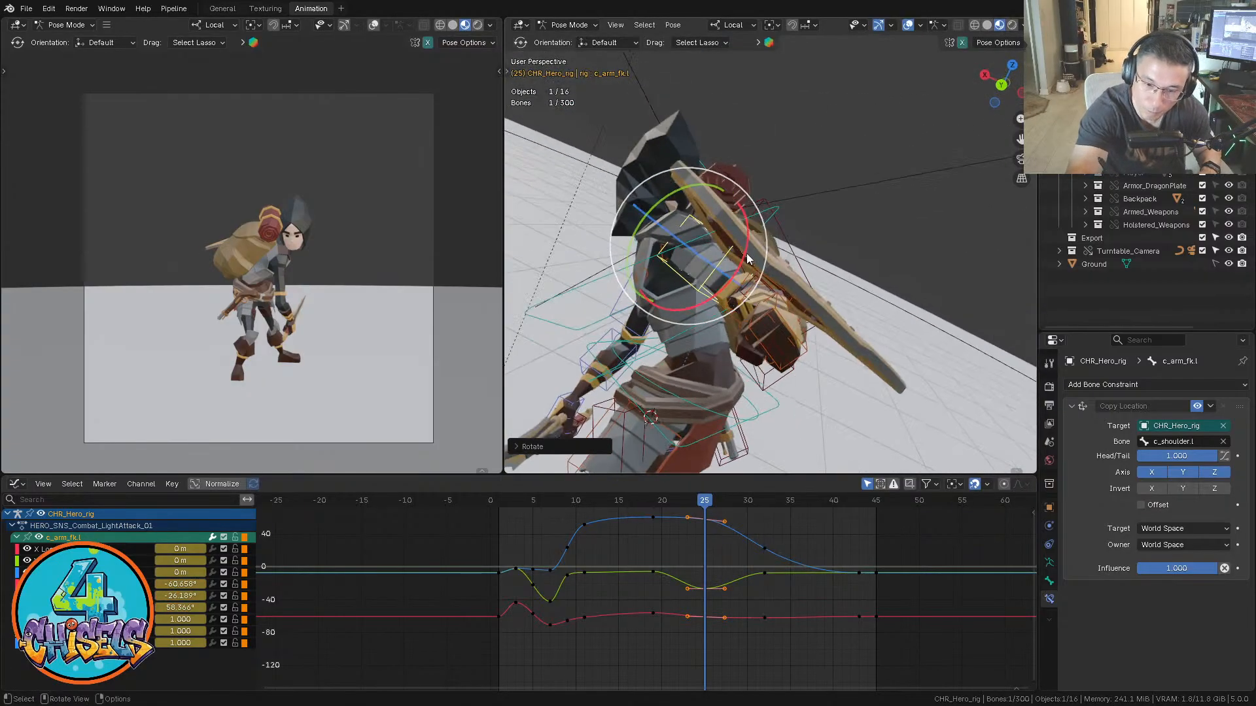
pyautogui.moveTo(747, 259); pyautogui.dragTo(736, 242)
pyautogui.moveTo(736, 242); pyautogui.dragTo(862, 268, button='middle')
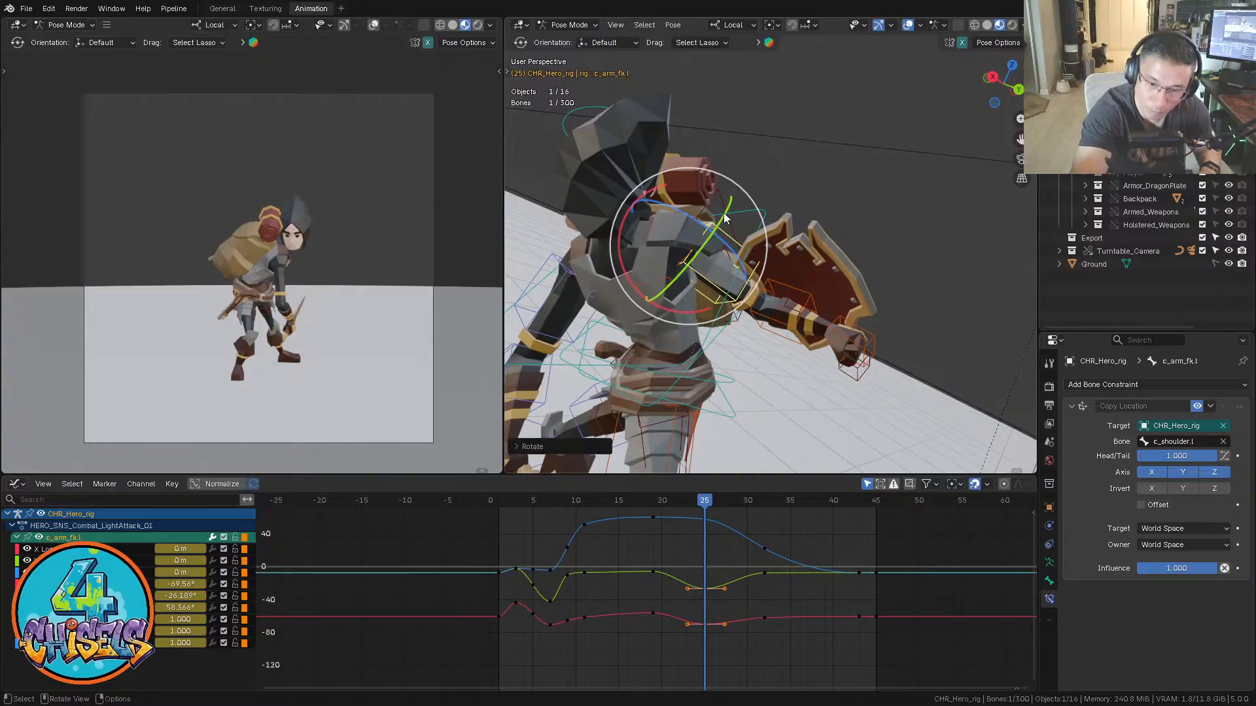
pyautogui.moveTo(724, 218); pyautogui.dragTo(714, 237)
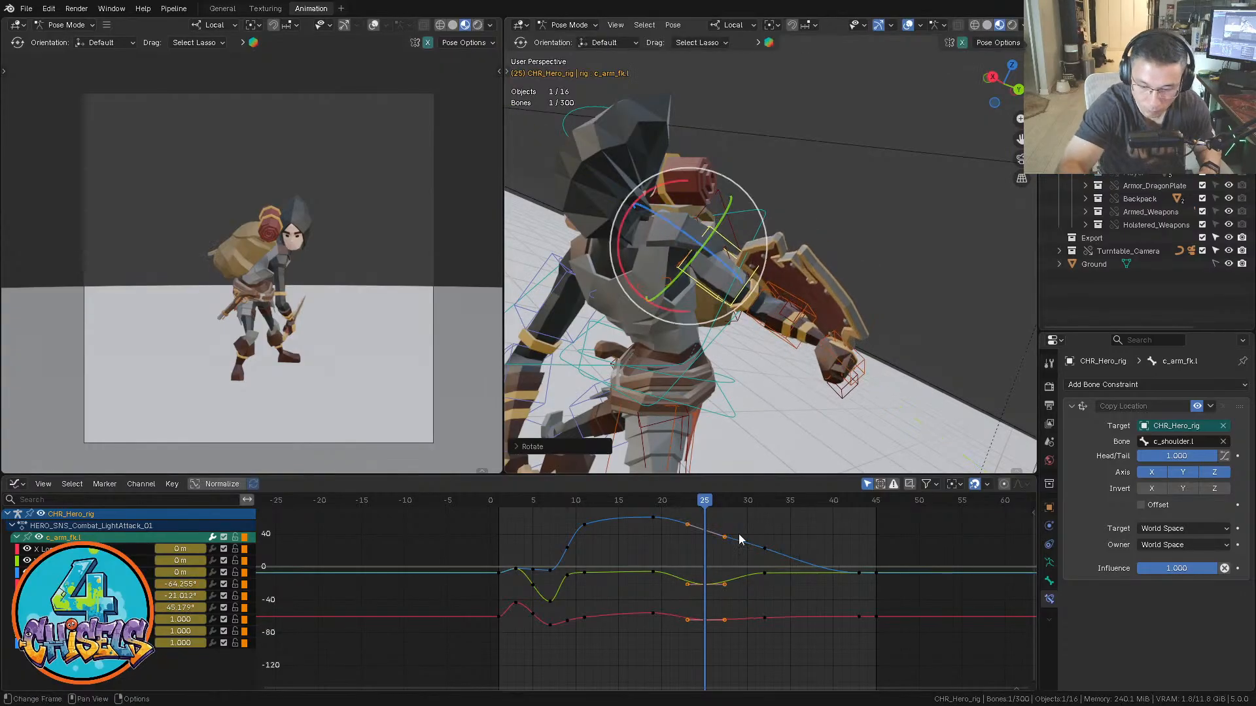
# Lower the left upper arm's Y rotation curve key at frame 32 by about 3.55°, to about -10.6°
pyautogui.moveTo(710, 501); pyautogui.dragTo(764, 501)
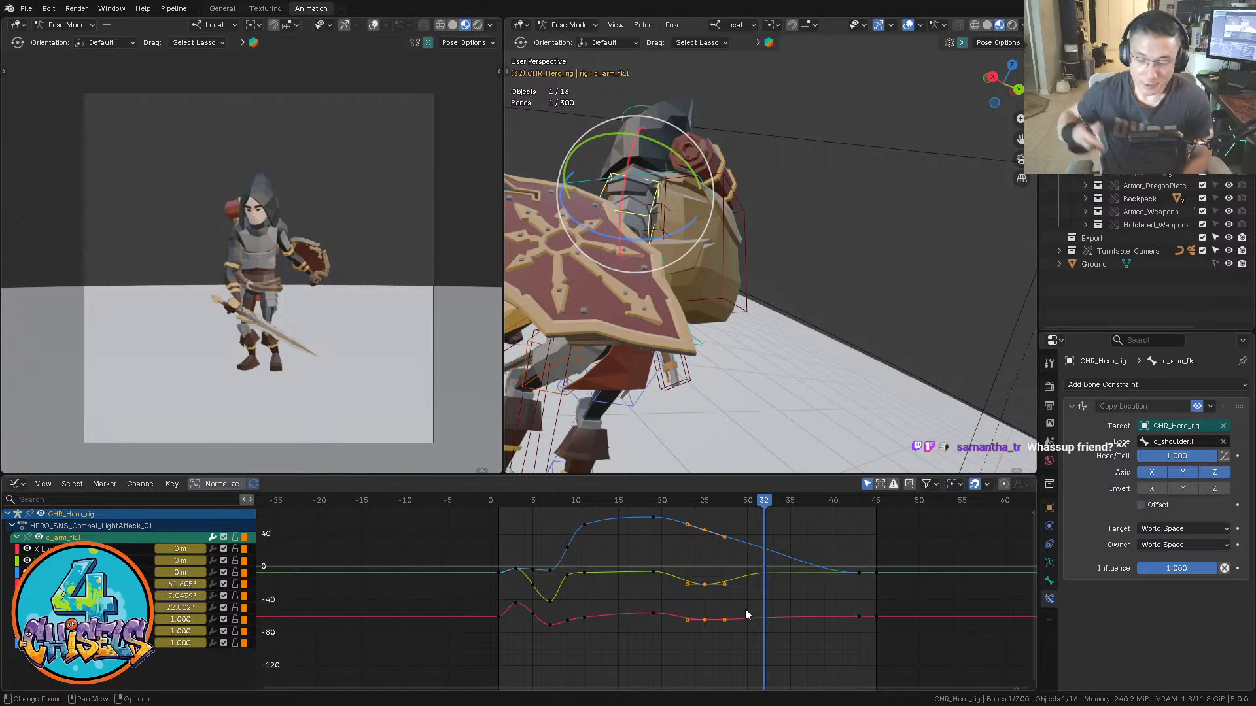
pyautogui.moveTo(786, 590); pyautogui.dragTo(711, 572, button='middle')
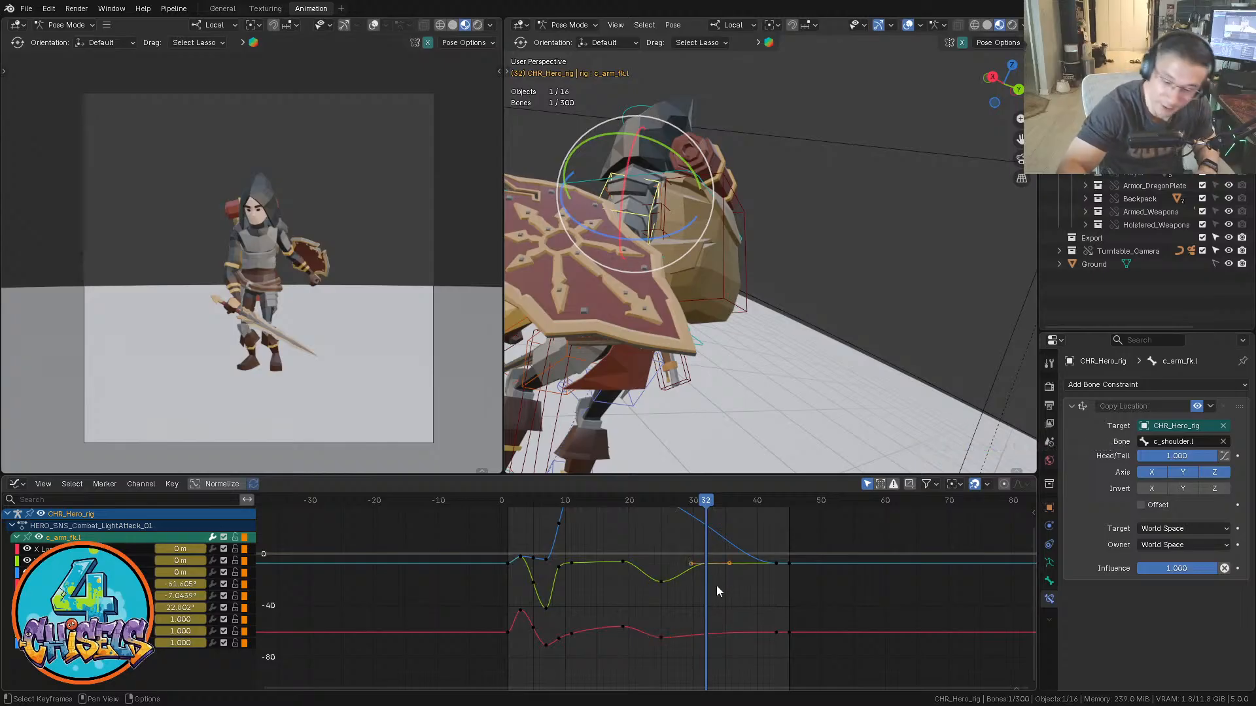
pyautogui.press('g')
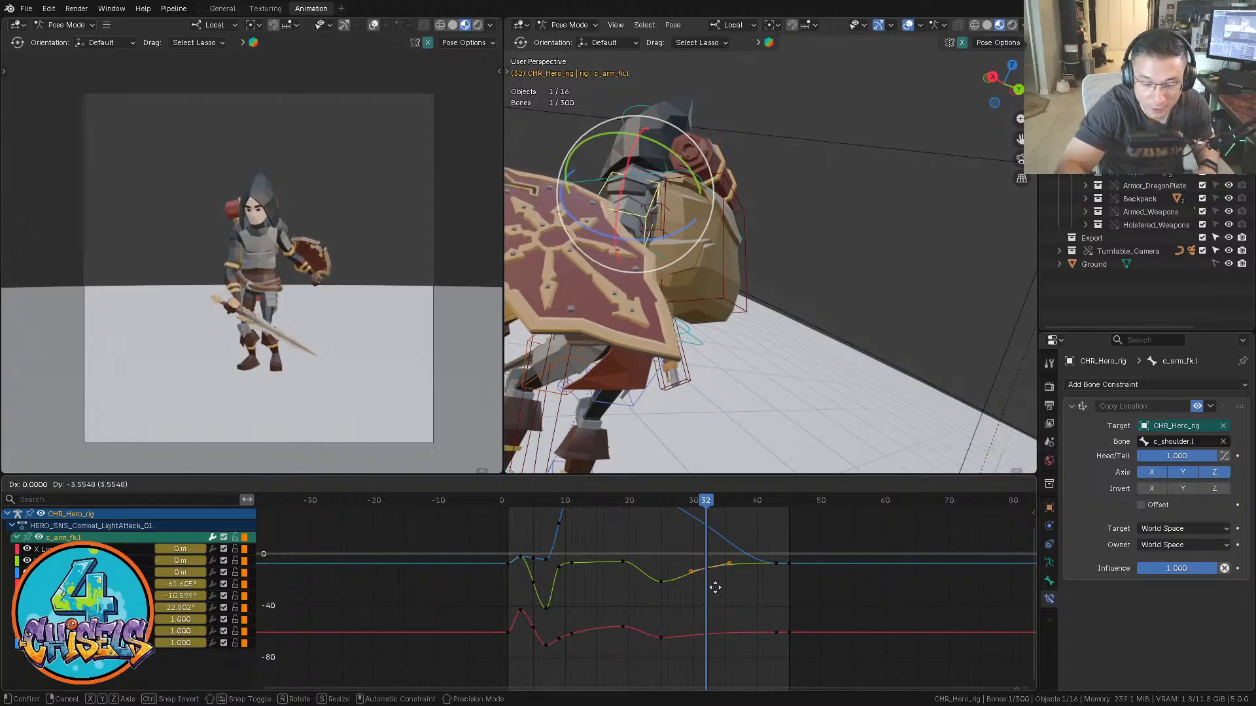
pyautogui.click(715, 587)
# Lower the left upper arm's Z rotation curve key near frame 32, giving about 18.7° at that frame
pyautogui.moveTo(732, 568)
pyautogui.mouseDown(button='middle')
pyautogui.moveTo(731, 601)
pyautogui.moveTo(724, 582)
pyautogui.mouseUp(button='middle')
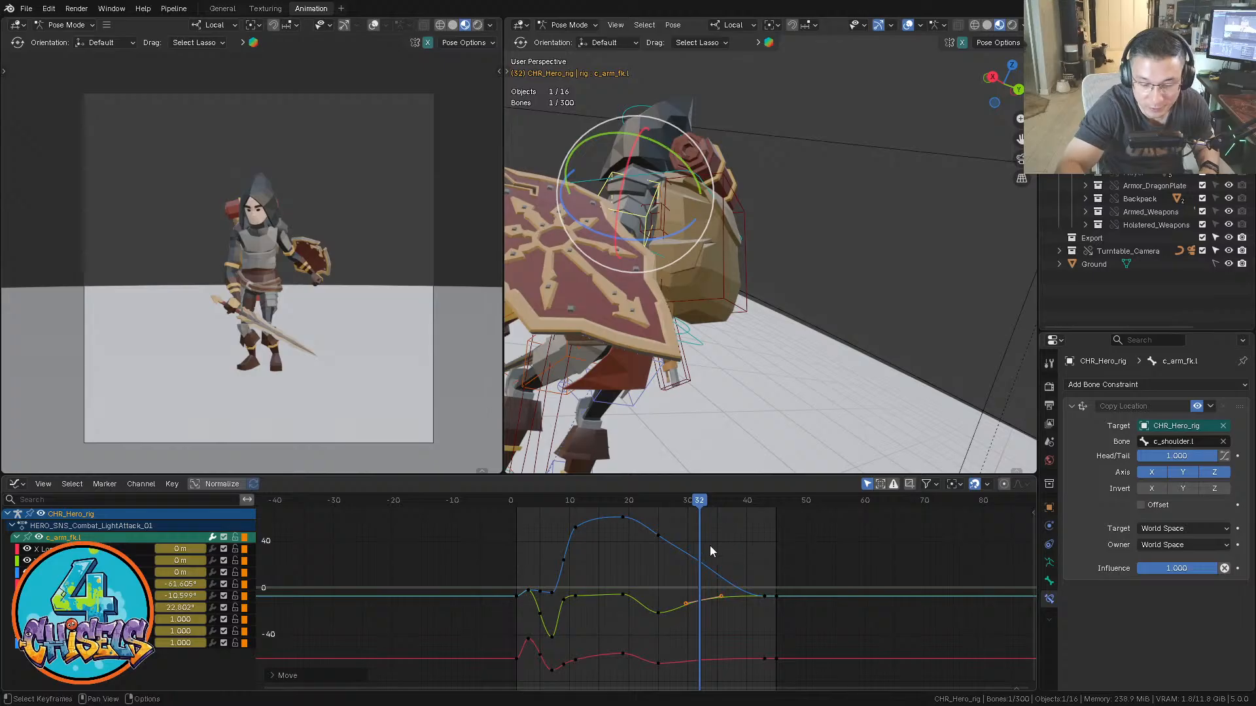
pyautogui.press('g')
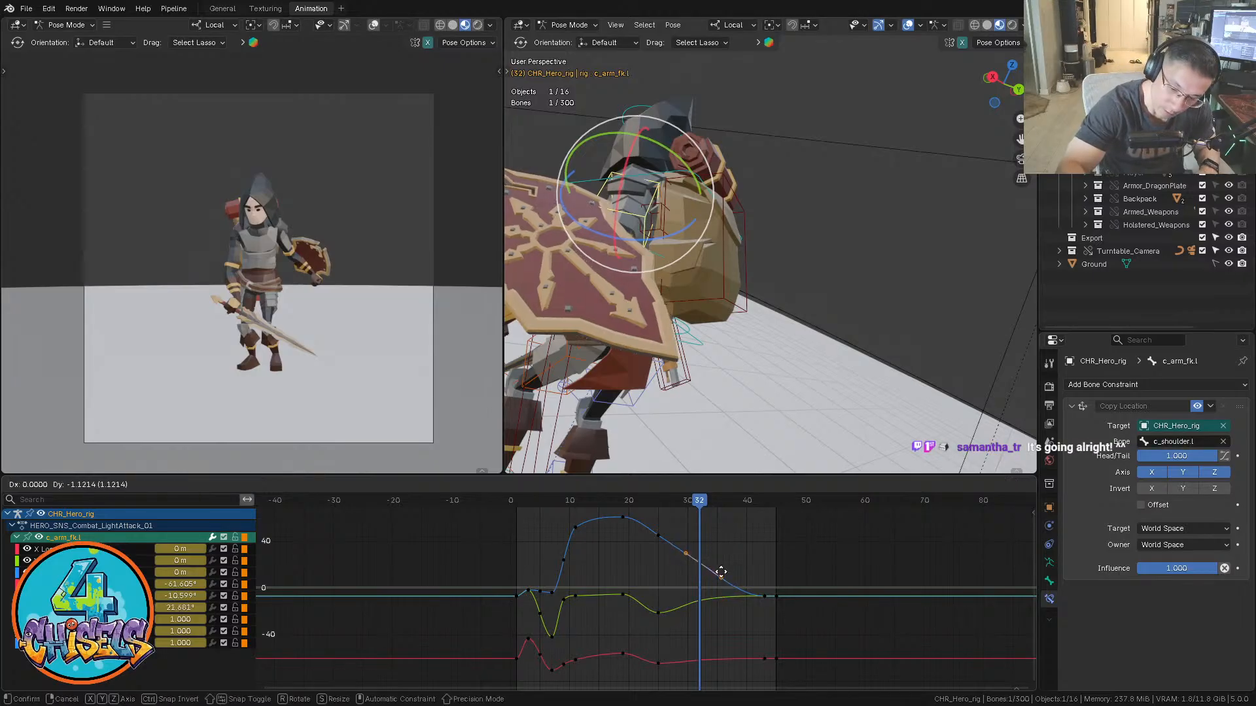
pyautogui.click(719, 576)
# Raise the left upper arm's Z rotation curve key at frame 25 by about 2.8°, to about 48°
pyautogui.click(657, 505)
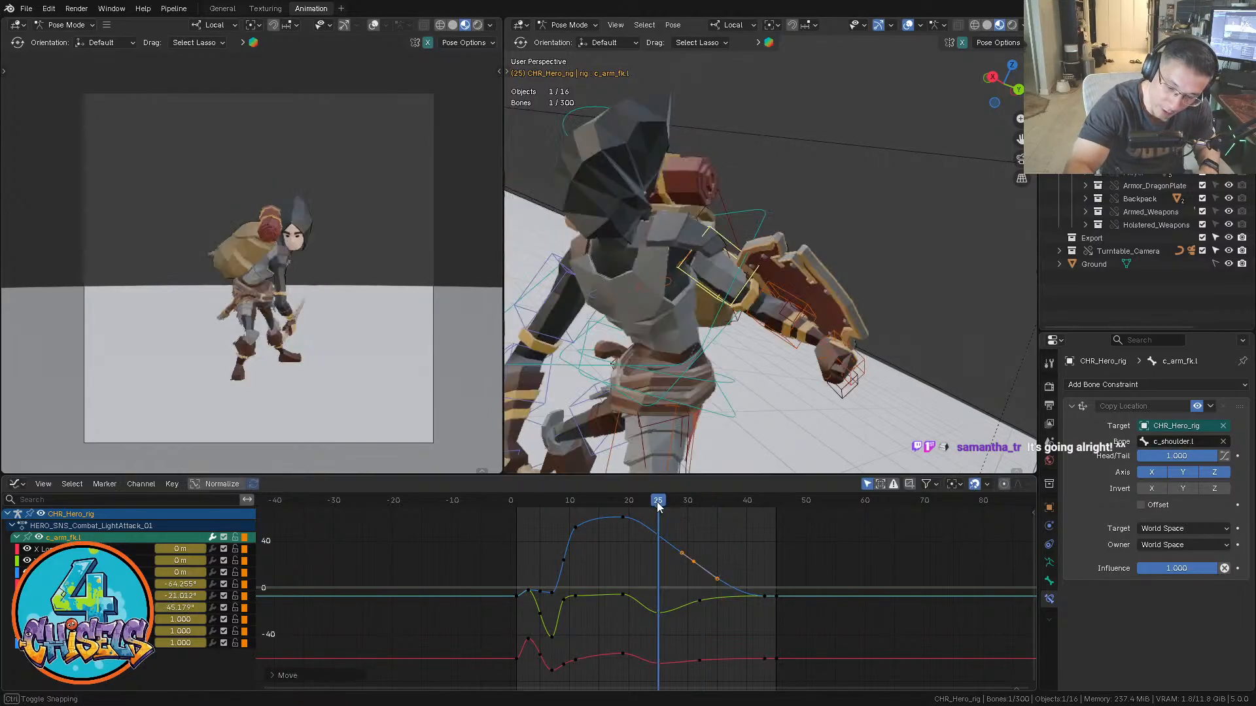
pyautogui.press('g')
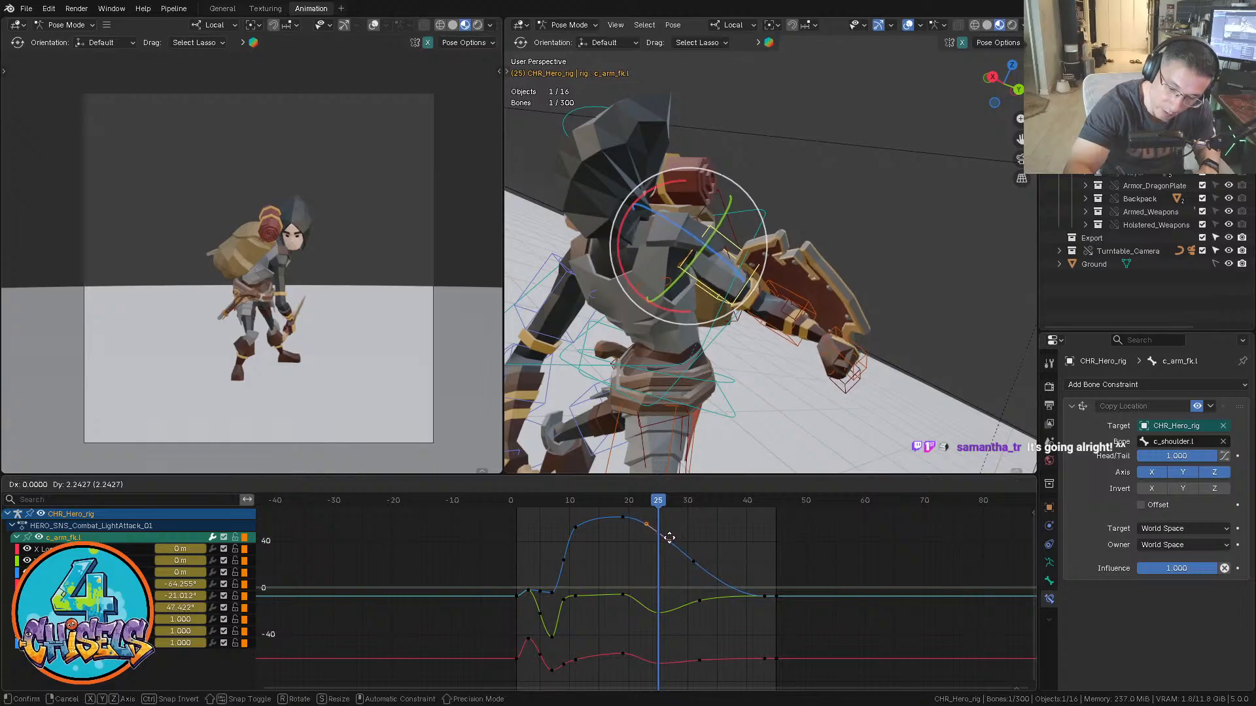
pyautogui.click(670, 538)
pyautogui.keyDown('ctrl'); pyautogui.moveTo(720, 552); pyautogui.dragTo(712, 561, button='middle'); pyautogui.keyUp('ctrl')
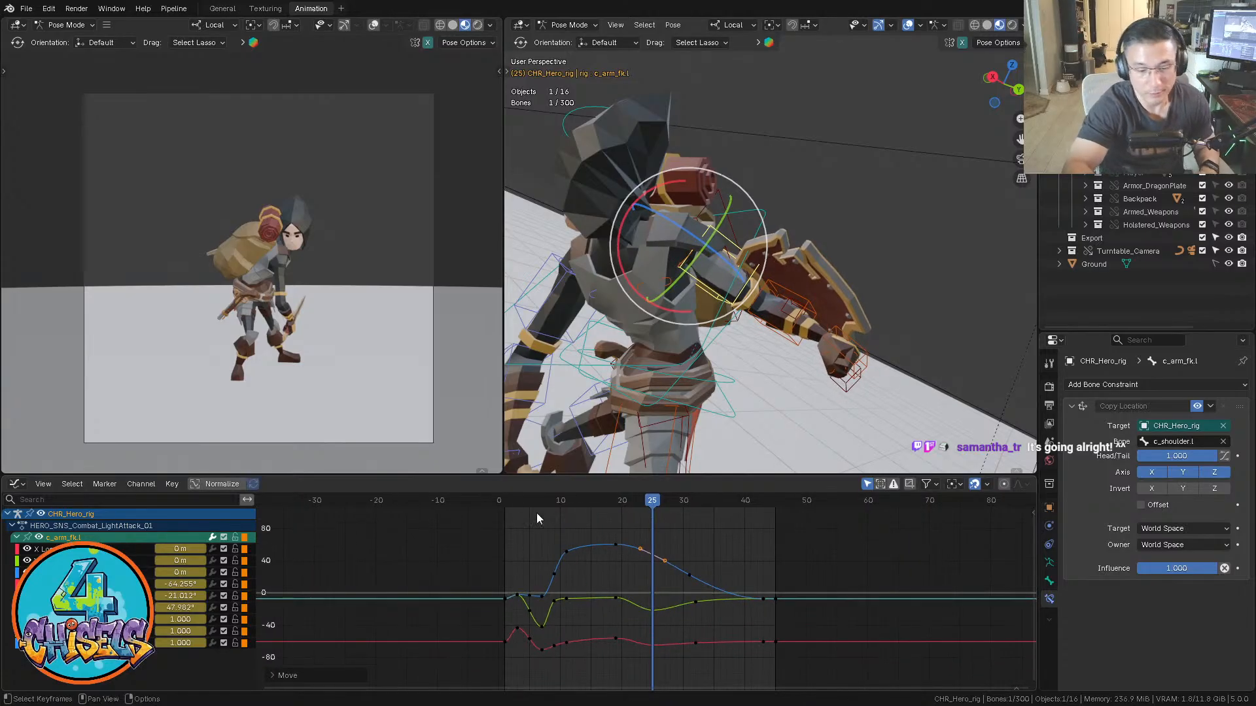
# Preview the attack, stop at frame 32, and lower the left upper arm's Y rotation curve key there to slightly below -26°
pyautogui.click(512, 503)
pyautogui.press('space')
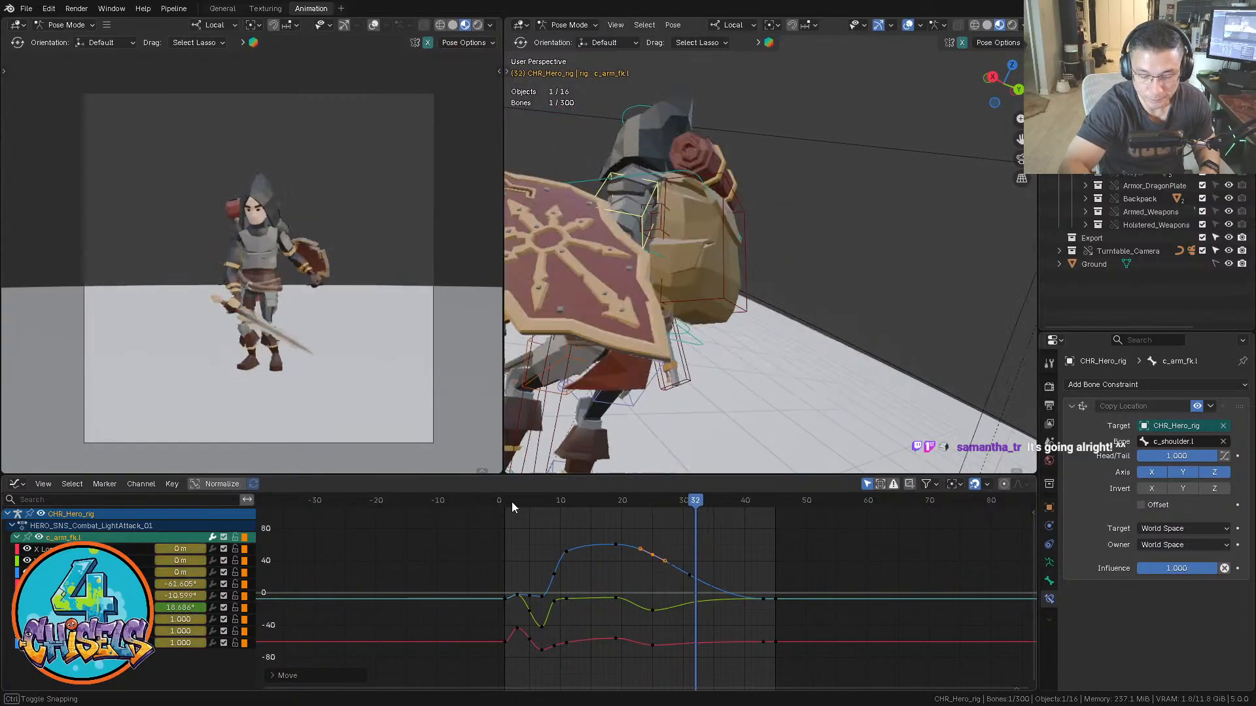
pyautogui.press('space')
pyautogui.press('g')
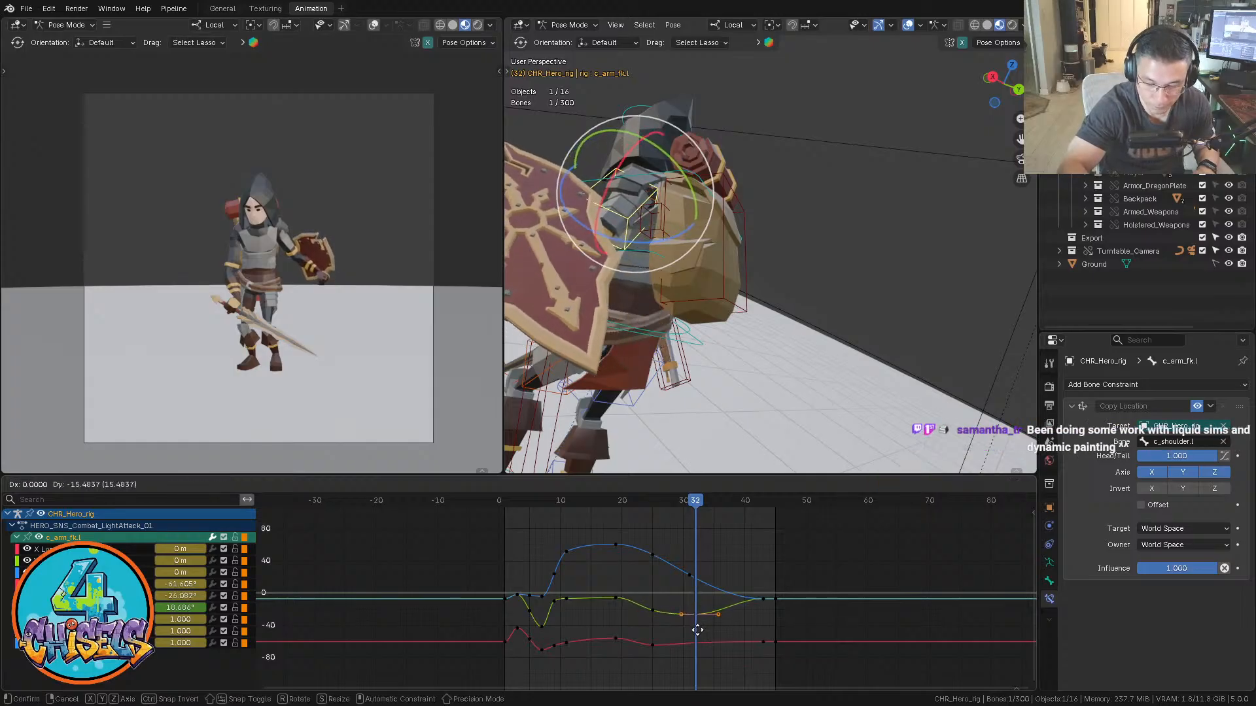
pyautogui.click(699, 634)
# Play the attack animation and review the character's motion from the front and side orthographic views
pyautogui.press('space')
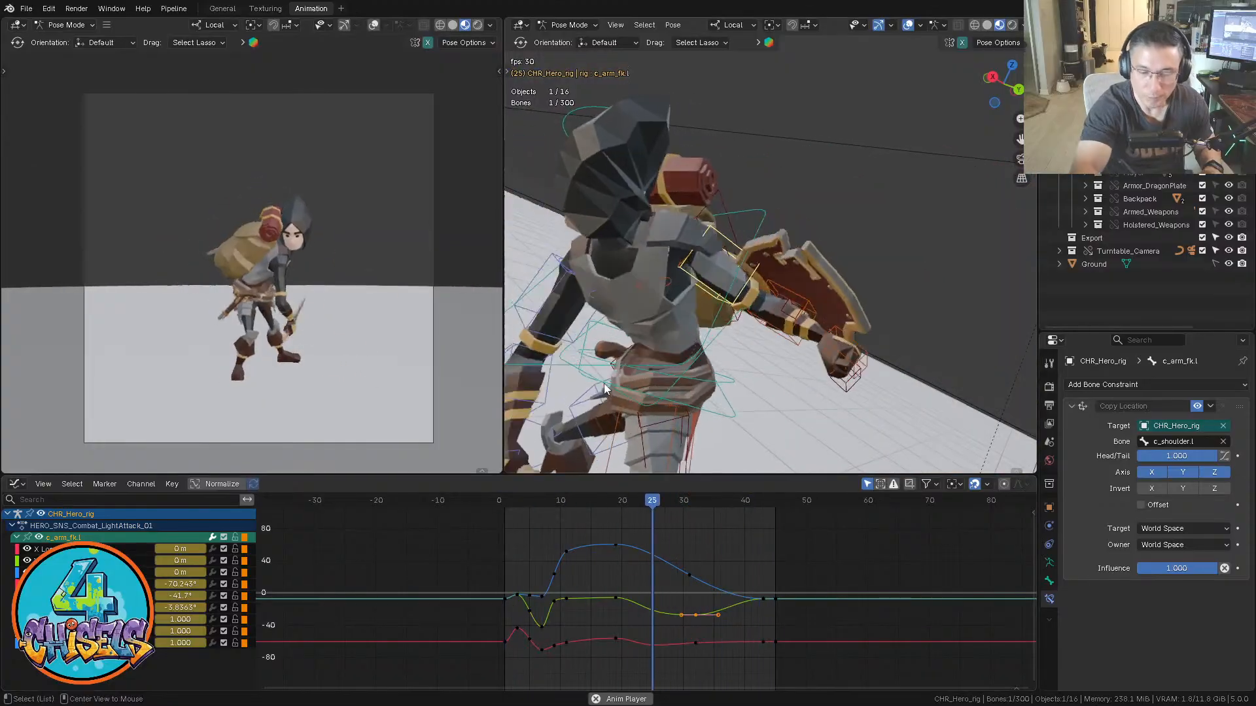
pyautogui.press('KP_1')
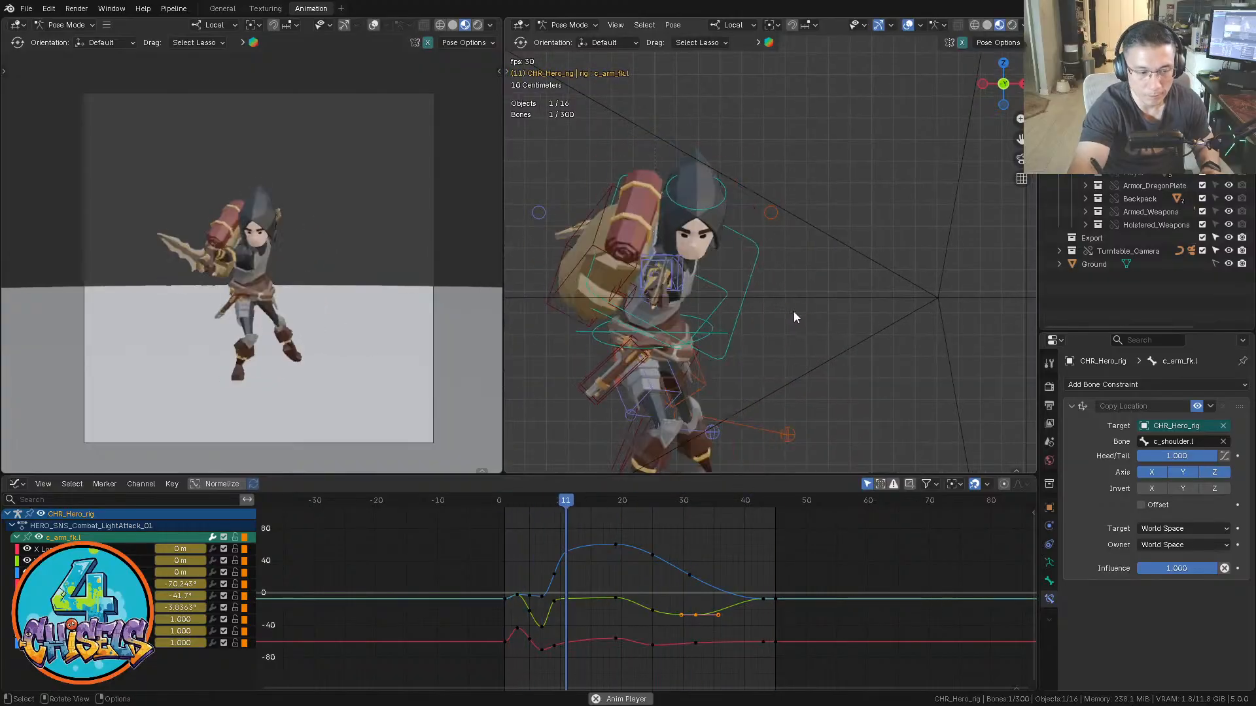
pyautogui.keyDown('ctrl'); pyautogui.moveTo(811, 272); pyautogui.dragTo(800, 289, button='middle'); pyautogui.keyUp('ctrl')
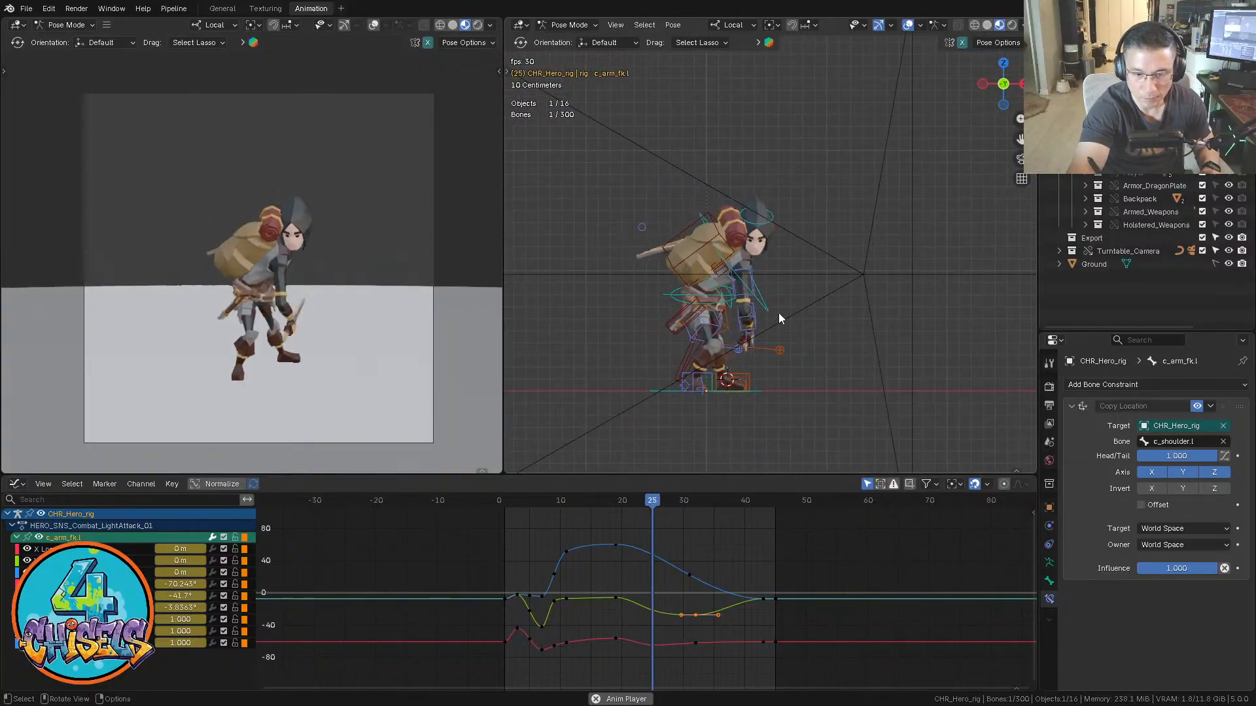
pyautogui.press('KP_3')
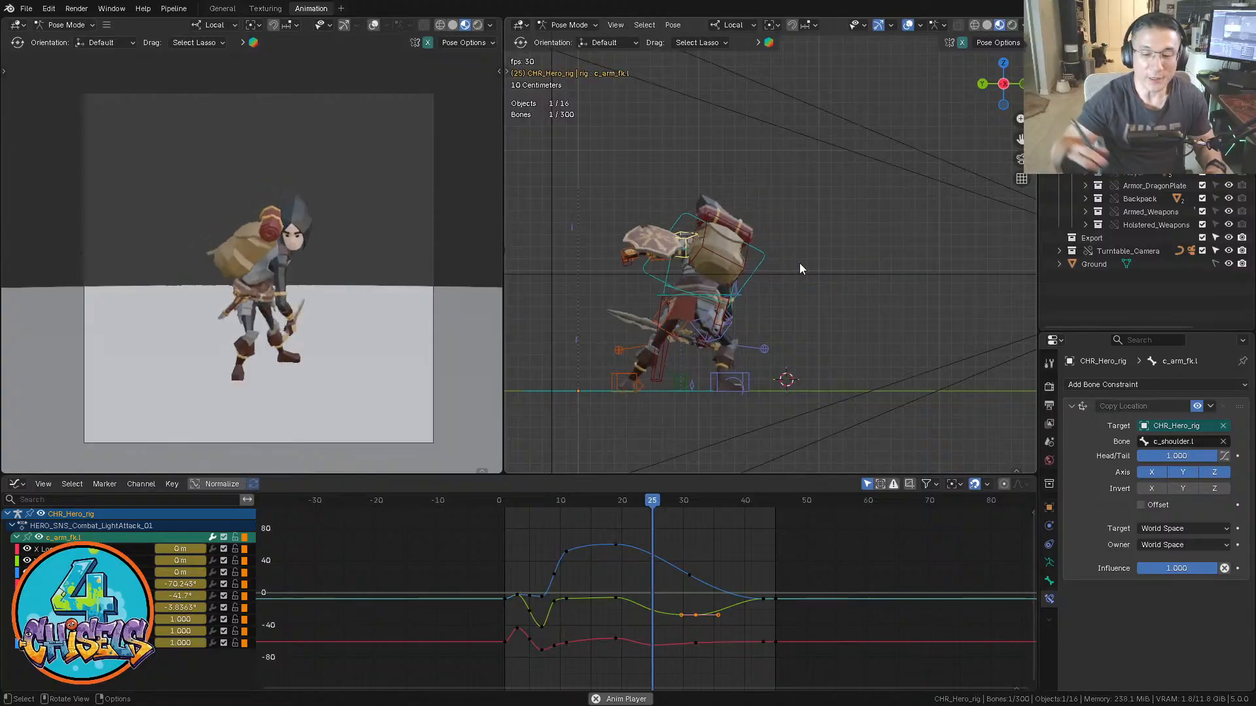
pyautogui.press('space')
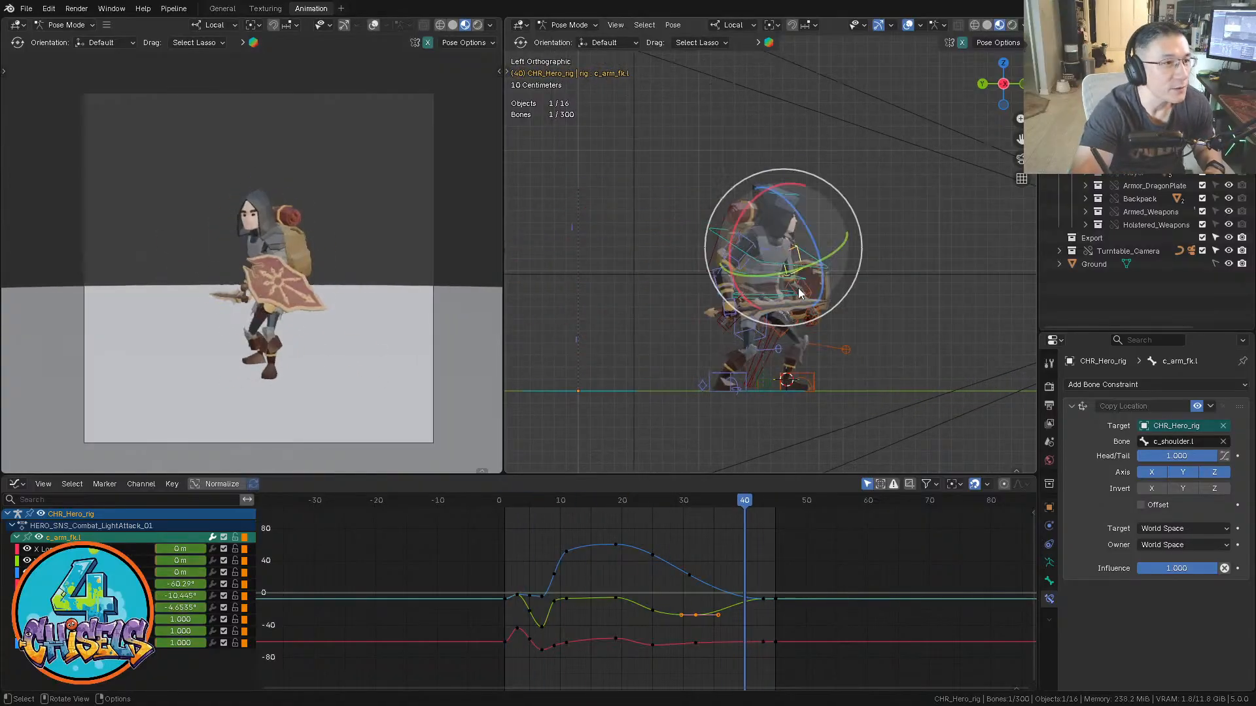
pyautogui.keyDown('alt'); pyautogui.moveTo(806, 291); pyautogui.dragTo(878, 261, button='middle'); pyautogui.keyUp('alt')
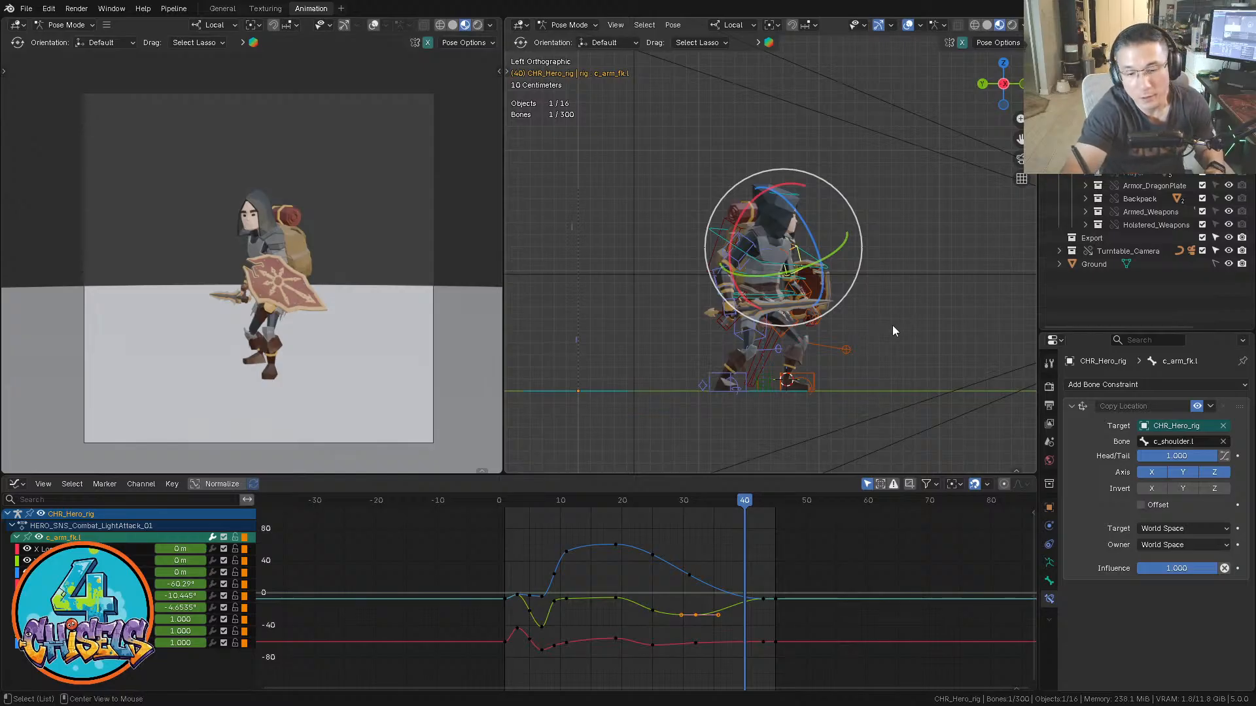
# Scrub and replay the attack repeatedly from the left orthographic view, examining the left arm and shield from wind-up to recovery
pyautogui.moveTo(523, 500); pyautogui.dragTo(515, 498)
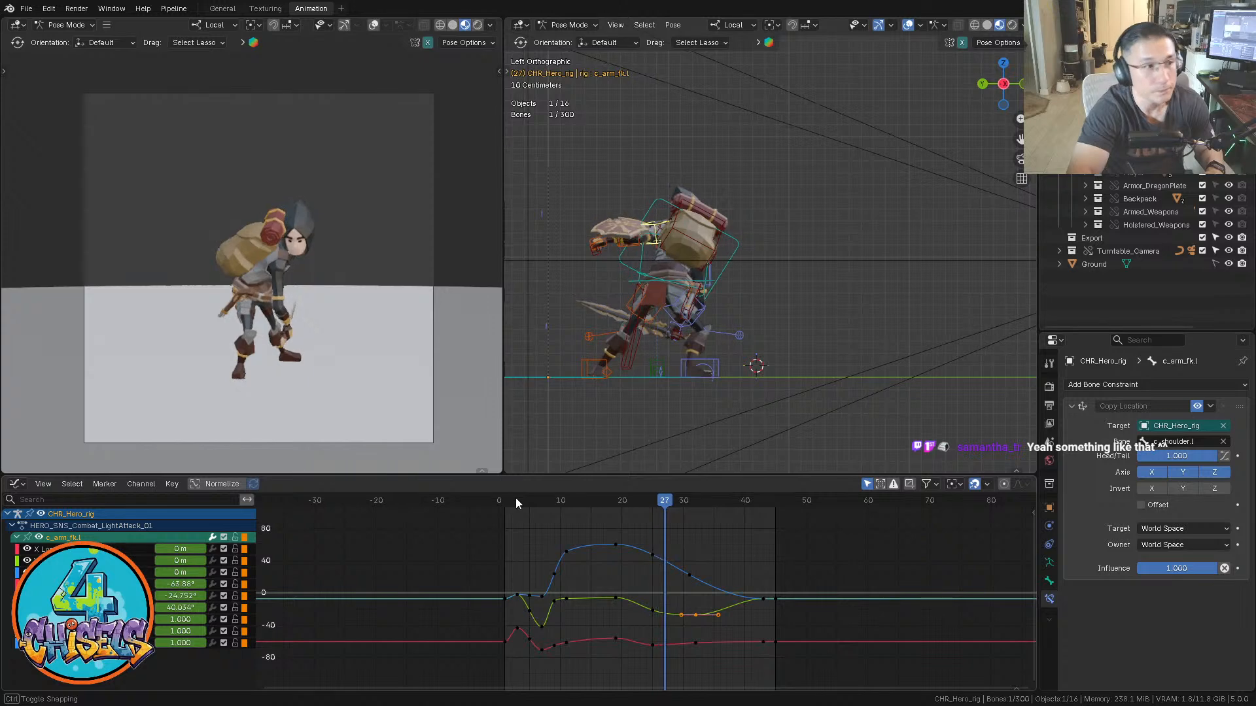
pyautogui.moveTo(665, 502); pyautogui.dragTo(512, 506)
pyautogui.press('space')
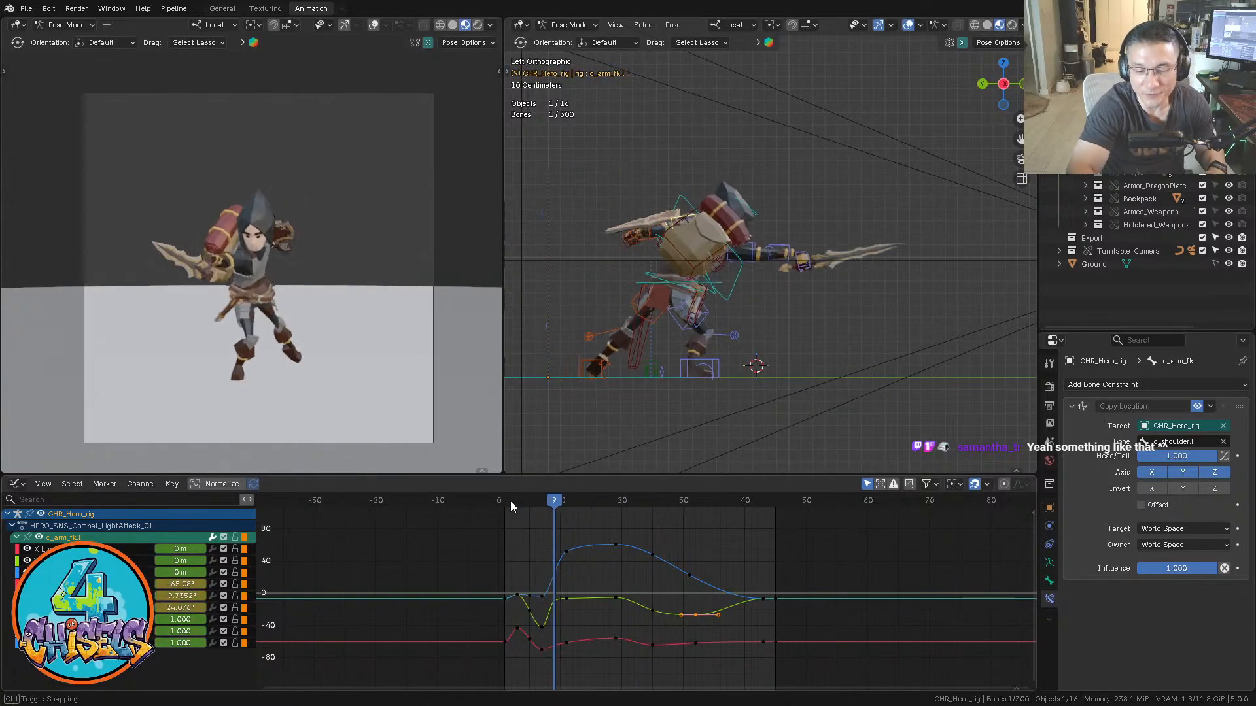
pyautogui.moveTo(510, 501); pyautogui.dragTo(609, 583)
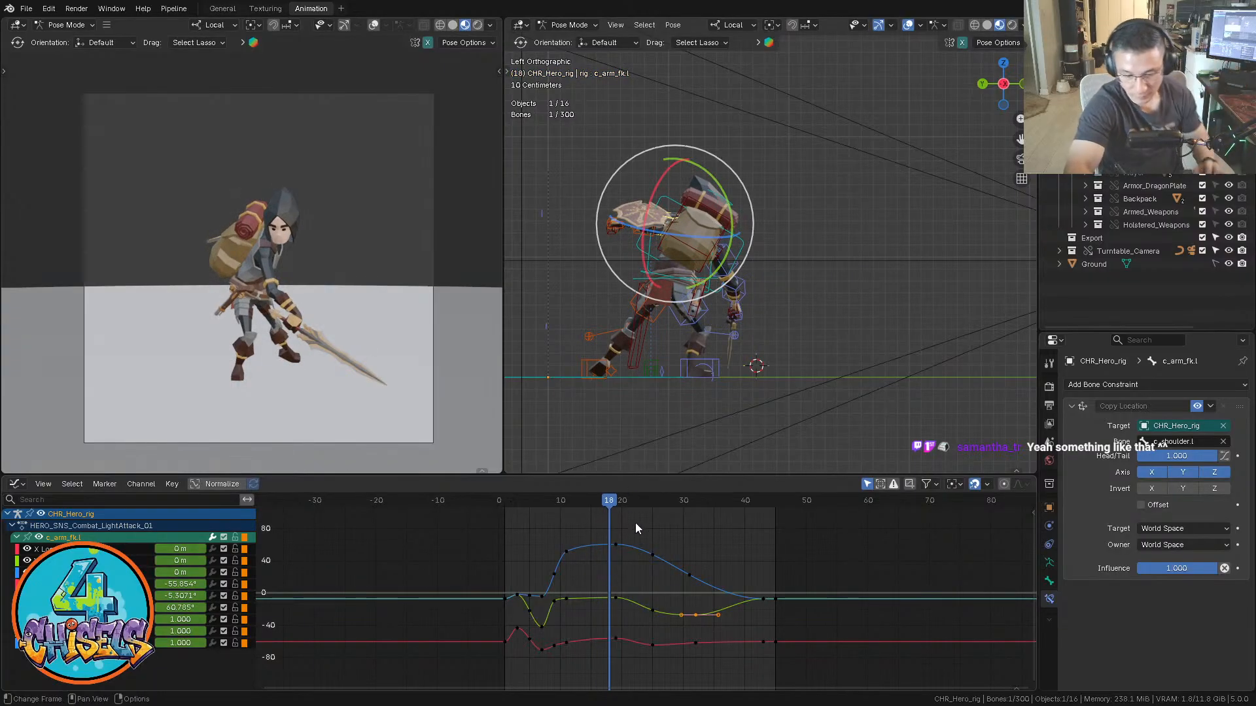
pyautogui.press('space')
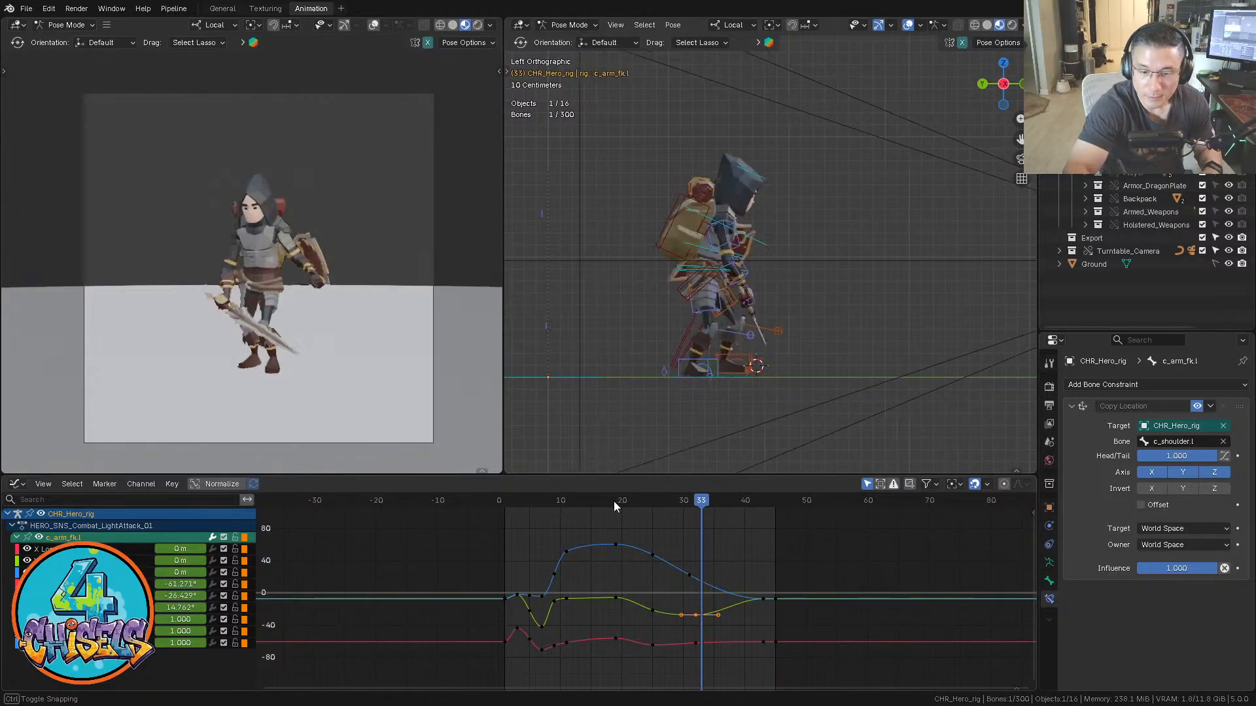
pyautogui.press('space')
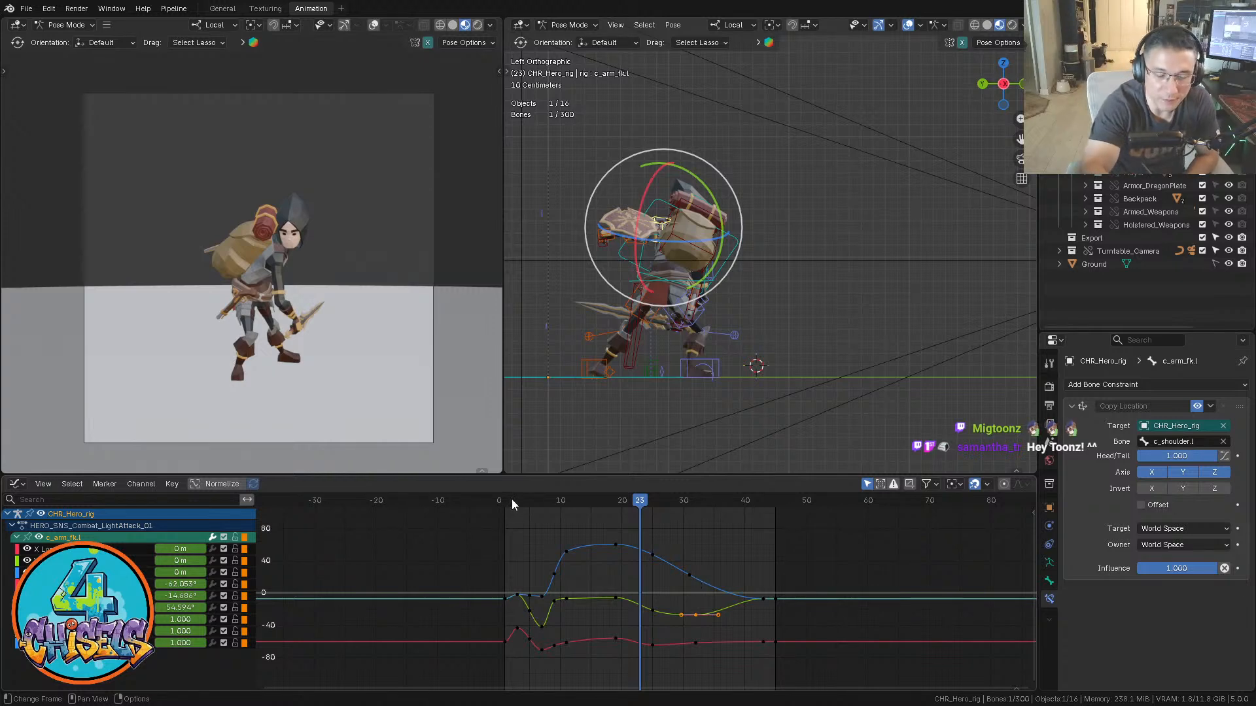
pyautogui.moveTo(512, 504); pyautogui.dragTo(572, 504)
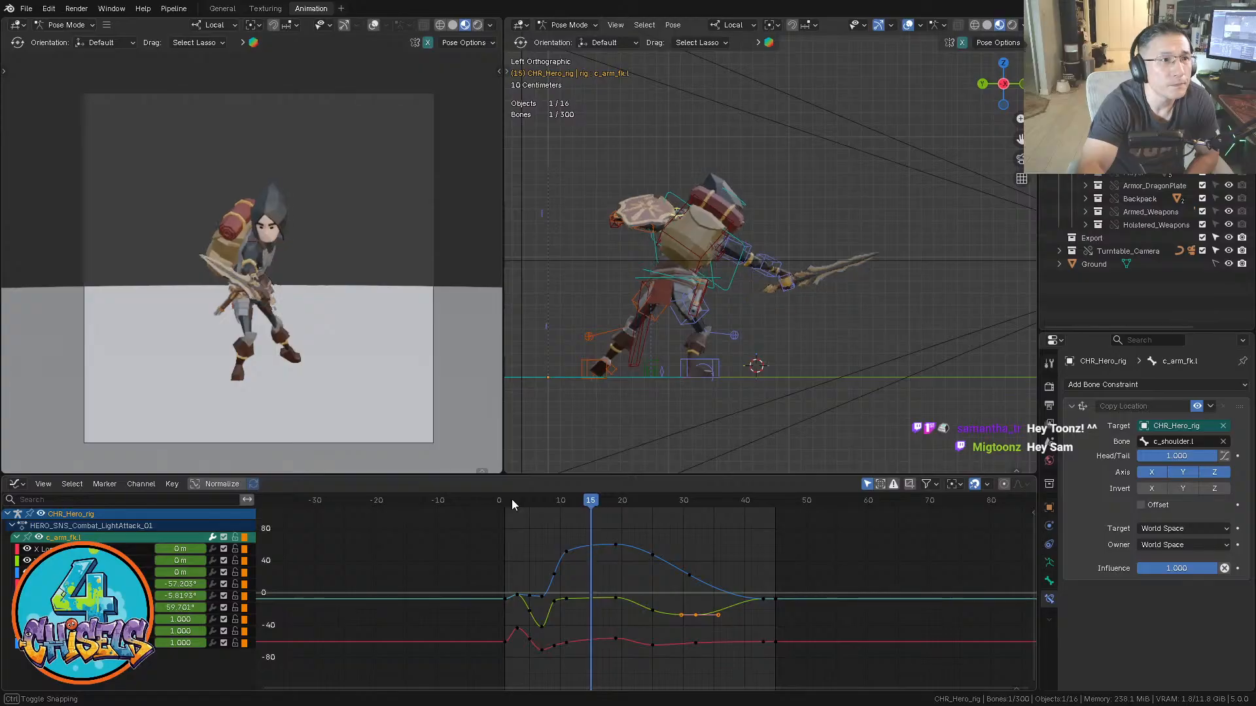
pyautogui.press('space')
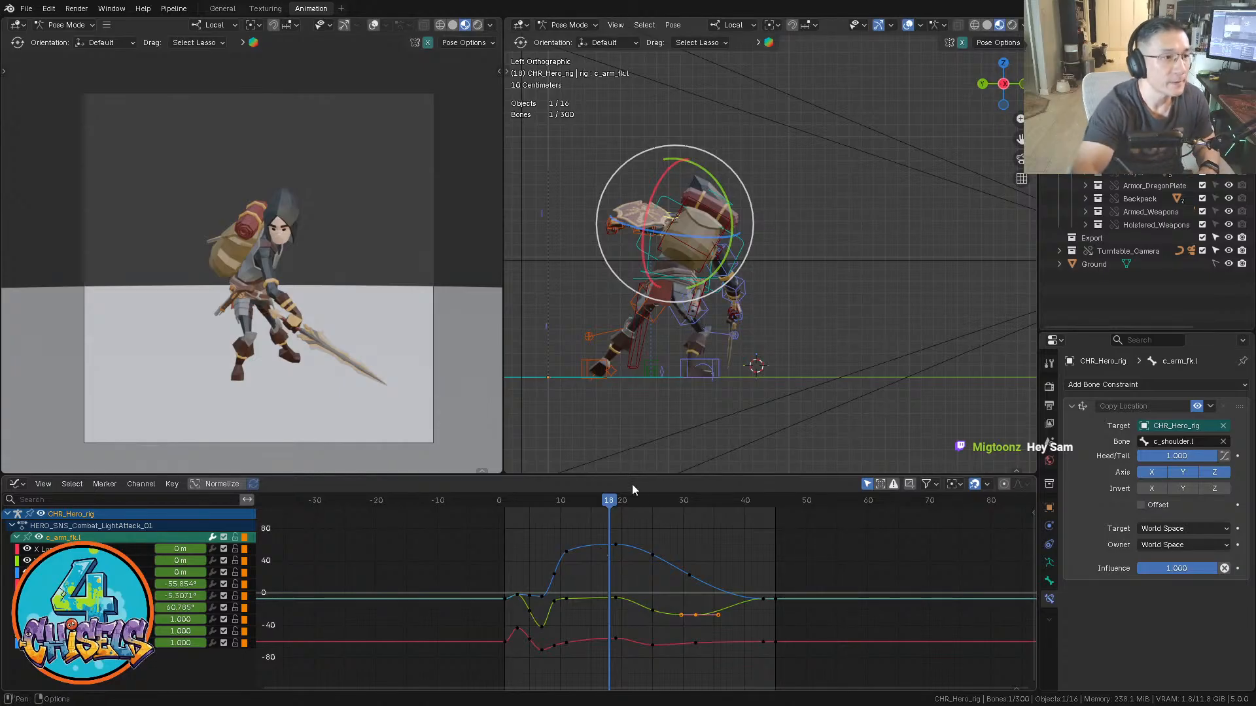
pyautogui.moveTo(517, 499); pyautogui.dragTo(603, 498)
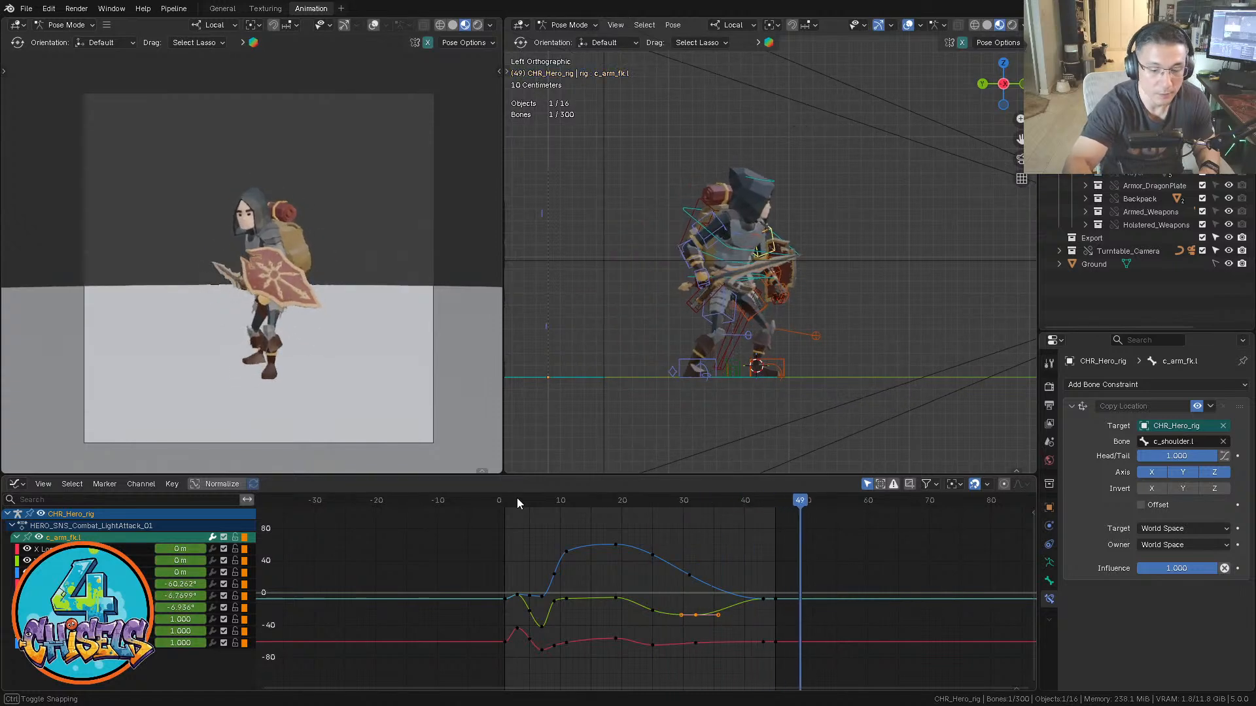
pyautogui.press('Escape')
pyautogui.press('space')
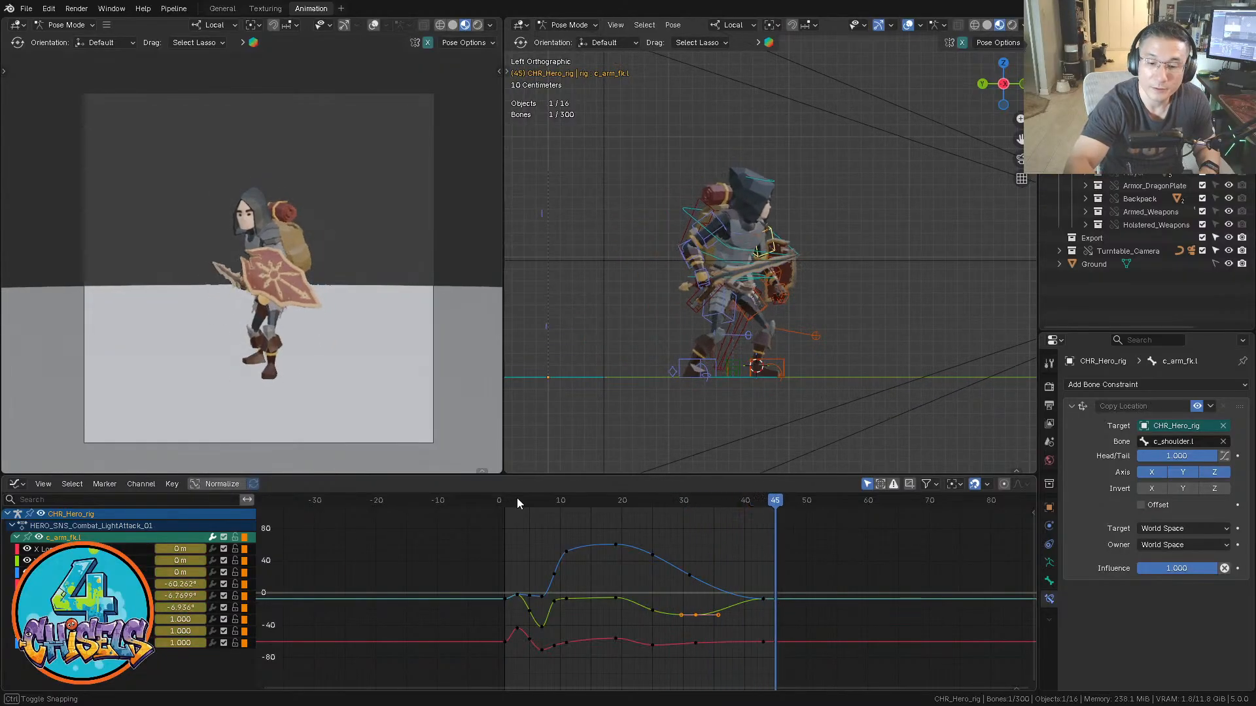
pyautogui.press('space')
pyautogui.press('space')
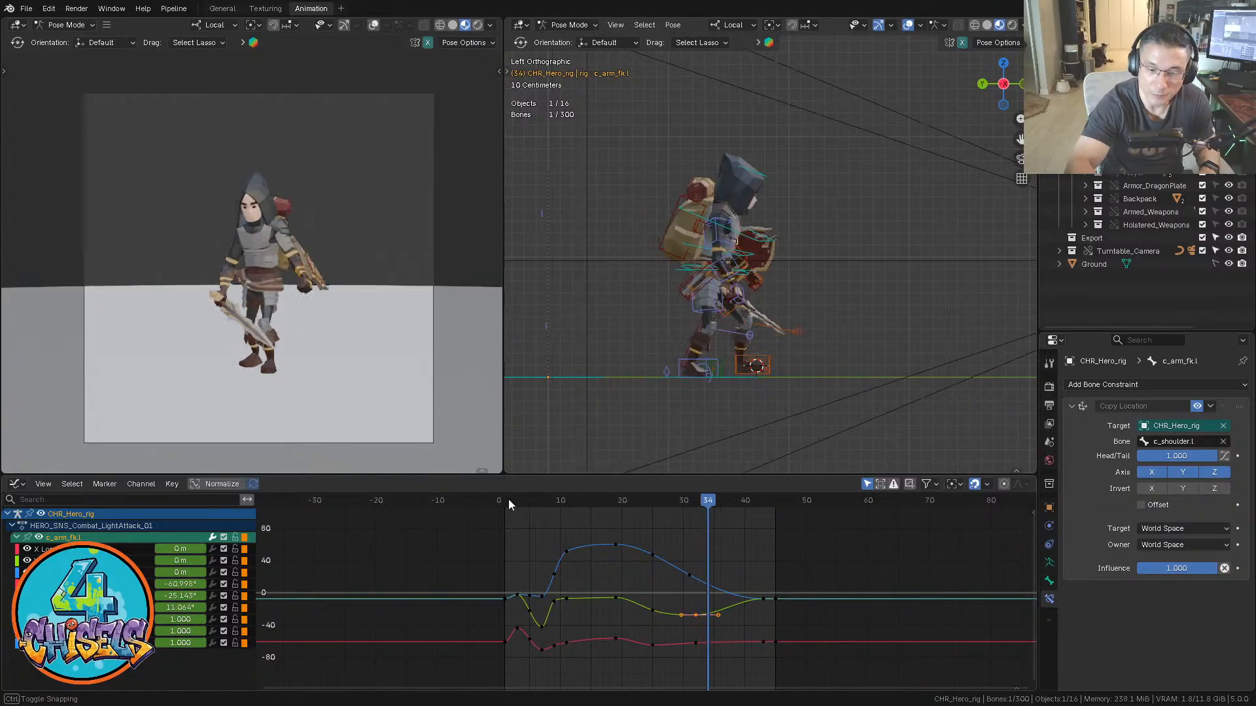
pyautogui.press('space')
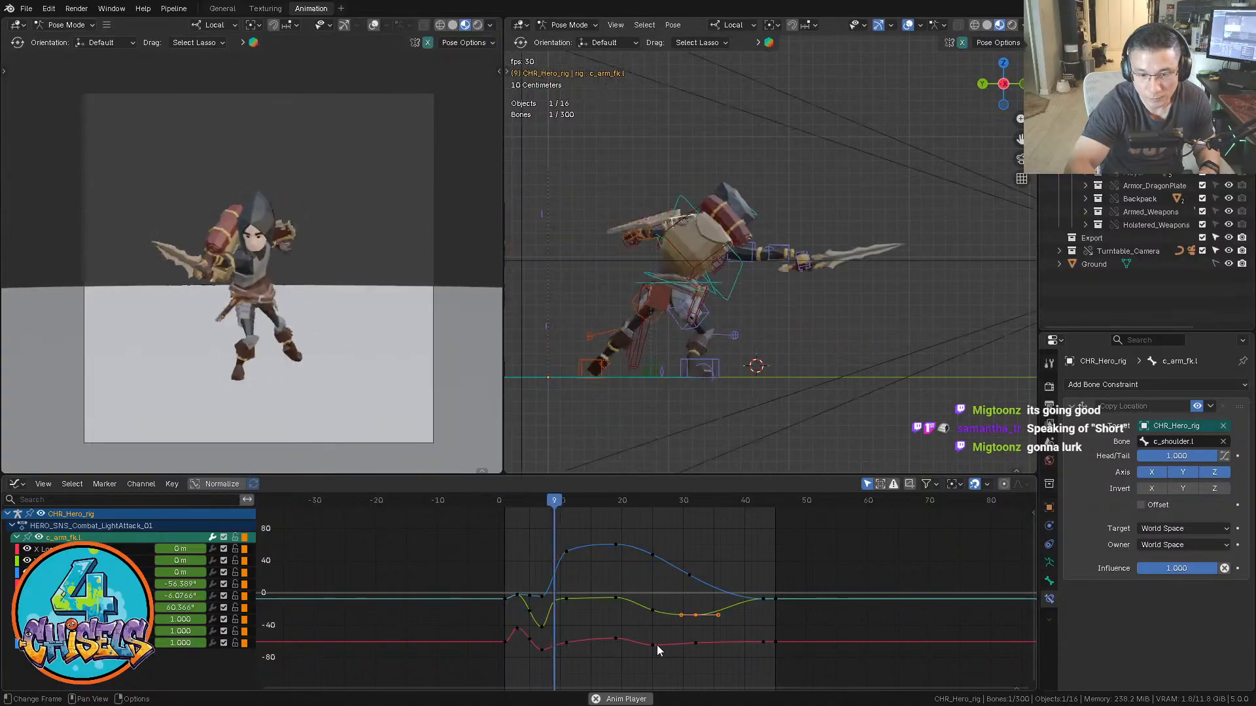
pyautogui.press('space')
# Raise the left upper arm's X rotation curve key at frame 25 by about 6.5°, to about -57.7°
pyautogui.moveTo(581, 503); pyautogui.dragTo(652, 503)
pyautogui.click(667, 645)
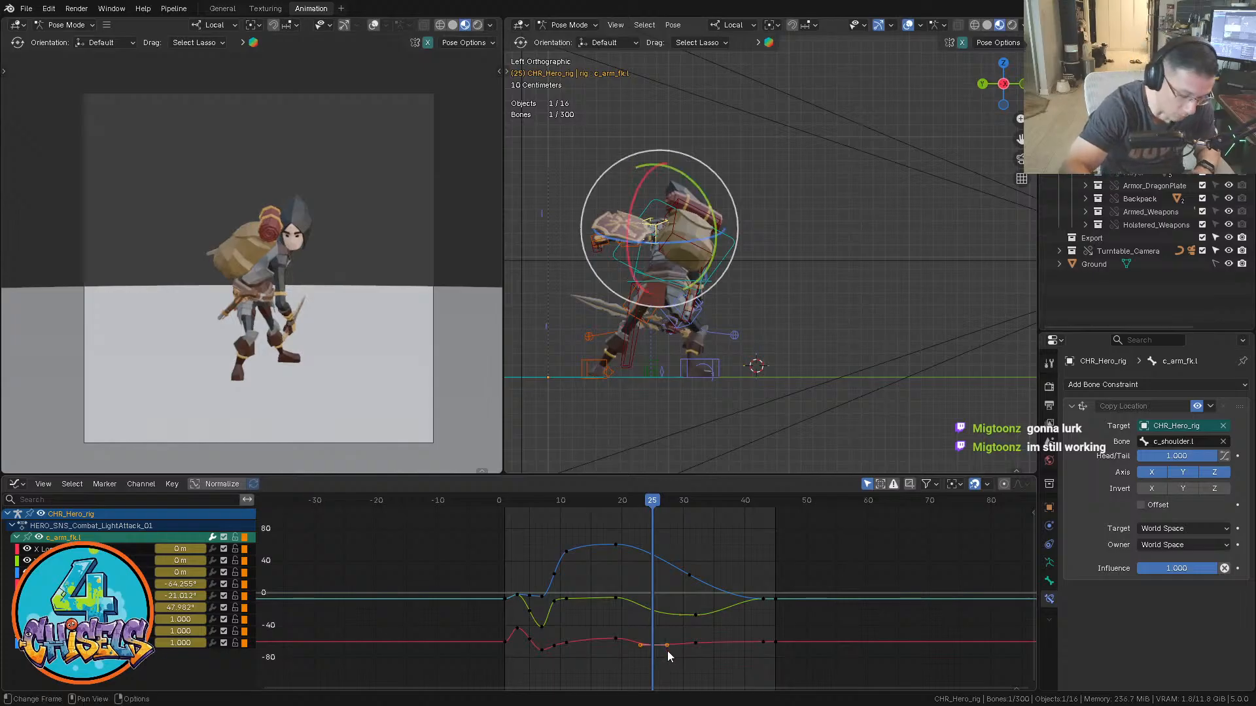
pyautogui.press('g')
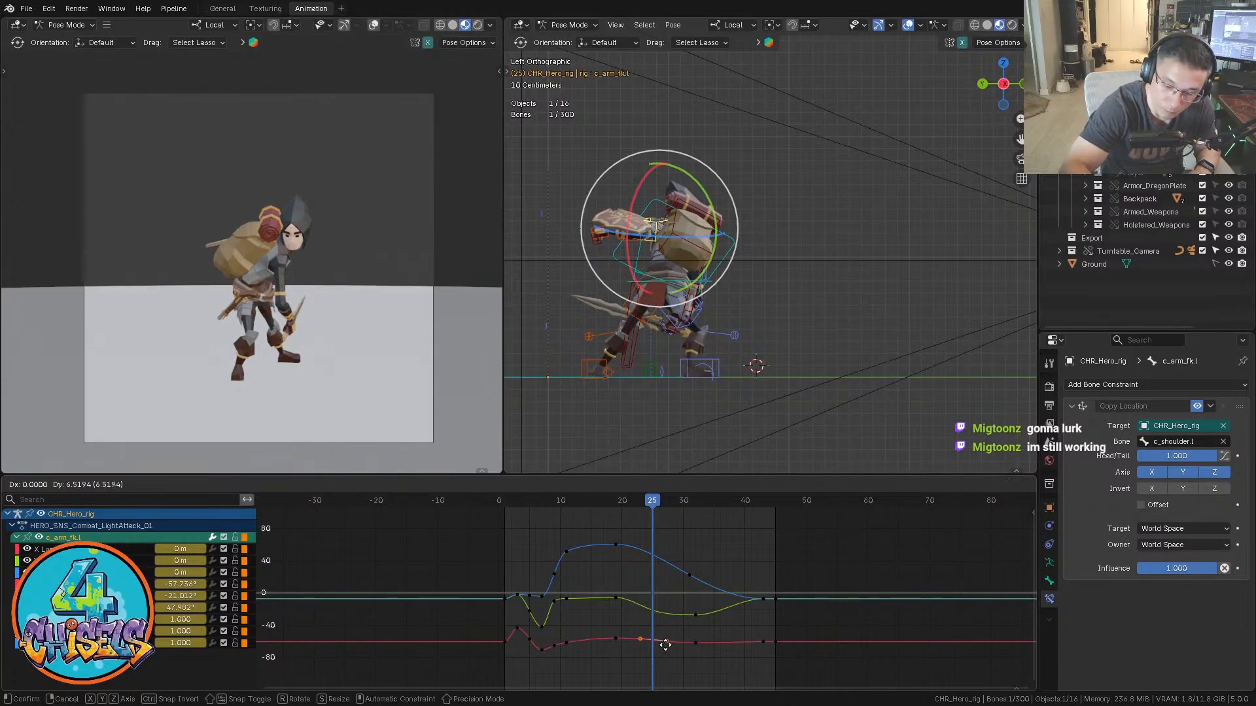
pyautogui.click(663, 643)
# Raise the left upper arm's Y rotation curve key at frame 25 by about 4.9°, to about -16.1°
pyautogui.click(656, 605)
pyautogui.press('g')
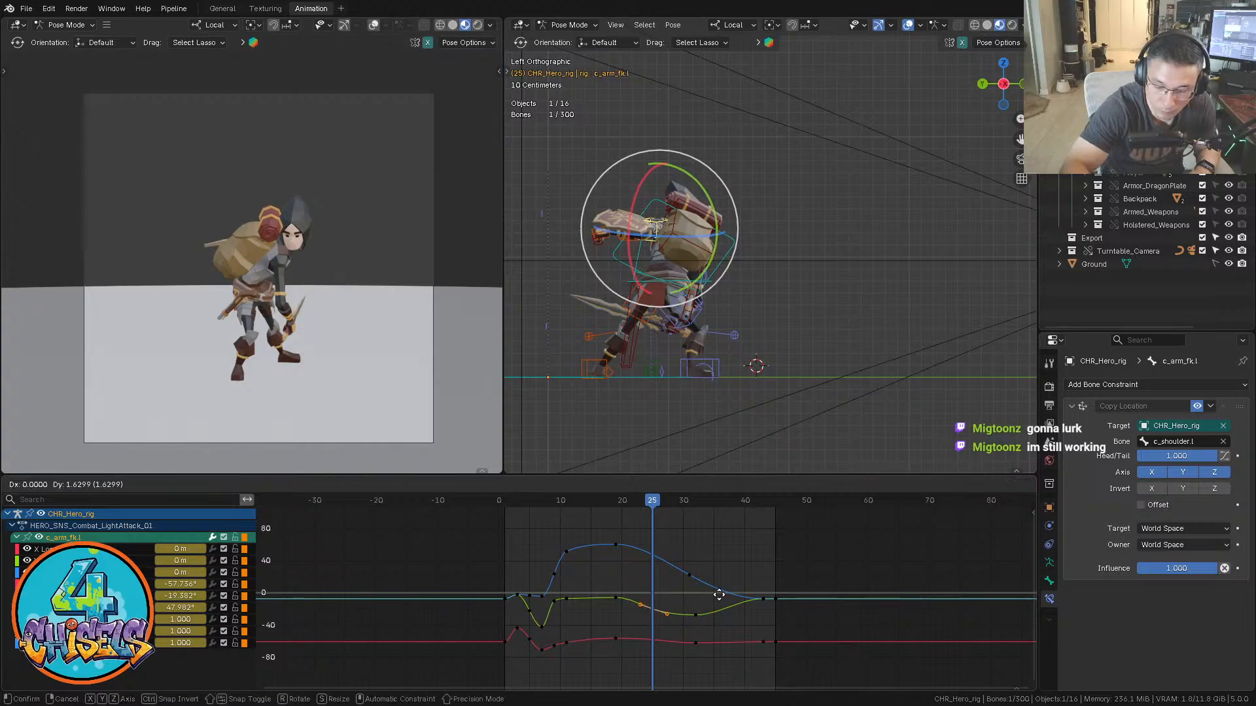
pyautogui.click(718, 593)
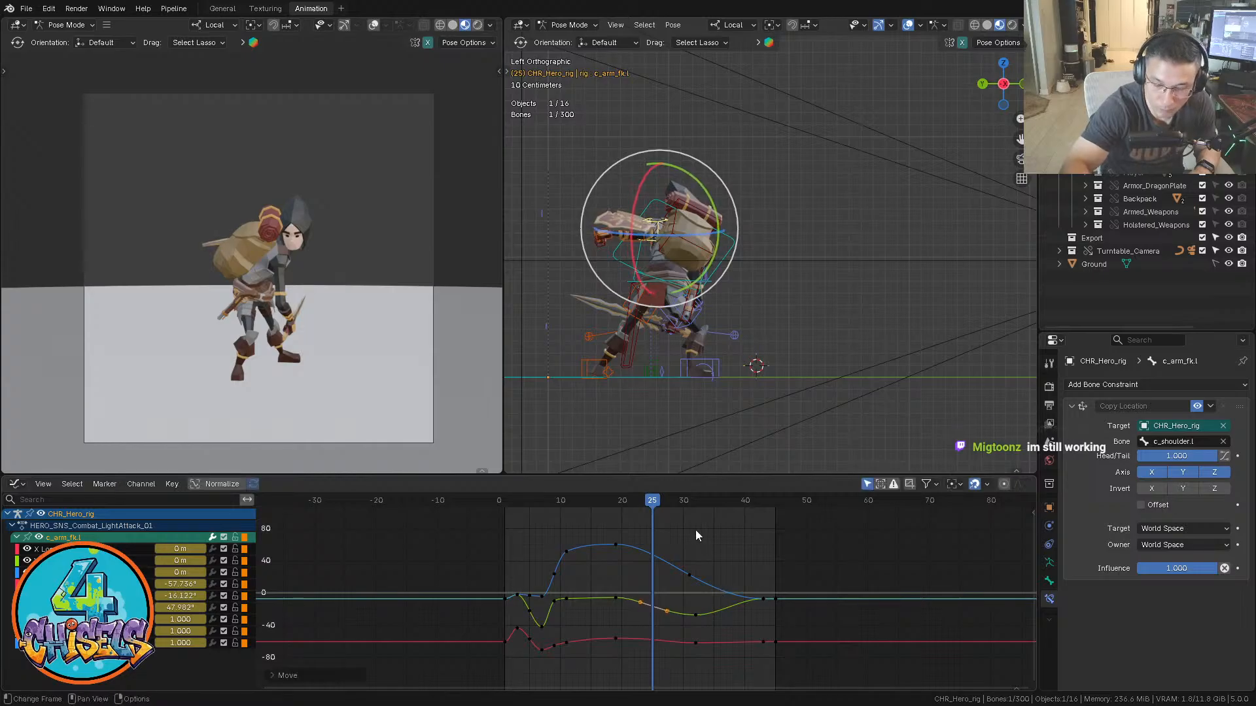
# Replay and scrub through the attack to check the left arm's swing with the adjusted frame 25 keys
pyautogui.press('space')
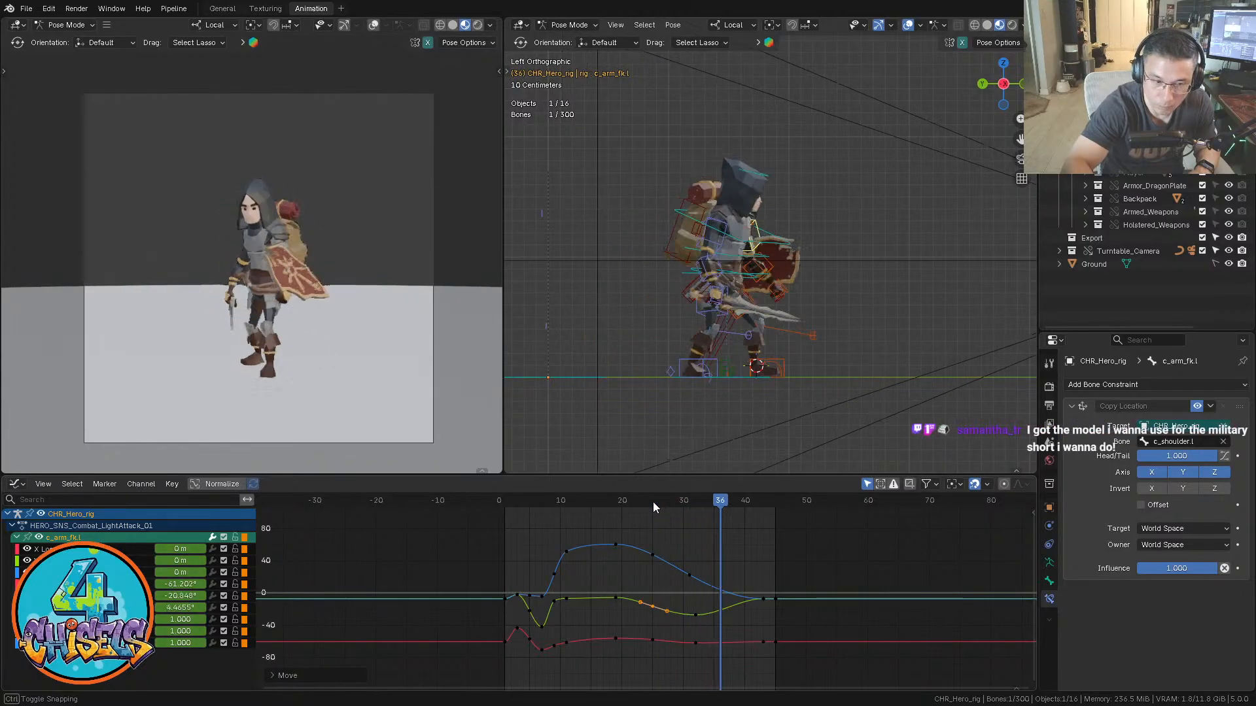
pyautogui.moveTo(653, 501); pyautogui.dragTo(743, 627)
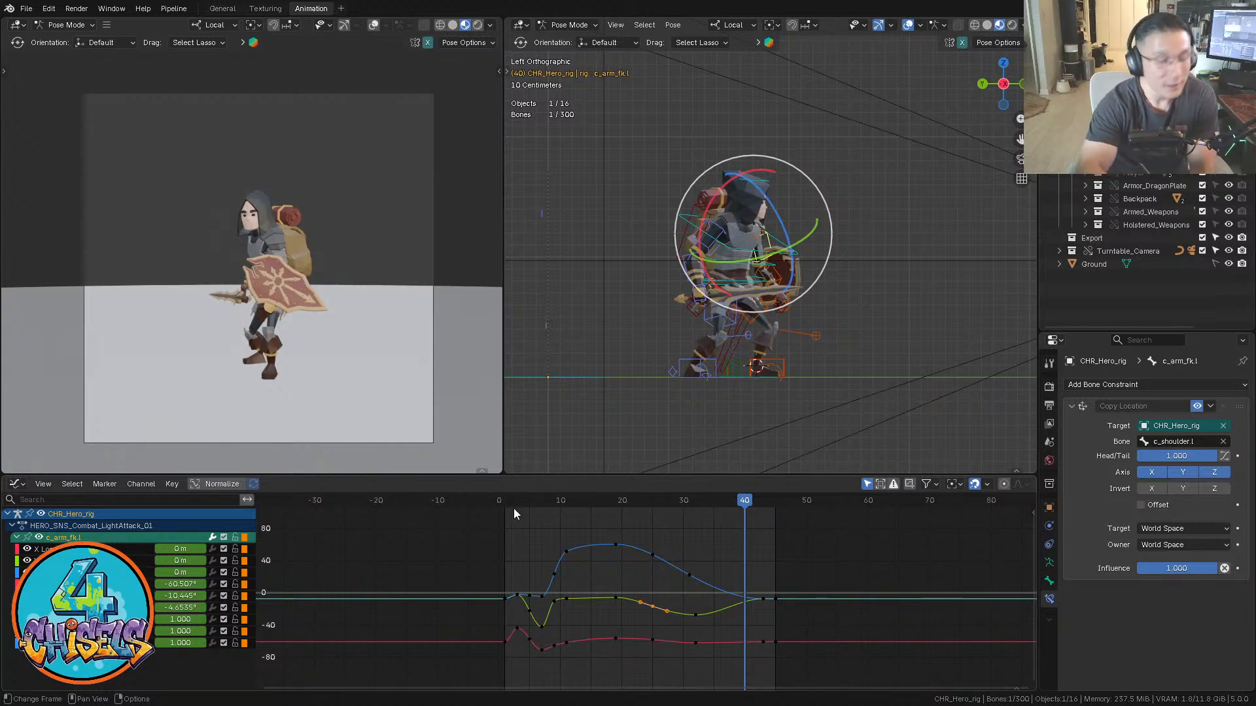
pyautogui.moveTo(512, 503)
pyautogui.mouseDown()
pyautogui.moveTo(822, 503)
pyautogui.moveTo(504, 503)
pyautogui.moveTo(726, 503)
pyautogui.moveTo(511, 503)
pyautogui.moveTo(578, 503)
pyautogui.mouseUp()
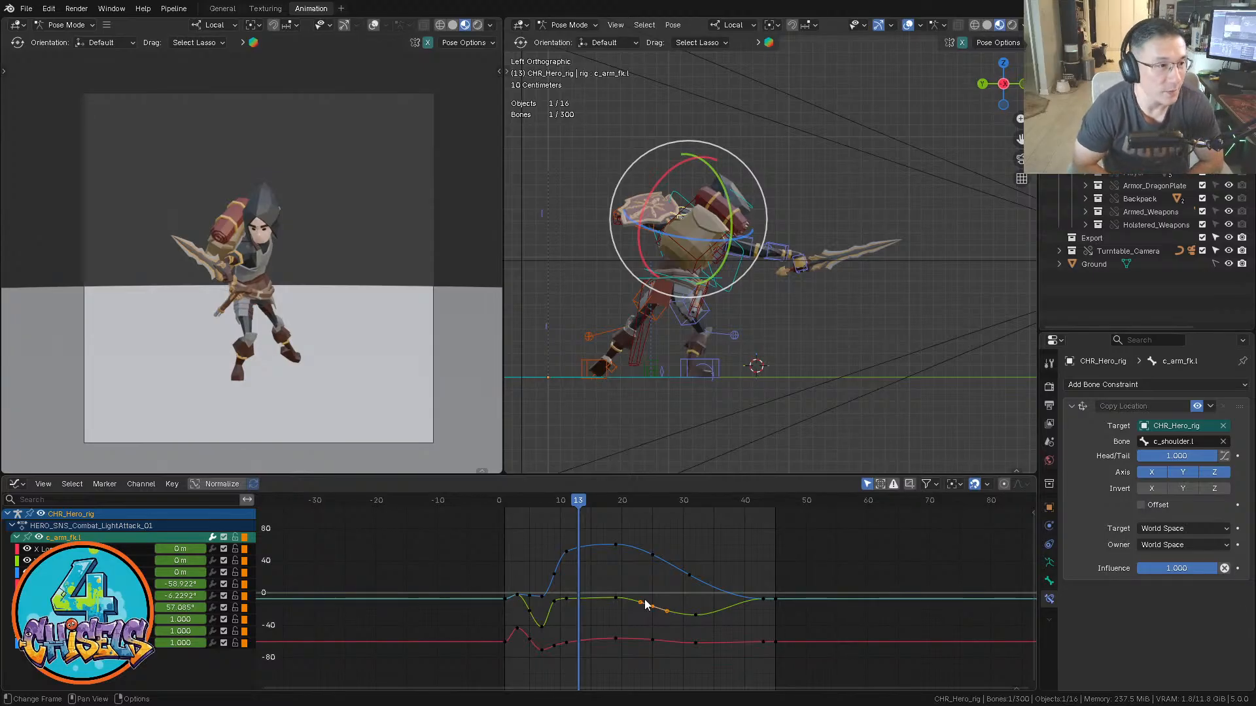
pyautogui.moveTo(517, 503); pyautogui.dragTo(542, 503)
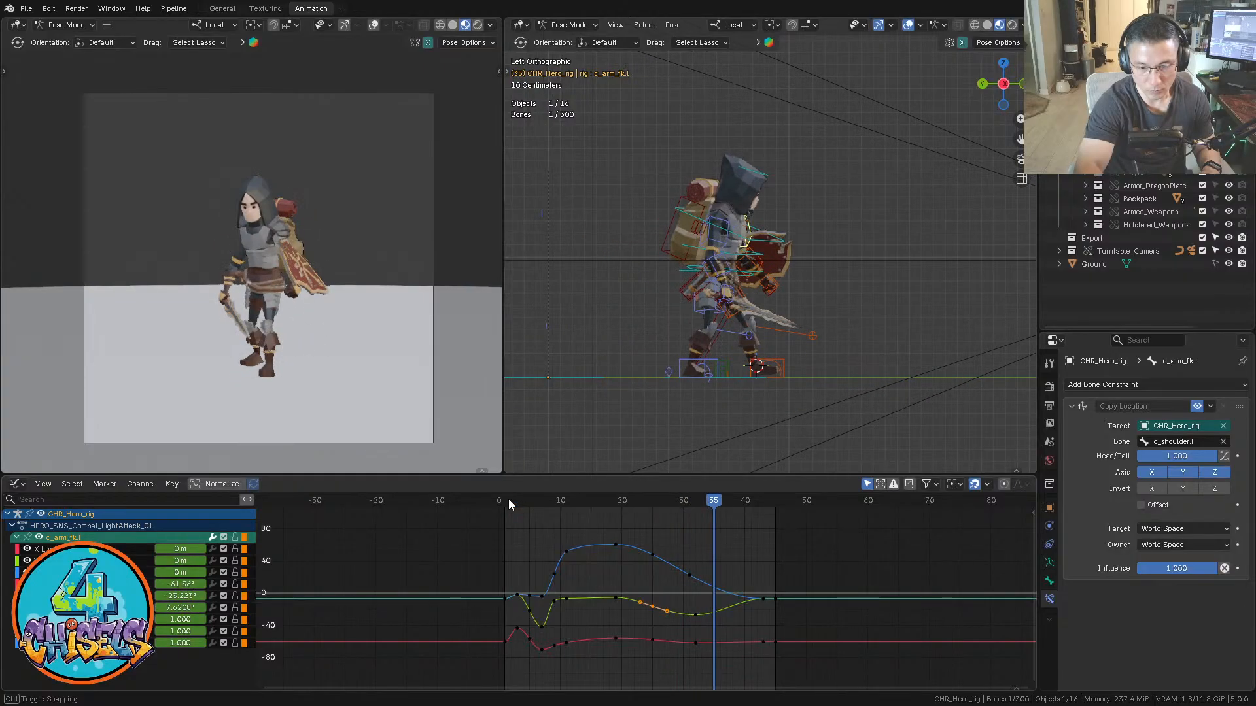
# Replay the light attack from the left and front orthographic views to review the arm and shield motion
pyautogui.press('space')
pyautogui.click(717, 502)
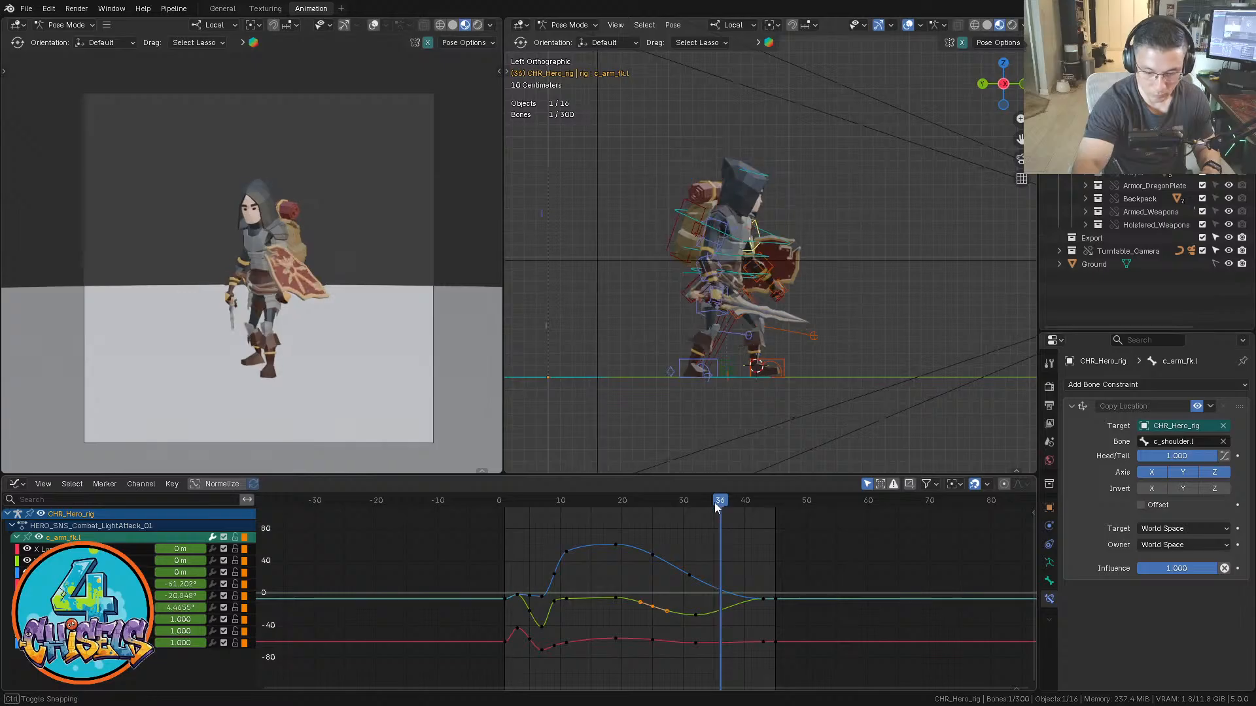
pyautogui.press('Right')
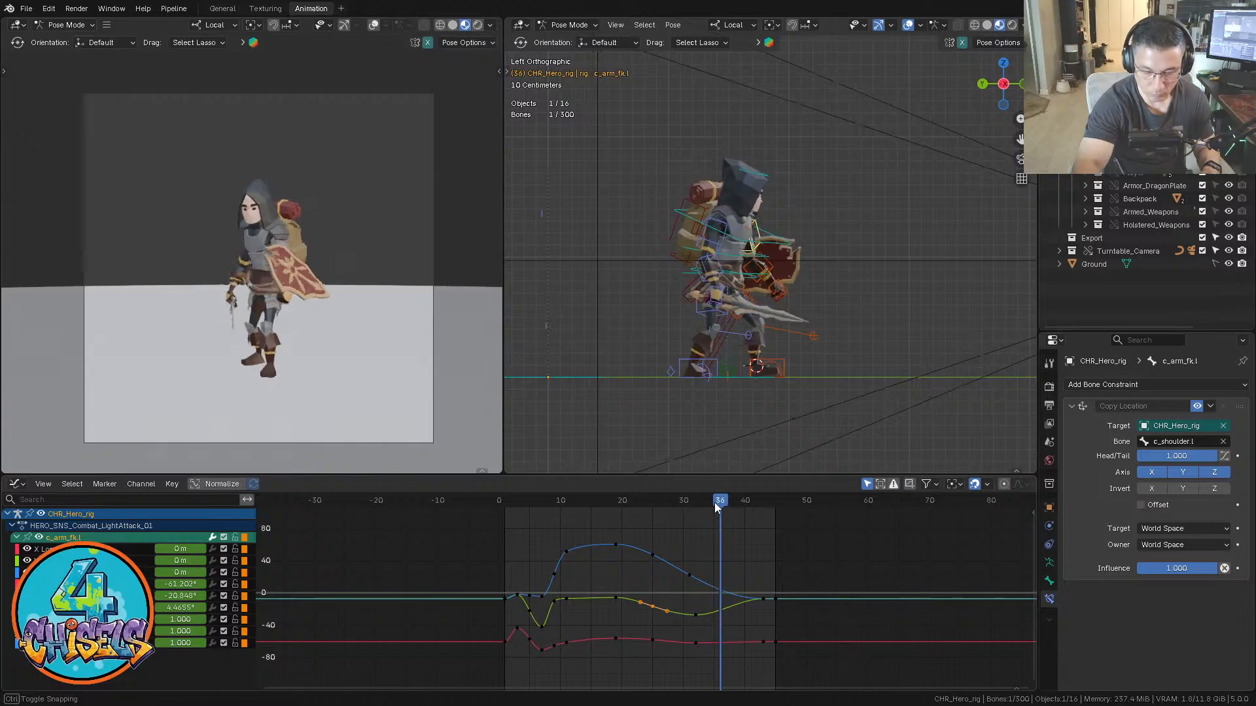
pyautogui.press('space')
pyautogui.press('KP_1')
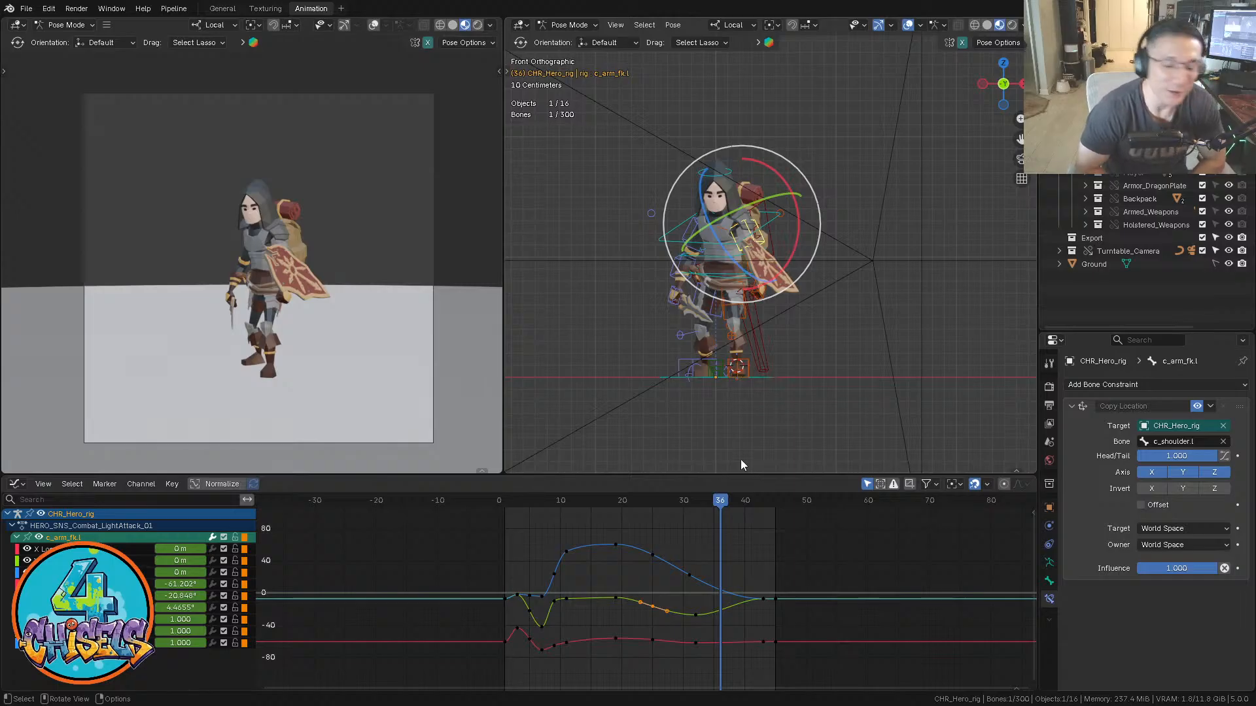
pyautogui.click(511, 504)
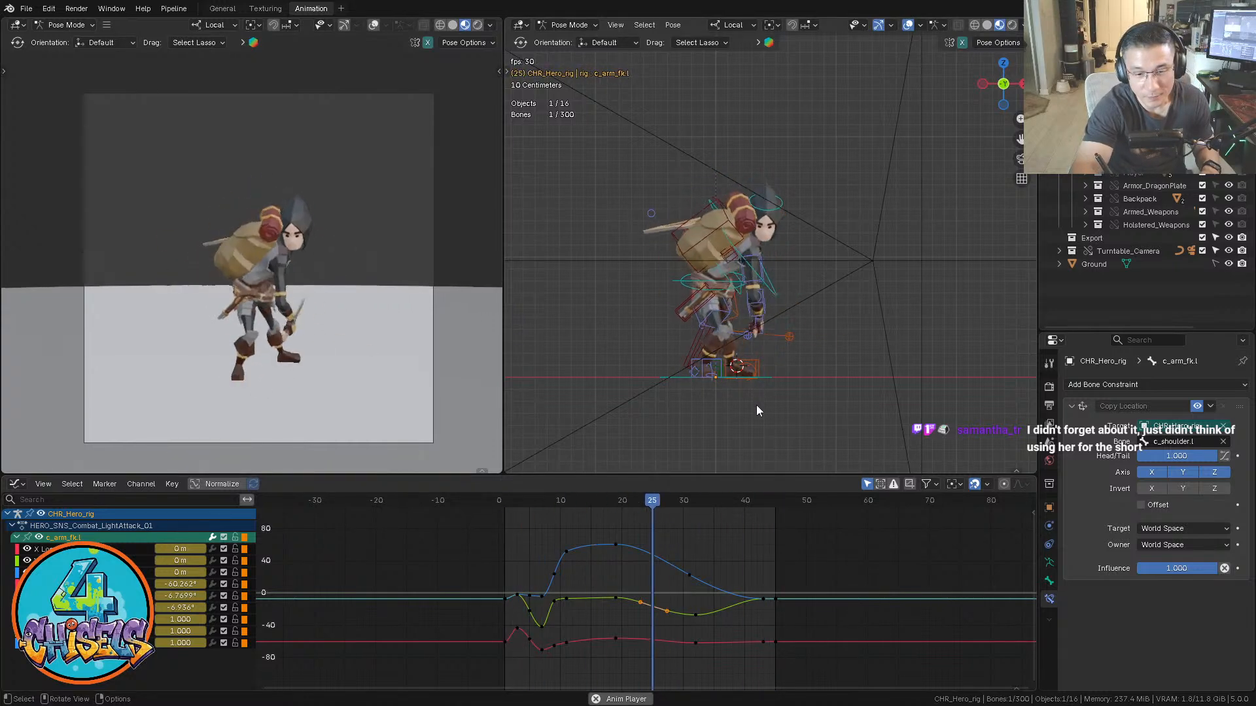
pyautogui.press('space')
# From the left orthographic view, step back and forth frame by frame through the attack's wind-up and sword swing
pyautogui.keyDown('alt'); pyautogui.moveTo(756, 397); pyautogui.dragTo(795, 325, button='middle'); pyautogui.keyUp('alt')
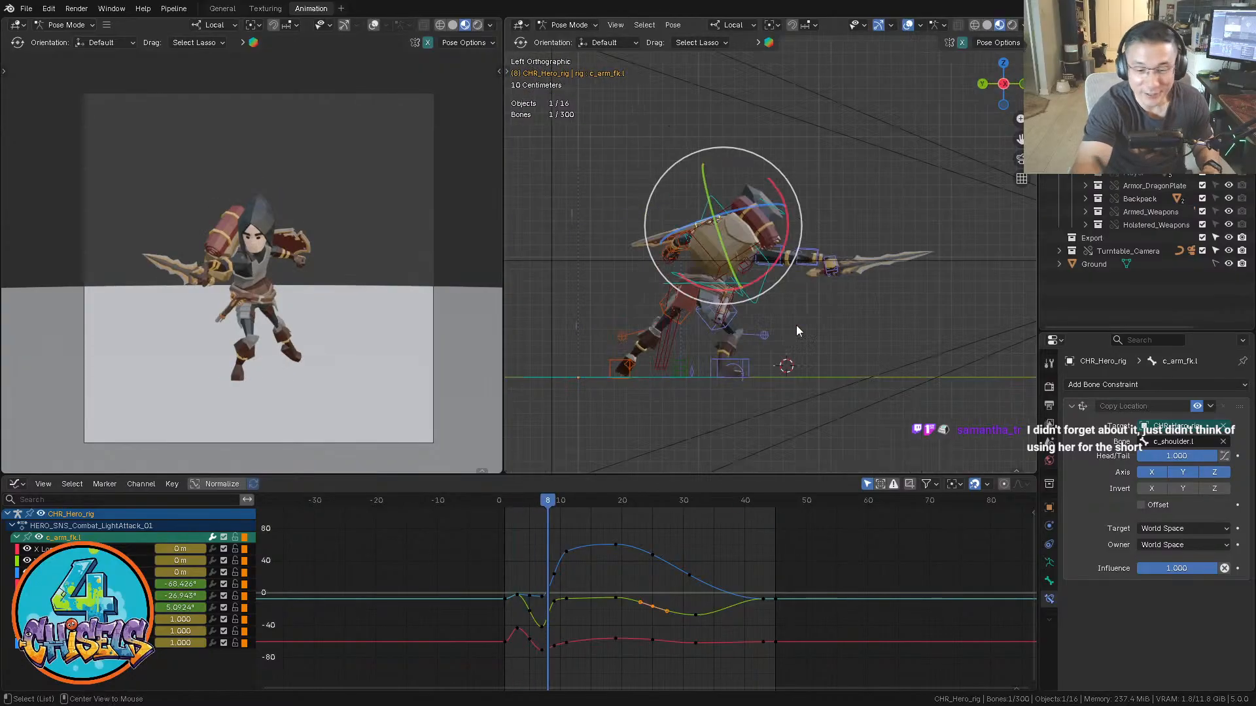
pyautogui.keyDown('shift'); pyautogui.moveTo(698, 392); pyautogui.dragTo(724, 377, button='middle'); pyautogui.keyUp('shift')
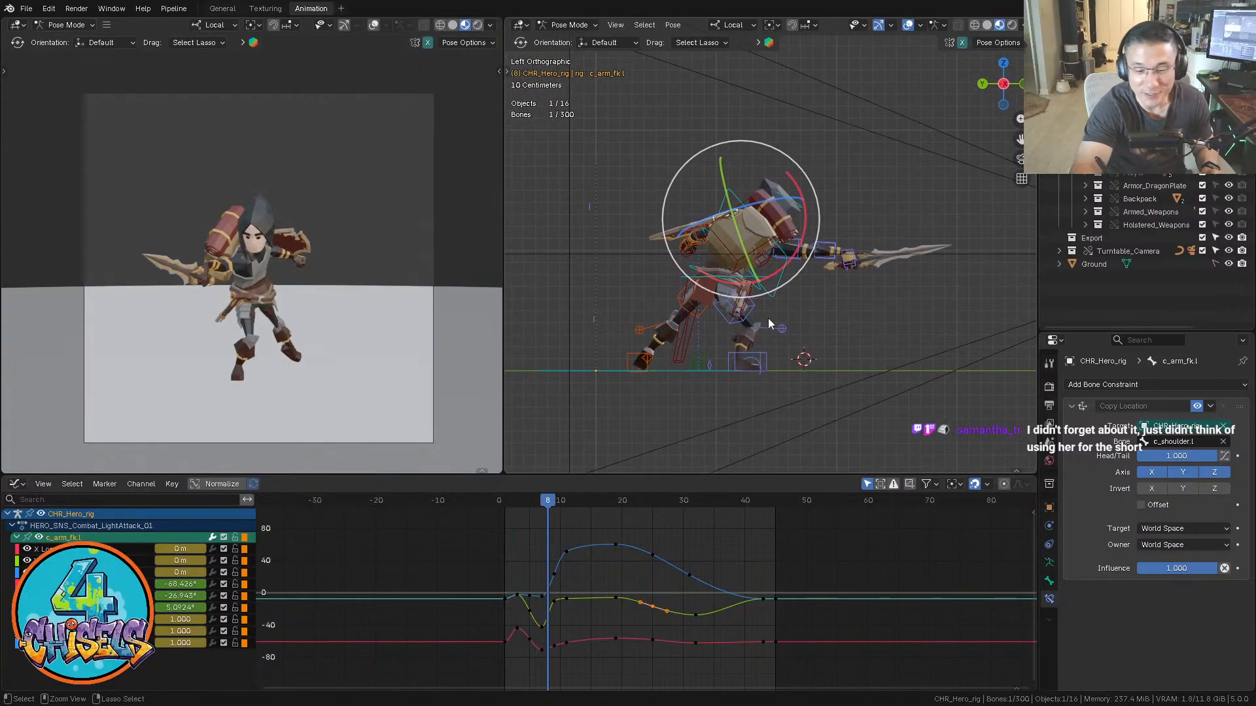
pyautogui.moveTo(508, 505); pyautogui.dragTo(509, 501)
pyautogui.press('Right')
pyautogui.press('Right')
pyautogui.press('Right')
pyautogui.press('Right')
pyautogui.press('Right')
pyautogui.press('Right')
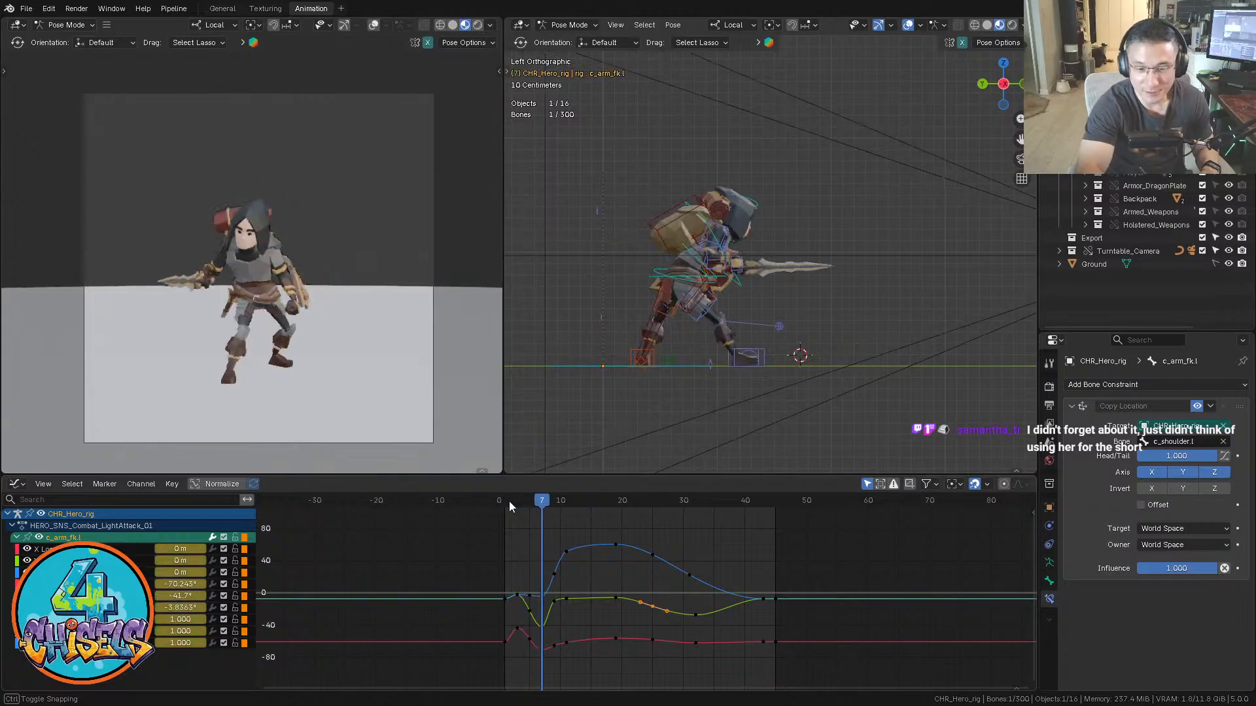
pyautogui.press('Left')
pyautogui.press('Left')
pyautogui.press('Left')
pyautogui.press('Left')
pyautogui.press('Left')
pyautogui.press('Left')
pyautogui.press('Left')
pyautogui.press('Right')
pyautogui.press('Right')
pyautogui.press('Right')
pyautogui.press('Right')
pyautogui.press('Right')
pyautogui.press('Right')
pyautogui.press('Right')
pyautogui.press('Right')
pyautogui.press('Right')
pyautogui.press('Right')
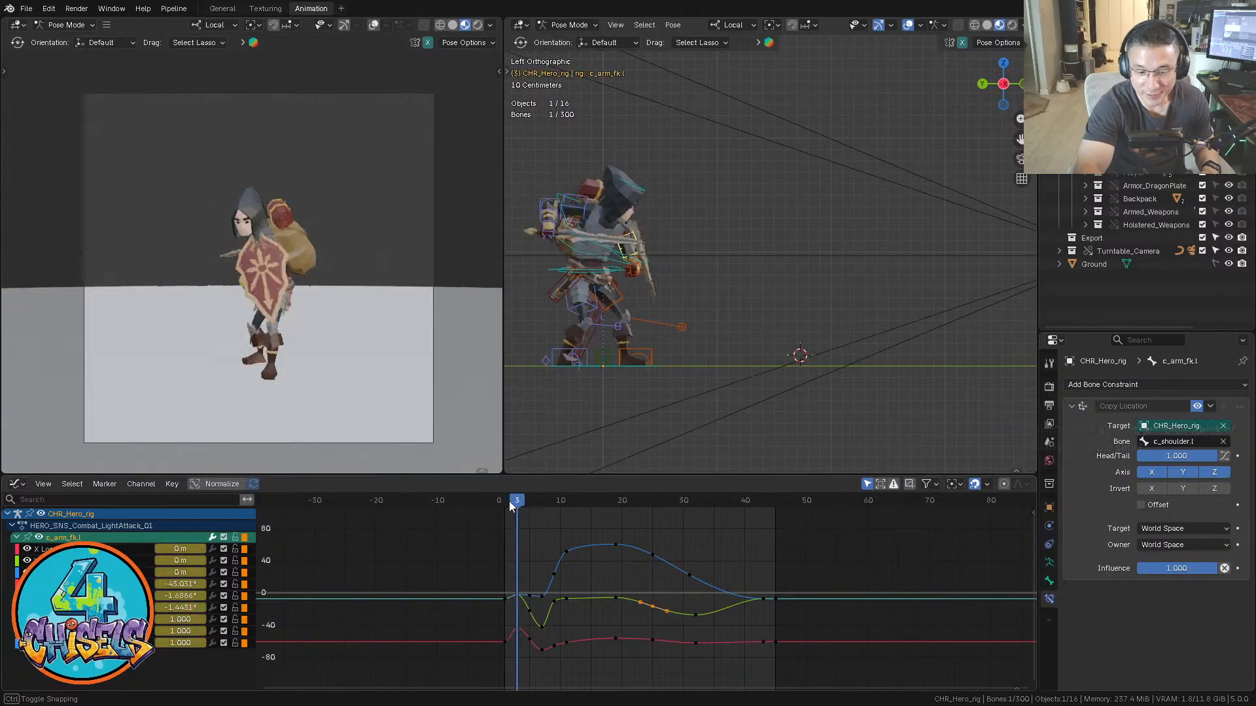
pyautogui.press('Right')
pyautogui.press('Right')
pyautogui.press('Right')
pyautogui.press('Right')
pyautogui.press('Right')
pyautogui.press('Right')
pyautogui.press('Right')
pyautogui.press('Right')
pyautogui.press('Right')
pyautogui.press('Right')
pyautogui.press('Right')
pyautogui.press('Right')
pyautogui.press('Right')
pyautogui.press('Right')
pyautogui.press('Right')
pyautogui.press('Right')
pyautogui.press('Right')
pyautogui.press('Right')
pyautogui.press('Right')
pyautogui.press('Right')
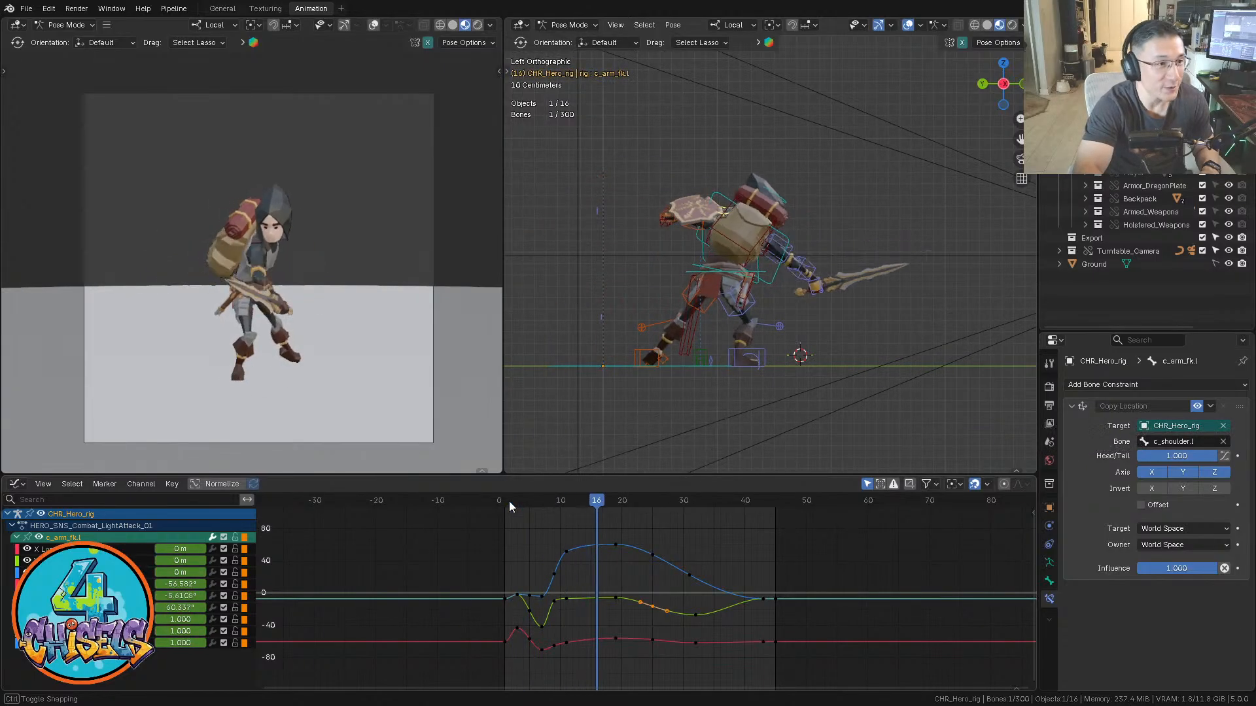
# Scrub through the recovery between about frames 43 and 20, examining the return to the guard pose
pyautogui.moveTo(763, 501)
pyautogui.mouseDown()
pyautogui.moveTo(505, 501)
pyautogui.moveTo(775, 502)
pyautogui.moveTo(621, 501)
pyautogui.mouseUp()
pyautogui.press('Right')
pyautogui.press('Right')
pyautogui.press('Right')
pyautogui.press('Right')
pyautogui.press('Right')
pyautogui.press('Right')
pyautogui.press('Right')
pyautogui.press('Right')
pyautogui.press('Right')
pyautogui.press('Right')
pyautogui.press('Right')
pyautogui.press('Right')
# Select all of the rig's bones and insert keyframes on them at frames 19 and 45, working in the Action Editor
pyautogui.keyDown('shift'); pyautogui.moveTo(761, 299); pyautogui.dragTo(797, 307, button='middle'); pyautogui.keyUp('shift')
pyautogui.press('a')
pyautogui.keyDown('ctrl'); pyautogui.moveTo(685, 512); pyautogui.dragTo(657, 583, button='middle'); pyautogui.keyUp('ctrl')
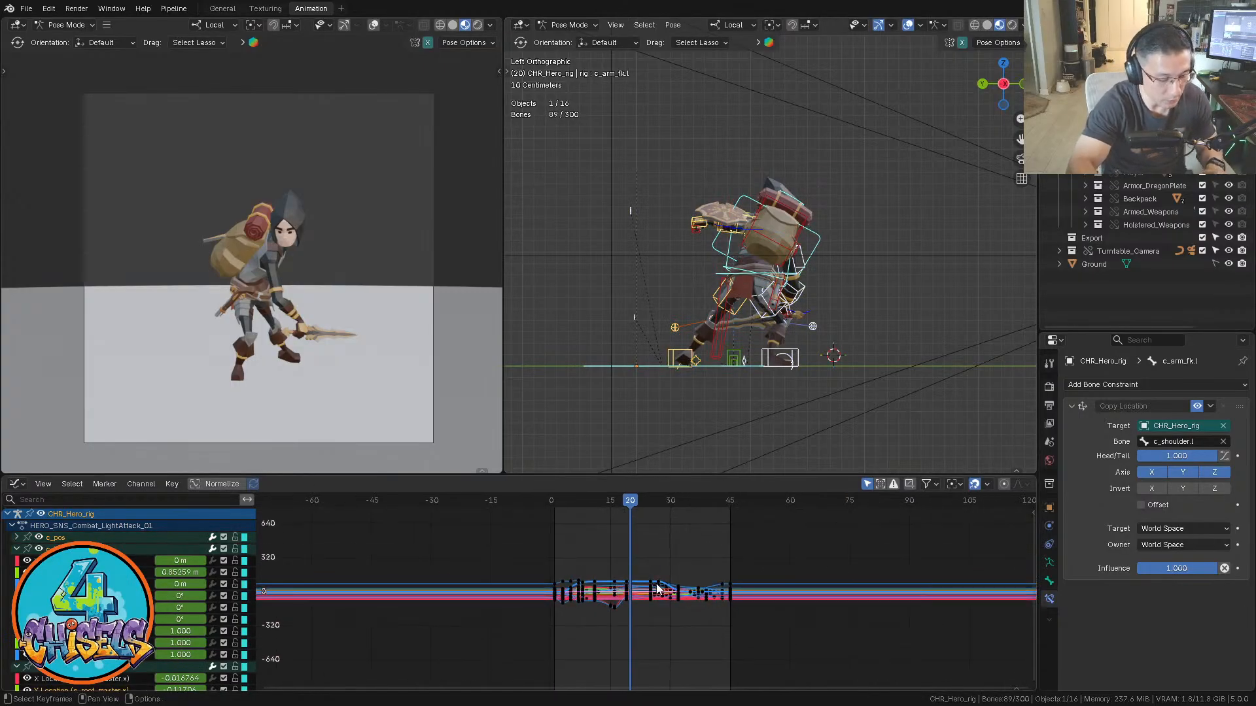
pyautogui.hotkey('ctrl', 'Tab')
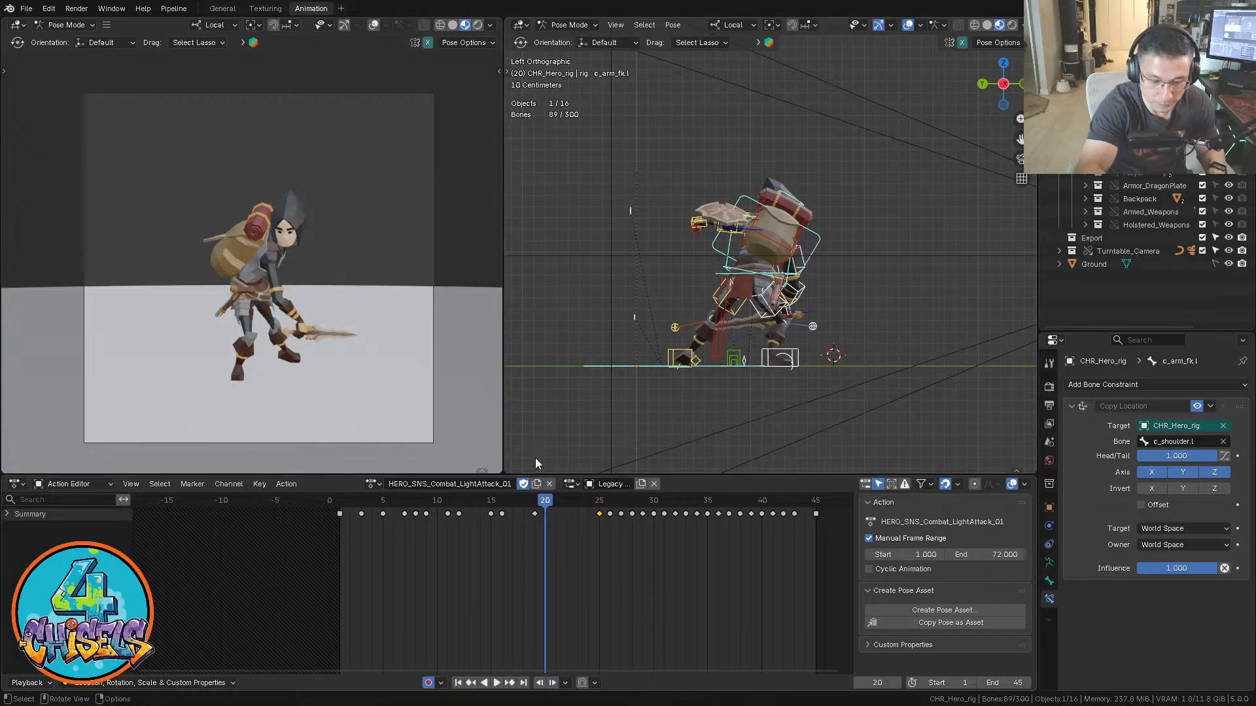
pyautogui.moveTo(542, 501); pyautogui.dragTo(546, 508)
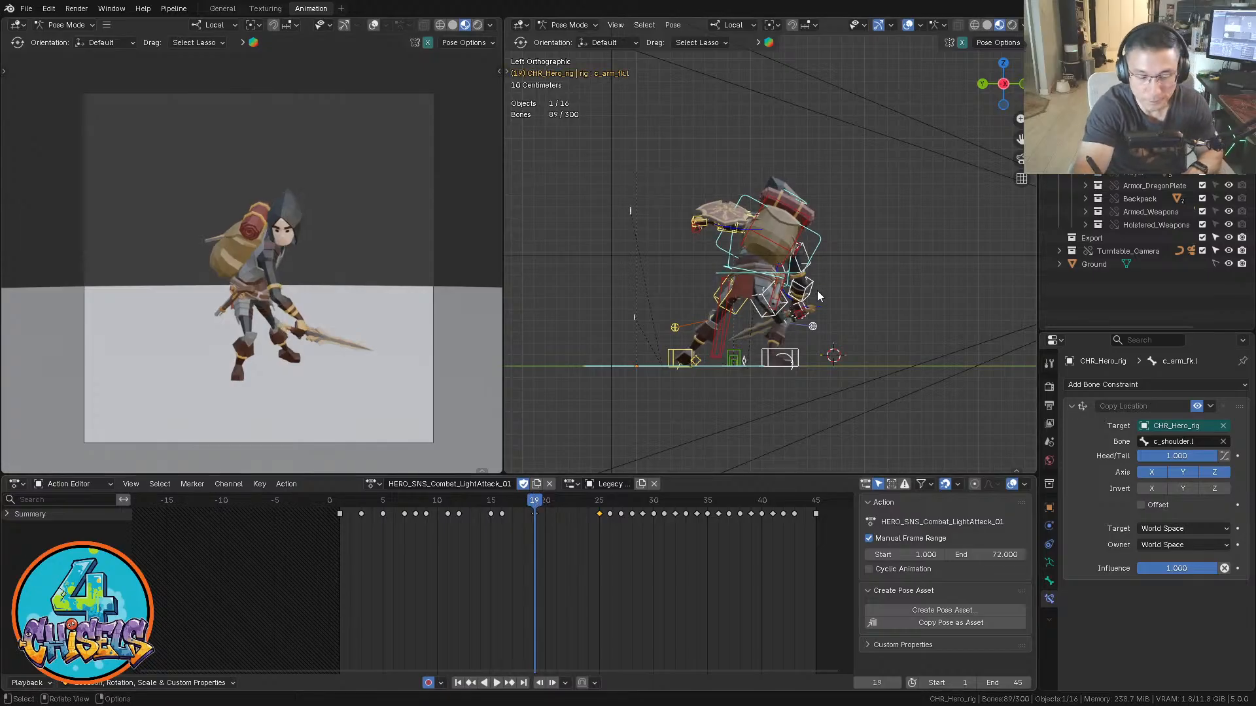
pyautogui.press('i')
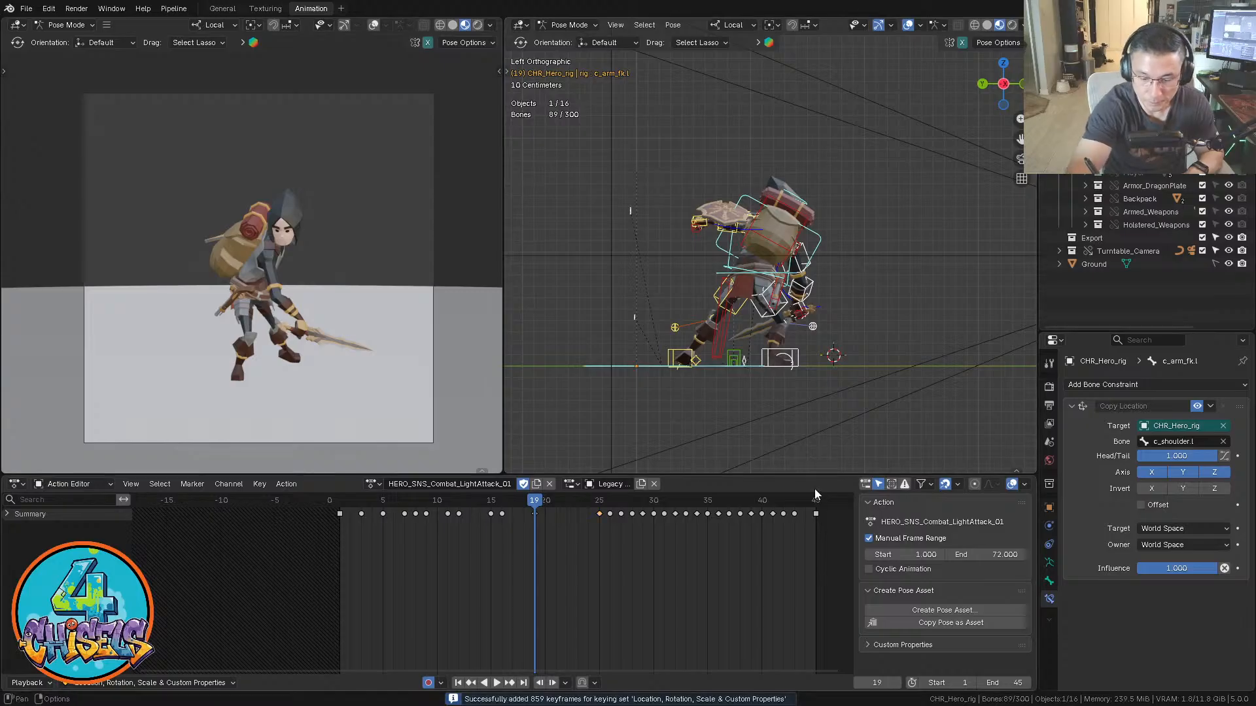
pyautogui.hotkey('shift', 'Right')
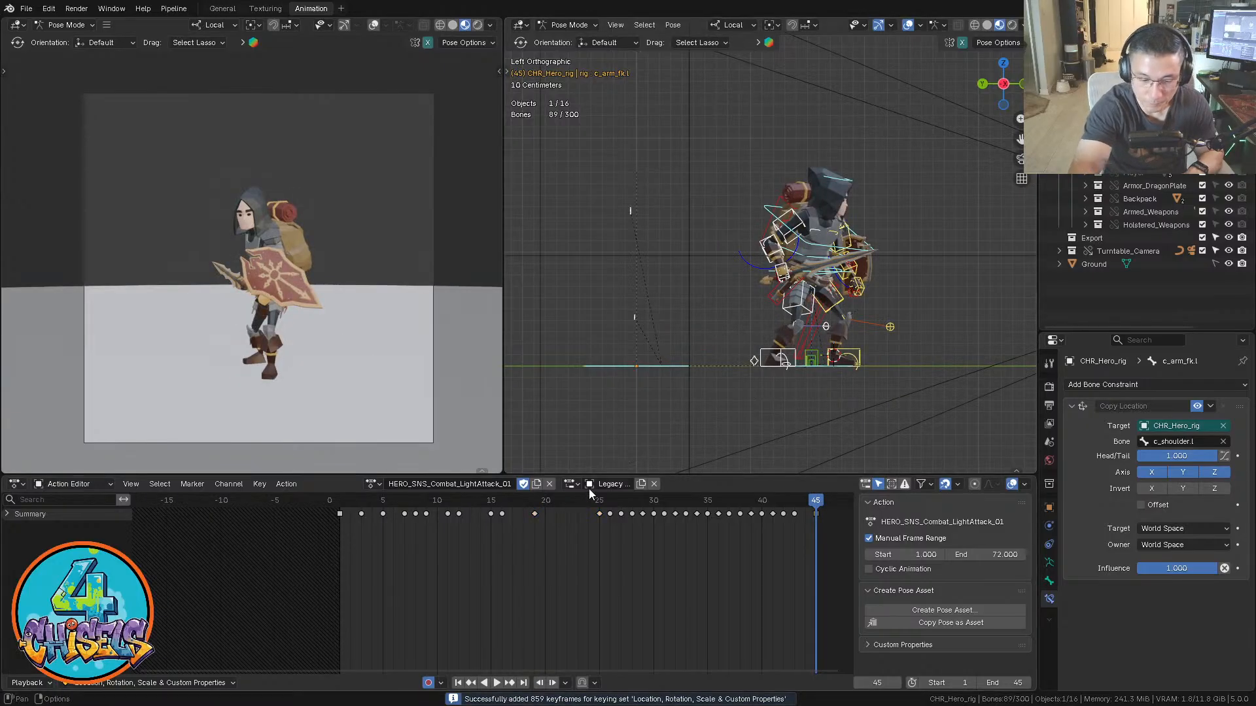
# Replay and scrub the attack around frames 19 to 25 to examine where the recovery begins, stopping at frame 25
pyautogui.click(537, 501)
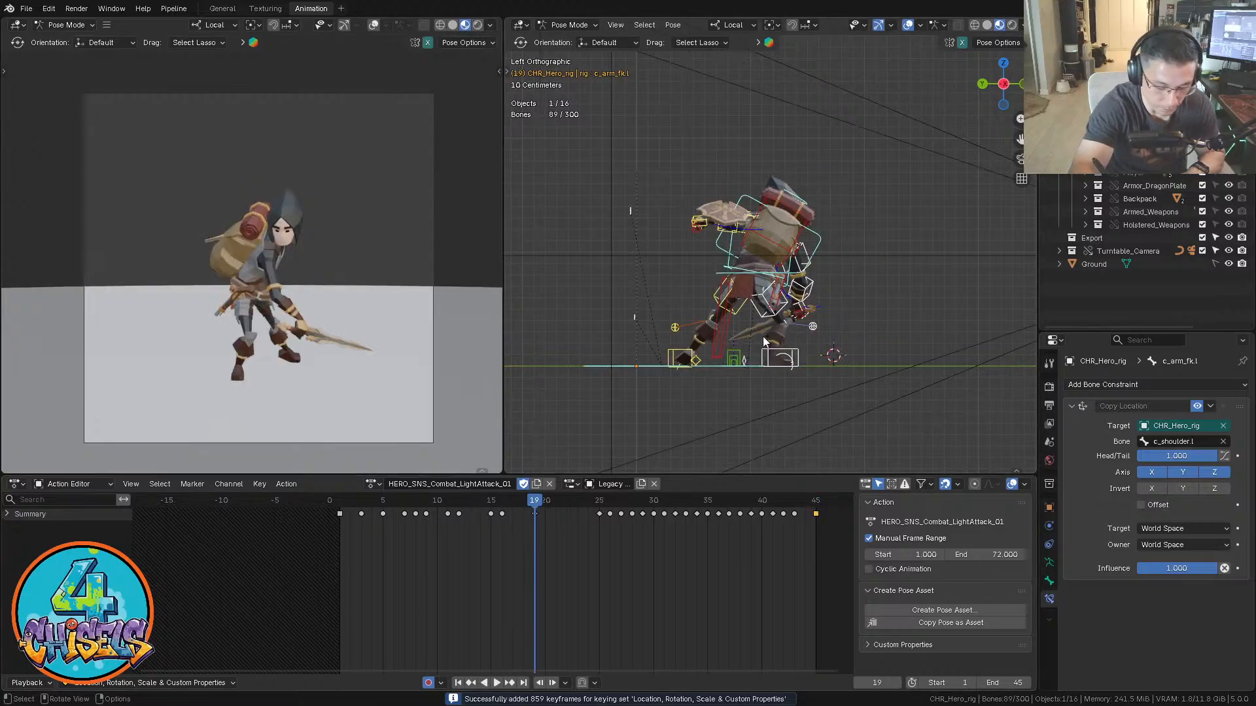
pyautogui.press('space')
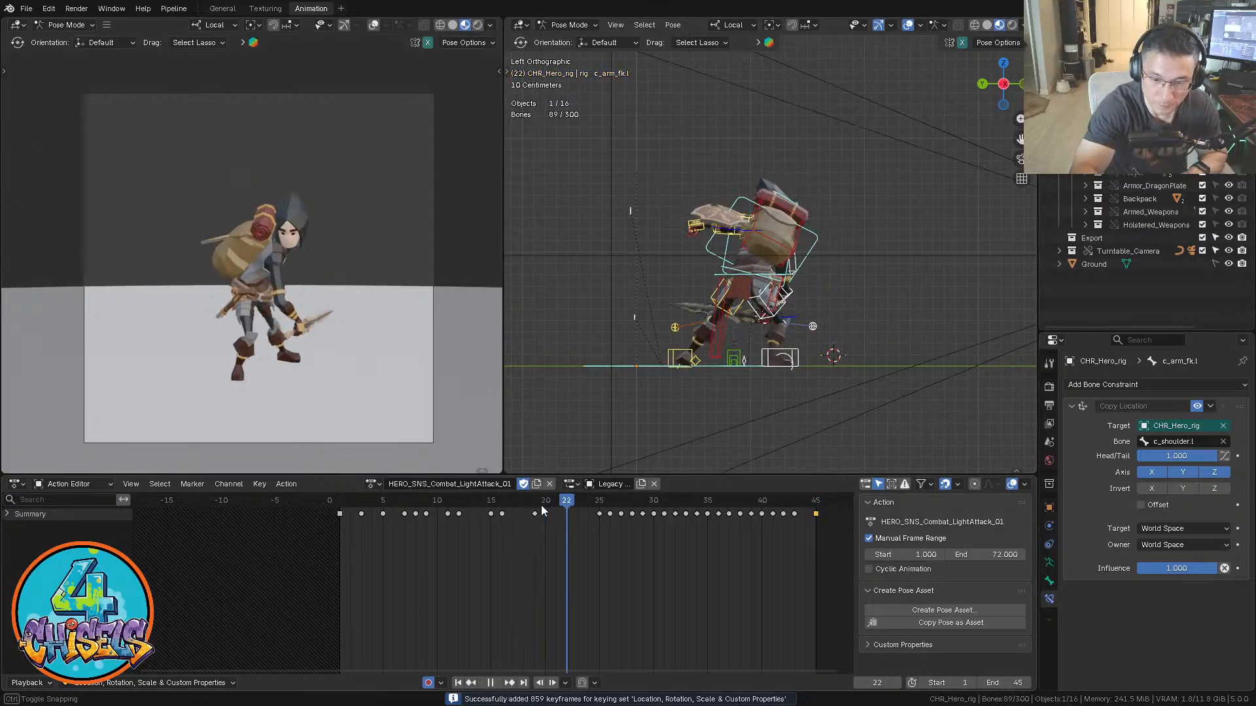
pyautogui.moveTo(577, 505)
pyautogui.mouseDown()
pyautogui.moveTo(599, 505)
pyautogui.moveTo(535, 505)
pyautogui.mouseUp()
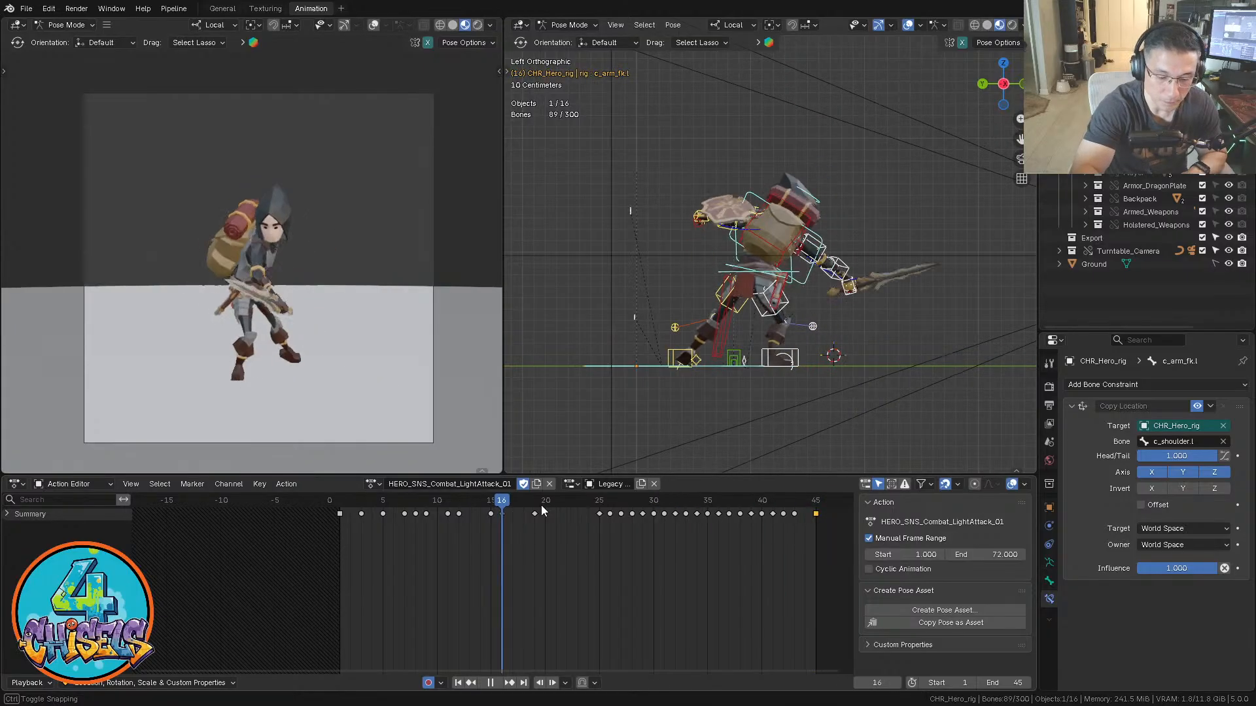
pyautogui.press('Escape')
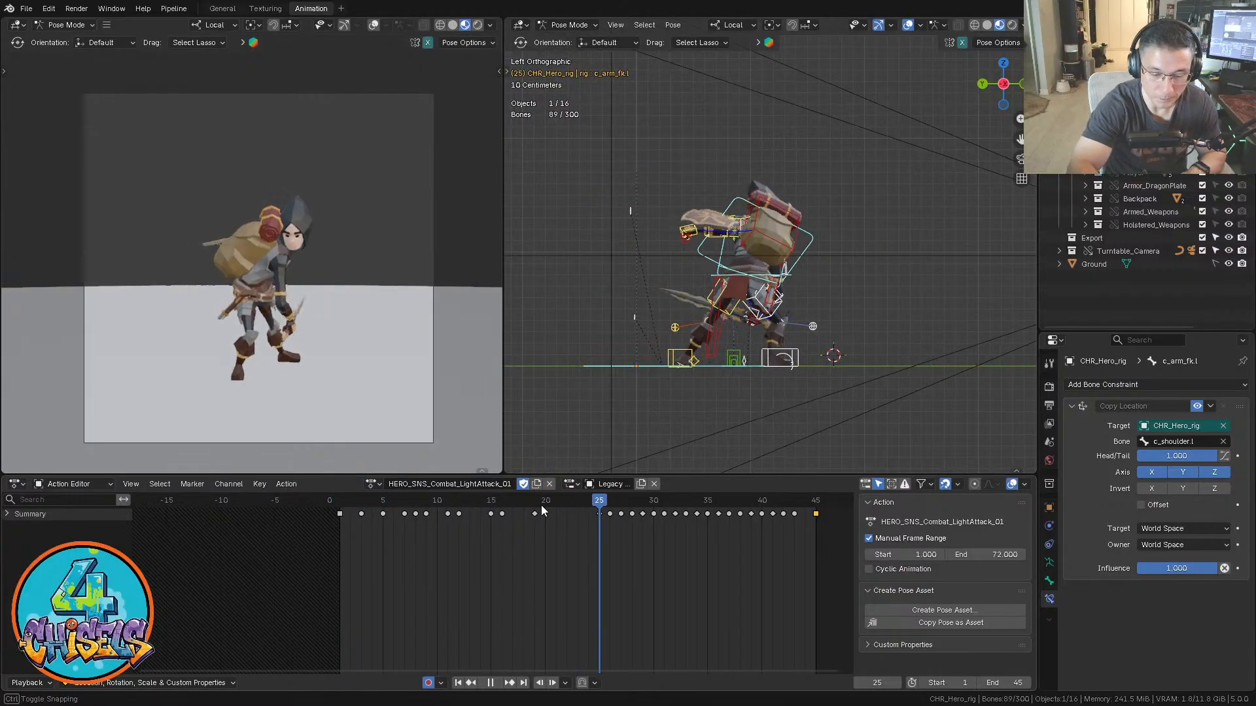
pyautogui.click(540, 505)
pyautogui.moveTo(535, 505)
pyautogui.mouseDown()
pyautogui.moveTo(491, 505)
pyautogui.moveTo(534, 505)
pyautogui.mouseUp()
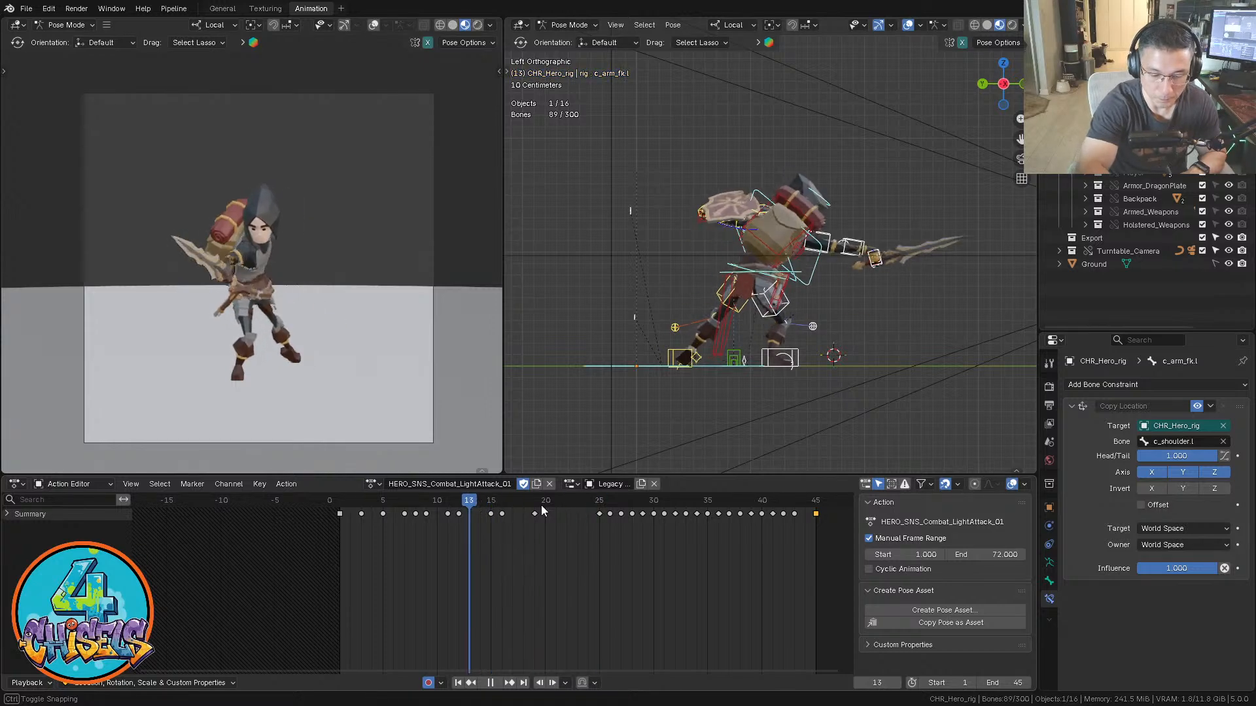
pyautogui.press('space')
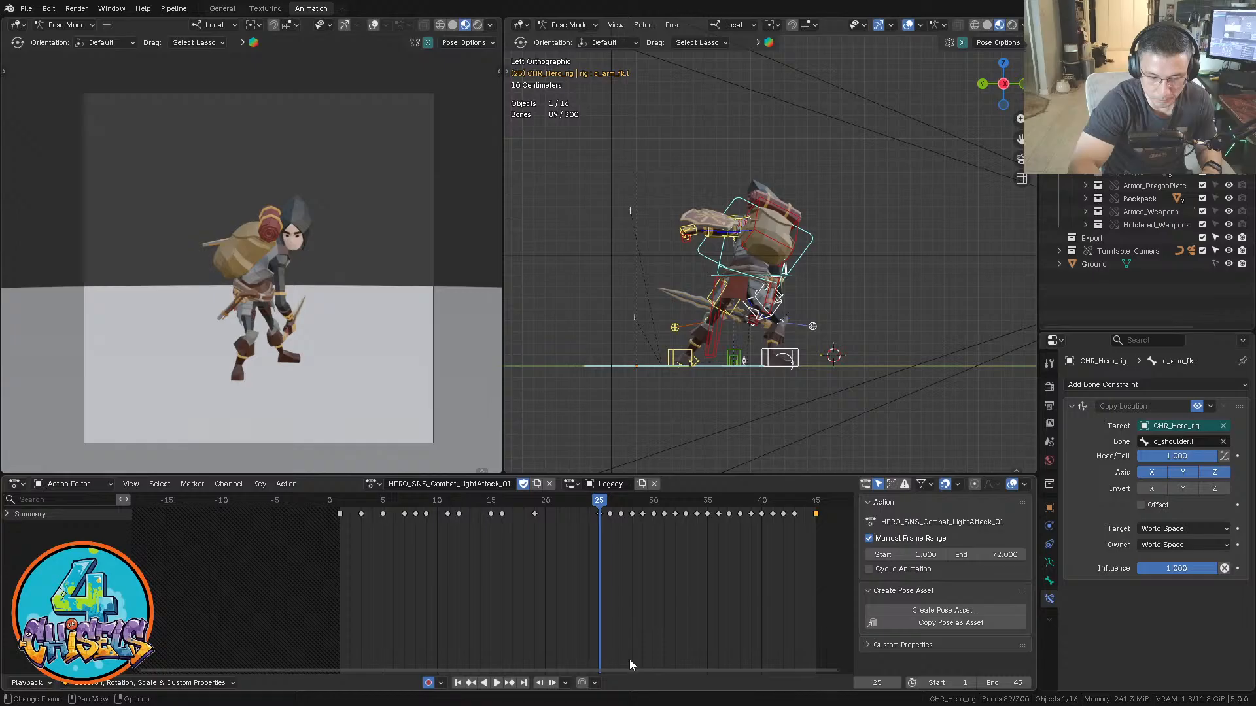
# Duplicate the light attack action and name the copy HERO_SNS_Combat_LightAttack_01(Recovery)
pyautogui.click(537, 484)
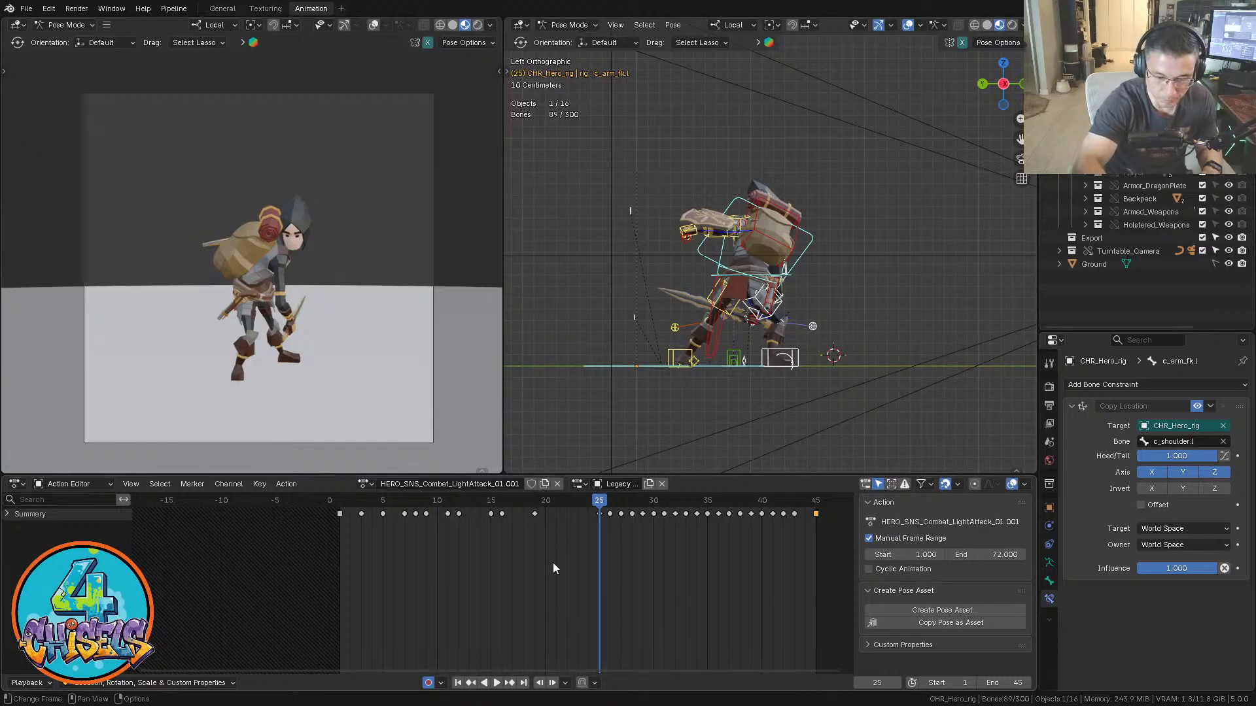
pyautogui.click(504, 485)
pyautogui.click(506, 484)
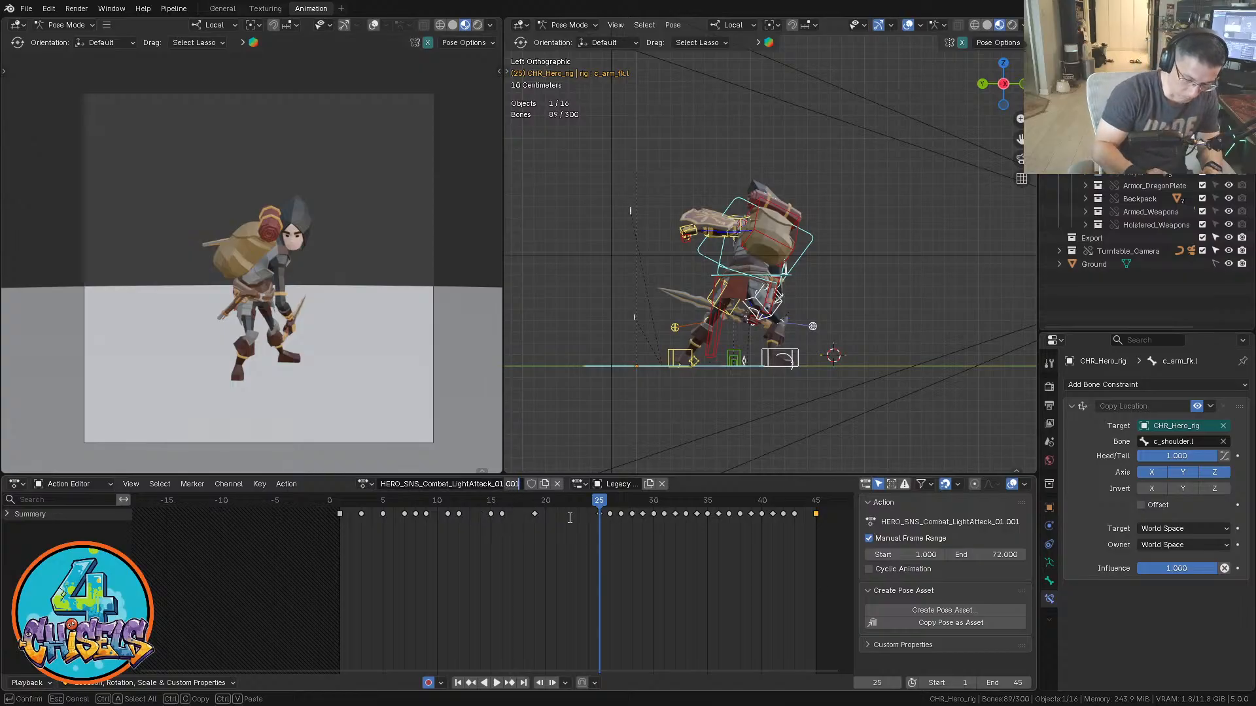
pyautogui.press('BackSpace')
pyautogui.press('BackSpace')
pyautogui.press('BackSpace')
pyautogui.press('BackSpace')
pyautogui.write('(Re')
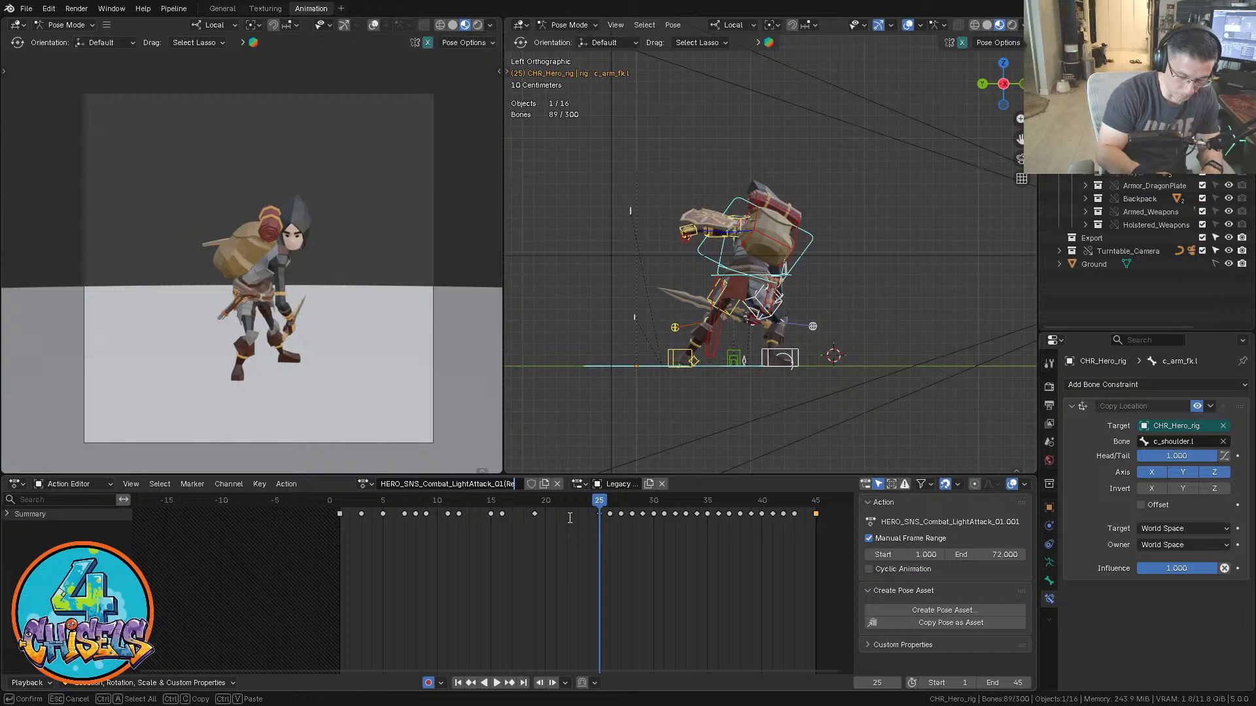
pyautogui.write('cover')
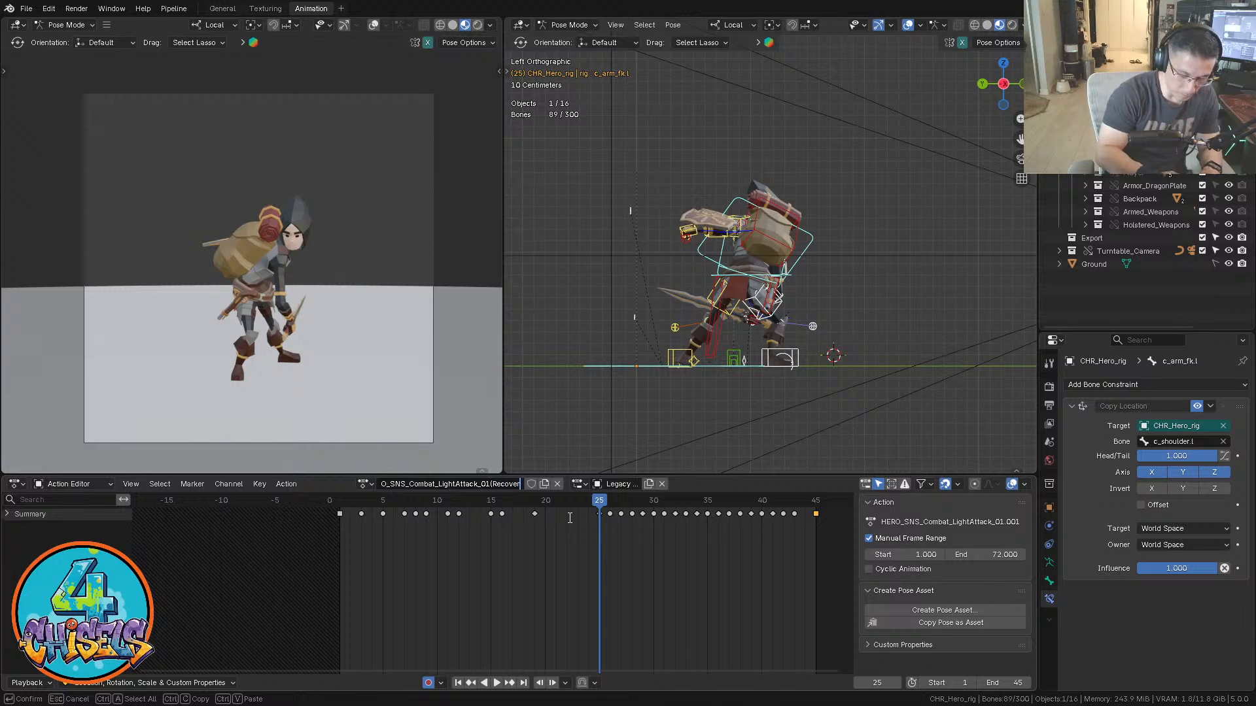
pyautogui.write('y')
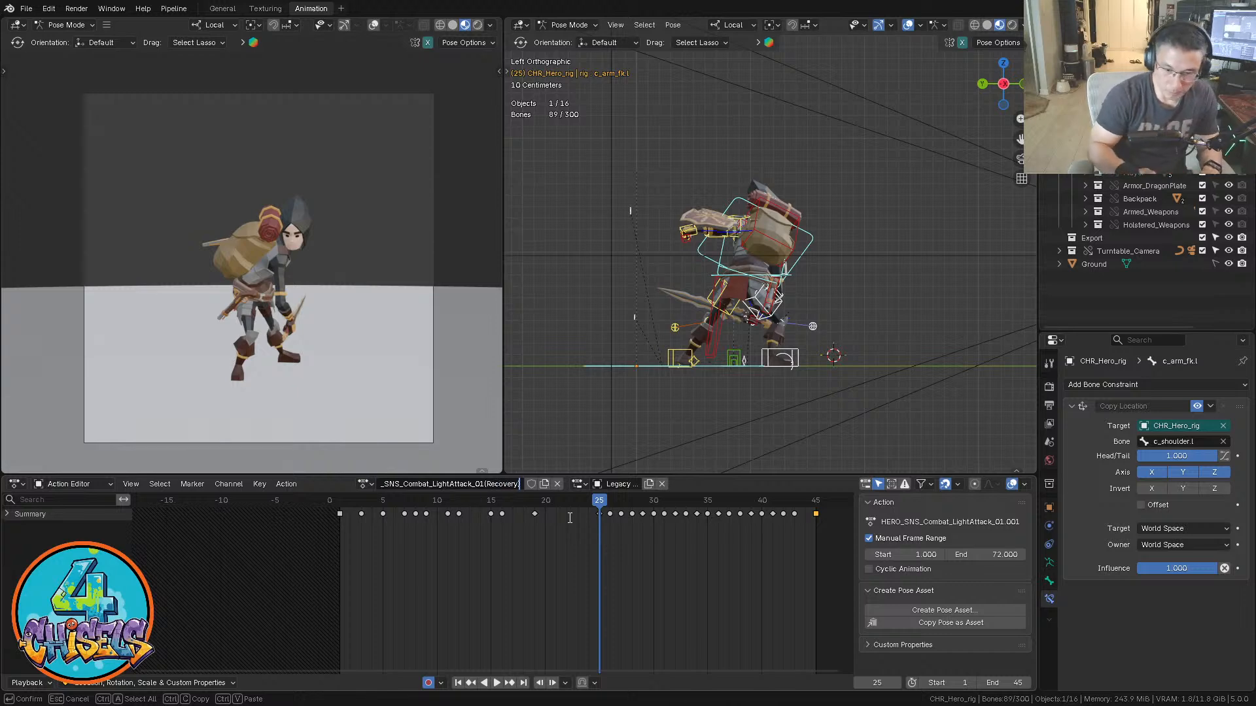
pyautogui.write(')')
pyautogui.press('Return')
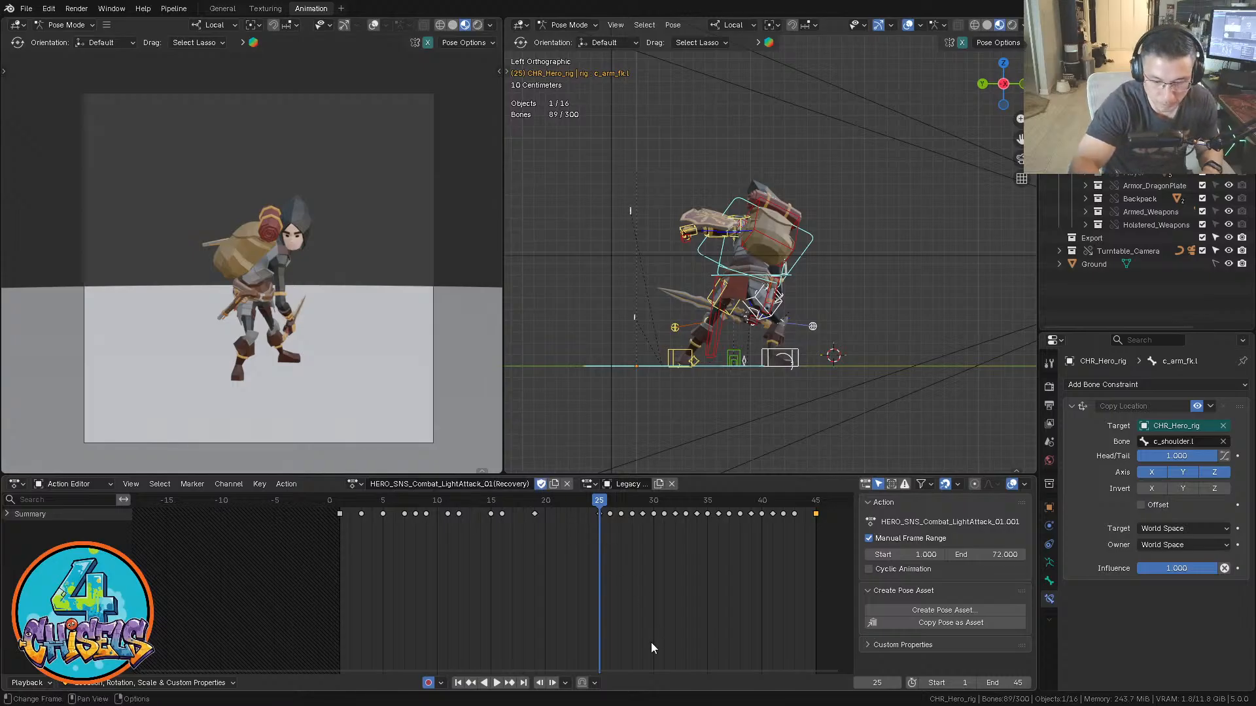
# Delete all keyframes before frame 25 from the recovery action
pyautogui.press('space')
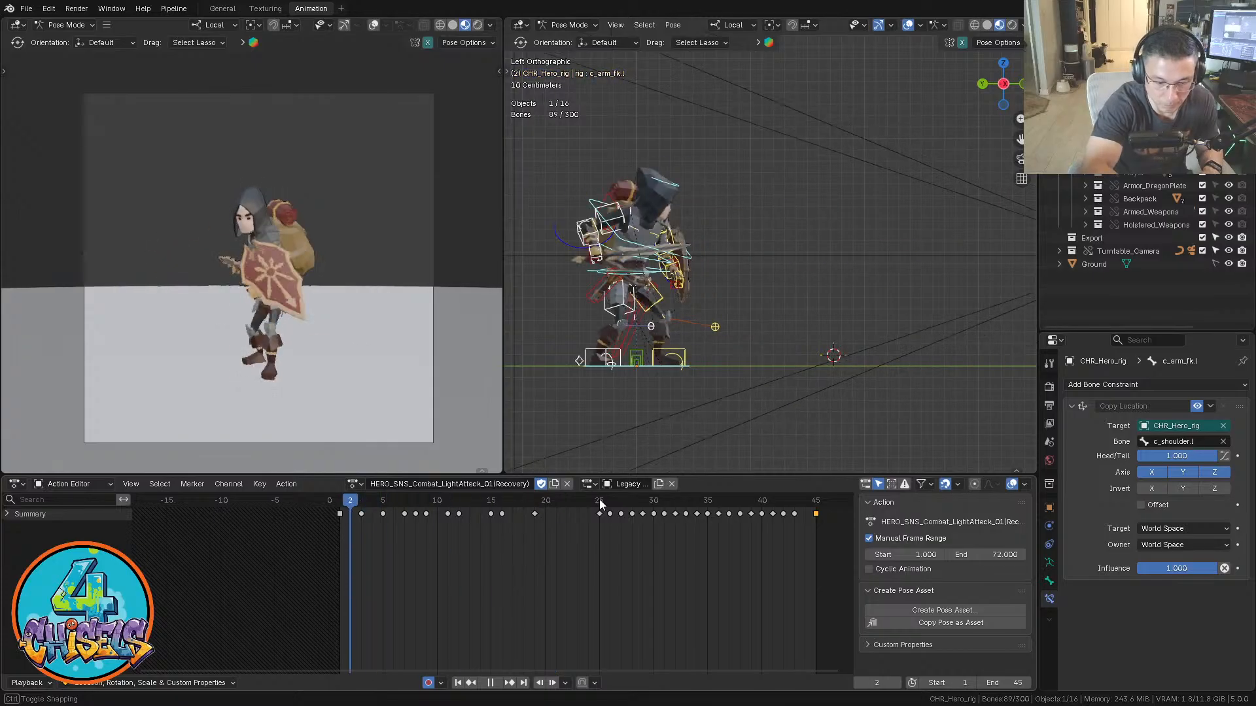
pyautogui.click(599, 501)
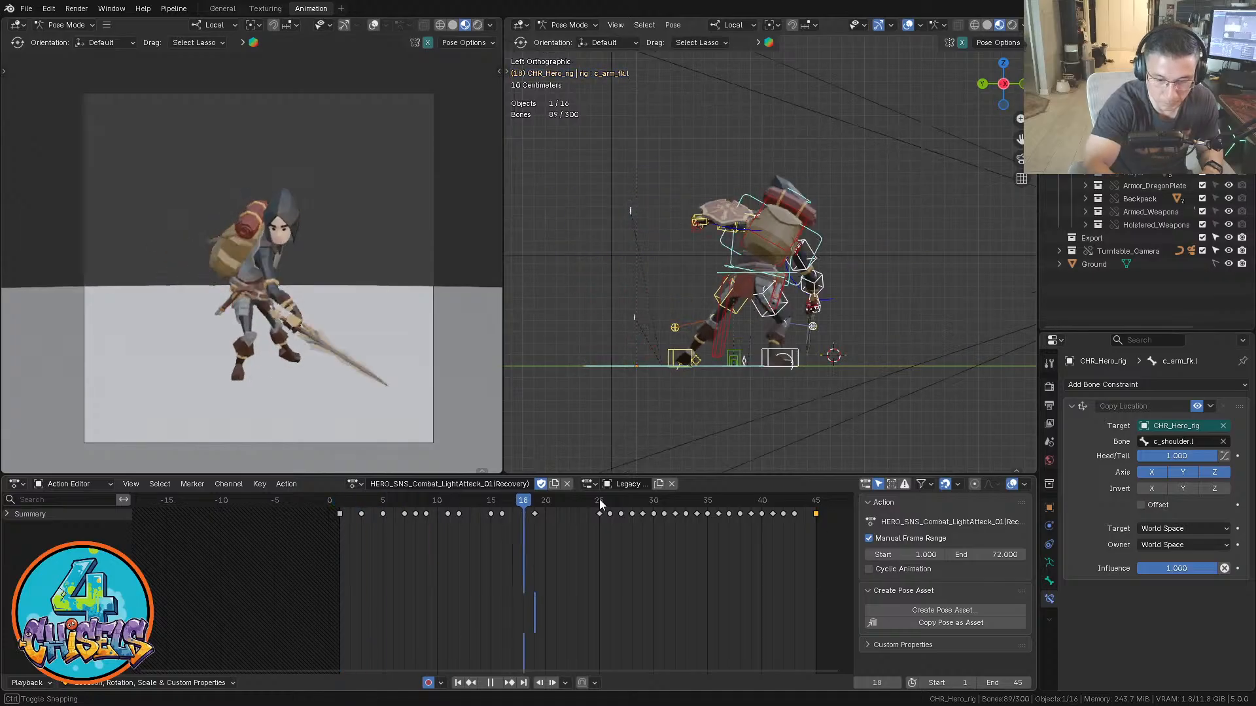
pyautogui.press('space')
pyautogui.click(600, 501)
pyautogui.moveTo(311, 612); pyautogui.dragTo(589, 505)
pyautogui.press('Delete')
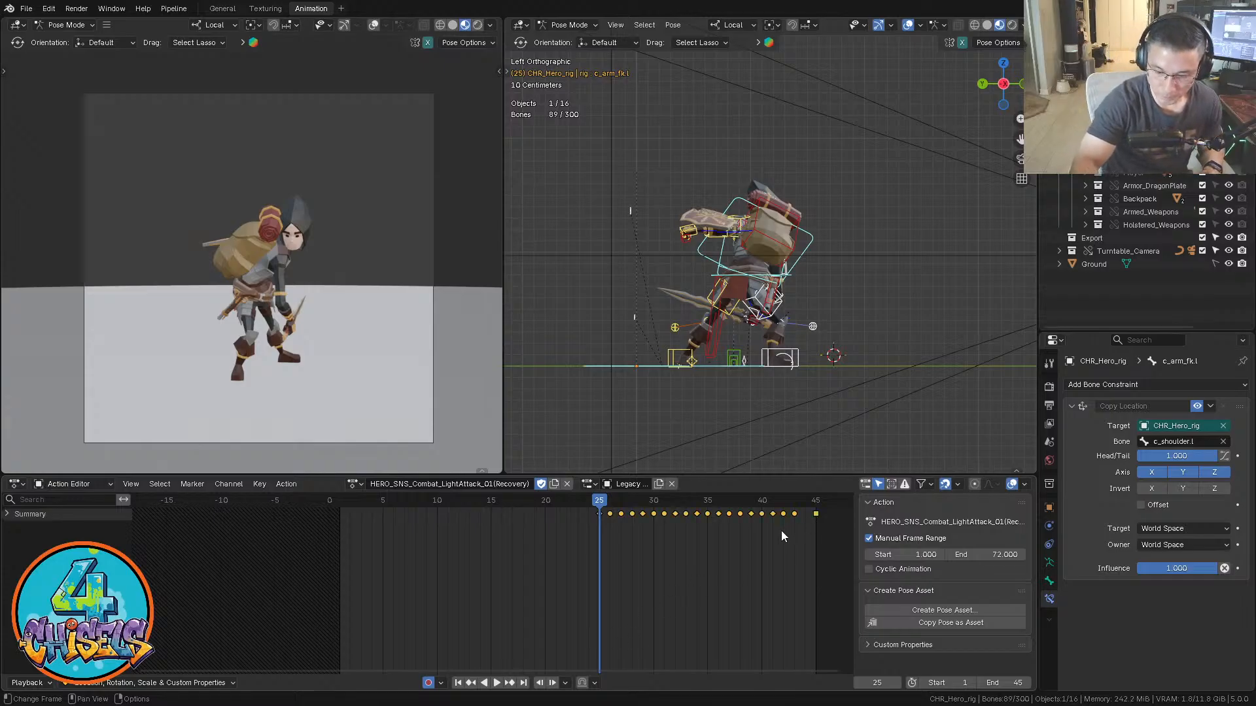
# Move the remaining recovery keyframes 24 frames earlier so they start at frame 1, and play the result
pyautogui.write('g-21')
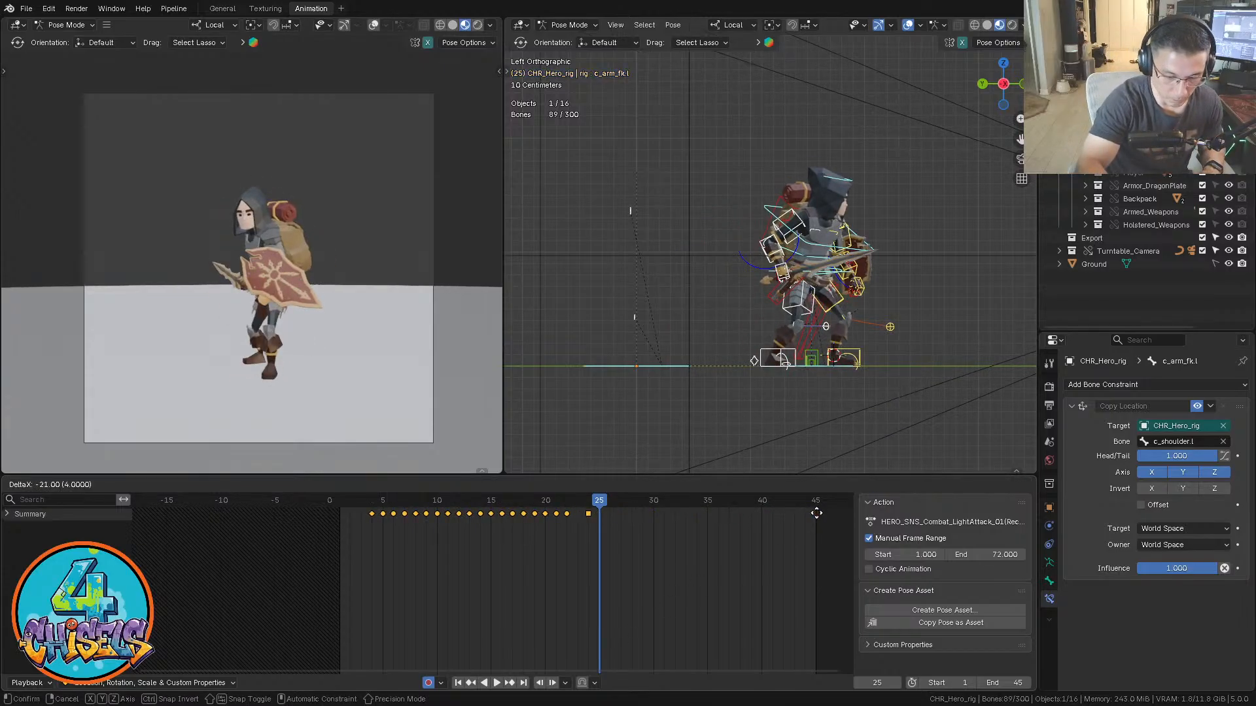
pyautogui.press('Return')
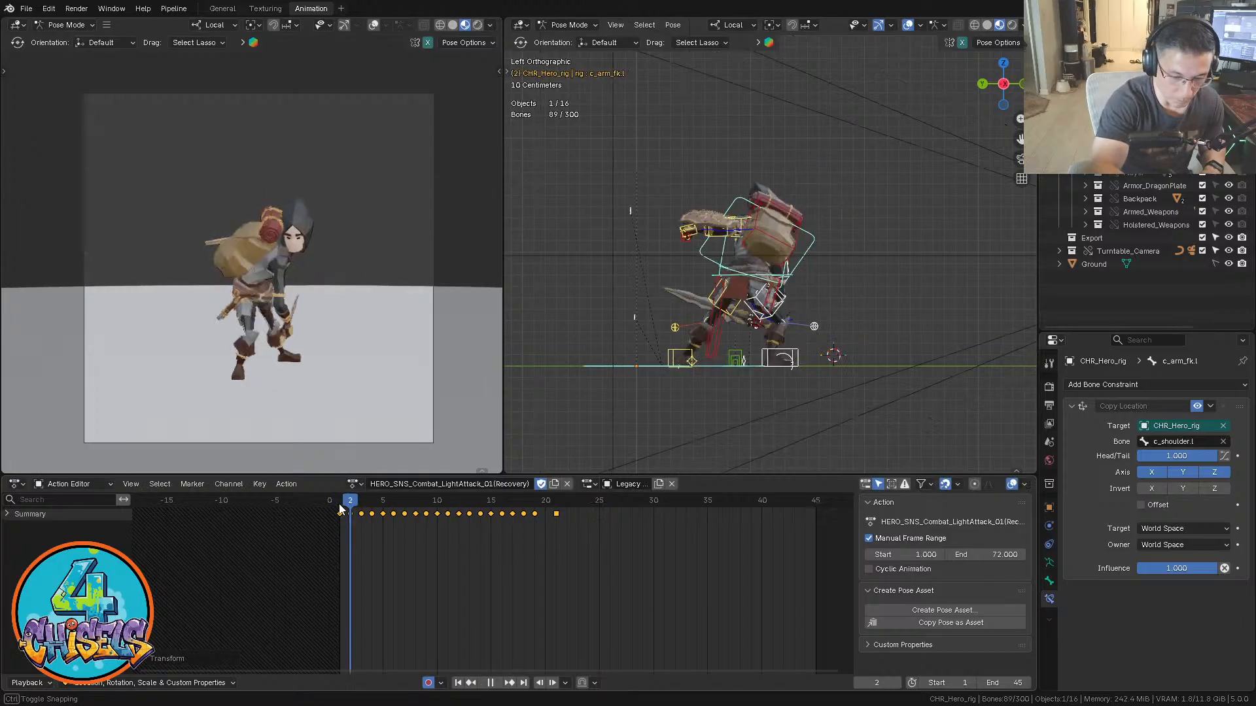
pyautogui.press('space')
pyautogui.press('space')
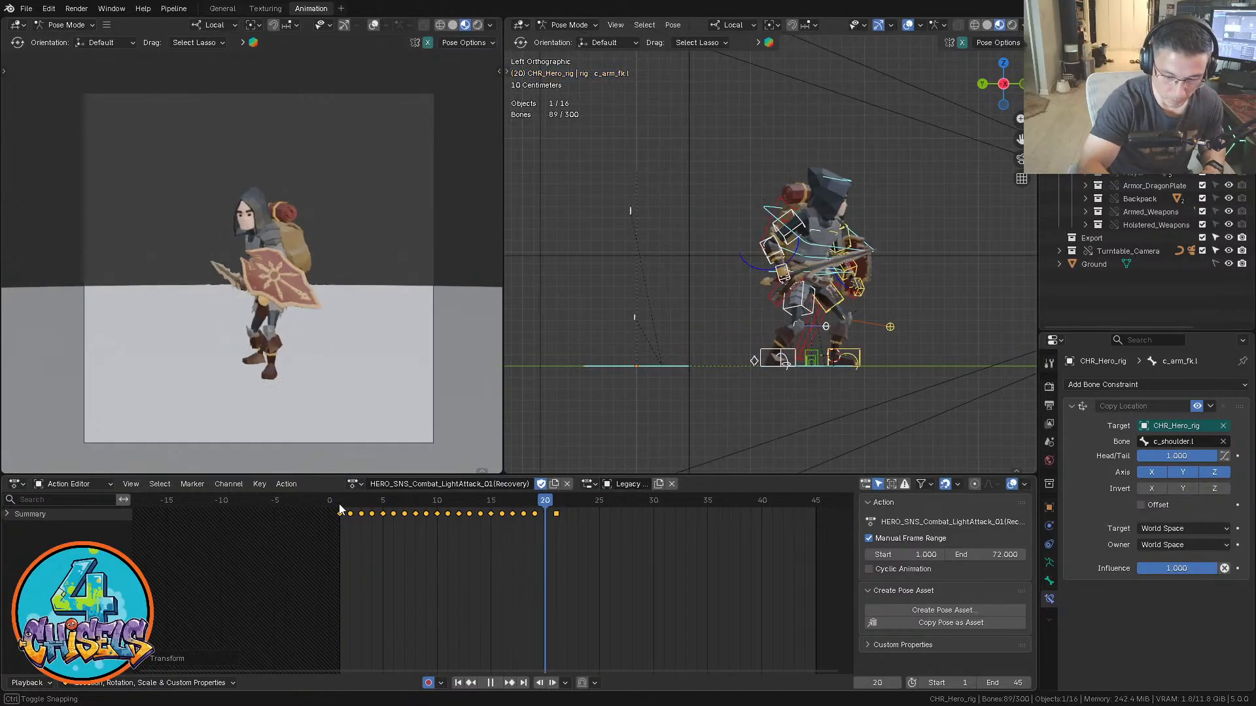
# Set the end of the recovery action's manual frame range to 21
pyautogui.click(988, 555)
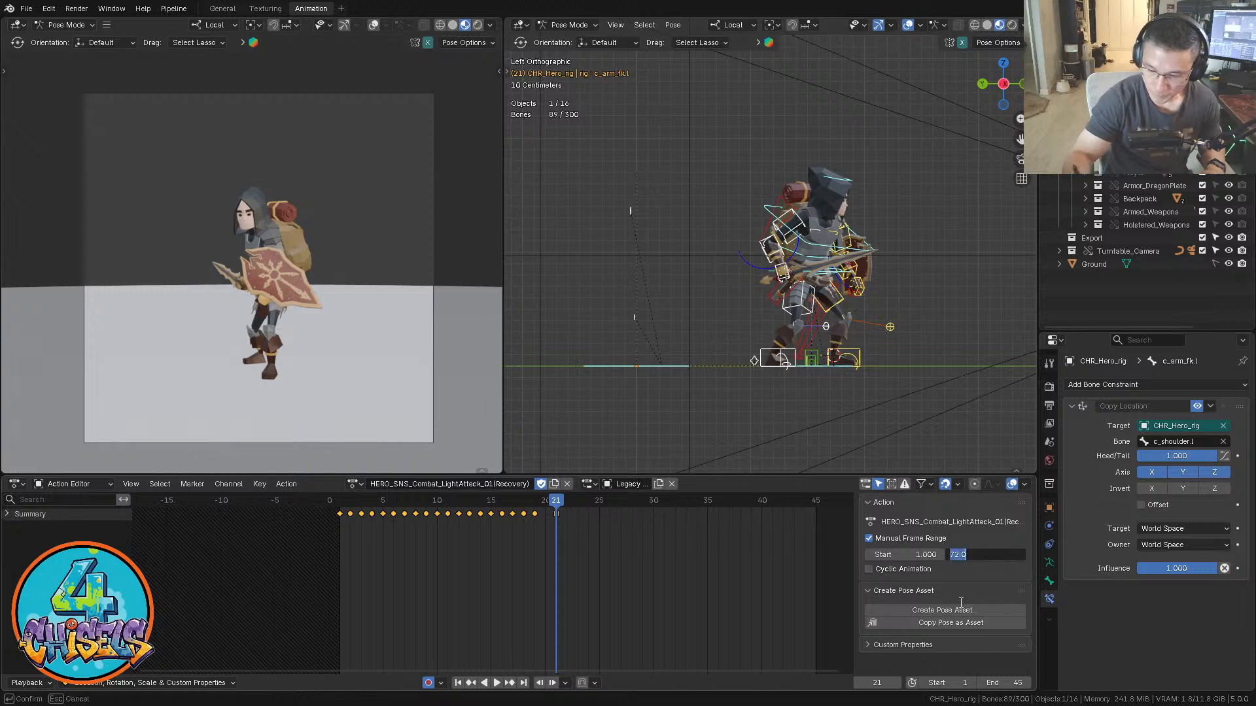
pyautogui.write('21')
pyautogui.press('Return')
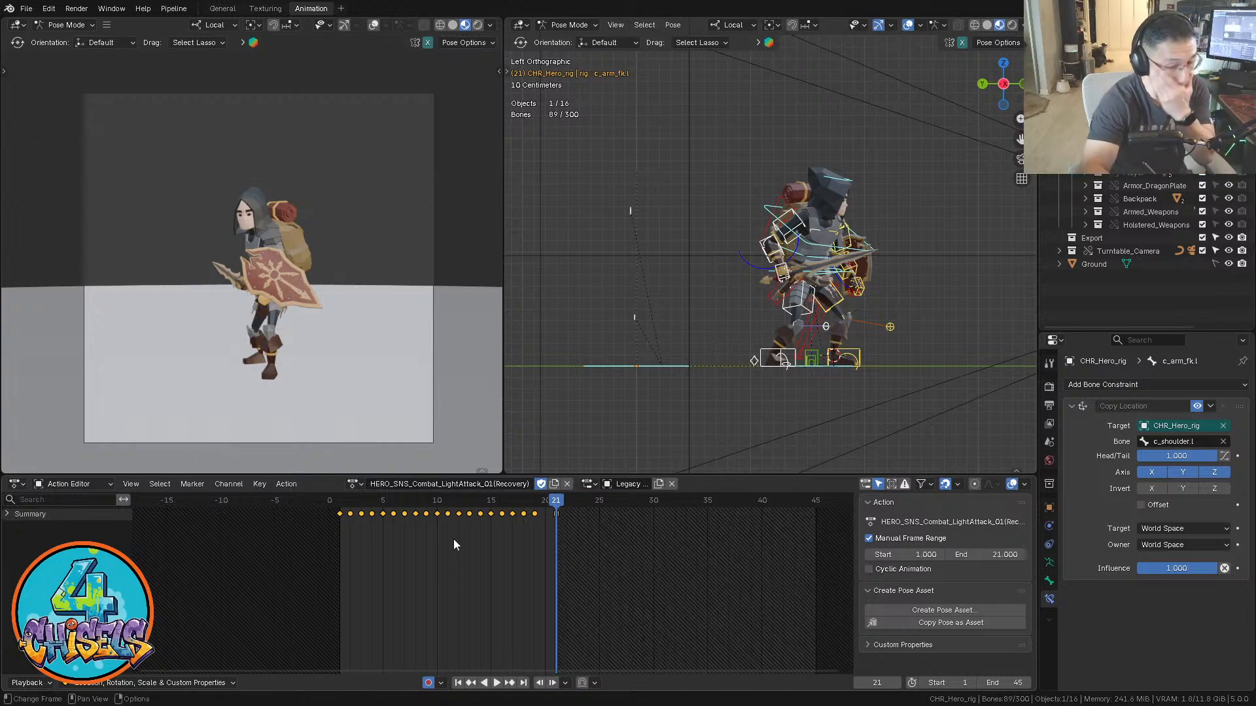
# Switch to the HERO_SNS_Combat_LightAttack_01 action and set the end of its manual frame range to 25
pyautogui.click(354, 484)
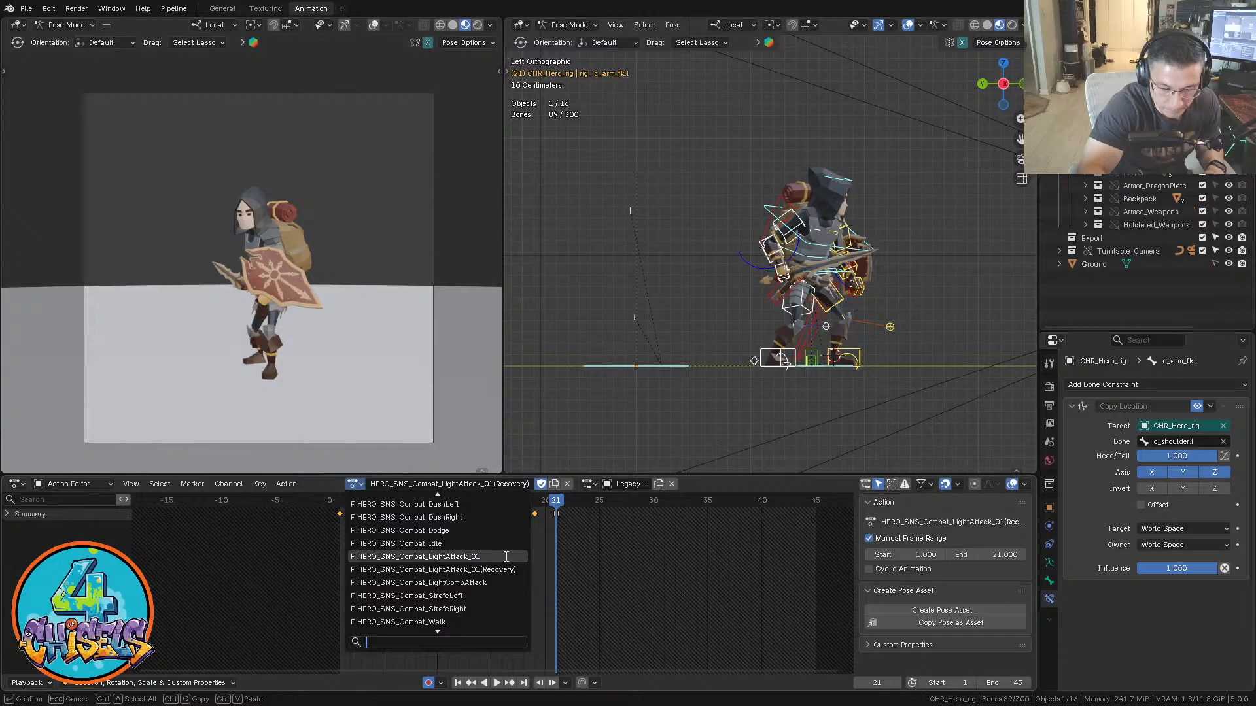
pyautogui.click(506, 557)
pyautogui.moveTo(558, 504); pyautogui.dragTo(555, 505)
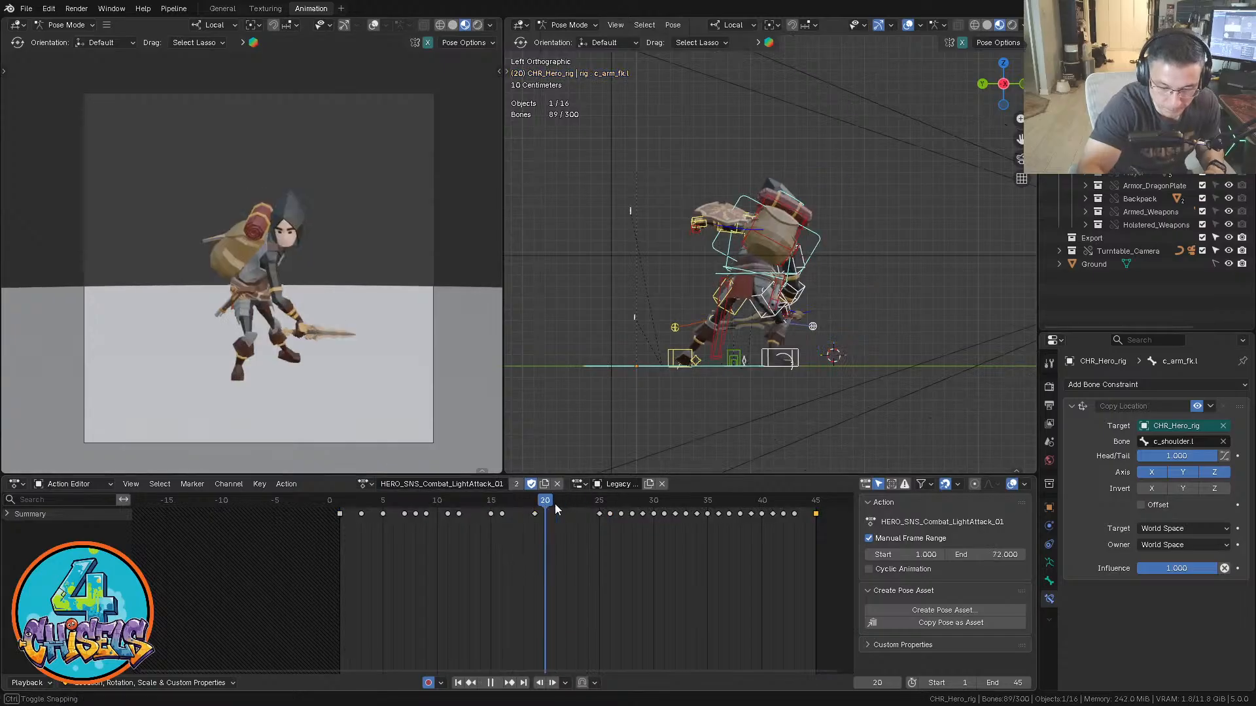
pyautogui.press('space')
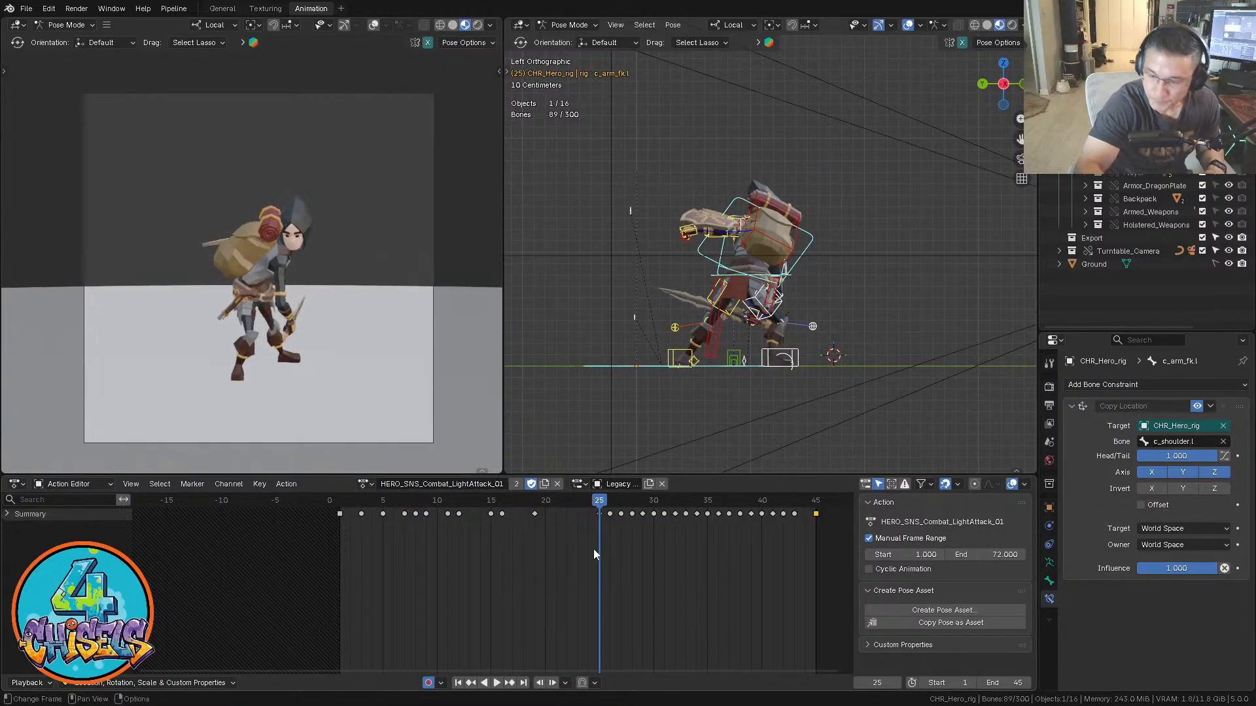
pyautogui.click(994, 555)
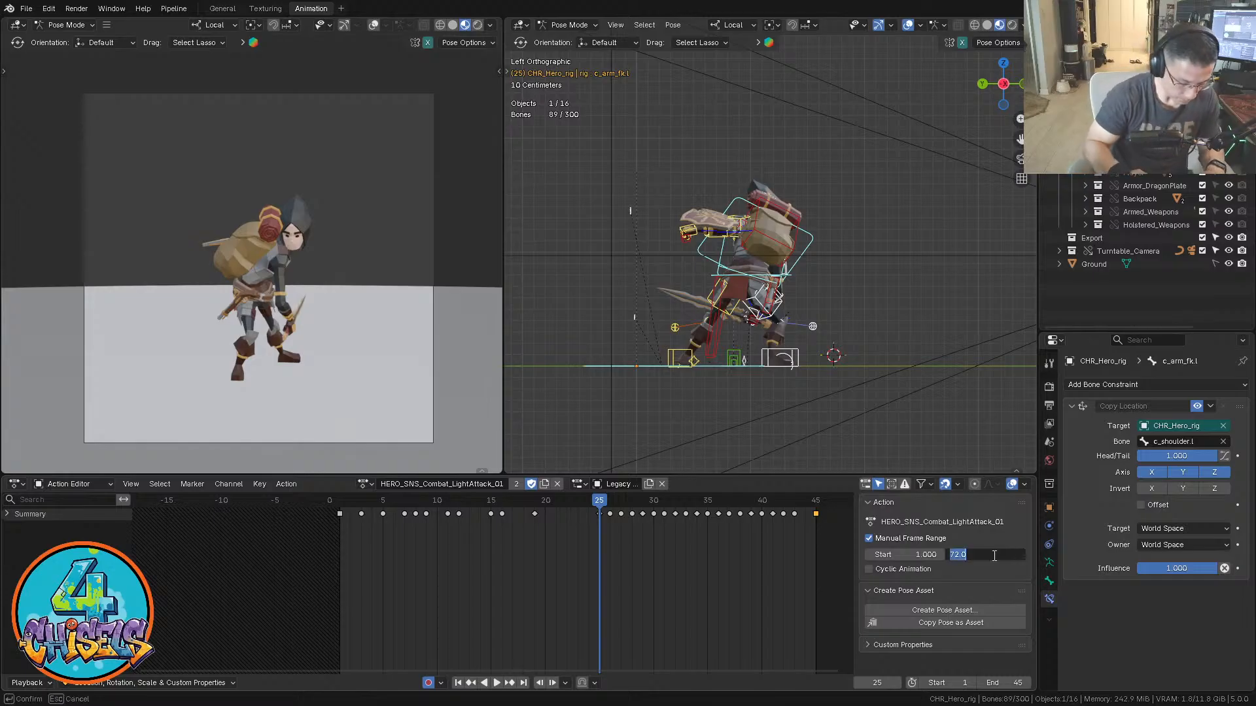
pyautogui.write('25')
pyautogui.press('Return')
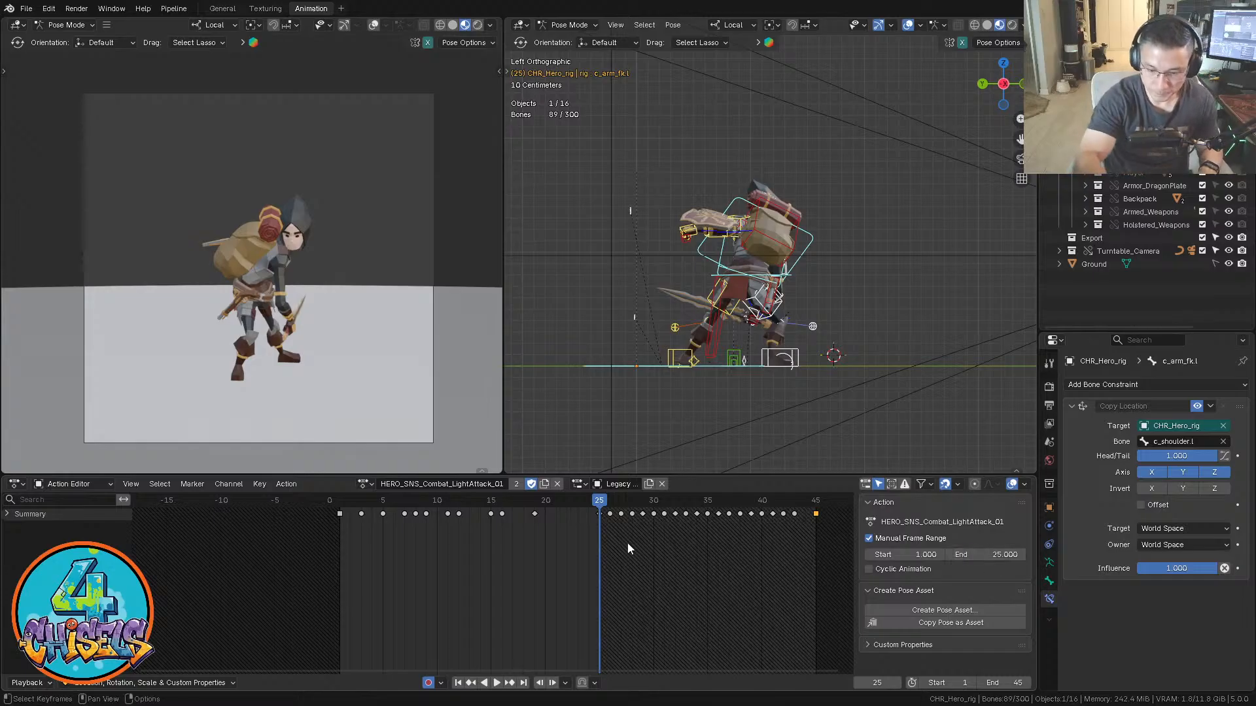
# Delete all keyframes after frame 25 from the light attack action and play the shortened attack
pyautogui.moveTo(606, 528); pyautogui.dragTo(823, 505)
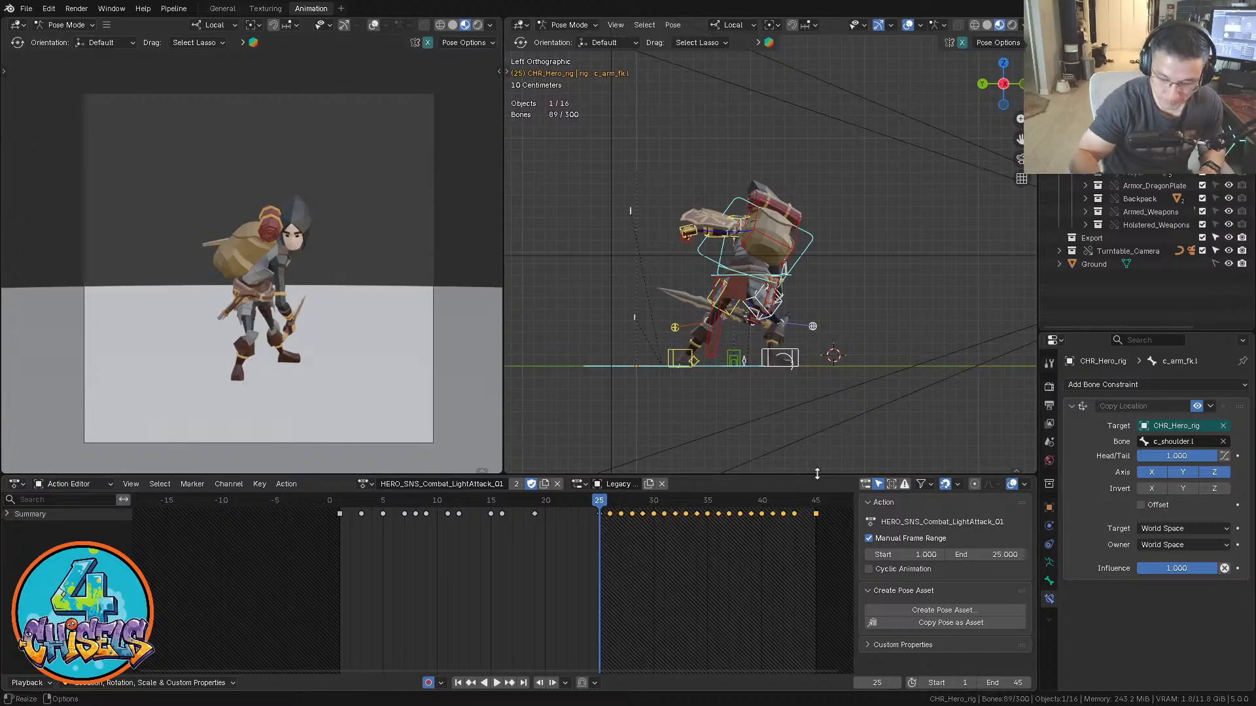
pyautogui.press('Delete')
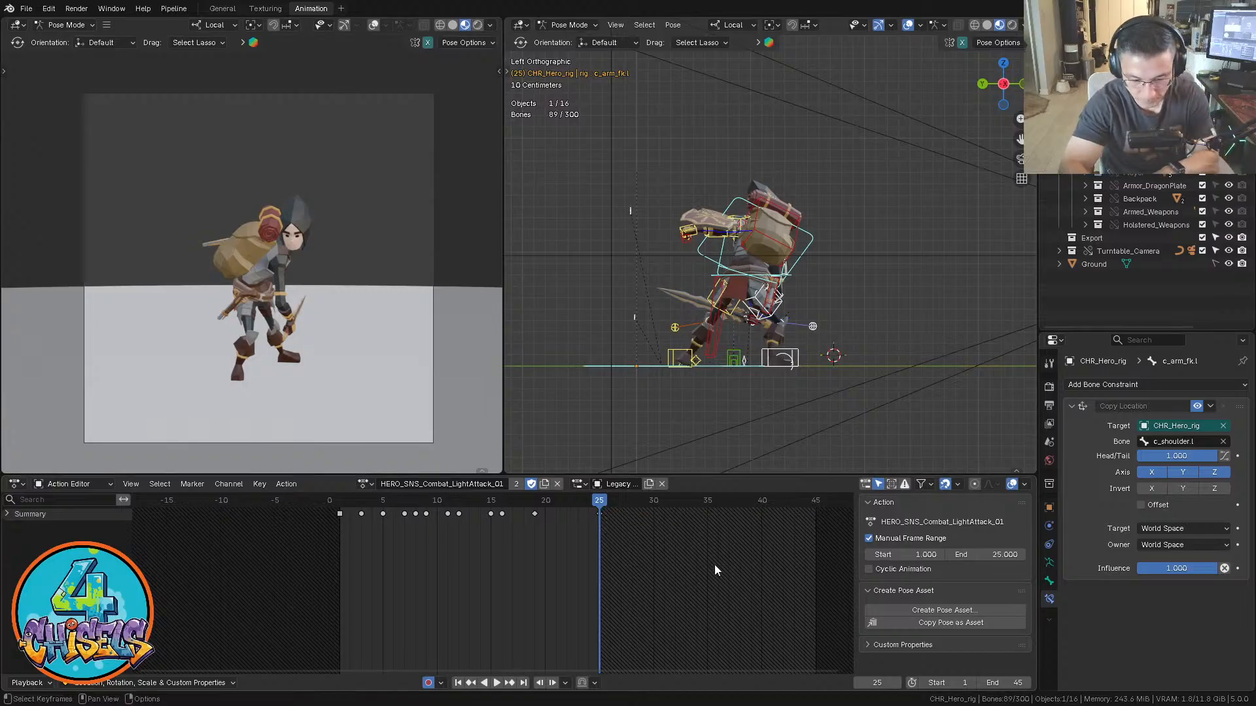
pyautogui.press('space')
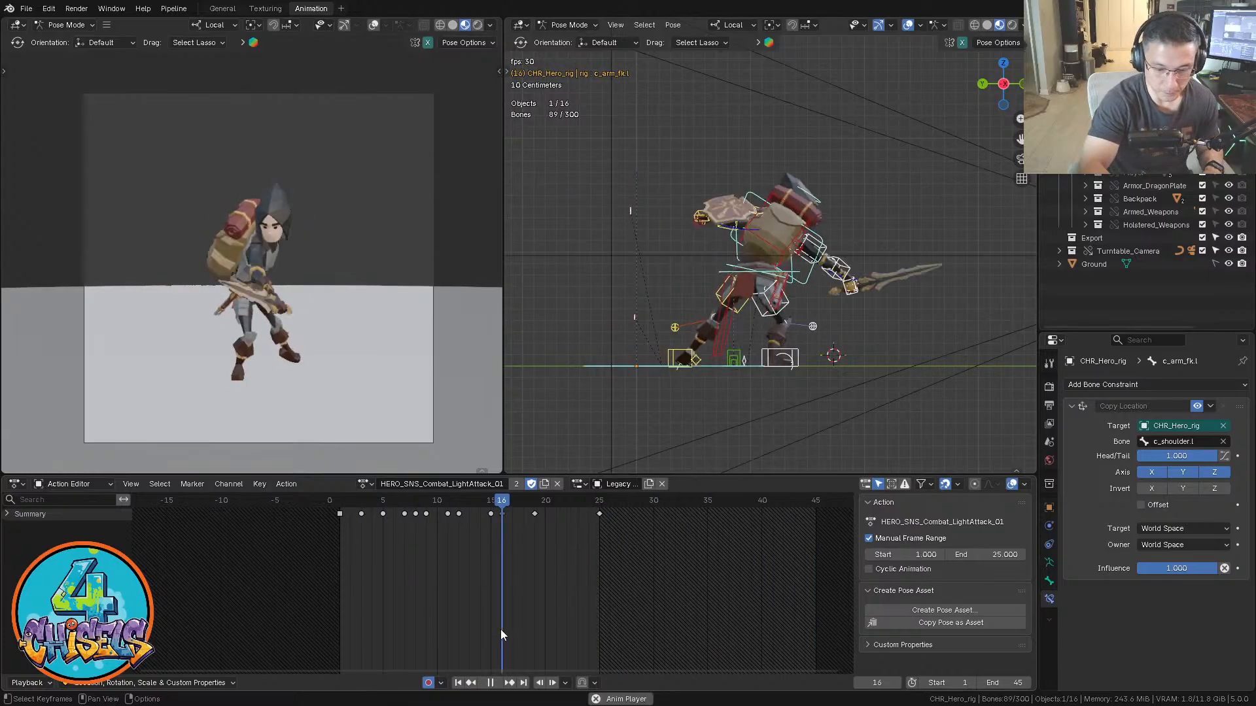
pyautogui.moveTo(616, 503); pyautogui.dragTo(556, 504)
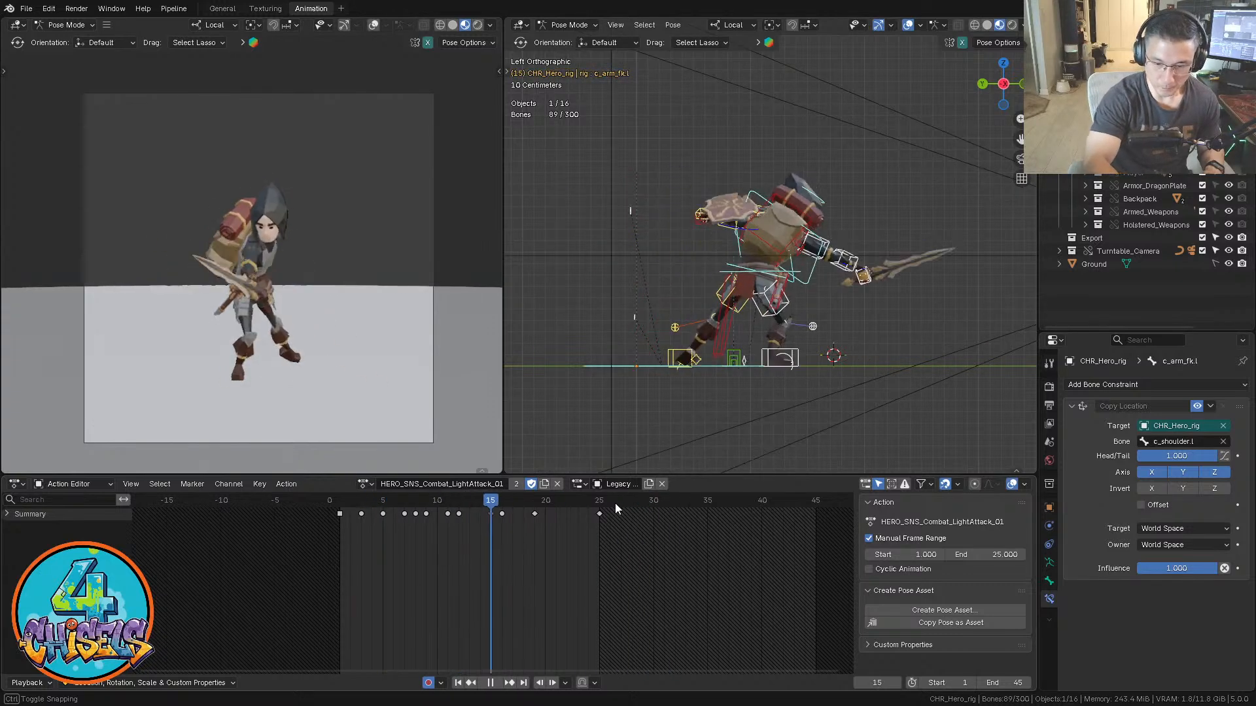
pyautogui.press('space')
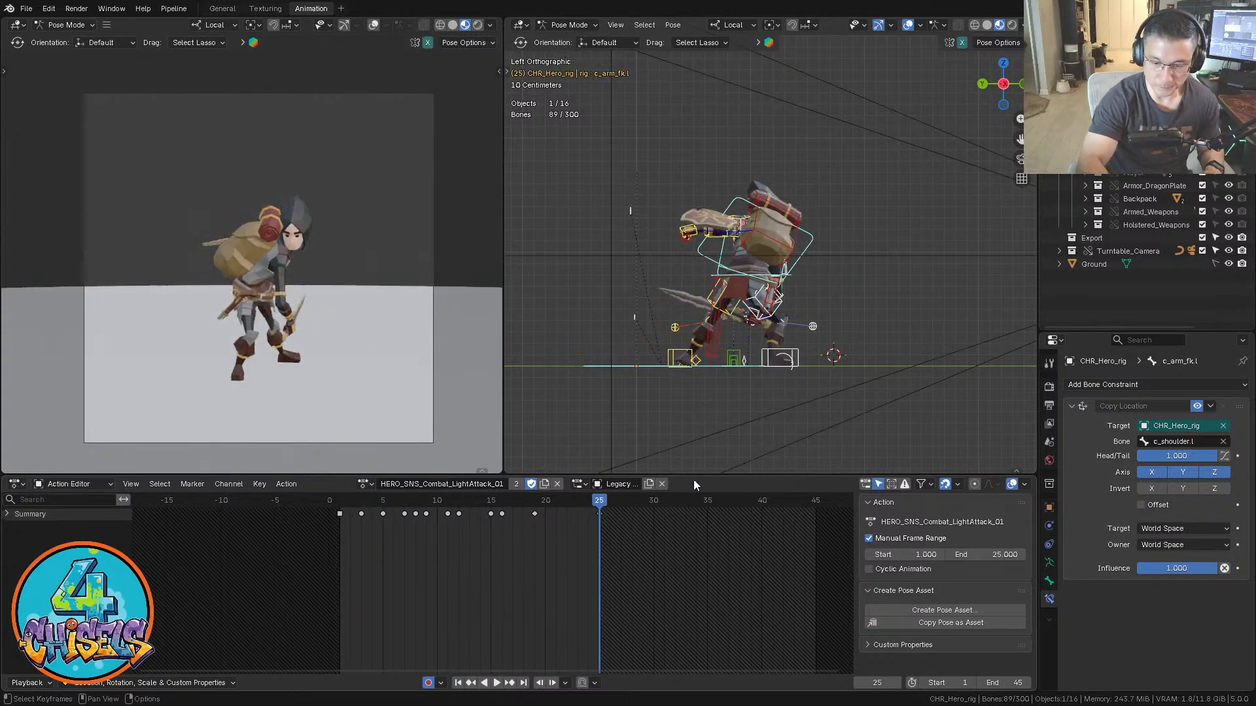
# Switch back to the HERO_SNS_Combat_LightAttack_01(Recovery) action and return to frame 1
pyautogui.keyDown('alt'); pyautogui.moveTo(739, 366); pyautogui.dragTo(752, 256, button='middle'); pyautogui.keyUp('alt')
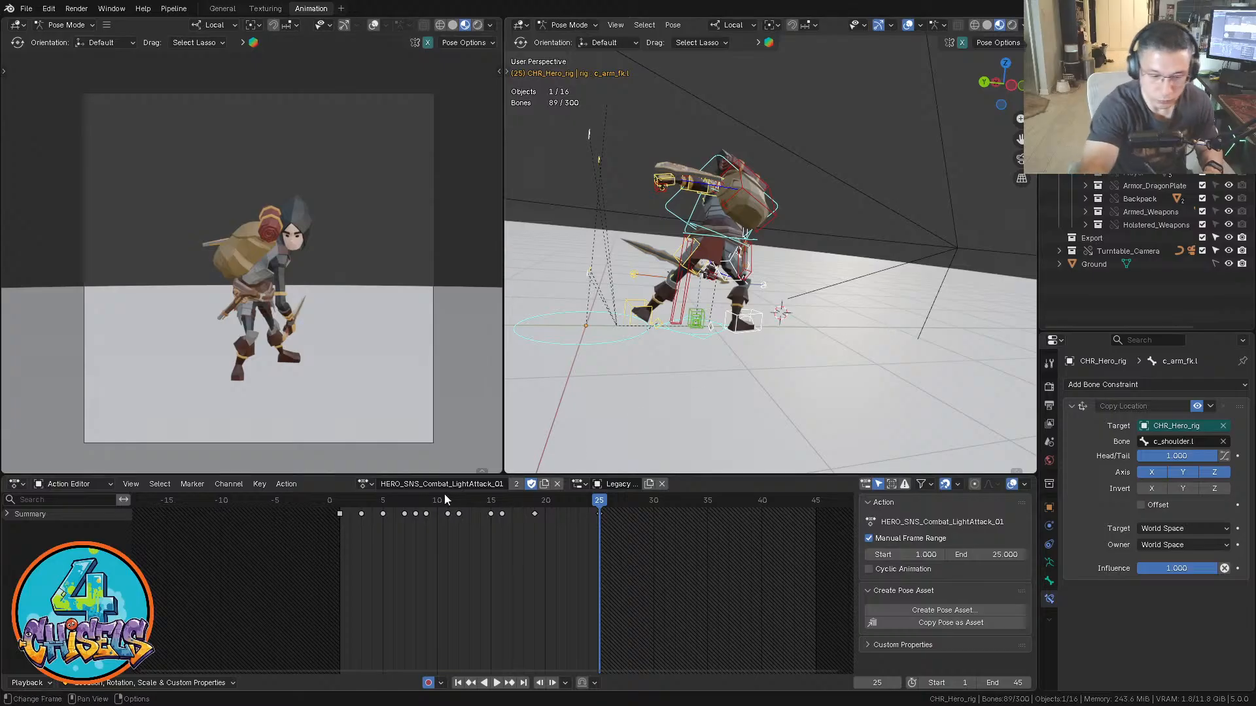
pyautogui.click(365, 484)
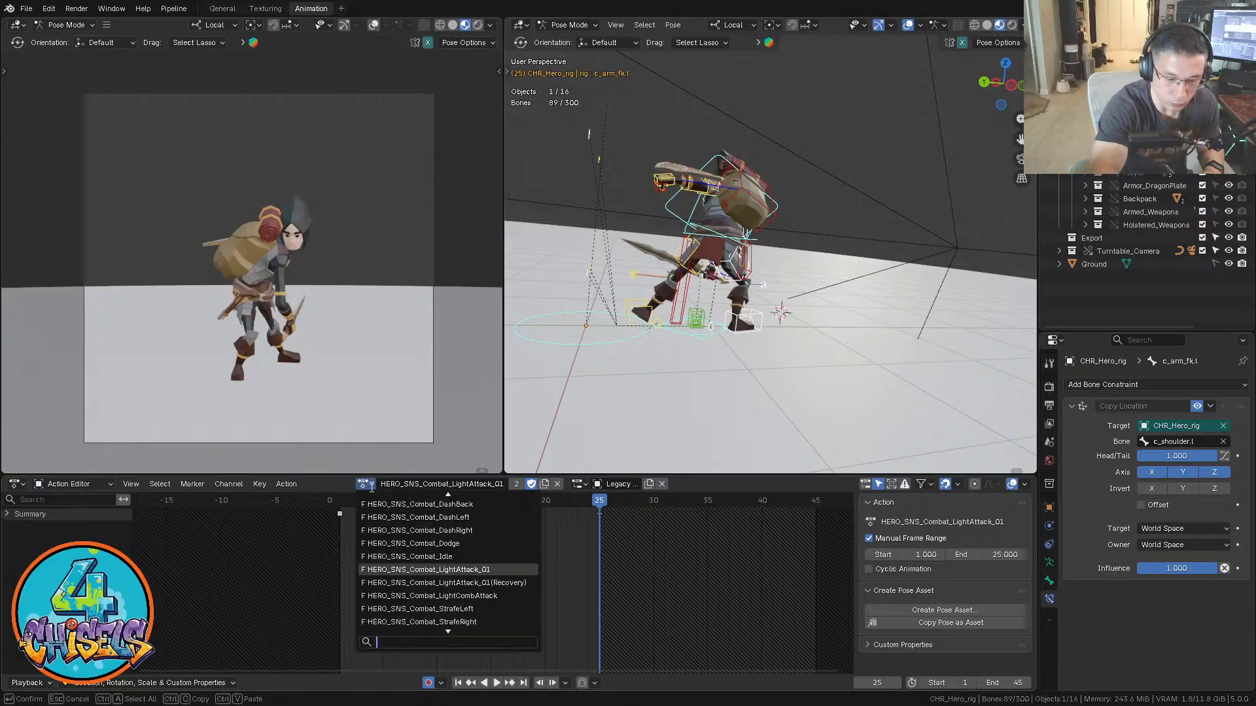
pyautogui.click(523, 583)
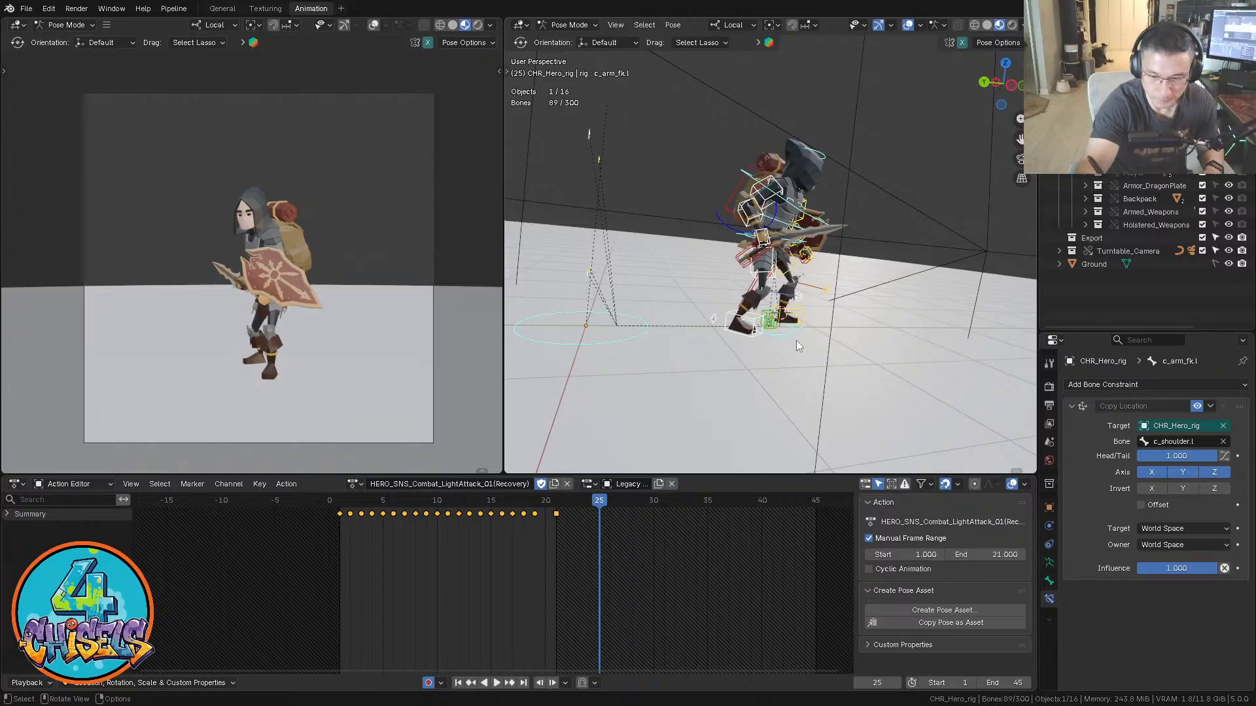
pyautogui.moveTo(579, 504)
pyautogui.mouseDown()
pyautogui.moveTo(595, 509)
pyautogui.moveTo(556, 514)
pyautogui.mouseUp()
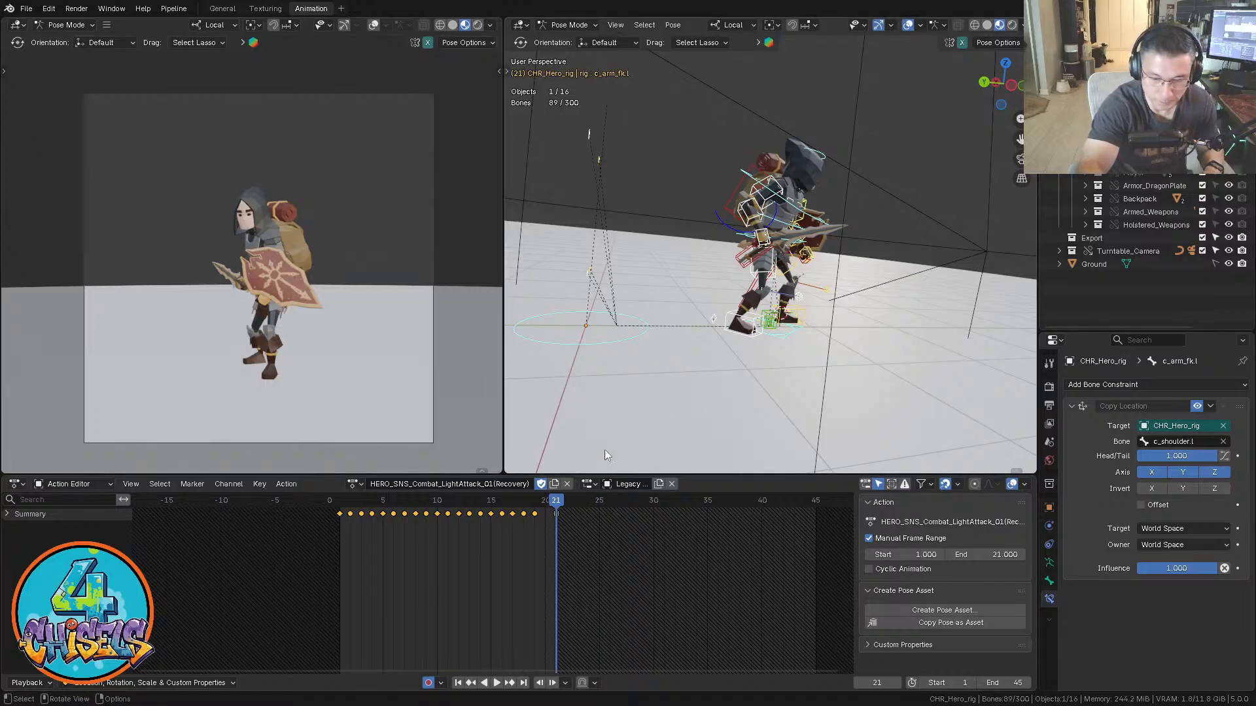
pyautogui.hotkey('shift', 'Left')
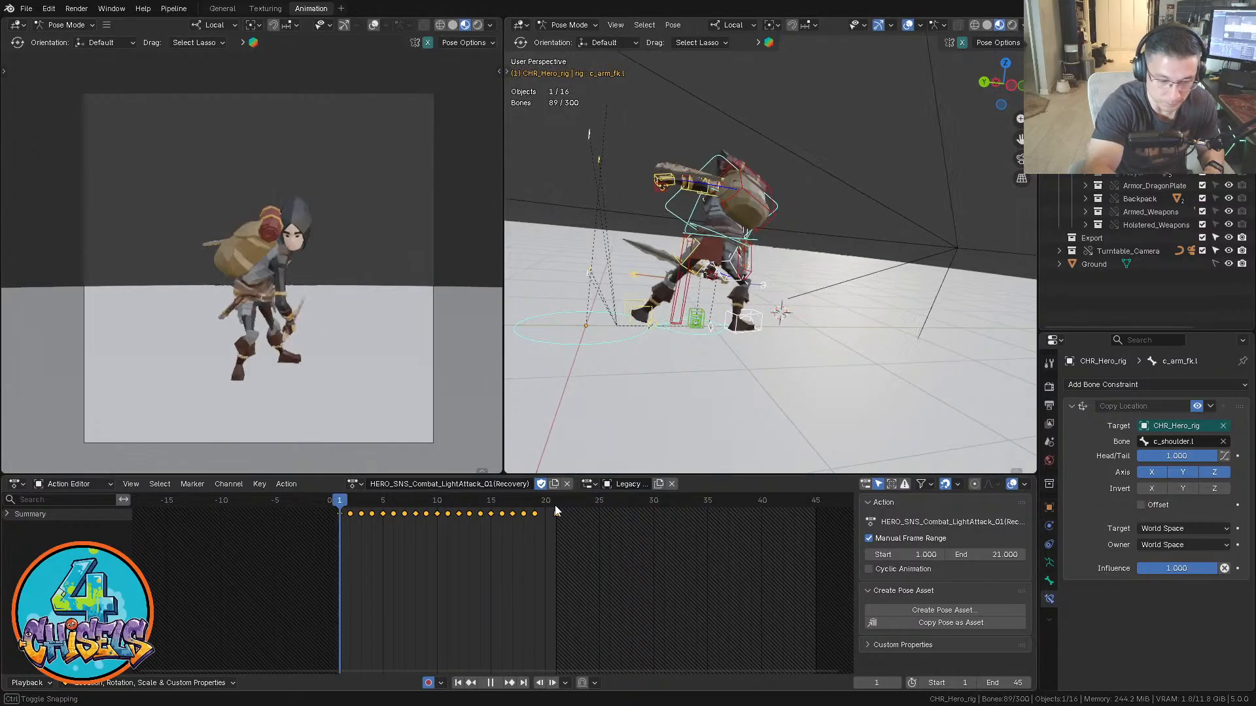
# Show the recovery action's curves for the c_traj bone in the Graph Editor and frame them all
pyautogui.hotkey('ctrl', 'Tab')
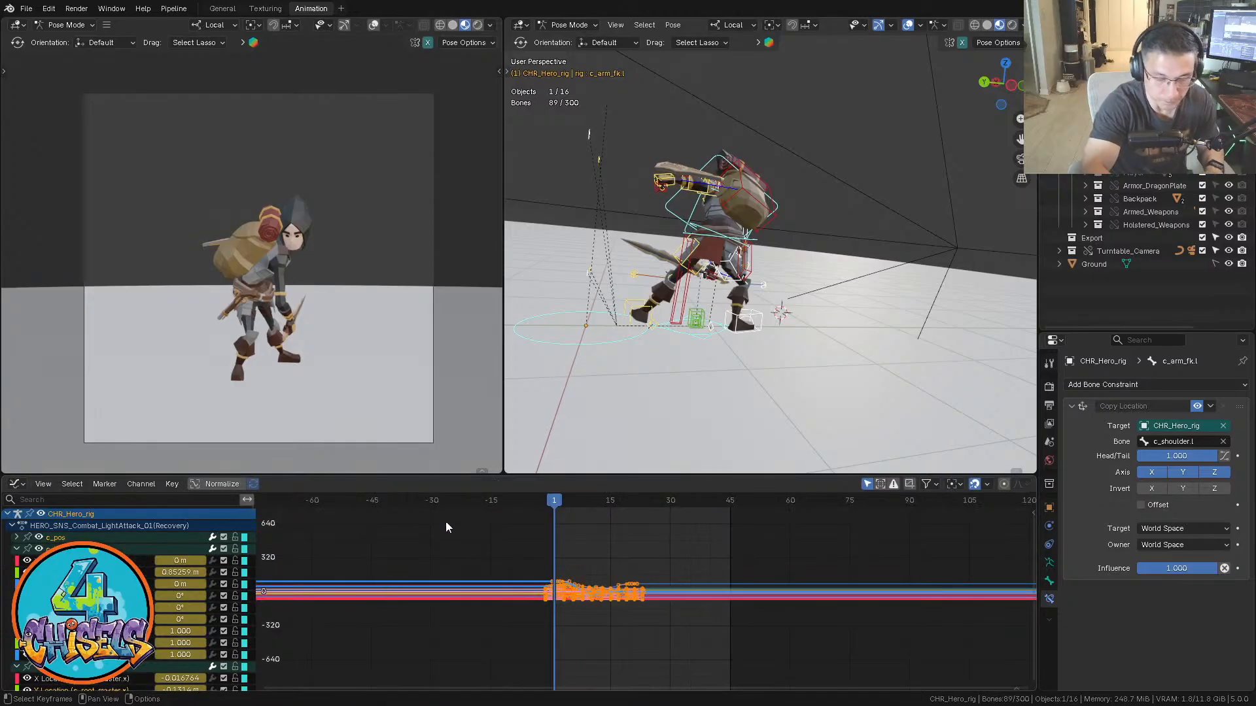
pyautogui.click(720, 395)
pyautogui.click(707, 339)
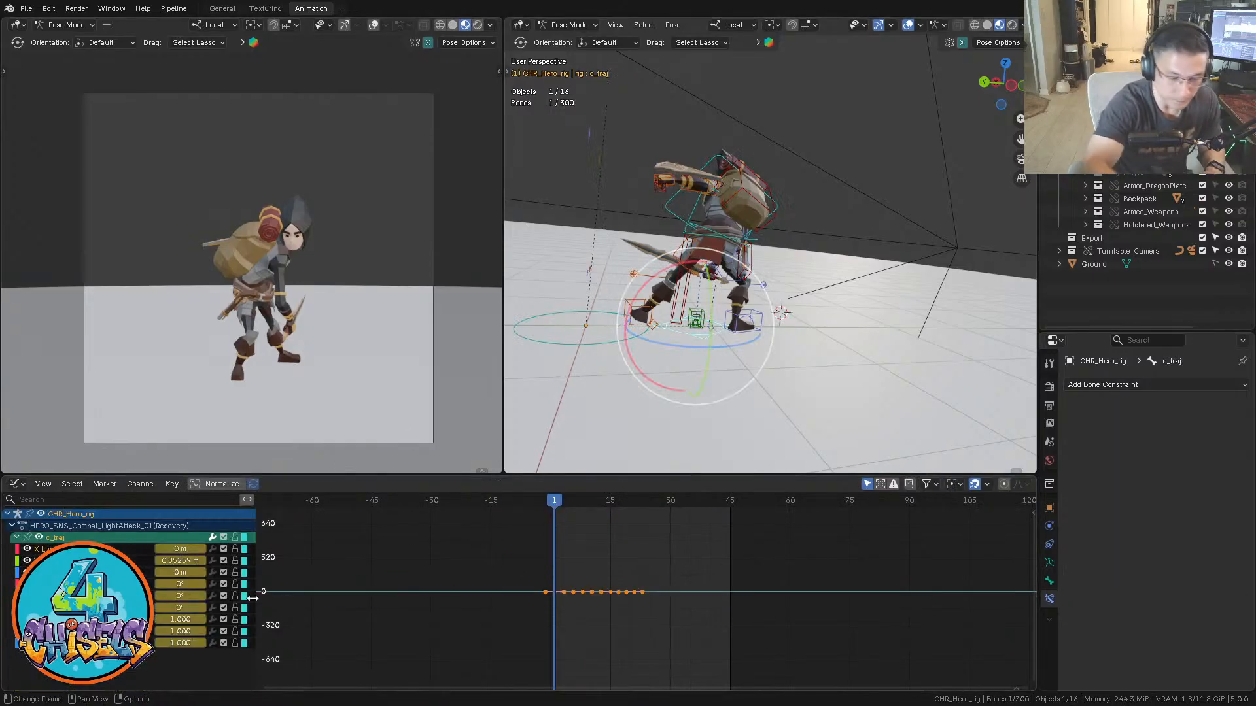
pyautogui.press('`')
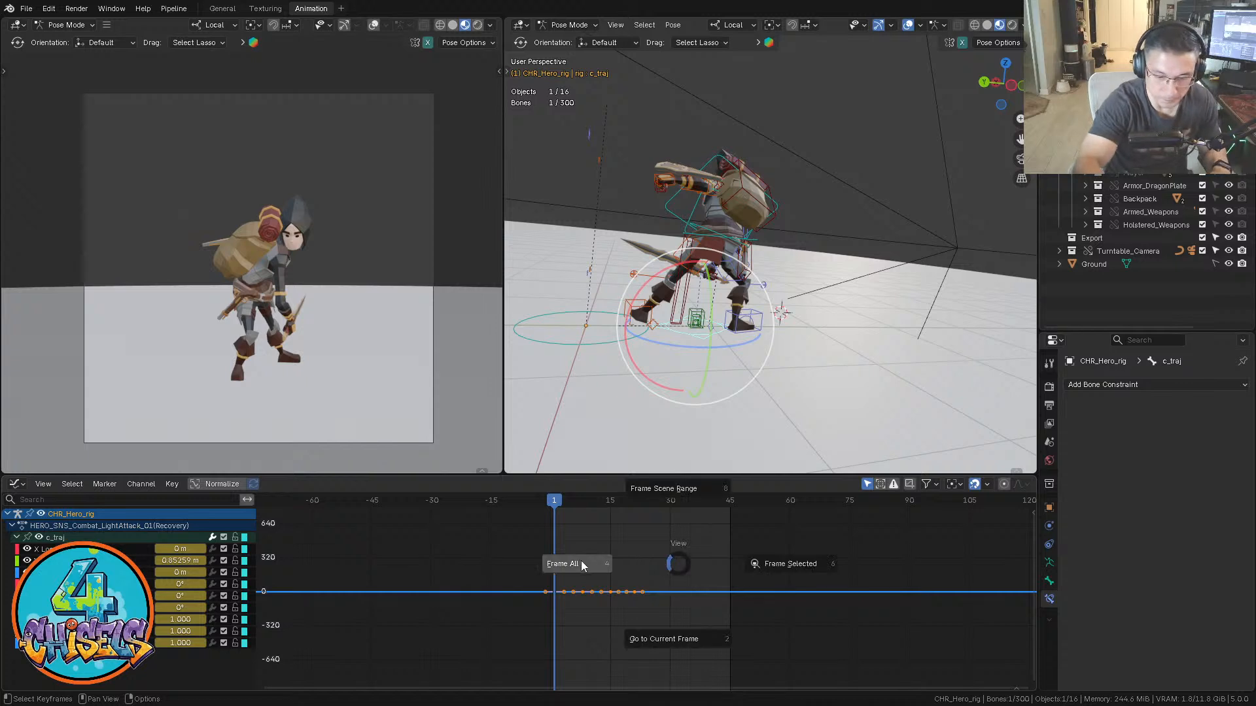
pyautogui.click(581, 560)
pyautogui.keyDown('ctrl'); pyautogui.moveTo(778, 571); pyautogui.dragTo(780, 550, button='middle'); pyautogui.keyUp('ctrl')
pyautogui.moveTo(778, 571); pyautogui.dragTo(796, 551, button='middle')
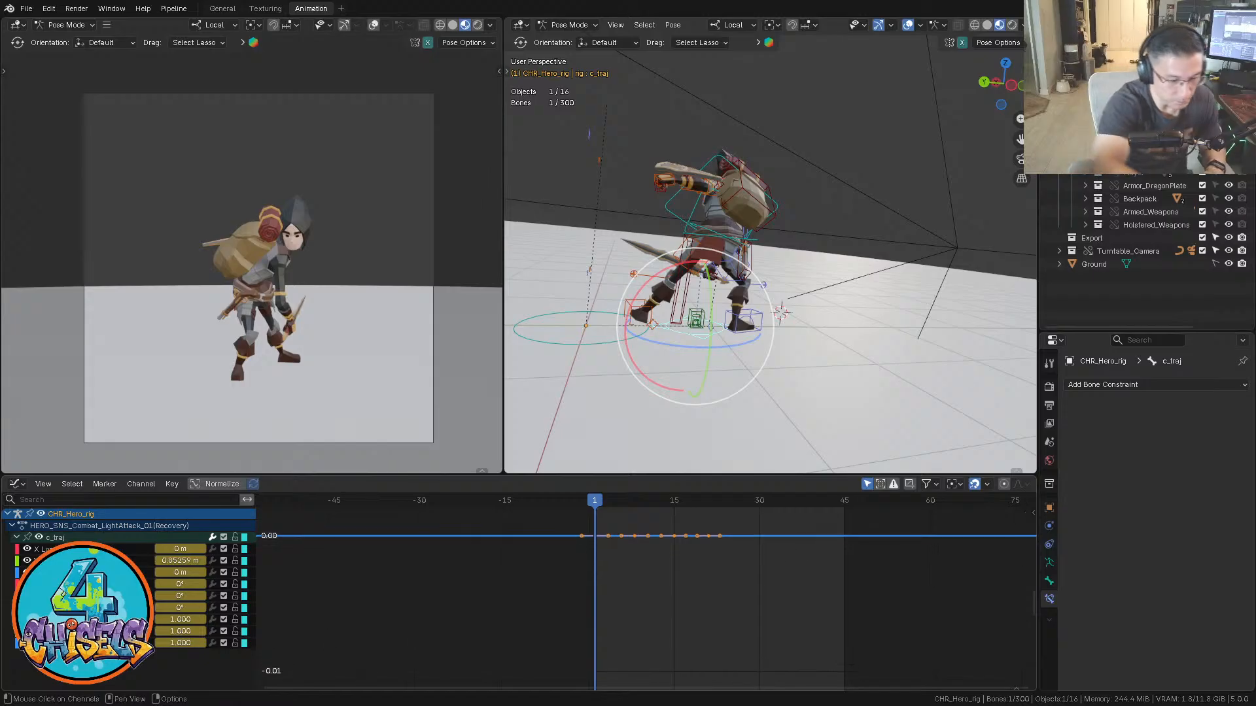
# Isolate the Y Location curve of c_traj and fit it in the graph view
pyautogui.click(72, 562)
pyautogui.press('`')
pyautogui.click(629, 597)
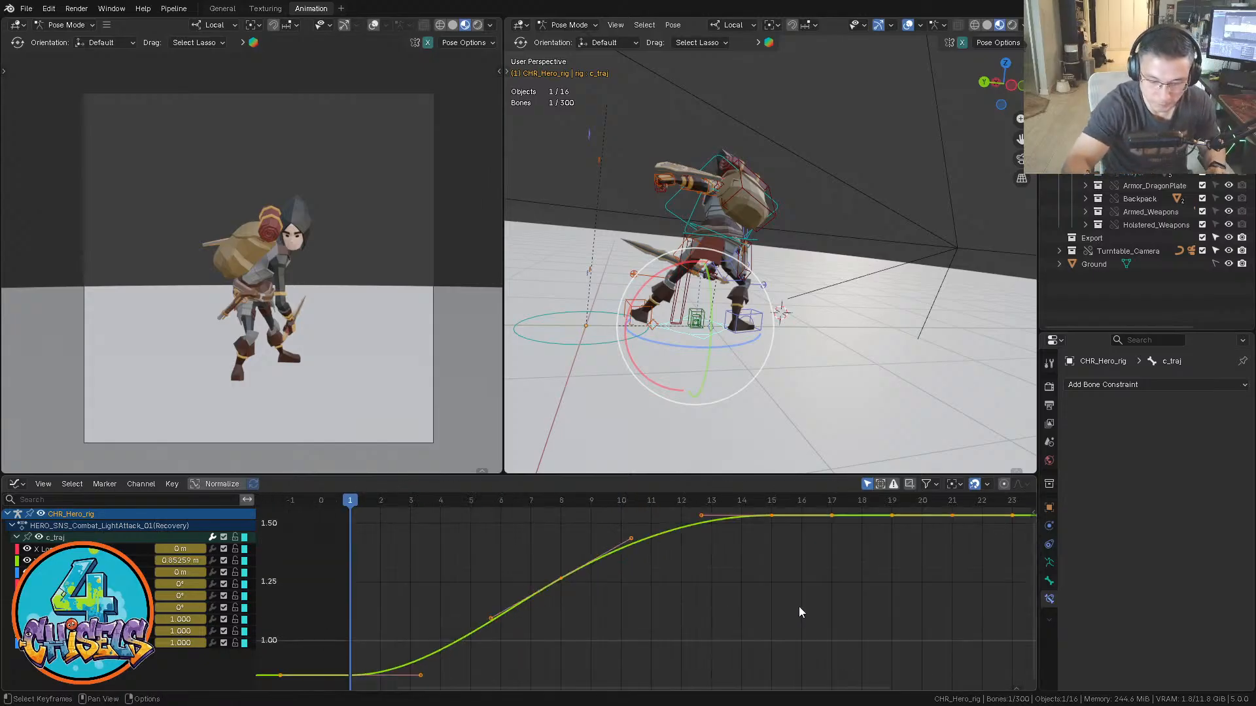
pyautogui.keyDown('ctrl'); pyautogui.moveTo(798, 606); pyautogui.dragTo(777, 624, button='middle'); pyautogui.keyUp('ctrl')
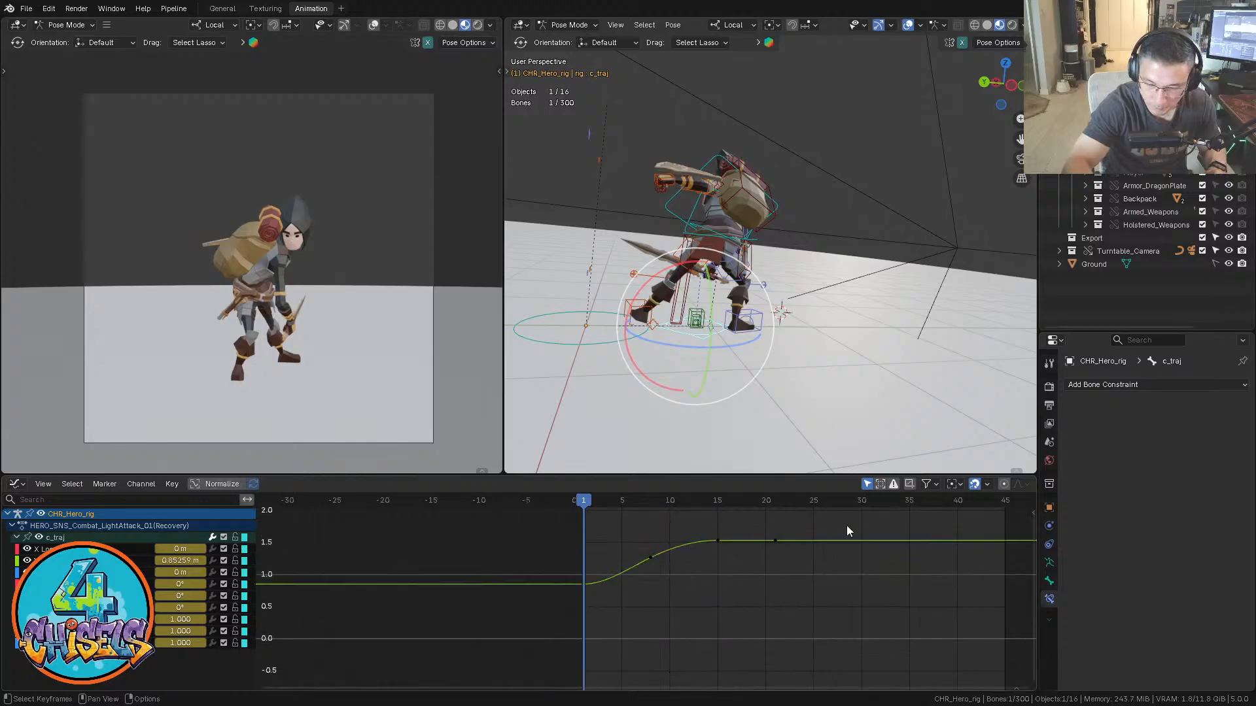
# Try to zero c_traj's Y Location at frame 1 by subtracting 0.85259 with all the curve's keyframes selected, and undo it
pyautogui.moveTo(854, 521); pyautogui.dragTo(544, 644)
pyautogui.moveTo(679, 626)
pyautogui.keyDown('ctrl'); pyautogui.mouseDown(button='middle')
pyautogui.moveTo(682, 599)
pyautogui.moveTo(710, 579)
pyautogui.moveTo(710, 603)
pyautogui.mouseUp(button='middle'); pyautogui.keyUp('ctrl')
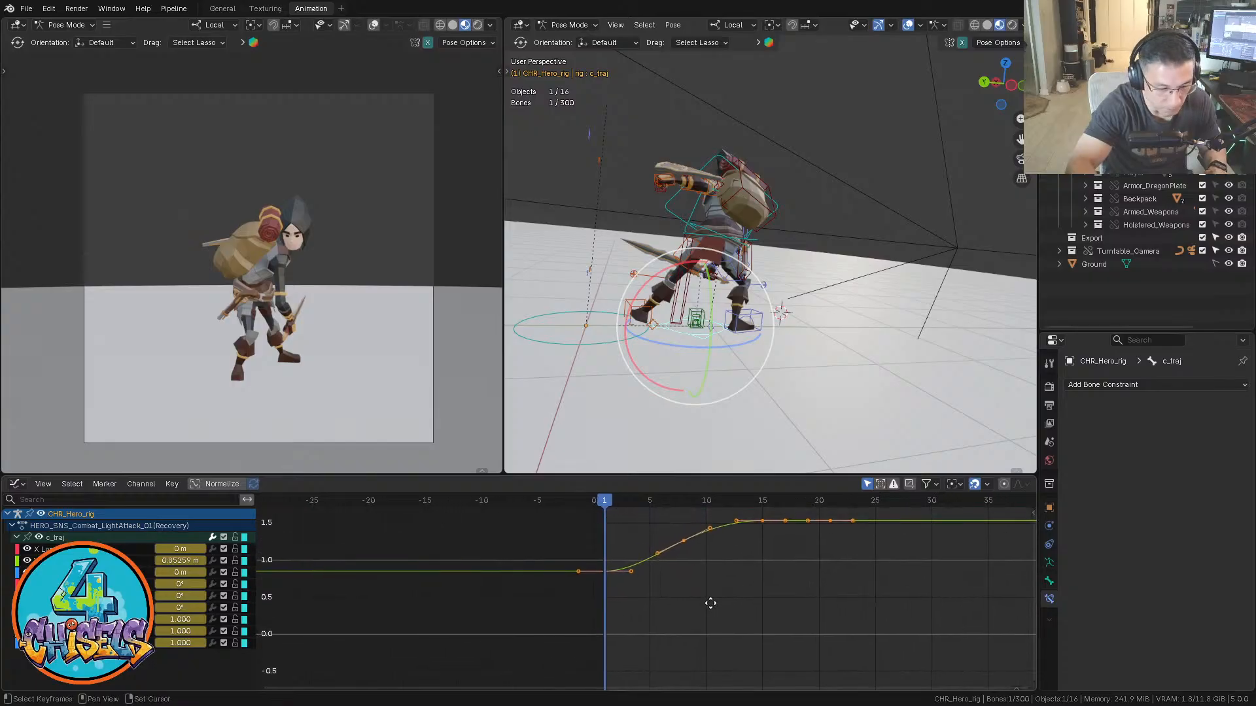
pyautogui.click(195, 562)
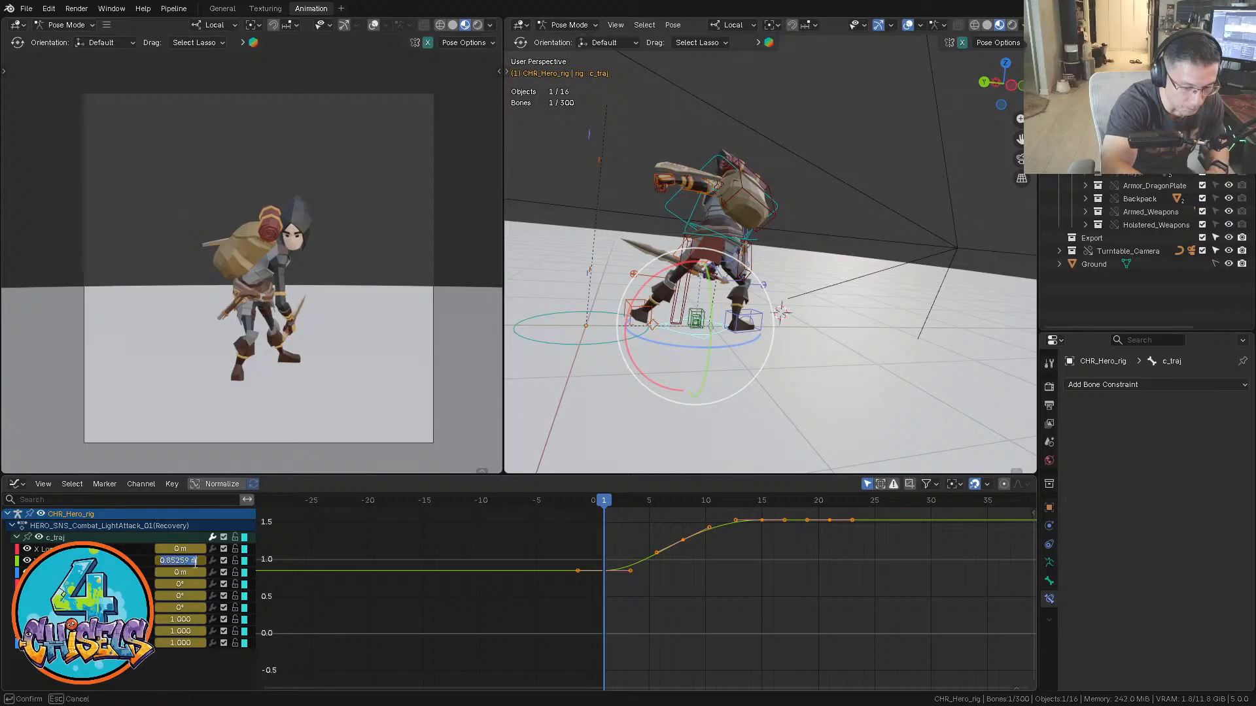
pyautogui.click(201, 561)
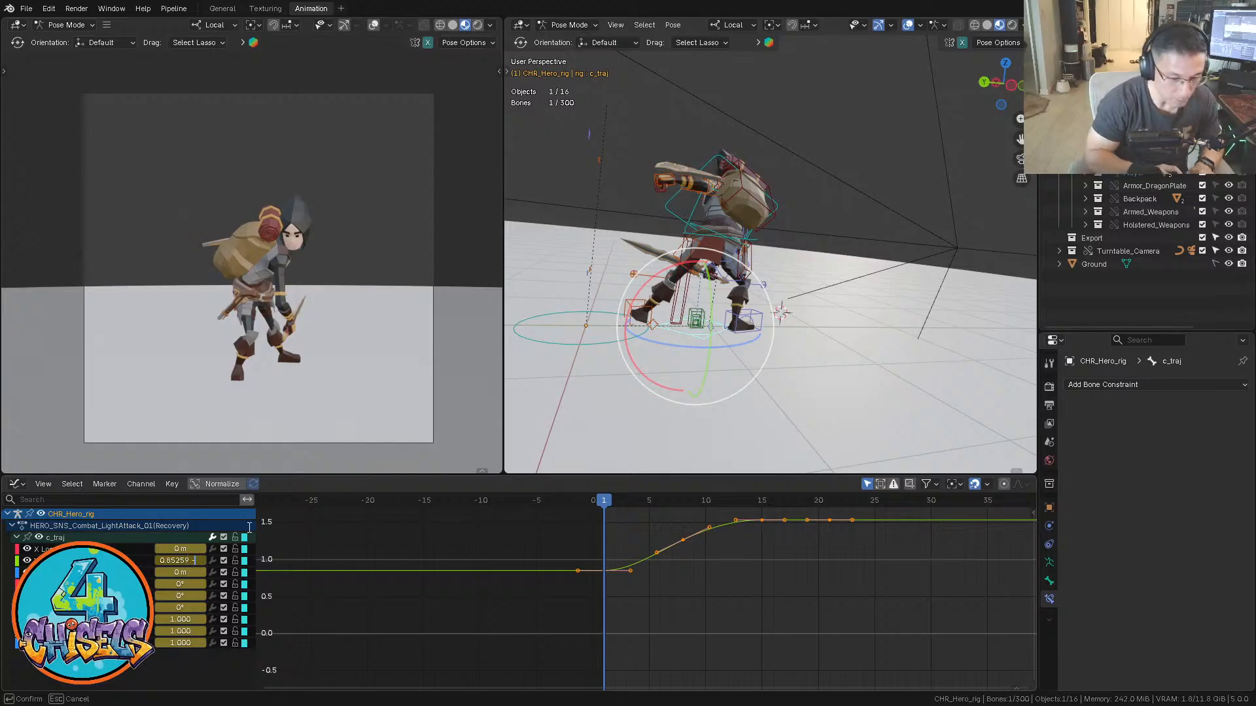
pyautogui.write('-')
pyautogui.press('BackSpace')
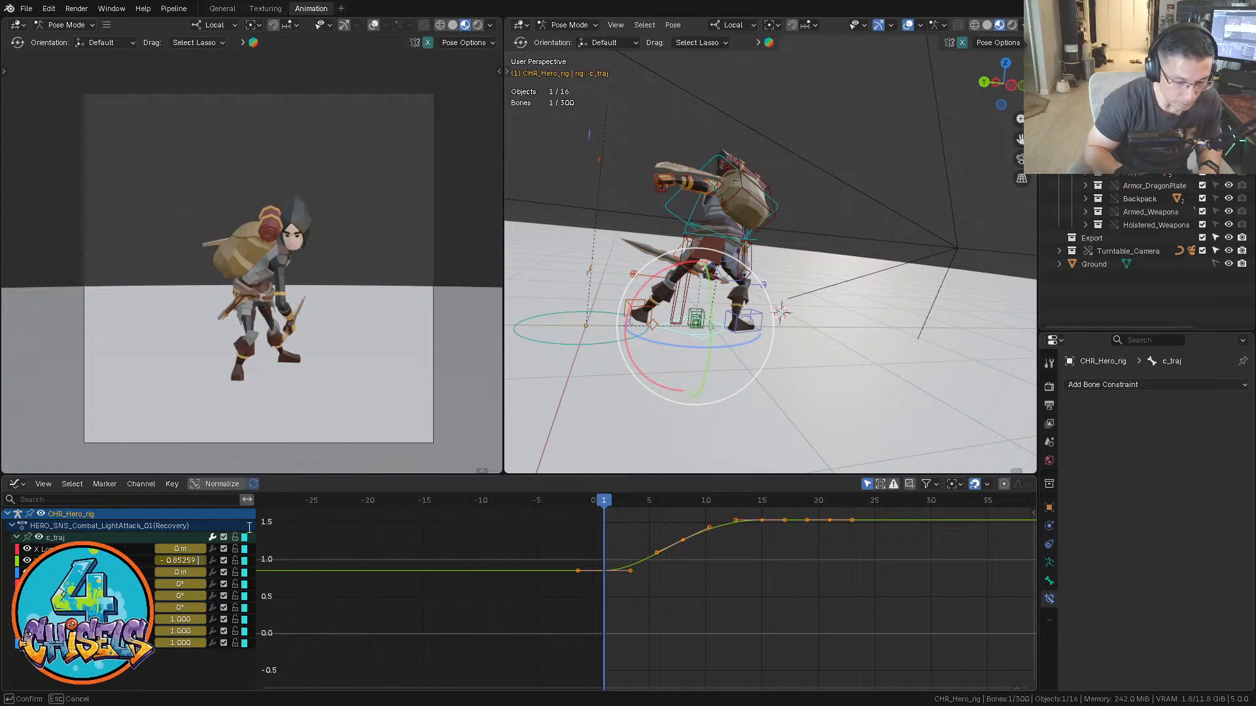
pyautogui.press('Return')
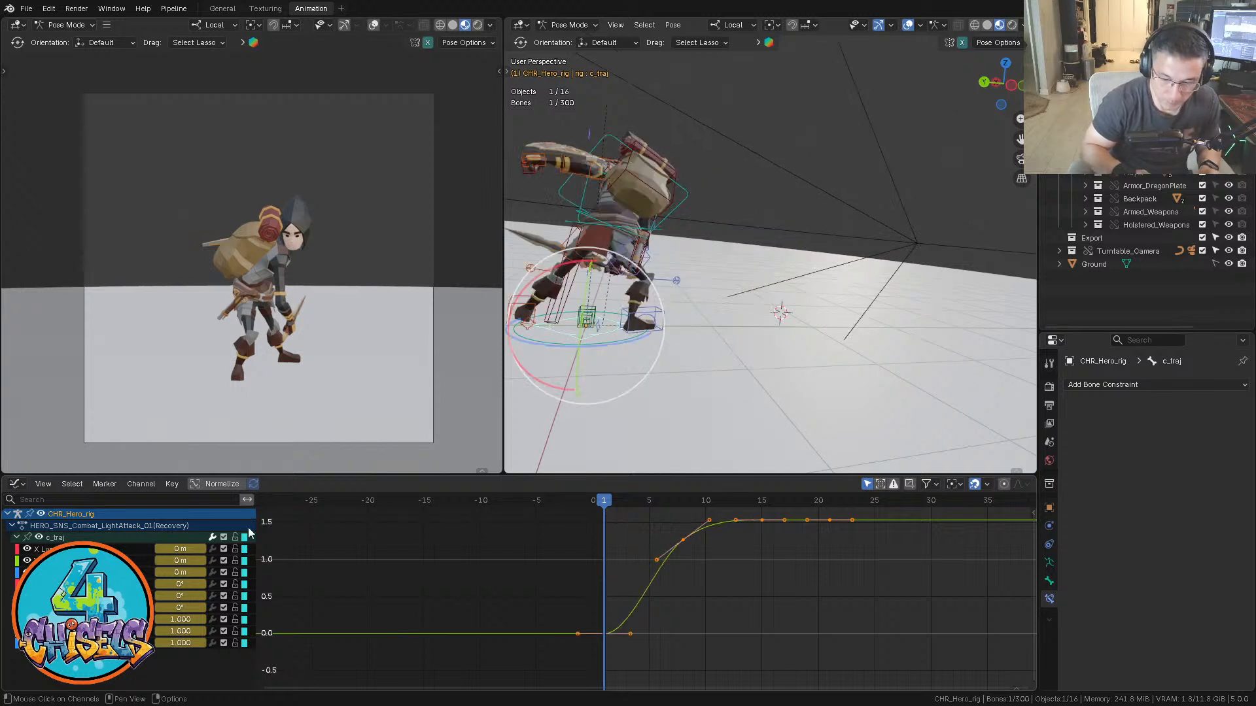
pyautogui.hotkey('ctrl', 'z')
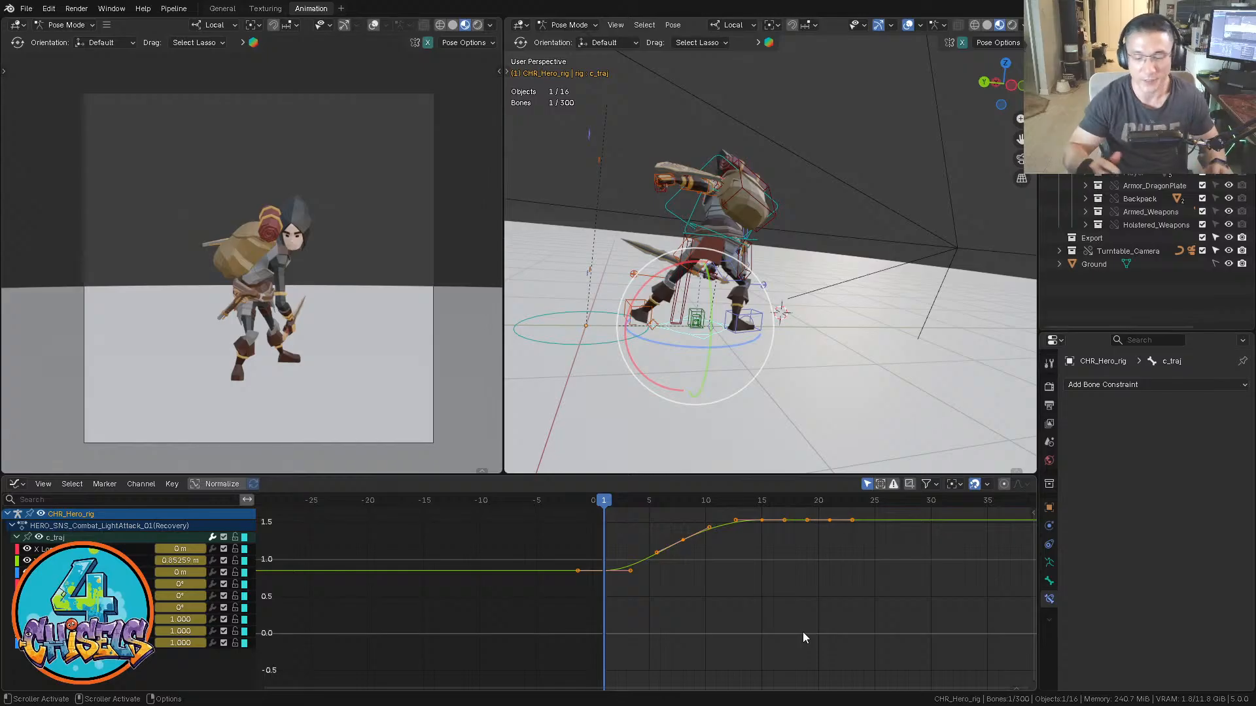
# Scrub and play the recovery action to examine the hero's forward movement against the c_traj Y Location curve
pyautogui.click(740, 595)
pyautogui.moveTo(764, 584); pyautogui.dragTo(756, 608, button='middle')
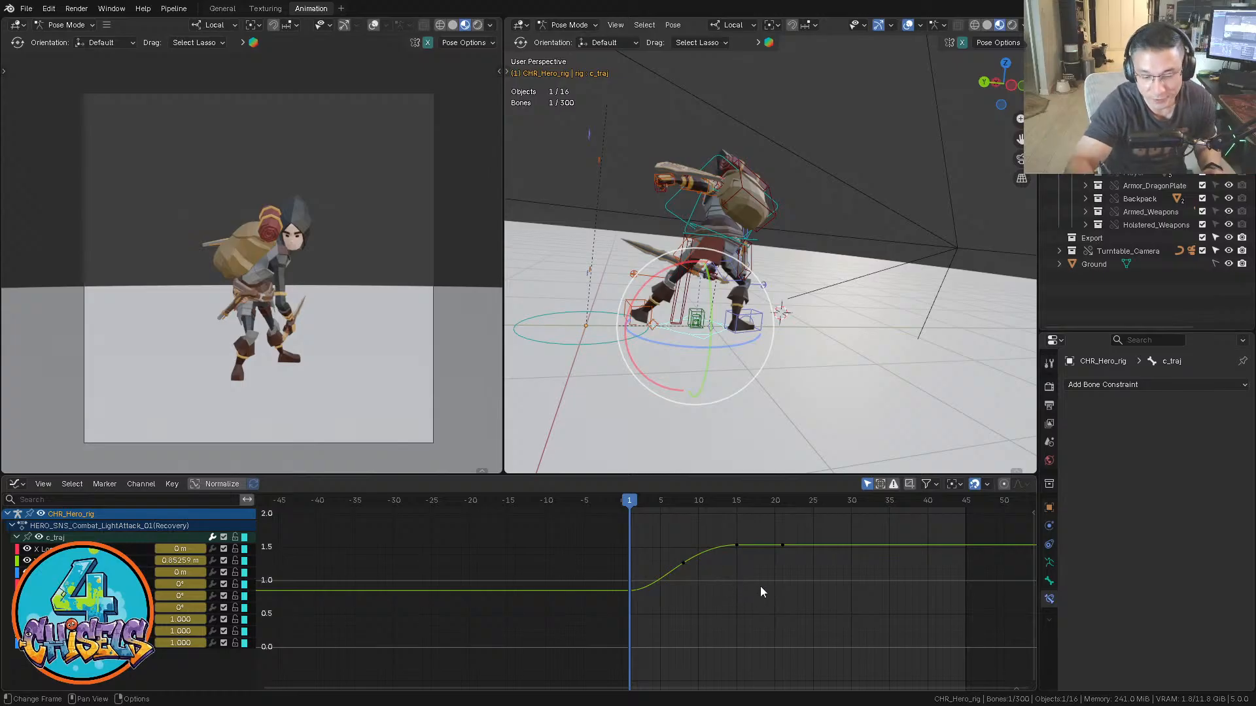
pyautogui.keyDown('ctrl'); pyautogui.moveTo(762, 588); pyautogui.dragTo(743, 607, button='middle'); pyautogui.keyUp('ctrl')
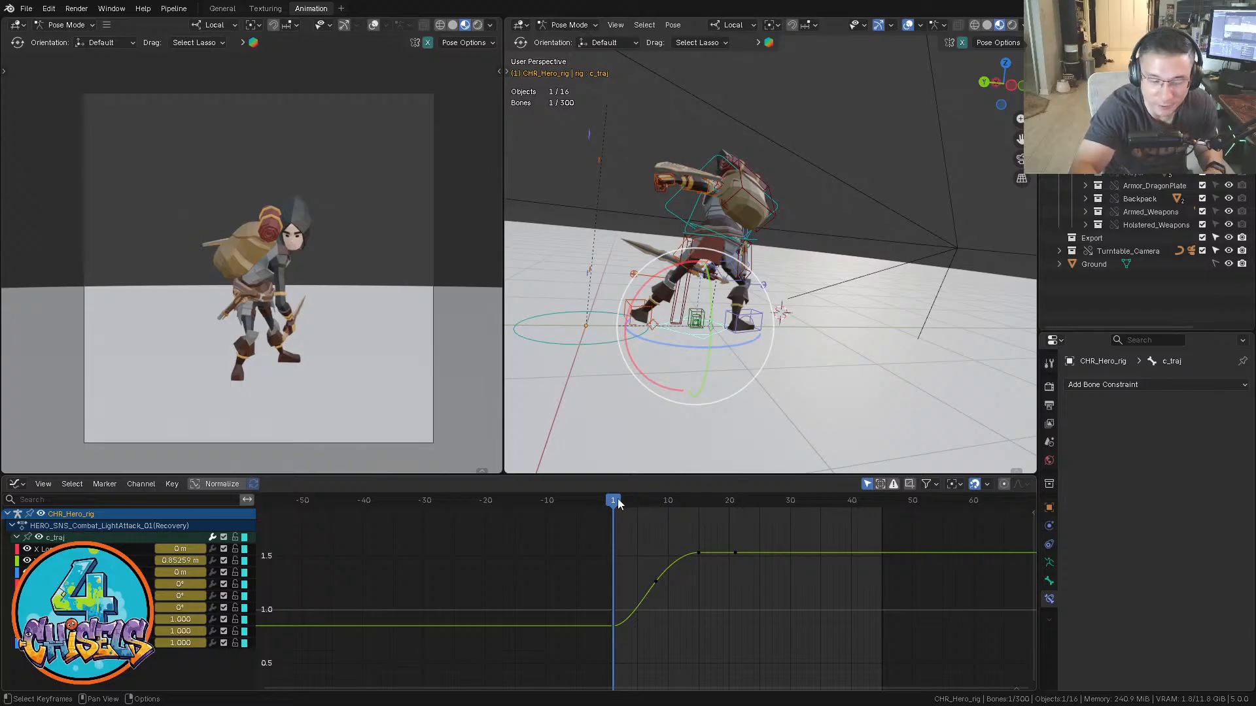
pyautogui.press('space')
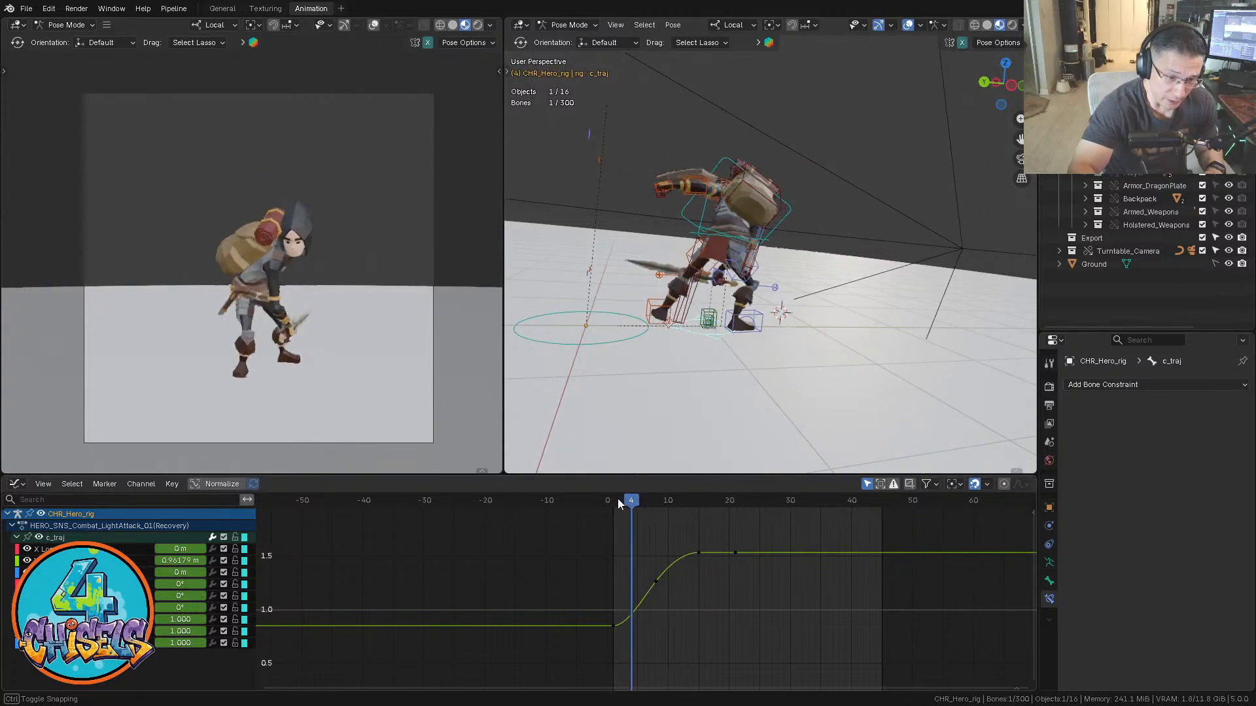
pyautogui.press('space')
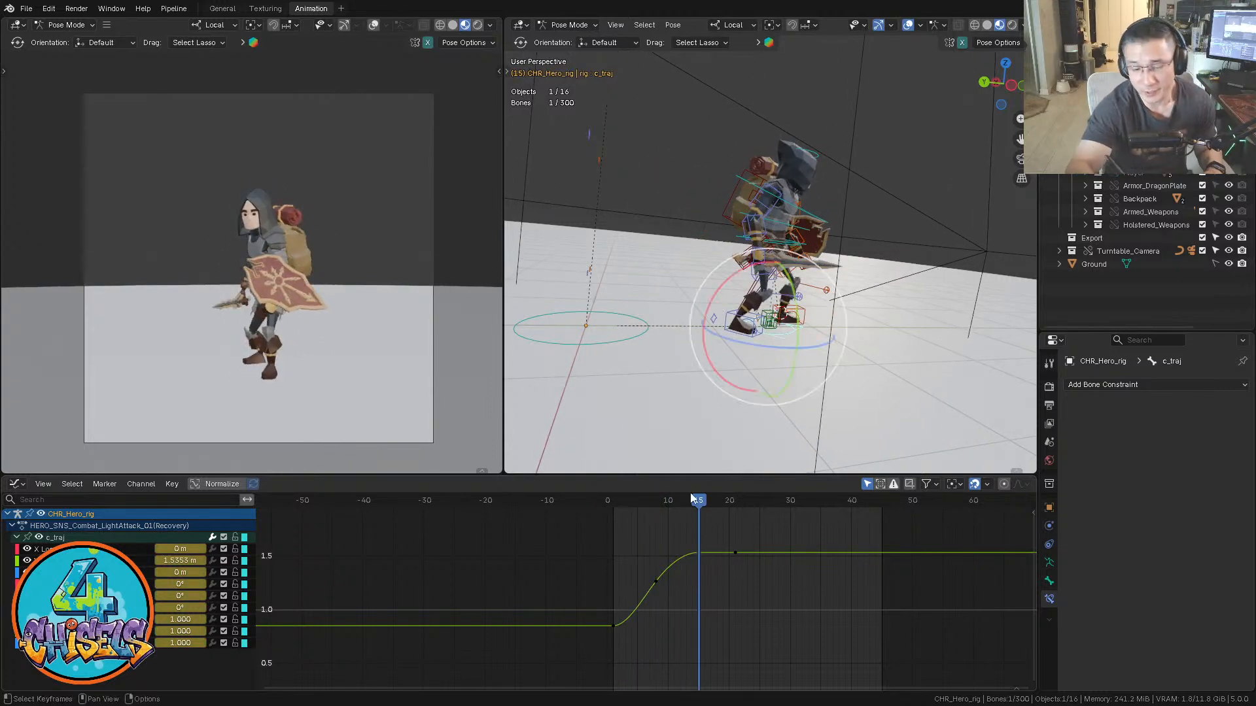
pyautogui.moveTo(701, 500); pyautogui.dragTo(650, 501)
pyautogui.press('space')
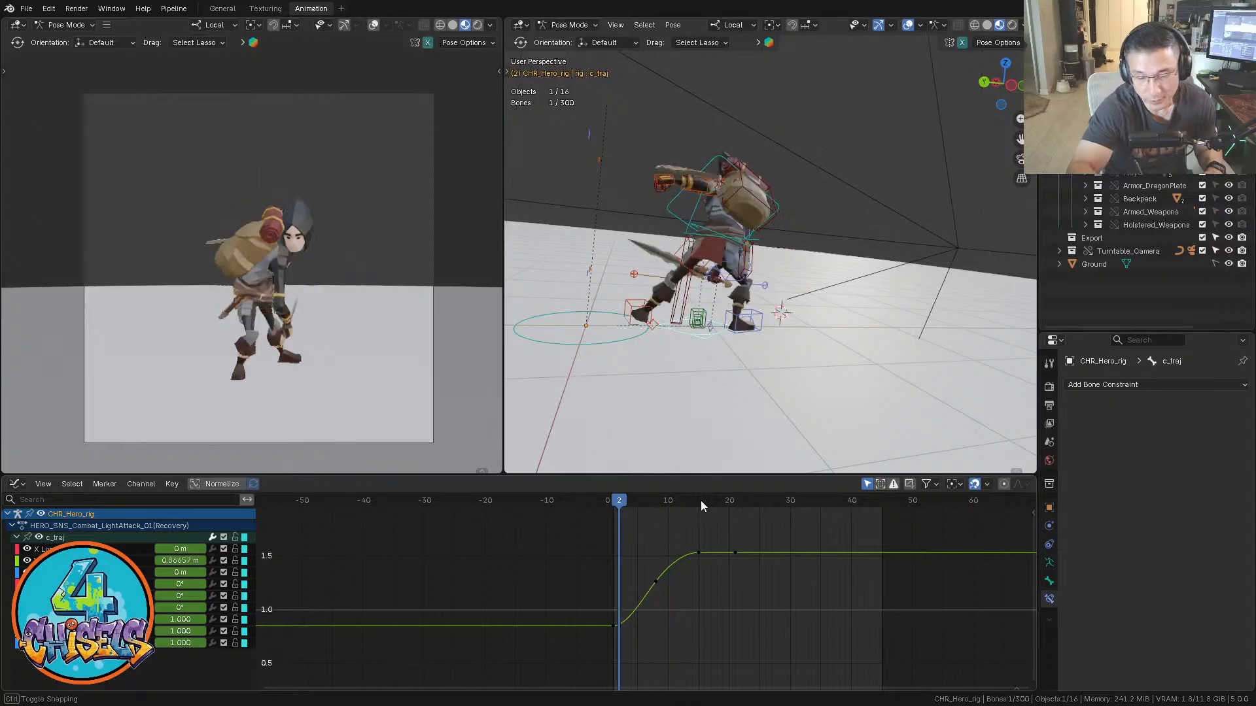
pyautogui.press('space')
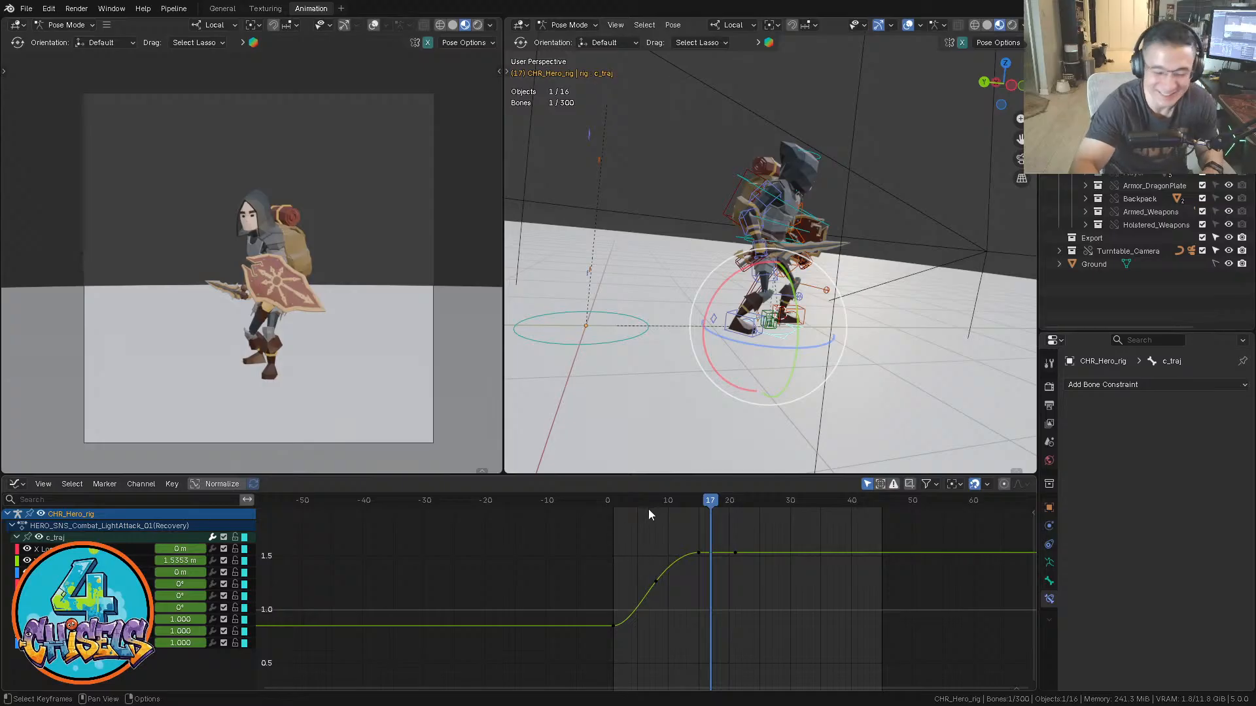
pyautogui.moveTo(648, 505); pyautogui.dragTo(618, 506)
pyautogui.press('space')
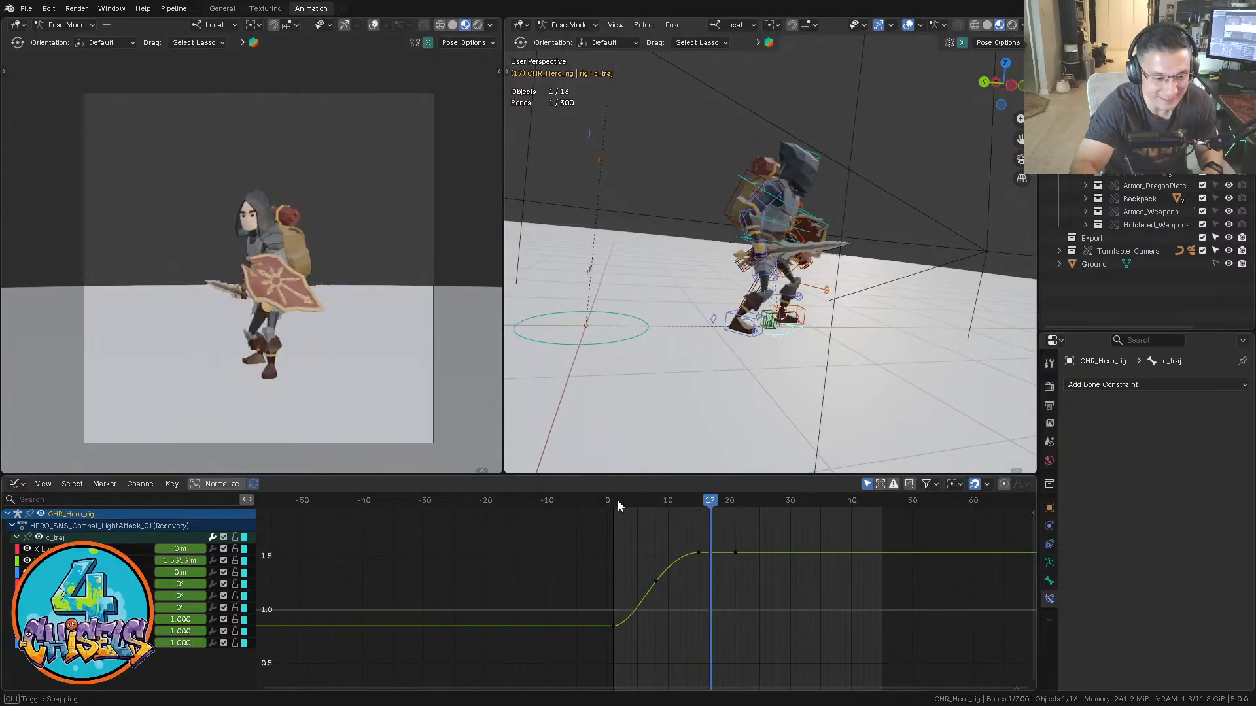
pyautogui.moveTo(692, 500)
pyautogui.mouseDown()
pyautogui.moveTo(668, 500)
pyautogui.moveTo(741, 500)
pyautogui.moveTo(668, 501)
pyautogui.mouseUp()
pyautogui.press('space')
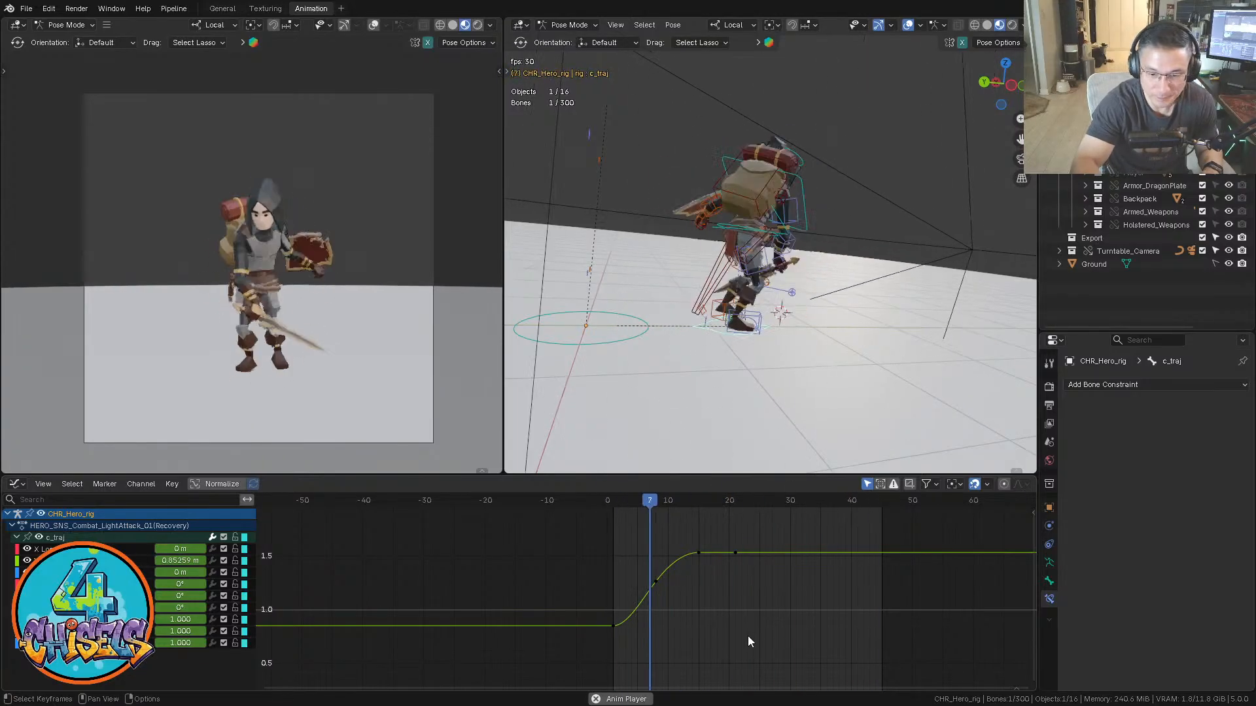
# Lower all keyframes of c_traj's Y Location curve by about 0.849 along the value axis, with the playhead at frame 1
pyautogui.press('space')
pyautogui.press('Left')
pyautogui.press('Left')
pyautogui.press('Left')
pyautogui.press('Left')
pyautogui.press('Left')
pyautogui.press('Left')
pyautogui.press('Left')
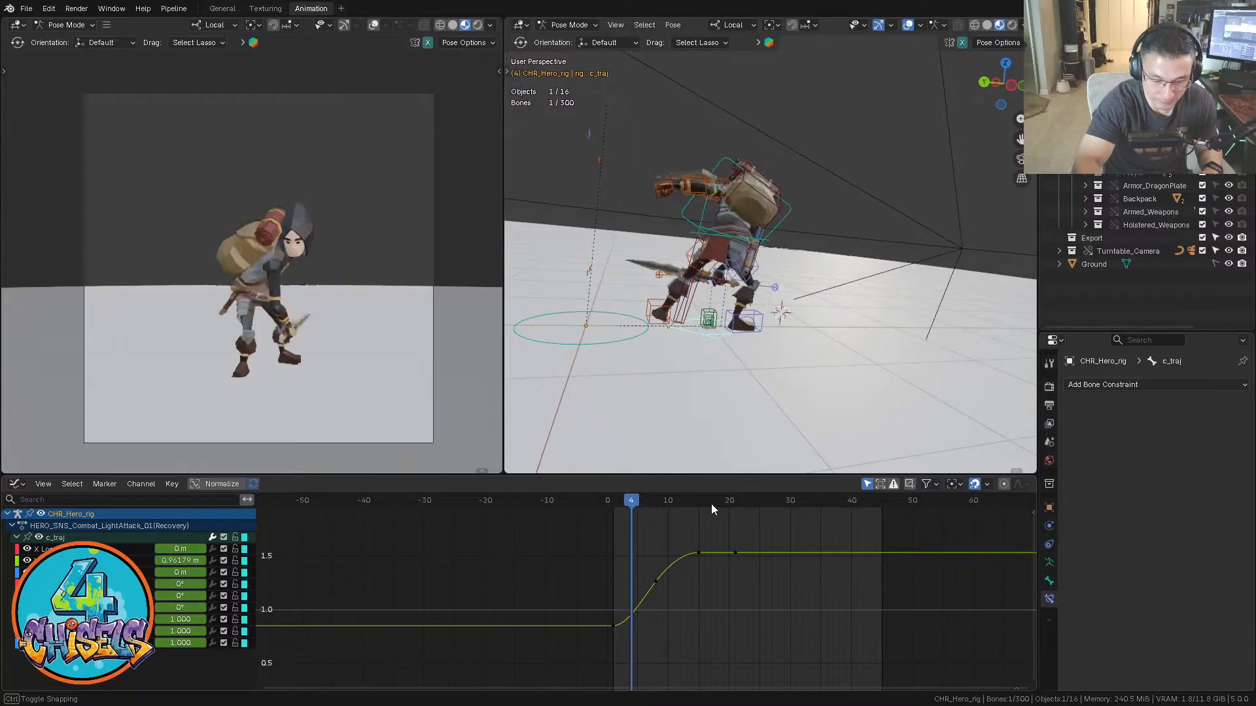
pyautogui.moveTo(788, 522); pyautogui.dragTo(588, 667)
pyautogui.keyDown('shift'); pyautogui.moveTo(718, 628); pyautogui.dragTo(722, 601, button='middle'); pyautogui.keyUp('shift')
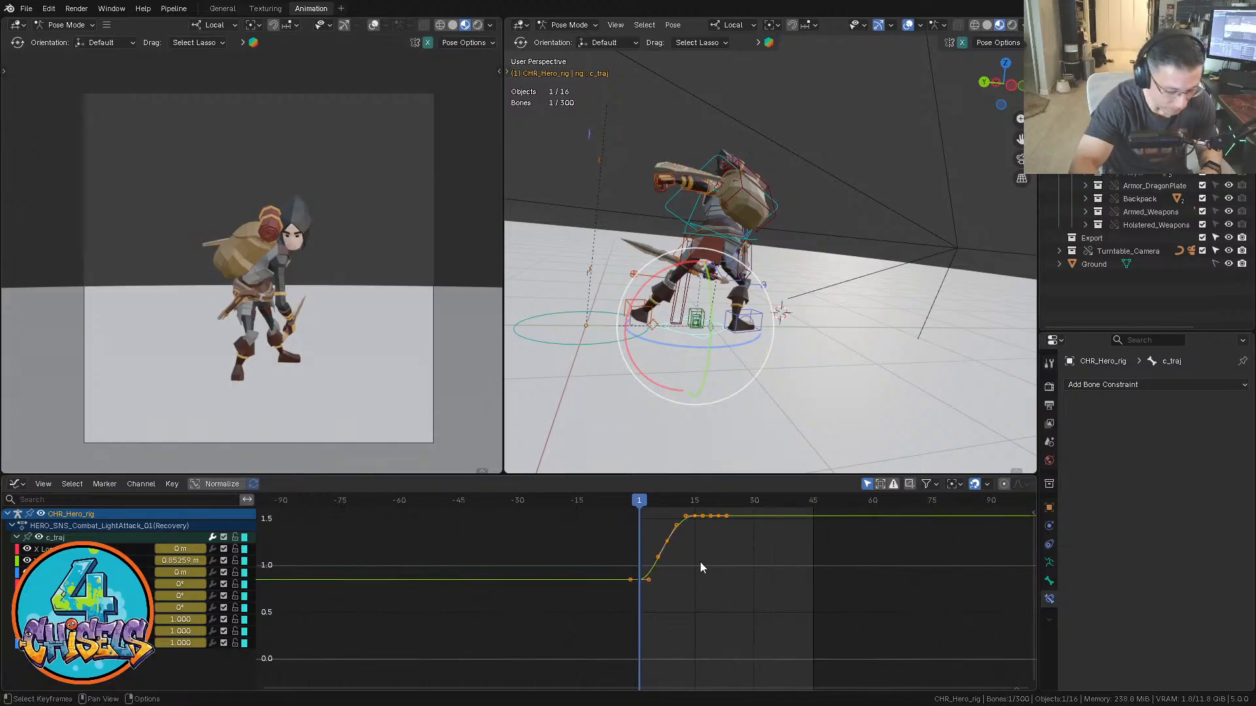
pyautogui.press('g')
pyautogui.press('y')
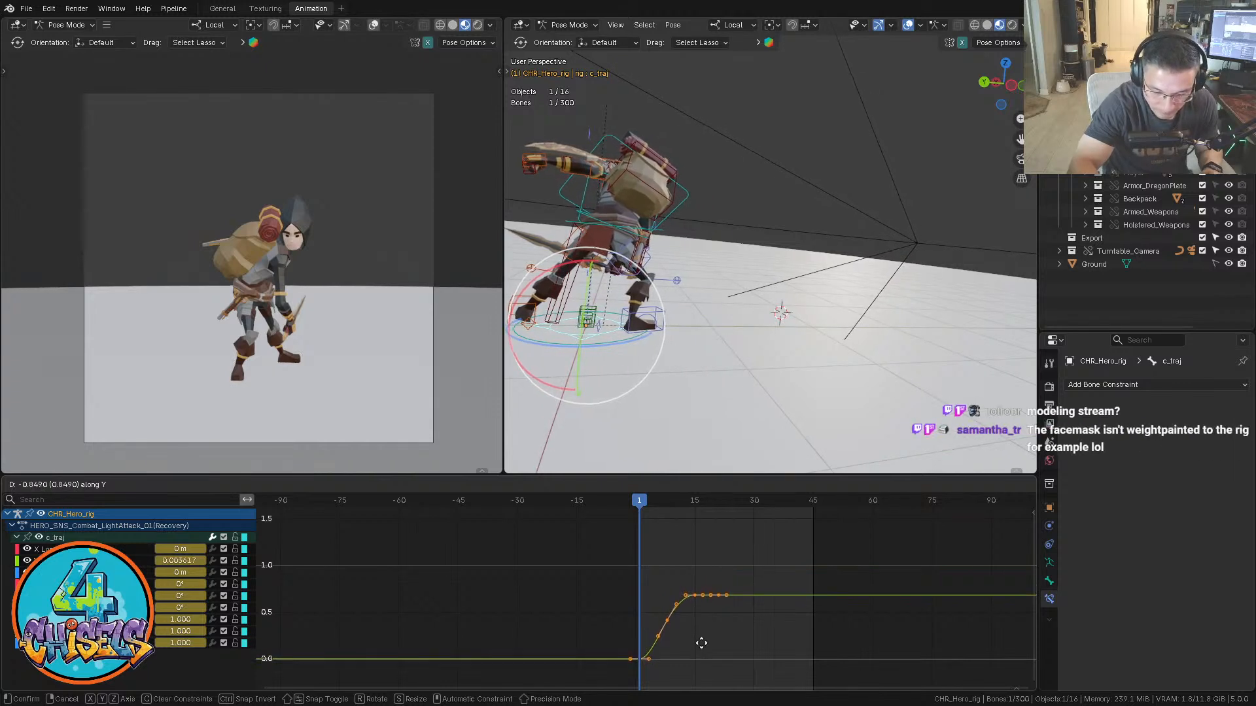
pyautogui.click(701, 643)
# Nudge the selected c_traj Y Location keyframes vertically so the frame 1 key sits on the zero line
pyautogui.keyDown('ctrl'); pyautogui.moveTo(698, 645); pyautogui.dragTo(790, 575, button='middle'); pyautogui.keyUp('ctrl')
pyautogui.press('g')
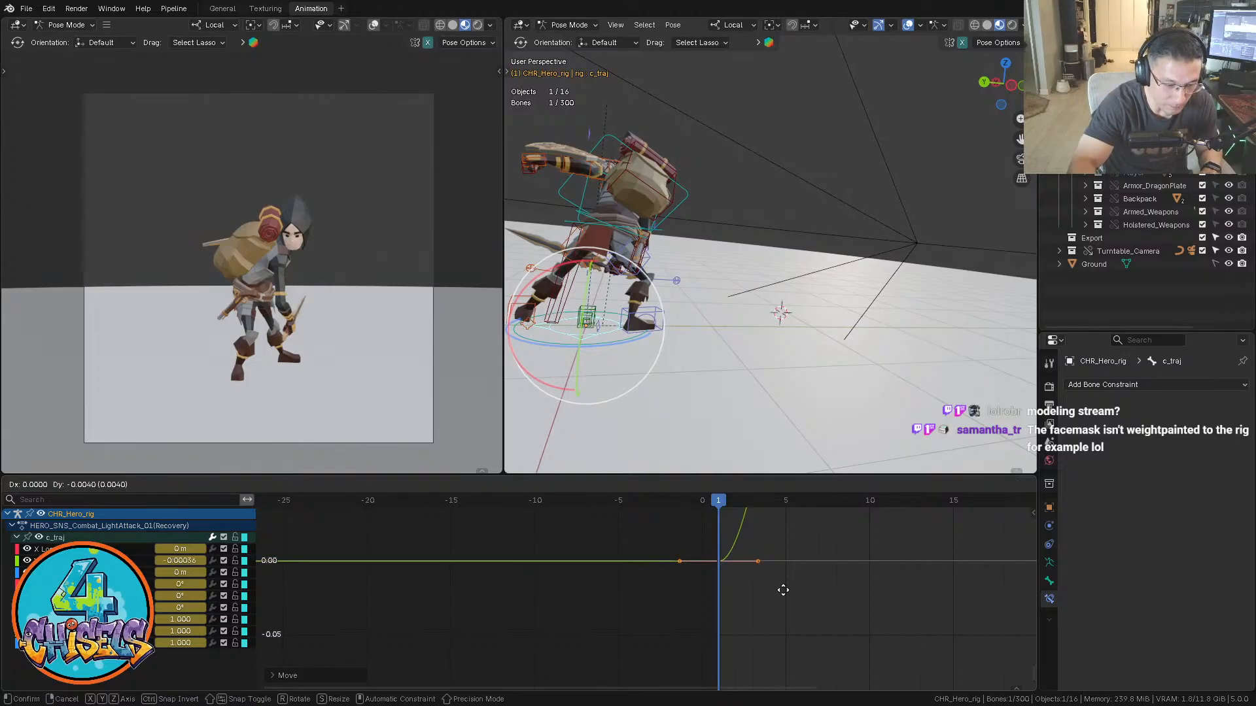
pyautogui.click(783, 588)
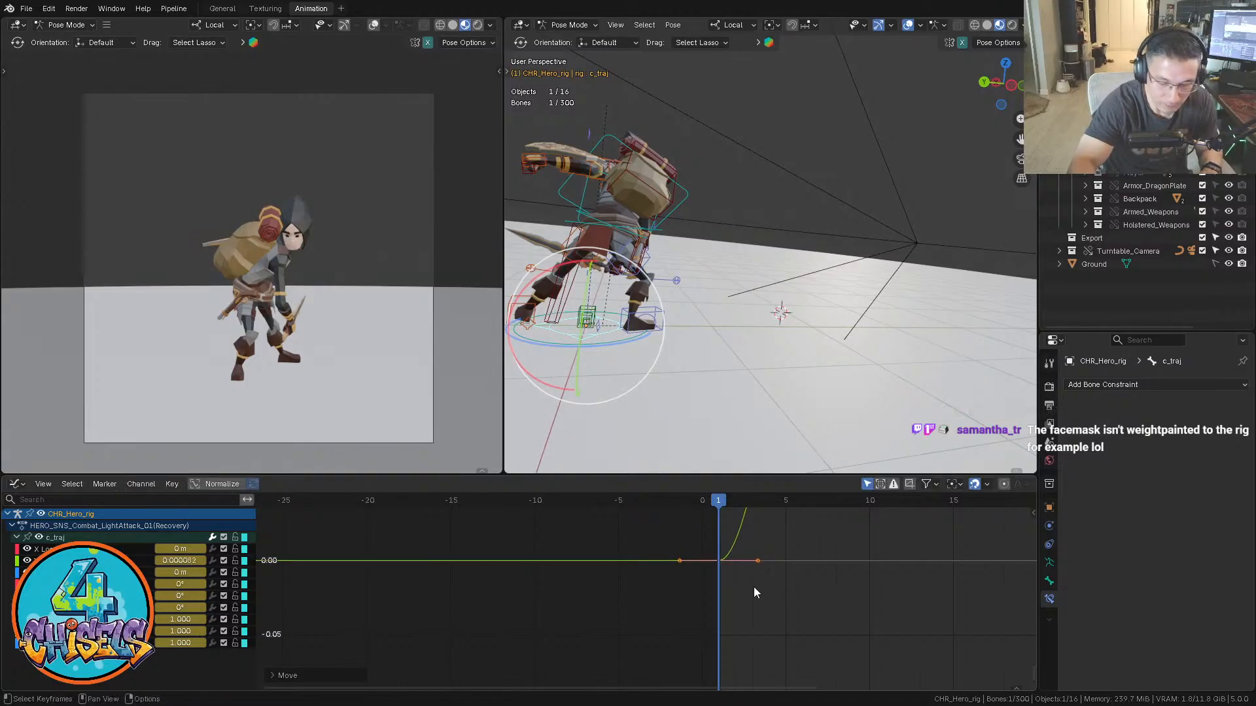
# Try to set c_traj's Y Location to 0 in the channel list, and undo it
pyautogui.doubleClick(180, 560)
pyautogui.write('0')
pyautogui.press('Return')
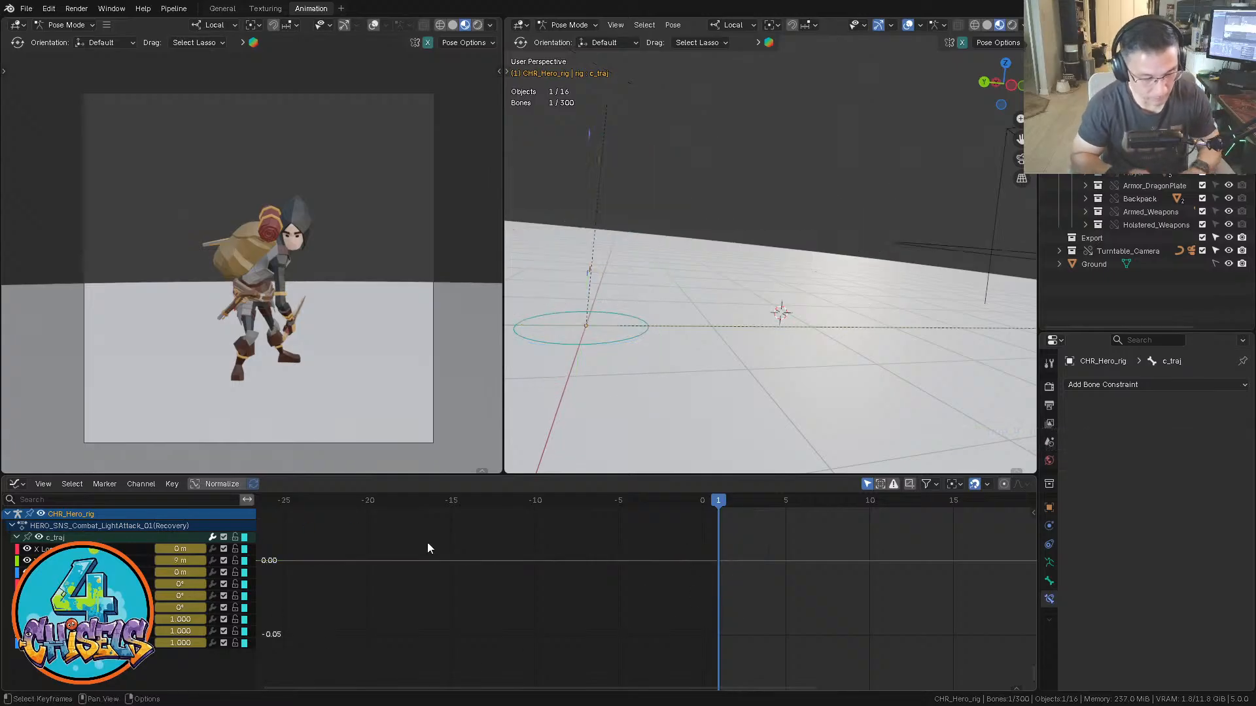
pyautogui.moveTo(786, 563)
pyautogui.keyDown('ctrl'); pyautogui.mouseDown(button='middle')
pyautogui.moveTo(762, 564)
pyautogui.moveTo(787, 590)
pyautogui.moveTo(781, 672)
pyautogui.moveTo(782, 550)
pyautogui.mouseUp(button='middle'); pyautogui.keyUp('ctrl')
pyautogui.hotkey('ctrl', 'z')
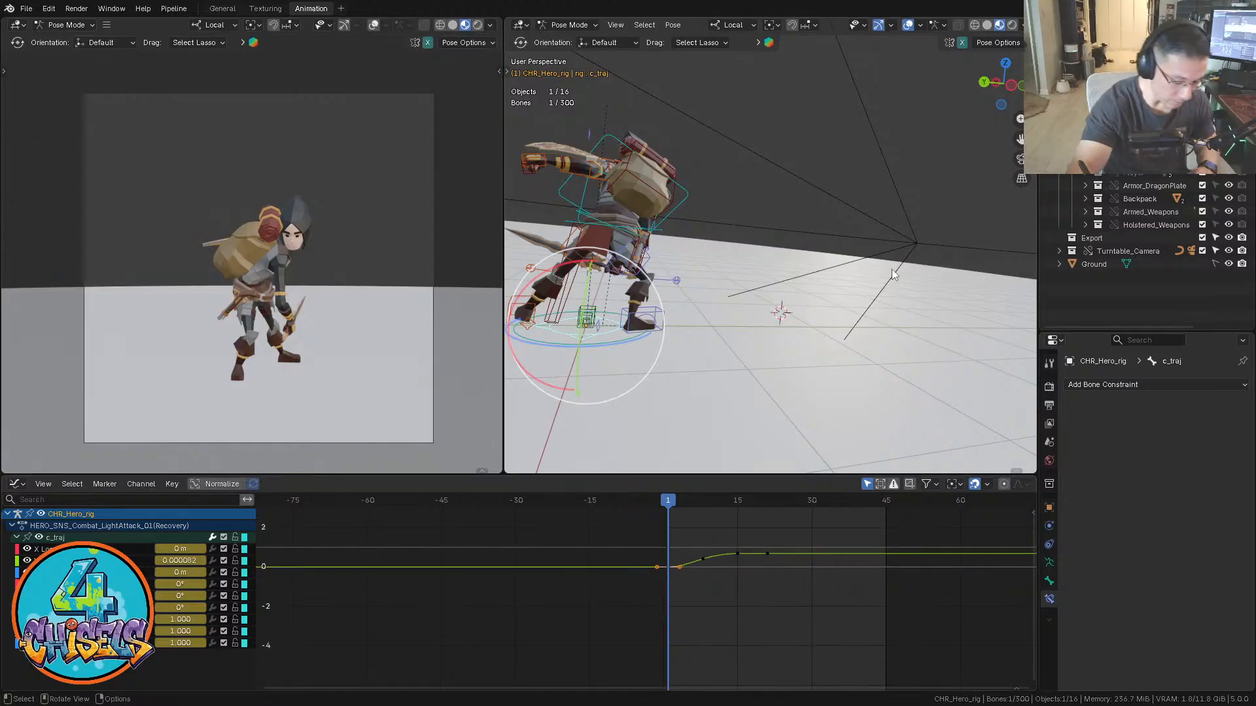
# Set the c_traj bone's Y location to exactly 0 m at frame 1 in its transform values
pyautogui.press('n')
pyautogui.doubleClick(922, 106)
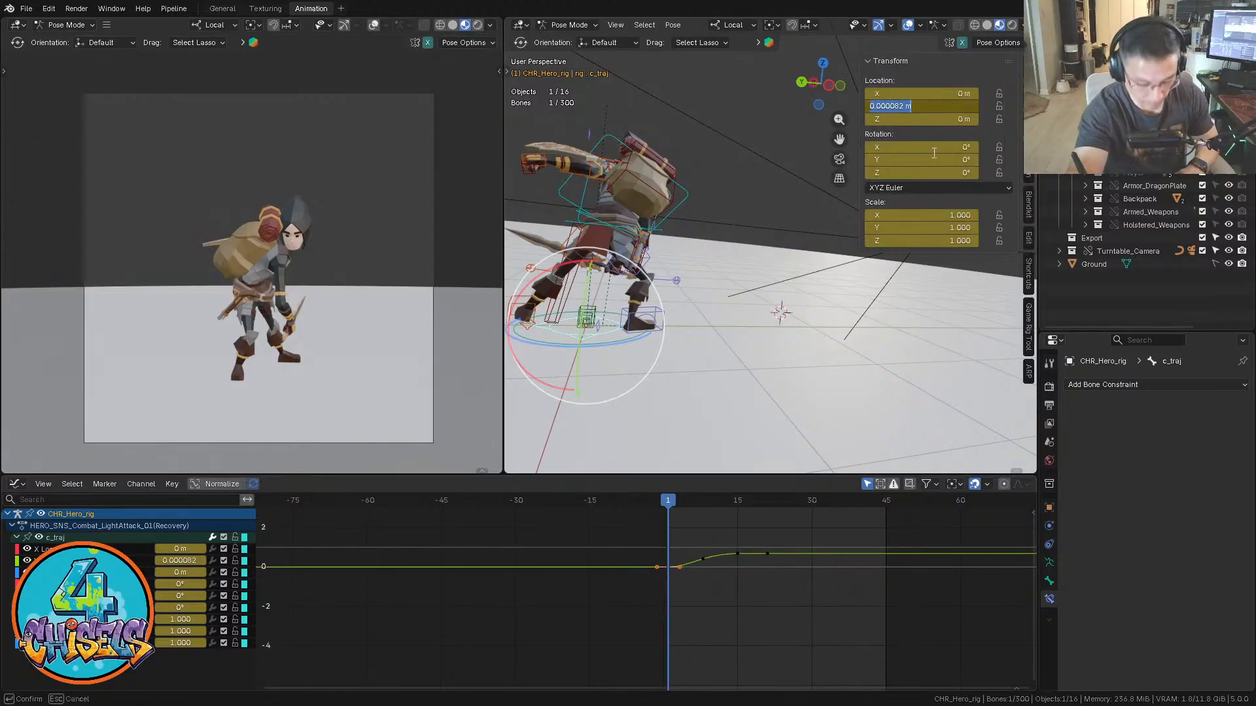
pyautogui.write('0')
pyautogui.press('Return')
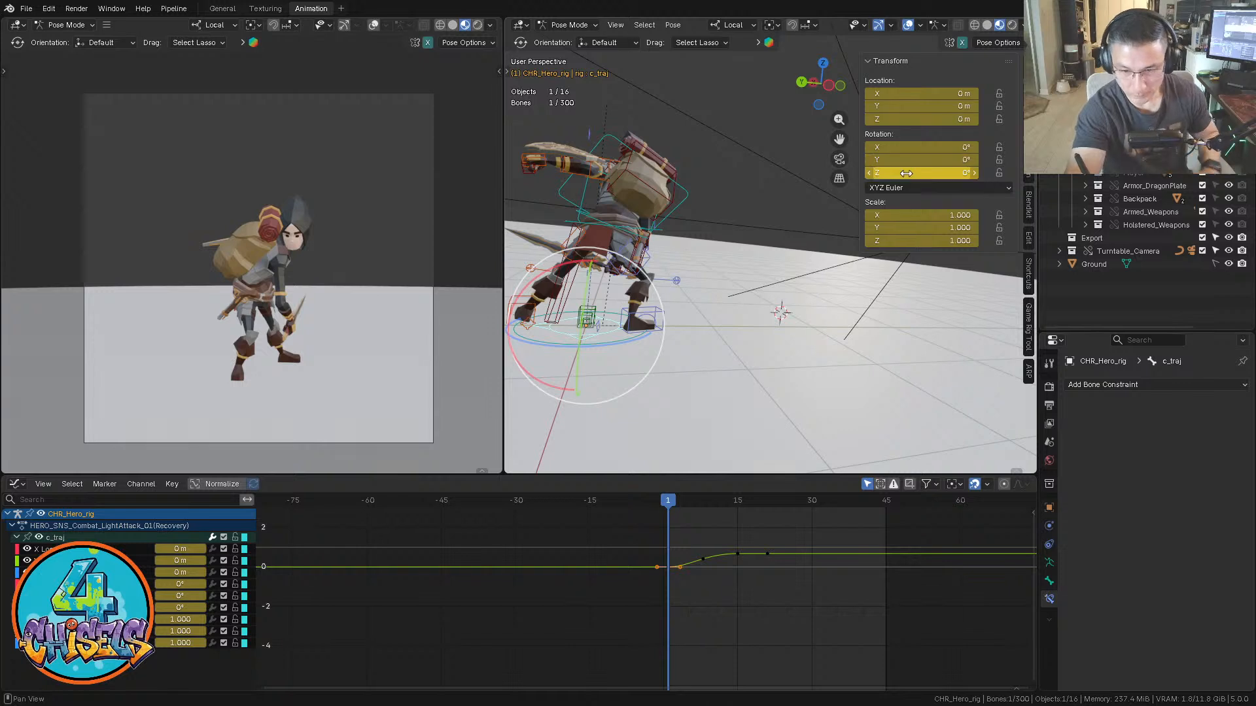
# Play the recovery action from frame 1 to check the hero's forward movement against the lowered c_traj curve
pyautogui.keyDown('ctrl'); pyautogui.moveTo(742, 647); pyautogui.dragTo(650, 564, button='middle'); pyautogui.keyUp('ctrl')
pyautogui.click(597, 502)
pyautogui.press('space')
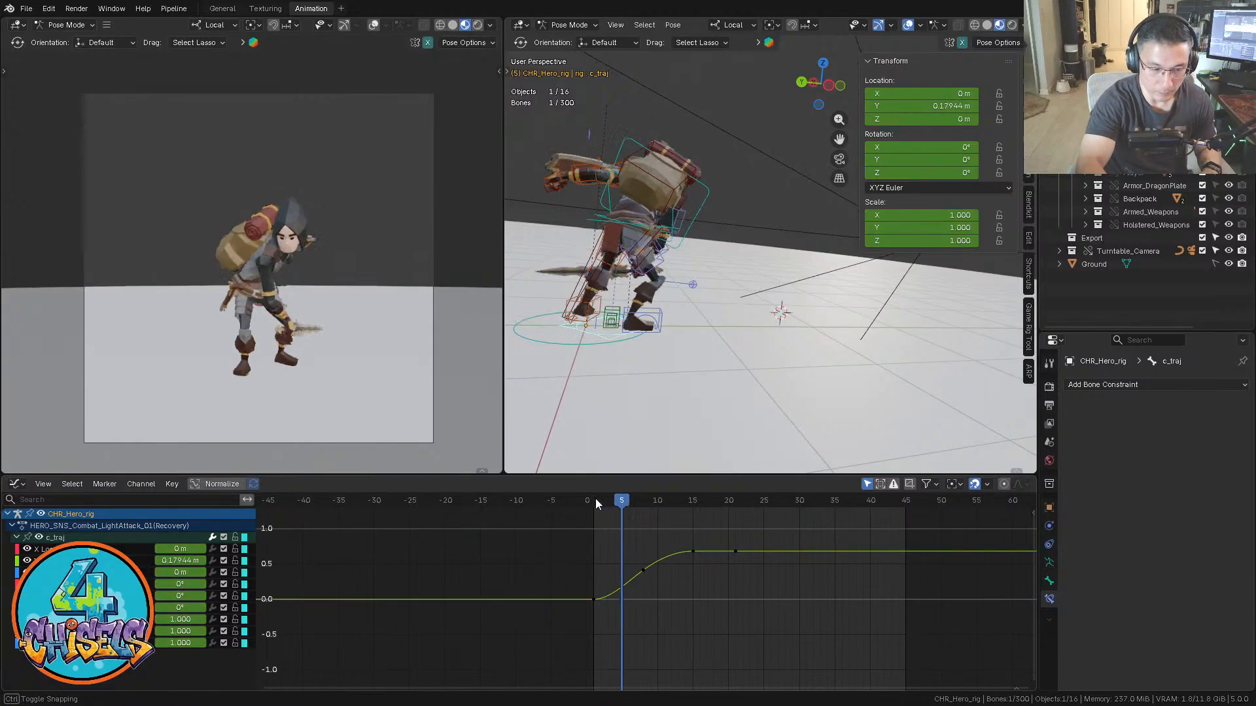
pyautogui.press('space')
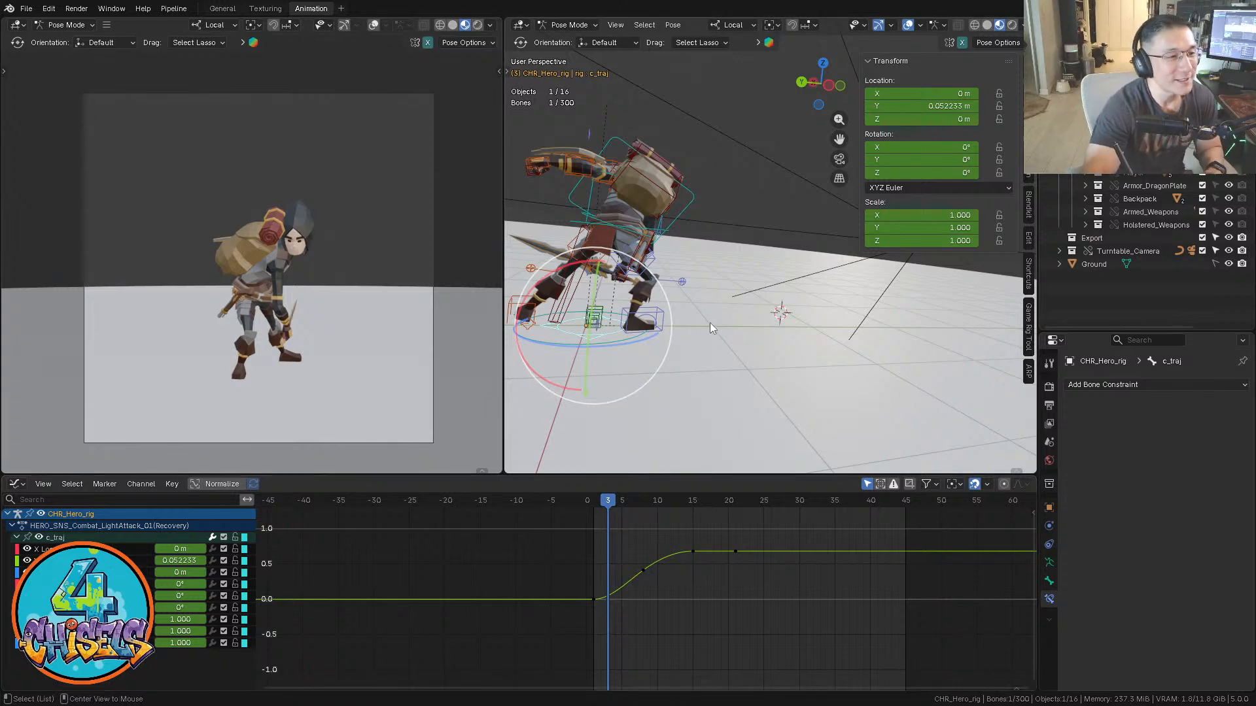
# View the hero in right orthographic with no bones selected and scrub the recovery to frame 25 to examine its travel
pyautogui.moveTo(709, 323)
pyautogui.keyDown('alt'); pyautogui.mouseDown(button='middle')
pyautogui.moveTo(719, 301)
pyautogui.moveTo(664, 286)
pyautogui.moveTo(680, 304)
pyautogui.moveTo(705, 301)
pyautogui.mouseUp(button='middle'); pyautogui.keyUp('alt')
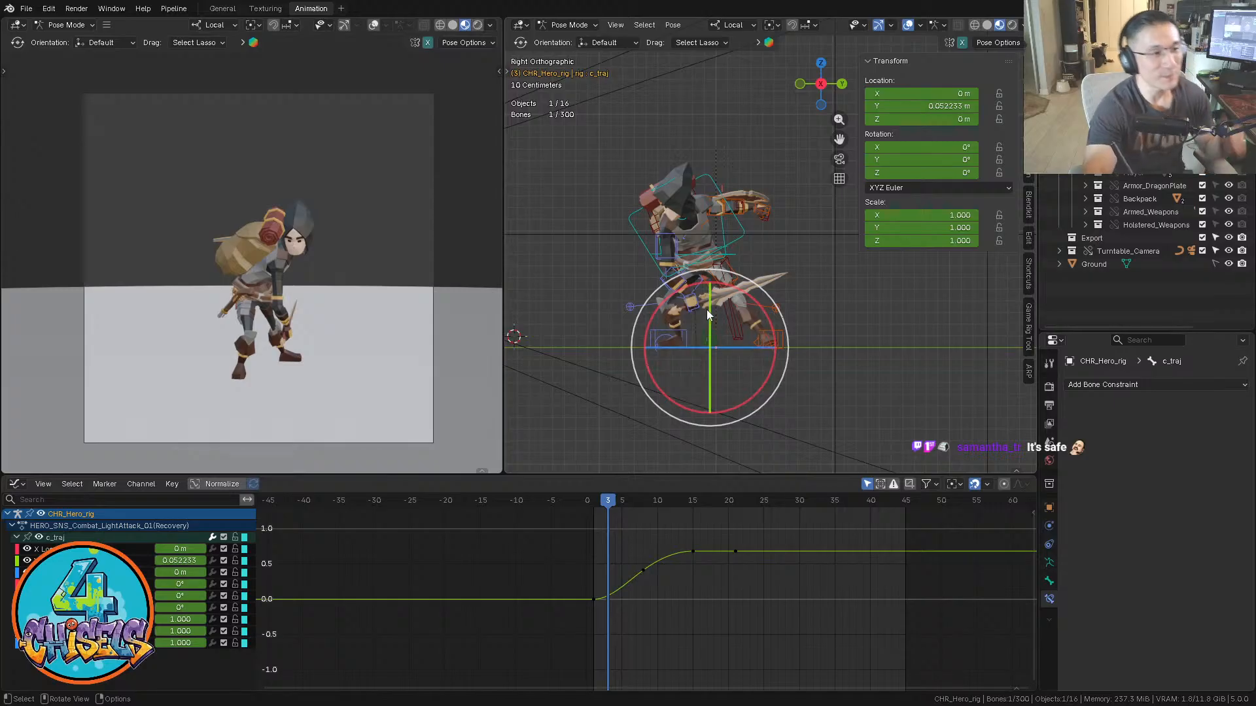
pyautogui.keyDown('shift'); pyautogui.moveTo(806, 320); pyautogui.dragTo(766, 278, button='middle'); pyautogui.keyUp('shift')
pyautogui.keyDown('shift'); pyautogui.moveTo(765, 281); pyautogui.dragTo(762, 322, button='middle'); pyautogui.keyUp('shift')
pyautogui.click(775, 291)
pyautogui.moveTo(762, 575); pyautogui.dragTo(603, 611, button='middle')
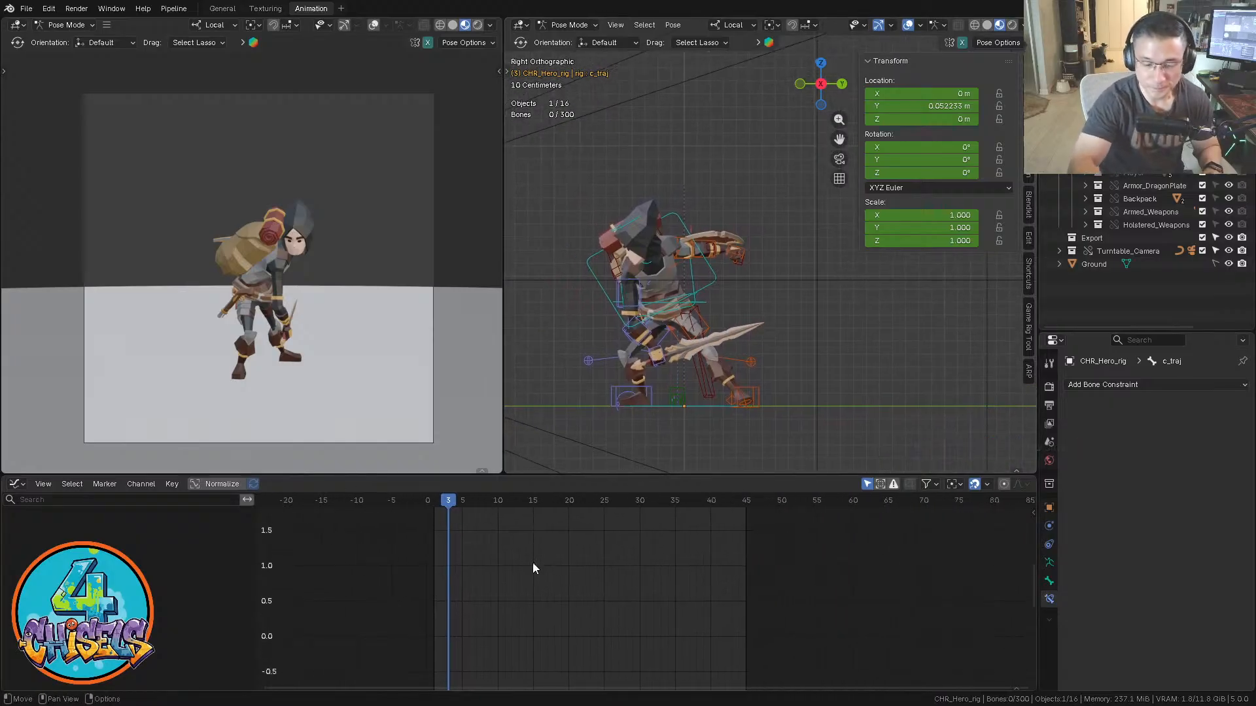
pyautogui.moveTo(453, 501)
pyautogui.mouseDown()
pyautogui.moveTo(618, 500)
pyautogui.moveTo(427, 500)
pyautogui.moveTo(604, 500)
pyautogui.mouseUp()
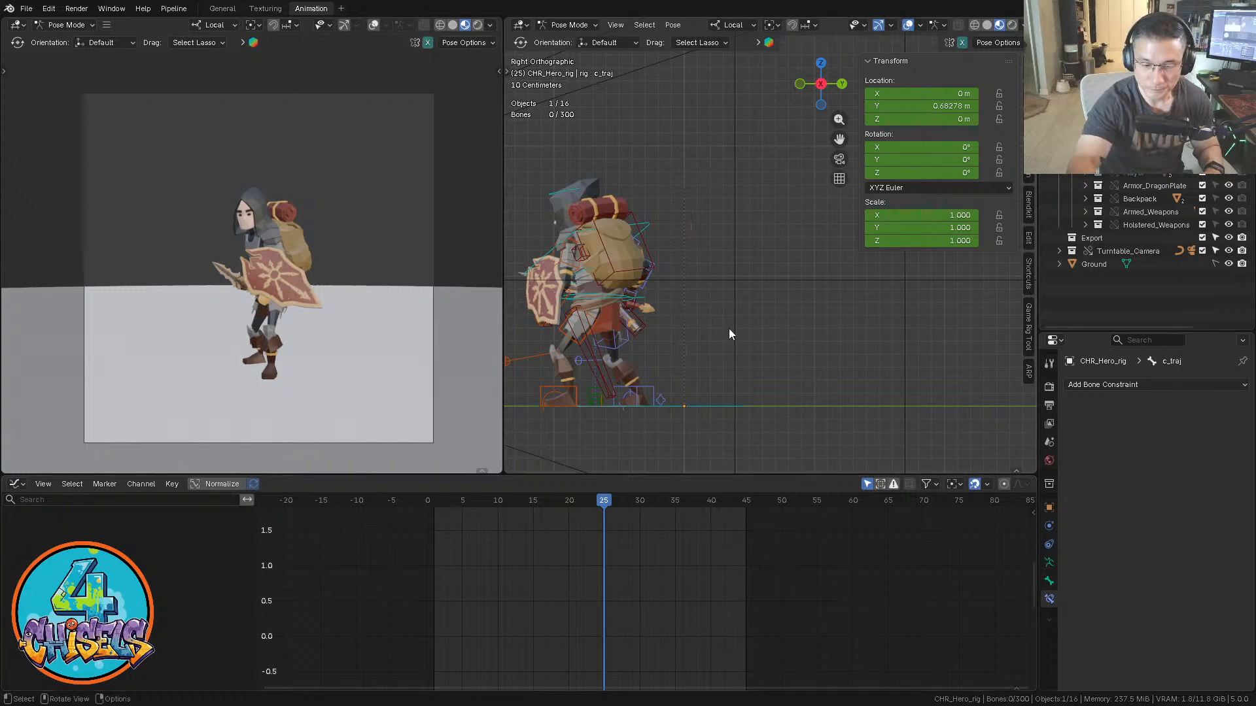
# Select all the rig's bones to show their curves and move the playhead to the recovery's end at frame 21
pyautogui.press('a')
pyautogui.moveTo(617, 577); pyautogui.dragTo(757, 583, button='middle')
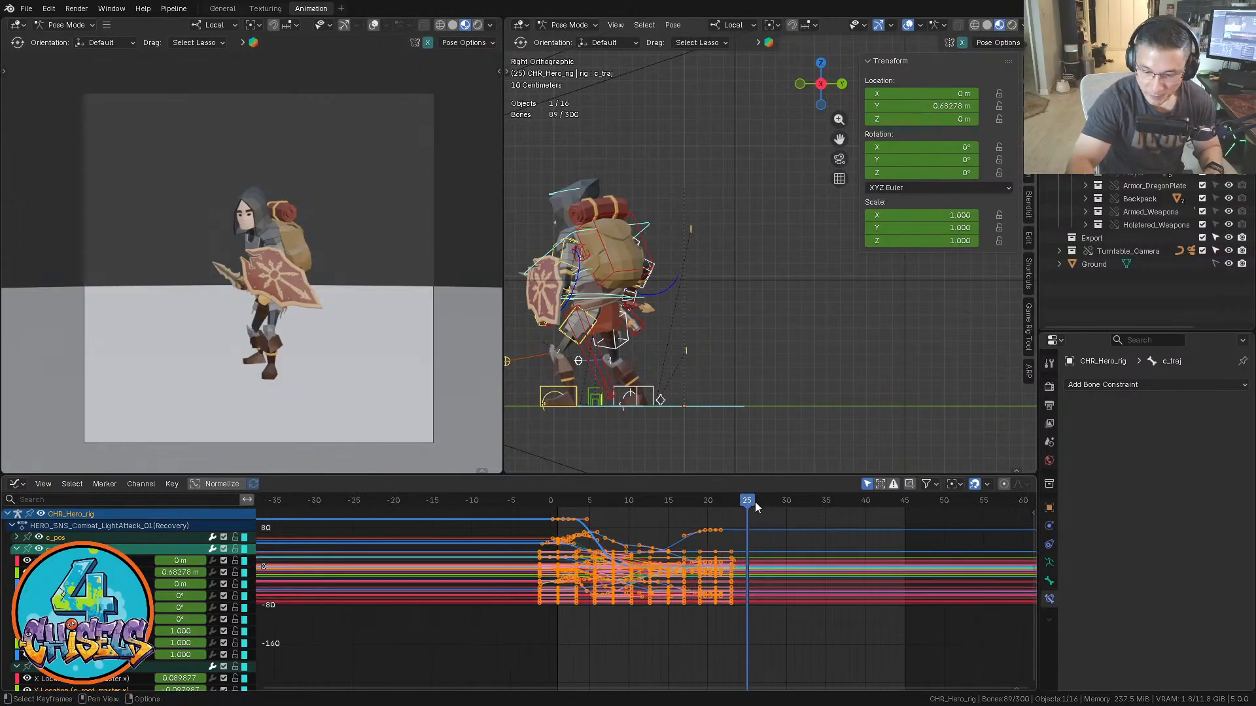
pyautogui.moveTo(753, 503); pyautogui.dragTo(739, 503)
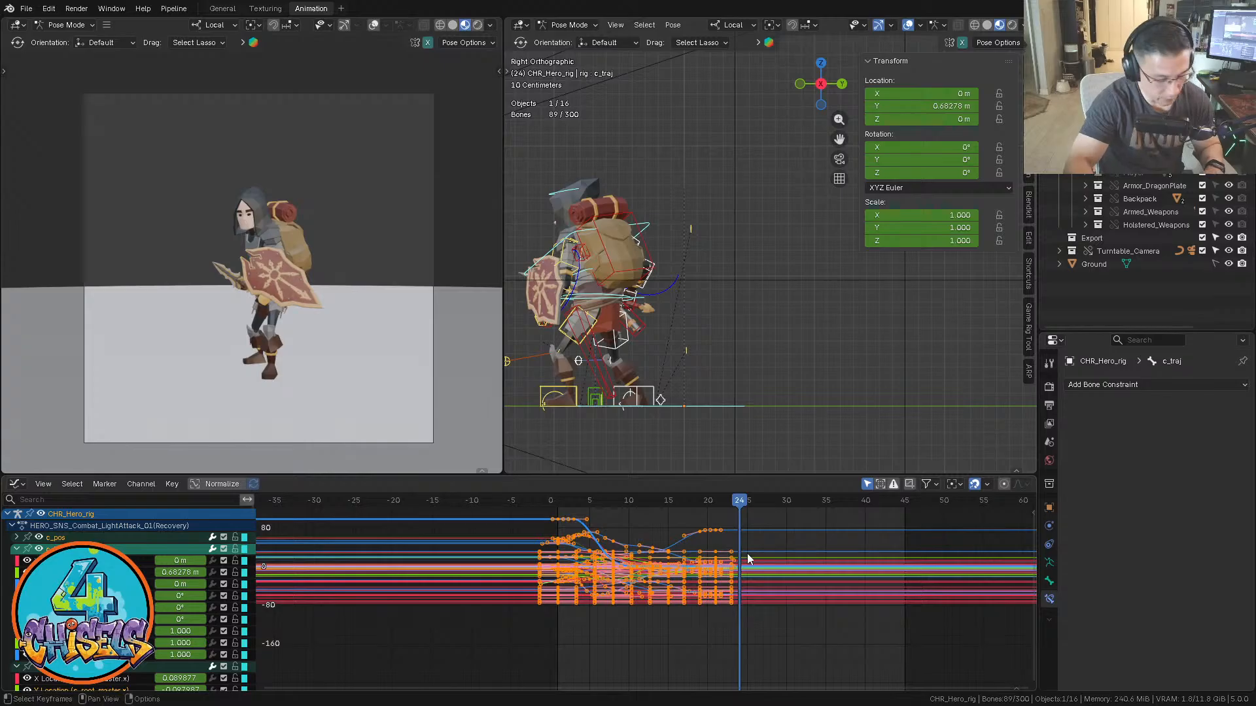
pyautogui.click(815, 517)
pyautogui.keyDown('ctrl'); pyautogui.click(740, 502); pyautogui.keyUp('ctrl')
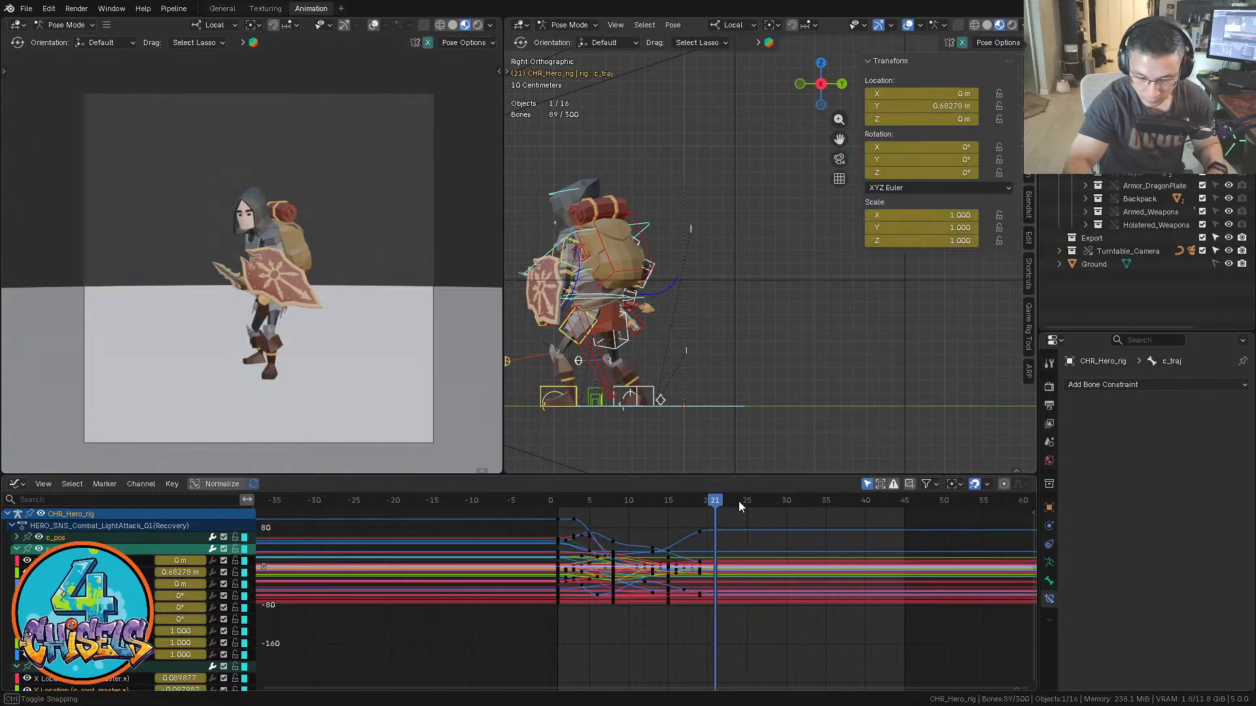
# Load HERO_SNS_Combat_LightCombAttack in the Action Editor and stop at frame 23
pyautogui.hotkey('ctrl', 'Tab')
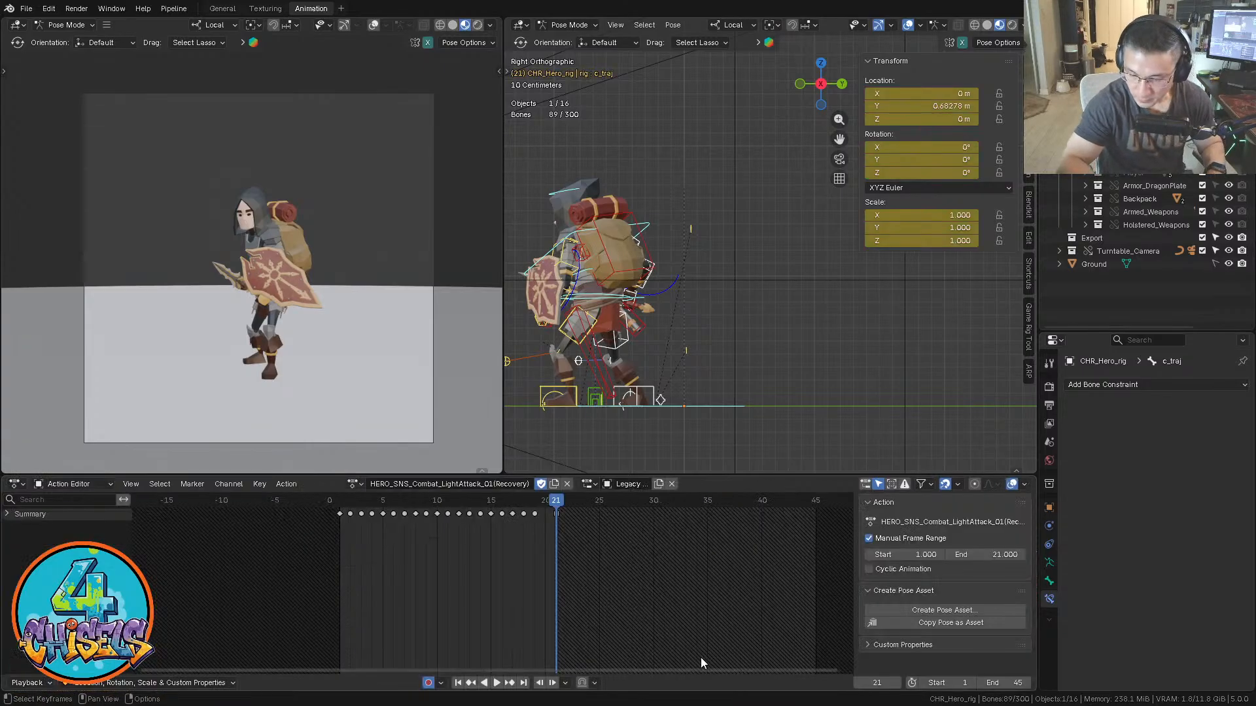
pyautogui.click(364, 484)
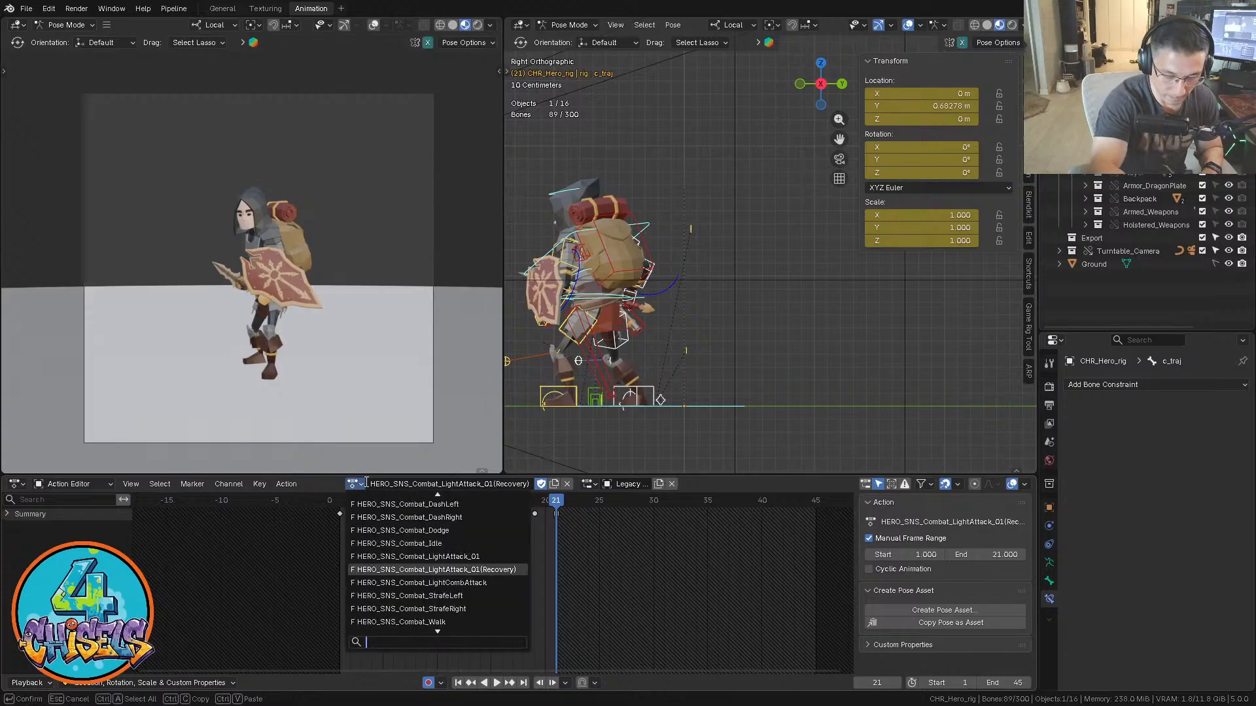
pyautogui.click(501, 583)
pyautogui.press('space')
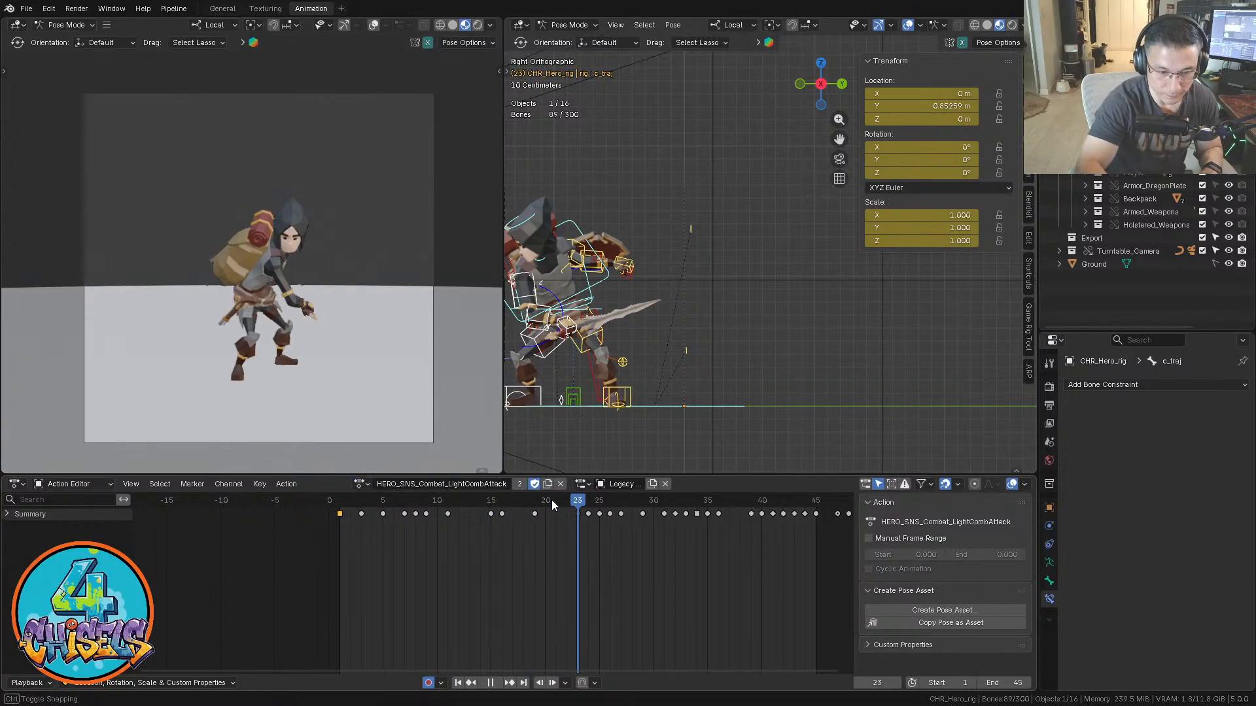
pyautogui.press('space')
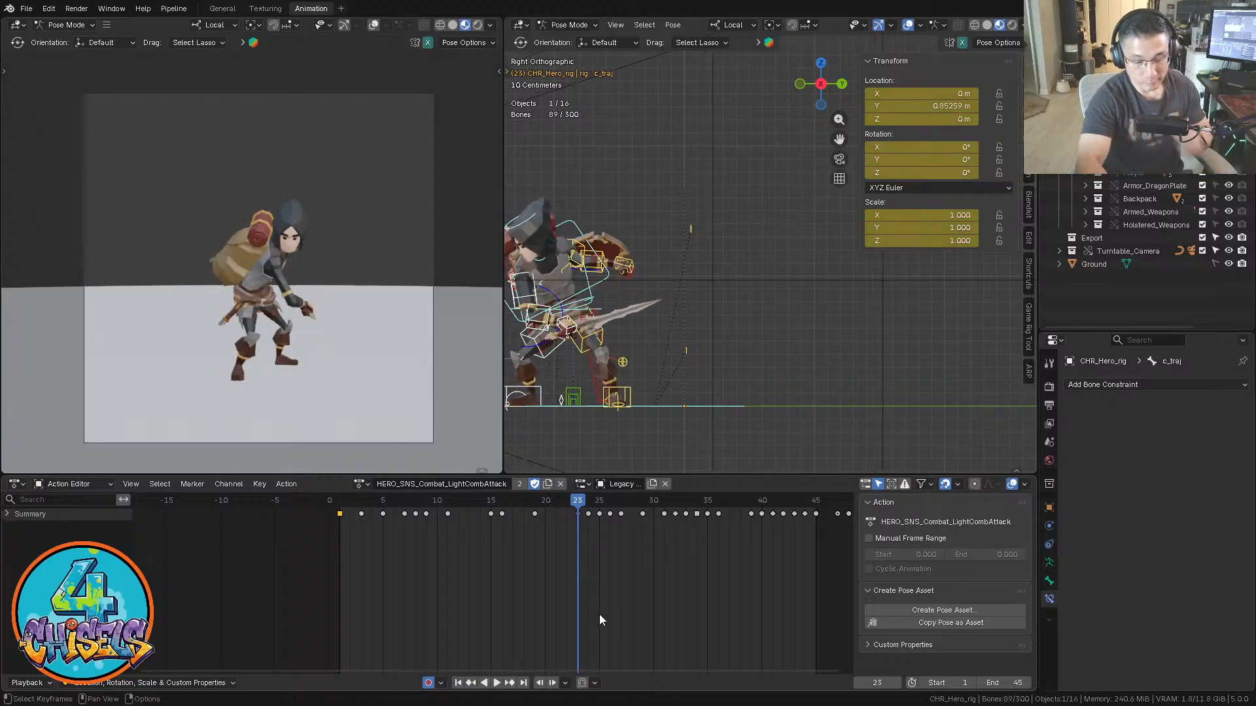
# Key location, rotation and scale of all the selected bones at frame 23, with the hero viewed from above
pyautogui.moveTo(623, 597); pyautogui.dragTo(493, 638, button='middle')
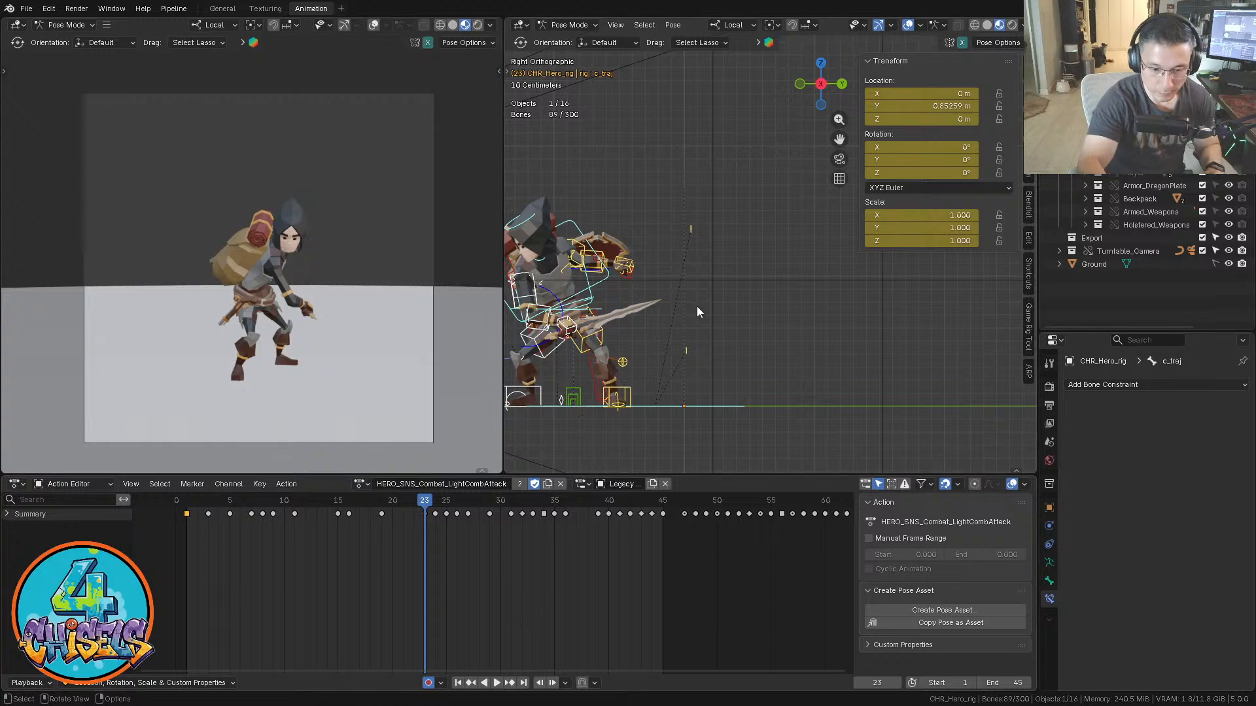
pyautogui.moveTo(721, 356); pyautogui.dragTo(753, 375, button='middle')
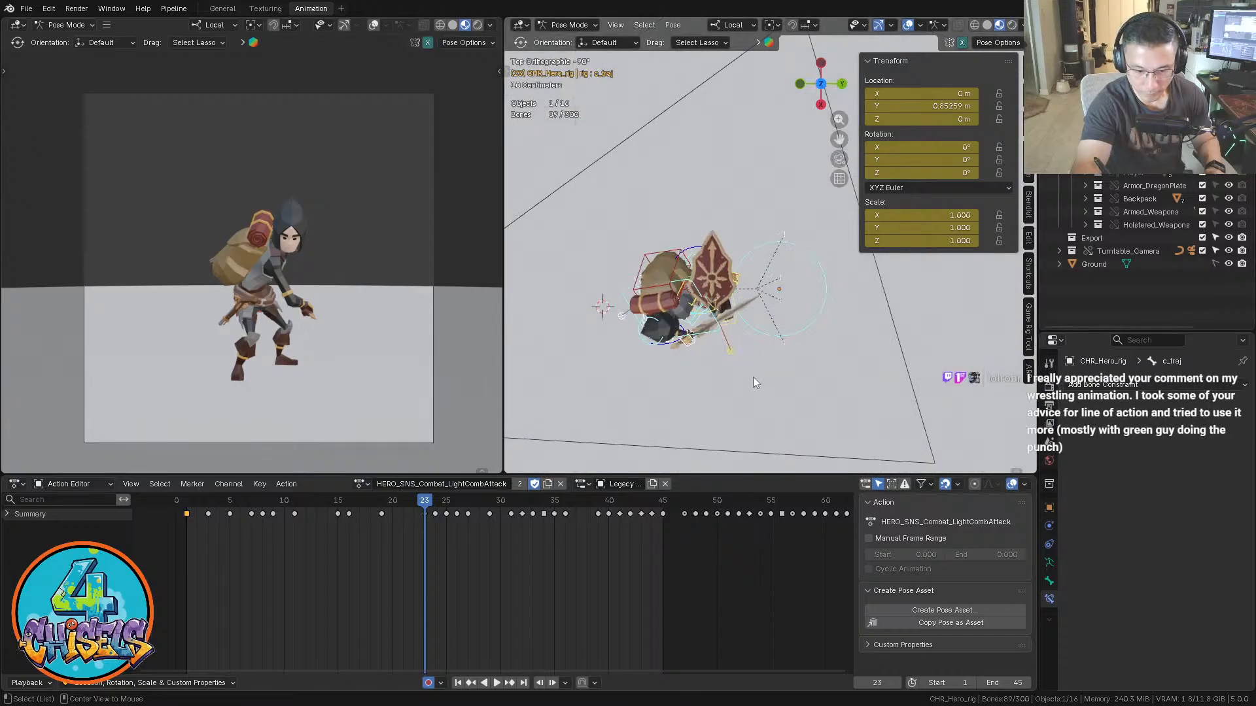
pyautogui.press('i')
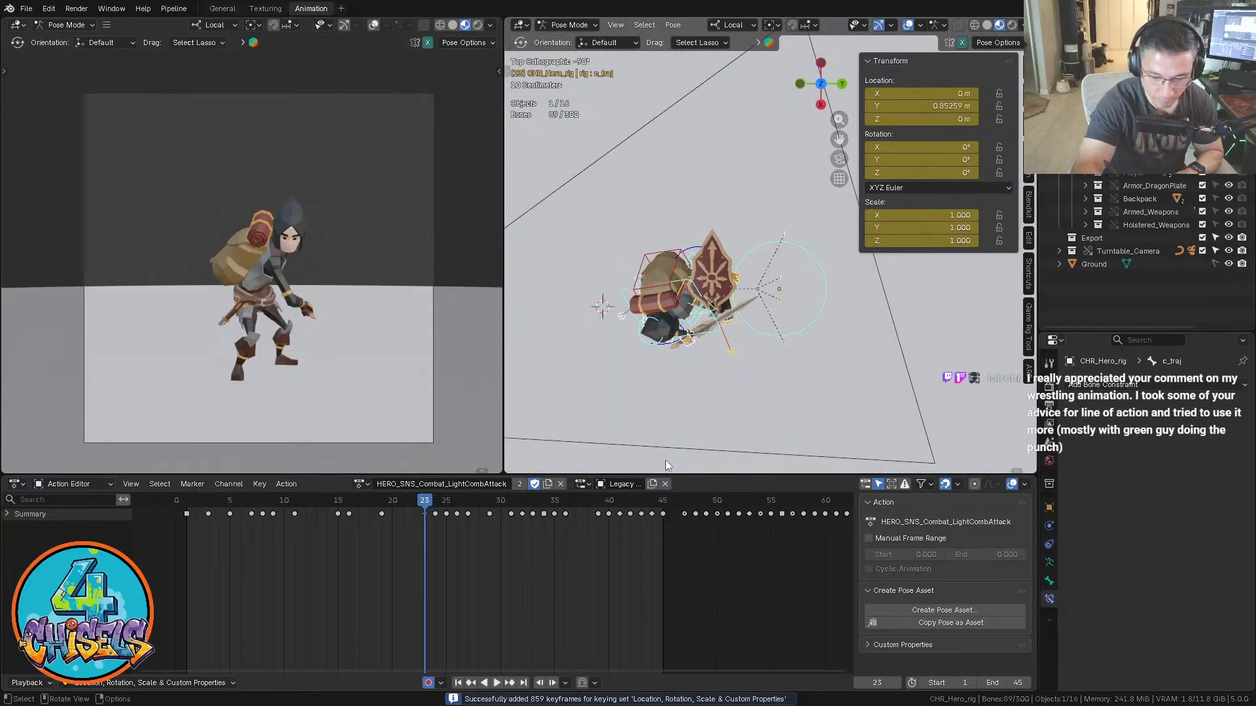
# Key all channels and the selected bones' location, rotation and scale at frame 36 of the combo attack
pyautogui.press('space')
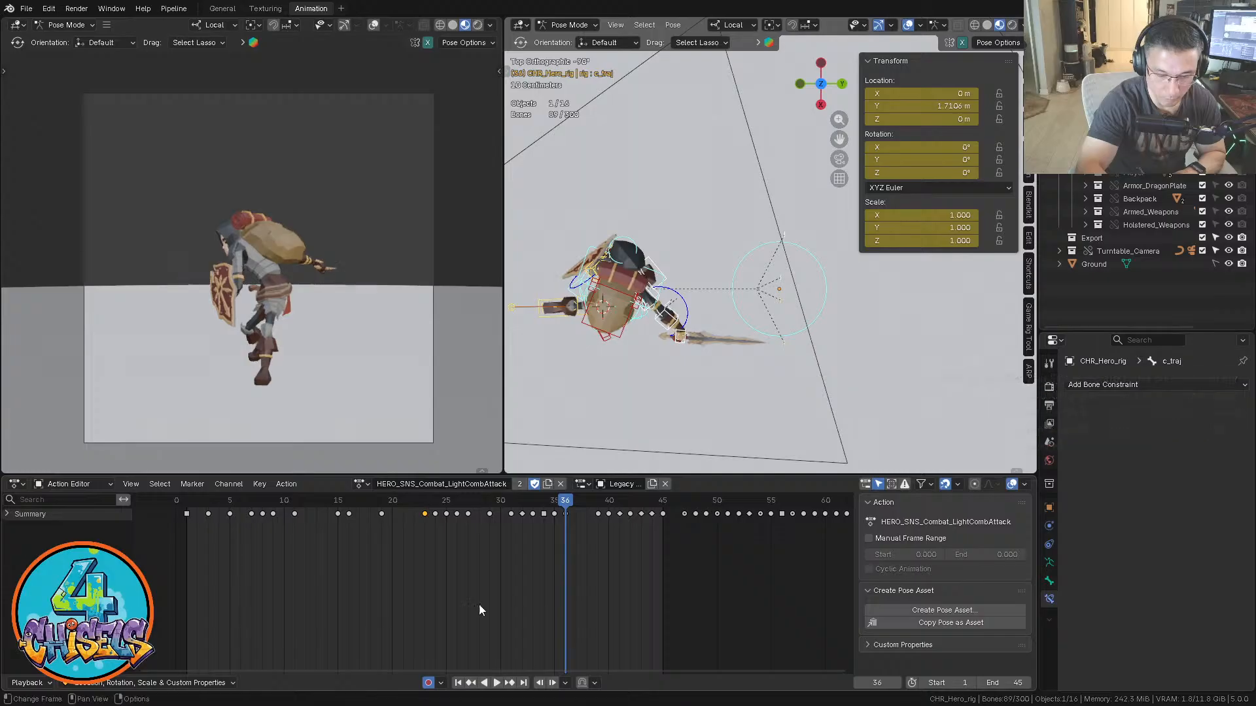
pyautogui.moveTo(390, 583)
pyautogui.mouseDown()
pyautogui.moveTo(469, 538)
pyautogui.moveTo(573, 505)
pyautogui.moveTo(390, 584)
pyautogui.mouseUp()
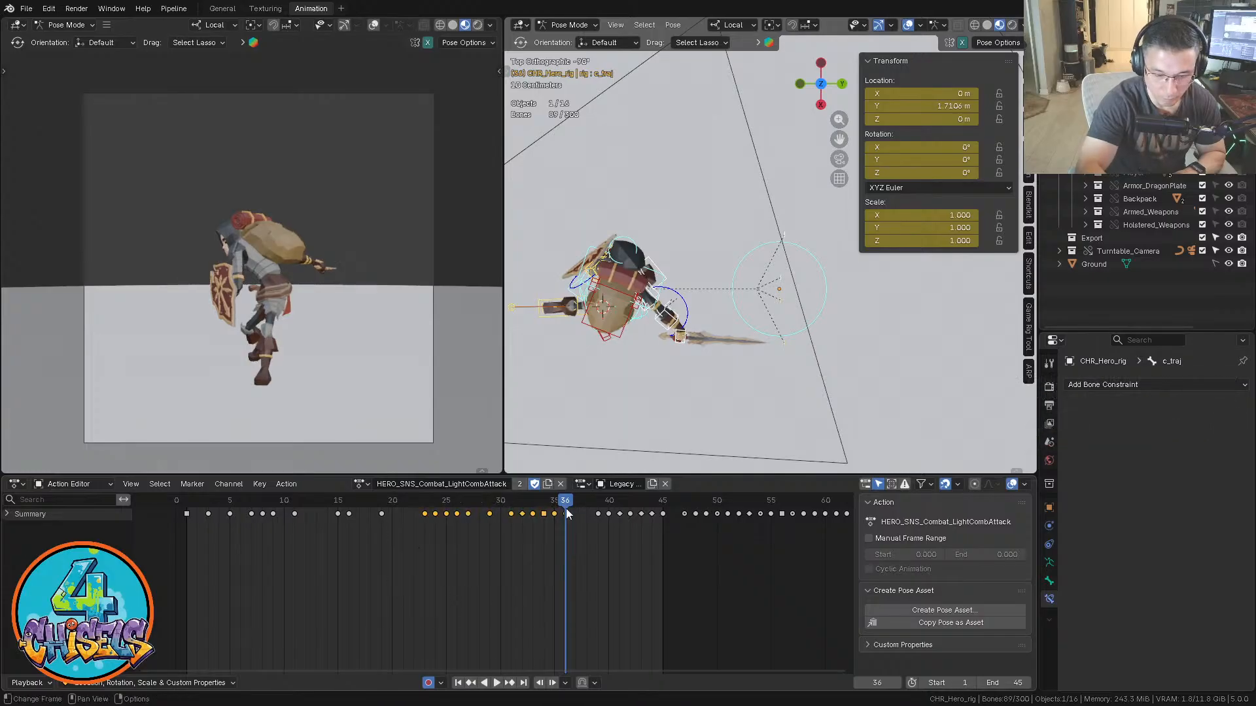
pyautogui.press('i')
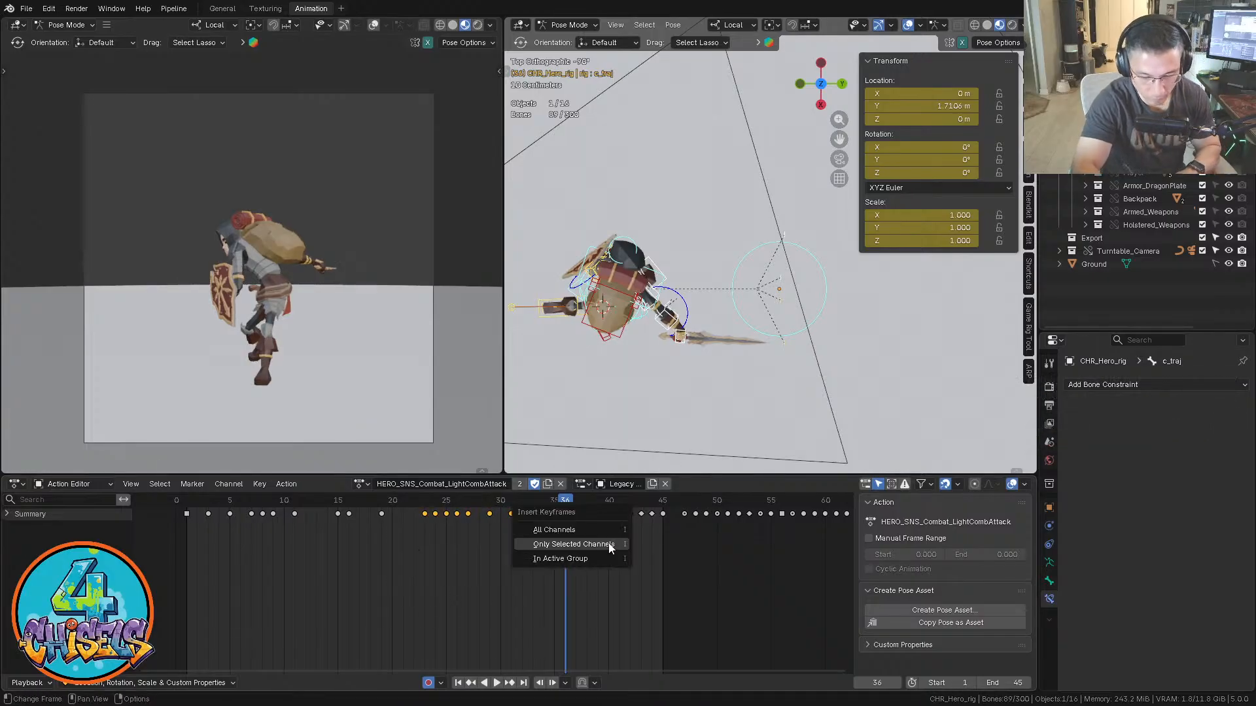
pyautogui.click(543, 529)
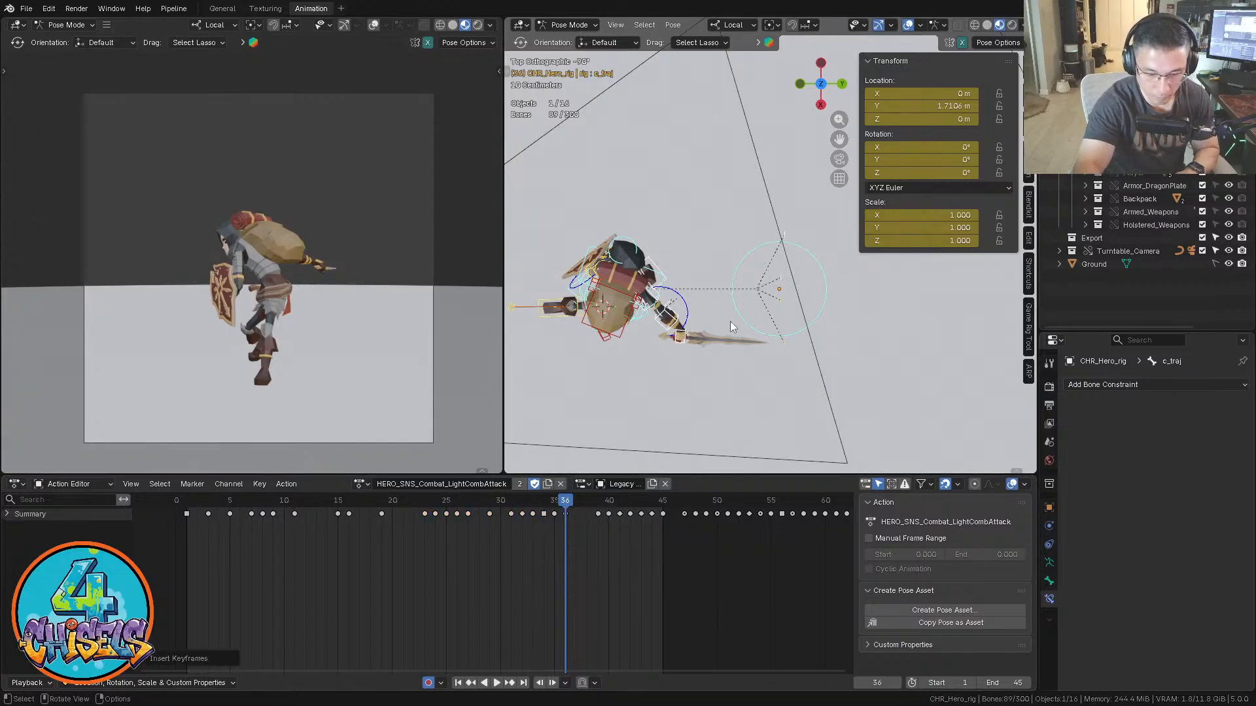
pyautogui.press('i')
# Select the combo's keyframes from frame 23 to 36 and bring the playhead back to frame 23
pyautogui.moveTo(423, 544)
pyautogui.mouseDown()
pyautogui.moveTo(584, 505)
pyautogui.moveTo(423, 544)
pyautogui.mouseUp()
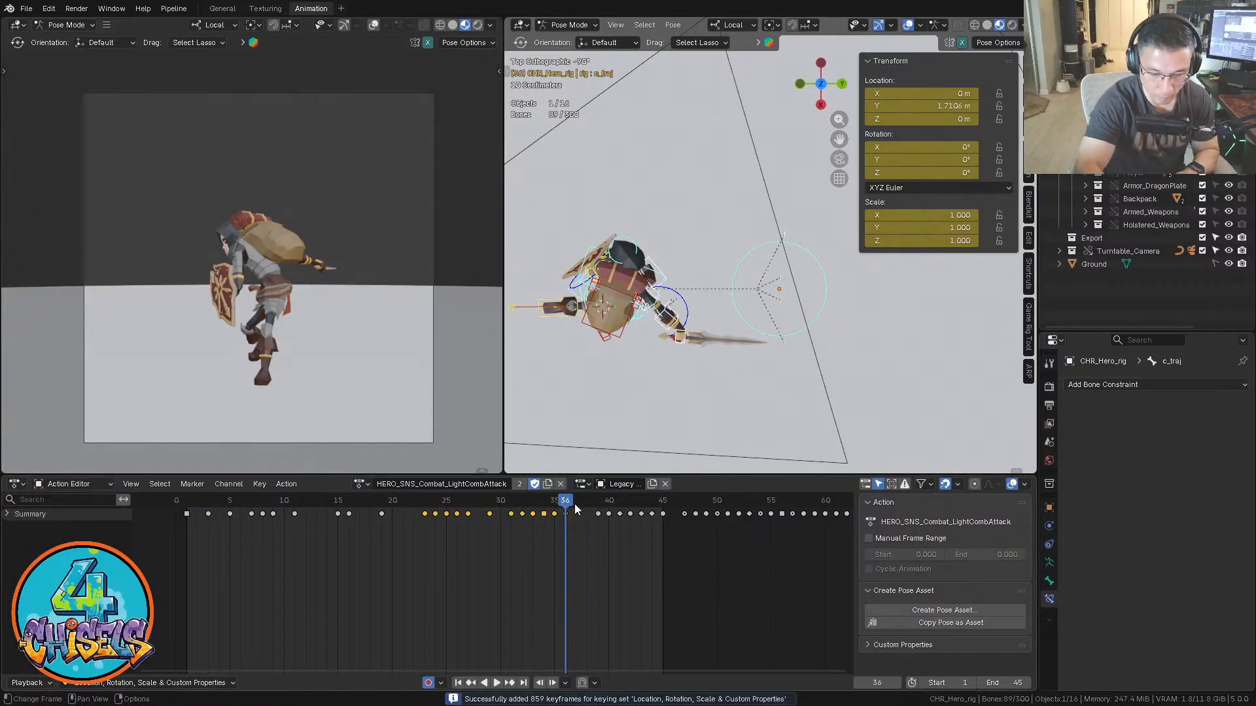
pyautogui.hotkey('ctrl', 'shift', 'space')
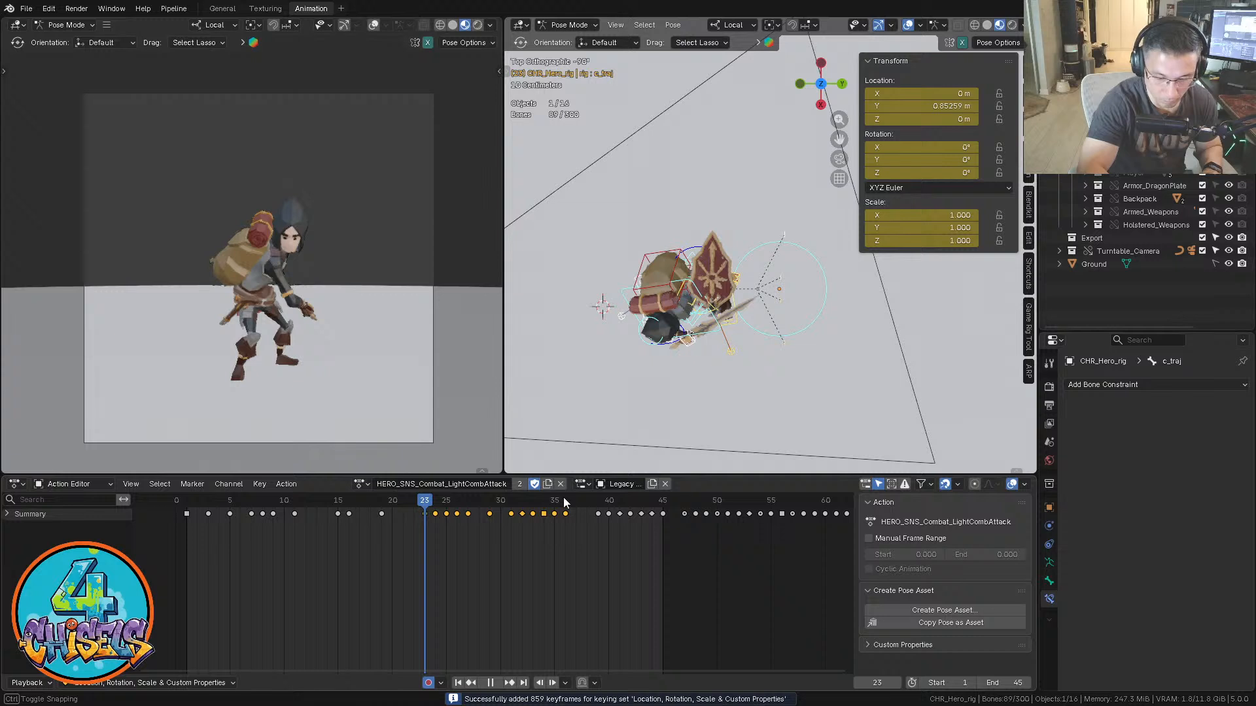
pyautogui.moveTo(563, 498); pyautogui.dragTo(425, 500)
pyautogui.moveTo(413, 569); pyautogui.dragTo(572, 508)
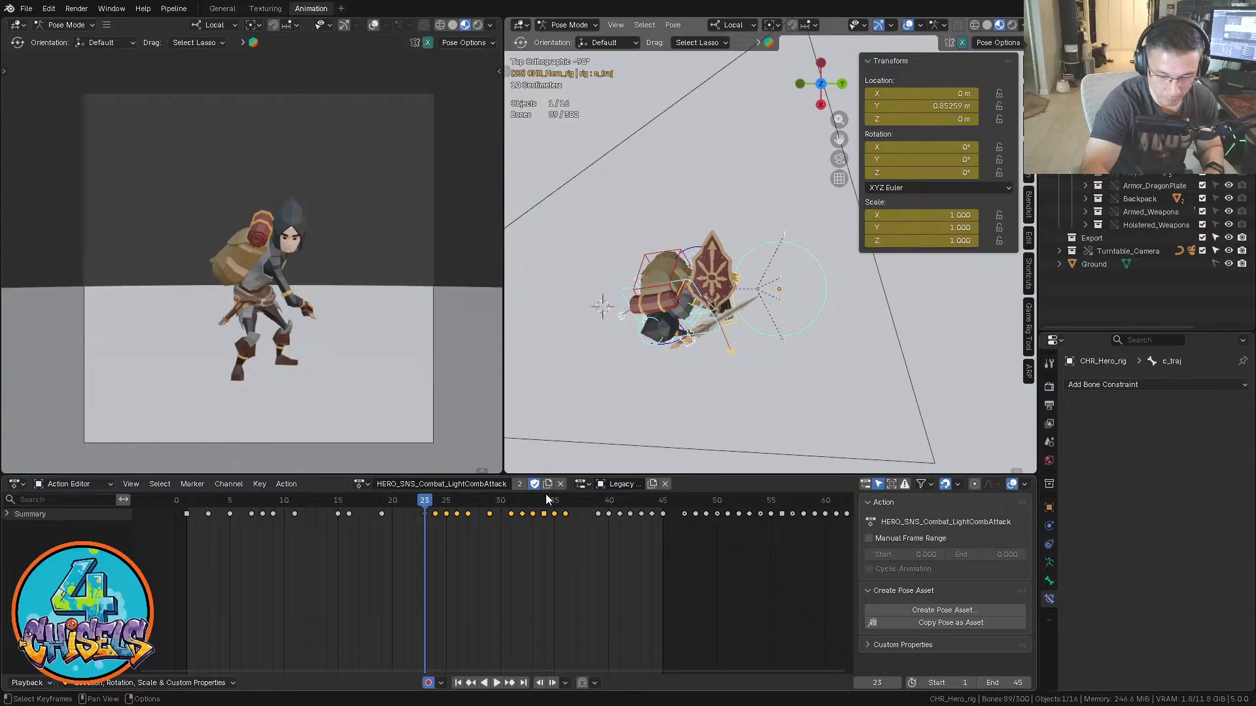
# Duplicate the HERO_SNS_Combat_LightCombAttack action as a separate copy
pyautogui.click(359, 484)
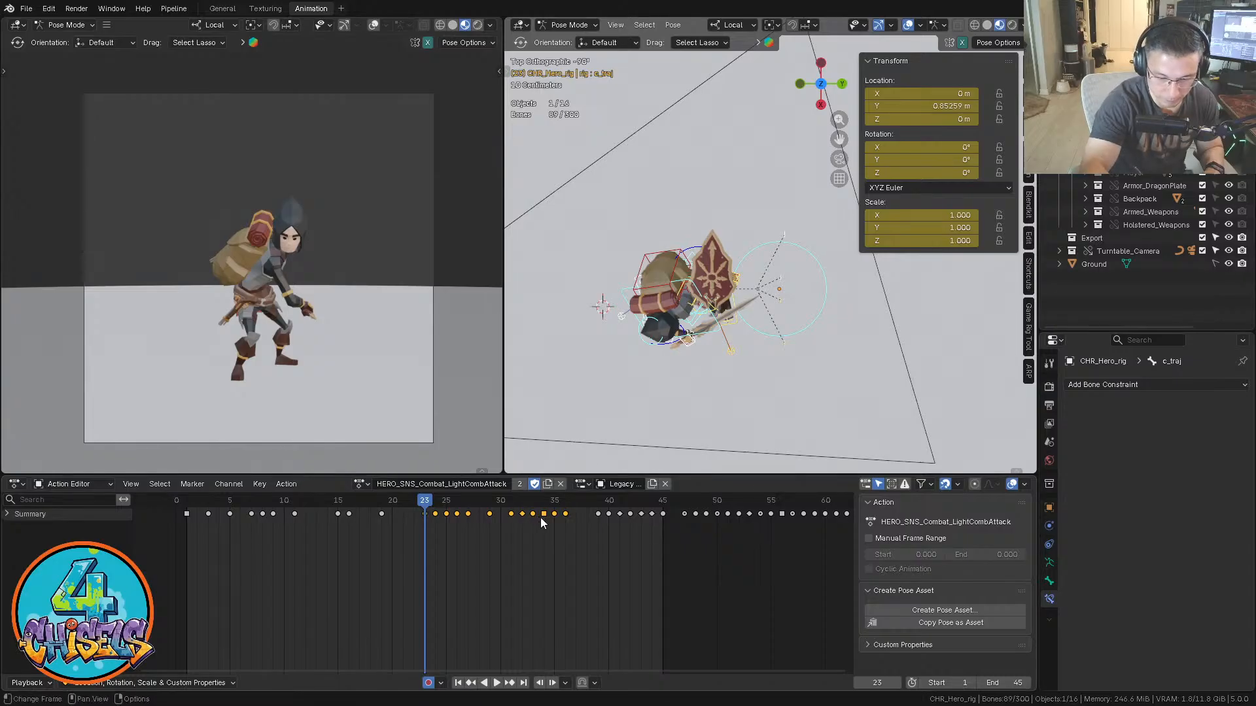
pyautogui.click(548, 485)
pyautogui.click(534, 484)
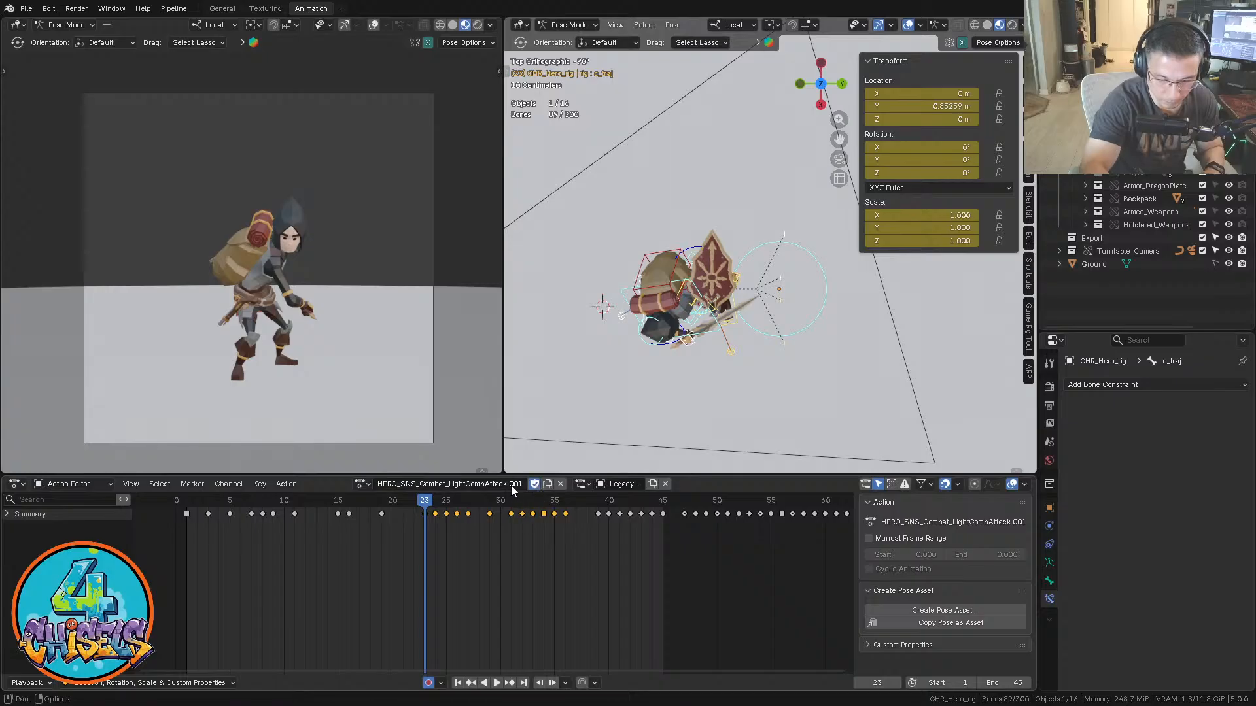
# Rename the duplicated action HERO_SNS_Combat_LightCombAttack_02
pyautogui.doubleClick(517, 485)
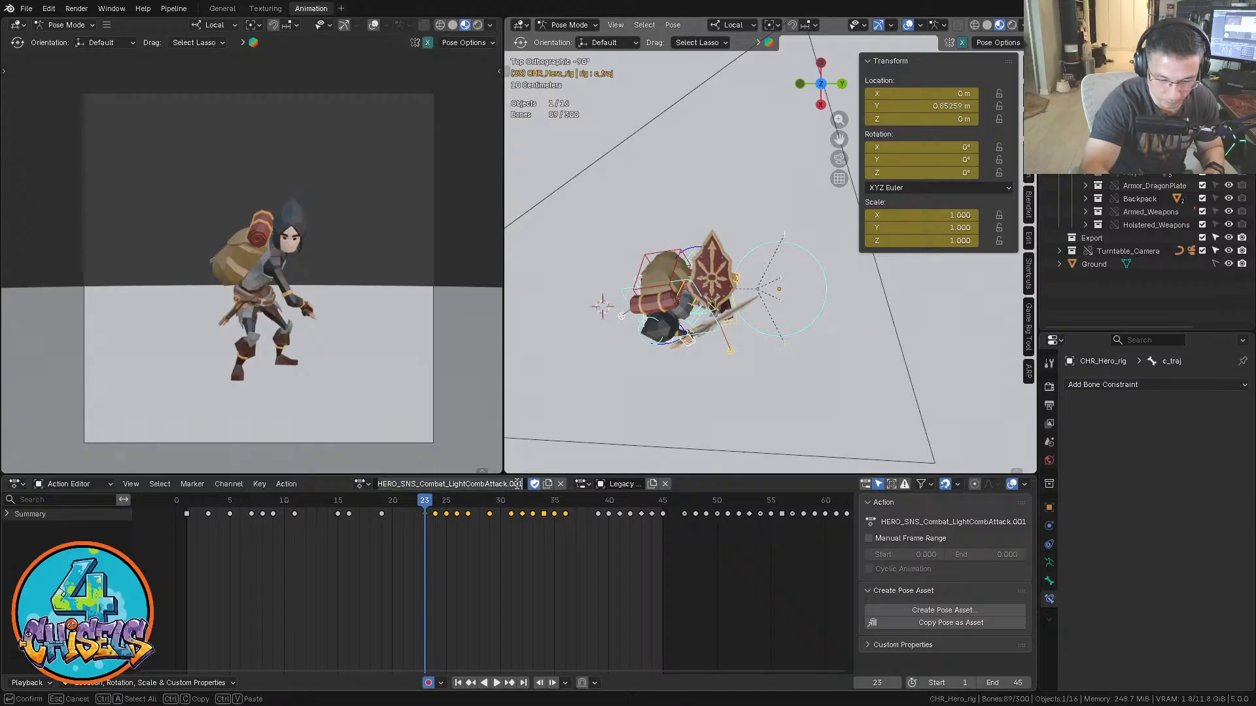
pyautogui.press('Escape')
pyautogui.click(361, 484)
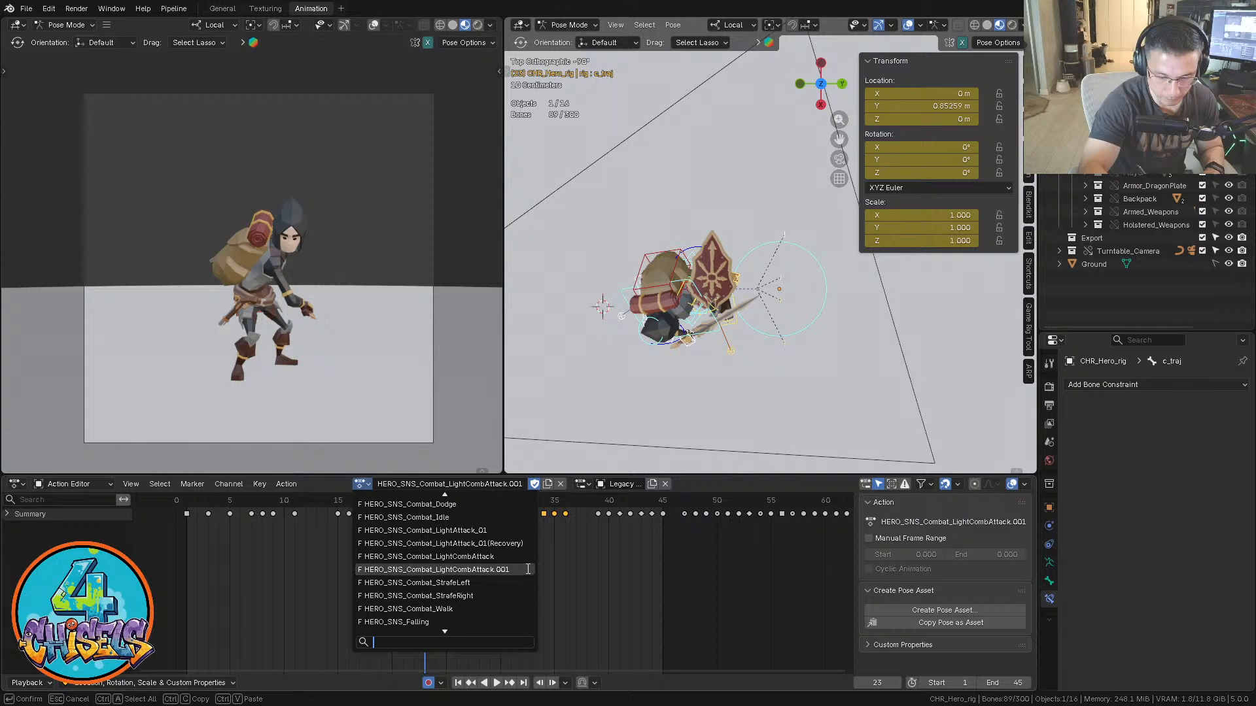
pyautogui.click(516, 486)
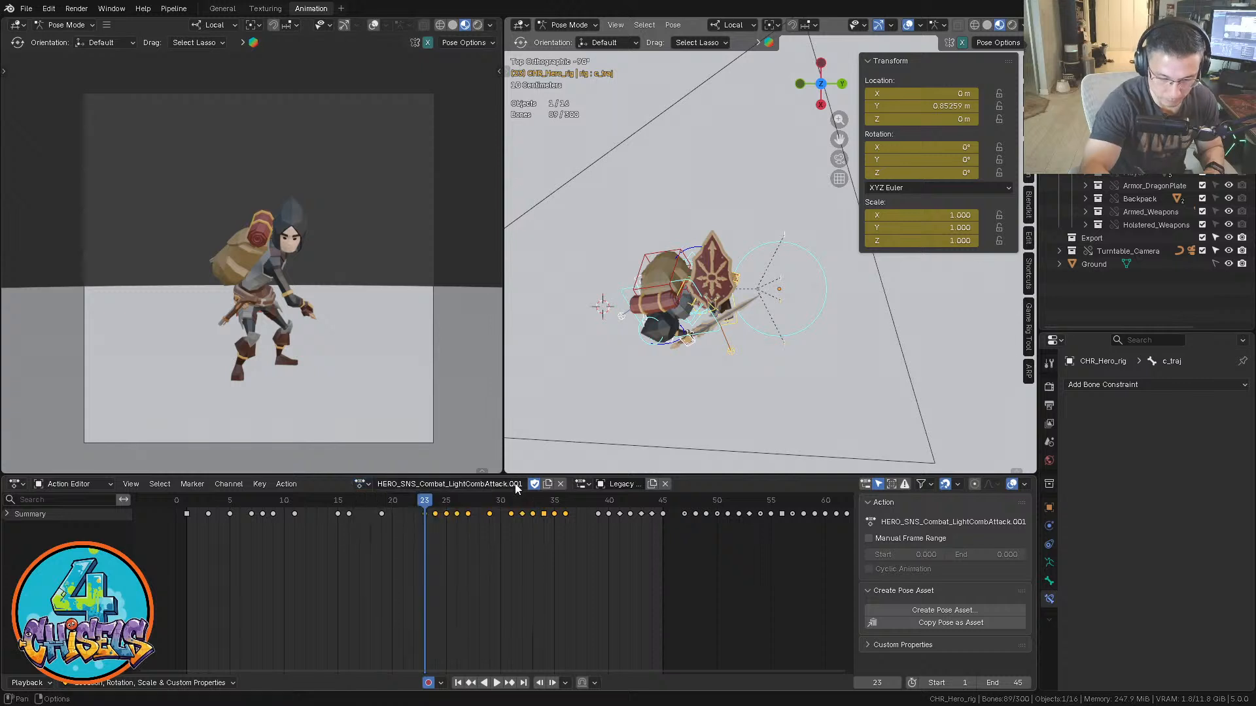
pyautogui.click(509, 485)
pyautogui.moveTo(509, 485); pyautogui.dragTo(525, 484)
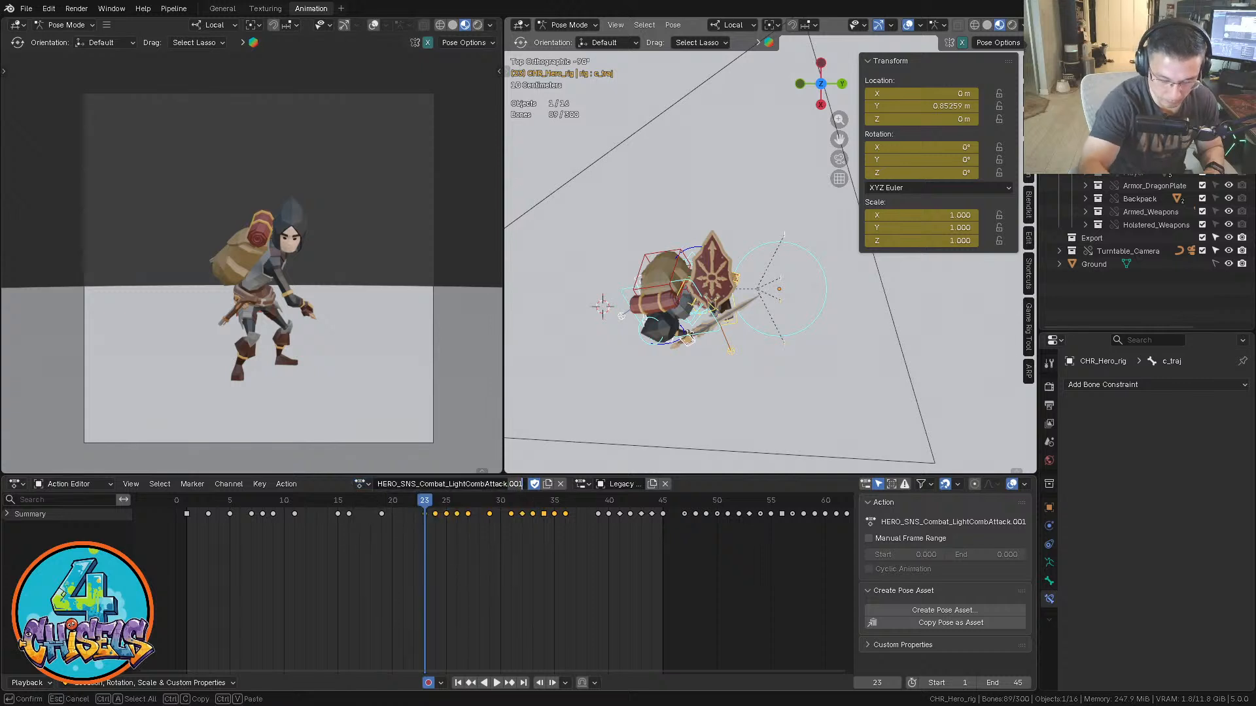
pyautogui.write('_02')
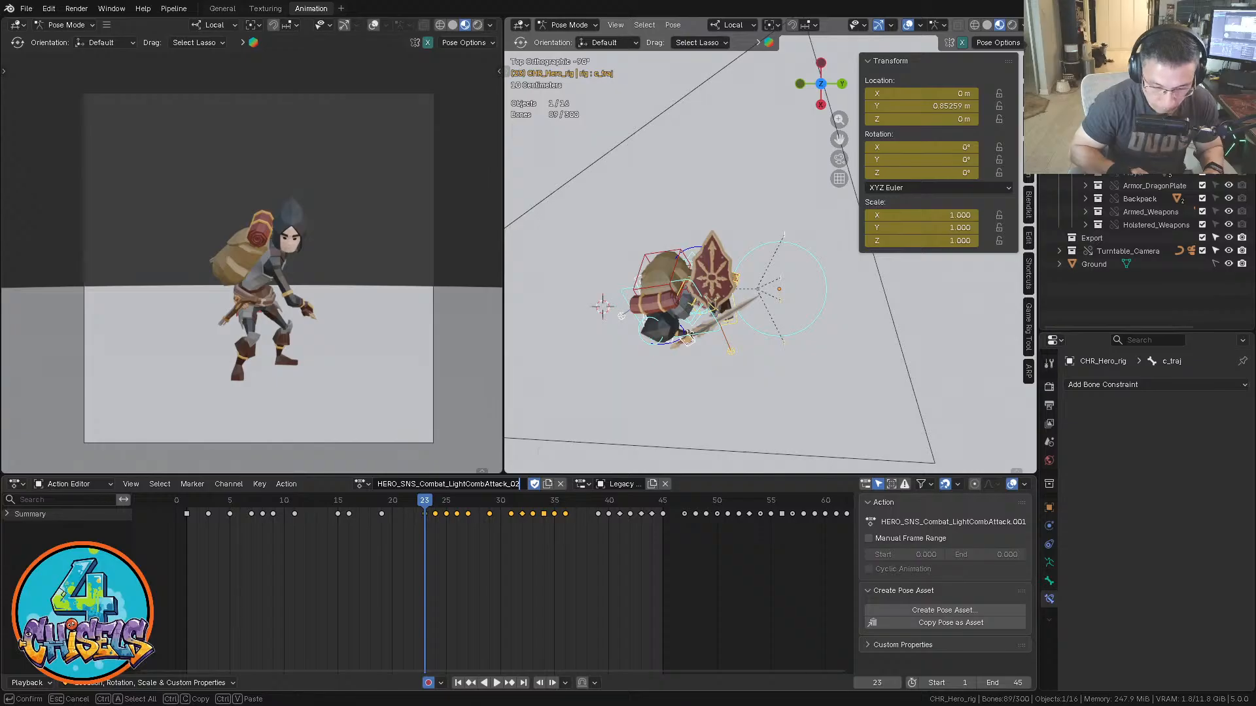
pyautogui.press('Return')
# Delete the keyframes before frame 23 and shift all remaining keyframes back so they start at frame 1
pyautogui.moveTo(174, 571); pyautogui.dragTo(415, 499)
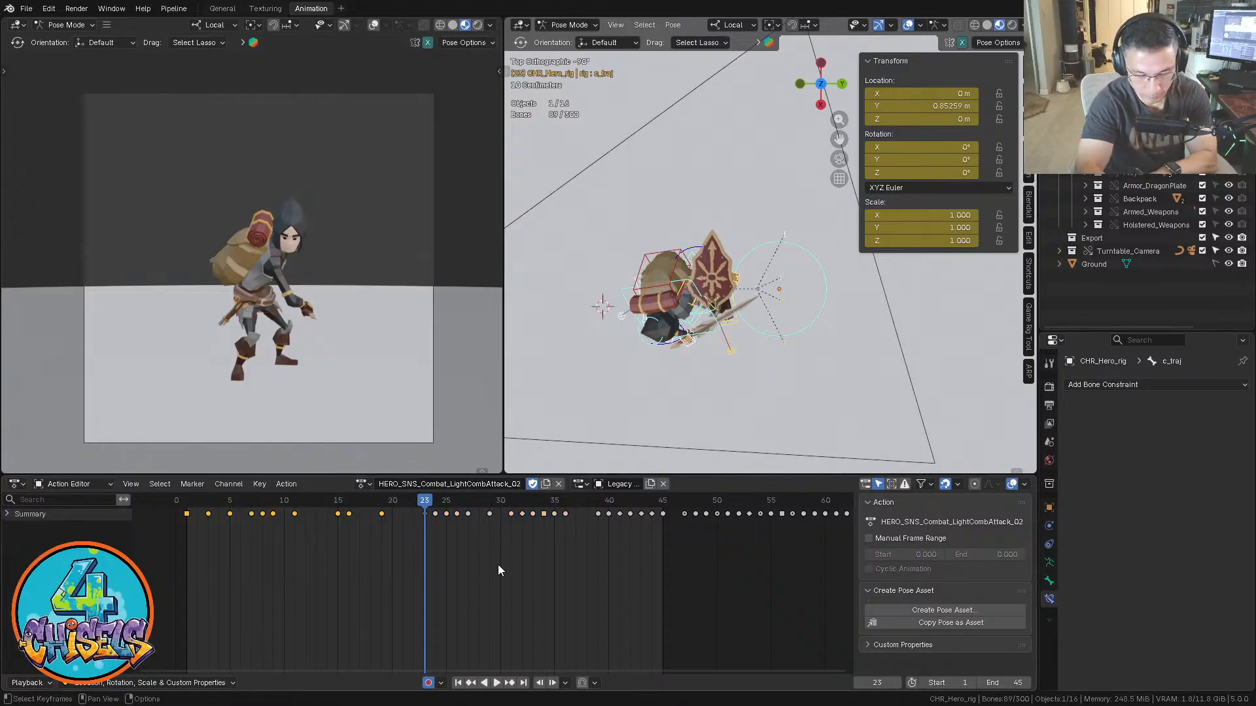
pyautogui.press('Delete')
pyautogui.press('a')
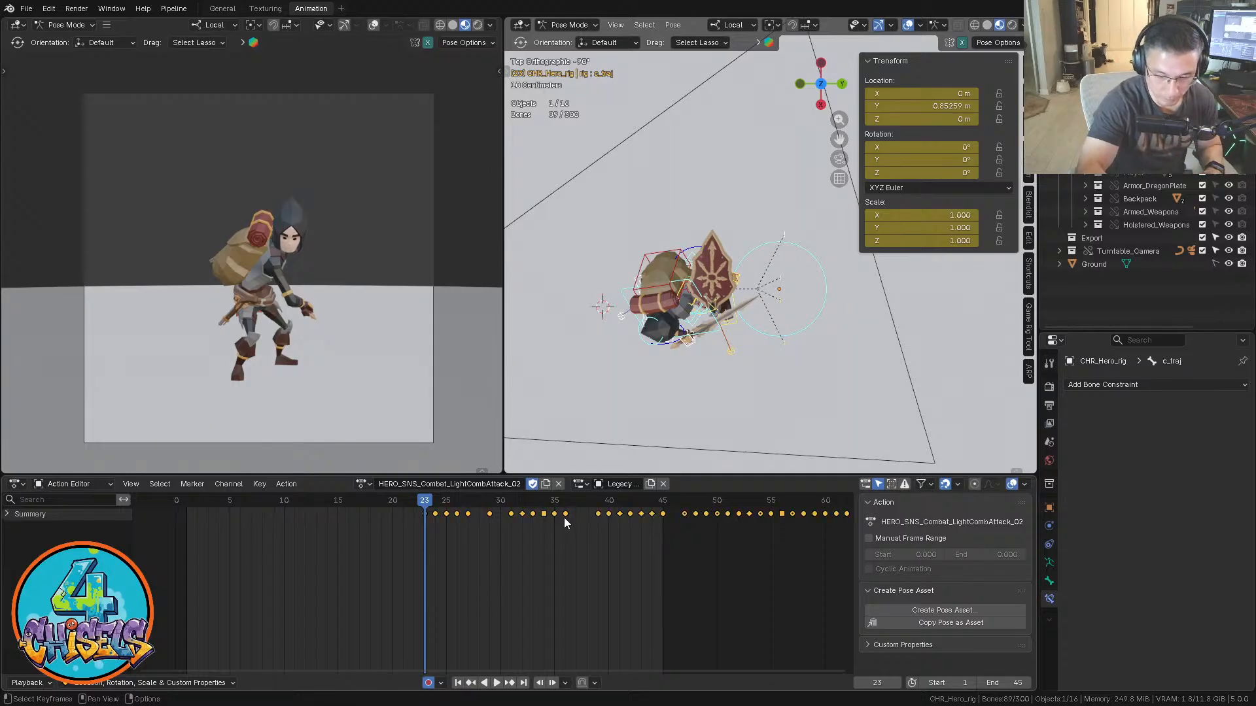
pyautogui.press('g')
pyautogui.click(321, 559)
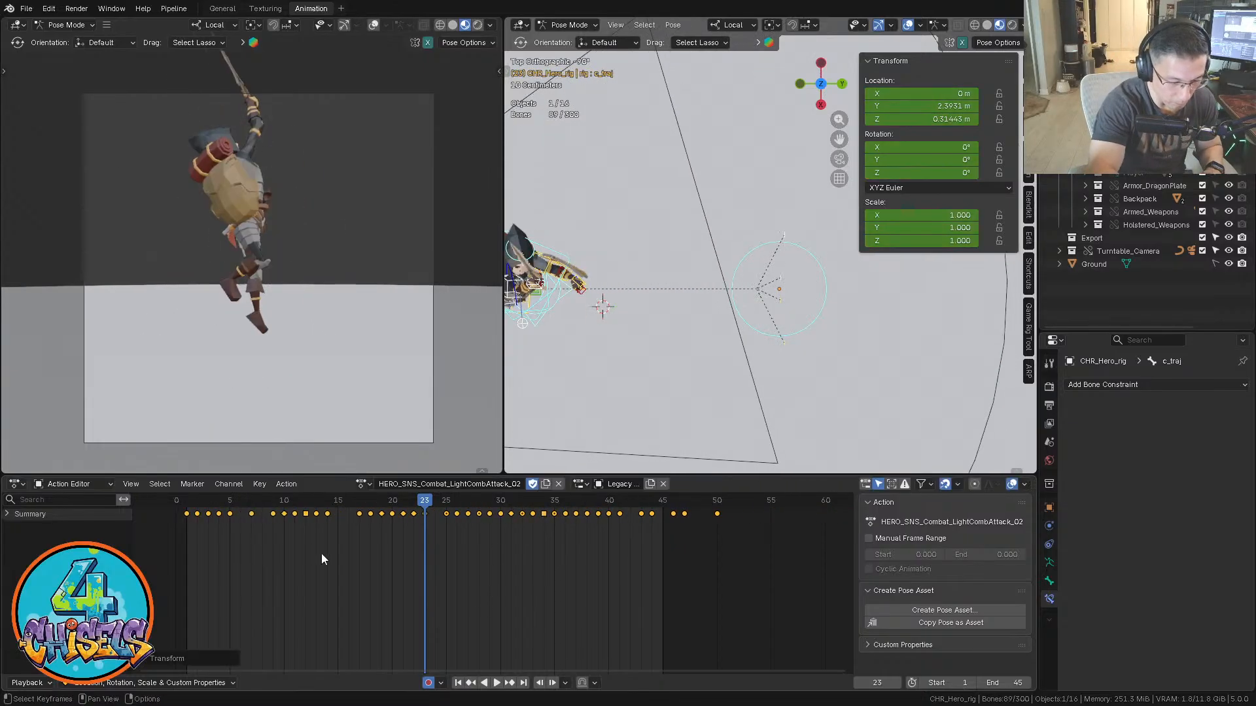
# Stop the animation at the strike's end on frame 14 and delete all keyframes after it
pyautogui.press('space')
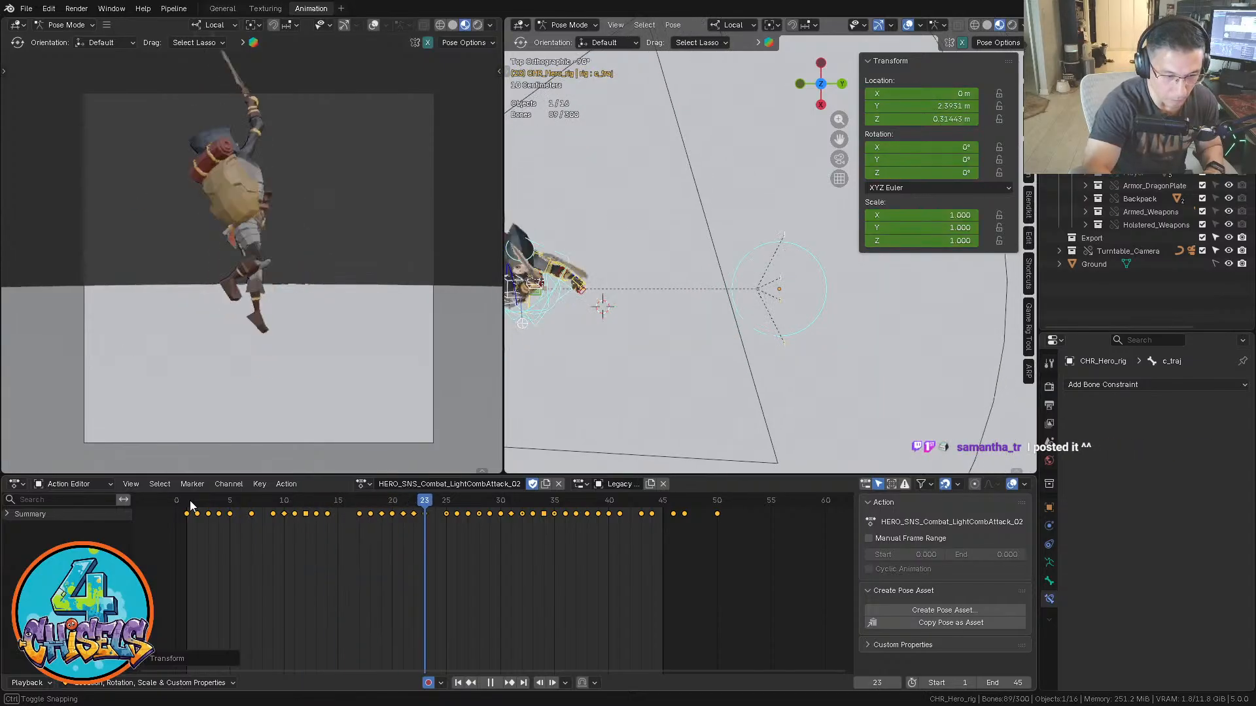
pyautogui.press('Escape')
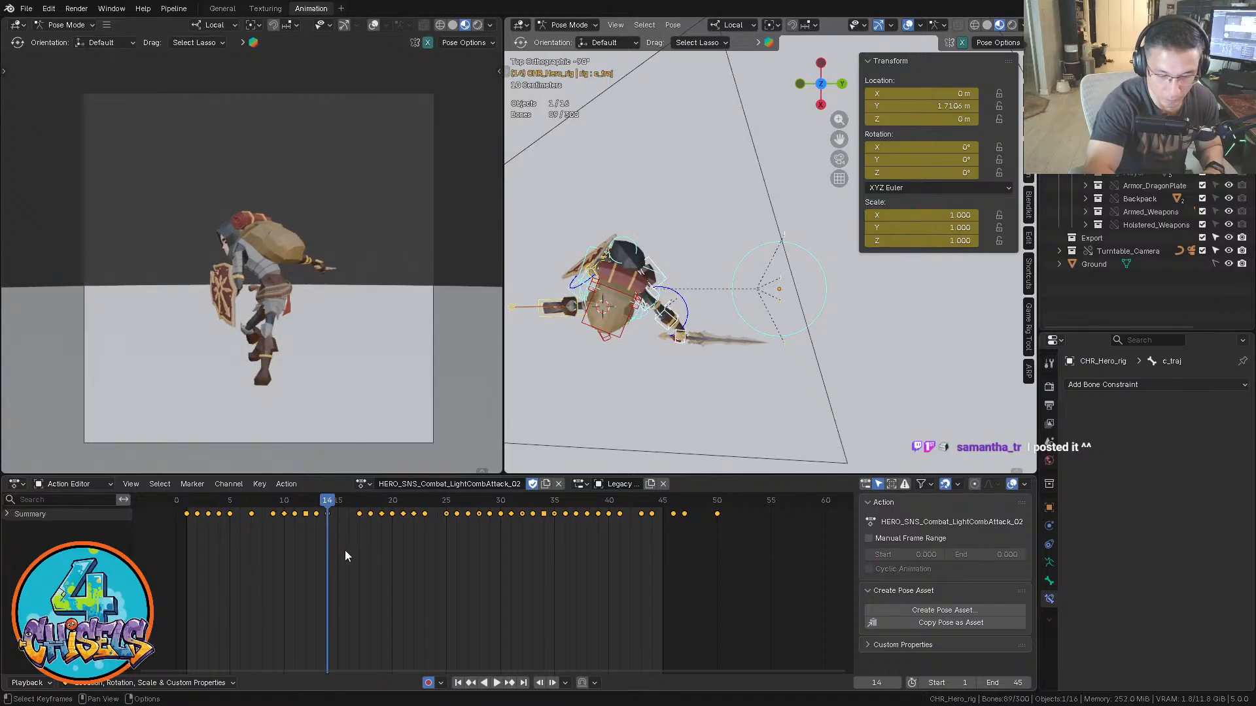
pyautogui.moveTo(345, 547); pyautogui.dragTo(766, 503)
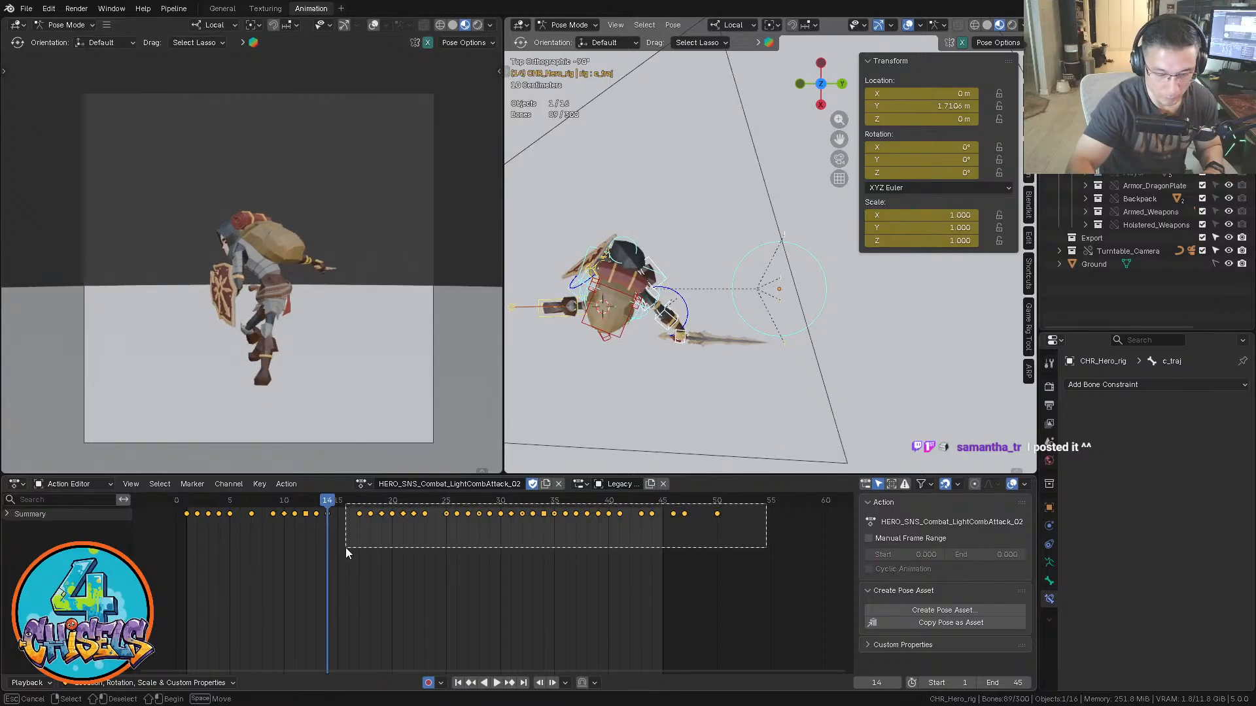
pyautogui.moveTo(345, 548); pyautogui.dragTo(345, 547)
pyautogui.press('Delete')
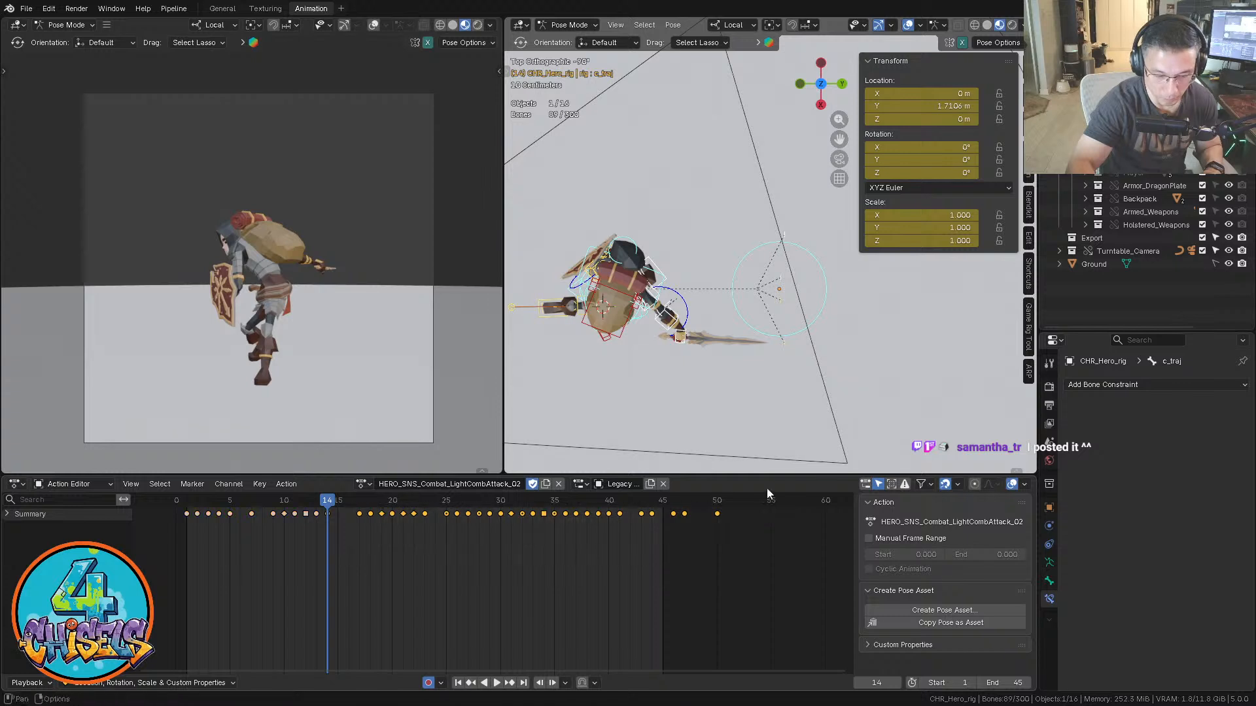
# Play the trimmed second attack from a side view and stop at frame 14
pyautogui.keyDown('shift'); pyautogui.moveTo(679, 337); pyautogui.dragTo(685, 324, button='middle'); pyautogui.keyUp('shift')
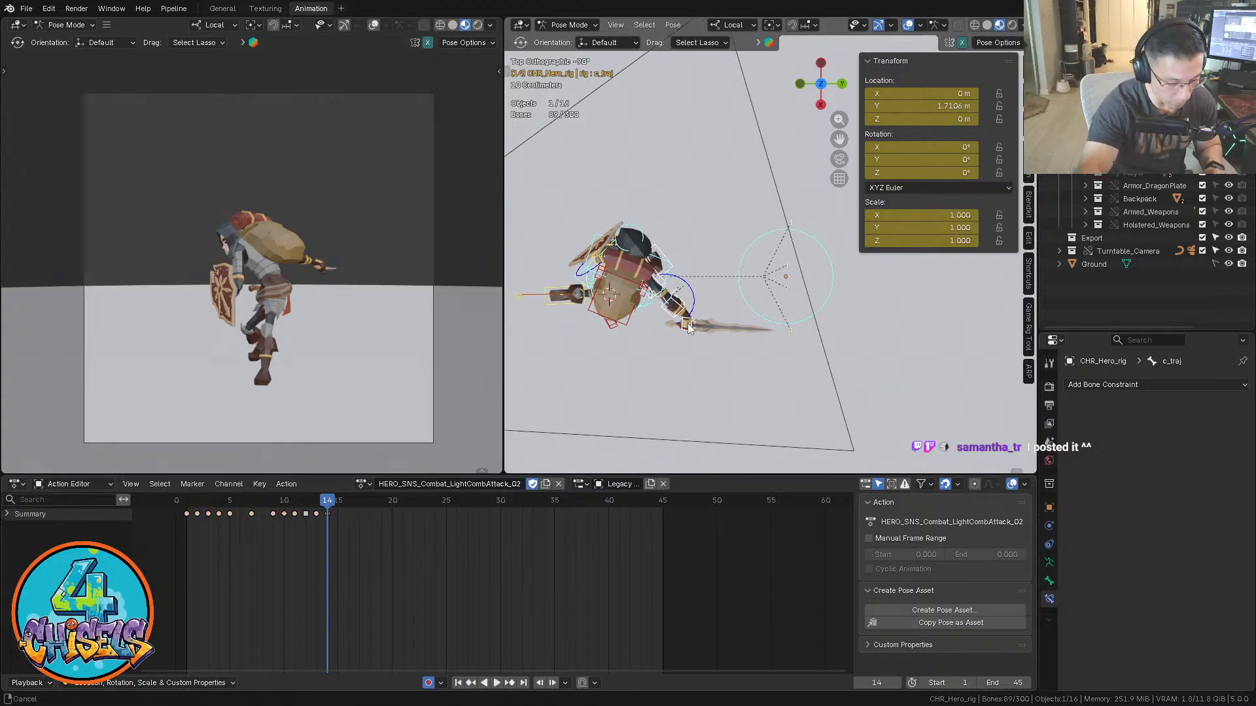
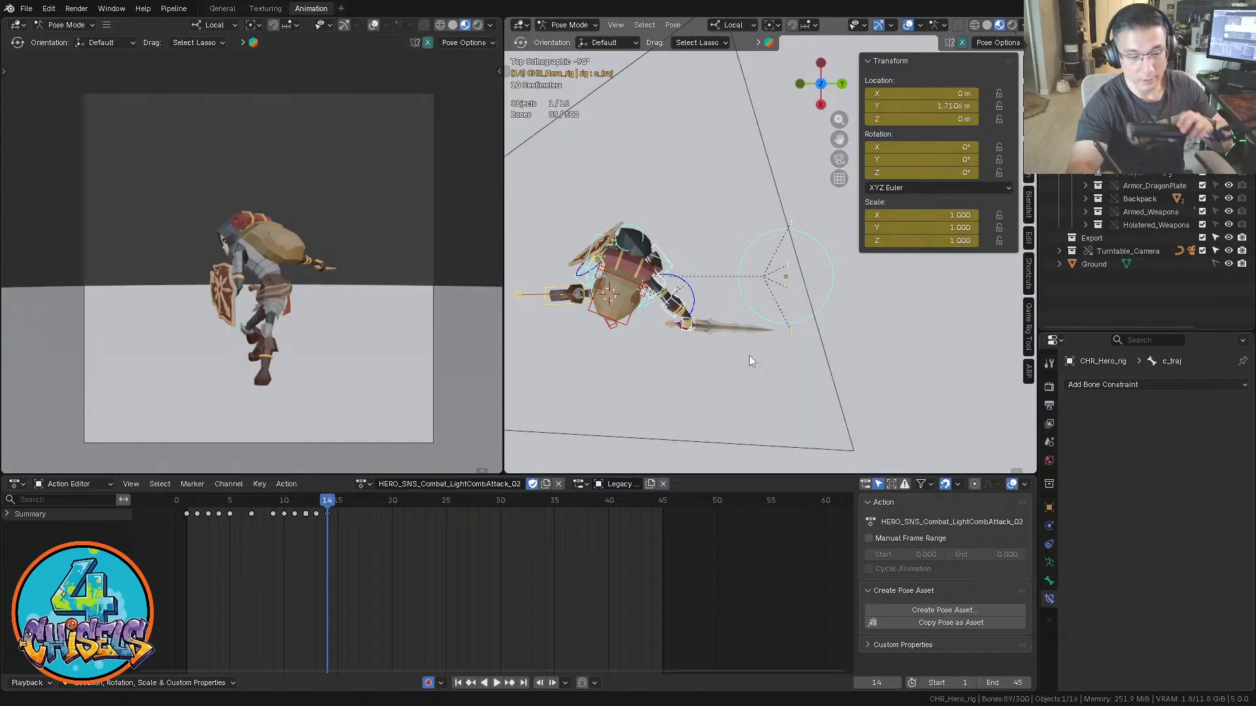
pyautogui.moveTo(724, 386); pyautogui.dragTo(757, 307, button='middle')
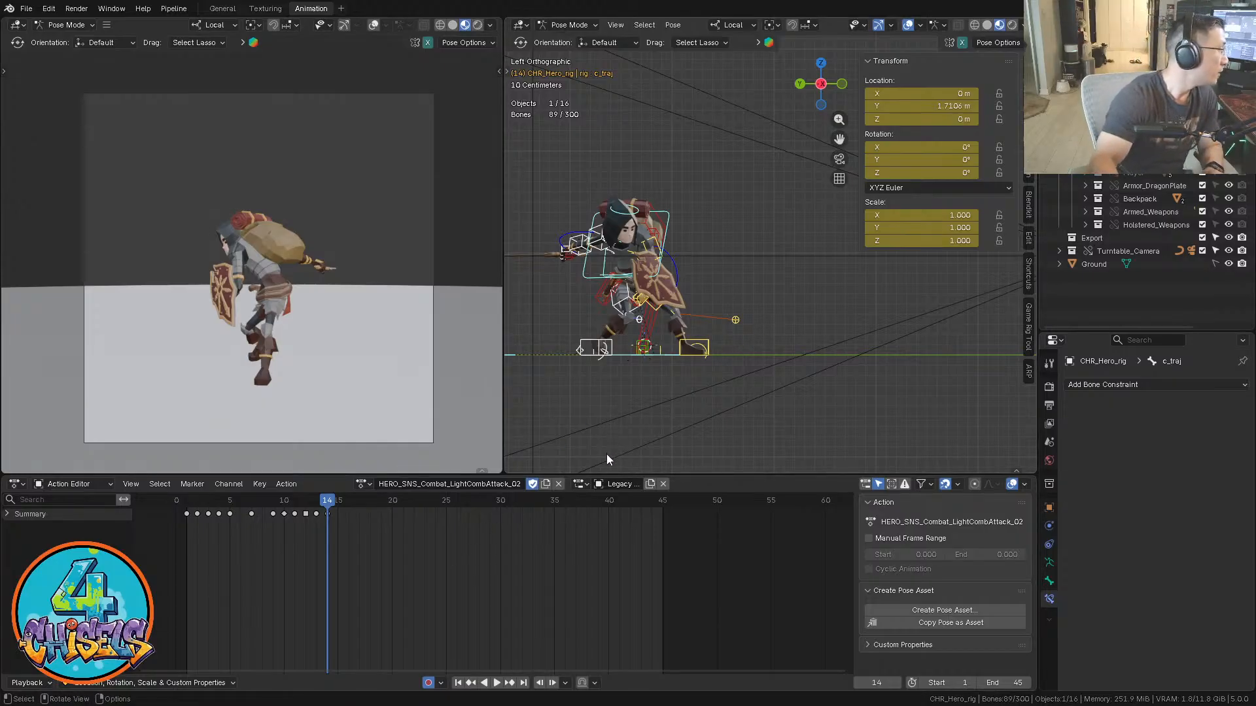
pyautogui.moveTo(634, 368)
pyautogui.keyDown('shift'); pyautogui.mouseDown(button='middle')
pyautogui.moveTo(713, 351)
pyautogui.moveTo(650, 367)
pyautogui.moveTo(654, 380)
pyautogui.mouseUp(button='middle'); pyautogui.keyUp('shift')
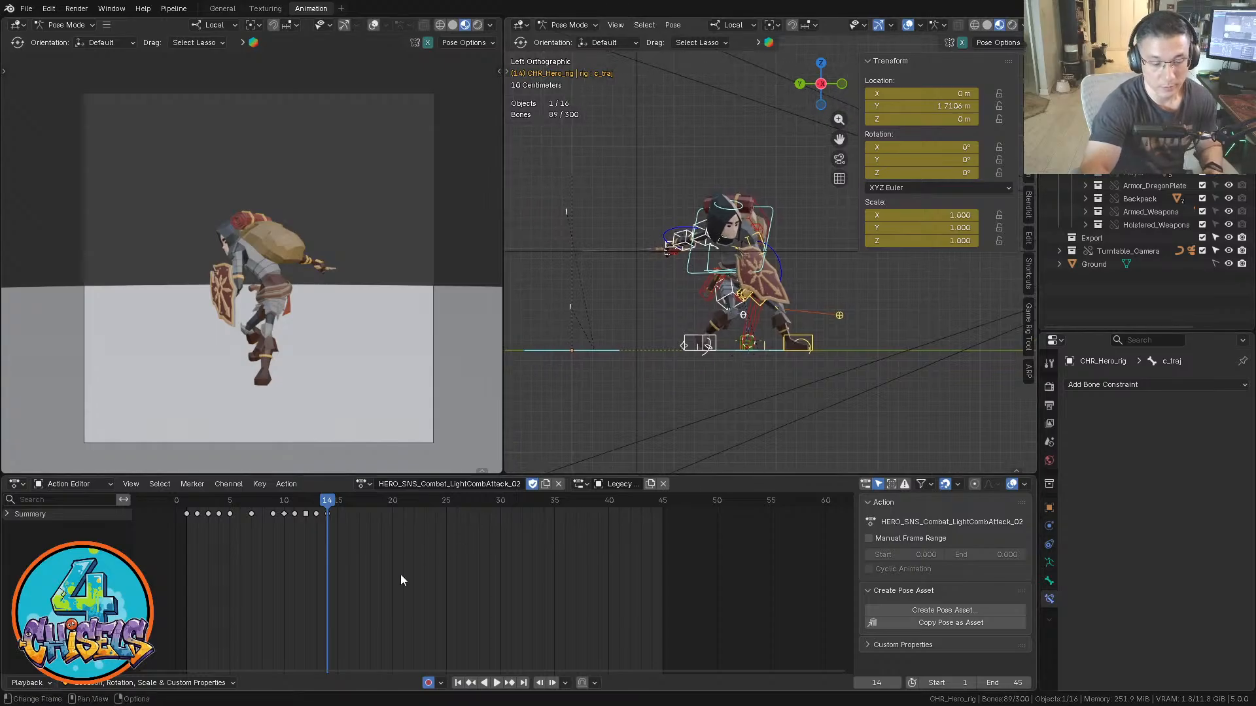
pyautogui.click(189, 504)
pyautogui.press('space')
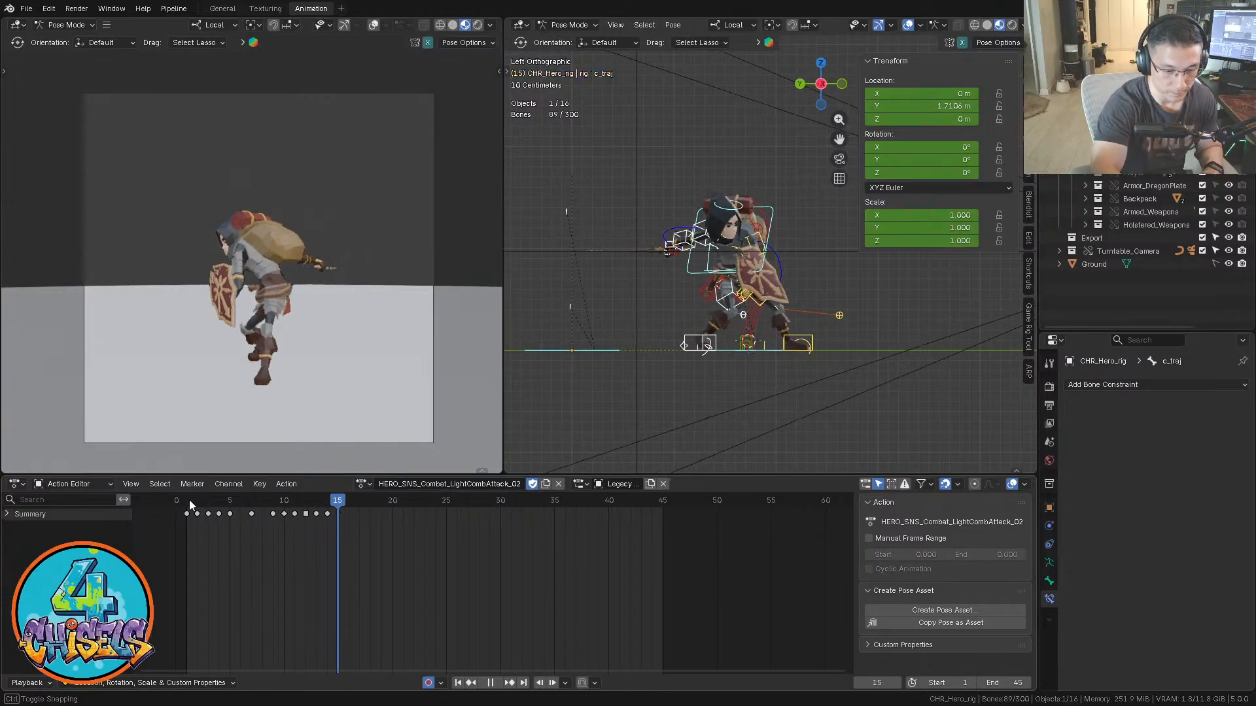
pyautogui.press('Left')
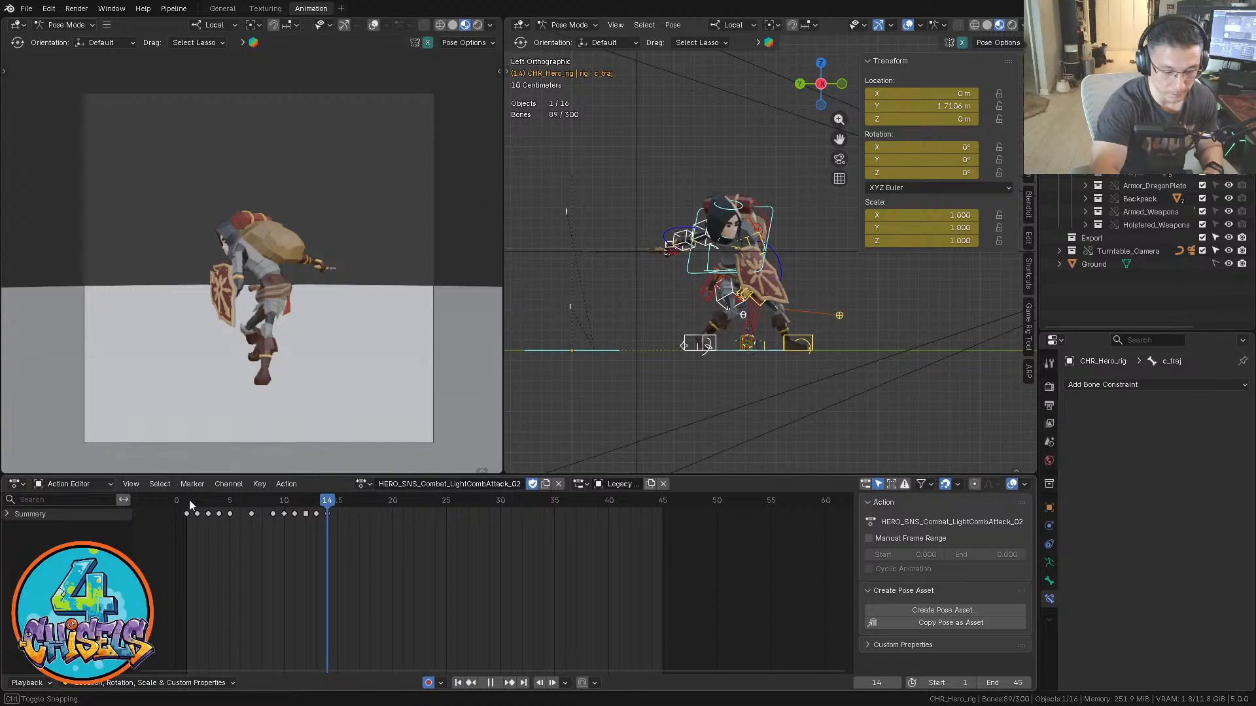
pyautogui.press('Escape')
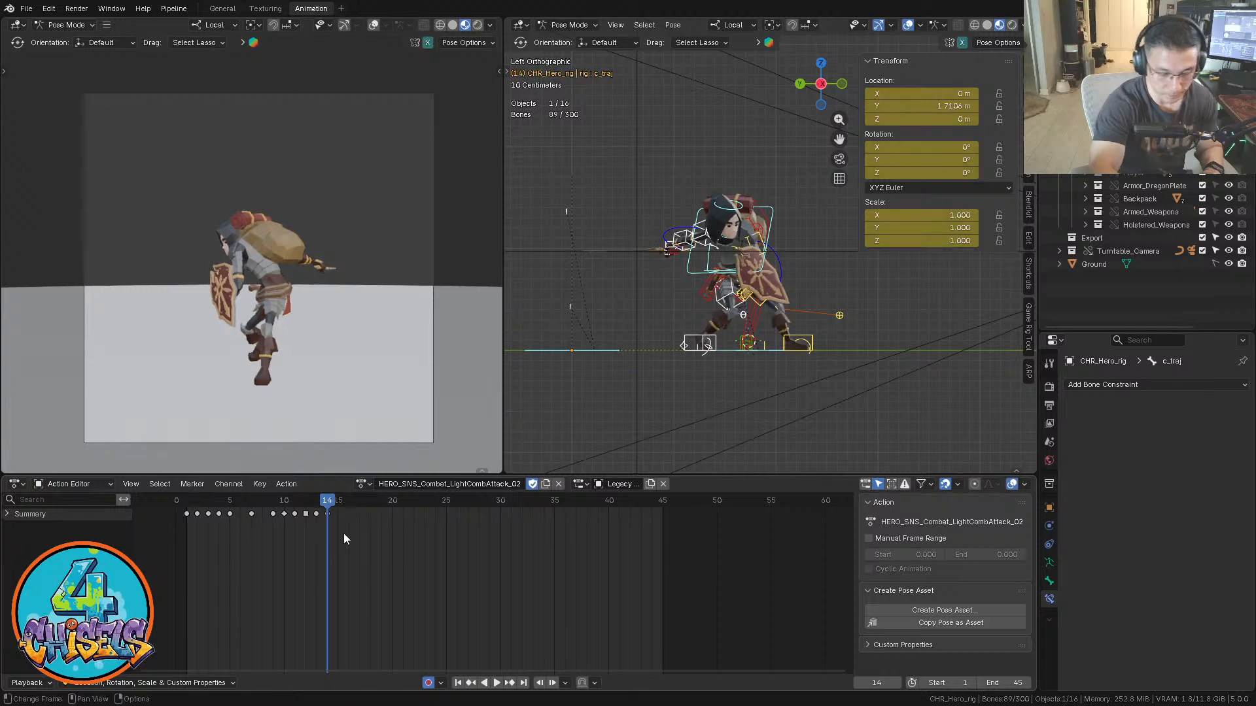
# Key location, rotation and scale of all bones at frame 24 to hold the attack's final pose
pyautogui.press('space')
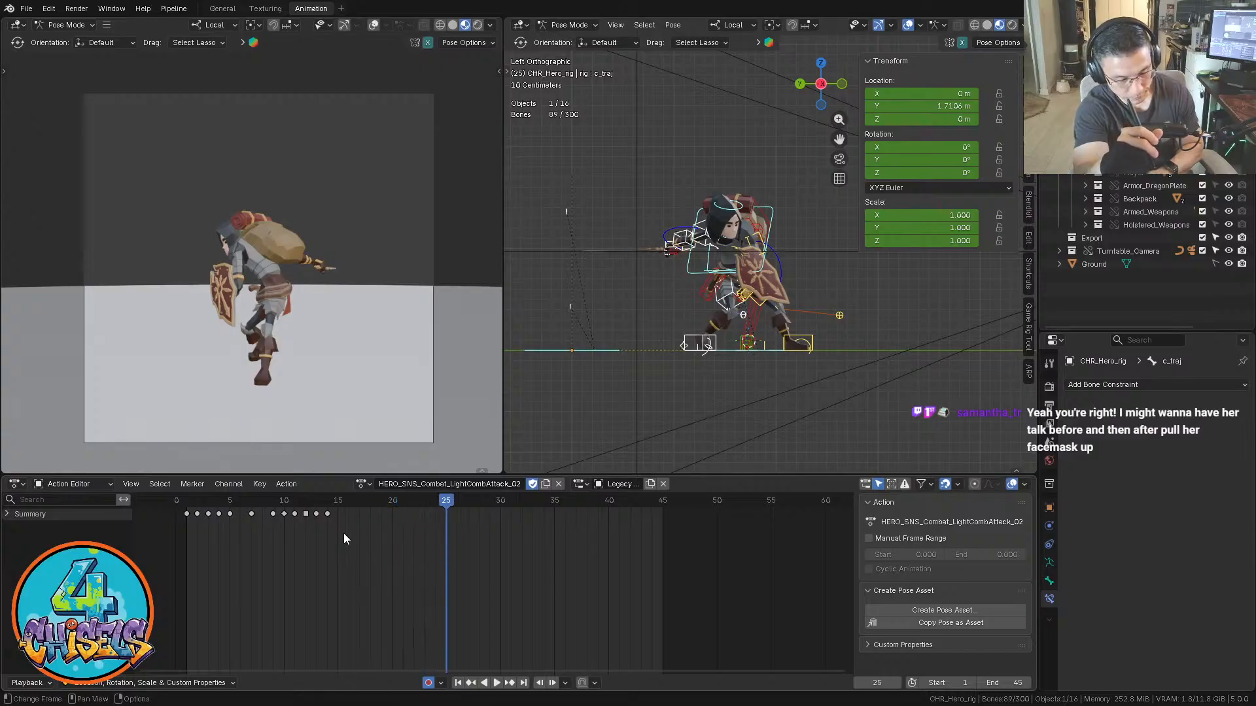
pyautogui.press('Up')
pyautogui.press('Left')
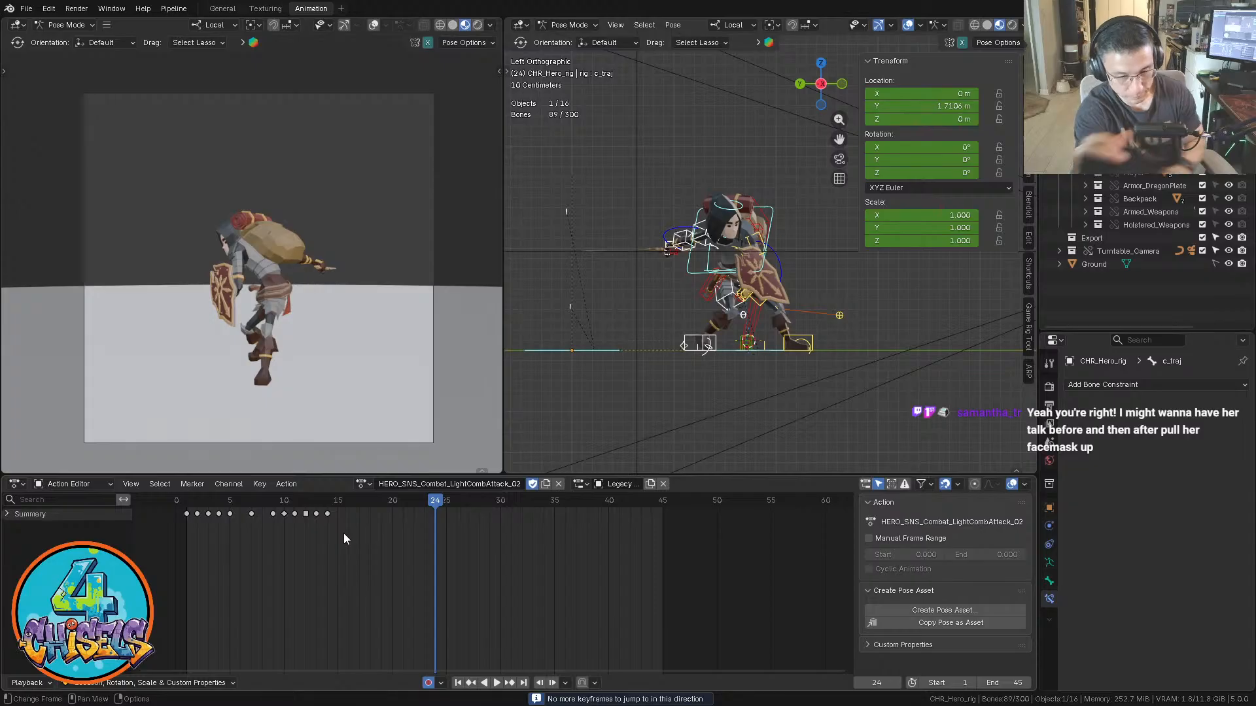
pyautogui.keyDown('shift'); pyautogui.moveTo(789, 281); pyautogui.dragTo(779, 276, button='middle'); pyautogui.keyUp('shift')
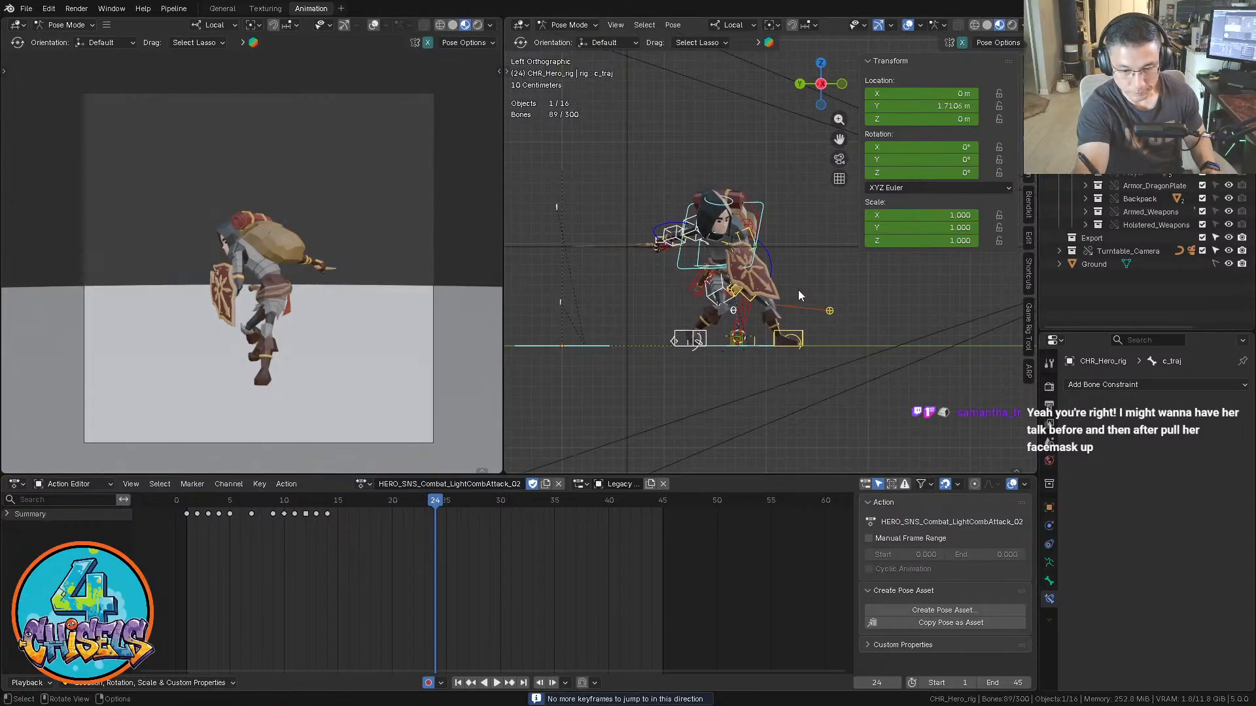
pyautogui.hotkey('alt', 'a')
pyautogui.press('a')
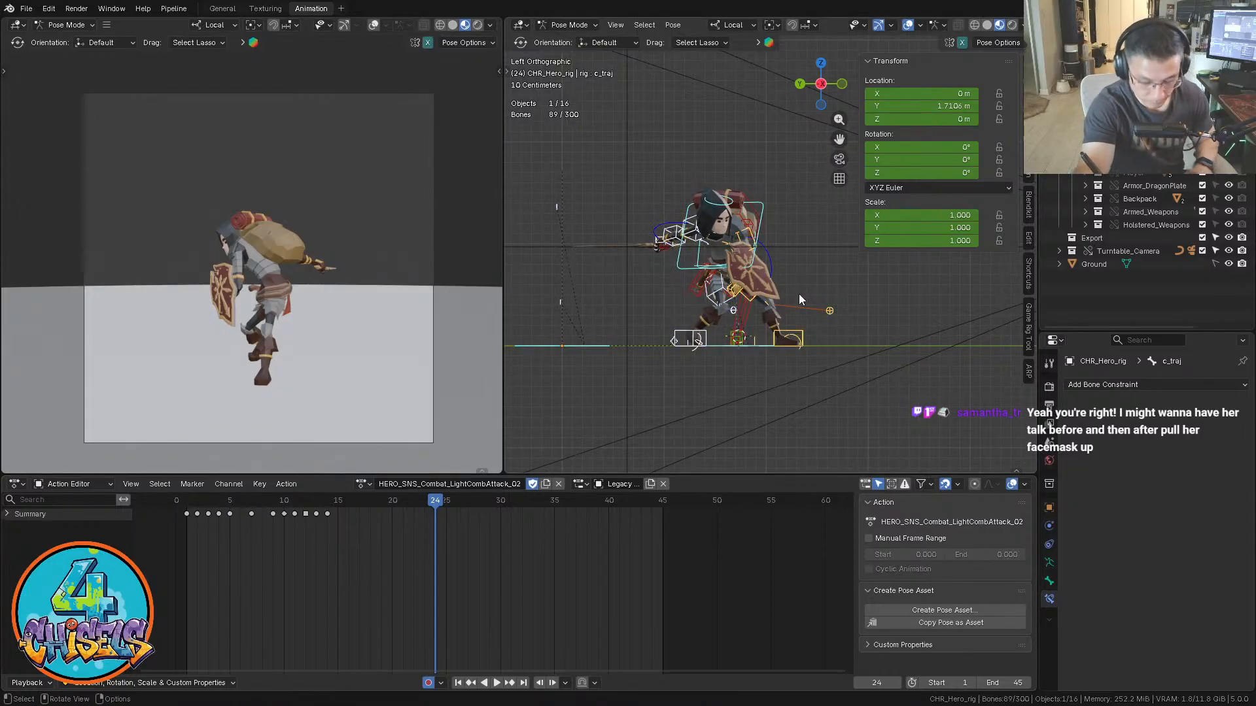
pyautogui.press('i')
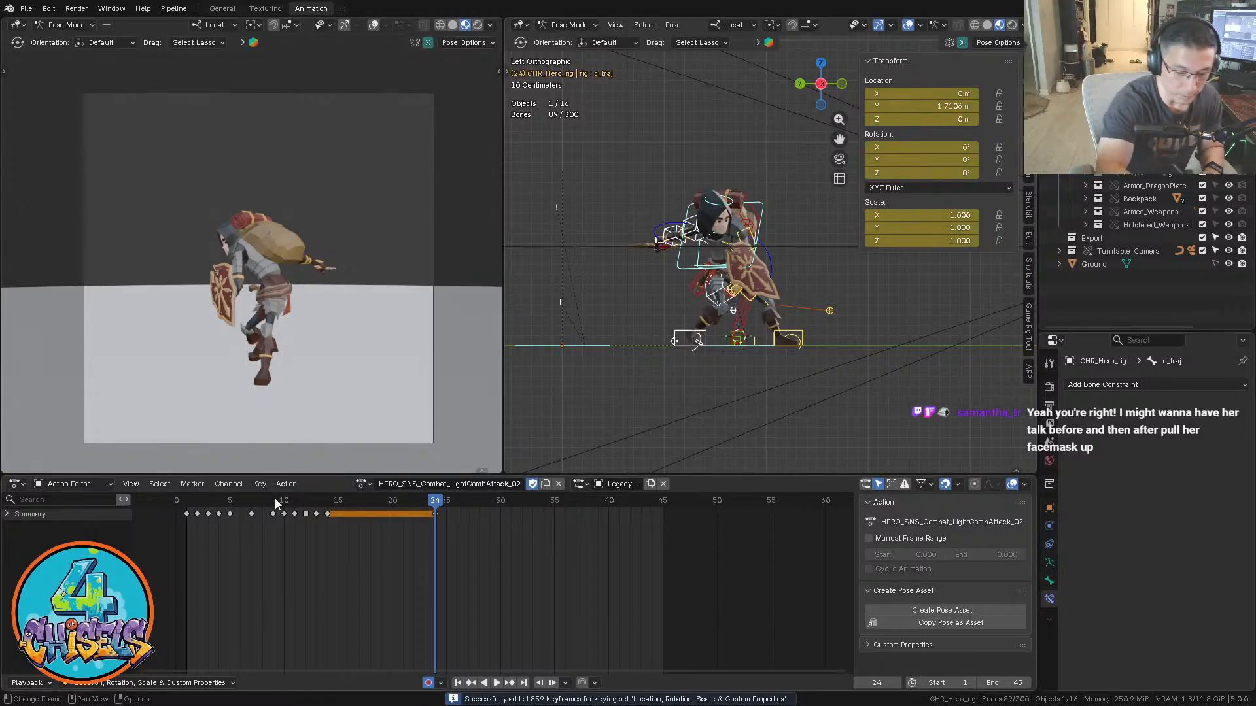
# Scrub through the held pose and advance the playhead to frame 36
pyautogui.moveTo(279, 501); pyautogui.dragTo(431, 556)
pyautogui.press('Right')
pyautogui.press('Right')
pyautogui.press('Right')
pyautogui.press('Right')
pyautogui.press('Right')
pyautogui.press('Right')
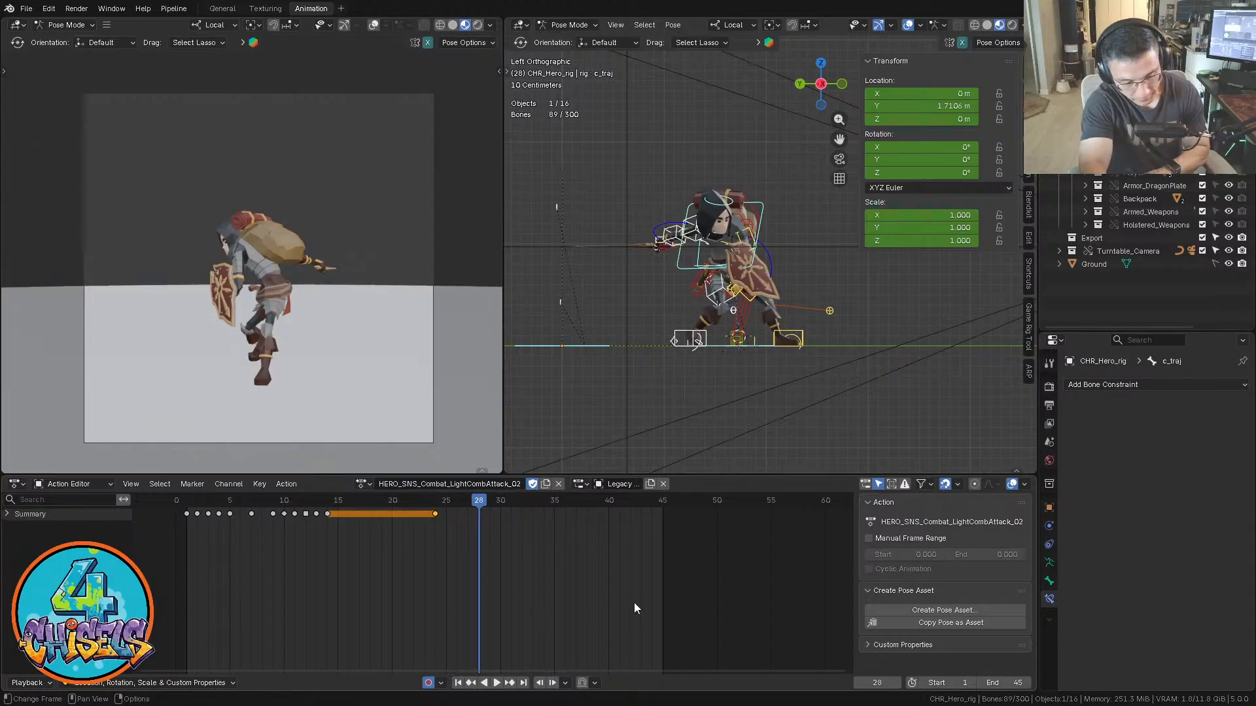
pyautogui.press('Right')
pyautogui.press('Right')
pyautogui.press('Right')
pyautogui.press('Right')
pyautogui.press('Right')
pyautogui.press('Right')
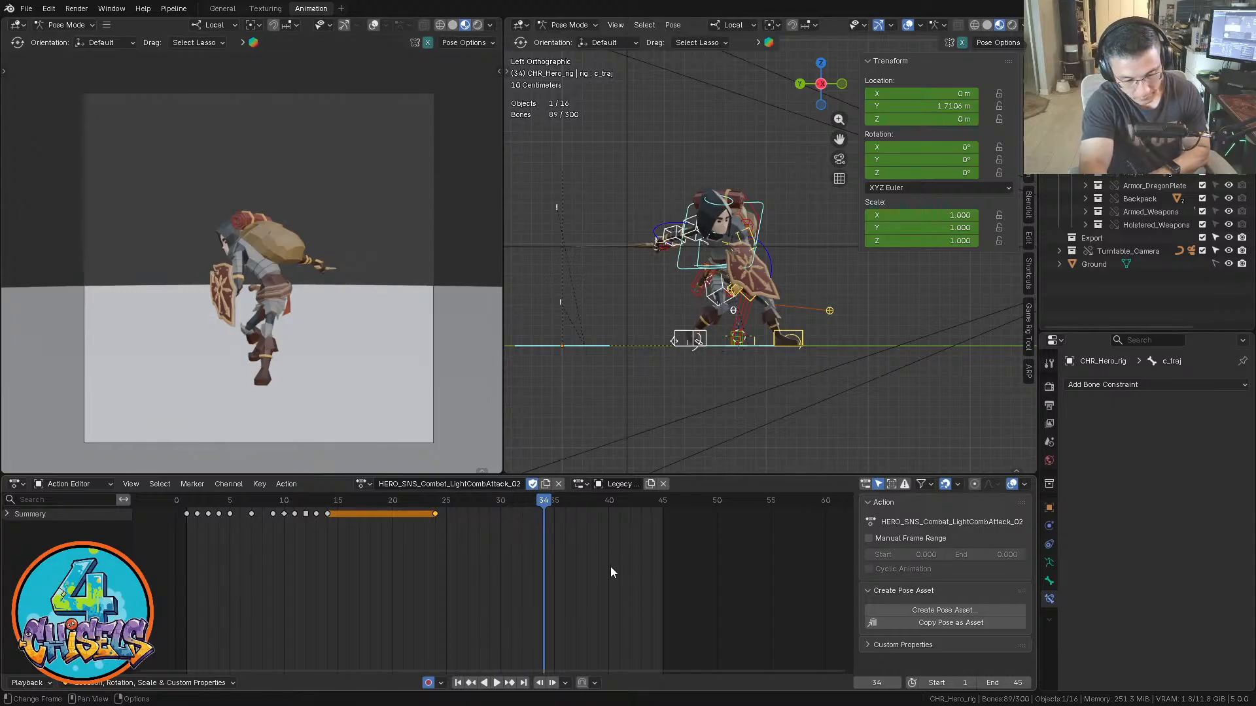
pyautogui.keyDown('ctrl'); pyautogui.moveTo(732, 385); pyautogui.dragTo(684, 374, button='middle'); pyautogui.keyUp('ctrl')
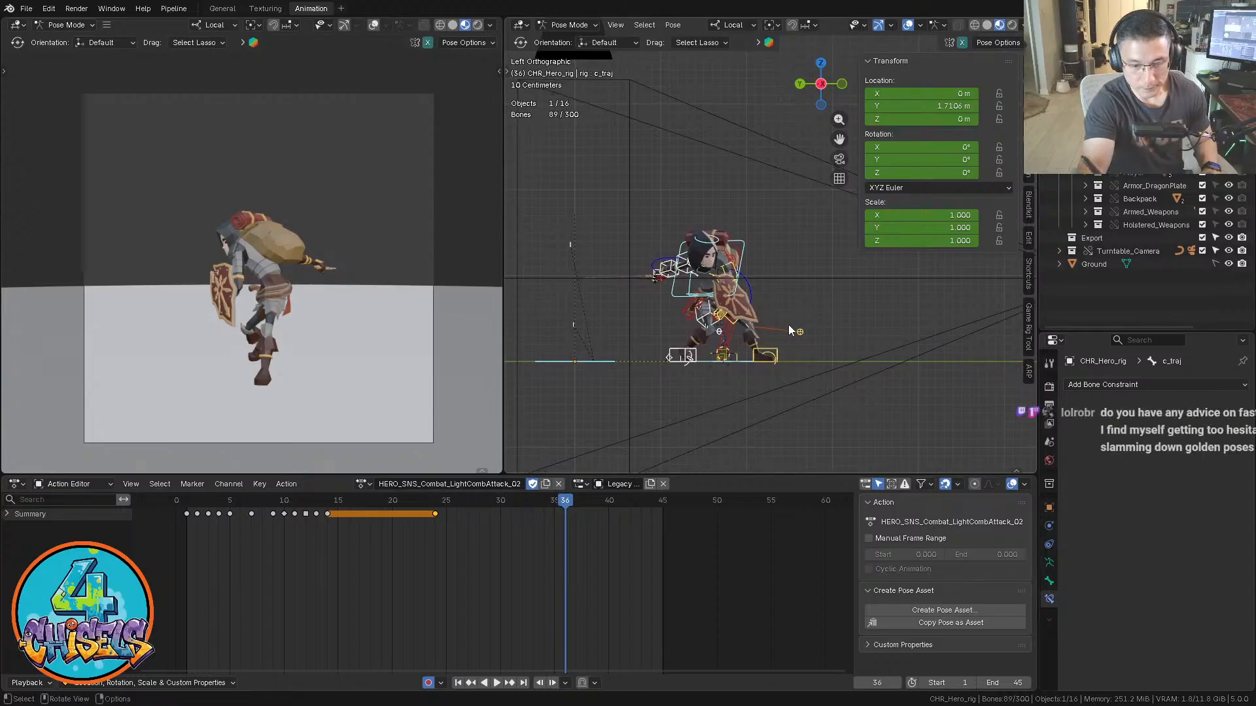
# Load the HERO_SNS_Combat_Idle action at frame 1 and select all of the hero's visible bones
pyautogui.click(362, 484)
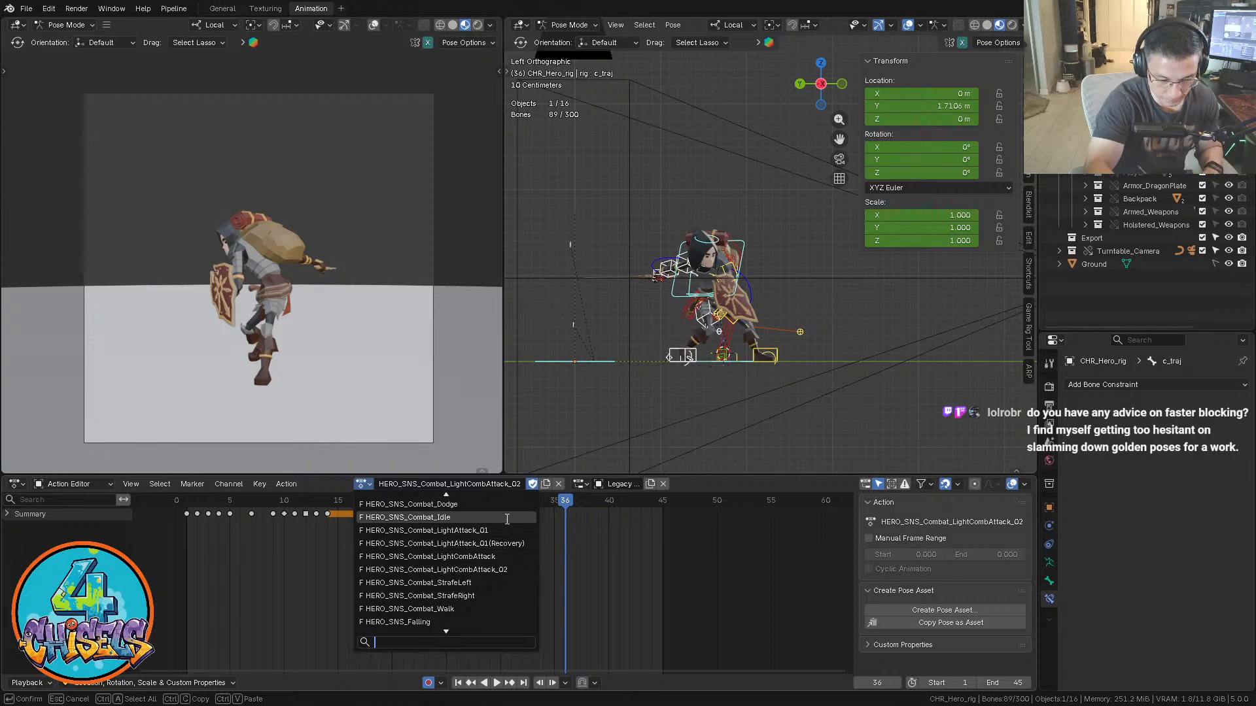
pyautogui.click(507, 517)
pyautogui.hotkey('shift', 'Left')
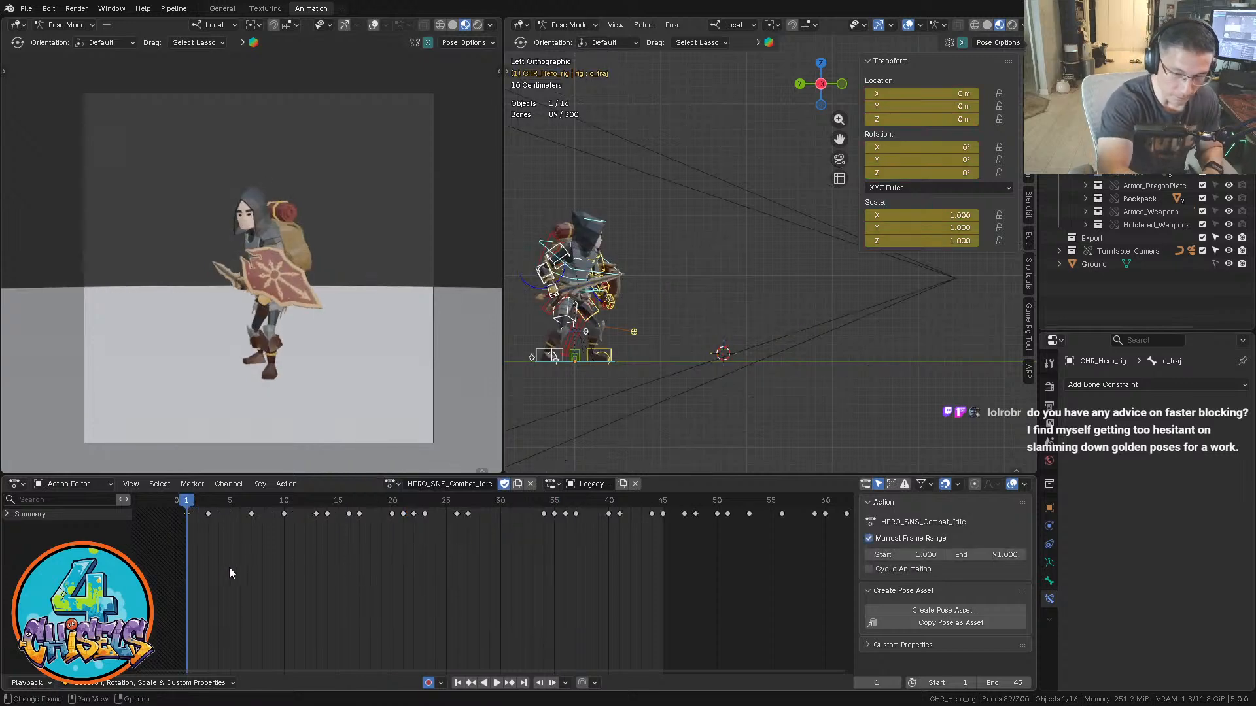
pyautogui.keyDown('shift'); pyautogui.moveTo(650, 356); pyautogui.dragTo(700, 371, button='middle'); pyautogui.keyUp('shift')
pyautogui.click(723, 313)
pyautogui.press('a')
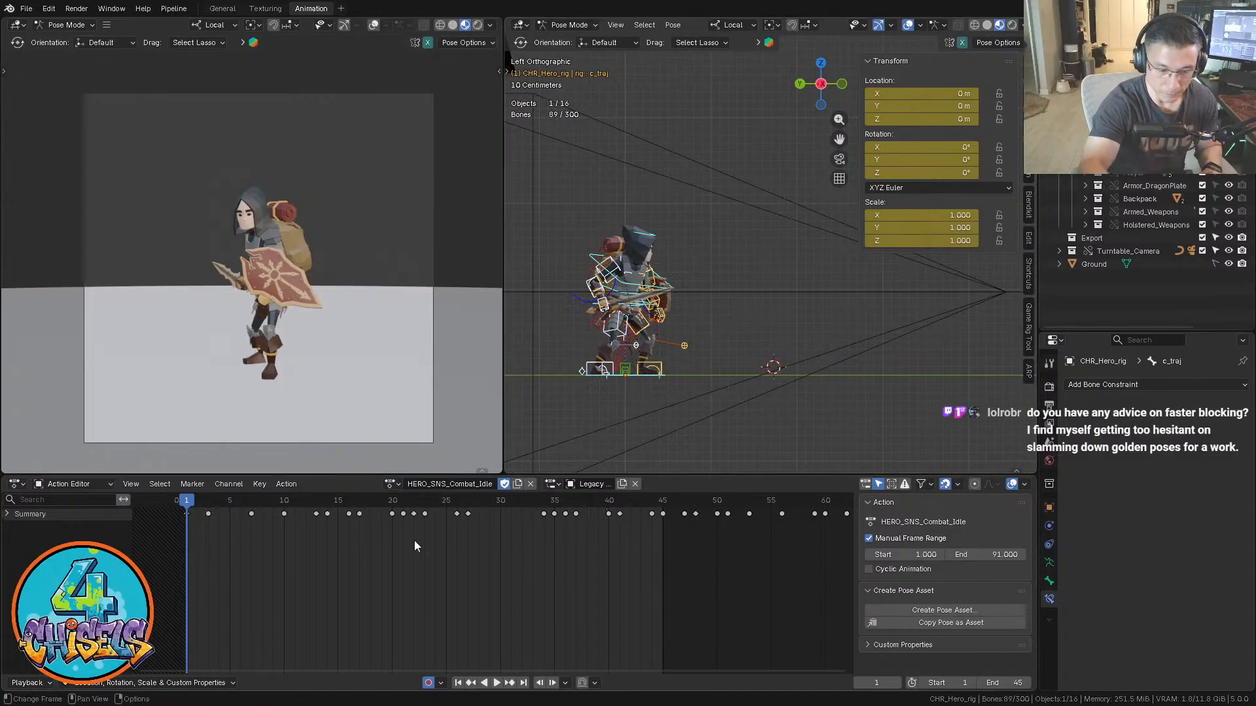
pyautogui.moveTo(564, 410); pyautogui.dragTo(717, 408, button='middle')
pyautogui.moveTo(632, 386); pyautogui.dragTo(654, 406)
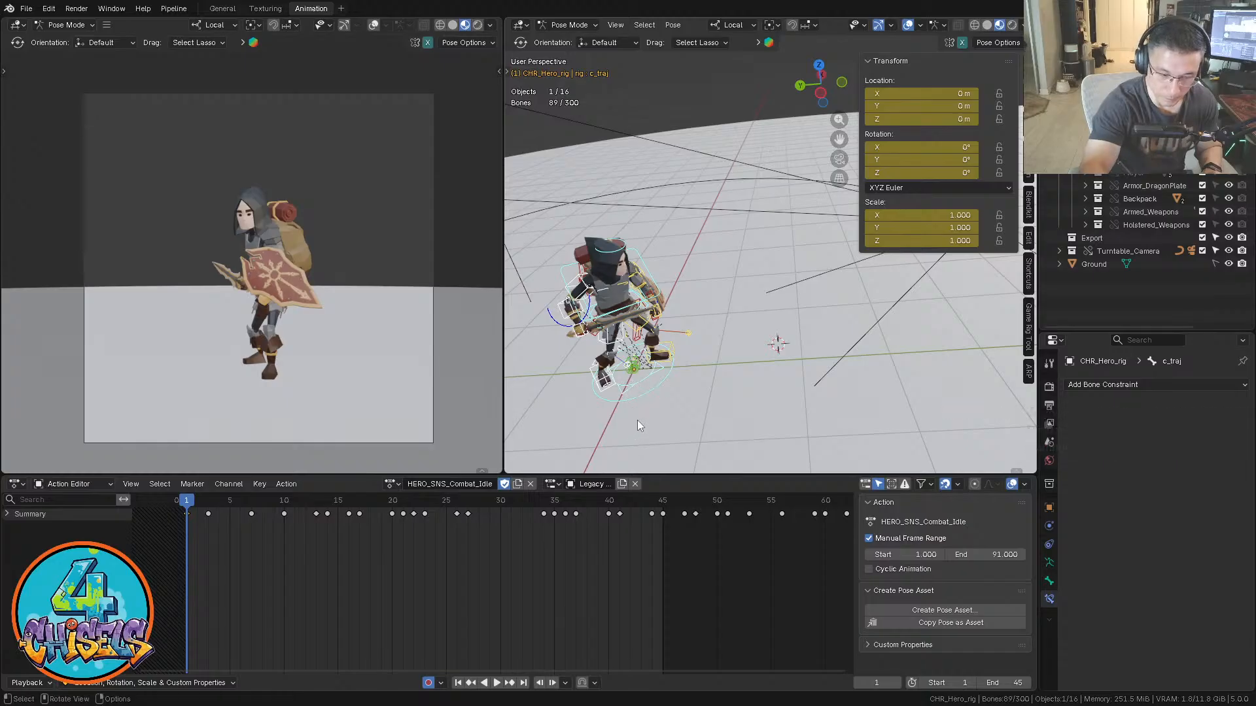
pyautogui.hotkey('ctrl', 'z')
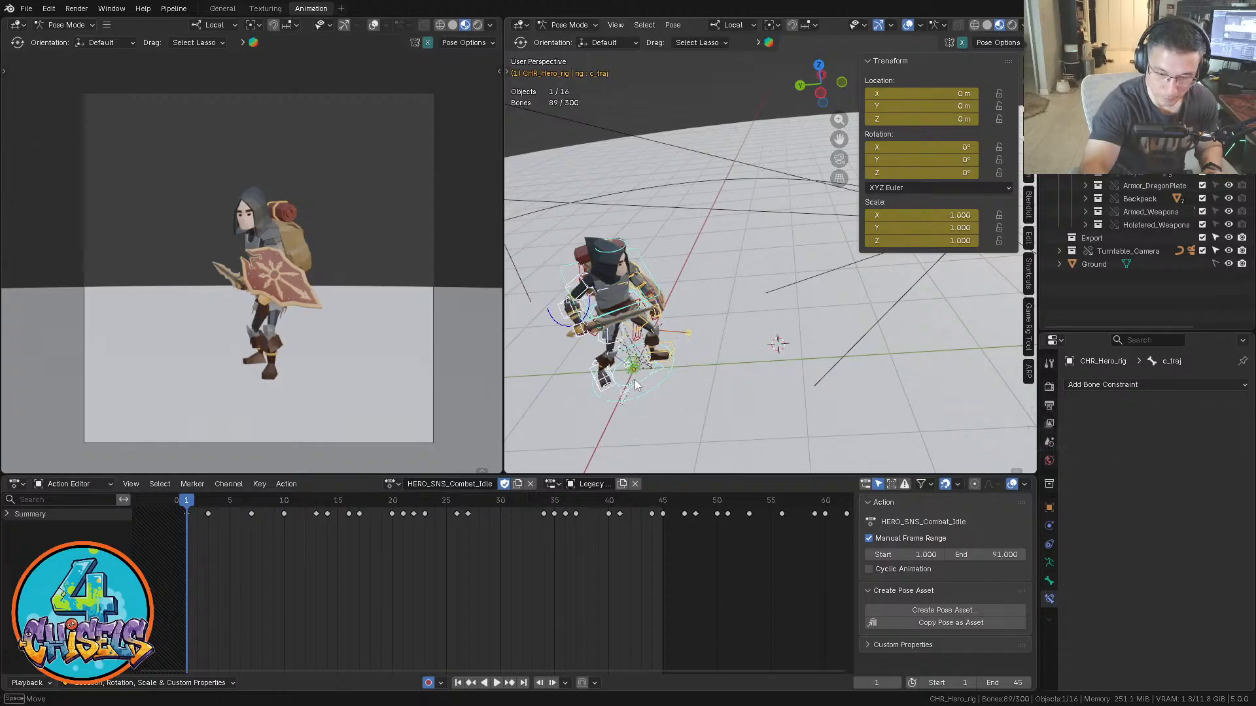
pyautogui.moveTo(648, 416)
pyautogui.keyDown('shift'); pyautogui.mouseDown()
pyautogui.moveTo(673, 406)
pyautogui.moveTo(641, 376)
pyautogui.moveTo(646, 391)
pyautogui.mouseUp(); pyautogui.keyUp('shift')
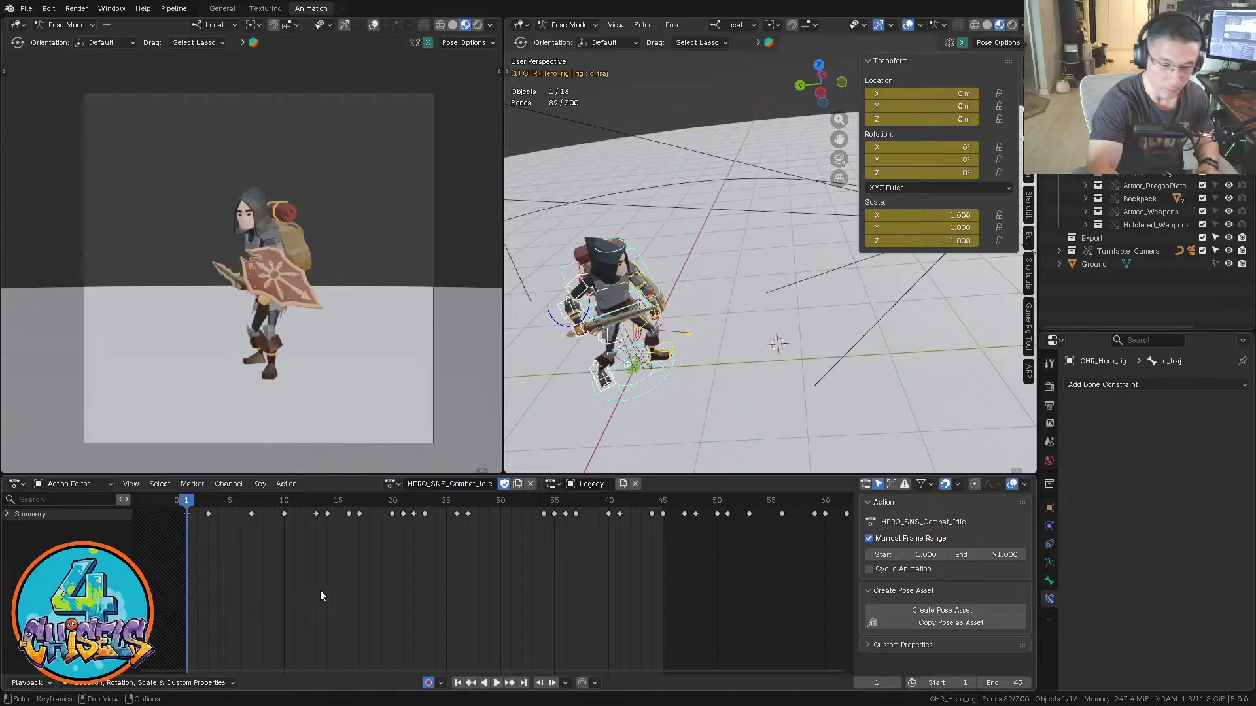
# Load the HERO_SNS_Combat_LightCombAttack_02 action and move the playhead to frame 34
pyautogui.moveTo(720, 281); pyautogui.dragTo(651, 253, button='middle')
pyautogui.click(391, 484)
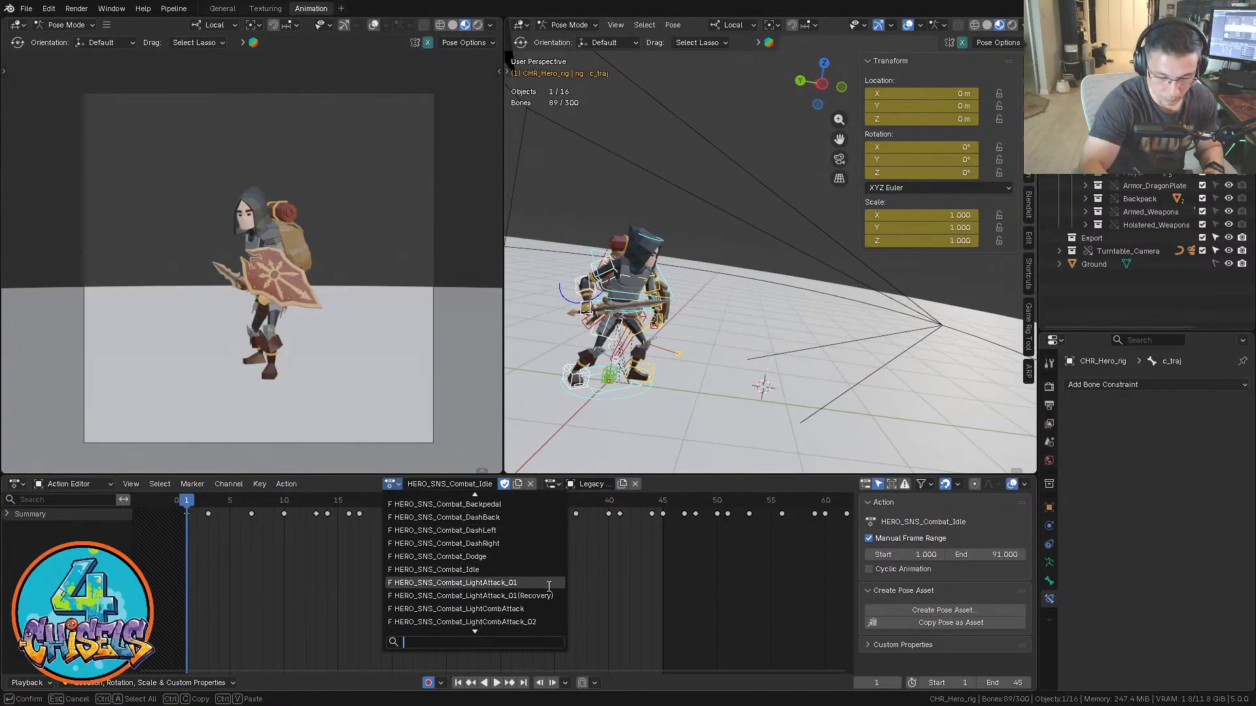
pyautogui.click(548, 621)
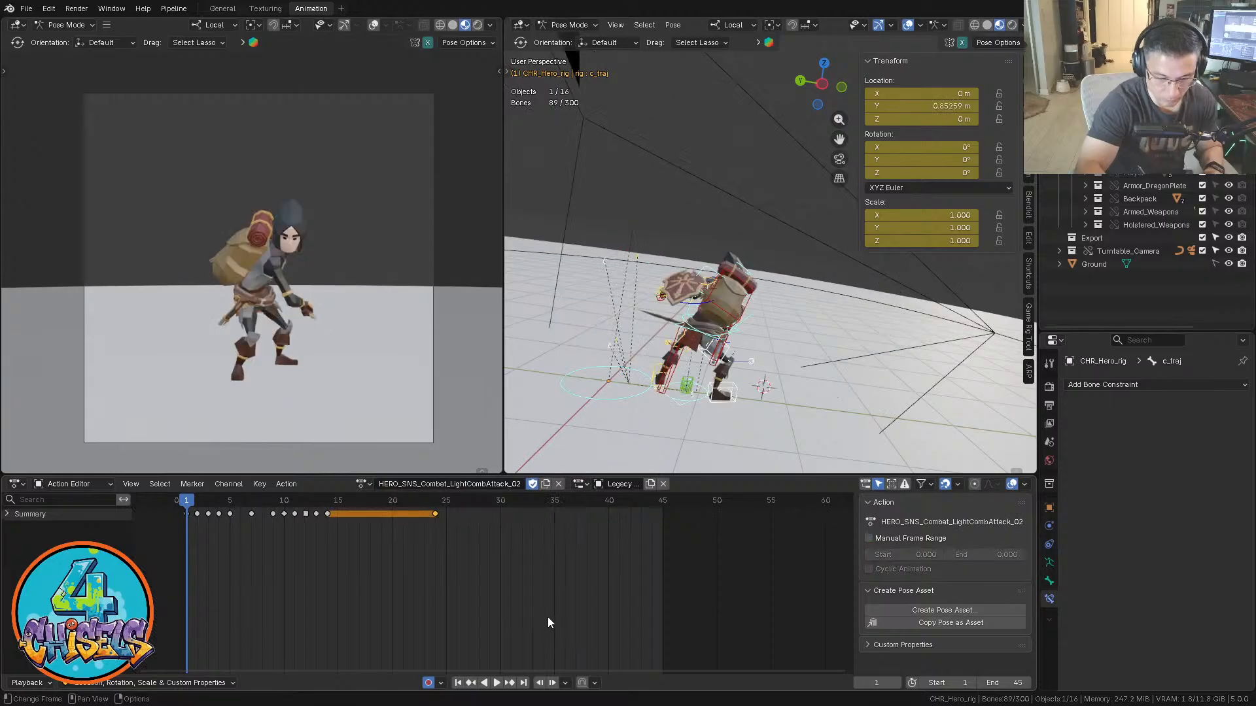
pyautogui.click(448, 499)
pyautogui.press('space')
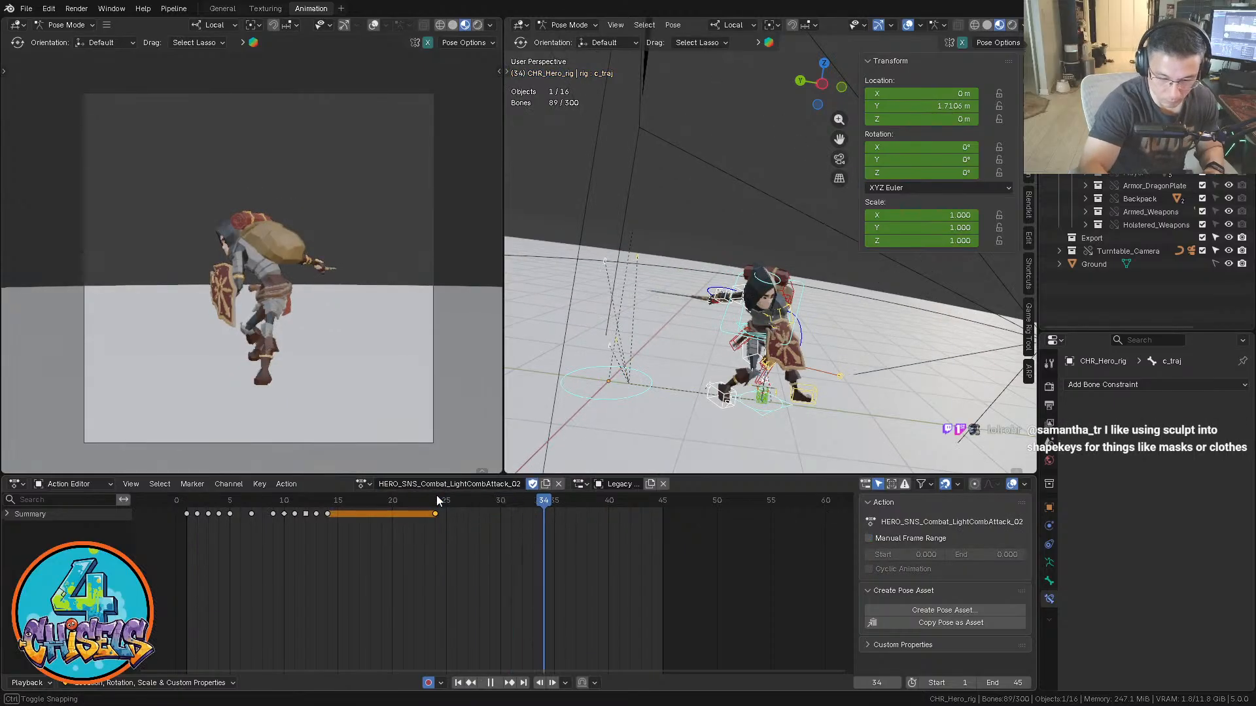
# Deselect the trajectory and root controls around the hero's base, then paste the combat idle pose keys onto the remaining bones at frame 34
pyautogui.keyDown('shift'); pyautogui.moveTo(795, 370); pyautogui.dragTo(759, 354, button='middle'); pyautogui.keyUp('shift')
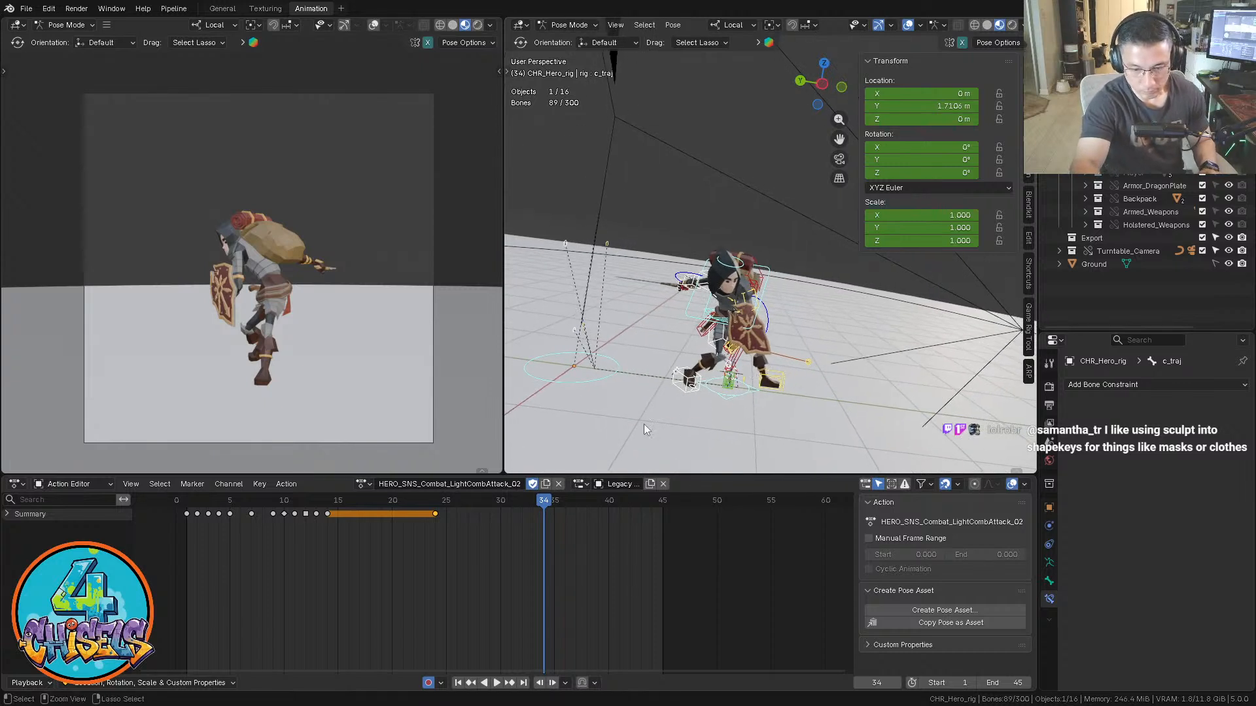
pyautogui.moveTo(520, 434); pyautogui.dragTo(631, 364)
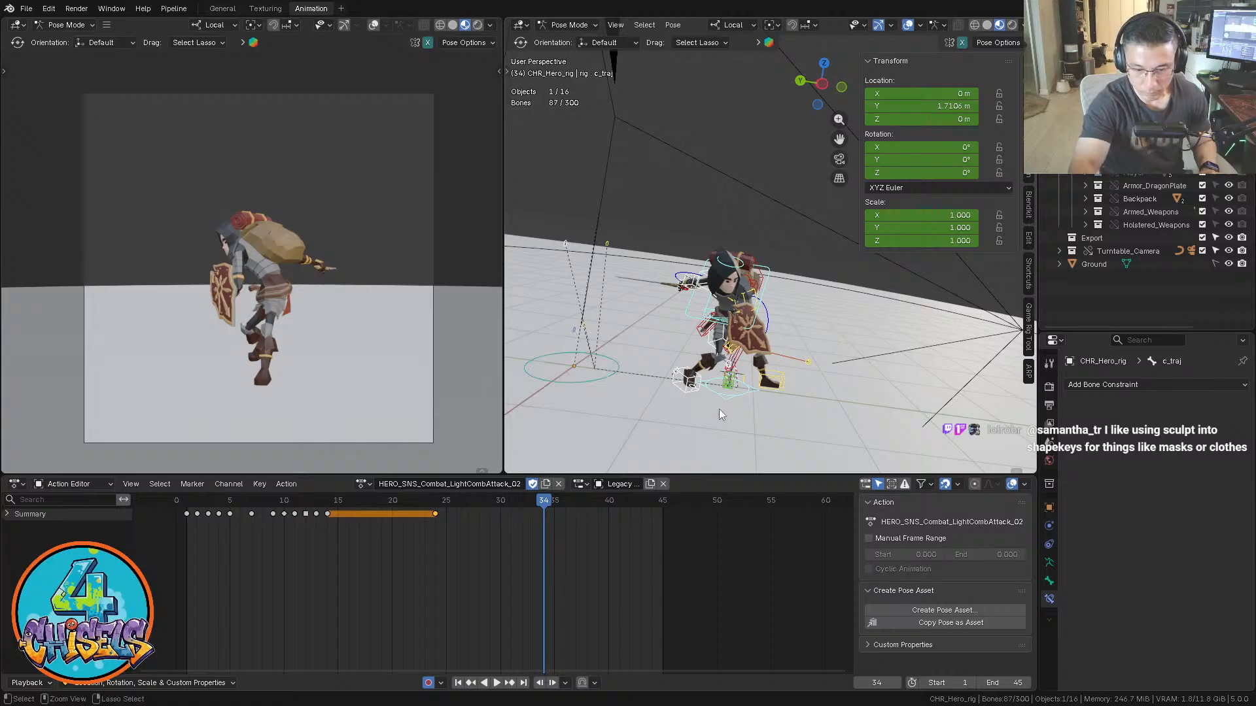
pyautogui.keyDown('shift'); pyautogui.click(748, 399); pyautogui.keyUp('shift')
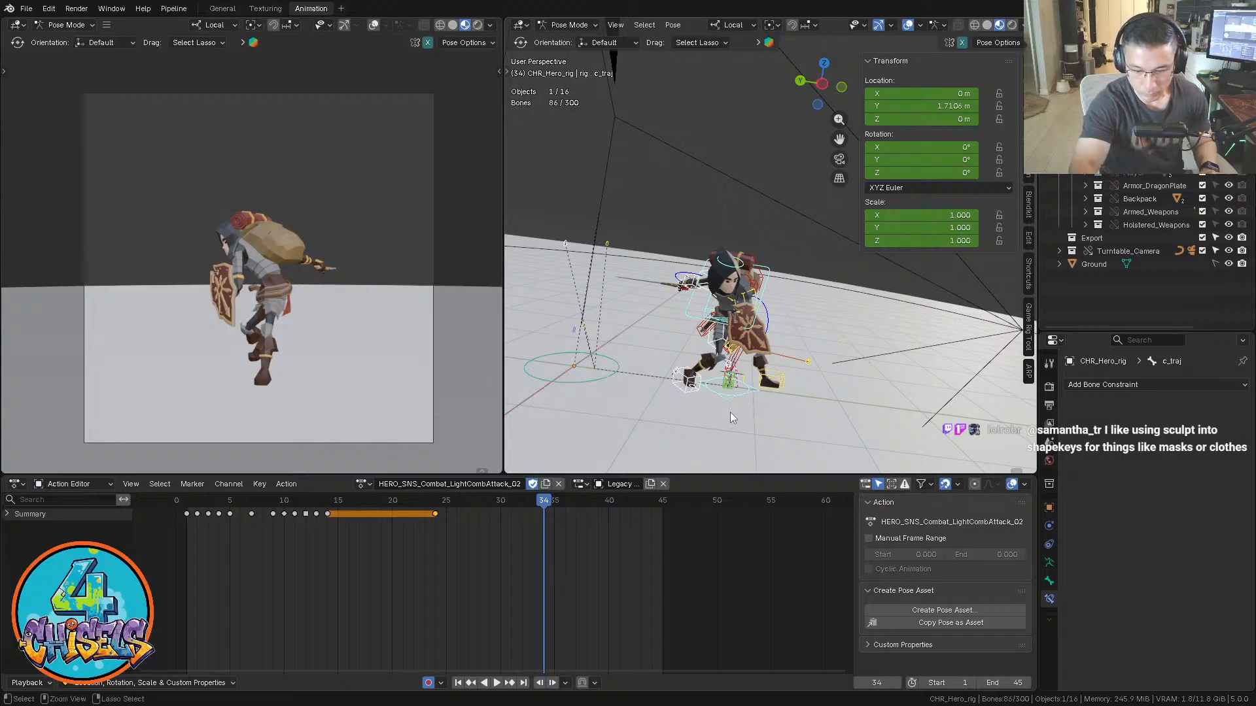
pyautogui.keyDown('shift'); pyautogui.click(712, 385); pyautogui.keyUp('shift')
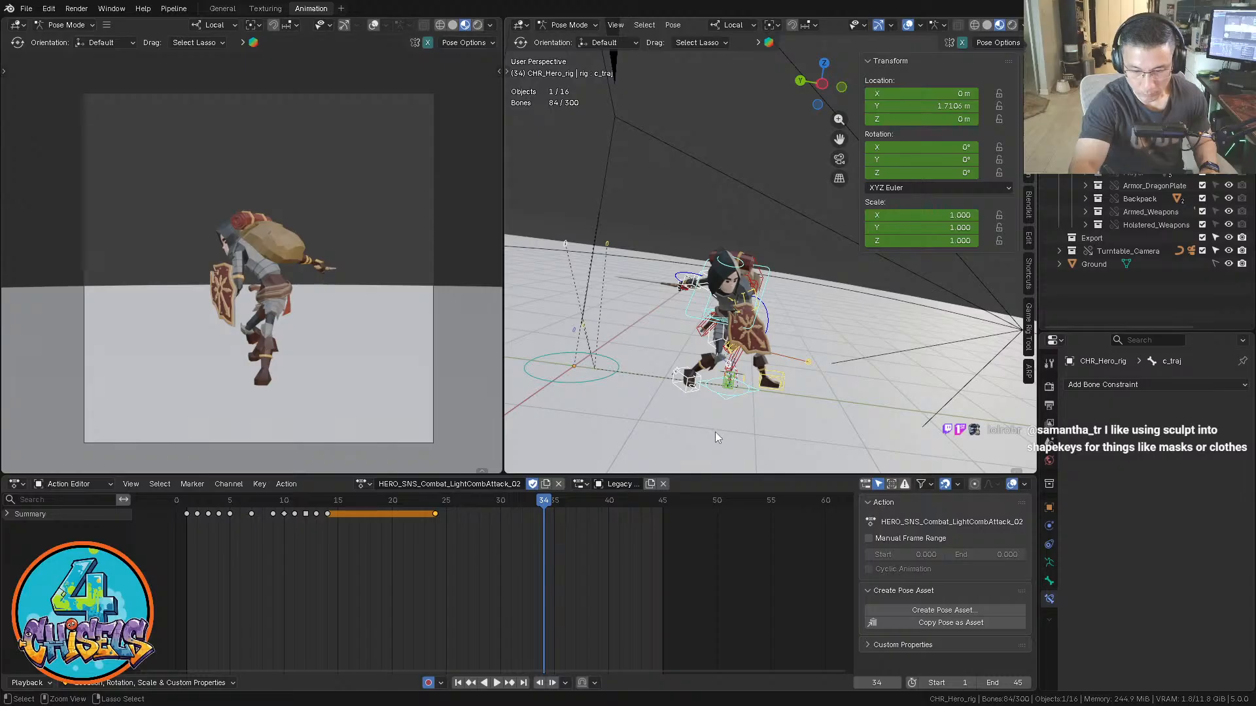
pyautogui.keyDown('shift'); pyautogui.moveTo(715, 433); pyautogui.dragTo(743, 374, button='middle'); pyautogui.keyUp('shift')
pyautogui.scroll(3, 744, 375)
pyautogui.keyDown('shift'); pyautogui.click(712, 379); pyautogui.keyUp('shift')
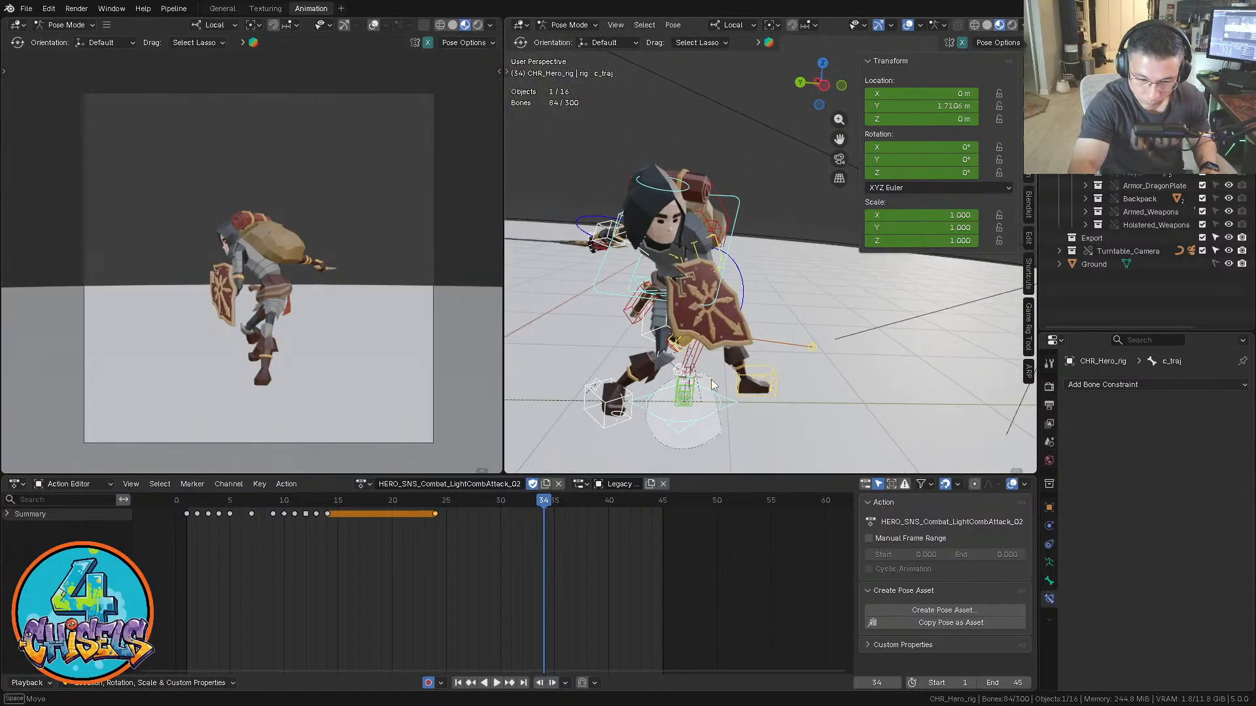
pyautogui.moveTo(726, 425)
pyautogui.mouseDown(button='middle')
pyautogui.moveTo(694, 418)
pyautogui.moveTo(703, 432)
pyautogui.mouseUp(button='middle')
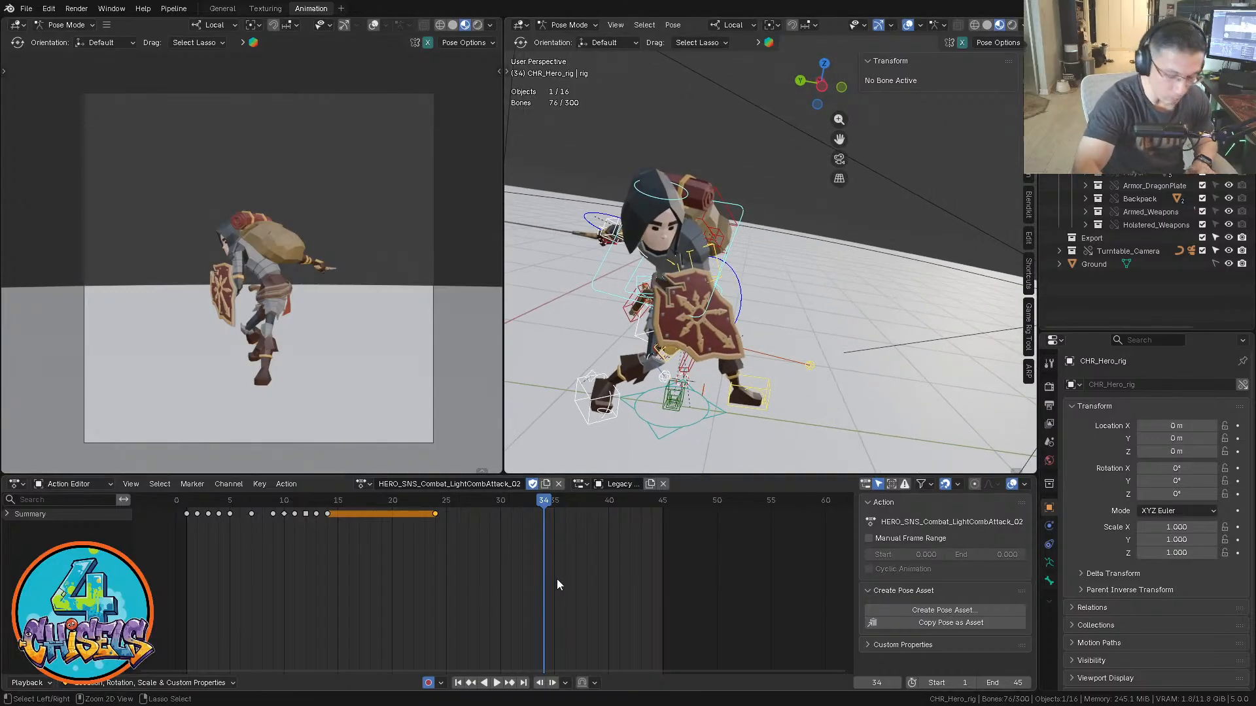
pyautogui.hotkey('ctrl', 'v')
pyautogui.moveTo(806, 357); pyautogui.dragTo(752, 347, button='middle')
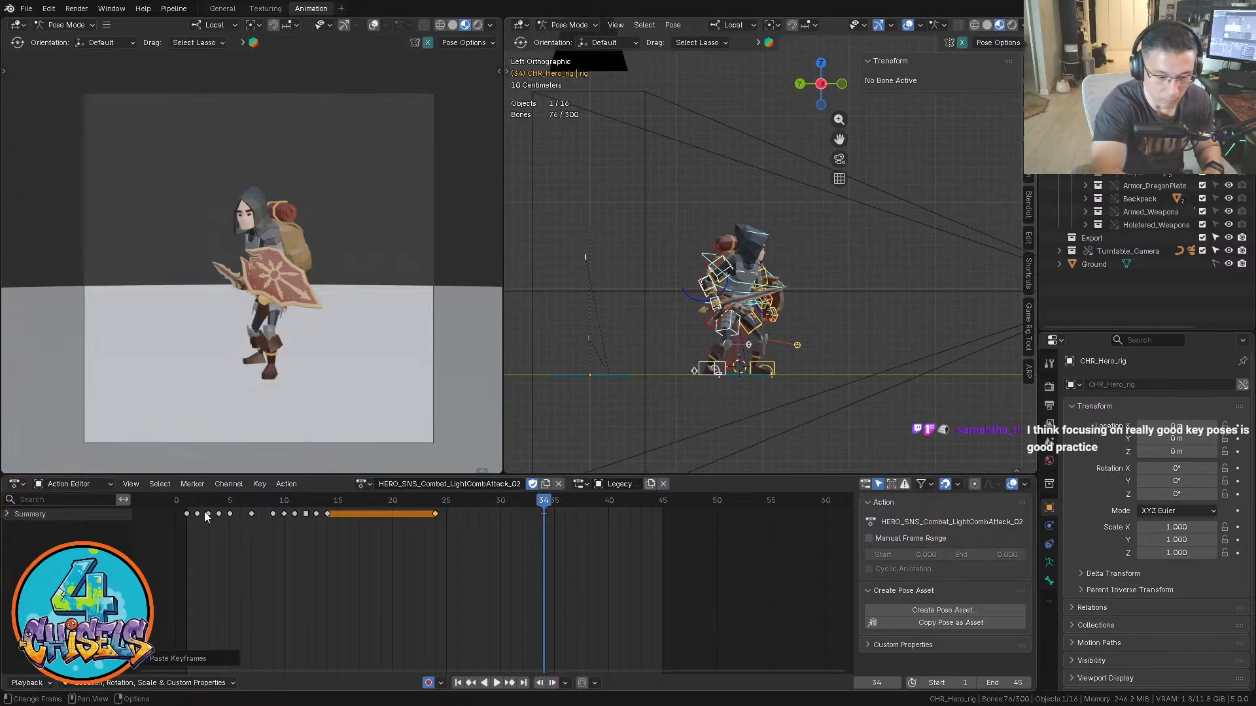
# Play back the transition from the held attack pose into the combat idle and clear the bone selection
pyautogui.press('space')
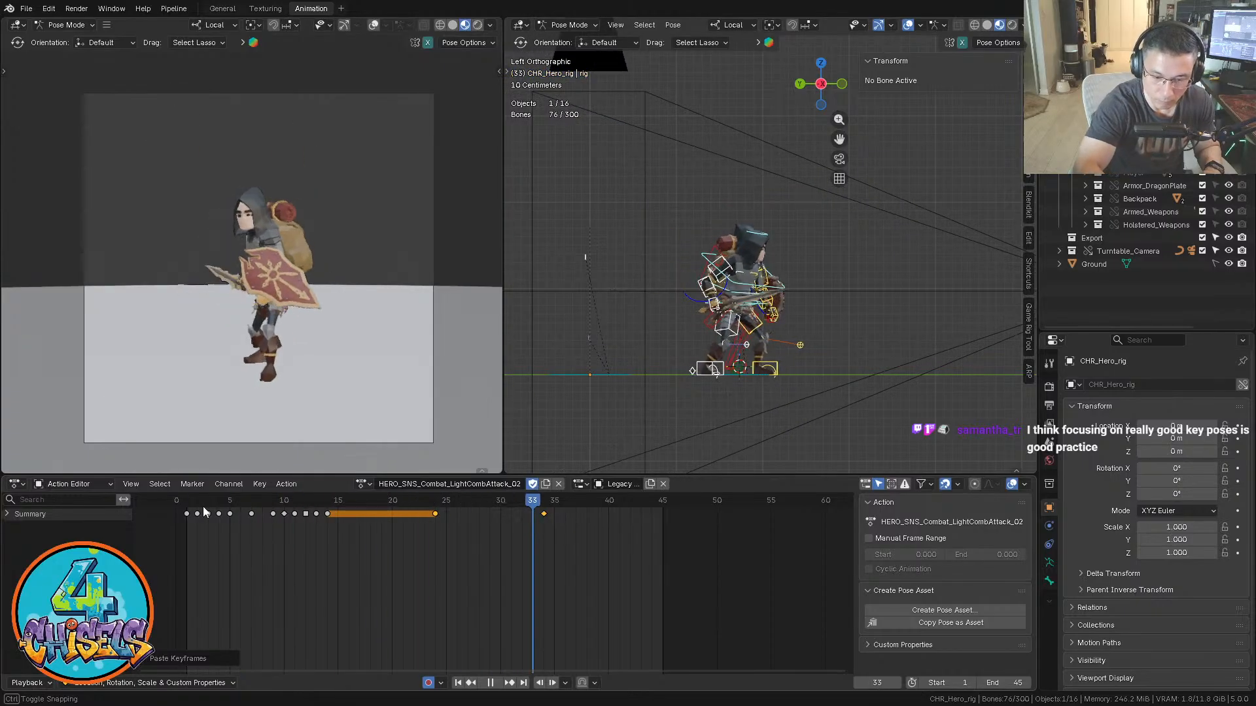
pyautogui.press('space')
pyautogui.moveTo(848, 245); pyautogui.dragTo(634, 363, button='middle')
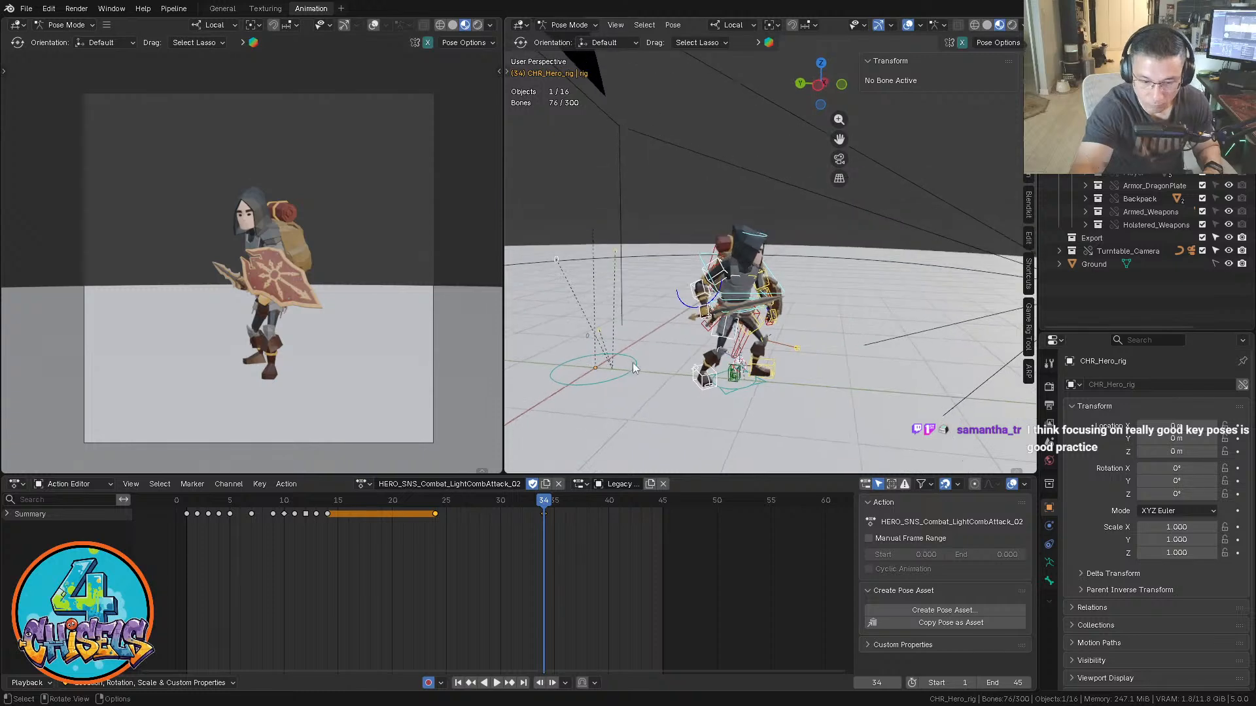
pyautogui.press('space')
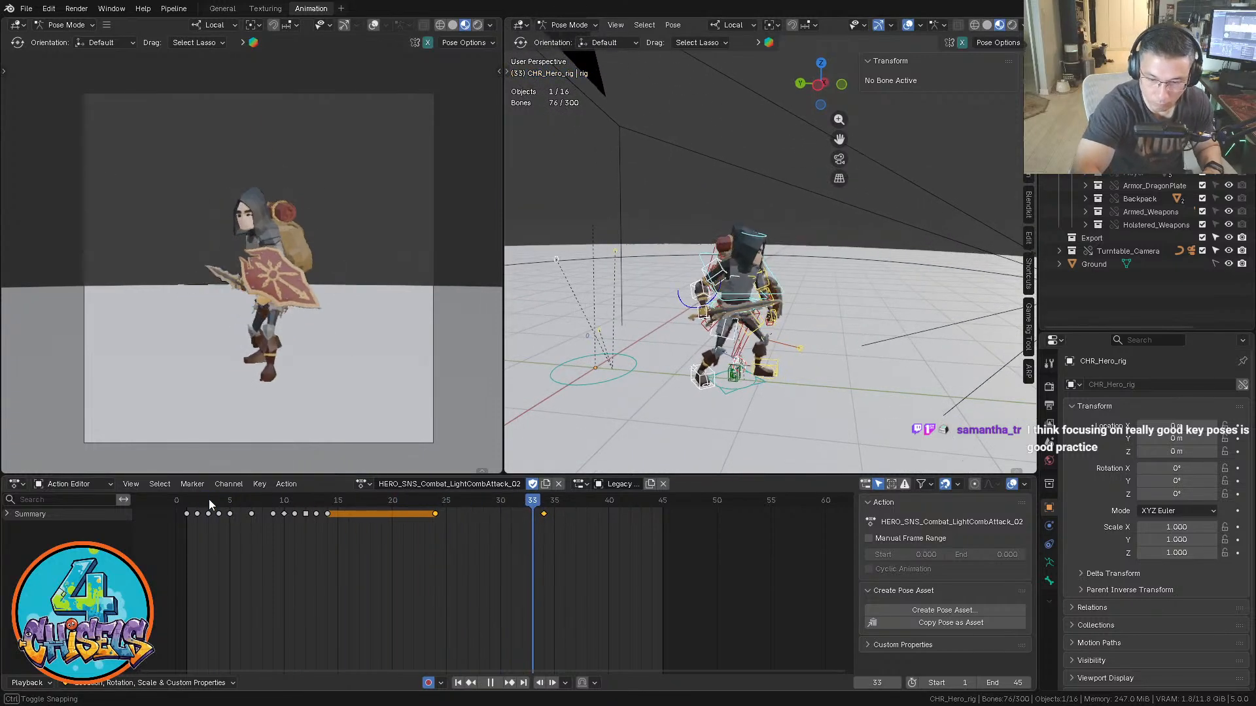
pyautogui.press('space')
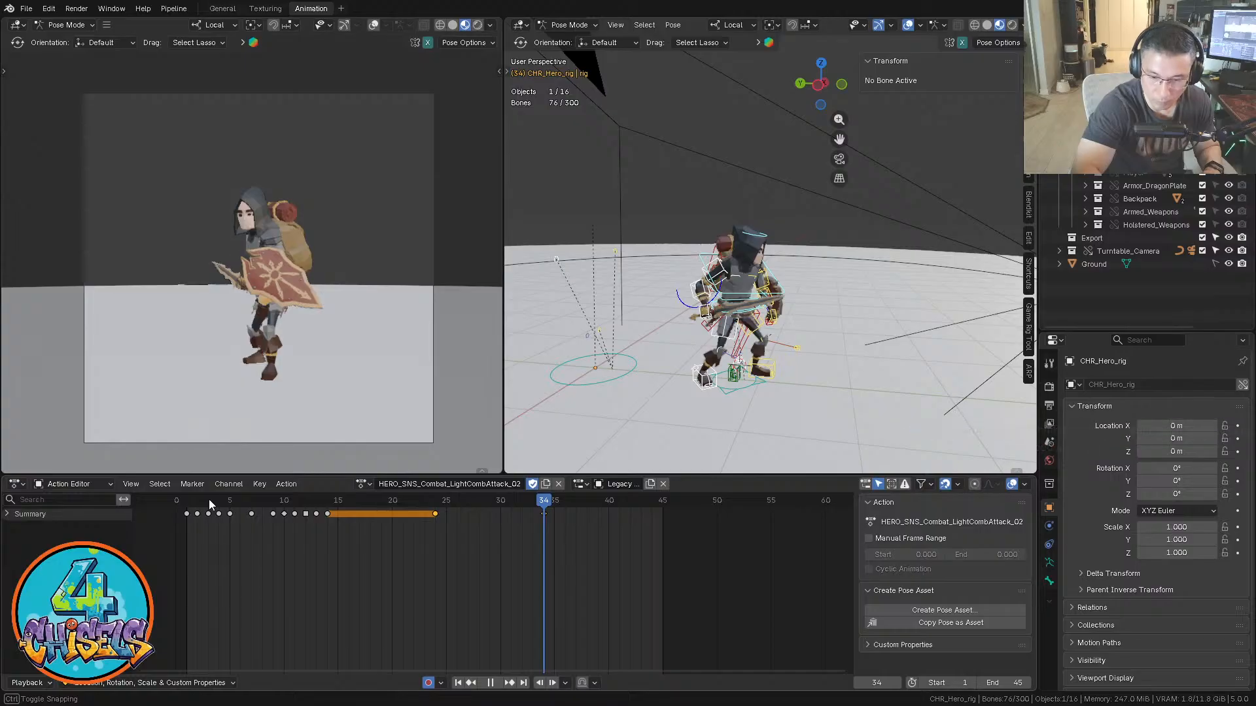
pyautogui.click(792, 362)
pyautogui.press('space')
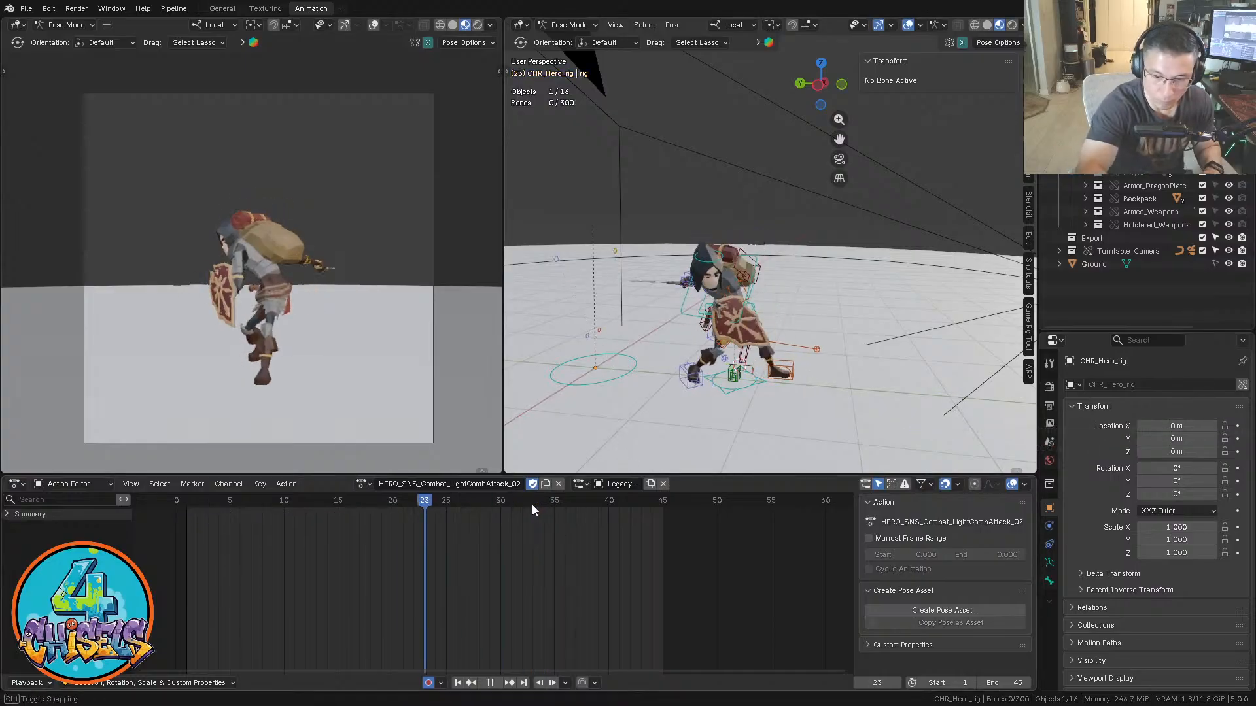
pyautogui.press('space')
# Select the left foot IK control and play the second attack from its start, stopping at frame 23
pyautogui.click(790, 372)
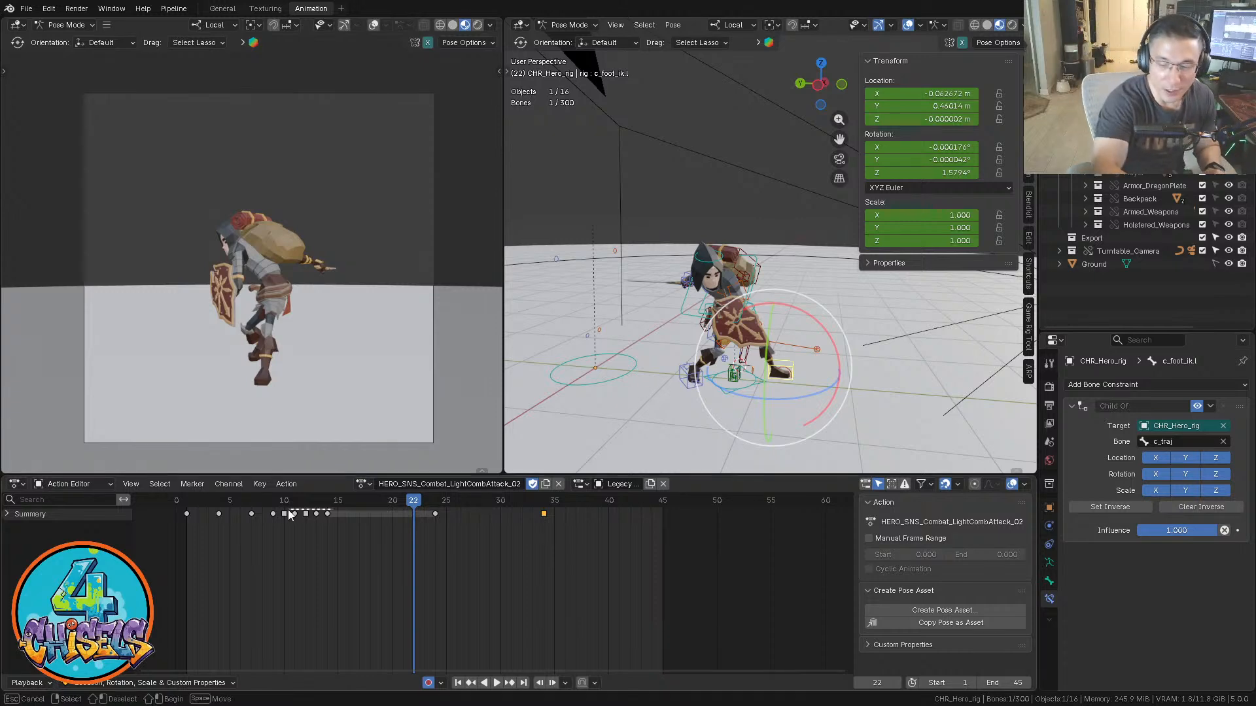
pyautogui.click(293, 599)
pyautogui.click(191, 500)
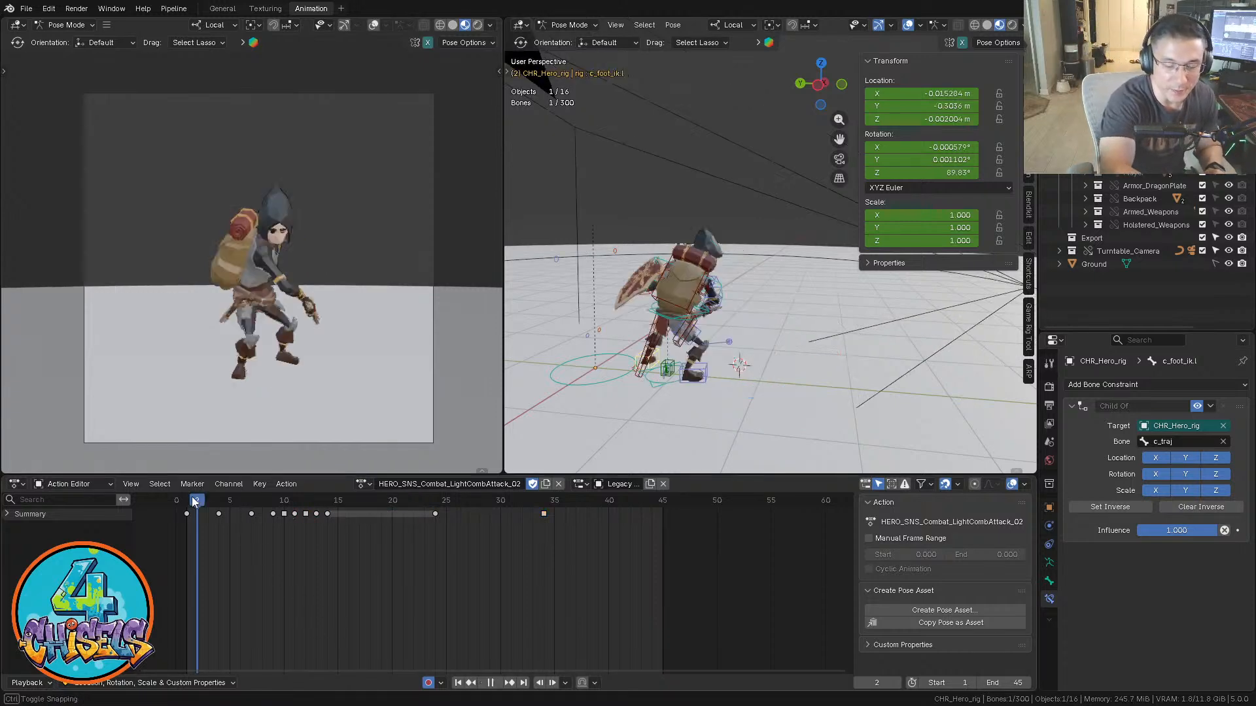
pyautogui.press('space')
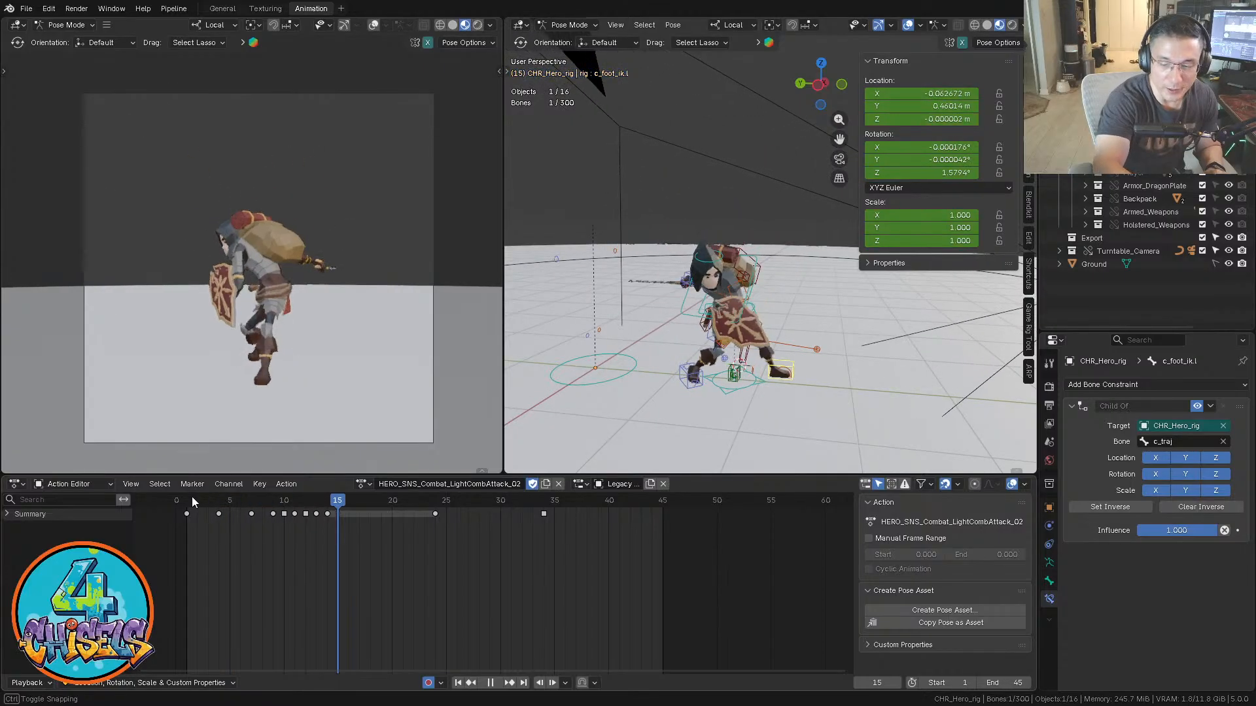
pyautogui.press('space')
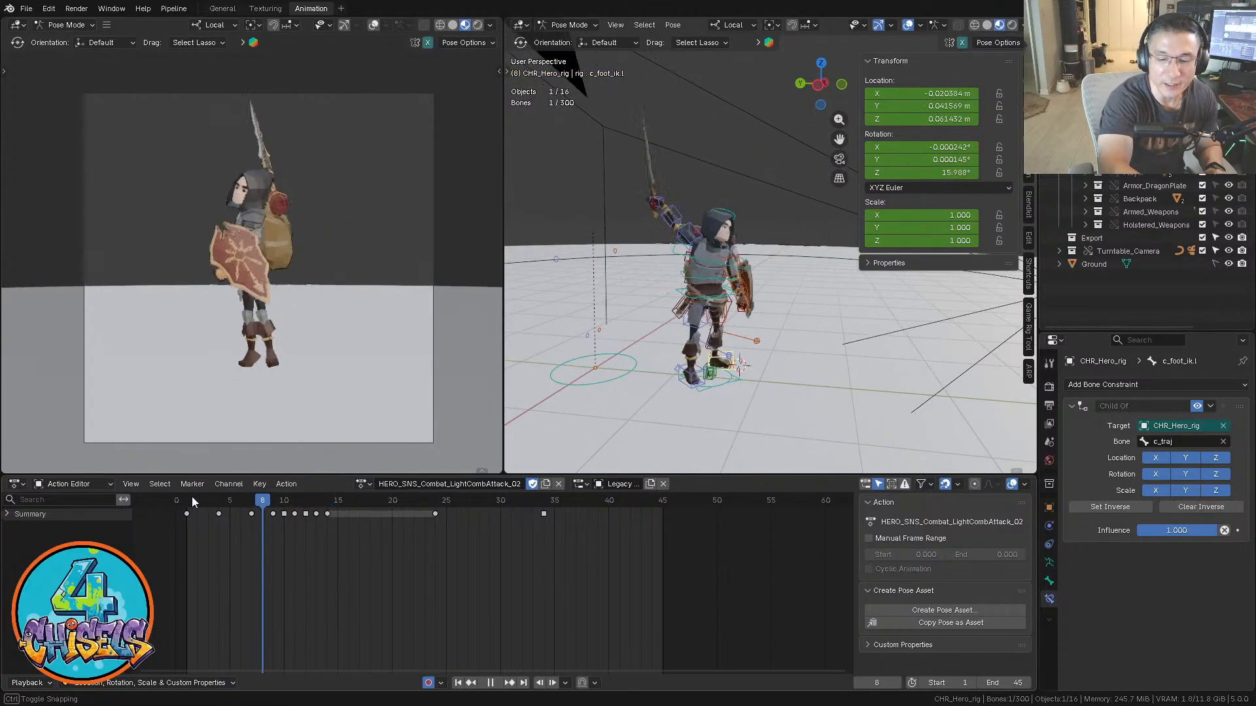
pyautogui.click(278, 504)
pyautogui.moveTo(278, 503)
pyautogui.mouseDown()
pyautogui.moveTo(338, 503)
pyautogui.moveTo(295, 502)
pyautogui.mouseUp()
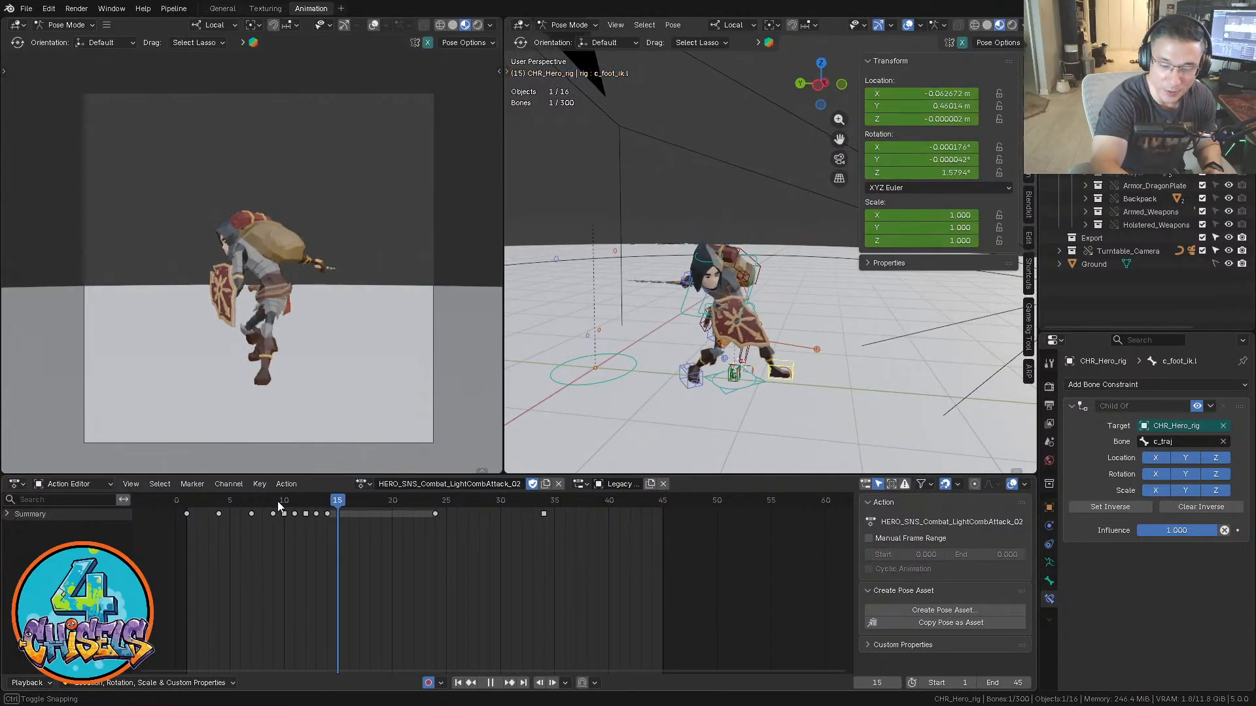
pyautogui.press('space')
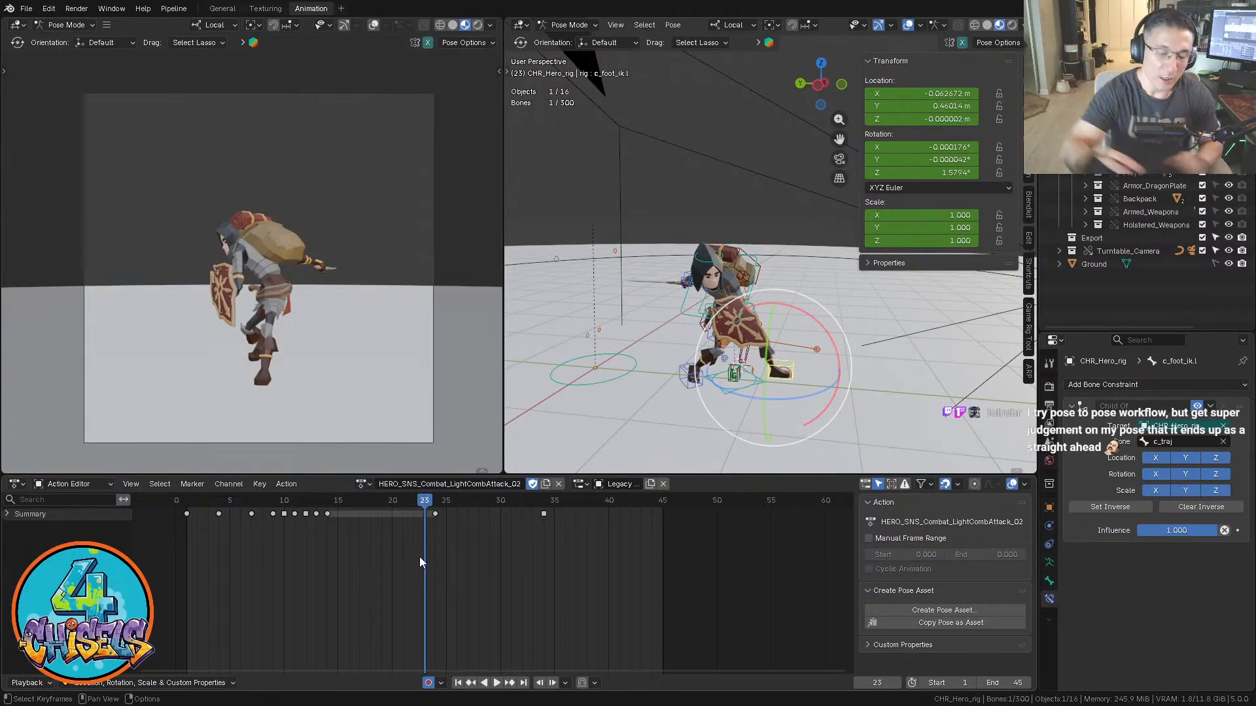
# Snap the 3D cursor to the left foot IK control at frame 24 to mark the planted foot
pyautogui.press('space')
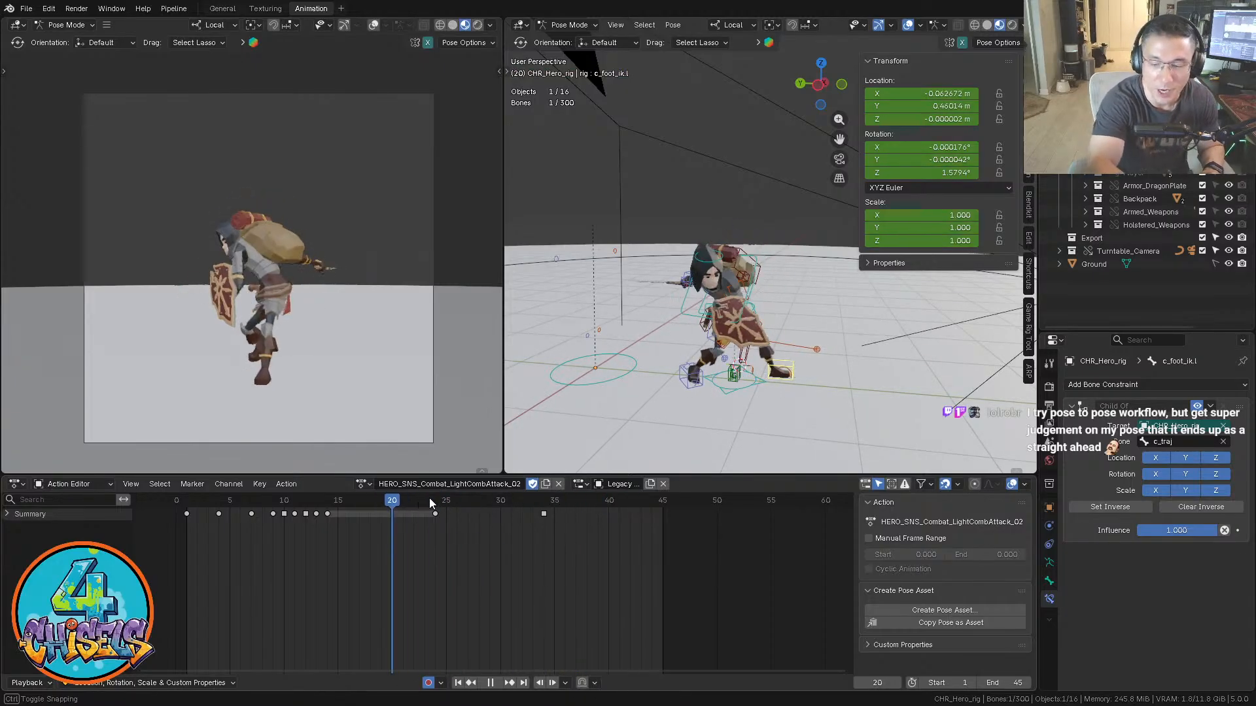
pyautogui.click(543, 556)
pyautogui.click(437, 502)
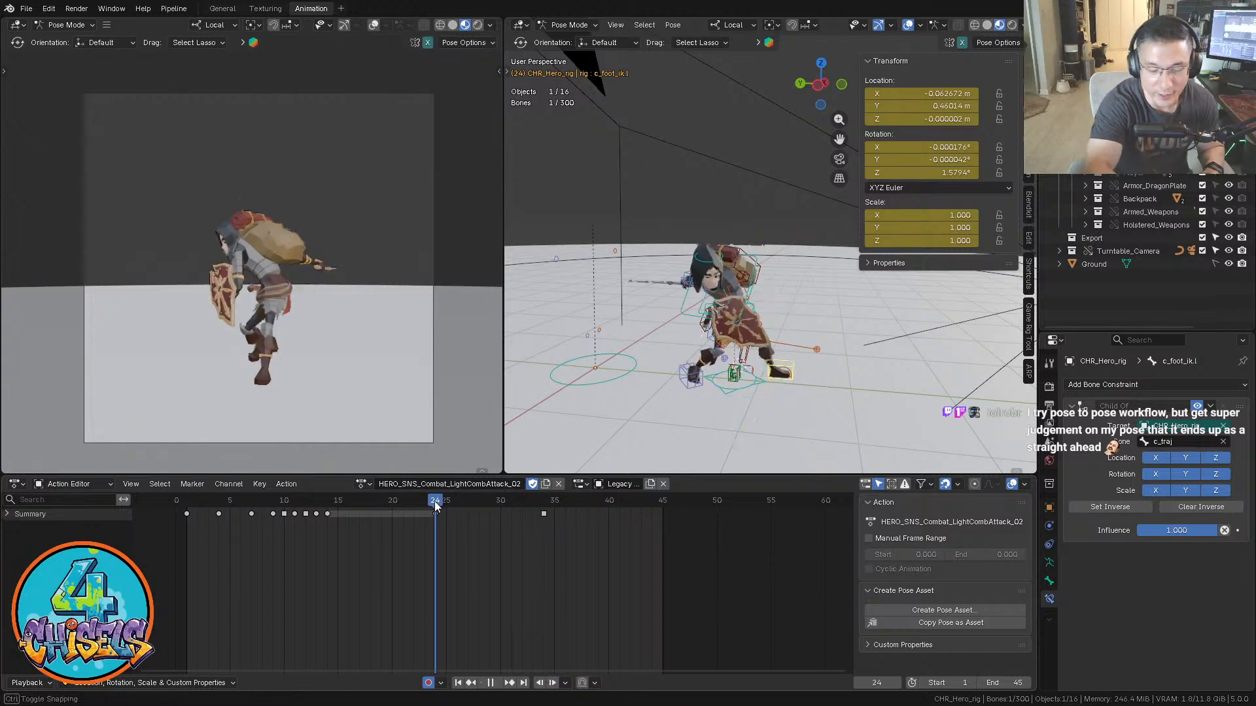
pyautogui.click(806, 221)
pyautogui.click(811, 372)
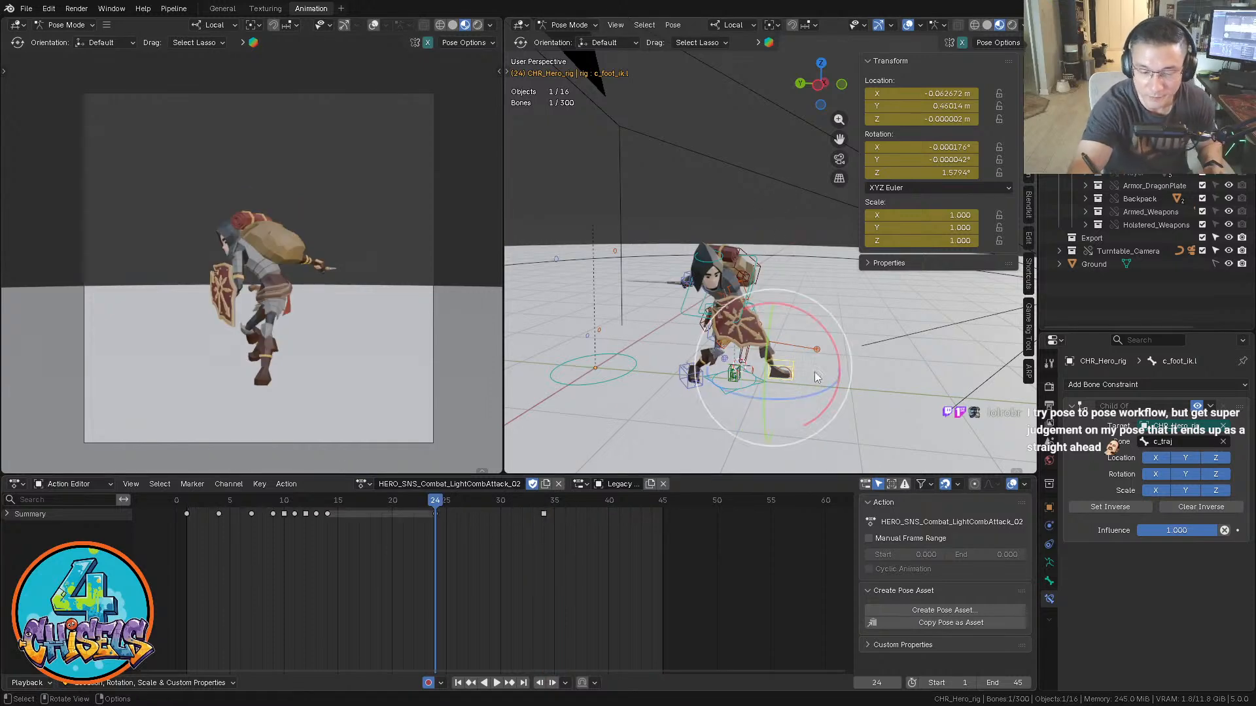
pyautogui.hotkey('shift', 's')
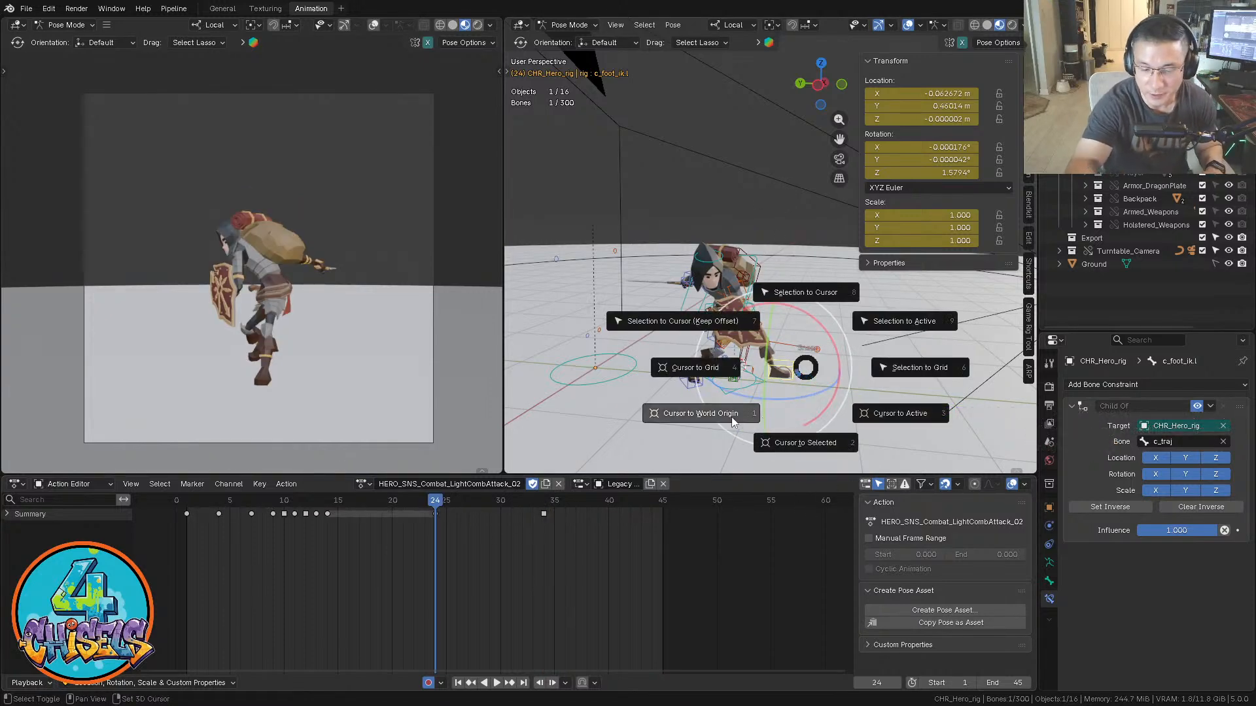
pyautogui.click(798, 444)
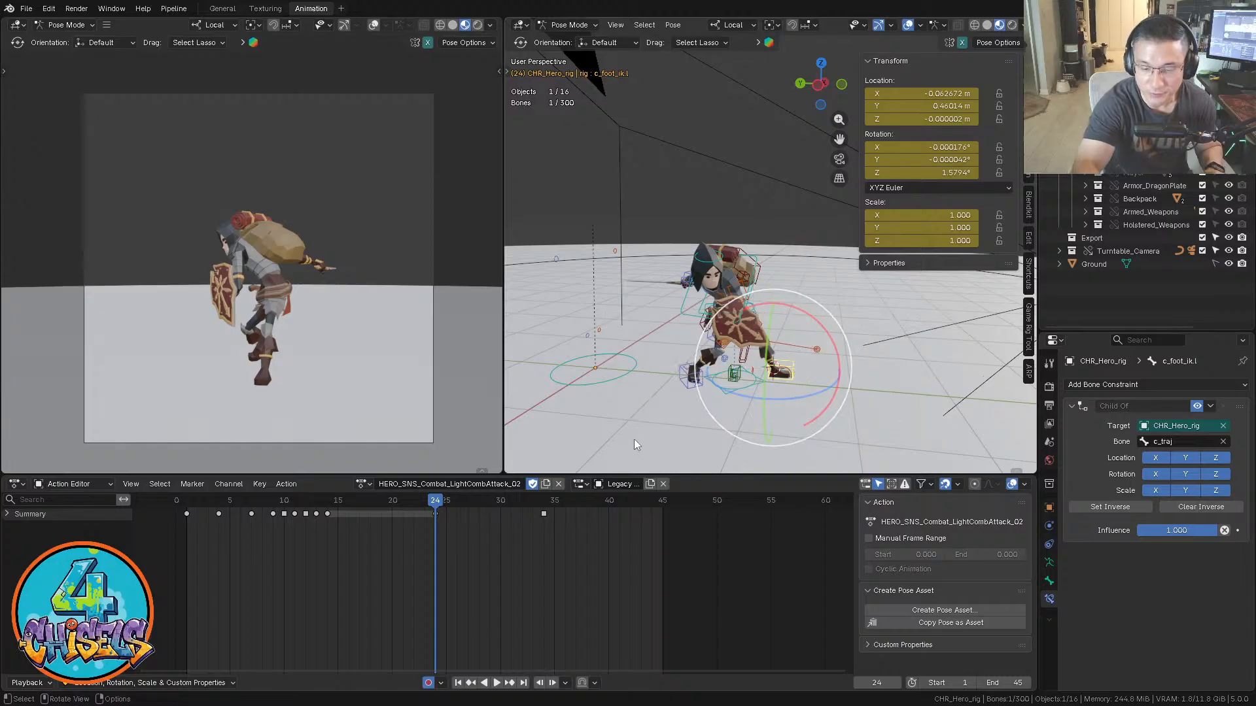
# Move the c_traj bone forward to Y 1.9256 m at frame 34, aligning the idle pose's left foot with the 3D cursor
pyautogui.click(664, 424)
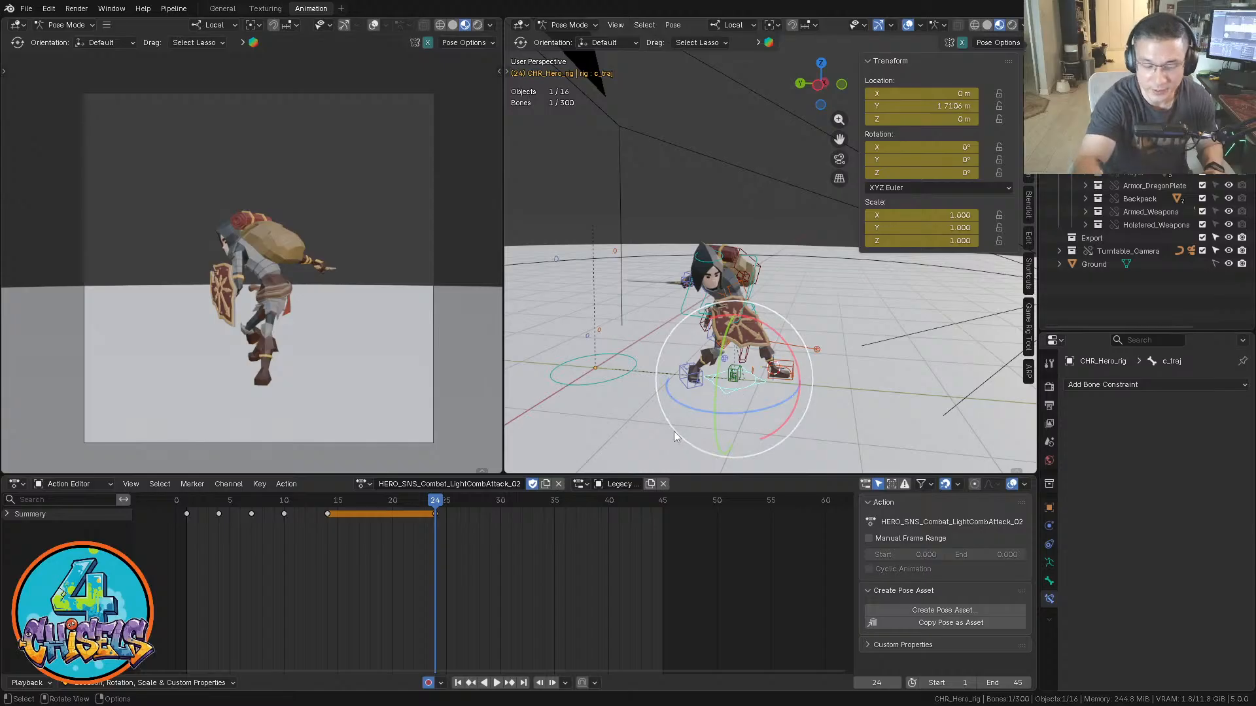
pyautogui.press('space')
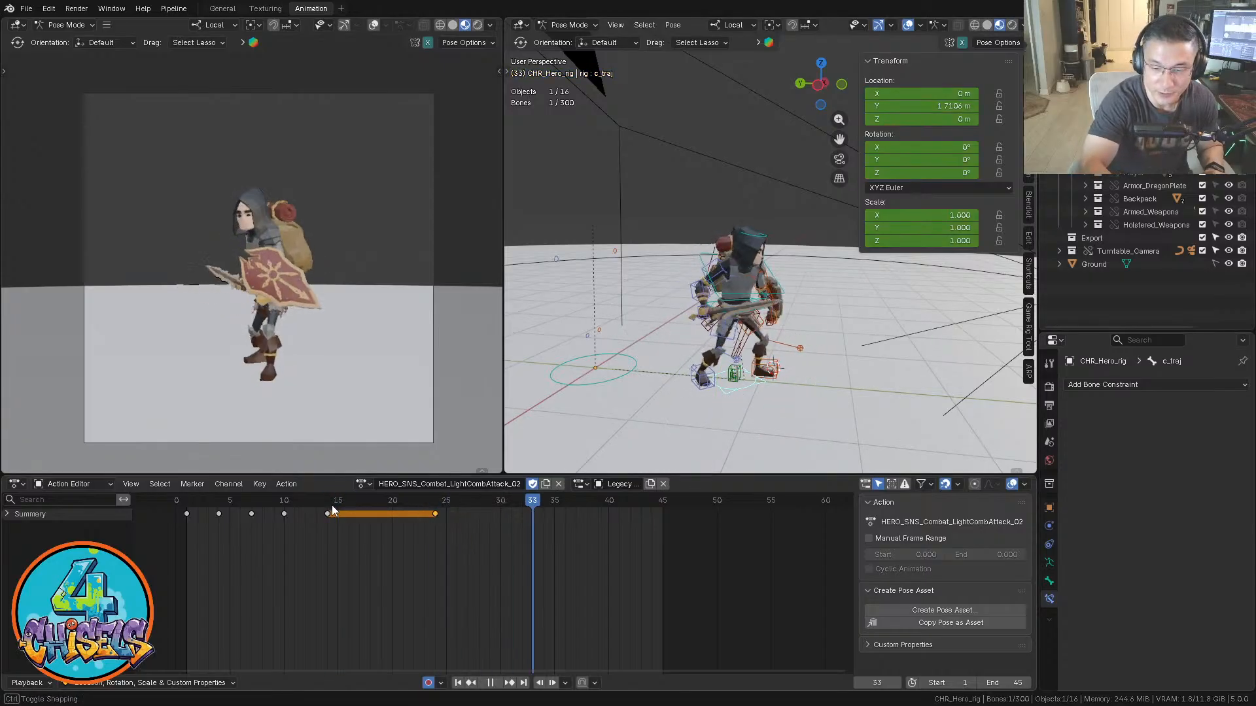
pyautogui.moveTo(554, 507); pyautogui.dragTo(545, 508)
pyautogui.press('g')
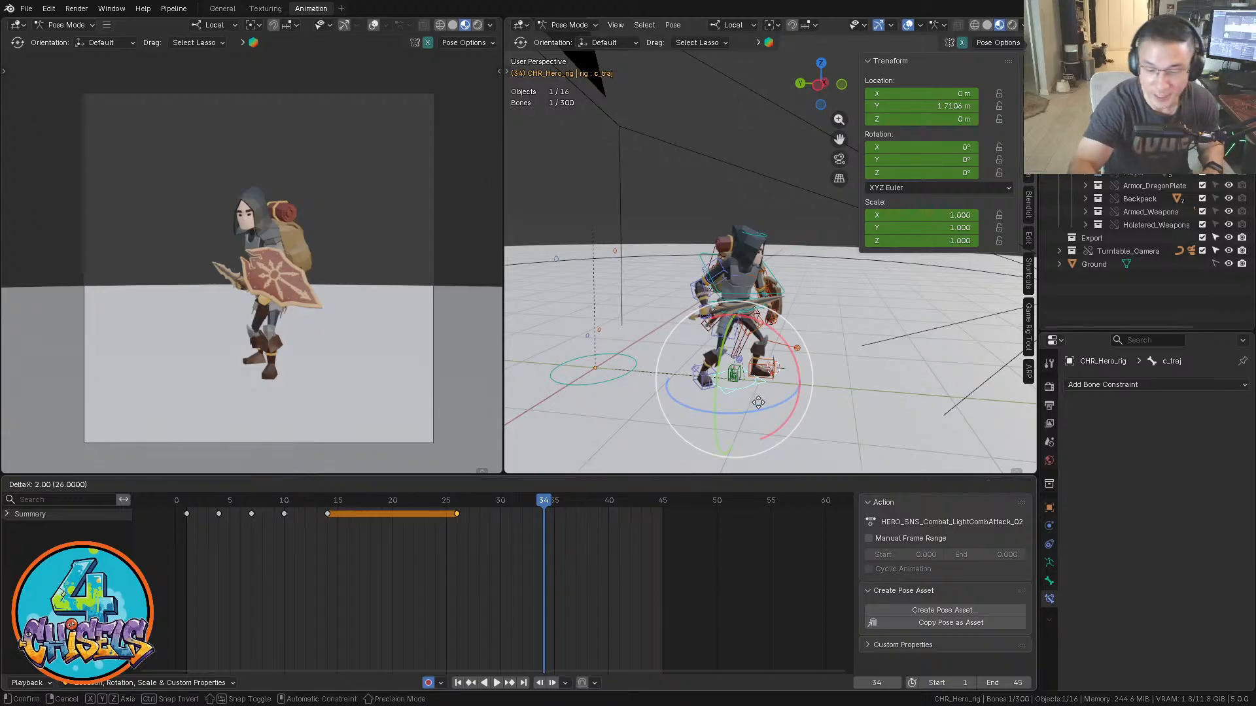
pyautogui.rightClick(796, 398)
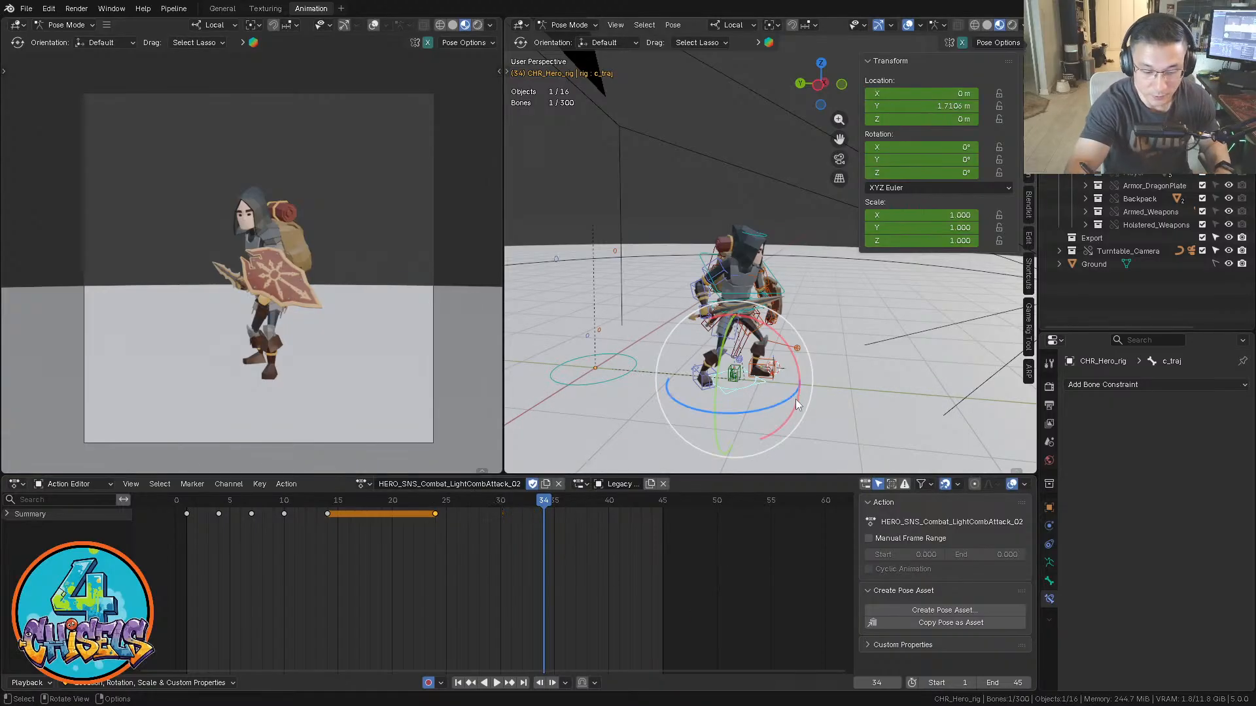
pyautogui.press('g')
pyautogui.moveTo(807, 384); pyautogui.dragTo(823, 386)
pyautogui.keyDown('alt'); pyautogui.moveTo(772, 394); pyautogui.dragTo(810, 415, button='middle'); pyautogui.keyUp('alt')
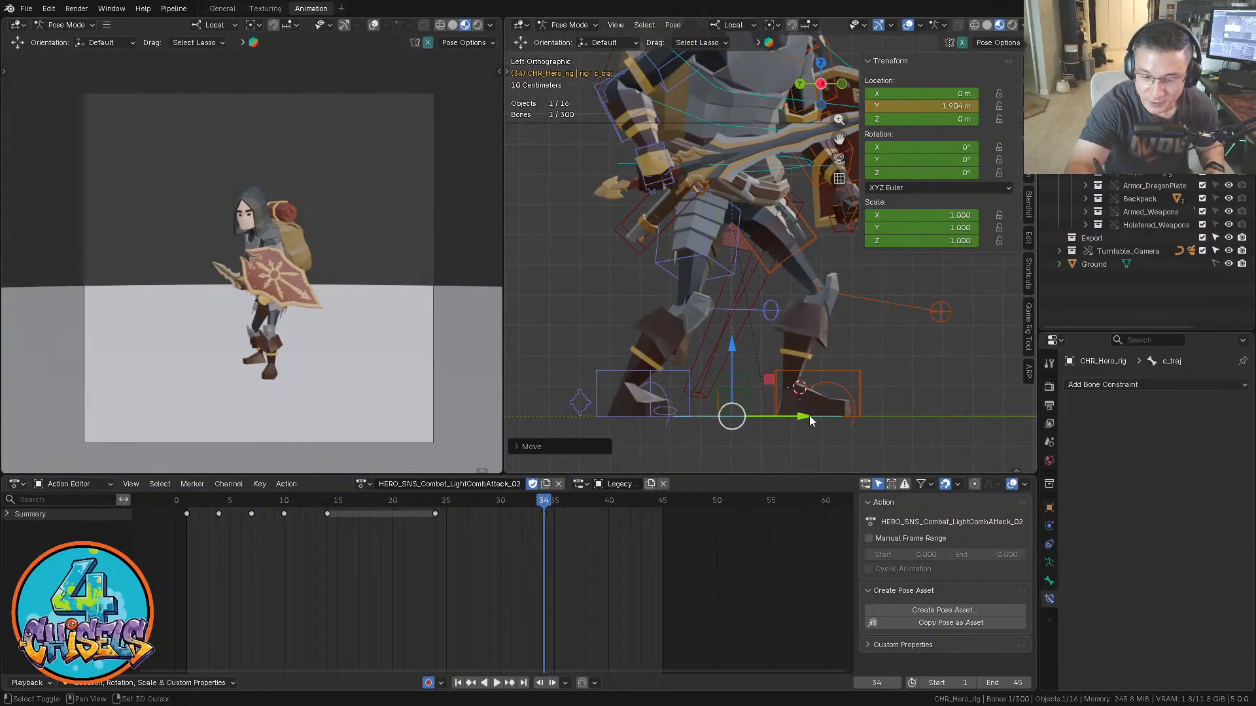
pyautogui.moveTo(807, 417); pyautogui.dragTo(801, 416)
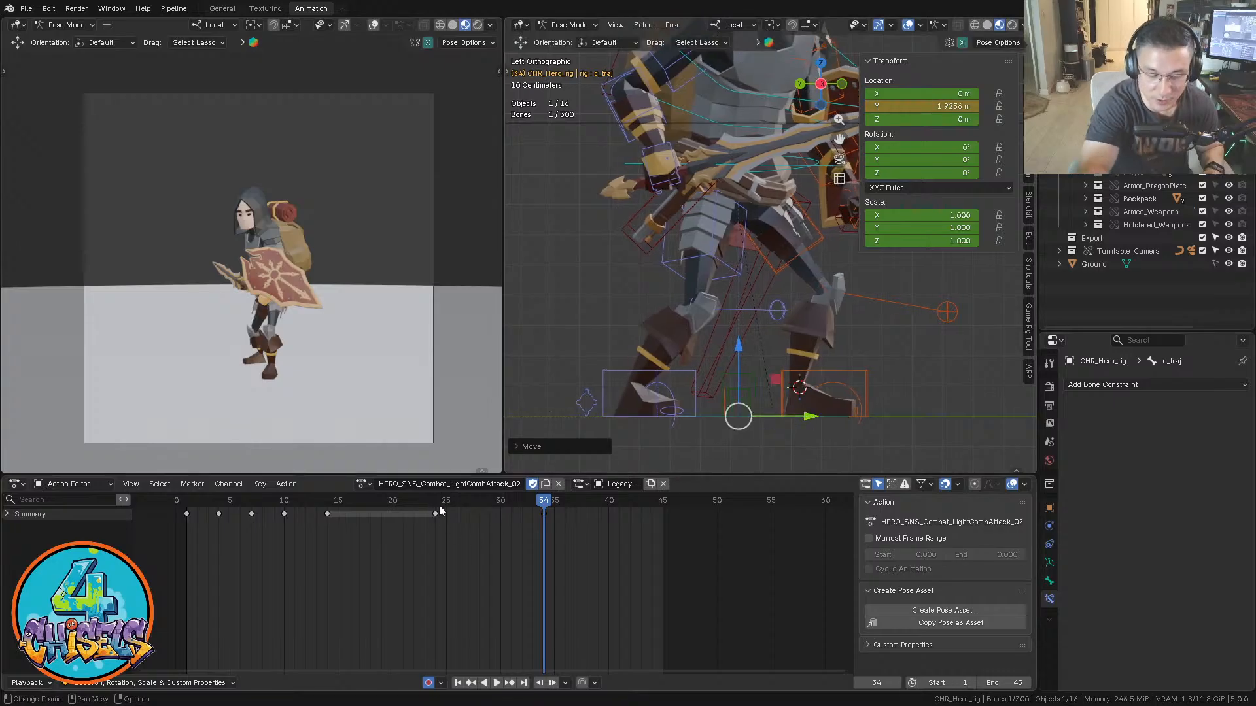
# Compare the poses at frames 24 and 34, and nudge the c_traj bone forward to Y 1.9277 m at frame 34
pyautogui.press('space')
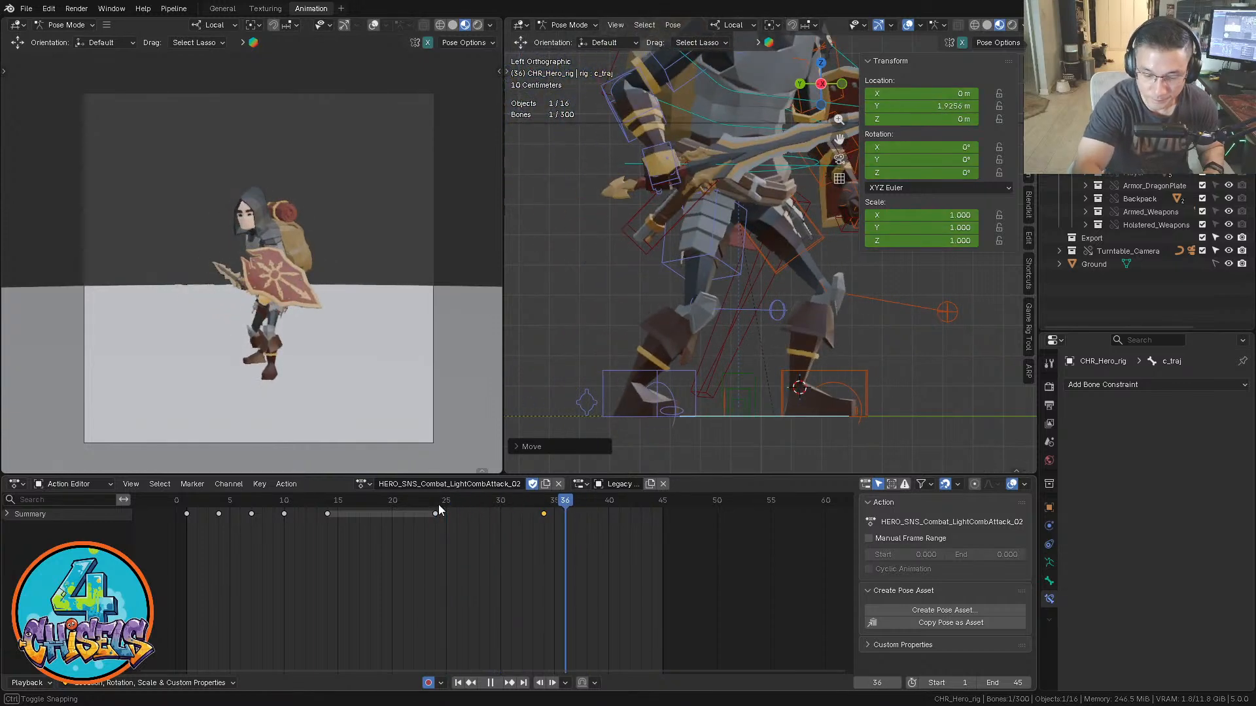
pyautogui.press('Escape')
pyautogui.click(435, 504)
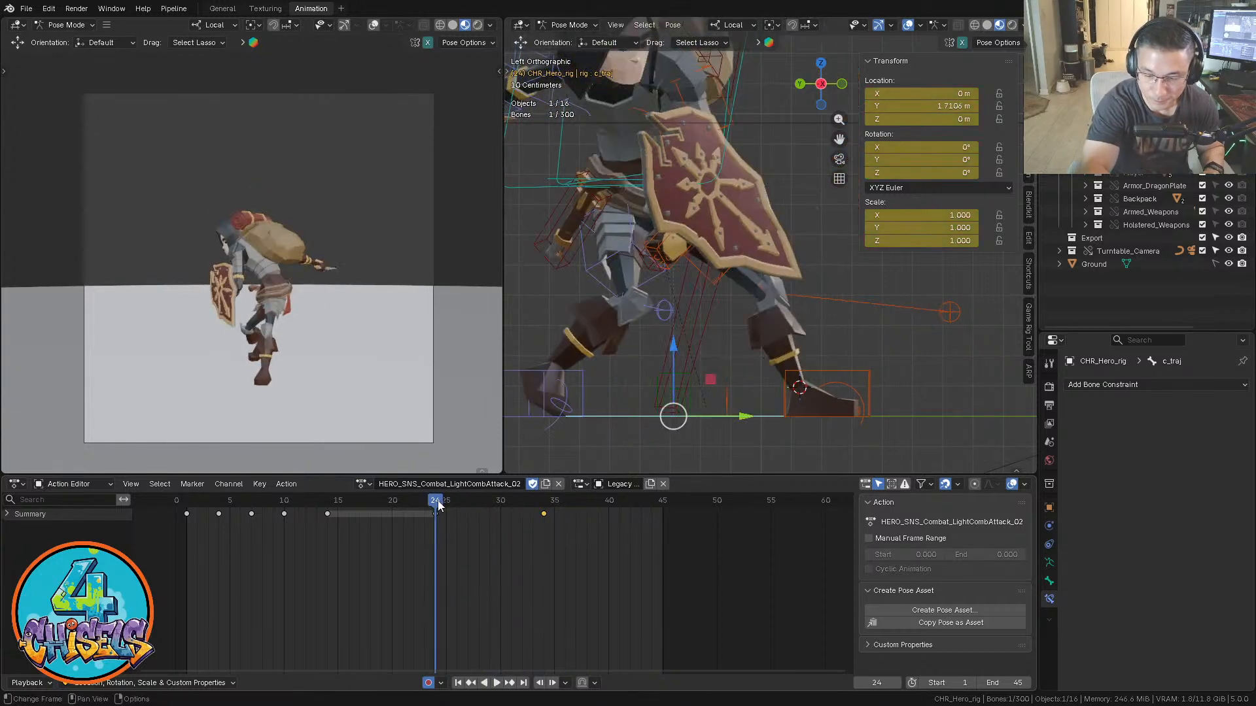
pyautogui.click(543, 501)
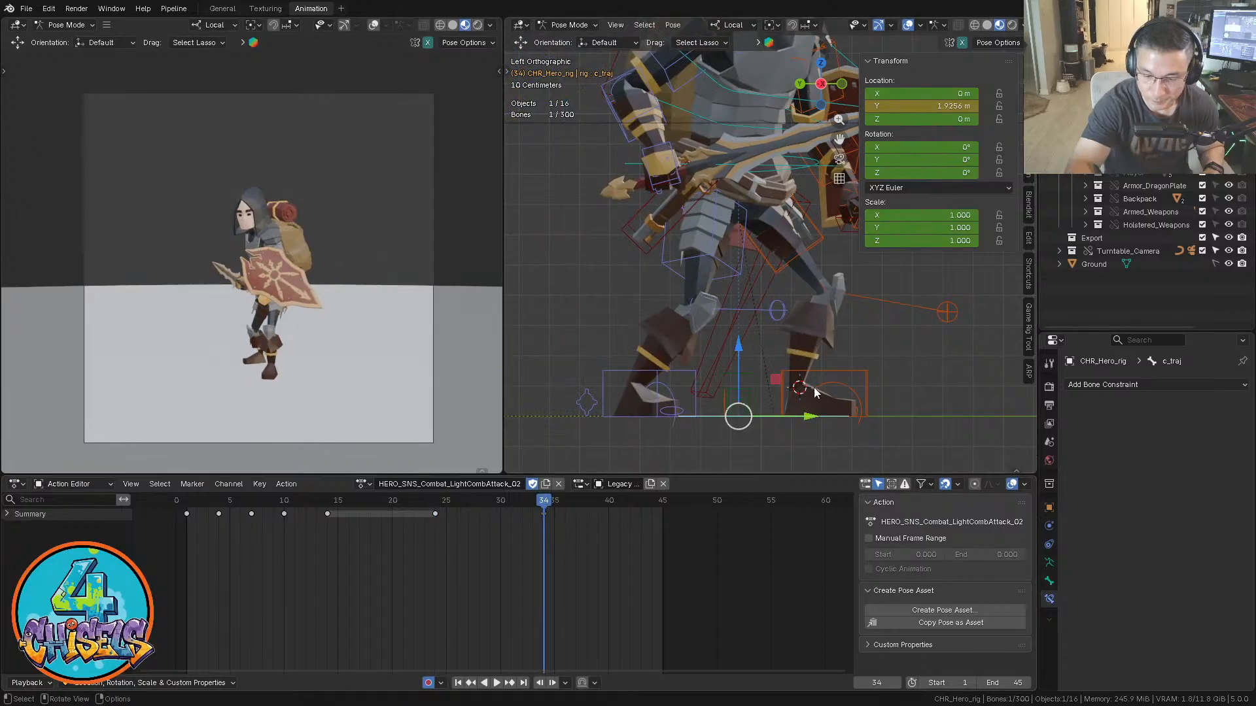
pyautogui.click(809, 419)
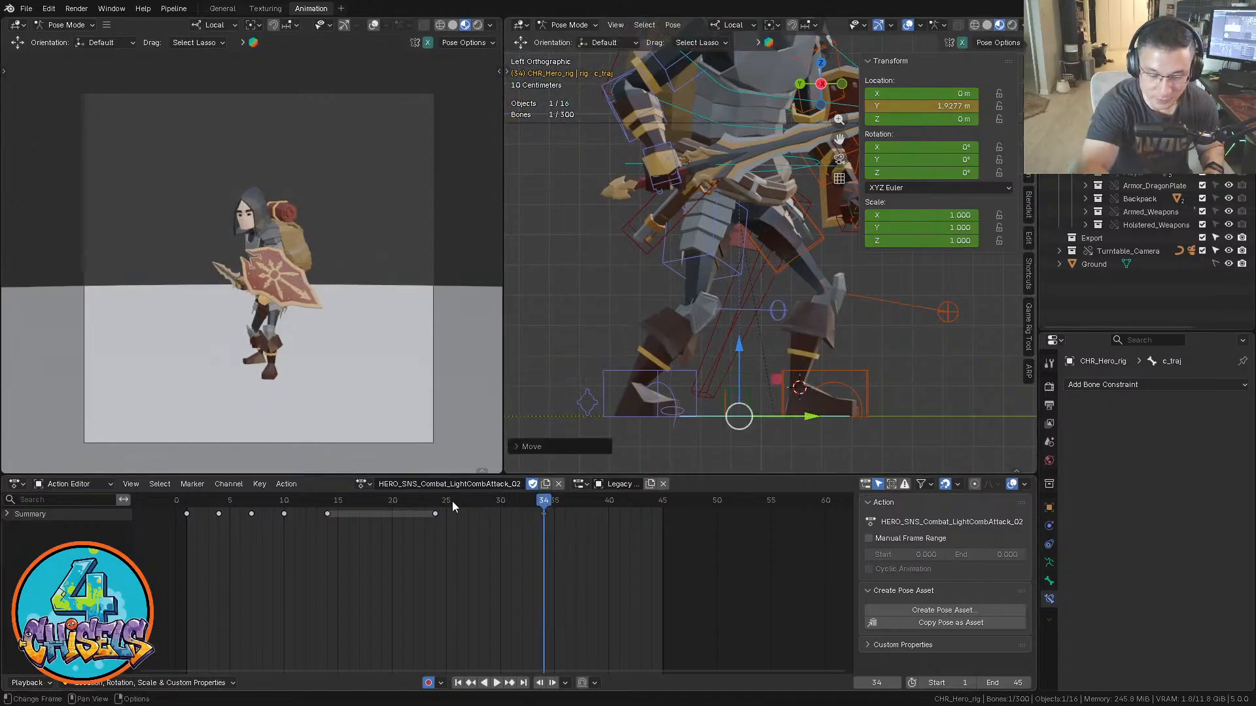
# Flip repeatedly between the keyed poses at frames 24 and 34 to check the left foot for sliding
pyautogui.press('Down')
pyautogui.press('Up')
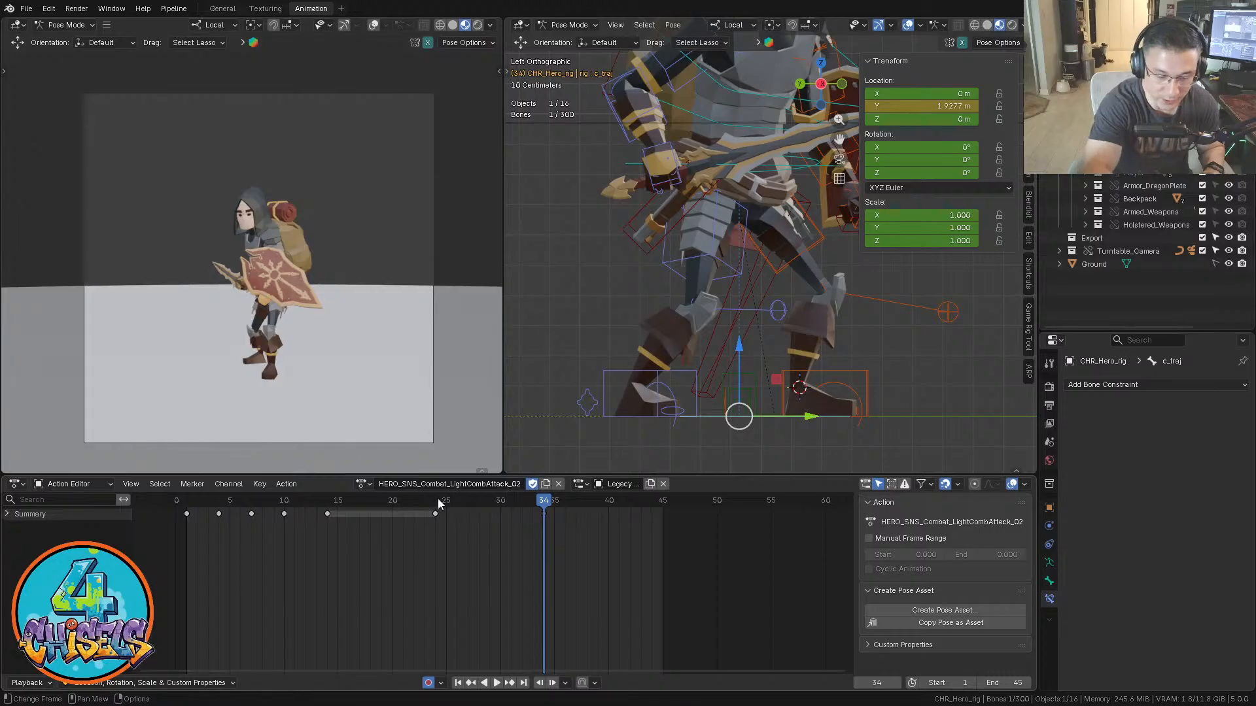
pyautogui.press('Down')
pyautogui.press('Up')
pyautogui.press('Down')
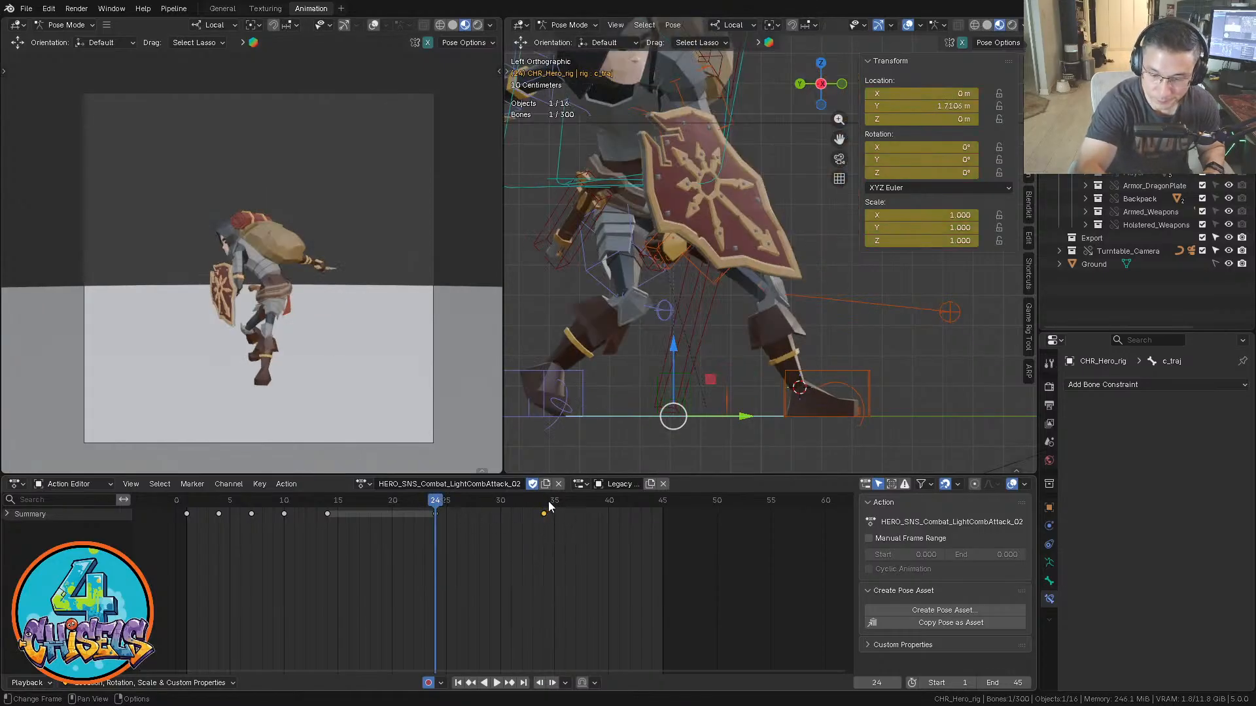
pyautogui.press('Up')
pyautogui.press('Down')
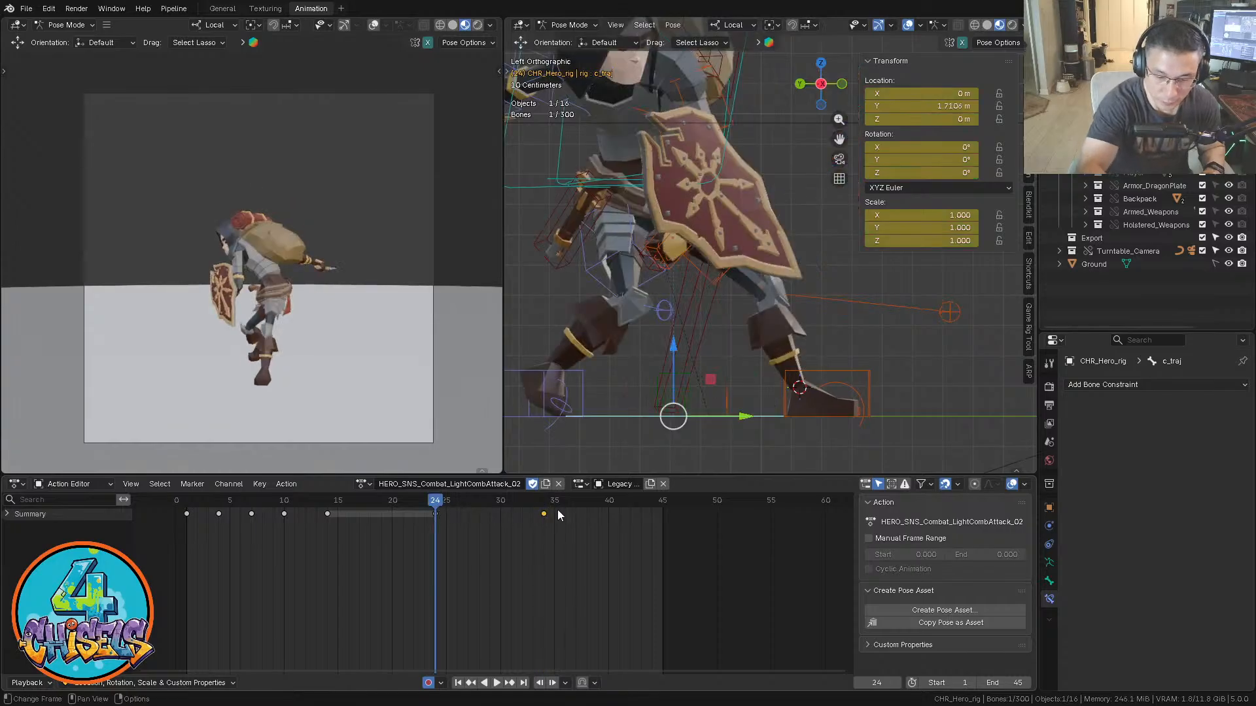
pyautogui.press('Up')
# Keyframe the c_traj bone at frame 34 and play back the second attack from its start into the combat idle
pyautogui.scroll(-4, 701, 383)
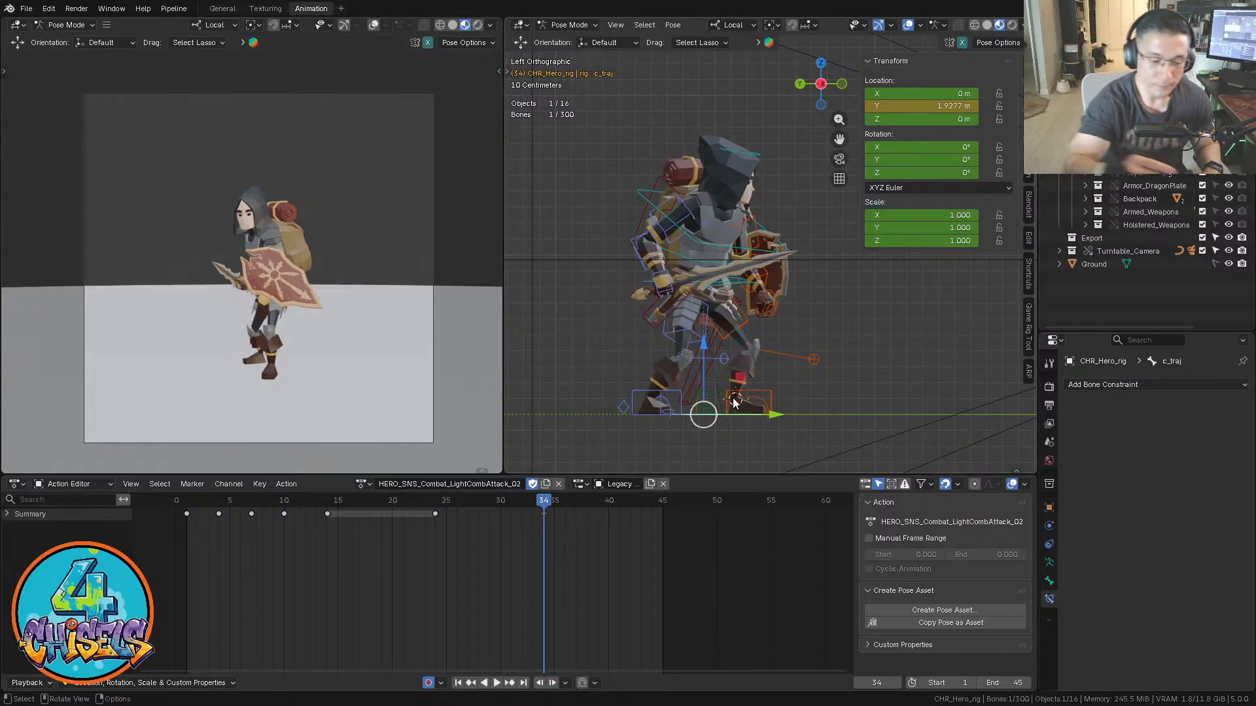
pyautogui.press('i')
pyautogui.press('space')
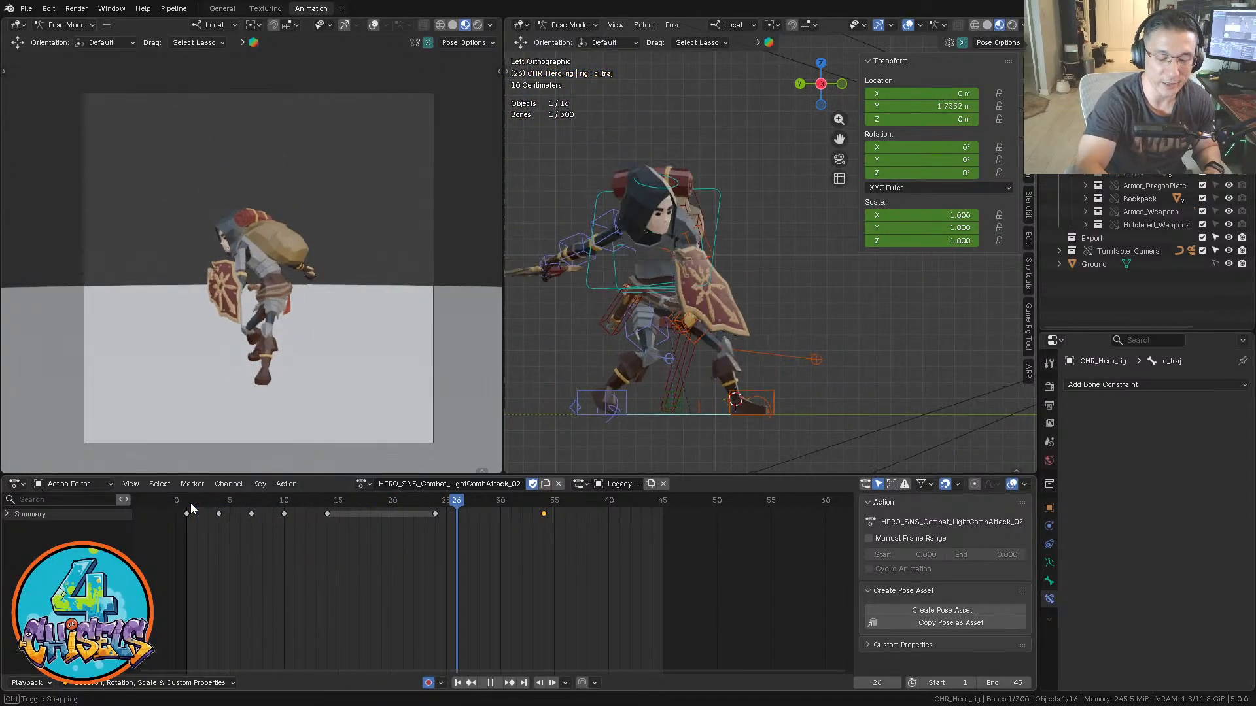
pyautogui.press('space')
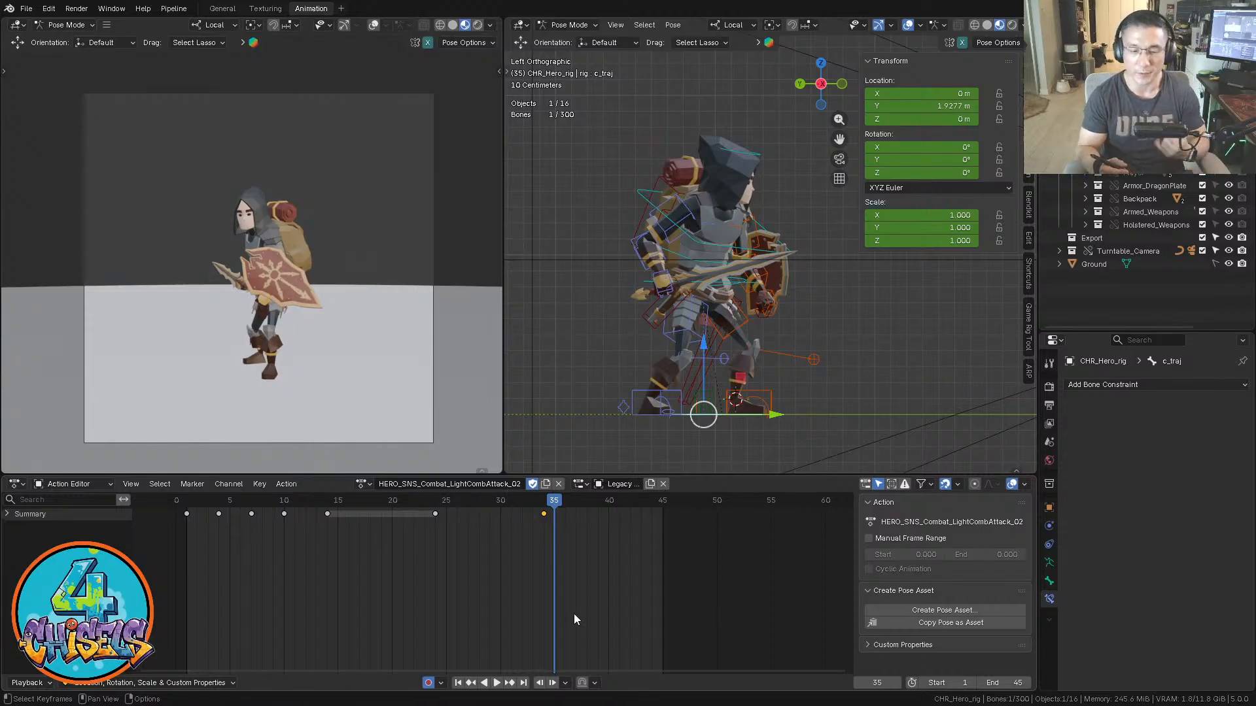
pyautogui.click(191, 504)
pyautogui.press('space')
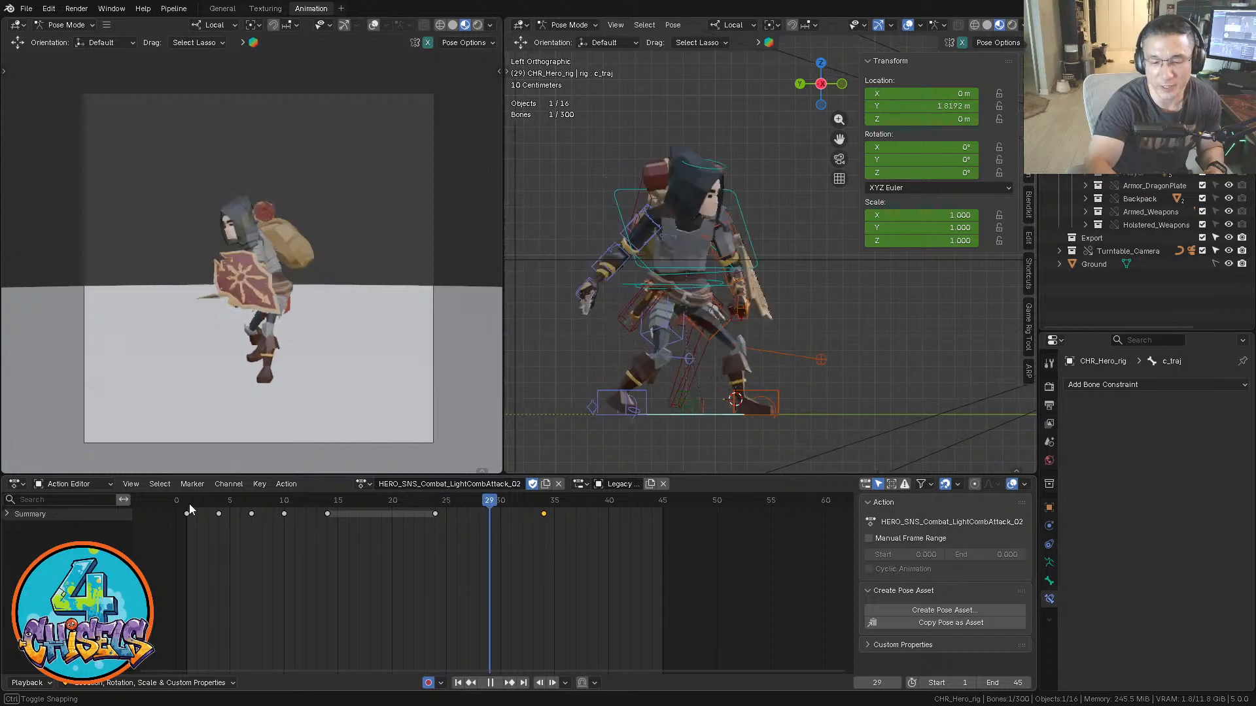
pyautogui.press('space')
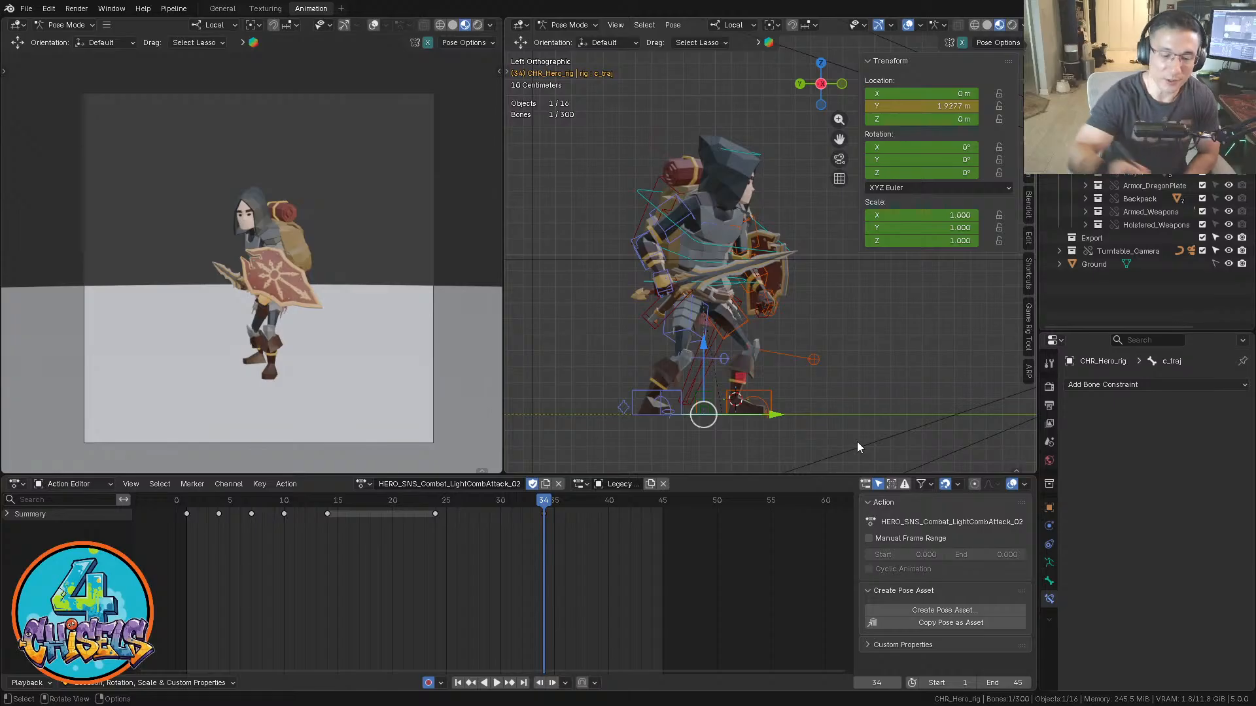
# Scrub the recovery from frame 24 to 29 and play the full second attack again
pyautogui.moveTo(437, 506); pyautogui.dragTo(493, 504)
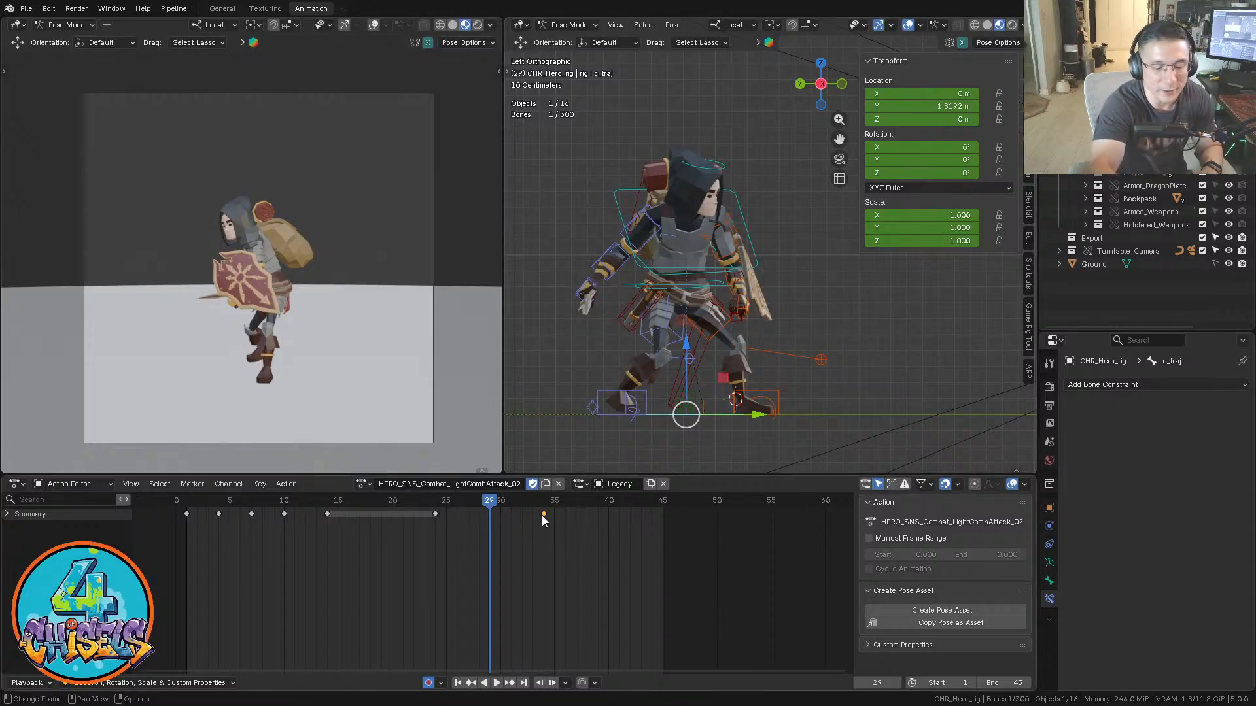
pyautogui.press('space')
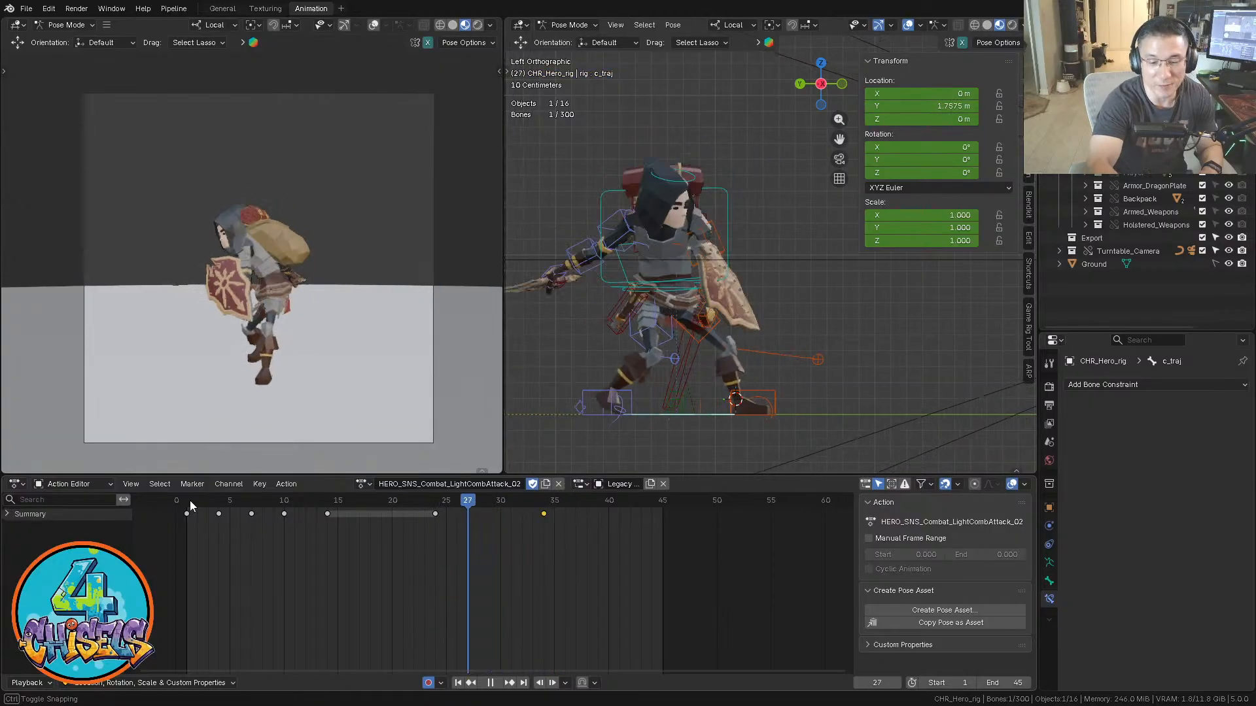
pyautogui.press('space')
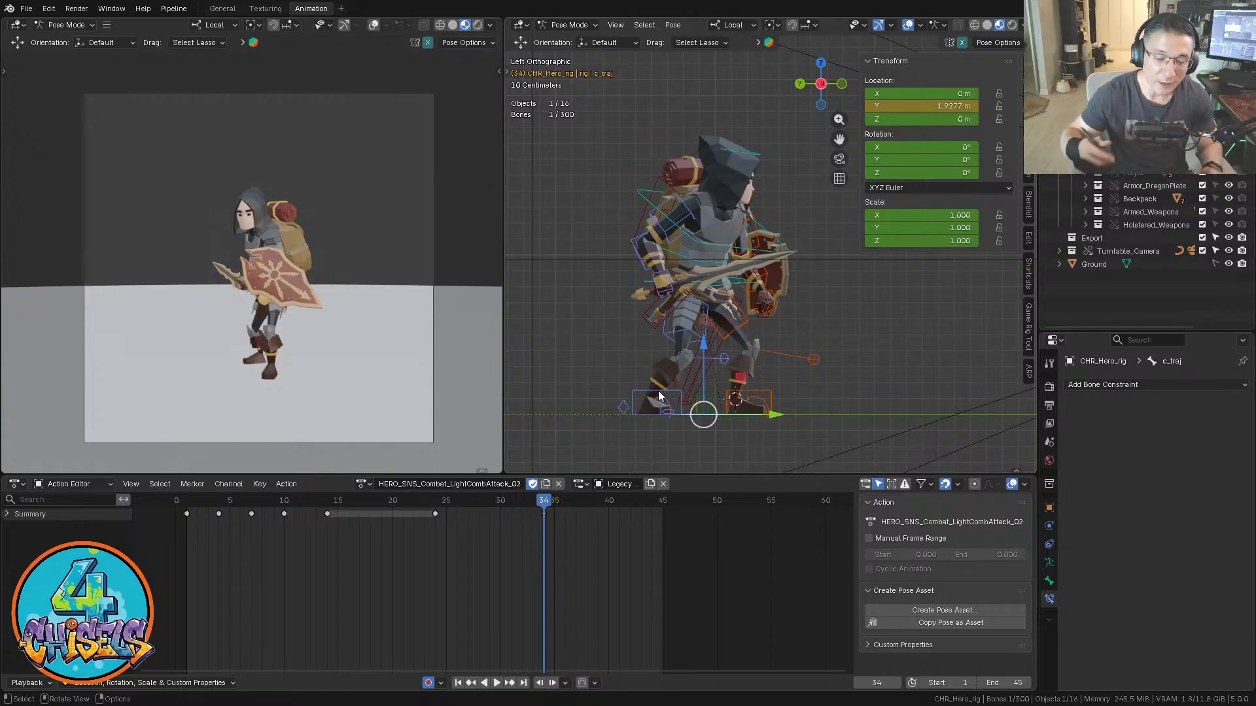
# Replay the recovery from frame 24 into the idle pose at frame 34 to judge the foot contact
pyautogui.click(436, 504)
pyautogui.press('space')
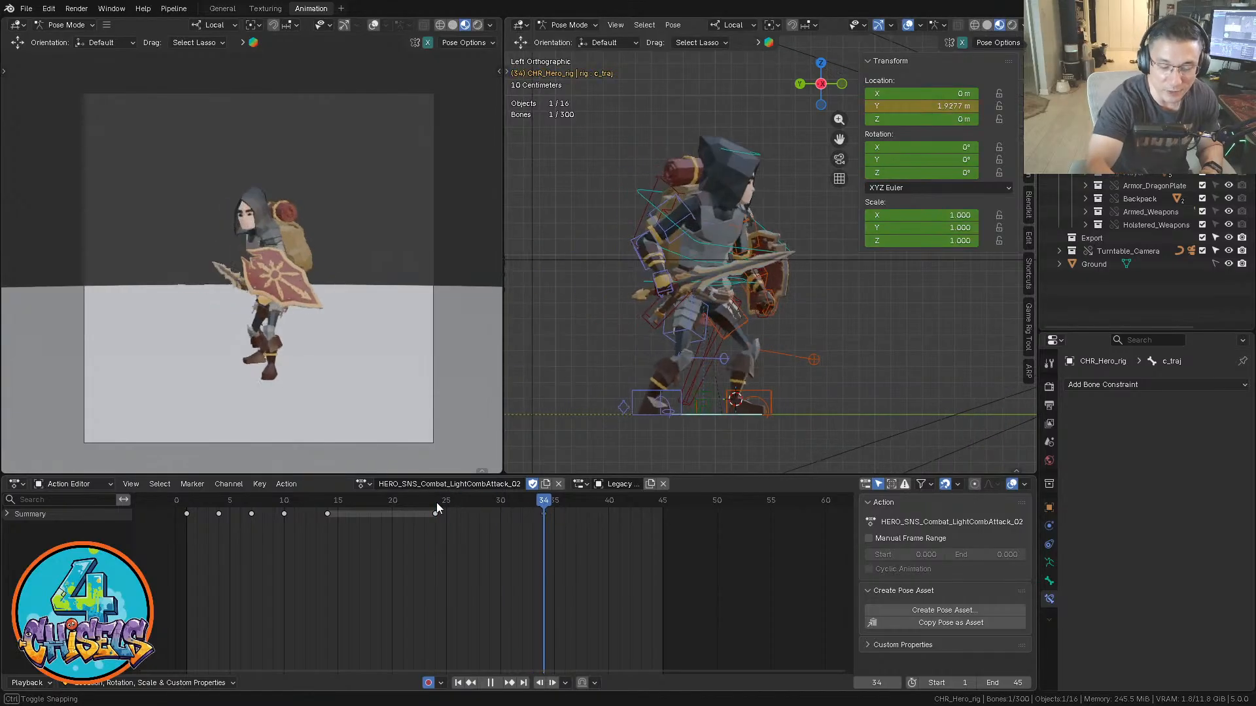
pyautogui.press('Escape')
pyautogui.press('space')
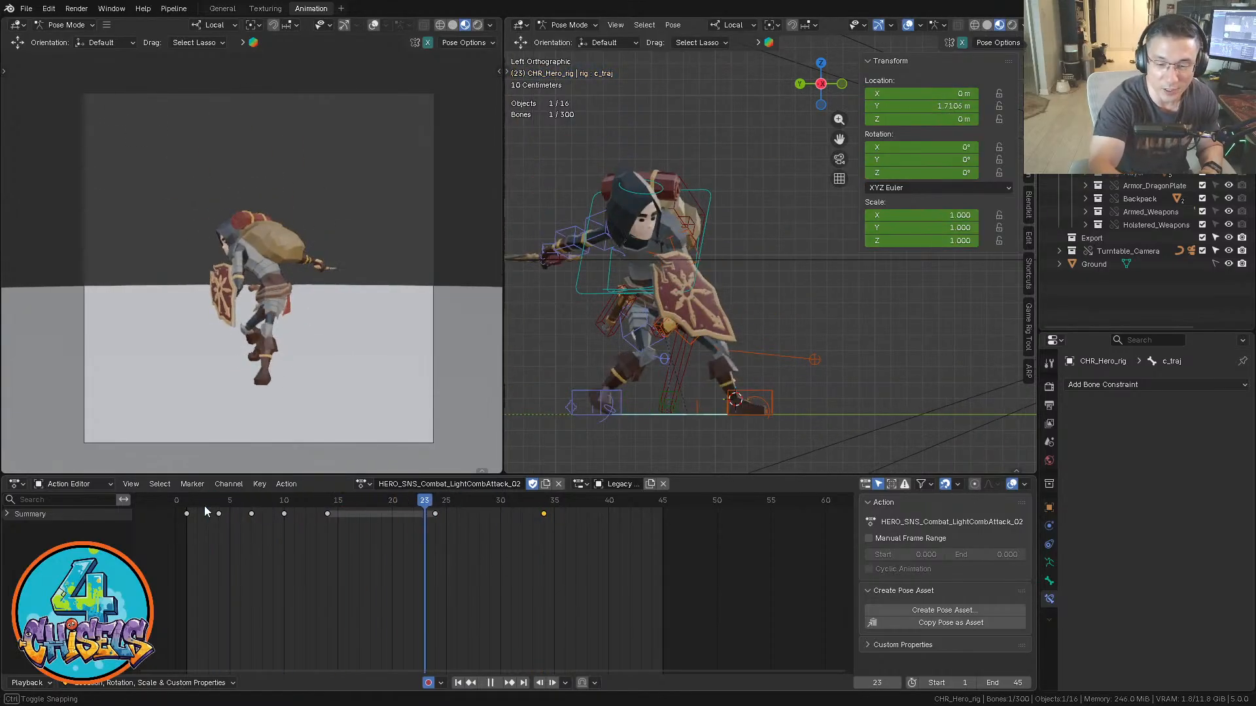
pyautogui.press('space')
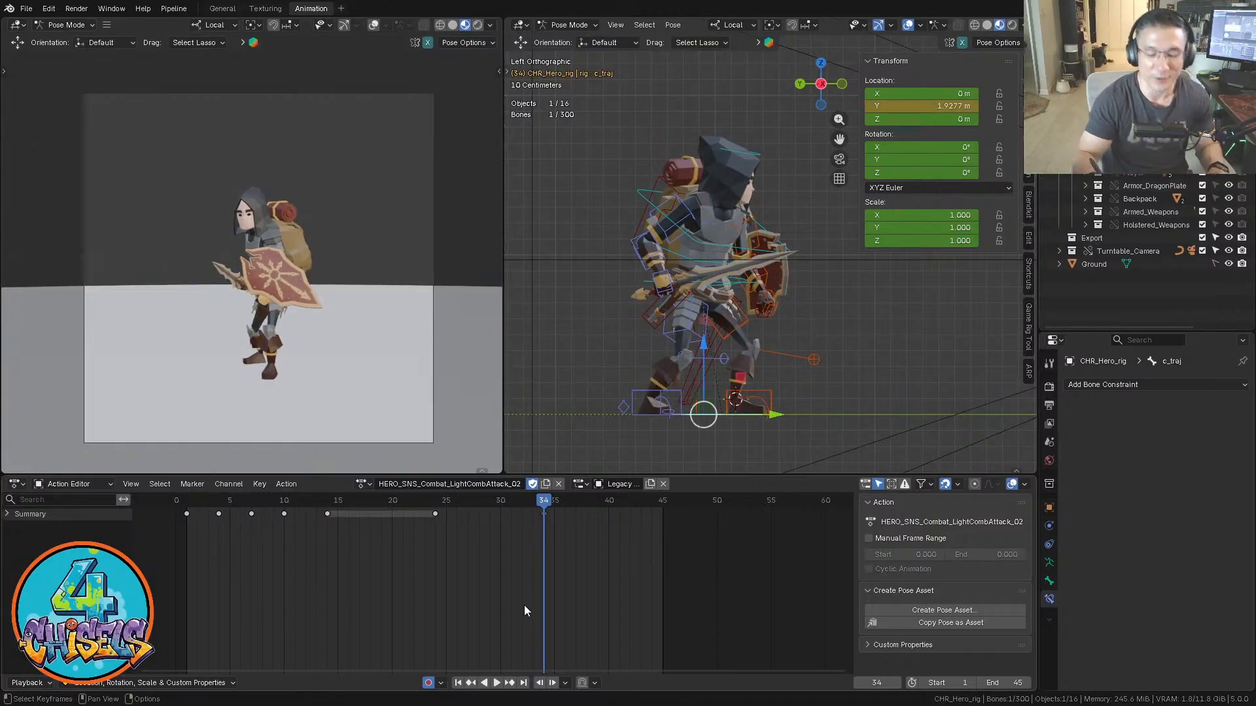
pyautogui.click(441, 499)
pyautogui.press('space')
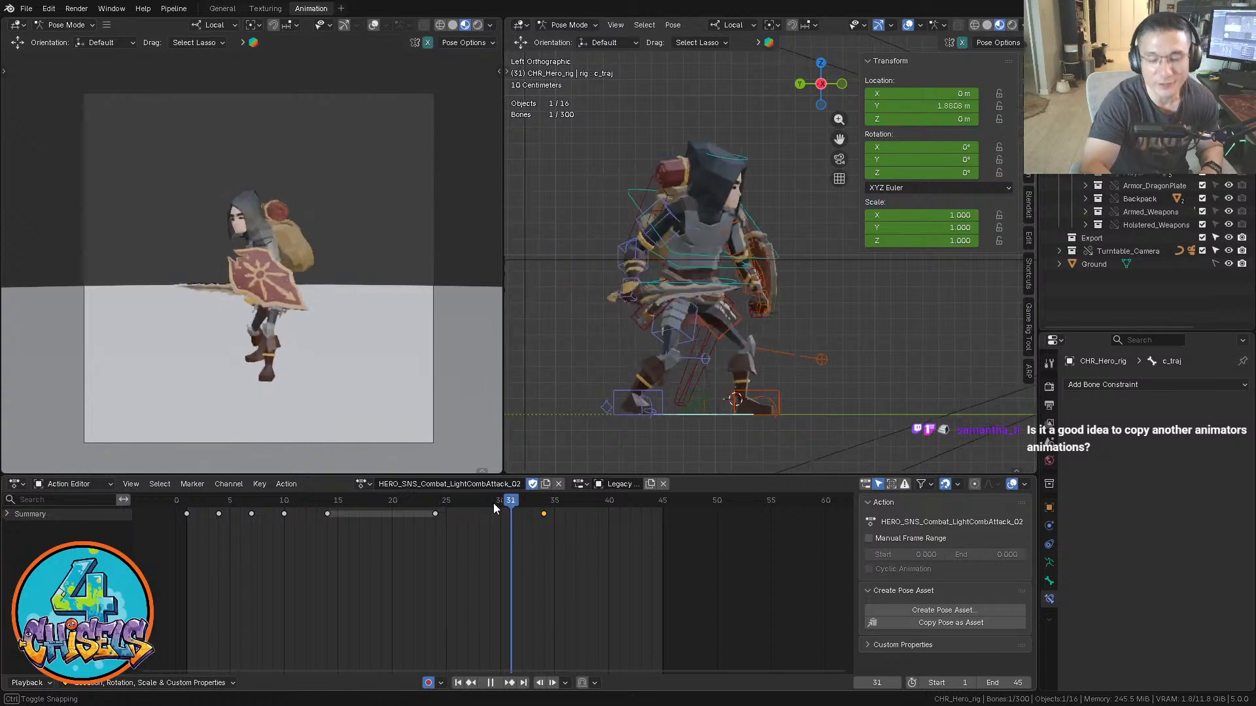
pyautogui.press('space')
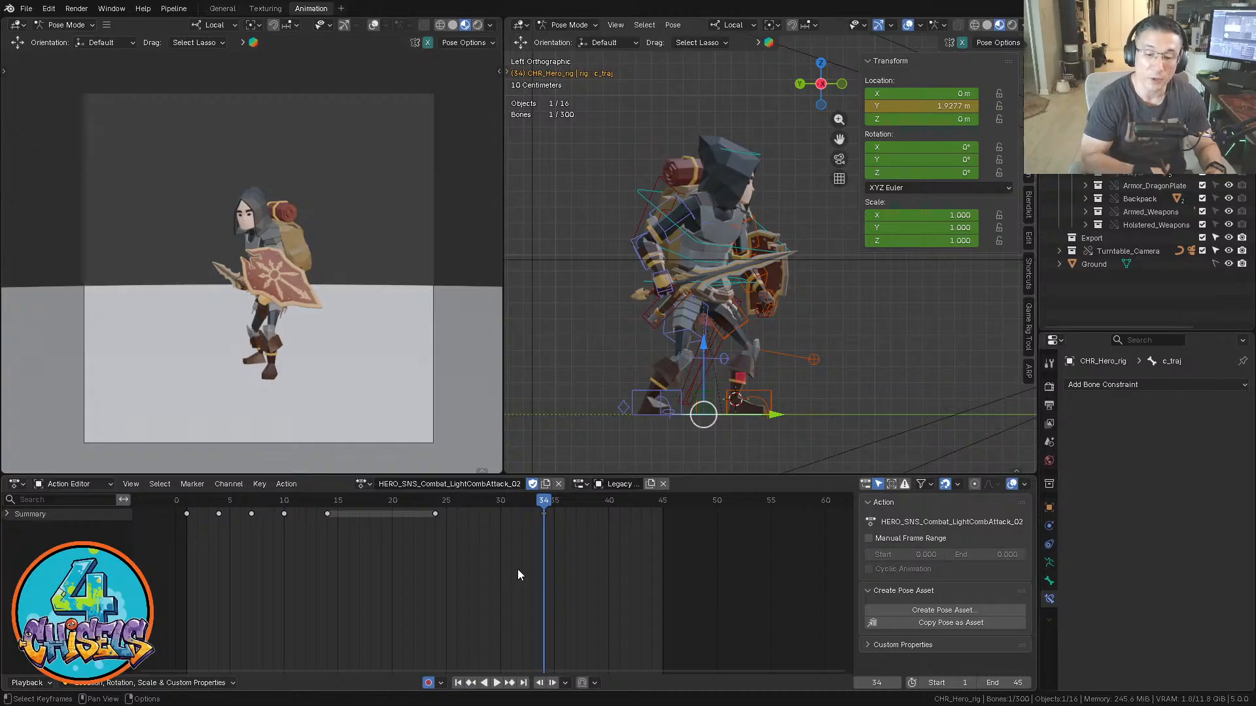
# View the idle pose from the front, return to the left side view, and hide the transform sidebar
pyautogui.keyDown('alt'); pyautogui.moveTo(622, 350); pyautogui.dragTo(758, 370, button='middle'); pyautogui.keyUp('alt')
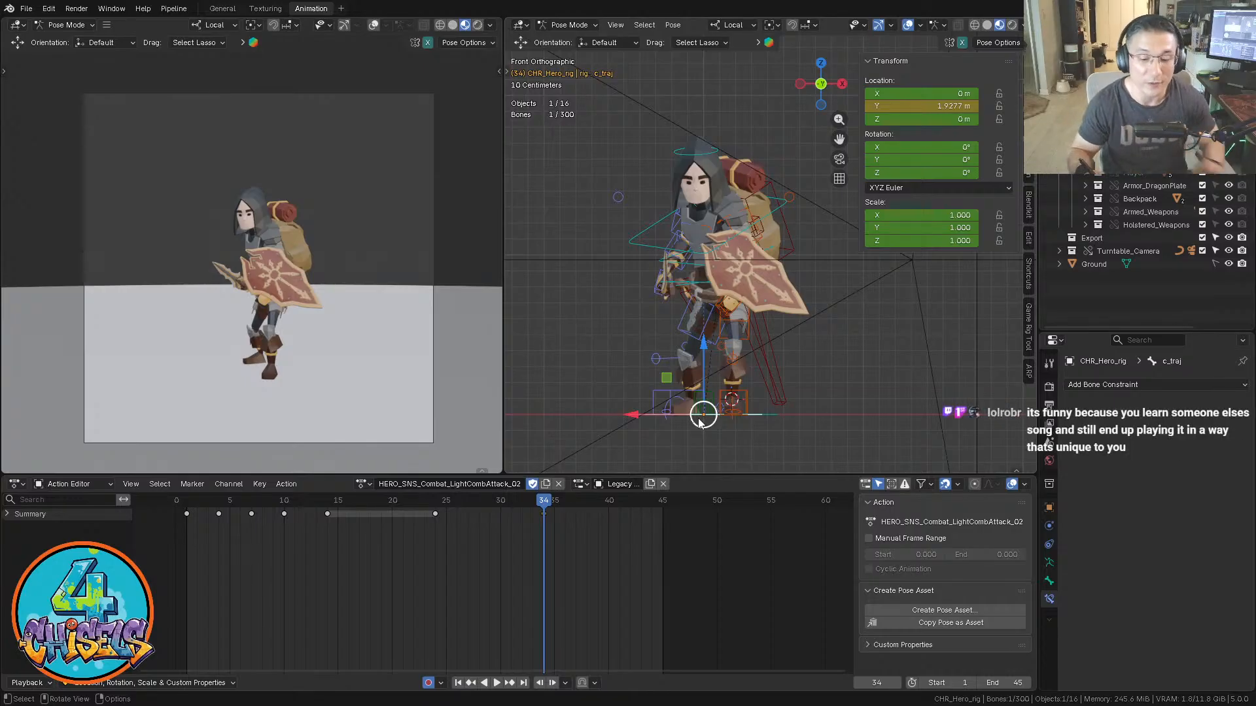
pyautogui.keyDown('alt'); pyautogui.moveTo(650, 345); pyautogui.dragTo(798, 281, button='middle'); pyautogui.keyUp('alt')
pyautogui.press('n')
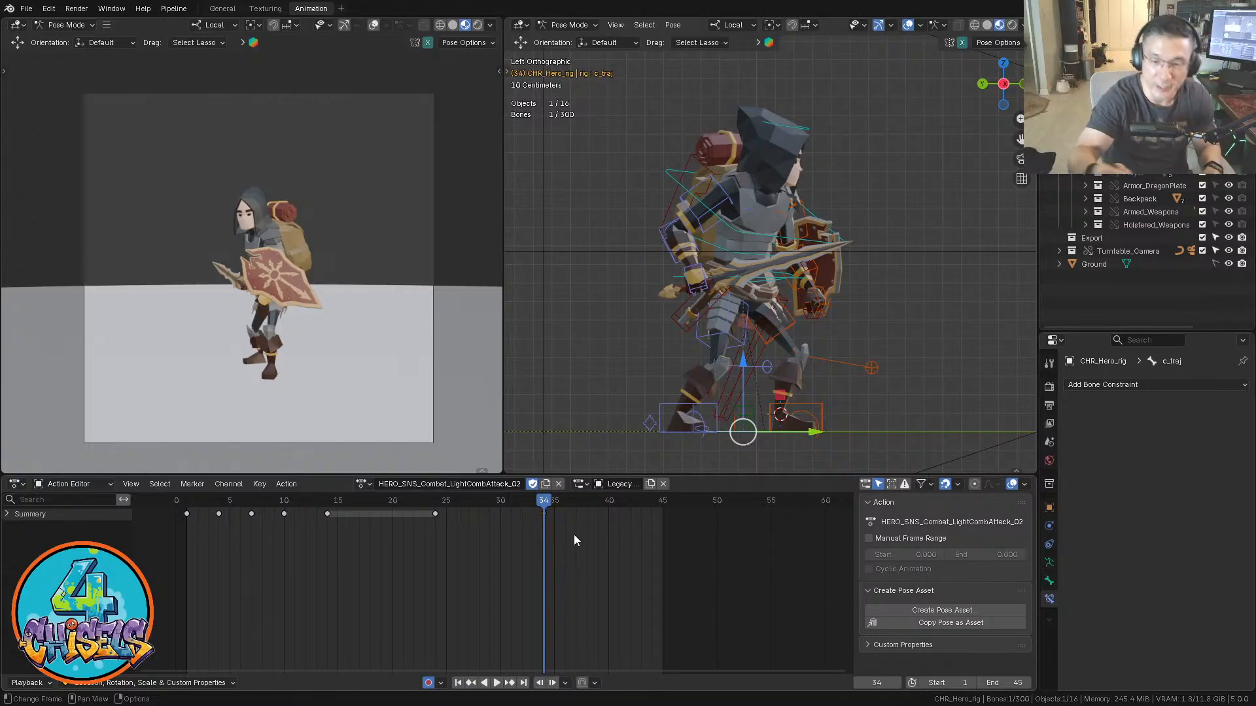
# Try sketching a construction circle and centre line over the hero's head with the Annotate tool
pyautogui.press('t')
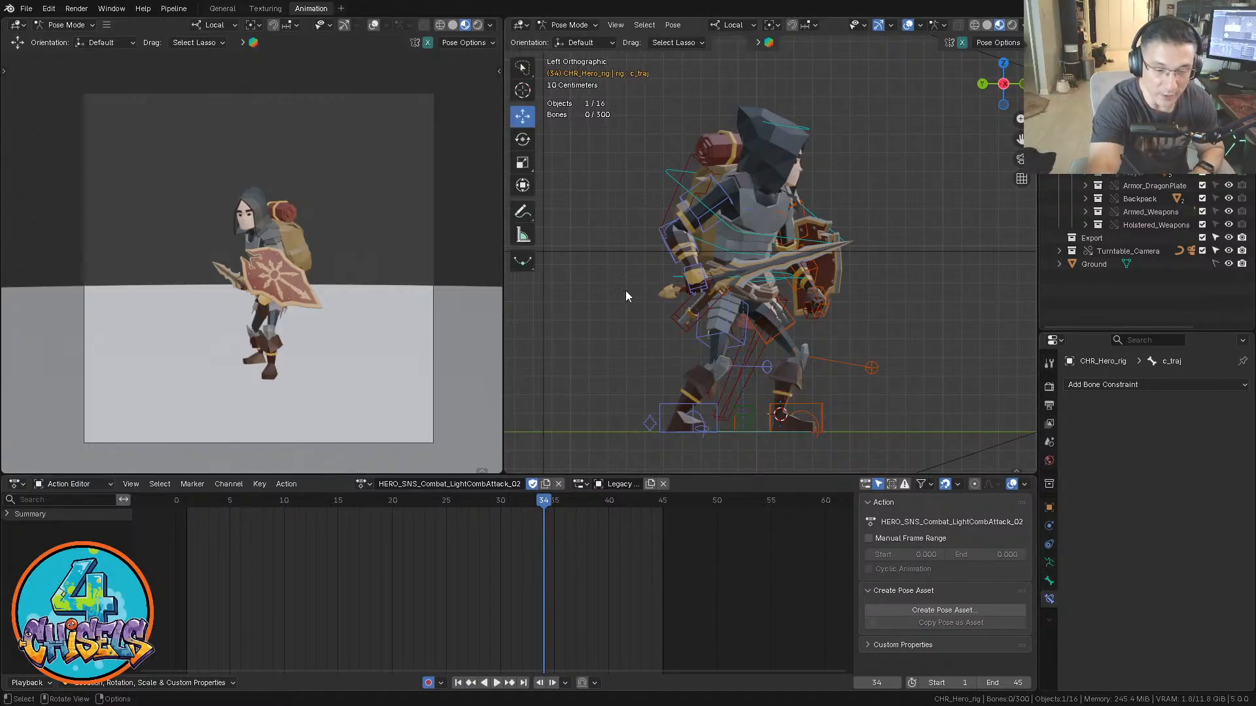
pyautogui.click(522, 211)
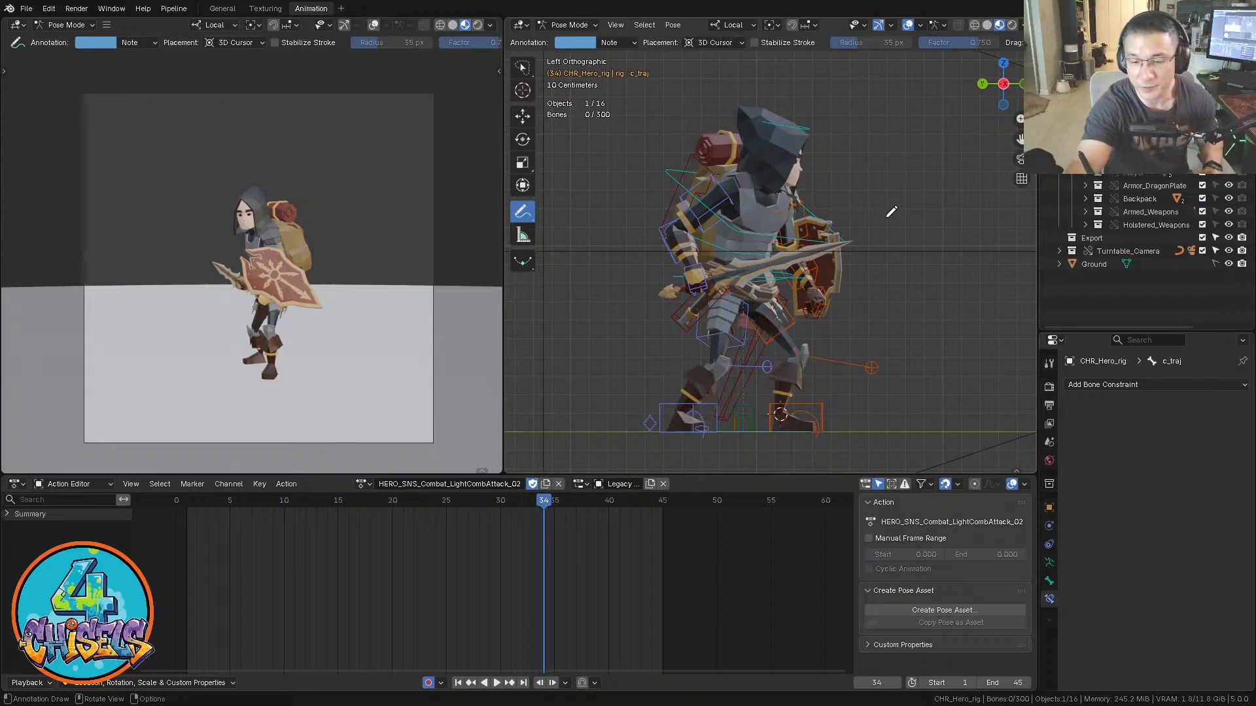
pyautogui.moveTo(853, 236); pyautogui.dragTo(801, 277, button='middle')
pyautogui.moveTo(766, 139)
pyautogui.mouseDown()
pyautogui.moveTo(685, 186)
pyautogui.moveTo(731, 260)
pyautogui.mouseUp()
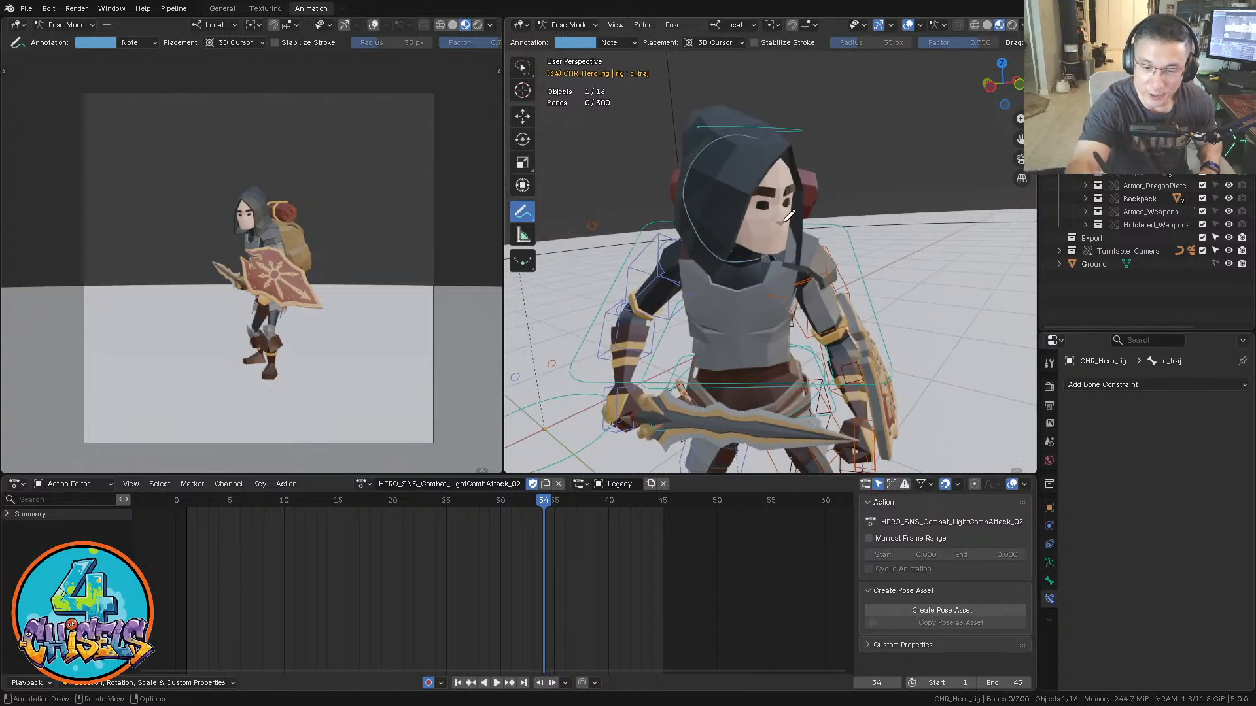
pyautogui.hotkey('ctrl', 'z')
pyautogui.moveTo(767, 150)
pyautogui.mouseDown()
pyautogui.moveTo(697, 219)
pyautogui.moveTo(717, 190)
pyautogui.mouseUp()
pyautogui.hotkey('ctrl', 'z')
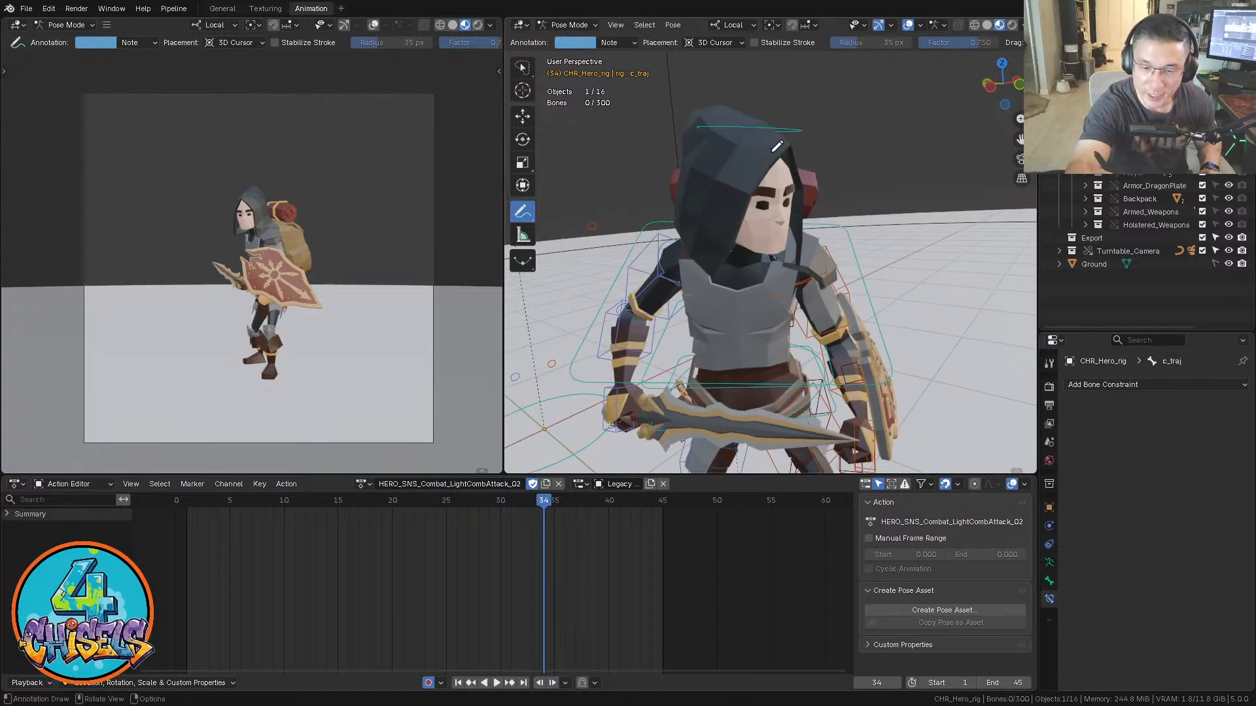
pyautogui.moveTo(771, 152)
pyautogui.mouseDown()
pyautogui.moveTo(737, 240)
pyautogui.moveTo(735, 161)
pyautogui.moveTo(782, 172)
pyautogui.mouseUp()
pyautogui.hotkey('ctrl', 'z')
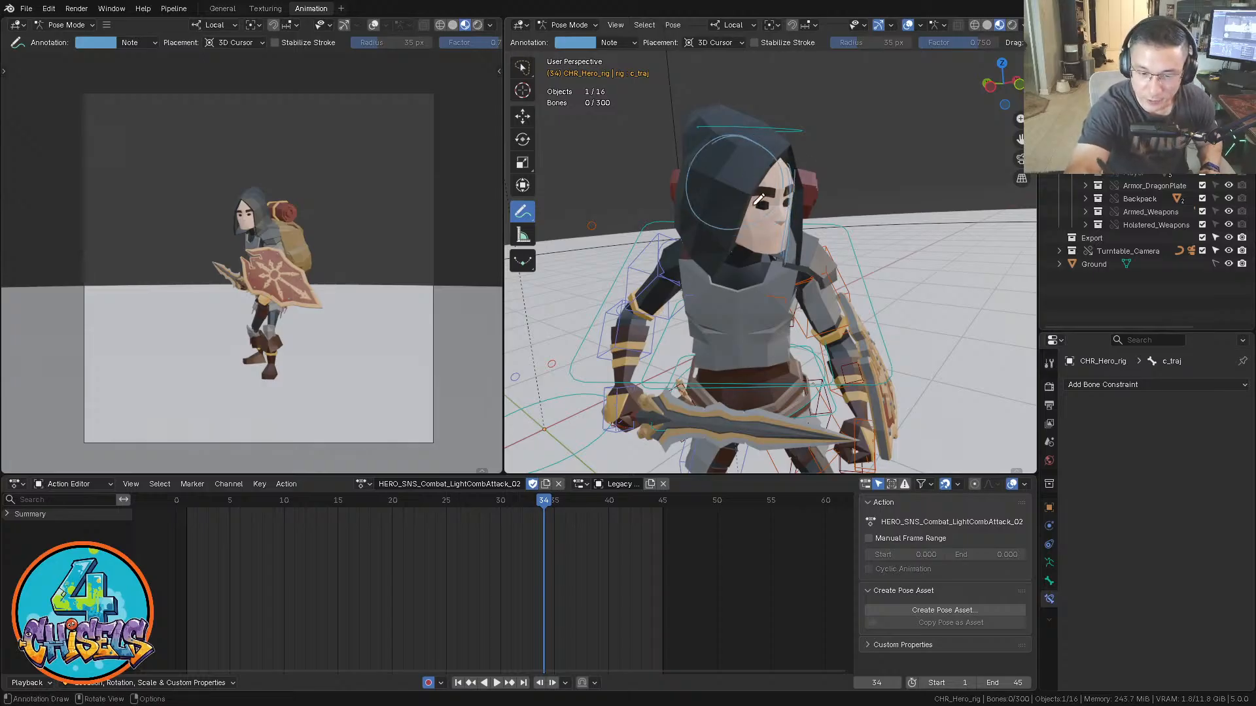
# Try adding looping annotation strokes on the side of the hero's head, and undo all the annotation strokes
pyautogui.moveTo(717, 159)
pyautogui.mouseDown()
pyautogui.moveTo(695, 209)
pyautogui.moveTo(754, 197)
pyautogui.mouseUp()
pyautogui.moveTo(708, 155); pyautogui.dragTo(744, 211)
pyautogui.moveTo(706, 155); pyautogui.dragTo(750, 237)
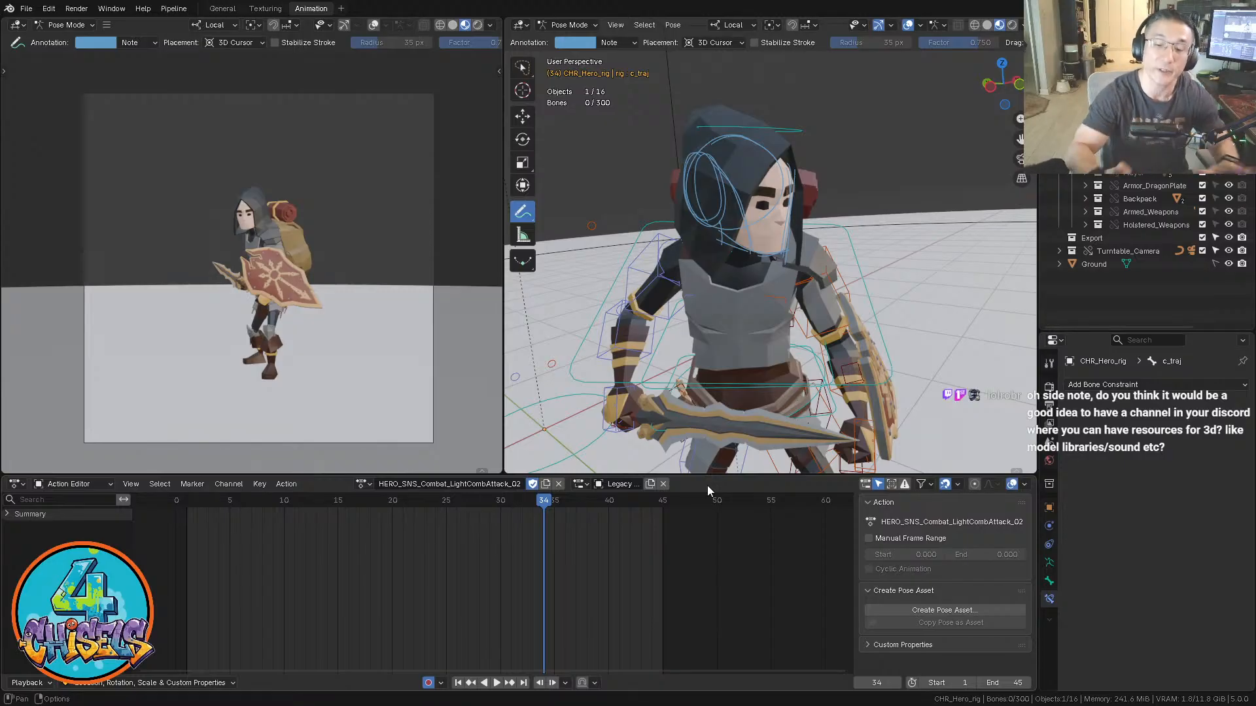
pyautogui.hotkey('ctrl', 'z')
pyautogui.hotkey('ctrl', 'z')
pyautogui.hotkey('ctrl', 'z')
pyautogui.hotkey('ctrl', 'z')
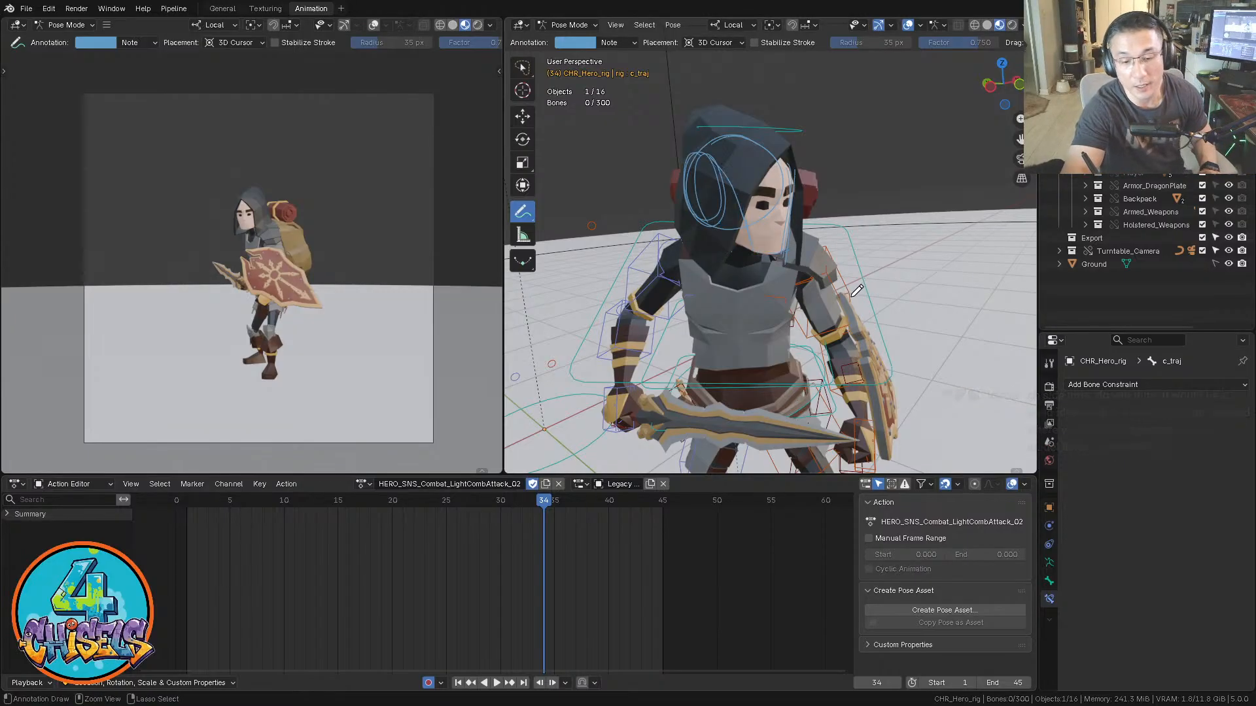
pyautogui.hotkey('ctrl', 'z')
pyautogui.hotkey('ctrl', 'z')
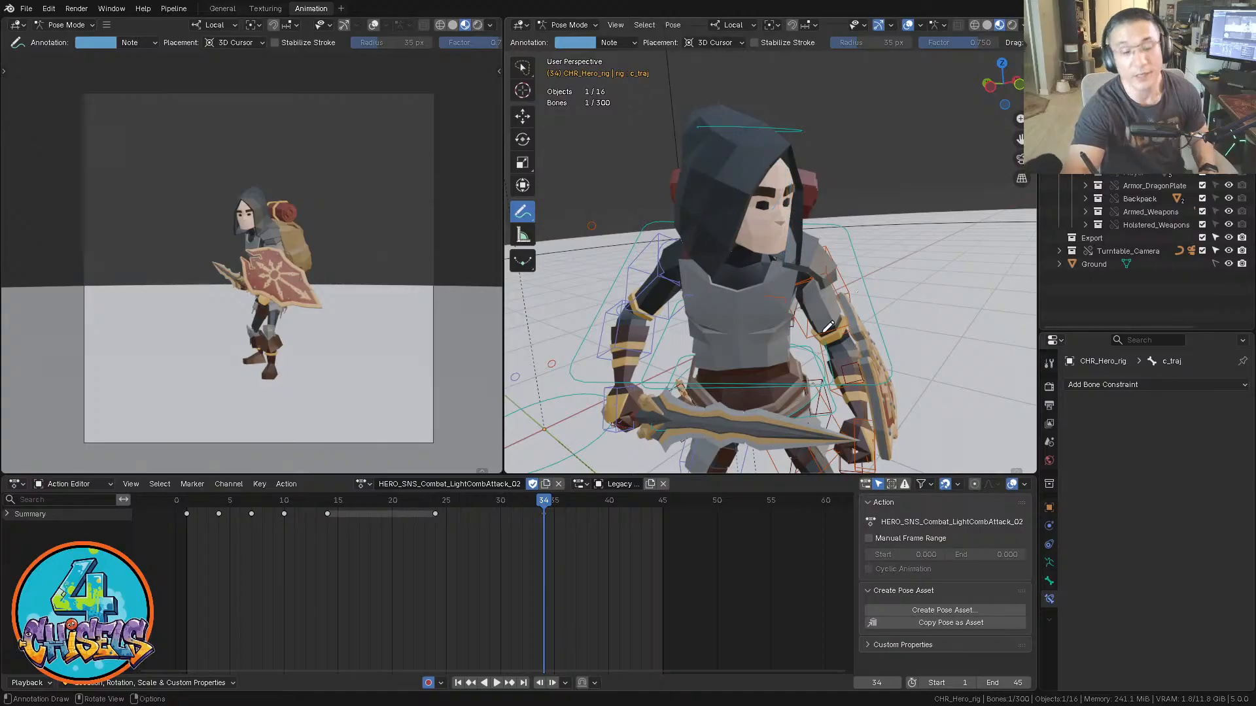
# Switch the hero rig to Object Mode from the left view, clear the selection, and play the second attack's recovery
pyautogui.moveTo(757, 439); pyautogui.dragTo(710, 484, button='middle')
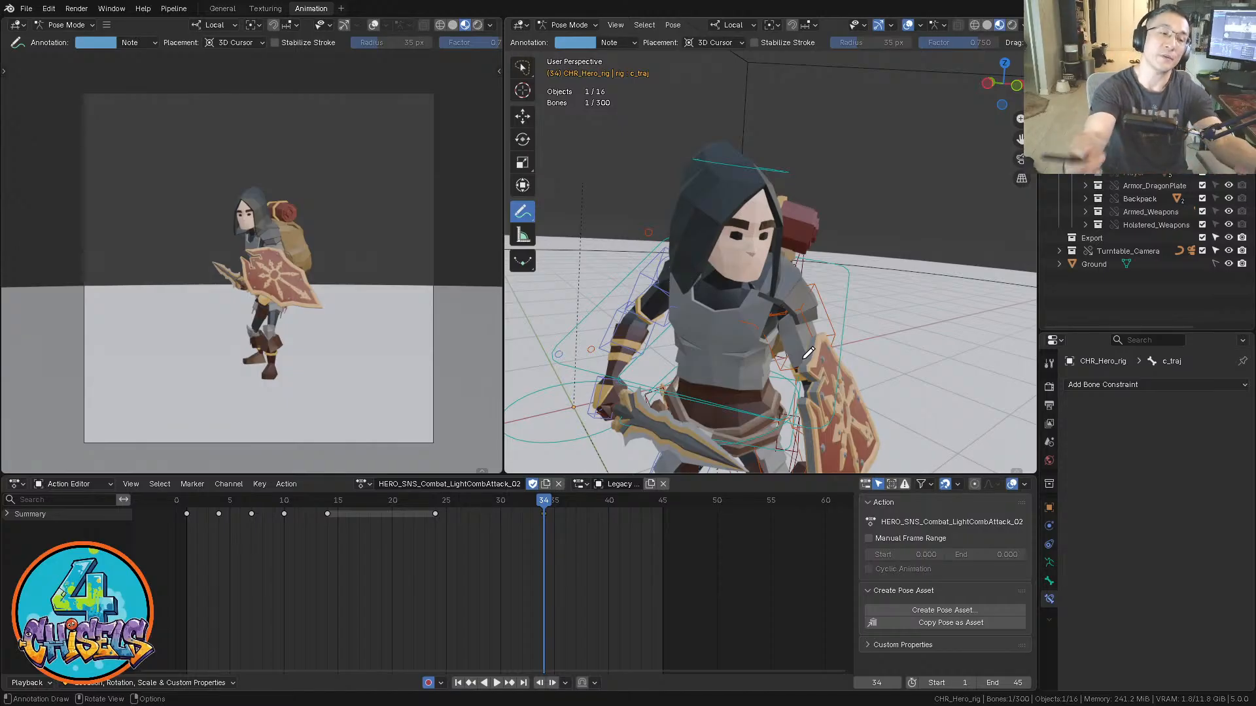
pyautogui.moveTo(858, 261); pyautogui.dragTo(860, 327, button='middle')
pyautogui.moveTo(858, 287)
pyautogui.keyDown('shift'); pyautogui.mouseDown(button='middle')
pyautogui.moveTo(856, 244)
pyautogui.moveTo(799, 266)
pyautogui.moveTo(873, 255)
pyautogui.moveTo(849, 277)
pyautogui.mouseUp(button='middle'); pyautogui.keyUp('shift')
pyautogui.scroll(4, 848, 277)
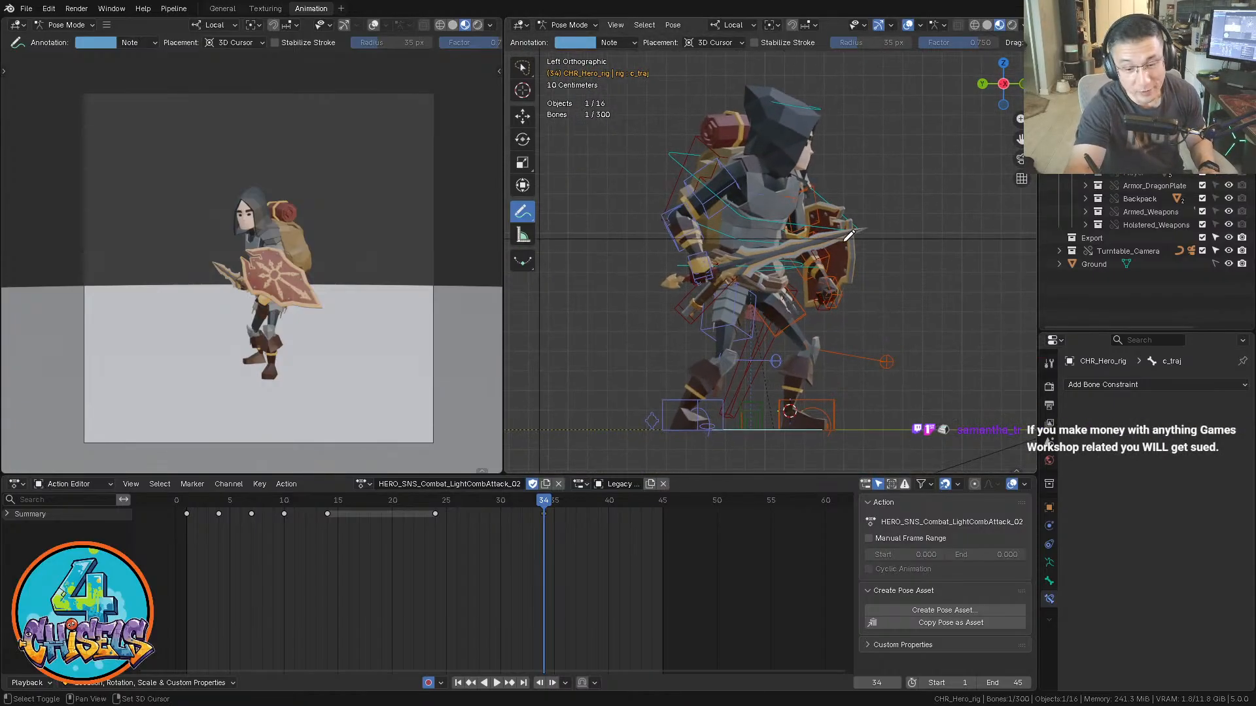
pyautogui.hotkey('ctrl', 'Tab')
pyautogui.click(815, 268)
pyautogui.click(880, 235)
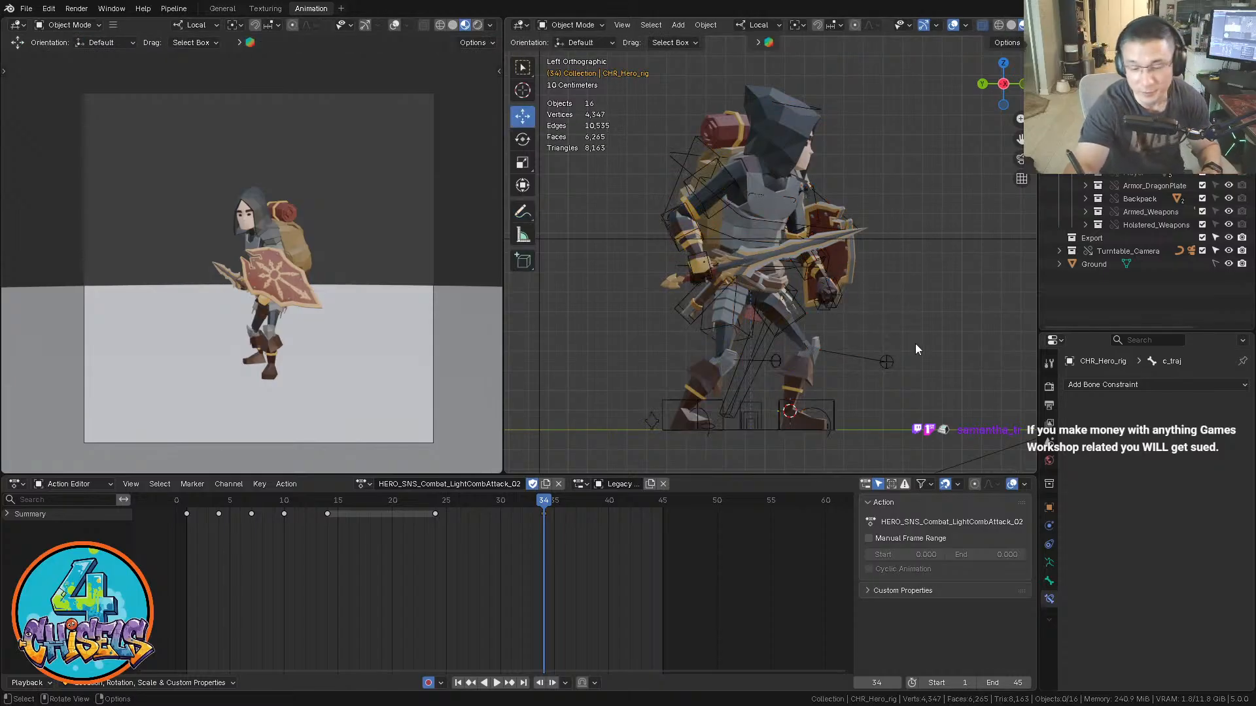
pyautogui.scroll(-2, 883, 301)
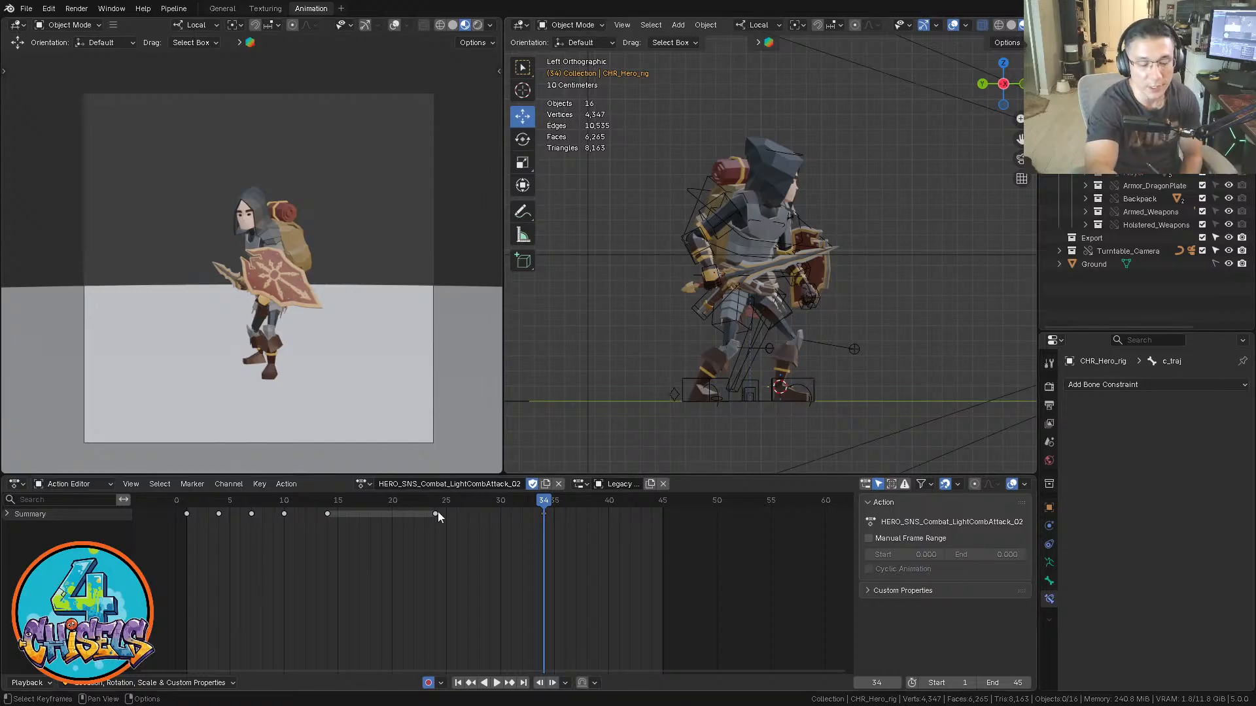
pyautogui.press('space')
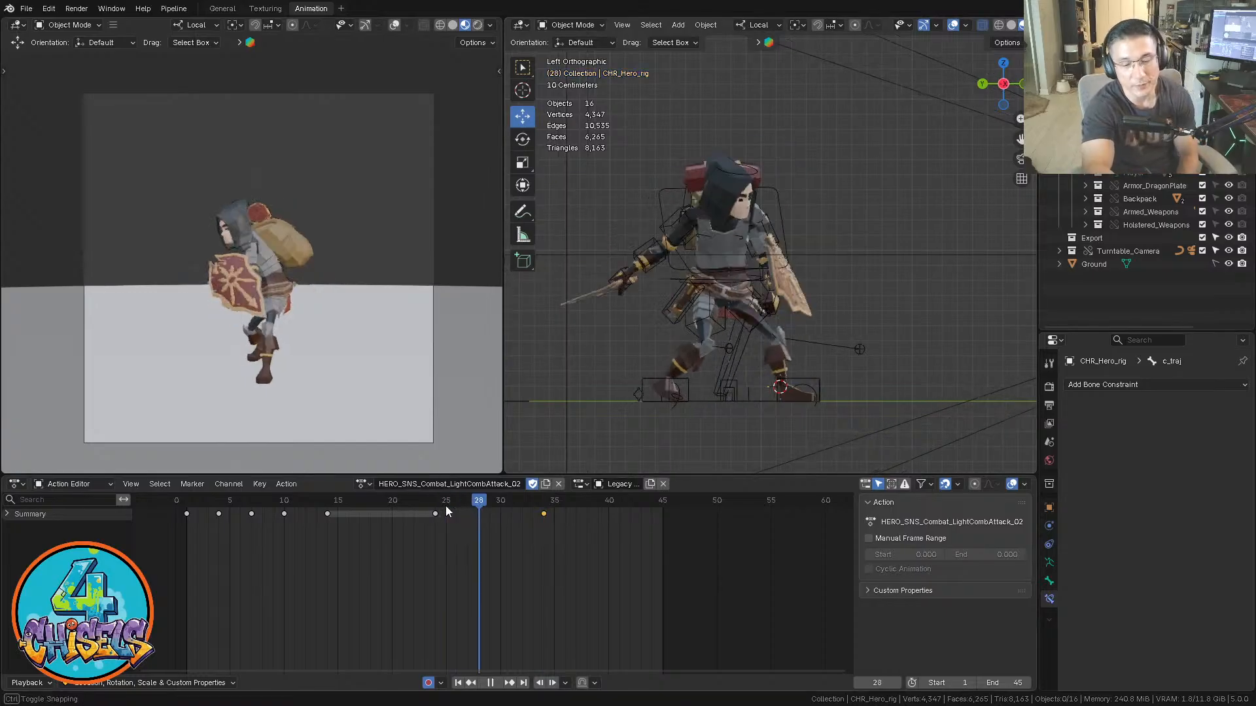
# Play the second attack and its recovery into combat idle several times, comparing the poses at frames 24 and 34
pyautogui.press('Escape')
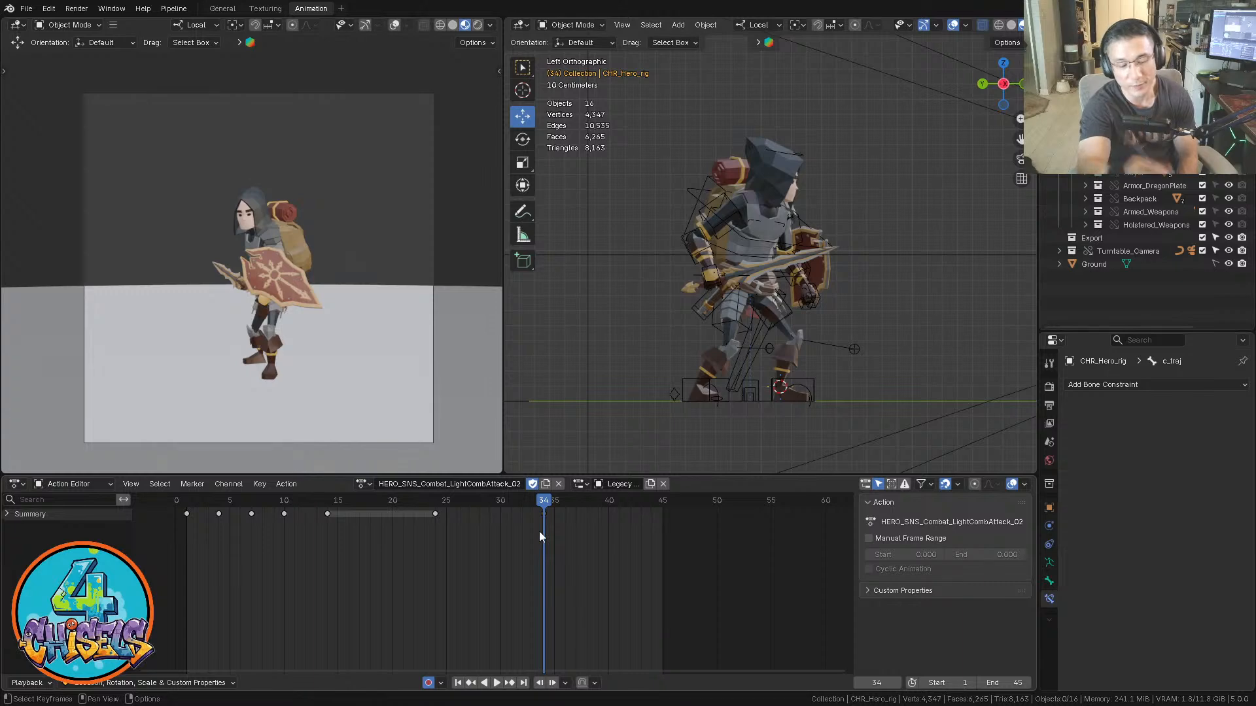
pyautogui.click(544, 514)
pyautogui.press('space')
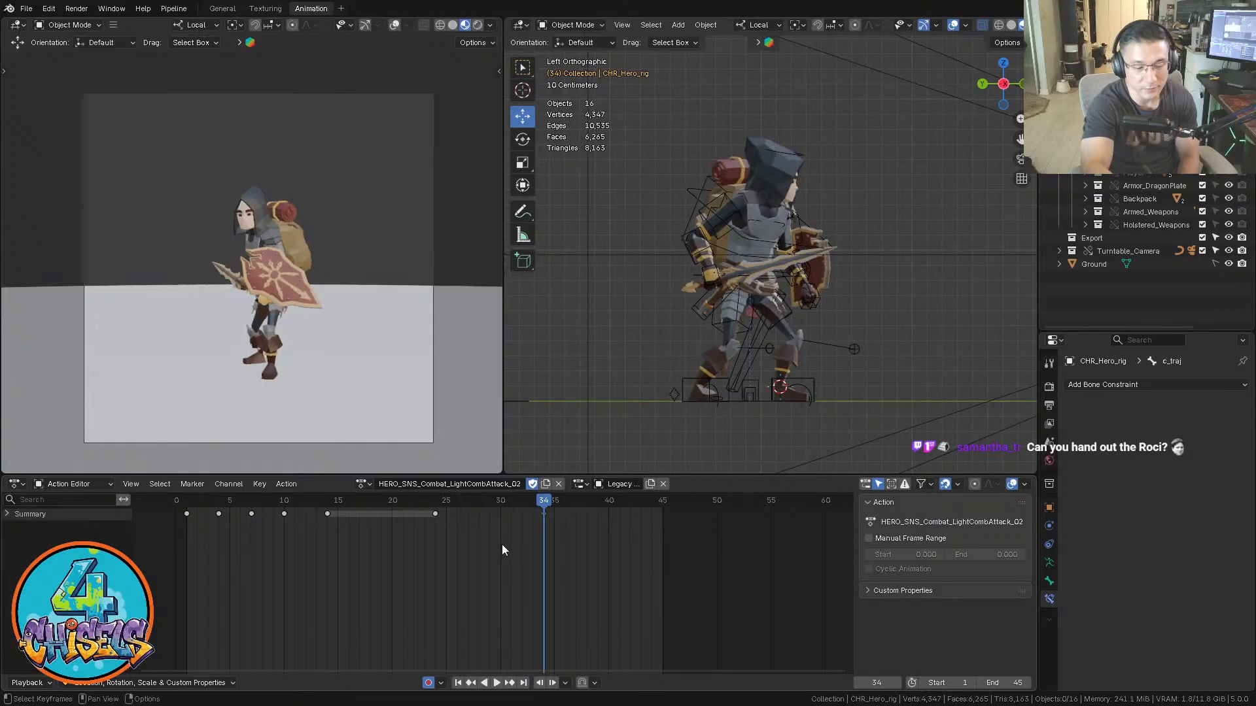
pyautogui.press('space')
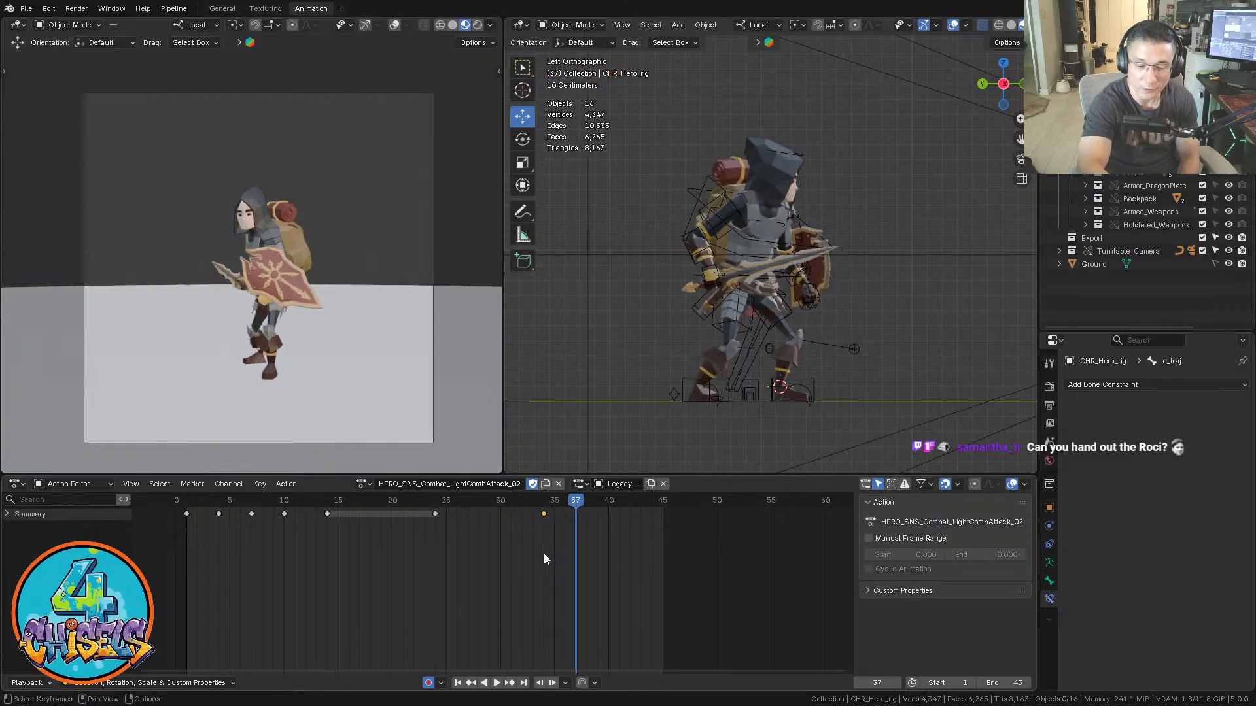
pyautogui.click(437, 504)
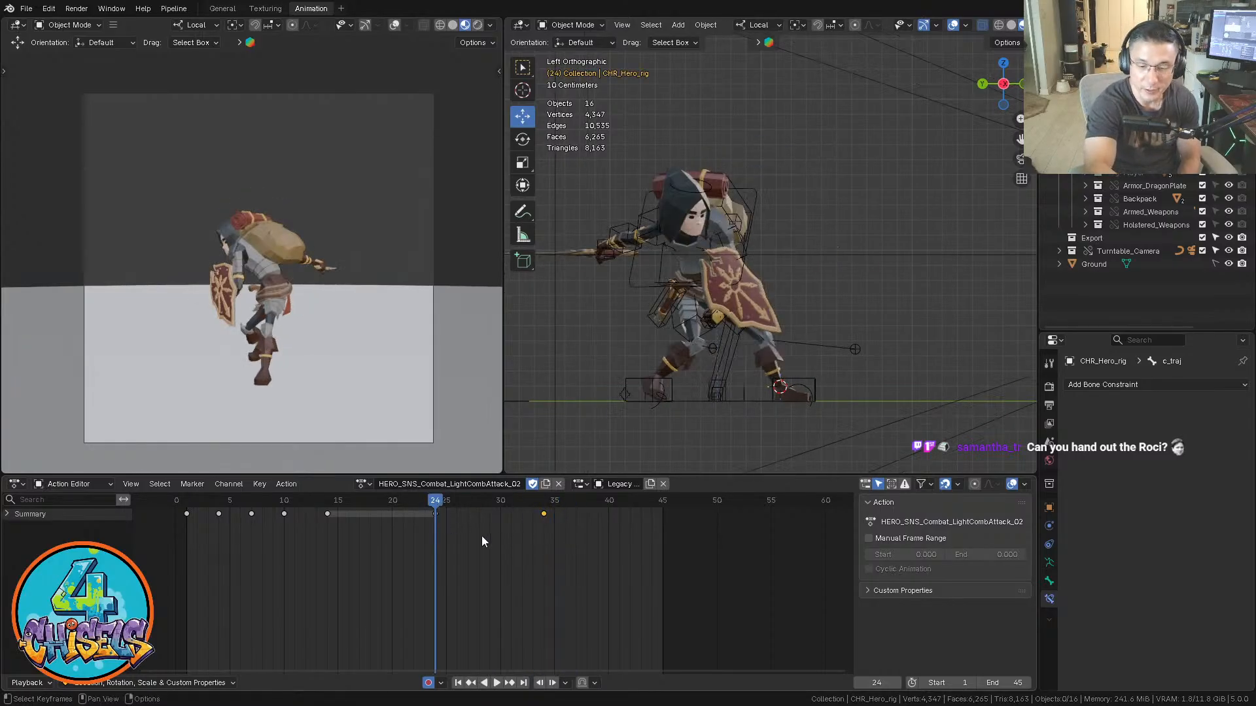
pyautogui.click(545, 502)
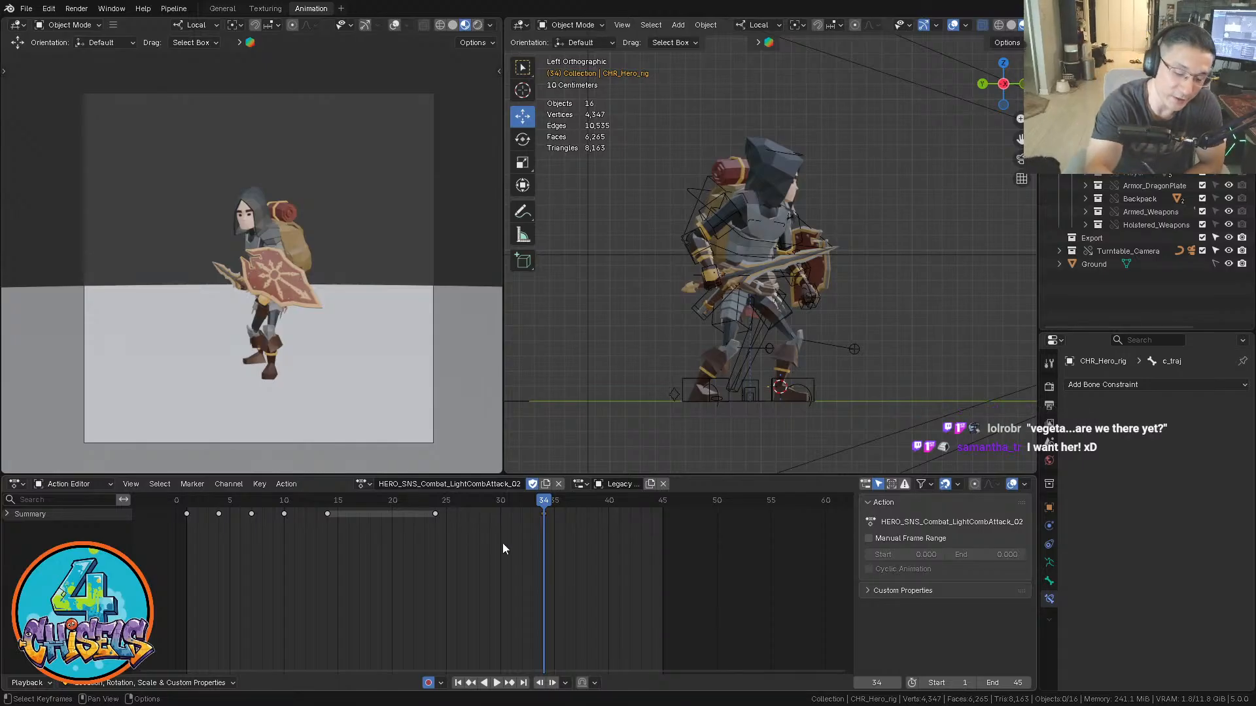
pyautogui.press('space')
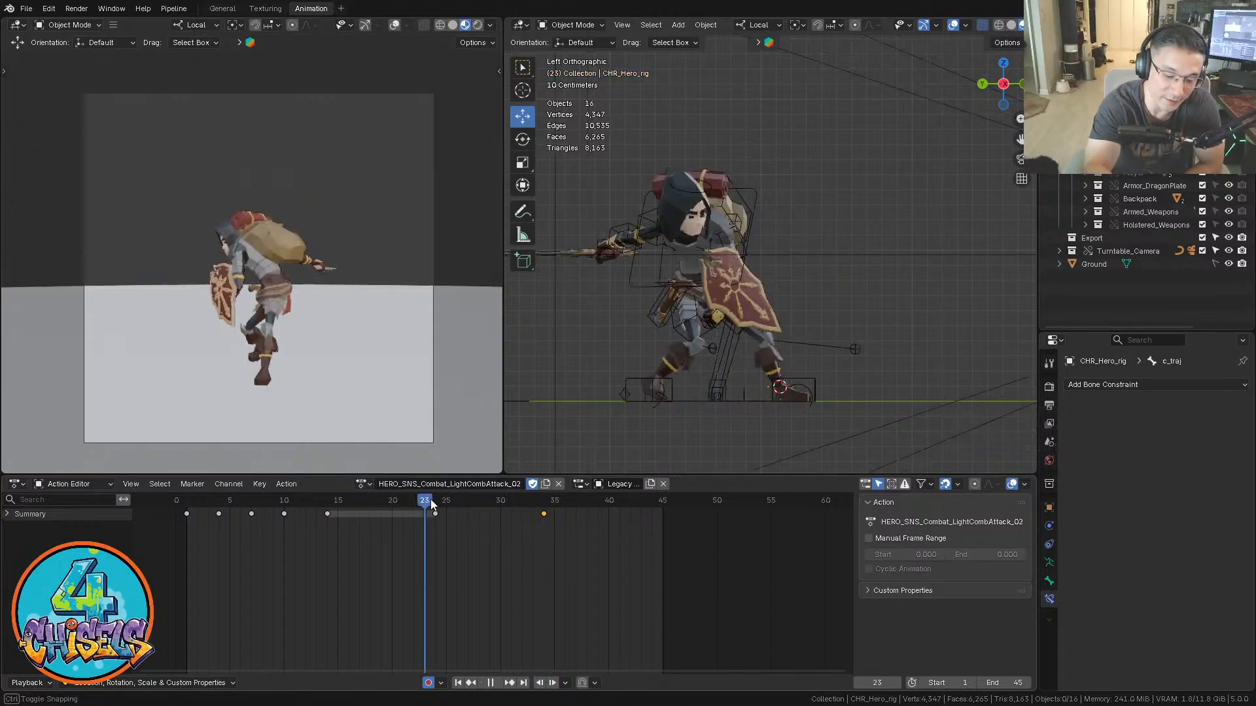
pyautogui.press('Escape')
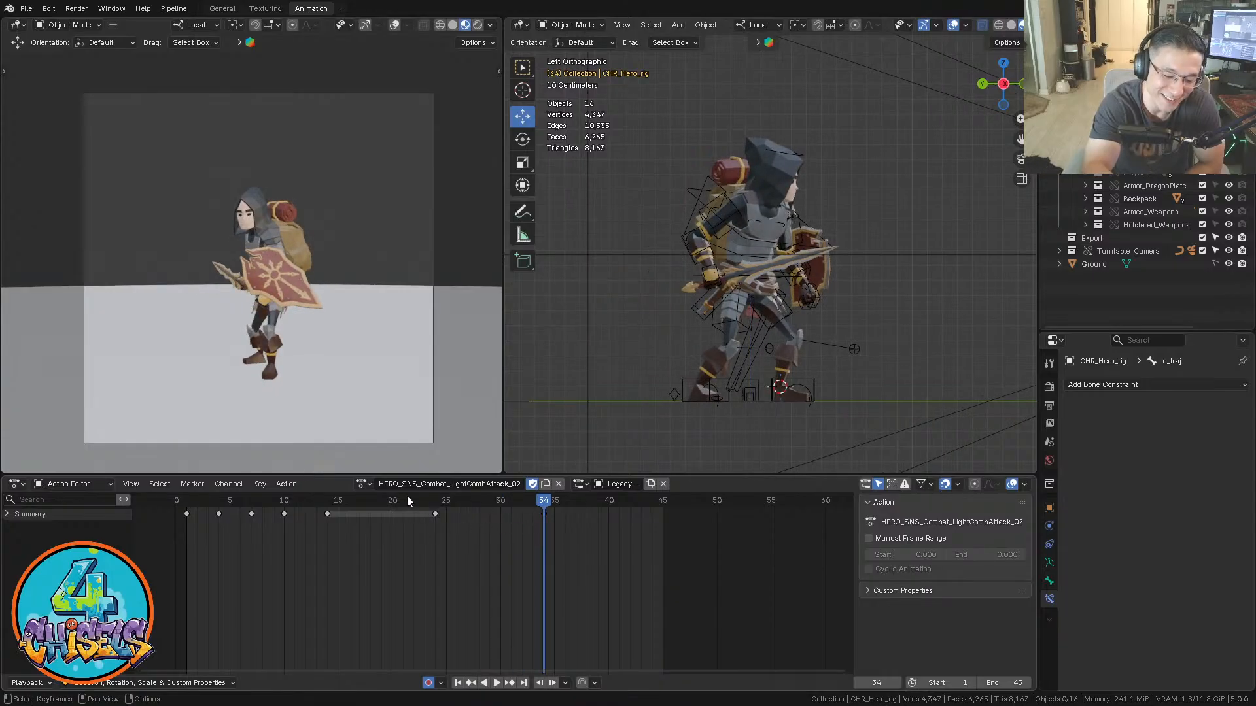
pyautogui.click(197, 504)
pyautogui.press('space')
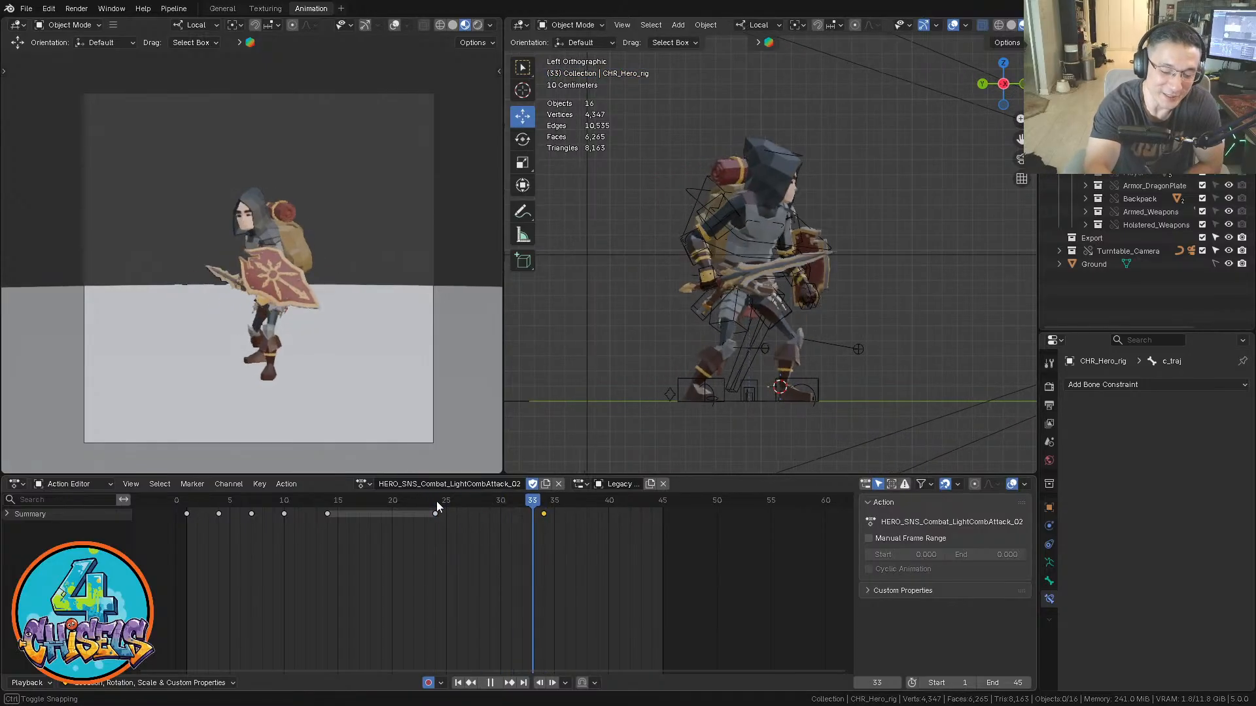
pyautogui.press('space')
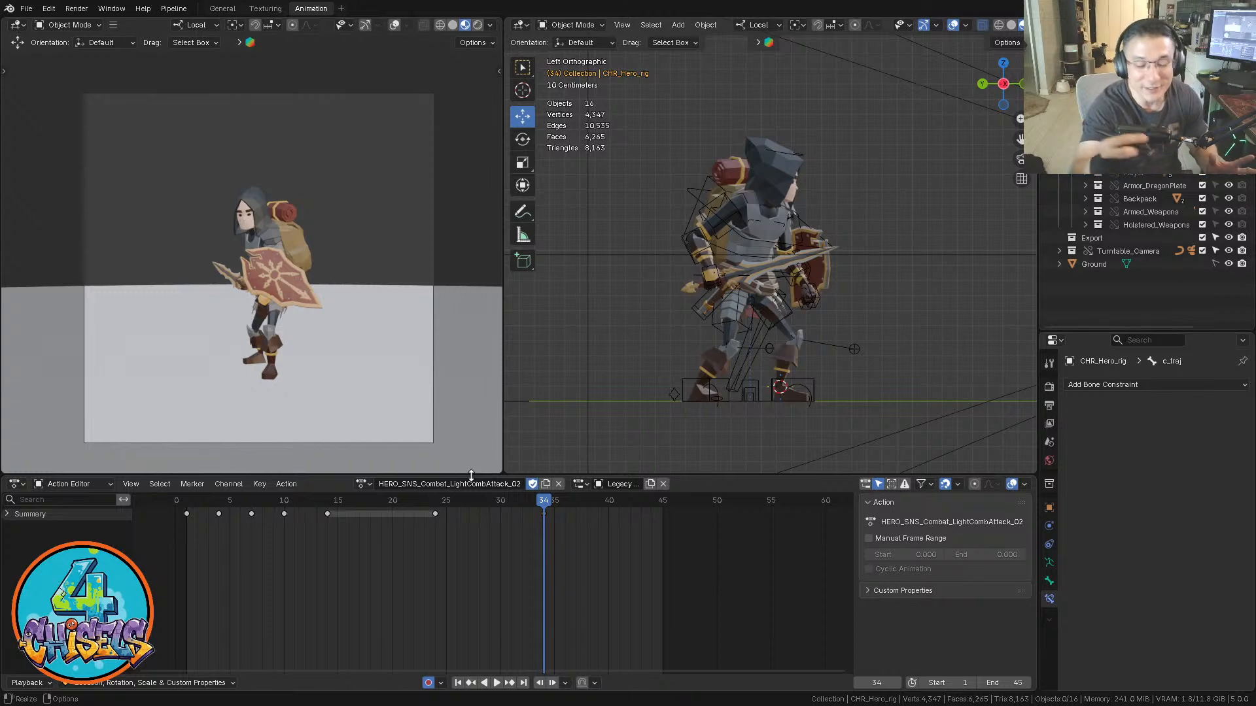
# Scrub the recovery between frames 24 and 34 and return to frame 24
pyautogui.click(492, 503)
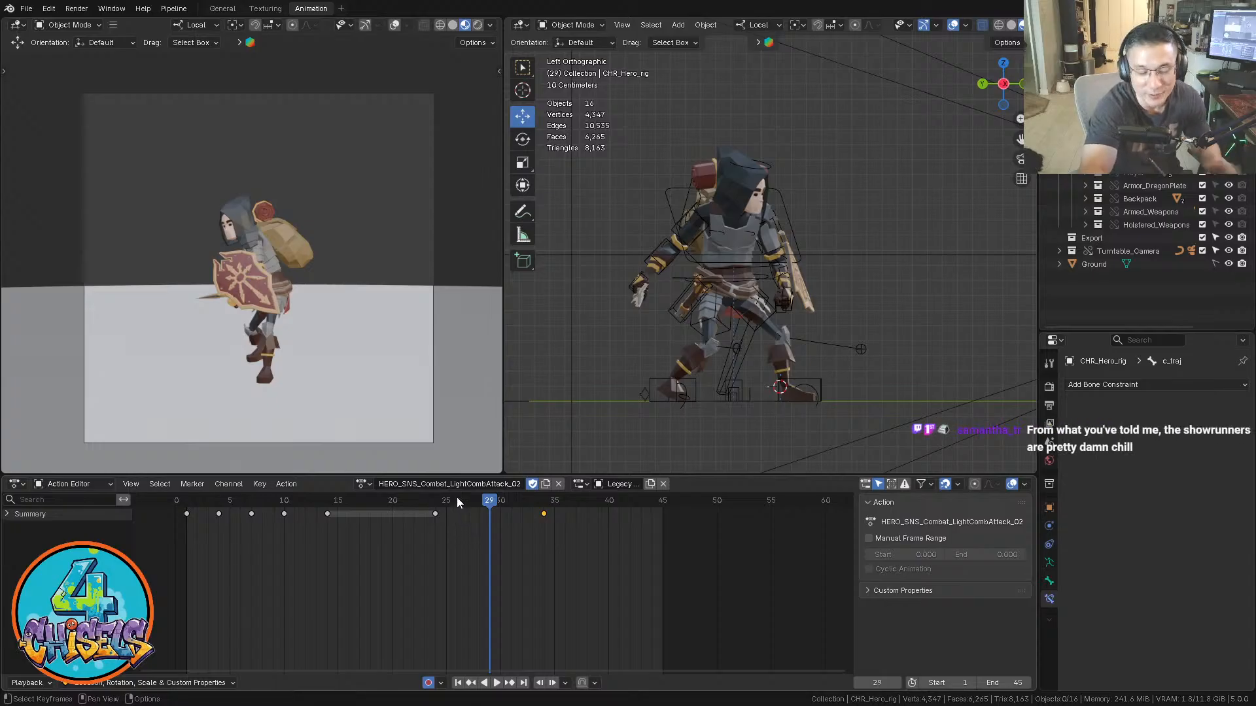
pyautogui.moveTo(440, 502); pyautogui.dragTo(438, 502)
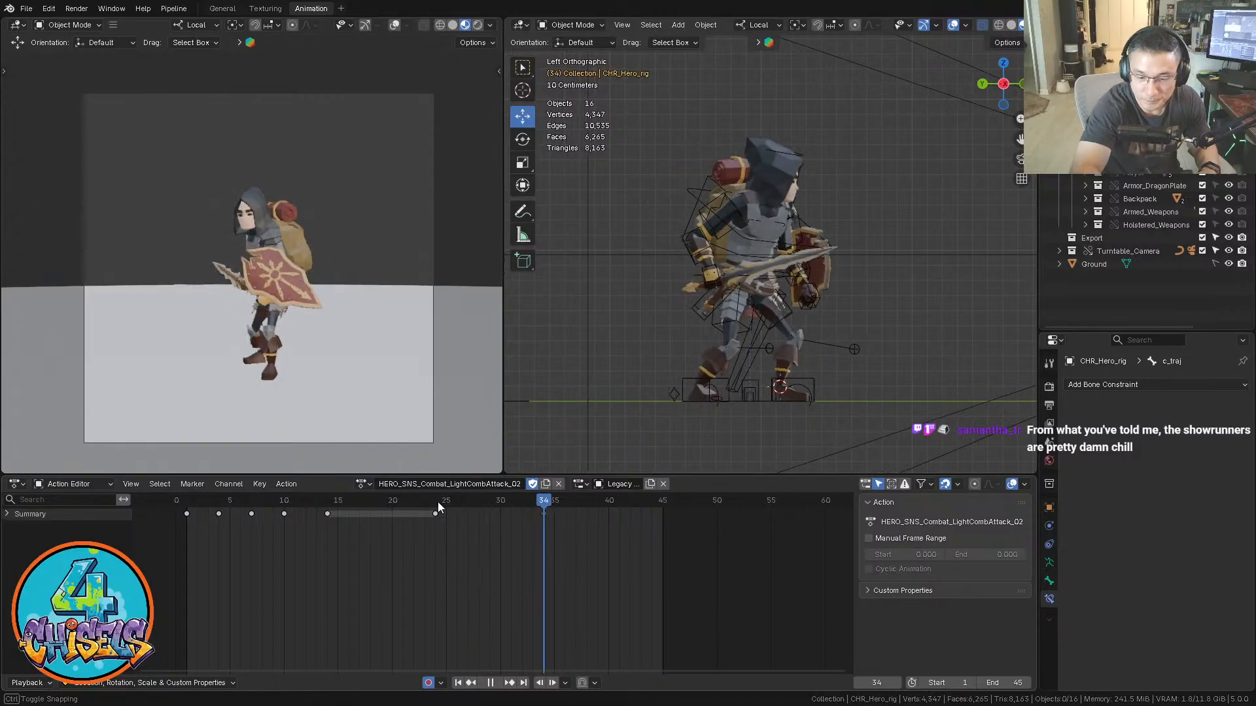
pyautogui.click(439, 503)
pyautogui.moveTo(438, 502)
pyautogui.mouseDown()
pyautogui.moveTo(416, 504)
pyautogui.moveTo(438, 503)
pyautogui.mouseUp()
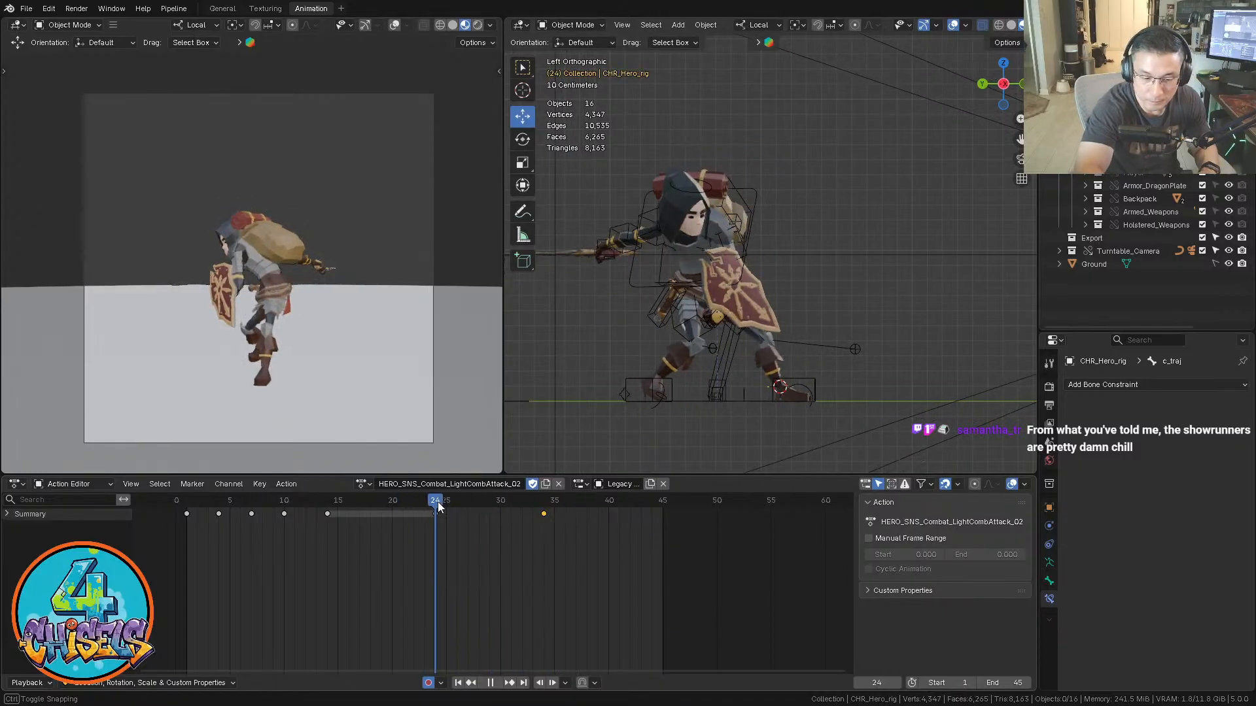
# Switch the hero rig to Pose Mode and select the front foot's IK control, c_foot_ik.l, with the Move tool active
pyautogui.click(819, 382)
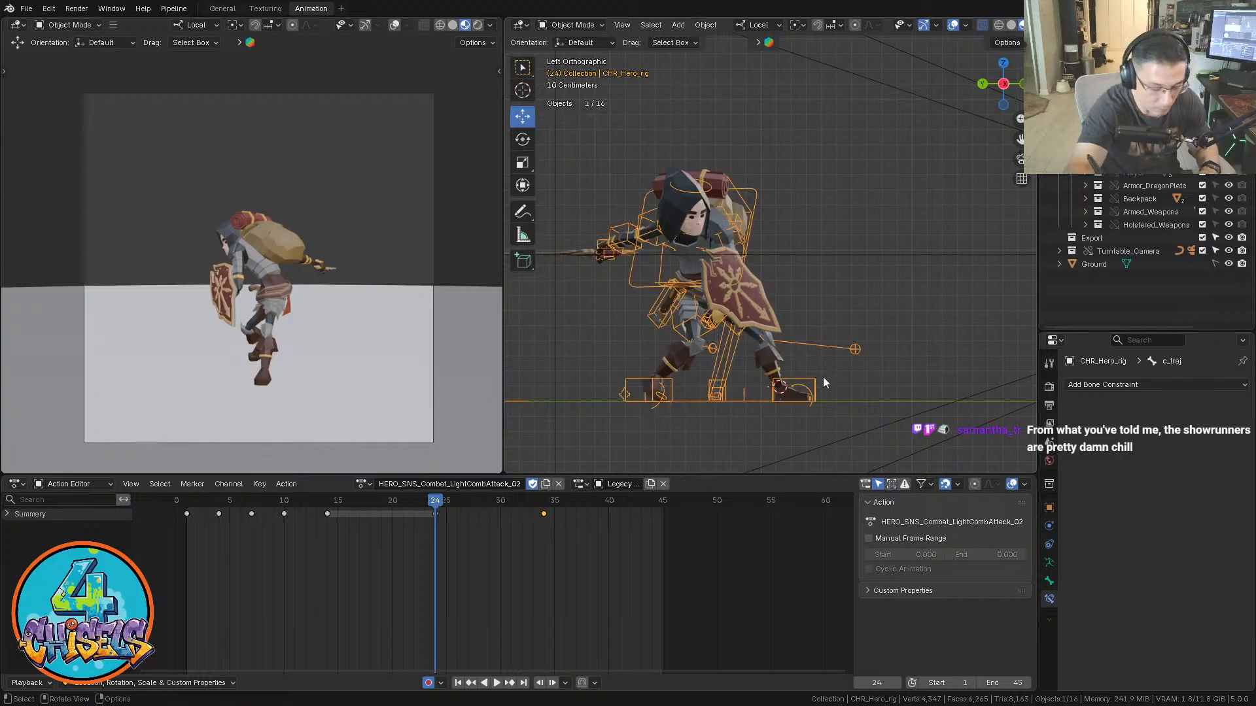
pyautogui.hotkey('ctrl', 'Tab')
pyautogui.click(823, 452)
pyautogui.press('w')
pyautogui.click(816, 380)
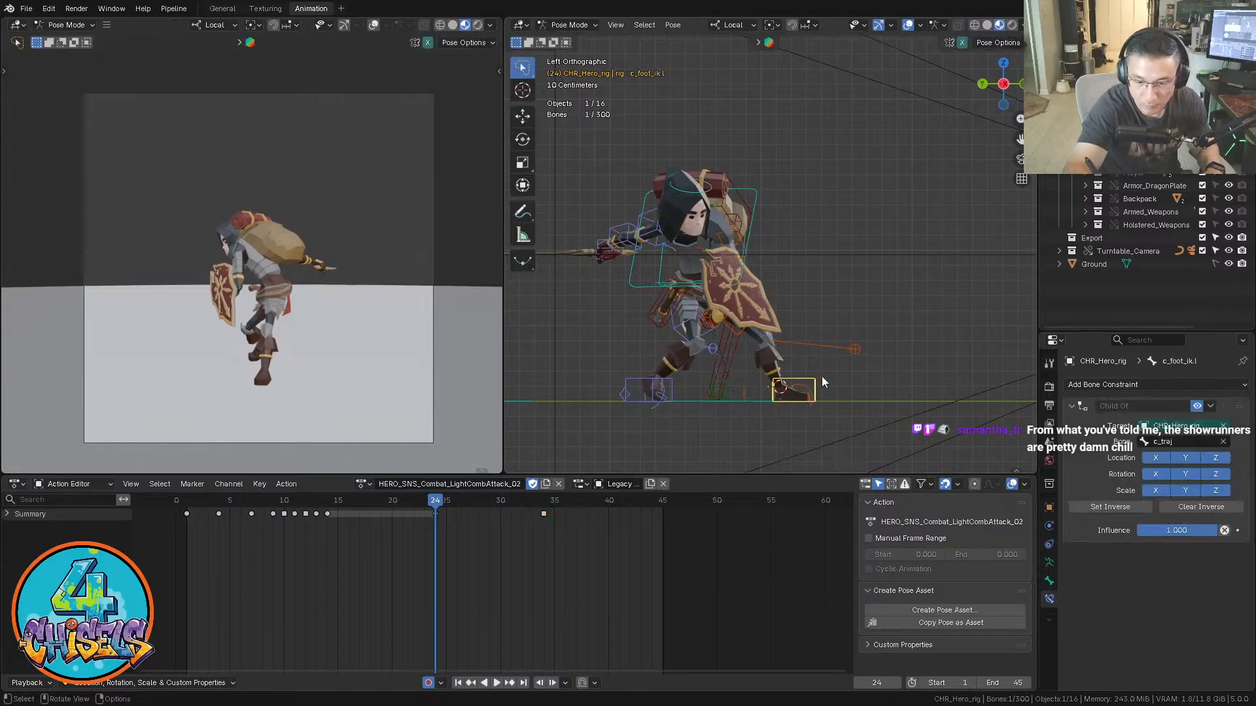
pyautogui.scroll(2, 820, 378)
pyautogui.keyDown('shift'); pyautogui.moveTo(834, 389); pyautogui.dragTo(826, 352, button='middle'); pyautogui.keyUp('shift')
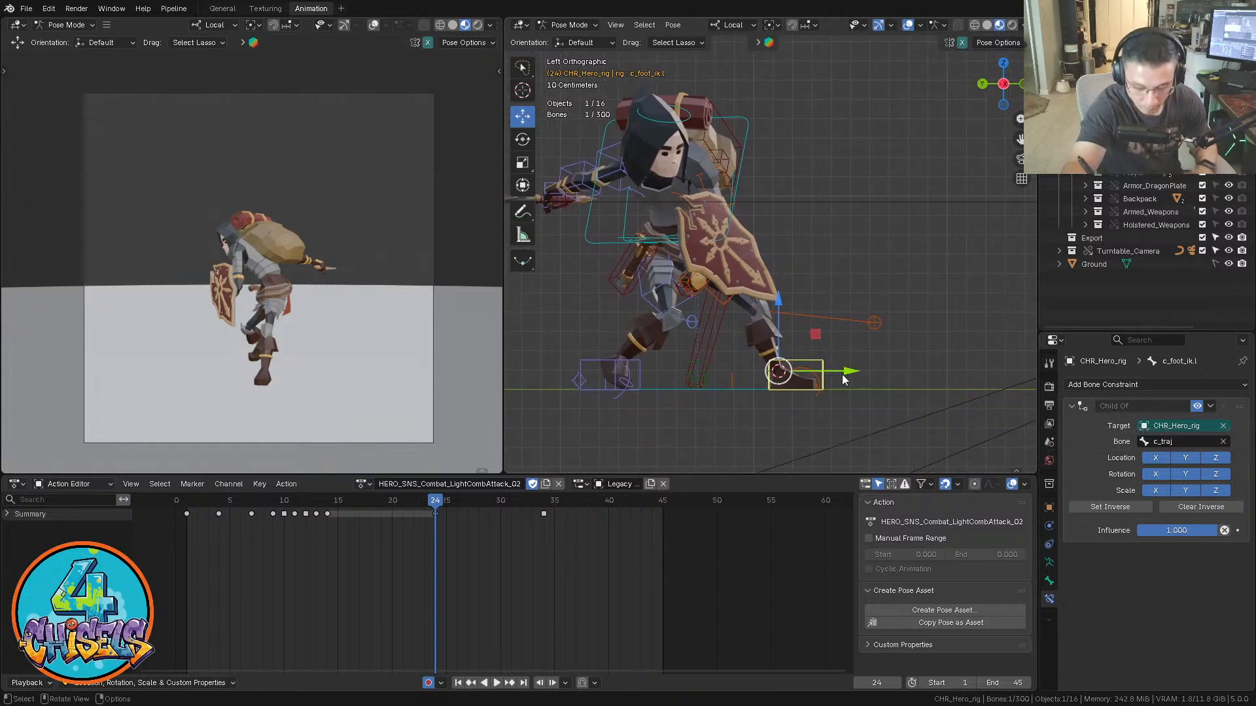
# Compare the front foot's position at the keyframes on frames 14, 24 and 34 for sliding
pyautogui.press('Down')
pyautogui.press('Up')
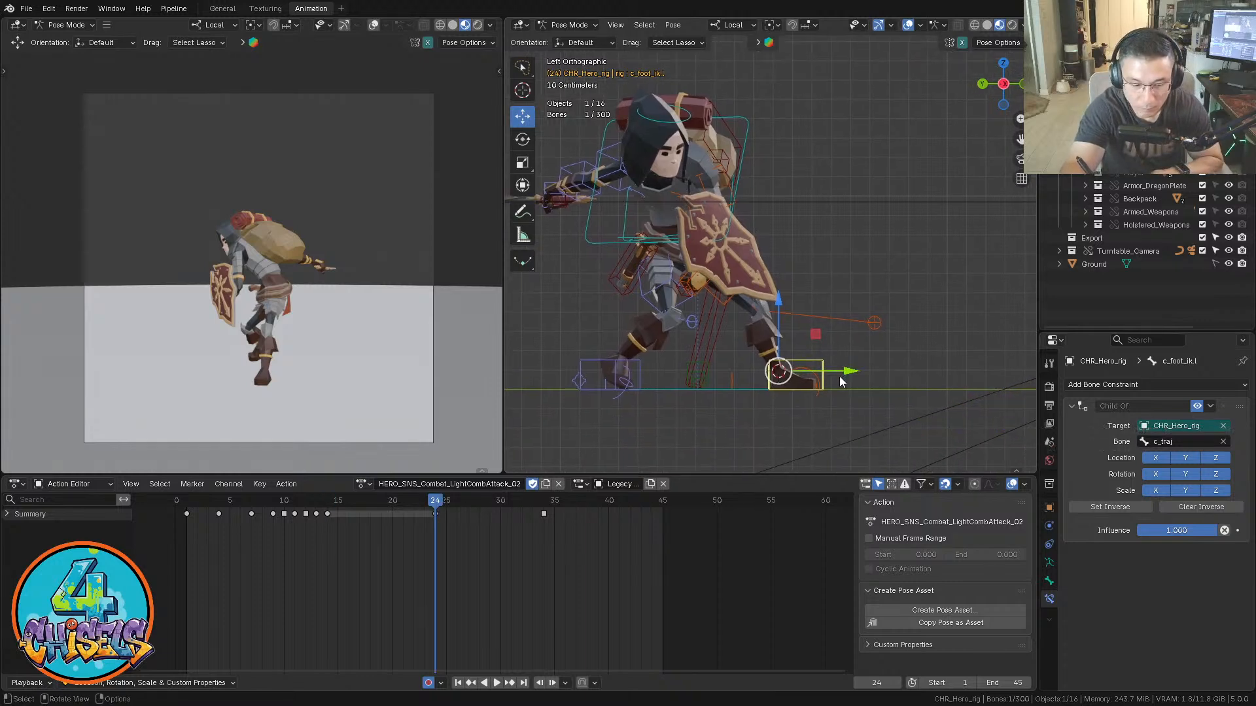
pyautogui.press('Up')
pyautogui.press('Down')
pyautogui.press('Down')
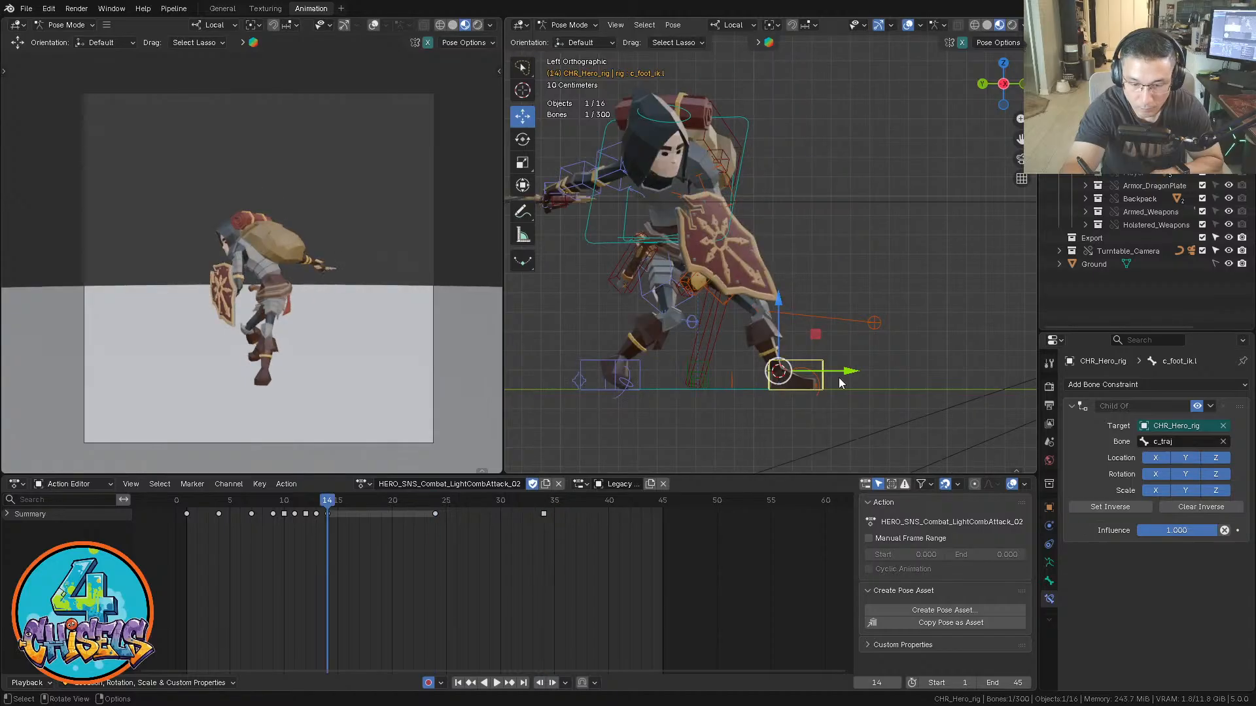
pyautogui.press('Up')
pyautogui.press('Up')
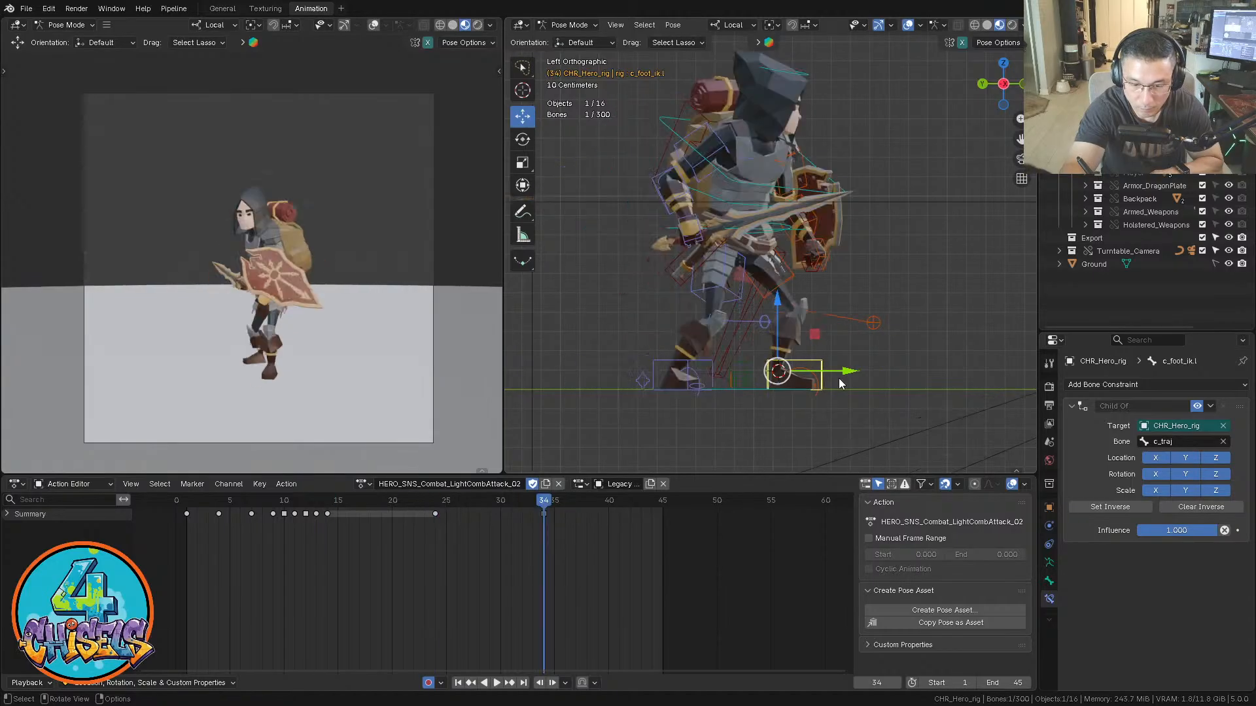
# Select the c_traj control and raise its frame 34 Y Location key to 1.9366 m in the Graph Editor
pyautogui.moveTo(889, 308); pyautogui.dragTo(783, 424, button='middle')
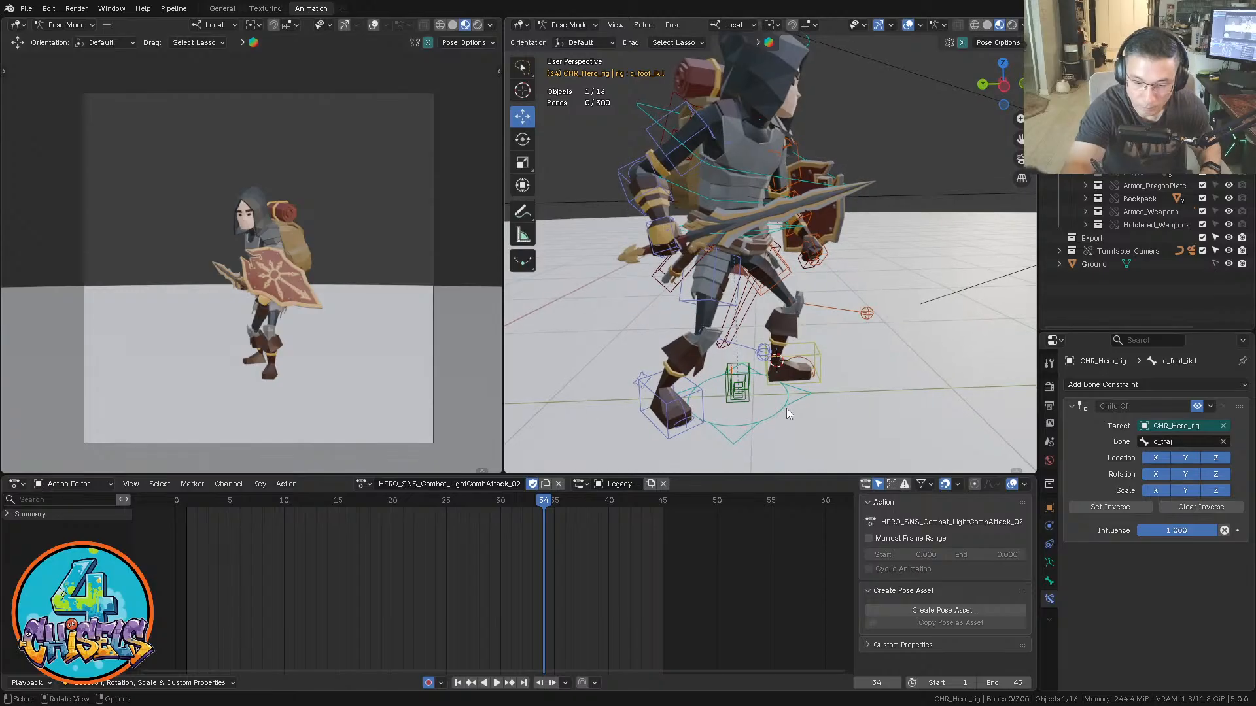
pyautogui.click(785, 409)
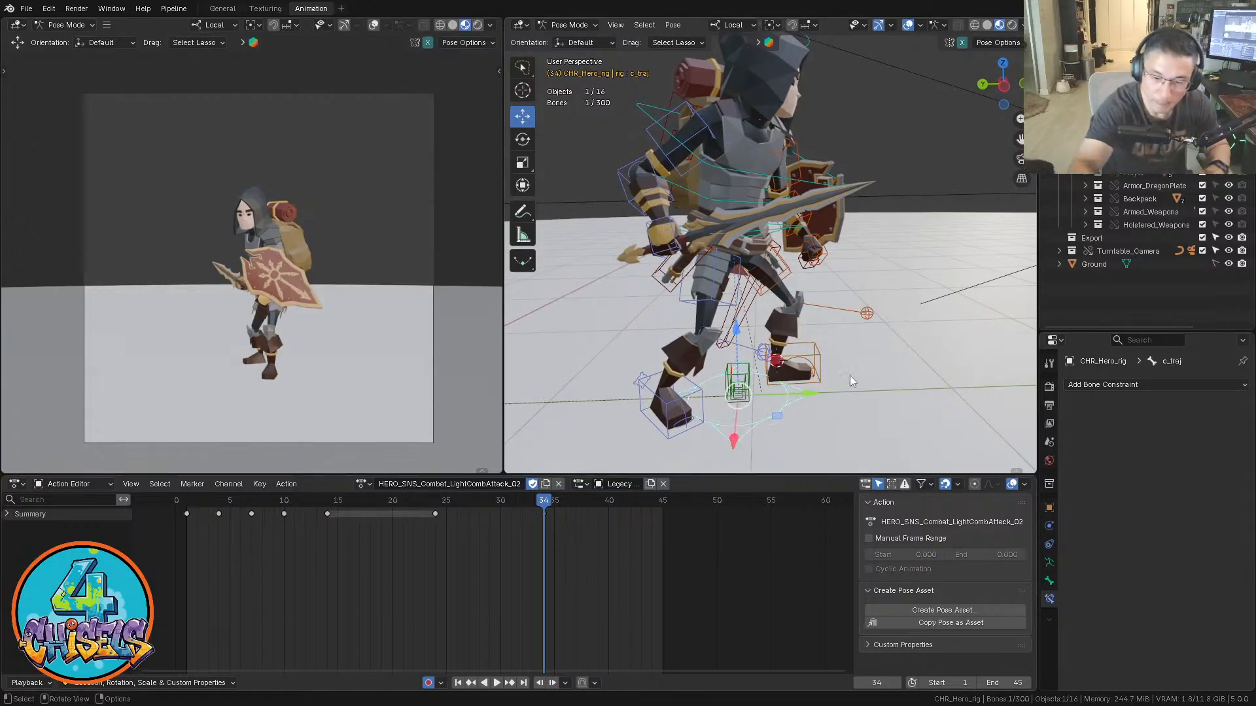
pyautogui.moveTo(849, 375); pyautogui.dragTo(896, 291, button='middle')
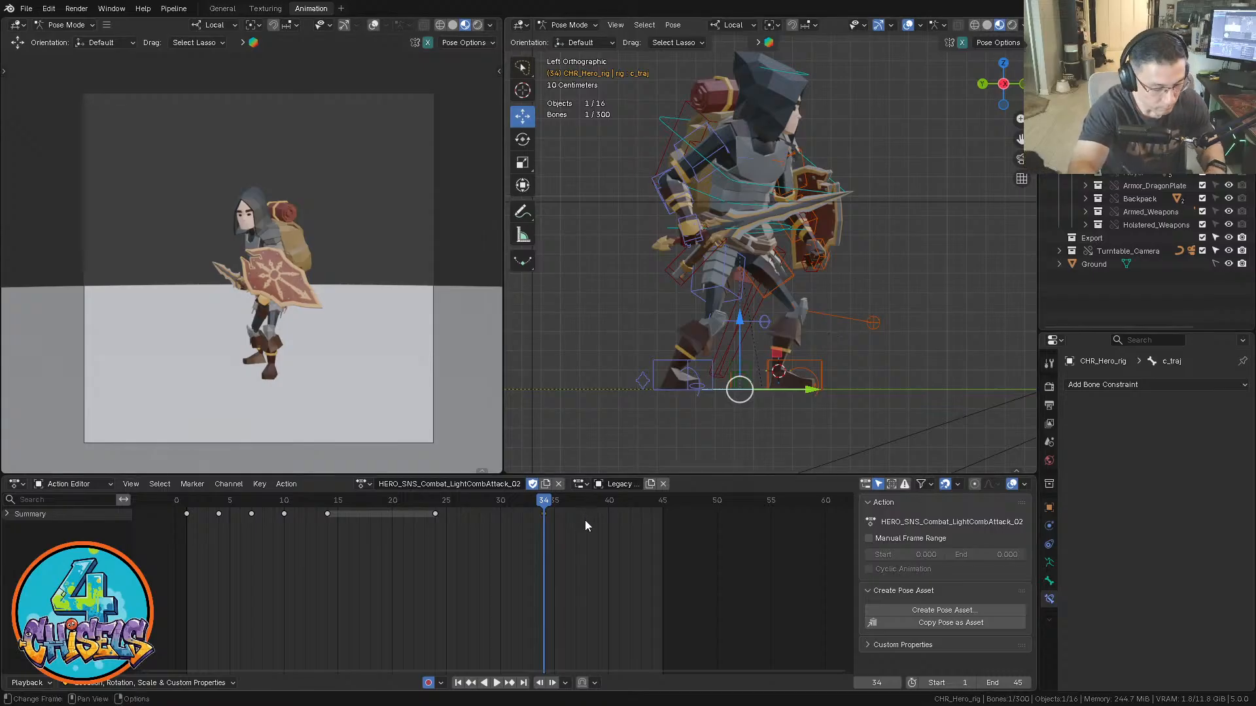
pyautogui.hotkey('ctrl', 'Tab')
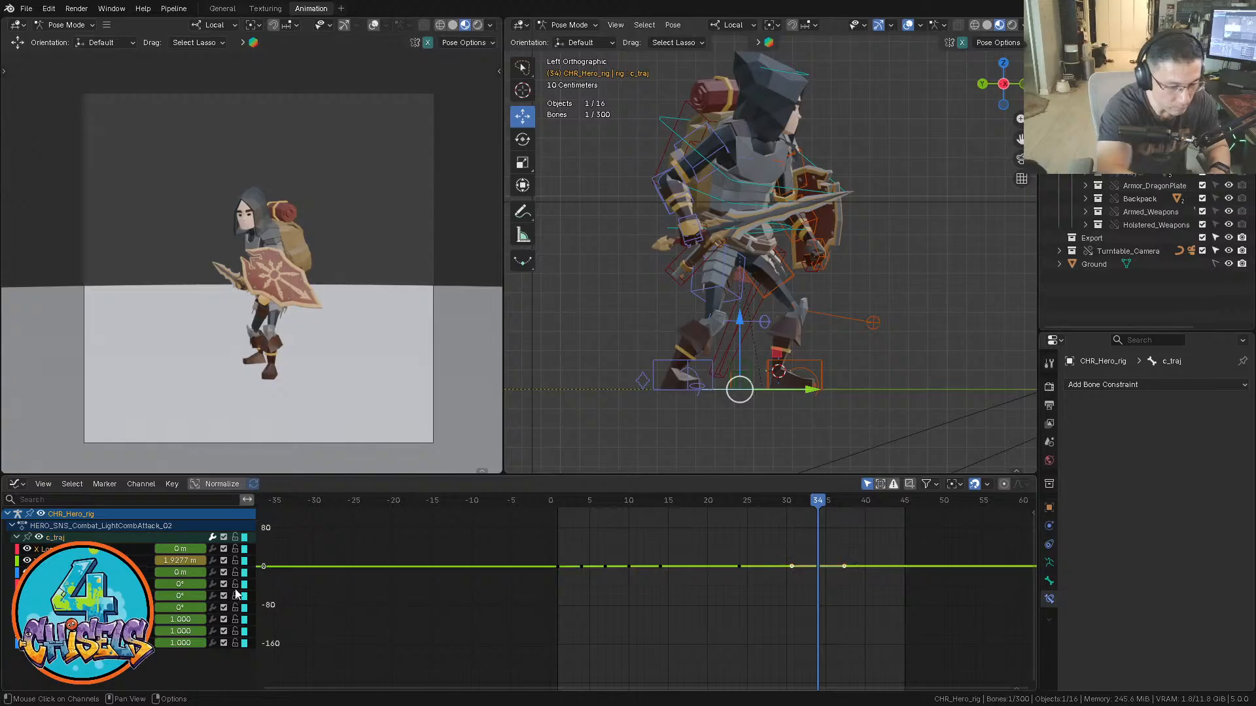
pyautogui.press('`')
pyautogui.click(700, 603)
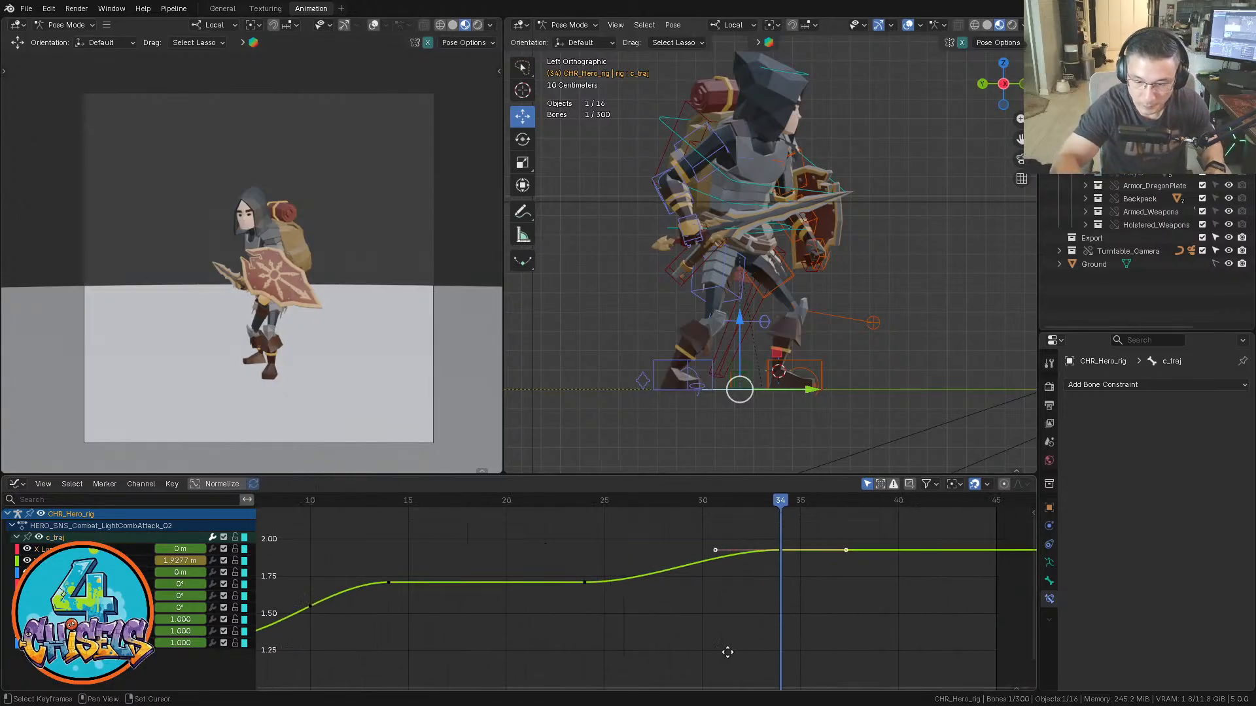
pyautogui.moveTo(727, 653); pyautogui.dragTo(722, 621, button='middle')
pyautogui.click(808, 656)
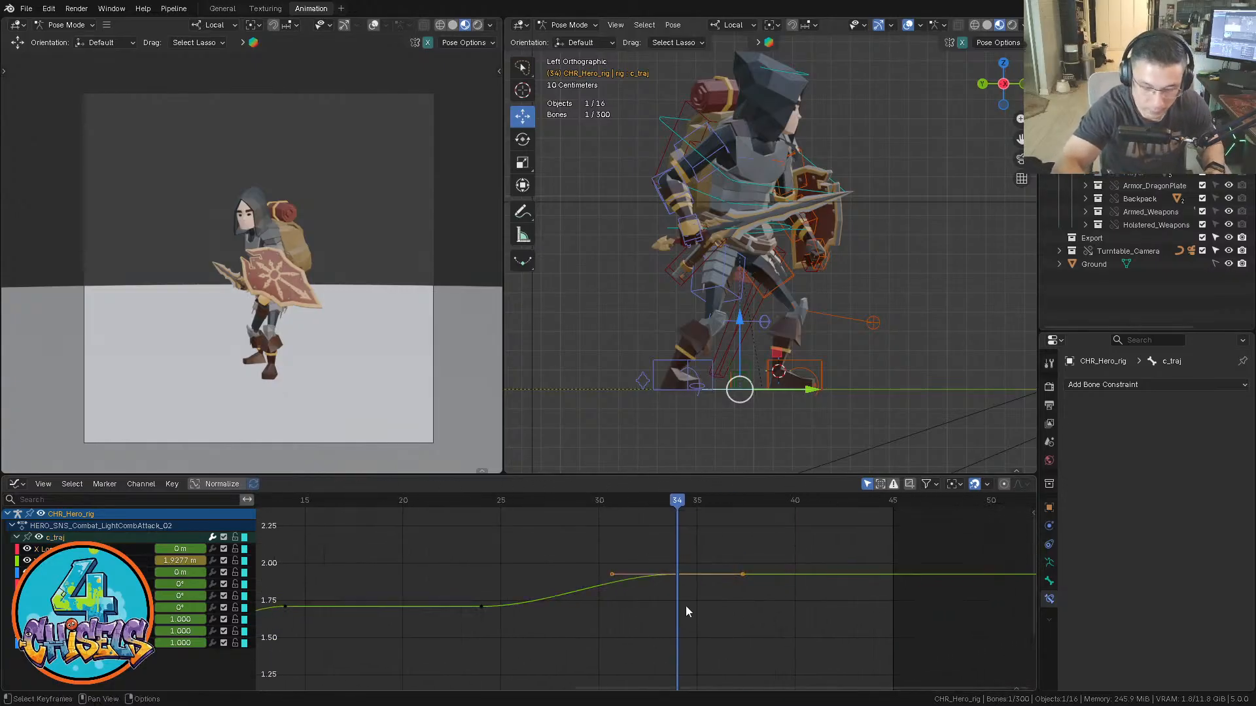
pyautogui.press('g')
pyautogui.press('y')
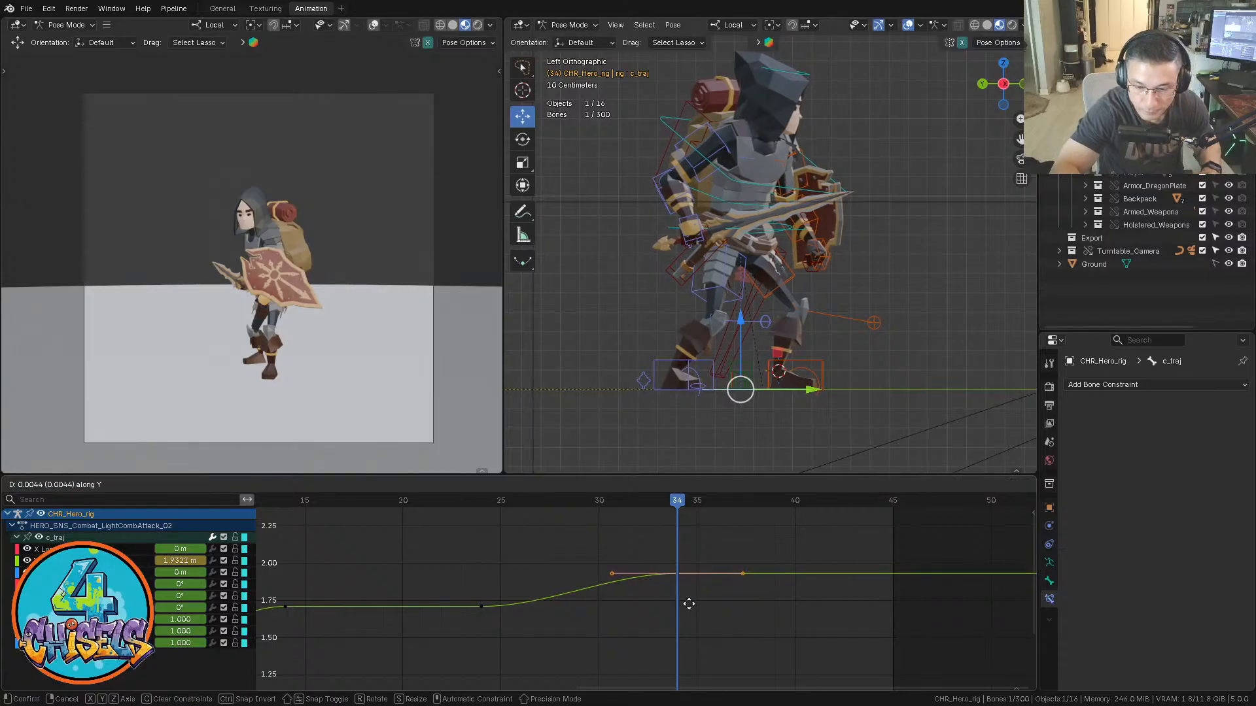
pyautogui.click(688, 597)
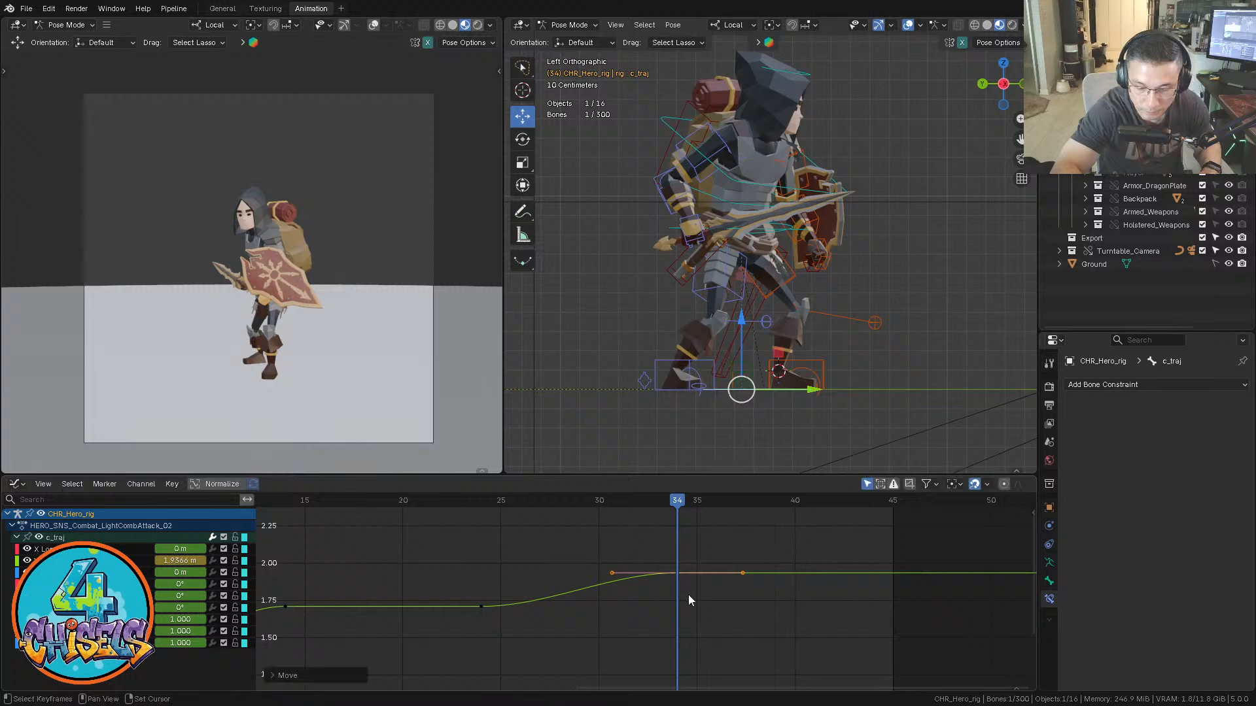
# Step between the frame 14, 24 and 34 keys and scrub frames 24 to 34 to check the front foot for sliding
pyautogui.press('Up')
pyautogui.press('Down')
pyautogui.press('Down')
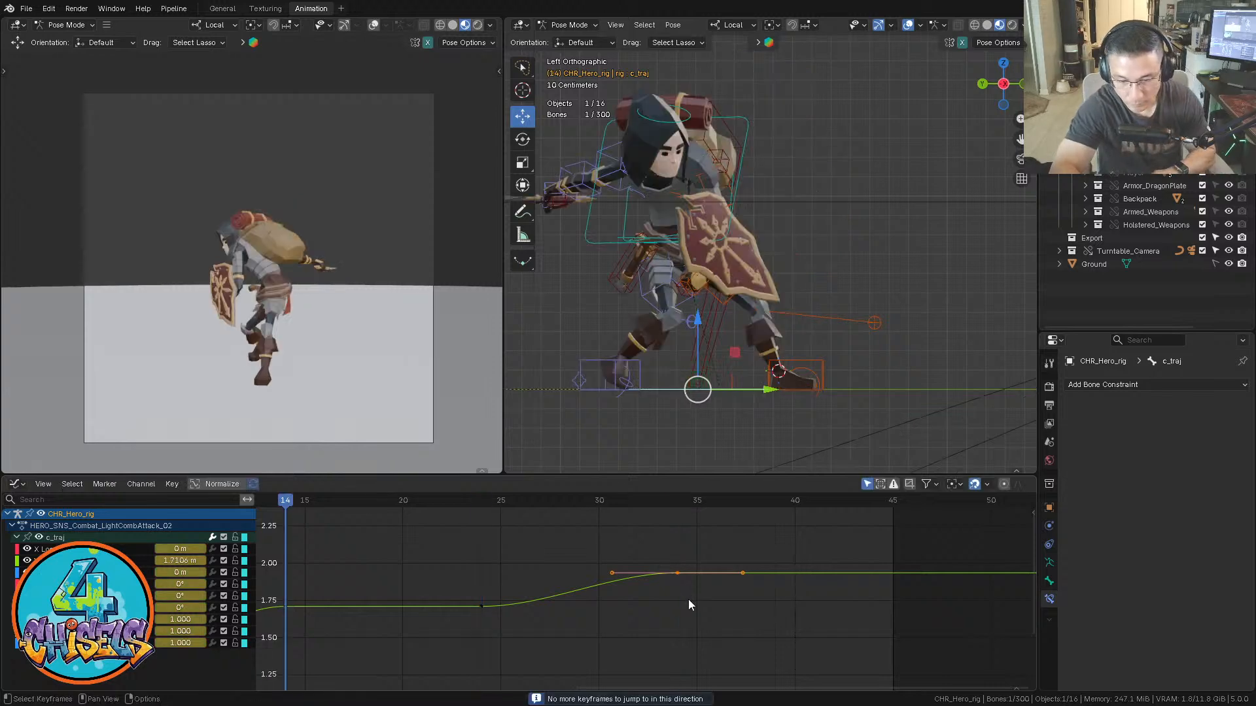
pyautogui.press('Up')
pyautogui.press('Up')
pyautogui.press('Down')
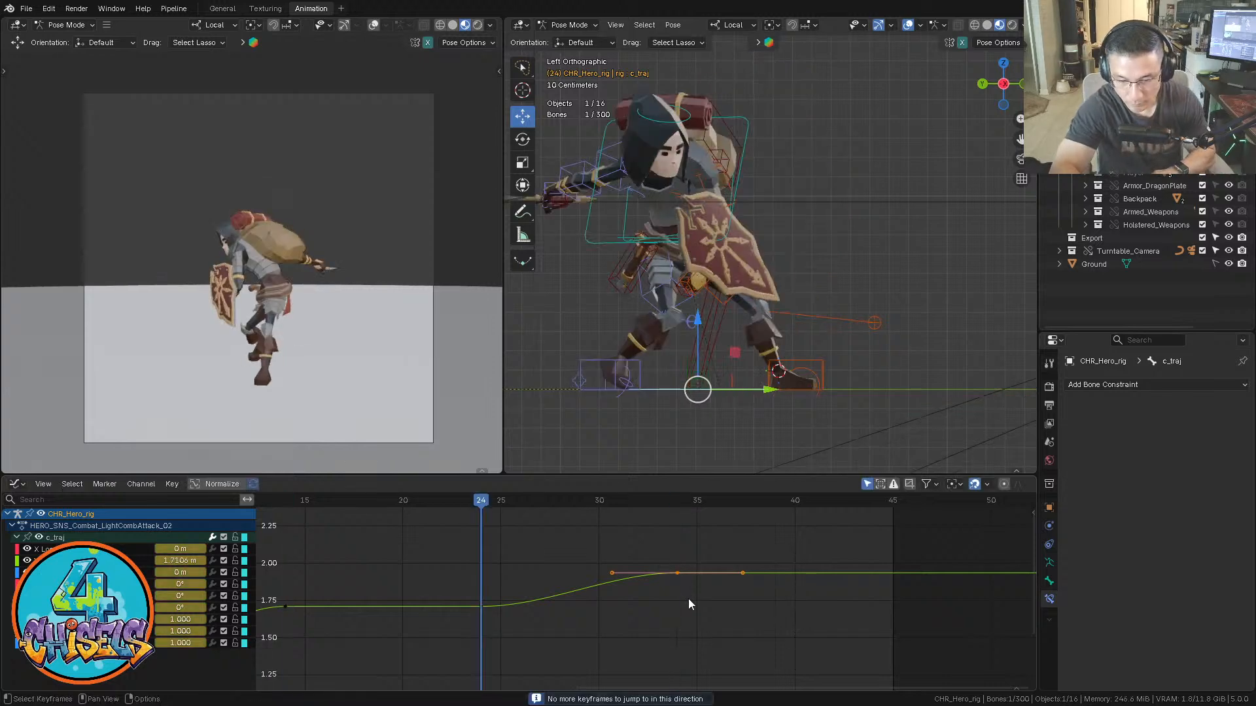
pyautogui.press('Up')
pyautogui.press('Down')
pyautogui.press('Up')
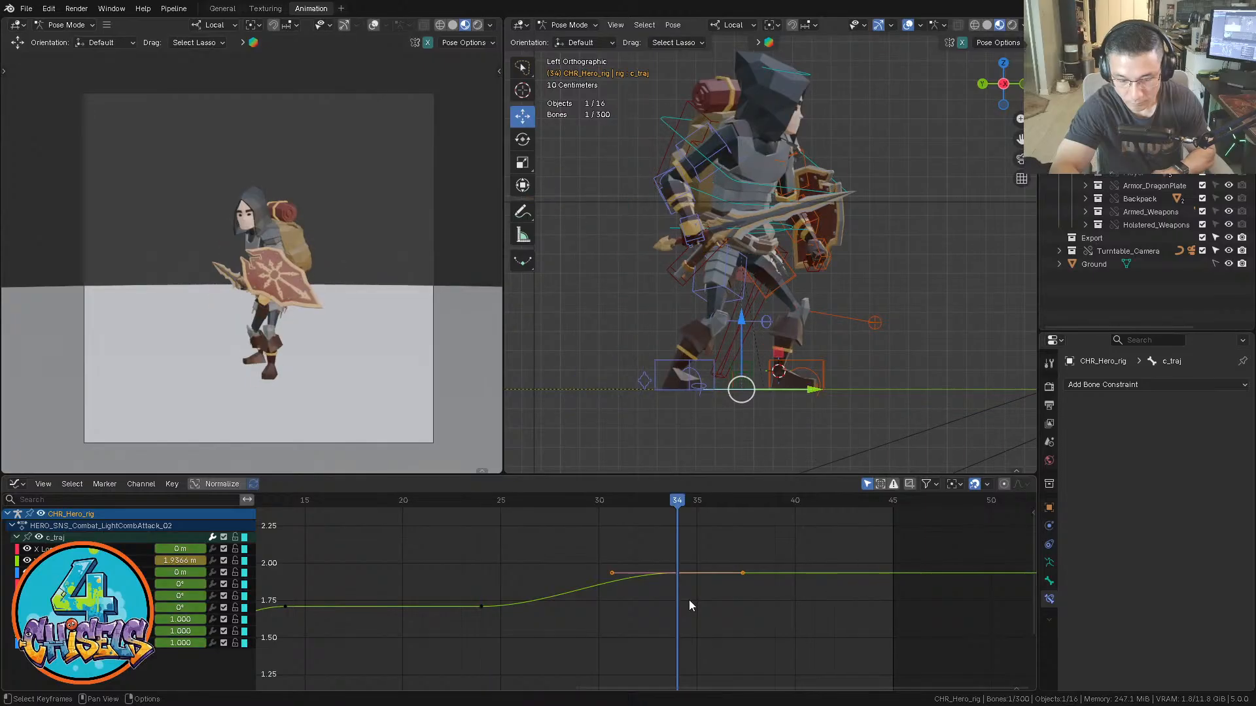
pyautogui.press('Up')
pyautogui.press('Down')
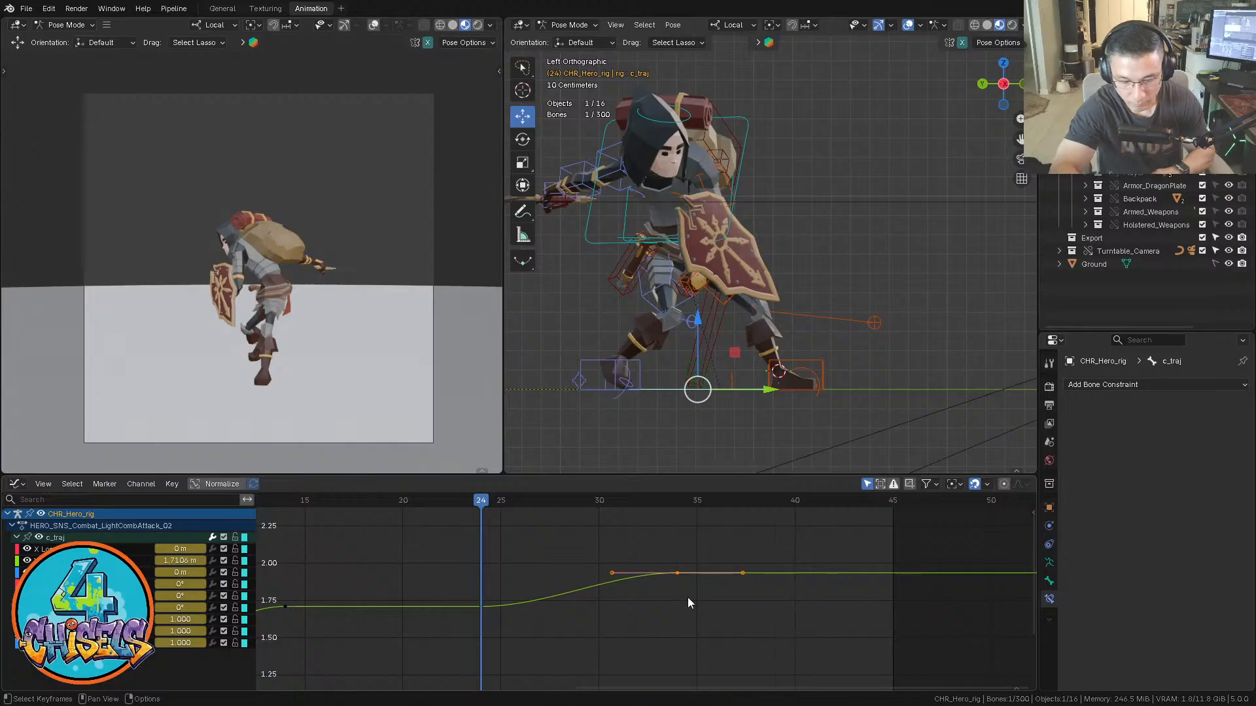
pyautogui.moveTo(489, 500); pyautogui.dragTo(599, 499)
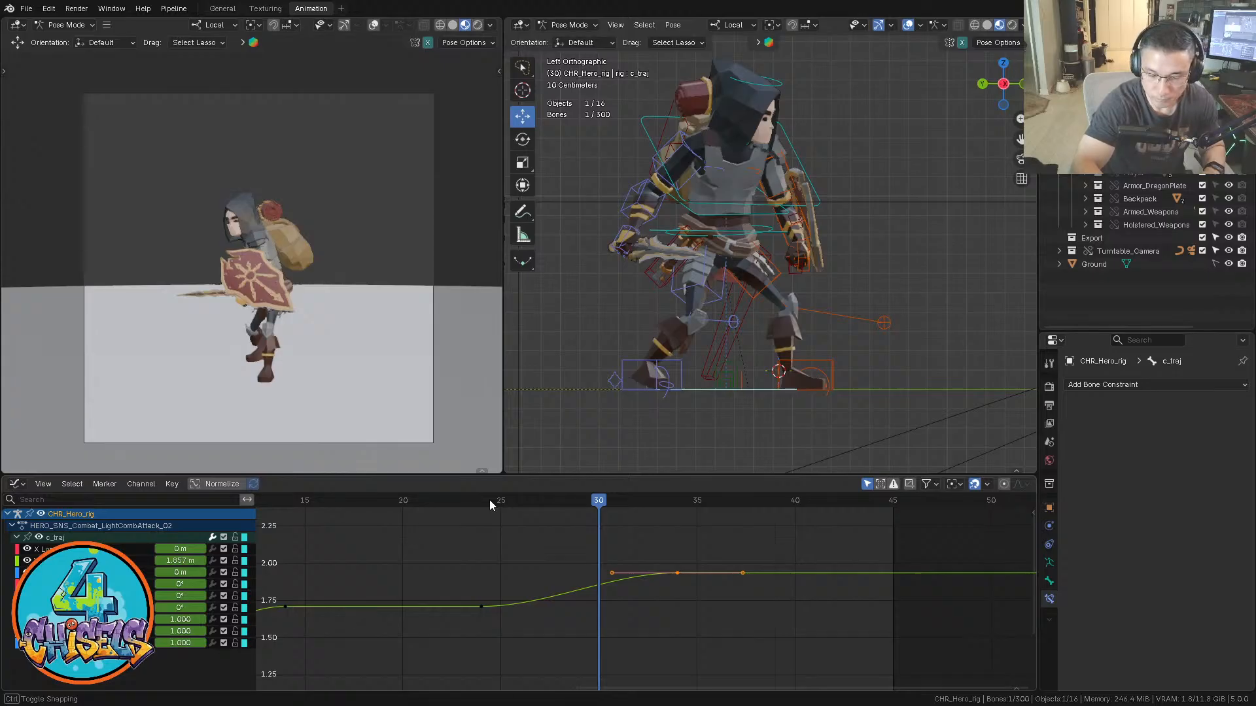
pyautogui.moveTo(599, 499); pyautogui.dragTo(677, 500)
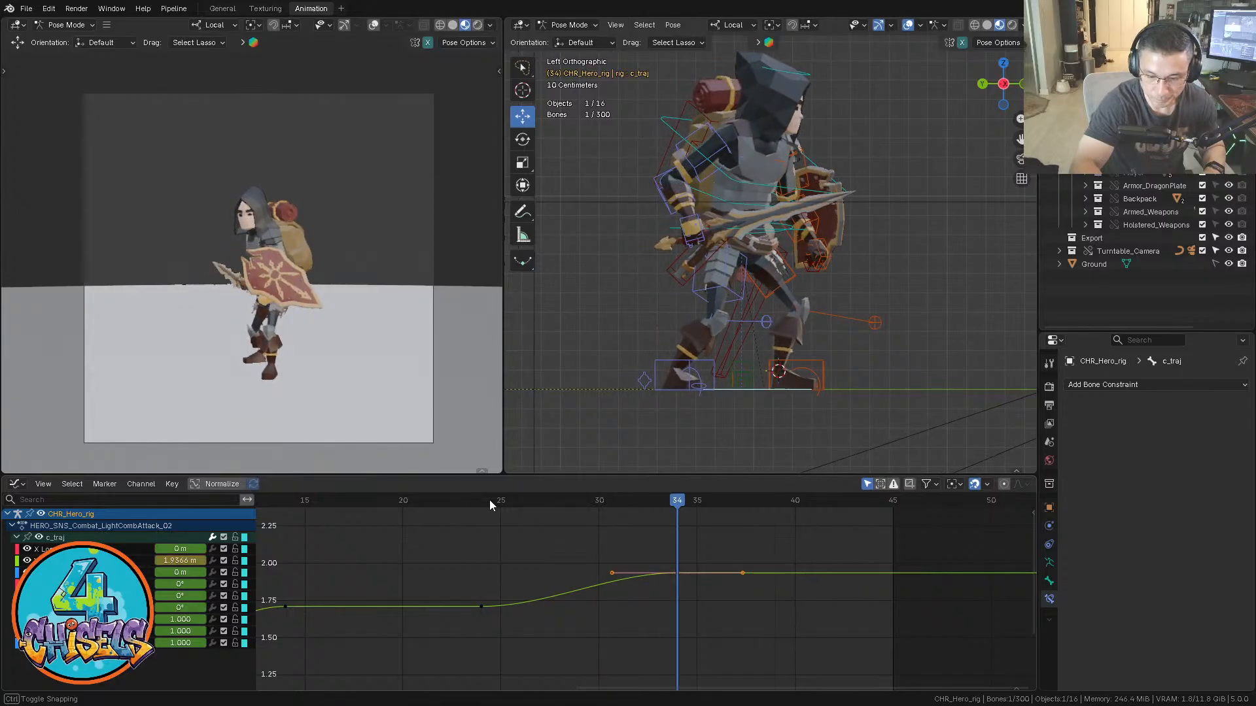
# Key the location, rotation, scale and custom properties of all the rig's controls at frame 39
pyautogui.press('Right')
pyautogui.press('Right')
pyautogui.press('Right')
pyautogui.press('Right')
pyautogui.press('Right')
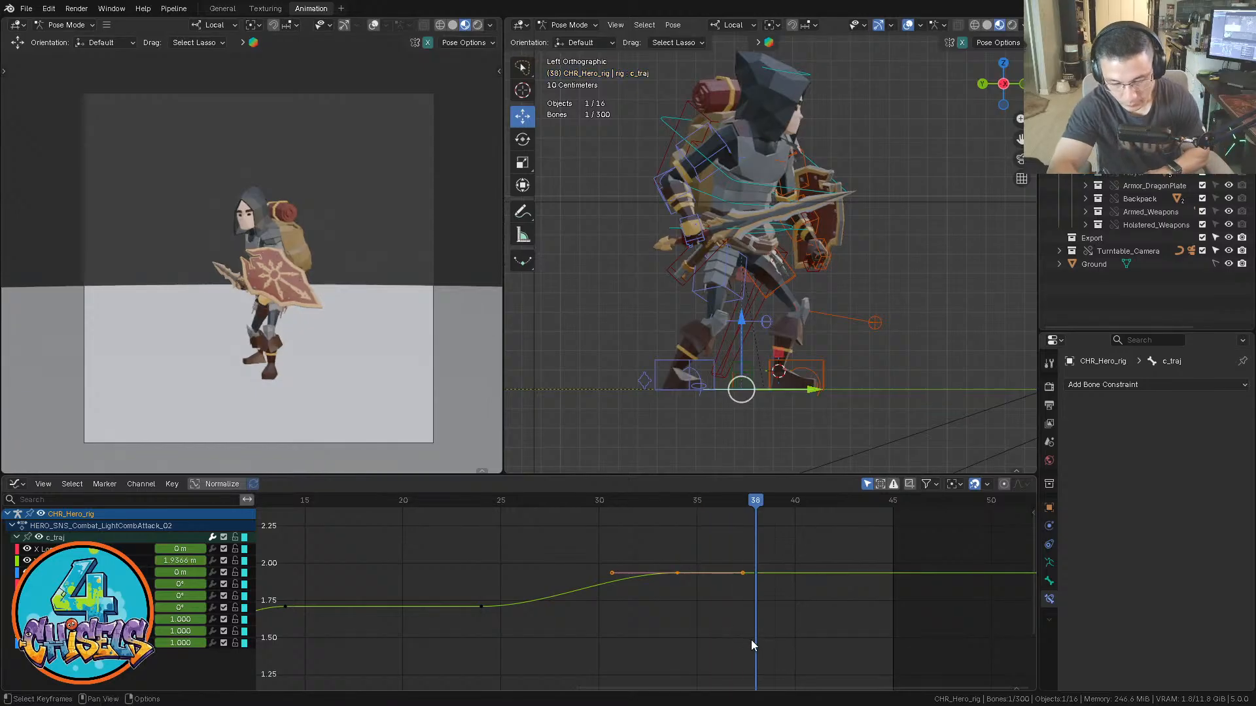
pyautogui.press('a')
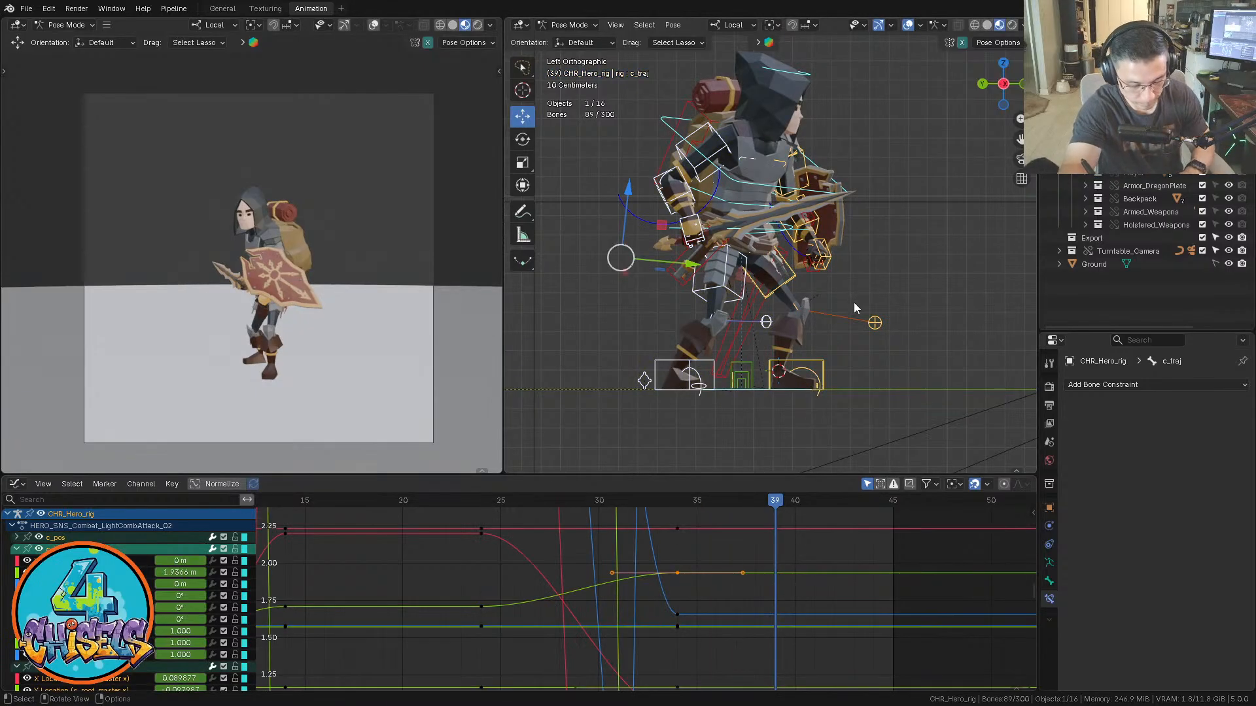
pyautogui.press('i')
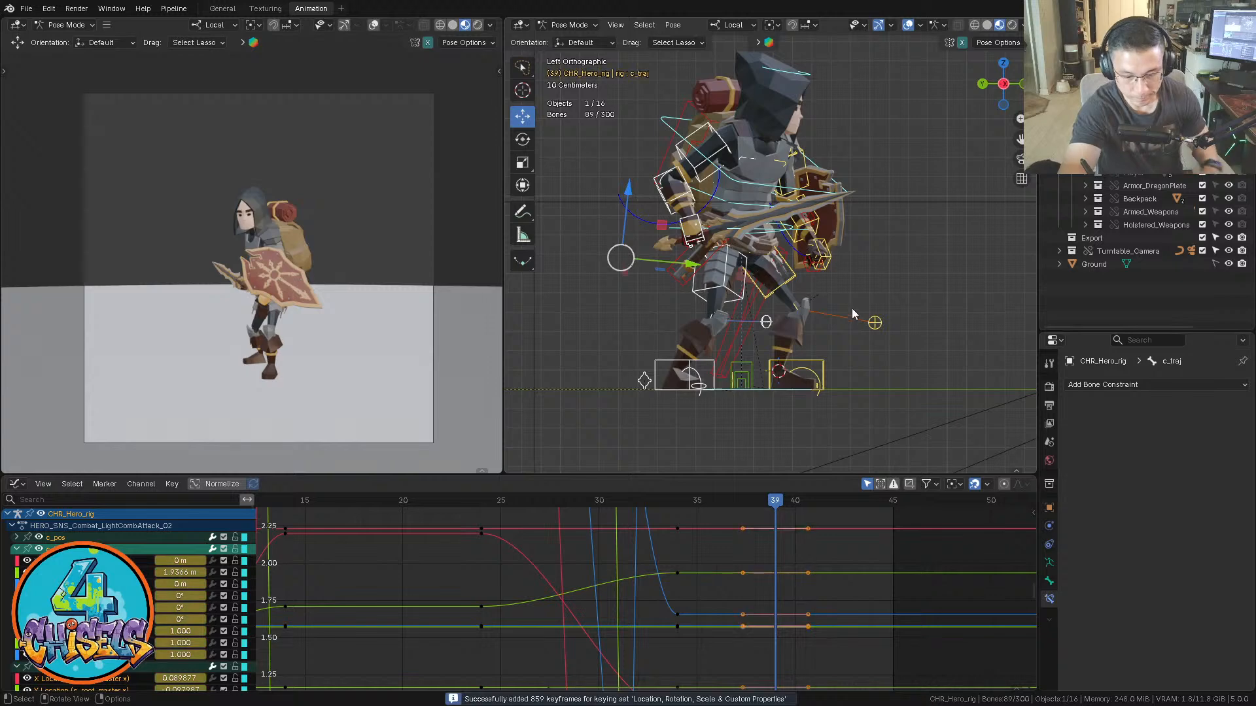
# Examine the keyframes of all the rig's controls in the Graph Editor around frames 34 and 39
pyautogui.press('`')
pyautogui.click(626, 572)
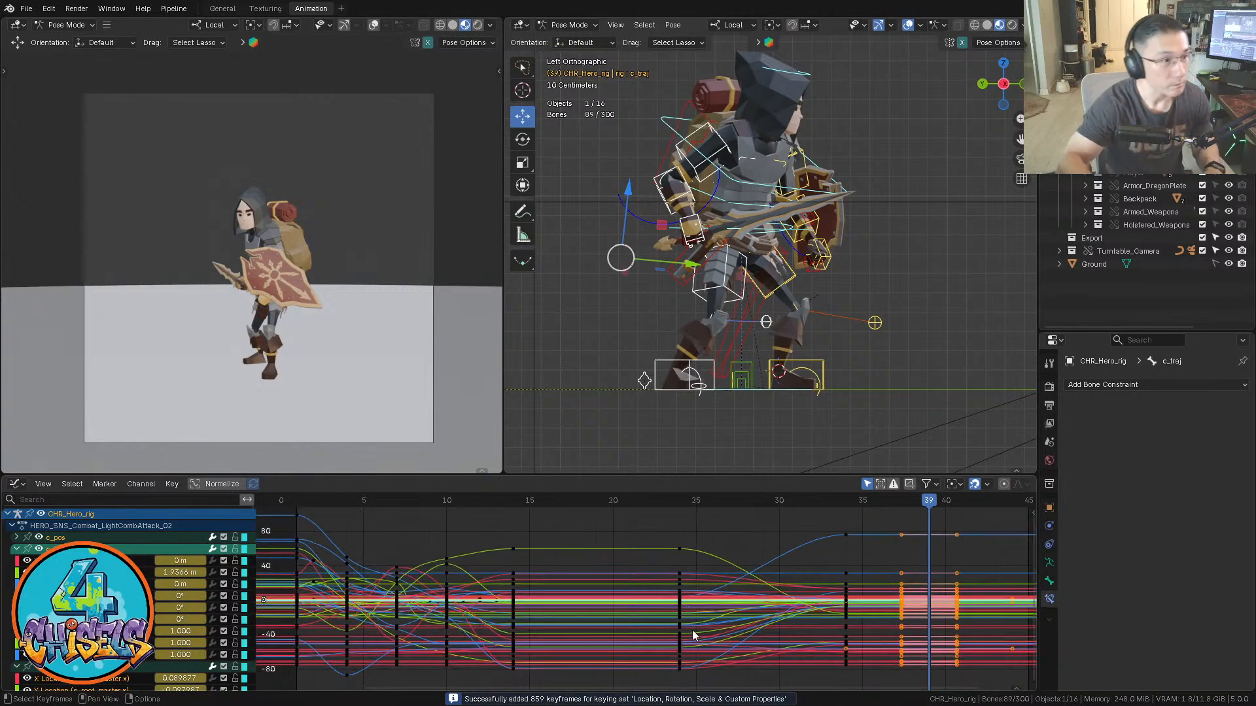
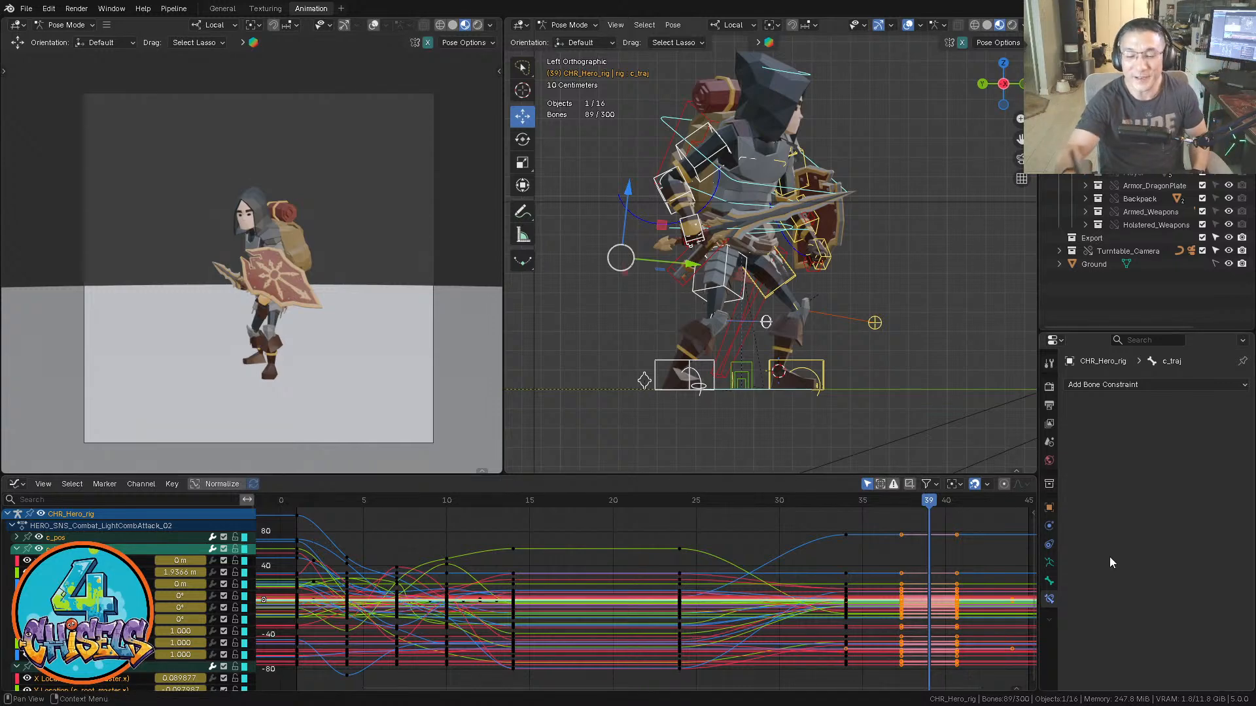
pyautogui.click(959, 330)
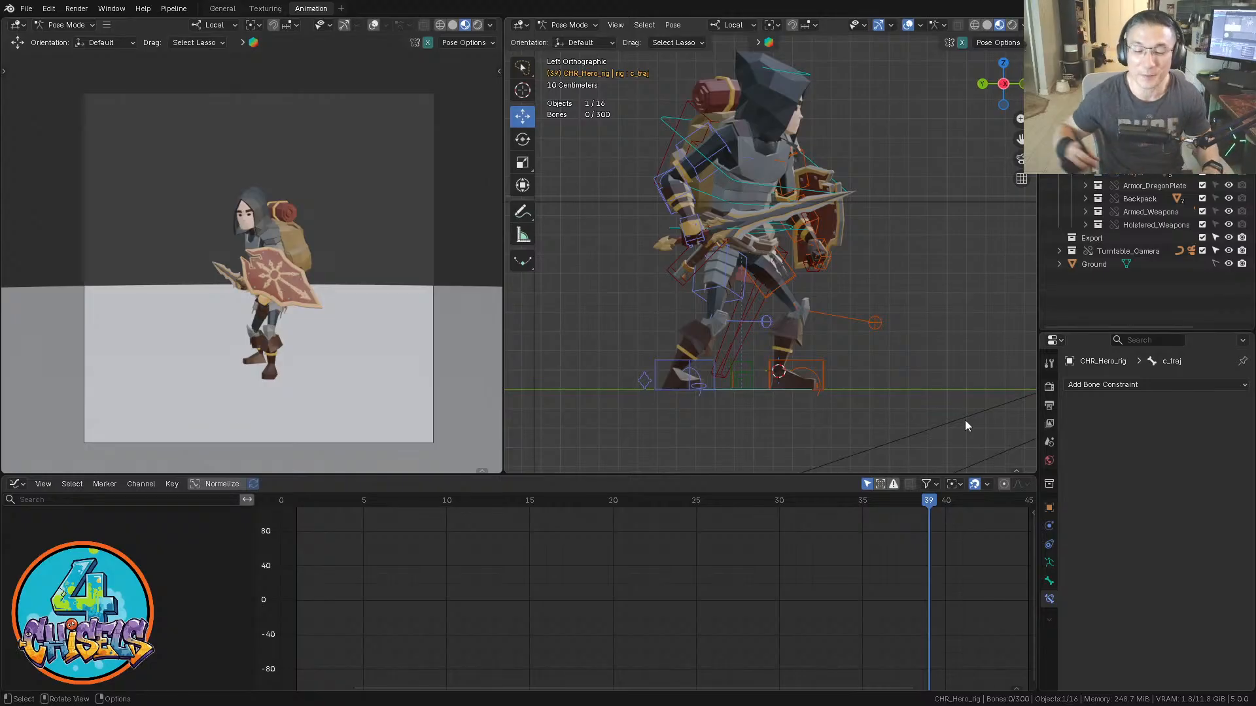
pyautogui.press('a')
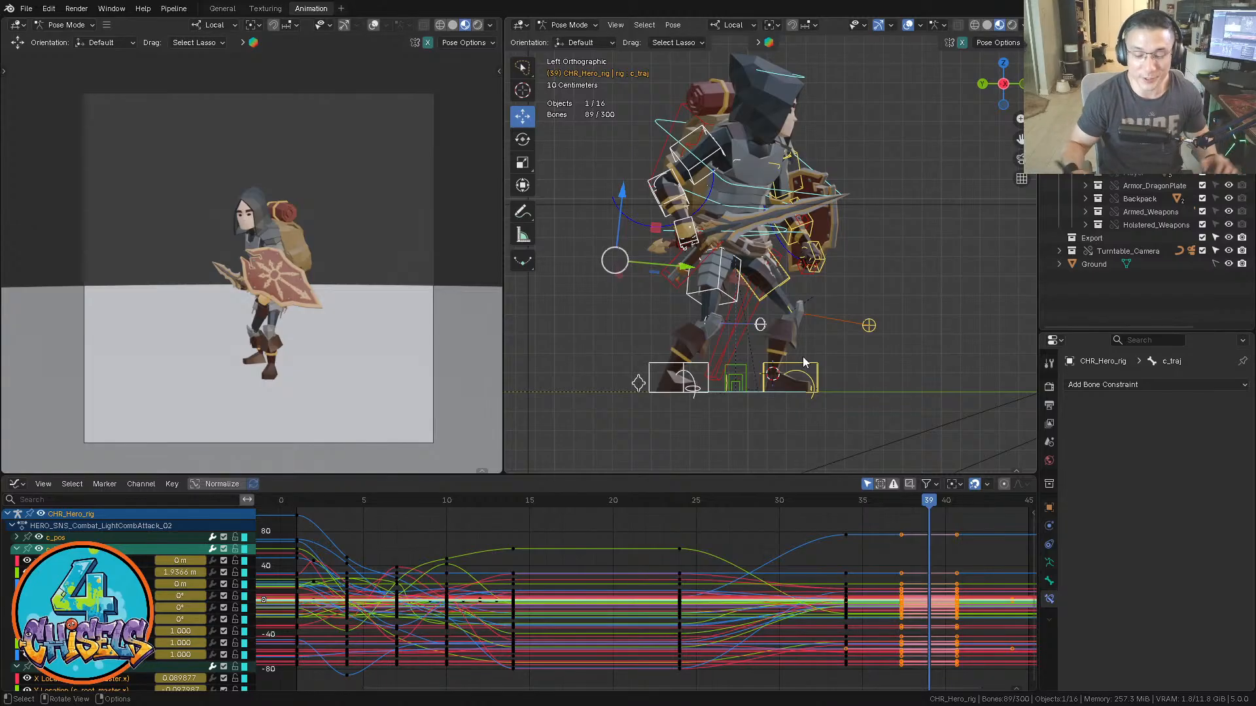
pyautogui.keyDown('ctrl'); pyautogui.moveTo(829, 597); pyautogui.dragTo(796, 637, button='middle'); pyautogui.keyUp('ctrl')
pyautogui.click(748, 502)
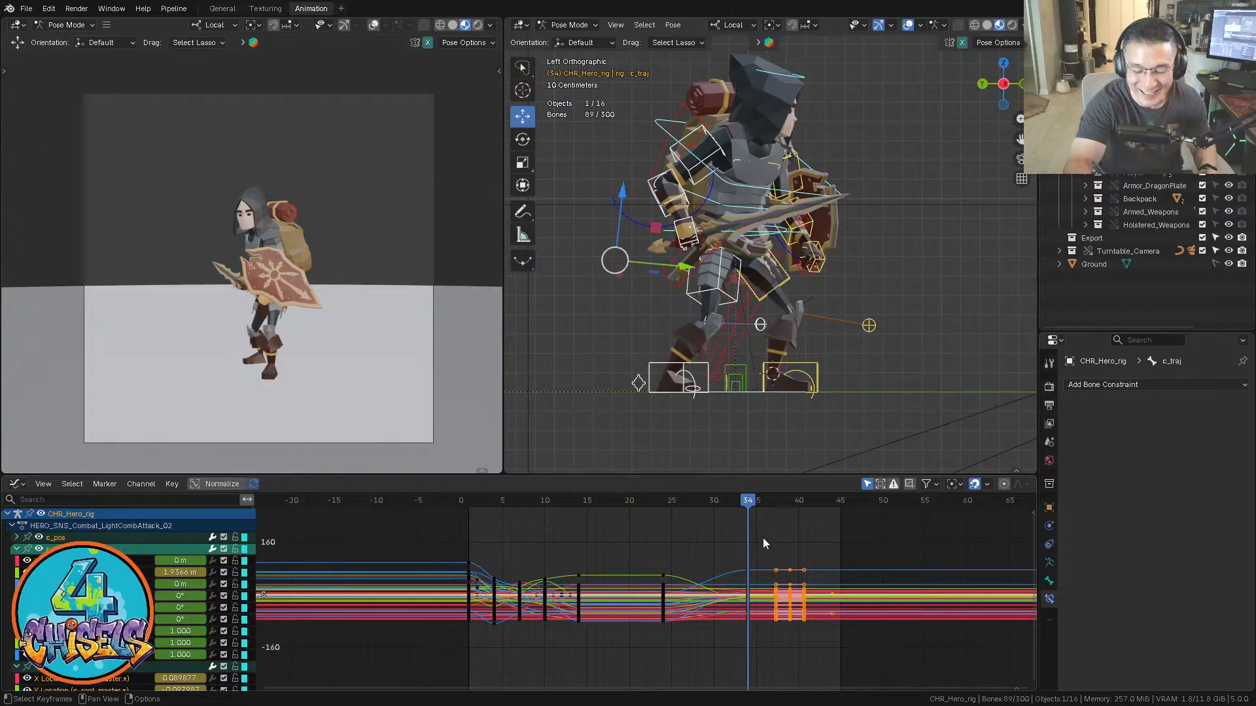
pyautogui.keyDown('ctrl'); pyautogui.moveTo(763, 537); pyautogui.dragTo(756, 602, button='middle'); pyautogui.keyUp('ctrl')
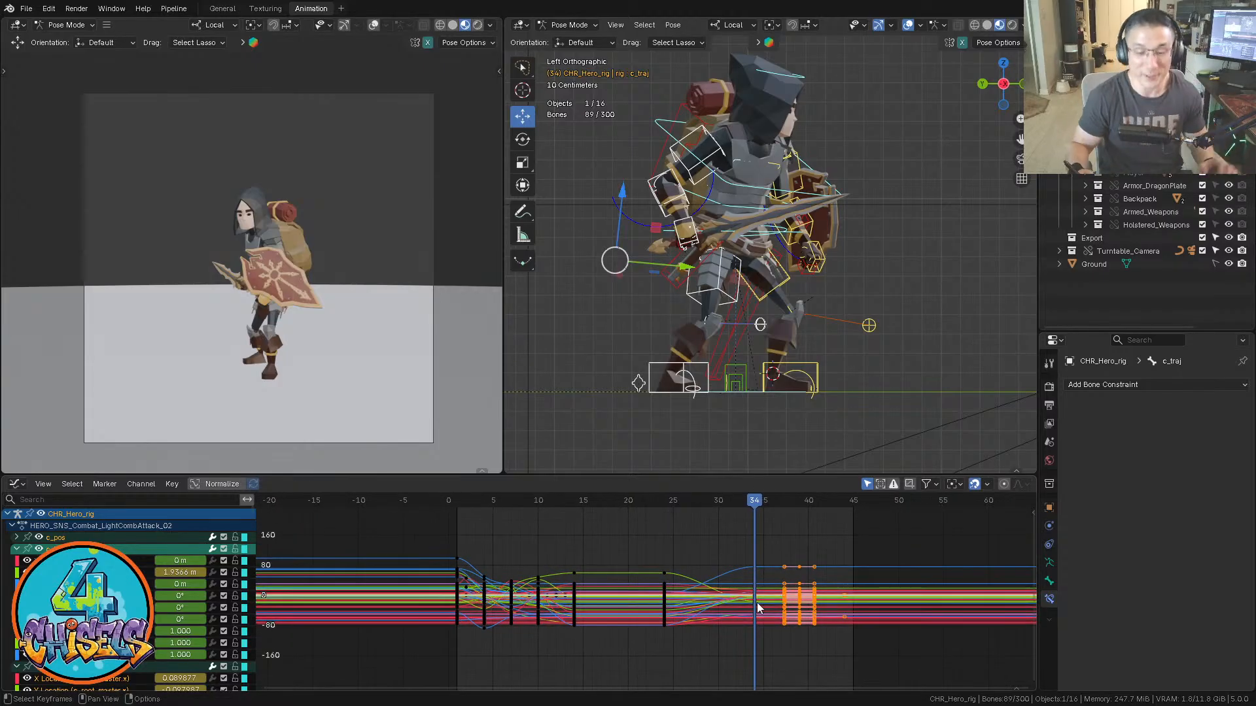
pyautogui.click(695, 540)
pyautogui.press('a')
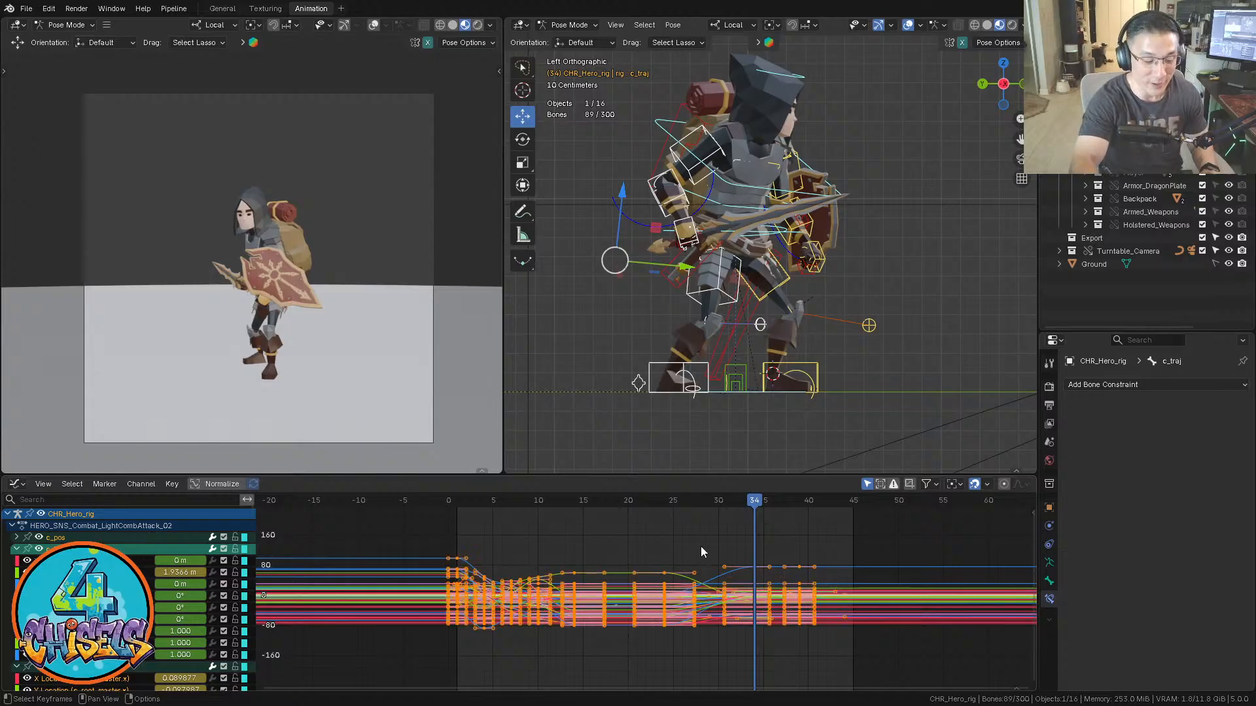
pyautogui.click(701, 547)
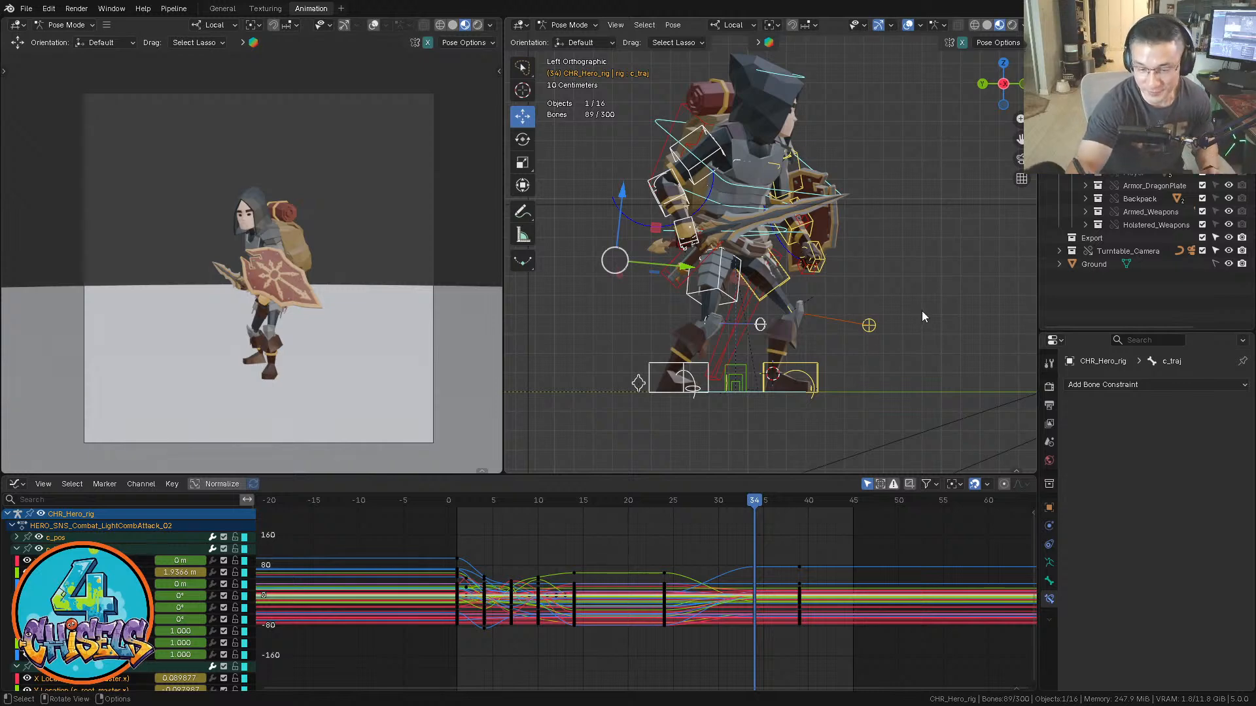
# Inspect the curves and constraints of the front foot control c_foot_ik.l and its leg pole c_leg_pole.l at frame 34
pyautogui.click(905, 325)
pyautogui.click(816, 364)
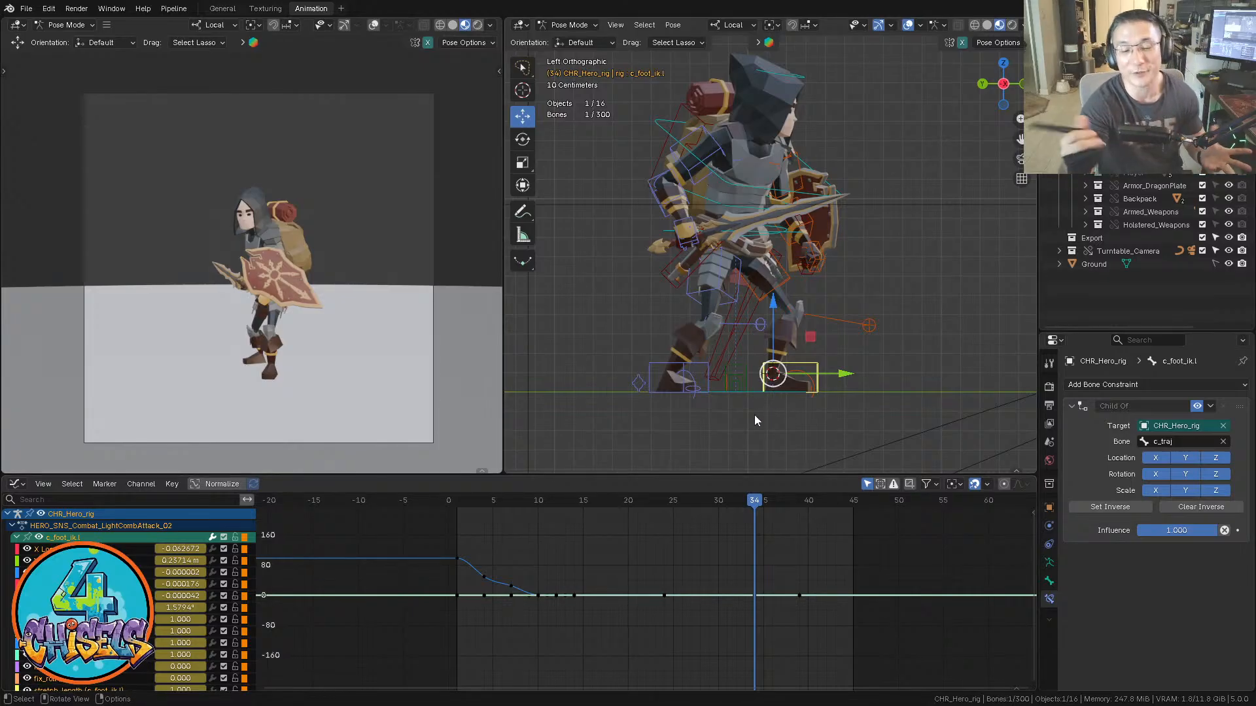
pyautogui.moveTo(662, 552)
pyautogui.keyDown('ctrl'); pyautogui.mouseDown(button='middle')
pyautogui.moveTo(701, 551)
pyautogui.moveTo(695, 576)
pyautogui.moveTo(690, 556)
pyautogui.moveTo(686, 575)
pyautogui.moveTo(684, 559)
pyautogui.moveTo(657, 567)
pyautogui.moveTo(685, 580)
pyautogui.moveTo(676, 557)
pyautogui.mouseUp(button='middle'); pyautogui.keyUp('ctrl')
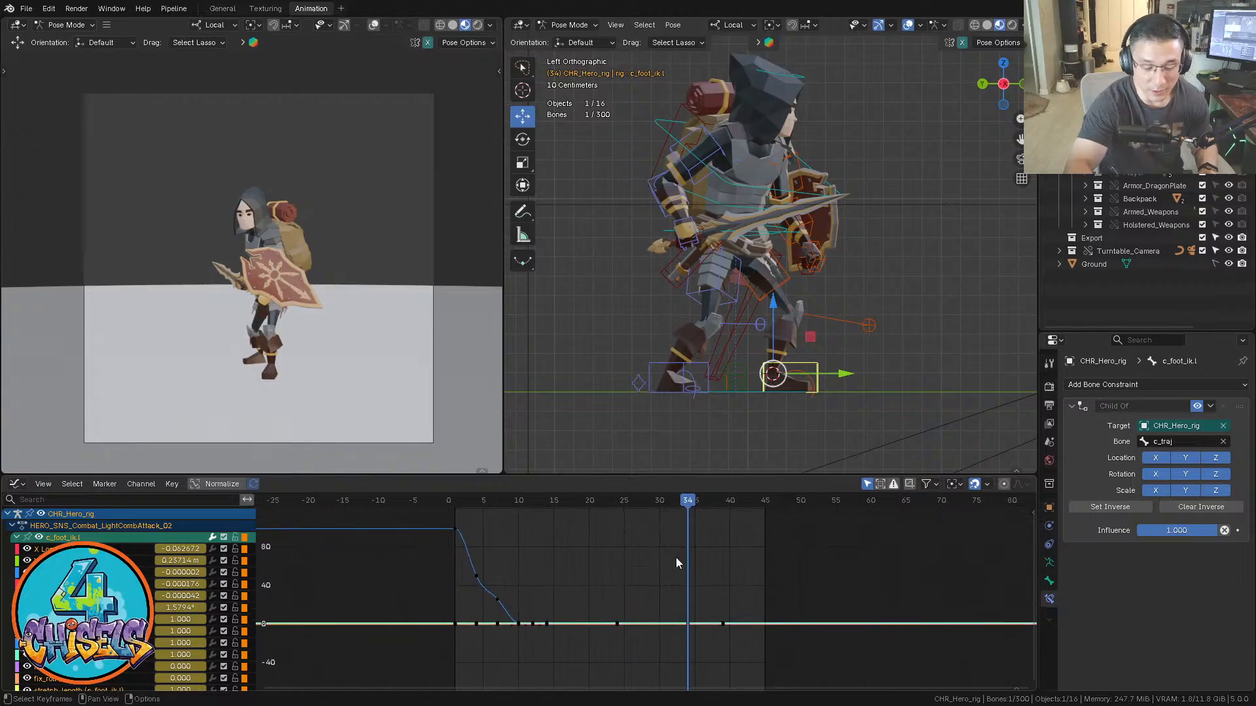
pyautogui.click(896, 379)
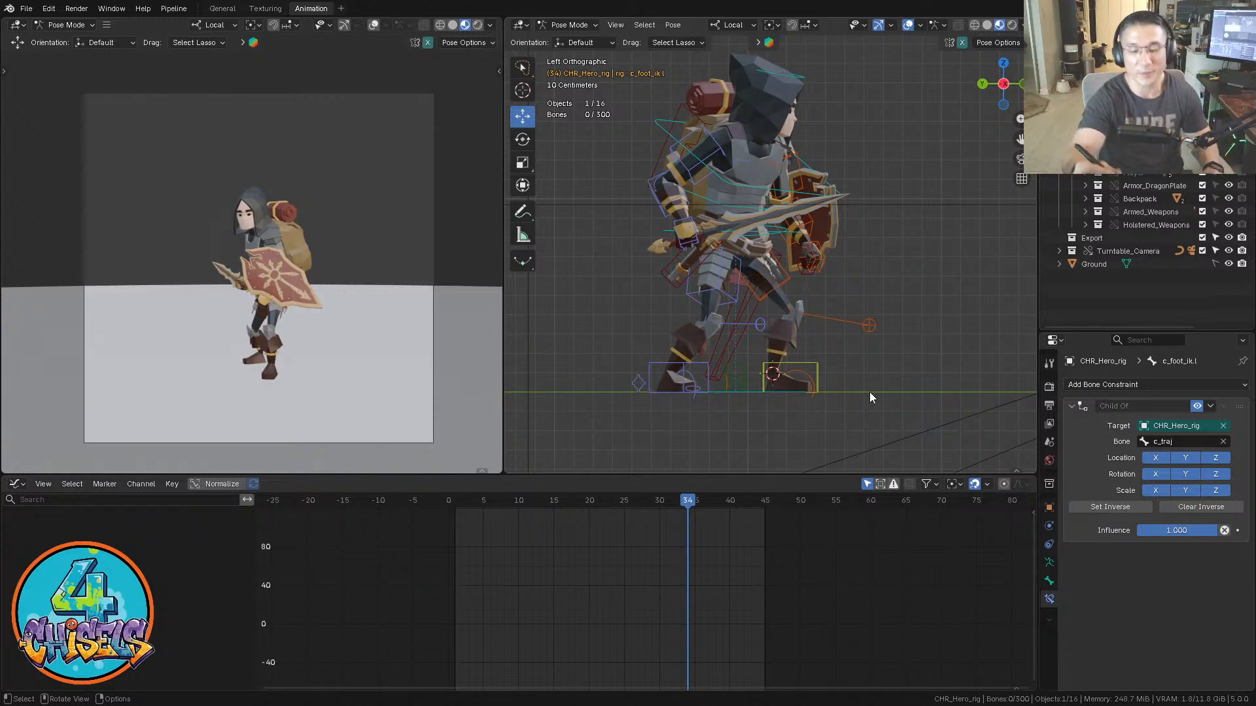
pyautogui.click(870, 325)
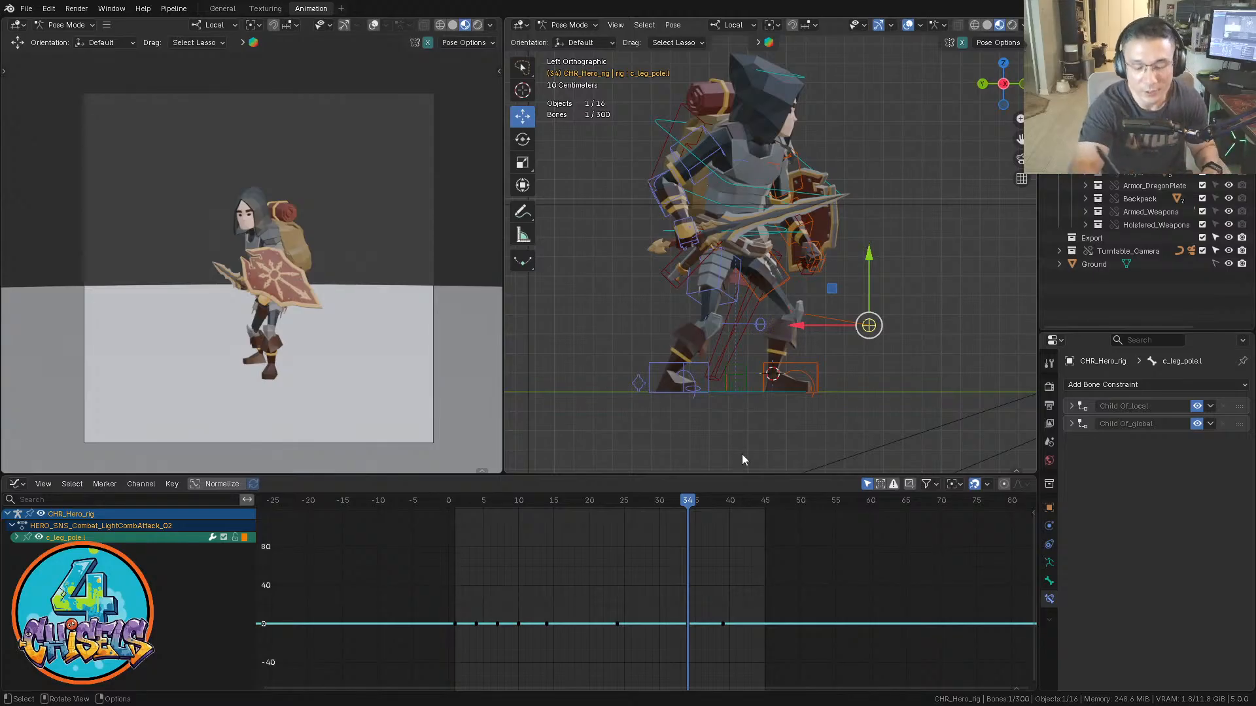
pyautogui.keyDown('shift'); pyautogui.moveTo(898, 303); pyautogui.dragTo(817, 323, button='middle'); pyautogui.keyUp('shift')
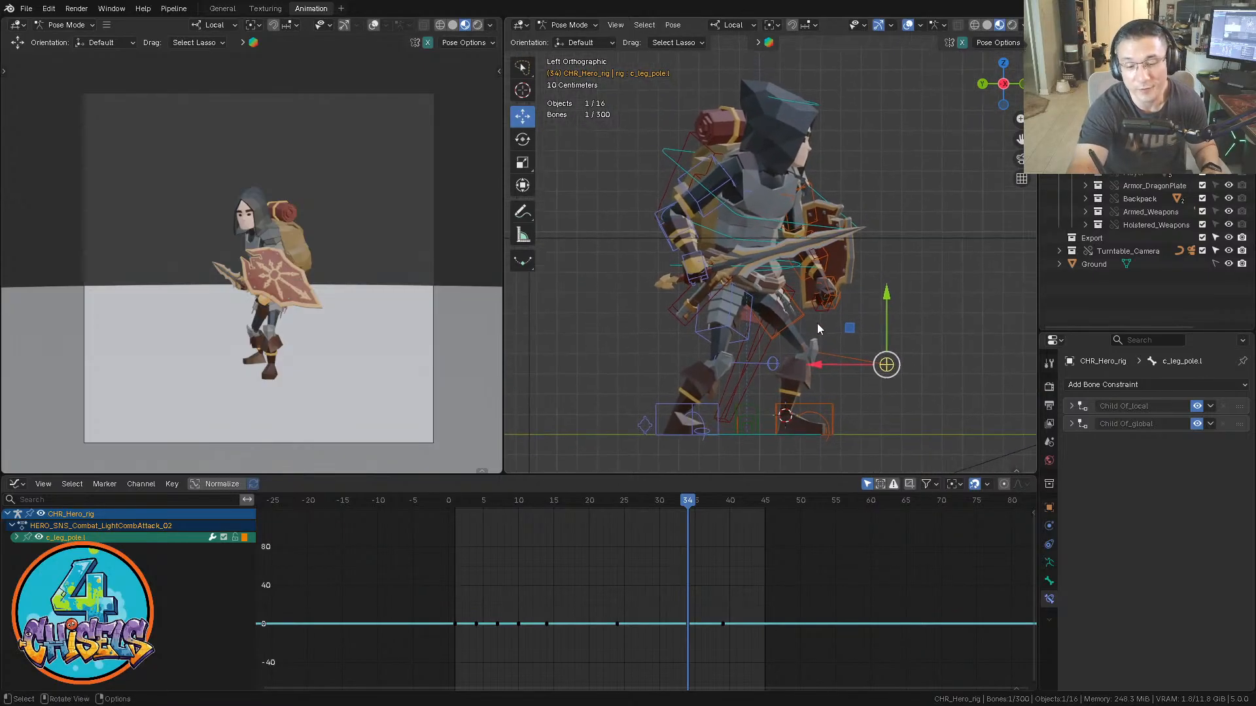
# Play the second attack from its start, then replay the recovery from frame 24 to review the motion
pyautogui.click(460, 501)
pyautogui.press('space')
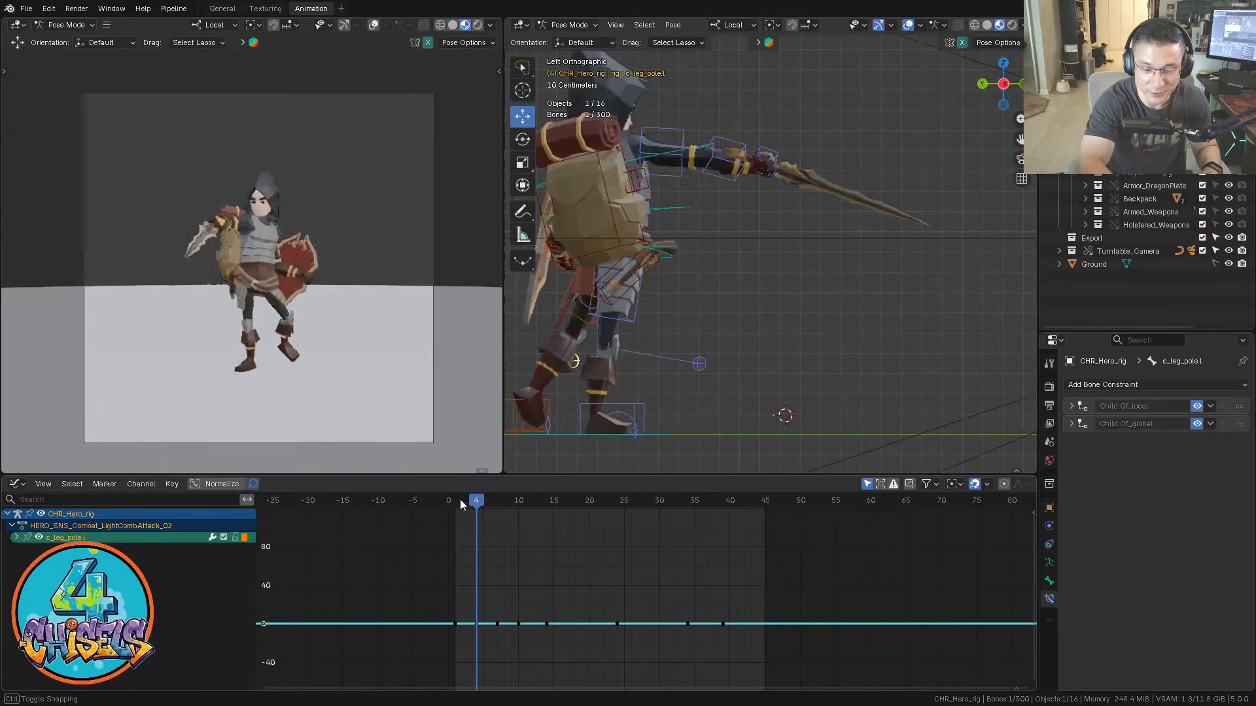
pyautogui.press('space')
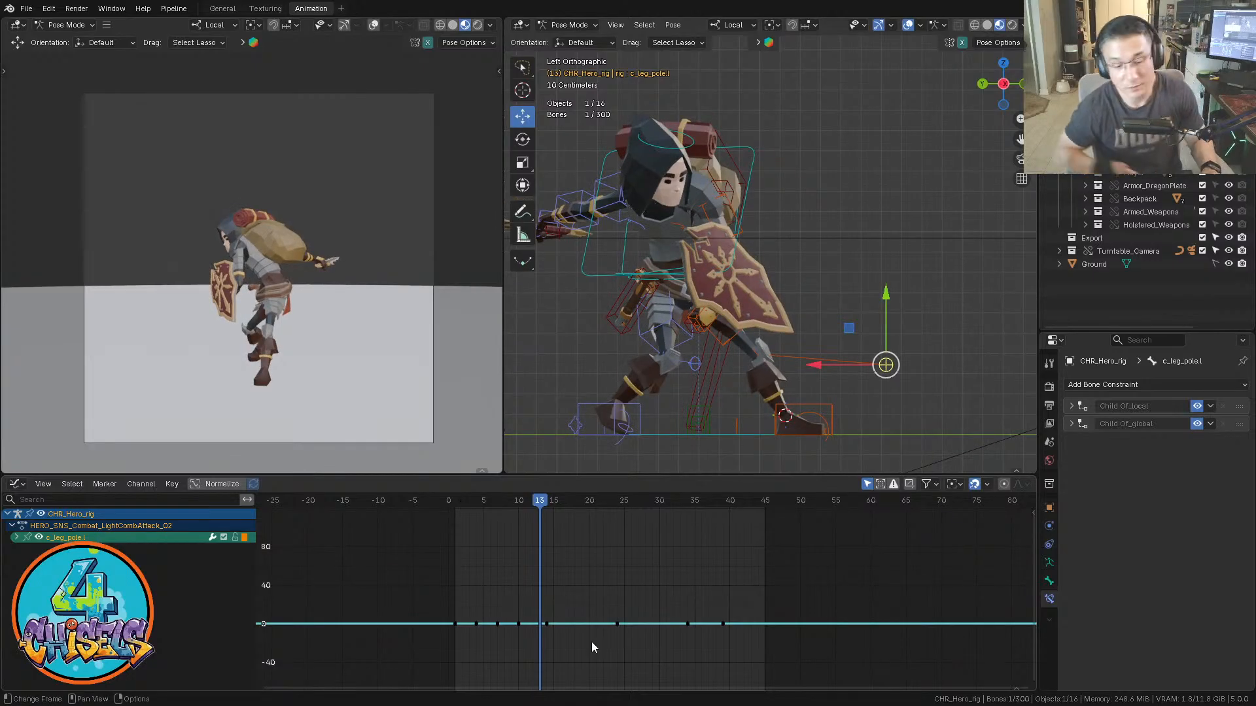
pyautogui.moveTo(542, 509); pyautogui.dragTo(631, 508)
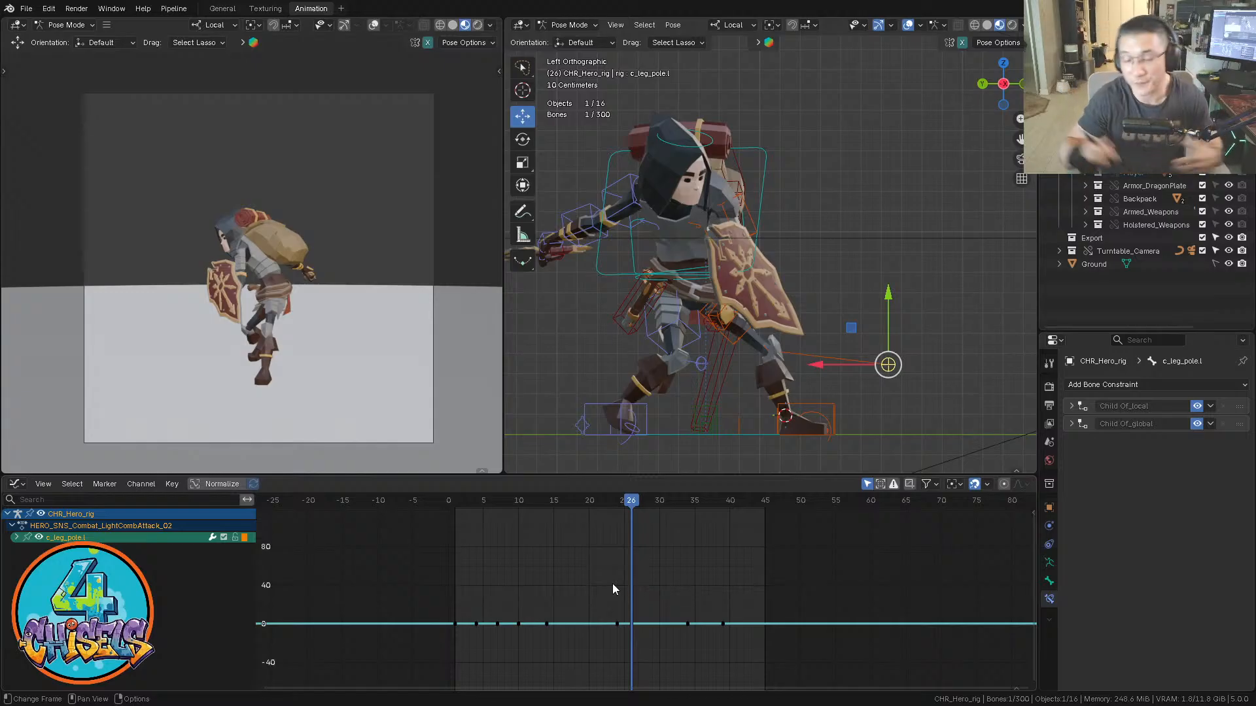
pyautogui.keyDown('ctrl'); pyautogui.moveTo(696, 613); pyautogui.dragTo(718, 568, button='middle'); pyautogui.keyUp('ctrl')
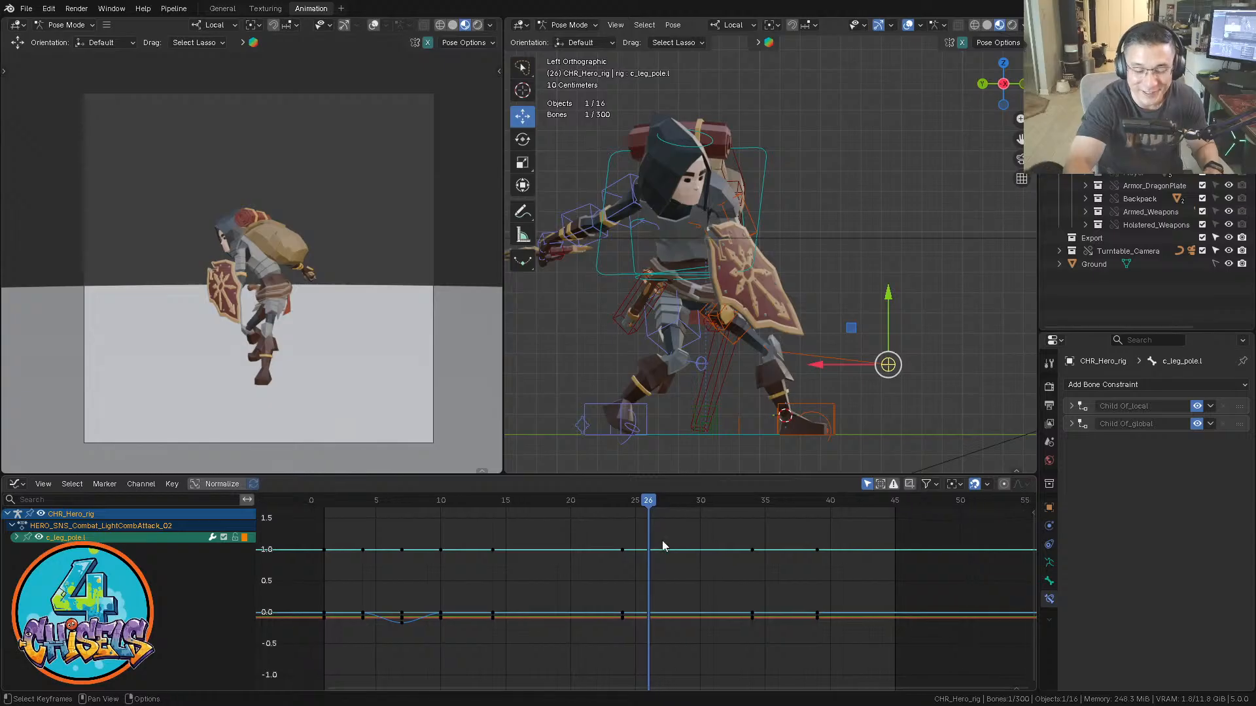
pyautogui.moveTo(641, 502); pyautogui.dragTo(619, 501)
pyautogui.press('space')
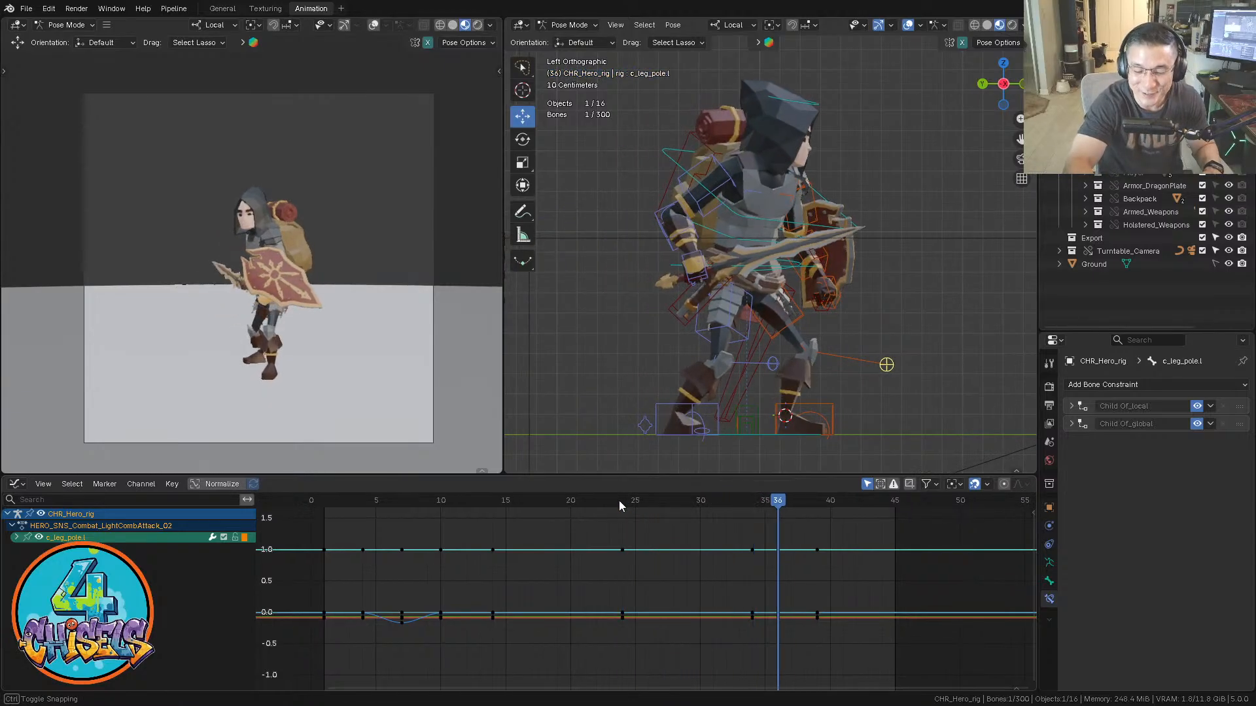
# Step back and forth through the front foot's swing and landing, roughly frames 6 to 15, to examine the foot's contact with the ground
pyautogui.press('Down')
pyautogui.press('Down')
pyautogui.press('Down')
pyautogui.press('Down')
pyautogui.press('Right')
pyautogui.press('Right')
pyautogui.press('Right')
pyautogui.press('Right')
pyautogui.press('Right')
pyautogui.press('Right')
pyautogui.press('Right')
pyautogui.press('Right')
pyautogui.press('Right')
pyautogui.press('Right')
pyautogui.press('Right')
pyautogui.press('Right')
pyautogui.press('Right')
pyautogui.press('Right')
pyautogui.press('Right')
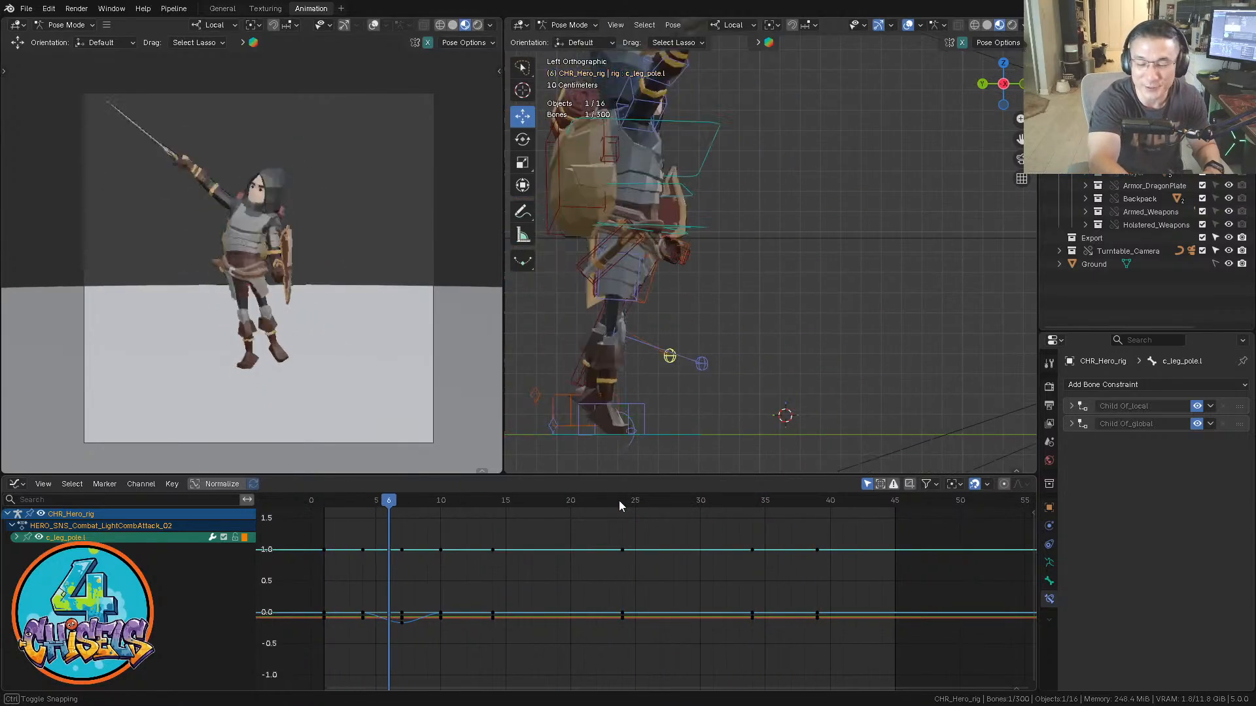
pyautogui.press('Left')
pyautogui.press('Left')
pyautogui.press('Left')
pyautogui.press('Left')
pyautogui.press('Left')
pyautogui.press('Left')
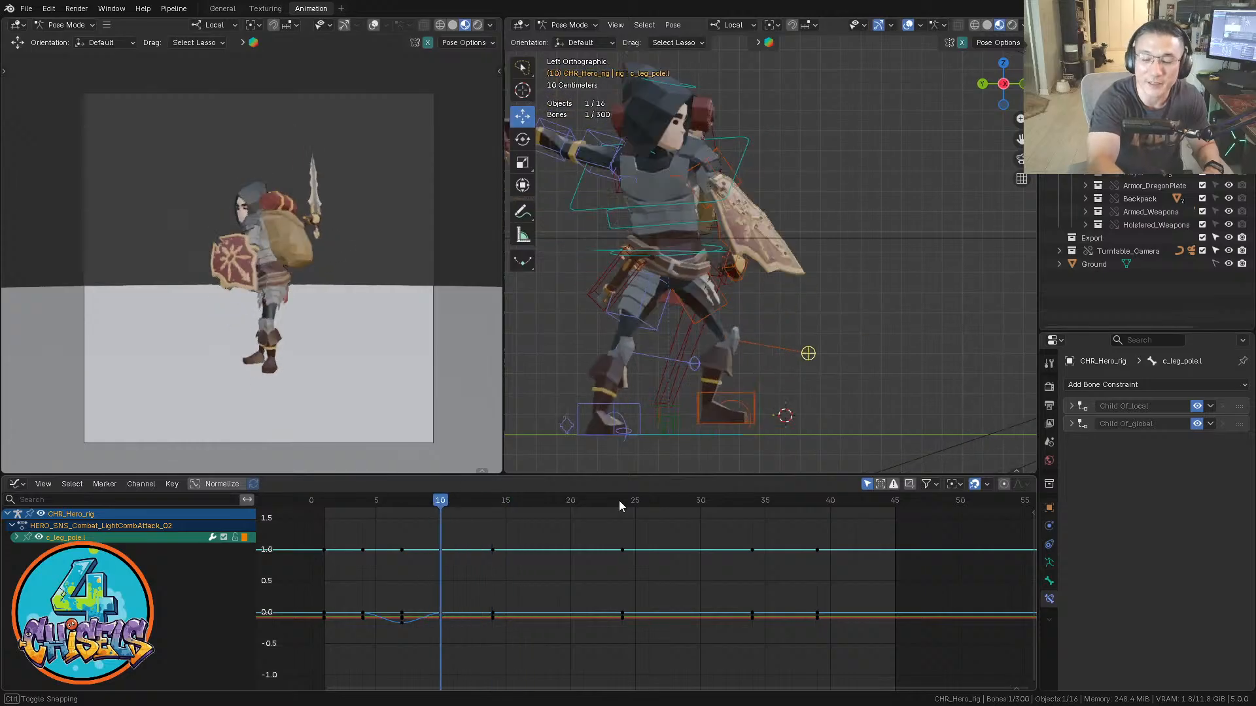
pyautogui.press('Right')
pyautogui.press('Right')
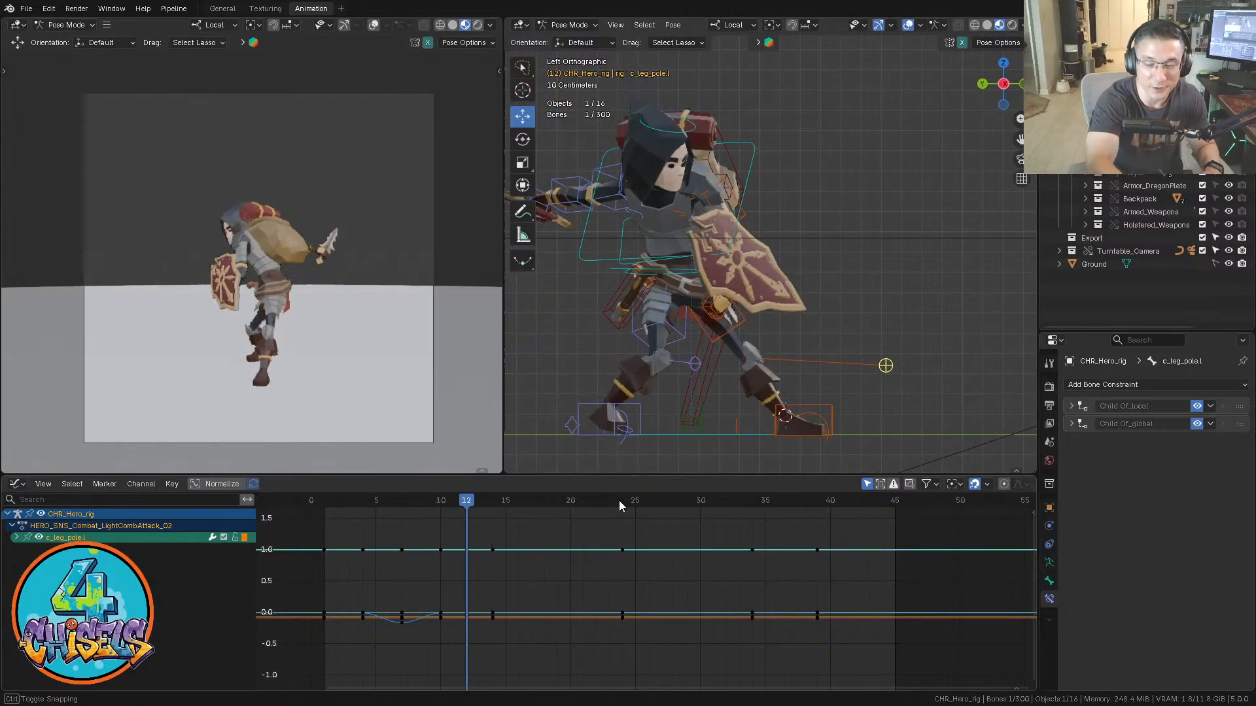
pyautogui.press('Right')
pyautogui.press('Right')
pyautogui.press('Right')
pyautogui.press('Right')
pyautogui.press('Right')
pyautogui.press('Right')
pyautogui.press('Right')
pyautogui.press('Left')
pyautogui.press('Left')
pyautogui.press('Left')
pyautogui.press('Left')
pyautogui.press('Left')
pyautogui.press('Left')
pyautogui.press('Left')
pyautogui.press('Left')
pyautogui.press('Left')
pyautogui.press('Left')
pyautogui.press('Left')
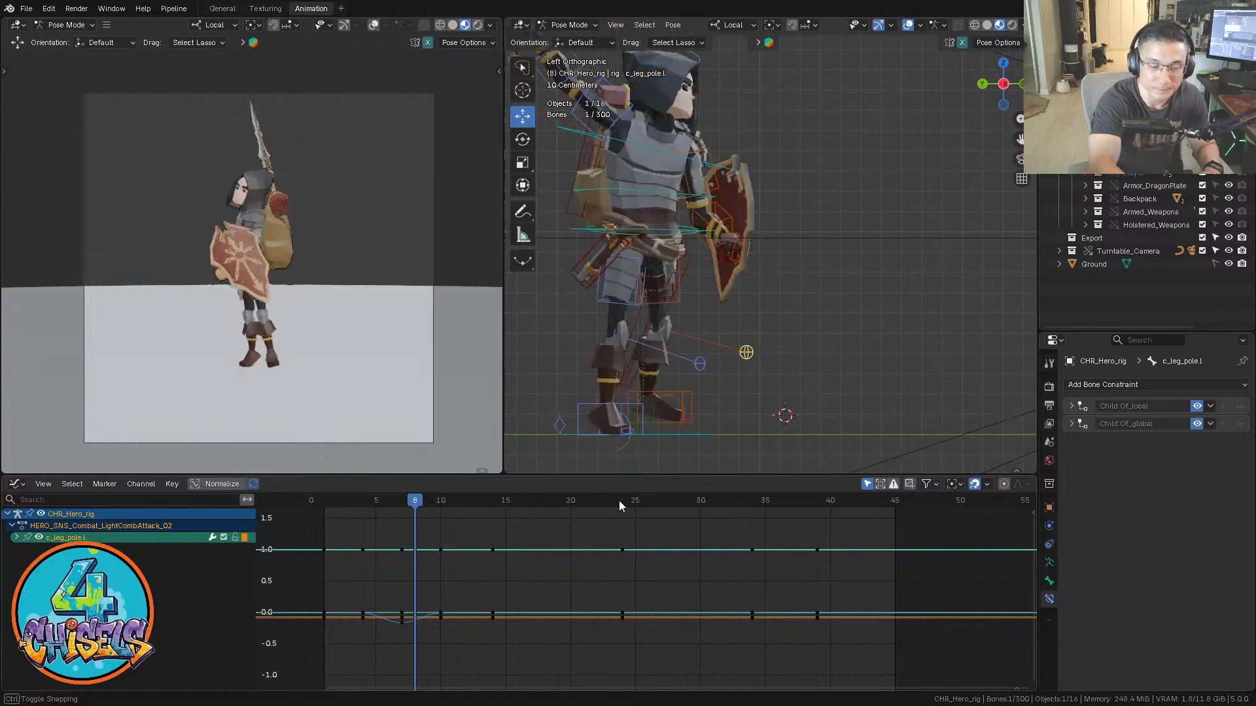
pyautogui.press('Right')
pyautogui.press('Right')
pyautogui.press('Right')
pyautogui.press('Right')
pyautogui.press('Right')
pyautogui.press('Right')
pyautogui.press('Right')
pyautogui.press('Right')
pyautogui.press('Right')
pyautogui.press('Right')
pyautogui.press('Right')
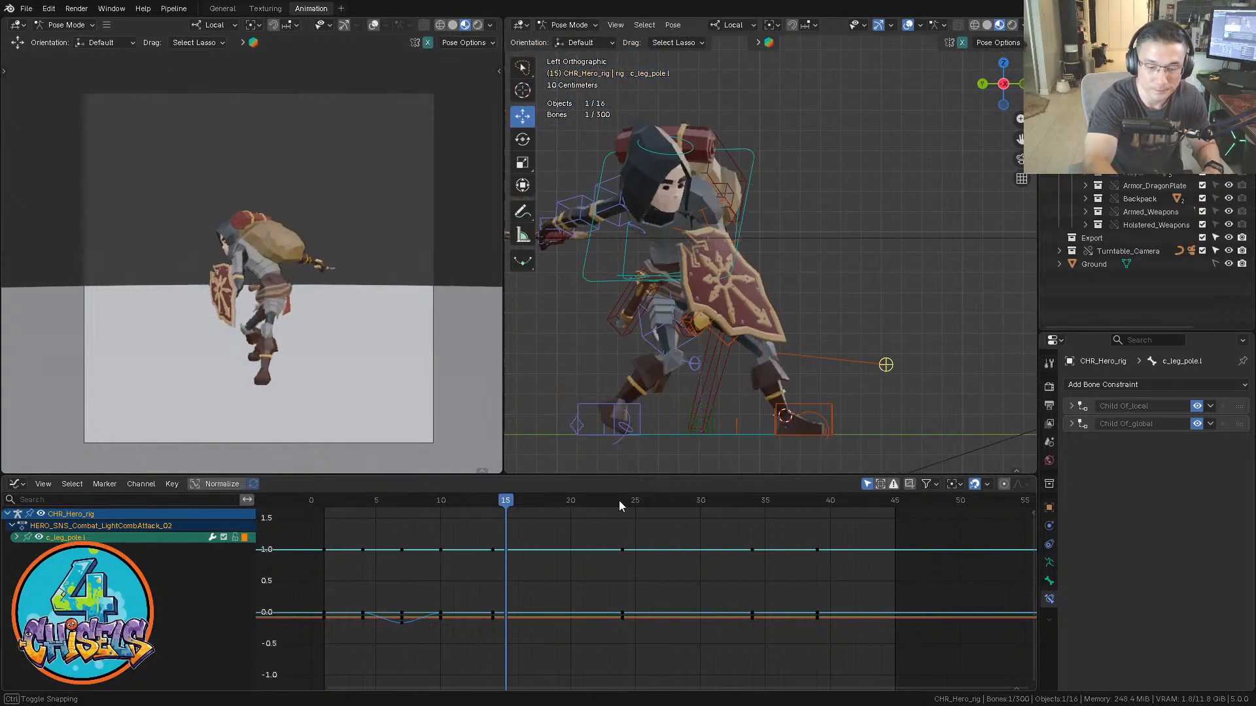
pyautogui.press('Left')
pyautogui.press('Left')
pyautogui.press('Left')
pyautogui.press('Left')
pyautogui.press('Left')
pyautogui.press('Left')
pyautogui.press('Left')
pyautogui.press('Left')
pyautogui.press('Left')
pyautogui.press('Left')
pyautogui.press('Left')
pyautogui.press('Left')
pyautogui.press('Right')
pyautogui.press('Right')
pyautogui.press('Right')
pyautogui.press('Right')
pyautogui.press('Right')
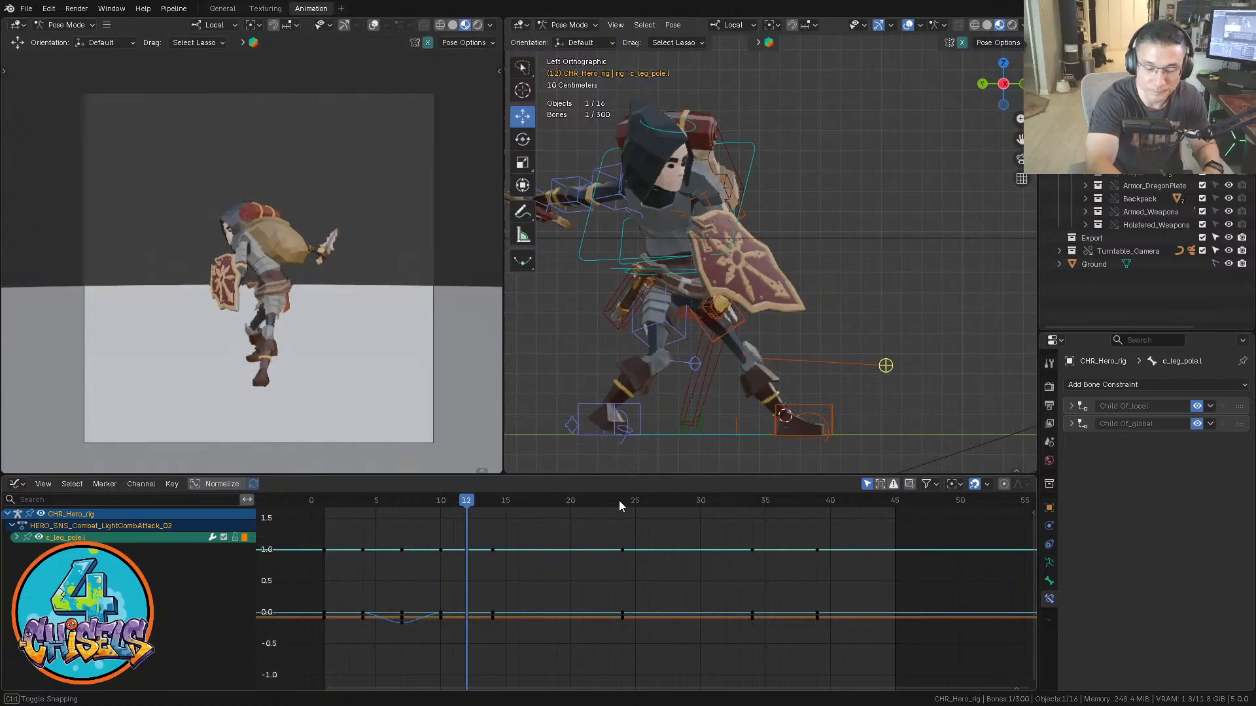
# Select c_foot_roll_cursor.l and move it at frame 12 to an X Location of about 0.0419, rolling the front foot onto its heel
pyautogui.click(858, 416)
pyautogui.click(738, 422)
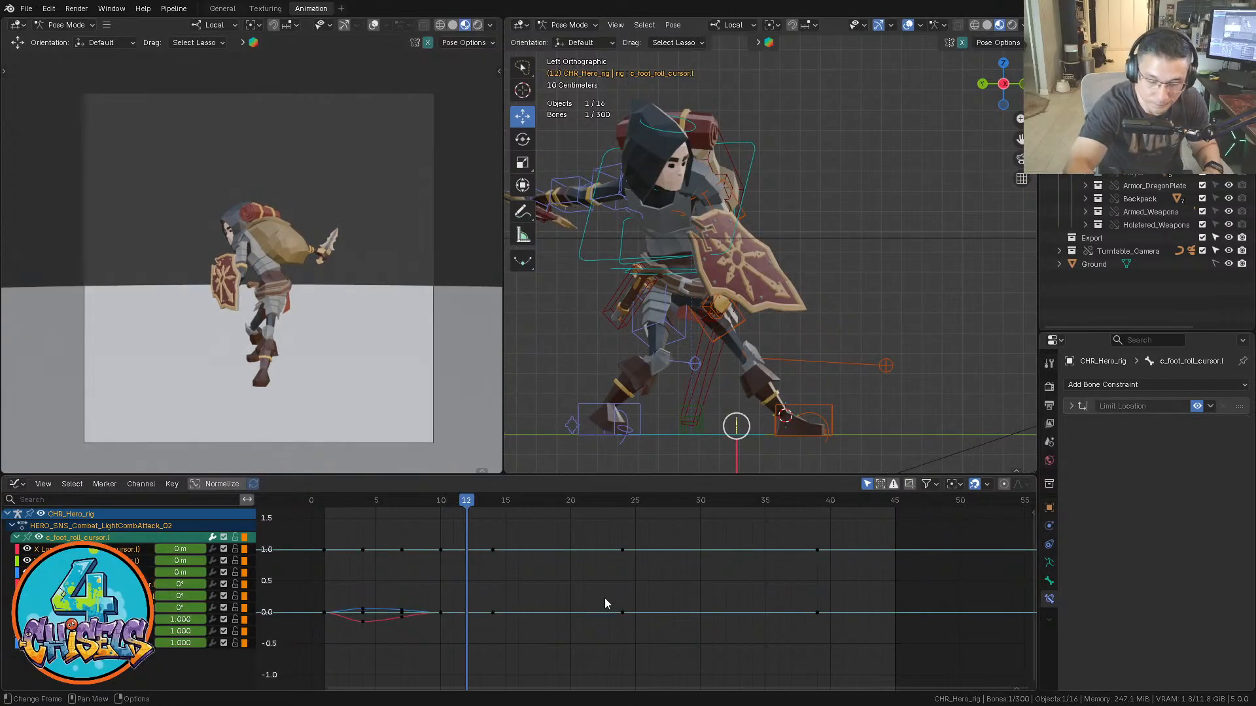
pyautogui.moveTo(737, 458); pyautogui.dragTo(735, 462)
pyautogui.keyDown('shift'); pyautogui.moveTo(877, 391); pyautogui.dragTo(895, 327, button='middle'); pyautogui.keyUp('shift')
pyautogui.keyDown('ctrl'); pyautogui.moveTo(515, 644); pyautogui.dragTo(506, 591, button='middle'); pyautogui.keyUp('ctrl')
pyautogui.moveTo(436, 503); pyautogui.dragTo(460, 505)
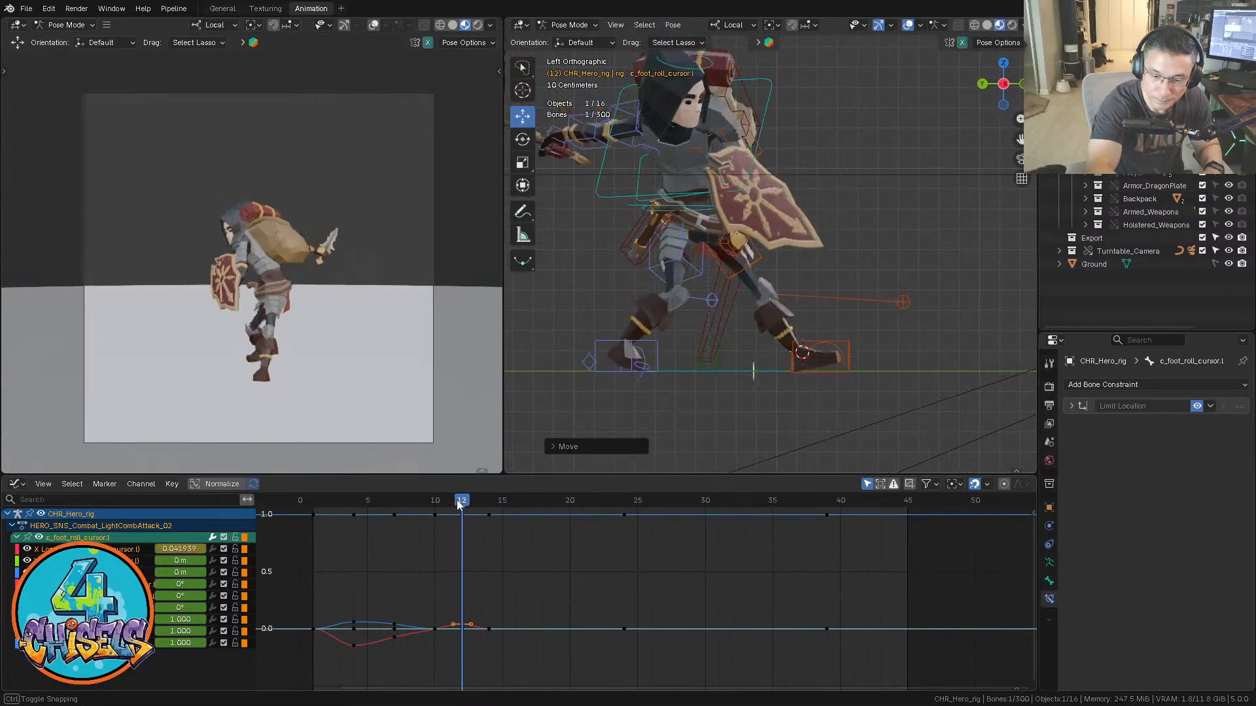
# Copy the foot roll cursor's frame 14 keys to frame 13 and play back the foot landing
pyautogui.press('Right')
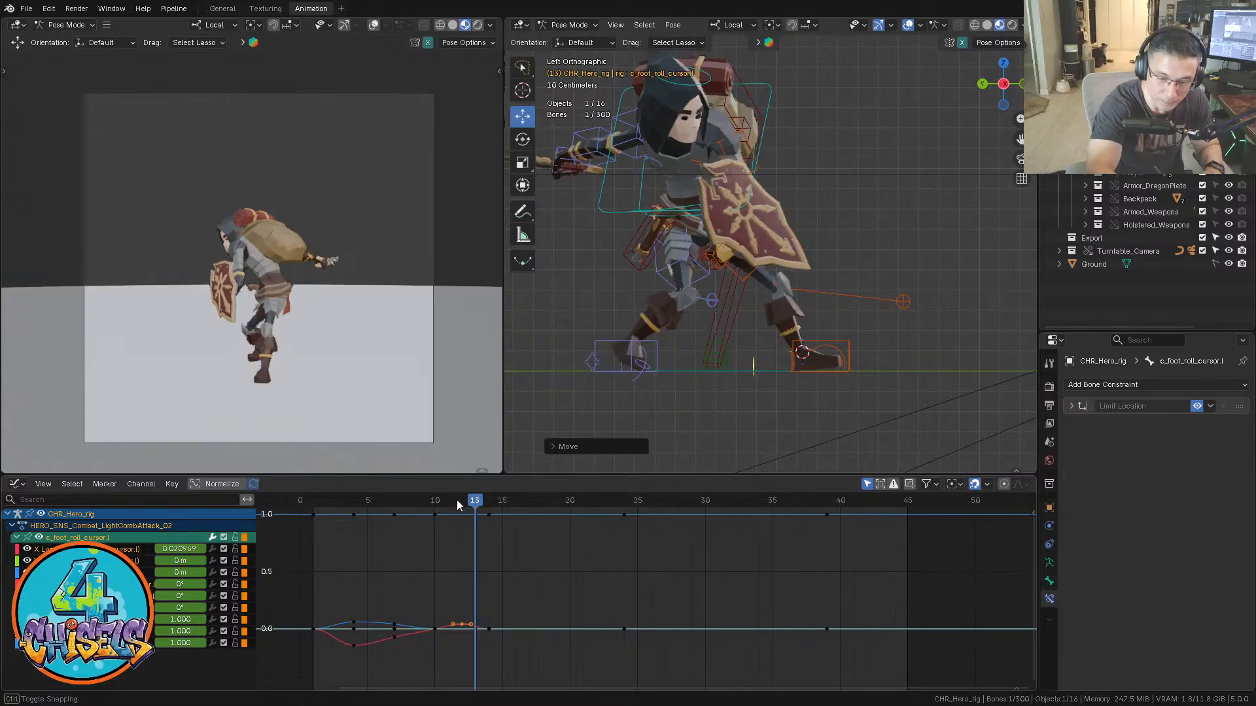
pyautogui.keyDown('ctrl'); pyautogui.moveTo(522, 573); pyautogui.dragTo(511, 589, button='middle'); pyautogui.keyUp('ctrl')
pyautogui.click(512, 589)
pyautogui.moveTo(471, 629); pyautogui.dragTo(489, 538)
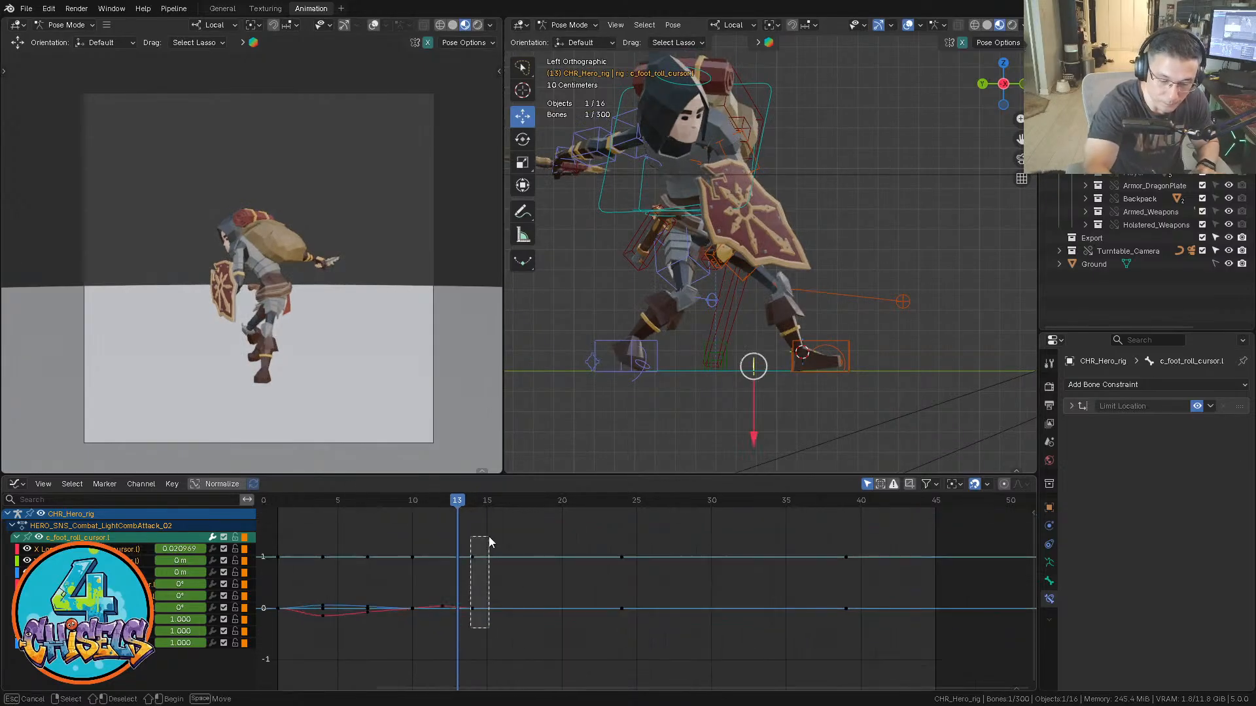
pyautogui.hotkey('ctrl', 'v')
pyautogui.press('space')
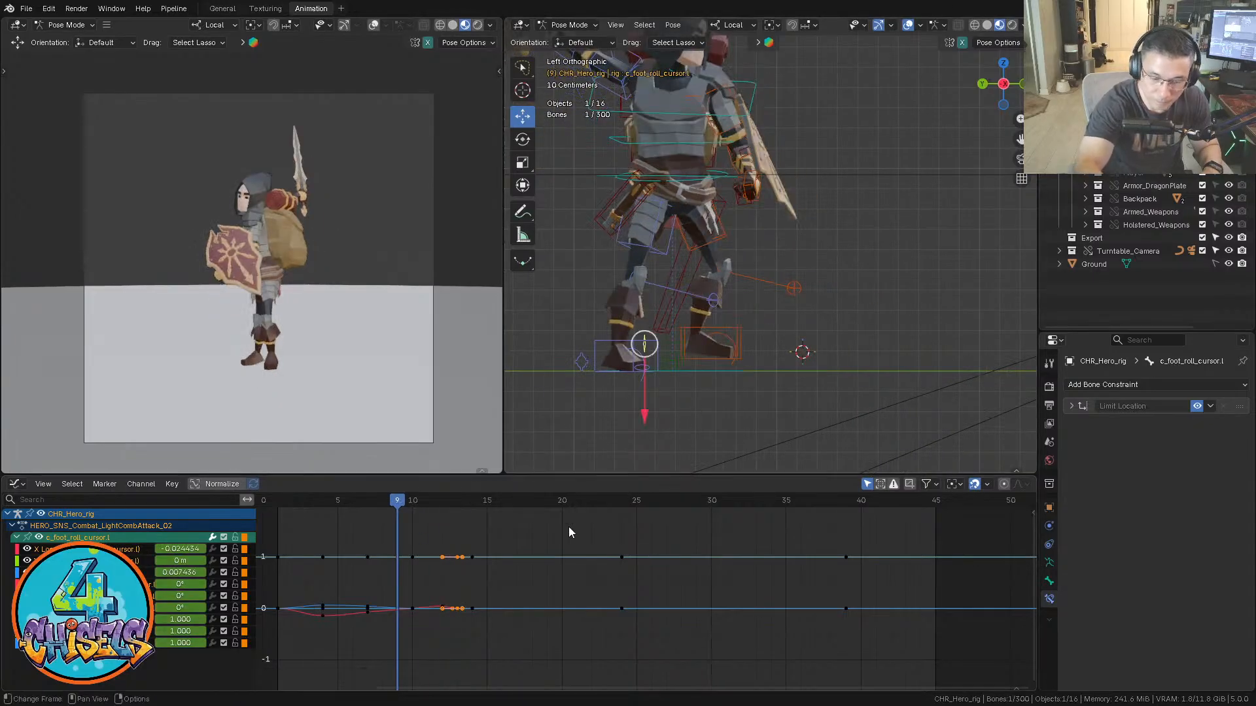
# Isolate c_foot_roll_cursor.l's X Location curve and raise its frame 10 key to about 0.03
pyautogui.click(88, 549)
pyautogui.moveTo(479, 571); pyautogui.dragTo(606, 545, button='middle')
pyautogui.moveTo(606, 546)
pyautogui.keyDown('ctrl'); pyautogui.mouseDown(button='middle')
pyautogui.moveTo(600, 510)
pyautogui.moveTo(582, 583)
pyautogui.moveTo(583, 550)
pyautogui.moveTo(603, 569)
pyautogui.mouseUp(button='middle'); pyautogui.keyUp('ctrl')
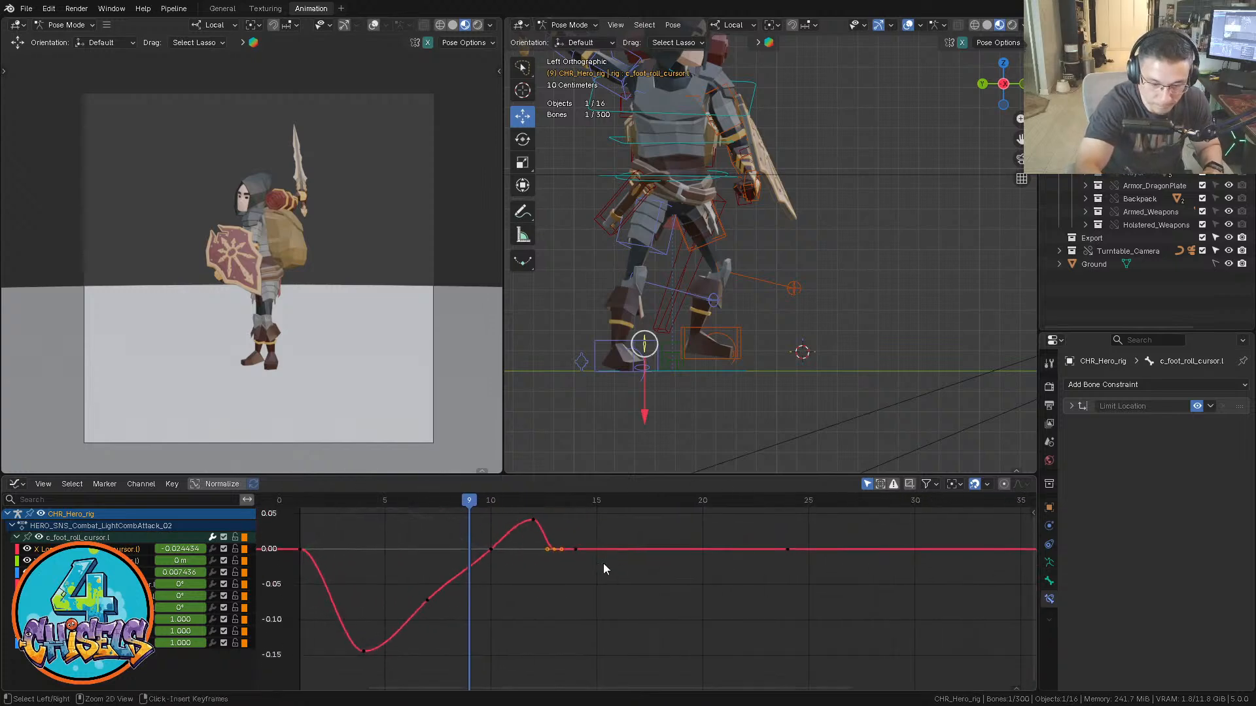
pyautogui.click(497, 561)
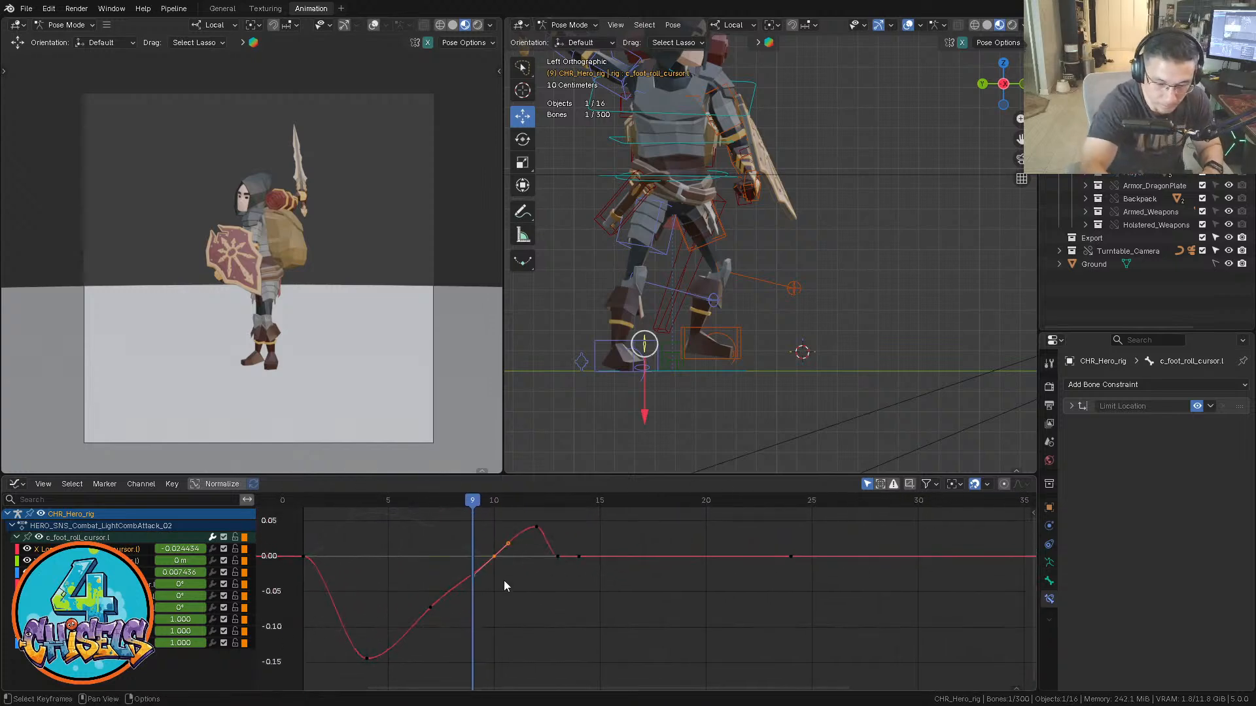
pyautogui.press('g')
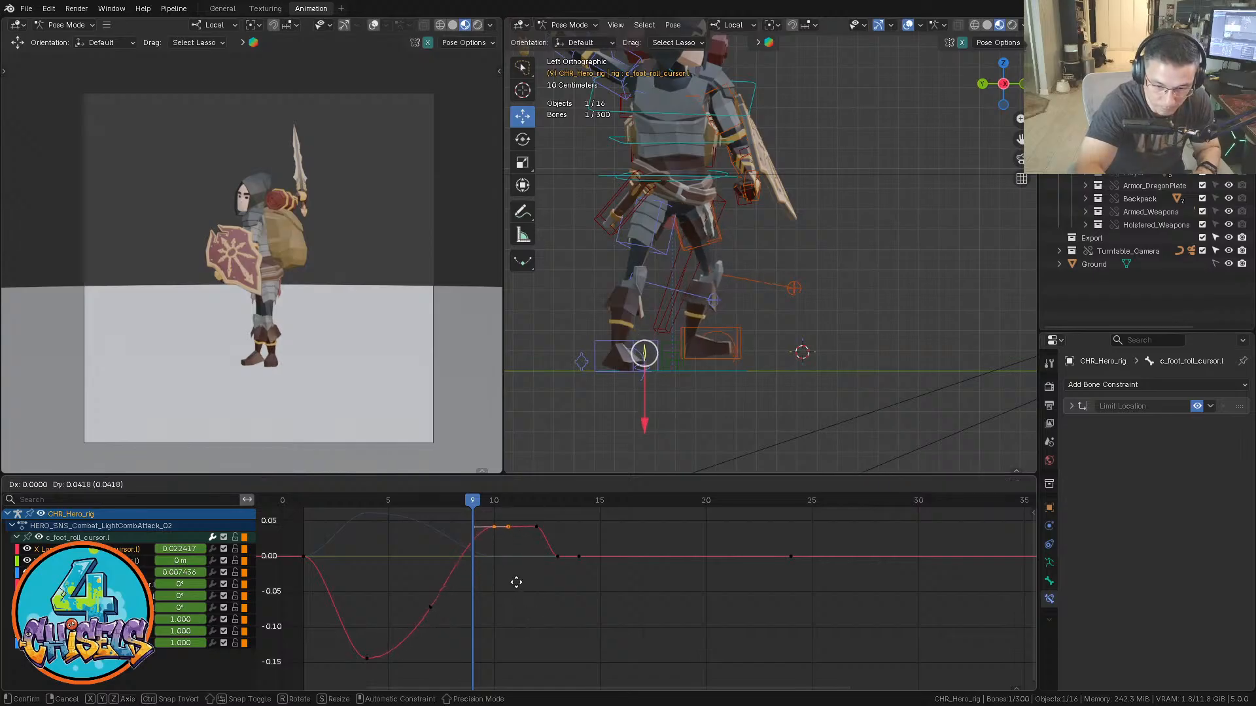
pyautogui.click(517, 588)
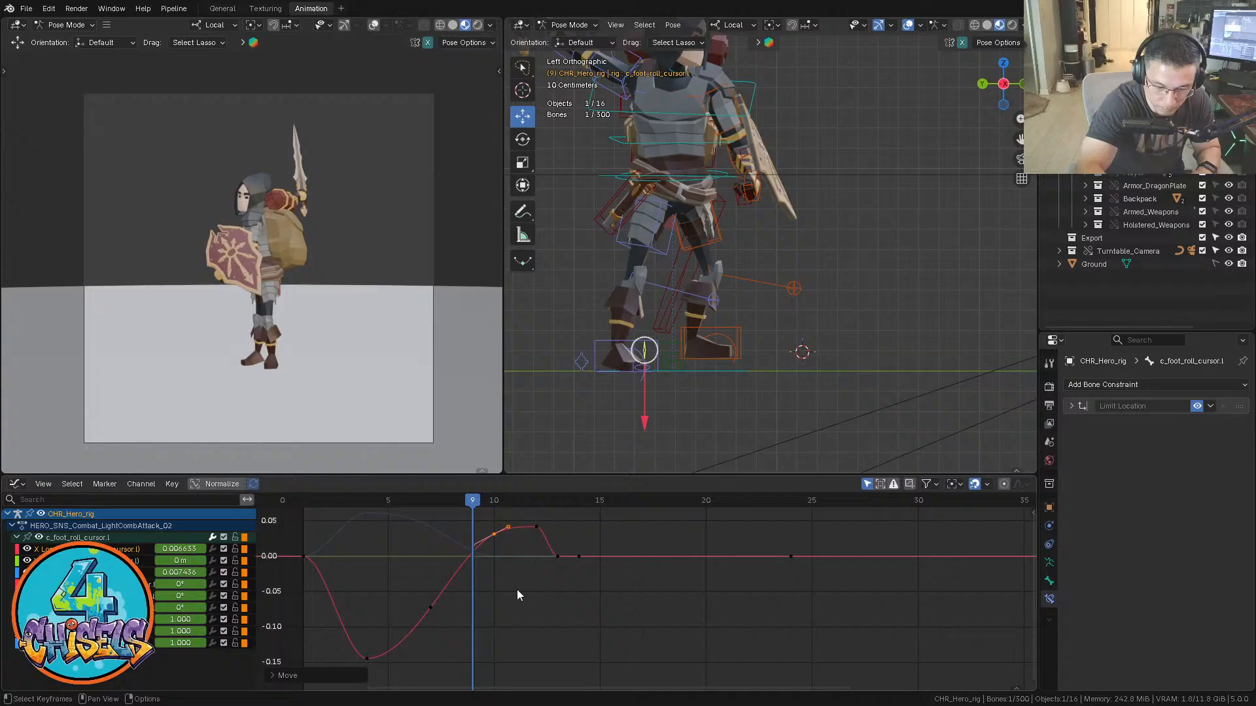
# Insert a keyframe on c_foot_roll_cursor.l's X Location curve only, at frame 9
pyautogui.press('Left')
pyautogui.click(472, 501)
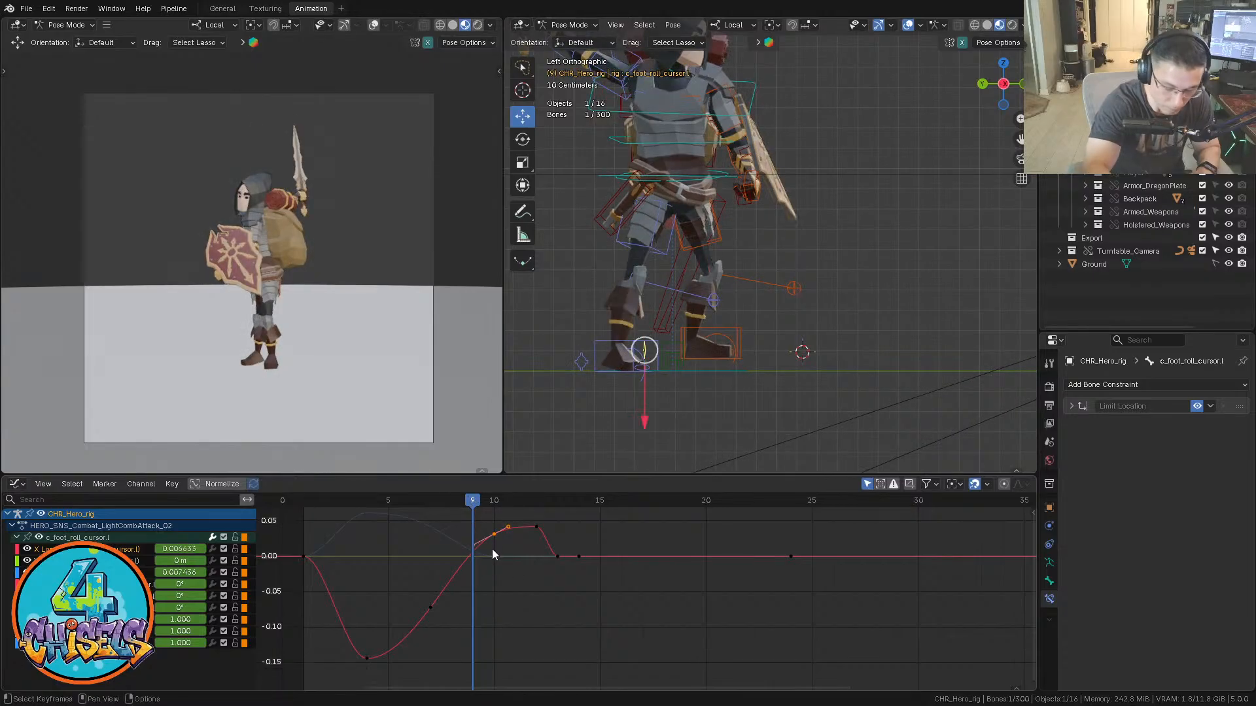
pyautogui.press('i')
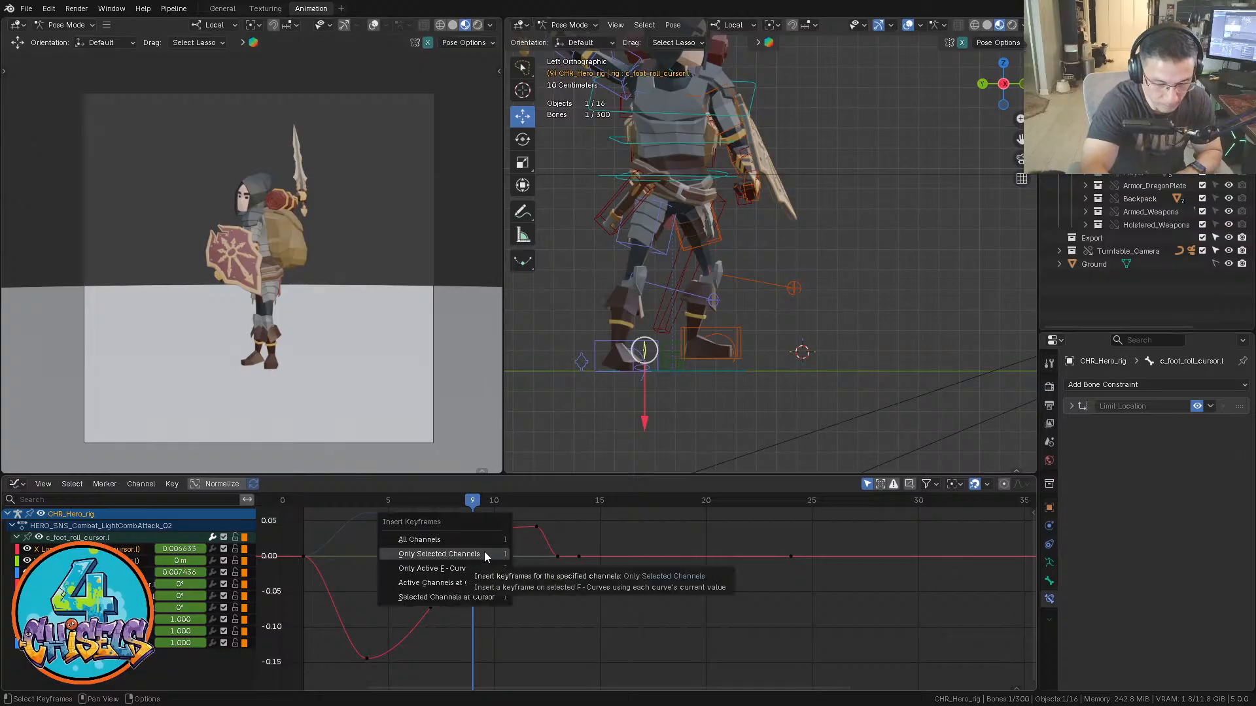
pyautogui.click(480, 569)
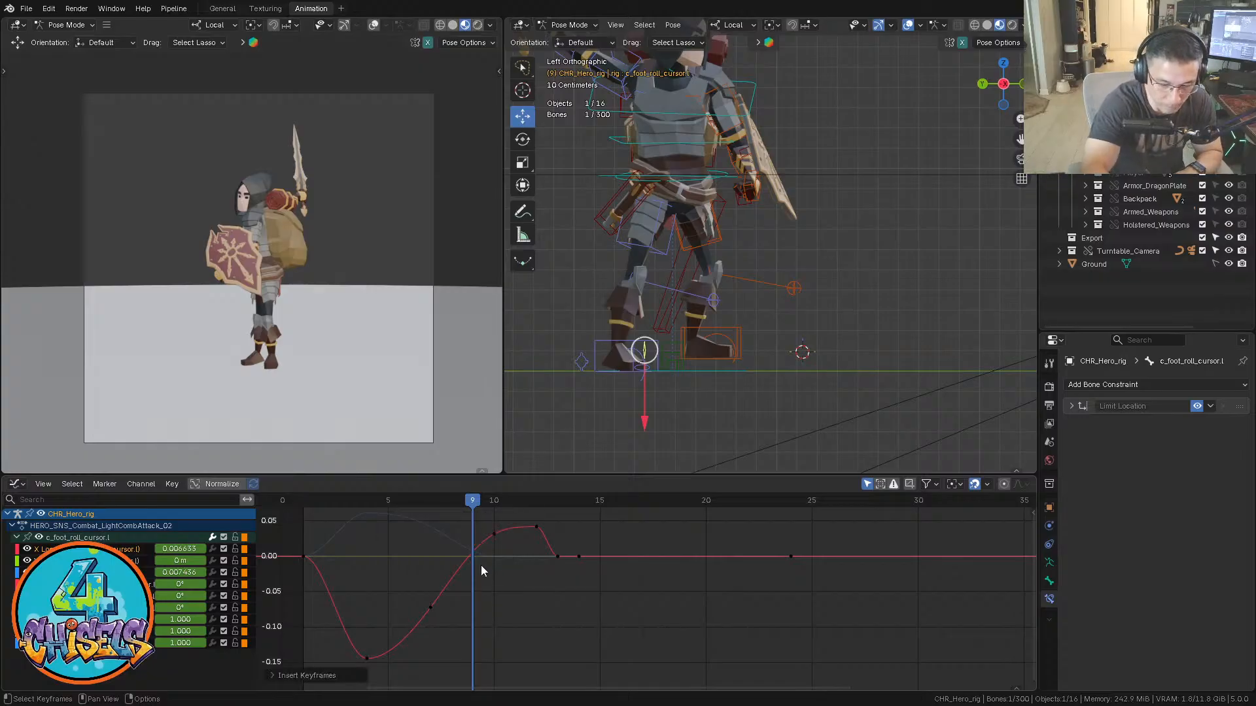
pyautogui.press('a')
pyautogui.press('i')
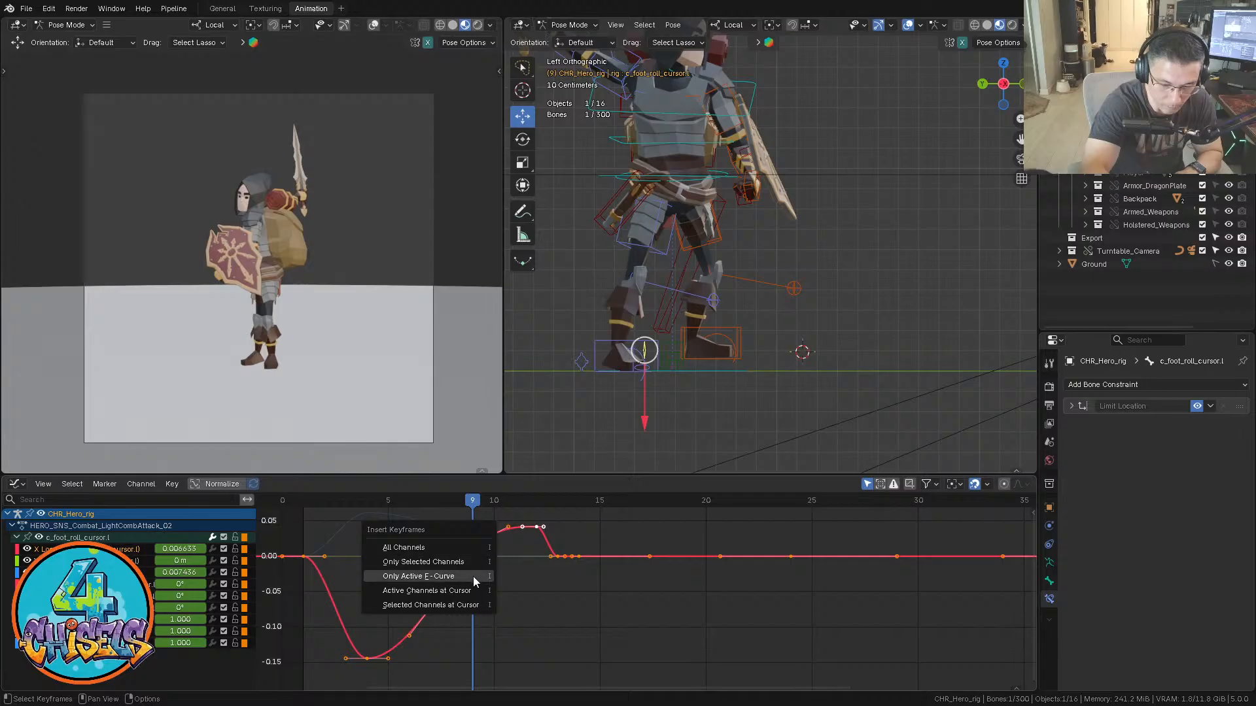
pyautogui.click(473, 576)
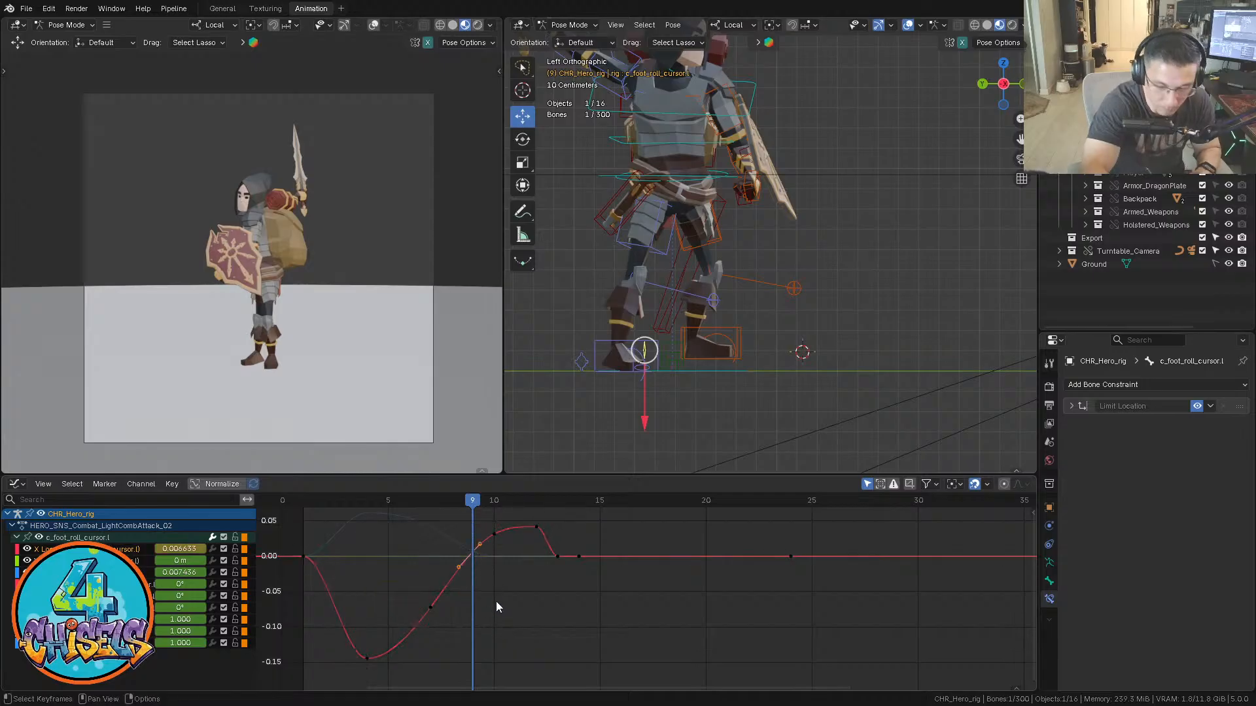
# Lower the foot roll X Location keys to about -0.011 at frame 9 and -0.089 at frame 7, and step through the landing
pyautogui.press('g')
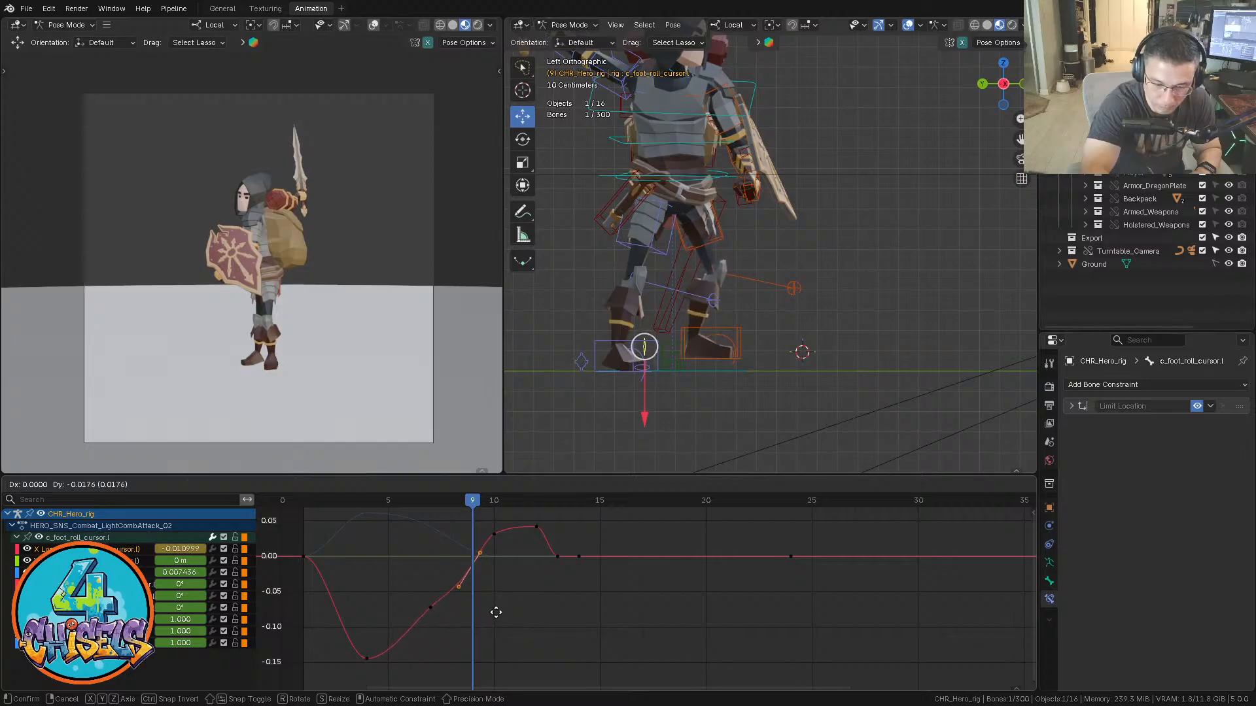
pyautogui.click(495, 612)
pyautogui.moveTo(472, 506); pyautogui.dragTo(431, 506)
pyautogui.click(431, 609)
pyautogui.press('g')
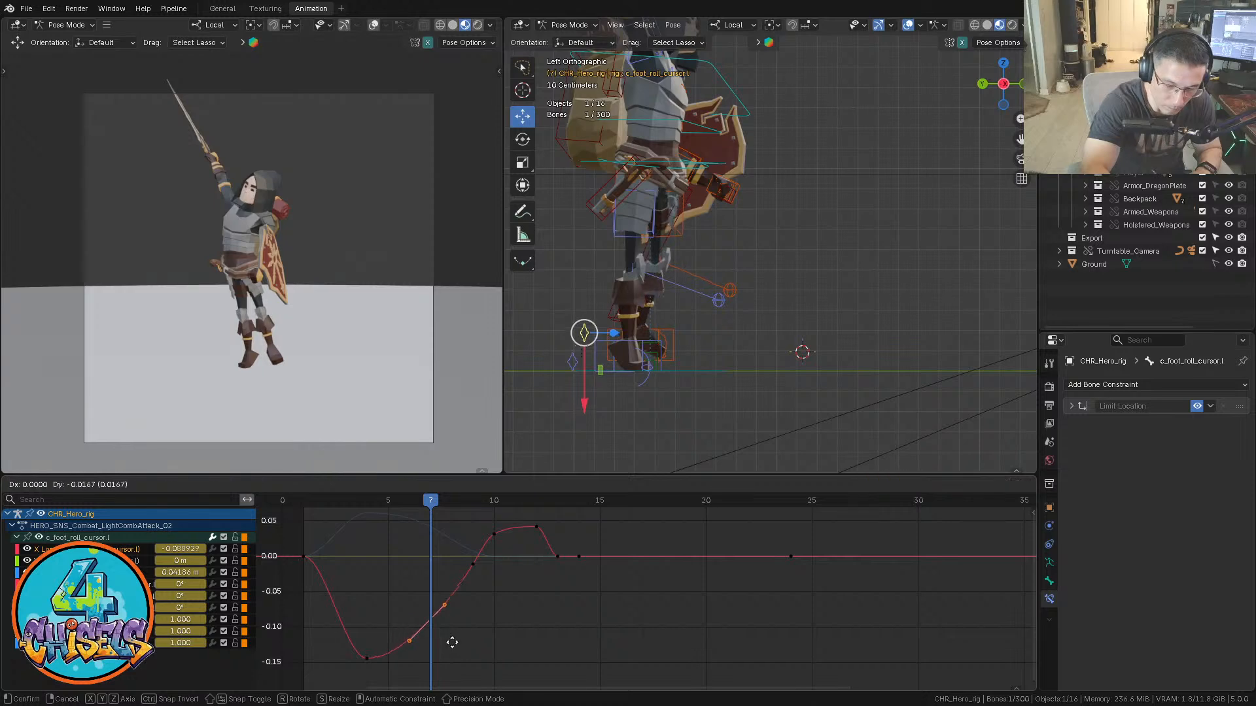
pyautogui.click(452, 642)
pyautogui.press('Right')
pyautogui.press('Right')
pyautogui.press('Right')
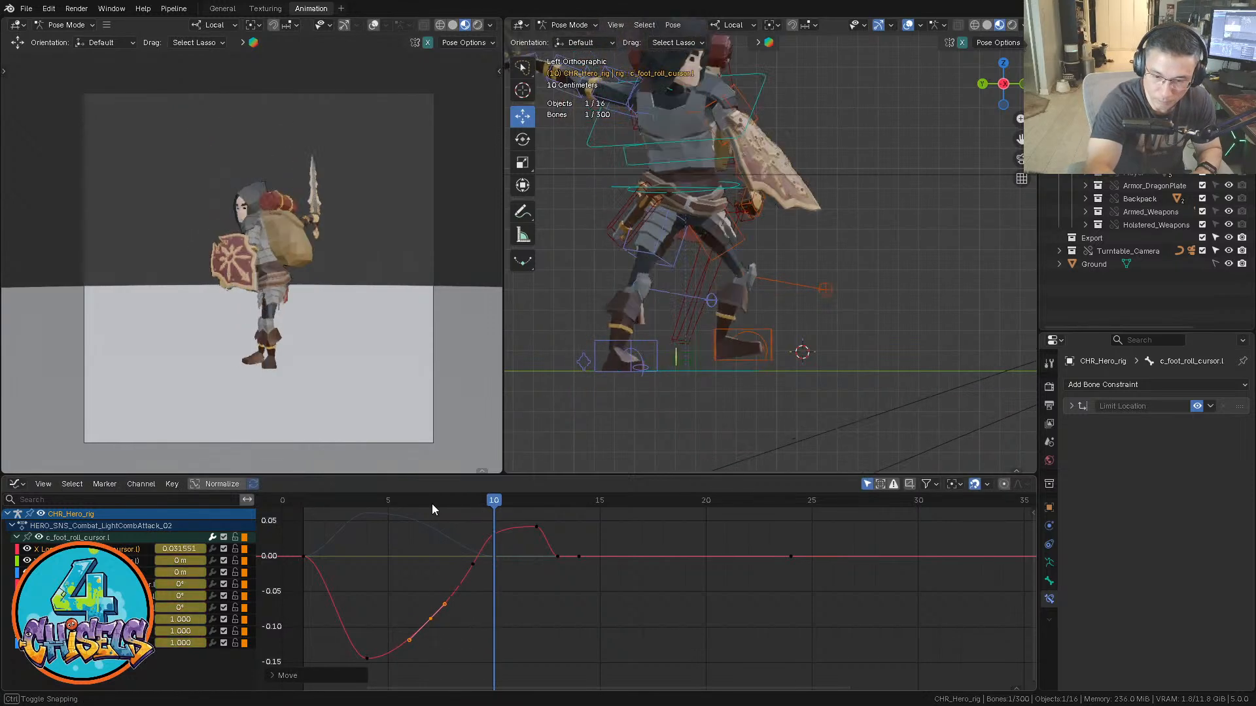
pyautogui.moveTo(494, 504); pyautogui.dragTo(472, 505)
pyautogui.click(469, 556)
pyautogui.press('g')
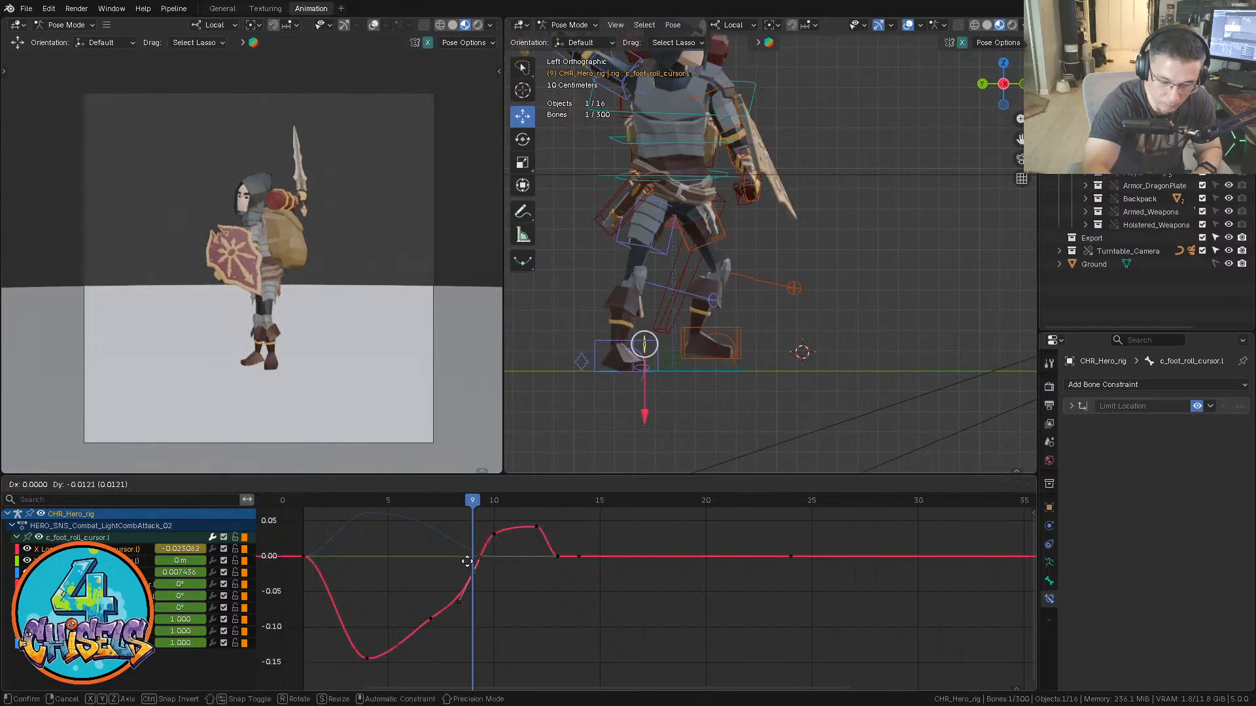
pyautogui.rightClick(485, 602)
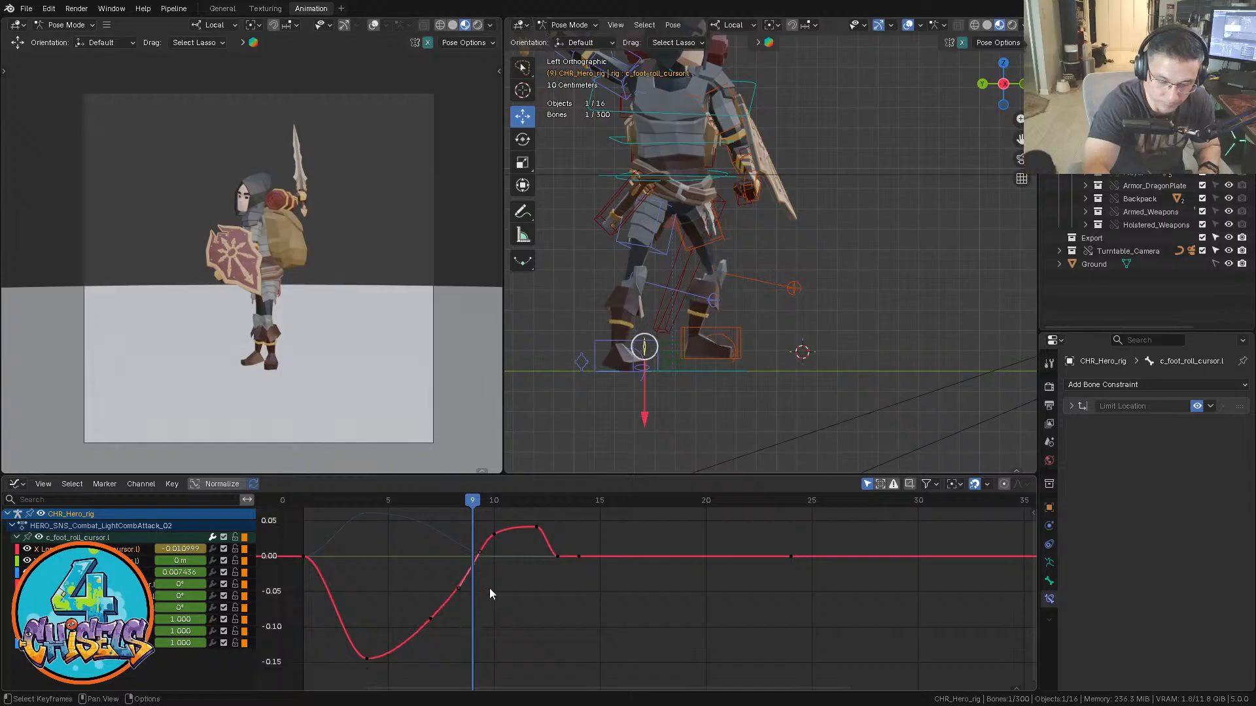
# Lower the foot roll X Location keys to about -0.021 at frame 9 and 0.020 at frame 10, and play back the landing
pyautogui.click(479, 554)
pyautogui.press('g')
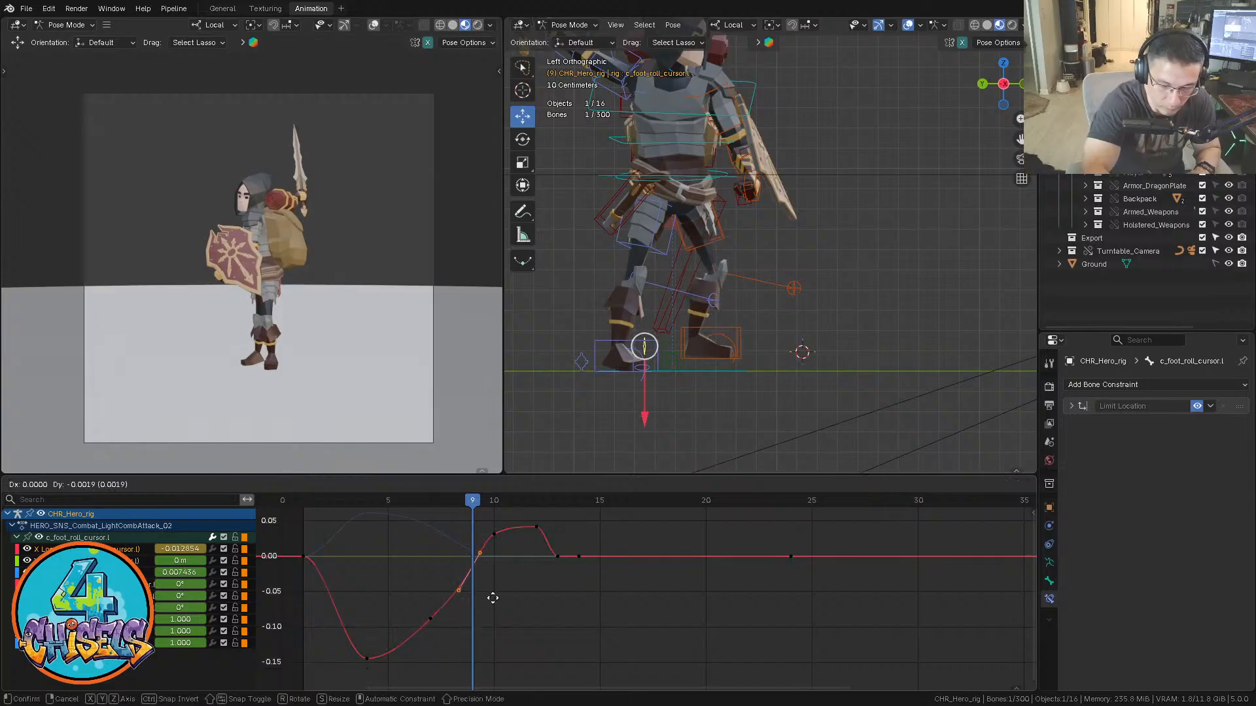
pyautogui.click(493, 609)
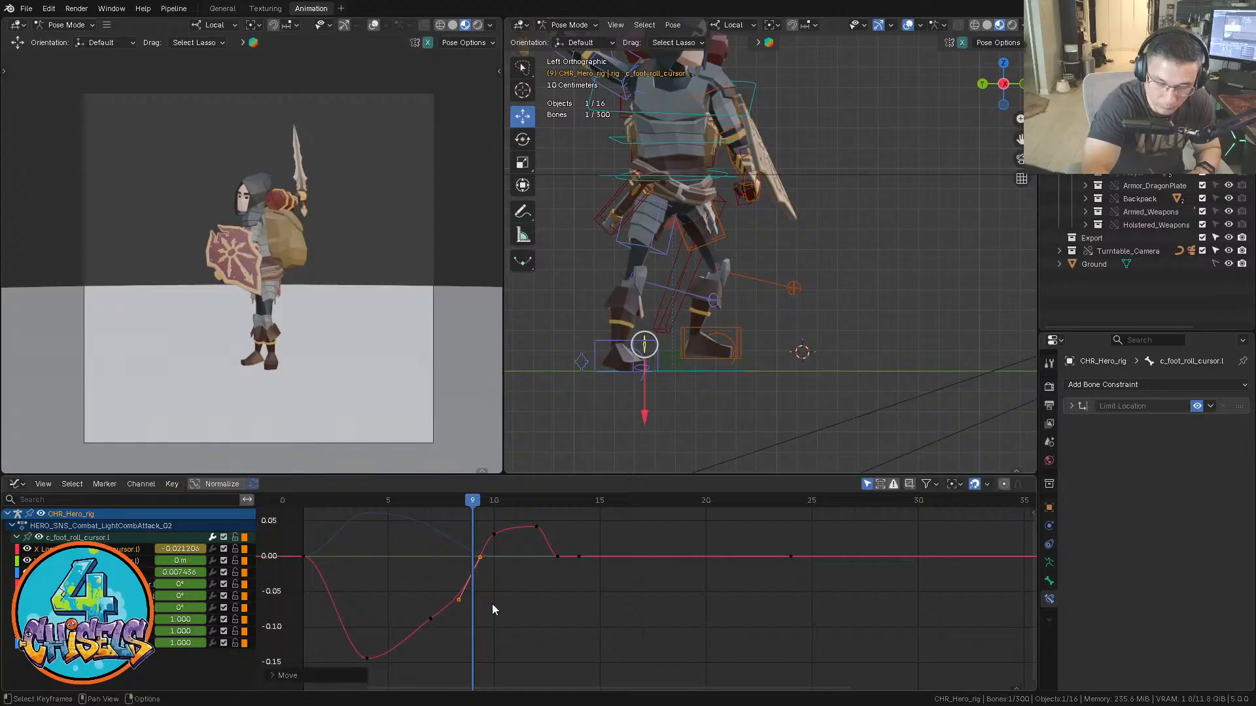
pyautogui.click(495, 502)
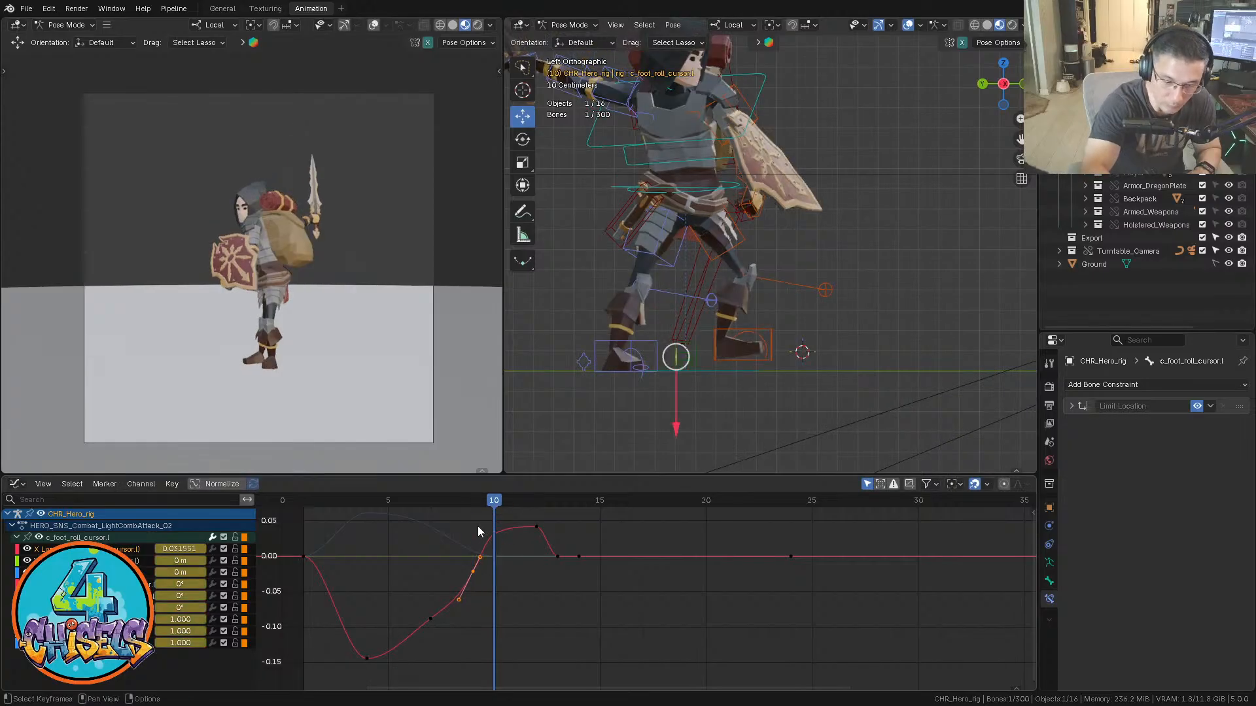
pyautogui.click(492, 534)
pyautogui.press('g')
pyautogui.click(514, 563)
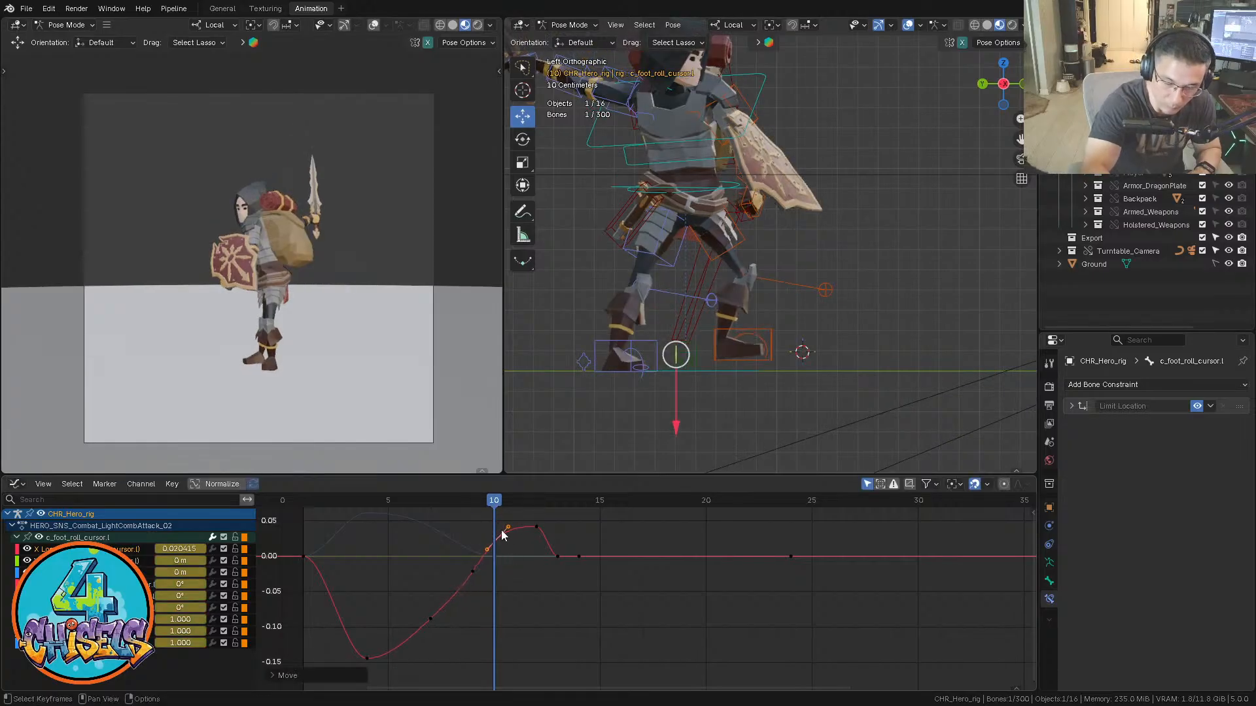
pyautogui.press('Left')
pyautogui.press('space')
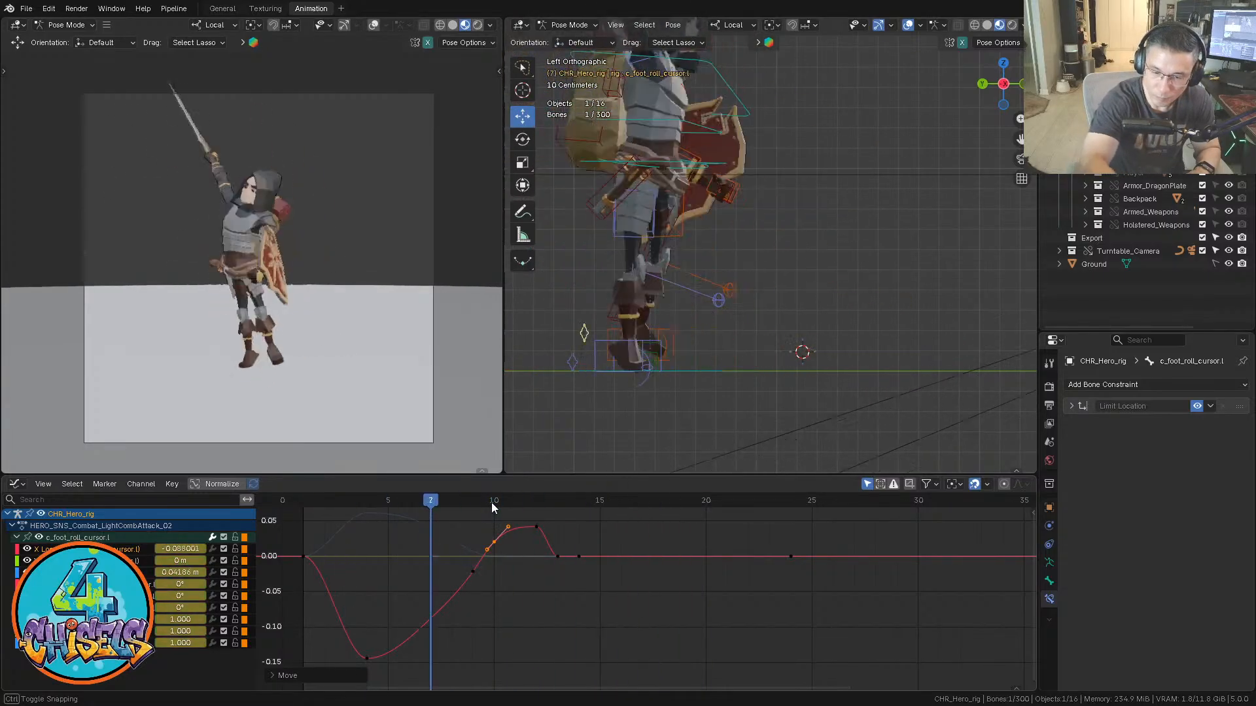
# Select c_root_master.x in front view and scrub its hip motion back to frame 7 to examine the weight shift
pyautogui.moveTo(578, 503); pyautogui.dragTo(642, 502)
pyautogui.click(881, 245)
pyautogui.press('KP_1')
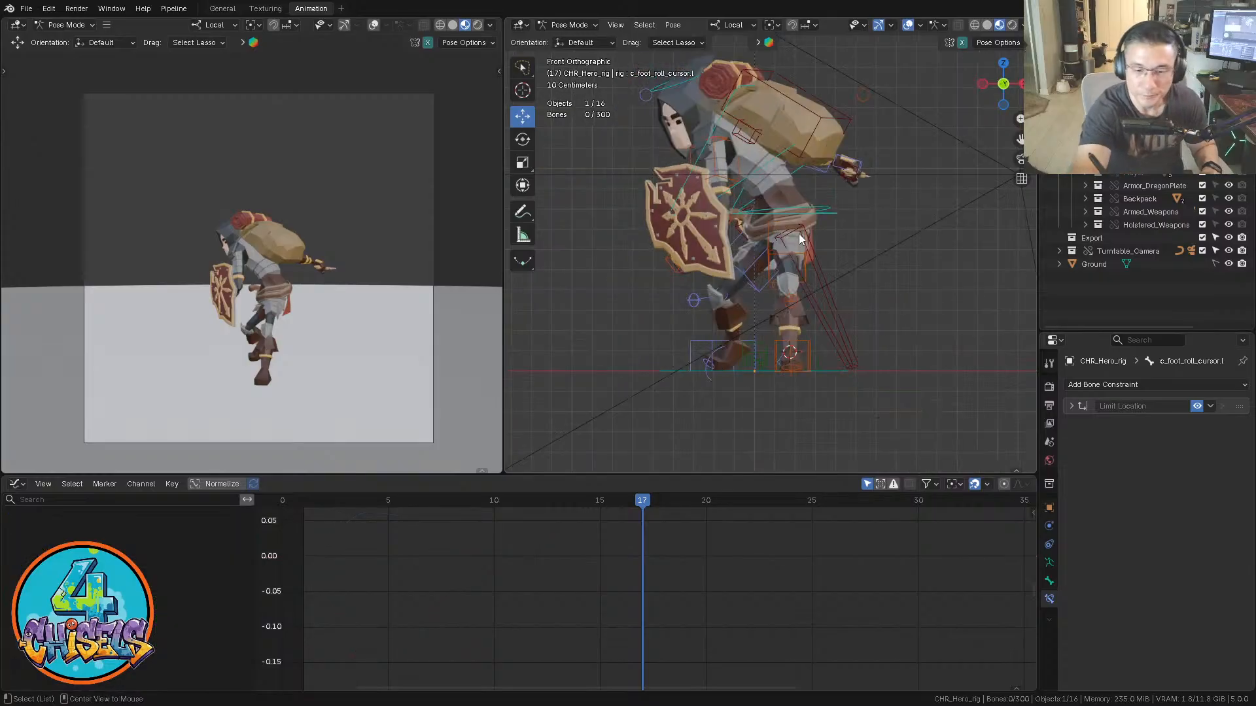
pyautogui.click(835, 212)
pyautogui.moveTo(863, 593); pyautogui.dragTo(673, 587, button='middle')
pyautogui.click(521, 501)
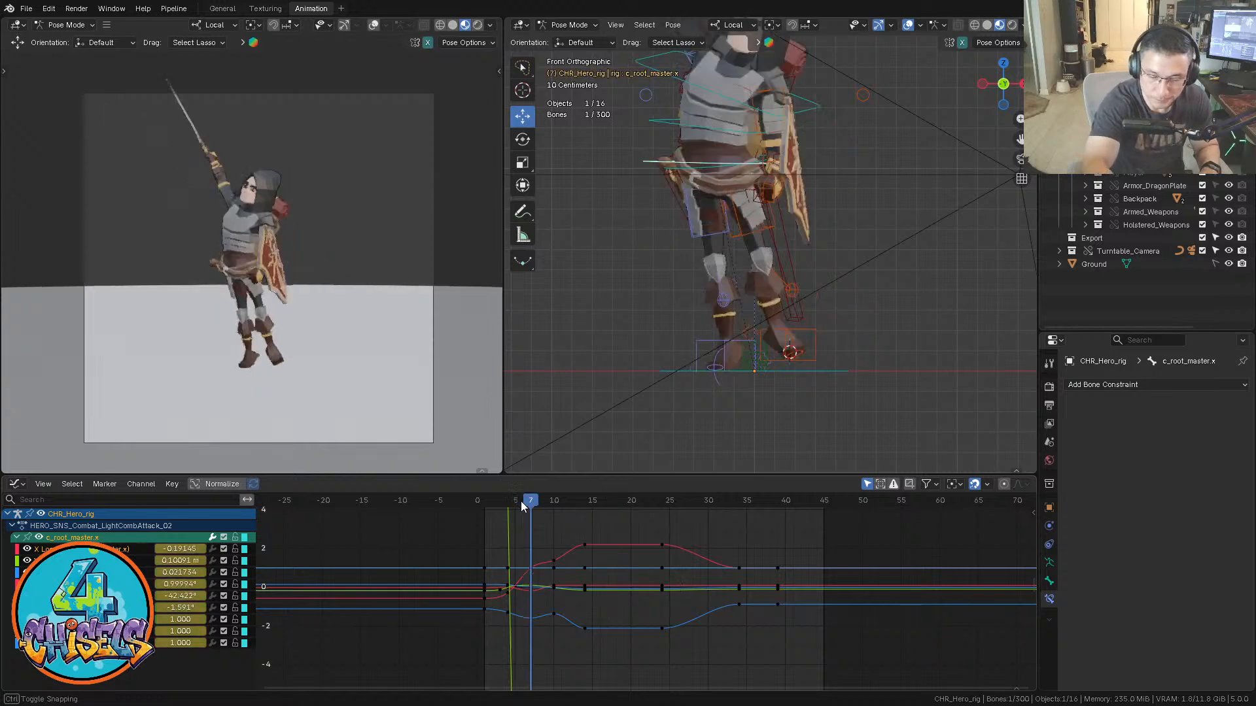
# Switch to the left orthographic view and nudge the c_root_master.x bone slightly lower at frame 24
pyautogui.press('space')
pyautogui.press('space')
pyautogui.press('ctrl+KP_3')
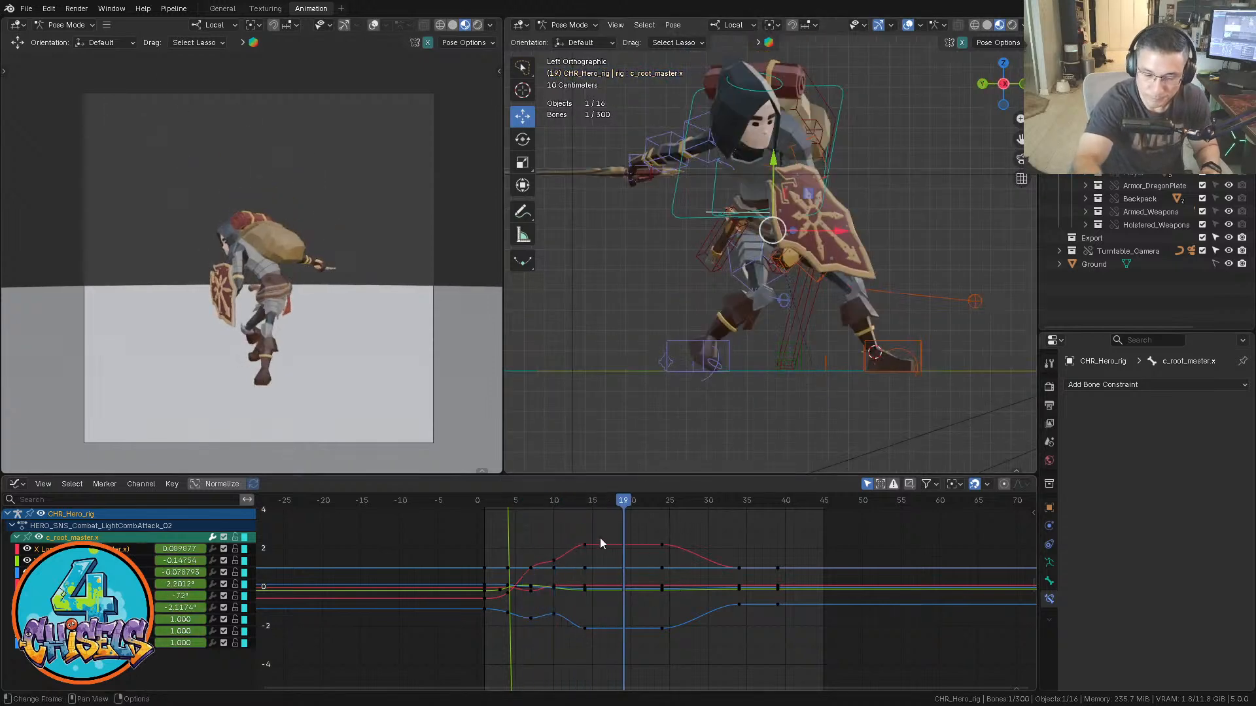
pyautogui.click(535, 504)
pyautogui.press('space')
pyautogui.press('space')
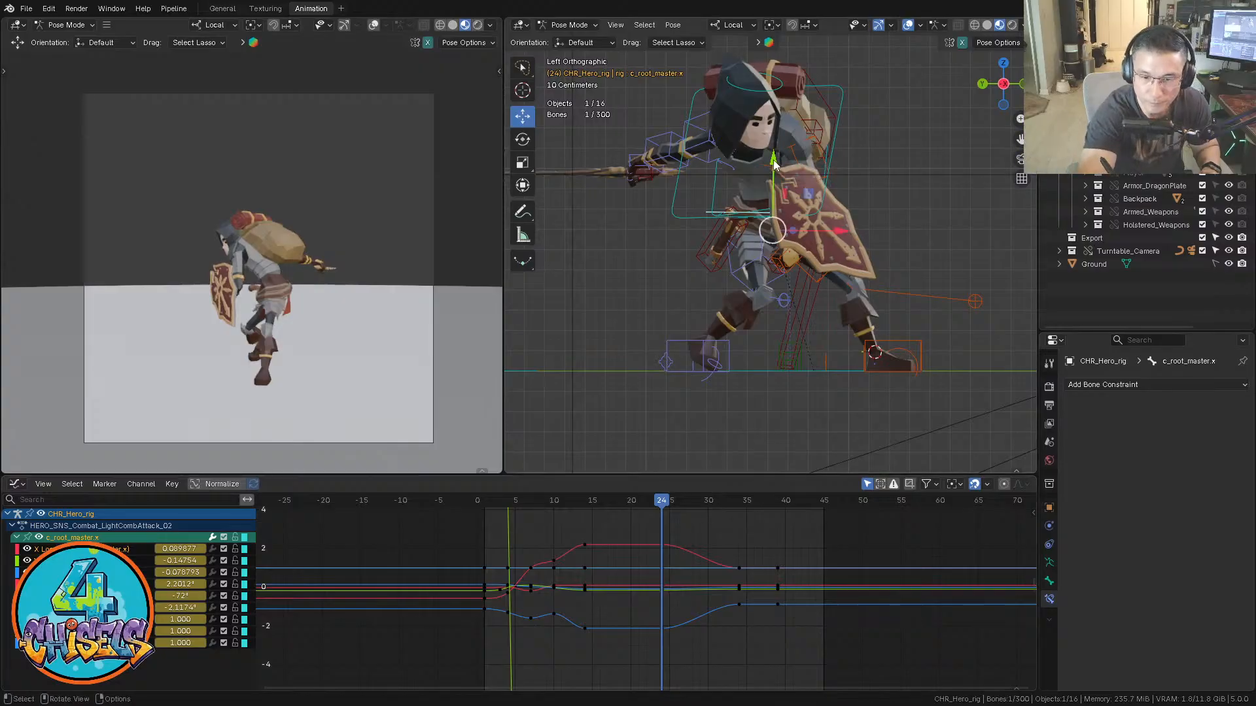
pyautogui.moveTo(774, 161); pyautogui.dragTo(783, 172)
pyautogui.moveTo(834, 238); pyautogui.dragTo(852, 220)
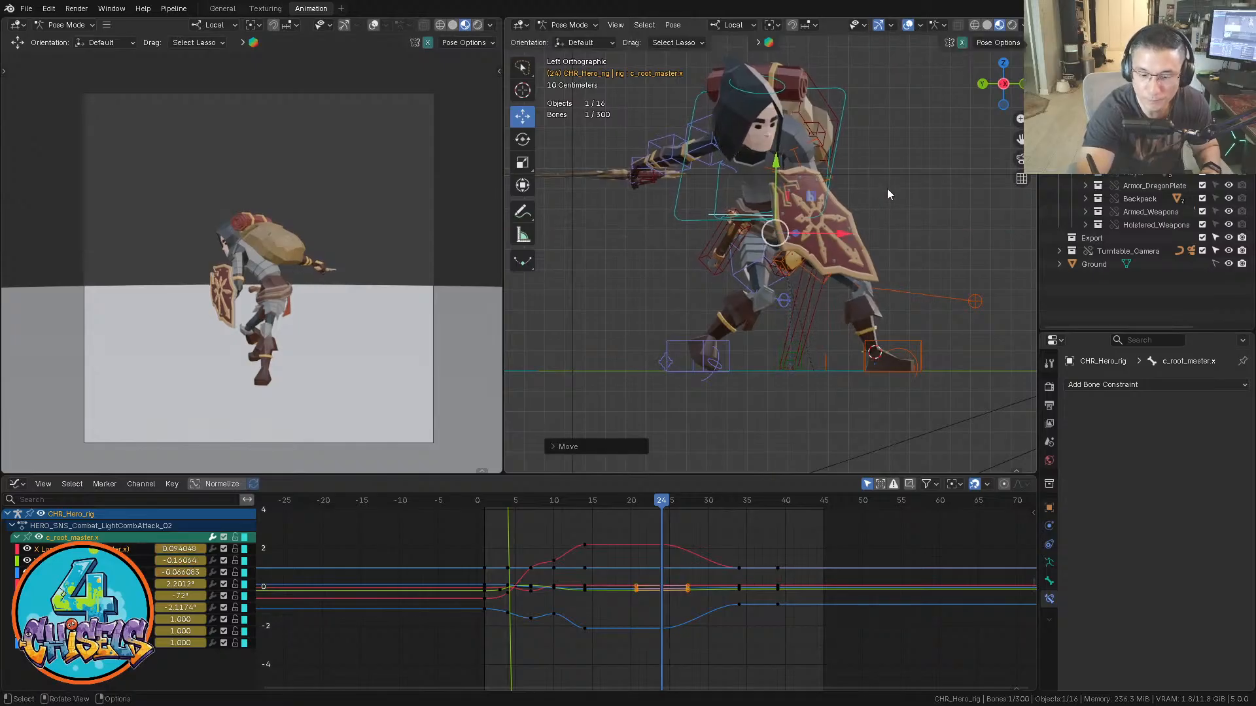
pyautogui.hotkey('alt', 'a')
pyautogui.press('b')
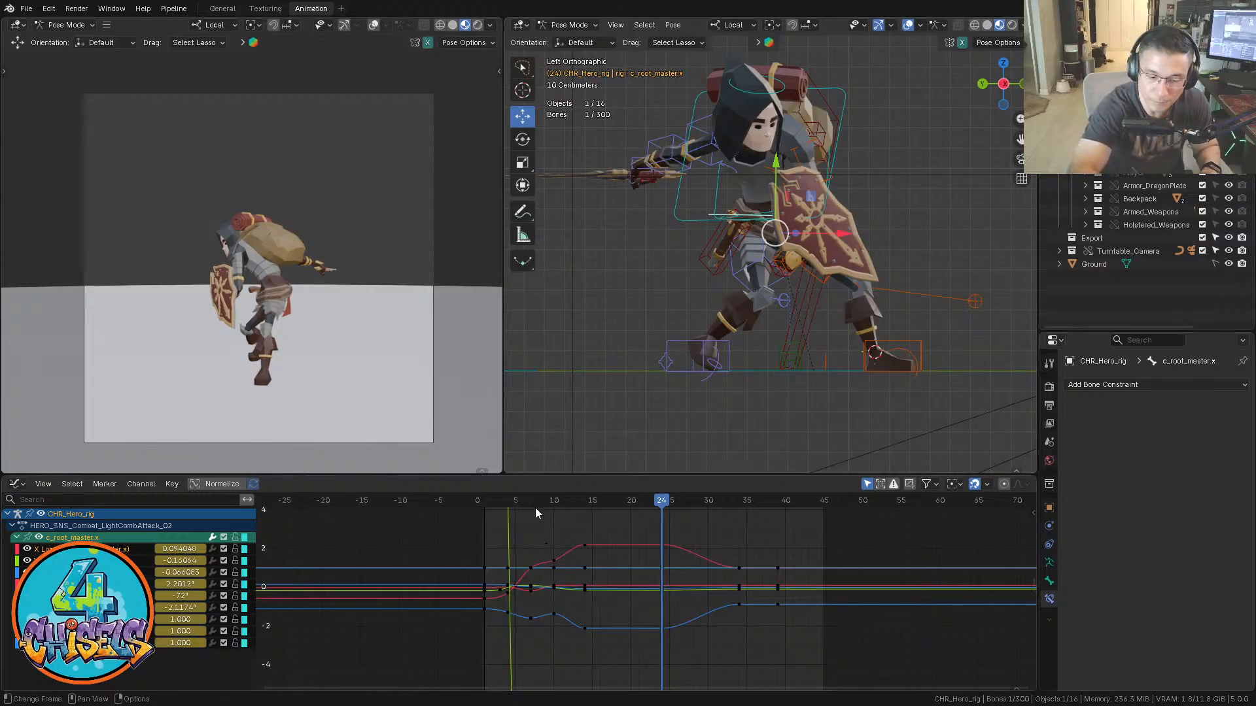
# Isolate the Y Location curve of c_root_master.x in the Graph Editor and frame it
pyautogui.moveTo(504, 501)
pyautogui.mouseDown()
pyautogui.moveTo(685, 501)
pyautogui.moveTo(524, 501)
pyautogui.moveTo(668, 502)
pyautogui.moveTo(631, 501)
pyautogui.moveTo(646, 501)
pyautogui.mouseUp()
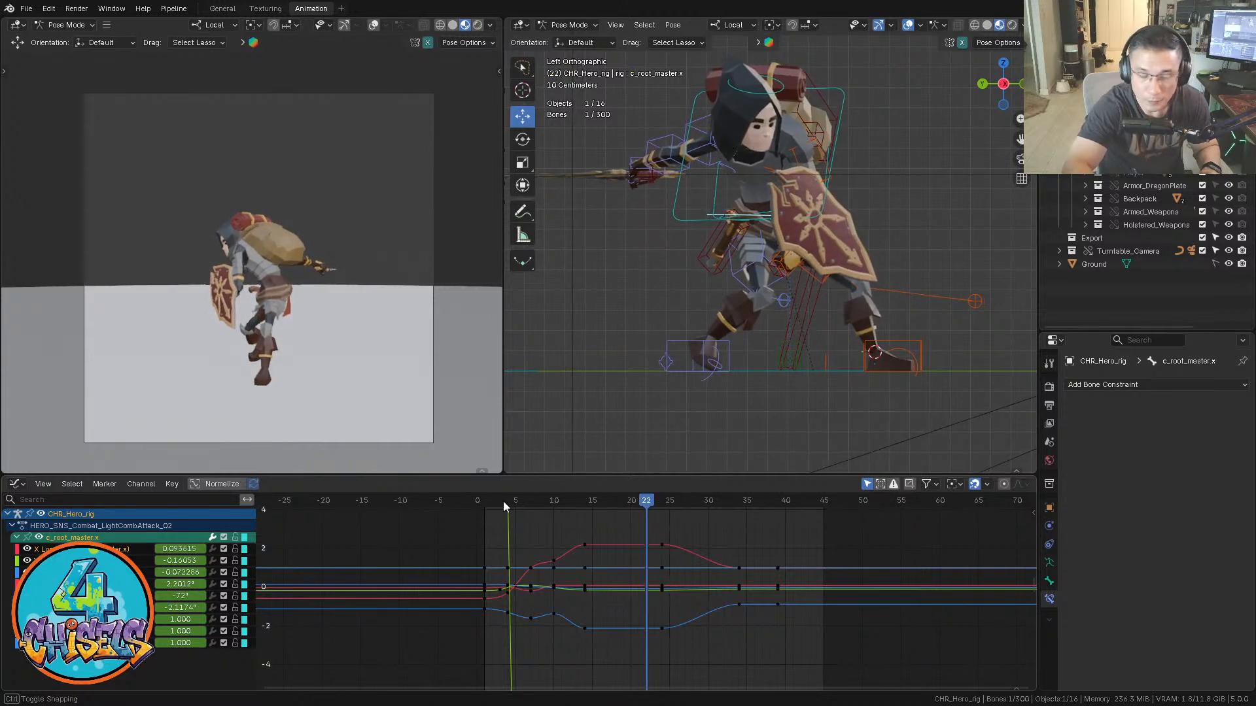
pyautogui.click(92, 560)
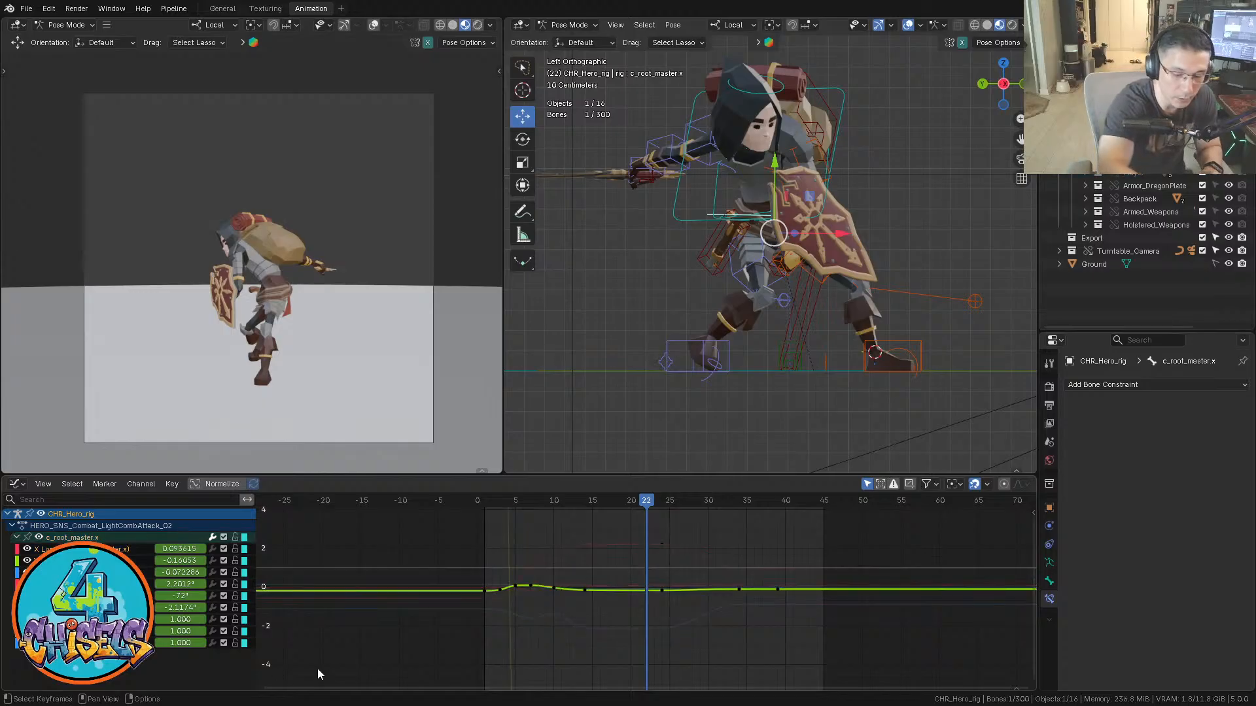
pyautogui.press('`')
pyautogui.click(756, 606)
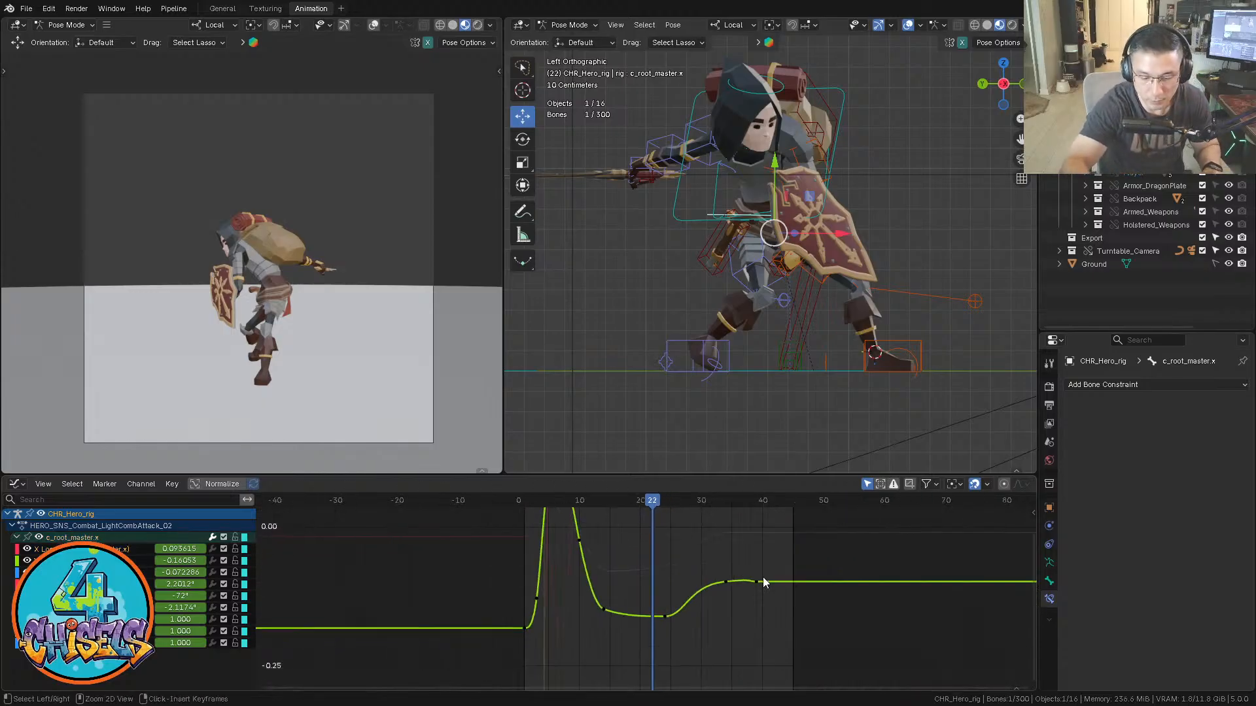
pyautogui.press('Home')
# Copy the frame 24 Y Location key to frame 21, lower it by about 0.025 and play back the motion
pyautogui.moveTo(508, 501); pyautogui.dragTo(509, 501)
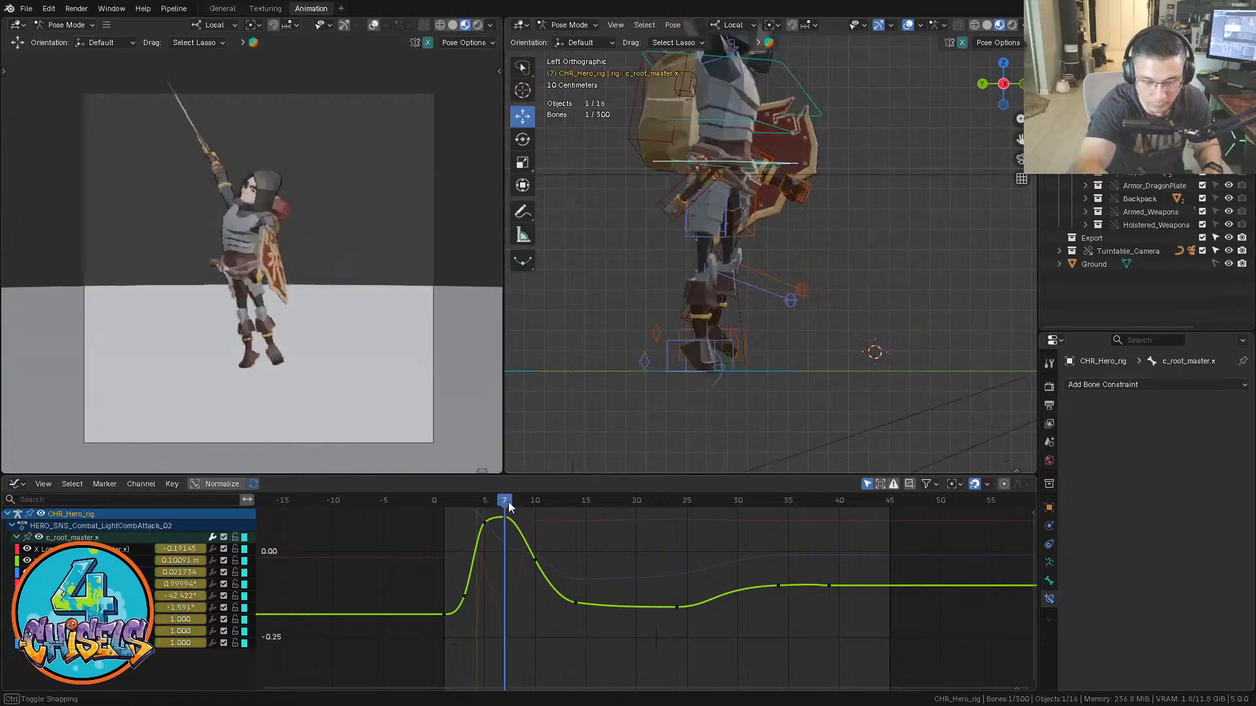
pyautogui.press('space')
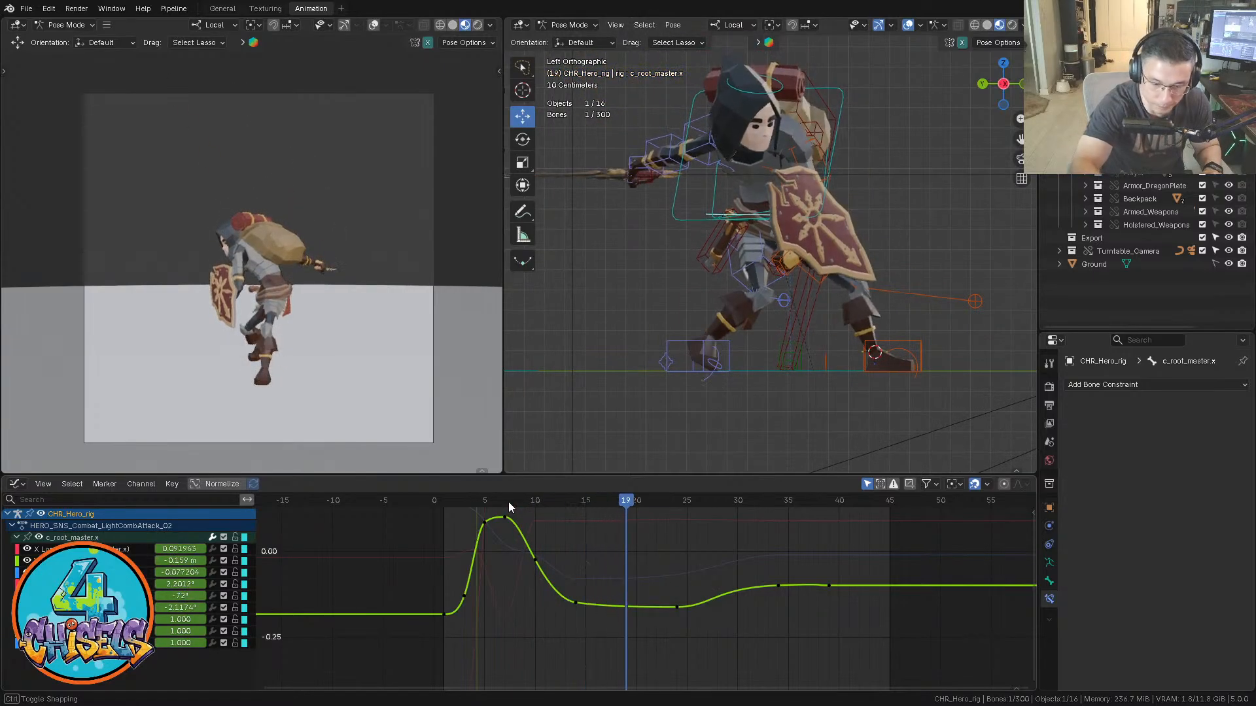
pyautogui.moveTo(646, 501); pyautogui.dragTo(646, 501)
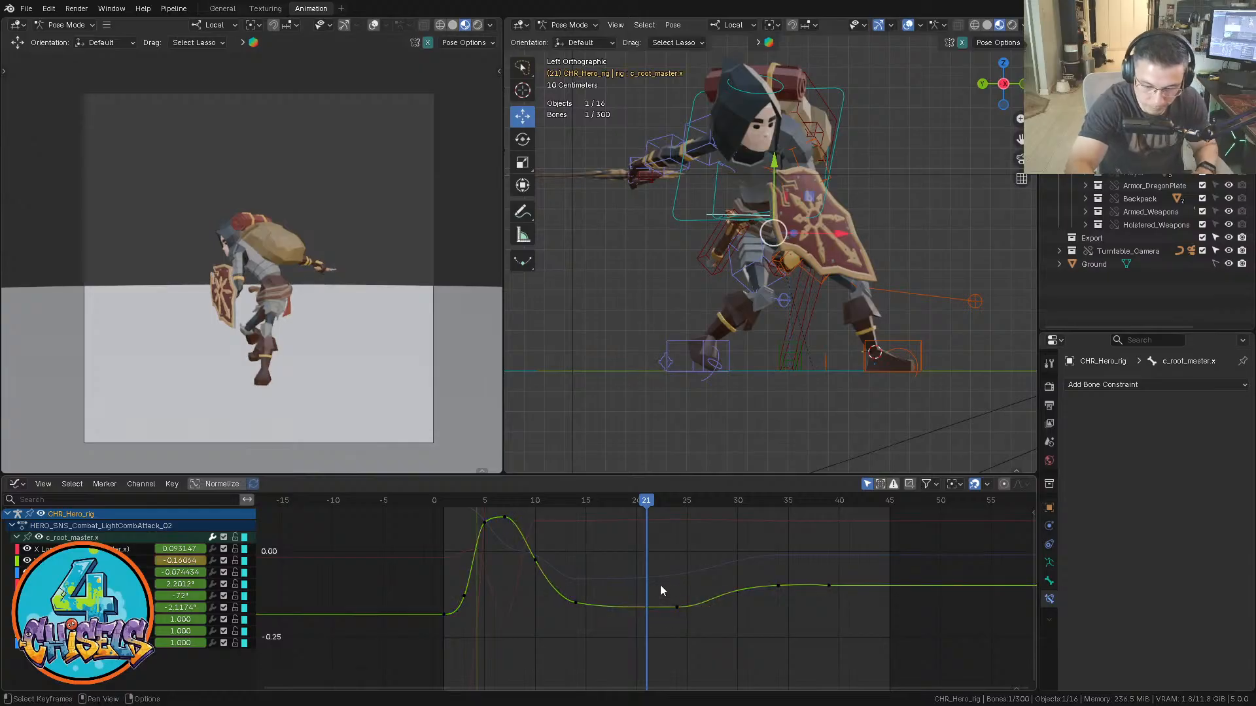
pyautogui.press('g')
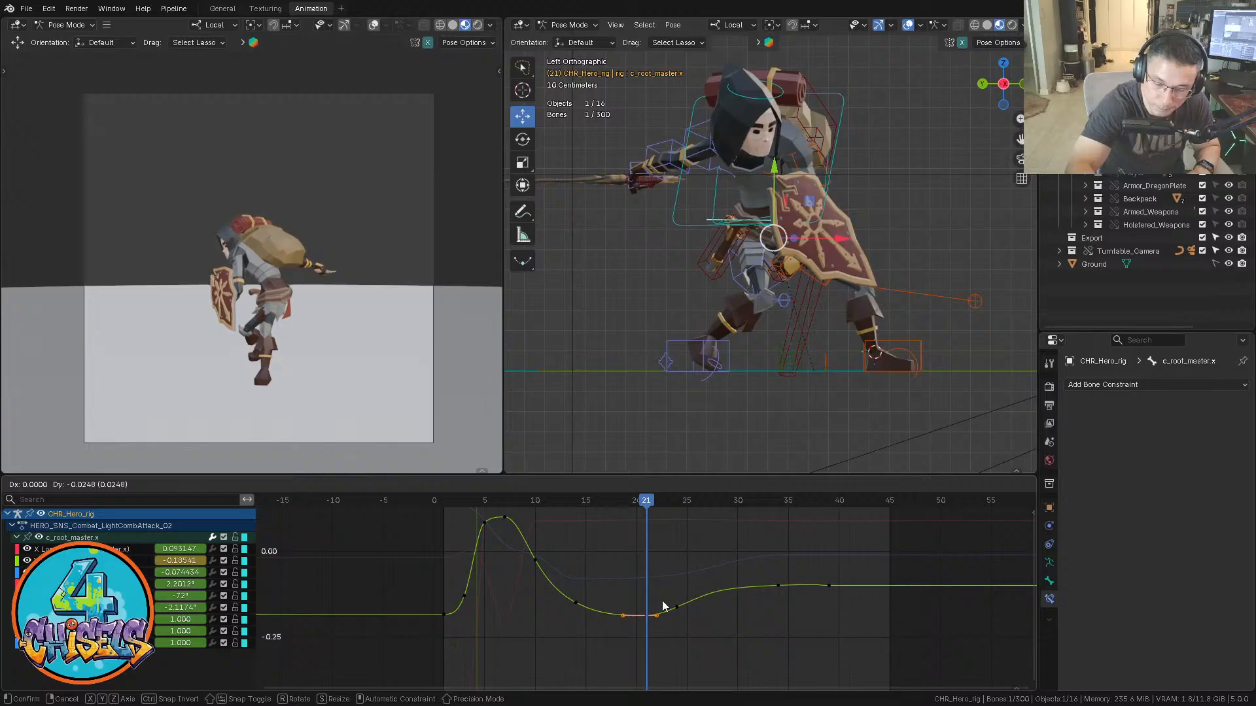
pyautogui.click(663, 607)
pyautogui.press('space')
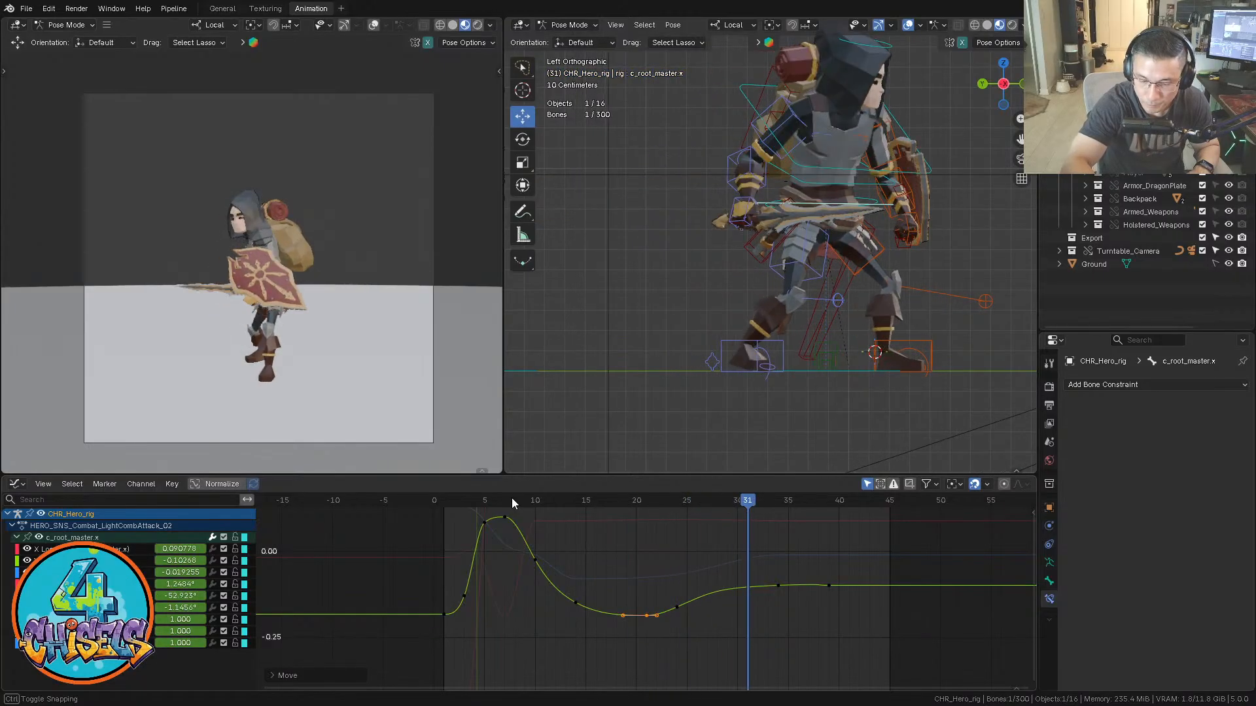
# Copy the frame 34 Y Location key to frame 30 and change its handle type so the handles are short and flat
pyautogui.moveTo(747, 498); pyautogui.dragTo(737, 498)
pyautogui.moveTo(793, 625); pyautogui.dragTo(773, 563)
pyautogui.hotkey('shift', 'd')
pyautogui.click(734, 587)
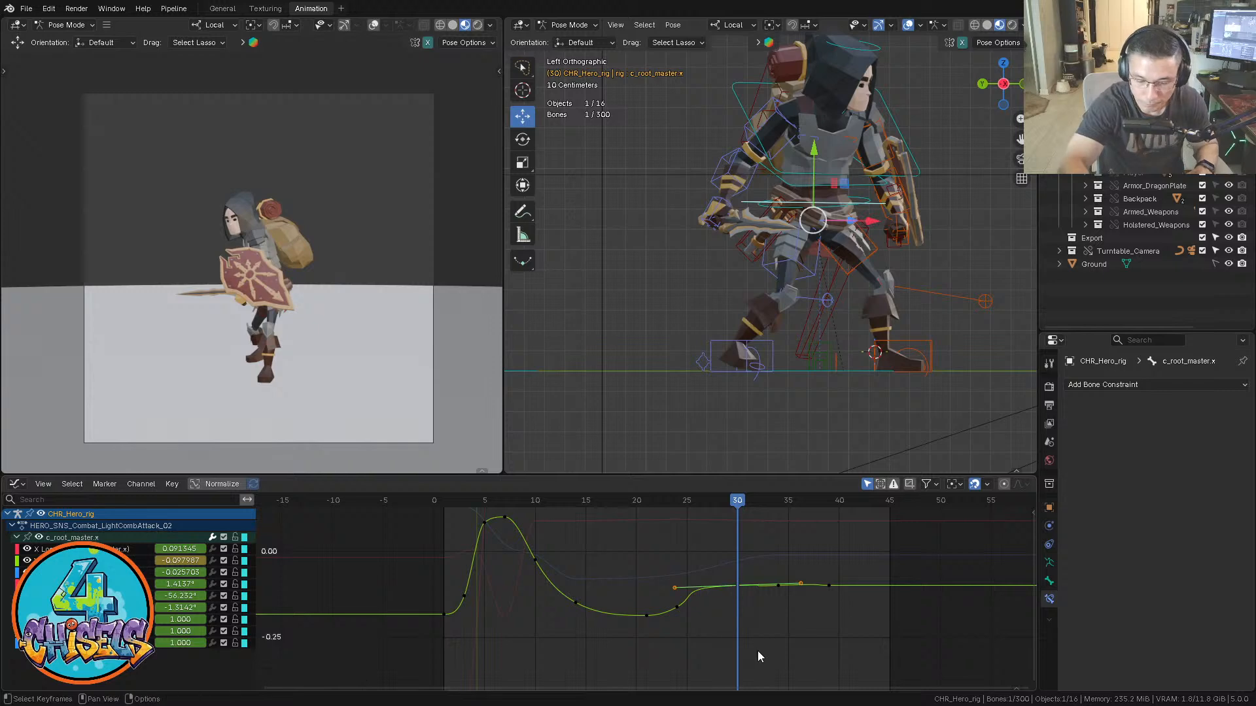
pyautogui.press('v')
pyautogui.click(744, 613)
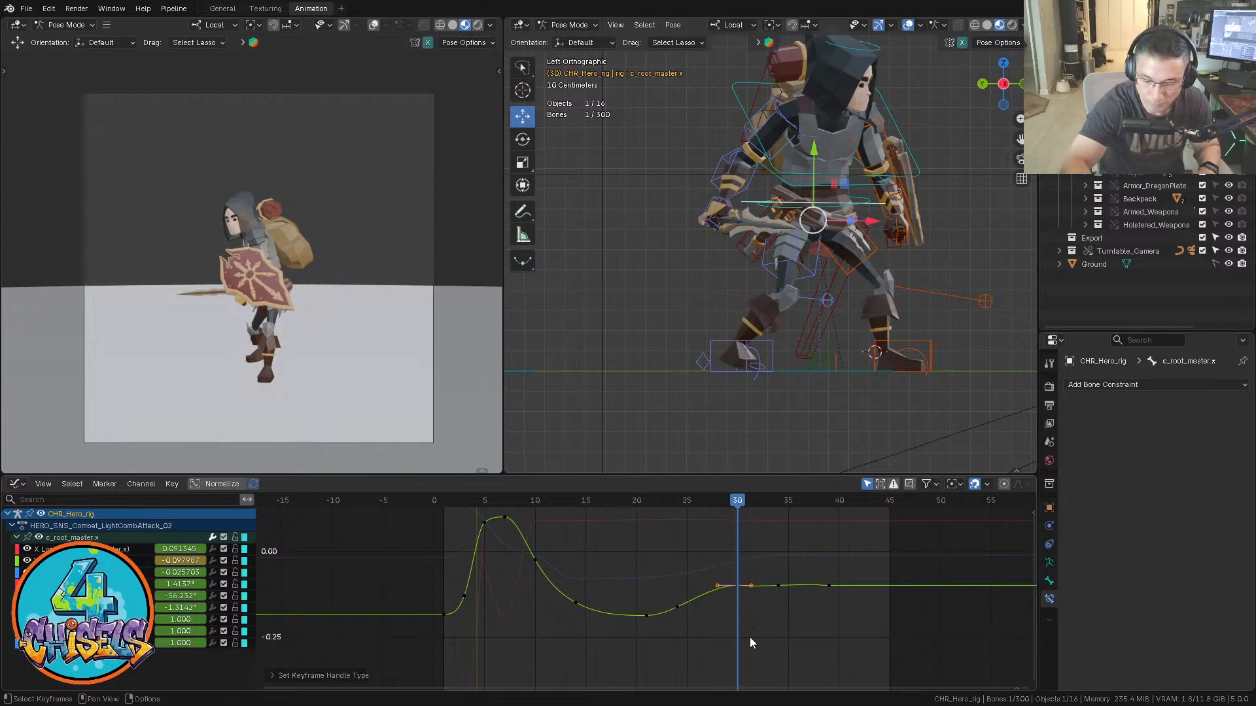
# Raise the frame 30 Y Location key to about -0.062 and set its handle type to Auto Clamped
pyautogui.press('g')
pyautogui.click(768, 595)
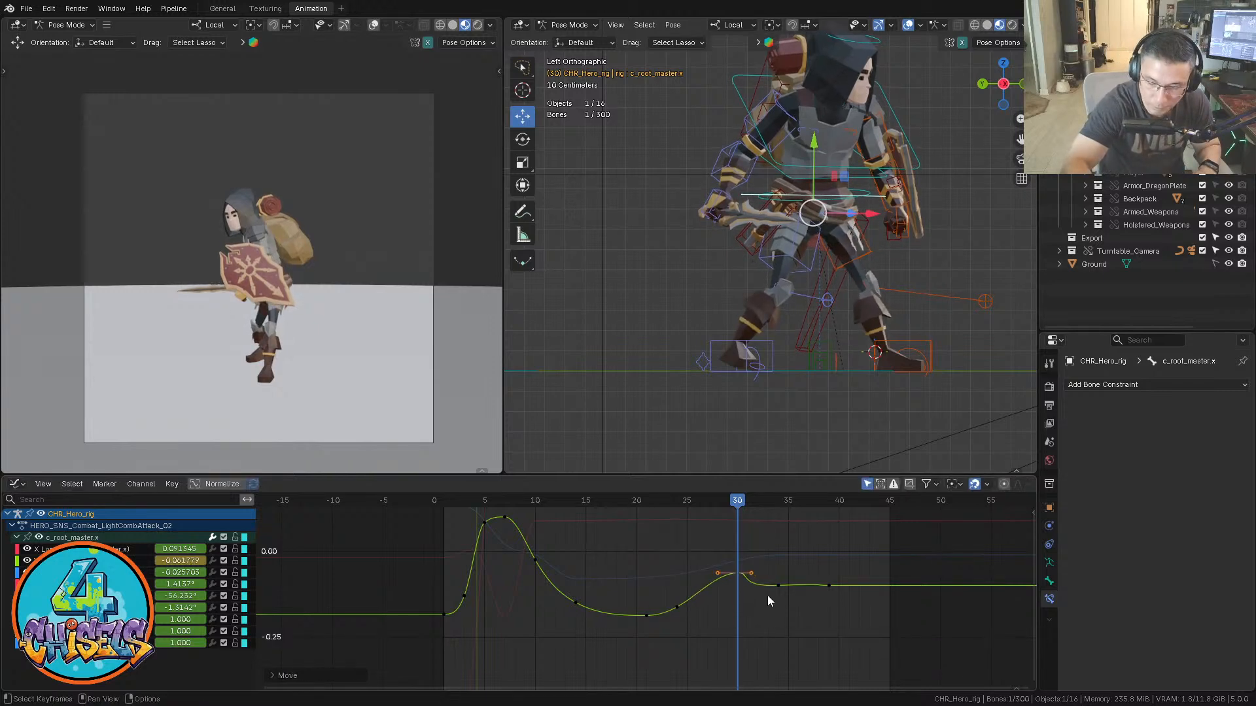
pyautogui.press('v')
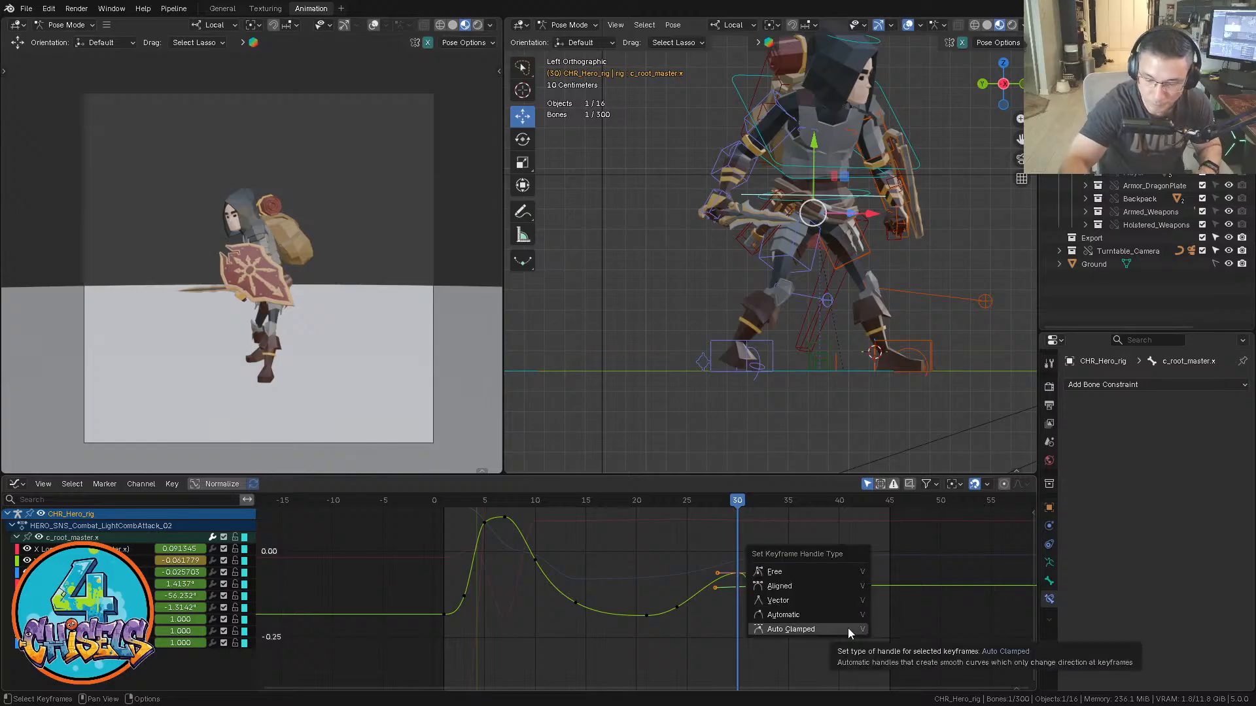
pyautogui.click(846, 628)
pyautogui.click(842, 644)
pyautogui.press('b')
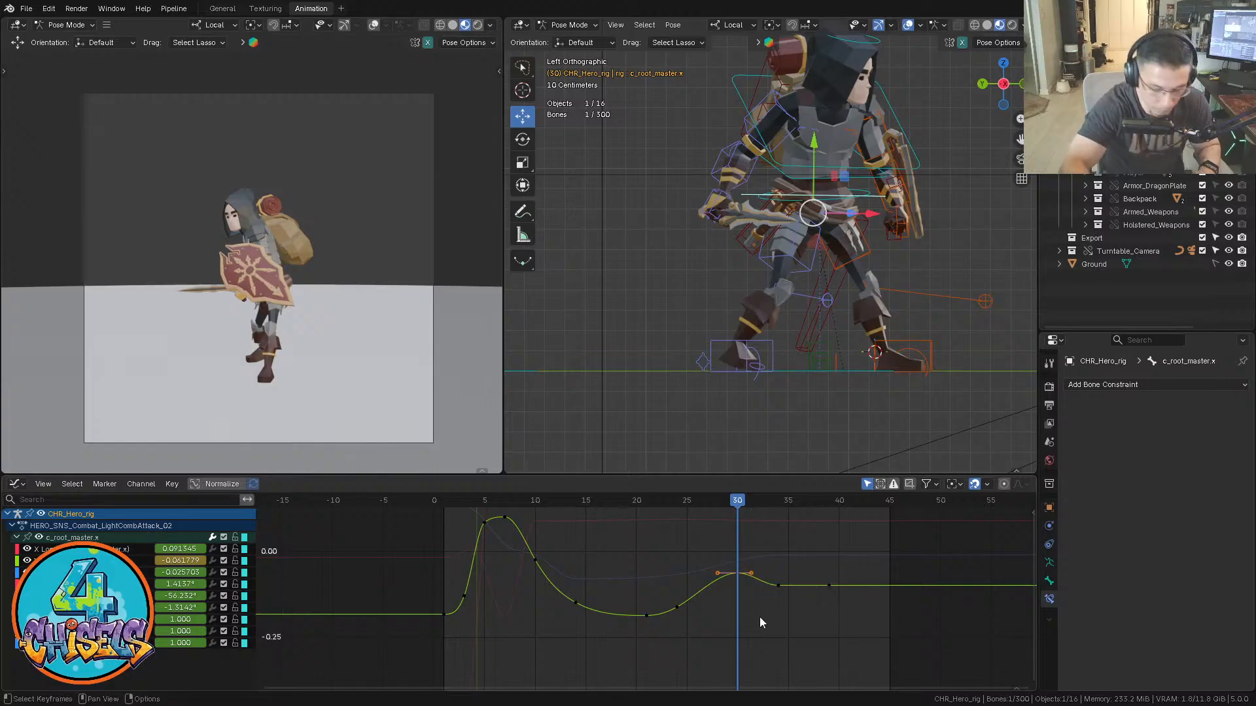
# Review the body's vertical motion around frame 30 by scrubbing, playing and stepping through the frames
pyautogui.moveTo(738, 500)
pyautogui.mouseDown()
pyautogui.moveTo(656, 501)
pyautogui.moveTo(737, 499)
pyautogui.mouseUp()
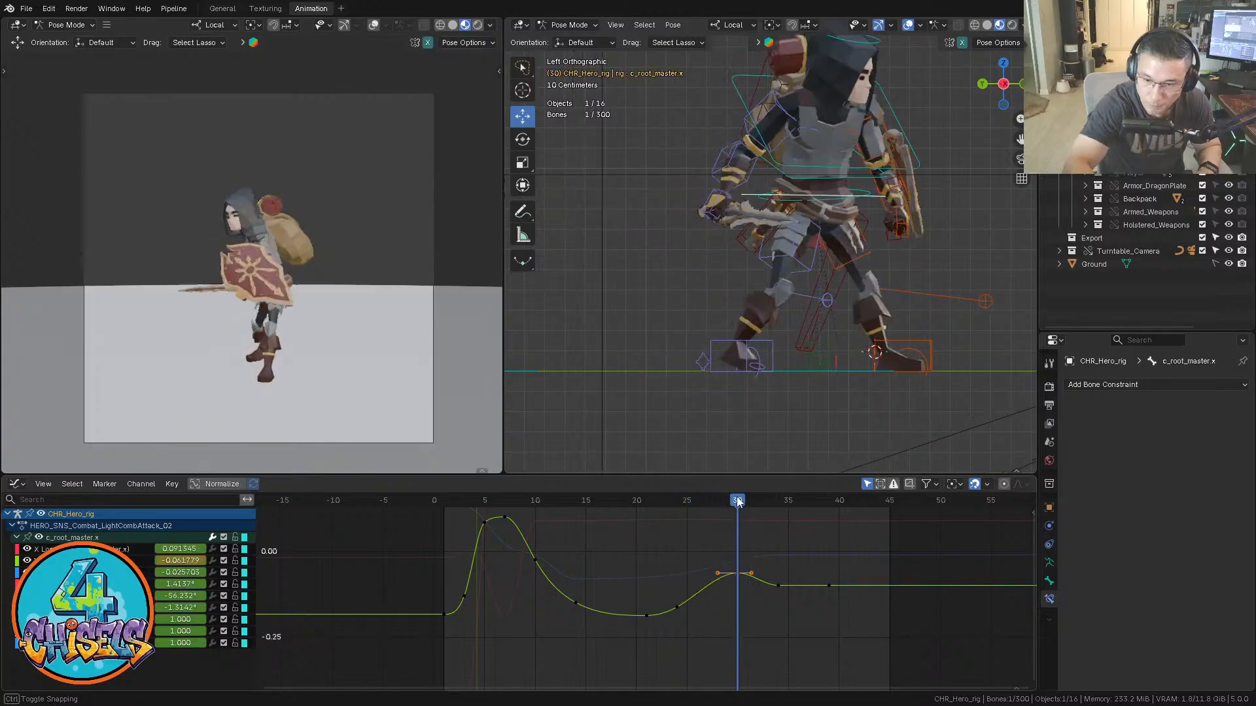
pyautogui.press('space')
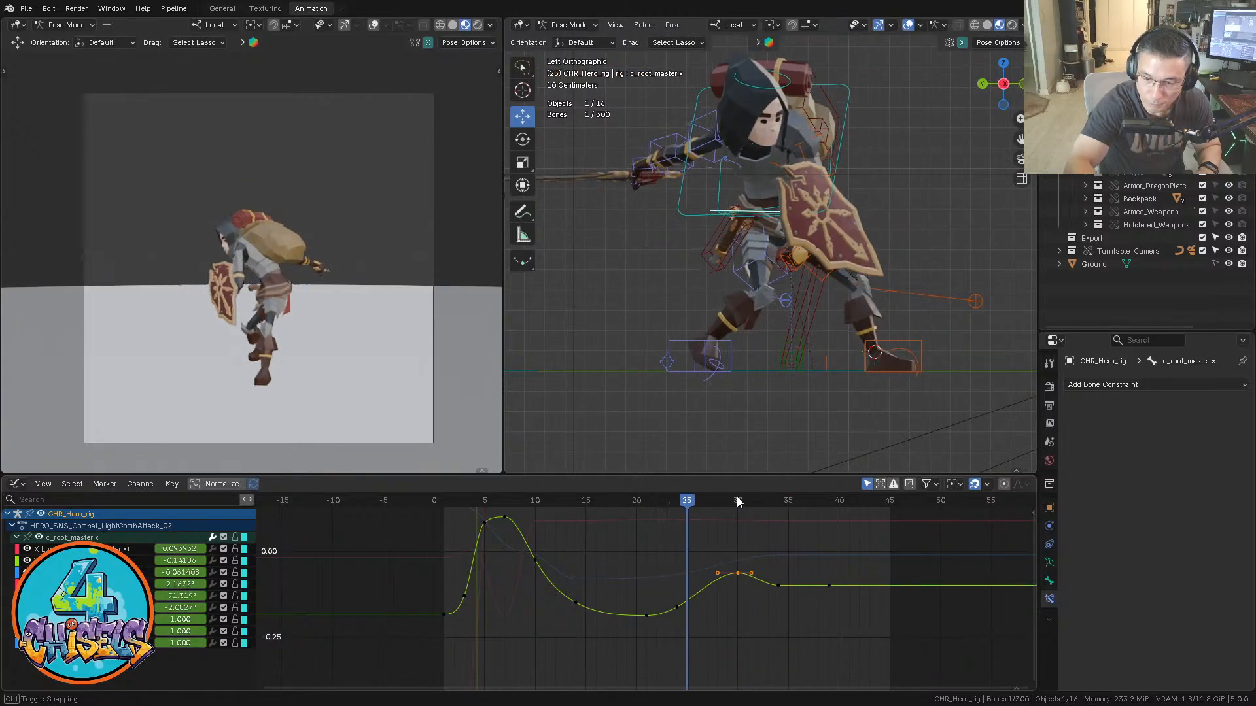
pyautogui.press('Right')
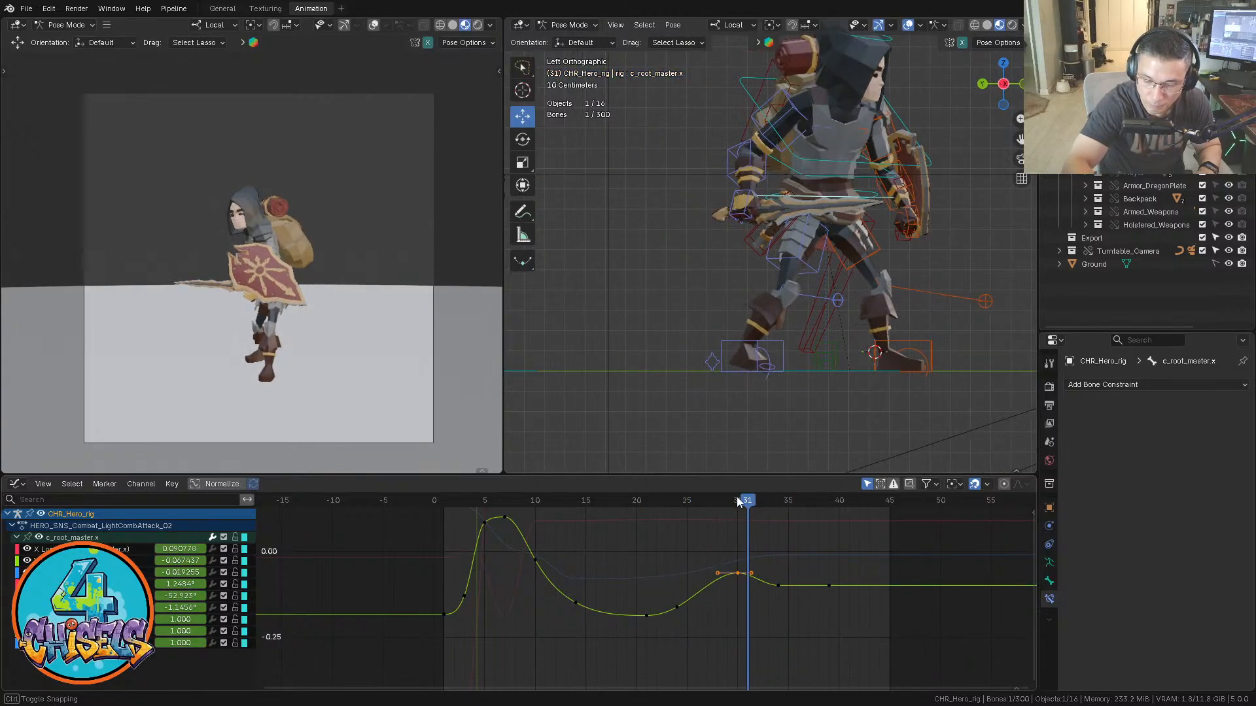
pyautogui.press('Right')
pyautogui.press('Right')
pyautogui.press('Right')
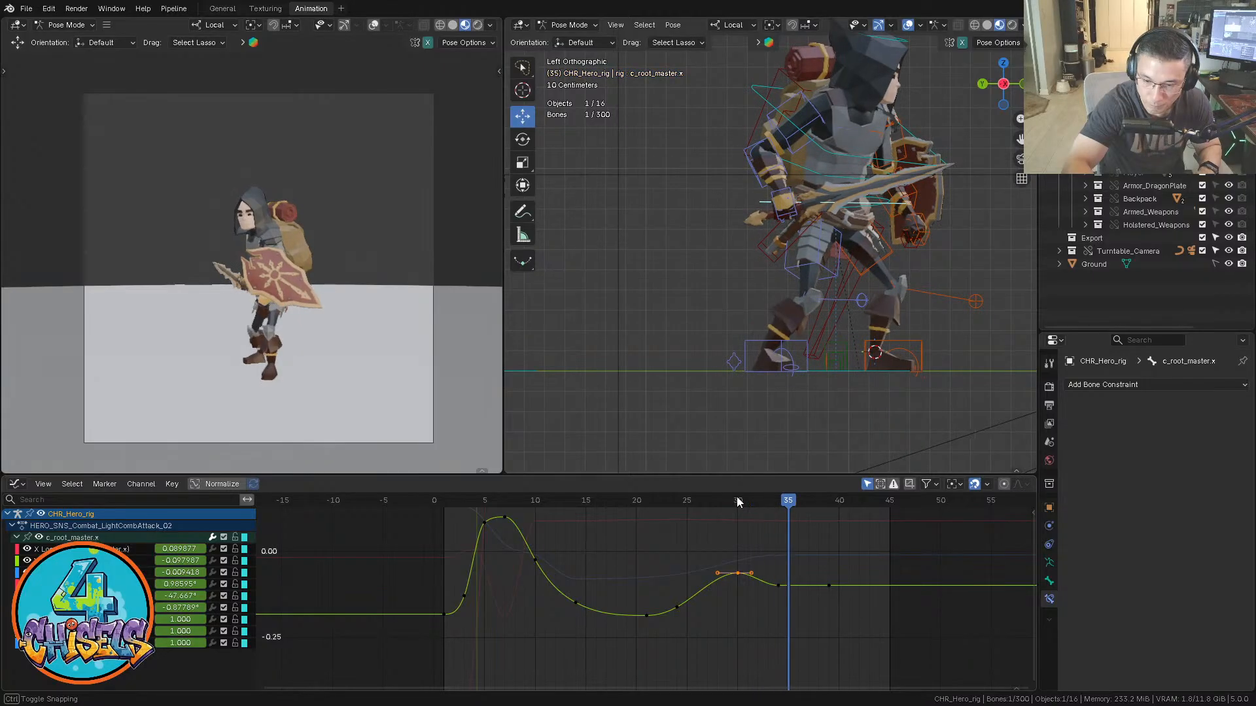
# Lower the frame 30 Y Location key to about -0.106, checking the motion between adjustments
pyautogui.click(737, 500)
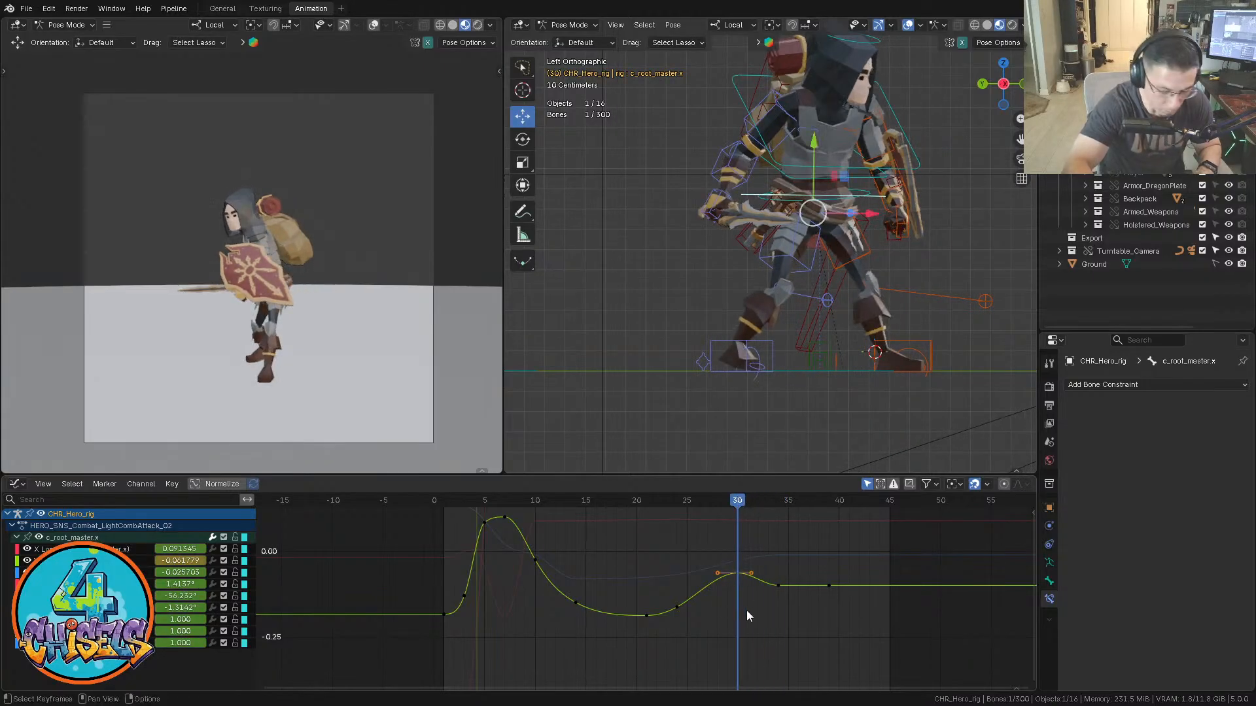
pyautogui.press('g')
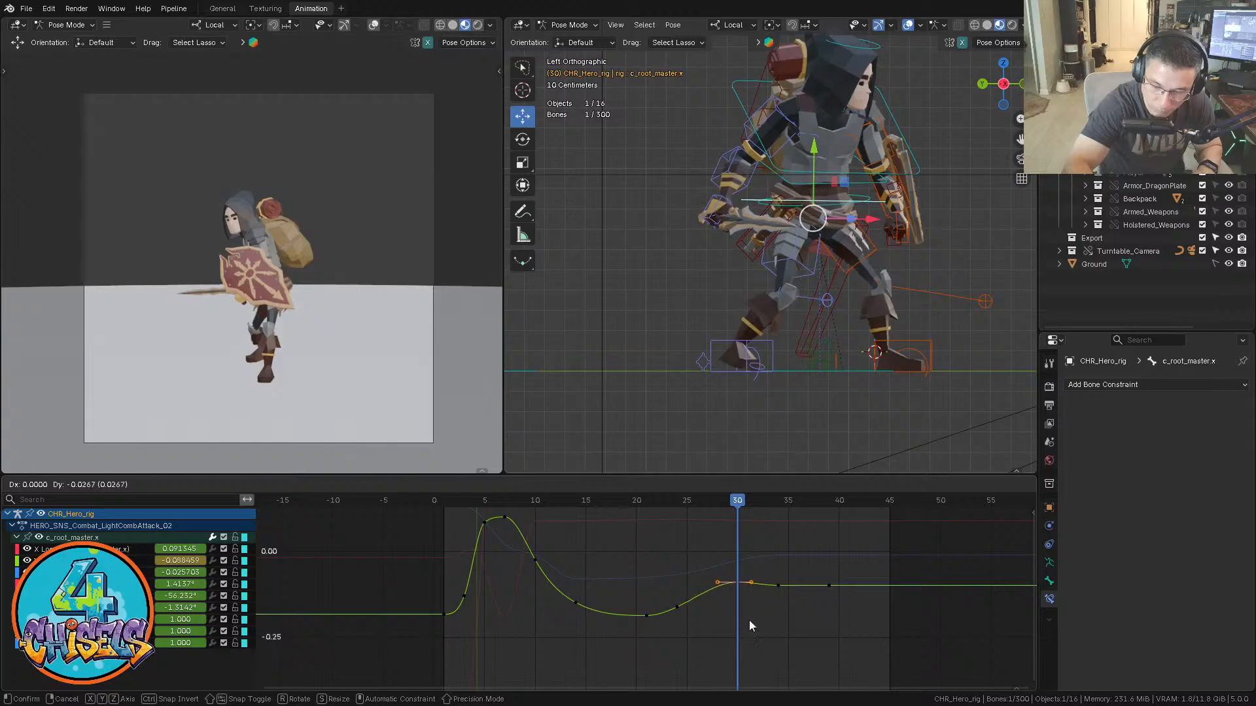
pyautogui.click(750, 622)
pyautogui.press('space')
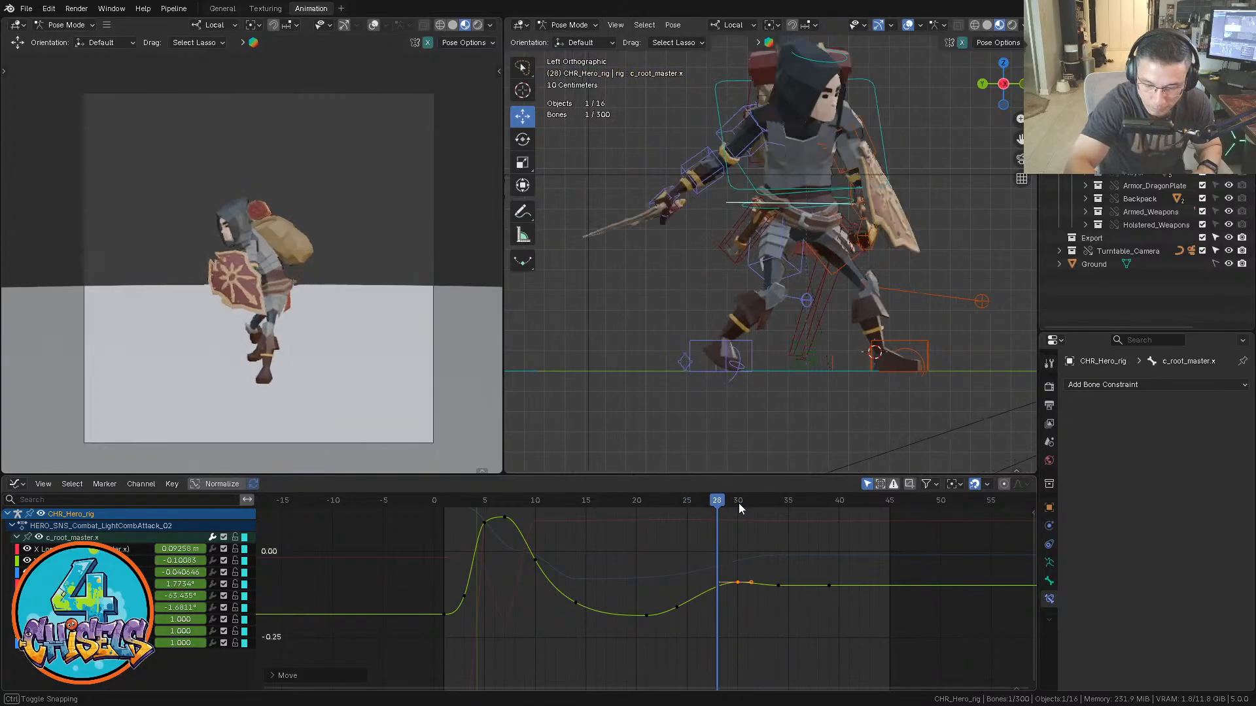
pyautogui.press('space')
pyautogui.click(732, 507)
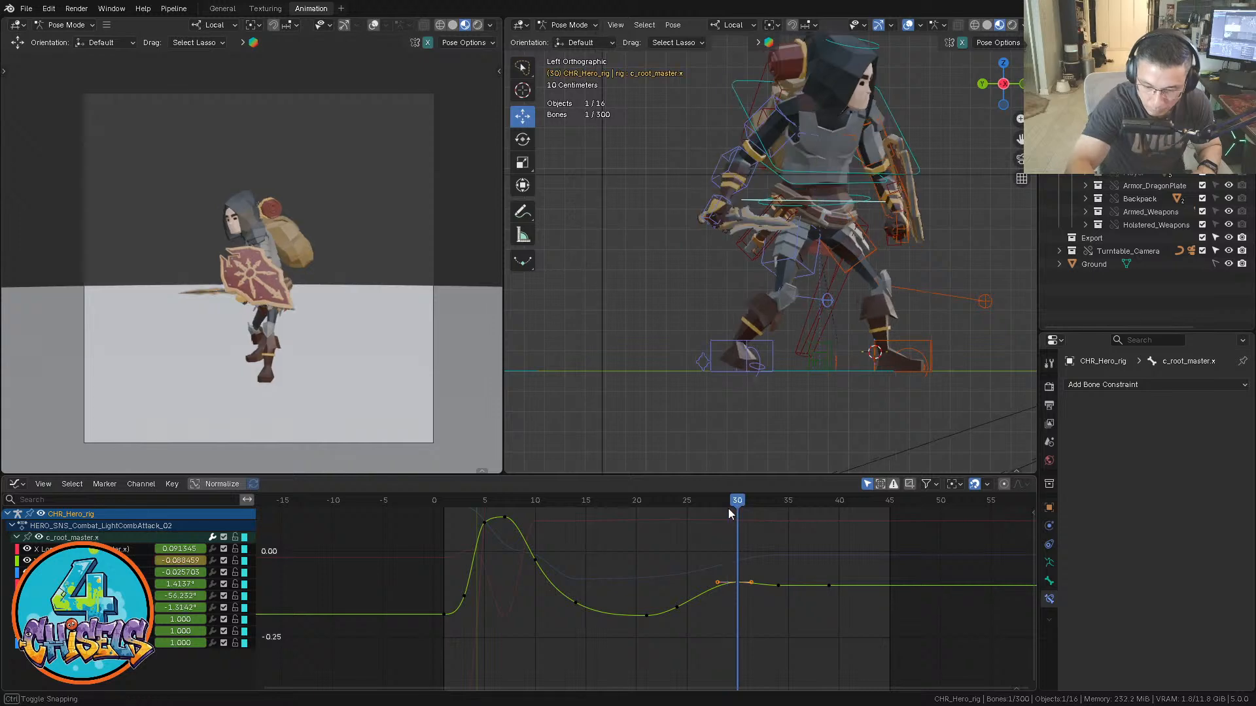
pyautogui.press('g')
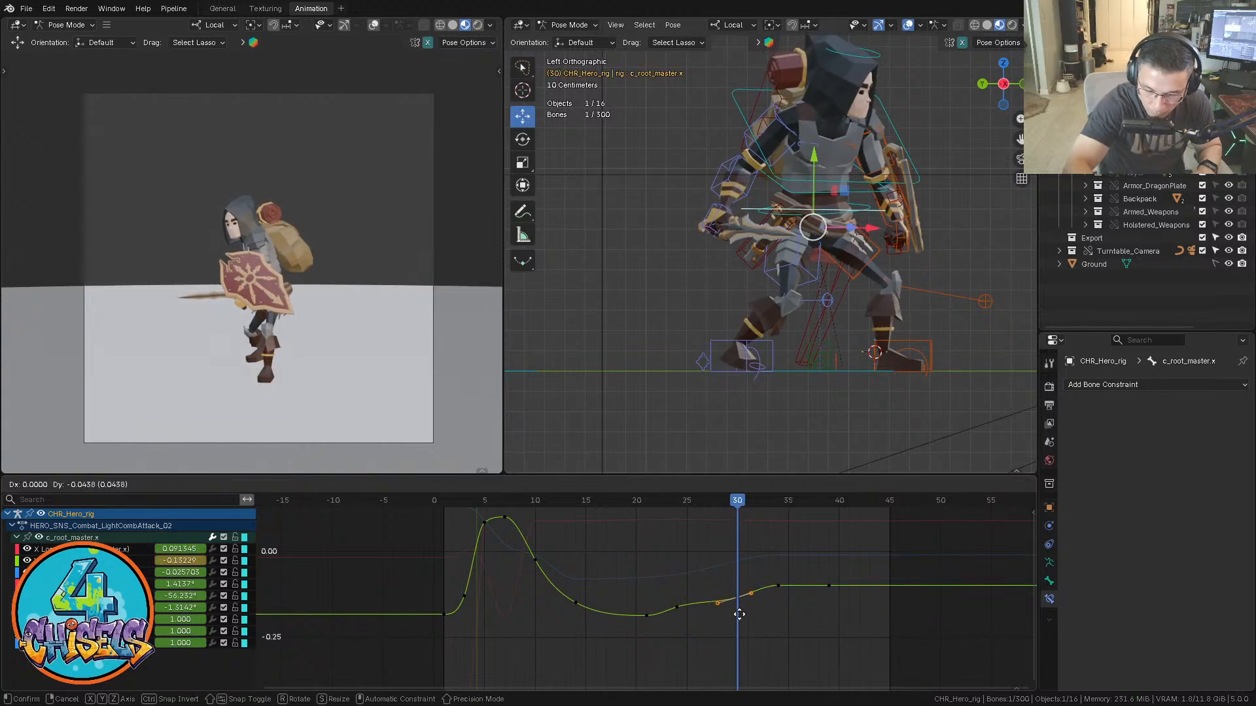
pyautogui.click(742, 605)
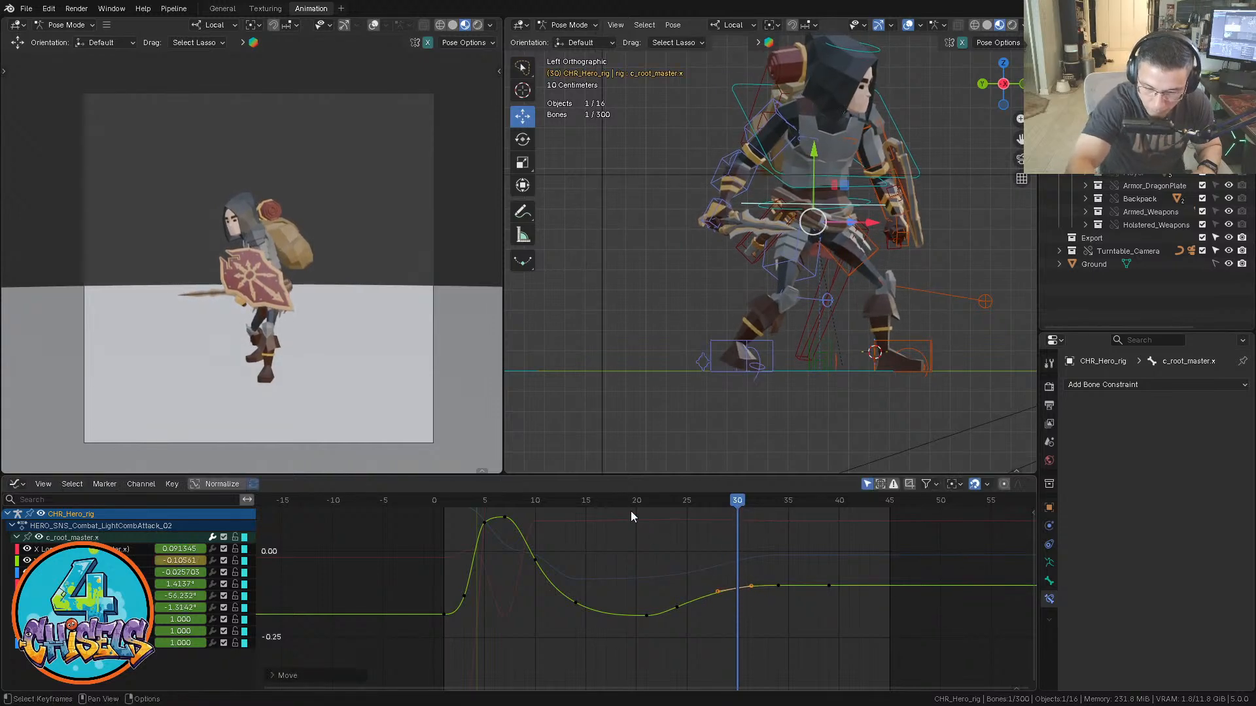
# Play back the recovery motion and raise the Y Location keys at frames 30 and 34 slightly
pyautogui.press('space')
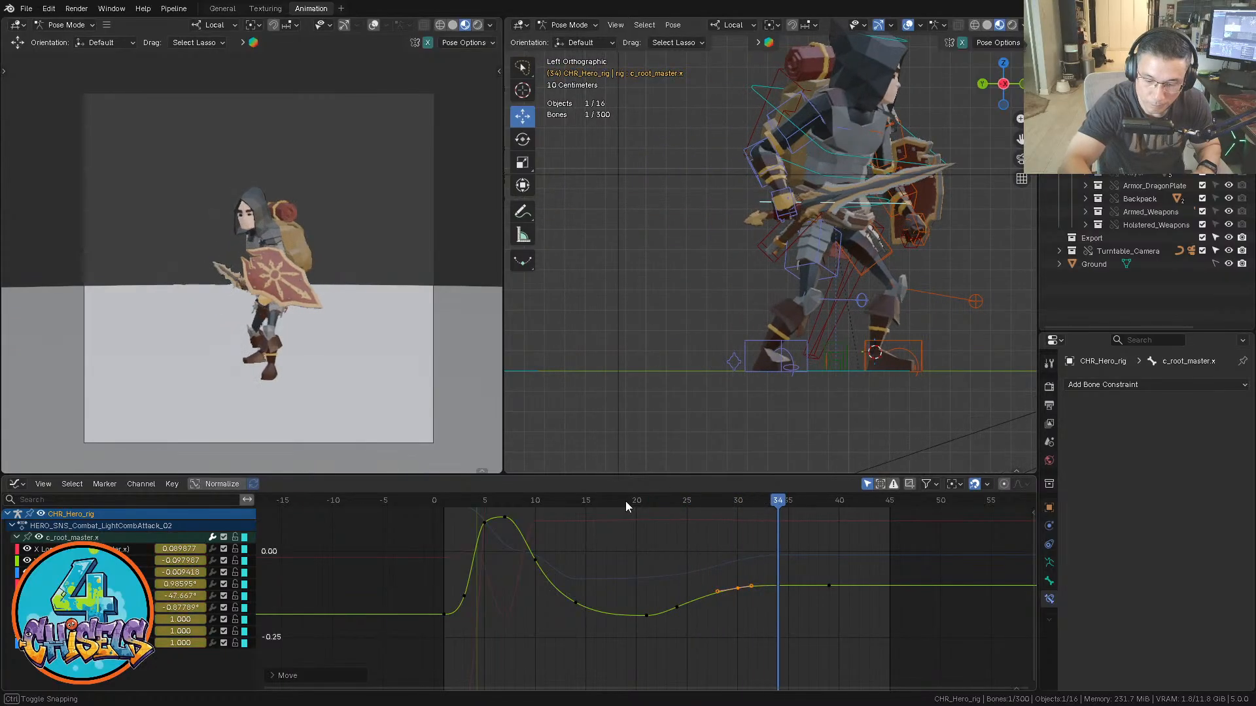
pyautogui.press('i')
pyautogui.press('g')
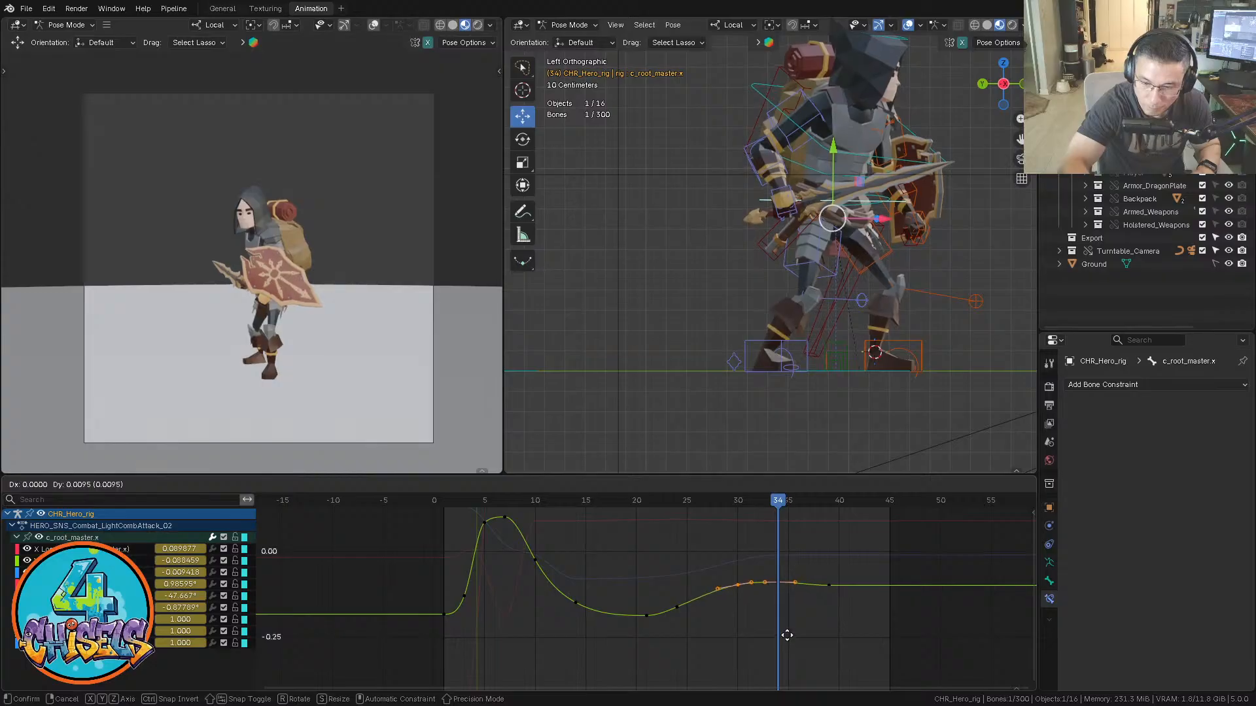
pyautogui.click(788, 632)
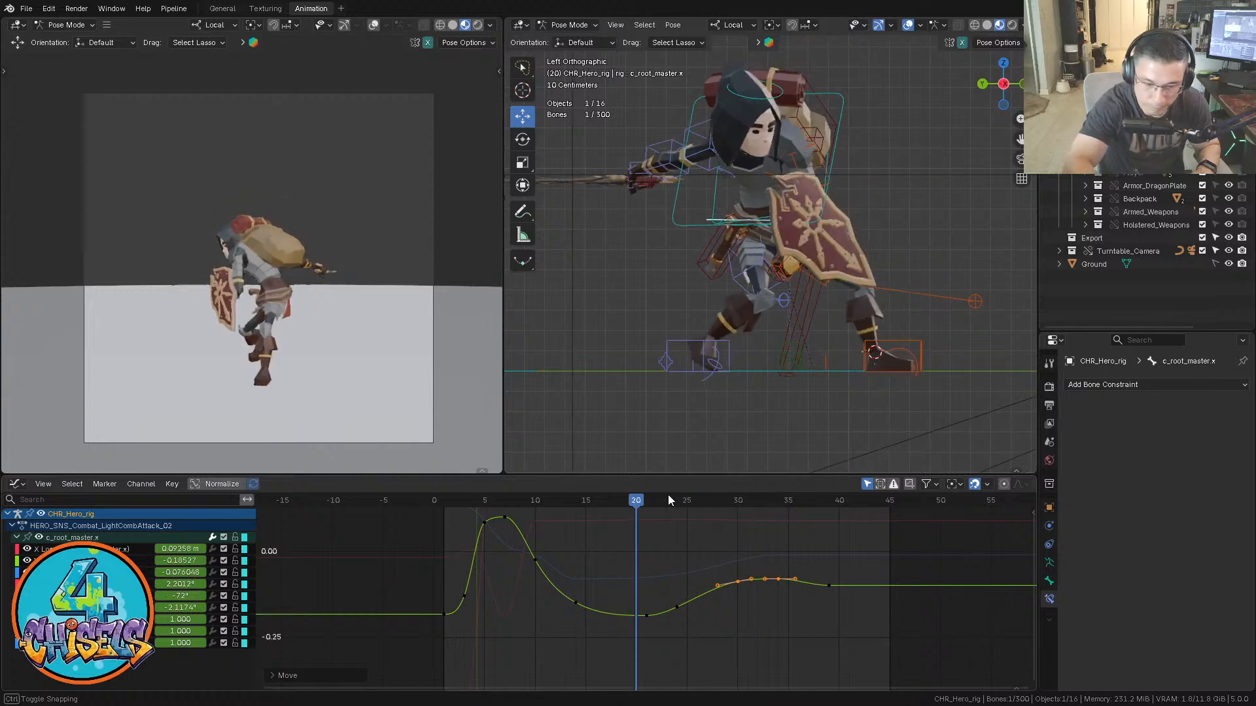
# Isolate the Z Location curve, copy its frame 14 key to frame 18 and lower the copy to about -0.086
pyautogui.click(72, 572)
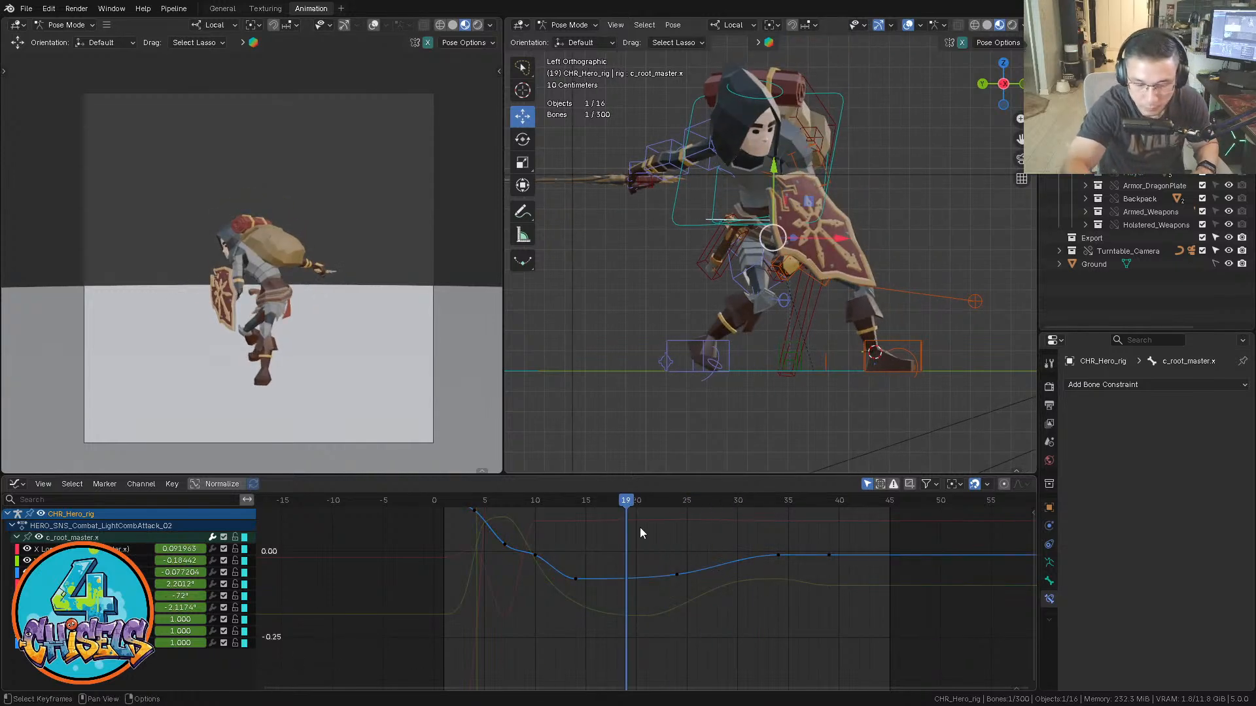
pyautogui.moveTo(611, 502); pyautogui.dragTo(602, 535)
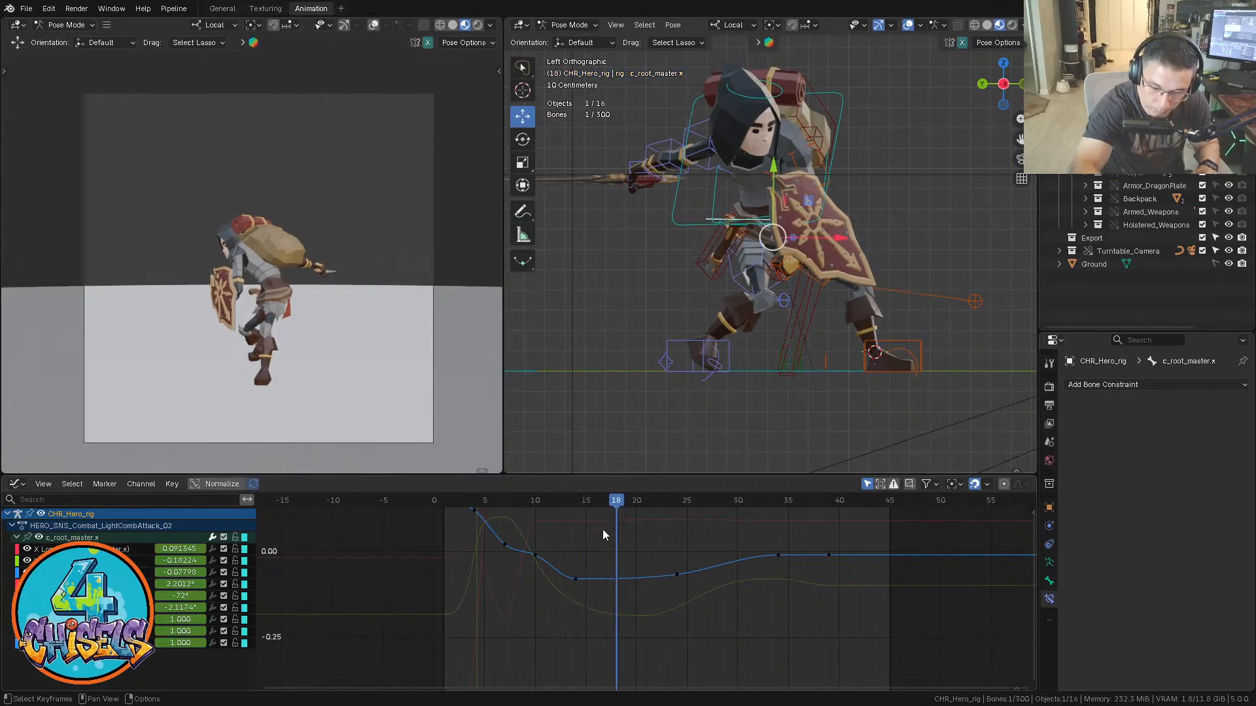
pyautogui.press('g')
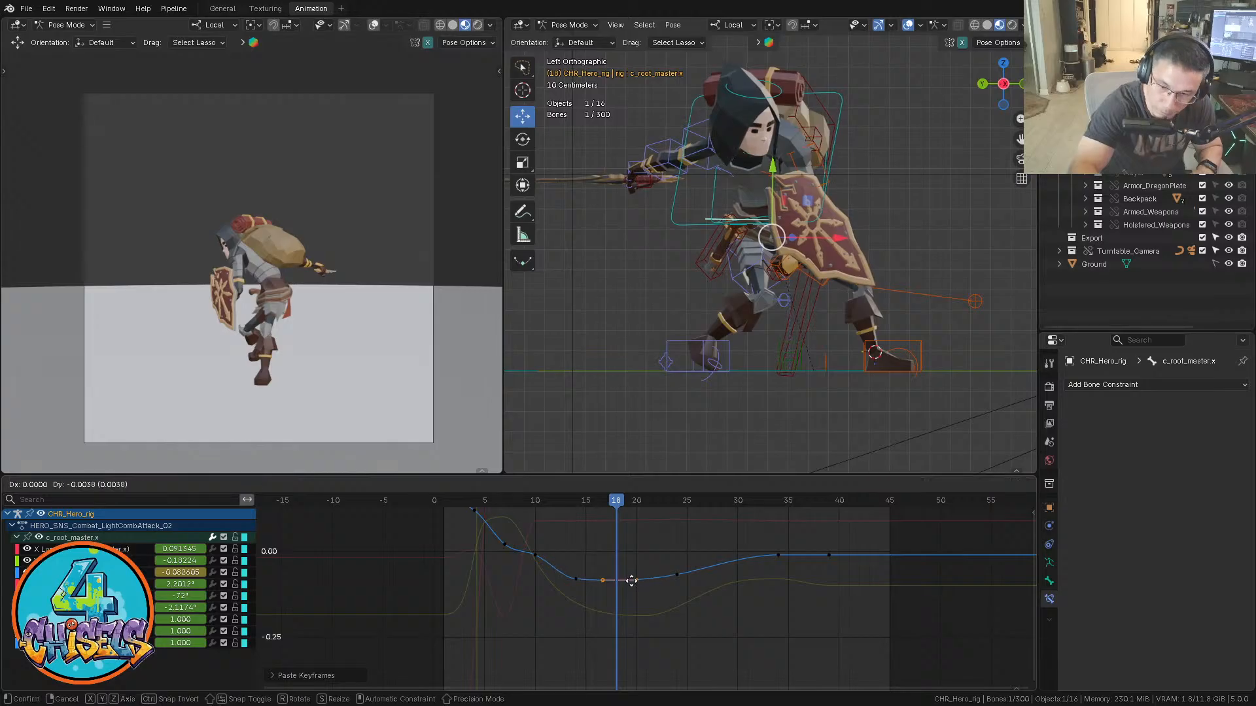
pyautogui.click(630, 582)
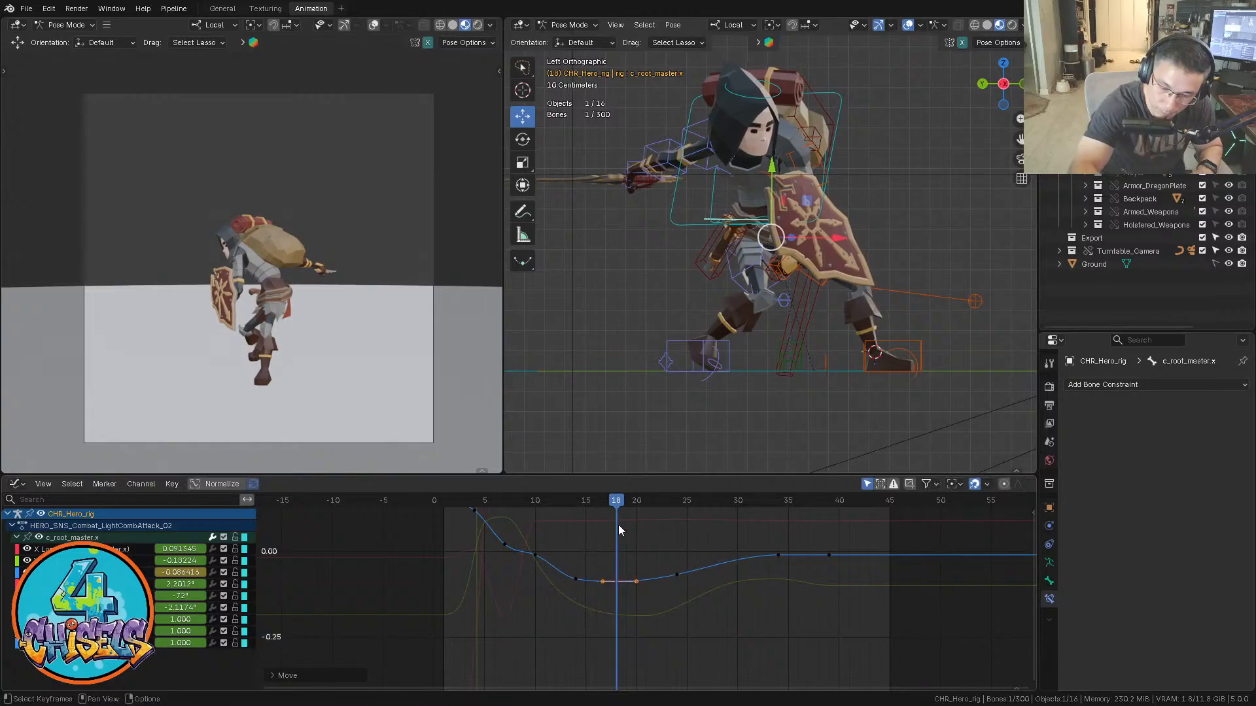
# Nudge the frame 14 Z Location key up slightly to refine the descent into the low pose
pyautogui.moveTo(615, 501); pyautogui.dragTo(576, 507)
pyautogui.moveTo(584, 567); pyautogui.dragTo(572, 594)
pyautogui.press('g')
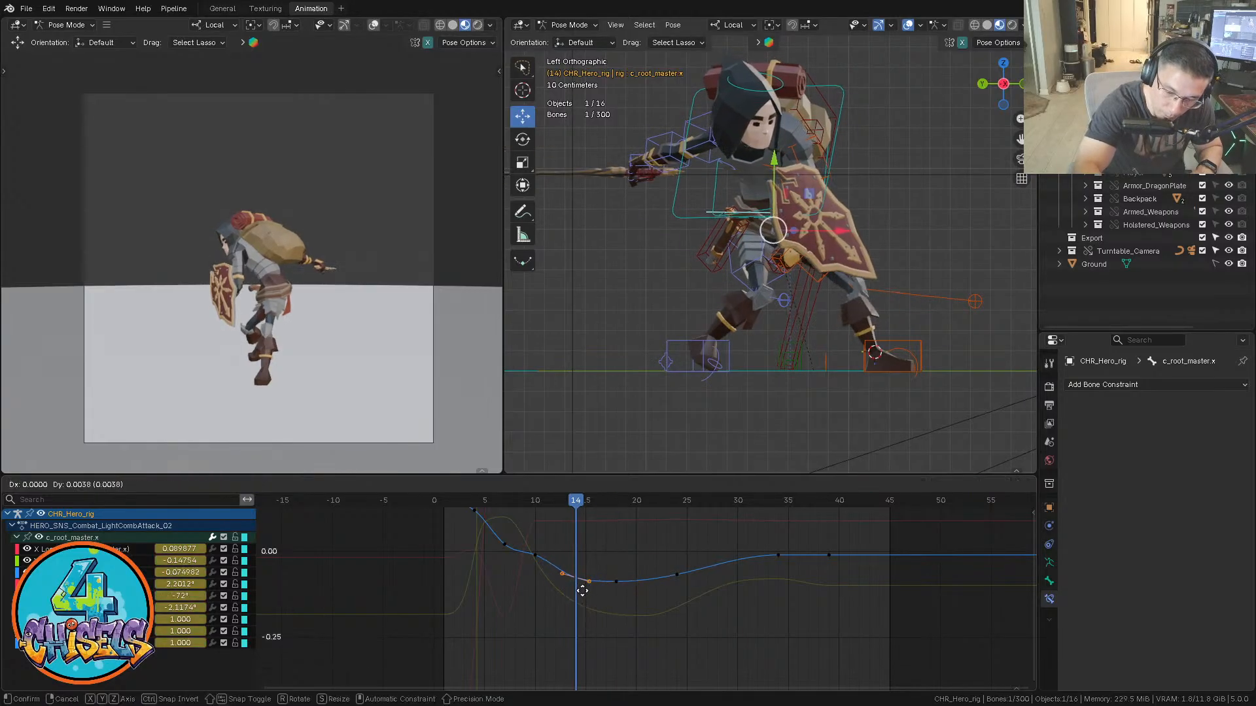
pyautogui.click(576, 563)
# Raise the frame 24 Z Location key to about -0.045 and play back the recovery
pyautogui.moveTo(485, 504); pyautogui.dragTo(676, 576)
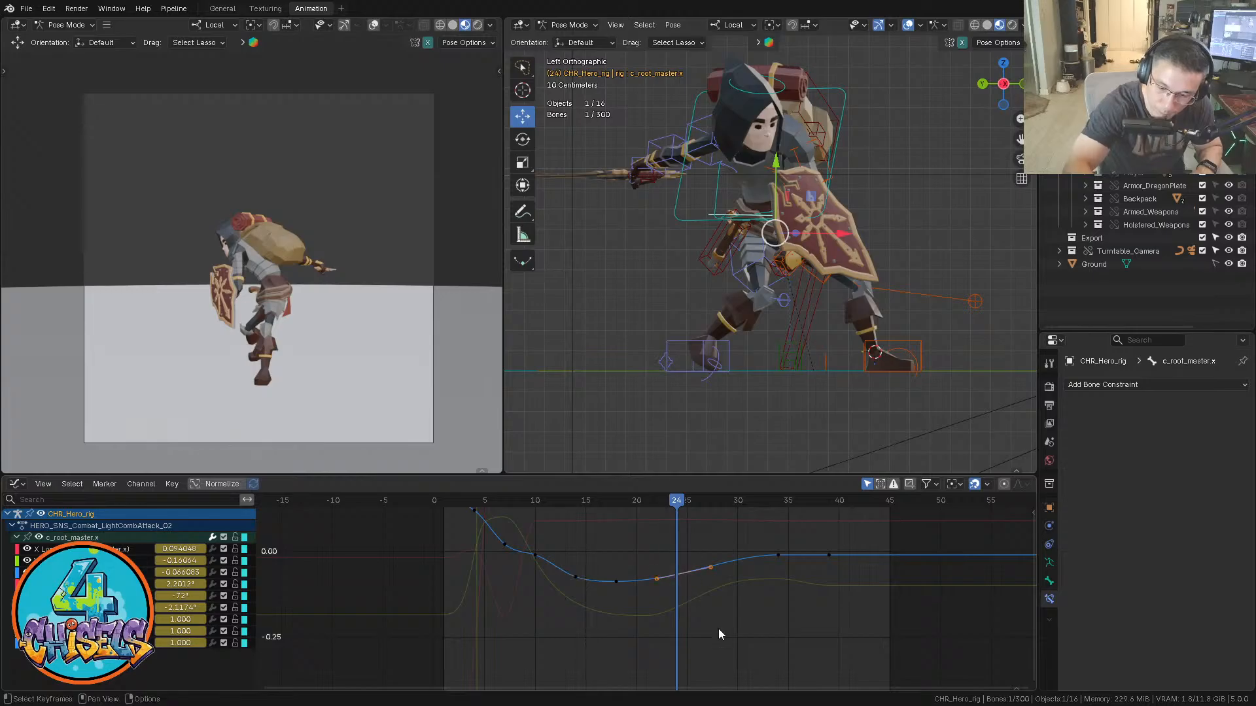
pyautogui.press('g')
pyautogui.click(717, 612)
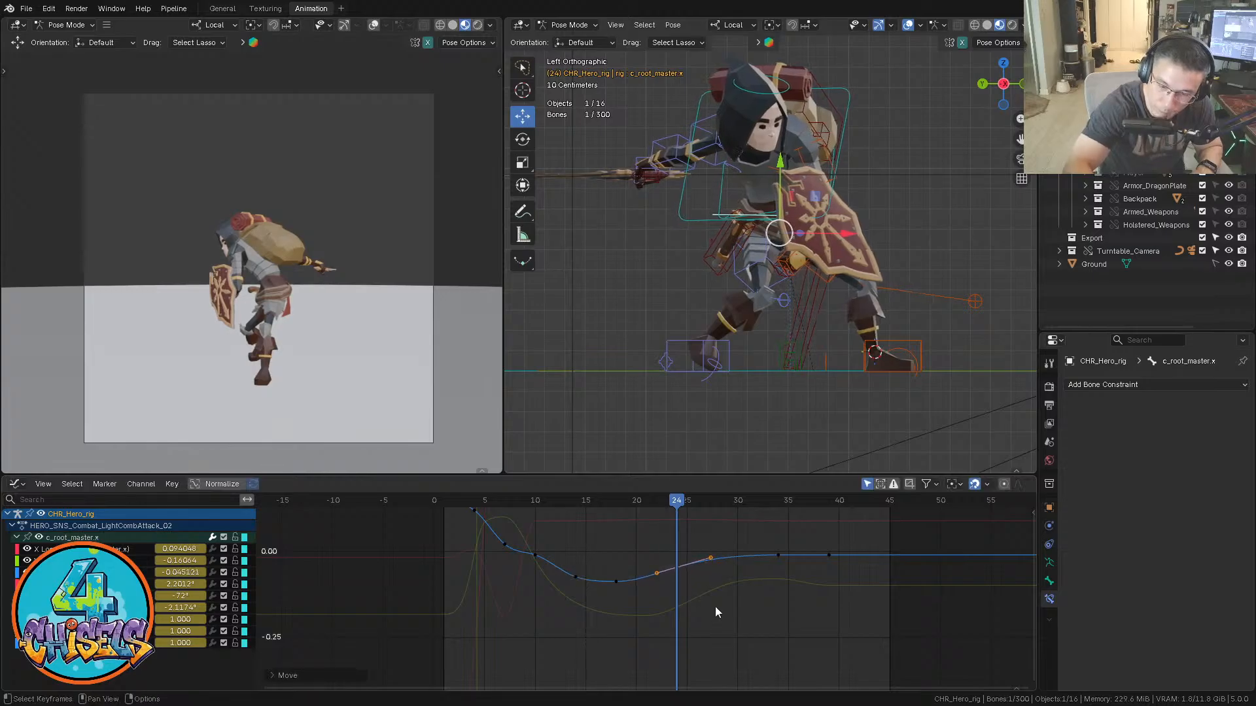
pyautogui.click(558, 499)
pyautogui.press('space')
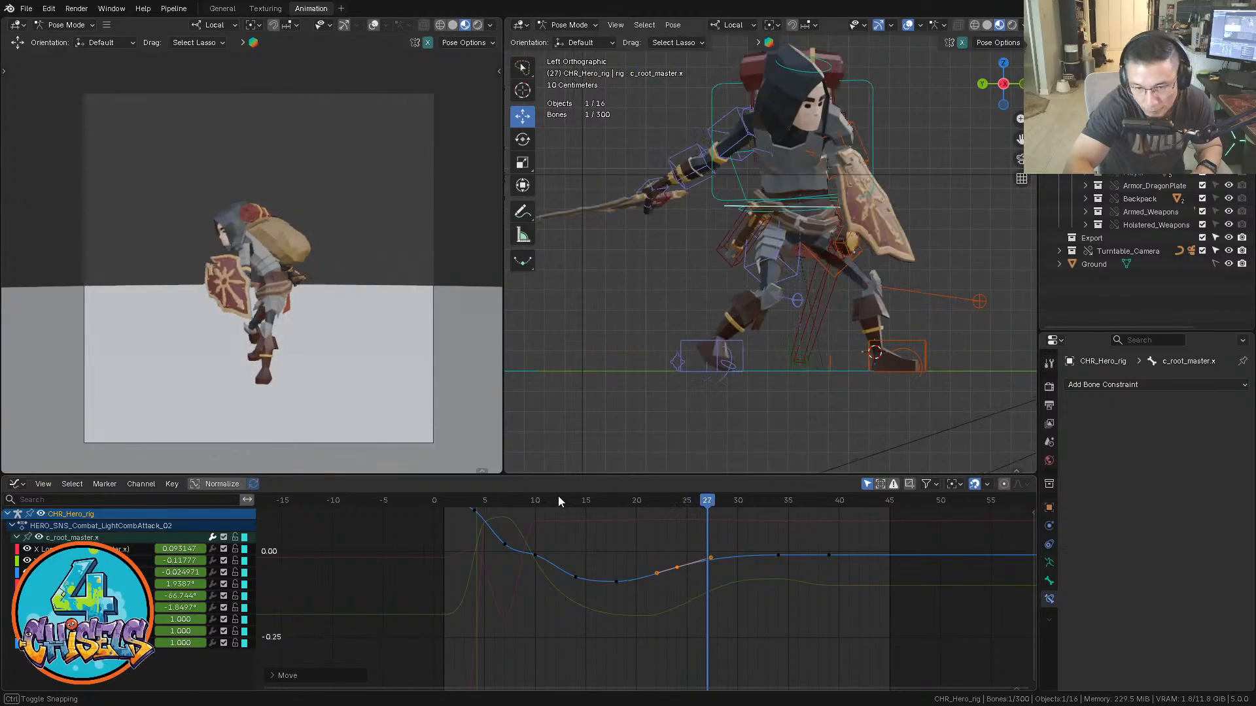
pyautogui.press('space')
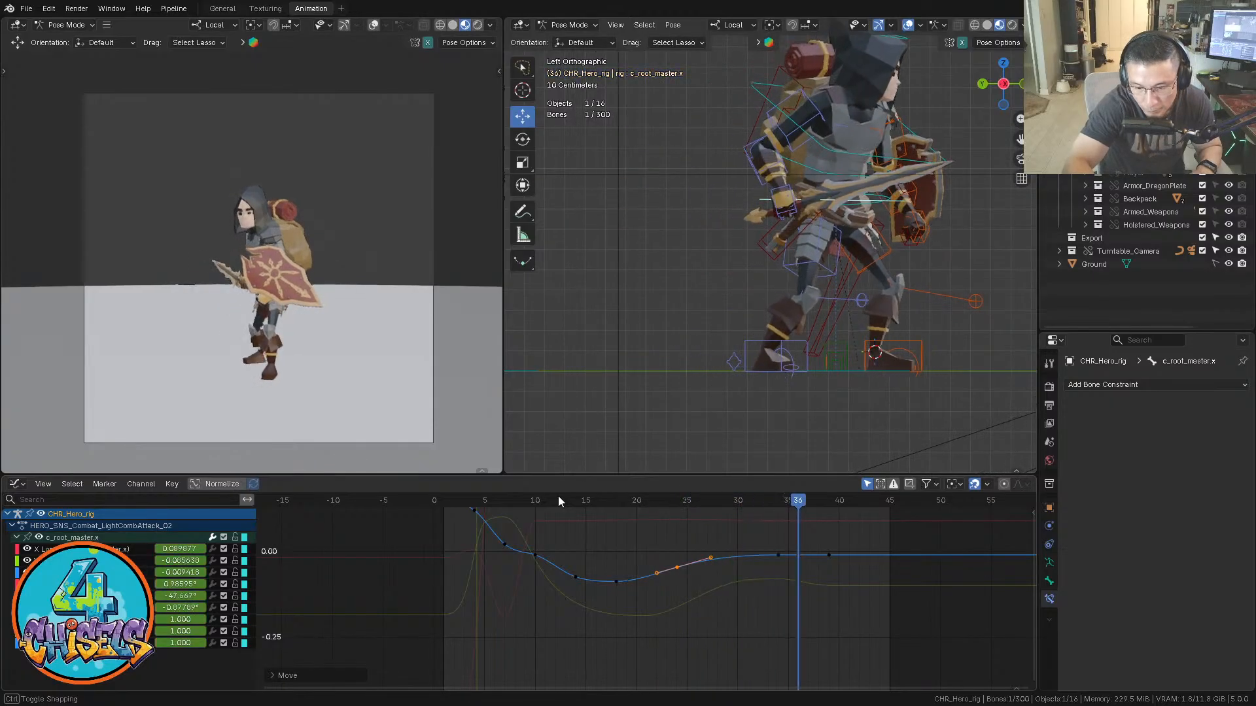
# Copy the frame 34 Z Location key to frame 36, raise both keys, and bring the copy to about 0.017
pyautogui.scroll(5, 821, 554)
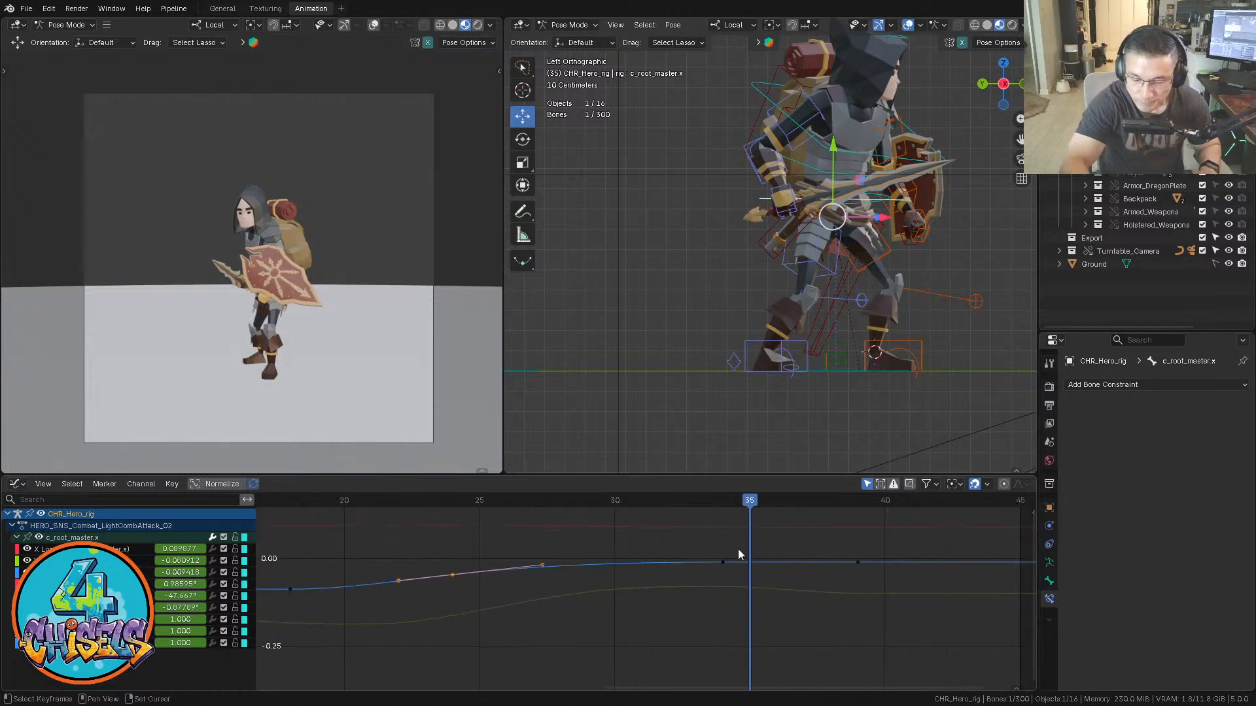
pyautogui.press('Right')
pyautogui.moveTo(756, 625); pyautogui.dragTo(805, 604)
pyautogui.hotkey('ctrl', 'v')
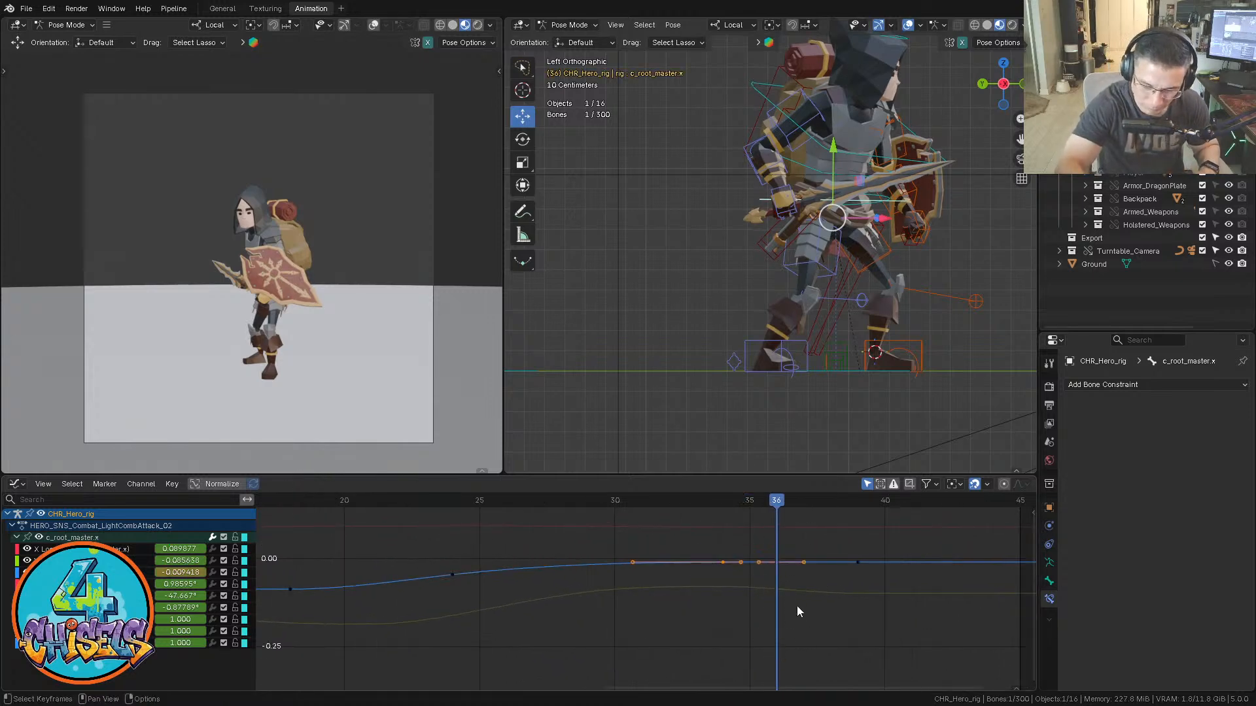
pyautogui.press('g')
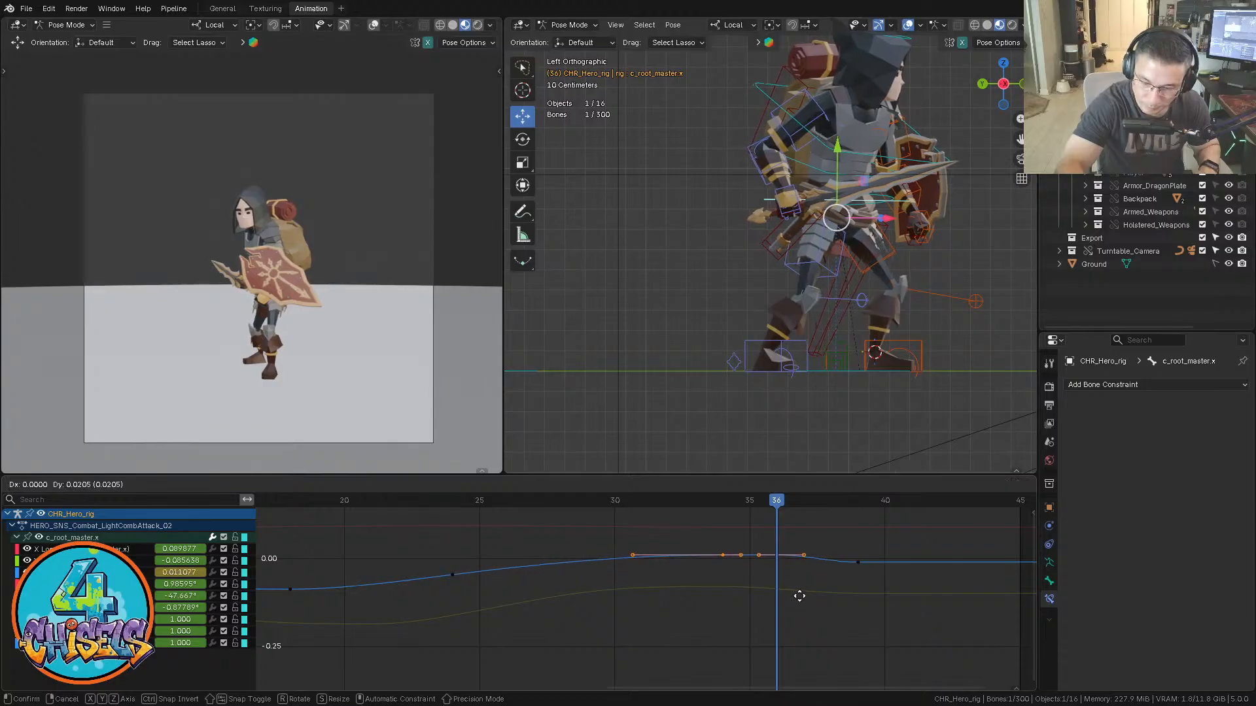
pyautogui.click(799, 596)
pyautogui.moveTo(771, 544); pyautogui.dragTo(792, 601)
pyautogui.press('g')
pyautogui.click(791, 603)
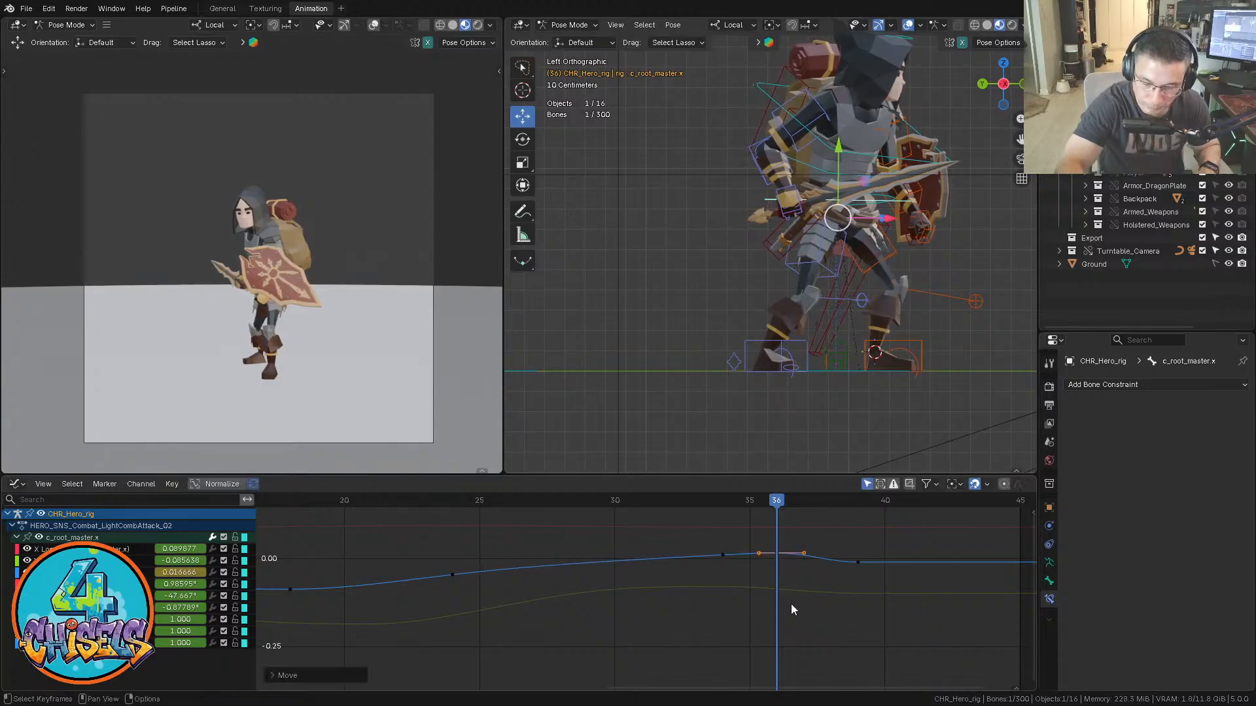
# Lower the Z Location keys at frames 34 and 36, bringing frame 36 to about 0.003
pyautogui.keyDown('ctrl'); pyautogui.moveTo(791, 603); pyautogui.dragTo(798, 577, button='middle'); pyautogui.keyUp('ctrl')
pyautogui.moveTo(818, 531); pyautogui.dragTo(772, 634, button='middle')
pyautogui.moveTo(692, 549); pyautogui.dragTo(746, 521)
pyautogui.press('g')
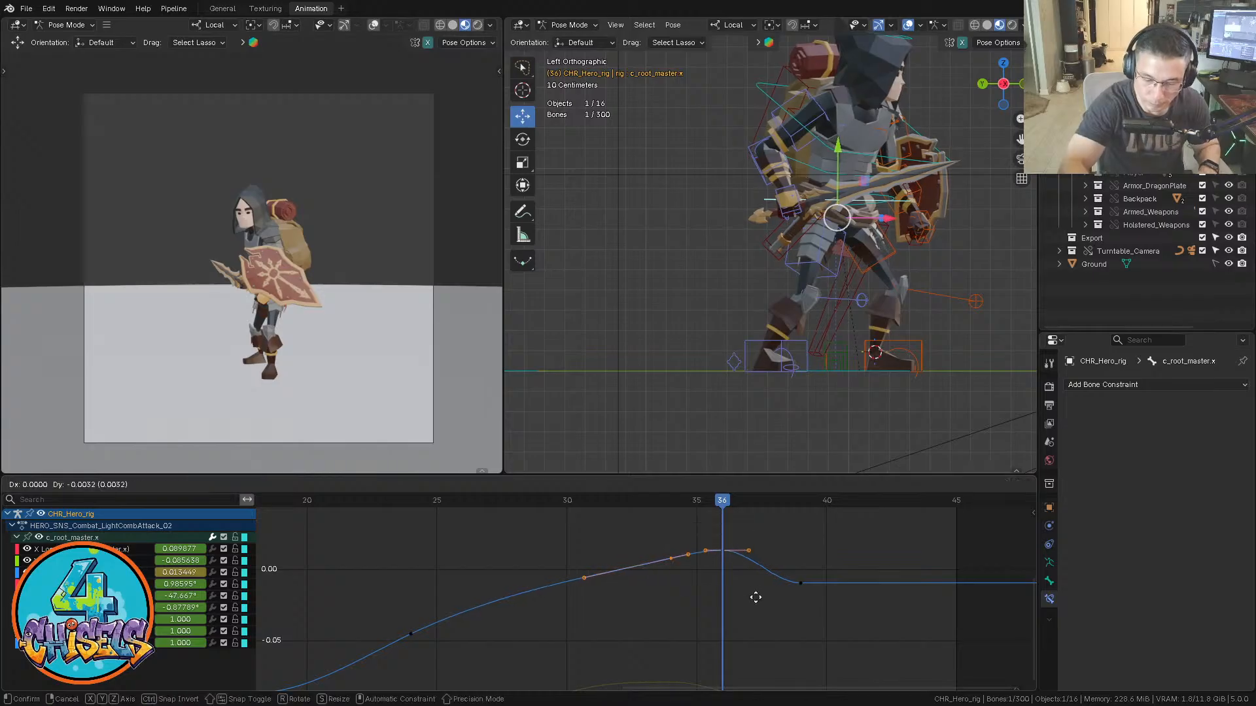
pyautogui.click(747, 576)
pyautogui.press('g')
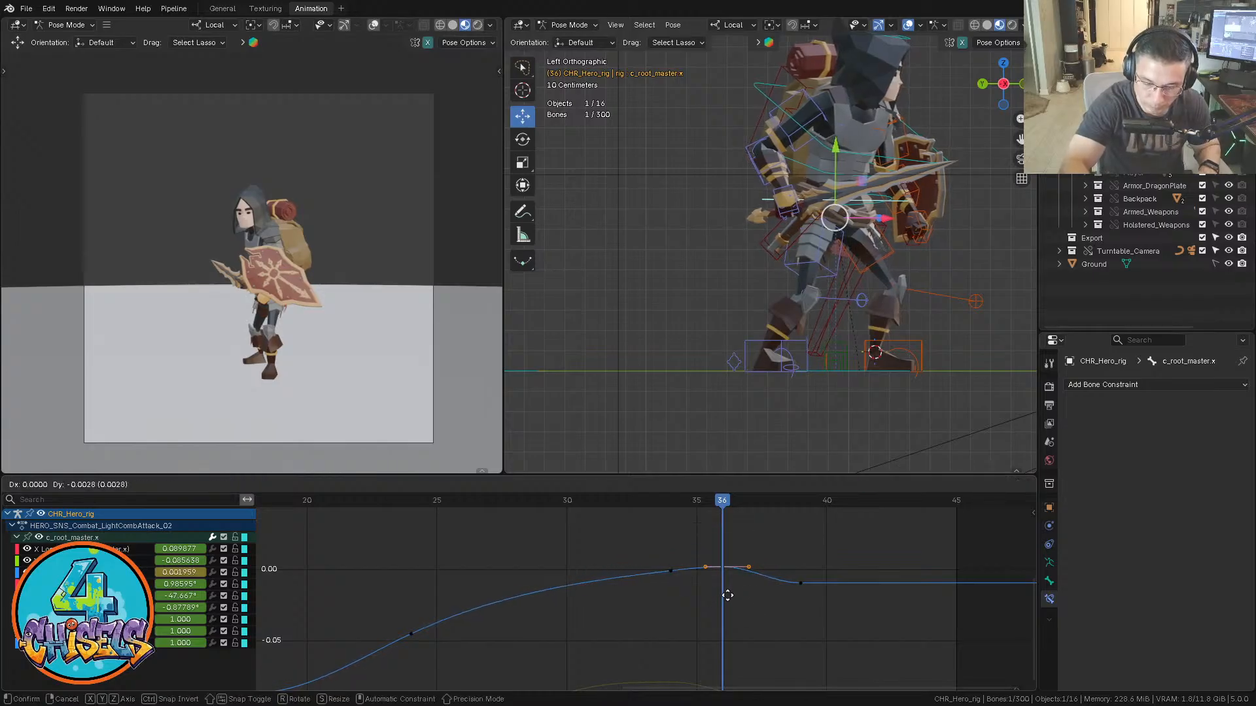
pyautogui.click(726, 595)
# Change the handle type of the Z Location keys from frame 24 to 39 and rotate the frame 24 handles slightly steeper
pyautogui.keyDown('ctrl'); pyautogui.moveTo(724, 586); pyautogui.dragTo(677, 585, button='middle'); pyautogui.keyUp('ctrl')
pyautogui.moveTo(537, 554); pyautogui.dragTo(688, 640)
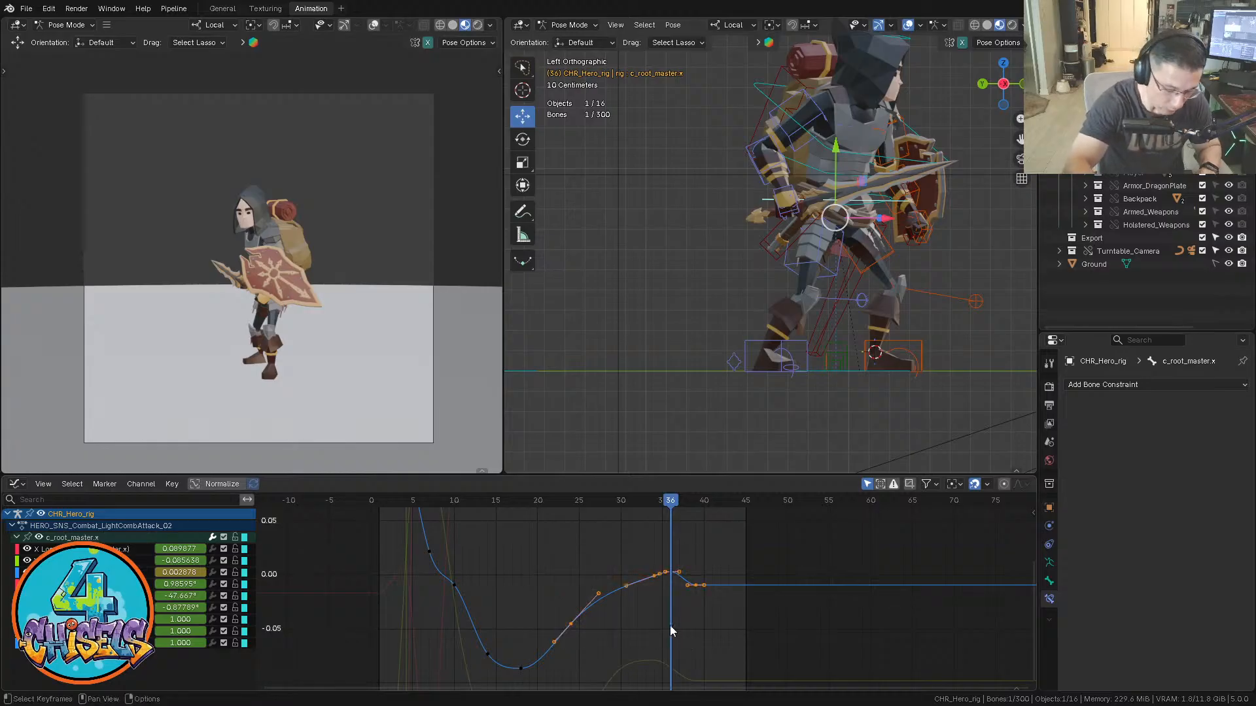
pyautogui.press('v')
pyautogui.click(671, 623)
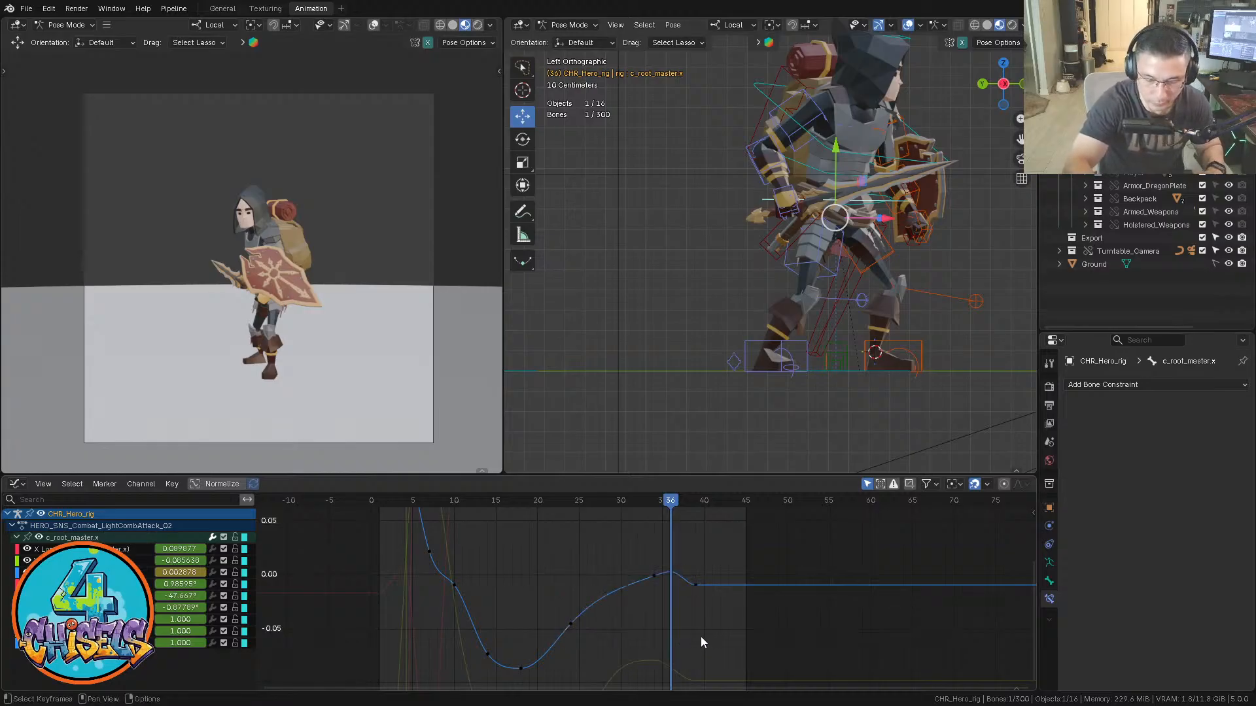
pyautogui.press('r')
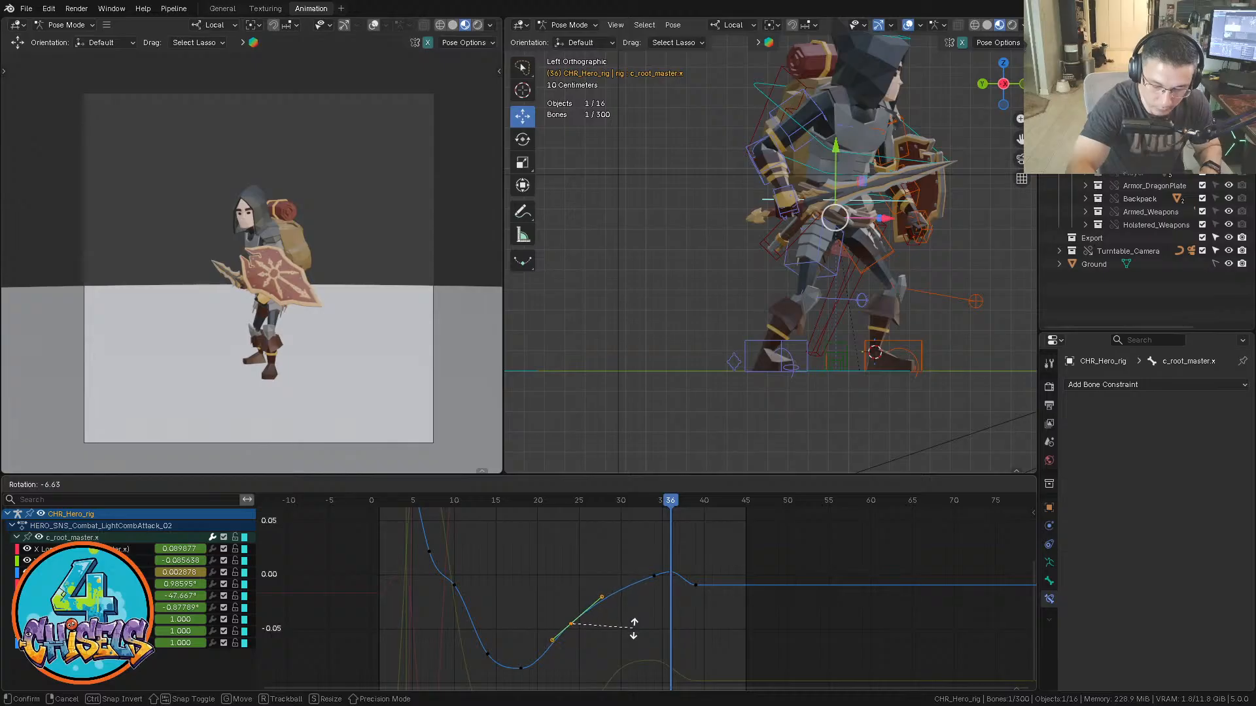
pyautogui.click(633, 620)
# Move the frame 34 Z Location key one frame earlier to frame 33, keeping its value
pyautogui.moveTo(669, 504)
pyautogui.mouseDown()
pyautogui.moveTo(537, 504)
pyautogui.moveTo(646, 504)
pyautogui.mouseUp()
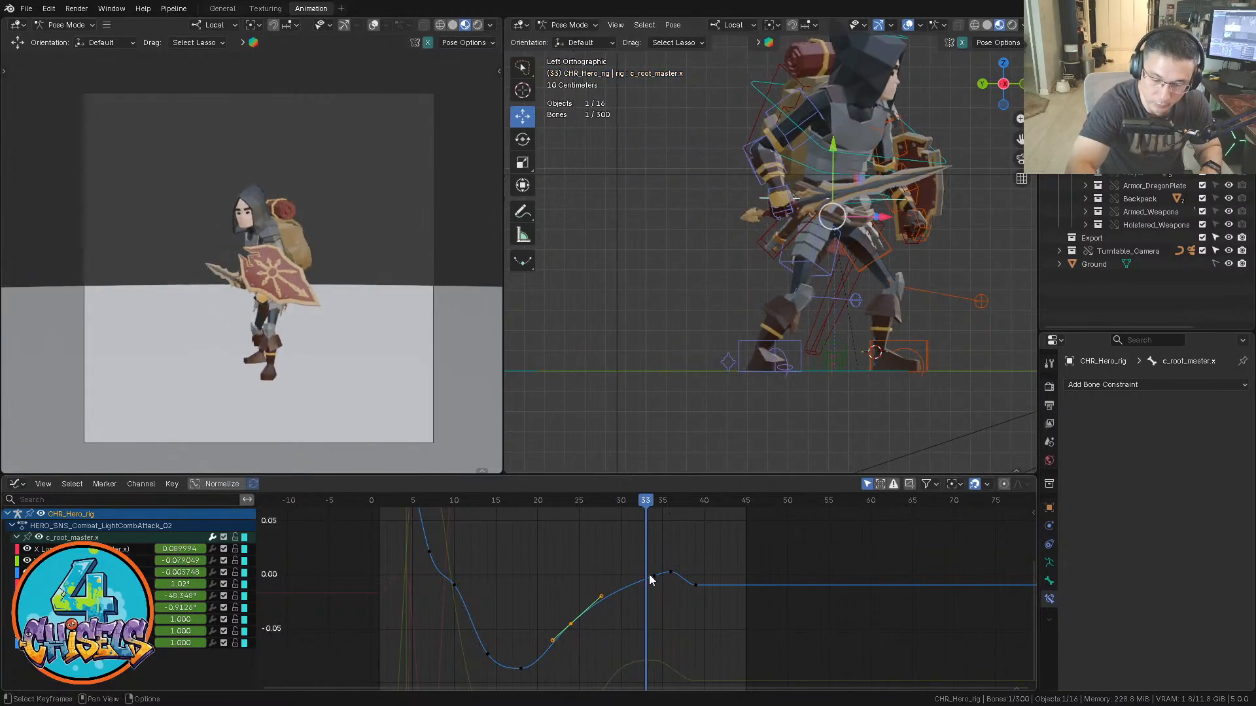
pyautogui.click(652, 577)
pyautogui.press('g')
pyautogui.press('x')
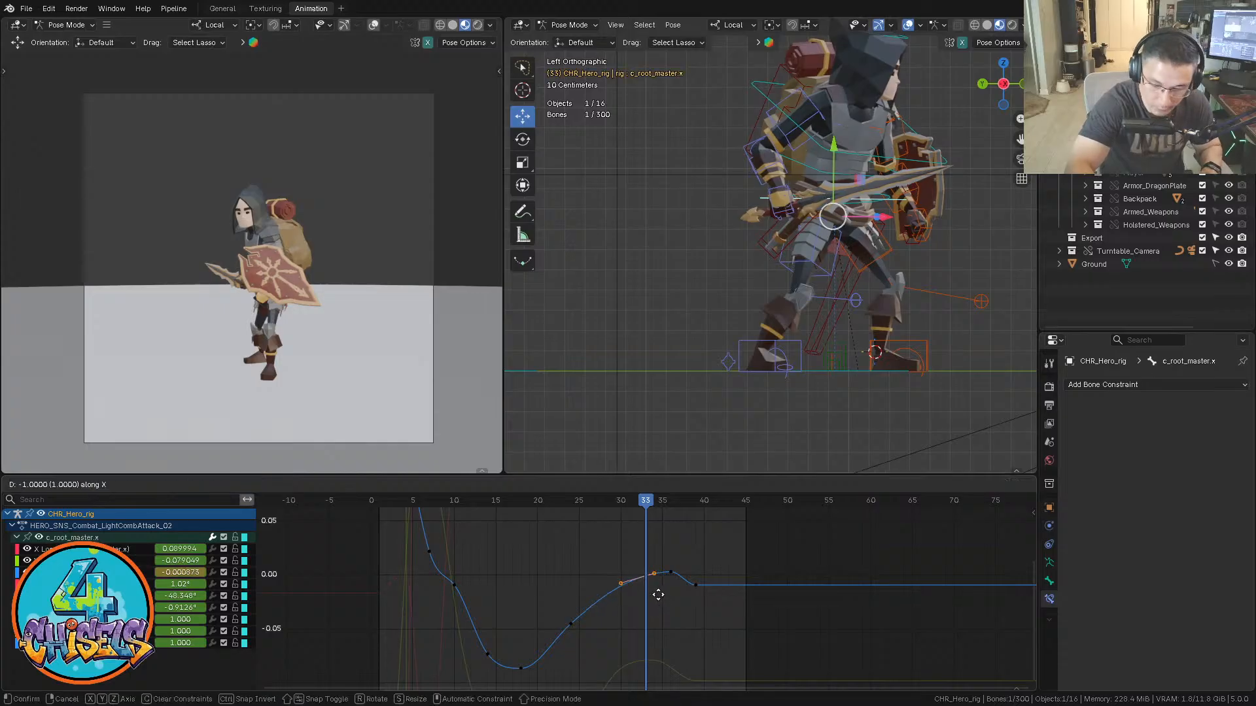
pyautogui.click(657, 595)
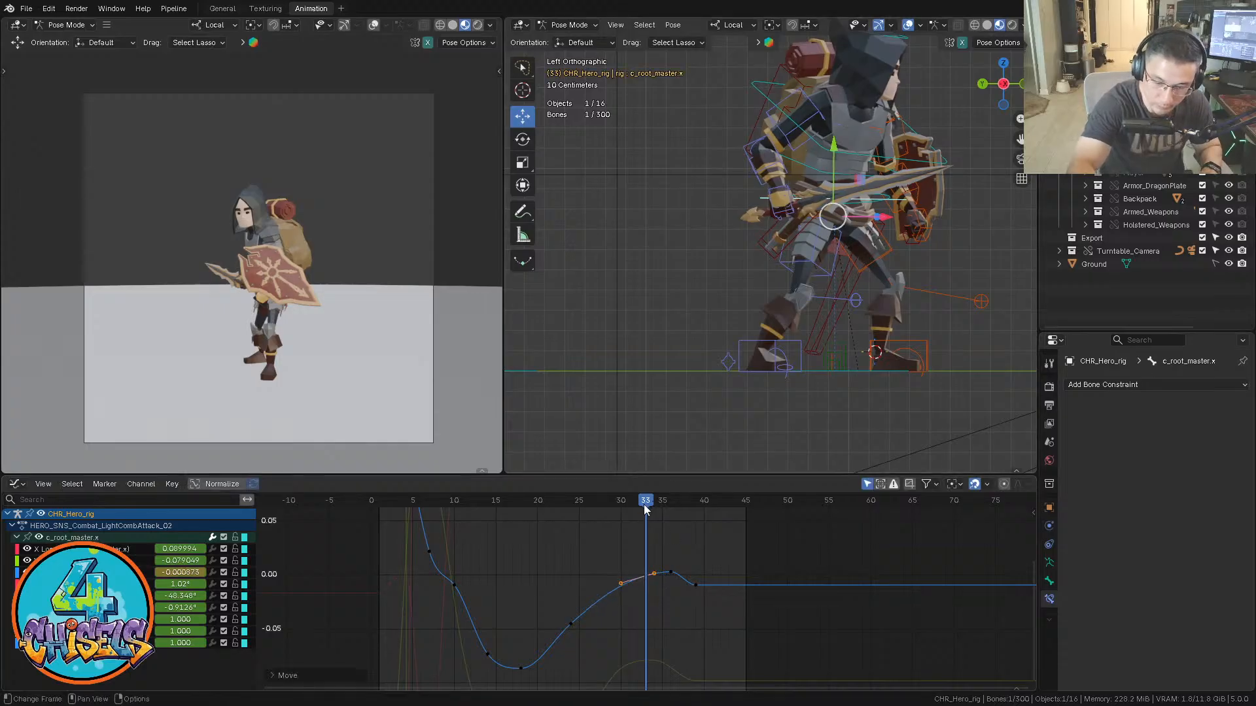
# Lower the Z Location keys at frames 33 and 36 together, bringing frame 36 to about -0.001
pyautogui.press('Right')
pyautogui.press('Right')
pyautogui.press('Right')
pyautogui.press('Right')
pyautogui.press('Right')
pyautogui.press('Right')
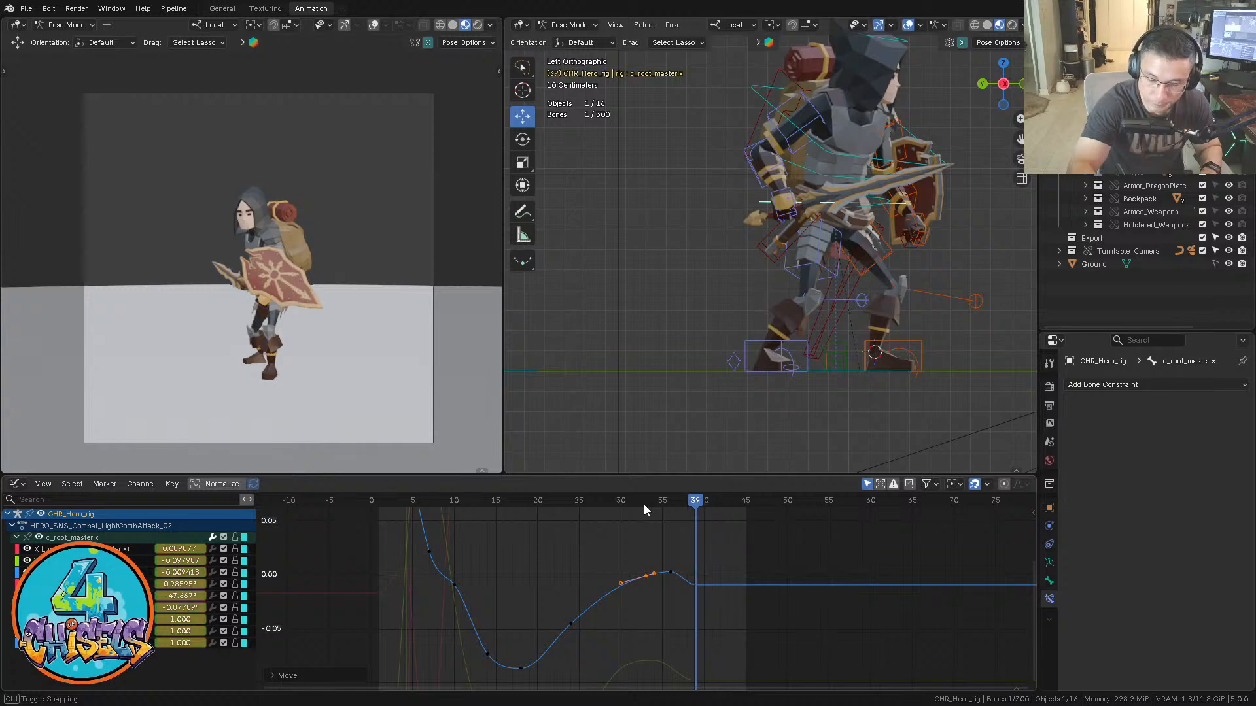
pyautogui.press('Left')
pyautogui.press('Left')
pyautogui.press('Left')
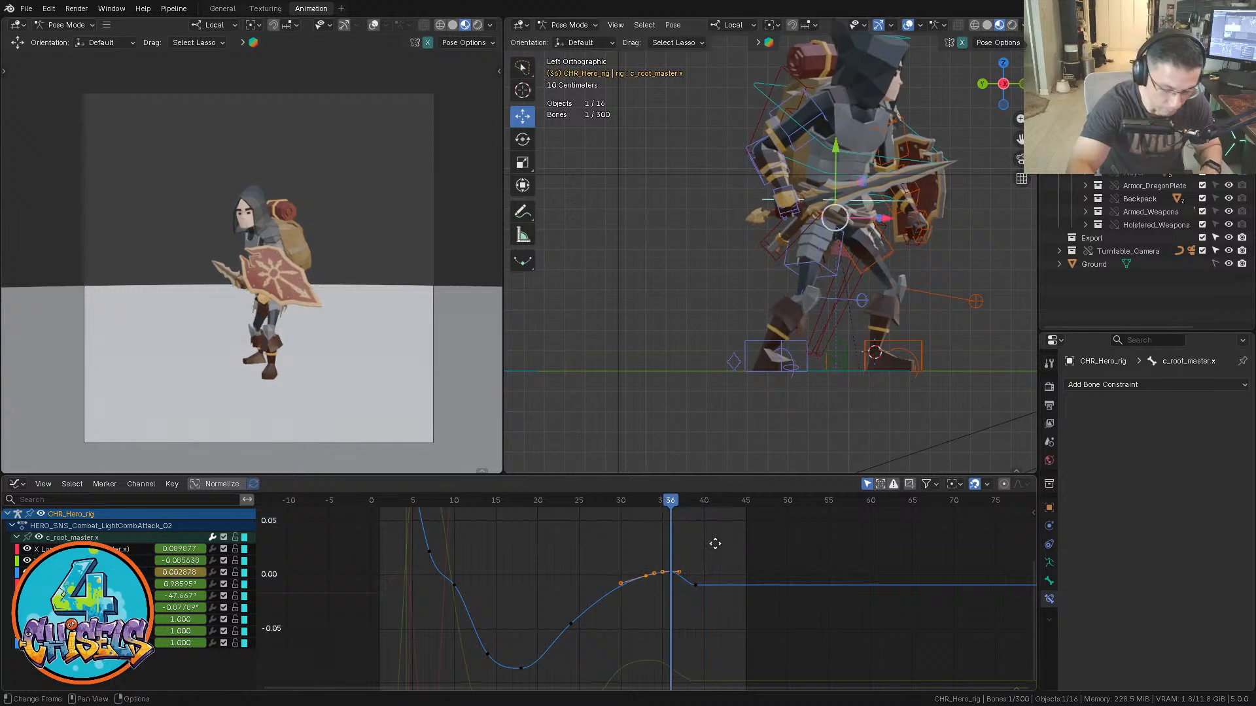
pyautogui.press('g')
pyautogui.click(715, 547)
pyautogui.press('Home')
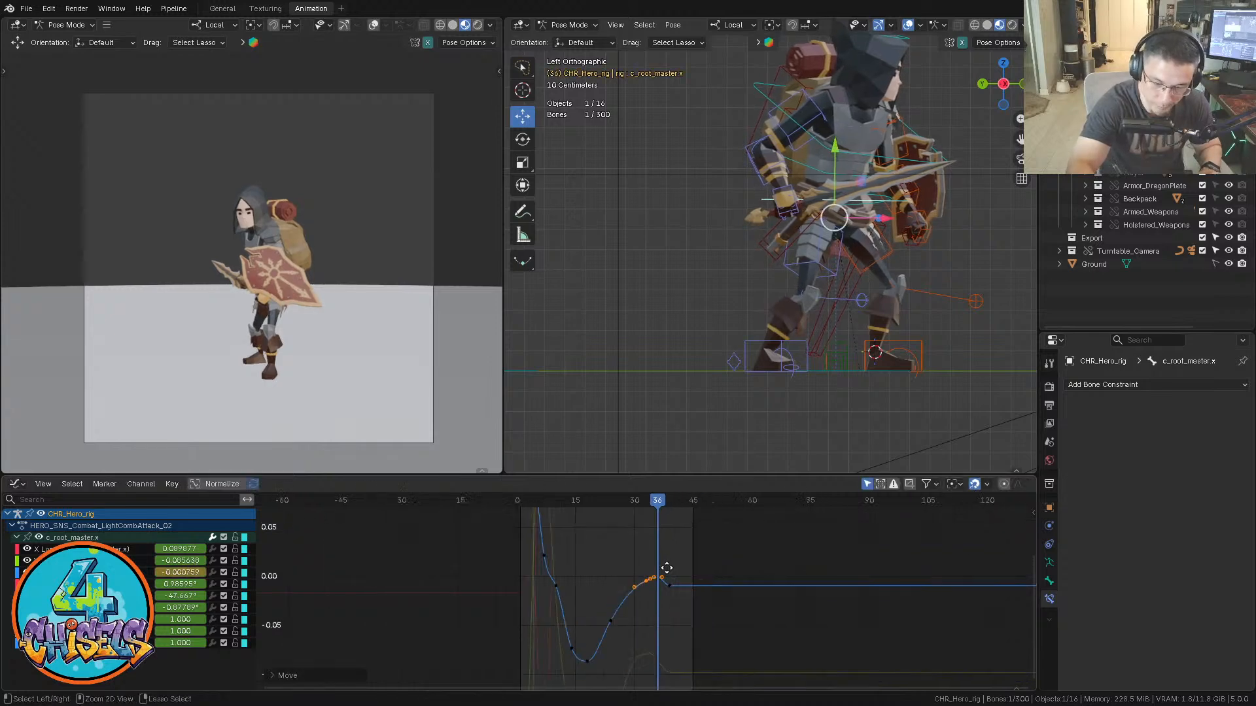
# Play the attack repeatedly from the start to examine the body's path into and out of the lunge
pyautogui.click(473, 500)
pyautogui.press('space')
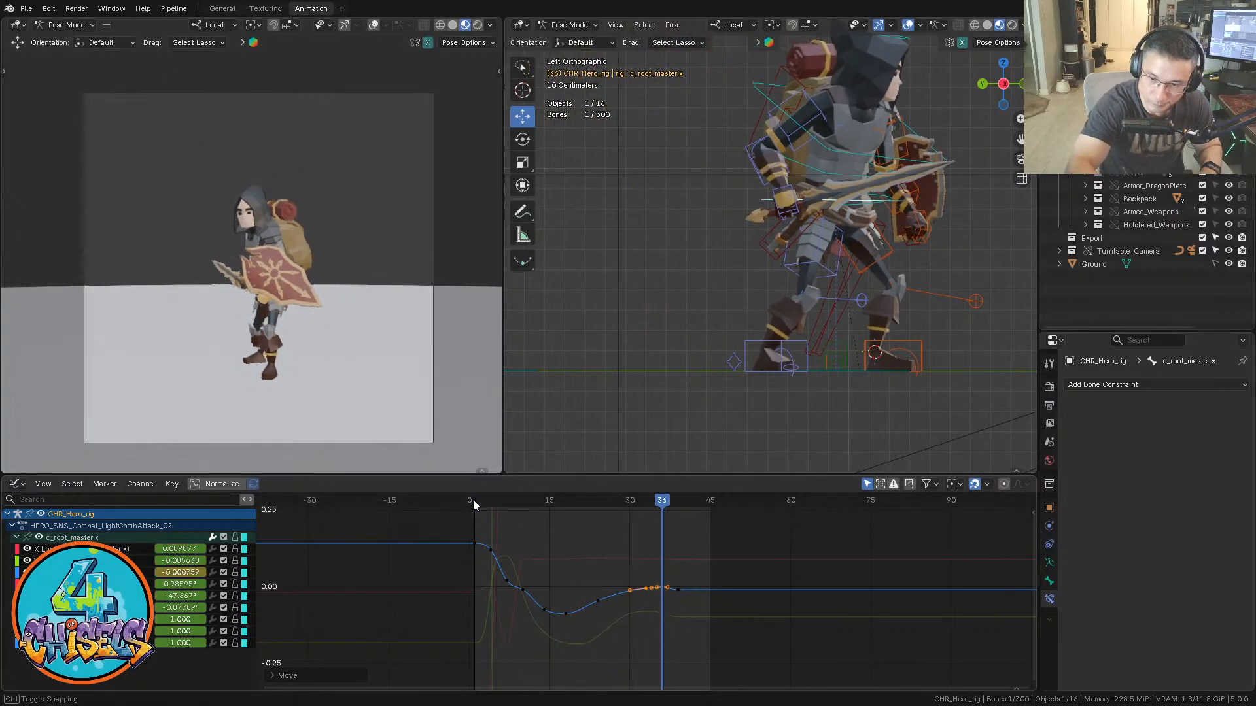
pyautogui.click(473, 499)
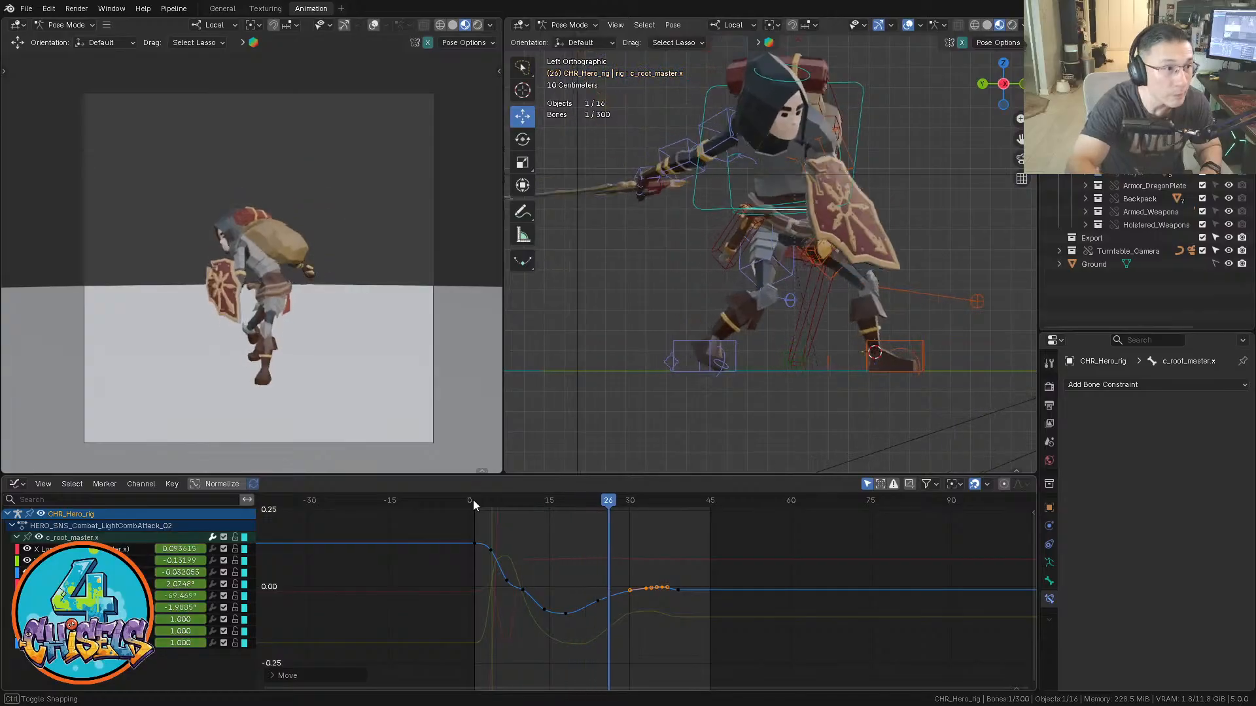
pyautogui.click(473, 499)
pyautogui.click(473, 499)
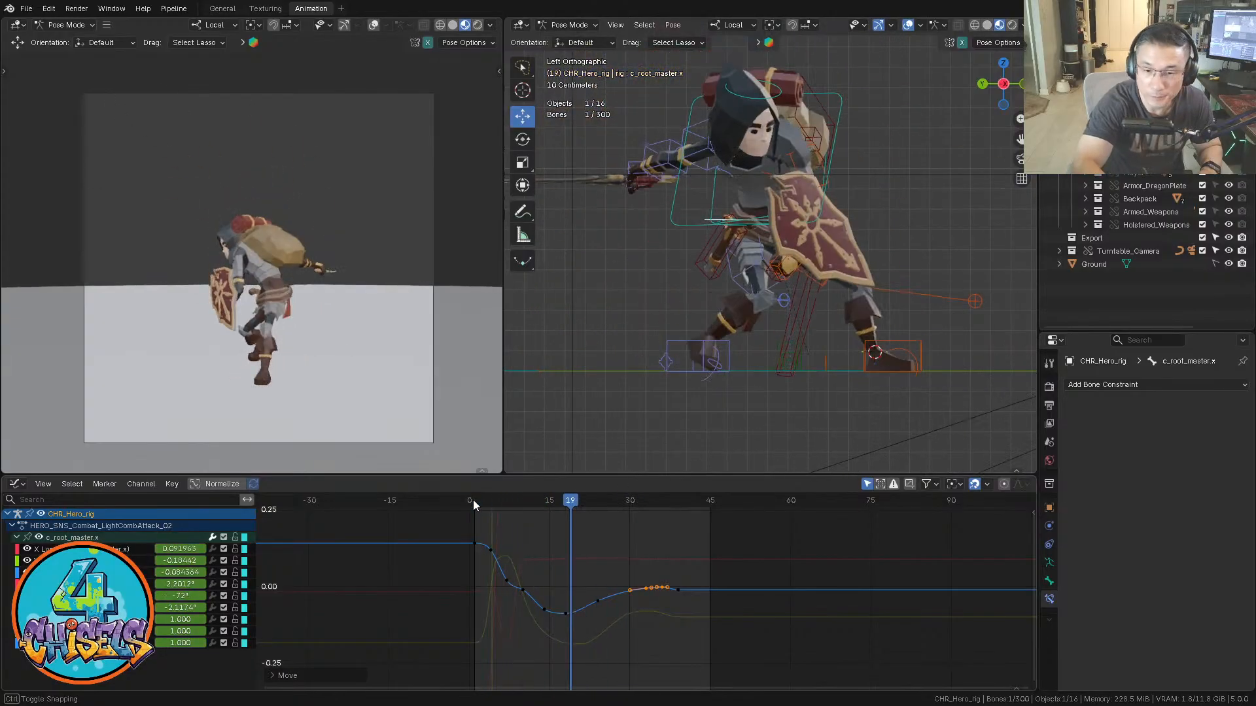
pyautogui.click(473, 500)
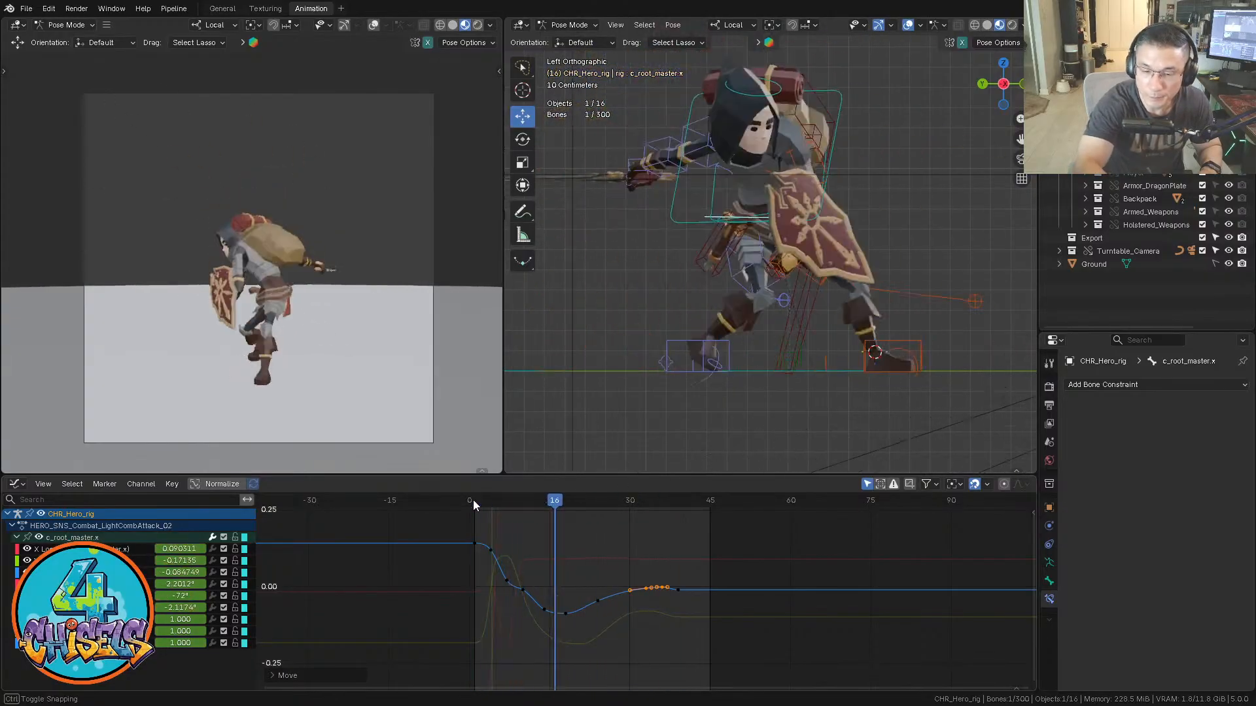
pyautogui.click(473, 500)
pyautogui.click(473, 500)
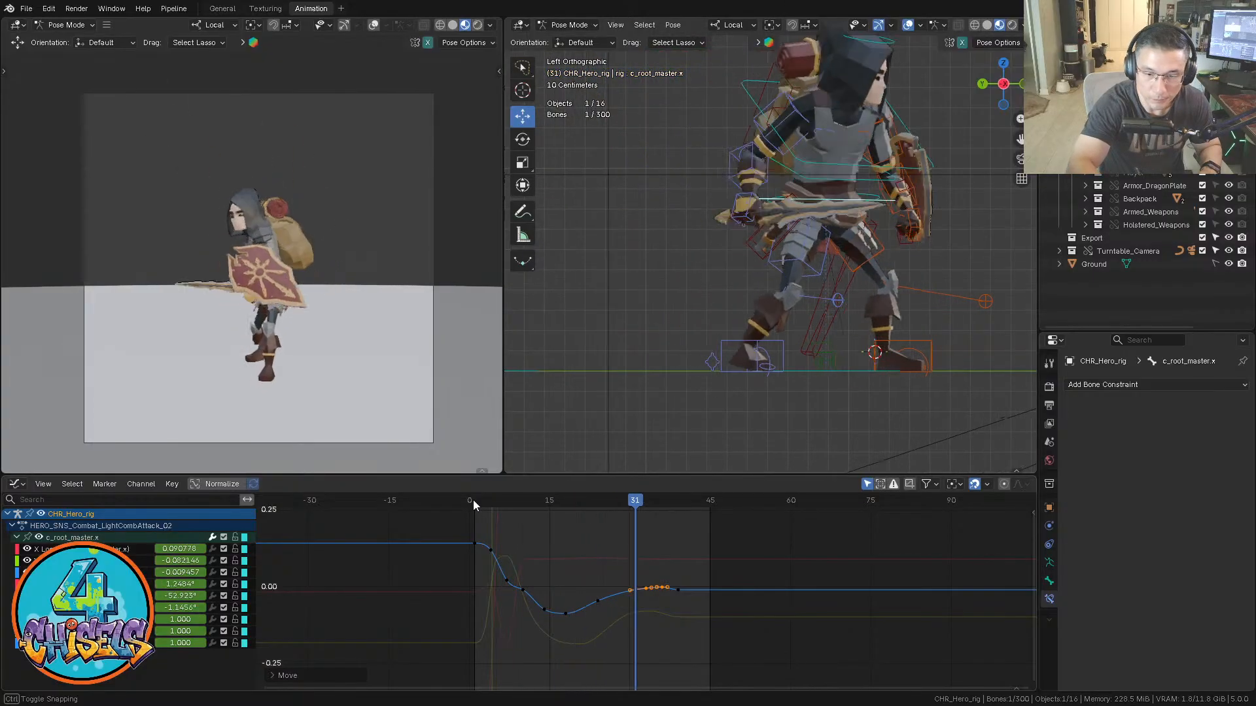
# Step back and forth through the recovery frames around frame 30 to examine how the body settles
pyautogui.press('Right')
pyautogui.press('Right')
pyautogui.press('Left')
pyautogui.press('Left')
pyautogui.press('Left')
pyautogui.press('Left')
pyautogui.press('Left')
pyautogui.press('Left')
pyautogui.press('Left')
pyautogui.press('Left')
pyautogui.press('Left')
pyautogui.press('Left')
pyautogui.press('Left')
pyautogui.press('Left')
pyautogui.press('Left')
pyautogui.press('Left')
pyautogui.press('Left')
pyautogui.press('Left')
pyautogui.press('Left')
pyautogui.press('Left')
pyautogui.press('Left')
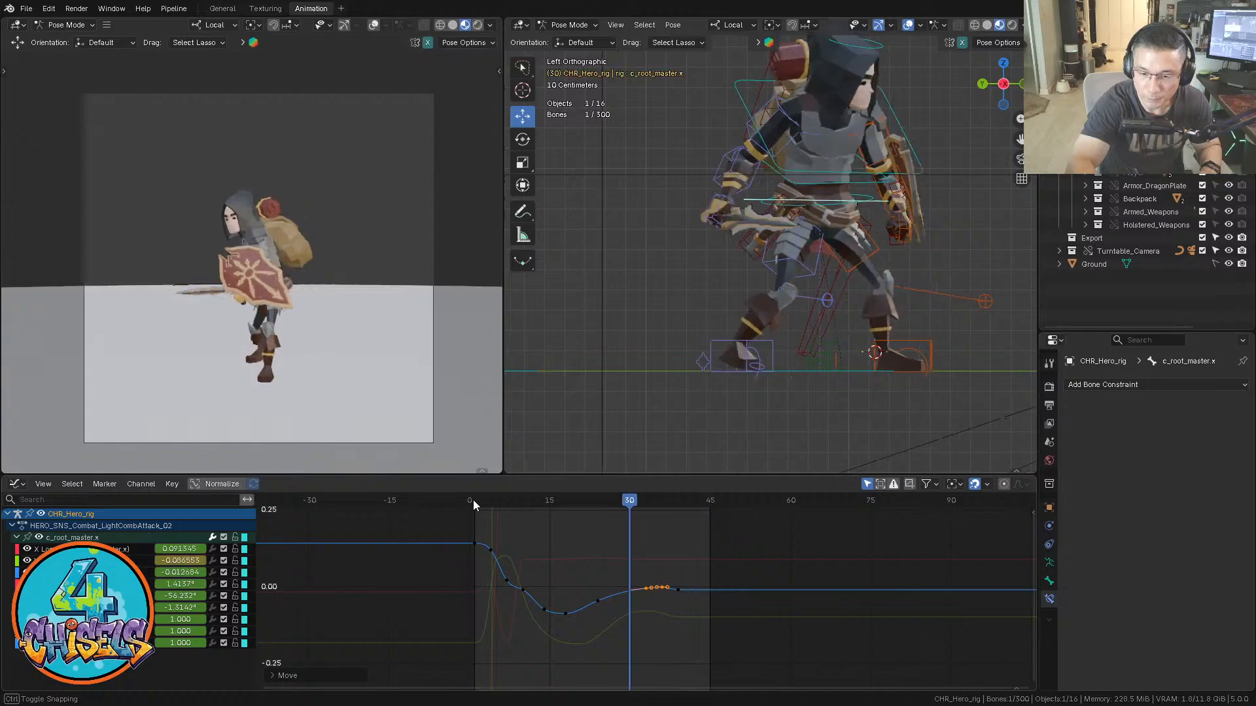
pyautogui.press('Right')
pyautogui.press('Right')
pyautogui.press('Right')
pyautogui.press('Right')
pyautogui.press('Right')
pyautogui.press('Right')
pyautogui.press('Right')
pyautogui.press('Right')
# Lower the frame 33 and 36 Z Location keys close to the level of the frame 39 key and scrub the recovery
pyautogui.moveTo(629, 499); pyautogui.dragTo(646, 500)
pyautogui.moveTo(716, 617)
pyautogui.mouseDown(button='middle')
pyautogui.moveTo(709, 552)
pyautogui.moveTo(659, 612)
pyautogui.moveTo(706, 603)
pyautogui.mouseUp(button='middle')
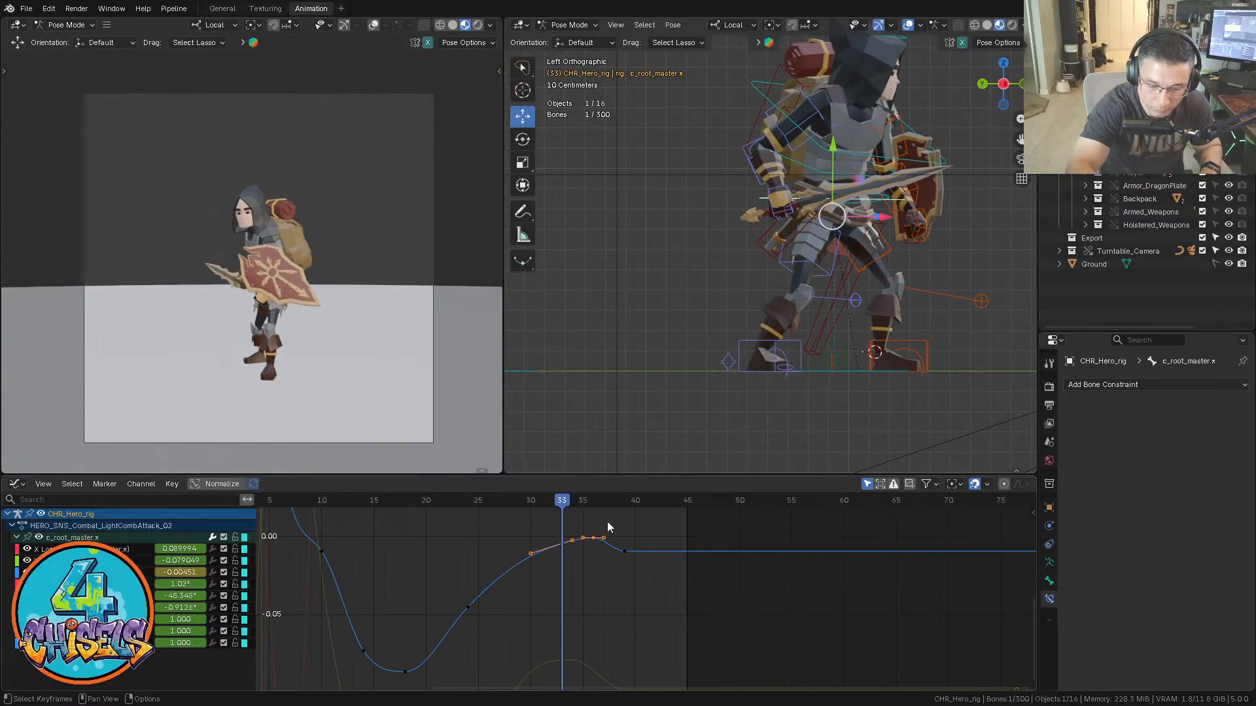
pyautogui.press('g')
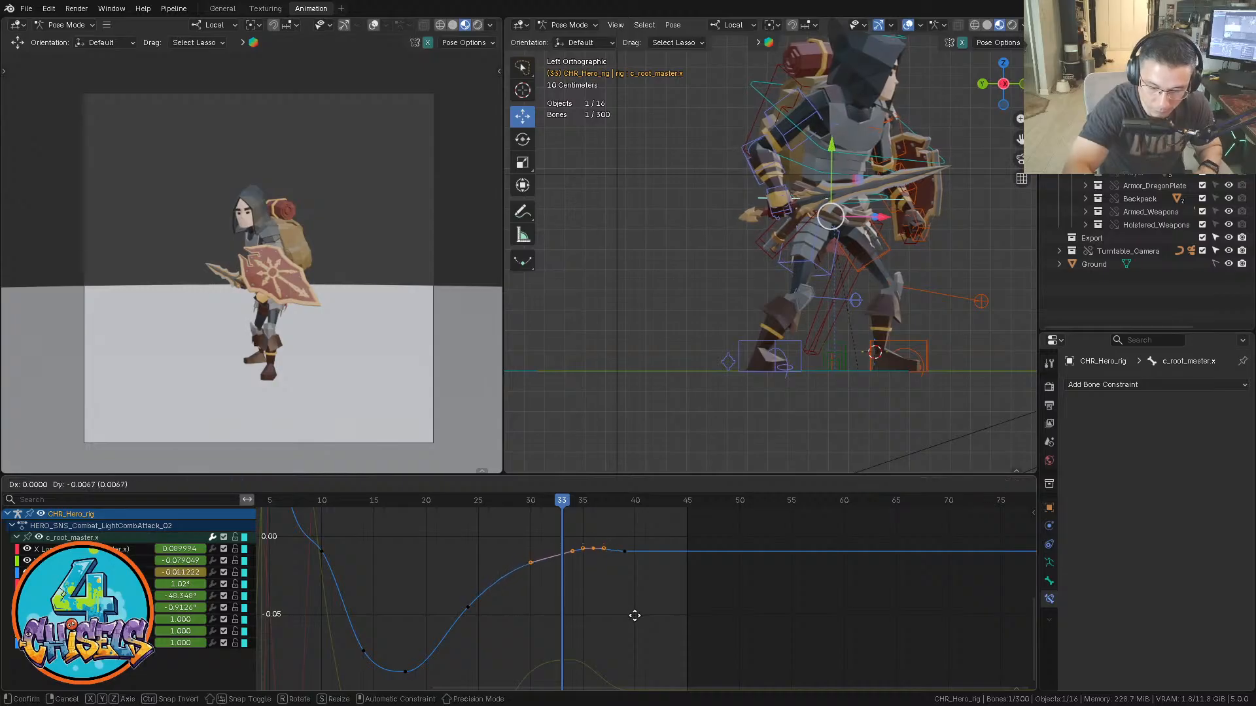
pyautogui.click(589, 607)
pyautogui.moveTo(500, 501); pyautogui.dragTo(557, 501)
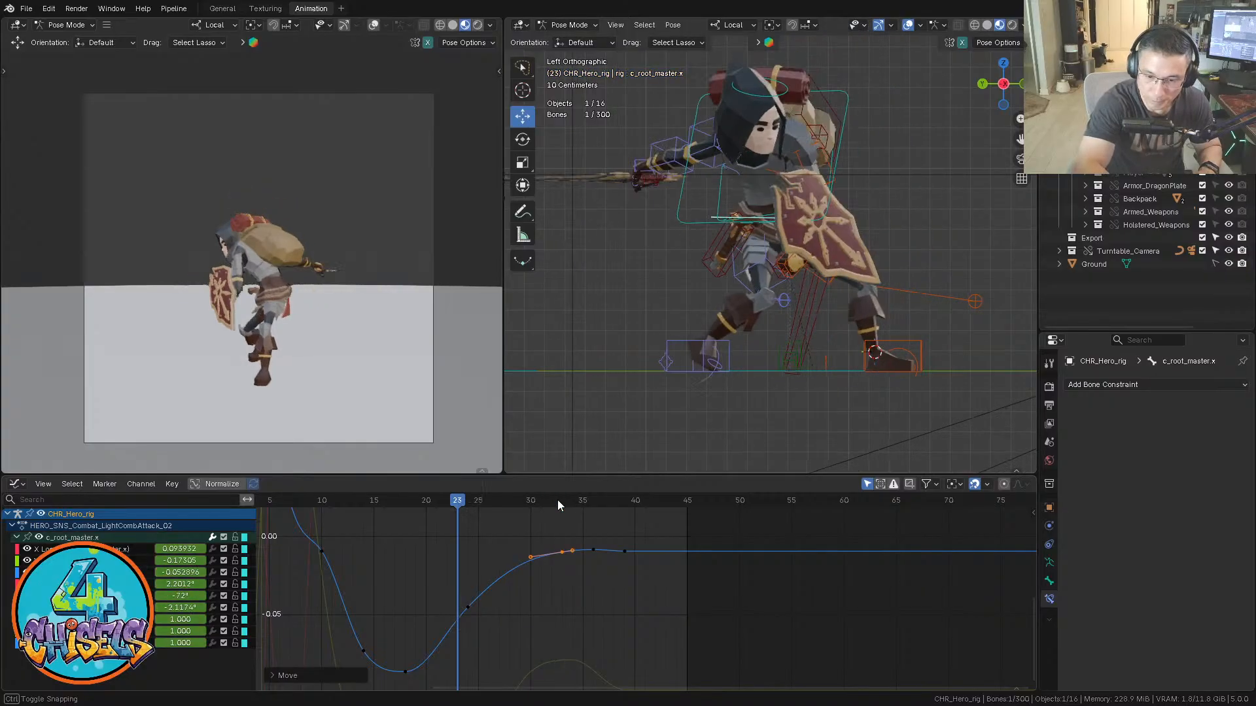
pyautogui.moveTo(557, 500); pyautogui.dragTo(447, 500)
# Select the right foot control c_foot_ik.r and inspect its curves and movement up to frame 30
pyautogui.keyDown('shift'); pyautogui.moveTo(713, 456); pyautogui.dragTo(783, 411, button='middle'); pyautogui.keyUp('shift')
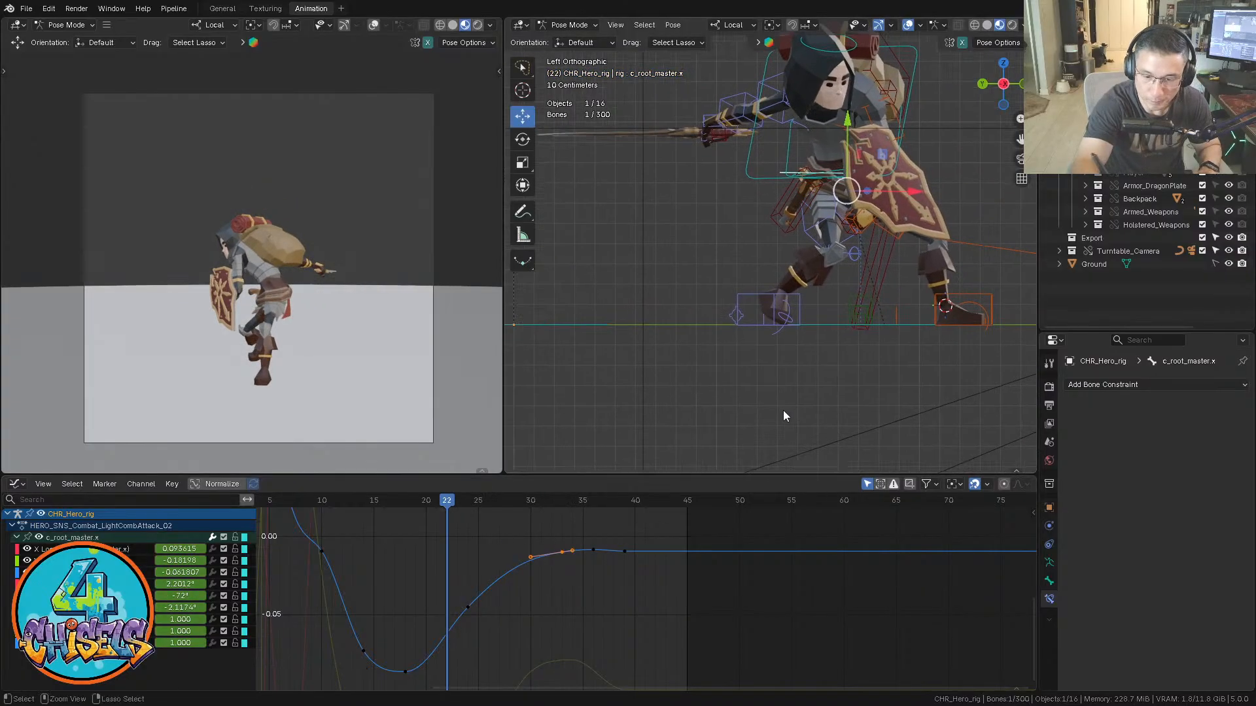
pyautogui.click(749, 300)
pyautogui.press('Home')
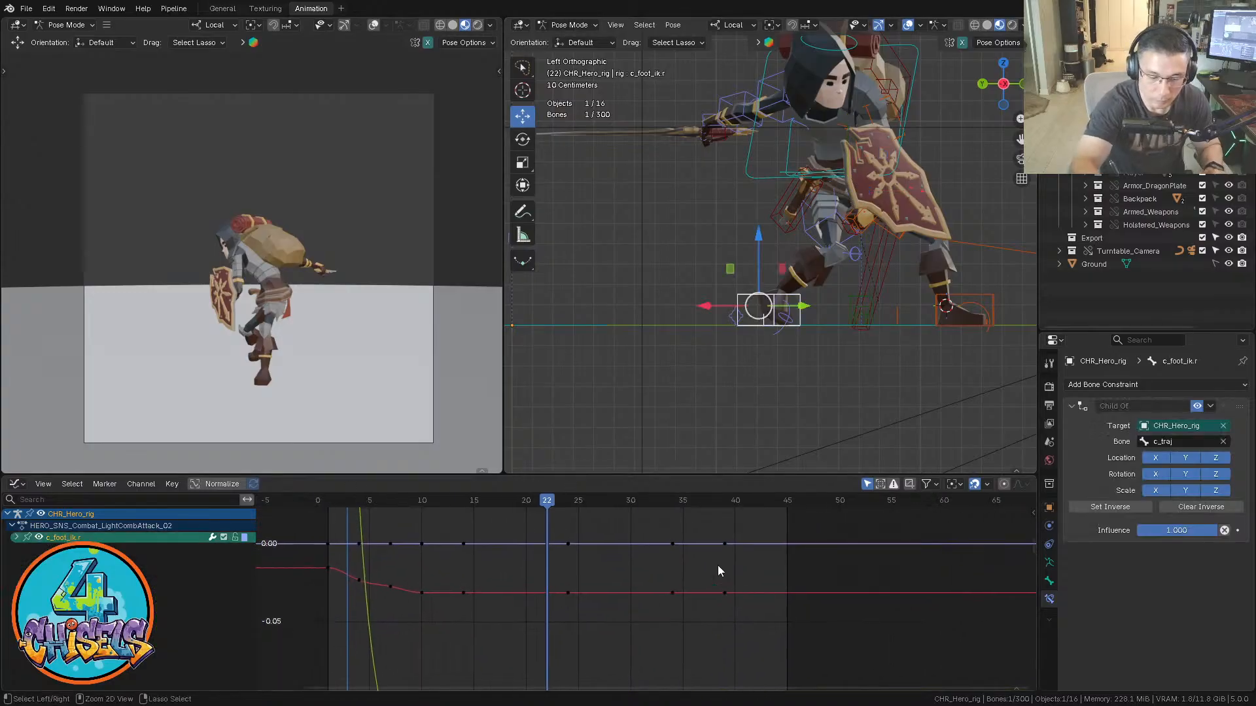
pyautogui.moveTo(576, 503); pyautogui.dragTo(635, 506)
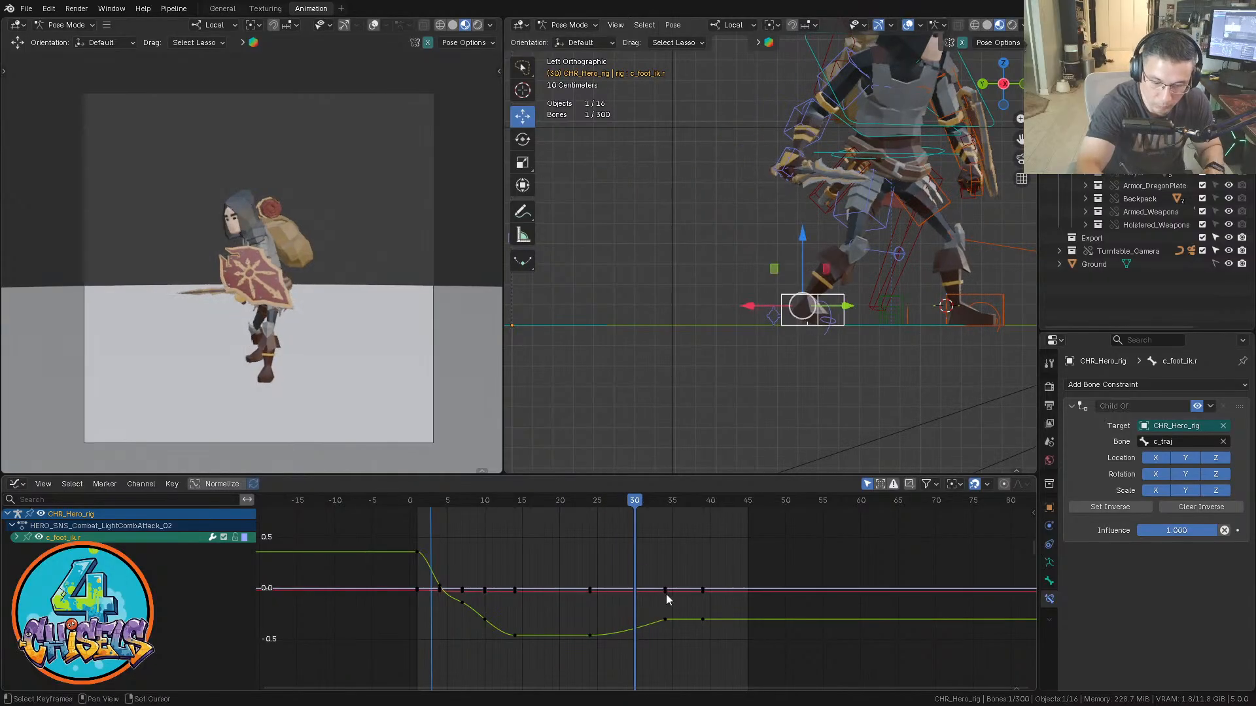
pyautogui.moveTo(678, 598); pyautogui.dragTo(670, 584, button='middle')
pyautogui.keyDown('ctrl'); pyautogui.moveTo(670, 584); pyautogui.dragTo(691, 586, button='middle'); pyautogui.keyUp('ctrl')
# Snap the 3D cursor to the right foot control's position at frame 14 and compare the foot at frame 29
pyautogui.moveTo(606, 501); pyautogui.dragTo(372, 501)
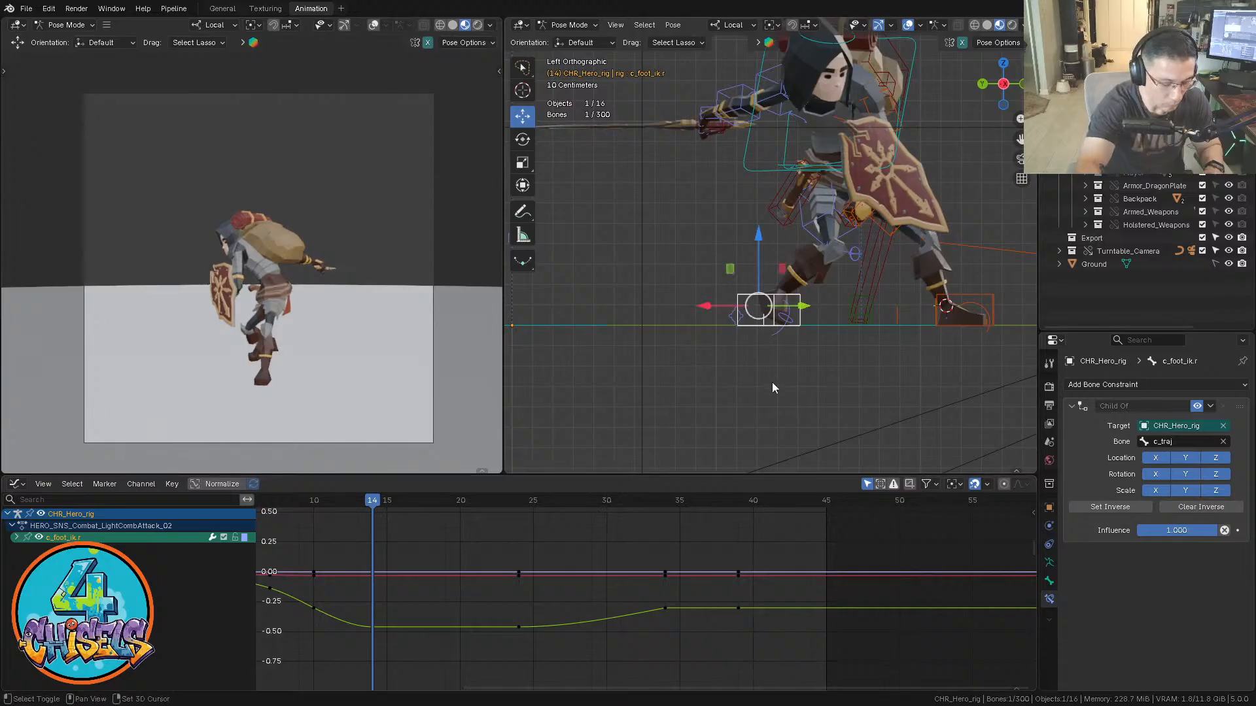
pyautogui.hotkey('shift', 's')
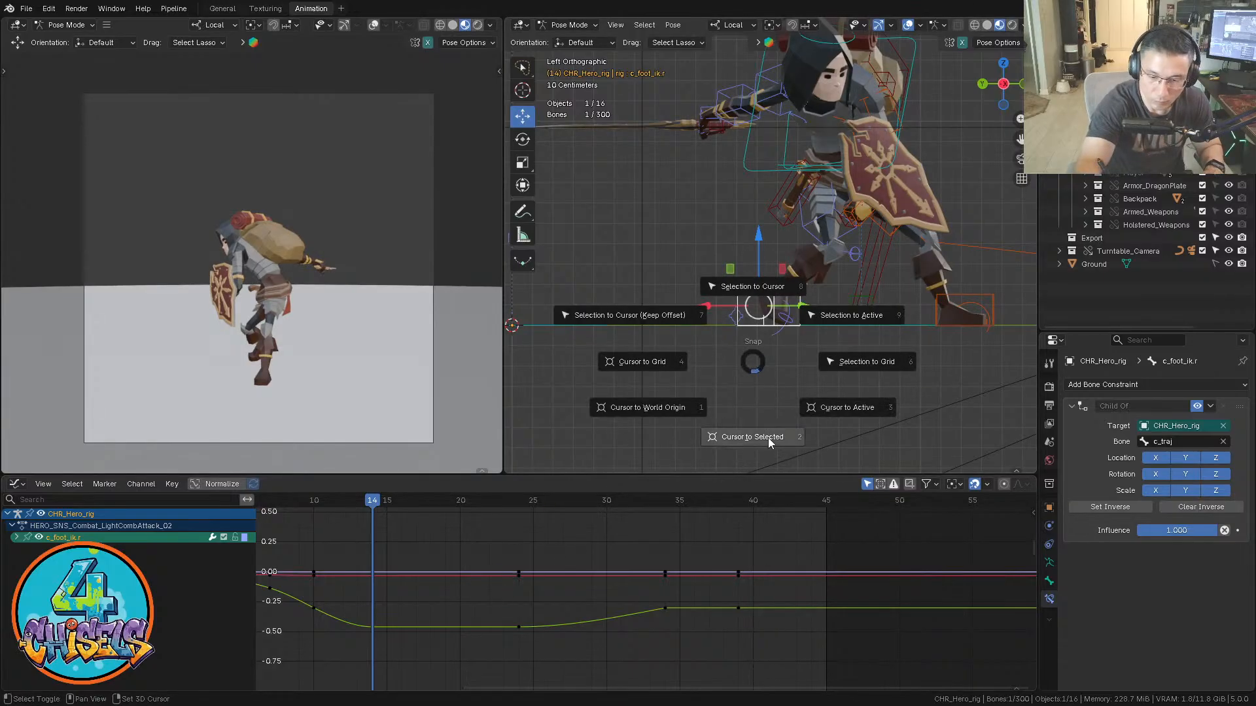
pyautogui.click(768, 438)
pyautogui.moveTo(371, 504); pyautogui.dragTo(591, 505)
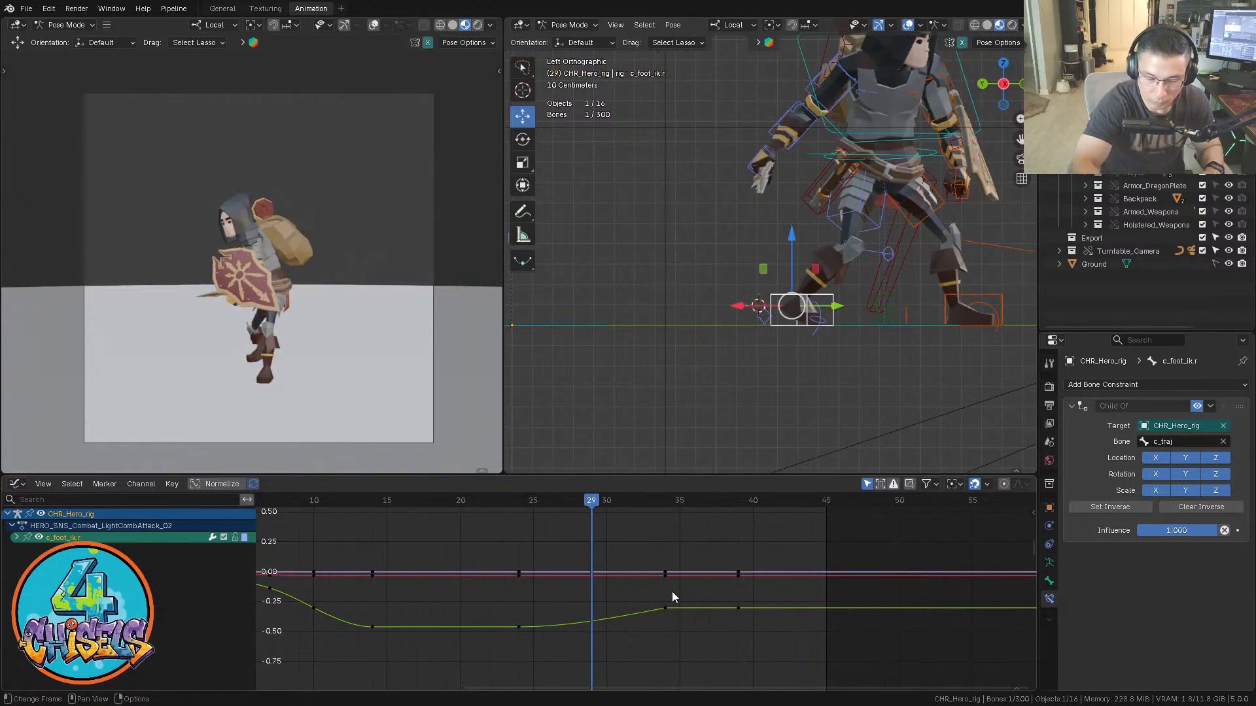
# Duplicate the right foot control's frame 24 keys at frame 29 and move the foot along global Y onto the 3D cursor
pyautogui.moveTo(489, 554); pyautogui.dragTo(548, 669)
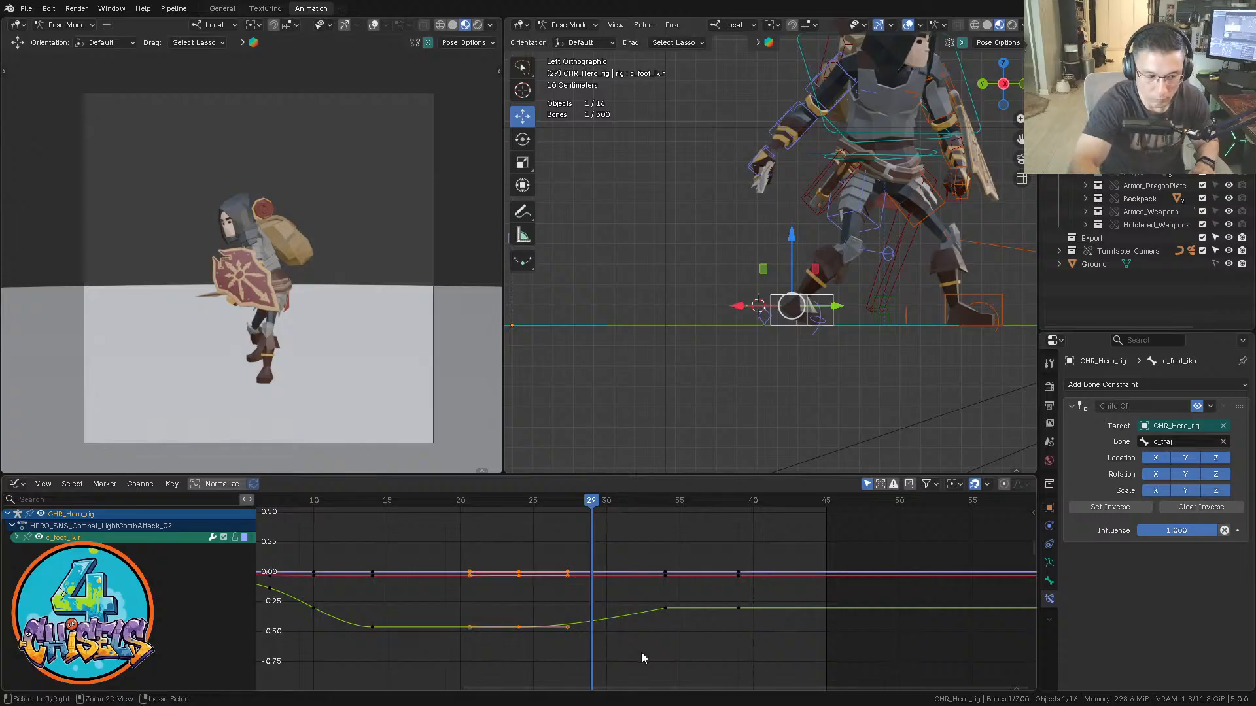
pyautogui.hotkey('ctrl', 'v')
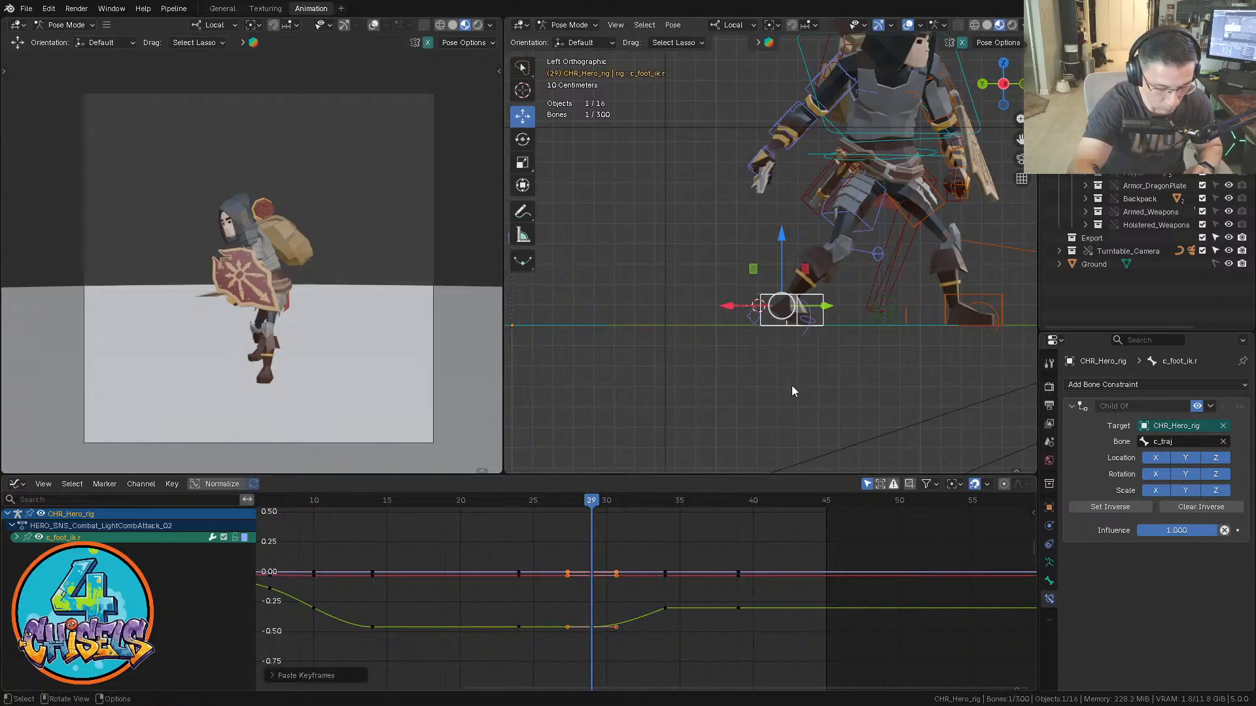
pyautogui.press(',')
pyautogui.click(704, 399)
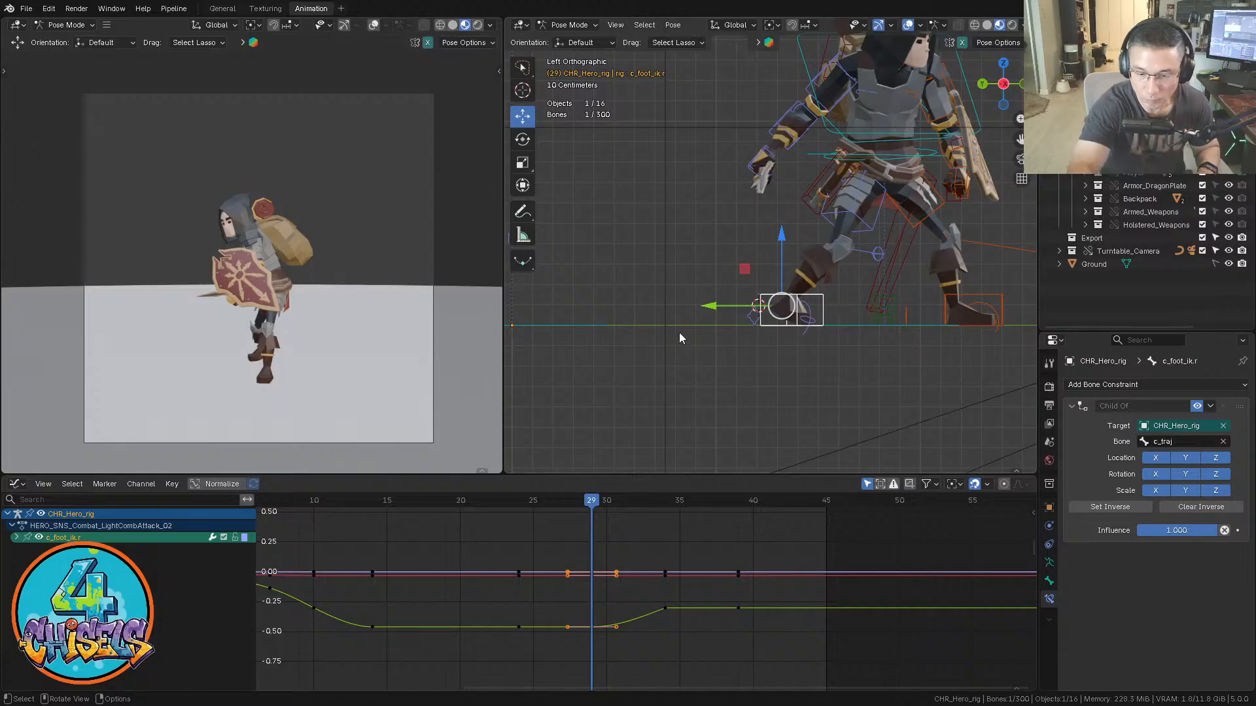
pyautogui.moveTo(728, 305); pyautogui.dragTo(706, 305)
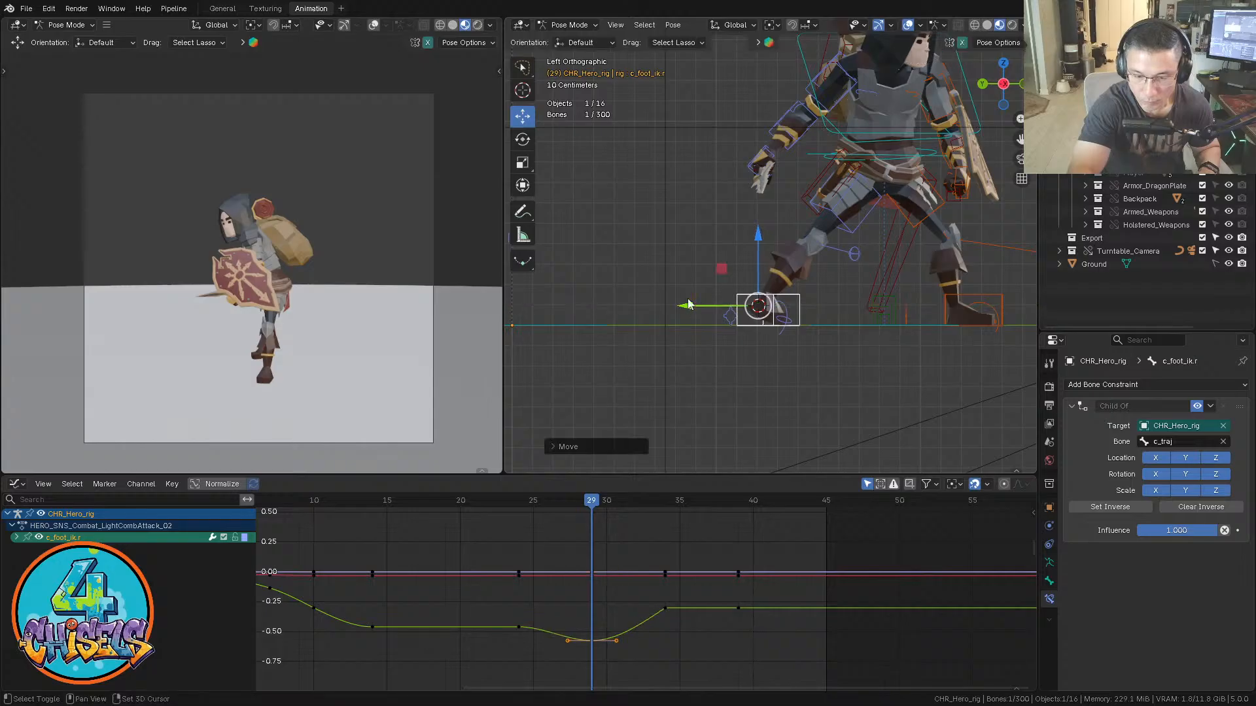
# Align the right foot control with the 3D cursor on frames 25 to 28, keying its position on each frame
pyautogui.press('Left')
pyautogui.press('Left')
pyautogui.press('Left')
pyautogui.press('Left')
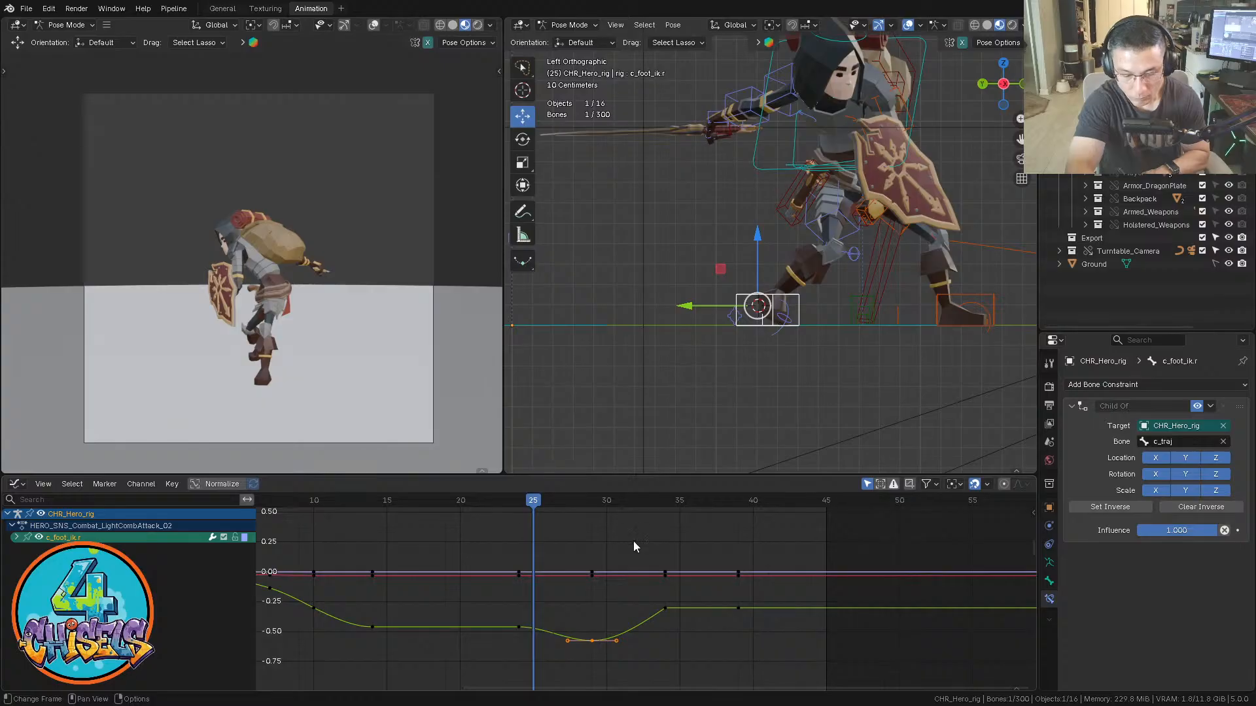
pyautogui.press('Left')
pyautogui.press('Right')
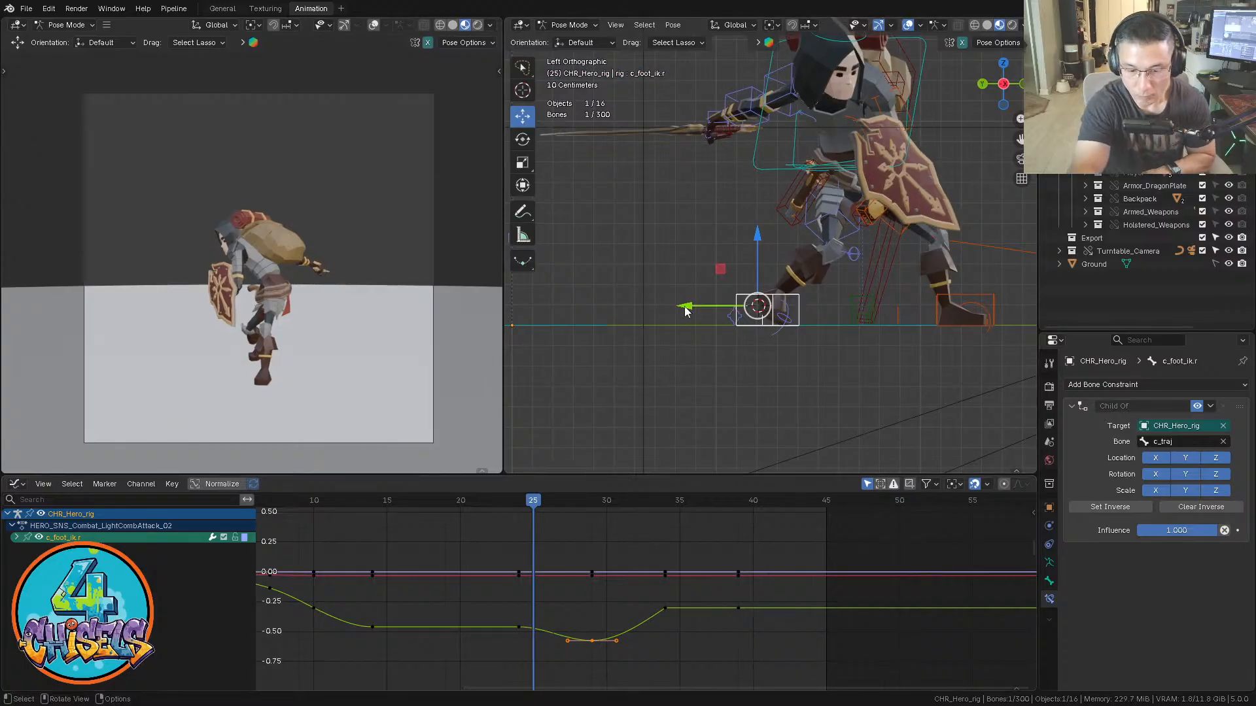
pyautogui.moveTo(686, 311); pyautogui.dragTo(688, 306)
pyautogui.press('Right')
pyautogui.press('Right')
pyautogui.press('Right')
pyautogui.press('Right')
pyautogui.press('Left')
pyautogui.press('Right')
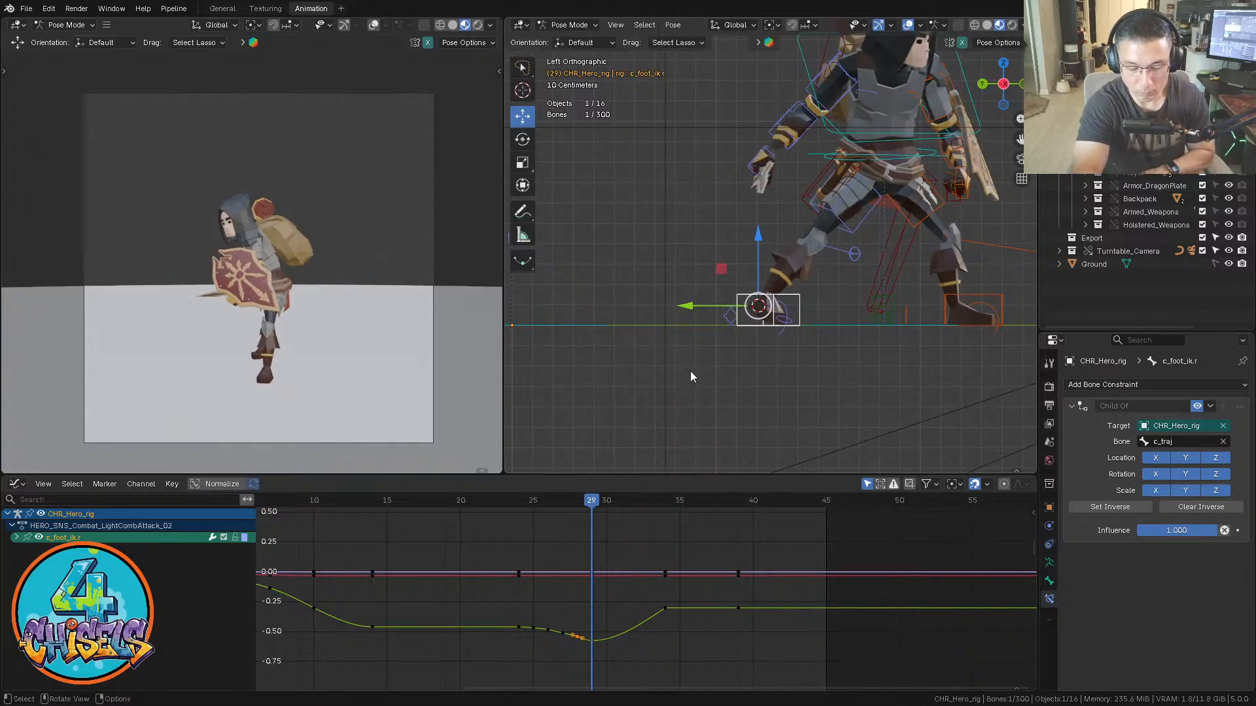
# Step back and forth between frames 24 and 29 to check the right foot against the 3D cursor
pyautogui.press('Left')
pyautogui.press('Left')
pyautogui.press('Left')
pyautogui.press('Left')
pyautogui.press('Left')
pyautogui.press('Left')
pyautogui.press('Left')
pyautogui.press('Left')
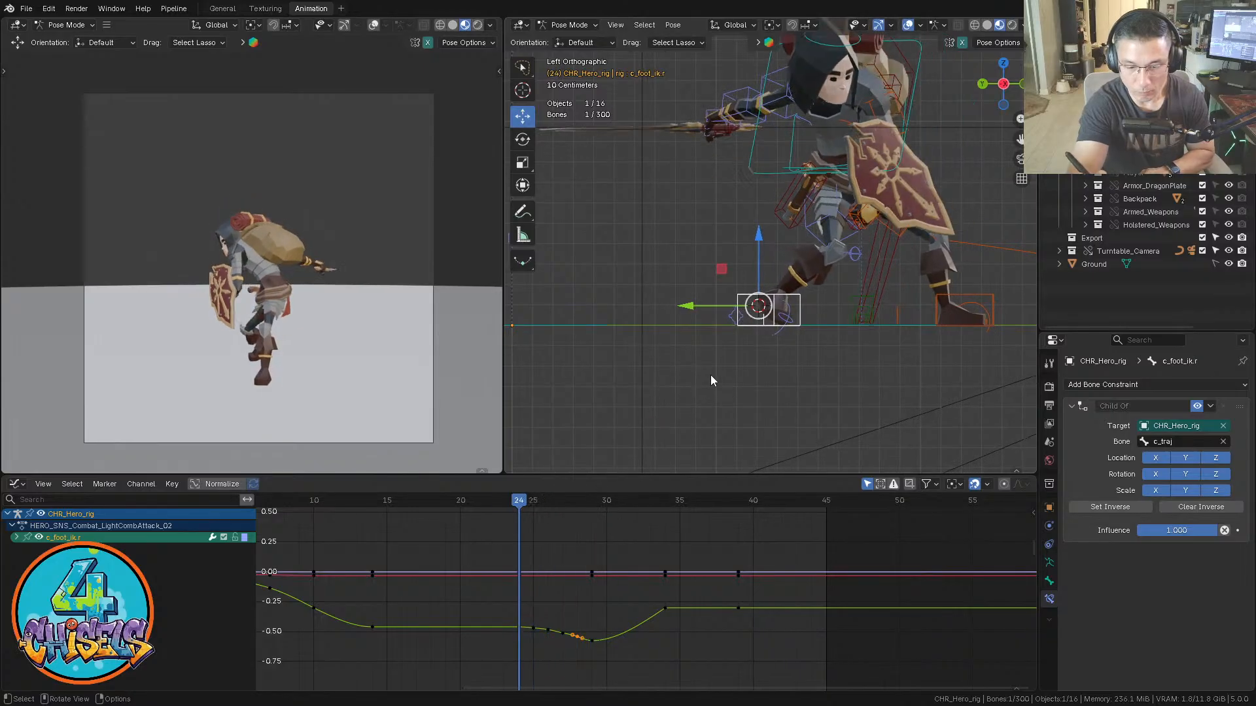
pyautogui.press('Right')
pyautogui.press('Right')
pyautogui.press('Right')
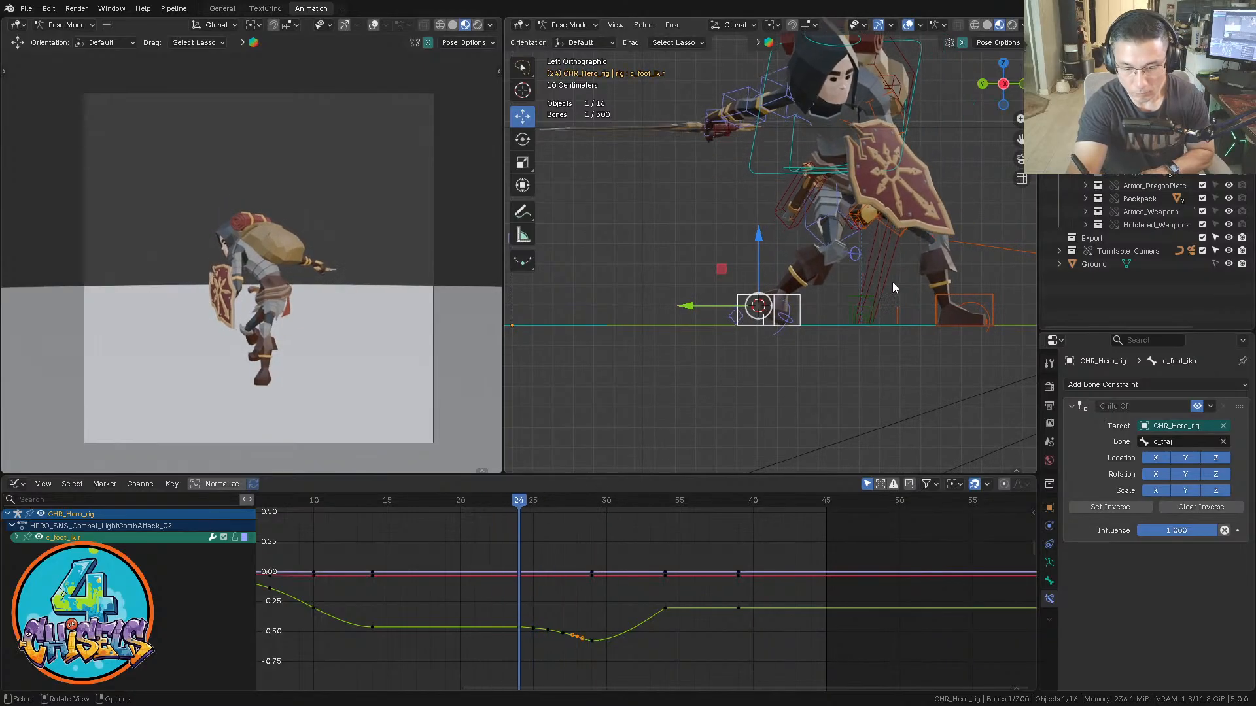
pyautogui.press('Left')
# Step back to frame 4 and forward through the attack to frame 24 to examine the right foot's contact with the ground
pyautogui.moveTo(352, 495); pyautogui.dragTo(401, 495)
pyautogui.press('Right')
pyautogui.press('Right')
pyautogui.press('Left')
pyautogui.press('Left')
pyautogui.press('Left')
pyautogui.press('Left')
pyautogui.press('Left')
pyautogui.press('Left')
pyautogui.press('Left')
pyautogui.press('Left')
pyautogui.press('Left')
pyautogui.press('Left')
pyautogui.press('Left')
pyautogui.press('Left')
pyautogui.press('Left')
pyautogui.press('Left')
pyautogui.press('Left')
pyautogui.press('Left')
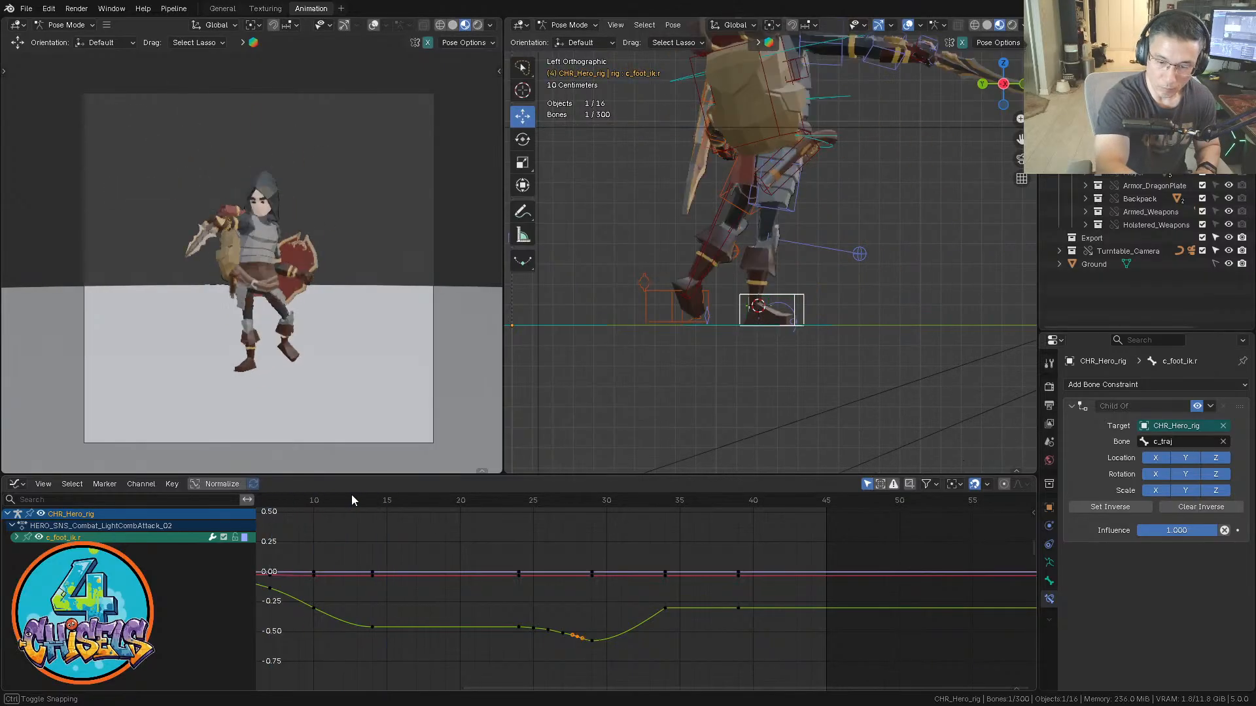
pyautogui.press('Right')
pyautogui.press('Right')
pyautogui.press('Right')
pyautogui.press('Right')
pyautogui.press('Right')
pyautogui.press('Right')
pyautogui.press('Right')
pyautogui.press('Right')
pyautogui.press('Right')
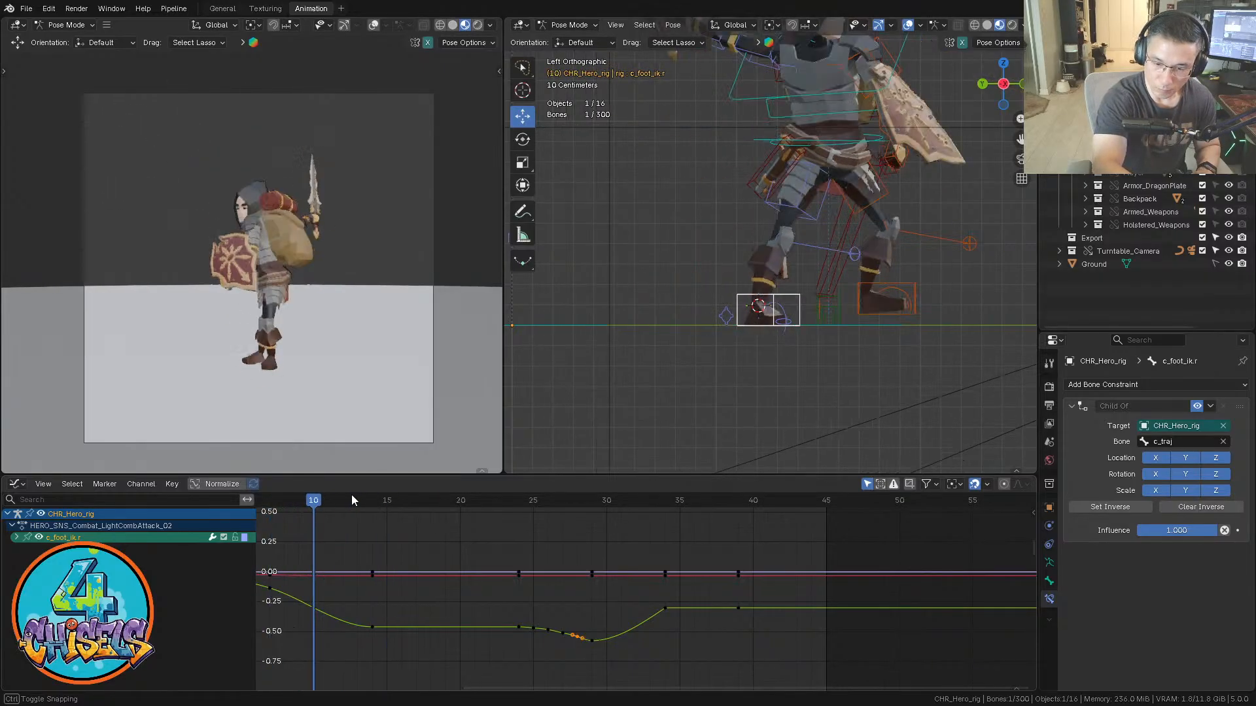
pyautogui.press('Right')
pyautogui.press('Right')
pyautogui.press('Right')
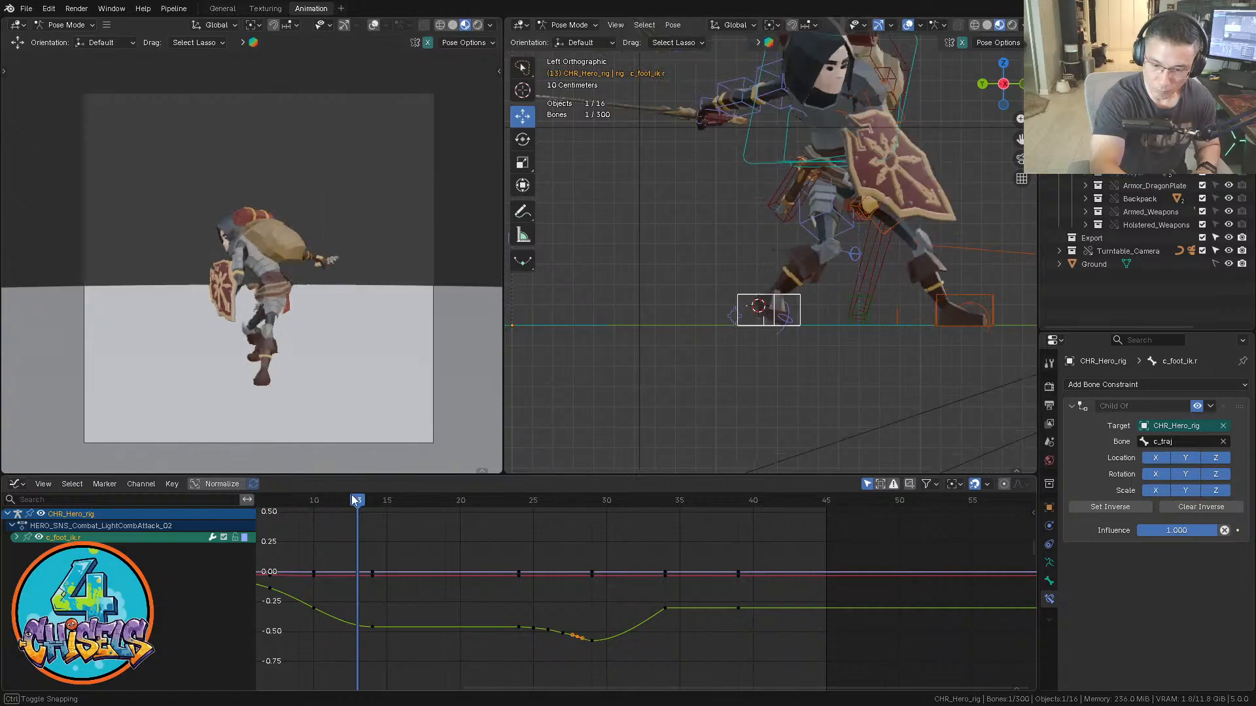
pyautogui.press('i')
pyautogui.press('Right')
pyautogui.press('Right')
pyautogui.press('Right')
pyautogui.press('Right')
pyautogui.press('Right')
pyautogui.press('Right')
pyautogui.press('Right')
pyautogui.press('Right')
pyautogui.press('Right')
pyautogui.press('Right')
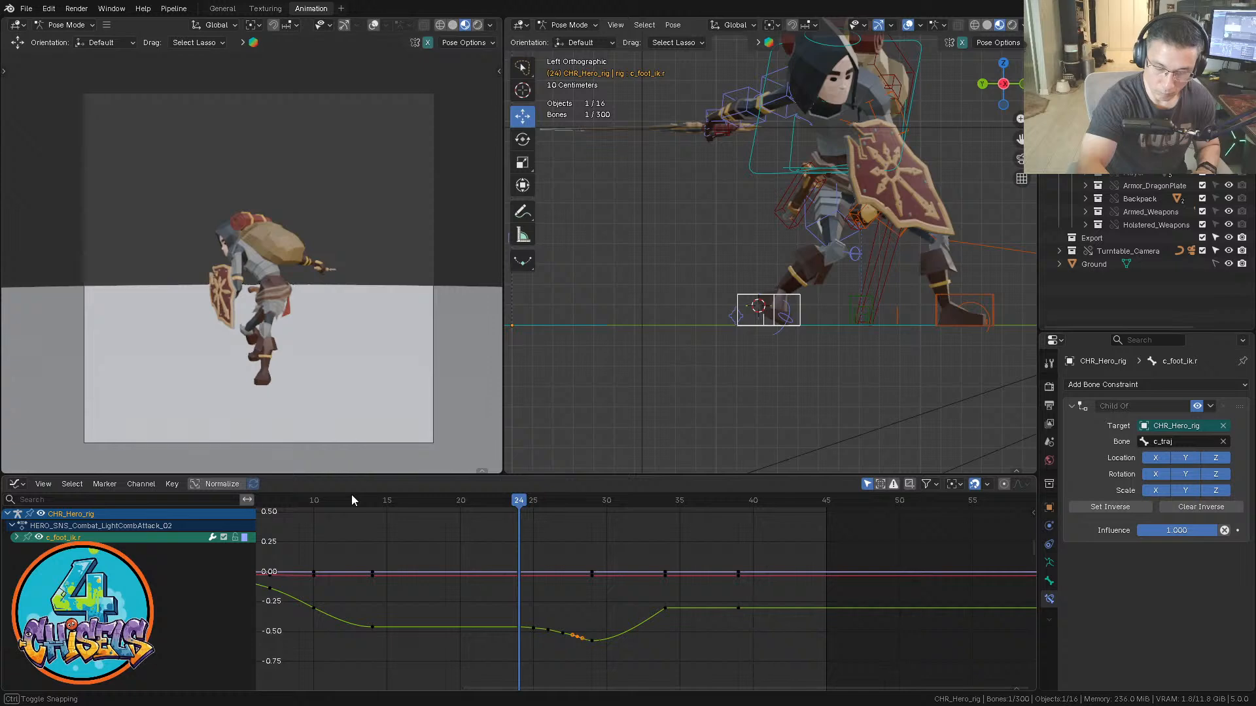
# Rotate c_foot_01.r slightly further around its local X axis at frame 24 and return to the left orthographic view
pyautogui.keyDown('alt'); pyautogui.moveTo(724, 364); pyautogui.dragTo(831, 306, button='middle'); pyautogui.keyUp('alt')
pyautogui.click(794, 307)
pyautogui.keyDown('ctrl'); pyautogui.moveTo(614, 575); pyautogui.dragTo(619, 653, button='middle'); pyautogui.keyUp('ctrl')
pyautogui.keyDown('ctrl'); pyautogui.moveTo(625, 531); pyautogui.dragTo(670, 617, button='middle'); pyautogui.keyUp('ctrl')
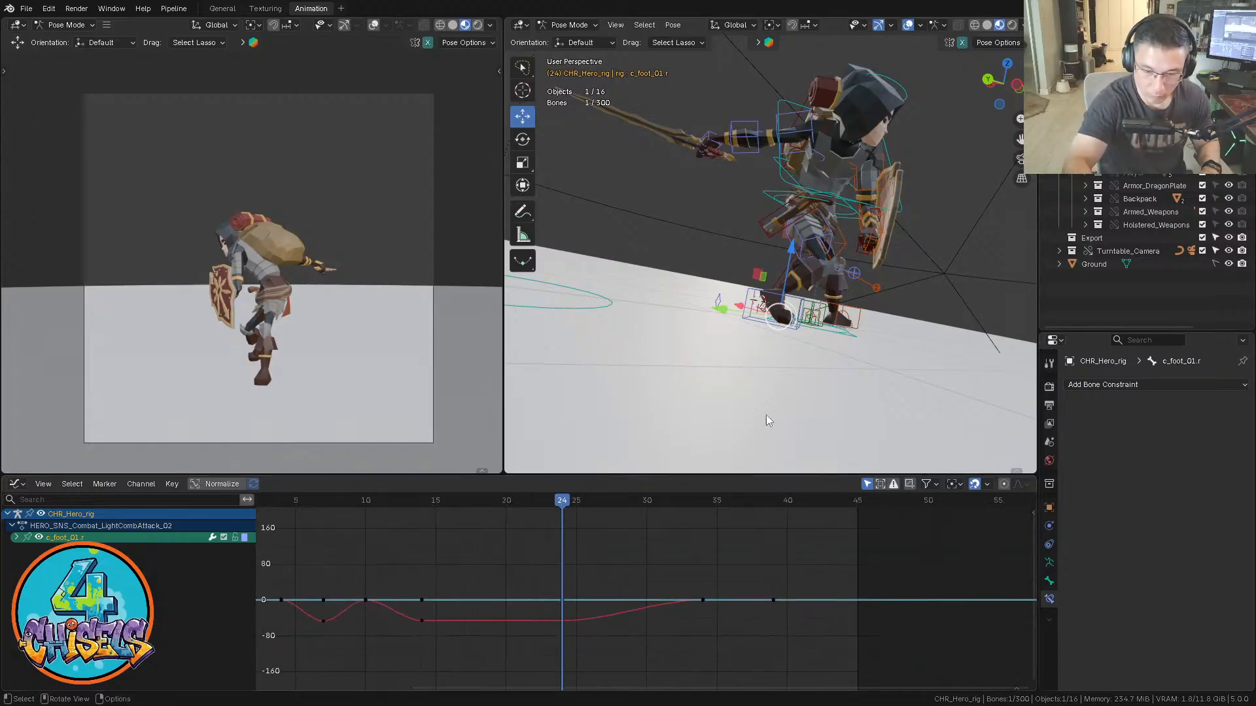
pyautogui.moveTo(848, 264); pyautogui.dragTo(849, 332, button='middle')
pyautogui.press('r')
pyautogui.press(',')
pyautogui.click(852, 379)
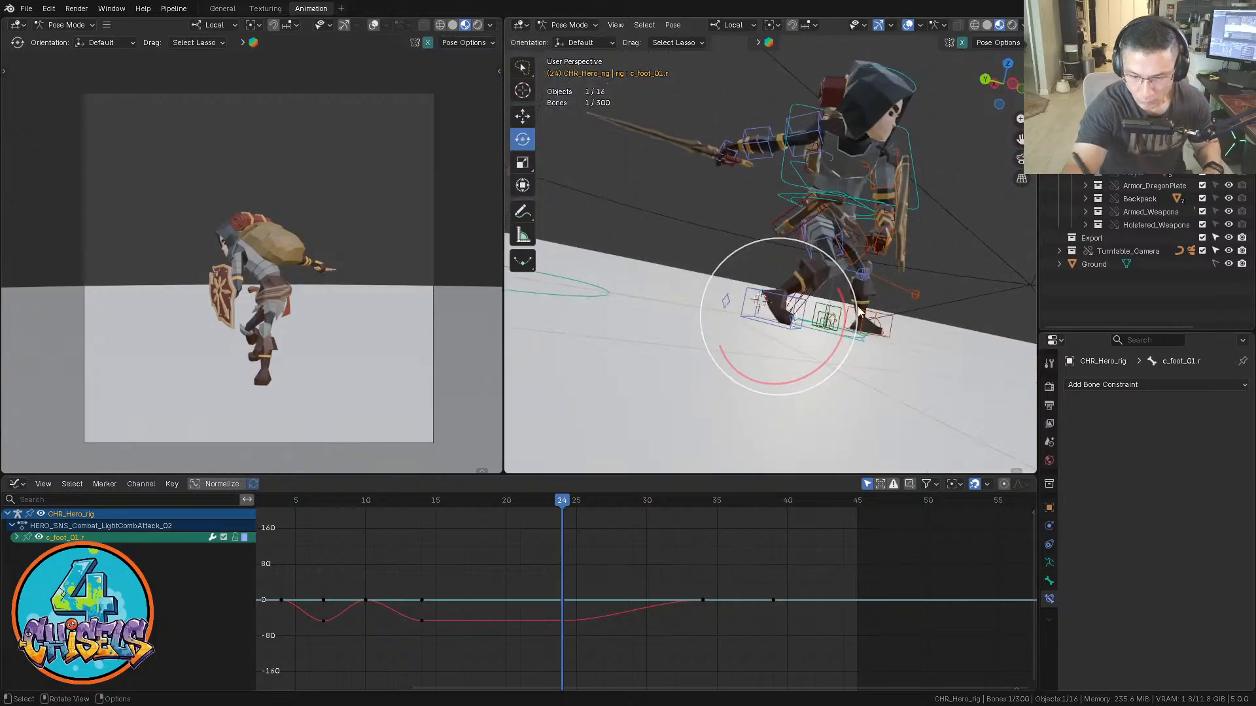
pyautogui.moveTo(846, 331)
pyautogui.mouseDown()
pyautogui.moveTo(838, 341)
pyautogui.moveTo(844, 327)
pyautogui.mouseUp()
pyautogui.press('ctrl+KP_3')
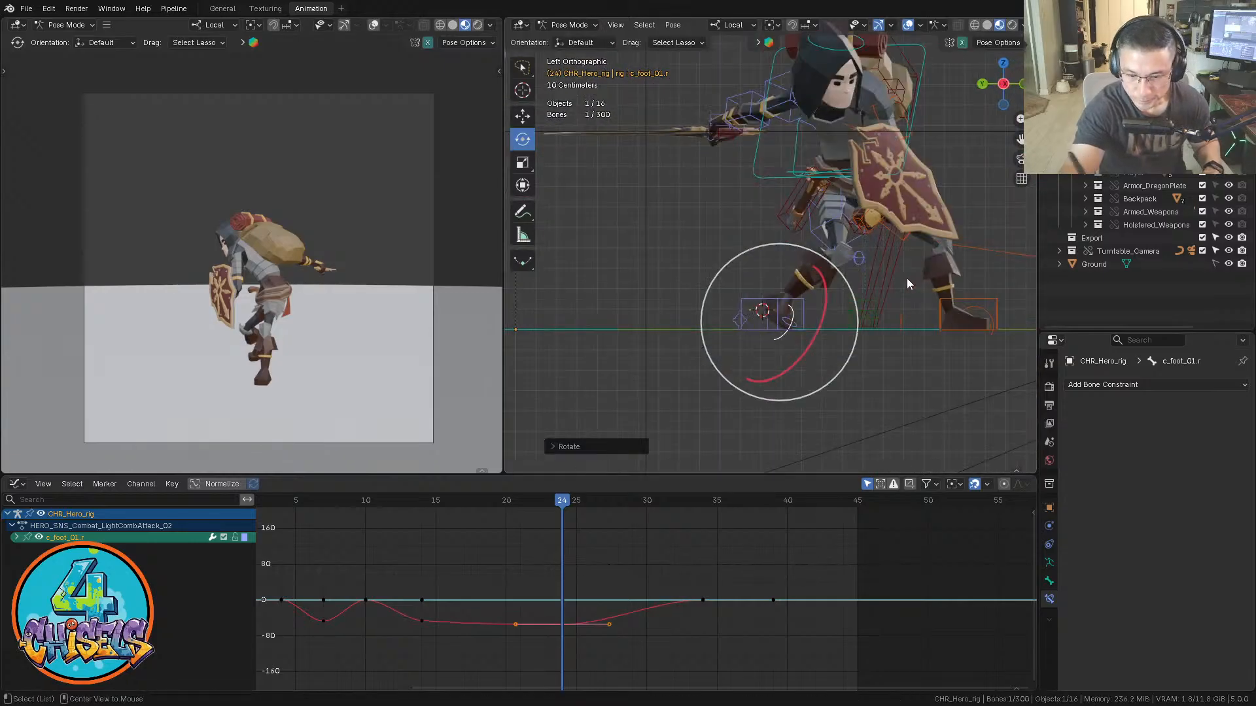
# Select the right leg pole c_leg_pole.r and step from frame 18 to frame 30 to examine the knee and foot
pyautogui.click(879, 262)
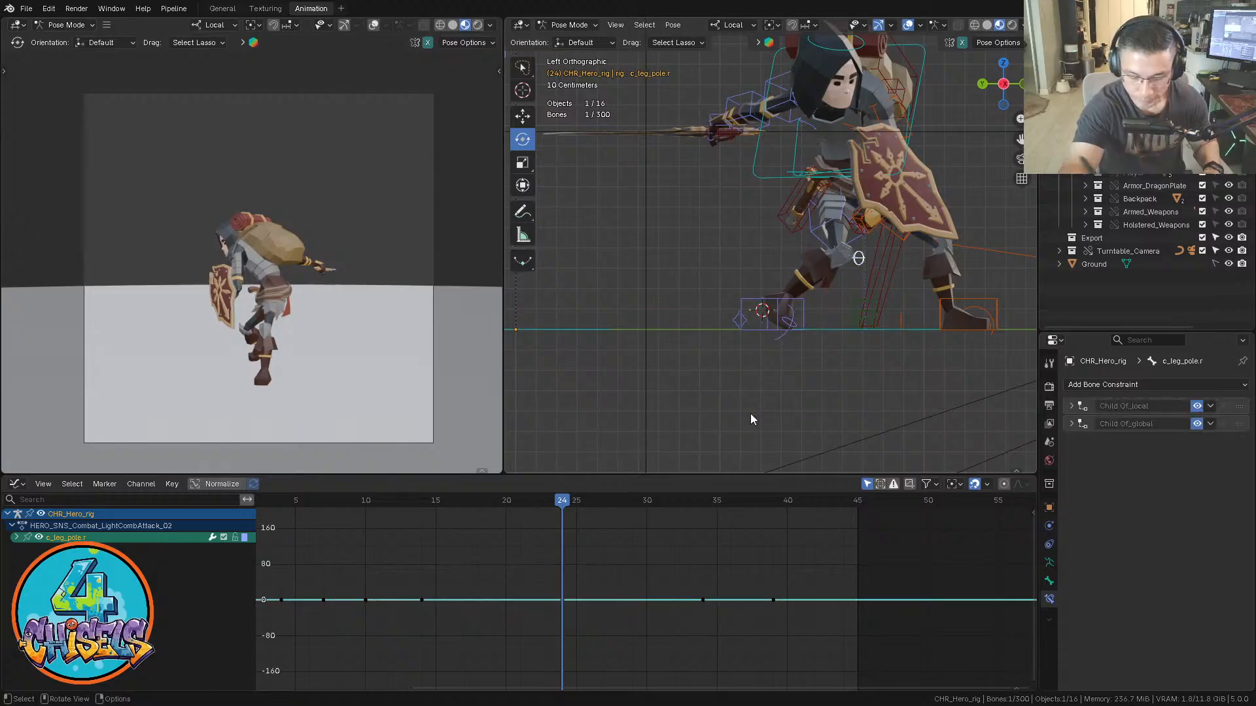
pyautogui.moveTo(394, 508); pyautogui.dragTo(478, 507)
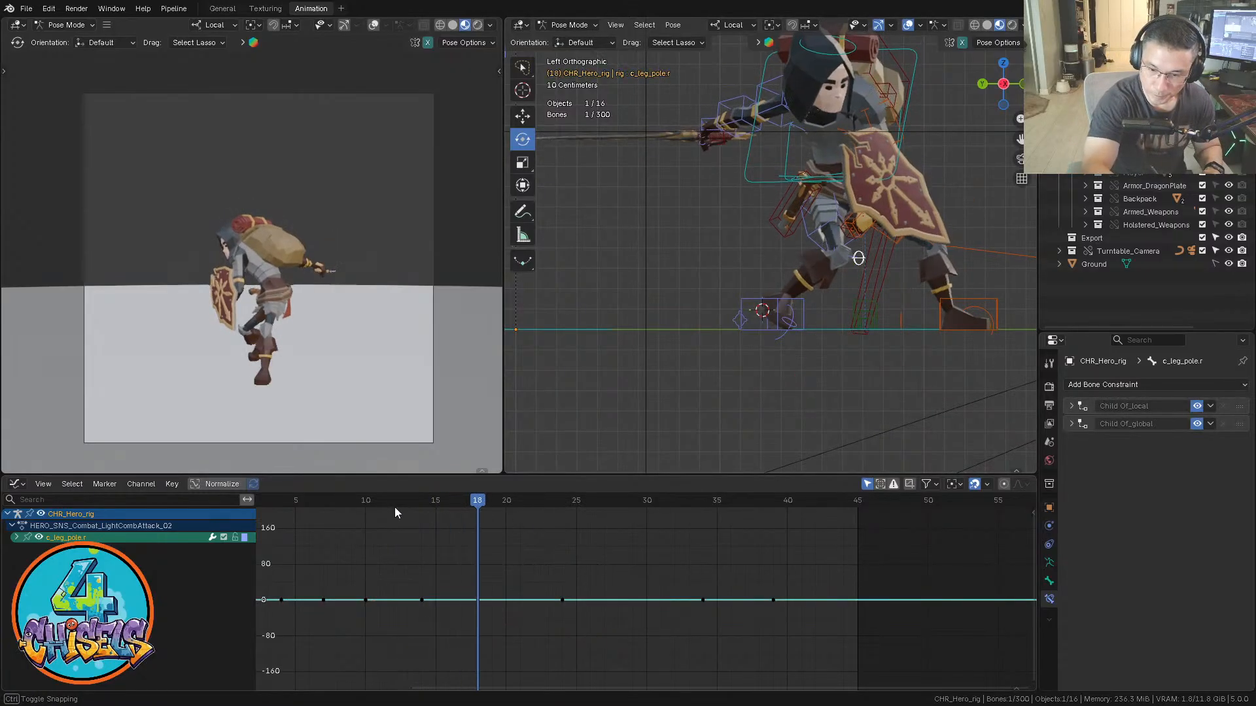
pyautogui.press('Right')
pyautogui.press('Right')
pyautogui.press('Right')
pyautogui.press('Right')
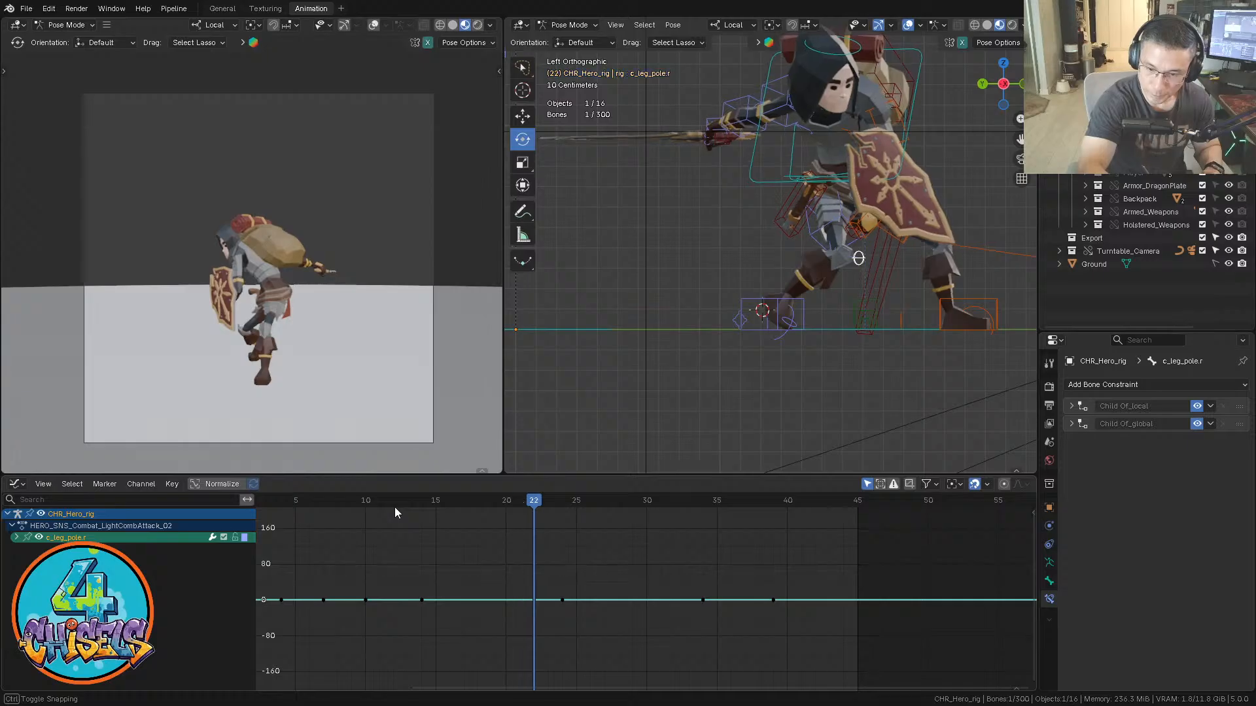
pyautogui.press('Right')
pyautogui.press('Right')
pyautogui.press('Right')
pyautogui.press('Right')
pyautogui.press('Right')
pyautogui.press('Right')
pyautogui.press('Right')
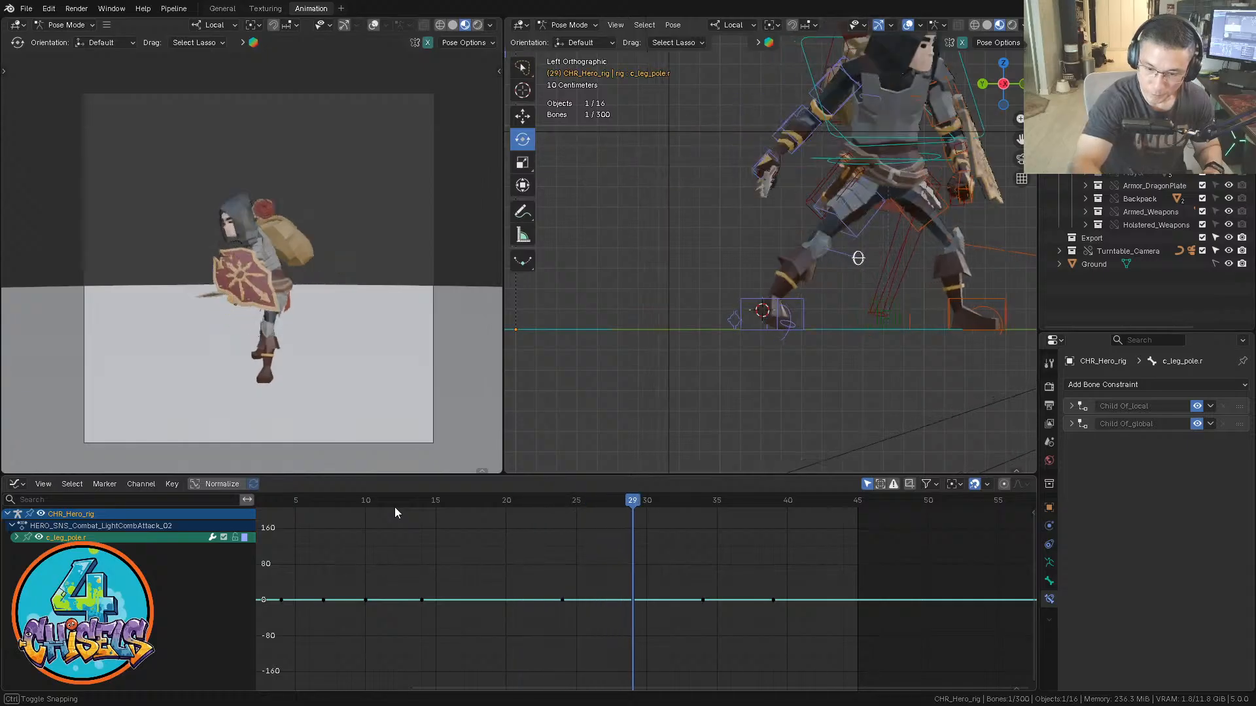
pyautogui.press('Right')
pyautogui.press('Left')
pyautogui.press('Left')
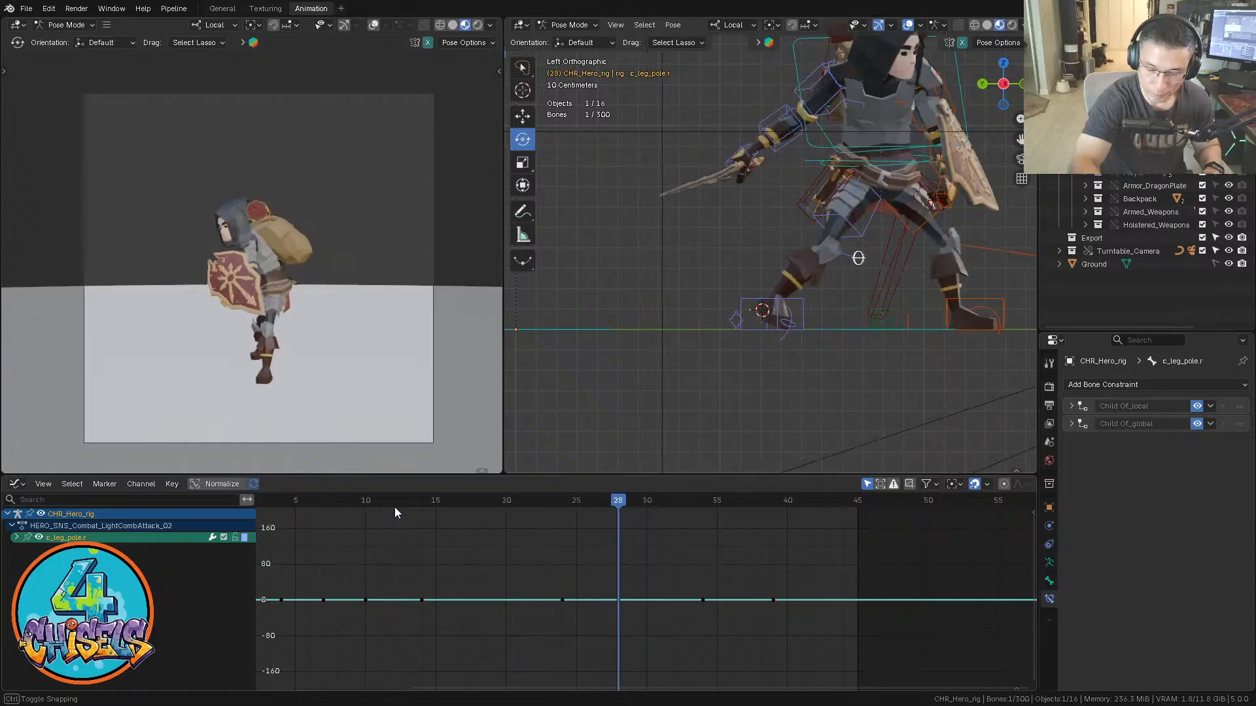
# Inspect the curves of c_foot_01.r and c_foot_ik.r and step between frames 24 and 29 to examine the foot's roll
pyautogui.click(782, 389)
pyautogui.click(791, 313)
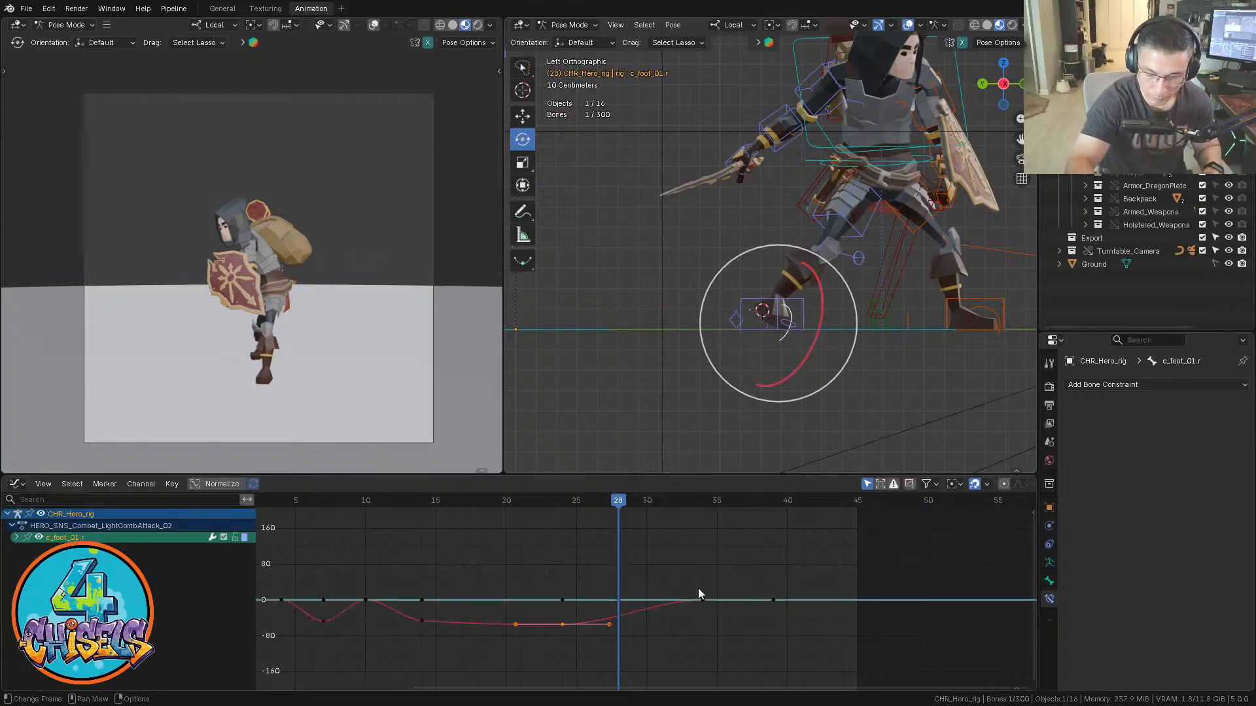
pyautogui.click(733, 308)
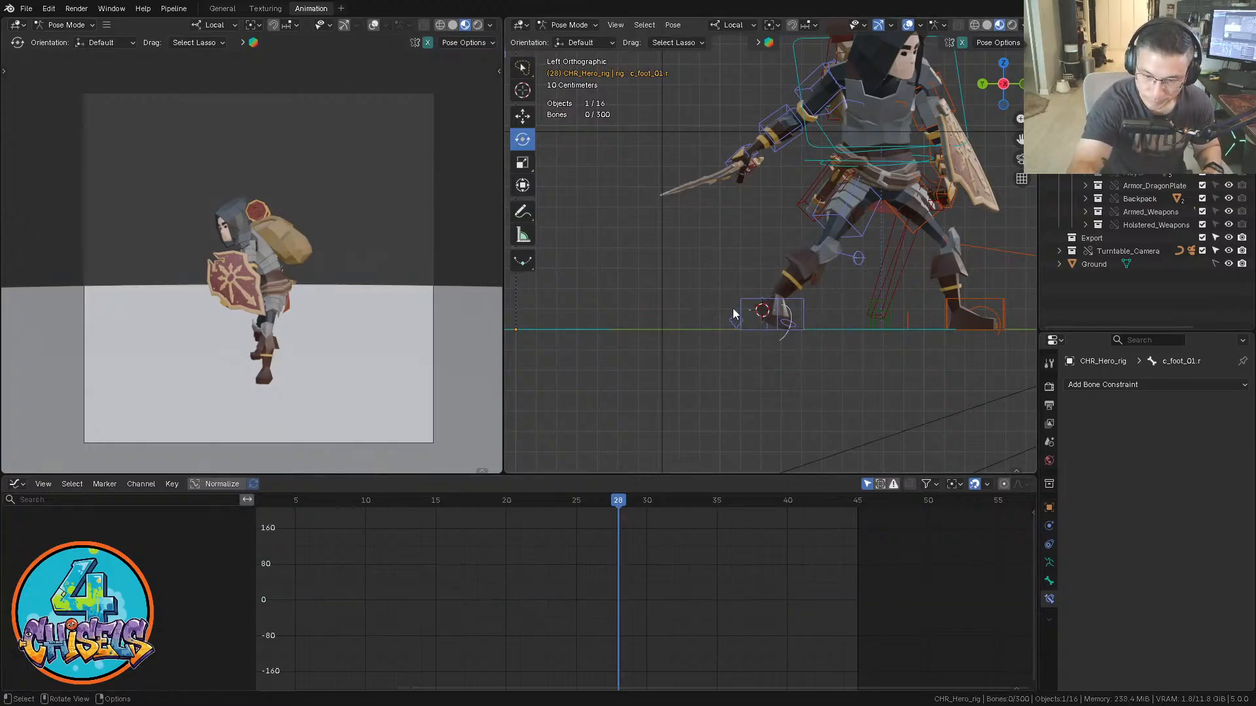
pyautogui.click(748, 319)
pyautogui.press('Left')
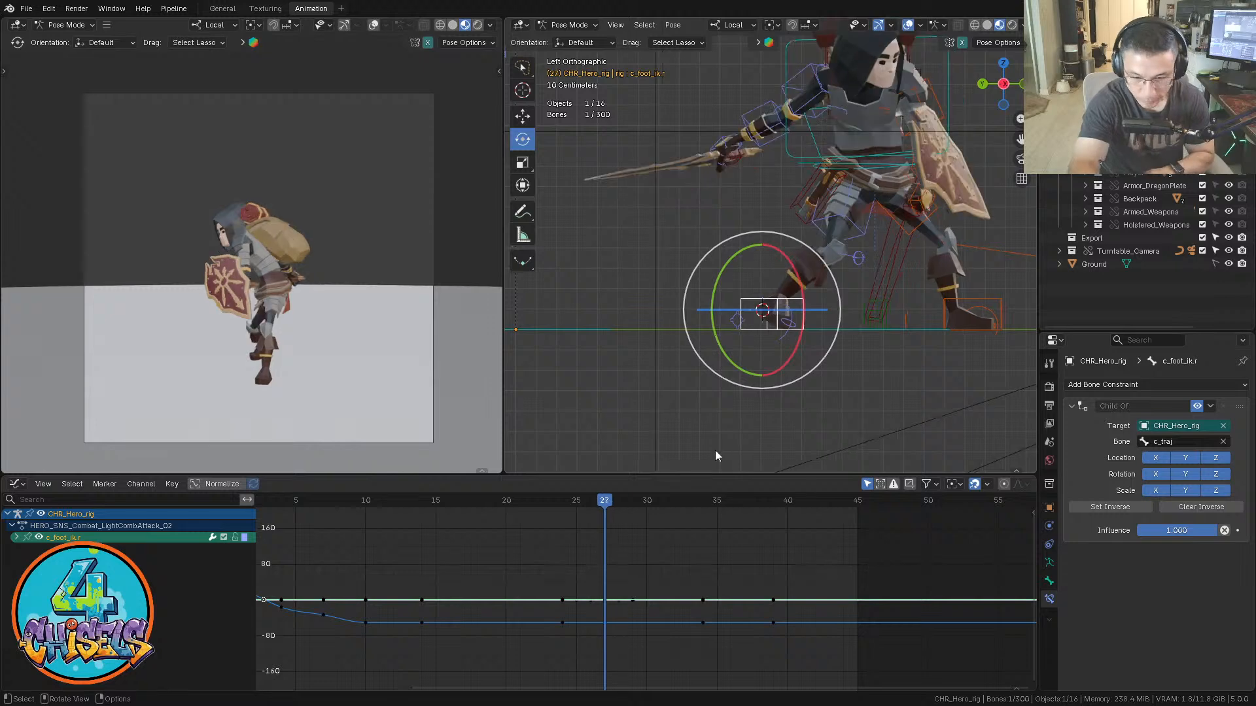
pyautogui.press('Left')
pyautogui.press('Left')
pyautogui.press('Left')
pyautogui.press('Right')
pyautogui.press('Right')
pyautogui.press('Right')
pyautogui.press('Right')
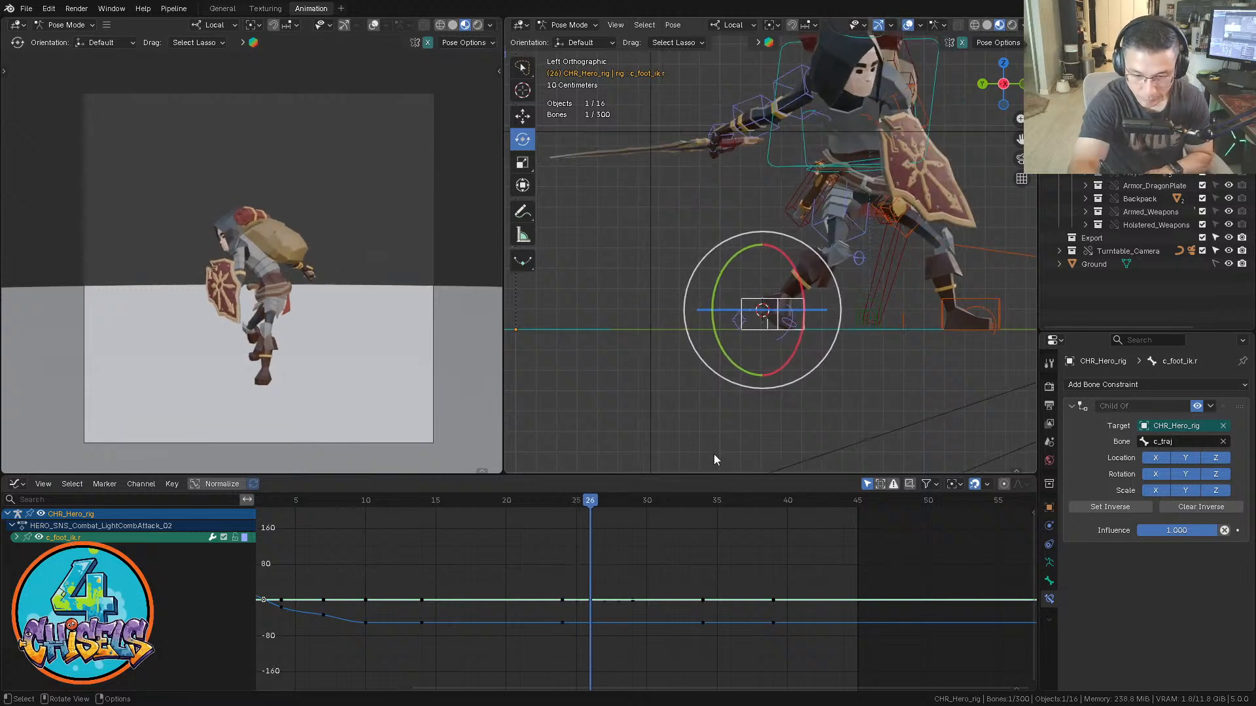
pyautogui.press('Right')
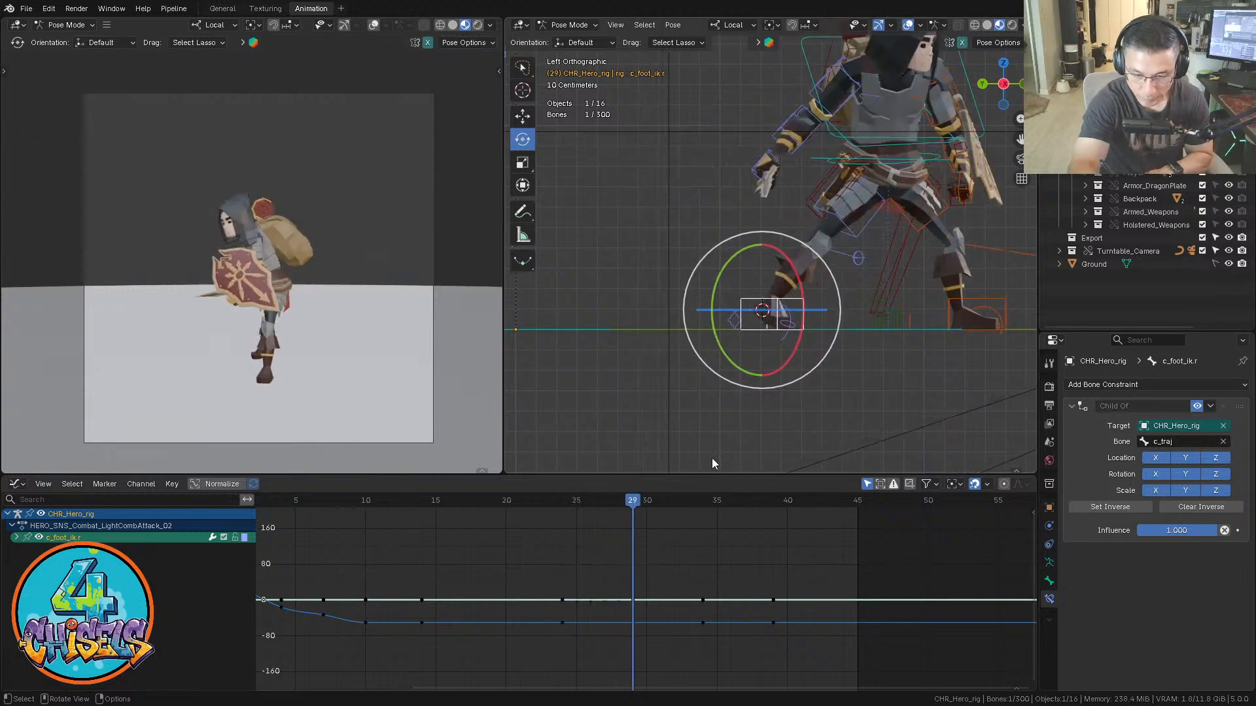
# Move the right foot roll control c_foot_roll_cursor.r about 0.07 m along its local Z axis at frame 29
pyautogui.click(732, 319)
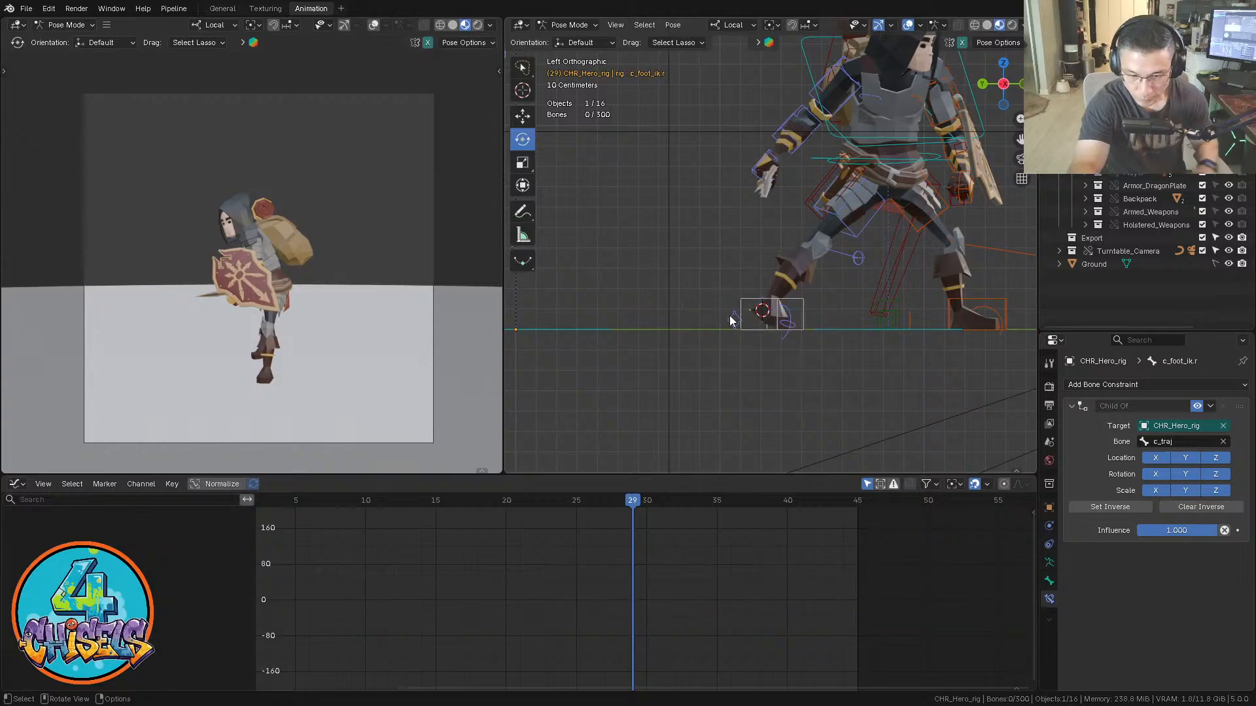
pyautogui.press('g')
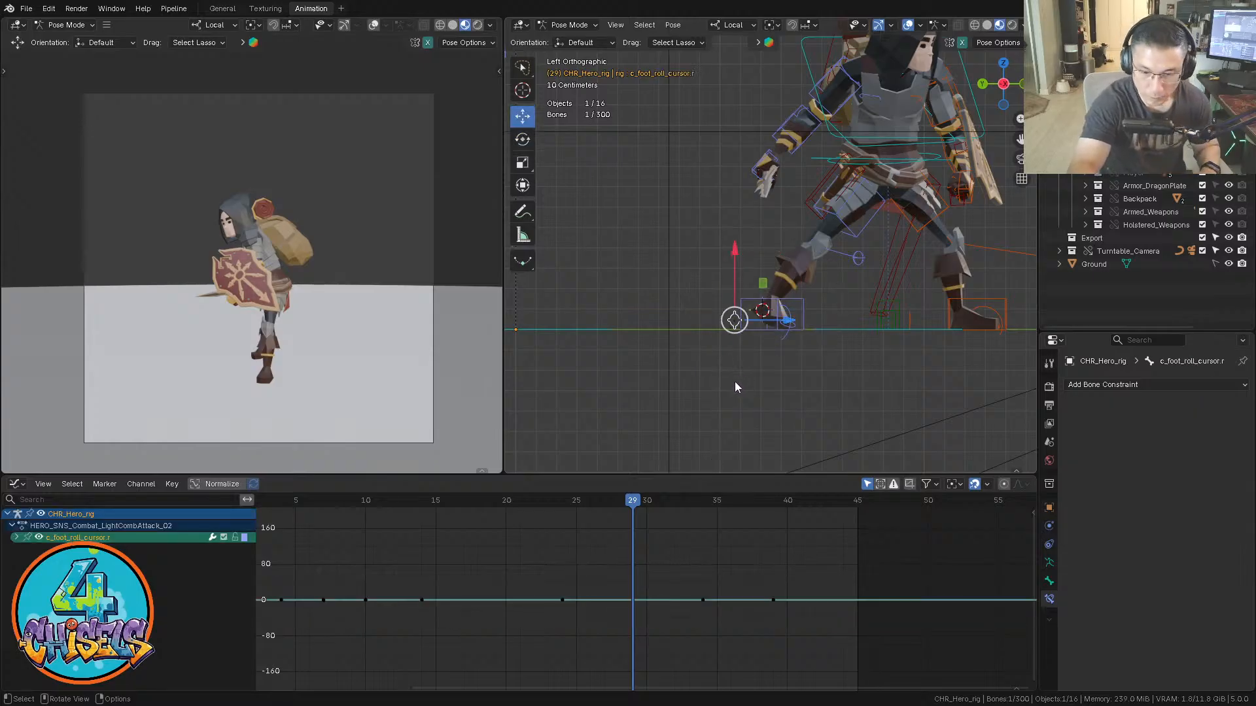
pyautogui.press(',')
pyautogui.click(863, 387)
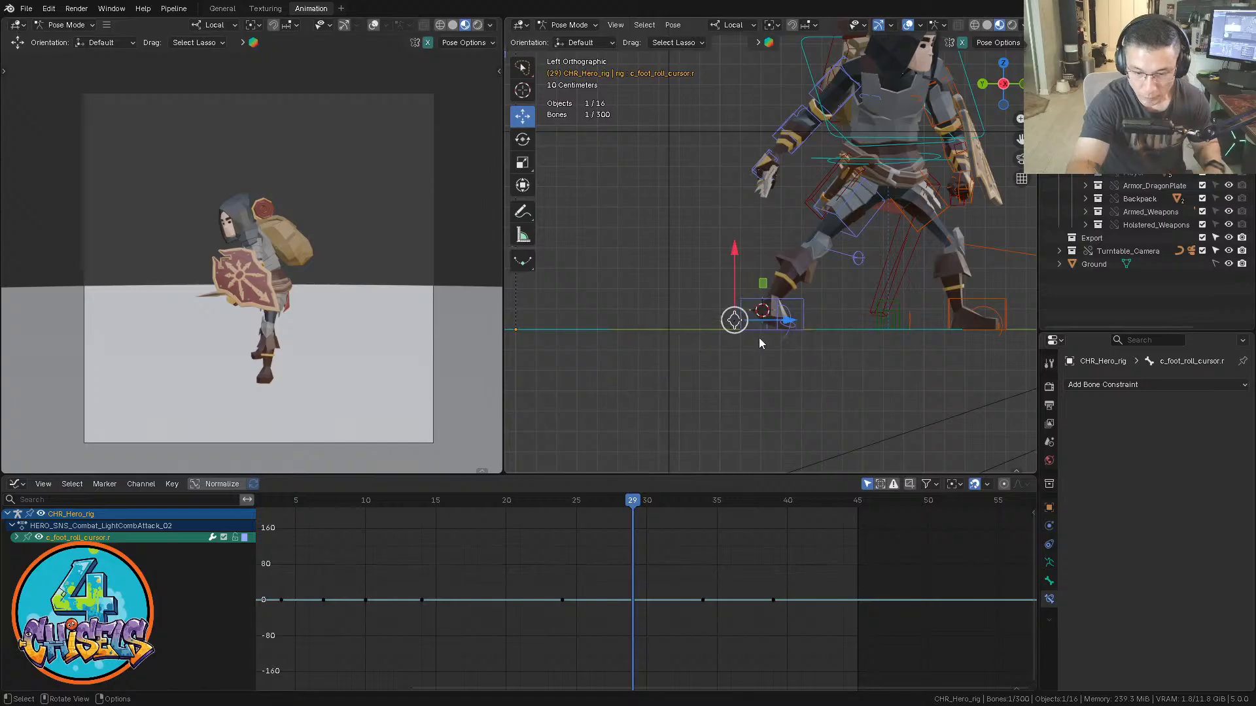
pyautogui.moveTo(759, 337); pyautogui.dragTo(726, 345, button='middle')
pyautogui.press('g')
pyautogui.press('z')
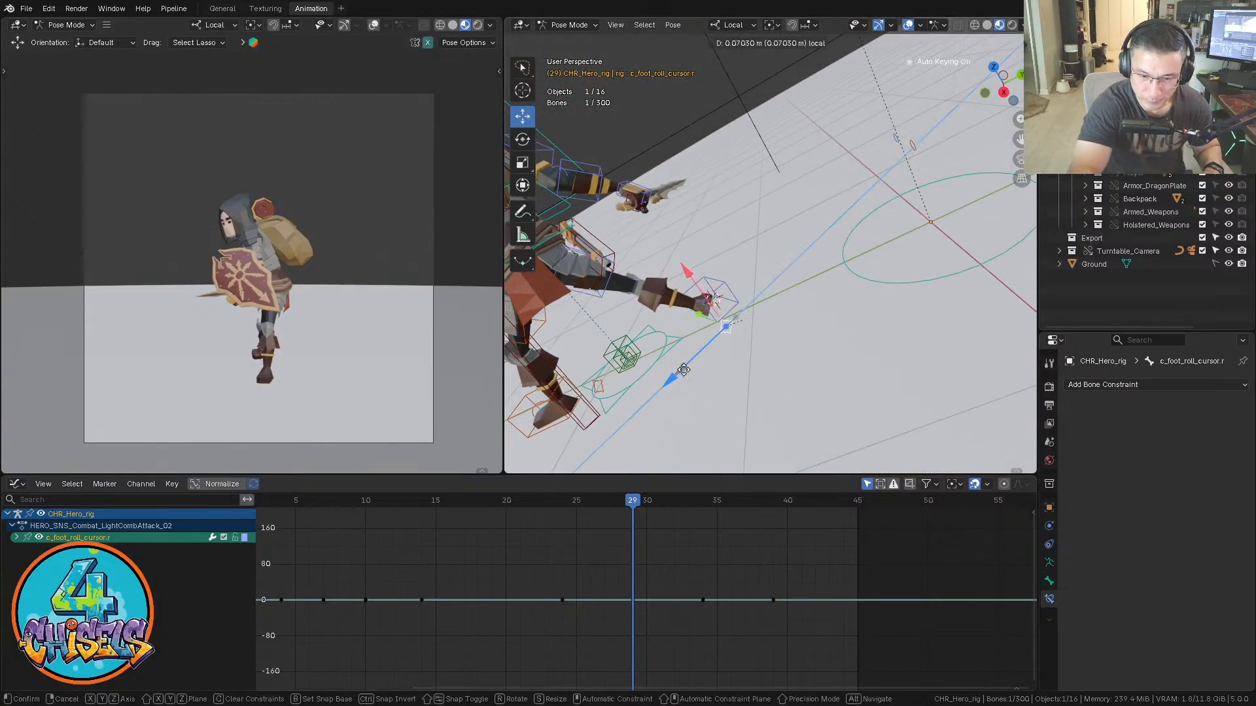
pyautogui.moveTo(684, 369); pyautogui.dragTo(681, 368)
pyautogui.moveTo(679, 365); pyautogui.dragTo(781, 348, button='middle')
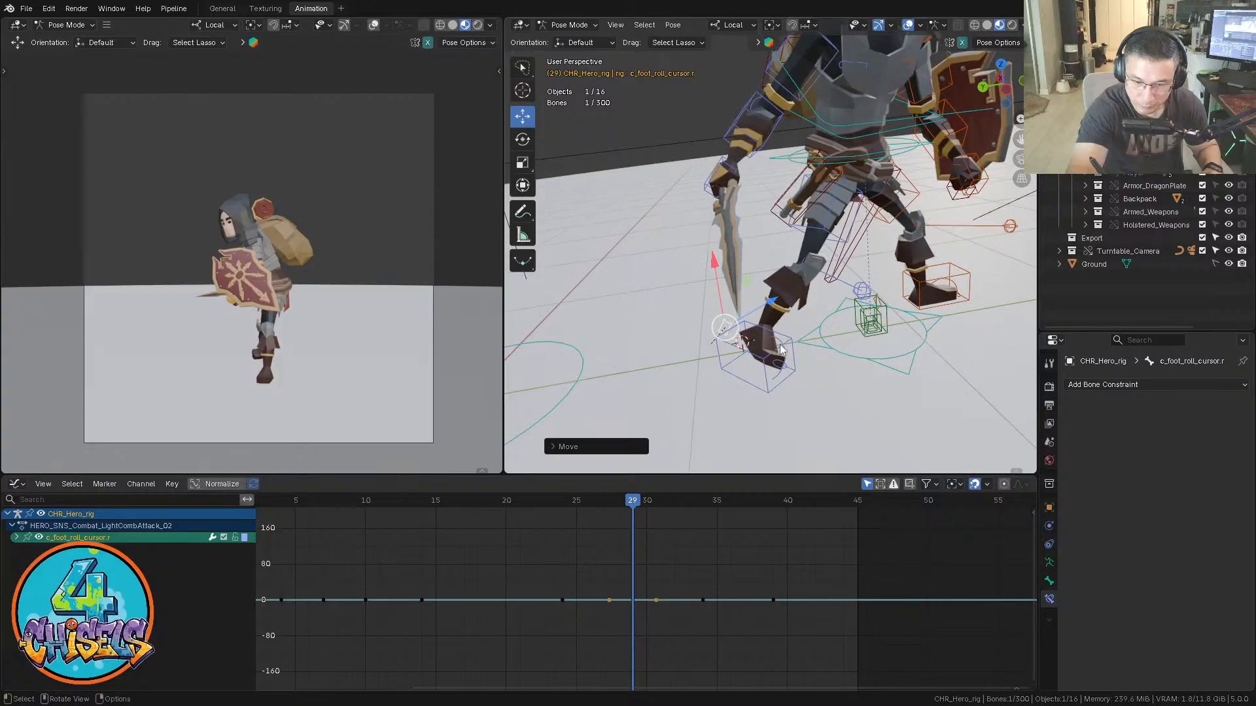
# Rotate c_foot_01.r about -8.6 degrees around its local X axis at frame 29
pyautogui.click(781, 348)
pyautogui.click(811, 374)
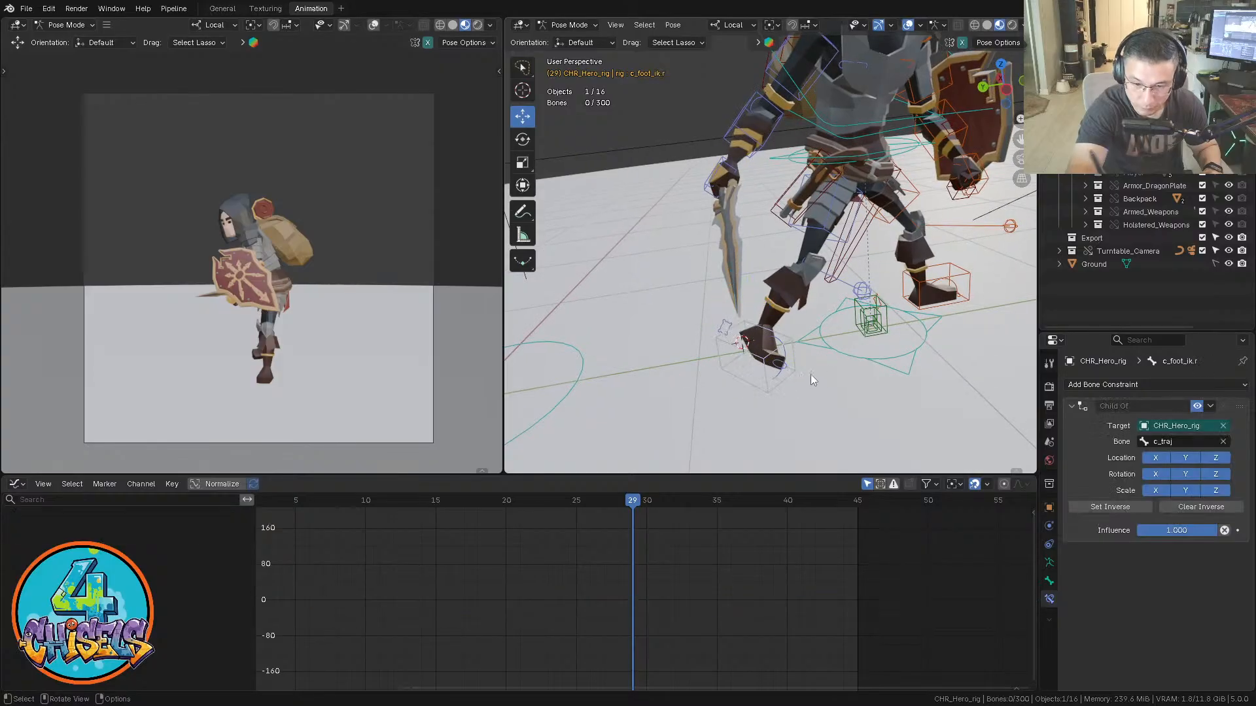
pyautogui.click(787, 350)
pyautogui.press('r')
pyautogui.press('x')
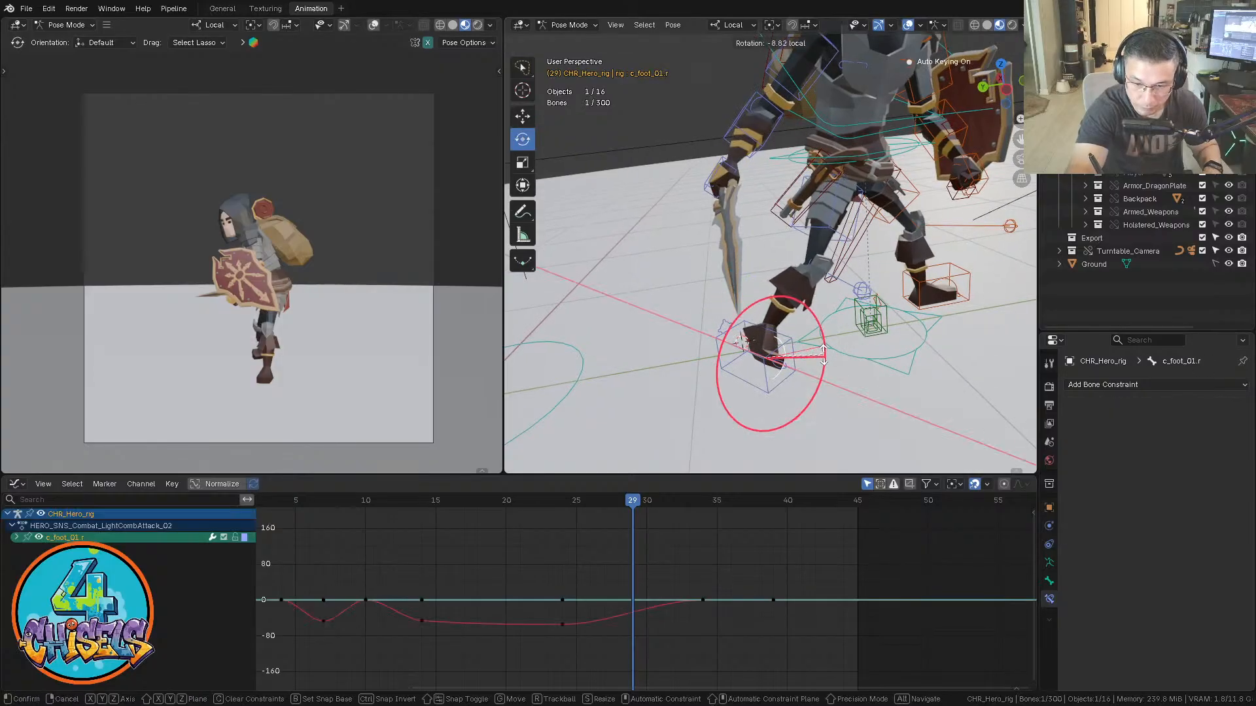
pyautogui.click(823, 357)
# Step from frame 25 to frame 30 to review the right foot's roll through the recovery
pyautogui.click(567, 502)
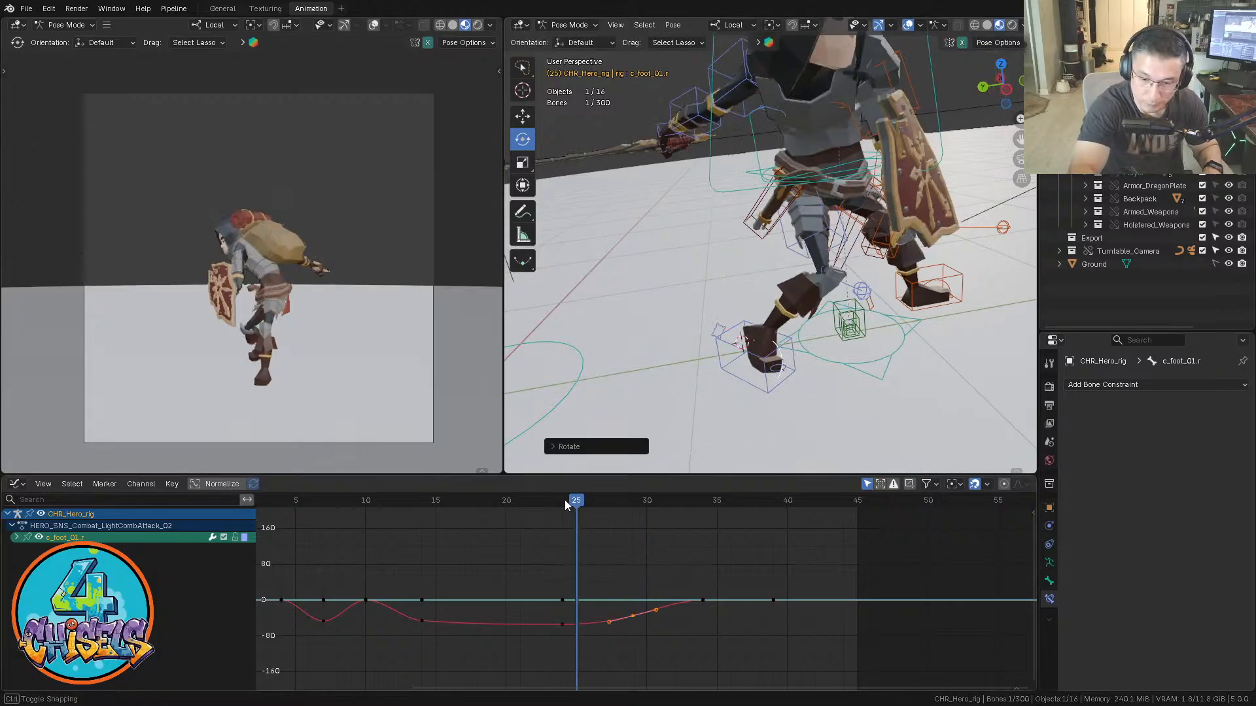
pyautogui.press('Right')
pyautogui.press('Right')
pyautogui.press('Right')
pyautogui.press('Right')
pyautogui.press('Right')
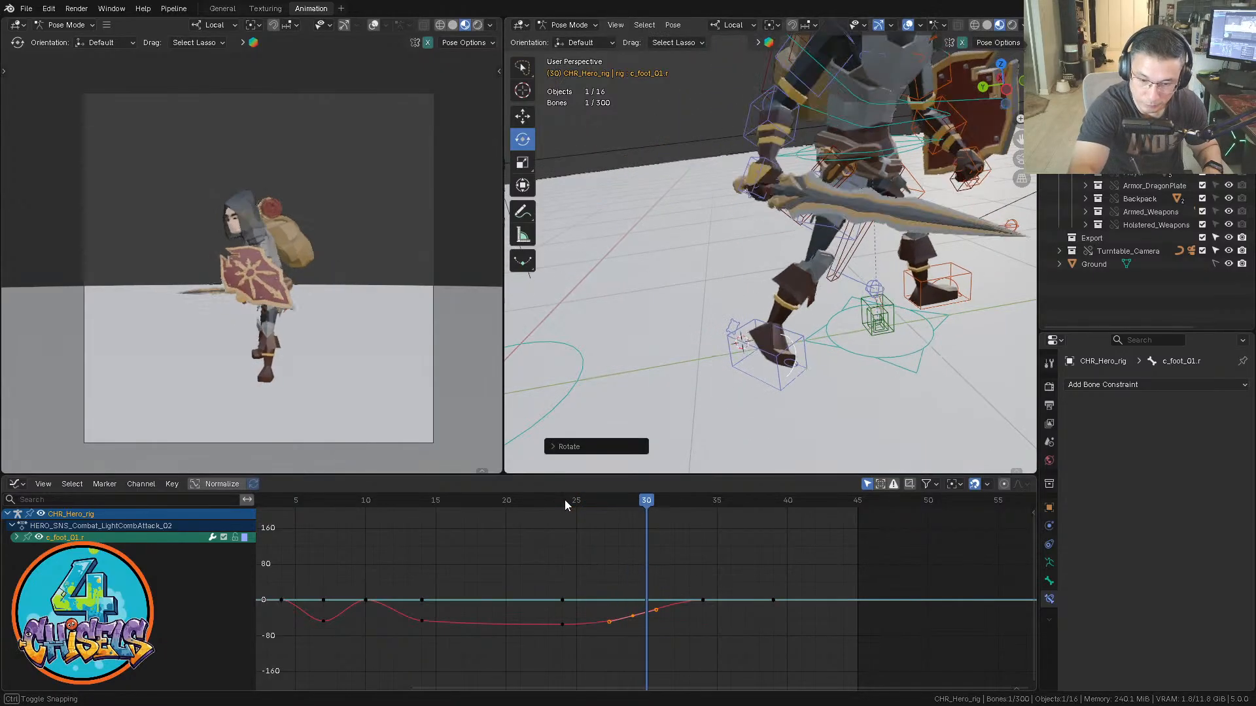
# Try to paste the frame 24 keys of c_foot_01.r onto all its channels at frame 29, and undo it
pyautogui.press('Left')
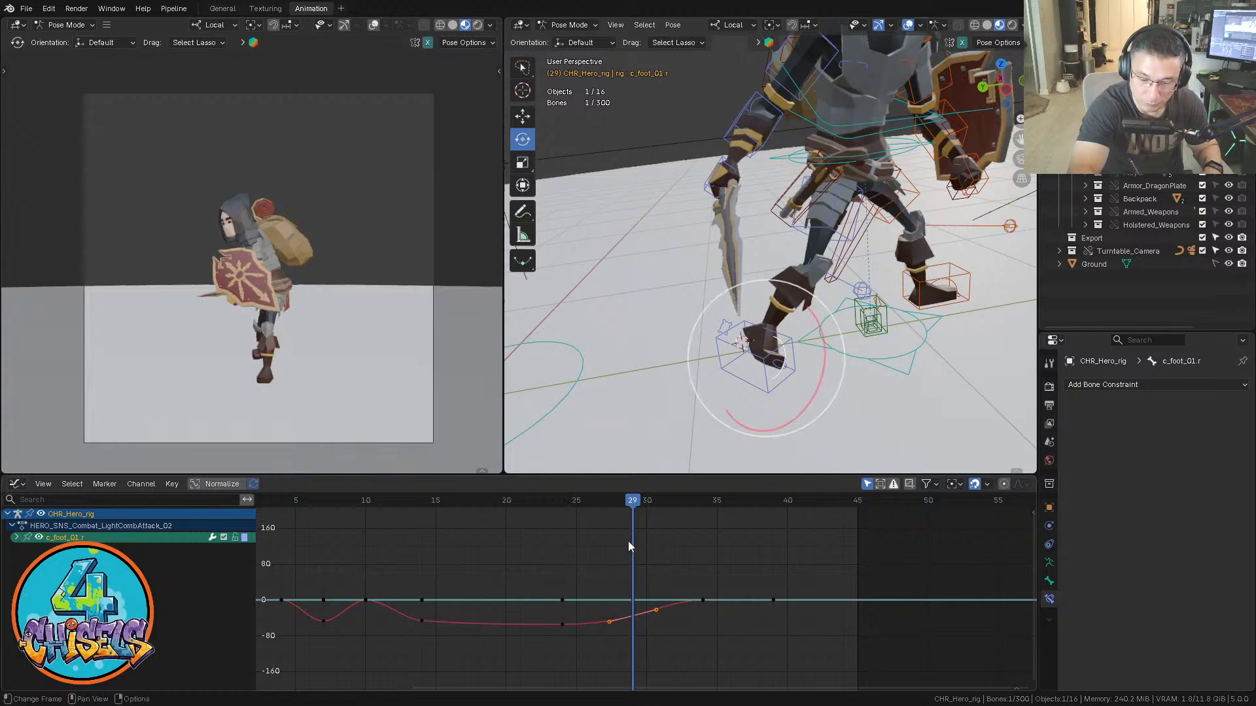
pyautogui.moveTo(627, 605); pyautogui.dragTo(640, 632)
pyautogui.moveTo(557, 619); pyautogui.dragTo(572, 634)
pyautogui.hotkey('ctrl', 'v')
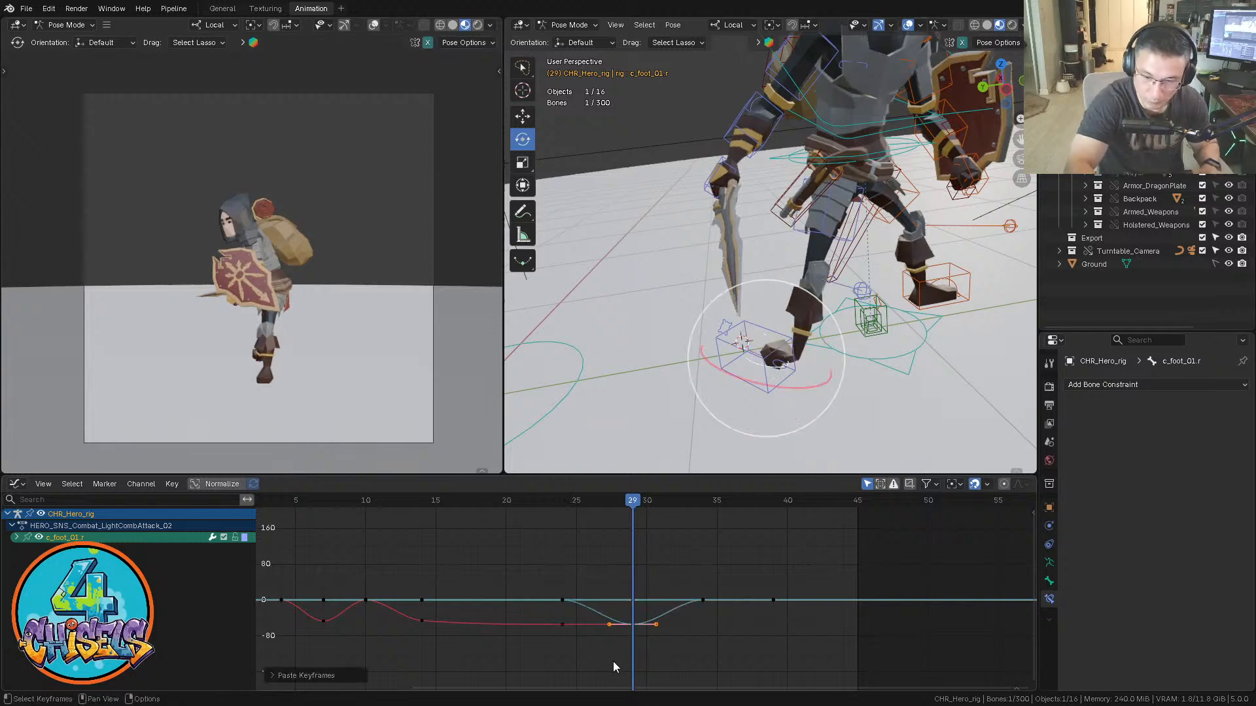
pyautogui.hotkey('ctrl', 'z')
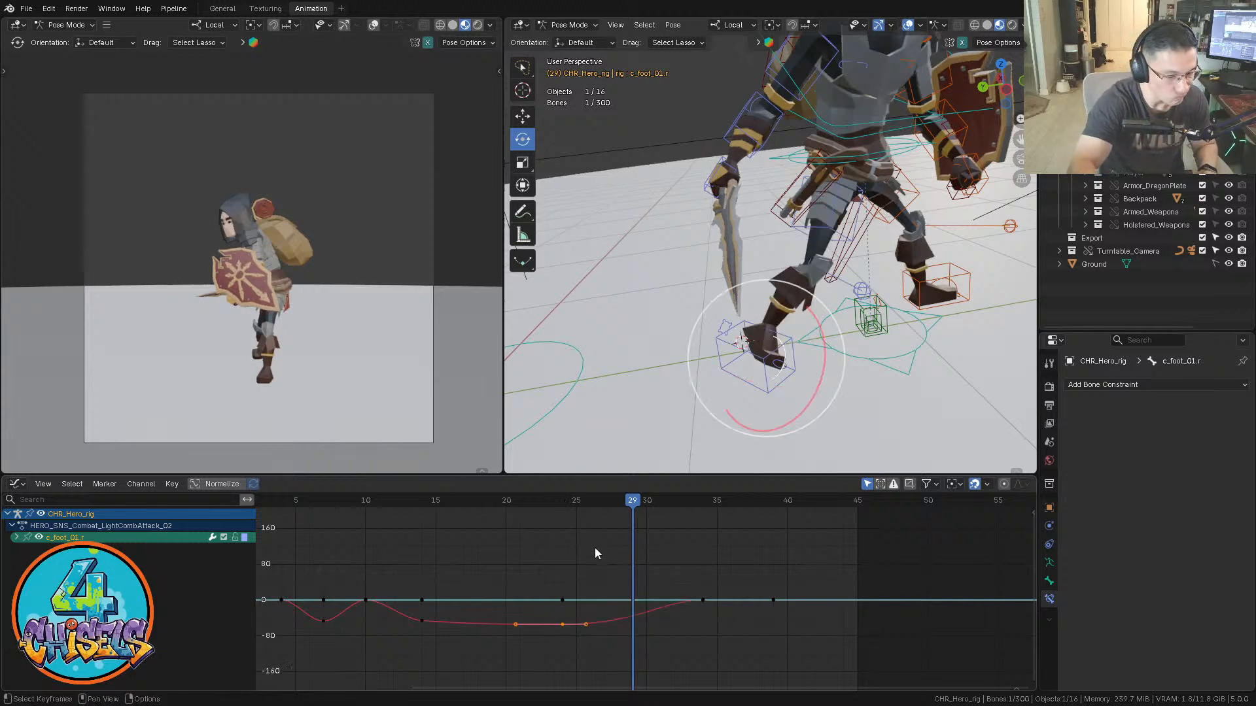
# Paste the frame 24 key of c_foot_01.r at frame 29 on the X rotation channel only
pyautogui.click(18, 538)
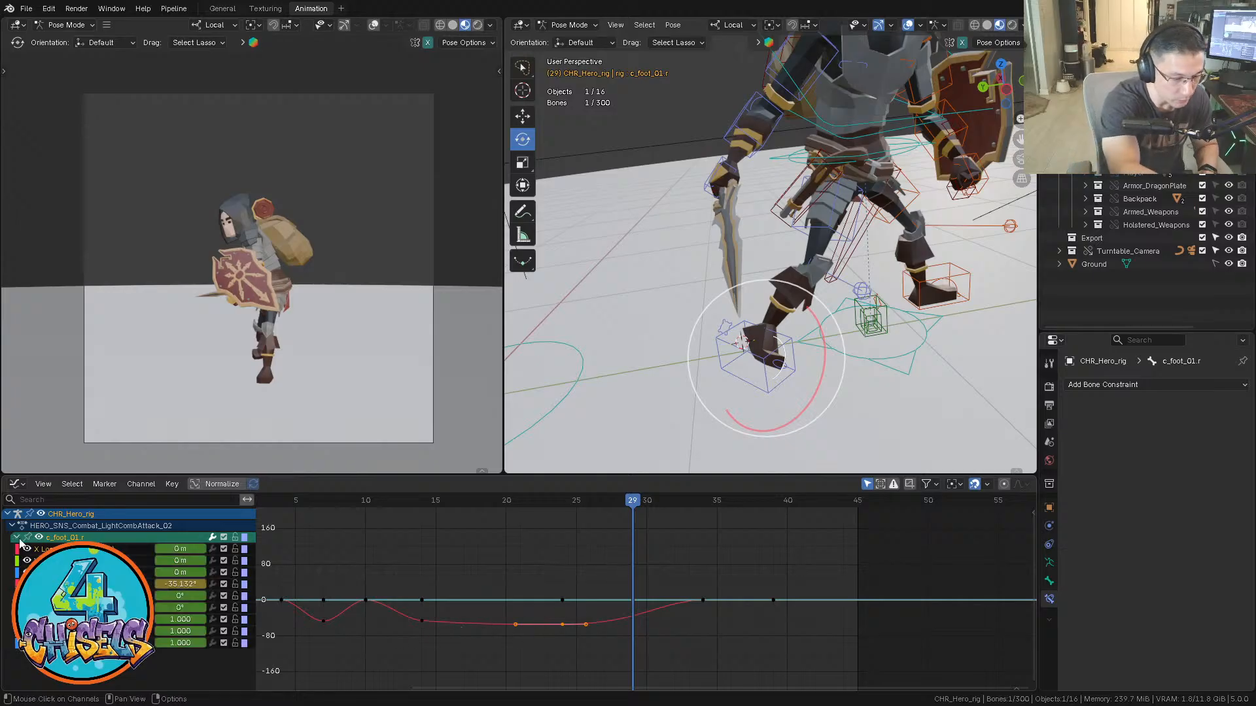
pyautogui.click(73, 549)
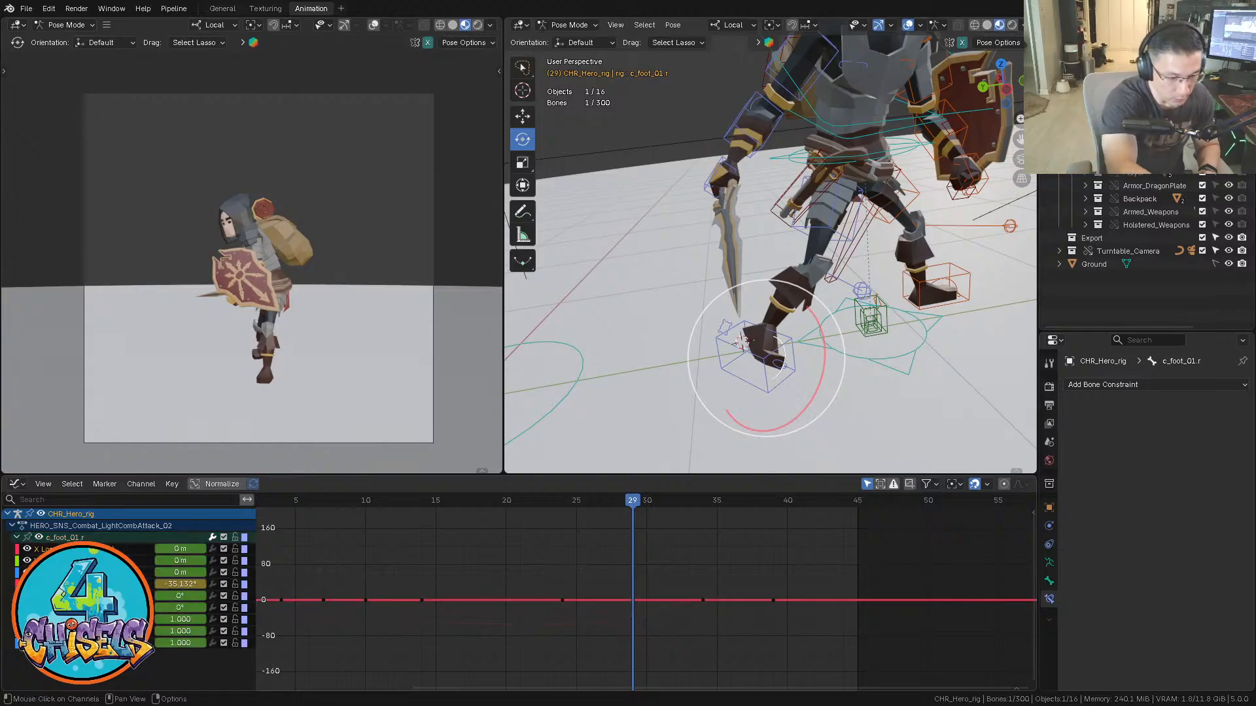
pyautogui.click(73, 584)
pyautogui.click(599, 629)
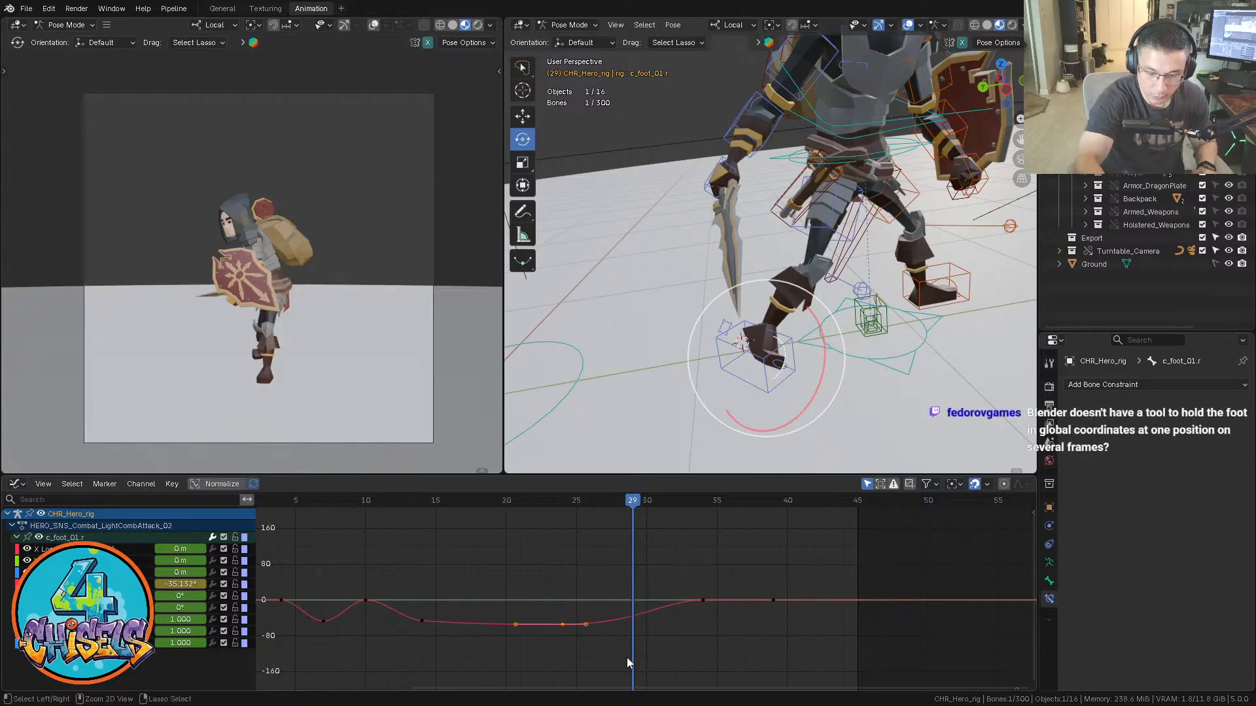
pyautogui.hotkey('ctrl', 'v')
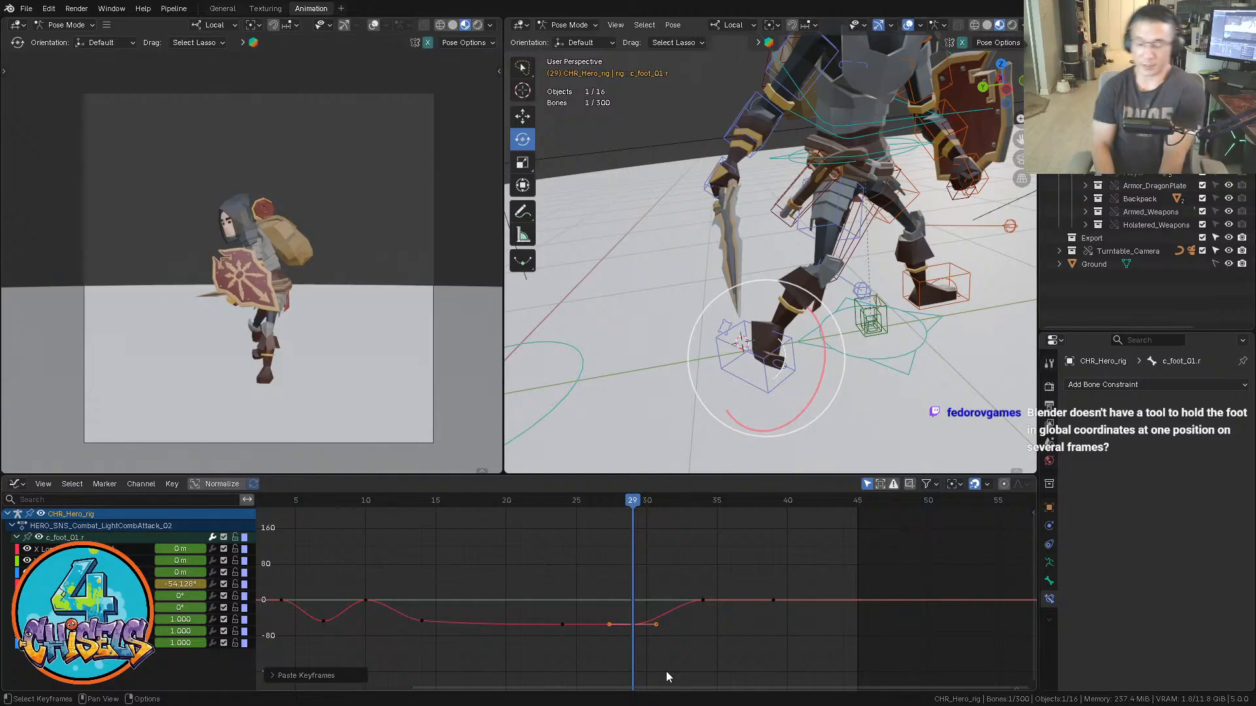
# Select c_foot_ik.r and examine its Child Of constraint to c_traj and the constraint's influence
pyautogui.moveTo(785, 281); pyautogui.dragTo(775, 344, button='middle')
pyautogui.click(625, 413)
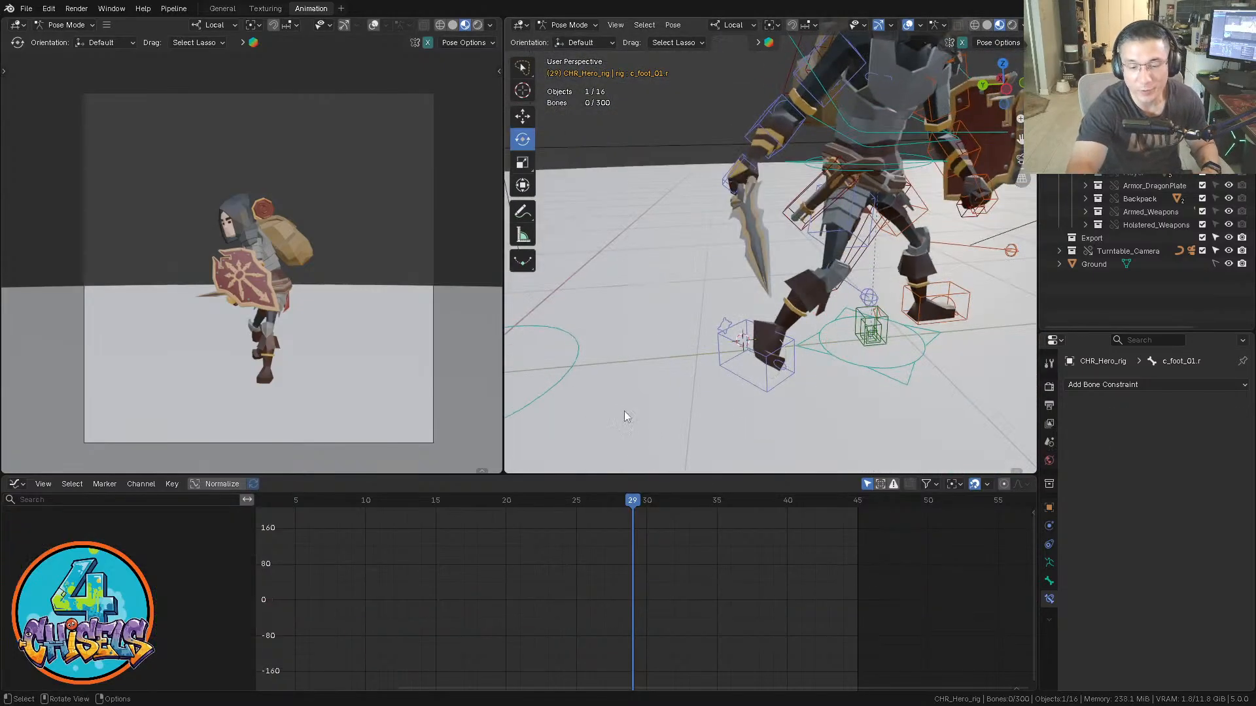
pyautogui.click(762, 358)
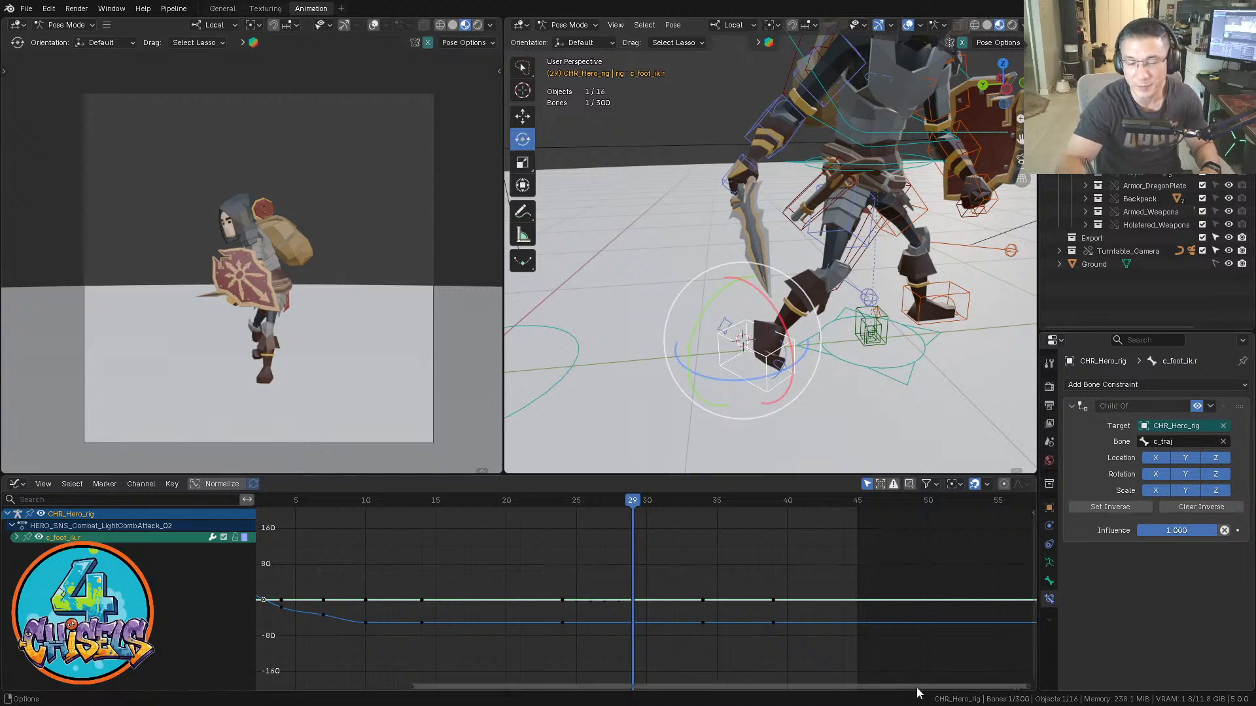
pyautogui.moveTo(1201, 530); pyautogui.dragTo(1189, 532)
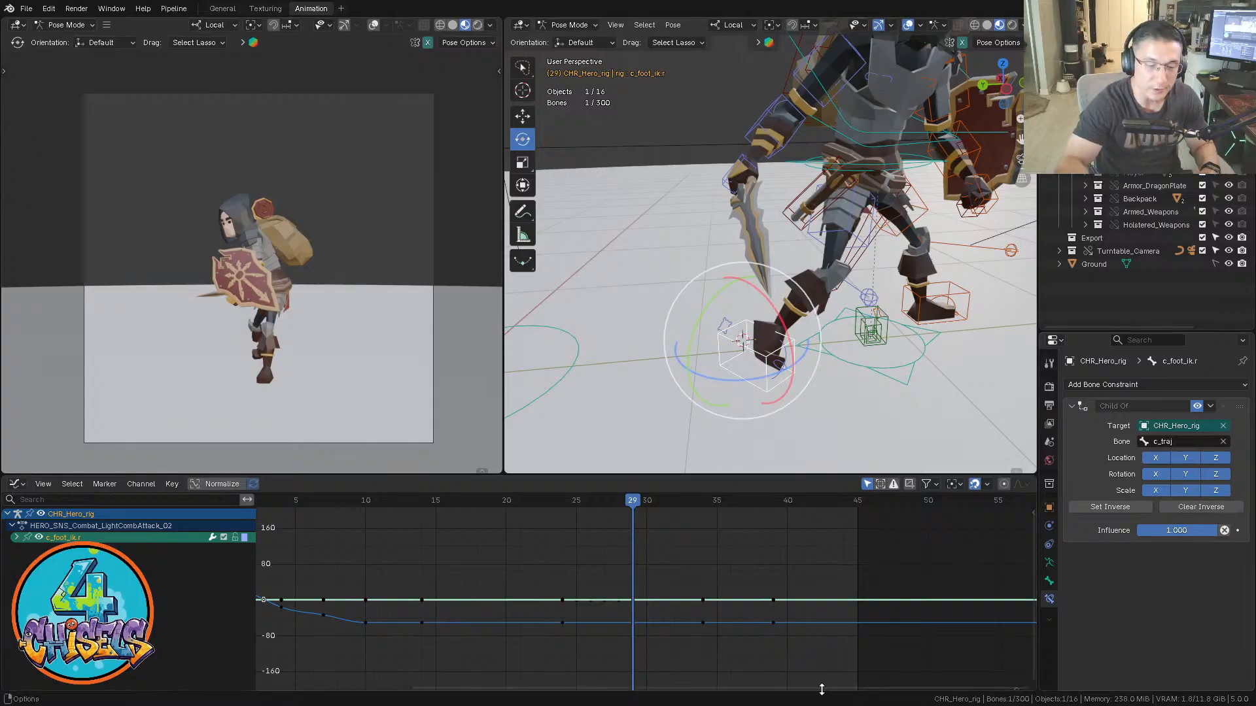
# Review the right foot's contact with the ground in a side view from frame 29 to frame 34
pyautogui.moveTo(843, 409); pyautogui.dragTo(929, 302, button='middle')
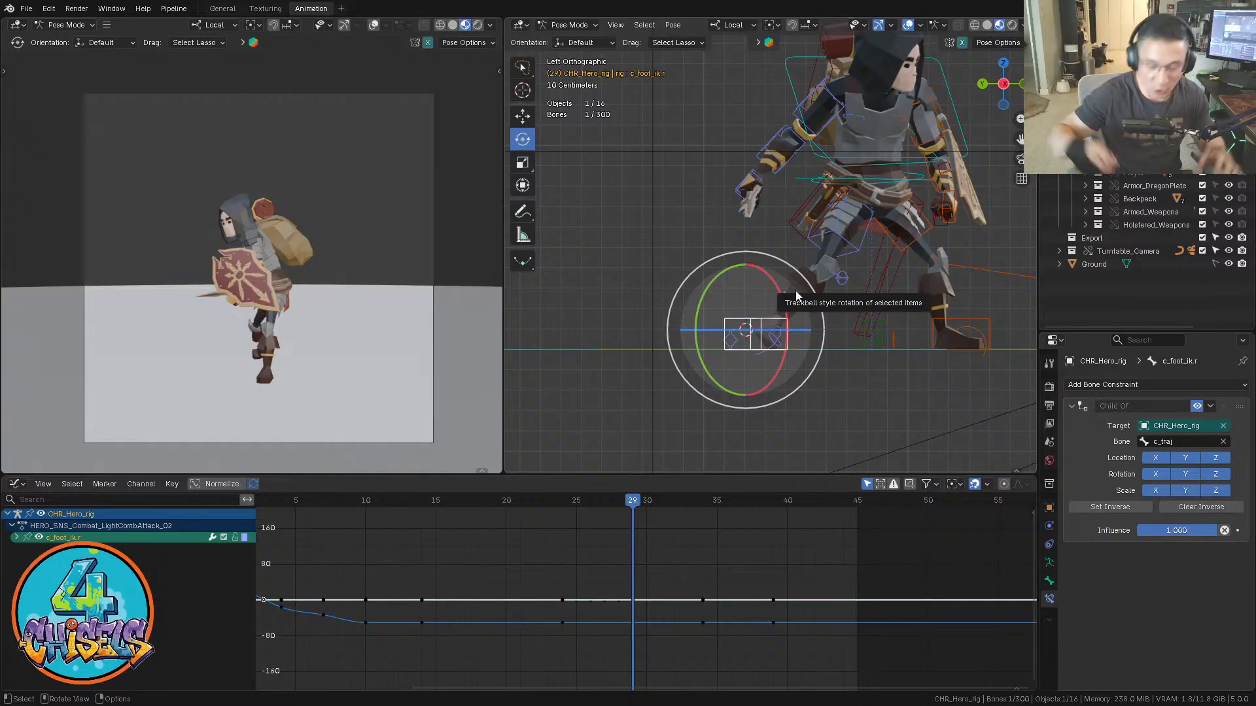
pyautogui.moveTo(799, 320); pyautogui.dragTo(766, 358)
pyautogui.keyDown('shift'); pyautogui.moveTo(767, 344); pyautogui.dragTo(810, 276, button='middle'); pyautogui.keyUp('shift')
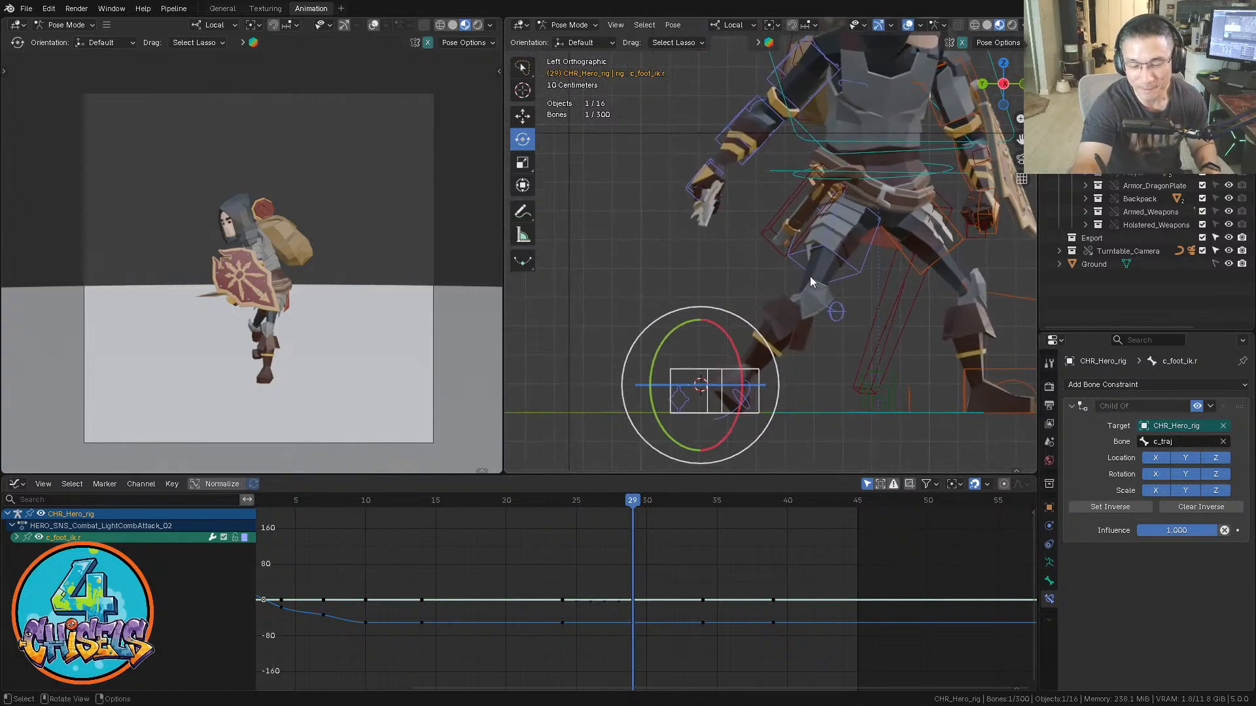
pyautogui.keyDown('shift'); pyautogui.moveTo(792, 319); pyautogui.dragTo(793, 291, button='middle'); pyautogui.keyUp('shift')
pyautogui.keyDown('shift'); pyautogui.moveTo(793, 291); pyautogui.dragTo(788, 312, button='middle'); pyautogui.keyUp('shift')
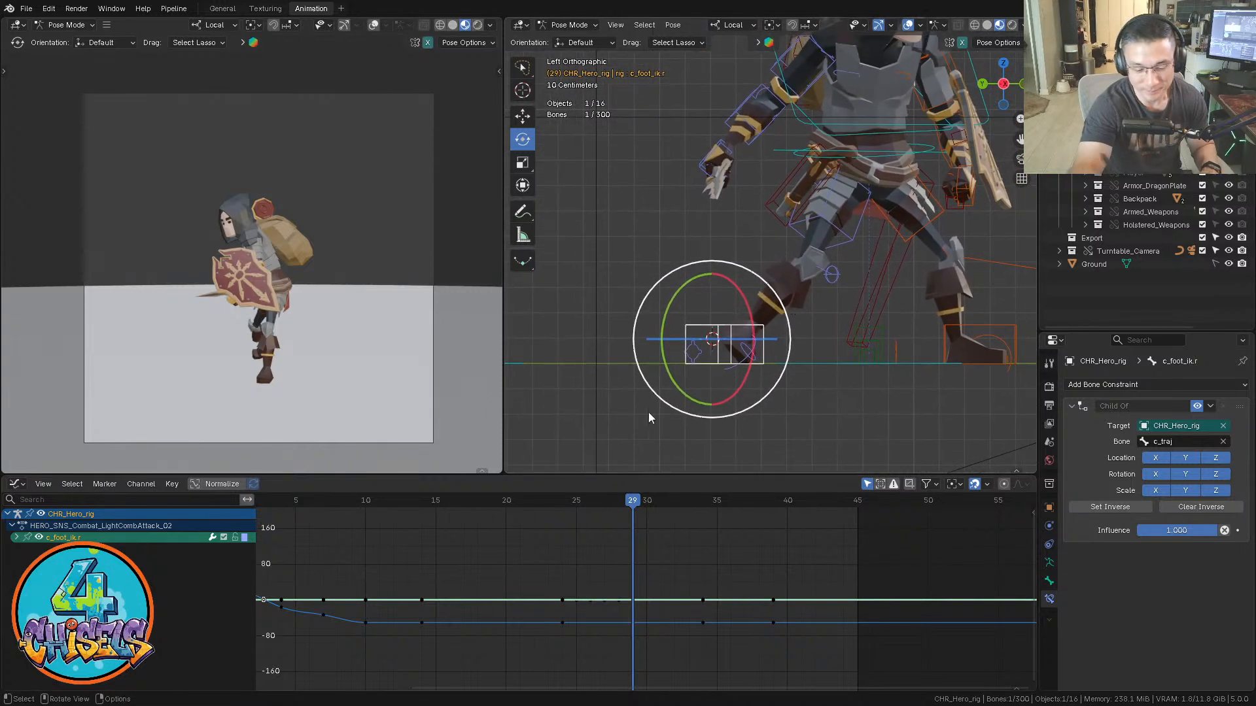
pyautogui.moveTo(566, 500)
pyautogui.mouseDown()
pyautogui.moveTo(731, 500)
pyautogui.moveTo(590, 500)
pyautogui.mouseUp()
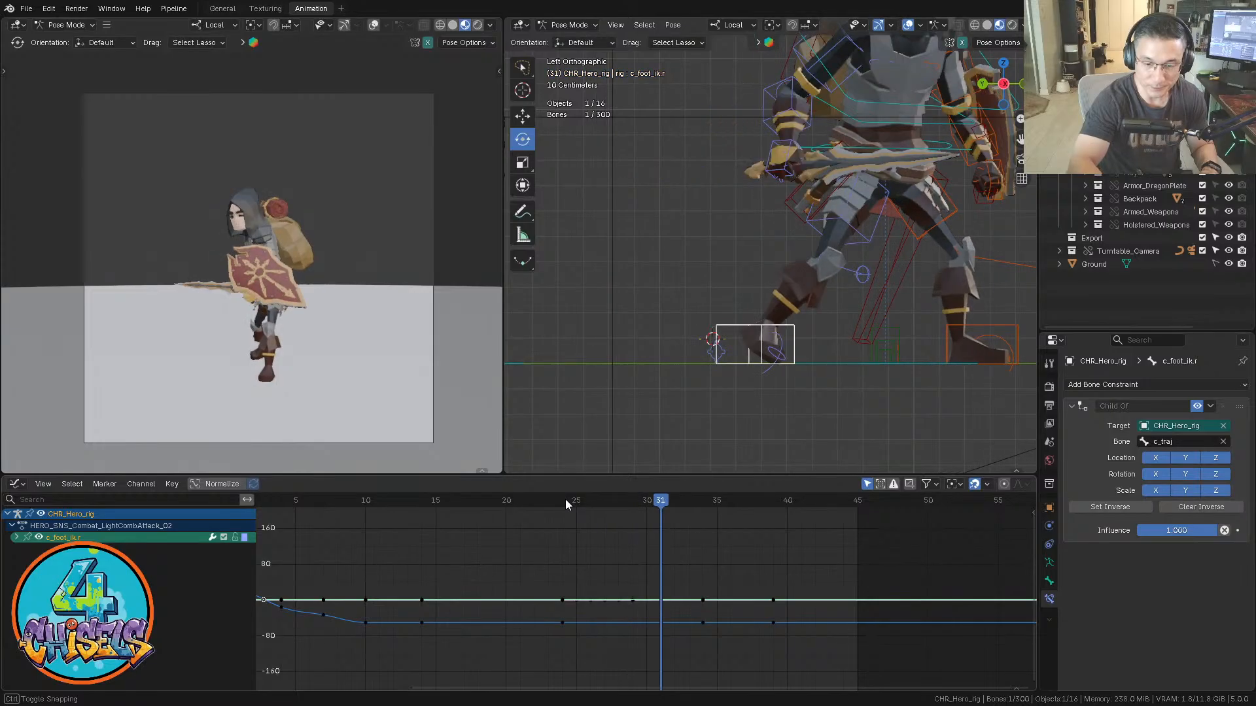
pyautogui.press('space')
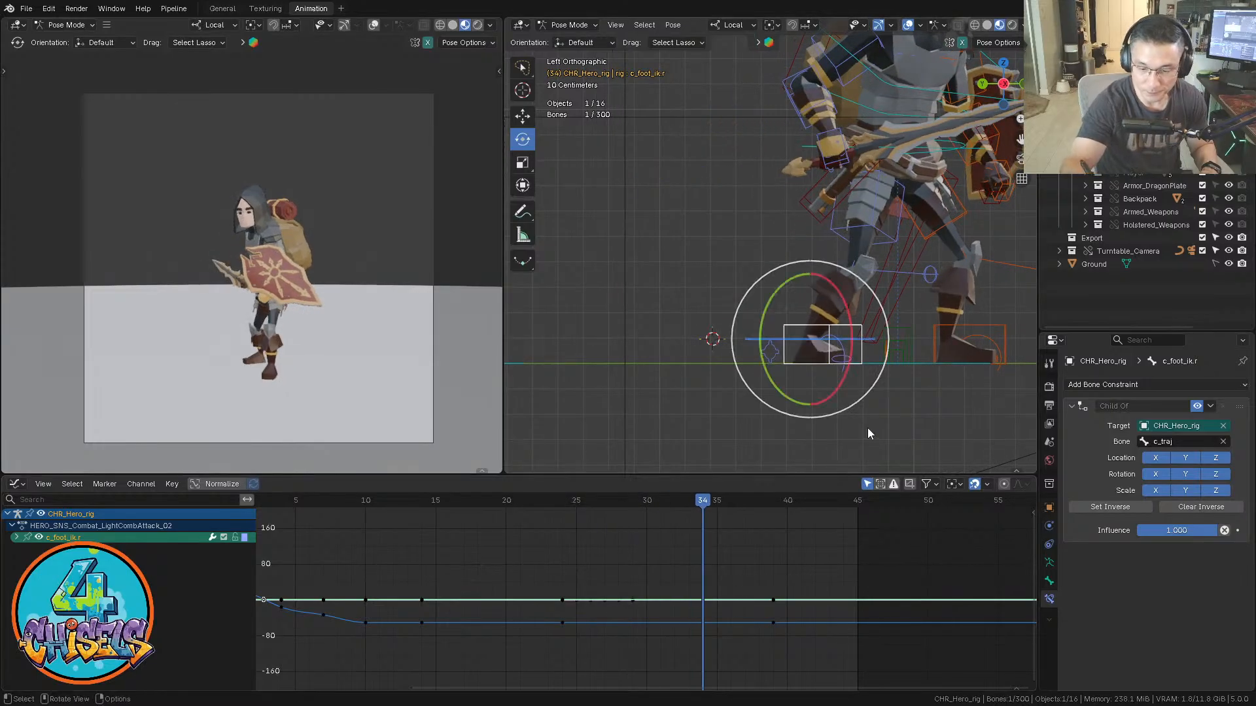
# Move the right foot roll control c_foot_roll_cursor.r along its local Z axis to about 0.031 m at frame 34
pyautogui.moveTo(774, 437); pyautogui.dragTo(795, 453, button='middle')
pyautogui.click(878, 447)
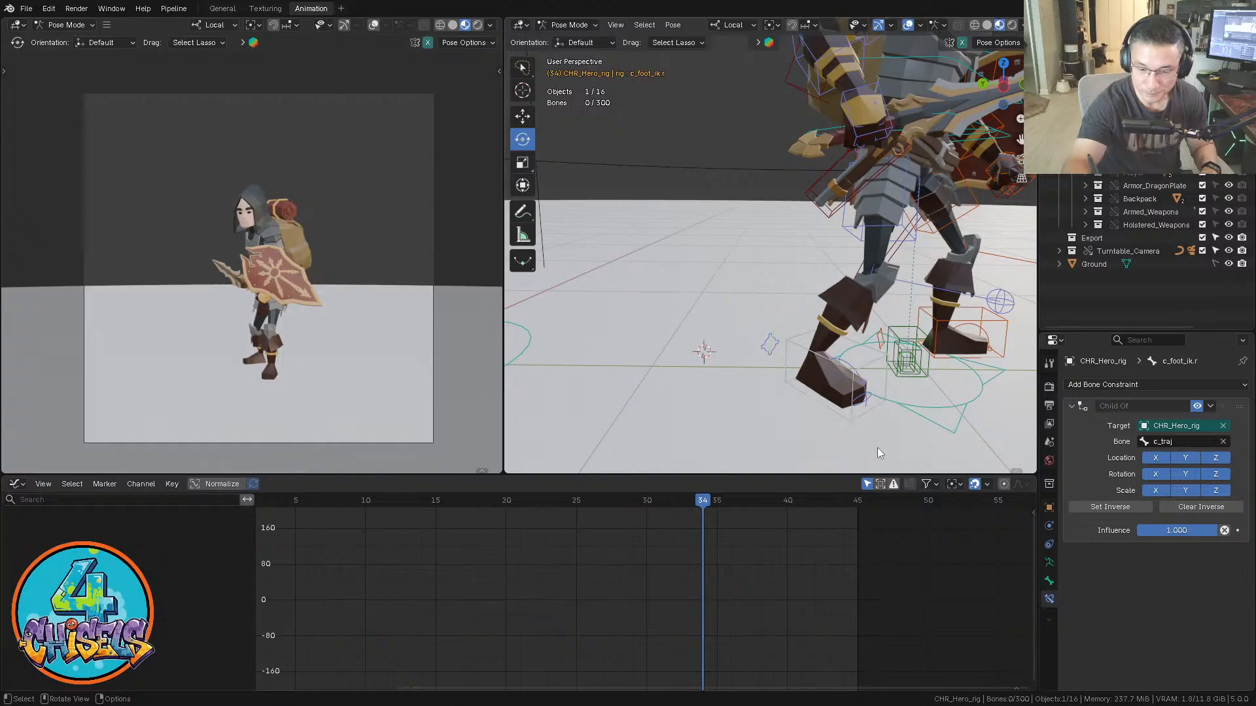
pyautogui.moveTo(877, 448); pyautogui.dragTo(803, 400, button='middle')
pyautogui.click(783, 355)
pyautogui.moveTo(783, 355); pyautogui.dragTo(858, 426, button='middle')
pyautogui.press('w')
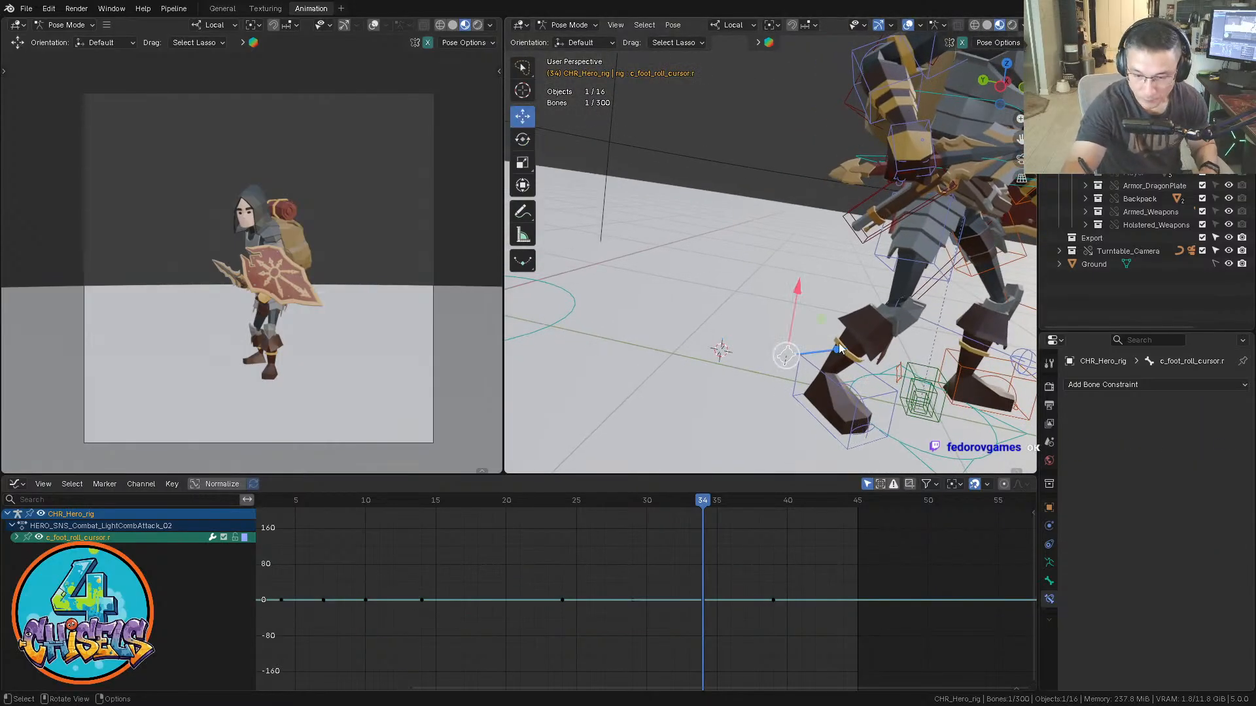
pyautogui.moveTo(842, 351); pyautogui.dragTo(836, 348)
pyautogui.moveTo(836, 348); pyautogui.dragTo(925, 296, button='middle')
# Rotate c_foot_01.r around its local X axis to about -8.4 degrees at frame 34
pyautogui.click(862, 348)
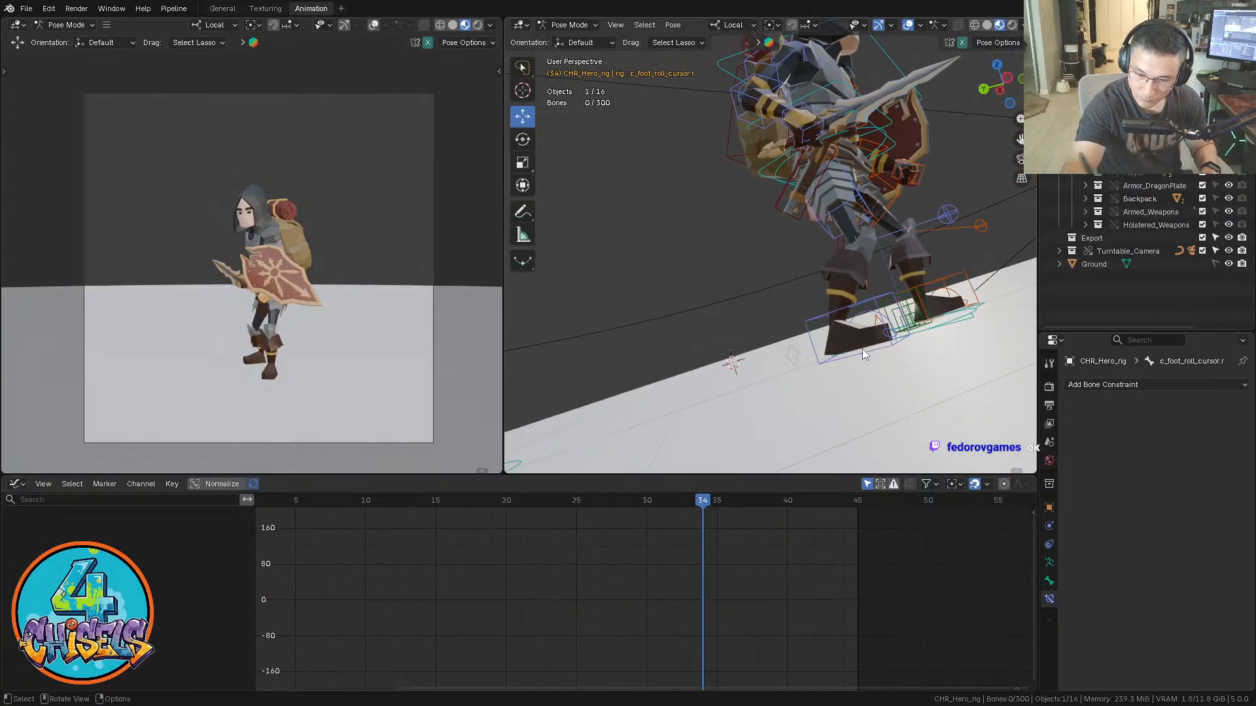
pyautogui.click(869, 314)
pyautogui.press('e')
pyautogui.moveTo(906, 297); pyautogui.dragTo(916, 299)
pyautogui.press('q')
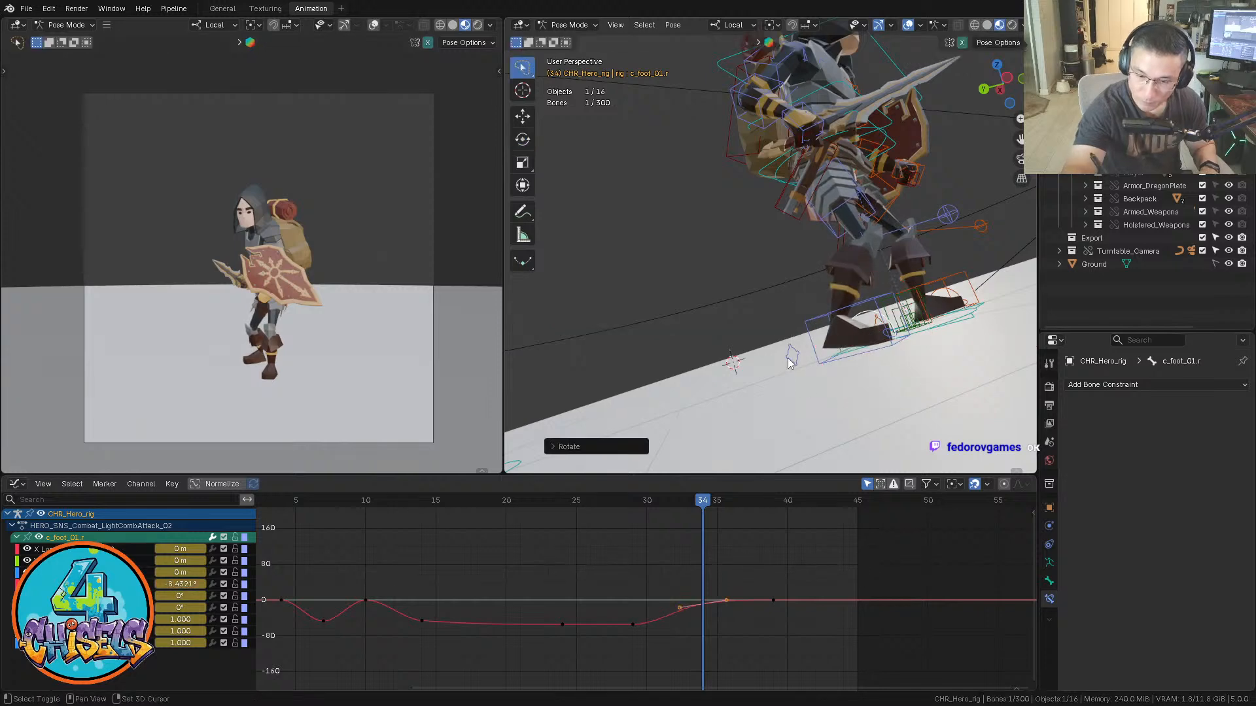
# Copy the frame 39 keys of c_foot_01.r and c_foot_roll_cursor.r to frame 36
pyautogui.keyDown('shift'); pyautogui.click(793, 355); pyautogui.keyUp('shift')
pyautogui.moveTo(631, 508); pyautogui.dragTo(717, 507)
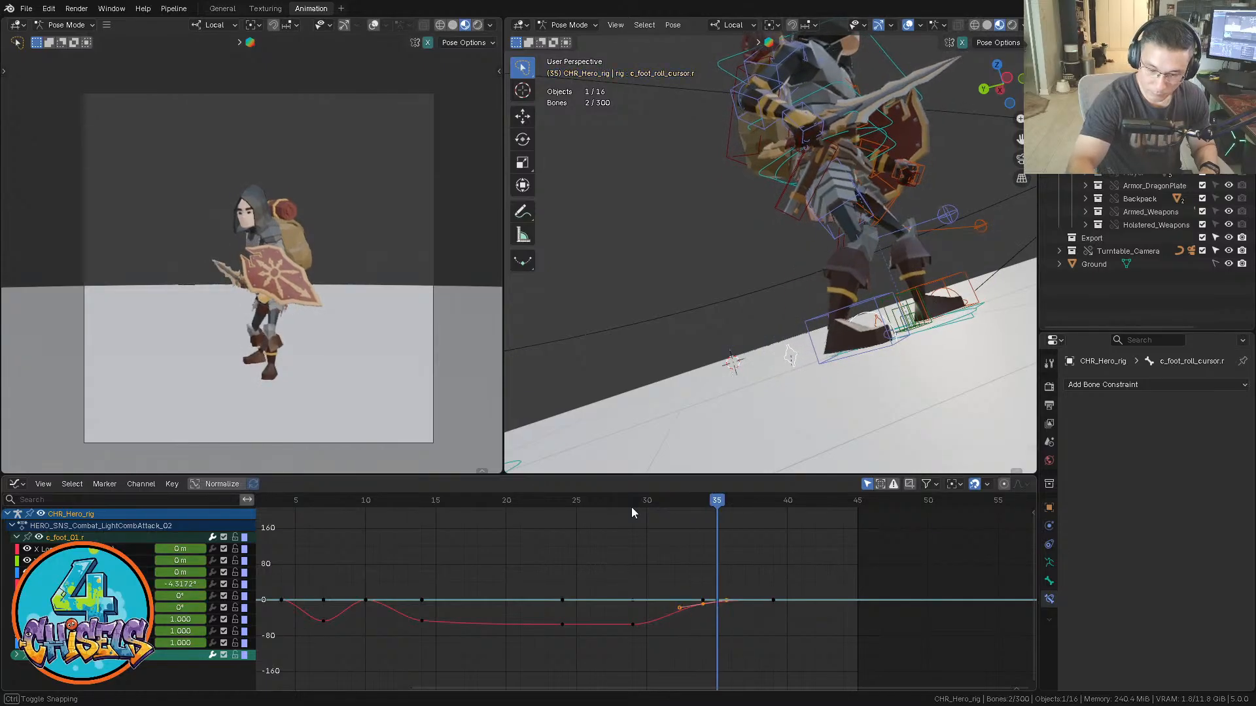
pyautogui.press('Right')
pyautogui.click(773, 600)
pyautogui.hotkey('ctrl', 'v')
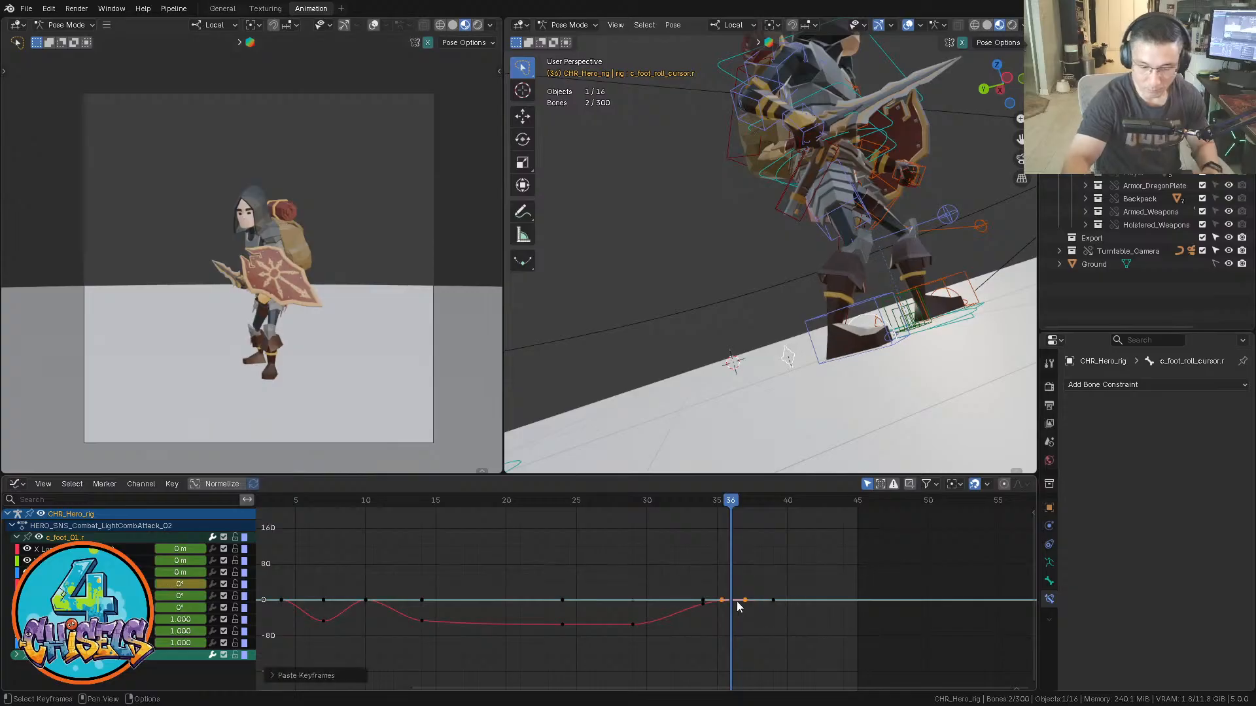
# Review how the right foot settles between frames 39 and 34 from a lower viewing angle
pyautogui.press('space')
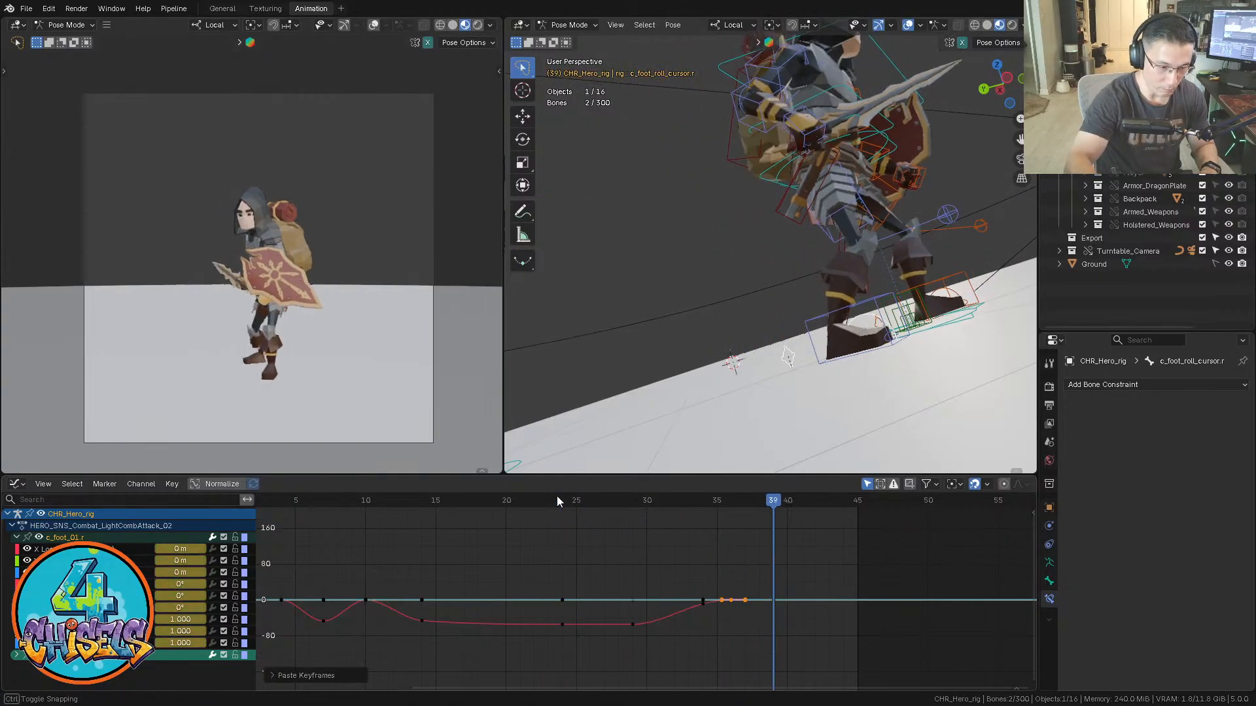
pyautogui.press('space')
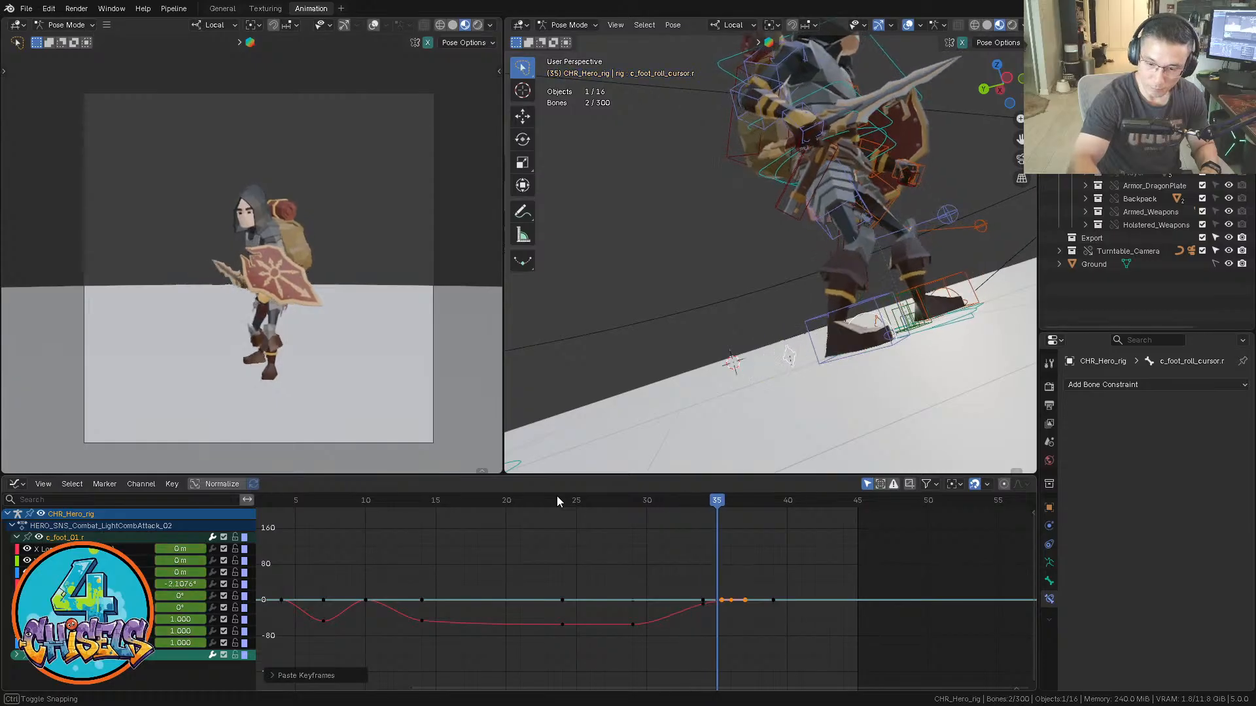
pyautogui.keyDown('alt'); pyautogui.moveTo(929, 348); pyautogui.dragTo(949, 259, button='middle'); pyautogui.keyUp('alt')
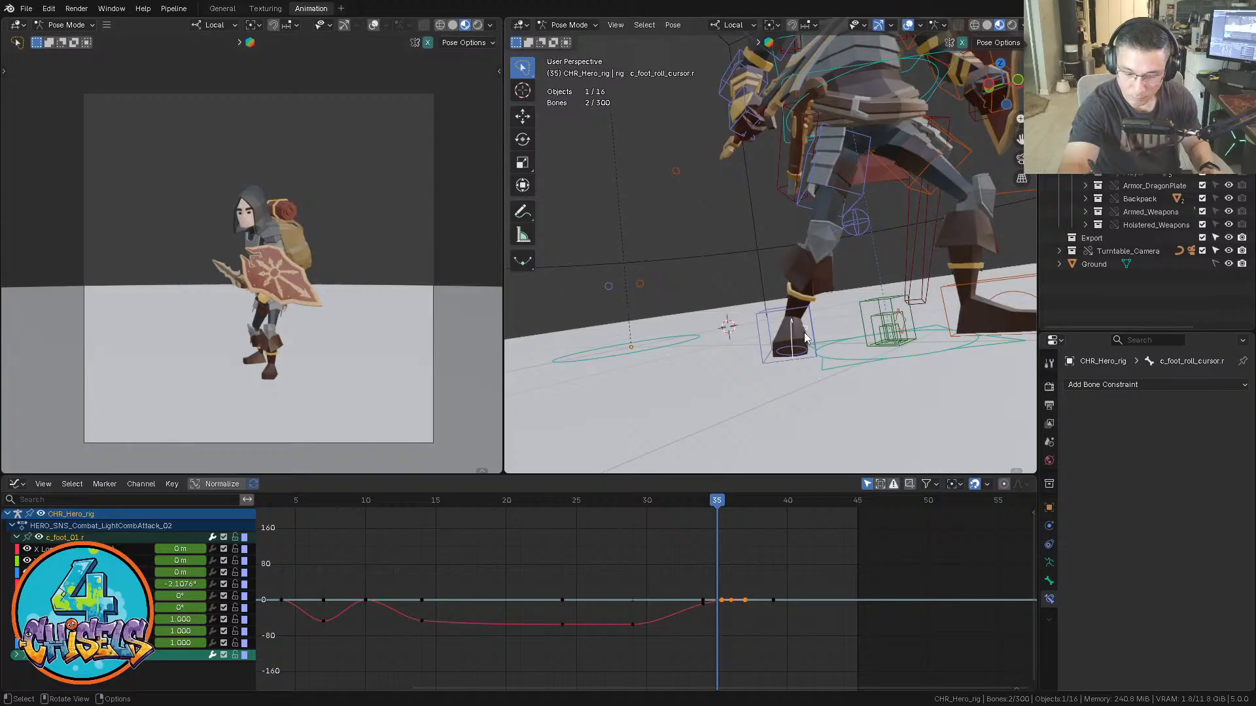
pyautogui.click(708, 499)
# Expand the channels of c_foot_roll_cursor.r at frame 34 and frame its location curves in the graph
pyautogui.click(807, 417)
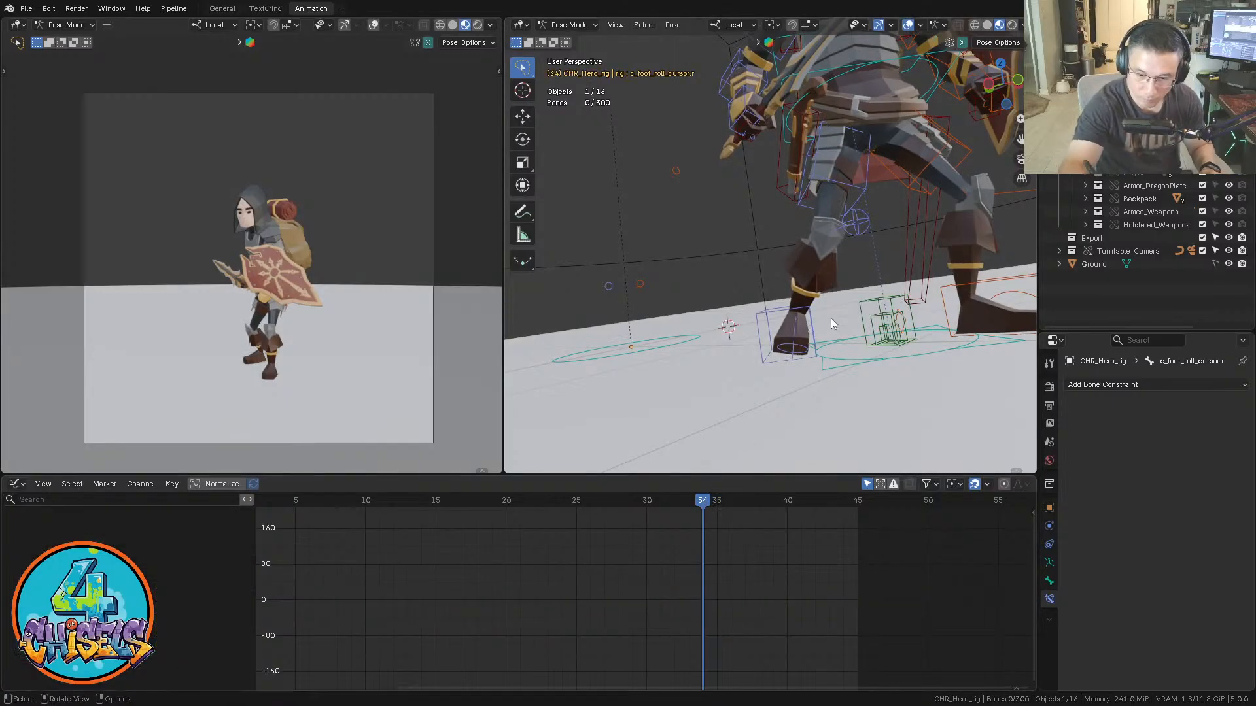
pyautogui.moveTo(861, 310); pyautogui.dragTo(825, 299, button='middle')
pyautogui.click(821, 329)
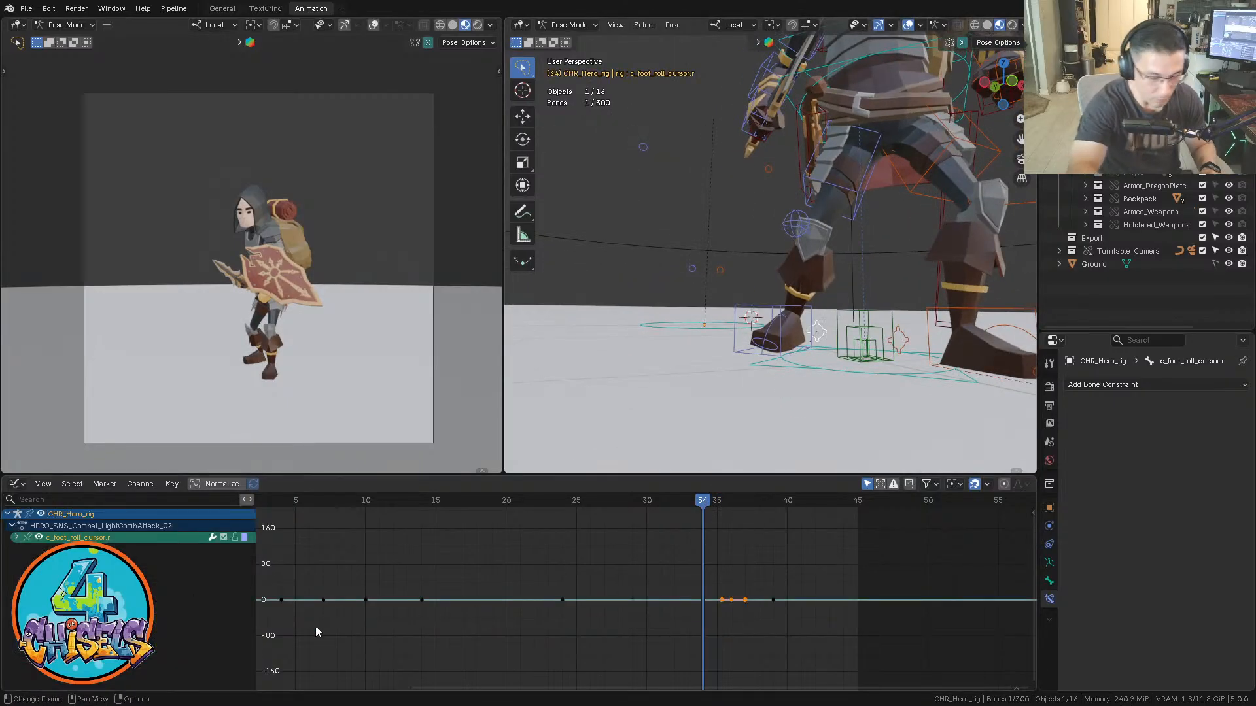
pyautogui.click(16, 538)
pyautogui.click(85, 549)
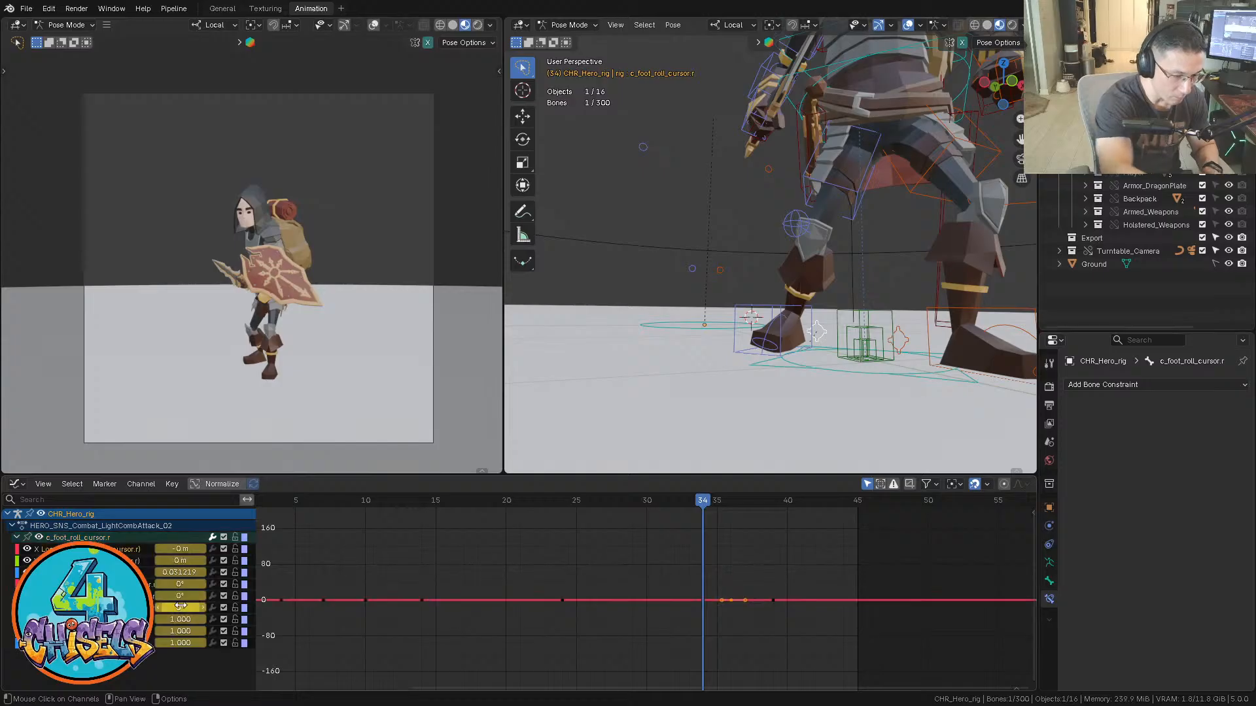
pyautogui.press('`')
pyautogui.click(693, 561)
pyautogui.moveTo(917, 603); pyautogui.dragTo(773, 604, button='middle')
pyautogui.moveTo(872, 595); pyautogui.dragTo(799, 629, button='middle')
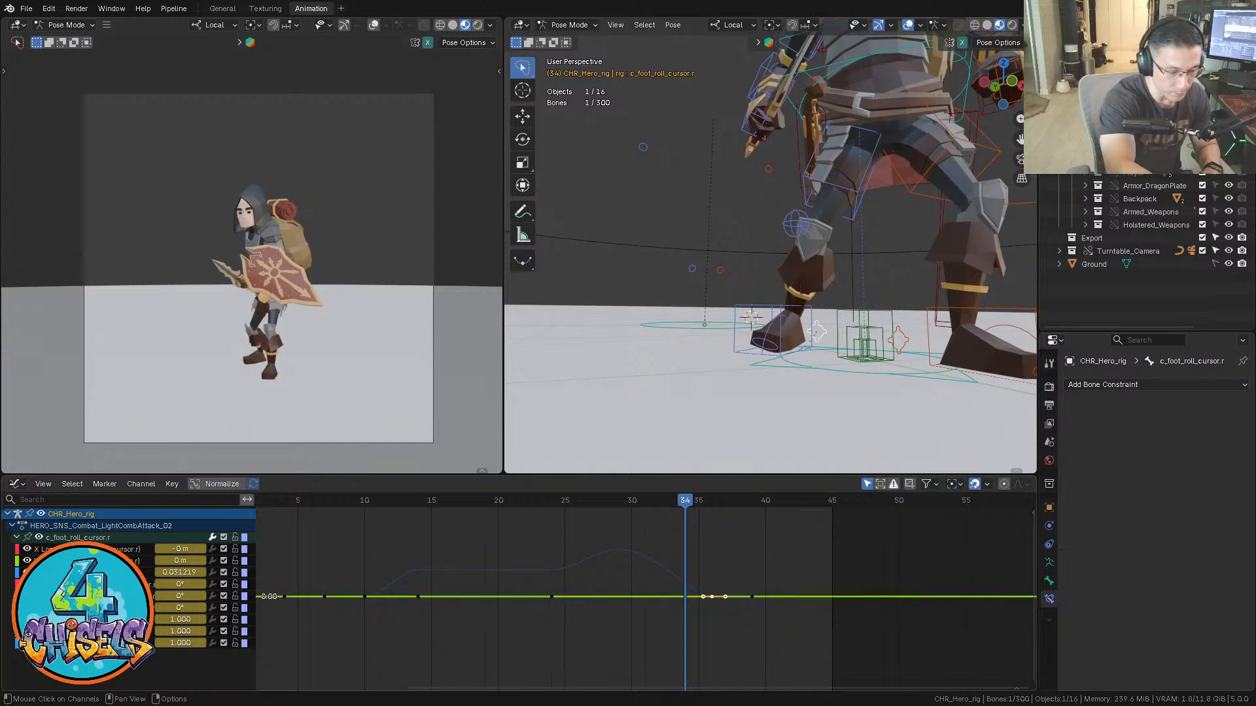
pyautogui.press('`')
pyautogui.click(810, 589)
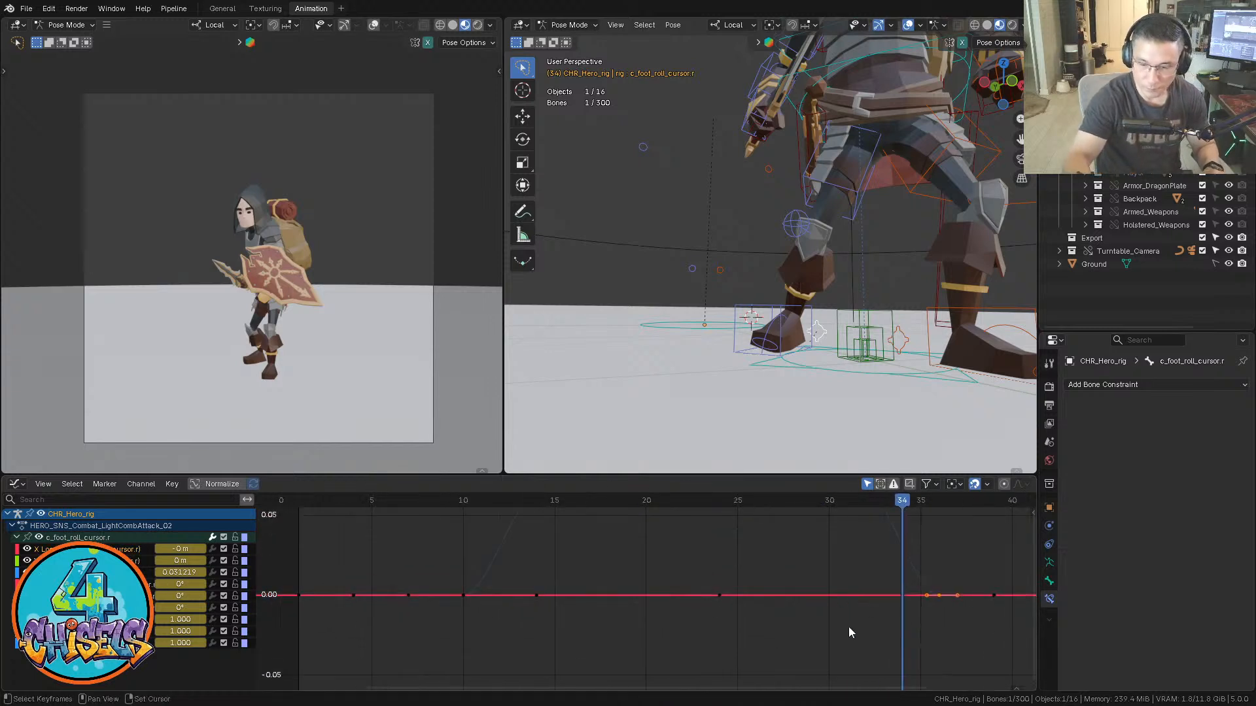
# Isolate the Z Location curve of c_foot_roll_cursor.r, paste its zero key at frame 34 and raise that key to about 0.016 m
pyautogui.click(797, 424)
pyautogui.click(826, 330)
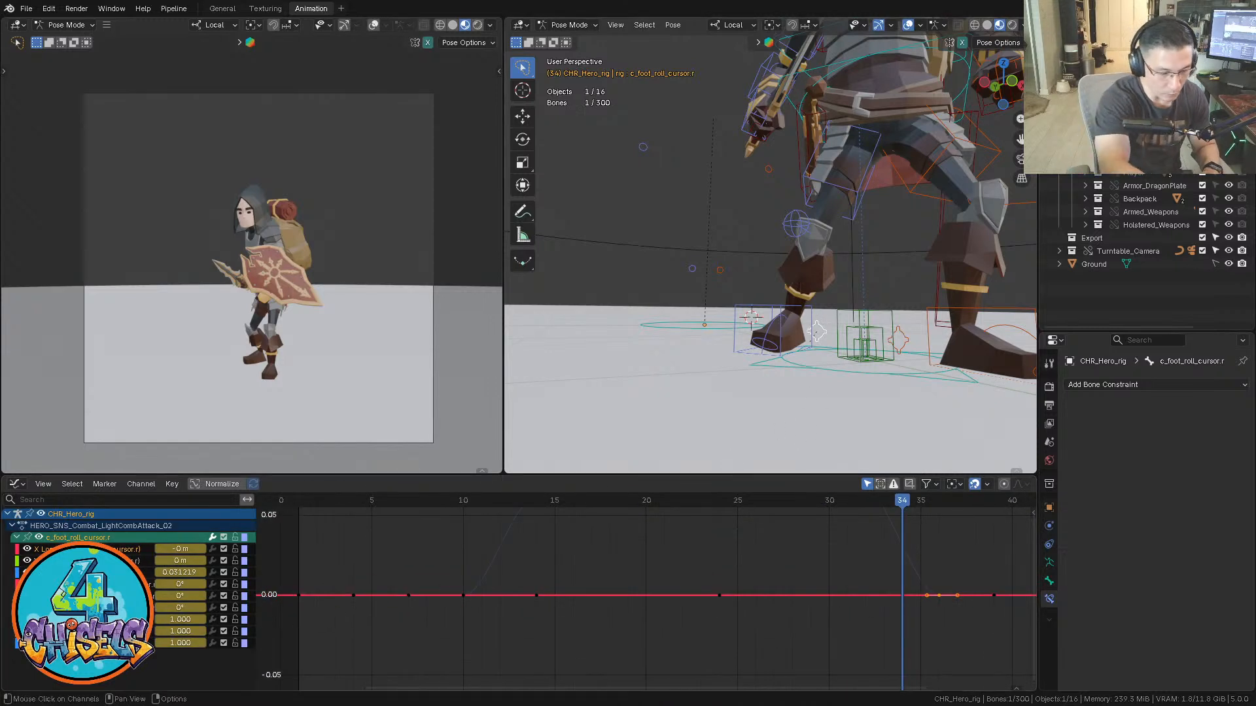
pyautogui.click(85, 573)
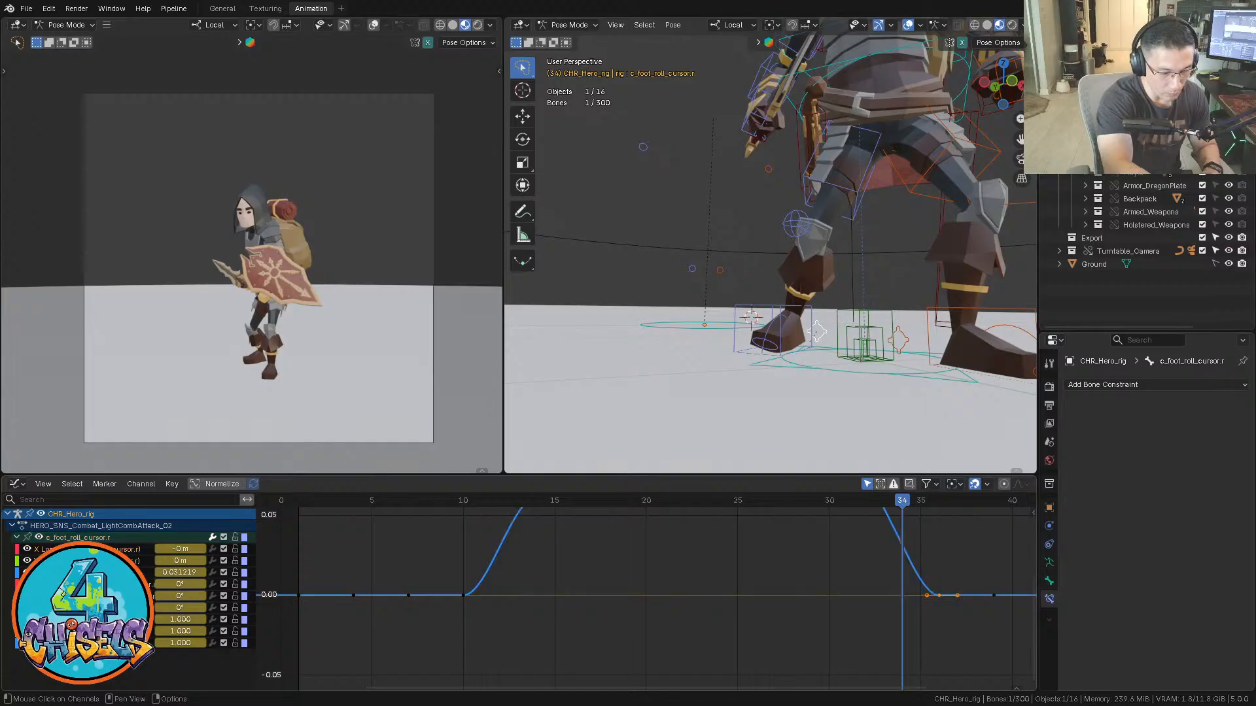
pyautogui.press('`')
pyautogui.click(753, 596)
pyautogui.keyDown('ctrl'); pyautogui.moveTo(928, 617); pyautogui.dragTo(710, 665, button='middle'); pyautogui.keyUp('ctrl')
pyautogui.hotkey('ctrl', 'c')
pyautogui.hotkey('ctrl', 'v')
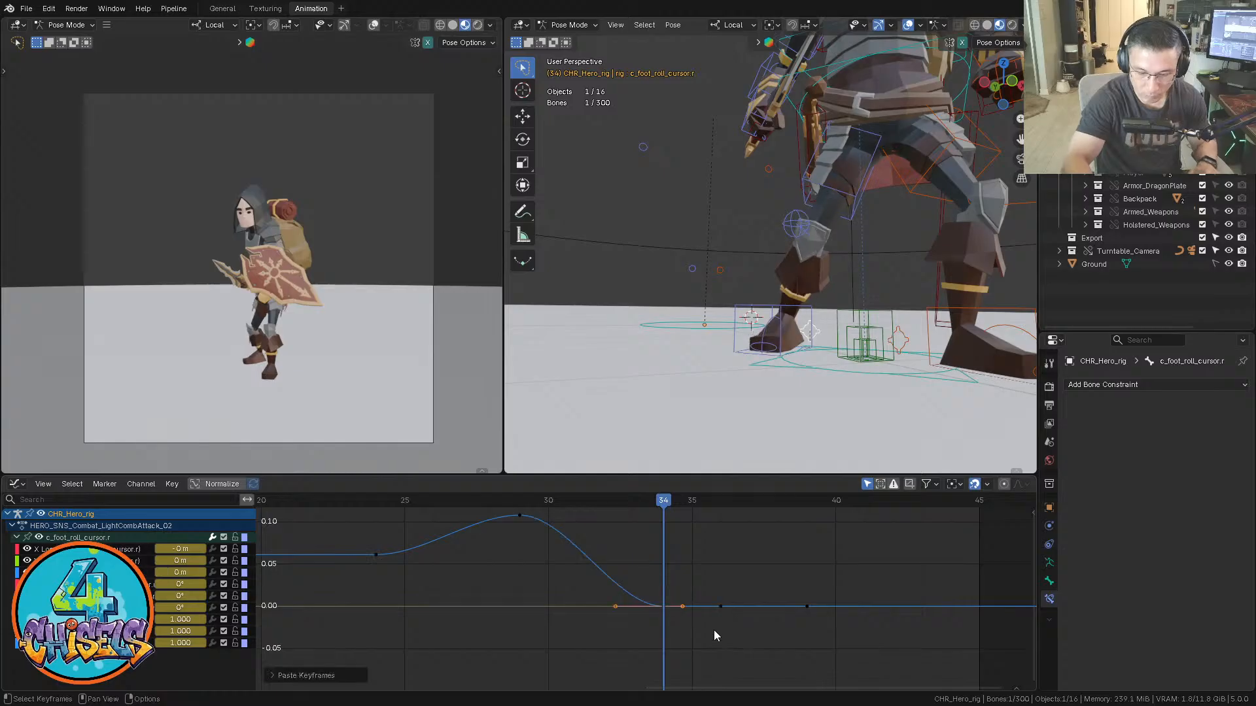
pyautogui.press('g')
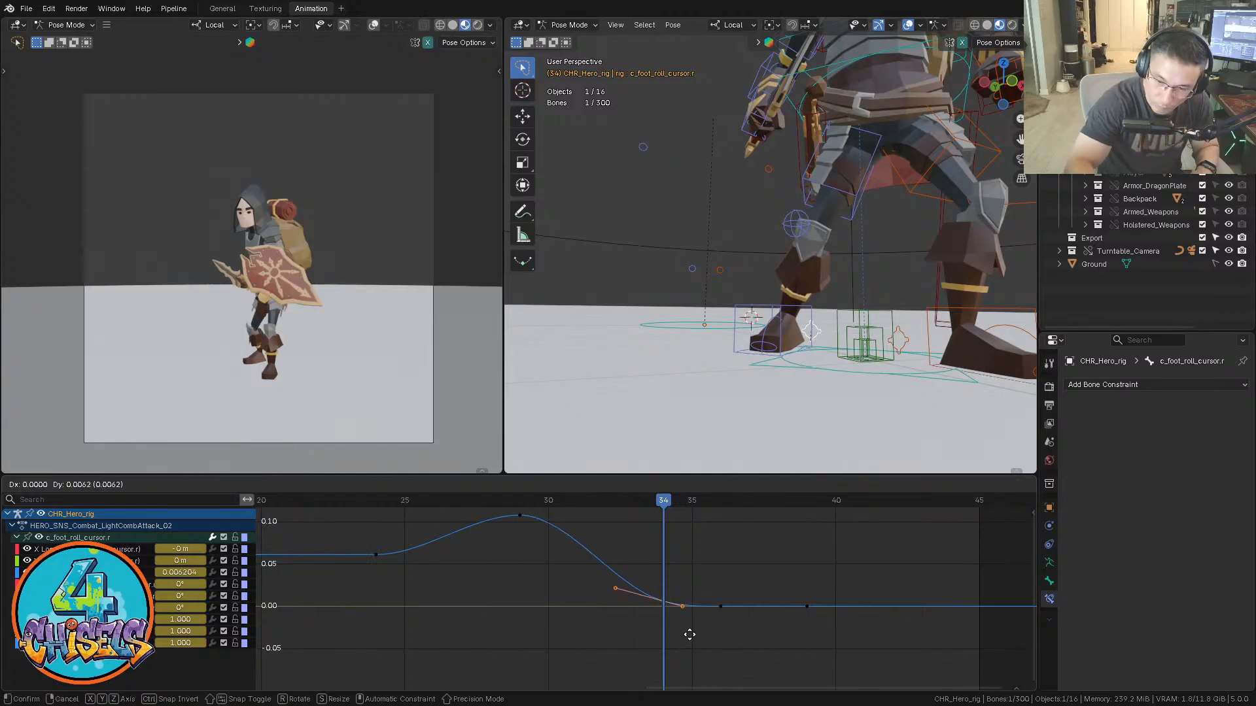
pyautogui.click(694, 621)
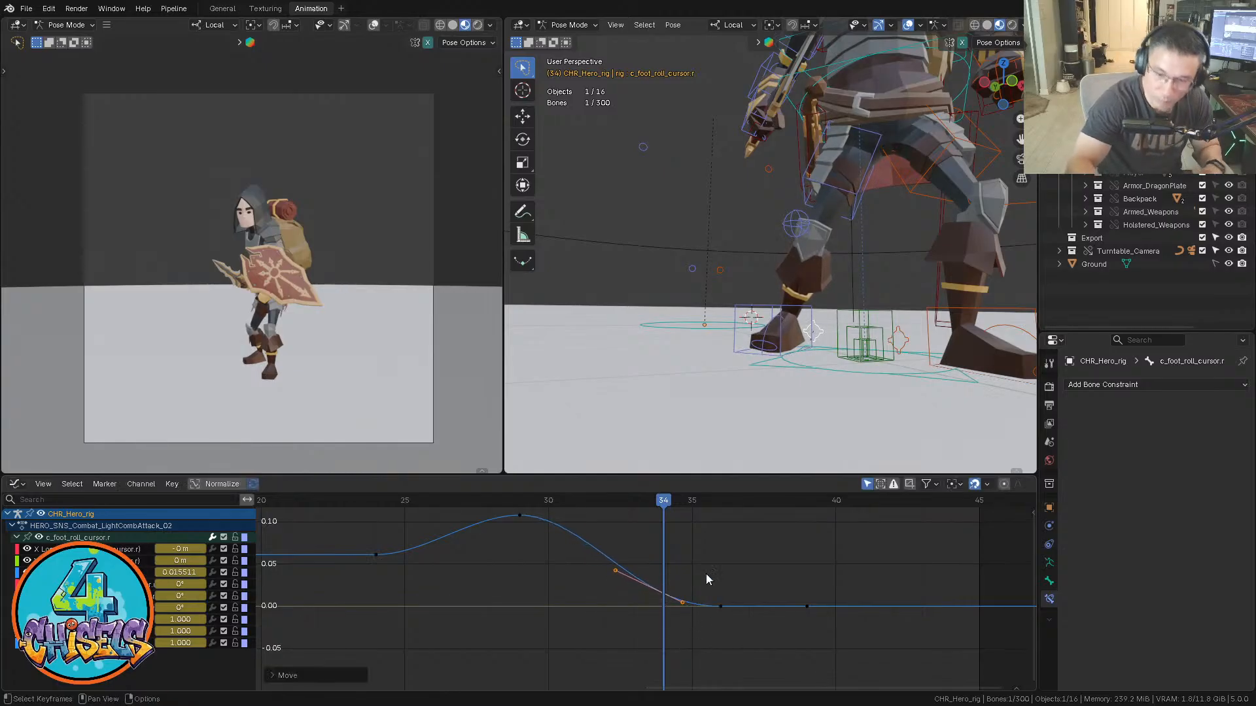
# Play back the attack's recovery in the left side view to review the right foot's roll
pyautogui.press('ctrl+KP_3')
pyautogui.keyDown('shift'); pyautogui.moveTo(852, 359); pyautogui.dragTo(700, 370, button='middle'); pyautogui.keyUp('shift')
pyautogui.moveTo(500, 501); pyautogui.dragTo(692, 501)
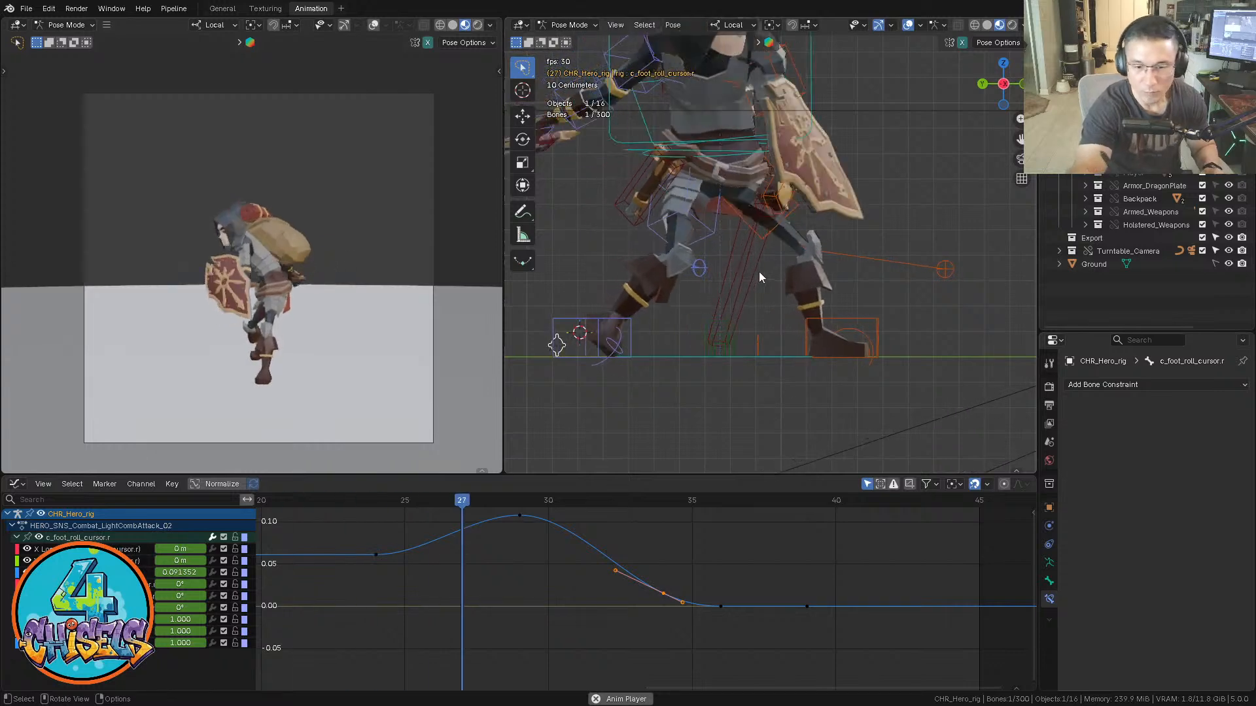
# Review the looping attack from the left side view and stop the playback at frame 25
pyautogui.scroll(-2, 785, 262)
pyautogui.keyDown('shift'); pyautogui.moveTo(857, 225); pyautogui.dragTo(754, 298, button='middle'); pyautogui.keyUp('shift')
pyautogui.scroll(-3, 756, 303)
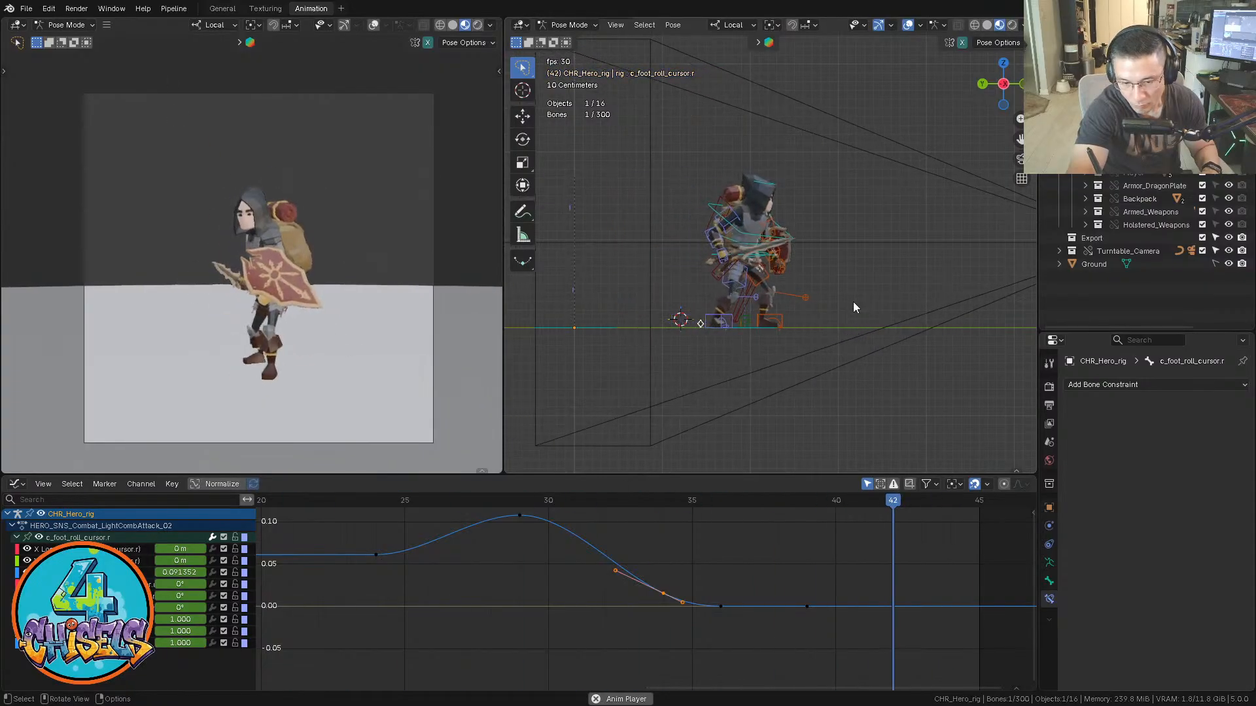
pyautogui.keyDown('shift'); pyautogui.moveTo(842, 303); pyautogui.dragTo(870, 253, button='middle'); pyautogui.keyUp('shift')
pyautogui.scroll(5, 870, 248)
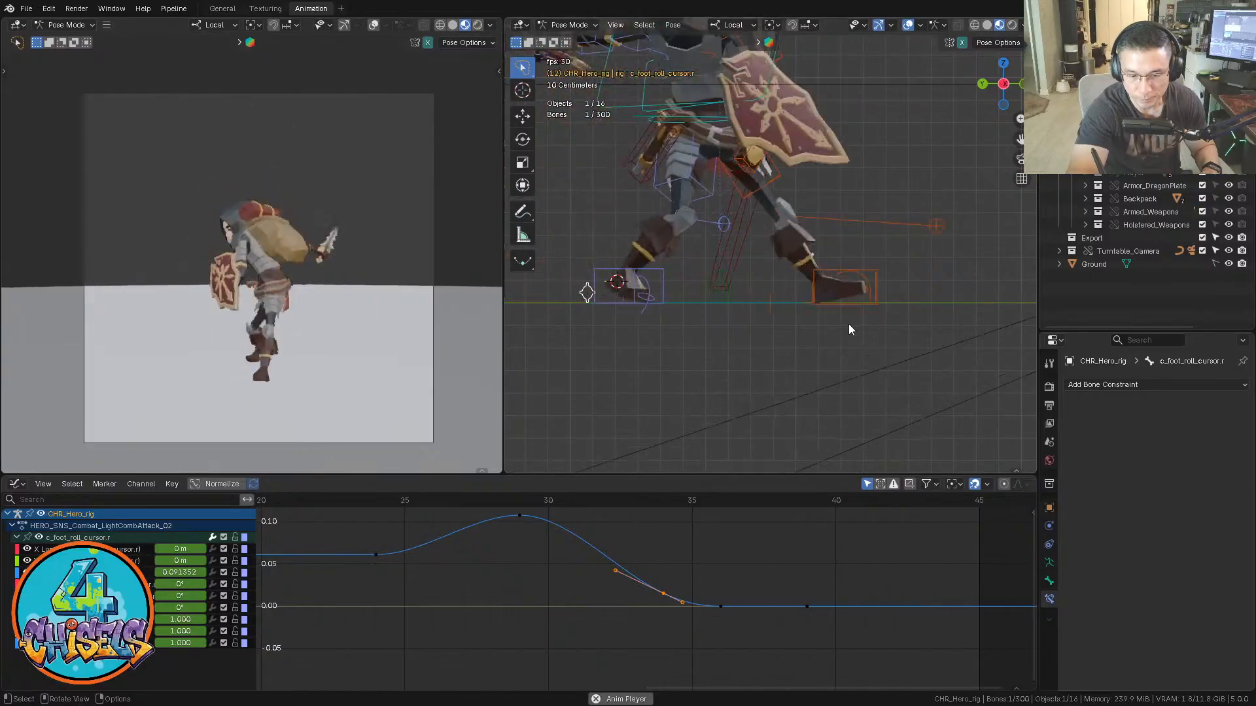
pyautogui.press('space')
pyautogui.keyDown('shift'); pyautogui.moveTo(848, 240); pyautogui.dragTo(844, 234, button='middle'); pyautogui.keyUp('shift')
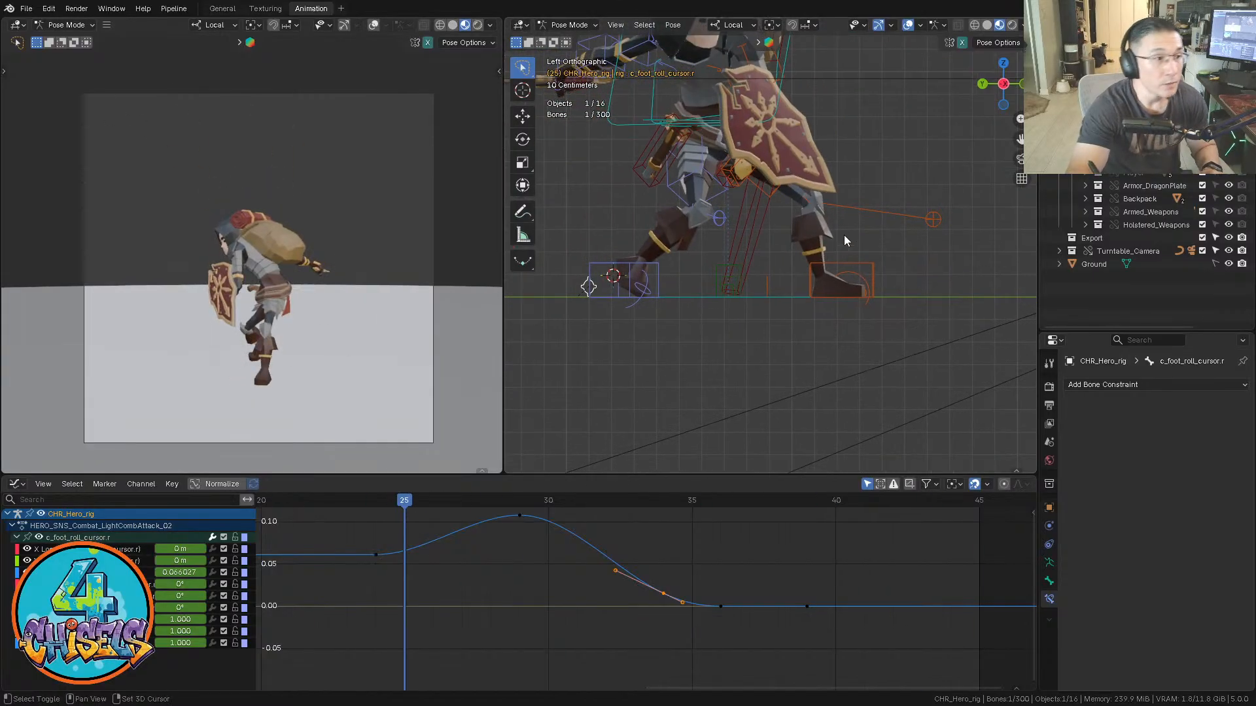
# Select the c_traj bone and examine its placement relative to the hero's feet from the top and side
pyautogui.moveTo(794, 304); pyautogui.dragTo(806, 335, button='middle')
pyautogui.click(796, 289)
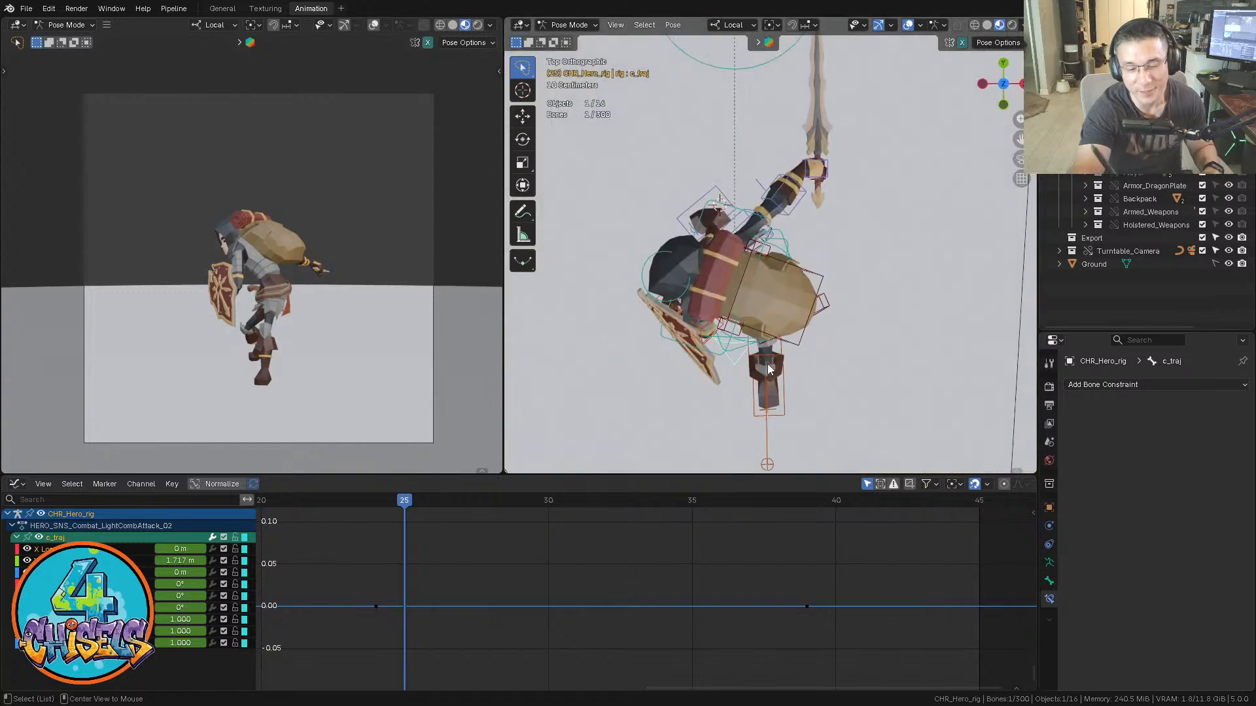
pyautogui.keyDown('alt'); pyautogui.moveTo(790, 206); pyautogui.dragTo(819, 242, button='middle'); pyautogui.keyUp('alt')
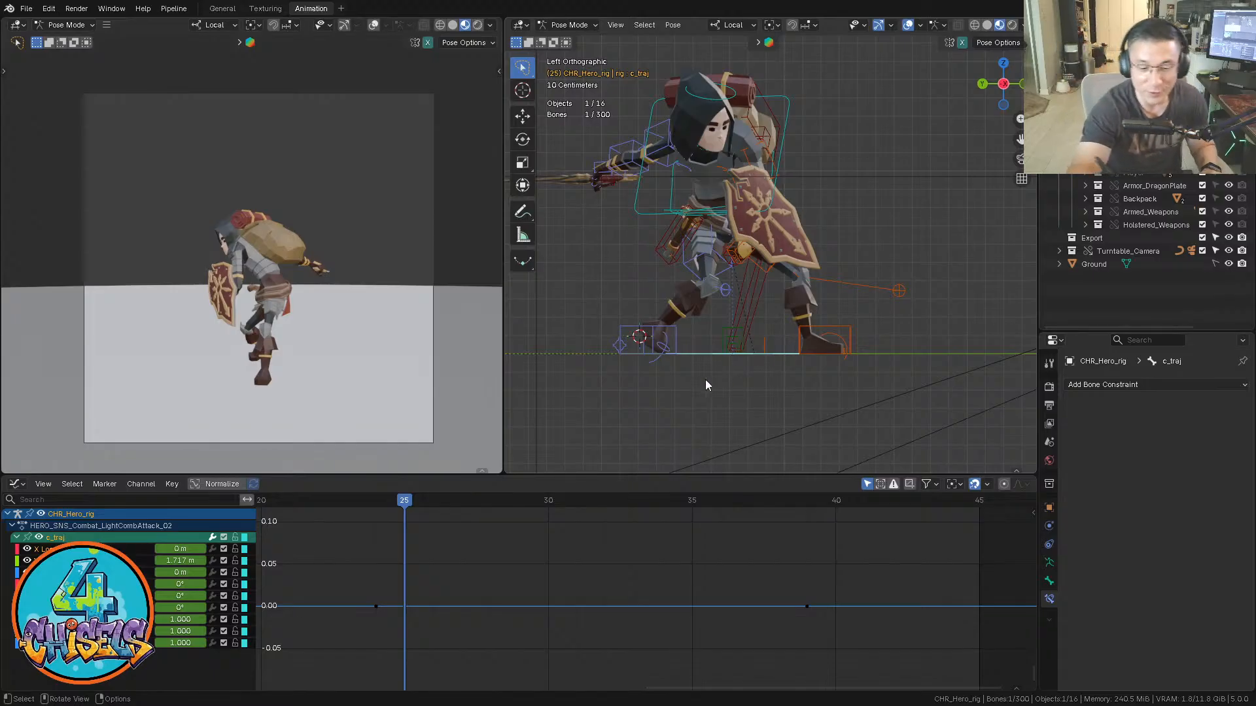
pyautogui.moveTo(706, 386); pyautogui.dragTo(727, 397, button='middle')
pyautogui.moveTo(774, 348); pyautogui.dragTo(766, 326, button='middle')
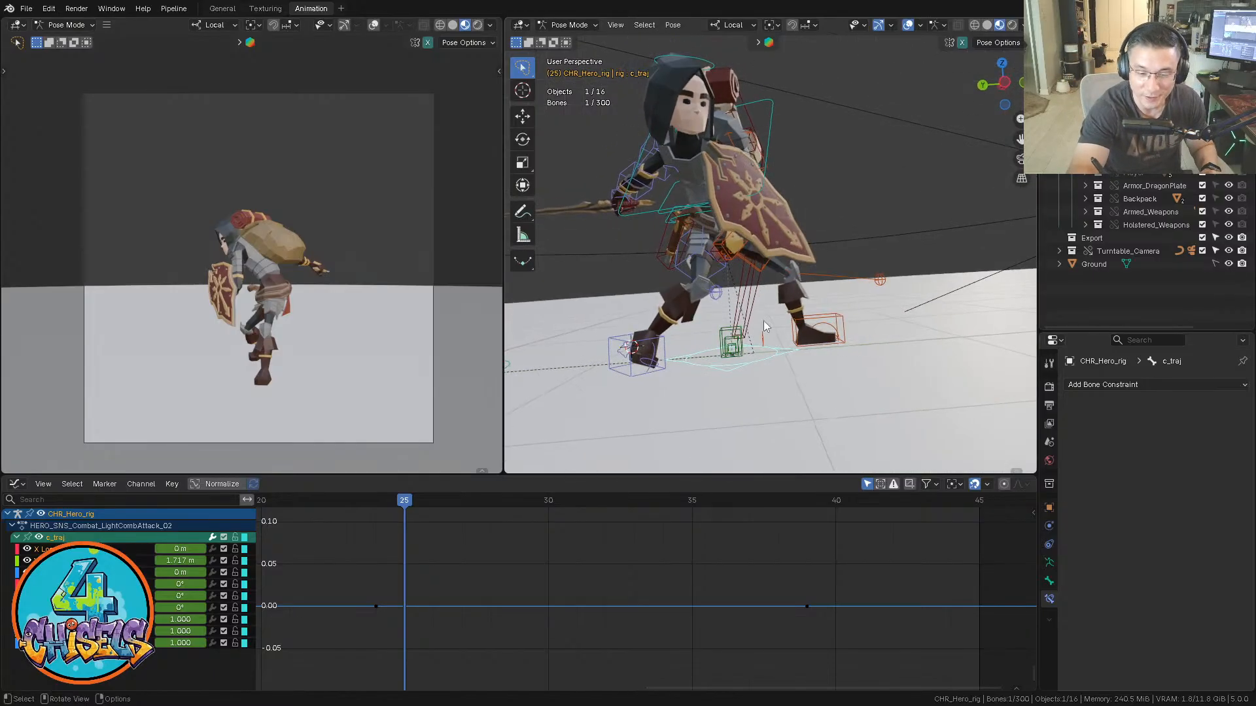
# Select the right foot control c_foot_ik.r and compare its position at frames 24 and 25 in the left view
pyautogui.click(667, 333)
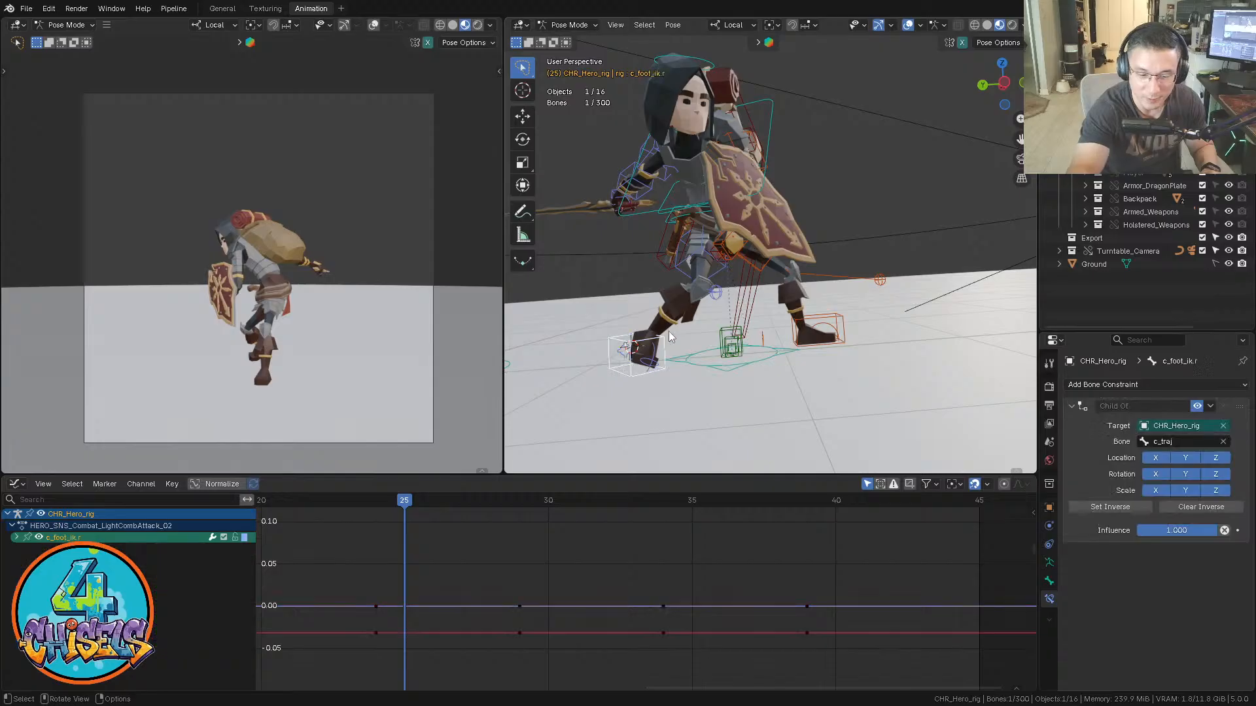
pyautogui.keyDown('alt'); pyautogui.moveTo(668, 331); pyautogui.dragTo(846, 310, button='middle'); pyautogui.keyUp('alt')
pyautogui.keyDown('shift'); pyautogui.moveTo(756, 329); pyautogui.dragTo(807, 285, button='middle'); pyautogui.keyUp('shift')
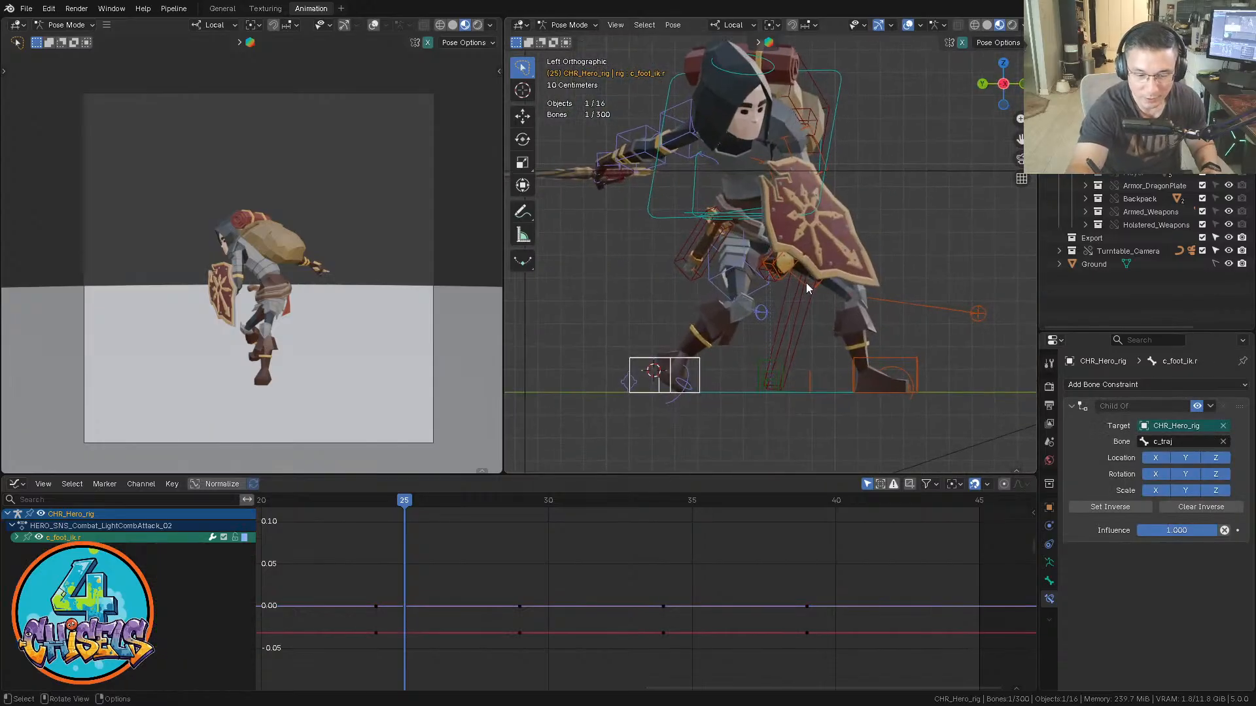
pyautogui.moveTo(398, 512); pyautogui.dragTo(363, 521)
pyautogui.moveTo(407, 499); pyautogui.dragTo(347, 500)
pyautogui.press('Right')
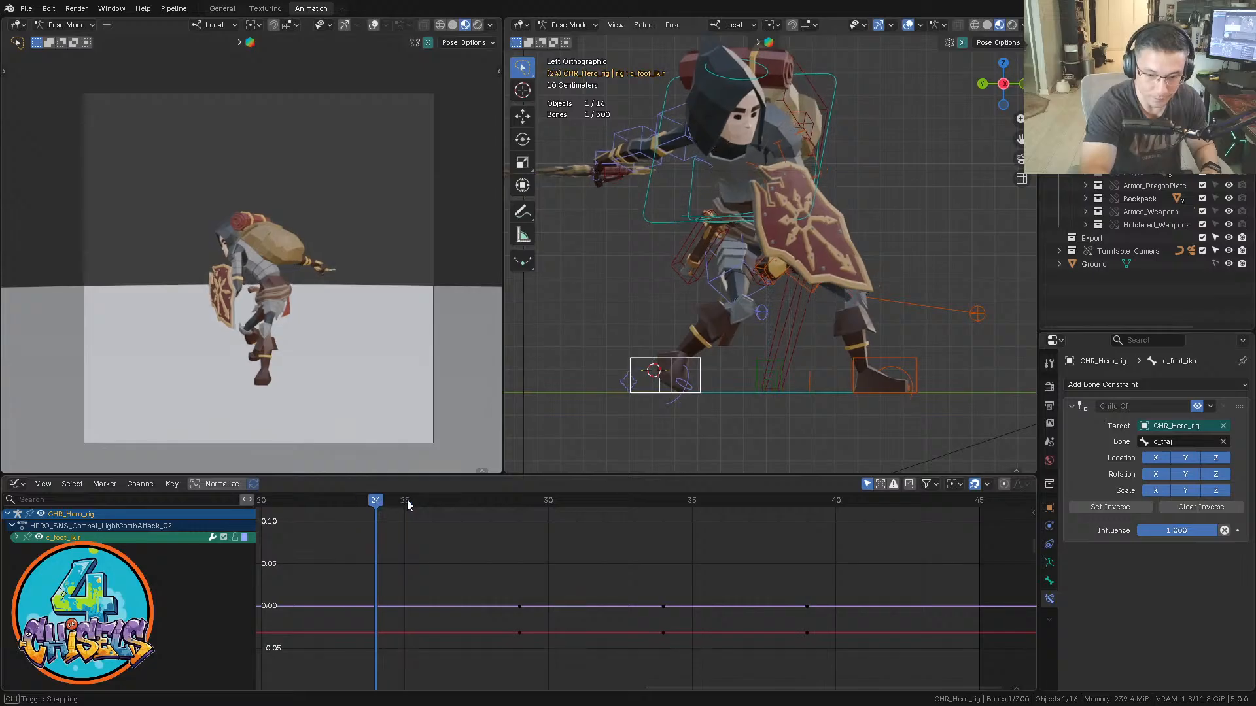
pyautogui.press('Right')
pyautogui.press('Left')
pyautogui.press('Right')
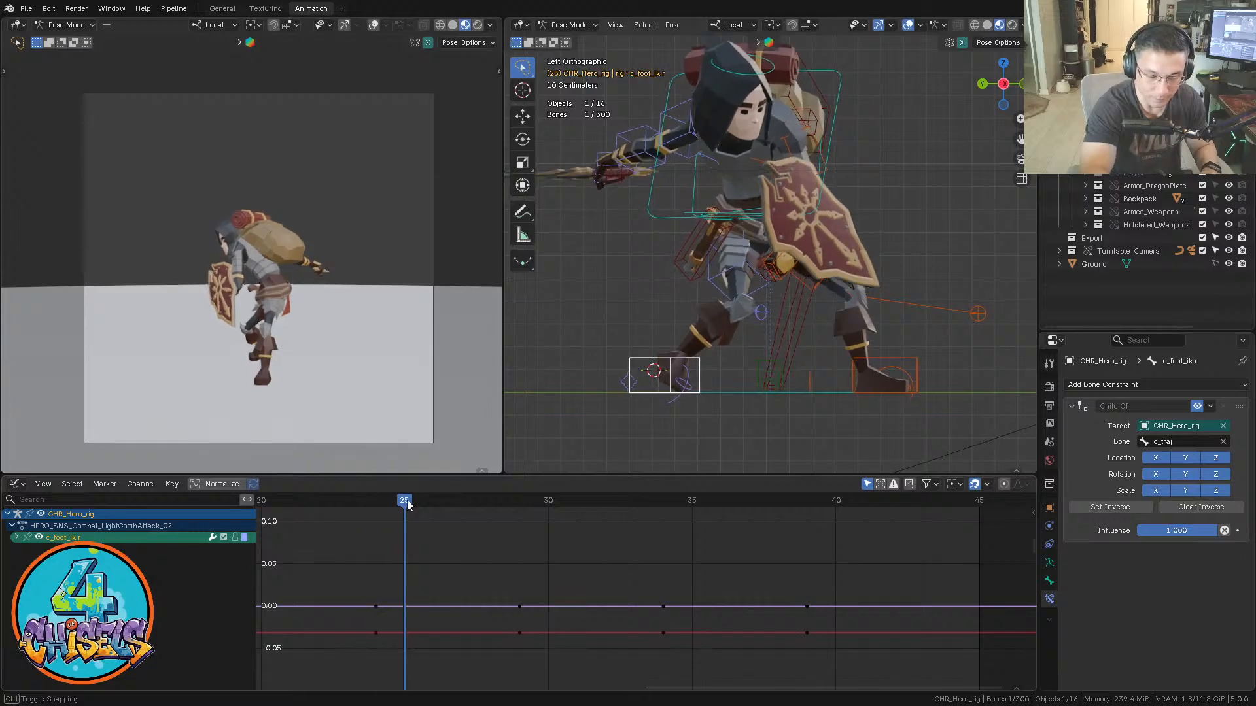
# Try snapping c_foot_ik.r to the 3D cursor at frame 25, and undo the snap
pyautogui.hotkey('shift', 's')
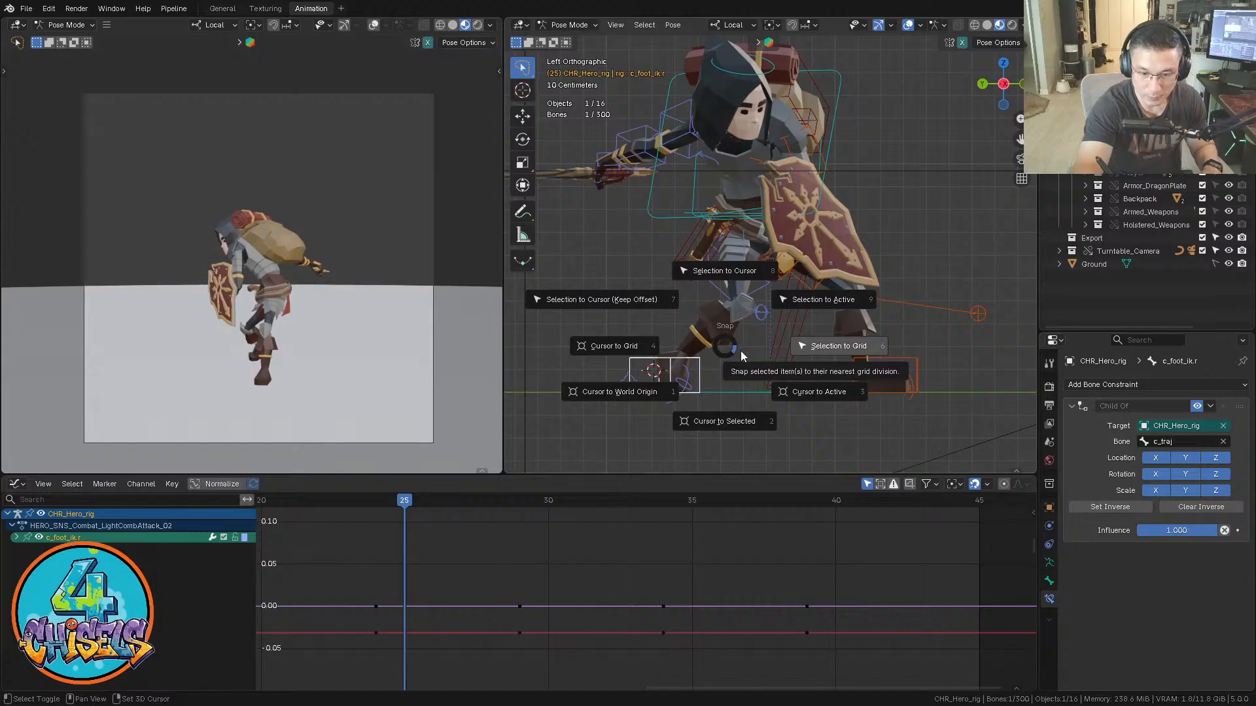
pyautogui.click(738, 269)
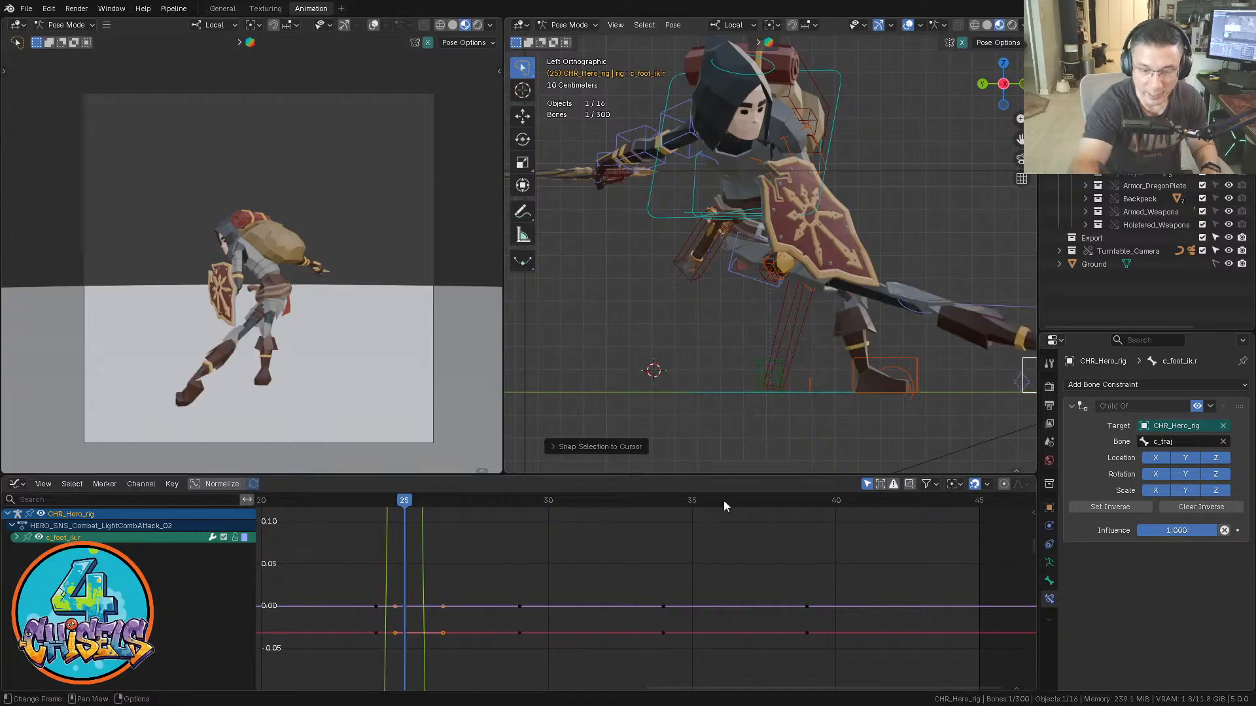
pyautogui.keyDown('shift'); pyautogui.moveTo(889, 405); pyautogui.dragTo(710, 420, button='middle'); pyautogui.keyUp('shift')
pyautogui.moveTo(709, 420)
pyautogui.keyDown('shift'); pyautogui.mouseDown(button='middle')
pyautogui.moveTo(685, 424)
pyautogui.moveTo(715, 417)
pyautogui.mouseUp(button='middle'); pyautogui.keyUp('shift')
pyautogui.hotkey('ctrl', 'z')
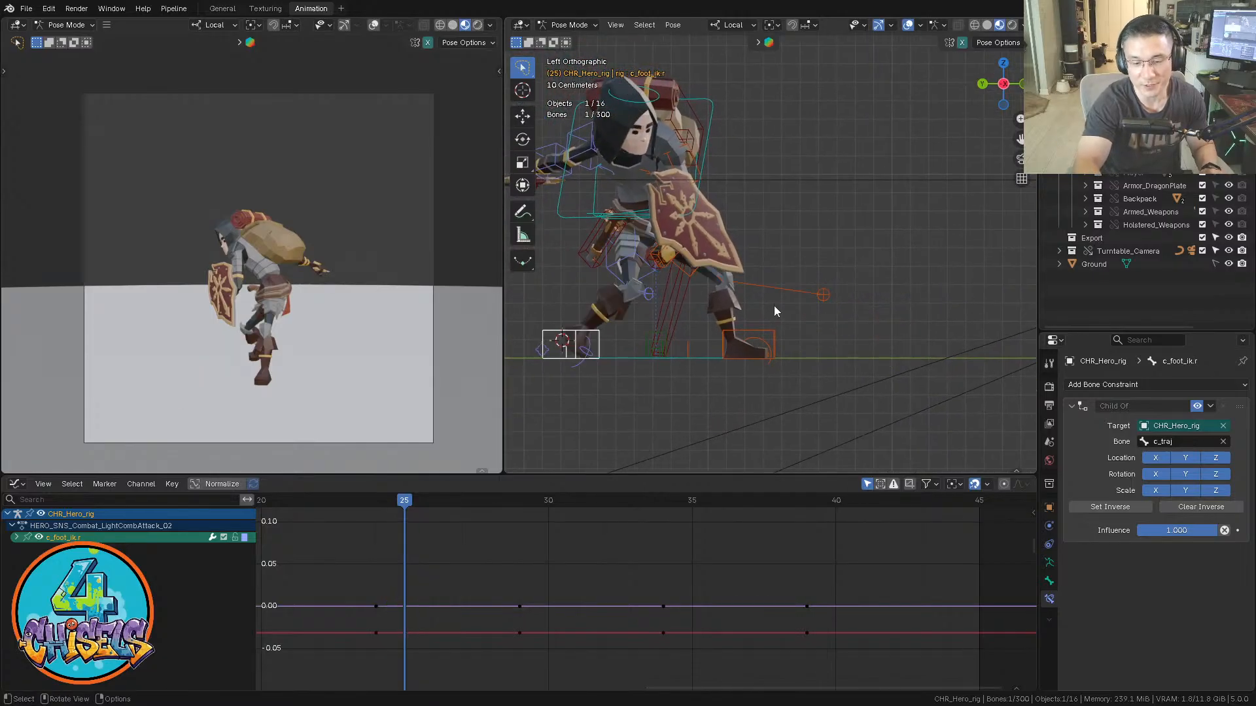
# Try moving the c_traj bone at frame 25 with the Move tool, and undo the move
pyautogui.moveTo(775, 307); pyautogui.dragTo(755, 336, button='middle')
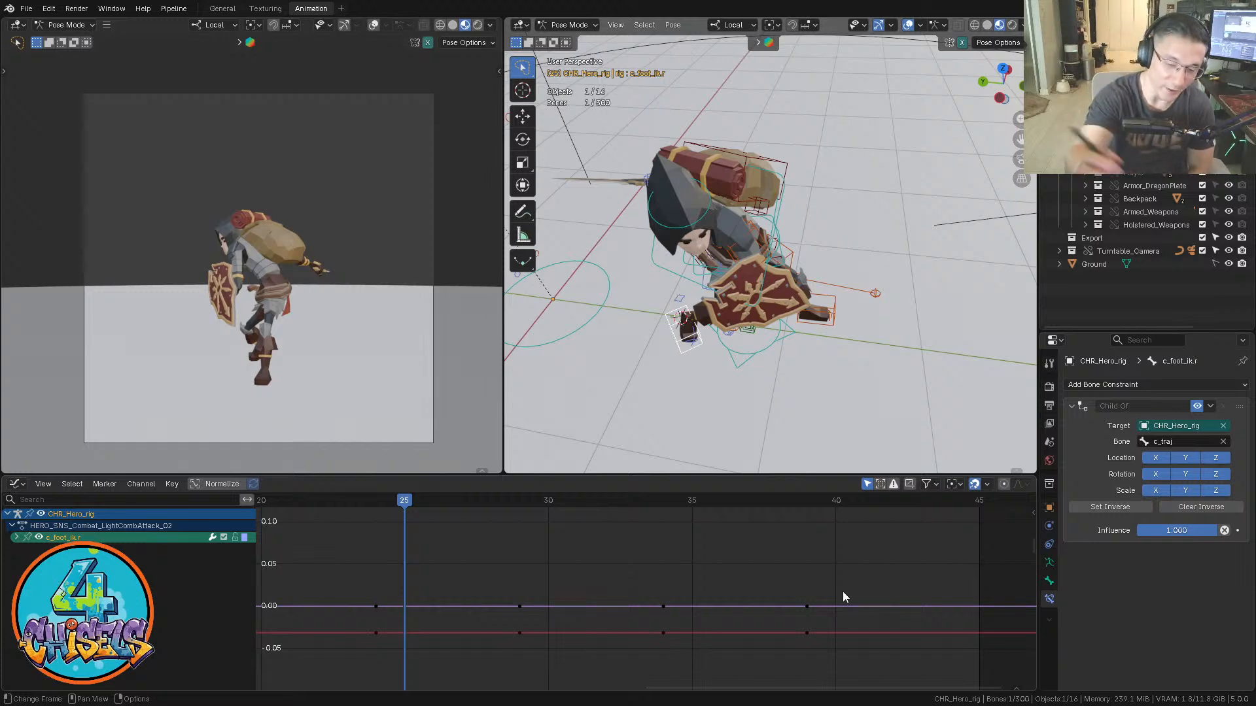
pyautogui.moveTo(772, 294); pyautogui.dragTo(736, 259, button='middle')
pyautogui.press('ctrl+KP_3')
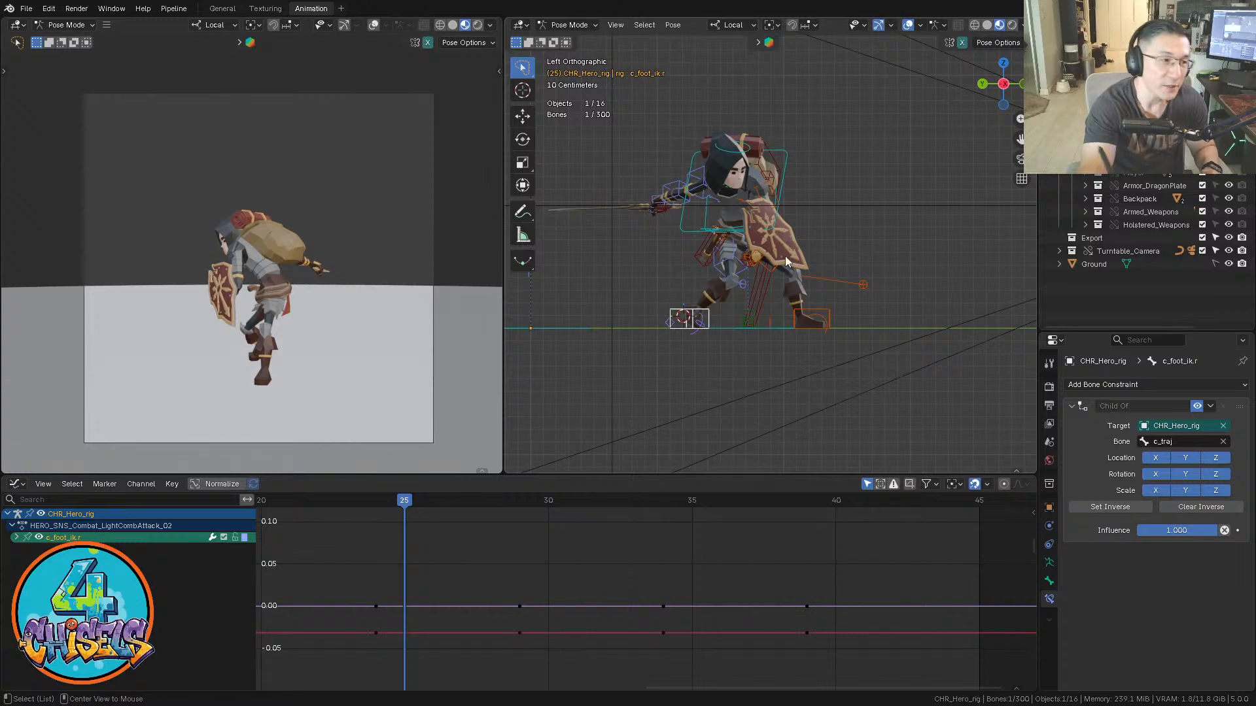
pyautogui.moveTo(785, 256); pyautogui.dragTo(713, 294, button='middle')
pyautogui.keyDown('shift'); pyautogui.moveTo(713, 294); pyautogui.dragTo(793, 327, button='middle'); pyautogui.keyUp('shift')
pyautogui.click(792, 328)
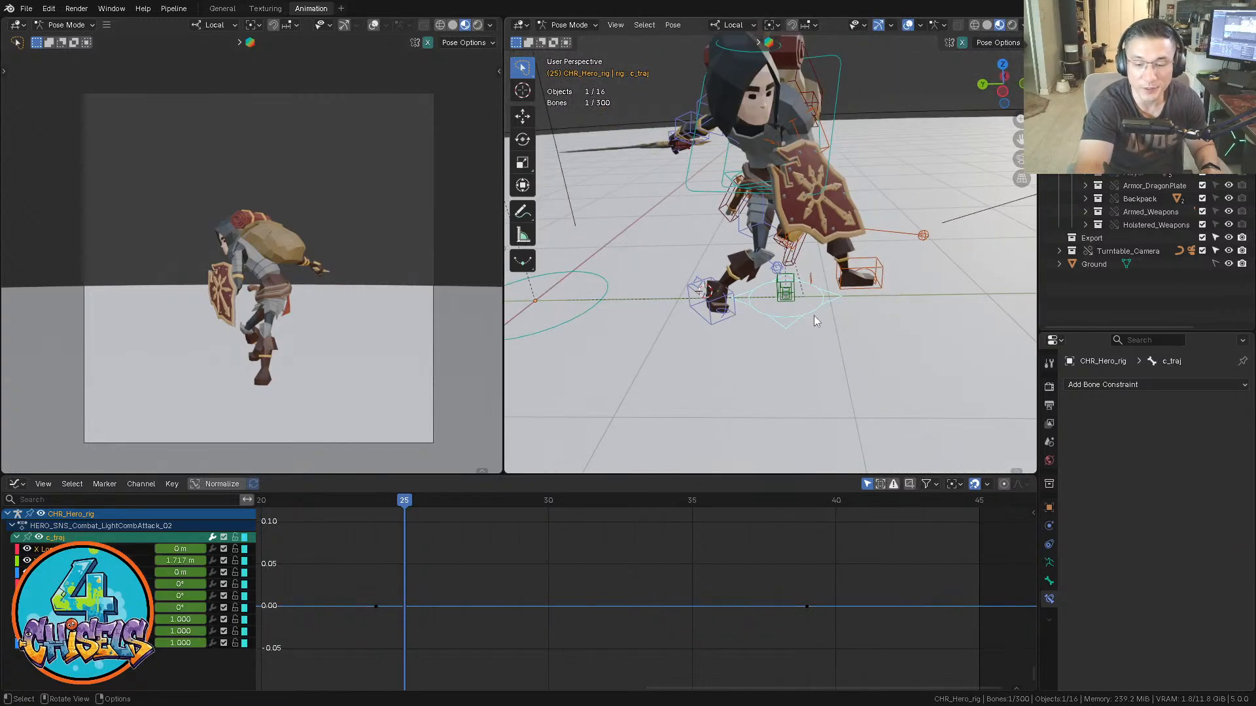
pyautogui.hotkey('shift', 'space')
pyautogui.press('g')
pyautogui.moveTo(782, 298)
pyautogui.mouseDown()
pyautogui.moveTo(840, 273)
pyautogui.moveTo(795, 300)
pyautogui.moveTo(806, 306)
pyautogui.moveTo(793, 318)
pyautogui.mouseUp()
pyautogui.hotkey('ctrl', 'z')
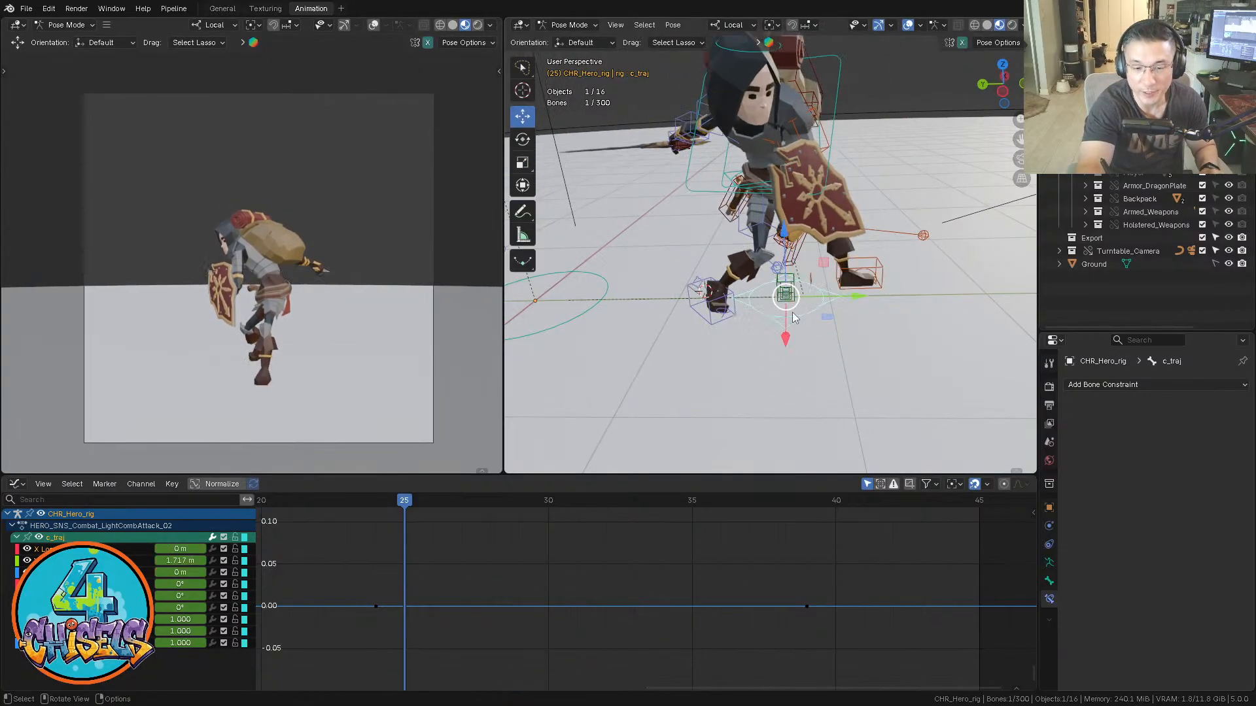
# Select c_foot_ik.r and snap it to the 3D cursor again at frame 25 in the perspective view
pyautogui.click(711, 320)
pyautogui.moveTo(713, 323); pyautogui.dragTo(713, 414, button='middle')
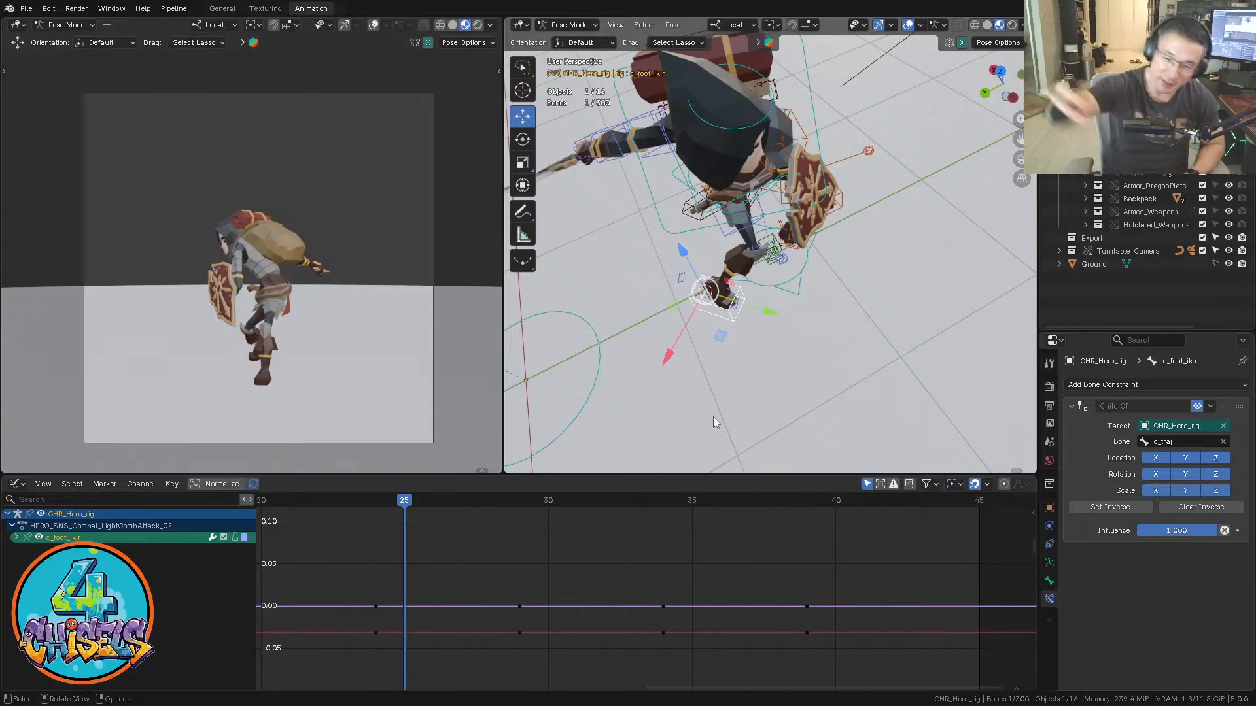
pyautogui.moveTo(712, 418); pyautogui.dragTo(760, 328, button='middle')
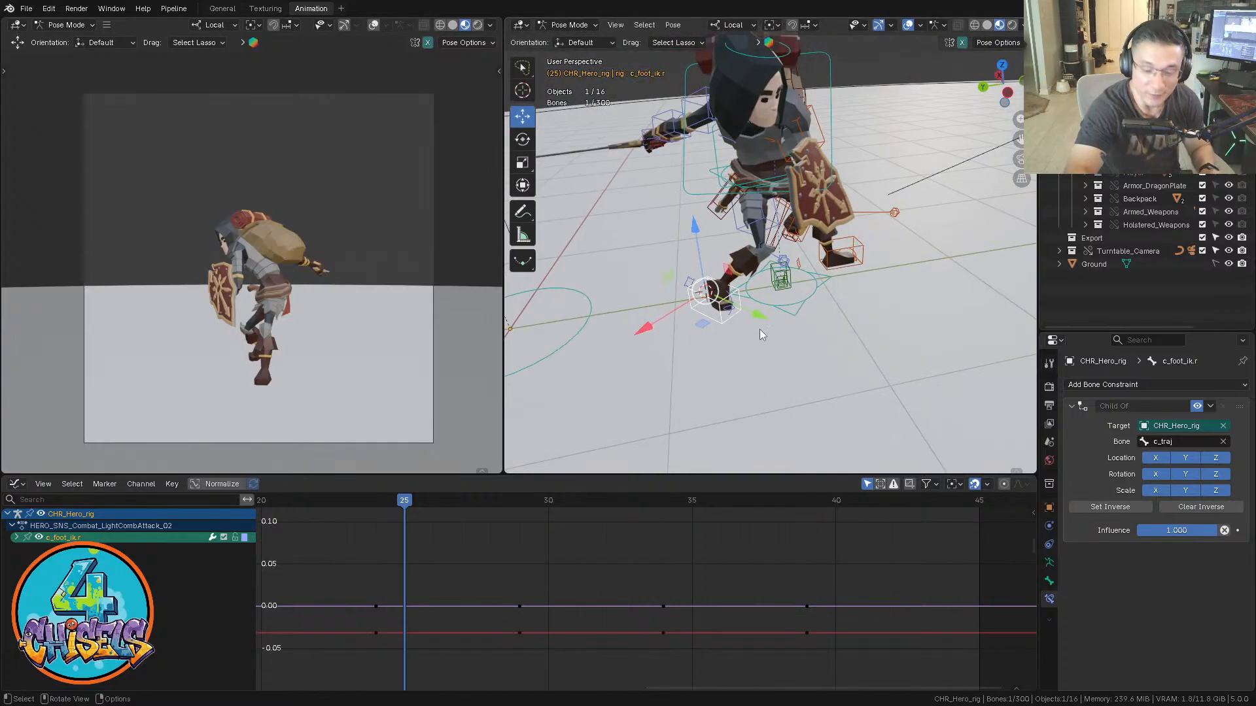
pyautogui.hotkey('shift', 's')
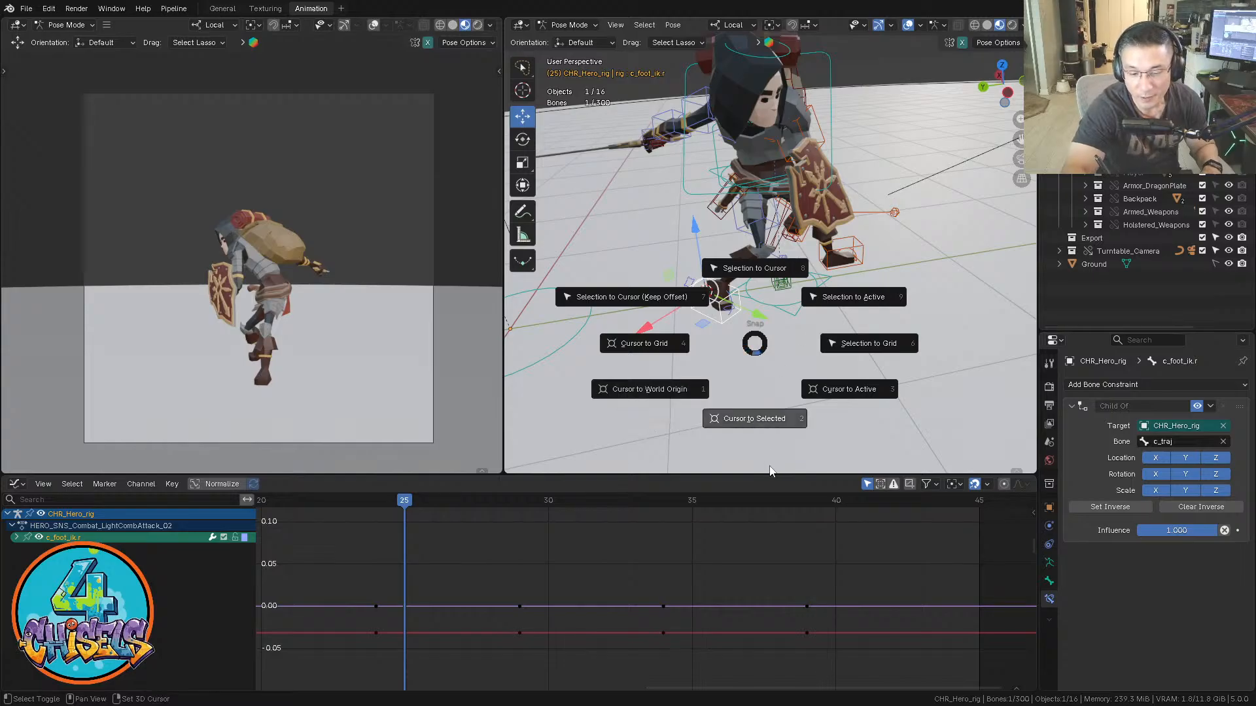
pyautogui.click(756, 270)
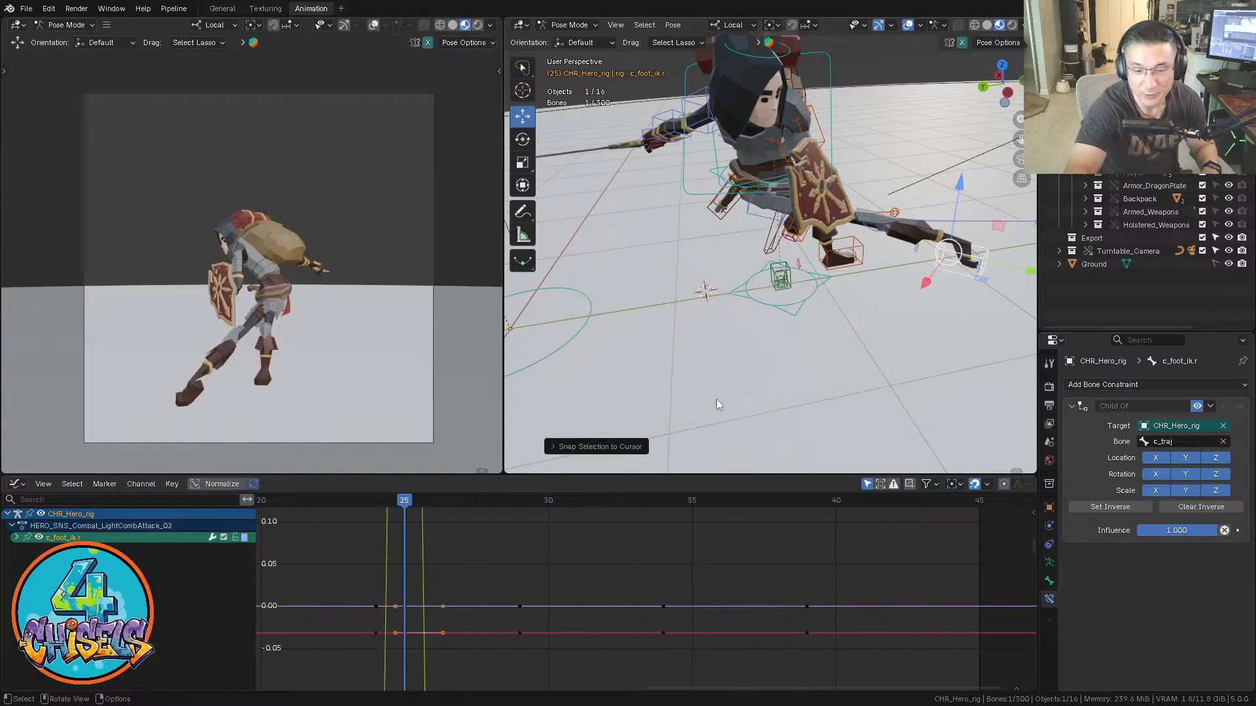
# Try setting c_traj's Y location to 0 m at frame 25, and undo it together with the foot snap
pyautogui.click(794, 315)
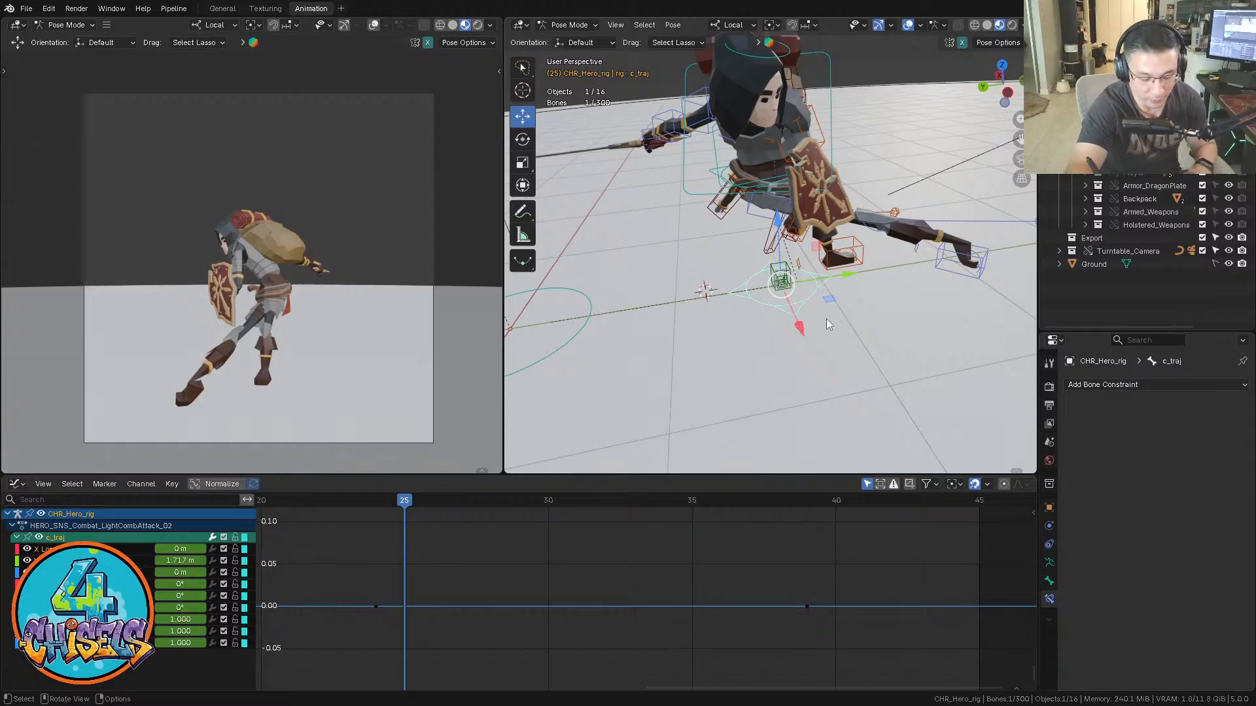
pyautogui.press('n')
pyautogui.click(922, 106)
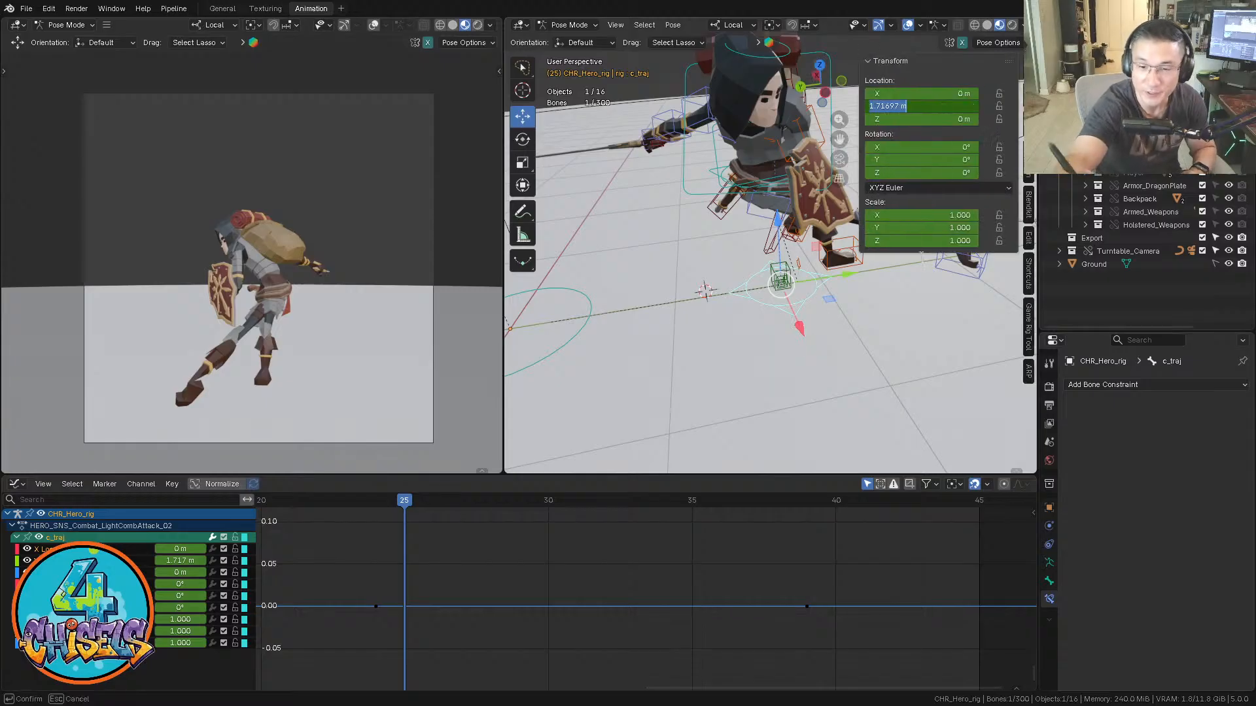
pyautogui.write('0')
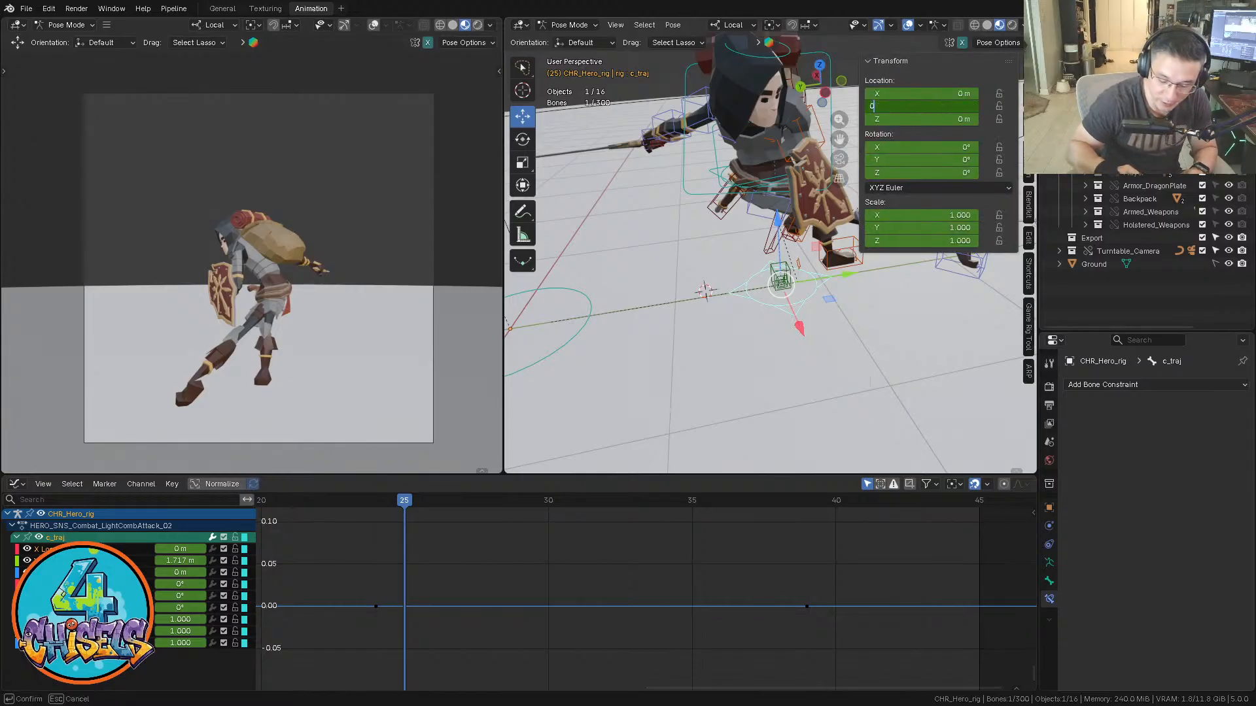
pyautogui.press('Return')
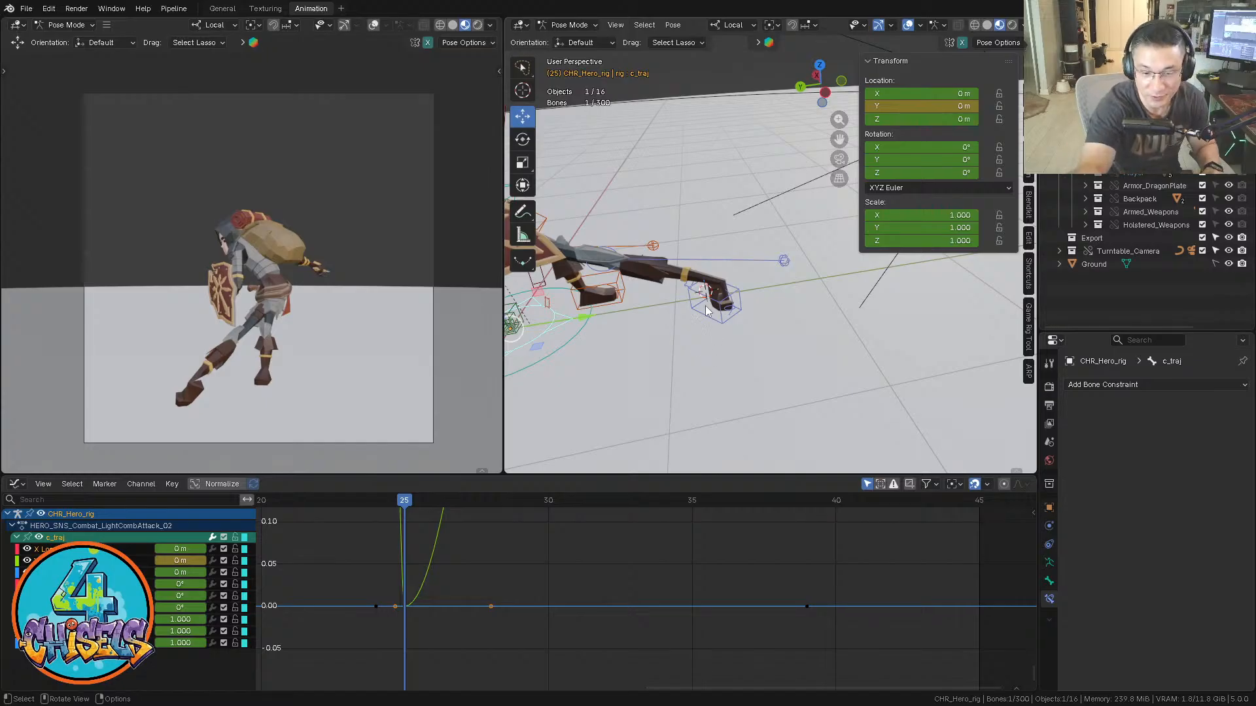
pyautogui.hotkey('ctrl', 'z')
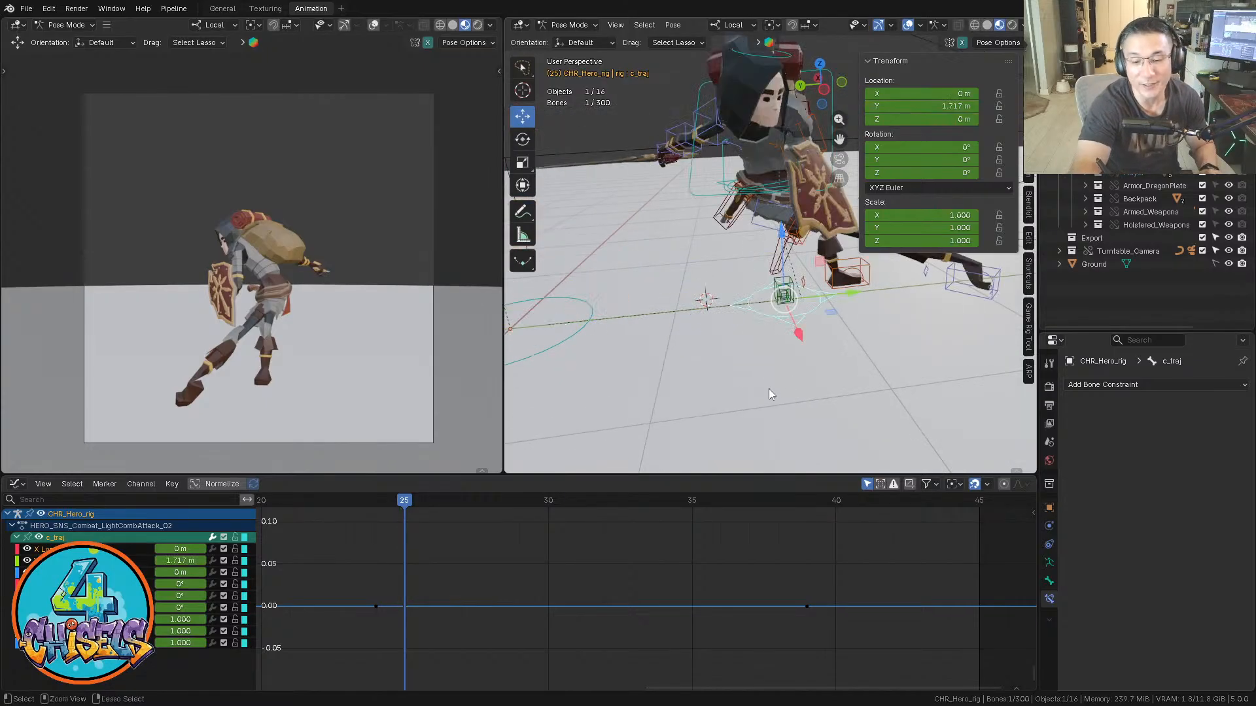
pyautogui.hotkey('ctrl', 'z')
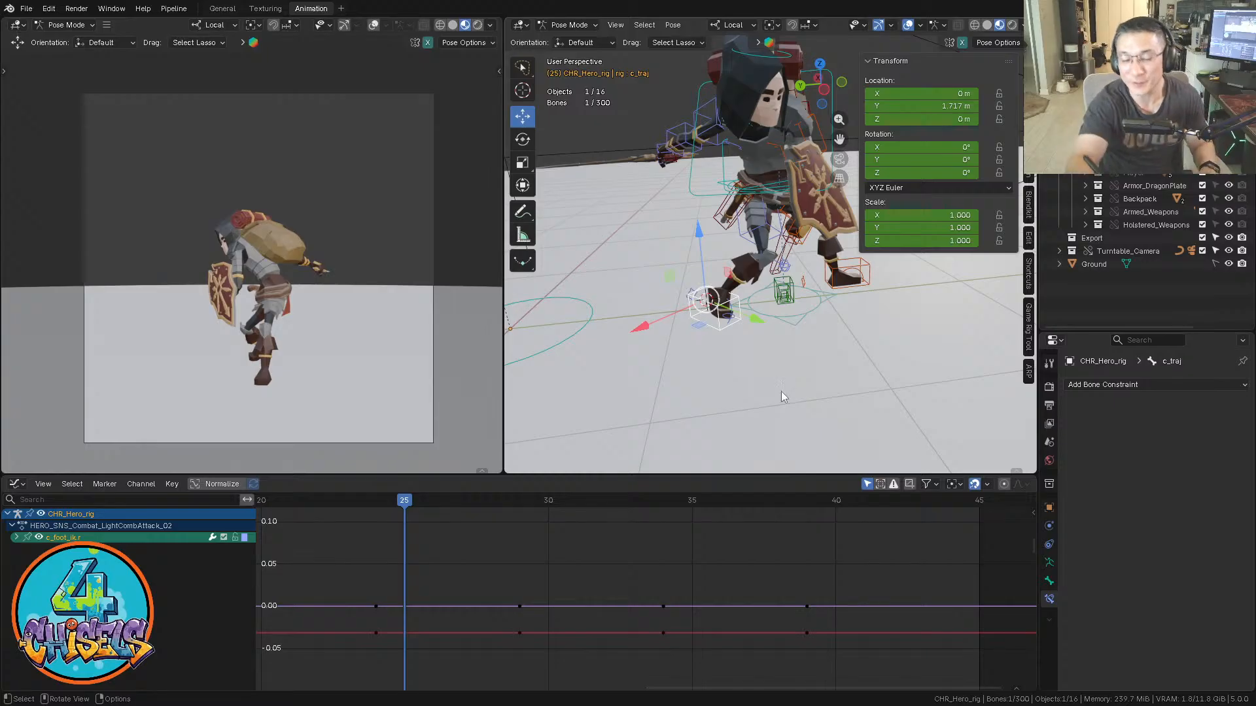
# Try snapping c_foot_ik.r to the 3D cursor with its Child Of influence set to 0, and undo both changes
pyautogui.click(758, 401)
pyautogui.click(725, 331)
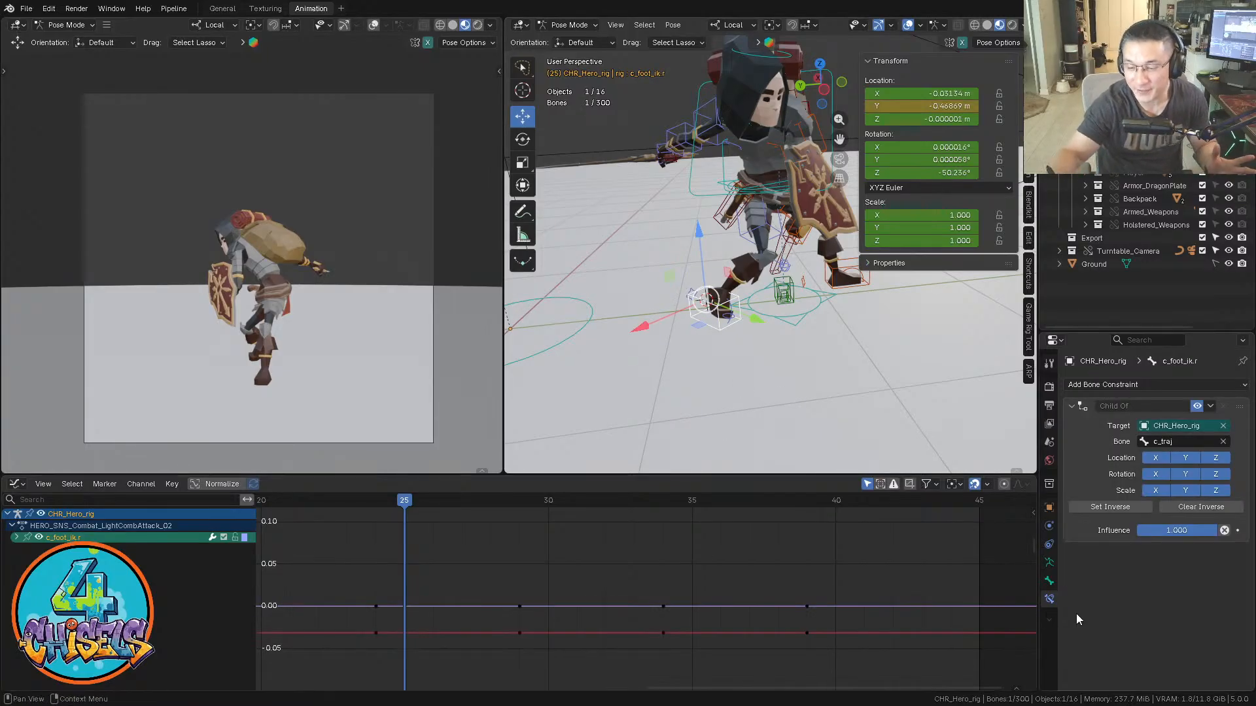
pyautogui.moveTo(1208, 532); pyautogui.dragTo(1105, 539)
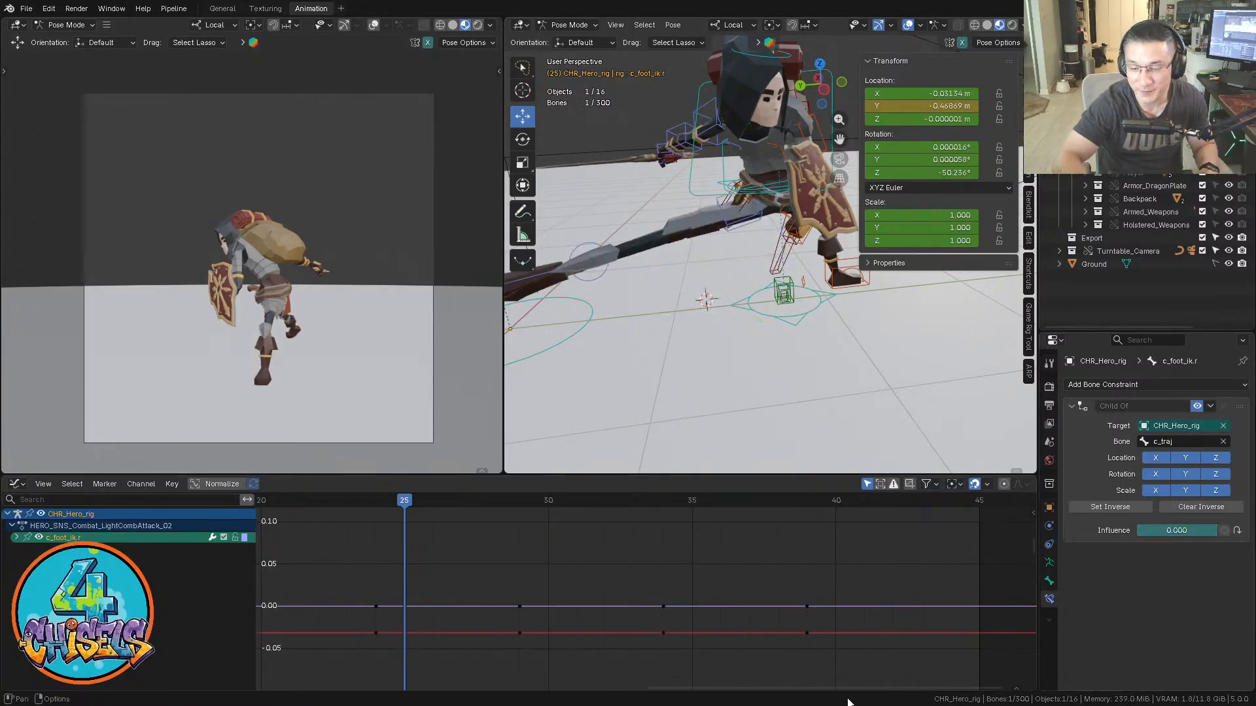
pyautogui.moveTo(736, 376); pyautogui.dragTo(843, 337, button='middle')
pyautogui.hotkey('shift', 's')
pyautogui.click(845, 261)
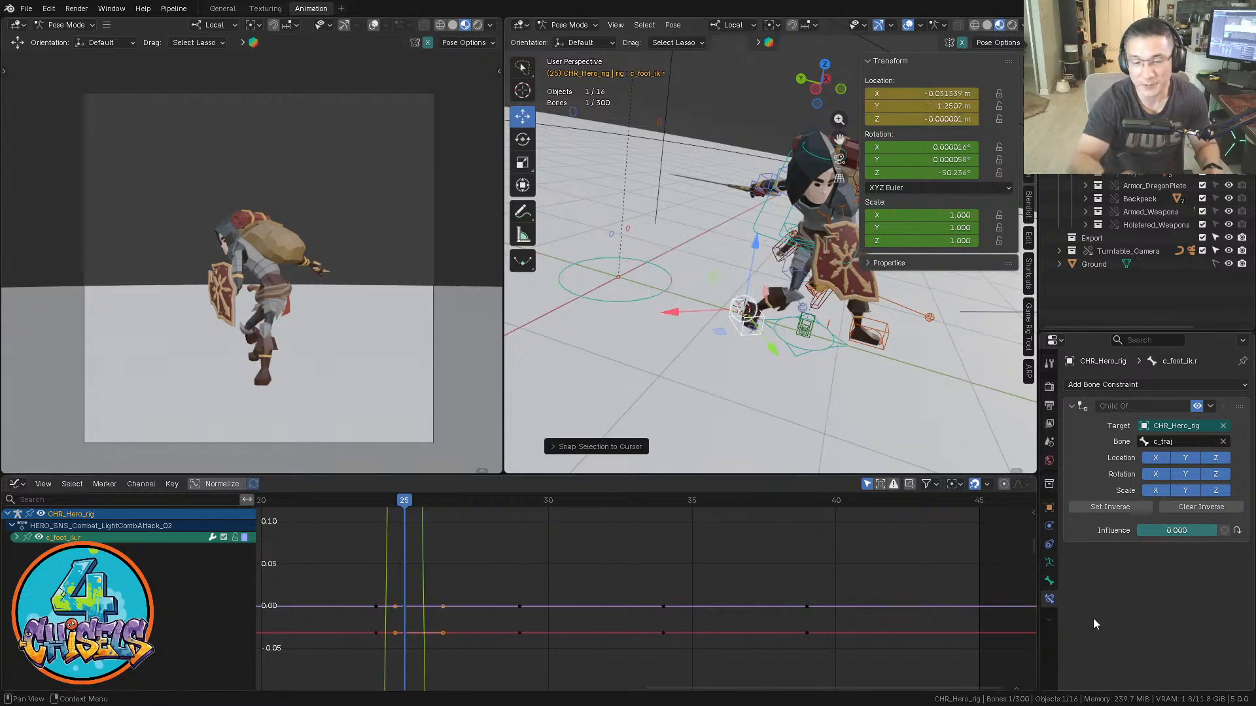
pyautogui.hotkey('ctrl', 'z')
pyautogui.hotkey('ctrl', 'z')
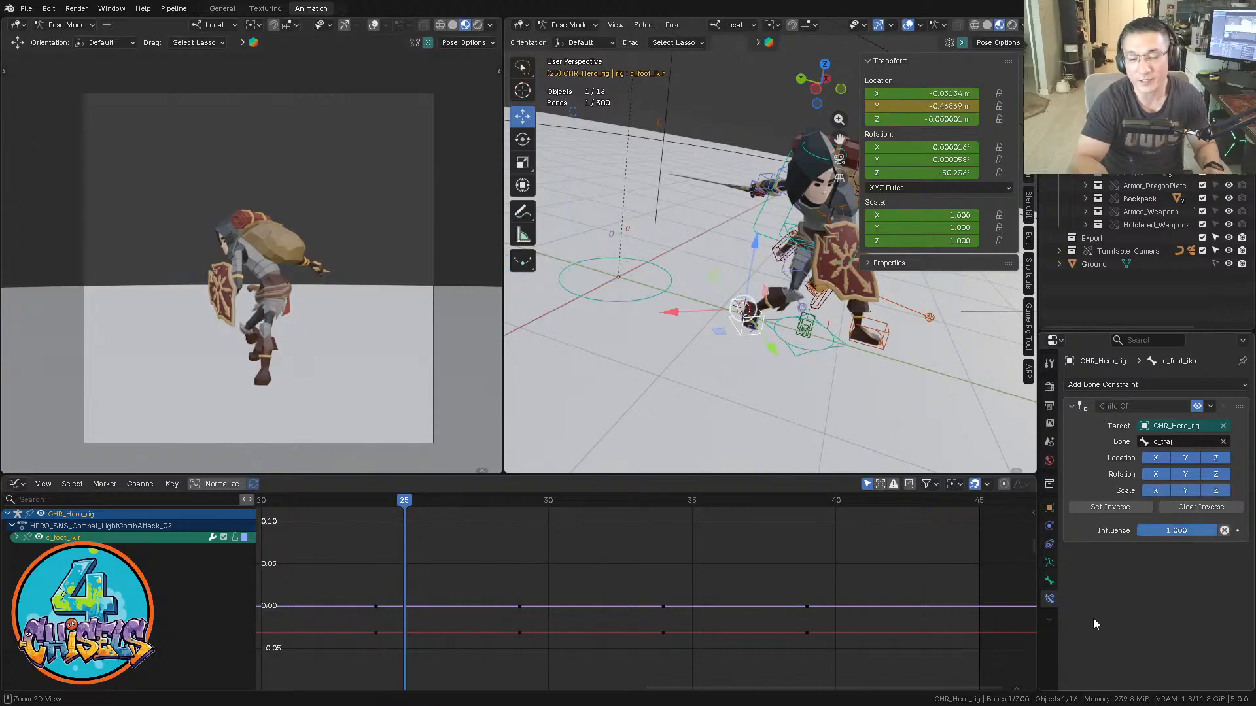
# Hide the transform values, return to the left view and widen the c_foot_ik.r graph to the whole attack range
pyautogui.moveTo(916, 392); pyautogui.dragTo(787, 375, button='middle')
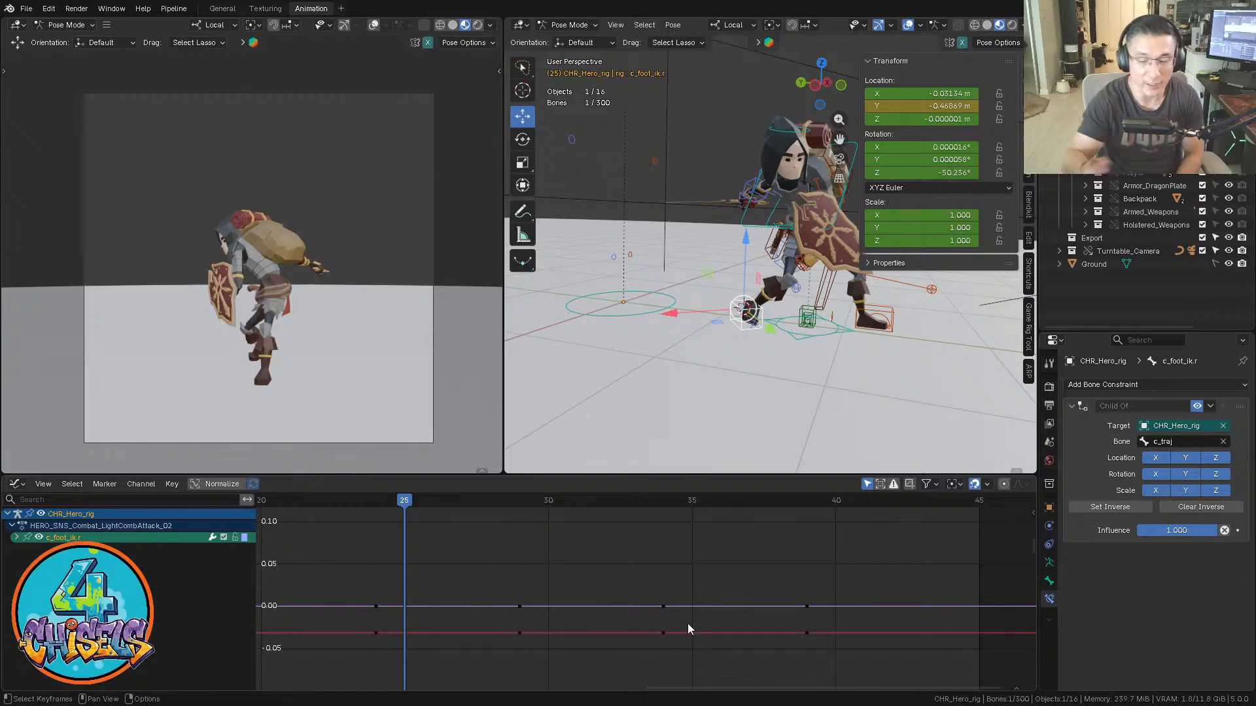
pyautogui.keyDown('shift'); pyautogui.moveTo(861, 335); pyautogui.dragTo(797, 216, button='middle'); pyautogui.keyUp('shift')
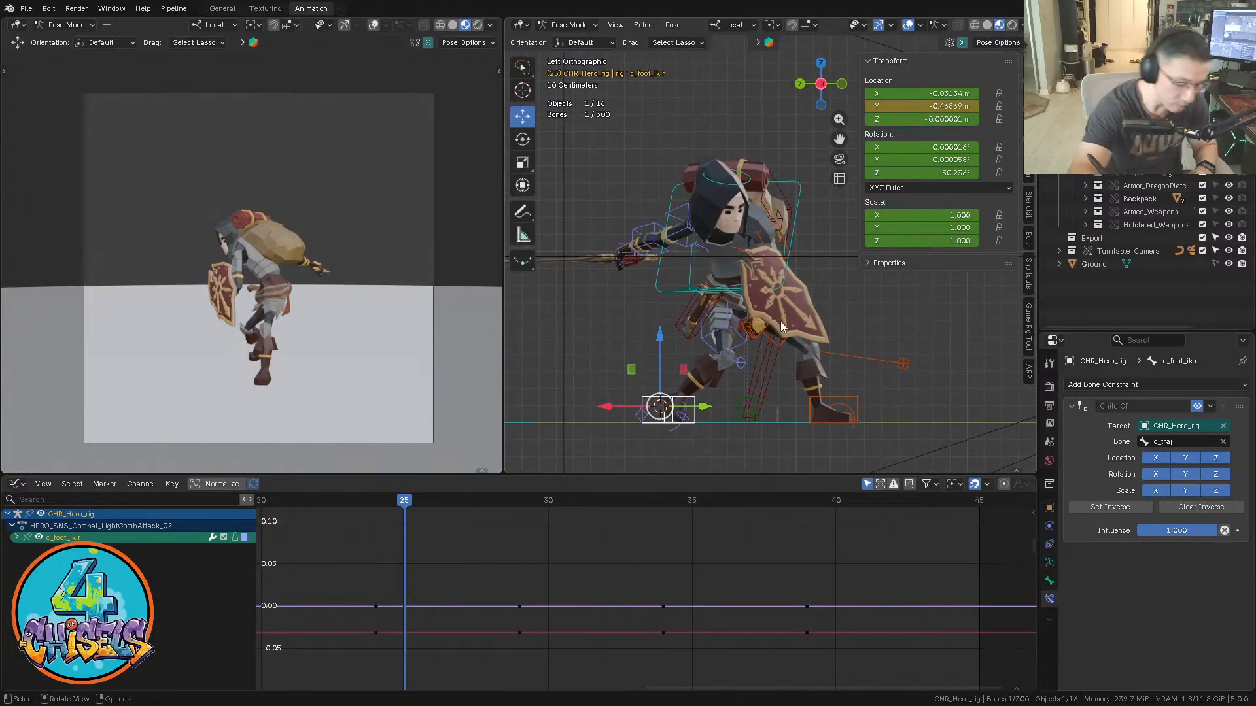
pyautogui.press('n')
pyautogui.keyDown('shift'); pyautogui.moveTo(745, 413); pyautogui.dragTo(803, 370, button='middle'); pyautogui.keyUp('shift')
pyautogui.scroll(-1, 804, 366)
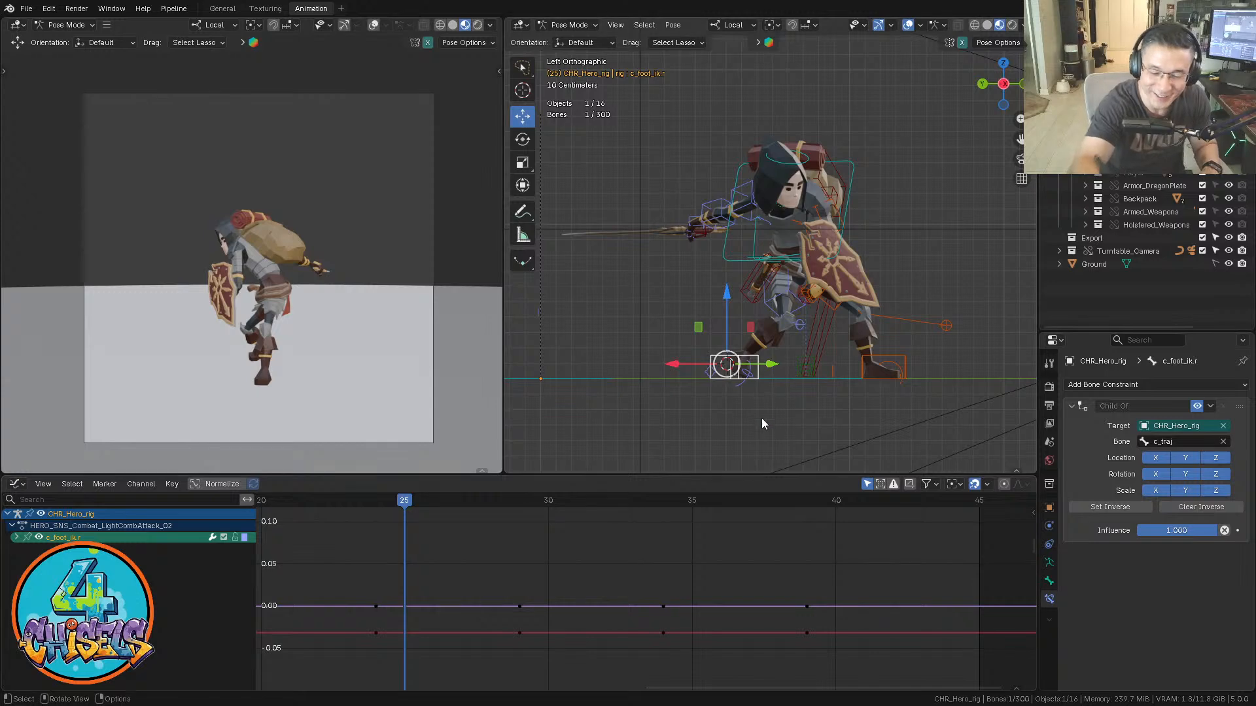
pyautogui.scroll(-8, 753, 575)
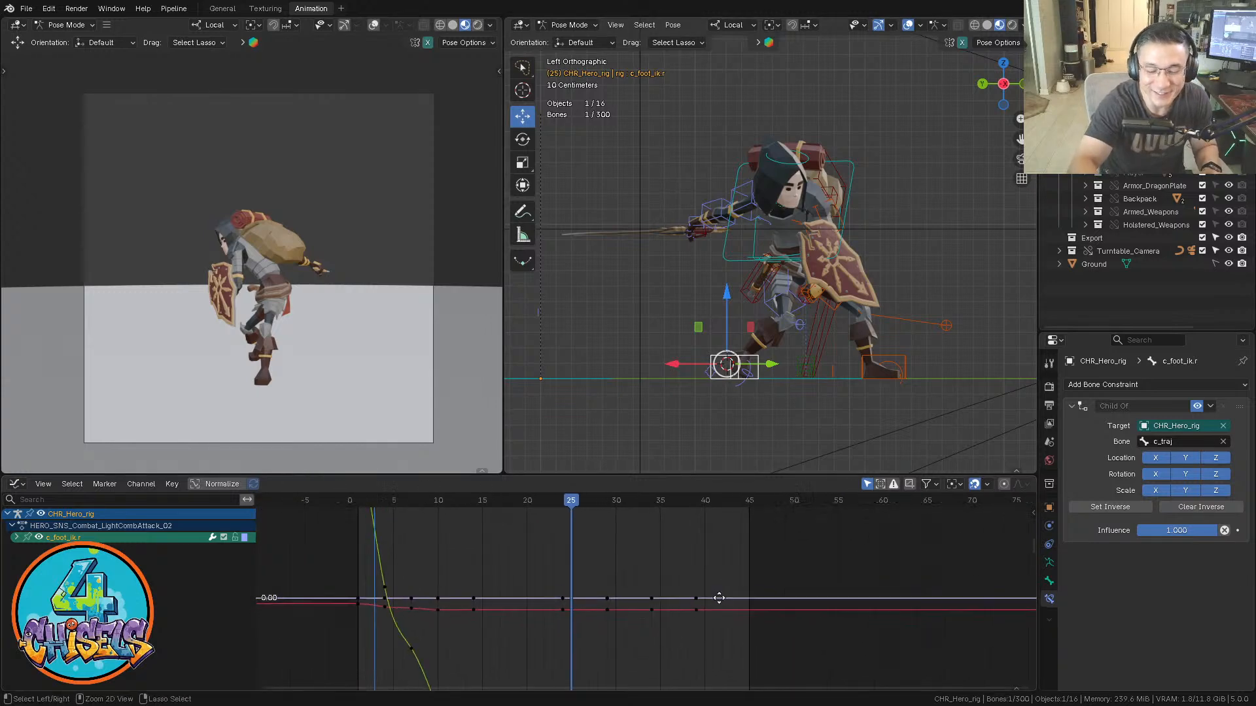
# Play back the attack, select c_foot_01.r and delete its keyframe at frame 10
pyautogui.scroll(-2, 695, 611)
pyautogui.click(460, 501)
pyautogui.press('space')
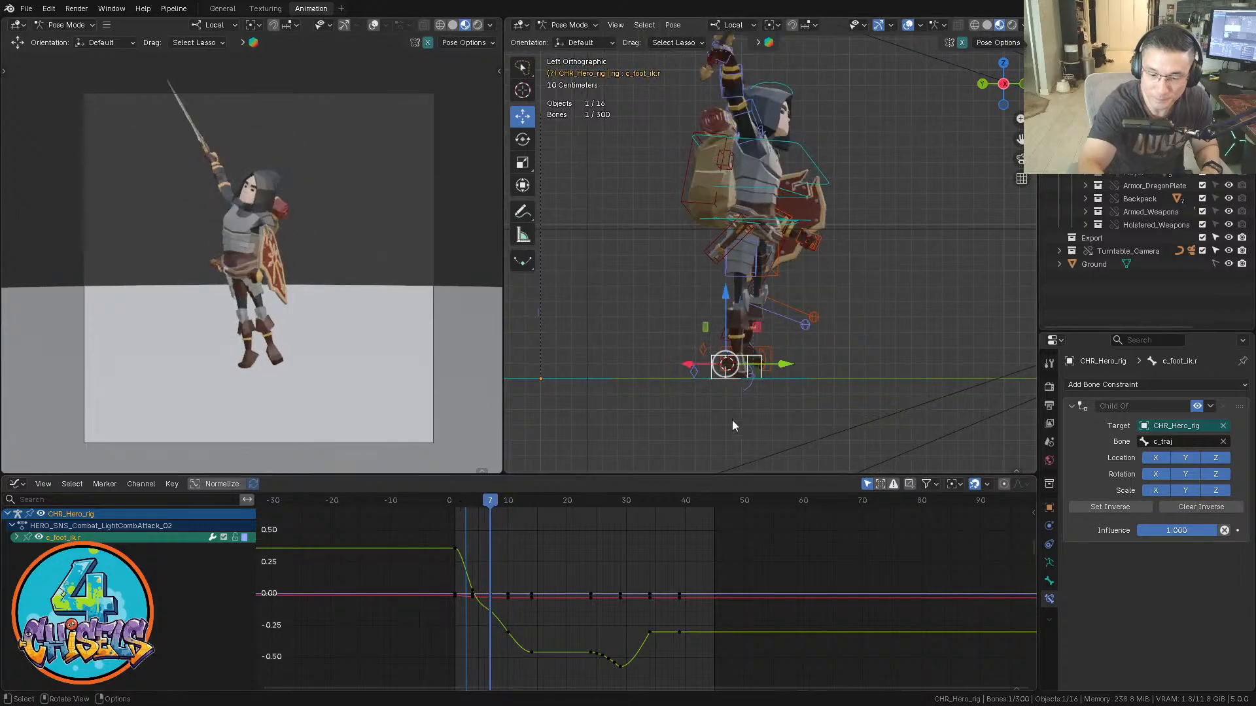
pyautogui.click(742, 395)
pyautogui.click(747, 388)
pyautogui.press('Home')
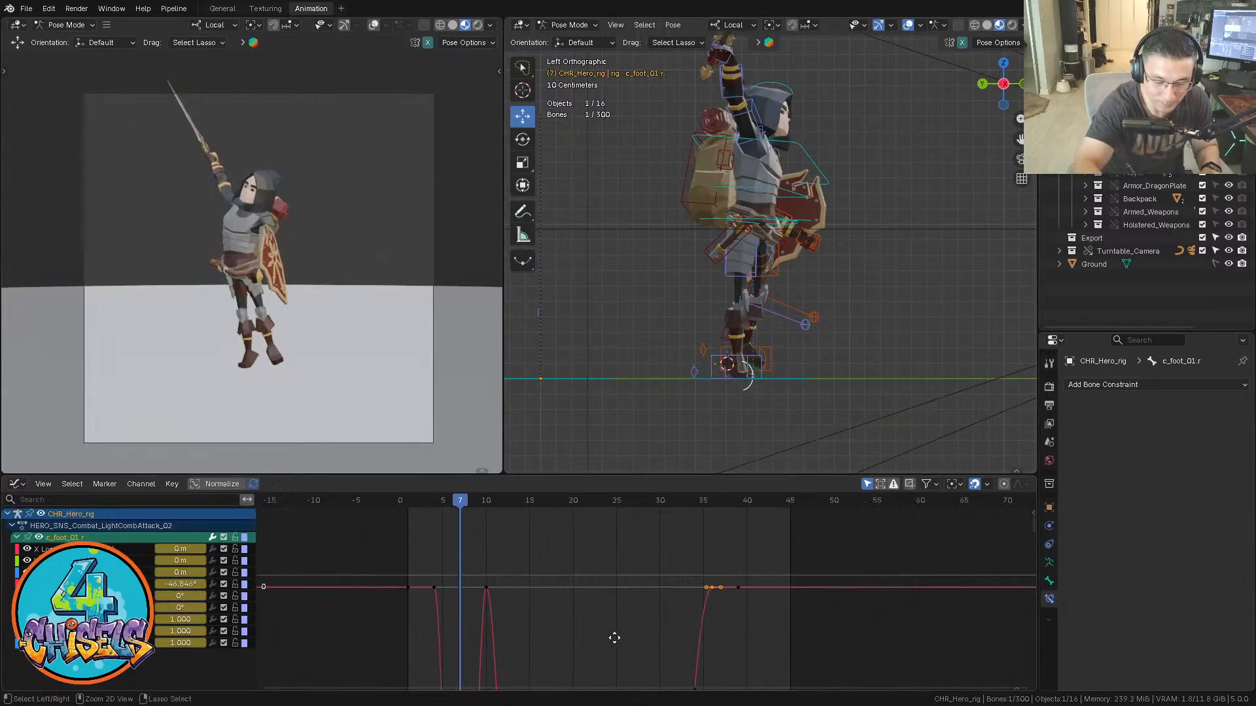
pyautogui.moveTo(566, 654); pyautogui.dragTo(655, 573, button='middle')
pyautogui.moveTo(555, 583); pyautogui.dragTo(536, 543)
pyautogui.press('Delete')
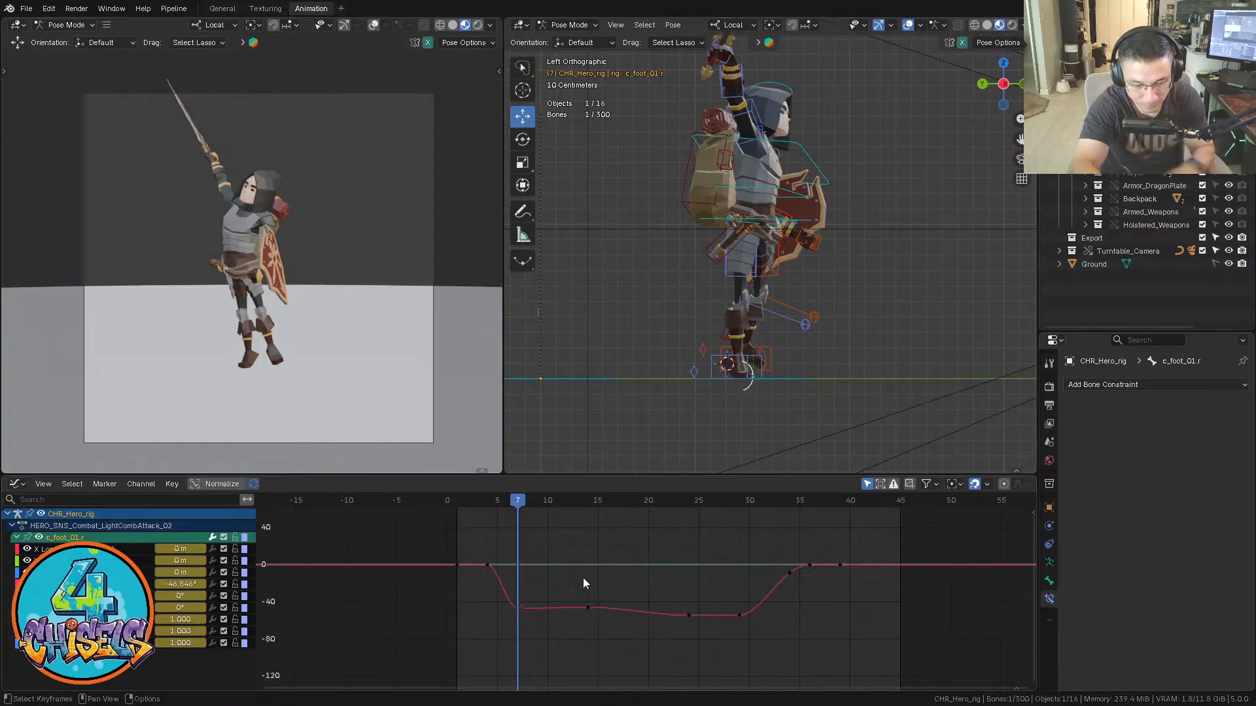
# Lower c_foot_01.r's X rotation keyframe at frame 14 to about -53° so the curve stays level up to frame 24
pyautogui.moveTo(613, 586); pyautogui.dragTo(610, 569, button='middle')
pyautogui.keyDown('ctrl'); pyautogui.moveTo(610, 569); pyautogui.dragTo(581, 526, button='middle'); pyautogui.keyUp('ctrl')
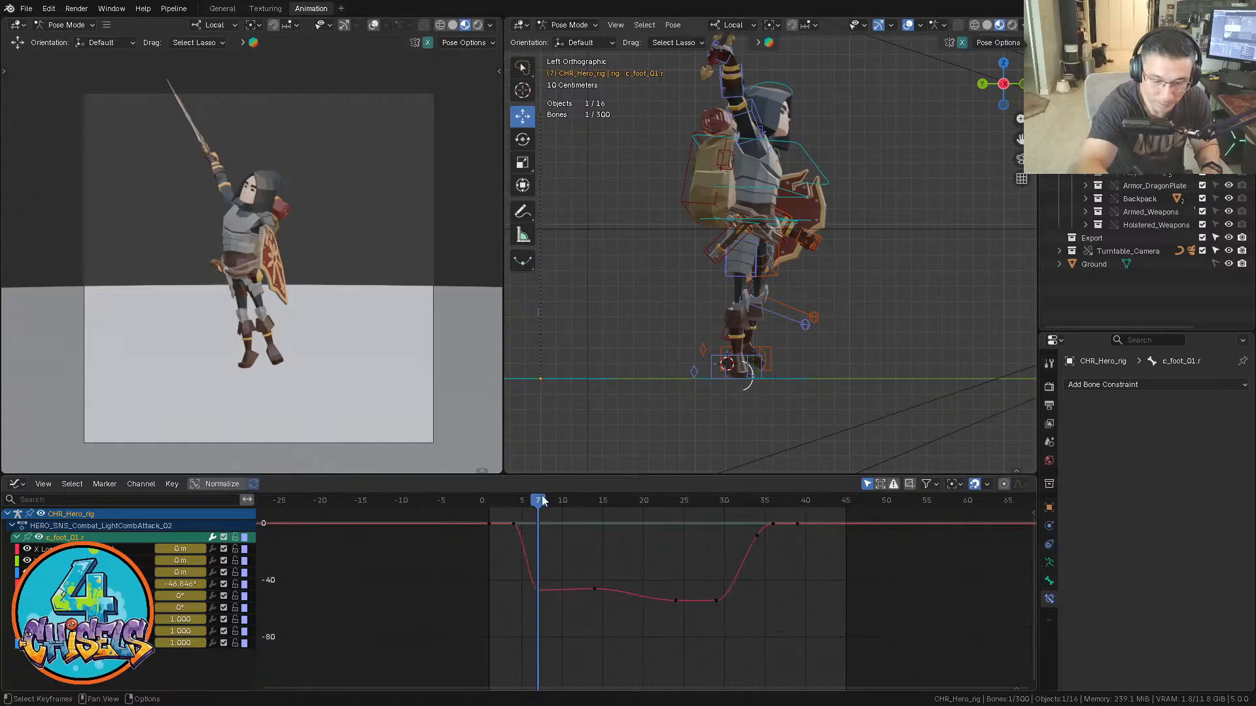
pyautogui.moveTo(540, 500); pyautogui.dragTo(591, 571)
pyautogui.press('i')
pyautogui.press('g')
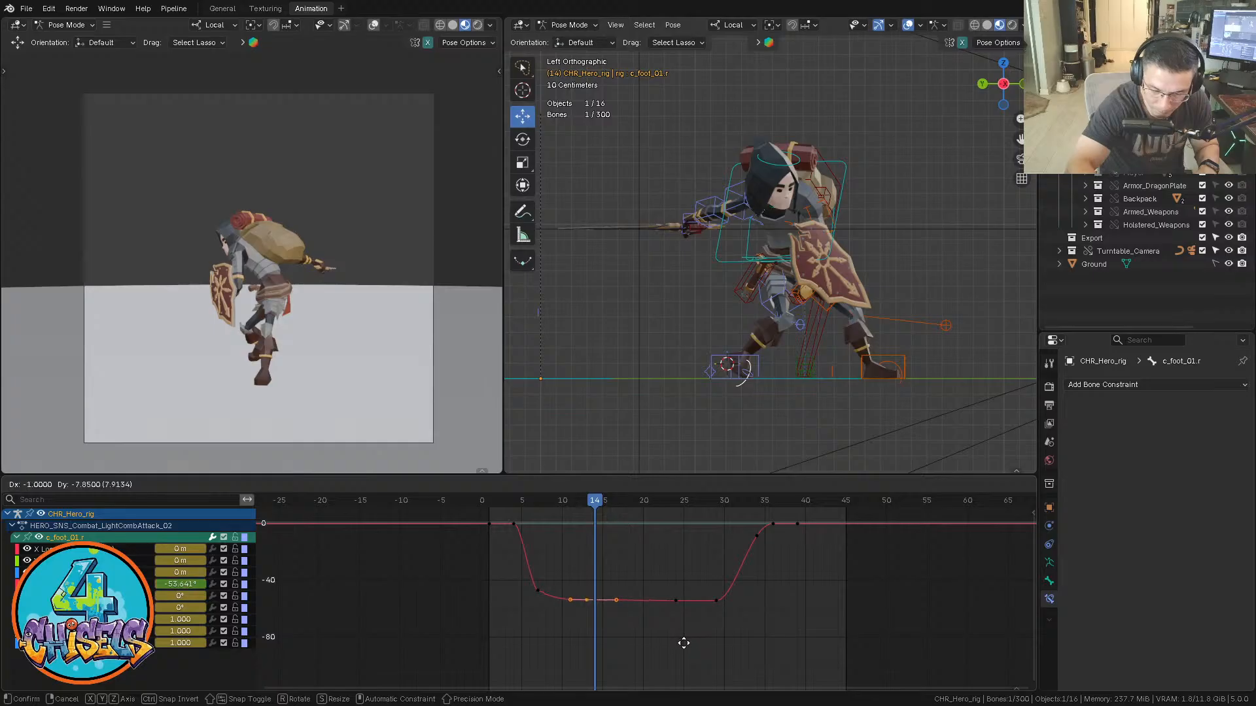
pyautogui.click(686, 648)
# Adjust c_foot_01.r's frame 7 keyframe to ease into the level section and play back the foot motion
pyautogui.moveTo(522, 570); pyautogui.dragTo(563, 616)
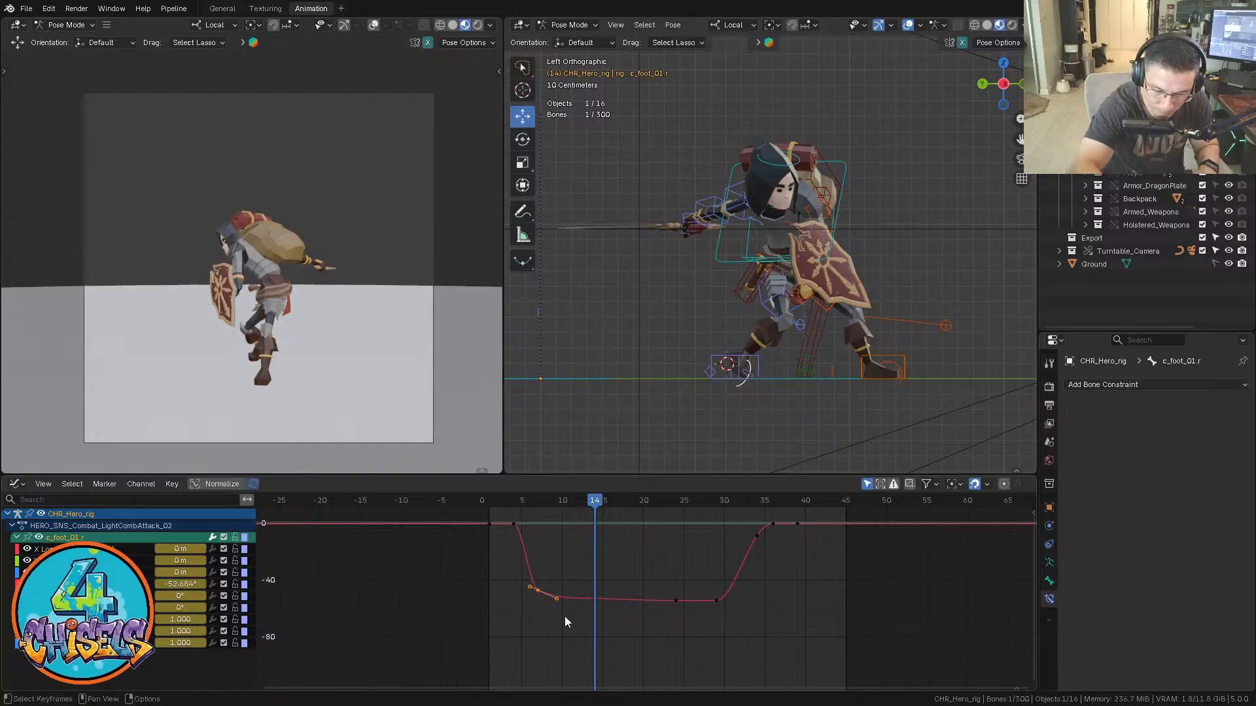
pyautogui.press('g')
pyautogui.click(564, 613)
pyautogui.moveTo(509, 503); pyautogui.dragTo(546, 504)
pyautogui.press('space')
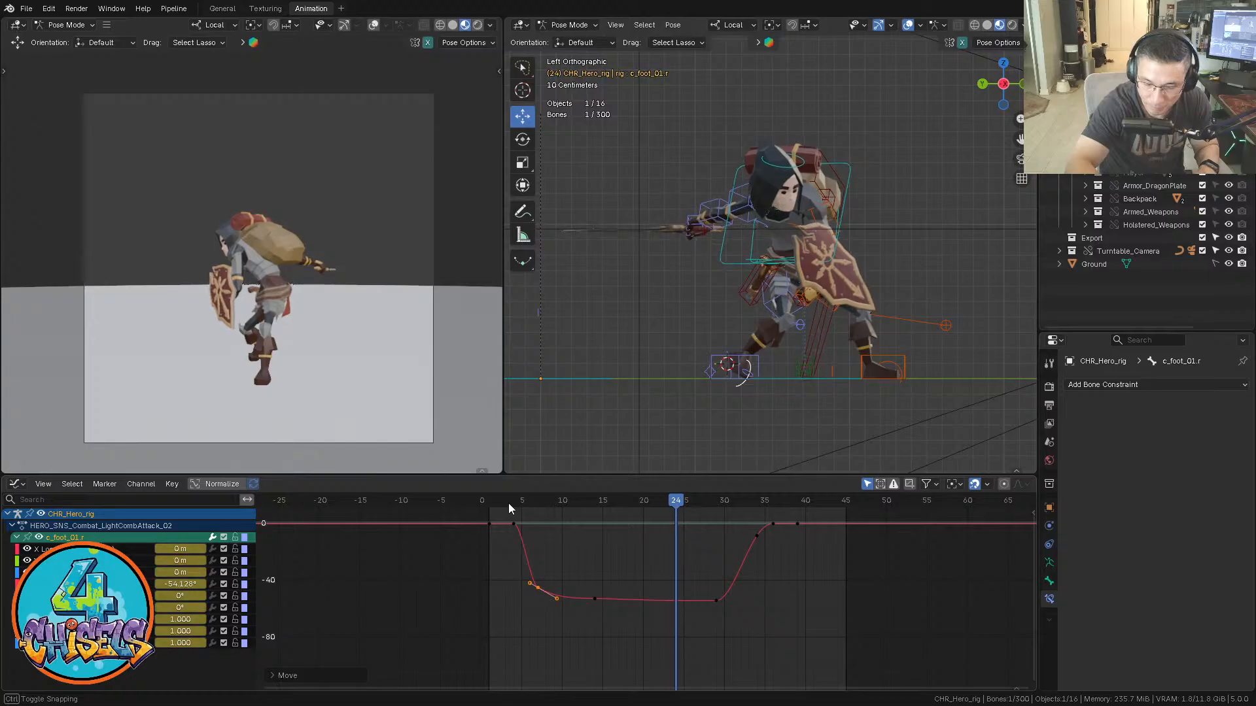
# Select c_foot_roll_cursor.r and raise its Z location keyframe at frame 24 to about 0.077
pyautogui.click(706, 406)
pyautogui.click(710, 375)
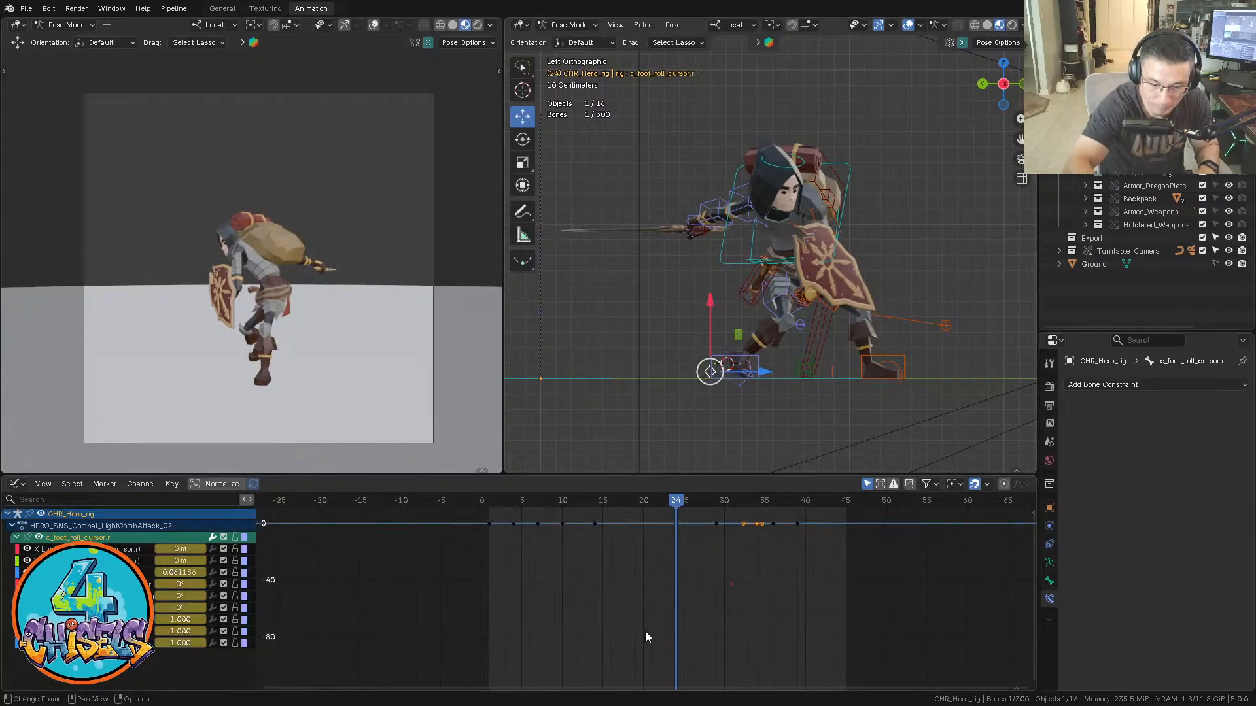
pyautogui.keyDown('ctrl'); pyautogui.moveTo(641, 606); pyautogui.dragTo(684, 605, button='middle'); pyautogui.keyUp('ctrl')
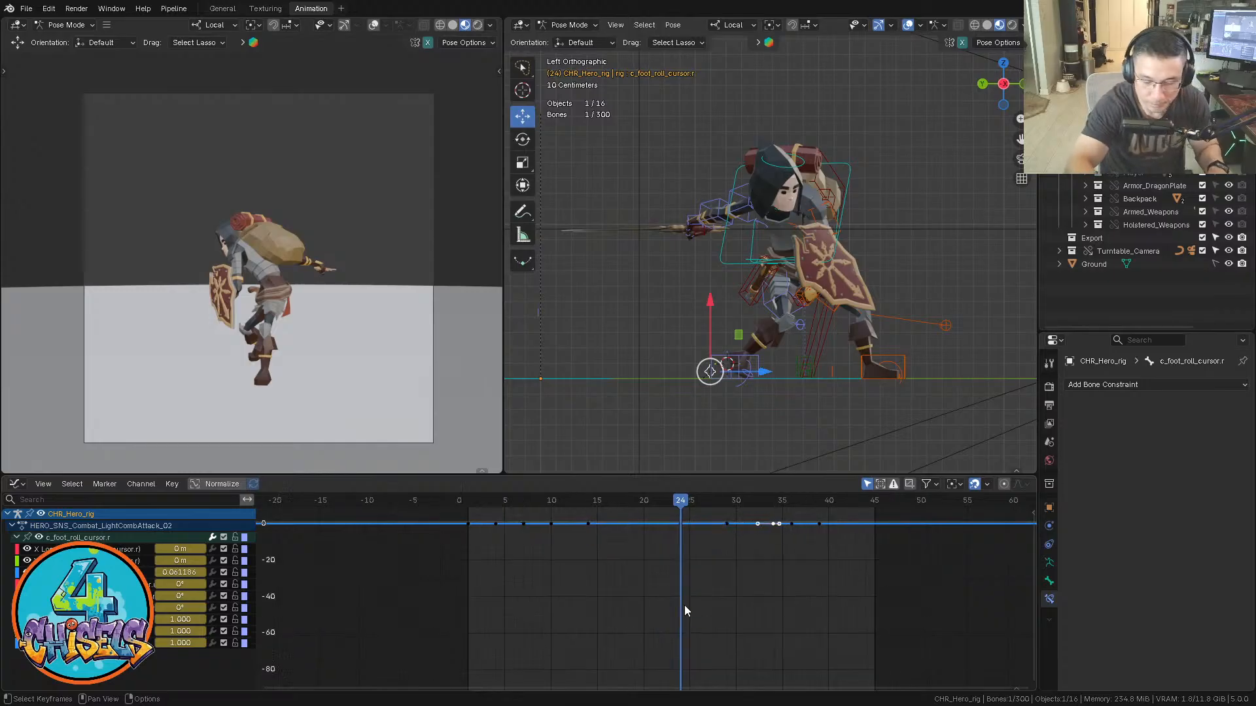
pyautogui.press('Home')
pyautogui.moveTo(693, 554); pyautogui.dragTo(650, 563, button='middle')
pyautogui.press('i')
pyautogui.press('g')
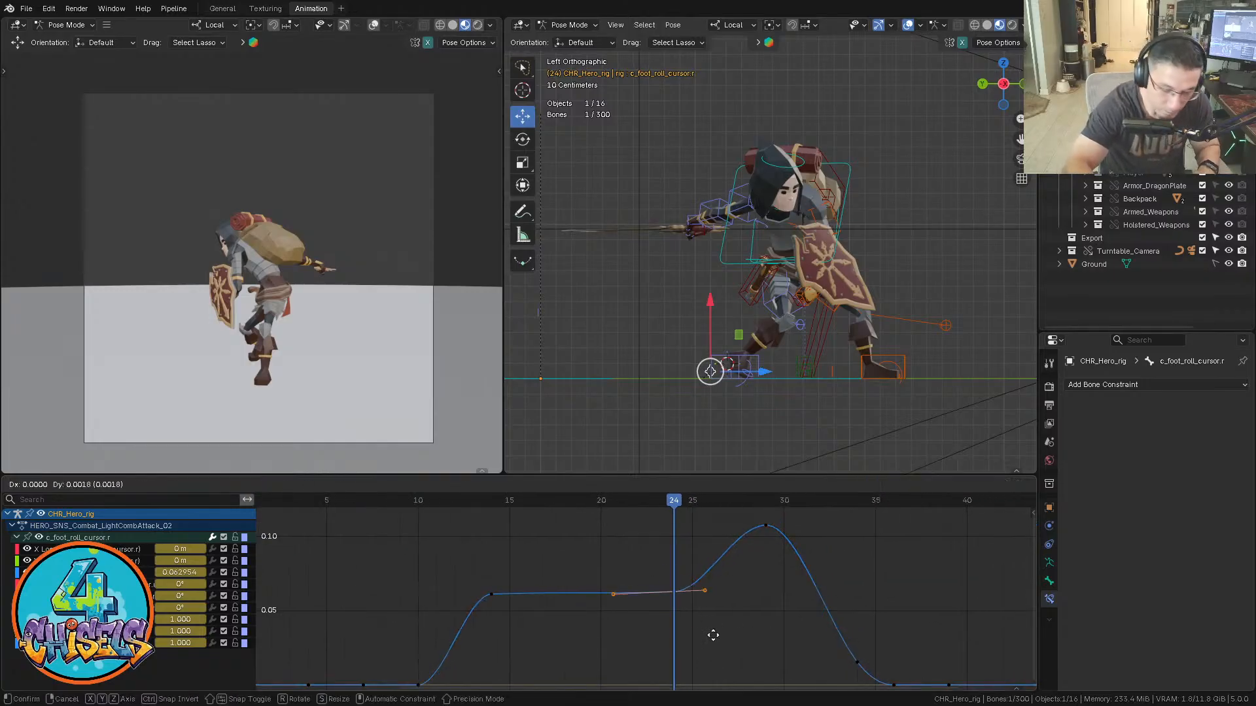
pyautogui.click(714, 617)
# Rotate the handles of c_foot_roll_cursor.r's frame 24 keyframe to smooth the curve, and play back the result
pyautogui.press('r')
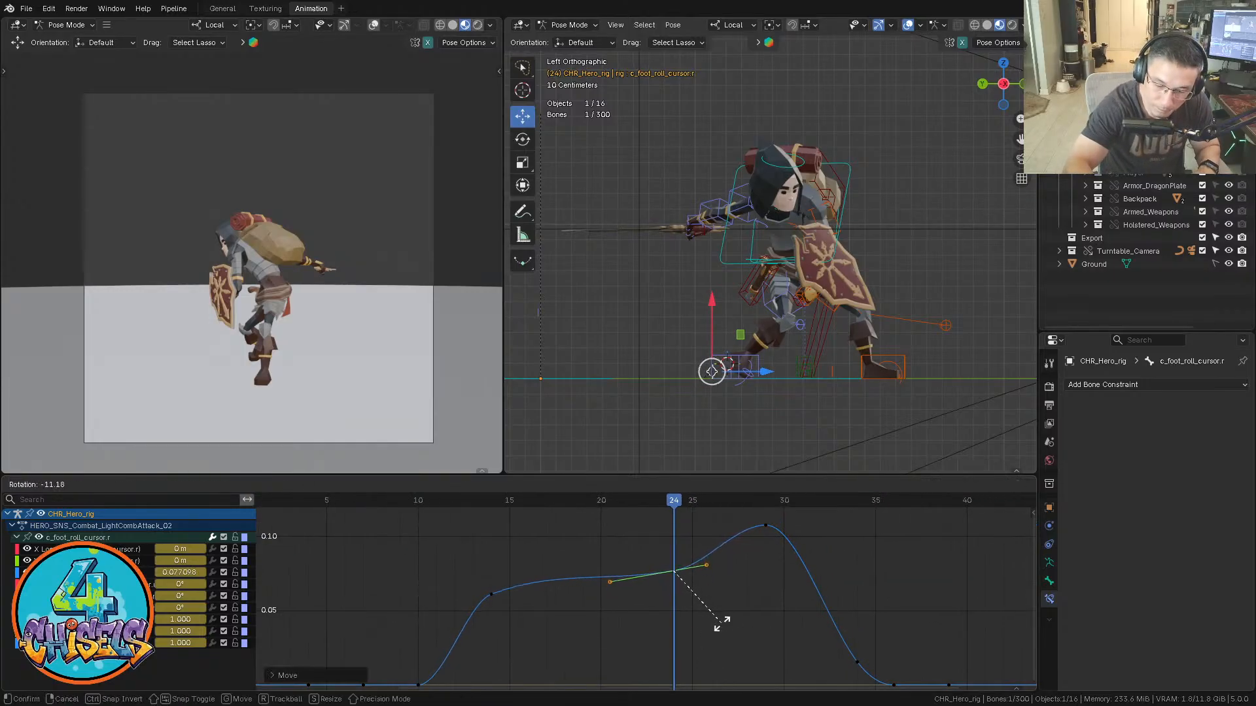
pyautogui.click(722, 627)
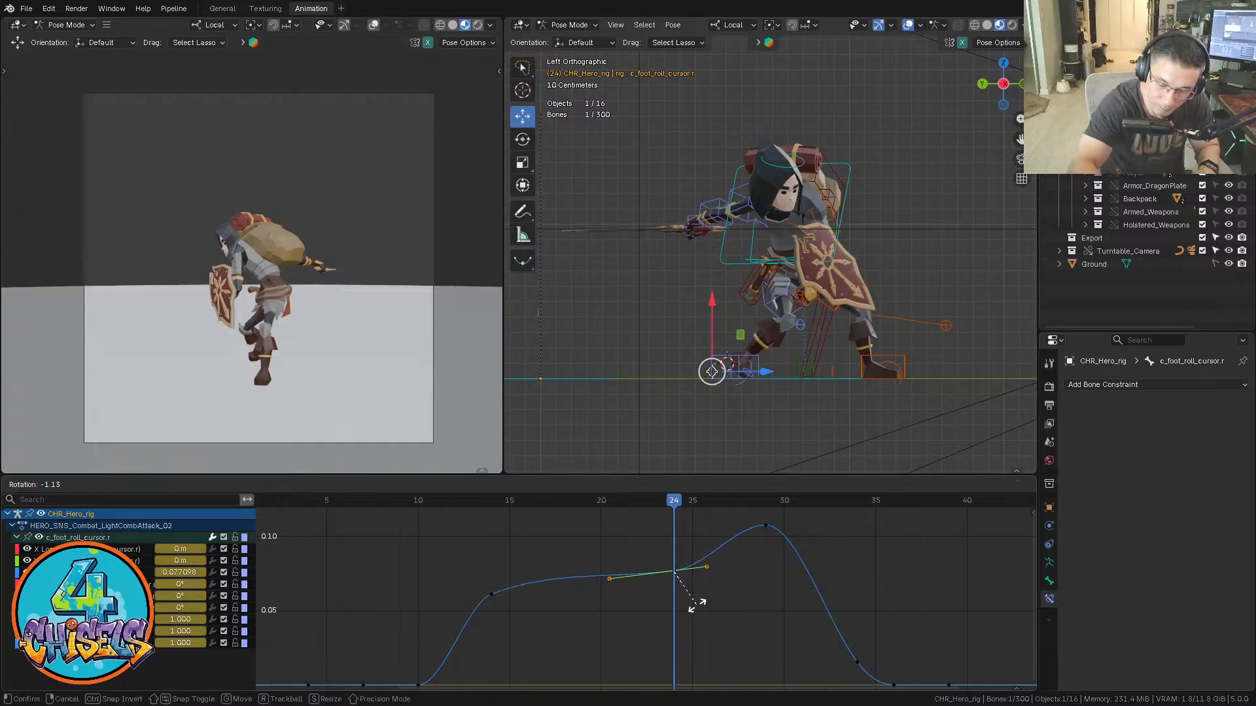
pyautogui.moveTo(509, 500); pyautogui.dragTo(477, 499)
pyautogui.press('space')
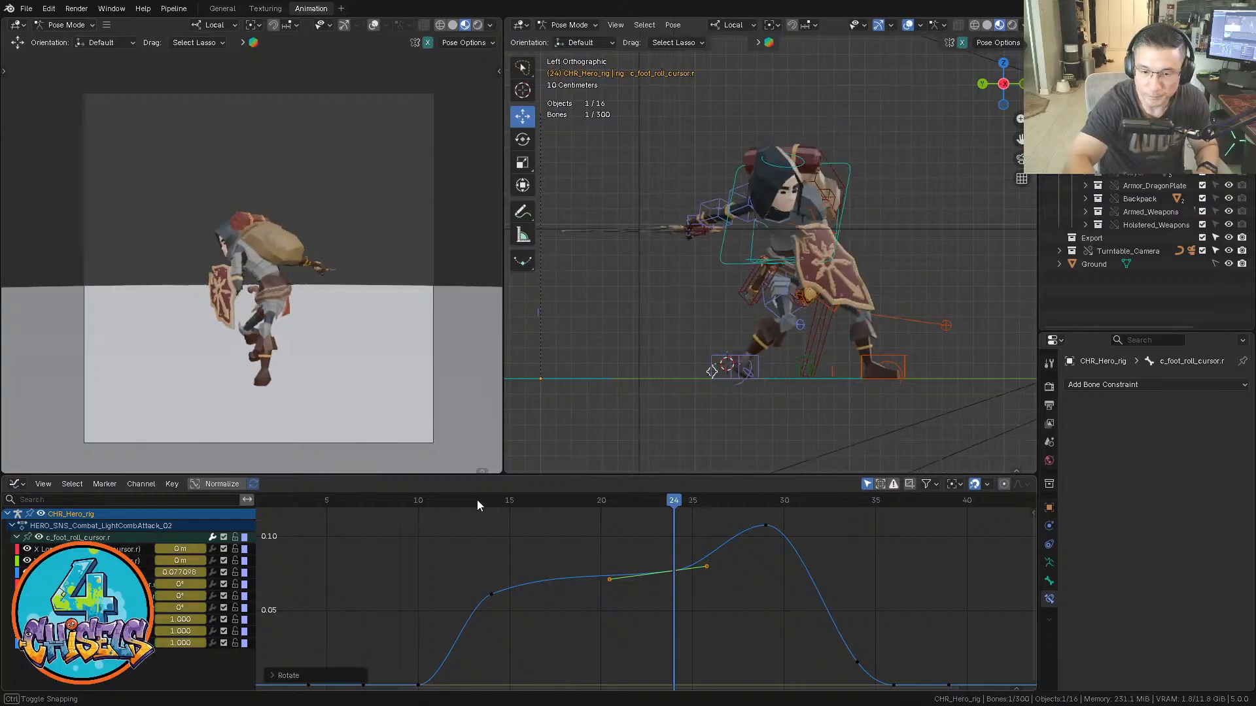
# Select c_root_master.x at frame 37, isolate its Z location curve and frame it in the graph
pyautogui.moveTo(802, 500); pyautogui.dragTo(913, 500)
pyautogui.click(970, 302)
pyautogui.click(777, 243)
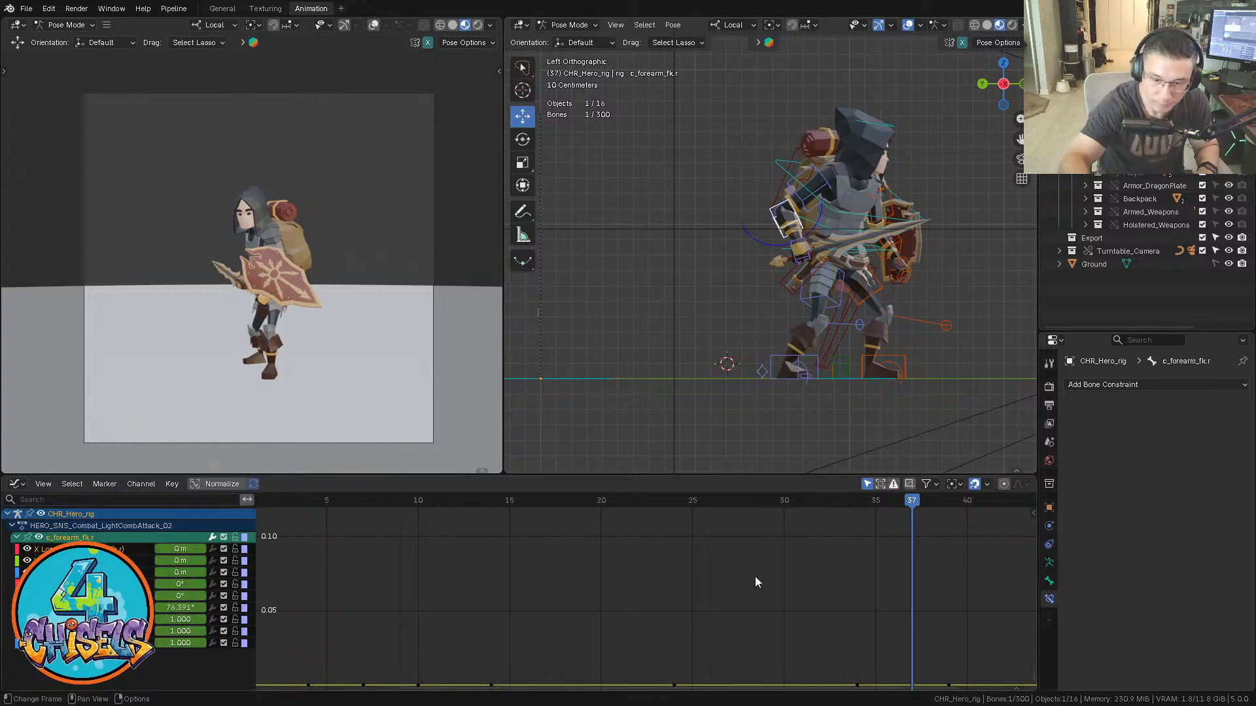
pyautogui.click(946, 323)
pyautogui.click(892, 254)
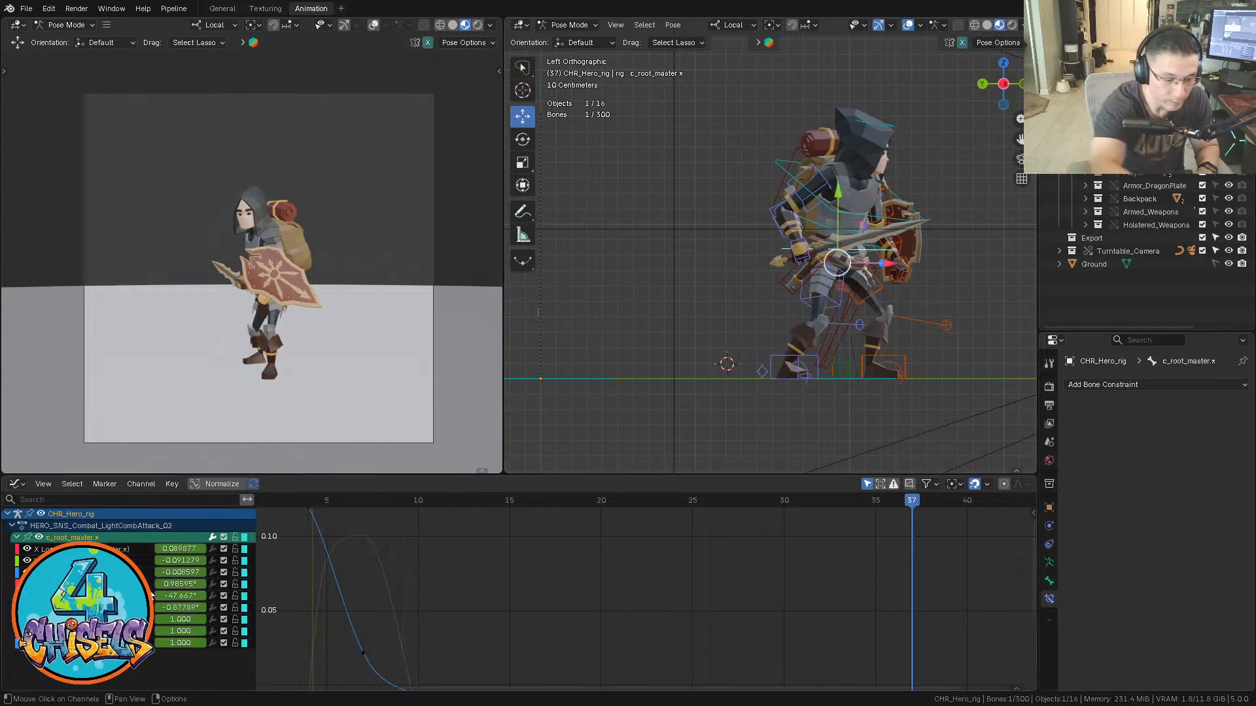
pyautogui.click(85, 560)
pyautogui.click(85, 573)
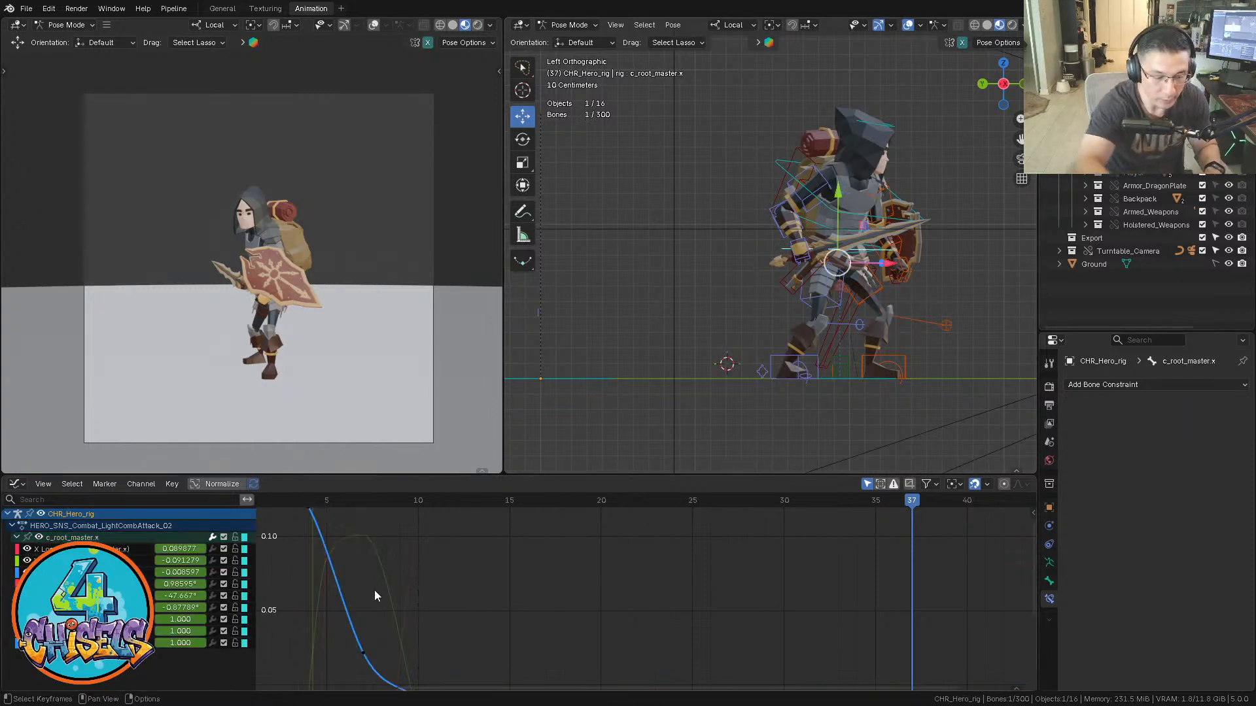
pyautogui.press('`')
pyautogui.click(544, 594)
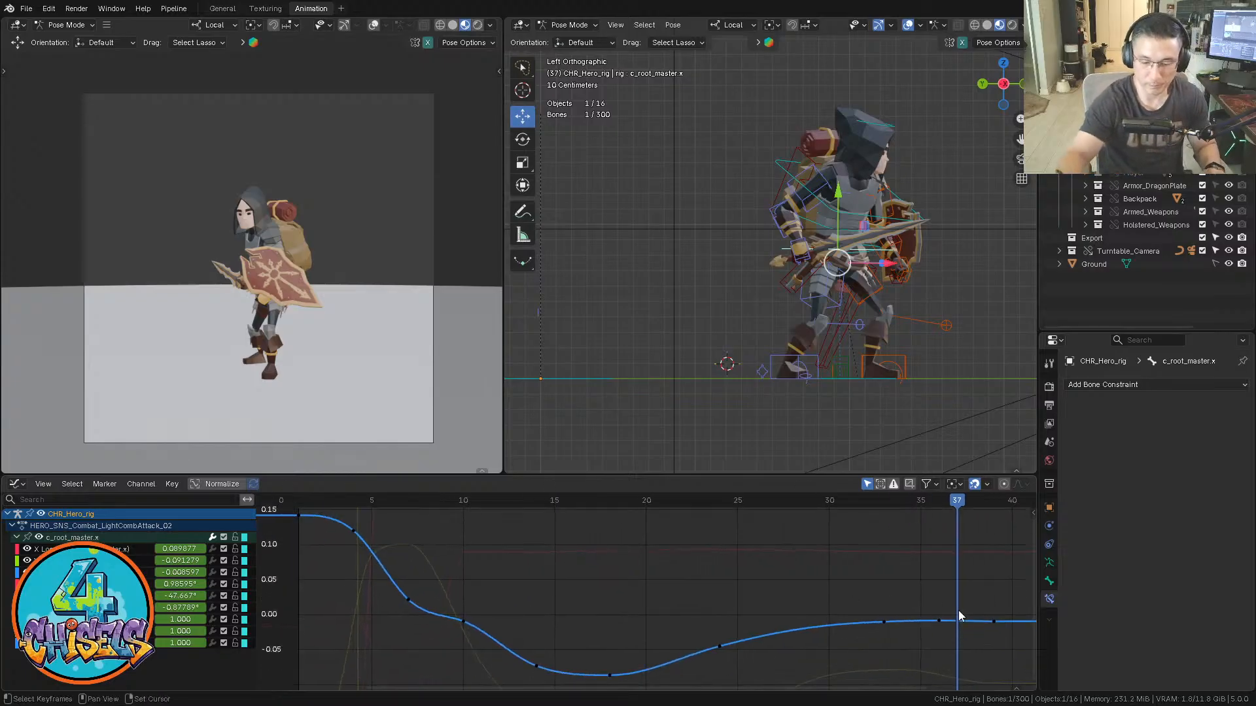
# Raise c_root_master.x's Z location keyframes at frames 33 and 36 by about 0.0026 and scrub through the recovery
pyautogui.moveTo(959, 611); pyautogui.dragTo(835, 589, button='middle')
pyautogui.moveTo(841, 646)
pyautogui.keyDown('ctrl'); pyautogui.mouseDown(button='middle')
pyautogui.moveTo(874, 628)
pyautogui.moveTo(805, 619)
pyautogui.moveTo(816, 646)
pyautogui.mouseUp(button='middle'); pyautogui.keyUp('ctrl')
pyautogui.moveTo(666, 548); pyautogui.dragTo(767, 618)
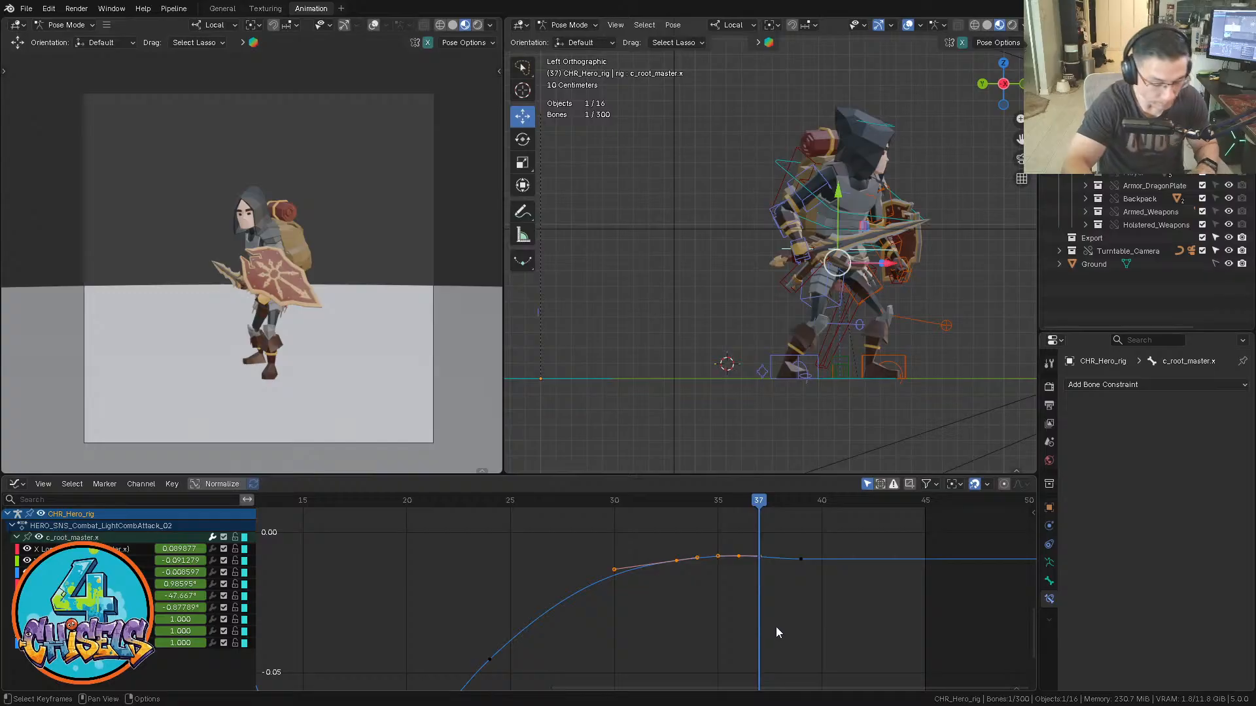
pyautogui.press('g')
pyautogui.press('y')
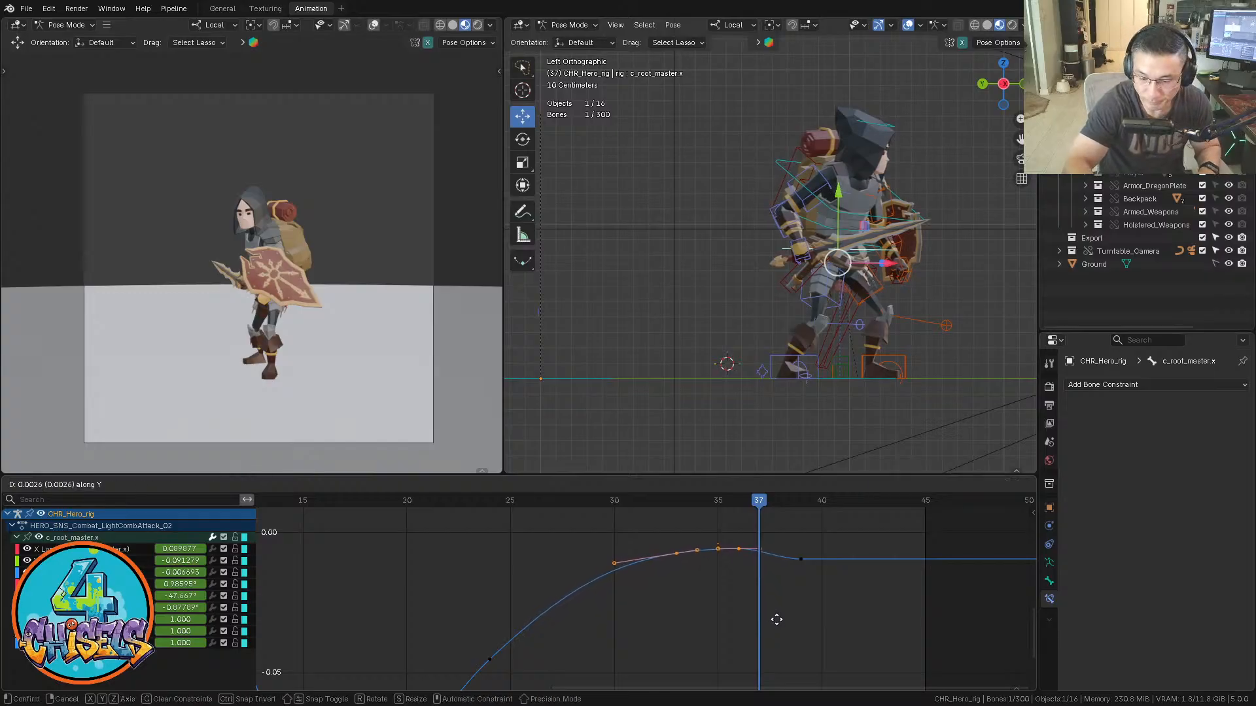
pyautogui.click(778, 622)
pyautogui.moveTo(605, 502); pyautogui.dragTo(780, 502)
pyautogui.click(760, 638)
pyautogui.moveTo(802, 601)
pyautogui.keyDown('ctrl'); pyautogui.mouseDown(button='middle')
pyautogui.moveTo(788, 635)
pyautogui.moveTo(786, 598)
pyautogui.mouseUp(button='middle'); pyautogui.keyUp('ctrl')
pyautogui.moveTo(639, 502); pyautogui.dragTo(643, 508)
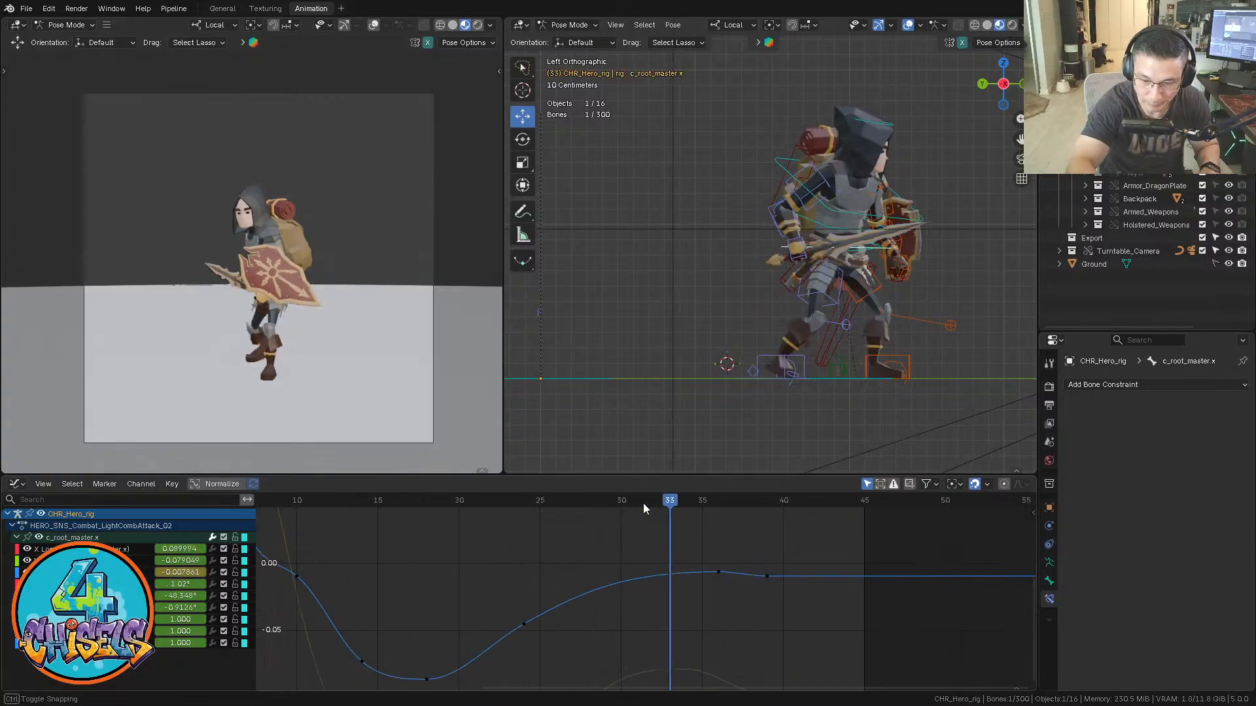
# Raise the same two c_root_master.x keyframes close to 0 and shift them two frames earlier, to frames 31 and 34
pyautogui.moveTo(785, 542); pyautogui.dragTo(639, 624)
pyautogui.press('g')
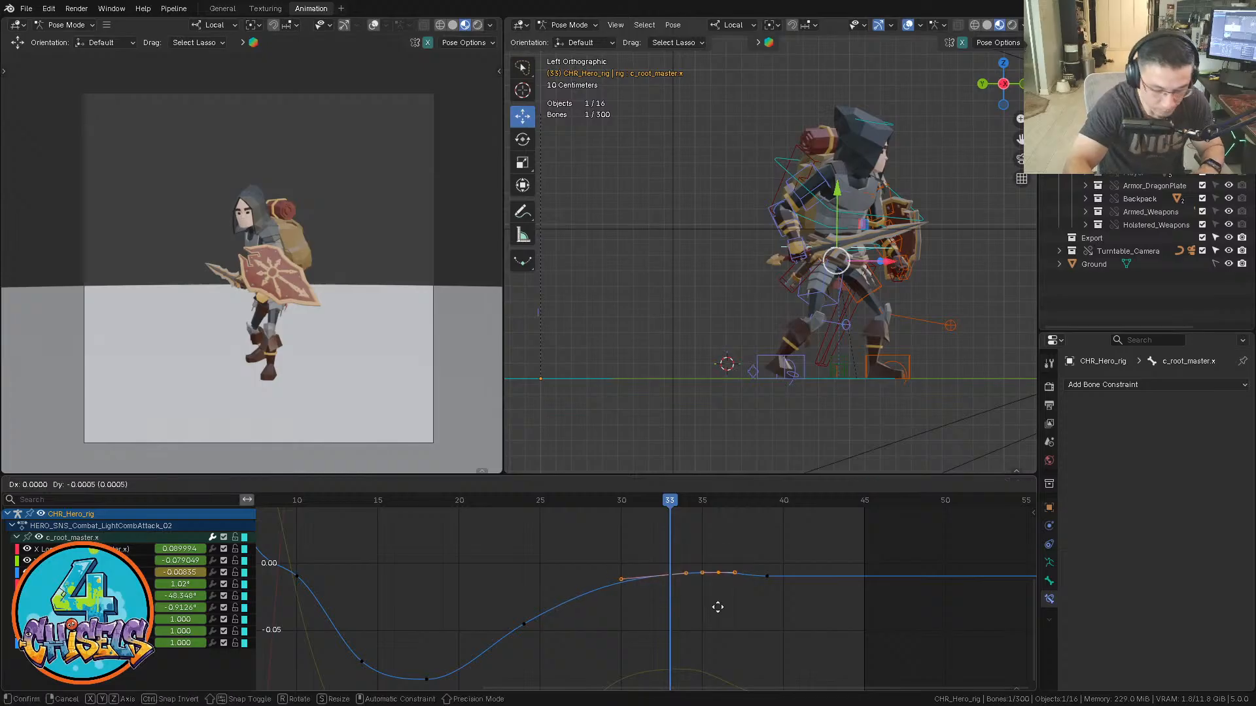
pyautogui.press('y')
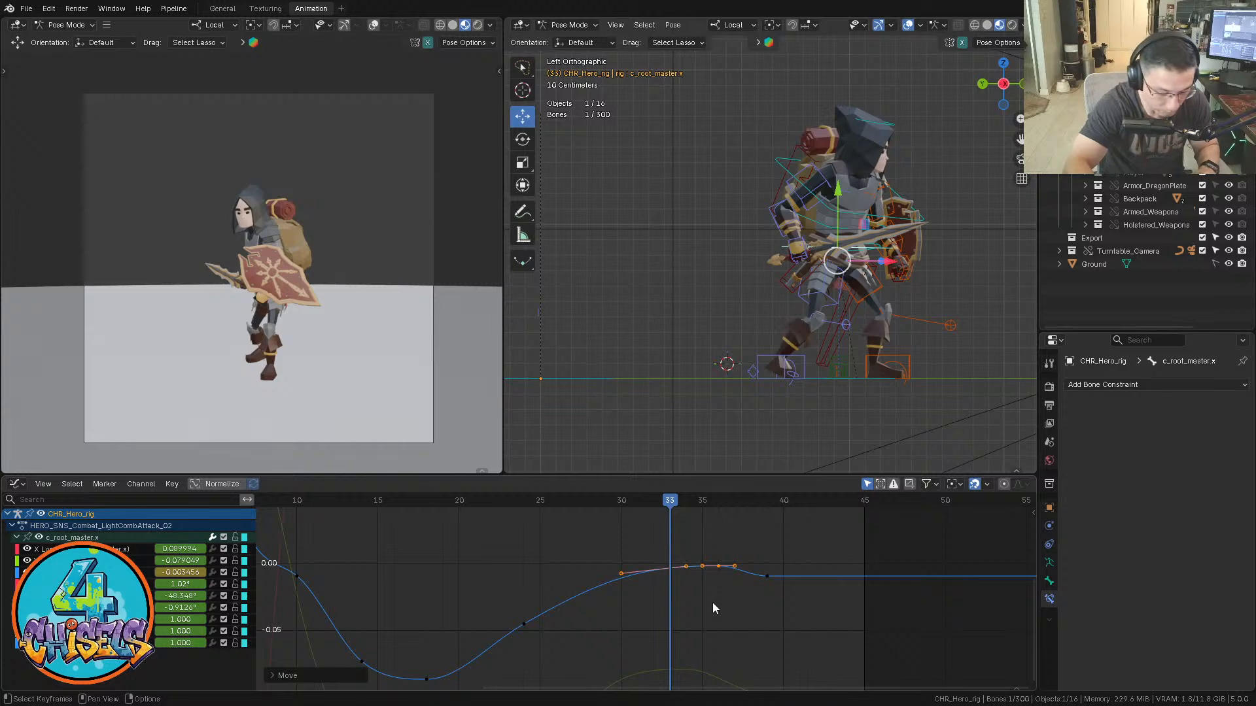
pyautogui.press('g')
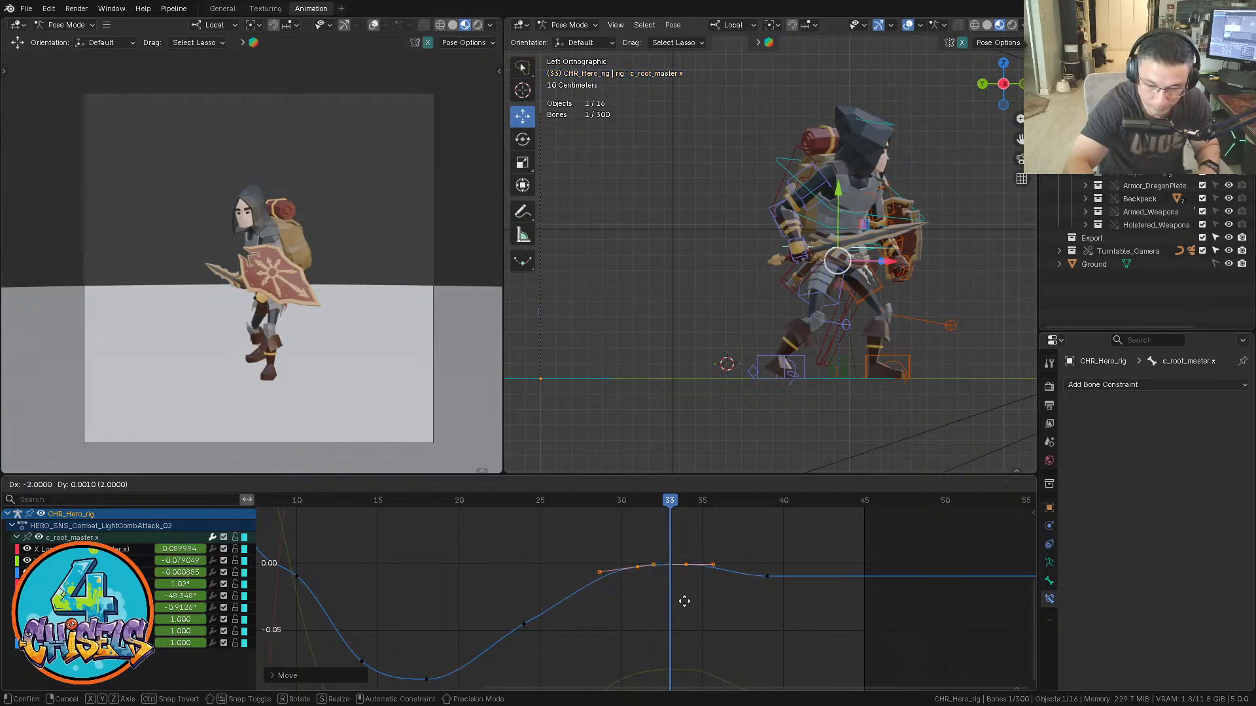
pyautogui.click(681, 602)
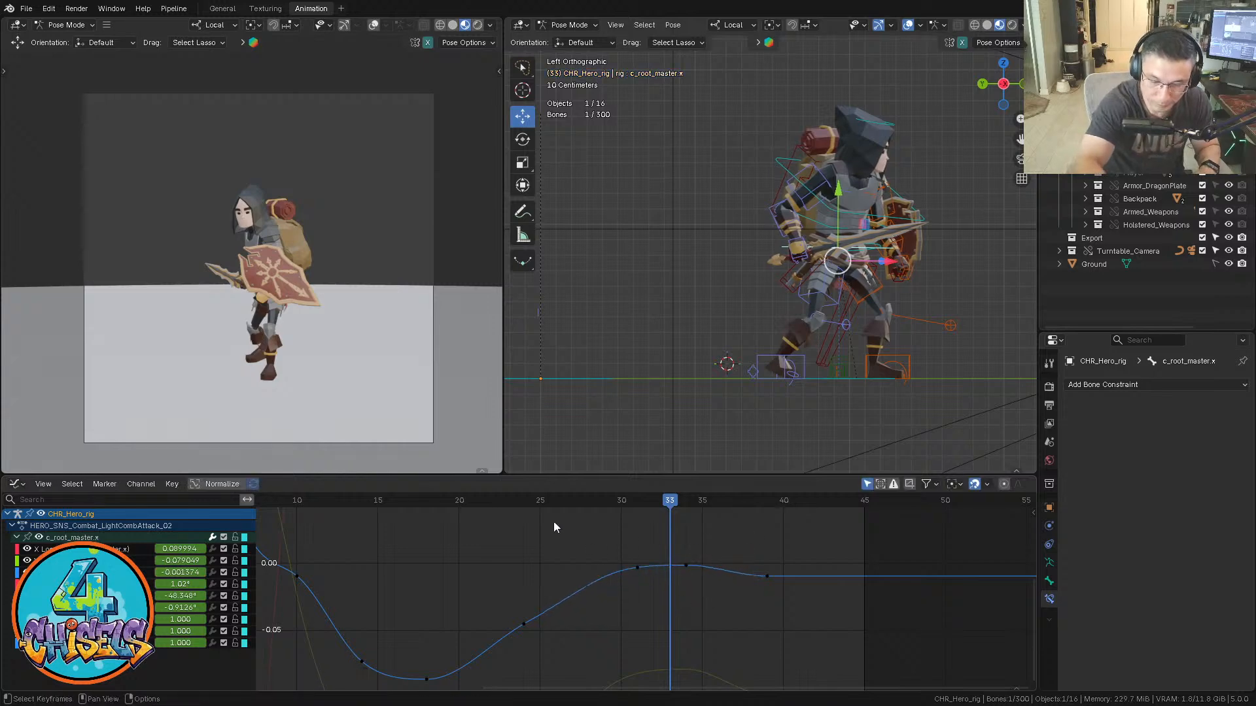
# Rotate the handles of c_root_master.x's frame 24 keyframe to smooth the rise, and play back the attack
pyautogui.moveTo(567, 662); pyautogui.dragTo(512, 614)
pyautogui.press('r')
pyautogui.click(645, 609)
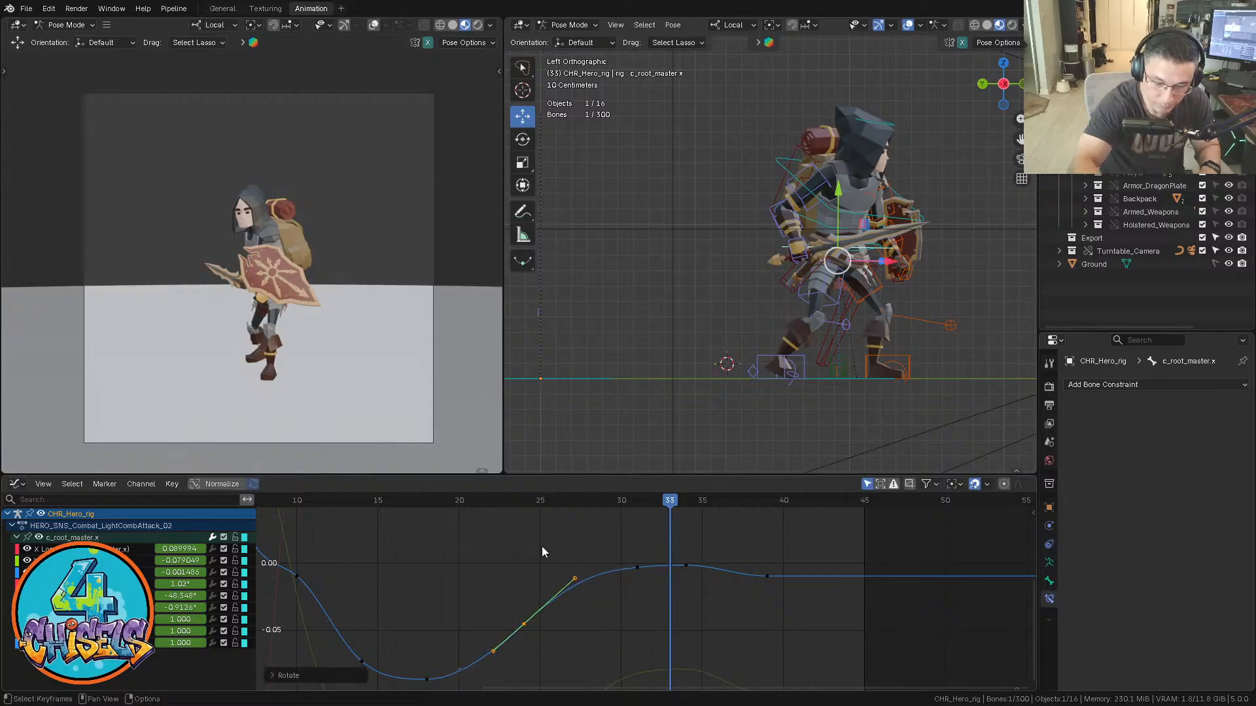
pyautogui.press('space')
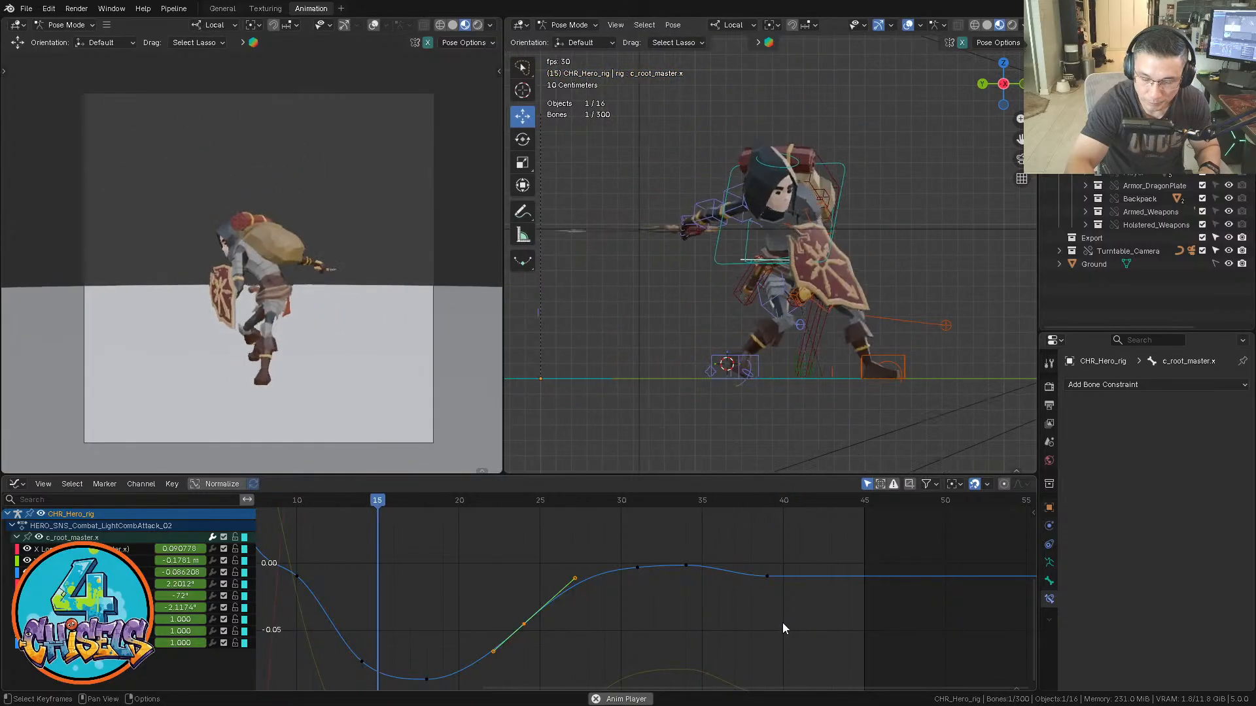
pyautogui.press('space')
# Raise c_root_master.x's keyframes at frames 31 and 34 by about 0.012 and play back the overshoot
pyautogui.moveTo(612, 541); pyautogui.dragTo(712, 617)
pyautogui.press('g')
pyautogui.press('y')
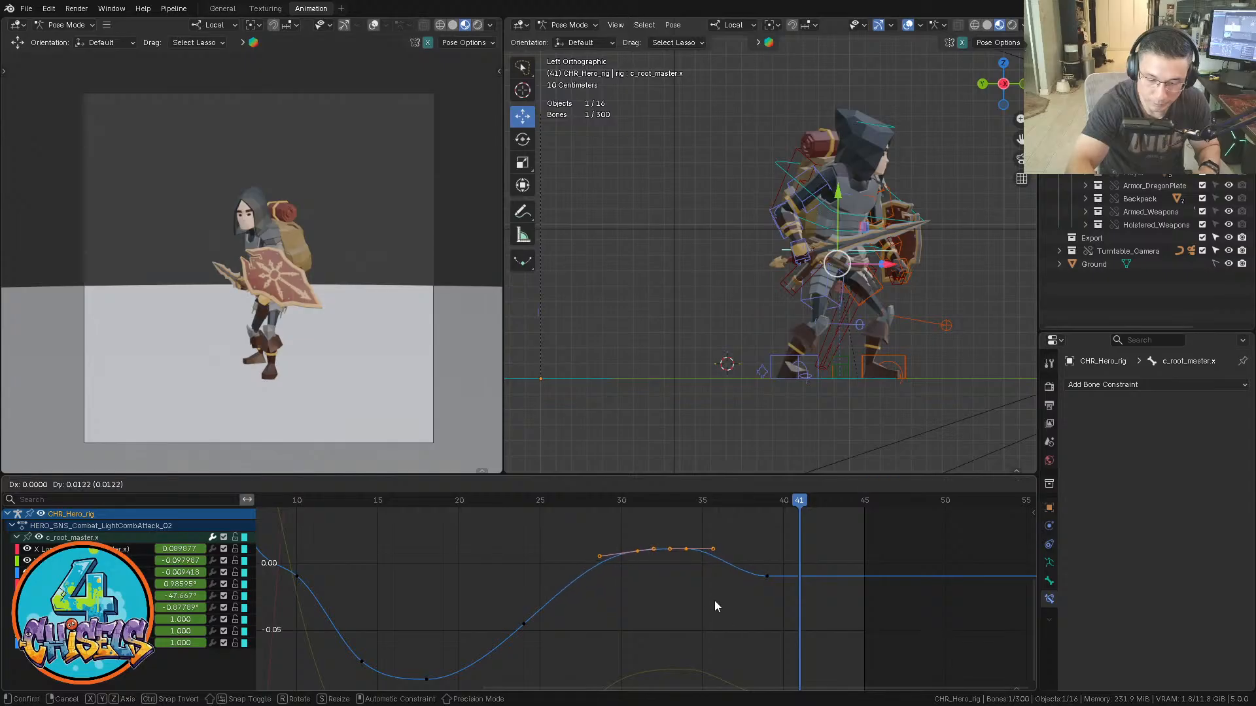
pyautogui.click(715, 600)
pyautogui.press('space')
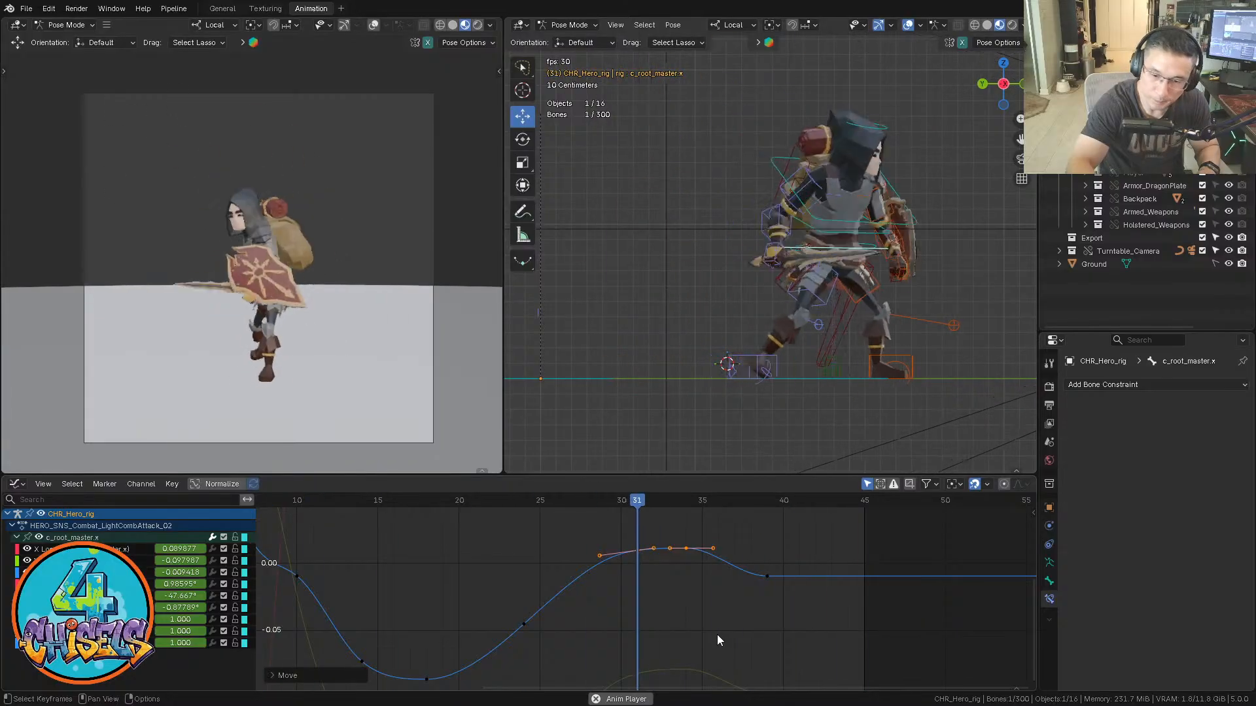
# Lower c_root_master.x's keyframes at frames 31 and 34 by about 0.010 during playback and review the motion
pyautogui.press('g')
pyautogui.press('y')
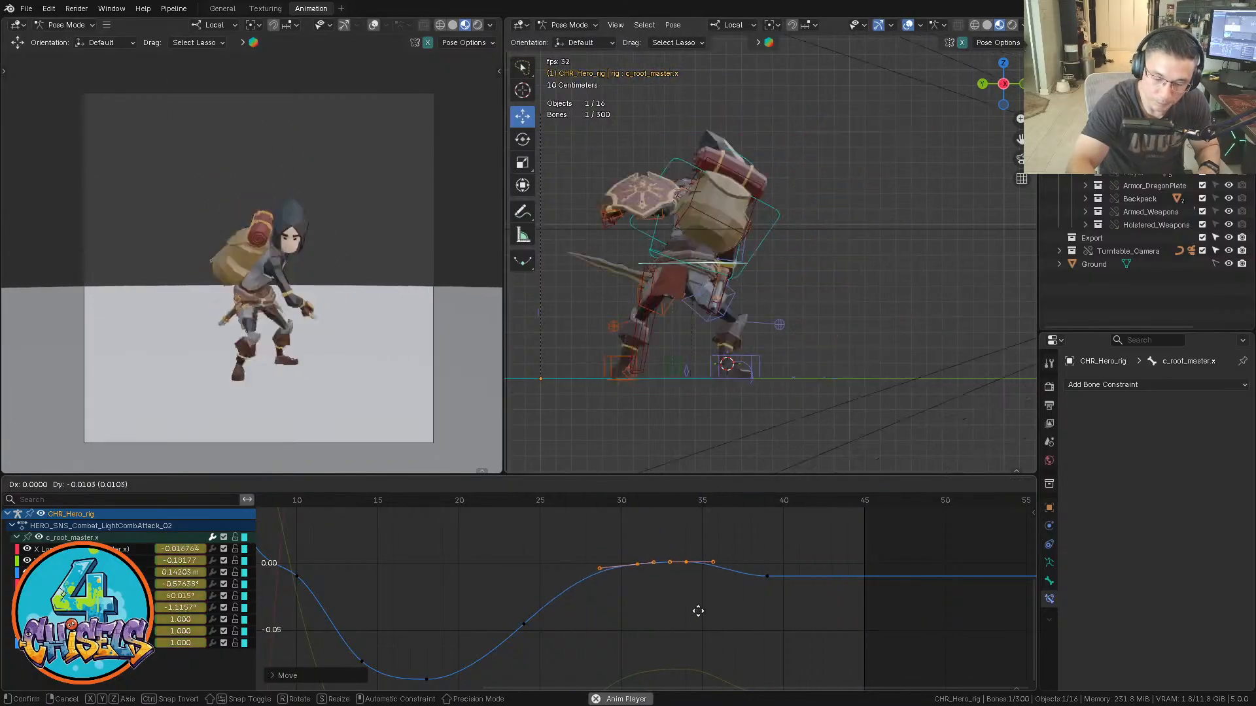
pyautogui.click(698, 609)
pyautogui.scroll(-5, 791, 605)
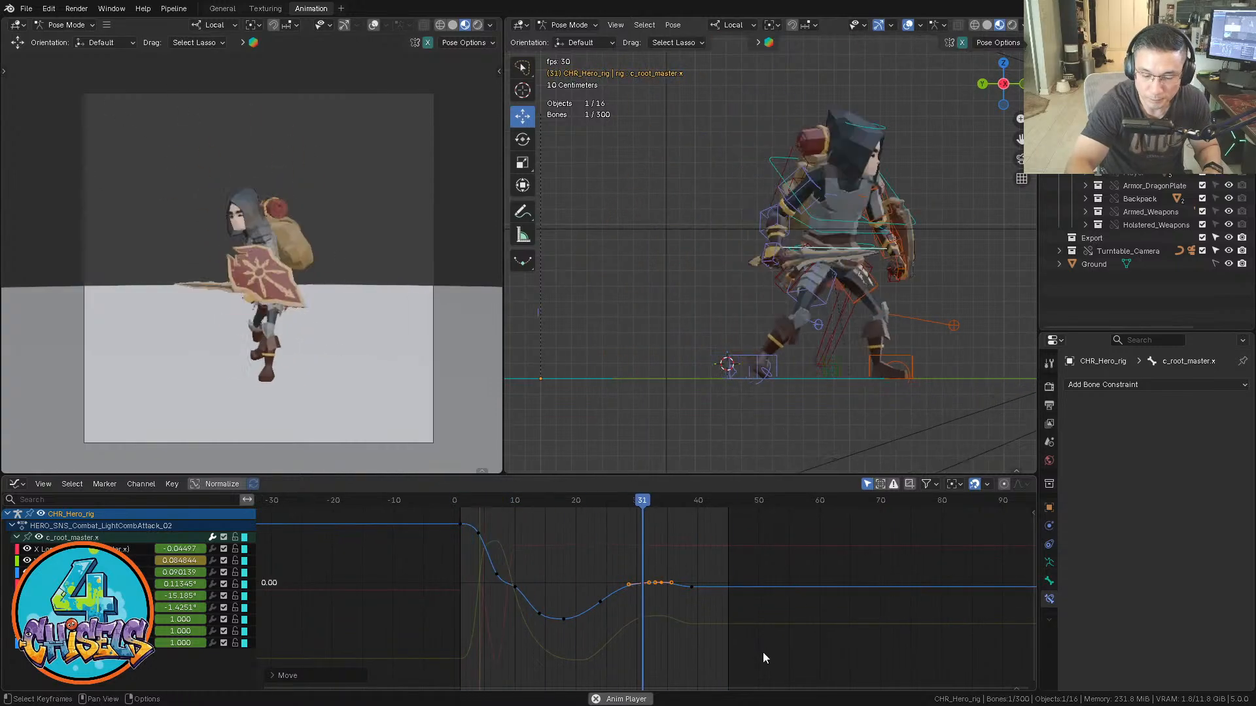
pyautogui.press('space')
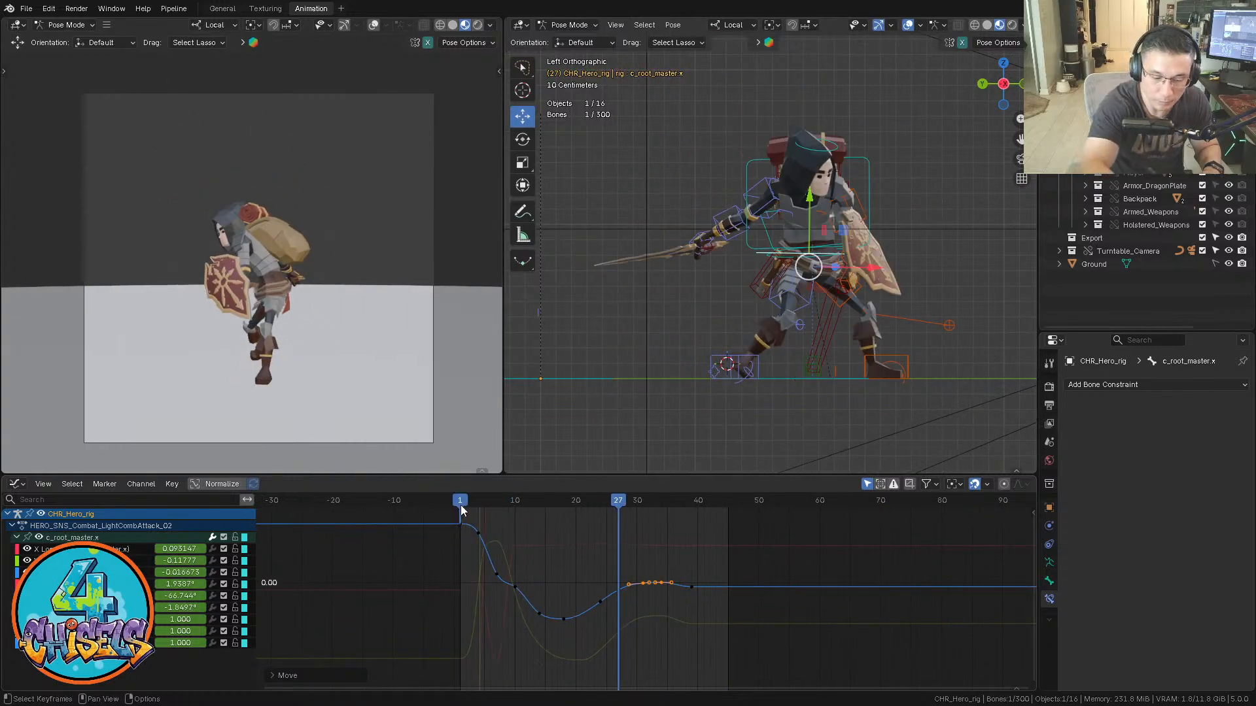
# Lower c_root_master.x's Z location keyframe at frame 10 by about 0.03 and scrub through to frame 18
pyautogui.moveTo(460, 509); pyautogui.dragTo(515, 509)
pyautogui.click(509, 582)
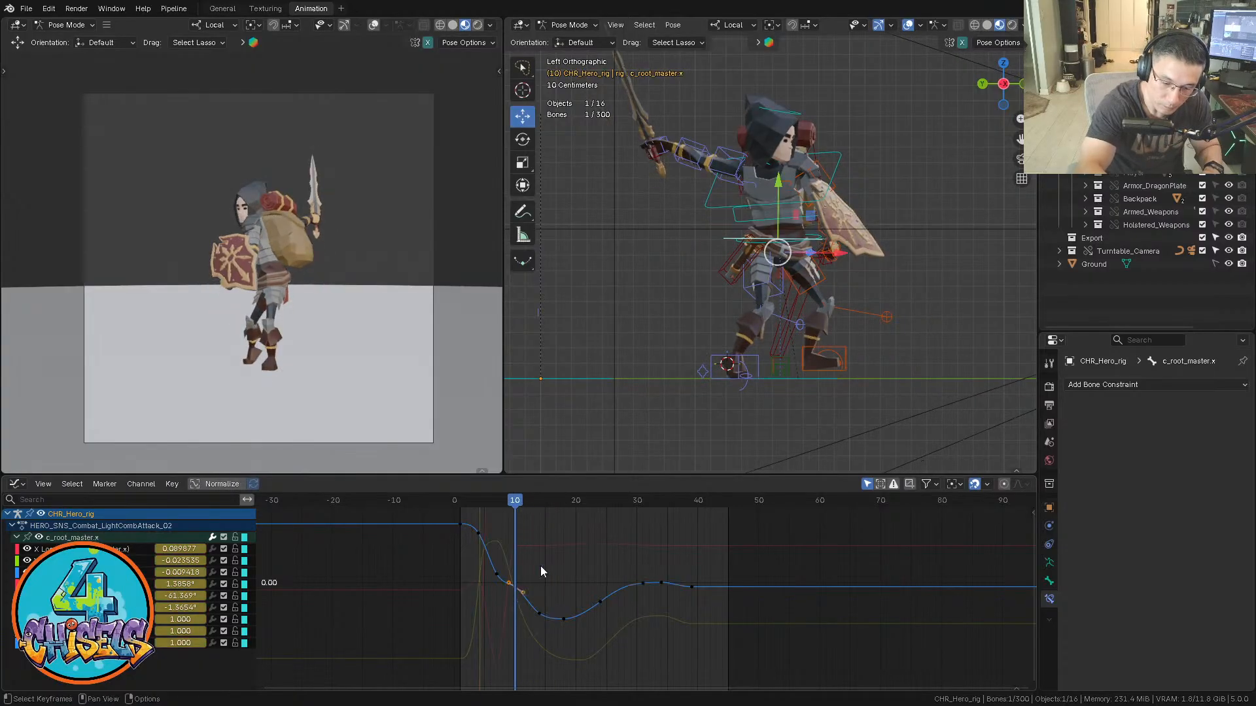
pyautogui.press('g')
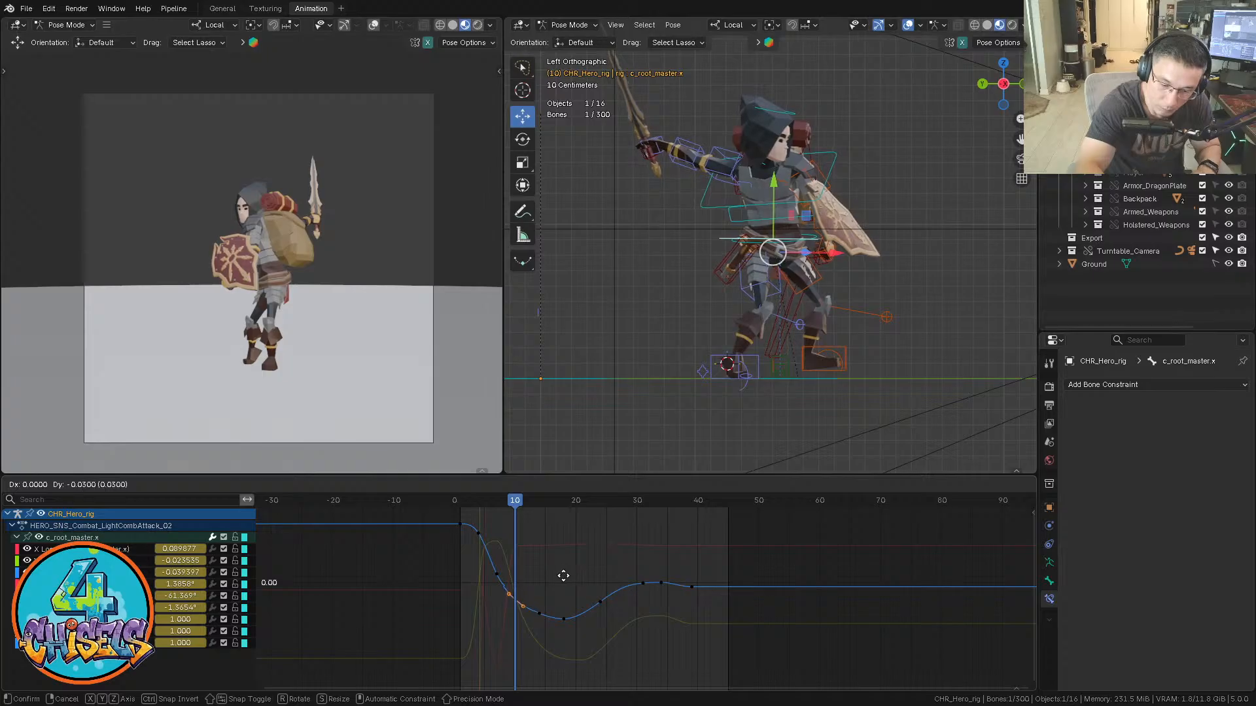
pyautogui.click(563, 576)
pyautogui.moveTo(457, 499); pyautogui.dragTo(563, 499)
# Select the lower spine control c_spine_01.x and frame all of its curves around the attack's frame range
pyautogui.click(894, 206)
pyautogui.keyDown('alt'); pyautogui.moveTo(893, 207); pyautogui.dragTo(835, 215, button='middle'); pyautogui.keyUp('alt')
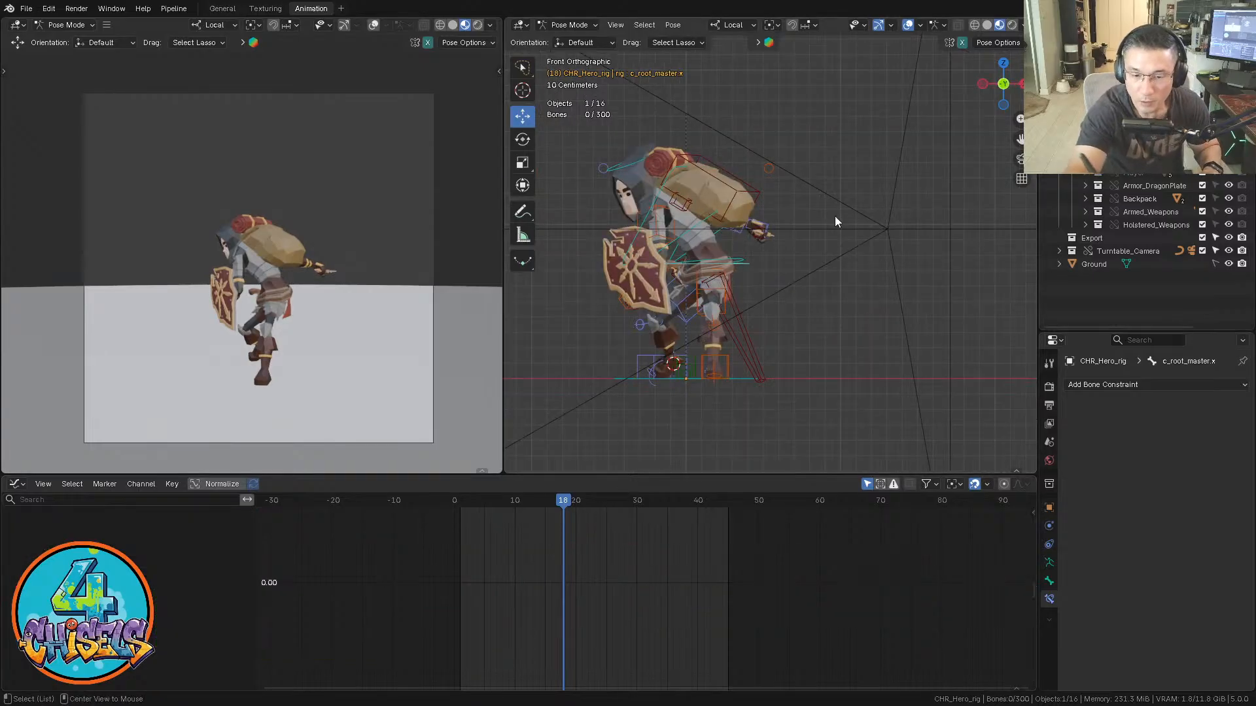
pyautogui.click(713, 262)
pyautogui.keyDown('alt'); pyautogui.moveTo(713, 263); pyautogui.dragTo(769, 265, button='middle'); pyautogui.keyUp('alt')
pyautogui.press('`')
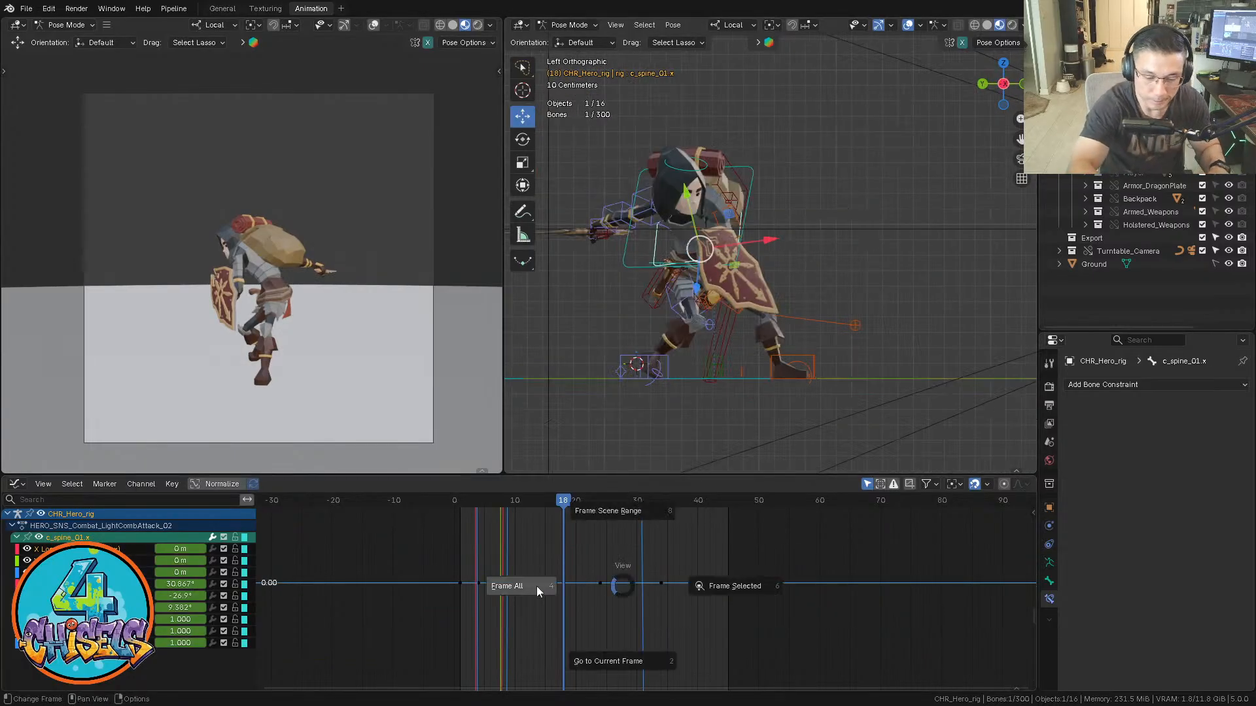
pyautogui.click(536, 587)
pyautogui.keyDown('ctrl'); pyautogui.moveTo(722, 583); pyautogui.dragTo(709, 589, button='middle'); pyautogui.keyUp('ctrl')
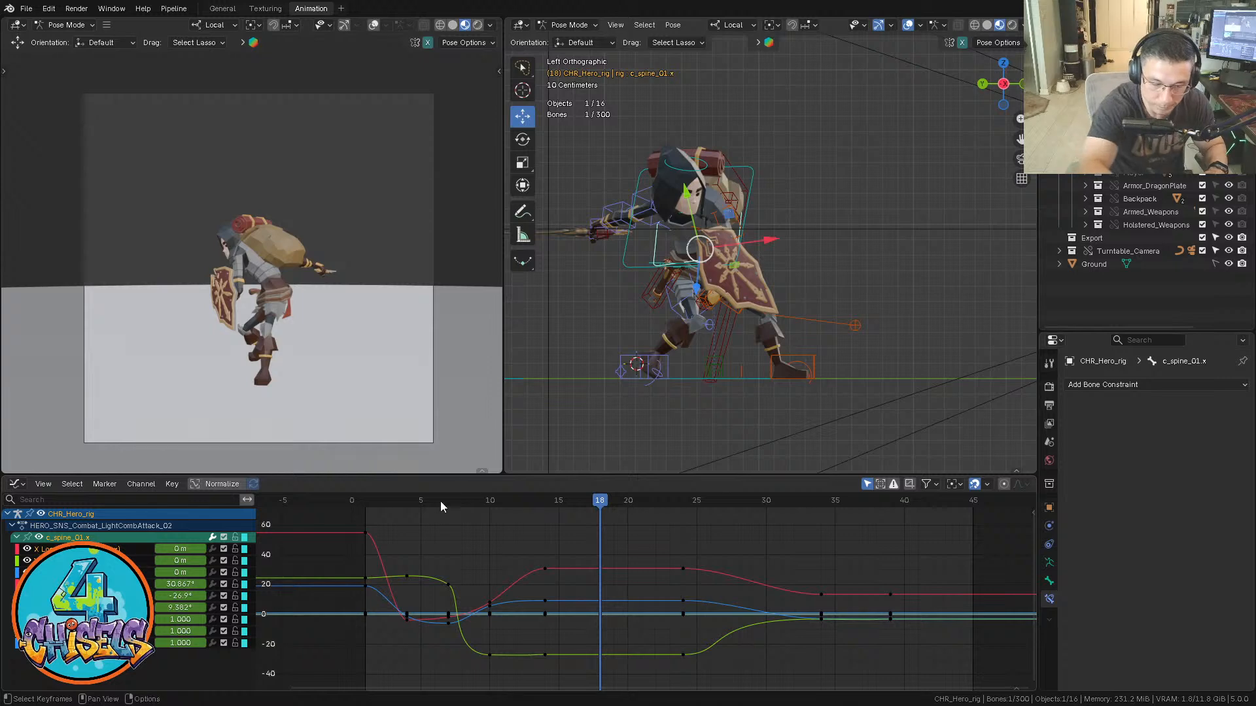
pyautogui.press('space')
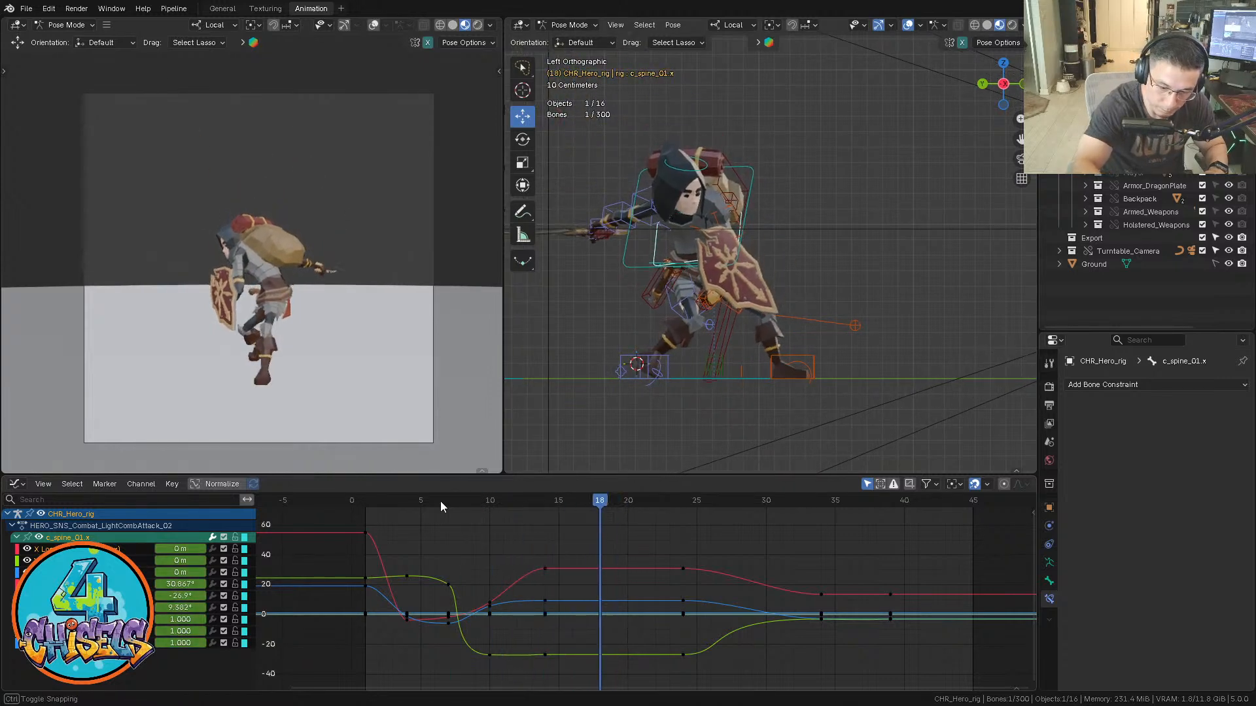
pyautogui.press('space')
# Rotate c_spine_01.x at frame 18 to about 34.6°, -29.3° and 7.6° on X, Y and Z, and scrub through the pose
pyautogui.press('ctrl+KP_1')
pyautogui.press('r')
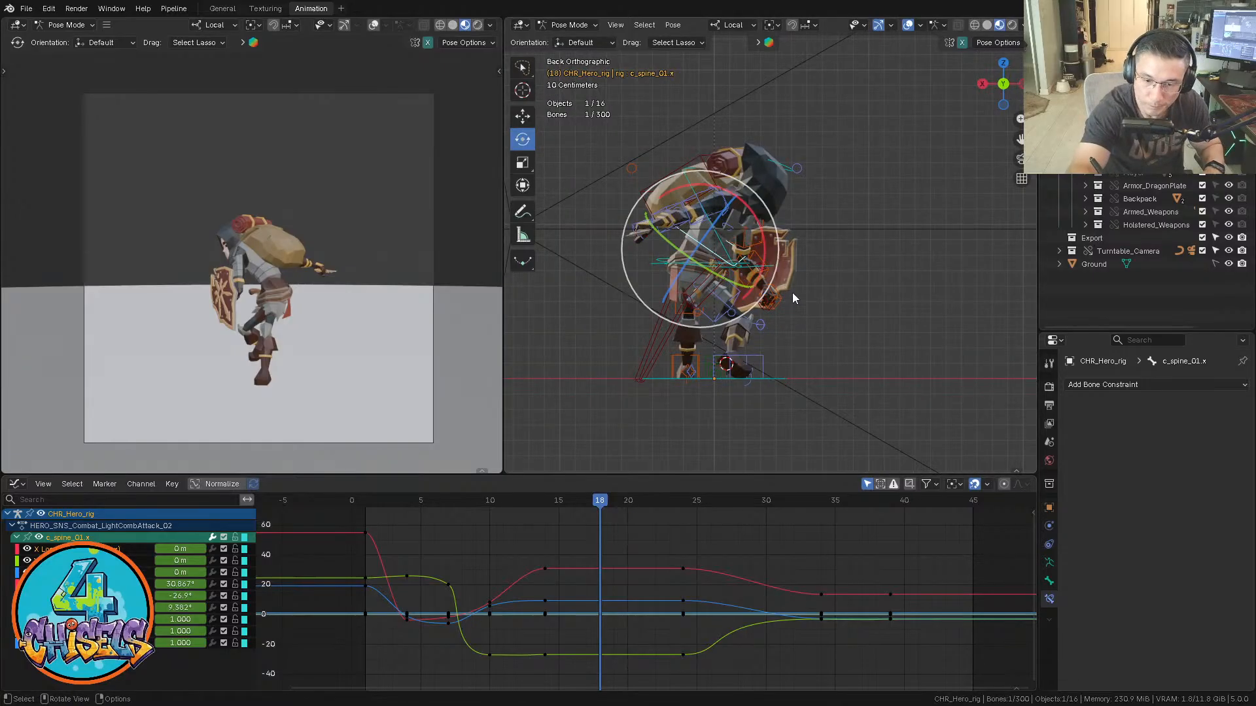
pyautogui.click(762, 233)
pyautogui.press('ctrl+KP_3')
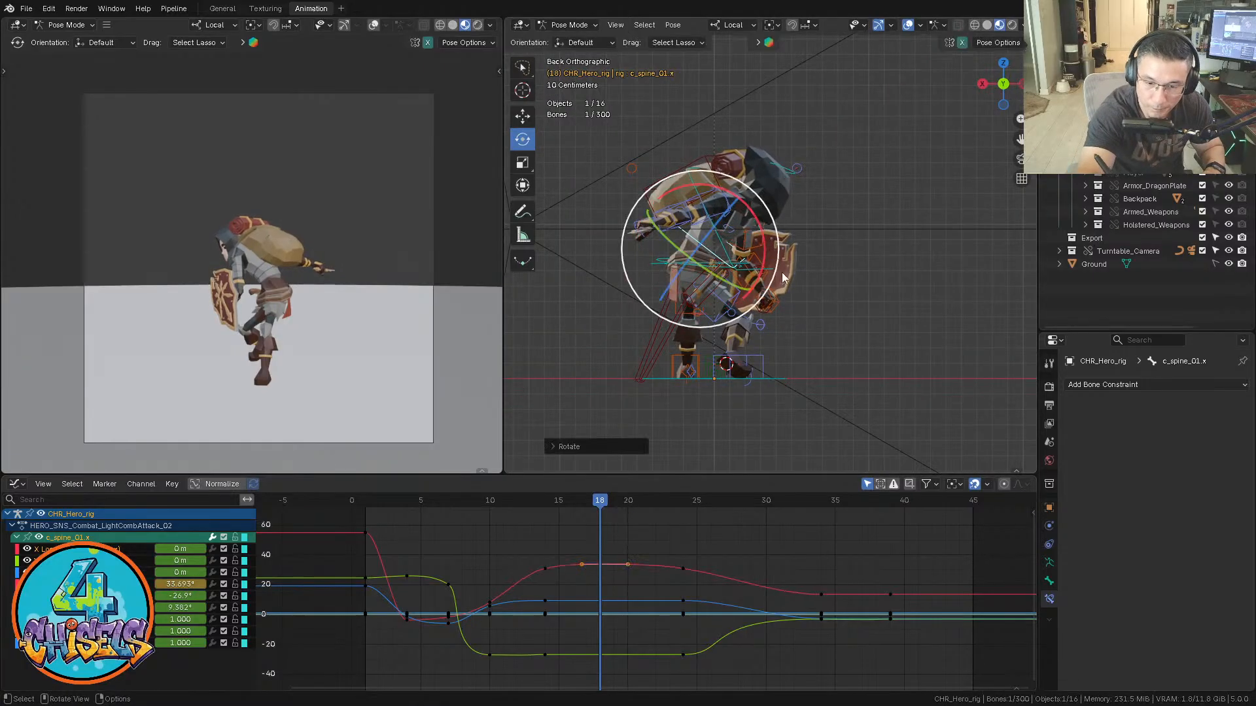
pyautogui.moveTo(750, 270); pyautogui.dragTo(748, 275)
pyautogui.moveTo(473, 500); pyautogui.dragTo(559, 501)
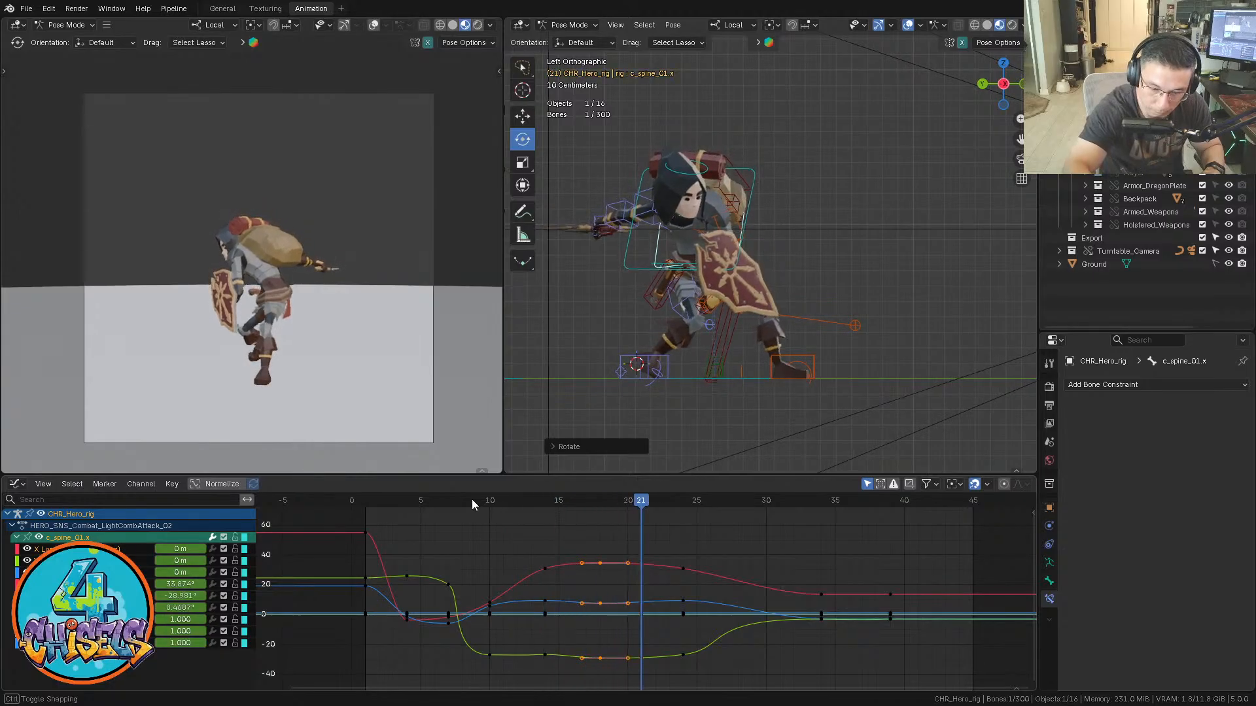
# Move c_spine_01.x's frame 24 rotation keyframes to about 26.5° X, -22.5° Y and 3.7° Z, and scrub through the motion
pyautogui.moveTo(683, 500)
pyautogui.mouseDown()
pyautogui.moveTo(625, 500)
pyautogui.moveTo(686, 507)
pyautogui.mouseUp()
pyautogui.hotkey('alt', 'a')
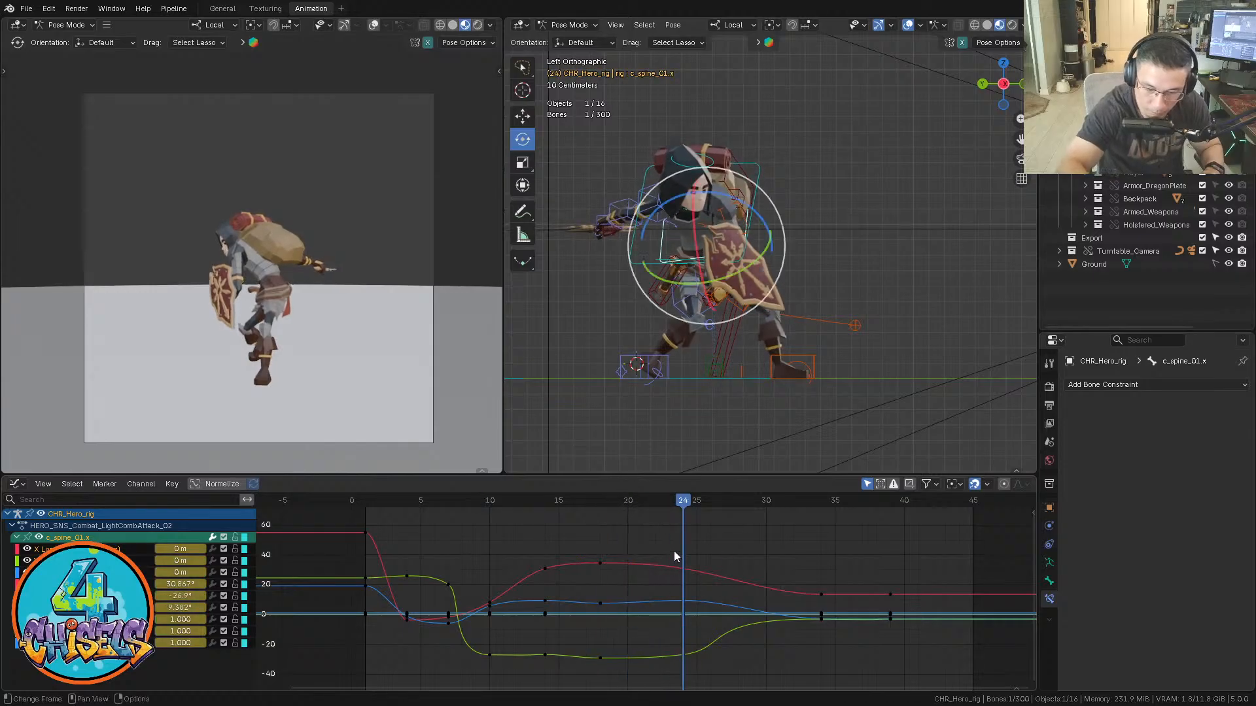
pyautogui.press('g')
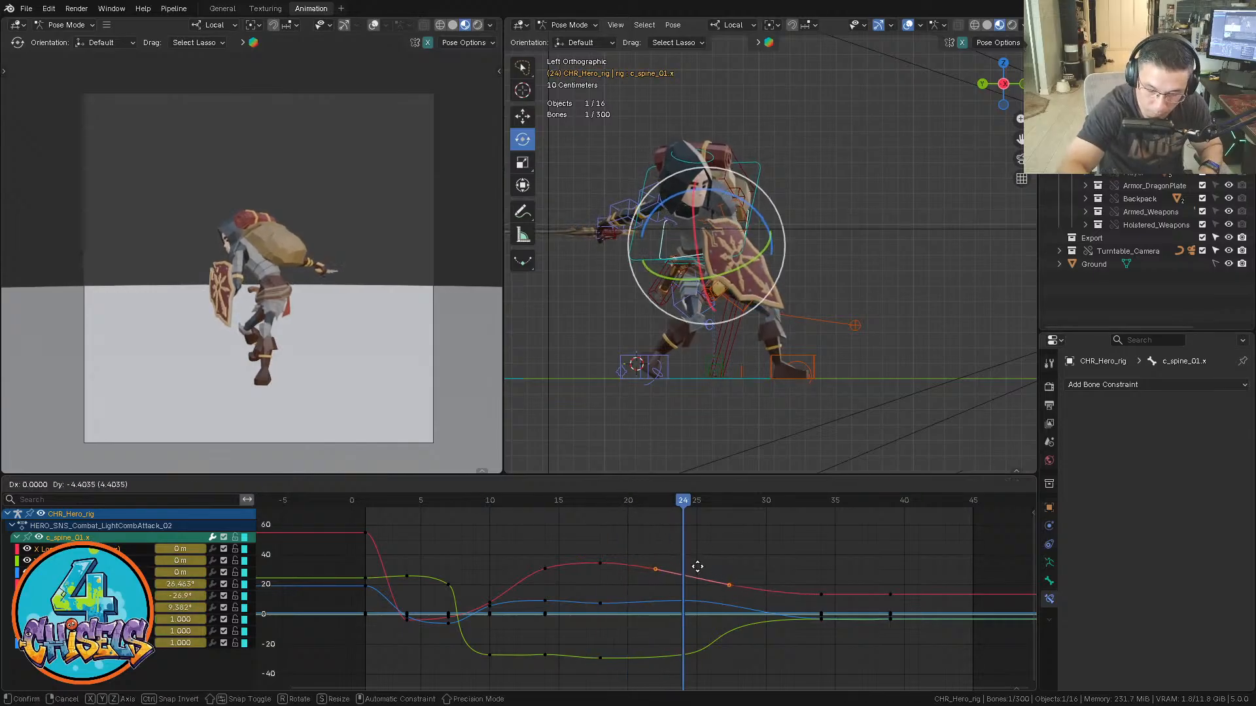
pyautogui.click(697, 567)
pyautogui.press('g')
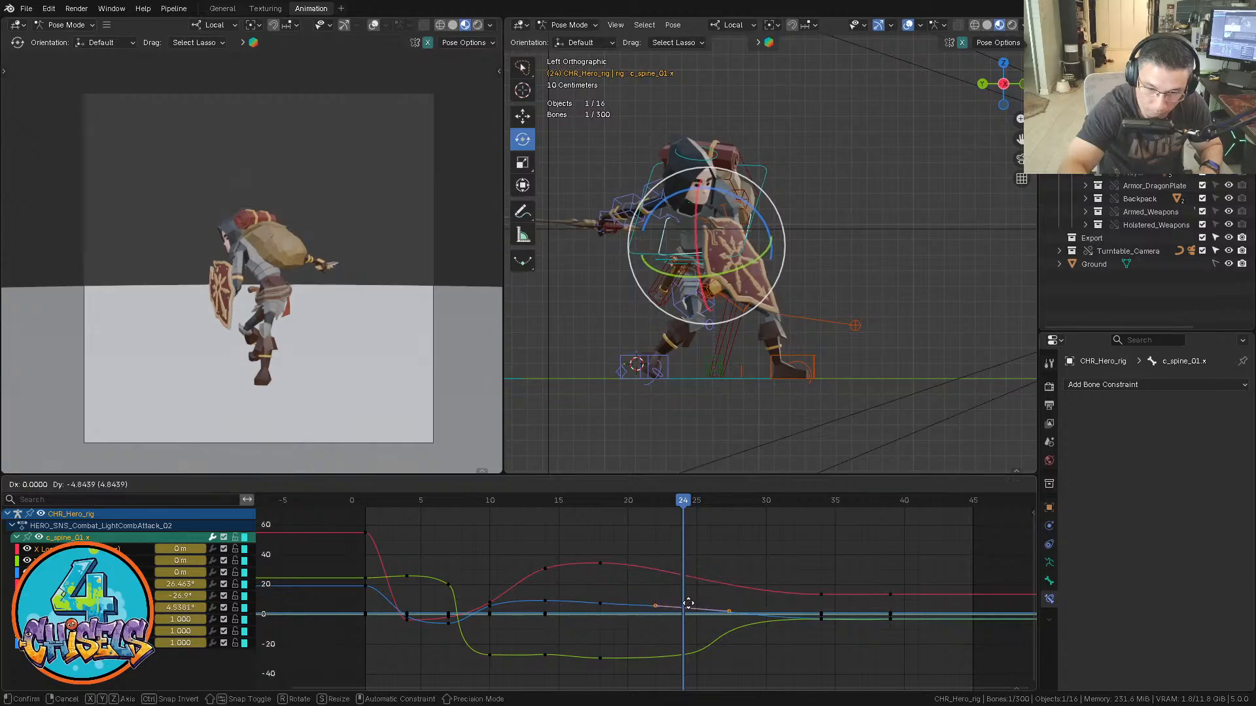
pyautogui.click(689, 605)
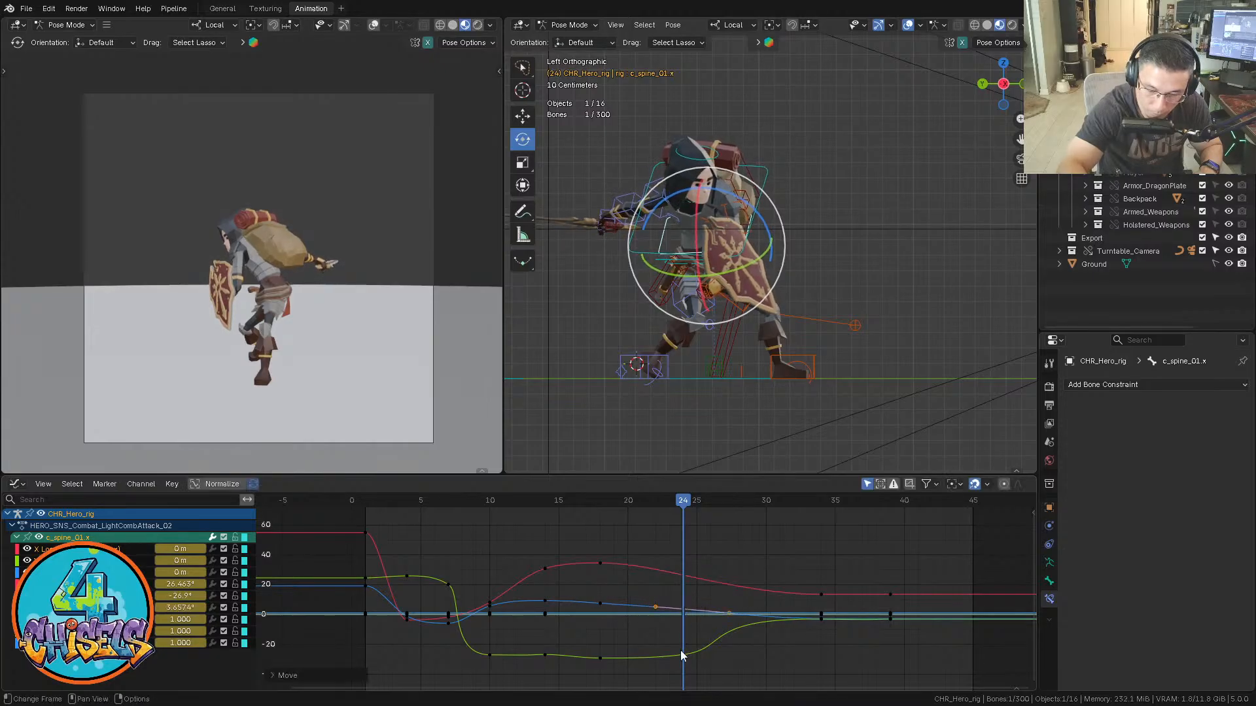
pyautogui.press('g')
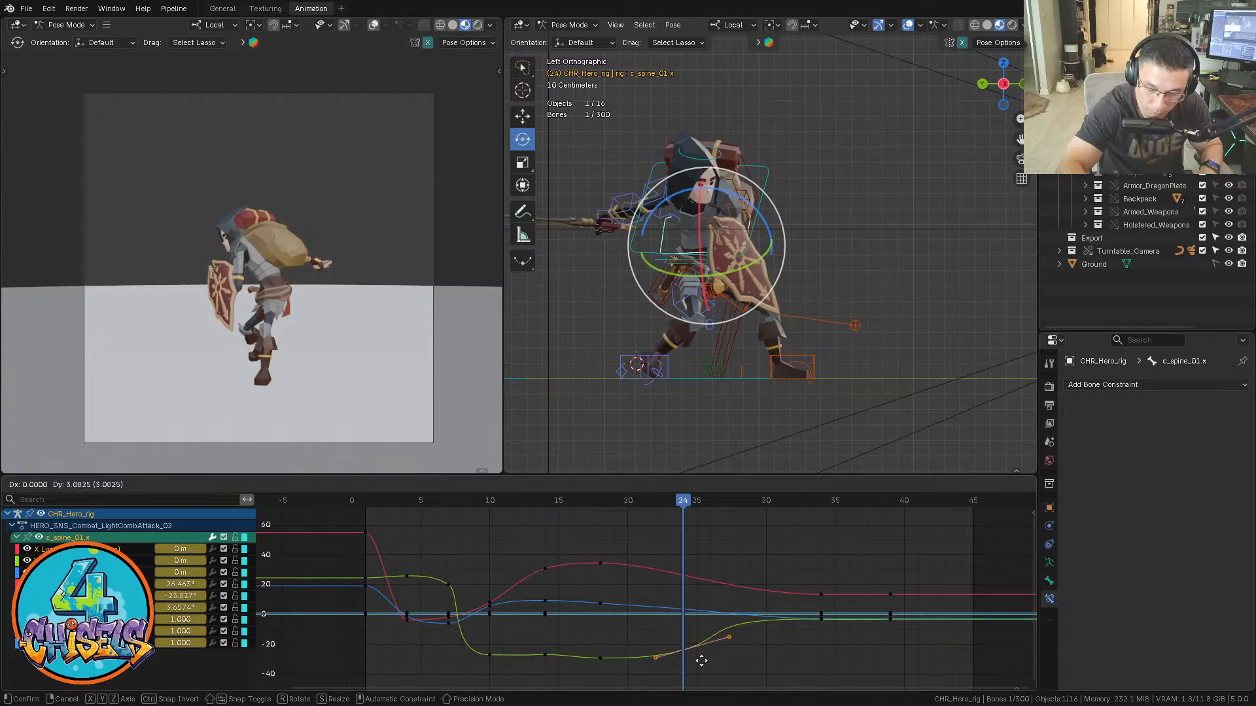
pyautogui.click(700, 659)
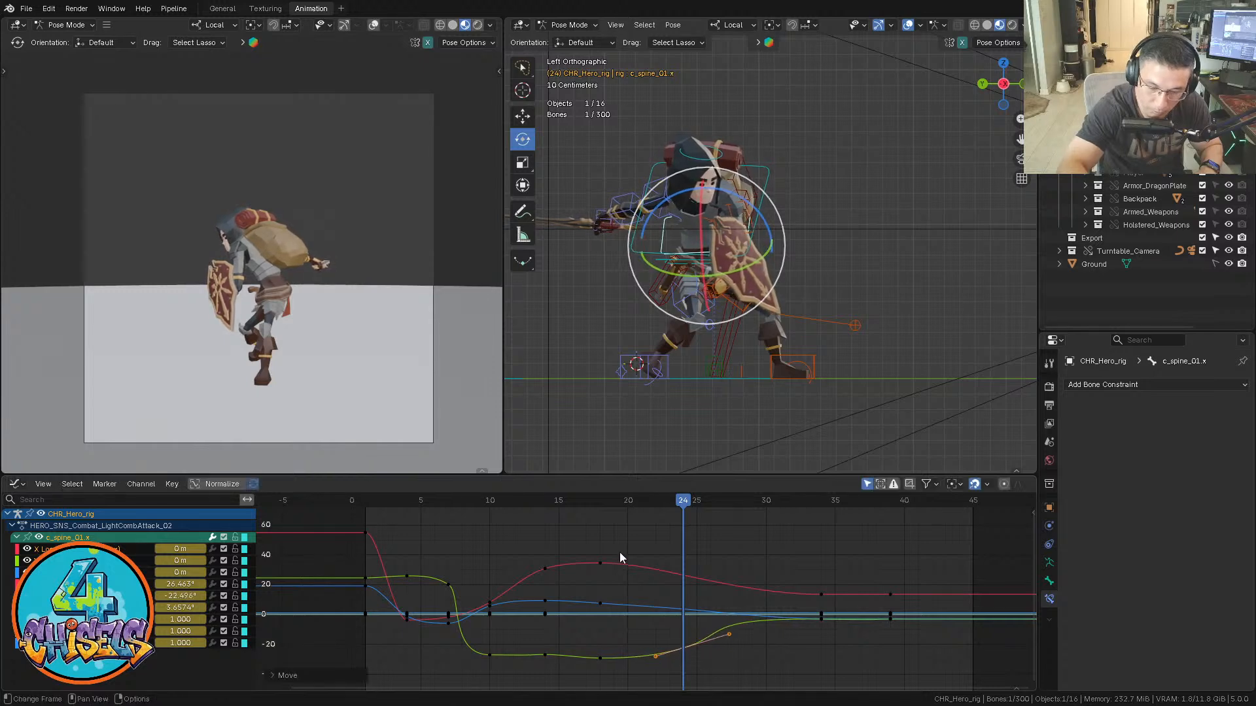
pyautogui.moveTo(522, 489); pyautogui.dragTo(546, 501)
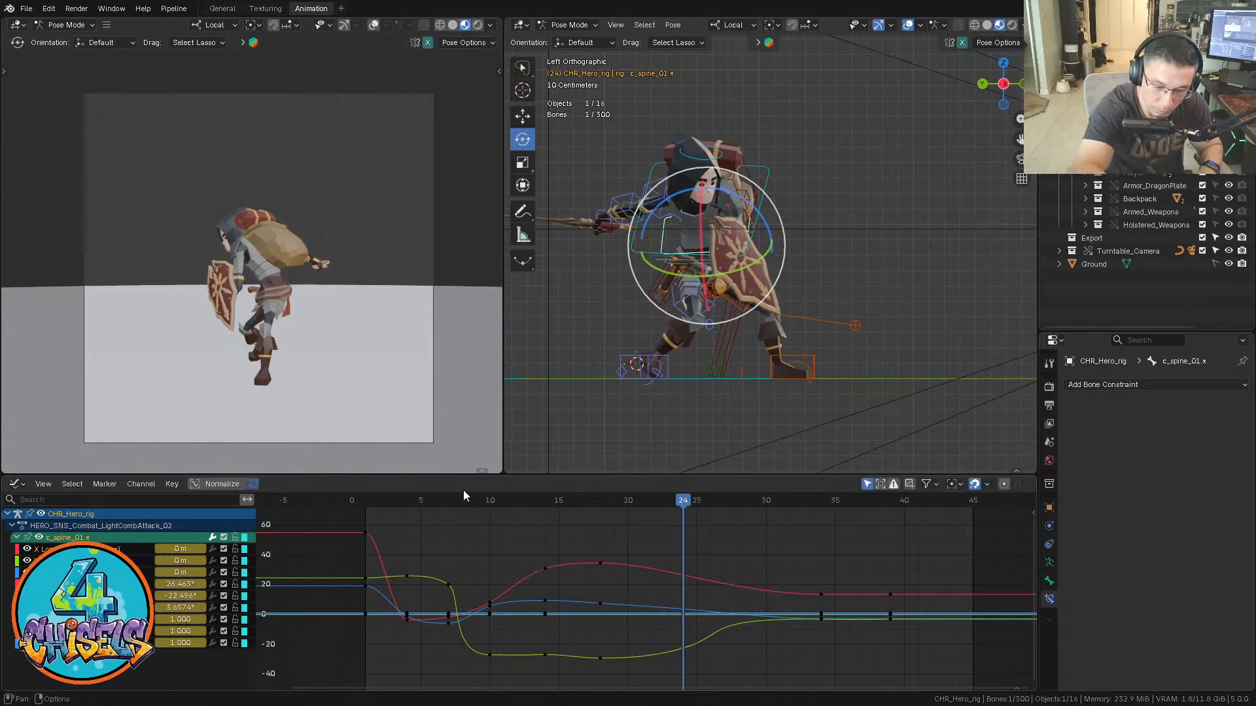
pyautogui.moveTo(468, 502); pyautogui.dragTo(559, 502)
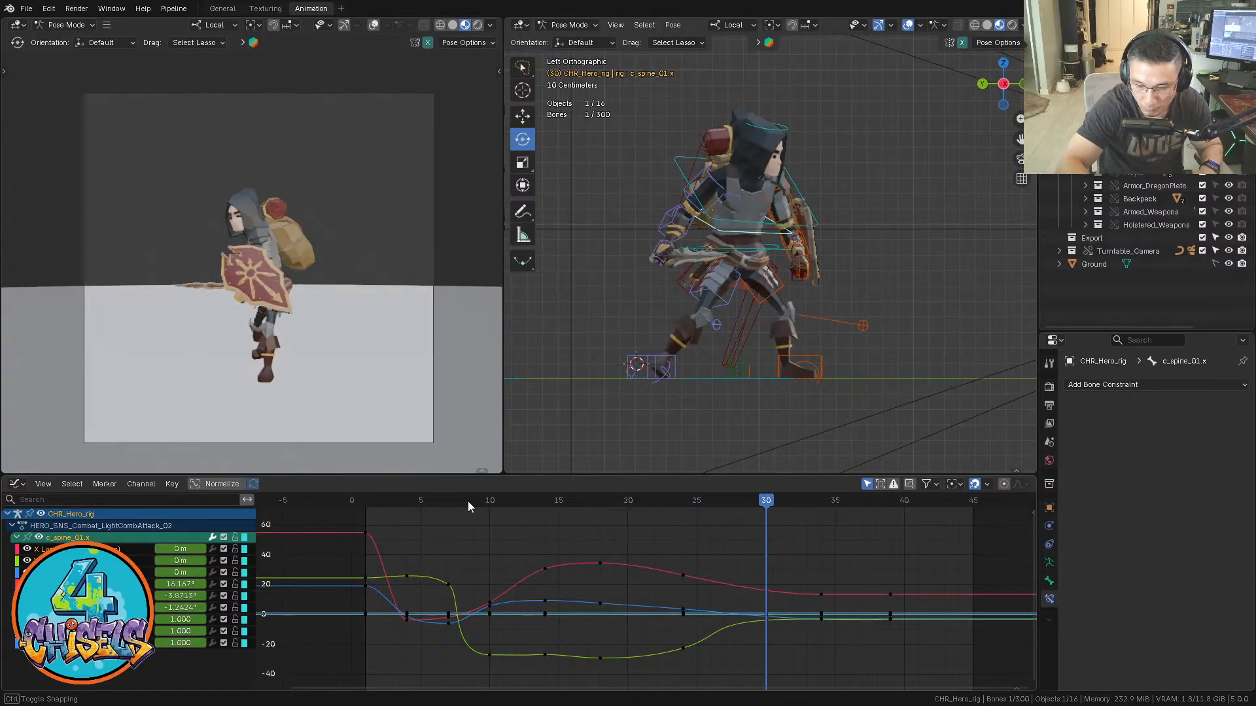
# Copy c_spine_01.x's X rotation keyframe from frame 24 to frame 29 and raise it to about 35°
pyautogui.press('Left')
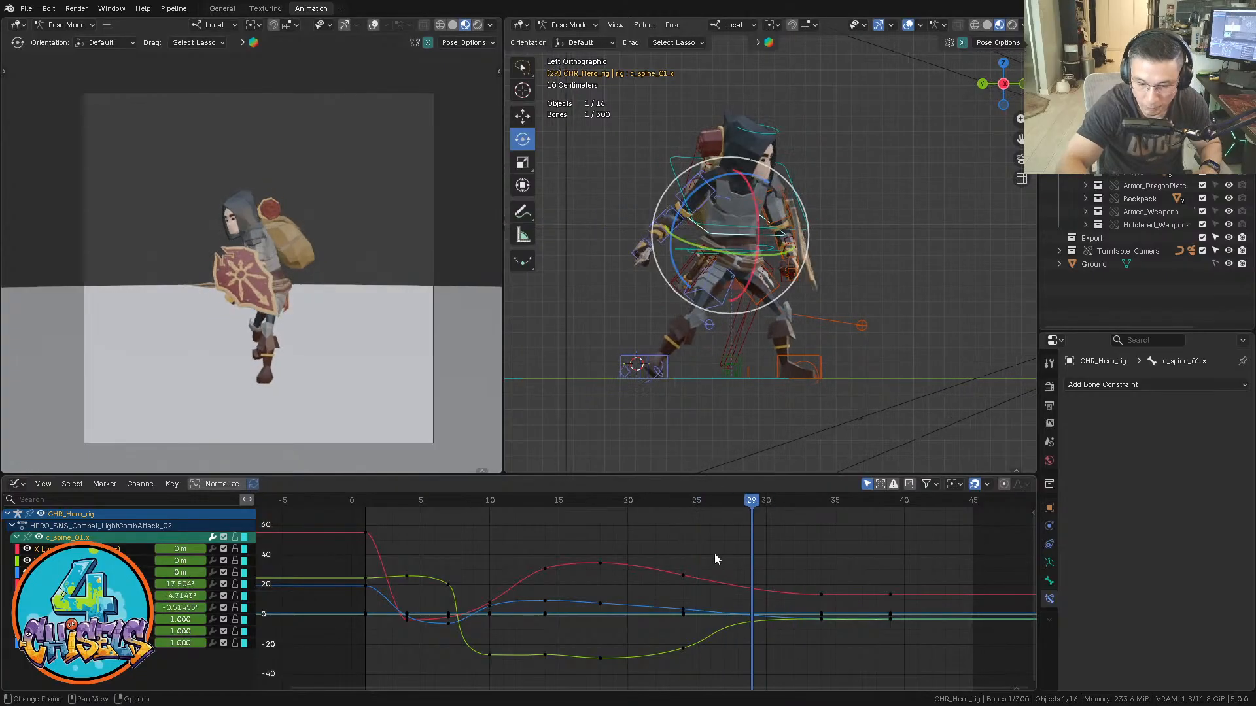
pyautogui.hotkey('ctrl', 'v')
pyautogui.hotkey('ctrl', 'z')
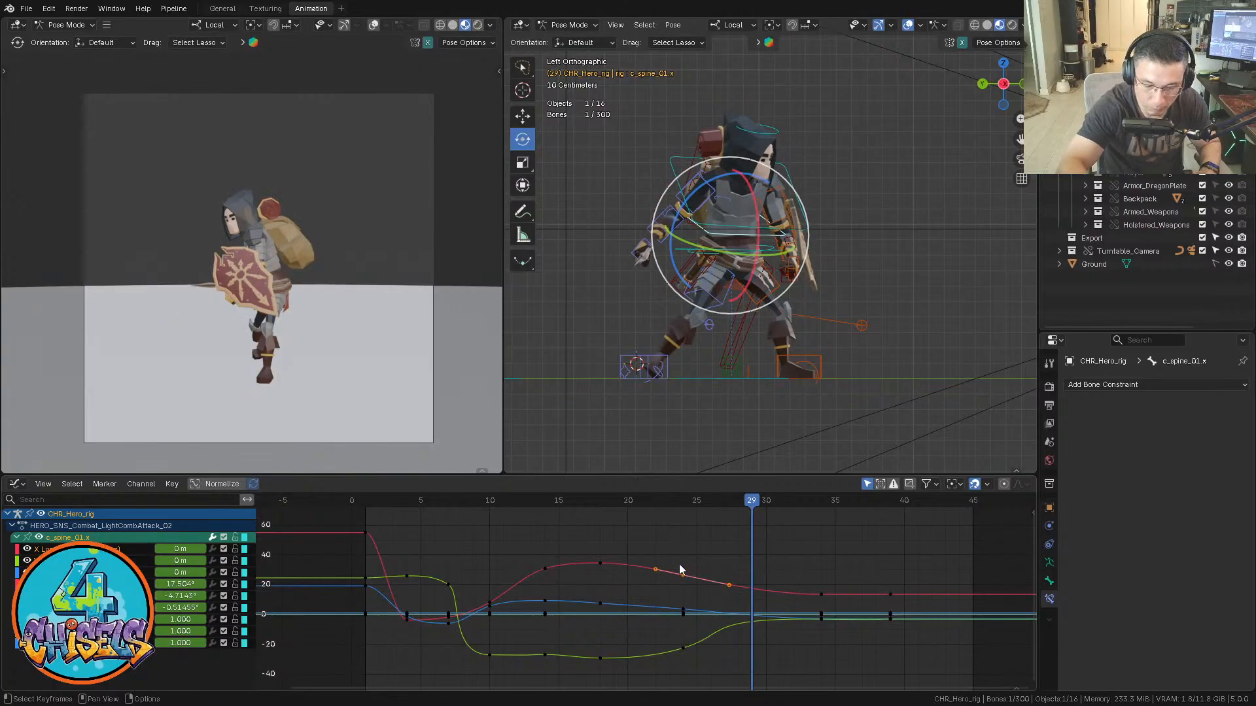
pyautogui.click(72, 584)
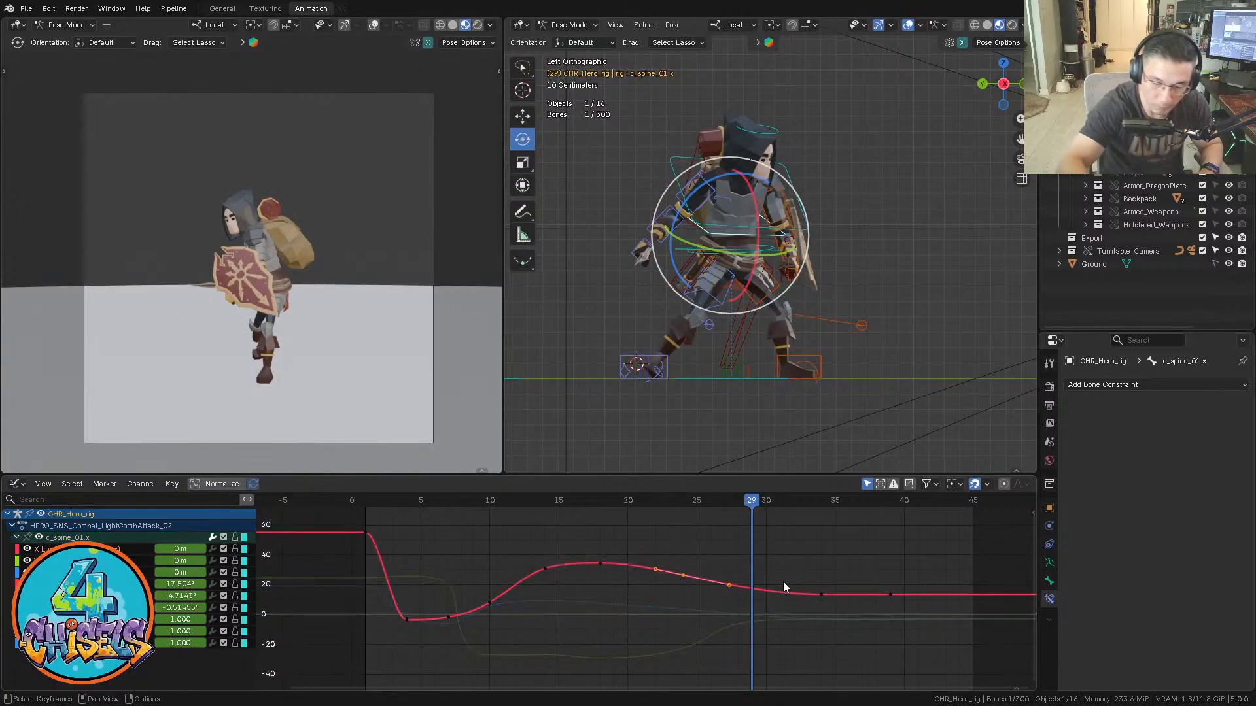
pyautogui.hotkey('ctrl', 'v')
pyautogui.moveTo(774, 577); pyautogui.dragTo(773, 585)
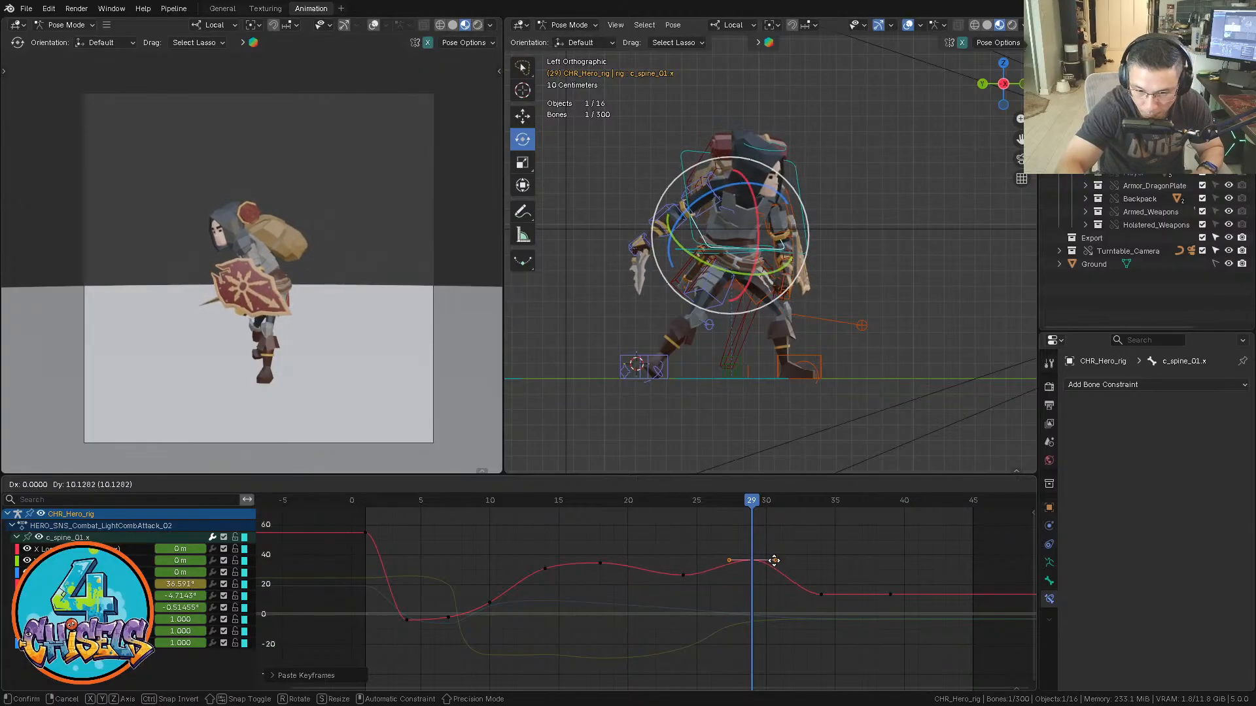
pyautogui.moveTo(773, 562); pyautogui.dragTo(773, 562)
# Scrub frames 19 to 28 and raise c_spine_01.x's X rotation keyframe at frame 24 by about 8° to flatten the curve
pyautogui.moveTo(750, 502); pyautogui.dragTo(614, 502)
pyautogui.press('Right')
pyautogui.press('Right')
pyautogui.press('Right')
pyautogui.press('Right')
pyautogui.press('Right')
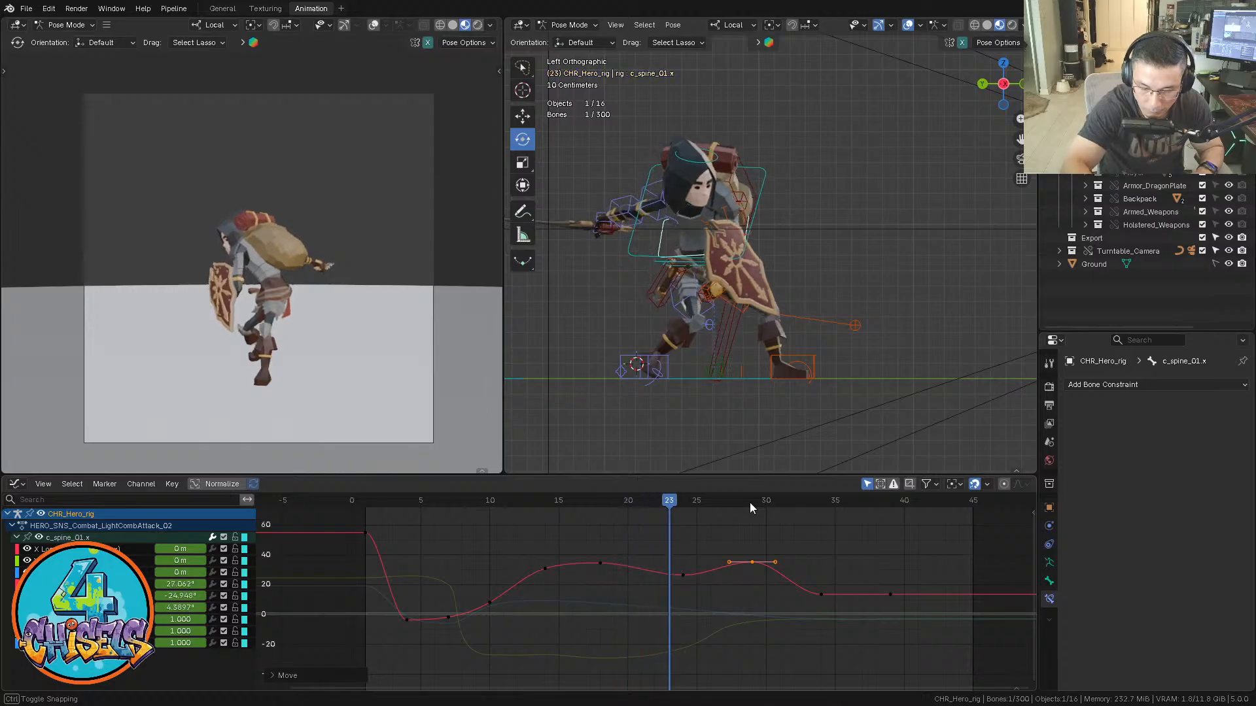
pyautogui.press('Right')
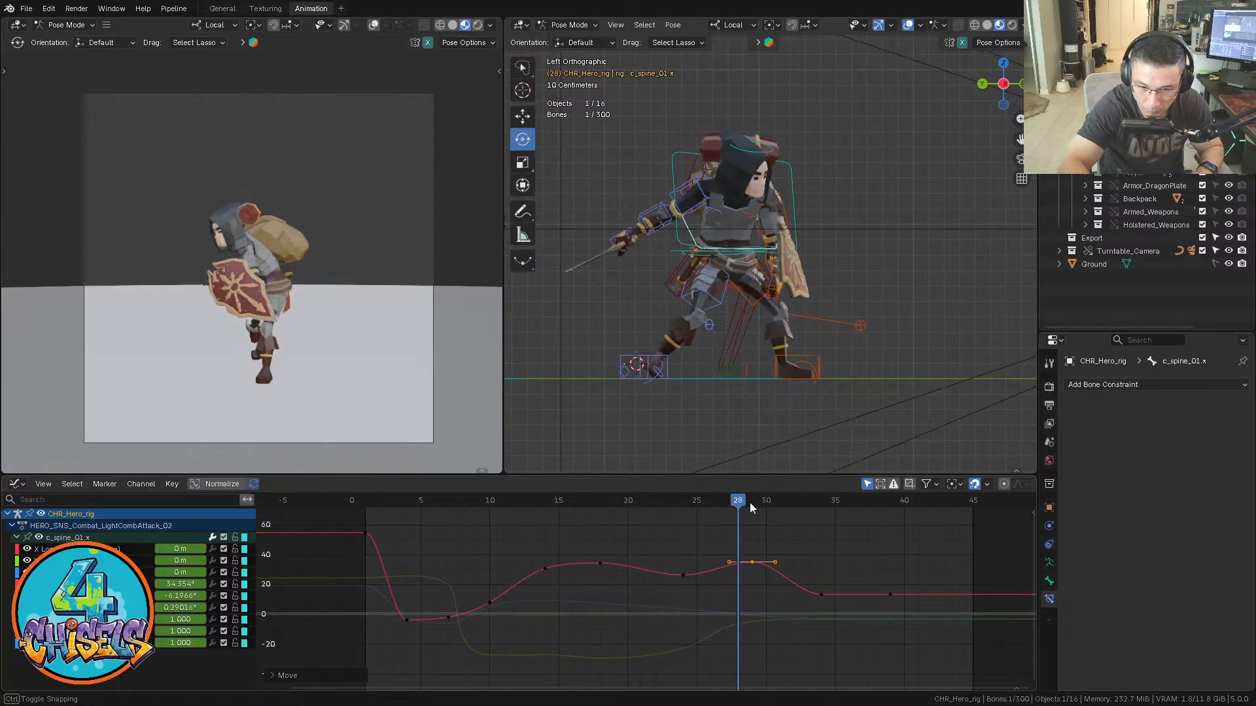
pyautogui.moveTo(697, 502); pyautogui.dragTo(683, 502)
pyautogui.moveTo(673, 564); pyautogui.dragTo(701, 605)
pyautogui.press('g')
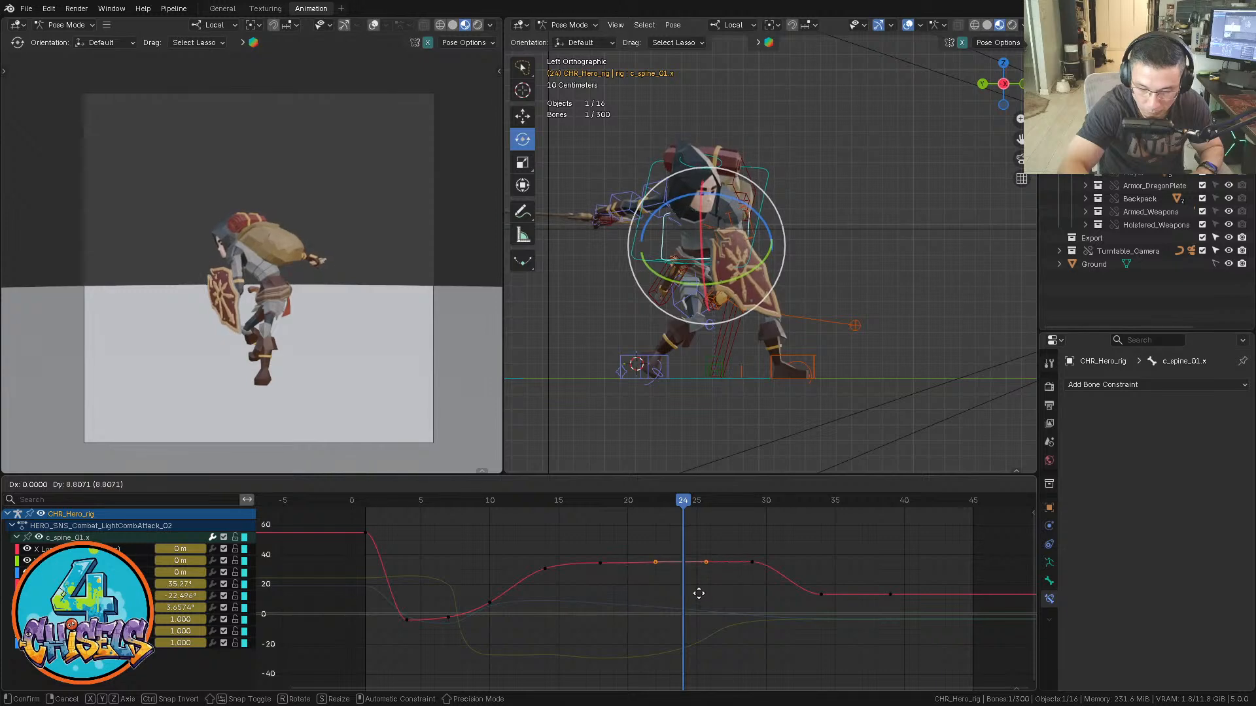
pyautogui.click(699, 595)
# Lower c_spine_01.x's X rotation keyframe at frame 29 to about 29.1° and scrub through the recovery
pyautogui.moveTo(689, 507); pyautogui.dragTo(752, 508)
pyautogui.moveTo(742, 540); pyautogui.dragTo(767, 571)
pyautogui.press('g')
pyautogui.click(762, 558)
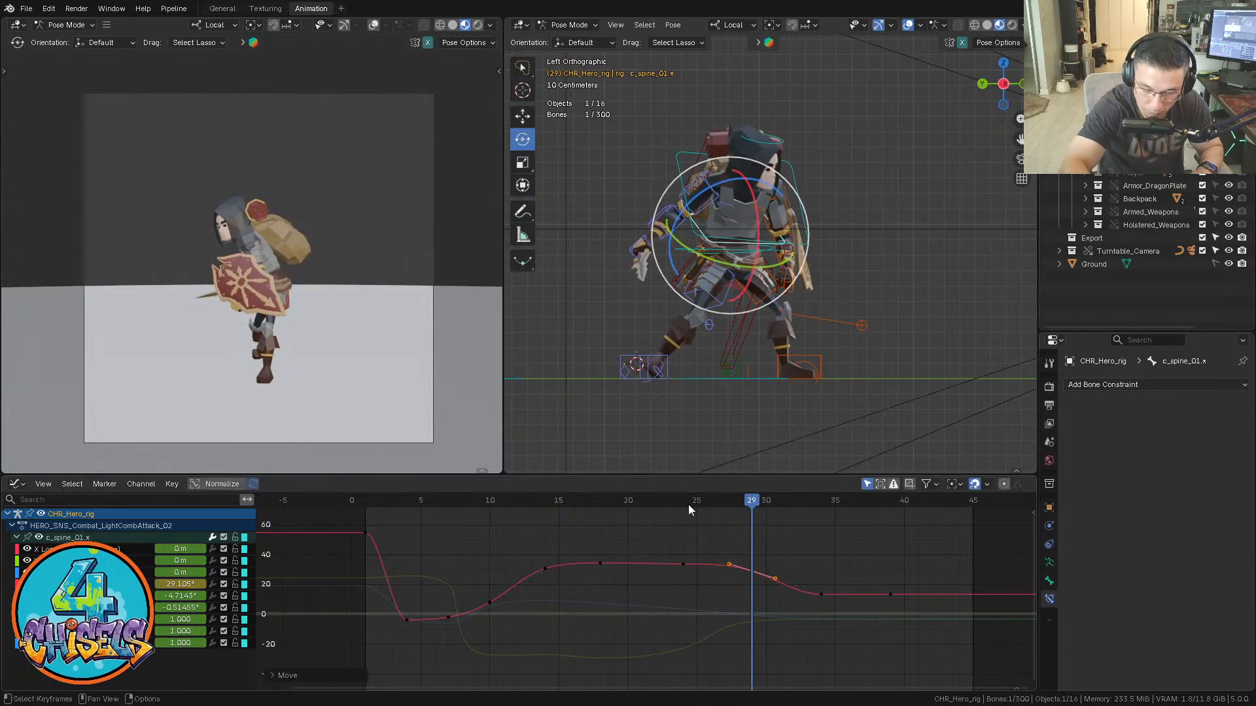
pyautogui.moveTo(689, 505); pyautogui.dragTo(668, 501)
pyautogui.press('space')
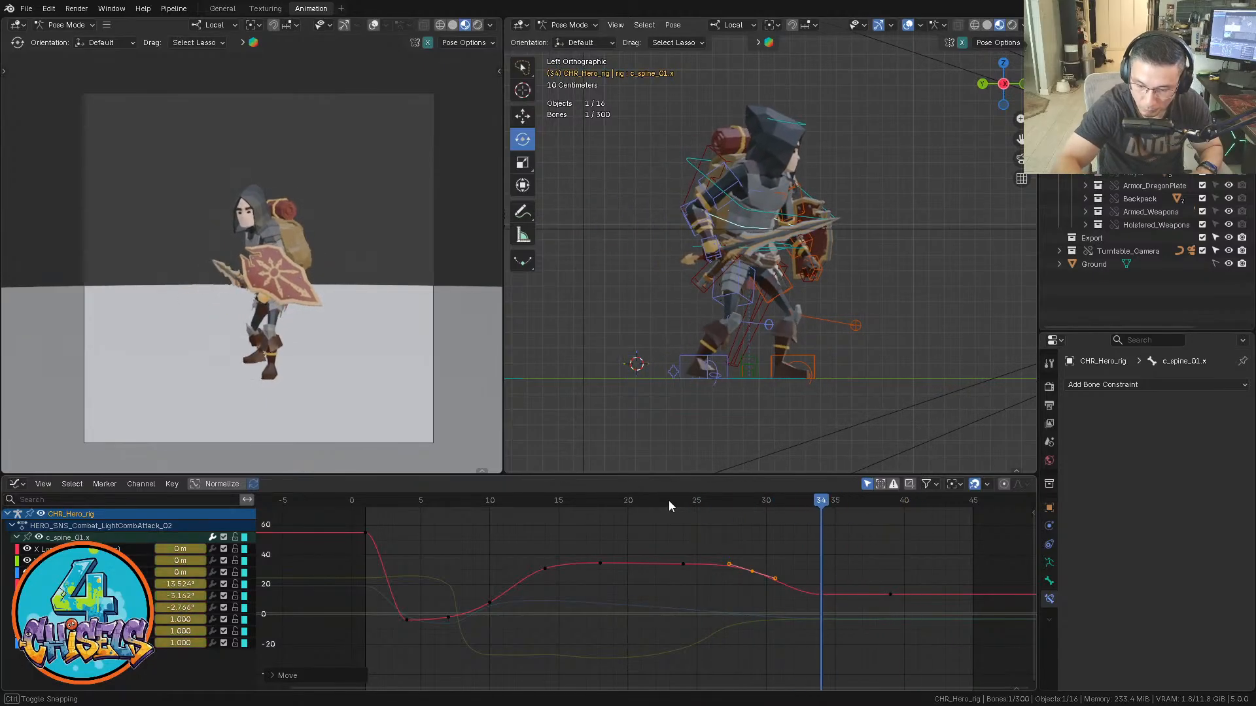
# Key c_spine_01.x's X rotation at frame 36, lower the curve there to about 11° for an overshoot, and play back the attack
pyautogui.moveTo(668, 500); pyautogui.dragTo(838, 509)
pyautogui.click(837, 566)
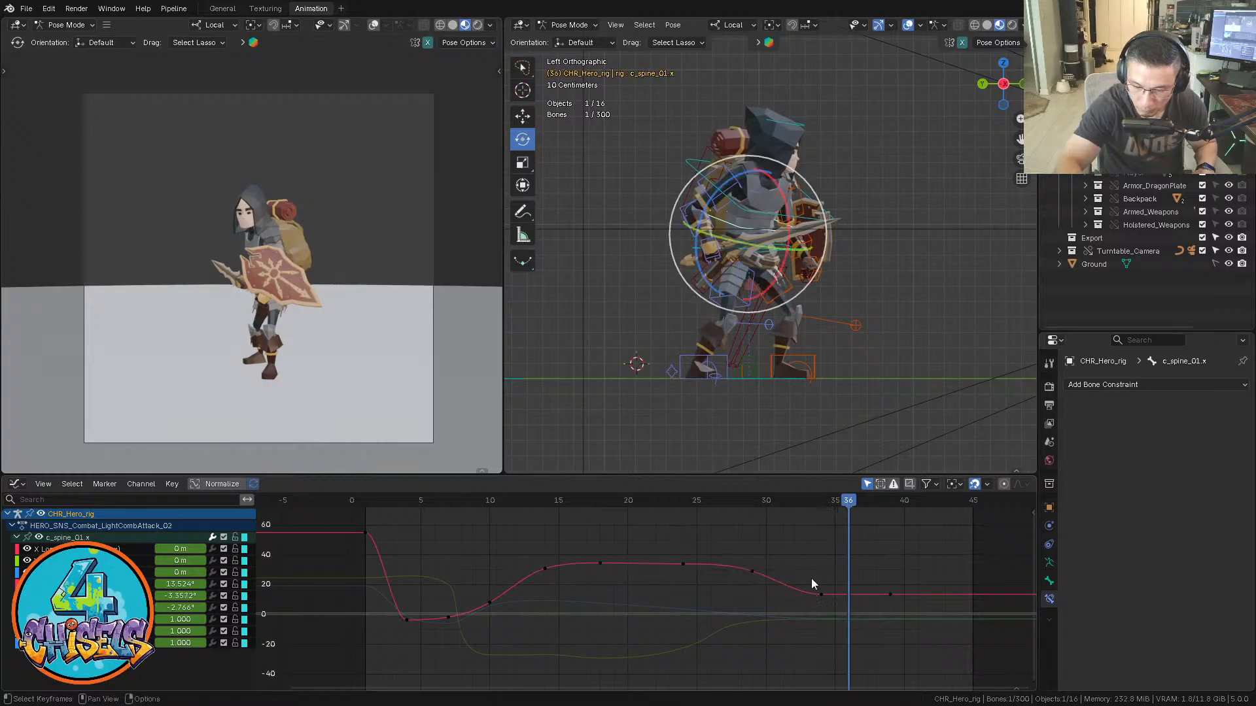
pyautogui.press('g')
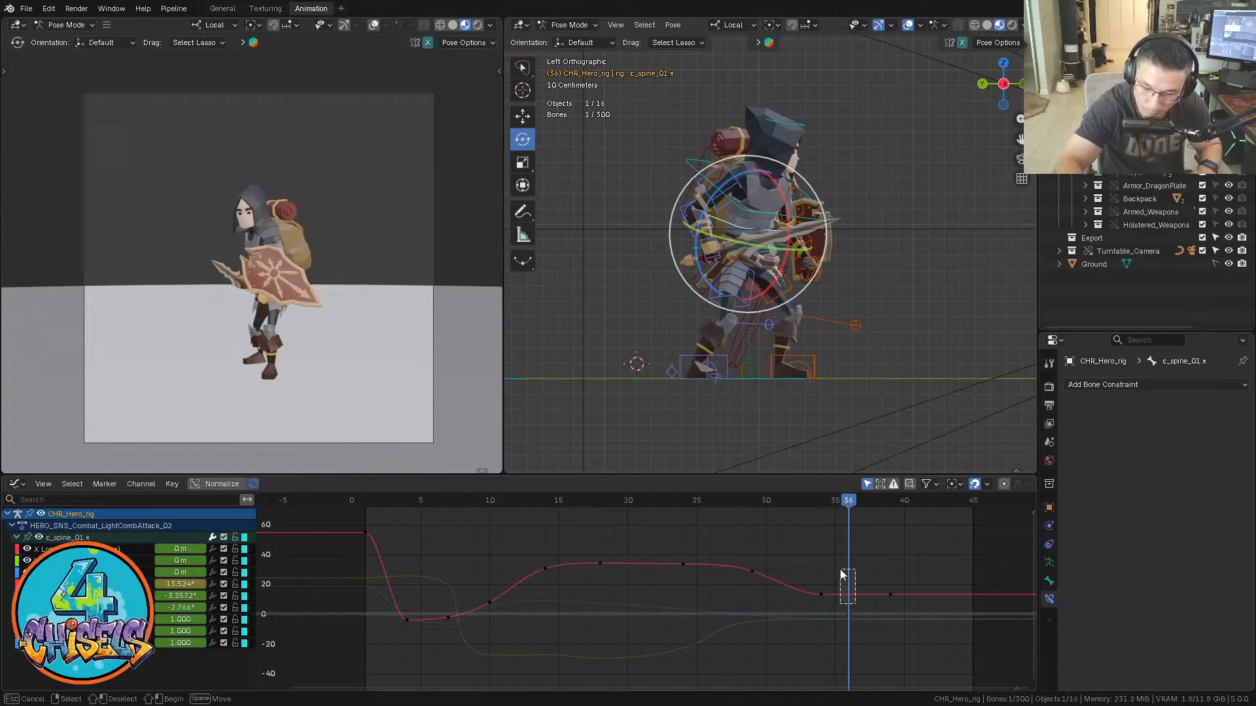
pyautogui.click(855, 602)
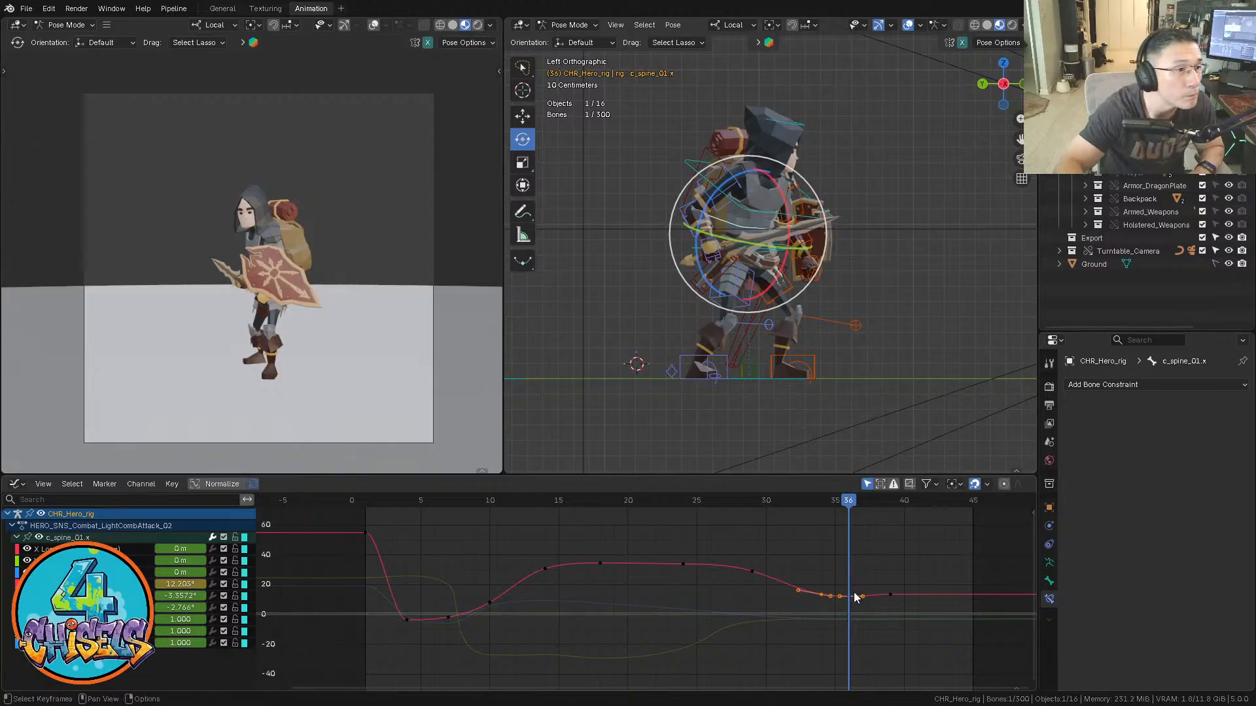
pyautogui.press('g')
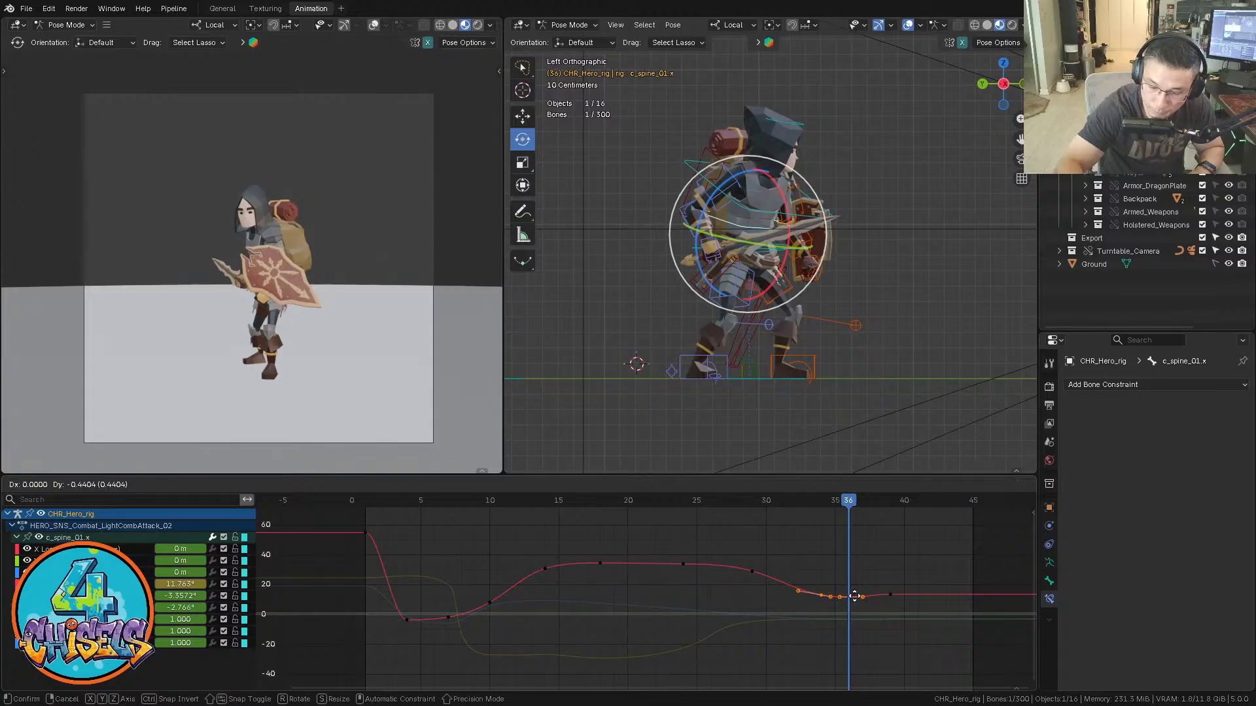
pyautogui.click(855, 599)
pyautogui.press('space')
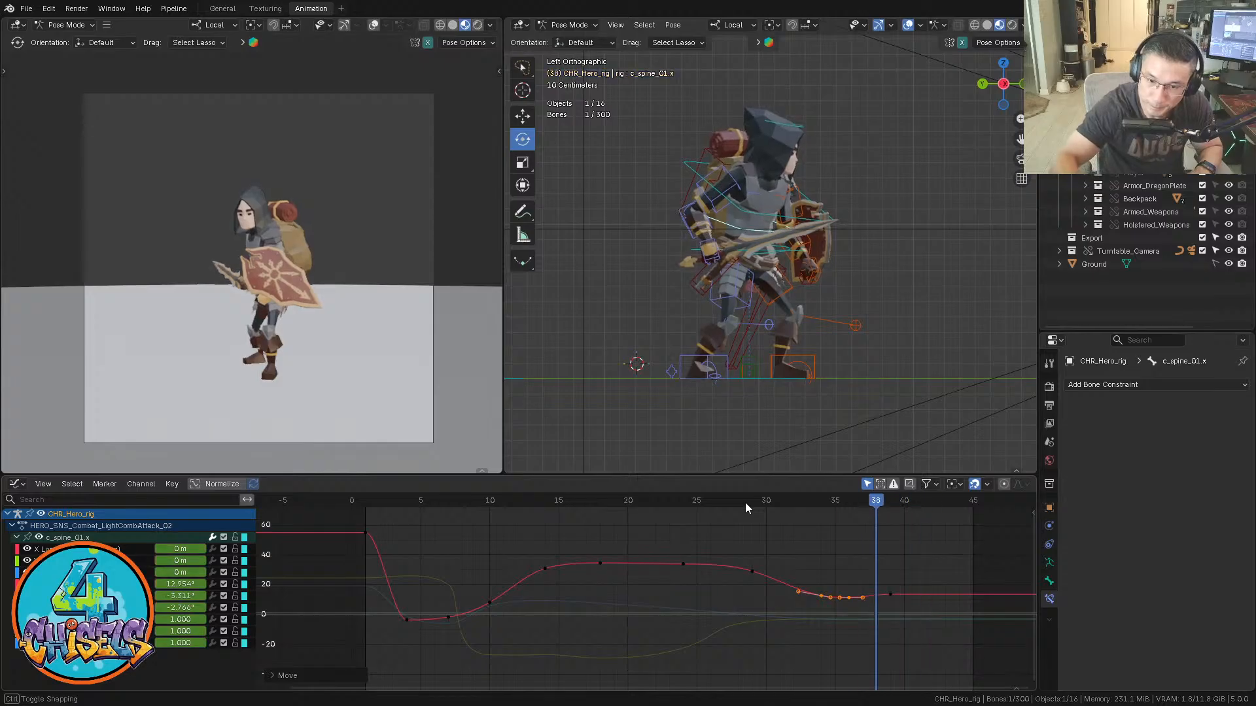
pyautogui.moveTo(835, 503); pyautogui.dragTo(711, 503)
pyautogui.press('space')
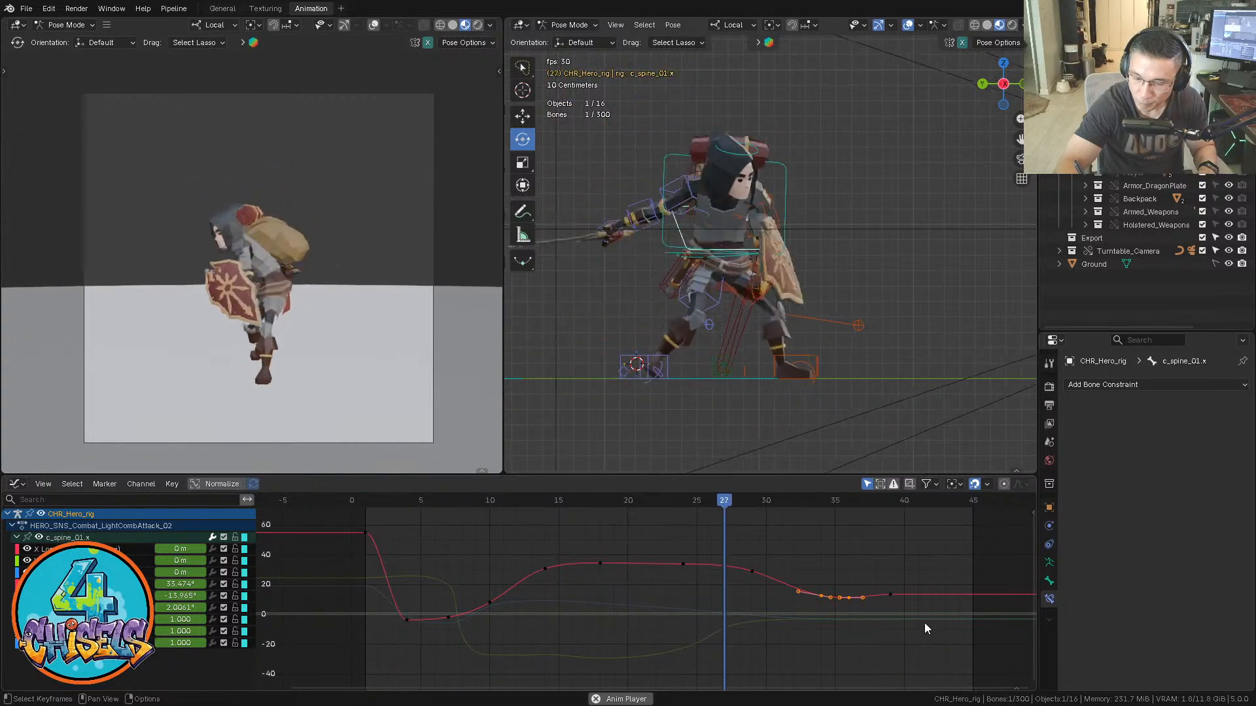
pyautogui.press('space')
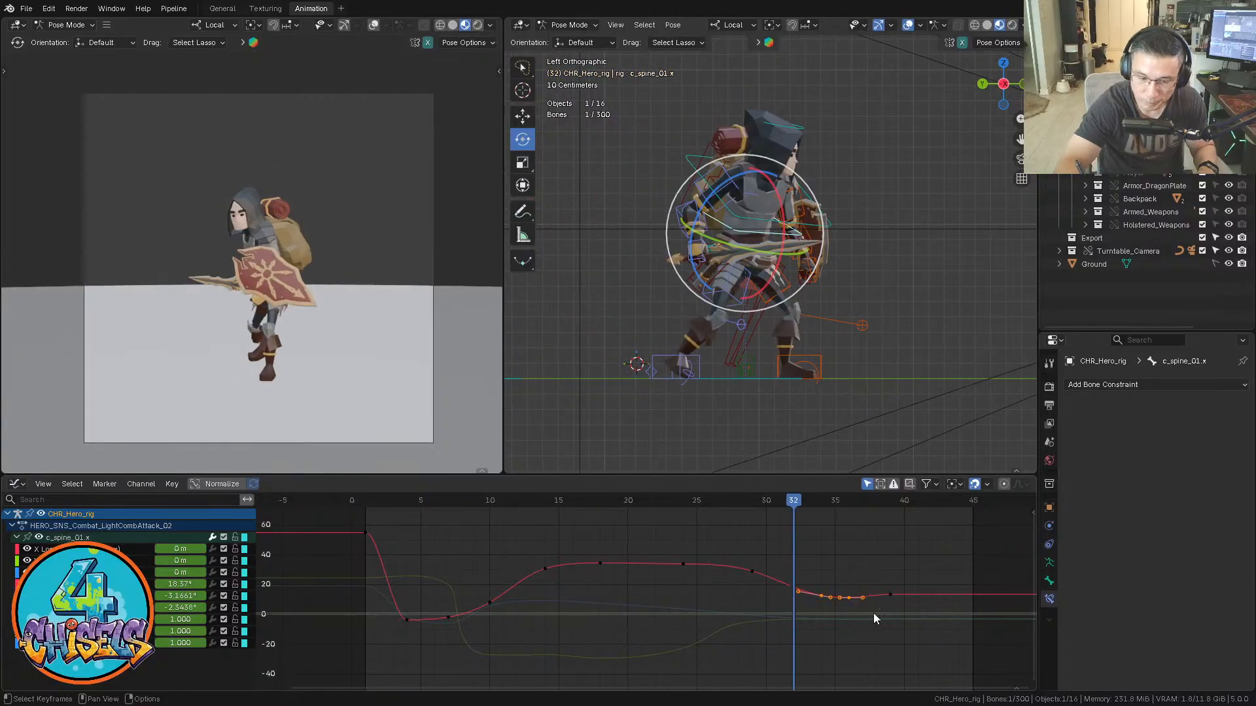
# Check the pose at frame 18, display all bones' curves while scrubbing to frame 24, and clear the bone selection
pyautogui.moveTo(489, 504); pyautogui.dragTo(613, 503)
pyautogui.press('Left')
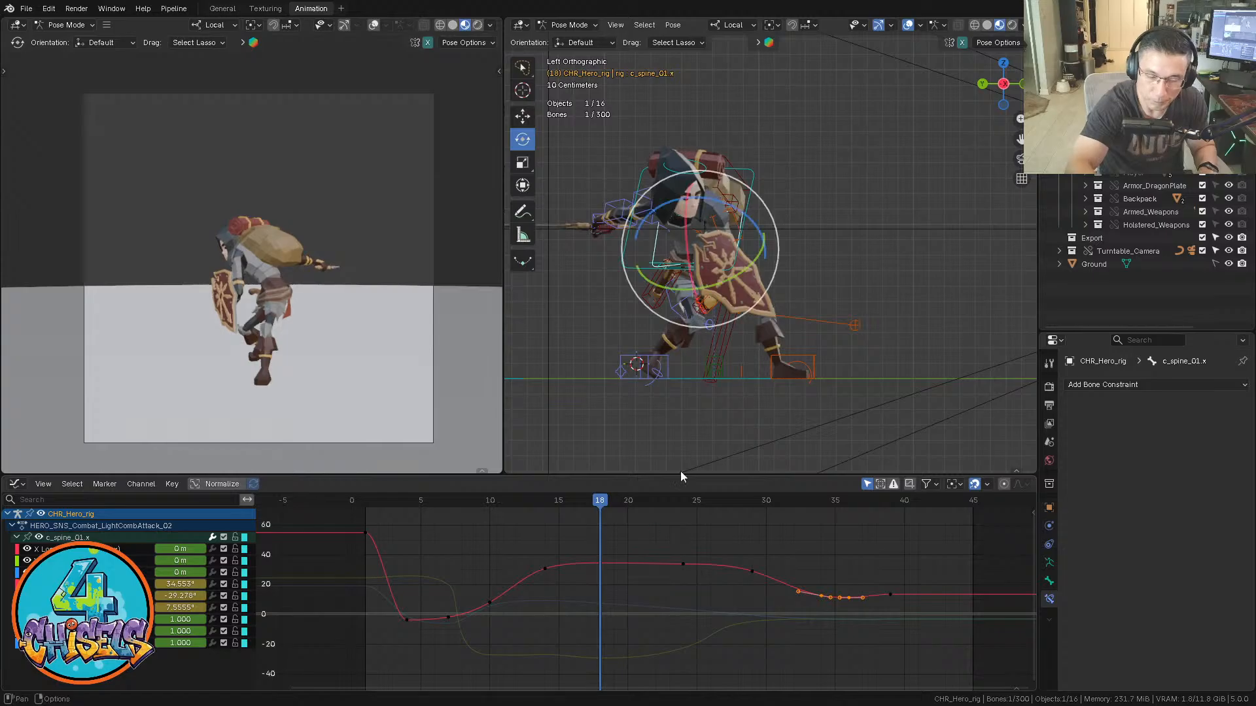
pyautogui.press('a')
pyautogui.press('Home')
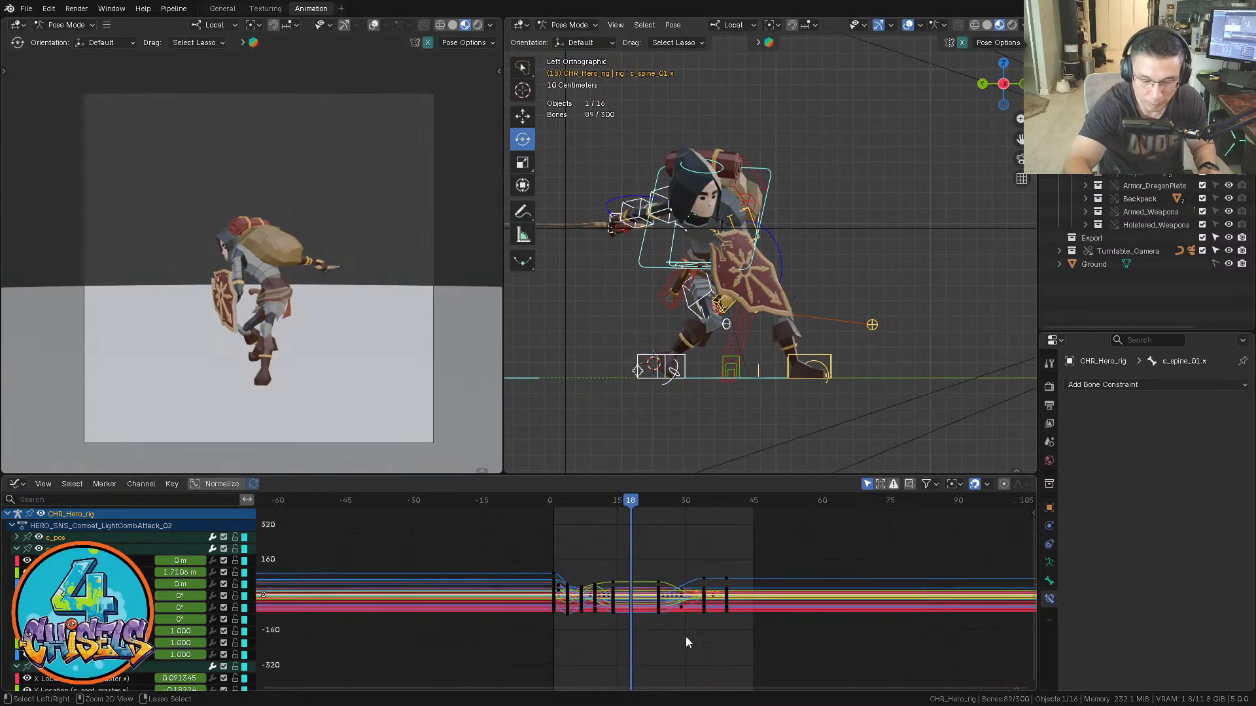
pyautogui.moveTo(577, 502); pyautogui.dragTo(559, 500)
pyautogui.press('space')
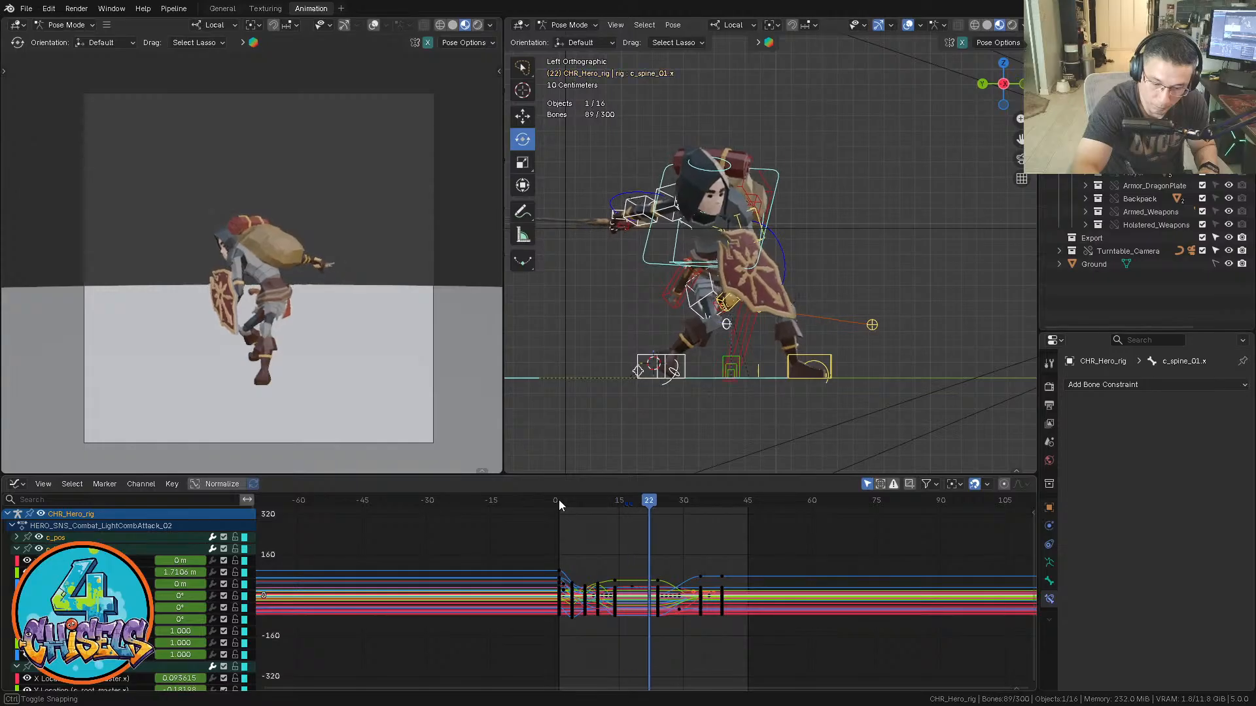
pyautogui.click(846, 213)
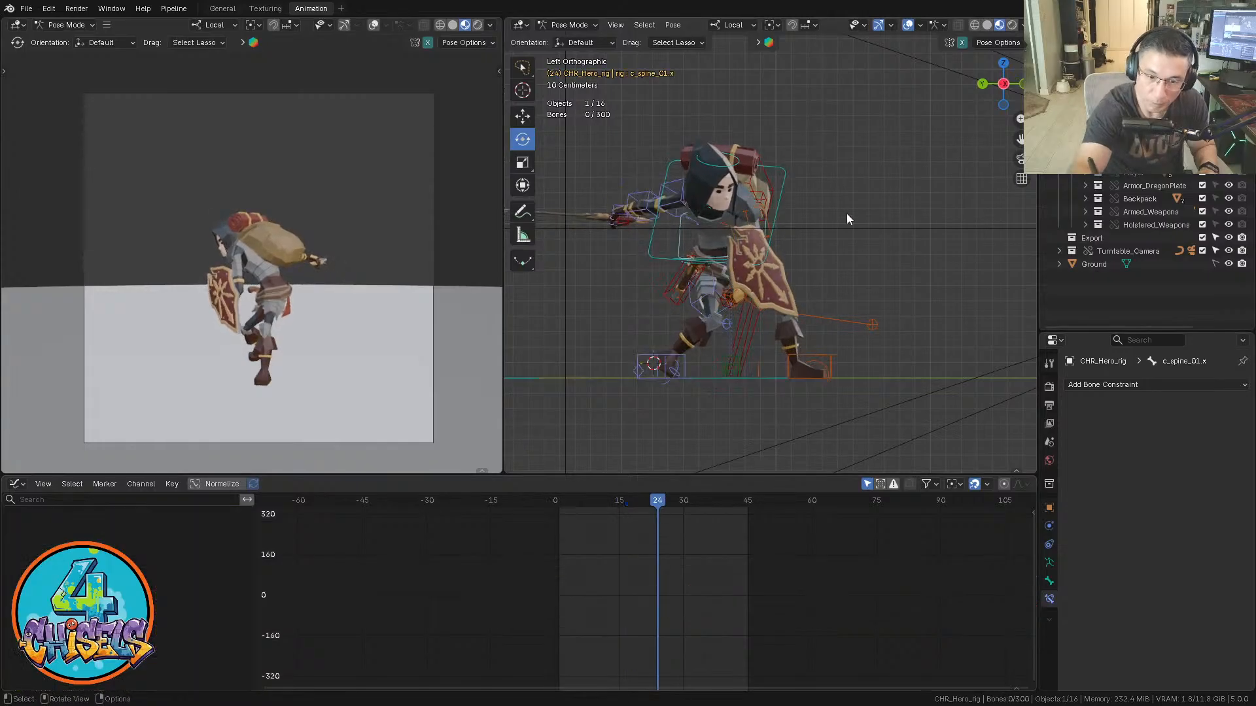
# At frame 24, rotate the sword arm's c_arm_fk.r about its local X and Y axes to lower the arm as follow-through
pyautogui.click(680, 206)
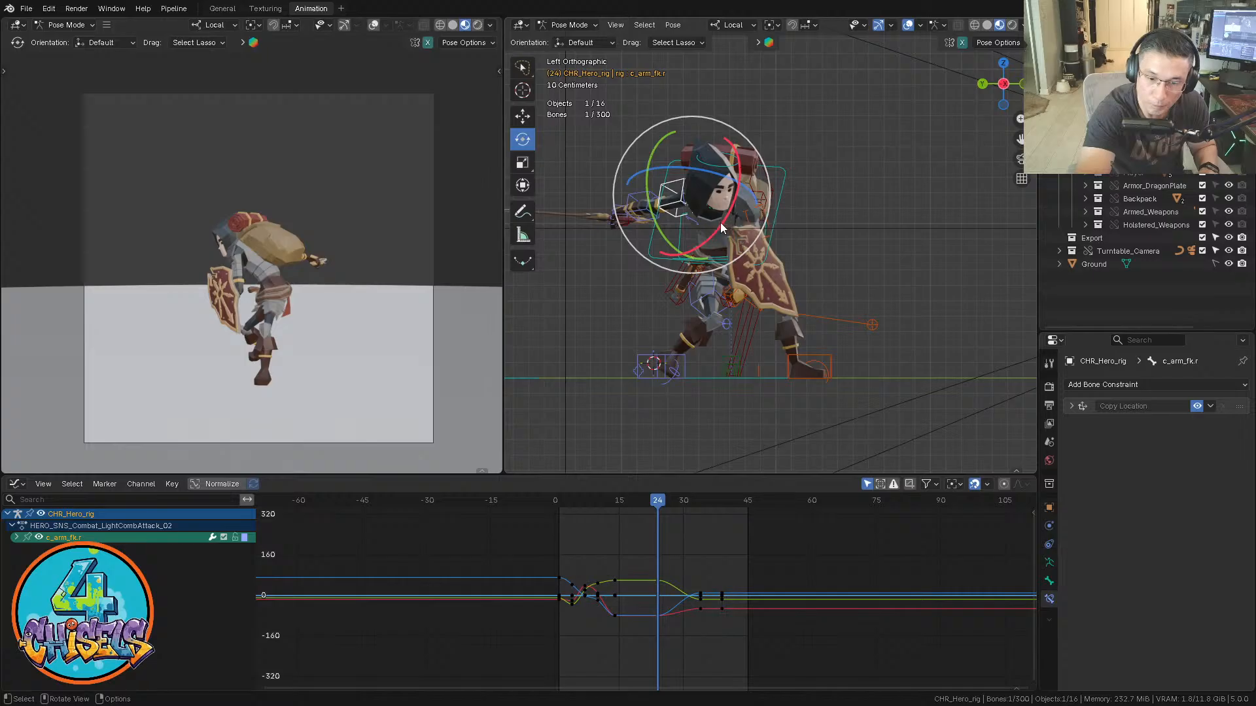
pyautogui.press('r')
pyautogui.press('x')
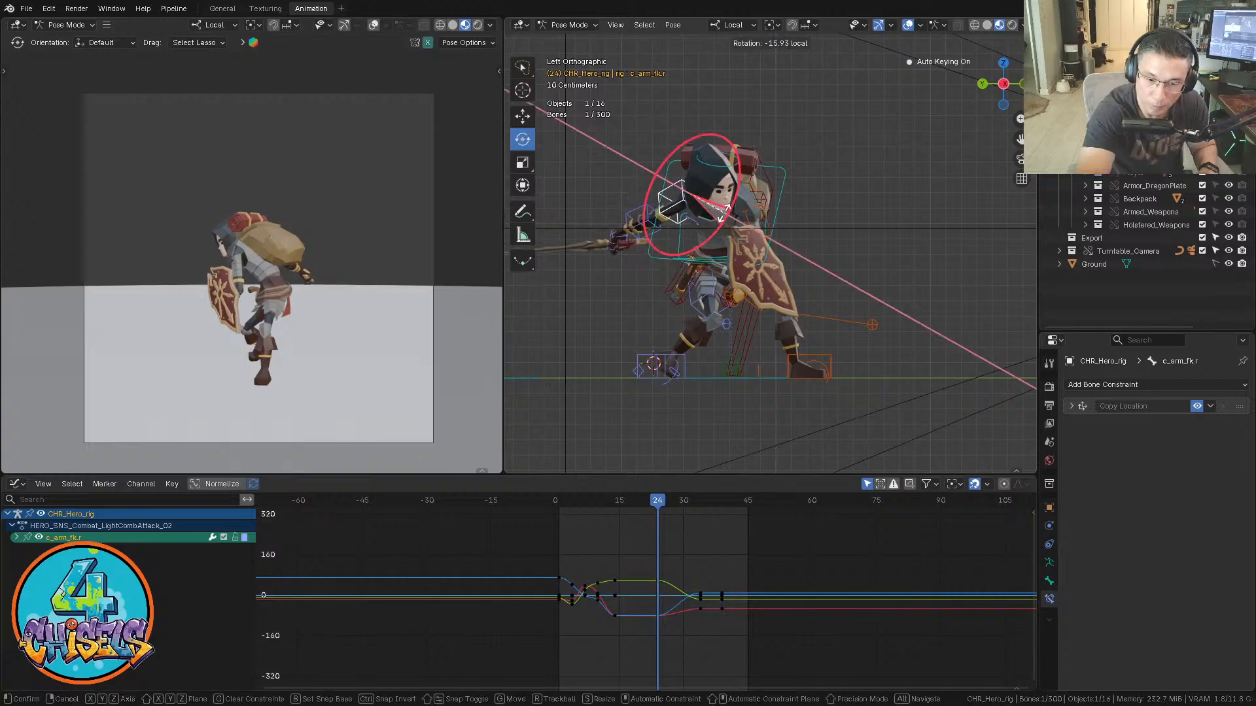
pyautogui.click(723, 213)
pyautogui.moveTo(712, 213)
pyautogui.mouseDown(button='middle')
pyautogui.moveTo(844, 323)
pyautogui.moveTo(833, 293)
pyautogui.moveTo(759, 304)
pyautogui.moveTo(784, 198)
pyautogui.moveTo(692, 221)
pyautogui.moveTo(767, 192)
pyautogui.moveTo(739, 266)
pyautogui.moveTo(650, 252)
pyautogui.moveTo(728, 211)
pyautogui.mouseUp(button='middle')
pyautogui.hotkey('ctrl', 'z')
pyautogui.press('r')
pyautogui.press('x')
pyautogui.click(747, 190)
pyautogui.press('r')
pyautogui.press('y')
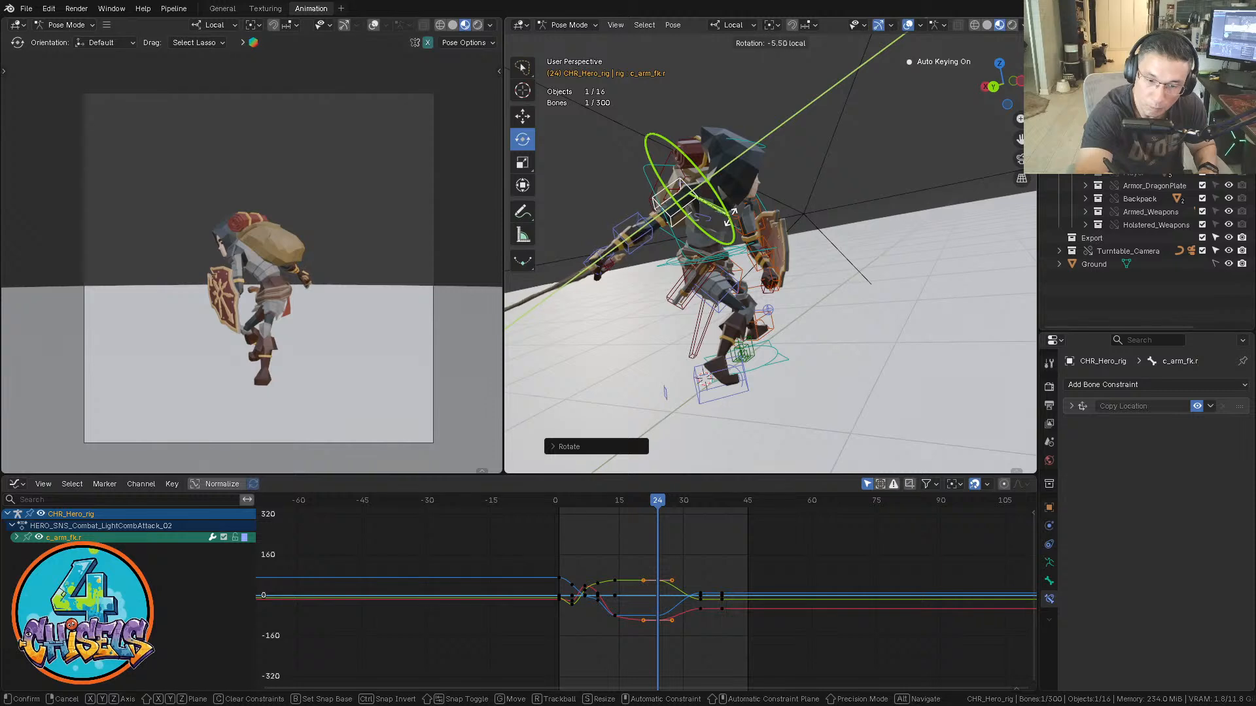
pyautogui.click(726, 222)
# Rotate the sword hand's c_hand_fk.r at frame 24 to about -0.9° X, -26.4° Y and -46.1° Z
pyautogui.click(594, 262)
pyautogui.click(596, 265)
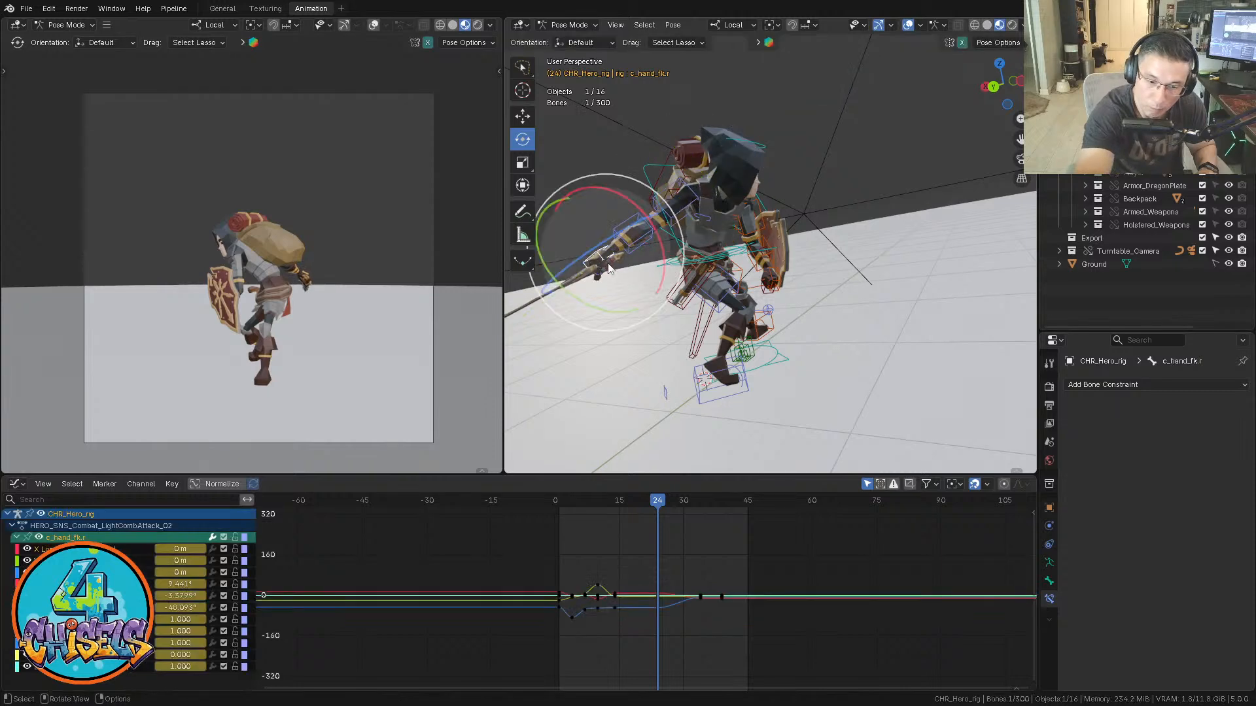
pyautogui.moveTo(596, 267)
pyautogui.mouseDown(button='middle')
pyautogui.moveTo(609, 307)
pyautogui.moveTo(735, 291)
pyautogui.moveTo(607, 288)
pyautogui.mouseUp(button='middle')
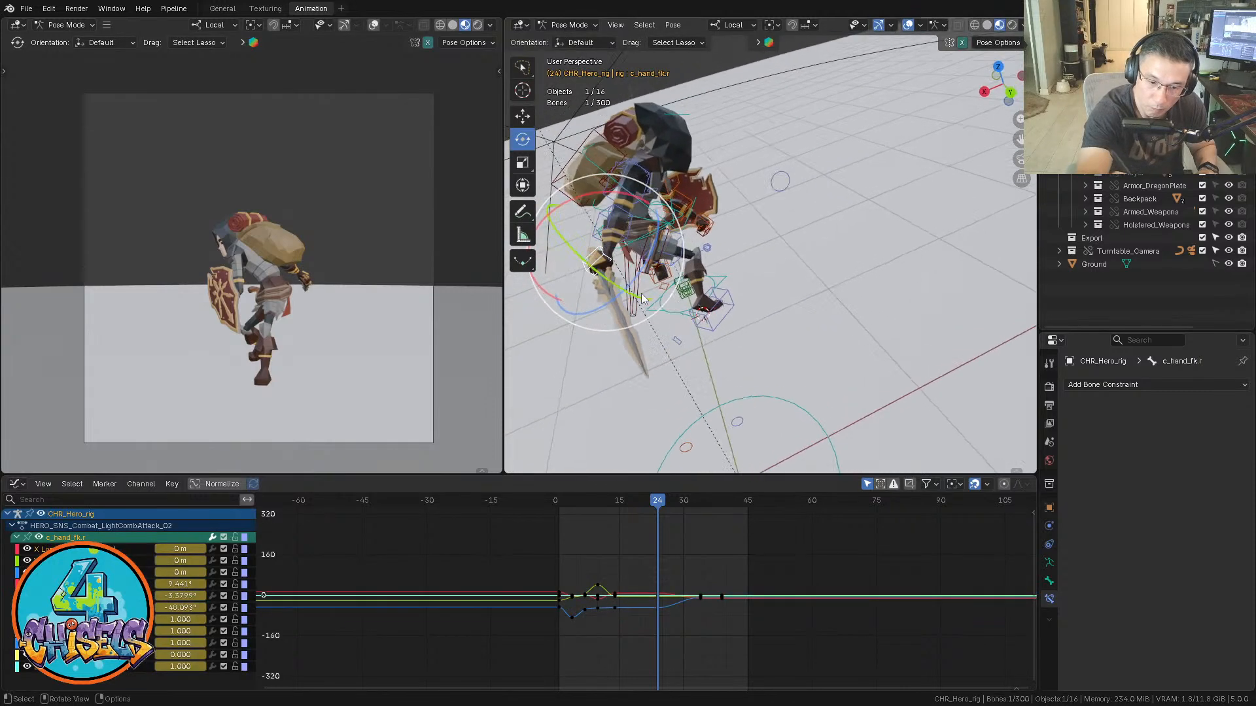
pyautogui.press('r')
pyautogui.press('y')
pyautogui.moveTo(619, 283); pyautogui.dragTo(665, 259)
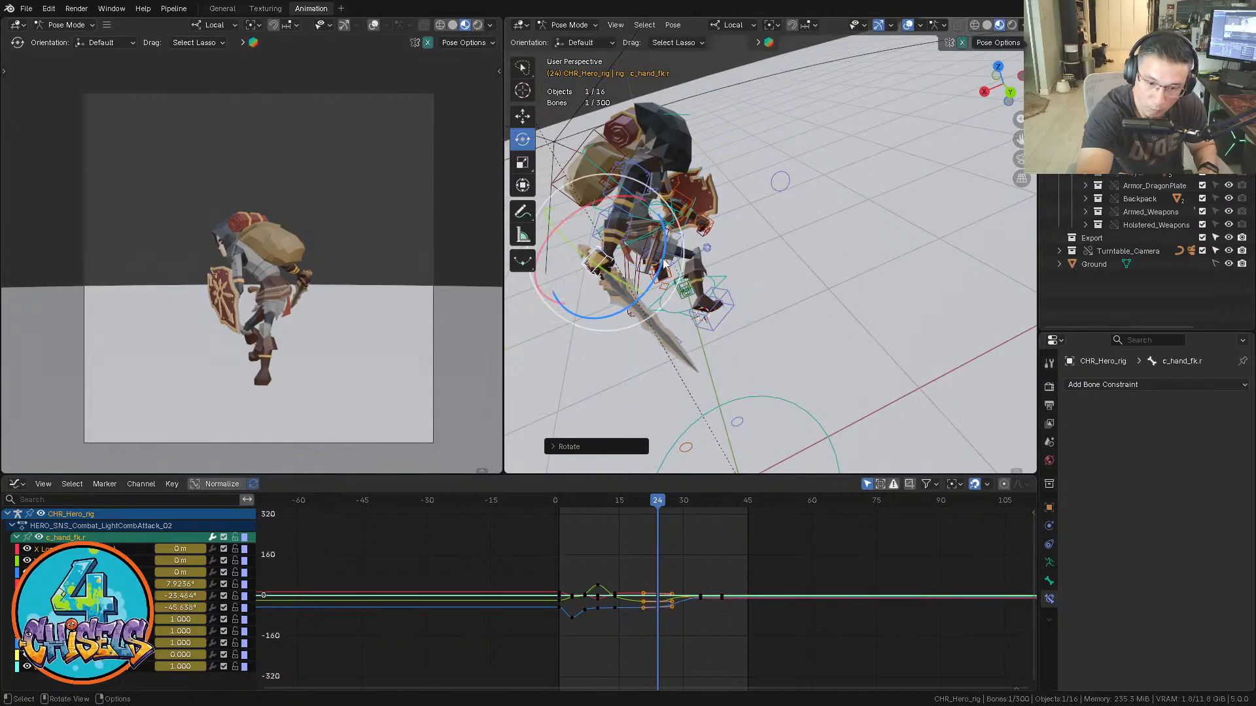
pyautogui.moveTo(669, 264); pyautogui.dragTo(643, 308, button='middle')
pyautogui.moveTo(649, 298); pyautogui.dragTo(652, 294)
pyautogui.moveTo(651, 295); pyautogui.dragTo(657, 228, button='middle')
pyautogui.moveTo(656, 226); pyautogui.dragTo(650, 215)
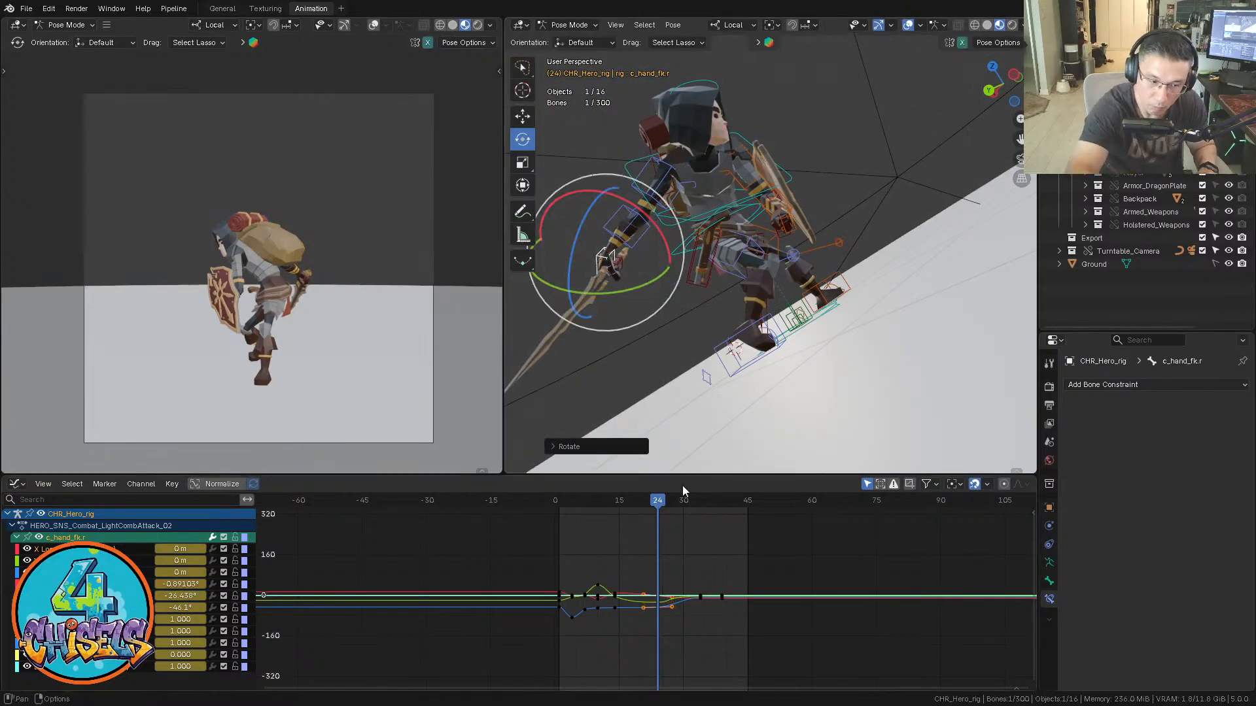
# Scrub through the slash, play back the attack in the left orthographic view, and clear the bone selection
pyautogui.moveTo(575, 496); pyautogui.dragTo(679, 496)
pyautogui.press('space')
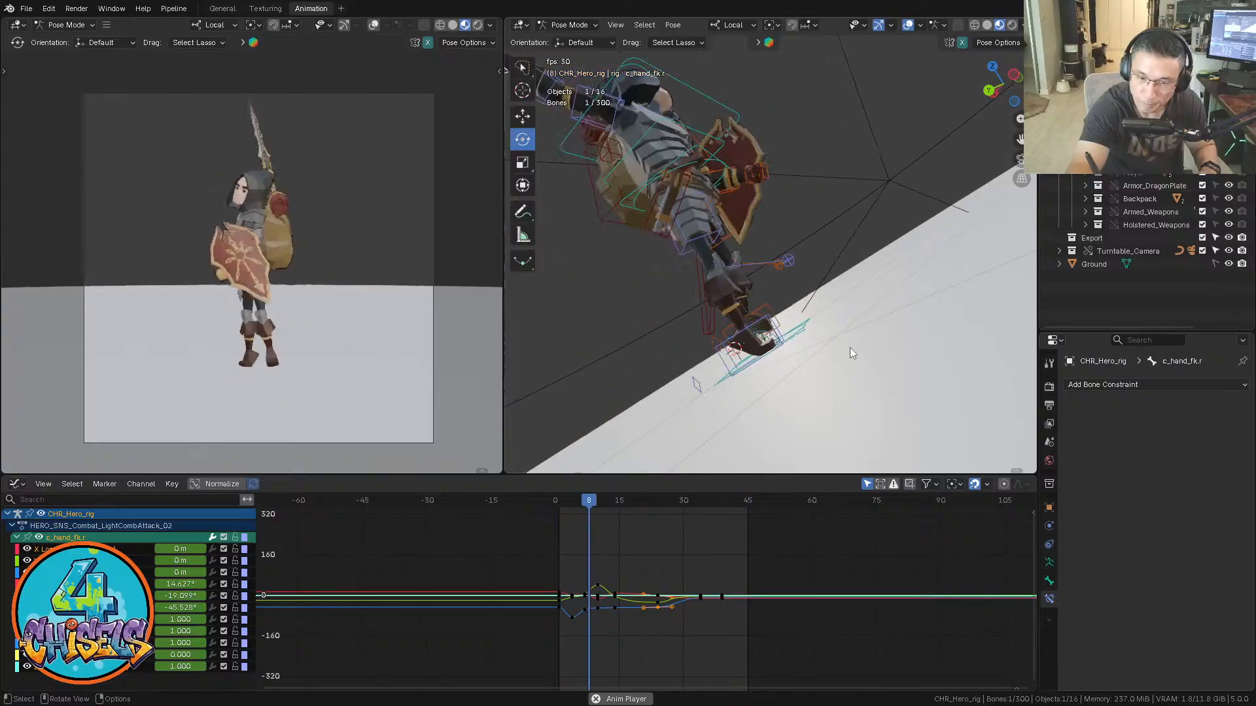
pyautogui.keyDown('alt'); pyautogui.moveTo(849, 347); pyautogui.dragTo(808, 389, button='middle'); pyautogui.keyUp('alt')
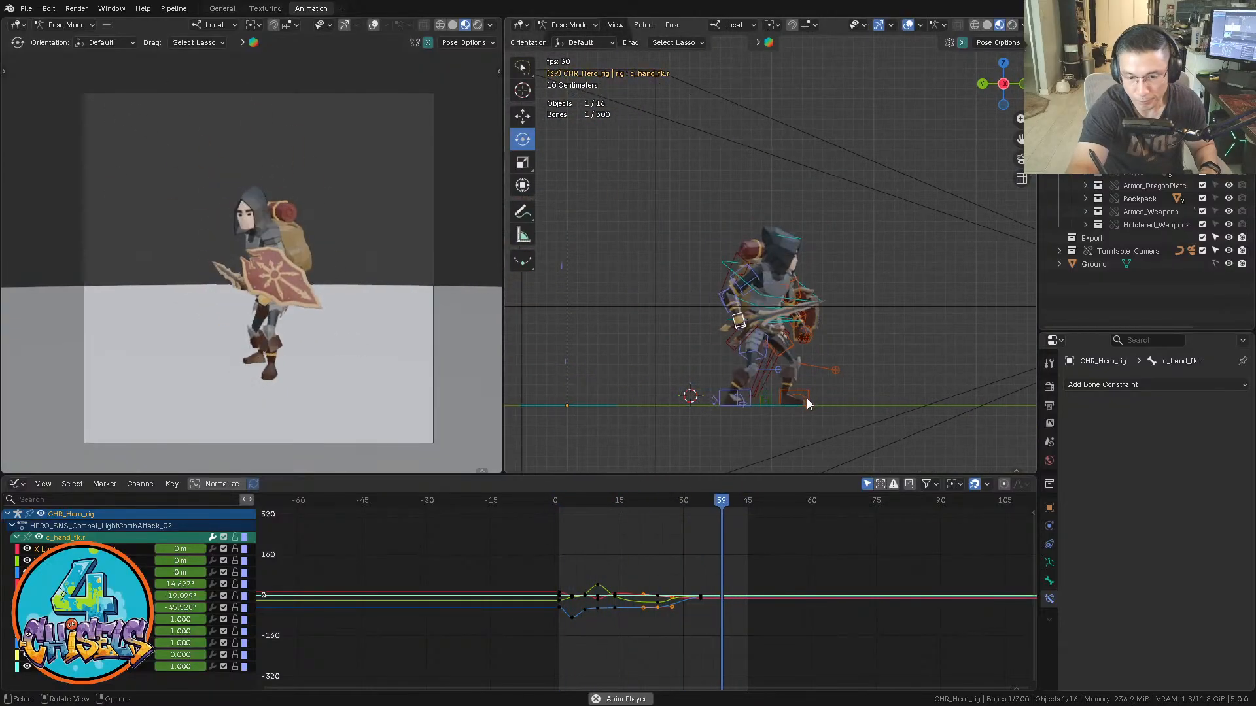
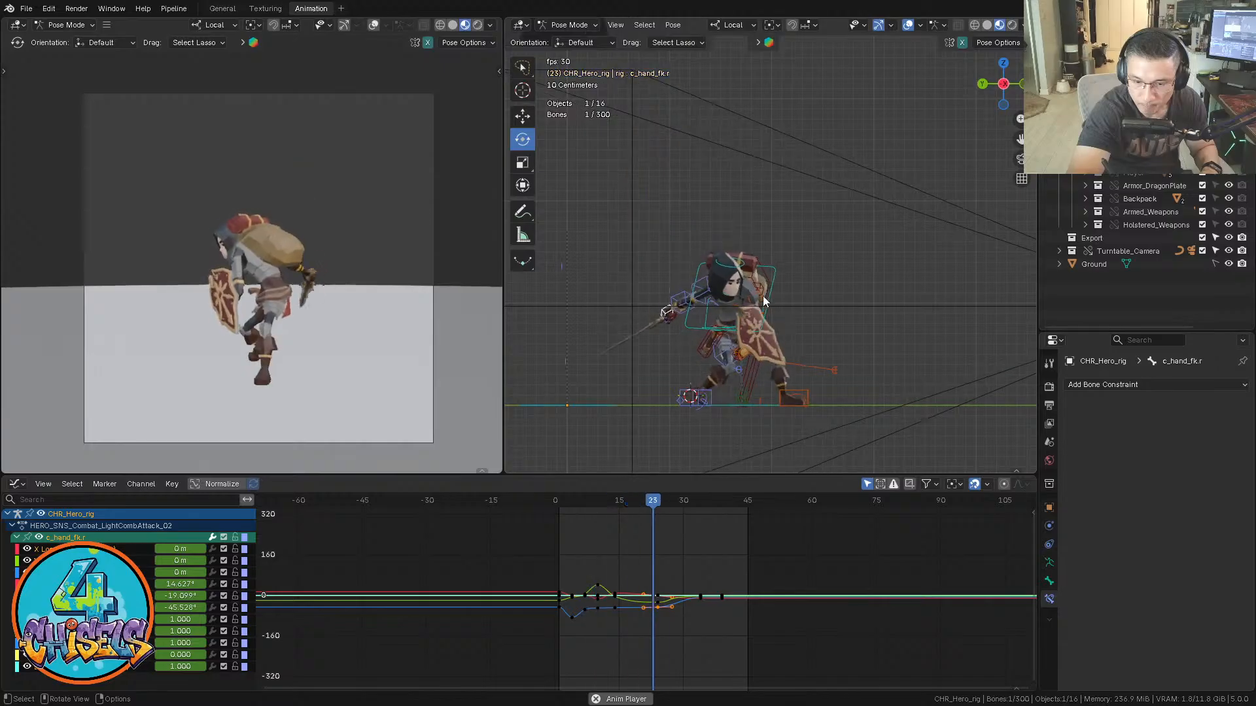
pyautogui.click(856, 226)
pyautogui.press('space')
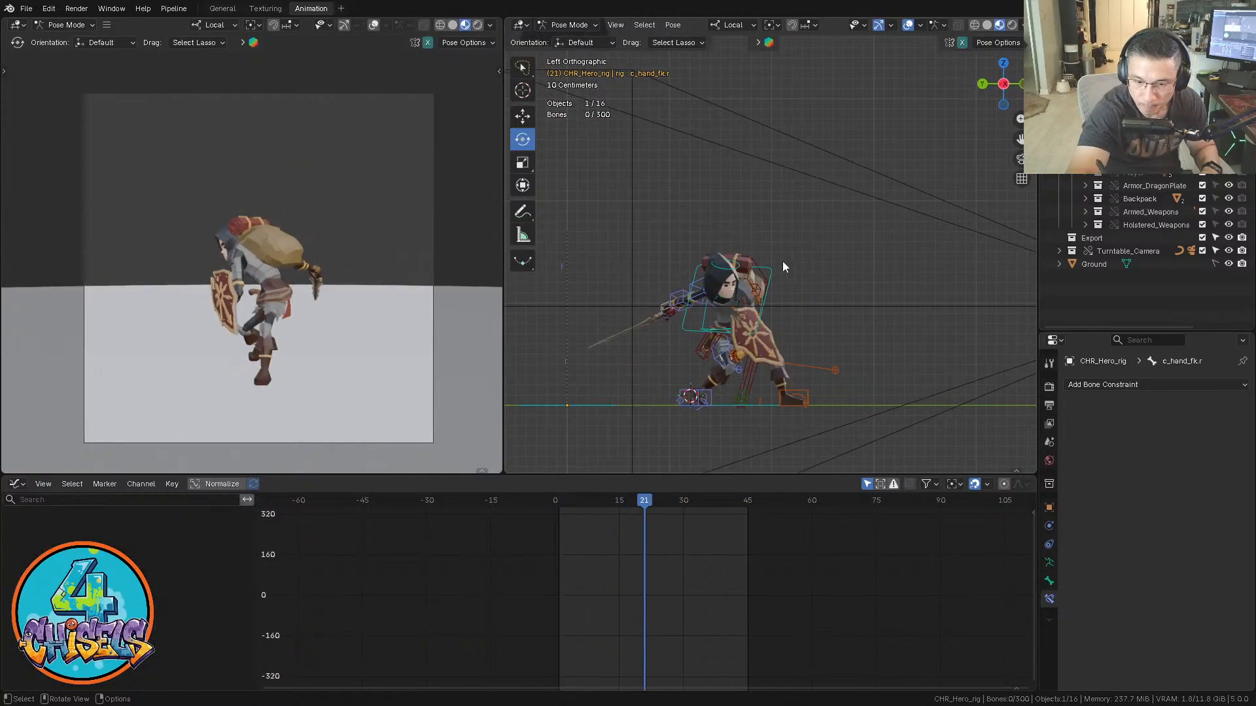
# Lower c_arm_fk.r's X rotation keyframe at frame 24 by about 27° and scrub through the slash
pyautogui.click(699, 300)
pyautogui.press('space')
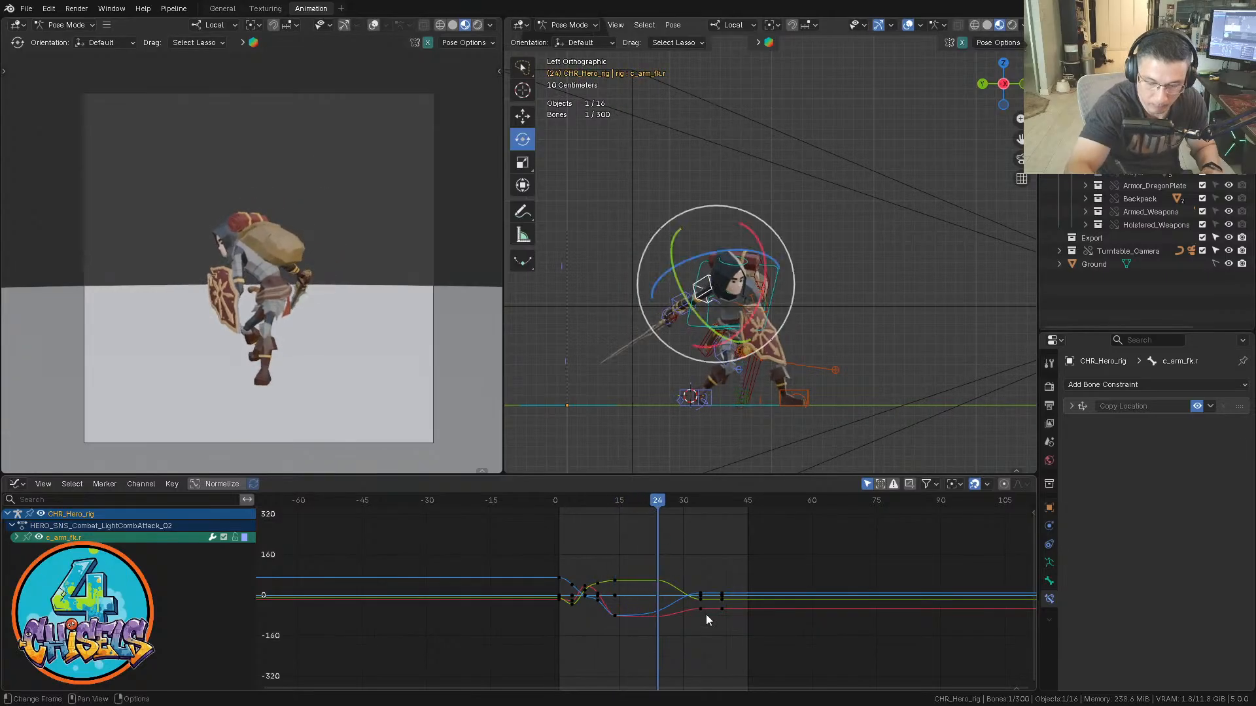
pyautogui.keyDown('ctrl'); pyautogui.moveTo(709, 615); pyautogui.dragTo(732, 559, button='middle'); pyautogui.keyUp('ctrl')
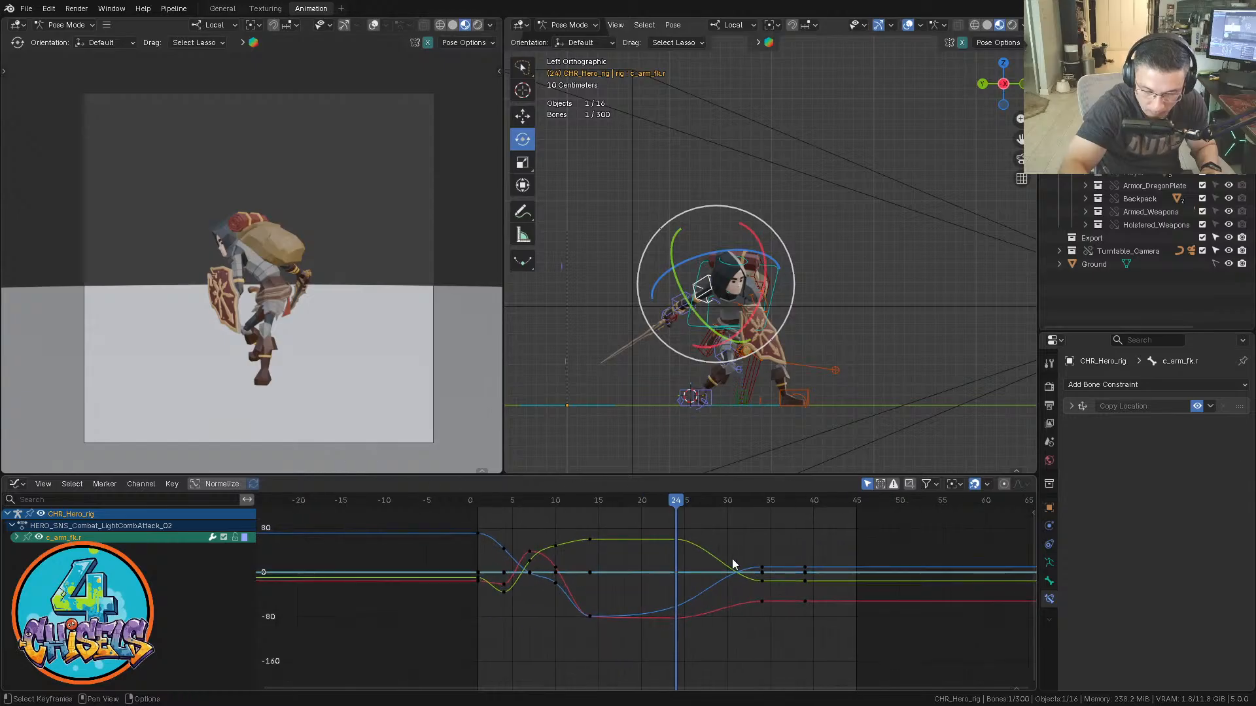
pyautogui.press('g')
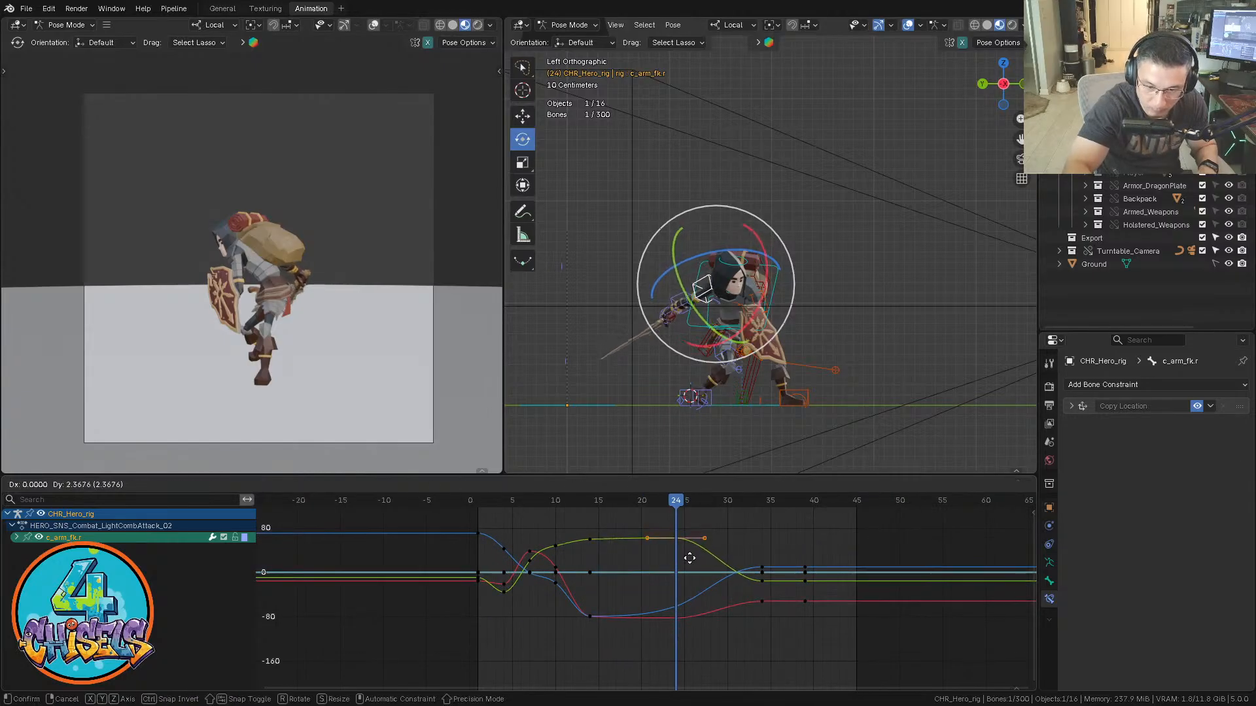
pyautogui.click(689, 559)
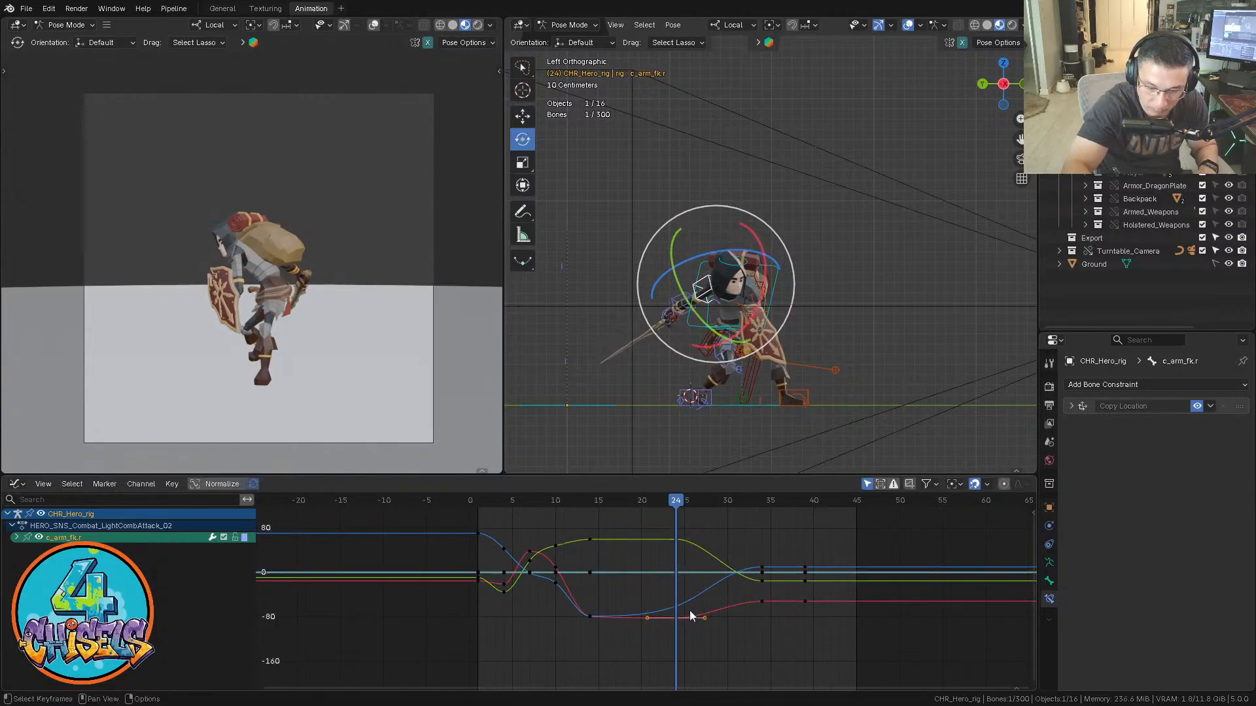
pyautogui.press('g')
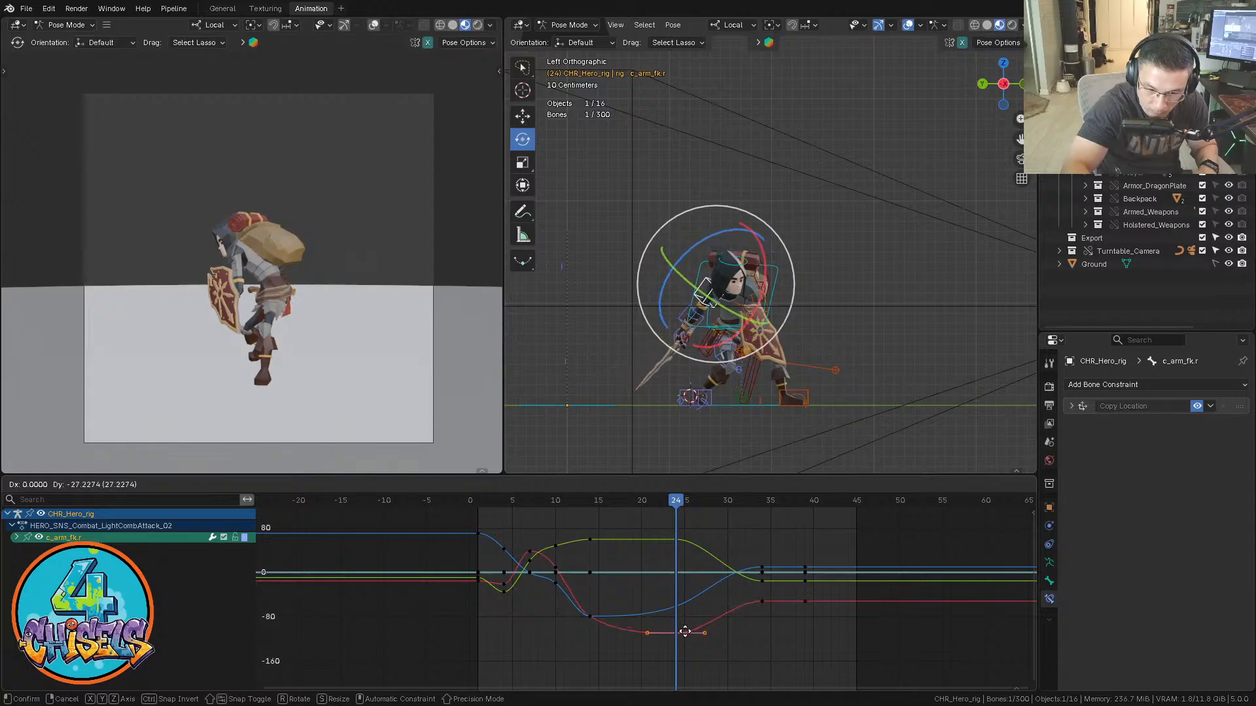
pyautogui.click(514, 498)
pyautogui.press('space')
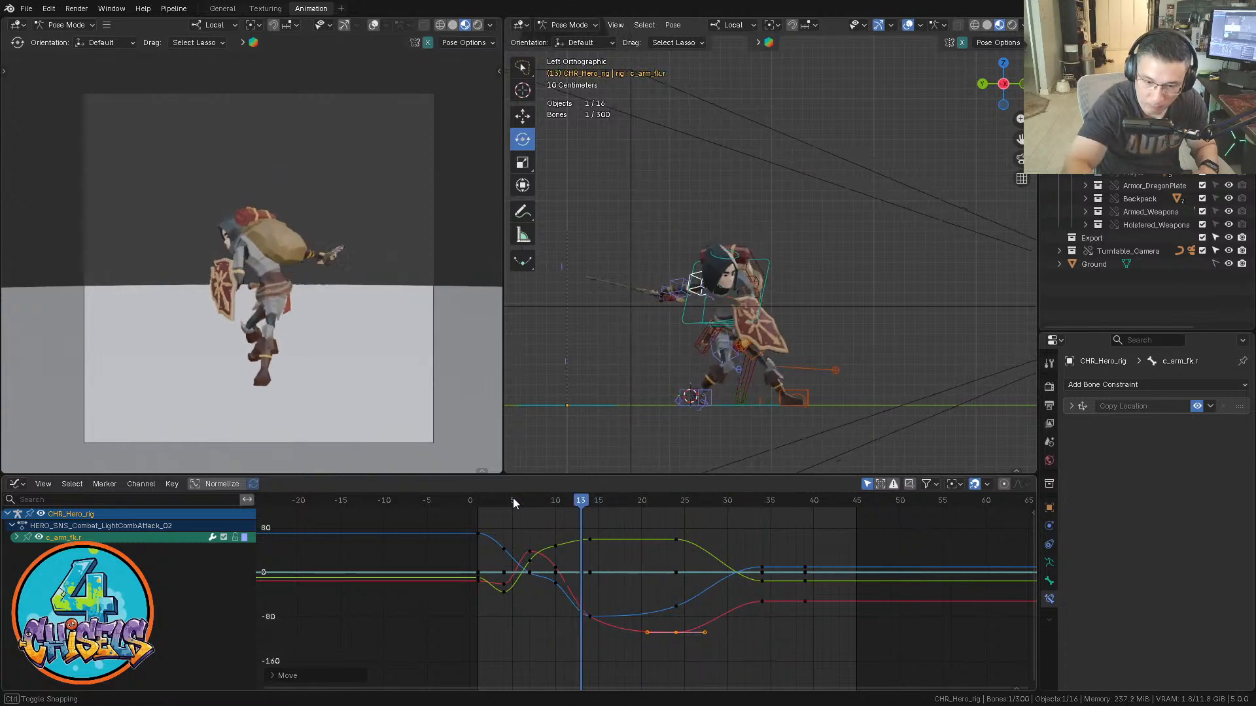
pyautogui.moveTo(599, 499); pyautogui.dragTo(667, 499)
# Rotate the sword arm's c_forearm_fk.r about its local Z axis at frame 24
pyautogui.click(708, 312)
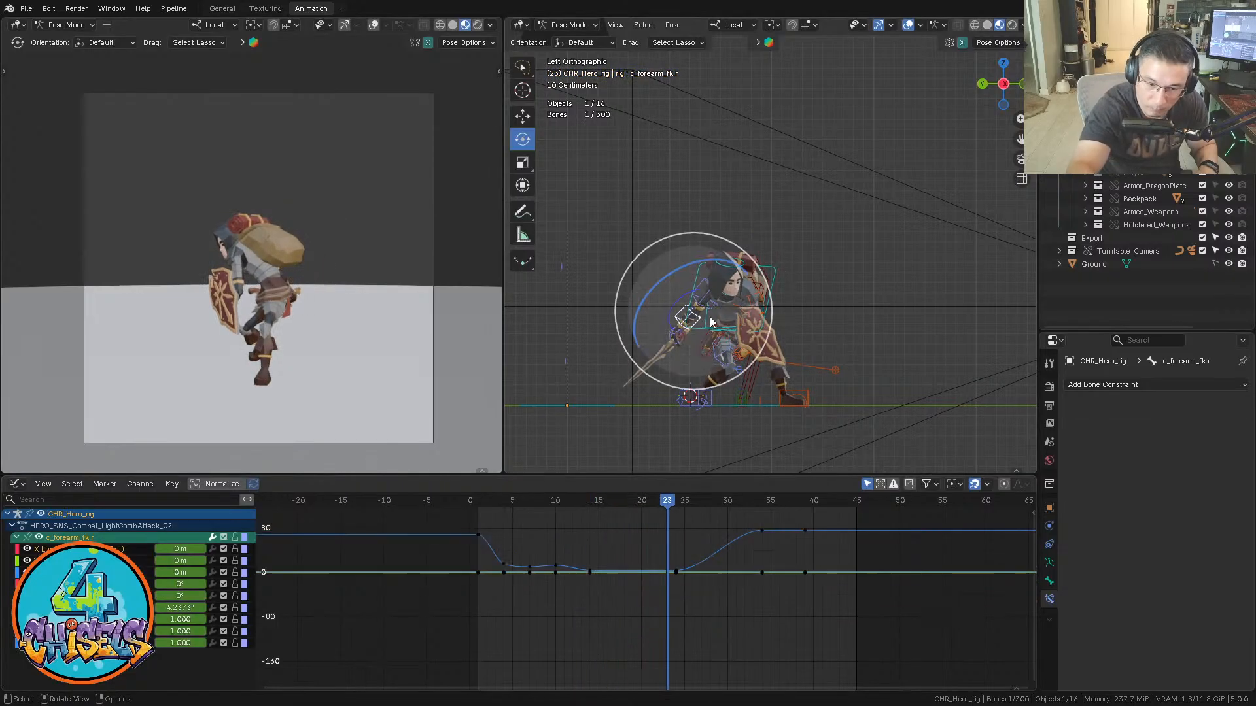
pyautogui.press('Right')
pyautogui.moveTo(720, 366); pyautogui.dragTo(766, 320, button='middle')
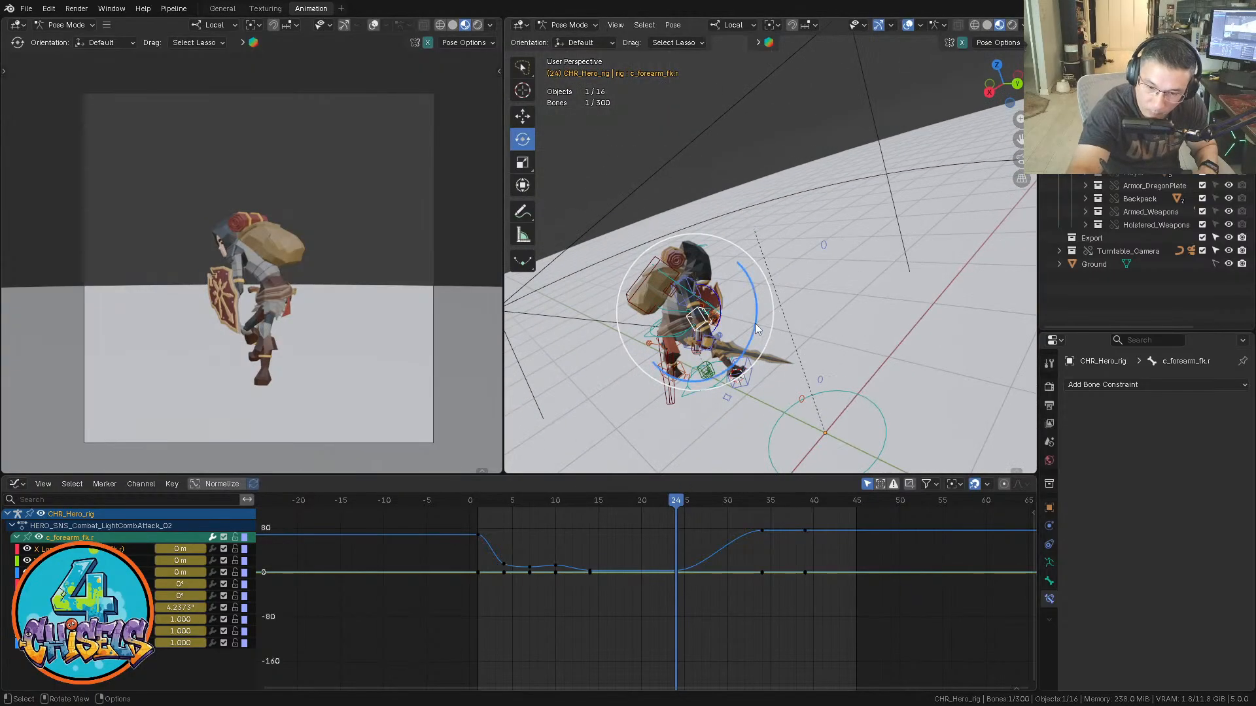
pyautogui.moveTo(755, 323); pyautogui.dragTo(814, 281)
pyautogui.moveTo(815, 281); pyautogui.dragTo(834, 243, button='middle')
# Try a free rotation of c_arm_fk.r at frame 24, scrub back through the slash, and revert the rotation
pyautogui.click(706, 305)
pyautogui.click(699, 304)
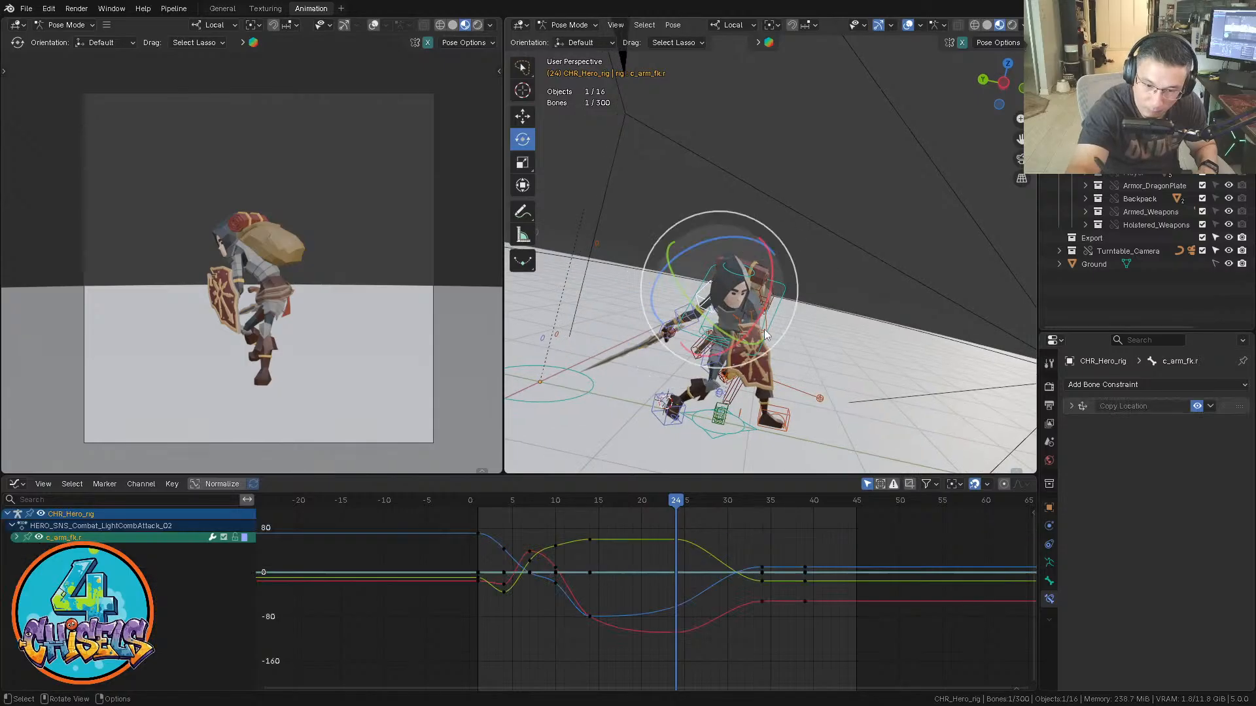
pyautogui.moveTo(698, 307); pyautogui.dragTo(708, 320)
pyautogui.moveTo(707, 320); pyautogui.dragTo(733, 307, button='middle')
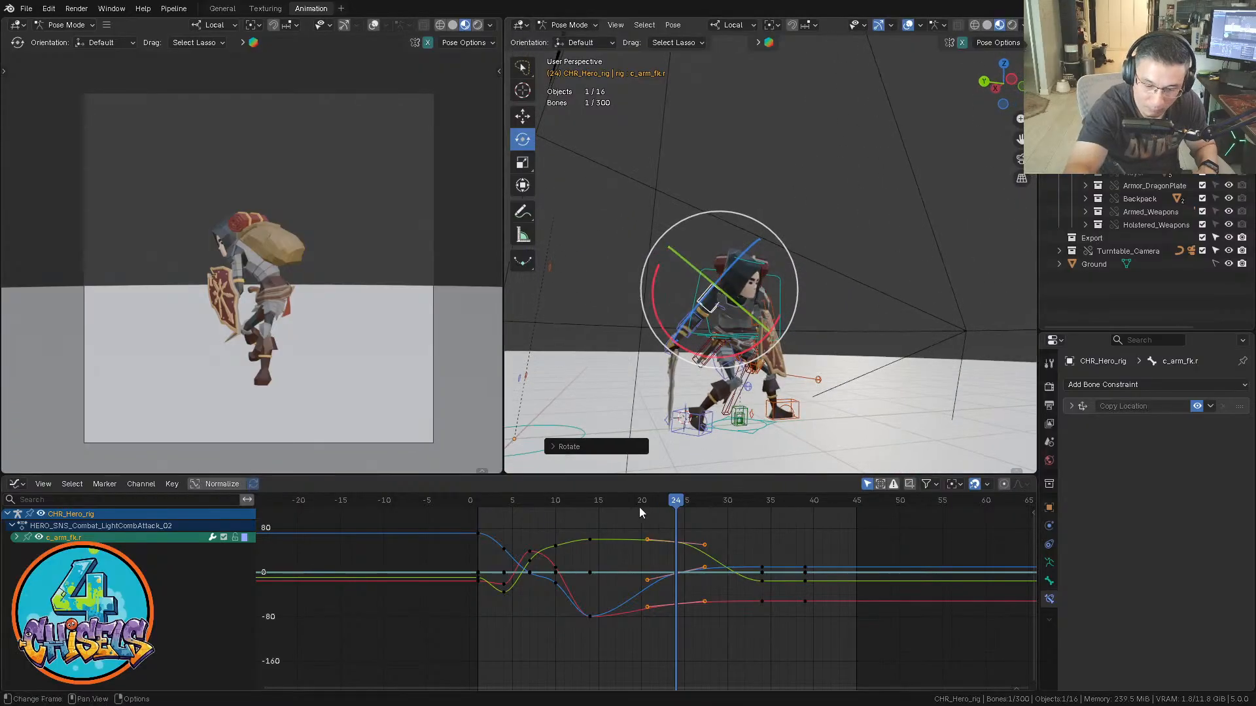
pyautogui.moveTo(639, 508); pyautogui.dragTo(556, 501)
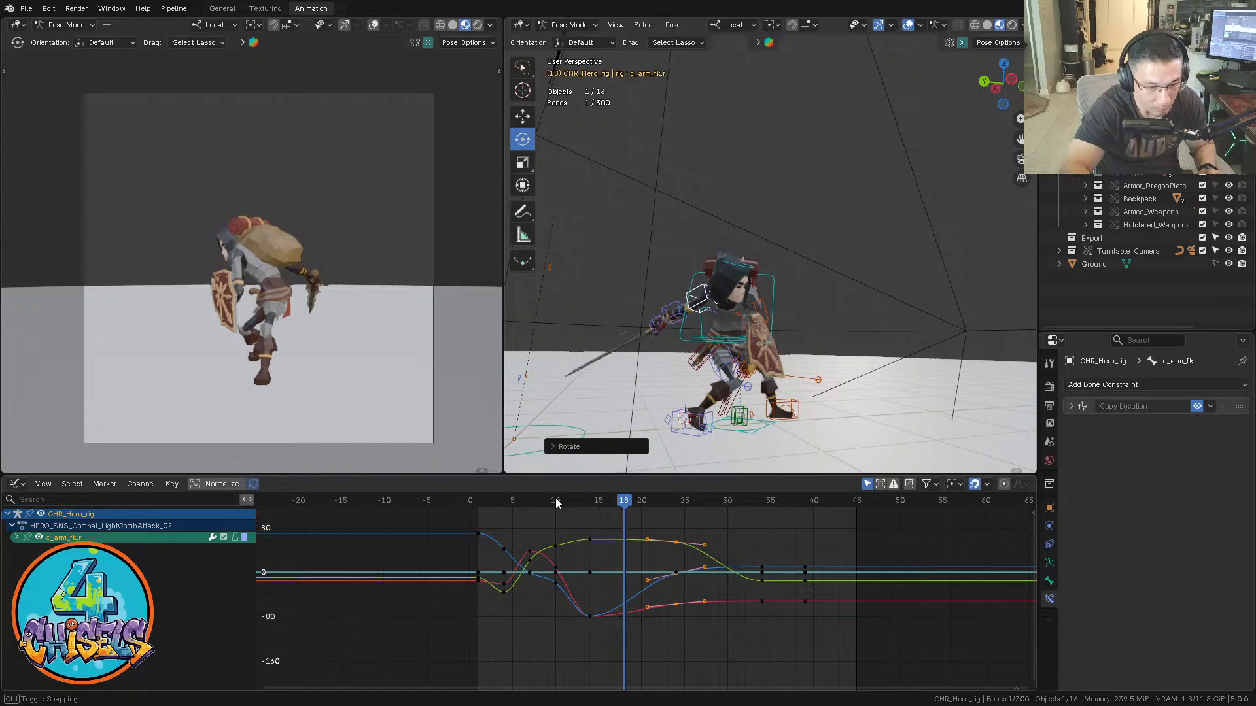
pyautogui.press('space')
pyautogui.press('Delete')
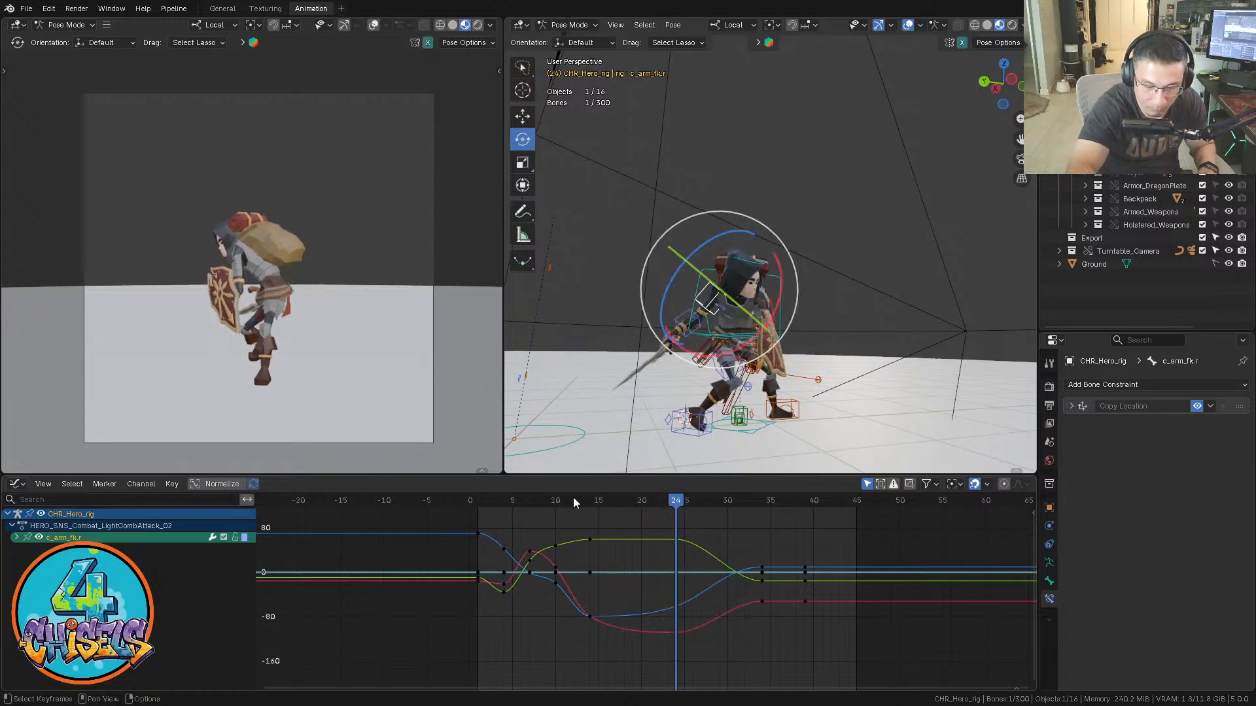
# Play back the attack in the left orthographic view to check the sword arm's follow-through
pyautogui.press('i')
pyautogui.press('space')
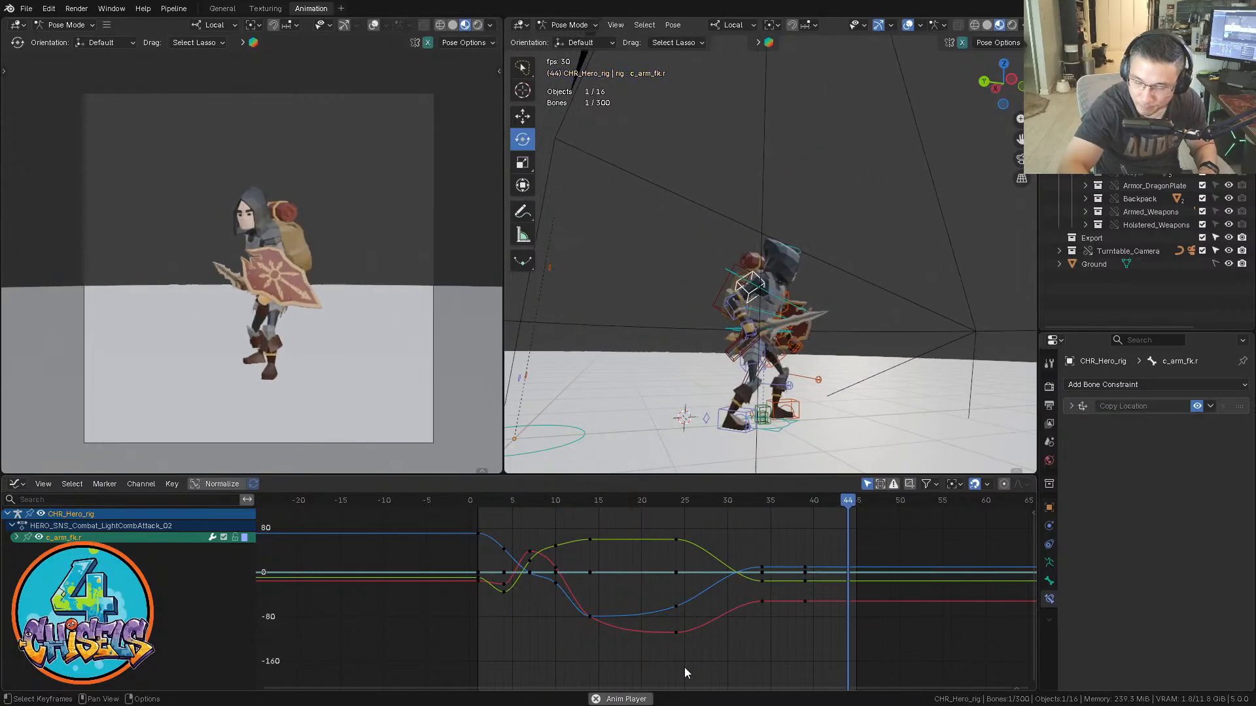
pyautogui.press('KP_3')
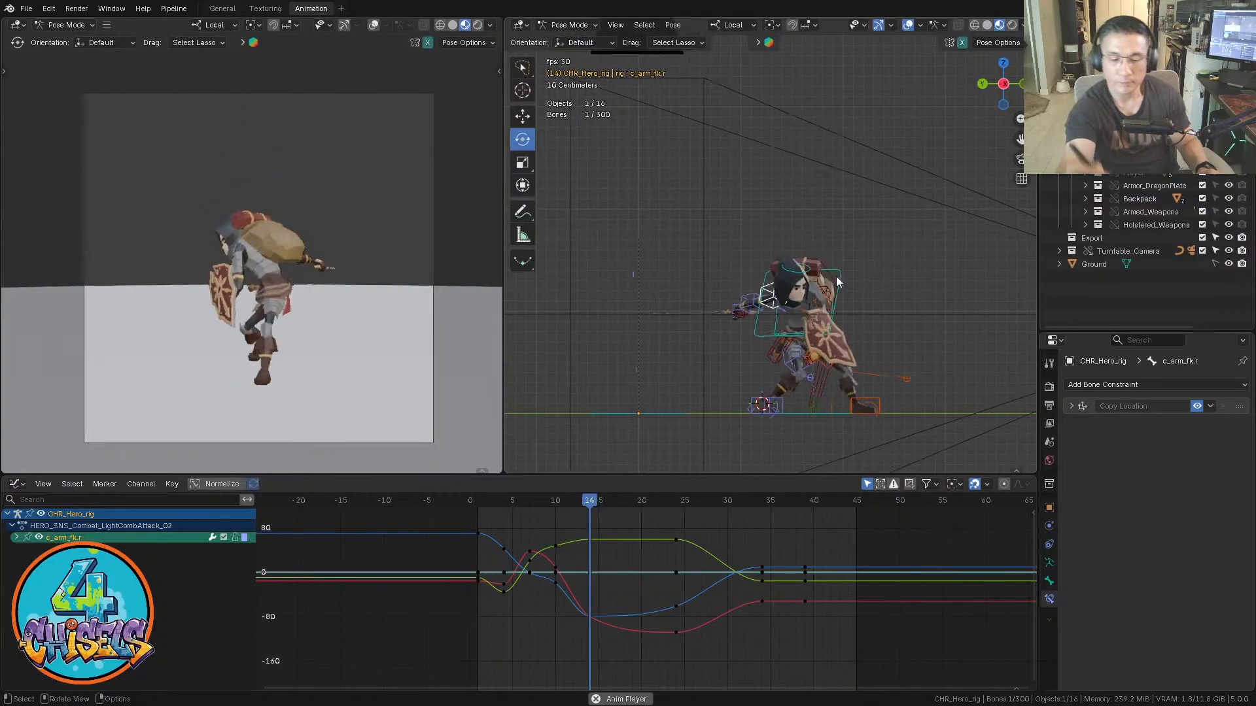
pyautogui.moveTo(836, 276); pyautogui.dragTo(824, 306, button='middle')
pyautogui.hotkey('alt', 'a')
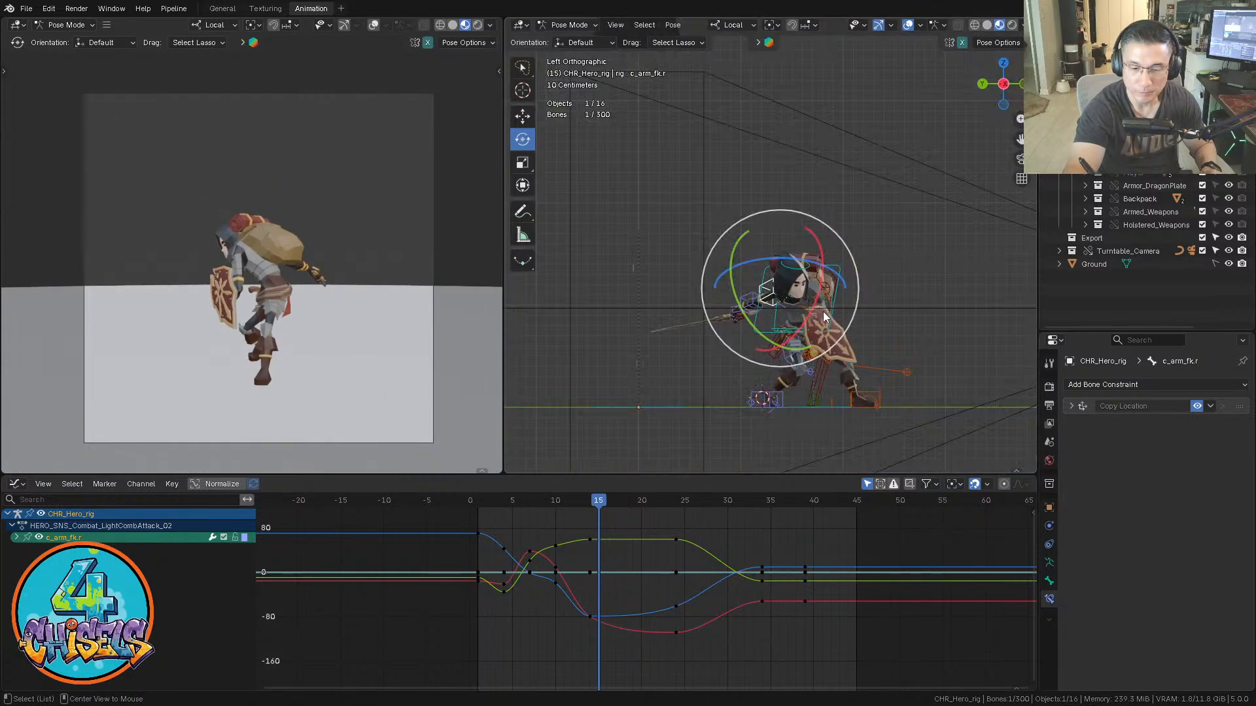
# Isolate c_traj's Y Location curve and lower all its keyframes by about 0.8 m so the attack starts near the origin
pyautogui.moveTo(822, 364); pyautogui.dragTo(819, 428, button='middle')
pyautogui.click(821, 426)
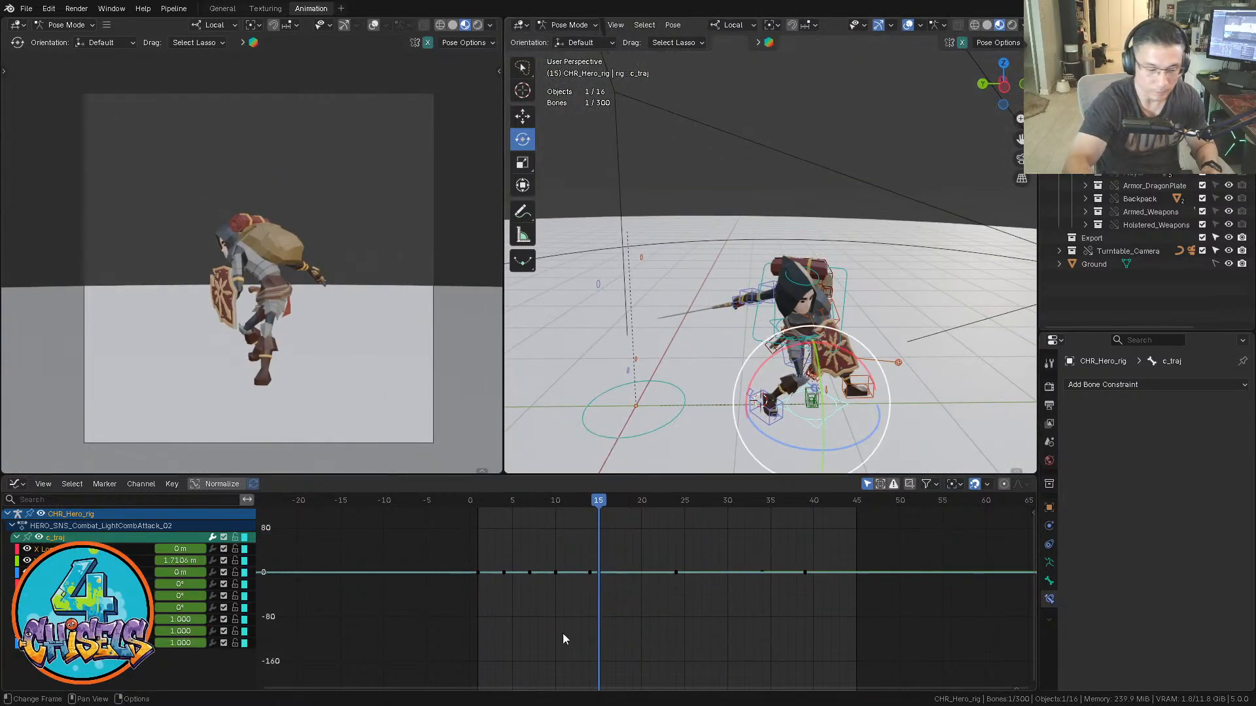
pyautogui.click(66, 560)
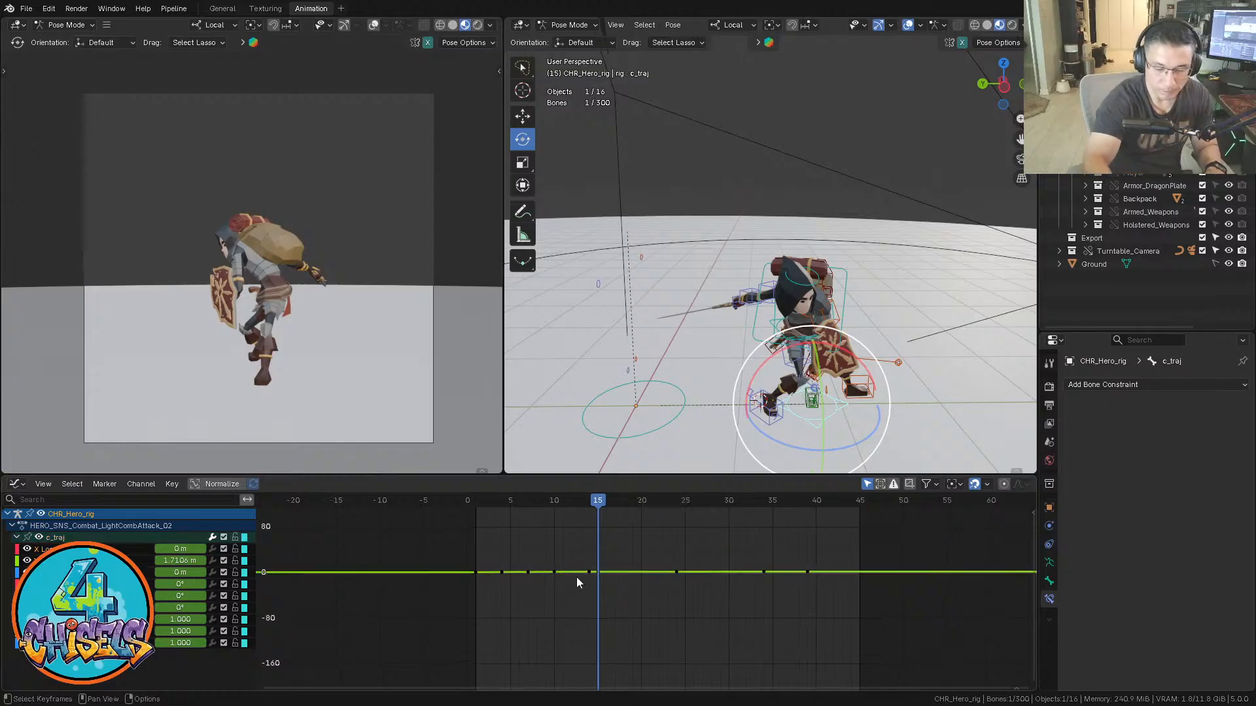
pyautogui.press('Home')
pyautogui.moveTo(843, 599)
pyautogui.keyDown('ctrl'); pyautogui.mouseDown(button='middle')
pyautogui.moveTo(817, 613)
pyautogui.moveTo(822, 567)
pyautogui.moveTo(732, 625)
pyautogui.moveTo(824, 601)
pyautogui.mouseUp(button='middle'); pyautogui.keyUp('ctrl')
pyautogui.press('a')
pyautogui.moveTo(824, 601)
pyautogui.keyDown('ctrl'); pyautogui.mouseDown(button='middle')
pyautogui.moveTo(769, 603)
pyautogui.moveTo(813, 594)
pyautogui.moveTo(805, 580)
pyautogui.mouseUp(button='middle'); pyautogui.keyUp('ctrl')
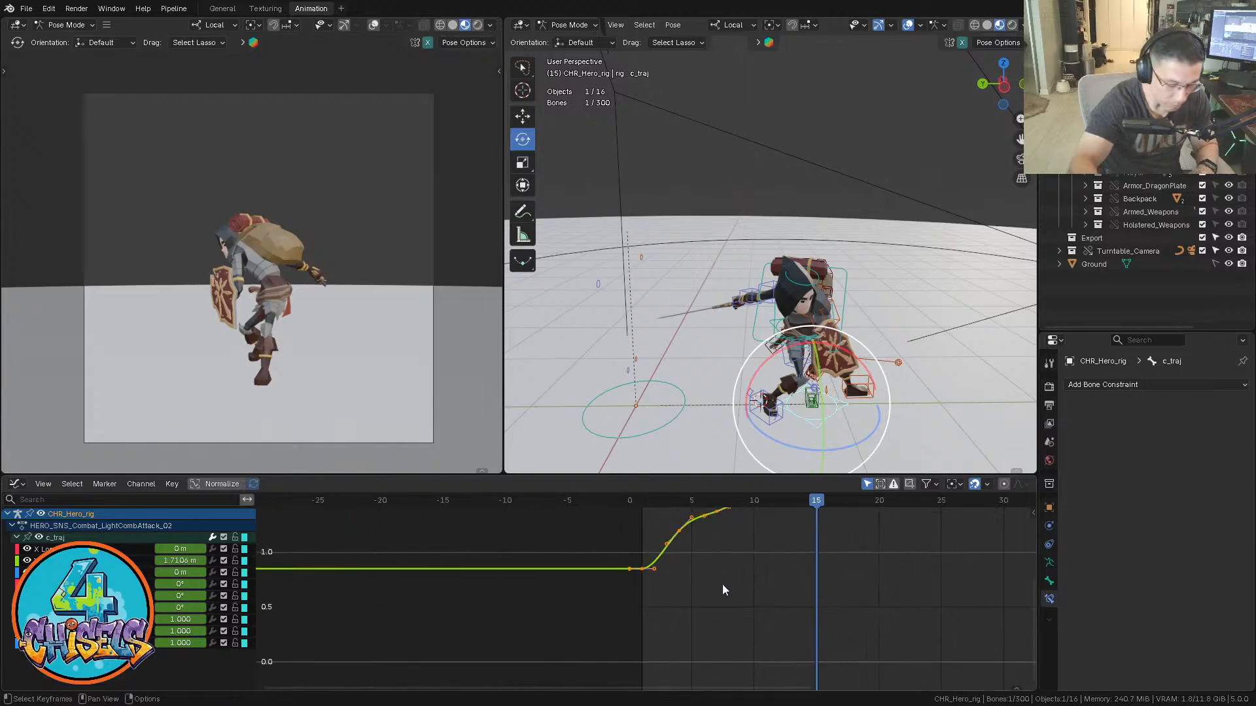
pyautogui.press('g')
pyautogui.press('y')
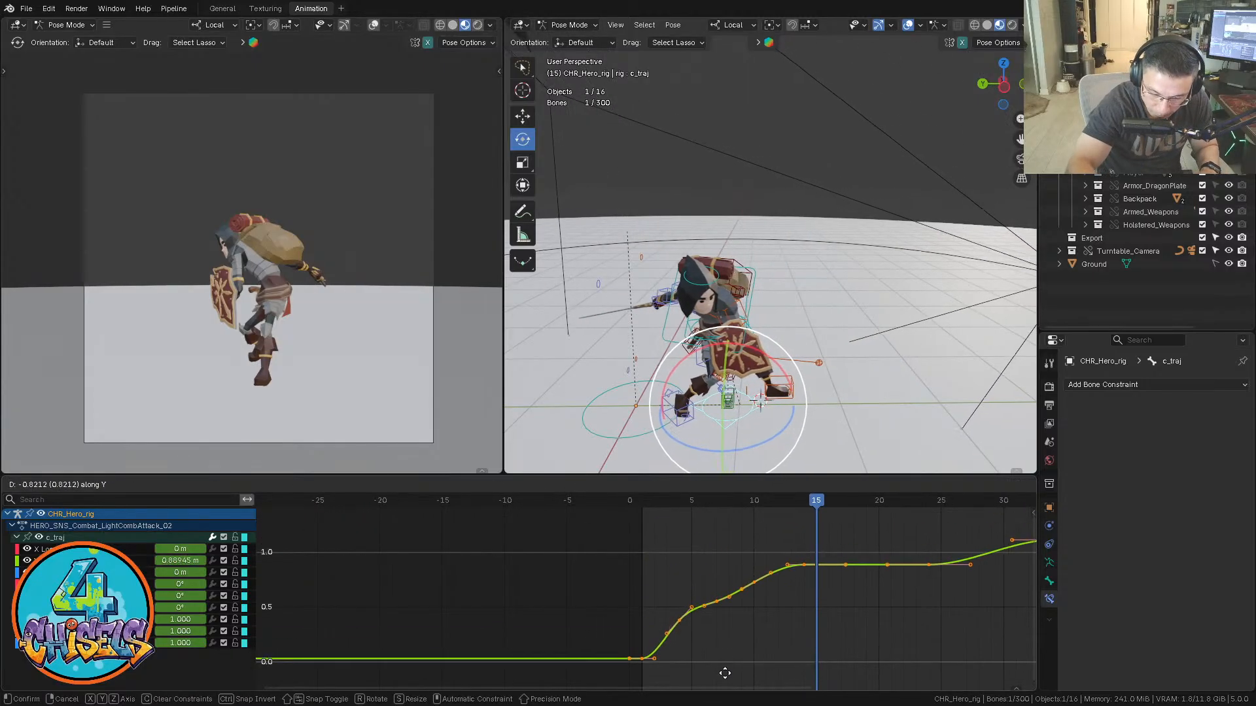
pyautogui.click(724, 674)
# Go to frame 1 and fine-tune the height of c_traj's Y Location keyframes to start at 0.00142 m
pyautogui.moveTo(725, 661); pyautogui.dragTo(784, 614, button='middle')
pyautogui.click(678, 501)
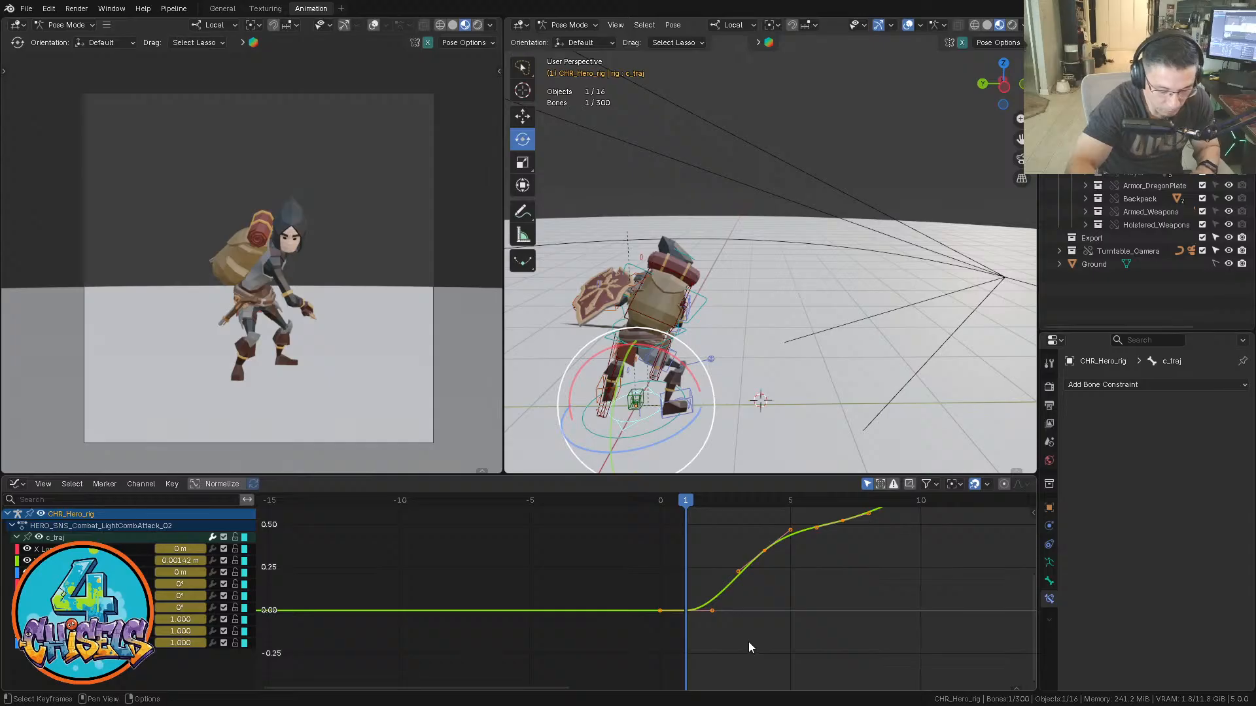
pyautogui.press('g')
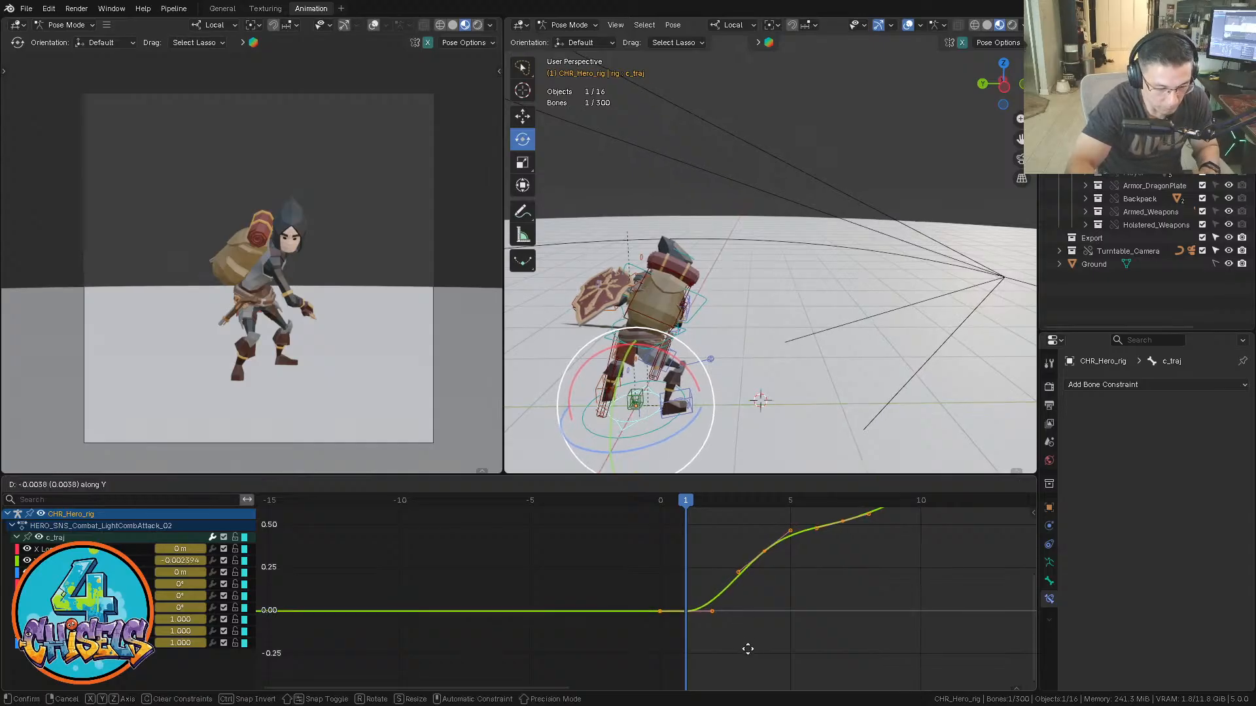
pyautogui.click(747, 645)
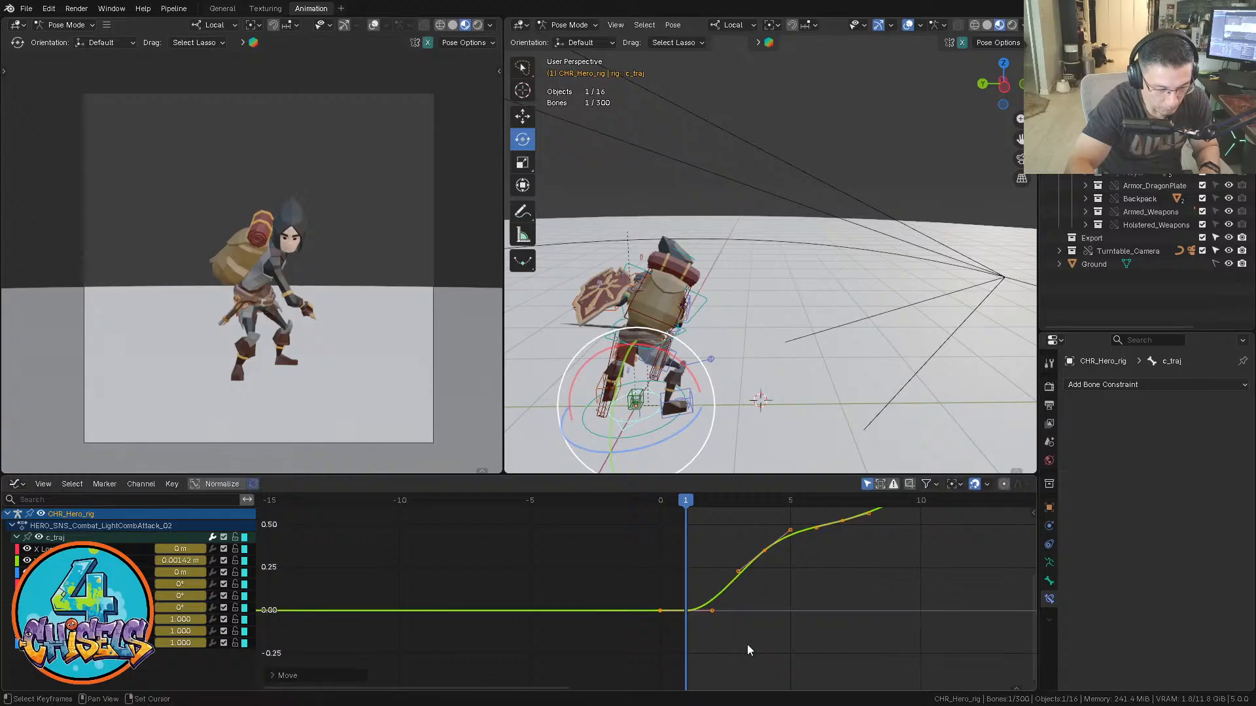
# Examine c_traj's whole Y Location curve with all its keyframes selected, checking its start and overall shape
pyautogui.moveTo(818, 591); pyautogui.dragTo(751, 611, button='middle')
pyautogui.keyDown('ctrl'); pyautogui.moveTo(750, 612); pyautogui.dragTo(800, 598, button='middle'); pyautogui.keyUp('ctrl')
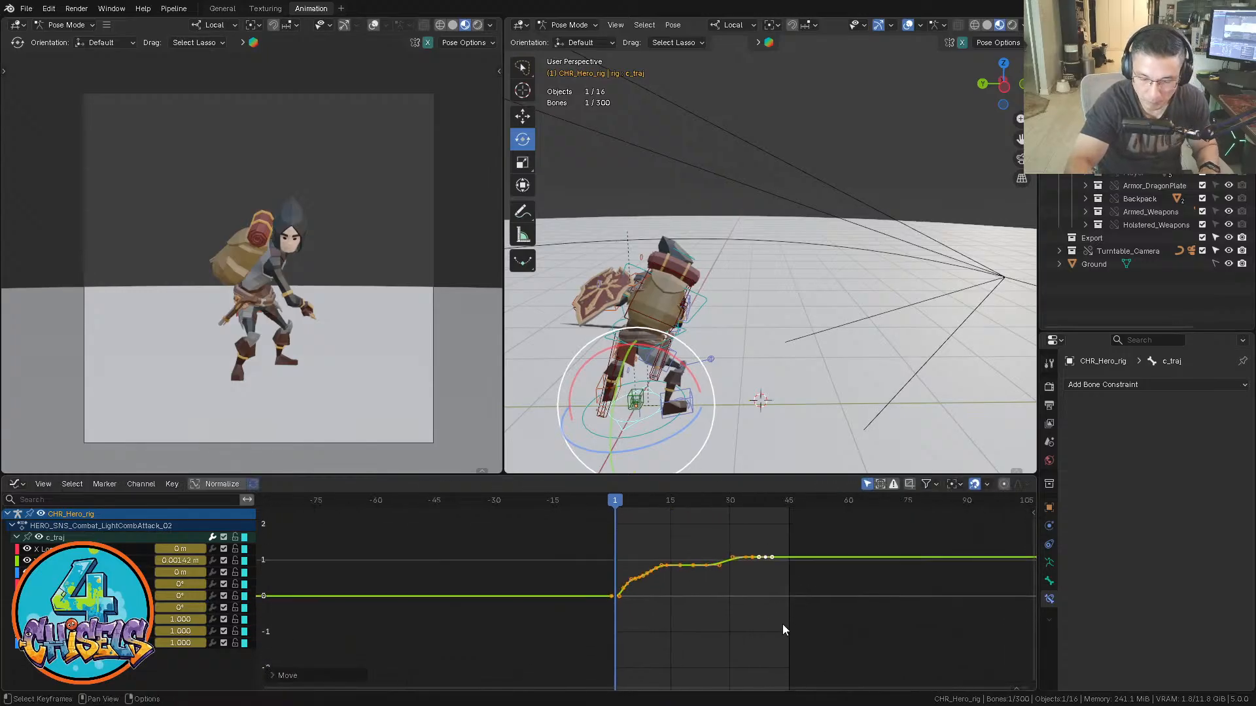
pyautogui.click(782, 624)
pyautogui.moveTo(568, 535); pyautogui.dragTo(872, 653)
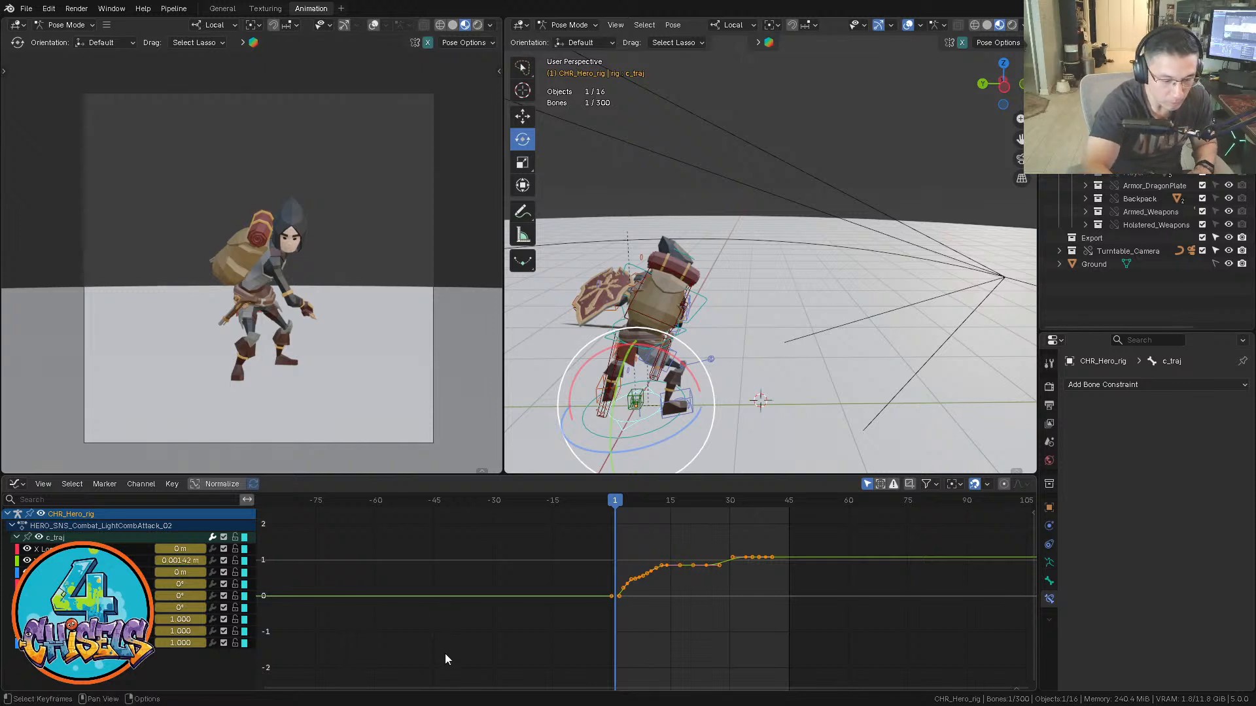
pyautogui.moveTo(580, 536); pyautogui.dragTo(839, 666)
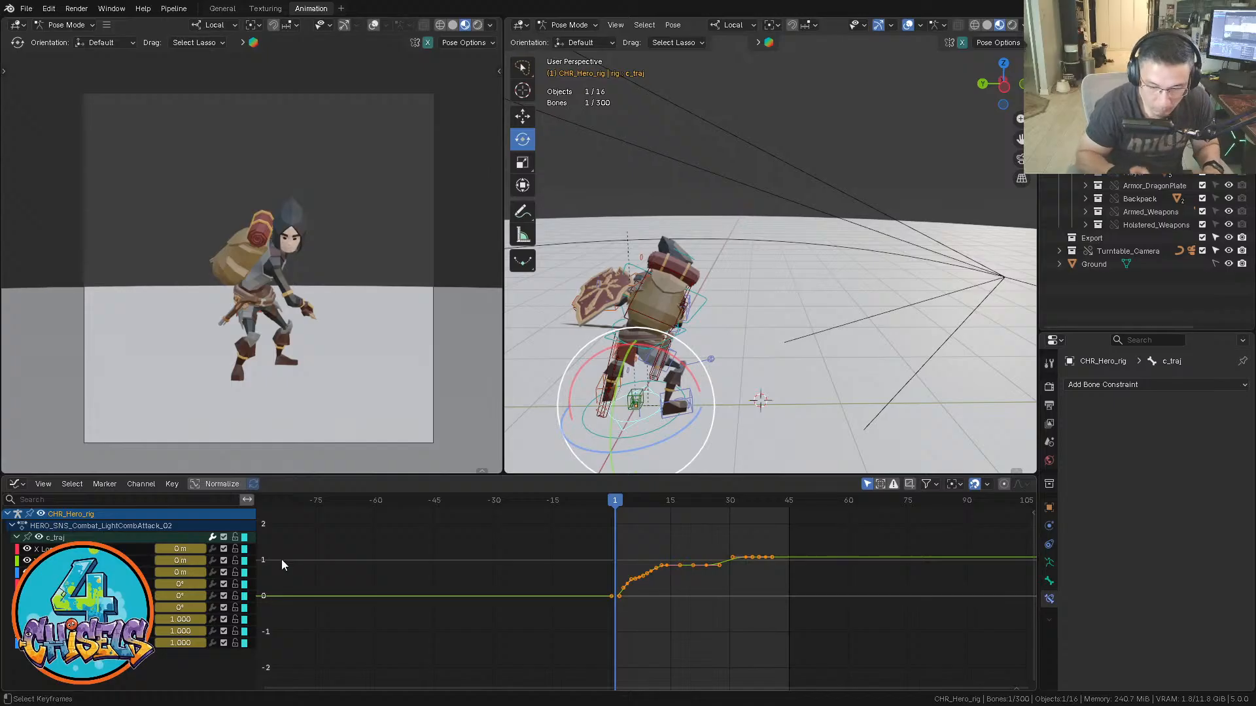
pyautogui.press('Home')
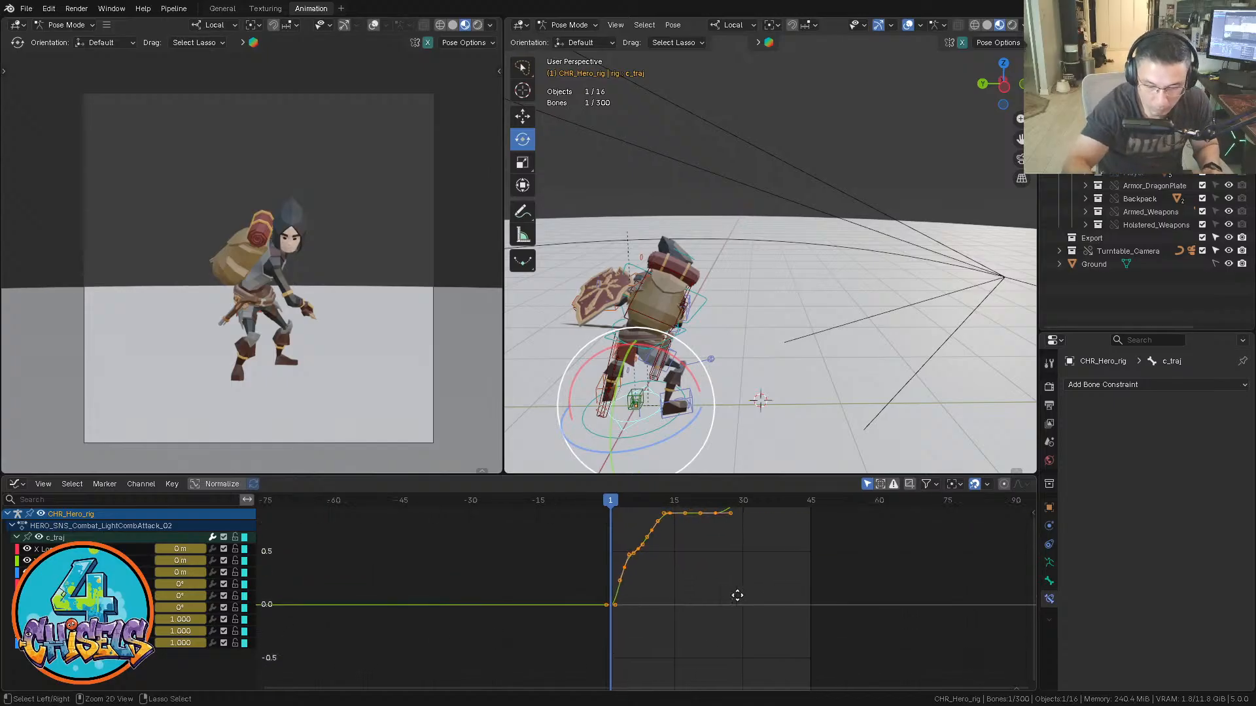
pyautogui.moveTo(768, 614); pyautogui.dragTo(749, 628, button='middle')
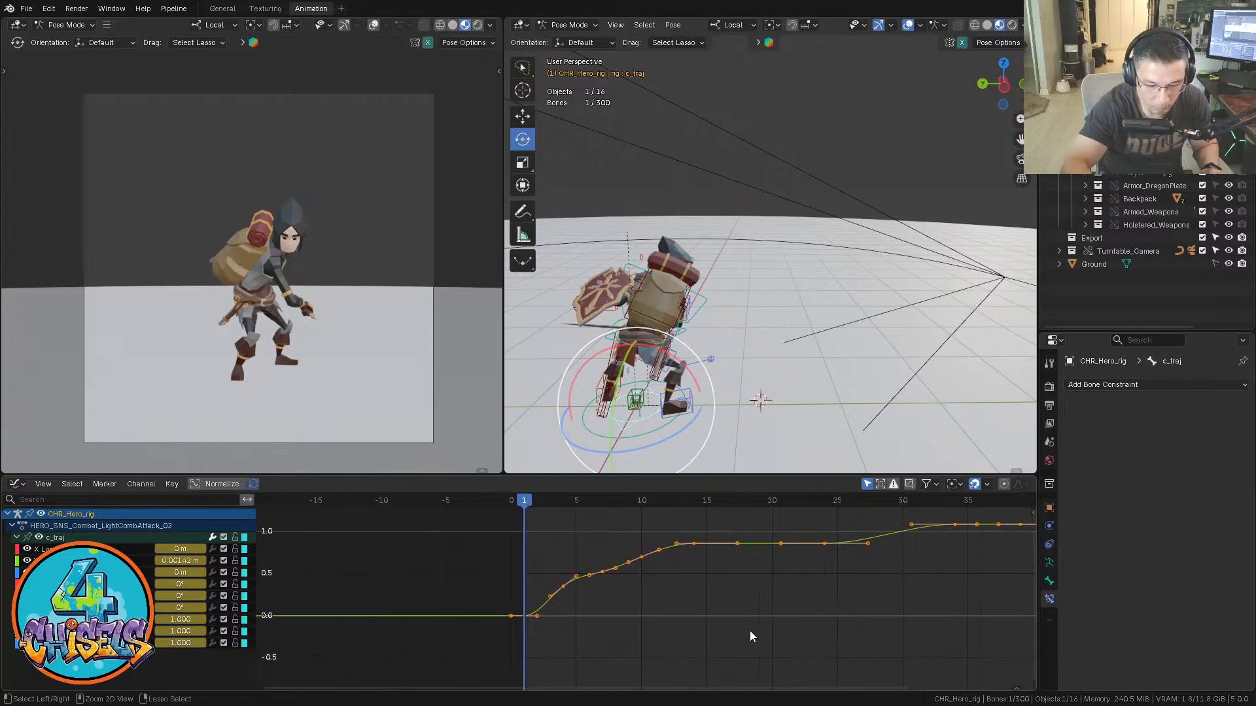
pyautogui.moveTo(748, 631); pyautogui.dragTo(797, 615, button='middle')
pyautogui.keyDown('ctrl'); pyautogui.moveTo(732, 654); pyautogui.dragTo(737, 612, button='middle'); pyautogui.keyUp('ctrl')
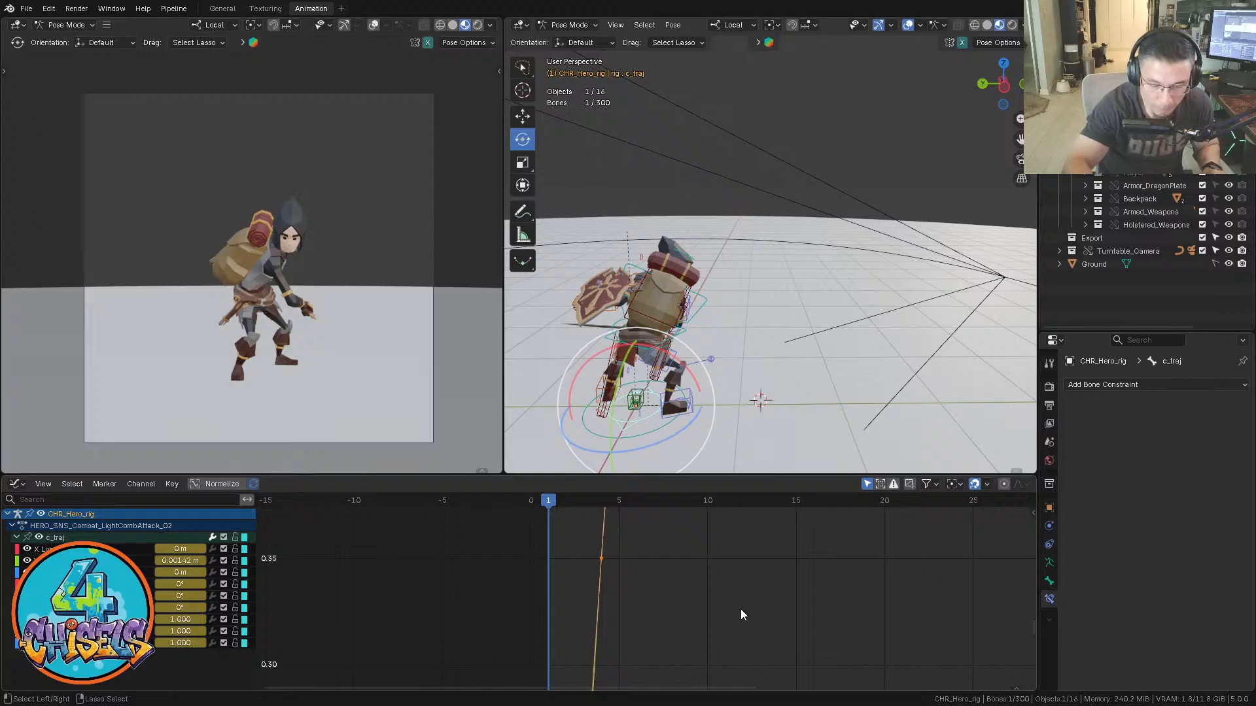
pyautogui.keyDown('ctrl'); pyautogui.moveTo(740, 612); pyautogui.dragTo(718, 636, button='middle'); pyautogui.keyUp('ctrl')
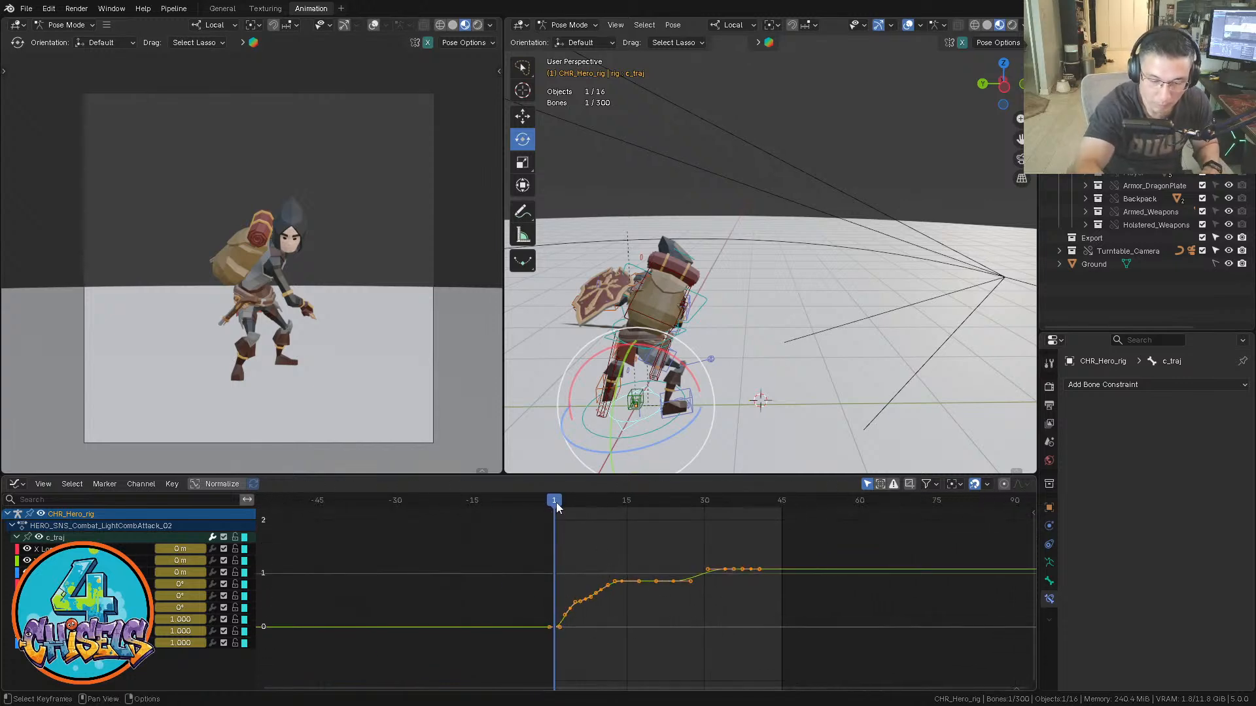
# Play back the attack twice to check the root motion from its start
pyautogui.press('space')
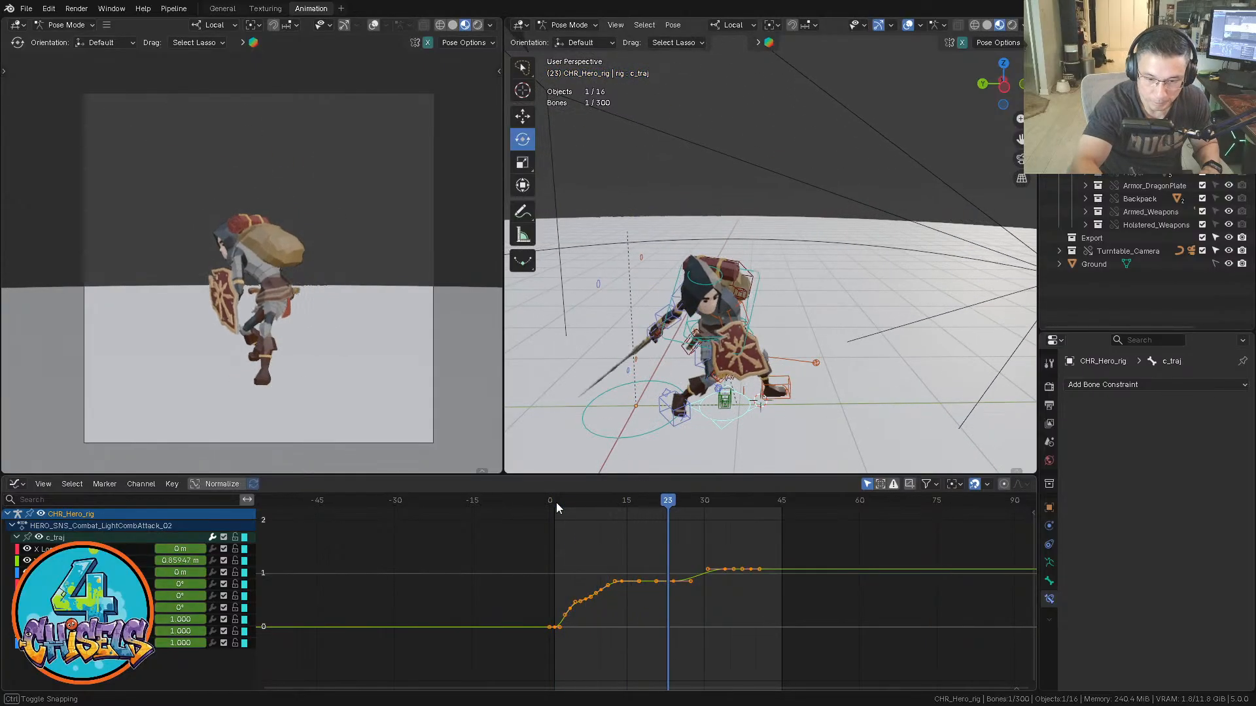
pyautogui.press('Escape')
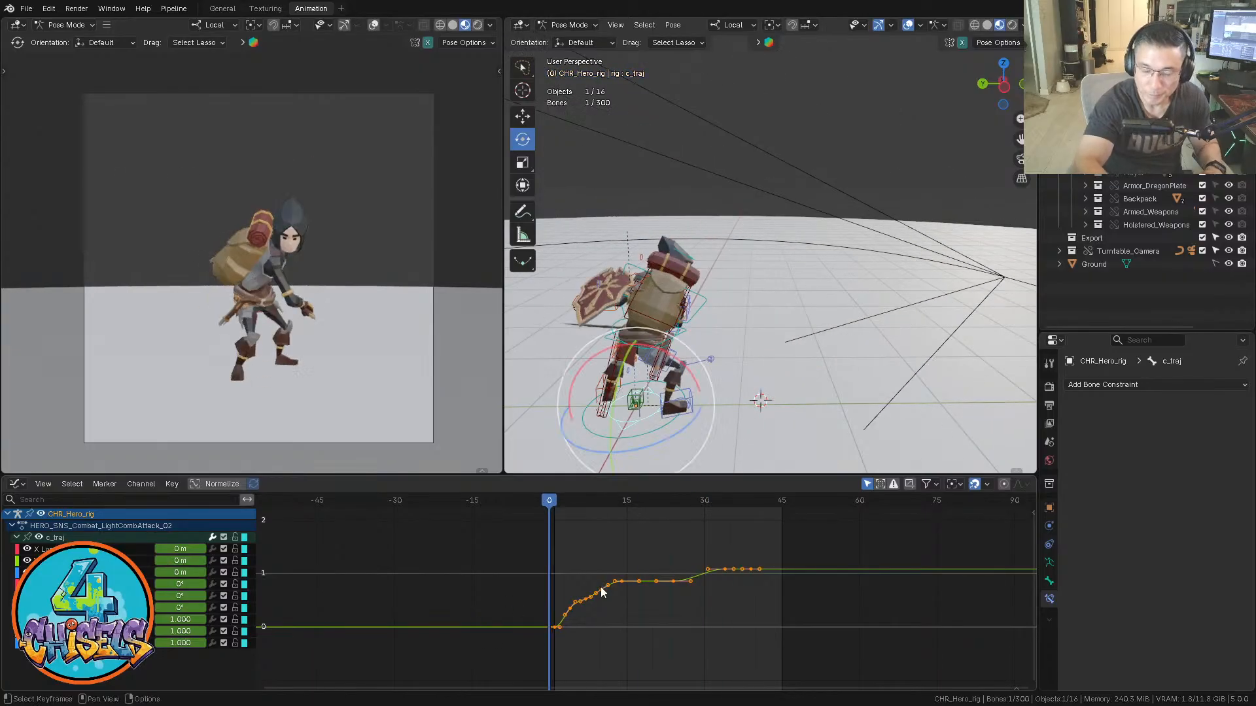
pyautogui.press('space')
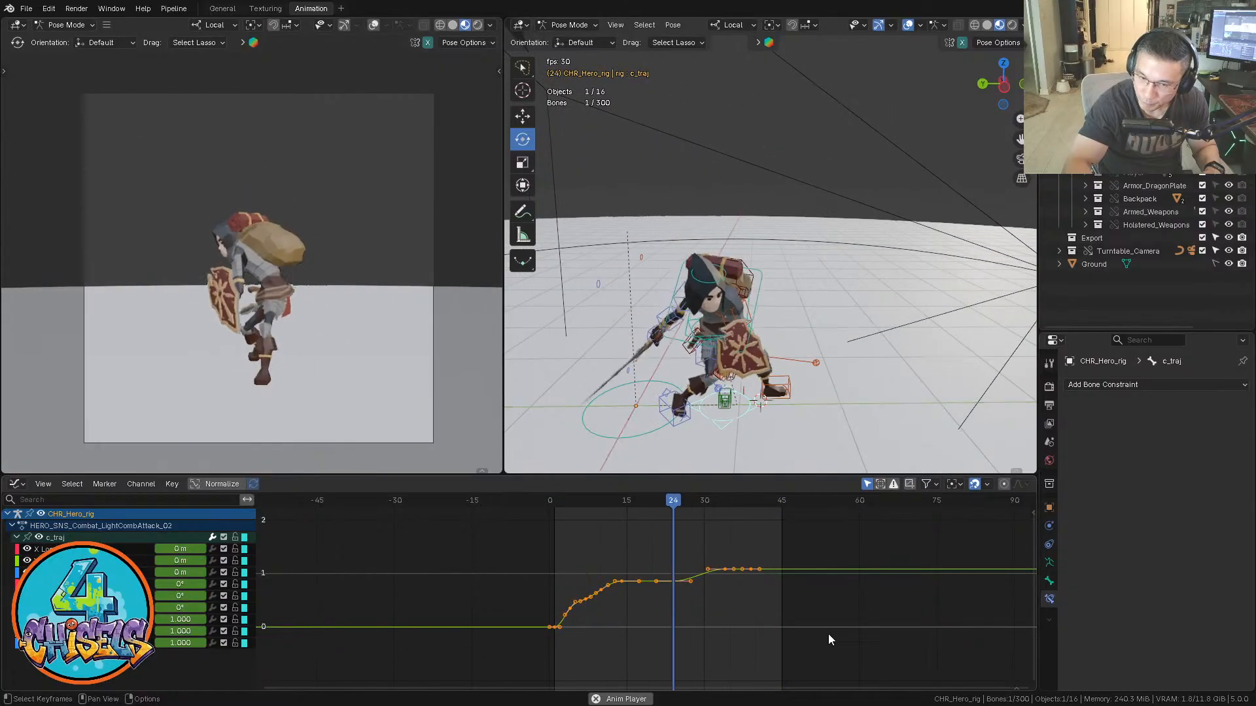
pyautogui.press('Escape')
# Select the head control c_head.x and step through the attack from frame 1 to 22 to examine the head's motion
pyautogui.click(714, 276)
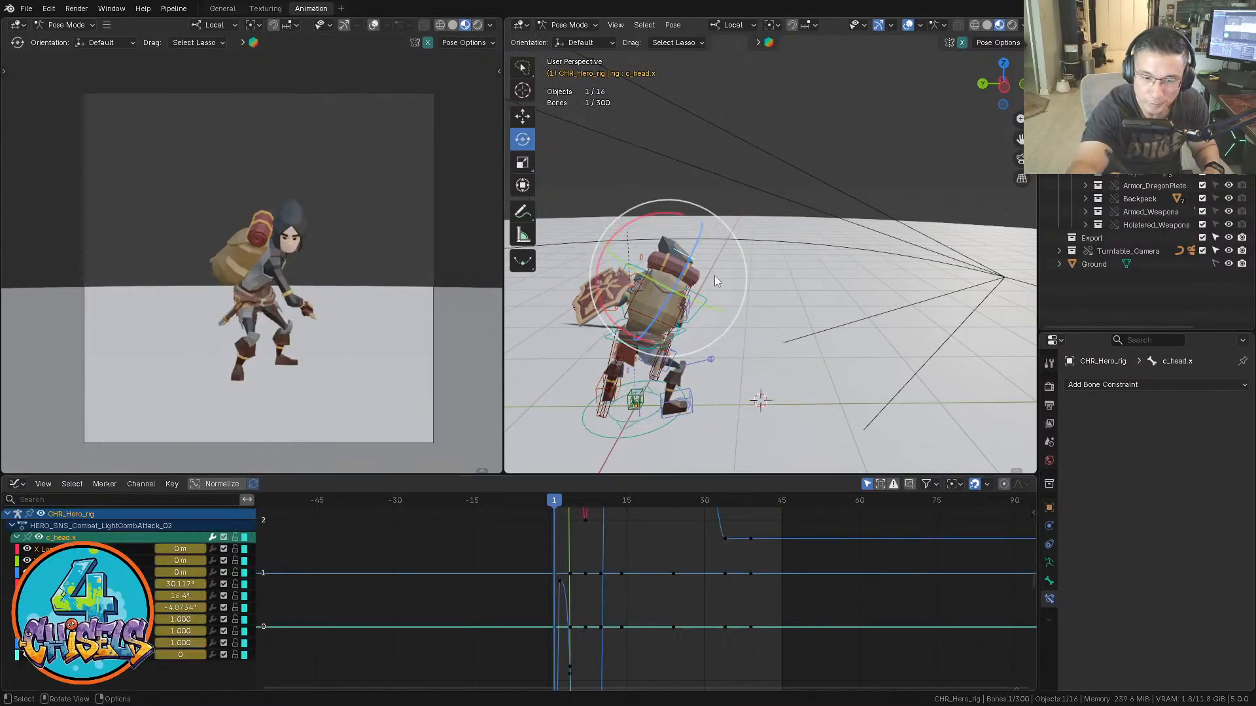
pyautogui.keyDown('ctrl'); pyautogui.moveTo(636, 576); pyautogui.dragTo(612, 635, button='middle'); pyautogui.keyUp('ctrl')
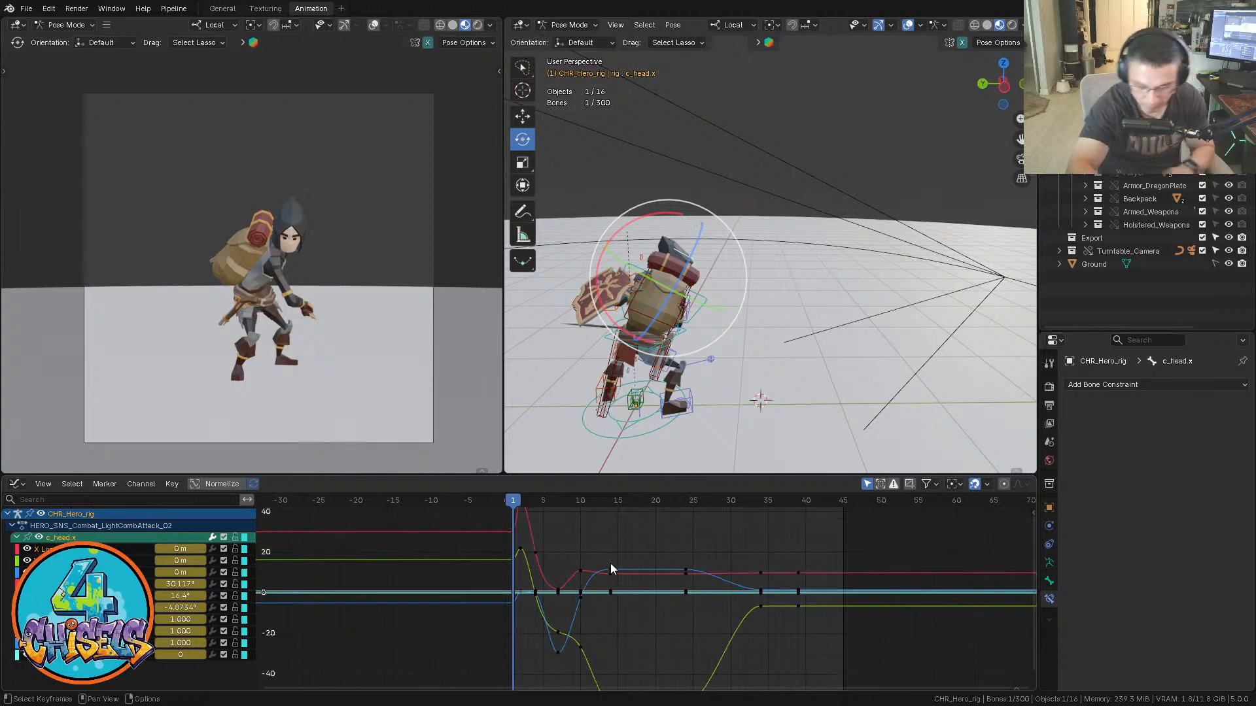
pyautogui.press('Right')
pyautogui.press('Right')
pyautogui.press('Right')
pyautogui.press('Right')
pyautogui.press('Right')
pyautogui.press('Right')
pyautogui.press('Right')
pyautogui.press('Right')
pyautogui.press('Right')
pyautogui.press('Right')
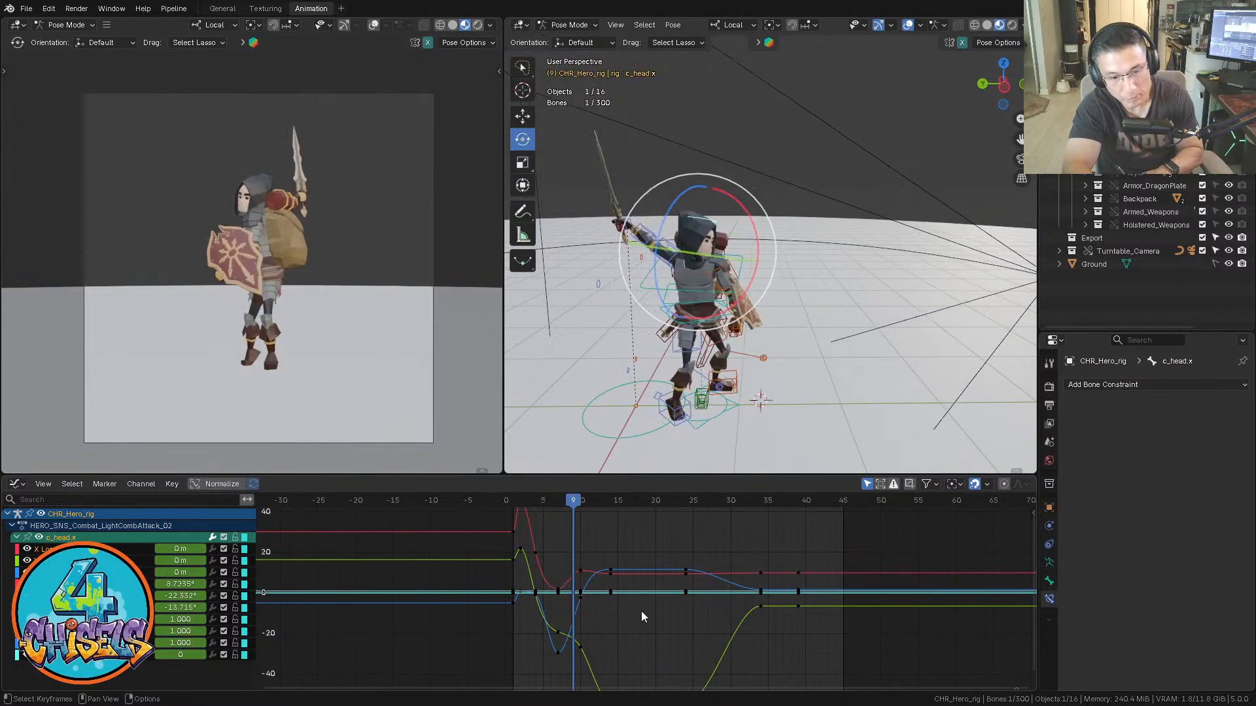
pyautogui.press('Right')
pyautogui.press('Right')
pyautogui.press('Right')
pyautogui.press('Right')
pyautogui.press('Right')
pyautogui.press('Right')
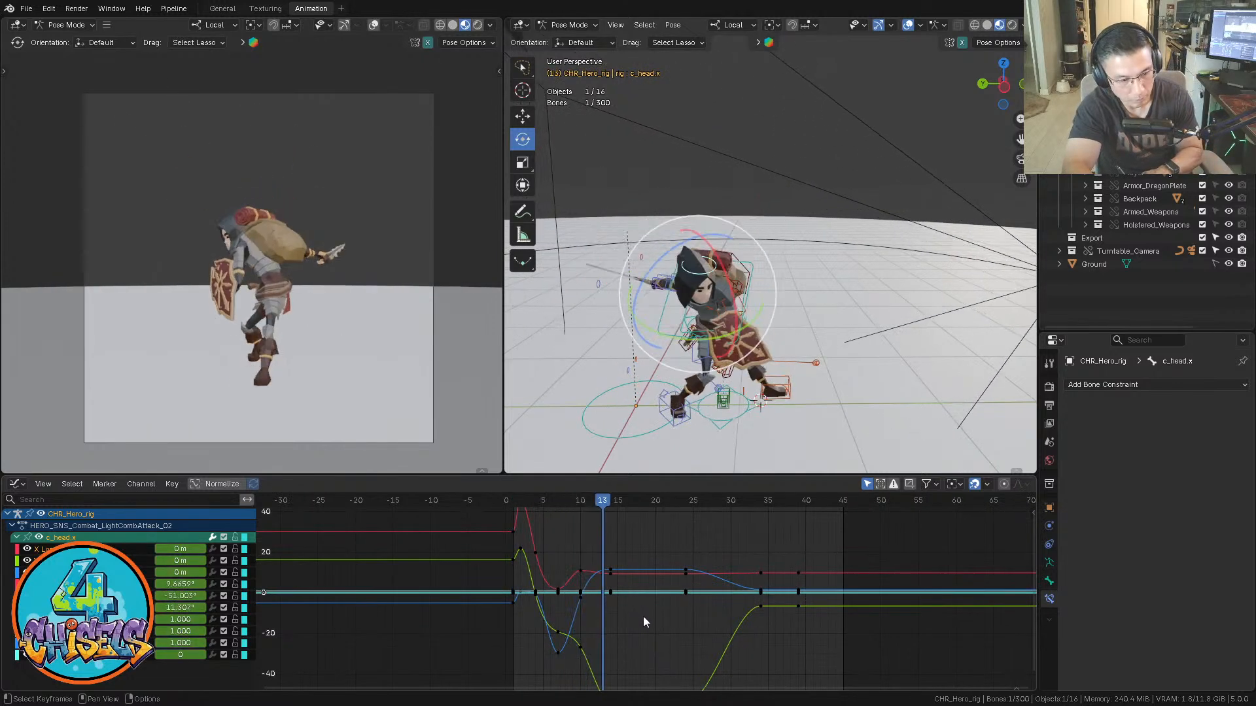
pyautogui.press('Right')
pyautogui.press('Right')
pyautogui.press('Right')
pyautogui.press('Right')
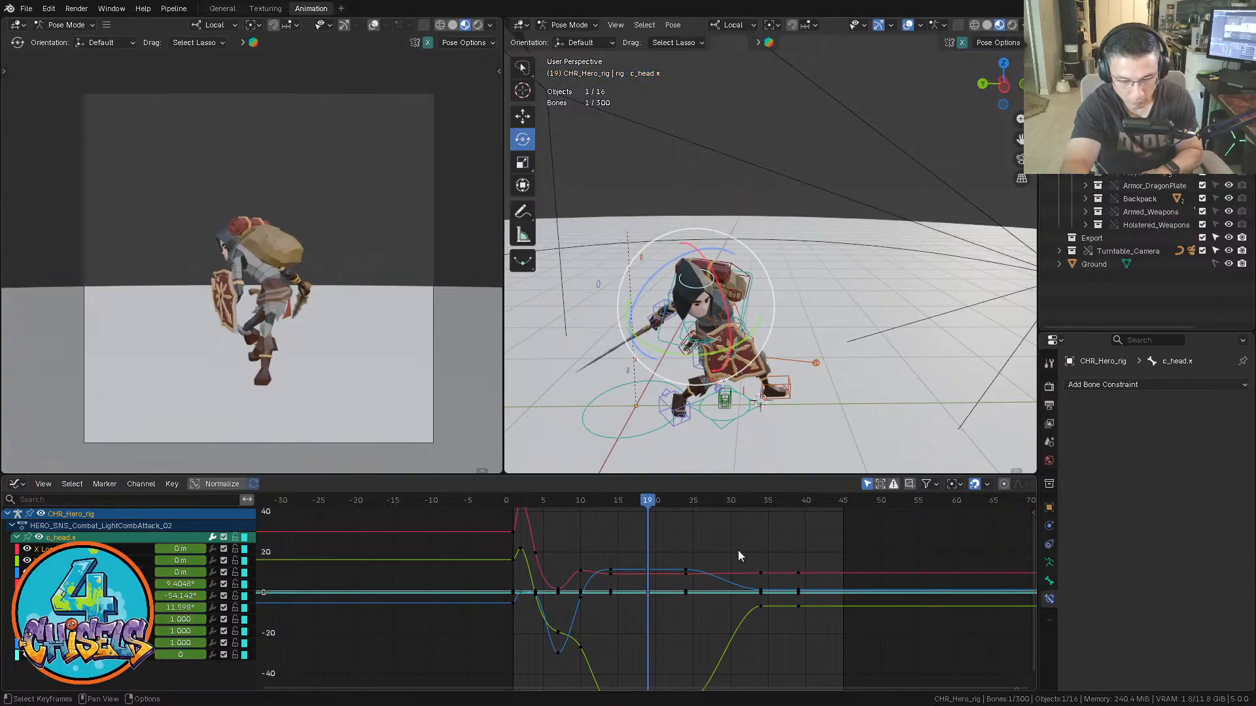
pyautogui.press('Right')
pyautogui.press('Right')
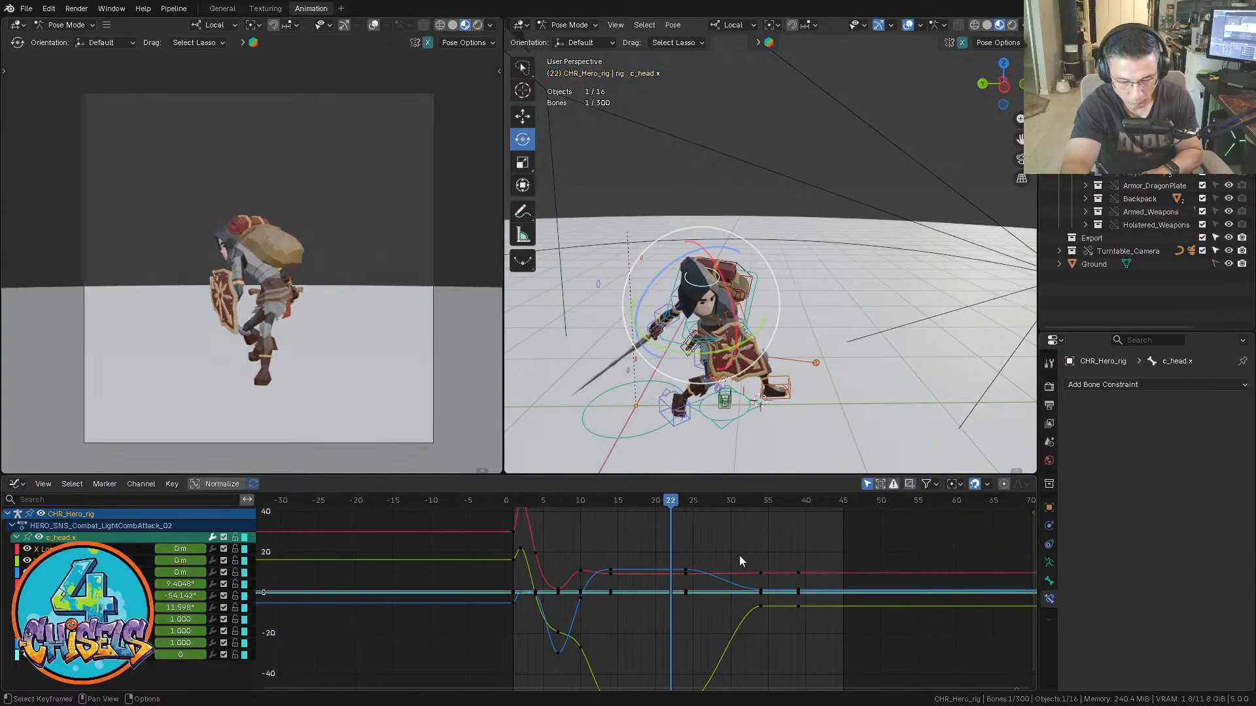
# At frame 19, rotate c_head.x to about X 1.3°, Y -57.8° and Z 25.6° to give the head follow-through
pyautogui.press('Left')
pyautogui.press('Left')
pyautogui.press('Left')
pyautogui.press('Left')
pyautogui.press('Left')
pyautogui.press('Right')
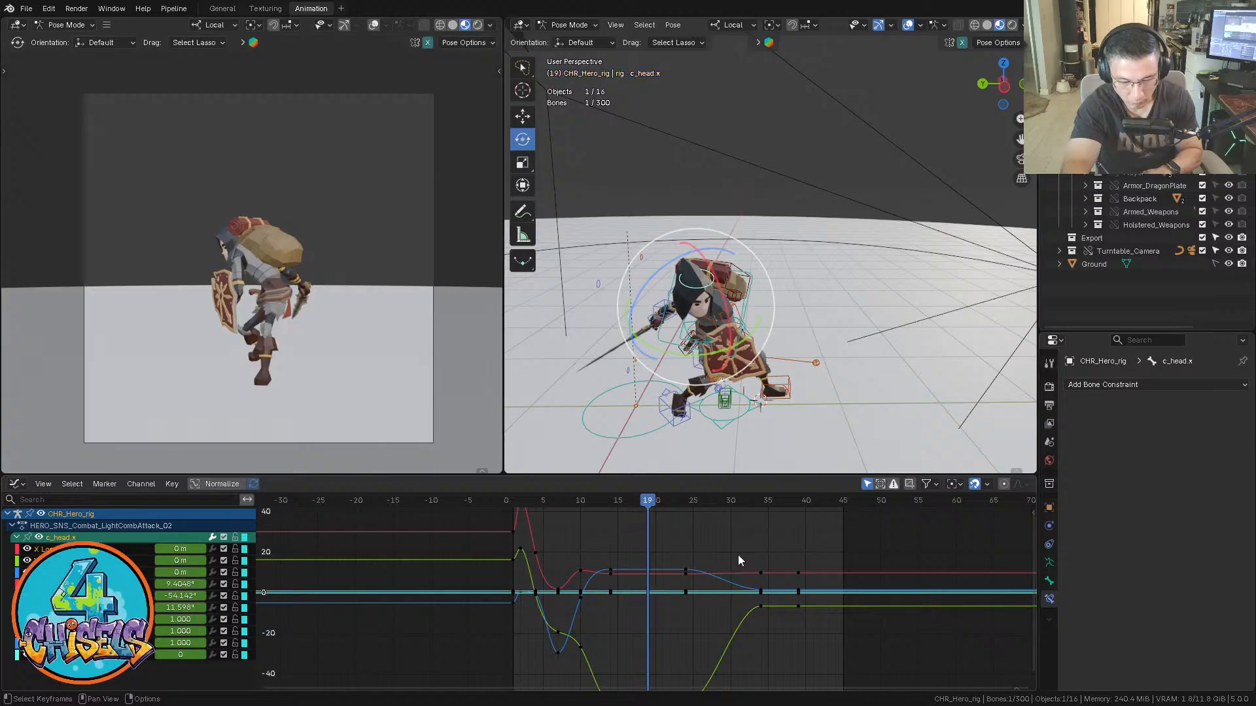
pyautogui.press('r')
pyautogui.press('y')
pyautogui.click(740, 340)
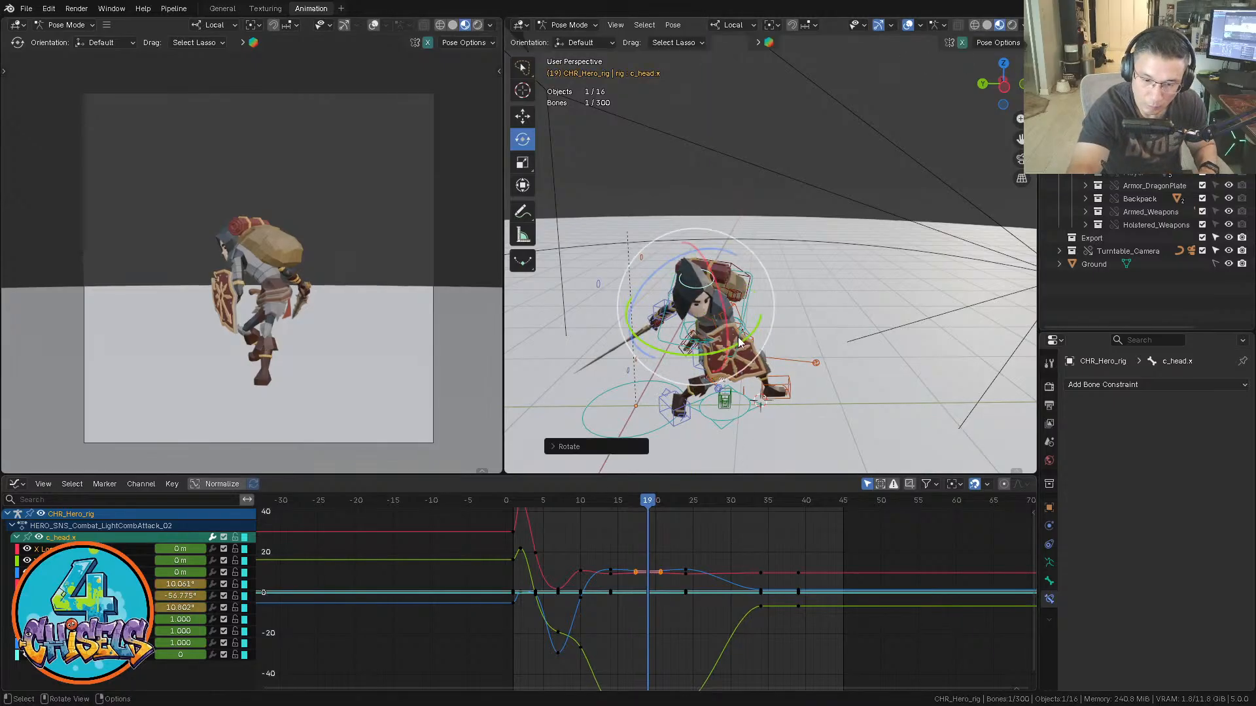
pyautogui.moveTo(727, 316); pyautogui.dragTo(725, 319)
pyautogui.moveTo(680, 259); pyautogui.dragTo(674, 261)
# Lower c_head.x's Z rotation keyframe at frame 19 to 21.547°
pyautogui.moveTo(684, 571)
pyautogui.keyDown('ctrl'); pyautogui.mouseDown(button='middle')
pyautogui.moveTo(698, 617)
pyautogui.moveTo(696, 575)
pyautogui.mouseUp(button='middle'); pyautogui.keyUp('ctrl')
pyautogui.moveTo(696, 575)
pyautogui.mouseDown(button='middle')
pyautogui.moveTo(699, 586)
pyautogui.moveTo(686, 581)
pyautogui.mouseUp(button='middle')
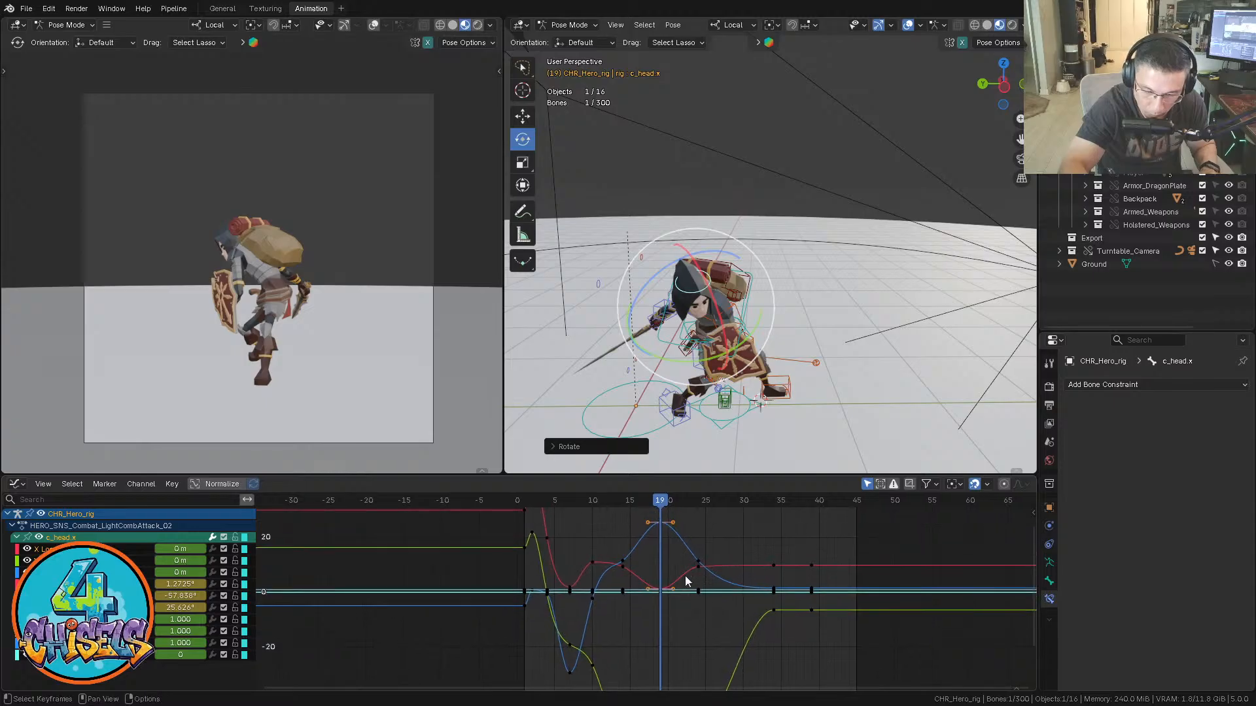
pyautogui.click(622, 561)
pyautogui.moveTo(666, 509)
pyautogui.mouseDown()
pyautogui.moveTo(607, 507)
pyautogui.moveTo(660, 507)
pyautogui.mouseUp()
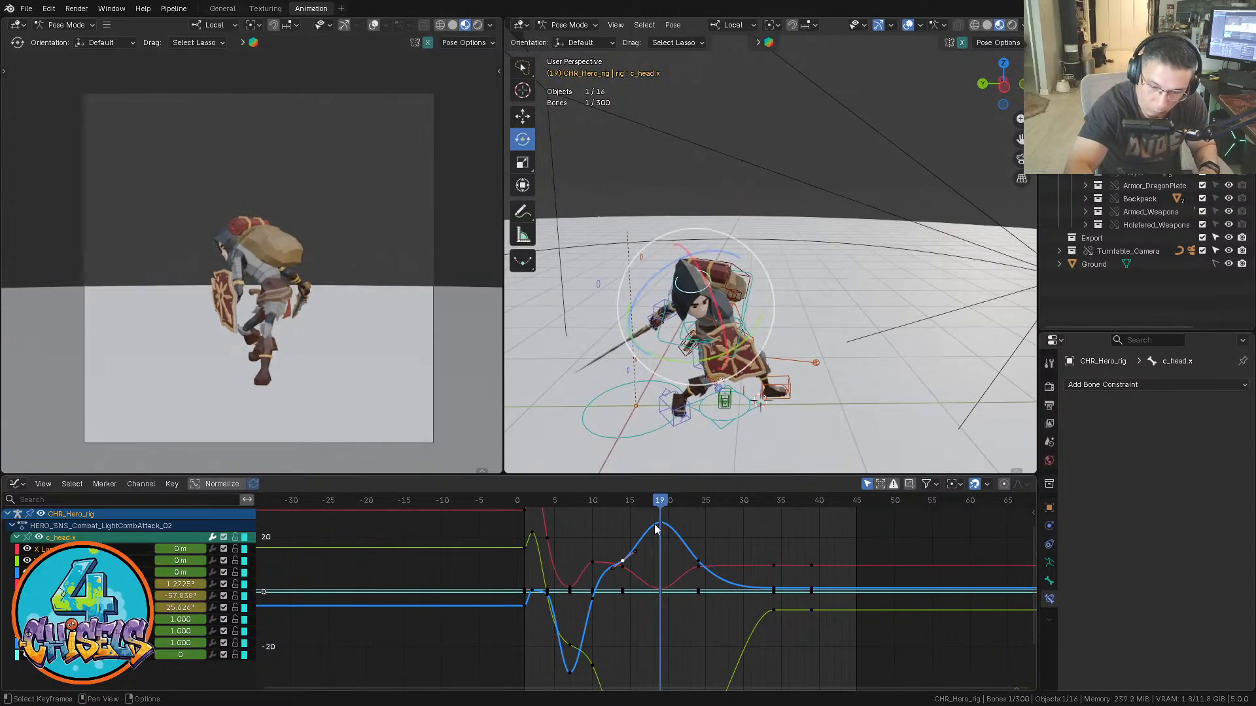
pyautogui.click(660, 523)
pyautogui.press('g')
pyautogui.click(677, 554)
# Nudge c_head.x's Z rotation keyframe at frame 14 upward and smooth it with rescaled Auto Clamped handles
pyautogui.click(626, 560)
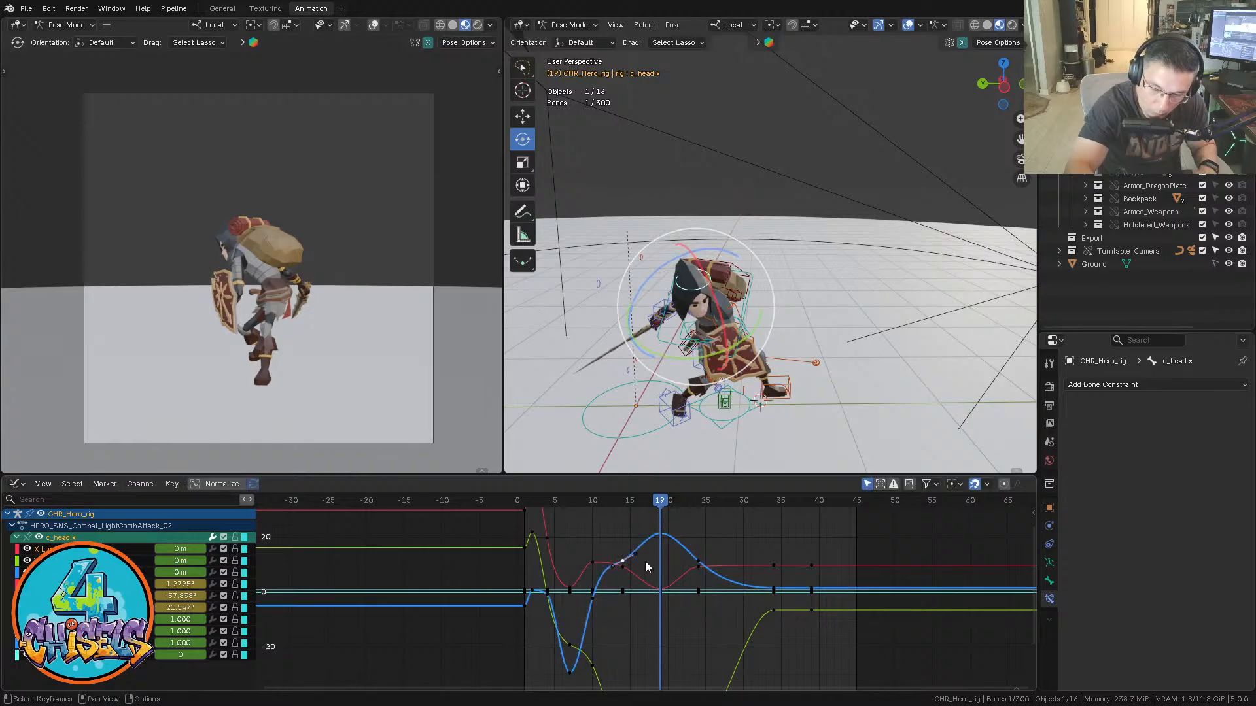
pyautogui.press('g')
pyautogui.click(643, 558)
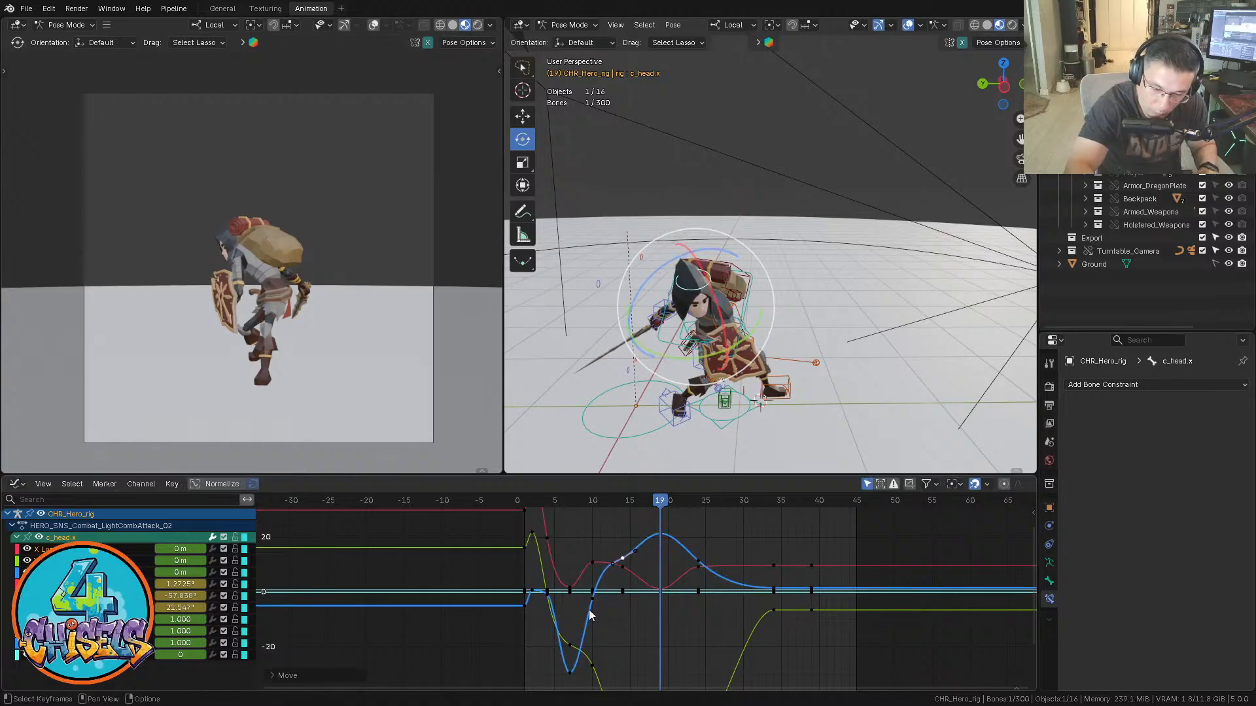
pyautogui.press('v')
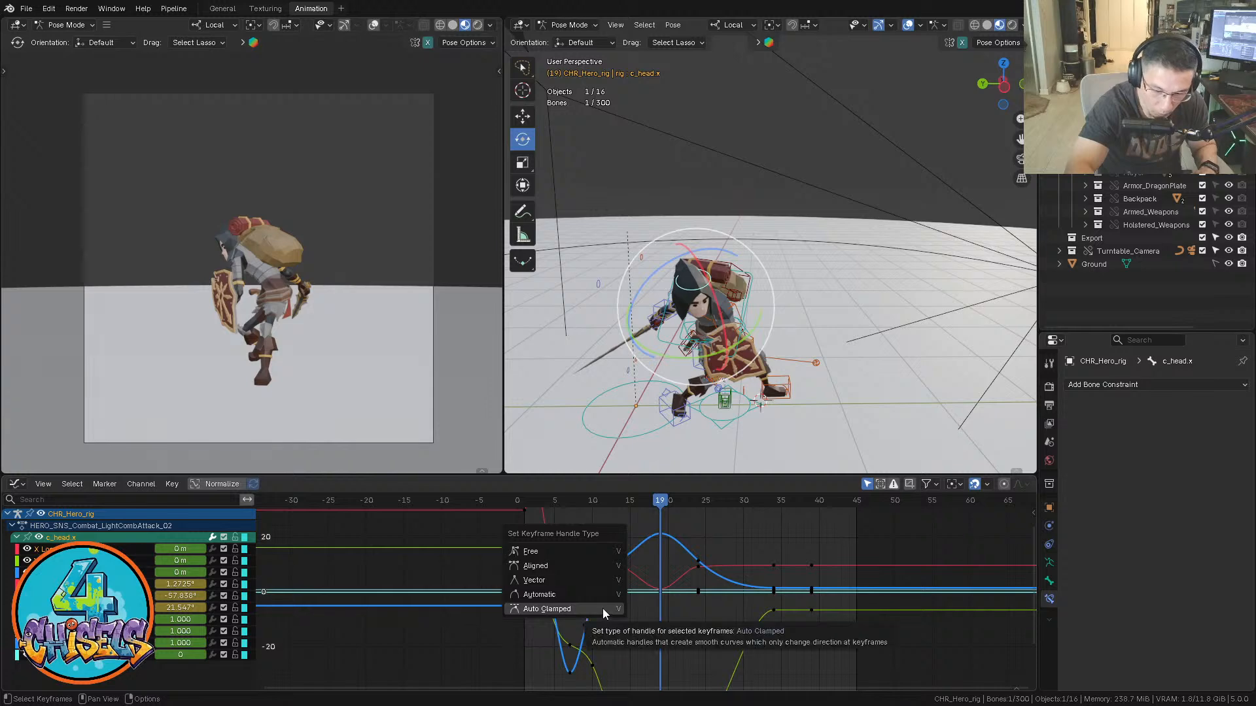
pyautogui.click(603, 608)
pyautogui.press('s')
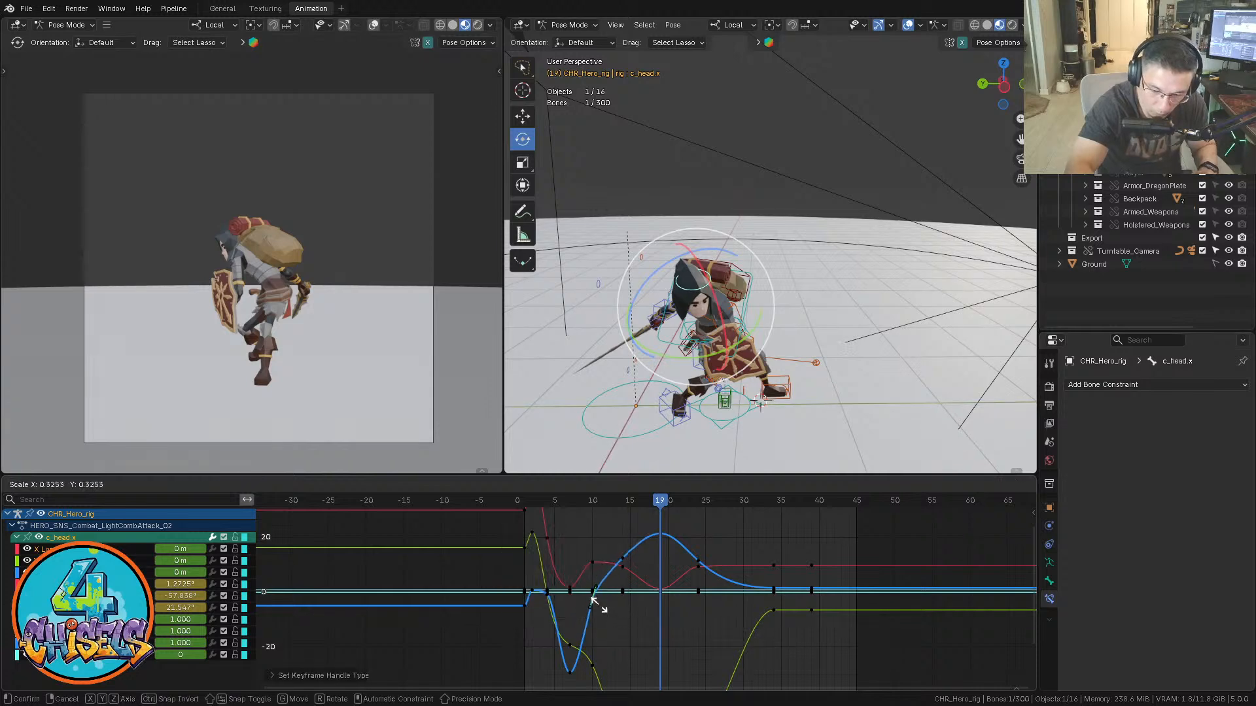
pyautogui.click(608, 604)
# Scrub and step through the slash from about frame 11 to 24 to check the head's motion
pyautogui.moveTo(659, 510); pyautogui.dragTo(585, 499)
pyautogui.press('space')
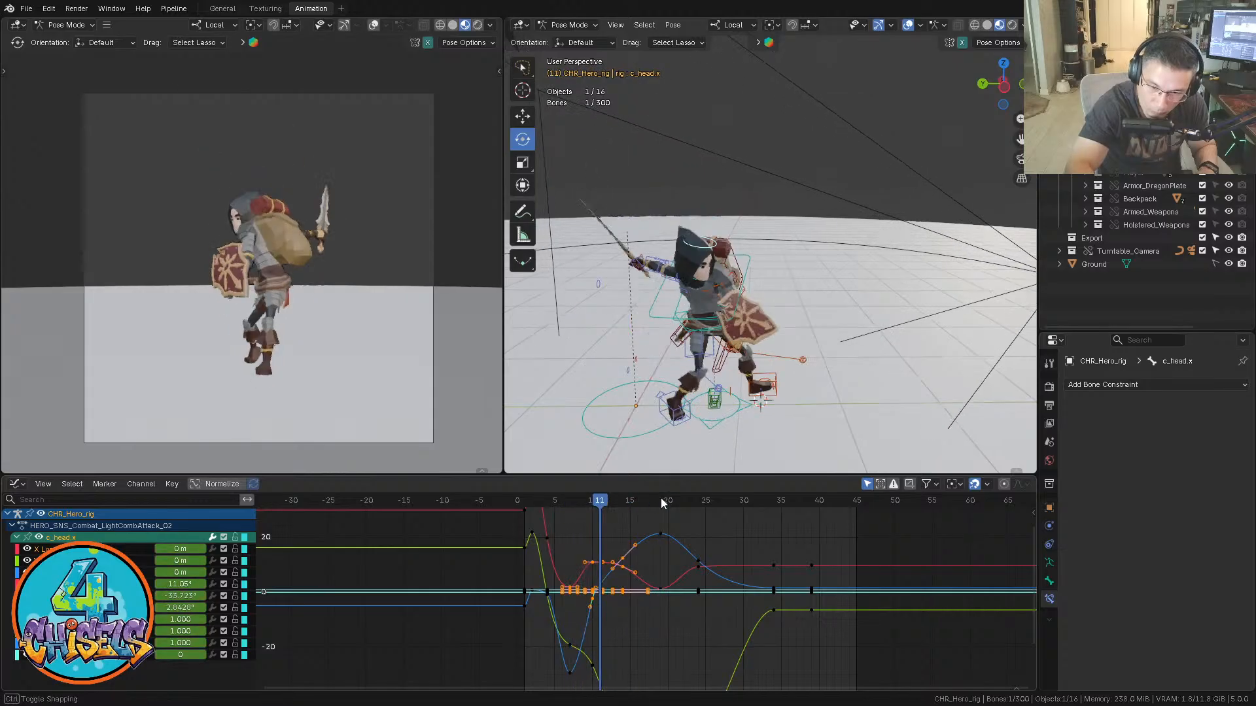
pyautogui.press('Right')
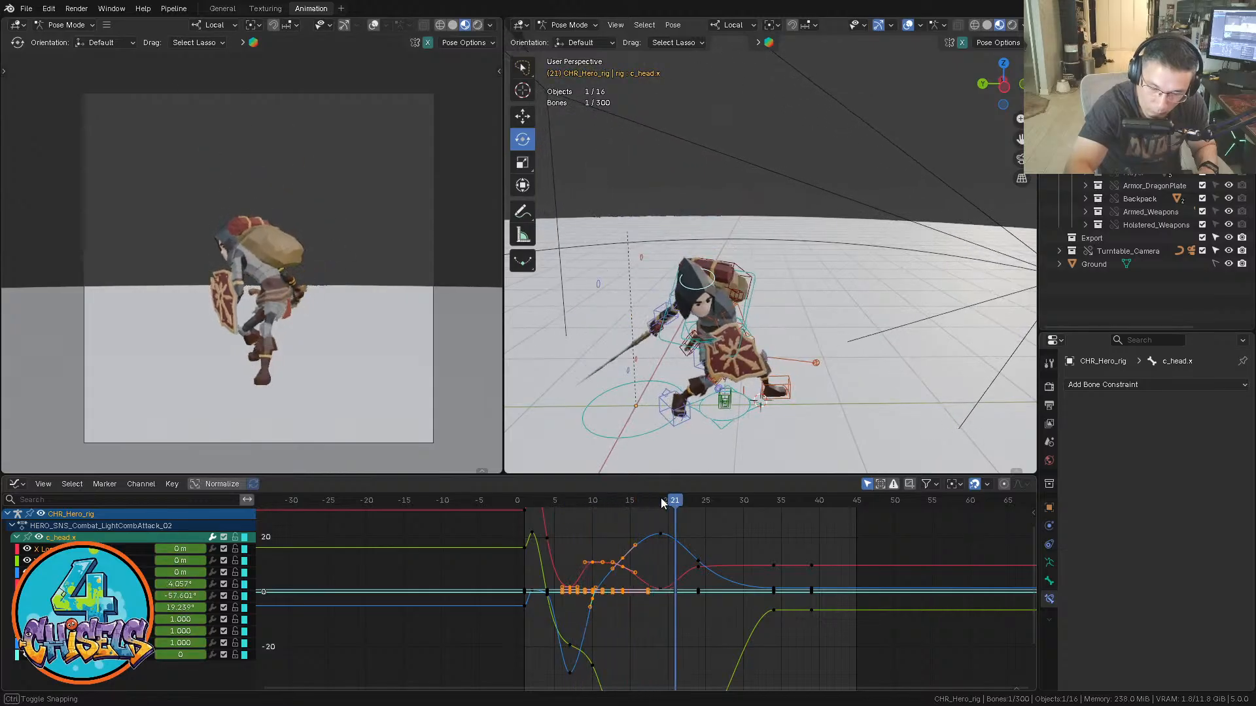
pyautogui.press('Left')
pyautogui.press('Left')
pyautogui.press('Left')
pyautogui.press('Right')
pyautogui.press('Right')
pyautogui.press('Right')
pyautogui.press('Right')
pyautogui.press('Right')
pyautogui.press('Right')
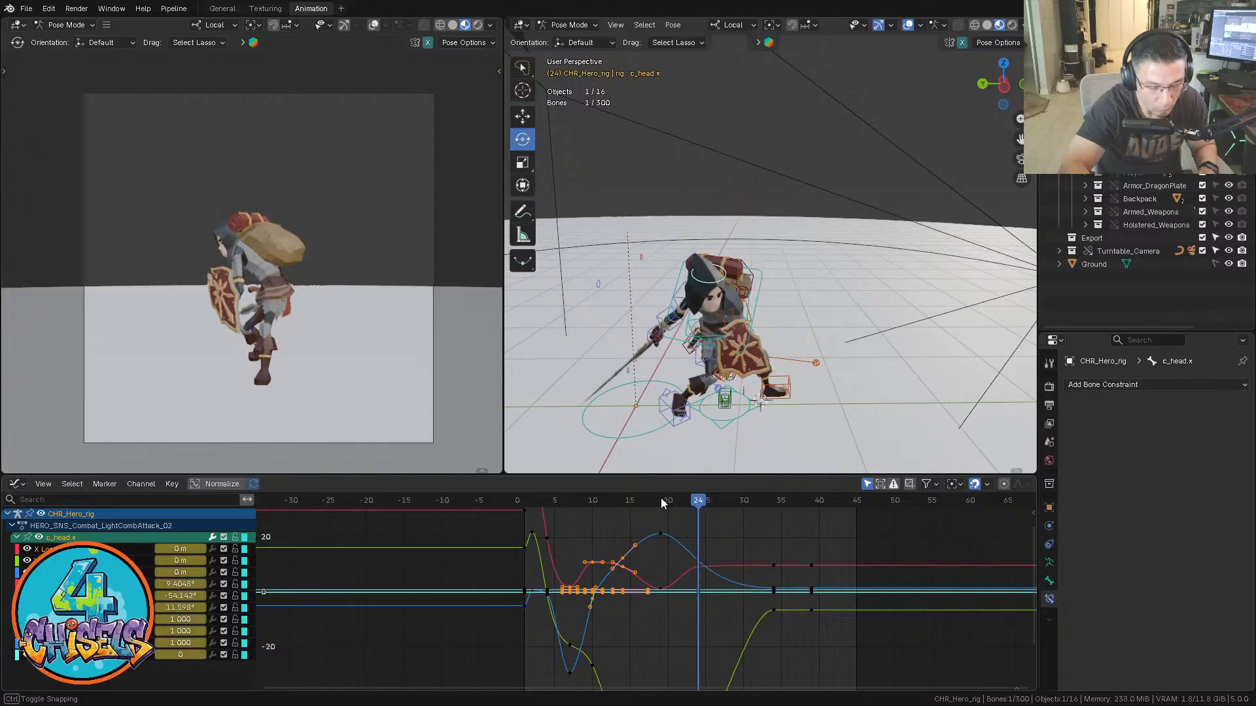
# Raise c_head.x's Z rotation keyframe at frame 24 to 23.353°
pyautogui.click(701, 561)
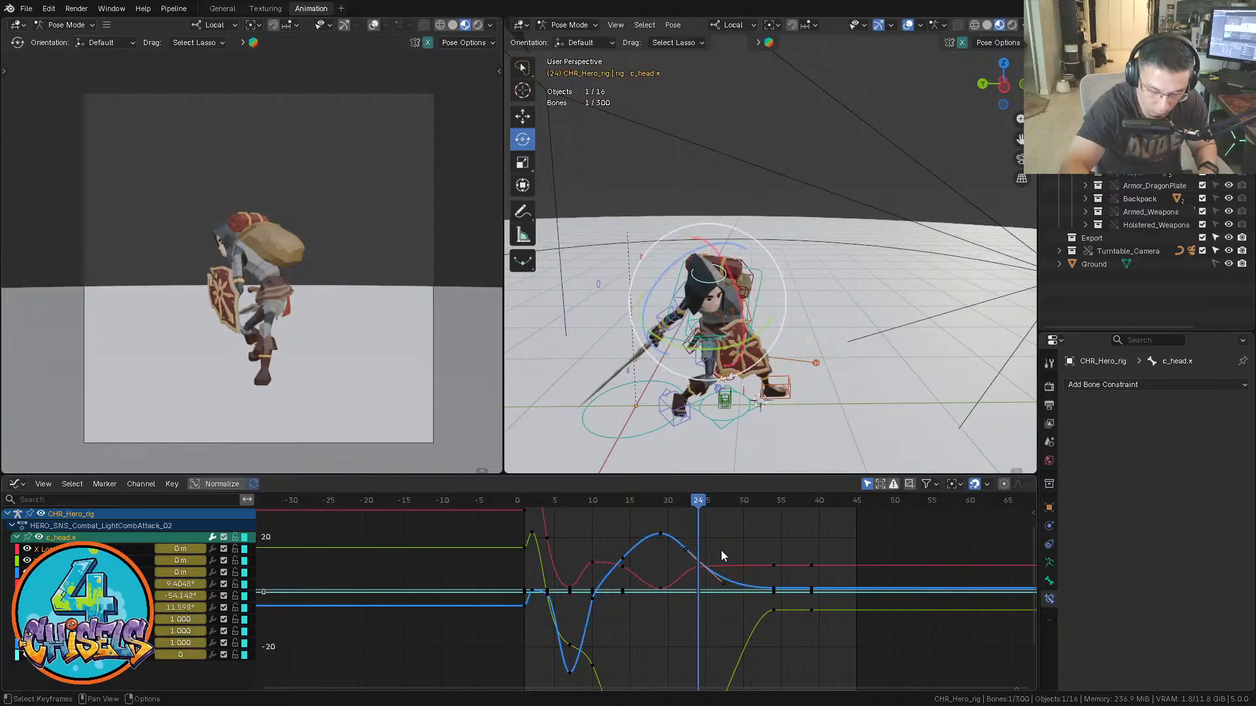
pyautogui.press('g')
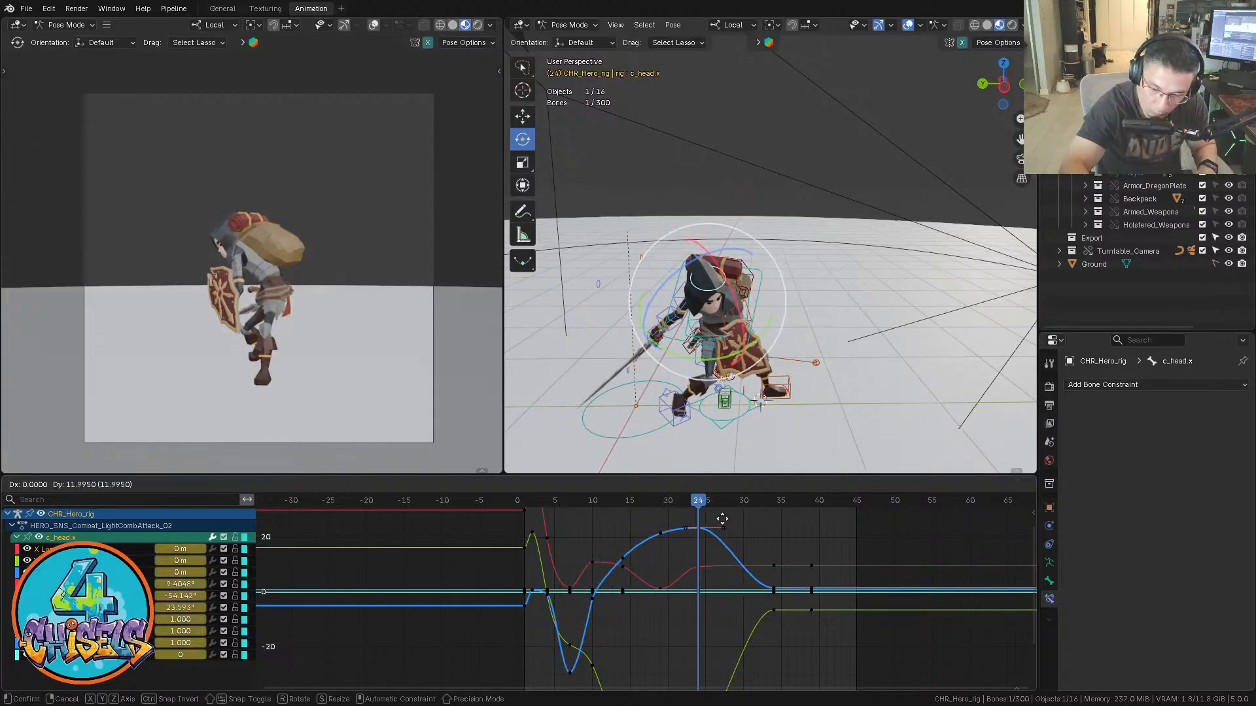
pyautogui.click(722, 520)
pyautogui.moveTo(791, 574); pyautogui.dragTo(751, 595, button='middle')
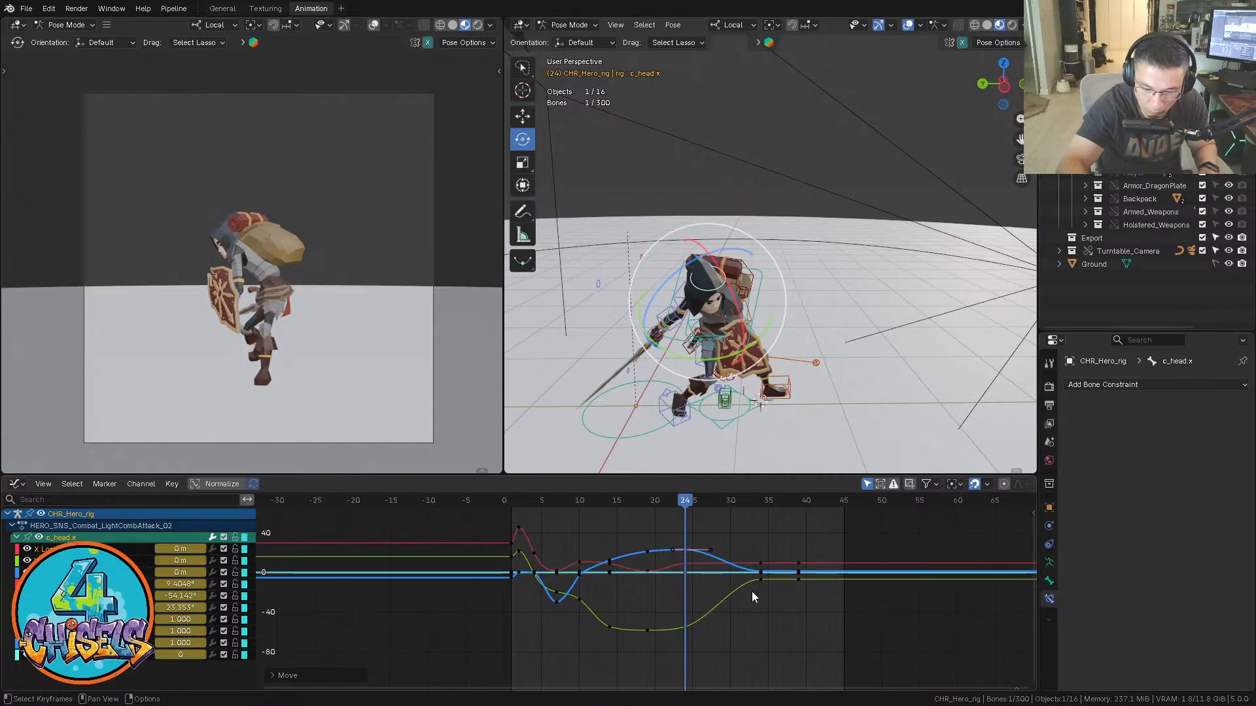
pyautogui.moveTo(679, 555); pyautogui.dragTo(681, 557)
pyautogui.click(85, 584)
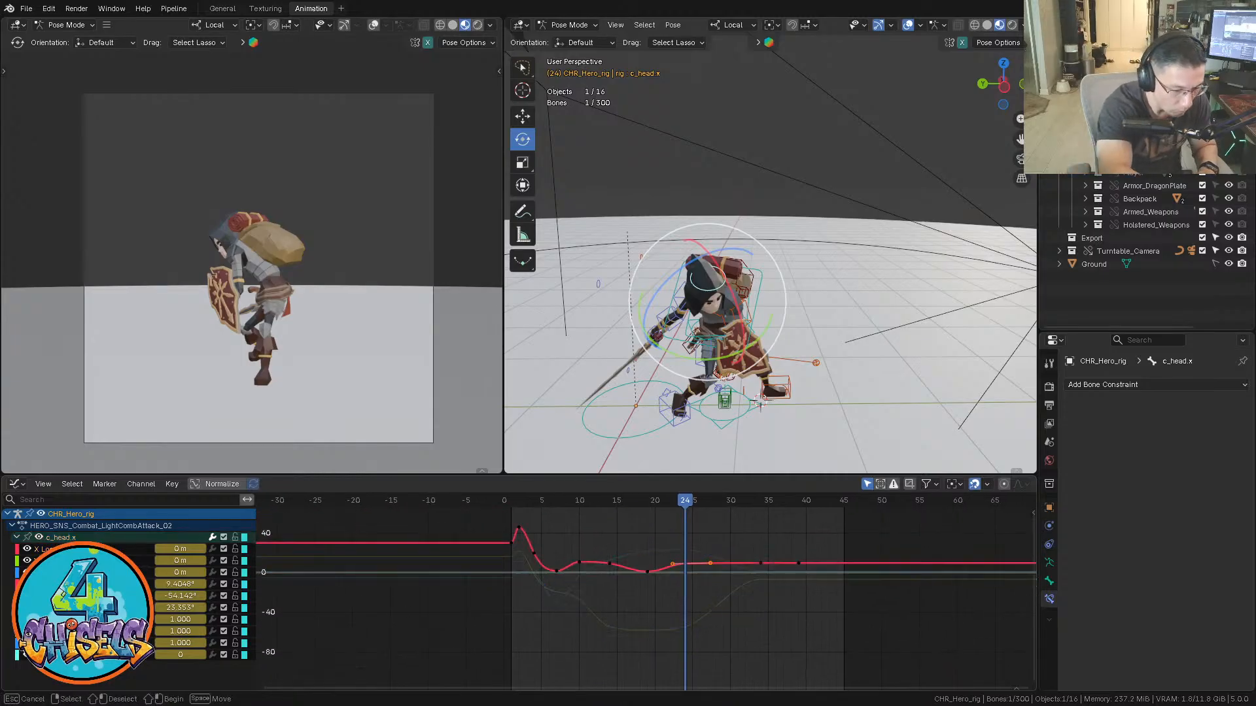
pyautogui.hotkey('ctrl', 'z')
pyautogui.hotkey('ctrl', 'z')
# Lower c_head.x's X rotation keyframe at frame 24 to -1.3751°
pyautogui.moveTo(737, 611)
pyautogui.keyDown('ctrl'); pyautogui.mouseDown(button='middle')
pyautogui.moveTo(739, 576)
pyautogui.moveTo(731, 600)
pyautogui.mouseUp(button='middle'); pyautogui.keyUp('ctrl')
pyautogui.keyDown('ctrl'); pyautogui.moveTo(731, 600); pyautogui.dragTo(730, 577, button='middle'); pyautogui.keyUp('ctrl')
pyautogui.moveTo(682, 570); pyautogui.dragTo(668, 550)
pyautogui.press('g')
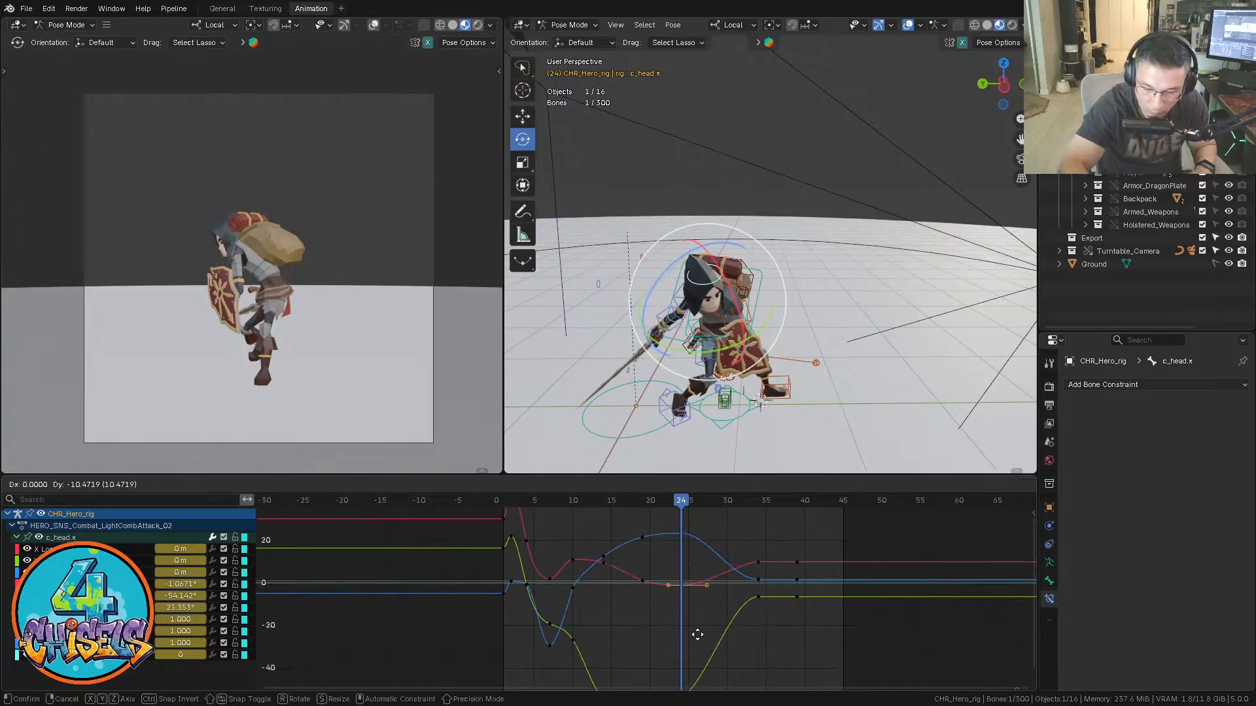
pyautogui.click(697, 636)
# Lower c_head.x's Y rotation keyframe at frame 19 to about -60° and scrub the attack through to frame 34
pyautogui.moveTo(710, 588); pyautogui.dragTo(702, 620, button='middle')
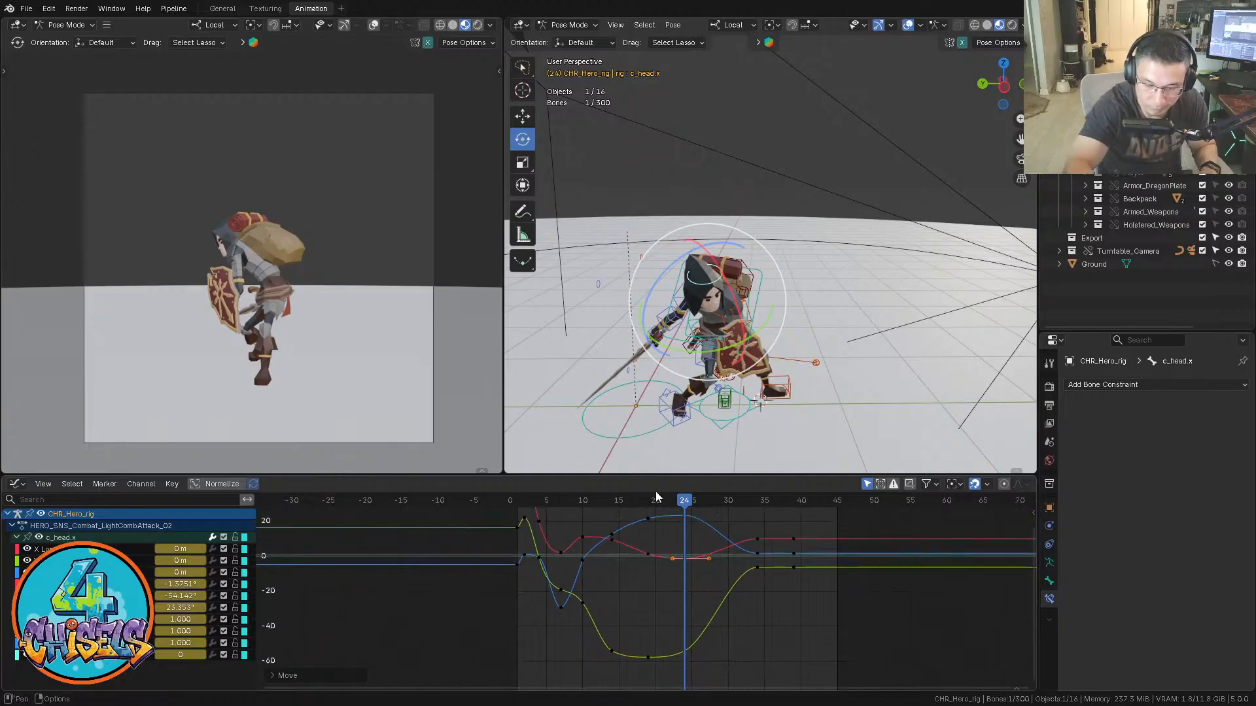
pyautogui.press('g')
pyautogui.click(651, 631)
pyautogui.moveTo(581, 498); pyautogui.dragTo(654, 497)
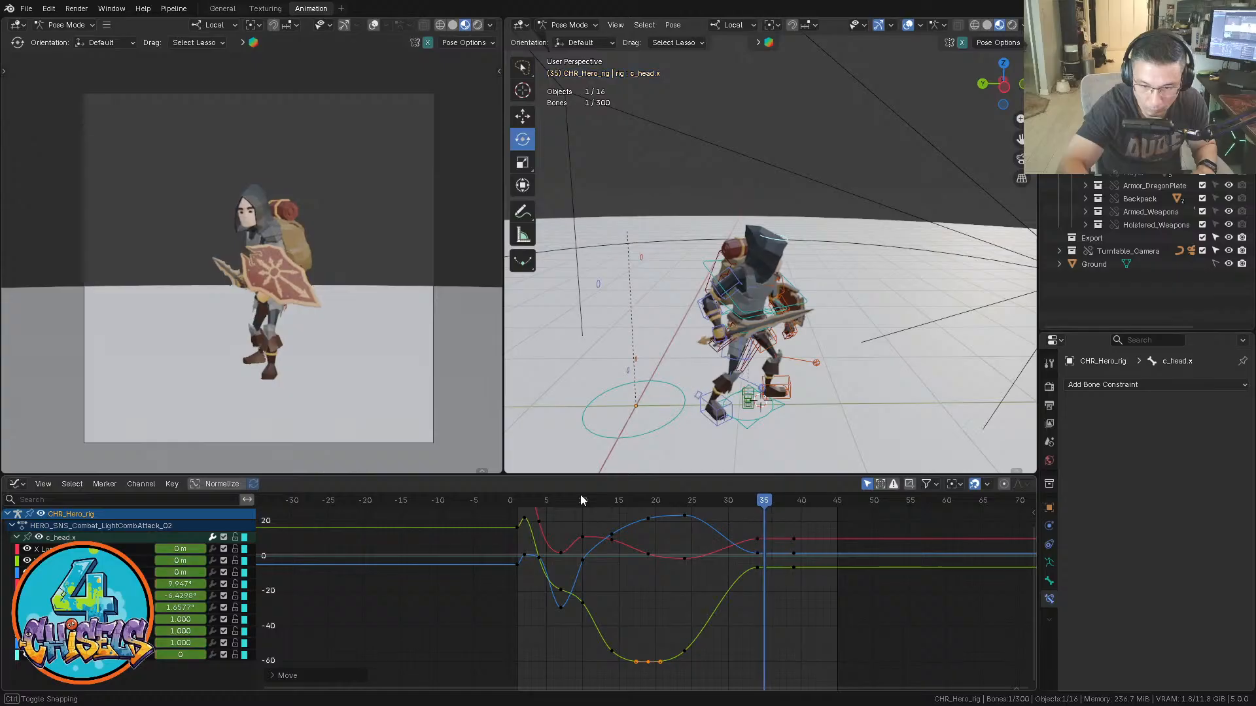
pyautogui.moveTo(582, 501); pyautogui.dragTo(759, 578)
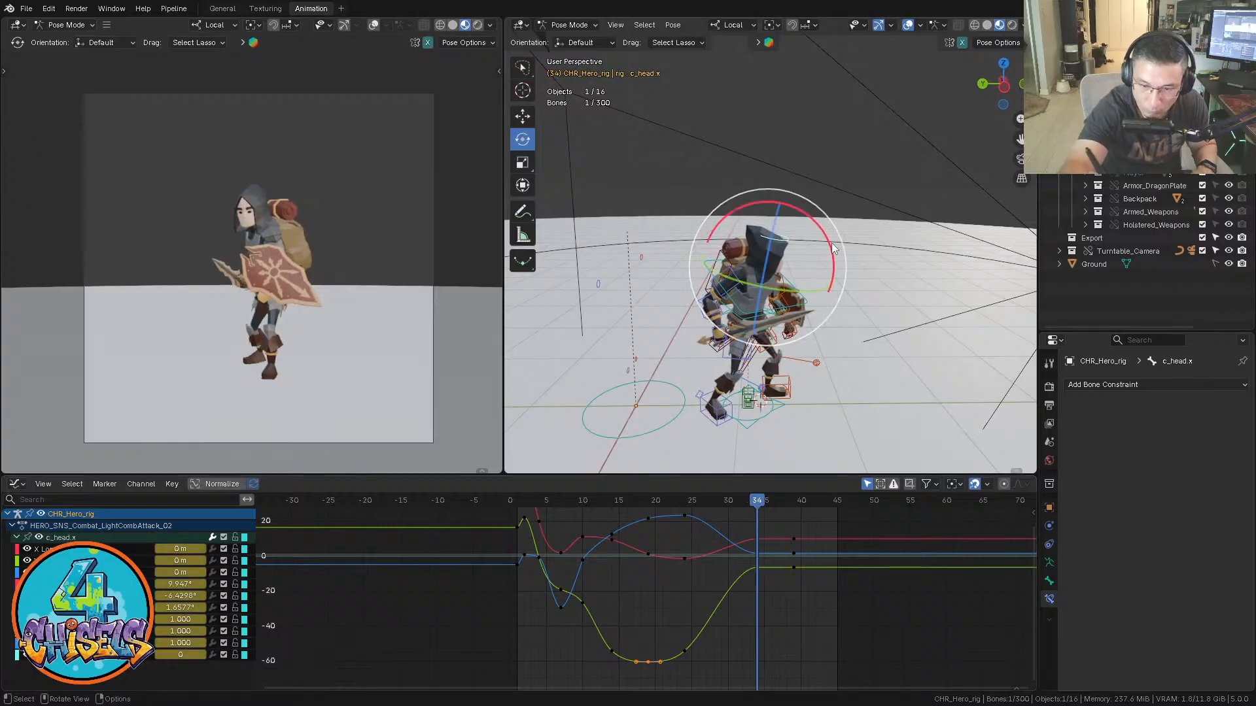
# Raise c_head.x's X rotation at frame 34 to 18.752° and change the handle type of the keyframes there
pyautogui.moveTo(833, 248); pyautogui.dragTo(825, 280)
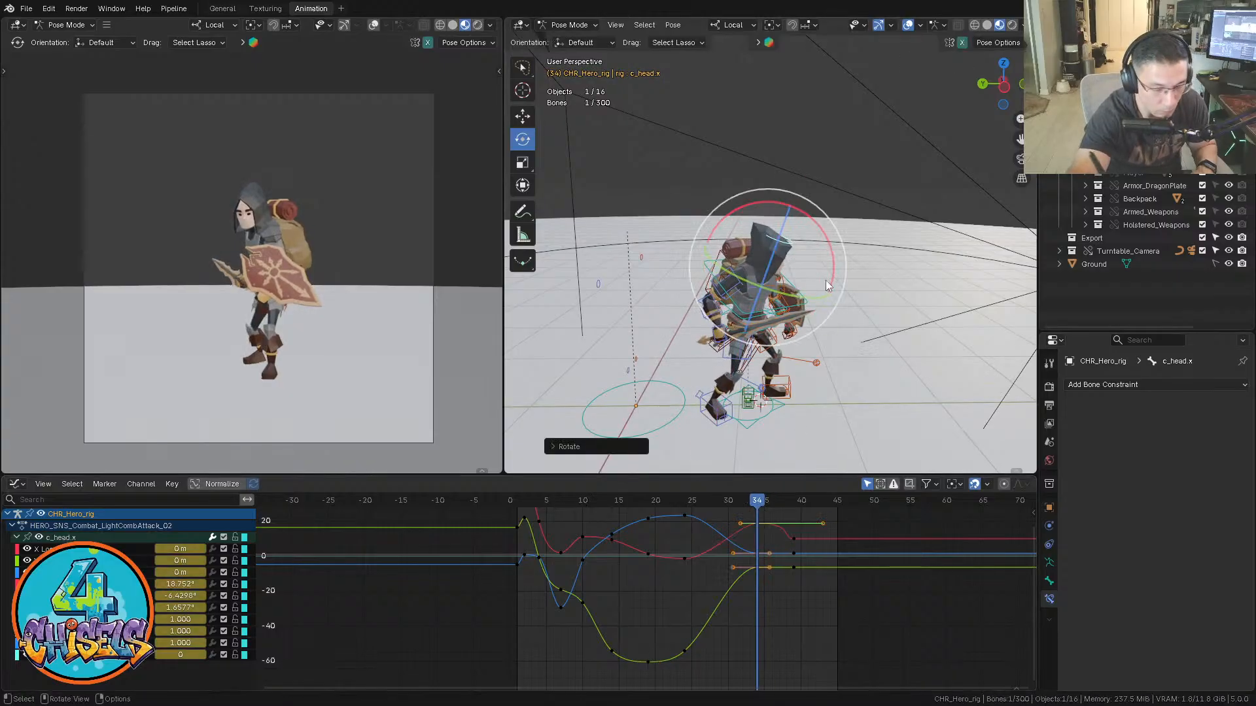
pyautogui.press('v')
pyautogui.click(776, 540)
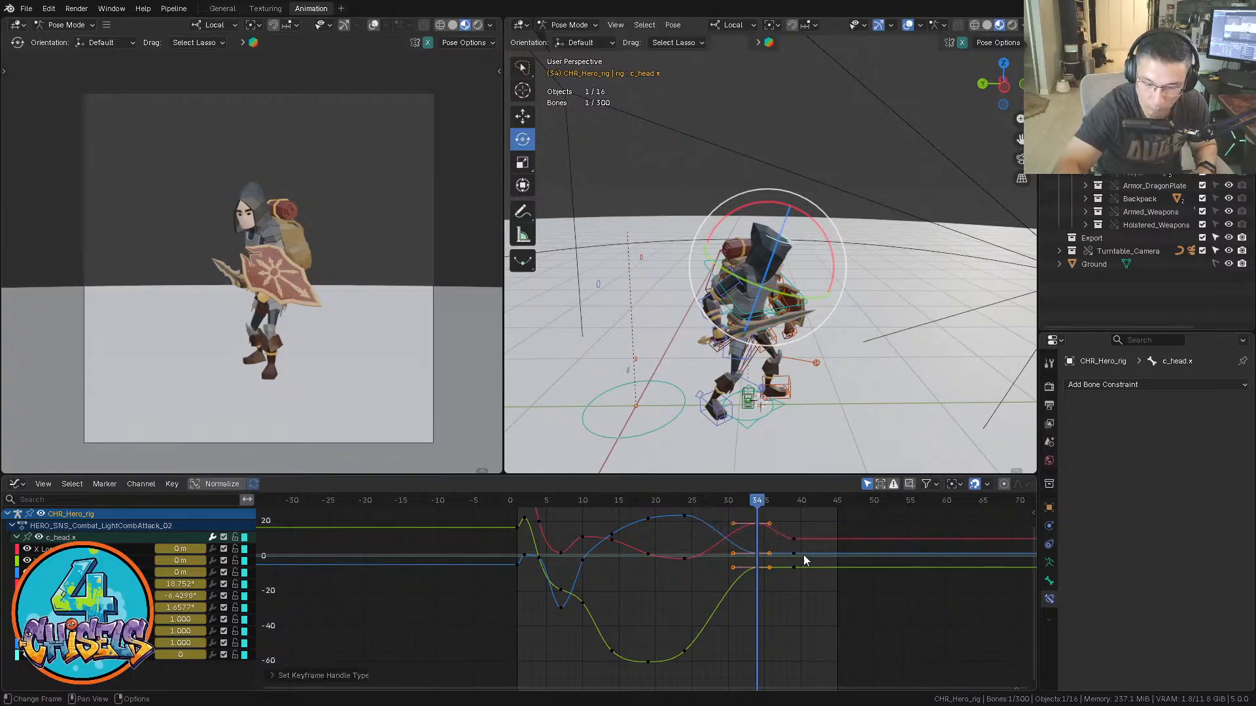
# Rotate c_head.x at frame 30 to about X 22.619°, Y -6.413° and Z 7.9529°, keying the pose
pyautogui.moveTo(696, 494); pyautogui.dragTo(793, 494)
pyautogui.press('space')
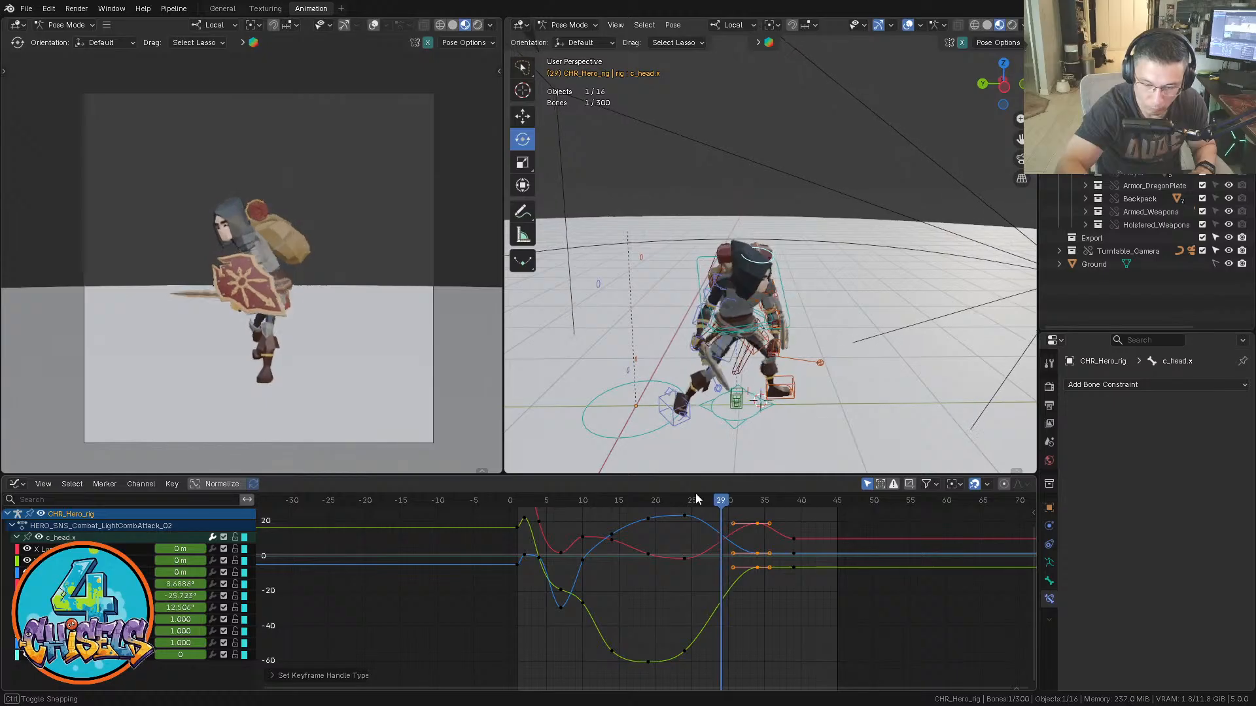
pyautogui.press('space')
pyautogui.moveTo(828, 264); pyautogui.dragTo(821, 261)
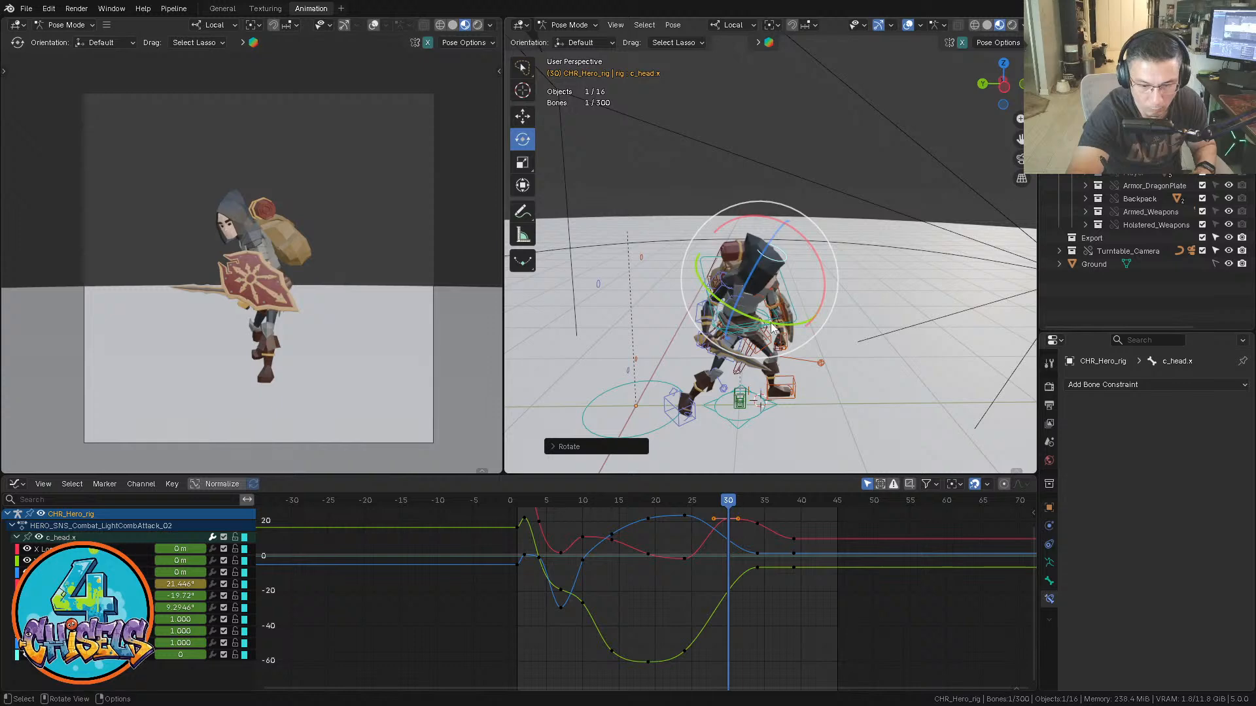
pyautogui.moveTo(775, 311); pyautogui.dragTo(783, 320)
pyautogui.moveTo(783, 321); pyautogui.dragTo(807, 254, button='middle')
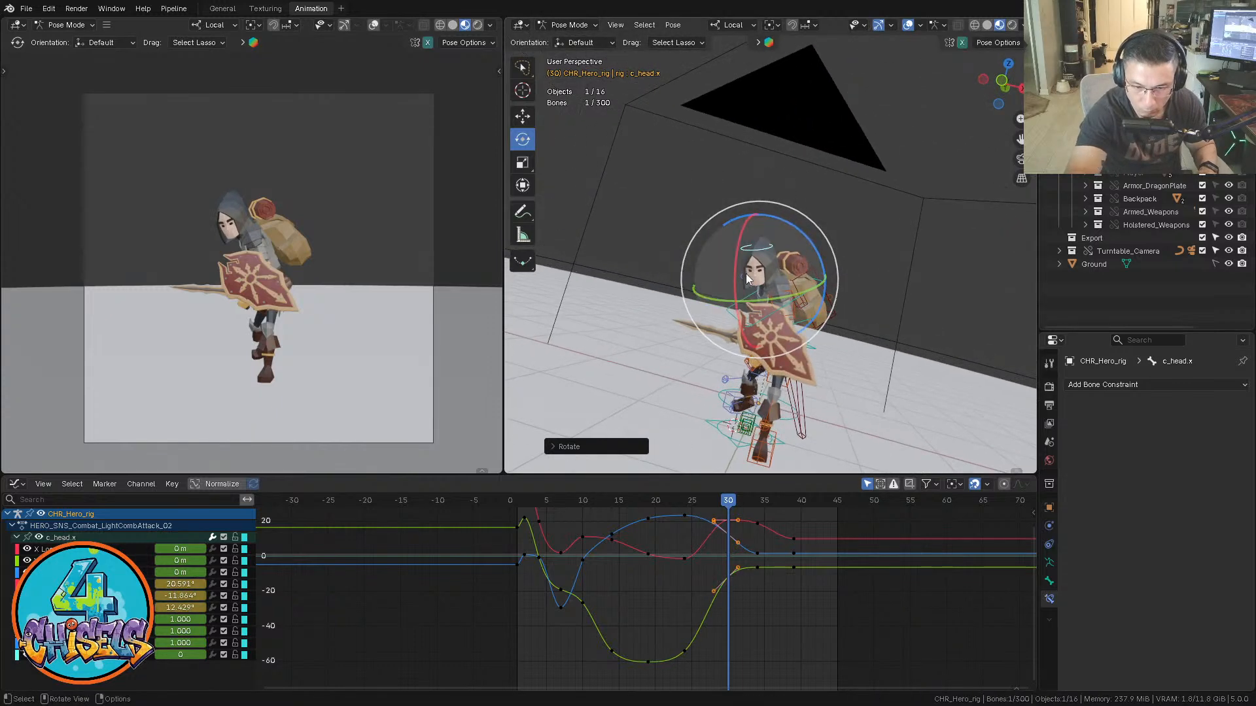
pyautogui.moveTo(743, 278); pyautogui.dragTo(801, 296)
pyautogui.moveTo(811, 247); pyautogui.dragTo(814, 253)
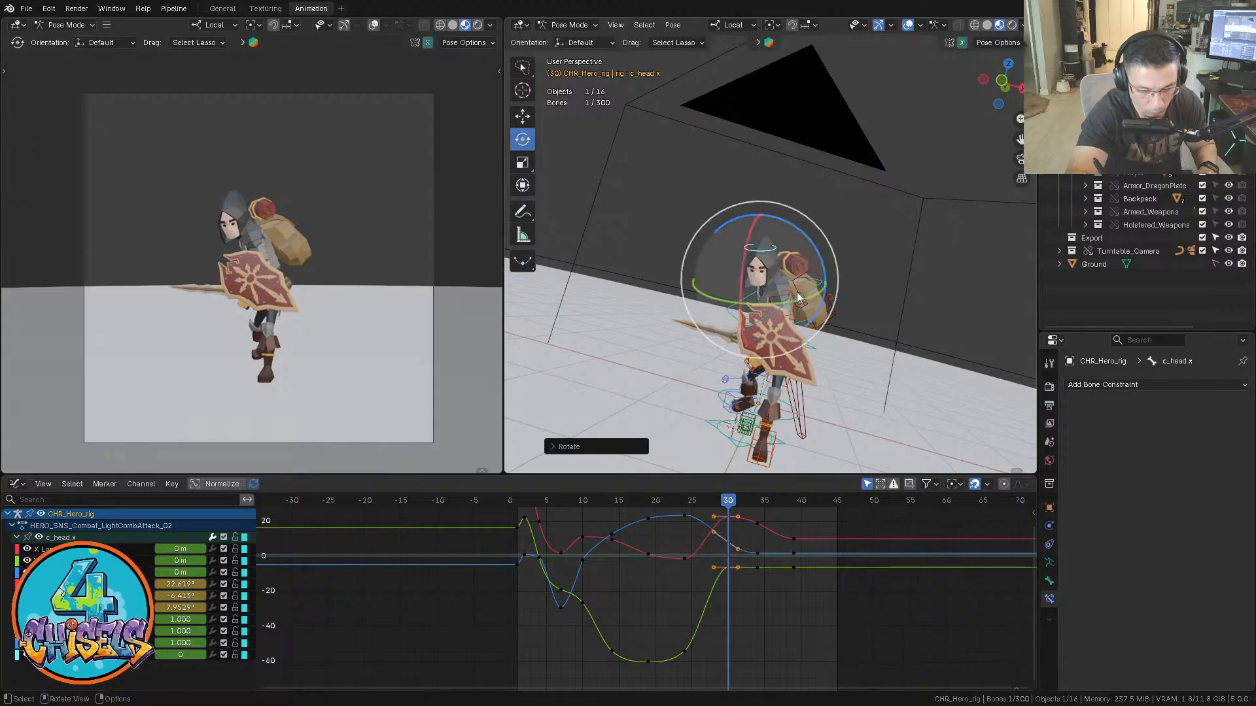
# Scrub back from frame 30 and play the attack to check the head's motion, also in the left orthographic view
pyautogui.moveTo(701, 504); pyautogui.dragTo(691, 501)
pyautogui.press('space')
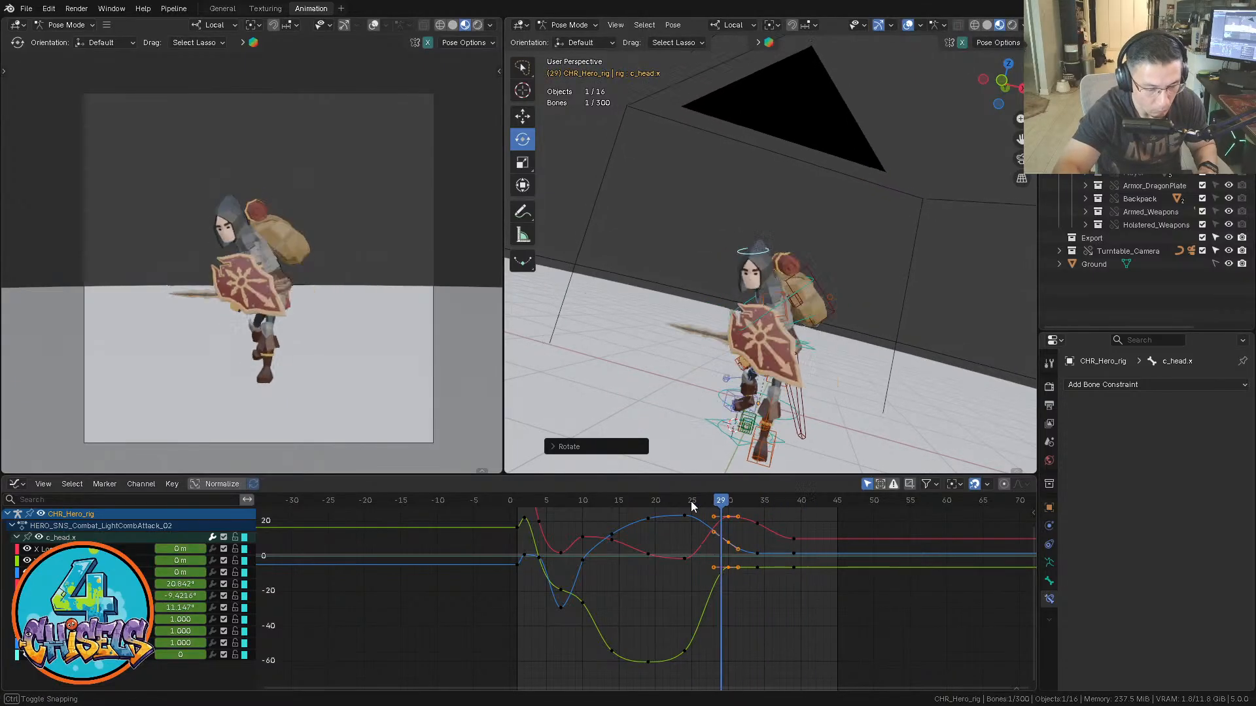
pyautogui.moveTo(691, 501); pyautogui.dragTo(597, 502)
pyautogui.press('space')
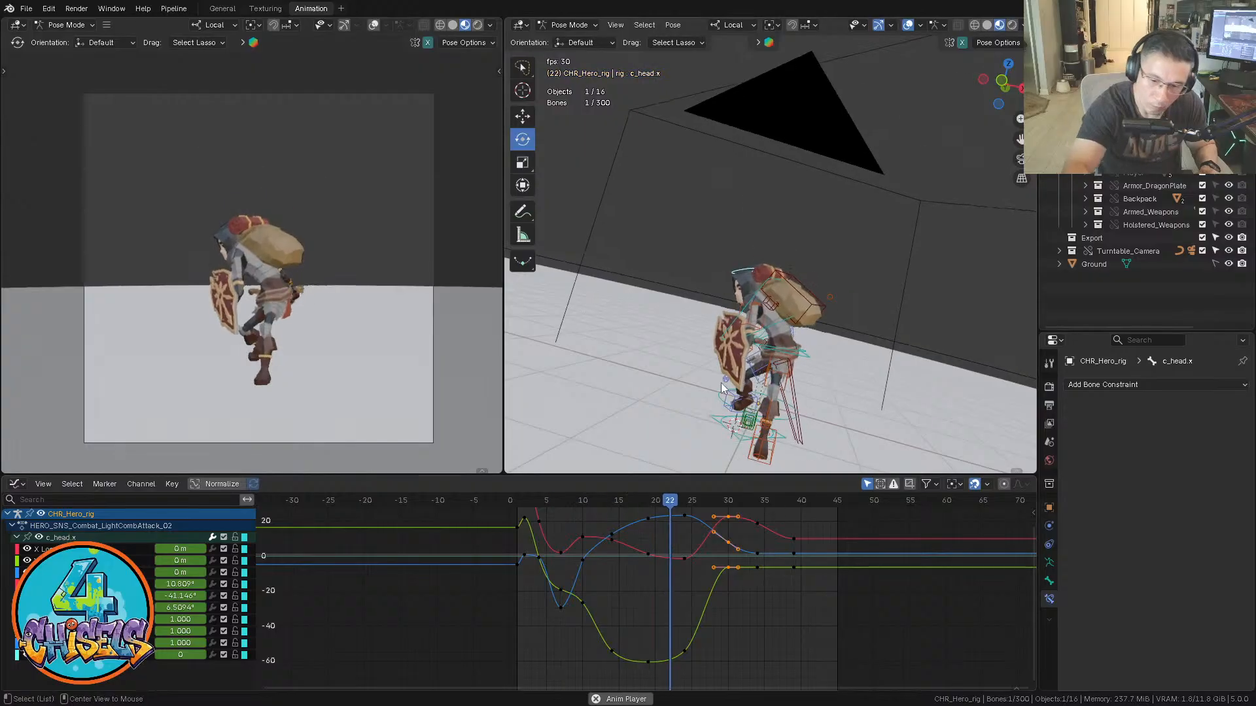
pyautogui.press('ctrl+KP_3')
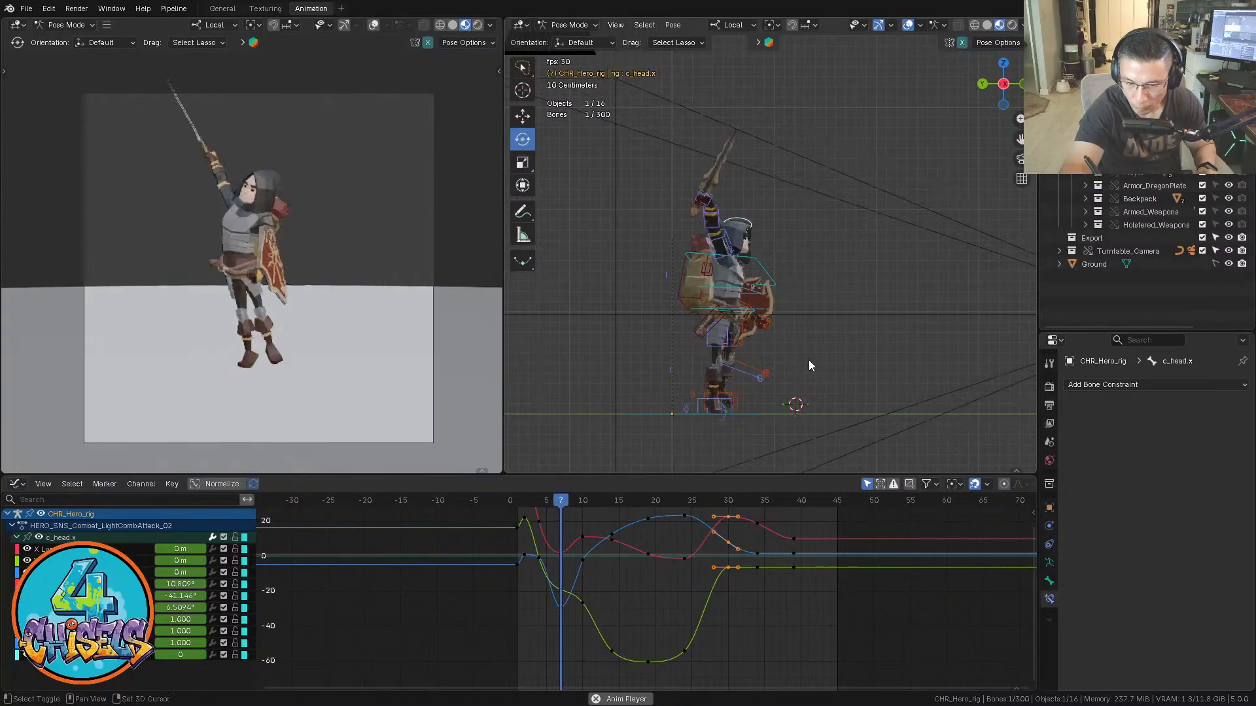
pyautogui.keyDown('shift'); pyautogui.moveTo(809, 363); pyautogui.dragTo(900, 354, button='middle'); pyautogui.keyUp('shift')
pyautogui.press('space')
# Select the c_root.x bone and isolate its Z rotation curve
pyautogui.click(900, 355)
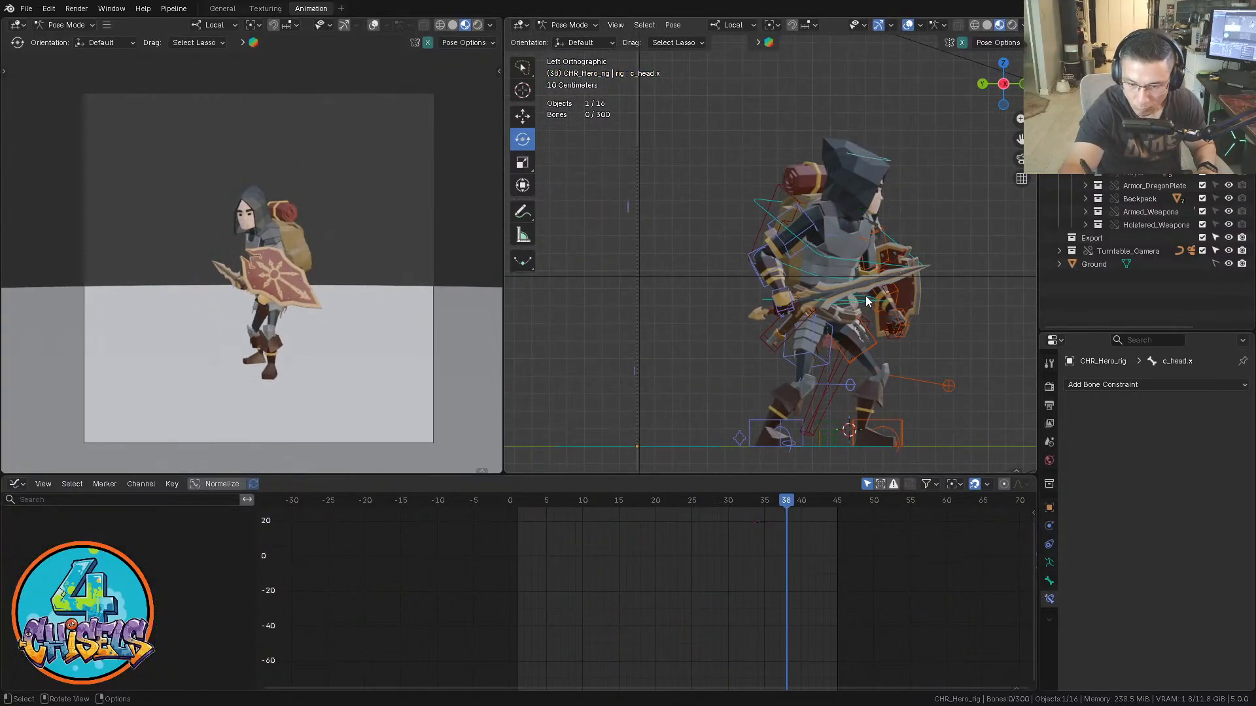
pyautogui.click(869, 296)
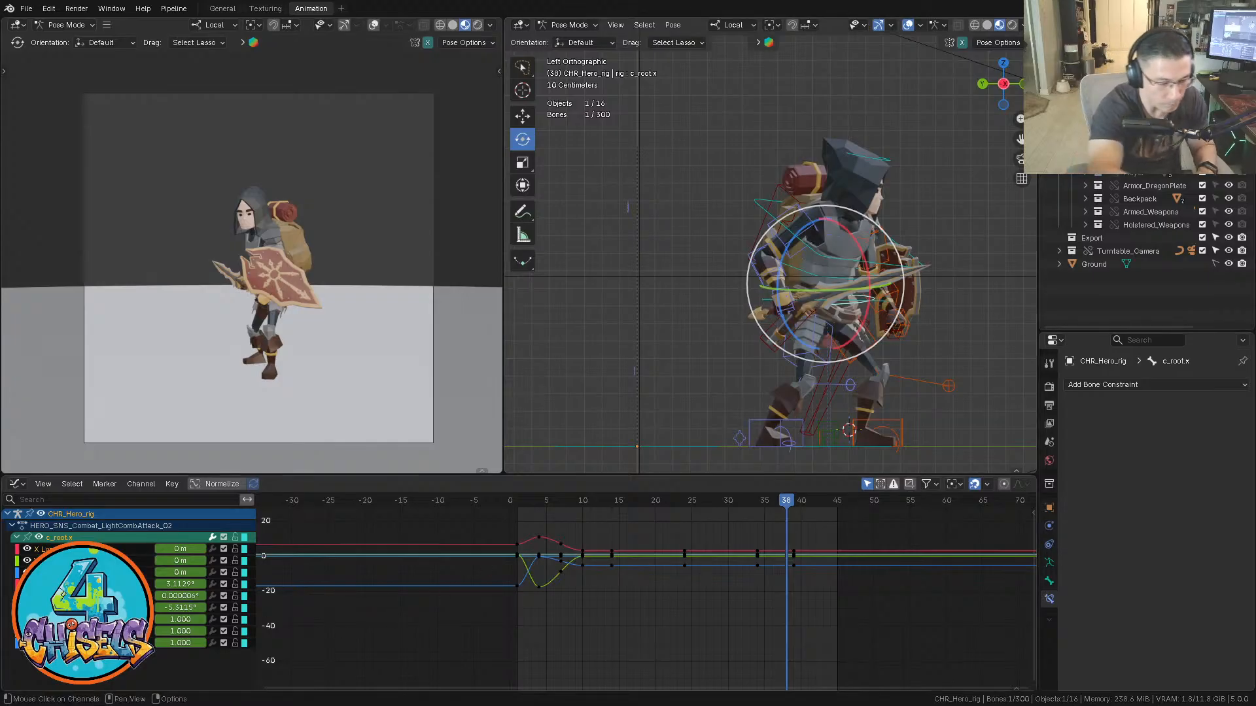
pyautogui.click(98, 608)
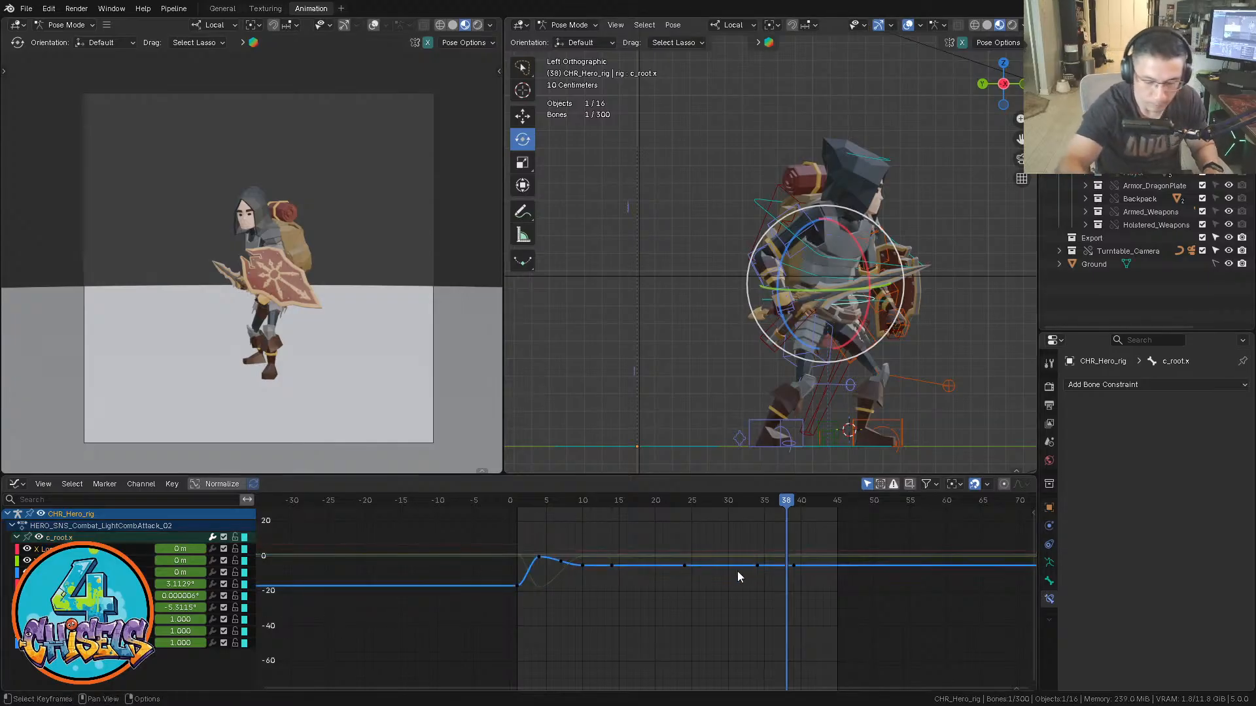
# Step through the windup from frame 1 and lower c_root.x's Z rotation keyframe at frame 7 to about -11°
pyautogui.moveTo(520, 505); pyautogui.dragTo(525, 506)
pyautogui.press('Right')
pyautogui.press('Right')
pyautogui.press('Right')
pyautogui.press('Right')
pyautogui.press('Right')
pyautogui.press('Right')
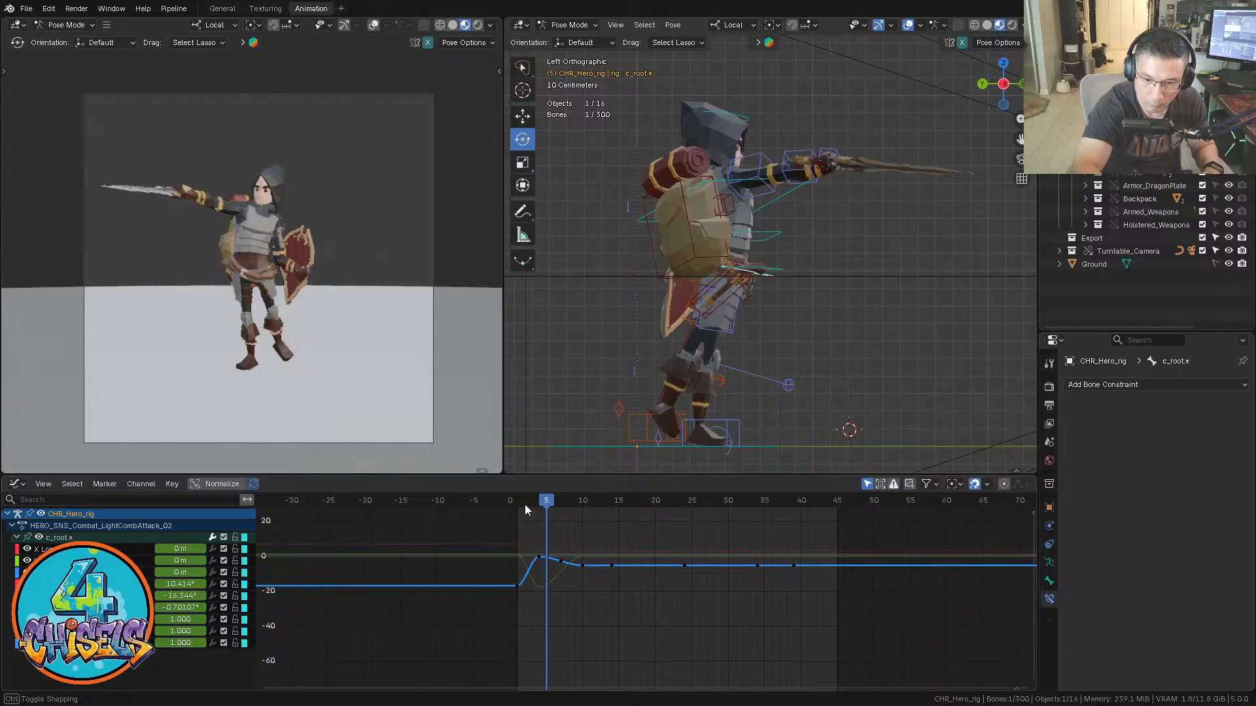
pyautogui.press('Left')
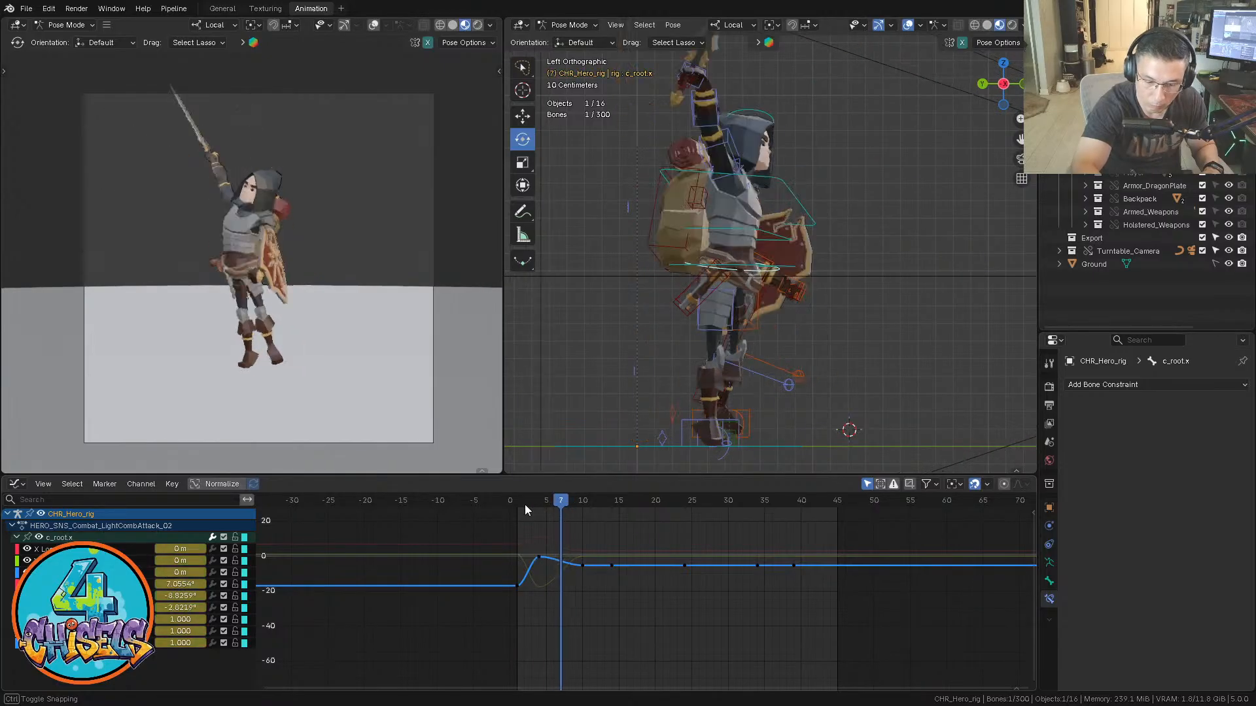
pyautogui.click(554, 558)
pyautogui.press('g')
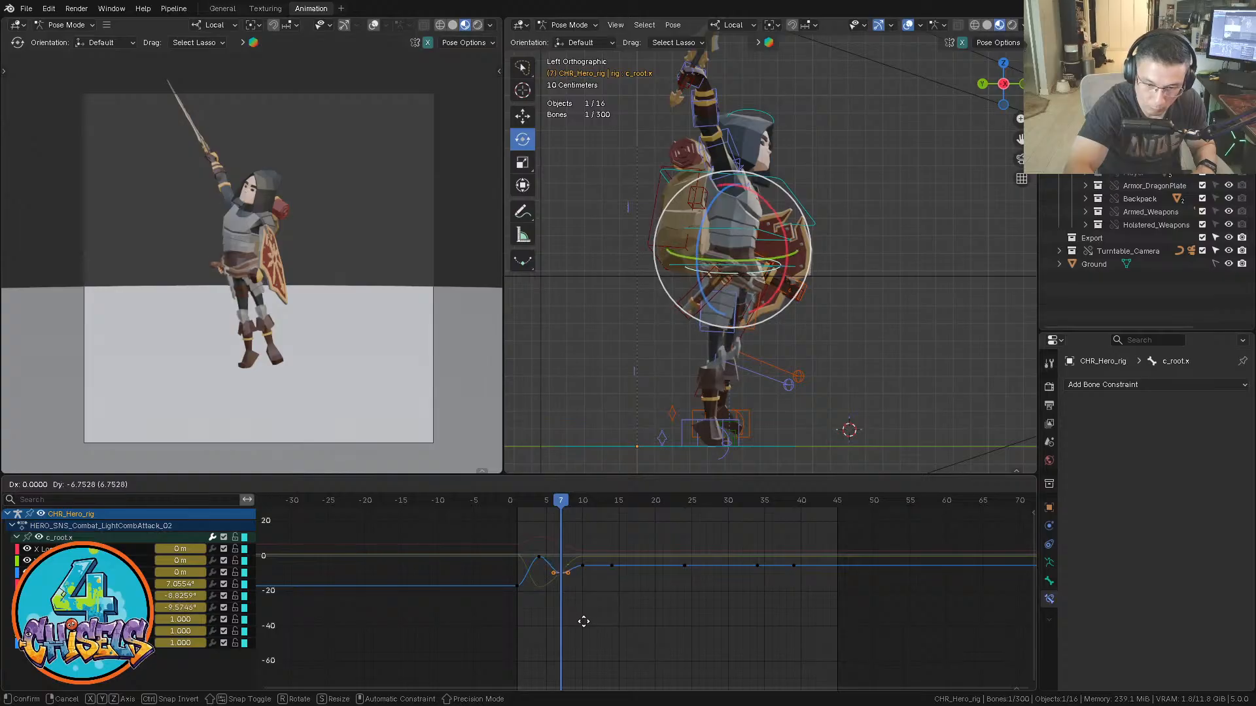
pyautogui.click(584, 624)
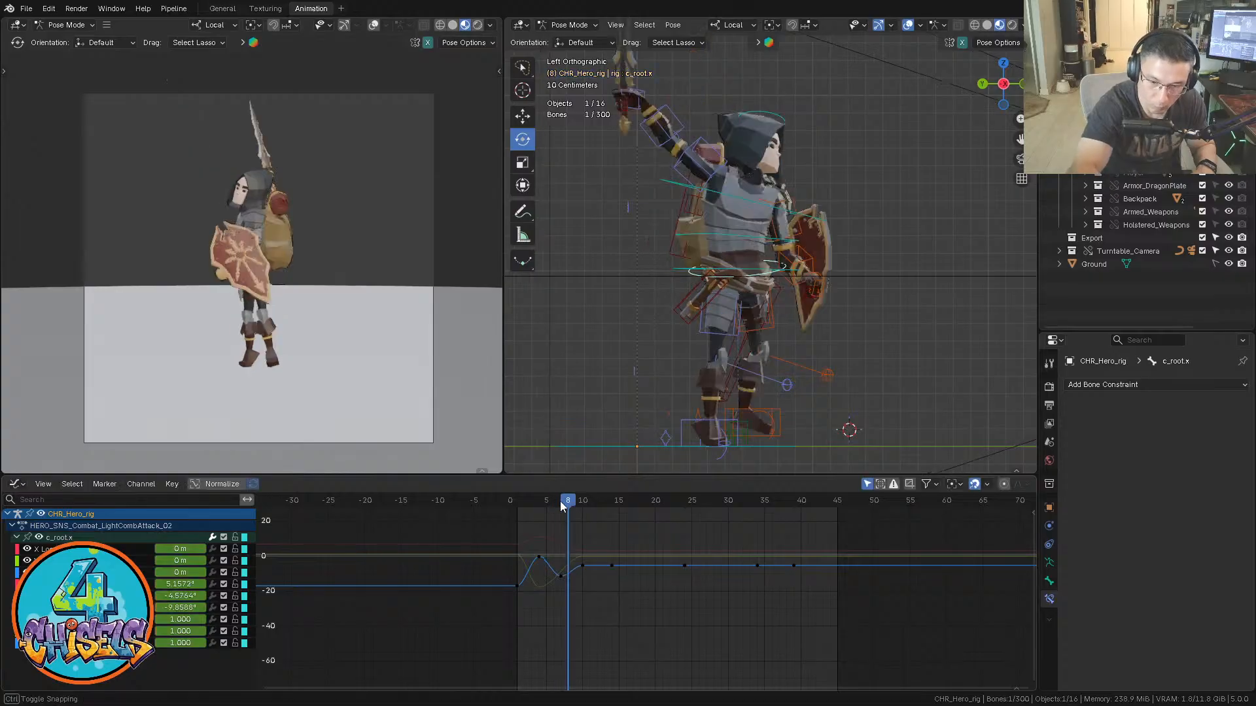
# Lower c_root.x's Z rotation keyframe at frame 10 to -12.459°
pyautogui.press('Right')
pyautogui.press('Right')
pyautogui.moveTo(575, 501); pyautogui.dragTo(582, 502)
pyautogui.moveTo(578, 551); pyautogui.dragTo(587, 594)
pyautogui.press('g')
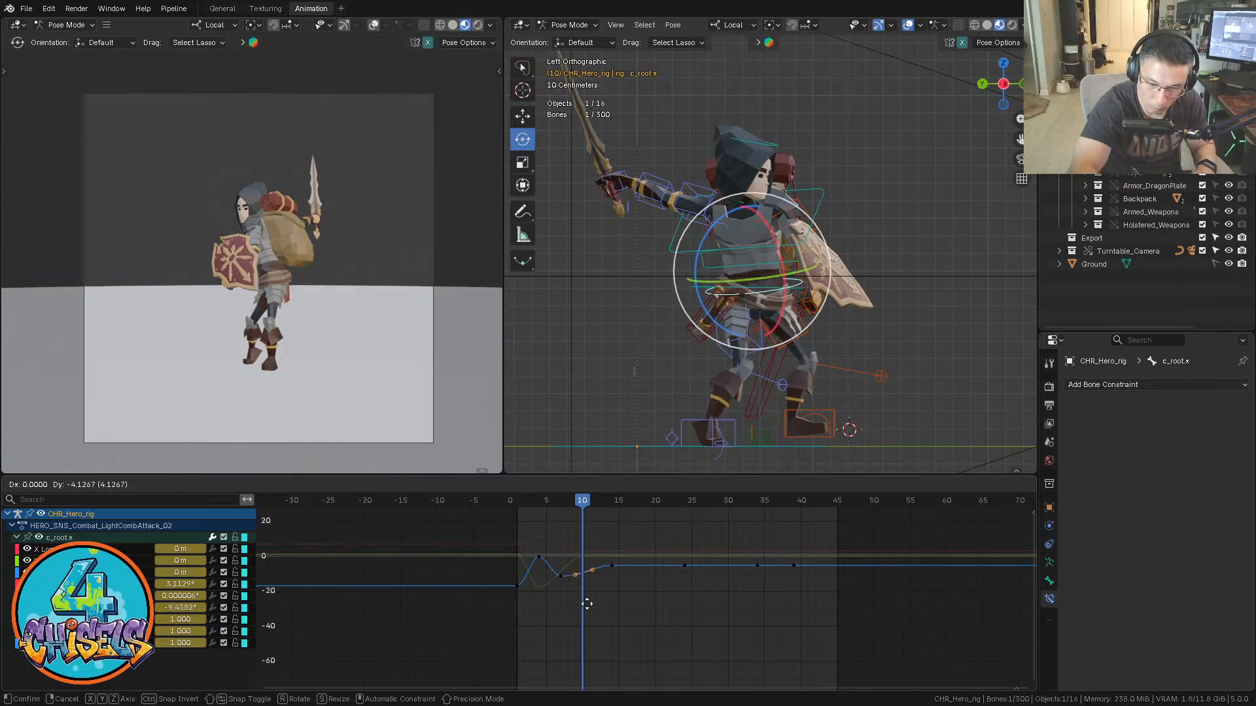
pyautogui.click(586, 603)
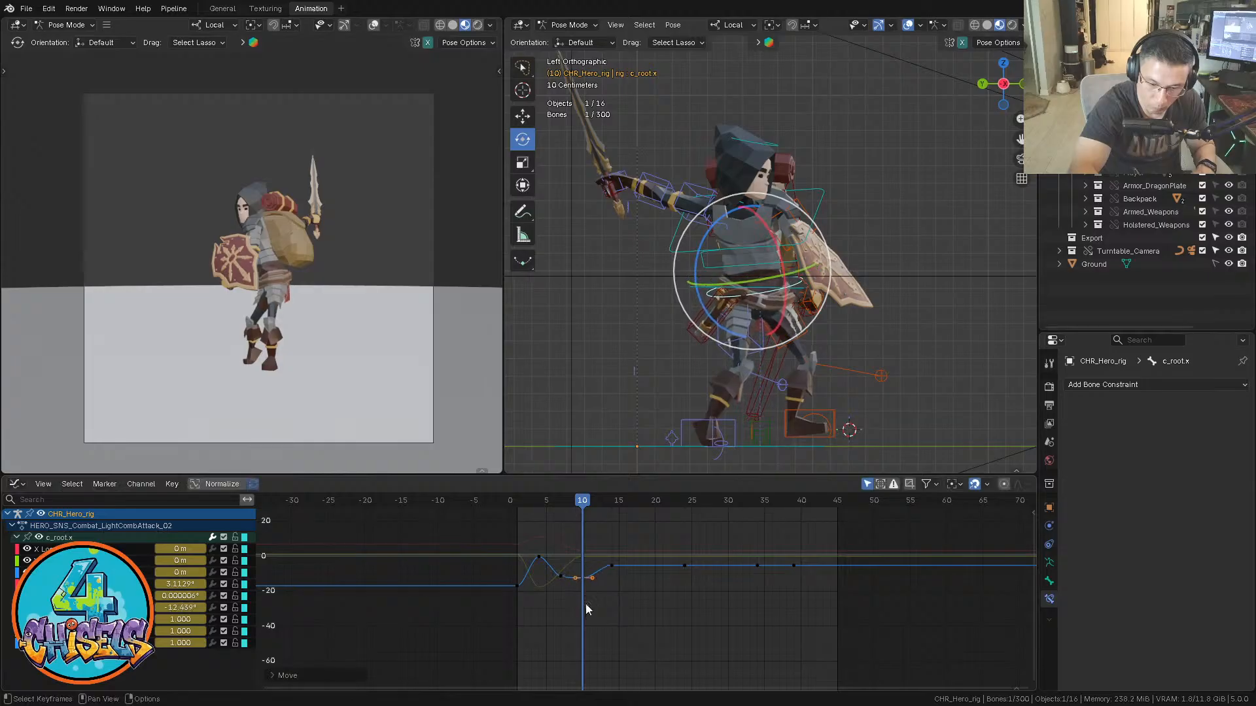
# Step through the slash from frame 10 to 19 and back to 17 to examine the hip's tilt
pyautogui.press('Right')
pyautogui.press('Right')
pyautogui.press('Right')
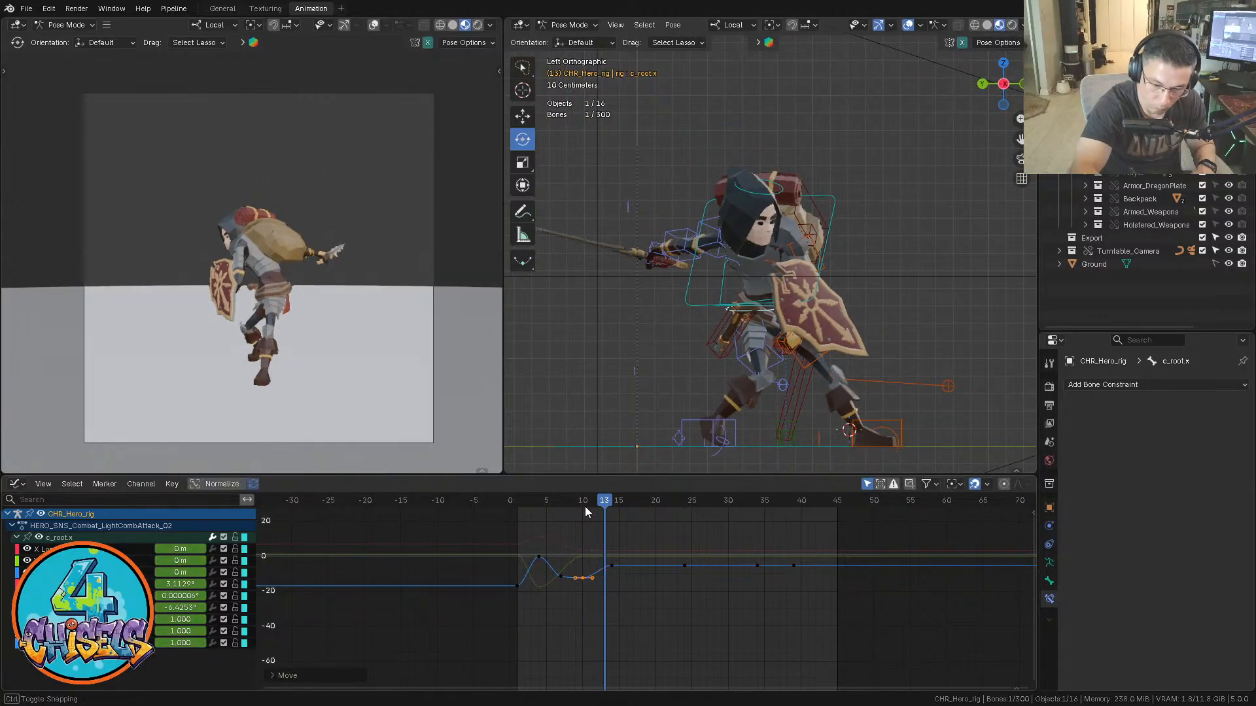
pyautogui.press('Right')
pyautogui.press('Right')
pyautogui.press('Right')
pyautogui.press('Right')
pyautogui.press('Right')
pyautogui.press('Right')
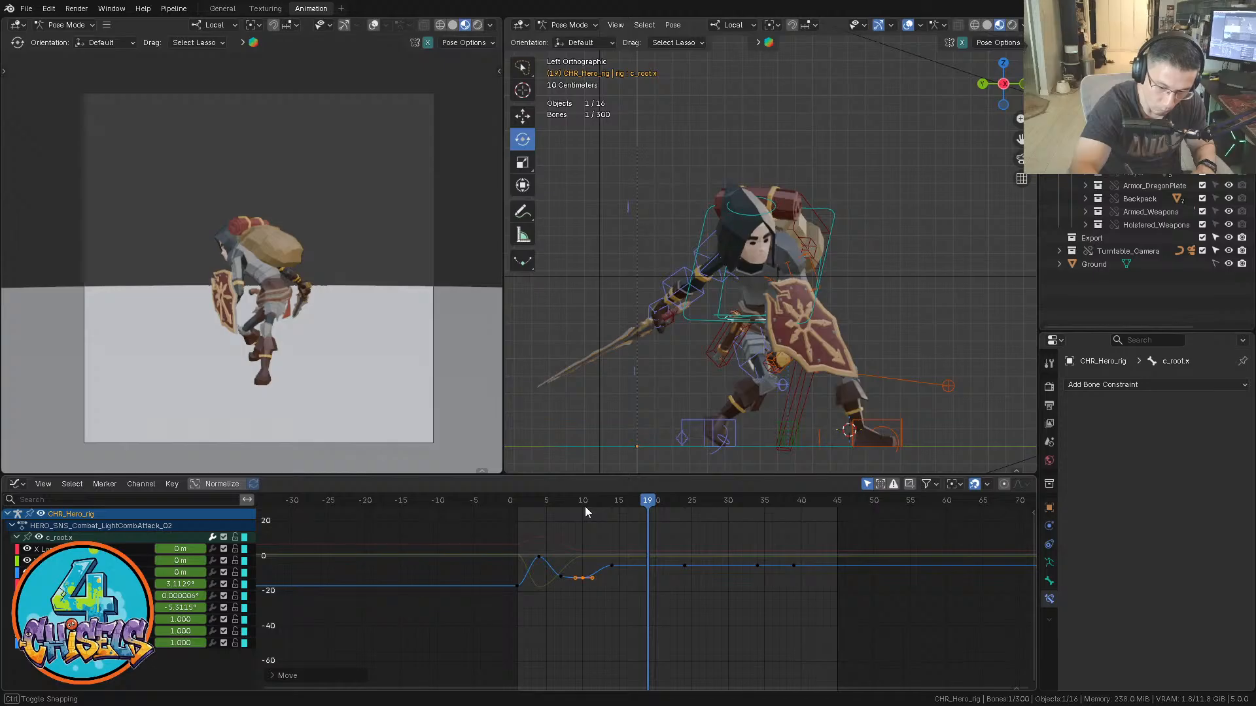
pyautogui.press('Left')
pyautogui.press('Left')
# Raise c_root.x's Z rotation keyframe at frame 14 to about 0°
pyautogui.press('g')
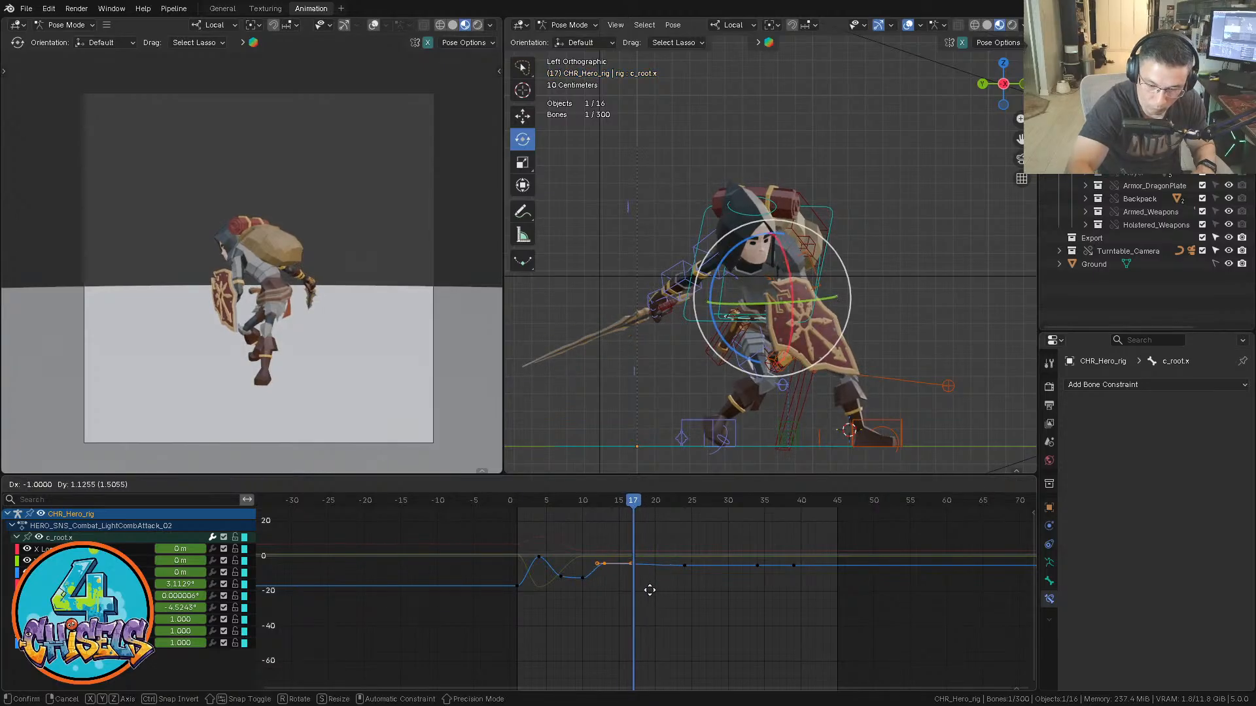
pyautogui.click(653, 593)
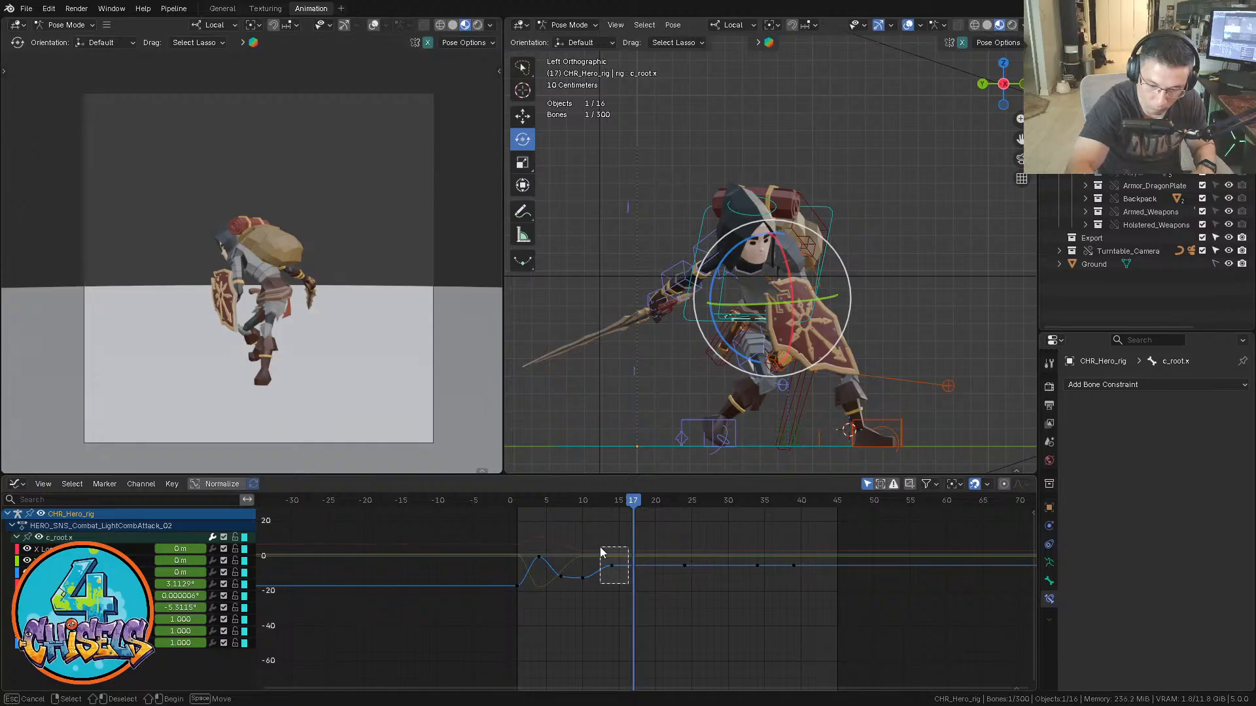
pyautogui.moveTo(599, 546); pyautogui.dragTo(600, 548)
pyautogui.press('g')
pyautogui.click(632, 566)
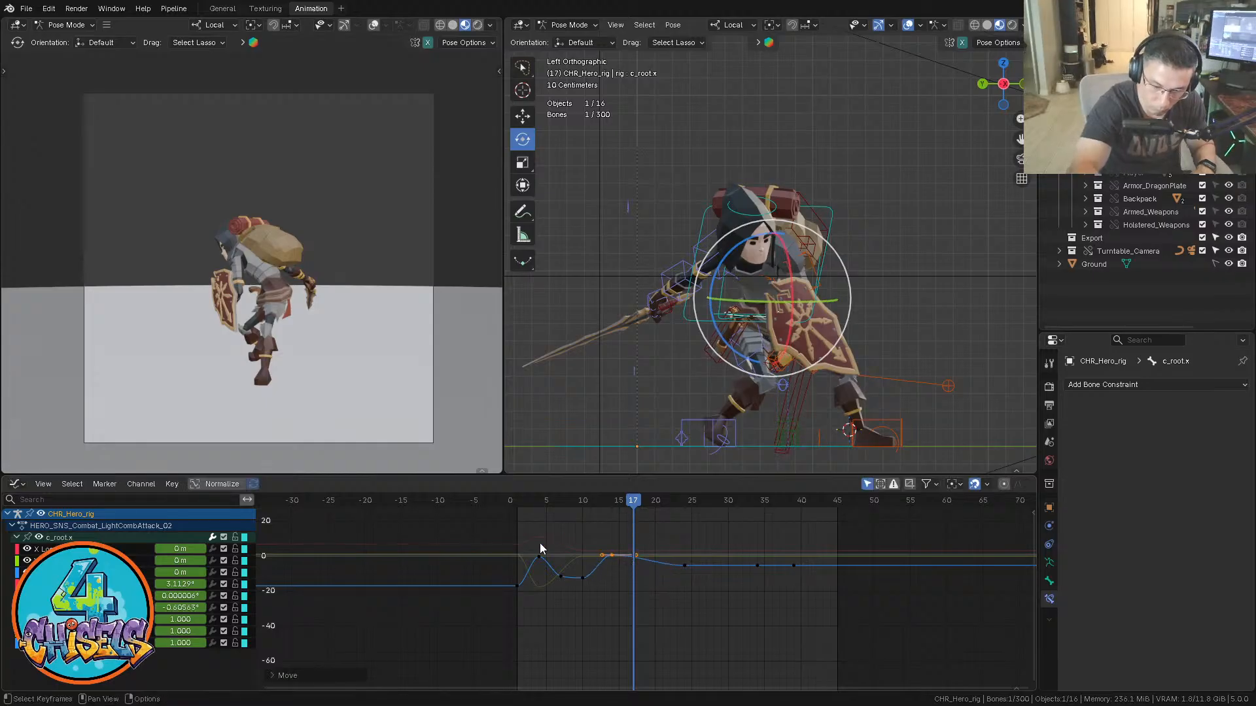
# Scrub the attack to frame 24 and raise c_root.x's Z rotation keyframe there to about 7°
pyautogui.click(531, 498)
pyautogui.moveTo(531, 499); pyautogui.dragTo(684, 500)
pyautogui.click(687, 564)
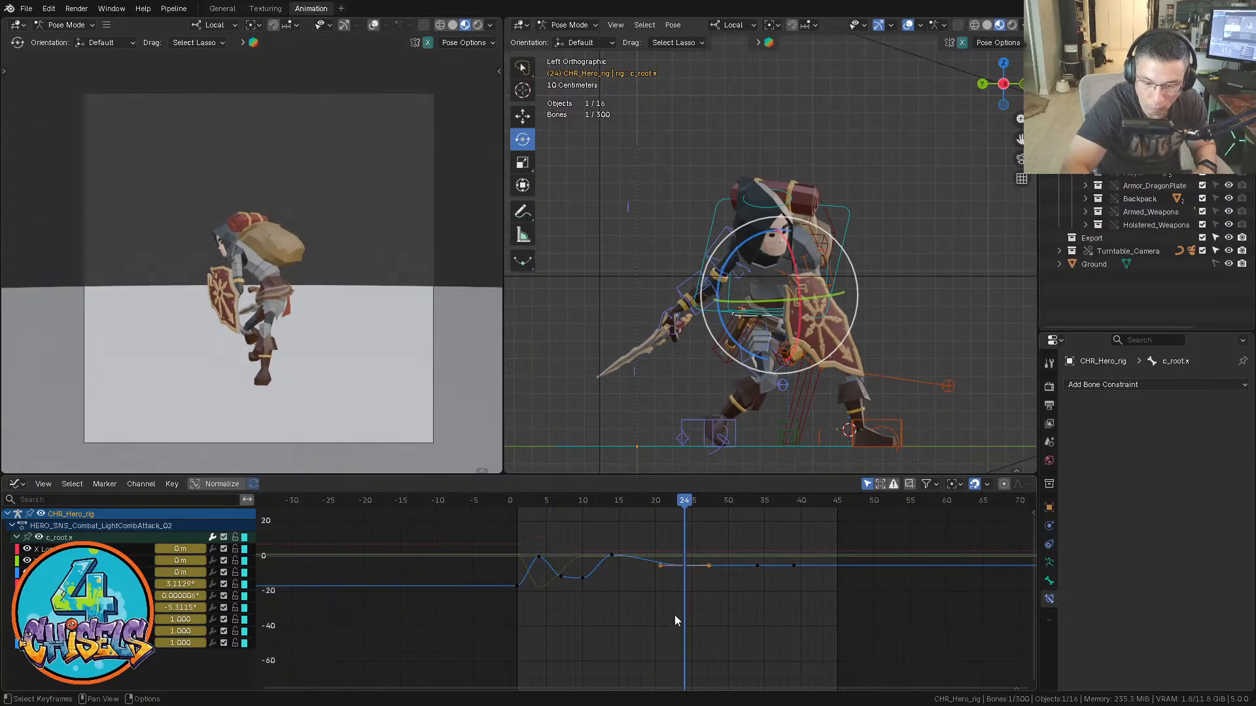
pyautogui.press('g')
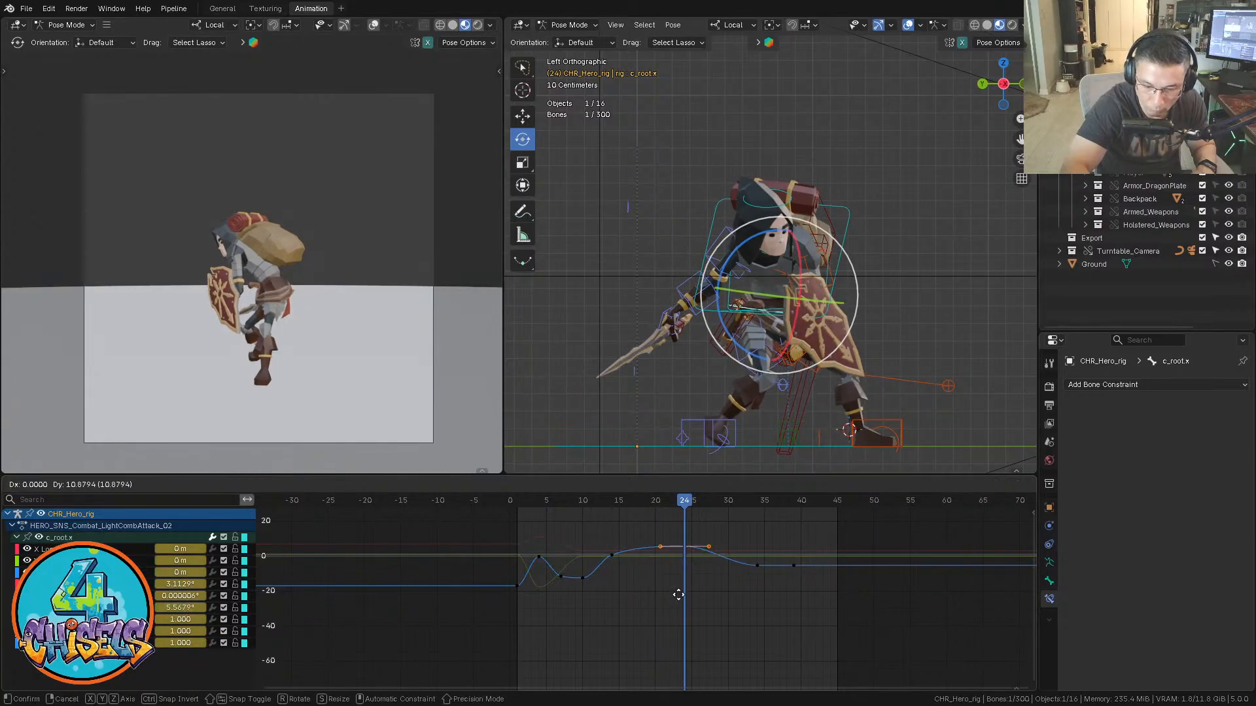
pyautogui.click(677, 593)
# Paste a Z rotation keyframe for c_root.x at frame 30 and raise it to about -3.4°
pyautogui.moveTo(602, 499); pyautogui.dragTo(728, 500)
pyautogui.hotkey('ctrl', 'v')
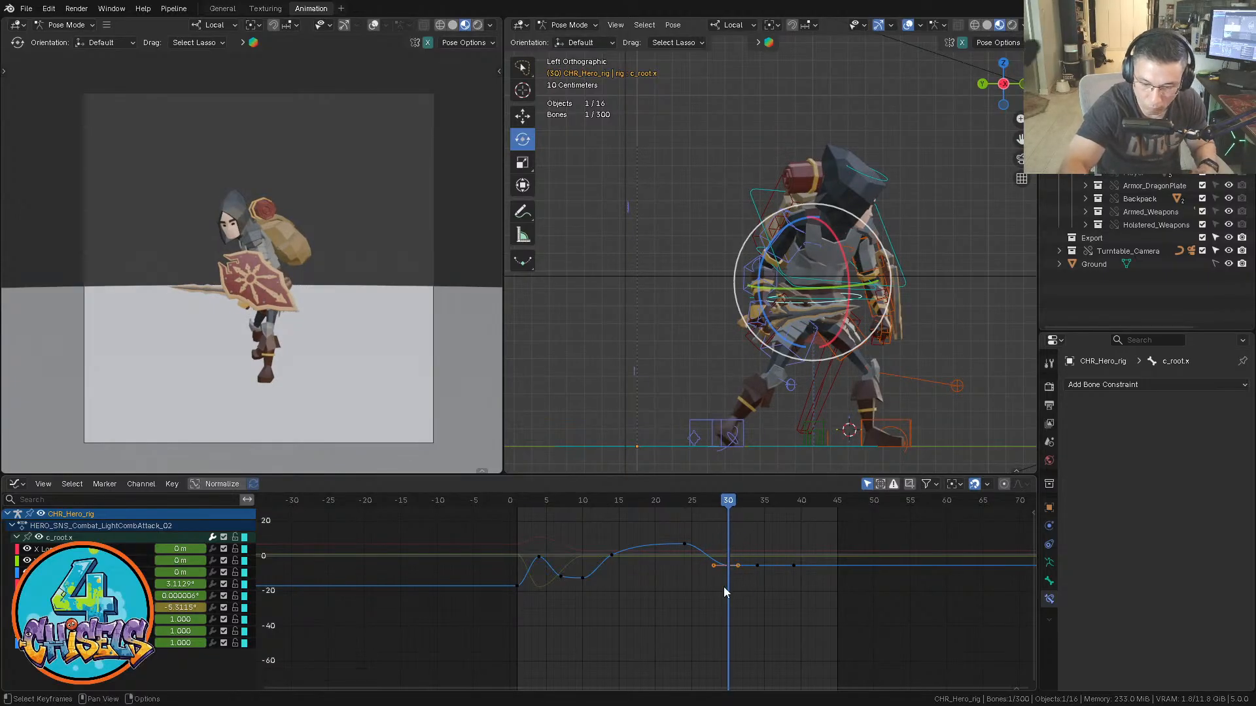
pyautogui.press('g')
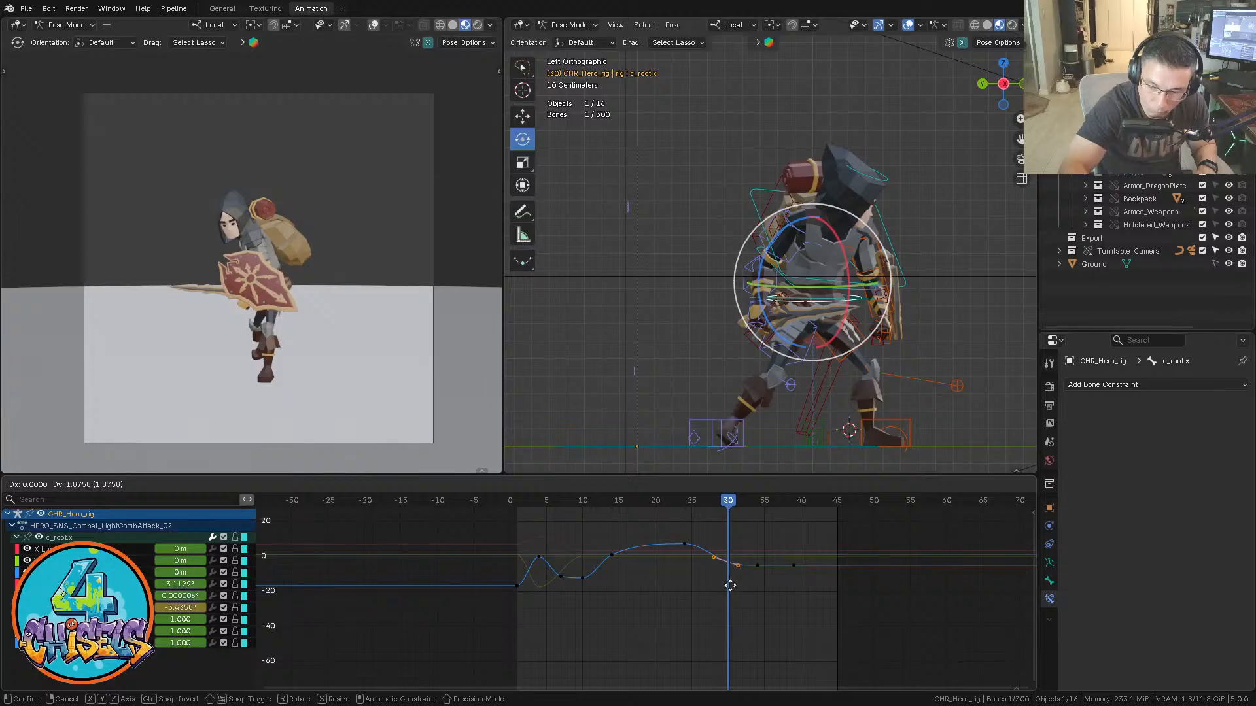
pyautogui.click(730, 585)
# Lower c_root.x's Z rotation keyframes at frames 30 and 34 together by about 3.4°
pyautogui.moveTo(719, 602); pyautogui.dragTo(778, 551)
pyautogui.press('g')
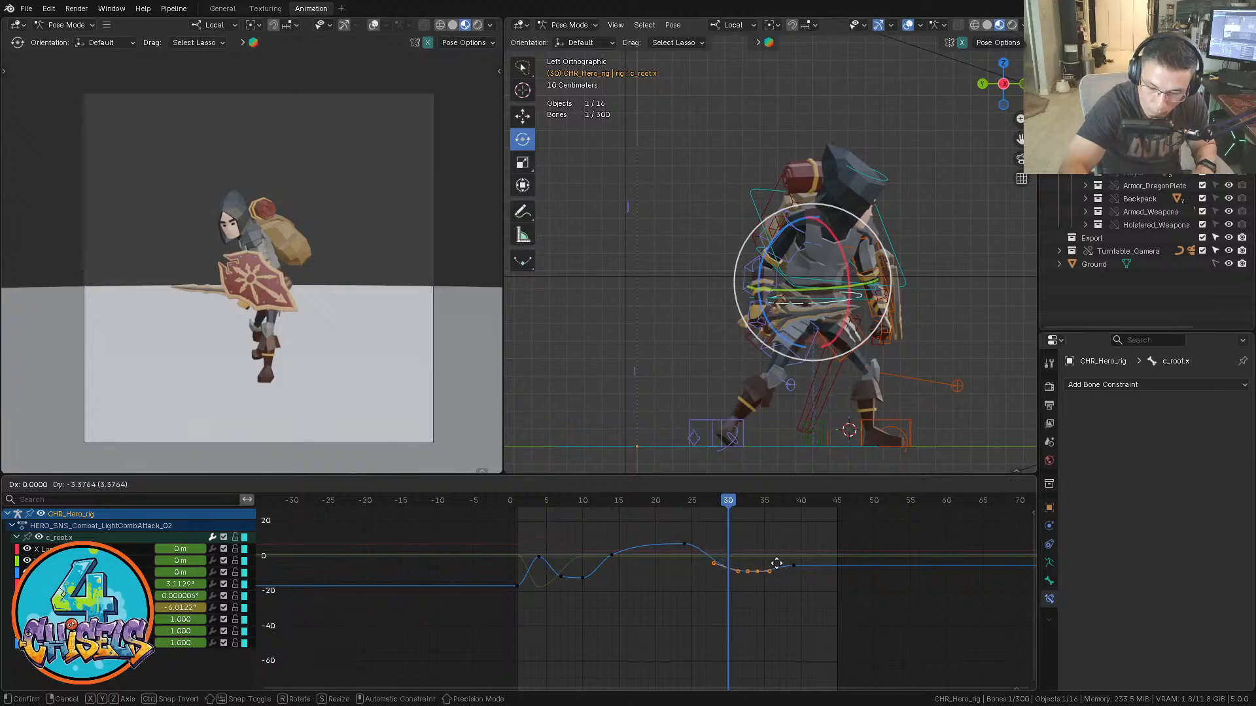
pyautogui.click(777, 563)
# Scrub and play the attack to check the hip's tilt from the side and the front orthographic view
pyautogui.moveTo(692, 499); pyautogui.dragTo(742, 499)
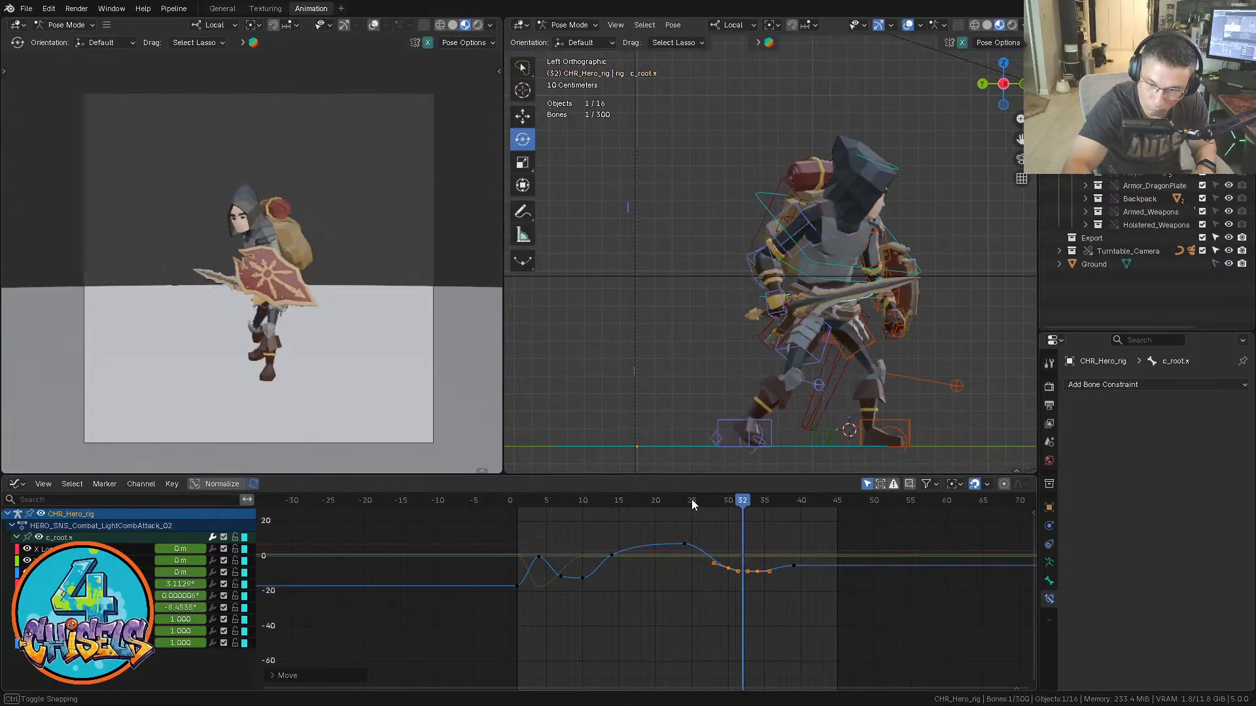
pyautogui.press('Right')
pyautogui.press('Right')
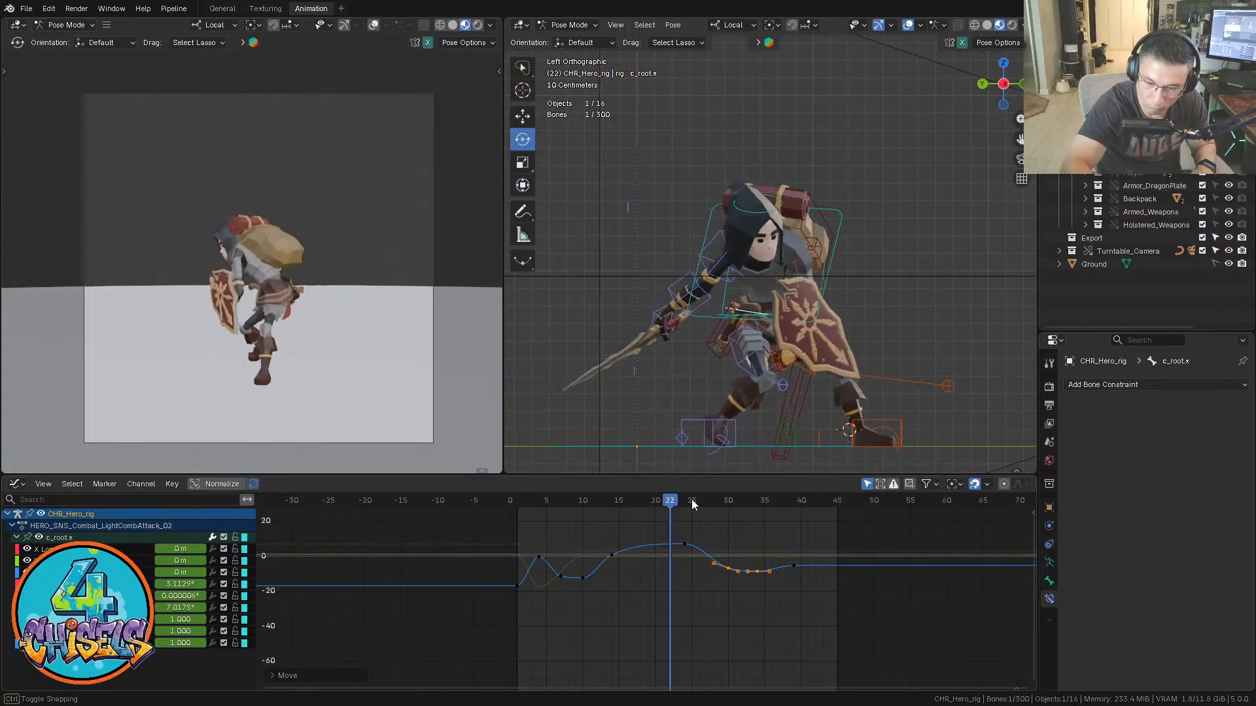
pyautogui.press('space')
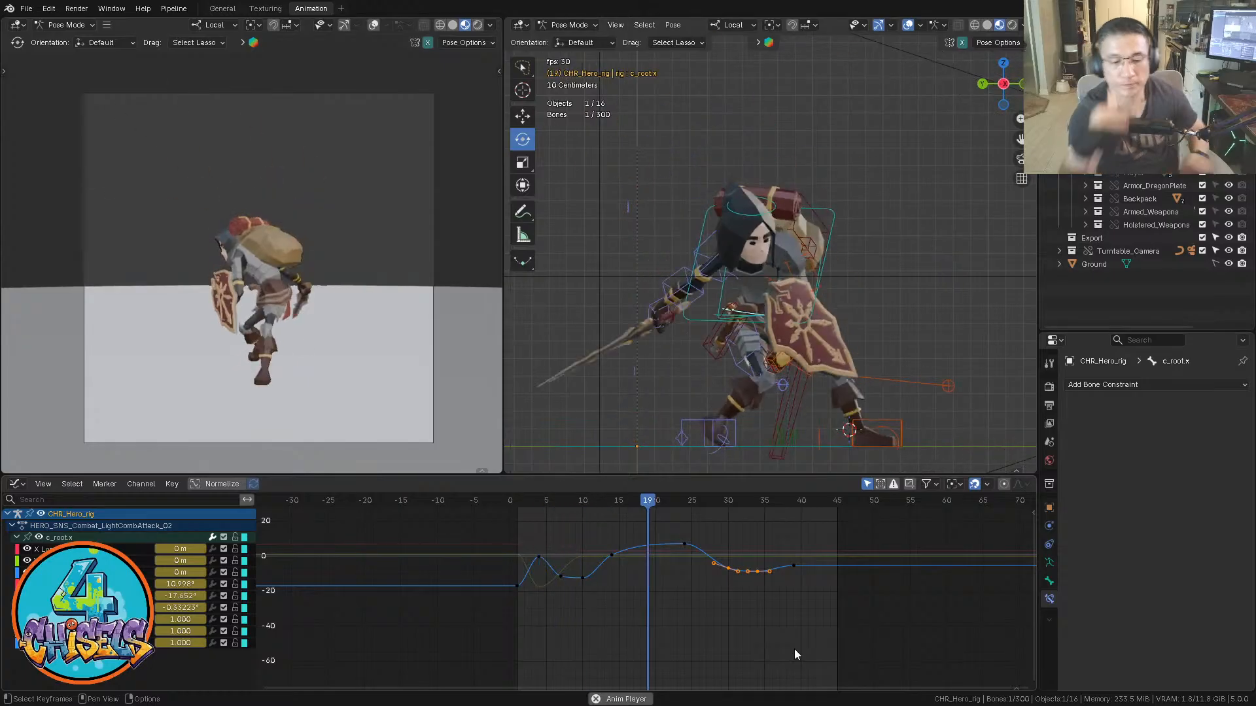
pyautogui.moveTo(908, 319); pyautogui.dragTo(932, 275, button='middle')
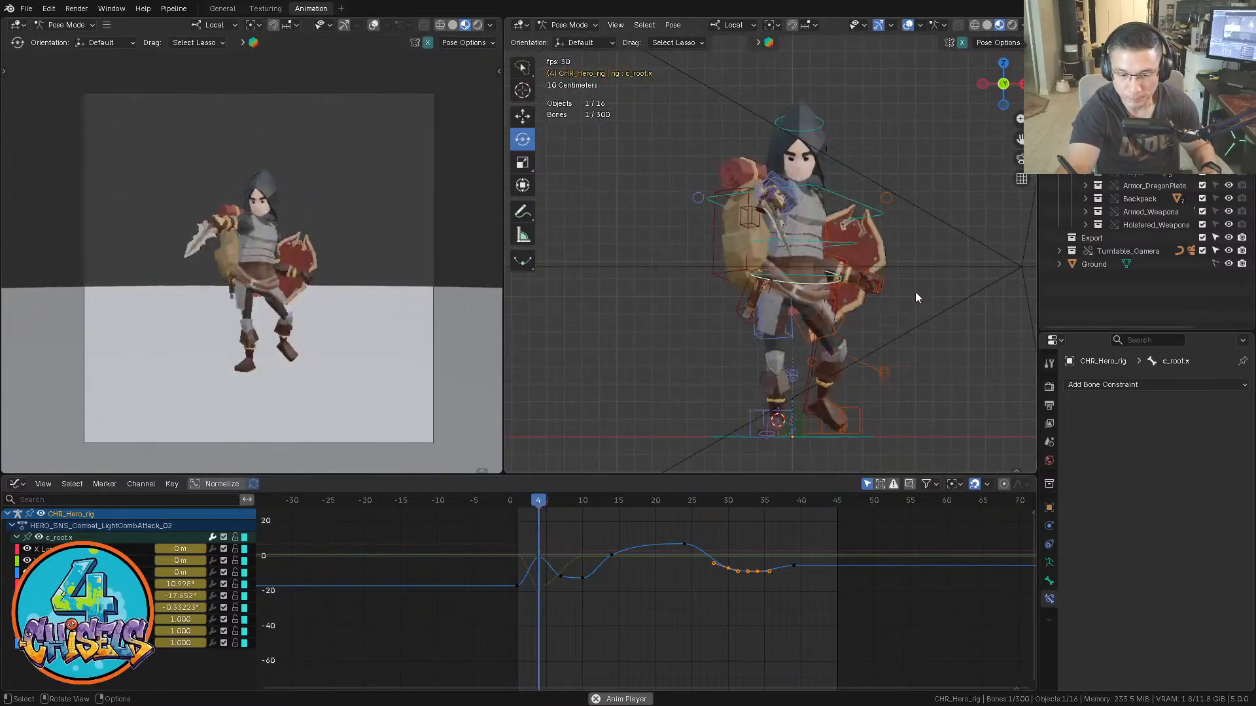
pyautogui.press('space')
# Select the c_root_master.x bone, isolate its X location curve and frame all of its keyframes
pyautogui.click(891, 290)
pyautogui.click(868, 292)
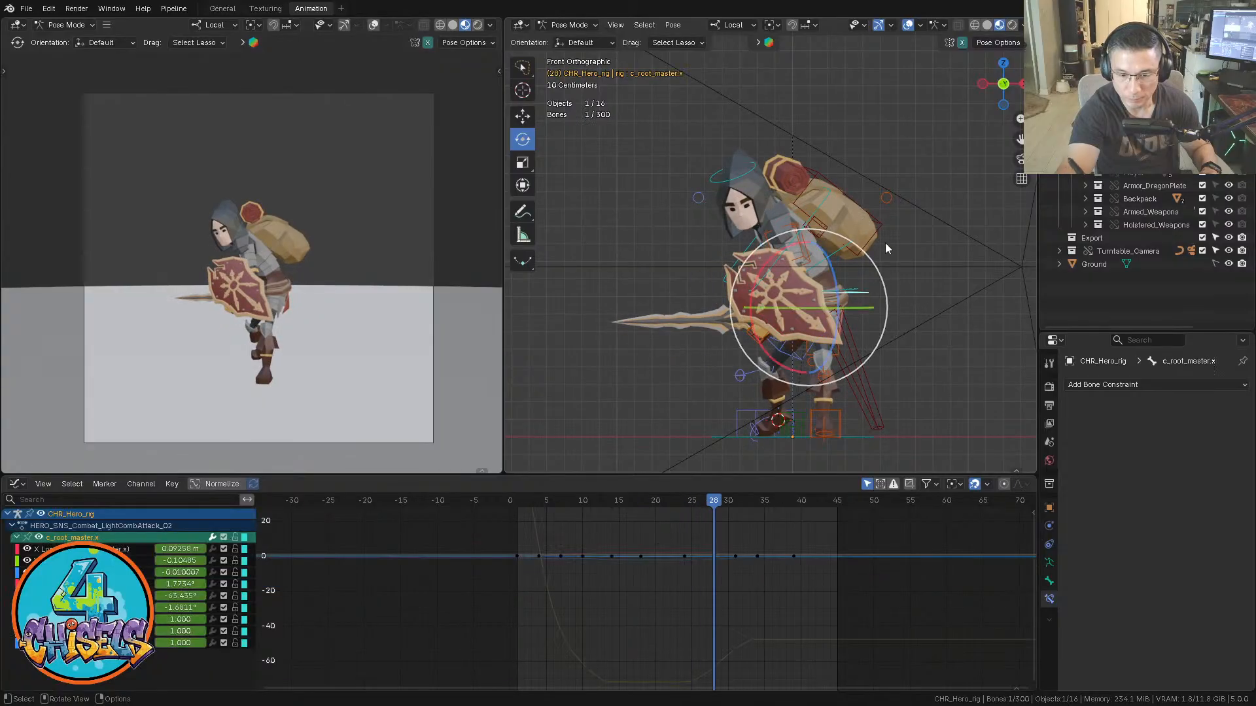
pyautogui.click(81, 550)
pyautogui.press('`')
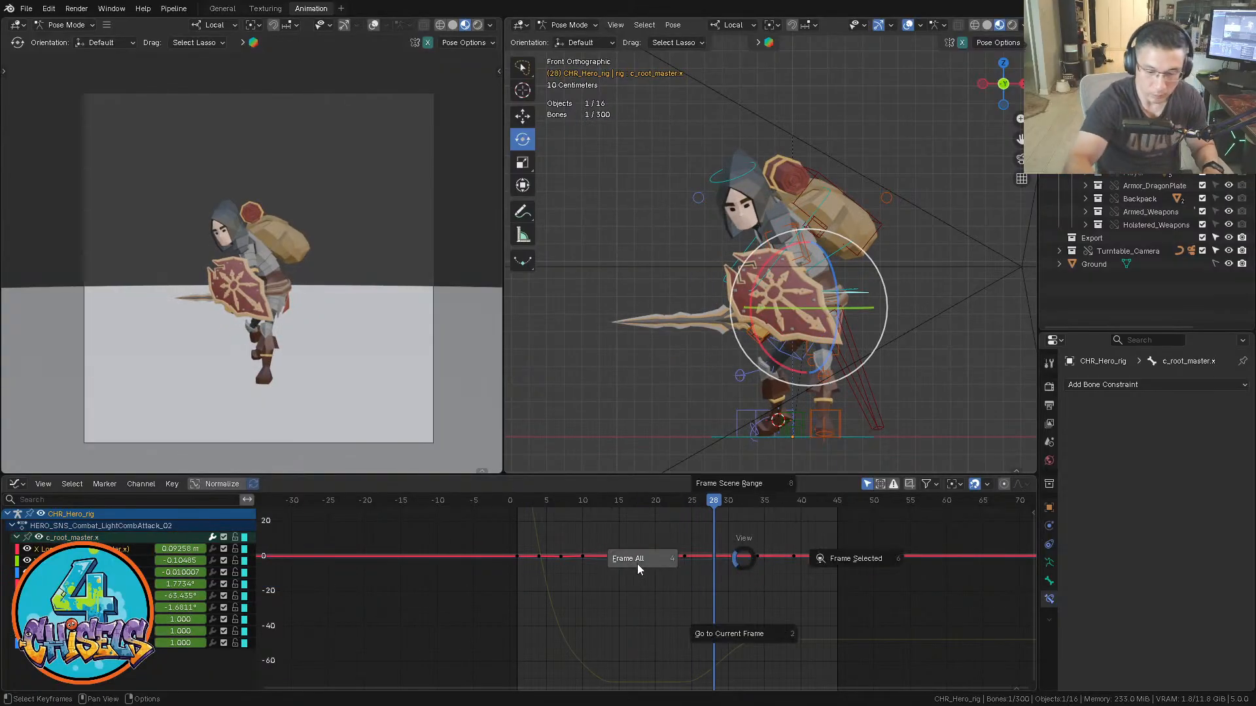
pyautogui.click(637, 563)
pyautogui.keyDown('ctrl'); pyautogui.moveTo(798, 583); pyautogui.dragTo(800, 616, button='middle'); pyautogui.keyUp('ctrl')
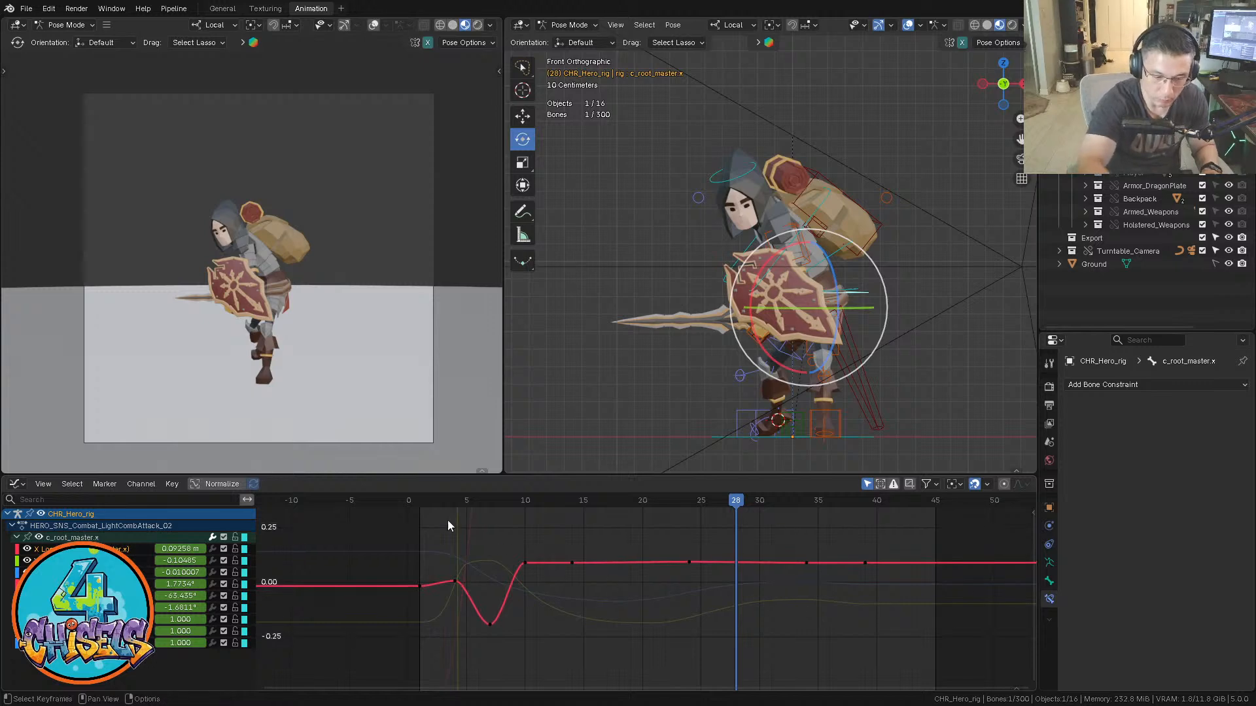
# Raise c_root_master.x's X location keyframe at frame 7 to about -0.10 and preview the wind-up
pyautogui.moveTo(417, 501); pyautogui.dragTo(490, 501)
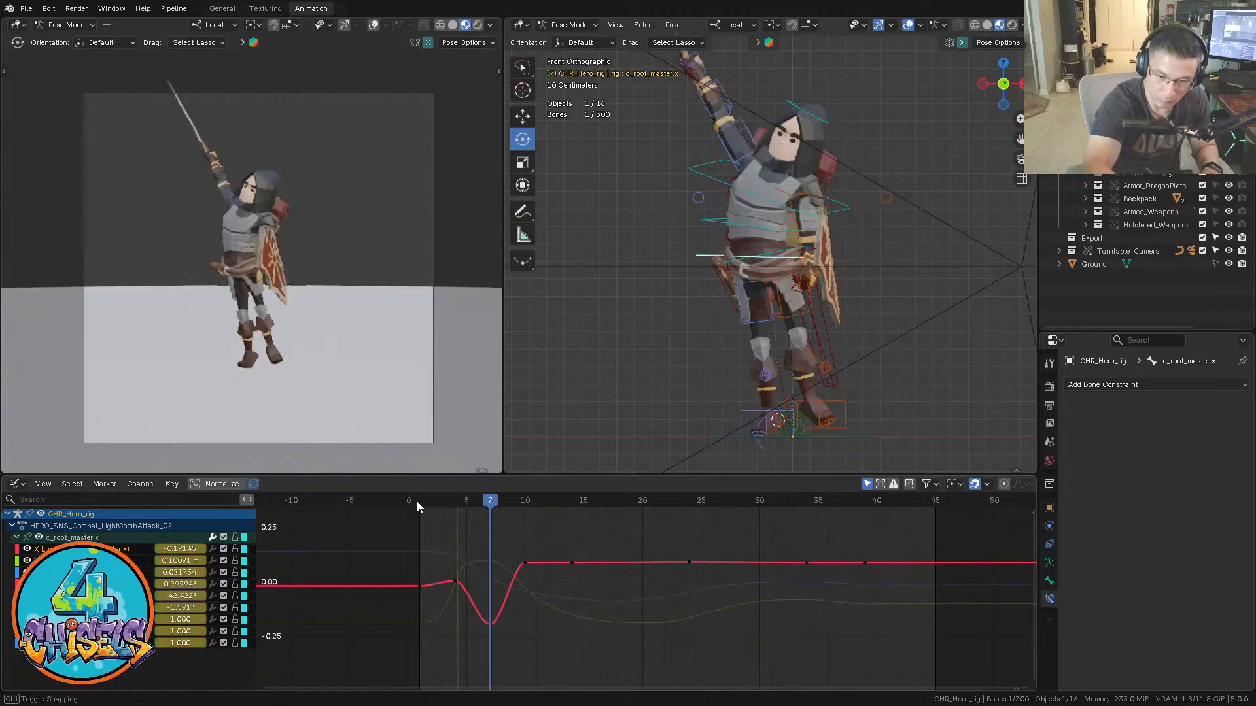
pyautogui.moveTo(495, 610); pyautogui.dragTo(484, 642)
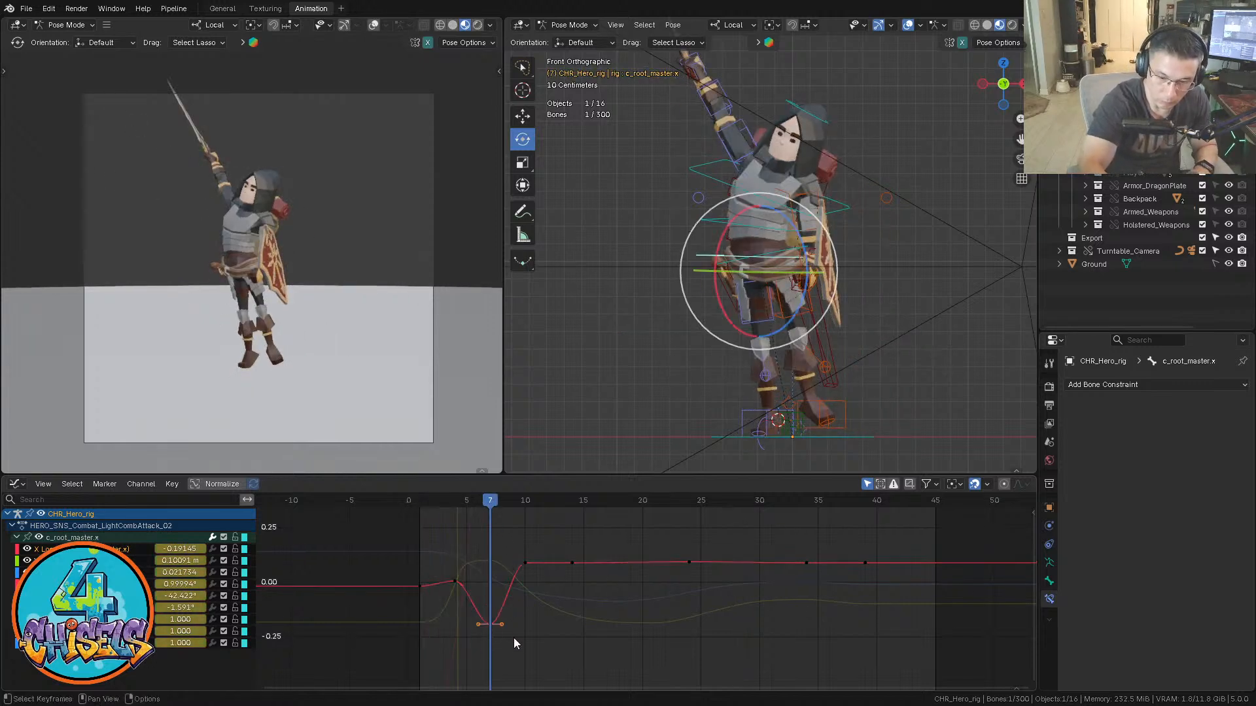
pyautogui.press('g')
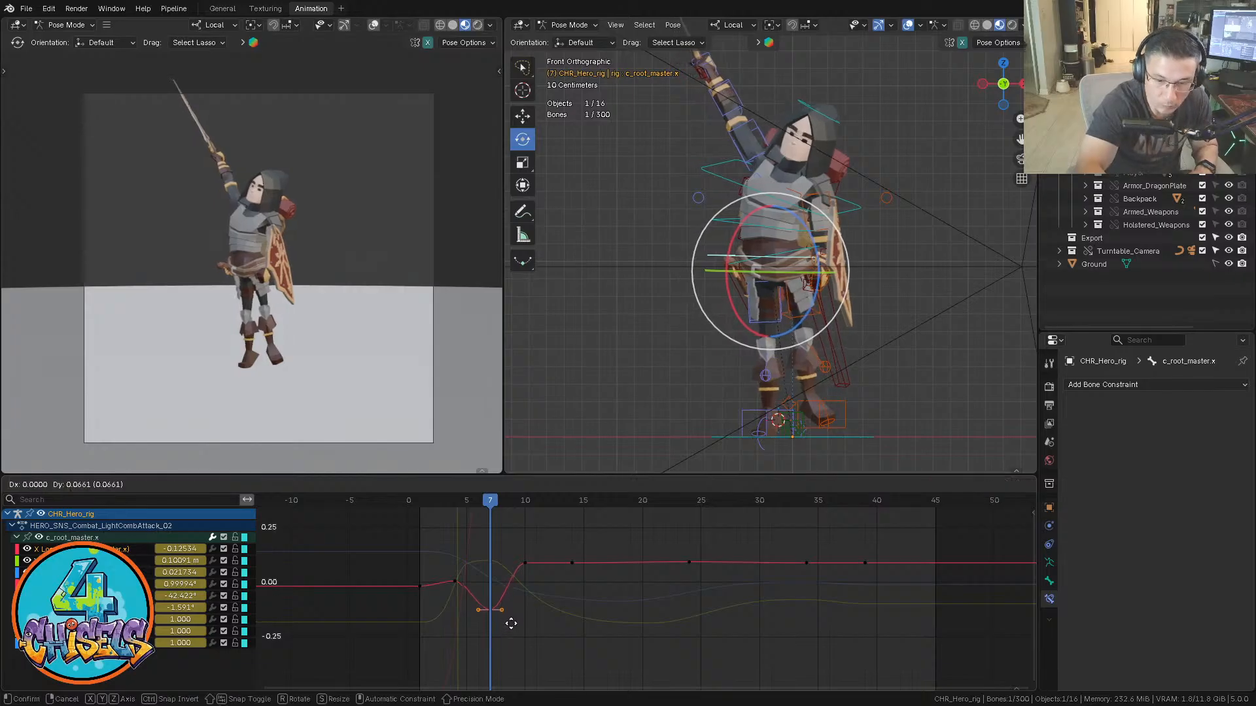
pyautogui.click(510, 618)
pyautogui.press('space')
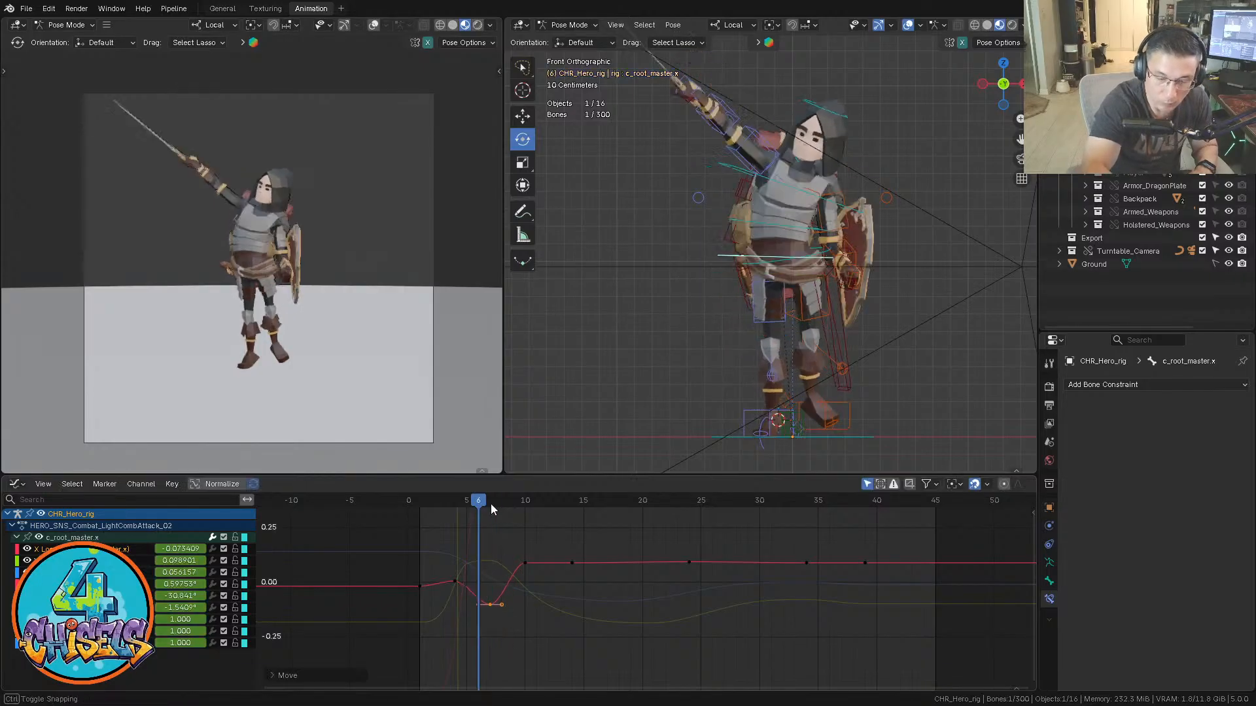
pyautogui.press('space')
# Lower c_root_master.x's X location keyframe at frame 4 to about -0.066 and play back the swing
pyautogui.click(456, 581)
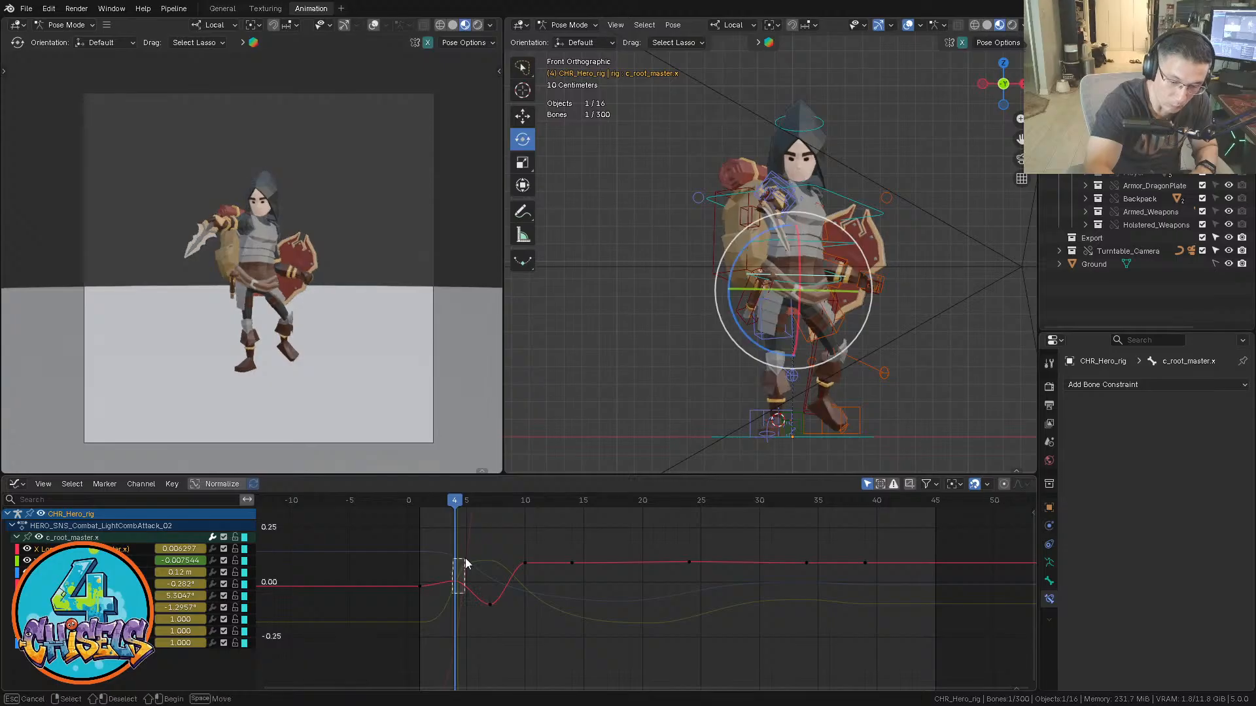
pyautogui.press('g')
pyautogui.click(527, 572)
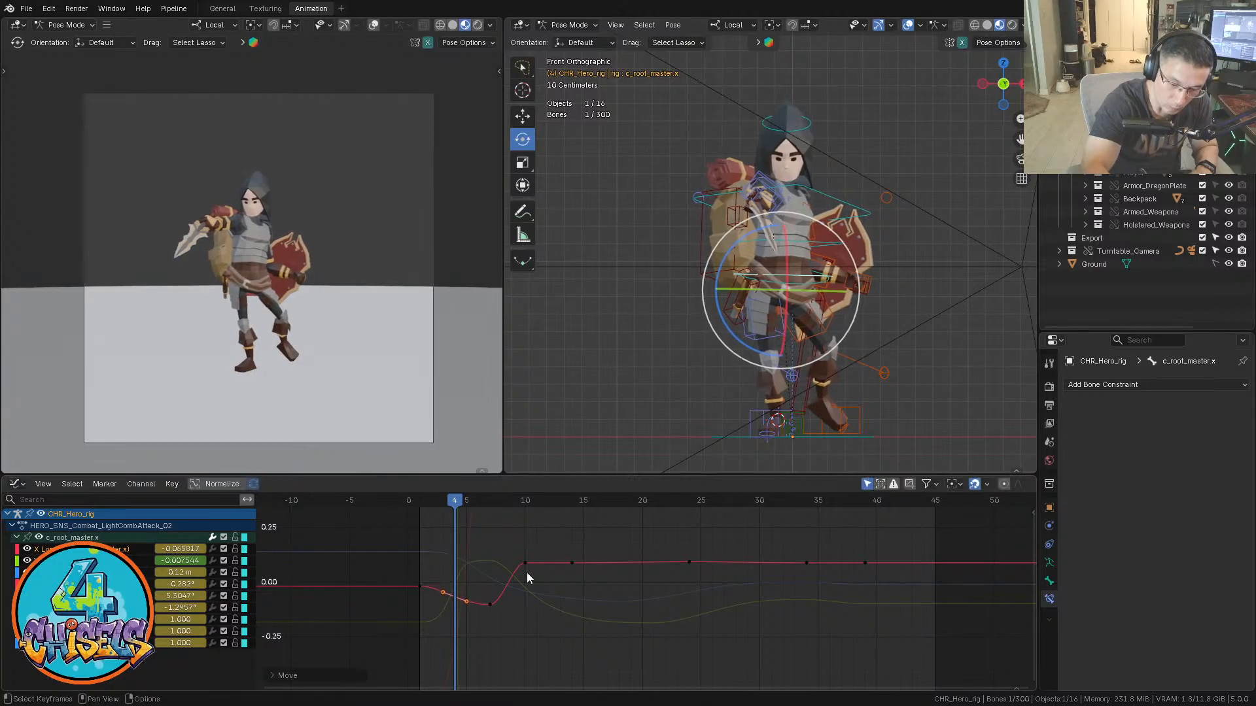
pyautogui.press('space')
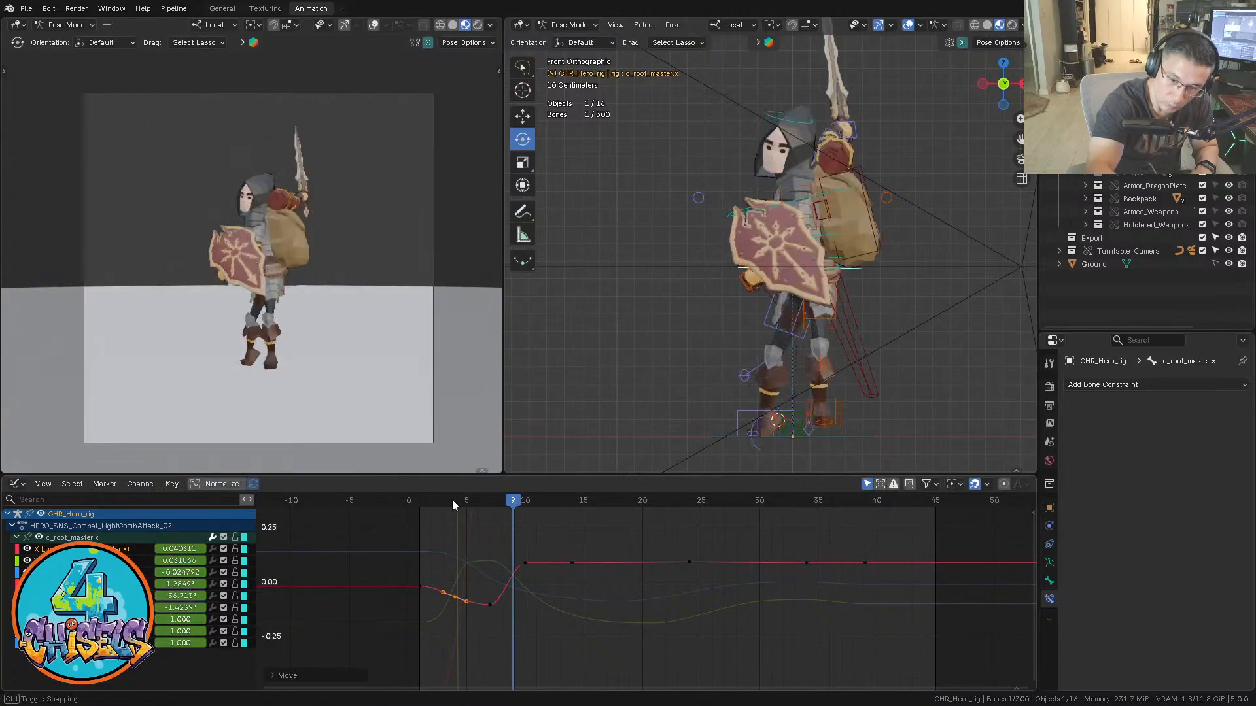
pyautogui.press('space')
# Lower c_root_master.x's X location keyframe at frame 10 to about 0.003 and scrub through the attack's start
pyautogui.click(525, 559)
pyautogui.press('g')
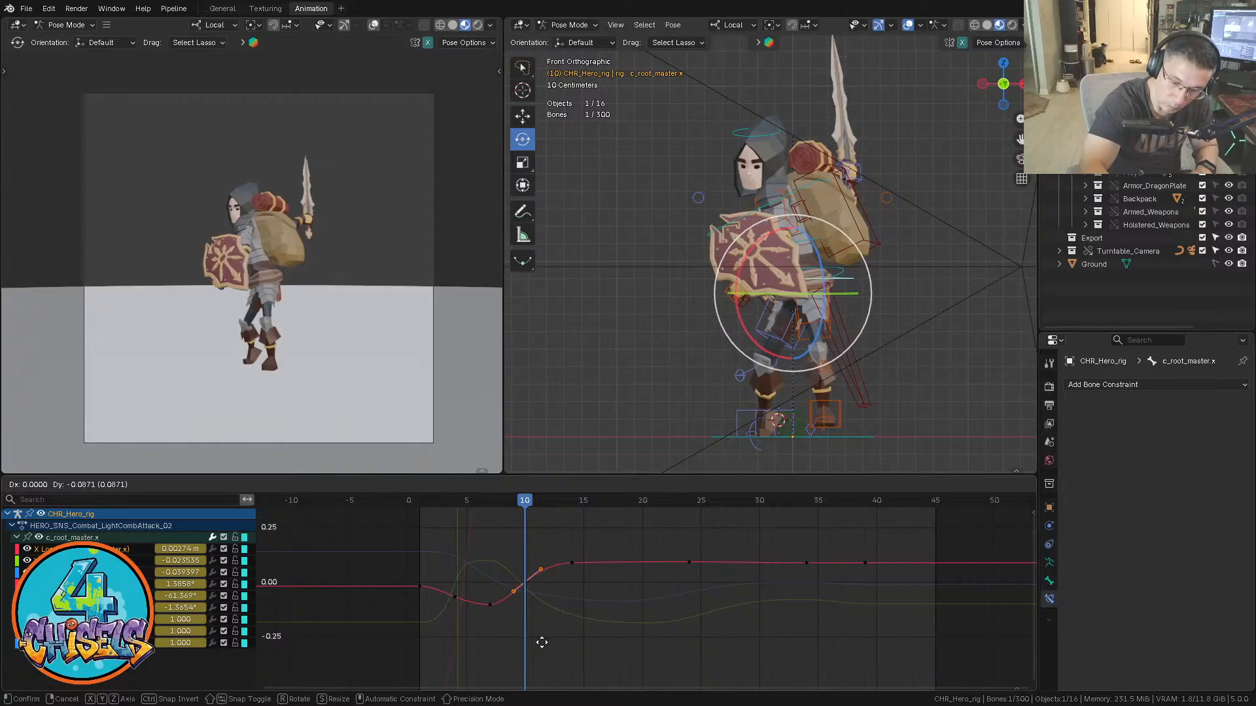
pyautogui.click(541, 641)
pyautogui.moveTo(434, 498); pyautogui.dragTo(501, 499)
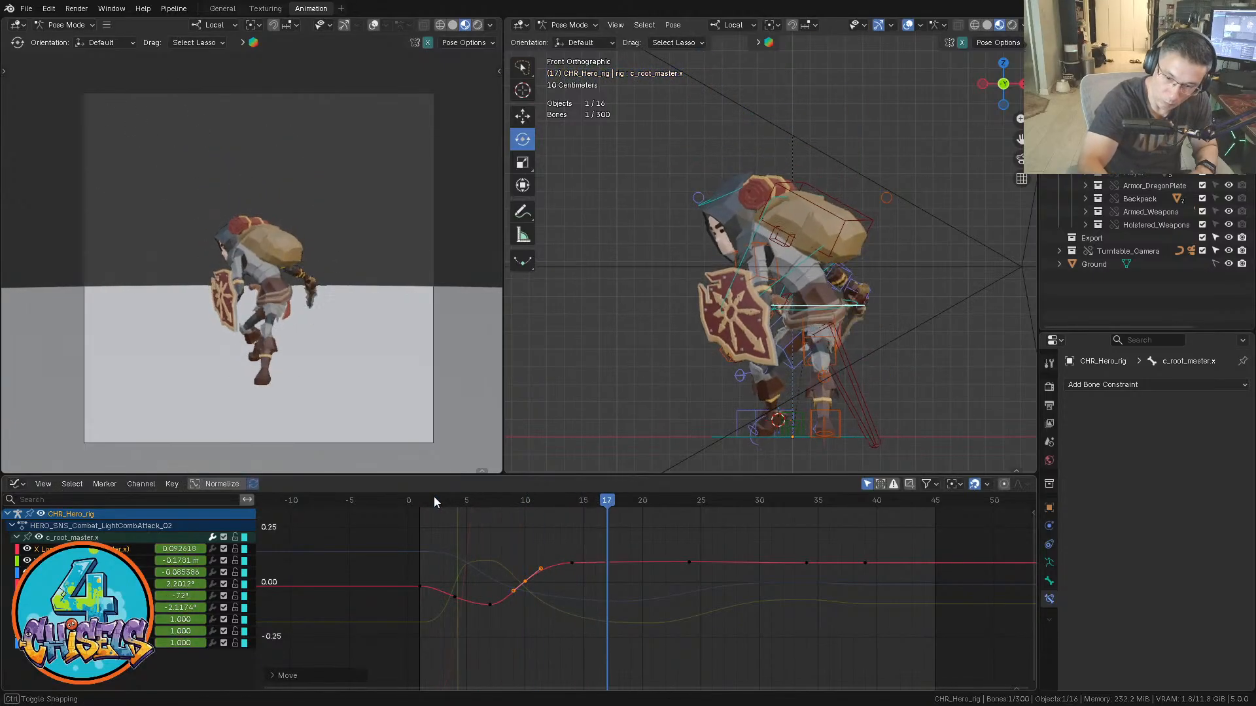
# Raise c_root_master.x's X location keyframe at frame 24 to about 0.109 and play back the recovery
pyautogui.moveTo(712, 498)
pyautogui.mouseDown()
pyautogui.moveTo(737, 498)
pyautogui.moveTo(689, 499)
pyautogui.mouseUp()
pyautogui.click(690, 564)
pyautogui.press('g')
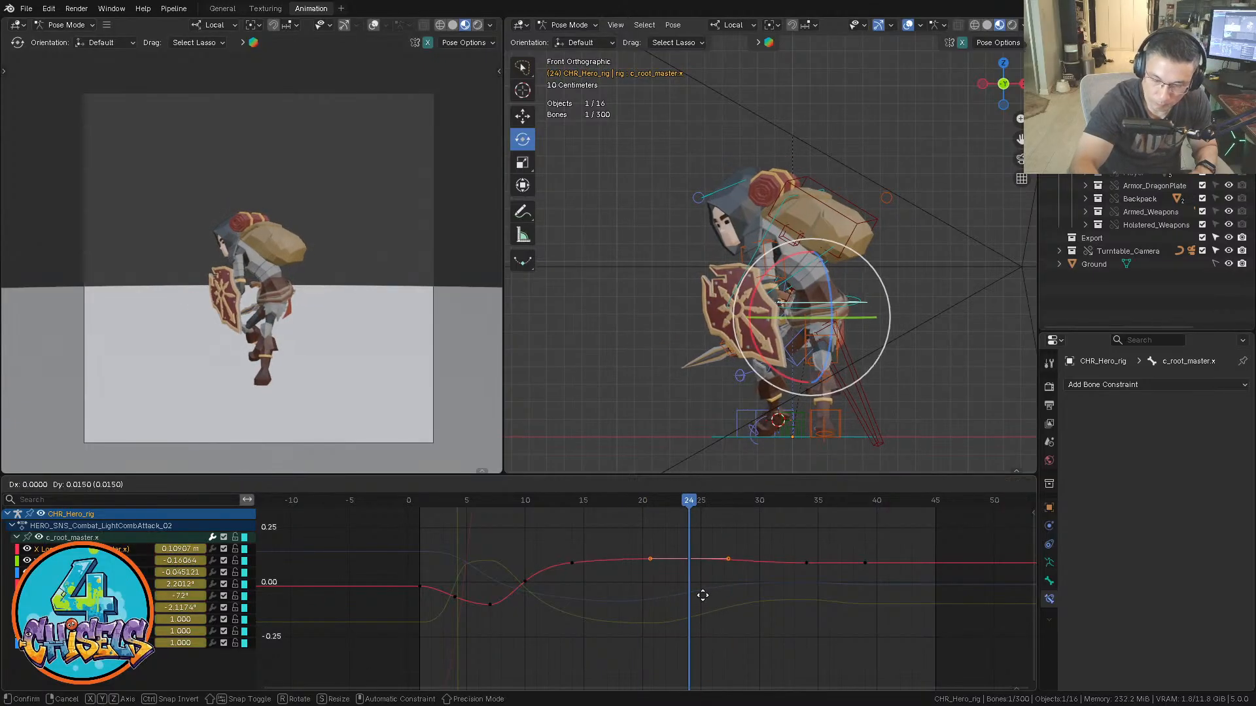
pyautogui.click(701, 596)
pyautogui.press('space')
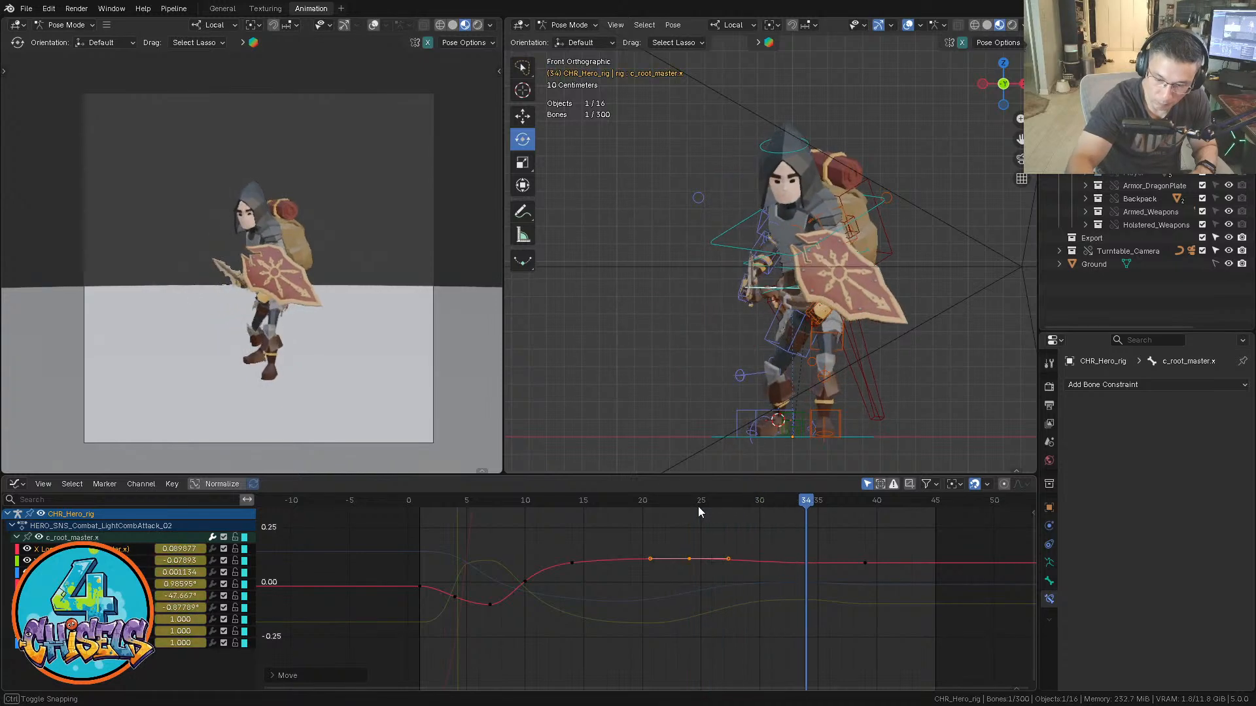
# Select c_root_master.x's X location keyframe at frame 34 for adjustment
pyautogui.moveTo(883, 578); pyautogui.dragTo(692, 645, button='middle')
pyautogui.click(700, 565)
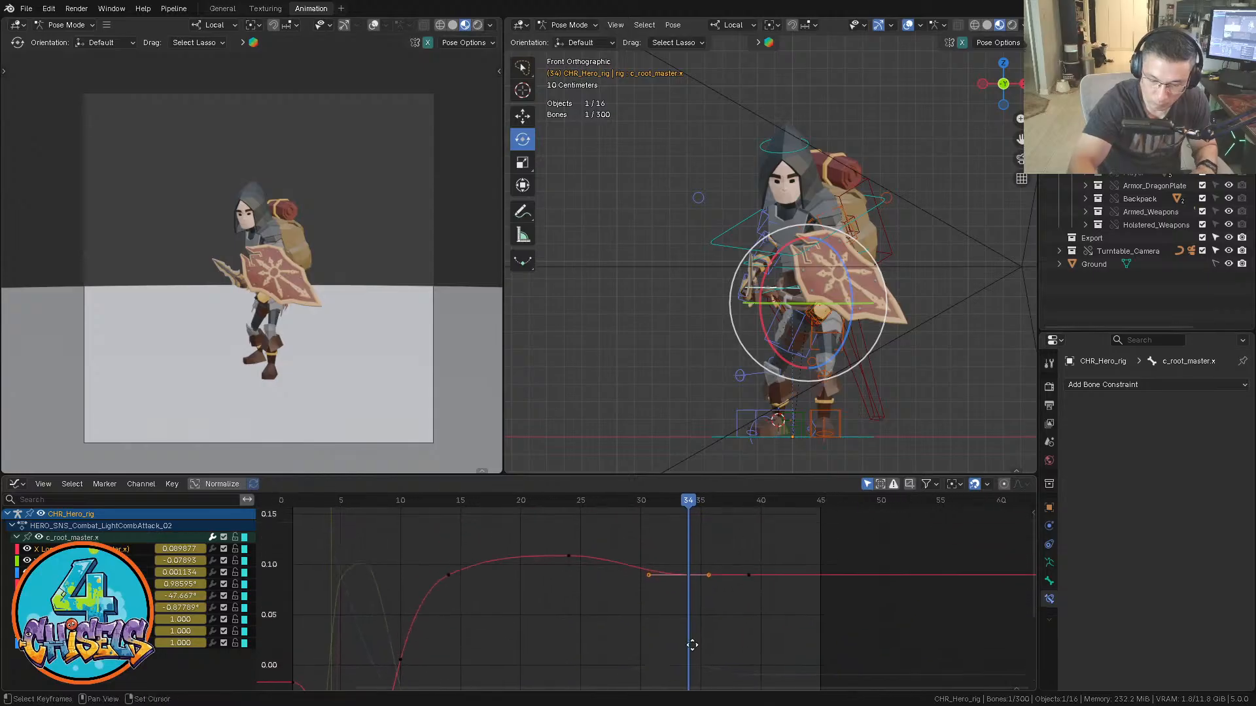
# Raise the root master bone's X location key at frame 34 to about 0.098 and play the animation back, including from the side
pyautogui.press('g')
pyautogui.click(695, 611)
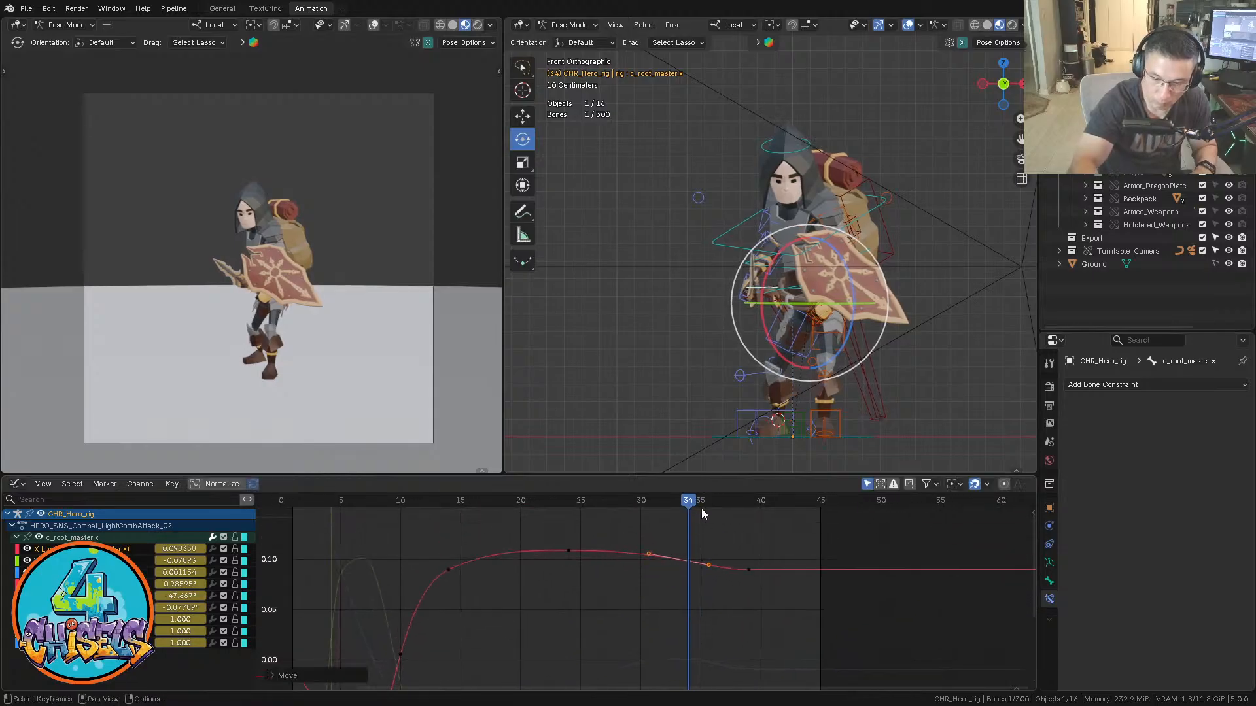
pyautogui.moveTo(698, 510); pyautogui.dragTo(725, 506)
pyautogui.press('space')
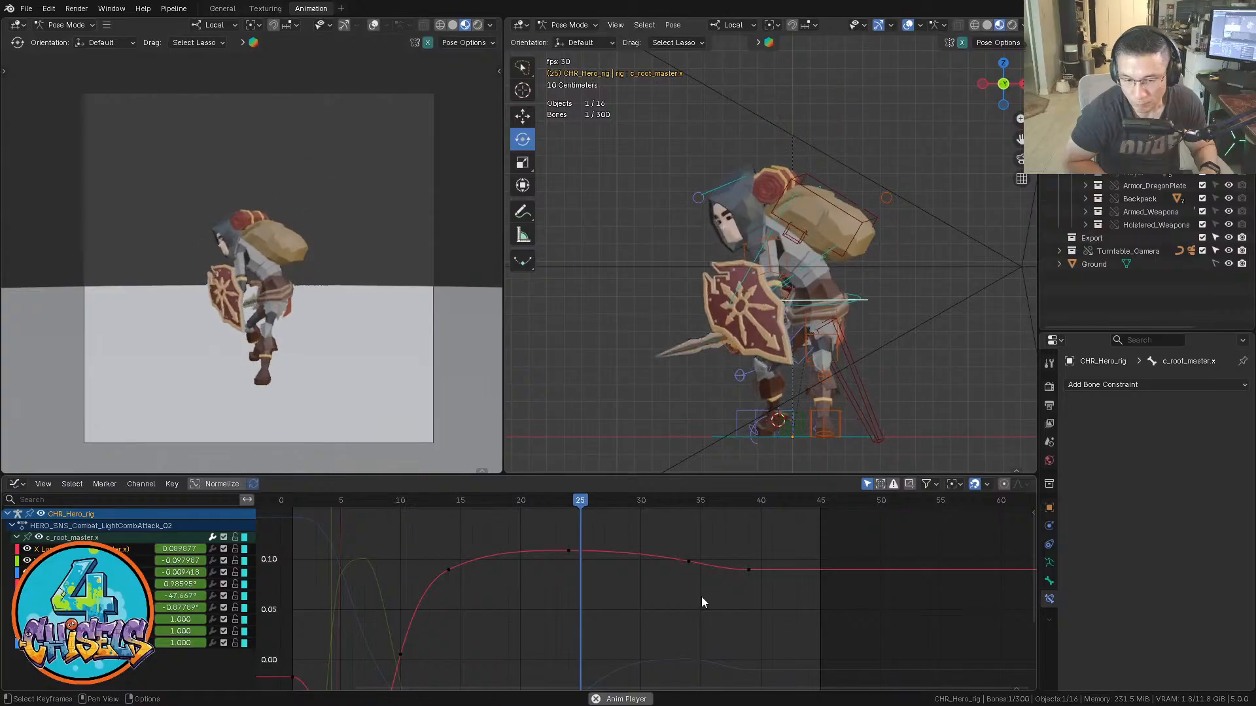
pyautogui.keyDown('ctrl'); pyautogui.moveTo(933, 284); pyautogui.dragTo(837, 342, button='middle'); pyautogui.keyUp('ctrl')
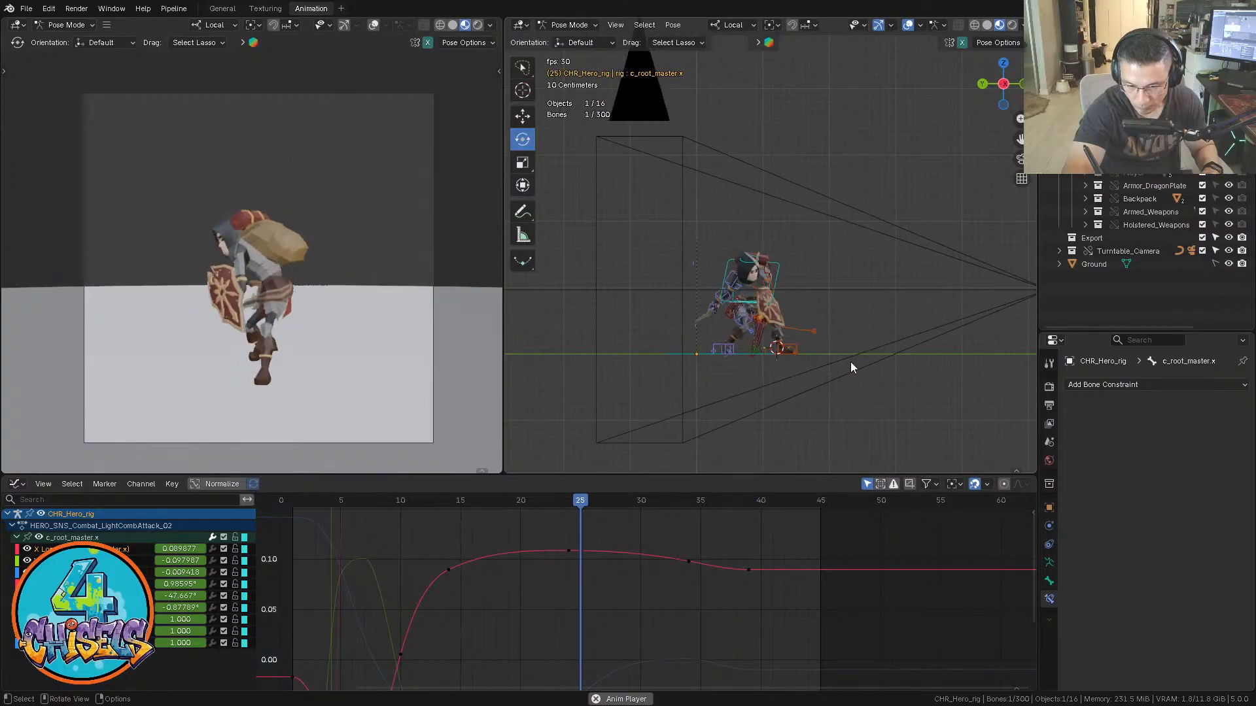
pyautogui.press('space')
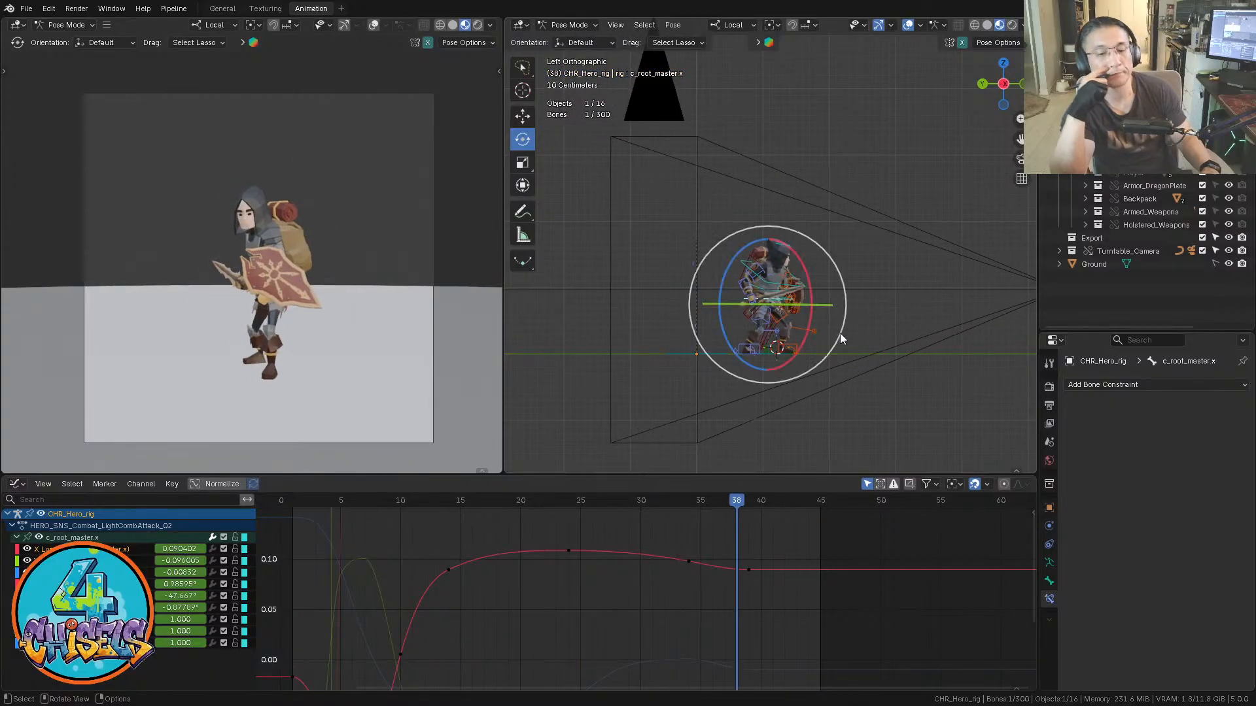
# Deselect all bones and save an incremental version of the file
pyautogui.hotkey('alt', 'a')
pyautogui.hotkey('ctrl', 'alt', 's')
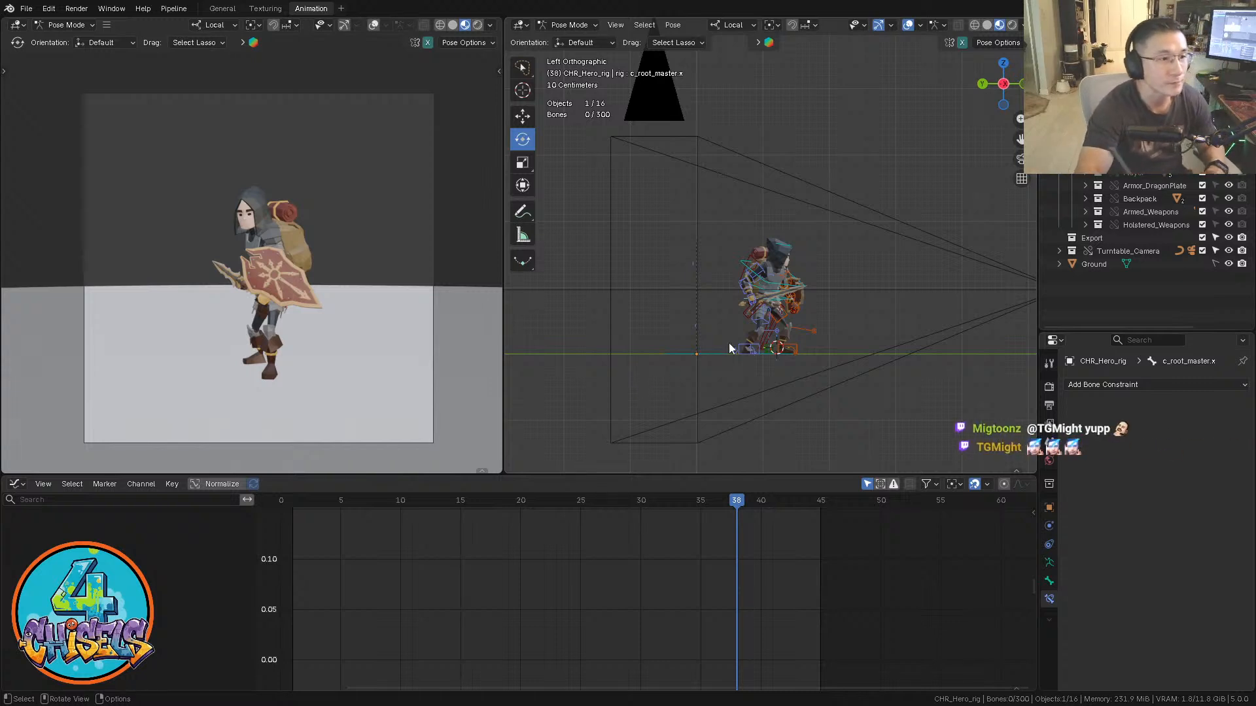
# Examine the attack animation from several angles with the c_spine_02.x bone selected, playing it back and checking the pose around frame 12
pyautogui.keyDown('alt'); pyautogui.moveTo(814, 304); pyautogui.dragTo(875, 277, button='middle'); pyautogui.keyUp('alt')
pyautogui.keyDown('shift'); pyautogui.moveTo(755, 327); pyautogui.dragTo(737, 255, button='middle'); pyautogui.keyUp('shift')
pyautogui.keyDown('ctrl'); pyautogui.moveTo(720, 318); pyautogui.dragTo(709, 356, button='middle'); pyautogui.keyUp('ctrl')
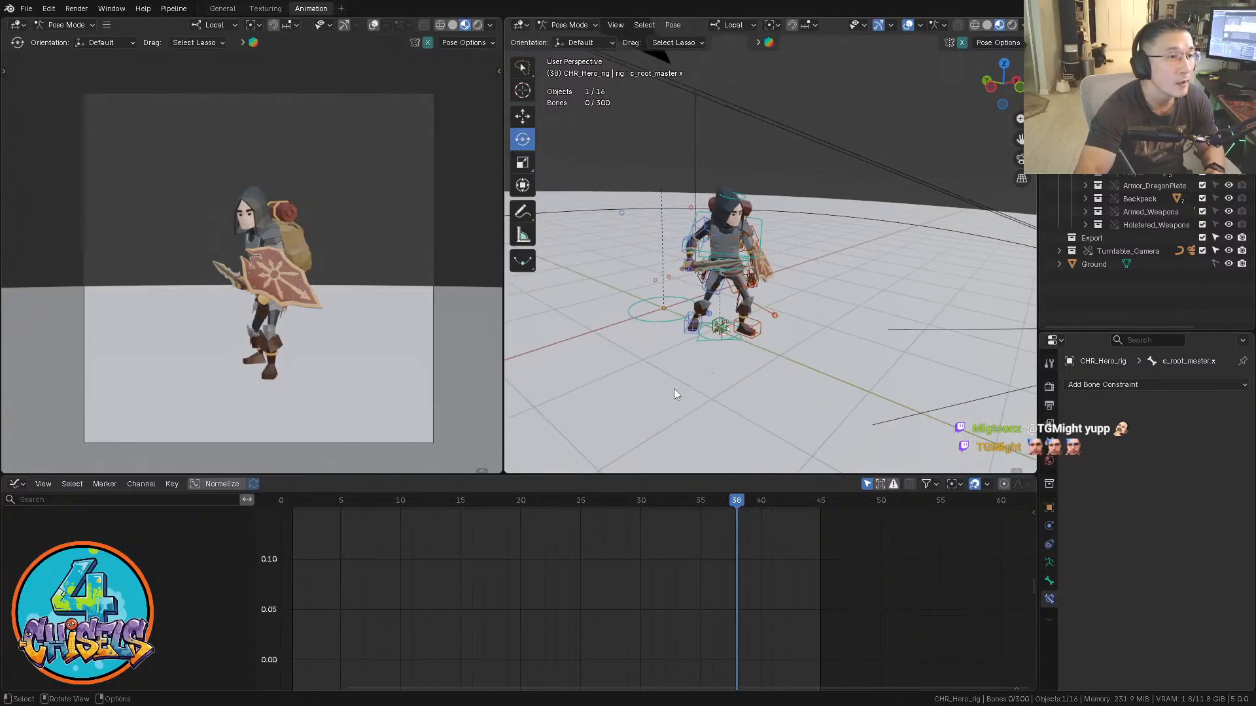
pyautogui.moveTo(674, 389); pyautogui.dragTo(870, 279, button='middle')
pyautogui.keyDown('shift'); pyautogui.moveTo(803, 301); pyautogui.dragTo(806, 272, button='middle'); pyautogui.keyUp('shift')
pyautogui.click(725, 243)
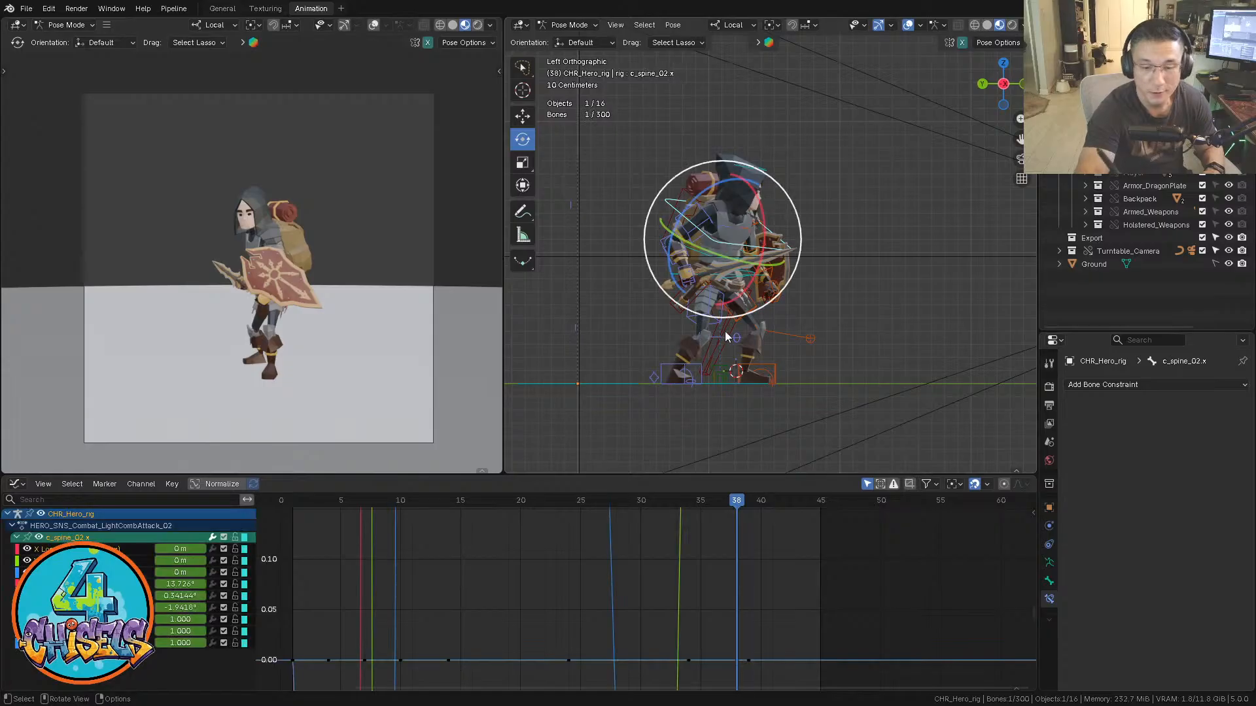
pyautogui.click(313, 504)
pyautogui.press('space')
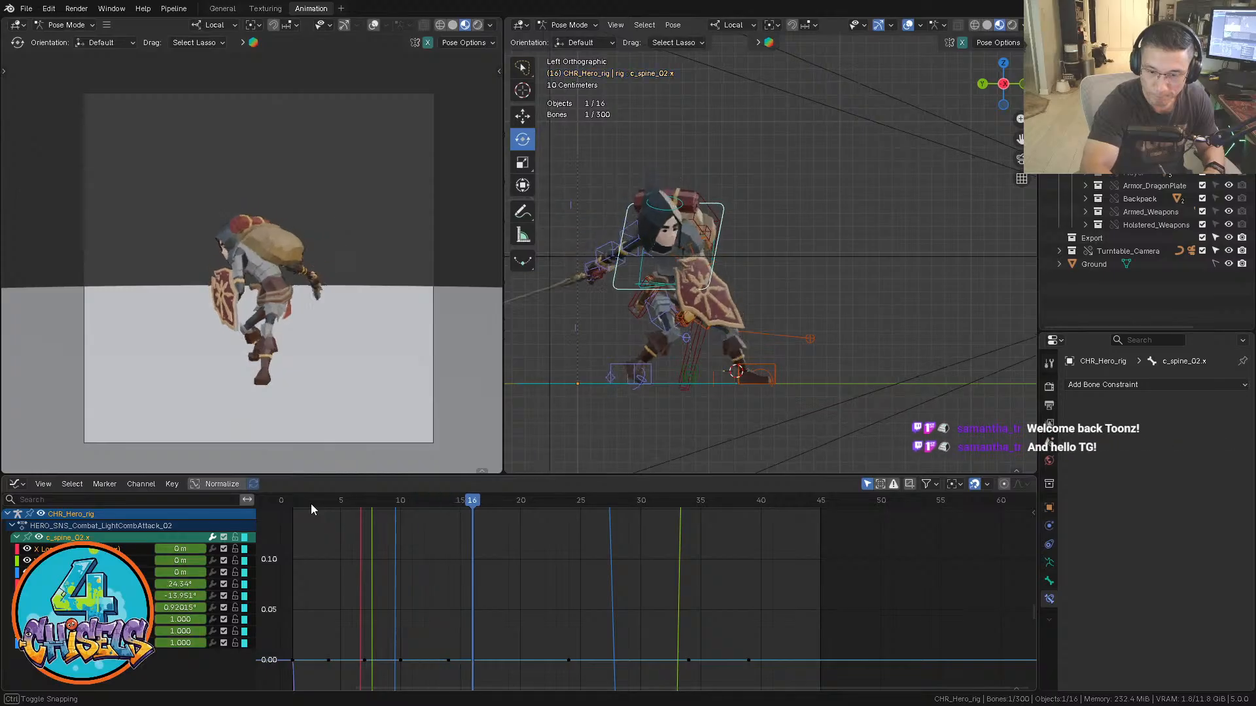
pyautogui.moveTo(473, 501)
pyautogui.mouseDown()
pyautogui.moveTo(497, 501)
pyautogui.moveTo(352, 501)
pyautogui.moveTo(426, 501)
pyautogui.mouseUp()
pyautogui.moveTo(932, 226); pyautogui.dragTo(812, 246, button='middle')
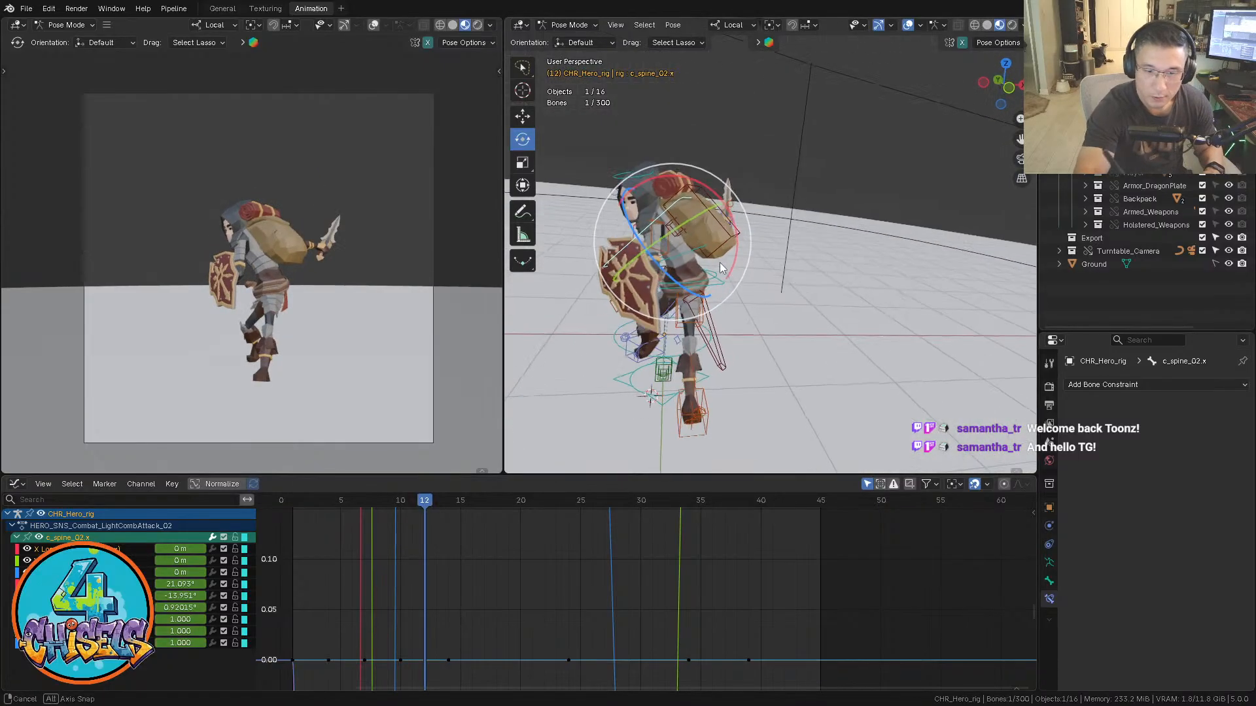
pyautogui.click(812, 246)
# Rotate the left forearm bone at frame 24 to about -18° on Z so the shield arm opens up
pyautogui.click(660, 246)
pyautogui.moveTo(435, 503); pyautogui.dragTo(446, 501)
pyautogui.moveTo(720, 327); pyautogui.dragTo(752, 324, button='middle')
pyautogui.press('space')
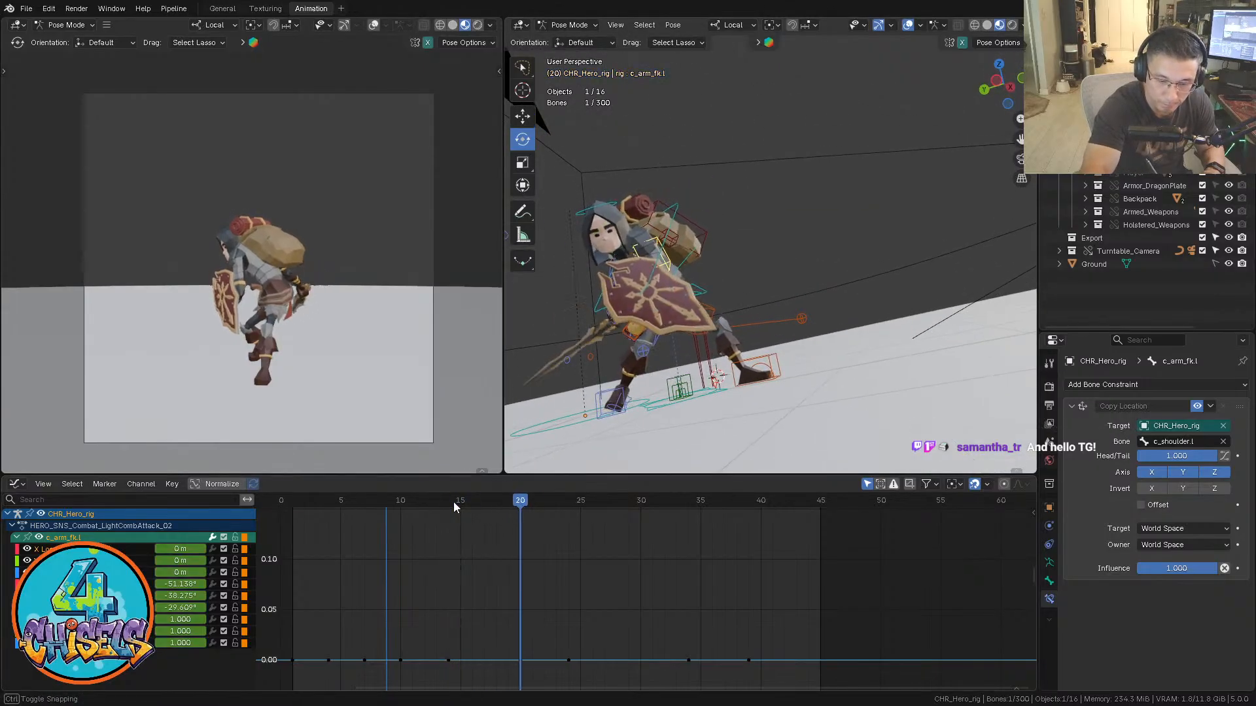
pyautogui.press('space')
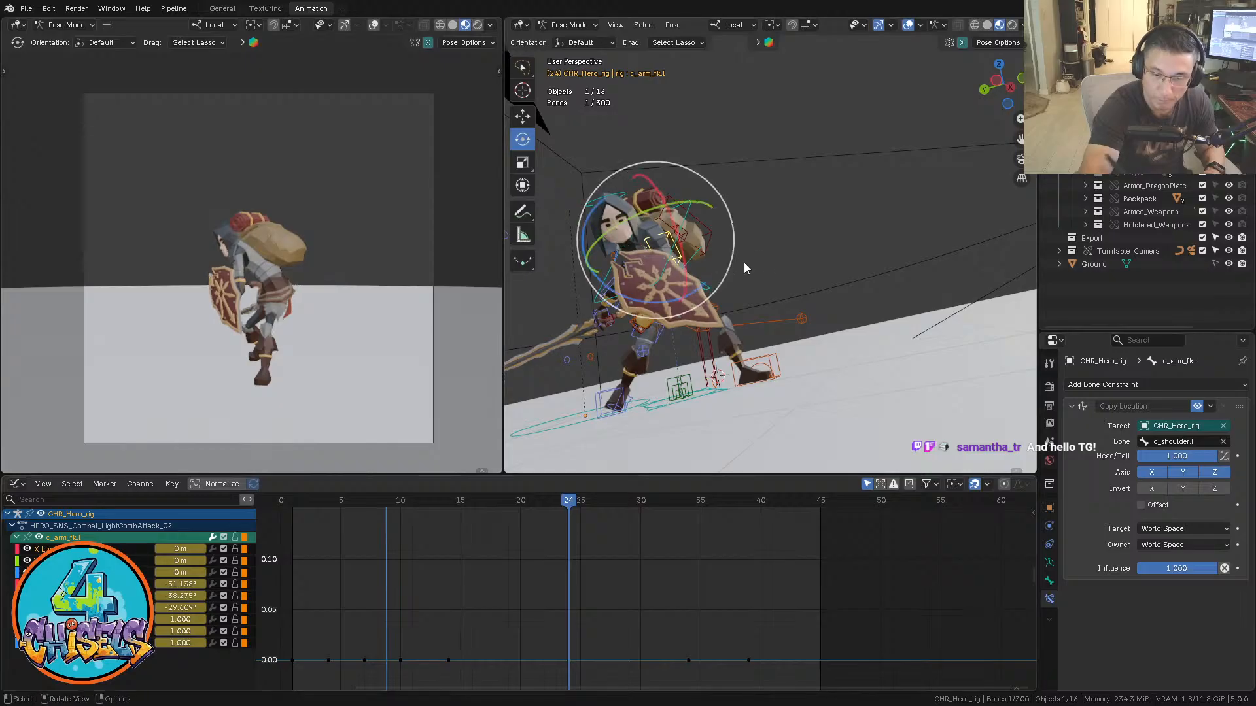
pyautogui.click(744, 261)
pyautogui.moveTo(653, 286); pyautogui.dragTo(887, 203, button='middle')
pyautogui.click(681, 281)
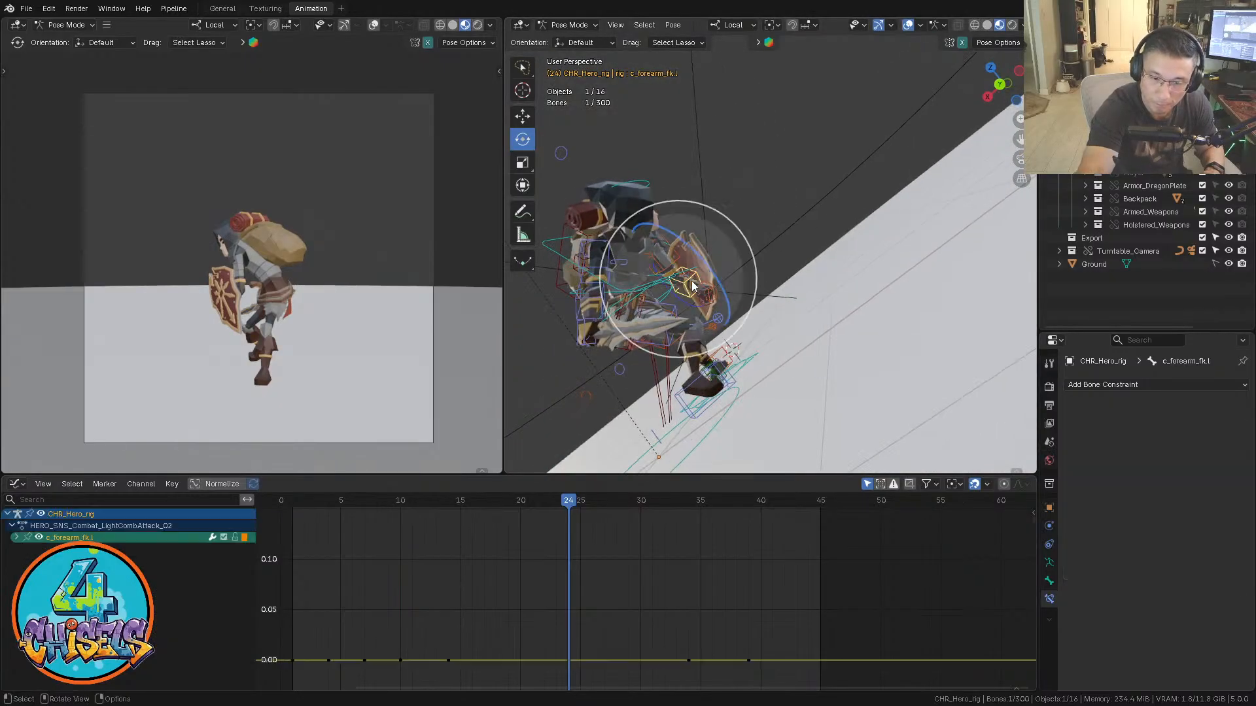
pyautogui.moveTo(712, 269); pyautogui.dragTo(724, 295)
pyautogui.moveTo(733, 296); pyautogui.dragTo(622, 288, button='middle')
pyautogui.click(735, 207)
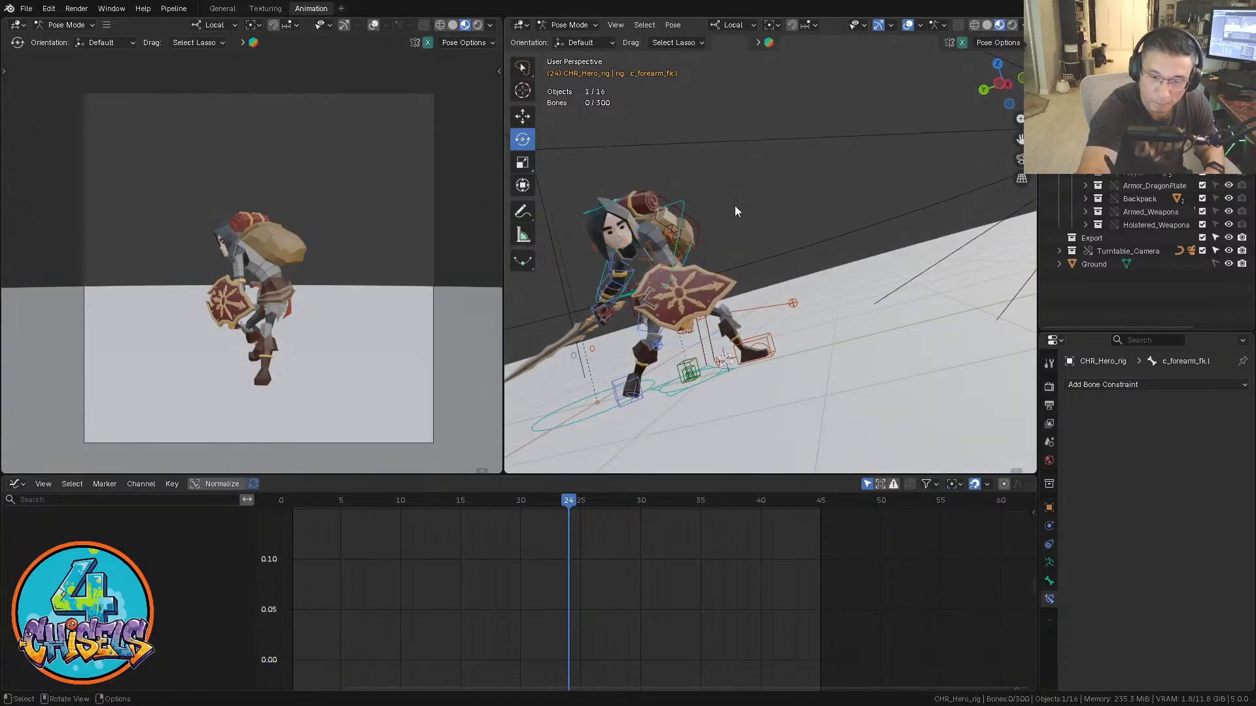
# Rotate the left upper arm bone at frame 24 to about -45° X, -40° Y and -41° Z, and review its curves with all keys framed
pyautogui.click(662, 237)
pyautogui.moveTo(662, 237); pyautogui.dragTo(709, 244, button='middle')
pyautogui.moveTo(680, 257); pyautogui.dragTo(663, 265)
pyautogui.moveTo(674, 308); pyautogui.dragTo(639, 332, button='middle')
pyautogui.moveTo(638, 306); pyautogui.dragTo(622, 300)
pyautogui.moveTo(670, 278); pyautogui.dragTo(727, 239, button='middle')
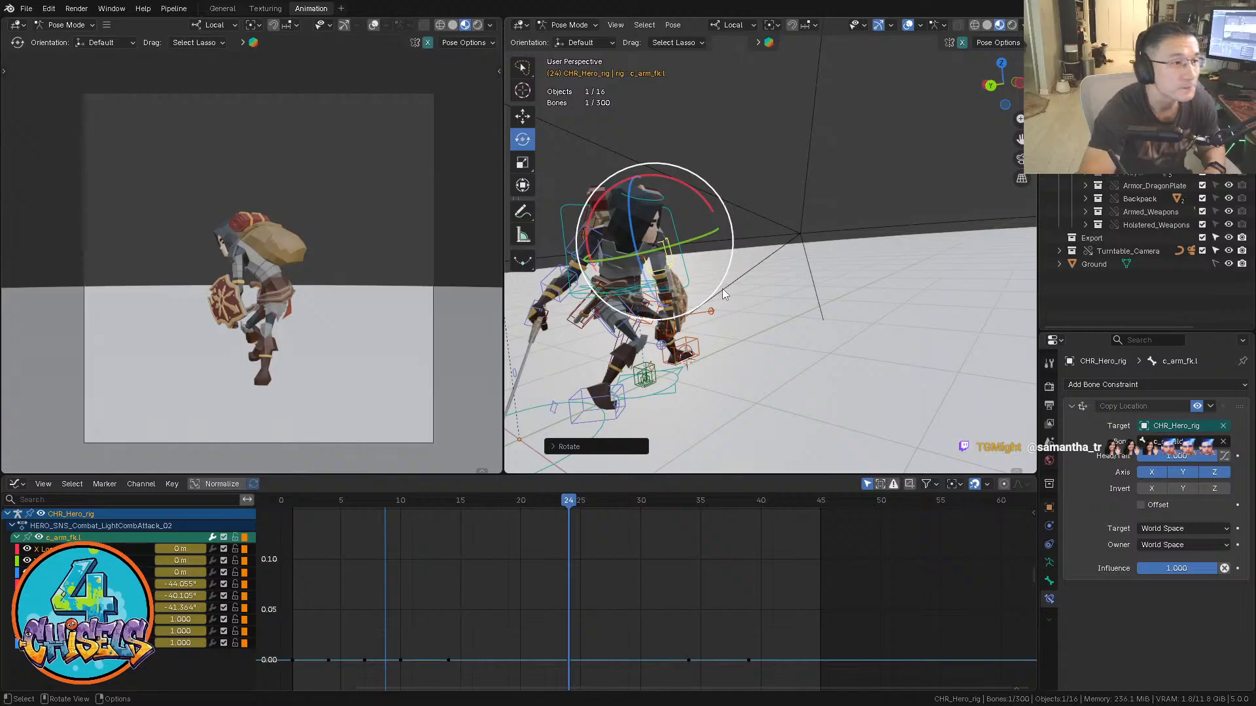
pyautogui.keyDown('alt'); pyautogui.moveTo(724, 295); pyautogui.dragTo(725, 212, button='middle'); pyautogui.keyUp('alt')
pyautogui.moveTo(724, 209); pyautogui.dragTo(723, 206)
pyautogui.press('`')
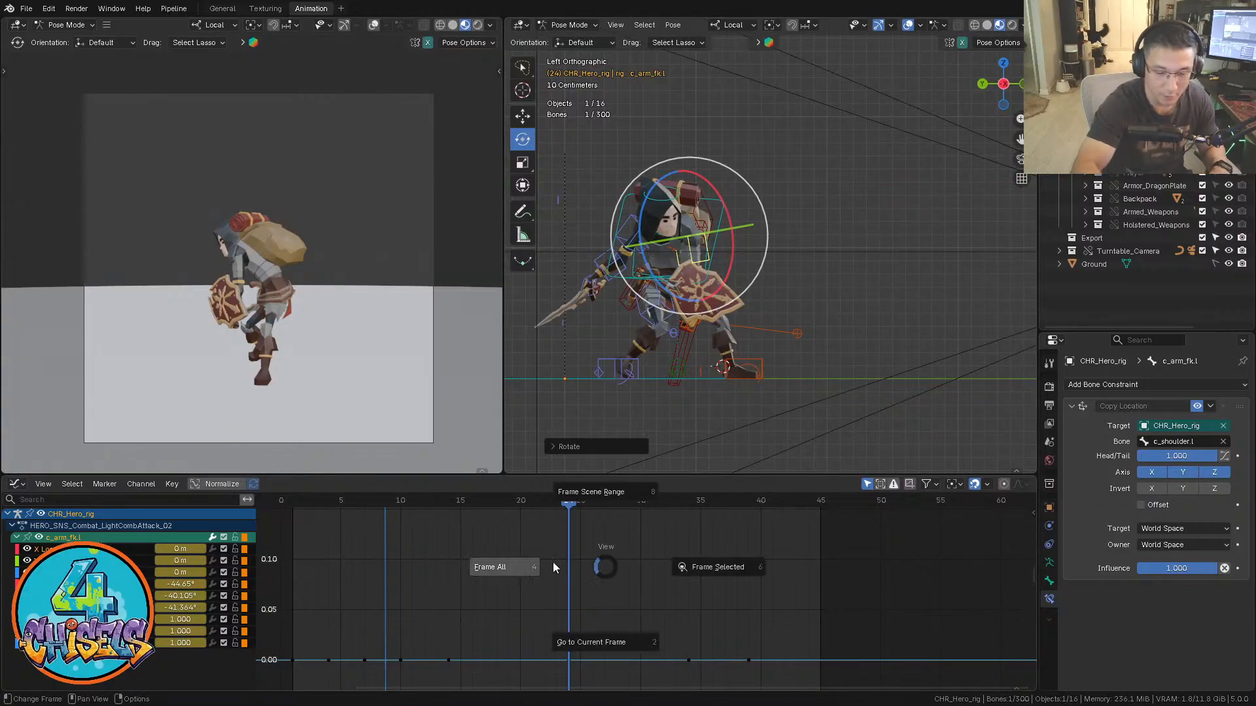
pyautogui.click(552, 563)
pyautogui.keyDown('ctrl'); pyautogui.moveTo(792, 586); pyautogui.dragTo(747, 601, button='middle'); pyautogui.keyUp('ctrl')
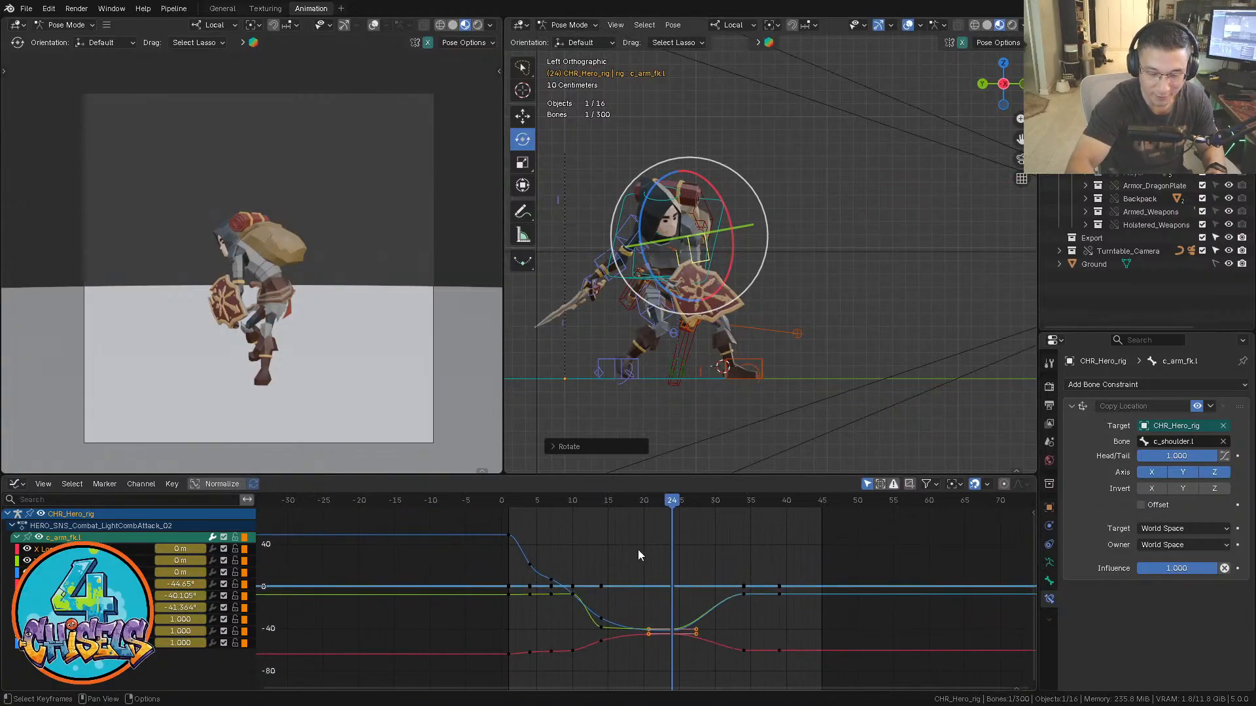
pyautogui.moveTo(593, 503); pyautogui.dragTo(644, 505)
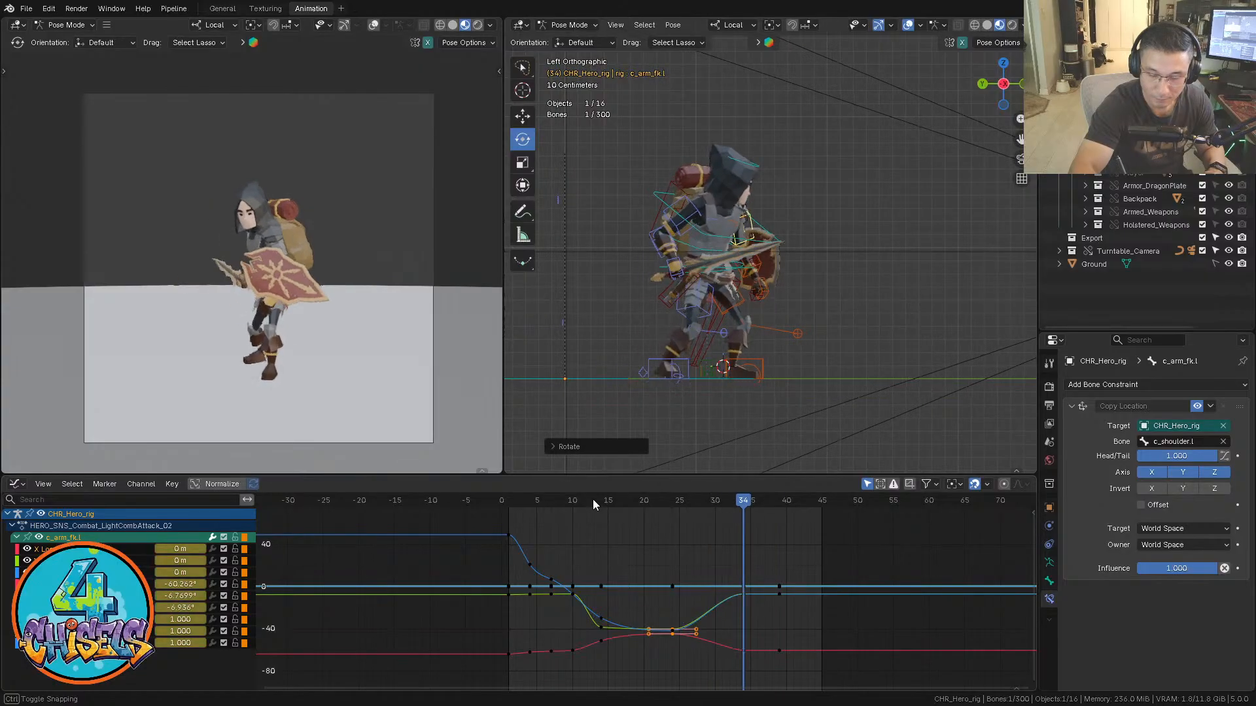
# Select the left forearm bone, try pasting its frame 24 keys on all channels at frame 31, and undo the paste
pyautogui.click(823, 290)
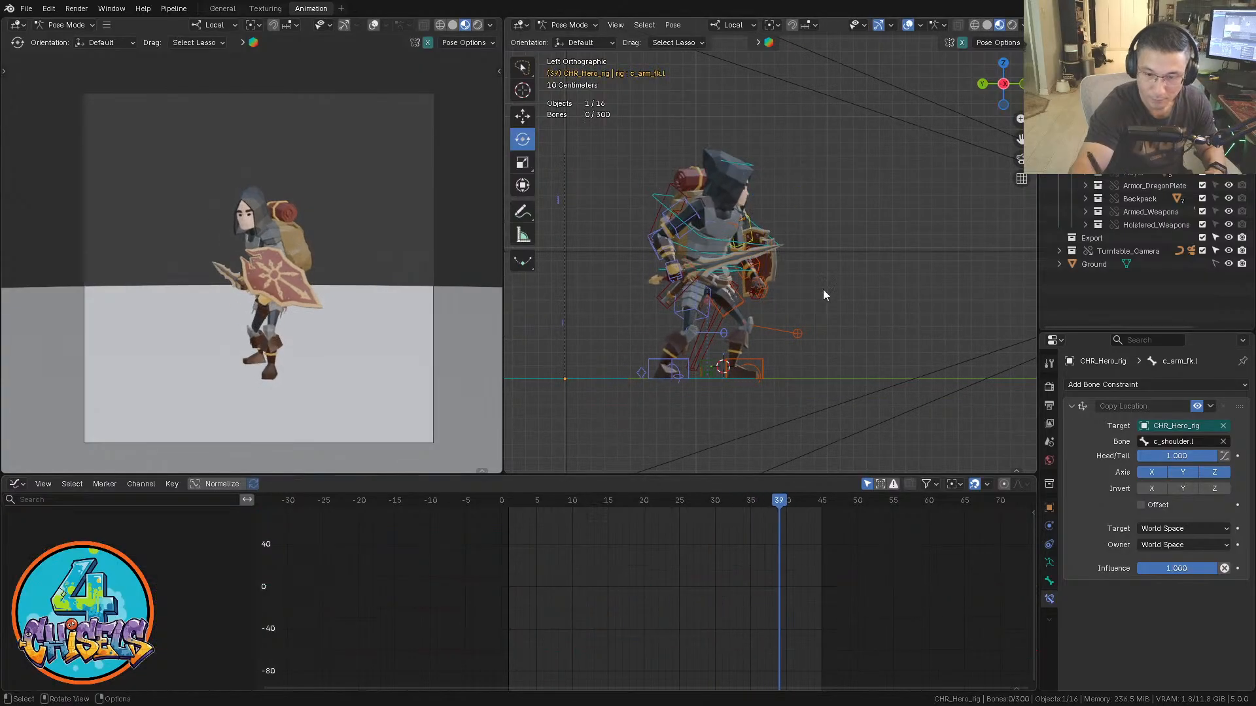
pyautogui.click(760, 265)
pyautogui.press('i')
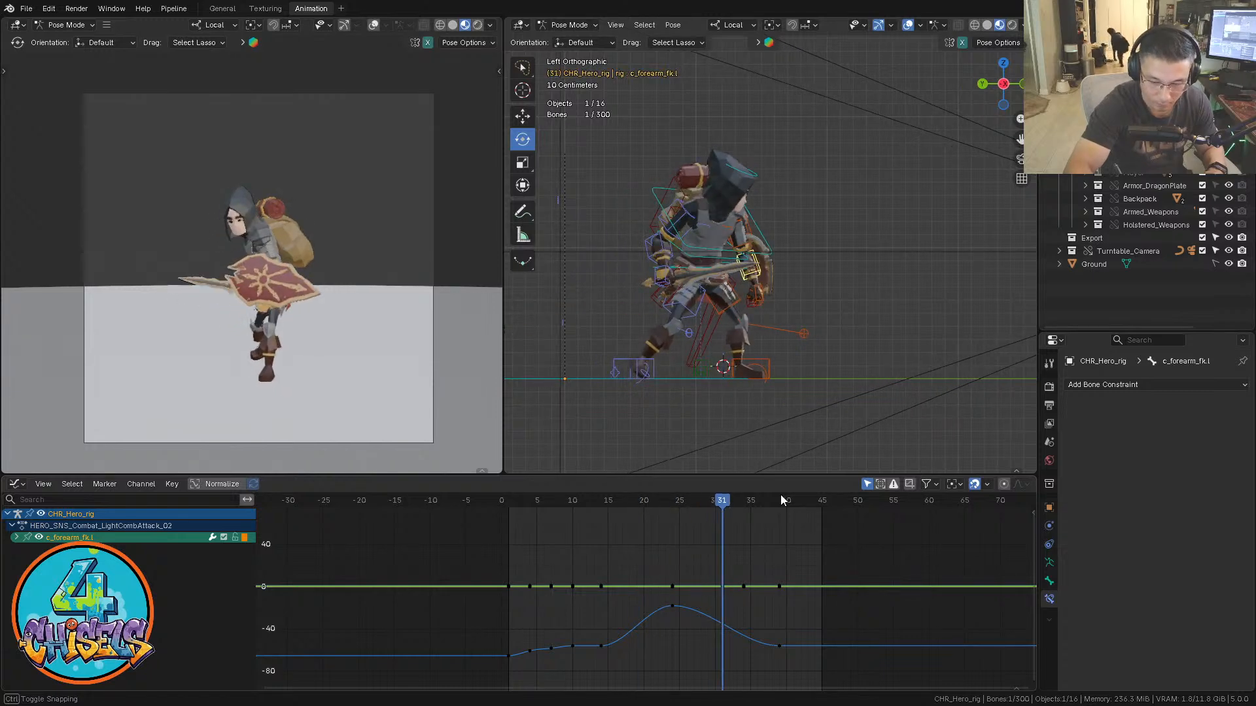
pyautogui.hotkey('ctrl', 'v')
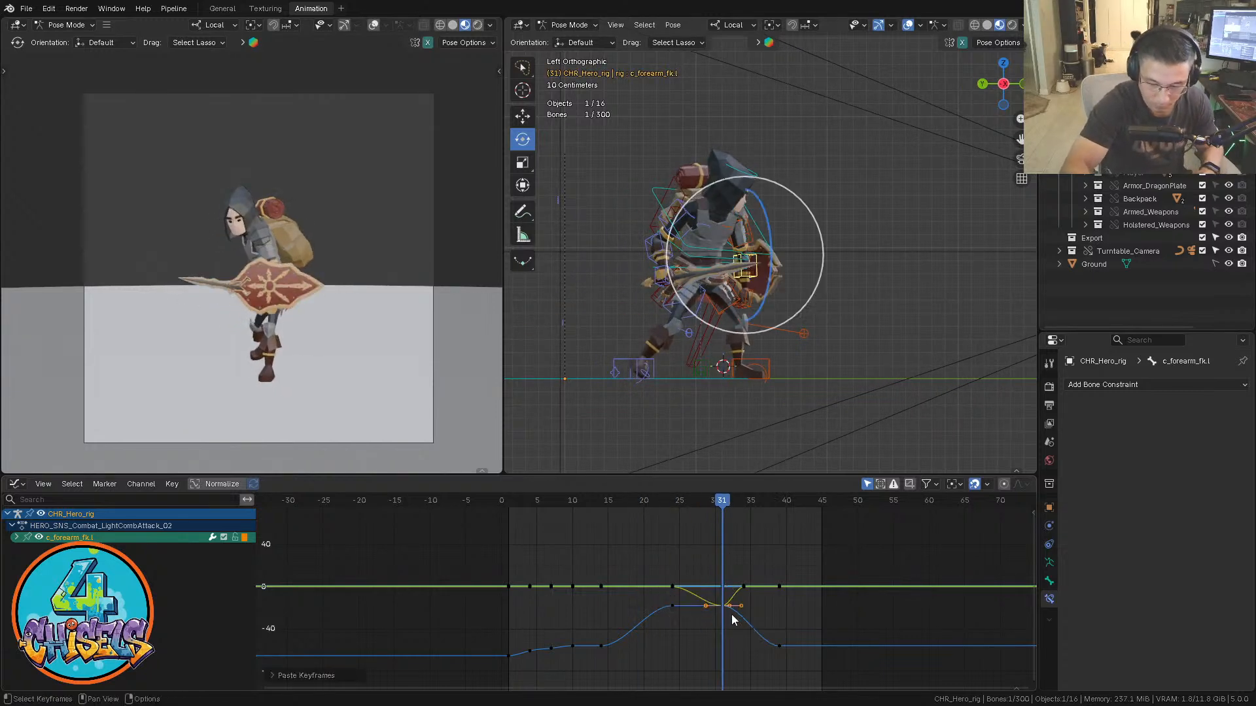
pyautogui.hotkey('ctrl', 'z')
# Paste only the left forearm's frame 24 Z rotation key at frame 31, lower it to about -21°, and check it in playback
pyautogui.click(15, 537)
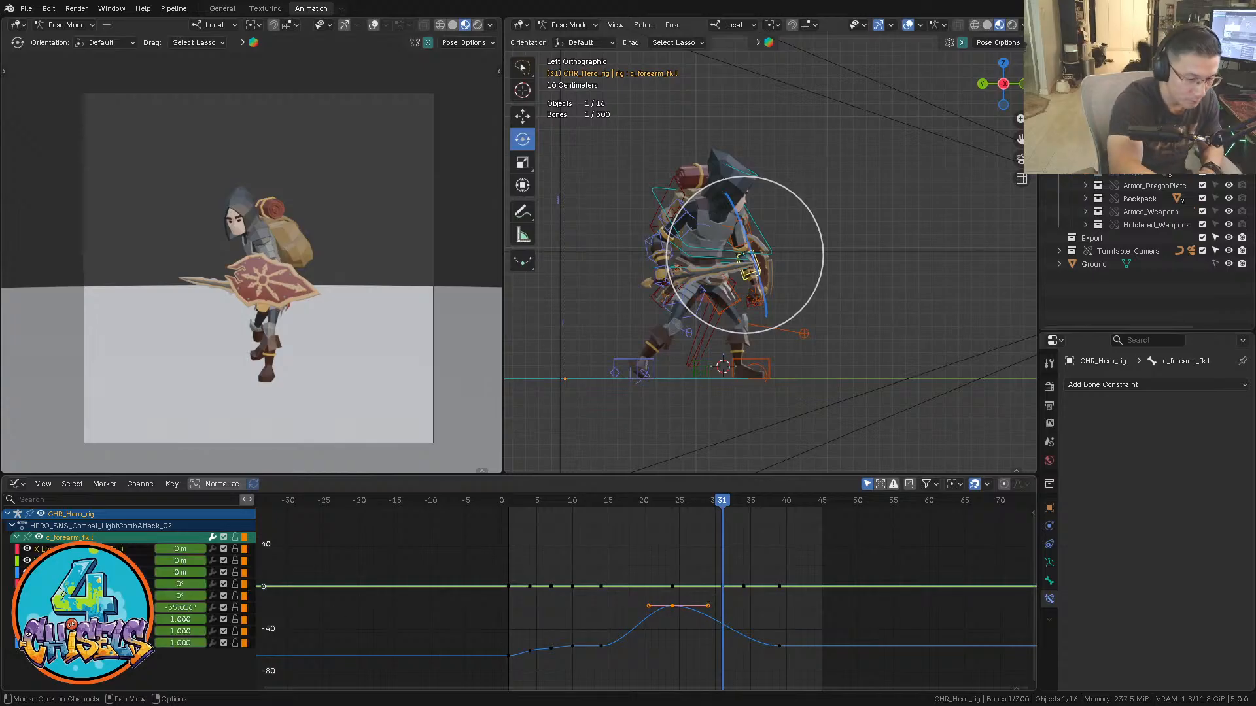
pyautogui.click(85, 572)
pyautogui.click(85, 608)
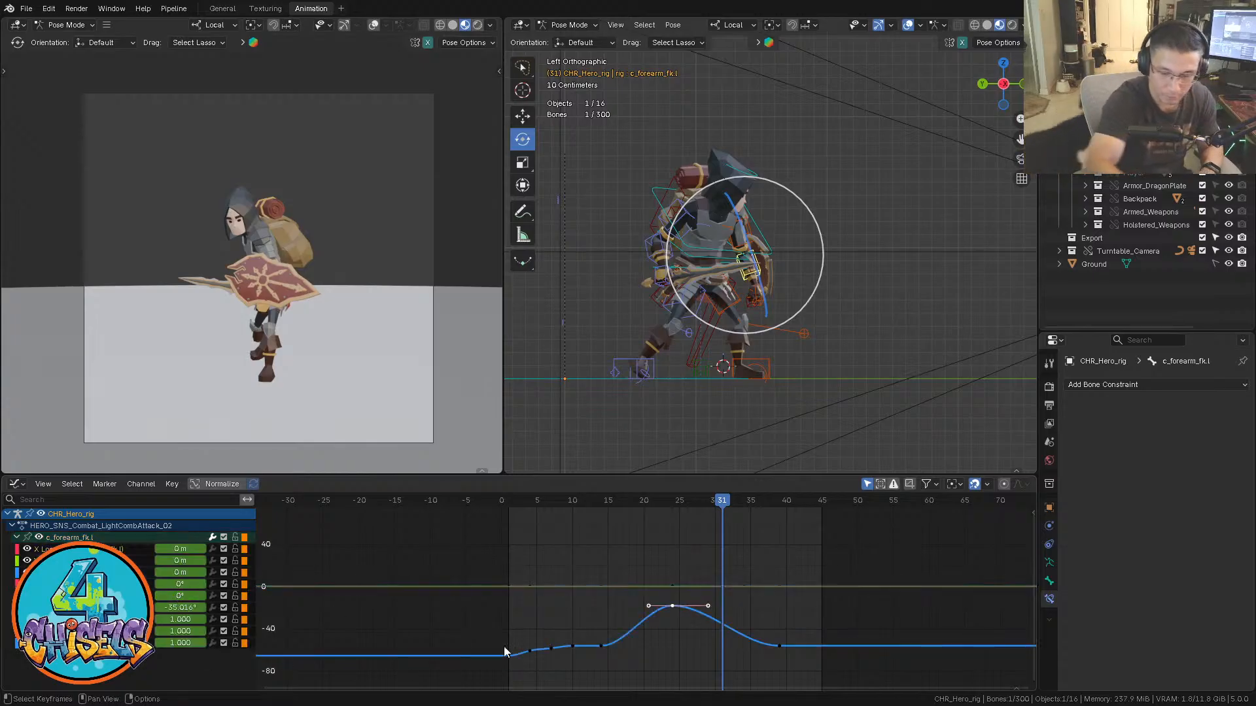
pyautogui.hotkey('ctrl', 'v')
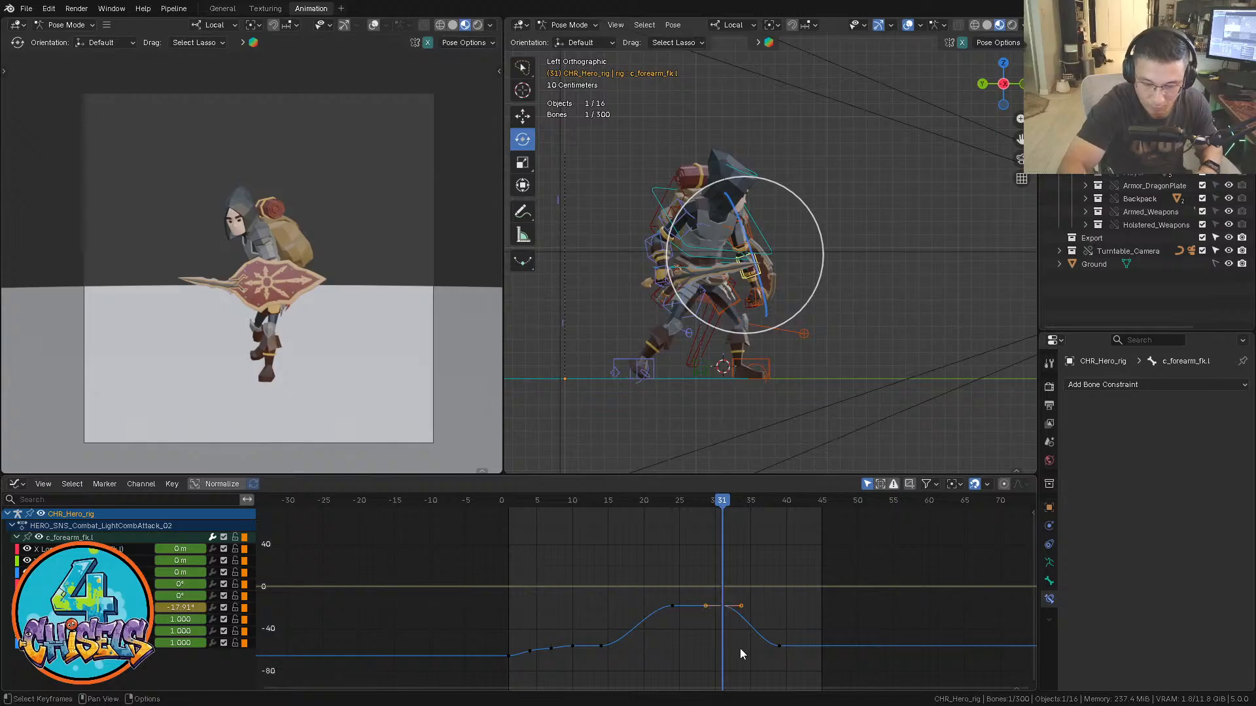
pyautogui.press('g')
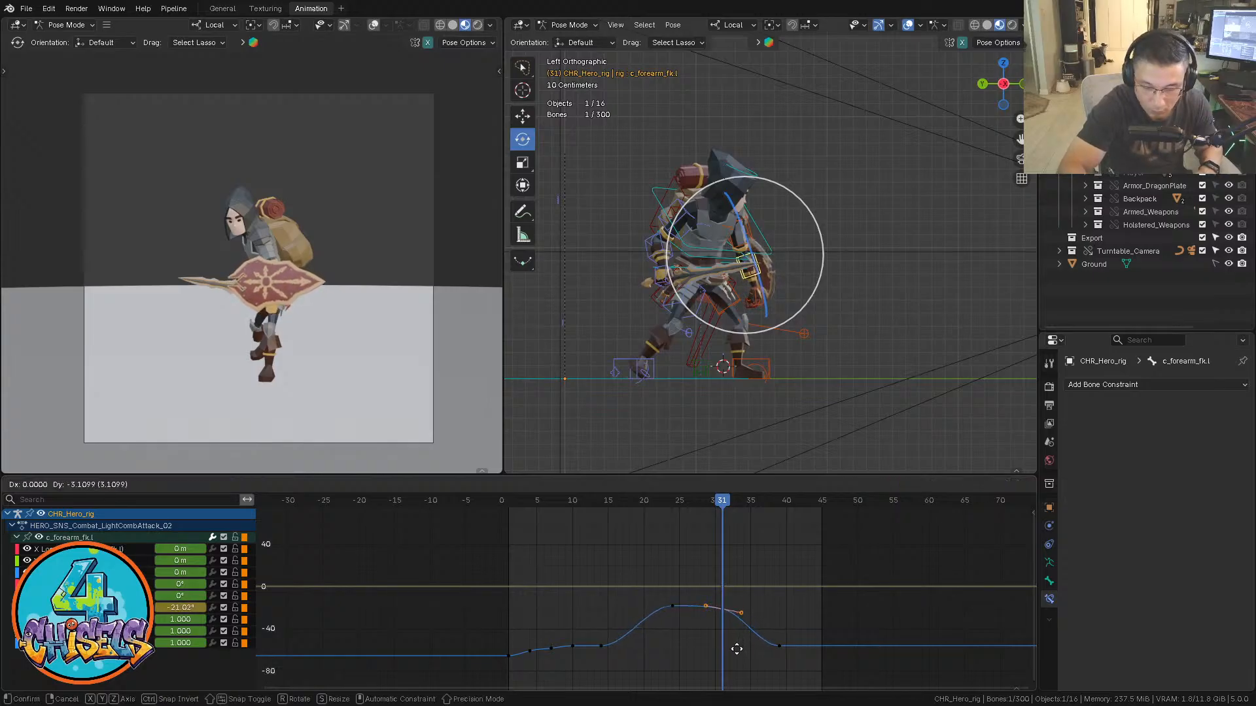
pyautogui.click(736, 649)
pyautogui.press('space')
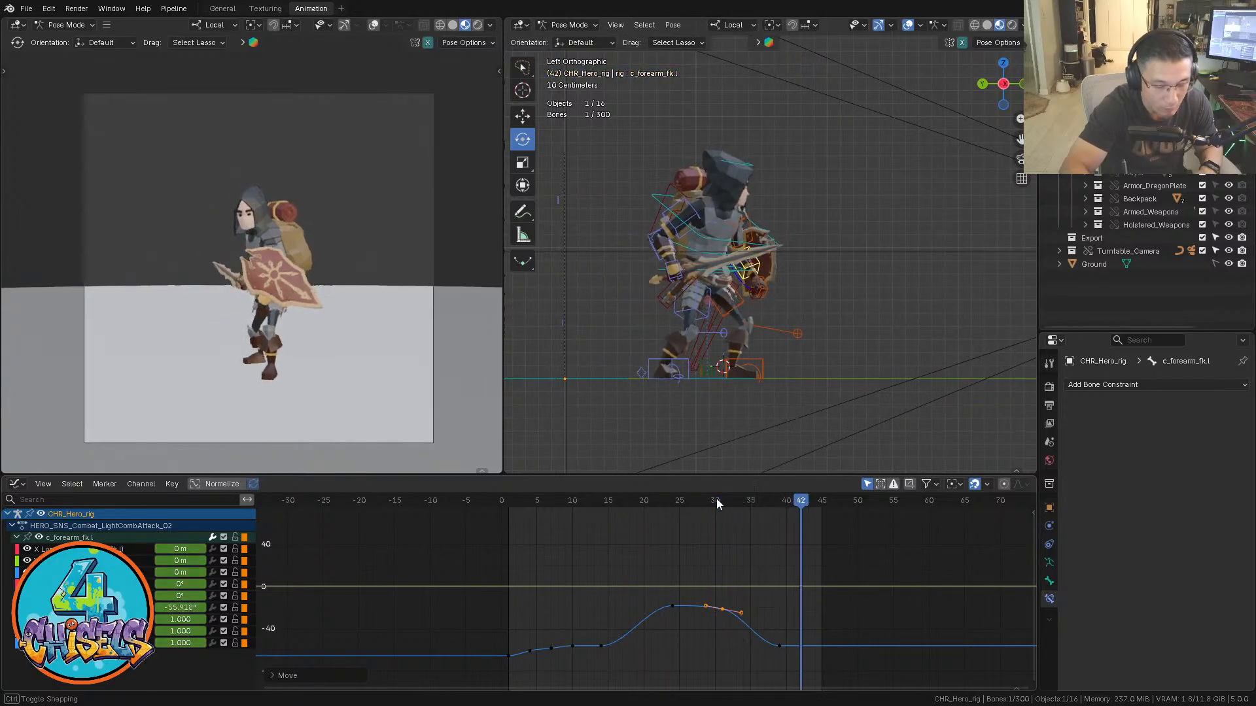
pyautogui.press('space')
pyautogui.press('space')
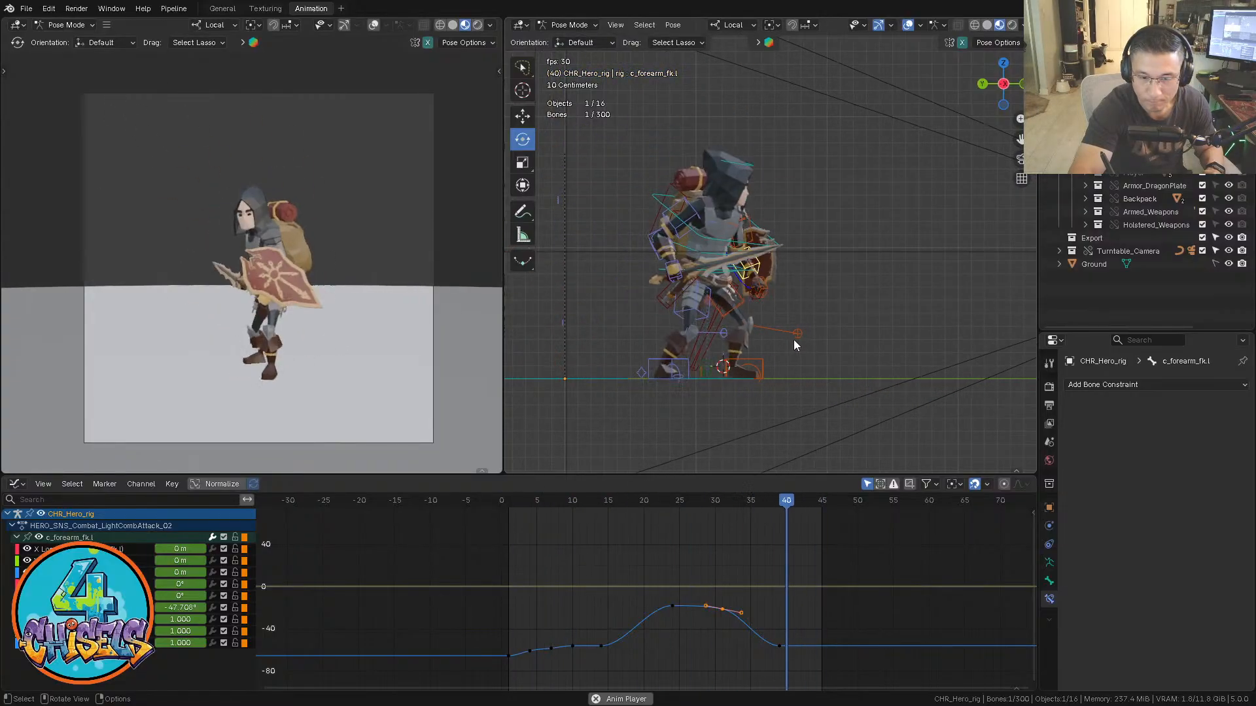
# Isolate the right upper arm bone's Y rotation curve and lower its key at frame 34 to about -21°
pyautogui.moveTo(794, 338); pyautogui.dragTo(756, 330, button='middle')
pyautogui.click(887, 270)
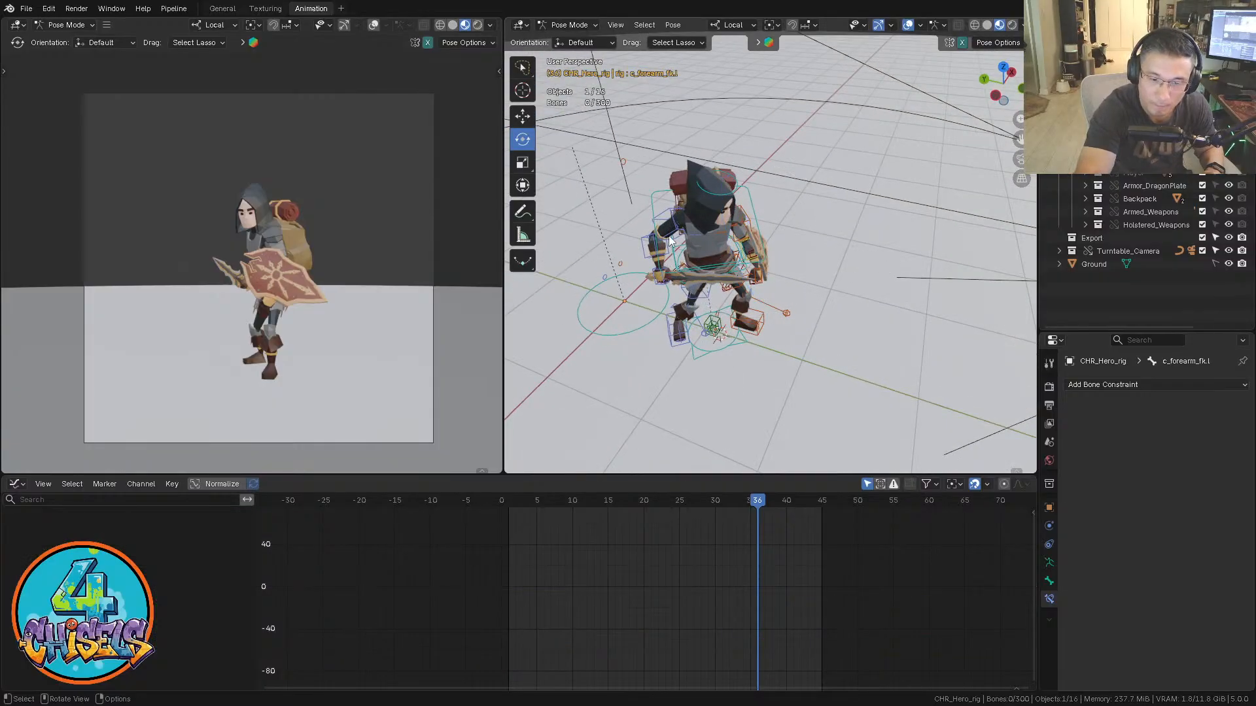
pyautogui.click(670, 240)
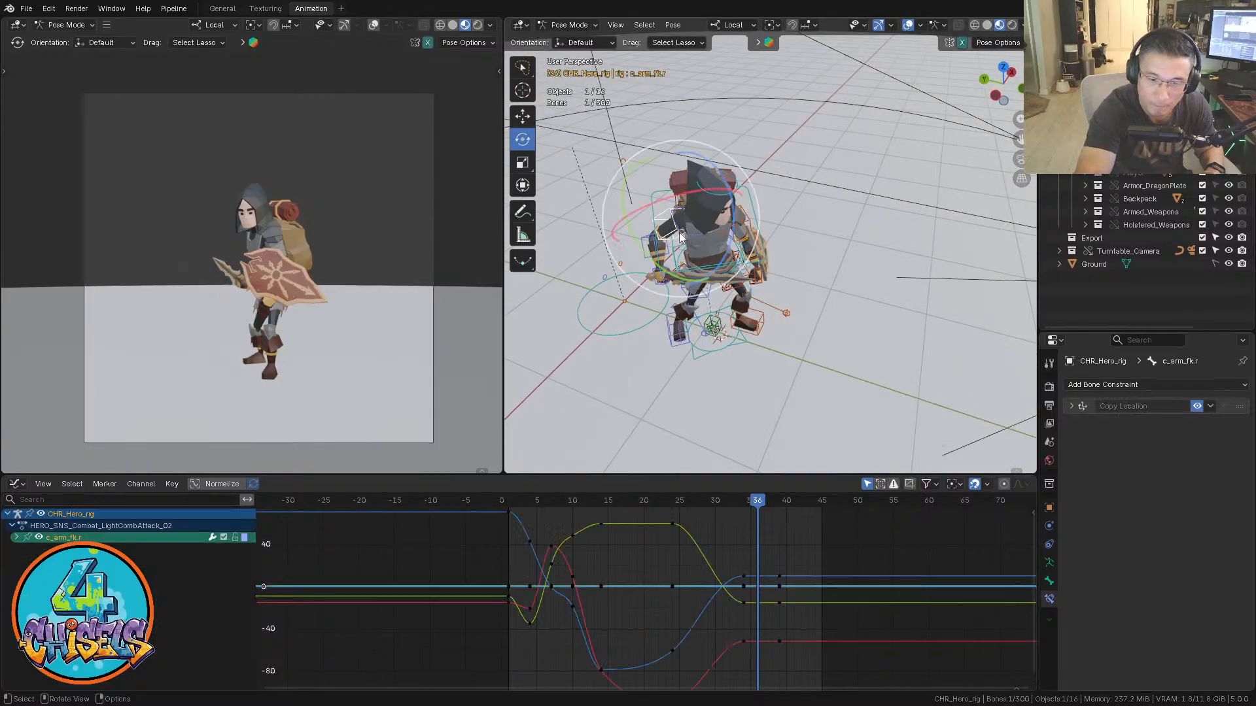
pyautogui.click(16, 537)
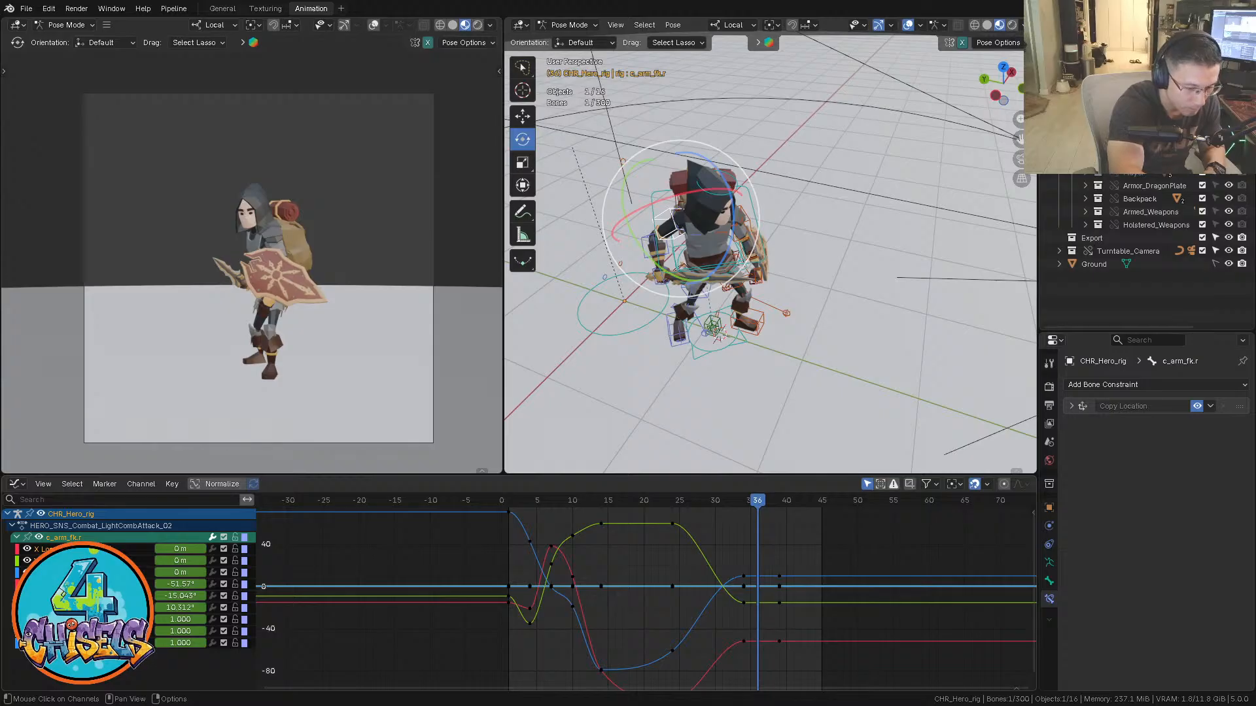
pyautogui.click(75, 596)
pyautogui.moveTo(790, 584); pyautogui.dragTo(664, 571, button='middle')
pyautogui.keyDown('ctrl'); pyautogui.moveTo(652, 573); pyautogui.dragTo(723, 574, button='middle'); pyautogui.keyUp('ctrl')
pyautogui.moveTo(701, 571); pyautogui.dragTo(703, 578, button='middle')
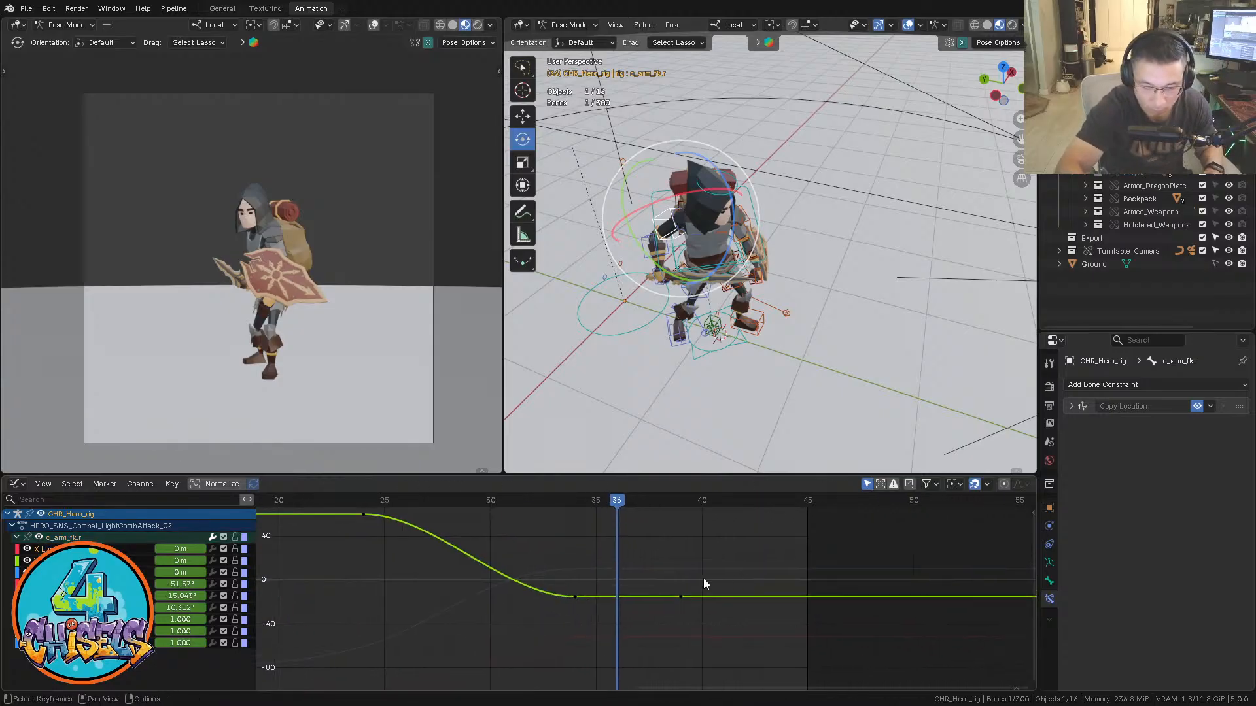
pyautogui.moveTo(618, 501); pyautogui.dragTo(575, 501)
pyautogui.moveTo(566, 573); pyautogui.dragTo(584, 626)
pyautogui.press('g')
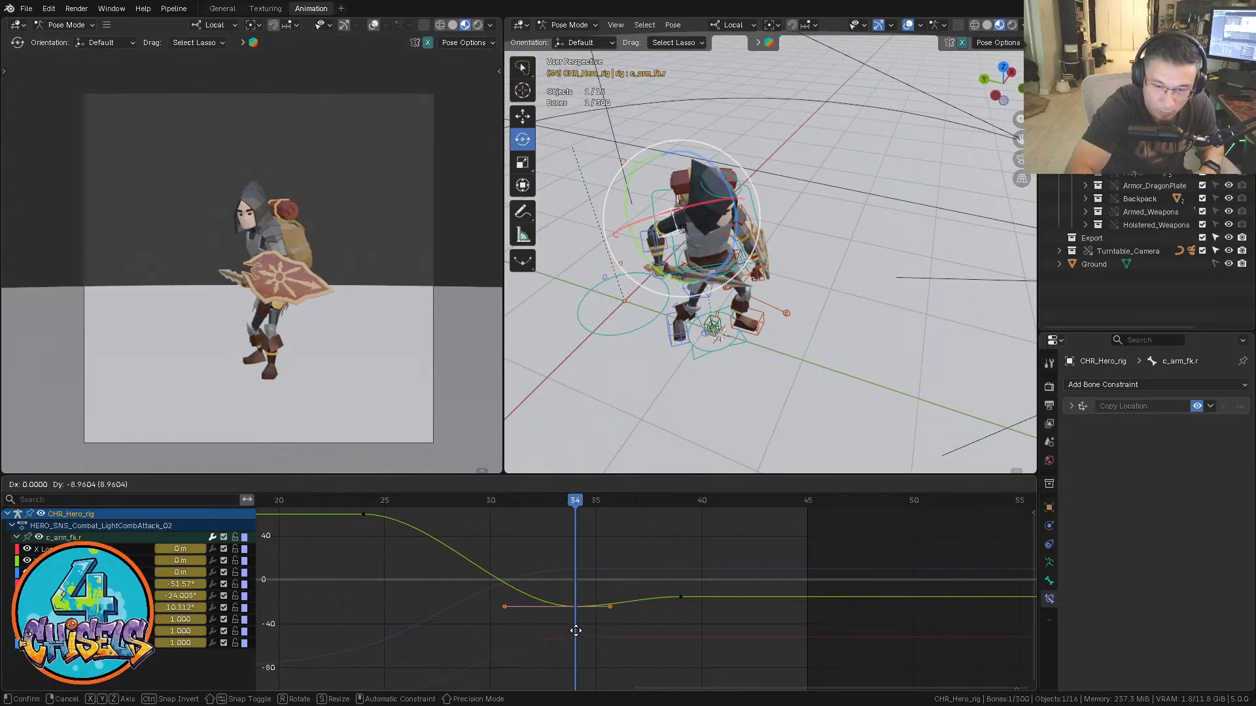
pyautogui.click(575, 627)
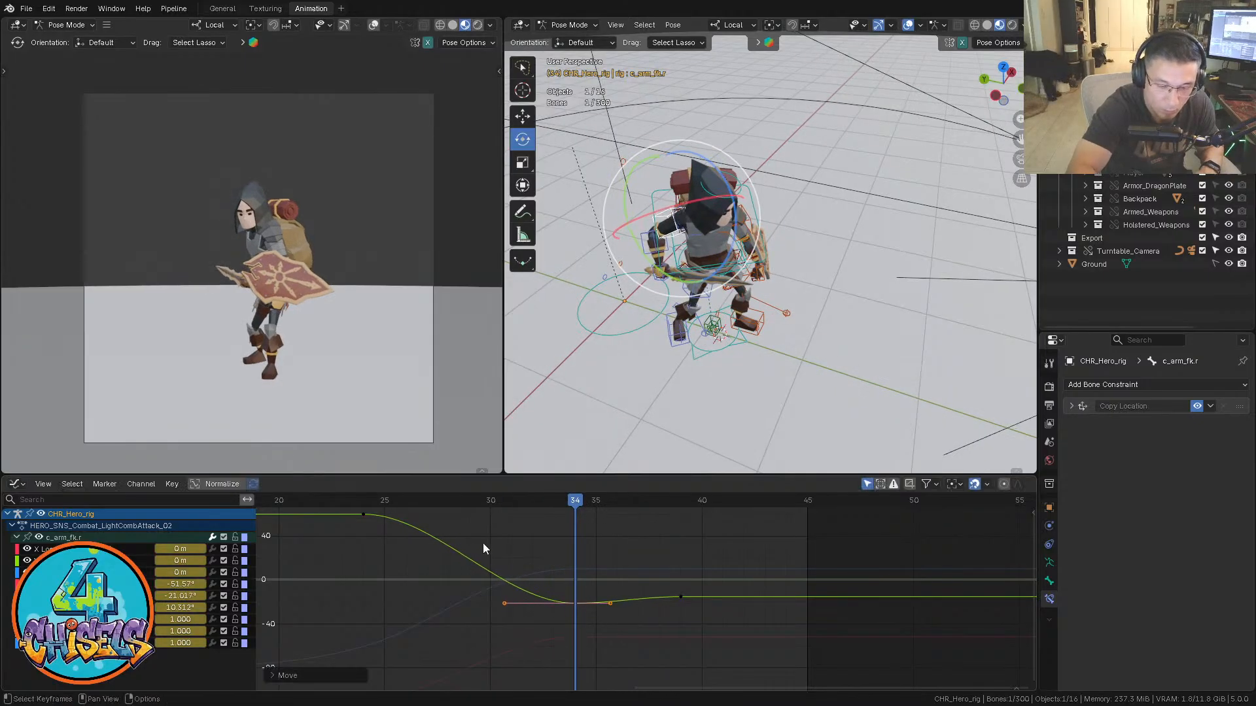
# Select the right hand bone and rotate it at frame 30 to about -5° X, -9° Y and -49° Z
pyautogui.moveTo(372, 497); pyautogui.dragTo(407, 497)
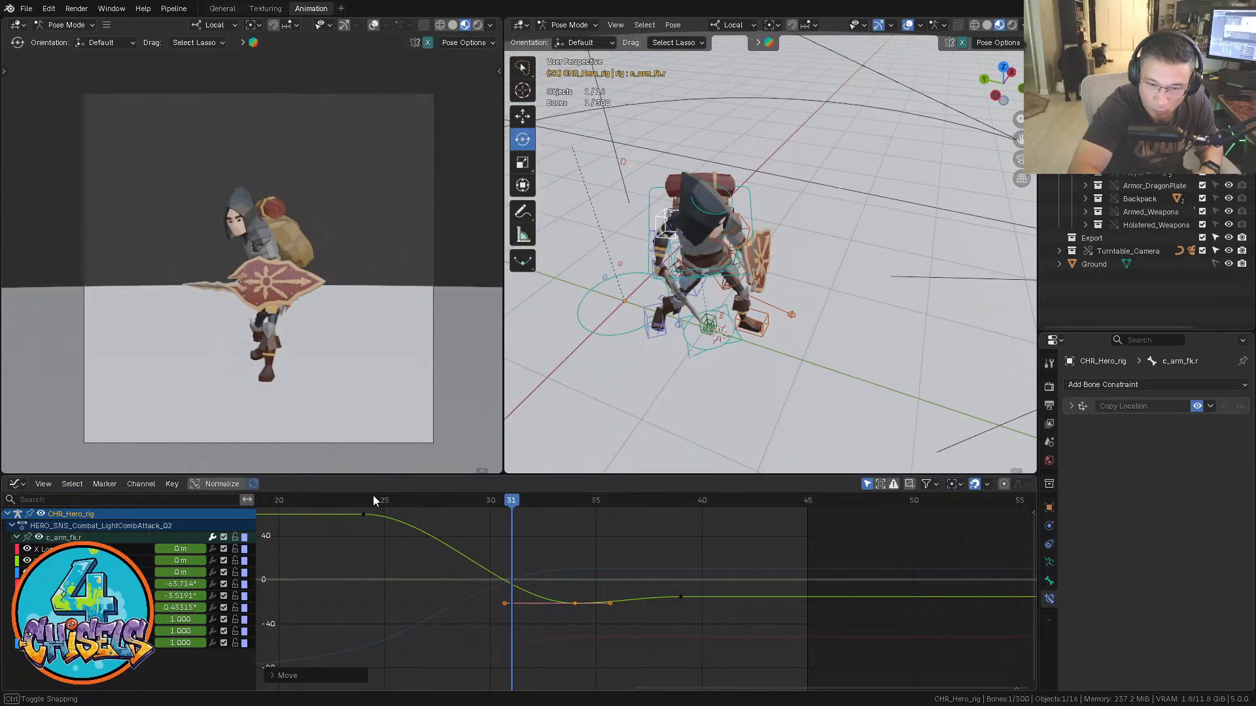
pyautogui.click(689, 348)
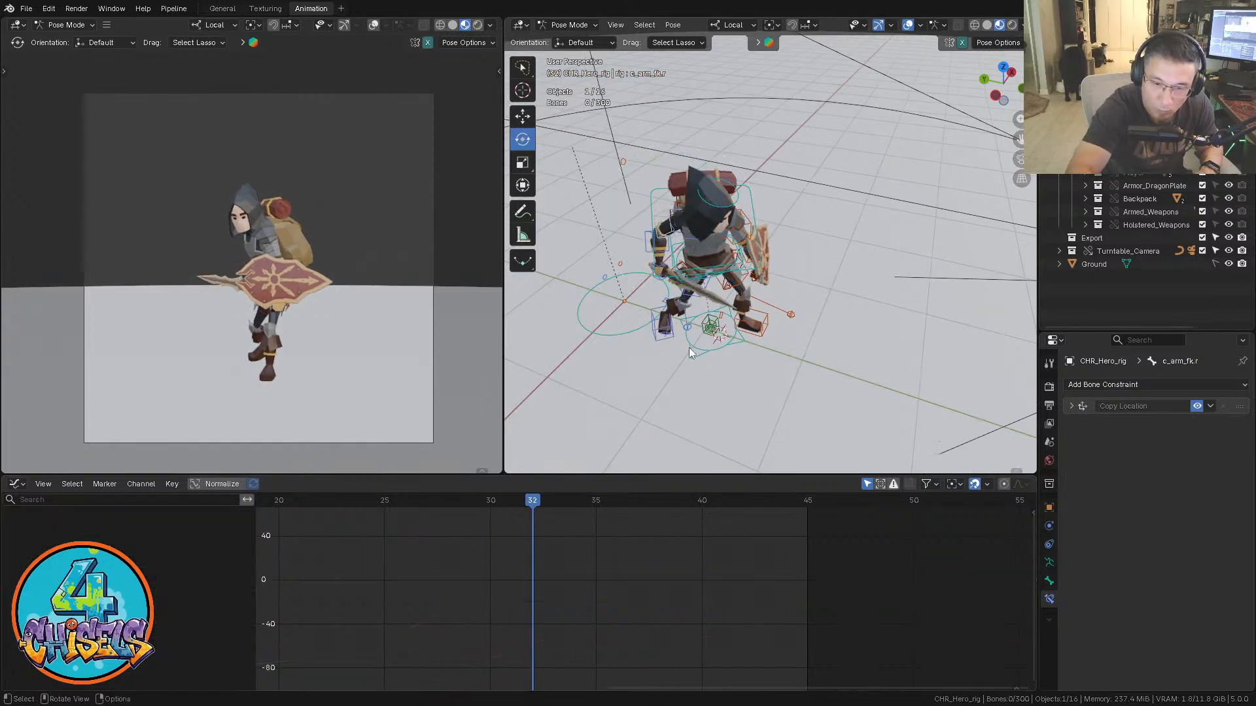
pyautogui.click(664, 265)
pyautogui.moveTo(664, 266); pyautogui.dragTo(658, 402, button='middle')
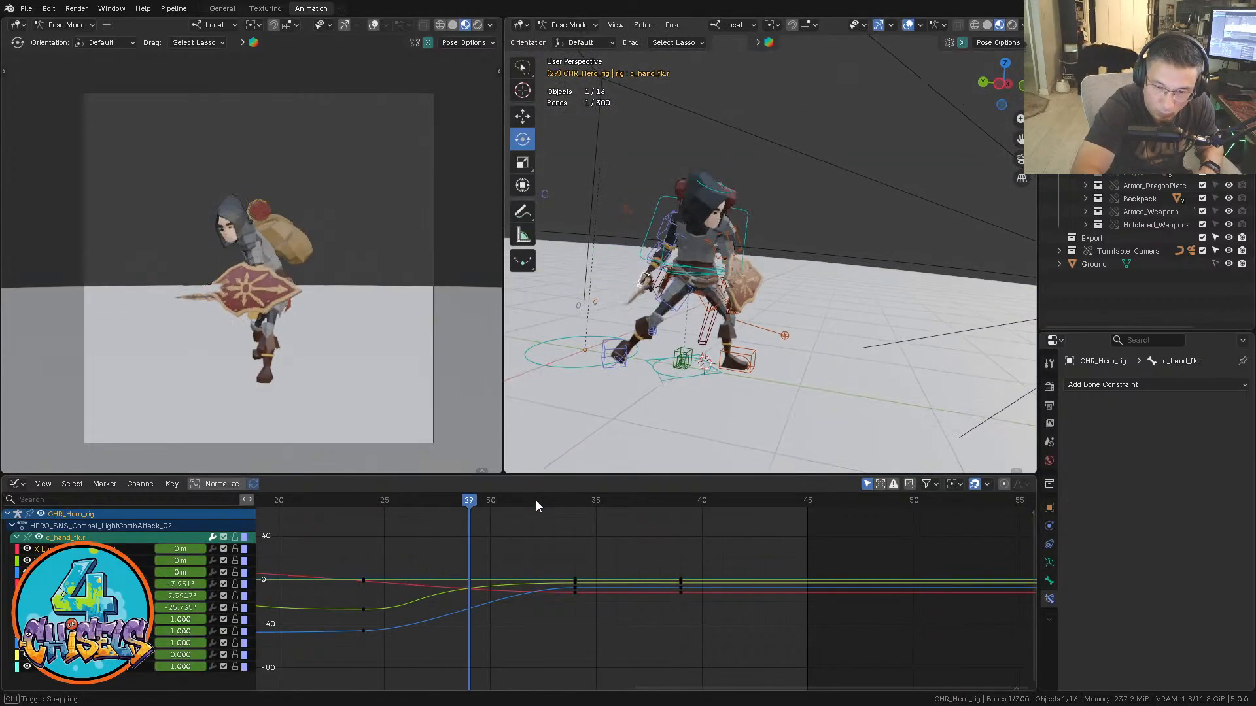
pyautogui.moveTo(469, 501); pyautogui.dragTo(491, 500)
pyautogui.moveTo(654, 267); pyautogui.dragTo(722, 249, button='middle')
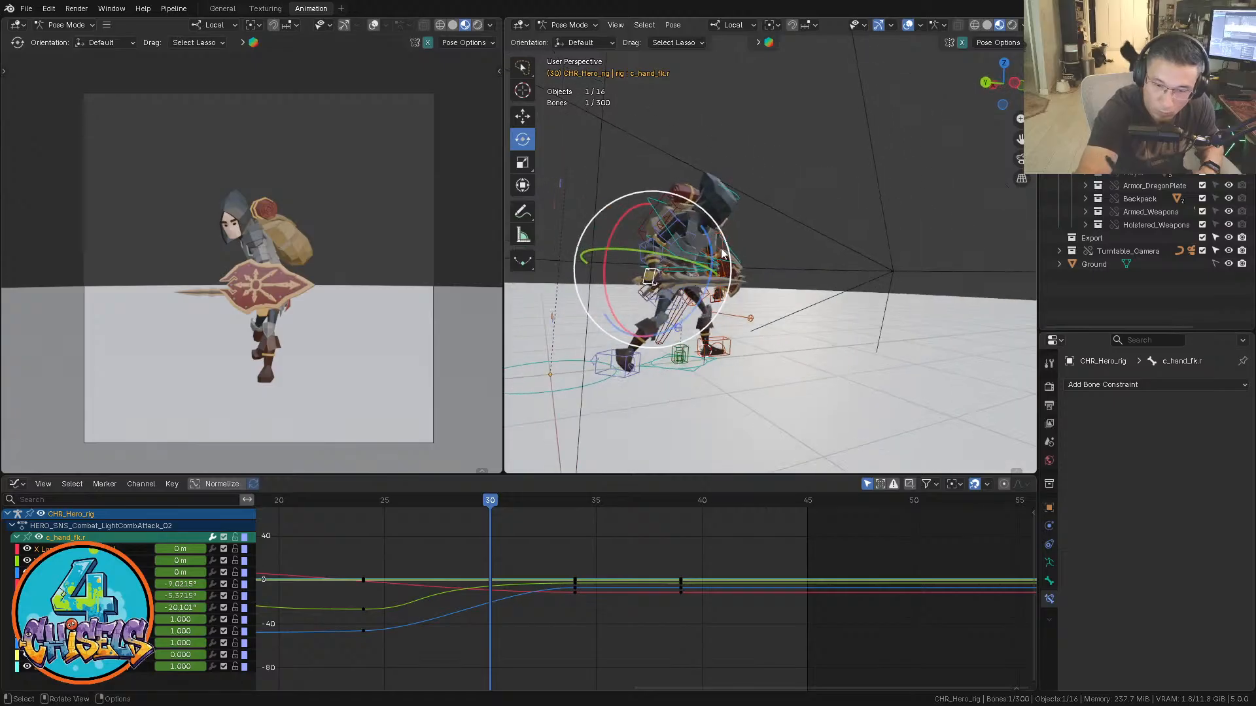
pyautogui.moveTo(722, 253); pyautogui.dragTo(711, 271)
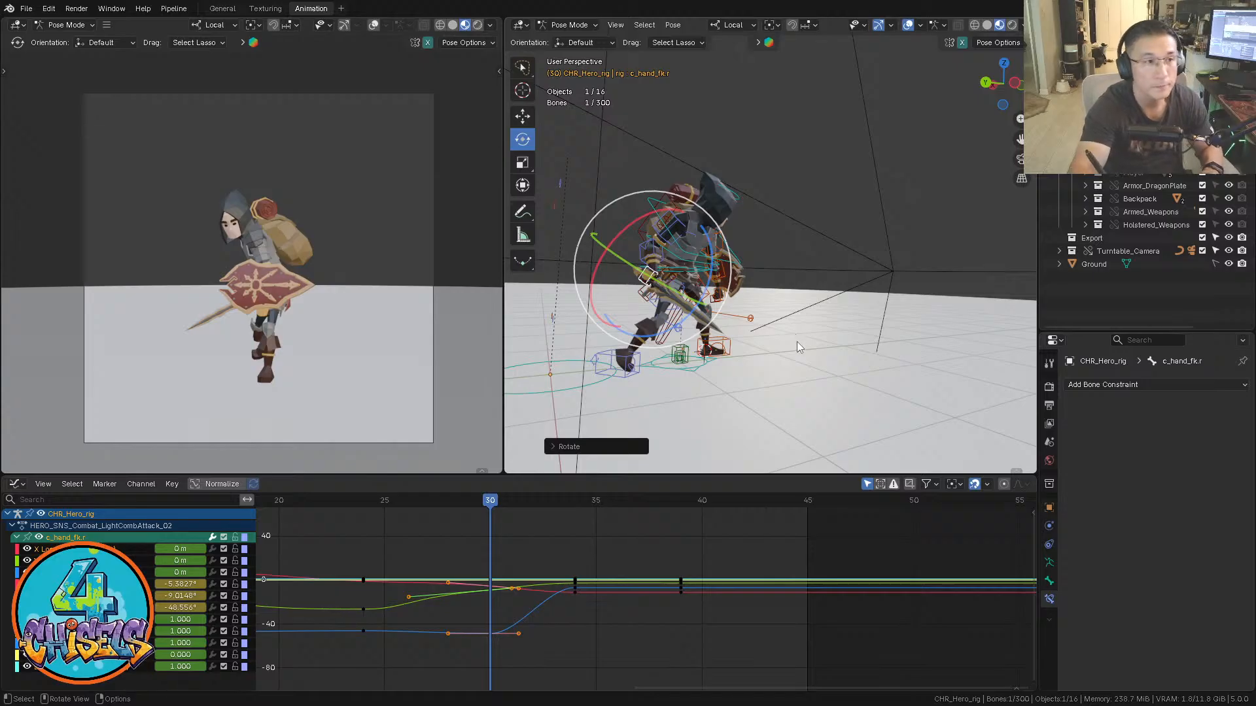
# Review the sword hand's recovery motion from the left side view, frame by frame and in playback
pyautogui.moveTo(799, 344)
pyautogui.keyDown('alt'); pyautogui.mouseDown(button='middle')
pyautogui.moveTo(709, 336)
pyautogui.moveTo(825, 313)
pyautogui.moveTo(801, 339)
pyautogui.moveTo(783, 324)
pyautogui.moveTo(810, 321)
pyautogui.mouseUp(button='middle'); pyautogui.keyUp('alt')
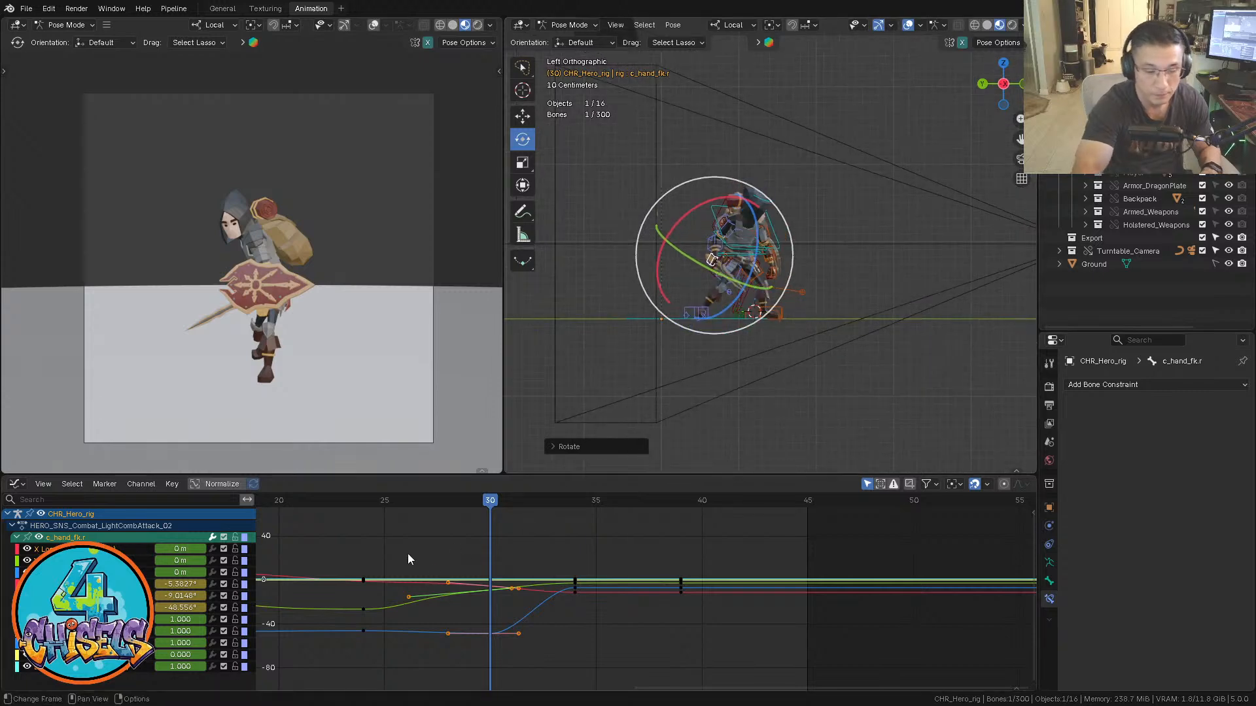
pyautogui.click(355, 500)
pyautogui.press('Right')
pyautogui.press('Right')
pyautogui.press('Right')
pyautogui.press('Right')
pyautogui.press('Right')
pyautogui.press('Right')
pyautogui.press('Right')
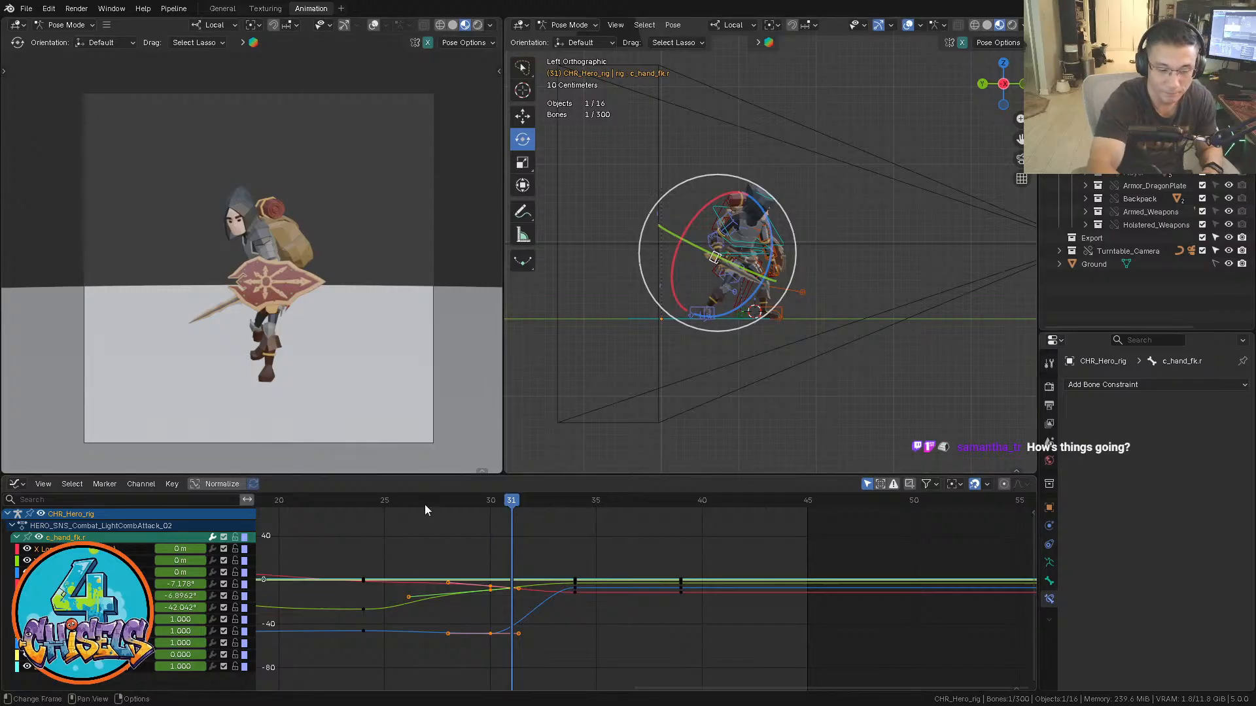
pyautogui.moveTo(376, 501); pyautogui.dragTo(532, 502)
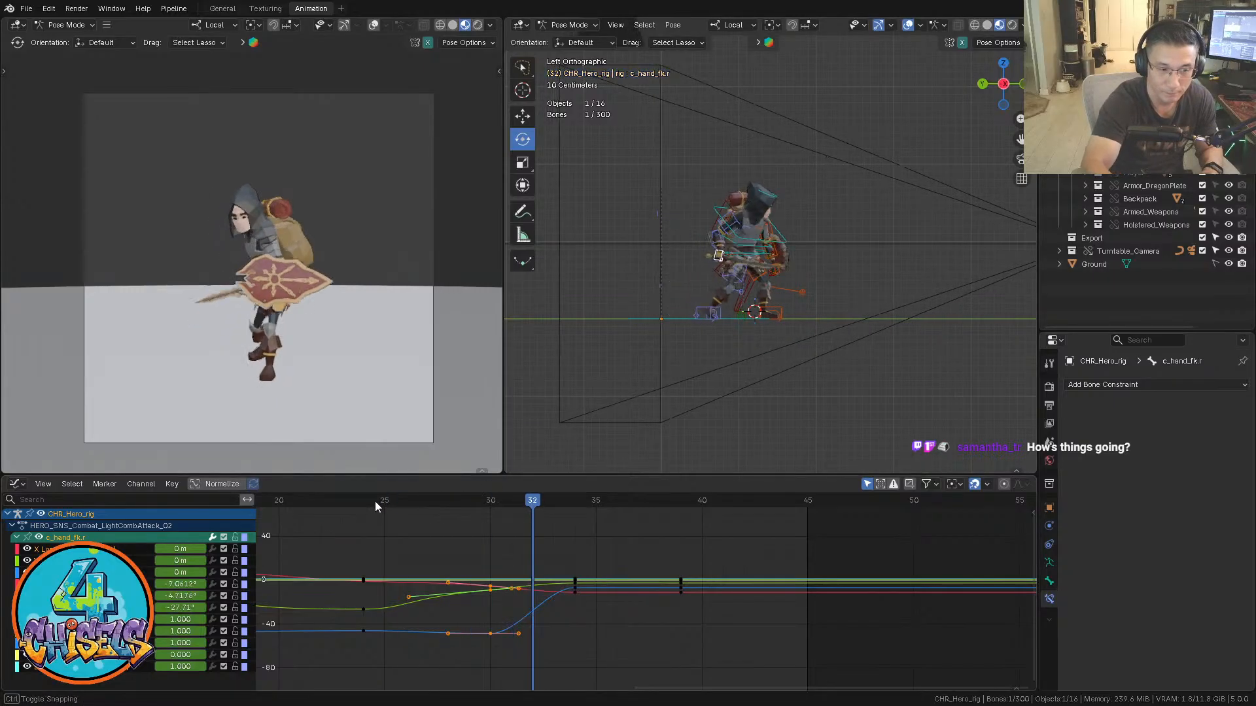
pyautogui.press('space')
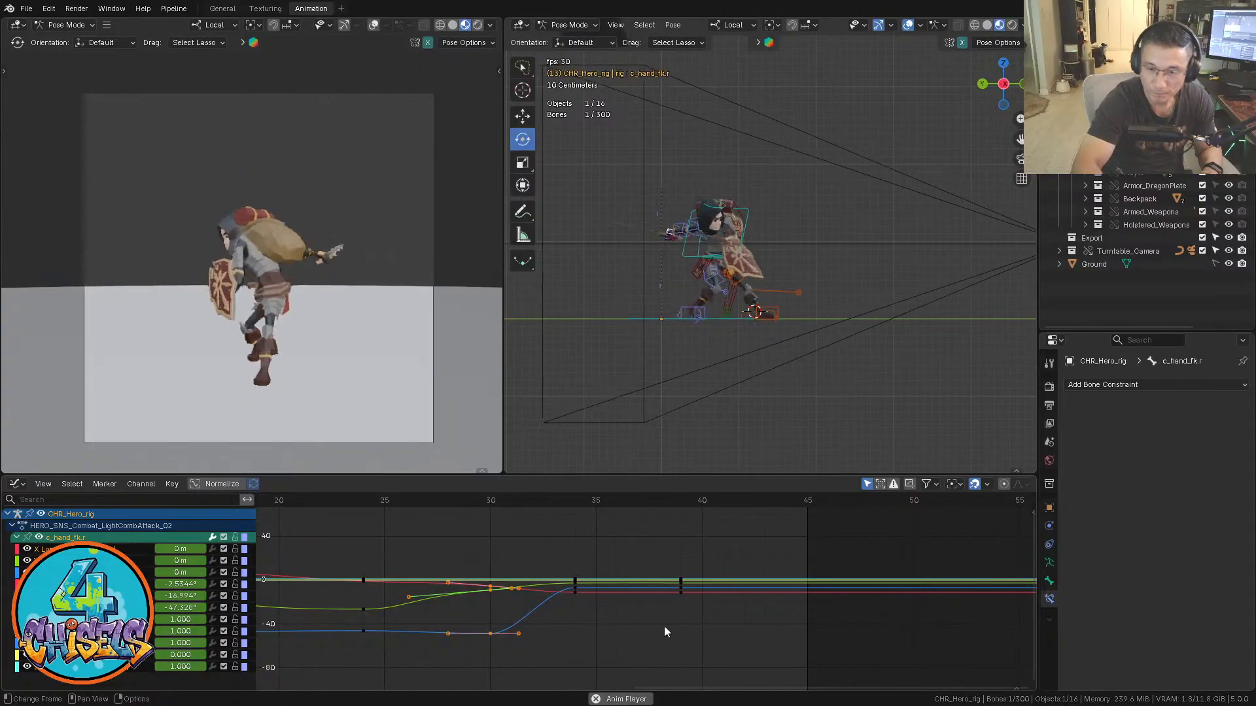
pyautogui.press('space')
# Select the left foot IK bone at frame 19 and snap the 3D cursor to it as a position reference
pyautogui.keyDown('shift'); pyautogui.moveTo(793, 324); pyautogui.dragTo(823, 285, button='middle'); pyautogui.keyUp('shift')
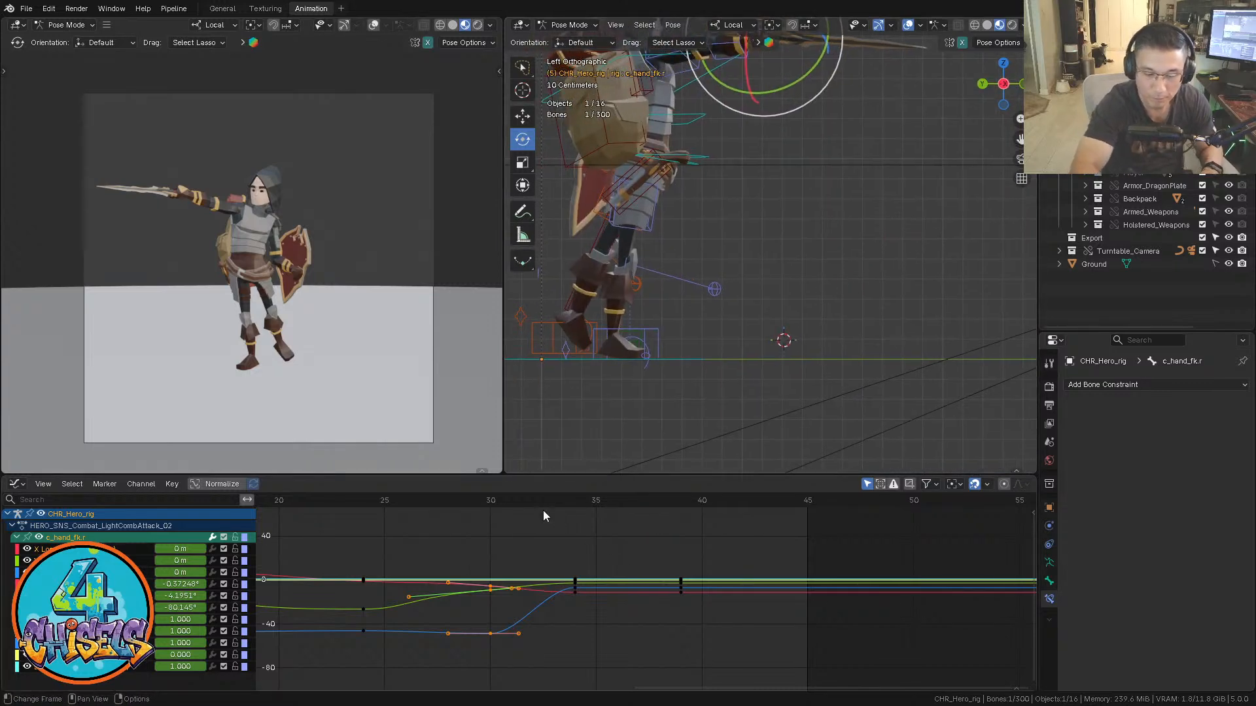
pyautogui.moveTo(493, 507); pyautogui.dragTo(320, 508)
pyautogui.moveTo(429, 546); pyautogui.dragTo(702, 524, button='middle')
pyautogui.keyDown('ctrl'); pyautogui.moveTo(702, 525); pyautogui.dragTo(648, 527, button='middle'); pyautogui.keyUp('ctrl')
pyautogui.moveTo(510, 503); pyautogui.dragTo(599, 503)
pyautogui.click(832, 334)
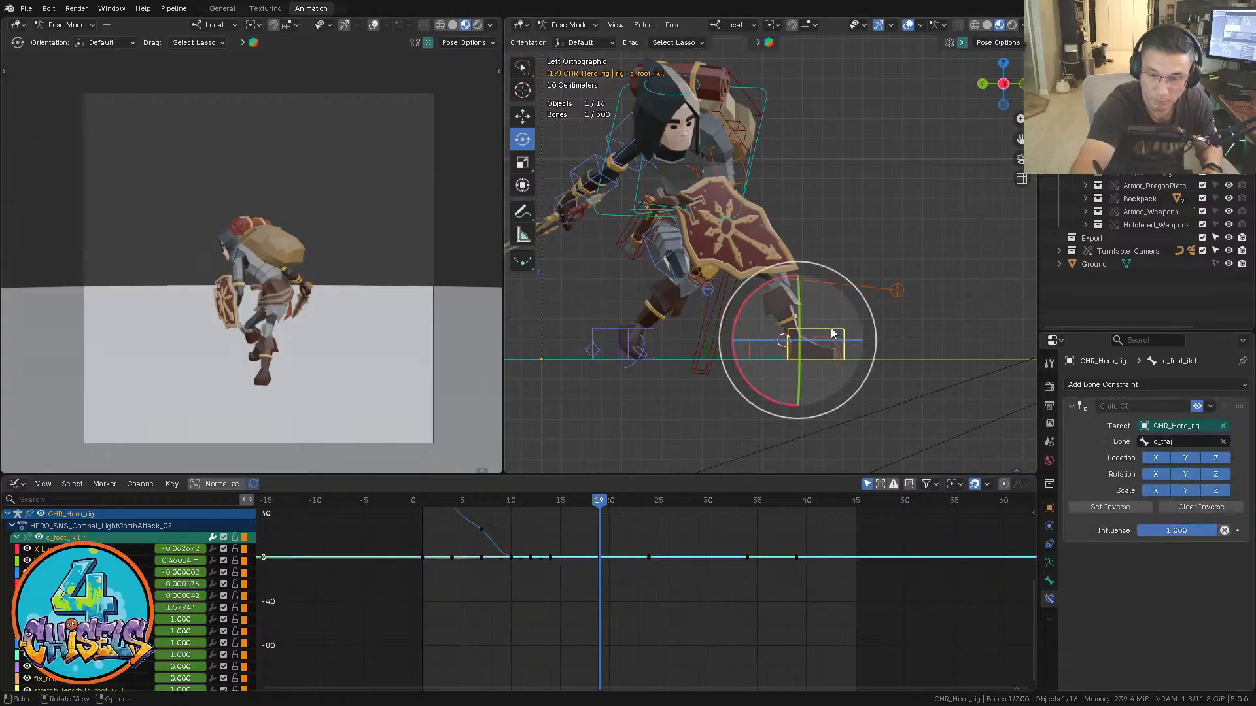
pyautogui.hotkey('shift', 's')
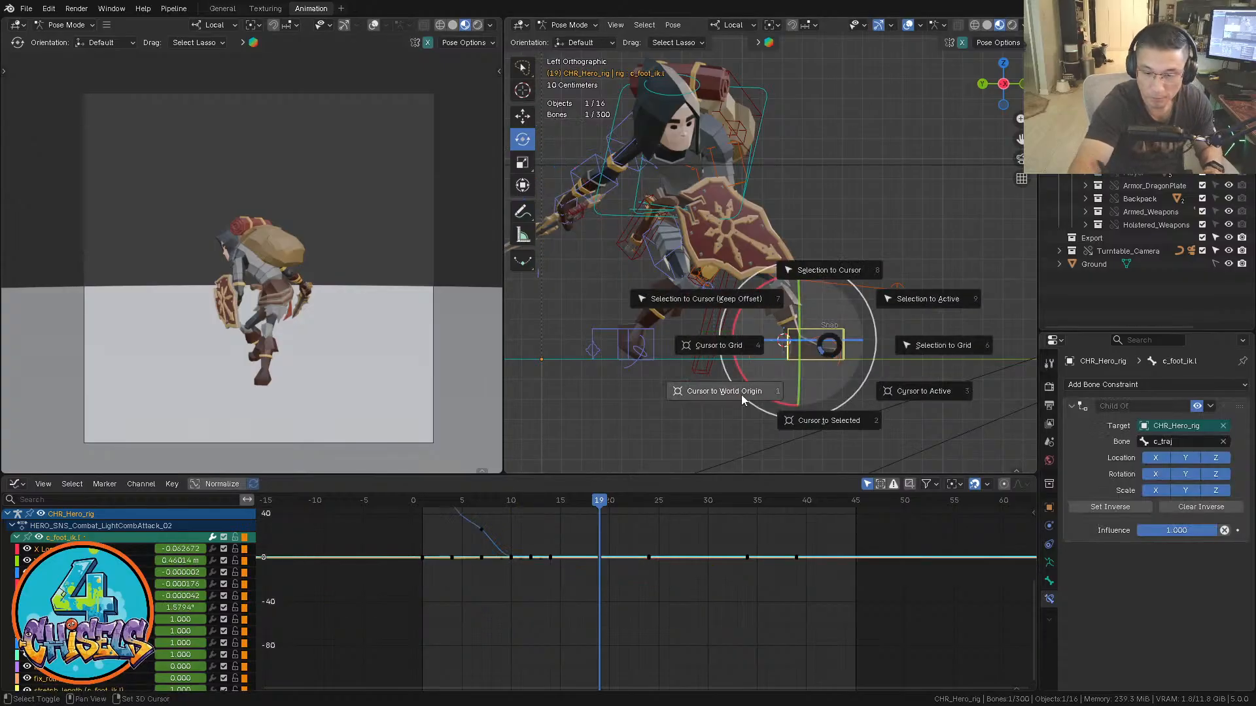
pyautogui.click(845, 422)
pyautogui.scroll(3, 846, 403)
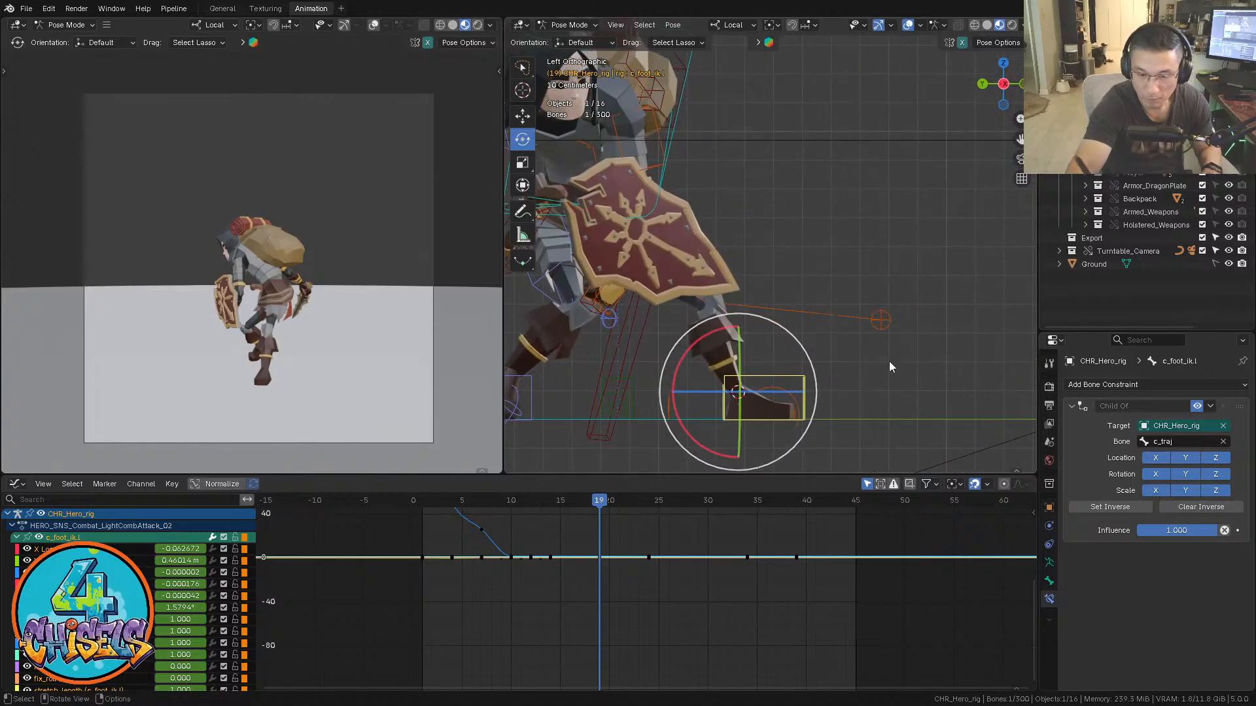
# Move the left foot IK bone slightly along its local Y axis at frames 25 and 26 to align it with the 3D cursor
pyautogui.click(889, 361)
pyautogui.click(803, 378)
pyautogui.hotkey('shift', 'space')
pyautogui.press('g')
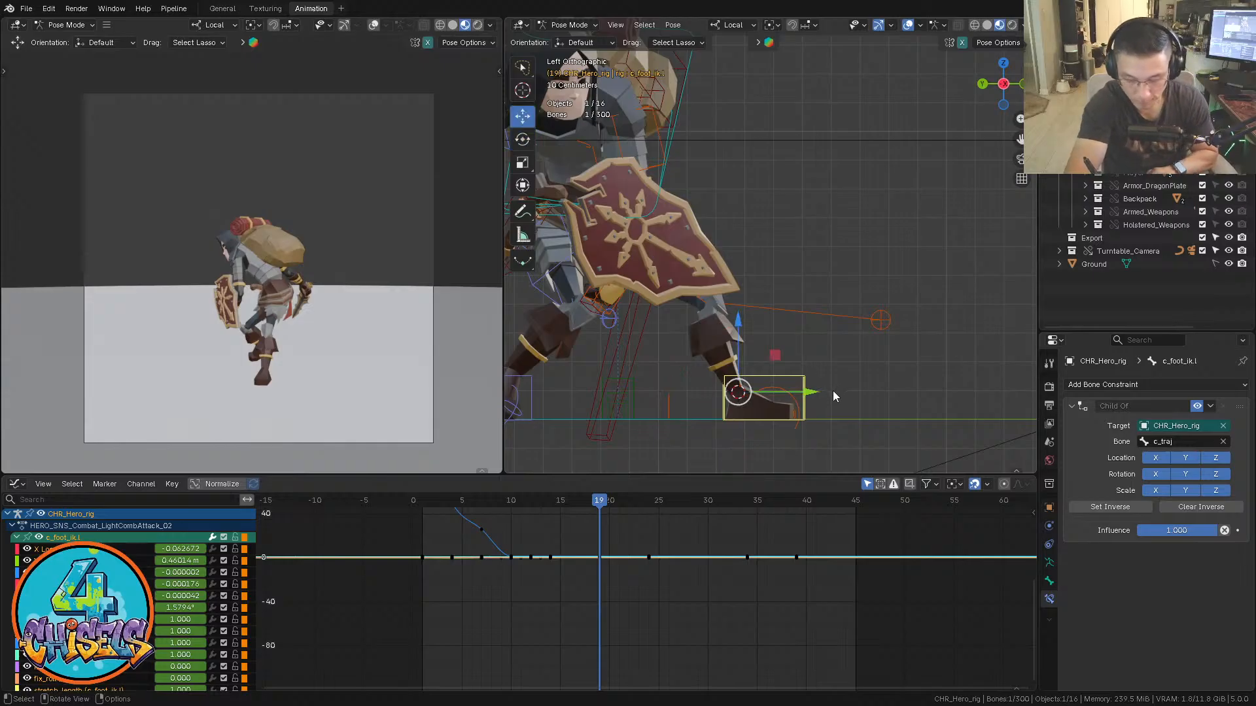
pyautogui.press('Right')
pyautogui.press('Right')
pyautogui.press('Right')
pyautogui.press('Right')
pyautogui.press('Right')
pyautogui.press('Right')
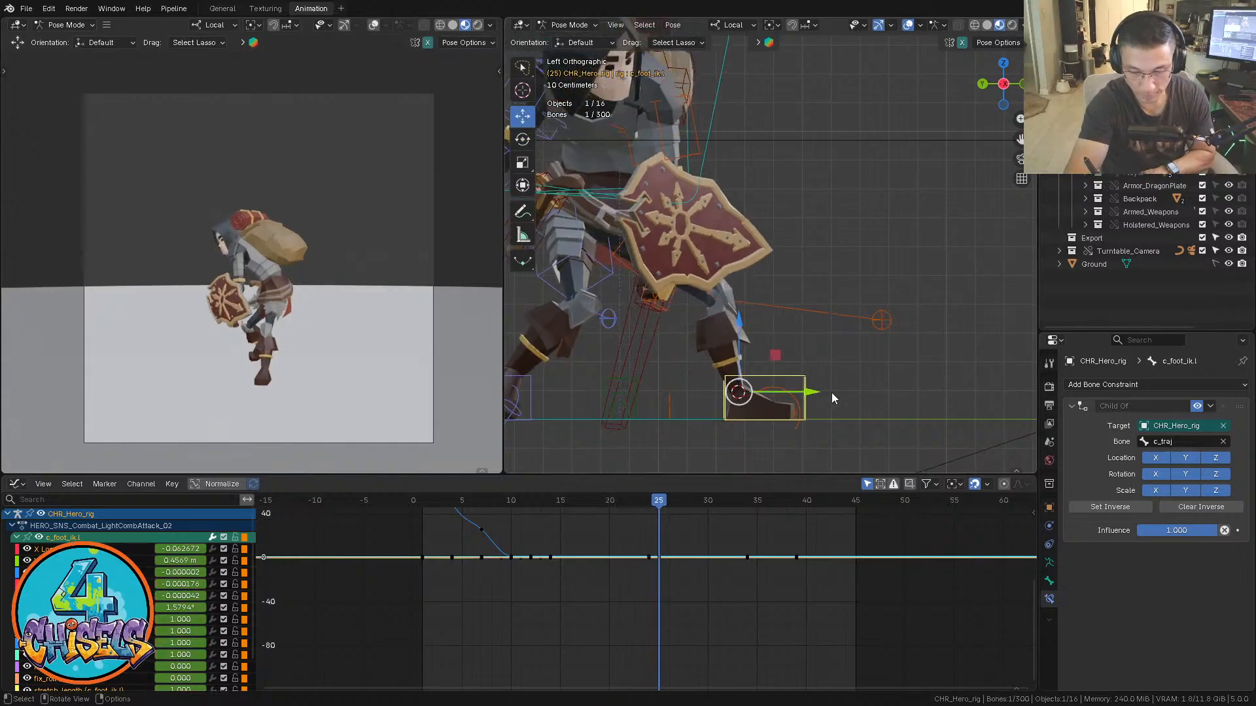
pyautogui.press('Left')
pyautogui.press('Right')
pyautogui.moveTo(818, 391); pyautogui.dragTo(814, 391)
pyautogui.press('Right')
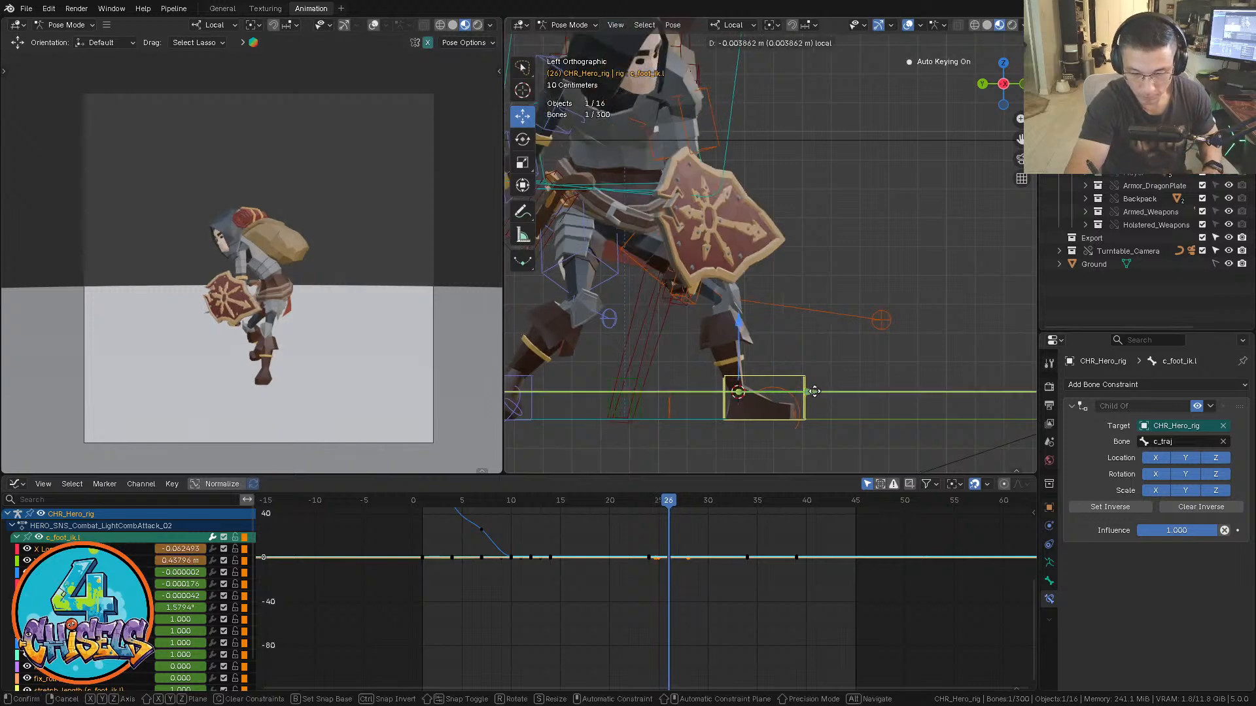
pyautogui.moveTo(814, 392); pyautogui.dragTo(810, 392)
# Continue aligning the left foot with the 3D cursor from frame 27 to 30, reaching about 0.313 m Y at frame 30
pyautogui.press('Right')
pyautogui.press('Right')
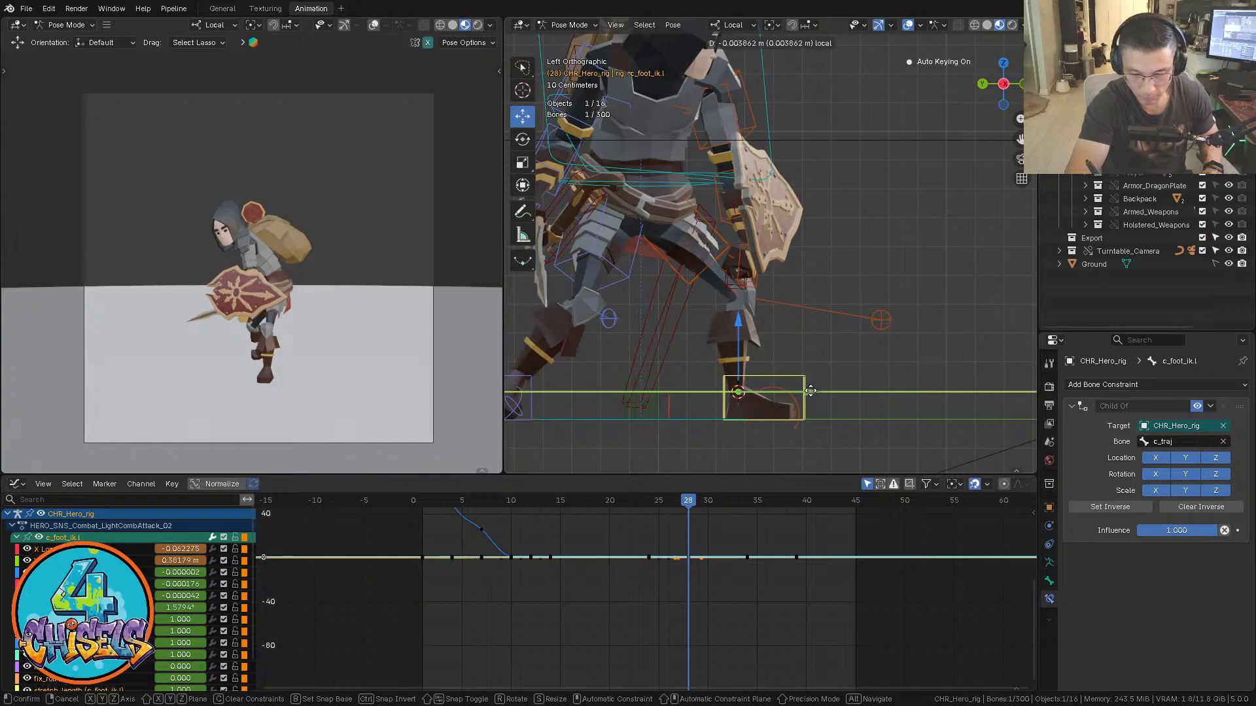
pyautogui.moveTo(811, 392); pyautogui.dragTo(813, 389)
pyautogui.press('Right')
pyautogui.press('Right')
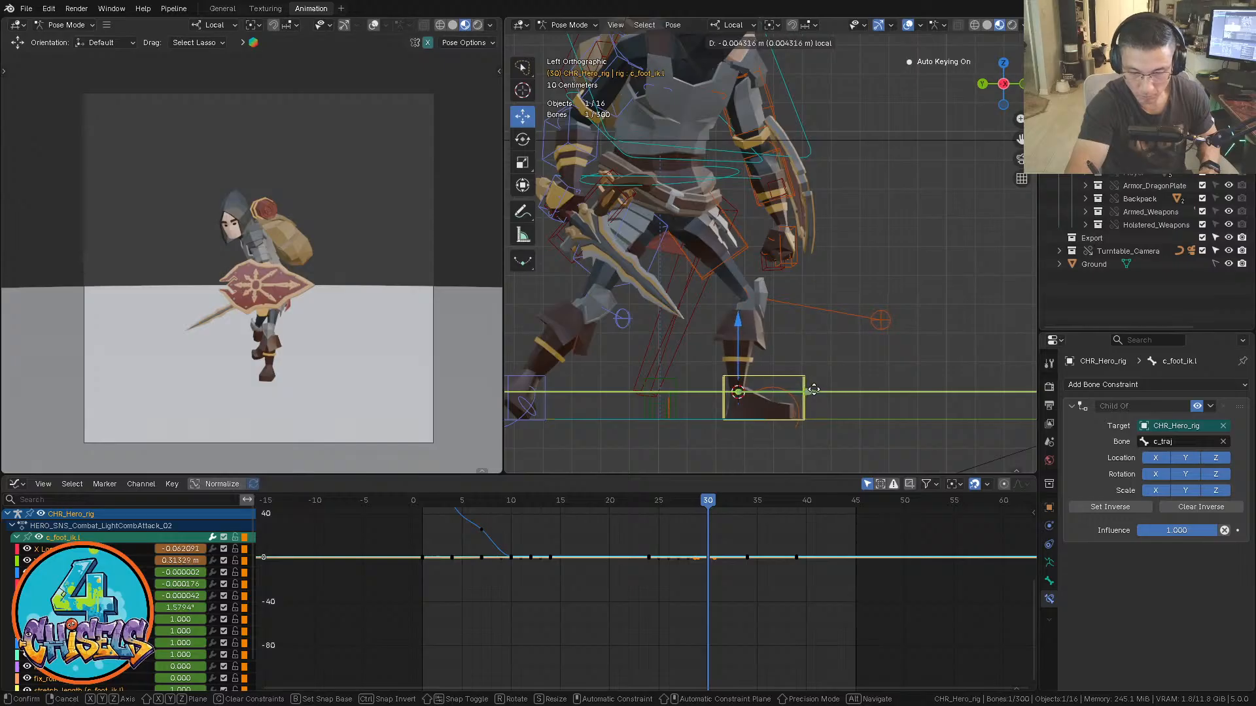
pyautogui.moveTo(814, 390); pyautogui.dragTo(815, 393)
# Align the left foot with the 3D cursor from frame 31 to 34, reaching about 0.234 m Y at frame 34
pyautogui.press('Right')
pyautogui.press('Right')
pyautogui.press('Right')
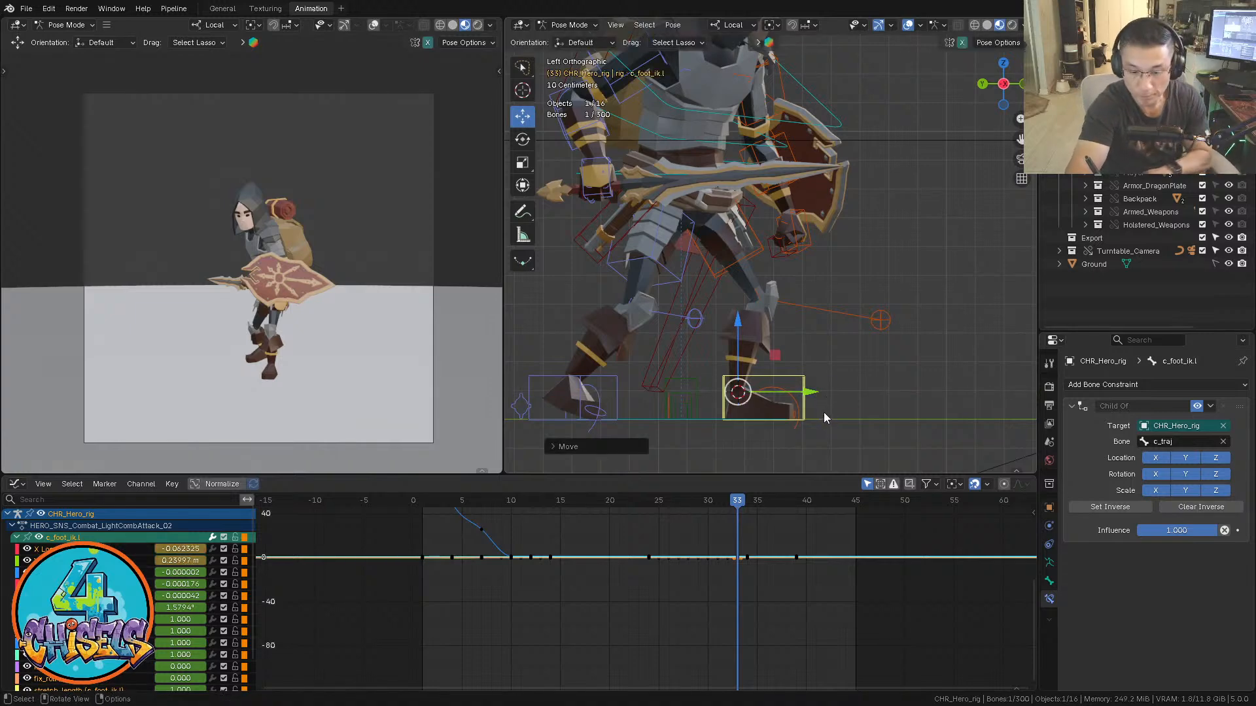
pyautogui.press('Right')
pyautogui.moveTo(812, 392); pyautogui.dragTo(813, 392)
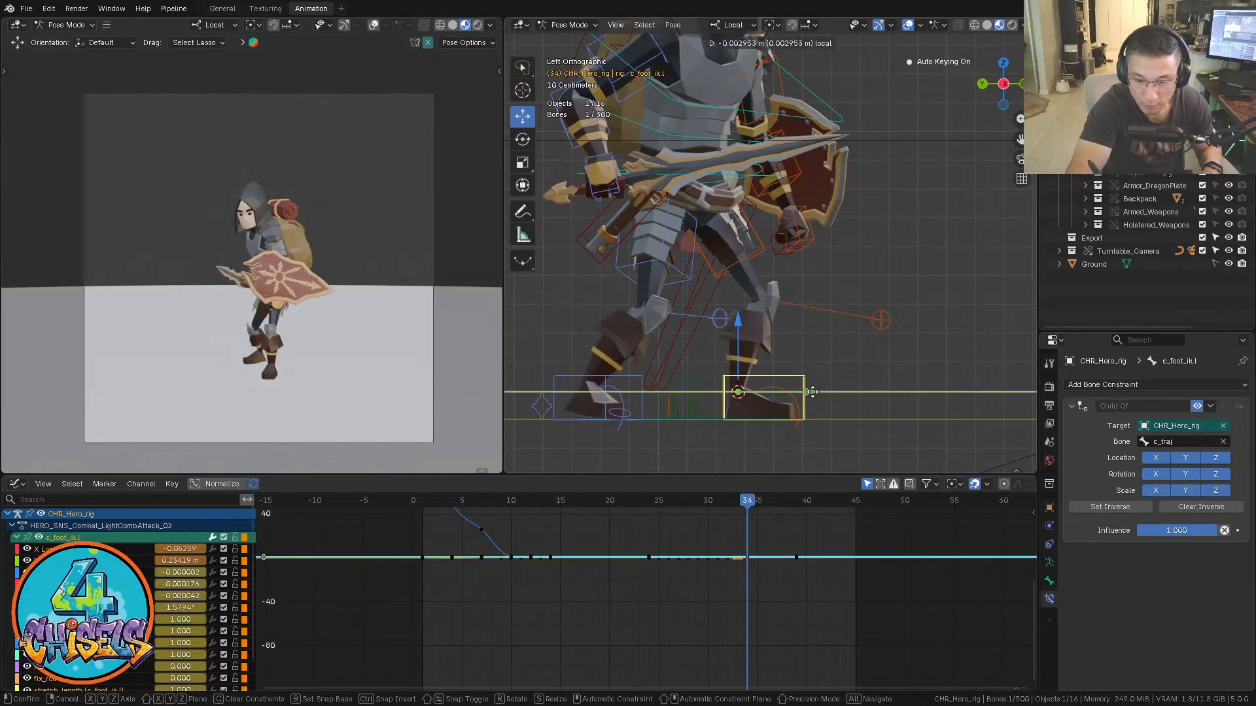
pyautogui.moveTo(813, 392); pyautogui.dragTo(812, 393)
# Key the left foot IK bone on all channels at frame 39 and paste those keys at frame 34
pyautogui.moveTo(656, 504); pyautogui.dragTo(786, 504)
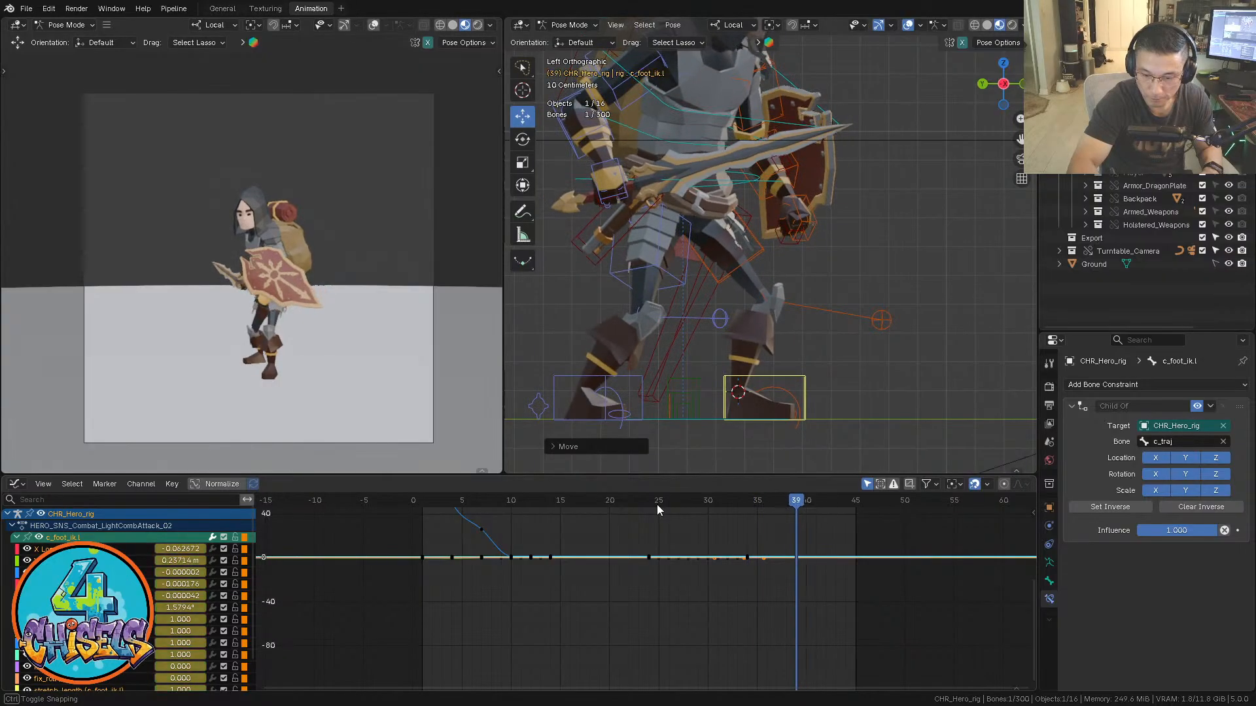
pyautogui.keyDown('ctrl'); pyautogui.moveTo(793, 630); pyautogui.dragTo(790, 572, button='middle'); pyautogui.keyUp('ctrl')
pyautogui.moveTo(793, 571); pyautogui.dragTo(736, 667, button='middle')
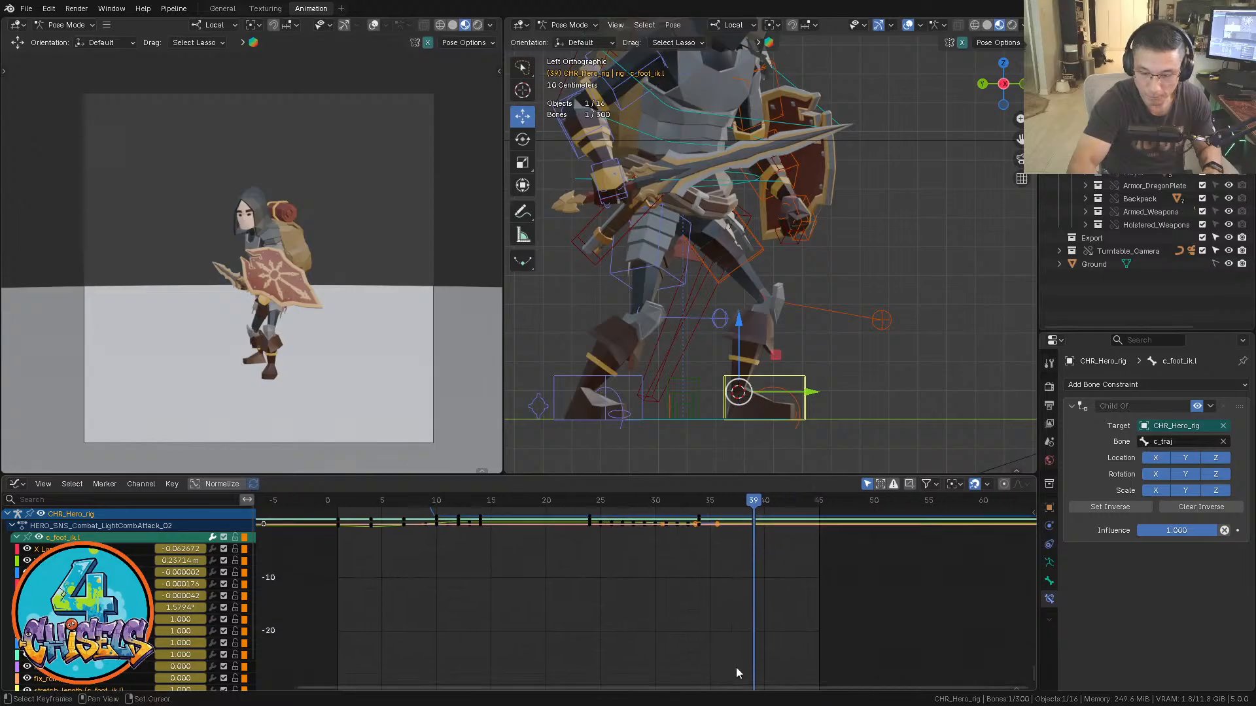
pyautogui.moveTo(766, 591); pyautogui.dragTo(763, 633, button='middle')
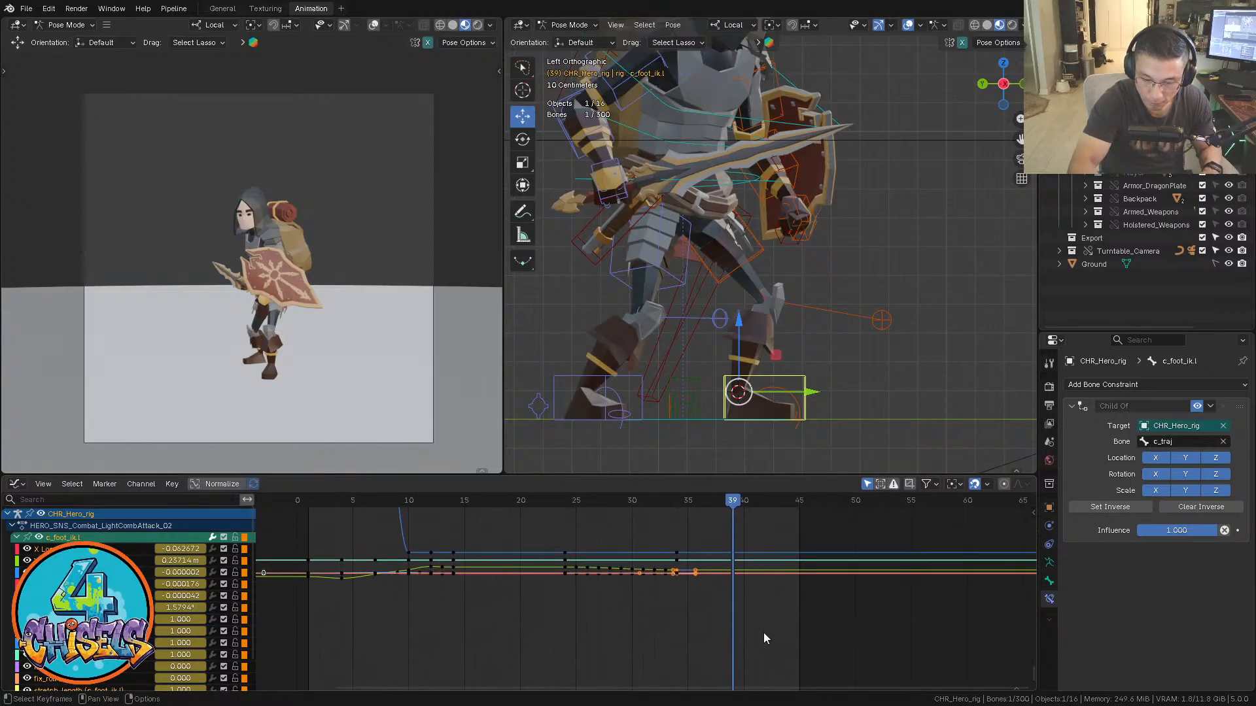
pyautogui.press('i')
pyautogui.click(681, 505)
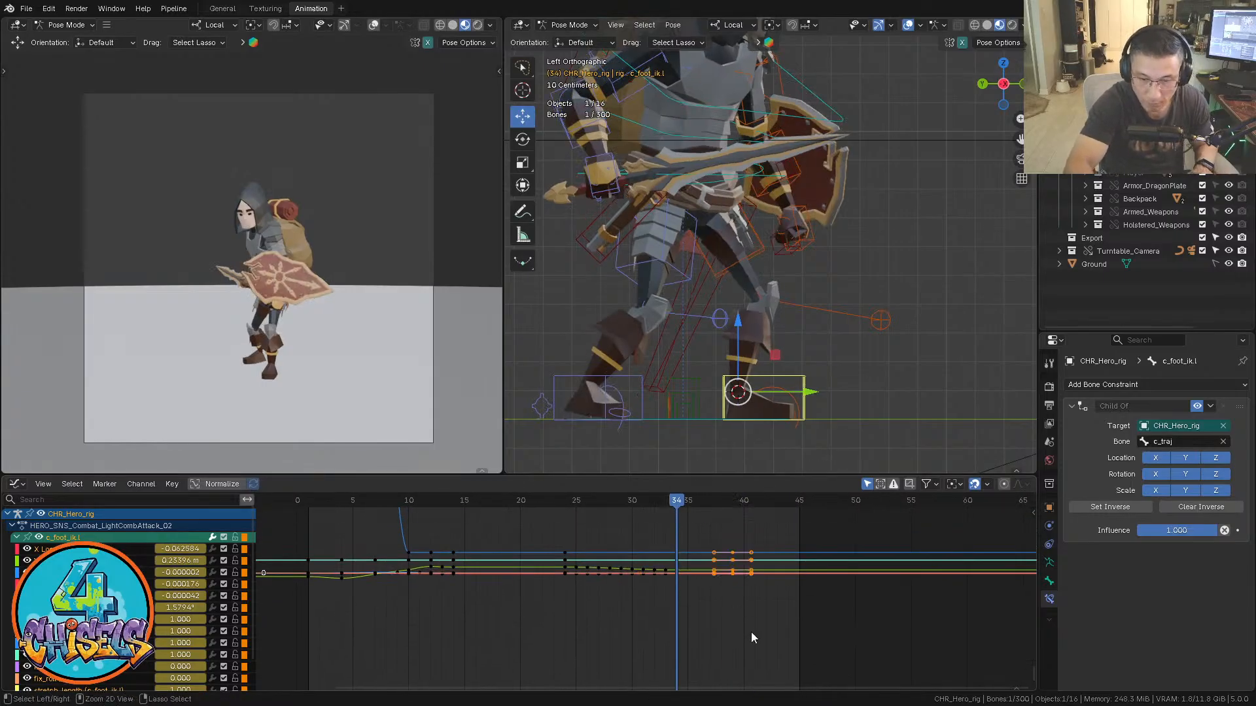
pyautogui.hotkey('ctrl', 'v')
pyautogui.moveTo(675, 501)
pyautogui.mouseDown()
pyautogui.moveTo(645, 504)
pyautogui.moveTo(679, 502)
pyautogui.mouseUp()
# Fine-tune the left foot's local Y position at frame 33 to about 0.24 m
pyautogui.press('Left')
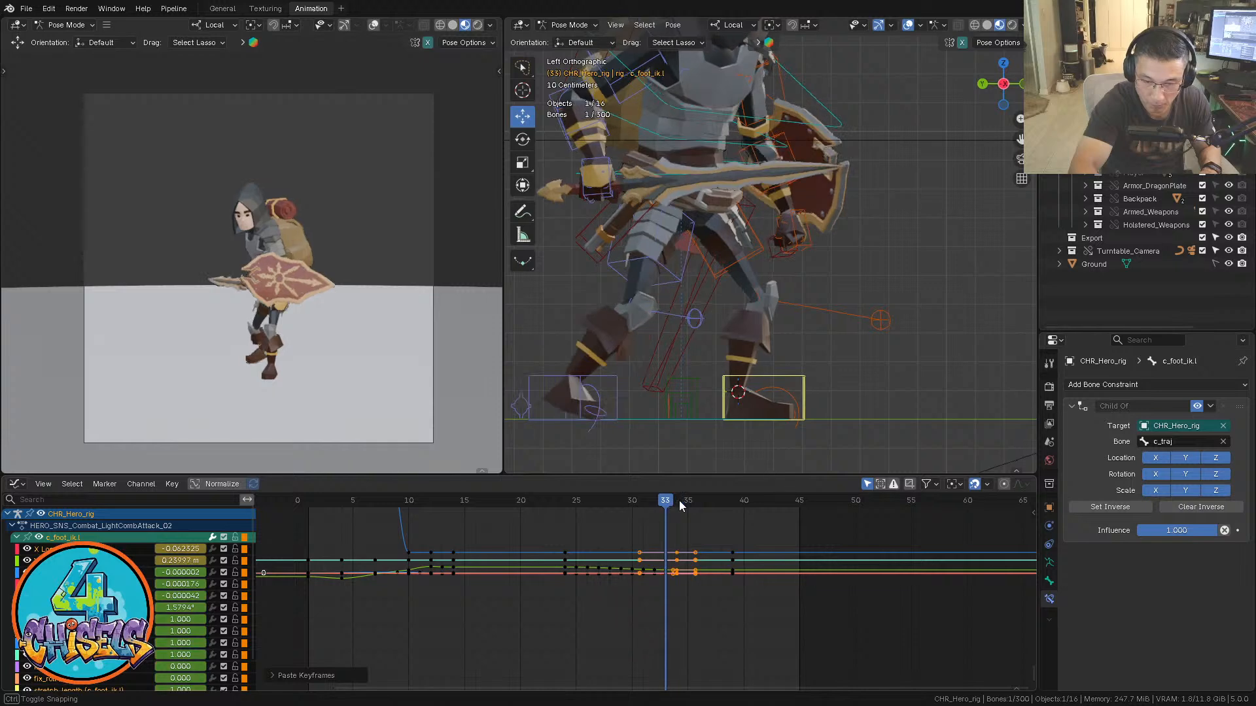
pyautogui.click(792, 414)
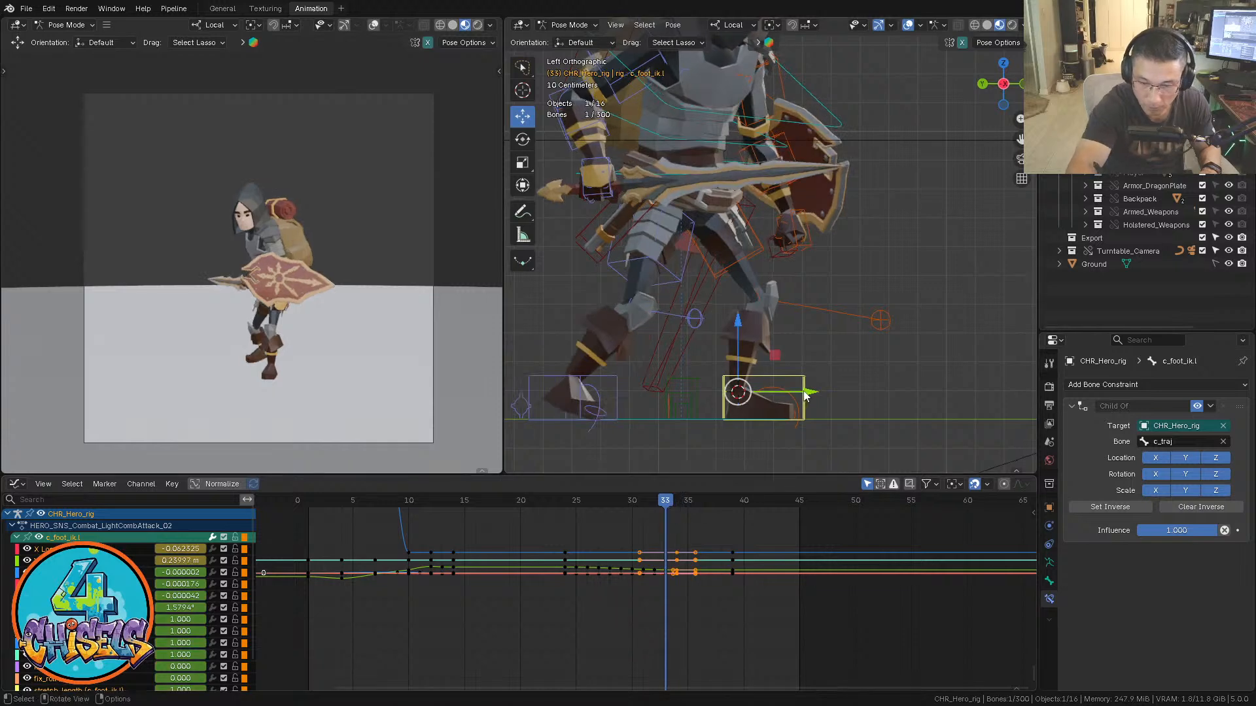
pyautogui.moveTo(804, 395); pyautogui.dragTo(804, 391)
pyautogui.click(804, 391)
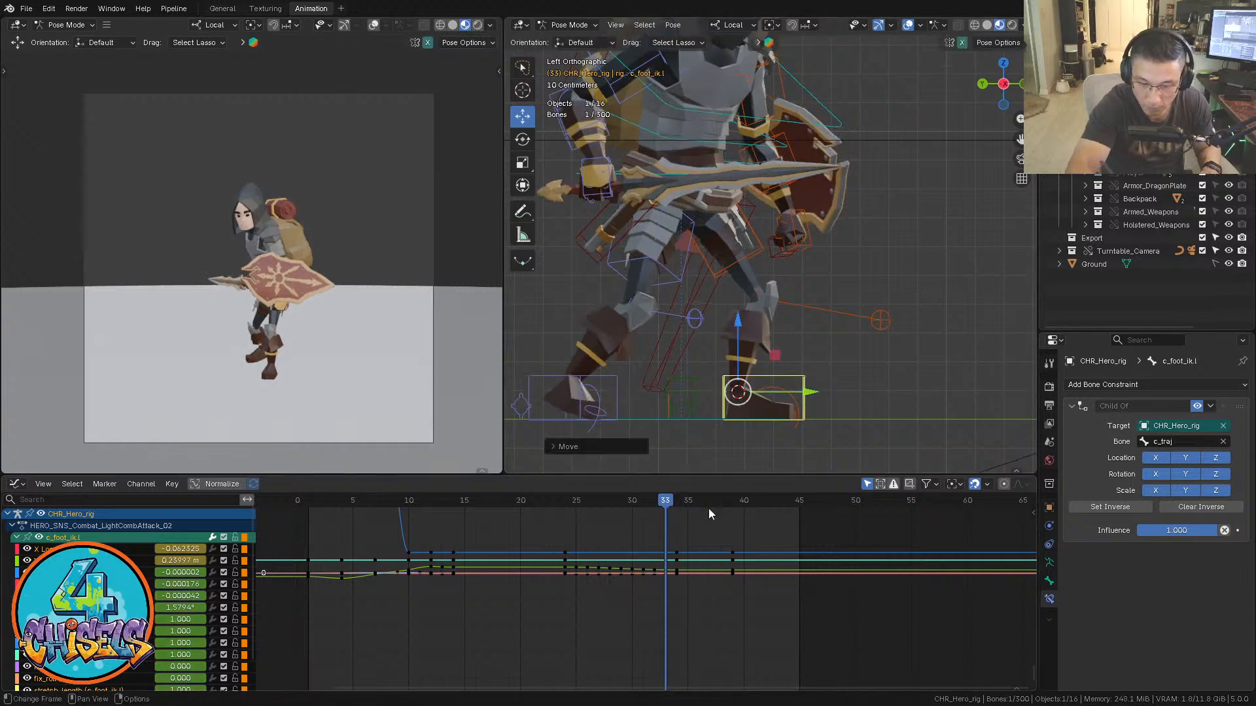
# Play back the attack from perspective and left side views to check that the left foot stays planted
pyautogui.press('space')
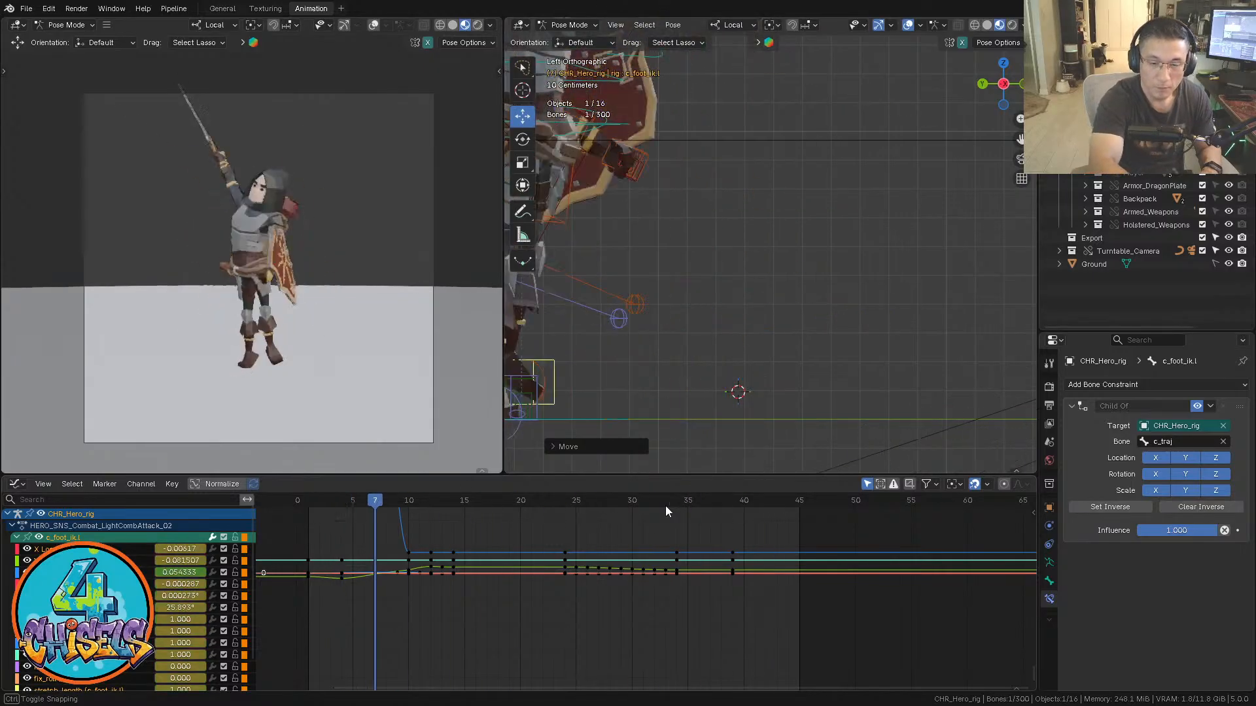
pyautogui.moveTo(666, 506); pyautogui.dragTo(703, 564)
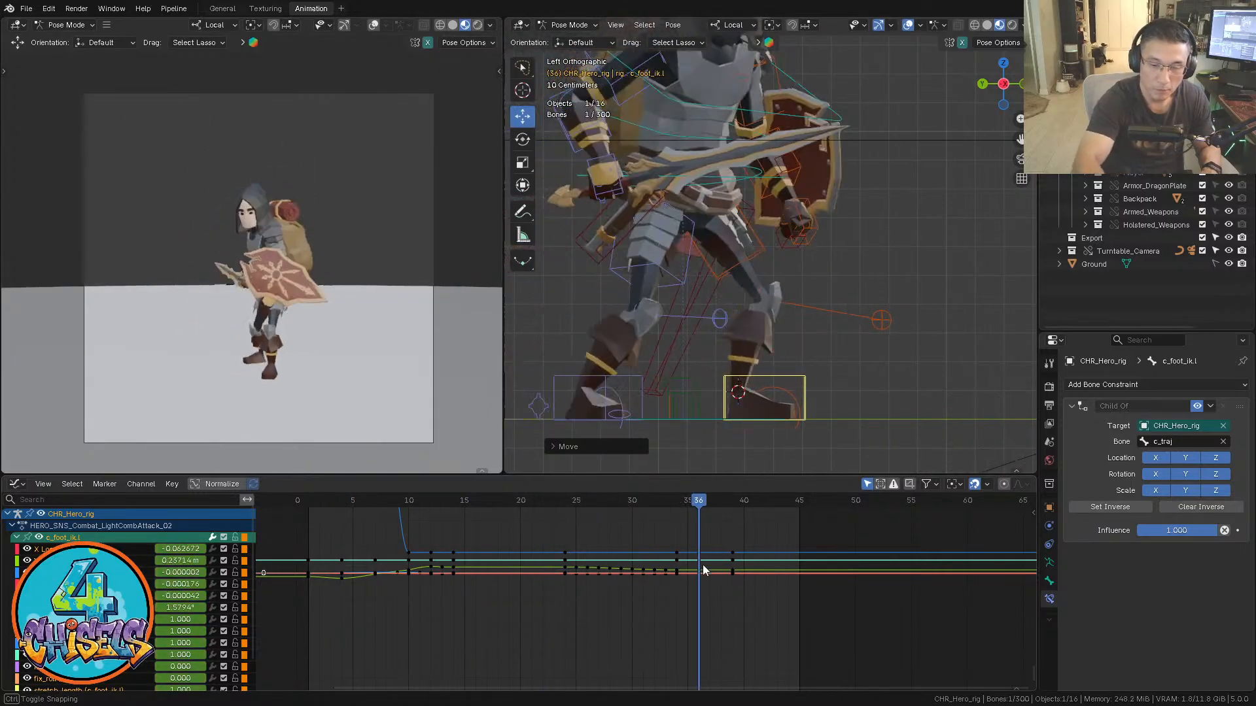
pyautogui.keyDown('ctrl'); pyautogui.moveTo(790, 288); pyautogui.dragTo(720, 367, button='middle'); pyautogui.keyUp('ctrl')
pyautogui.press('space')
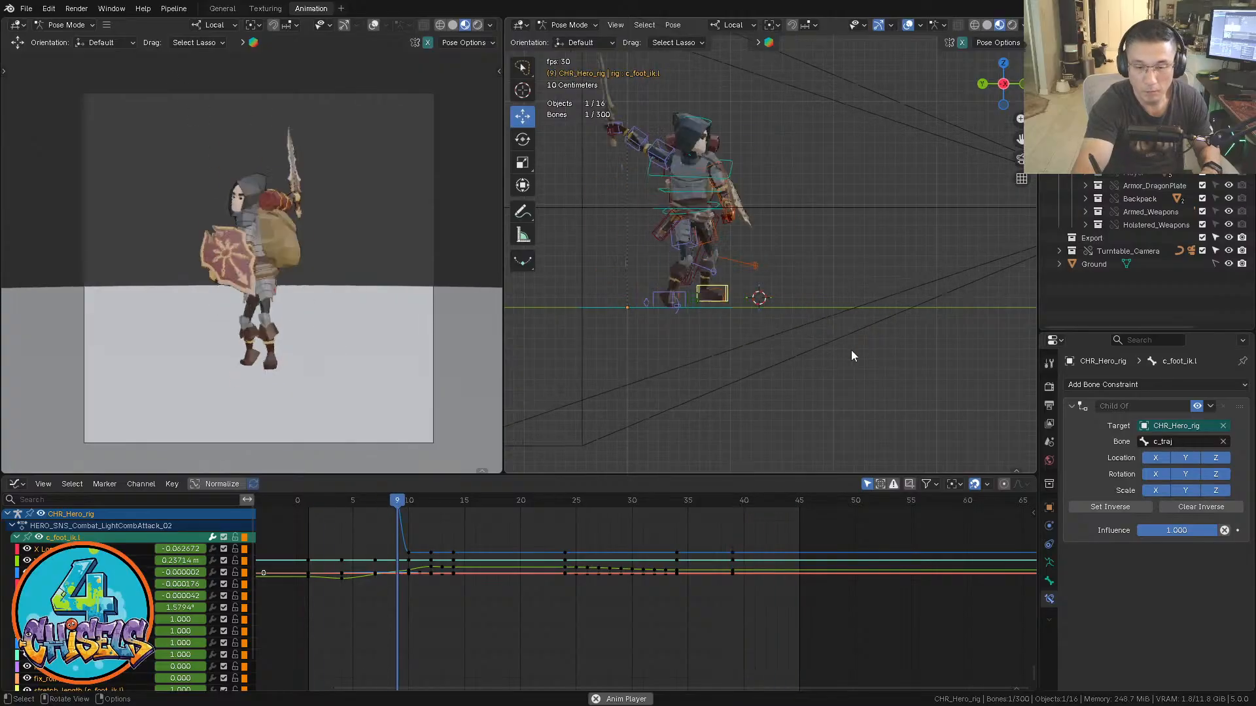
pyautogui.moveTo(795, 352); pyautogui.dragTo(791, 399, button='middle')
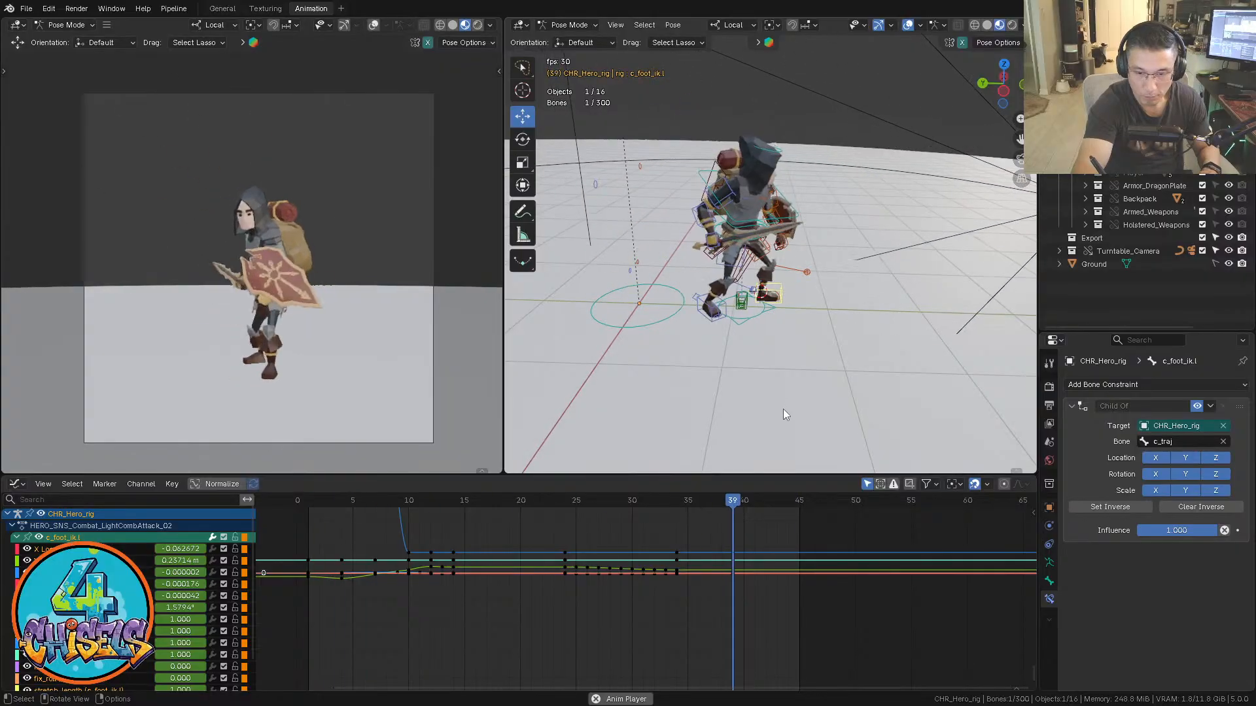
pyautogui.keyDown('alt'); pyautogui.moveTo(768, 314); pyautogui.dragTo(823, 241, button='middle'); pyautogui.keyUp('alt')
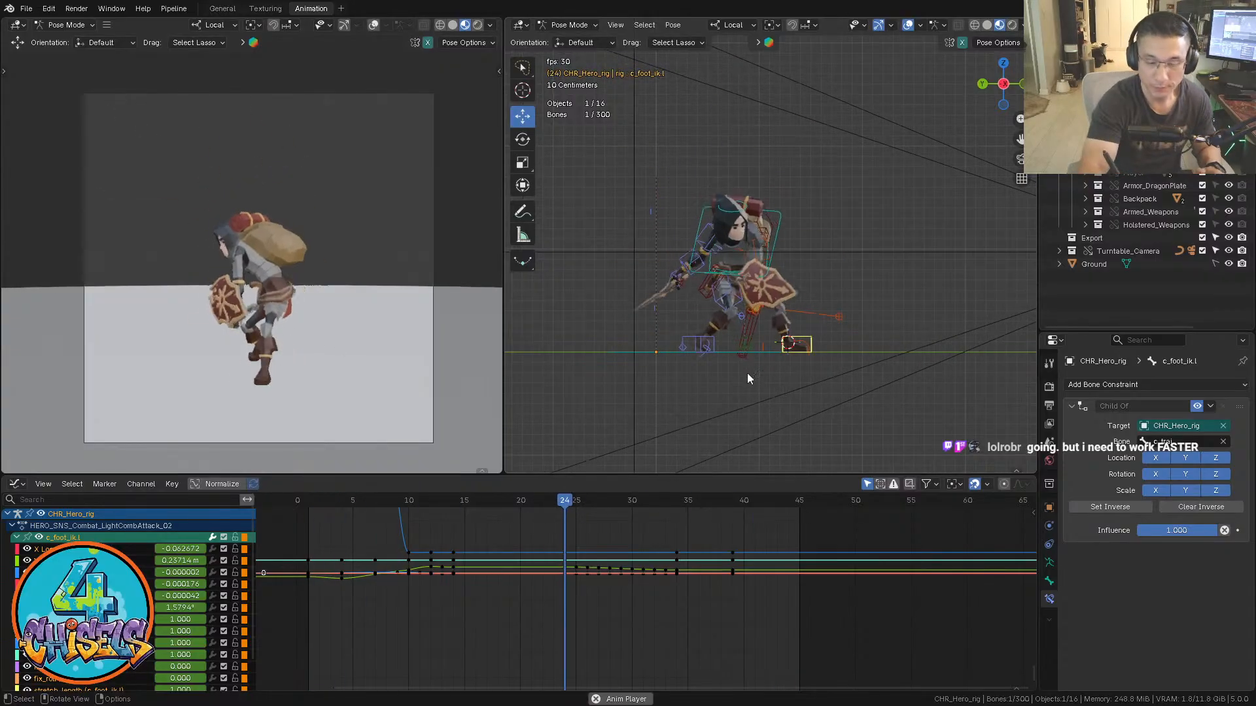
pyautogui.press('space')
# Switch to the Action Editor and key the left foot IK bone on all channels at frame 24
pyautogui.keyDown('ctrl'); pyautogui.moveTo(551, 563); pyautogui.dragTo(595, 603, button='middle'); pyautogui.keyUp('ctrl')
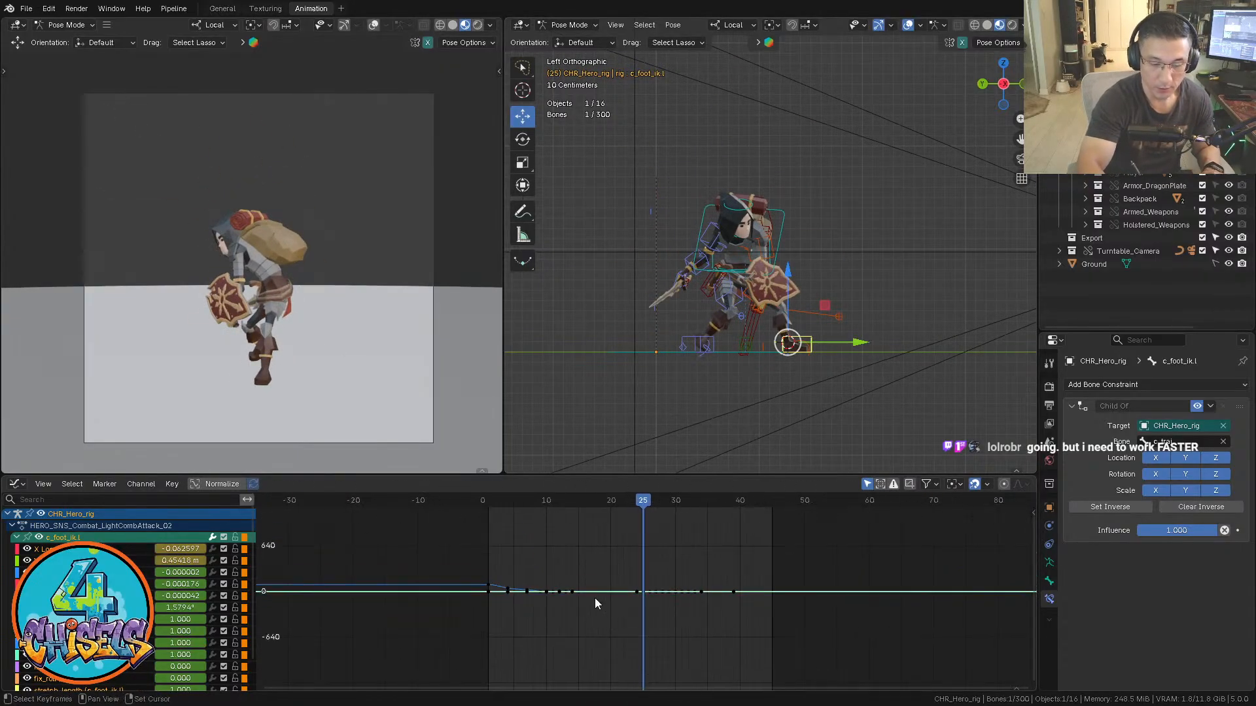
pyautogui.hotkey('ctrl', 'Tab')
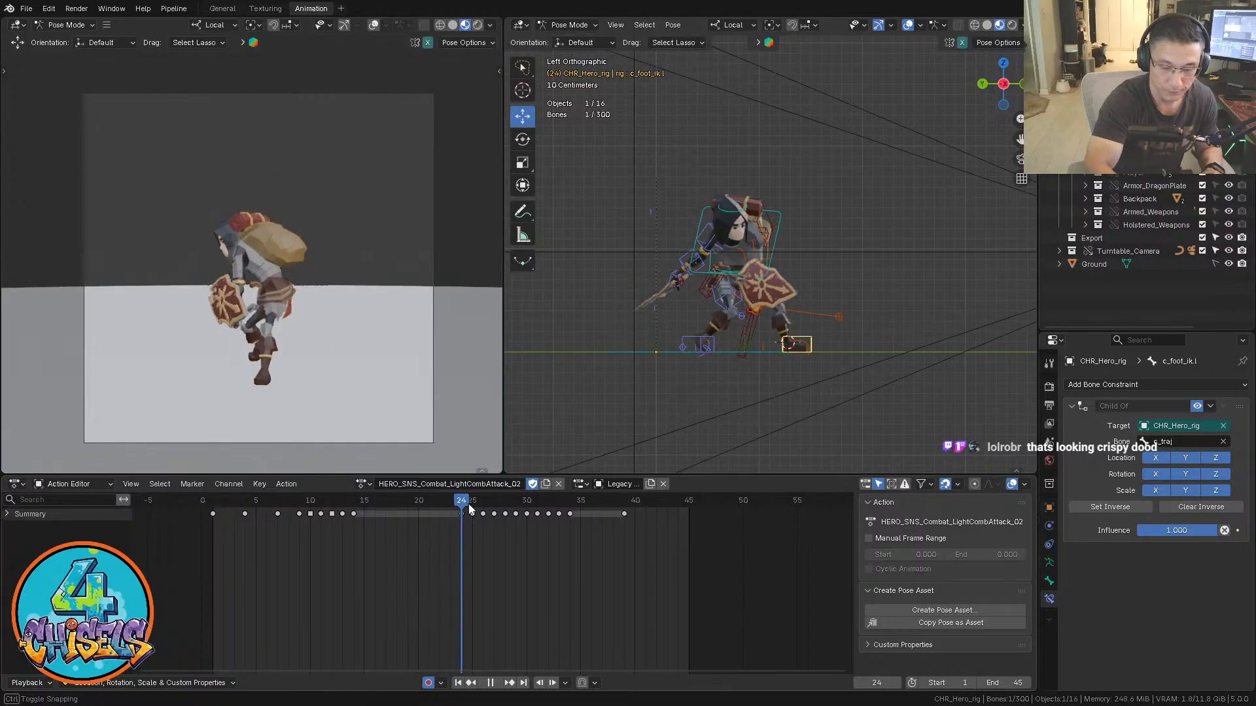
pyautogui.press('space')
pyautogui.moveTo(445, 579); pyautogui.dragTo(674, 507)
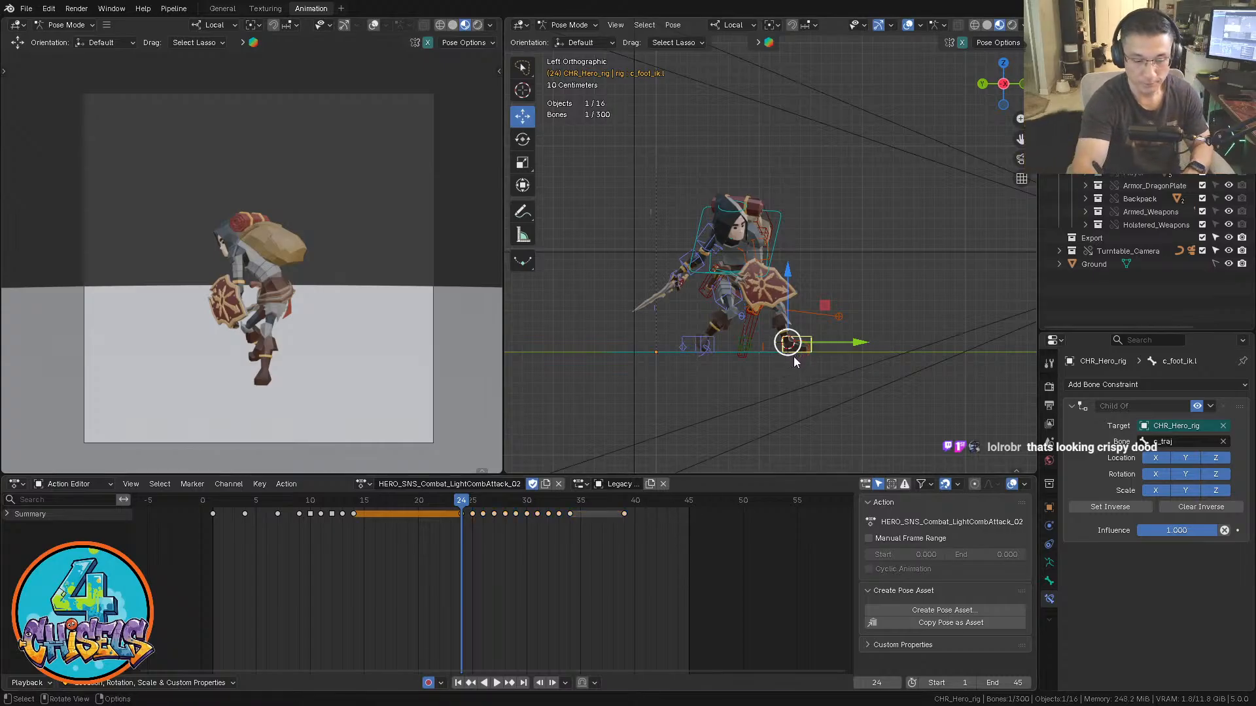
pyautogui.press('i')
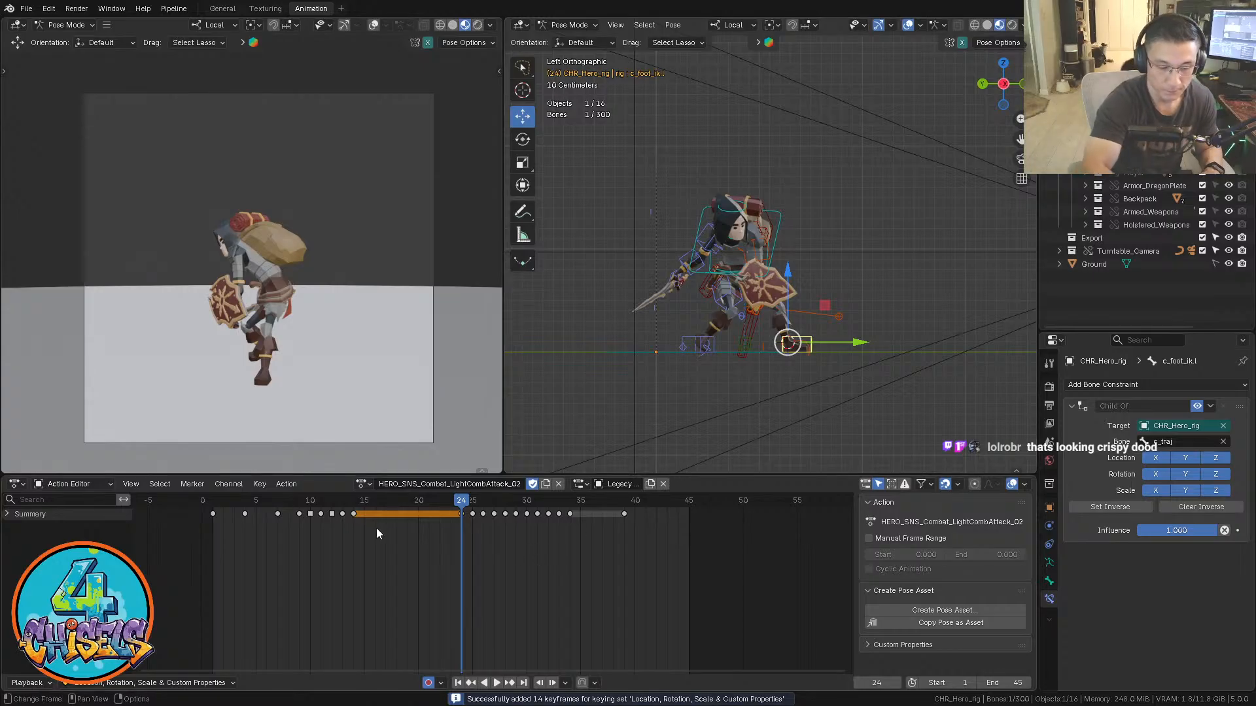
# Select all of the rig's visible control bones and key the whole pose at frame 24
pyautogui.click(364, 503)
pyautogui.press('space')
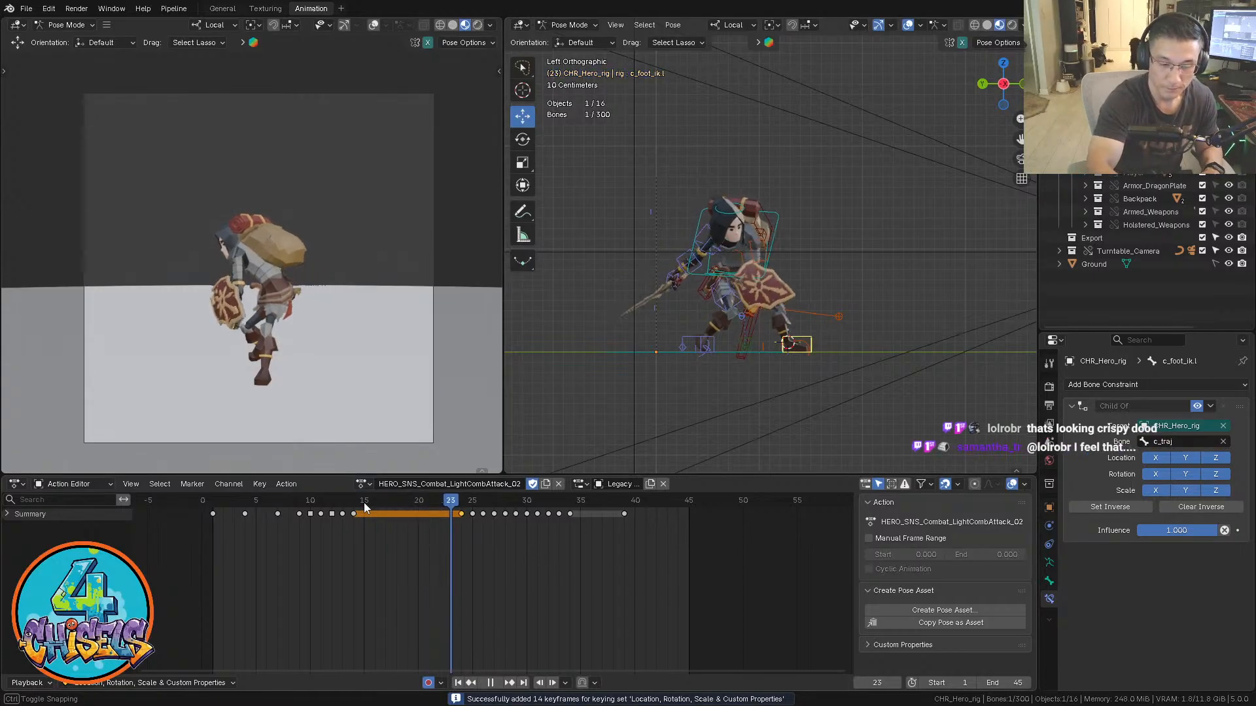
pyautogui.press('space')
pyautogui.press('a')
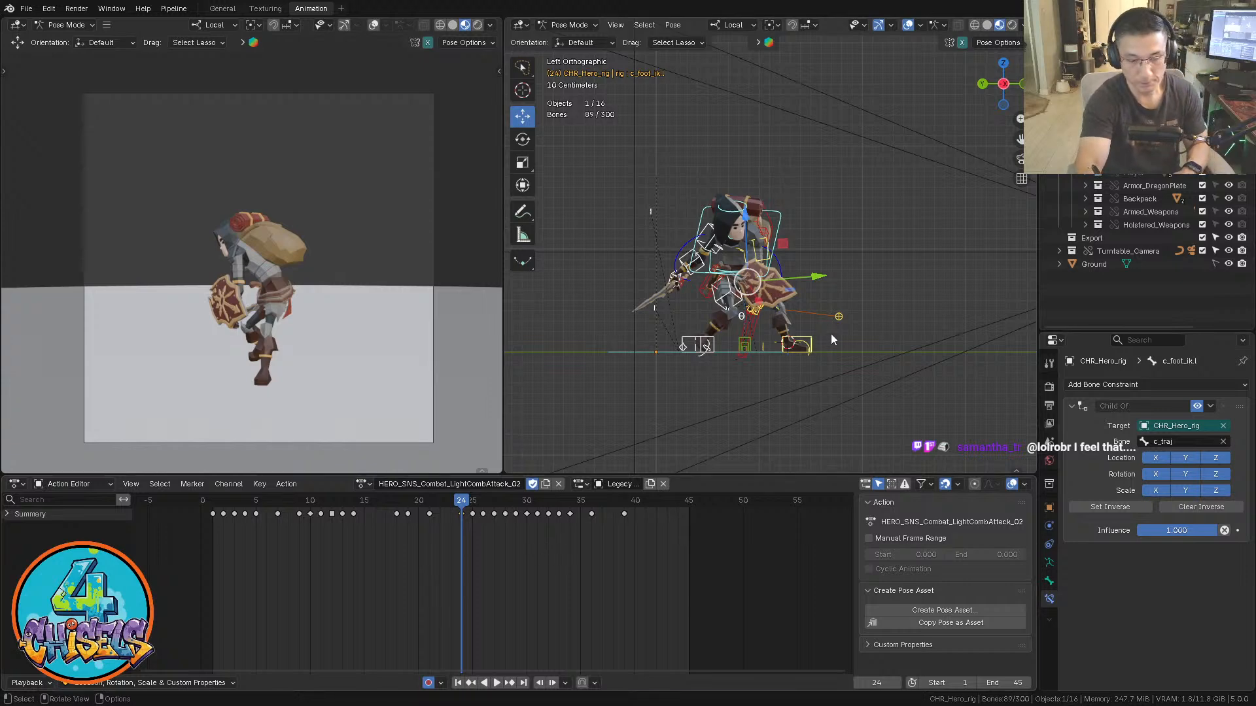
pyautogui.press('i')
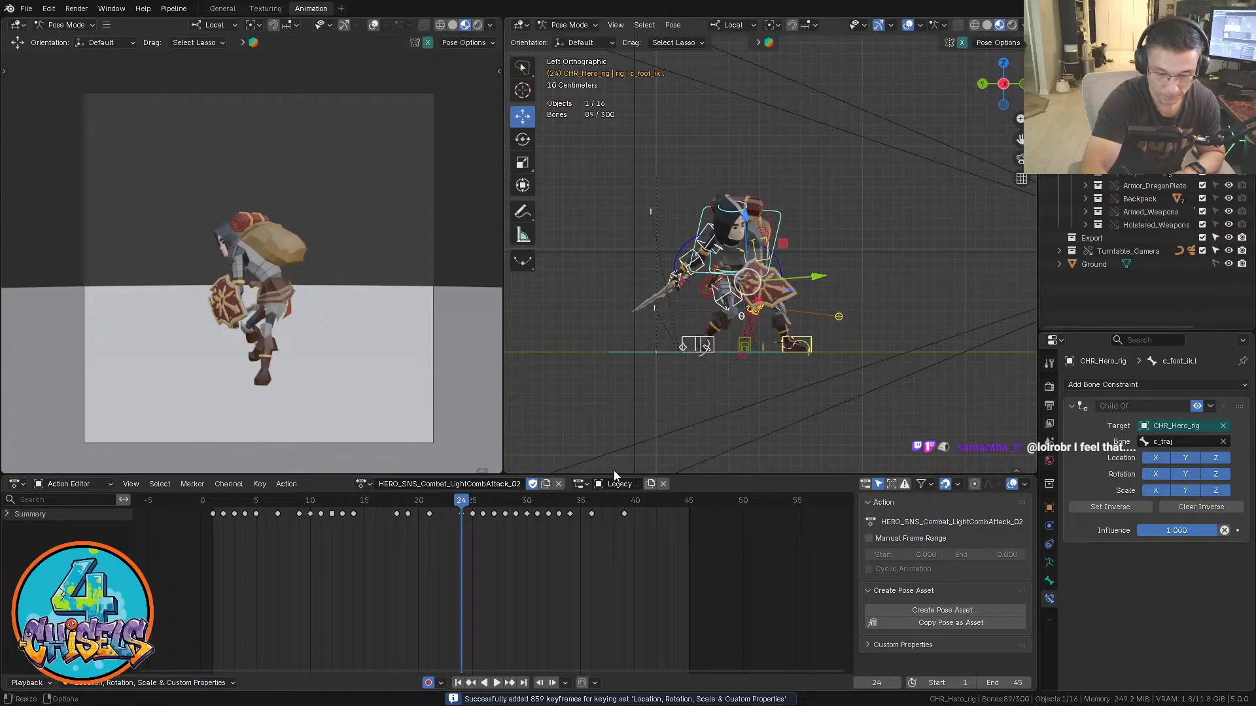
# Duplicate the current action and name the copy HERO_SNS_Combat_LightCombAttack_02(Recovery)
pyautogui.click(545, 484)
pyautogui.click(514, 486)
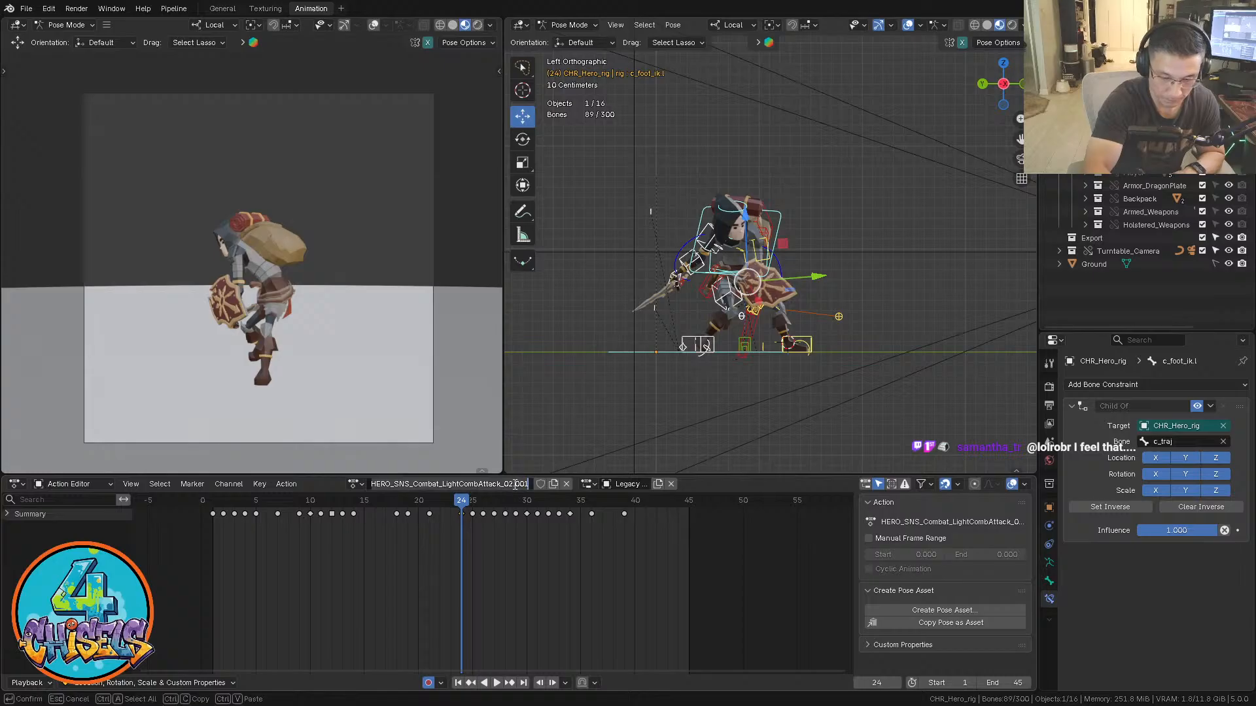
pyautogui.moveTo(513, 484); pyautogui.dragTo(537, 475)
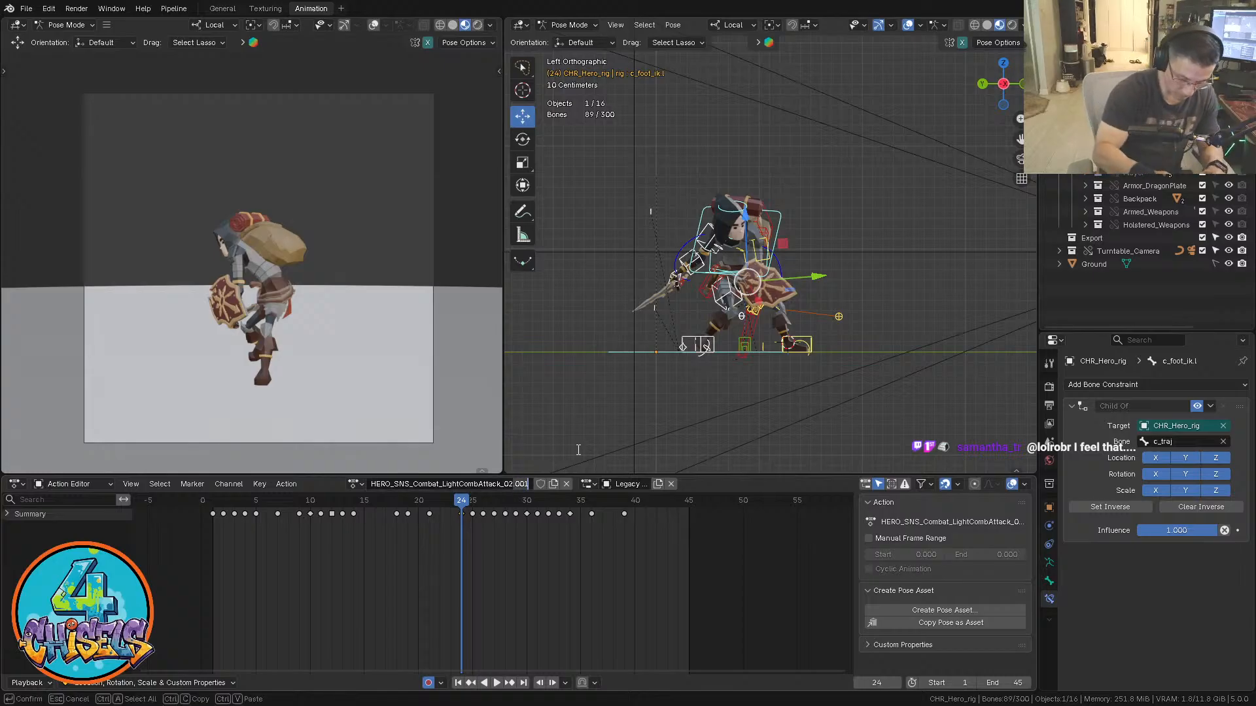
pyautogui.write('(Re')
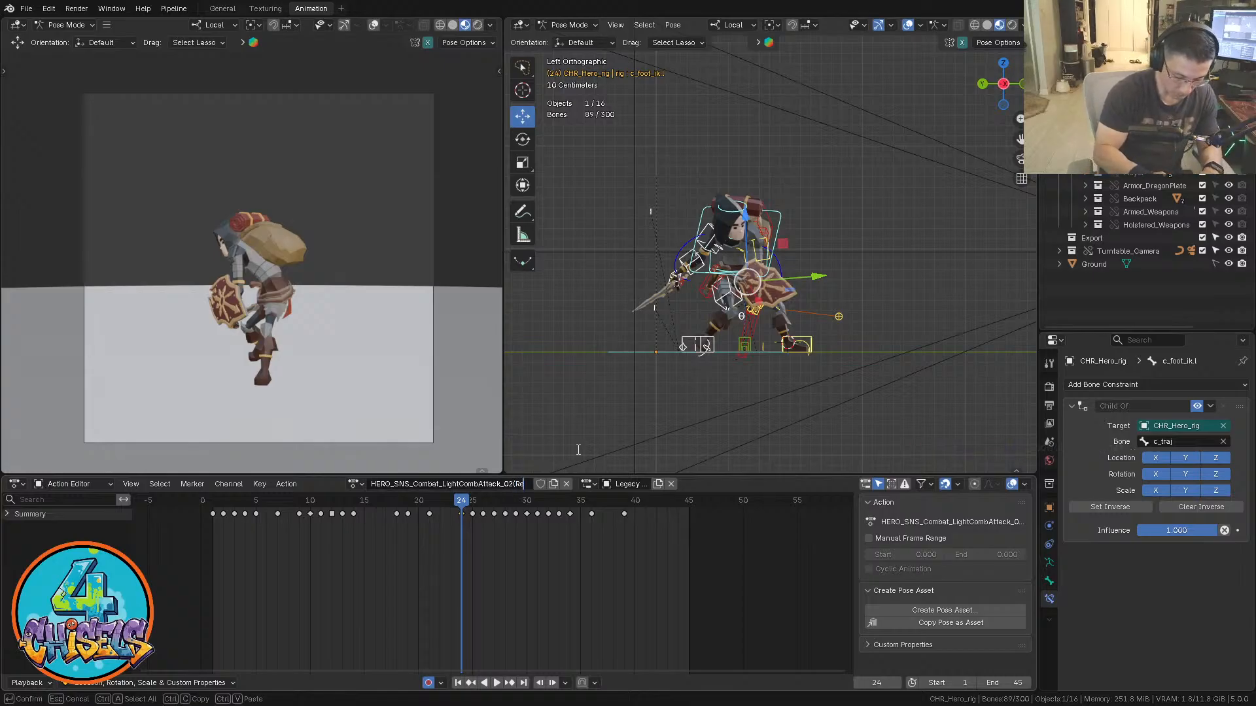
pyautogui.write('covery')
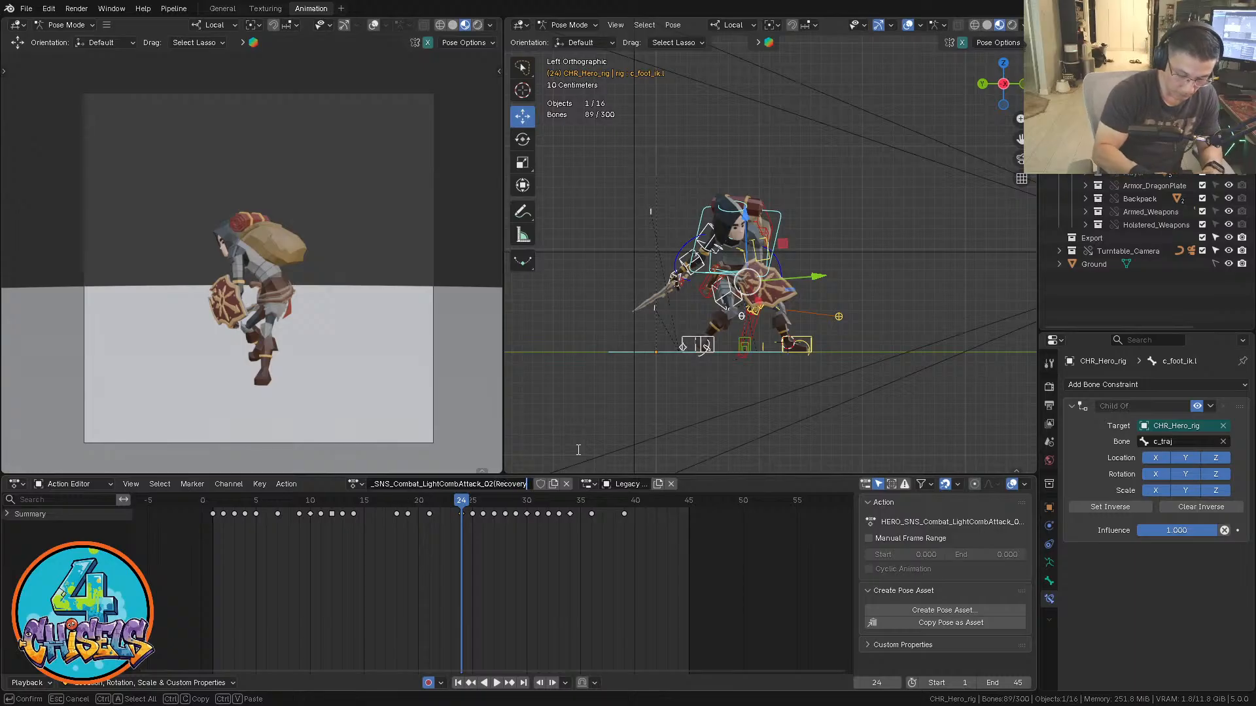
pyautogui.write(')')
pyautogui.press('Return')
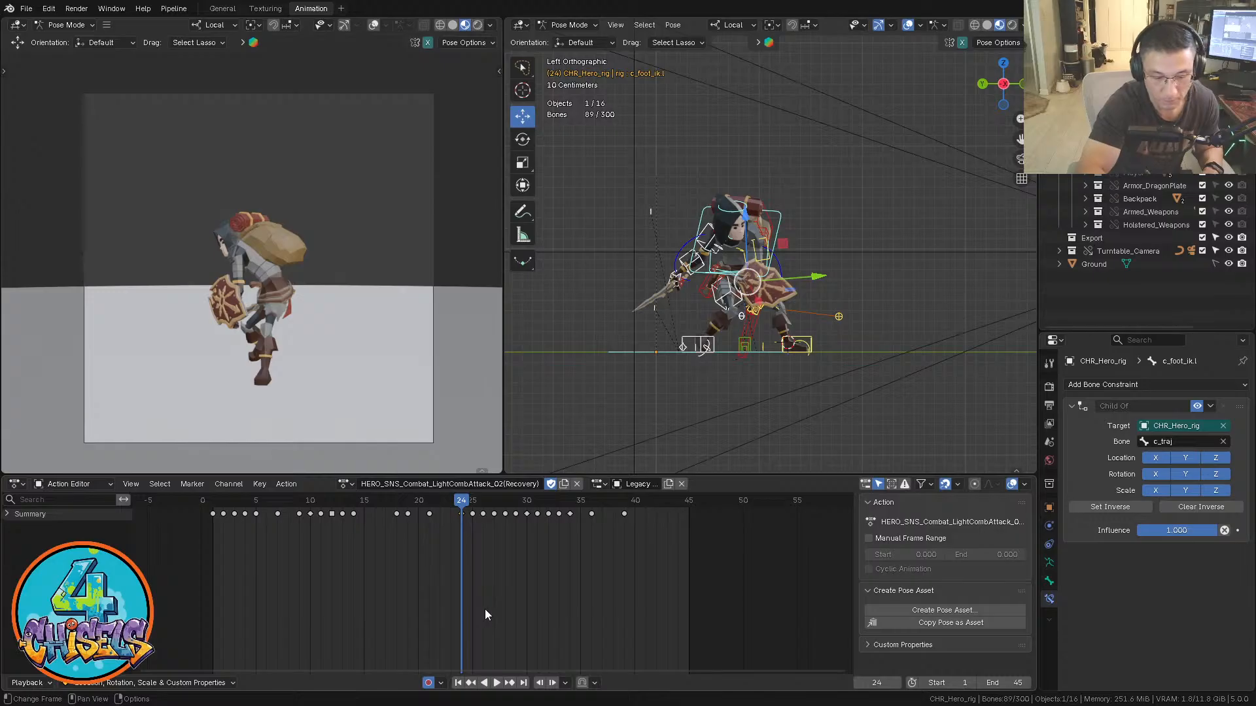
# Delete the recovery action's keys before frame 24 and move the remaining keys so they start at frame 1
pyautogui.moveTo(188, 595); pyautogui.dragTo(452, 505)
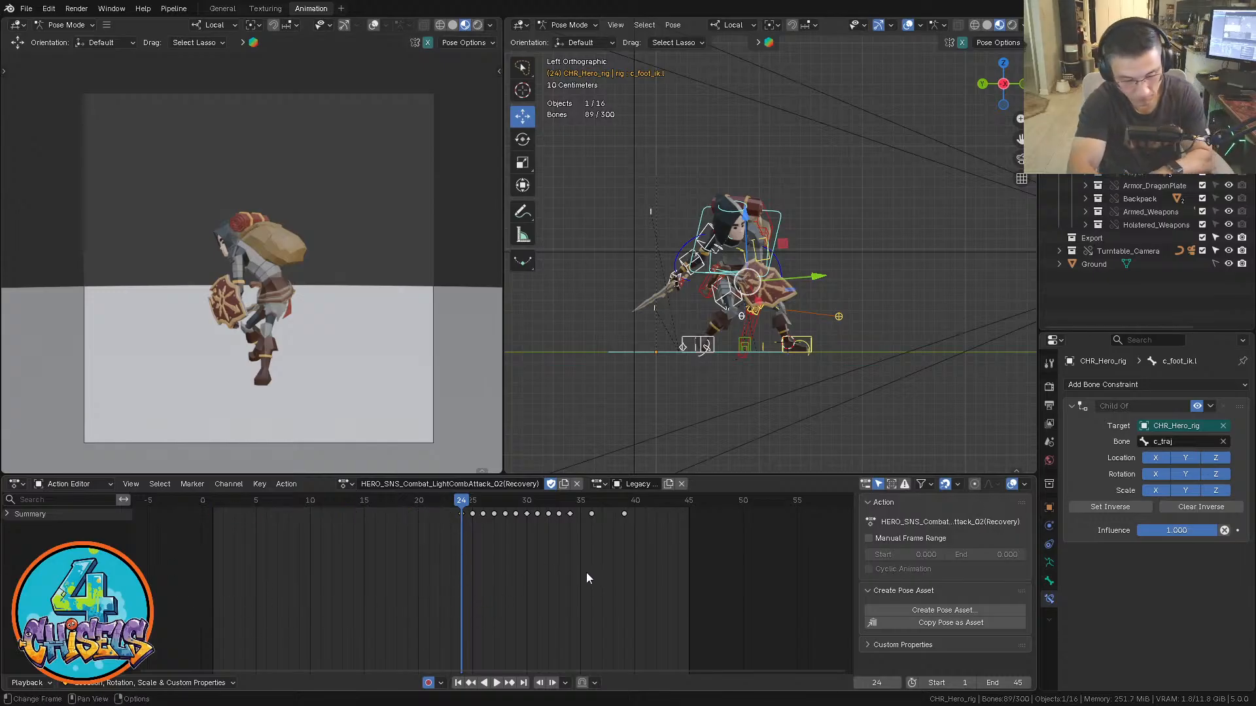
pyautogui.moveTo(416, 602); pyautogui.dragTo(667, 494)
pyautogui.moveTo(471, 514); pyautogui.dragTo(255, 514)
pyautogui.moveTo(472, 514); pyautogui.dragTo(220, 540)
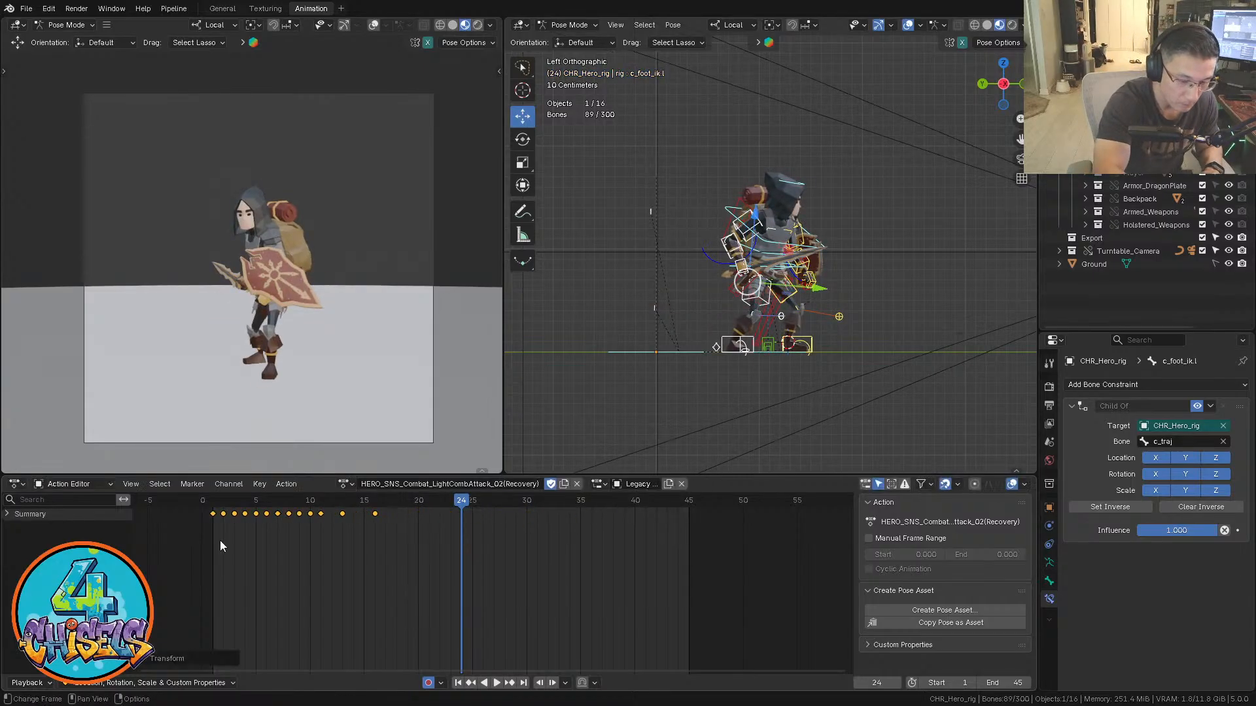
# Play back the recovery action several times from its first frames to check the return to idle
pyautogui.hotkey('shift', 'Left')
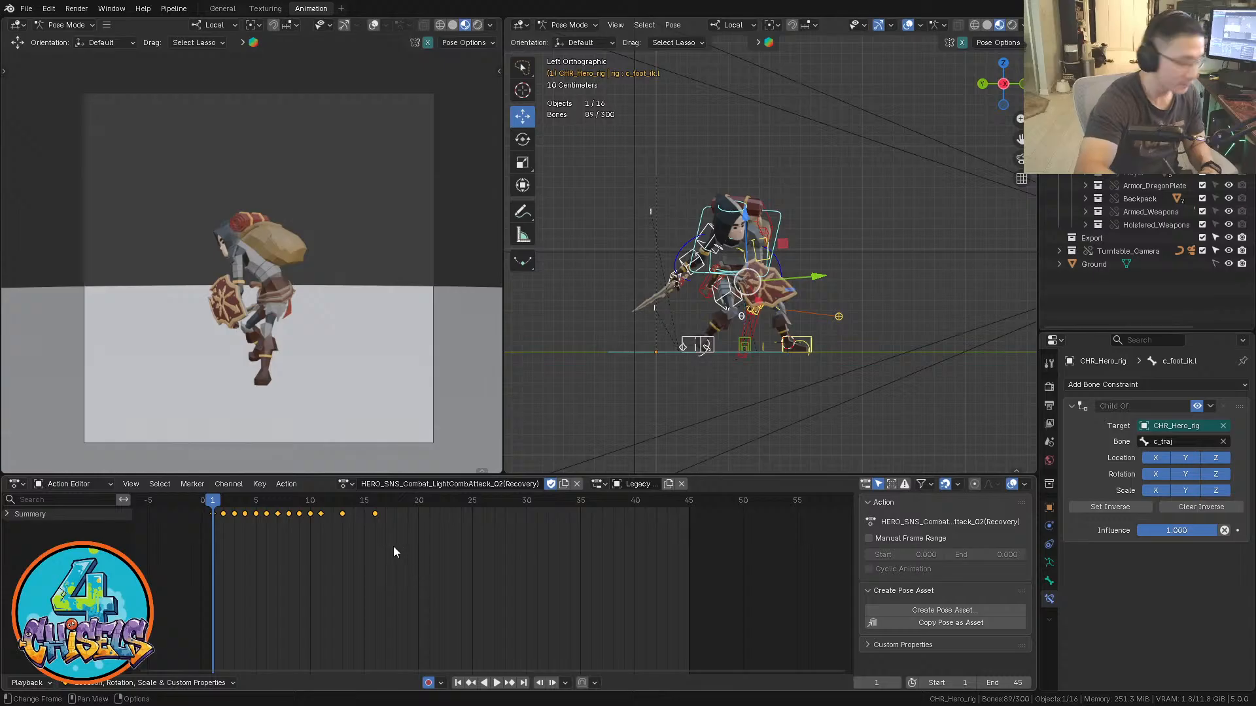
pyautogui.press('space')
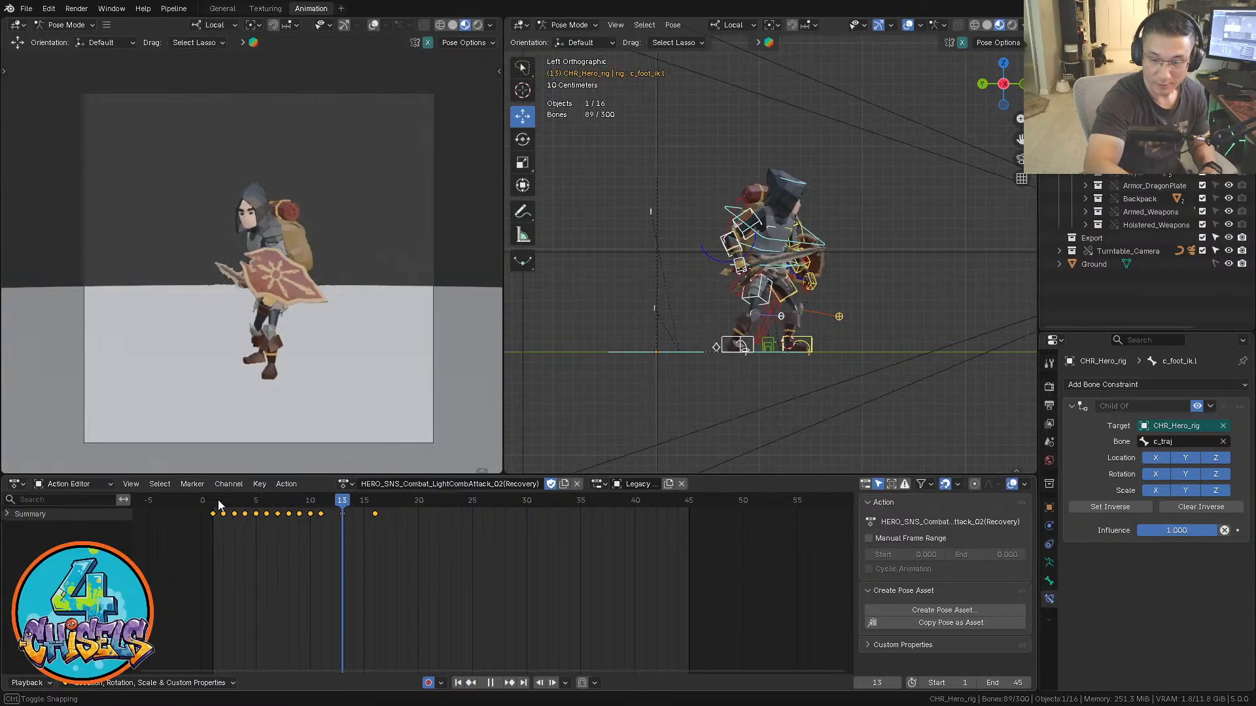
pyautogui.click(218, 503)
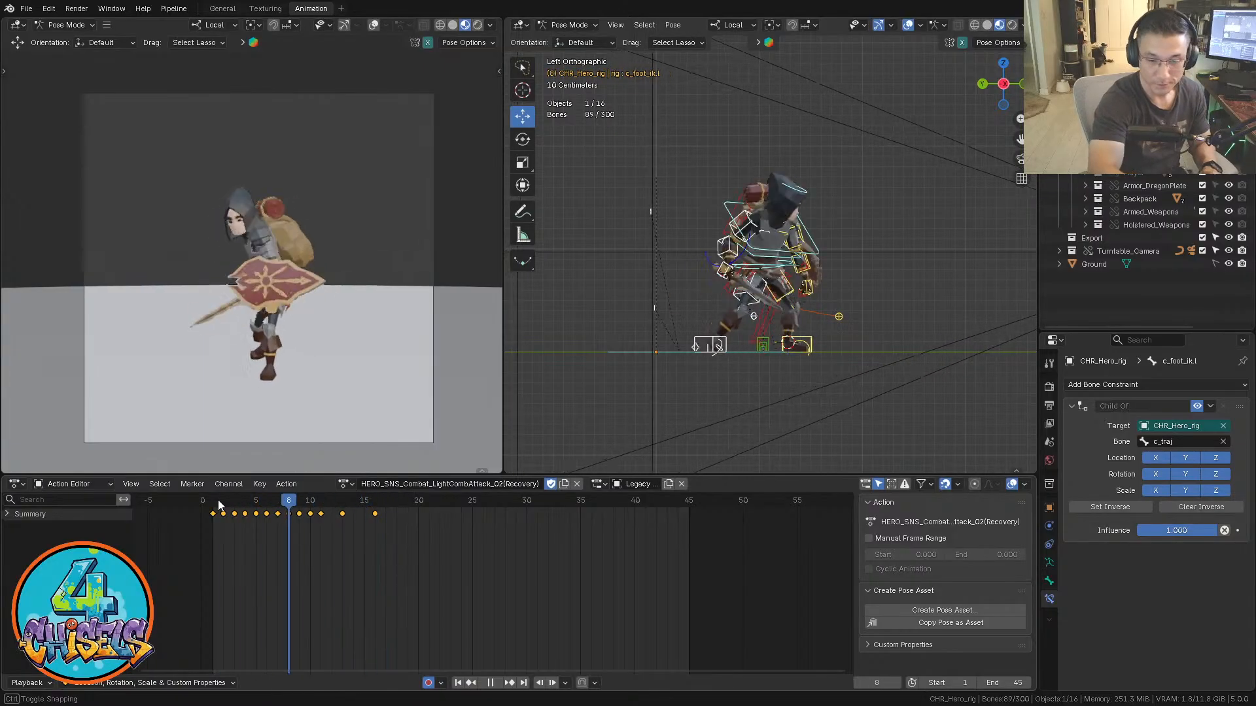
pyautogui.click(220, 502)
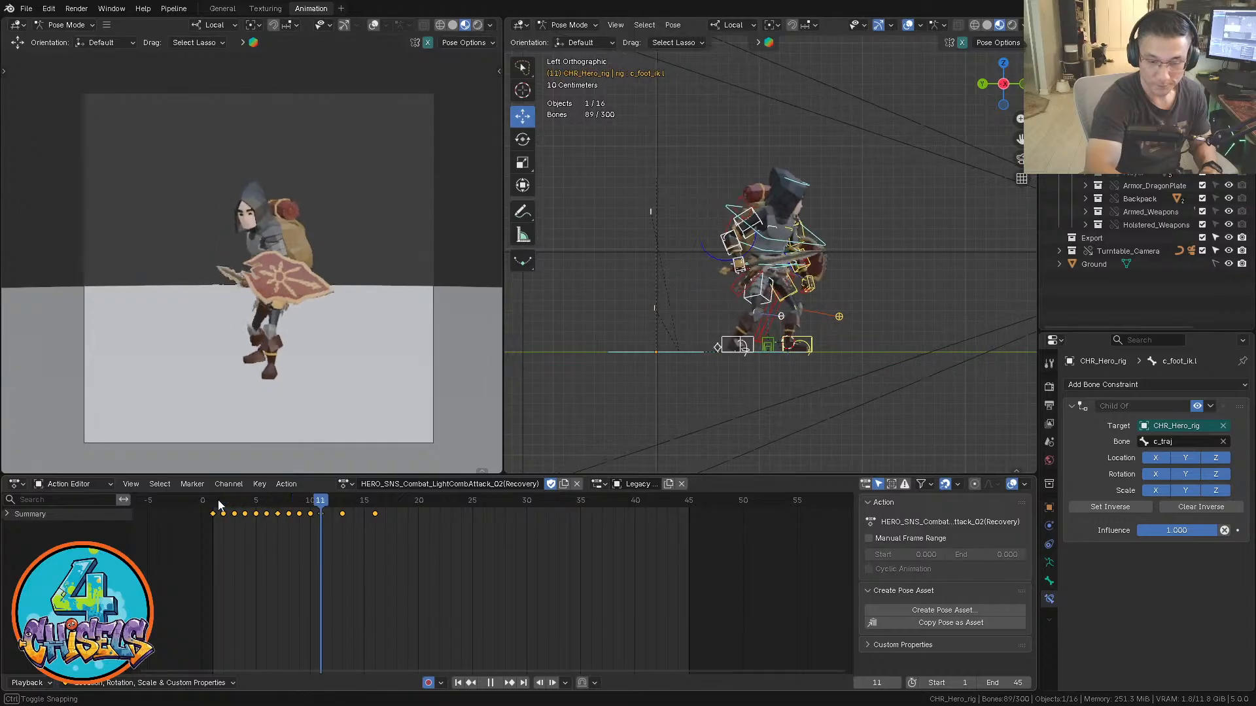
pyautogui.click(220, 502)
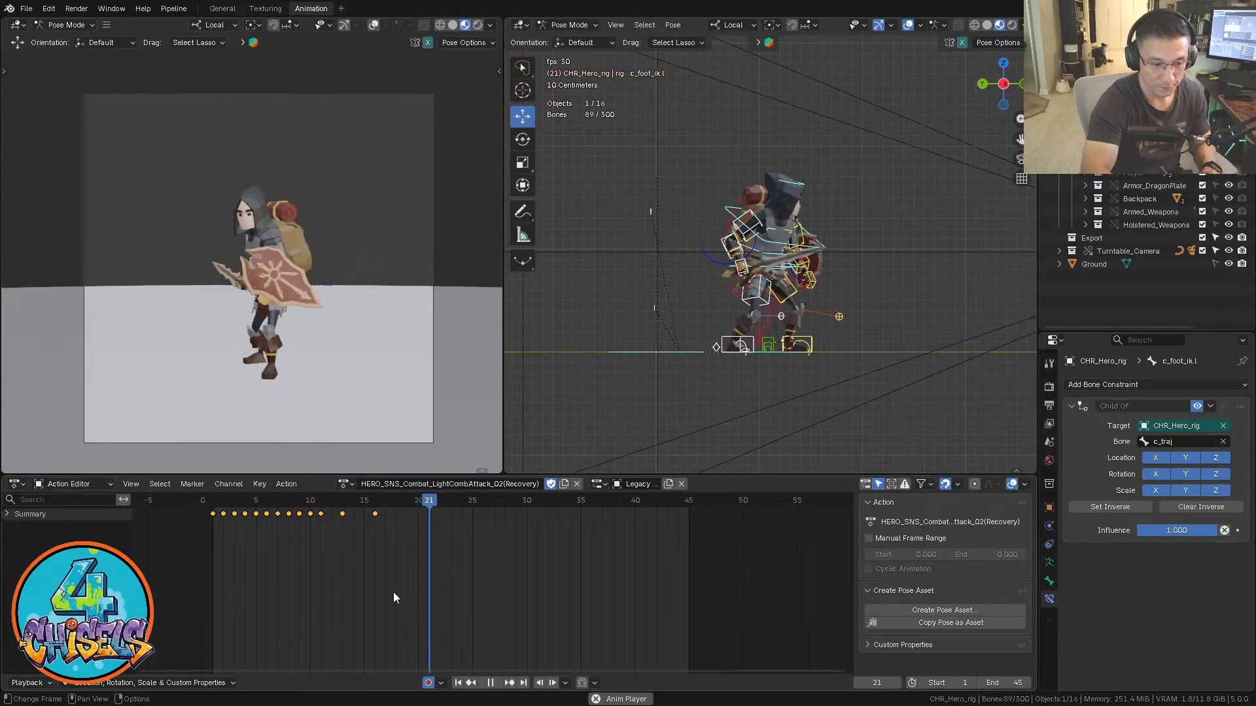
# Stop playback at the recovery's last key on frame 16 and enable a manual frame range from 1 to 16
pyautogui.press('space')
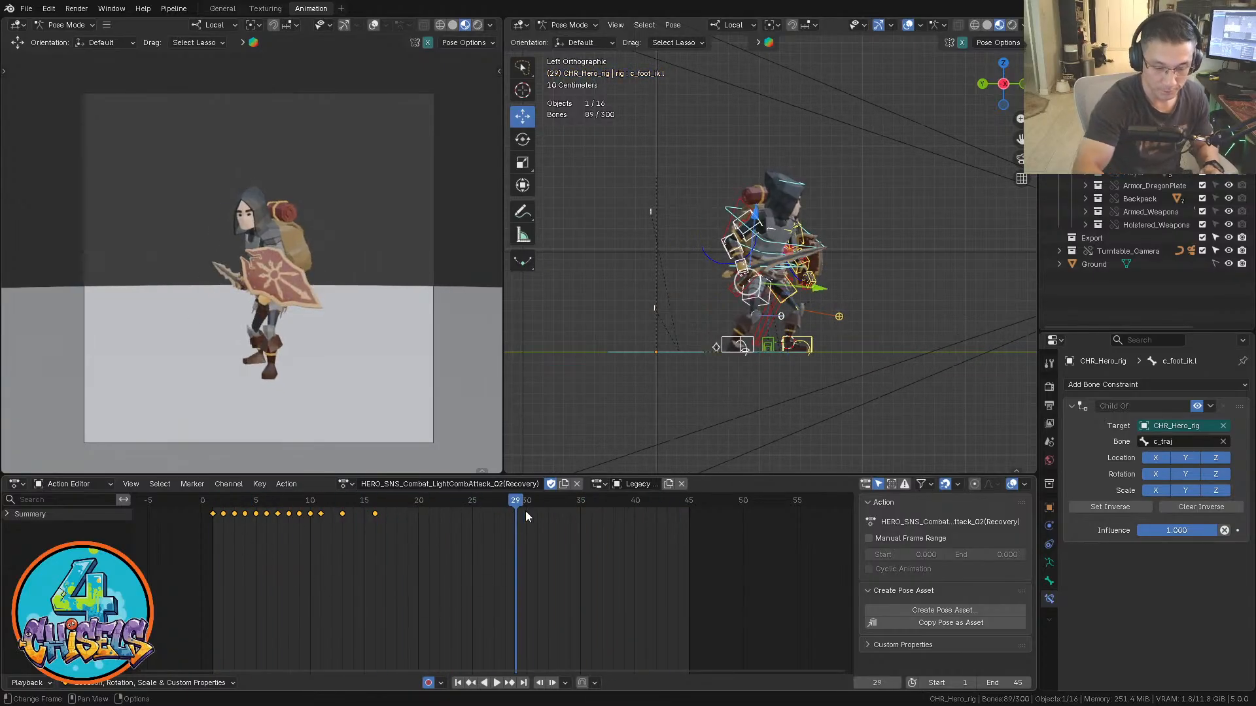
pyautogui.click(378, 511)
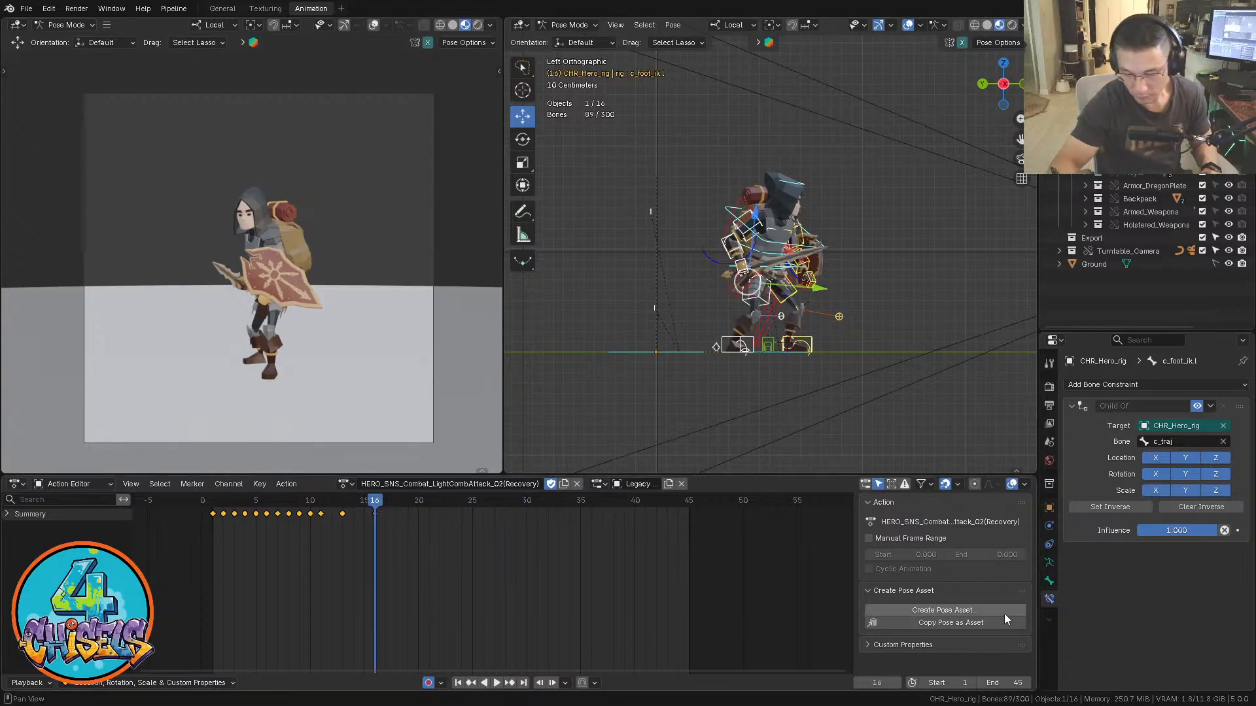
pyautogui.click(868, 538)
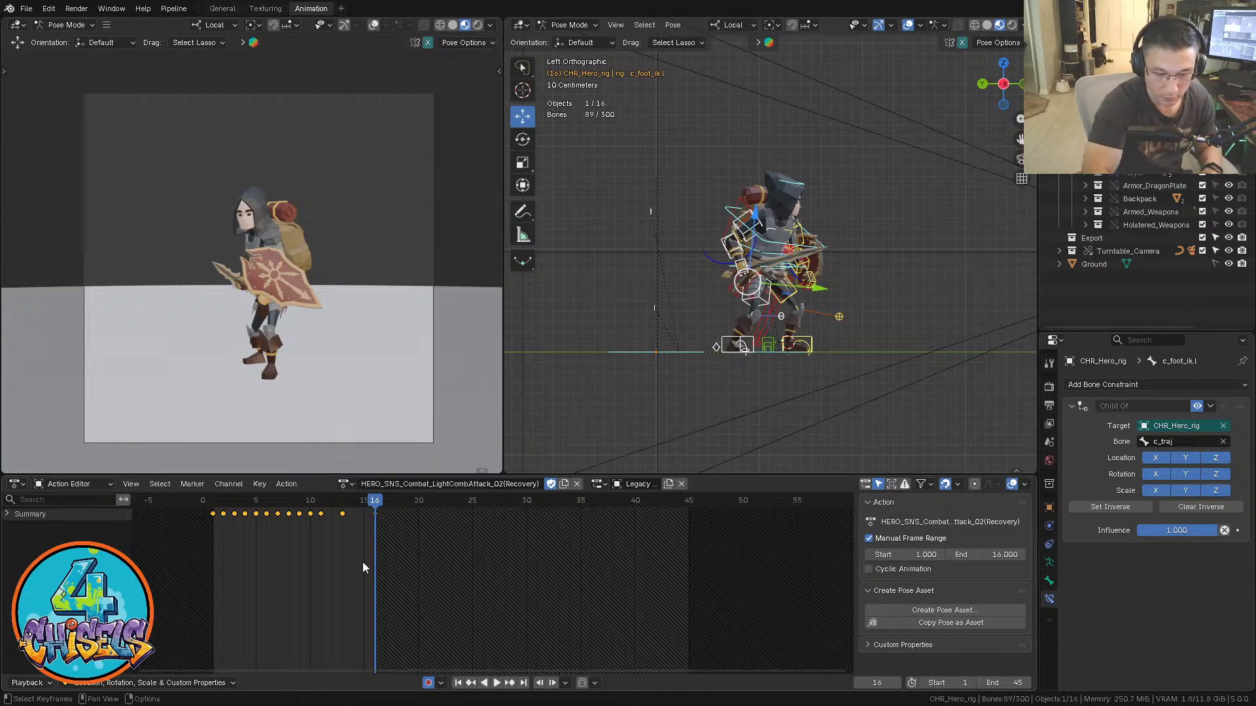
# In the HERO_SNS_Combat_LightCombAttack_02 action, delete the keys after frame 24 and enable a manual frame range from 1 to 24
pyautogui.click(345, 484)
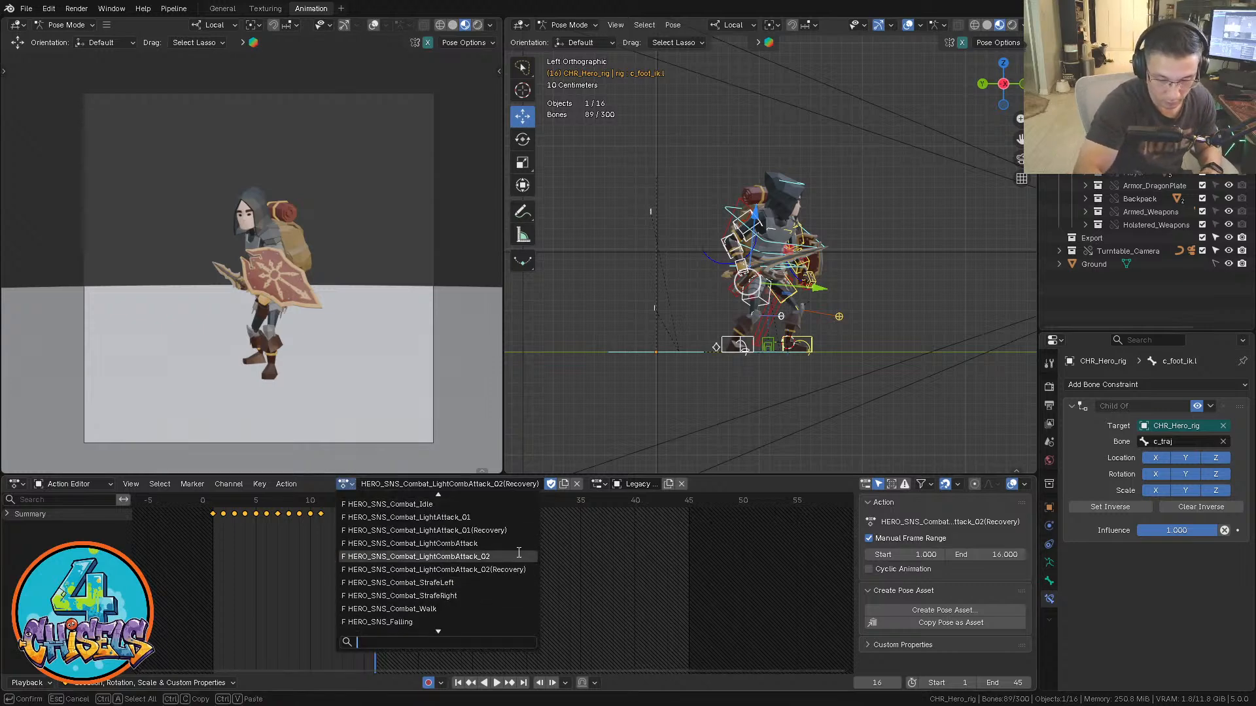
pyautogui.click(516, 556)
pyautogui.press('space')
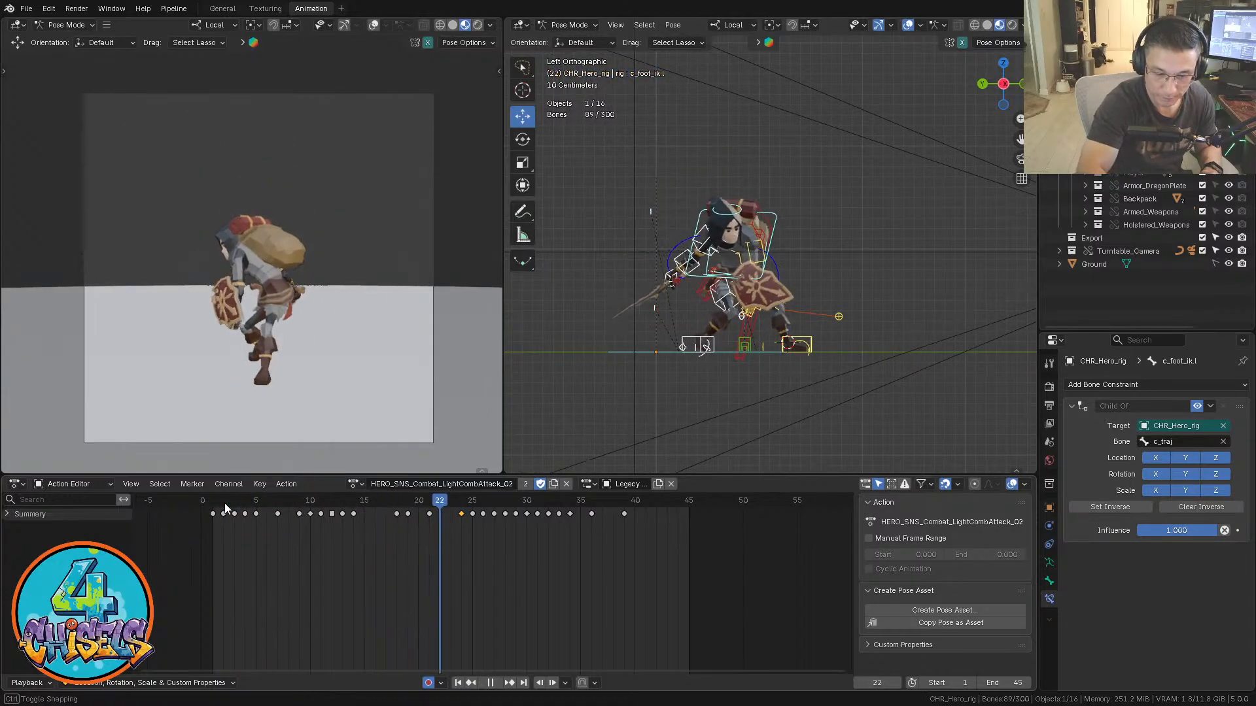
pyautogui.moveTo(225, 504); pyautogui.dragTo(707, 504)
pyautogui.moveTo(468, 524); pyautogui.dragTo(469, 524)
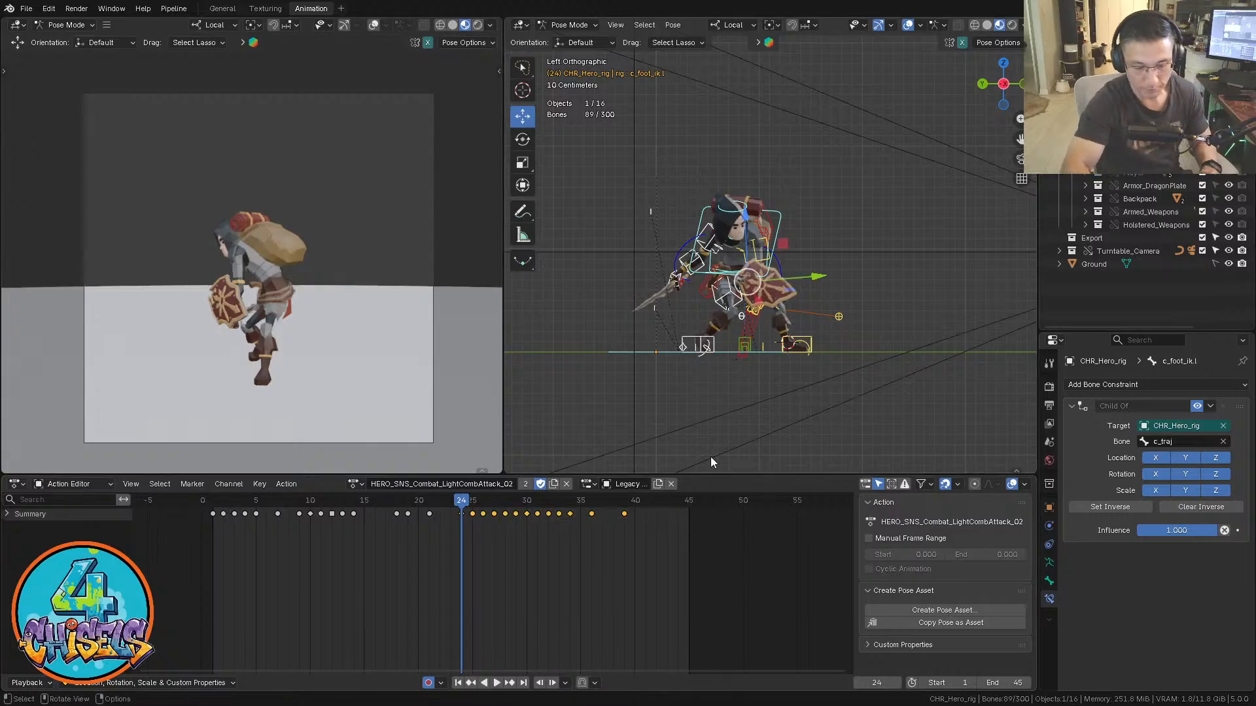
pyautogui.click(870, 538)
pyautogui.press('space')
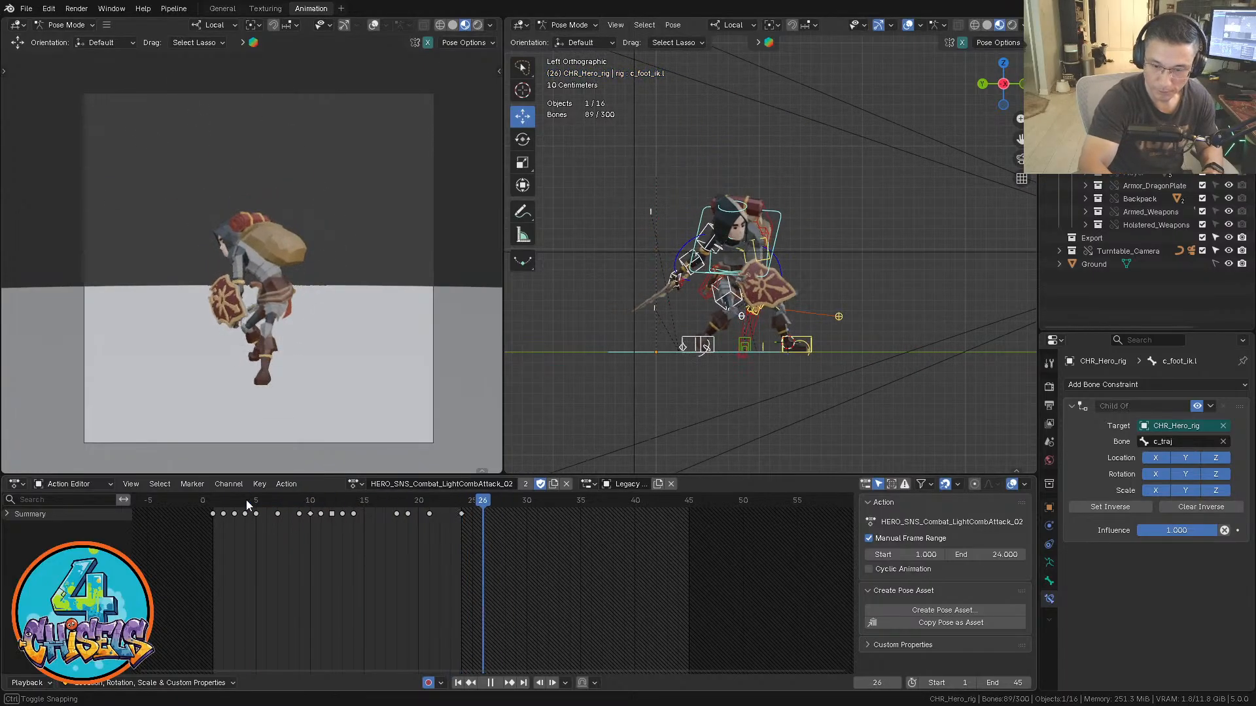
pyautogui.press('space')
pyautogui.click(464, 504)
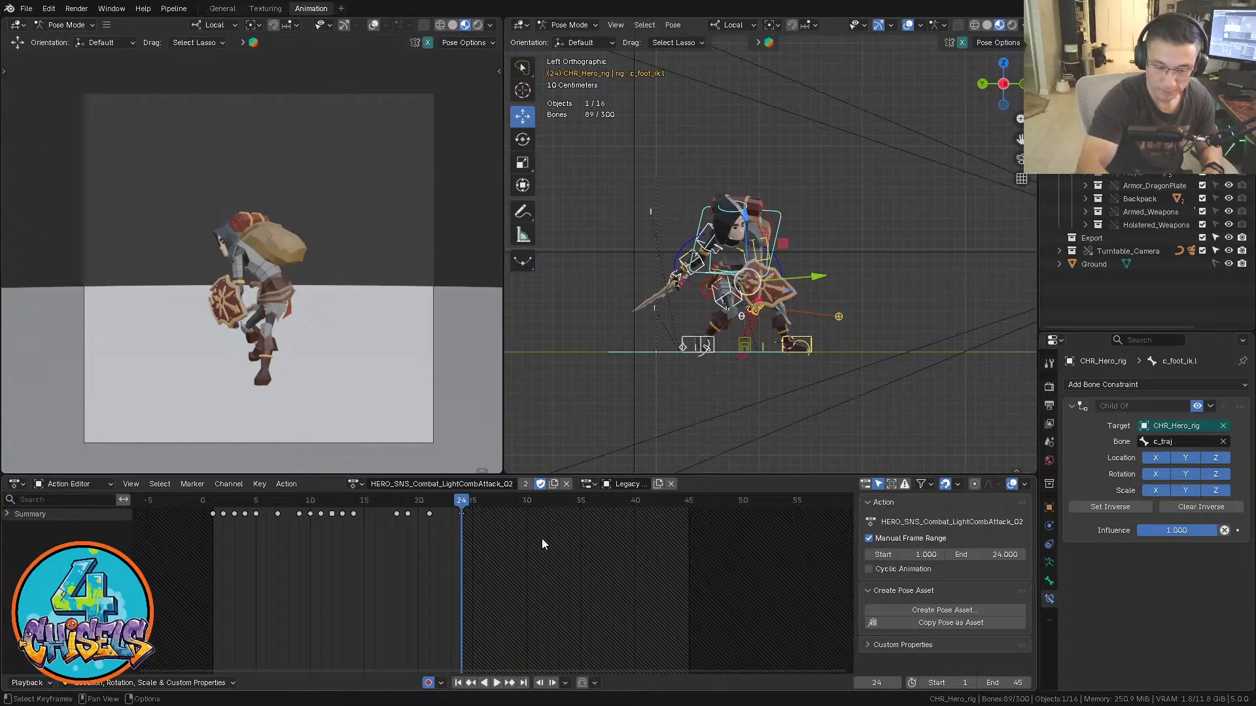
# Reload the HERO_SNS_Combat_LightCombAttack_02(Recovery) action and select the c_traj bone at frame 1 in the left side view
pyautogui.click(354, 484)
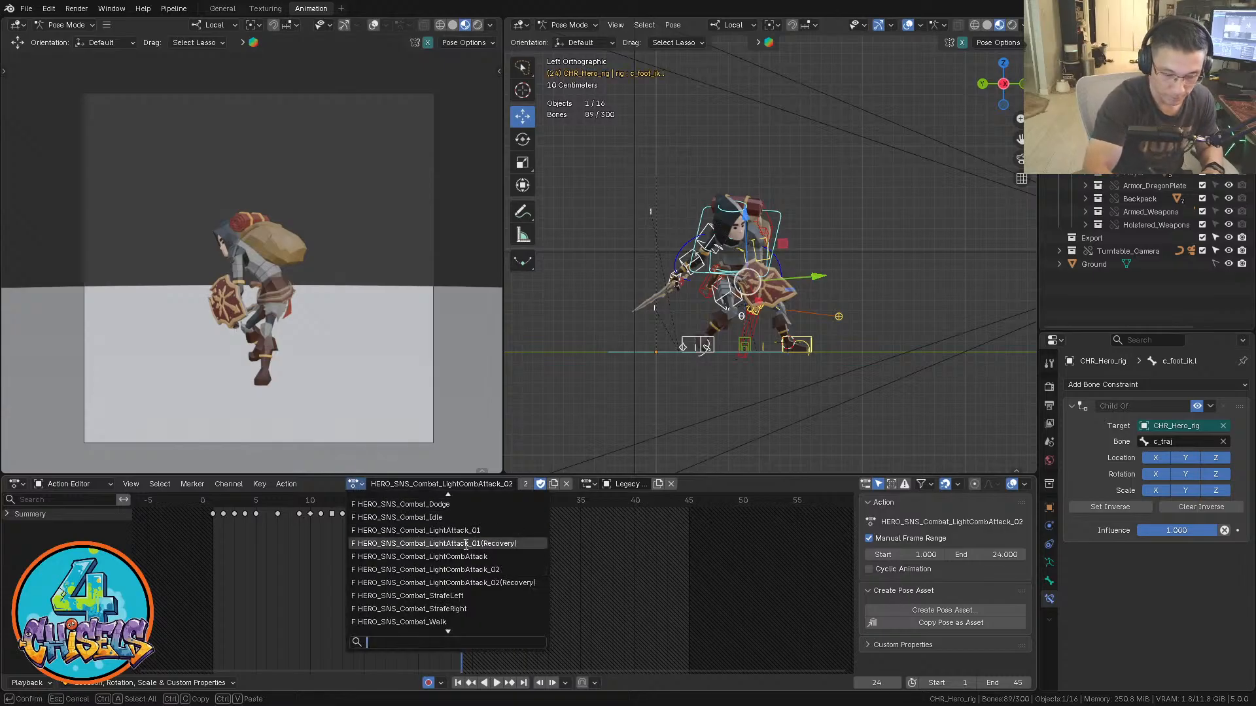
pyautogui.click(535, 583)
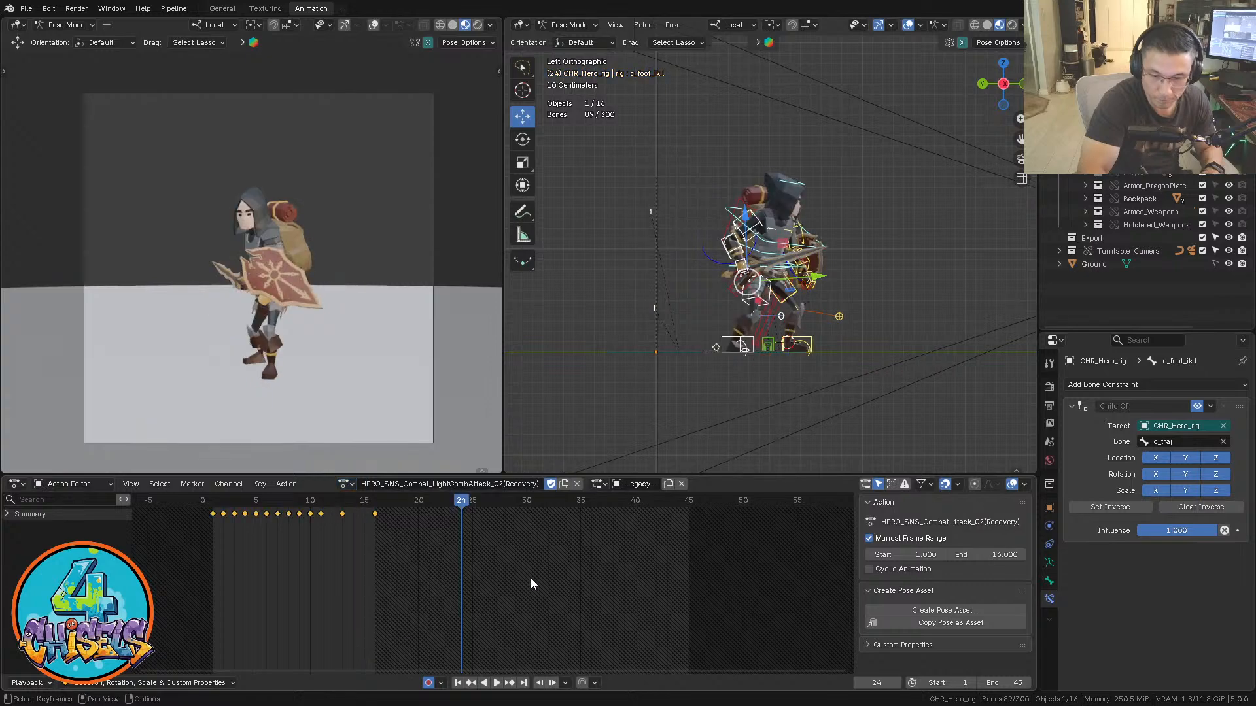
pyautogui.moveTo(660, 458); pyautogui.dragTo(772, 378, button='middle')
pyautogui.click(781, 357)
pyautogui.press('ctrl+KP_3')
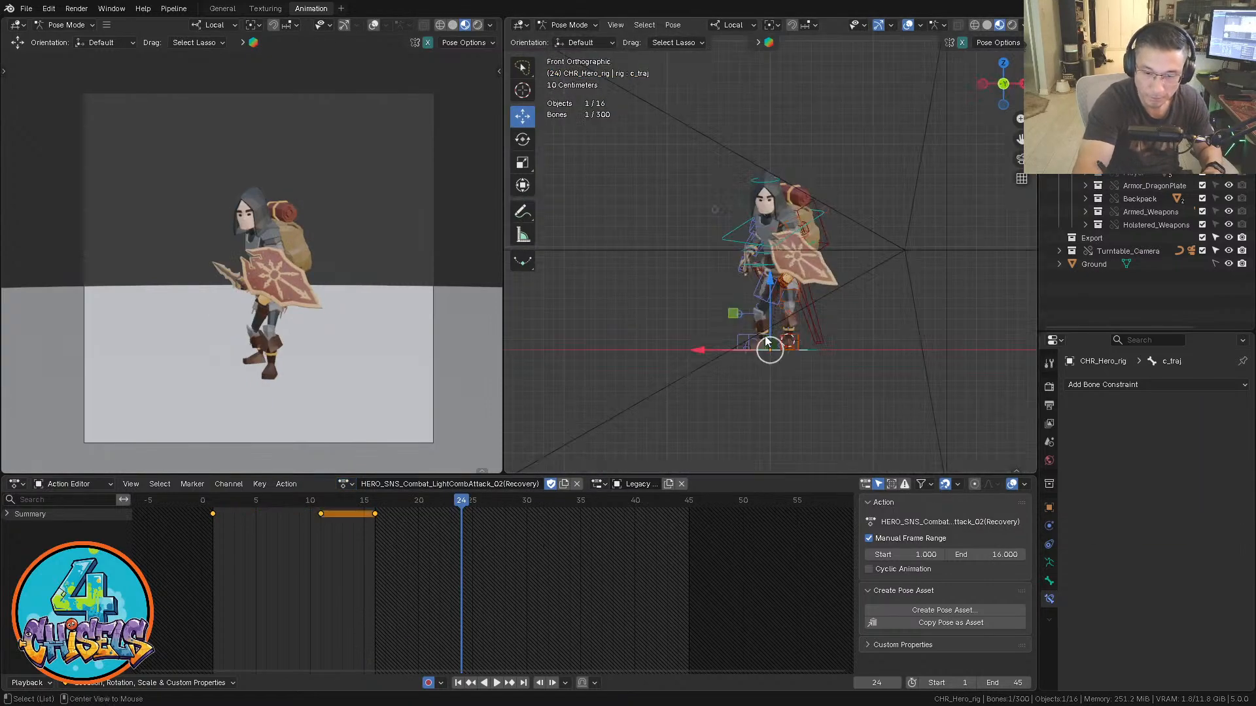
pyautogui.moveTo(226, 513); pyautogui.dragTo(216, 510)
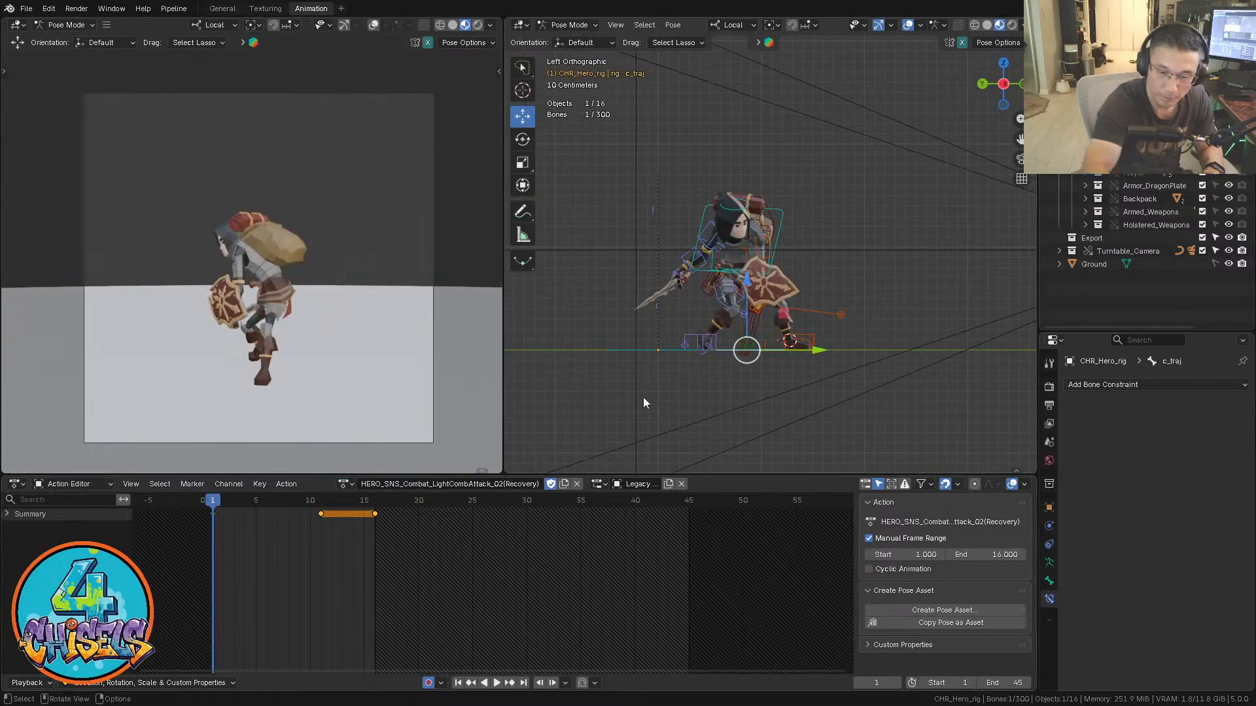
# Play back the recovery from a perspective view and show the c_traj bone's curves in the Graph Editor
pyautogui.moveTo(703, 386); pyautogui.dragTo(642, 458, button='middle')
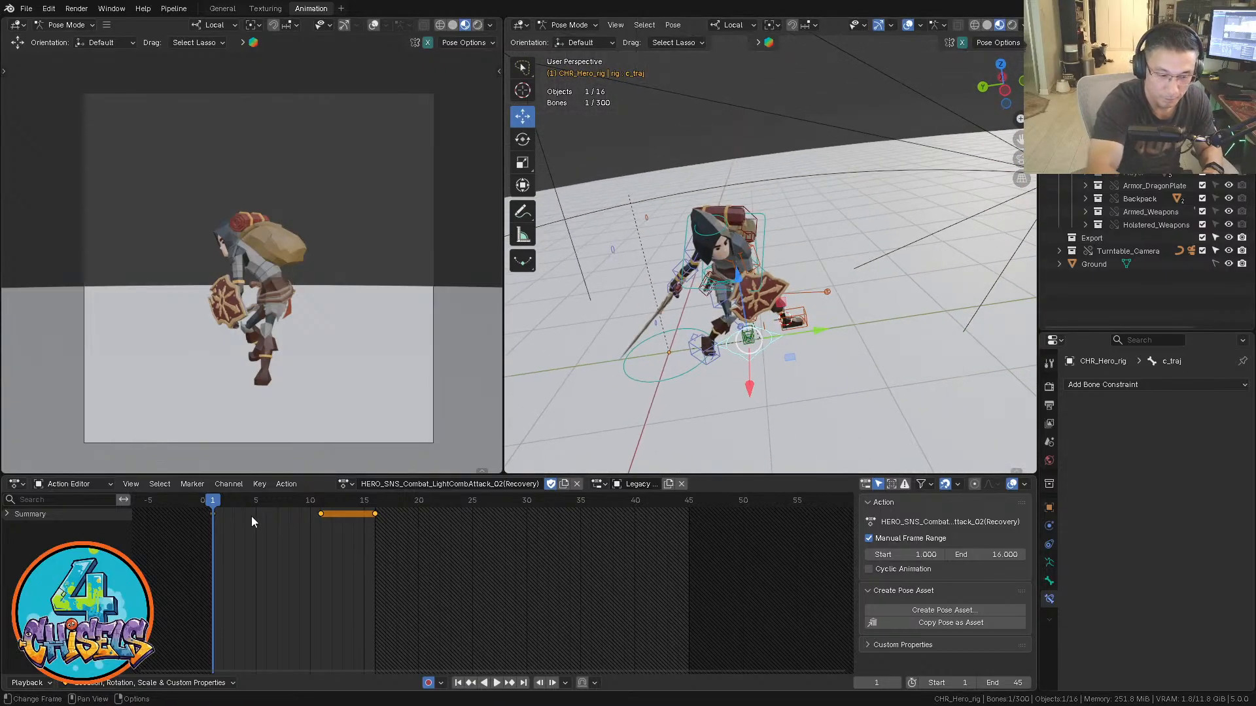
pyautogui.press('space')
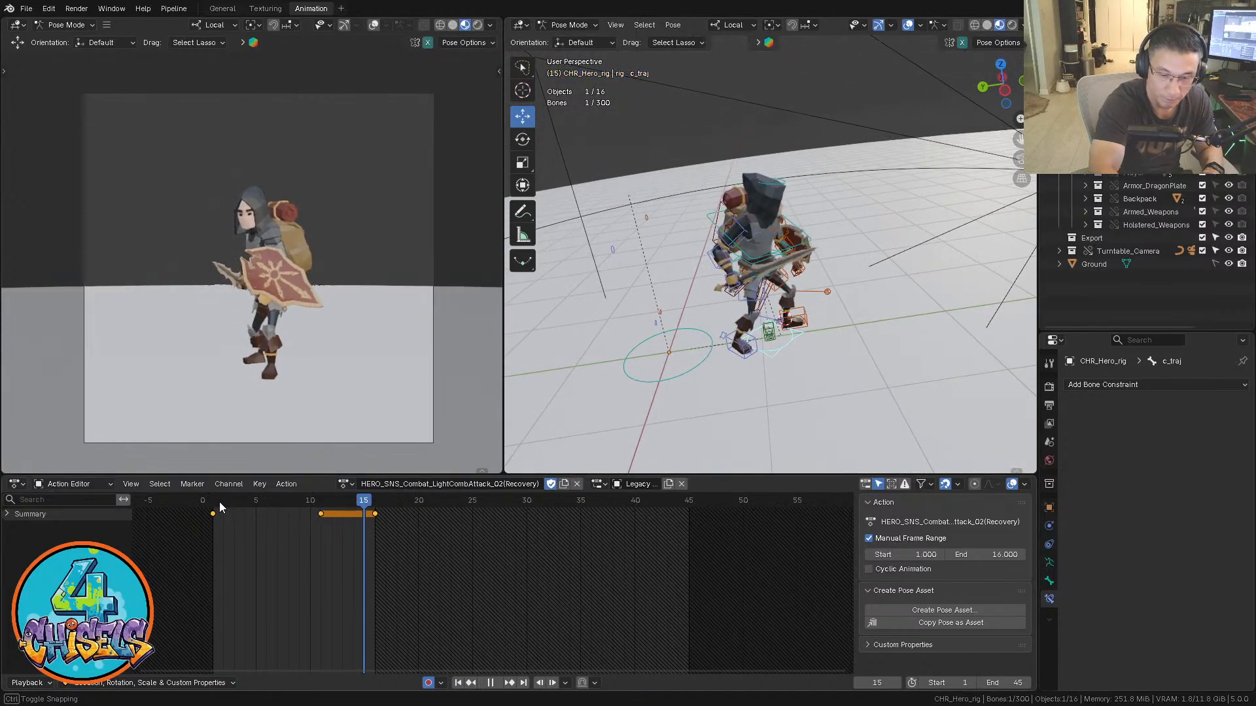
pyautogui.press('Escape')
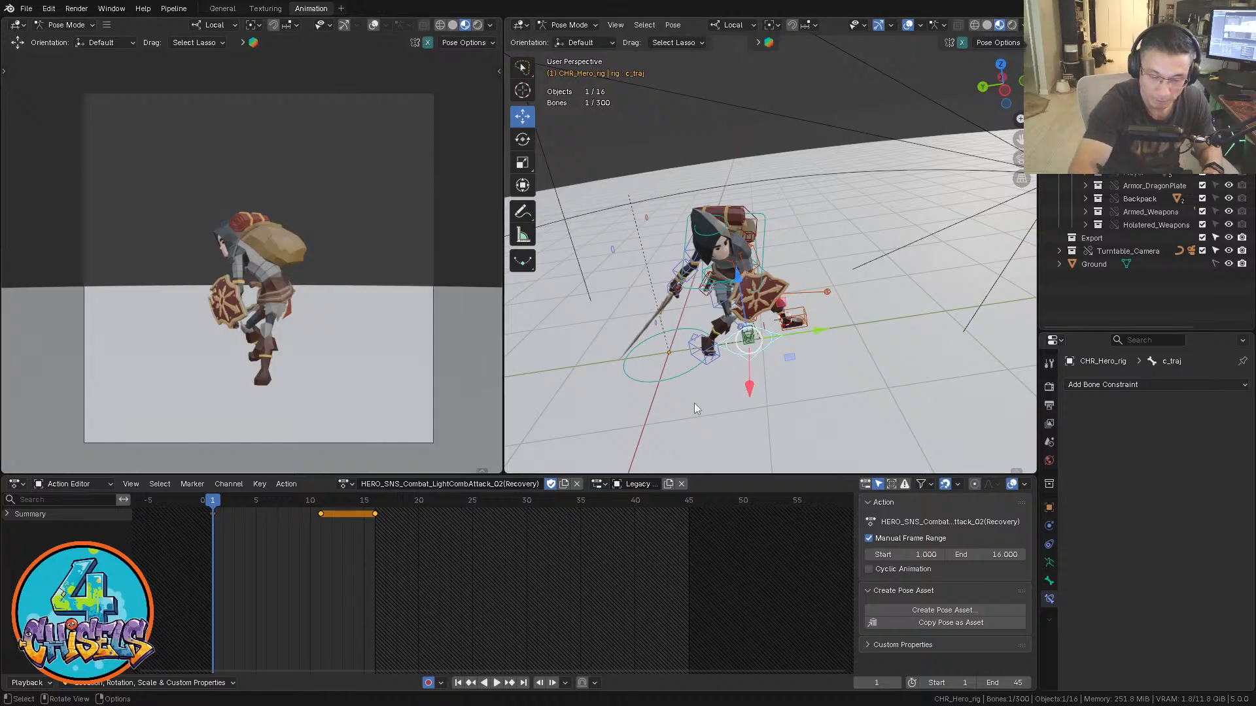
pyautogui.hotkey('ctrl', 'Tab')
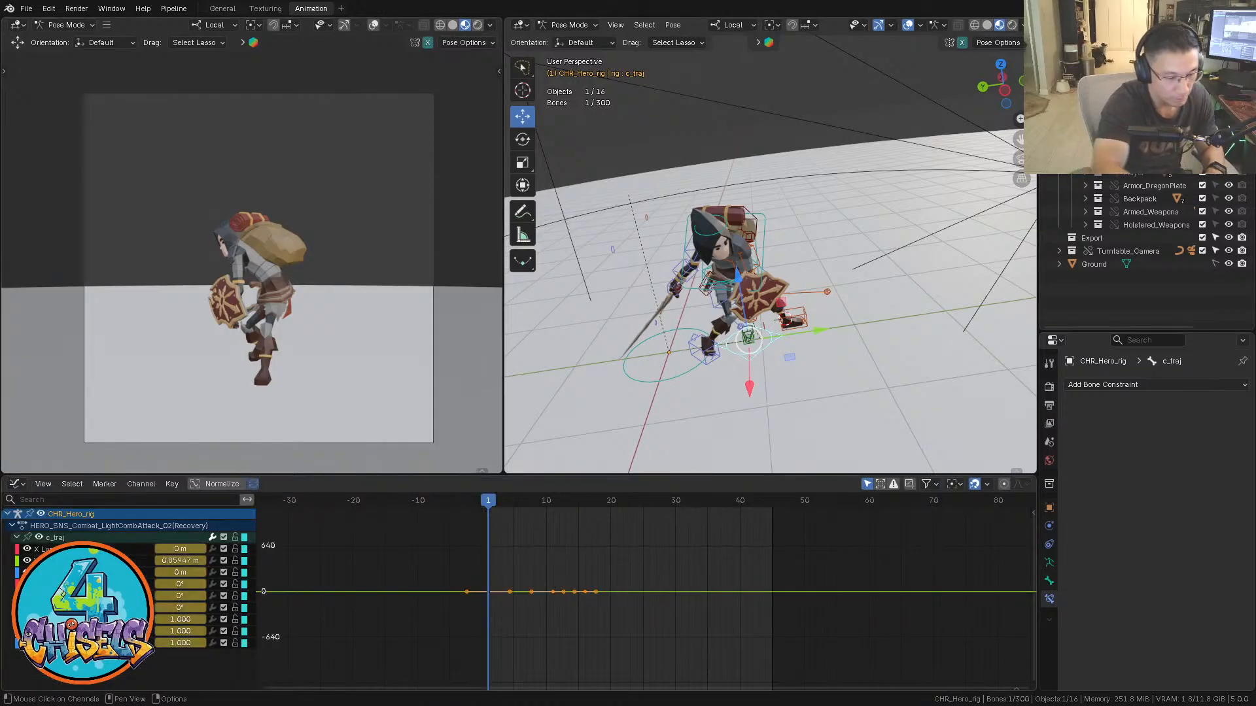
# Subtract 0.859474 from the c_traj bone's Y Location on the frame 1 key of the recovery action
pyautogui.press('Home')
pyautogui.scroll(-6, 705, 586)
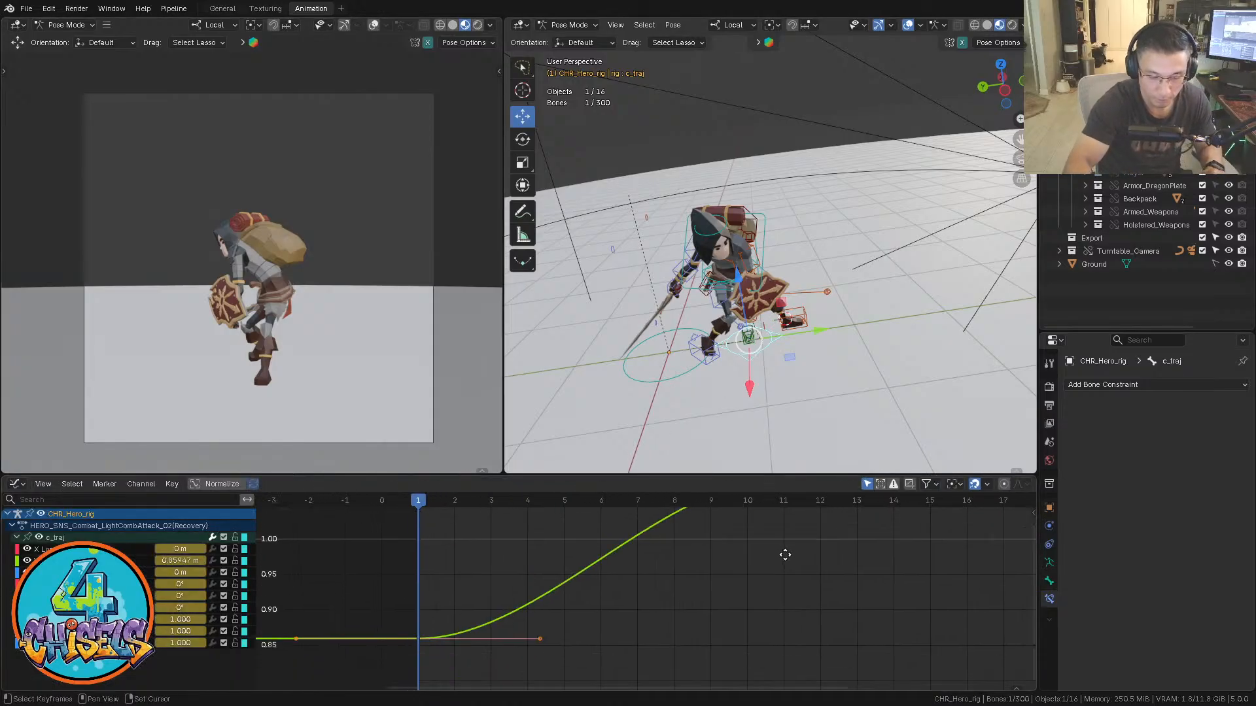
pyautogui.keyDown('ctrl'); pyautogui.moveTo(735, 582); pyautogui.dragTo(736, 620, button='middle'); pyautogui.keyUp('ctrl')
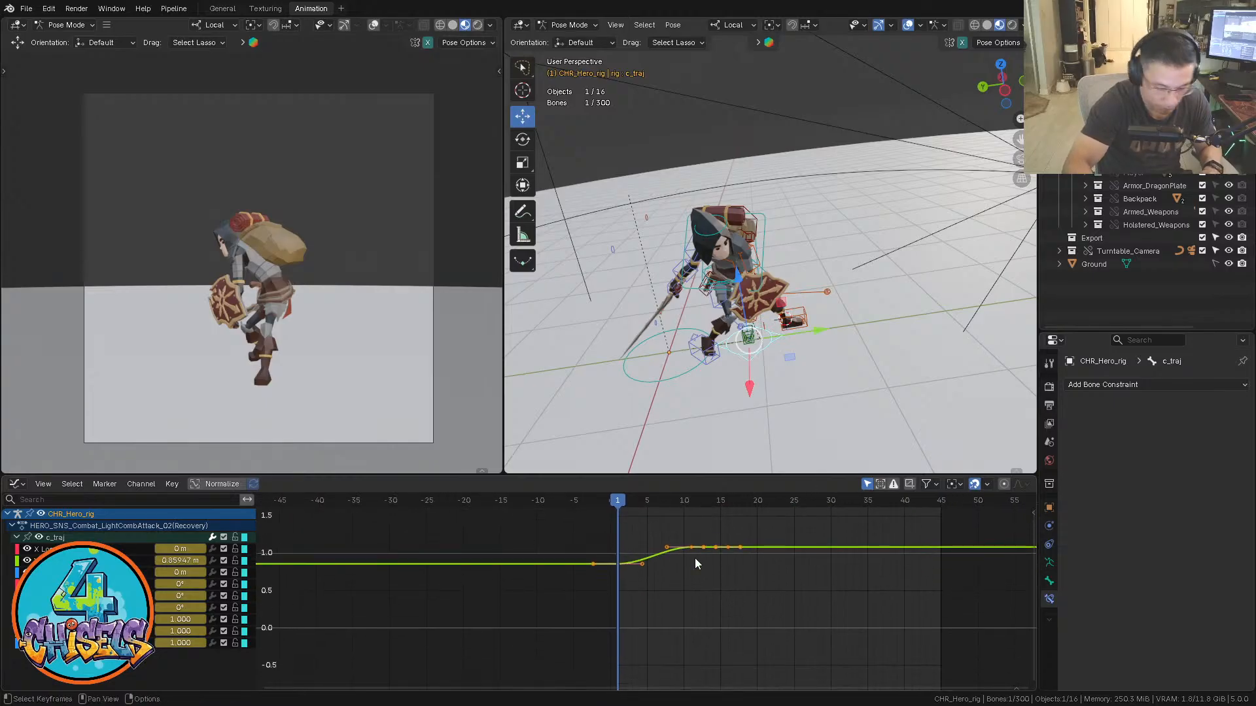
pyautogui.click(200, 562)
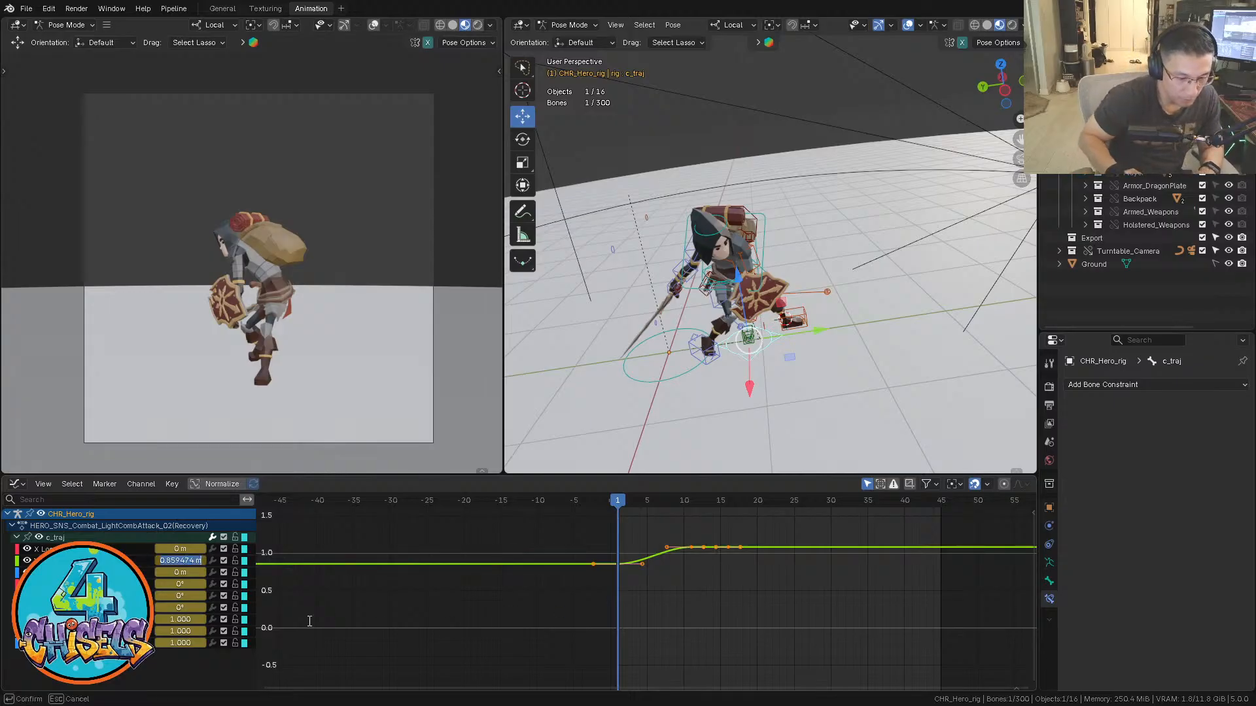
pyautogui.press('End')
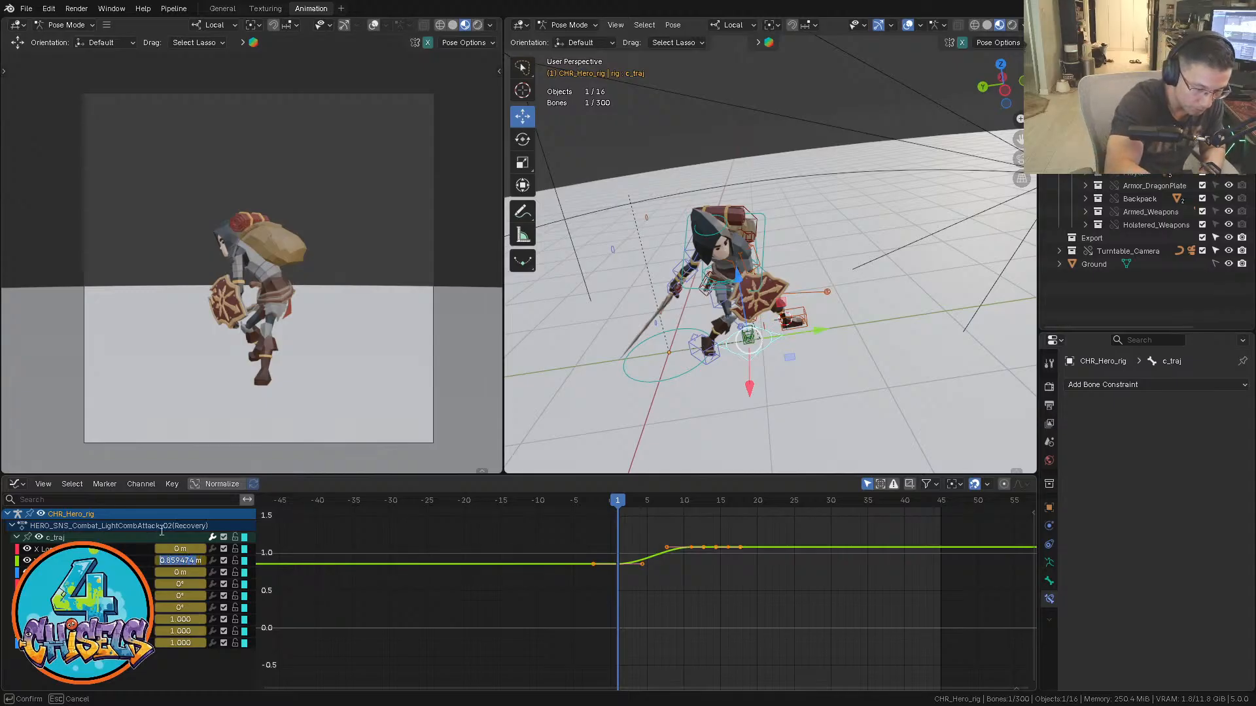
pyautogui.press('End')
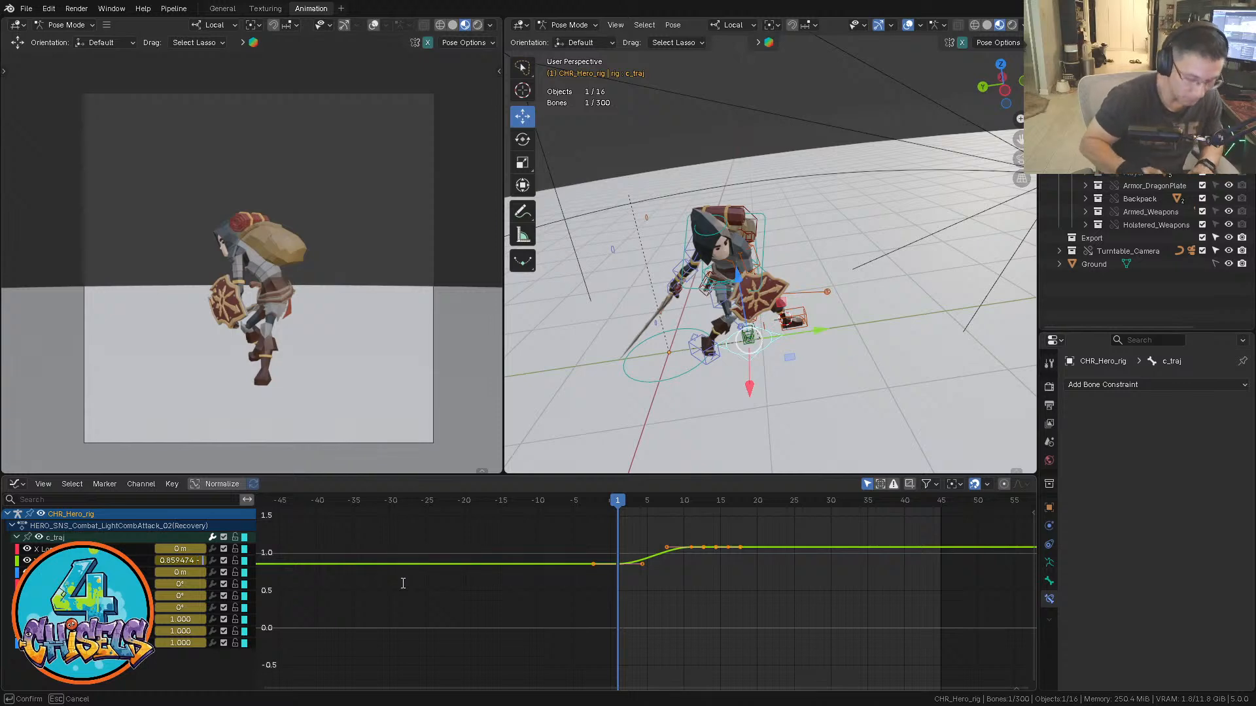
pyautogui.write('- 0.859474')
pyautogui.press('Return')
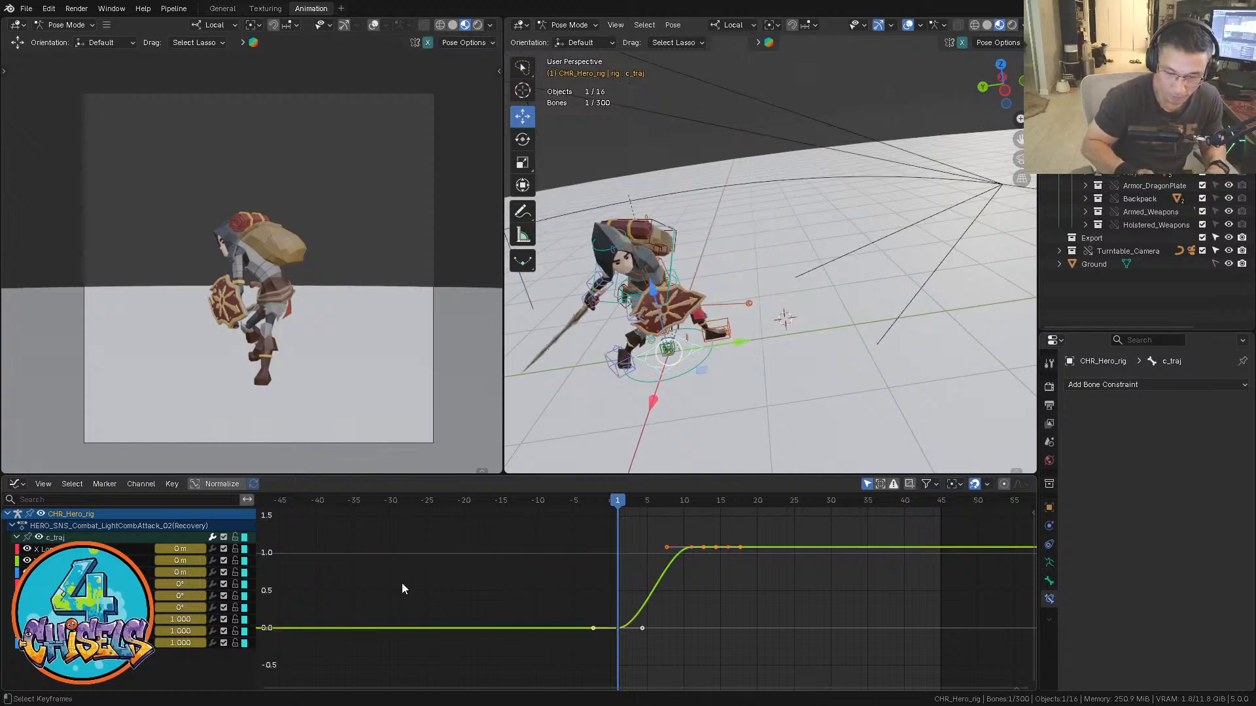
pyautogui.click(402, 583)
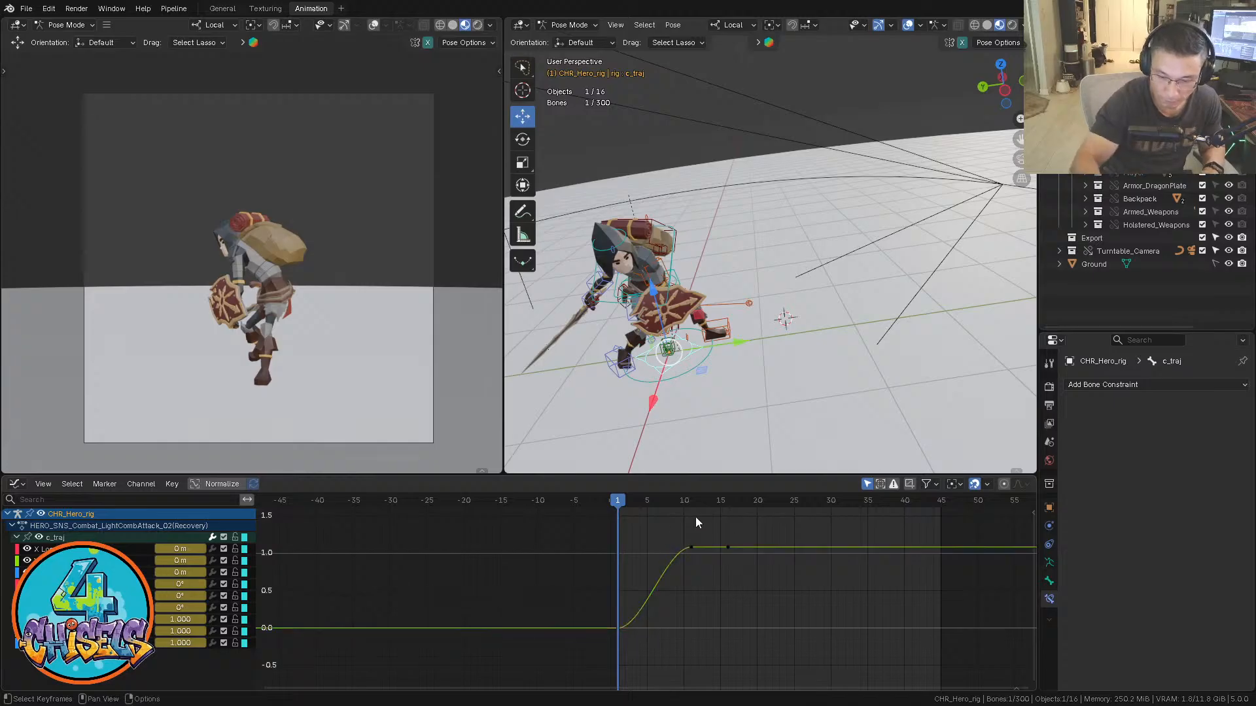
# Subtract 0.859474 from c_traj's Y Location on the frame 11 key and paste that key onto frame 16
pyautogui.click(691, 501)
pyautogui.moveTo(682, 535); pyautogui.dragTo(736, 557)
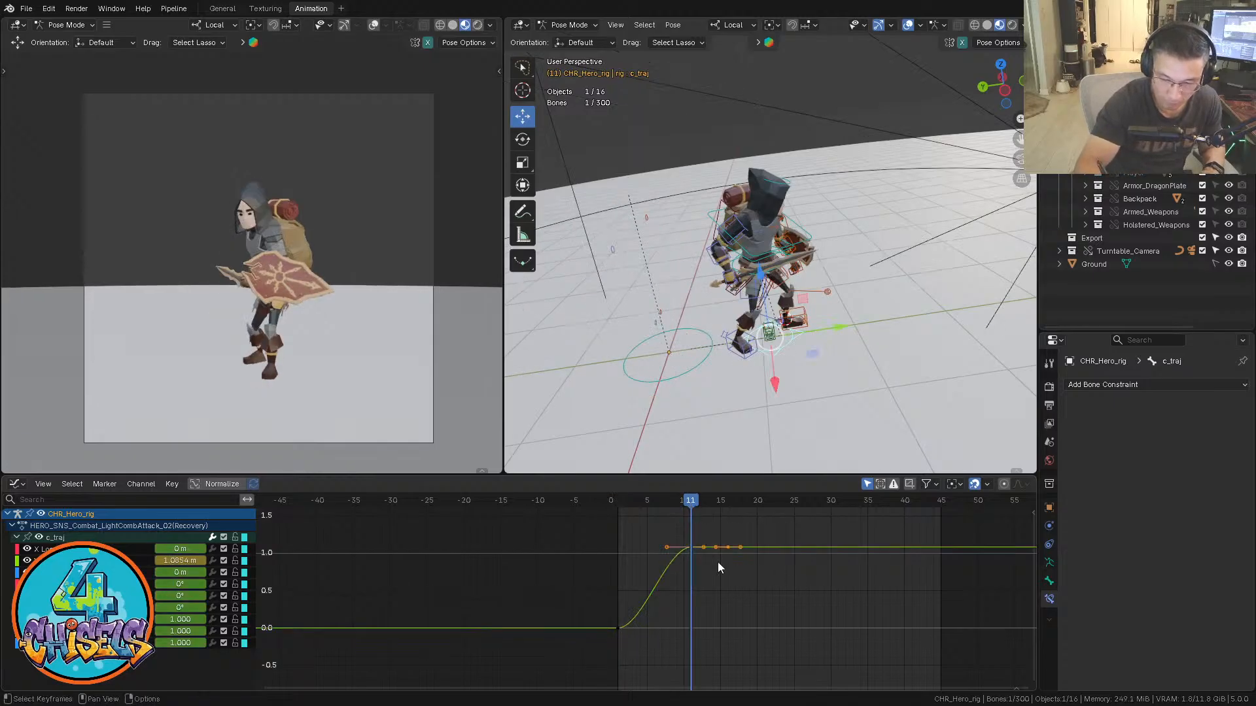
pyautogui.click(180, 561)
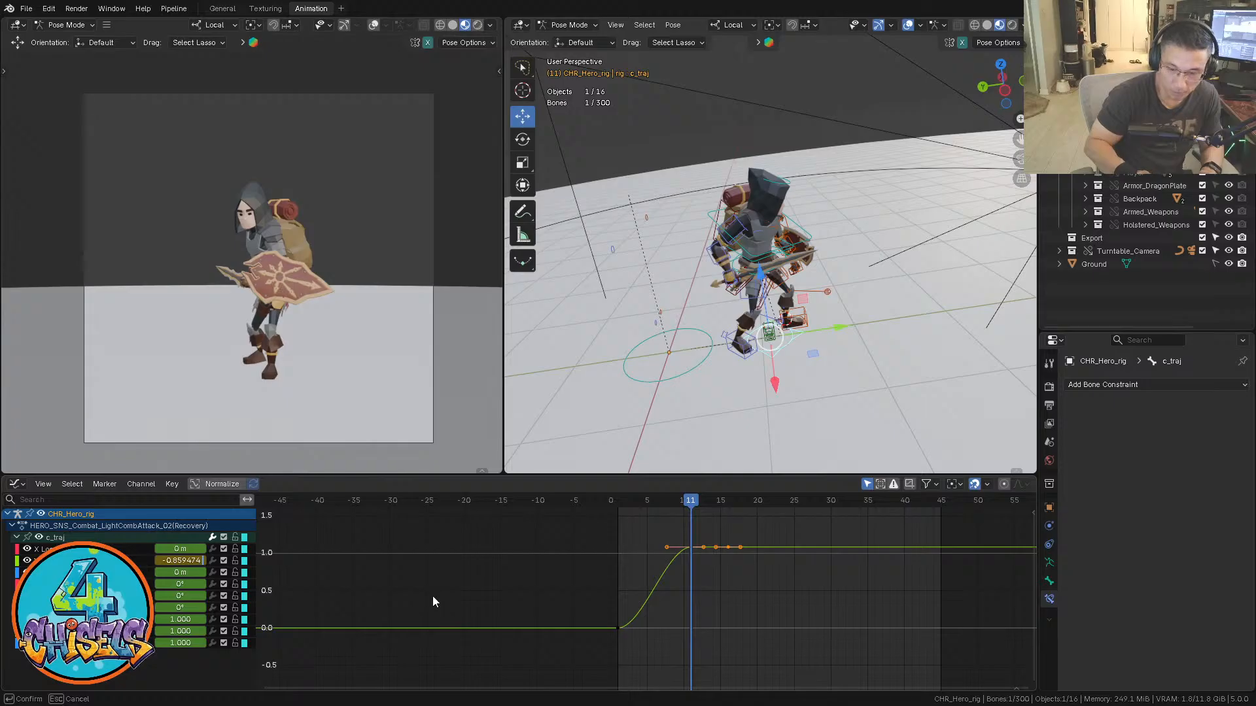
pyautogui.write('-0.859474')
pyautogui.press('Return')
pyautogui.click(728, 501)
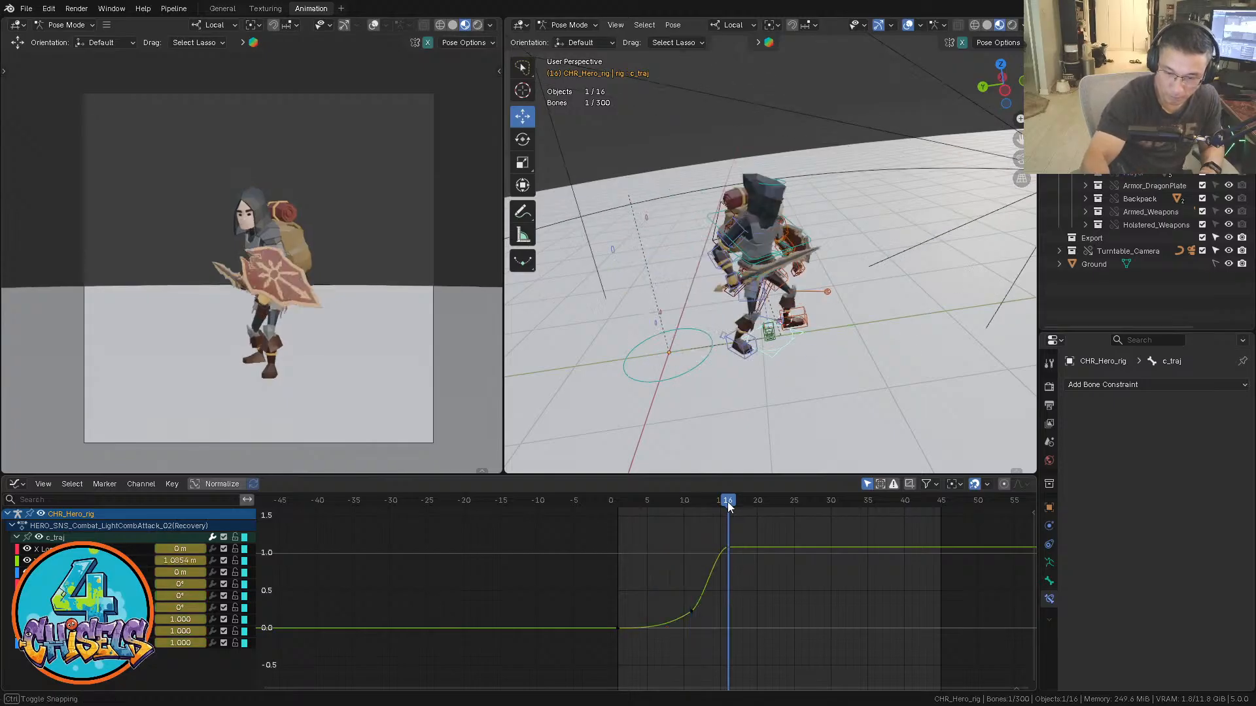
pyautogui.hotkey('ctrl', 'v')
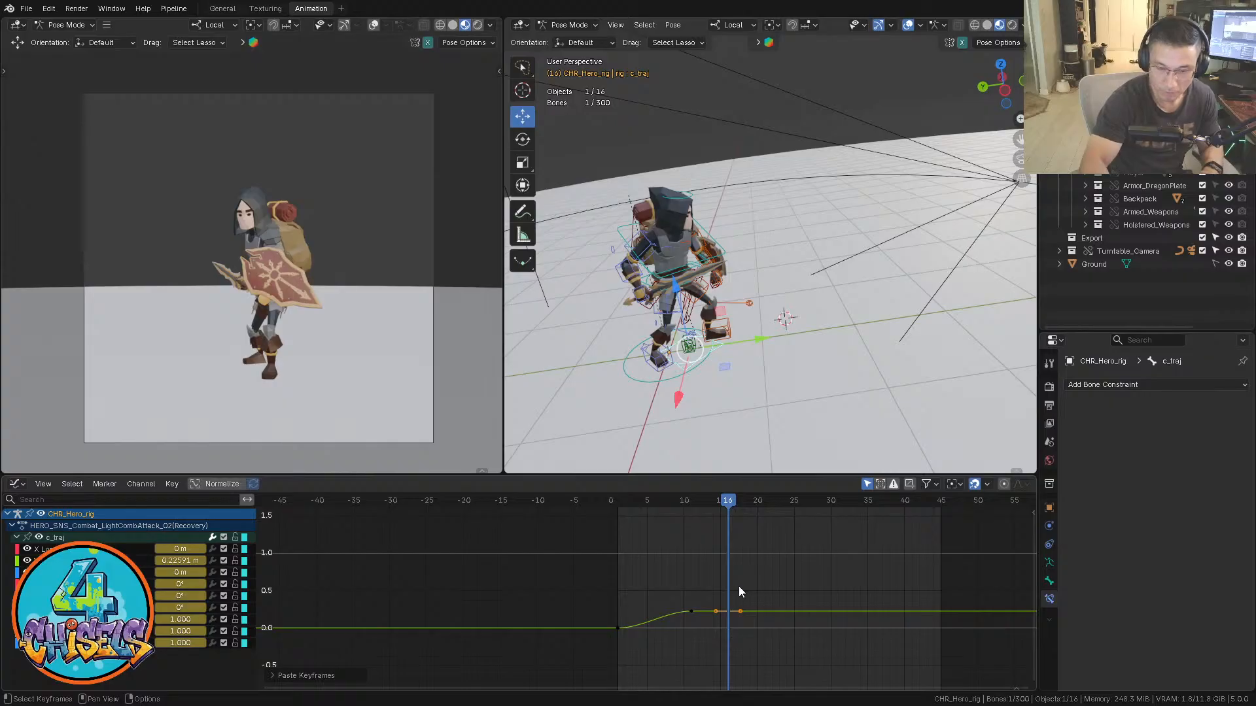
# Play back the recovery in the perspective and left side views to check the corrected trajectory motion
pyautogui.moveTo(626, 496)
pyautogui.mouseDown()
pyautogui.moveTo(728, 496)
pyautogui.moveTo(610, 497)
pyautogui.mouseUp()
pyautogui.press('space')
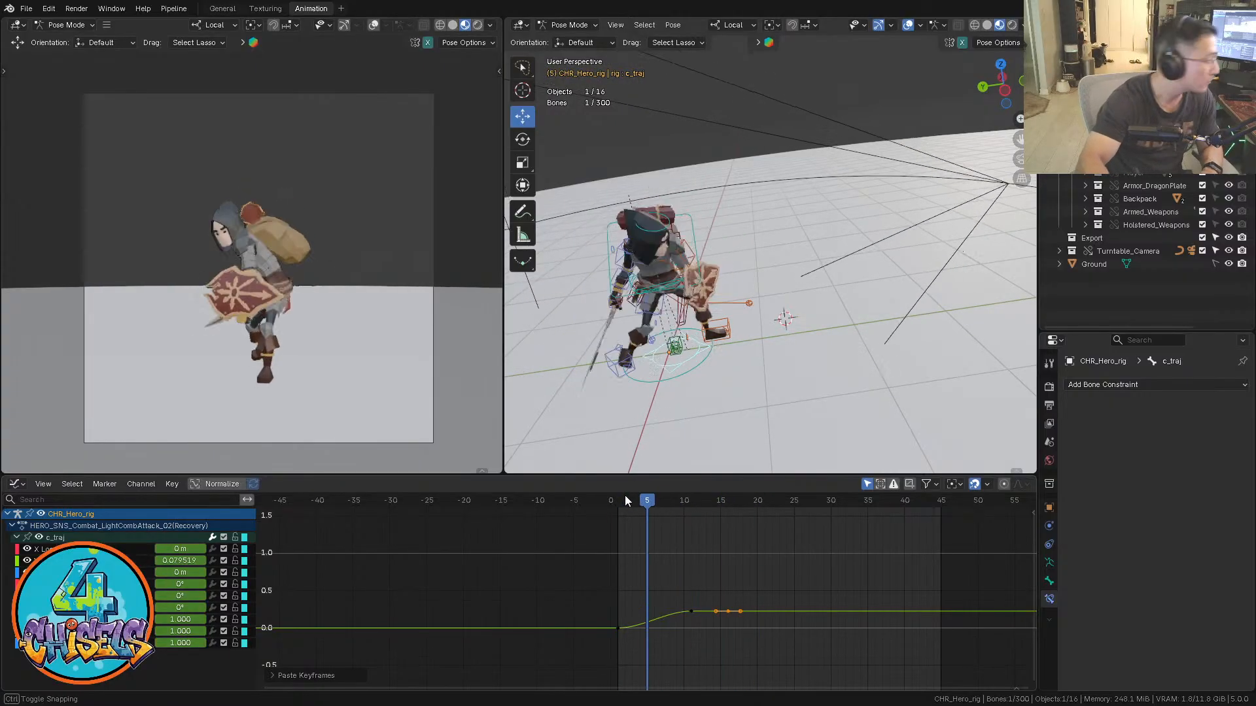
pyautogui.press('Escape')
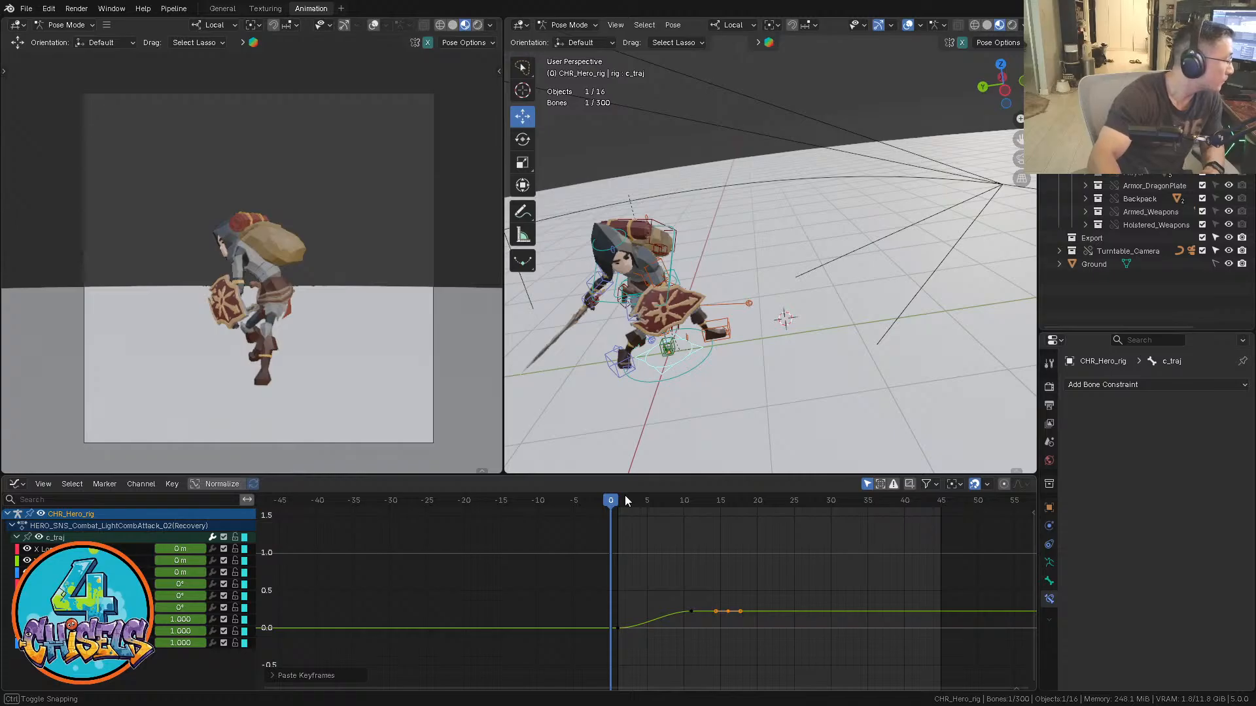
pyautogui.press('space')
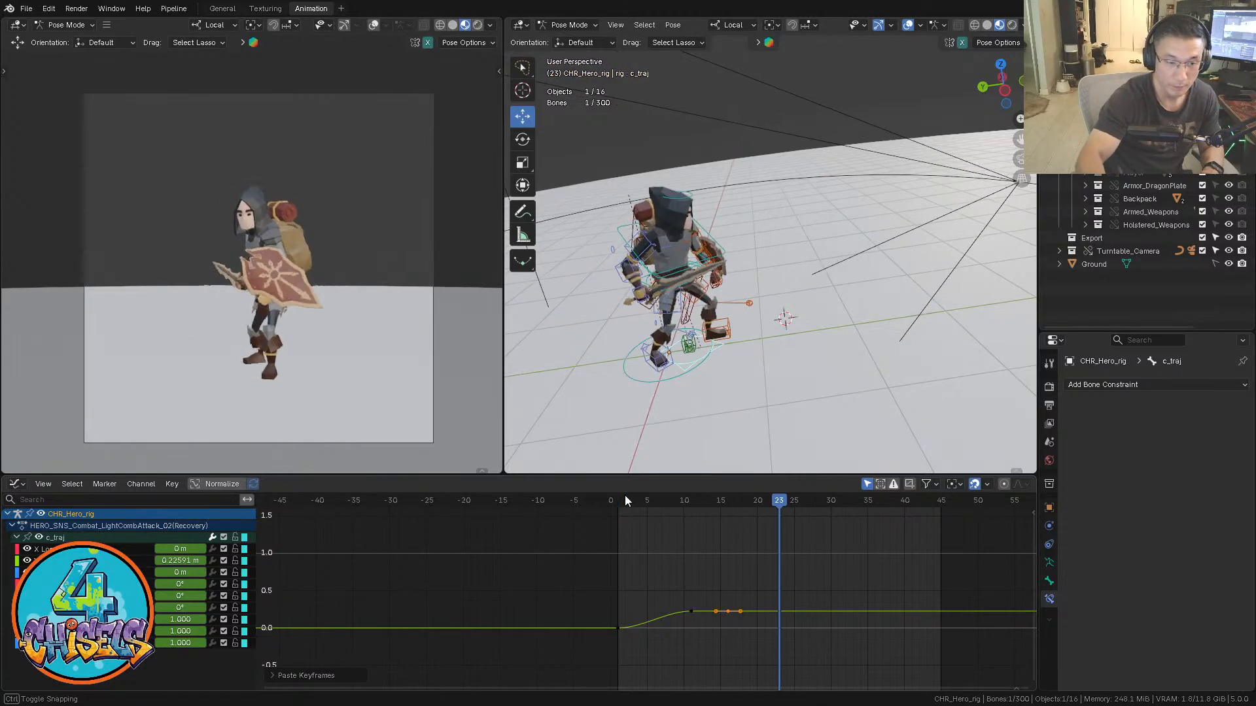
pyautogui.press('Escape')
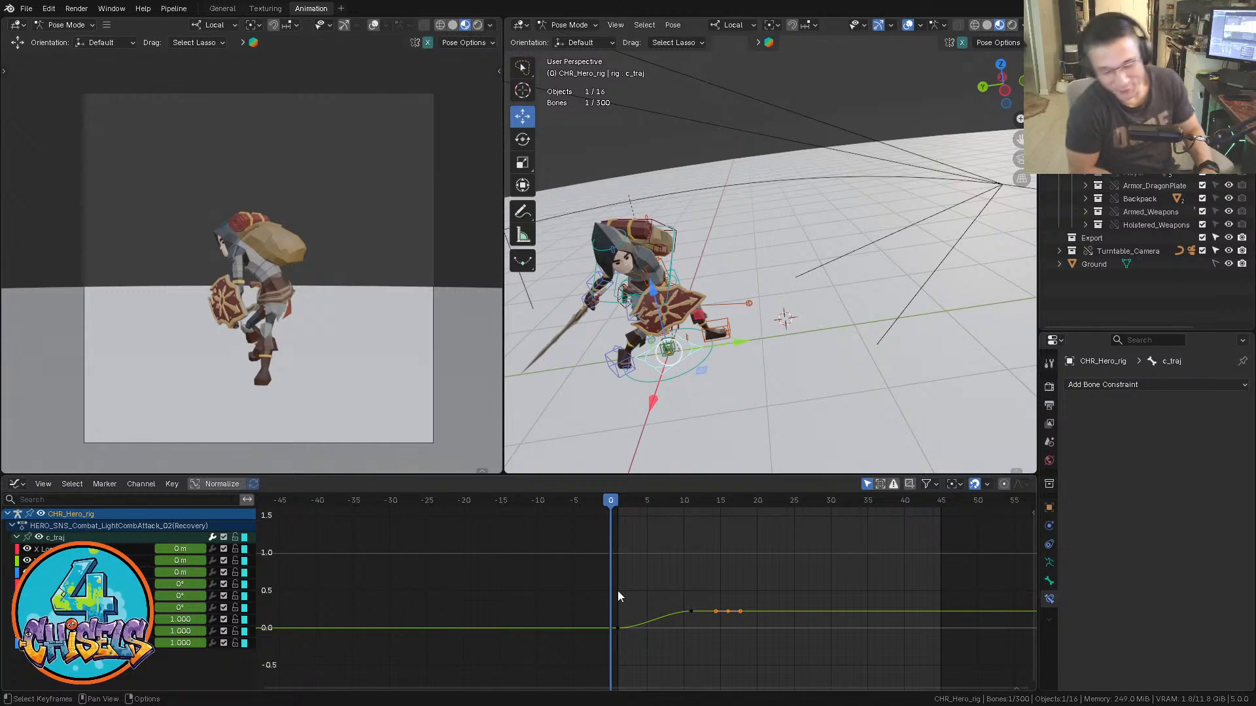
pyautogui.click(617, 503)
pyautogui.moveTo(617, 503); pyautogui.dragTo(717, 503)
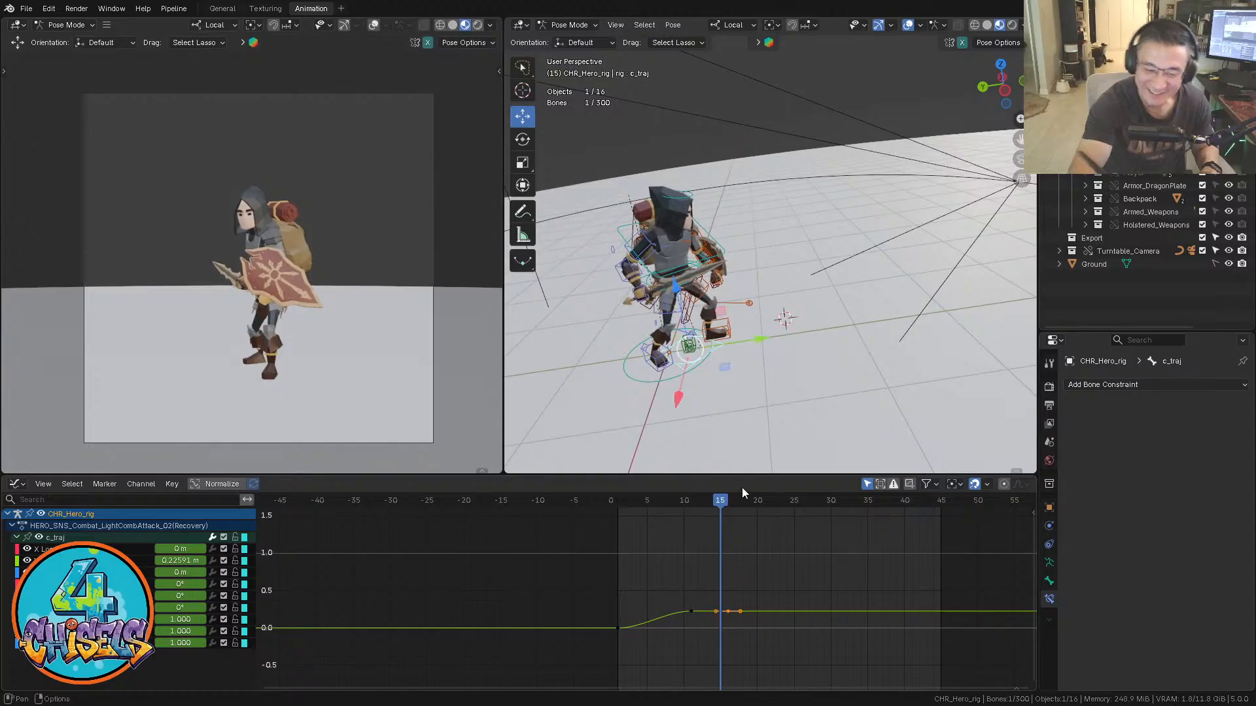
pyautogui.press('space')
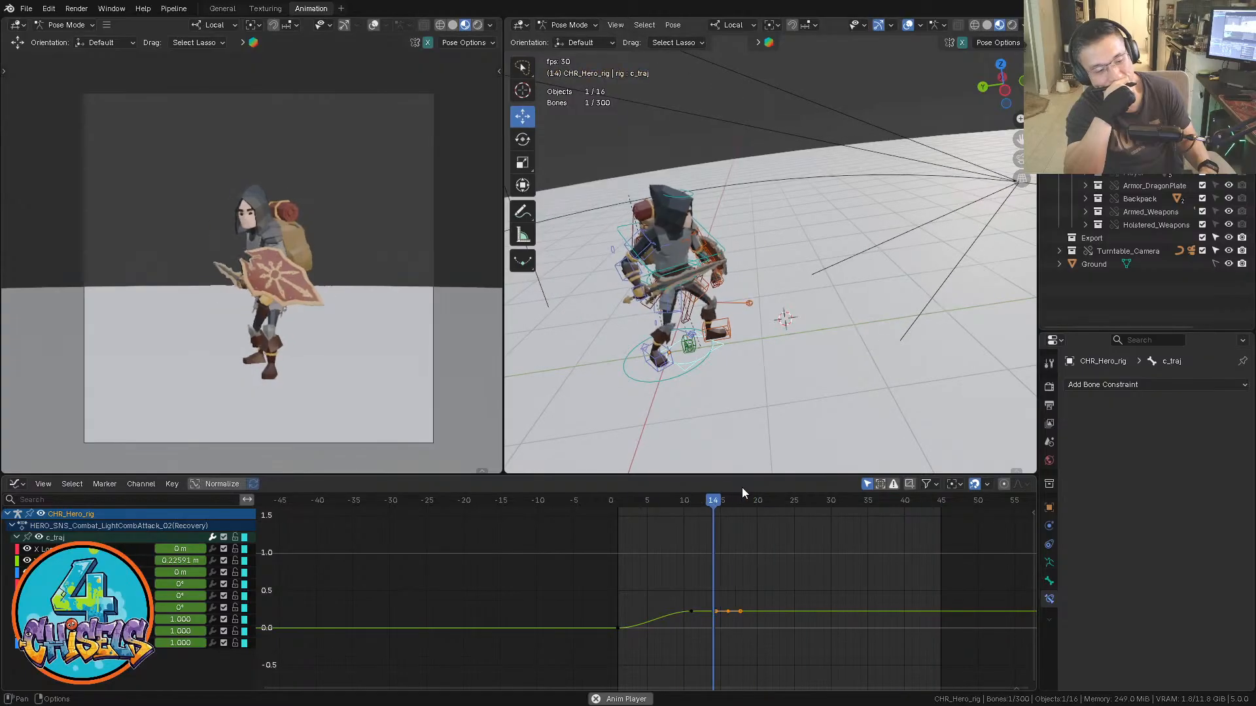
pyautogui.keyDown('alt'); pyautogui.moveTo(774, 301); pyautogui.dragTo(777, 343, button='middle'); pyautogui.keyUp('alt')
pyautogui.scroll(6, 776, 340)
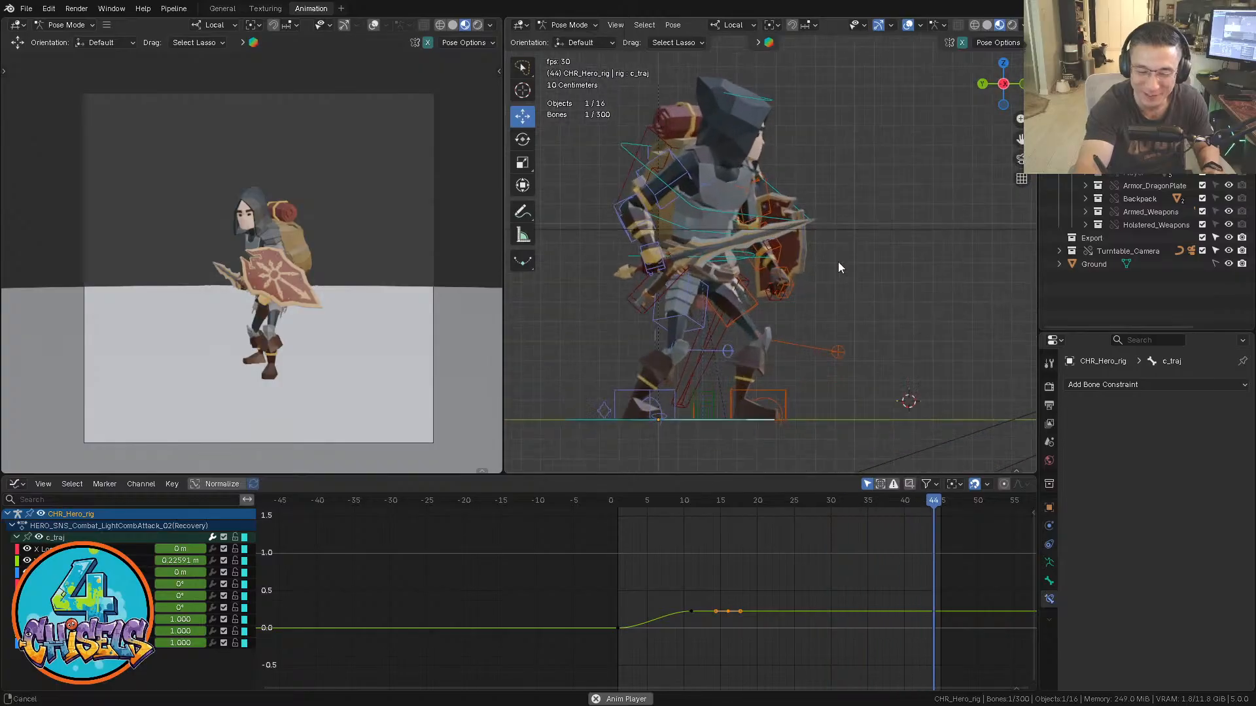
pyautogui.scroll(-2, 875, 229)
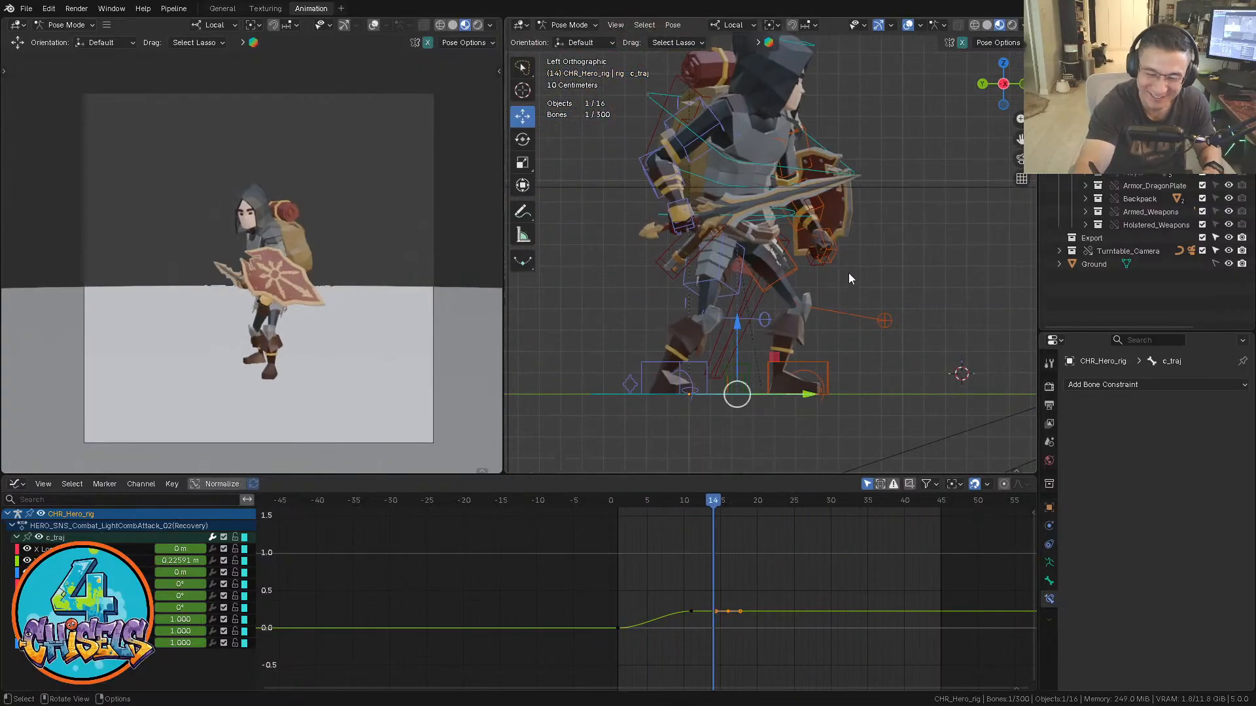
# Step through the early recovery frames in the left side view to examine the right foot's movement
pyautogui.click(625, 499)
pyautogui.press('Right')
pyautogui.press('Right')
pyautogui.press('Right')
pyautogui.press('Right')
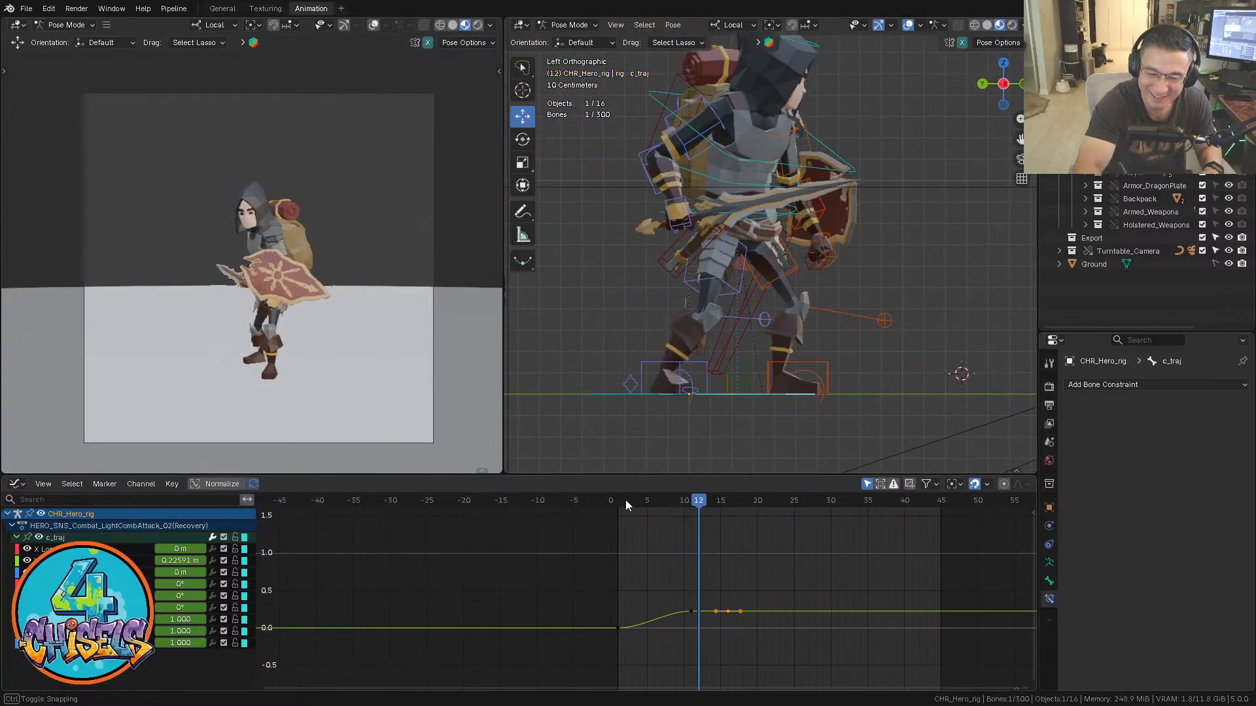
pyautogui.press('Left')
pyautogui.press('Left')
pyautogui.press('Left')
pyautogui.press('Left')
pyautogui.press('Left')
pyautogui.press('Left')
pyautogui.press('Left')
pyautogui.press('Left')
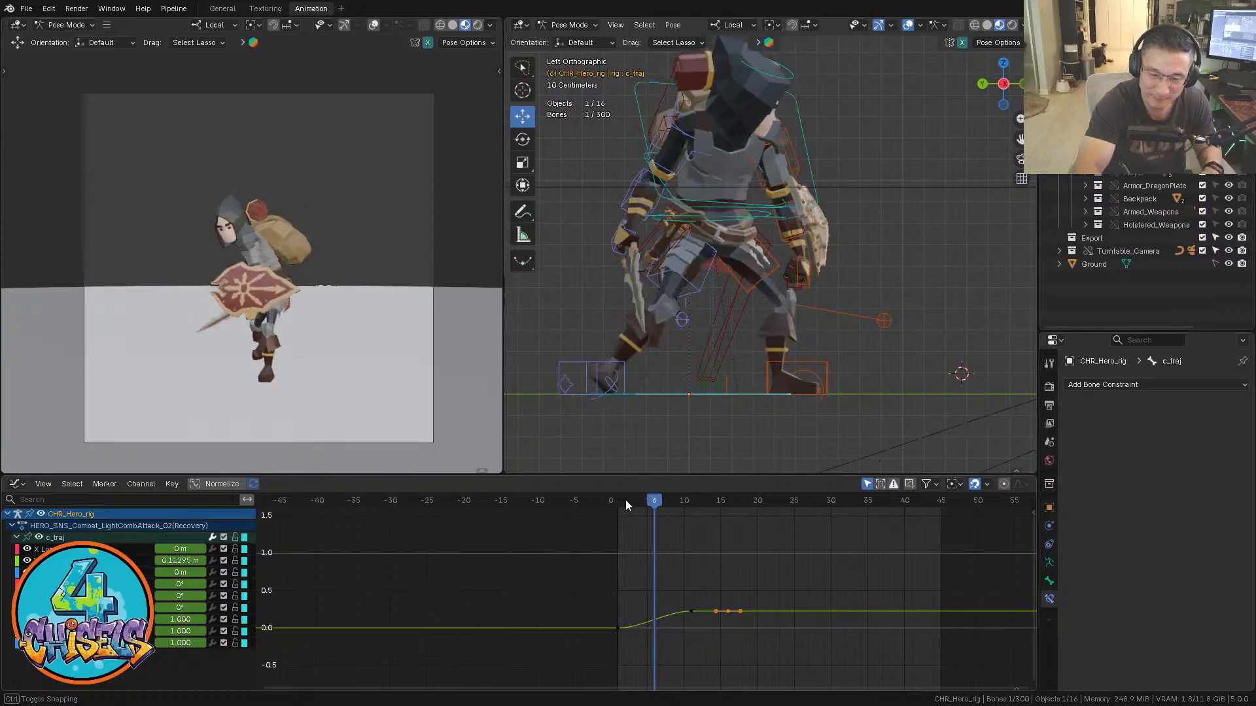
pyautogui.press('Right')
pyautogui.press('Right')
pyautogui.press('Right')
pyautogui.press('Right')
pyautogui.press('Left')
pyautogui.press('Left')
pyautogui.press('Left')
pyautogui.press('Left')
pyautogui.press('Left')
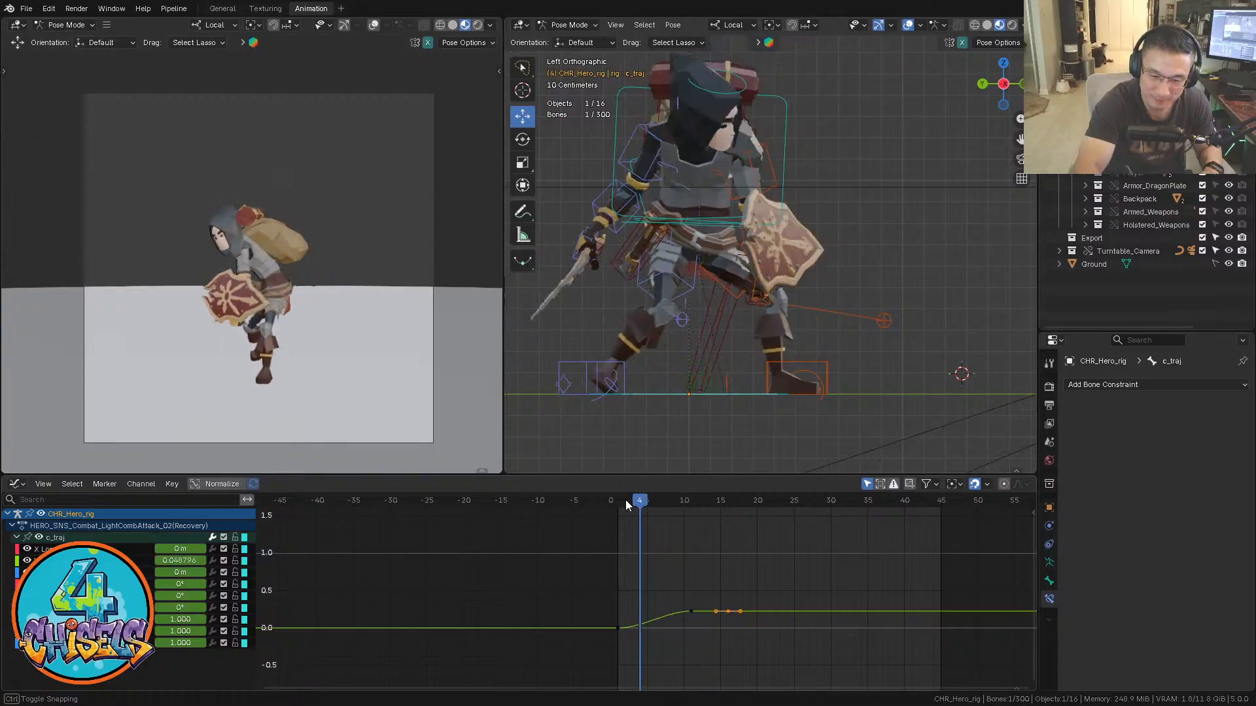
pyautogui.press('Right')
pyautogui.press('Right')
pyautogui.press('Left')
pyautogui.press('Left')
pyautogui.press('Left')
pyautogui.press('Left')
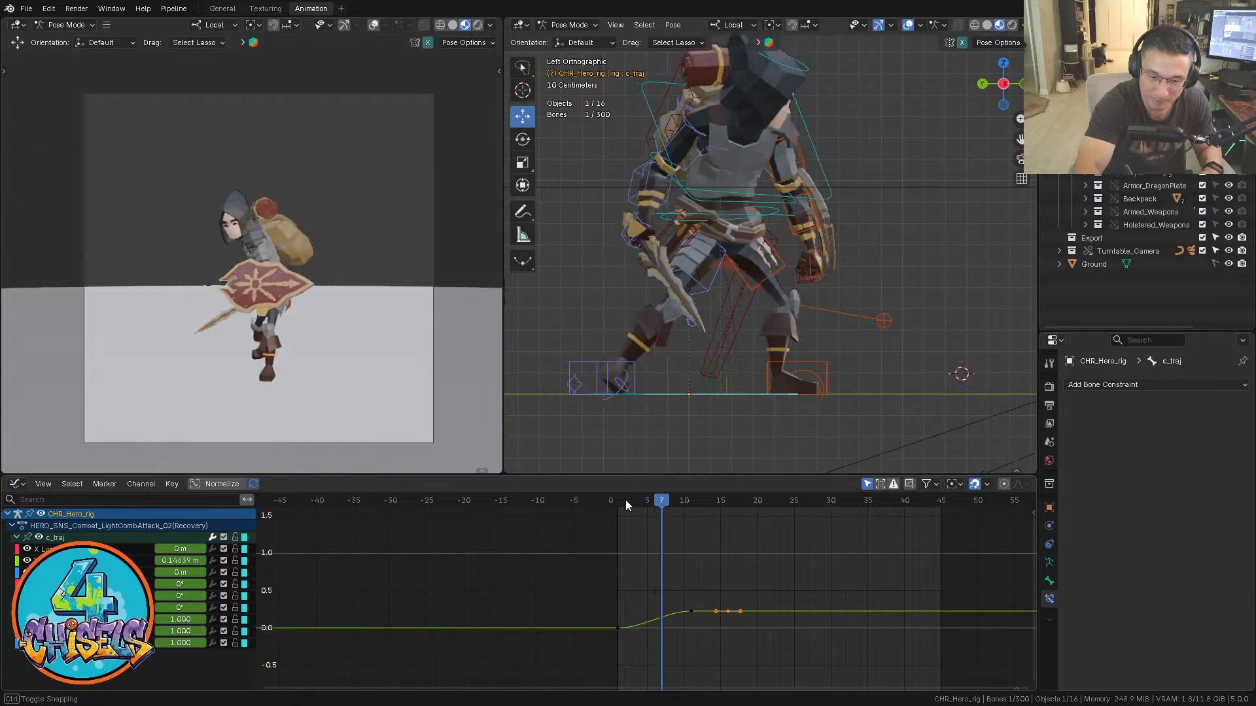
pyautogui.press('Right')
pyautogui.press('Right')
pyautogui.press('Right')
pyautogui.press('Right')
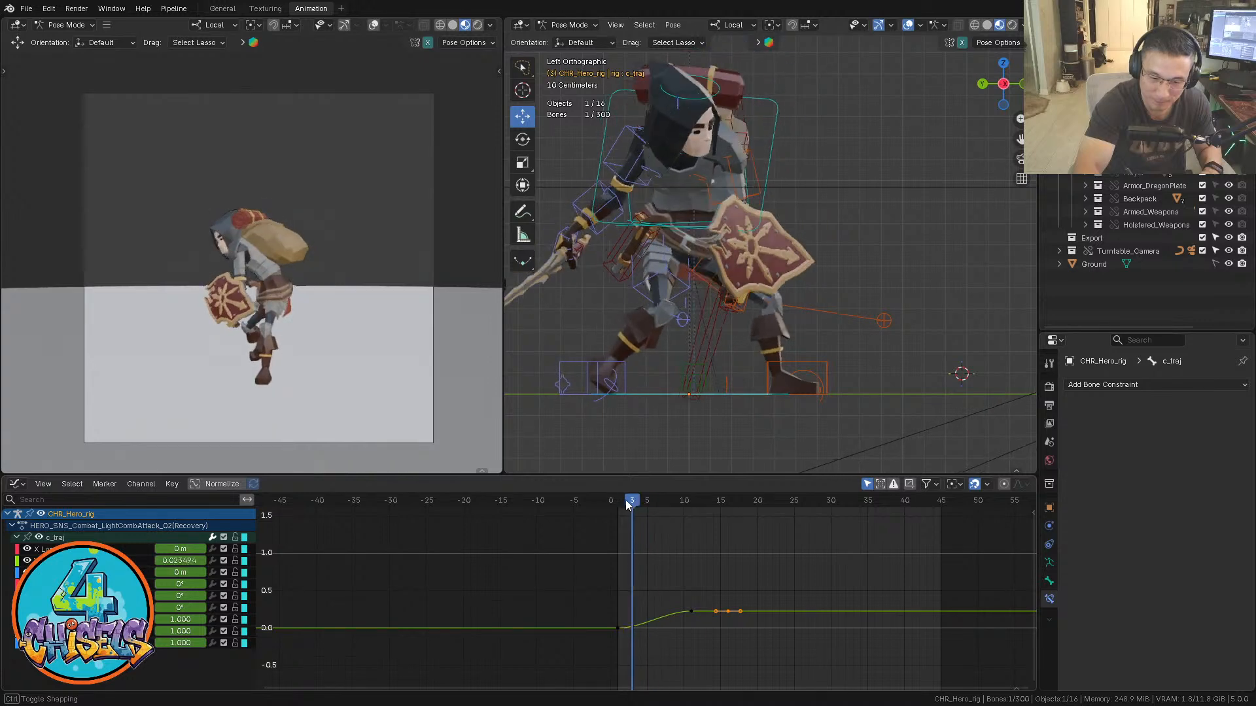
pyautogui.press('Right')
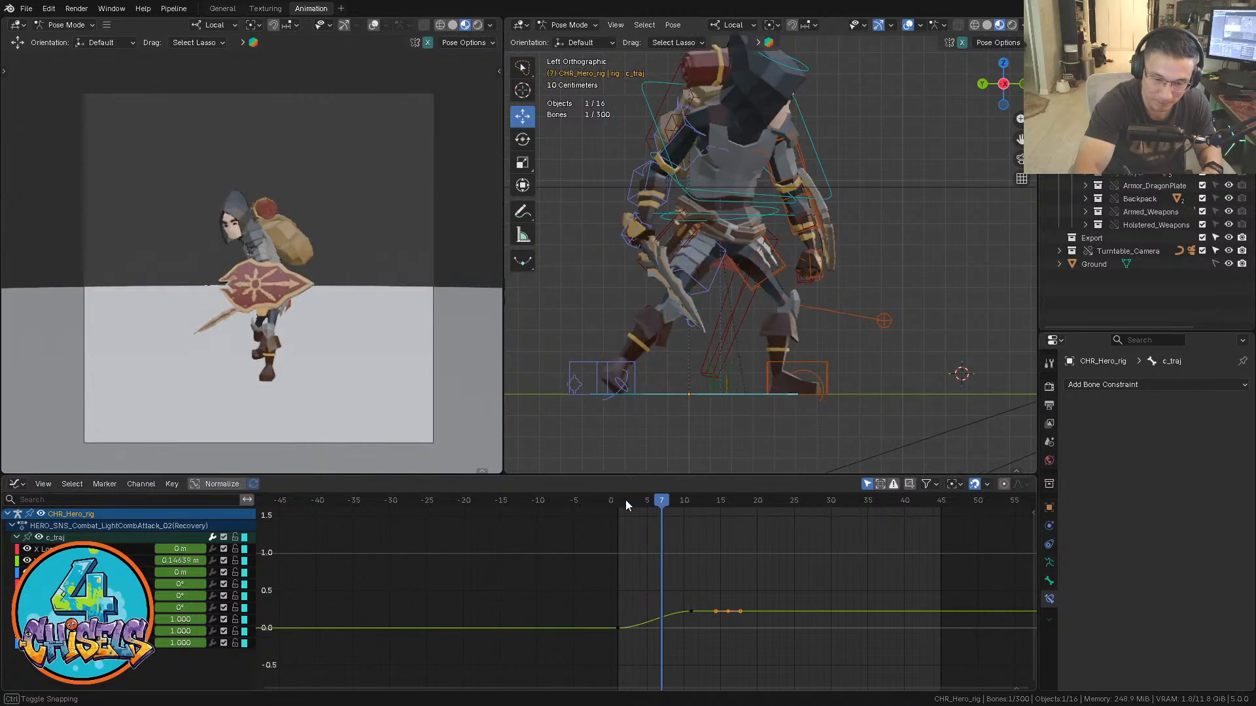
# At frame 6, rotate the right foot's c_foot_01.r control and move the c_foot_roll_cursor.r control to adjust the foot roll
pyautogui.press('Left')
pyautogui.click(615, 381)
pyautogui.press('r')
pyautogui.moveTo(674, 373)
pyautogui.mouseDown(button='middle')
pyautogui.moveTo(654, 392)
pyautogui.moveTo(654, 378)
pyautogui.mouseUp(button='middle')
pyautogui.moveTo(656, 373); pyautogui.dragTo(654, 370)
pyautogui.moveTo(891, 249); pyautogui.dragTo(574, 377, button='middle')
pyautogui.click(568, 375)
pyautogui.press('w')
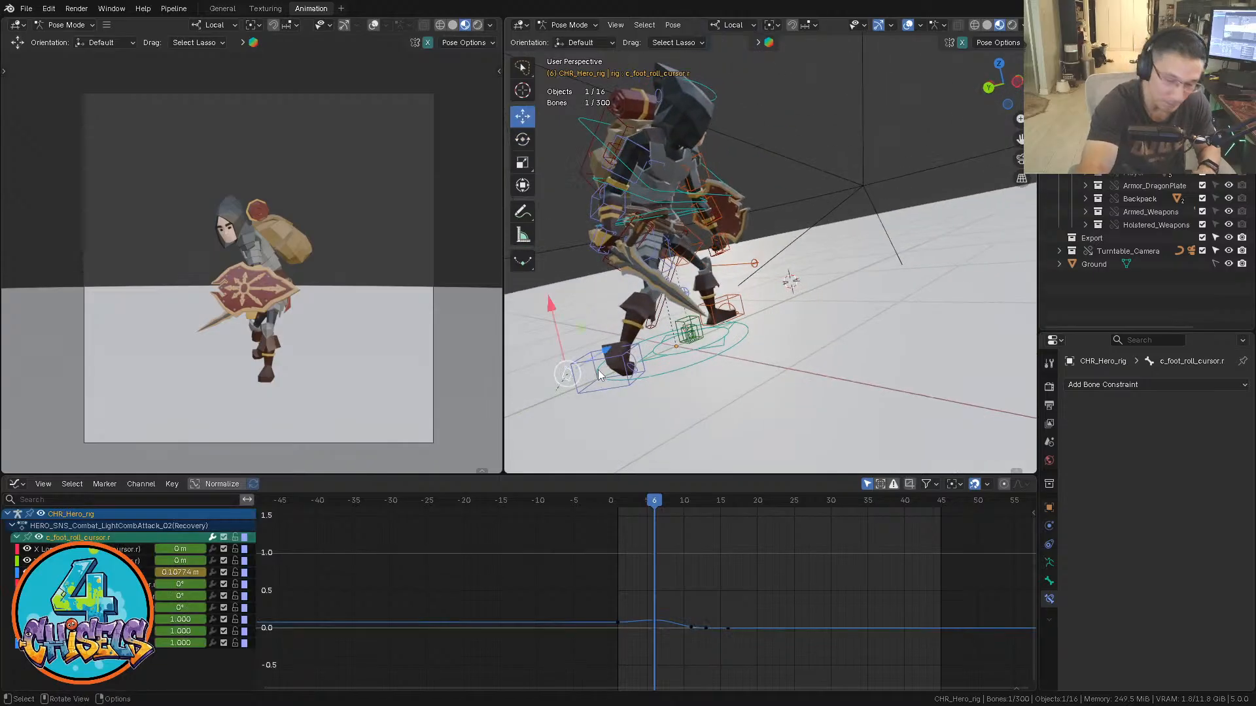
pyautogui.moveTo(551, 310); pyautogui.dragTo(555, 307)
# At frame 11, paste the flat-foot keys onto the c_foot_01.r and c_foot_roll_cursor.r controls
pyautogui.moveTo(626, 503); pyautogui.dragTo(691, 503)
pyautogui.moveTo(740, 358)
pyautogui.mouseDown(button='middle')
pyautogui.moveTo(701, 335)
pyautogui.moveTo(745, 361)
pyautogui.mouseUp(button='middle')
pyautogui.keyDown('ctrl'); pyautogui.moveTo(746, 361); pyautogui.dragTo(830, 255, button='middle'); pyautogui.keyUp('ctrl')
pyautogui.click(830, 255)
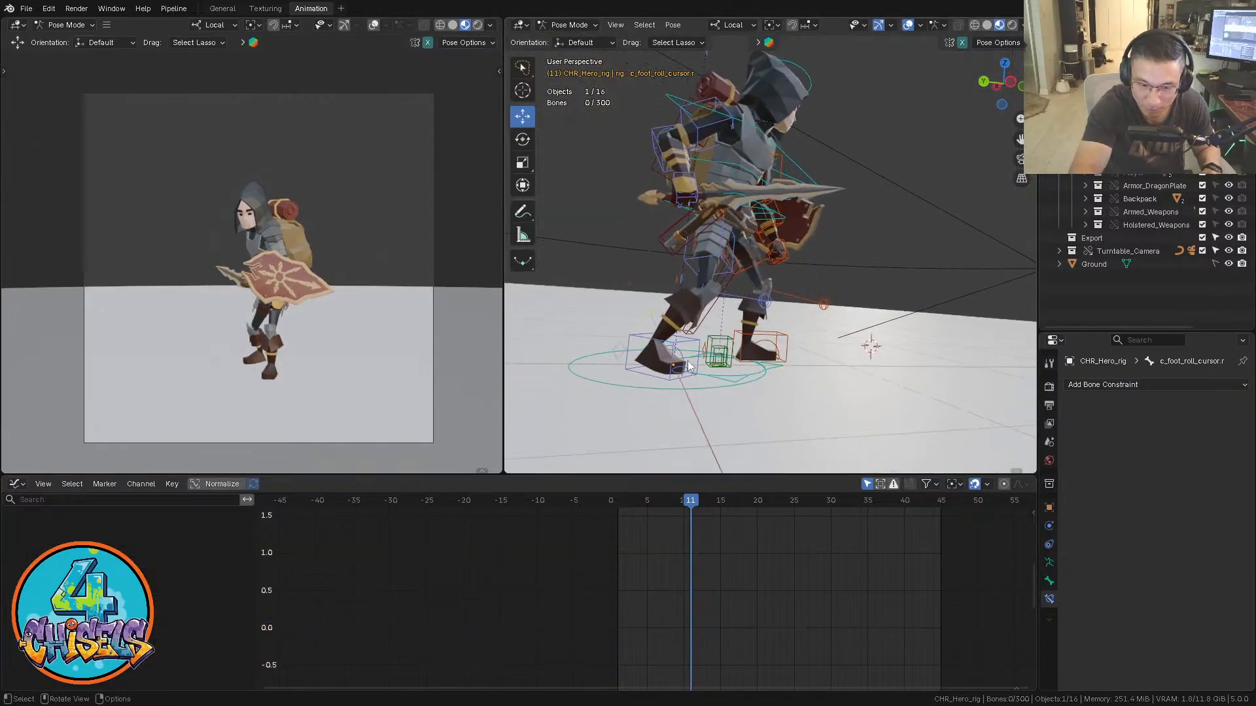
pyautogui.click(683, 354)
pyautogui.keyDown('shift'); pyautogui.click(620, 348); pyautogui.keyUp('shift')
pyautogui.keyDown('ctrl'); pyautogui.moveTo(713, 582); pyautogui.dragTo(738, 645, button='middle'); pyautogui.keyUp('ctrl')
pyautogui.moveTo(698, 546); pyautogui.dragTo(733, 647)
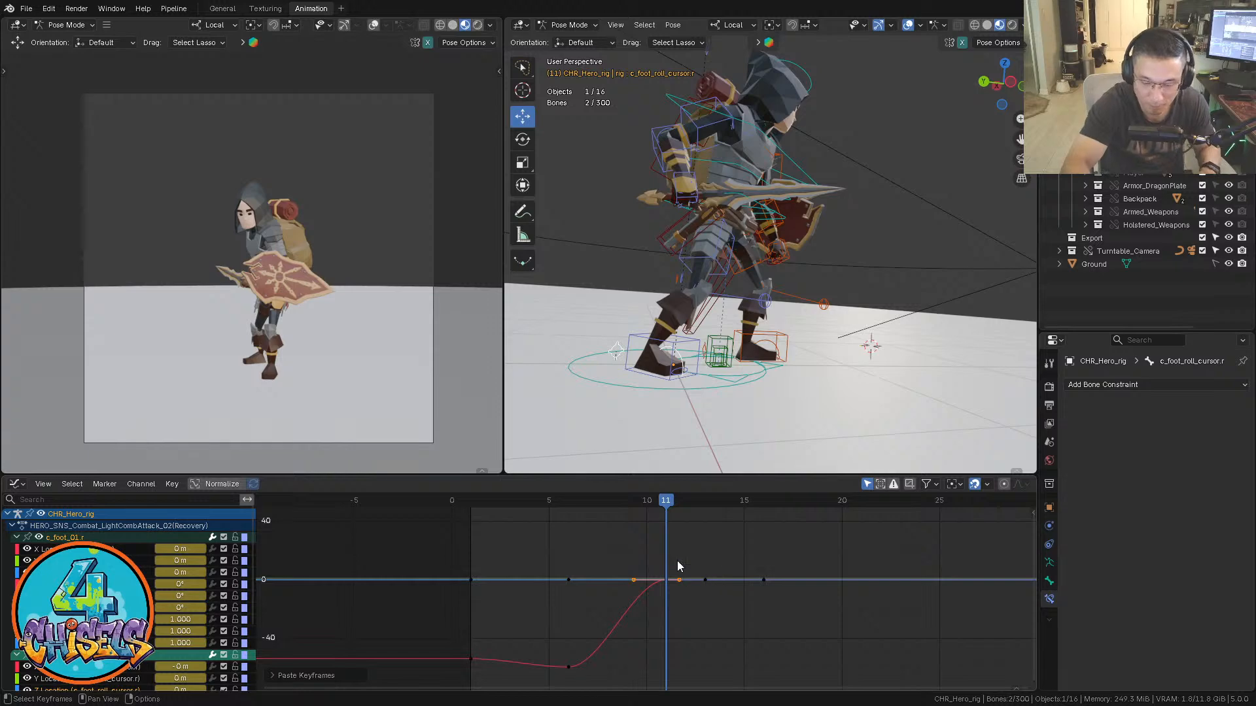
# Scrub between frames 6 and 11 to check the right foot's landing from the side
pyautogui.click(563, 505)
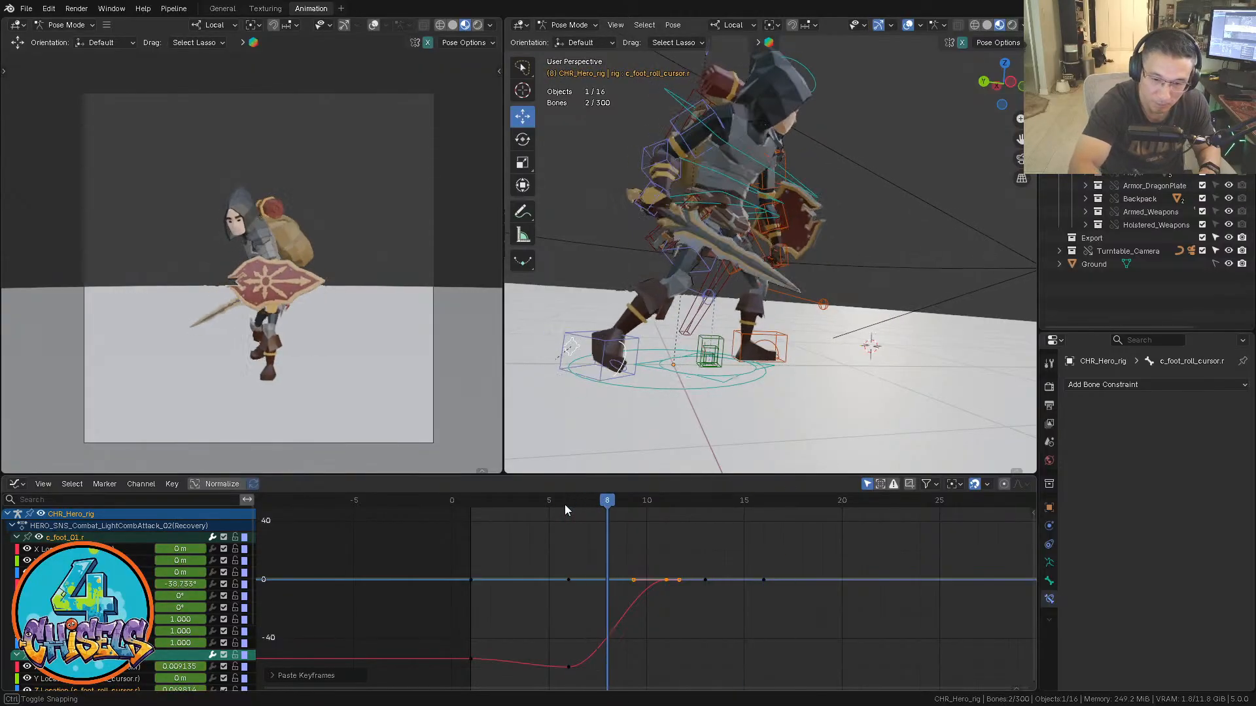
pyautogui.moveTo(564, 504); pyautogui.dragTo(640, 544)
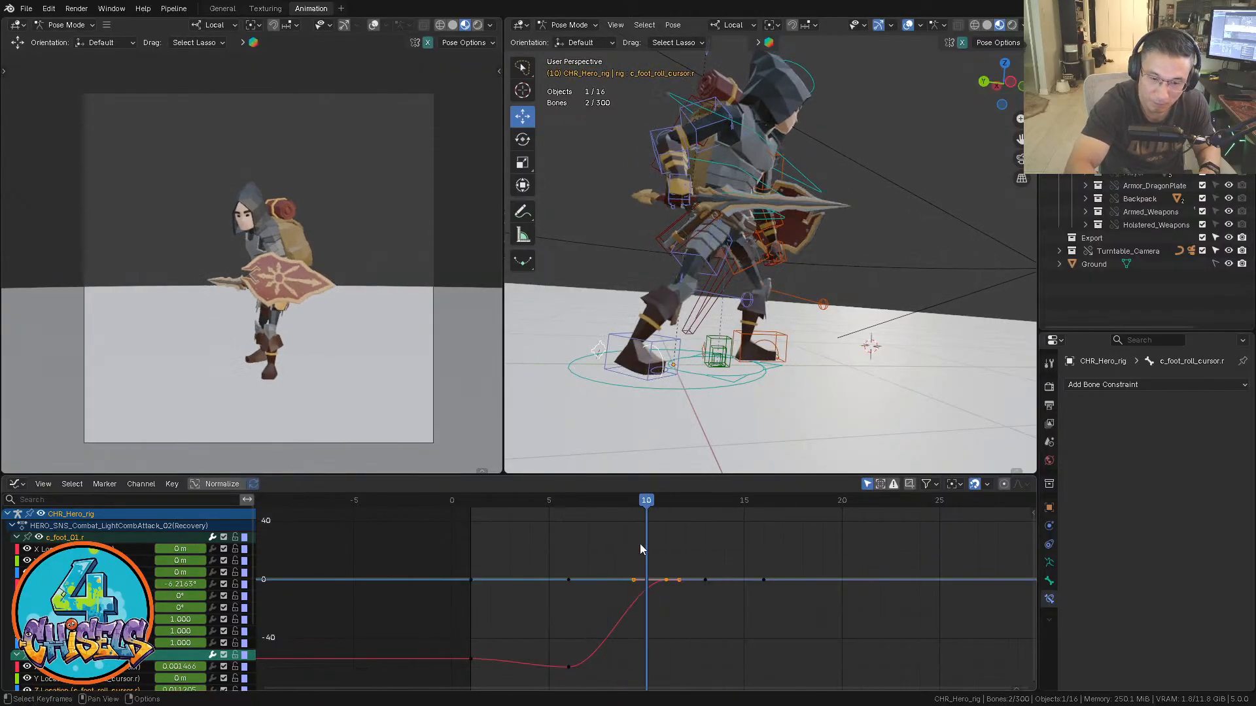
pyautogui.moveTo(675, 340); pyautogui.dragTo(825, 267, button='middle')
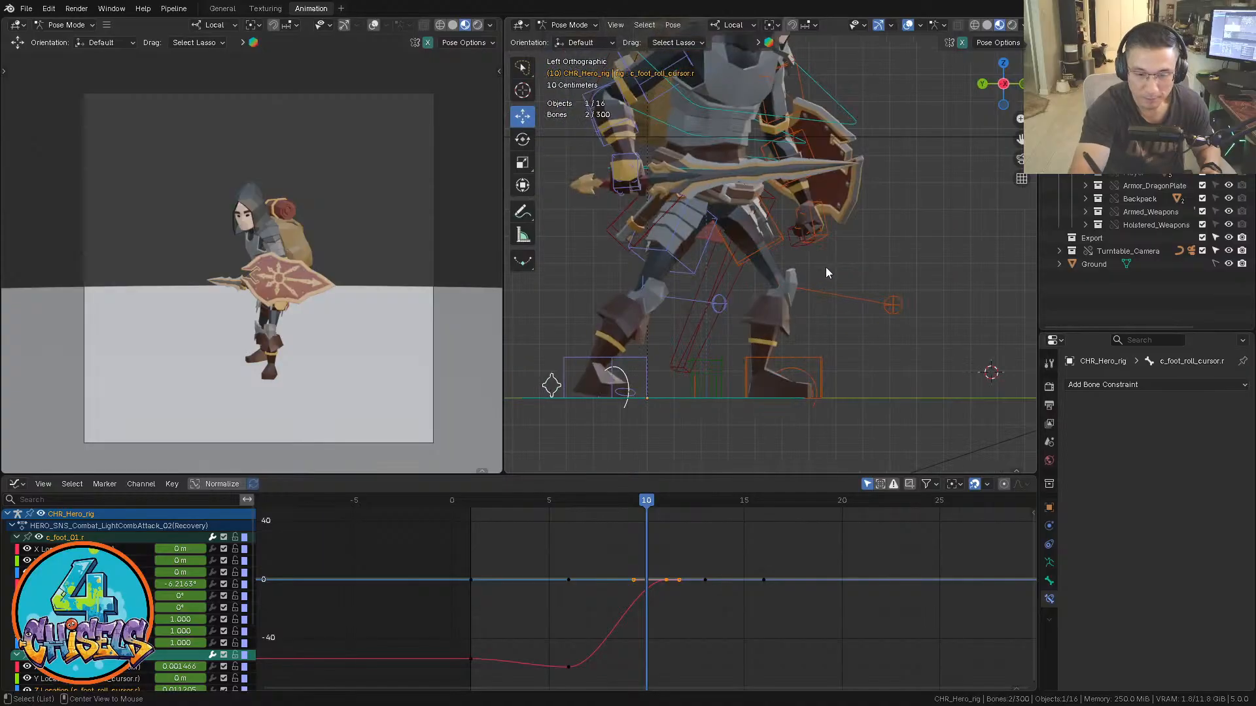
pyautogui.moveTo(649, 503)
pyautogui.mouseDown()
pyautogui.moveTo(685, 503)
pyautogui.moveTo(647, 502)
pyautogui.moveTo(666, 502)
pyautogui.mouseUp()
# Select the right foot's c_foot_ik.r control and change the handle type of its Y Location key at frame 11 to smooth the landing curve
pyautogui.click(664, 383)
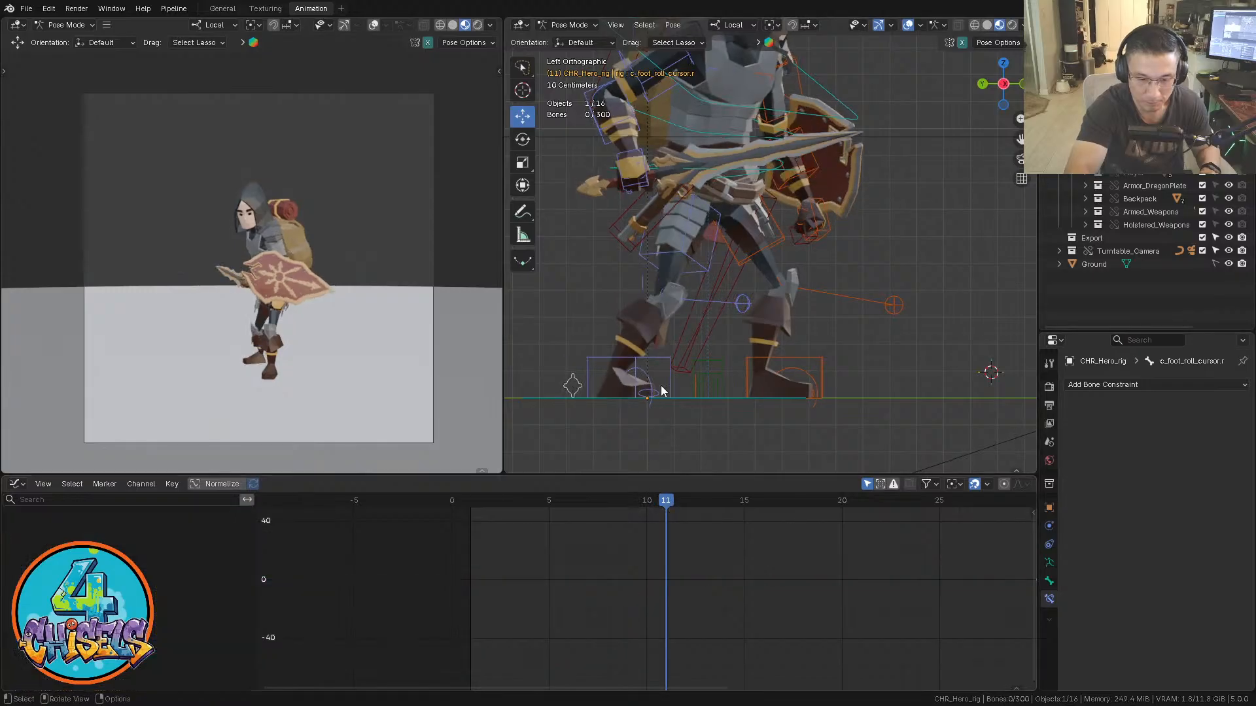
pyautogui.press('`')
pyautogui.click(619, 536)
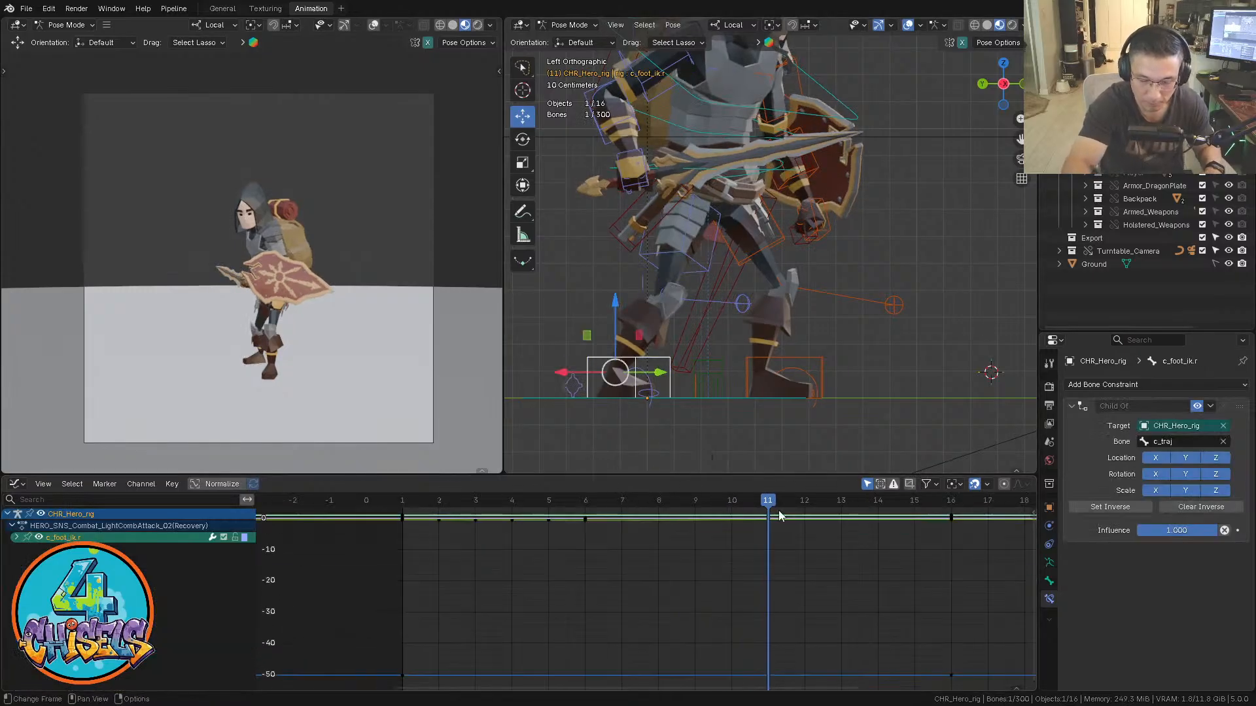
pyautogui.click(16, 538)
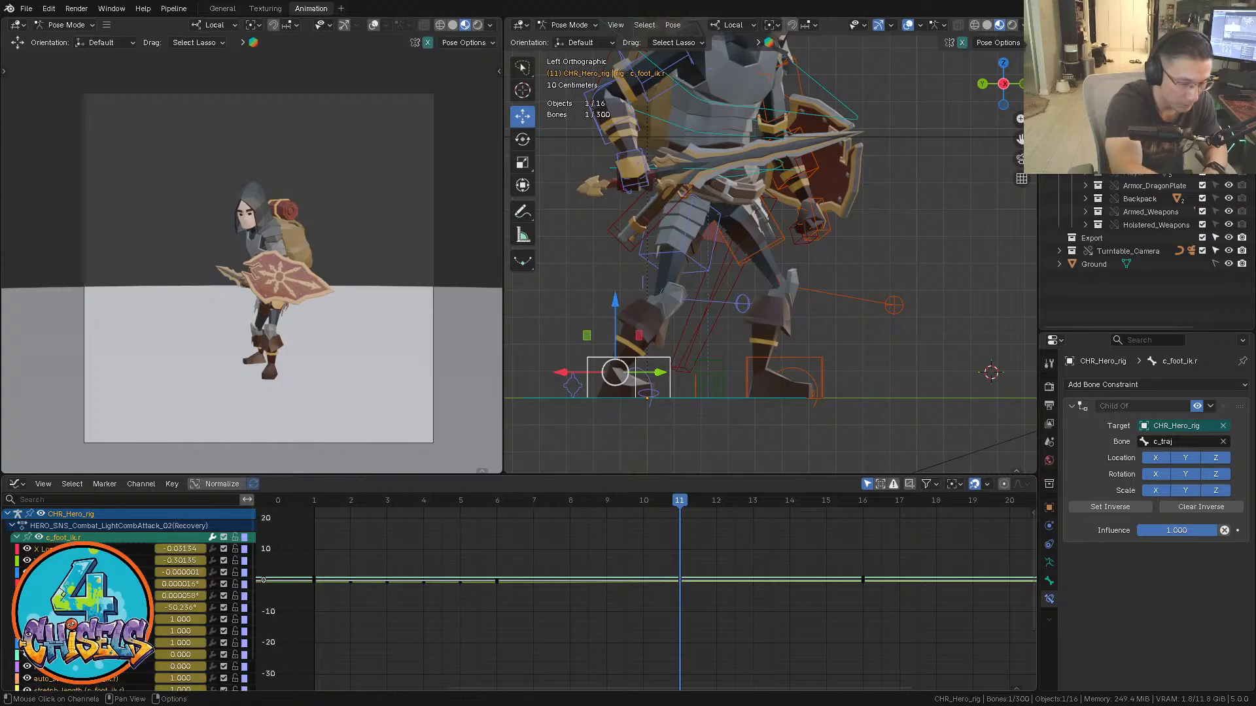
pyautogui.press('`')
pyautogui.click(796, 582)
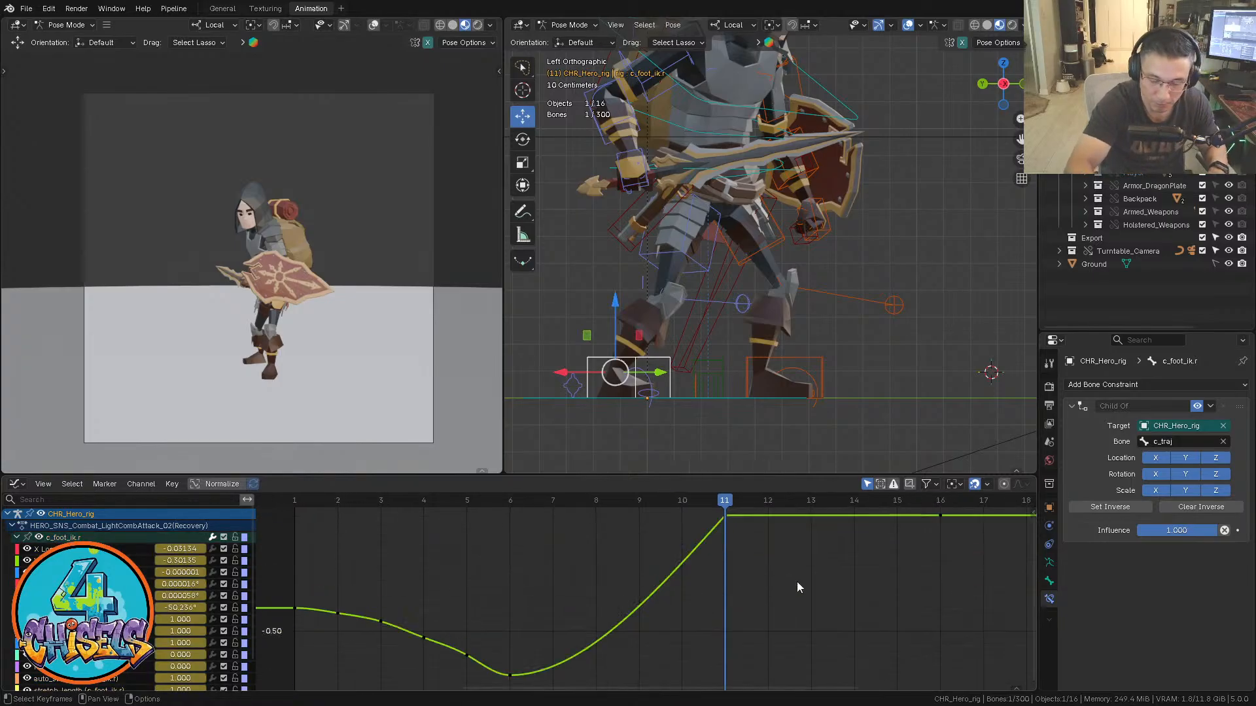
pyautogui.scroll(-2, 874, 601)
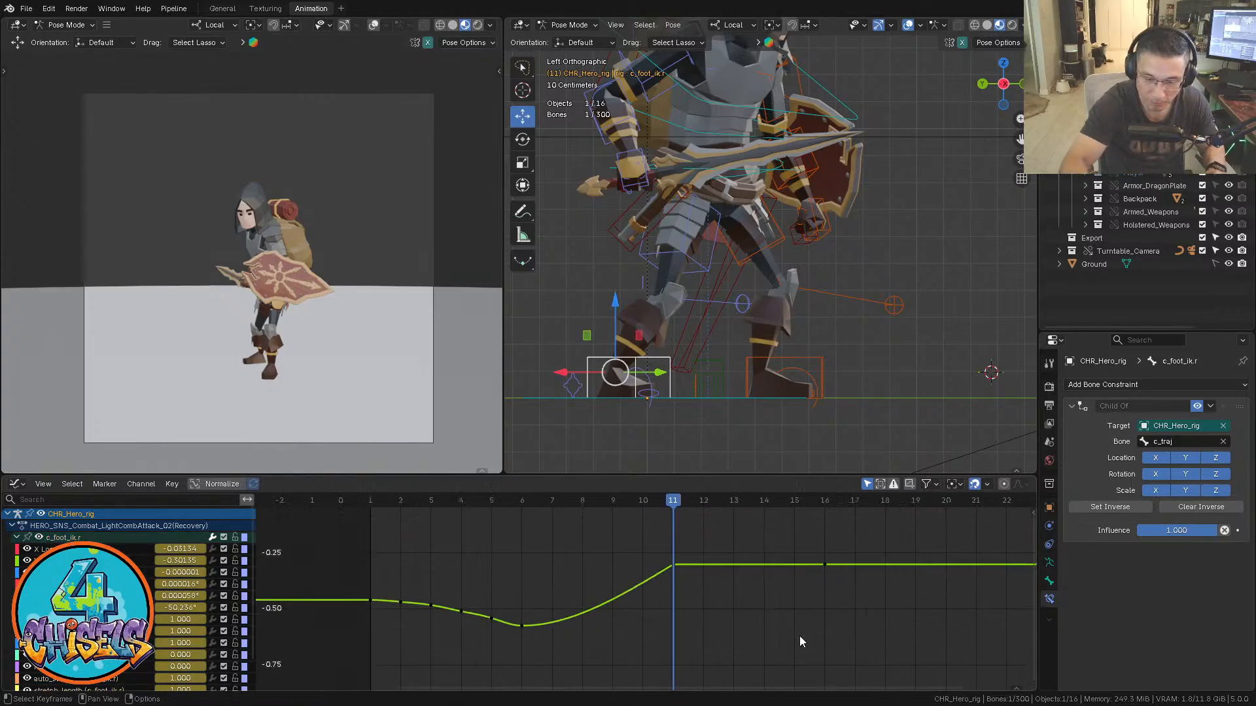
pyautogui.press('v')
pyautogui.click(700, 596)
pyautogui.keyDown('ctrl'); pyautogui.moveTo(701, 595); pyautogui.dragTo(731, 657, button='middle'); pyautogui.keyUp('ctrl')
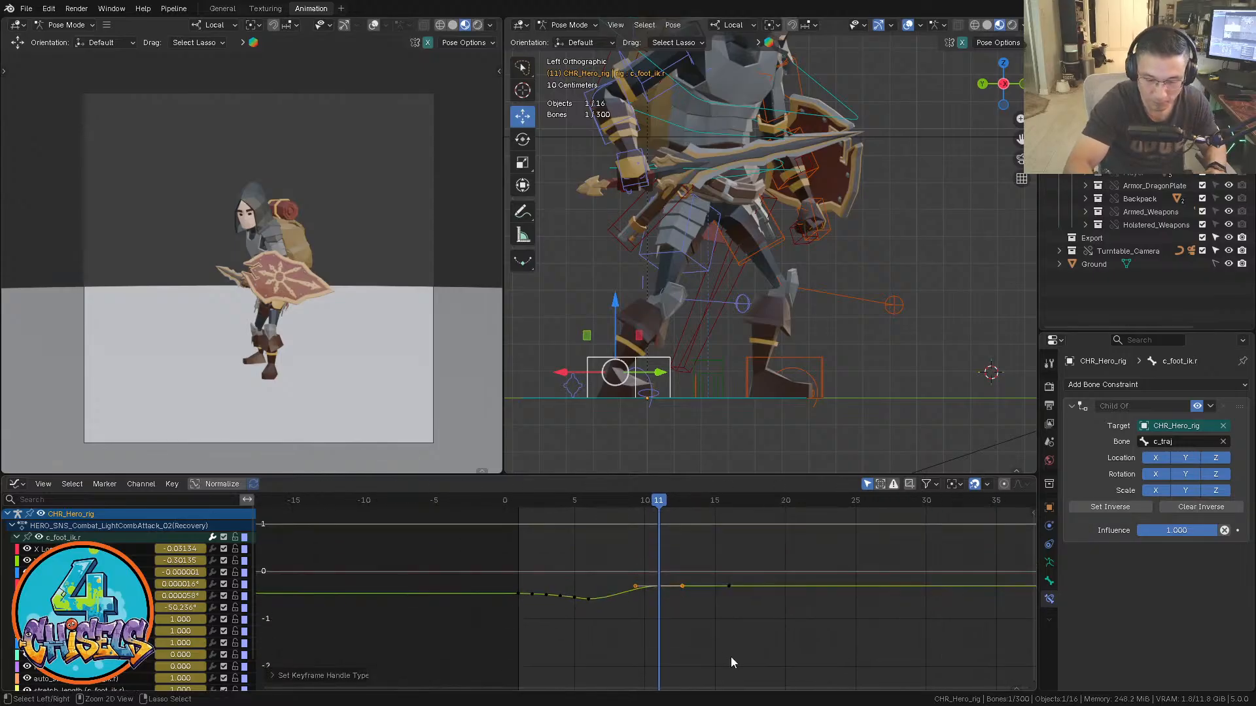
# Scrub and play the recovery animation, checking the hero's full-body motion from the side and in perspective
pyautogui.moveTo(579, 503); pyautogui.dragTo(771, 504)
pyautogui.press('space')
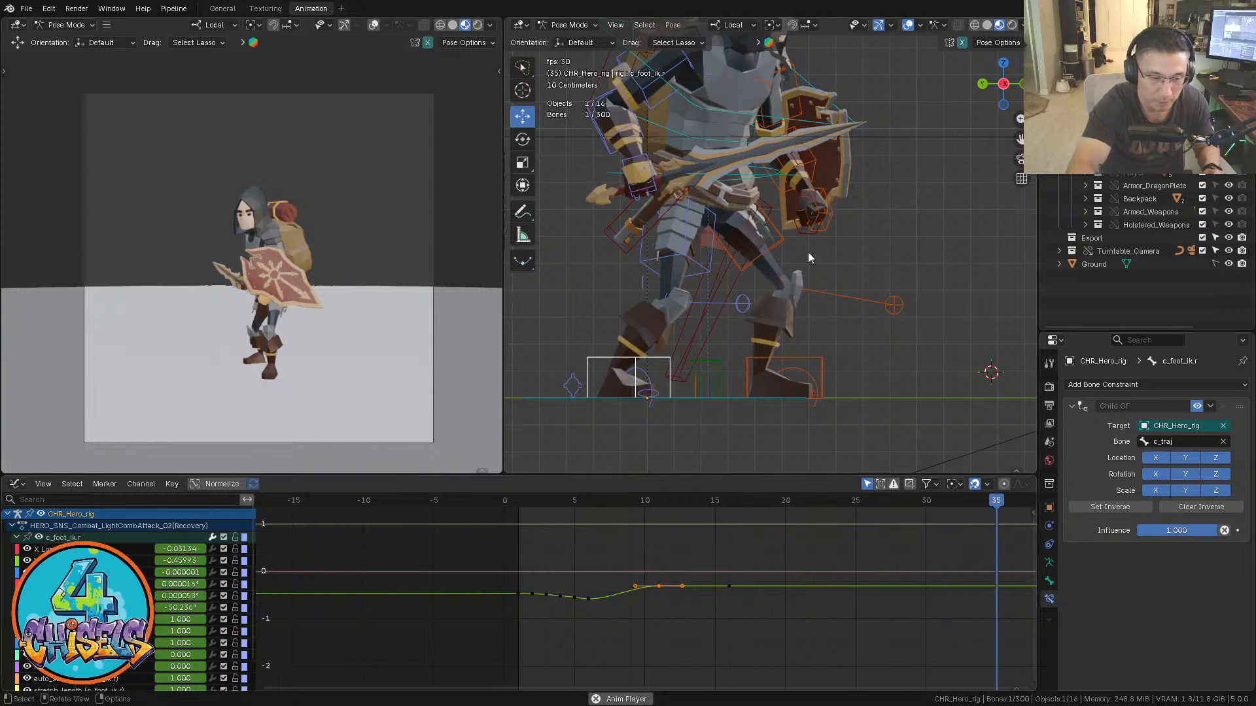
pyautogui.keyDown('ctrl'); pyautogui.moveTo(824, 274); pyautogui.dragTo(755, 385, button='middle'); pyautogui.keyUp('ctrl')
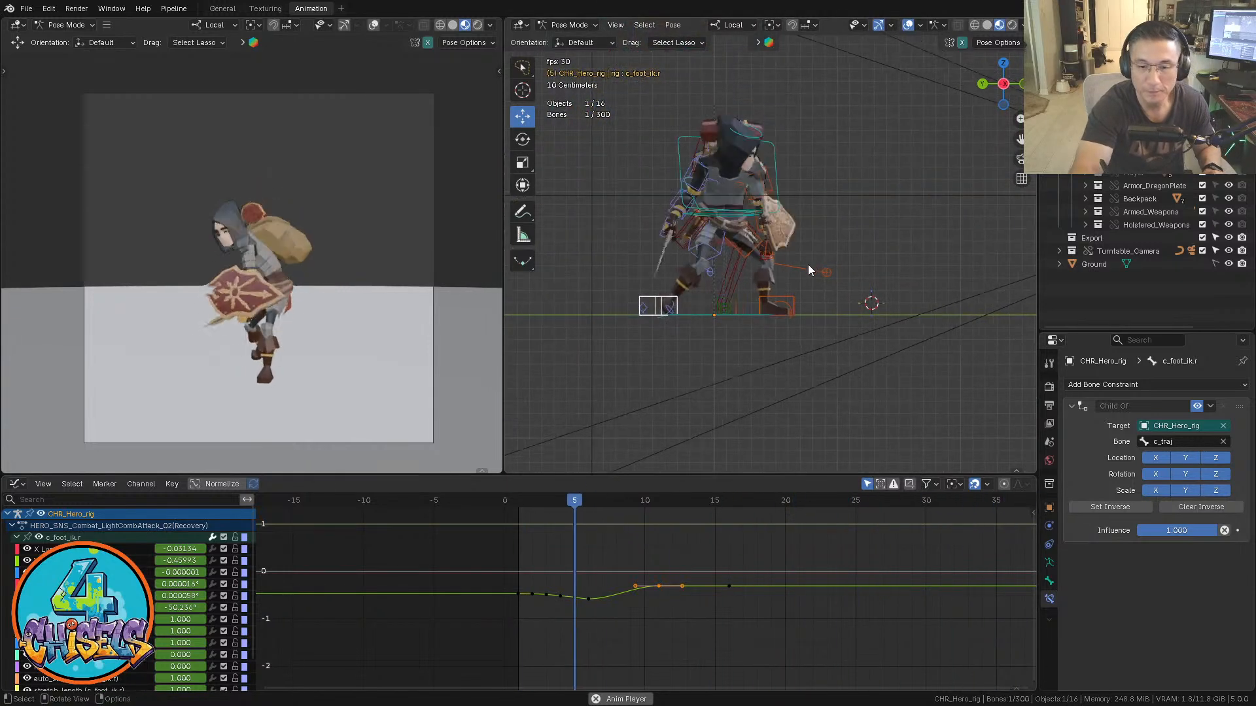
pyautogui.keyDown('ctrl'); pyautogui.moveTo(859, 264); pyautogui.dragTo(807, 327, button='middle'); pyautogui.keyUp('ctrl')
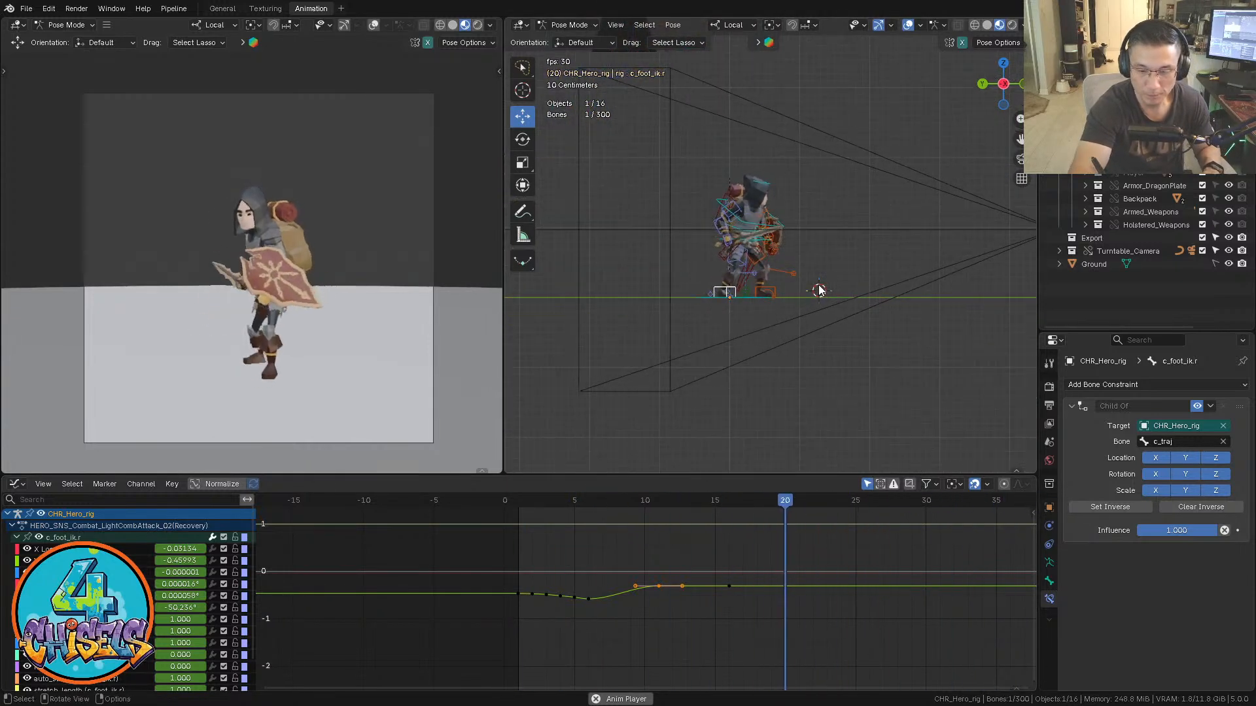
pyautogui.moveTo(844, 307); pyautogui.dragTo(795, 295, button='middle')
pyautogui.press('space')
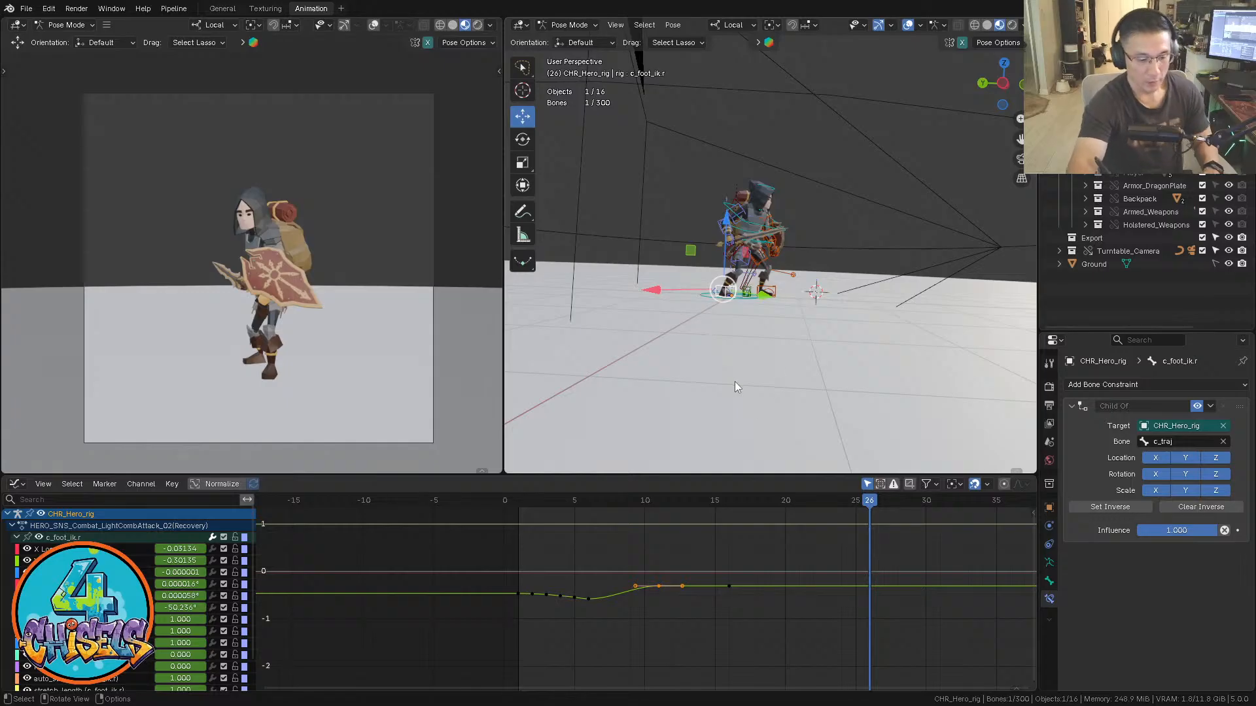
# Load the HERO_SNS_Combat_LightCombAttack action in the Action Editor and play it through
pyautogui.hotkey('ctrl', 'Tab')
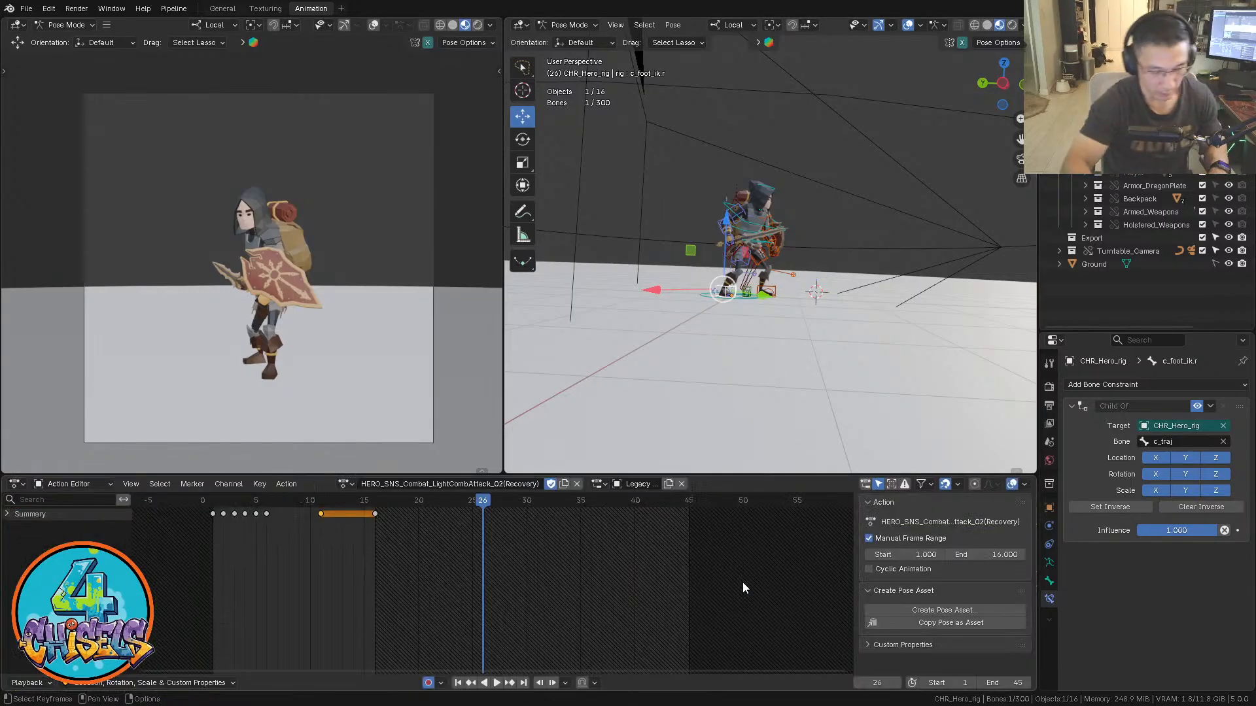
pyautogui.click(354, 485)
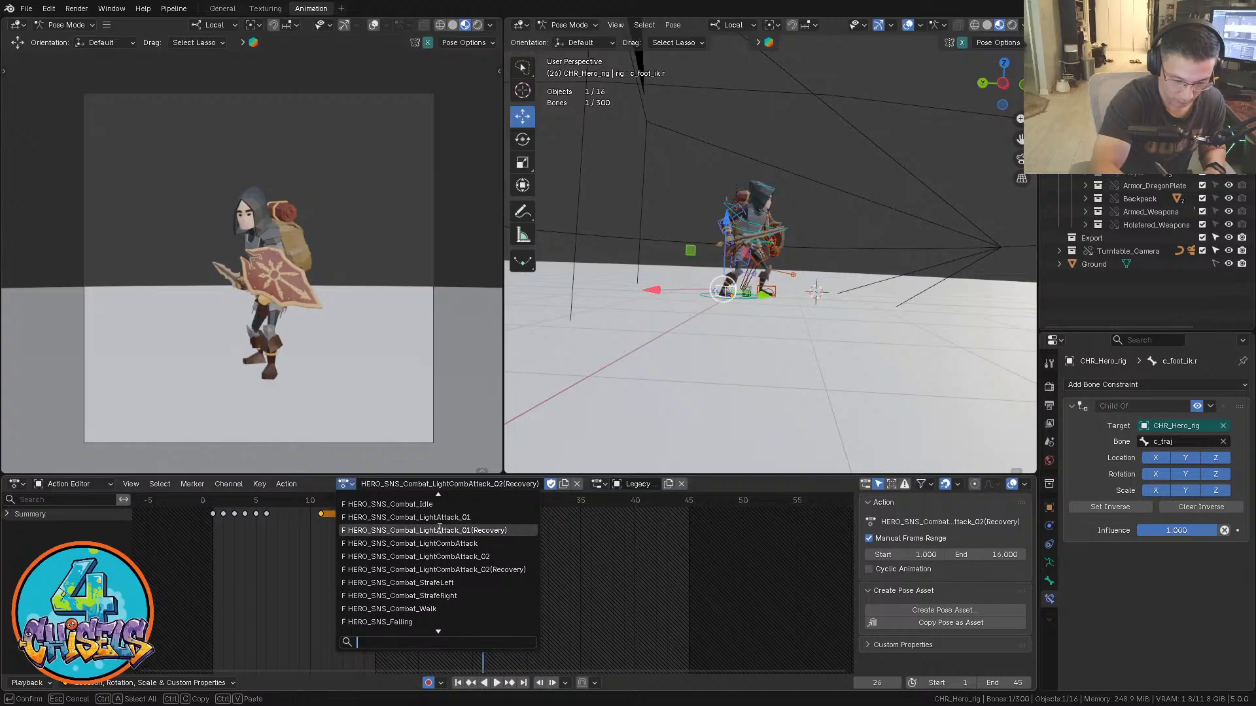
pyautogui.click(505, 544)
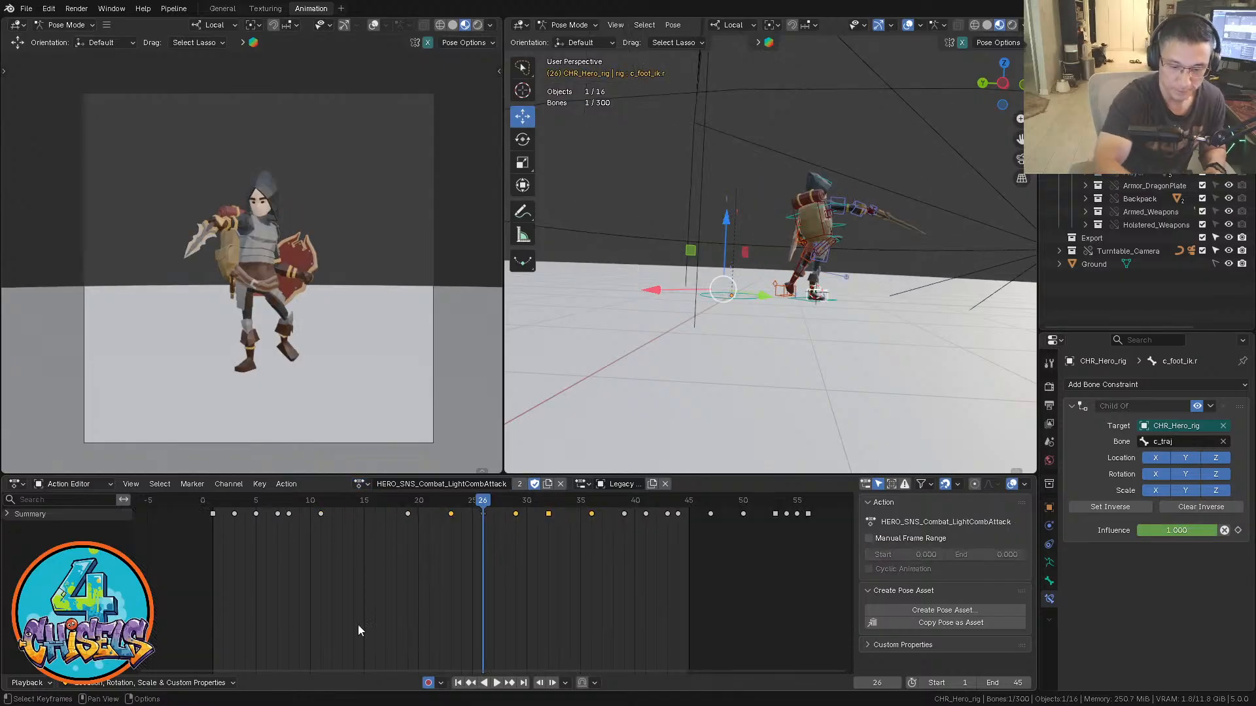
pyautogui.press('space')
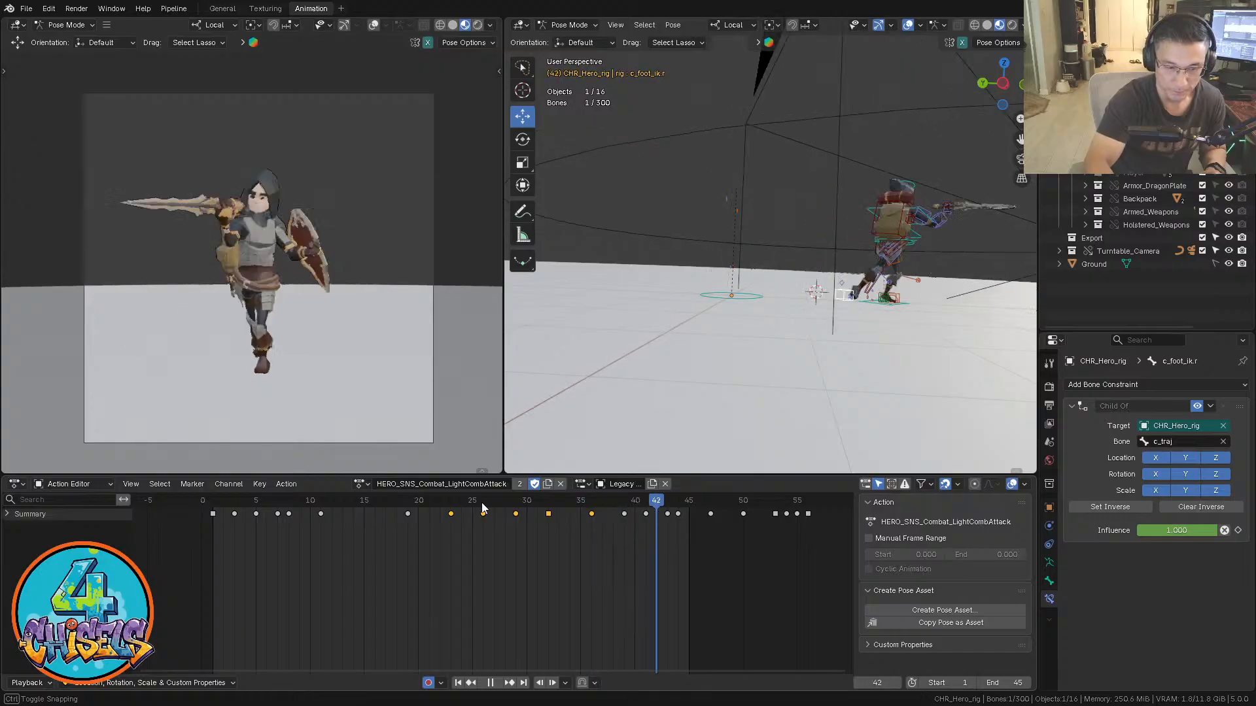
pyautogui.press('space')
# Scrub to frame 39 and set the scene's end frame to 72 to cover all of the action's keyframes
pyautogui.moveTo(645, 574); pyautogui.dragTo(526, 599, button='middle')
pyautogui.keyDown('ctrl'); pyautogui.moveTo(583, 591); pyautogui.dragTo(571, 596, button='middle'); pyautogui.keyUp('ctrl')
pyautogui.moveTo(569, 603)
pyautogui.mouseDown(button='middle')
pyautogui.moveTo(590, 607)
pyautogui.moveTo(574, 587)
pyautogui.mouseUp(button='middle')
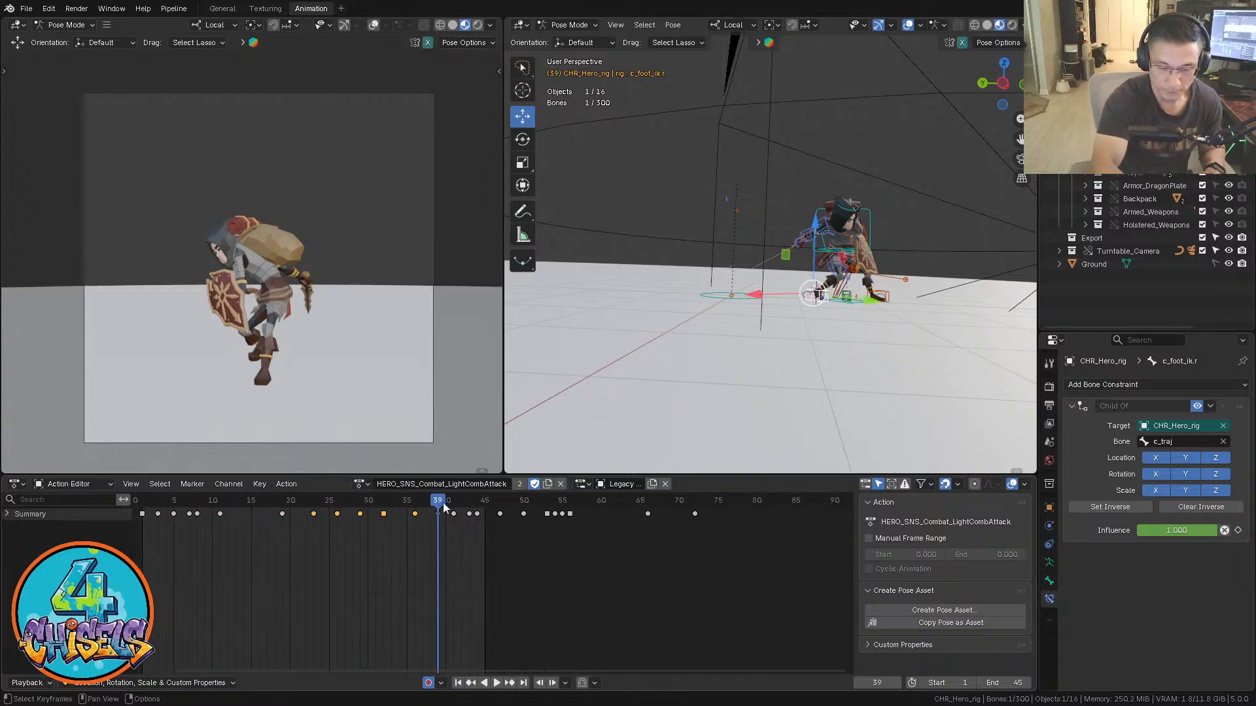
pyautogui.keyDown('ctrl'); pyautogui.moveTo(447, 548); pyautogui.dragTo(617, 579, button='middle'); pyautogui.keyUp('ctrl')
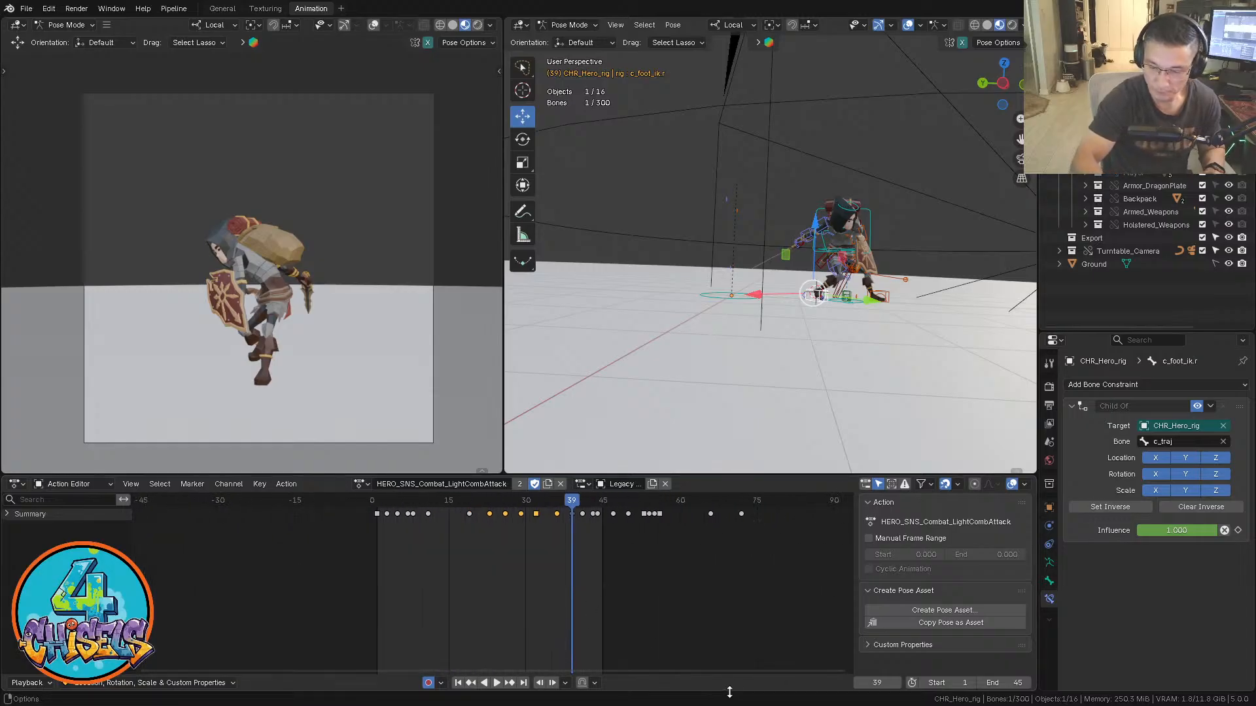
pyautogui.hotkey('shift', 'F12')
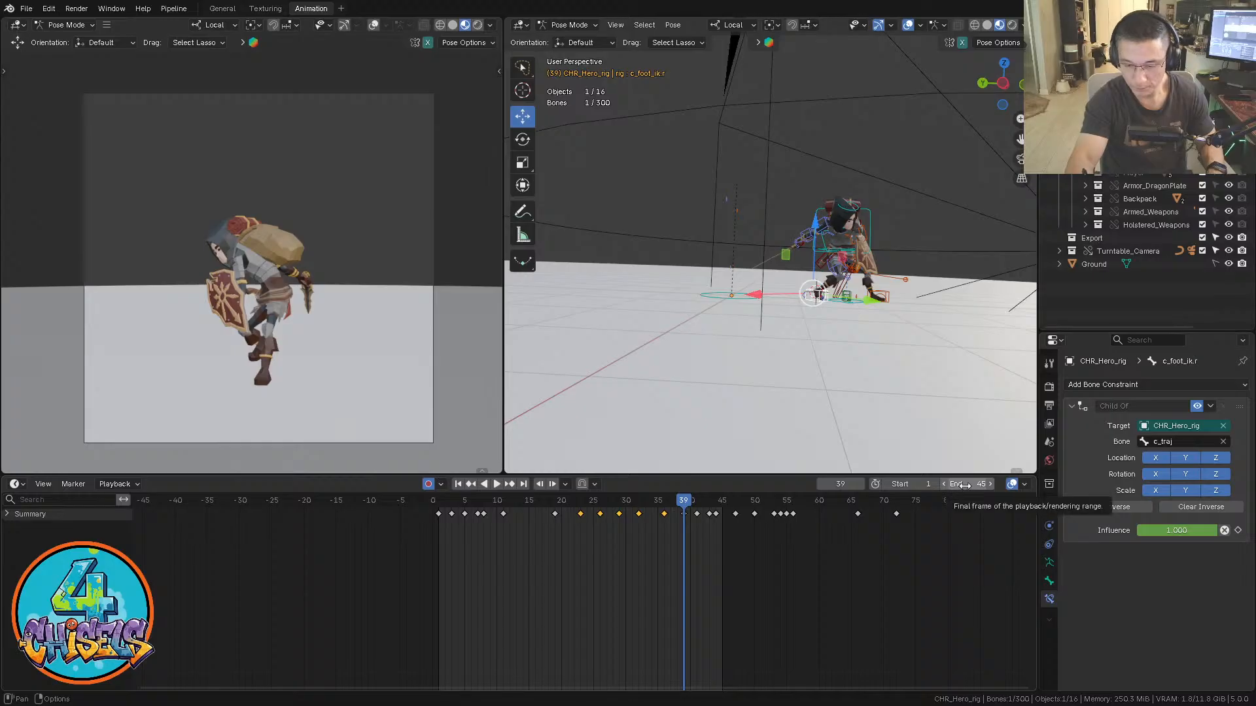
pyautogui.moveTo(962, 484); pyautogui.dragTo(958, 484)
pyautogui.click(989, 484)
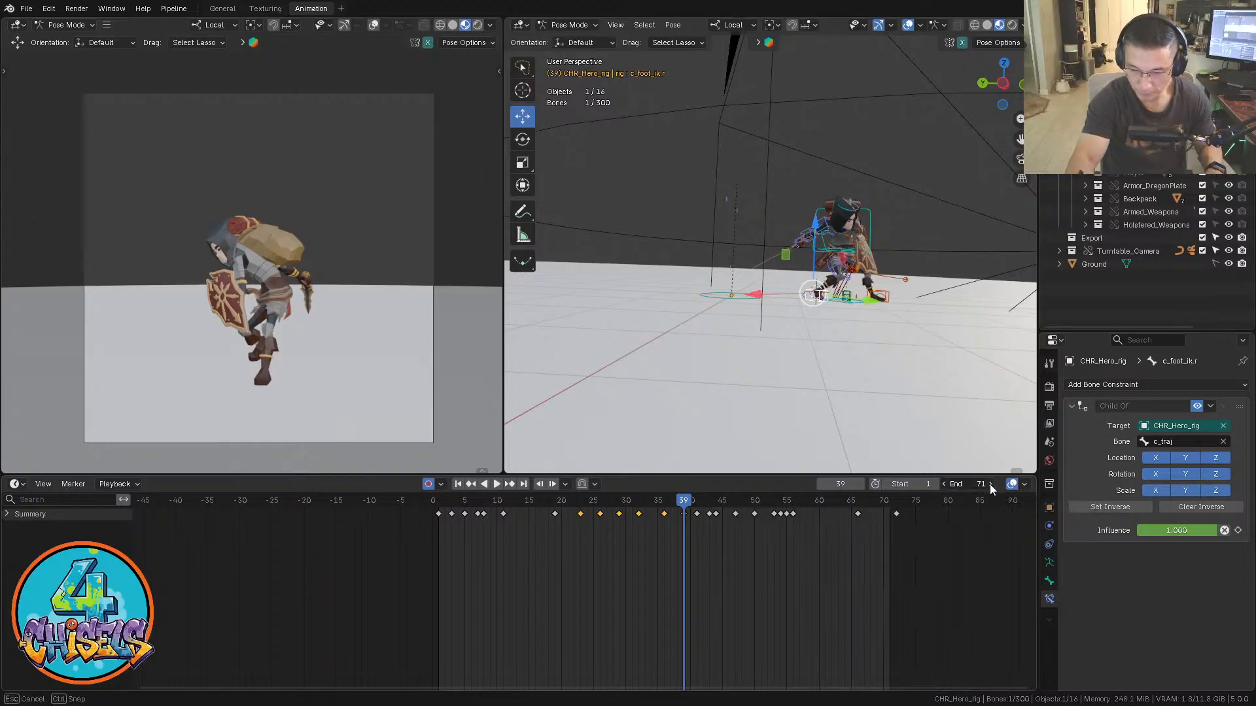
pyautogui.click(990, 484)
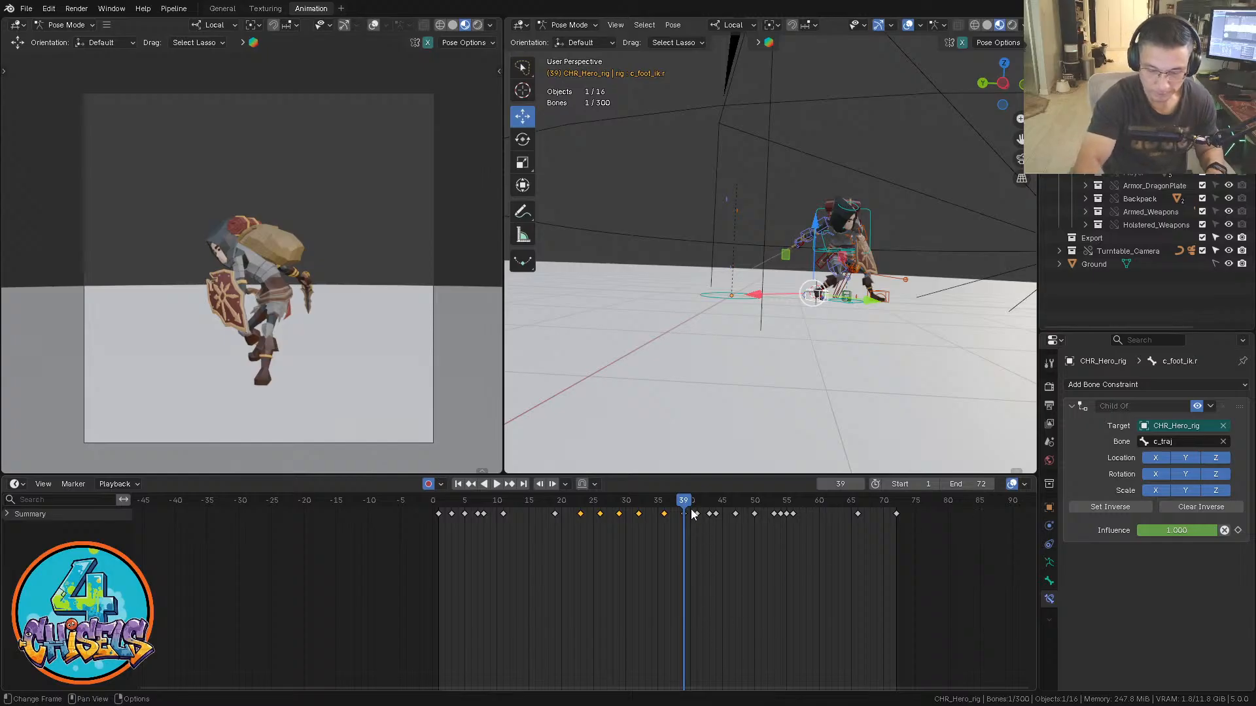
# Play and scrub the combo attack around frame 39 from an elevated angle to examine the crouched pose there
pyautogui.press('space')
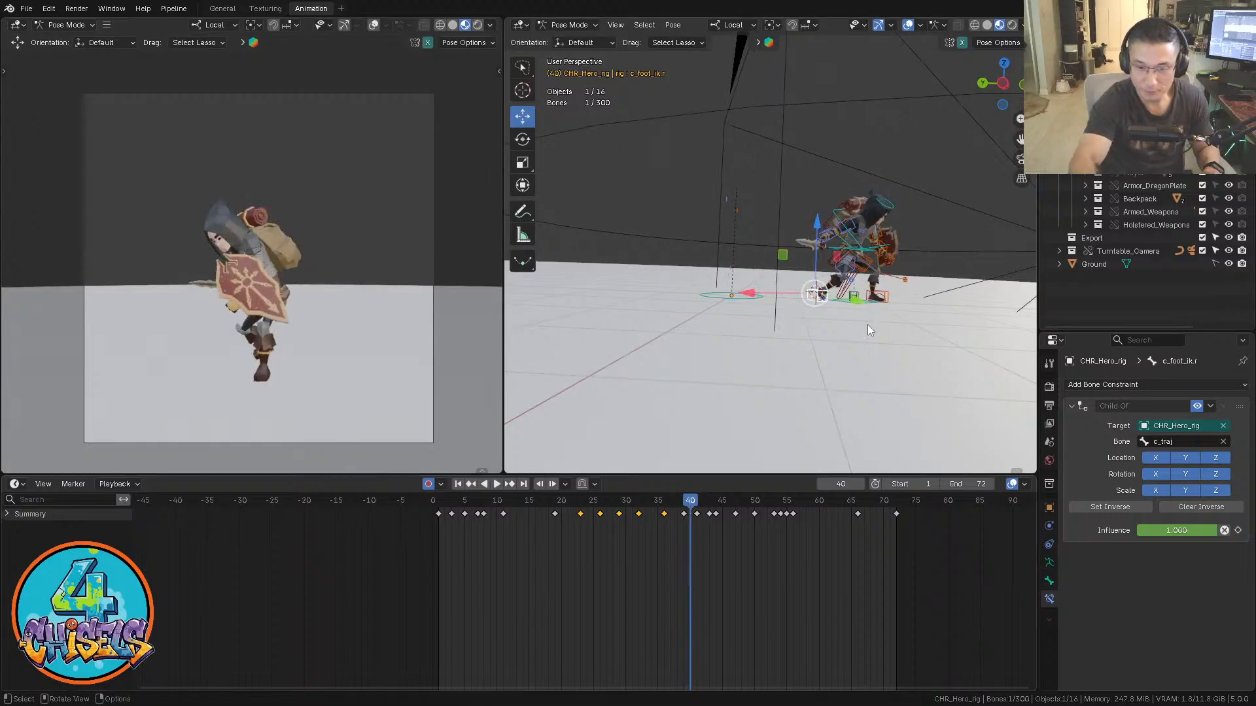
pyautogui.moveTo(867, 324); pyautogui.dragTo(785, 333, button='middle')
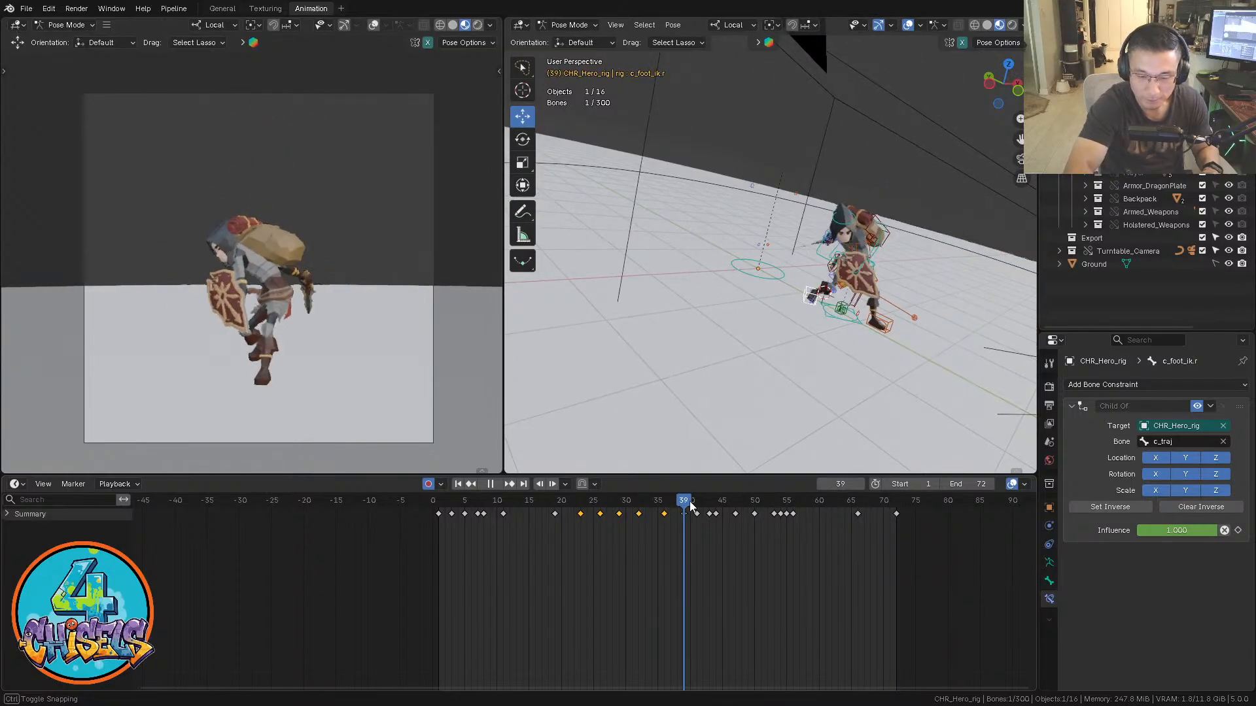
pyautogui.press('space')
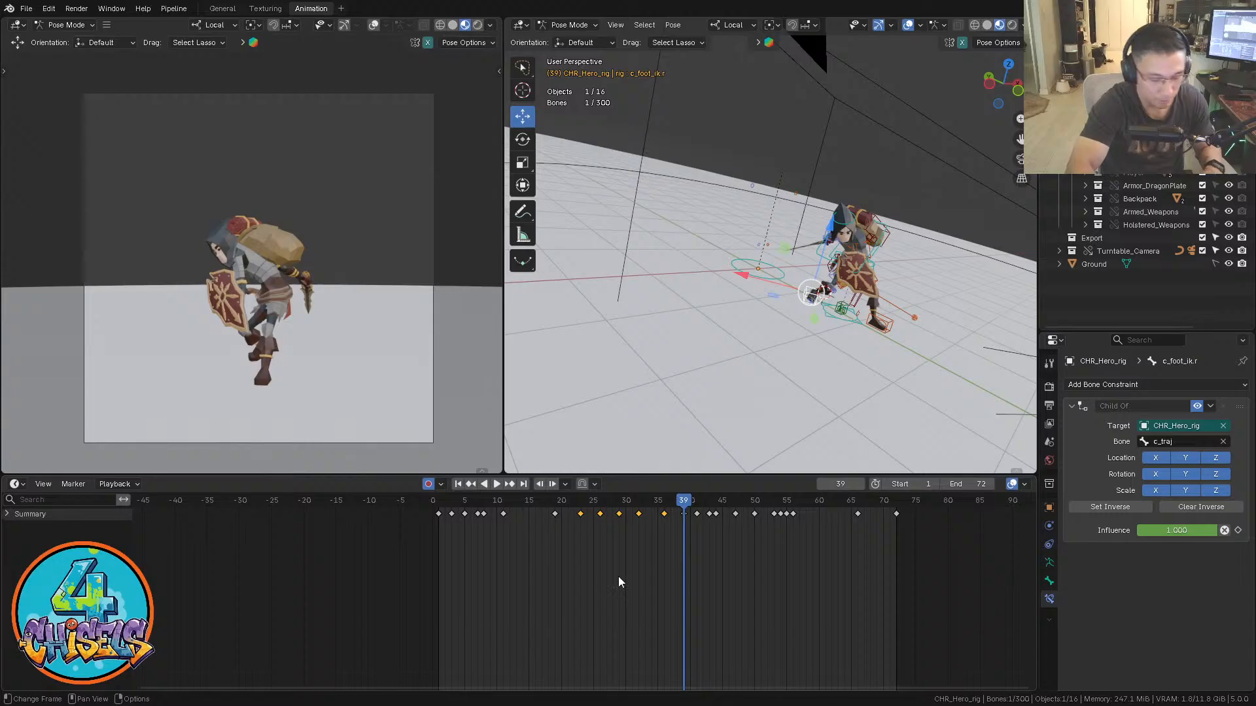
# Return to the Action Editor, go to frame 1 and select all of the hero rig's visible controls with their keyframes
pyautogui.hotkey('shift', 'F12')
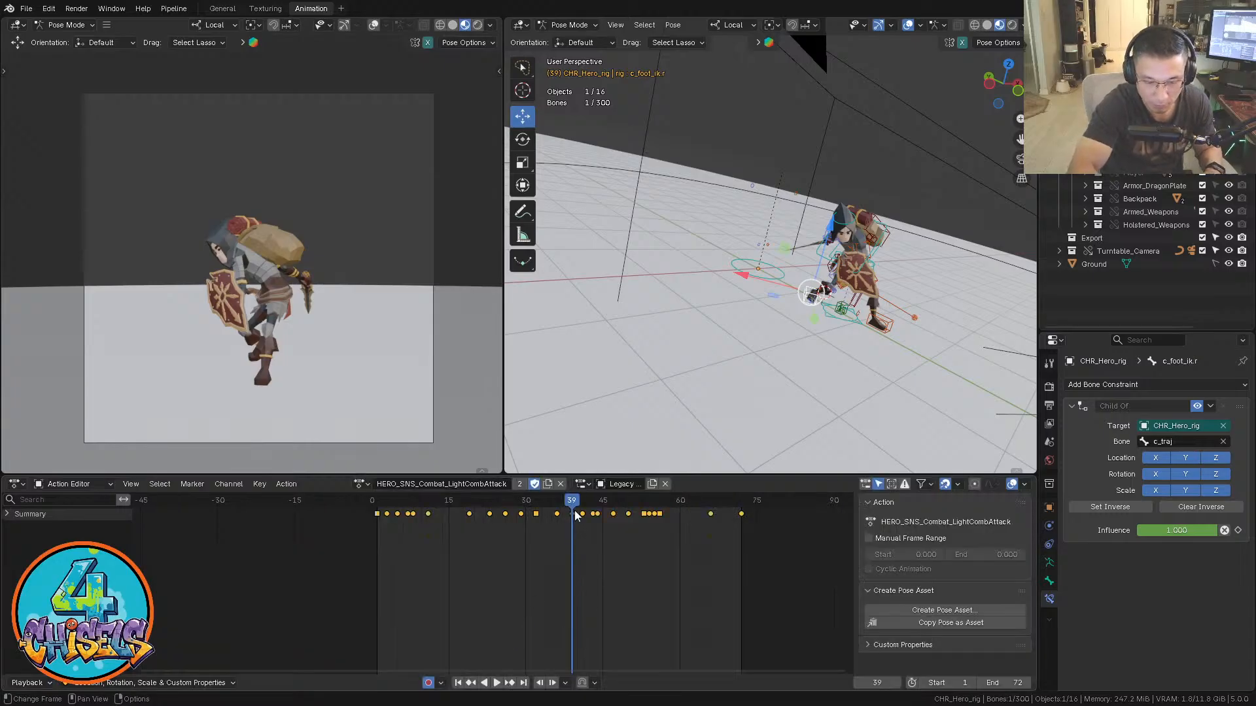
pyautogui.hotkey('shift', 'Left')
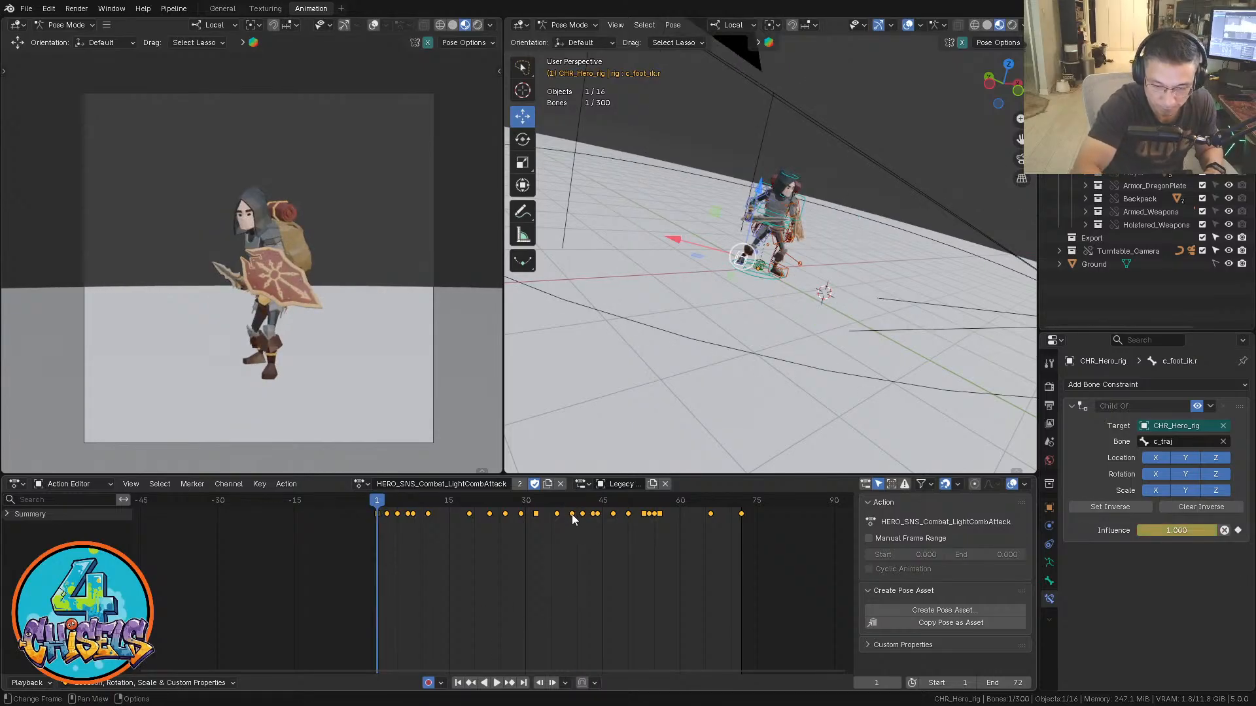
pyautogui.press('g')
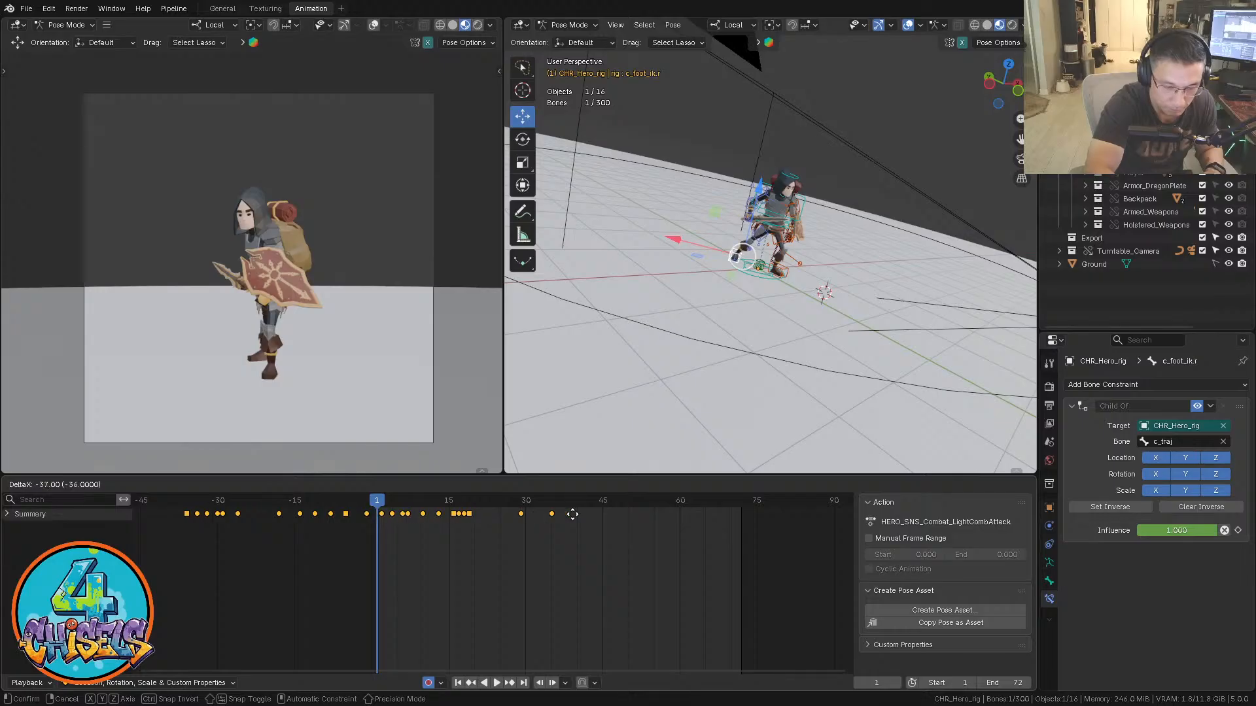
pyautogui.press('Escape')
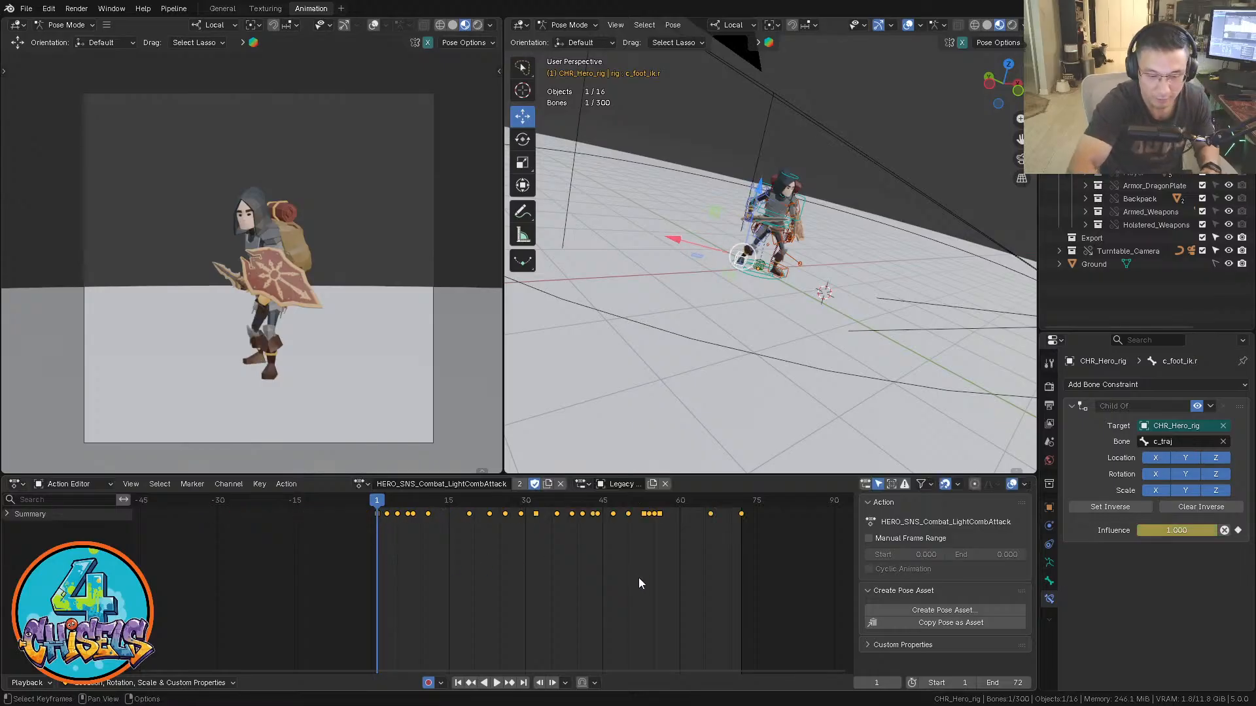
pyautogui.press('a')
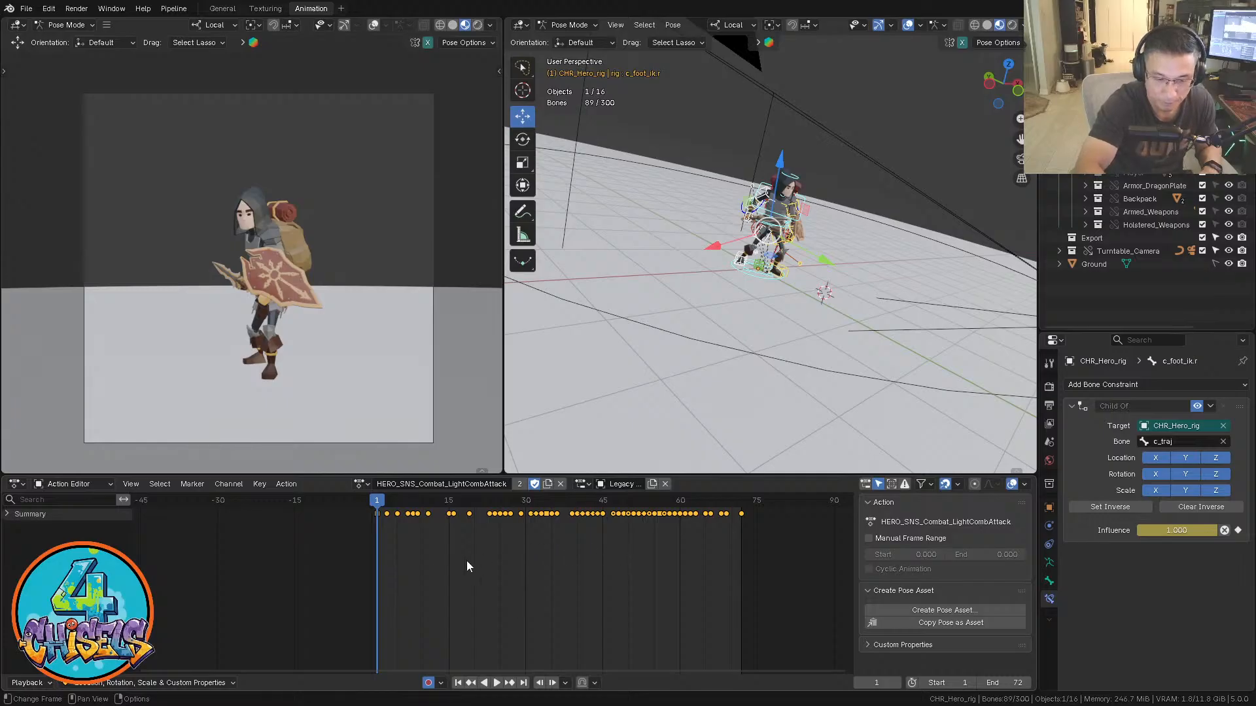
pyautogui.press('space')
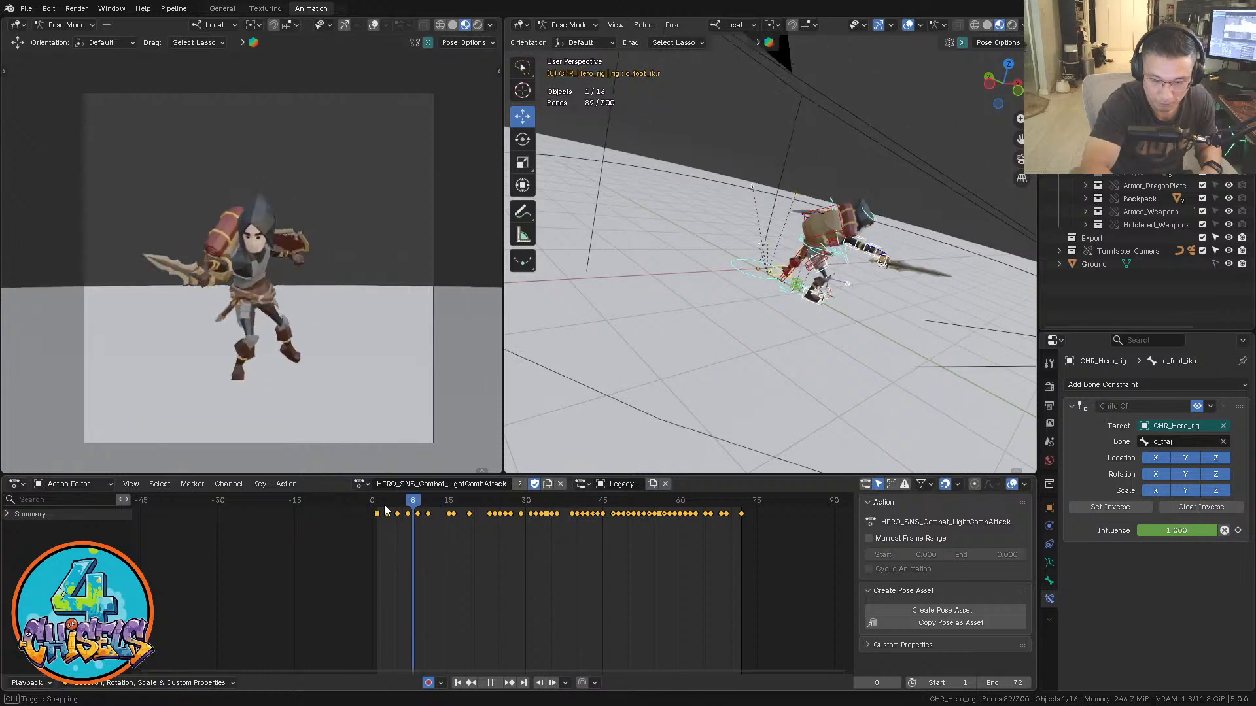
pyautogui.press('Escape')
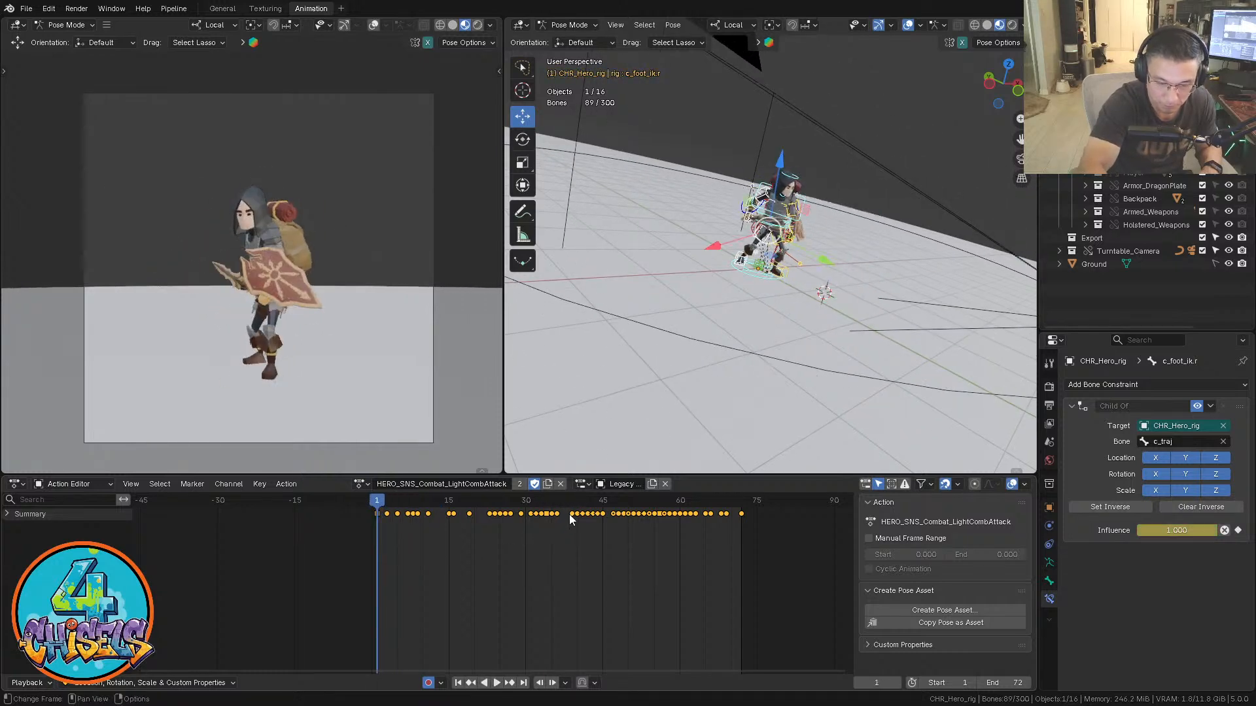
# Try shifting all keyframes earlier so the frame 39 pose lands on frame 1, and key every selected control there
pyautogui.press('g')
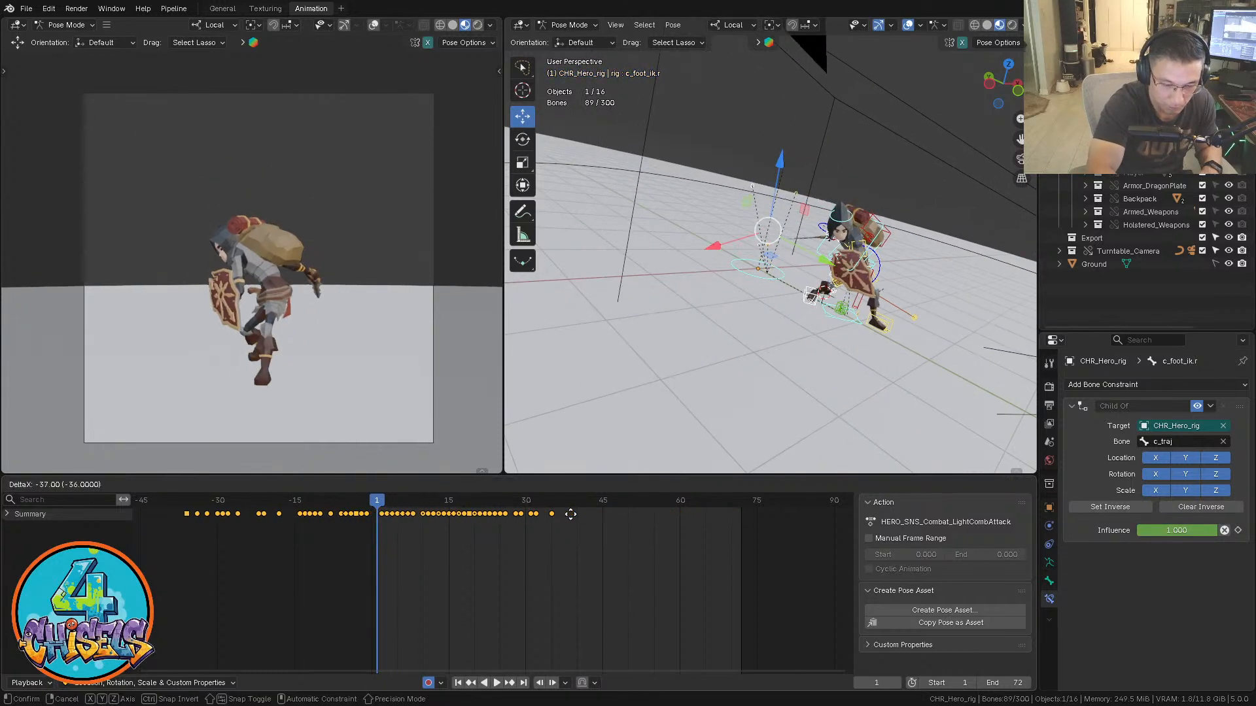
pyautogui.click(369, 572)
pyautogui.moveTo(368, 571); pyautogui.dragTo(498, 567, button='middle')
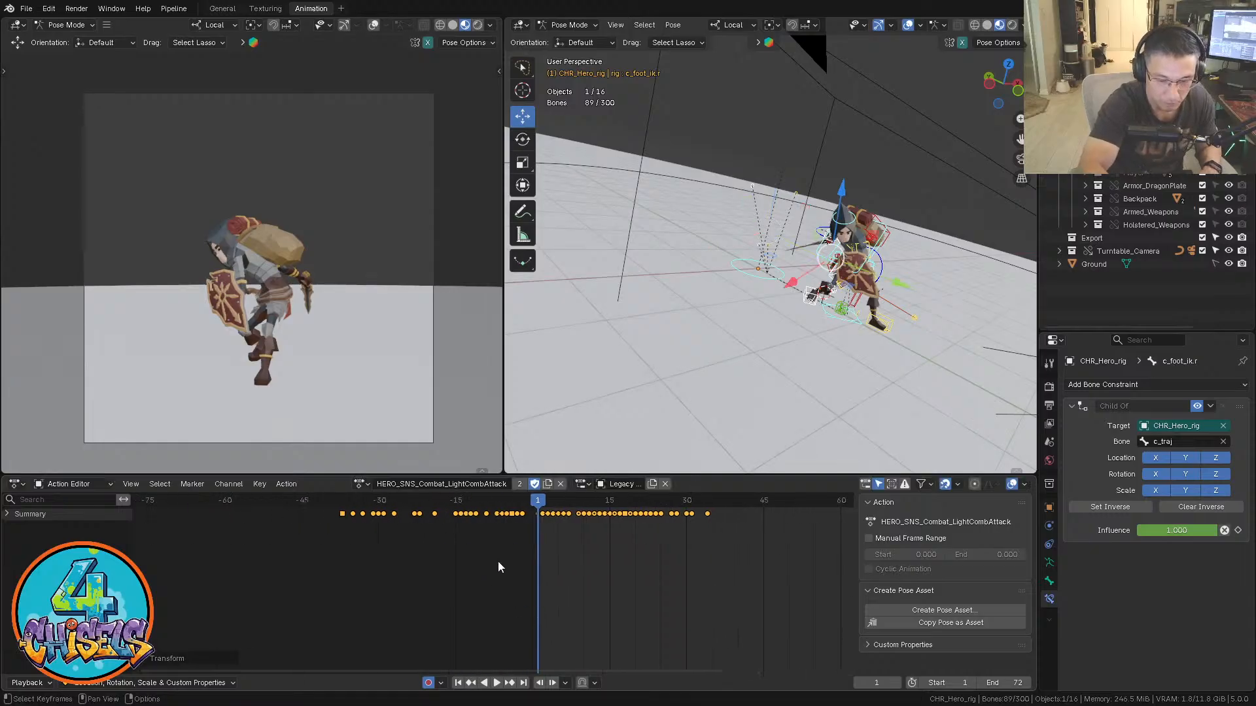
pyautogui.moveTo(811, 332); pyautogui.dragTo(810, 342, button='middle')
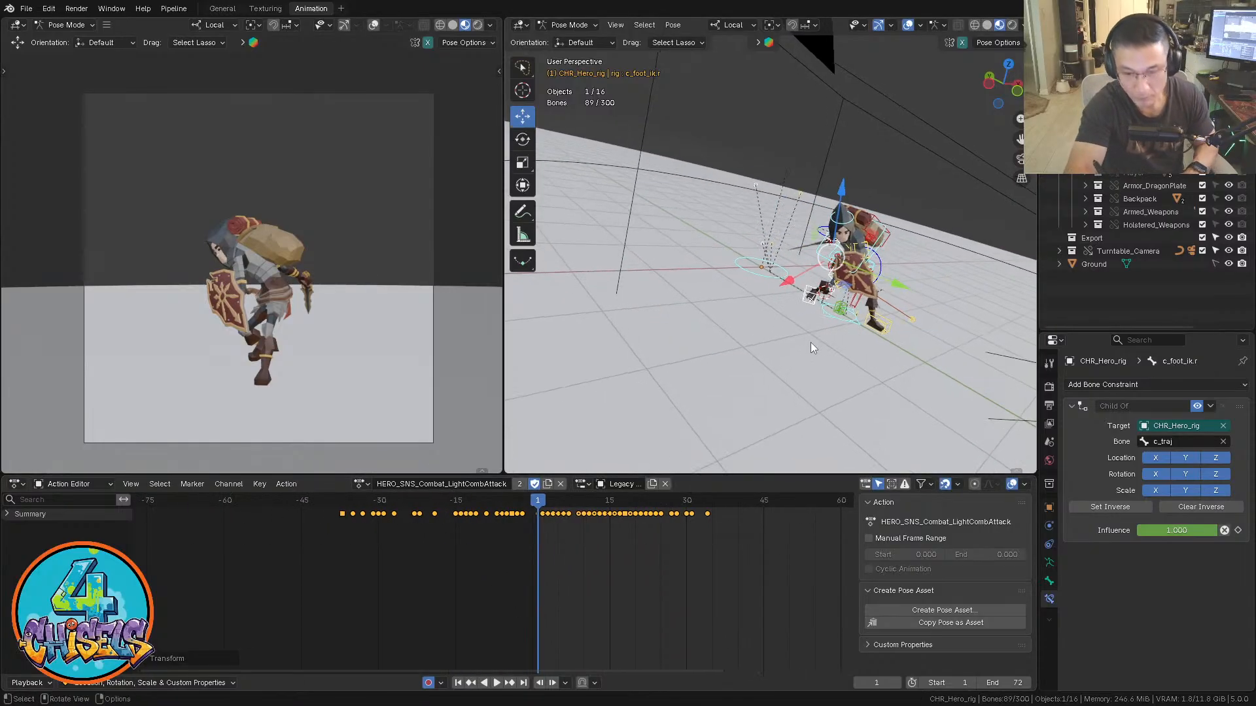
pyautogui.press('i')
pyautogui.moveTo(374, 595); pyautogui.dragTo(310, 593)
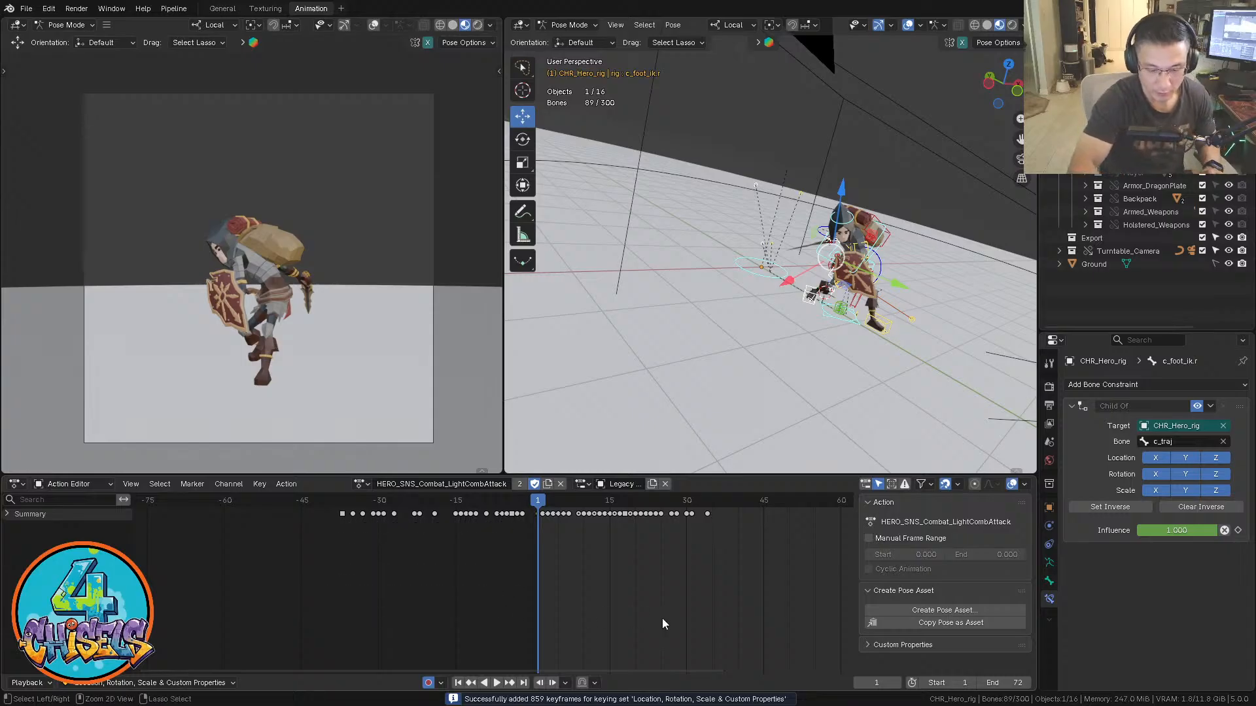
# Undo the inserted keys and the keyframe shift in the combo attack action
pyautogui.hotkey('ctrl', 'z')
pyautogui.moveTo(664, 609); pyautogui.dragTo(531, 596, button='middle')
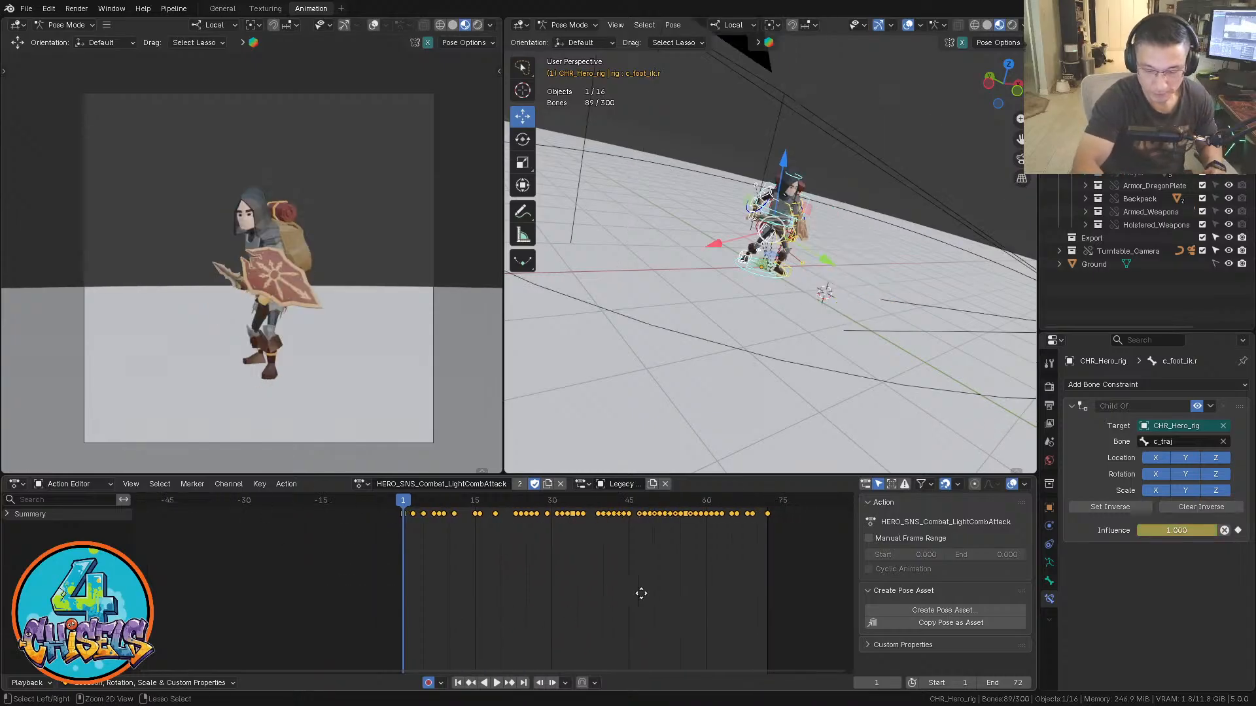
pyautogui.keyDown('ctrl'); pyautogui.moveTo(642, 593); pyautogui.dragTo(614, 603, button='middle'); pyautogui.keyUp('ctrl')
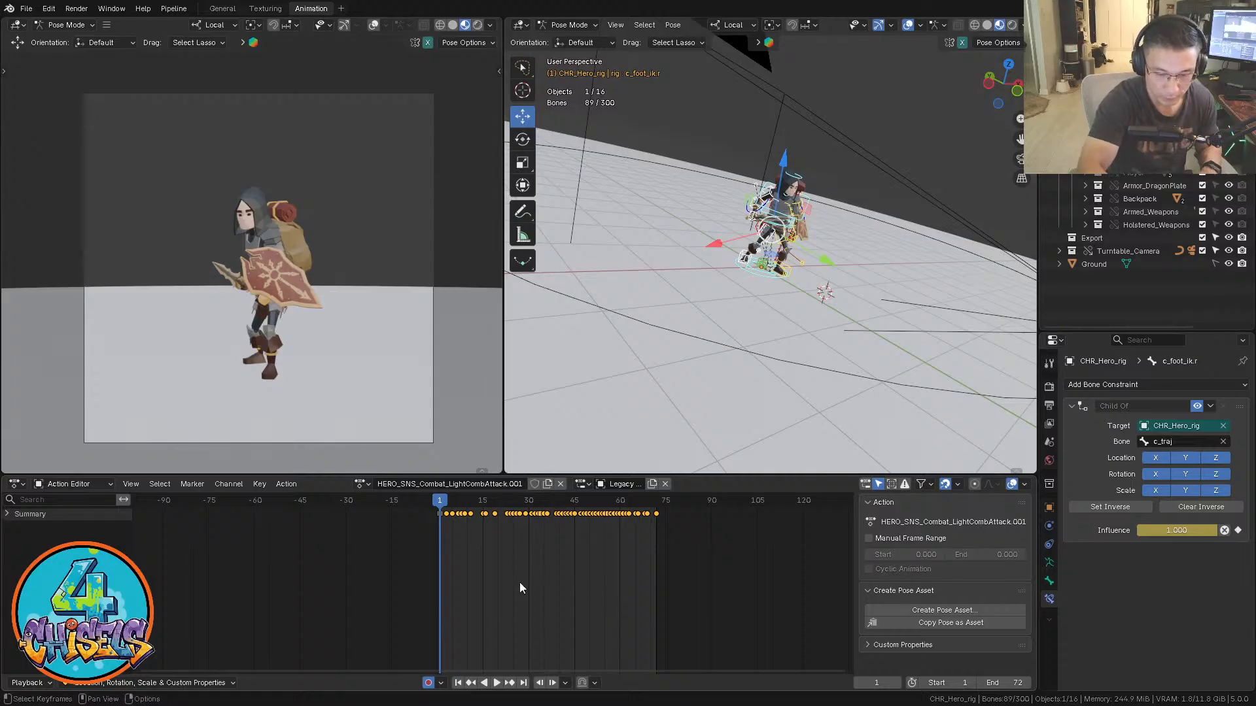
# Rename the duplicated action HERO_SNS_Combat_LightCombAttack_03 and keep it with a fake user
pyautogui.click(511, 485)
pyautogui.click(508, 484)
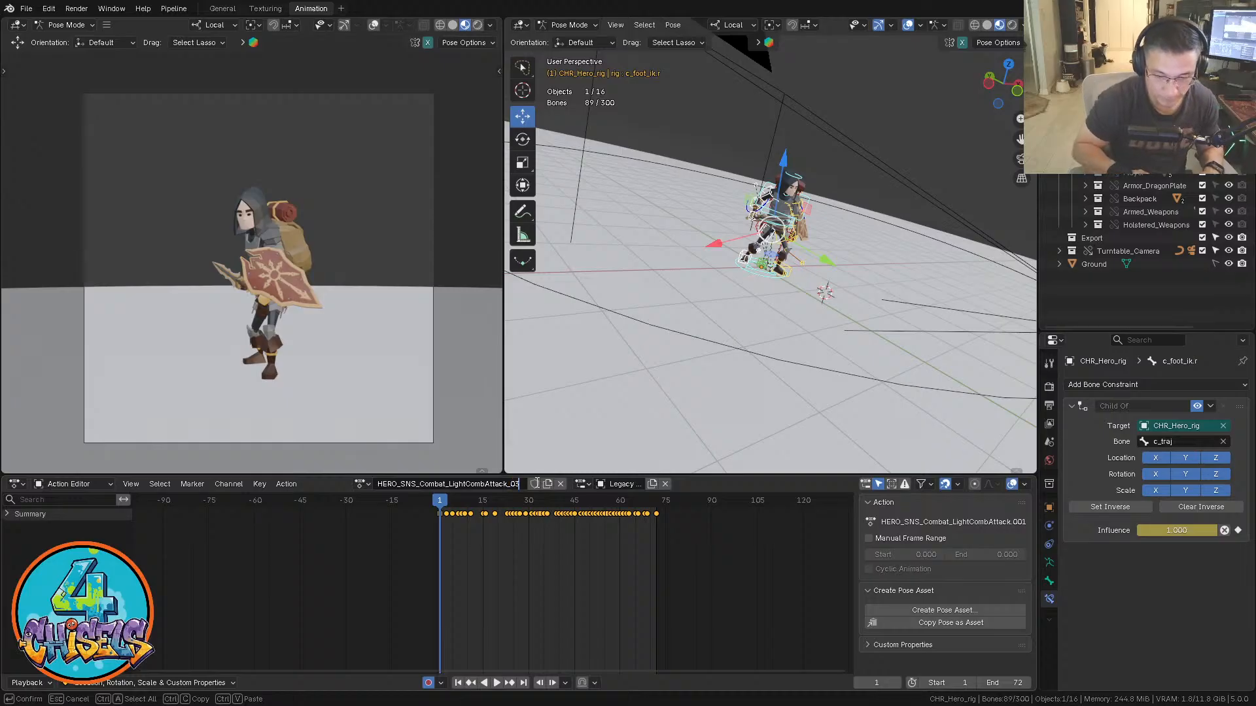
pyautogui.press('Return')
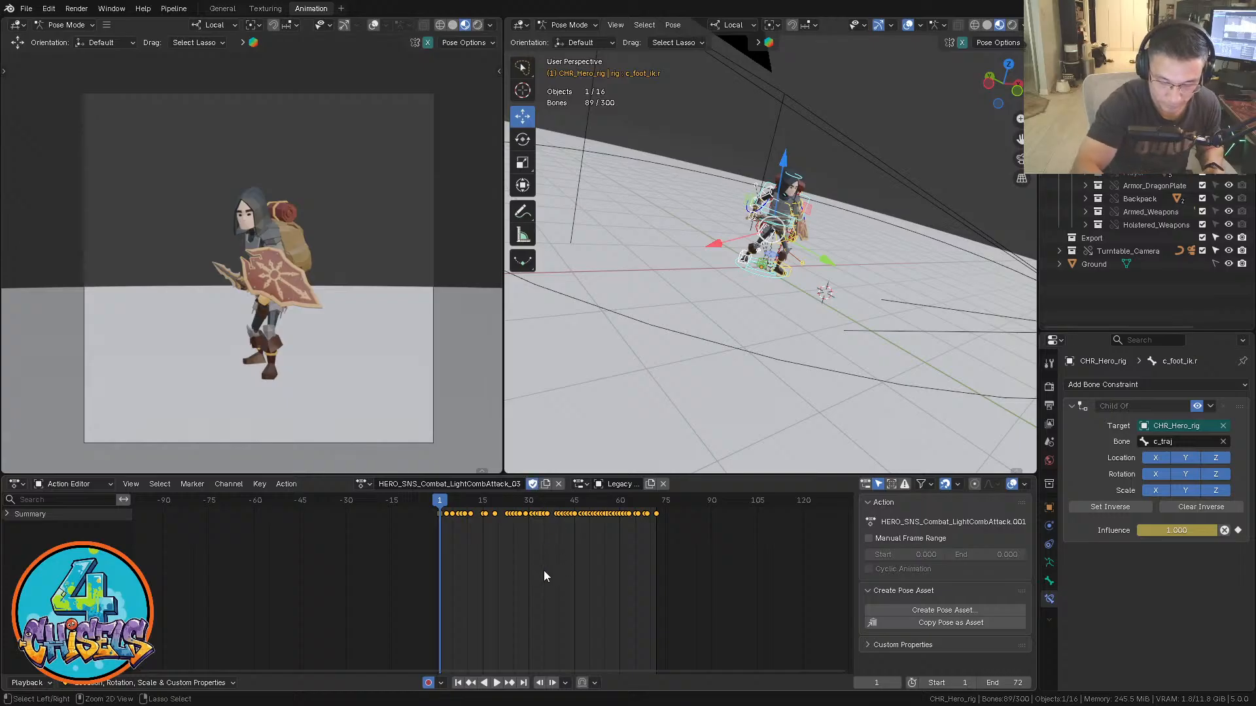
# Shift all keyframes 38 frames earlier so the frame 39 pose lands on frame 1
pyautogui.keyDown('ctrl'); pyautogui.moveTo(544, 576); pyautogui.dragTo(614, 586, button='middle'); pyautogui.keyUp('ctrl')
pyautogui.press('g')
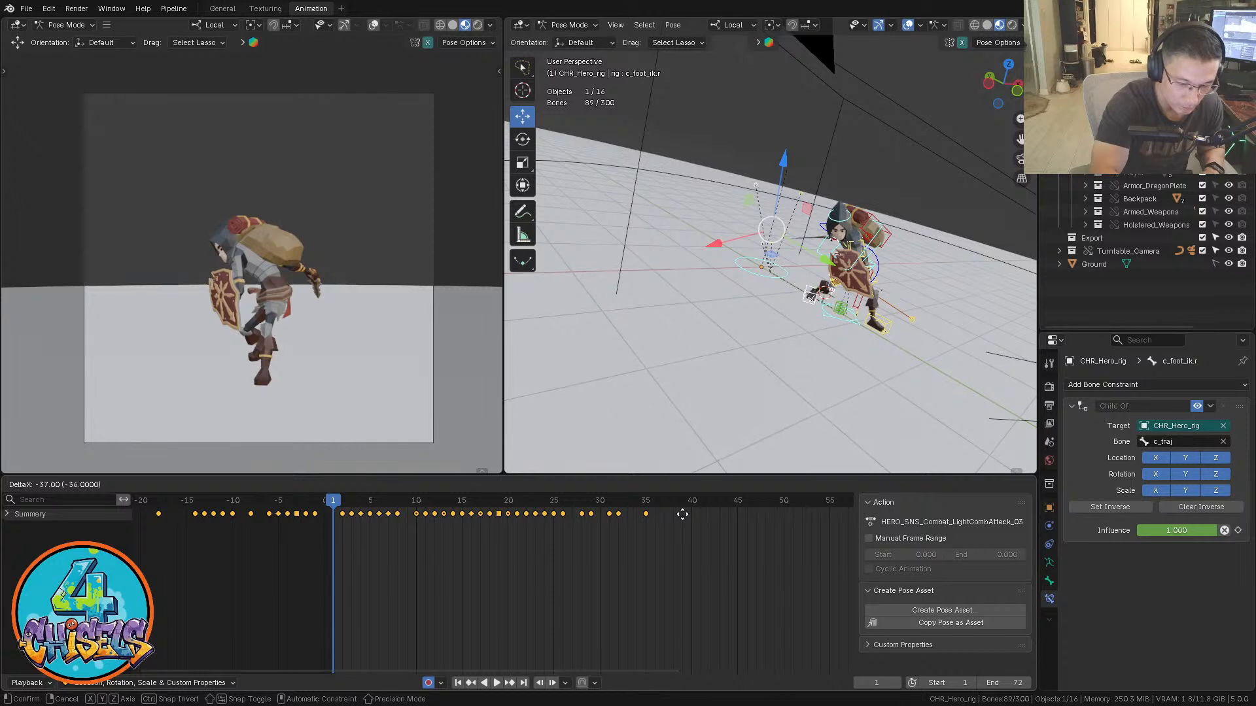
pyautogui.click(681, 514)
pyautogui.moveTo(413, 598); pyautogui.dragTo(608, 585, button='middle')
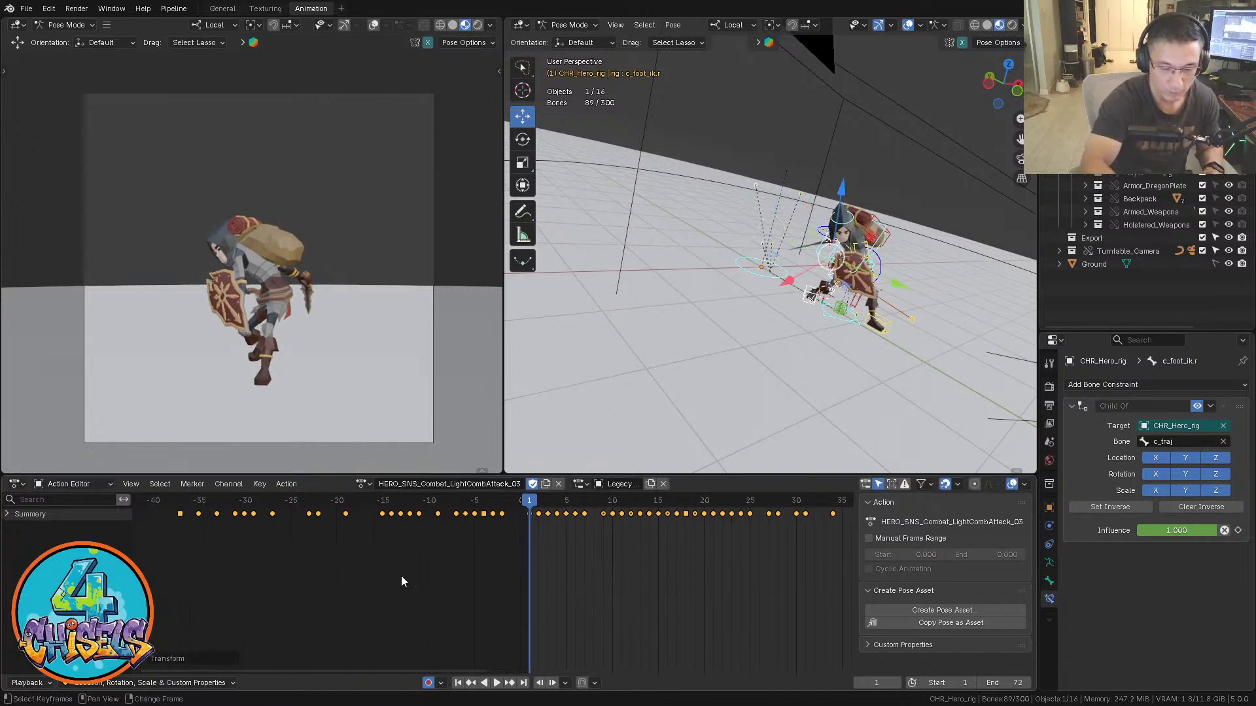
# Key every selected control at frame 1 and delete all keyframes before that frame
pyautogui.moveTo(834, 324); pyautogui.dragTo(831, 323, button='middle')
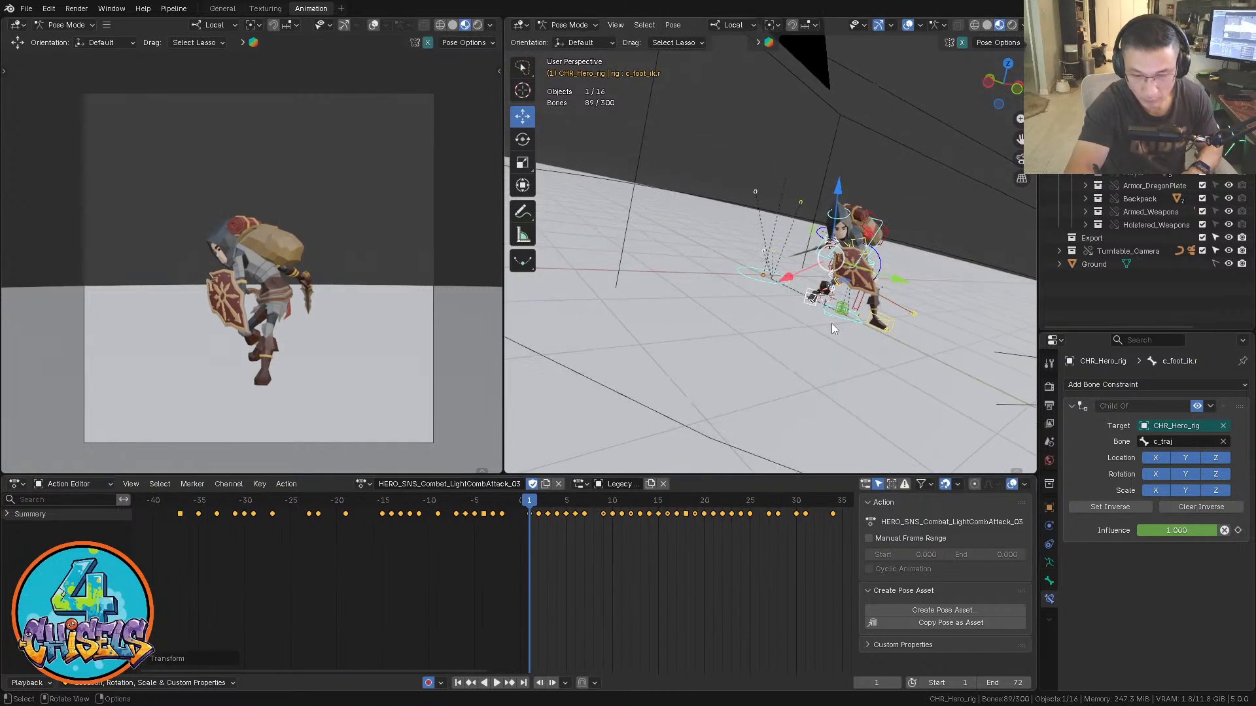
pyautogui.press('i')
pyautogui.moveTo(155, 556); pyautogui.dragTo(516, 502)
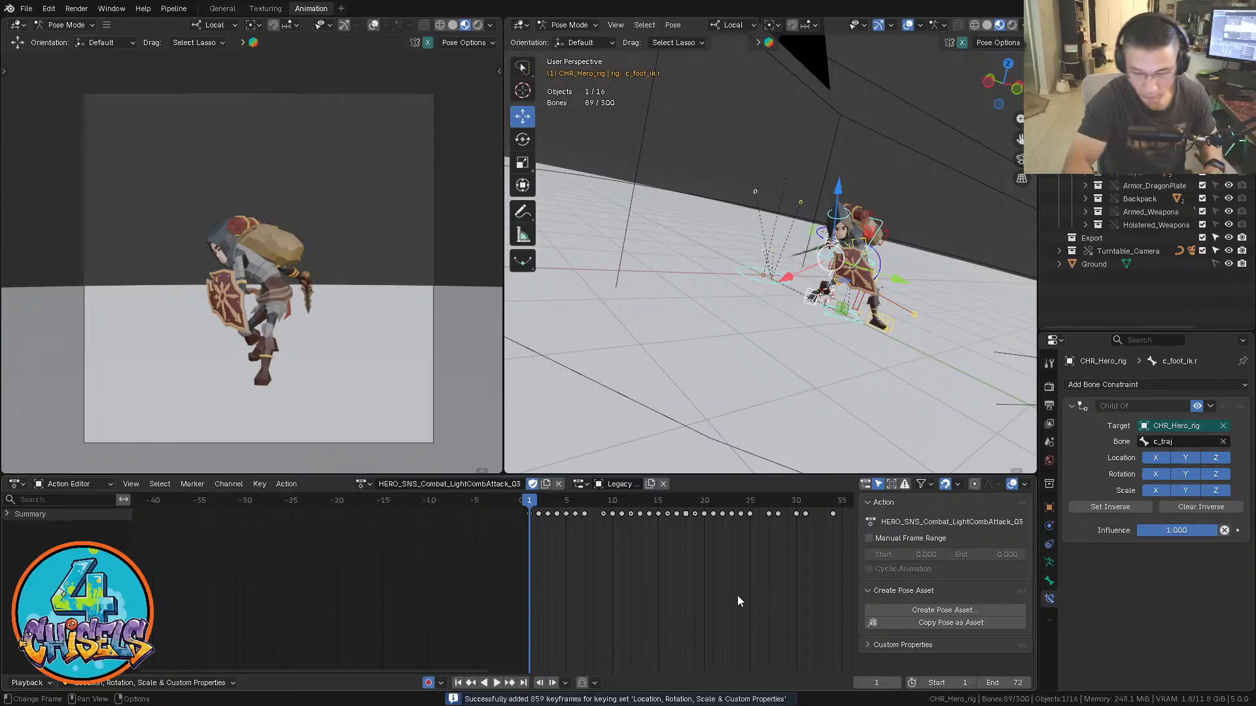
# Play back the trimmed attack and enable the action's manual frame range from 1 to 34
pyautogui.scroll(-3, 737, 595)
pyautogui.press('space')
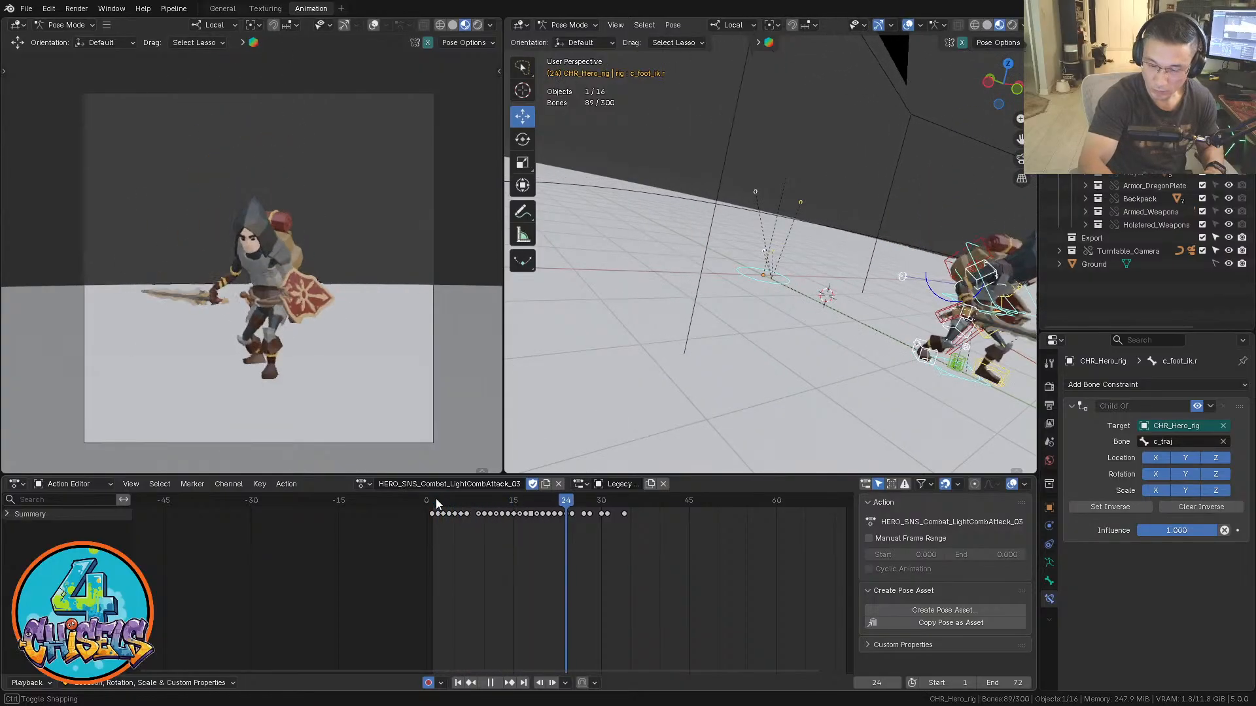
pyautogui.press('space')
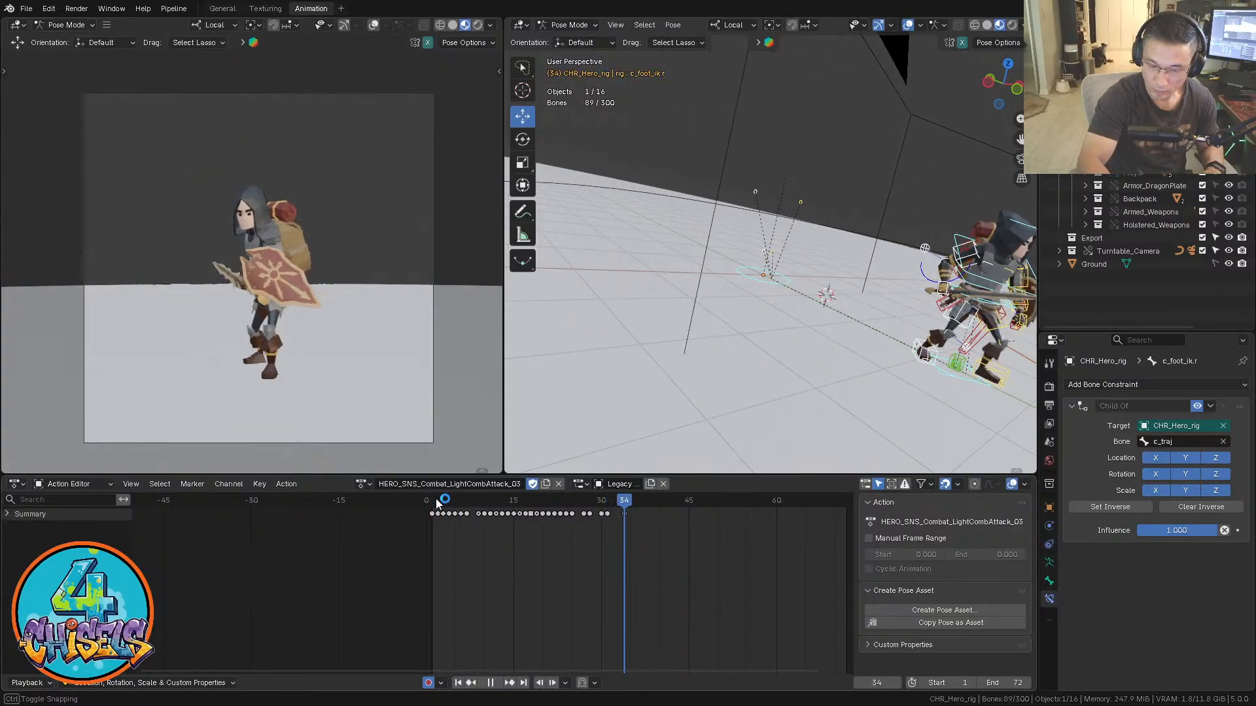
pyautogui.click(868, 538)
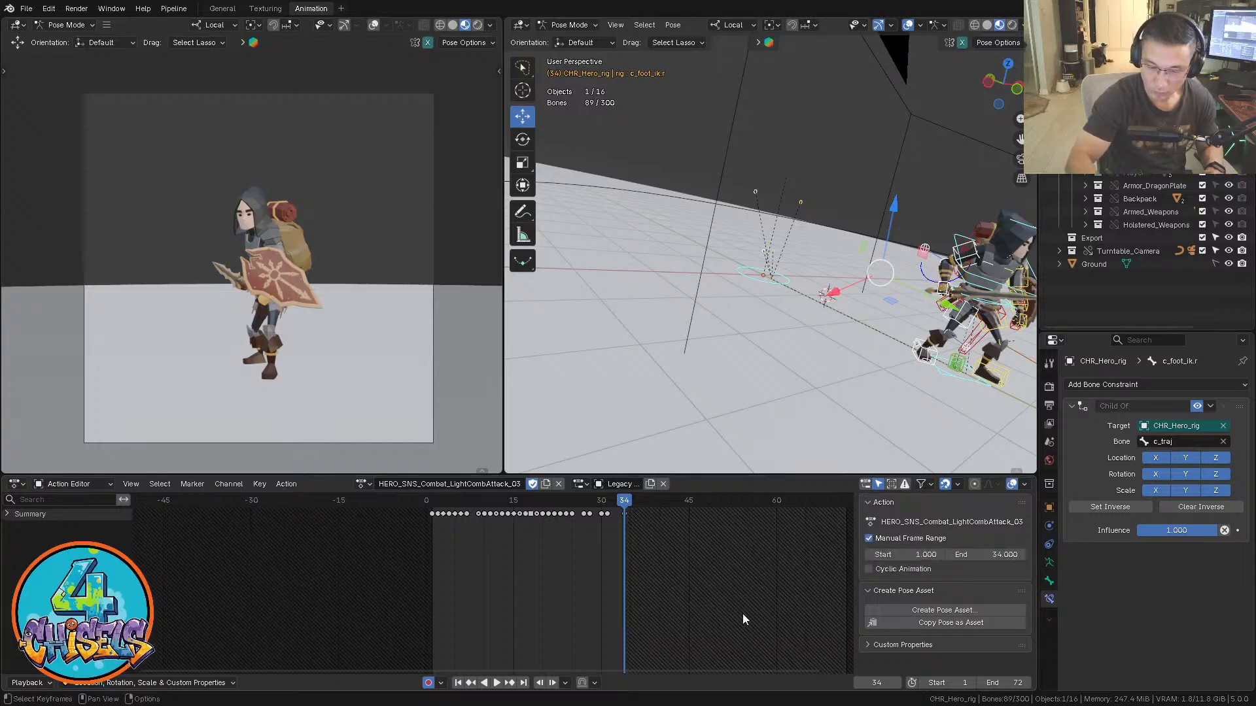
pyautogui.press('space')
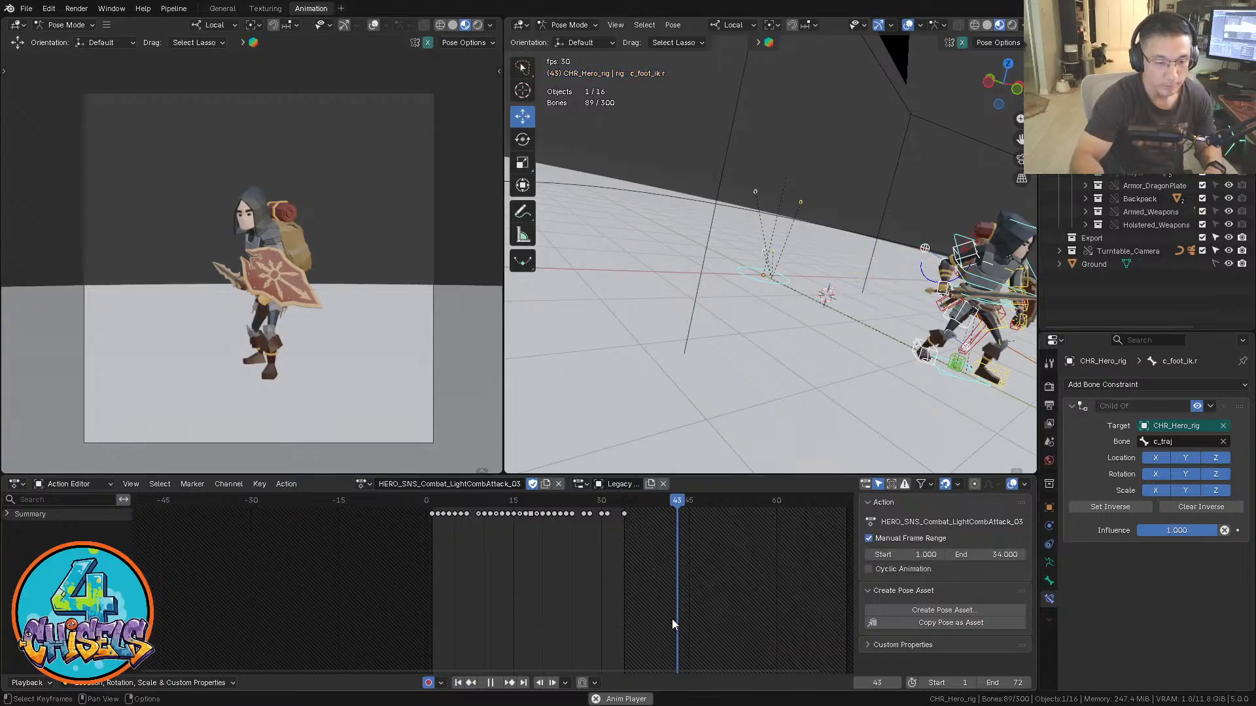
pyautogui.press('space')
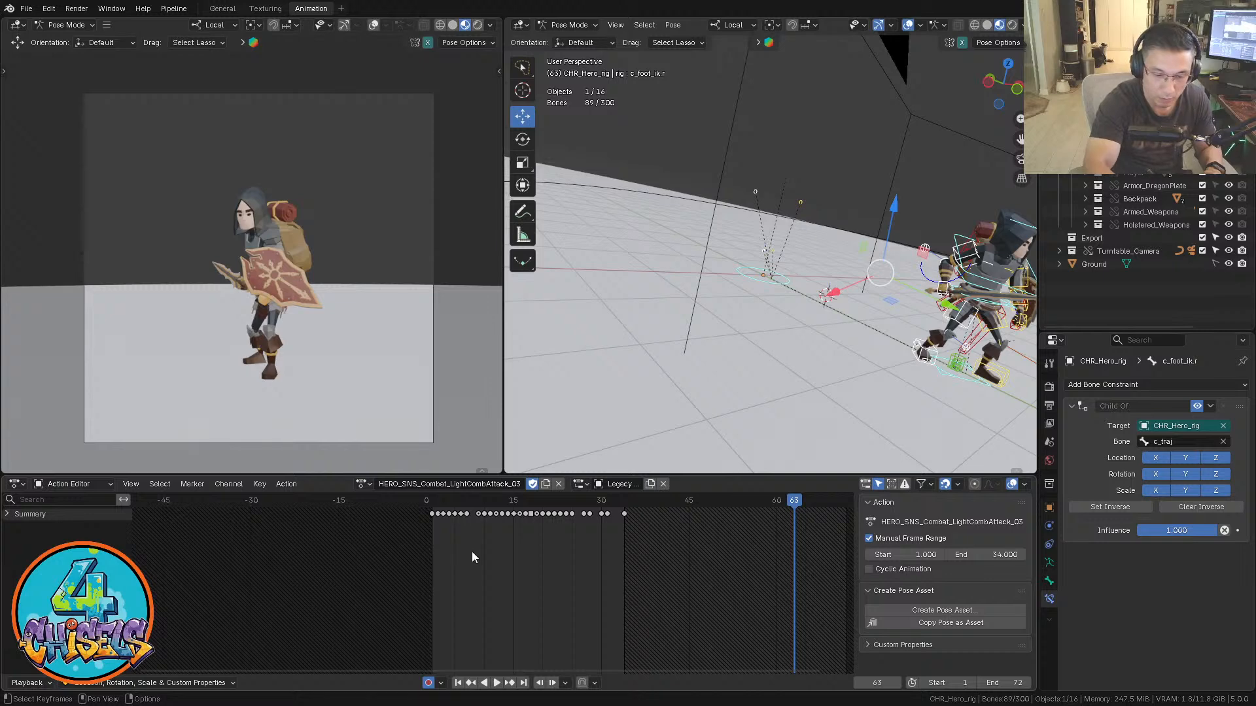
# Select the c_traj control, isolate its Y Location curve in the Graph Editor and select all of its keyframes
pyautogui.hotkey('ctrl', 'Tab')
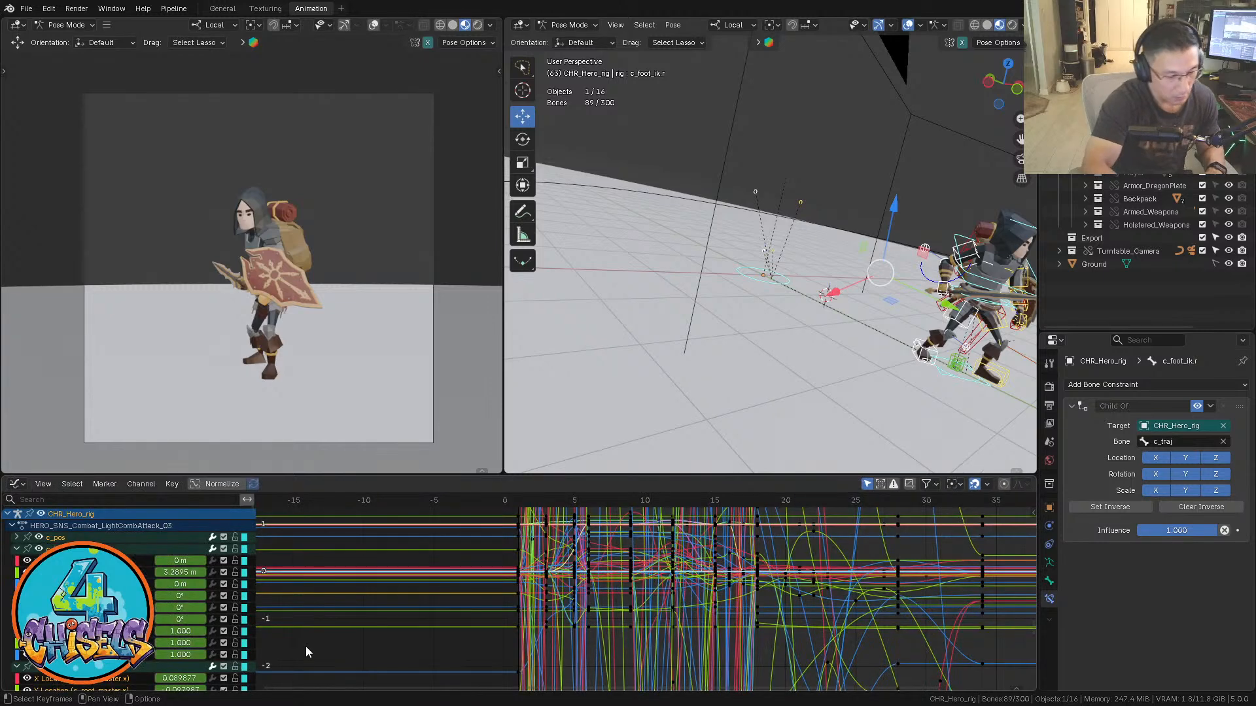
pyautogui.click(957, 365)
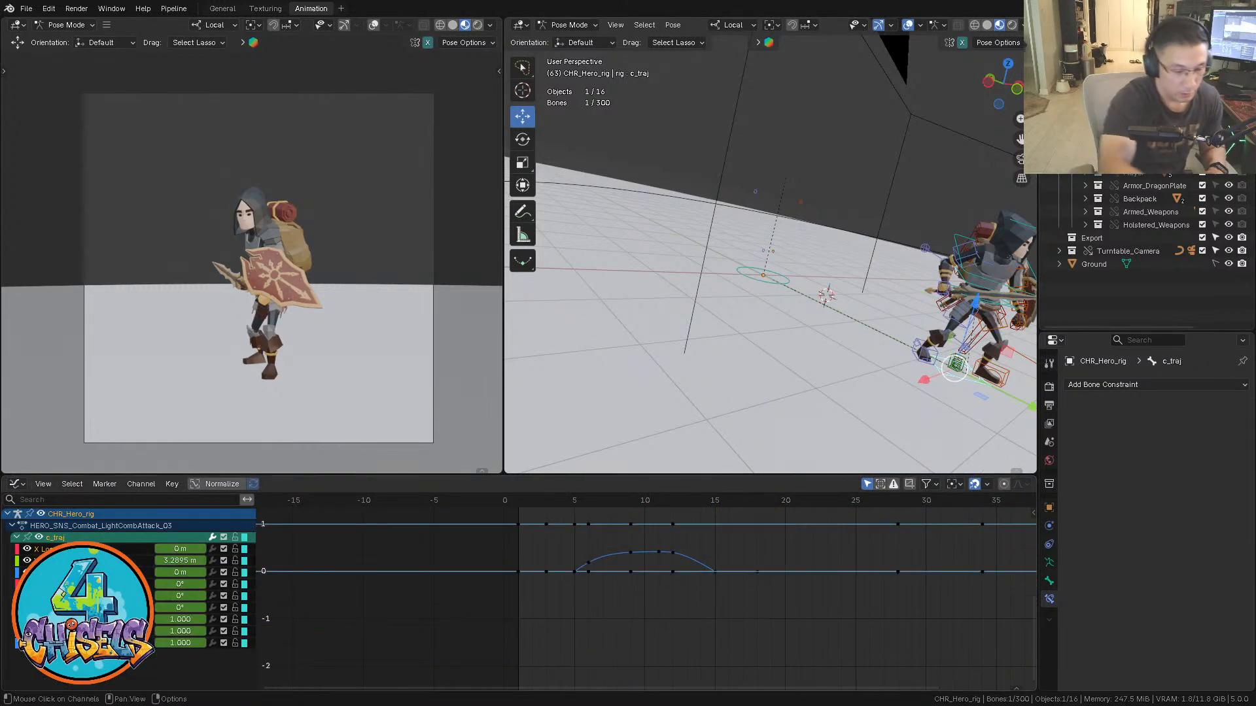
pyautogui.click(72, 561)
pyautogui.press('`')
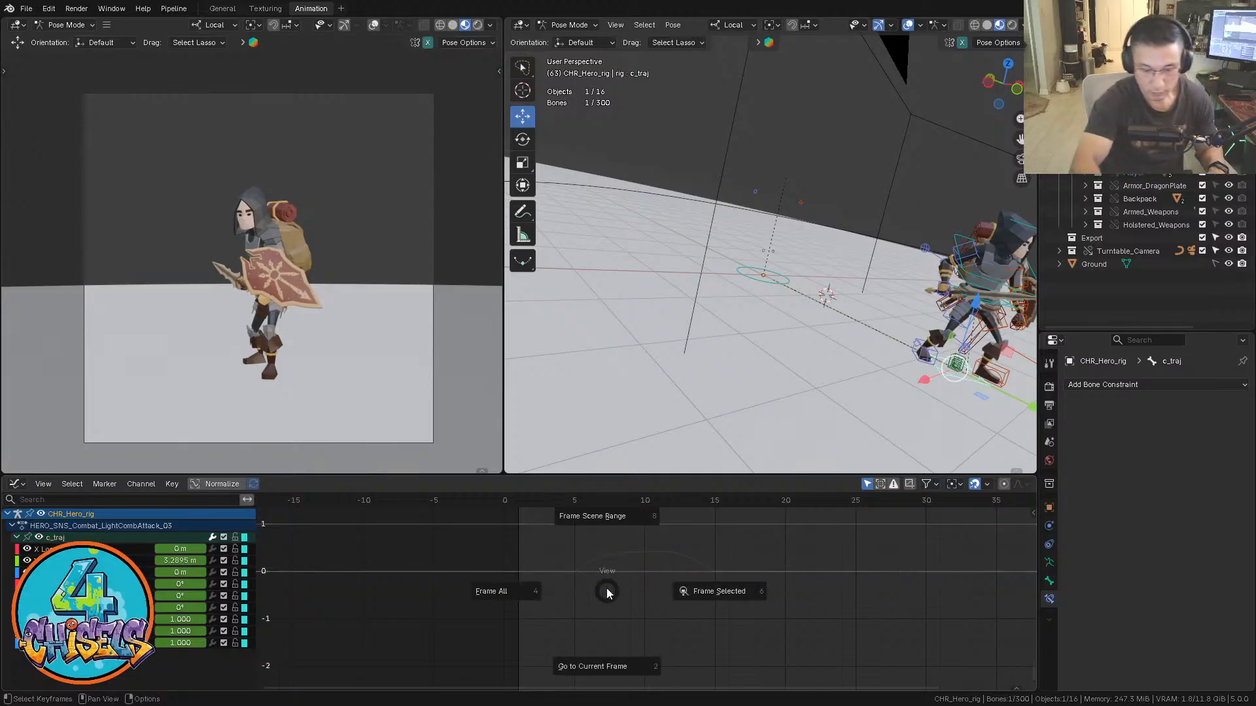
pyautogui.click(719, 592)
pyautogui.press('`')
pyautogui.click(652, 607)
pyautogui.moveTo(790, 618)
pyautogui.keyDown('ctrl'); pyautogui.mouseDown(button='middle')
pyautogui.moveTo(773, 606)
pyautogui.moveTo(780, 650)
pyautogui.moveTo(807, 607)
pyautogui.mouseUp(button='middle'); pyautogui.keyUp('ctrl')
pyautogui.press('a')
pyautogui.moveTo(667, 613); pyautogui.dragTo(754, 548, button='middle')
pyautogui.moveTo(755, 548)
pyautogui.keyDown('ctrl'); pyautogui.mouseDown(button='middle')
pyautogui.moveTo(770, 575)
pyautogui.moveTo(775, 562)
pyautogui.mouseUp(button='middle'); pyautogui.keyUp('ctrl')
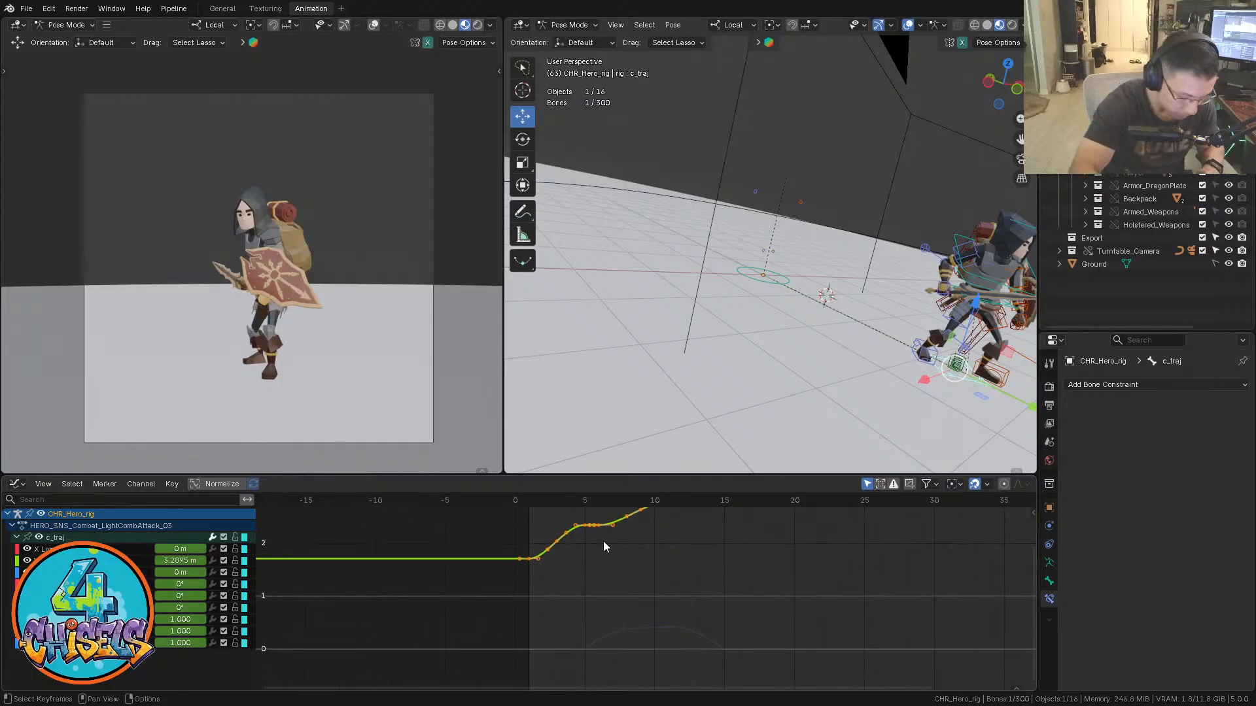
pyautogui.press('g')
pyautogui.press('y')
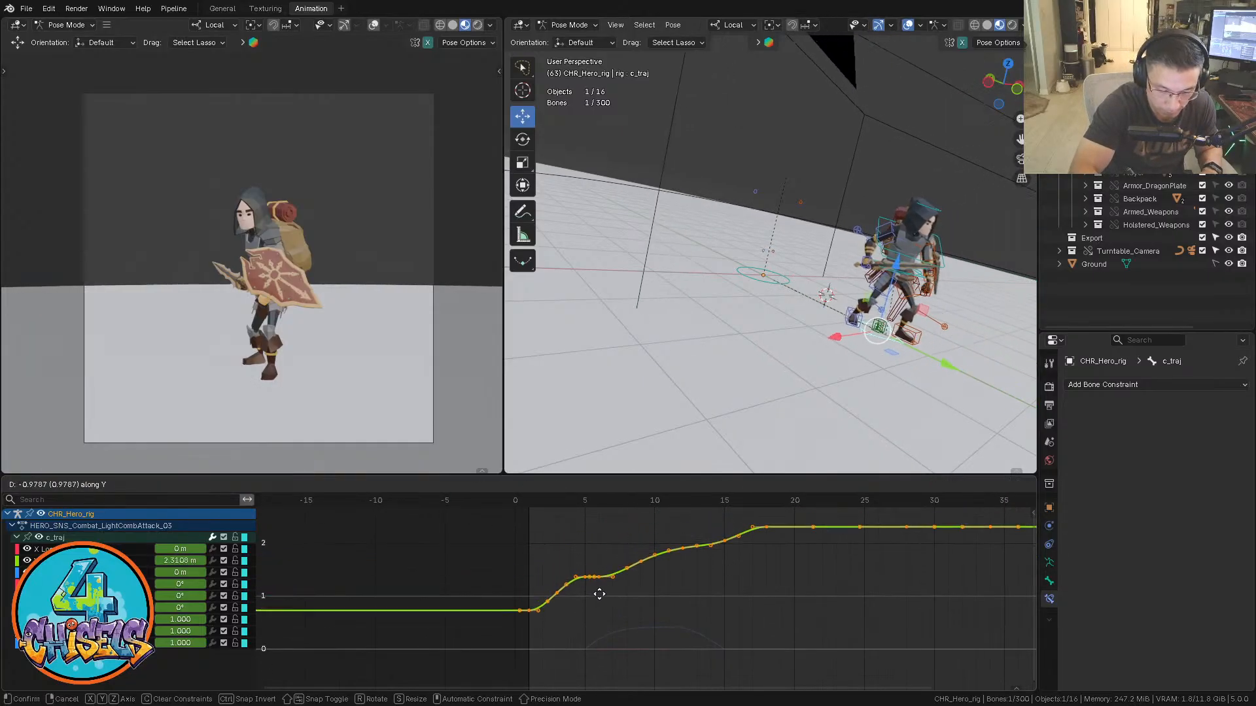
pyautogui.rightClick(595, 623)
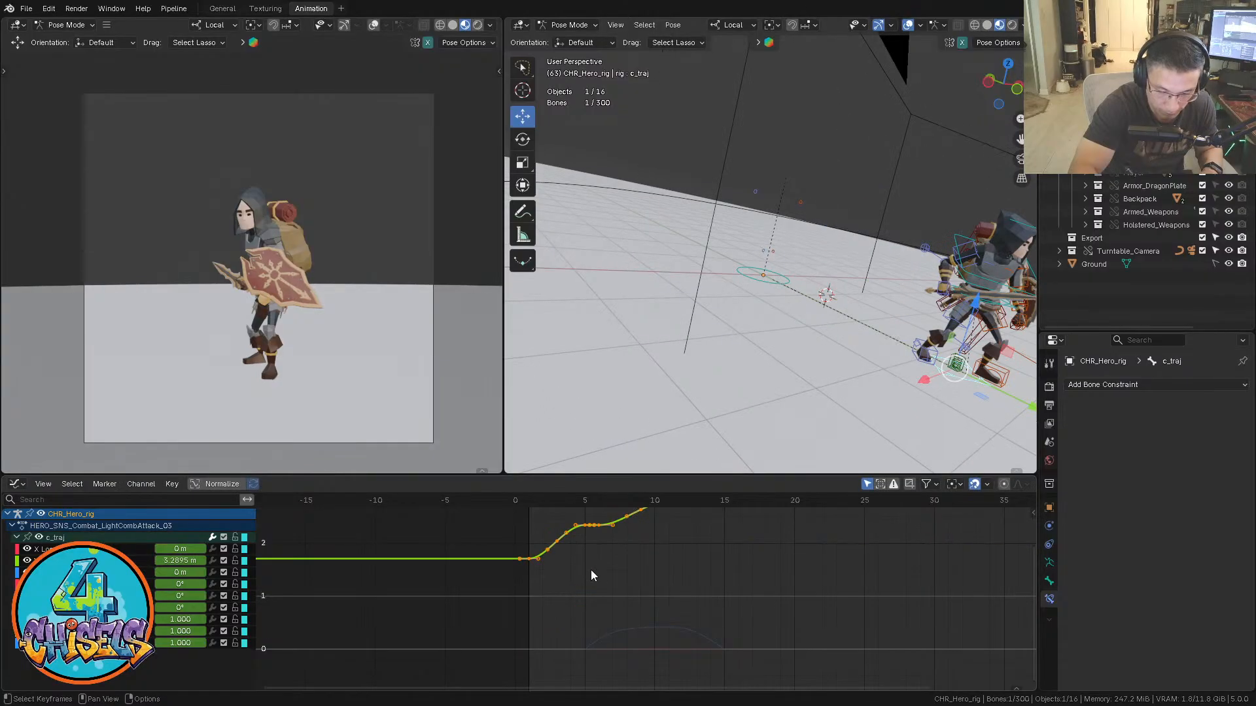
# Lower the whole c_traj Y Location curve by about 1.71 so that it starts at 0
pyautogui.press('g')
pyautogui.press('y')
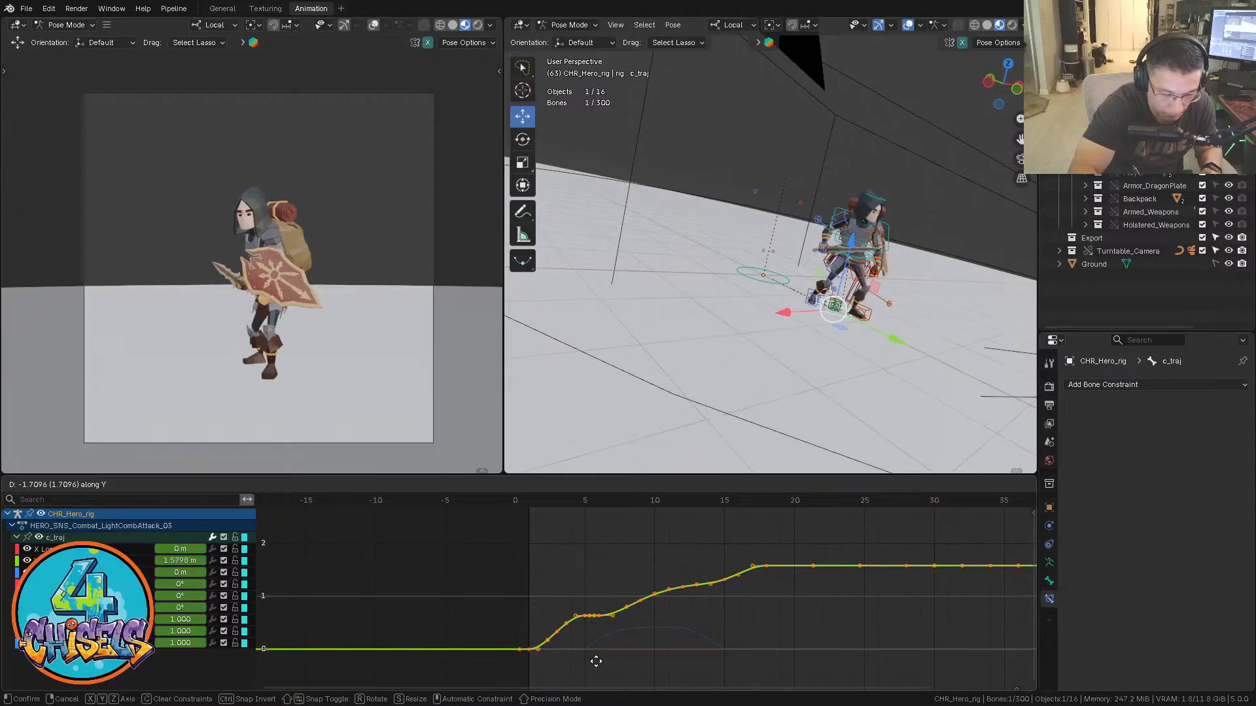
pyautogui.click(596, 661)
pyautogui.keyDown('ctrl'); pyautogui.moveTo(594, 653); pyautogui.dragTo(746, 594, button='middle'); pyautogui.keyUp('ctrl')
# Open the Graph Editor's sidebar and examine the Y Location curve's keyframe values at frames 18 and 1
pyautogui.press('n')
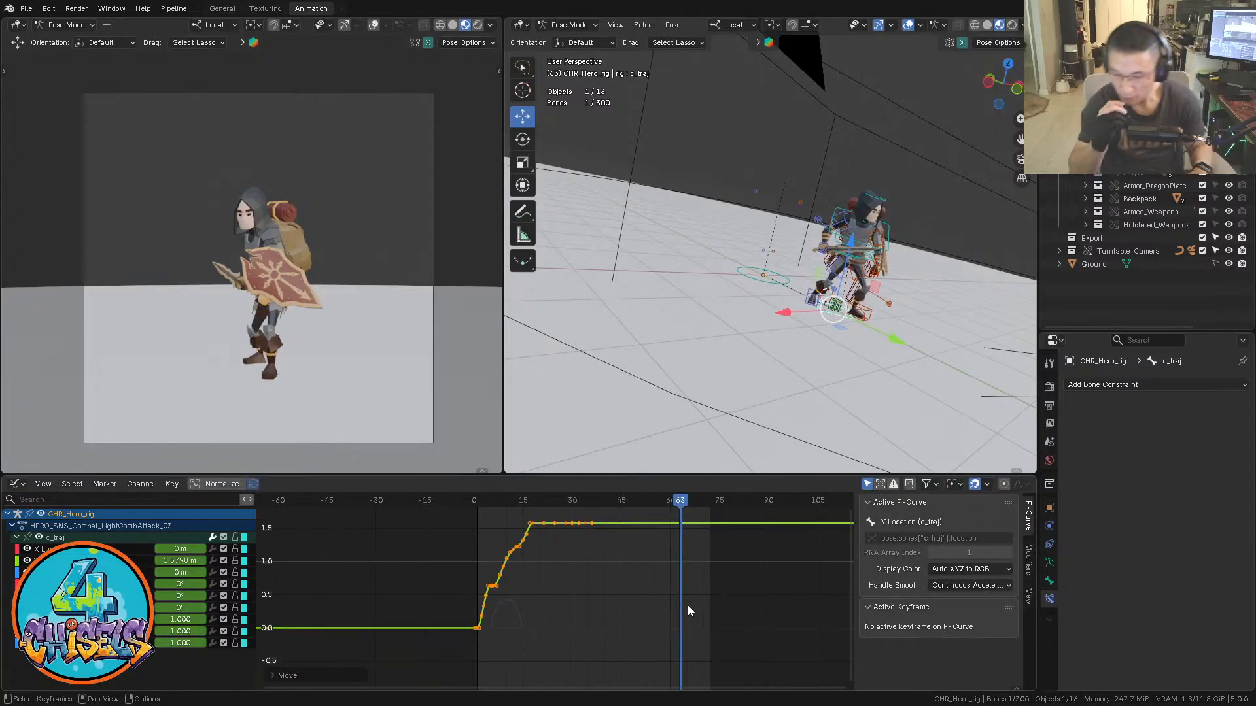
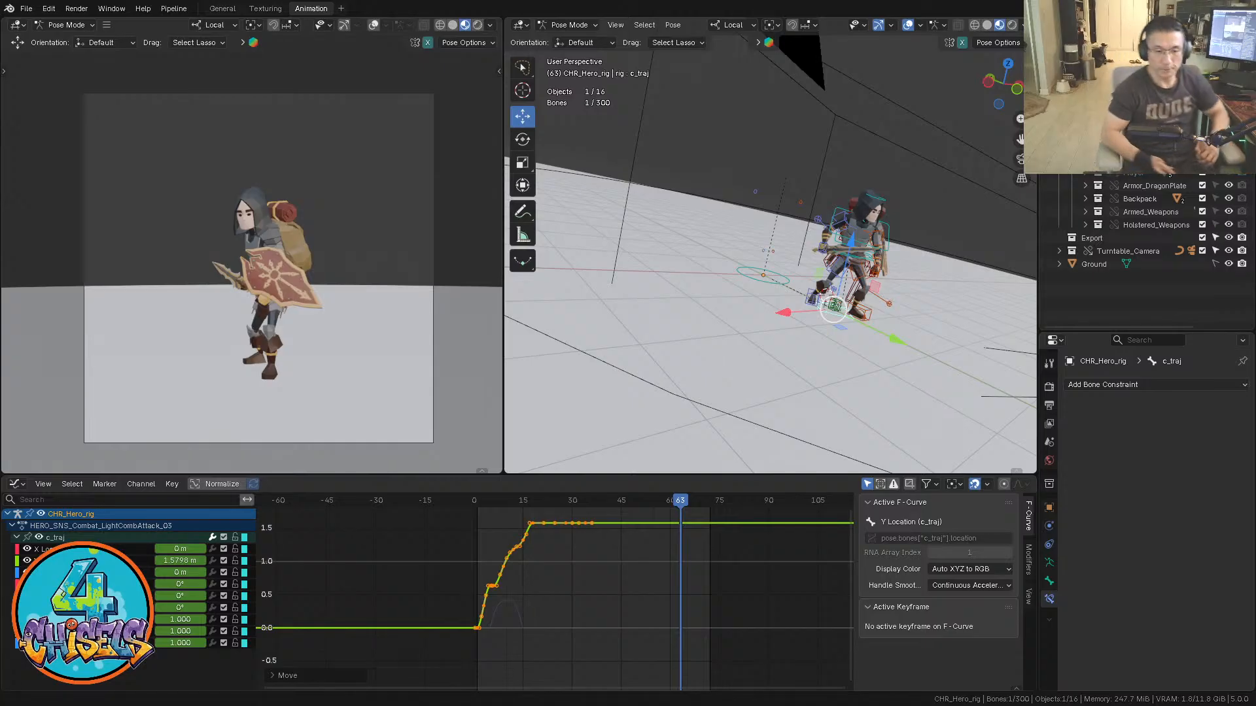
pyautogui.click(654, 576)
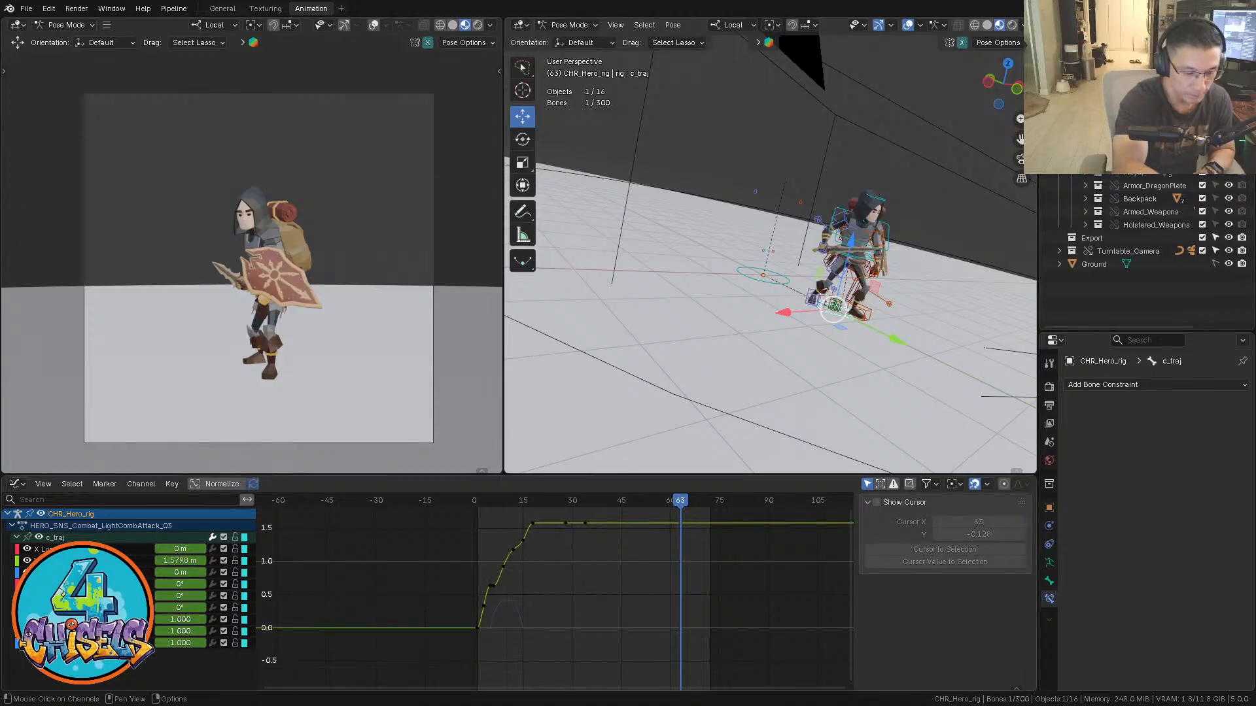
pyautogui.press('a')
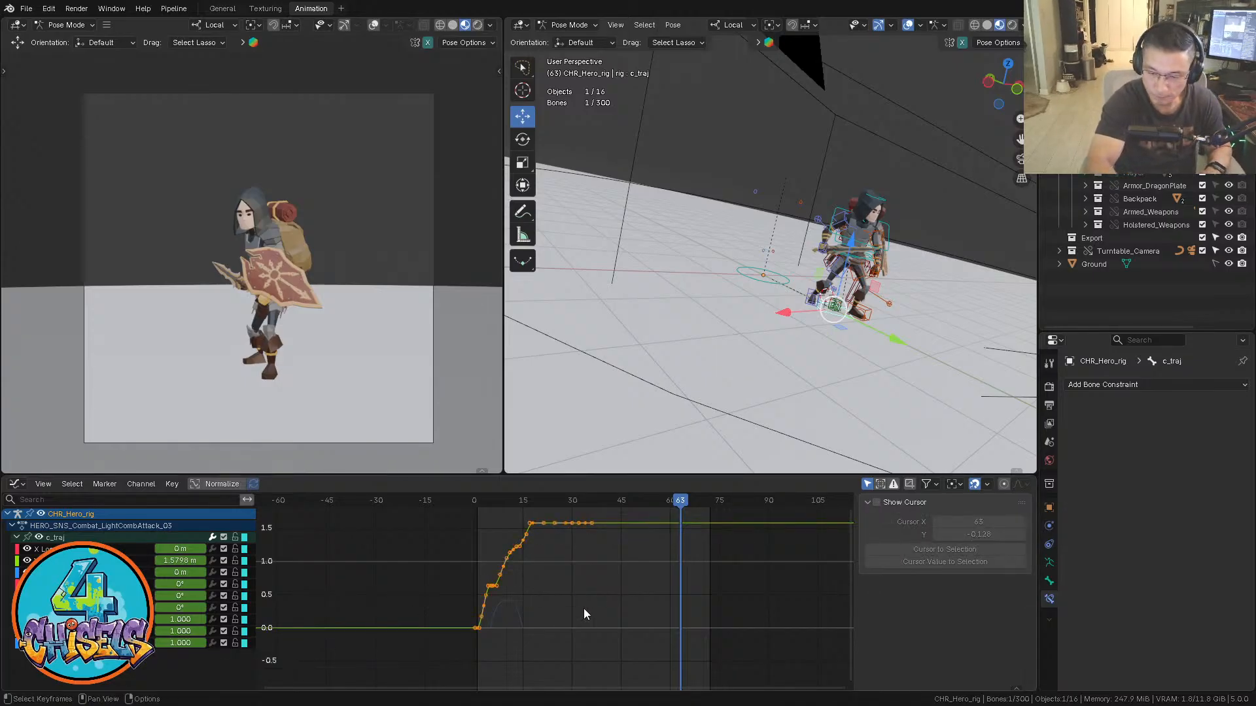
pyautogui.click(534, 526)
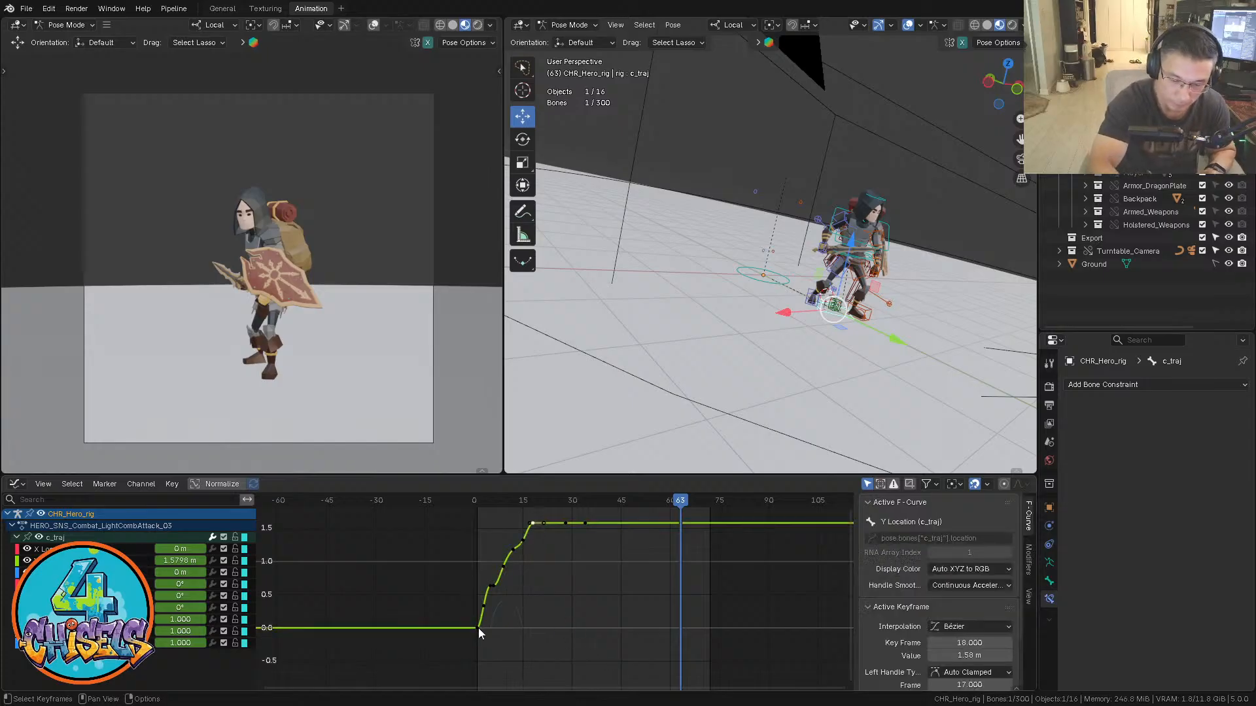
pyautogui.press('a')
pyautogui.press('s')
pyautogui.rightClick(564, 592)
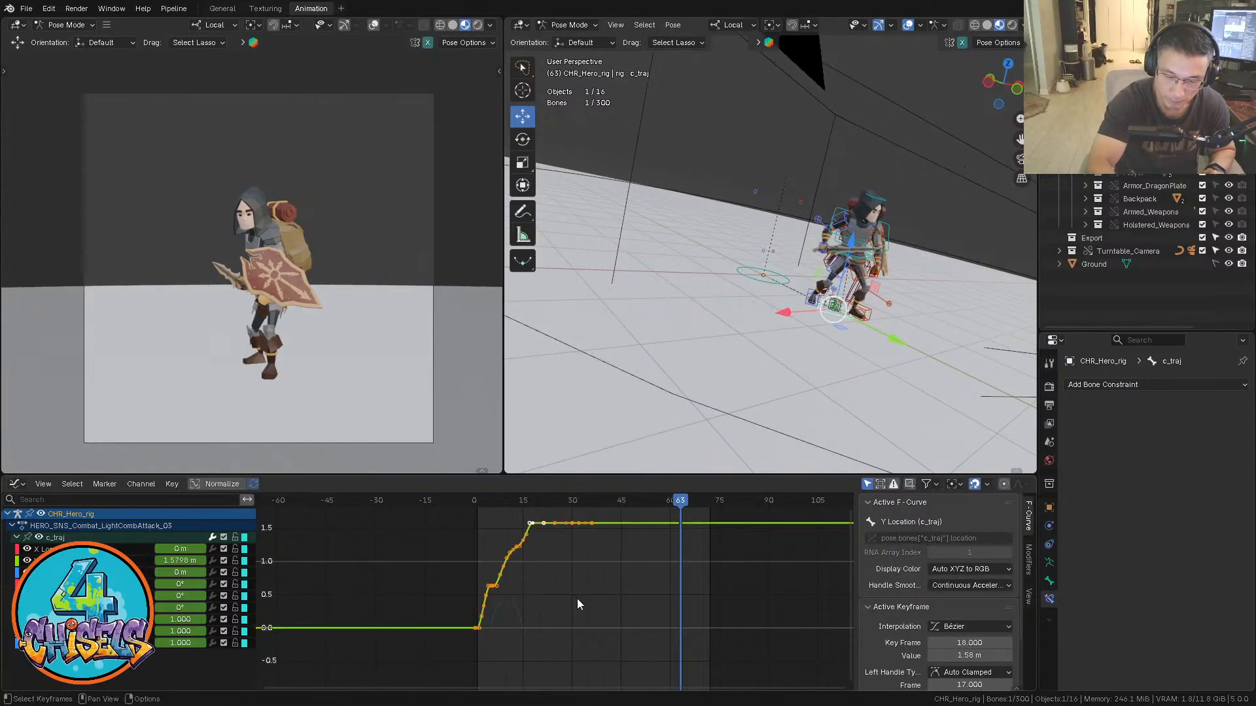
pyautogui.click(577, 599)
pyautogui.click(478, 629)
pyautogui.press('a')
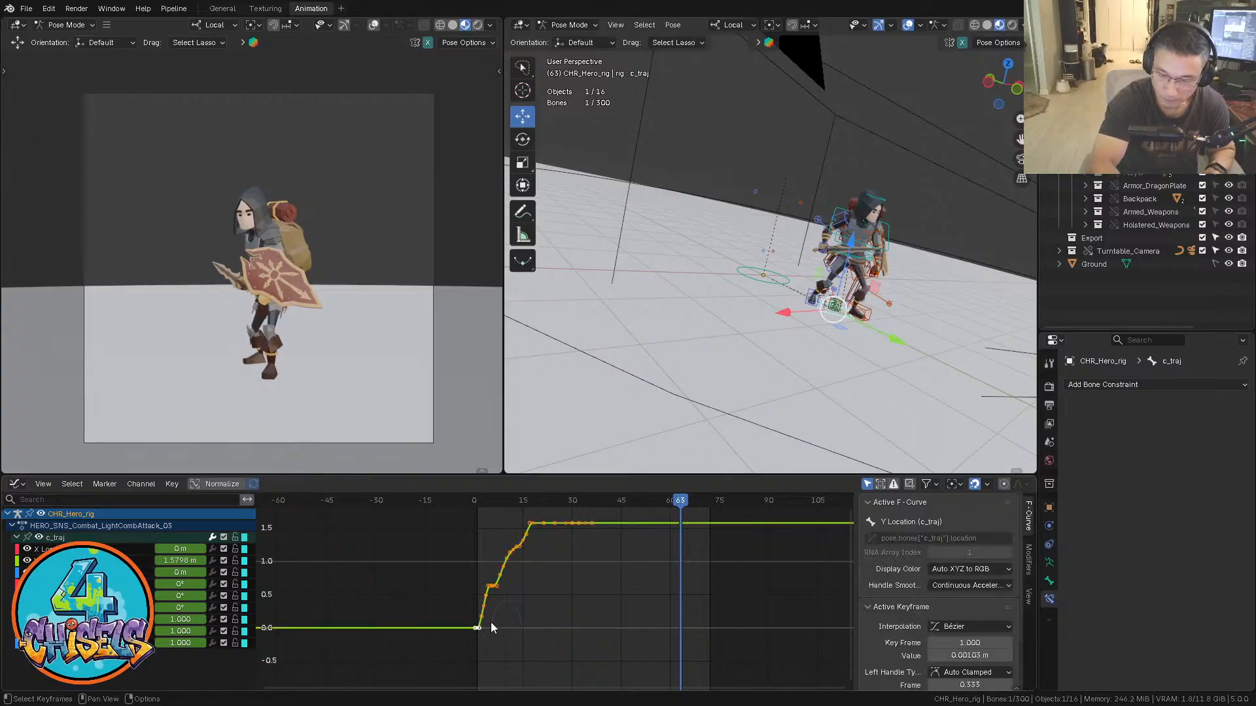
pyautogui.scroll(-3, 961, 575)
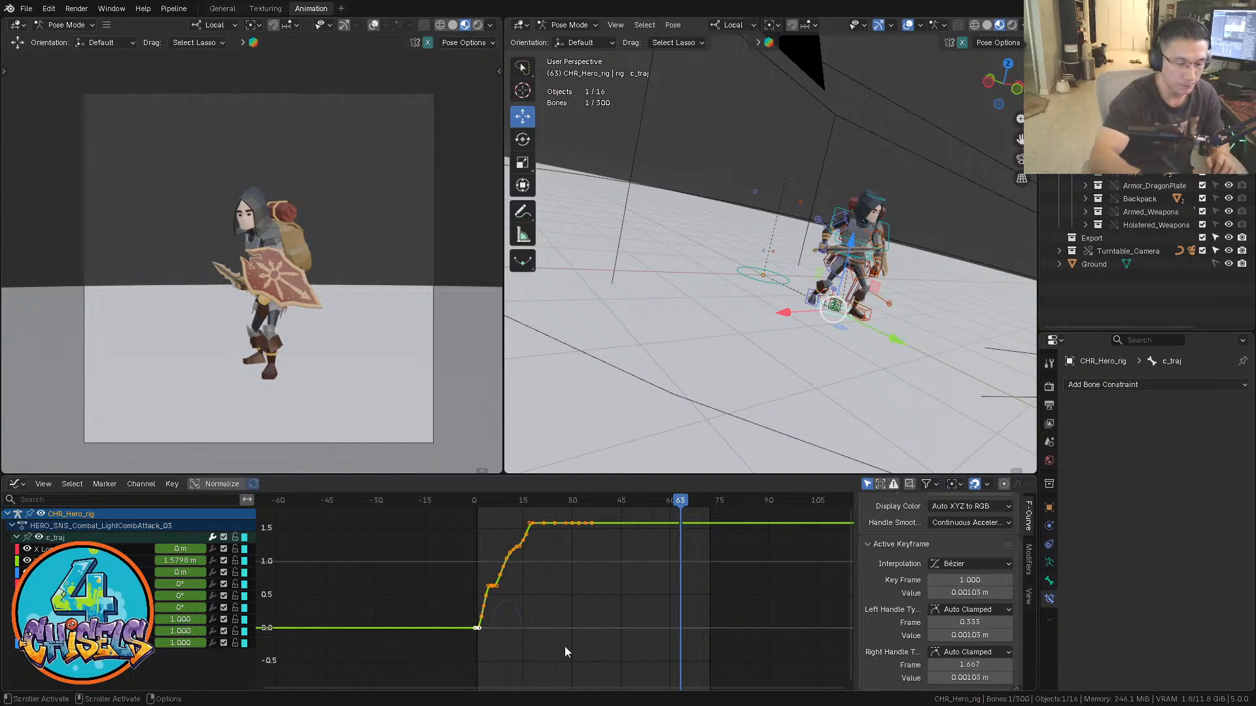
# Reselect the Y Location curve's keyframes individually from frame 1 through frame 34, making the last one active
pyautogui.click(583, 594)
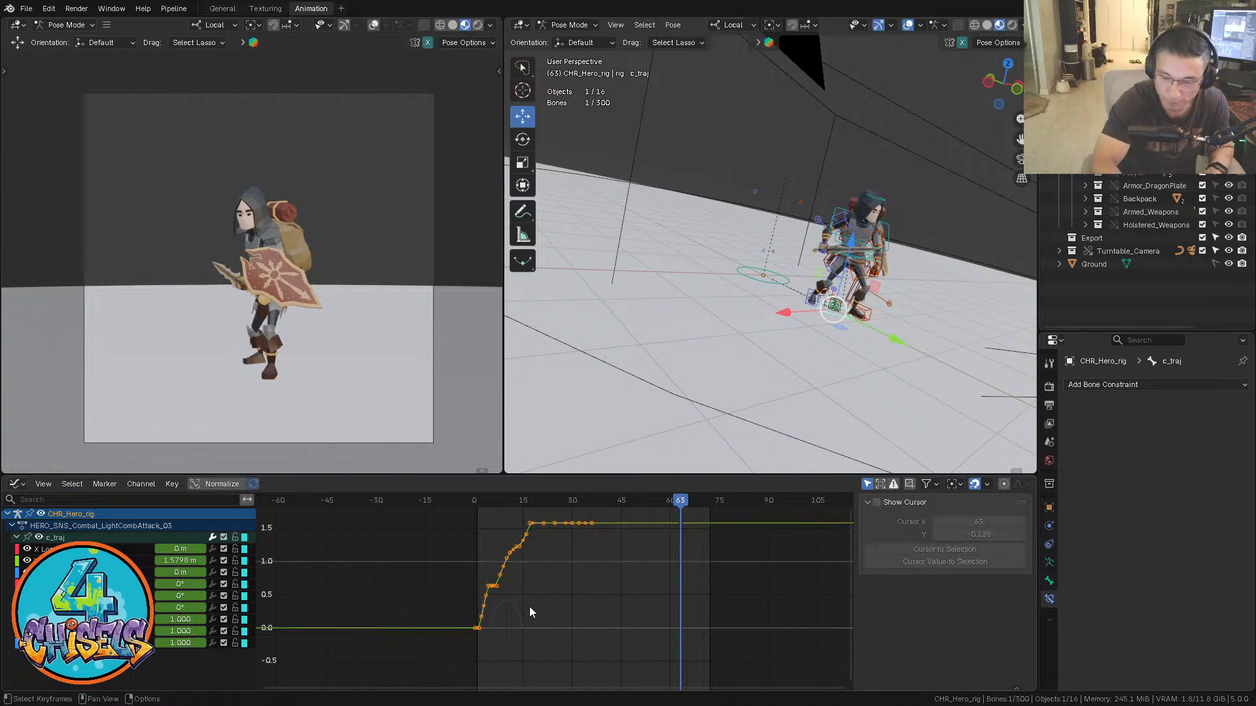
pyautogui.click(532, 626)
pyautogui.click(477, 629)
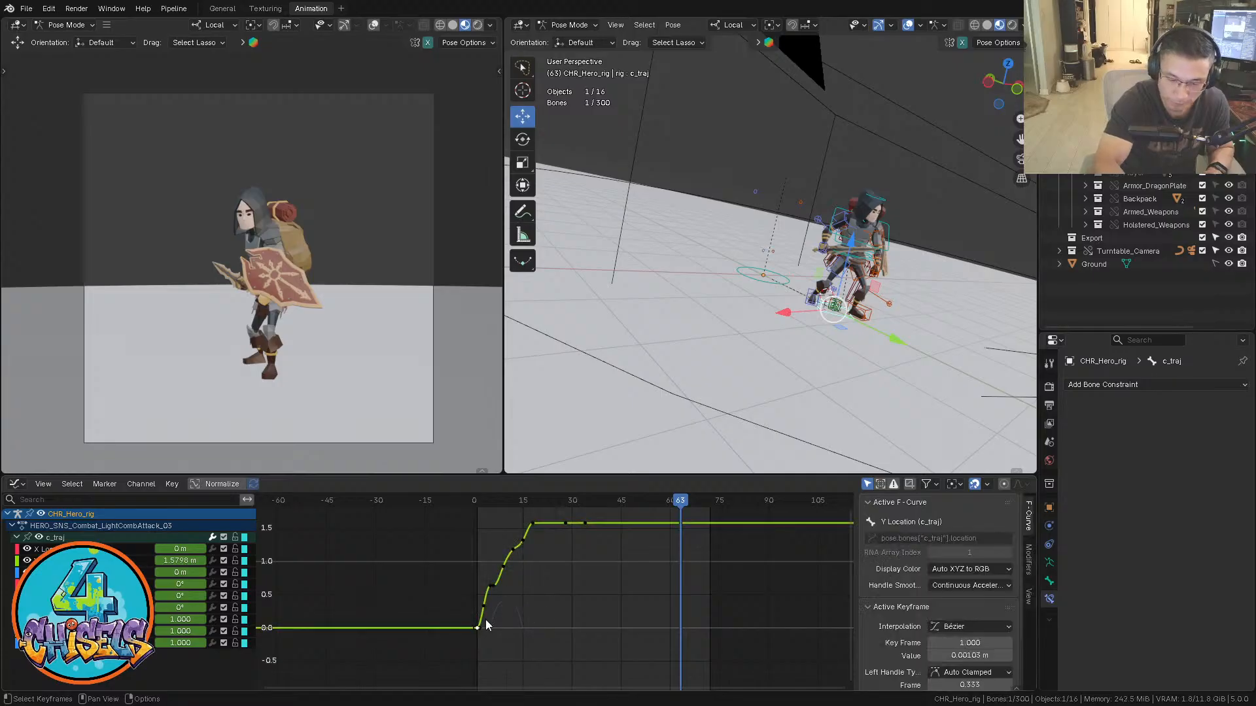
pyautogui.click(492, 585)
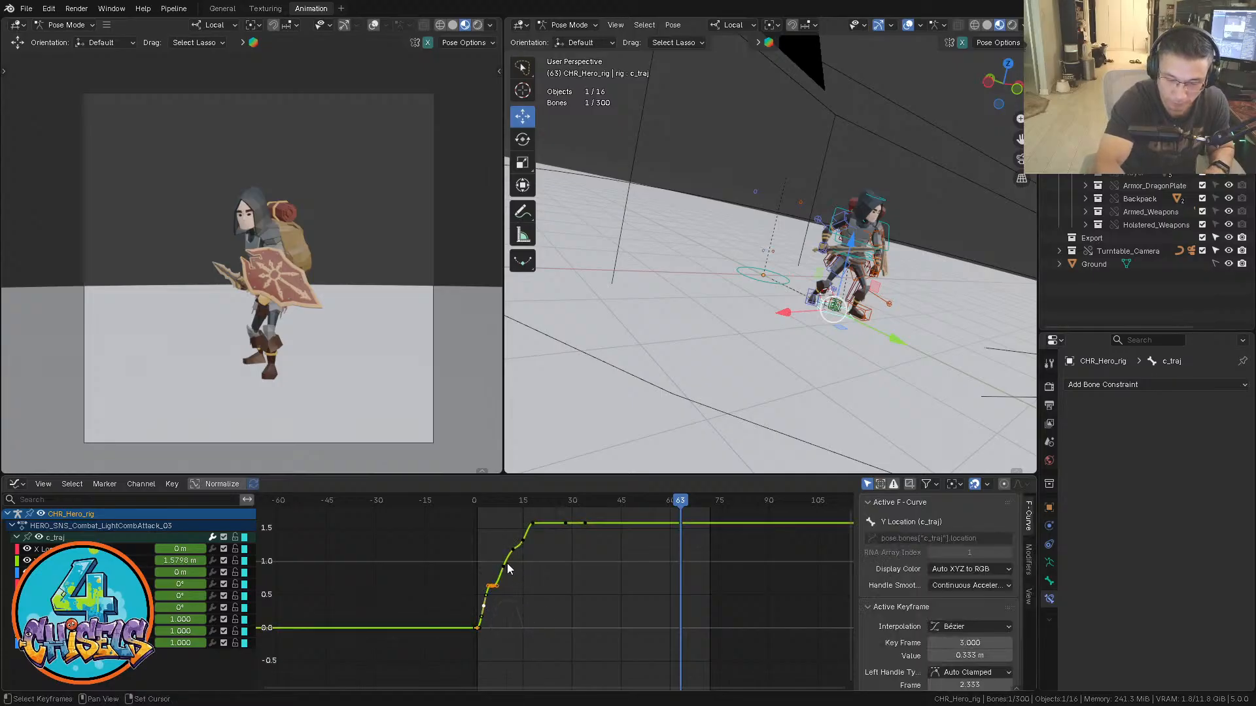
pyautogui.keyDown('shift'); pyautogui.click(515, 547); pyautogui.keyUp('shift')
pyautogui.keyDown('shift'); pyautogui.click(523, 540); pyautogui.keyUp('shift')
pyautogui.keyDown('shift'); pyautogui.click(532, 525); pyautogui.keyUp('shift')
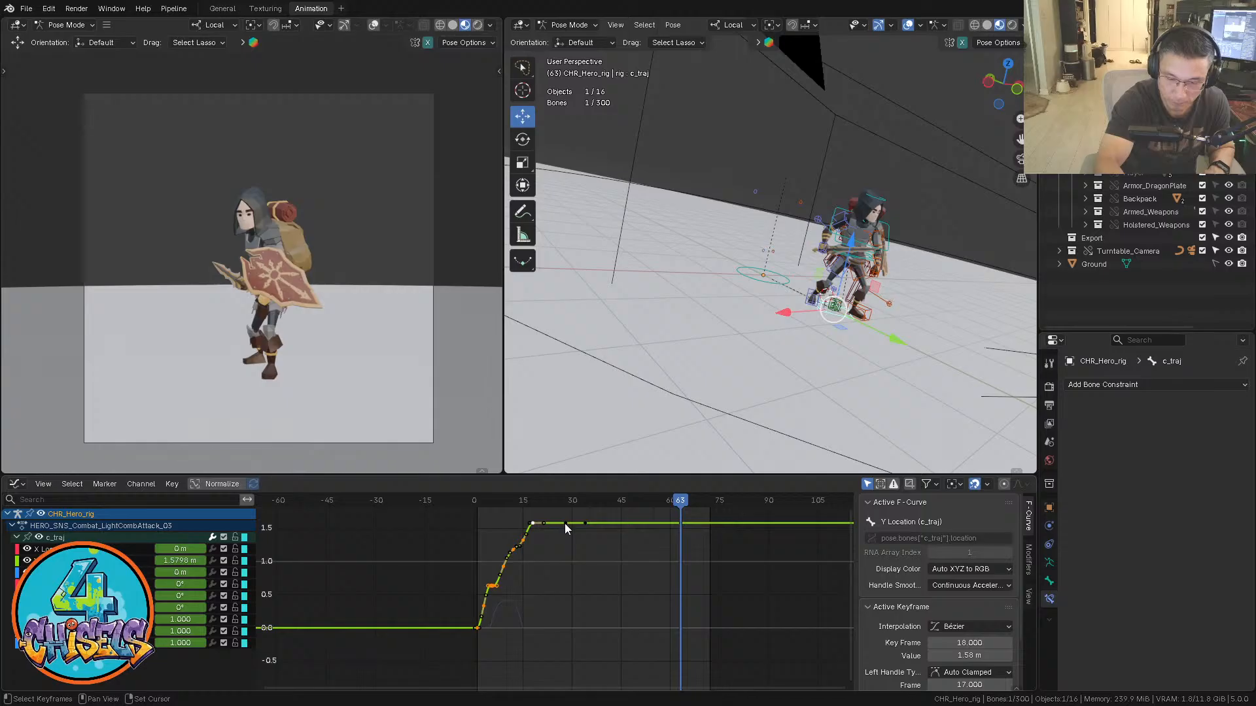
pyautogui.keyDown('shift'); pyautogui.click(565, 523); pyautogui.keyUp('shift')
pyautogui.keyDown('shift'); pyautogui.click(584, 524); pyautogui.keyUp('shift')
# Look through the Y Location curve's properties and available modifiers, then return to its F-Curve settings
pyautogui.scroll(-2, 991, 529)
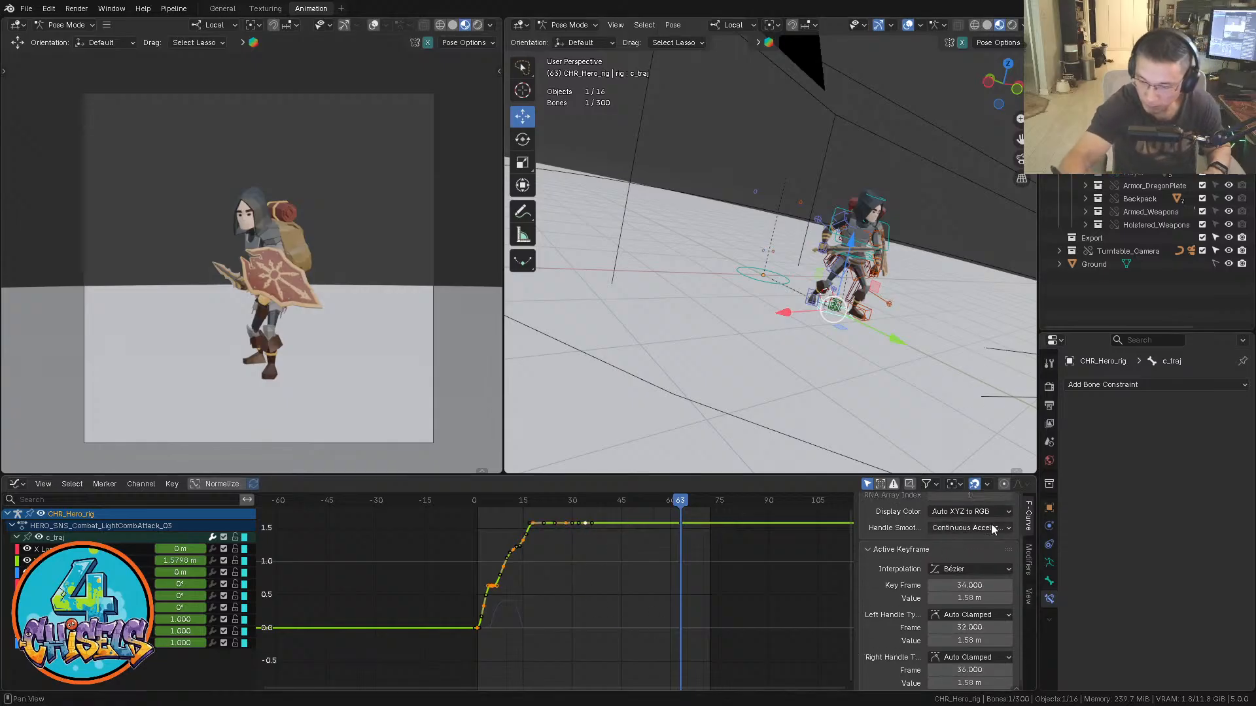
pyautogui.scroll(2, 991, 527)
pyautogui.click(1028, 560)
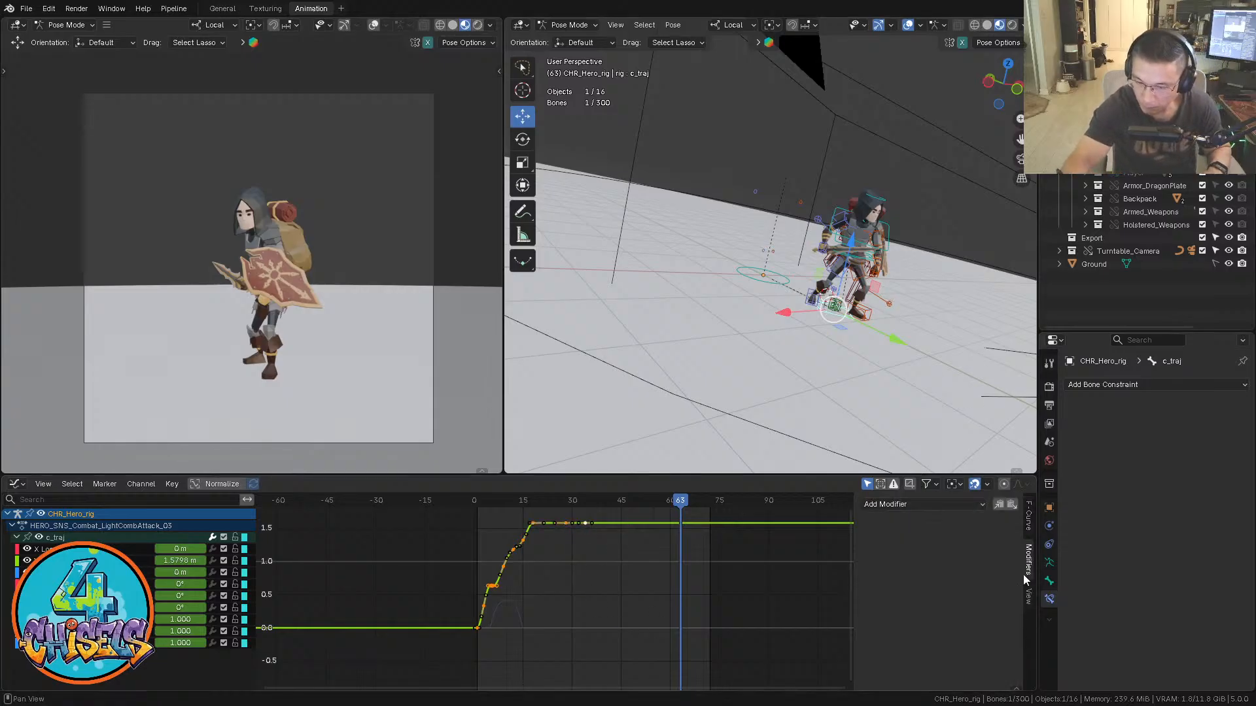
pyautogui.click(969, 505)
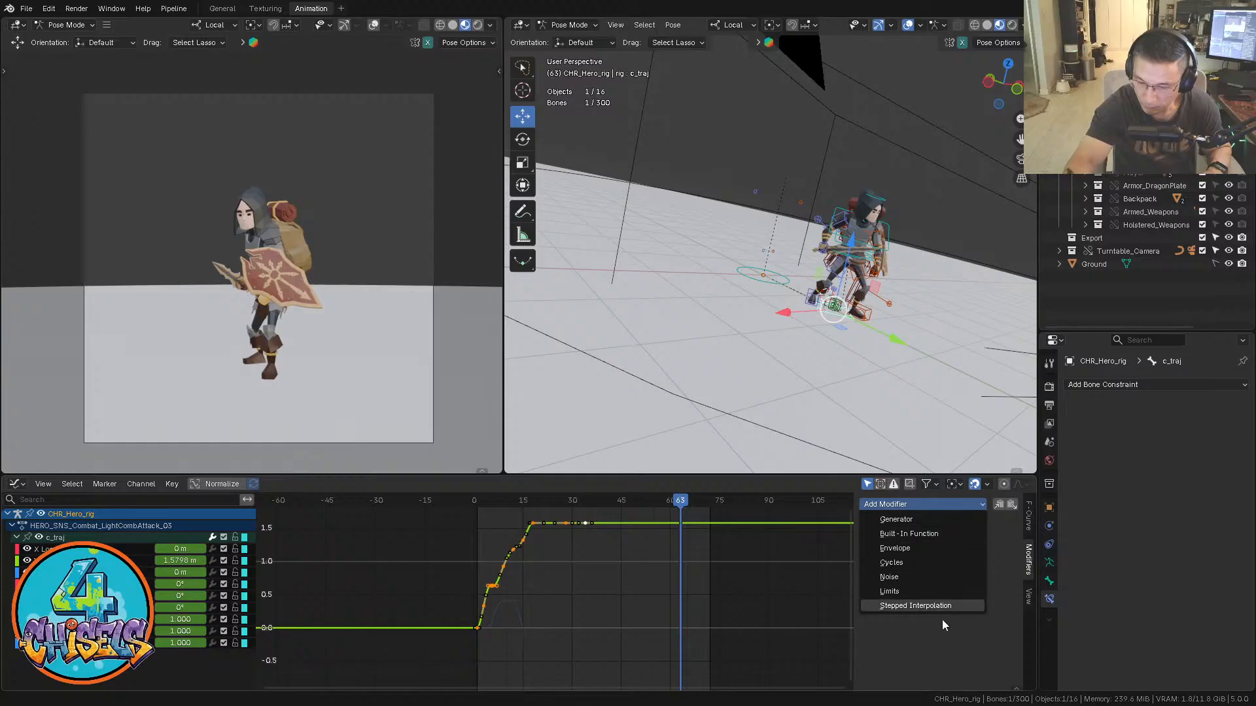
pyautogui.click(943, 673)
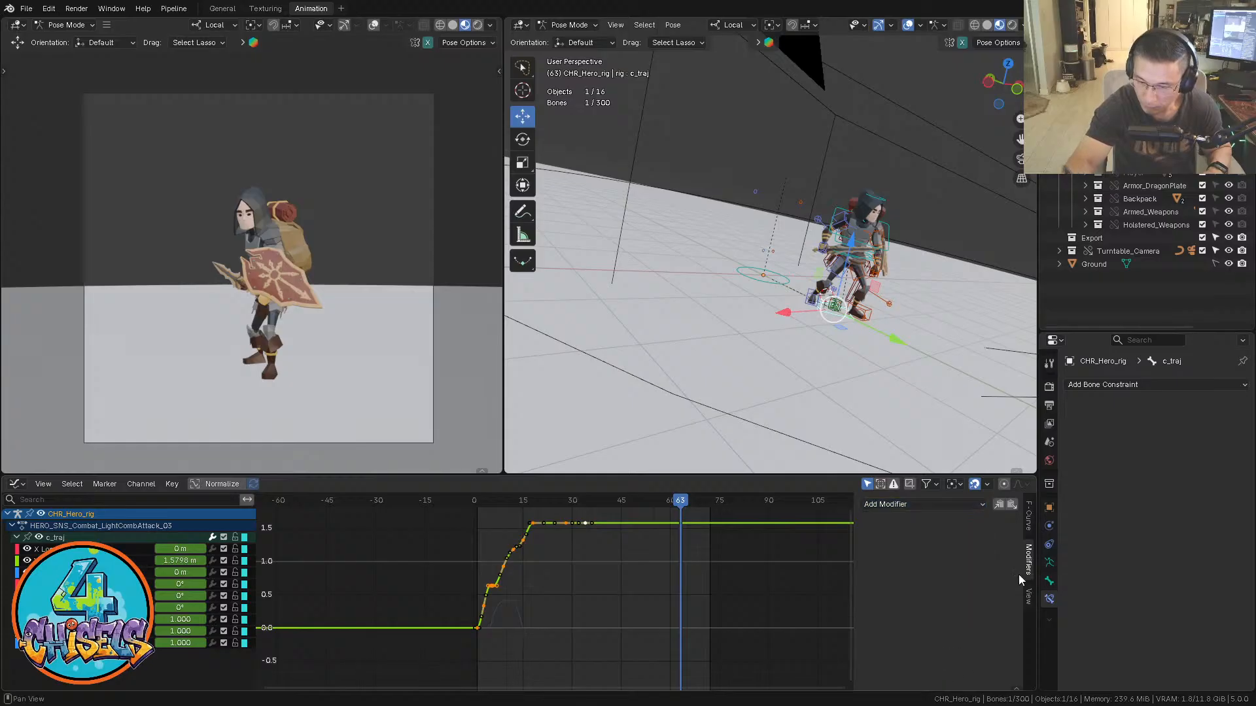
pyautogui.click(1025, 531)
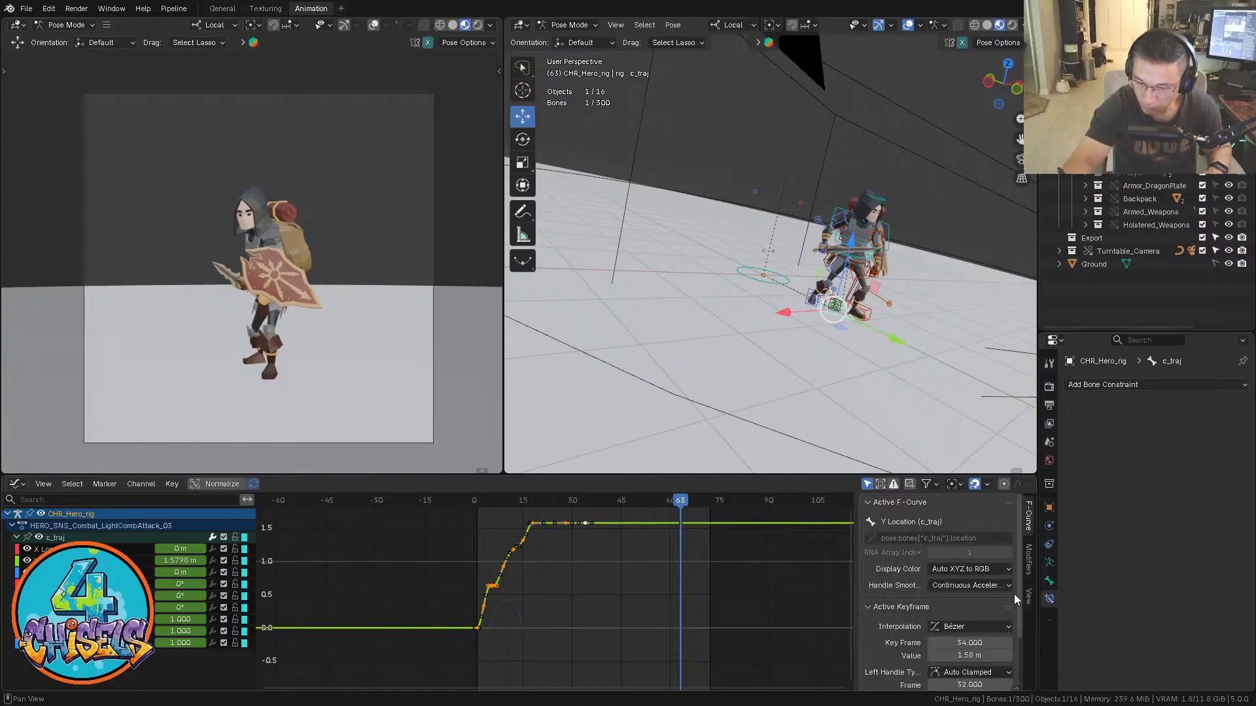
pyautogui.scroll(-3, 995, 607)
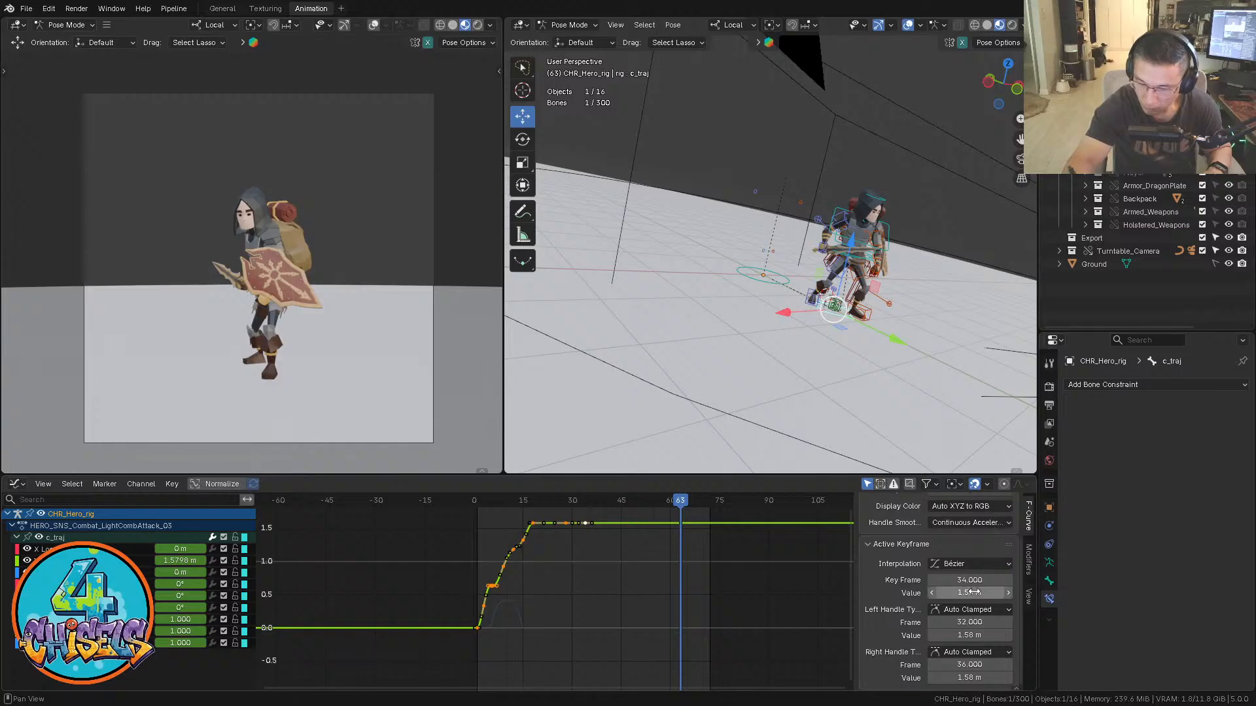
pyautogui.moveTo(969, 592); pyautogui.dragTo(974, 593)
pyautogui.hotkey('ctrl', 'z')
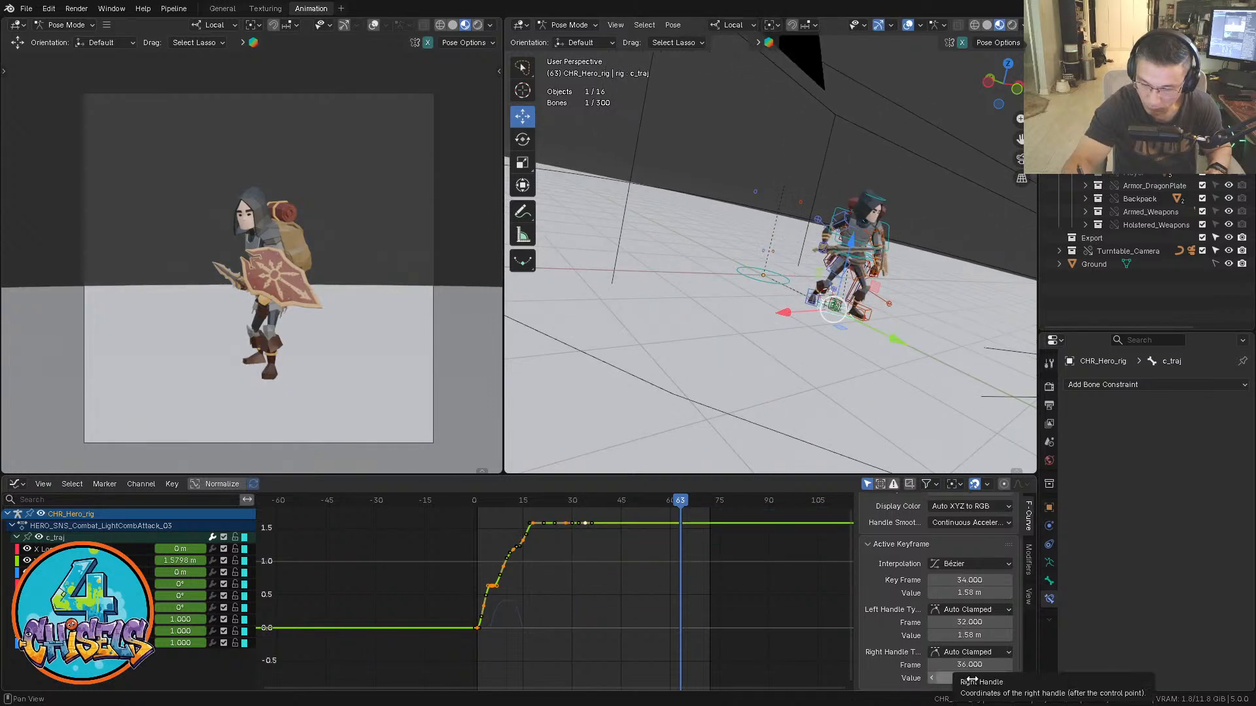
pyautogui.moveTo(977, 678); pyautogui.dragTo(976, 678)
pyautogui.hotkey('ctrl', 'z')
pyautogui.moveTo(978, 592); pyautogui.dragTo(955, 592)
pyautogui.hotkey('ctrl', 'z')
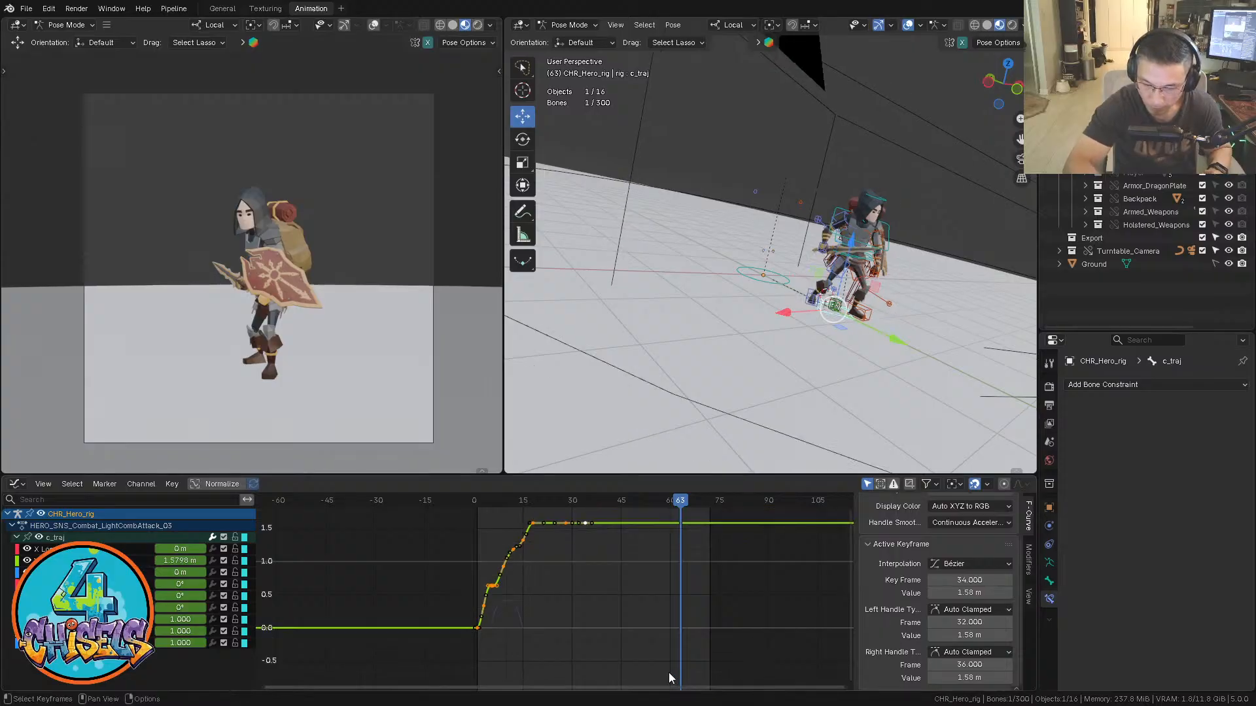
# Go to frame 1 and make the c_traj Y Location keyframe there the active one
pyautogui.moveTo(488, 504); pyautogui.dragTo(484, 504)
pyautogui.moveTo(511, 638); pyautogui.dragTo(660, 602, button='middle')
pyautogui.keyDown('ctrl'); pyautogui.moveTo(645, 647); pyautogui.dragTo(533, 628, button='middle'); pyautogui.keyUp('ctrl')
pyautogui.doubleClick(180, 561)
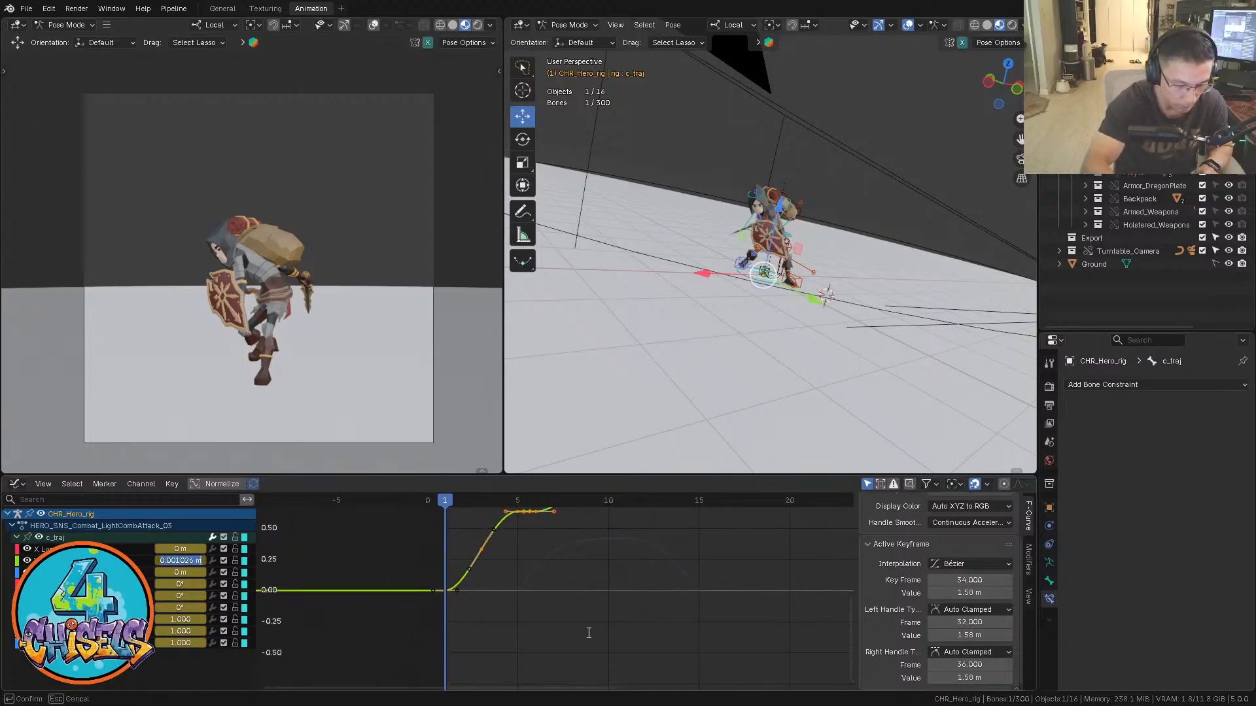
pyautogui.press('Return')
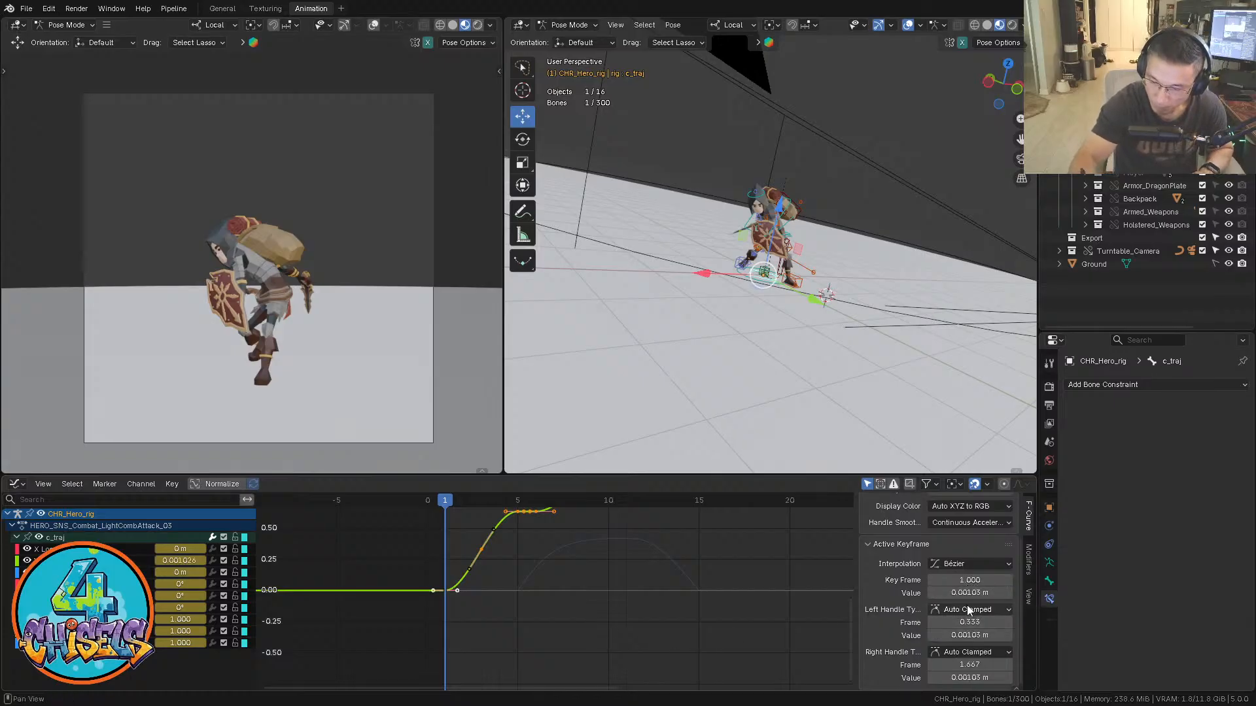
# Zero the Y Location keyframe at frame 1 by subtracting 0.001026 from its value
pyautogui.doubleClick(975, 593)
pyautogui.hotkey('ctrl', 'c')
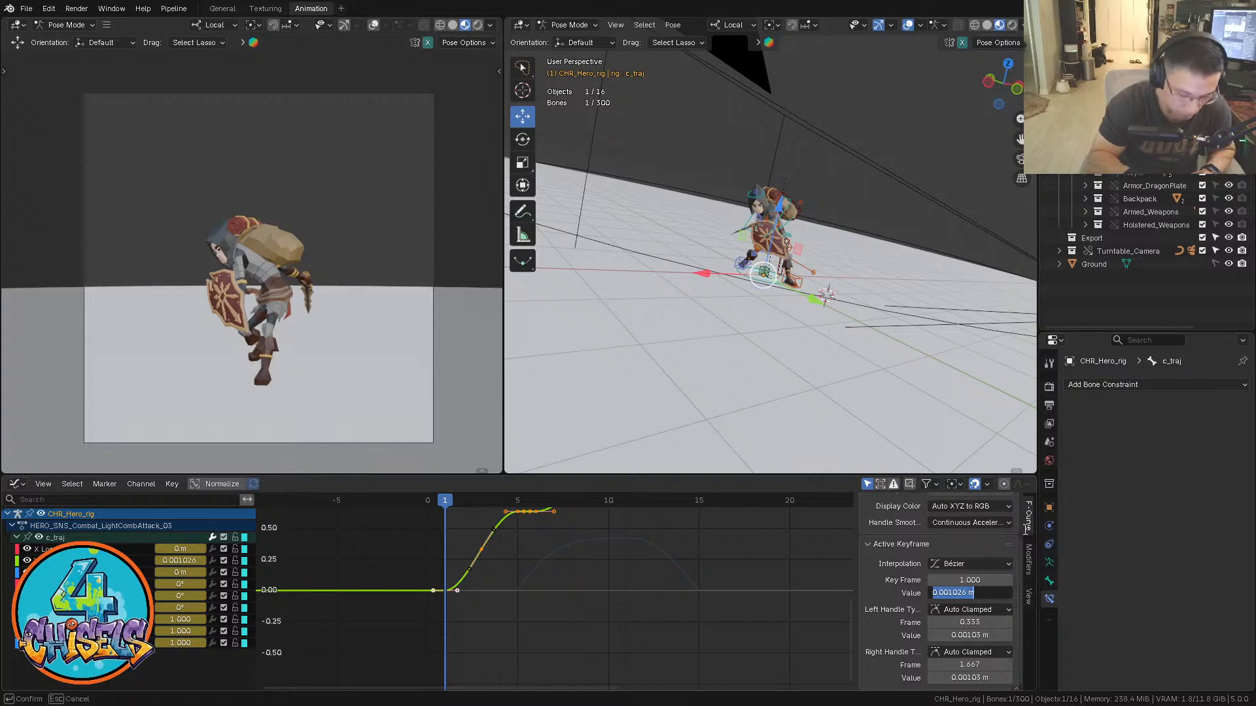
pyautogui.press('End')
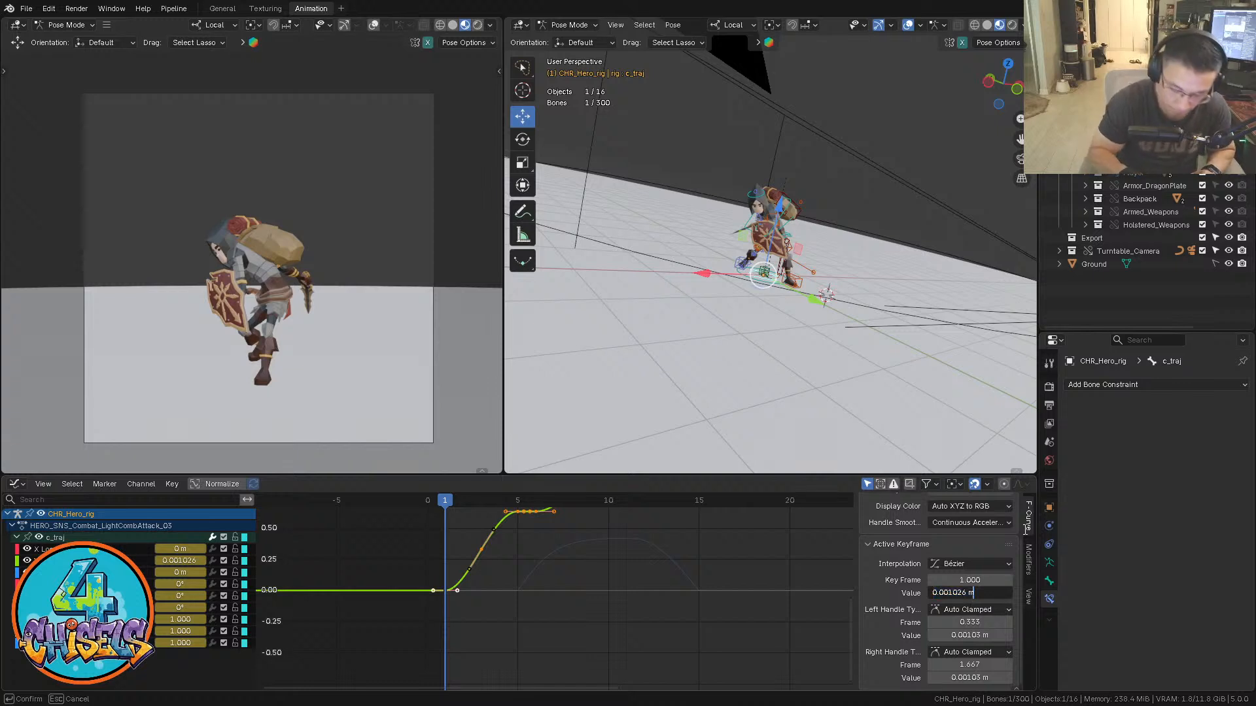
pyautogui.press('BackSpace')
pyautogui.write('-')
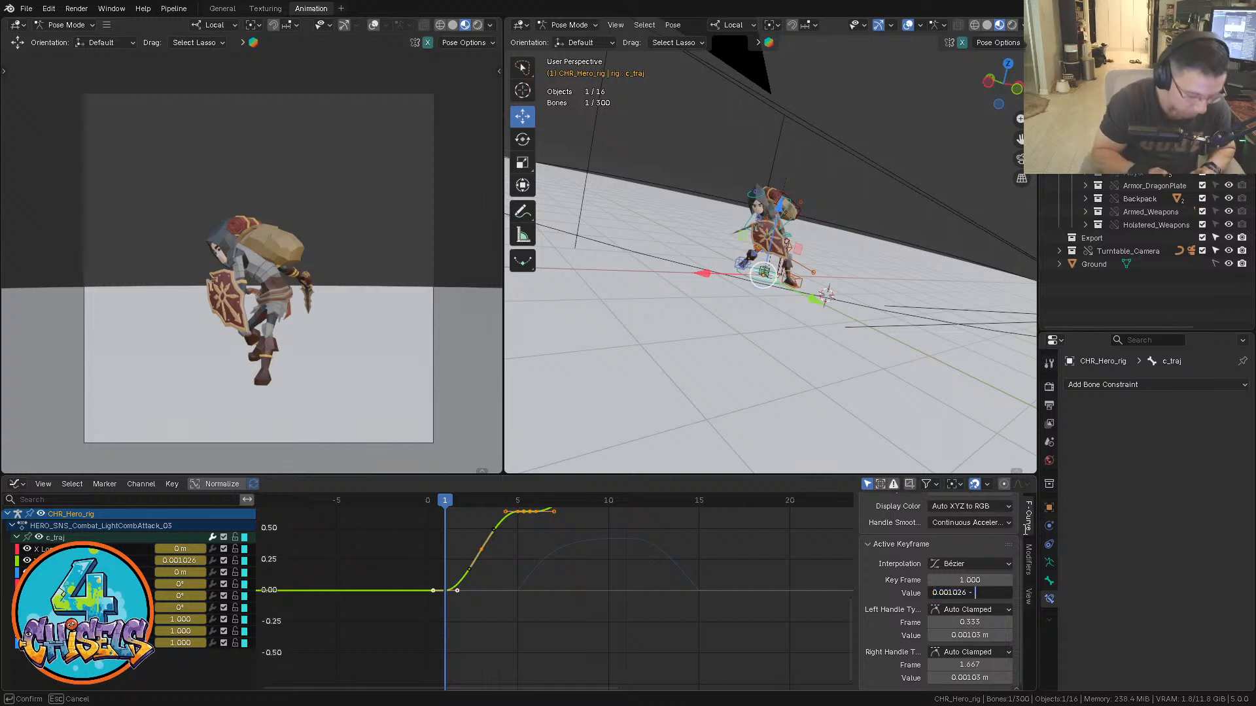
pyautogui.hotkey('ctrl', 'v')
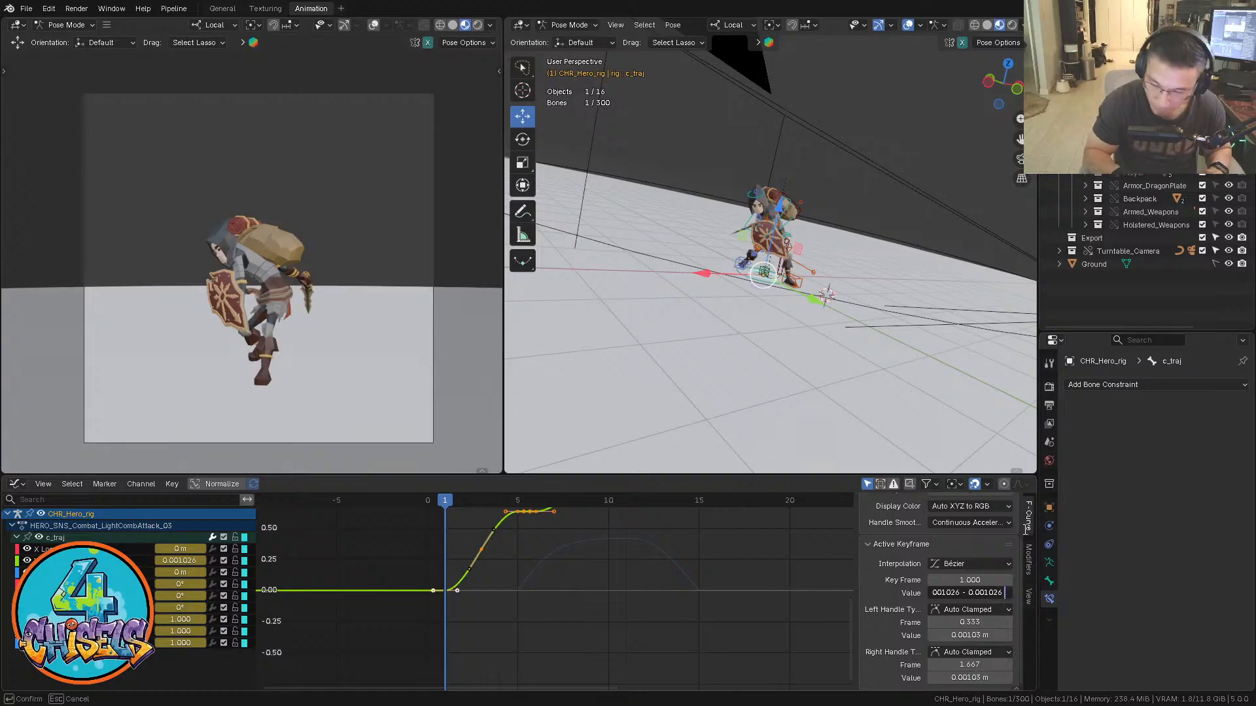
pyautogui.press('BackSpace')
pyautogui.press('BackSpace')
pyautogui.press('Return')
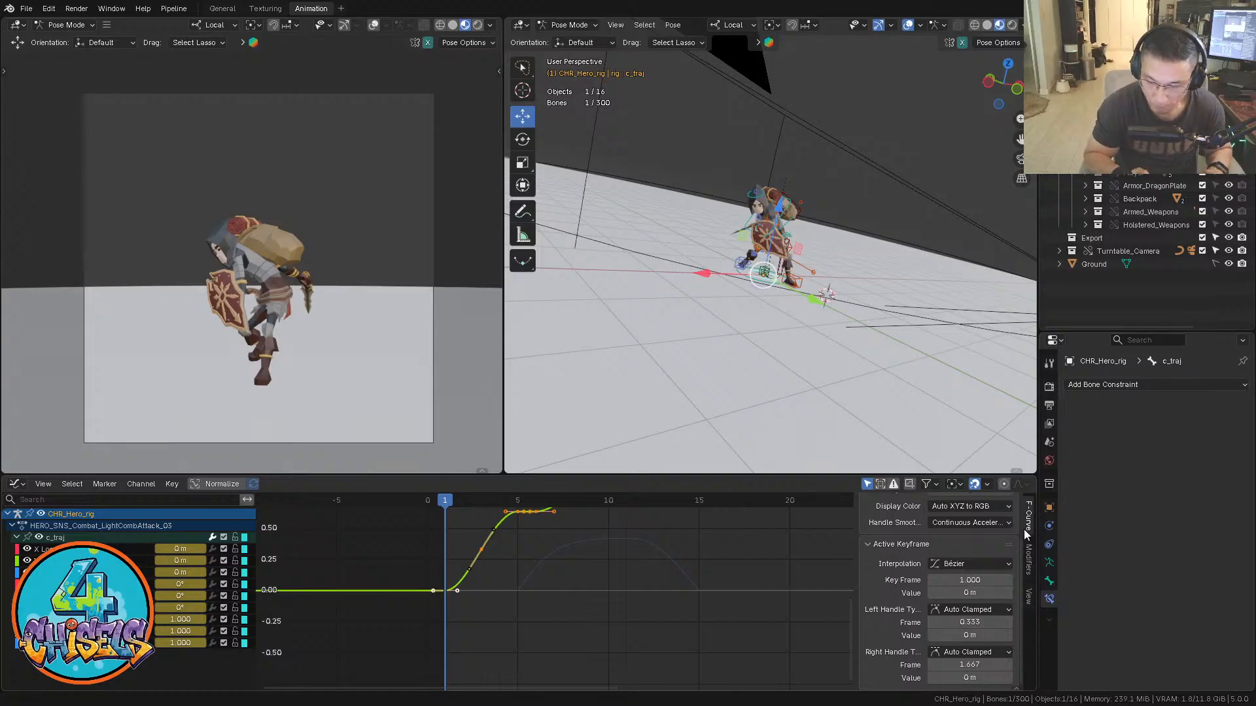
# Scrub through the third attack's opening frames in side view to check the root trajectory, ending at frame 1
pyautogui.keyDown('ctrl'); pyautogui.moveTo(638, 576); pyautogui.dragTo(617, 605, button='middle'); pyautogui.keyUp('ctrl')
pyautogui.moveTo(499, 508)
pyautogui.mouseDown()
pyautogui.moveTo(755, 508)
pyautogui.moveTo(495, 507)
pyautogui.moveTo(714, 507)
pyautogui.mouseUp()
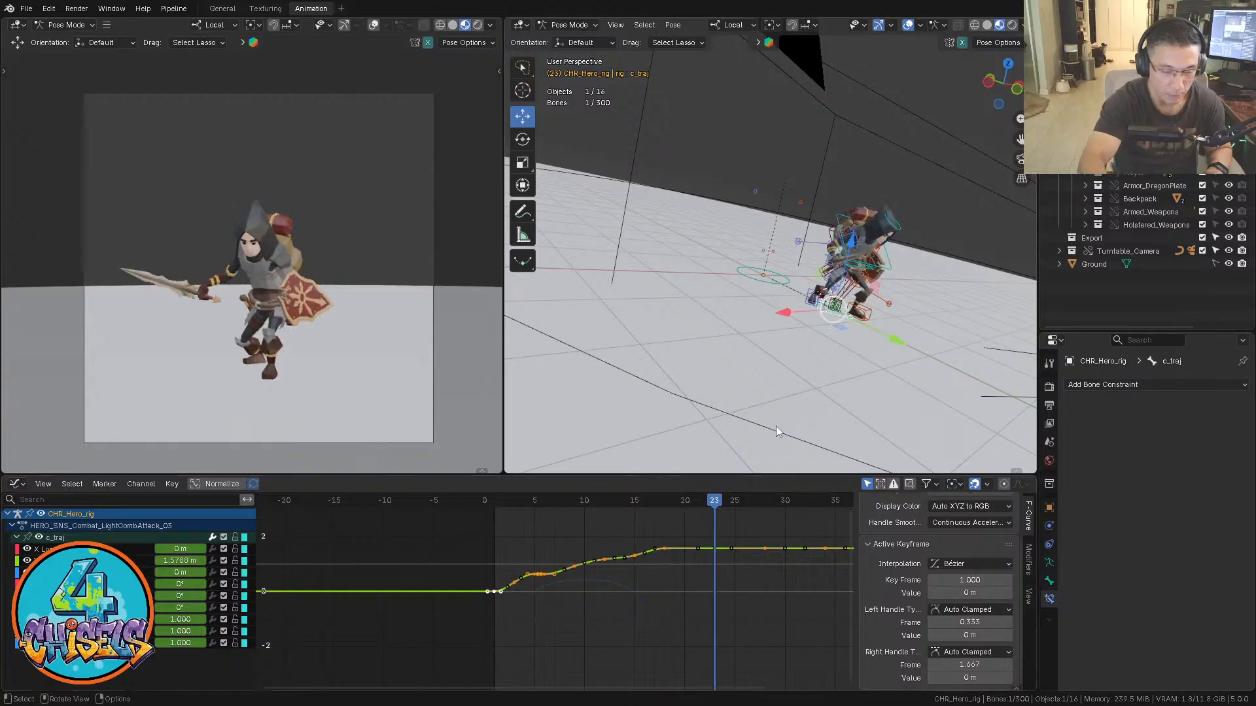
pyautogui.keyDown('alt'); pyautogui.moveTo(746, 340); pyautogui.dragTo(901, 340, button='middle'); pyautogui.keyUp('alt')
pyautogui.moveTo(500, 501); pyautogui.dragTo(584, 500)
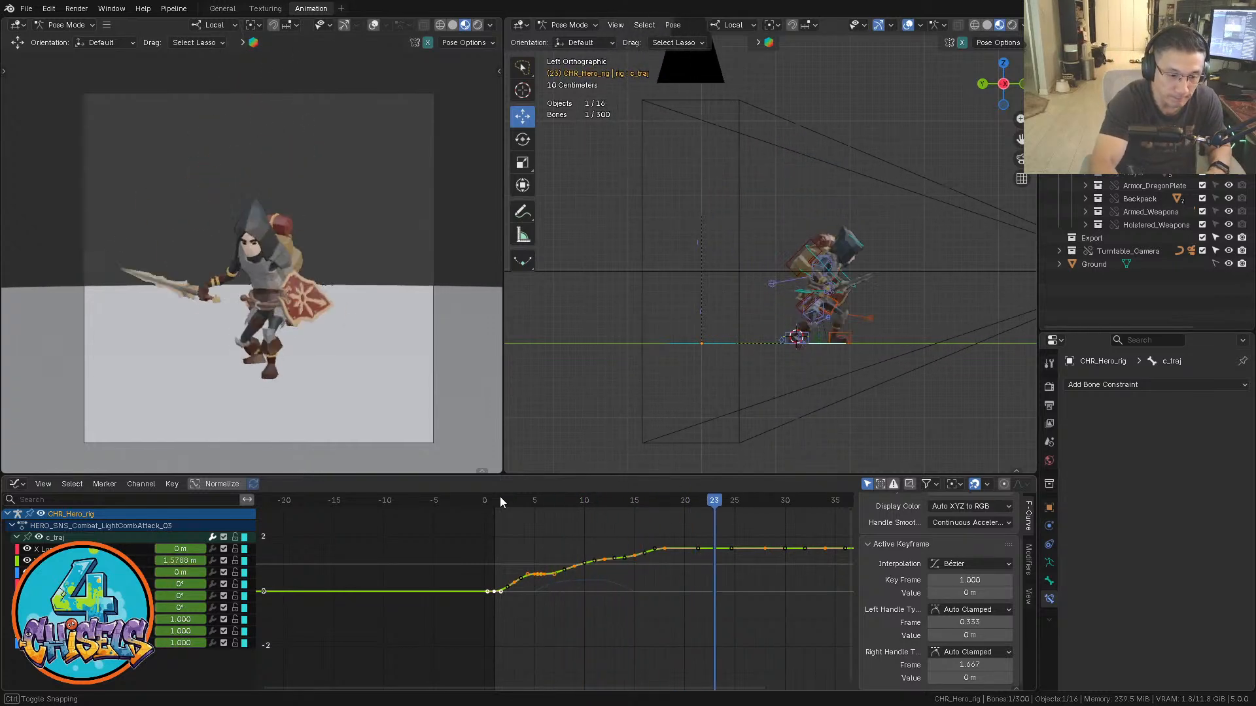
pyautogui.moveTo(574, 500); pyautogui.dragTo(494, 501)
# Play the third attack back while viewing it from several angles, and save the file incrementally
pyautogui.press('space')
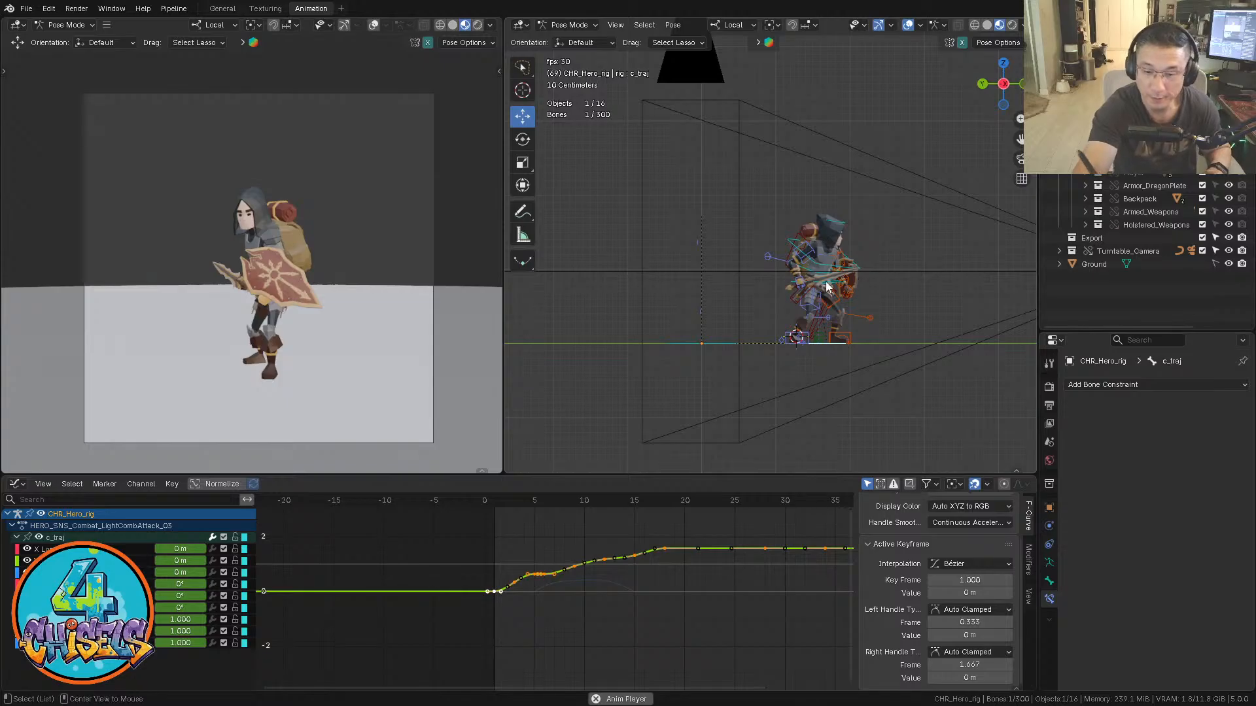
pyautogui.moveTo(819, 231); pyautogui.dragTo(844, 327, button='middle')
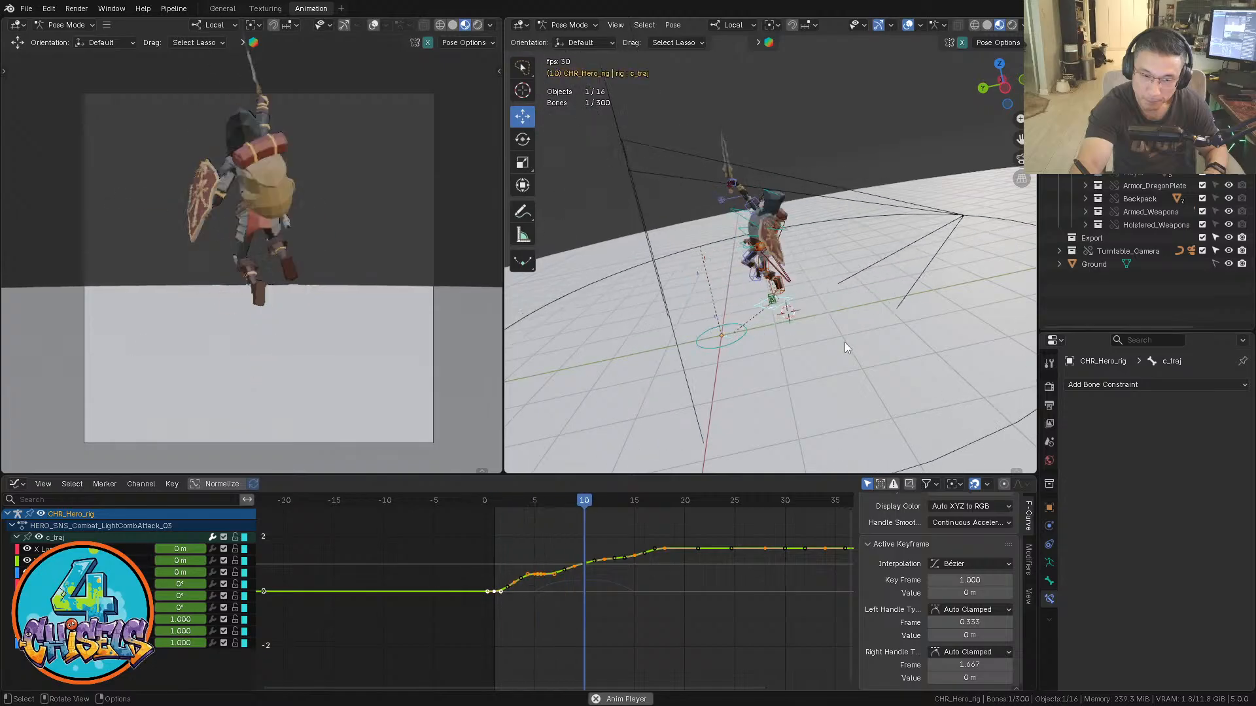
pyautogui.moveTo(833, 364); pyautogui.dragTo(787, 368, button='middle')
pyautogui.press('Escape')
pyautogui.hotkey('ctrl', 'alt', 's')
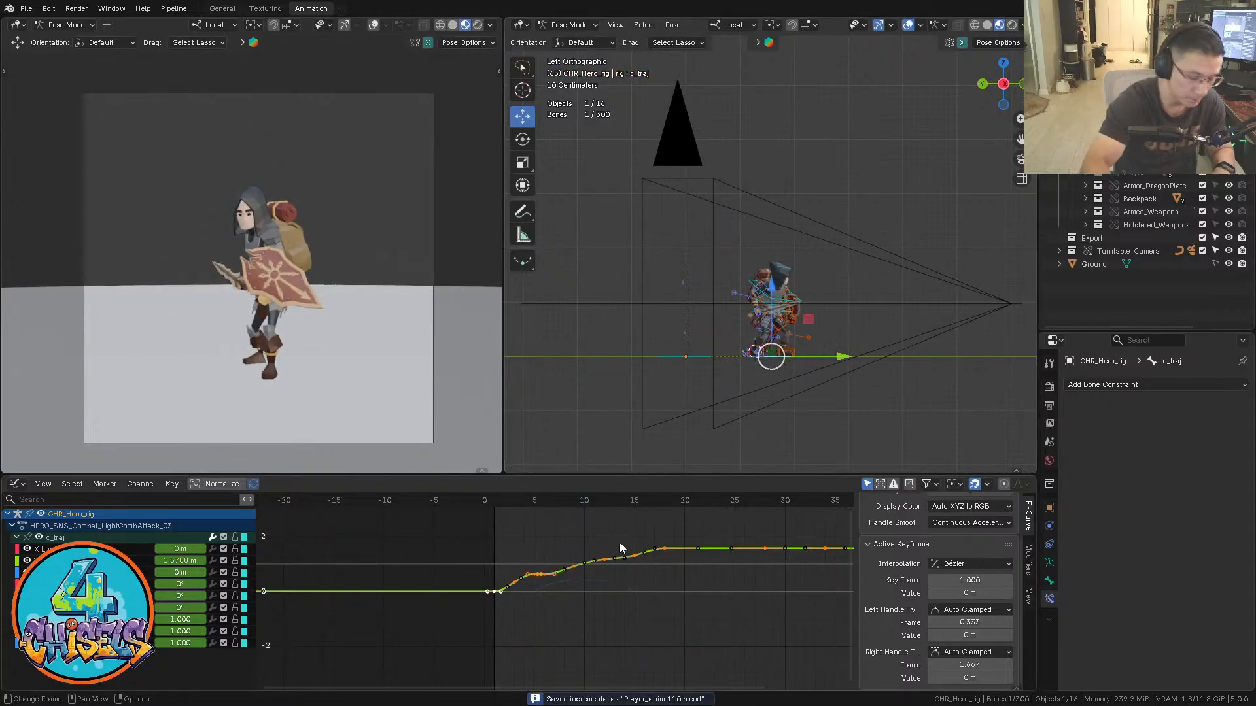
# Return to the Action Editor and load the HERO_SNS_Combat_LightCombAttack action
pyautogui.hotkey('ctrl', 'Tab')
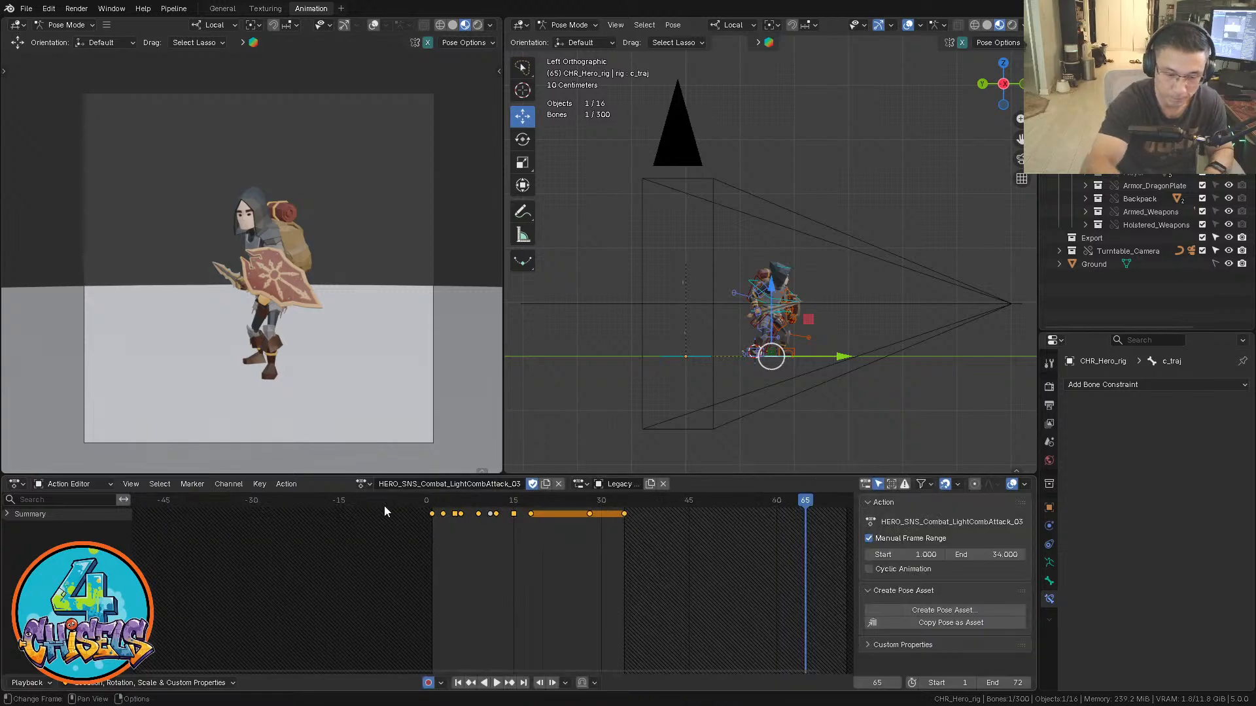
pyautogui.click(363, 484)
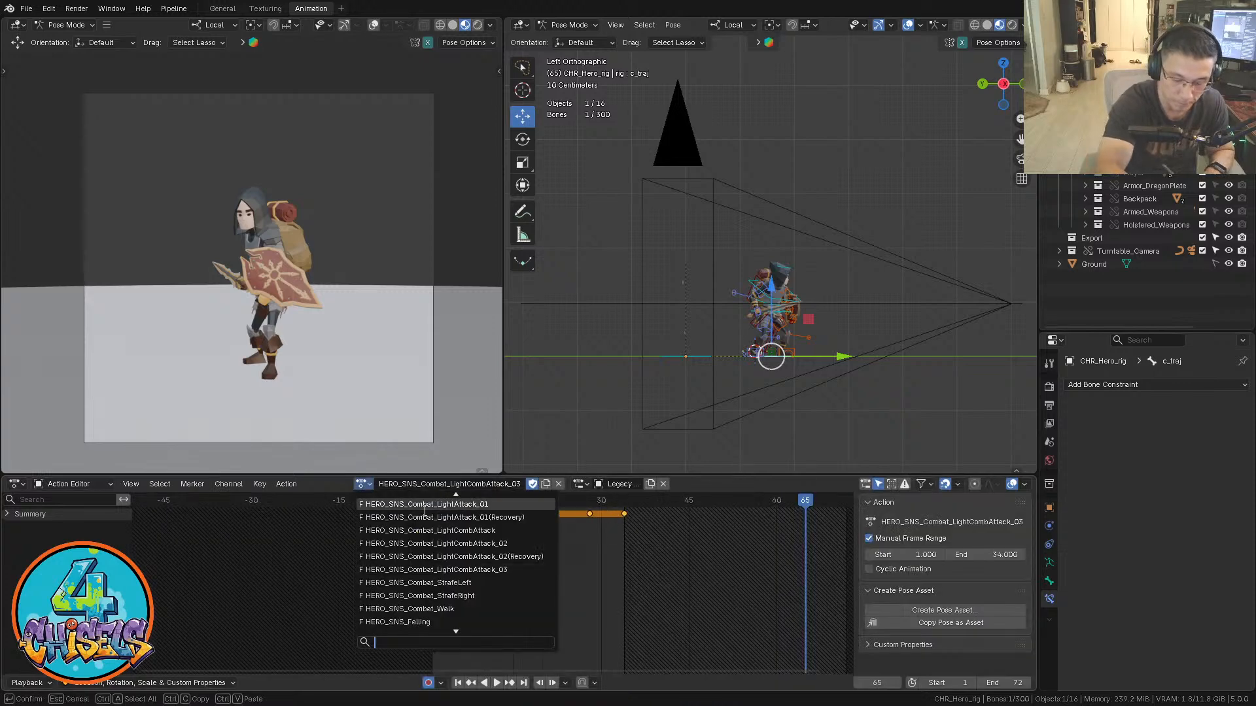
pyautogui.click(493, 531)
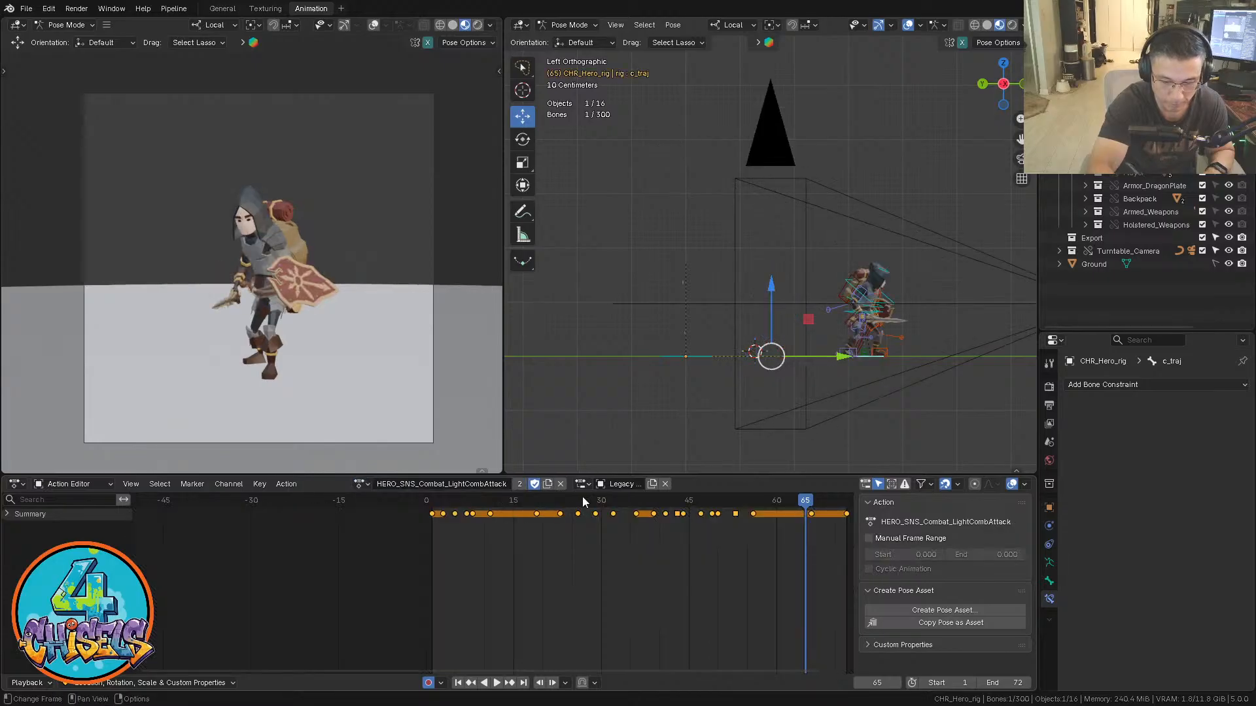
# Rename the loaded action as HERO_SNS_Combat_LightCombAttack_001
pyautogui.click(507, 487)
pyautogui.press('End')
pyautogui.write('_')
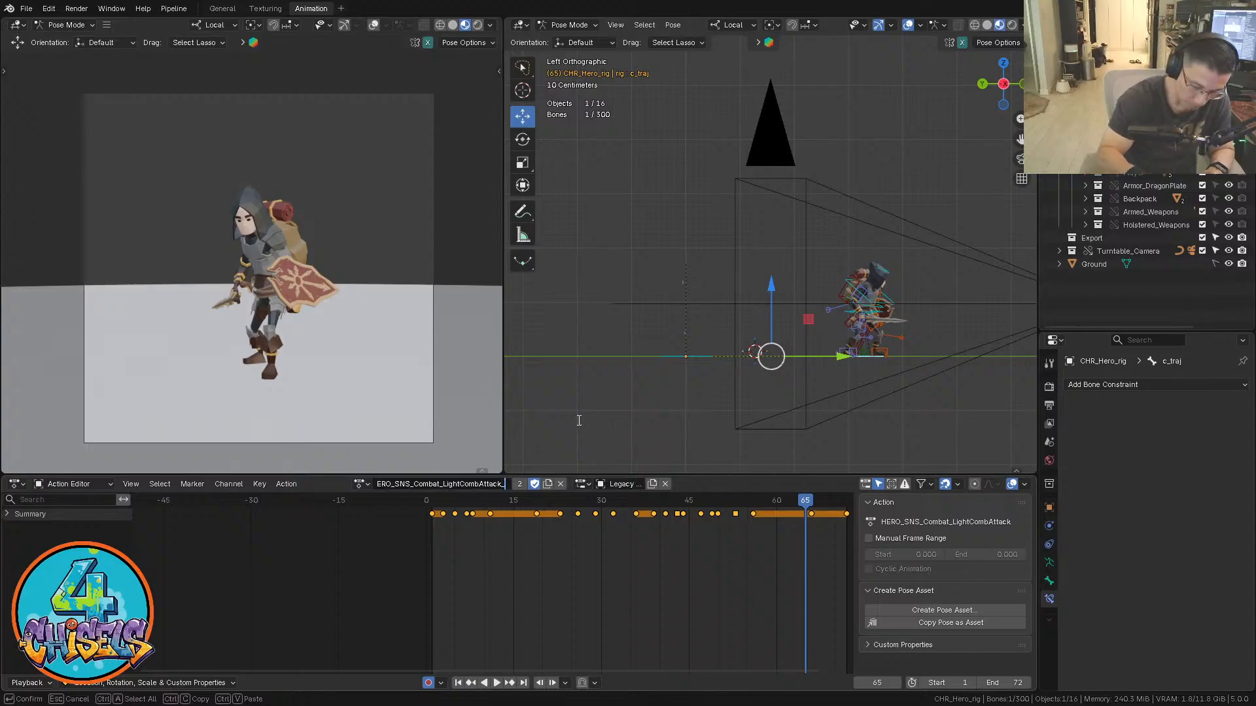
pyautogui.write('001')
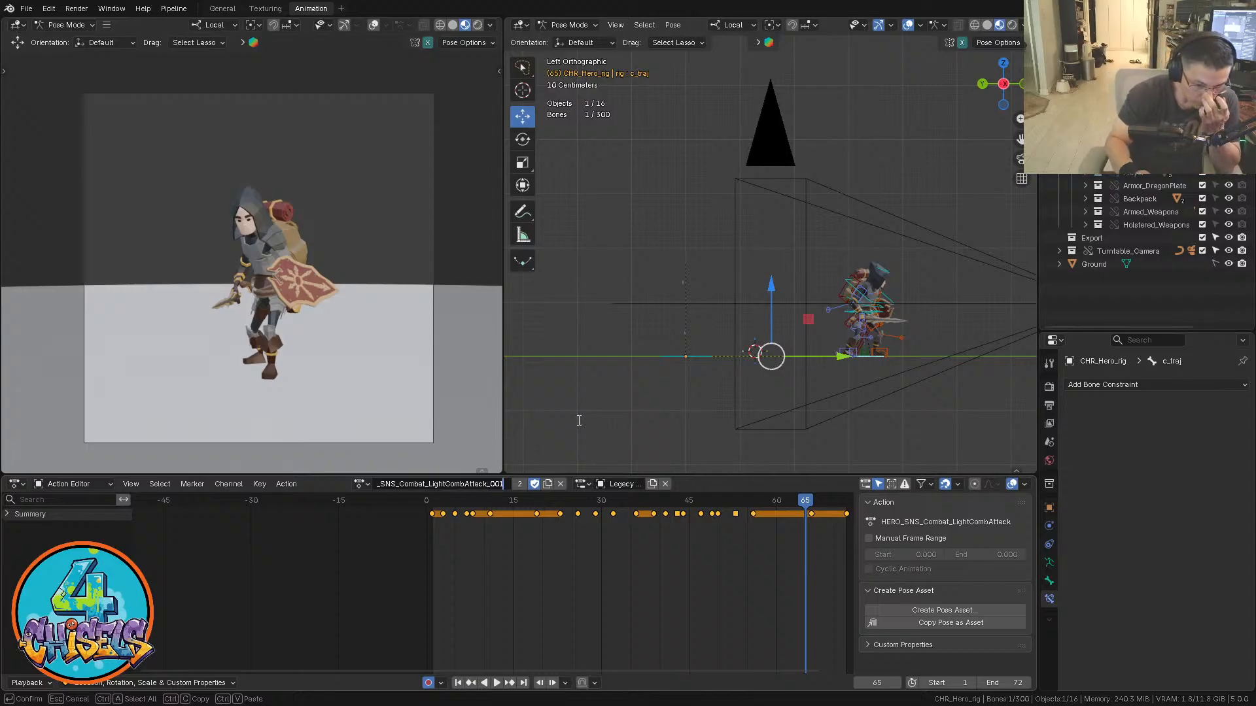
pyautogui.press('Return')
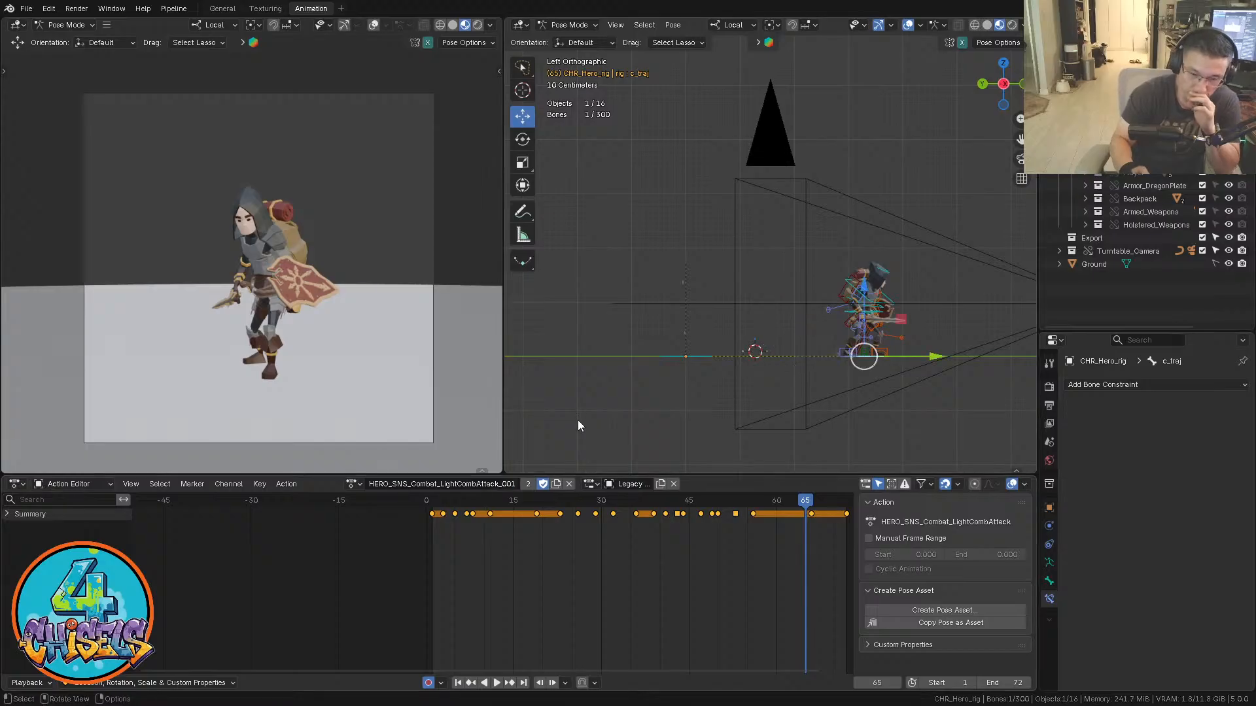
# Check the action list and rename the combined attack action as HERO_SNS_Combat_LightCombAttack_FULL
pyautogui.click(354, 485)
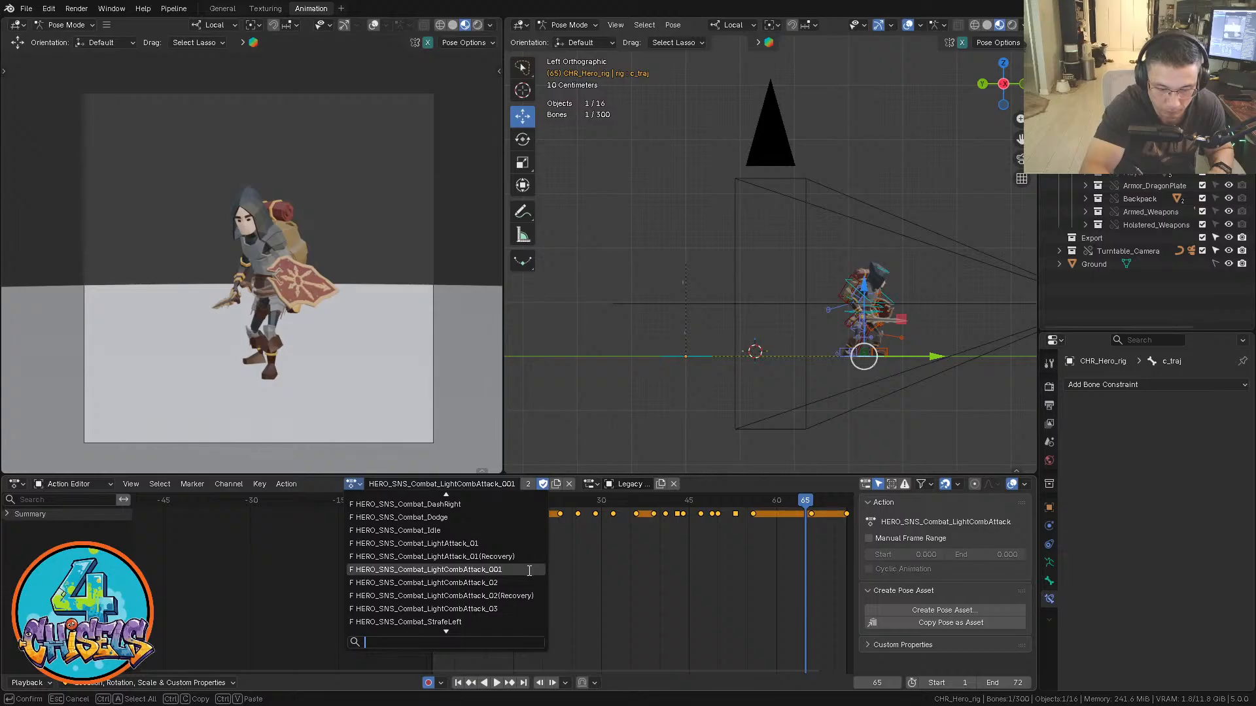
pyautogui.click(608, 571)
pyautogui.click(507, 488)
pyautogui.doubleClick(504, 484)
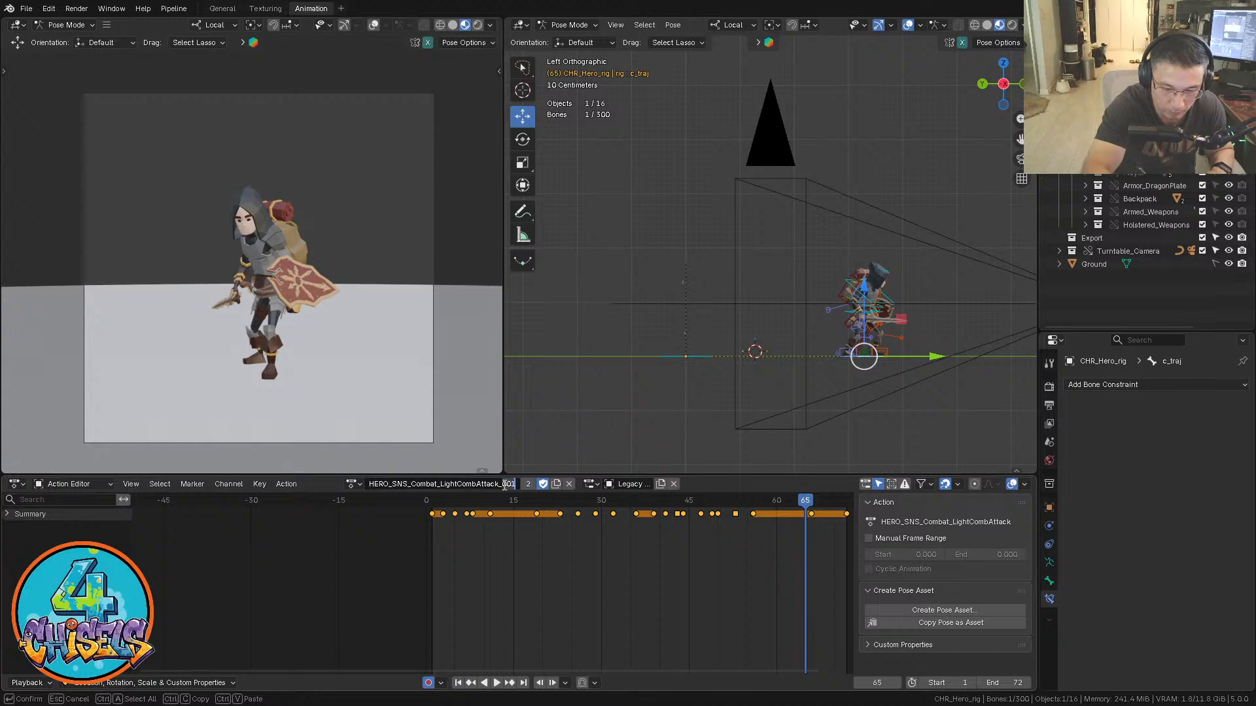
pyautogui.press('Return')
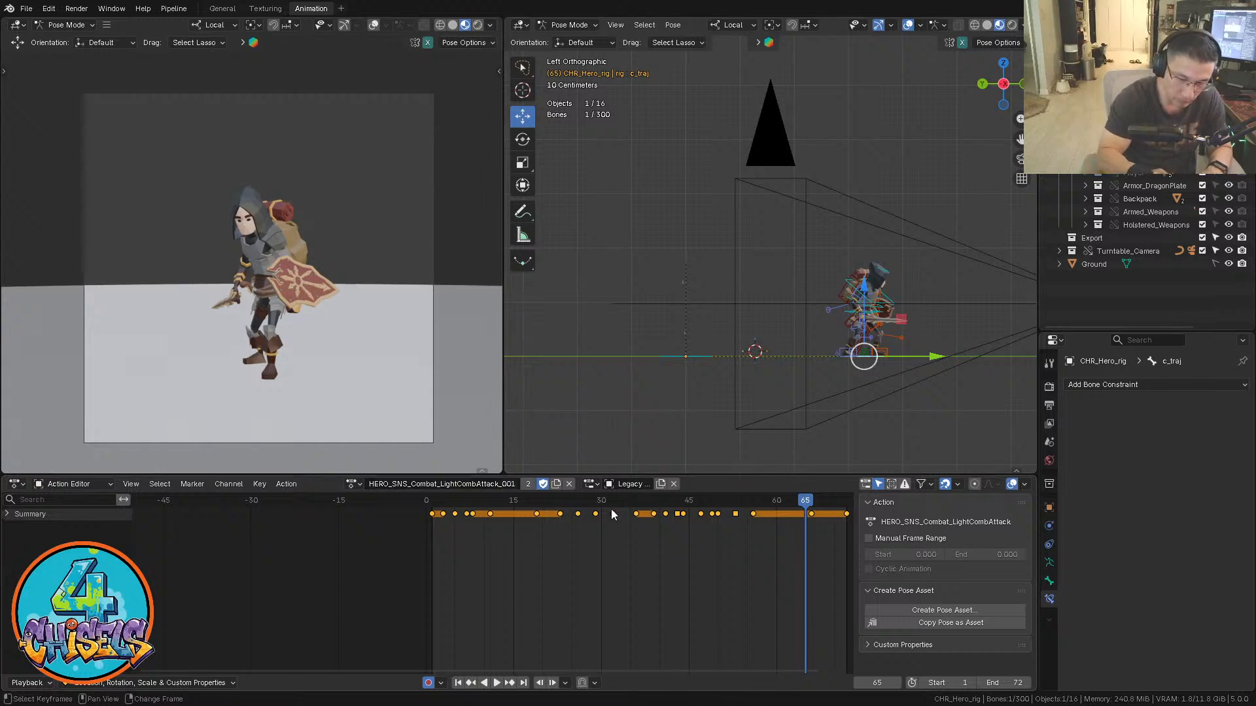
pyautogui.click(504, 485)
pyautogui.click(504, 484)
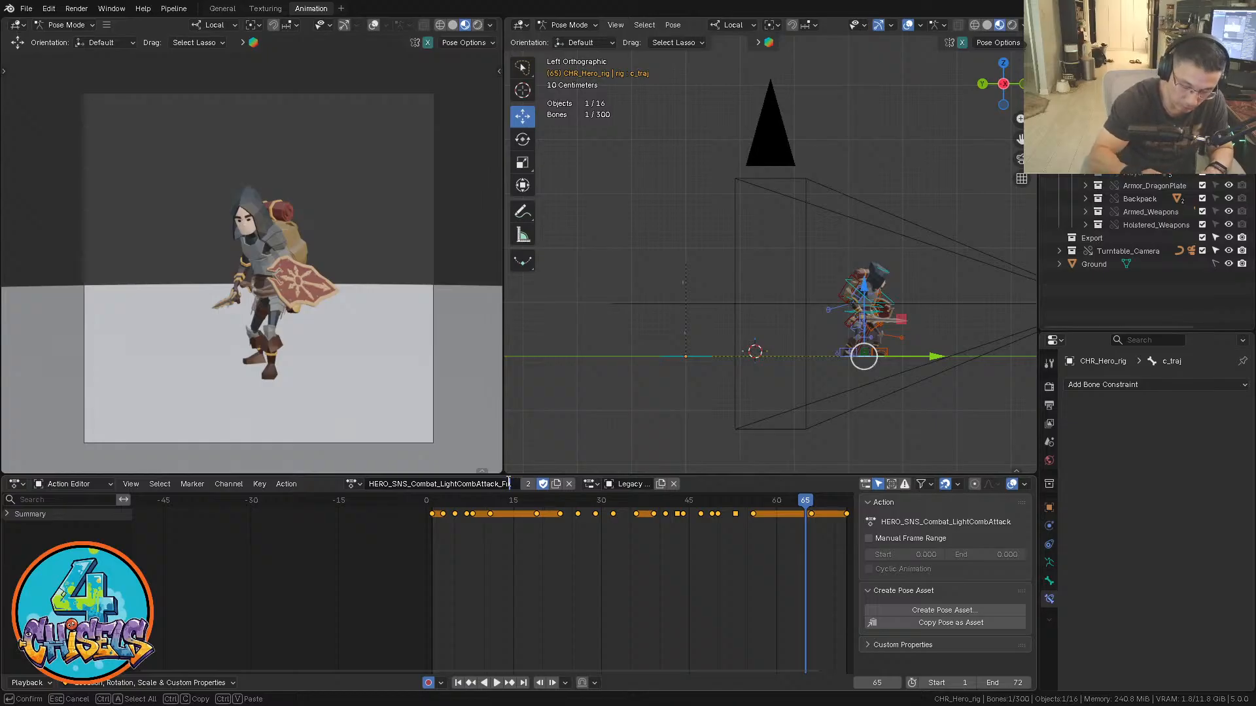
pyautogui.write('FULL')
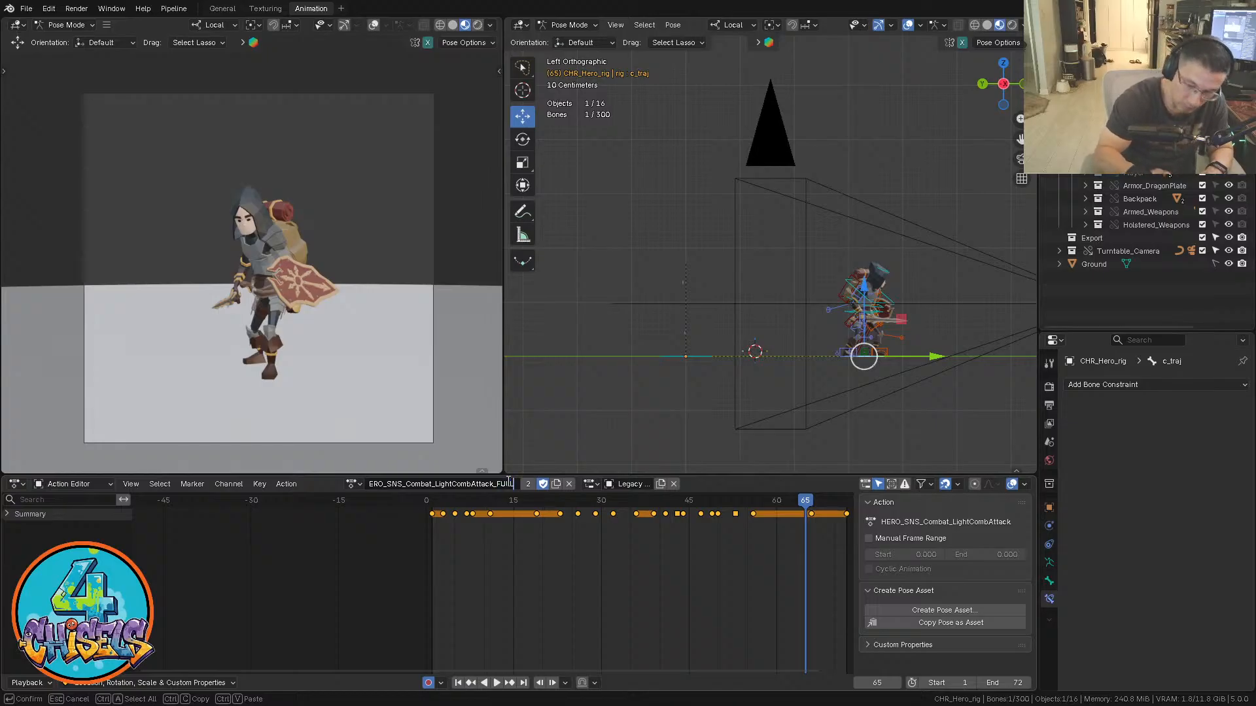
pyautogui.press('Return')
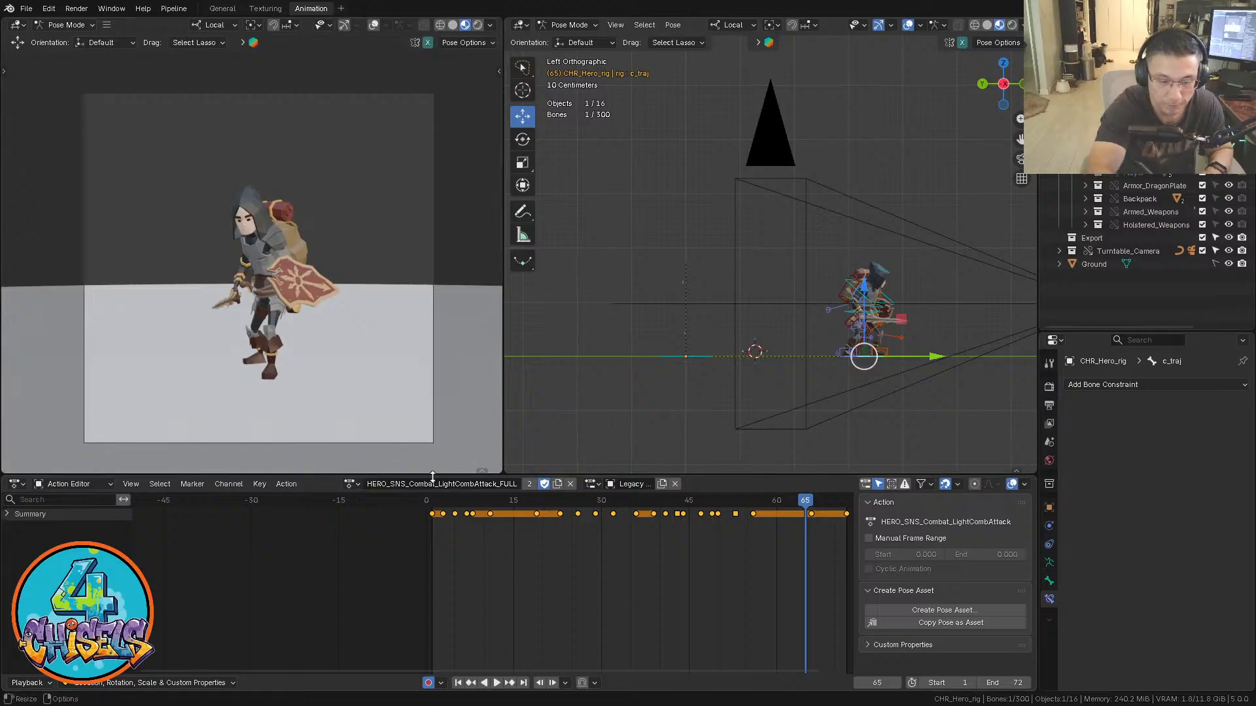
# Load the HERO_SNS_Combat_Walk action and play it from its start
pyautogui.click(352, 484)
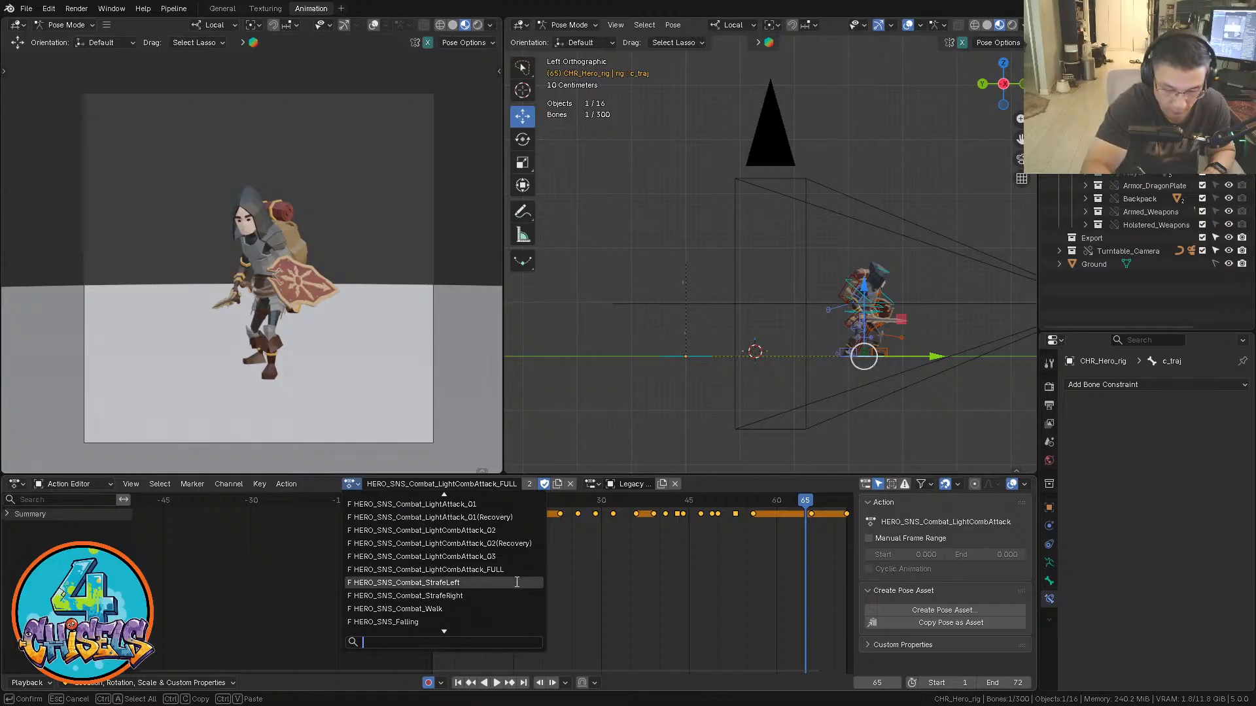
pyautogui.click(495, 609)
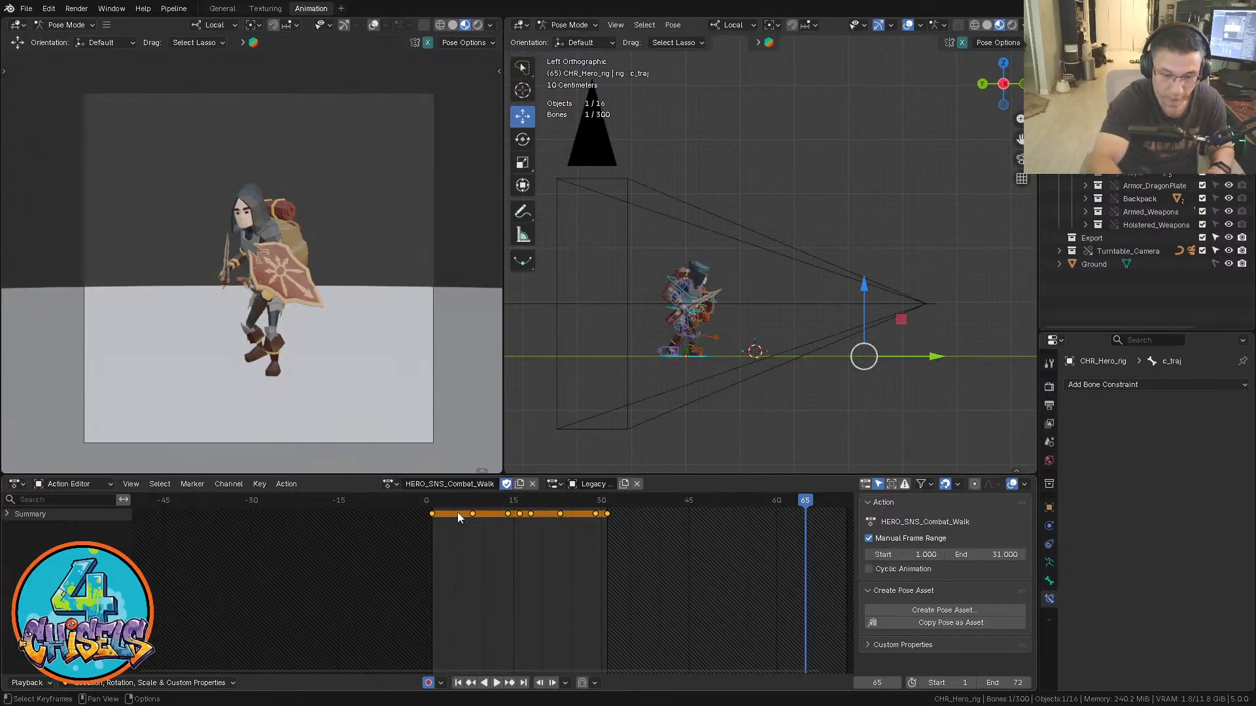
pyautogui.click(442, 500)
pyautogui.press('space')
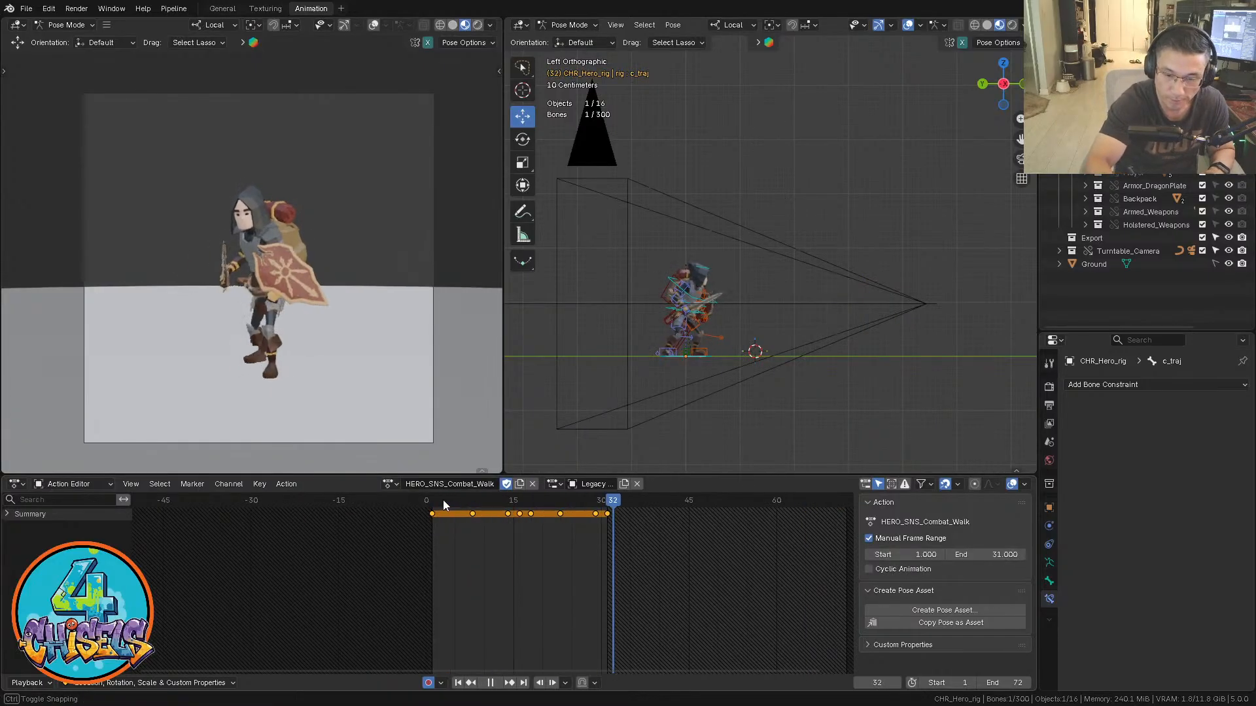
pyautogui.click(442, 500)
pyautogui.moveTo(444, 501); pyautogui.dragTo(432, 499)
# Examine the walk cycle's playback close up on the hero in the left side view
pyautogui.keyDown('alt'); pyautogui.moveTo(706, 366); pyautogui.dragTo(690, 342, button='middle'); pyautogui.keyUp('alt')
pyautogui.keyDown('ctrl'); pyautogui.moveTo(690, 341); pyautogui.dragTo(831, 249); pyautogui.keyUp('ctrl')
pyautogui.keyDown('ctrl'); pyautogui.moveTo(703, 316); pyautogui.dragTo(838, 237, button='middle'); pyautogui.keyUp('ctrl')
pyautogui.moveTo(444, 502); pyautogui.dragTo(439, 509)
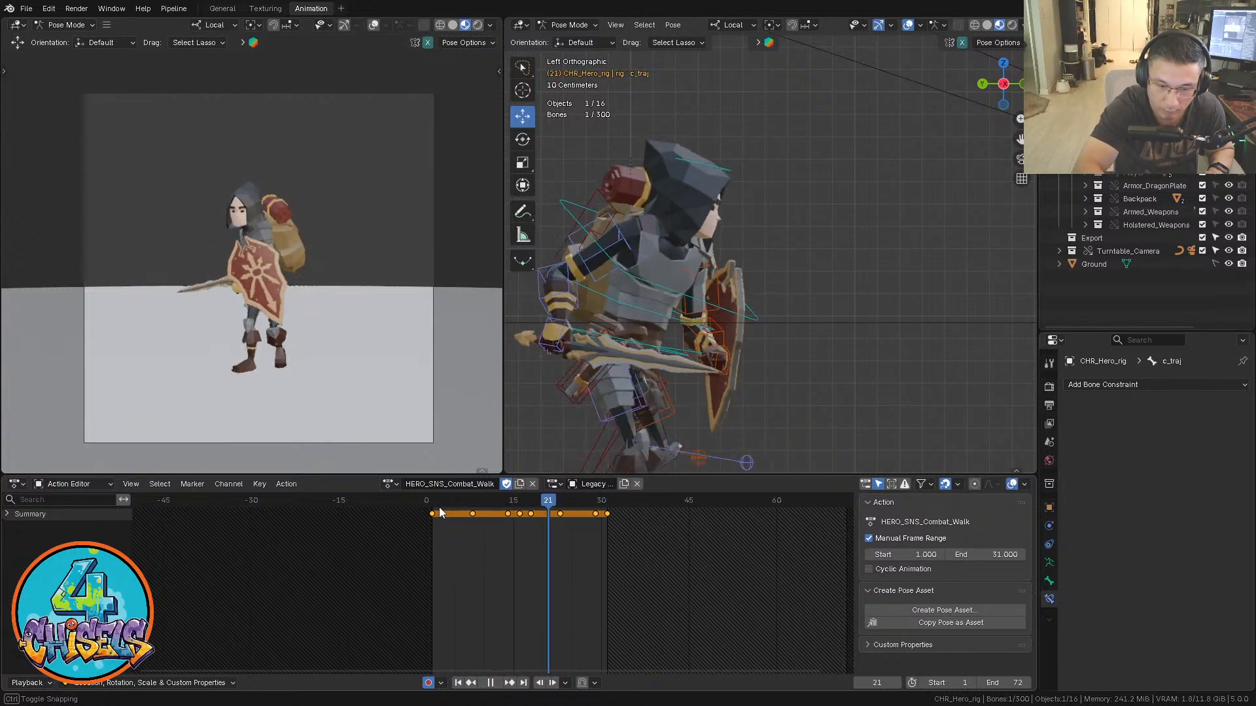
pyautogui.press('space')
pyautogui.press('space')
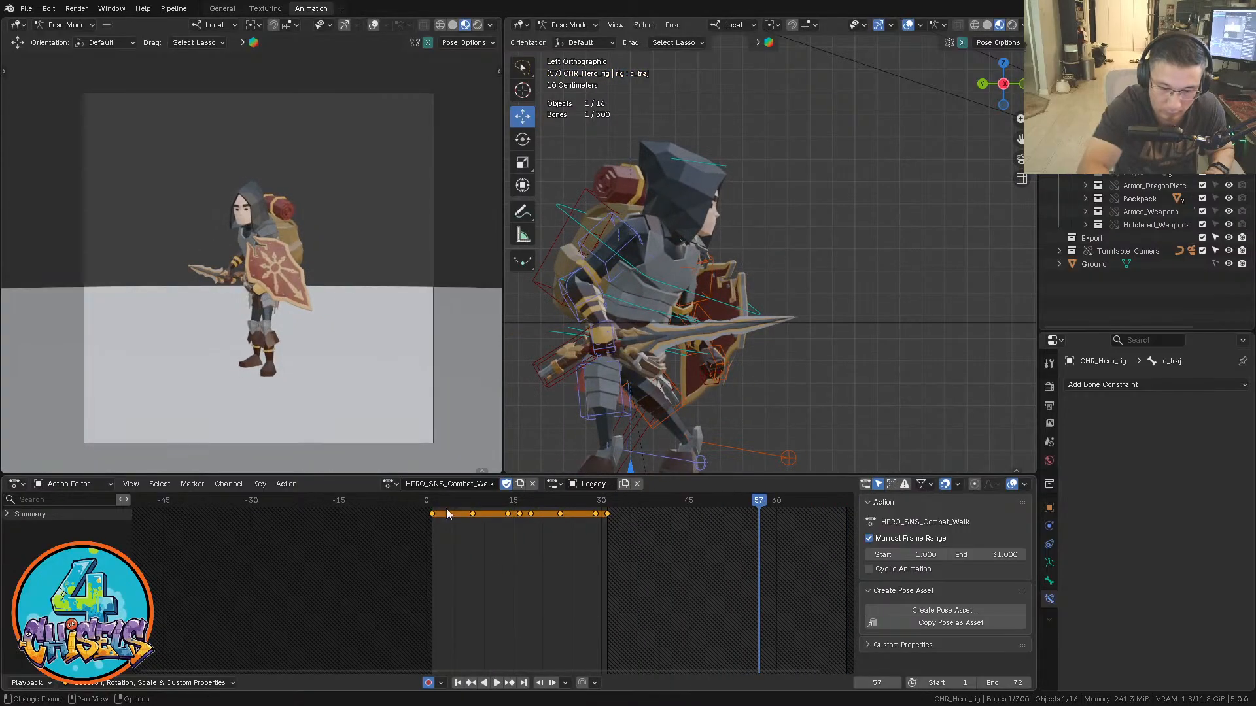
# Deselect all bones at frame 1 and replay the walk cycle, stopping at frame 15
pyautogui.press('Escape')
pyautogui.hotkey('alt', 'a')
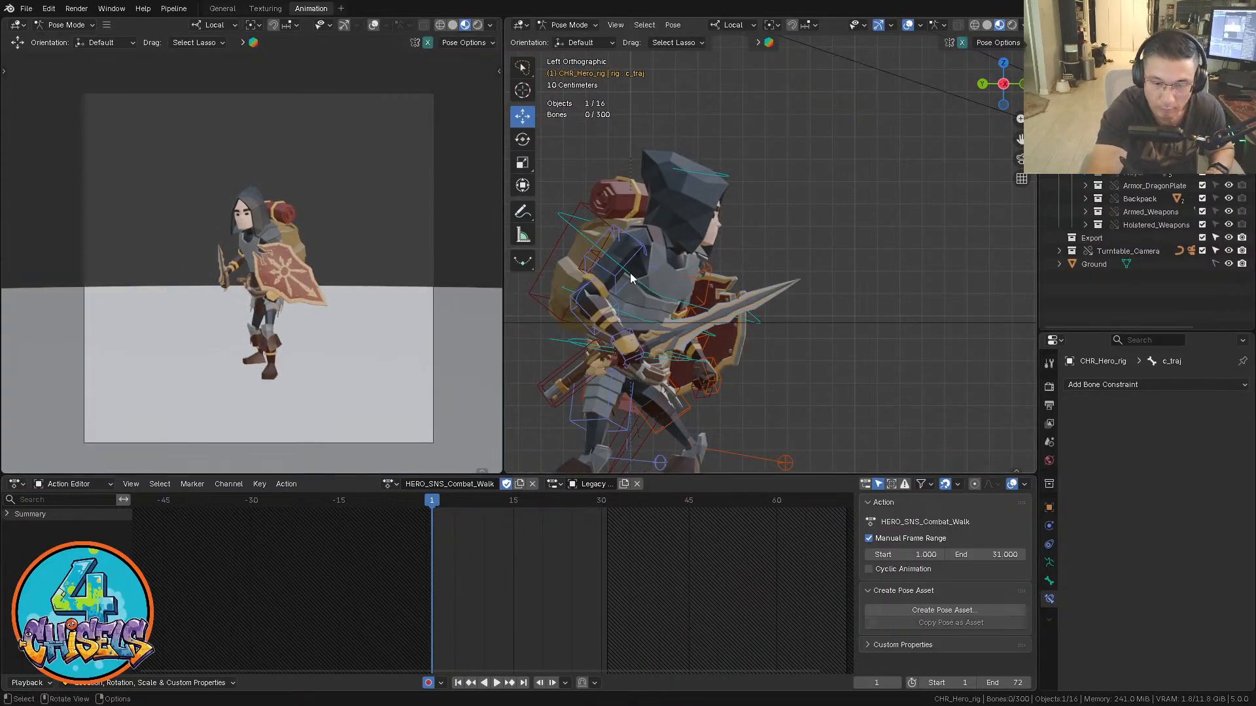
pyautogui.click(441, 504)
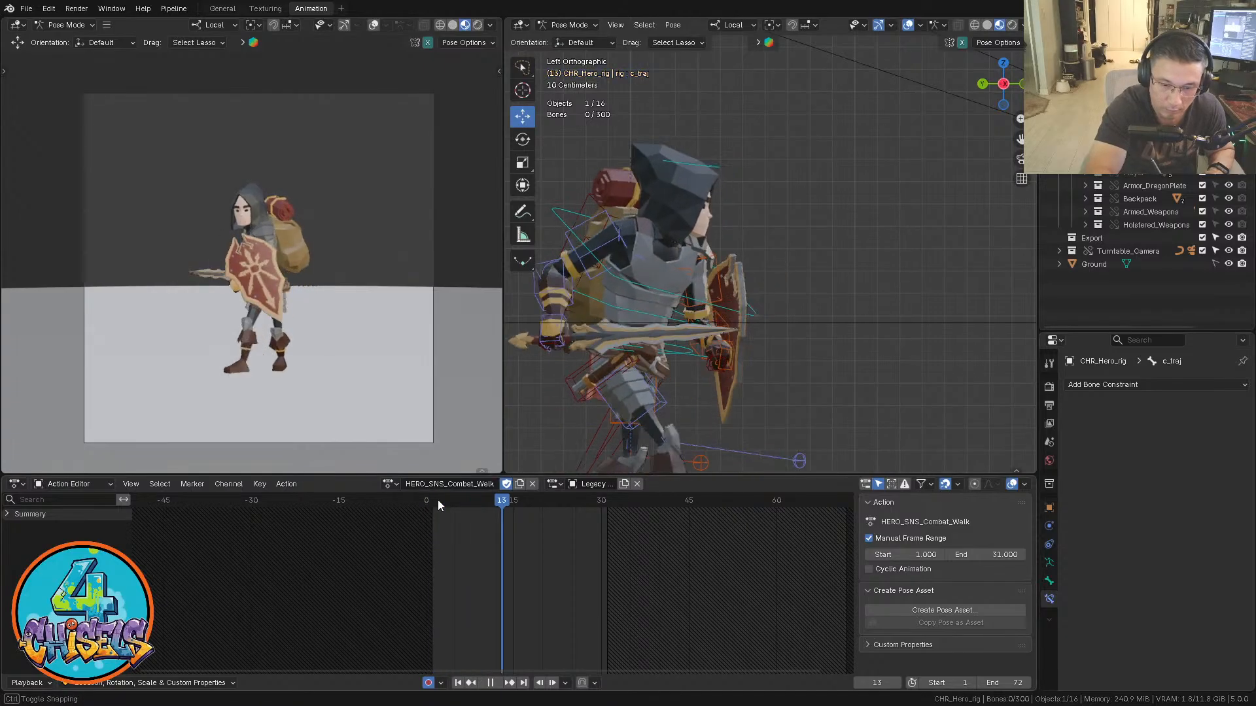
pyautogui.press('space')
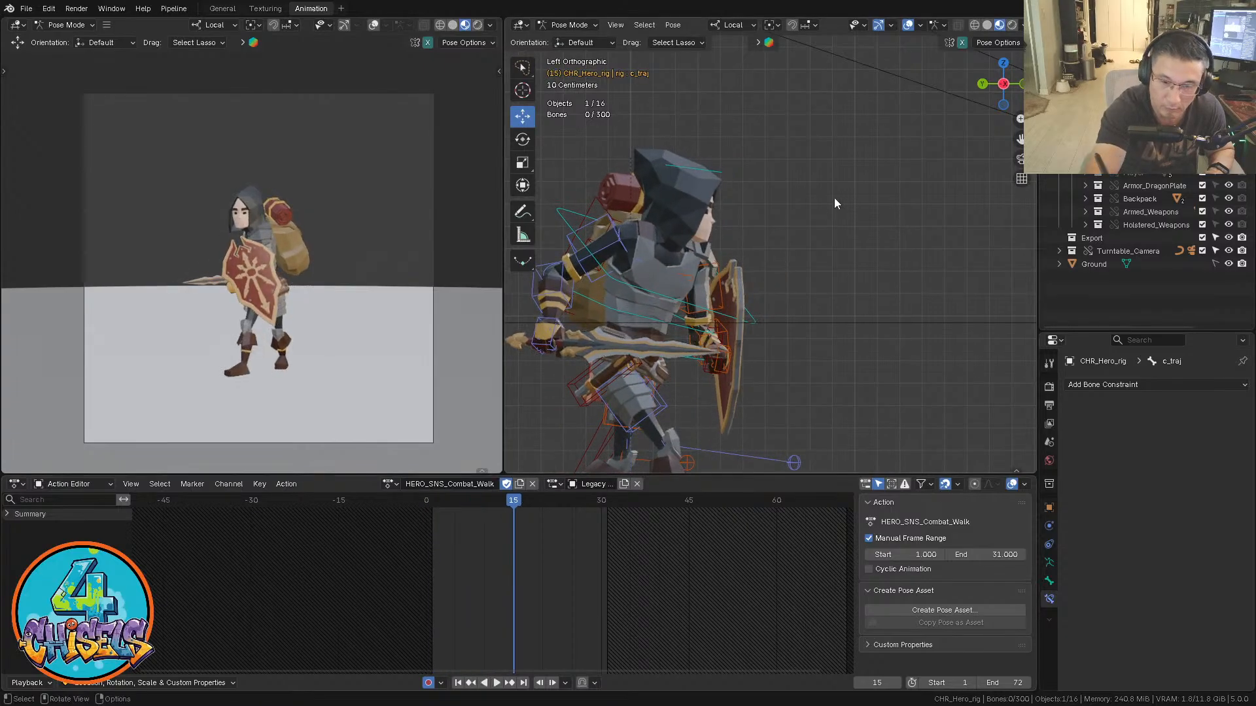
# Select the three FK controls of the right arm at frame 14 and snap the arm from FK to IK
pyautogui.click(613, 245)
pyautogui.keyDown('shift'); pyautogui.click(551, 288); pyautogui.keyUp('shift')
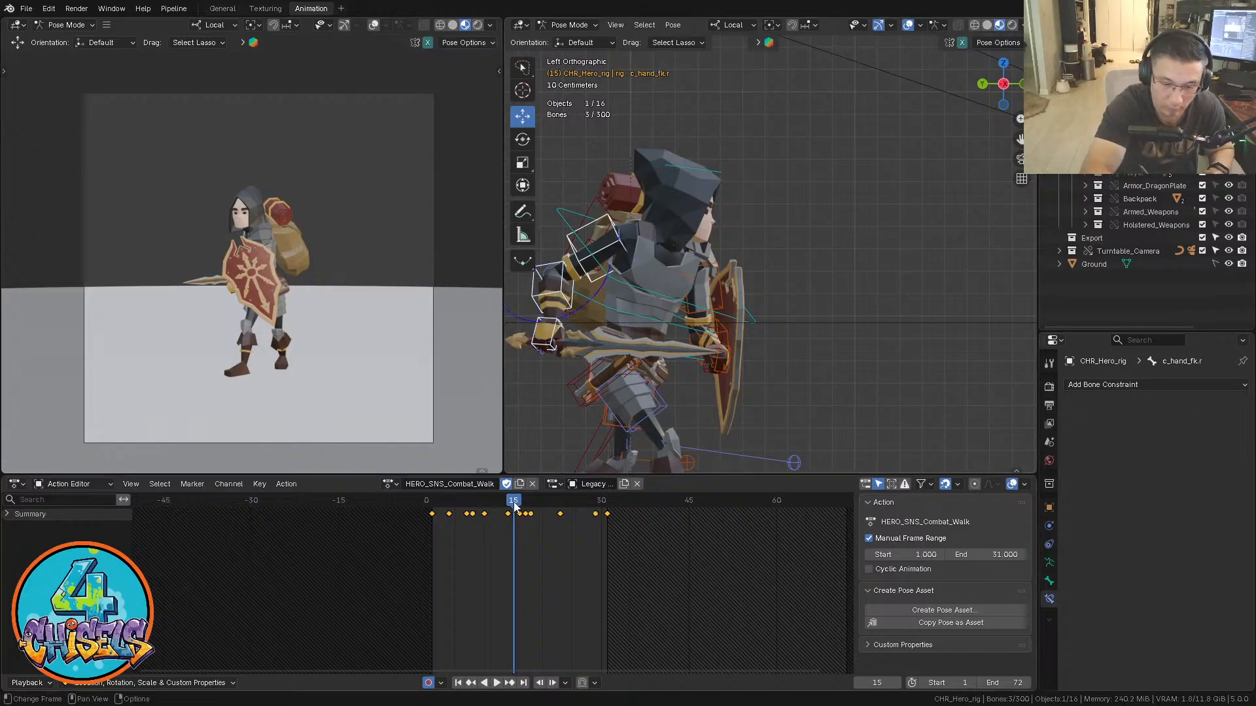
pyautogui.moveTo(507, 504); pyautogui.dragTo(515, 506)
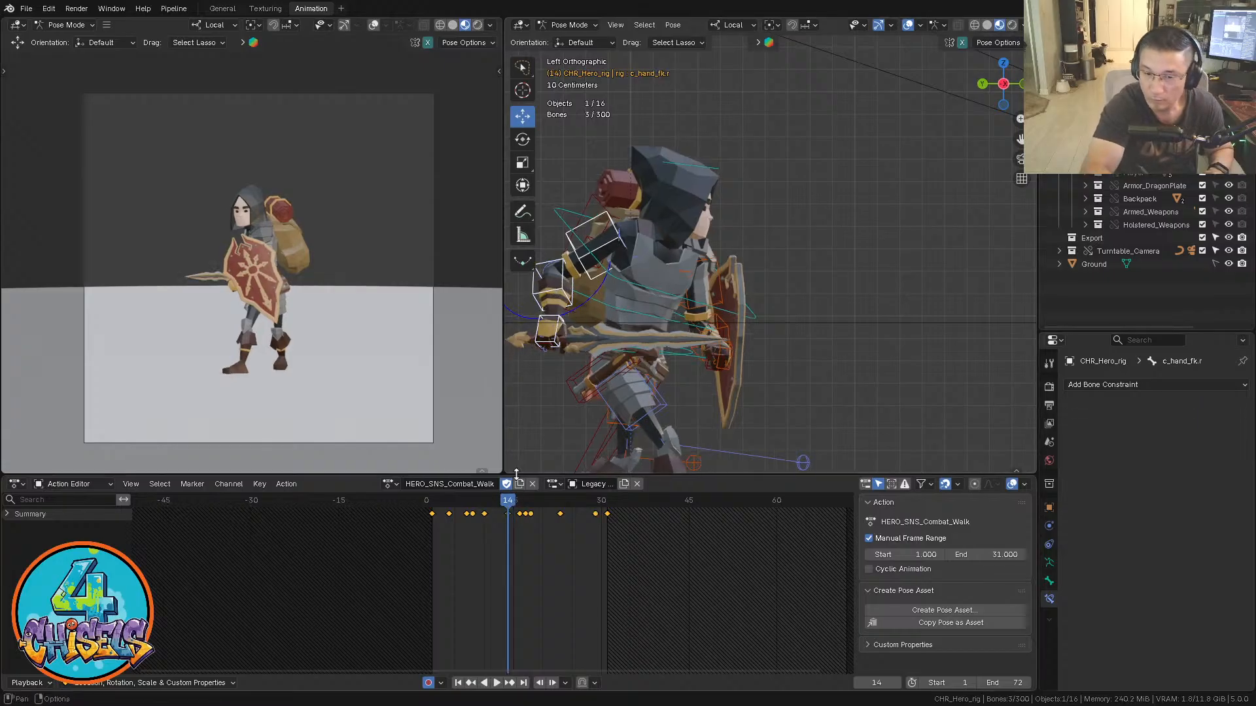
pyautogui.press('n')
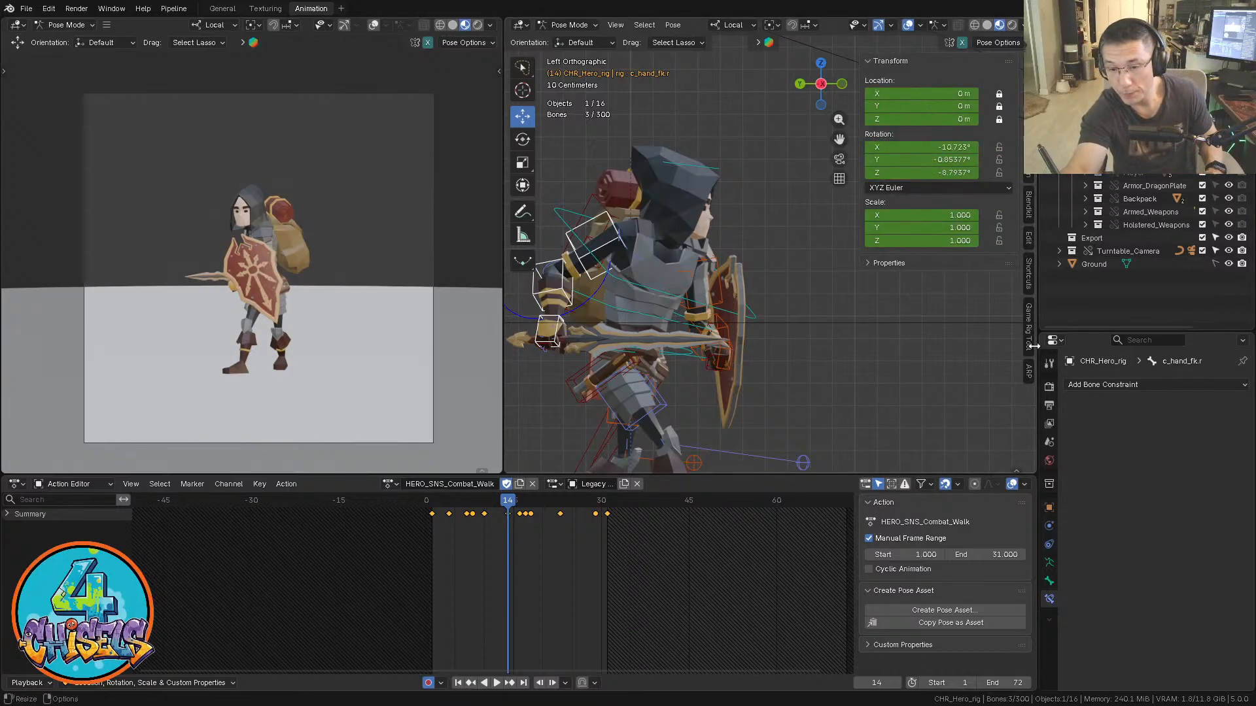
pyautogui.click(1029, 95)
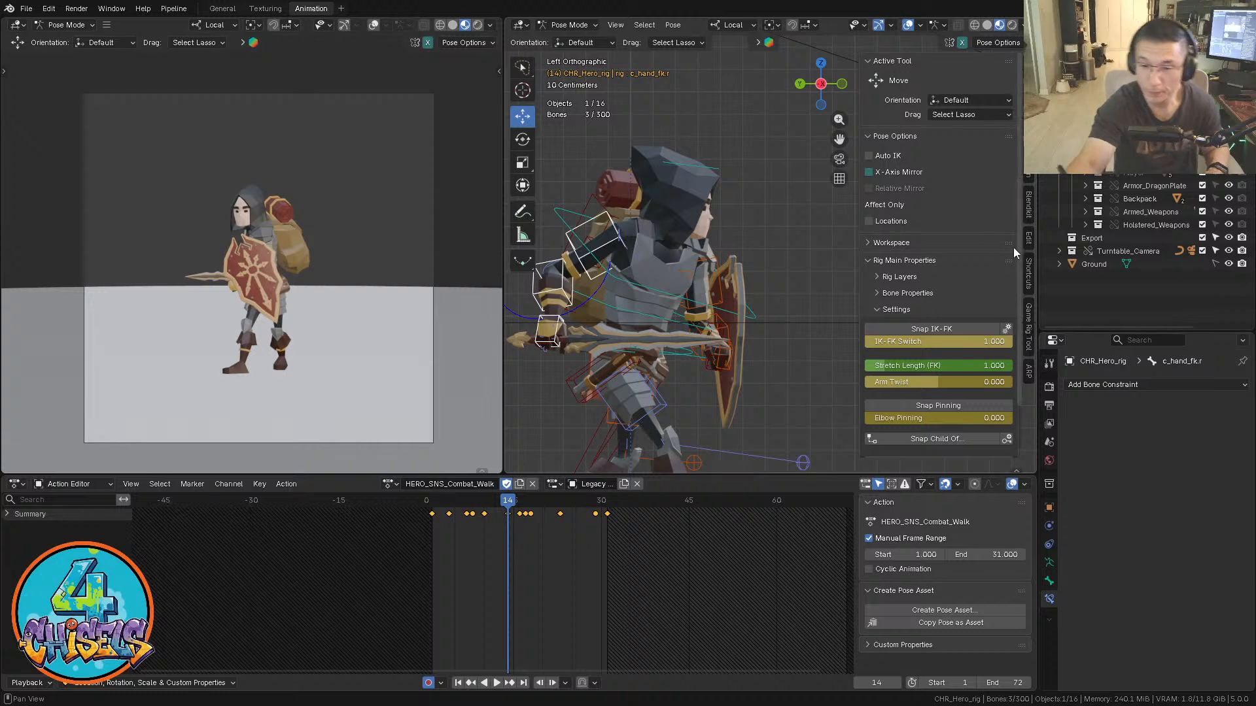
pyautogui.click(952, 329)
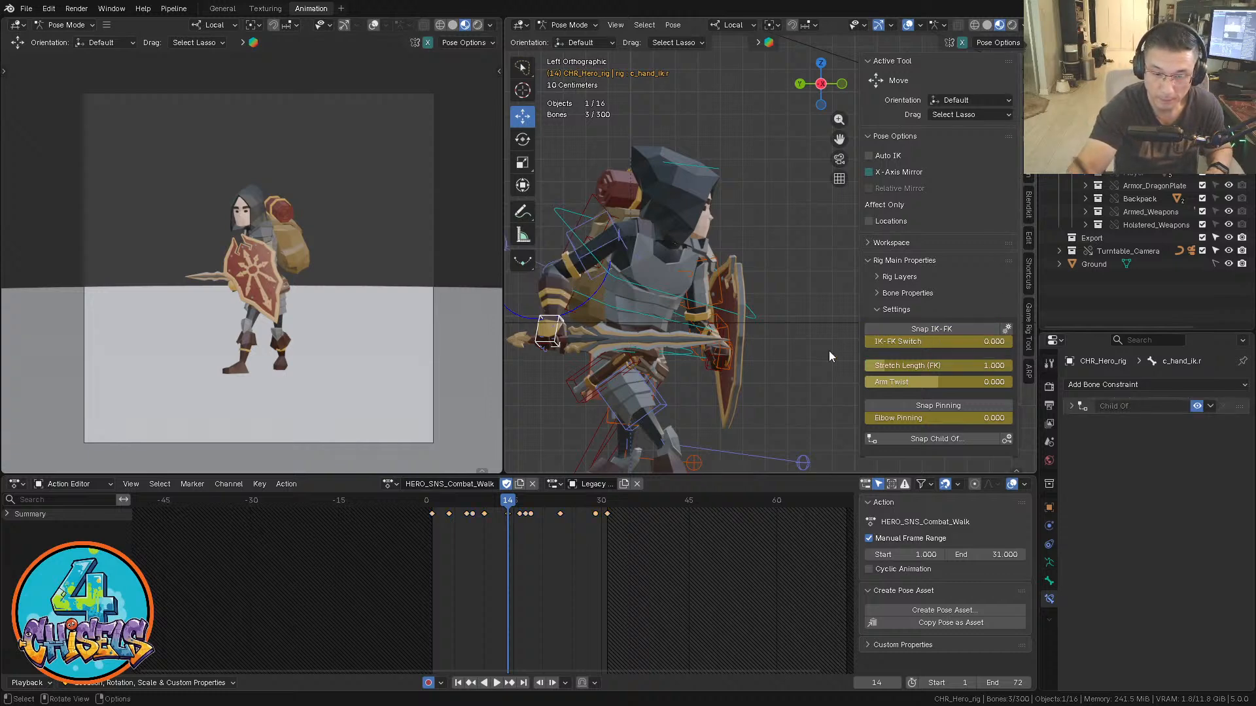
# Select only the right hand's IK control and isolate its ik_fk_switch animation curve for editing
pyautogui.keyDown('shift'); pyautogui.moveTo(609, 419); pyautogui.dragTo(634, 413); pyautogui.keyUp('shift')
pyautogui.click(592, 419)
pyautogui.click(589, 334)
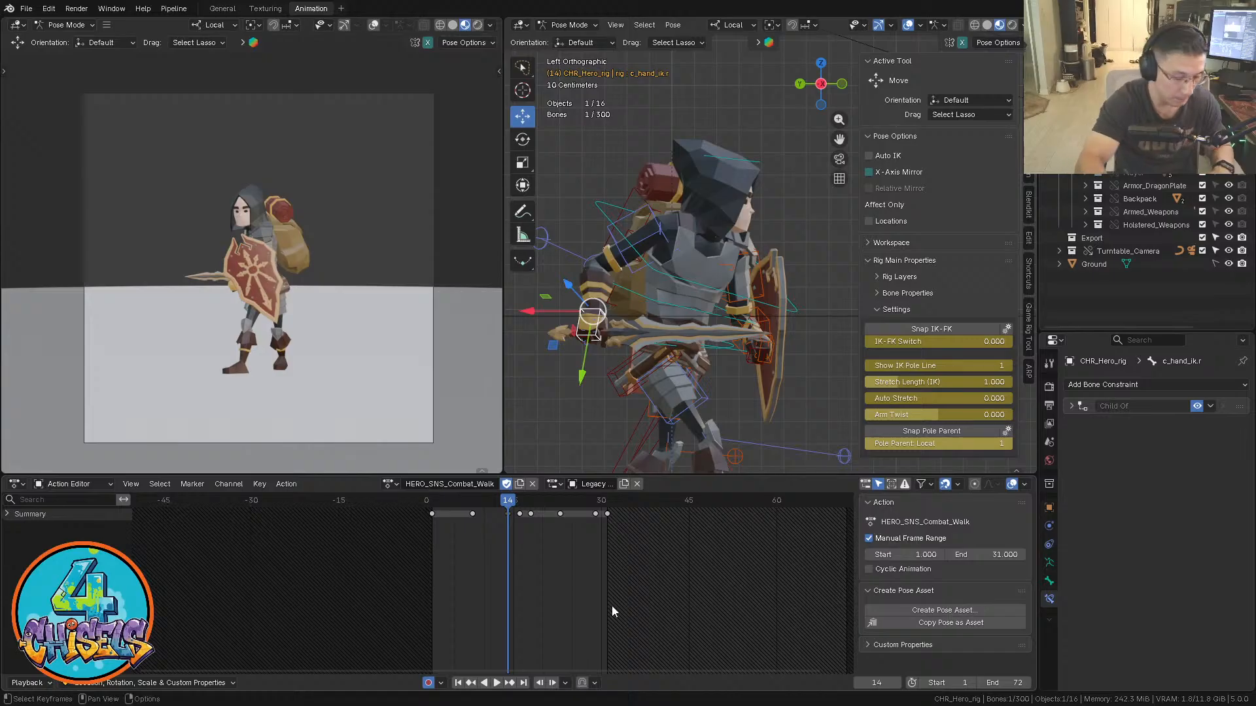
pyautogui.hotkey('ctrl', 'Tab')
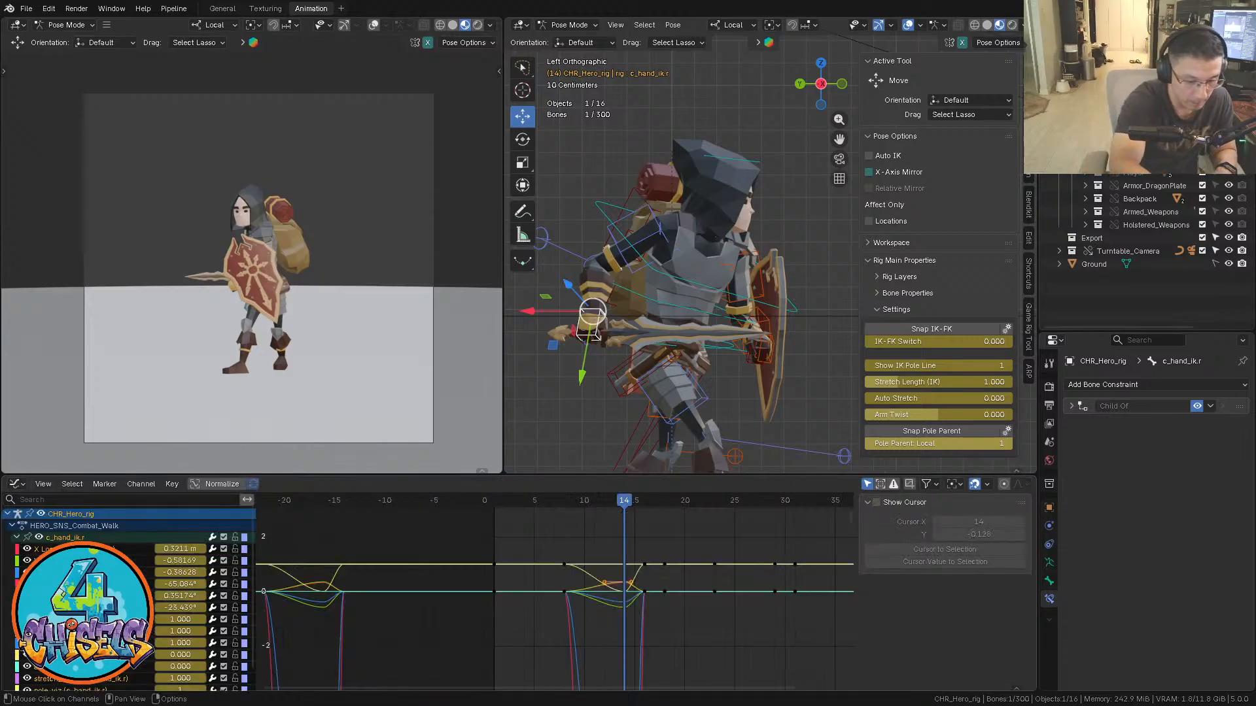
pyautogui.scroll(-1, 128, 599)
pyautogui.click(85, 638)
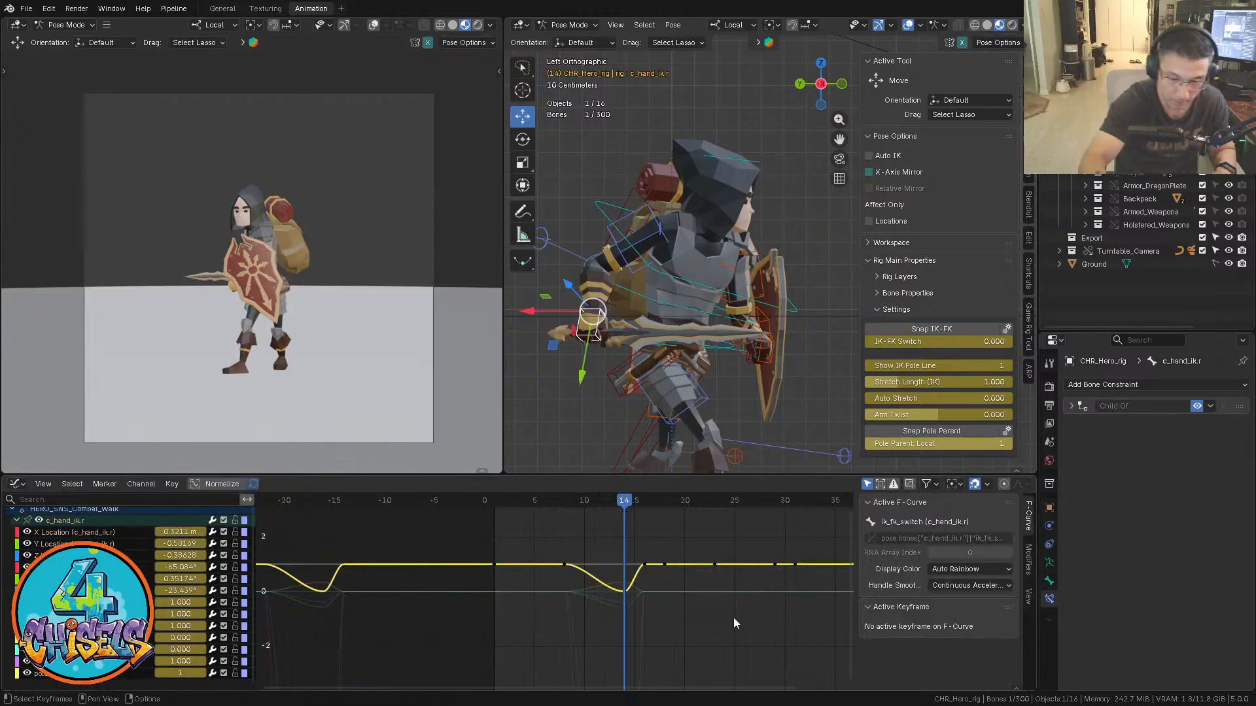
# Set the value of all ik_fk_switch keyframes on the right hand to 0 so the arm uses IK throughout
pyautogui.moveTo(666, 644); pyautogui.dragTo(586, 648, button='middle')
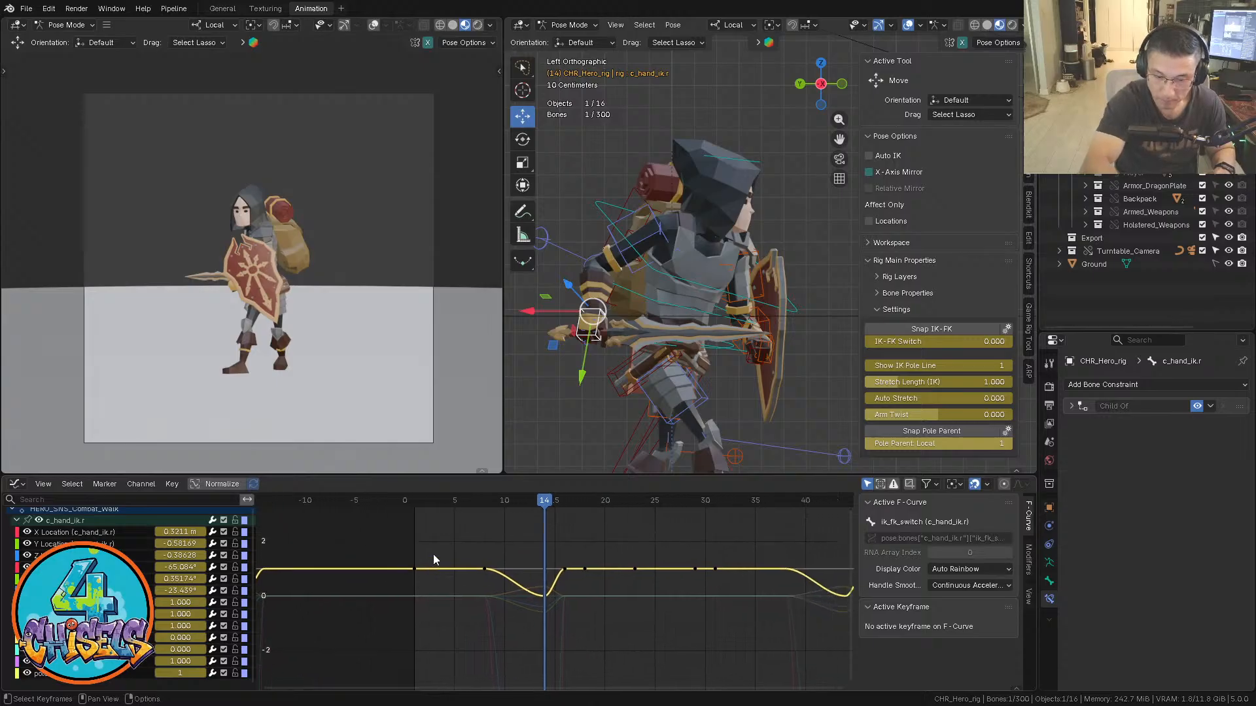
pyautogui.moveTo(388, 533); pyautogui.dragTo(741, 578)
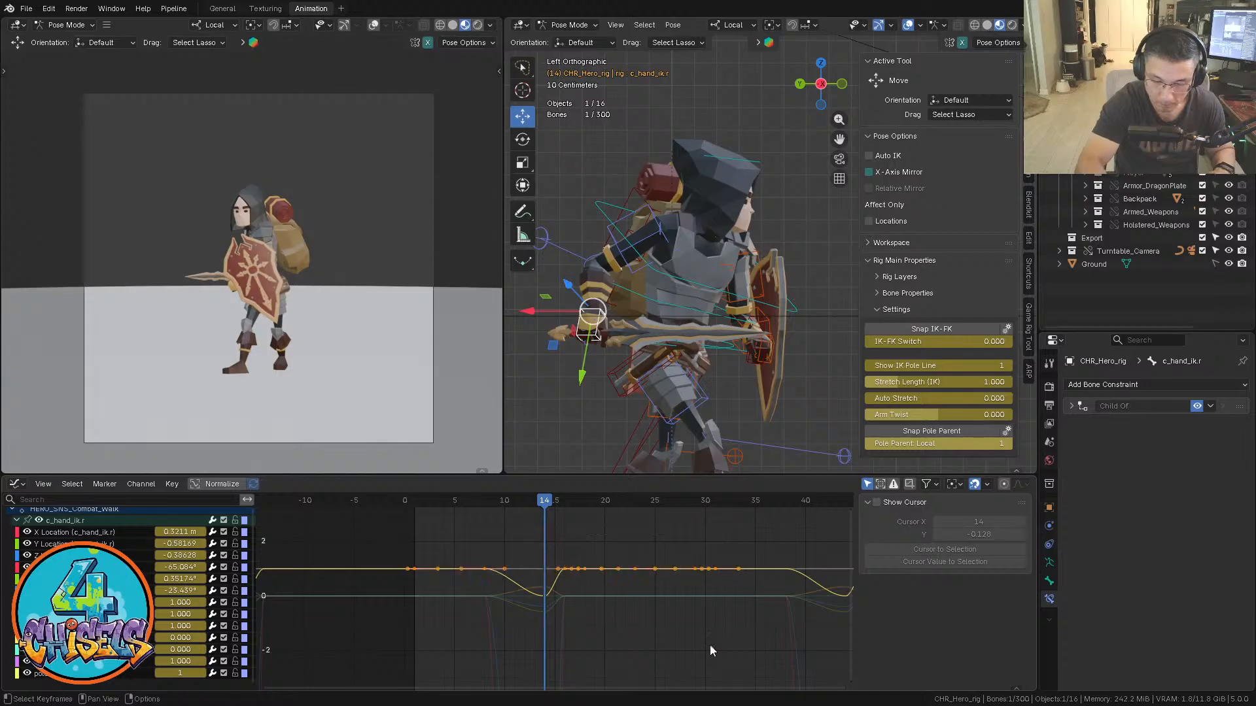
pyautogui.click(725, 585)
pyautogui.moveTo(386, 553); pyautogui.dragTo(703, 597)
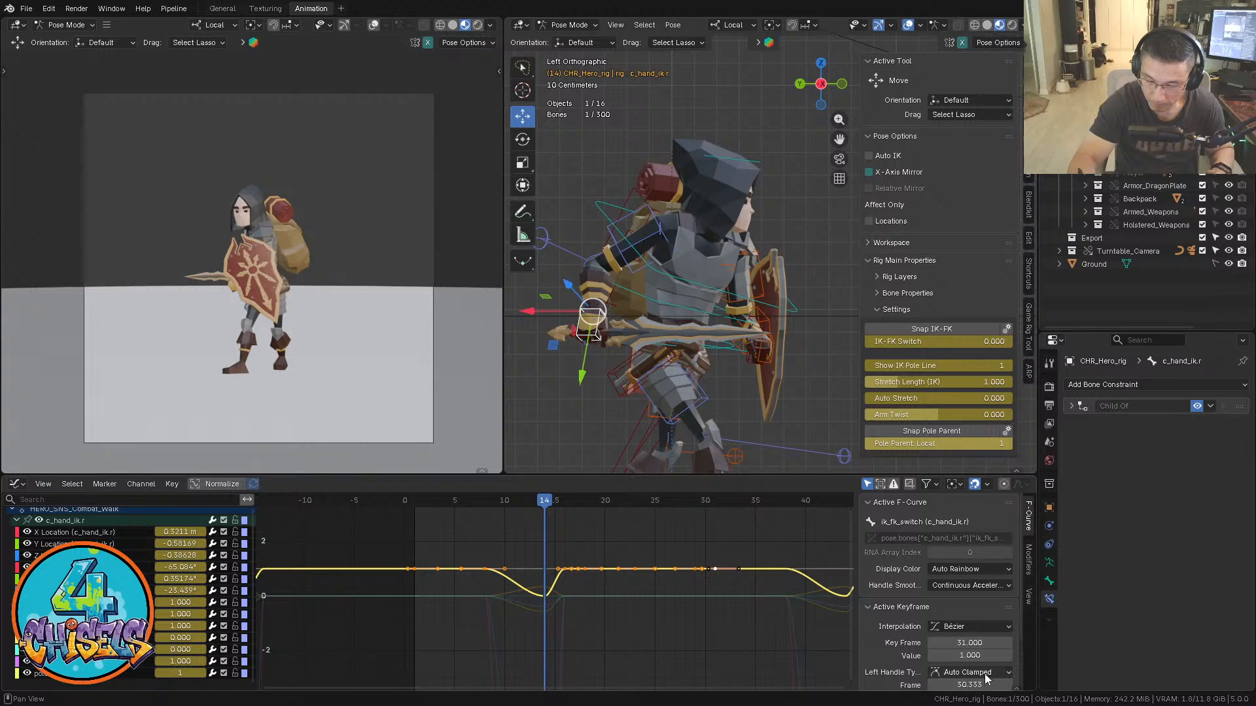
pyautogui.click(986, 656)
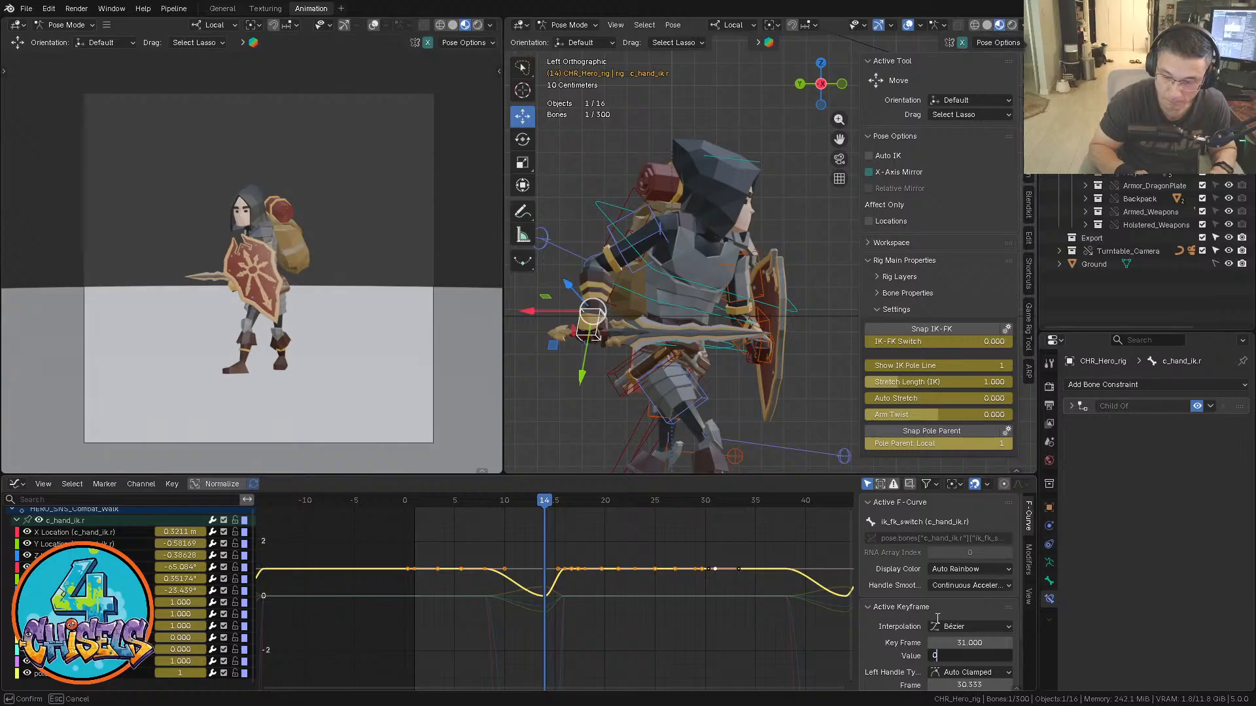
pyautogui.press('Return')
# Review the walk with the right arm in IK, return to frame 14 and reselect the right hand's IK control
pyautogui.click(418, 503)
pyautogui.press('space')
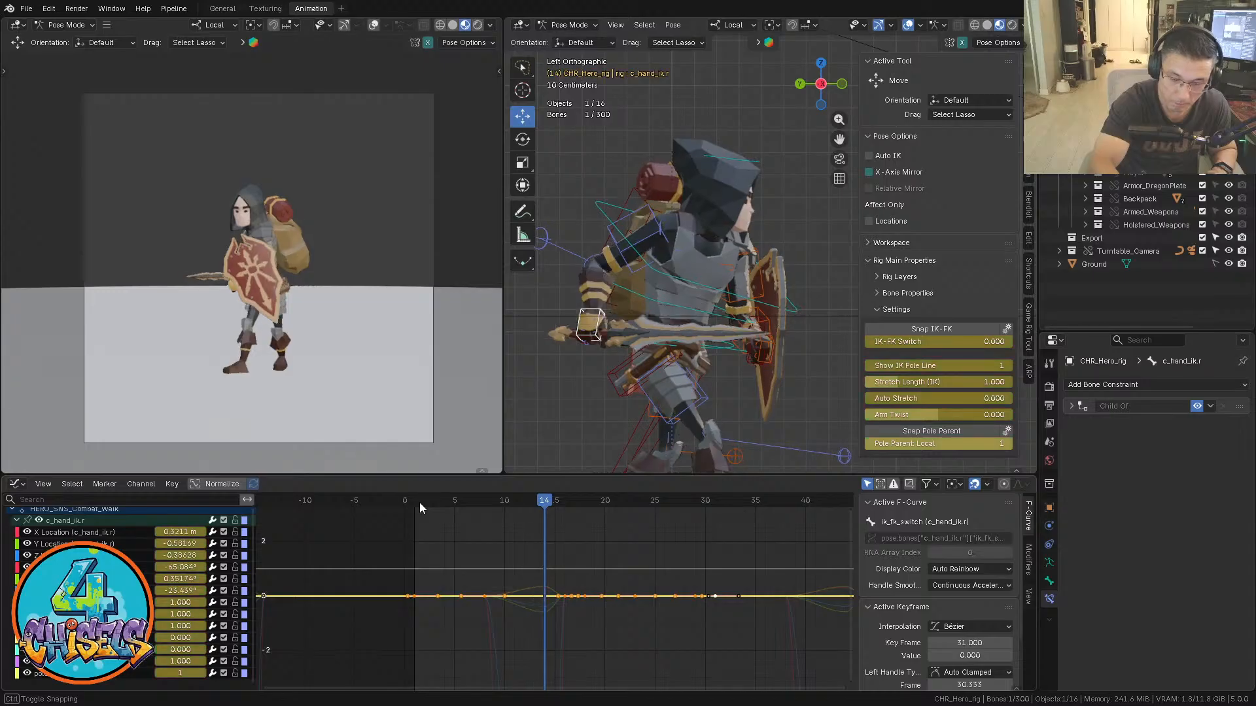
pyautogui.moveTo(419, 503); pyautogui.dragTo(545, 501)
pyautogui.click(596, 340)
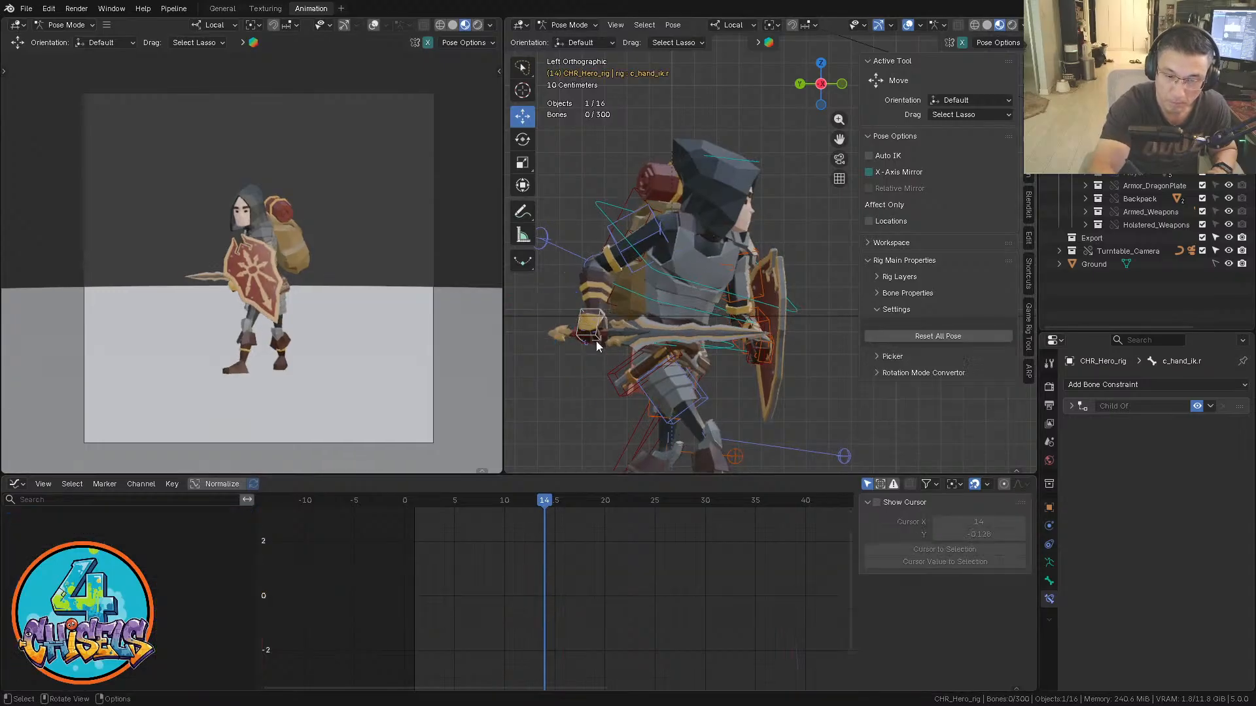
pyautogui.click(602, 339)
# Examine the right hand IK control's animation curves around frame 14
pyautogui.keyDown('ctrl'); pyautogui.moveTo(622, 606); pyautogui.dragTo(628, 555, button='middle'); pyautogui.keyUp('ctrl')
pyautogui.click(647, 546)
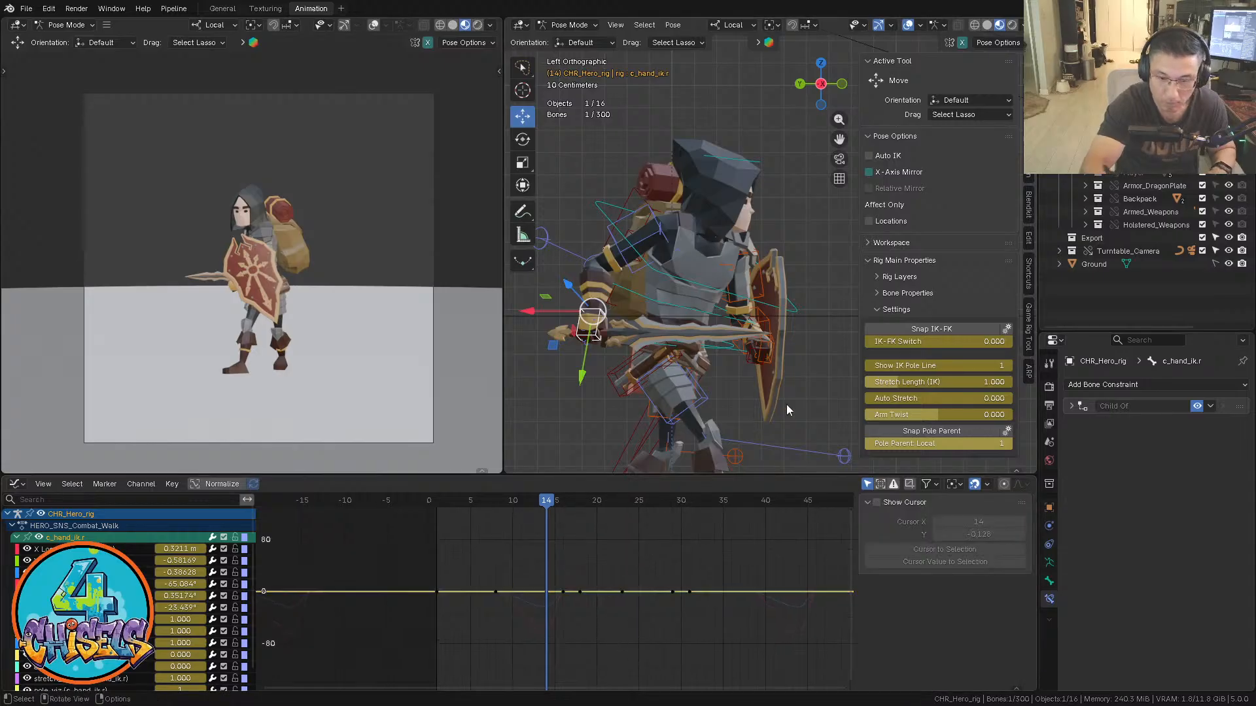
pyautogui.click(786, 404)
pyautogui.click(593, 327)
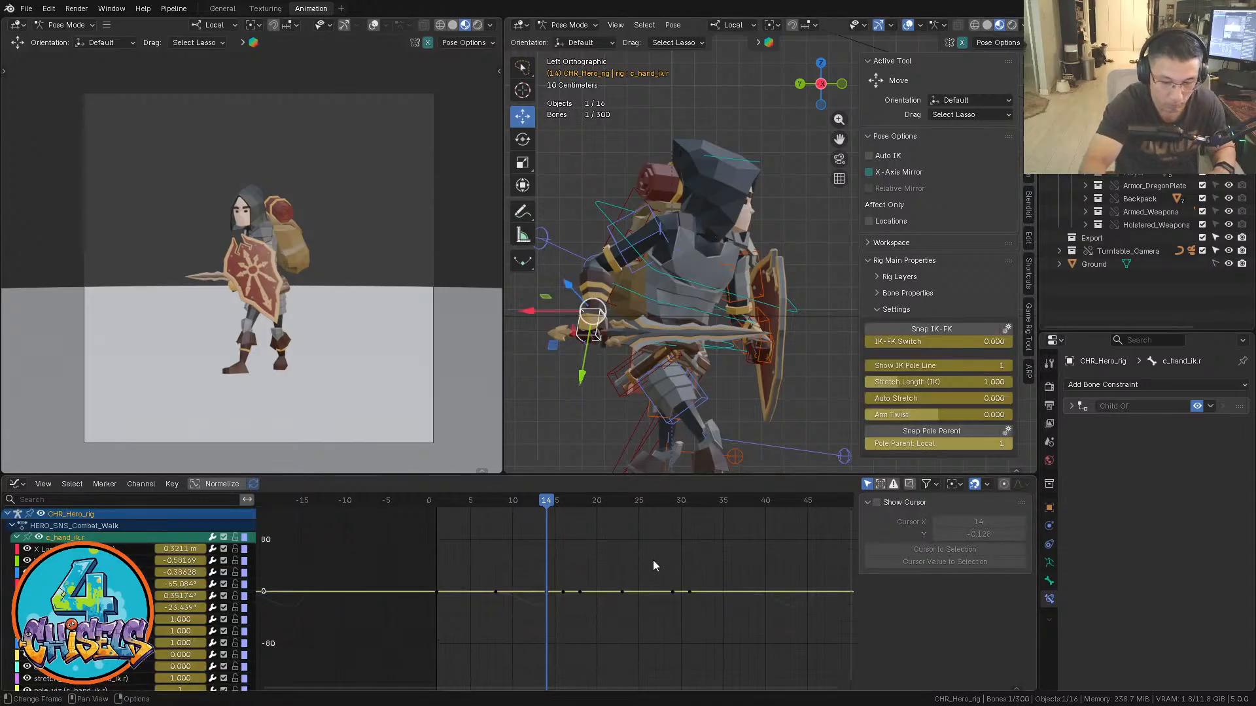
pyautogui.press('`')
pyautogui.click(599, 564)
pyautogui.keyDown('ctrl'); pyautogui.moveTo(672, 567); pyautogui.dragTo(528, 591, button='middle'); pyautogui.keyUp('ctrl')
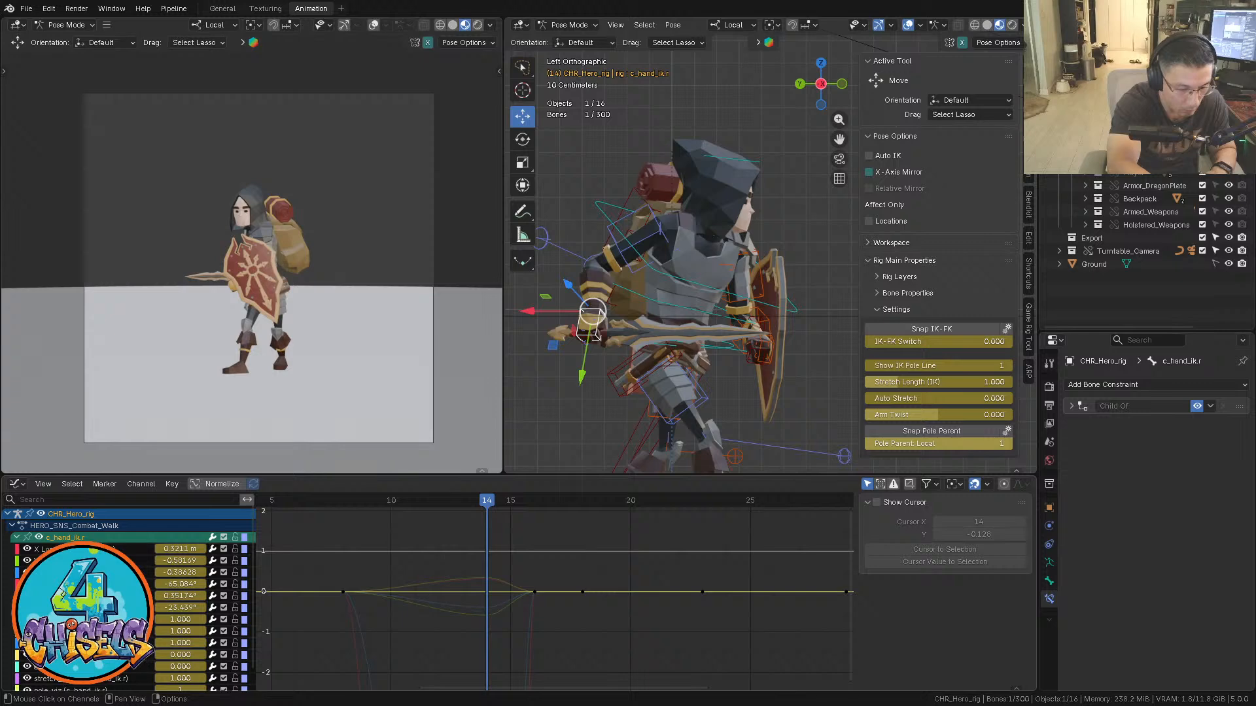
pyautogui.scroll(-1, 127, 598)
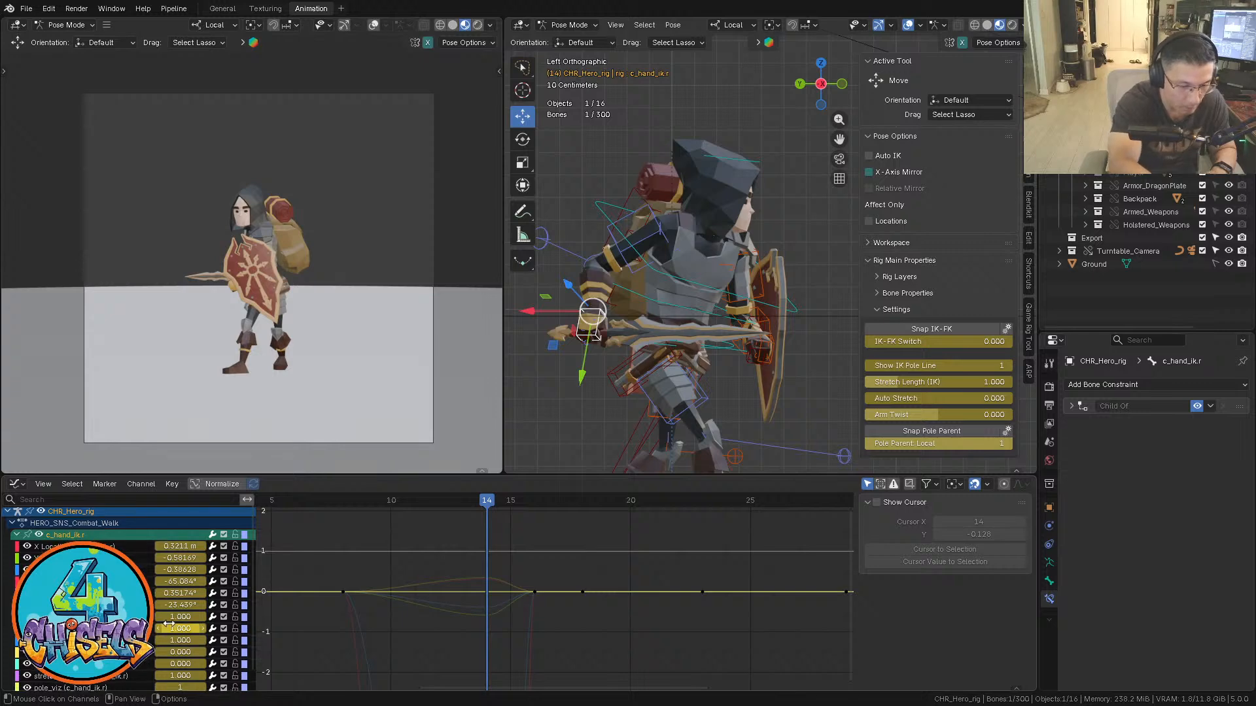
pyautogui.click(580, 439)
pyautogui.click(592, 313)
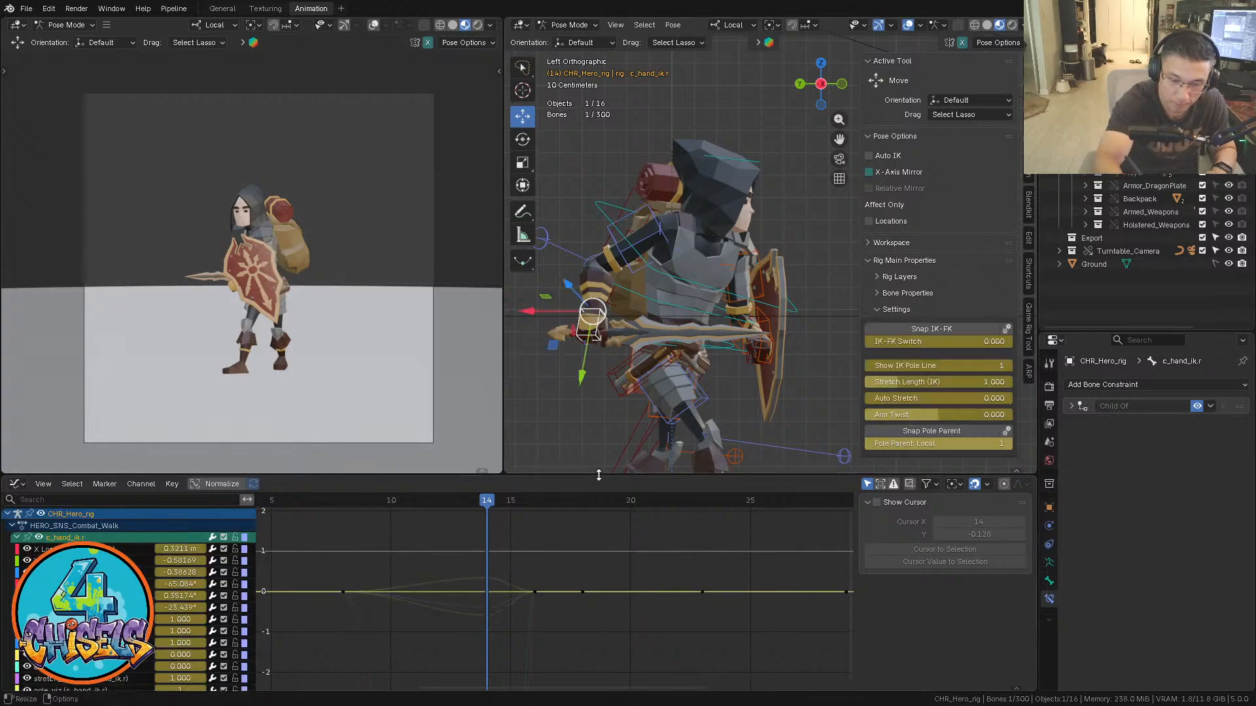
# Key the right hand IK control's location, rotation, scale and custom properties at frame 14
pyautogui.keyDown('ctrl'); pyautogui.moveTo(619, 585); pyautogui.dragTo(686, 598, button='middle'); pyautogui.keyUp('ctrl')
pyautogui.keyDown('ctrl'); pyautogui.click(413, 568); pyautogui.keyUp('ctrl')
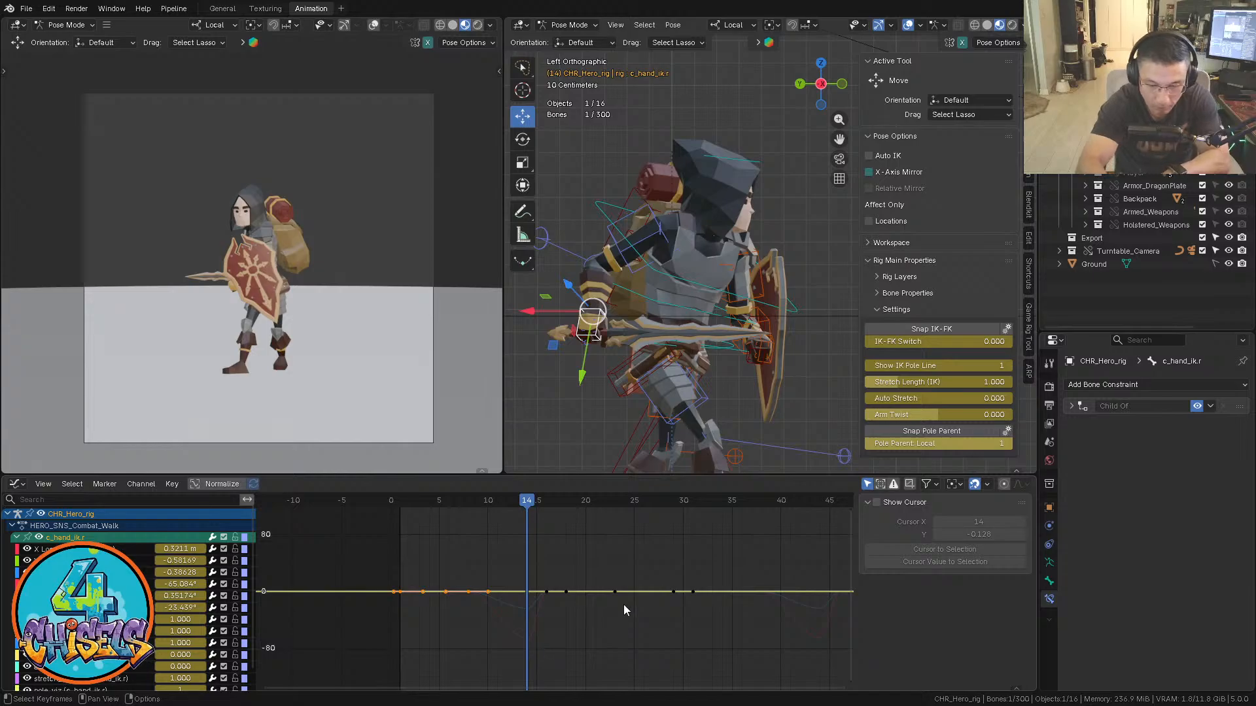
pyautogui.press('i')
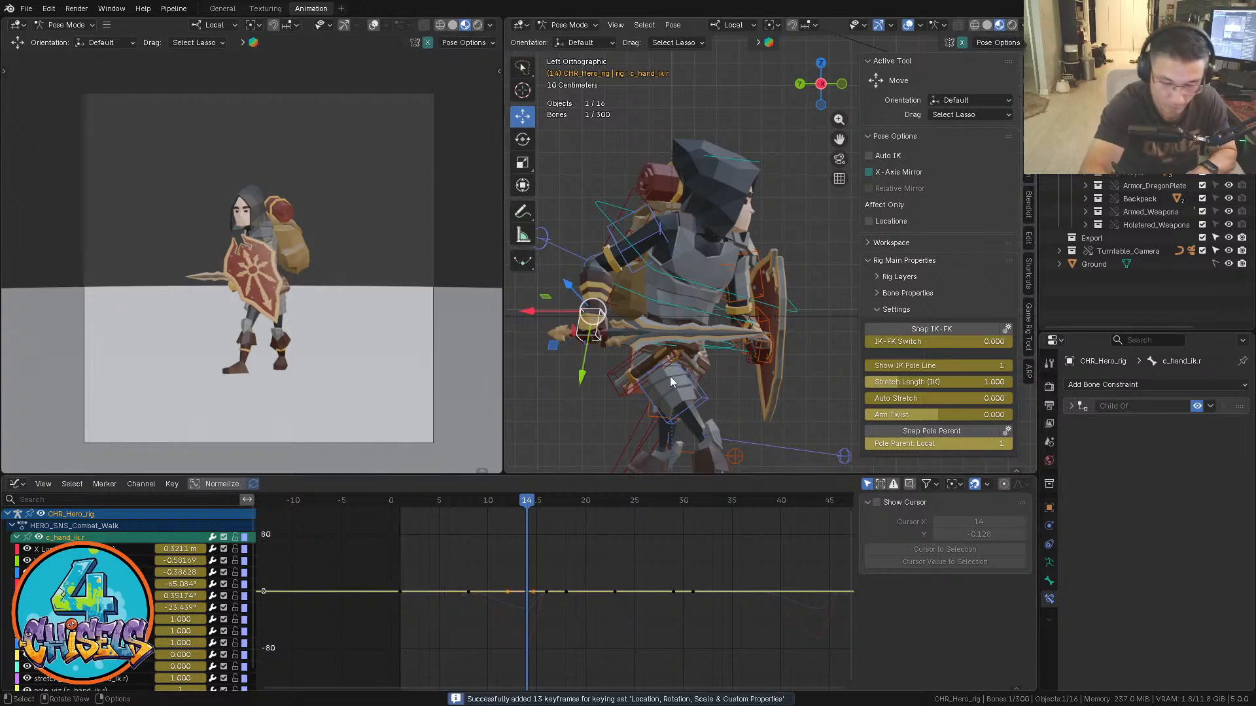
# Delete the right hand IK control's keyframes before and after frame 14 on all channels, keeping only the frame 14 pose
pyautogui.moveTo(363, 551); pyautogui.dragTo(508, 661)
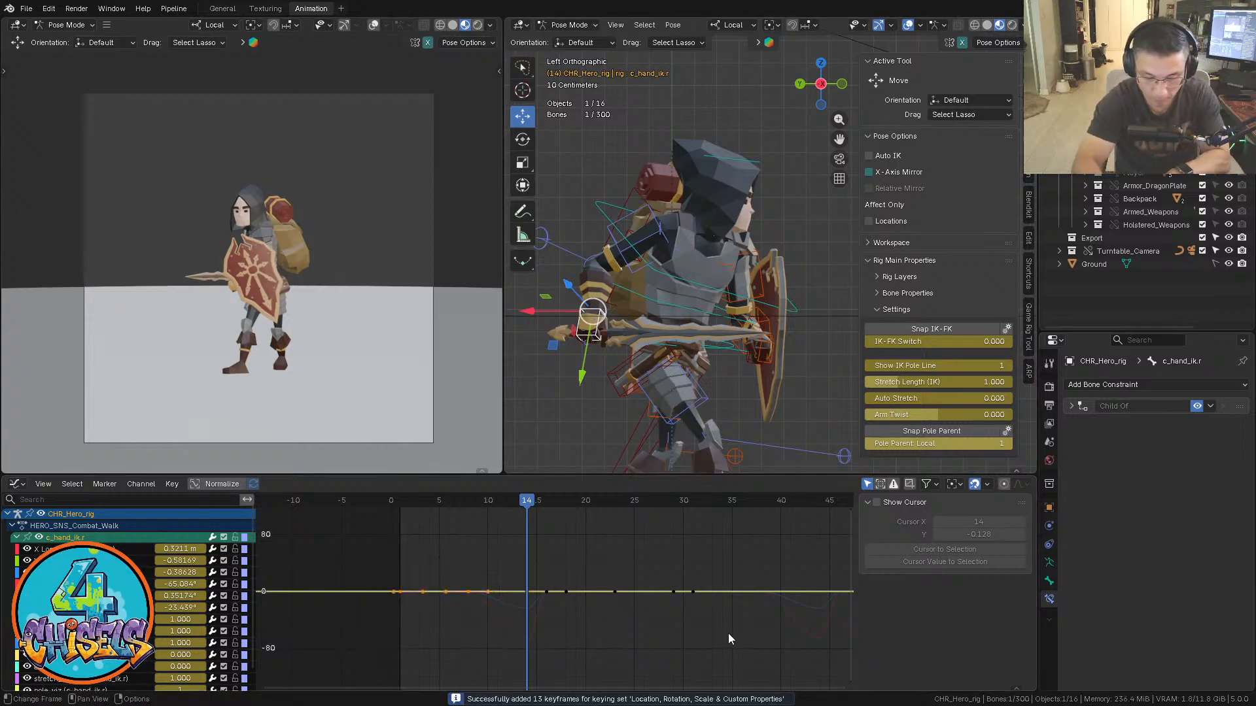
pyautogui.moveTo(531, 555); pyautogui.dragTo(816, 663)
pyautogui.press('Delete')
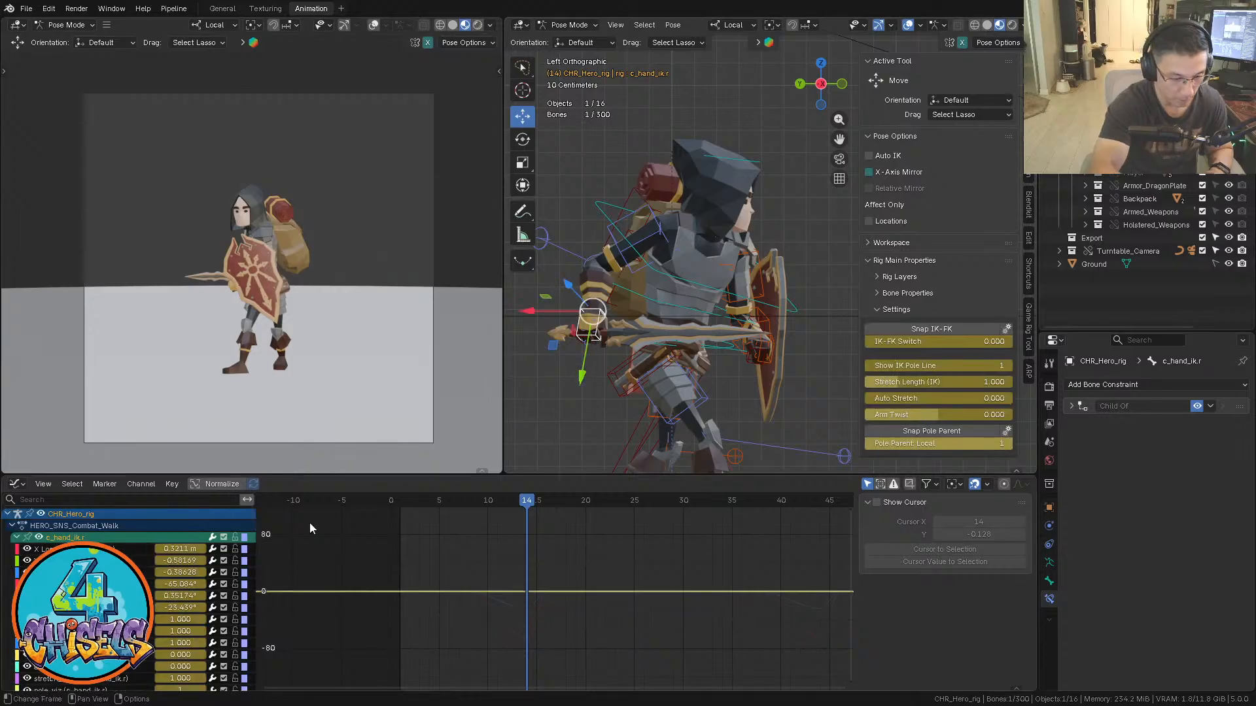
pyautogui.press('a')
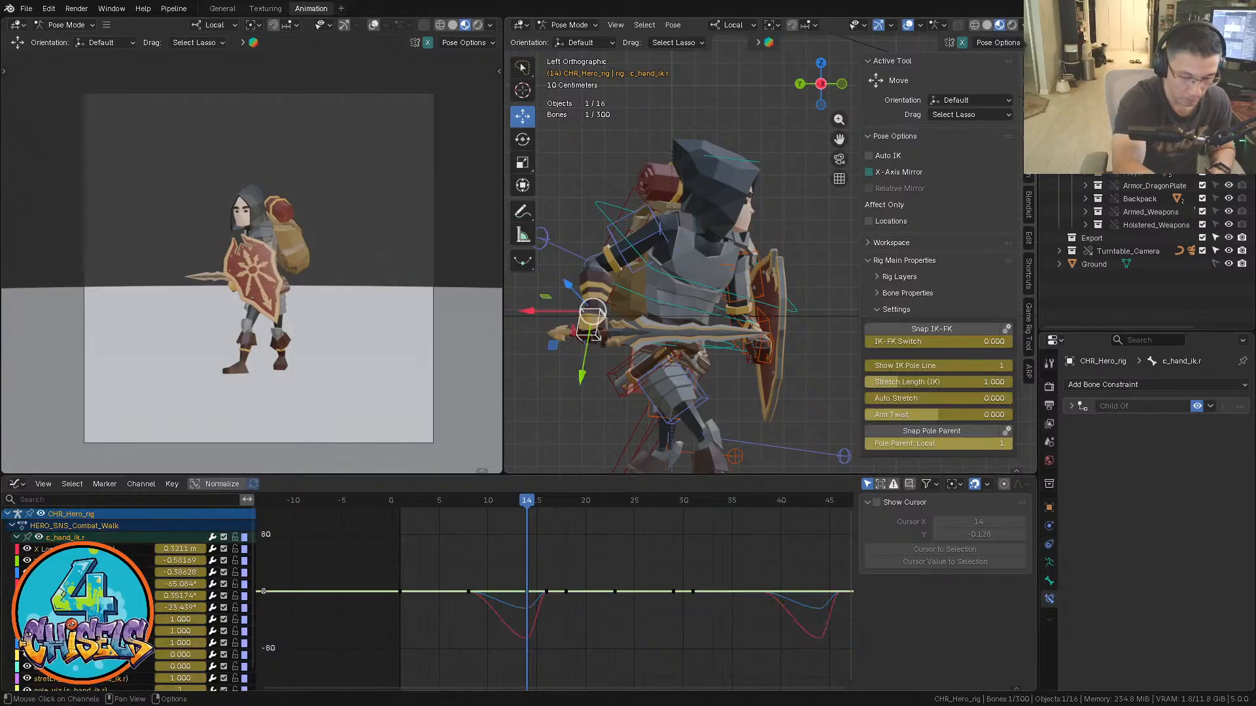
pyautogui.moveTo(542, 573); pyautogui.dragTo(718, 659)
pyautogui.moveTo(458, 615); pyautogui.dragTo(354, 554)
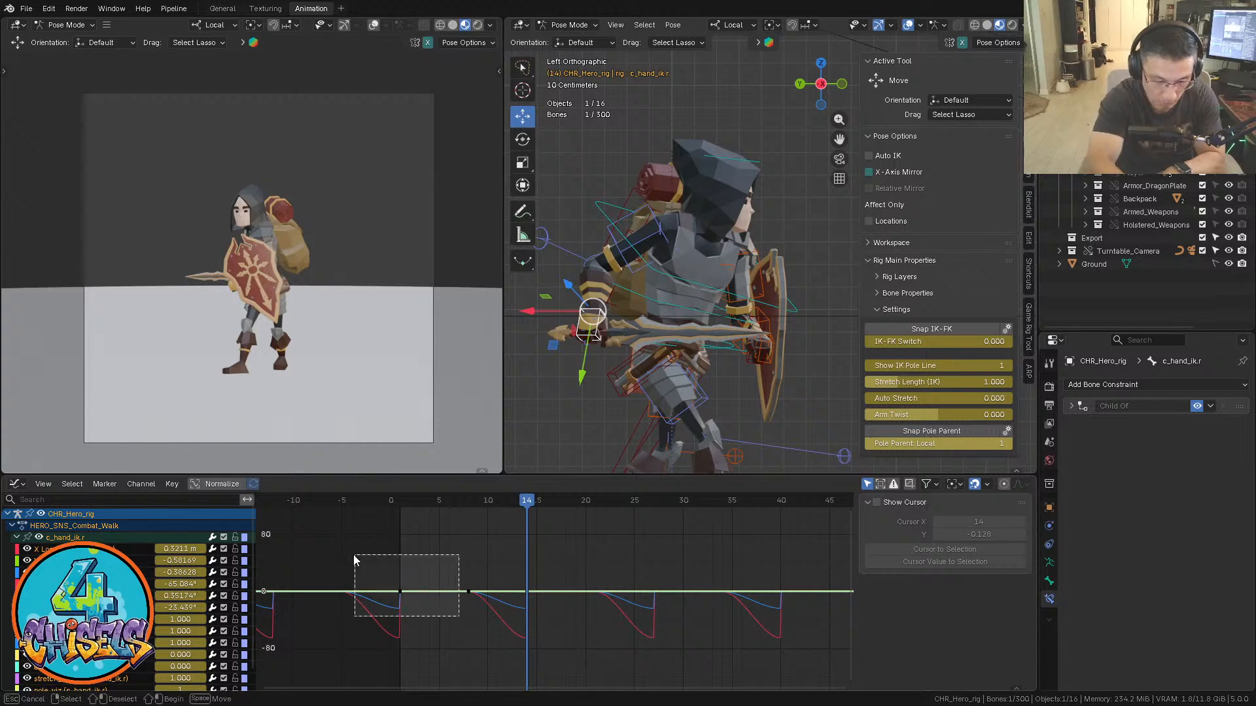
pyautogui.press('Delete')
# Key the held right hand IK pose at frame 1 and at frame 31
pyautogui.moveTo(527, 496); pyautogui.dragTo(400, 496)
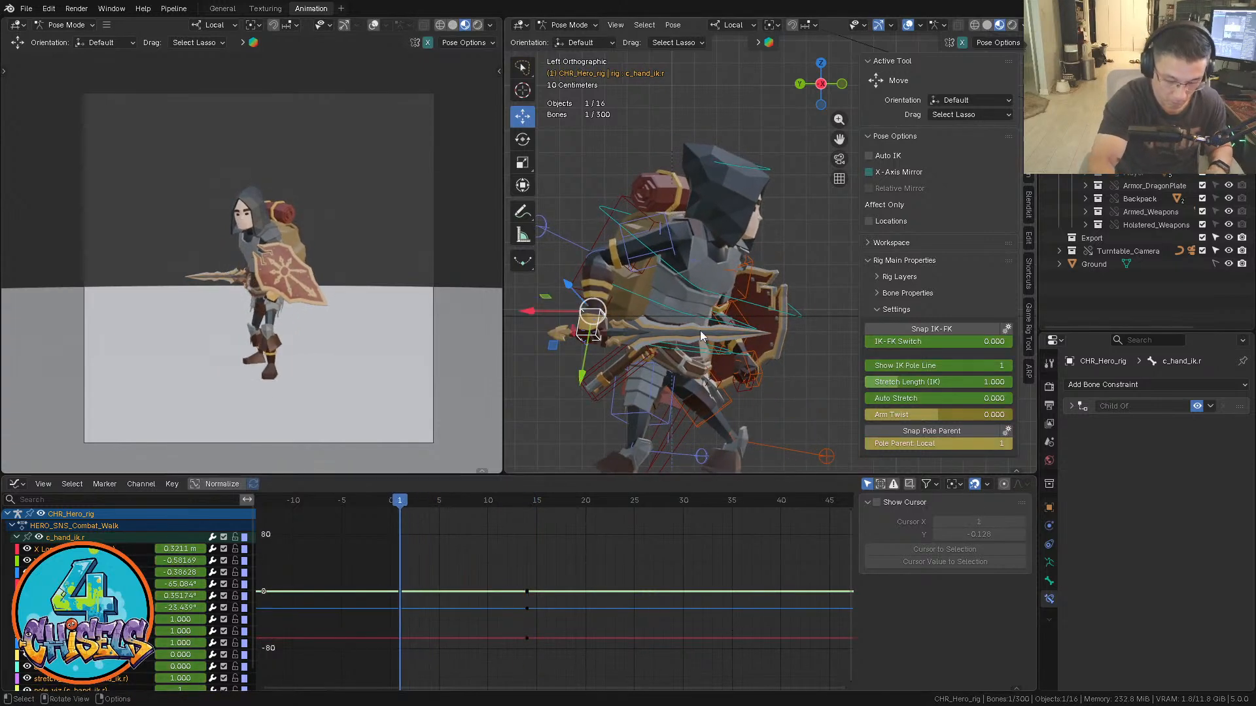
pyautogui.press('i')
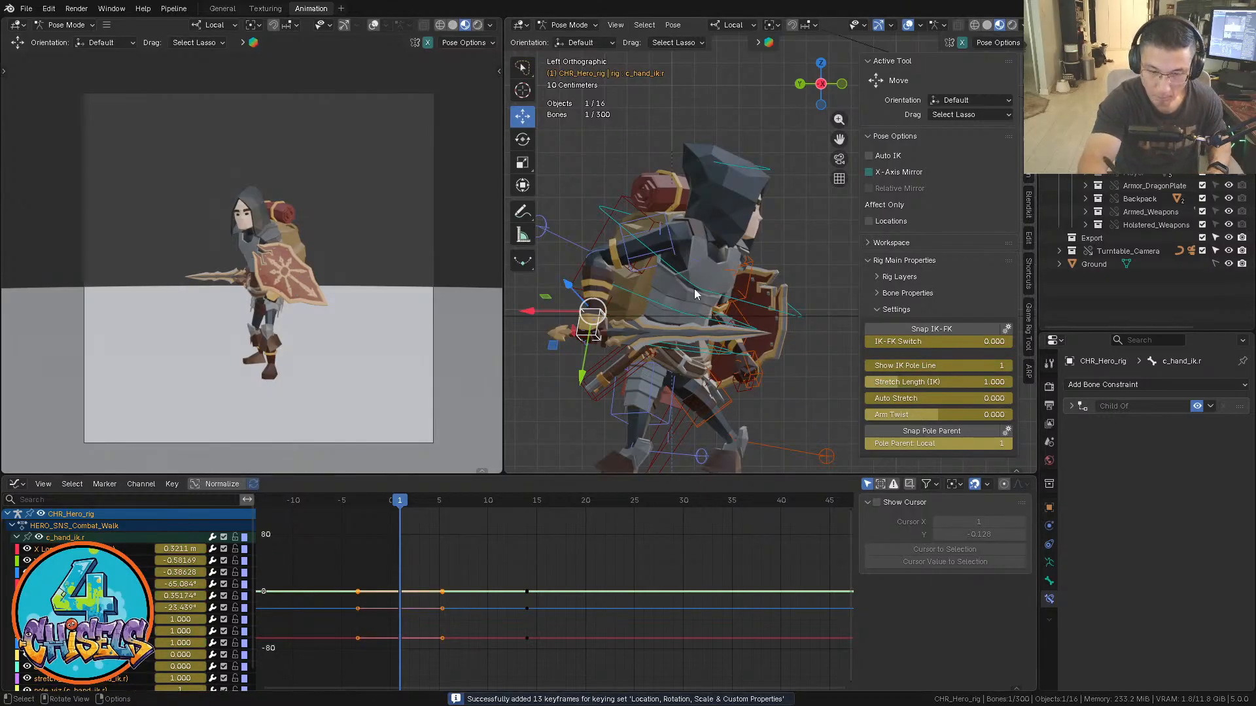
pyautogui.click(694, 294)
pyautogui.click(694, 502)
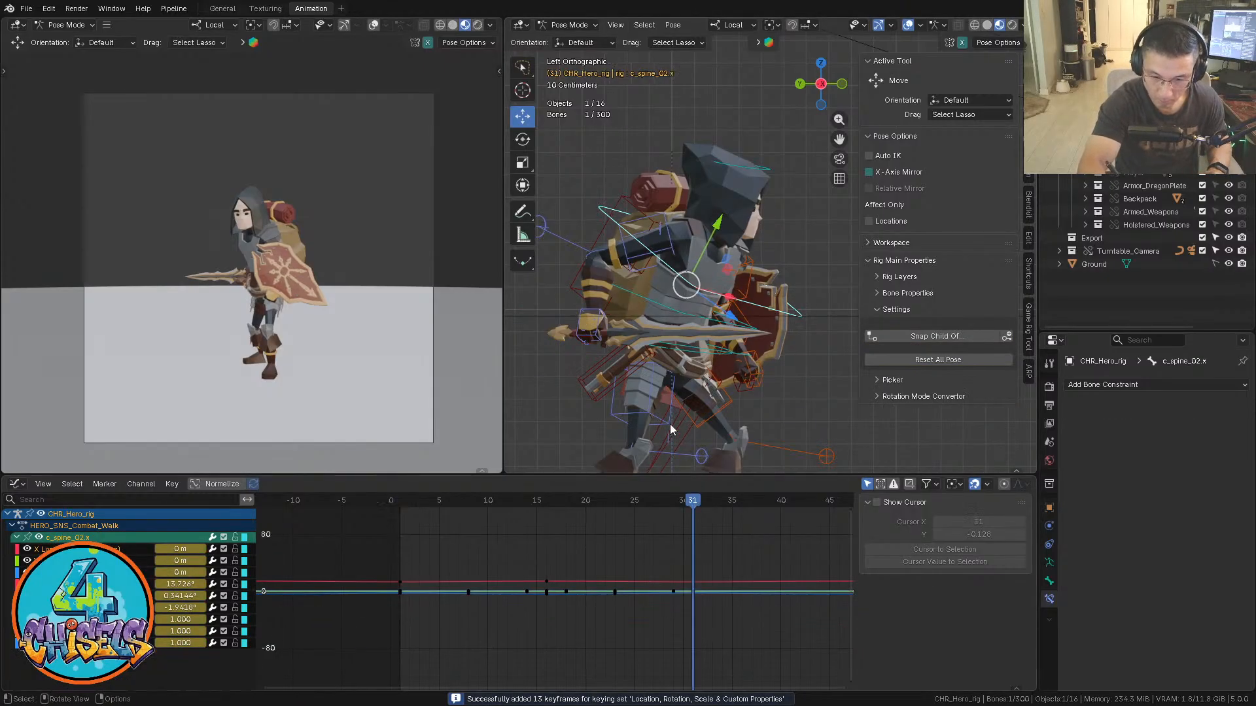
pyautogui.click(599, 320)
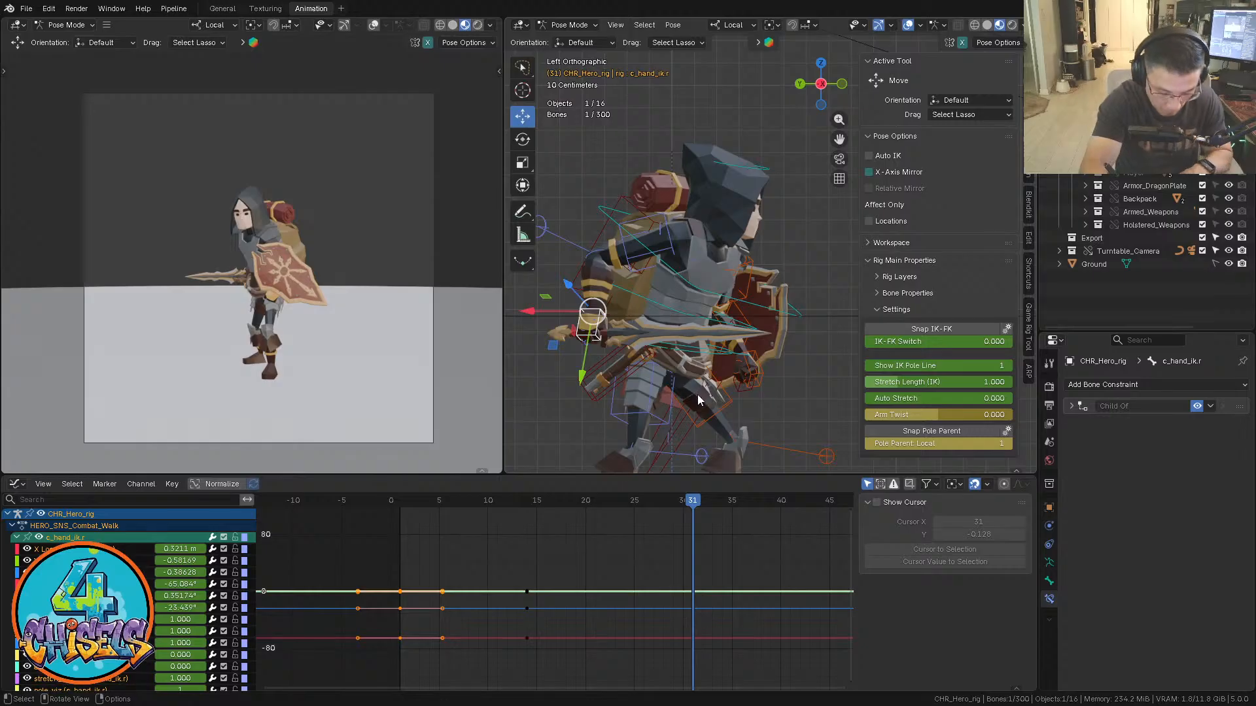
pyautogui.press('i')
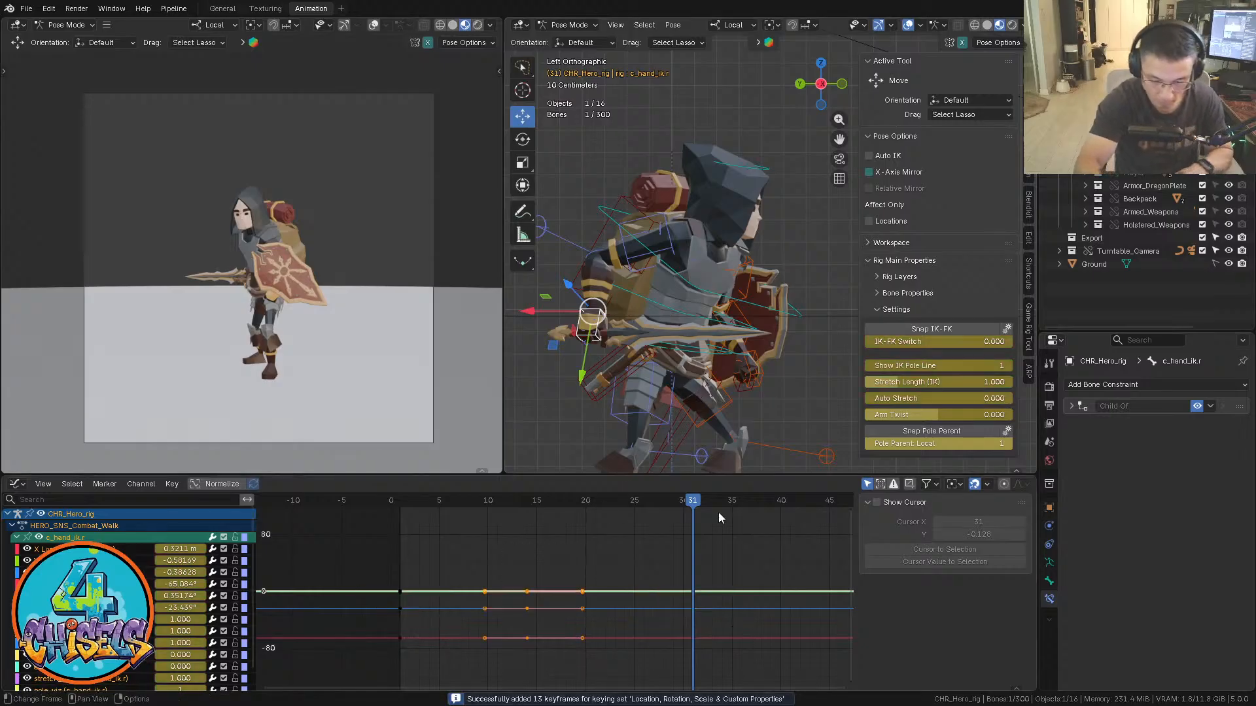
# Replay the walk cycle and review the right hand's sword hold from the front view
pyautogui.click(696, 502)
pyautogui.press('space')
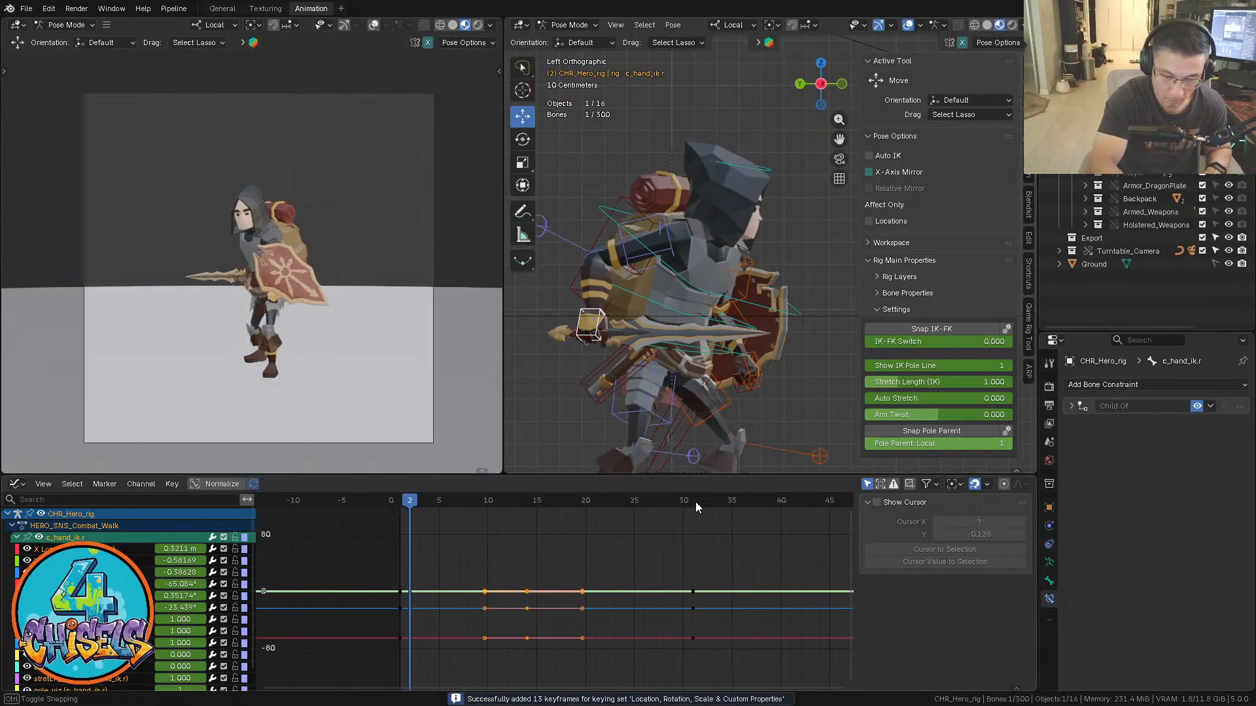
pyautogui.moveTo(409, 502); pyautogui.dragTo(400, 503)
pyautogui.press('KP_1')
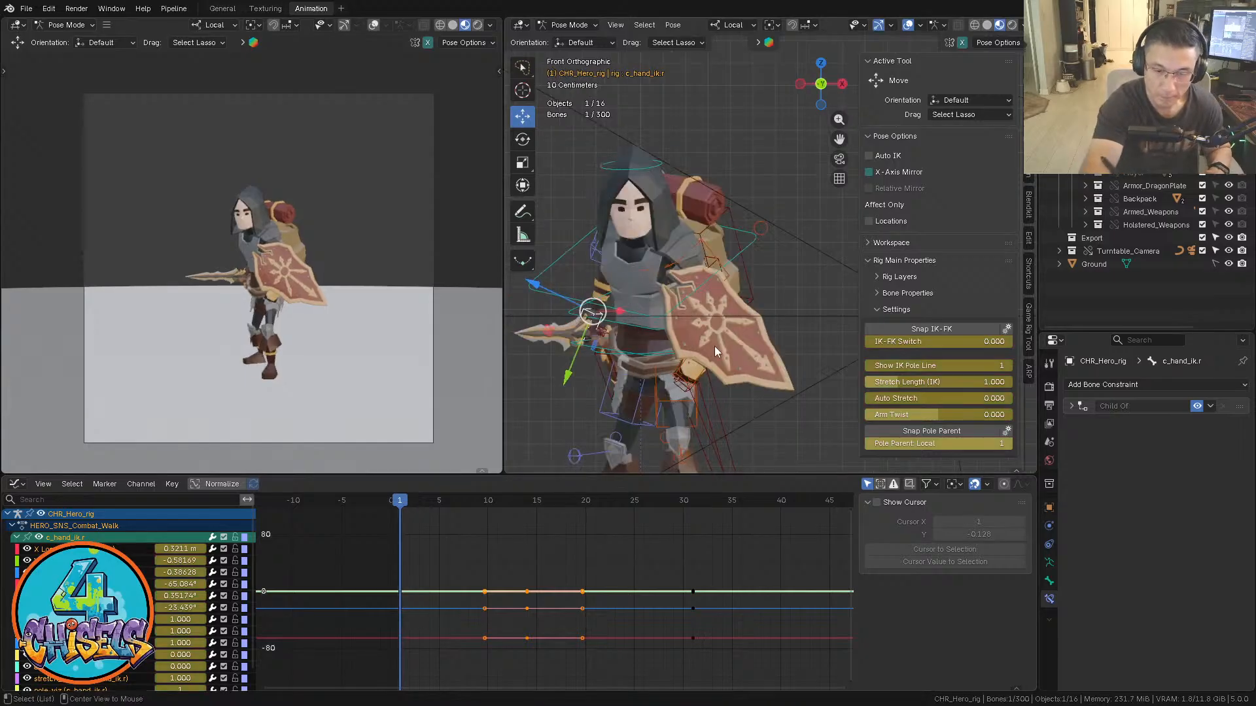
pyautogui.scroll(-2, 744, 301)
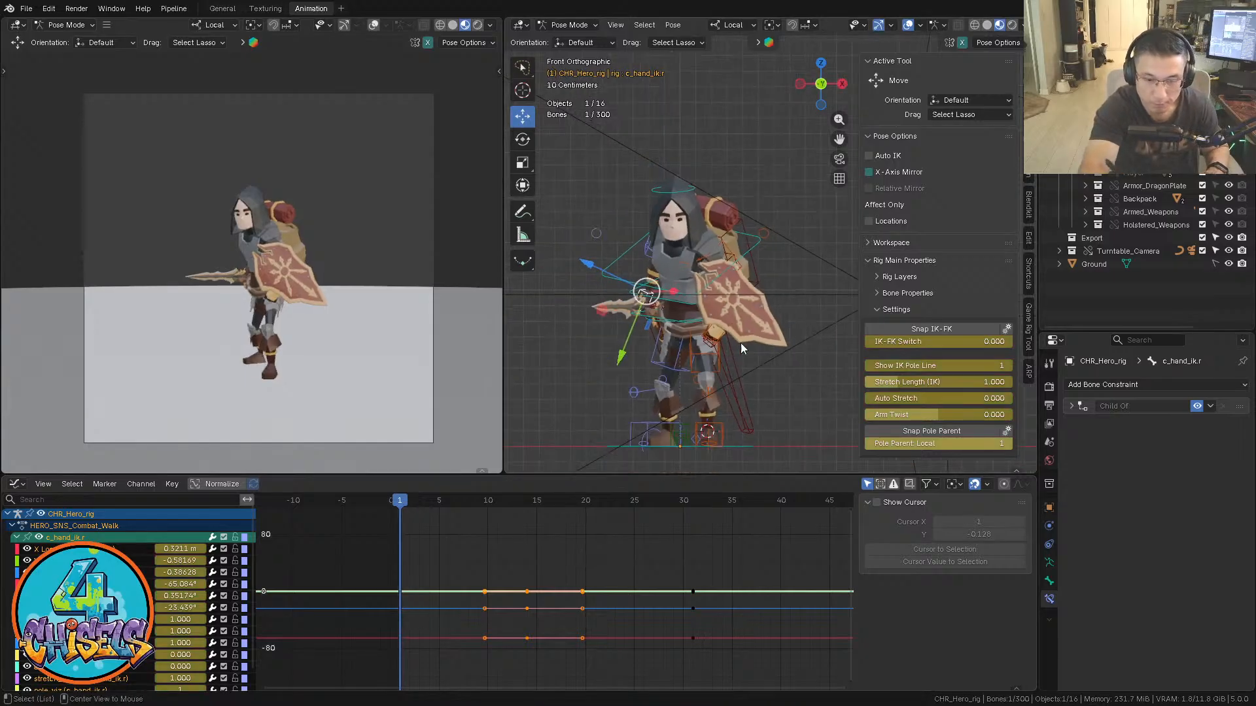
pyautogui.keyDown('alt'); pyautogui.moveTo(676, 352); pyautogui.dragTo(712, 371, button='middle'); pyautogui.keyUp('alt')
pyautogui.keyDown('shift'); pyautogui.moveTo(712, 371); pyautogui.dragTo(692, 343, button='middle'); pyautogui.keyUp('shift')
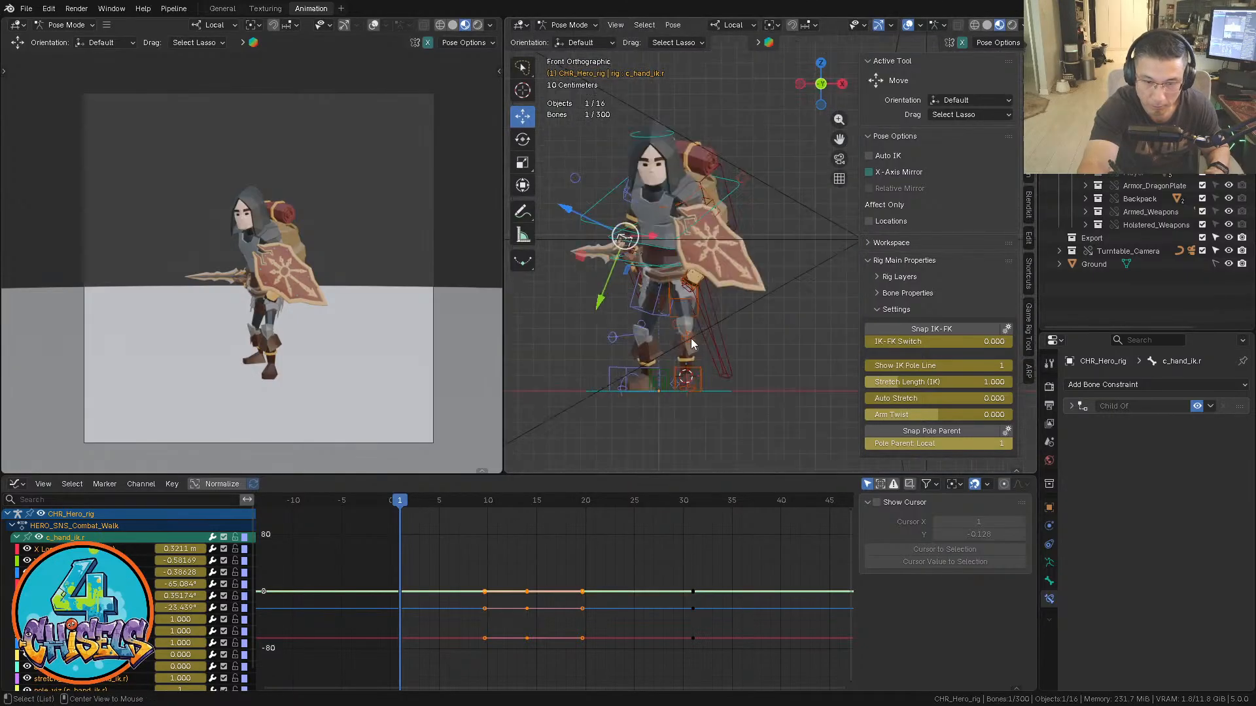
pyautogui.press('space')
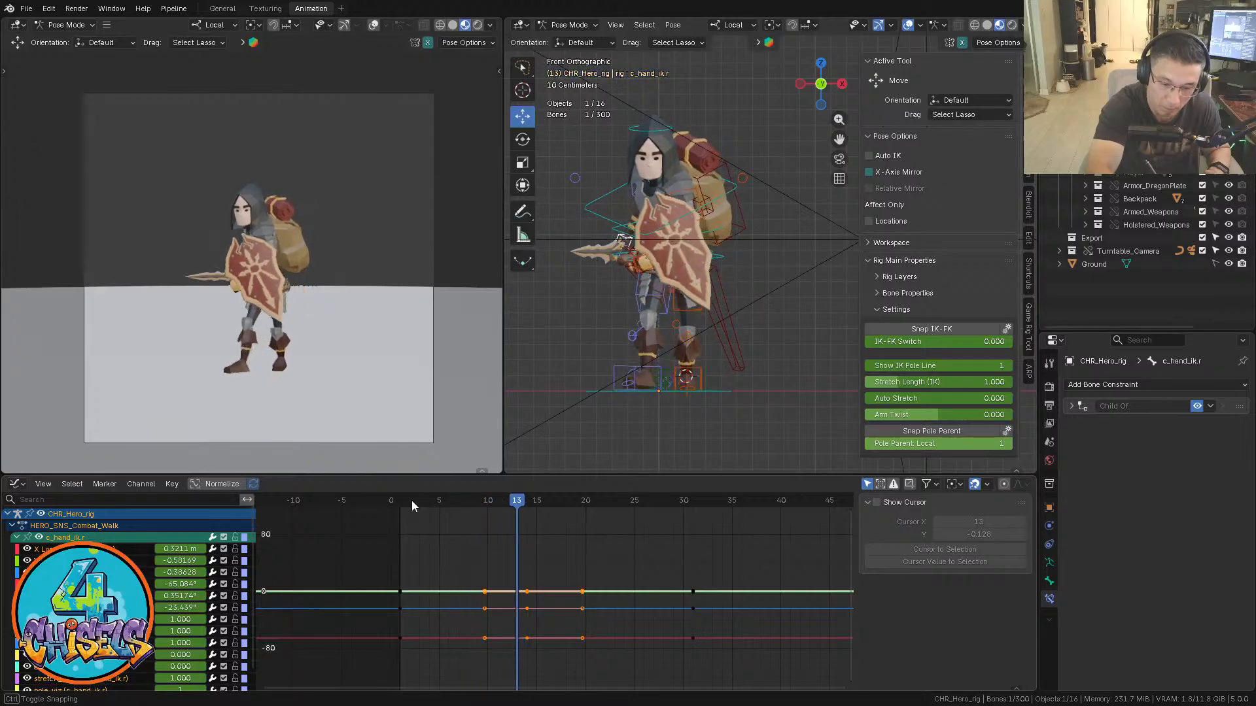
# At frame 1, switch the transform orientation to Global and move the right hand IK control forward and down beside the body
pyautogui.press('Escape')
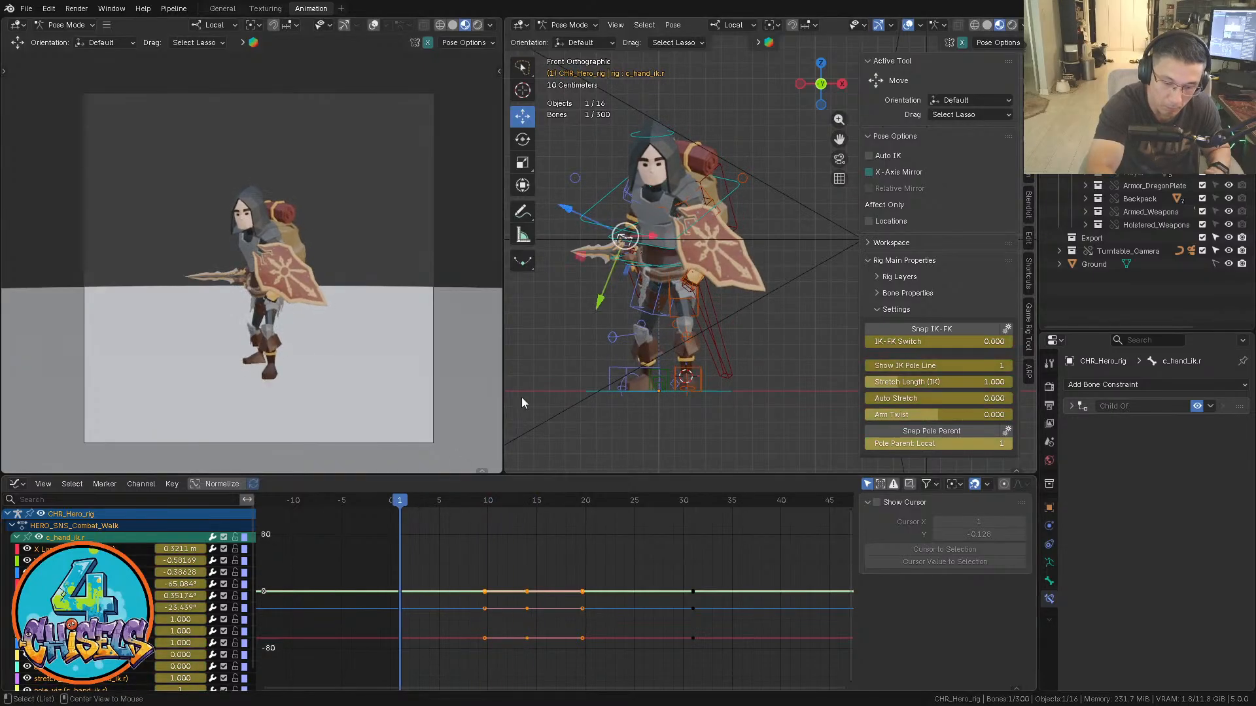
pyautogui.keyDown('alt'); pyautogui.moveTo(521, 398); pyautogui.dragTo(701, 343, button='middle'); pyautogui.keyUp('alt')
pyautogui.press(',')
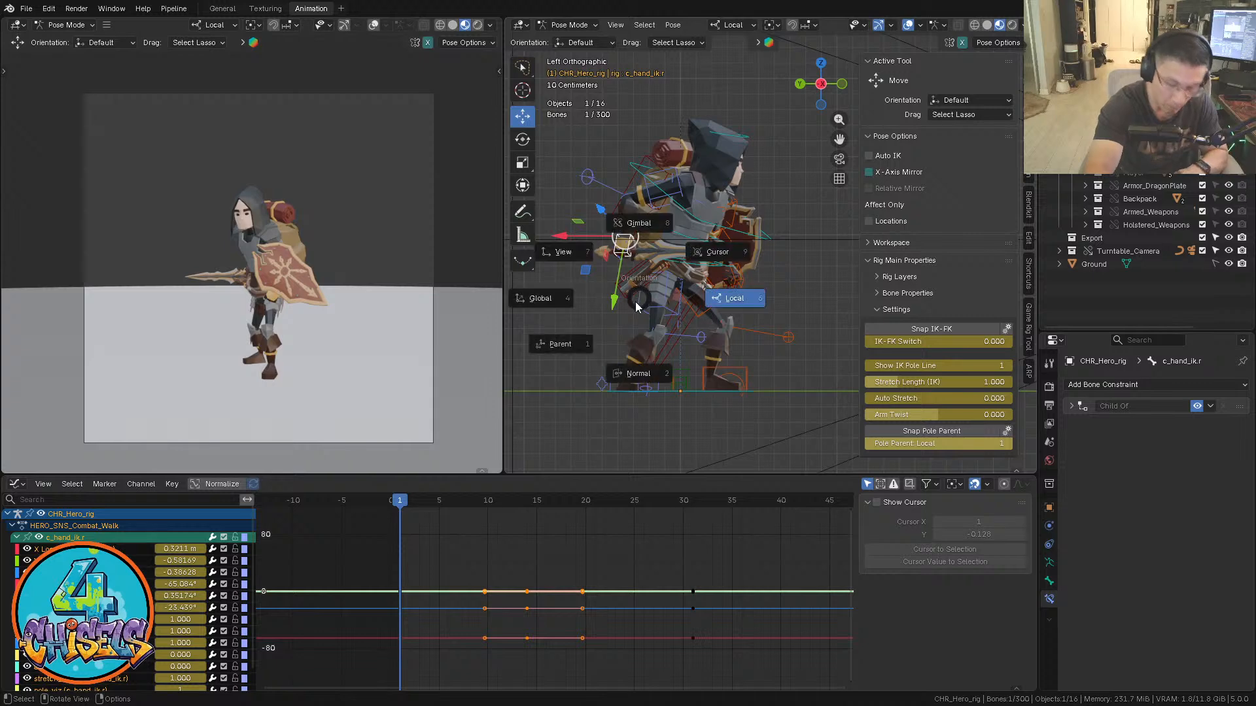
pyautogui.click(541, 299)
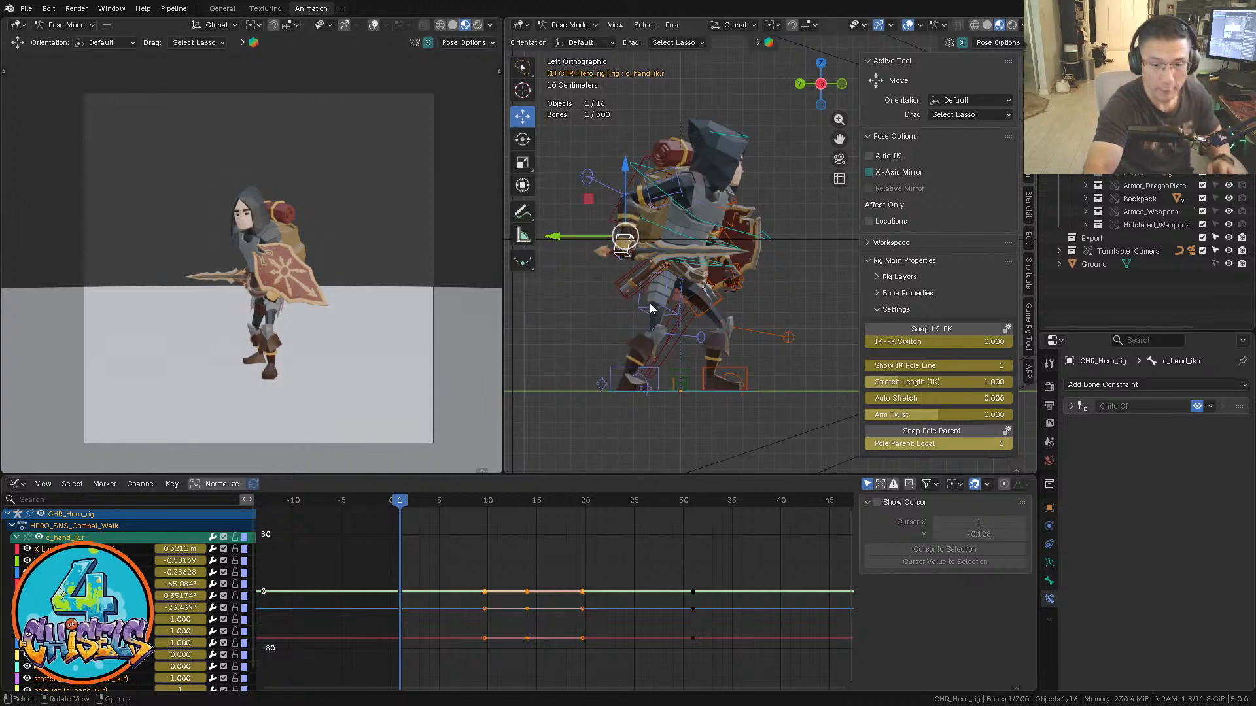
pyautogui.moveTo(649, 304); pyautogui.dragTo(697, 347, button='middle')
pyautogui.moveTo(552, 333); pyautogui.dragTo(578, 309)
pyautogui.moveTo(649, 284); pyautogui.dragTo(577, 184, button='middle')
pyautogui.moveTo(635, 200); pyautogui.dragTo(639, 215)
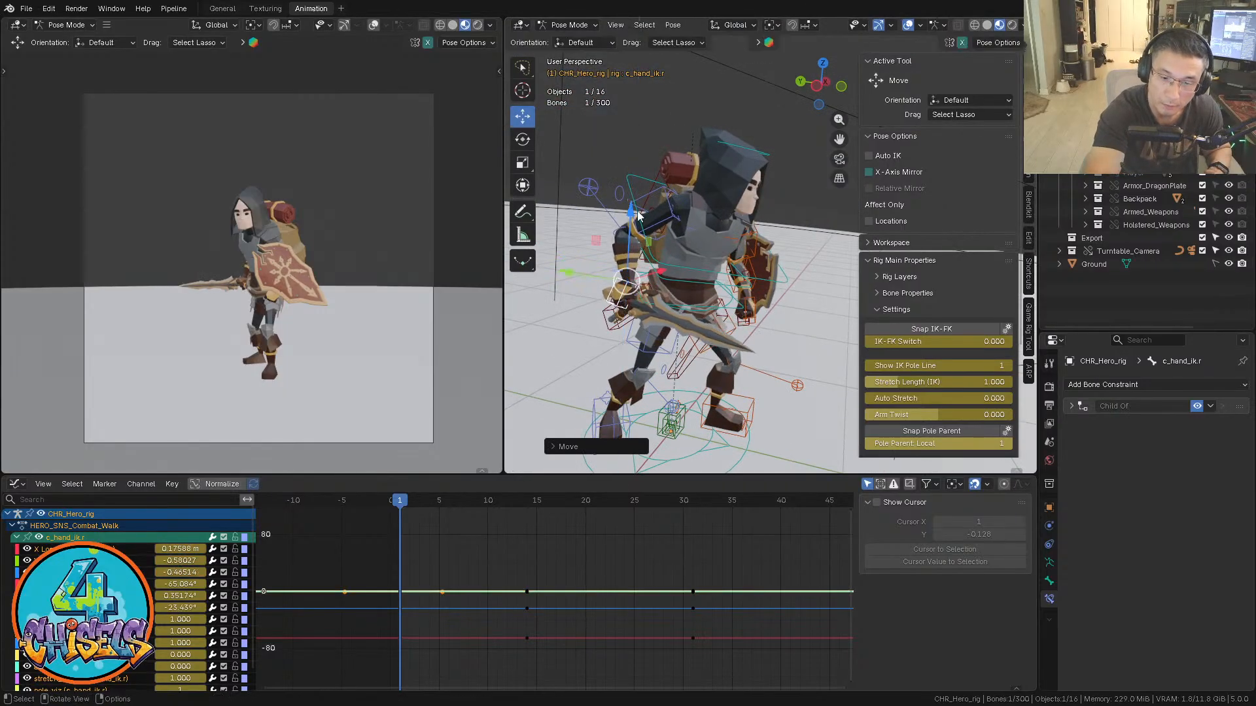
# Rotate the right hand IK control at frame 1 in the side view so the sword tip tilts up, and preview the swing
pyautogui.keyDown('alt'); pyautogui.moveTo(739, 282); pyautogui.dragTo(787, 198, button='middle'); pyautogui.keyUp('alt')
pyautogui.press('r')
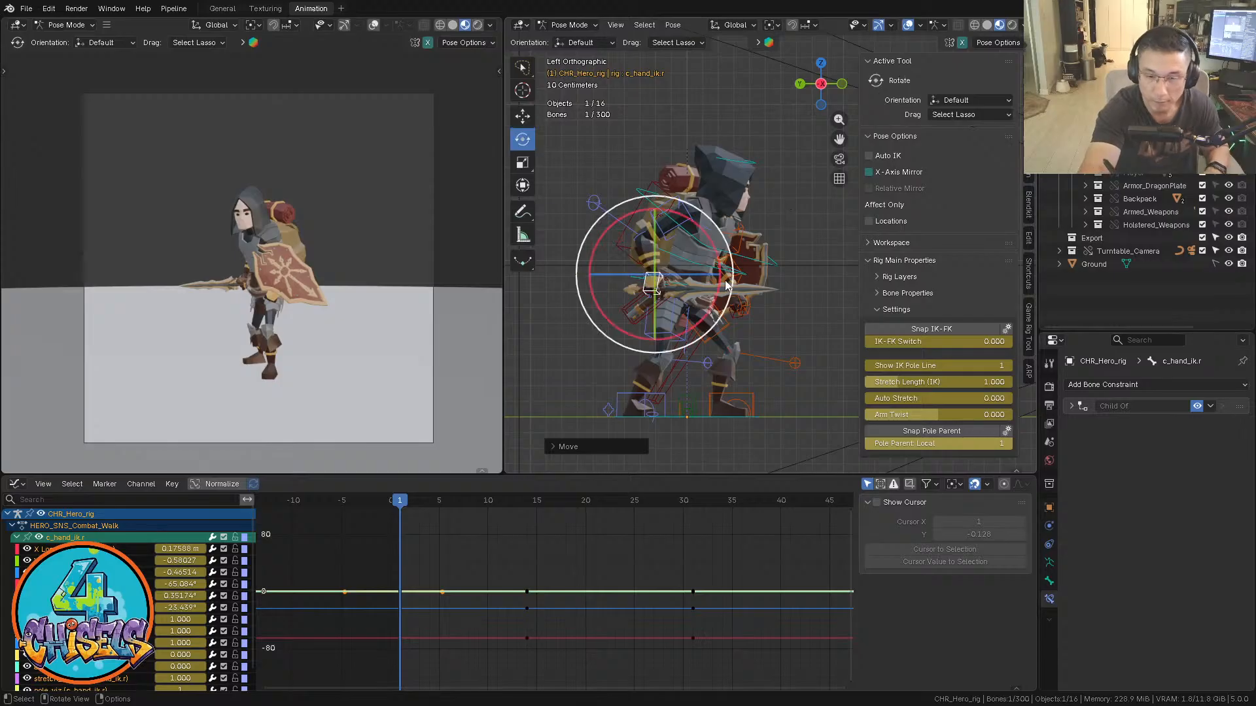
pyautogui.moveTo(716, 297); pyautogui.dragTo(718, 288)
pyautogui.moveTo(404, 502); pyautogui.dragTo(507, 502)
pyautogui.press('space')
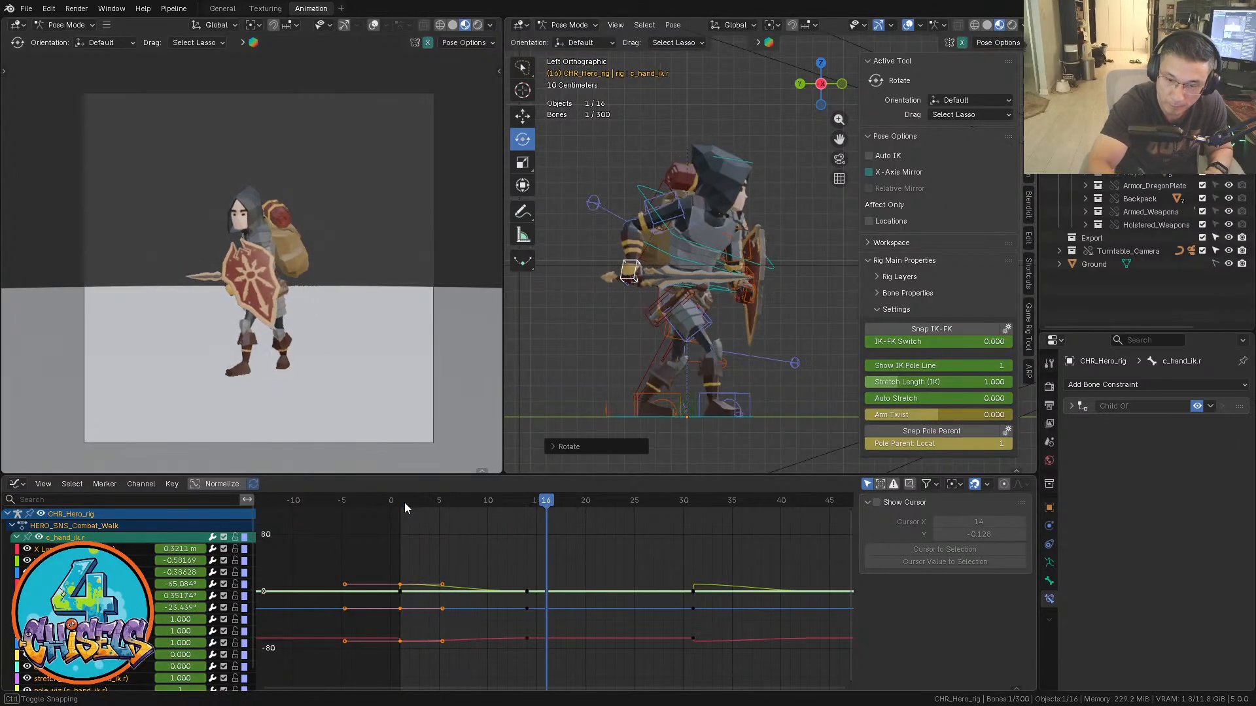
# Copy the right hand IK control's frame 1 keyframes on all channels to frame 31
pyautogui.moveTo(683, 503); pyautogui.dragTo(693, 503)
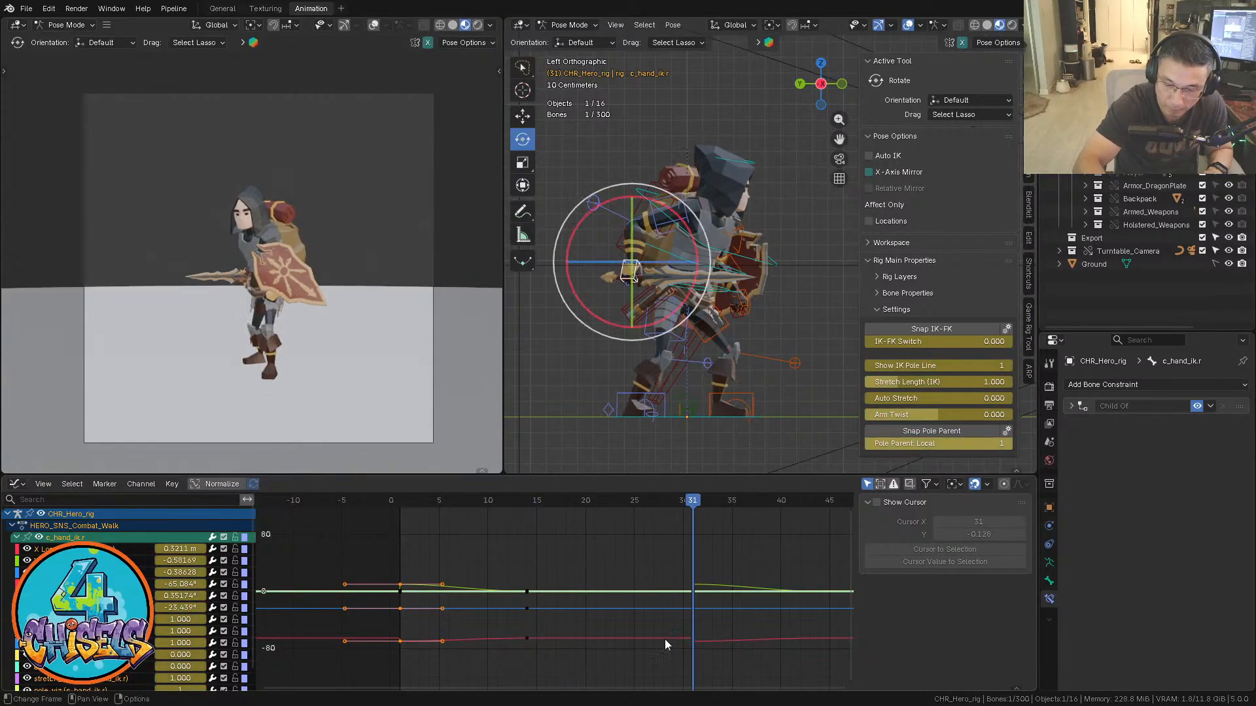
pyautogui.moveTo(406, 537); pyautogui.dragTo(387, 683)
pyautogui.keyDown('ctrl'); pyautogui.moveTo(452, 587); pyautogui.dragTo(609, 577, button='middle'); pyautogui.keyUp('ctrl')
pyautogui.moveTo(540, 575); pyautogui.dragTo(844, 576, button='middle')
pyautogui.moveTo(503, 586); pyautogui.dragTo(523, 582, button='middle')
pyautogui.keyDown('ctrl'); pyautogui.moveTo(663, 565); pyautogui.dragTo(715, 559, button='middle'); pyautogui.keyUp('ctrl')
pyautogui.click(505, 550)
pyautogui.moveTo(504, 554); pyautogui.dragTo(464, 662)
pyautogui.hotkey('ctrl', 'c')
pyautogui.hotkey('ctrl', 'v')
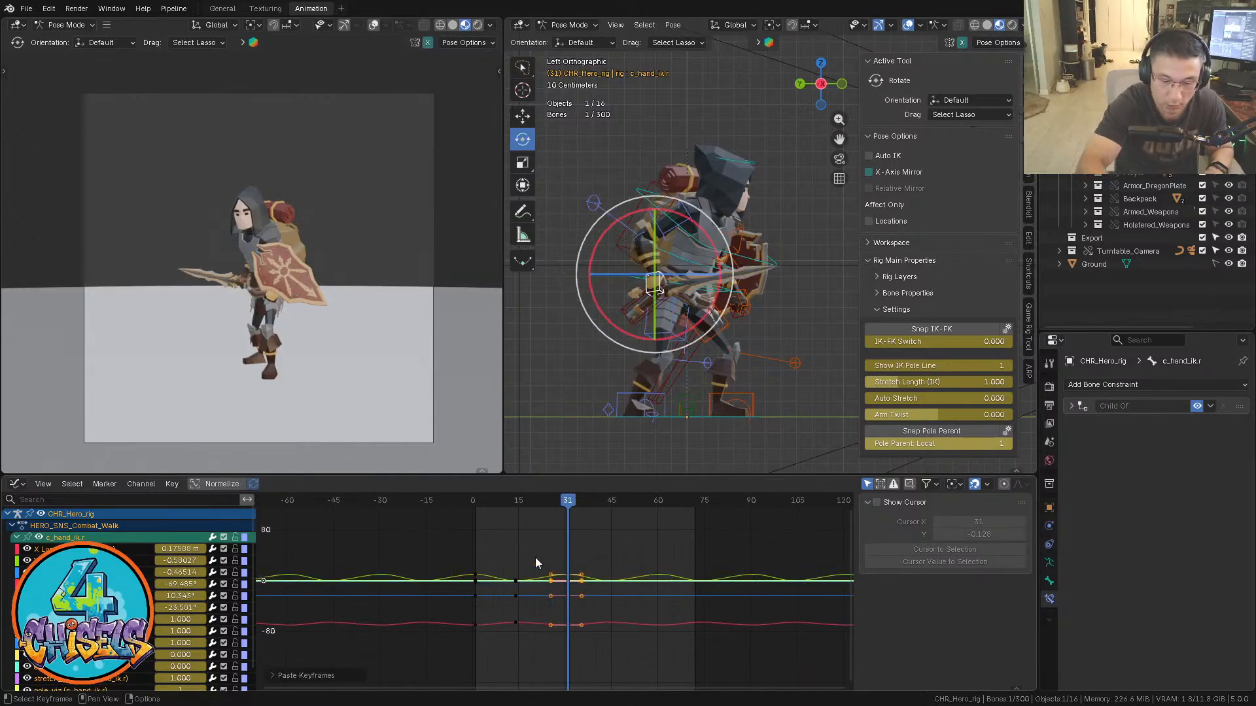
# Play the walk cycle from the side and examine the sword arm's motion
pyautogui.press('space')
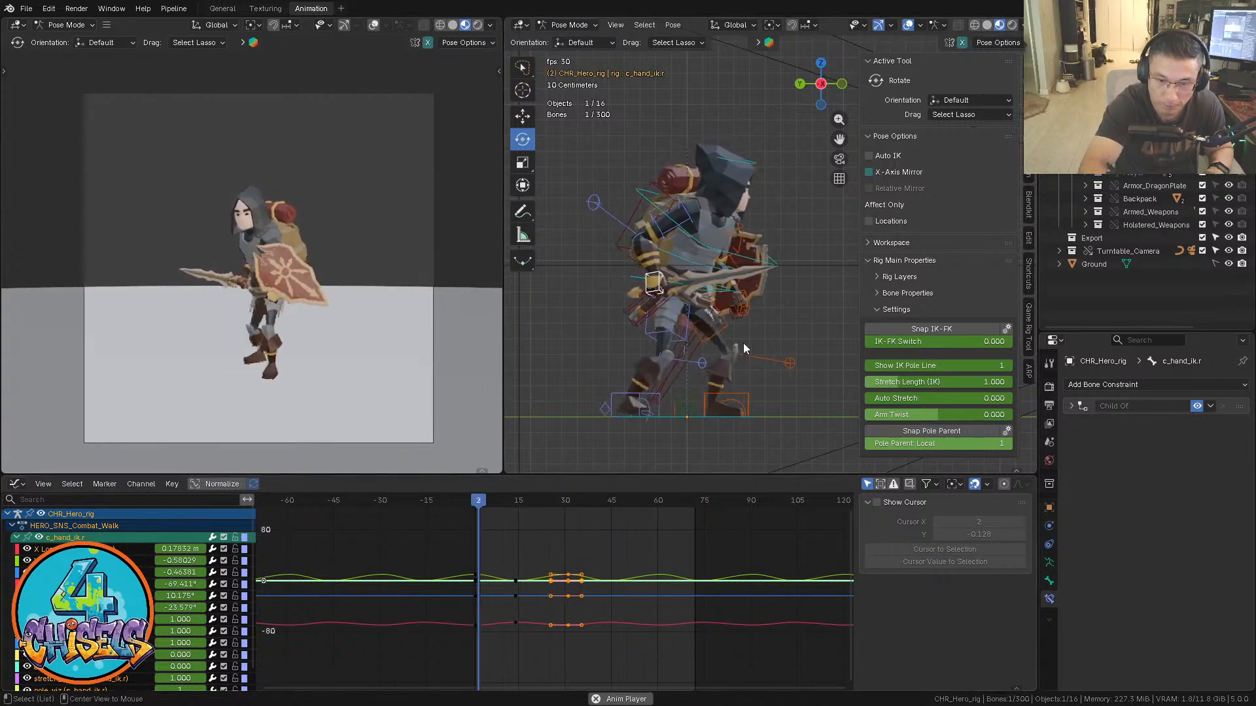
pyautogui.moveTo(743, 343); pyautogui.dragTo(680, 238, button='middle')
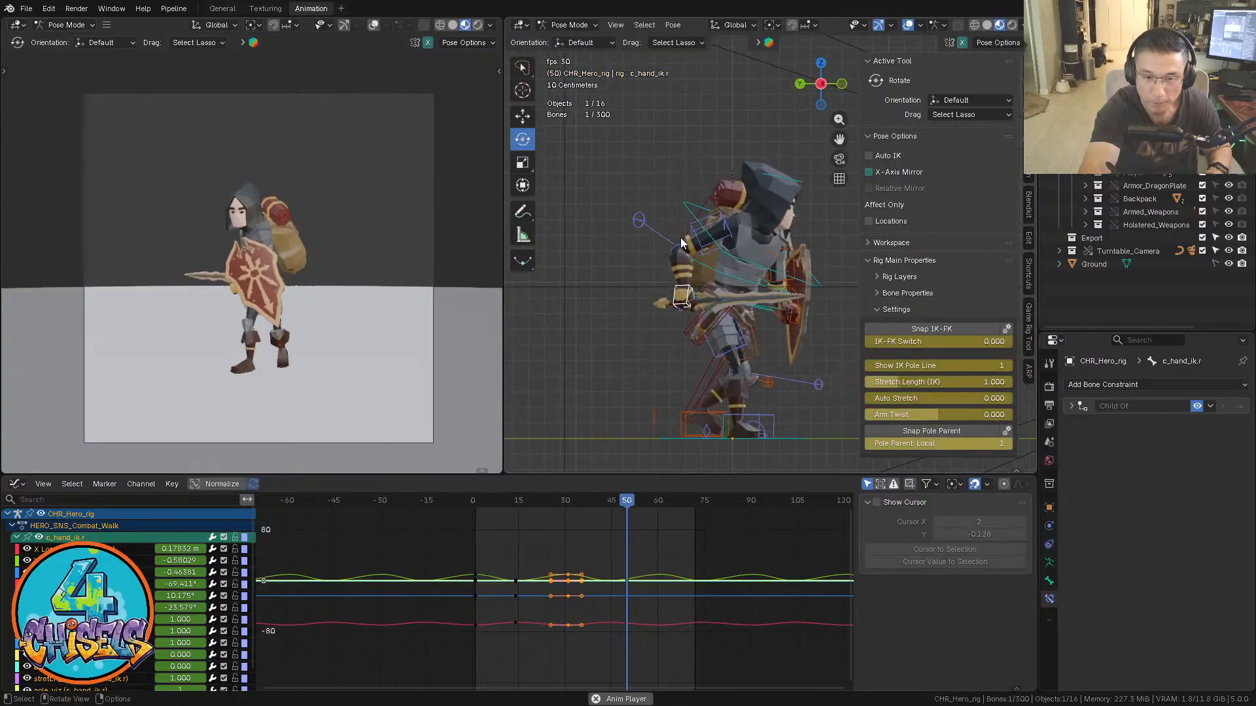
pyautogui.press('space')
# Copy the right arm pole control's frame 14 keyframes to frame 31
pyautogui.click(638, 219)
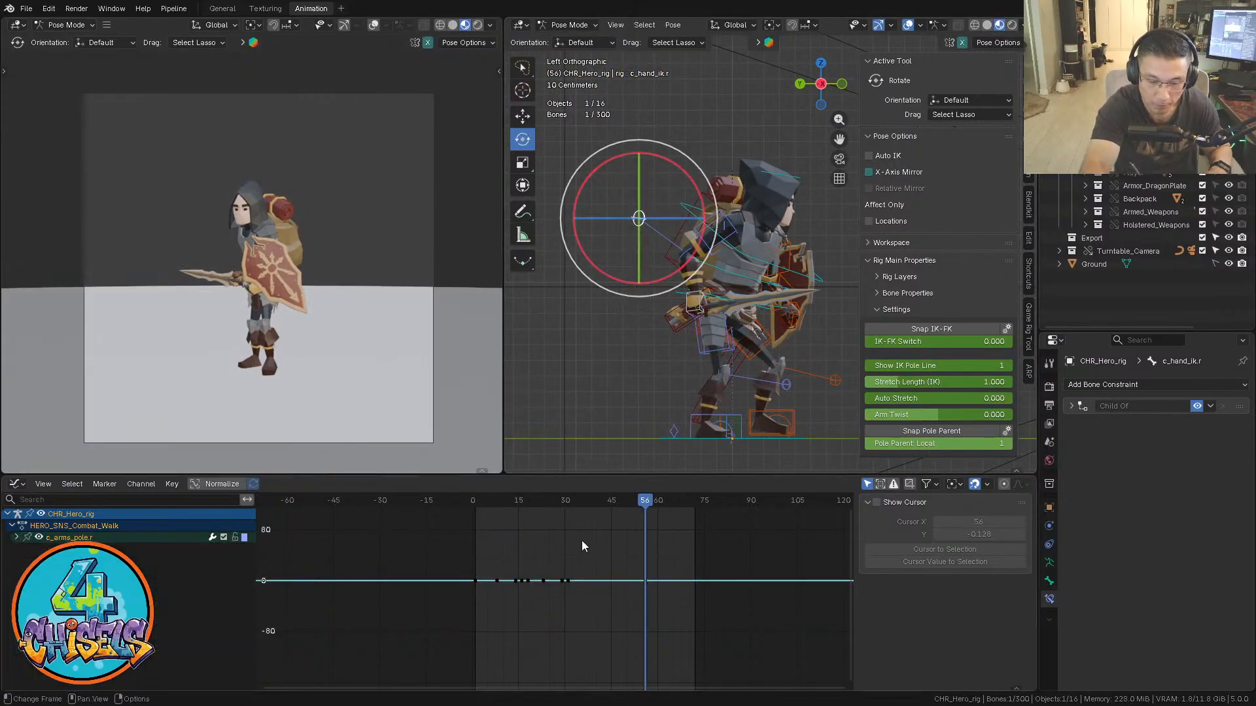
pyautogui.press('Home')
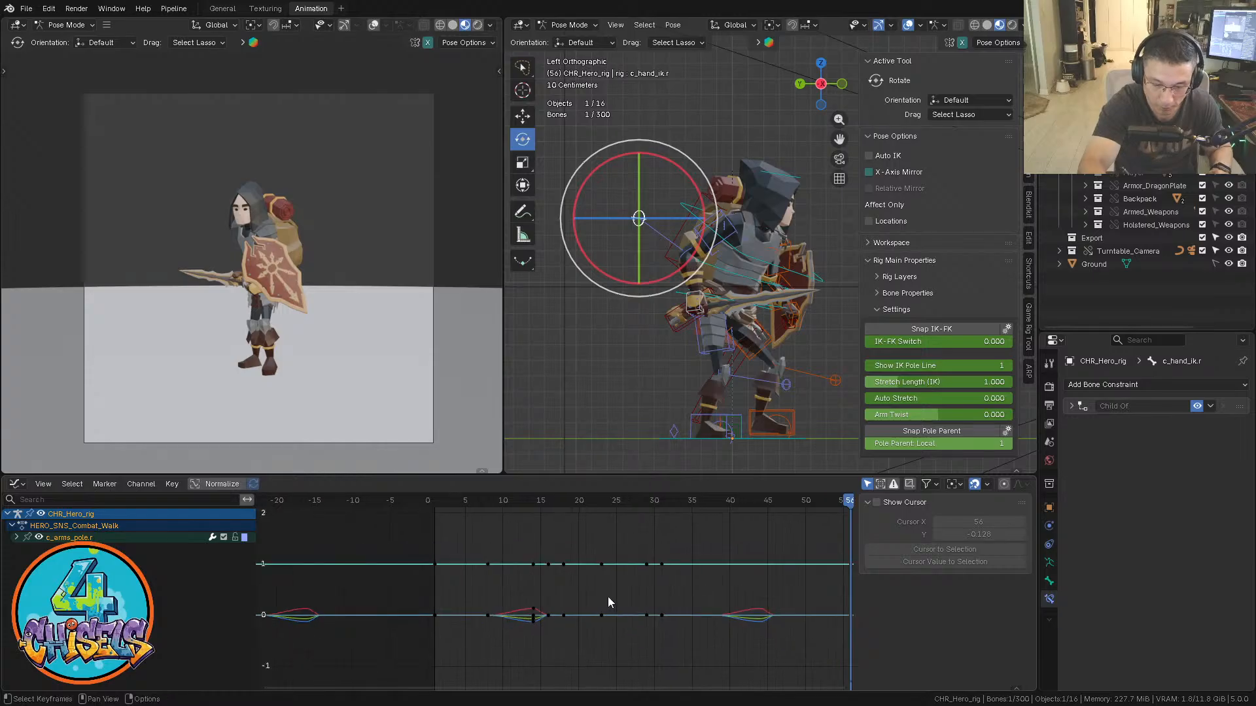
pyautogui.moveTo(653, 579); pyautogui.dragTo(610, 571, button='middle')
pyautogui.click(619, 501)
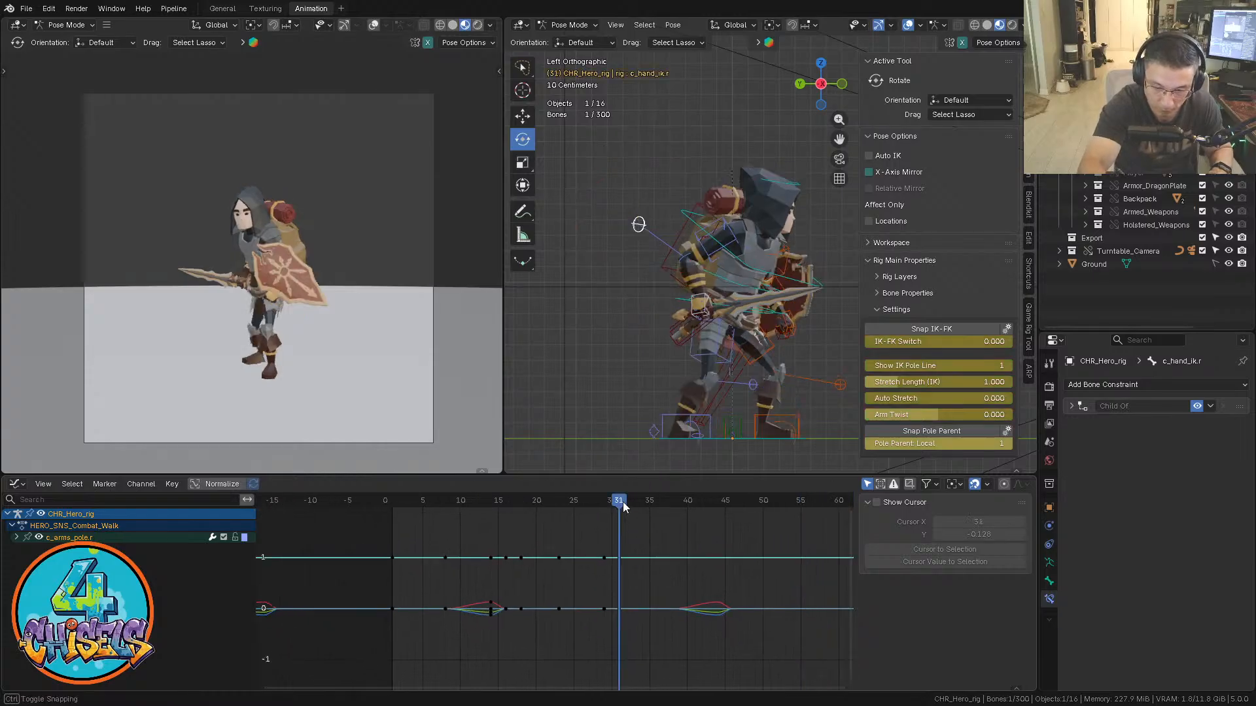
pyautogui.moveTo(498, 646); pyautogui.dragTo(476, 530)
pyautogui.hotkey('ctrl', 'c')
pyautogui.hotkey('ctrl', 'v')
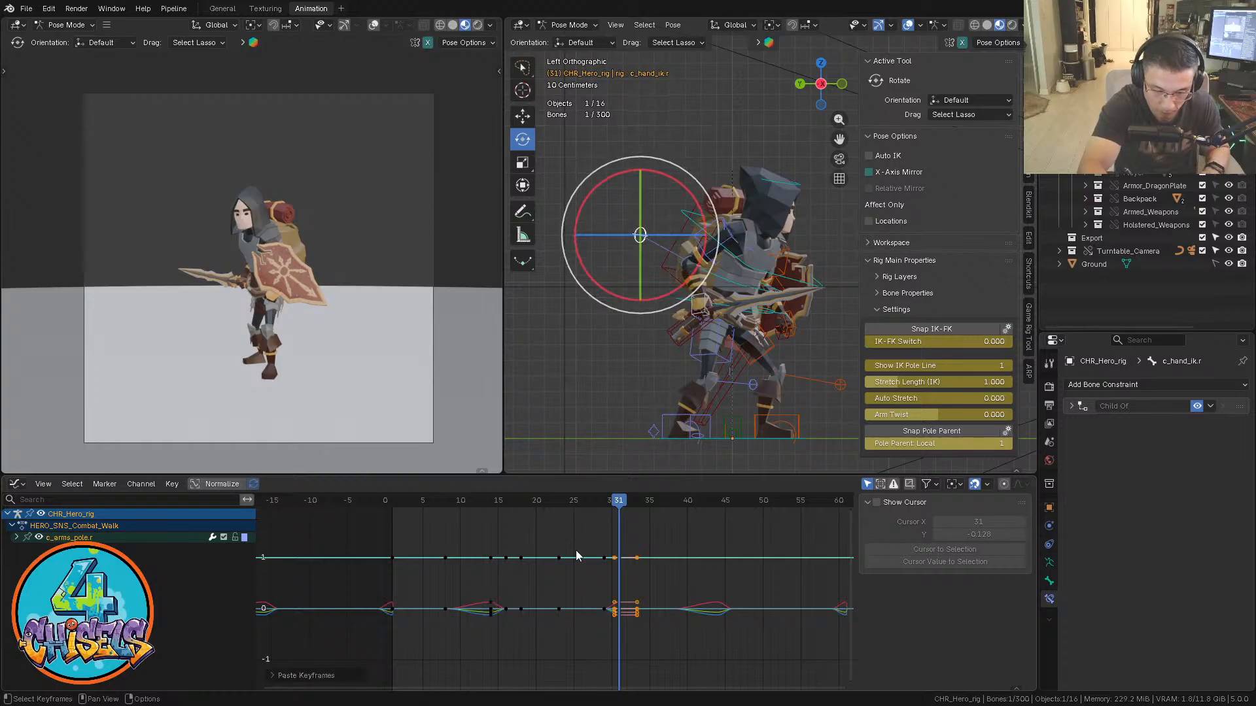
# Paste the arm pole's frame 14 keyframes at frame 1 and delete all its keyframes between frames 1 and 31
pyautogui.click(394, 501)
pyautogui.hotkey('ctrl', 'z')
pyautogui.hotkey('ctrl', 'v')
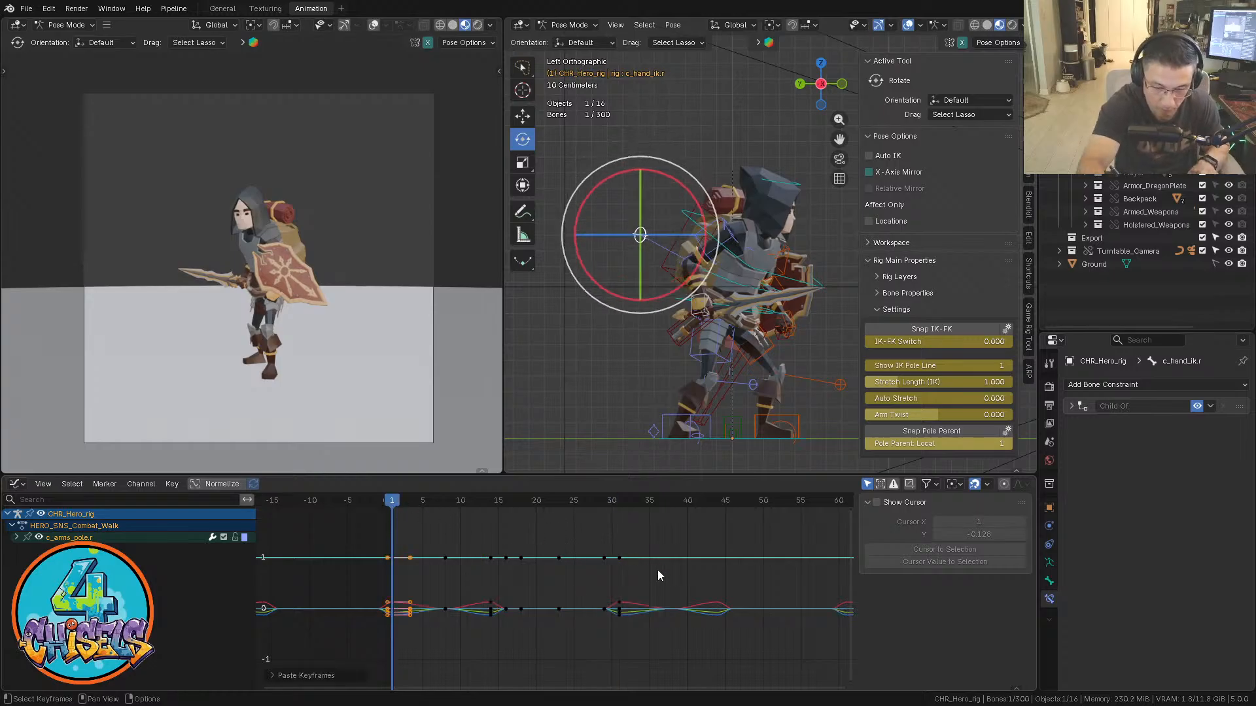
pyautogui.moveTo(613, 665); pyautogui.dragTo(414, 525)
pyautogui.press('Delete')
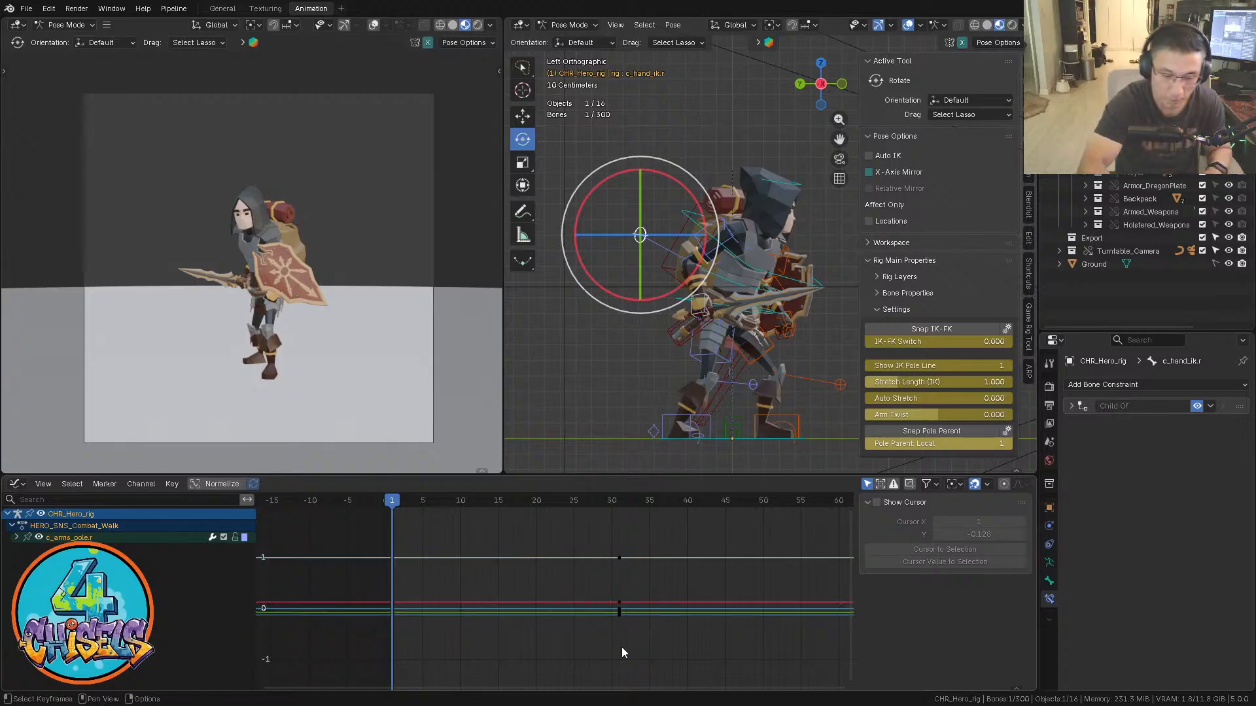
# Replay the walk cycle from the front and side views and examine the right elbow and sword hand
pyautogui.press('space')
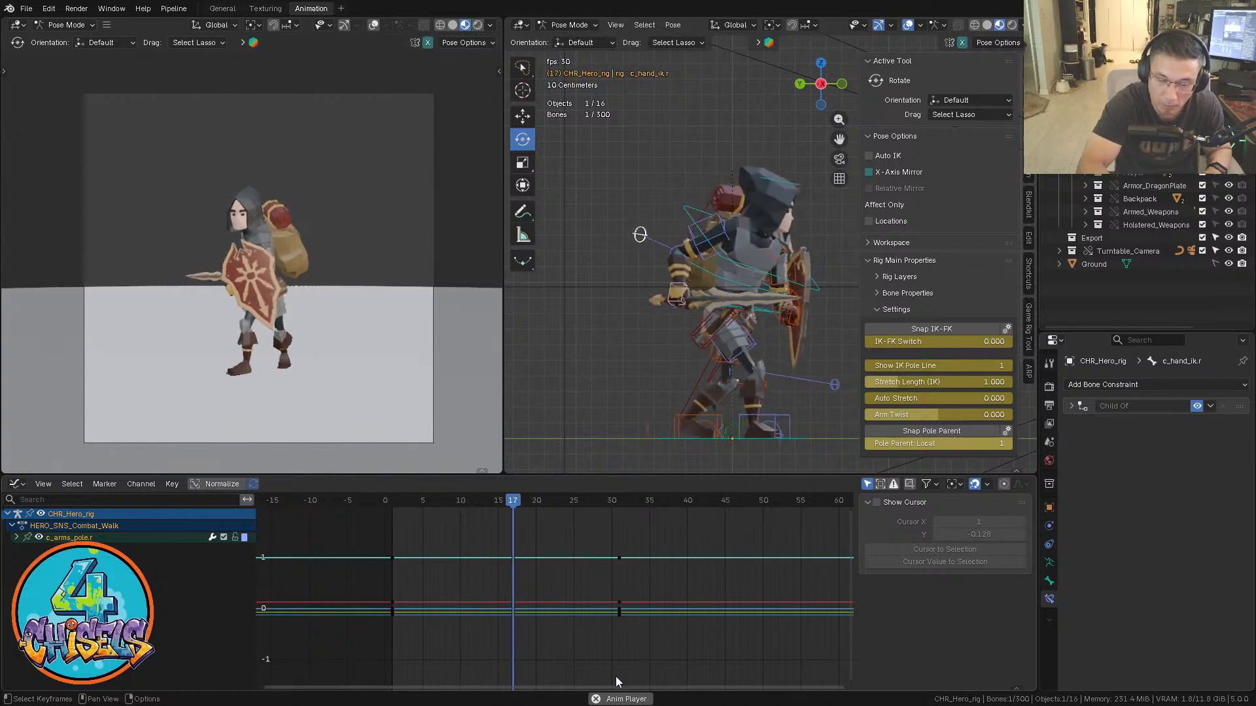
pyautogui.keyDown('alt'); pyautogui.moveTo(734, 382); pyautogui.dragTo(758, 370, button='middle'); pyautogui.keyUp('alt')
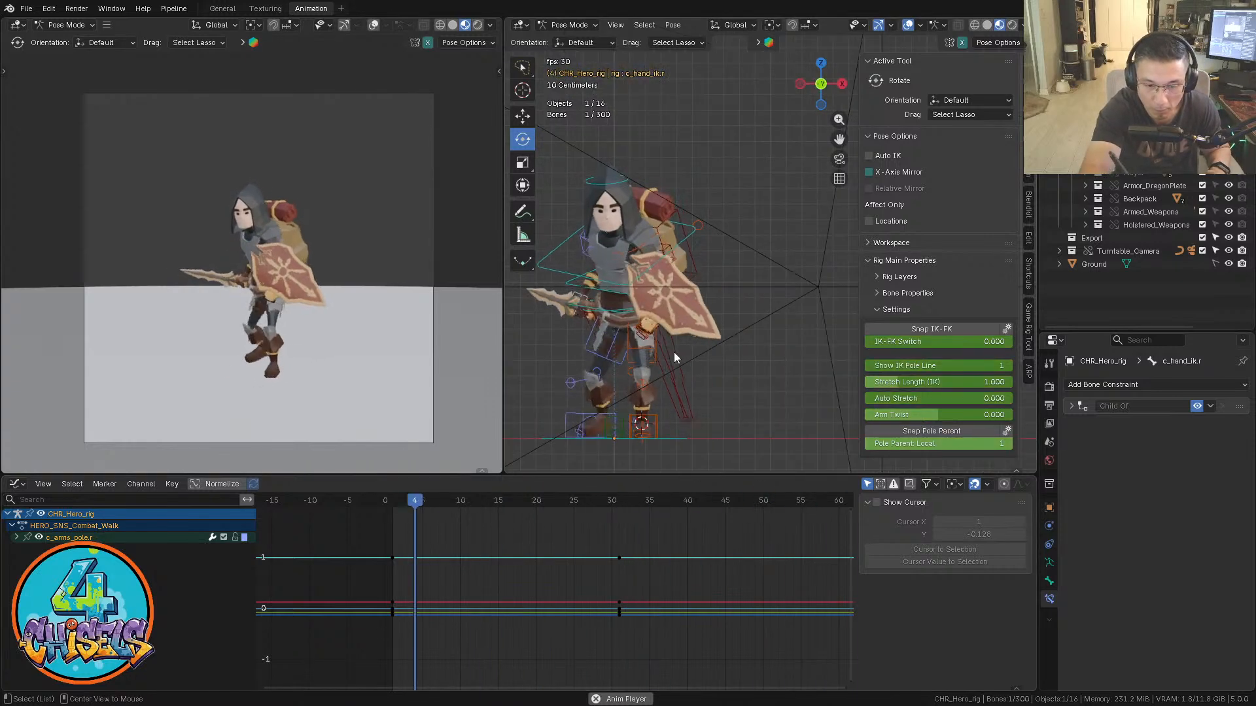
pyautogui.keyDown('alt'); pyautogui.moveTo(725, 309); pyautogui.dragTo(728, 316, button='middle'); pyautogui.keyUp('alt')
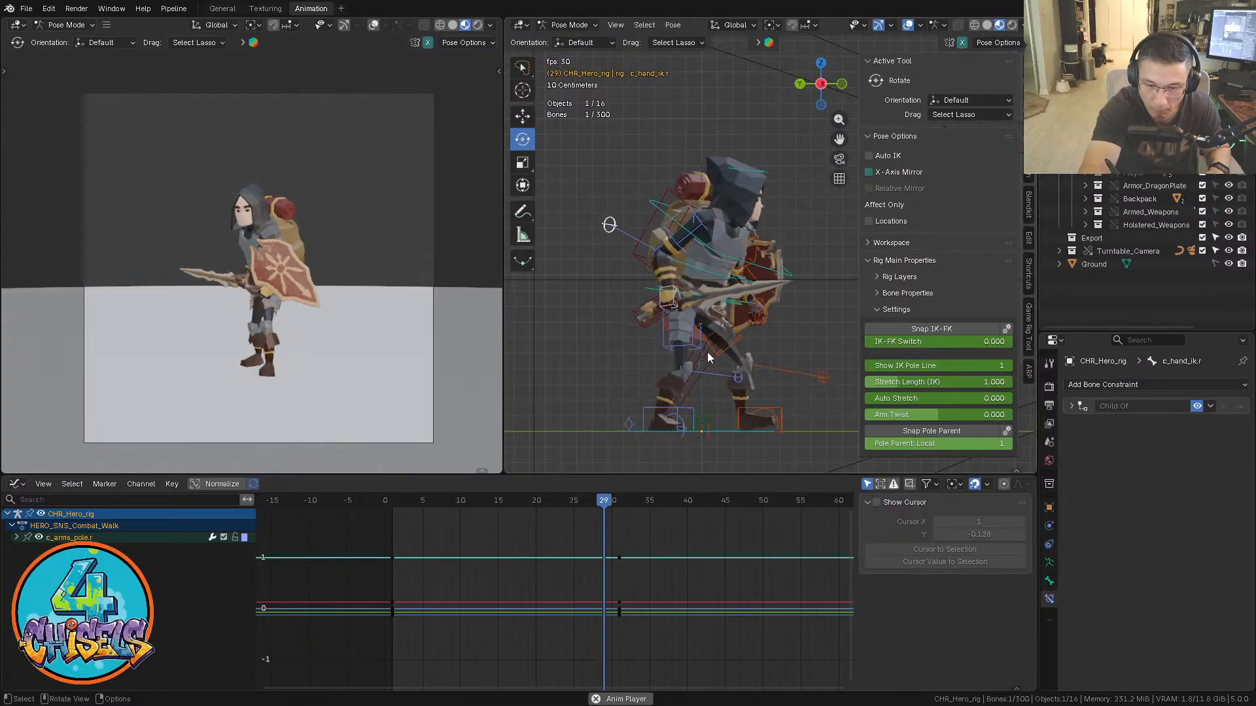
pyautogui.press('space')
# Select the right hand IK control and isolate its Z Location curve in the Graph Editor, starting near frame 1
pyautogui.click(626, 347)
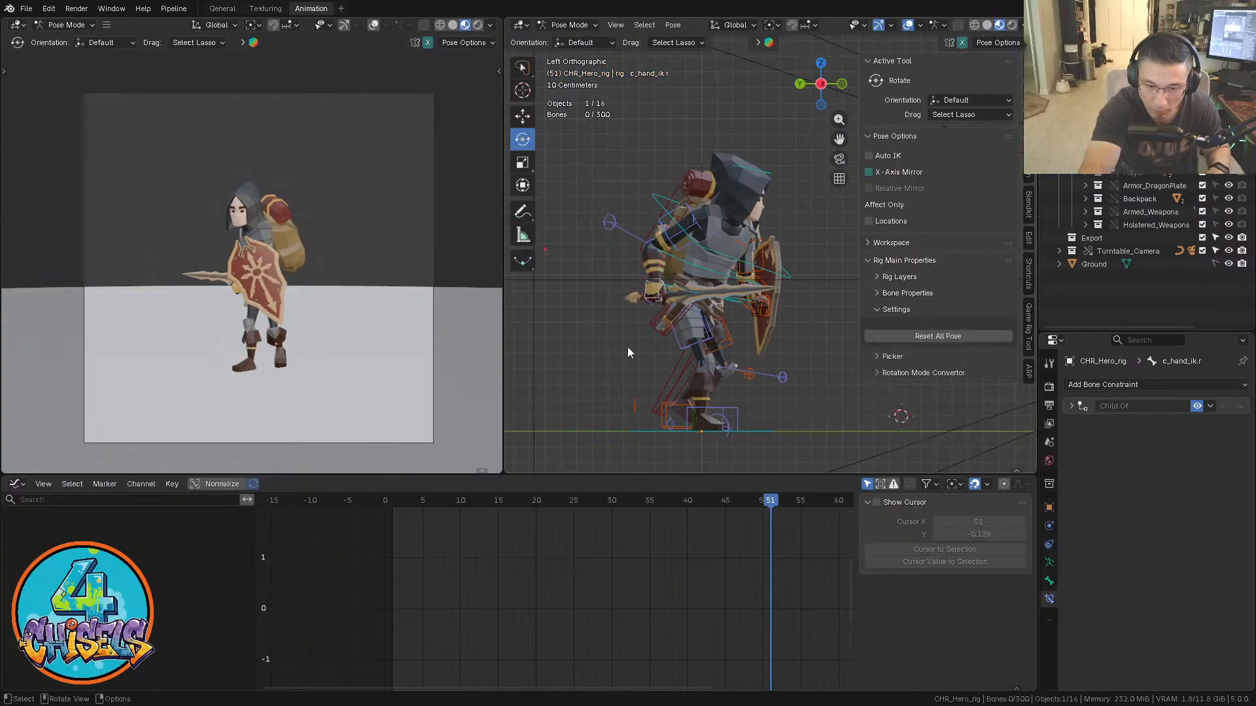
pyautogui.click(658, 292)
pyautogui.press('w')
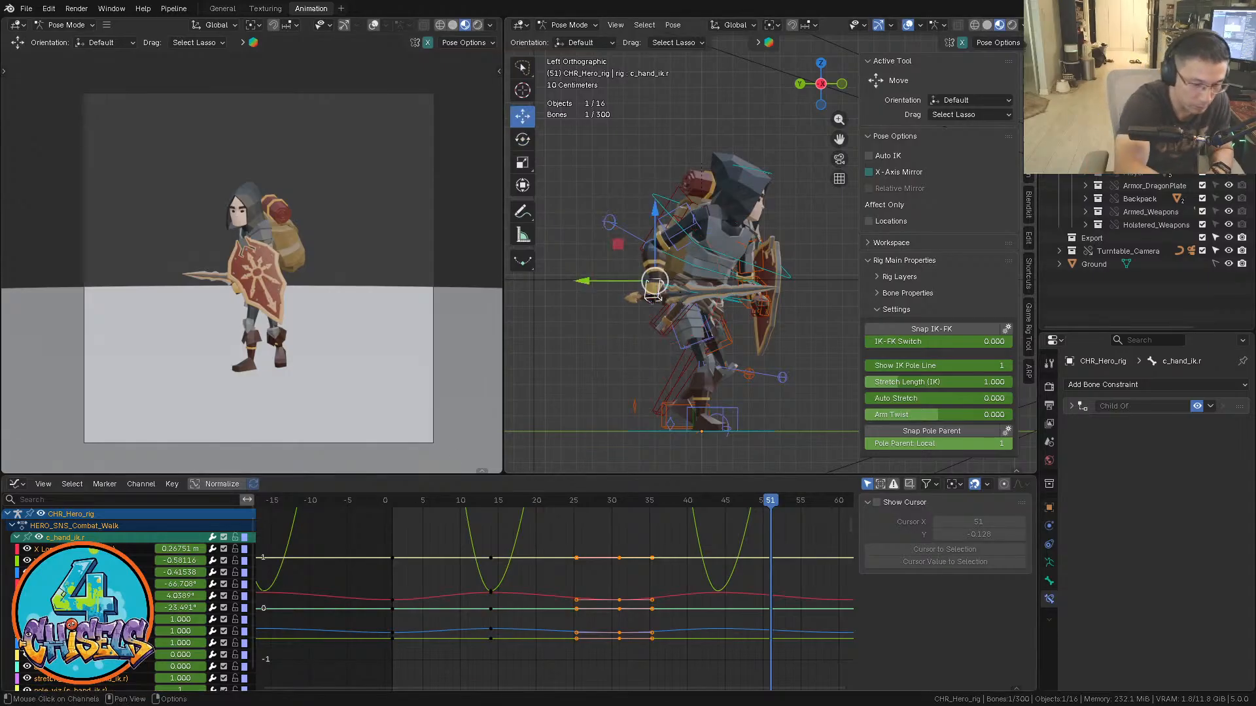
pyautogui.click(85, 573)
pyautogui.moveTo(730, 576); pyautogui.dragTo(684, 630, button='middle')
pyautogui.moveTo(429, 504); pyautogui.dragTo(436, 503)
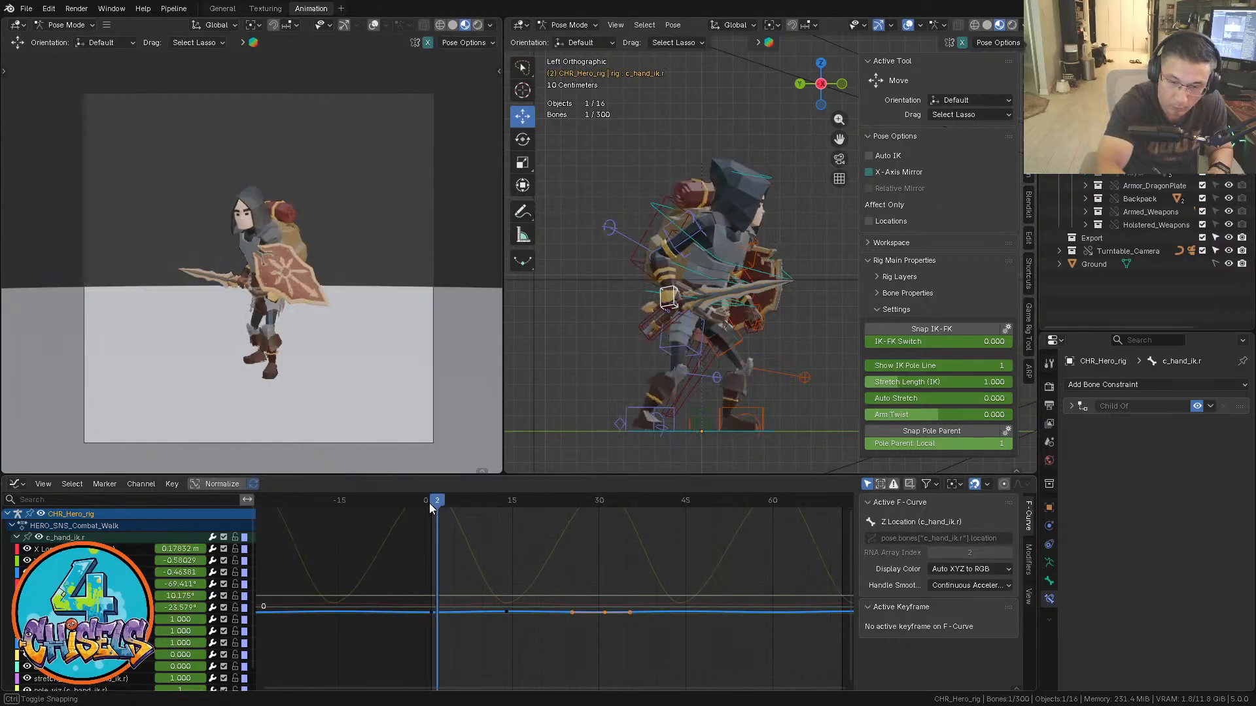
# Paste copies of the Z Location keyframes starting at frame 6, and lower the frame 6 keyframe to about -0.477 m
pyautogui.press('Right')
pyautogui.press('Right')
pyautogui.press('Right')
pyautogui.press('Right')
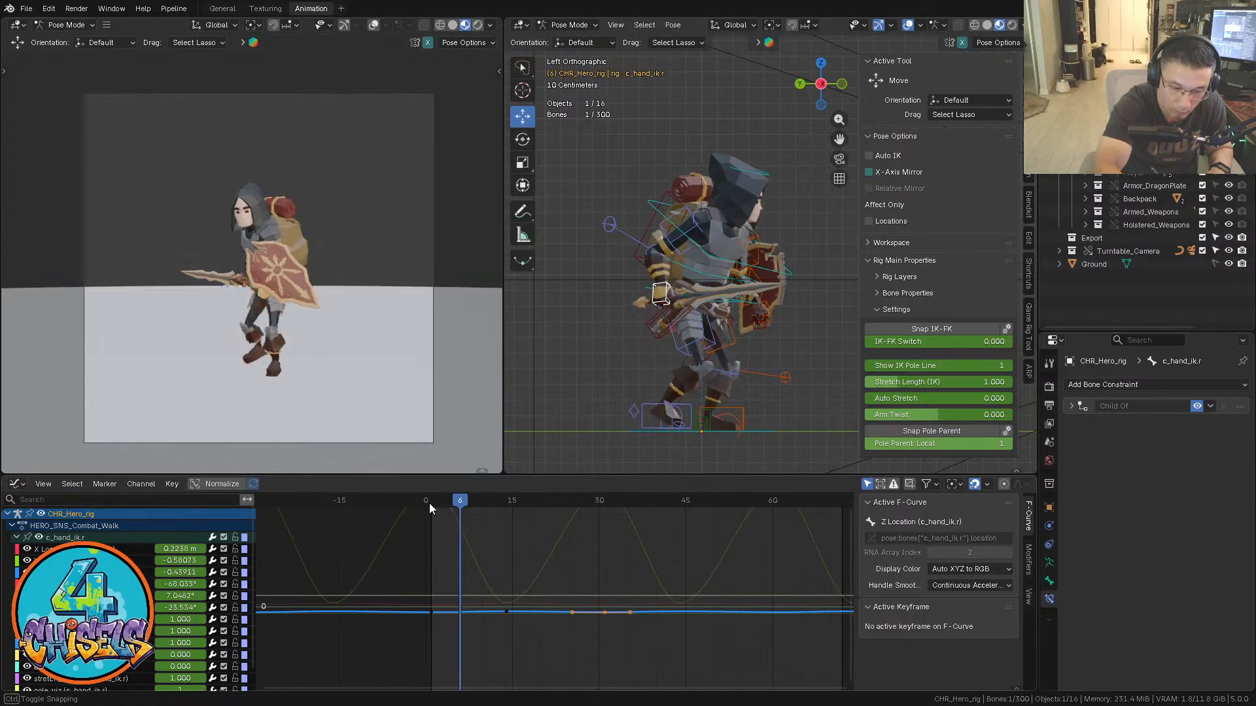
pyautogui.keyDown('ctrl'); pyautogui.moveTo(465, 536); pyautogui.dragTo(571, 627, button='middle'); pyautogui.keyUp('ctrl')
pyautogui.moveTo(407, 500); pyautogui.dragTo(345, 500)
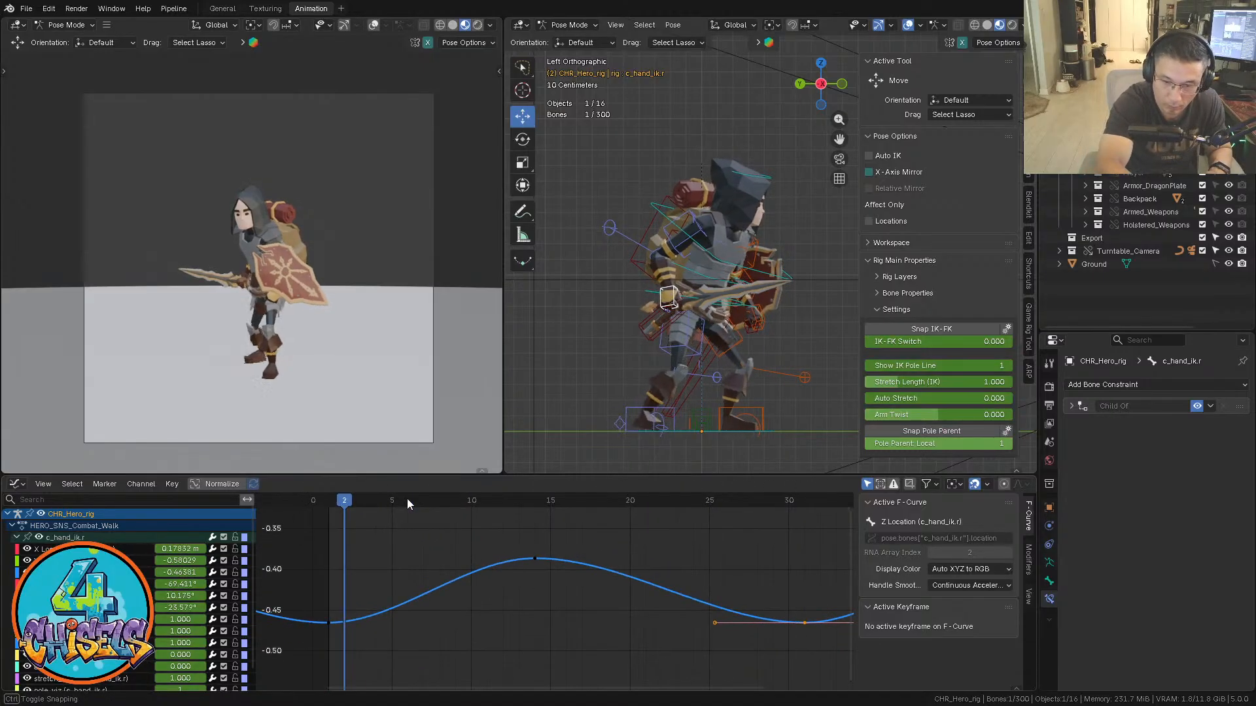
pyautogui.press('Right')
pyautogui.press('Right')
pyautogui.press('Right')
pyautogui.press('Right')
pyautogui.click(331, 623)
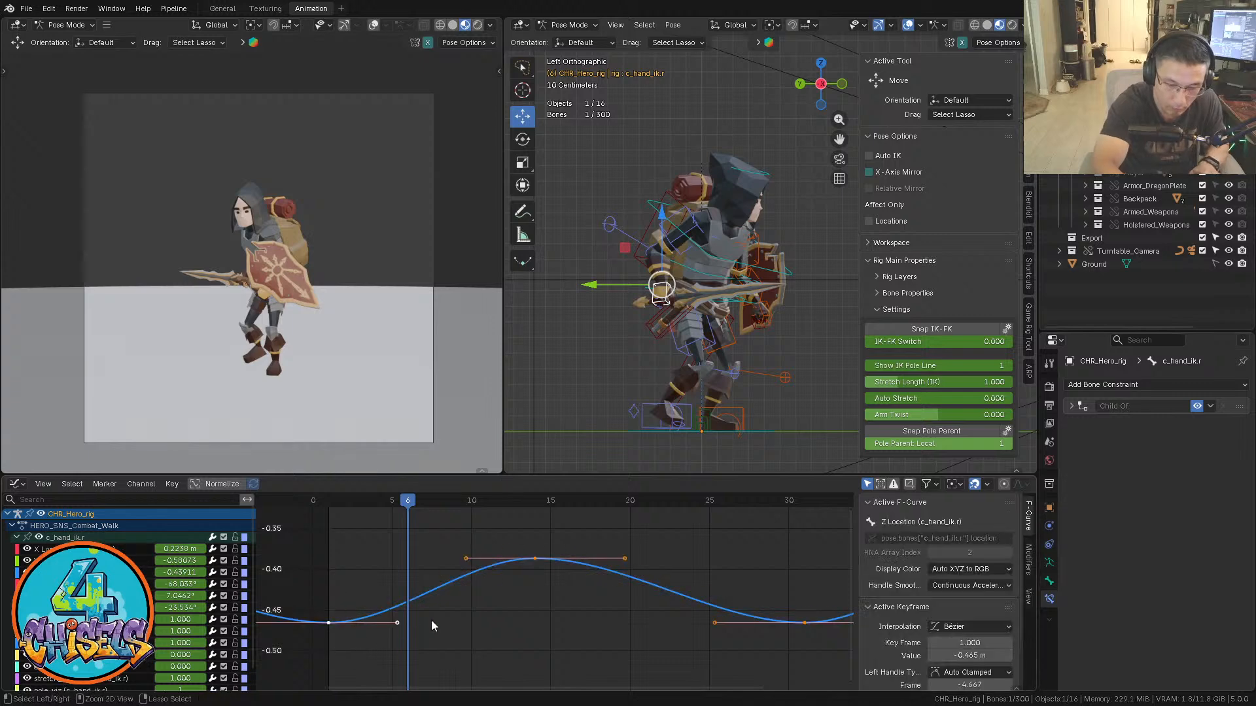
pyautogui.hotkey('ctrl', 'v')
pyautogui.moveTo(427, 664); pyautogui.dragTo(391, 594)
pyautogui.press('g')
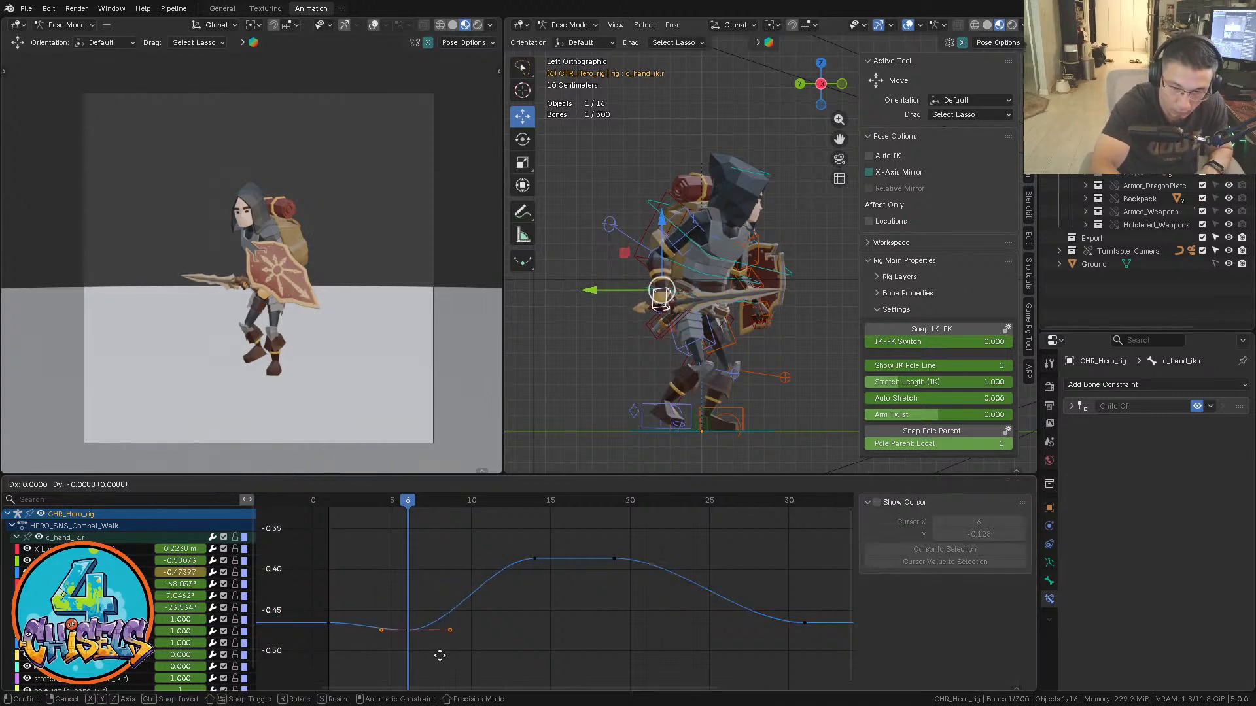
pyautogui.click(440, 657)
# Step through the walk from frame 1 to 19 and lower the frame 19 Z Location keyframe to about -0.447 m
pyautogui.click(330, 501)
pyautogui.press('Right')
pyautogui.press('Right')
pyautogui.press('Right')
pyautogui.press('Right')
pyautogui.press('Right')
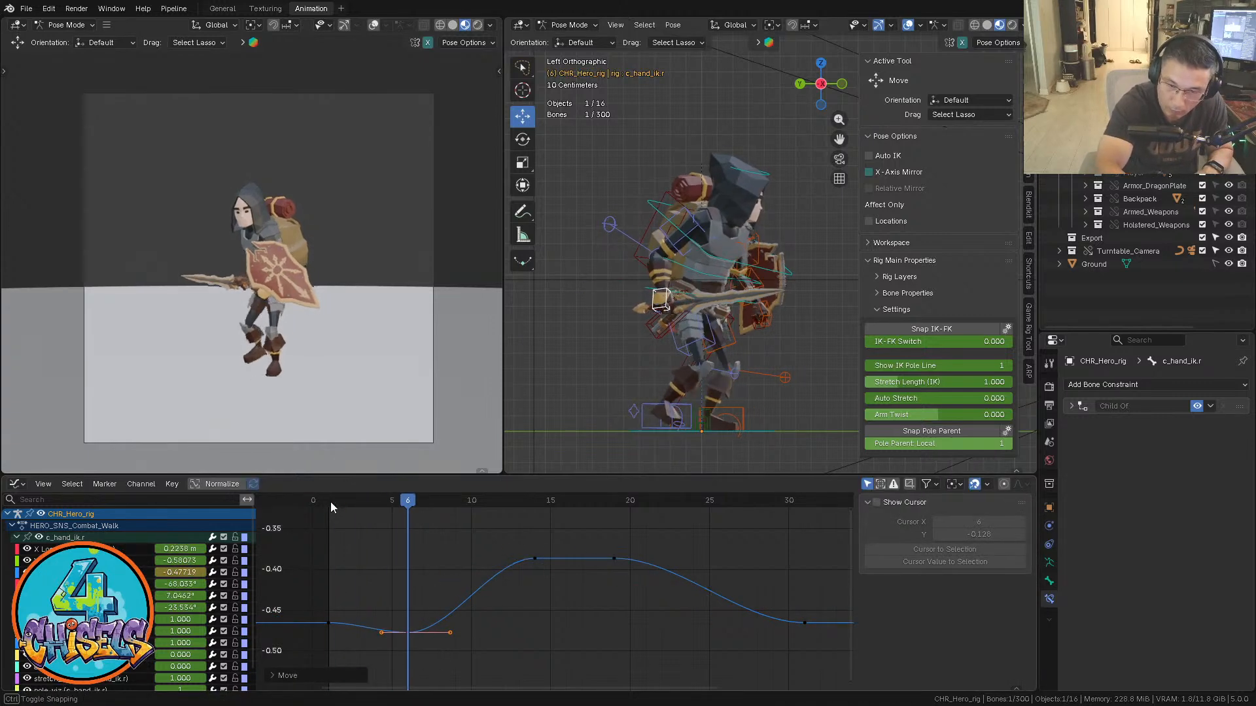
pyautogui.press('Right')
pyautogui.press('Right')
pyautogui.press('Right')
pyautogui.press('Right')
pyautogui.press('Right')
pyautogui.press('Right')
pyautogui.press('Right')
pyautogui.press('Right')
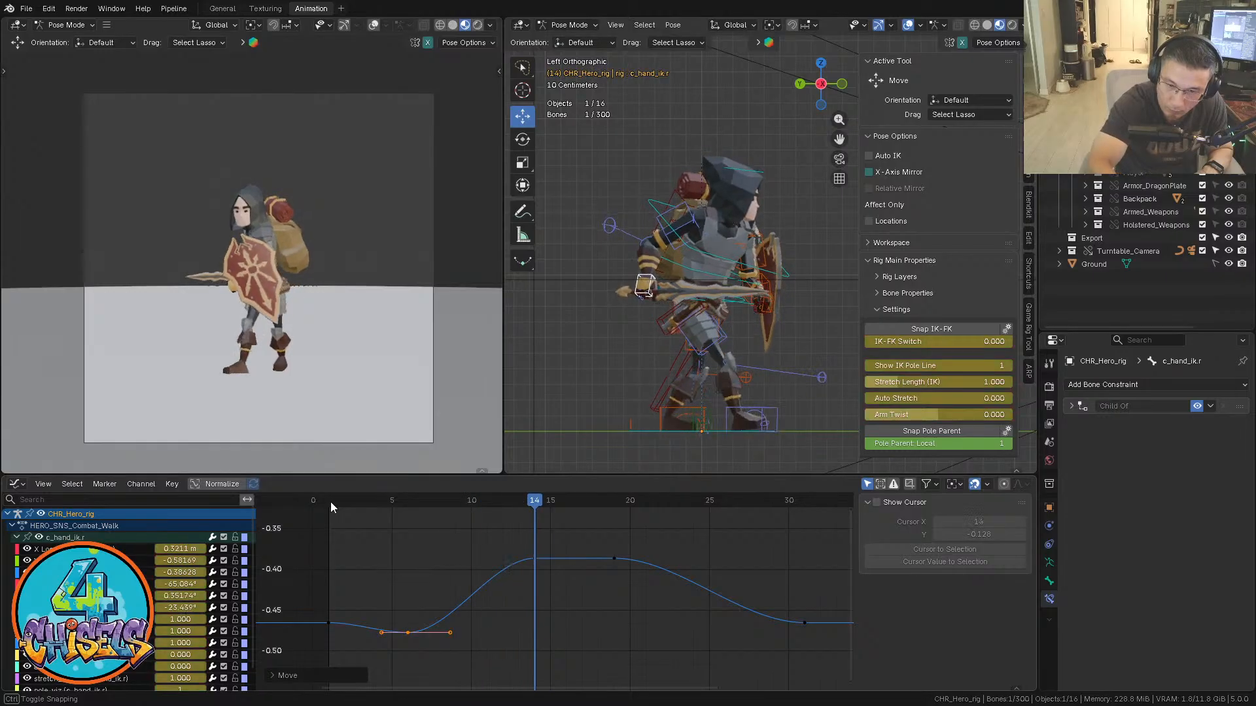
pyautogui.press('Right')
pyautogui.press('Right')
pyautogui.press('Right')
pyautogui.press('Right')
pyautogui.press('Right')
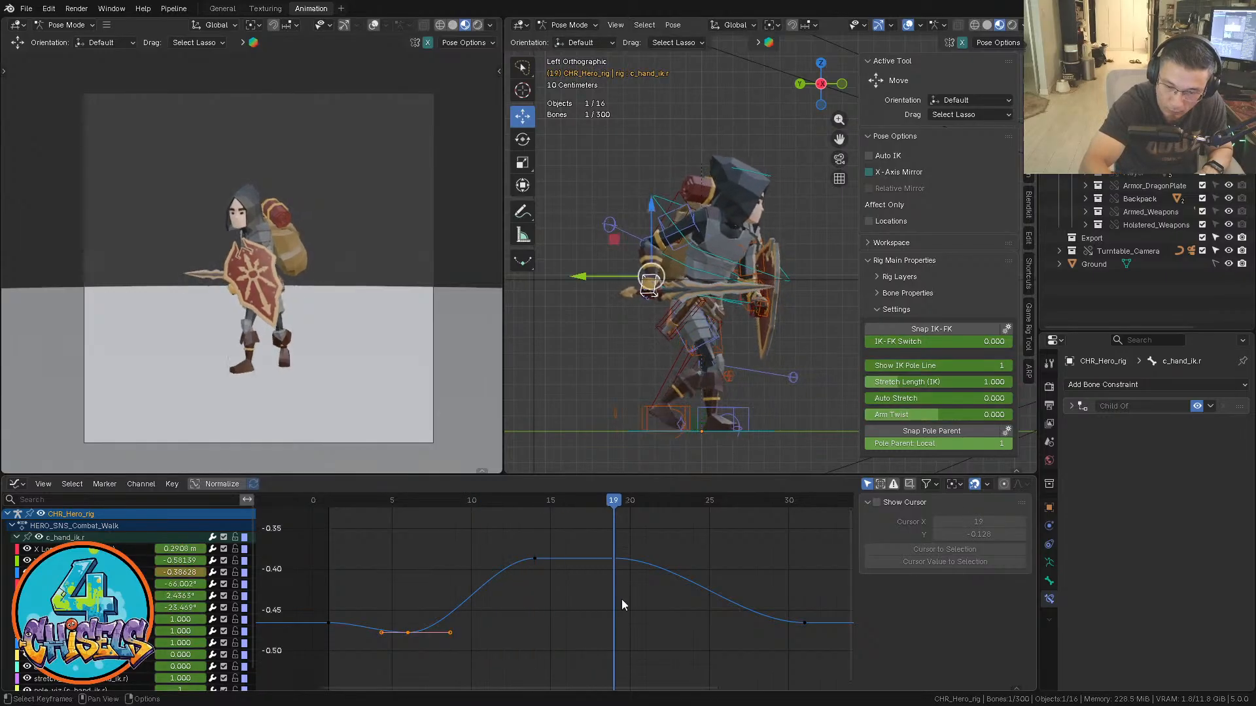
pyautogui.moveTo(734, 567); pyautogui.dragTo(693, 569, button='middle')
pyautogui.moveTo(593, 610); pyautogui.dragTo(551, 534)
pyautogui.press('g')
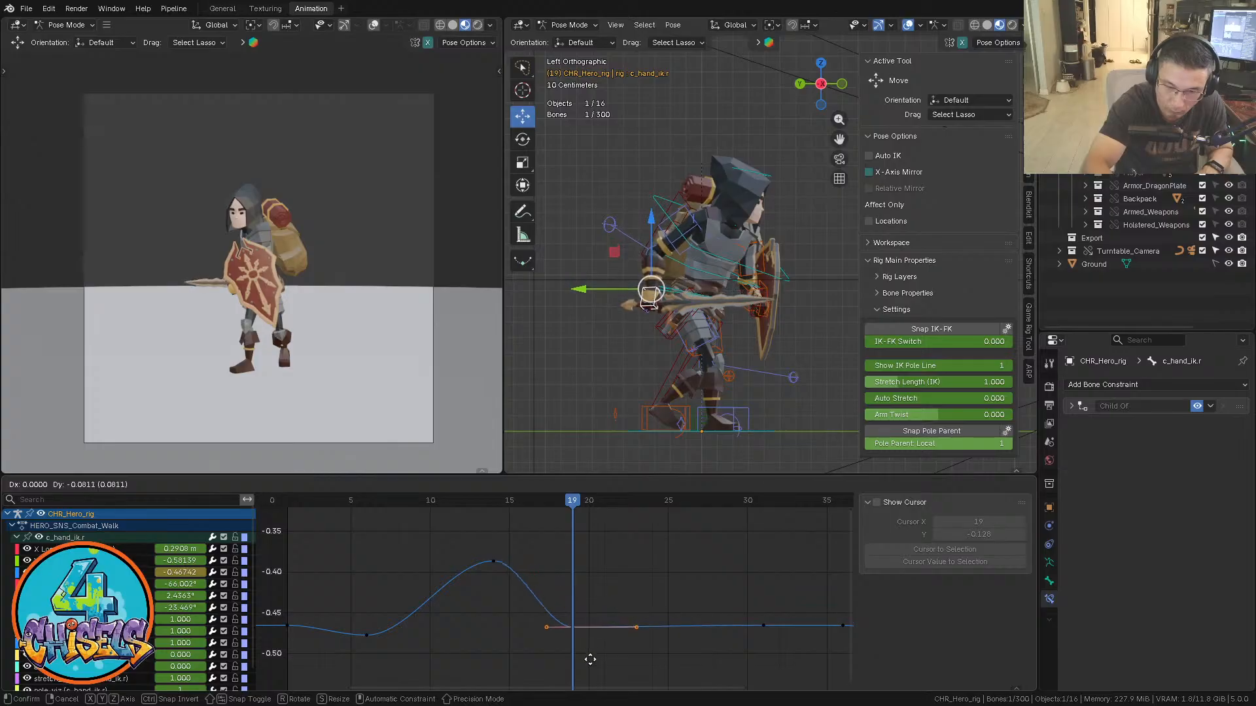
pyautogui.click(589, 641)
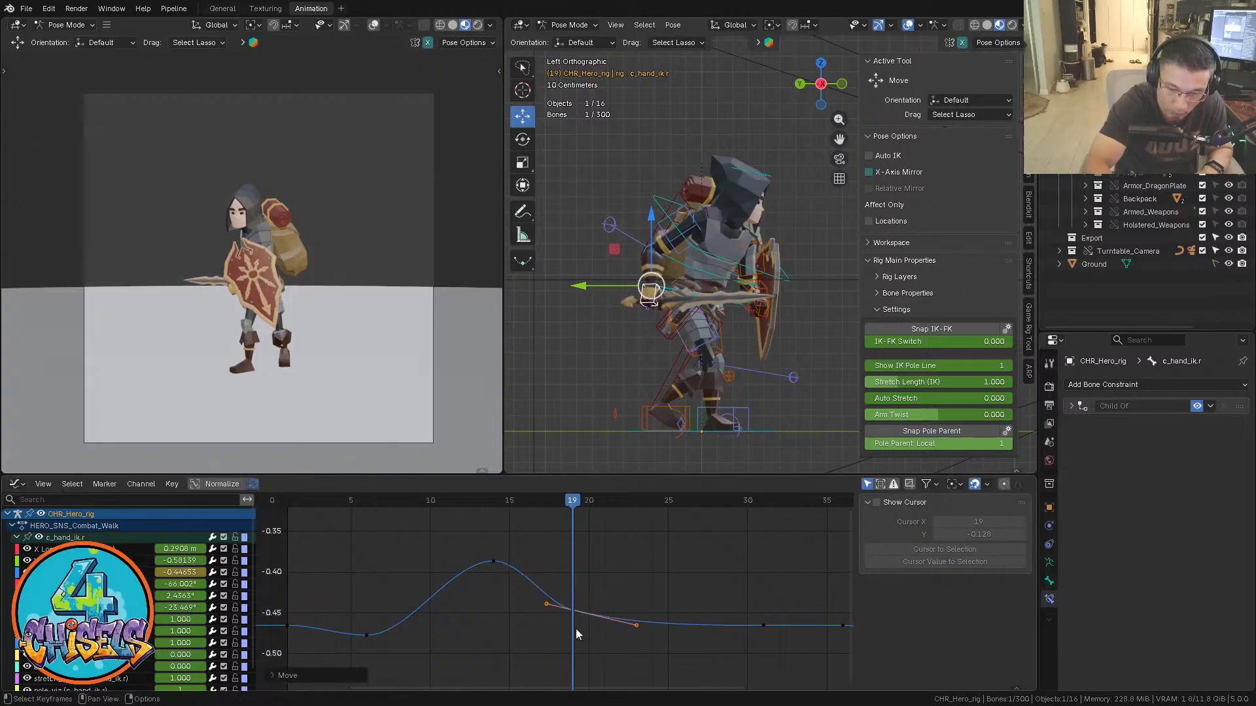
# Check the hand's motion through the second step and copy the frame 14 Z Location keyframe to frame 28
pyautogui.click(297, 504)
pyautogui.press('space')
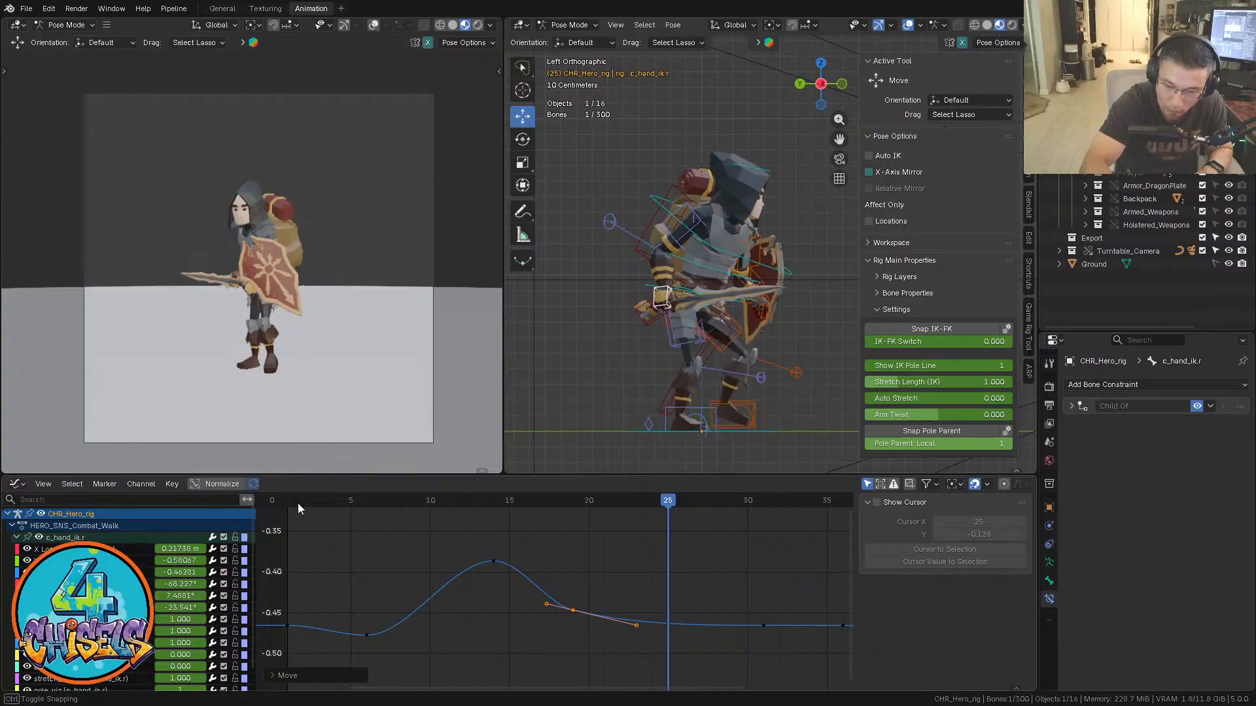
pyautogui.moveTo(298, 503); pyautogui.dragTo(668, 504)
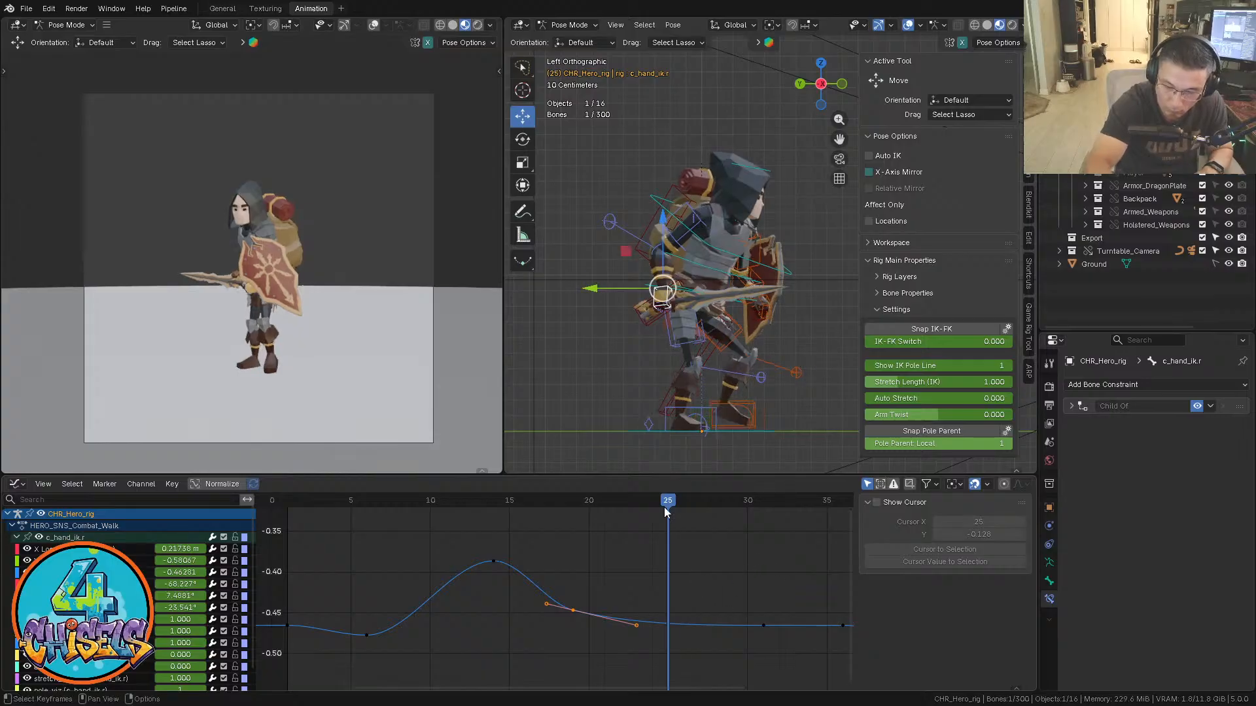
pyautogui.press('space')
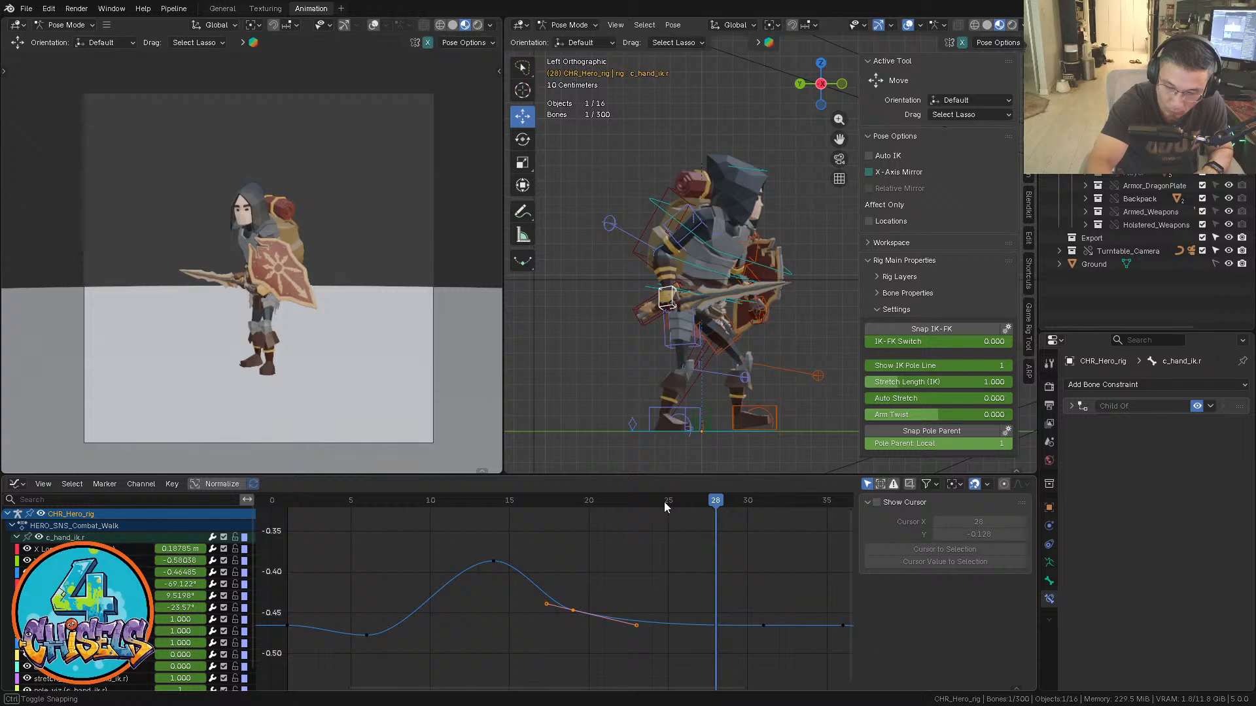
pyautogui.press('Left')
pyautogui.press('Right')
pyautogui.click(493, 561)
pyautogui.hotkey('ctrl', 'c')
pyautogui.hotkey('ctrl', 'v')
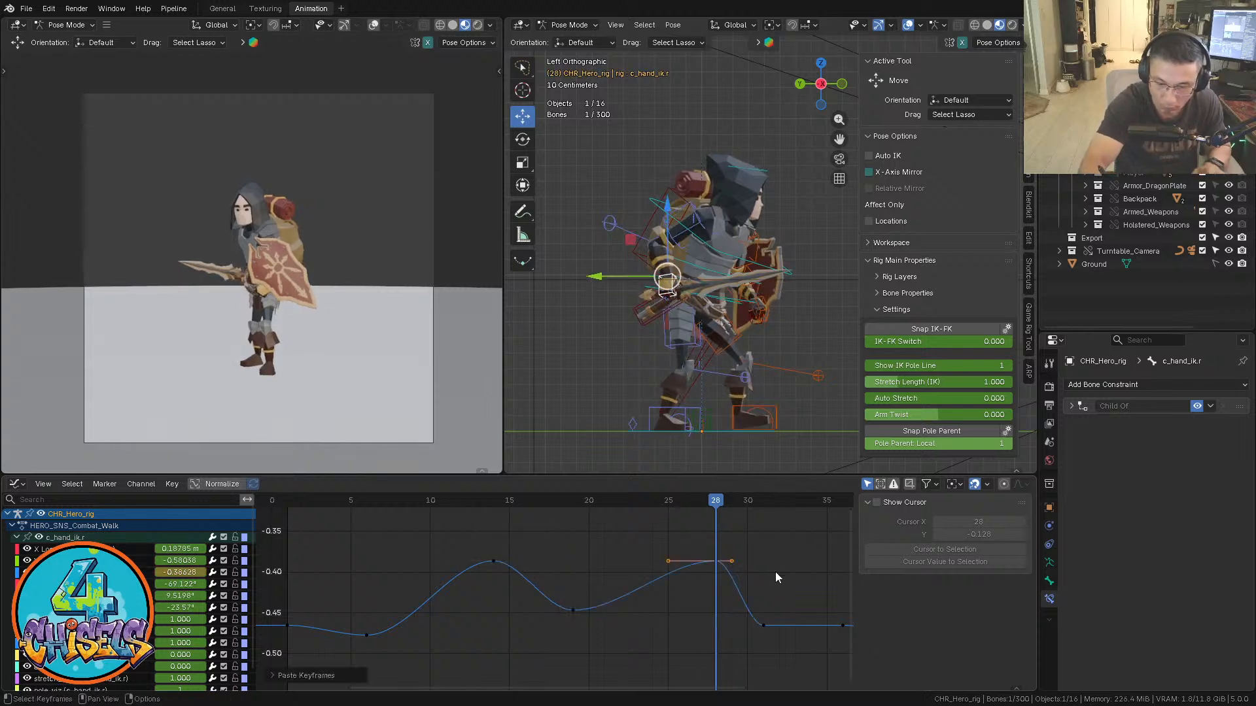
# Examine the right hand's motion around frame 9 and compare it with the curves of the c_spine_02.x bone
pyautogui.keyDown('ctrl'); pyautogui.moveTo(826, 536); pyautogui.dragTo(736, 583, button='middle'); pyautogui.keyUp('ctrl')
pyautogui.moveTo(356, 501); pyautogui.dragTo(428, 501)
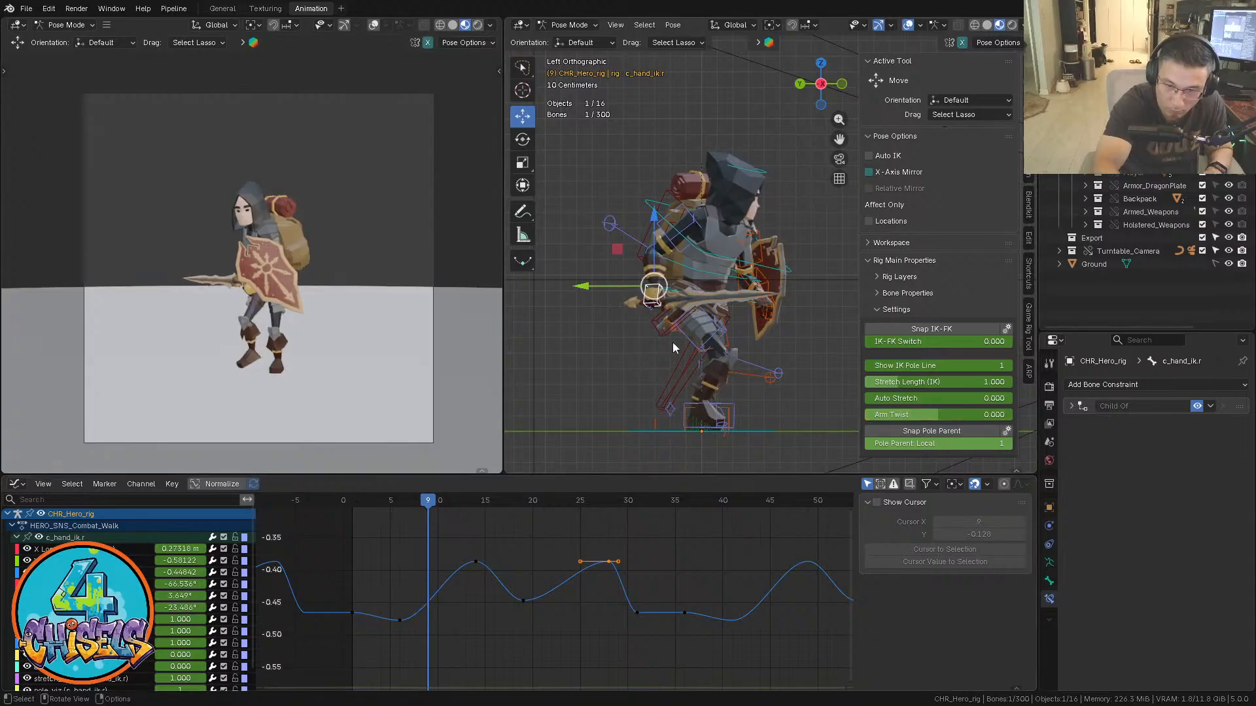
pyautogui.click(709, 256)
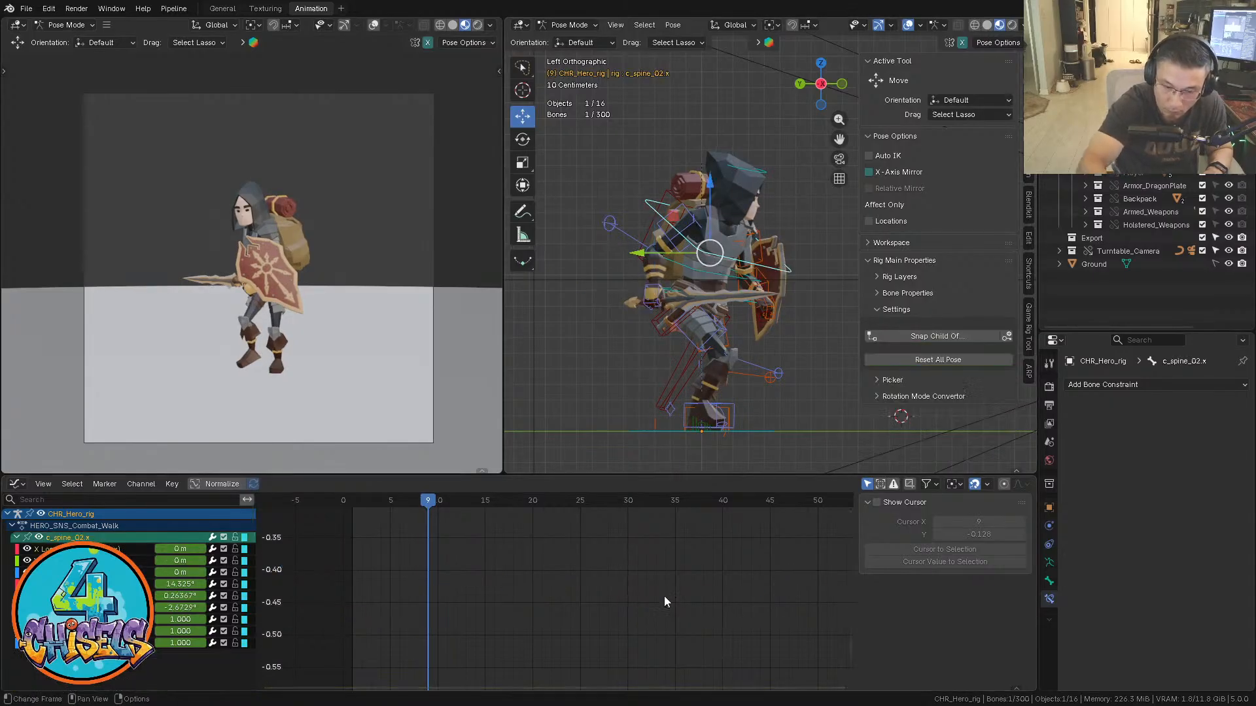
pyautogui.press('Home')
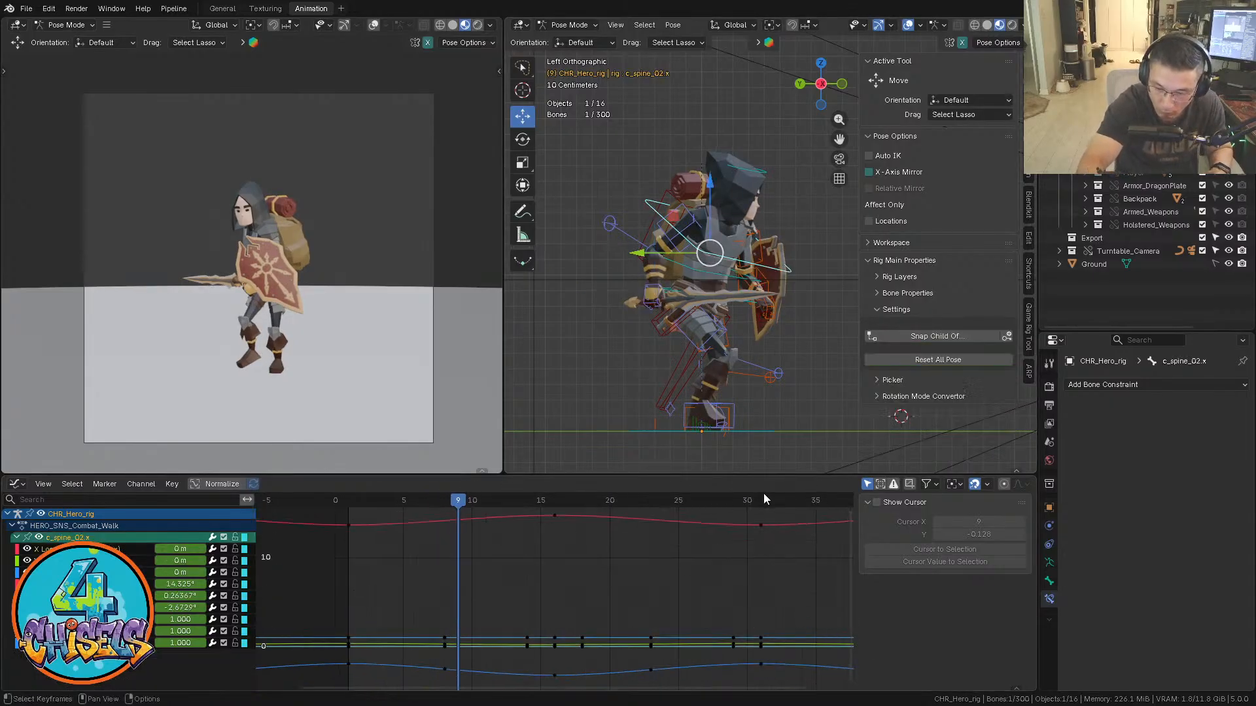
pyautogui.moveTo(810, 598); pyautogui.dragTo(628, 596, button='middle')
pyautogui.moveTo(706, 568); pyautogui.dragTo(725, 544, button='middle')
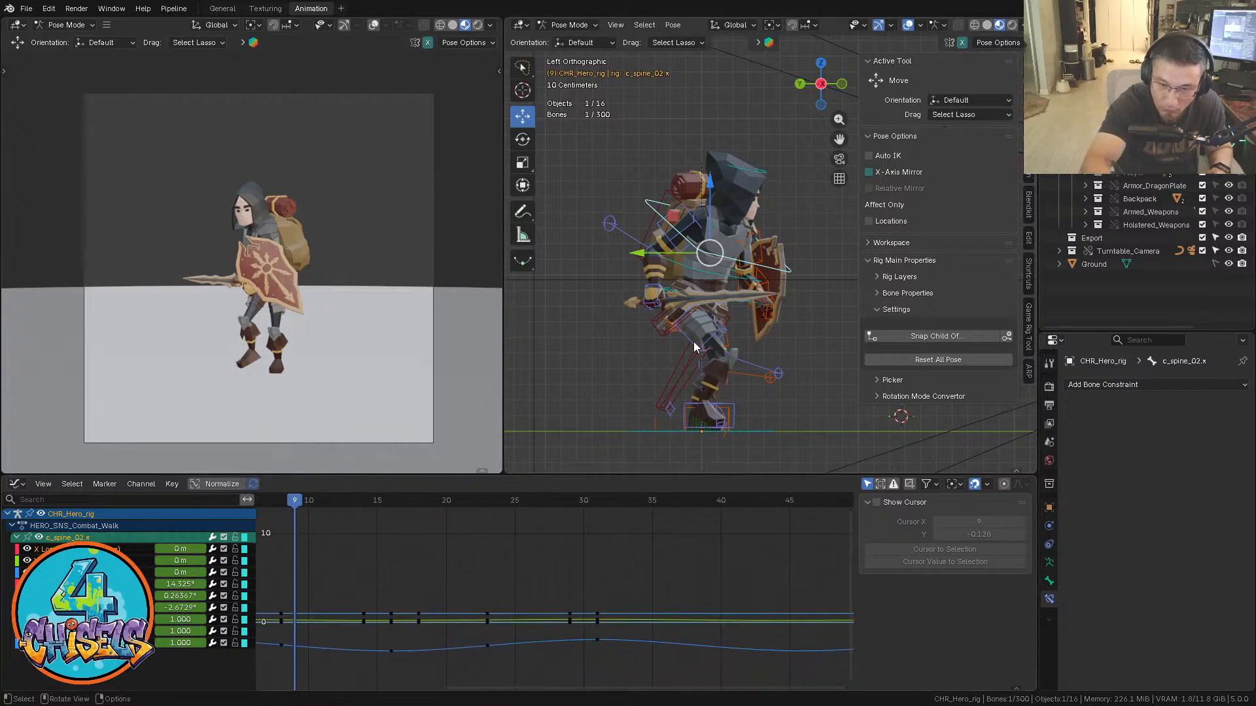
# Reselect the right hand IK control and delete the extra Z Location keyframe at frame 36
pyautogui.click(652, 297)
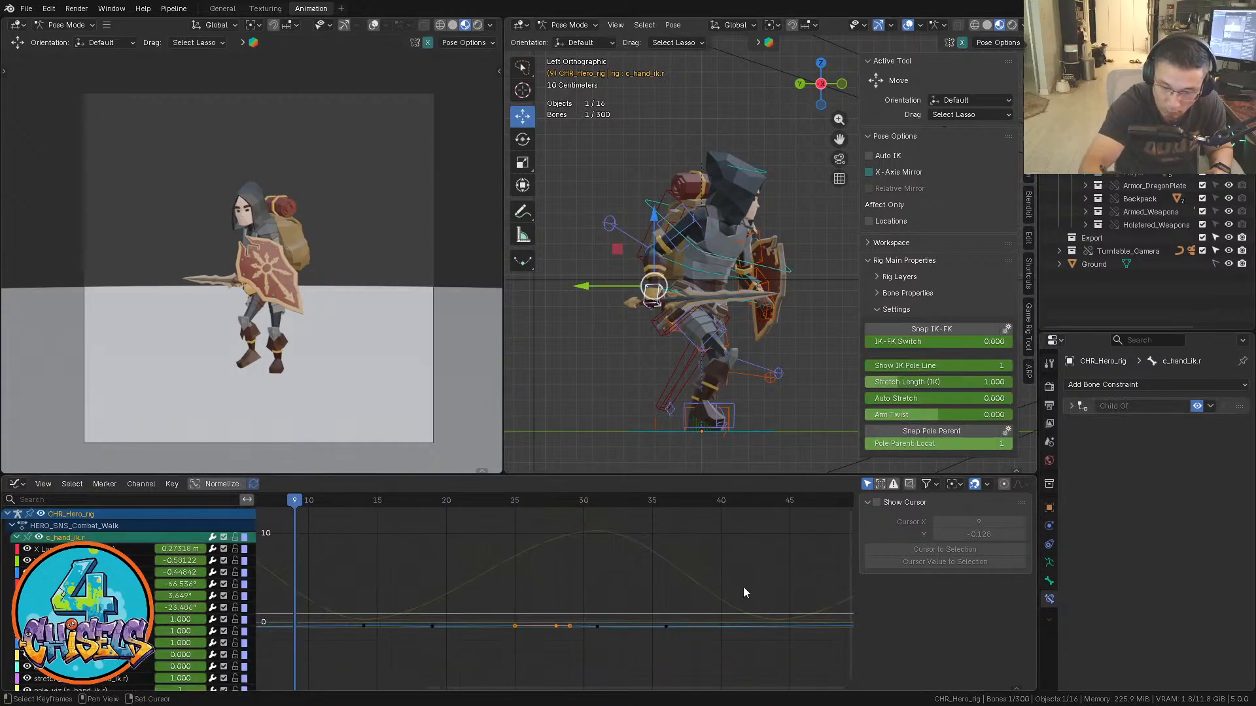
pyautogui.moveTo(743, 588); pyautogui.dragTo(591, 592, button='middle')
pyautogui.click(557, 499)
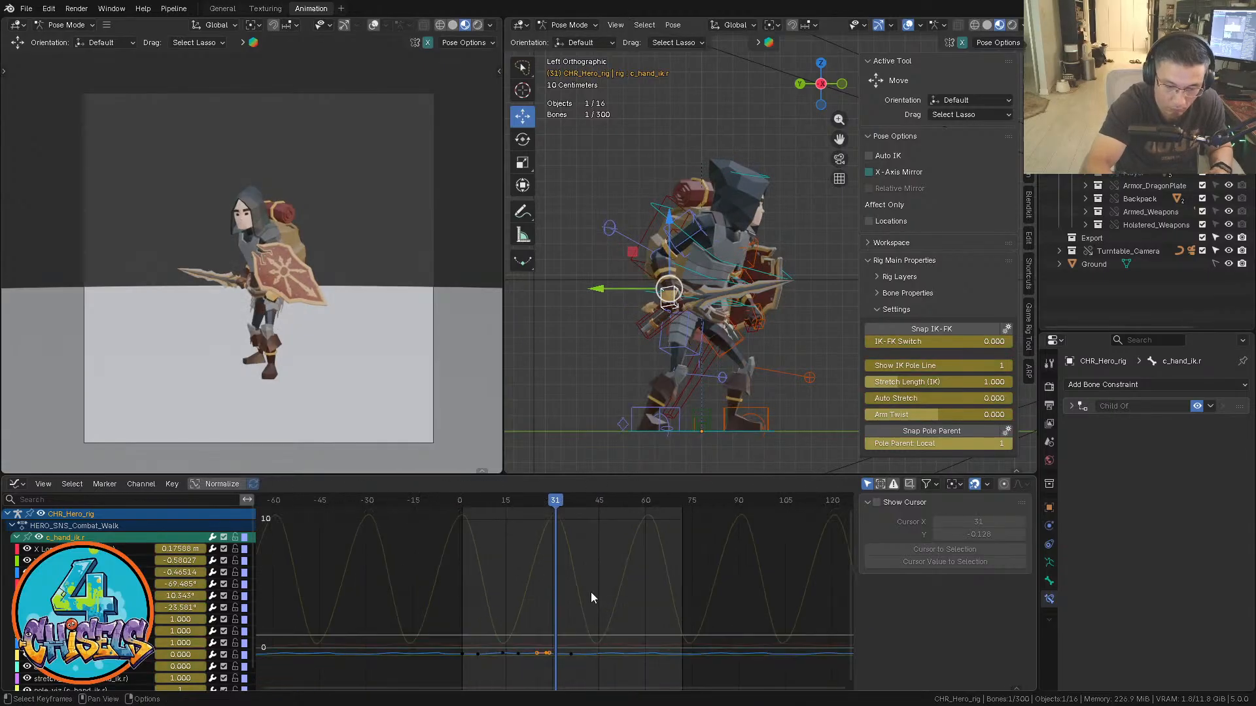
pyautogui.press('Home')
pyautogui.keyDown('ctrl'); pyautogui.moveTo(741, 588); pyautogui.dragTo(722, 628, button='middle'); pyautogui.keyUp('ctrl')
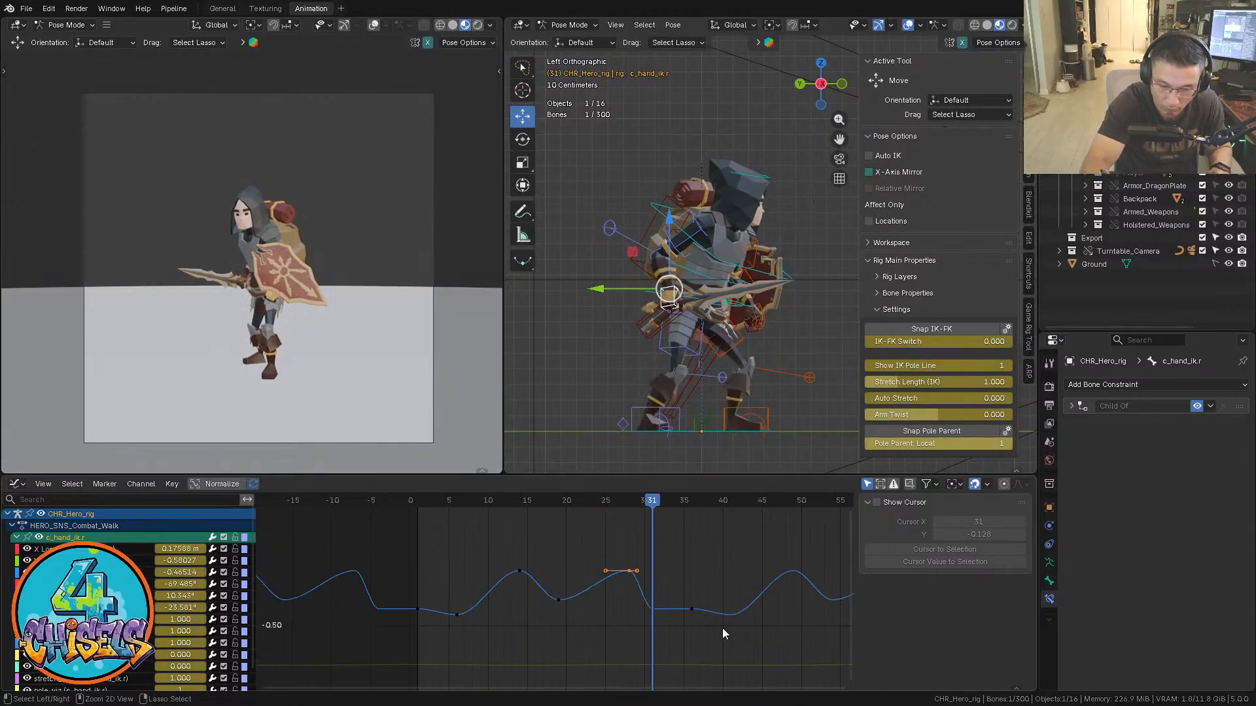
pyautogui.moveTo(718, 655); pyautogui.dragTo(683, 577)
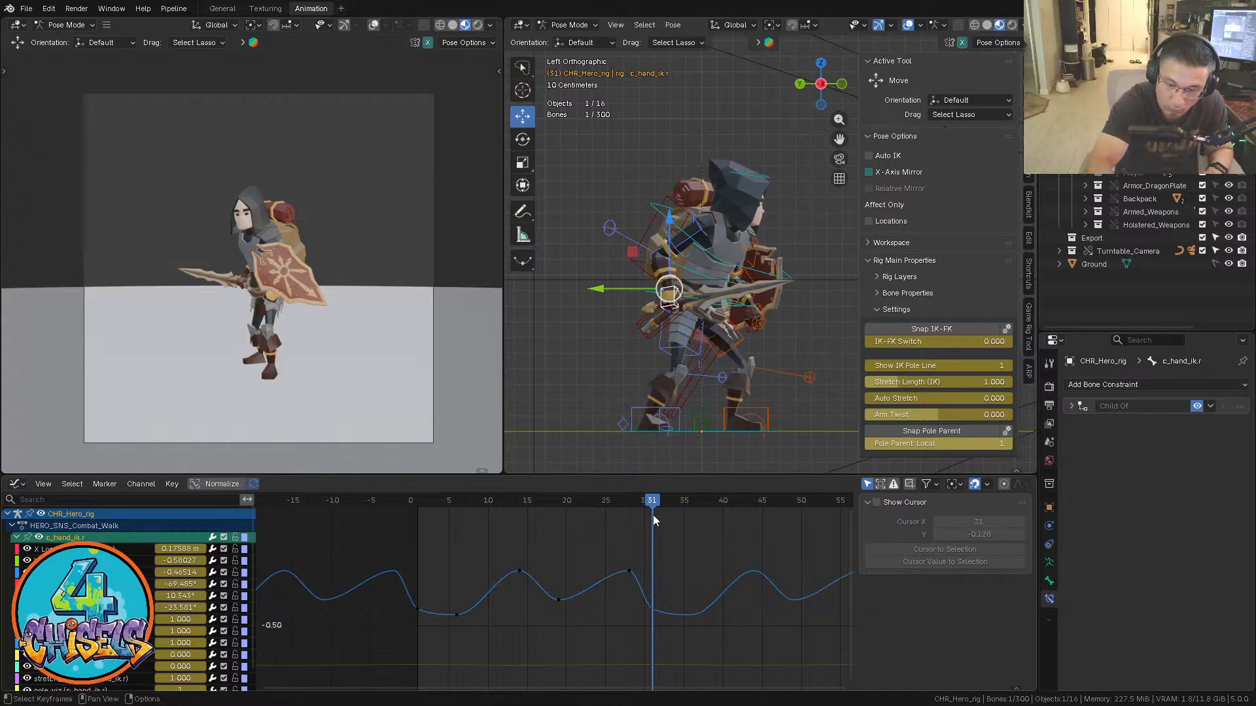
# Move the frame 28 Z Location keyframe to frame 26, lower it to about -0.42 m, and play back the walk
pyautogui.press('space')
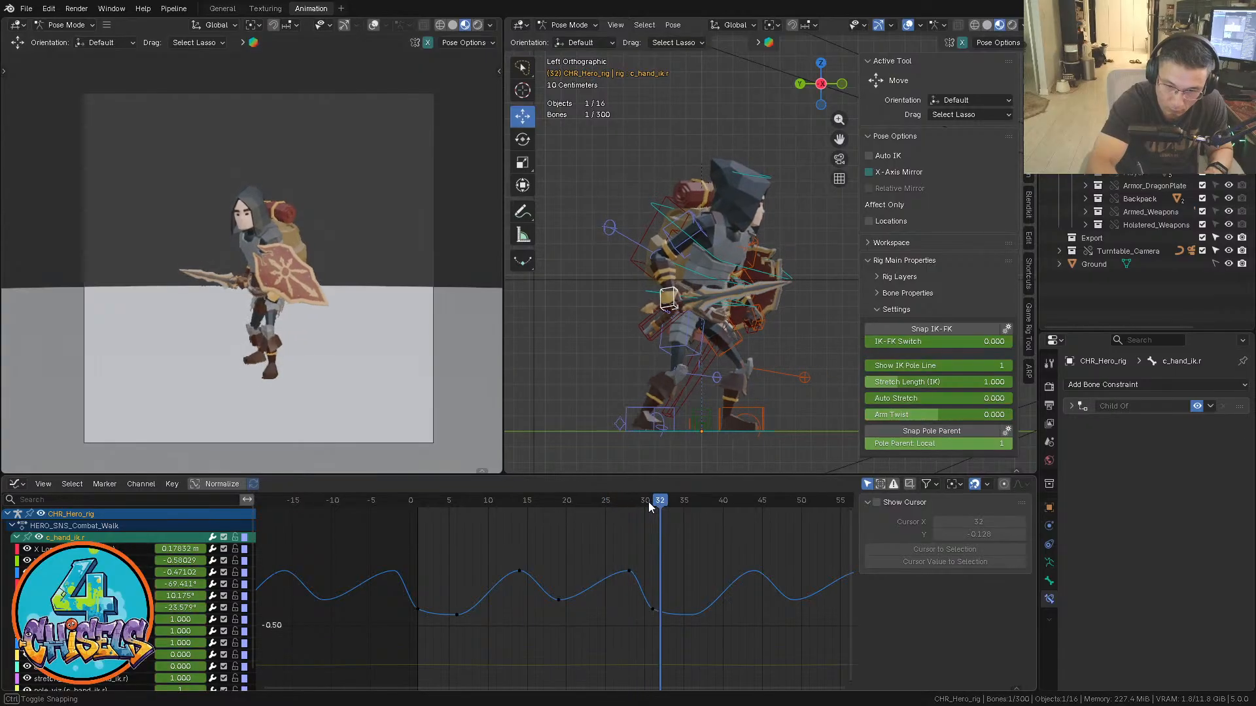
pyautogui.moveTo(660, 501)
pyautogui.mouseDown()
pyautogui.moveTo(676, 501)
pyautogui.moveTo(527, 501)
pyautogui.moveTo(621, 501)
pyautogui.mouseUp()
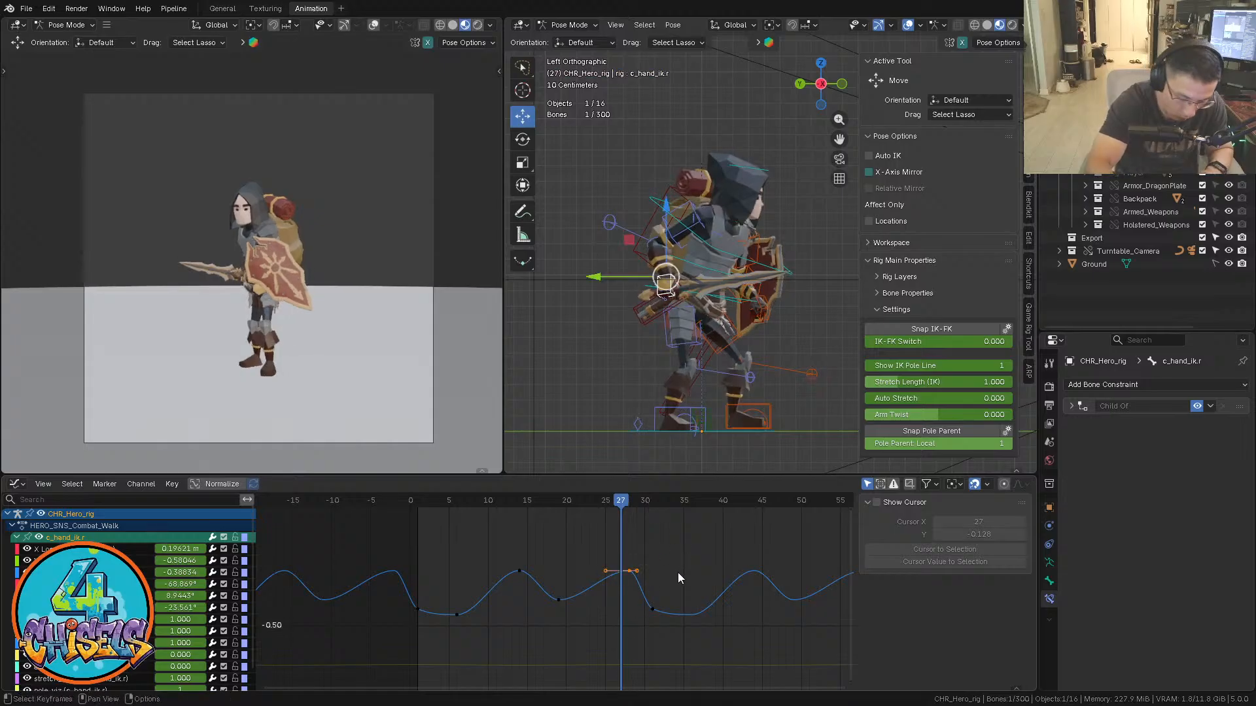
pyautogui.press('g')
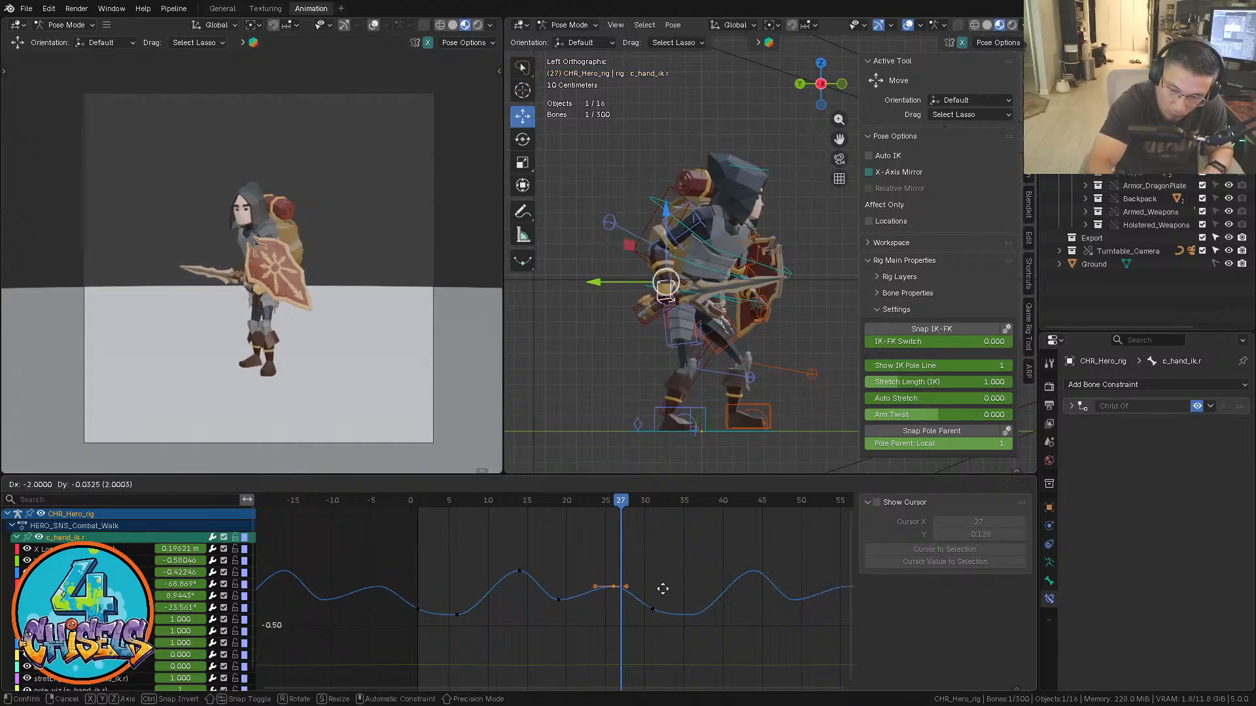
pyautogui.click(663, 590)
pyautogui.moveTo(423, 498); pyautogui.dragTo(565, 499)
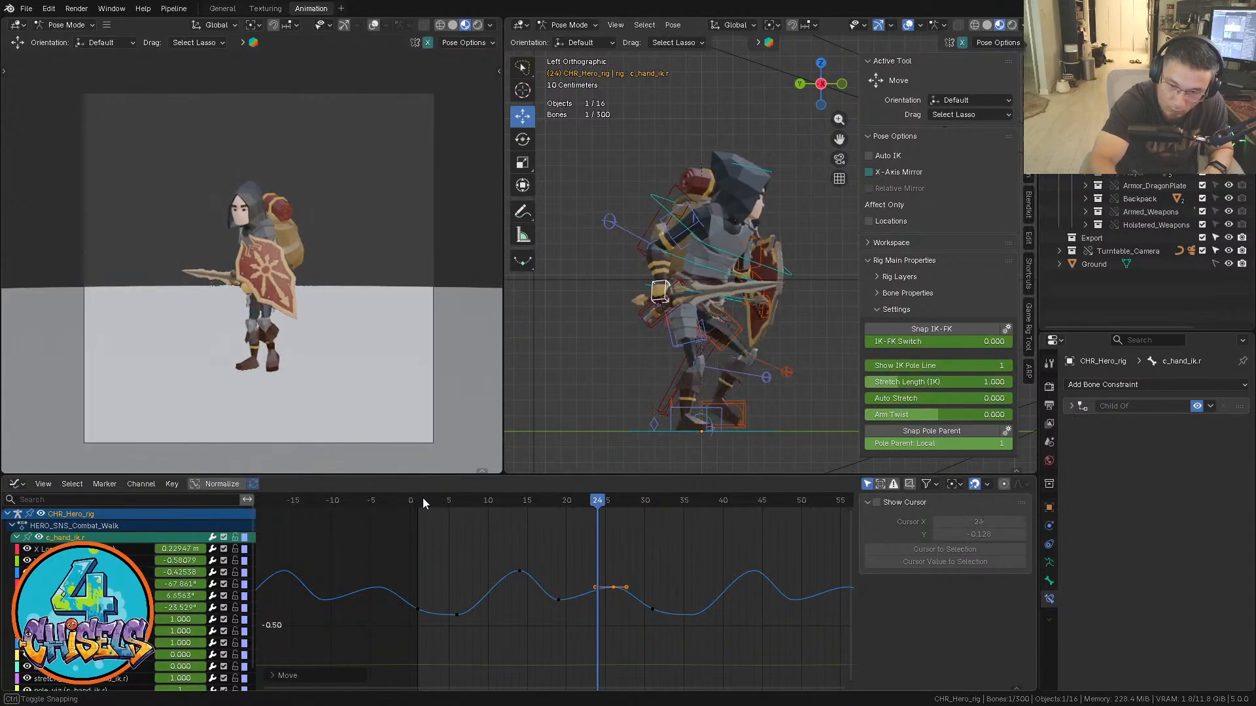
pyautogui.moveTo(691, 500)
pyautogui.mouseDown()
pyautogui.moveTo(419, 500)
pyautogui.moveTo(652, 501)
pyautogui.mouseUp()
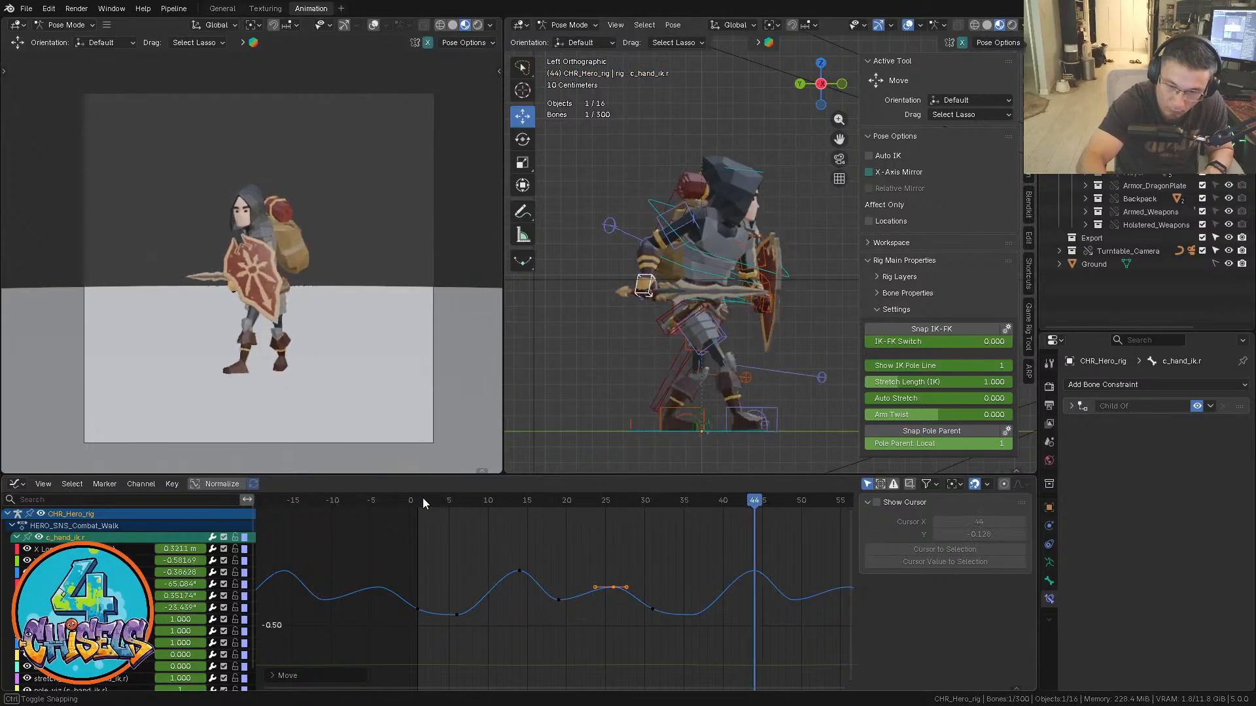
pyautogui.moveTo(755, 500); pyautogui.dragTo(418, 500)
pyautogui.press('space')
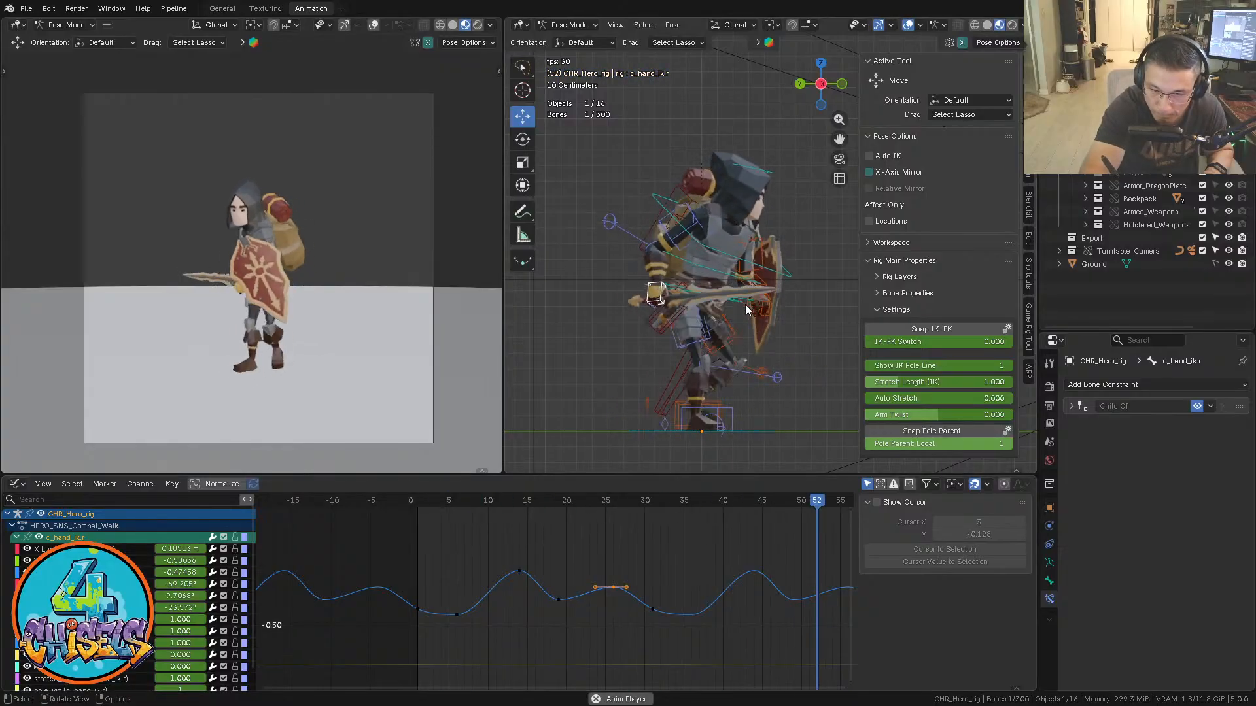
pyautogui.press('space')
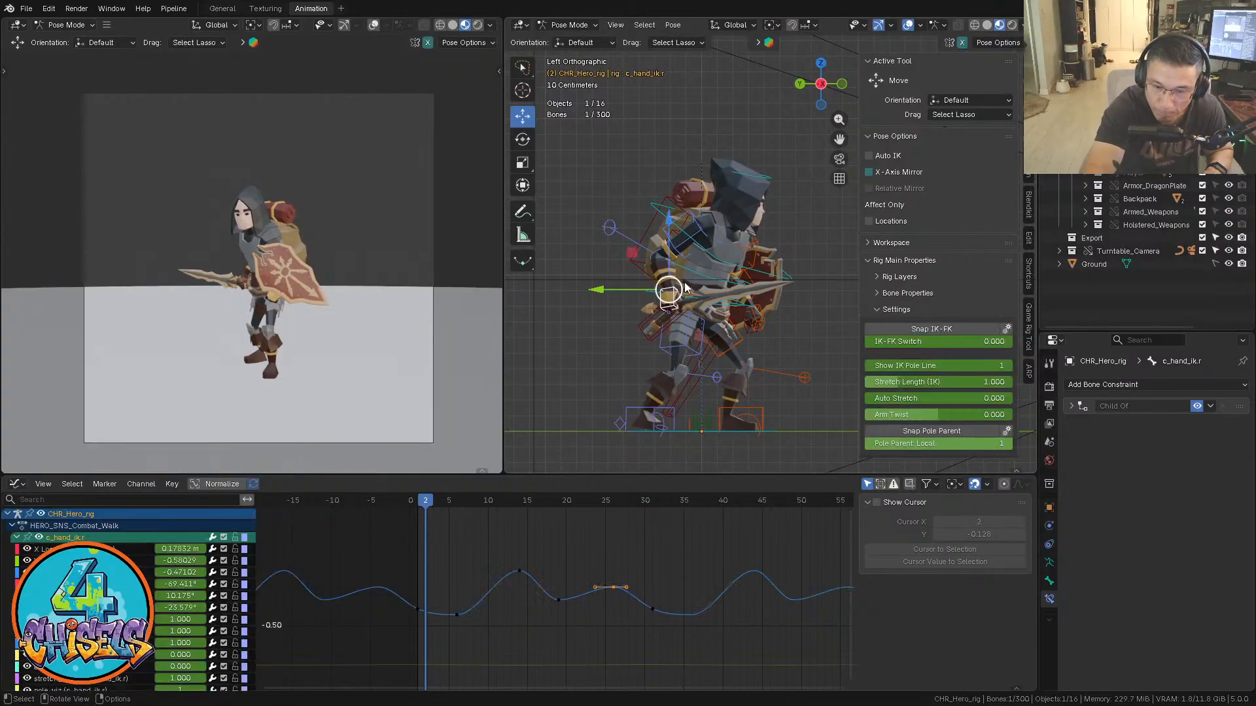
# Switch the transform orientation to Local for rotation and isolate the right hand IK's Z Euler Rotation curve
pyautogui.press(',')
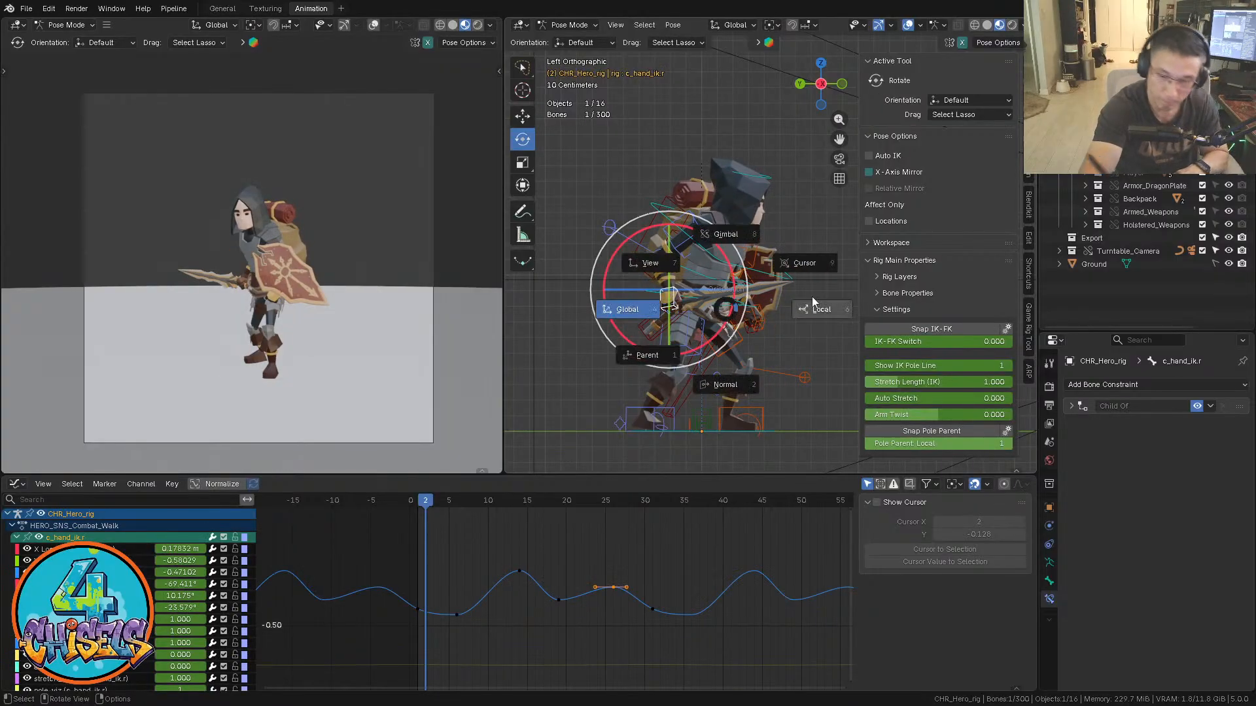
pyautogui.click(811, 296)
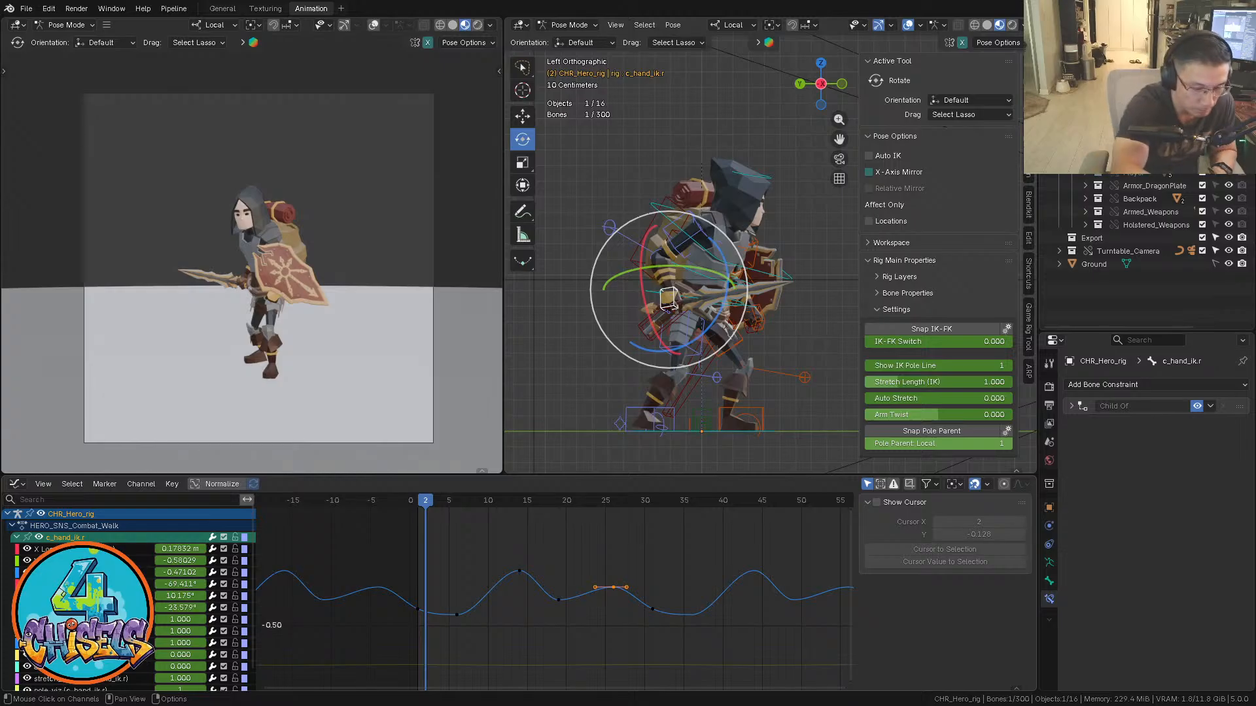
pyautogui.click(98, 607)
pyautogui.press('`')
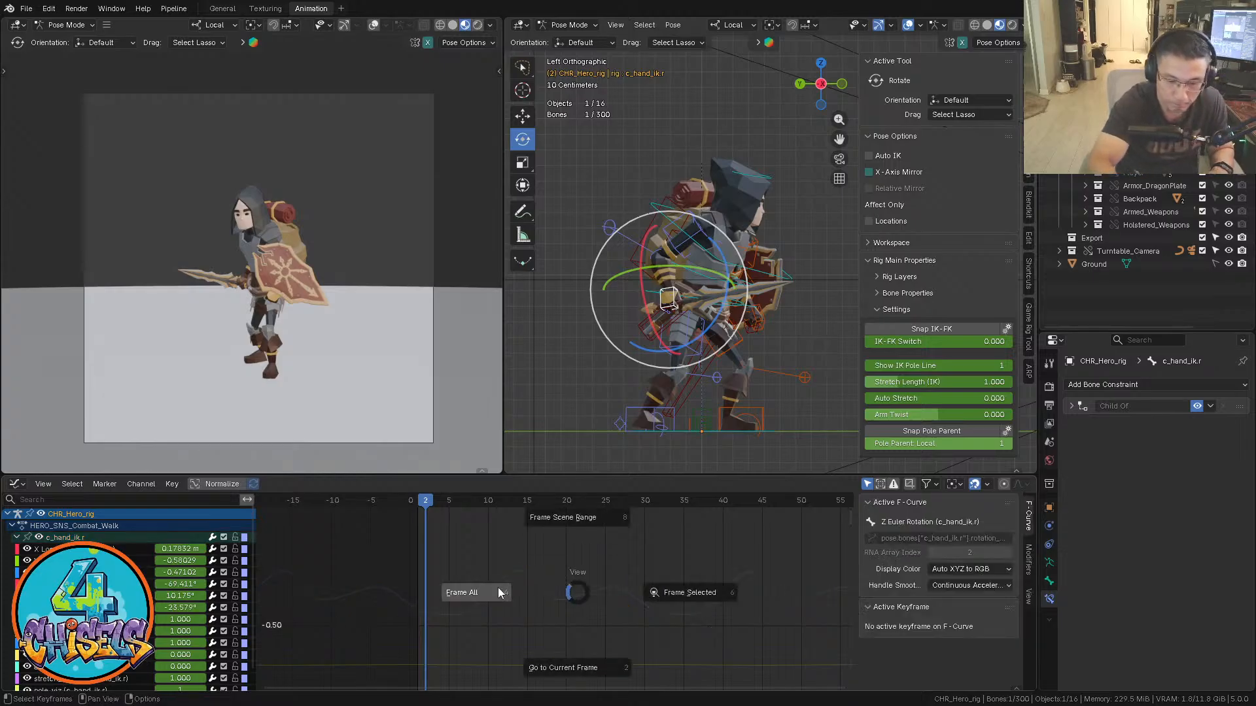
pyautogui.click(502, 592)
pyautogui.keyDown('ctrl'); pyautogui.moveTo(674, 608); pyautogui.dragTo(632, 583, button='middle'); pyautogui.keyUp('ctrl')
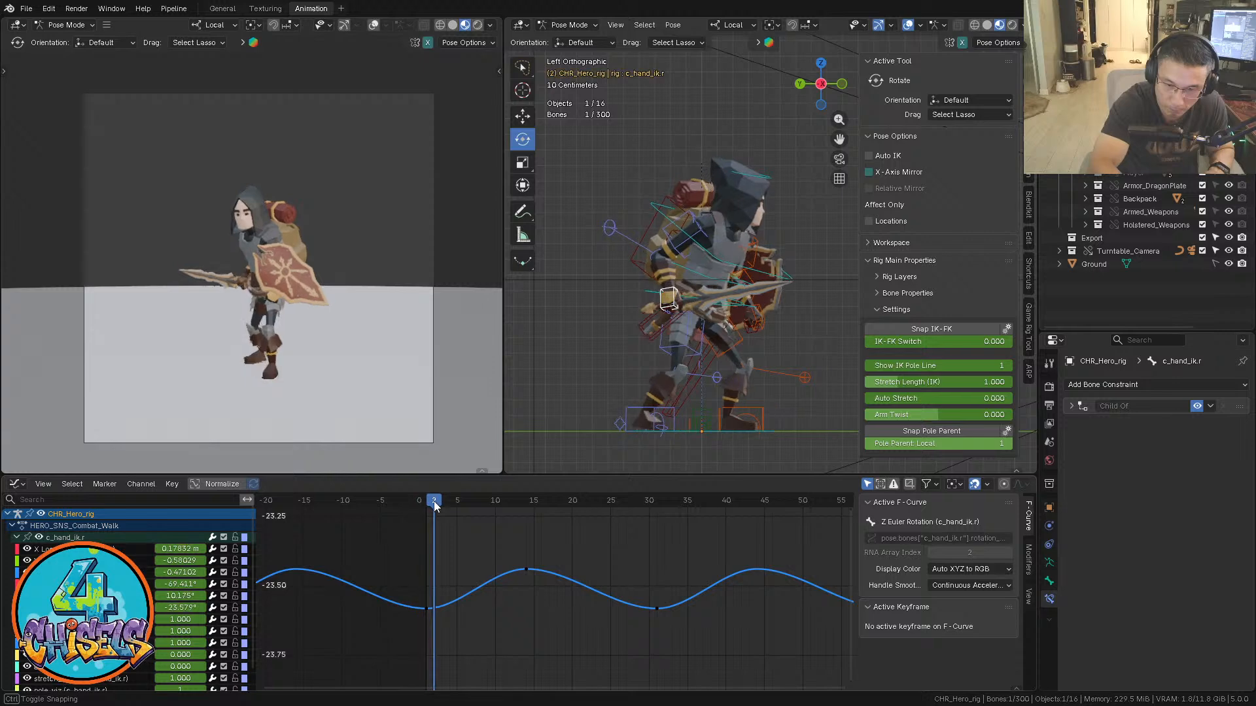
# Try pasting the frame 1 Z Euler Rotation keyframe at frame 8 and raising it to about -23.4°
pyautogui.press('space')
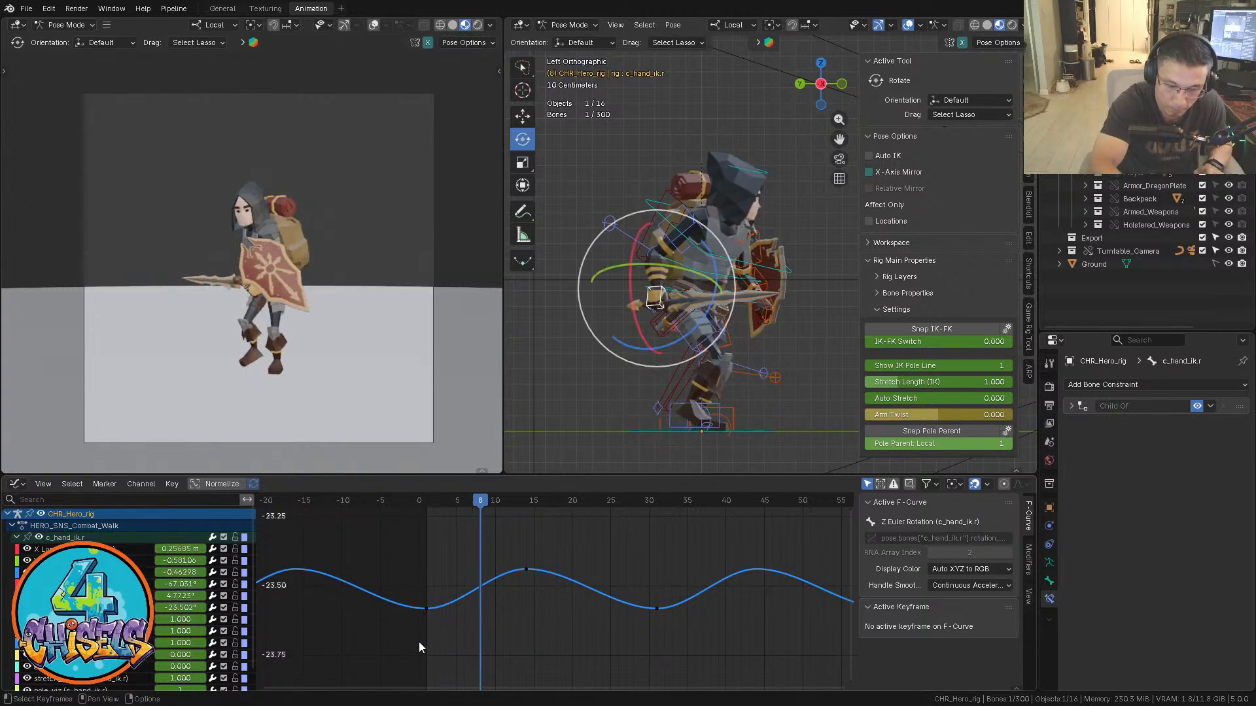
pyautogui.hotkey('ctrl', 'v')
pyautogui.click(468, 589)
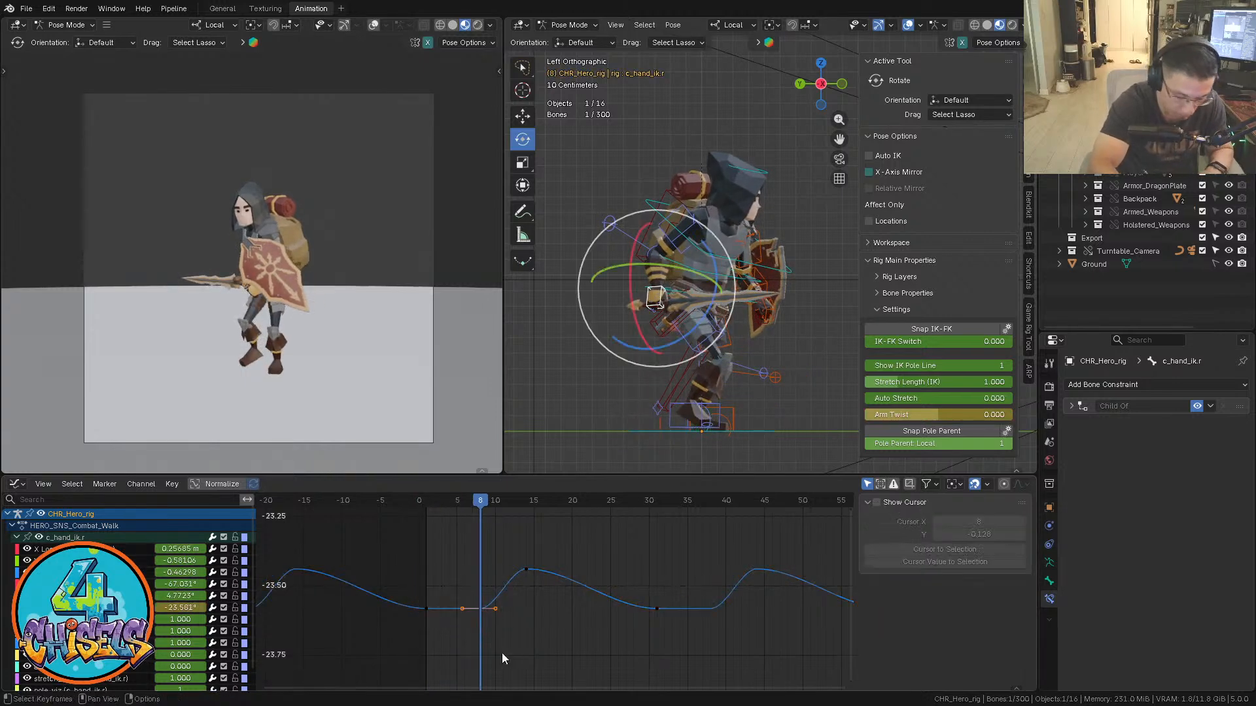
pyautogui.press('g')
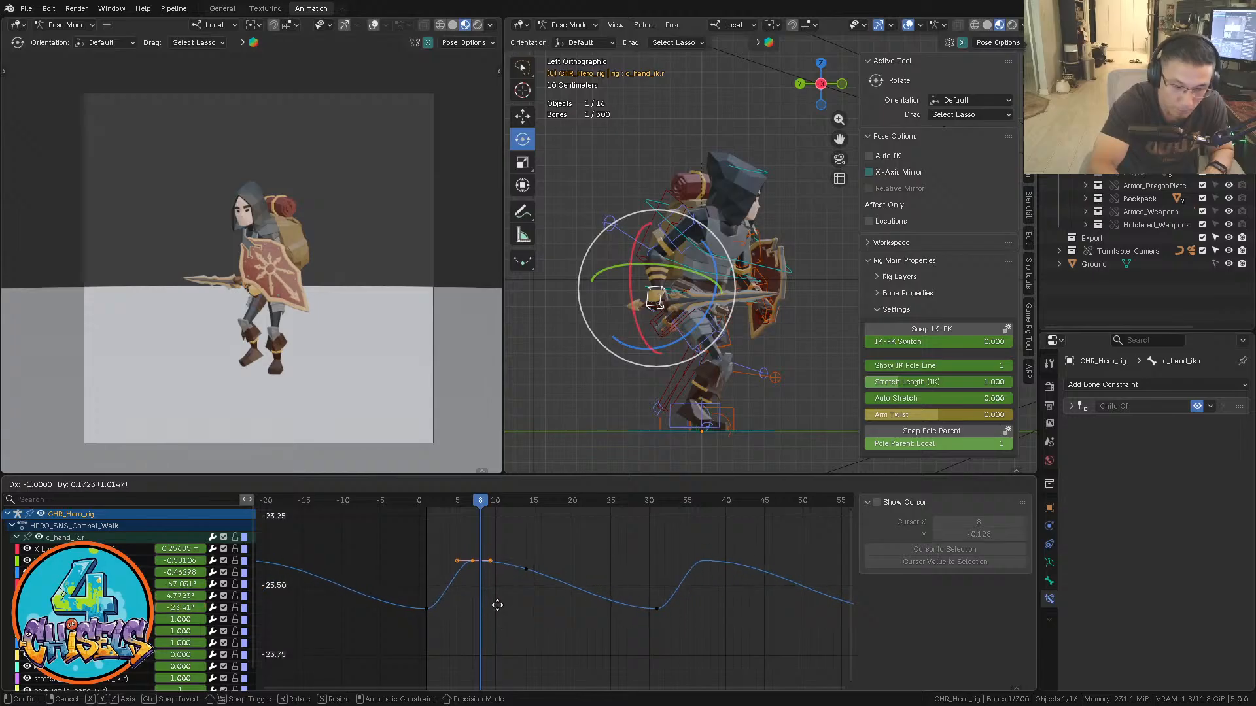
pyautogui.click(498, 608)
pyautogui.keyDown('ctrl'); pyautogui.moveTo(496, 606); pyautogui.dragTo(526, 647, button='middle'); pyautogui.keyUp('ctrl')
pyautogui.press('g')
pyautogui.press('Escape')
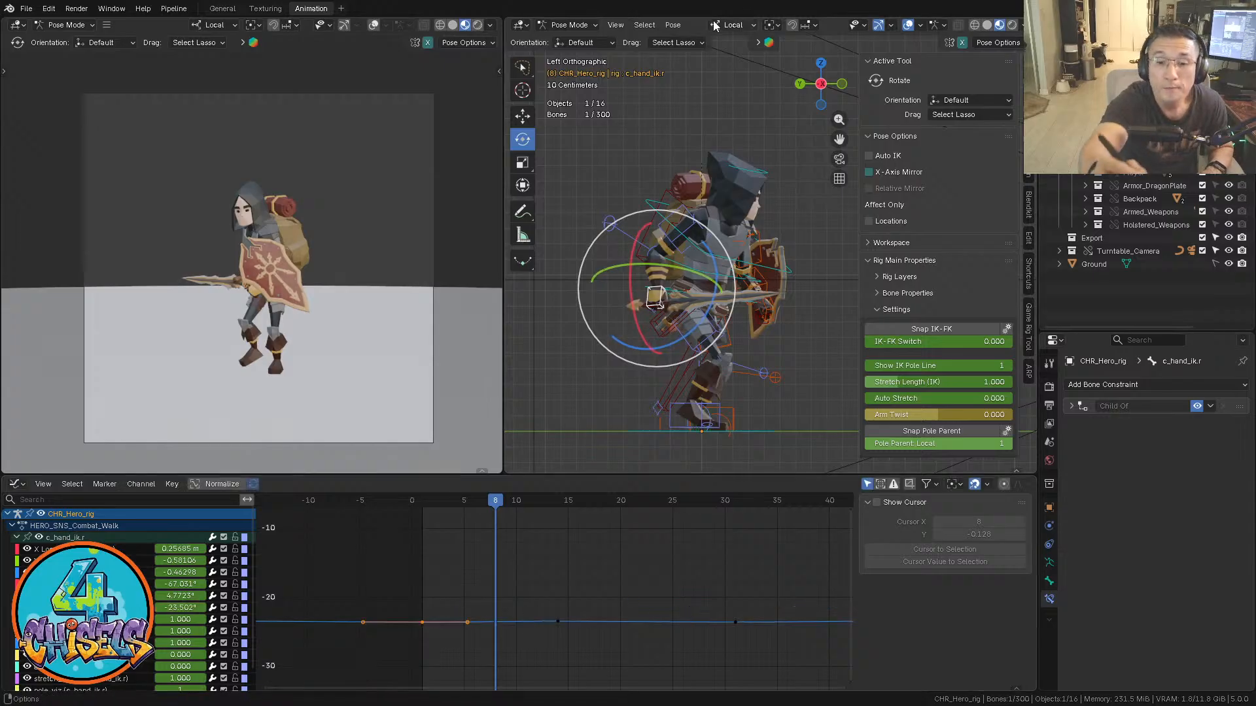
# Switch the transform orientation to Gimbal and isolate the right hand IK's Y Euler Rotation curve
pyautogui.press('n')
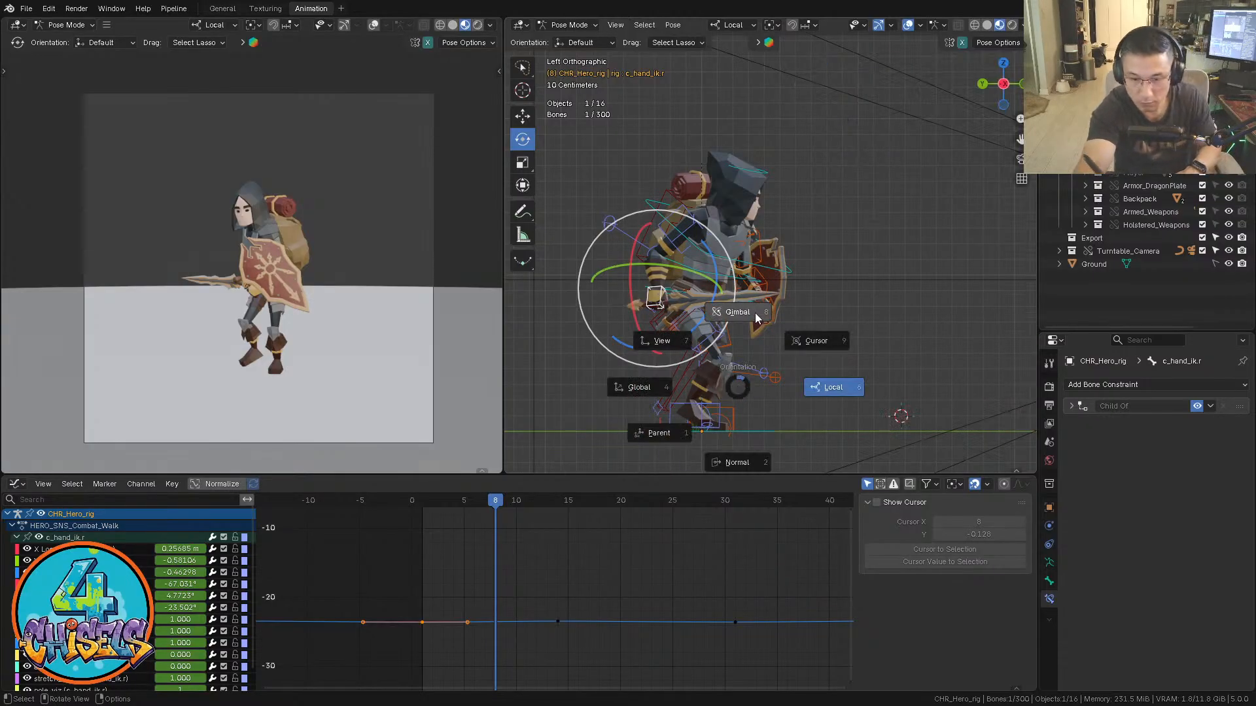
pyautogui.click(755, 312)
pyautogui.click(92, 596)
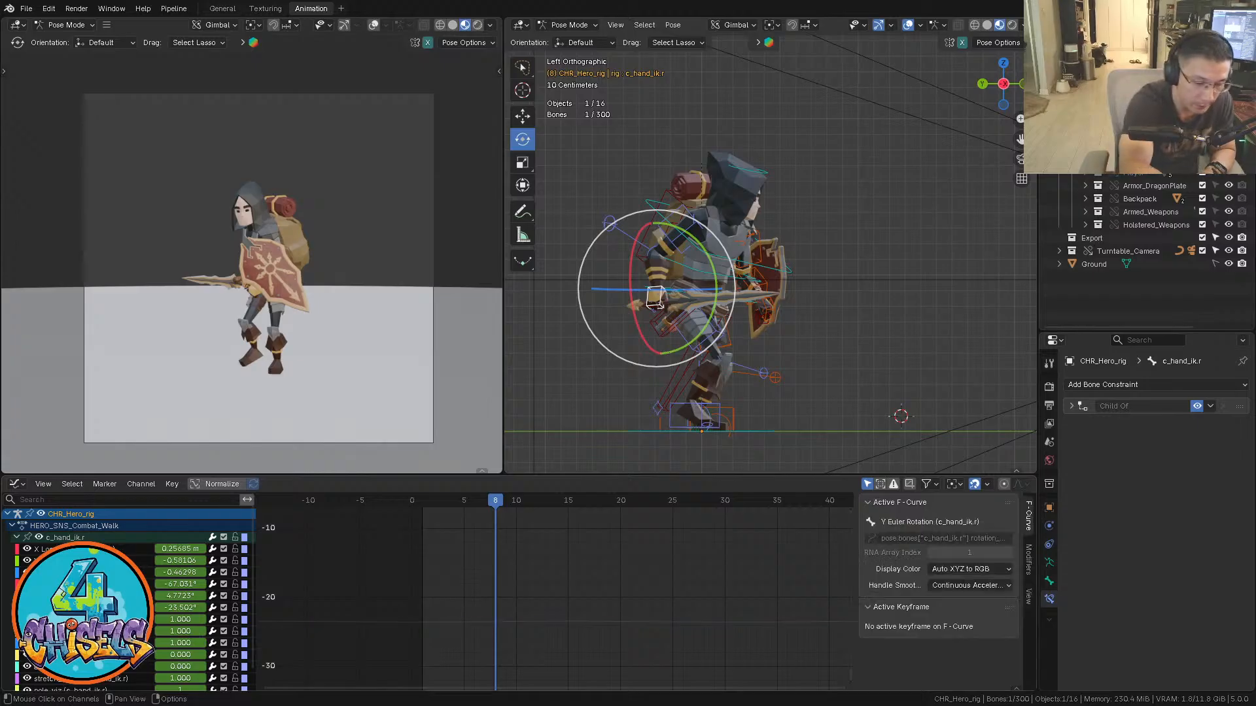
pyautogui.press('`')
pyautogui.click(595, 567)
pyautogui.moveTo(726, 583); pyautogui.dragTo(626, 582, button='middle')
# Step back and forth between frames 1 and 13 to examine the sword hand's Y rotation during the first step
pyautogui.click(412, 500)
pyautogui.press('Right')
pyautogui.press('Right')
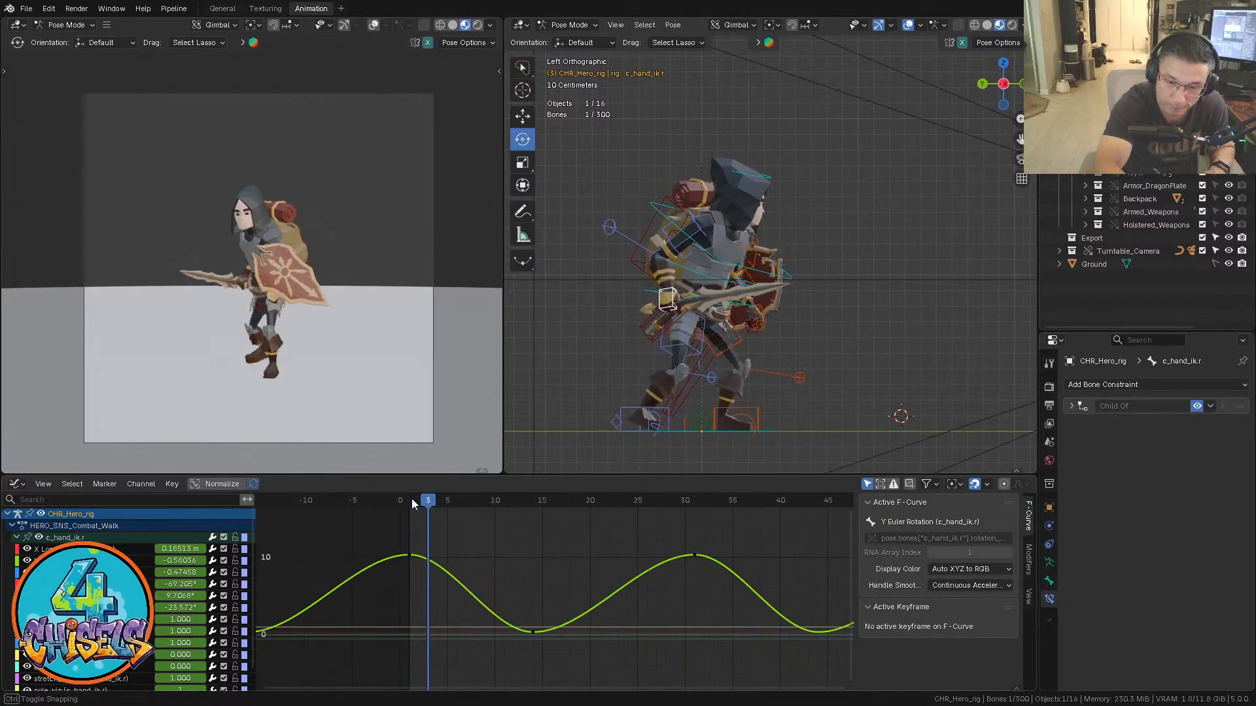
pyautogui.press('Left')
pyautogui.press('Left')
pyautogui.press('Left')
pyautogui.press('Left')
pyautogui.press('Right')
pyautogui.press('Right')
pyautogui.press('Right')
pyautogui.press('Right')
pyautogui.press('Right')
pyautogui.press('Right')
pyautogui.press('Right')
pyautogui.press('Right')
pyautogui.press('Right')
pyautogui.press('Right')
pyautogui.press('Right')
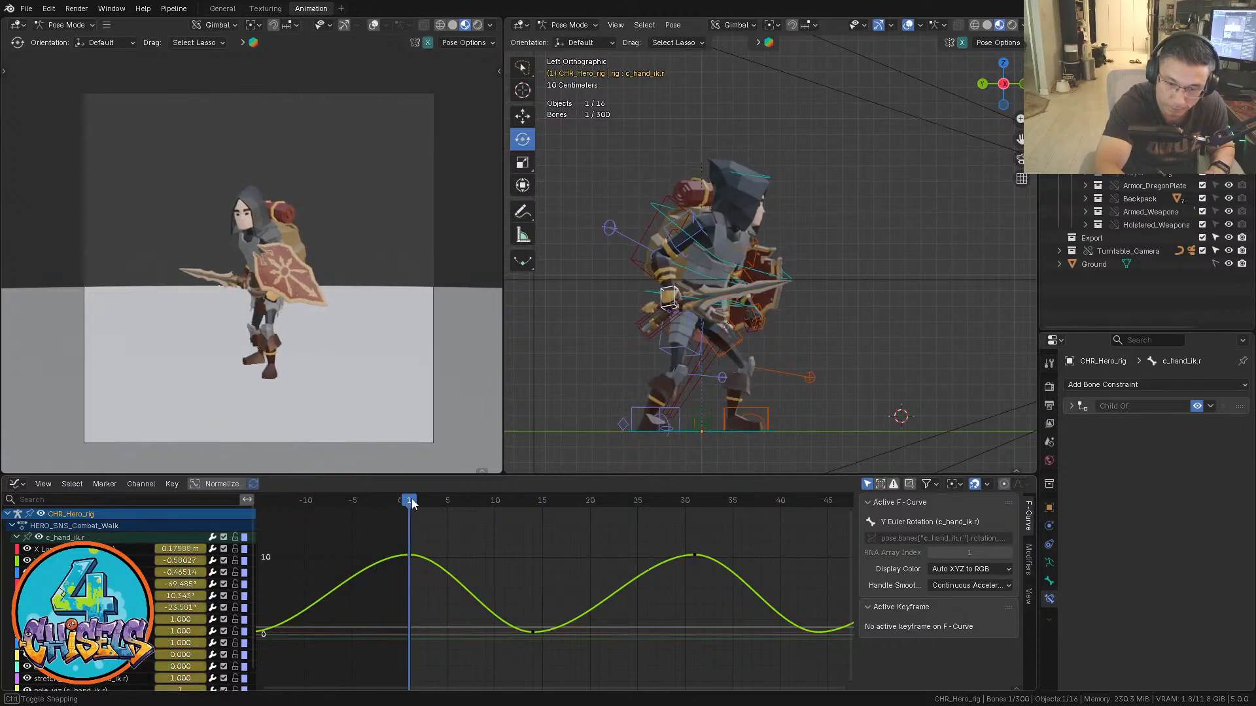
pyautogui.press('Right')
pyautogui.press('Right')
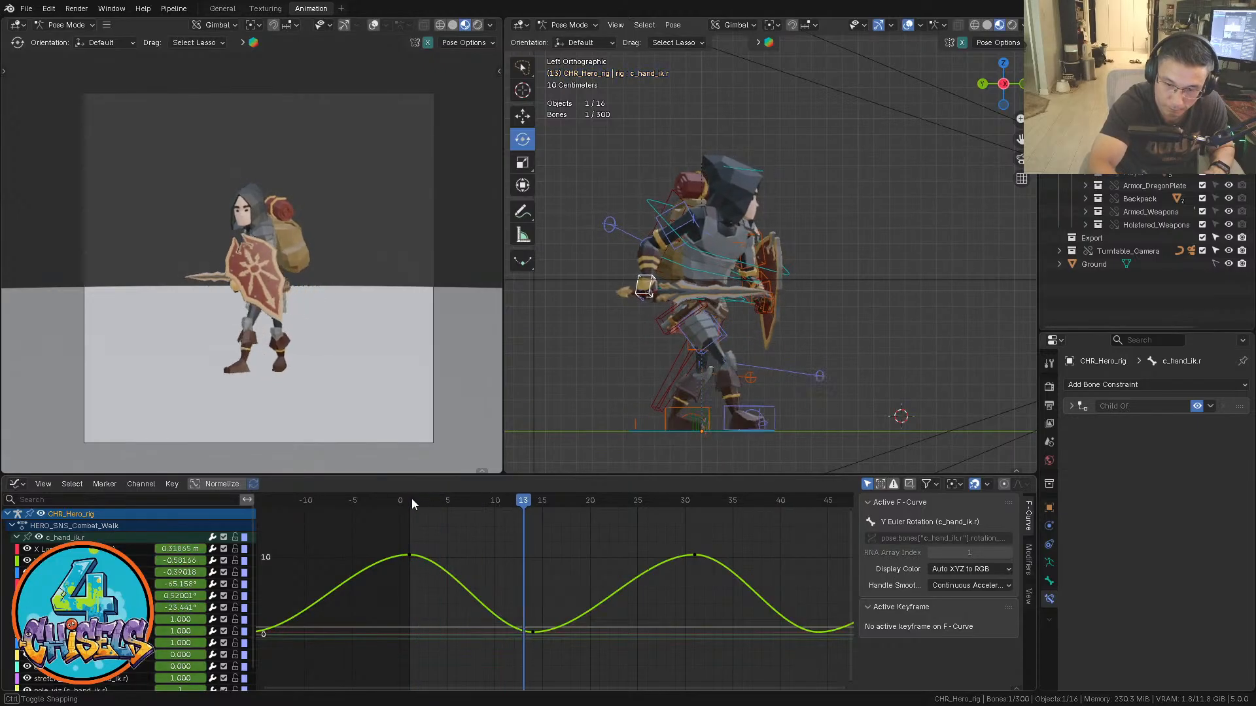
pyautogui.press('Left')
pyautogui.press('Left')
pyautogui.press('Left')
pyautogui.press('Left')
pyautogui.press('Left')
pyautogui.press('Left')
pyautogui.press('Left')
pyautogui.press('Right')
pyautogui.press('Right')
pyautogui.press('Left')
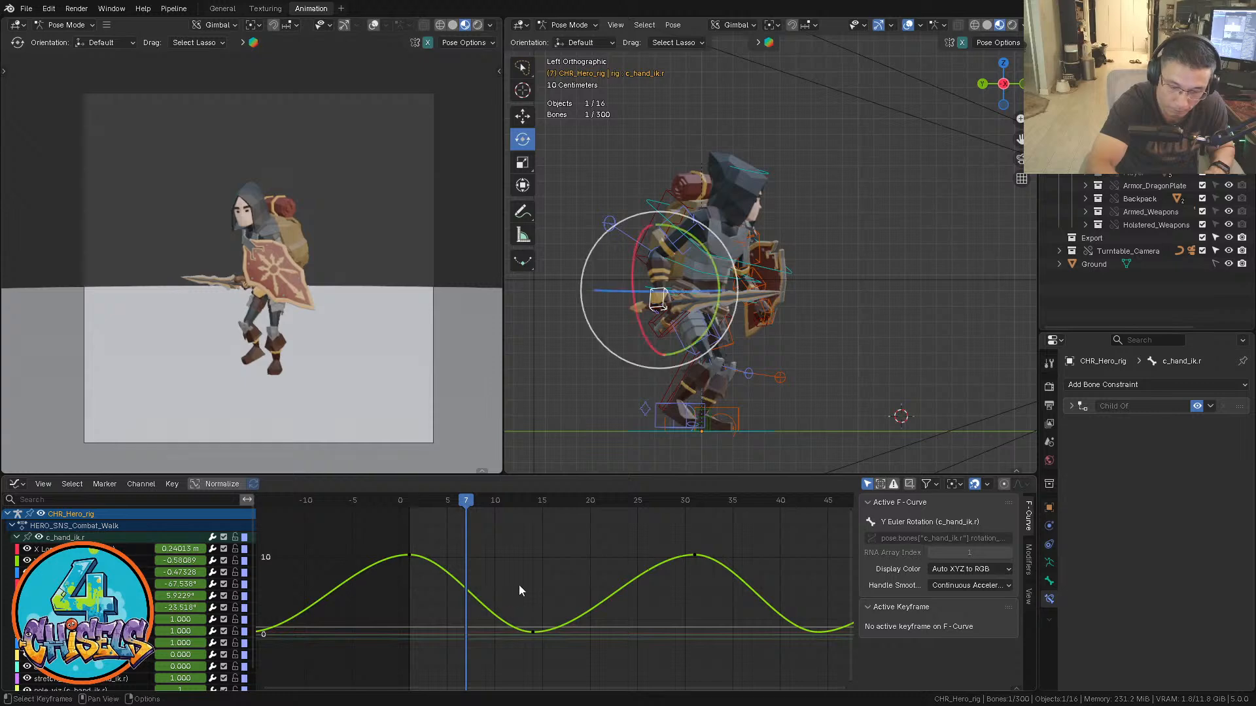
# Paste the frame 14 Y Euler Rotation keyframe at frame 7 and lower it to about -4.4°
pyautogui.hotkey('ctrl', 'v')
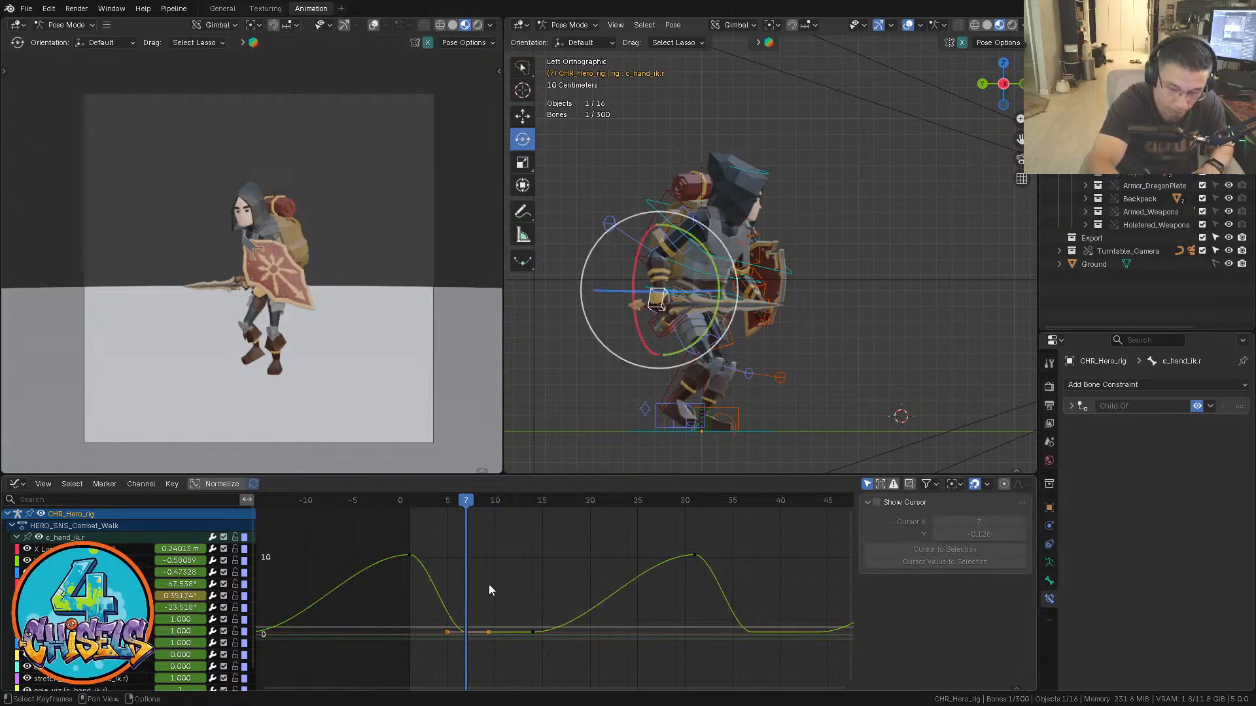
pyautogui.press('g')
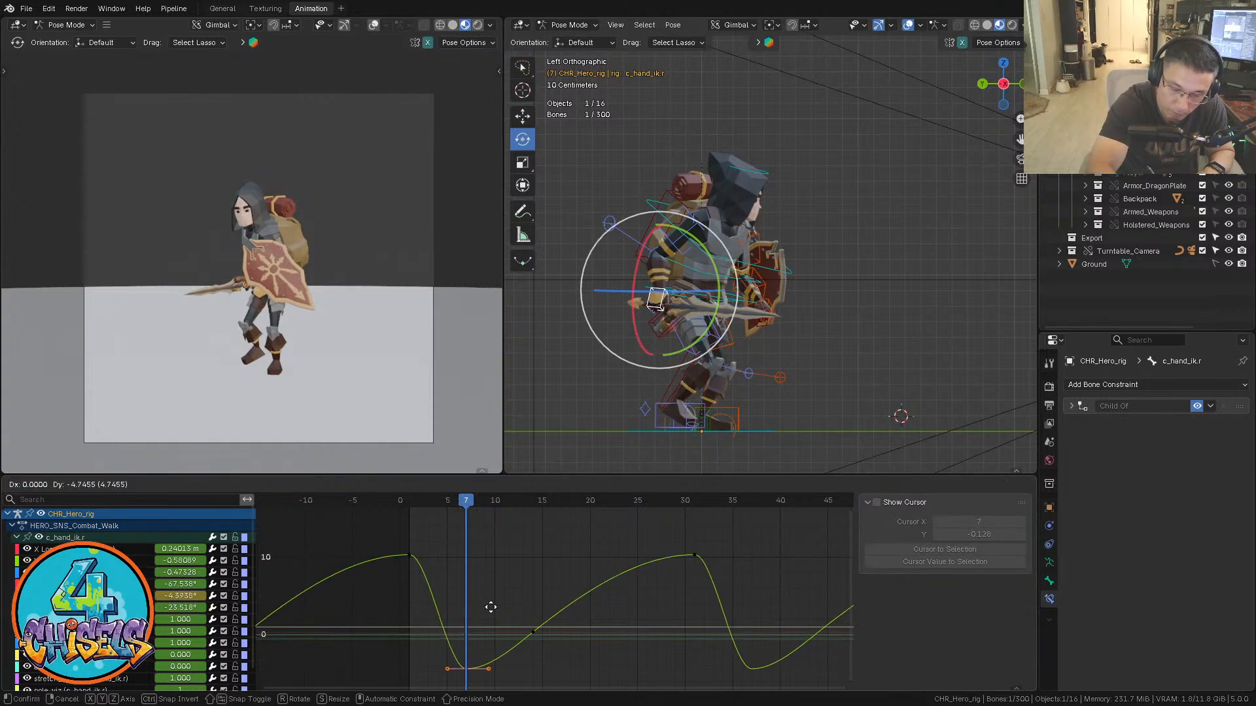
pyautogui.click(490, 607)
# Step through the walk frame by frame to check how the sword tip dips and recovers around the frame 7 keyframe
pyautogui.press('Left')
pyautogui.press('Left')
pyautogui.press('Left')
pyautogui.press('Right')
pyautogui.press('Right')
pyautogui.press('Right')
pyautogui.press('Right')
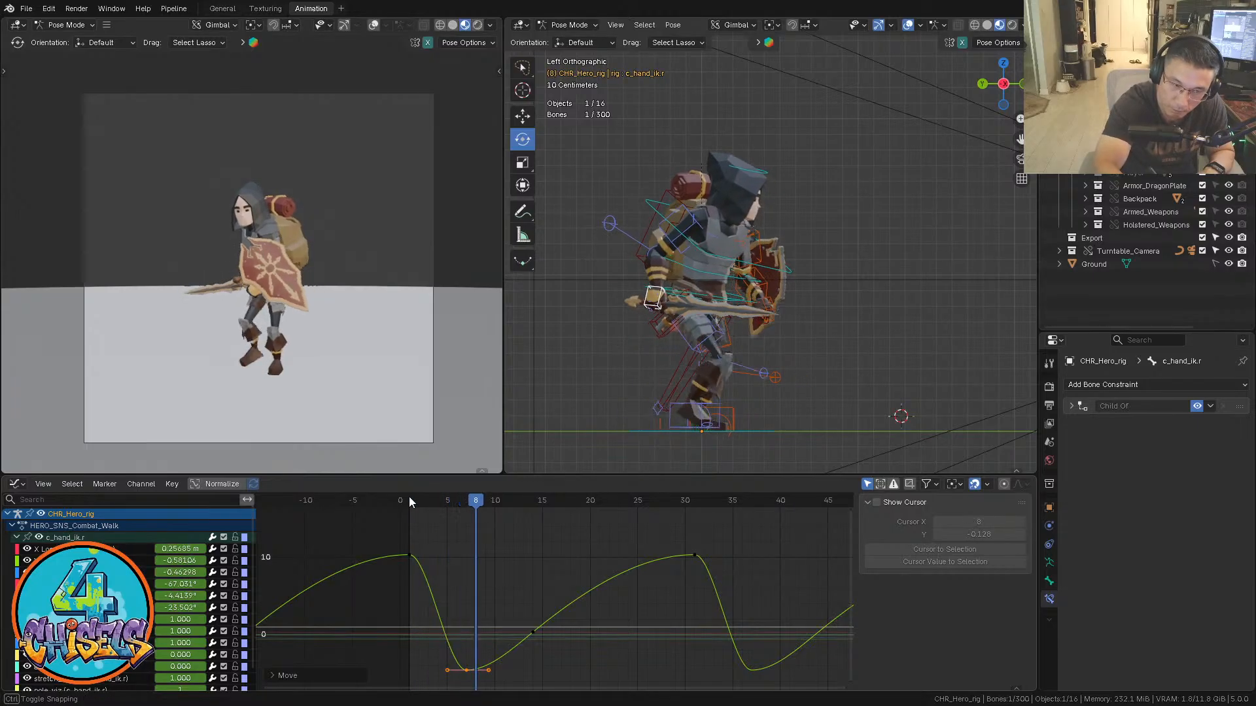
pyautogui.press('Right')
pyautogui.press('Right')
pyautogui.press('Right')
pyautogui.press('Right')
pyautogui.press('Right')
pyautogui.press('Right')
pyautogui.press('Right')
pyautogui.press('Right')
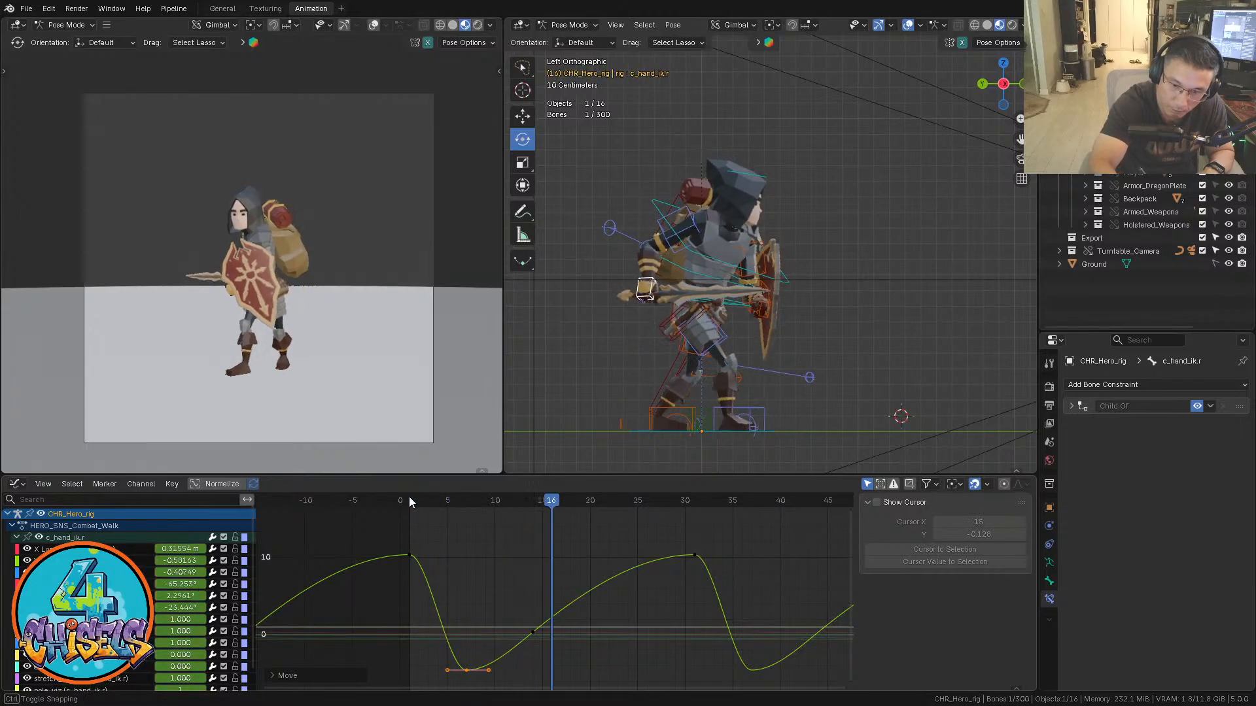
pyautogui.press('Right')
pyautogui.press('Right')
pyautogui.press('Right')
pyautogui.press('Right')
pyautogui.press('Right')
pyautogui.press('Right')
pyautogui.press('Right')
pyautogui.press('Right')
pyautogui.press('Right')
pyautogui.press('Down')
pyautogui.press('Right')
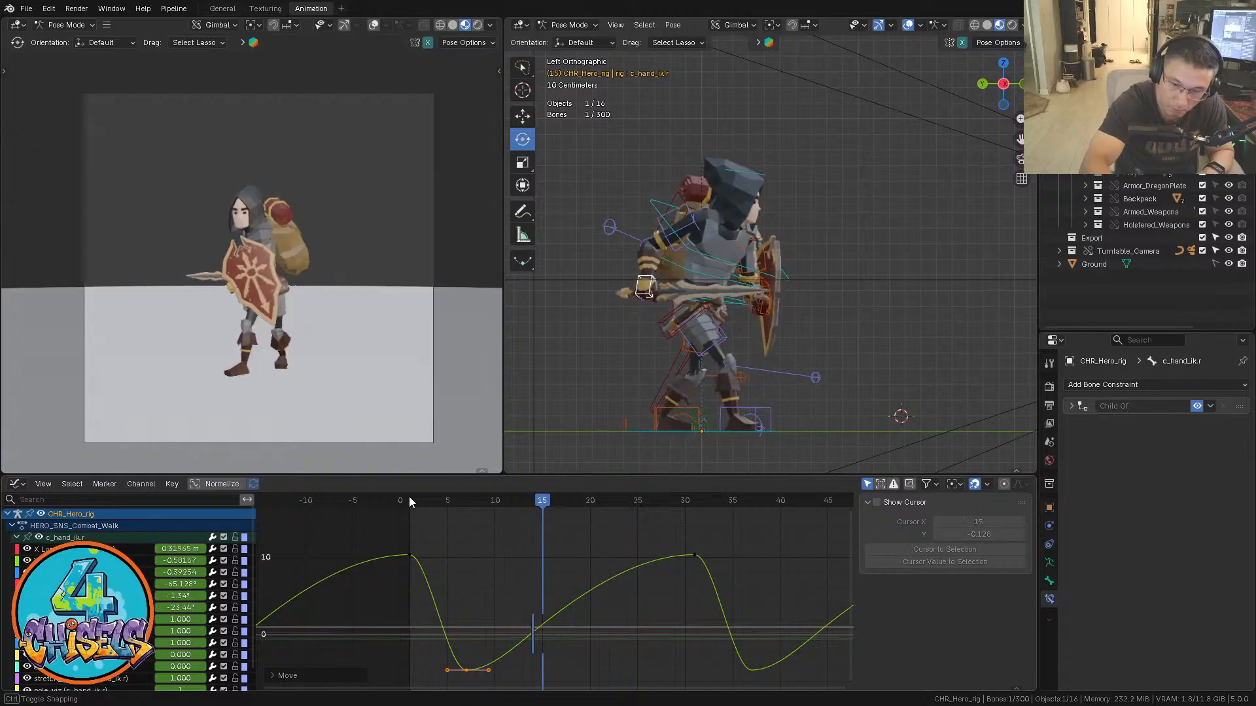
pyautogui.press('Down')
pyautogui.press('Down')
pyautogui.press('Down')
pyautogui.press('Right')
pyautogui.press('Right')
pyautogui.press('Right')
pyautogui.press('Right')
pyautogui.press('Right')
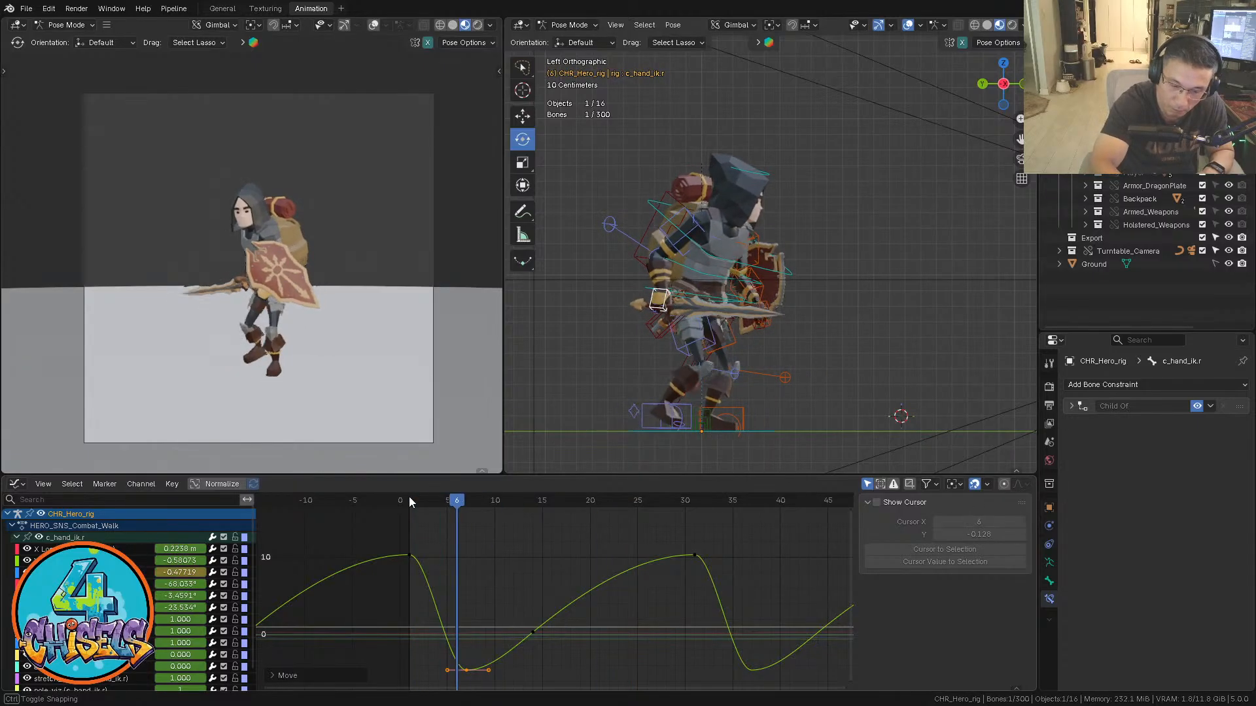
# Raise the right hand IK's Y Euler Rotation keyframe at frame 7 to about 5.5° and scrub the first step to check it
pyautogui.press('Right')
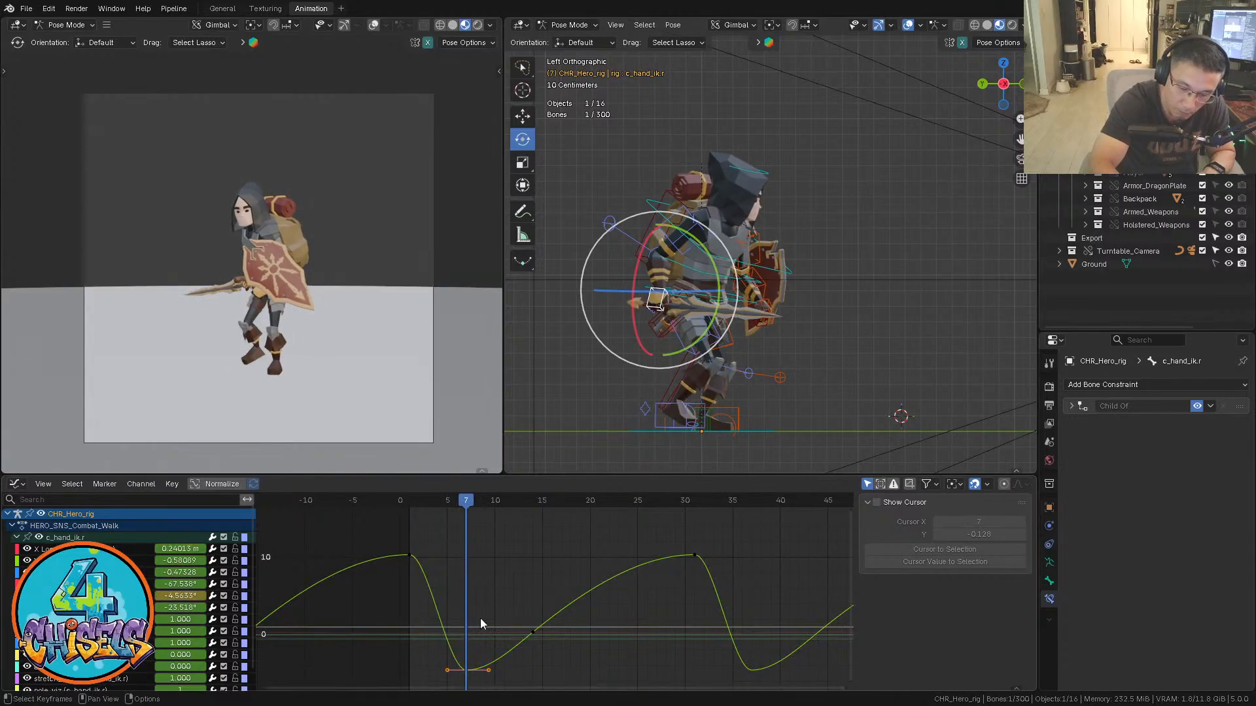
pyautogui.moveTo(483, 677); pyautogui.dragTo(487, 605)
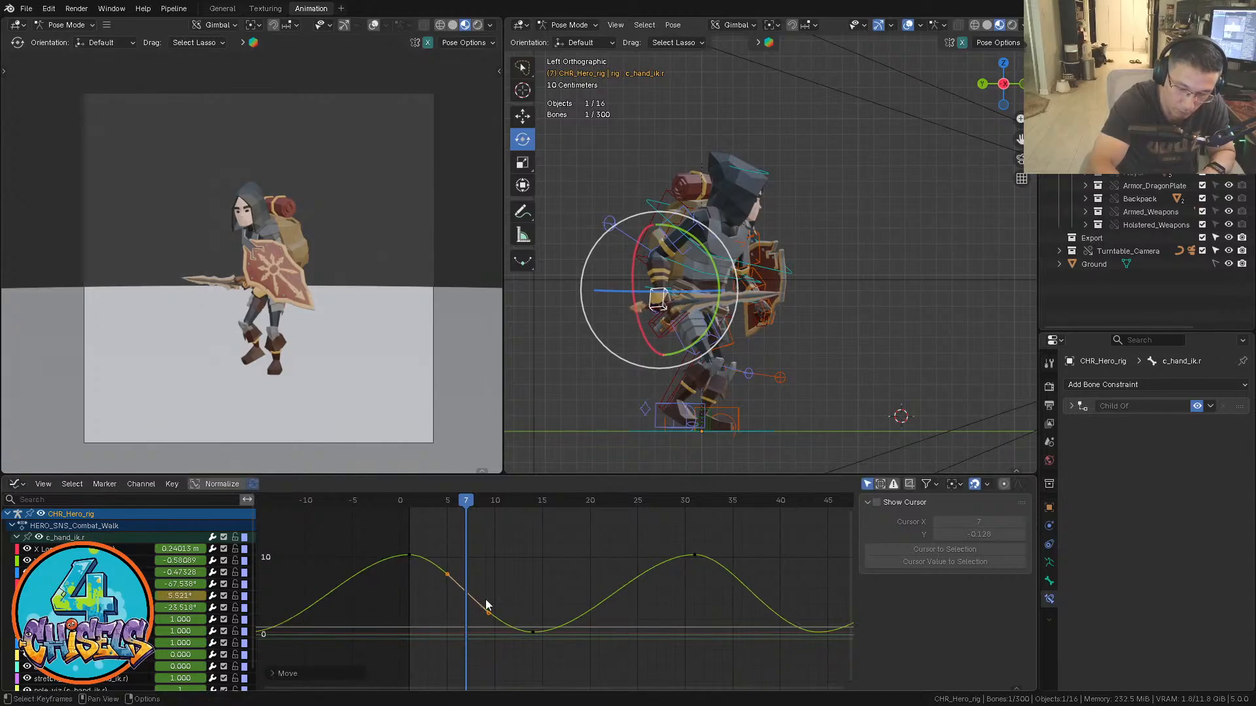
pyautogui.moveTo(409, 499); pyautogui.dragTo(504, 498)
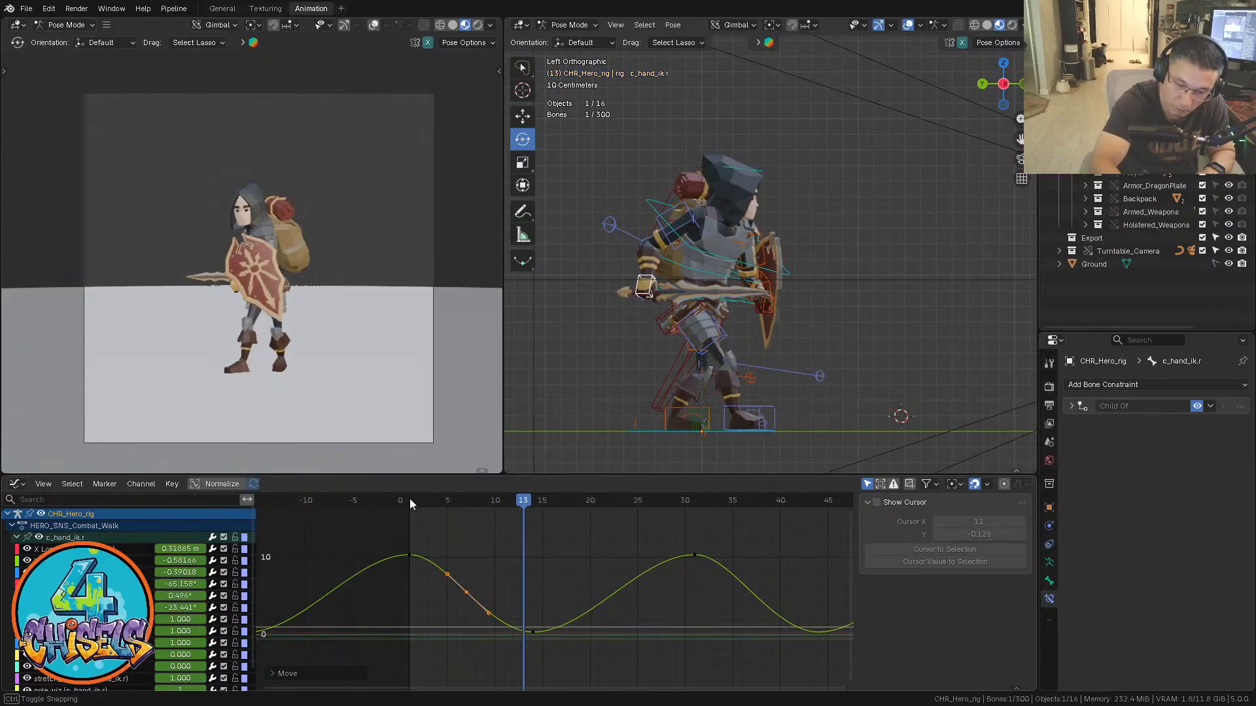
# Move the frame 14 Y Euler Rotation keyframe to frame 17 and raise it to about 10.8°
pyautogui.moveTo(551, 498); pyautogui.dragTo(561, 499)
pyautogui.moveTo(542, 604); pyautogui.dragTo(522, 668)
pyautogui.press('g')
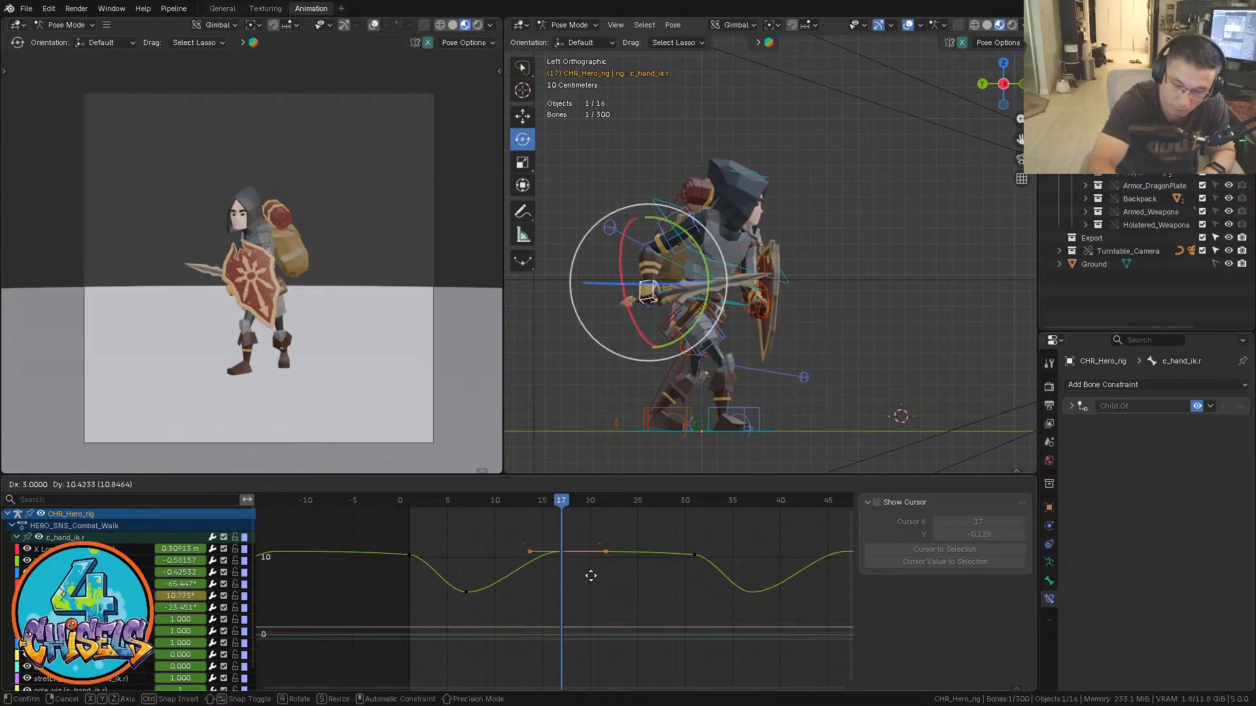
pyautogui.click(589, 575)
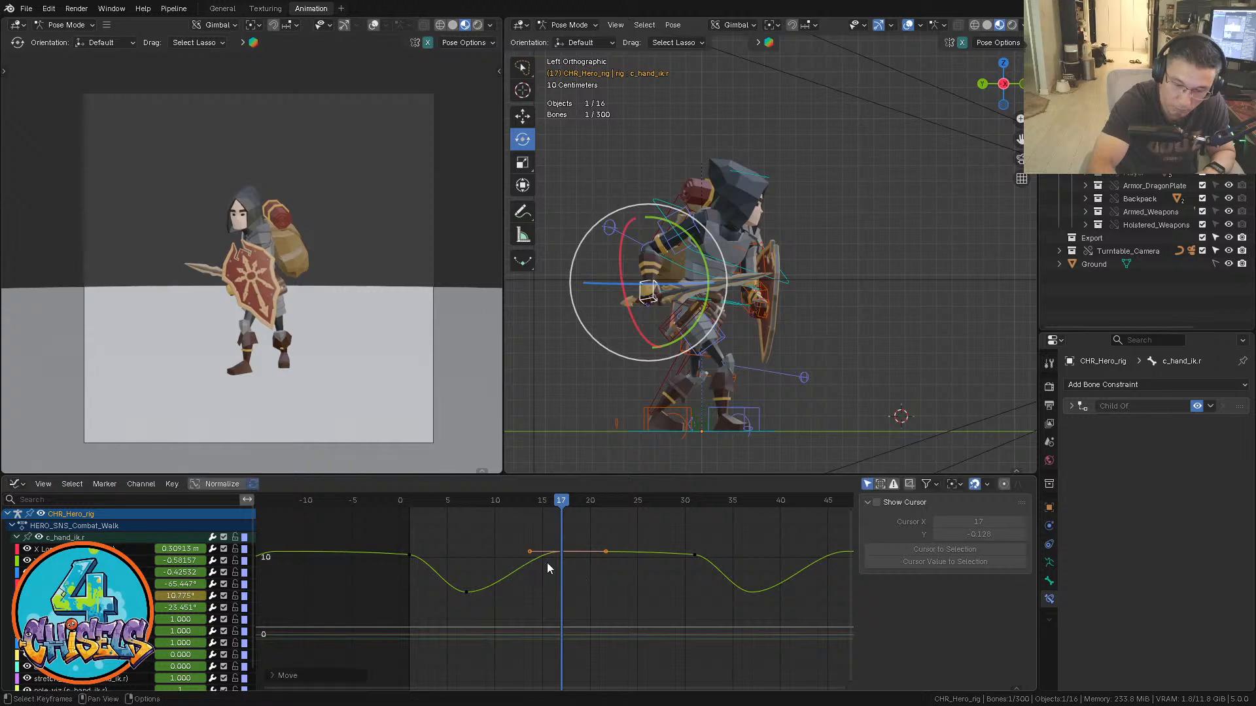
pyautogui.press('space')
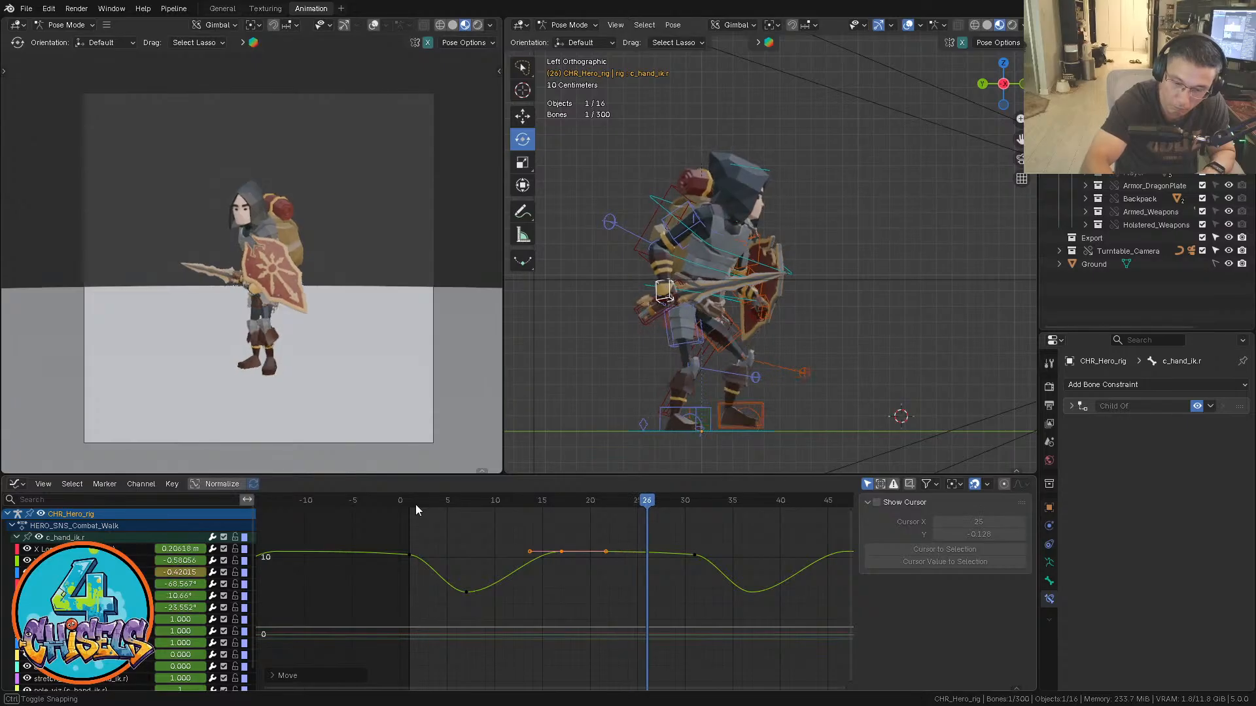
pyautogui.moveTo(702, 558); pyautogui.dragTo(708, 608)
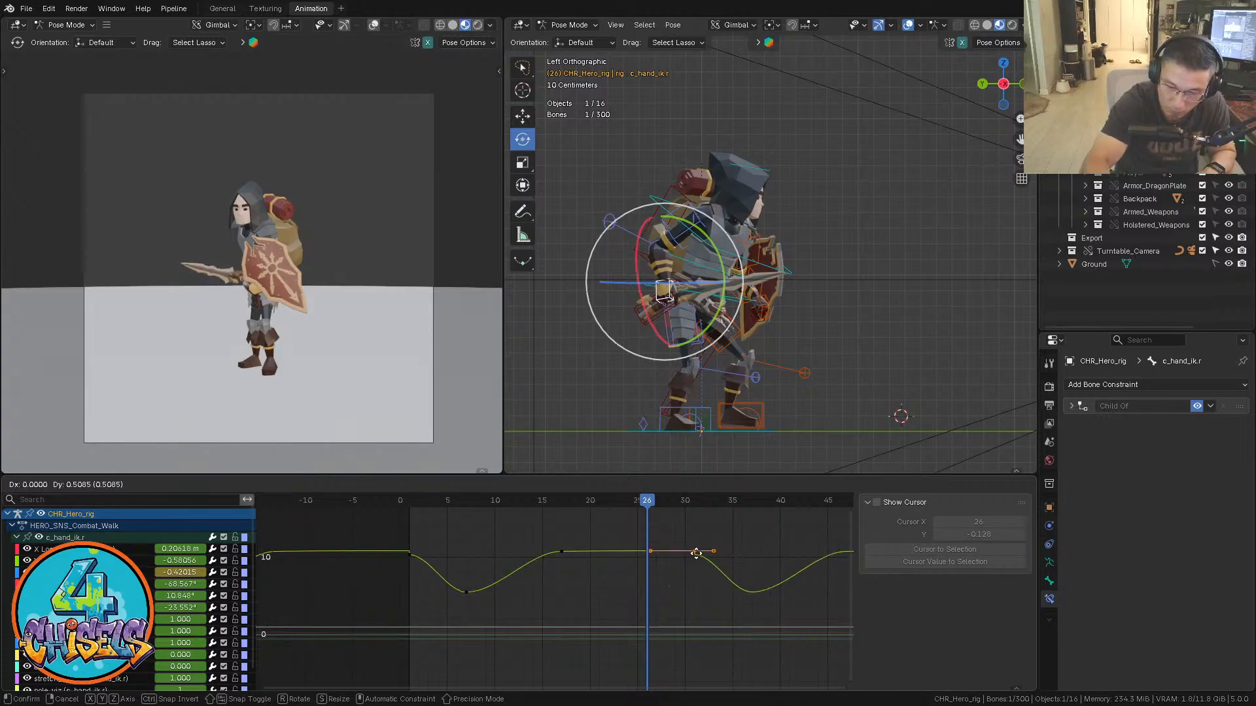
pyautogui.click(698, 555)
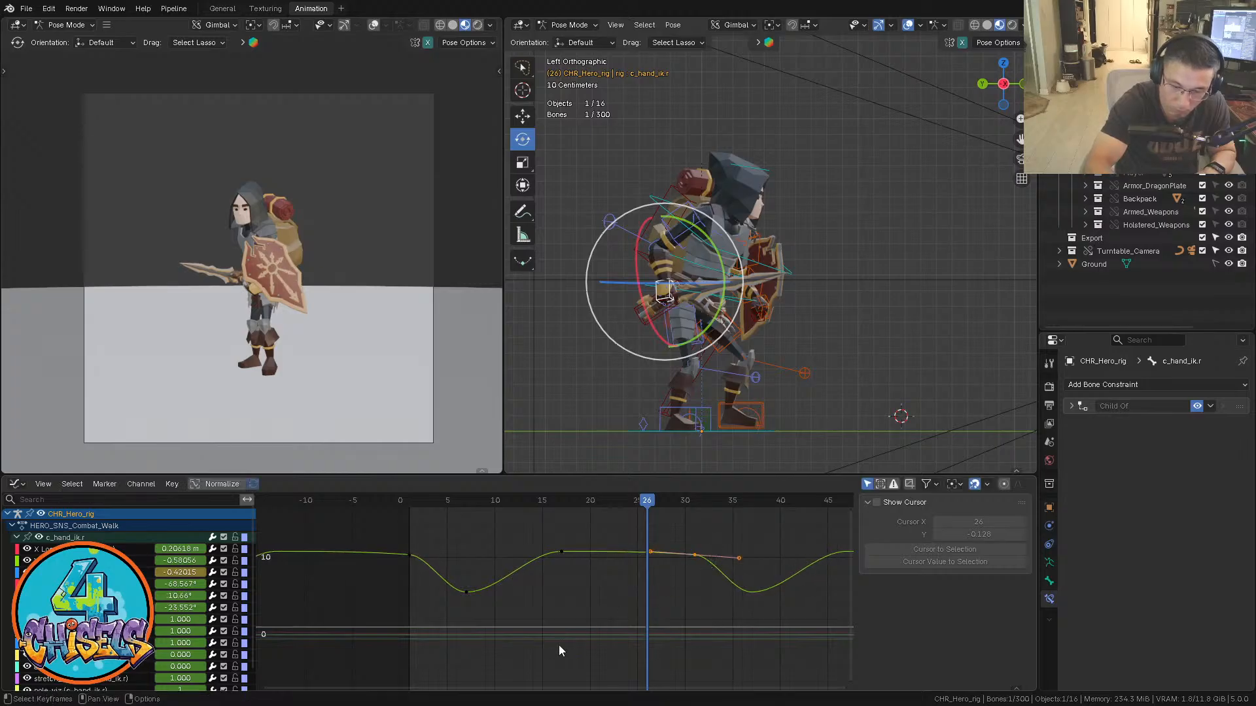
# Paste the copied Y Euler Rotation keyframe at frame 25 and lower it to about 6.4°
pyautogui.moveTo(639, 506); pyautogui.dragTo(645, 509)
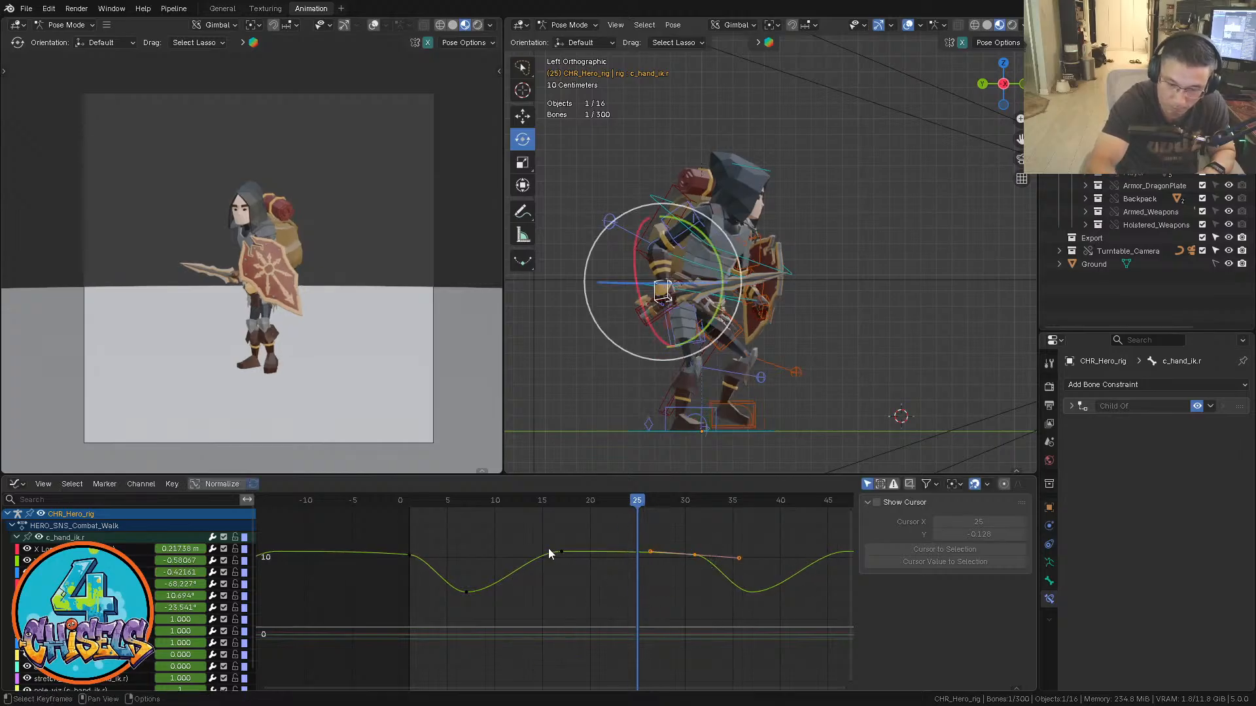
pyautogui.hotkey('ctrl', 'v')
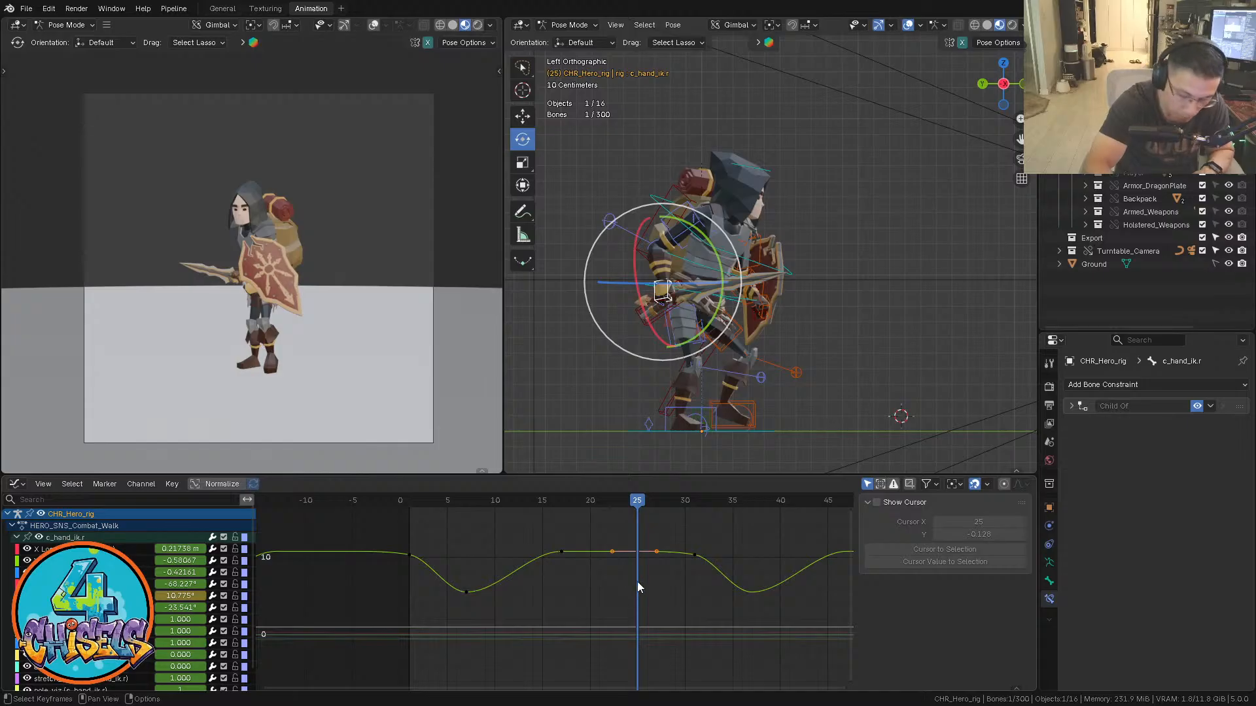
pyautogui.press('g')
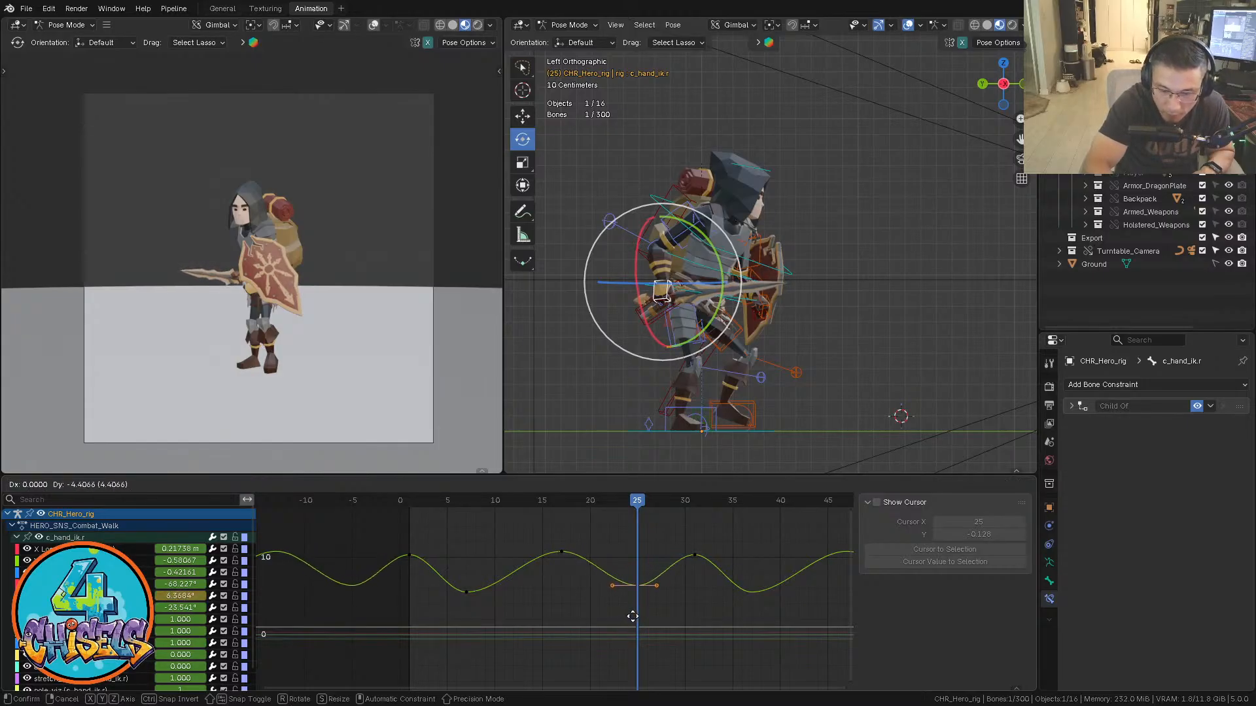
pyautogui.click(633, 616)
# Shift the frame 7 Y Euler Rotation keyframe to frame 8 and raise it by about 0.4°
pyautogui.click(465, 592)
pyautogui.press('g')
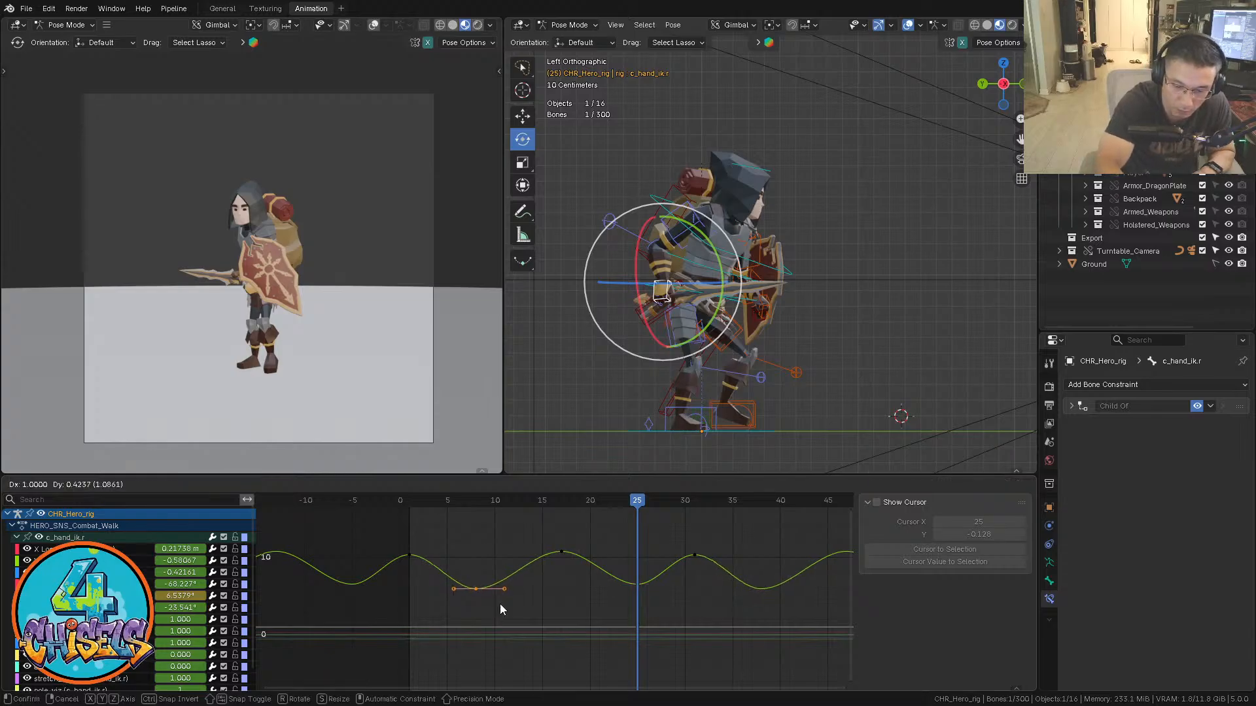
pyautogui.click(499, 603)
# Play the walk from frame 1 and examine the sword's Y rotation from the front, the side and a raised perspective view
pyautogui.click(409, 497)
pyautogui.press('space')
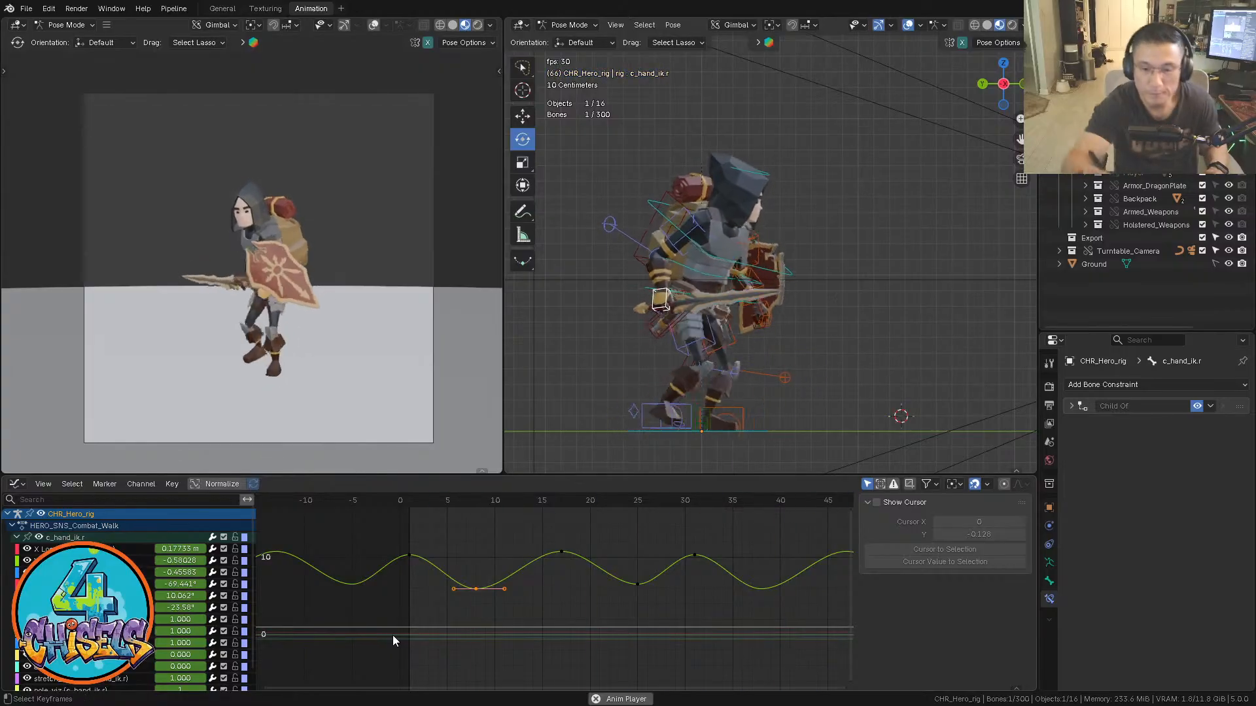
pyautogui.press('KP_1')
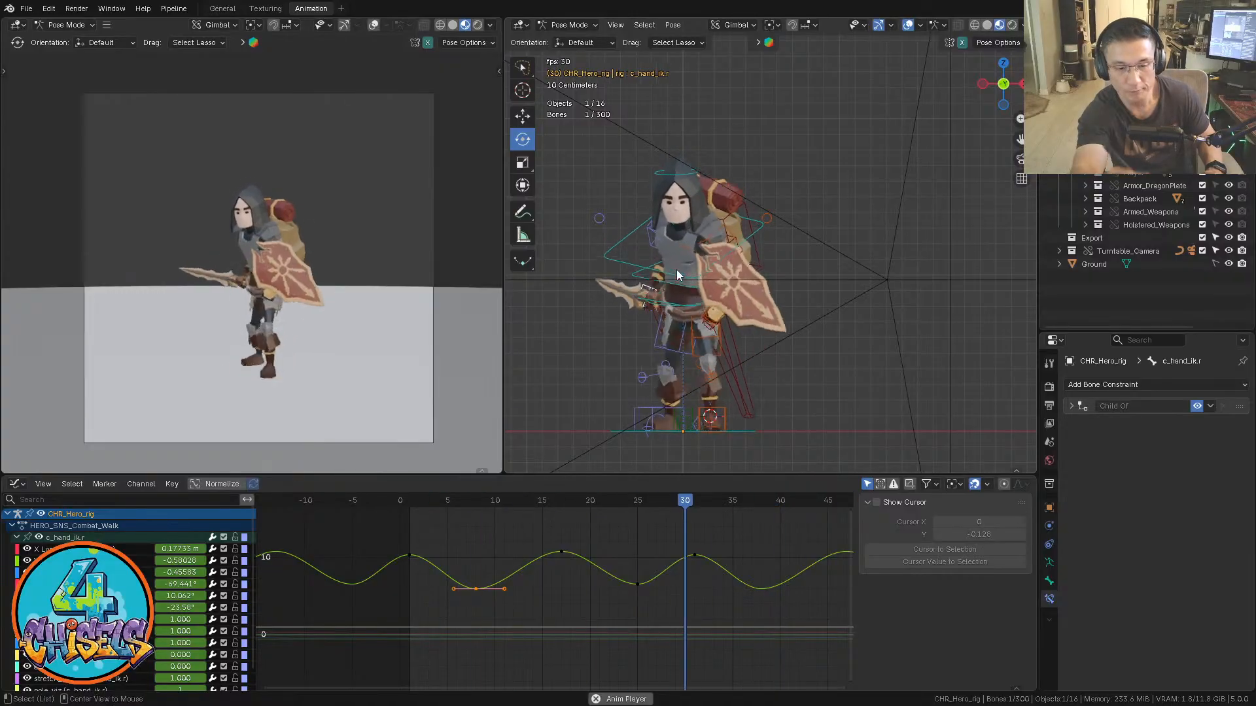
pyautogui.press('ctrl+KP_3')
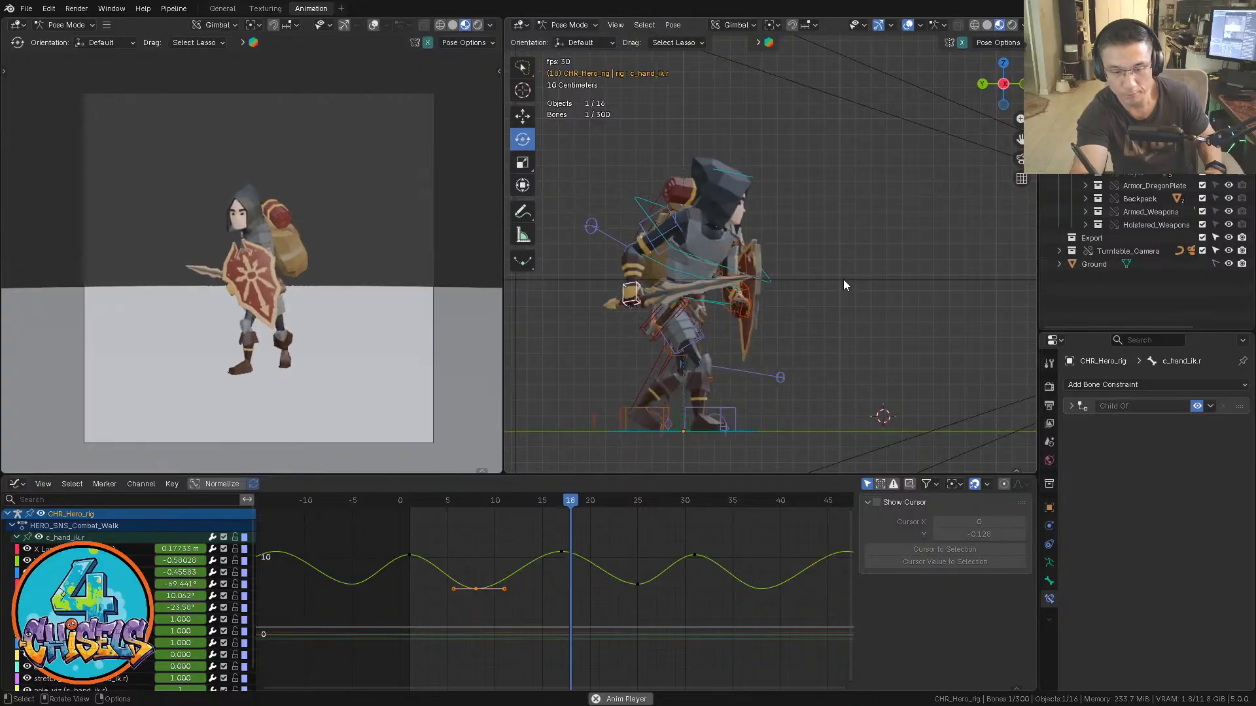
pyautogui.moveTo(843, 279)
pyautogui.mouseDown(button='middle')
pyautogui.moveTo(781, 258)
pyautogui.moveTo(845, 246)
pyautogui.moveTo(819, 288)
pyautogui.mouseUp(button='middle')
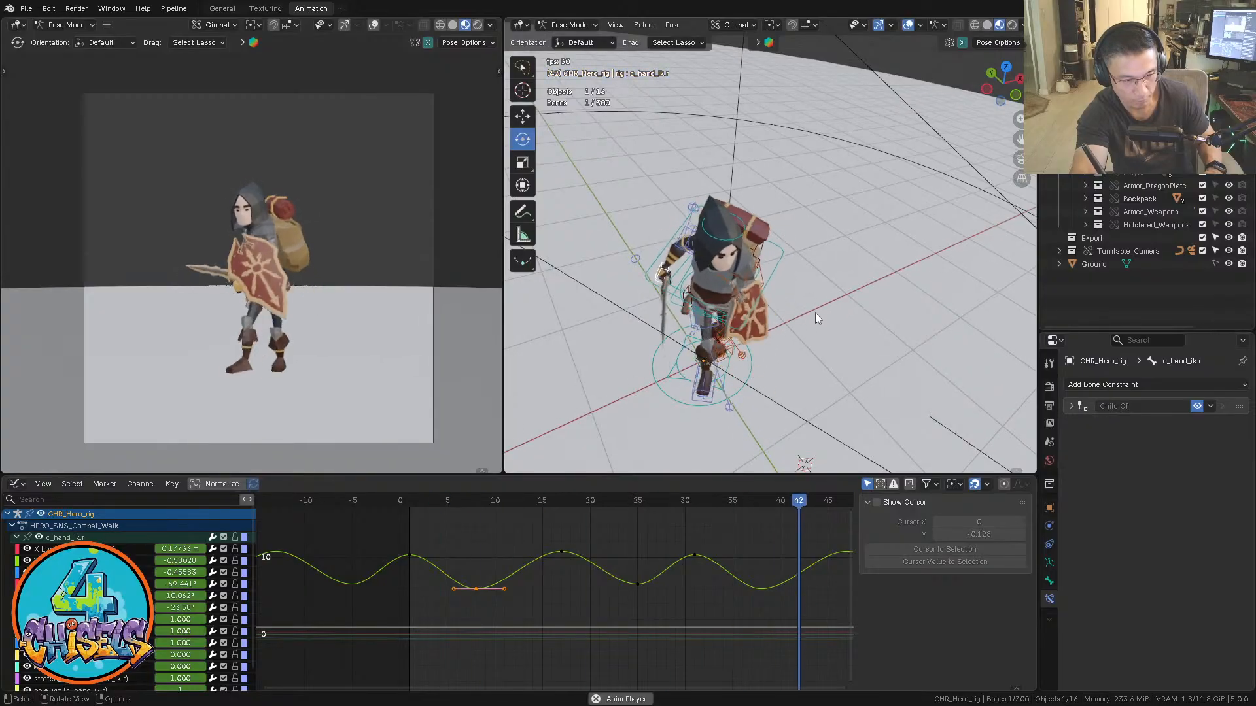
# Review the combat walk playback from several angles, including the left side view, and scrub through its frames
pyautogui.moveTo(784, 314); pyautogui.dragTo(872, 198, button='middle')
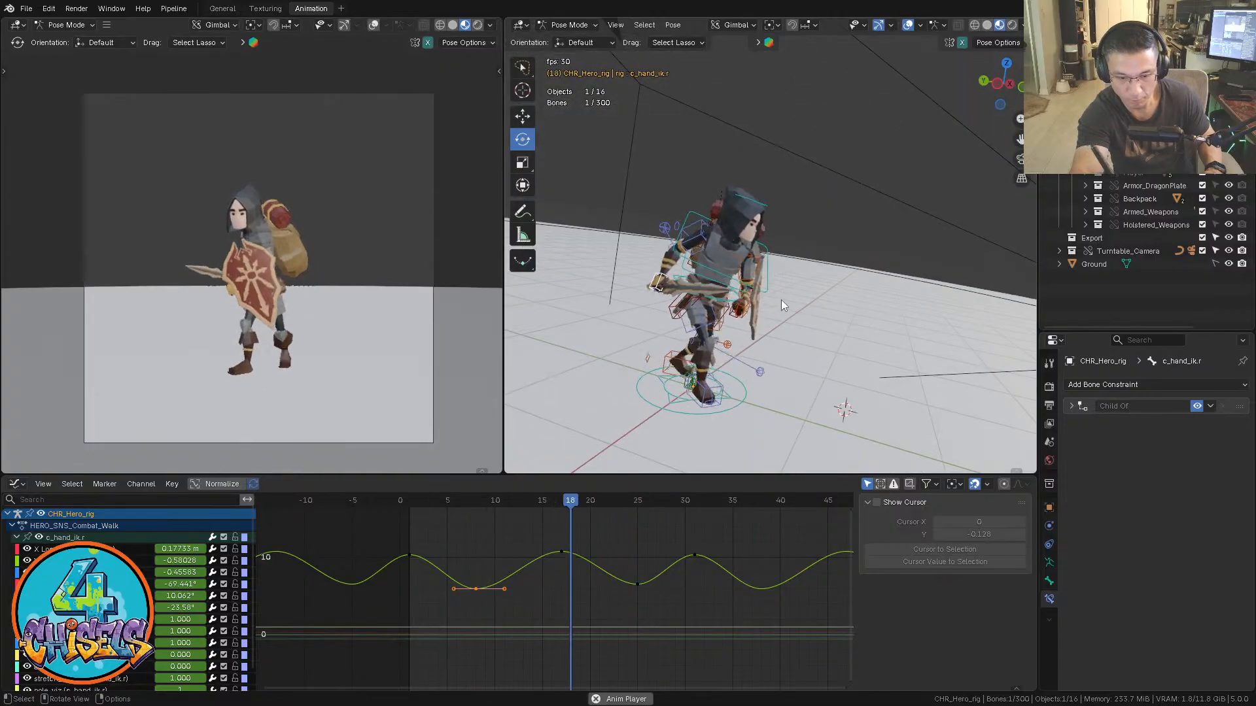
pyautogui.moveTo(781, 300); pyautogui.dragTo(834, 277, button='middle')
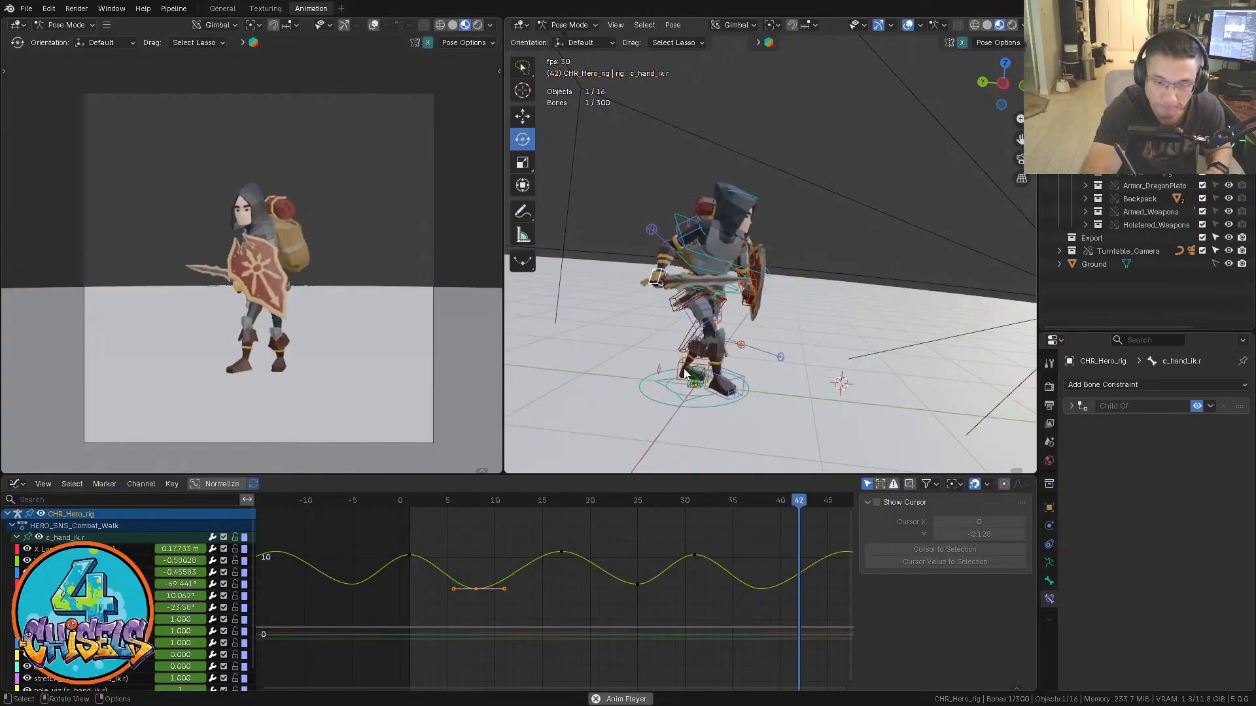
pyautogui.keyDown('alt'); pyautogui.moveTo(811, 295); pyautogui.dragTo(844, 280, button='middle'); pyautogui.keyUp('alt')
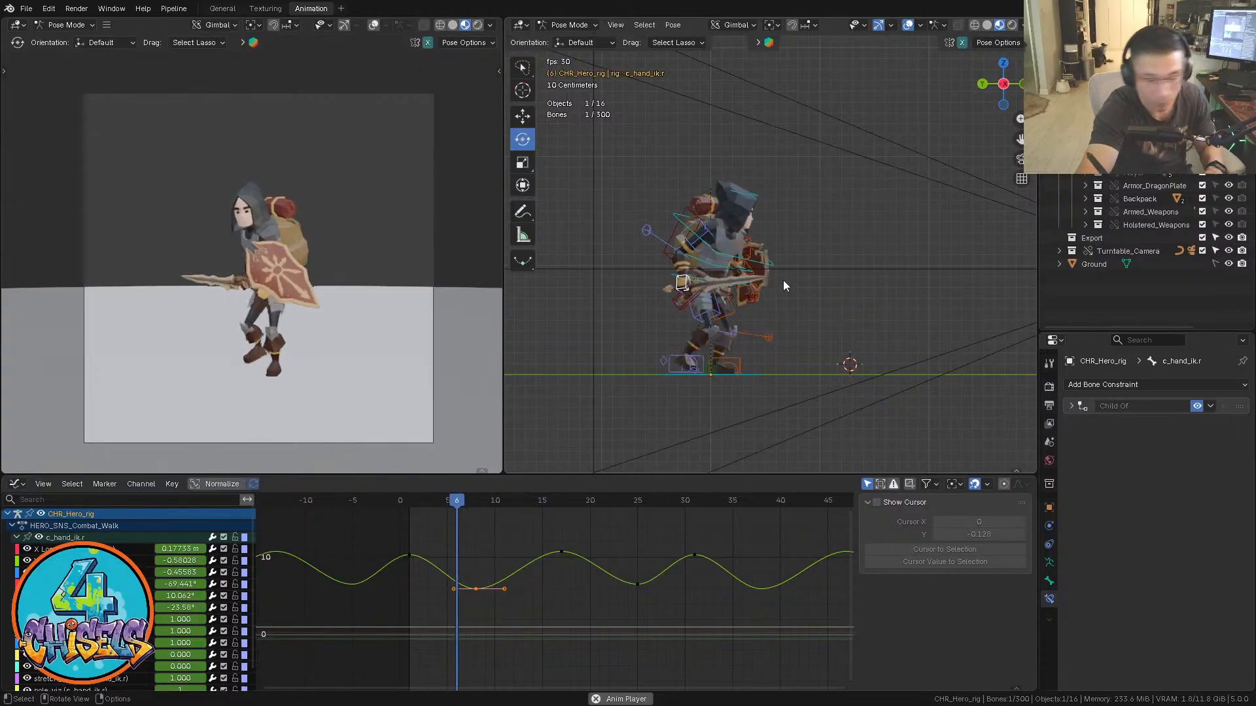
pyautogui.press('space')
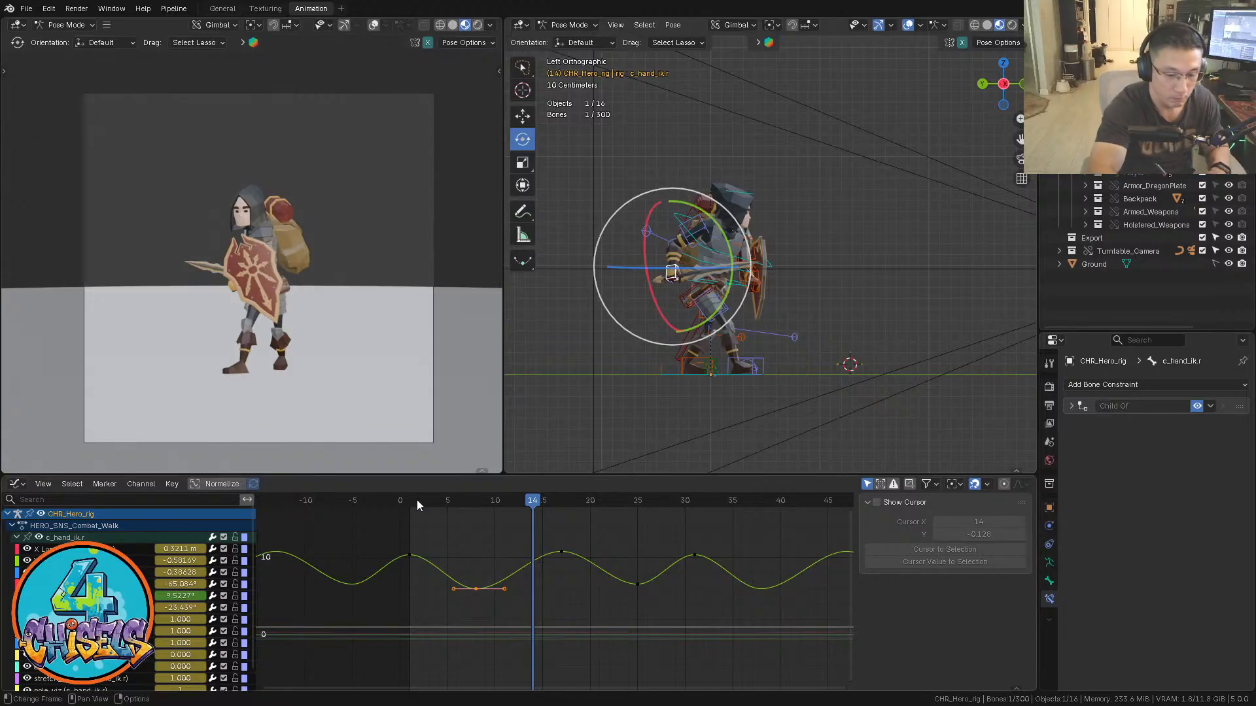
pyautogui.moveTo(417, 501); pyautogui.dragTo(513, 501)
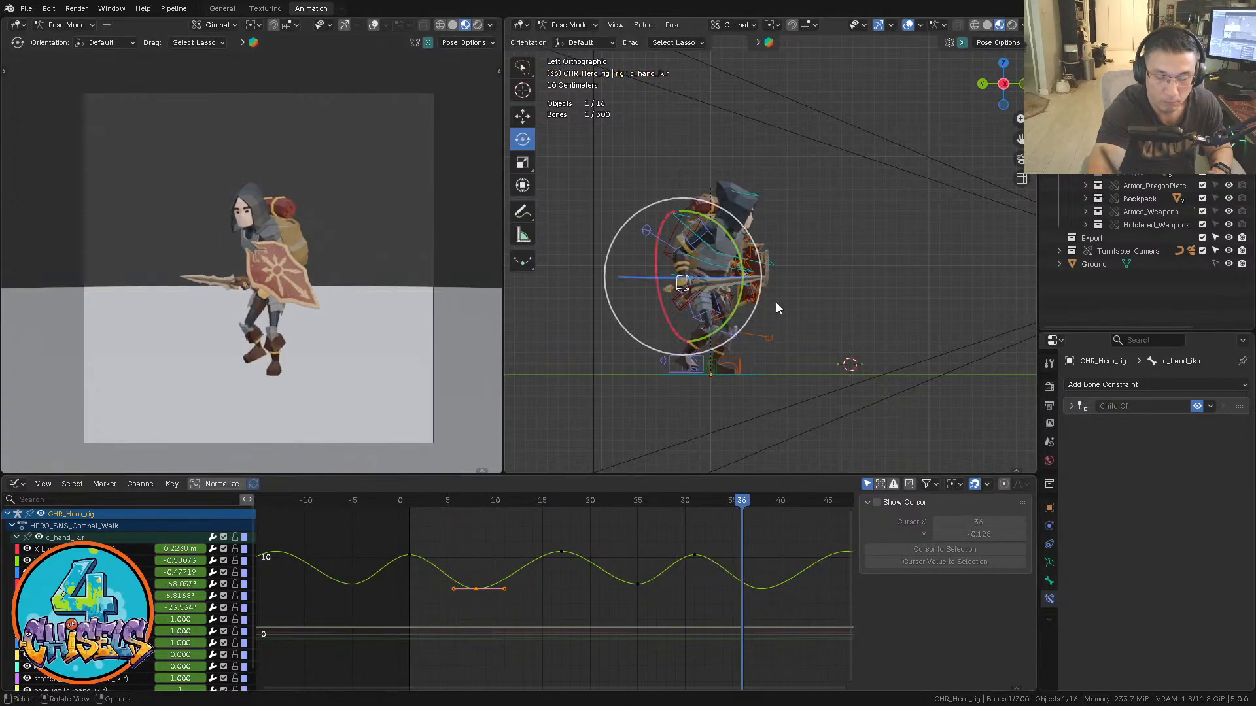
pyautogui.moveTo(776, 302); pyautogui.dragTo(665, 444, button='middle')
pyautogui.press('space')
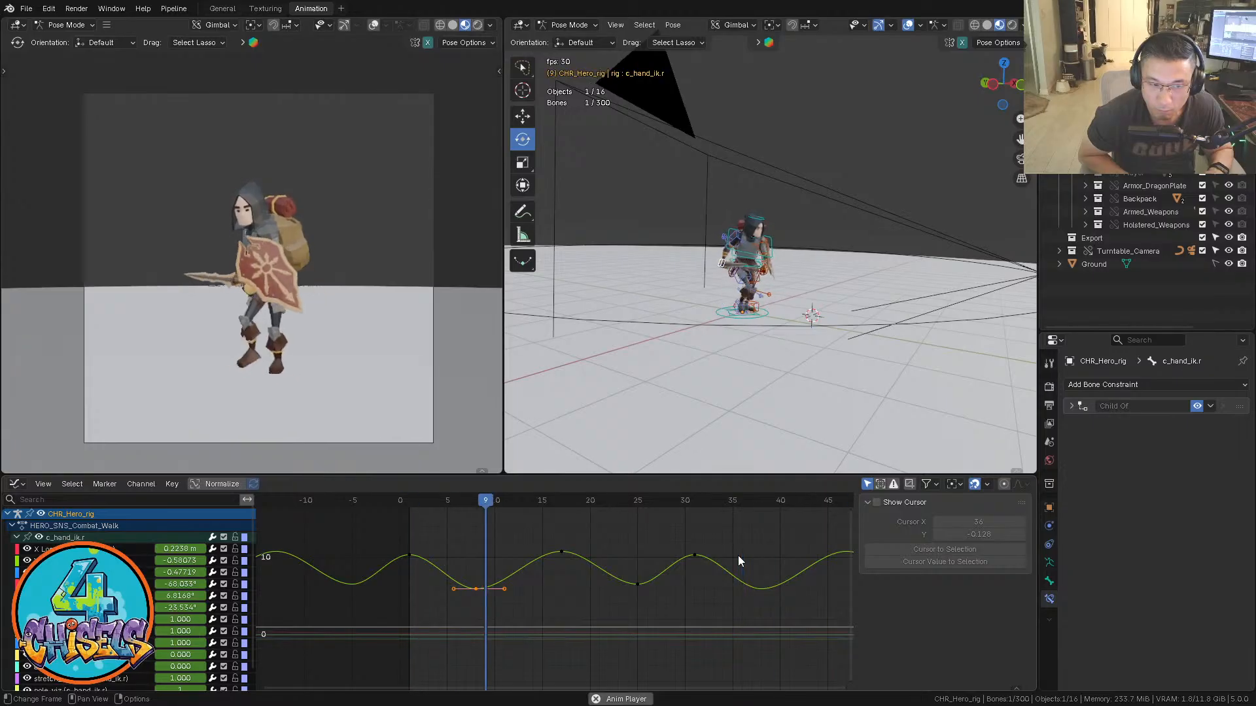
pyautogui.press('space')
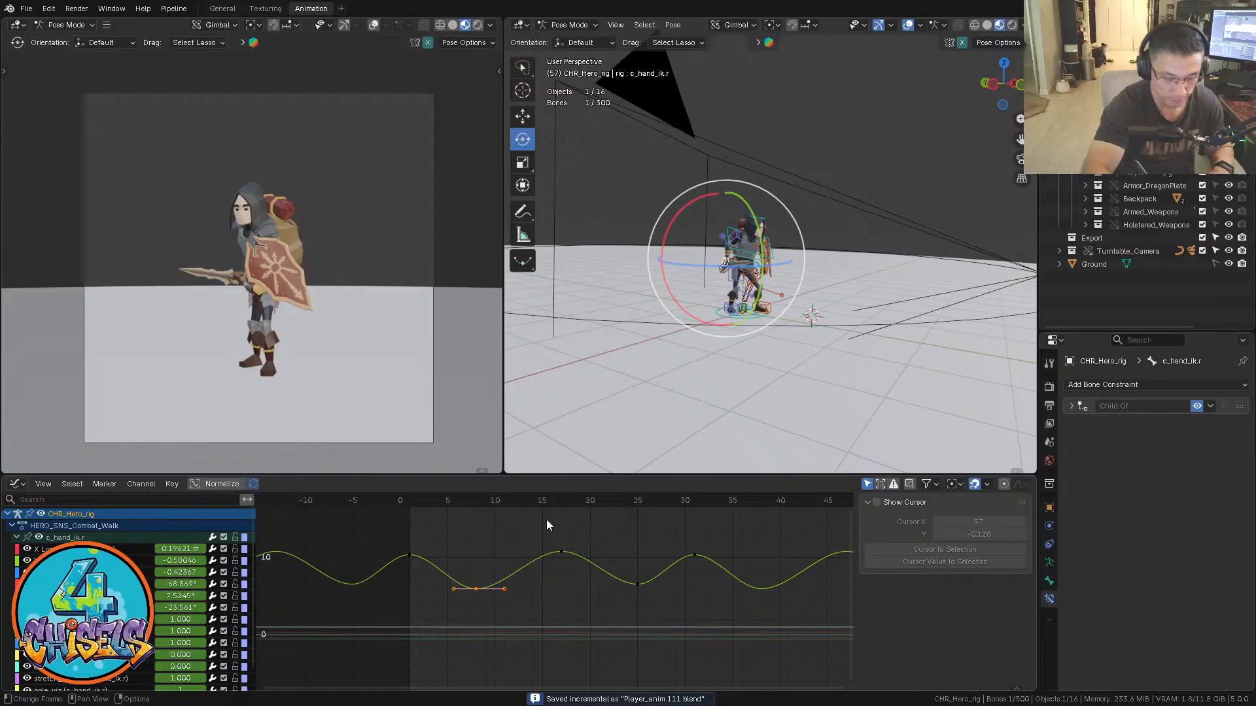
# Switch the animation editor to the Action Editor and load the HERO_SNS_Combat_Backpedal action on the hero rig
pyautogui.hotkey('ctrl', 'Tab')
pyautogui.click(390, 484)
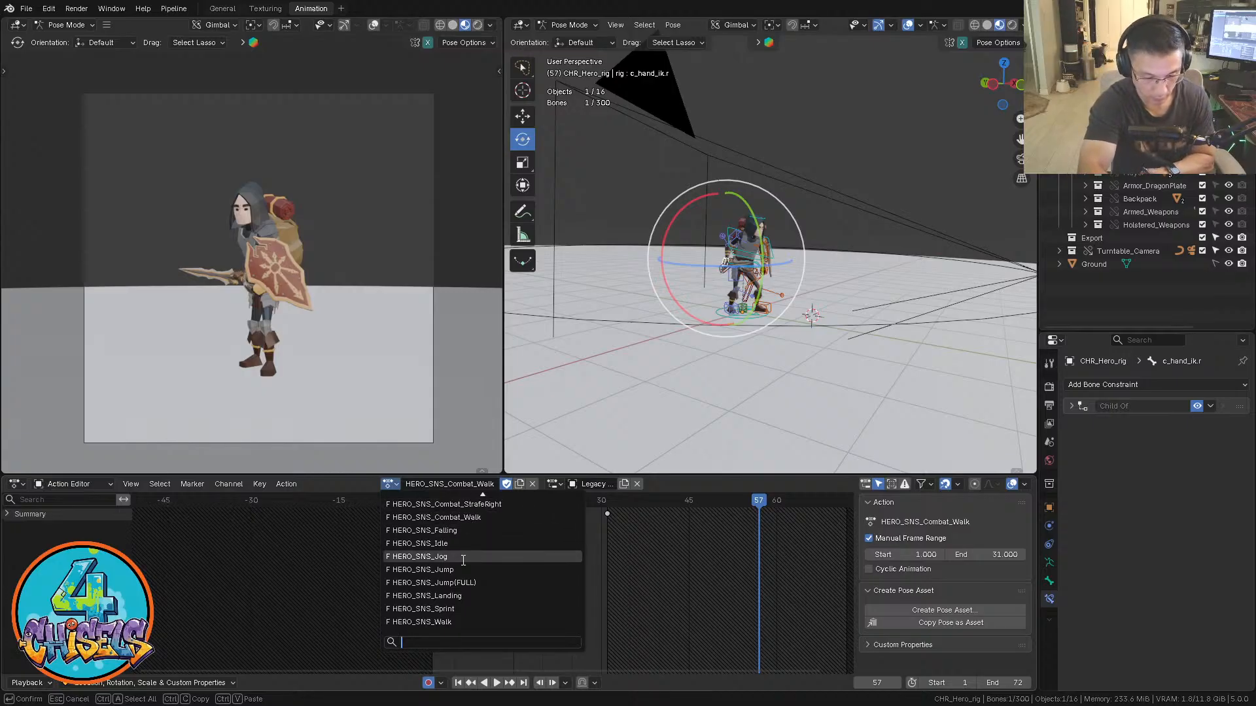
pyautogui.scroll(5, 462, 561)
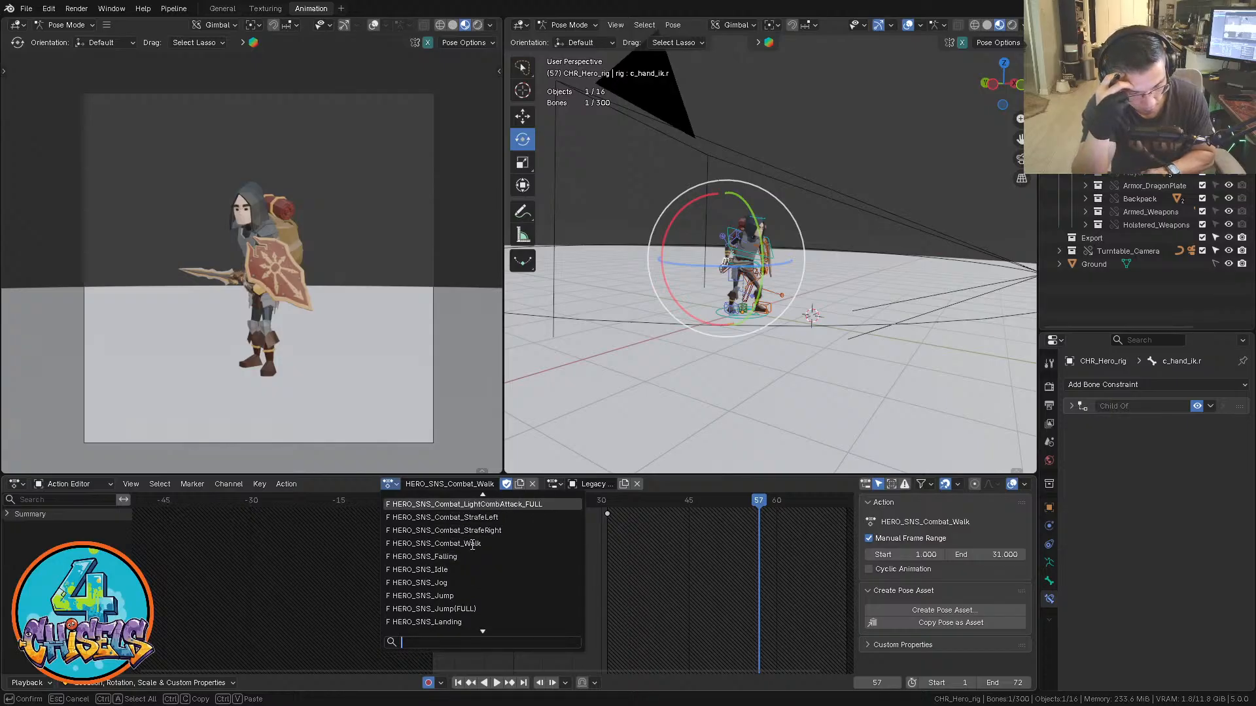
pyautogui.scroll(-4, 473, 544)
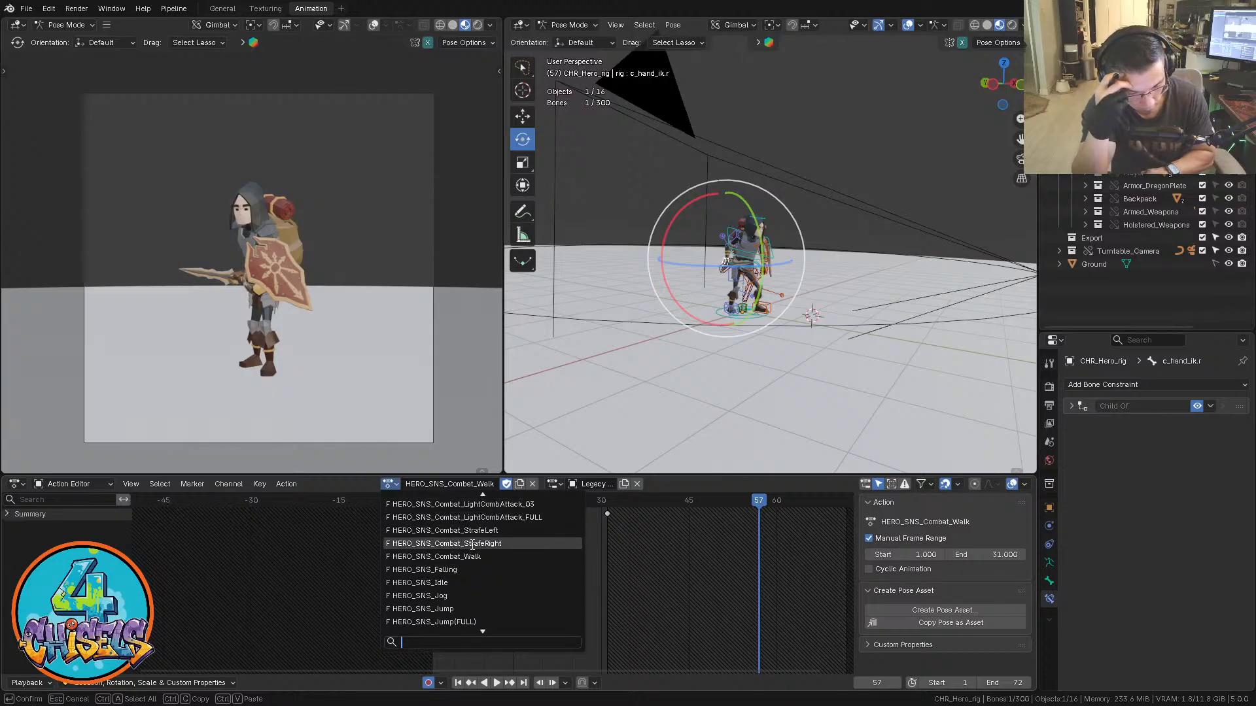
pyautogui.scroll(4, 473, 544)
pyautogui.scroll(12, 473, 544)
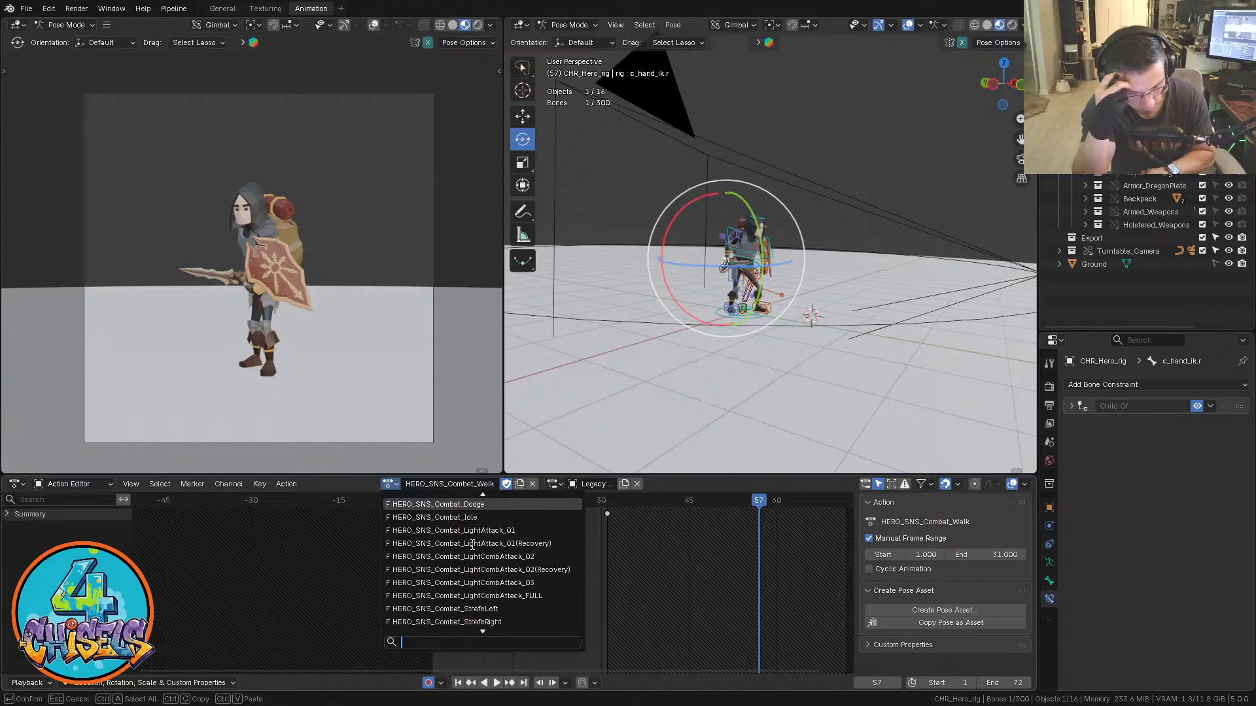
pyautogui.scroll(-2, 472, 544)
pyautogui.scroll(-1, 472, 544)
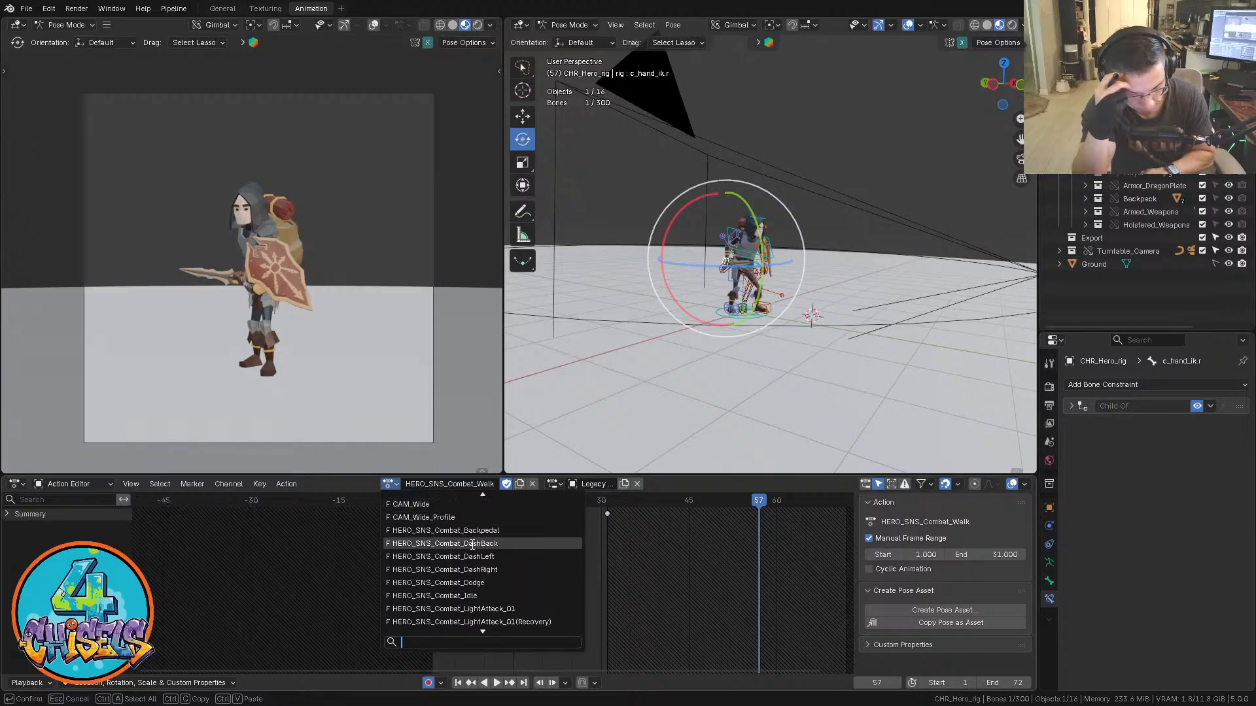
pyautogui.scroll(1, 473, 544)
pyautogui.press('Return')
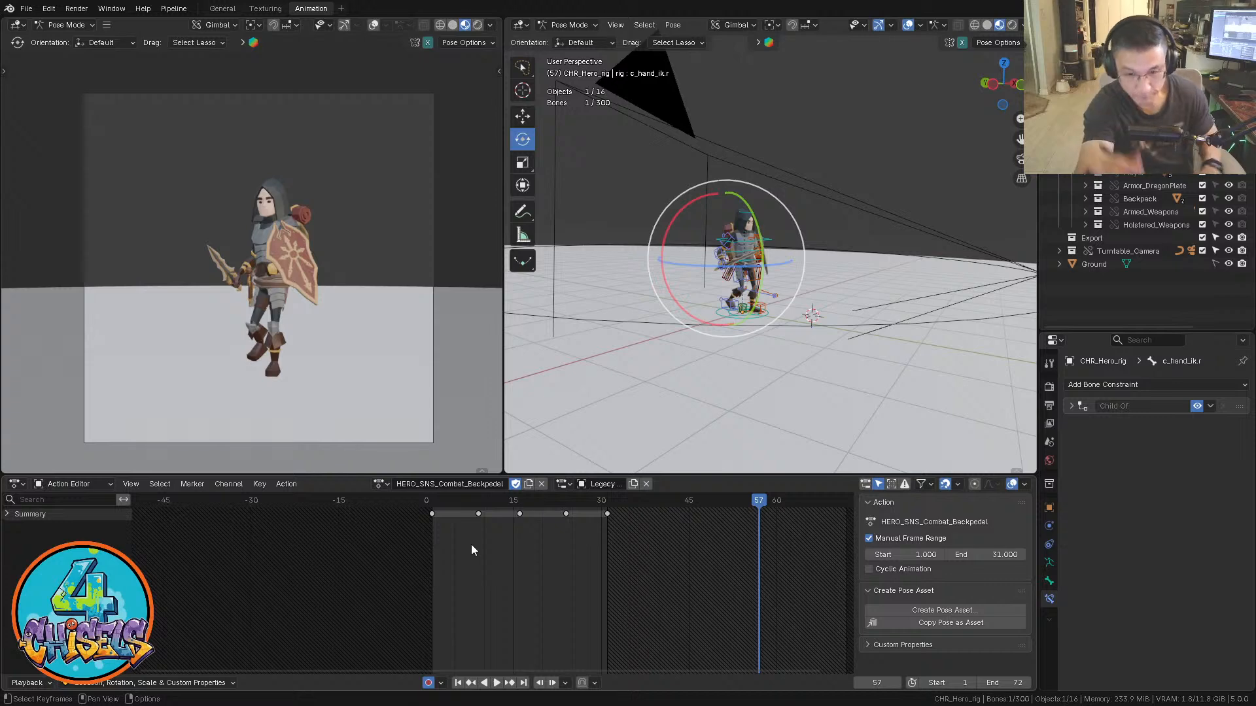
# Play the backpedal action from frame 1 in a closer left side view and stop at frame 16
pyautogui.keyDown('alt'); pyautogui.moveTo(738, 307); pyautogui.dragTo(670, 332, button='middle'); pyautogui.keyUp('alt')
pyautogui.scroll(7, 670, 332)
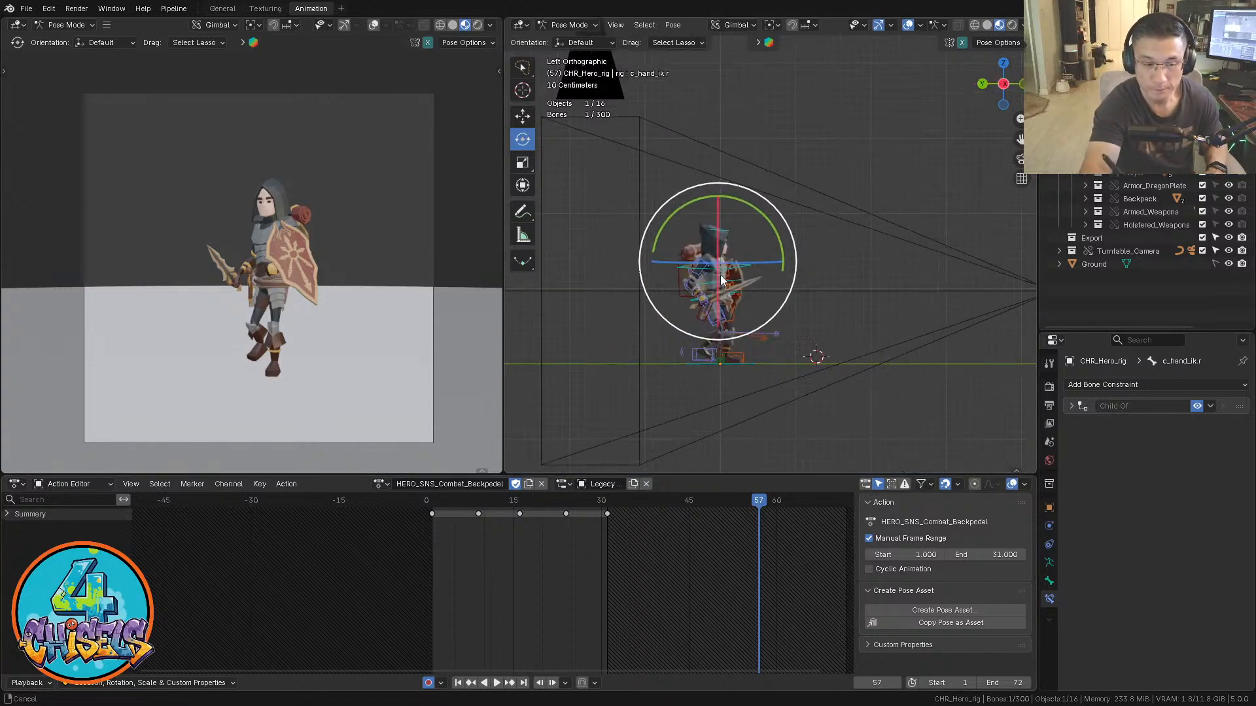
pyautogui.click(437, 499)
pyautogui.press('space')
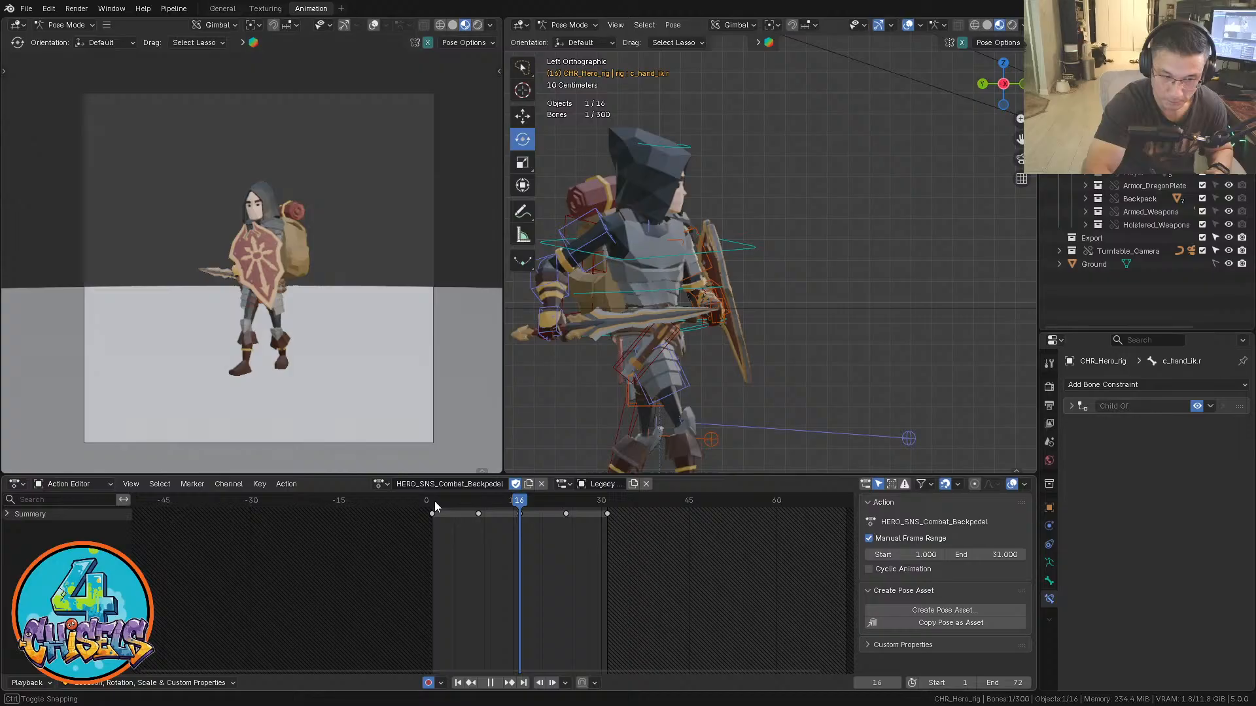
pyautogui.press('space')
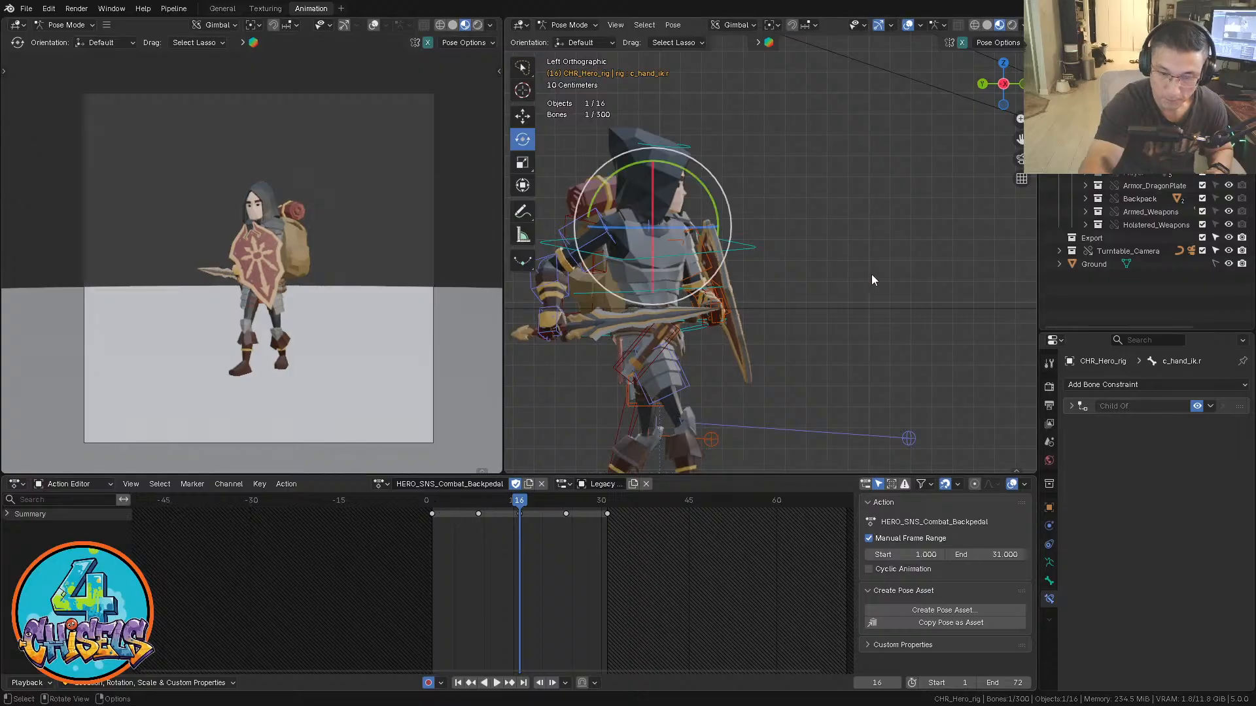
# Show the arm's rig settings, select the right hand IK control c_hand_ik.r, and expand its channels in the action
pyautogui.click(584, 240)
pyautogui.press('n')
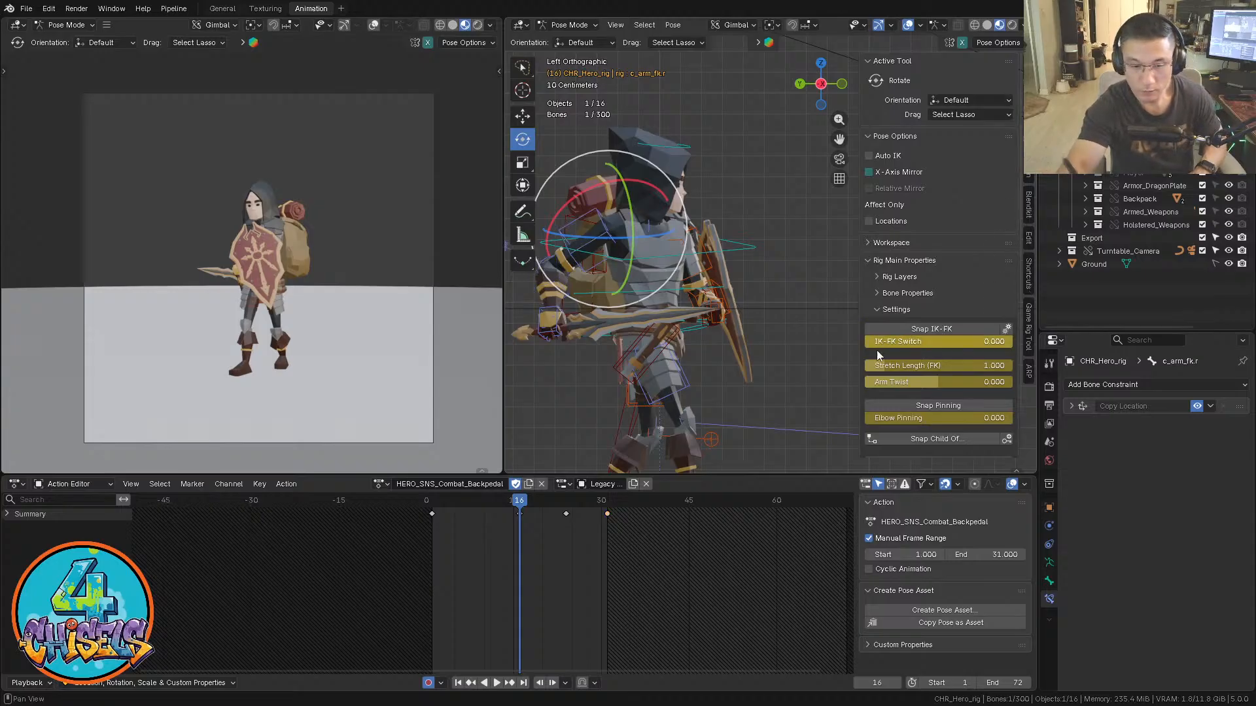
pyautogui.click(552, 406)
pyautogui.keyDown('shift'); pyautogui.moveTo(623, 330); pyautogui.dragTo(683, 335, button='middle'); pyautogui.keyUp('shift')
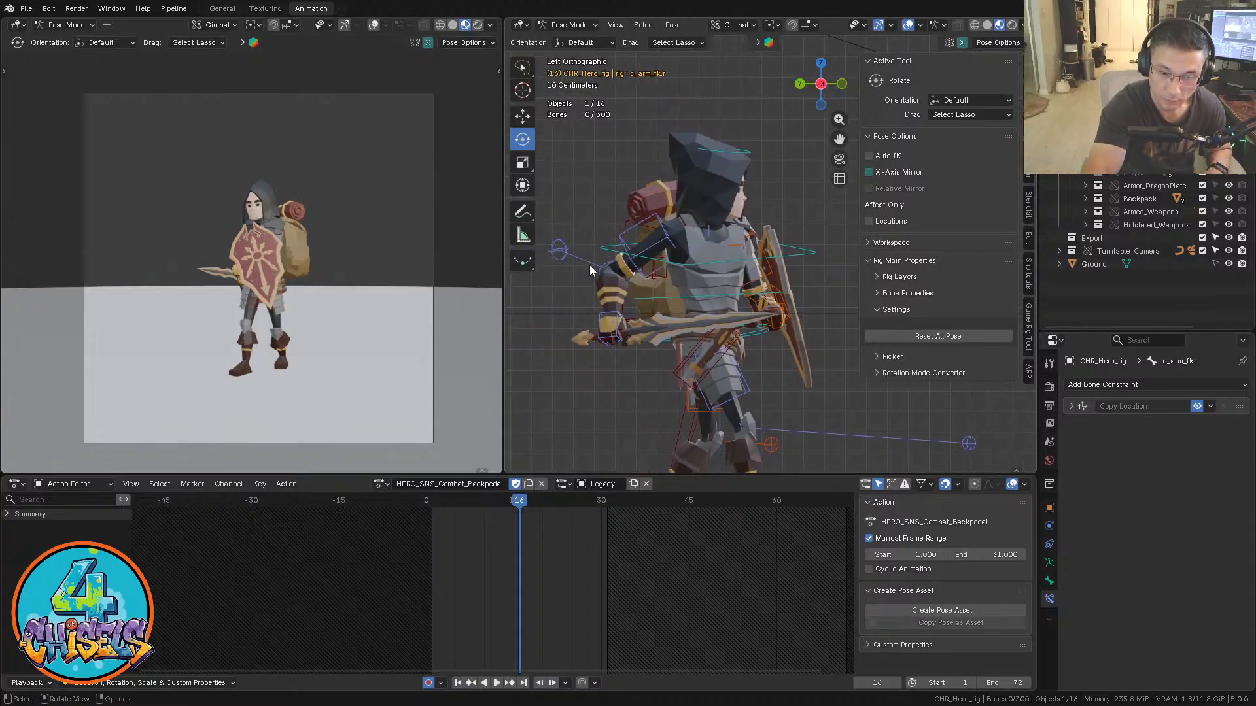
pyautogui.click(621, 312)
pyautogui.click(7, 515)
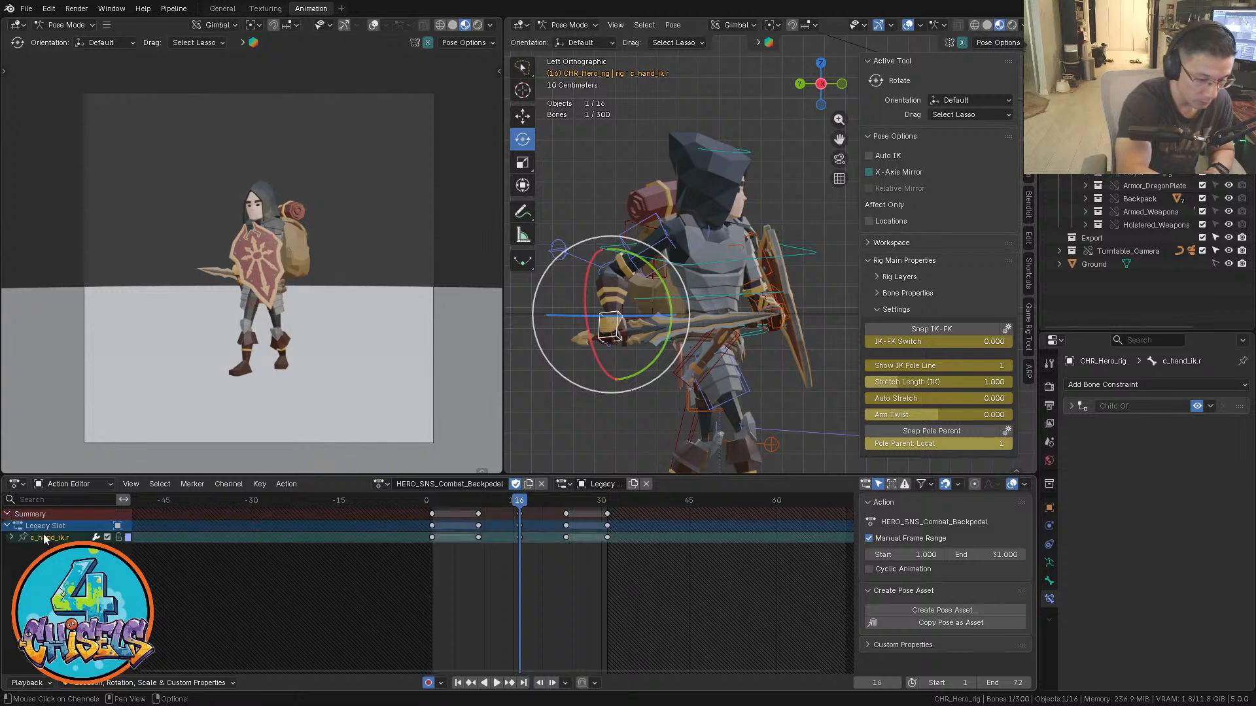
pyautogui.click(11, 538)
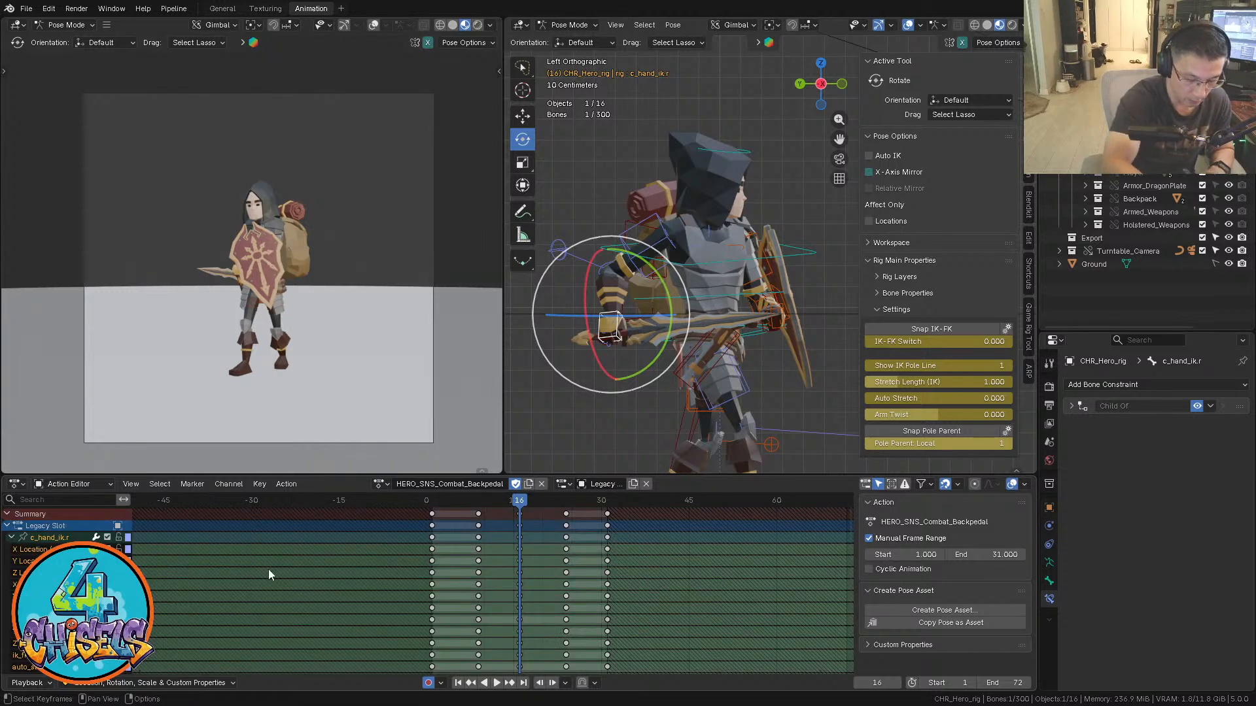
# Switch to the Graph Editor and isolate the ik_fk_switch curve of c_hand_ik.r at a readable scale
pyautogui.hotkey('shift', 'F12')
pyautogui.hotkey('shift', 'F6')
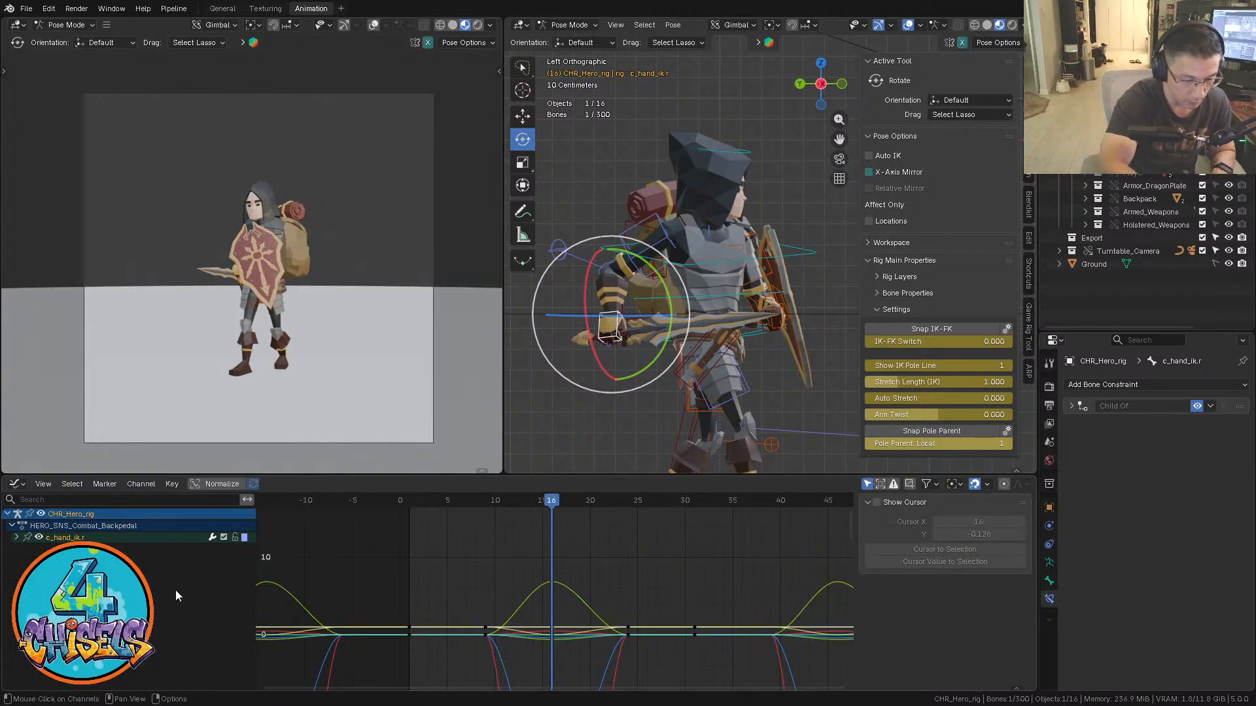
pyautogui.click(16, 538)
pyautogui.scroll(-1, 121, 546)
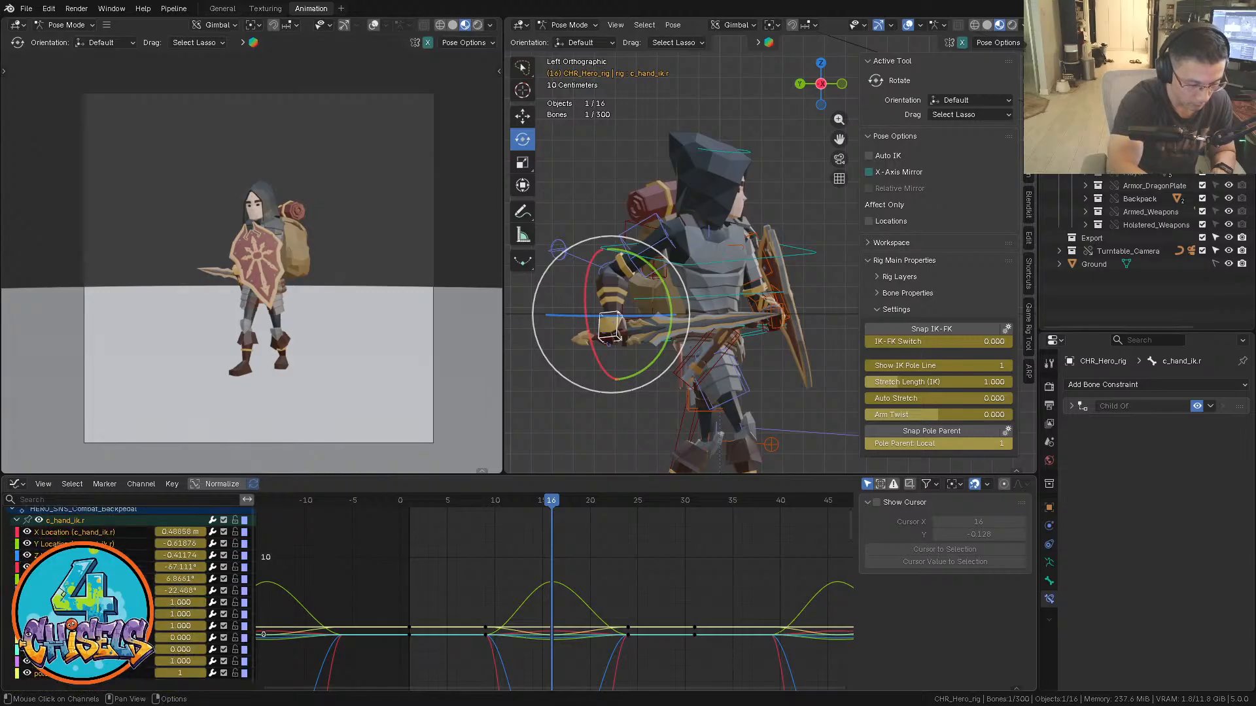
pyautogui.click(98, 638)
pyautogui.click(696, 584)
pyautogui.keyDown('ctrl'); pyautogui.moveTo(696, 583); pyautogui.dragTo(660, 520, button='middle'); pyautogui.keyUp('ctrl')
pyautogui.keyDown('ctrl'); pyautogui.moveTo(692, 643); pyautogui.dragTo(711, 635, button='middle'); pyautogui.keyUp('ctrl')
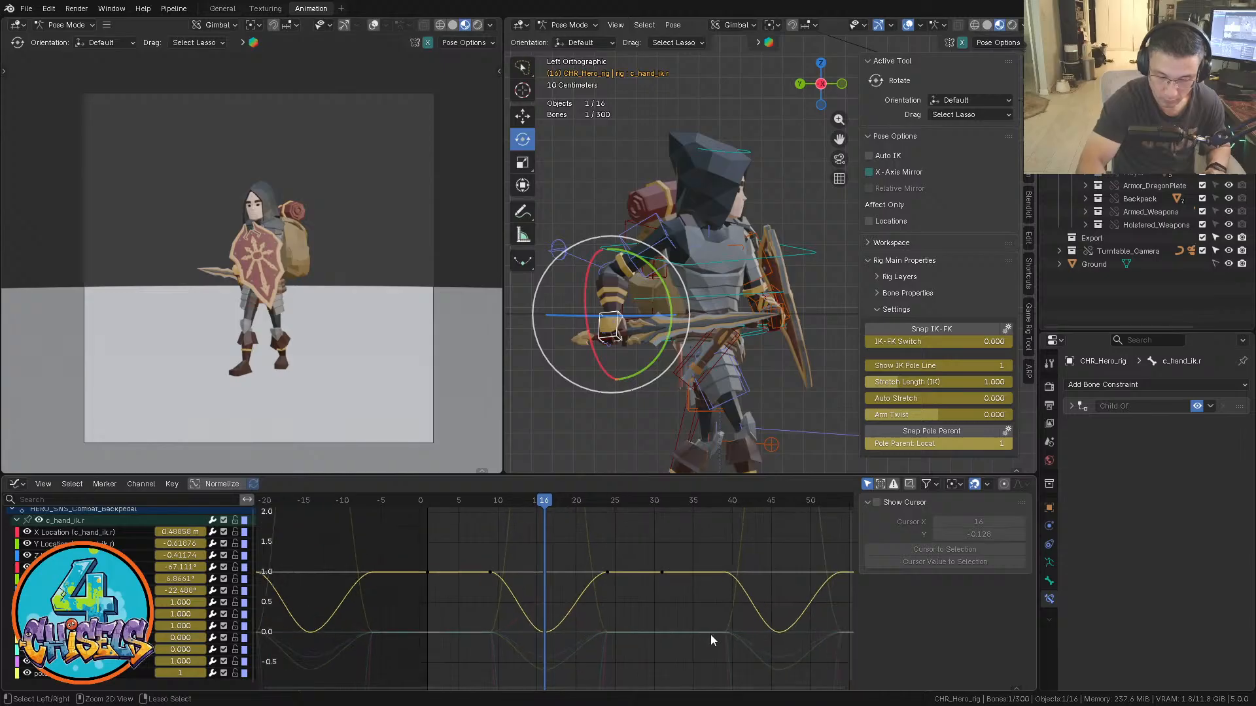
# Set all ik_fk_switch keyframes of c_hand_ik.r to a value of 0 and scrub from frame 1 to frame 16
pyautogui.click(429, 573)
pyautogui.keyDown('shift'); pyautogui.moveTo(460, 548); pyautogui.dragTo(760, 594); pyautogui.keyUp('shift')
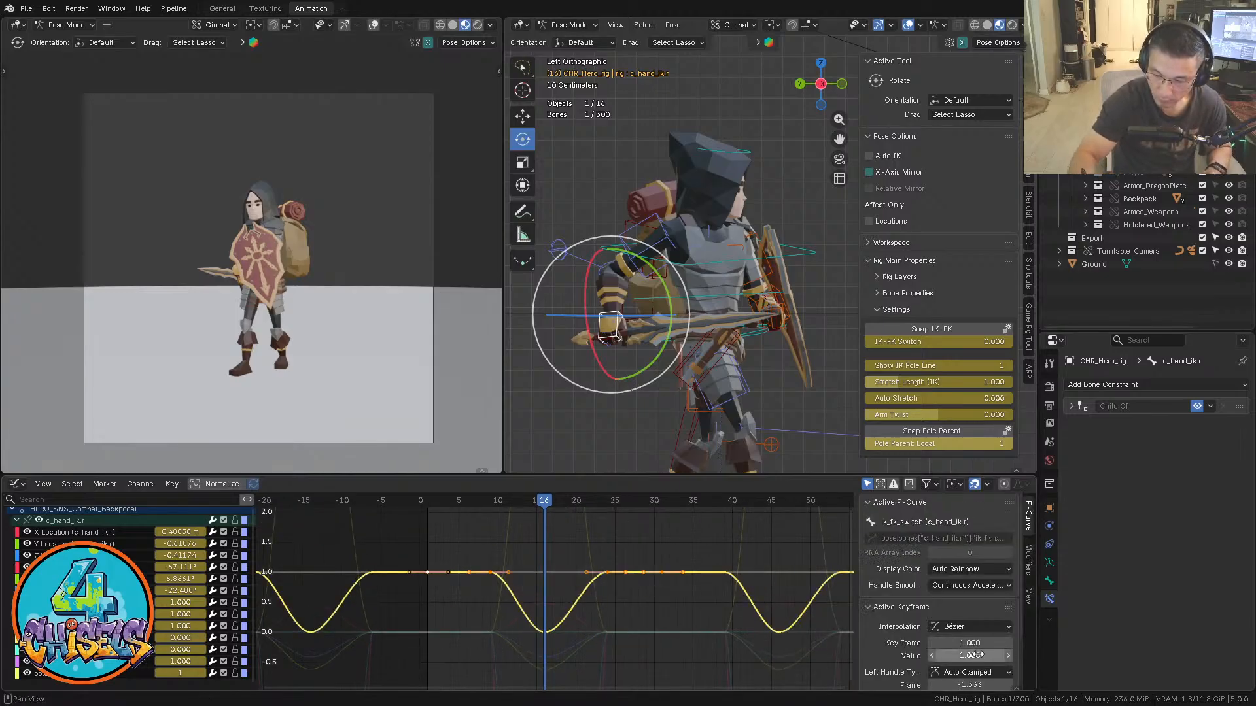
pyautogui.moveTo(977, 655); pyautogui.dragTo(979, 653)
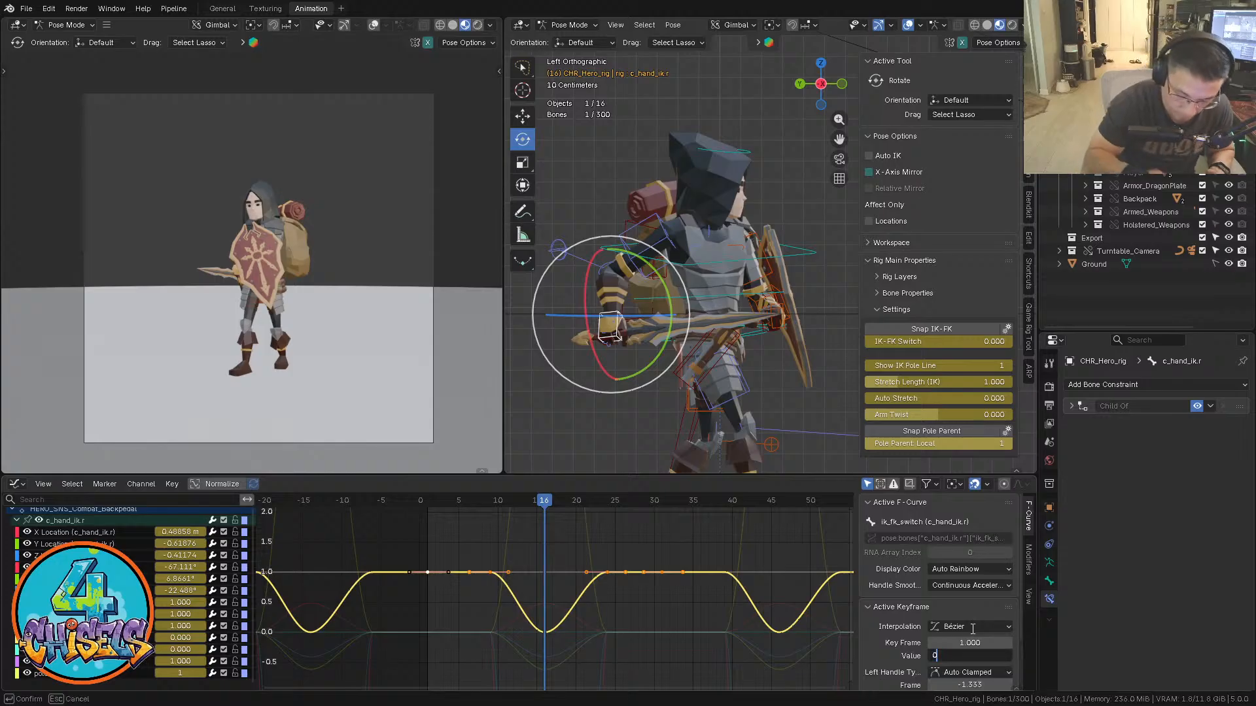
pyautogui.press('Return')
pyautogui.moveTo(629, 580); pyautogui.dragTo(594, 542, button='middle')
pyautogui.keyDown('ctrl'); pyautogui.moveTo(594, 542); pyautogui.dragTo(614, 627, button='middle'); pyautogui.keyUp('ctrl')
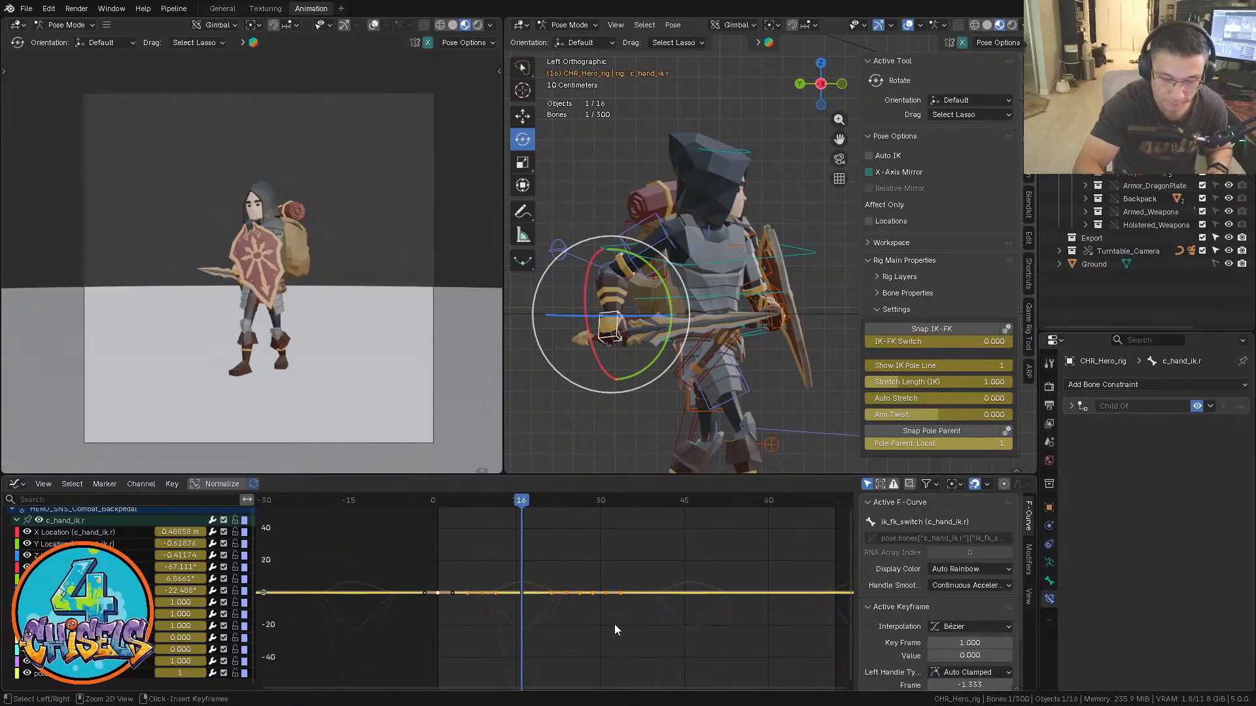
pyautogui.click(445, 504)
pyautogui.moveTo(445, 504); pyautogui.dragTo(522, 504)
# Select the right arm's IK controls together: c_hand_ik.r, c_arm_ik.r and the elbow pole c_arms_pole.r
pyautogui.click(620, 381)
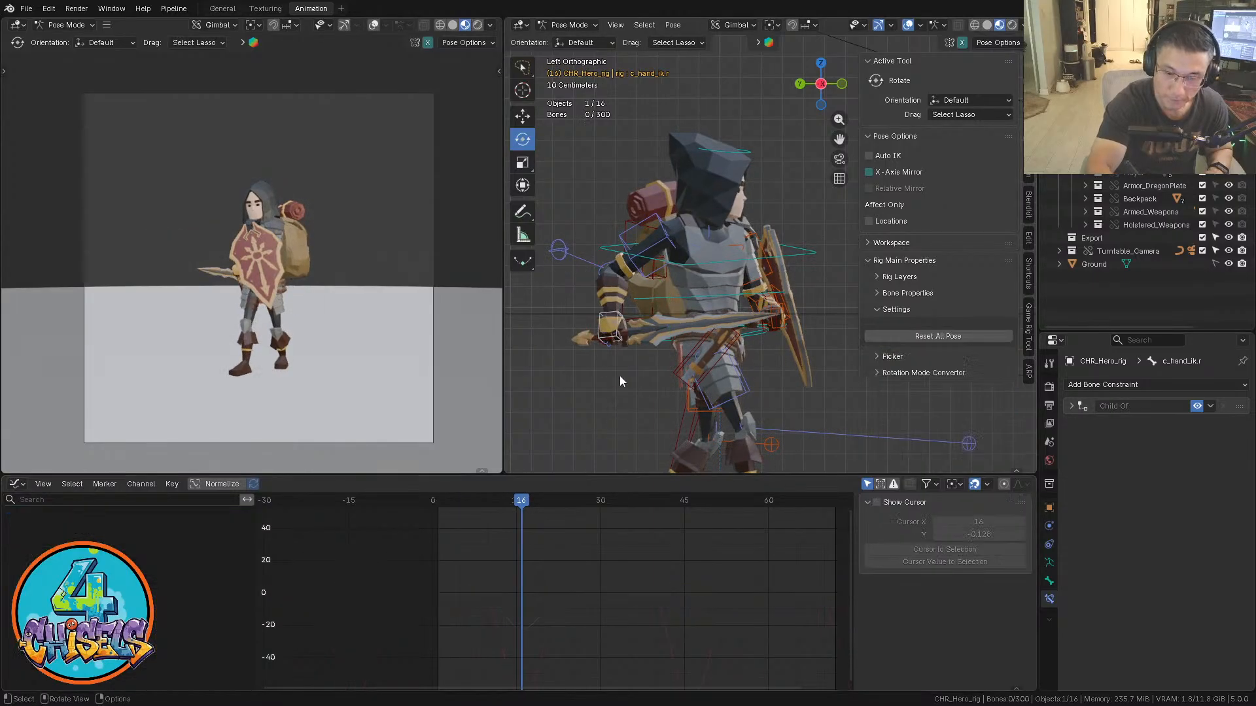
pyautogui.click(617, 332)
pyautogui.press('w')
pyautogui.keyDown('shift'); pyautogui.click(658, 238); pyautogui.keyUp('shift')
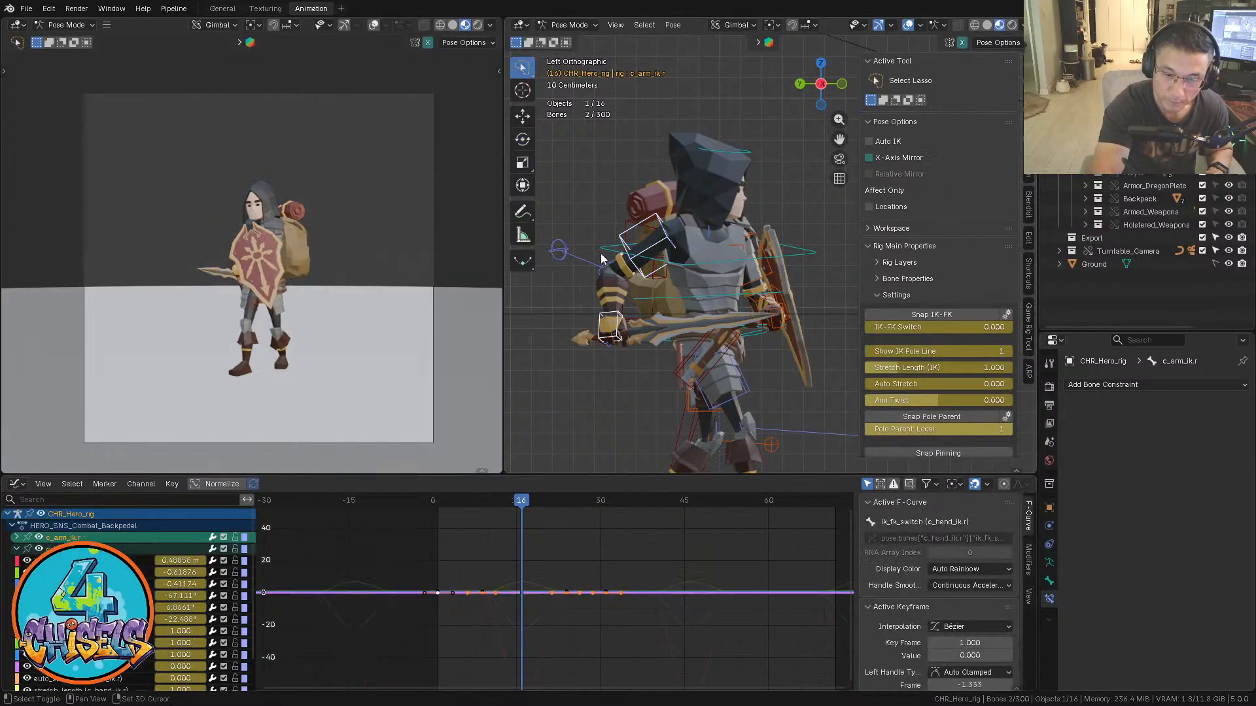
pyautogui.keyDown('shift'); pyautogui.click(558, 246); pyautogui.keyUp('shift')
# Delete the right arm controls' keyframes at frames 9 and 24 across all their curves
pyautogui.keyDown('ctrl'); pyautogui.moveTo(614, 627); pyautogui.dragTo(612, 602, button='middle'); pyautogui.keyUp('ctrl')
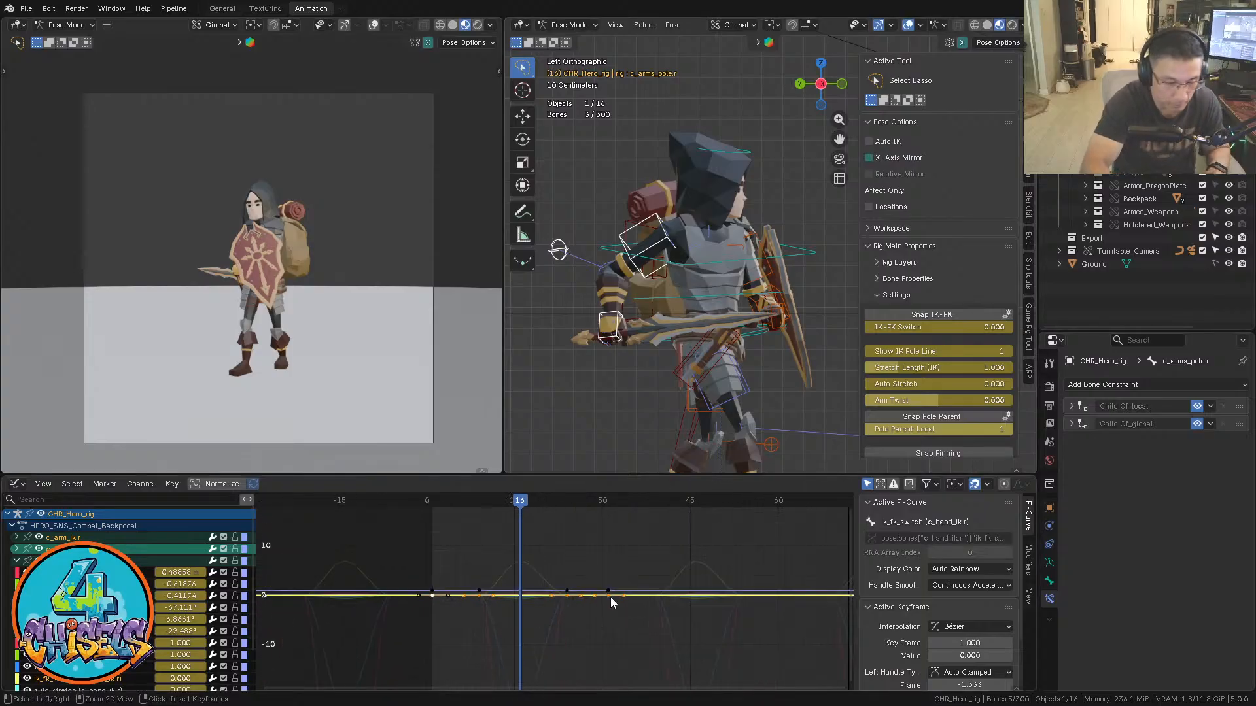
pyautogui.press('a')
pyautogui.press('a')
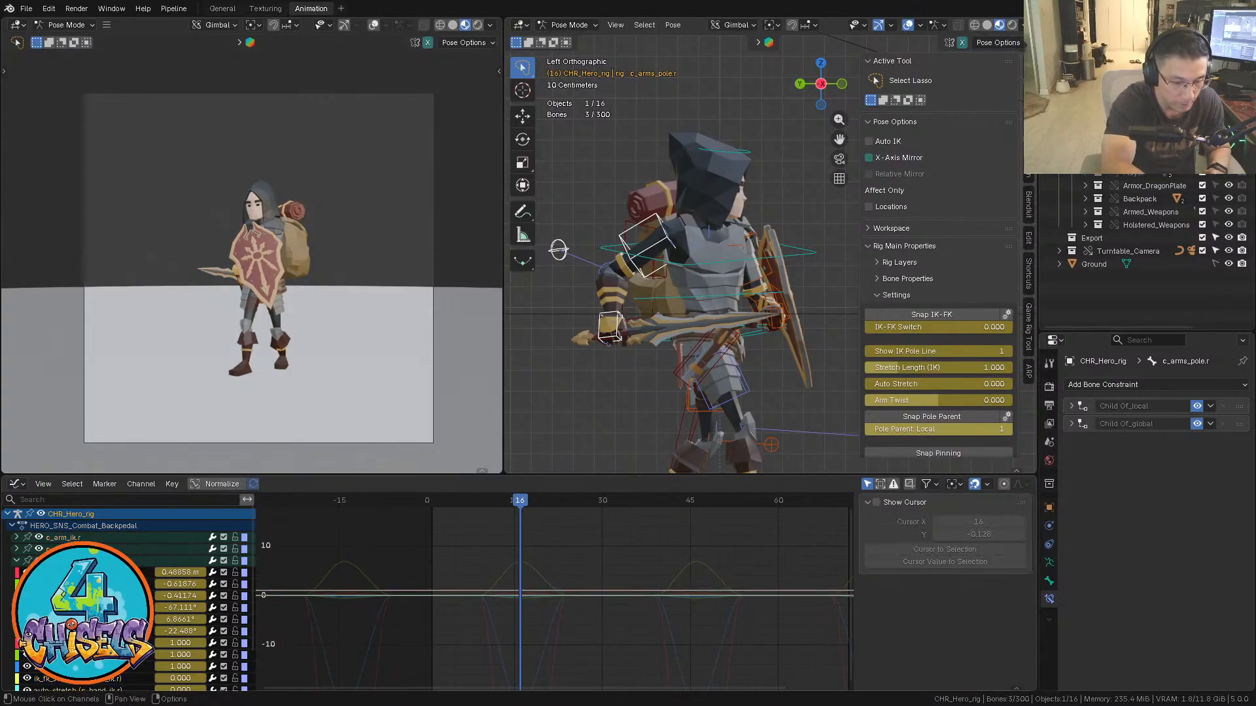
pyautogui.press('a')
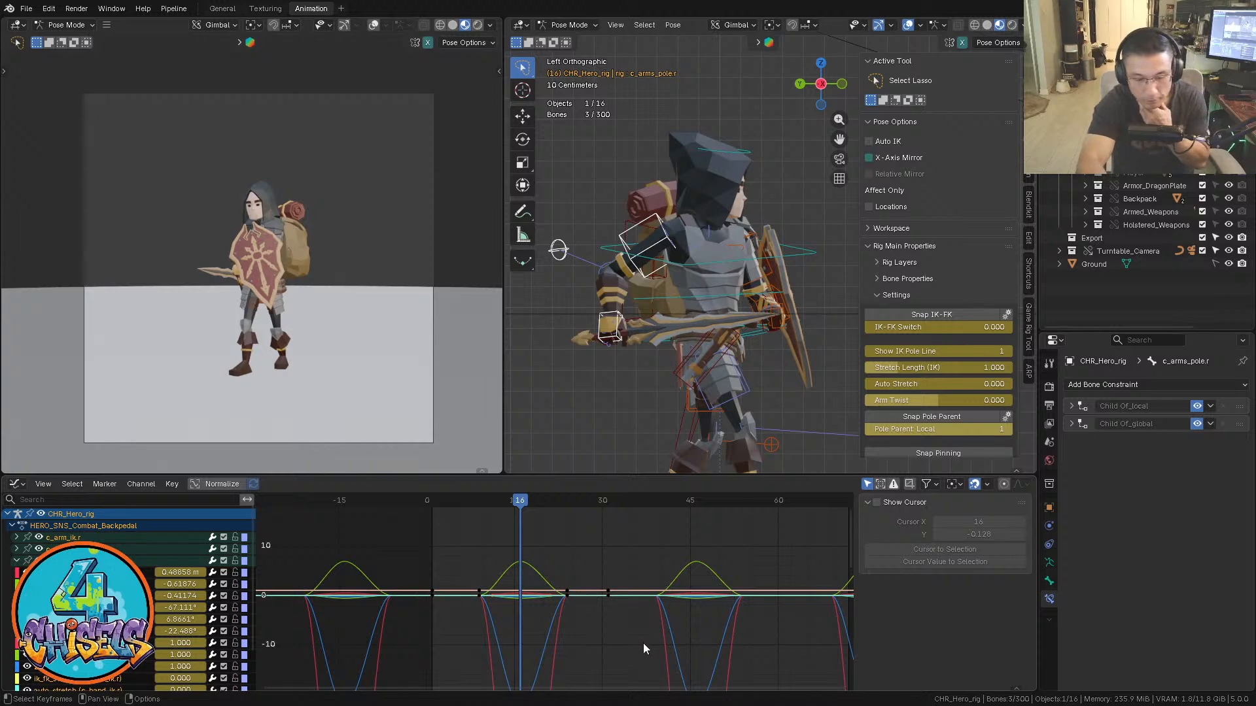
pyautogui.moveTo(728, 593)
pyautogui.keyDown('ctrl'); pyautogui.mouseDown(button='middle')
pyautogui.moveTo(738, 670)
pyautogui.moveTo(720, 606)
pyautogui.mouseUp(button='middle'); pyautogui.keyUp('ctrl')
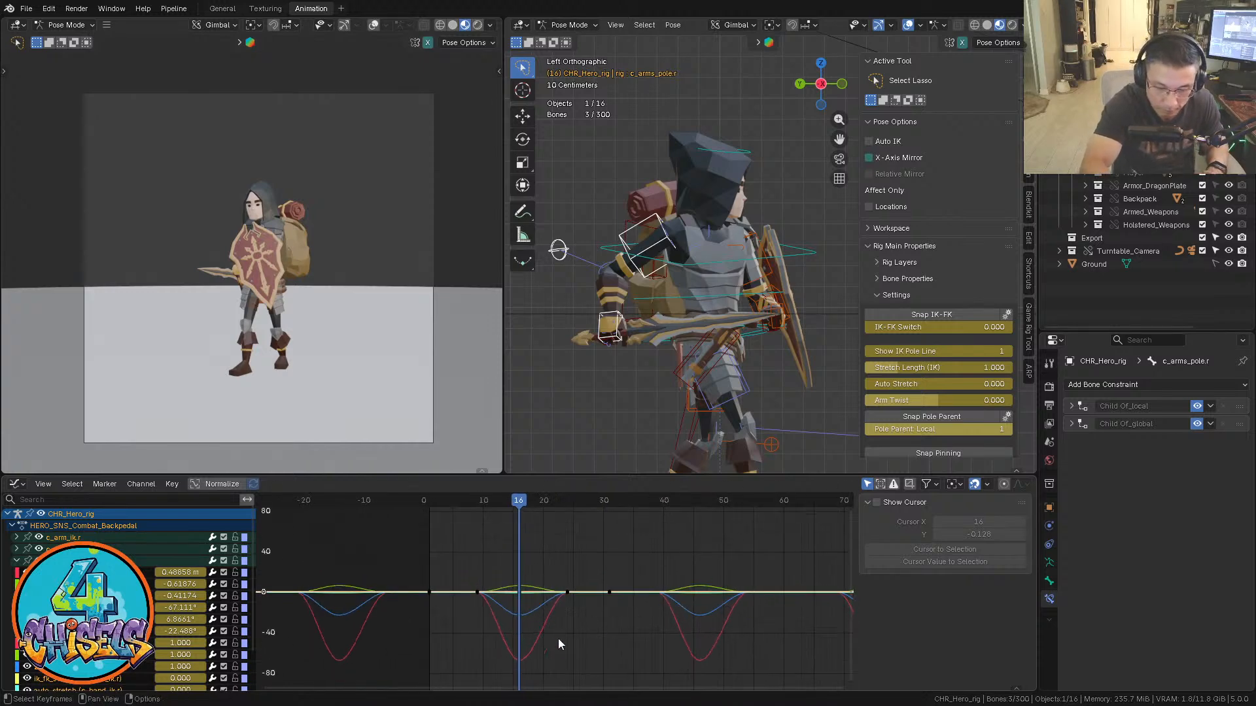
pyautogui.moveTo(486, 609); pyautogui.dragTo(469, 562)
pyautogui.keyDown('shift'); pyautogui.moveTo(569, 609); pyautogui.dragTo(557, 564); pyautogui.keyUp('shift')
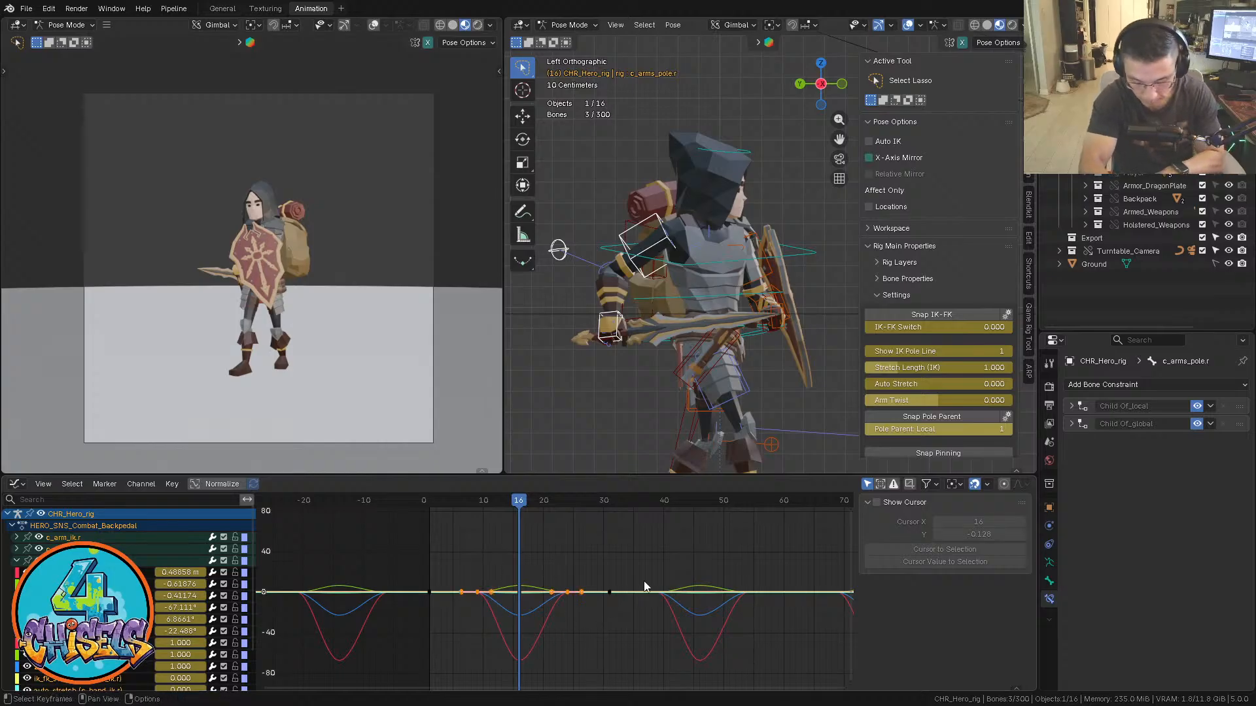
pyautogui.press('Delete')
# Paste the right arm controls' frame 16 keyframes at frame 31 and frame 1 so the pose matches throughout the cycle
pyautogui.click(609, 503)
pyautogui.hotkey('ctrl', 'v')
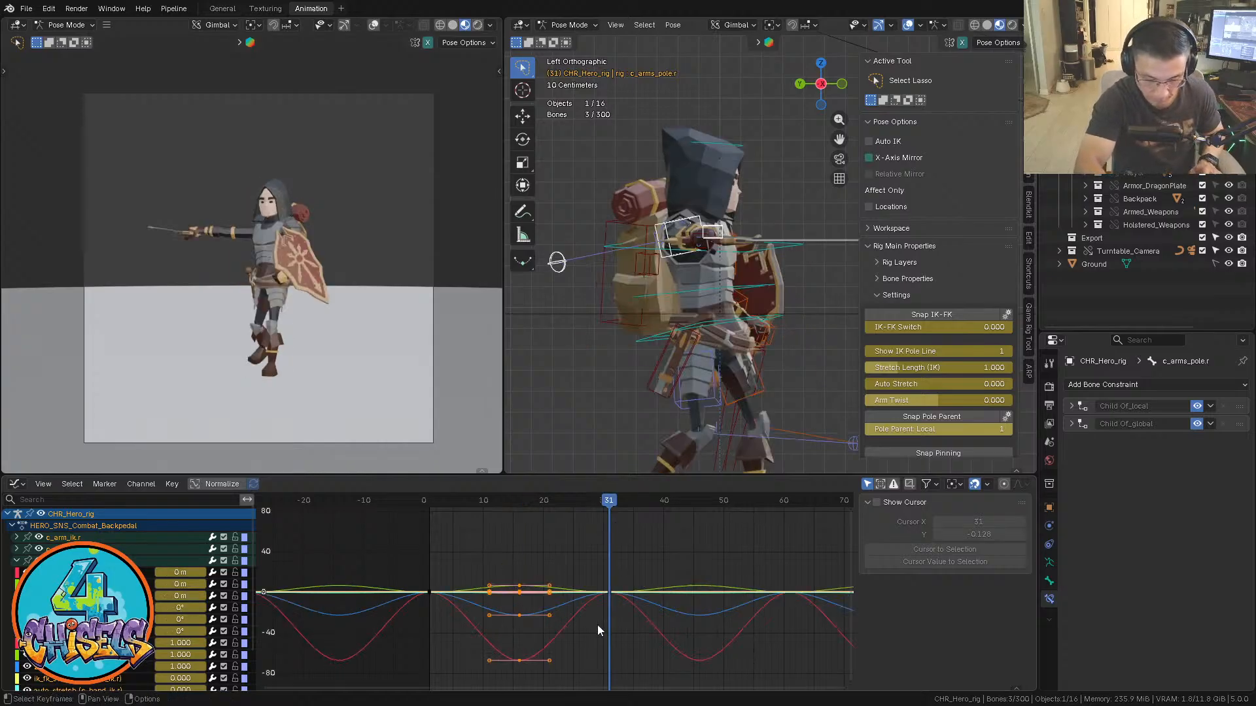
pyautogui.click(430, 504)
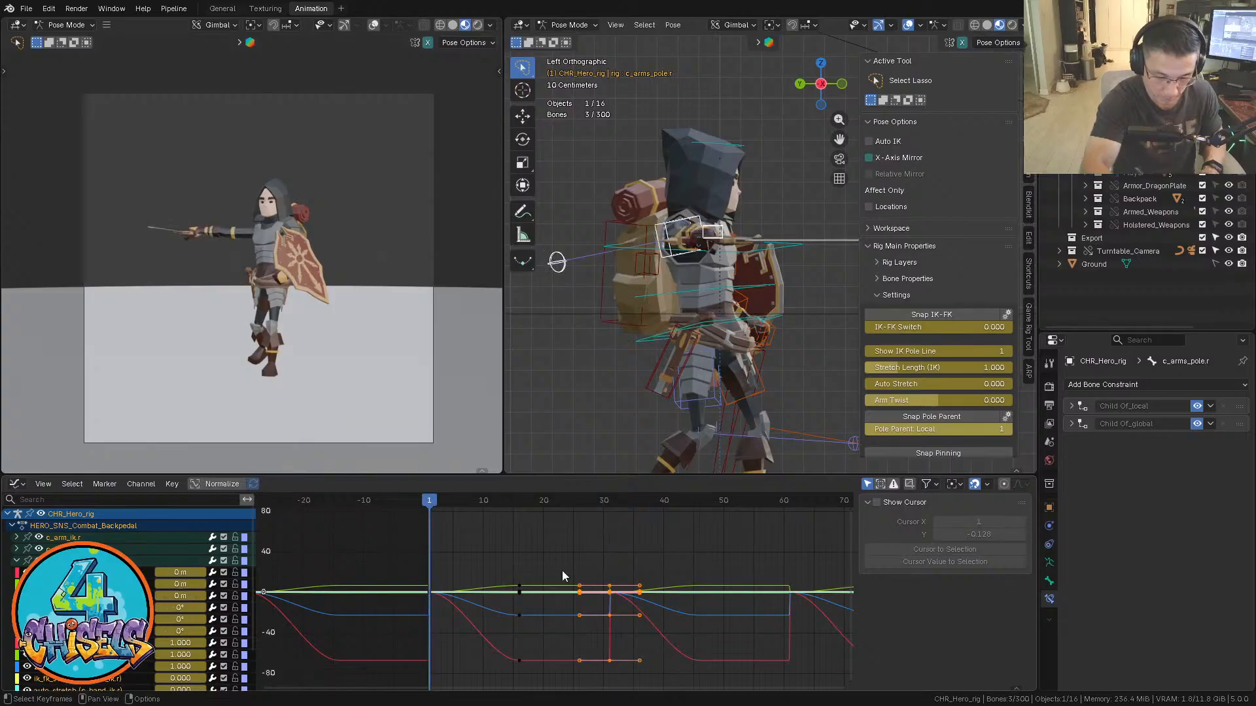
pyautogui.hotkey('ctrl', 'v')
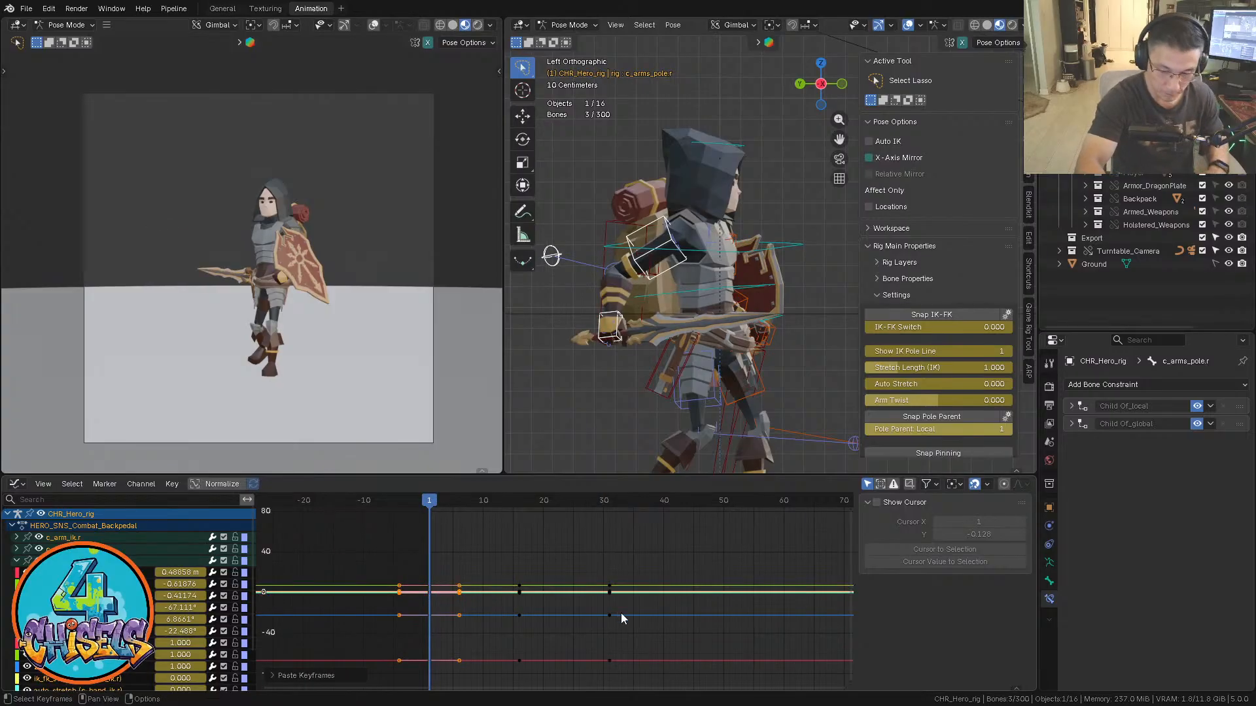
pyautogui.press('space')
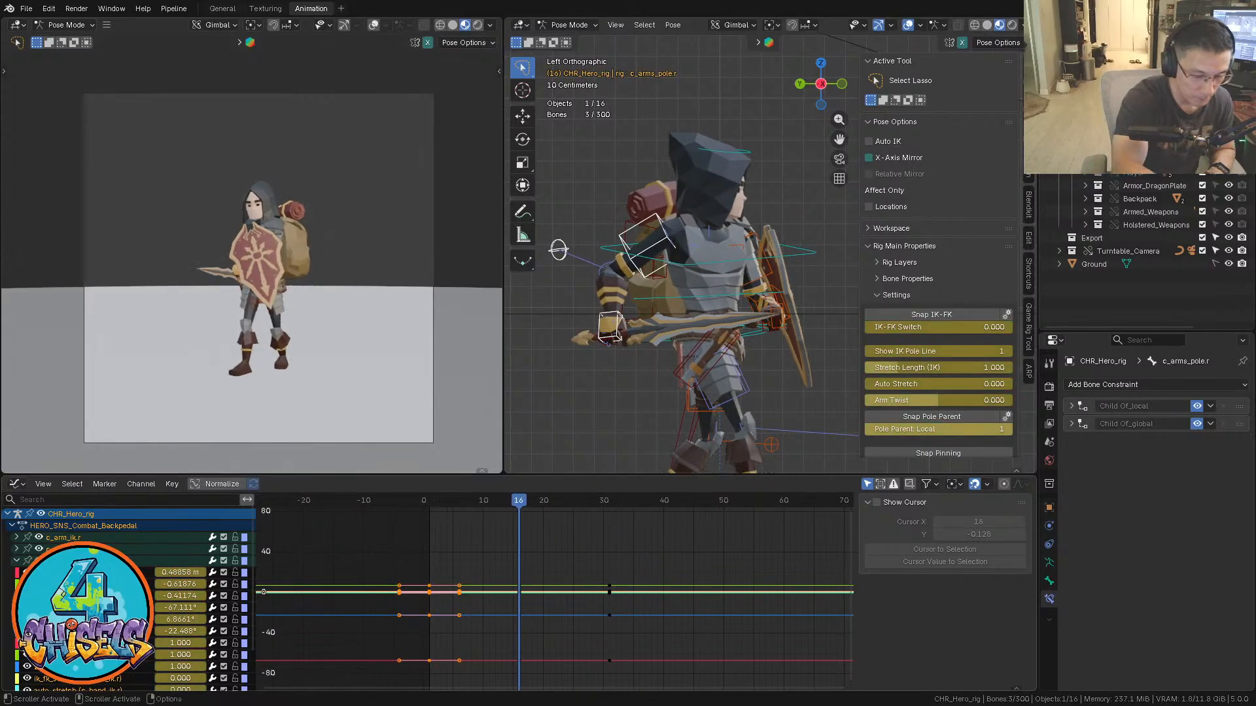
# Examine the Y Location curve of c_hand_ik.r around the frame 16 key, both close up and alongside the other curves
pyautogui.click(72, 584)
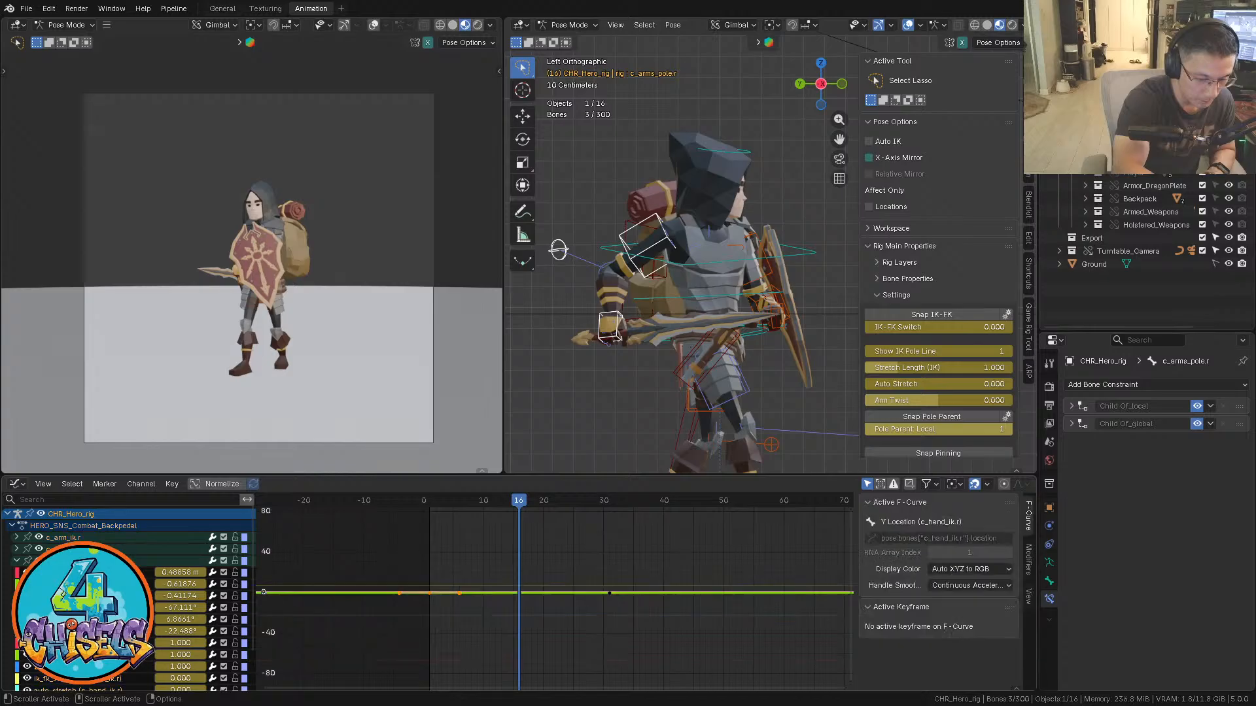
pyautogui.moveTo(514, 588); pyautogui.dragTo(509, 575)
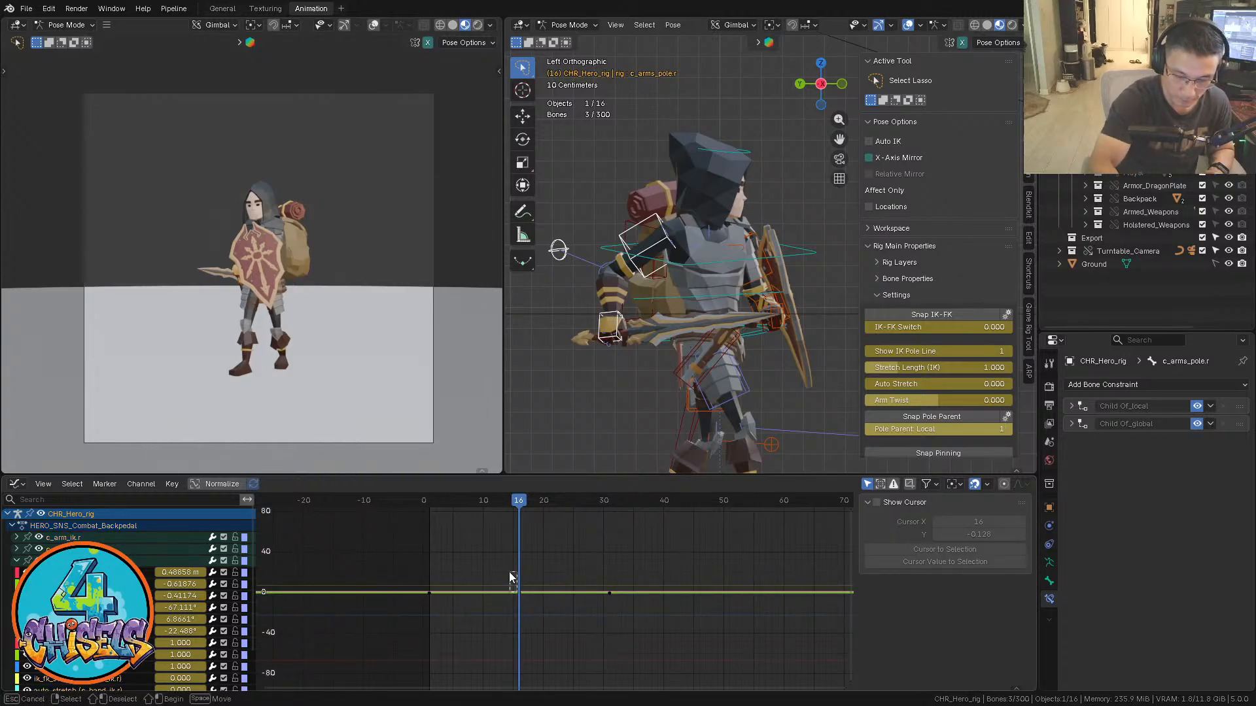
pyautogui.press('g')
pyautogui.rightClick(533, 614)
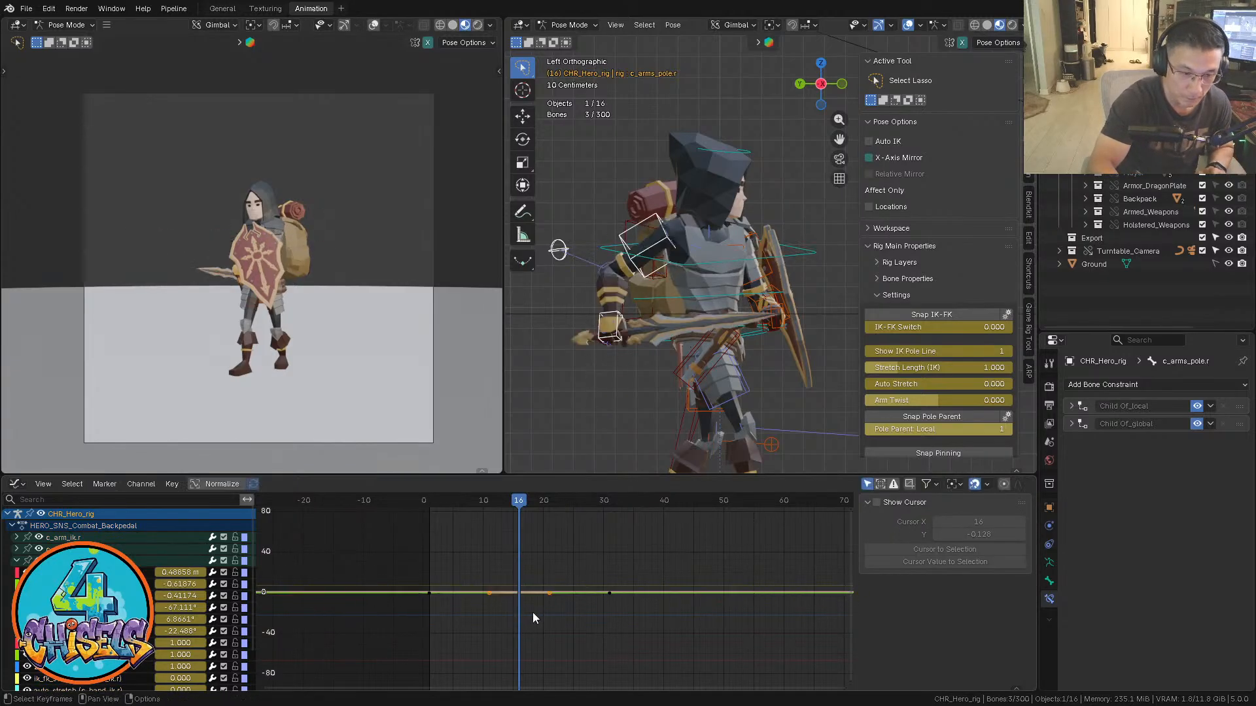
pyautogui.keyDown('alt'); pyautogui.moveTo(674, 358); pyautogui.dragTo(700, 356, button='middle'); pyautogui.keyUp('alt')
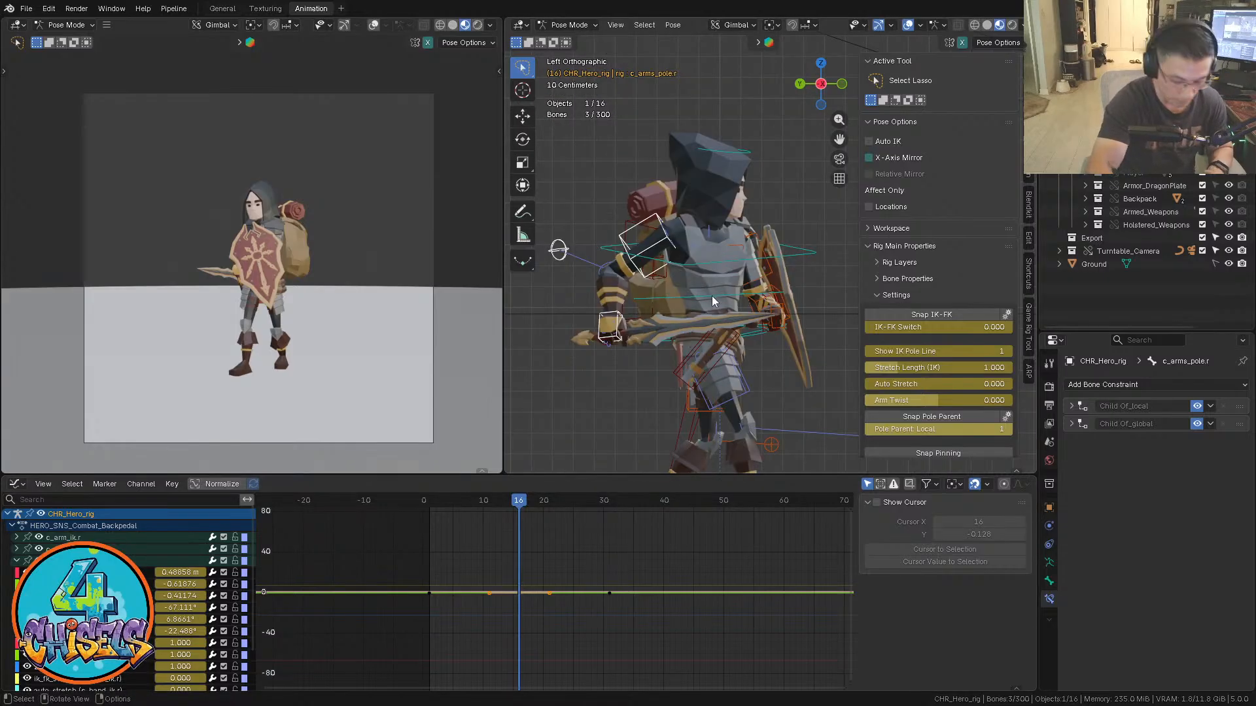
pyautogui.press('w')
pyautogui.press('`')
pyautogui.click(694, 579)
pyautogui.keyDown('ctrl'); pyautogui.moveTo(723, 608); pyautogui.dragTo(641, 636, button='middle'); pyautogui.keyUp('ctrl')
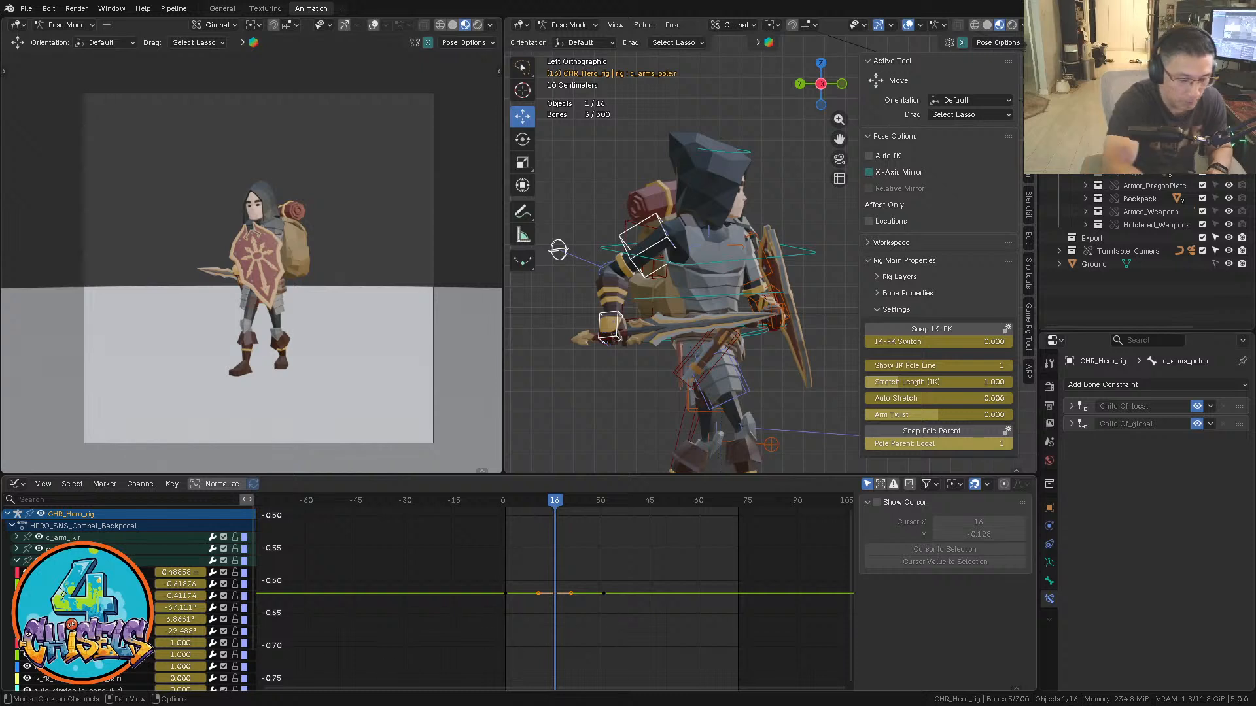
pyautogui.press('`')
pyautogui.click(536, 574)
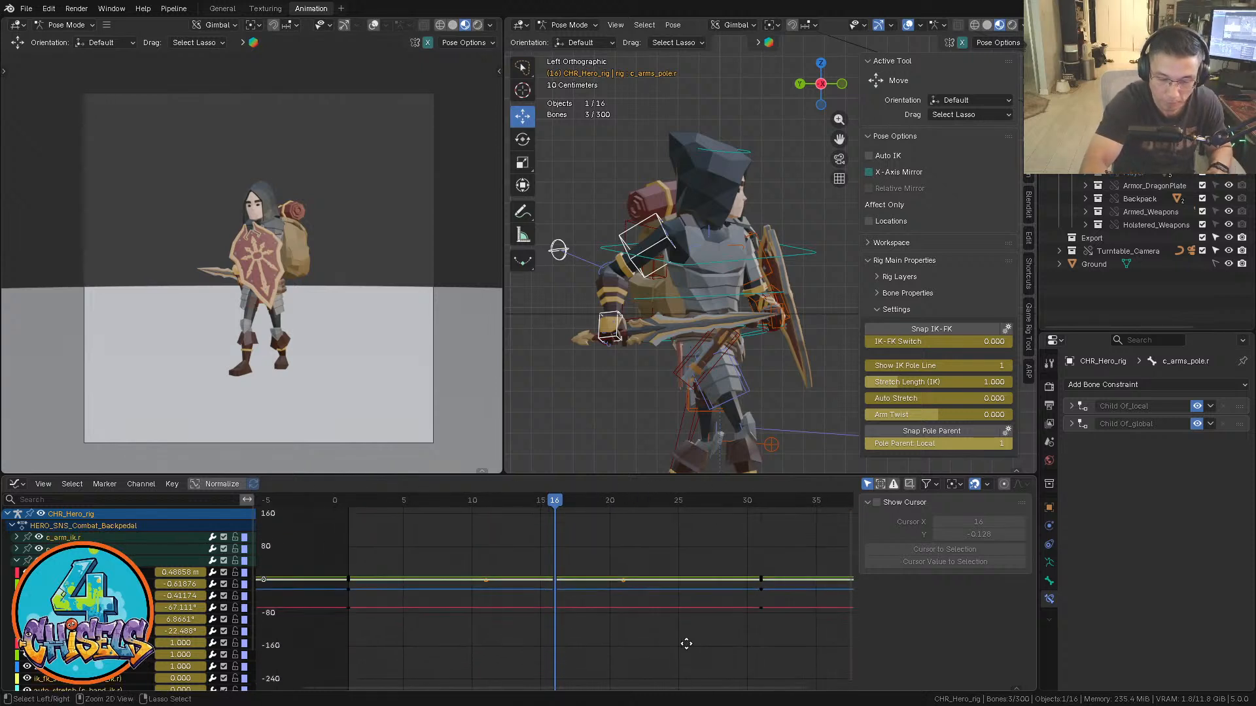
# At frame 1, move c_hand_ik.r forward and slightly down in Global orientation and rotate it so the sword tip tilts upward
pyautogui.click(789, 200)
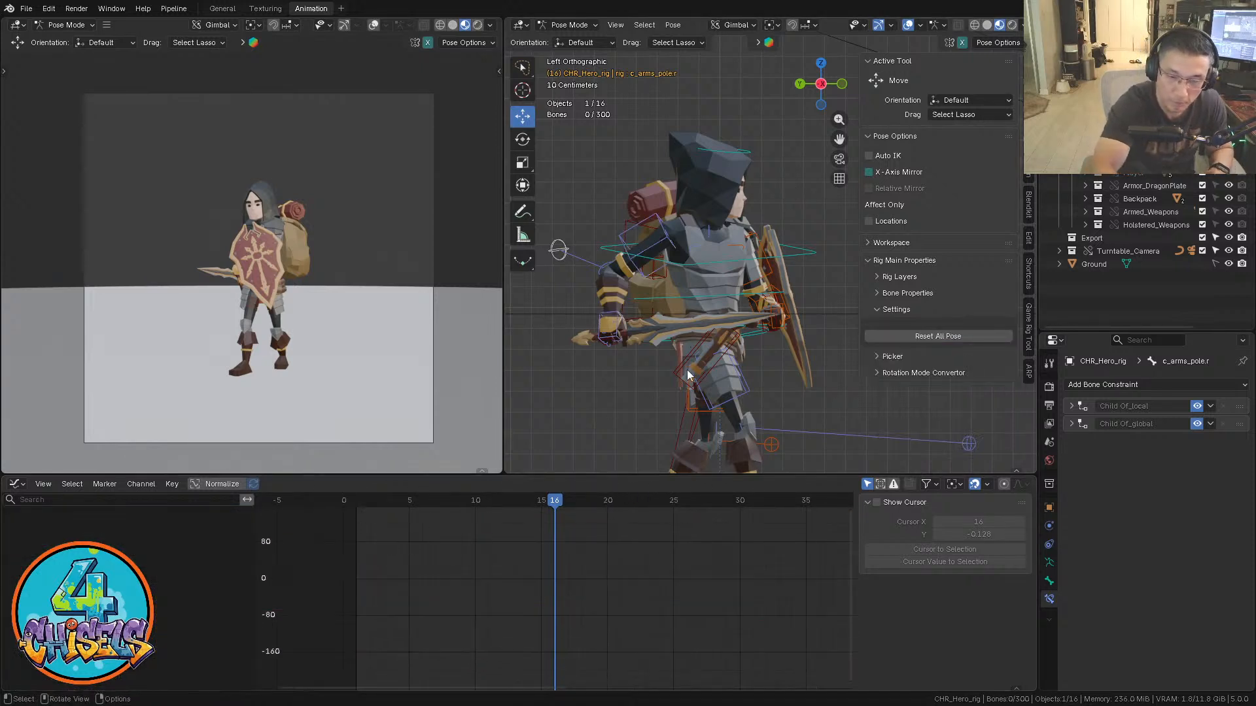
pyautogui.click(618, 317)
pyautogui.click(356, 504)
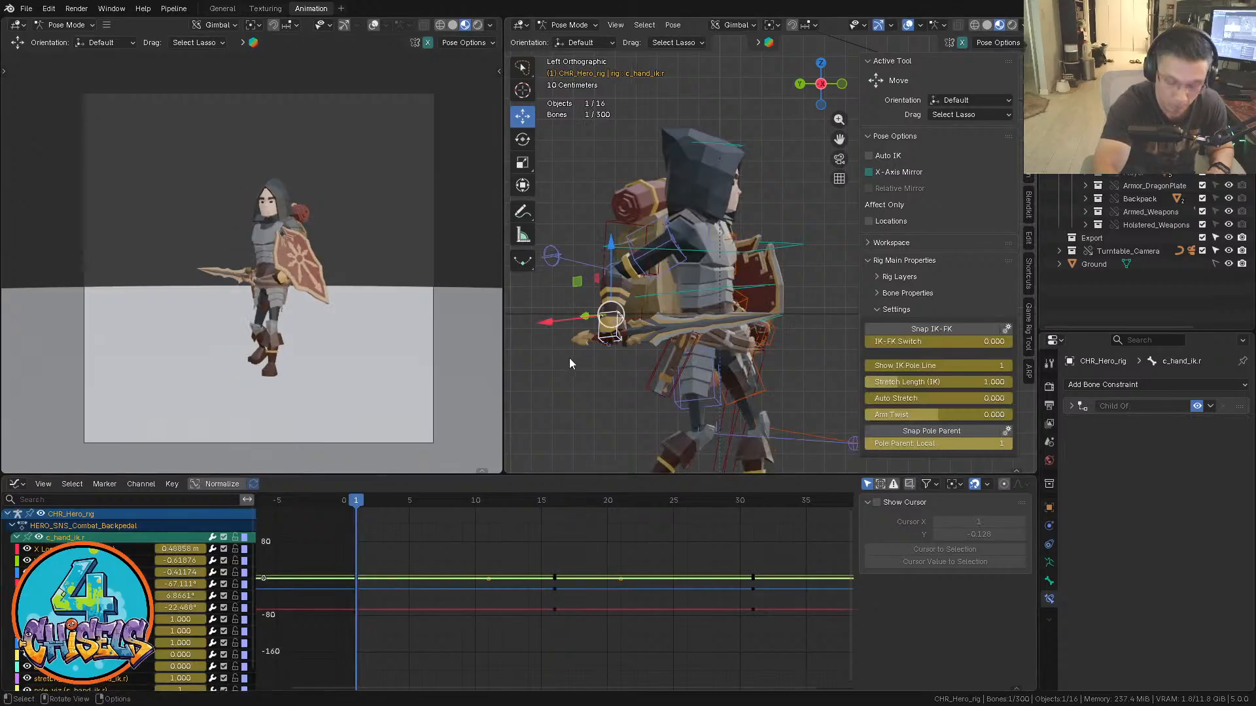
pyautogui.press(',')
pyautogui.click(516, 363)
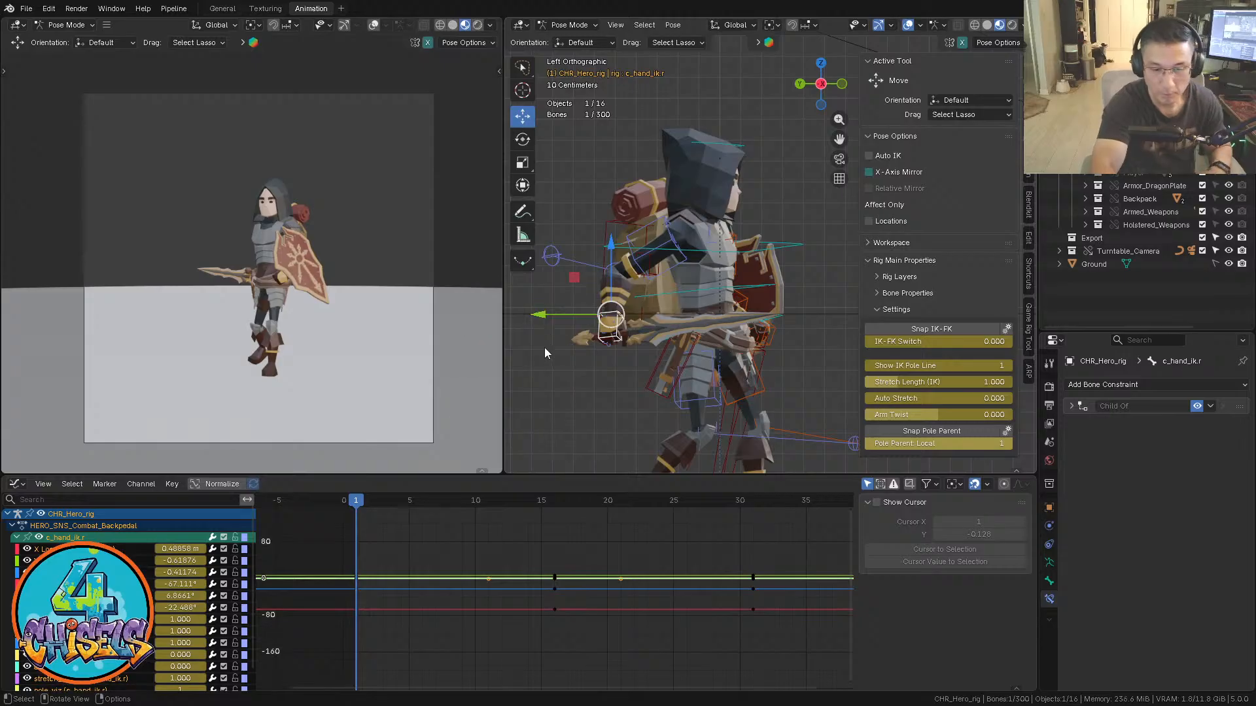
pyautogui.moveTo(533, 316); pyautogui.dragTo(594, 316)
pyautogui.moveTo(671, 247)
pyautogui.mouseDown()
pyautogui.moveTo(670, 262)
pyautogui.moveTo(670, 247)
pyautogui.mouseUp()
pyautogui.press('r')
pyautogui.moveTo(735, 321); pyautogui.dragTo(726, 300)
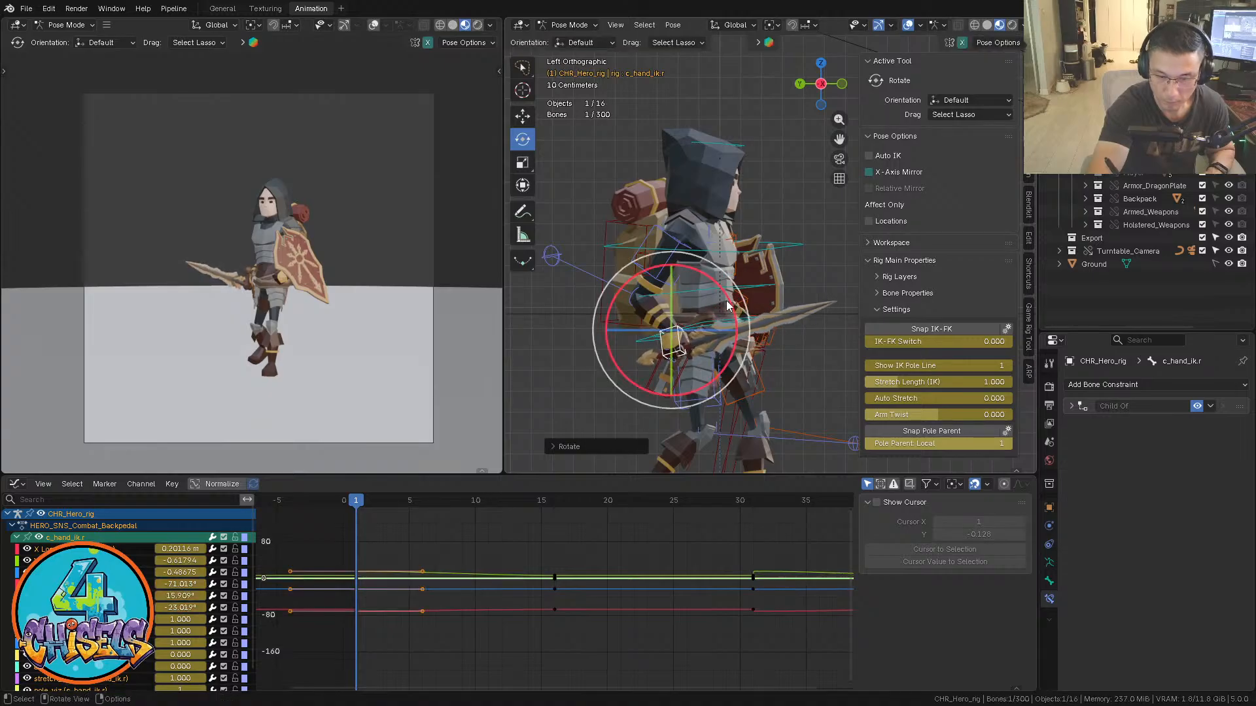
pyautogui.press('g')
pyautogui.moveTo(671, 342); pyautogui.dragTo(671, 329)
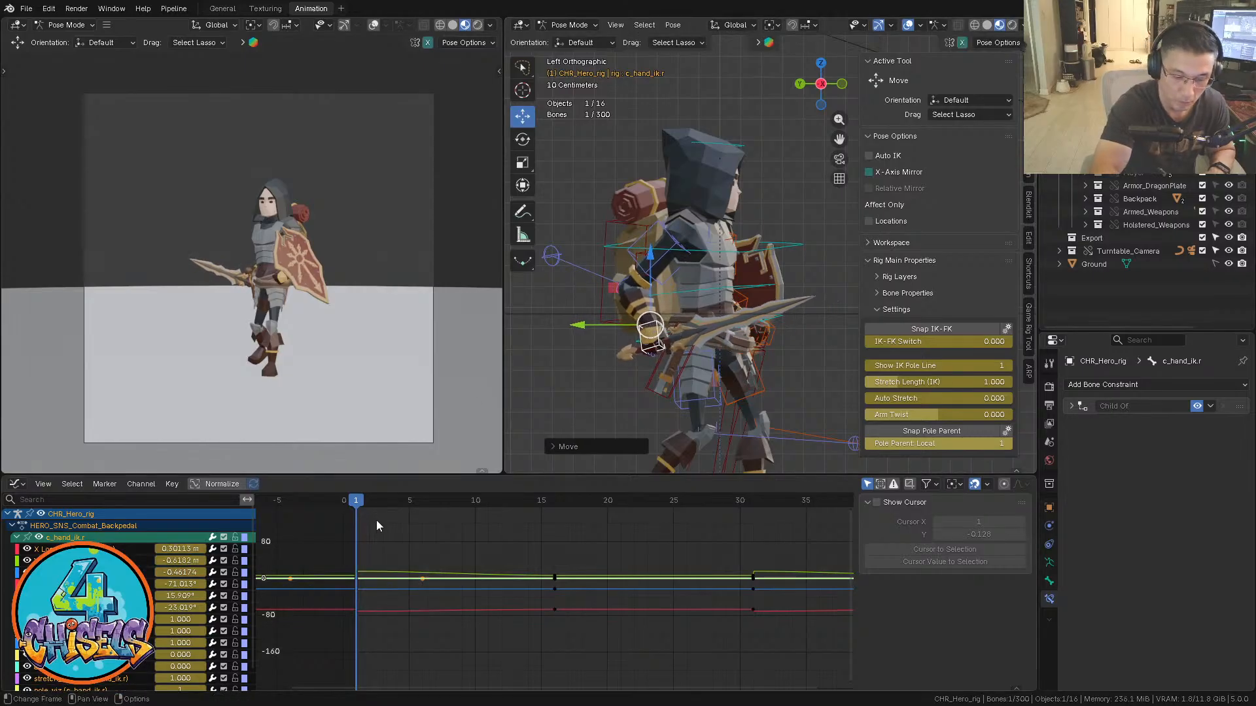
# Paste the frame 1 keyframes of c_hand_ik.r at frame 31 to close the loop and play it briefly
pyautogui.click(752, 502)
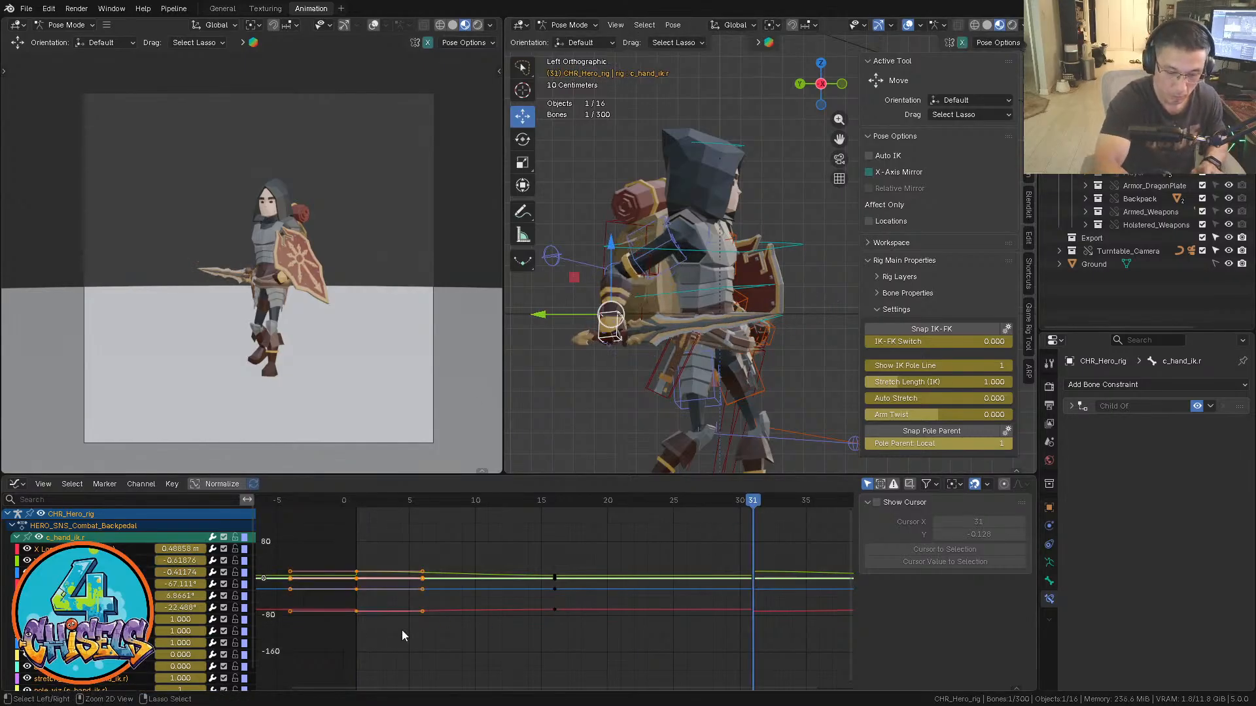
pyautogui.hotkey('ctrl', 'v')
pyautogui.click(354, 493)
pyautogui.press('space')
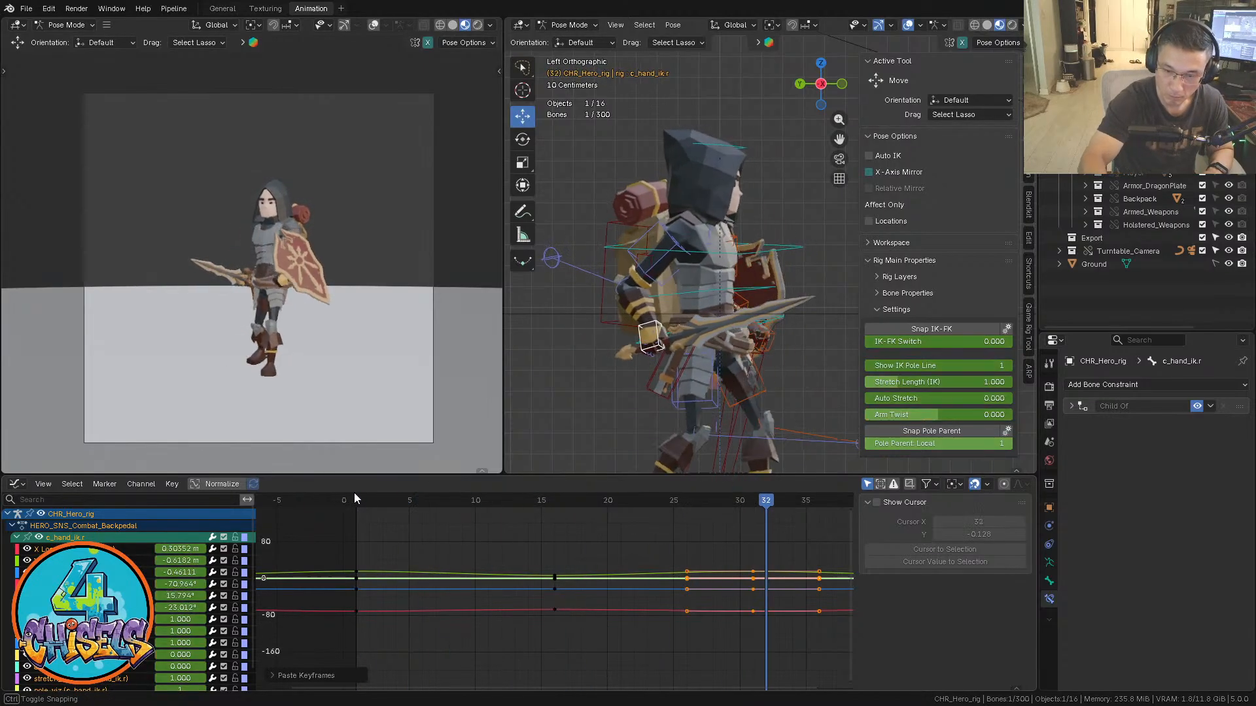
pyautogui.press('space')
# Play the backpedal animation and review the right arm swing from an angled perspective and from the side
pyautogui.moveTo(698, 575); pyautogui.dragTo(611, 592, button='middle')
pyautogui.keyDown('ctrl'); pyautogui.moveTo(785, 568); pyautogui.dragTo(733, 559, button='middle'); pyautogui.keyUp('ctrl')
pyautogui.press('space')
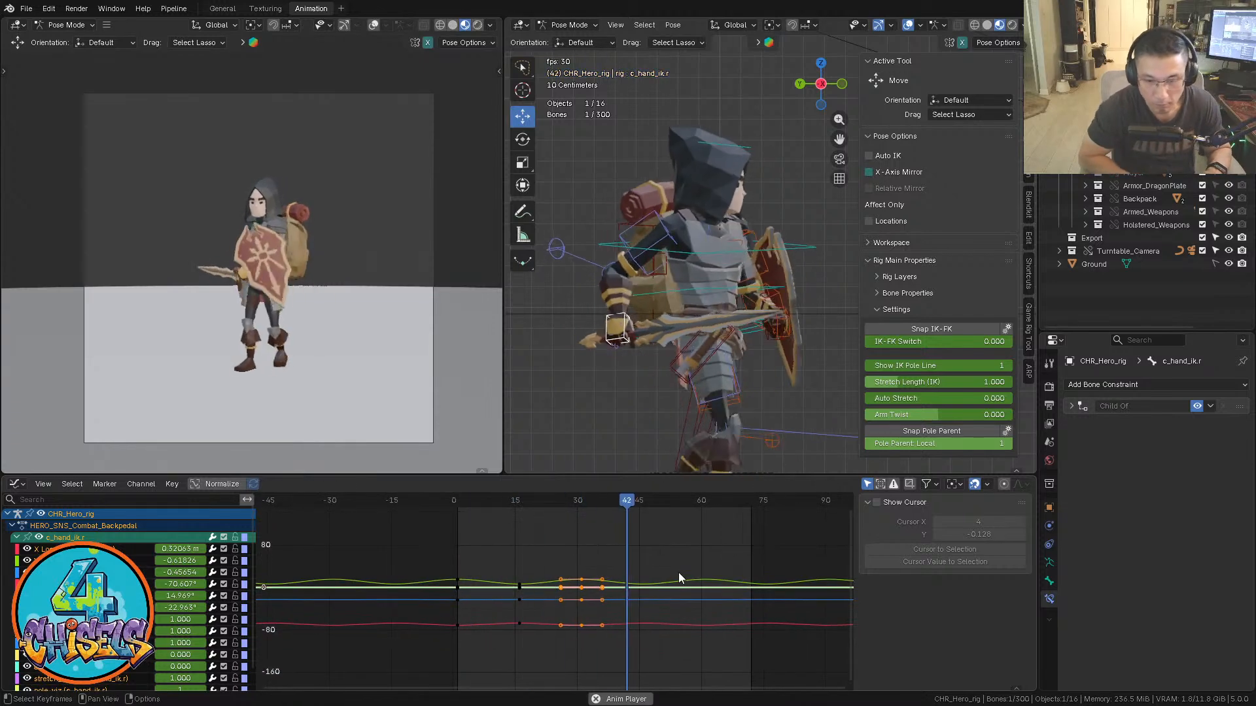
pyautogui.moveTo(628, 392); pyautogui.dragTo(726, 327, button='middle')
pyautogui.keyDown('ctrl'); pyautogui.moveTo(726, 327); pyautogui.dragTo(752, 367, button='middle'); pyautogui.keyUp('ctrl')
pyautogui.moveTo(752, 295); pyautogui.dragTo(806, 271, button='middle')
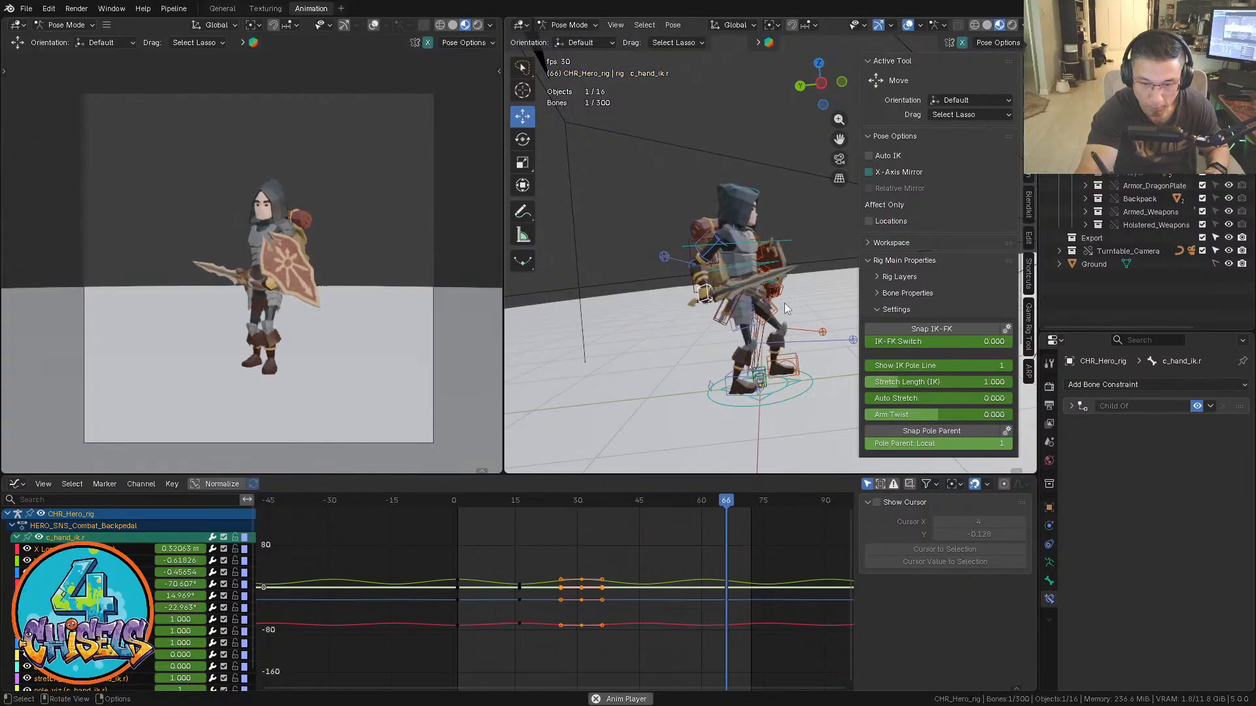
pyautogui.press('space')
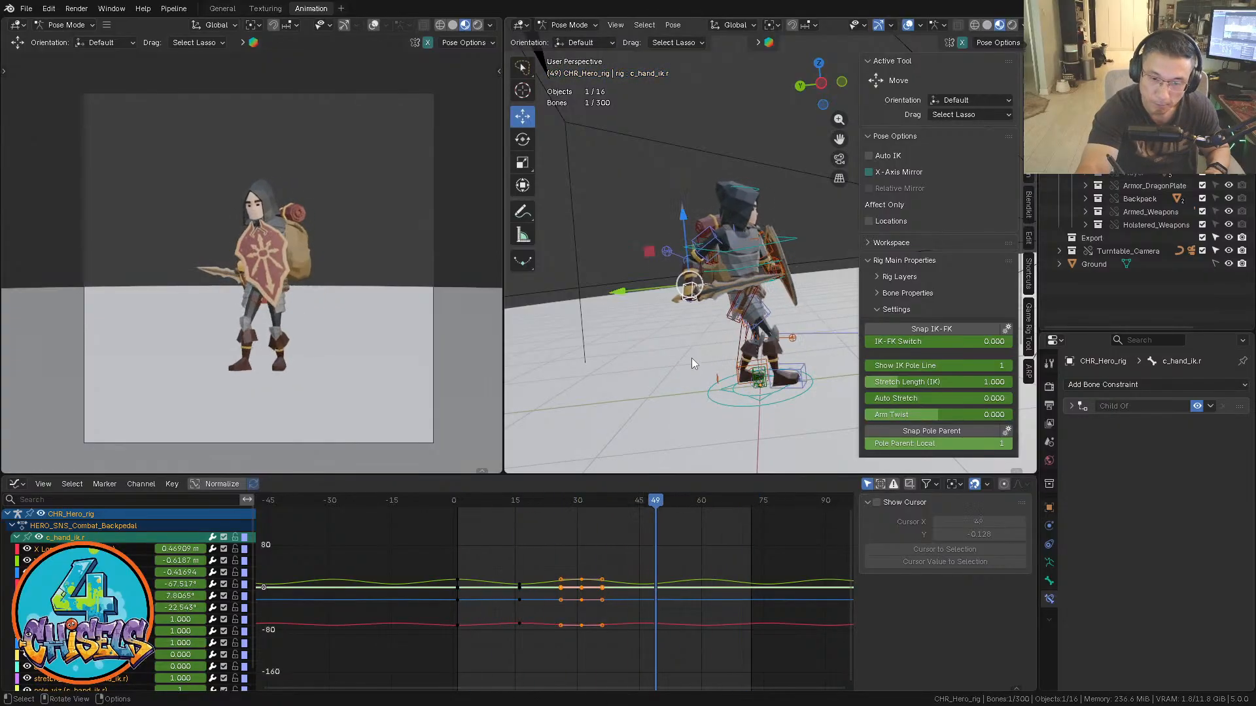
pyautogui.moveTo(656, 374); pyautogui.dragTo(746, 281, button='middle')
pyautogui.scroll(1, 749, 271)
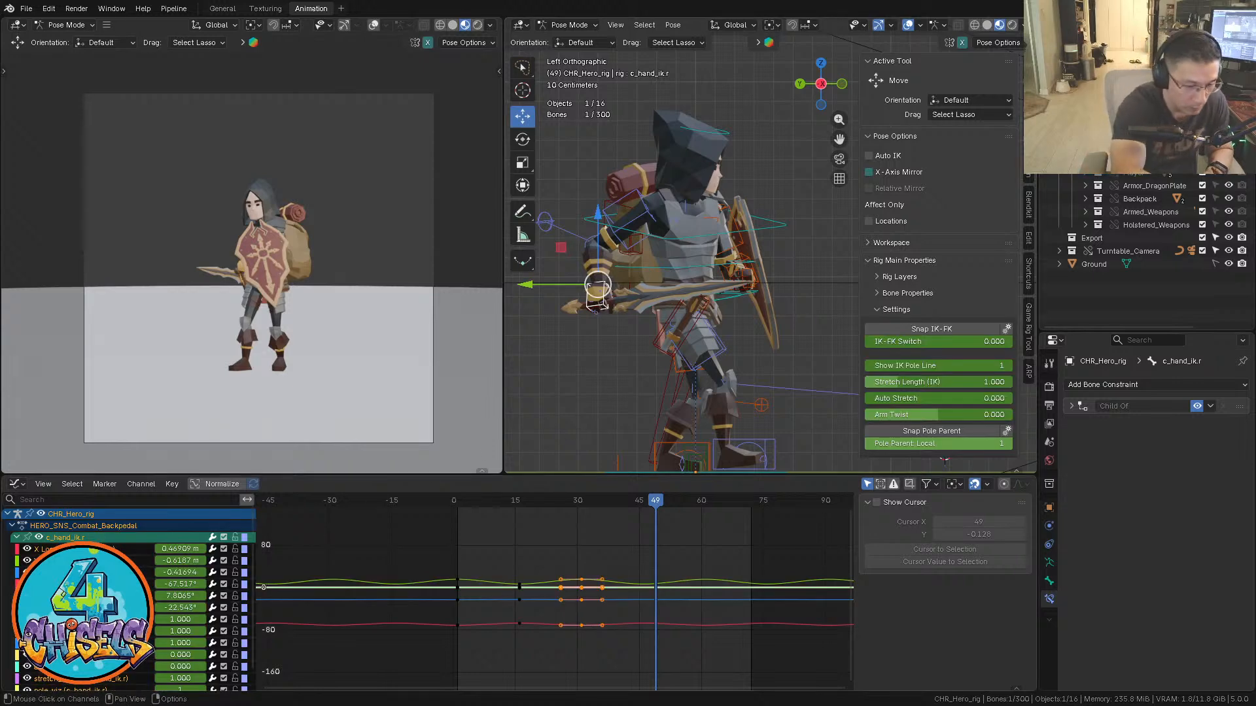
# Examine the Y Euler Rotation curve of c_hand_ik.r while stepping back and forth through frames 0 to 6
pyautogui.click(92, 596)
pyautogui.press('`')
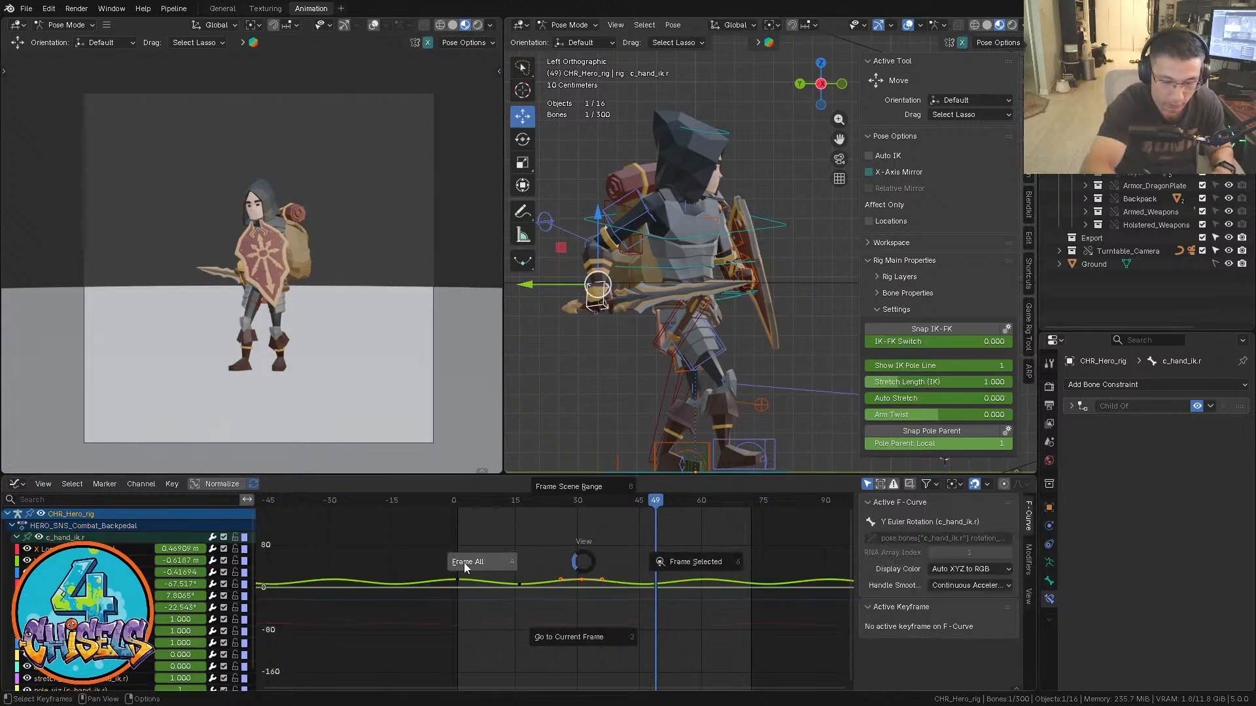
pyautogui.click(465, 564)
pyautogui.keyDown('ctrl'); pyautogui.moveTo(575, 563); pyautogui.dragTo(678, 628, button='middle'); pyautogui.keyUp('ctrl')
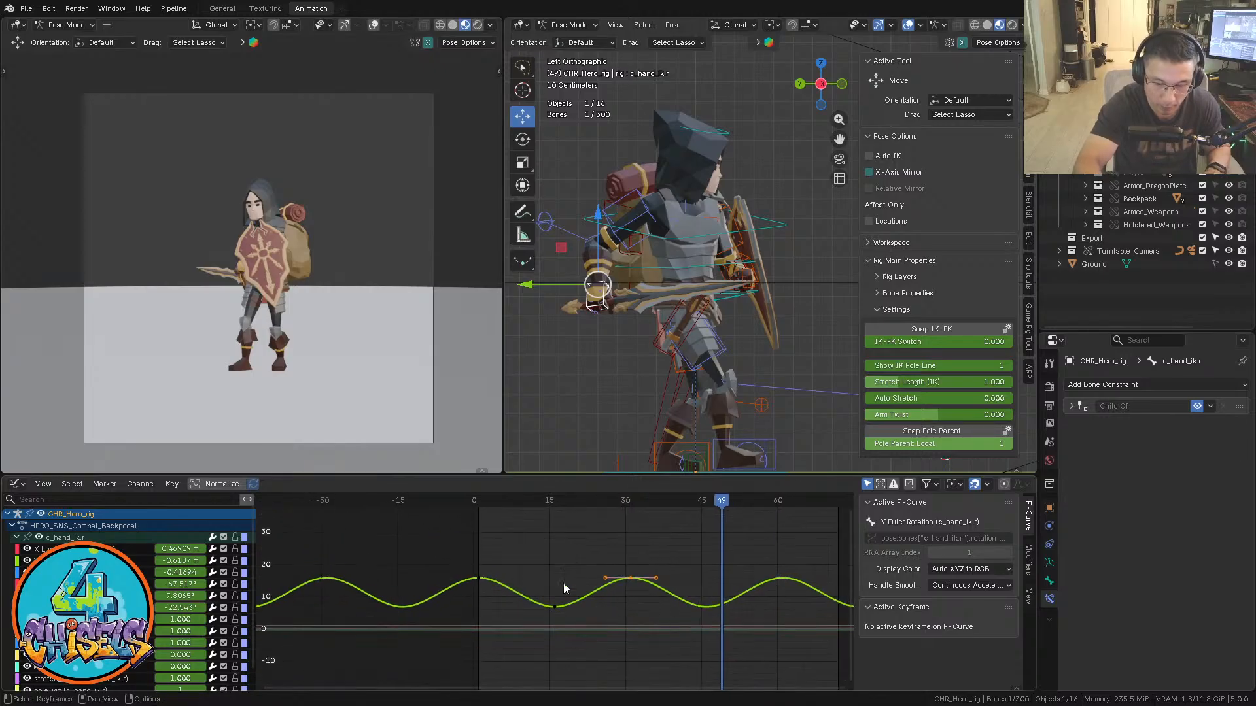
pyautogui.click(474, 494)
pyautogui.press('Right')
pyautogui.press('Right')
pyautogui.press('Right')
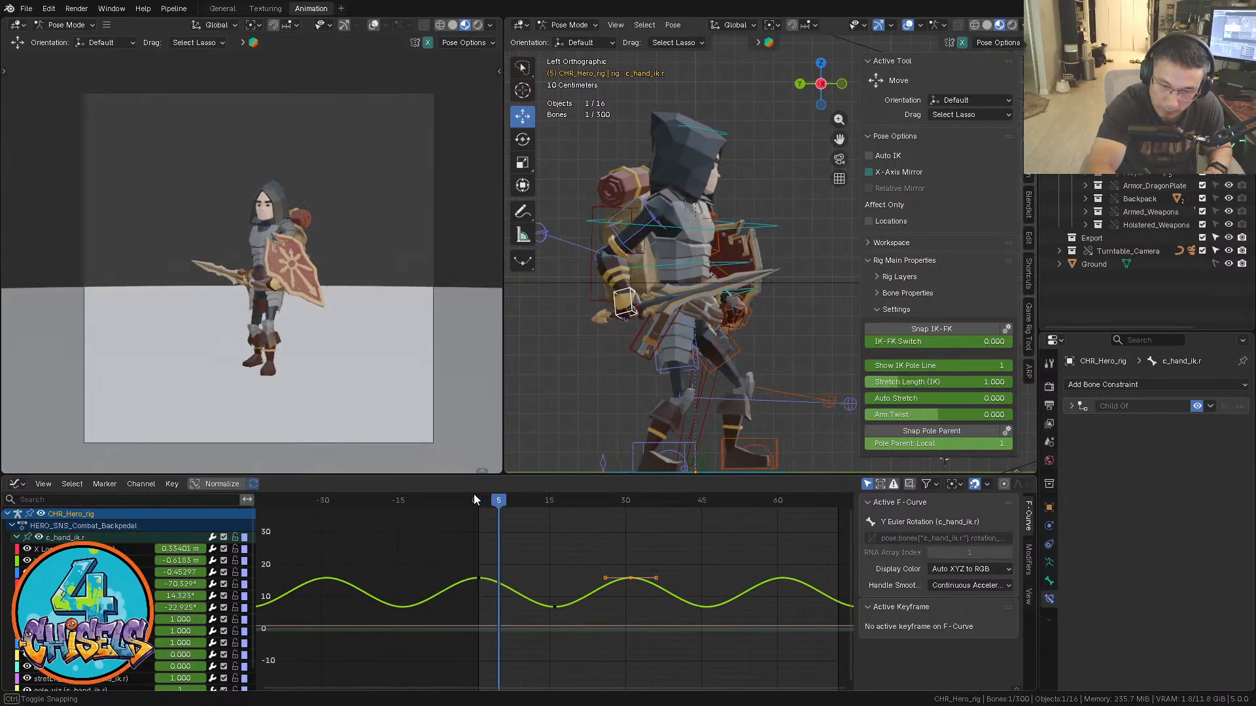
pyautogui.press('Left')
pyautogui.press('Left')
pyautogui.press('Left')
pyautogui.press('Left')
pyautogui.press('Left')
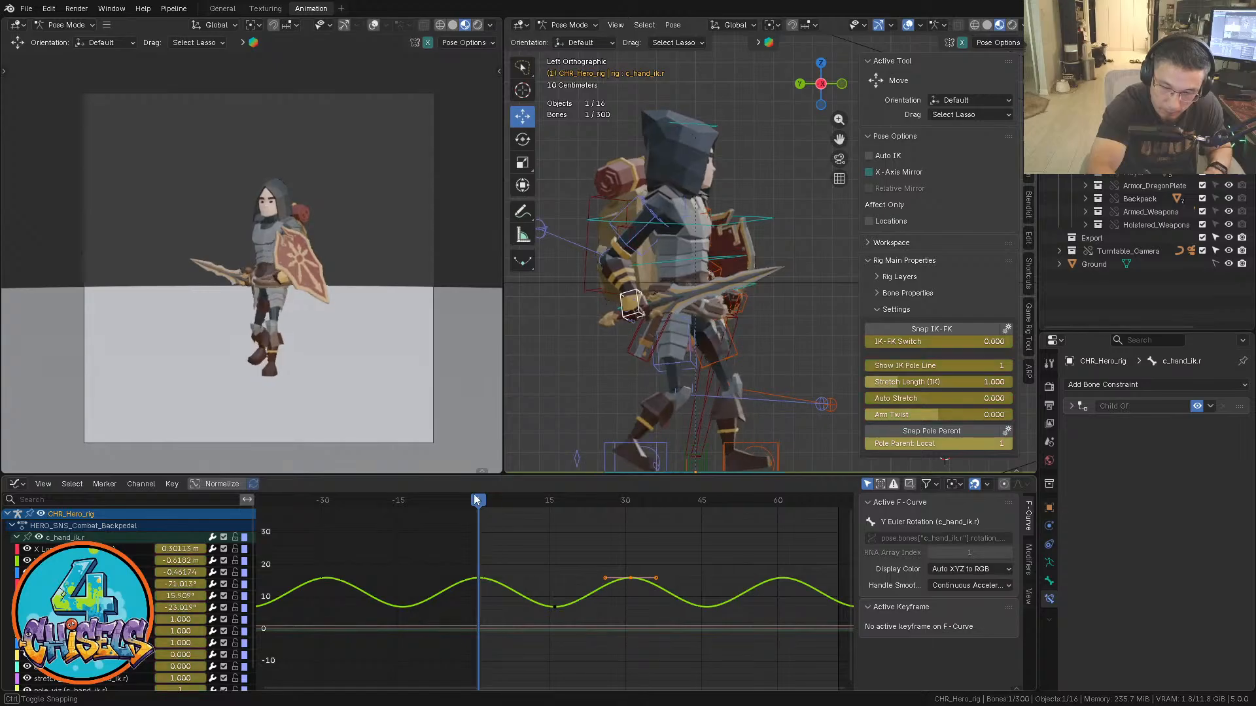
pyautogui.press('Right')
pyautogui.press('Right')
pyautogui.press('Right')
pyautogui.click(474, 500)
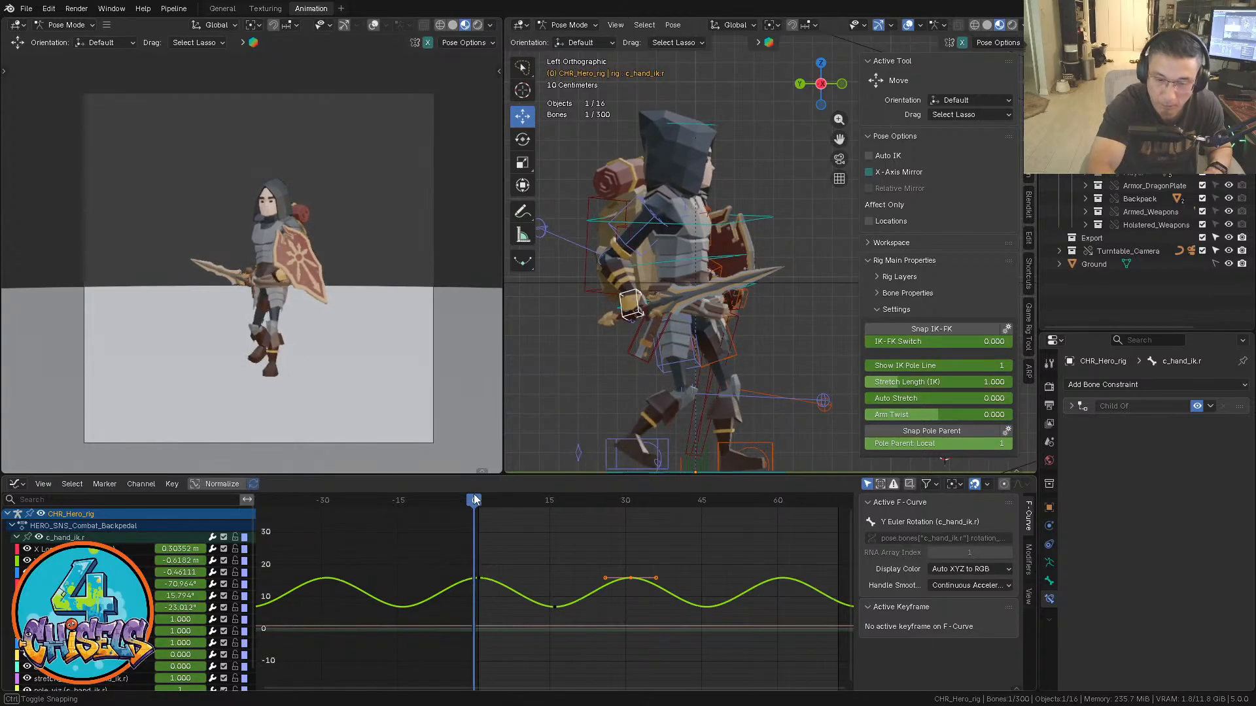
pyautogui.press('Right')
pyautogui.press('Right')
pyautogui.press('Right')
pyautogui.press('Right')
pyautogui.press('Right')
pyautogui.press('Right')
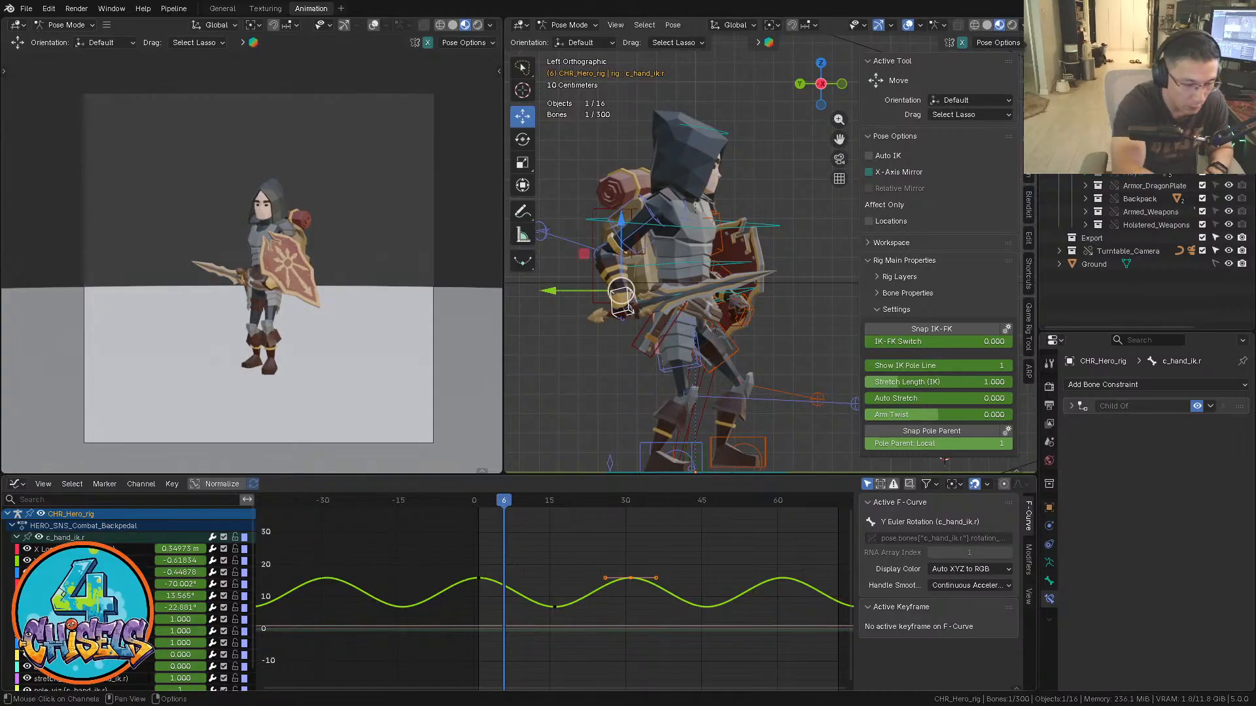
# Examine the Y Location curve of c_hand_ik.r while stepping back and forth through the first 8 frames
pyautogui.click(72, 561)
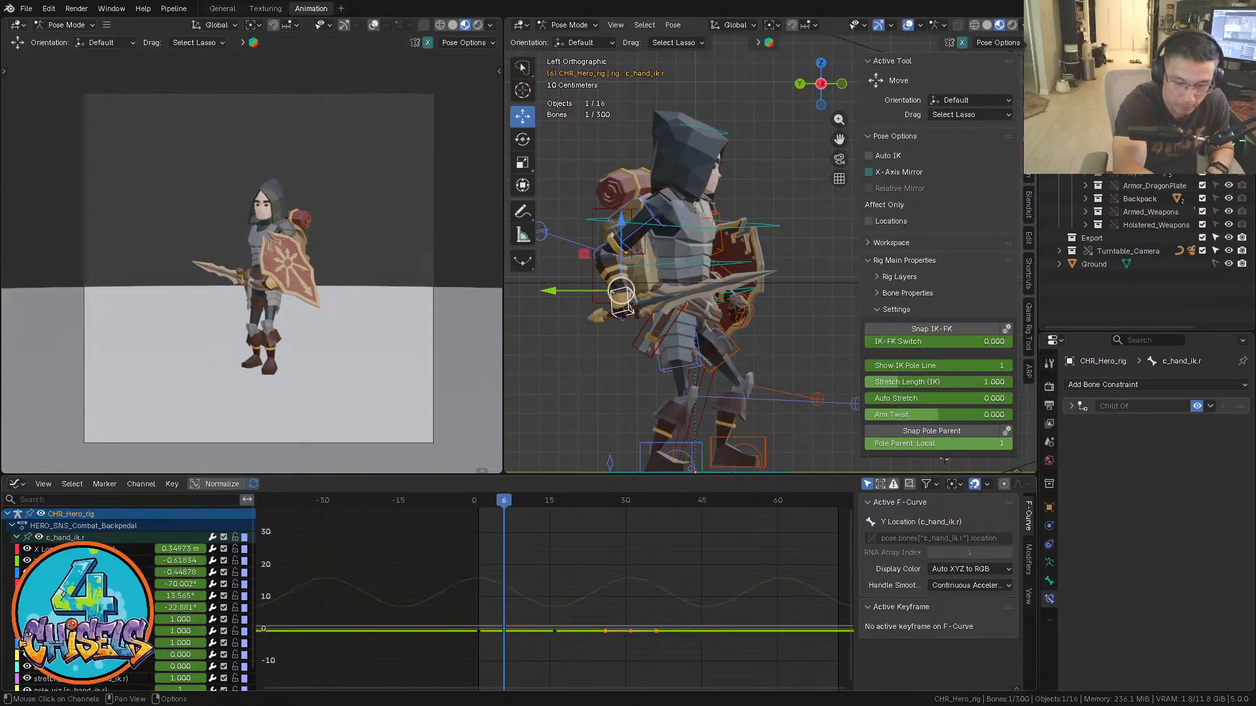
pyautogui.press('Home')
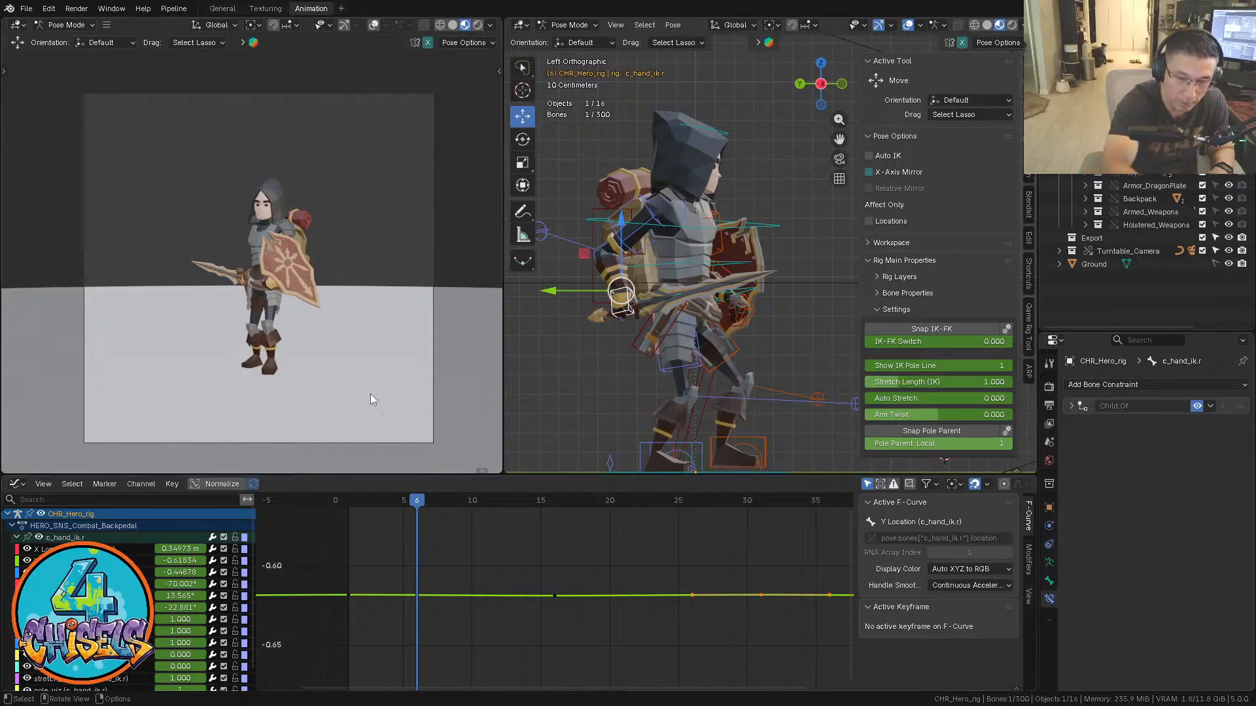
pyautogui.press('Right')
pyautogui.press('Right')
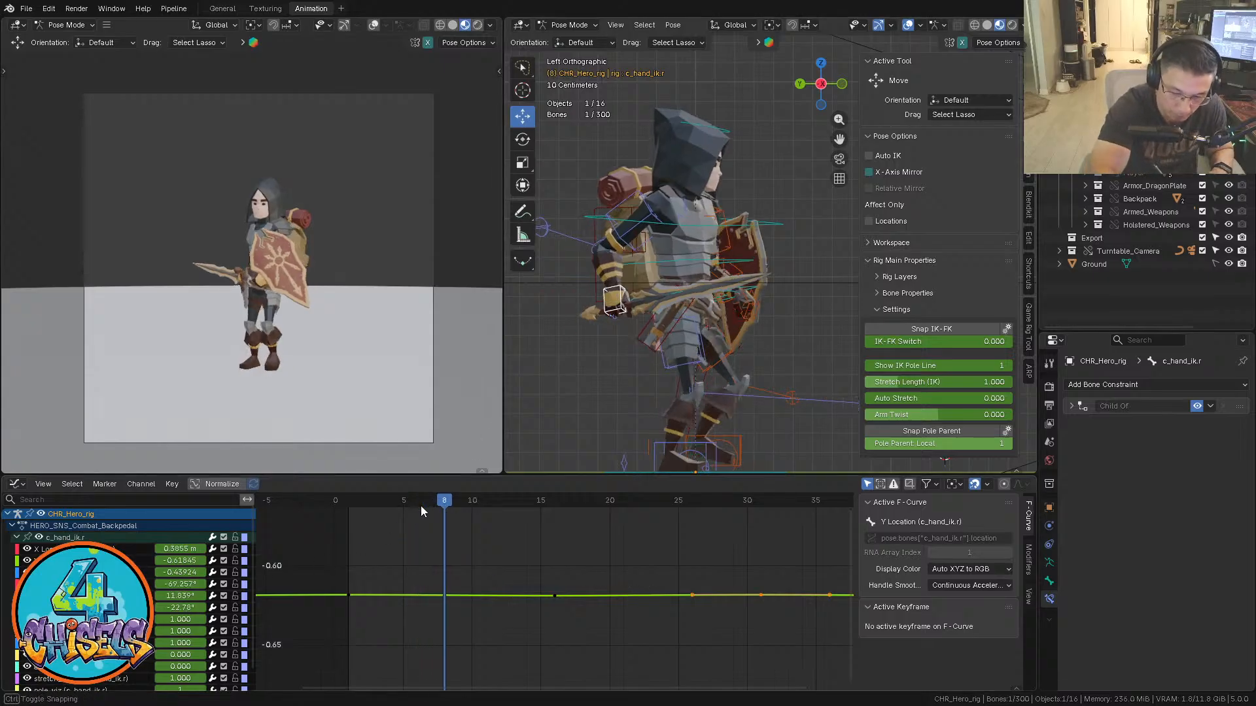
pyautogui.press('Left')
pyautogui.press('Left')
pyautogui.press('Left')
pyautogui.press('Left')
pyautogui.press('Left')
pyautogui.press('Left')
pyautogui.press('Left')
pyautogui.press('Right')
pyautogui.press('Right')
pyautogui.press('Right')
pyautogui.press('Right')
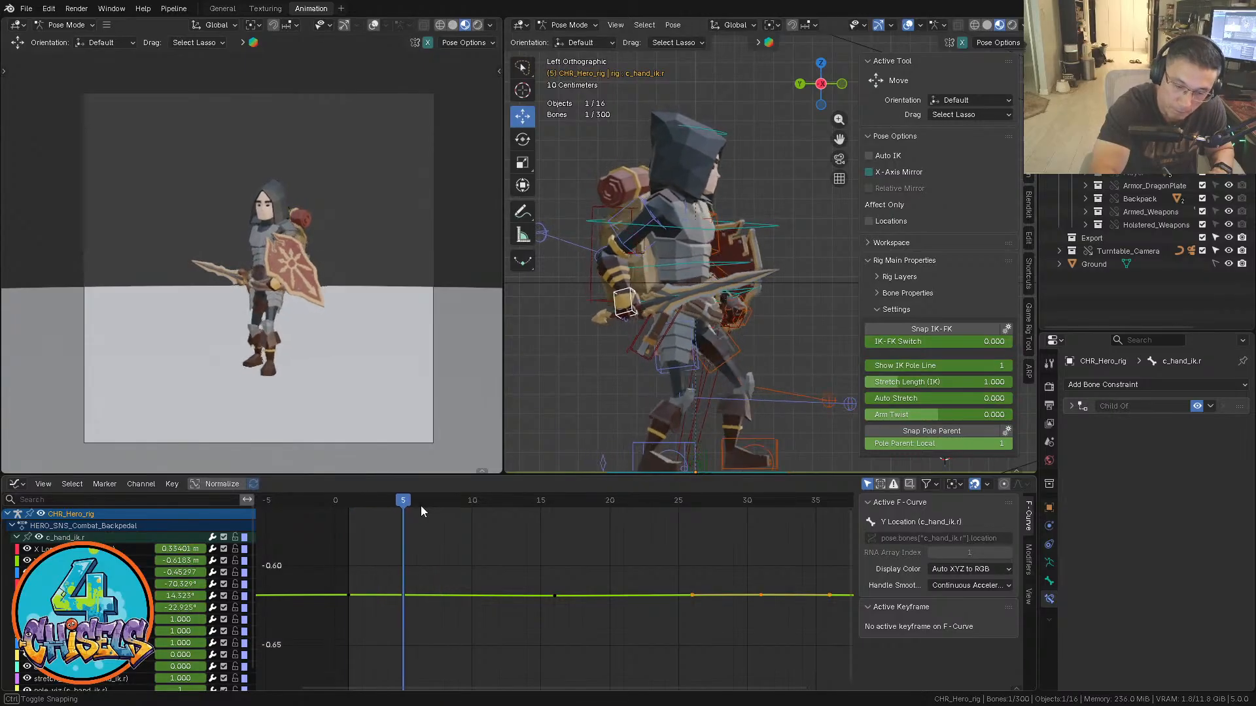
# Lower c_hand_ik.r slightly at frame 7 to dip the arm mid-swing, and select the new location keyframes across its curves
pyautogui.press('Right')
pyautogui.press('Right')
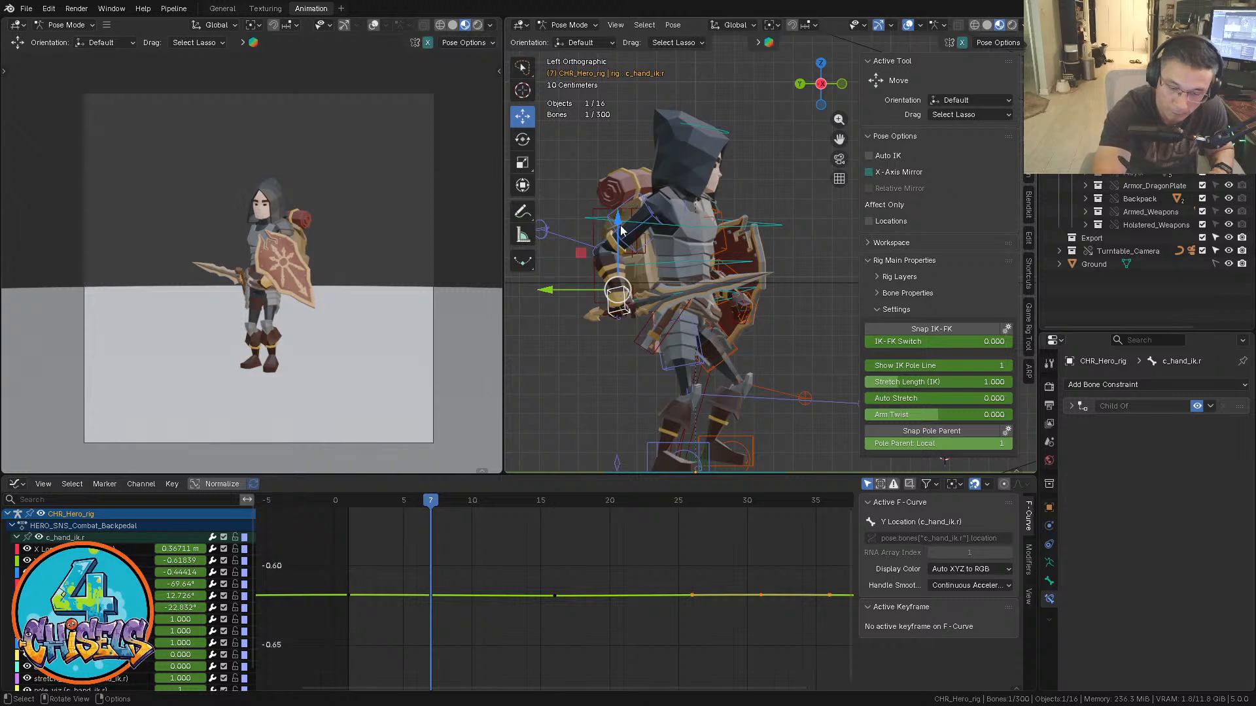
pyautogui.moveTo(617, 216); pyautogui.dragTo(617, 226)
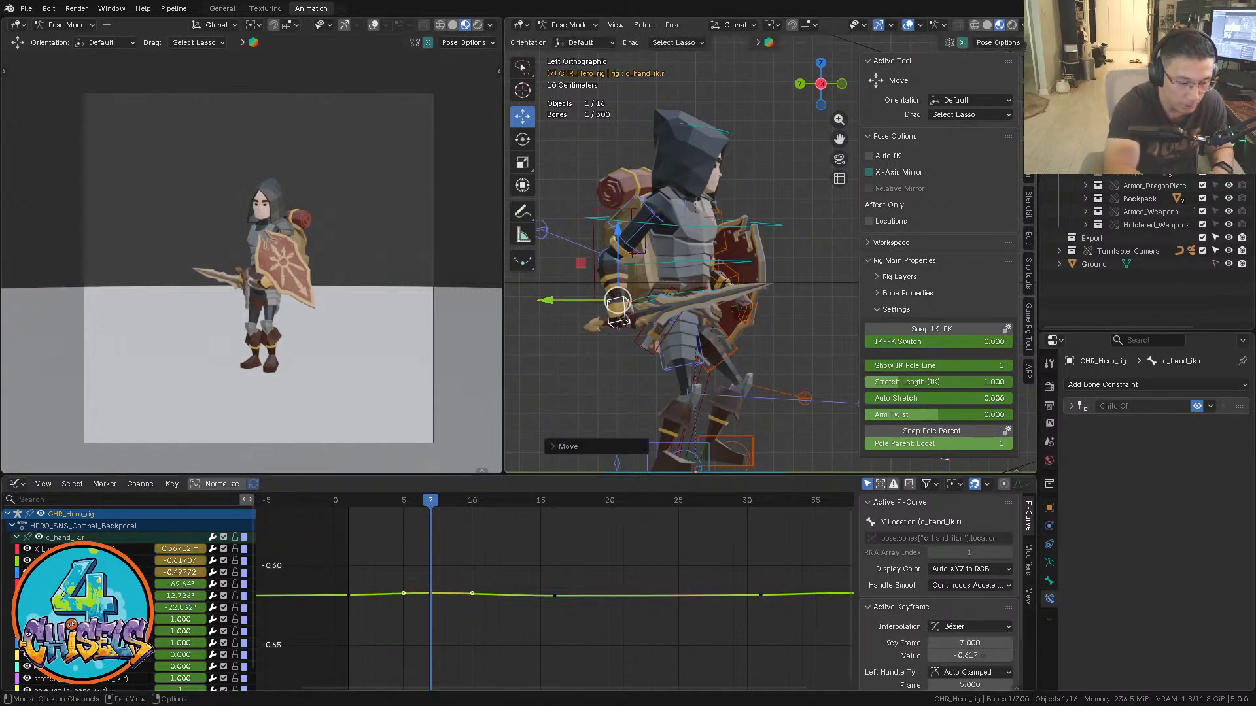
pyautogui.moveTo(406, 556); pyautogui.dragTo(458, 618)
pyautogui.press('`')
pyautogui.click(426, 569)
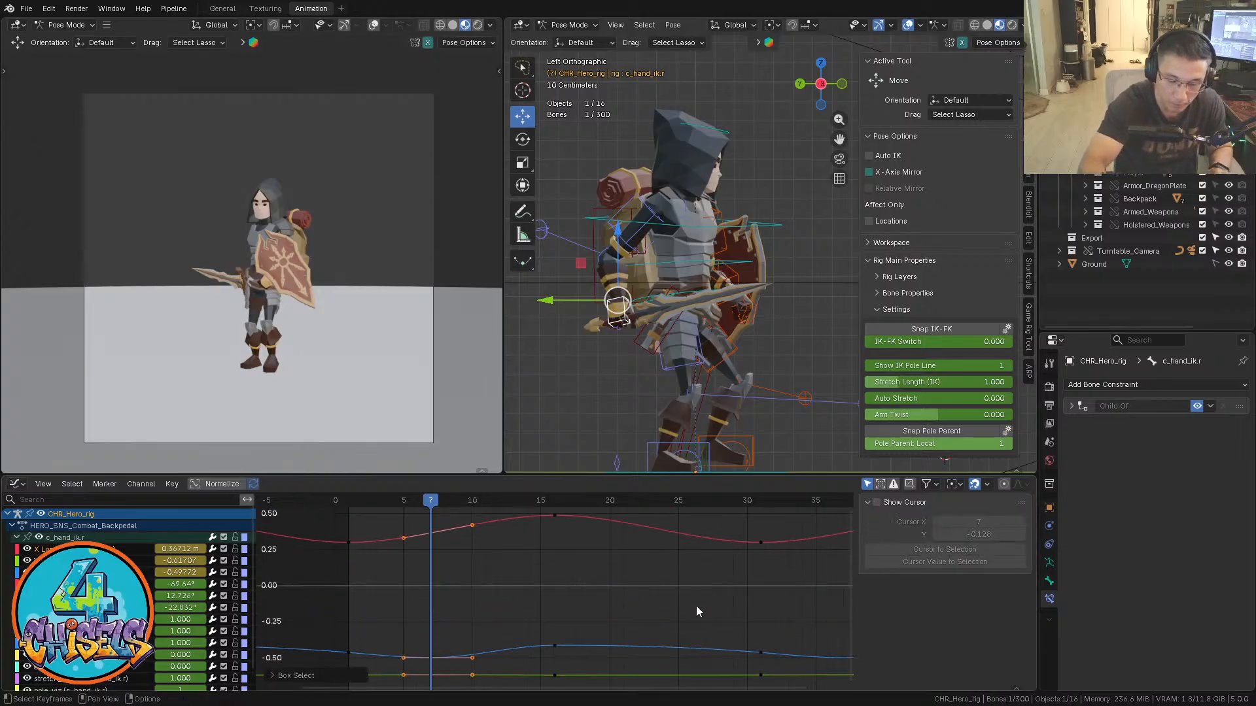
pyautogui.keyDown('ctrl'); pyautogui.moveTo(696, 606); pyautogui.dragTo(641, 604, button='middle'); pyautogui.keyUp('ctrl')
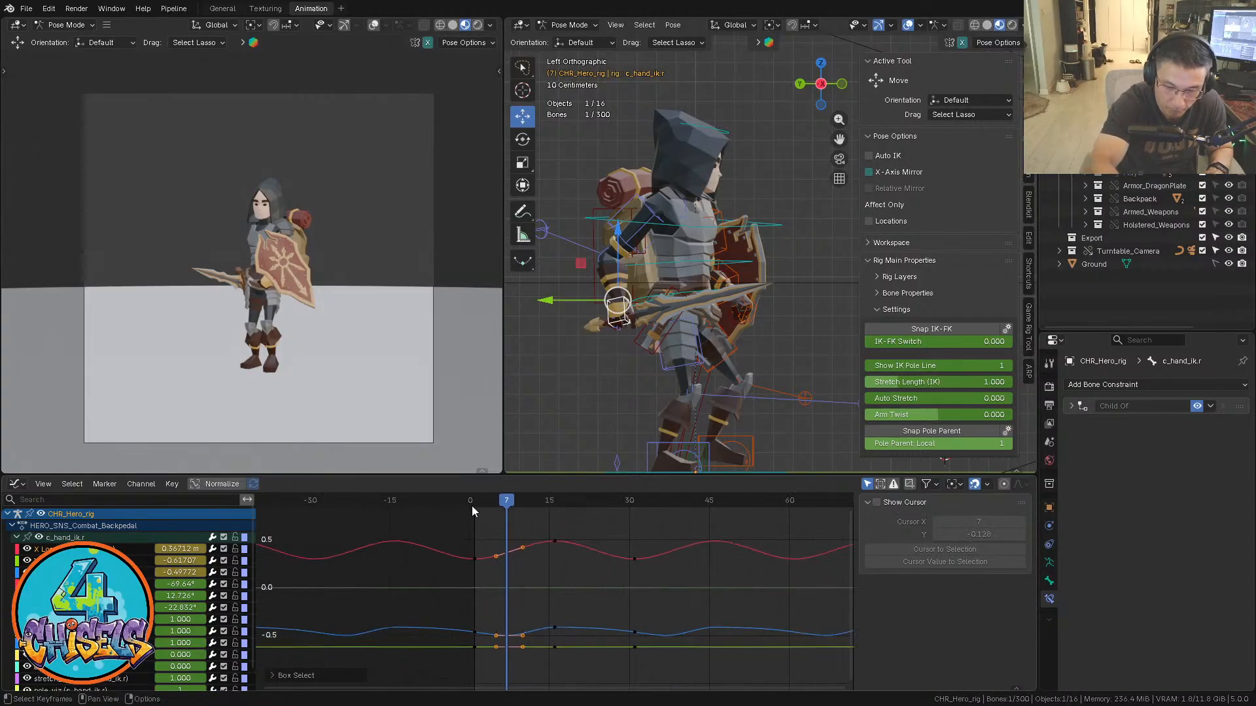
# Shift c_hand_ik.r's location keyframes at frame 16 two frames earlier, to frame 14
pyautogui.moveTo(477, 501)
pyautogui.mouseDown()
pyautogui.moveTo(565, 501)
pyautogui.moveTo(470, 500)
pyautogui.moveTo(565, 500)
pyautogui.moveTo(490, 500)
pyautogui.mouseUp()
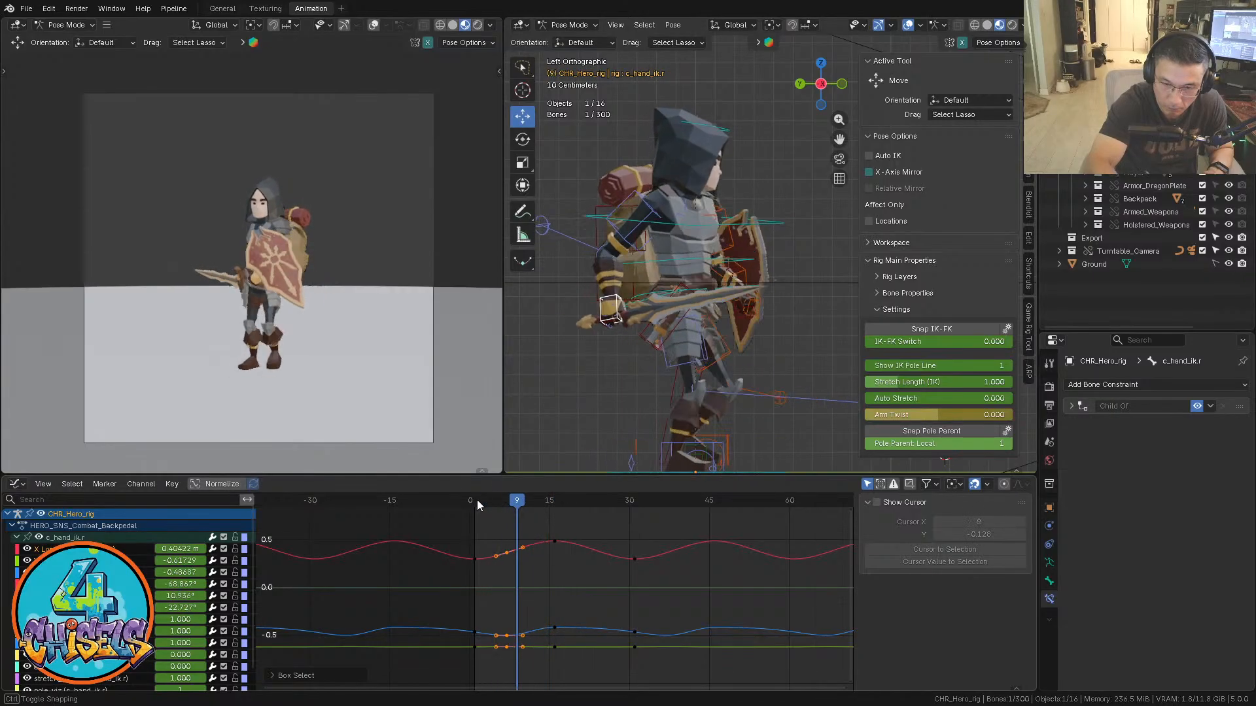
pyautogui.moveTo(581, 501); pyautogui.dragTo(554, 500)
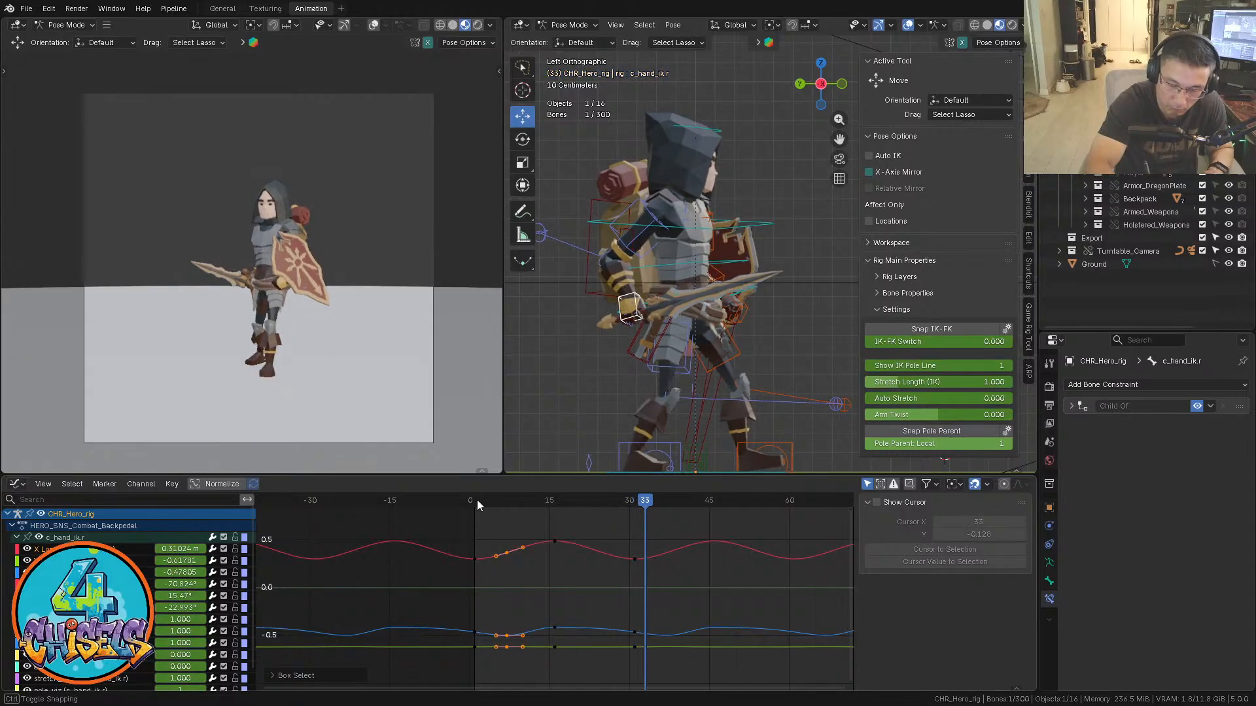
pyautogui.moveTo(690, 525)
pyautogui.keyDown('ctrl'); pyautogui.mouseDown(button='middle')
pyautogui.moveTo(697, 541)
pyautogui.moveTo(689, 526)
pyautogui.mouseUp(button='middle'); pyautogui.keyUp('ctrl')
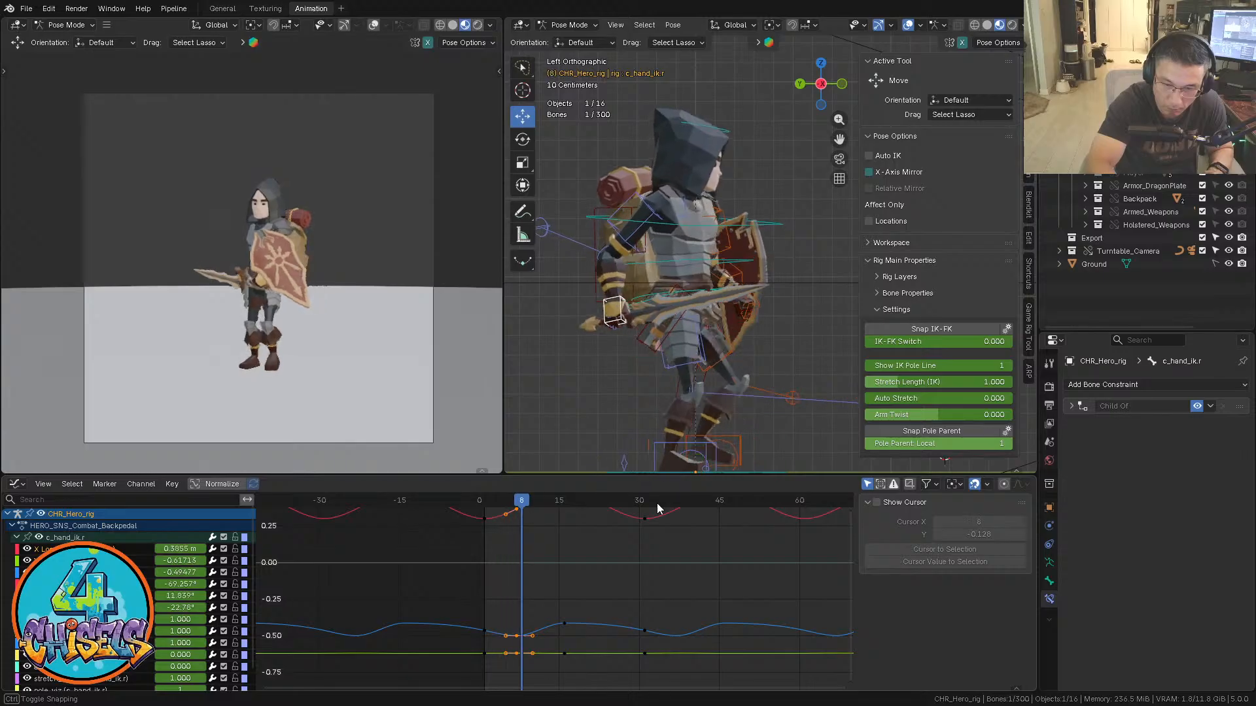
pyautogui.moveTo(538, 503); pyautogui.dragTo(495, 503)
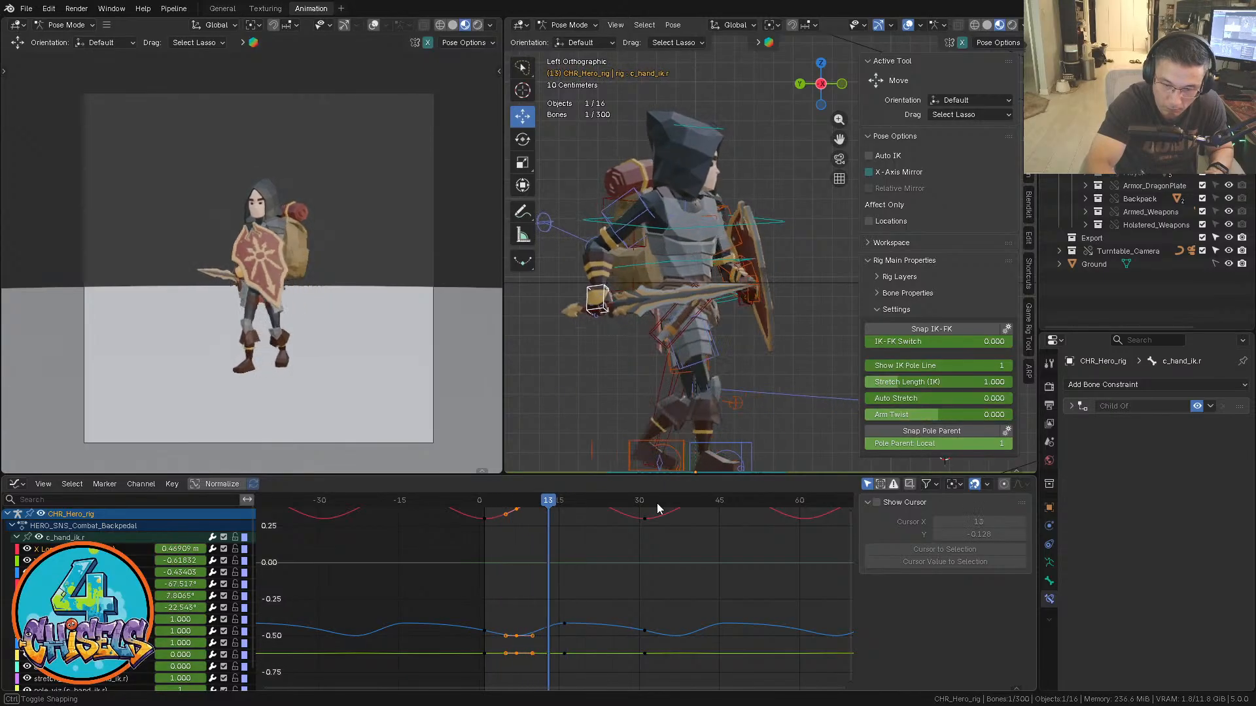
pyautogui.moveTo(559, 503); pyautogui.dragTo(554, 503)
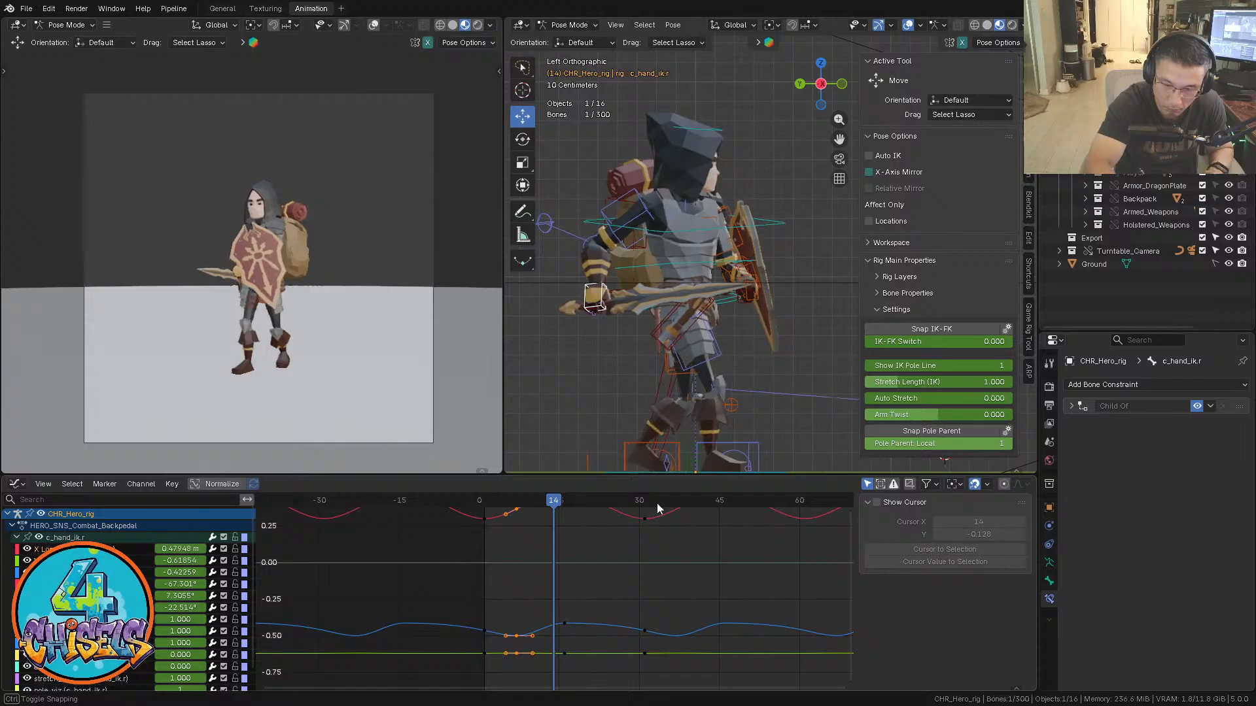
pyautogui.keyDown('ctrl'); pyautogui.moveTo(580, 562); pyautogui.dragTo(596, 620, button='middle'); pyautogui.keyUp('ctrl')
pyautogui.moveTo(580, 646); pyautogui.dragTo(552, 534)
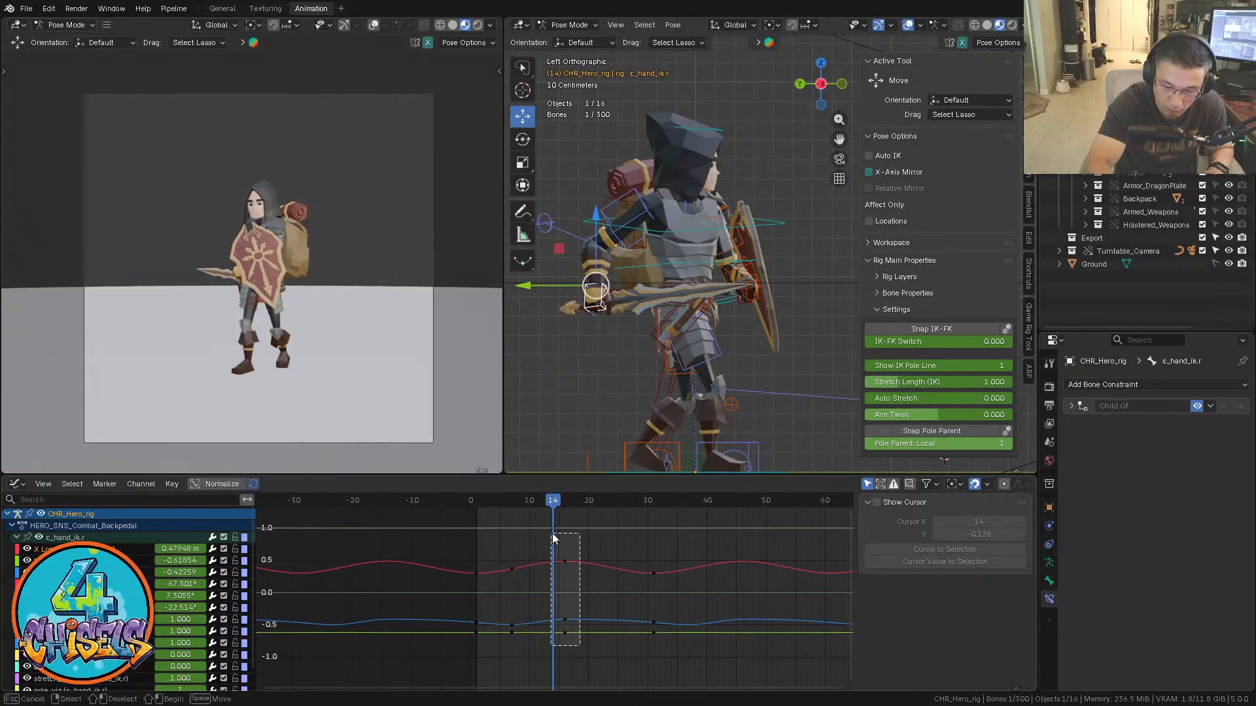
pyautogui.press('g')
pyautogui.press('x')
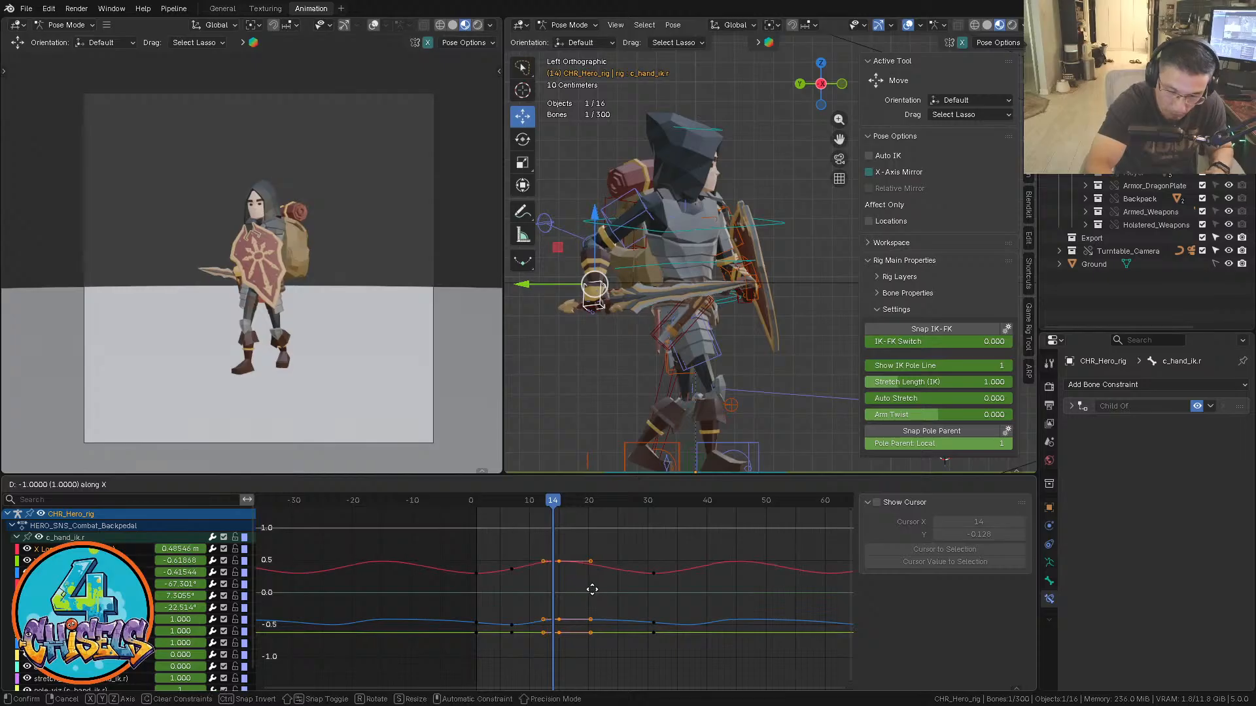
pyautogui.click(589, 590)
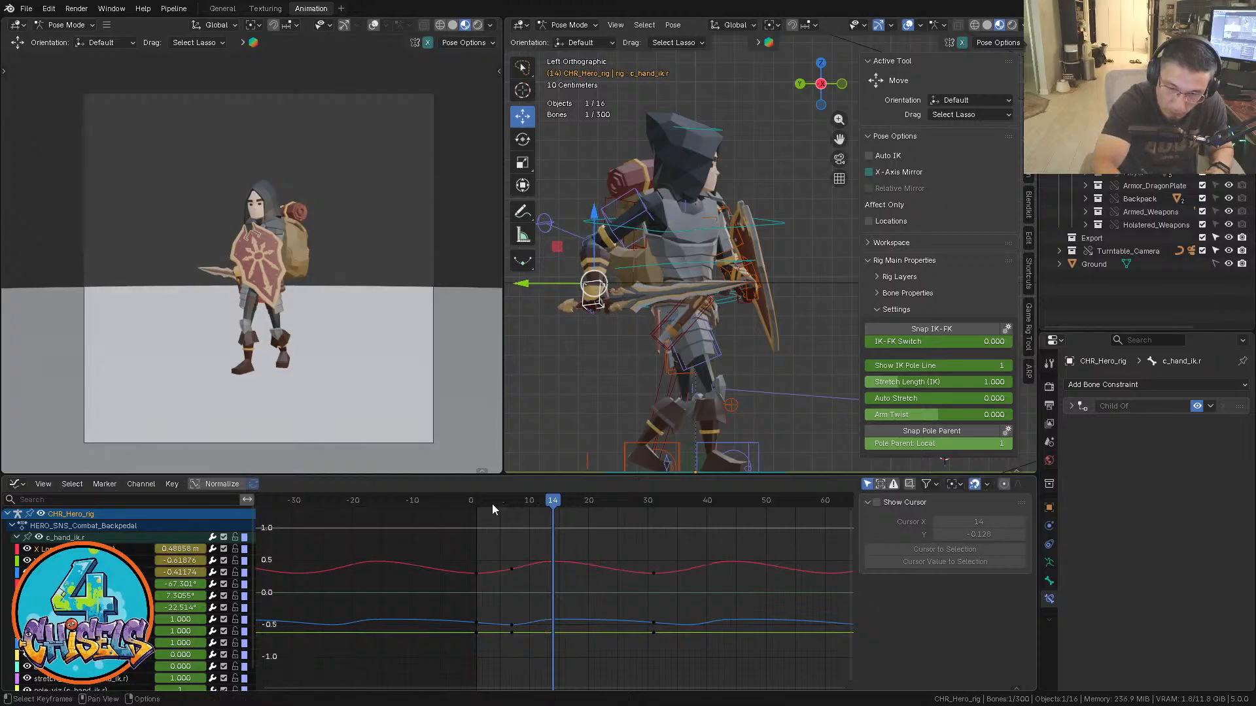
# Copy the Z Location key of c_hand_ik.r from frame 7 to frame 22, leaving the other curves out of the paste
pyautogui.moveTo(480, 498); pyautogui.dragTo(599, 499)
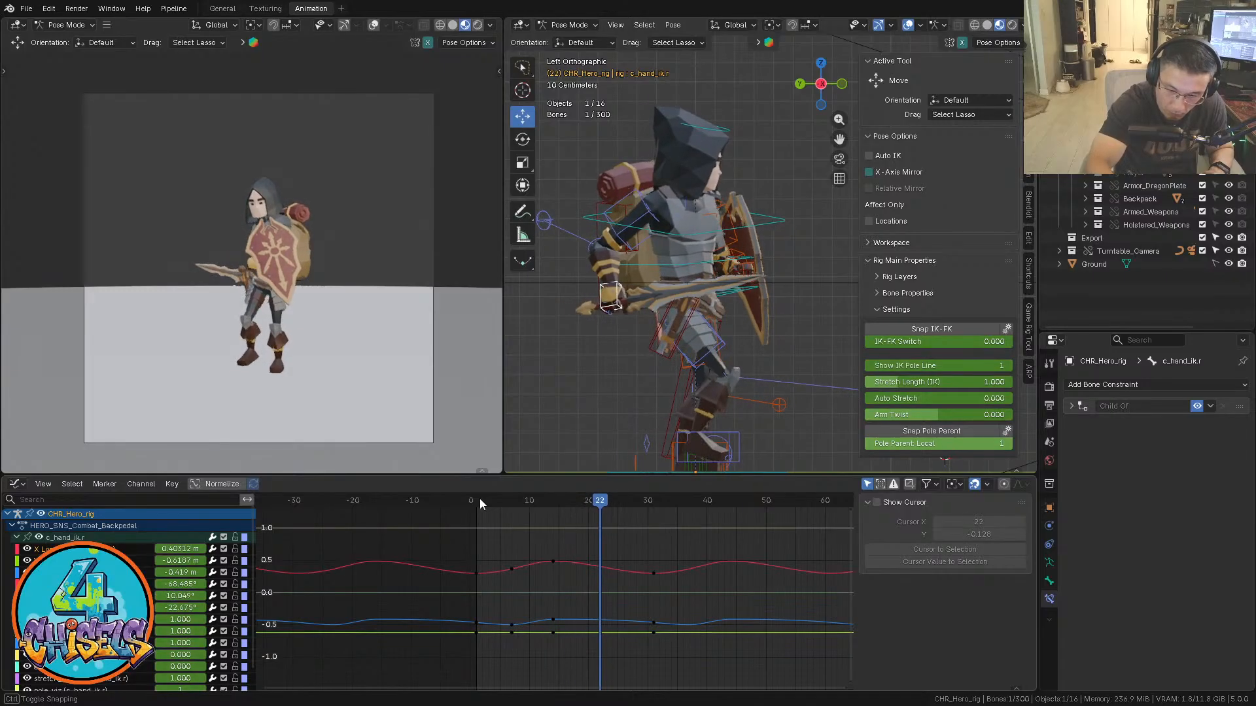
pyautogui.click(532, 626)
pyautogui.click(530, 610)
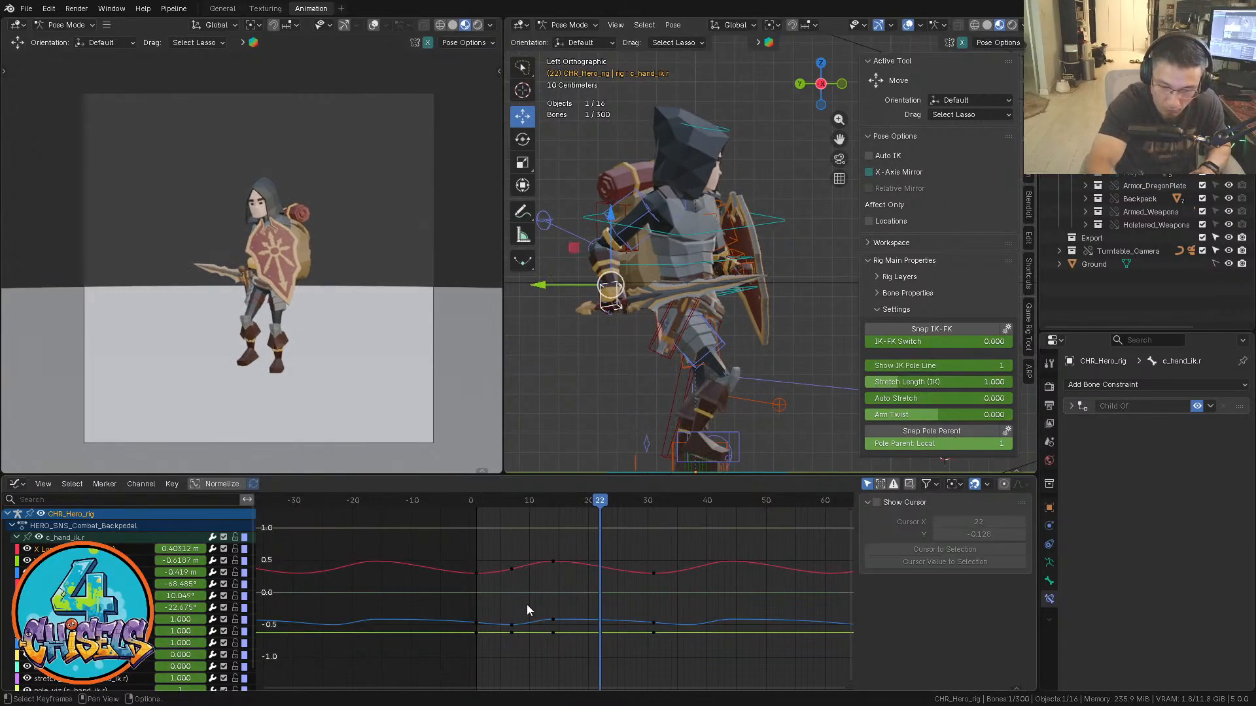
pyautogui.hotkey('ctrl', 'z')
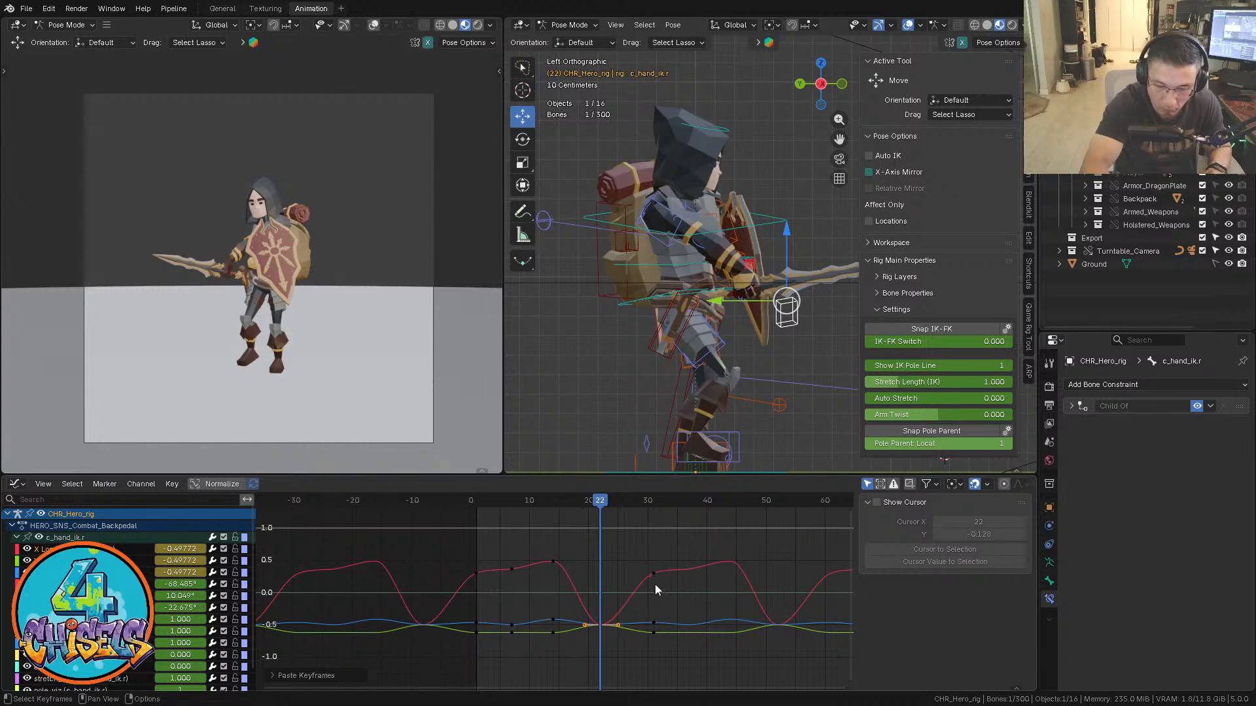
pyautogui.hotkey('ctrl', 'shift', 'z')
pyautogui.moveTo(576, 606); pyautogui.dragTo(573, 604)
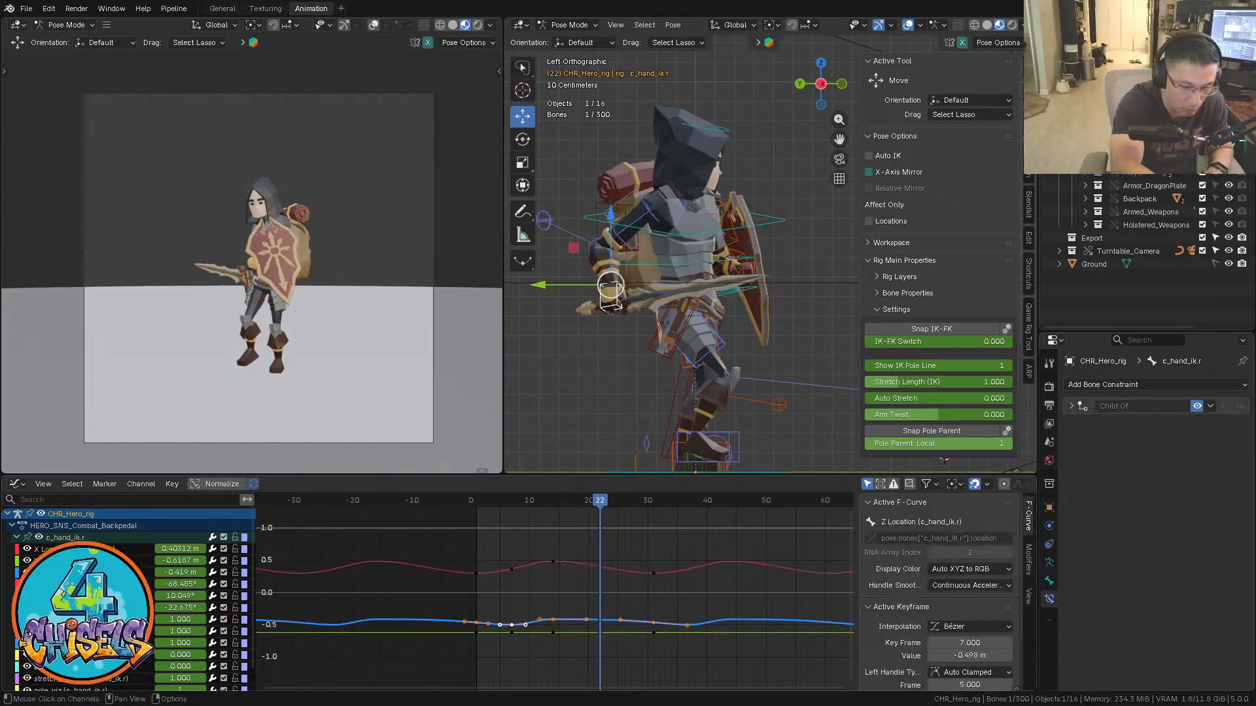
pyautogui.hotkey('ctrl', 'v')
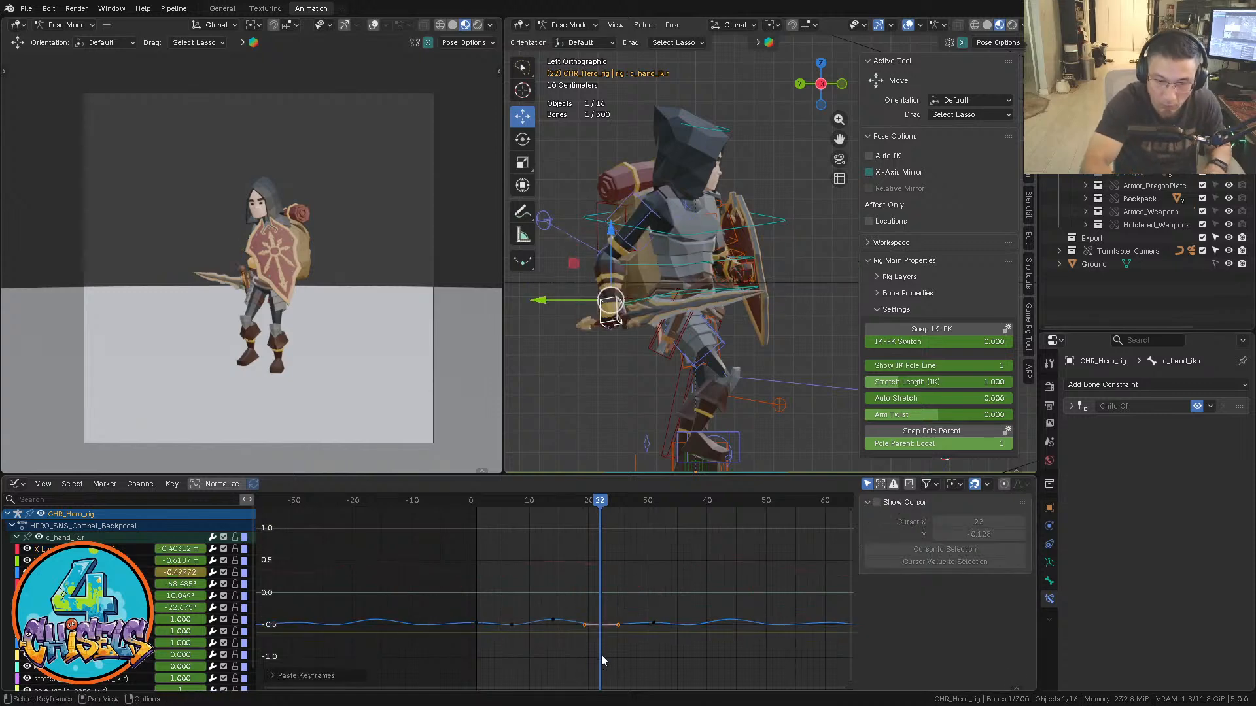
# Lower the Z Location peak of c_hand_ik.r at frame 14 to roughly the height of the keys at frames 1 and 31
pyautogui.keyDown('ctrl'); pyautogui.moveTo(638, 634); pyautogui.dragTo(696, 603, button='middle'); pyautogui.keyUp('ctrl')
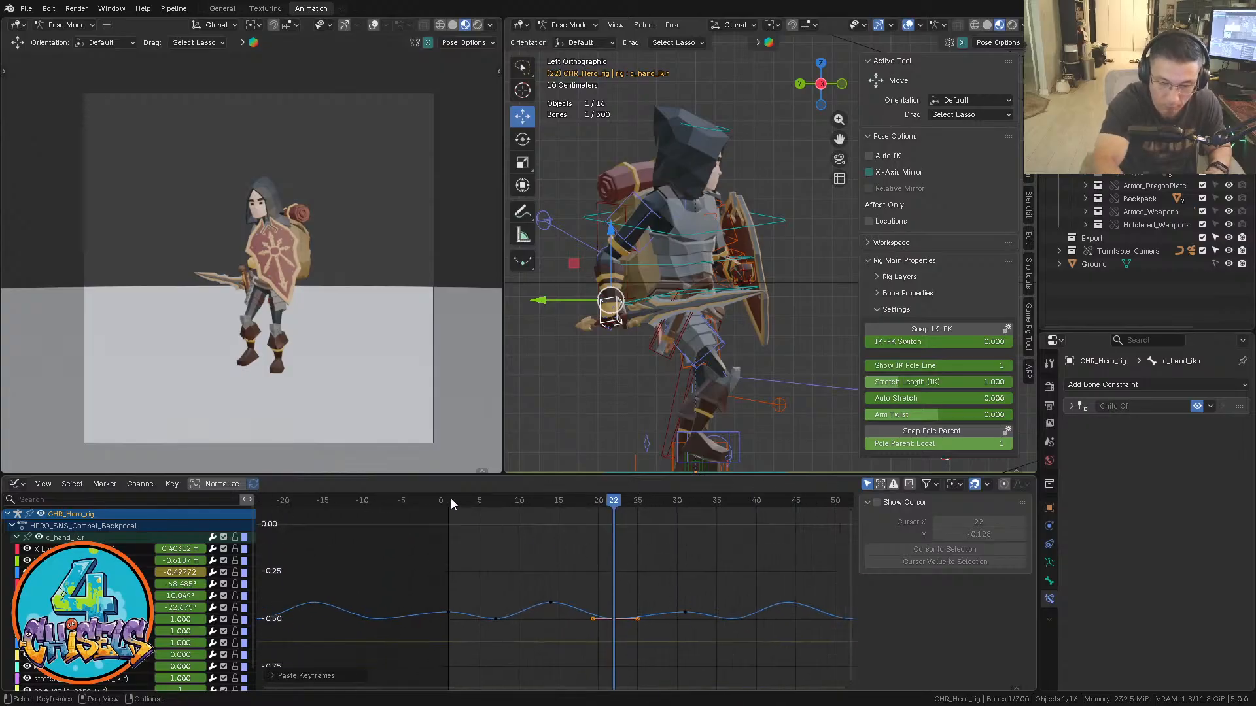
pyautogui.moveTo(450, 498); pyautogui.dragTo(451, 497)
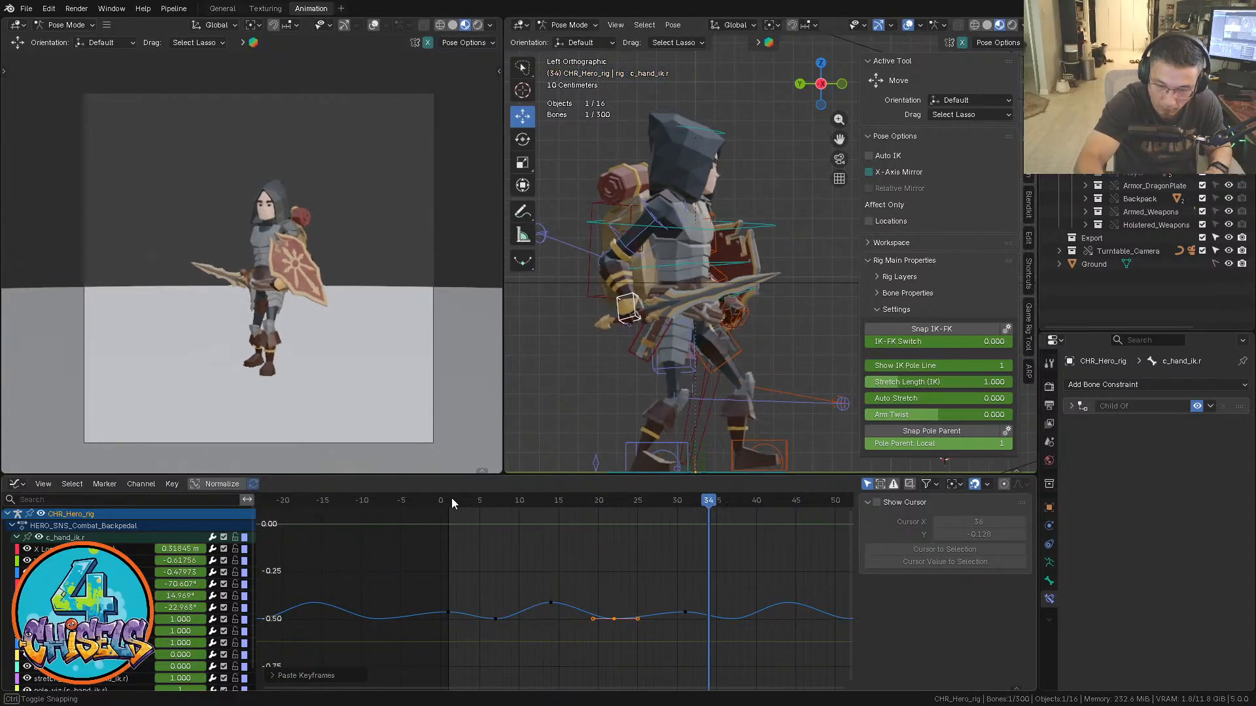
pyautogui.moveTo(452, 498); pyautogui.dragTo(559, 500)
pyautogui.keyDown('ctrl'); pyautogui.moveTo(572, 592); pyautogui.dragTo(571, 612, button='middle'); pyautogui.keyUp('ctrl')
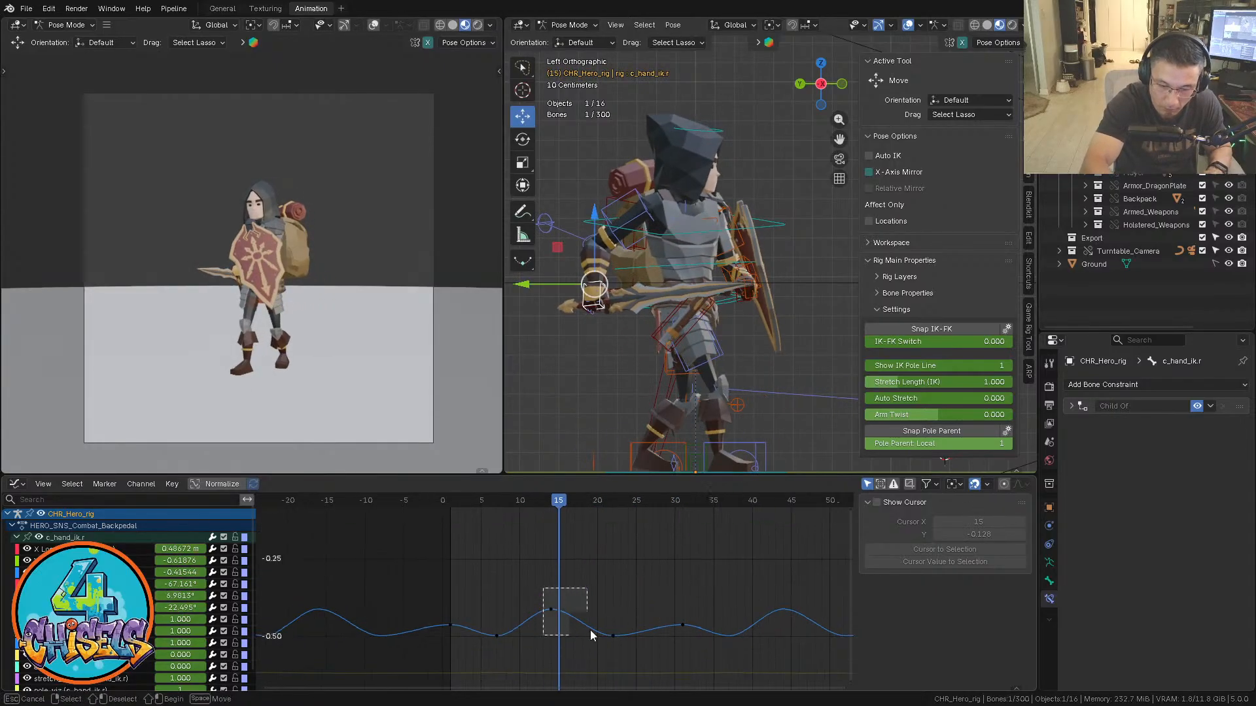
pyautogui.moveTo(590, 630); pyautogui.dragTo(590, 631)
pyautogui.press('g')
pyautogui.click(609, 599)
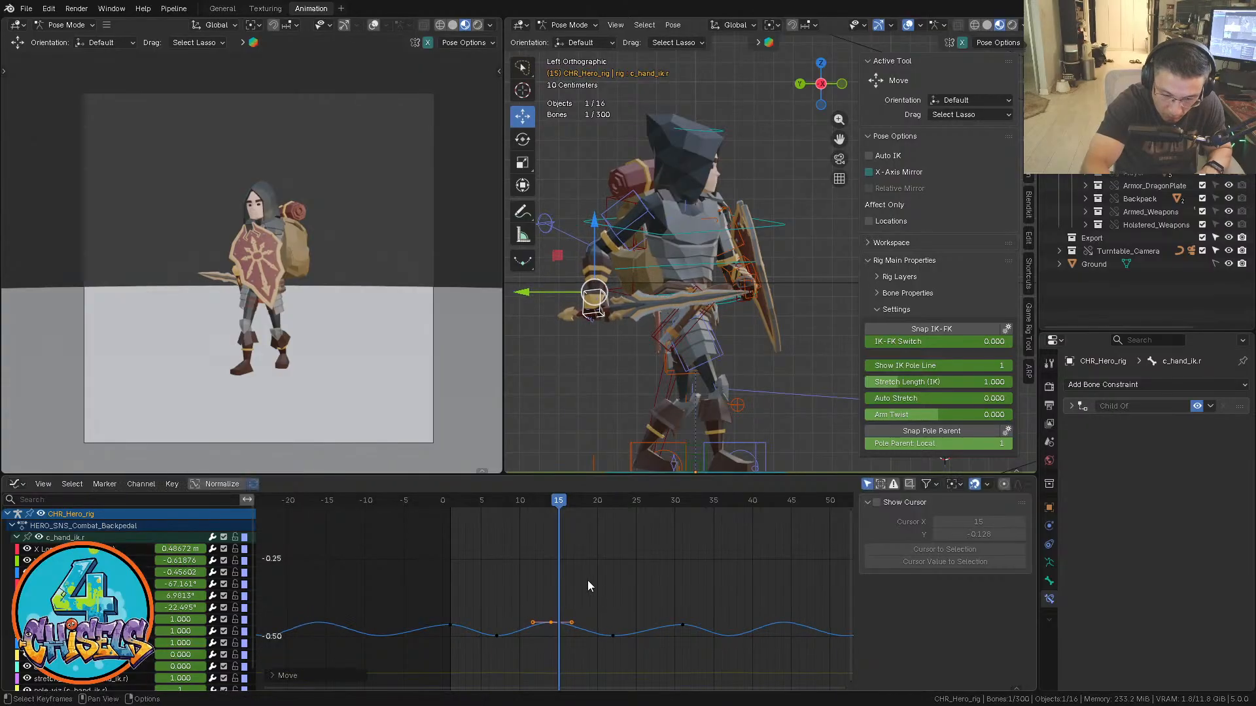
# Play the backpedal animation and review the right hand's motion from several angles and from the side
pyautogui.press('space')
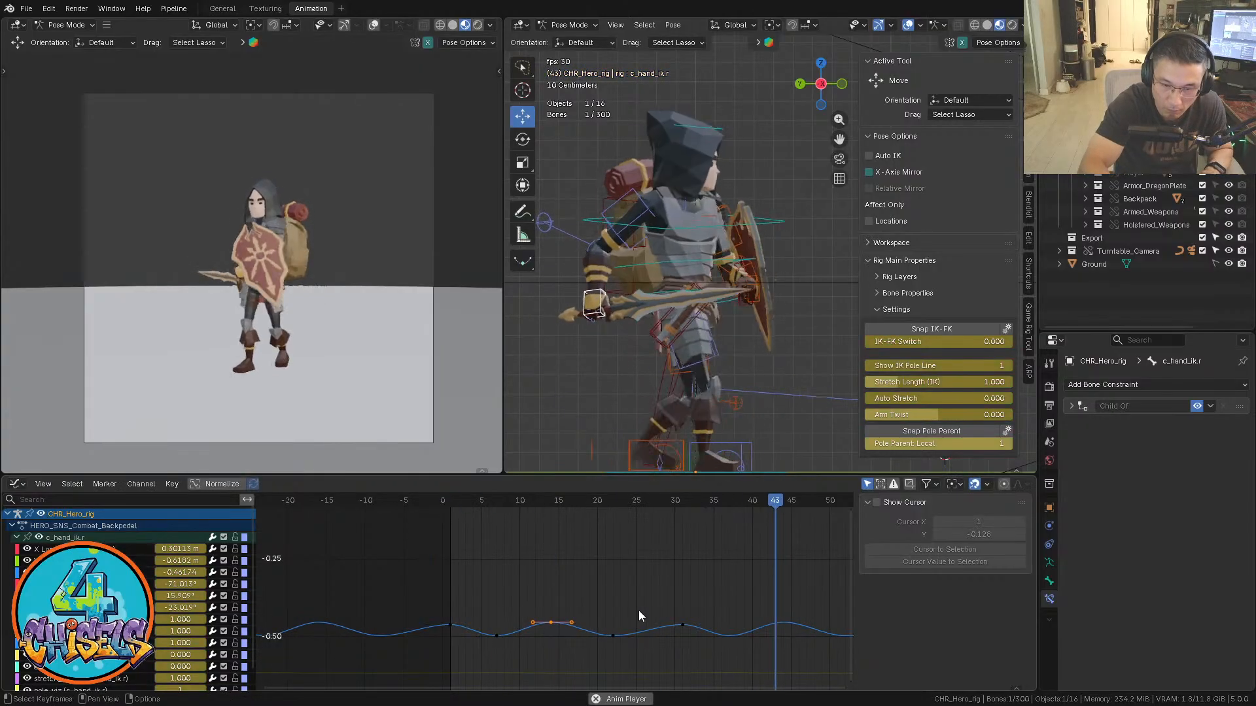
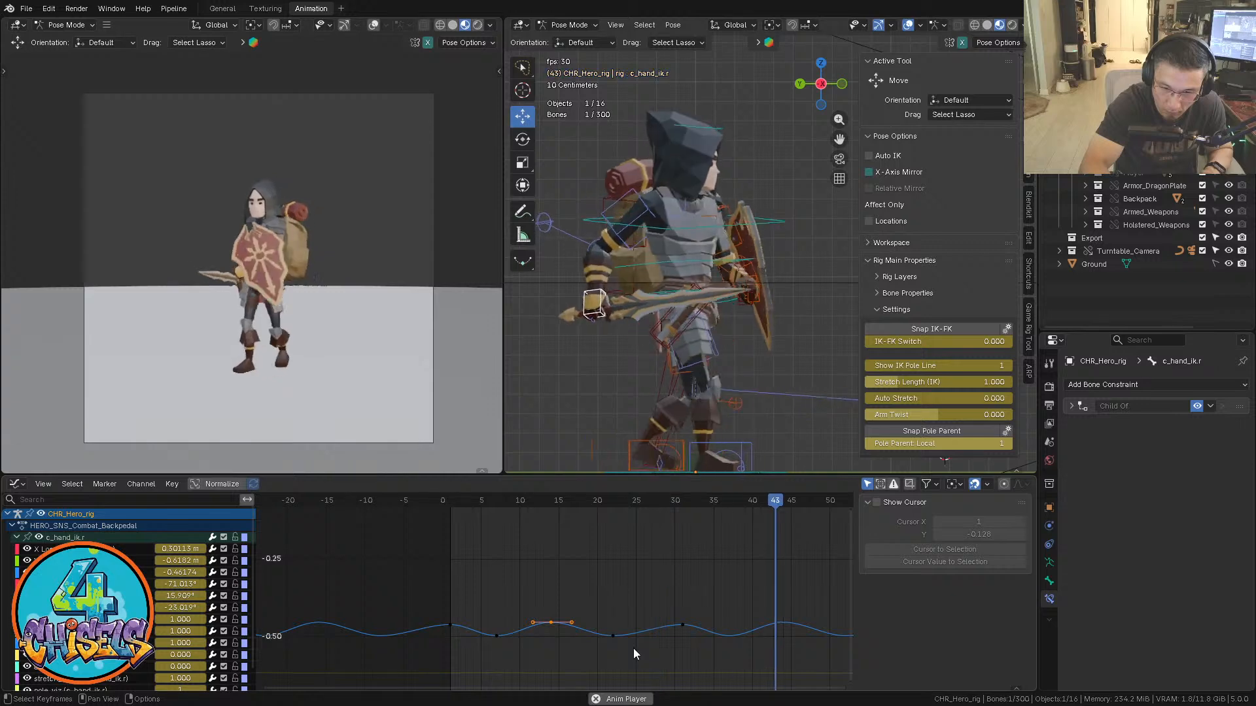
pyautogui.moveTo(727, 363); pyautogui.dragTo(688, 303, button='middle')
pyautogui.keyDown('ctrl'); pyautogui.moveTo(765, 273); pyautogui.dragTo(731, 360, button='middle'); pyautogui.keyUp('ctrl')
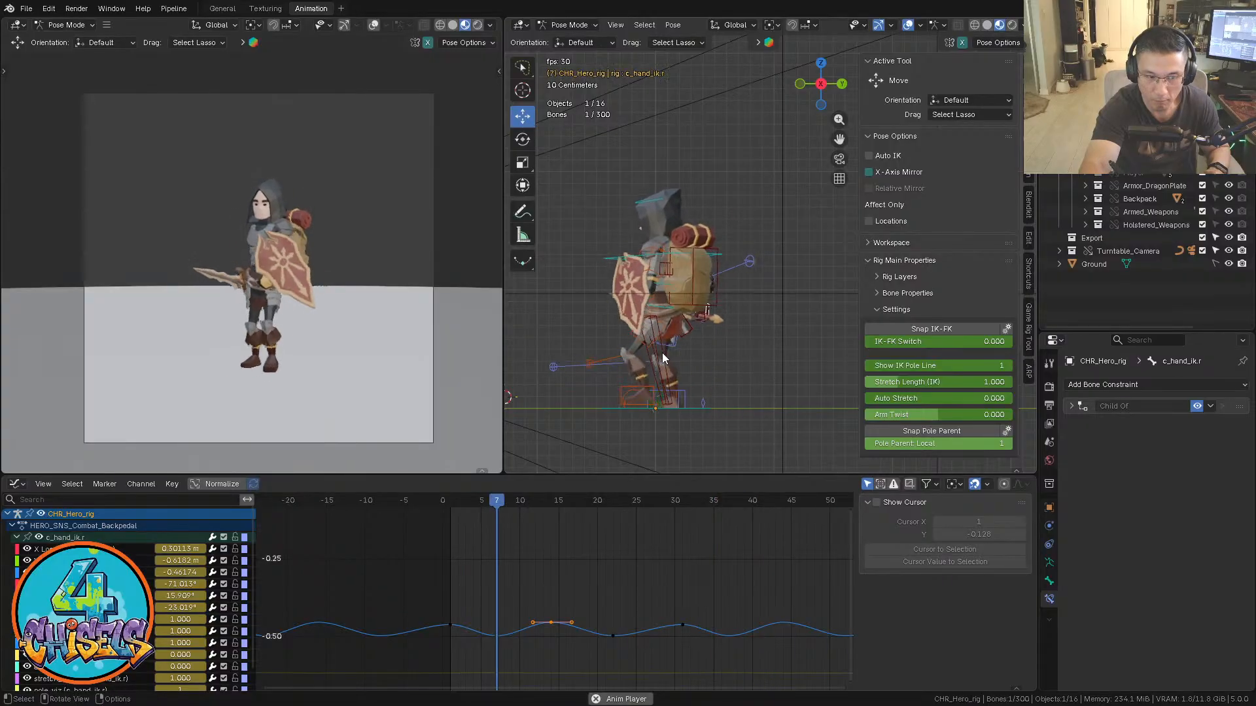
pyautogui.keyDown('alt'); pyautogui.moveTo(659, 354); pyautogui.dragTo(778, 293, button='middle'); pyautogui.keyUp('alt')
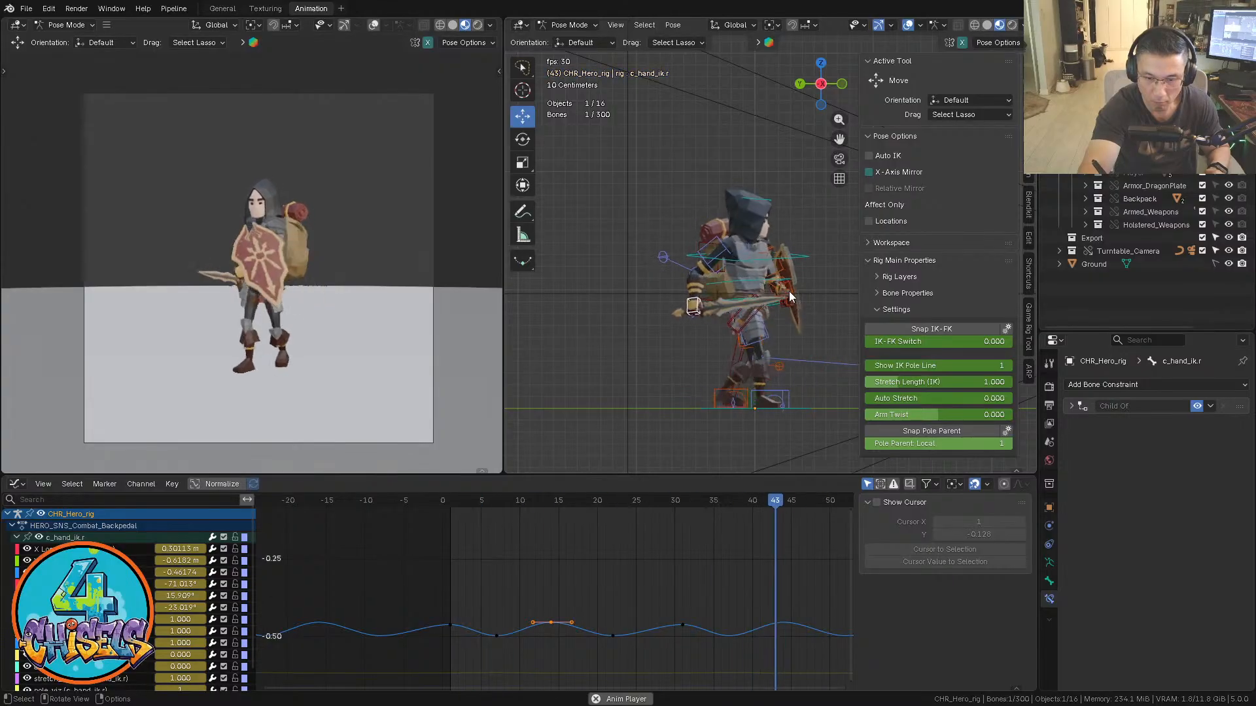
pyautogui.keyDown('shift'); pyautogui.moveTo(786, 294); pyautogui.dragTo(744, 315, button='middle'); pyautogui.keyUp('shift')
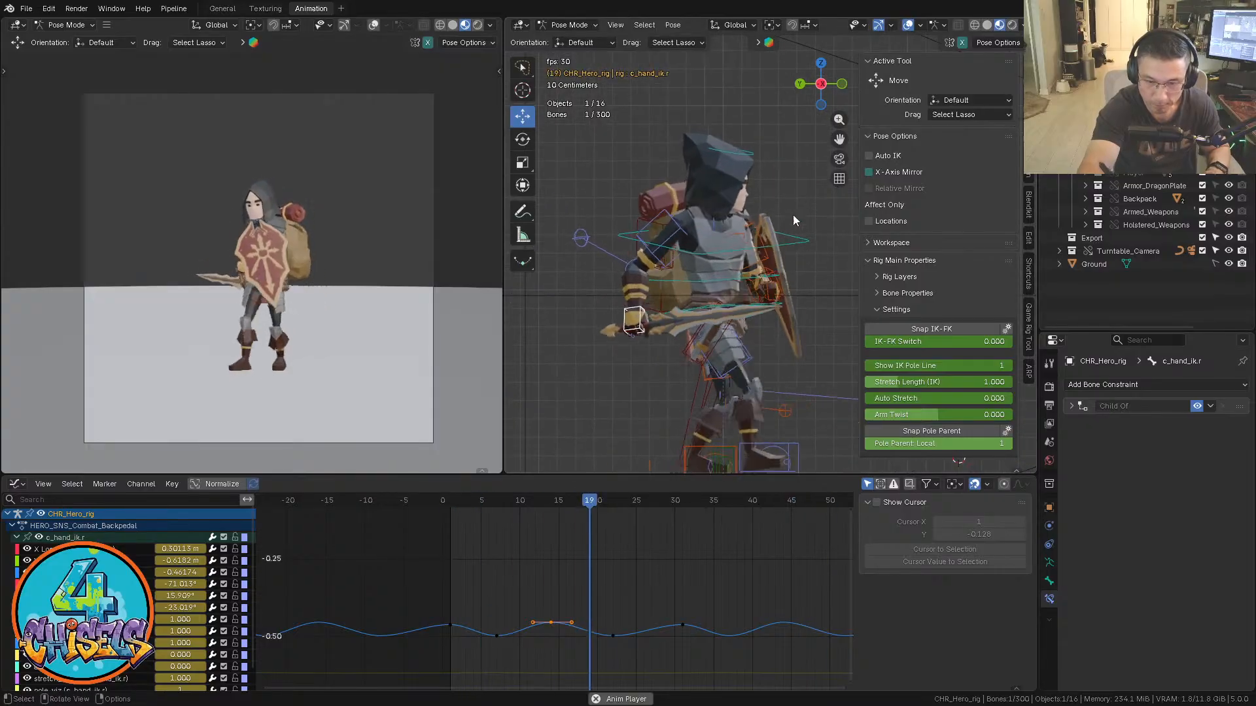
pyautogui.press('space')
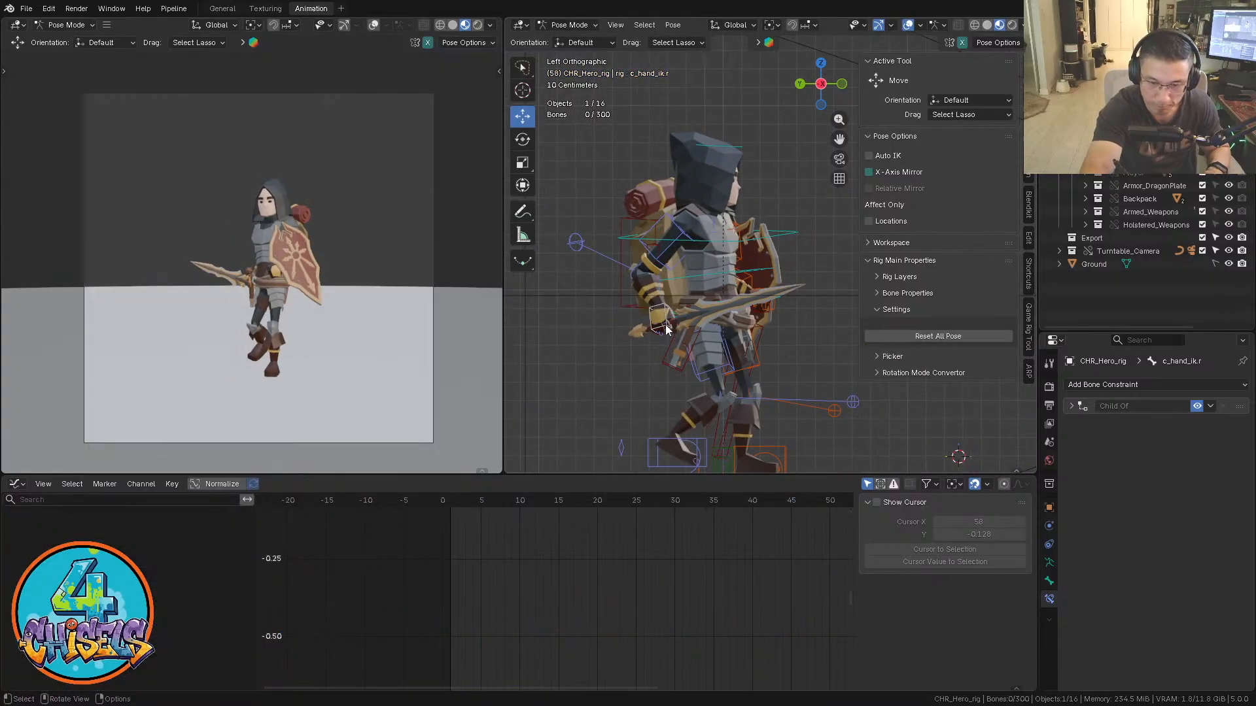
# Activate the Rotate tool for c_hand_ik.r and isolate its Y Euler Rotation curve in the graph view
pyautogui.hotkey('shift', 'space')
pyautogui.press('r')
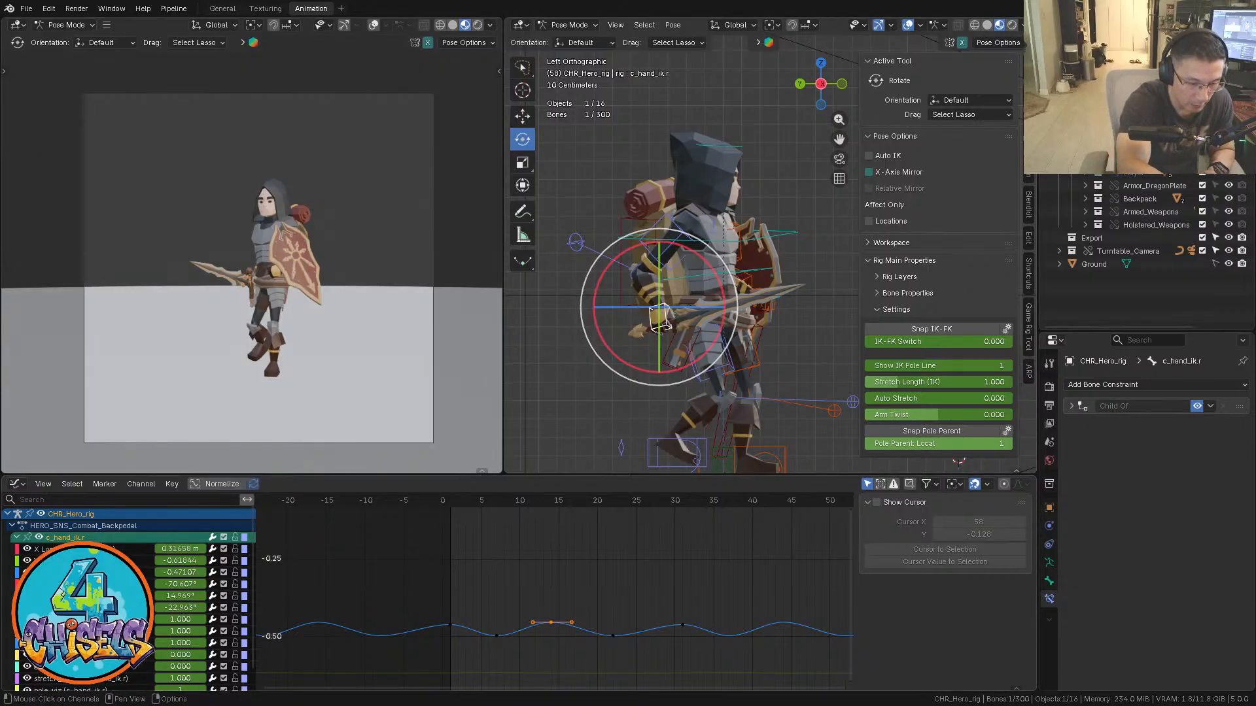
pyautogui.click(98, 596)
pyautogui.press('`')
pyautogui.click(540, 577)
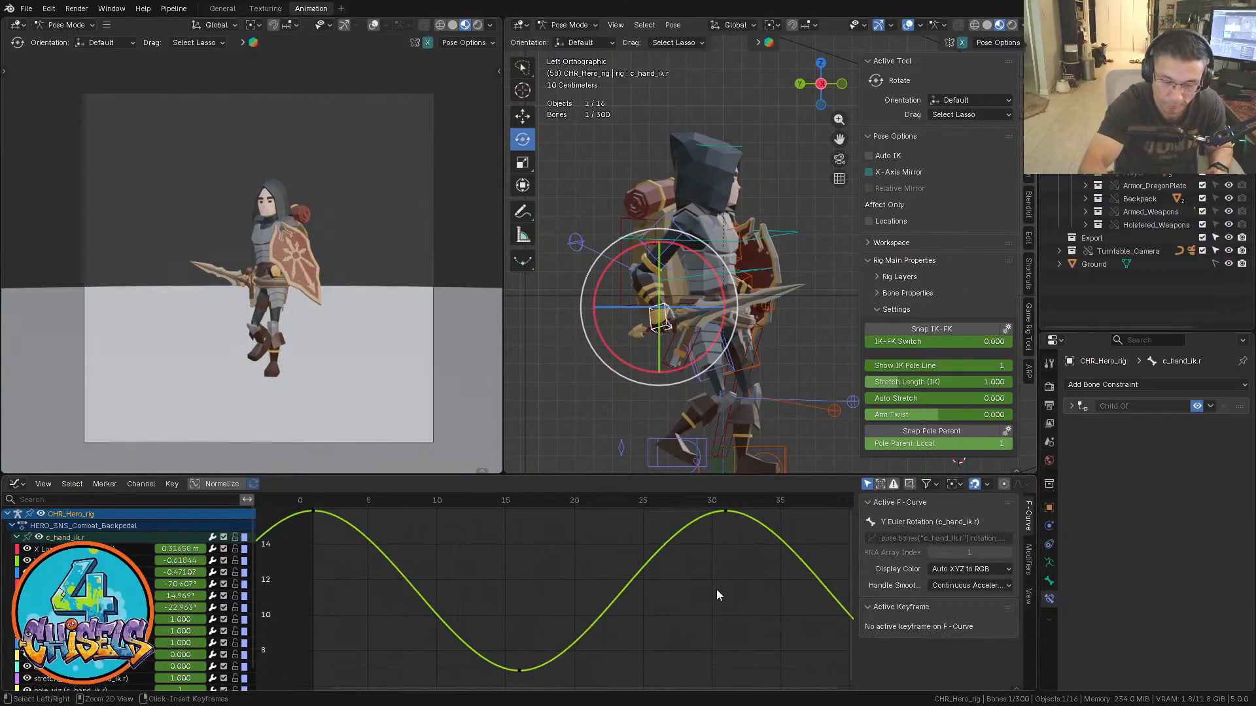
# Paste a copied Y Euler Rotation key at frame 8, then move it to frame 9 and lower it to about 4°
pyautogui.scroll(-5, 717, 594)
pyautogui.moveTo(479, 500); pyautogui.dragTo(493, 586)
pyautogui.press('Right')
pyautogui.press('Right')
pyautogui.press('Right')
pyautogui.press('Right')
pyautogui.hotkey('ctrl', 'c')
pyautogui.hotkey('ctrl', 'v')
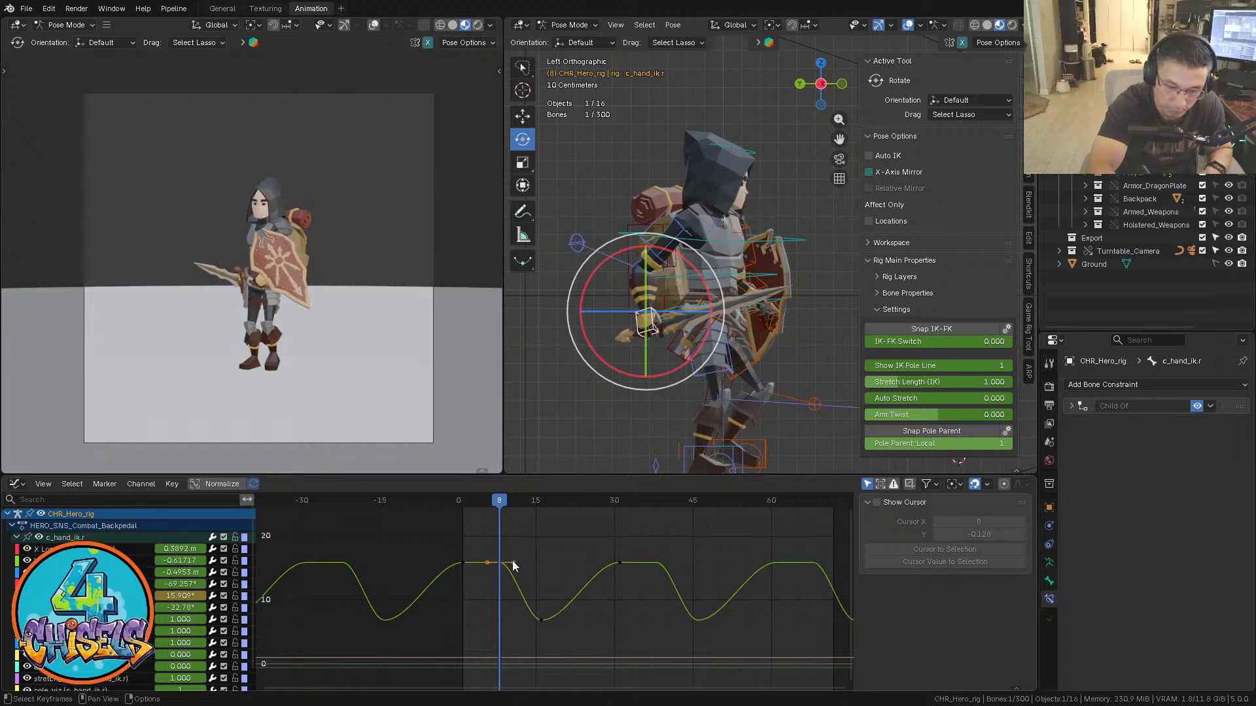
pyautogui.press('g')
pyautogui.click(509, 610)
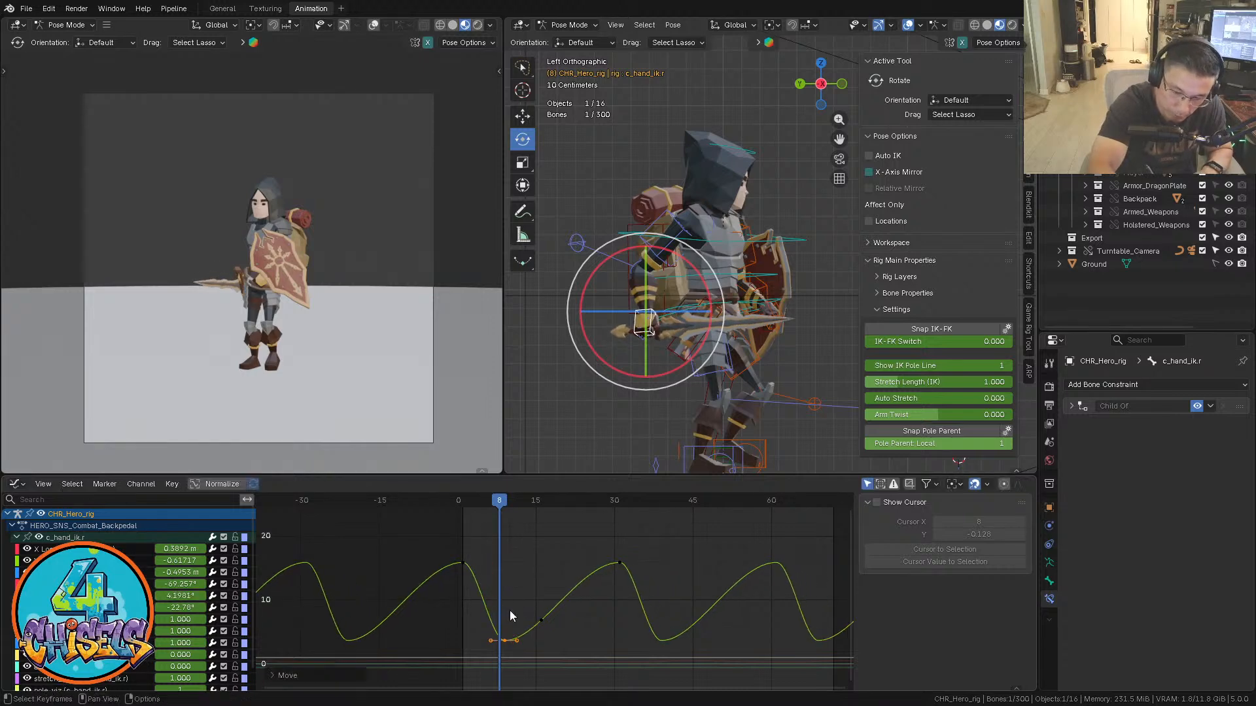
# Move the Y Euler Rotation key at frame 16 three frames earlier and lower it to about 2°
pyautogui.moveTo(473, 498); pyautogui.dragTo(541, 498)
pyautogui.moveTo(545, 632); pyautogui.dragTo(524, 598)
pyautogui.press('g')
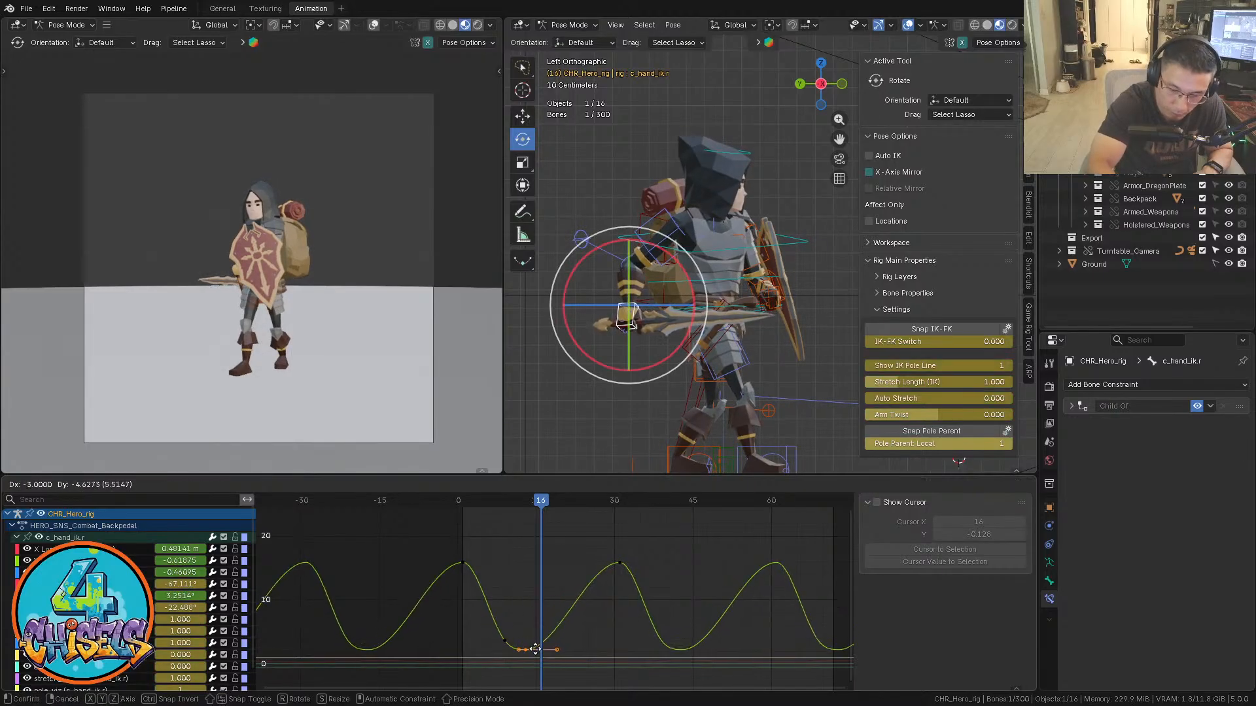
pyautogui.click(535, 651)
# Copy the Y Euler Rotation key from frame 31 to frame 23 and lower the copy to about 12.1°
pyautogui.moveTo(457, 500); pyautogui.dragTo(495, 501)
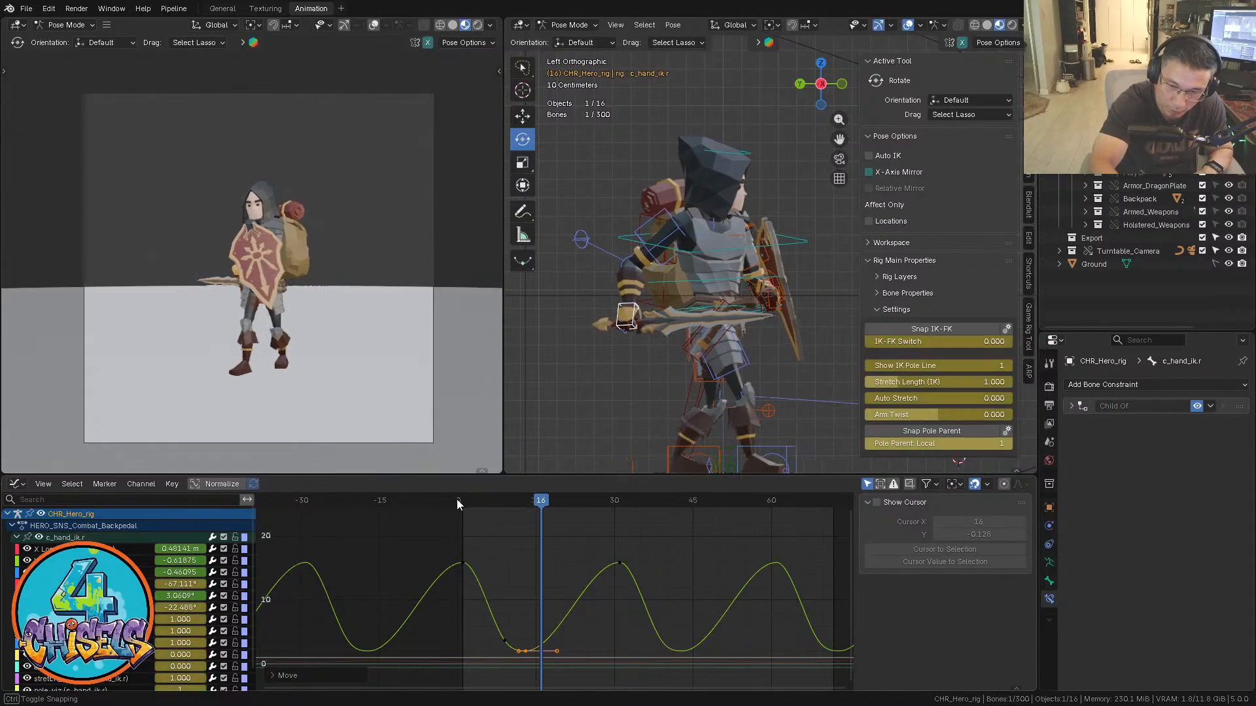
pyautogui.press('space')
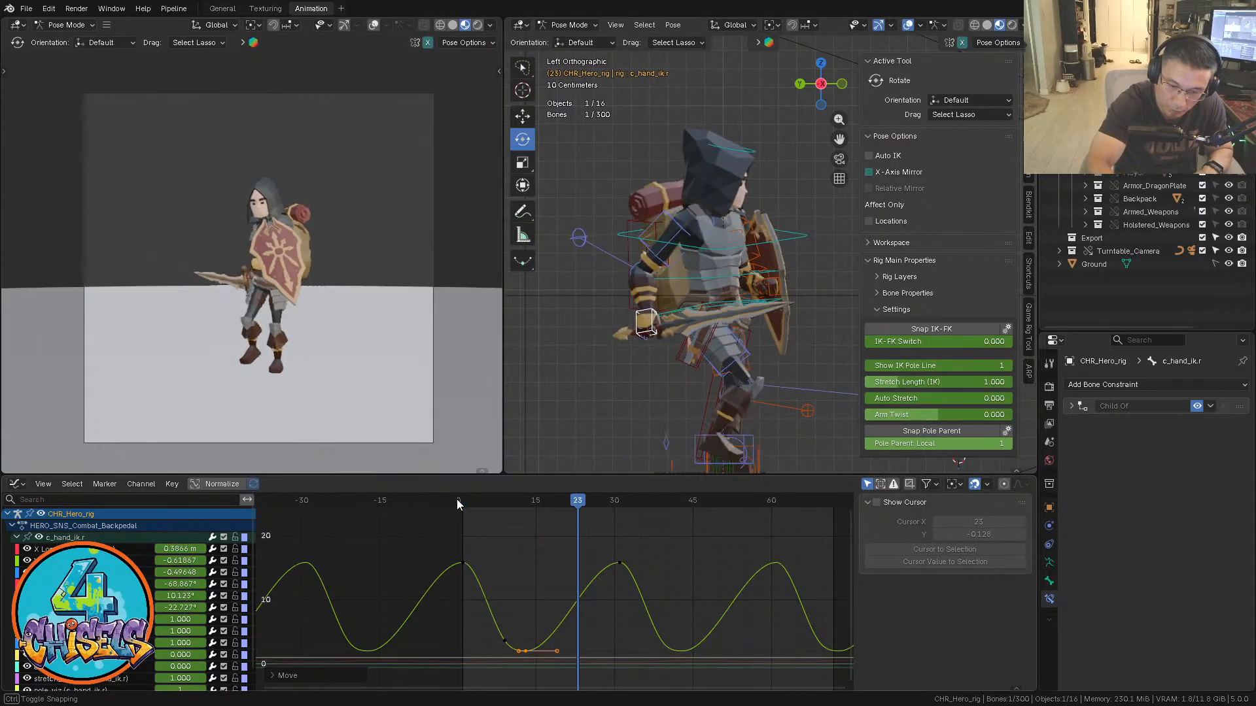
pyautogui.moveTo(597, 600); pyautogui.dragTo(644, 540)
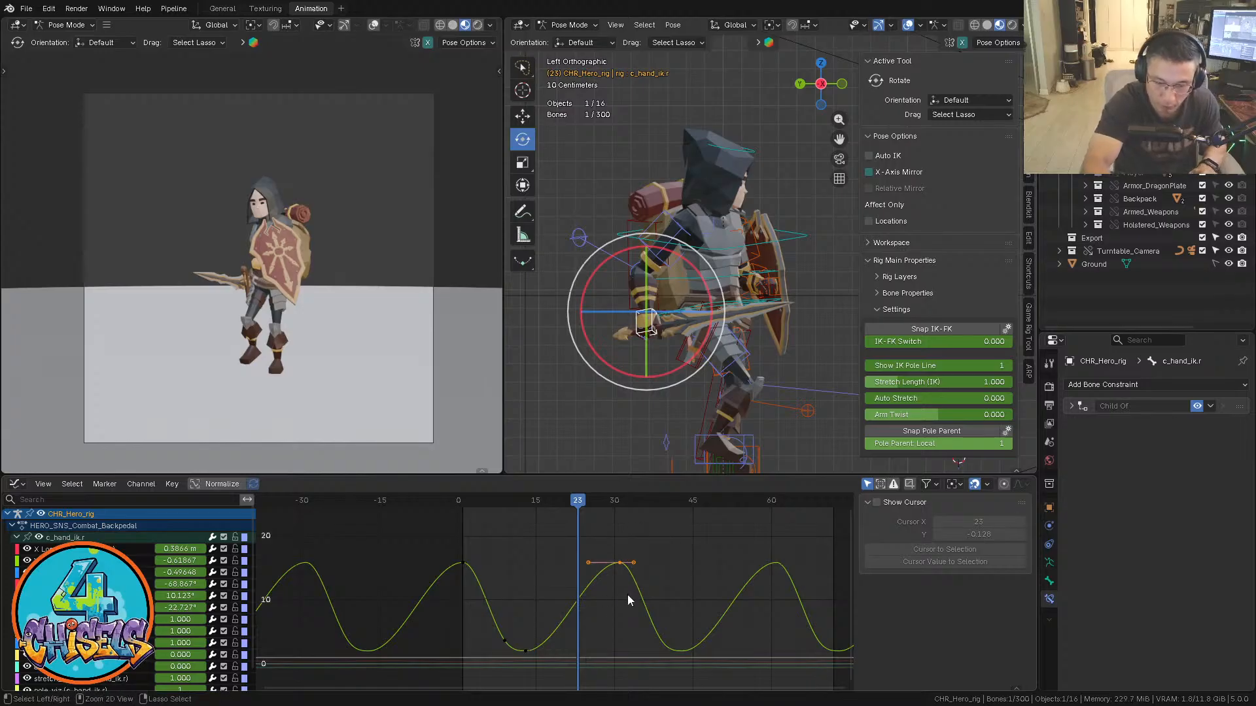
pyautogui.hotkey('ctrl', 'c')
pyautogui.hotkey('ctrl', 'v')
pyautogui.press('space')
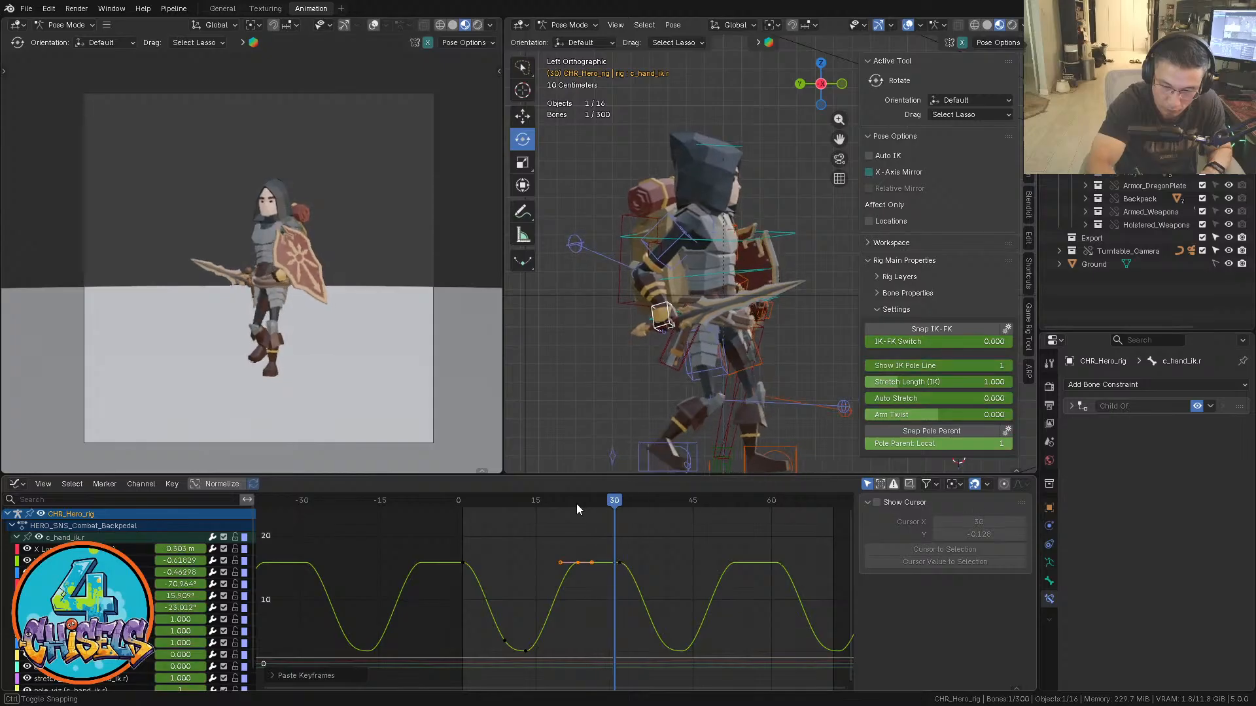
pyautogui.click(576, 504)
pyautogui.press('g')
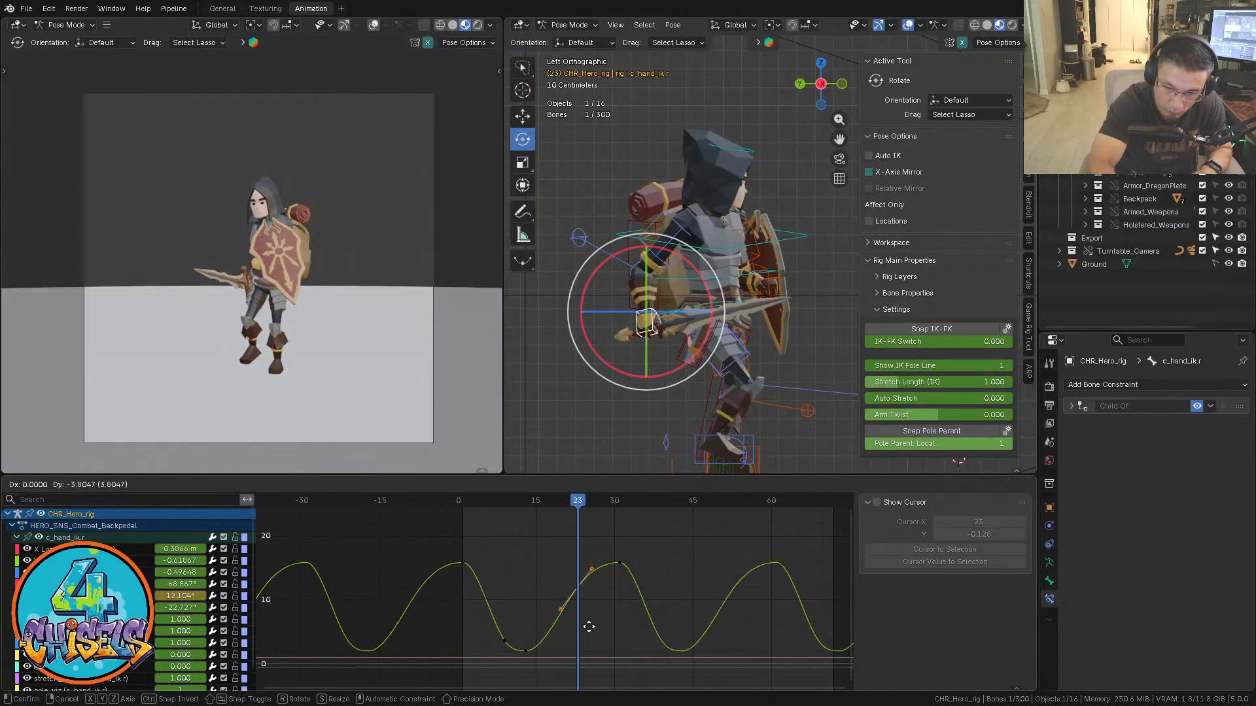
pyautogui.click(589, 627)
# Play the action from its start and review the right arm's swing from the side and front
pyautogui.click(463, 504)
pyautogui.press('space')
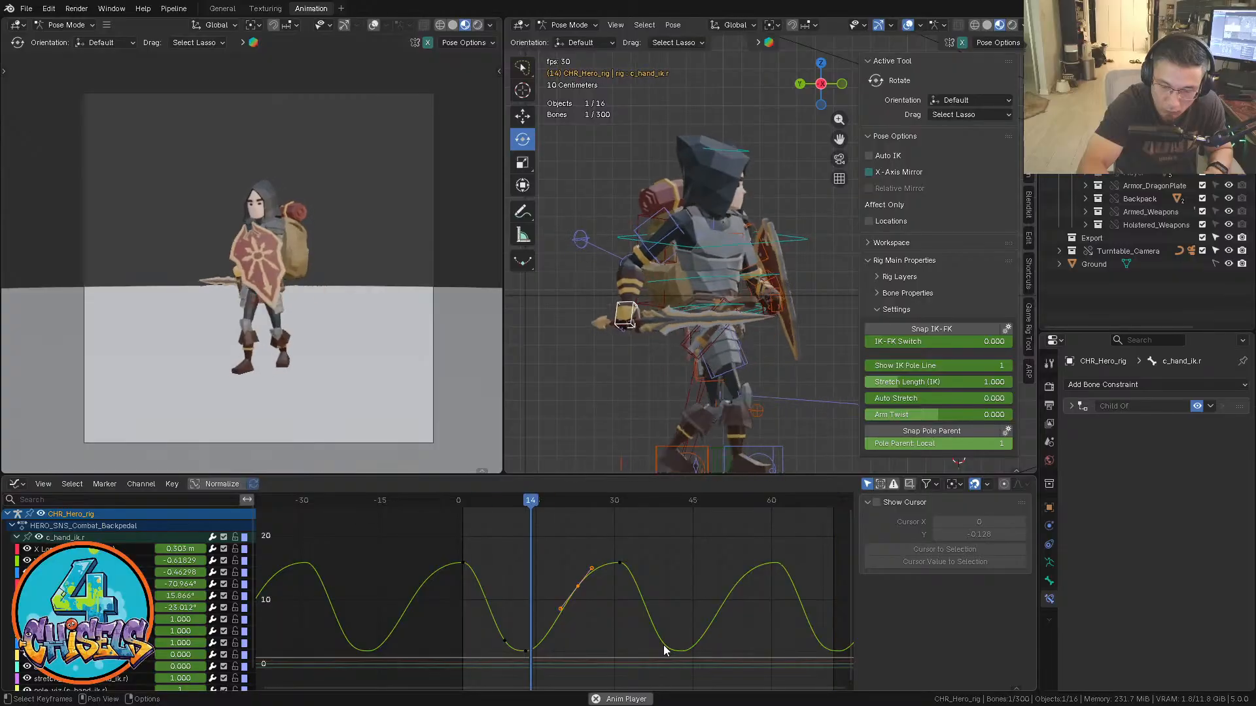
pyautogui.scroll(-5, 702, 264)
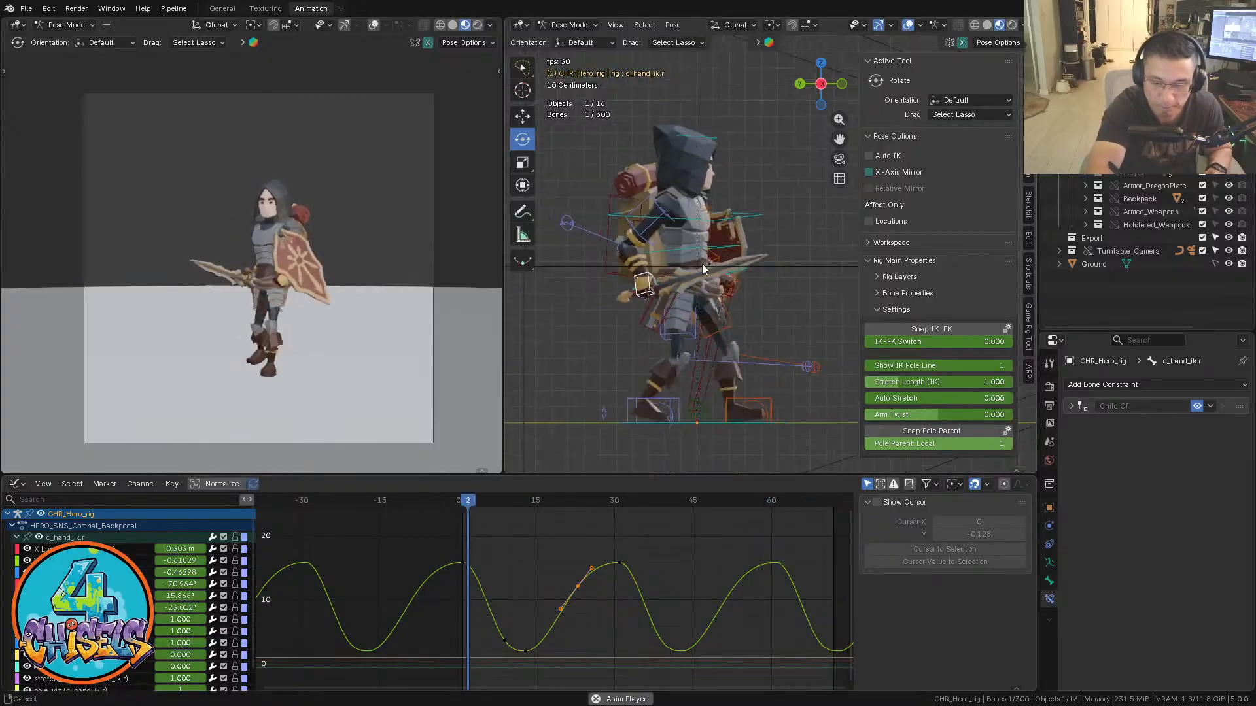
pyautogui.keyDown('shift'); pyautogui.moveTo(764, 237); pyautogui.dragTo(704, 285, button='middle'); pyautogui.keyUp('shift')
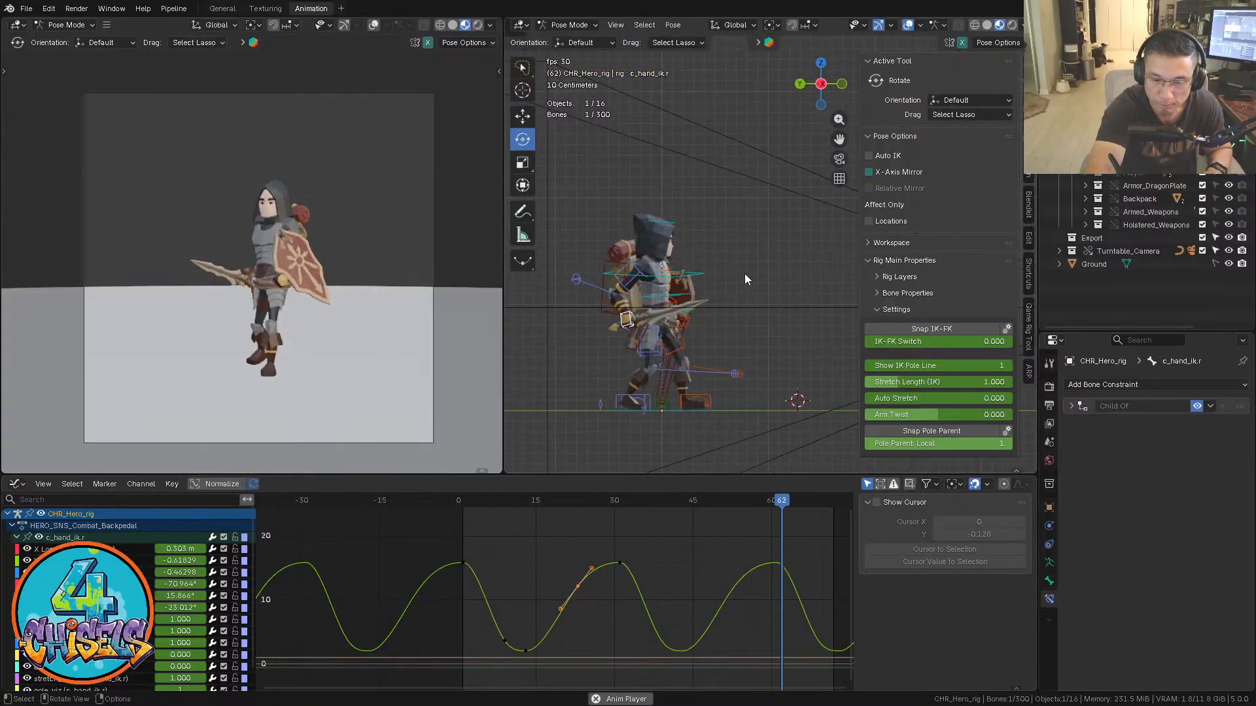
pyautogui.press('KP_1')
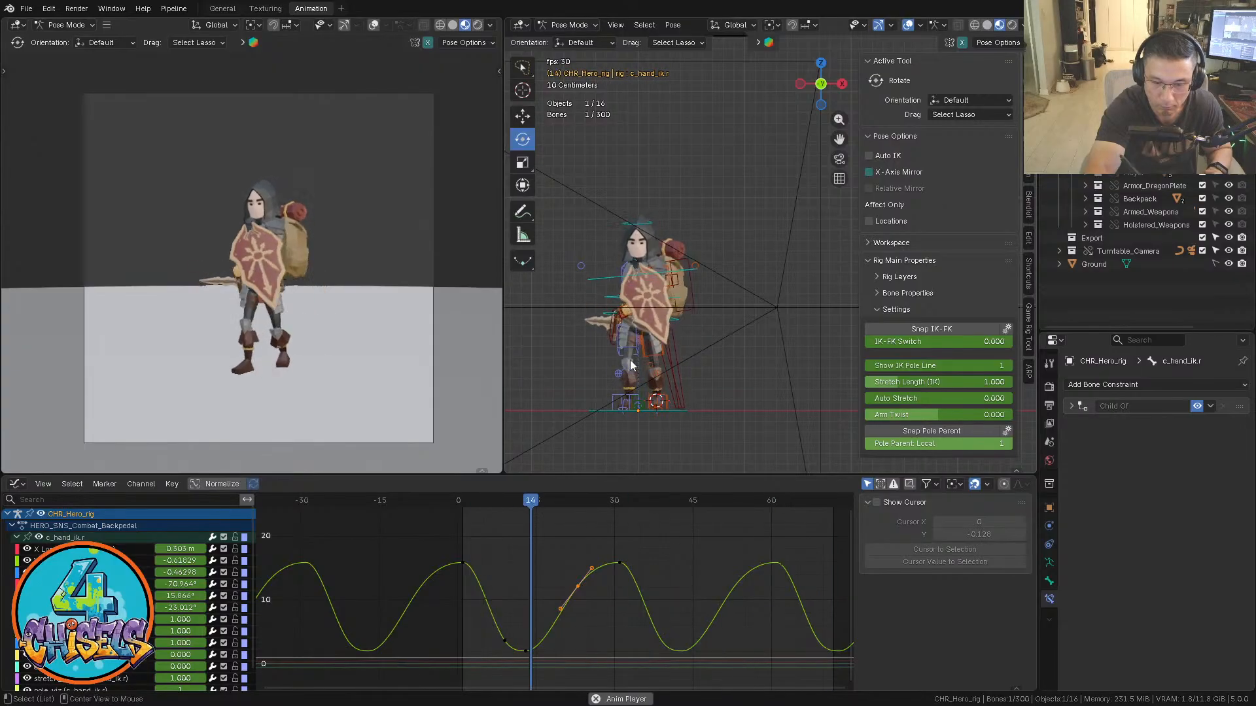
pyautogui.press('ctrl+KP_3')
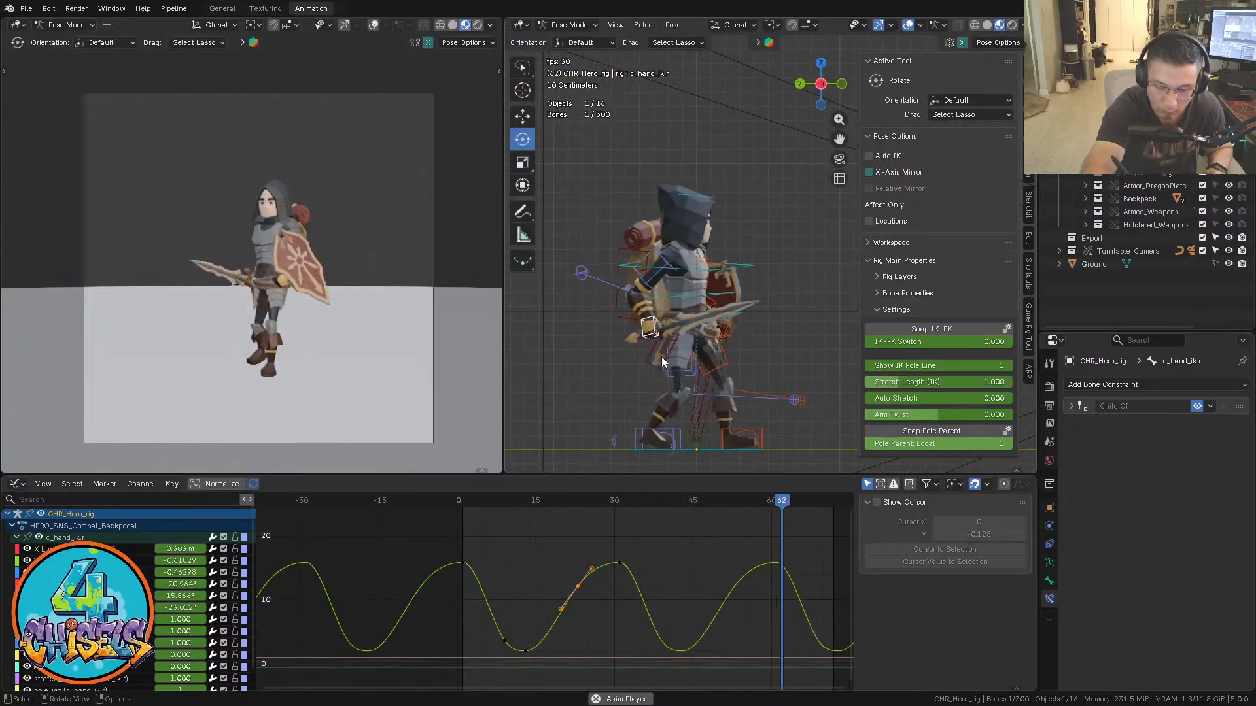
pyautogui.press('space')
# Move the two low Y Euler Rotation keys three frames earlier, then shift the second one to frame 8 at about 3°
pyautogui.moveTo(462, 495); pyautogui.dragTo(488, 495)
pyautogui.moveTo(543, 615); pyautogui.dragTo(571, 598, button='middle')
pyautogui.moveTo(481, 592); pyautogui.dragTo(561, 644)
pyautogui.press('g')
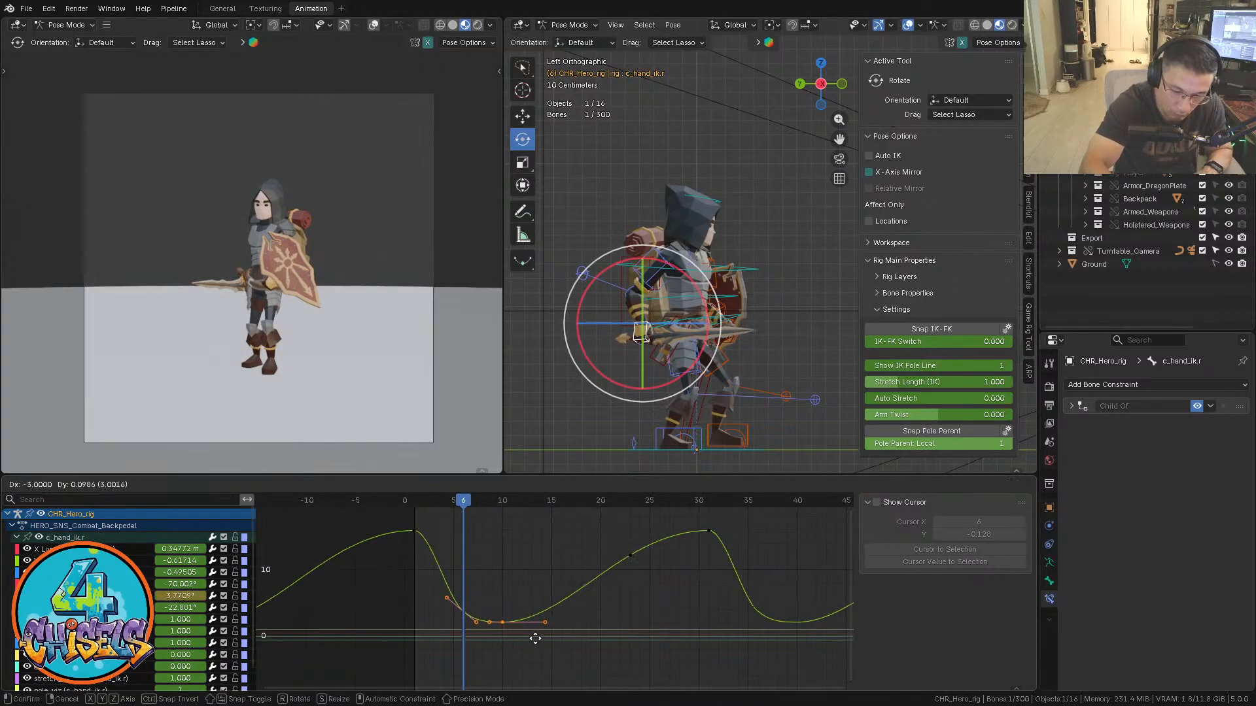
pyautogui.click(535, 637)
pyautogui.moveTo(493, 607); pyautogui.dragTo(517, 638)
pyautogui.press('g')
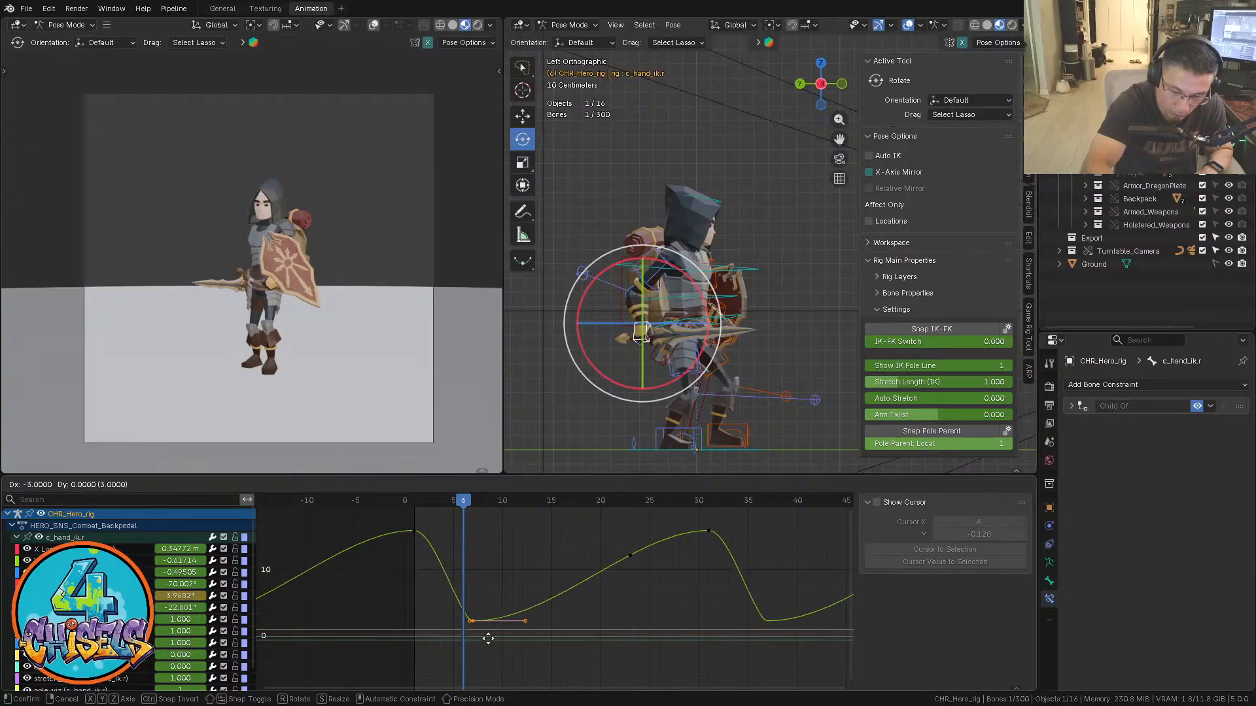
pyautogui.click(496, 633)
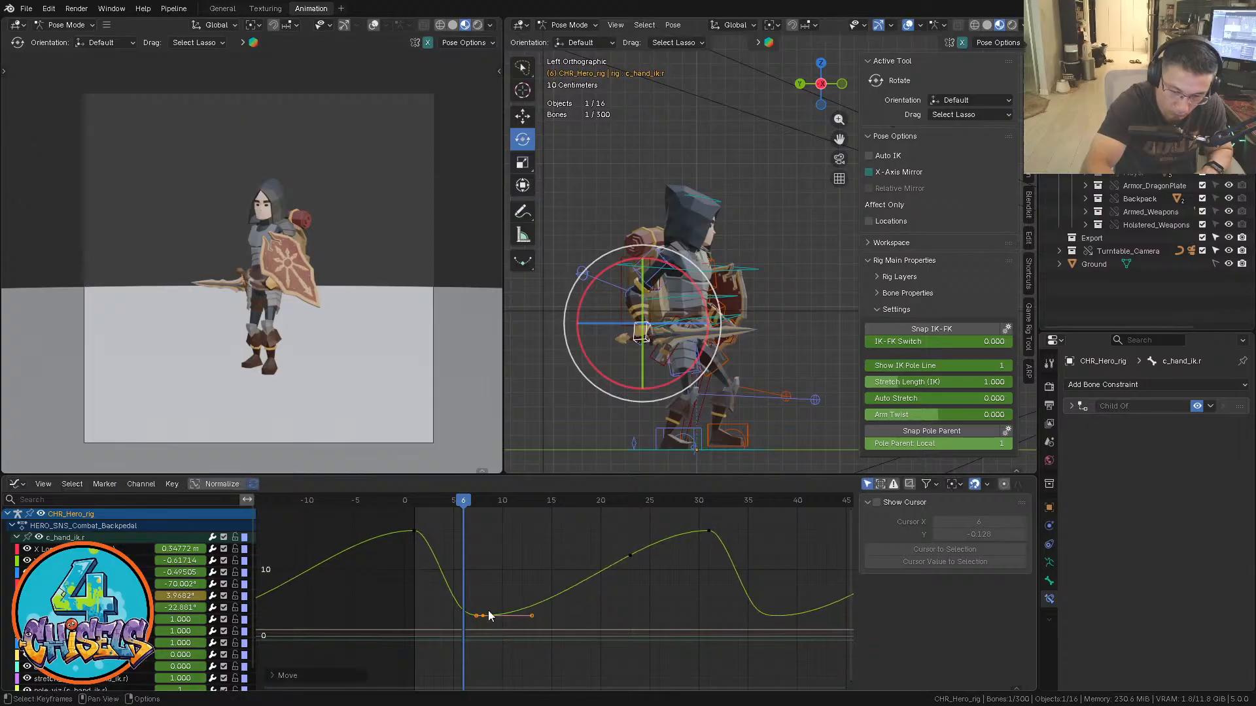
# Copy the Y Euler Rotation key from frame 1 and paste it at frame 15
pyautogui.moveTo(418, 502); pyautogui.dragTo(453, 503)
pyautogui.press('Right')
pyautogui.press('Right')
pyautogui.press('Right')
pyautogui.press('Right')
pyautogui.press('Right')
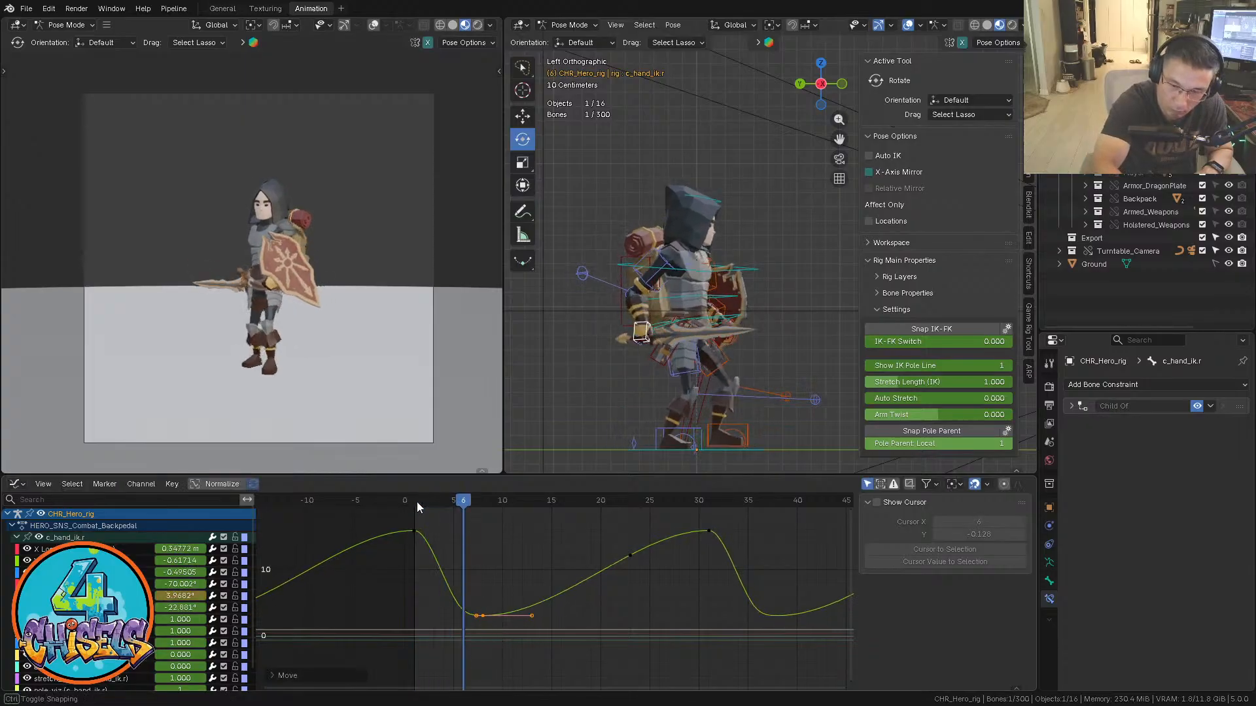
pyautogui.press('Right')
pyautogui.press('Right')
pyautogui.press('Right')
pyautogui.press('Right')
pyautogui.press('Right')
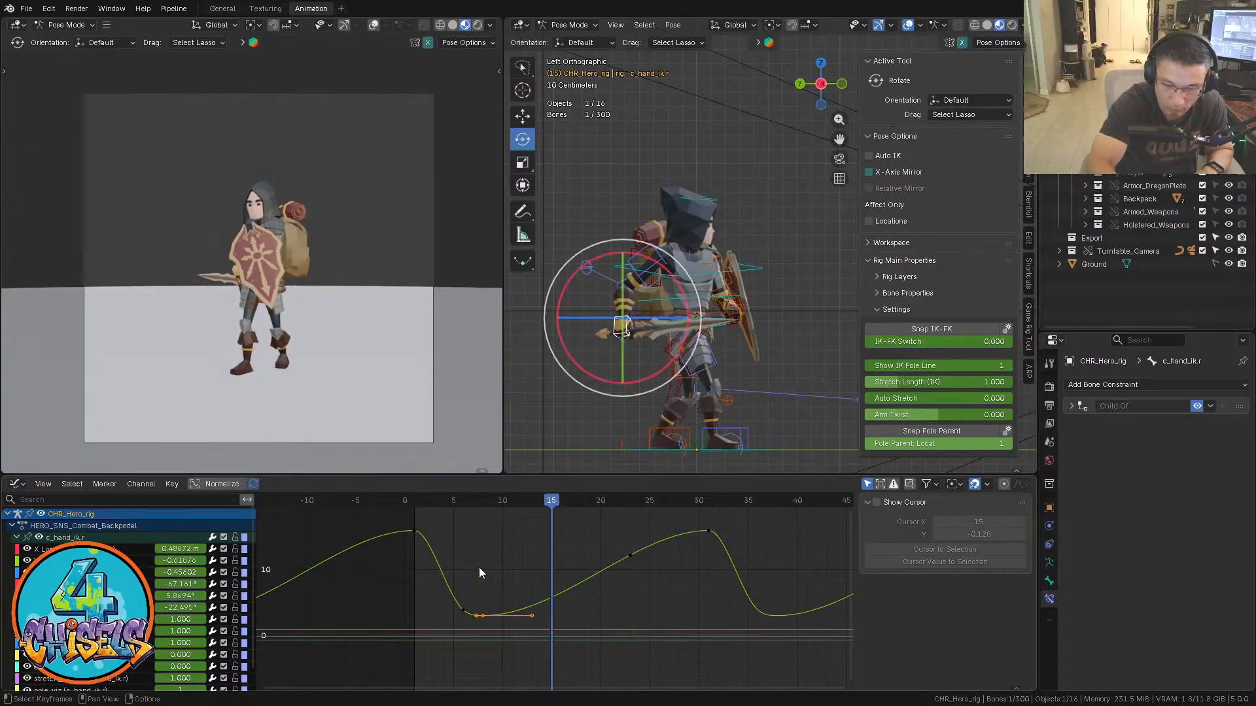
pyautogui.moveTo(478, 567); pyautogui.dragTo(398, 518)
pyautogui.hotkey('ctrl', 'c')
pyautogui.hotkey('ctrl', 'v')
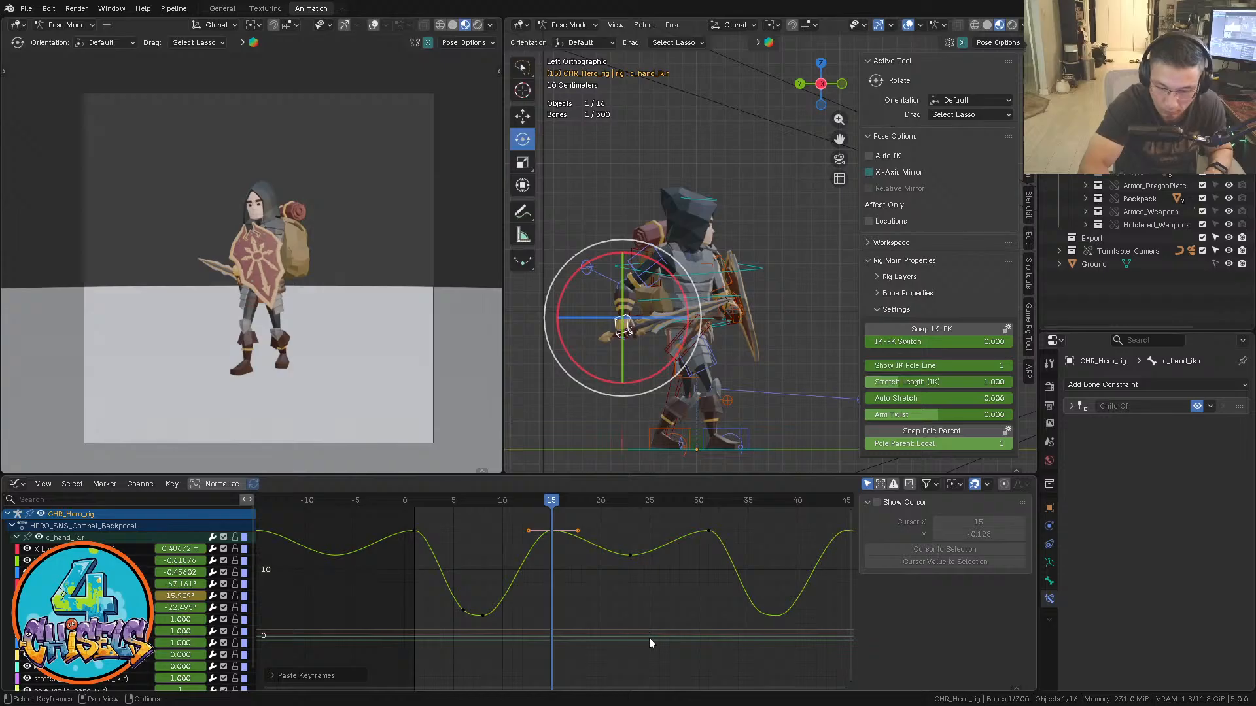
# Move the pasted Y Euler Rotation peak key one frame forward to frame 16
pyautogui.moveTo(757, 560); pyautogui.dragTo(720, 575, button='middle')
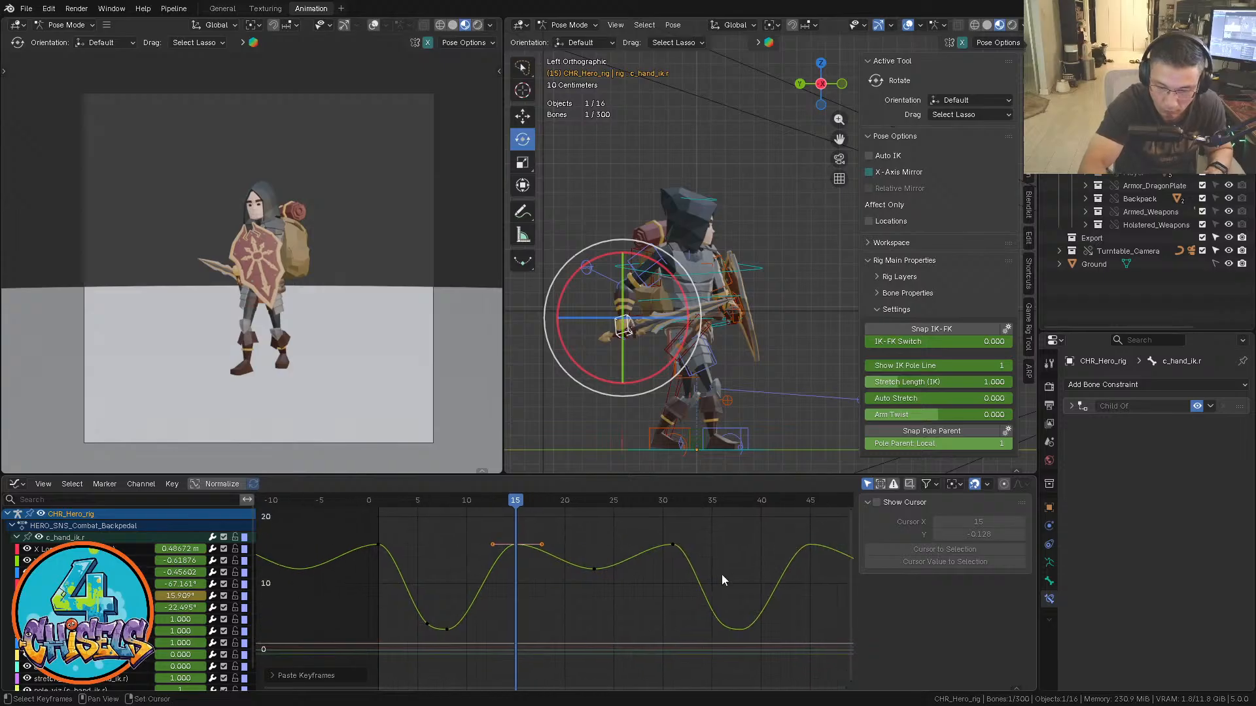
pyautogui.click(515, 548)
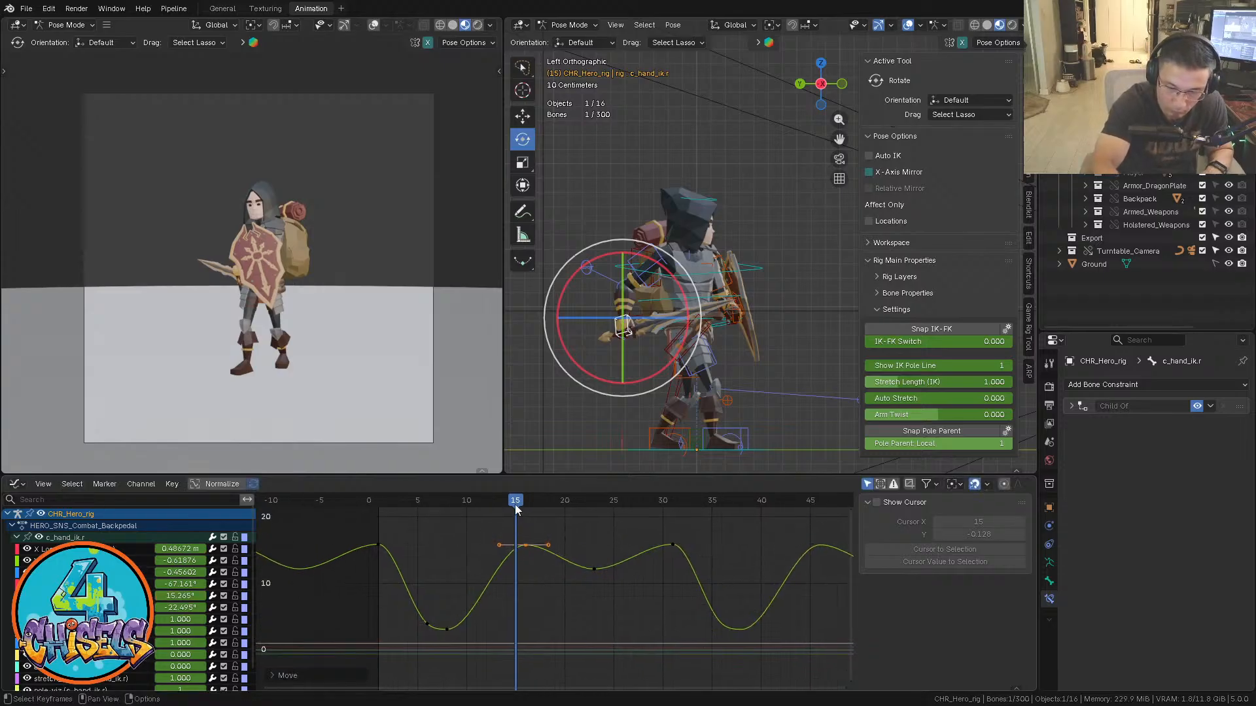
pyautogui.moveTo(516, 510); pyautogui.dragTo(518, 512)
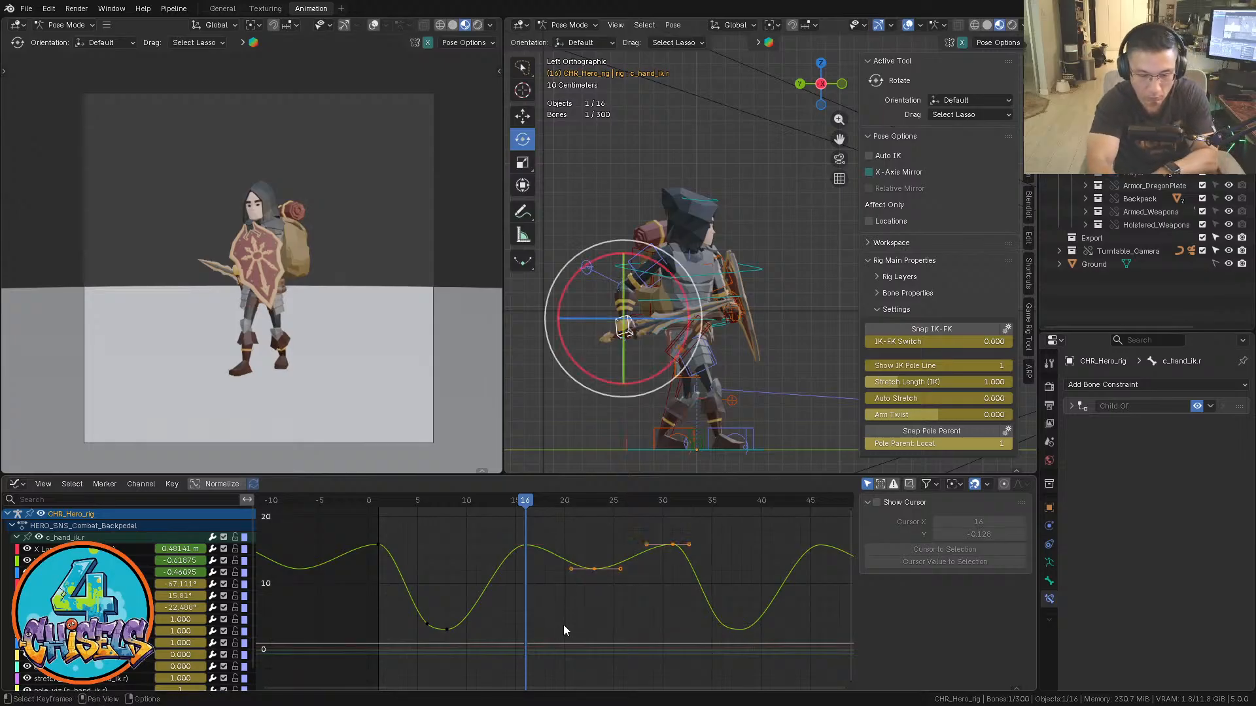
# Replace the Y Euler Rotation keys at frames 23 and 31 with a copy of the frame 1–16 keys pasted at frame 16
pyautogui.hotkey('ctrl', 'z')
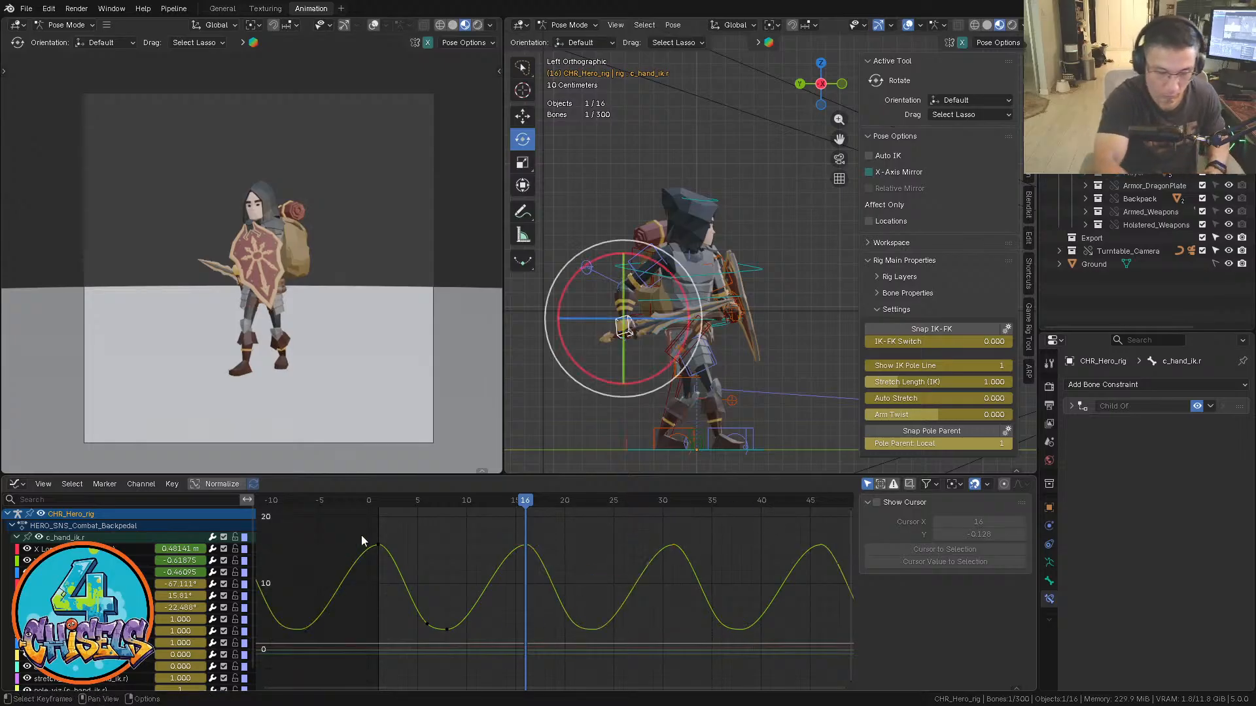
pyautogui.moveTo(340, 527); pyautogui.dragTo(587, 657)
pyautogui.hotkey('ctrl', 'c')
pyautogui.hotkey('ctrl', 'v')
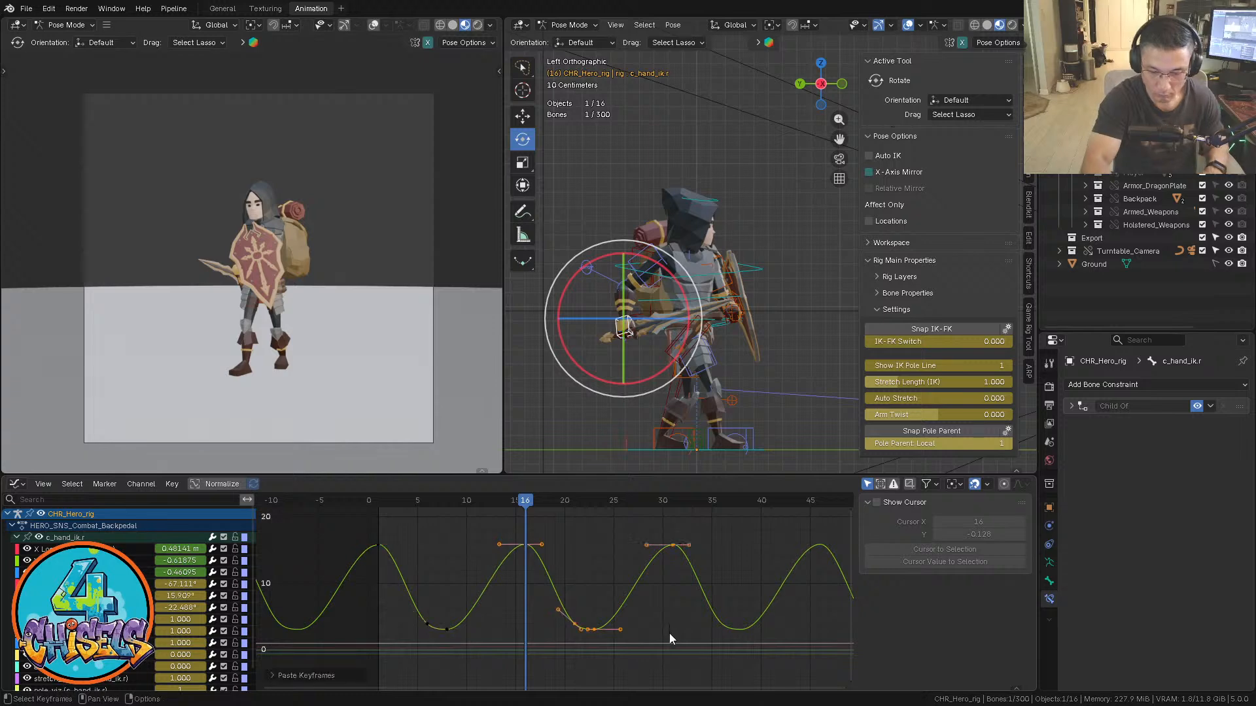
# Lower the three Y Euler Rotation peak keys at frames 1, 16 and 31 to about 12°
pyautogui.moveTo(391, 500); pyautogui.dragTo(382, 496)
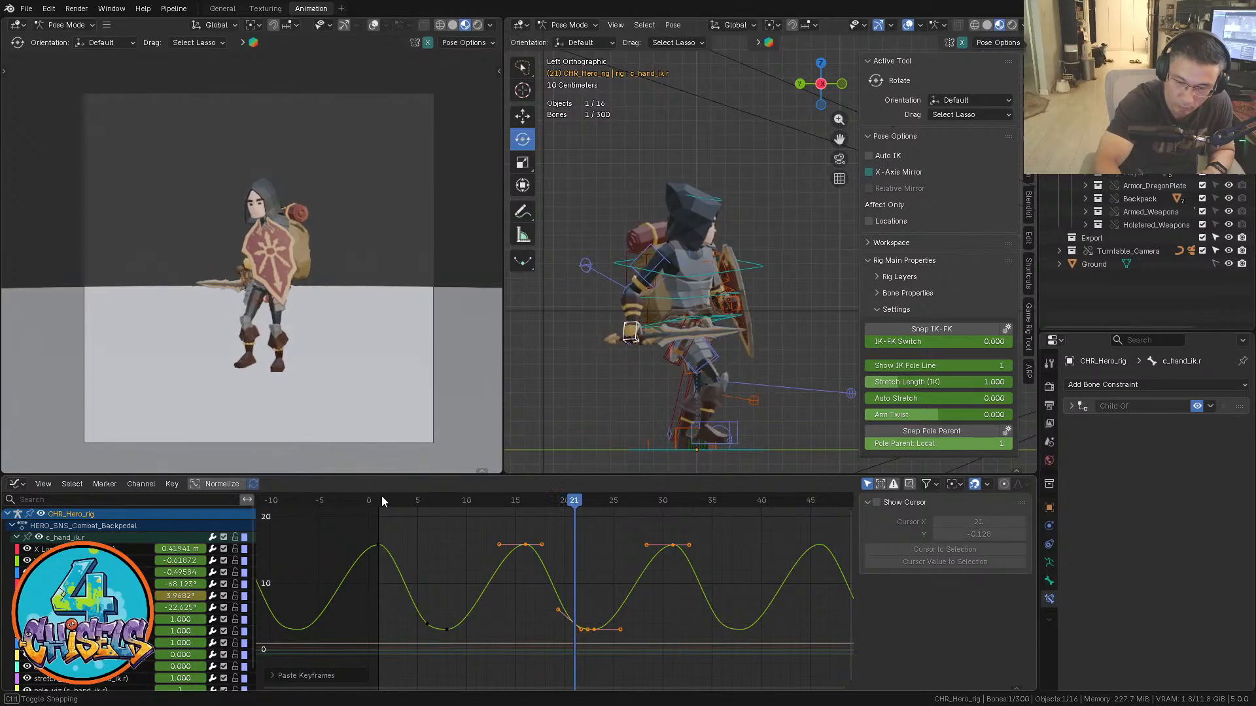
pyautogui.click(382, 498)
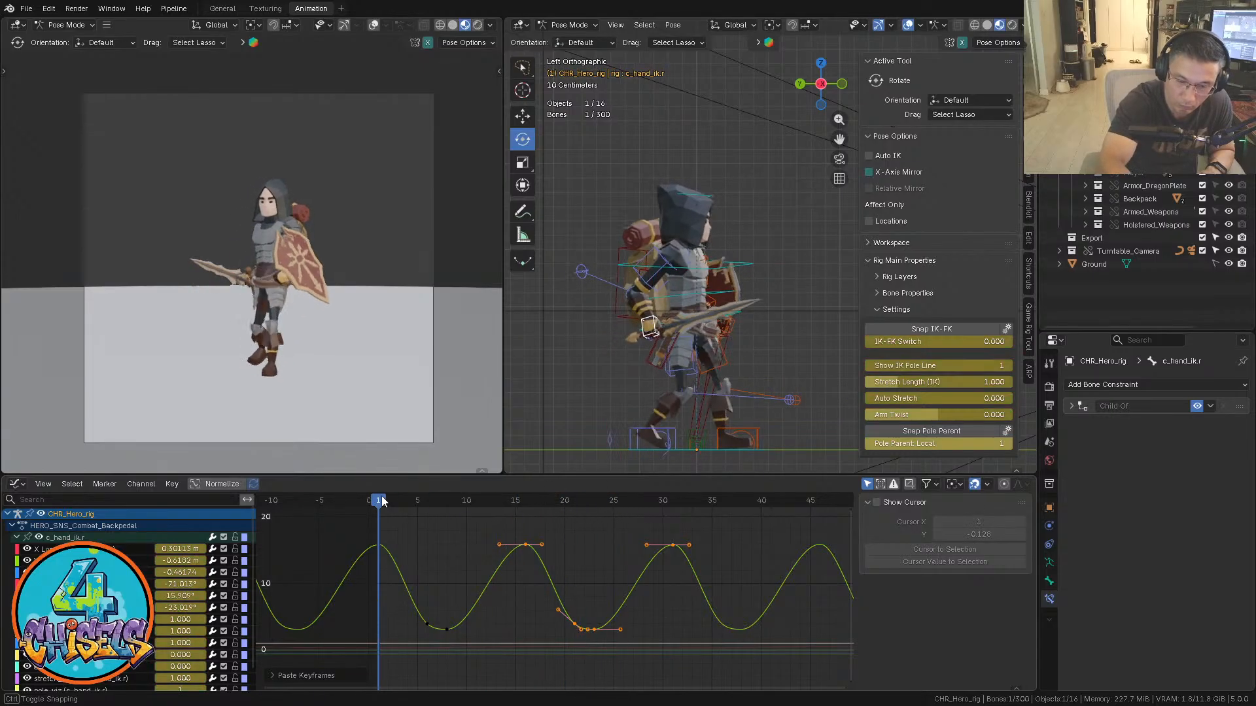
pyautogui.moveTo(382, 499); pyautogui.dragTo(417, 502)
pyautogui.moveTo(355, 528); pyautogui.dragTo(740, 569)
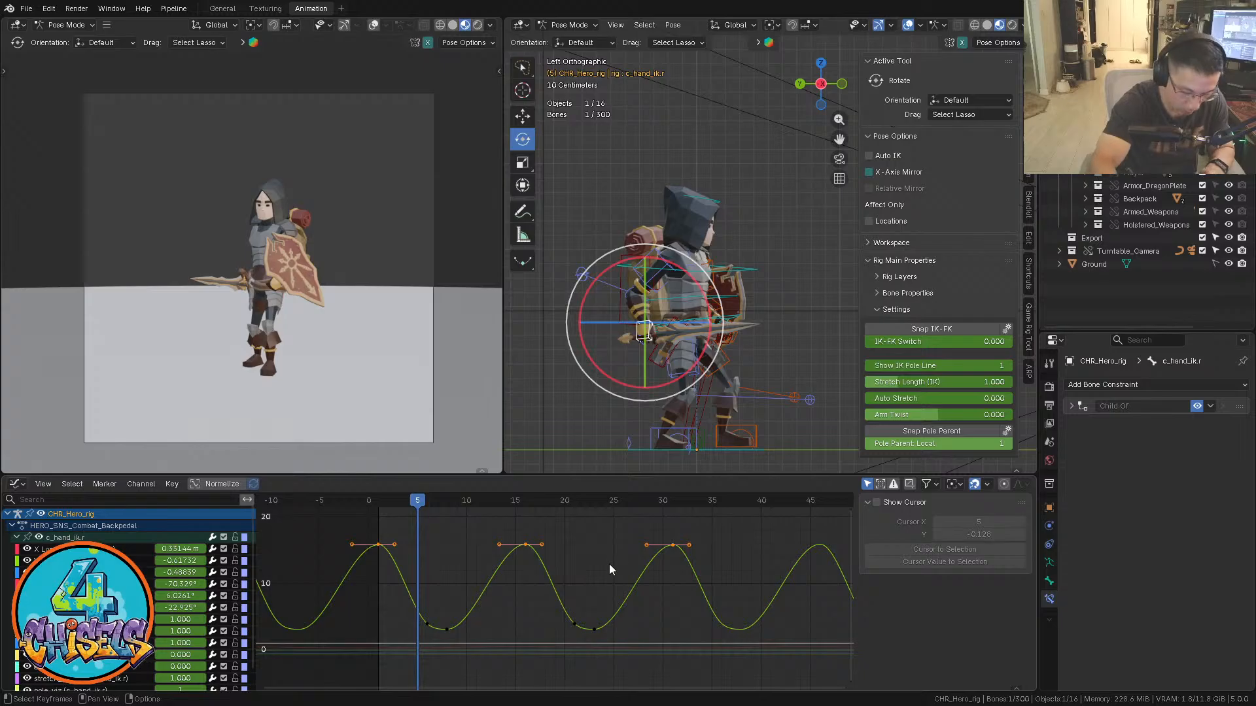
pyautogui.press('g')
pyautogui.press('y')
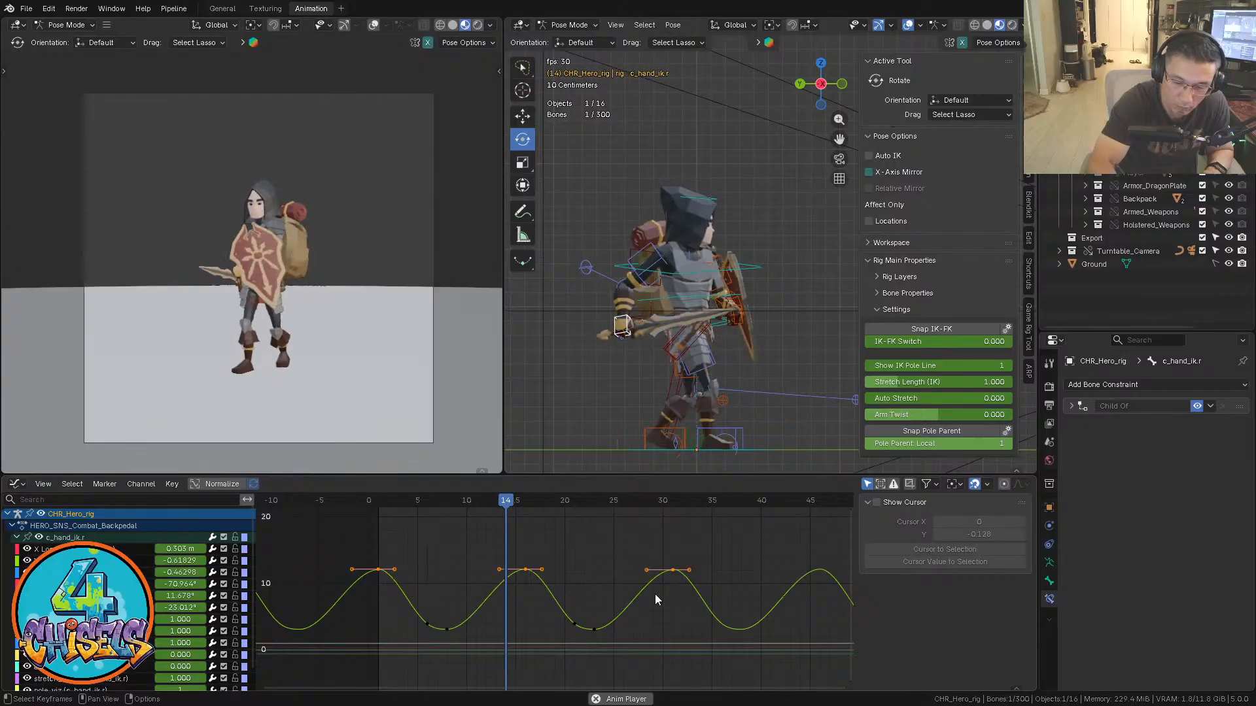
# Scale all Y Euler Rotation keys vertically until the curve swings between about 4° and 11°
pyautogui.press('space')
pyautogui.press('ctrl+KP_Add')
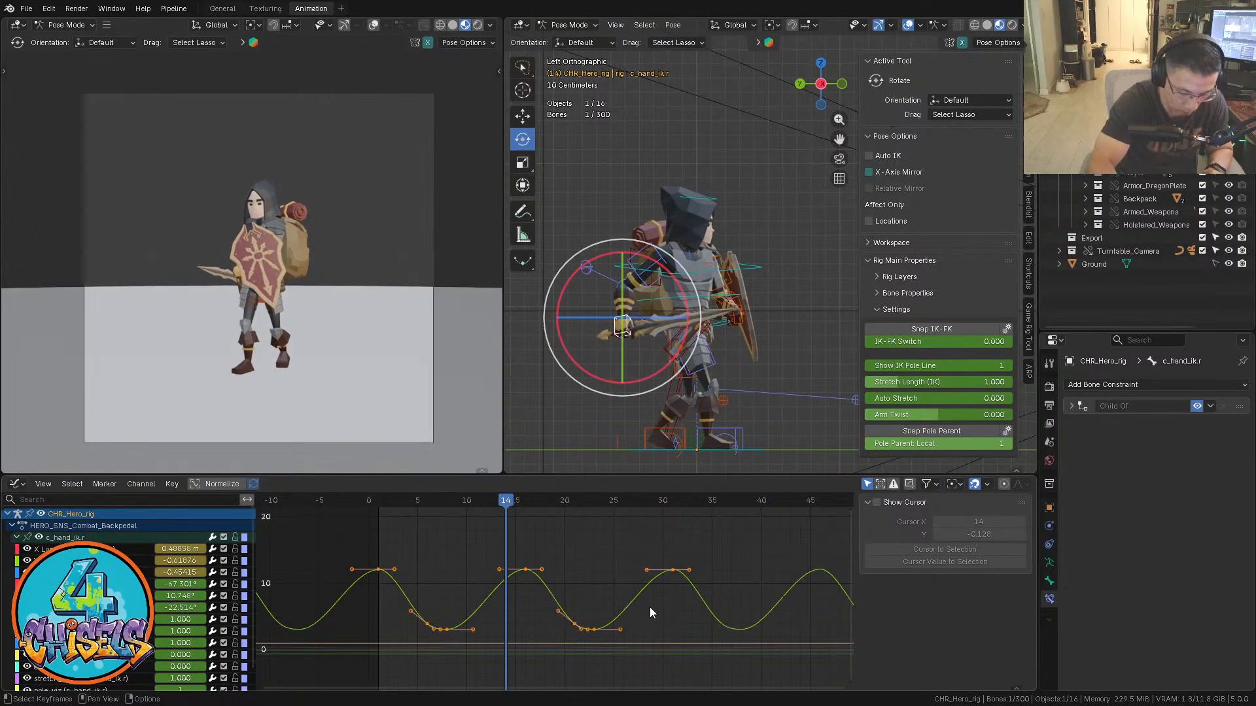
pyautogui.press('s')
pyautogui.press('y')
pyautogui.click(576, 610)
pyautogui.press('space')
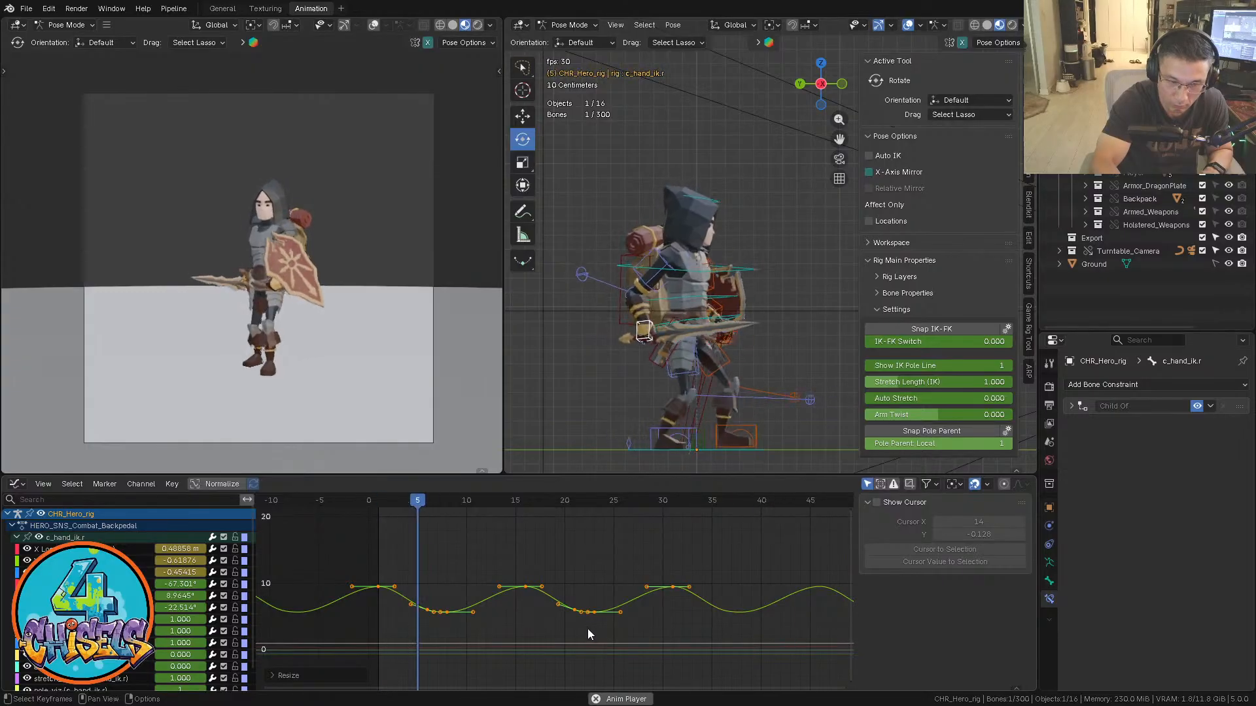
pyautogui.press('s')
pyautogui.press('y')
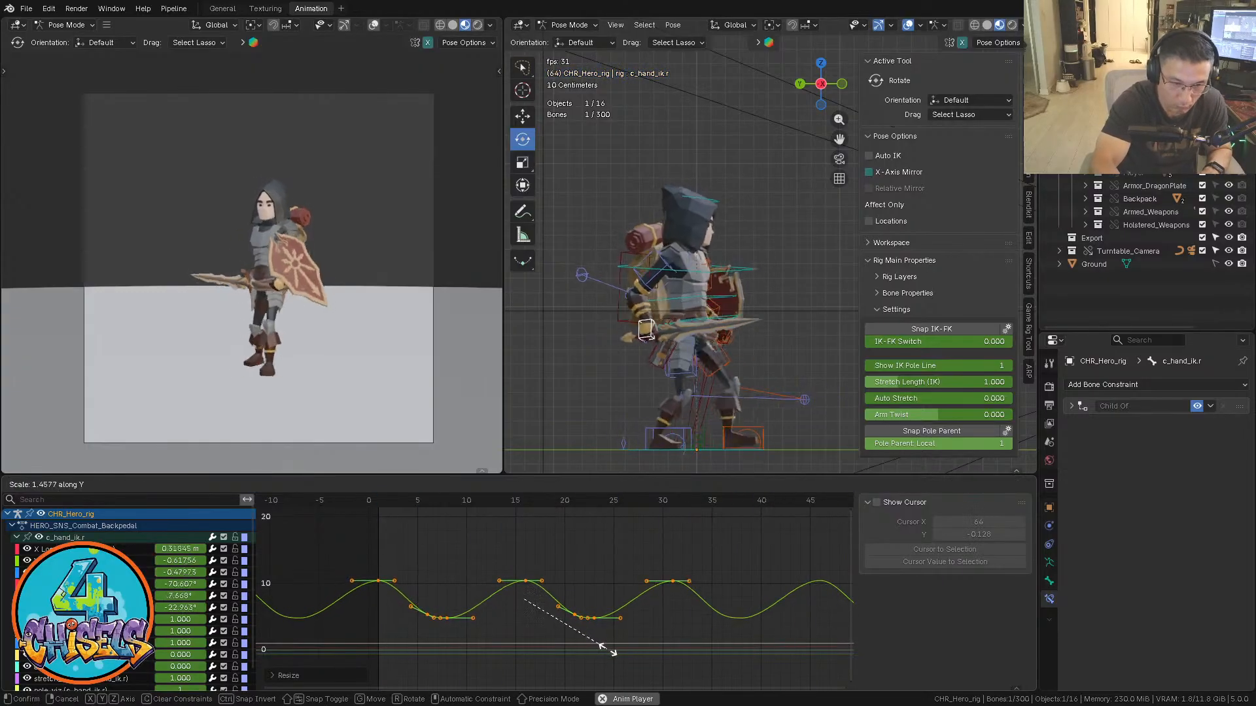
pyautogui.click(623, 670)
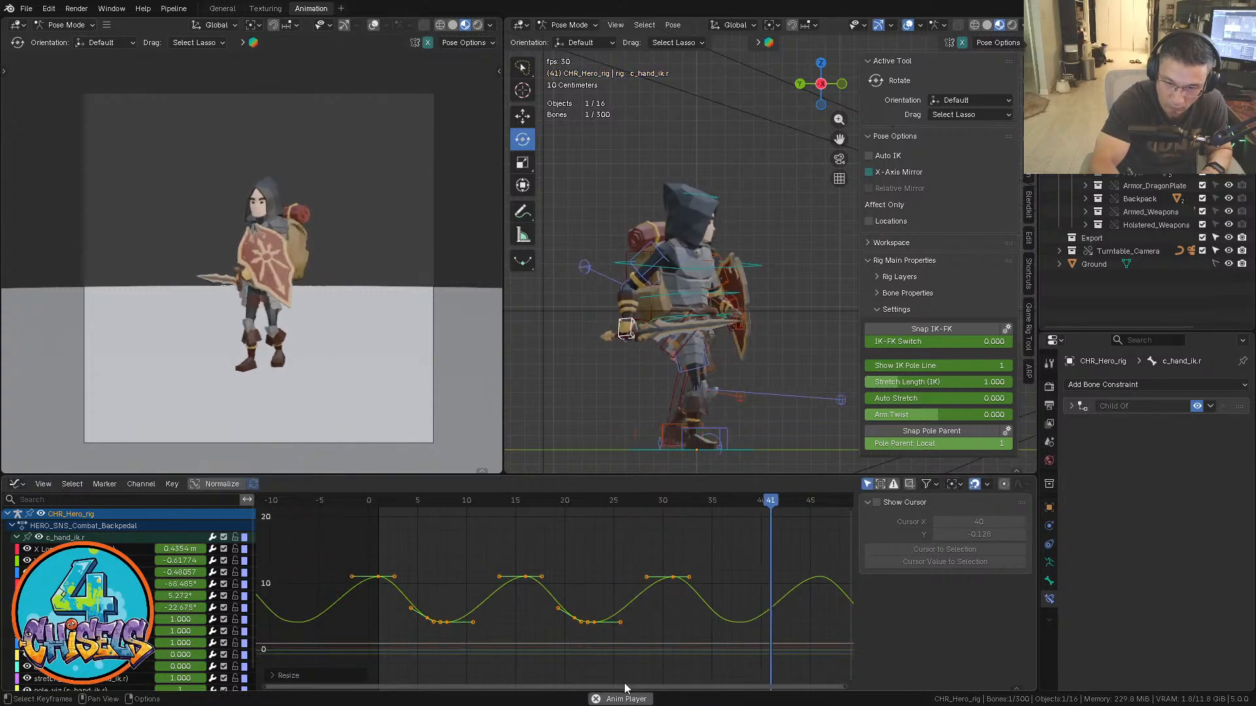
# Check the swing in front view and raise the Y Euler Rotation keys at frames 1 and 31 to about 14.9°
pyautogui.press('KP_1')
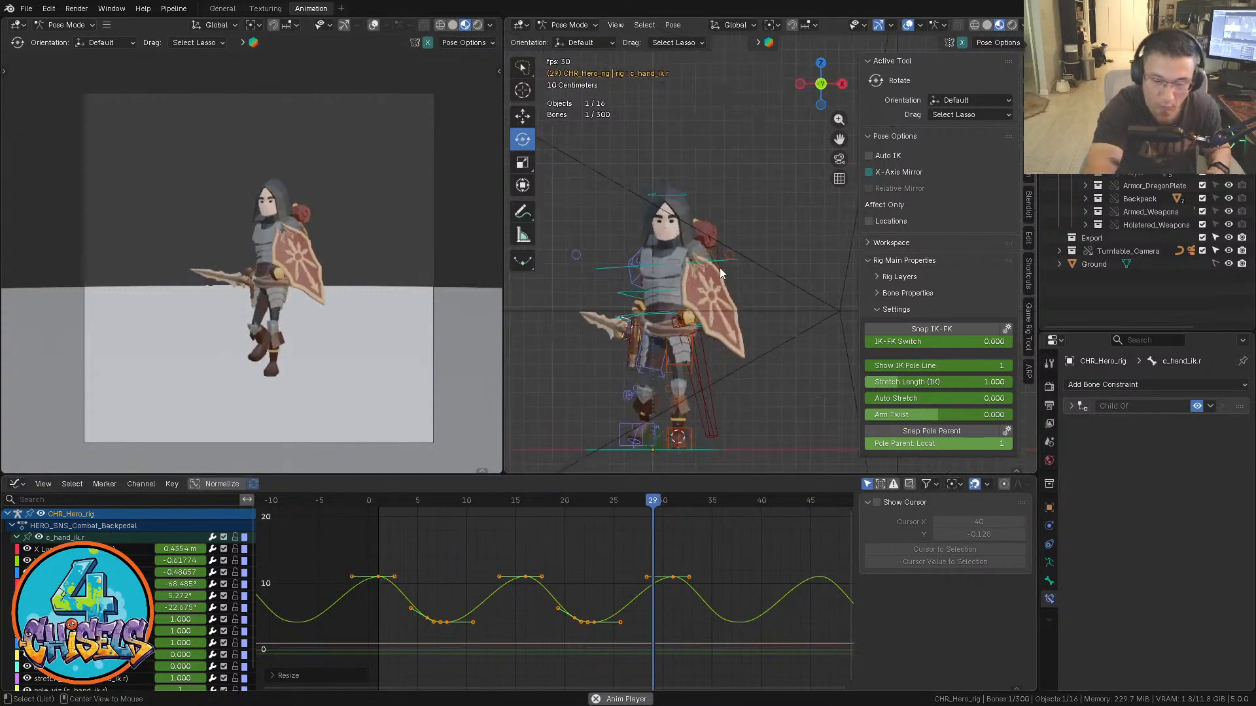
pyautogui.press('space')
pyautogui.click(371, 500)
pyautogui.press('space')
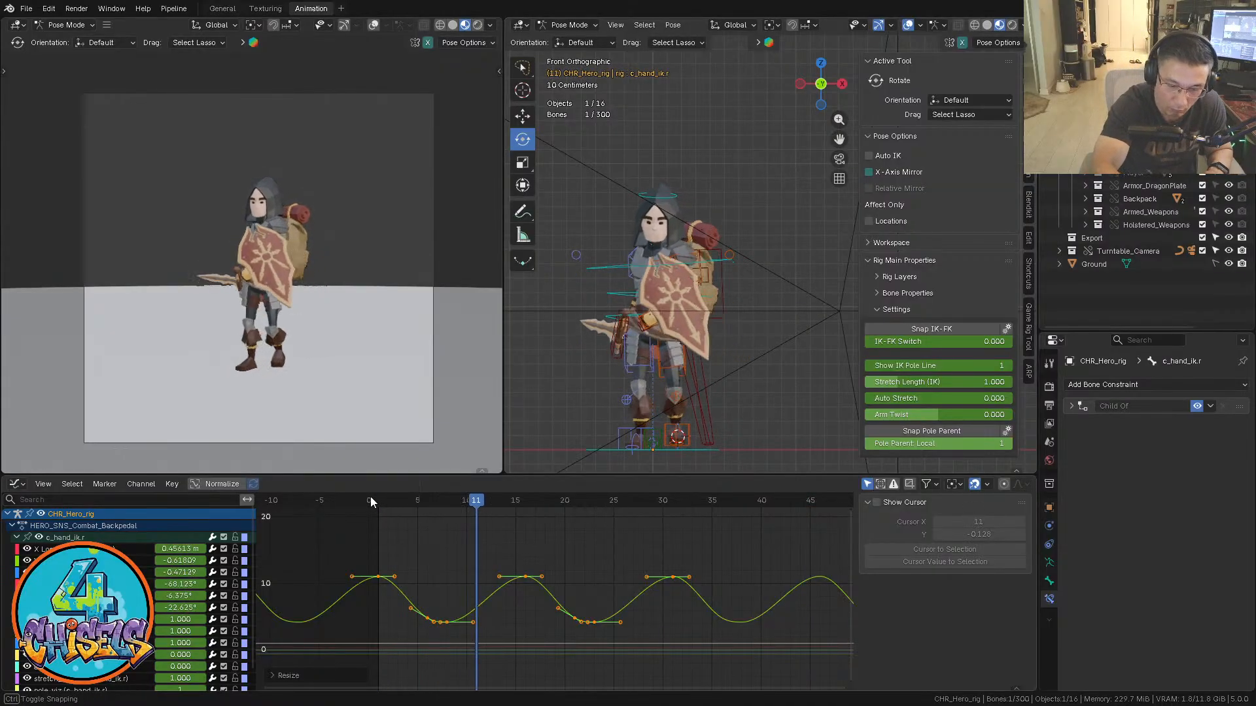
pyautogui.press('Escape')
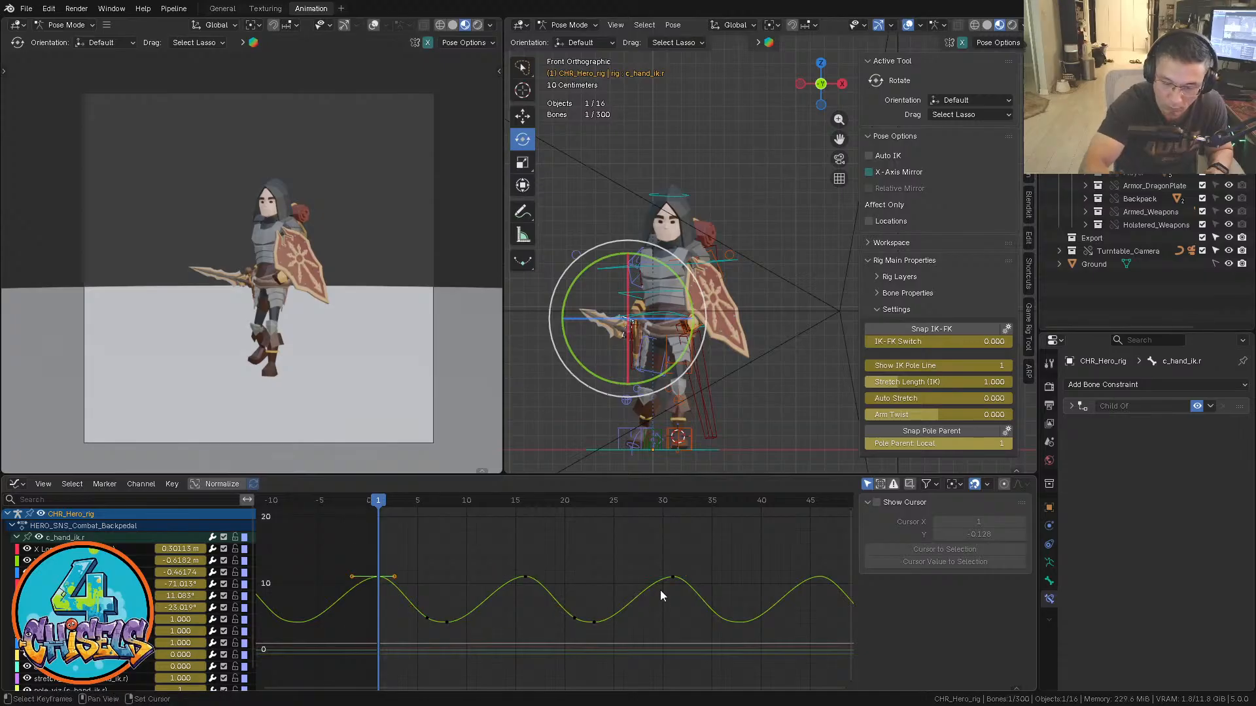
pyautogui.press('g')
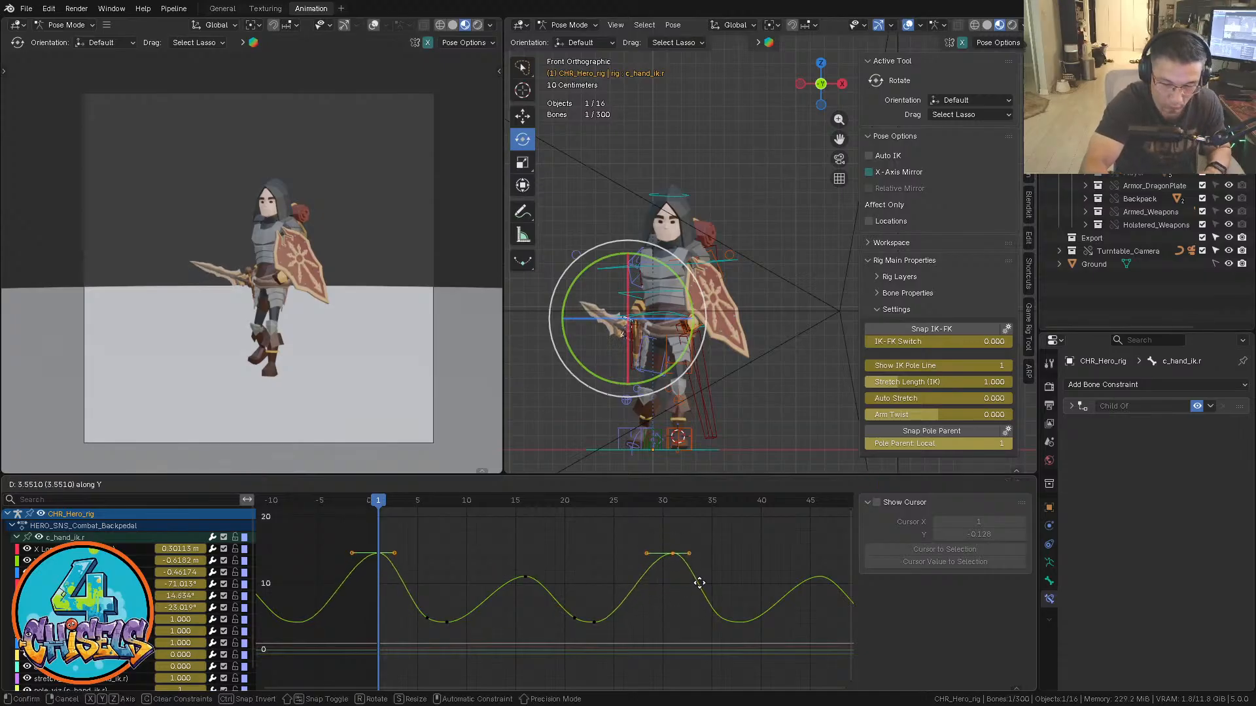
pyautogui.click(700, 584)
# Scale all Y Euler Rotation keys down vertically to a range of about 5° to 14° while the action plays
pyautogui.press('space')
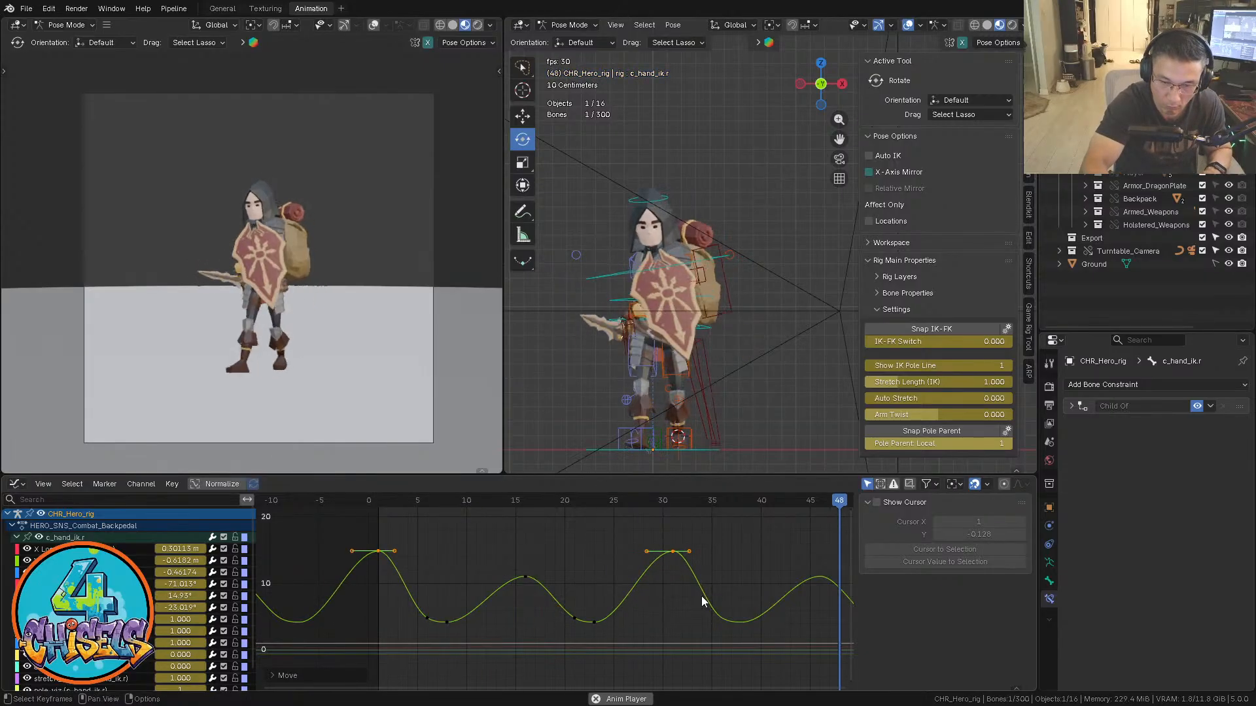
pyautogui.press('a')
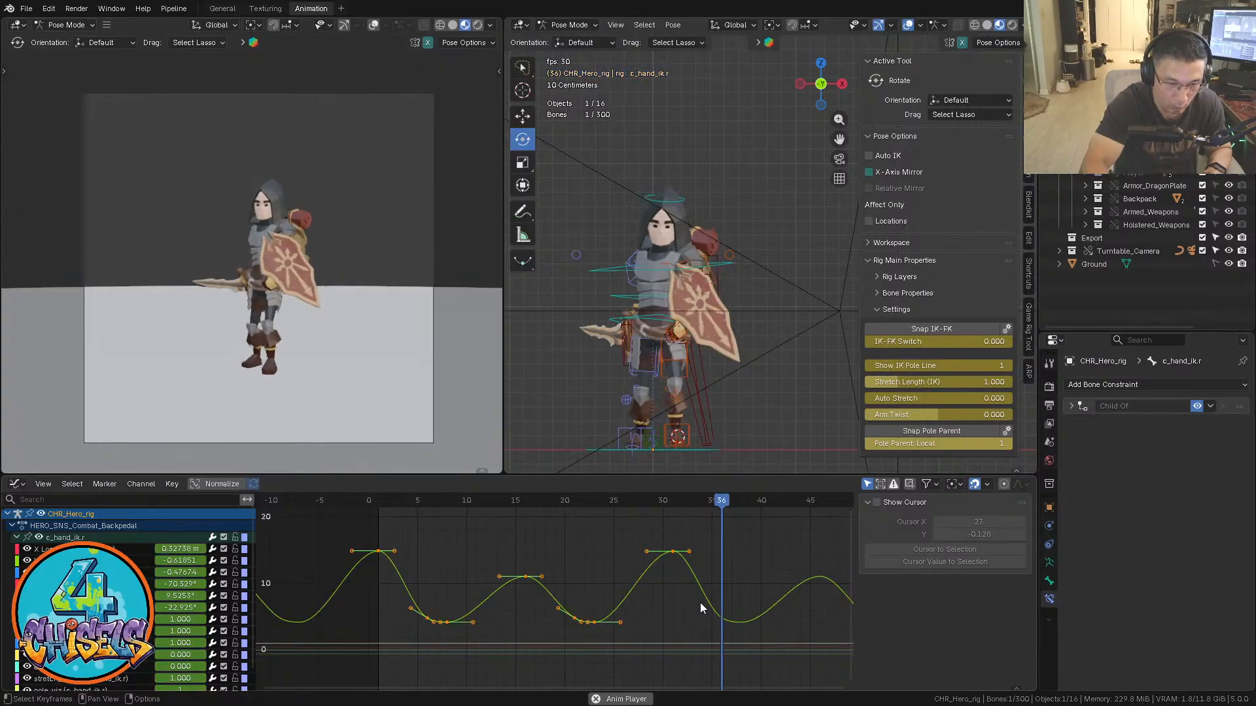
pyautogui.press('s')
pyautogui.press('y')
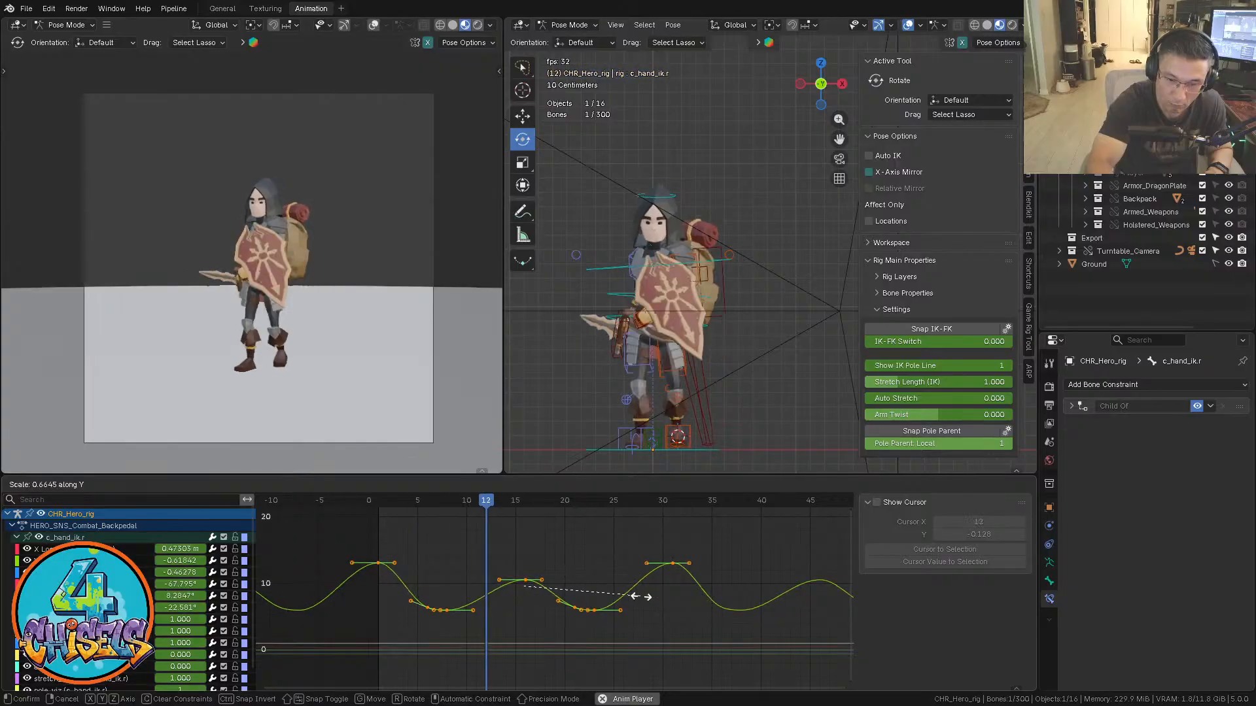
pyautogui.click(667, 610)
# Review the swing from the side and from above, then make c_hand_ik.r's Z Euler Rotation the active curve
pyautogui.moveTo(719, 383); pyautogui.dragTo(796, 380, button='middle')
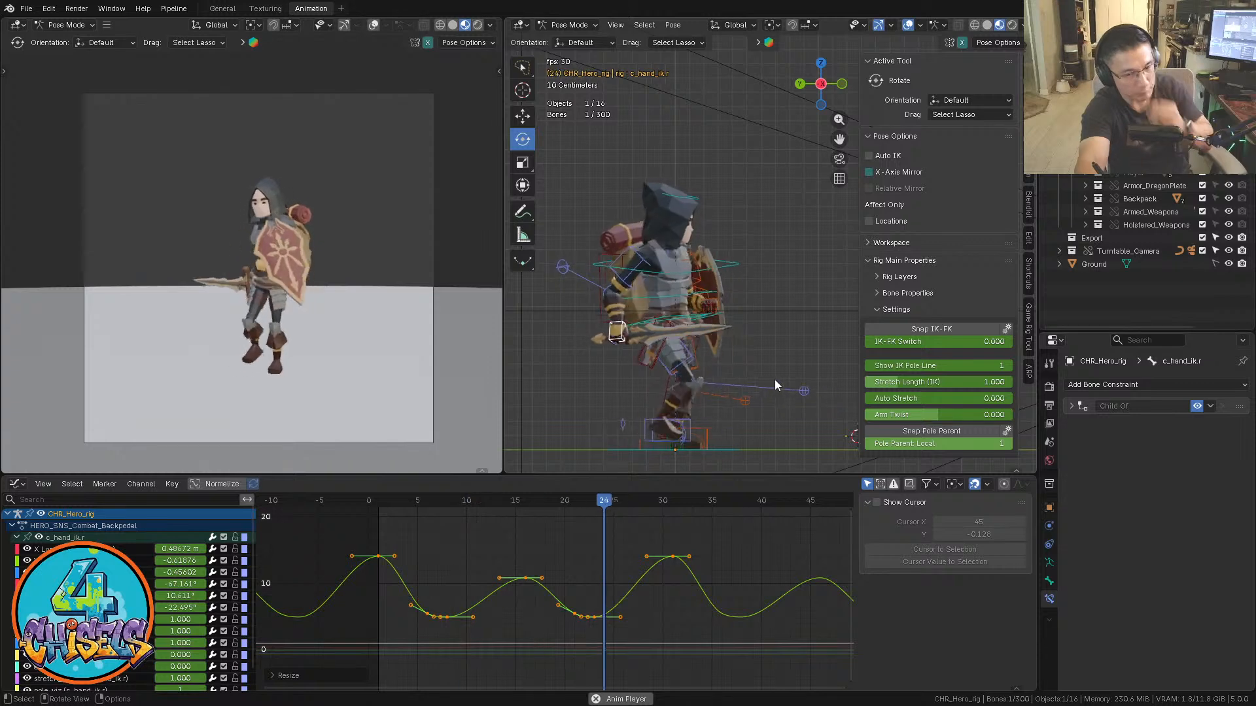
pyautogui.moveTo(775, 379); pyautogui.dragTo(701, 411, button='middle')
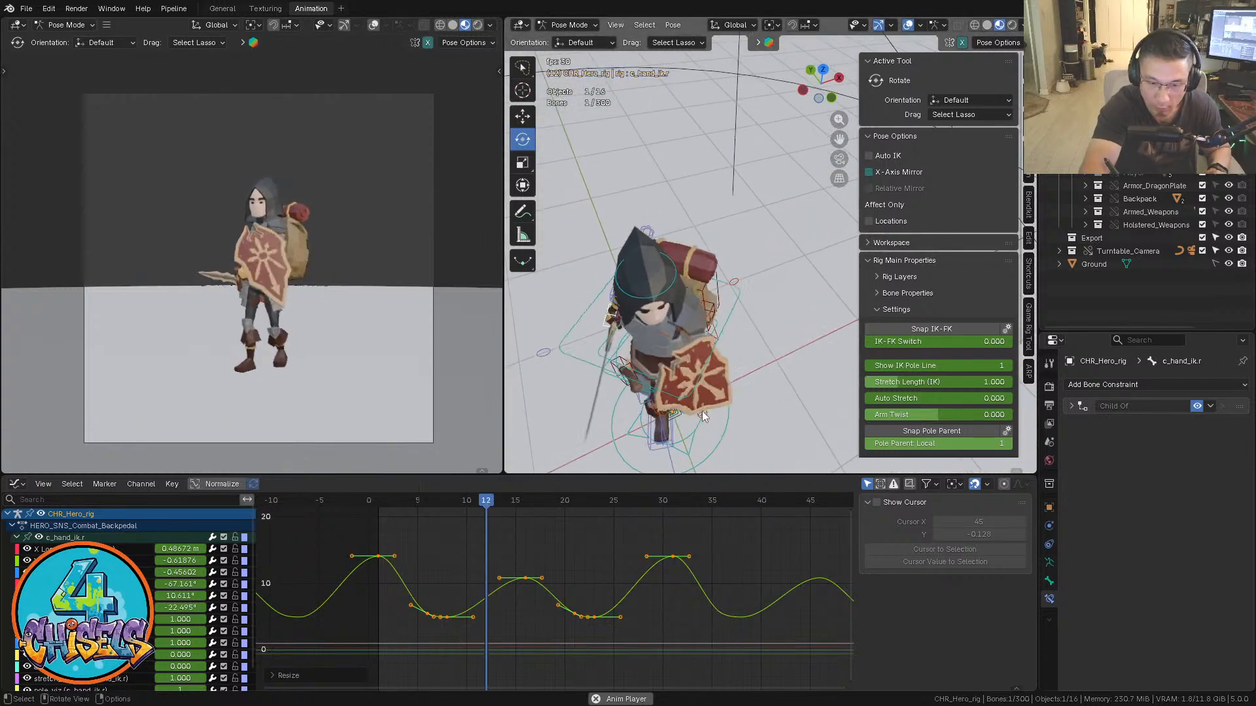
pyautogui.press('Escape')
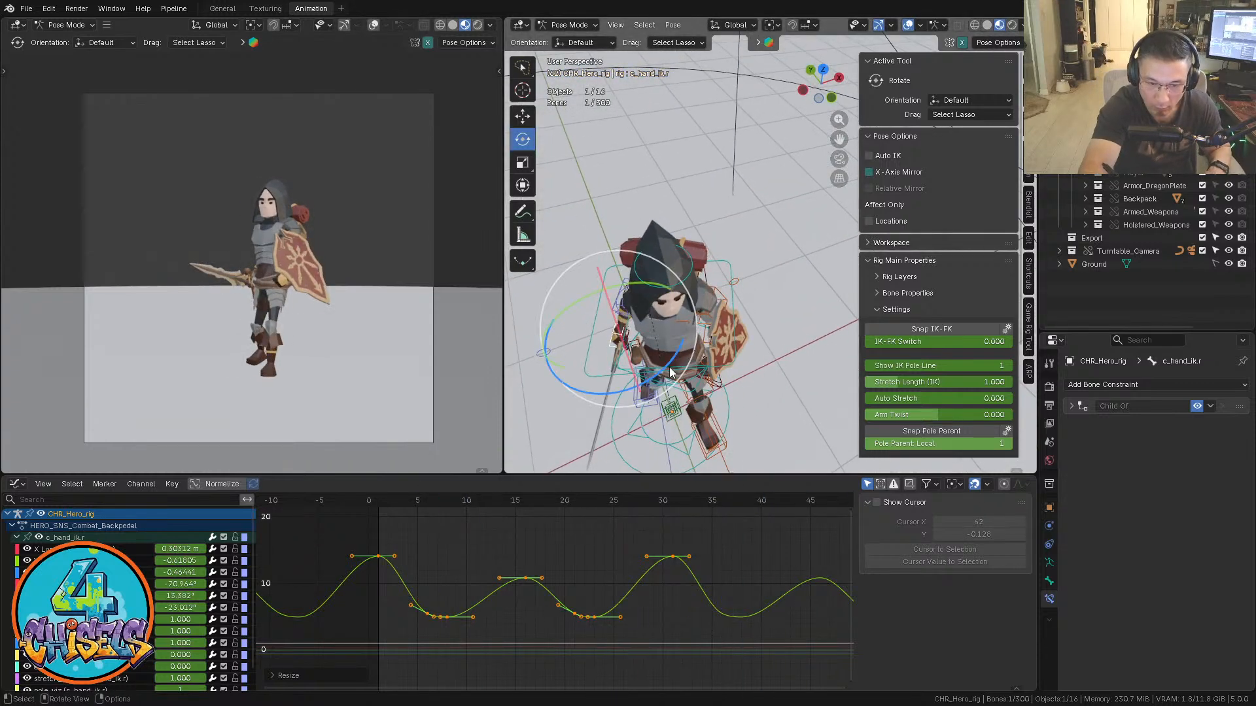
pyautogui.click(92, 607)
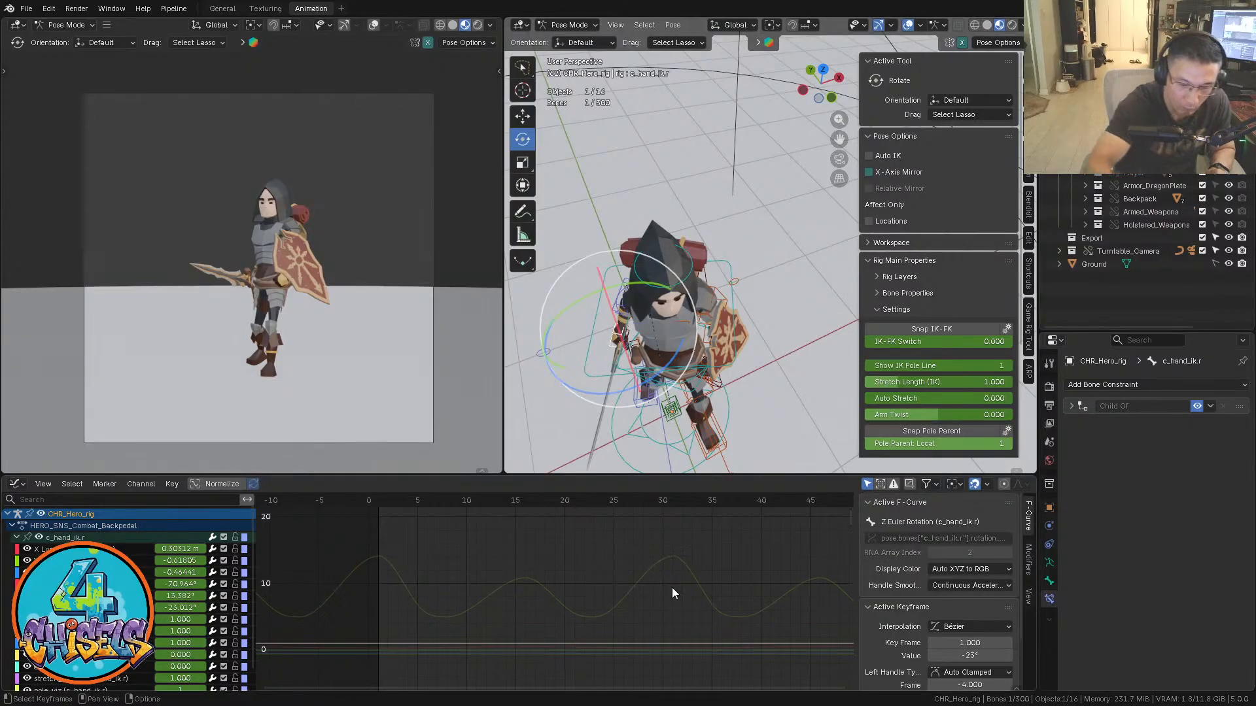
# Lower the Z Euler Rotation key at frame 16 of c_hand_ik.r to about -37°
pyautogui.keyDown('ctrl'); pyautogui.moveTo(672, 588); pyautogui.dragTo(630, 550, button='middle'); pyautogui.keyUp('ctrl')
pyautogui.press('`')
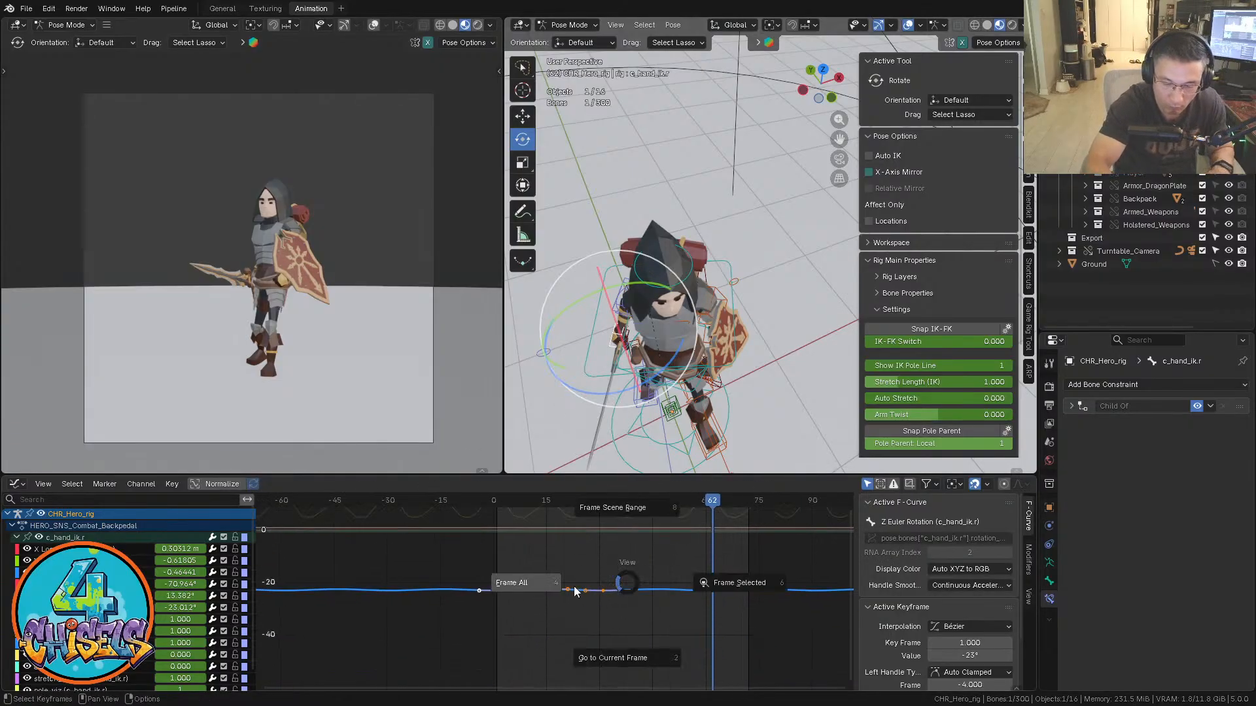
pyautogui.click(574, 586)
pyautogui.keyDown('ctrl'); pyautogui.moveTo(743, 587); pyautogui.dragTo(686, 622, button='middle'); pyautogui.keyUp('ctrl')
pyautogui.moveTo(517, 500); pyautogui.dragTo(561, 598)
pyautogui.moveTo(491, 507); pyautogui.dragTo(567, 609)
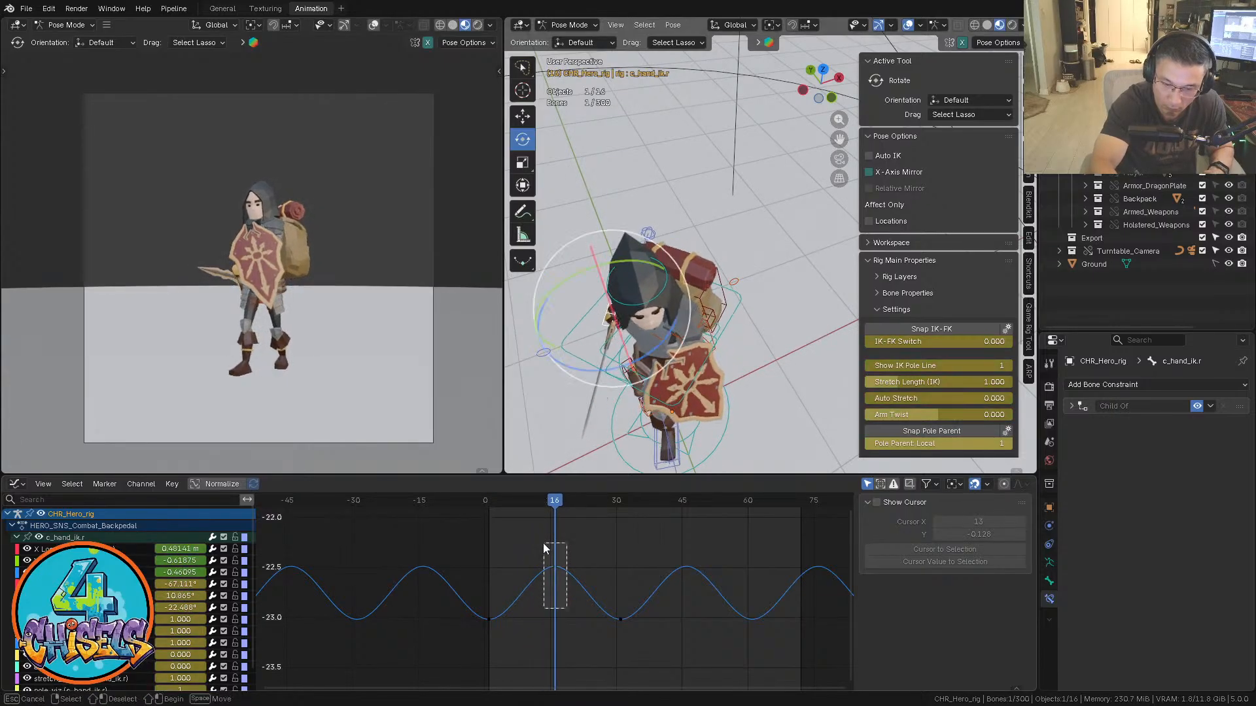
pyautogui.press('g')
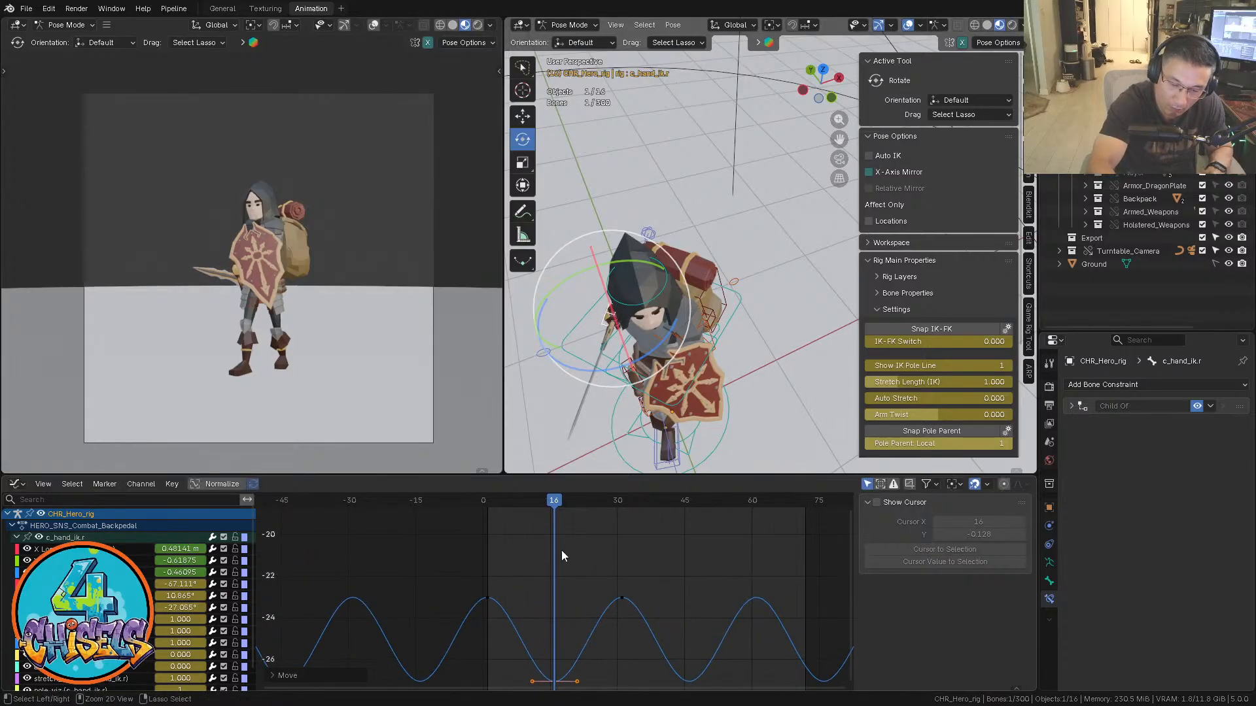
pyautogui.keyDown('ctrl'); pyautogui.moveTo(562, 551); pyautogui.dragTo(577, 659, button='middle'); pyautogui.keyUp('ctrl')
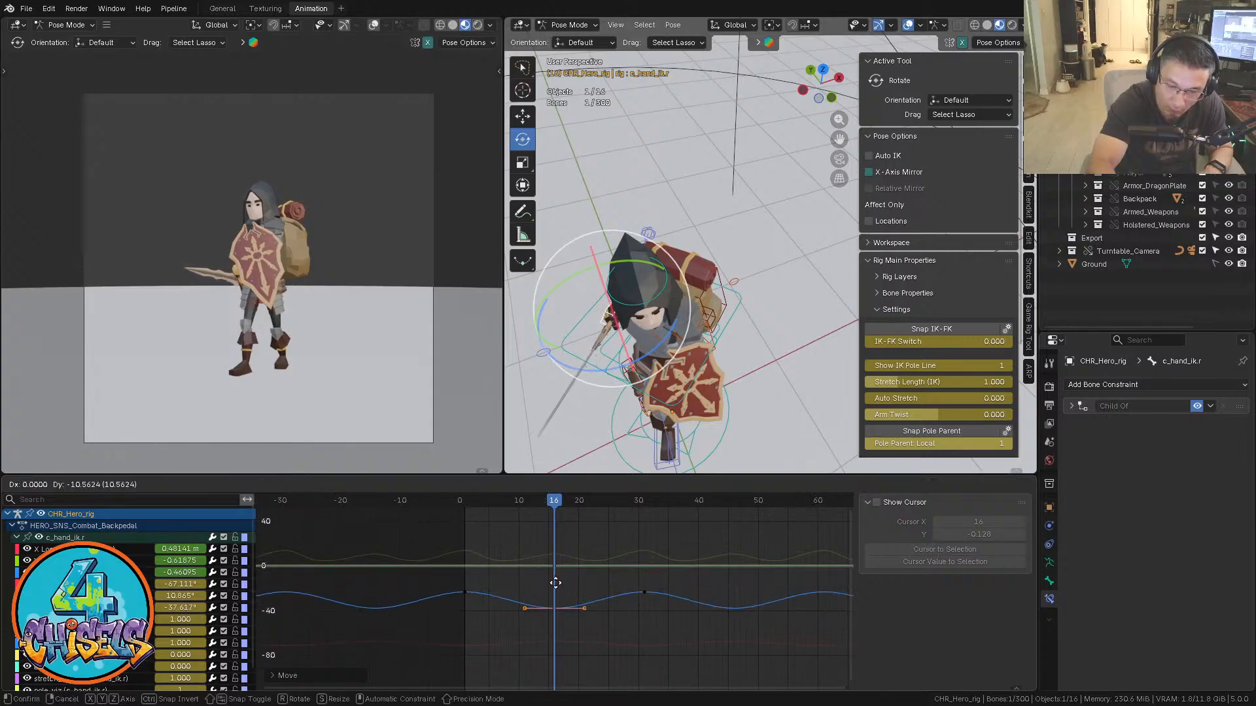
pyautogui.keyDown('ctrl'); pyautogui.moveTo(567, 620); pyautogui.dragTo(562, 577, button='middle'); pyautogui.keyUp('ctrl')
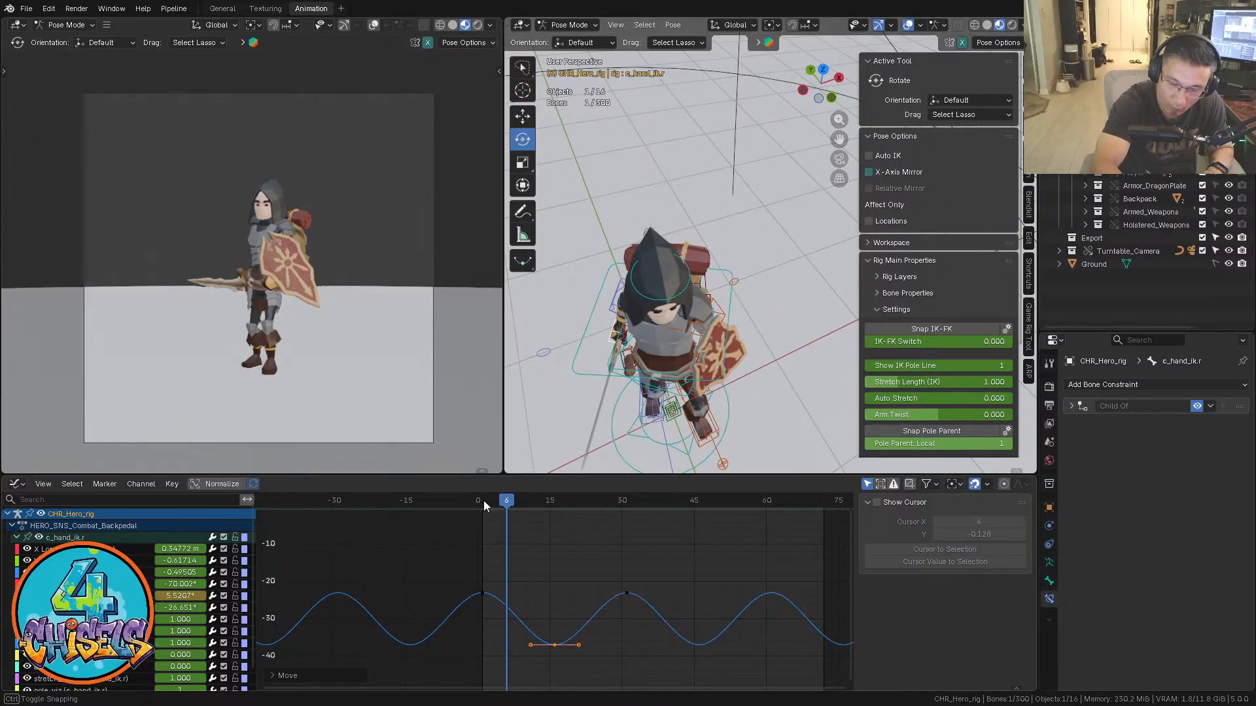
# Copy the Z Euler Rotation key from frame 1 to frame 6, raise the copy to about -20° and play the action
pyautogui.moveTo(484, 500); pyautogui.dragTo(501, 629)
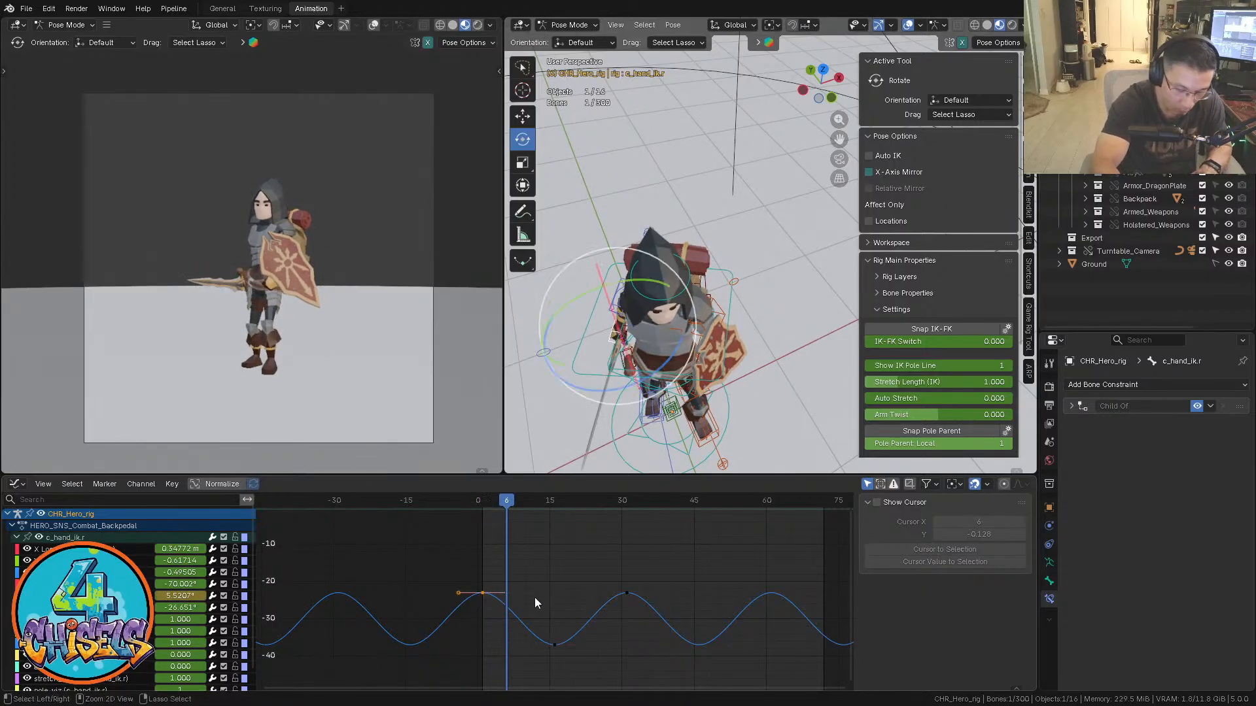
pyautogui.hotkey('ctrl', 'v')
pyautogui.press('g')
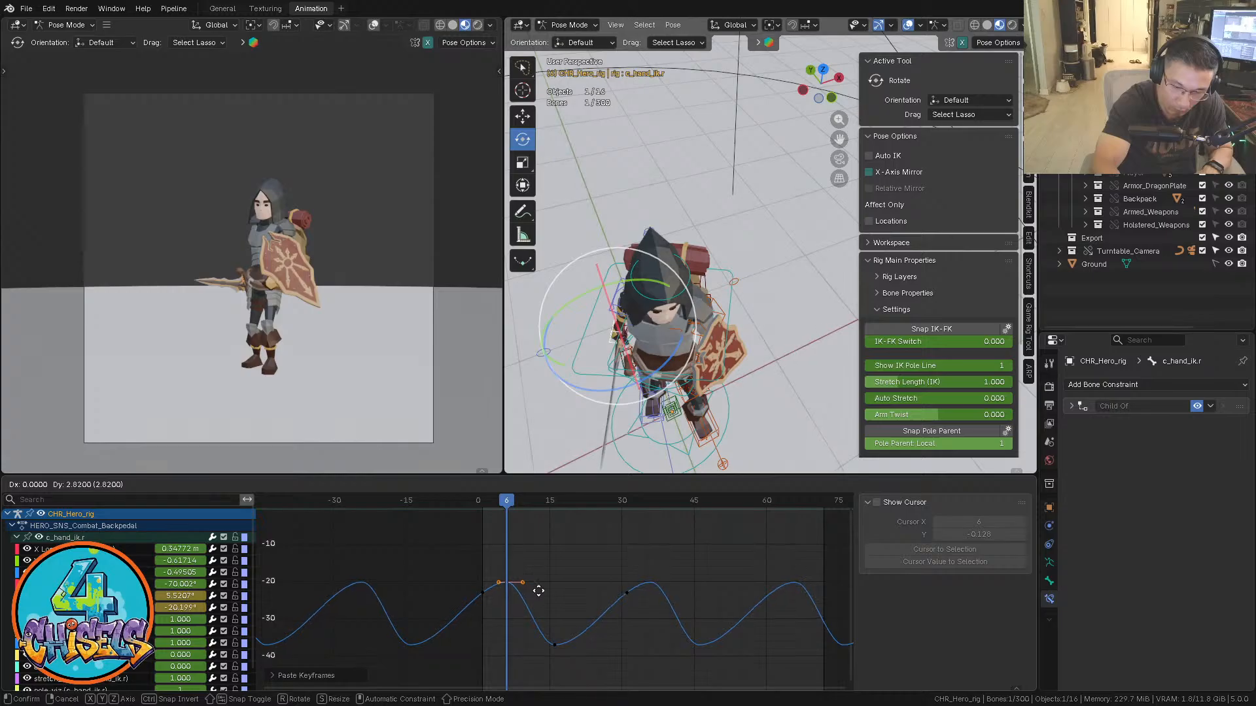
pyautogui.moveTo(509, 506)
pyautogui.mouseDown()
pyautogui.moveTo(617, 504)
pyautogui.moveTo(477, 504)
pyautogui.moveTo(502, 510)
pyautogui.mouseUp()
pyautogui.press('space')
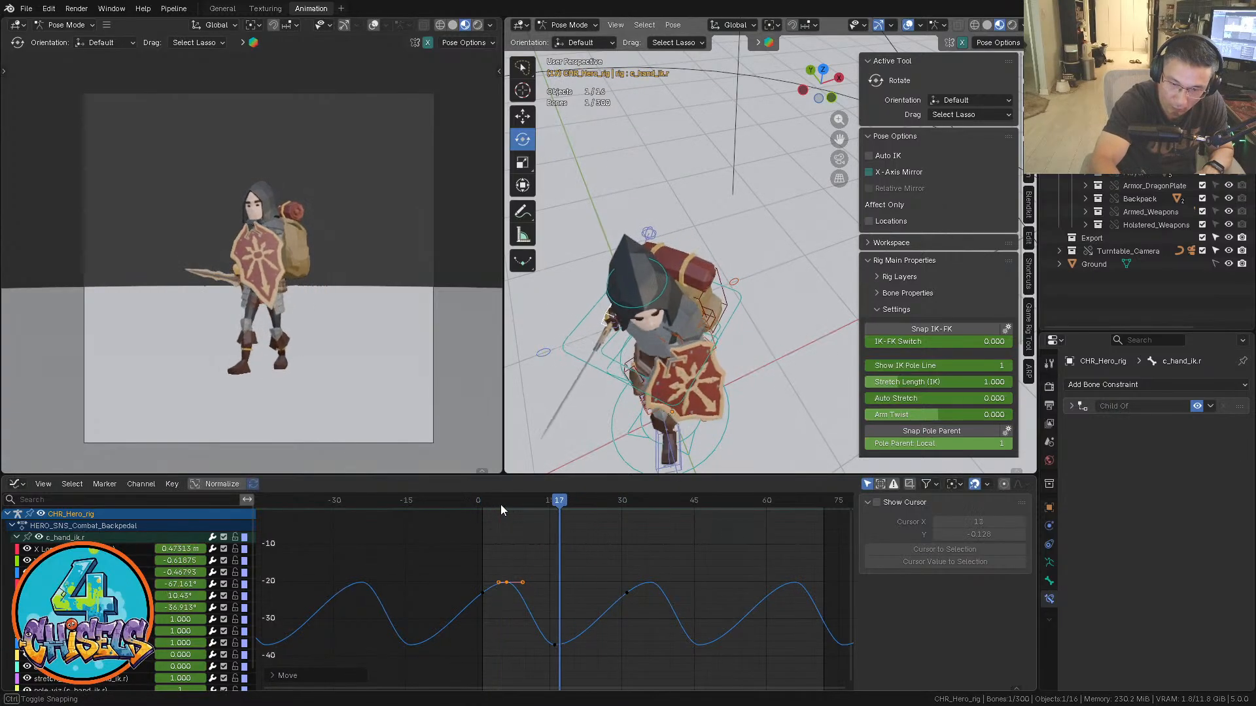
# Stop playback, copy the Z Euler Rotation key from frame 16 to frame 21 and lower the copy to about -40°
pyautogui.press('space')
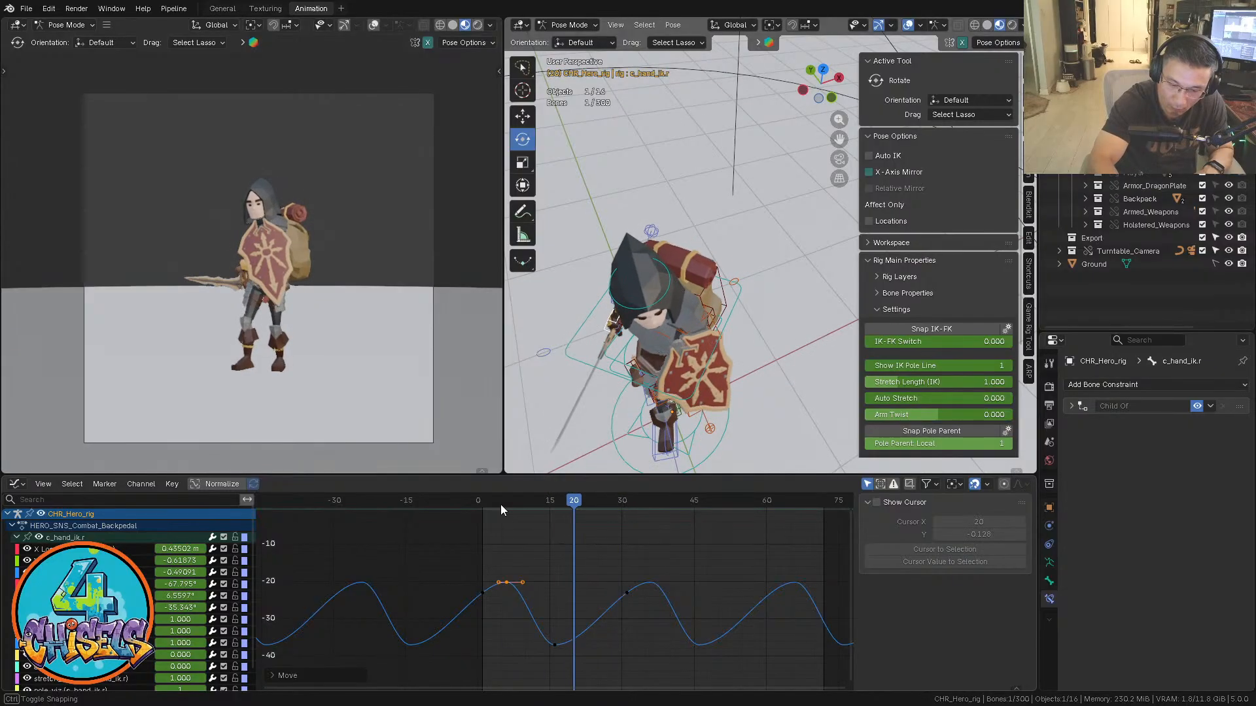
pyautogui.press('Right')
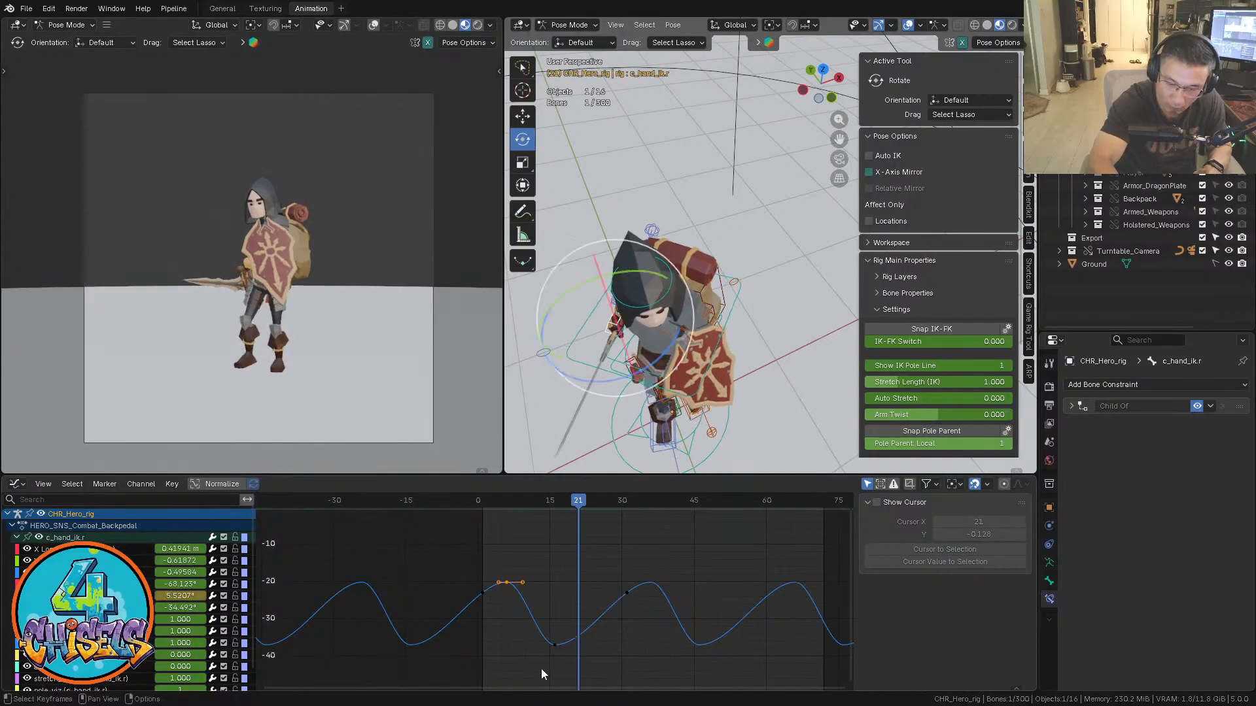
pyautogui.click(555, 645)
pyautogui.press('g')
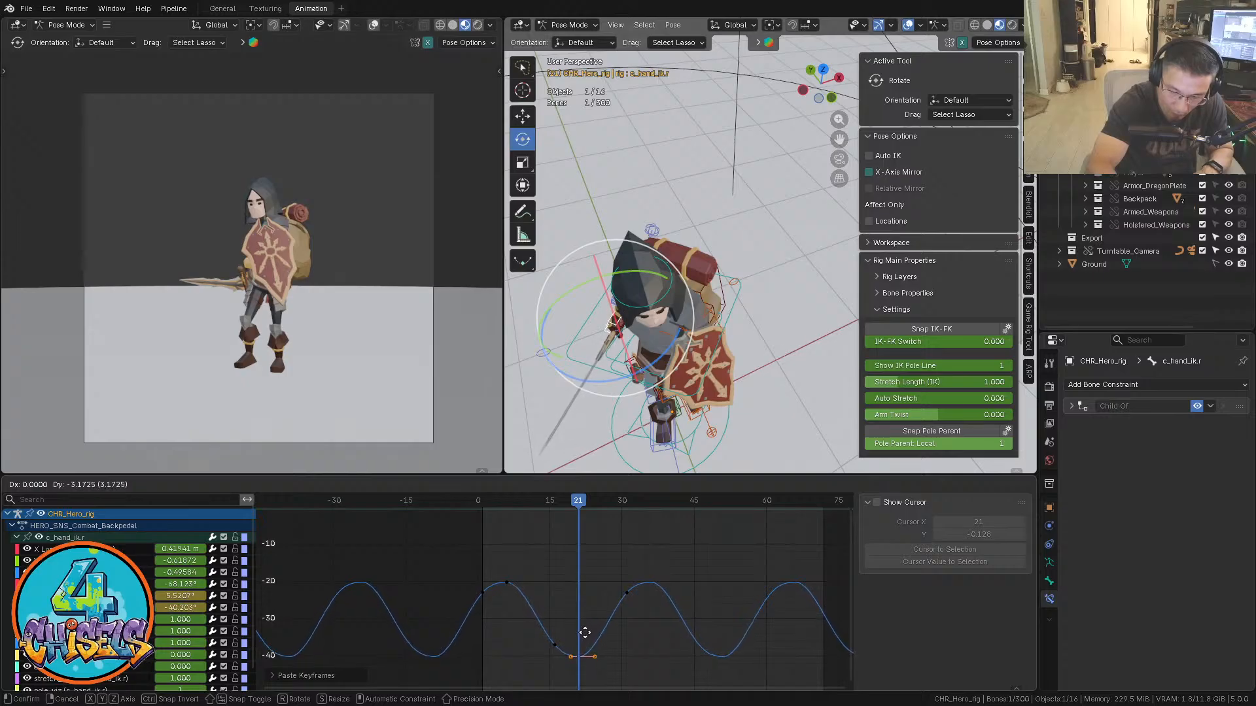
# Play the action from its start and review the right arm's swing from above and from the left side
pyautogui.click(481, 501)
pyautogui.press('space')
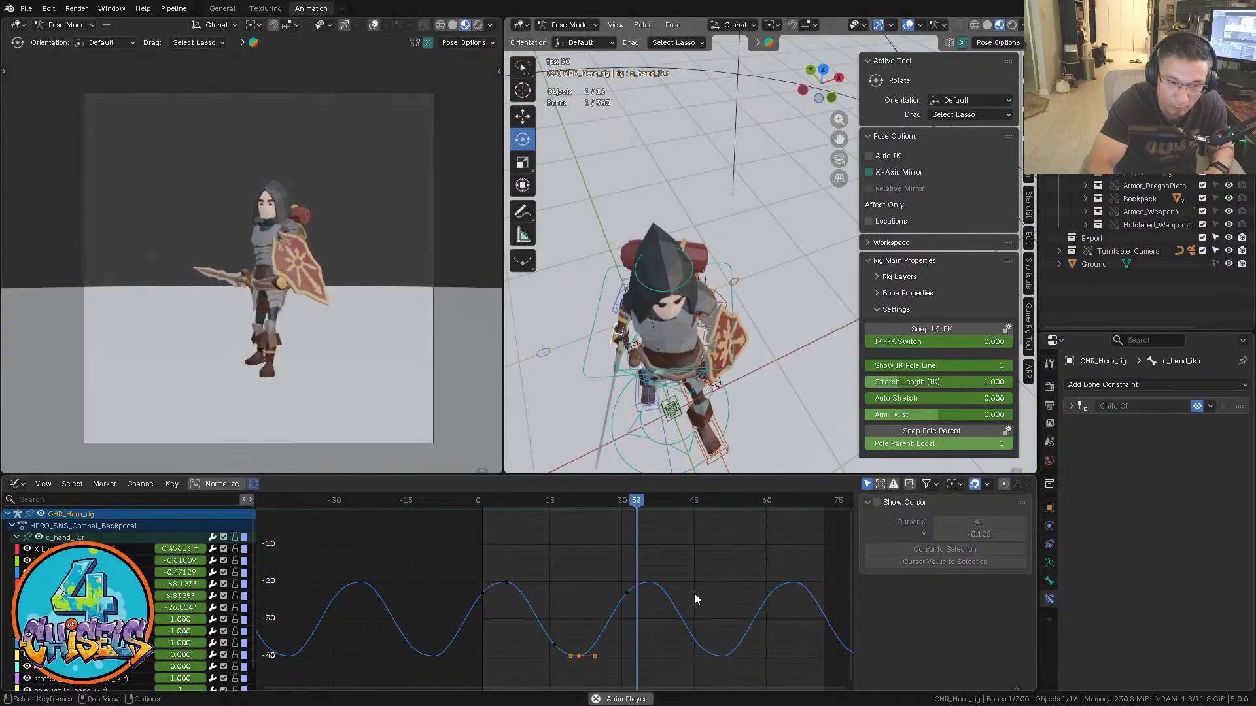
pyautogui.moveTo(631, 410); pyautogui.dragTo(767, 293, button='middle')
pyautogui.keyDown('alt'); pyautogui.moveTo(677, 312); pyautogui.dragTo(747, 336, button='middle'); pyautogui.keyUp('alt')
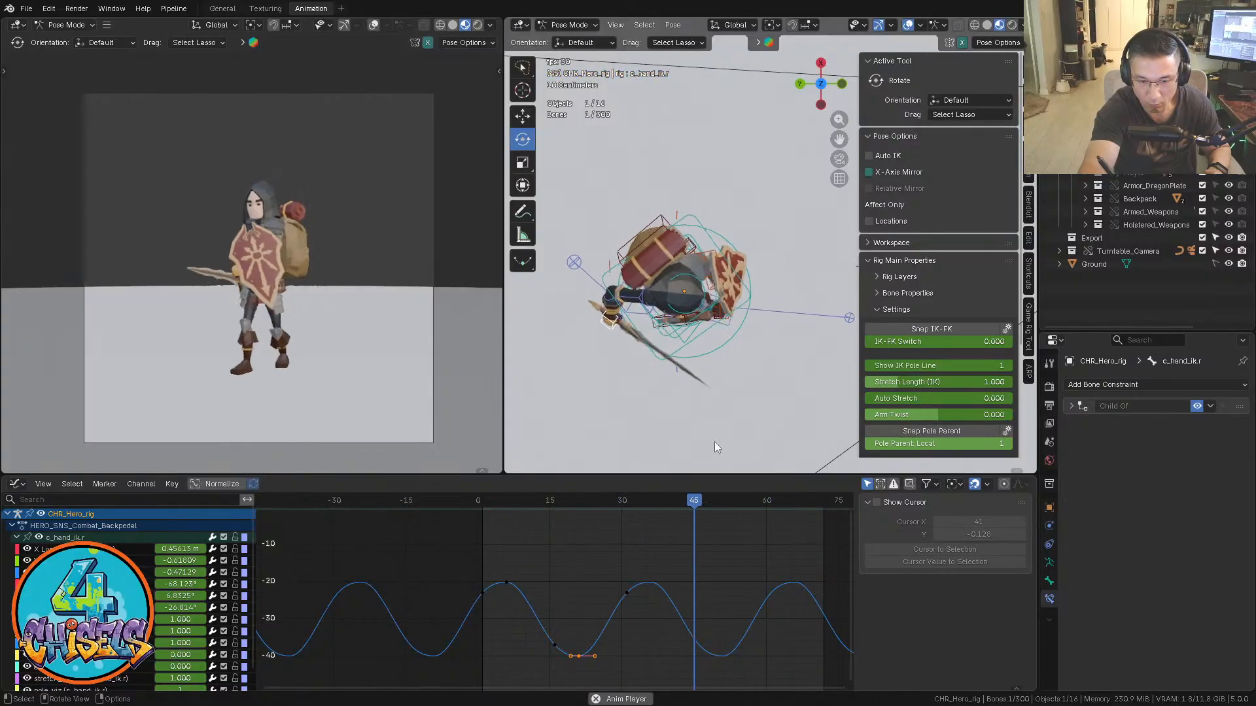
pyautogui.keyDown('alt'); pyautogui.moveTo(710, 438); pyautogui.dragTo(730, 327, button='middle'); pyautogui.keyUp('alt')
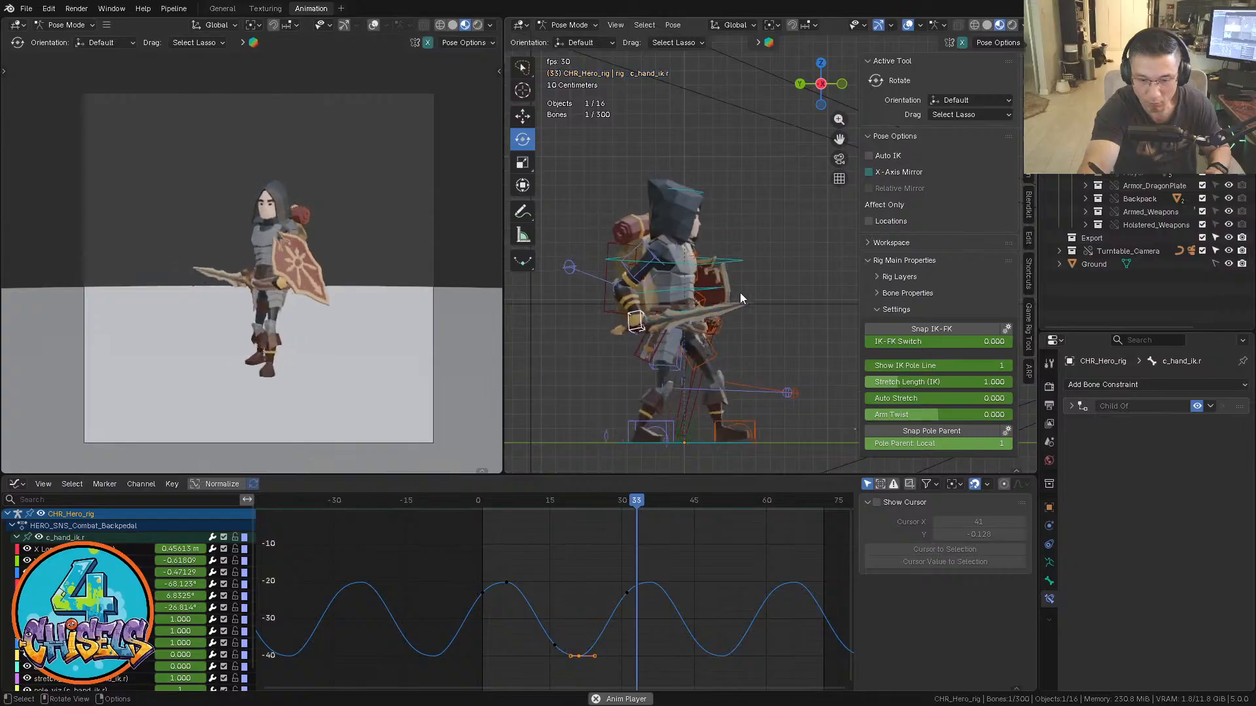
pyautogui.press('space')
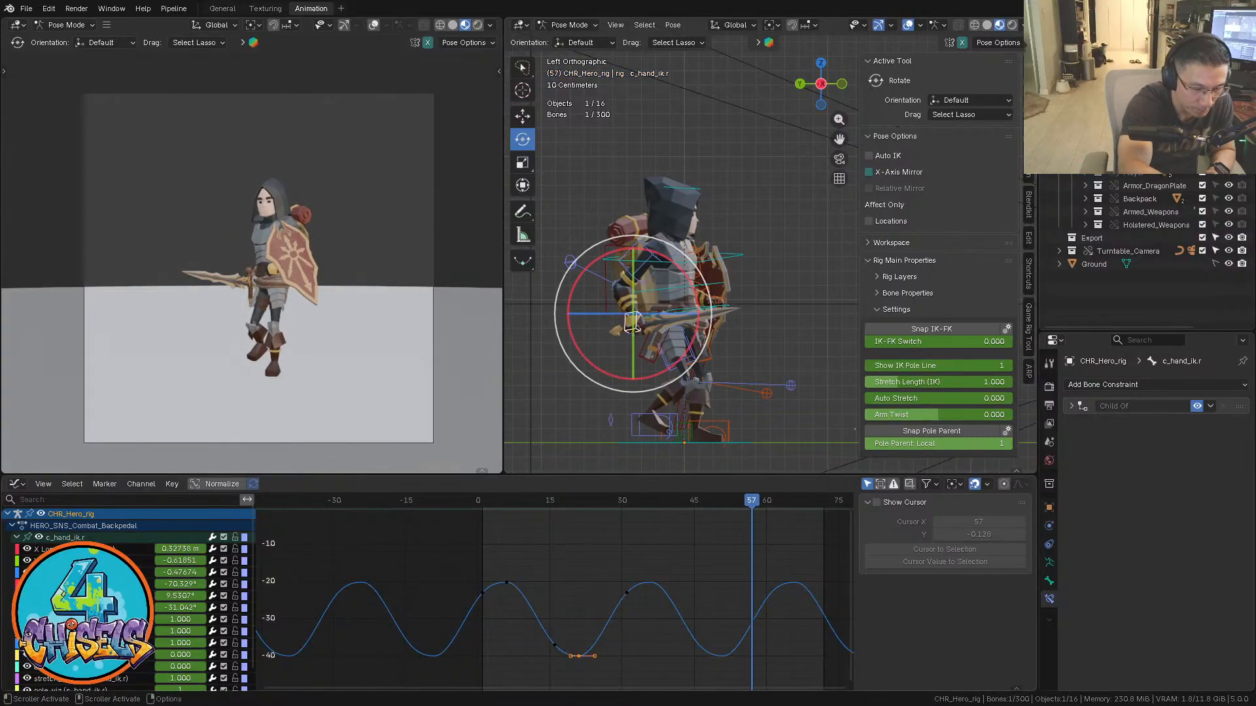
# Scale all Y Euler Rotation keys vertically to a range of about 7° to 12° and check the swing from the front and side
pyautogui.click(98, 596)
pyautogui.press('`')
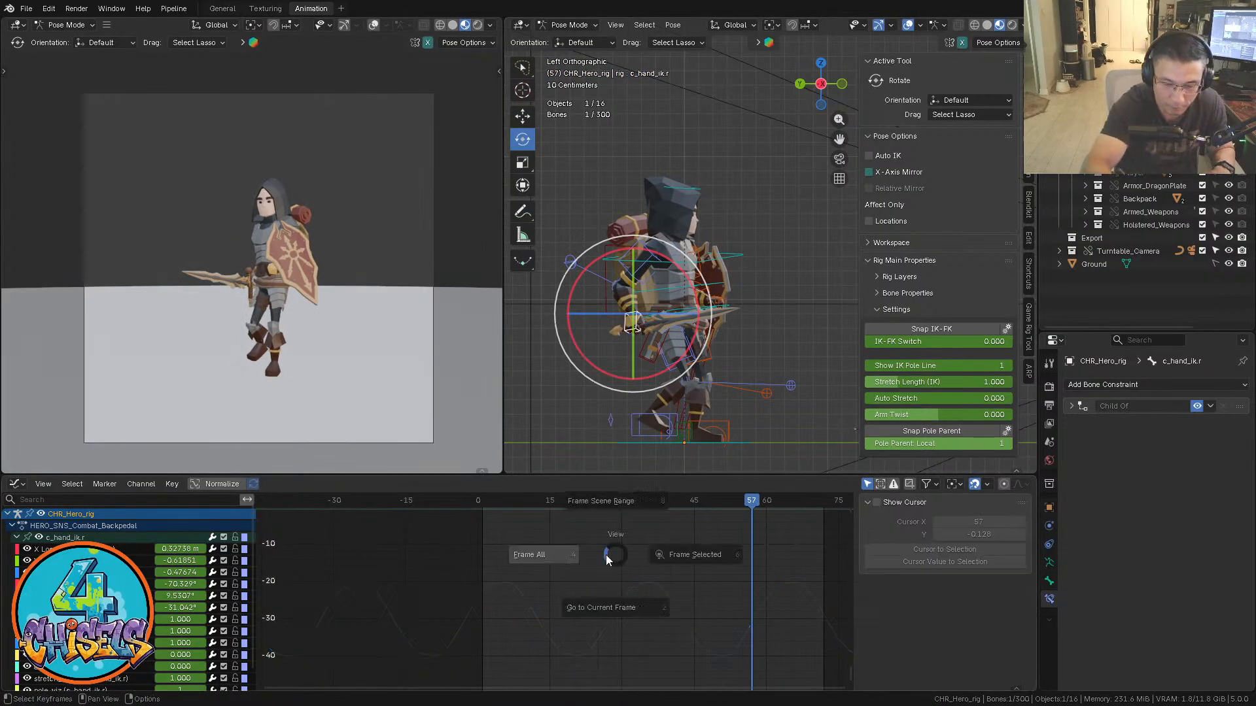
pyautogui.click(549, 555)
pyautogui.keyDown('ctrl'); pyautogui.moveTo(710, 557); pyautogui.dragTo(691, 613, button='middle'); pyautogui.keyUp('ctrl')
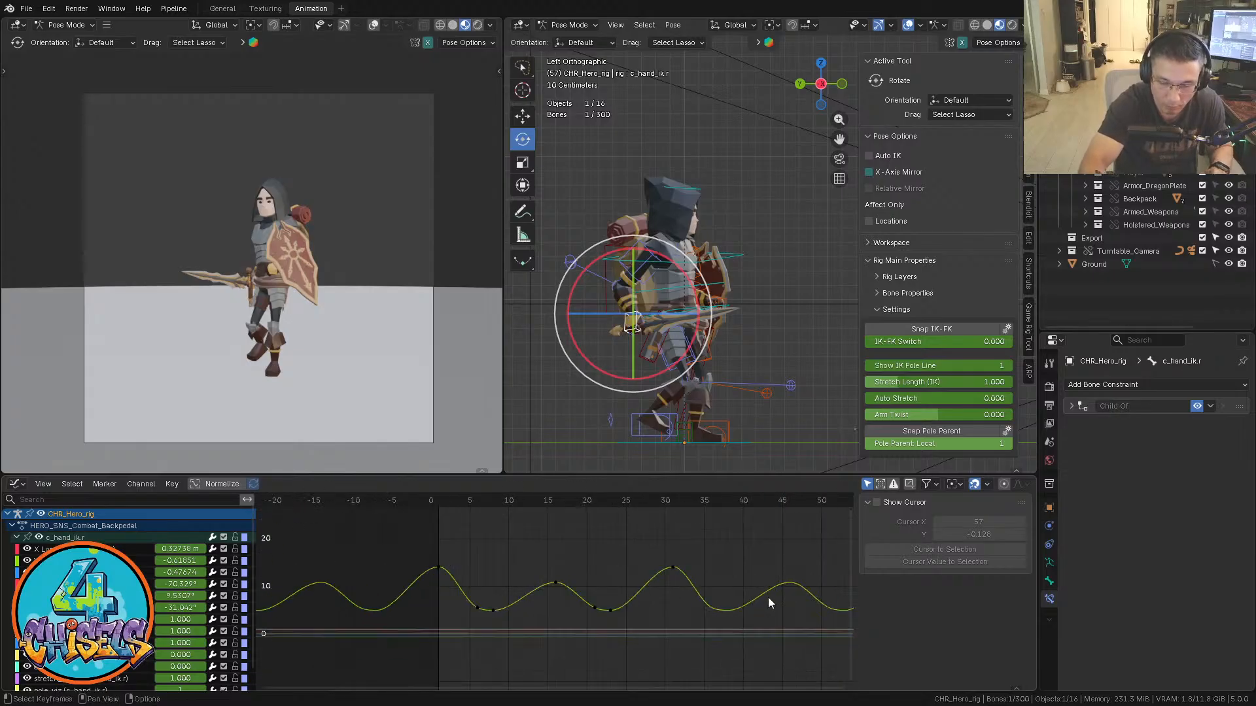
pyautogui.press('a')
pyautogui.press('s')
pyautogui.press('y')
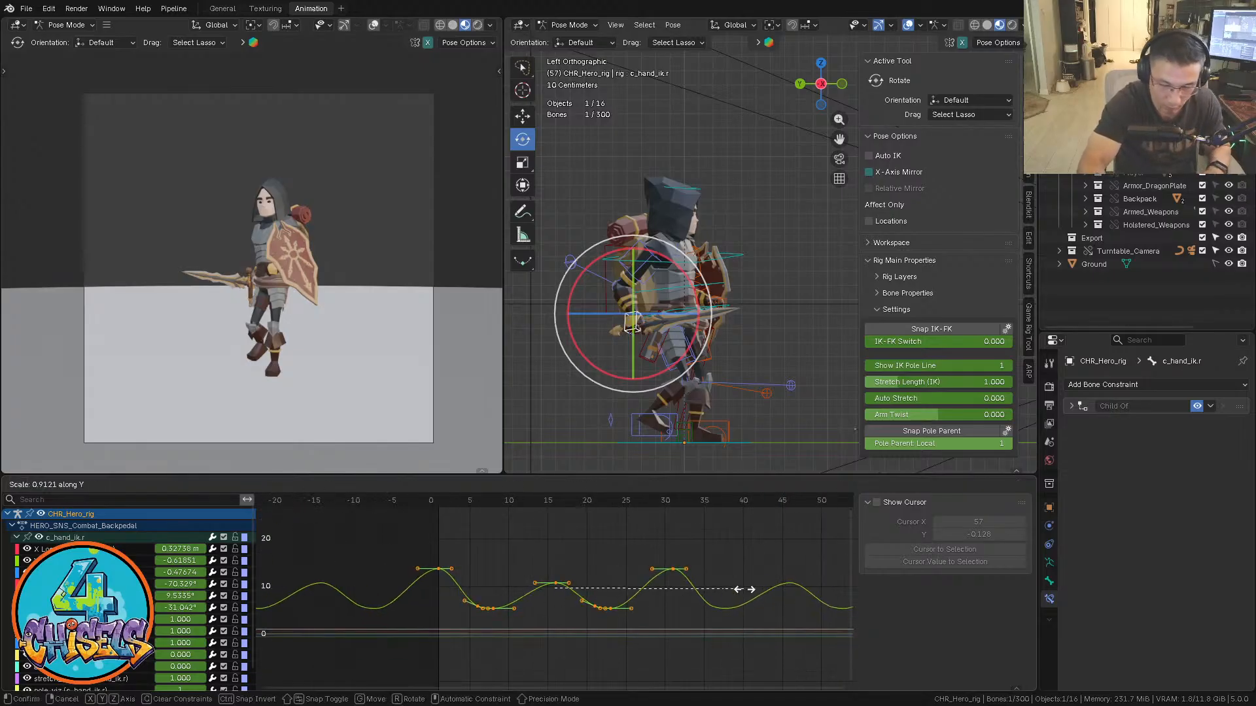
pyautogui.press('space')
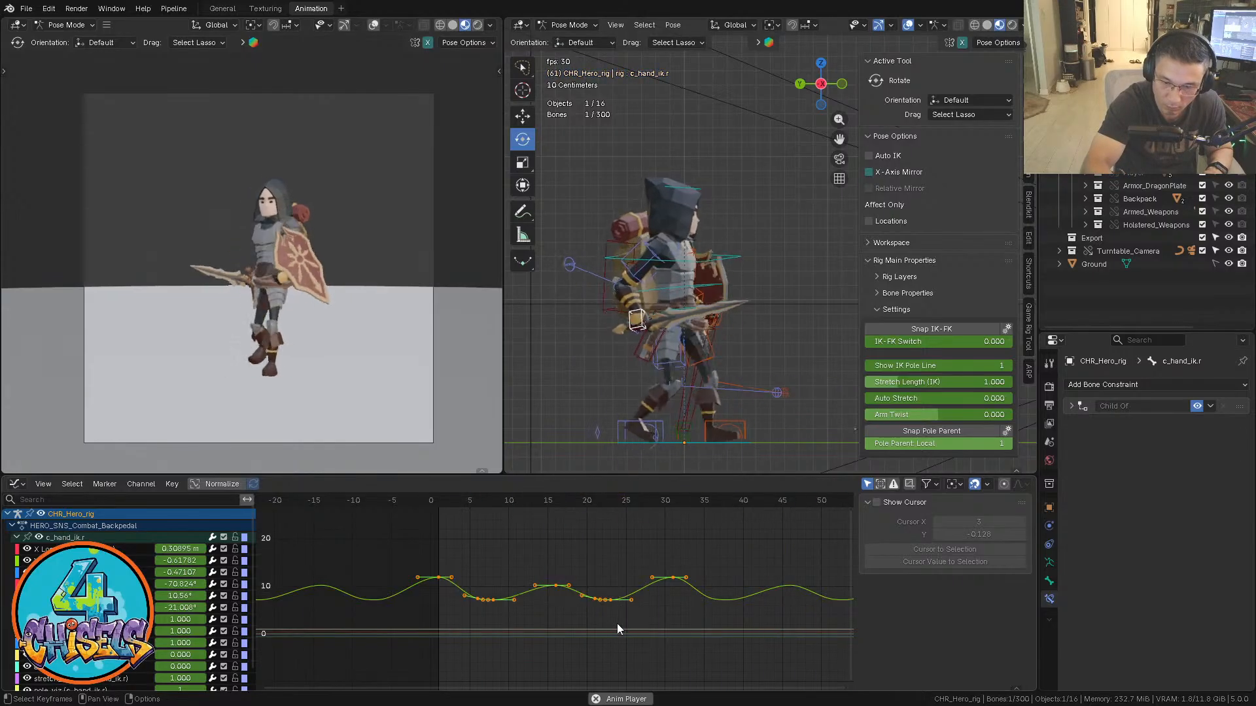
pyautogui.keyDown('shift'); pyautogui.moveTo(740, 320); pyautogui.dragTo(598, 305, button='middle'); pyautogui.keyUp('shift')
pyautogui.keyDown('alt'); pyautogui.moveTo(690, 292); pyautogui.dragTo(739, 340, button='middle'); pyautogui.keyUp('alt')
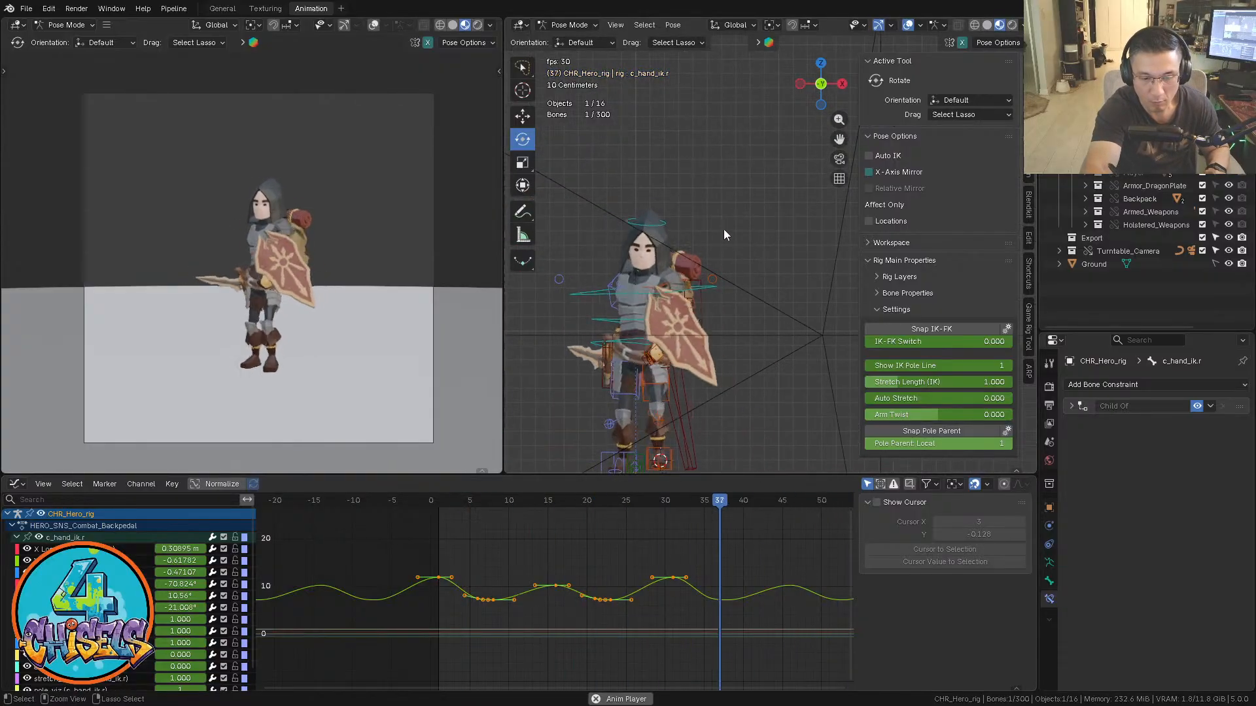
pyautogui.keyDown('ctrl'); pyautogui.moveTo(724, 229); pyautogui.dragTo(718, 281, button='middle'); pyautogui.keyUp('ctrl')
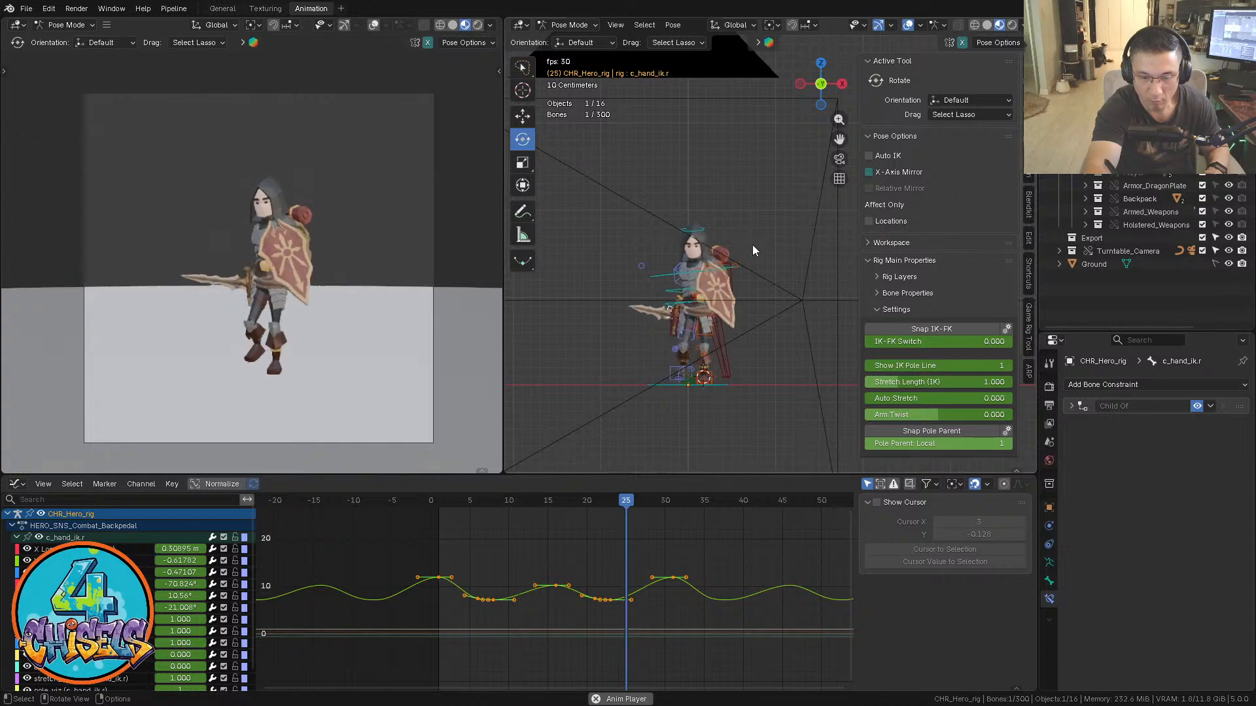
pyautogui.moveTo(695, 313); pyautogui.dragTo(770, 298, button='middle')
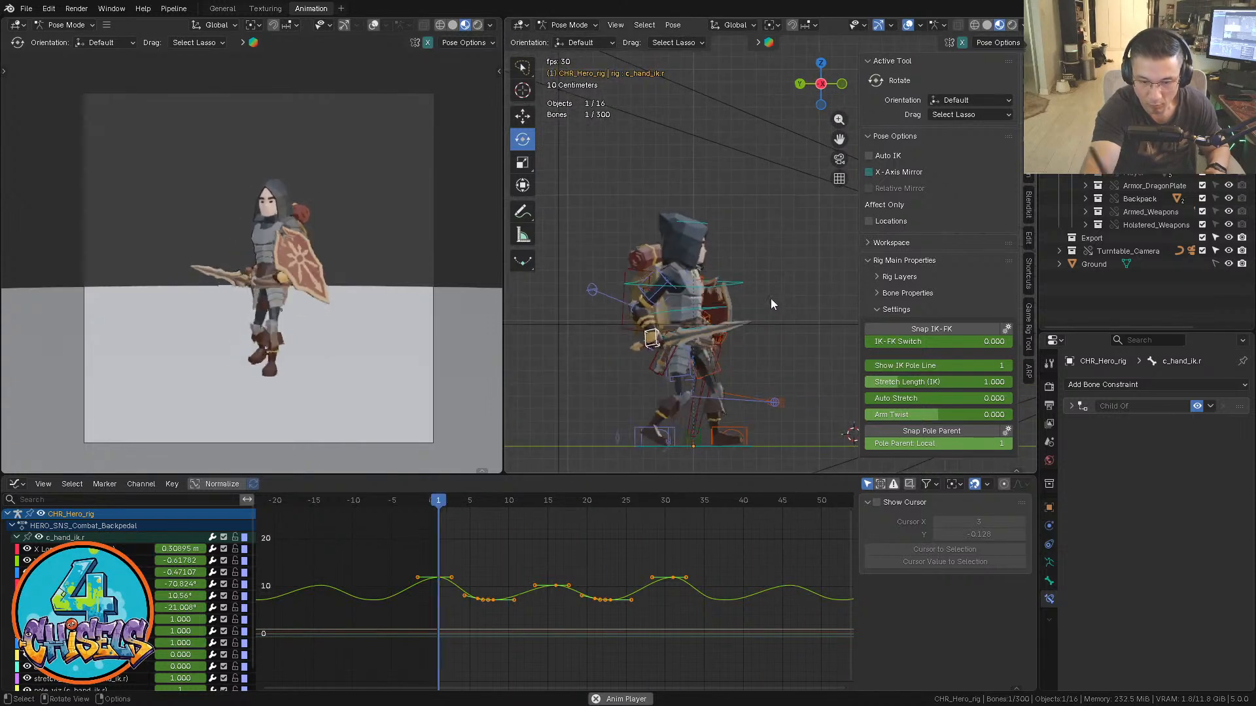
# Raise all Z Location keys of c_hand_ik.r to a range of about -0.44 to -0.39 while the action plays
pyautogui.click(124, 584)
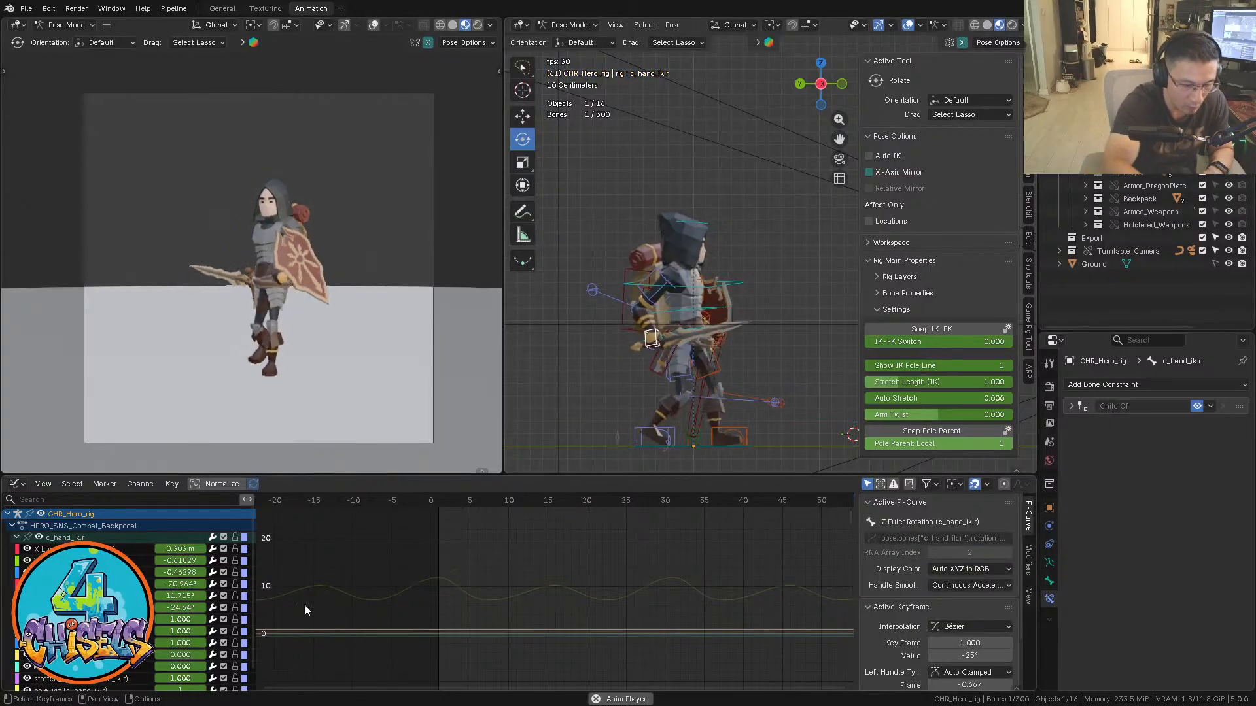
pyautogui.click(149, 572)
pyautogui.click(658, 542)
pyautogui.press('Home')
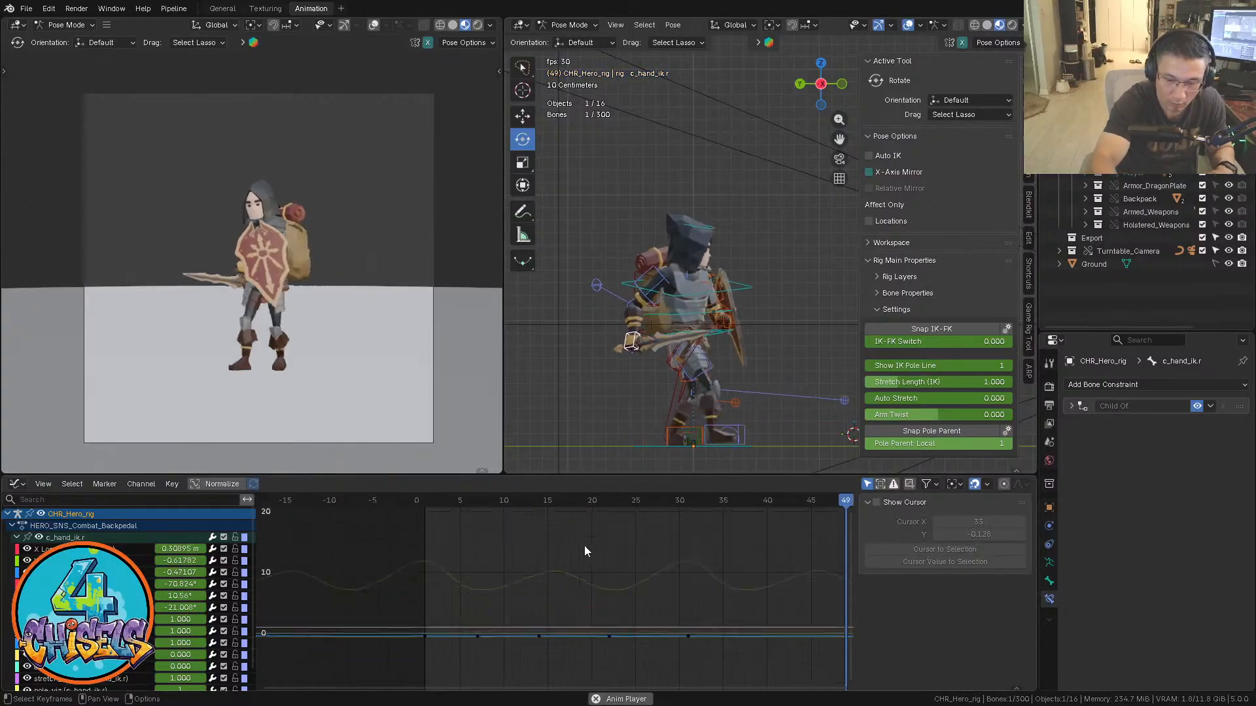
pyautogui.keyDown('ctrl'); pyautogui.moveTo(762, 564); pyautogui.dragTo(689, 627, button='middle'); pyautogui.keyUp('ctrl')
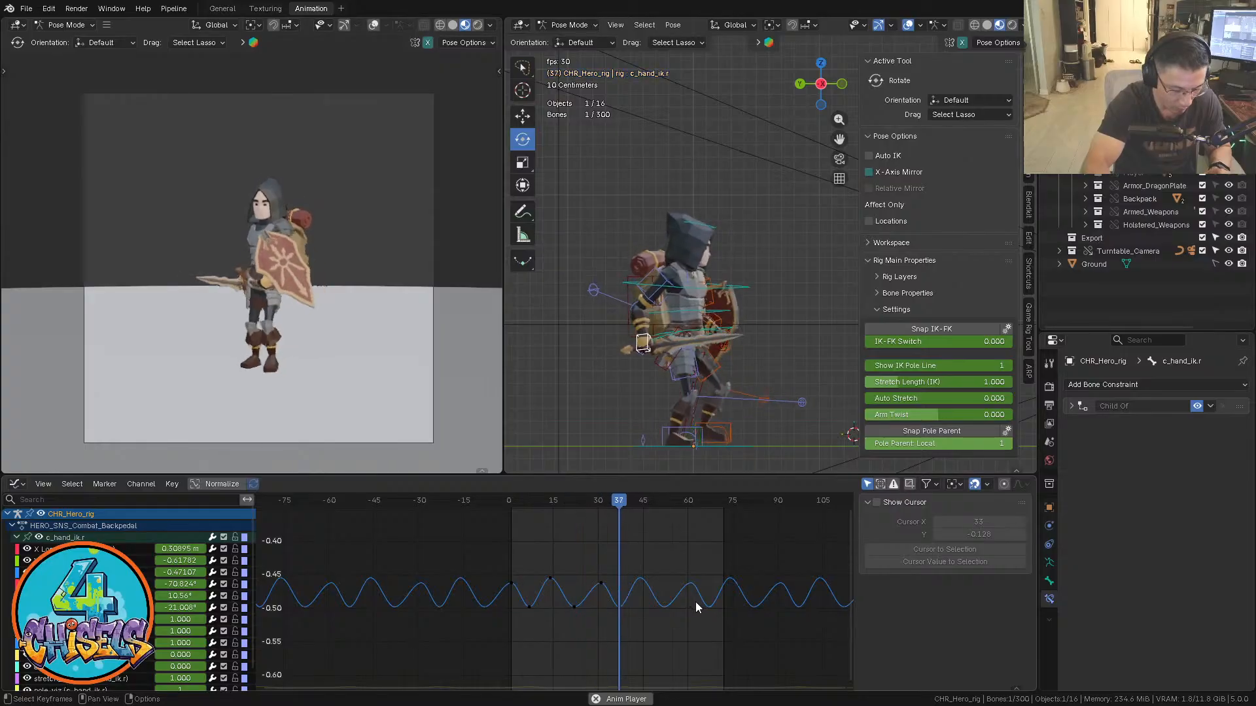
pyautogui.press('a')
pyautogui.press('g')
pyautogui.press('y')
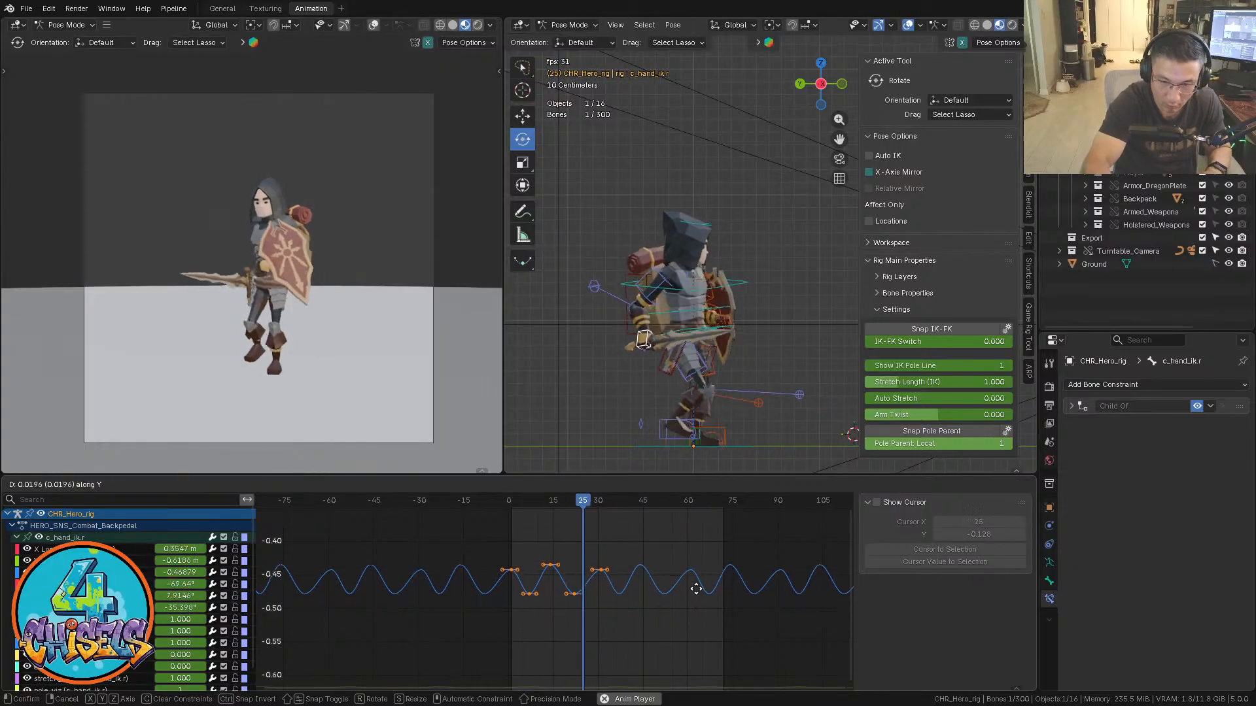
pyautogui.click(691, 519)
pyautogui.keyDown('ctrl'); pyautogui.moveTo(692, 523); pyautogui.dragTo(699, 582, button='middle'); pyautogui.keyUp('ctrl')
pyautogui.press('g')
pyautogui.press('y')
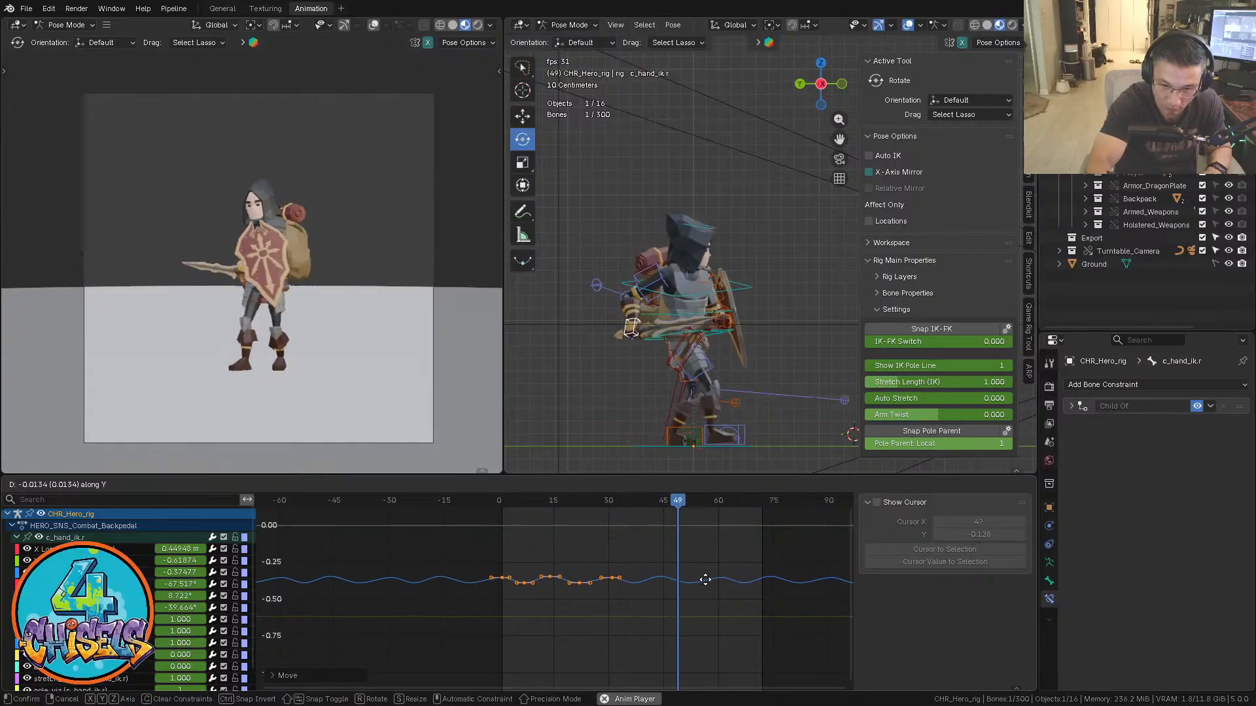
pyautogui.click(705, 586)
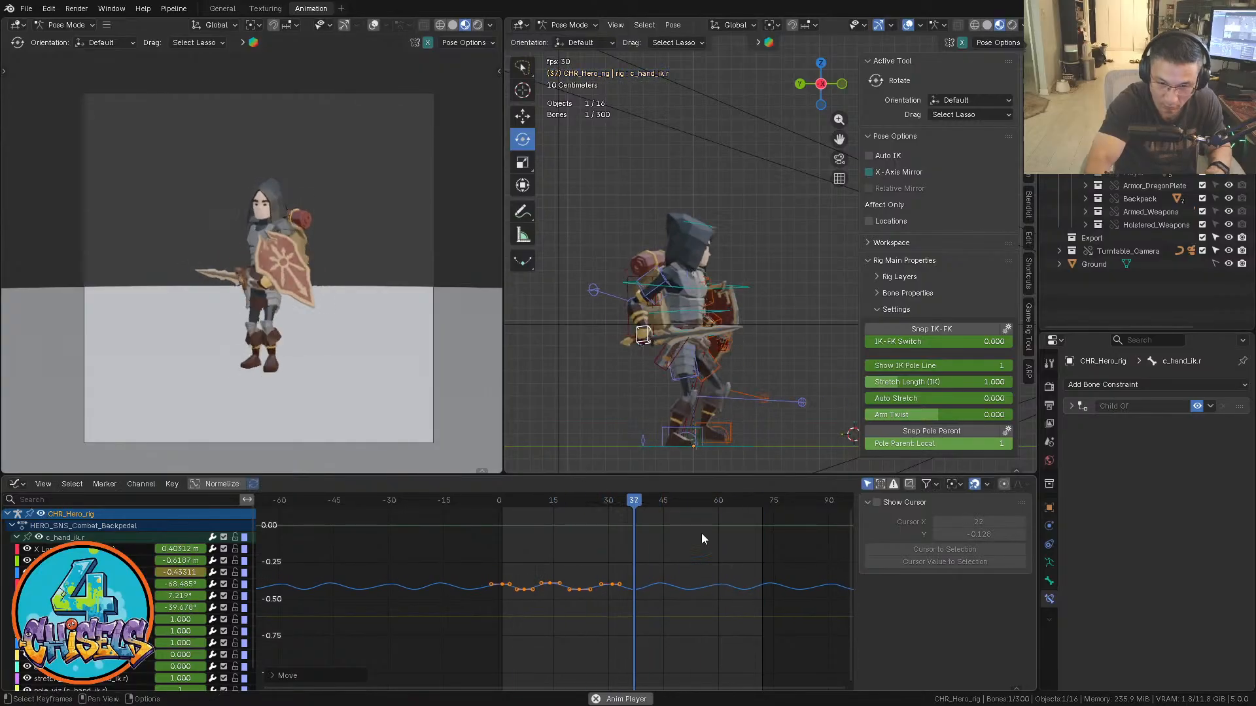
# Check the raised hand from the front and side, and raise all Y Euler Rotation keys until the frame 1 key is about 28.7°
pyautogui.press('KP_1')
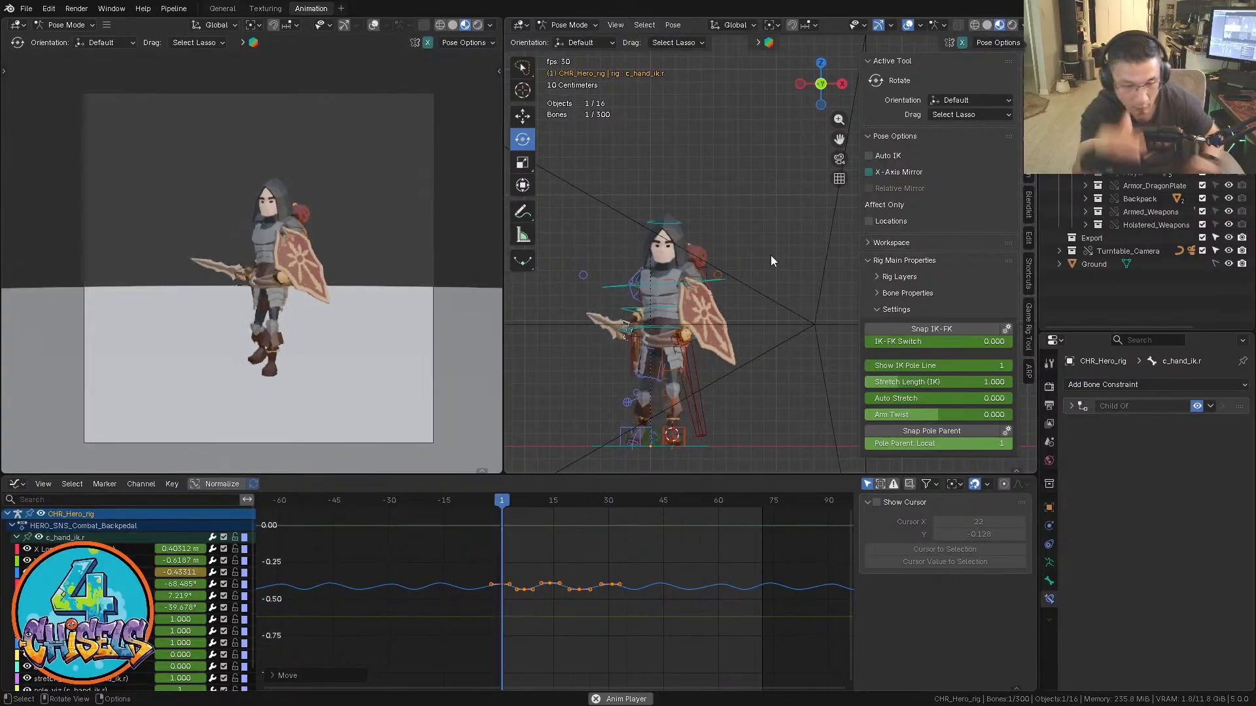
pyautogui.press('ctrl+KP_3')
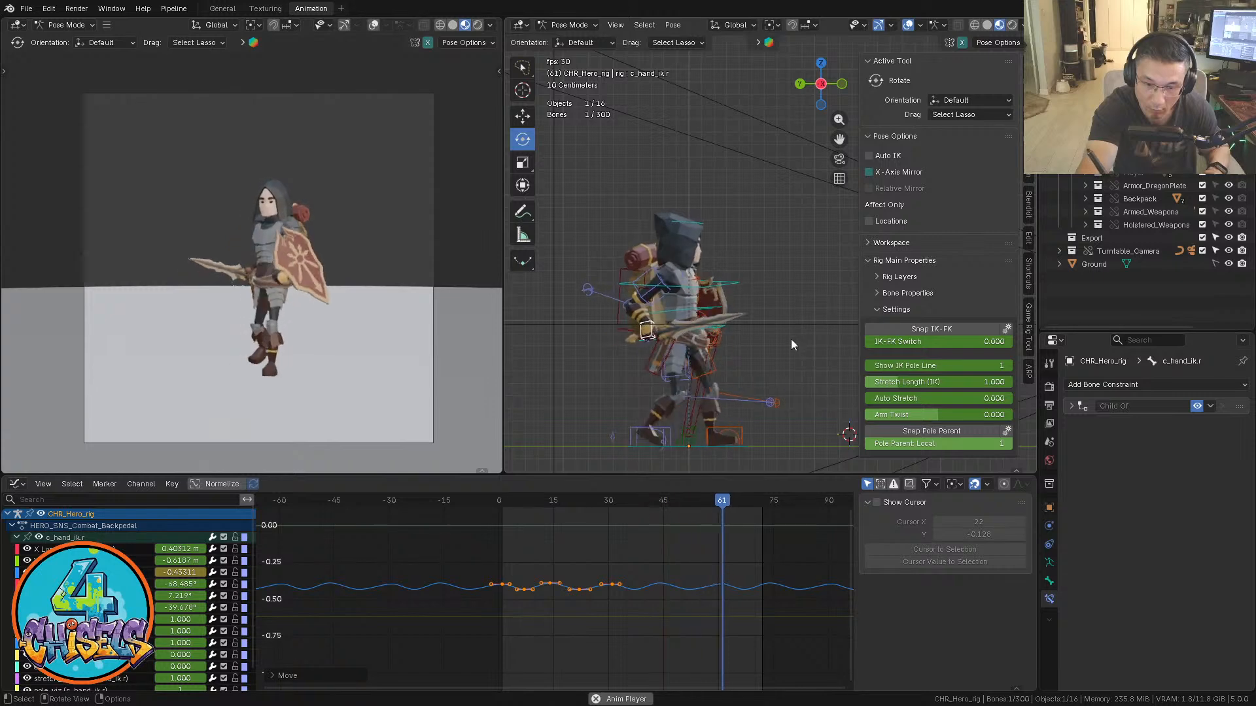
pyautogui.press('space')
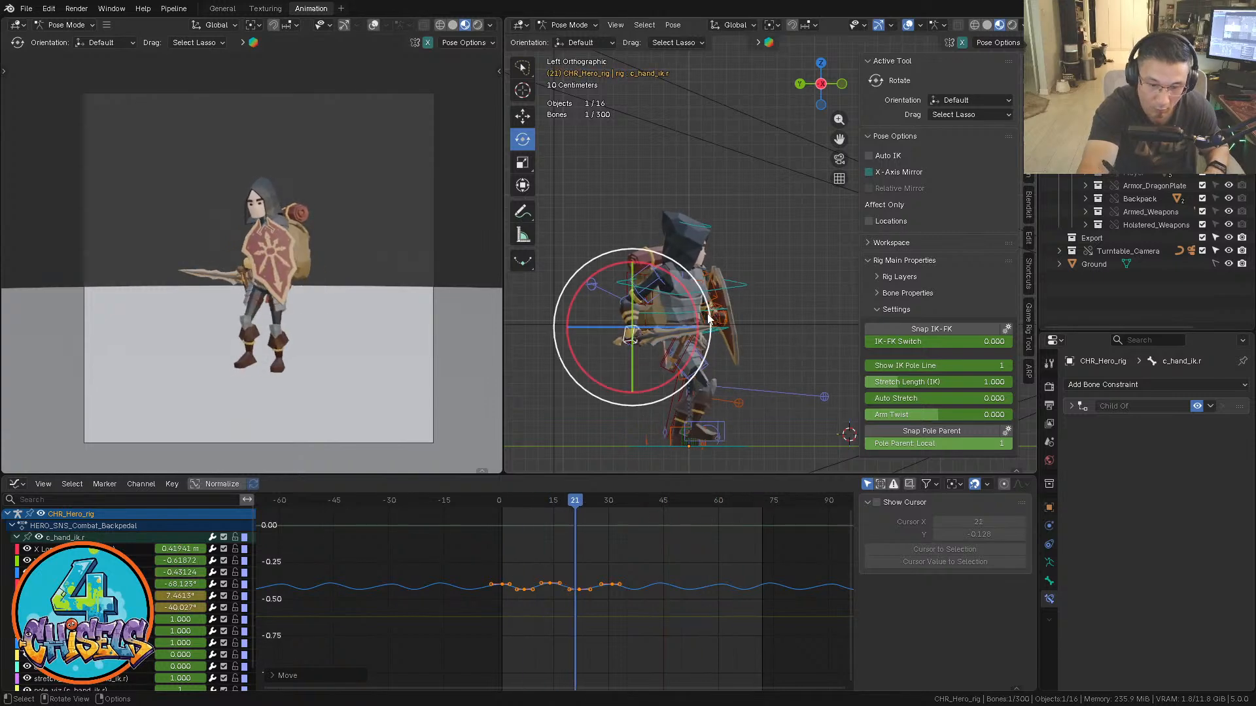
pyautogui.click(417, 574)
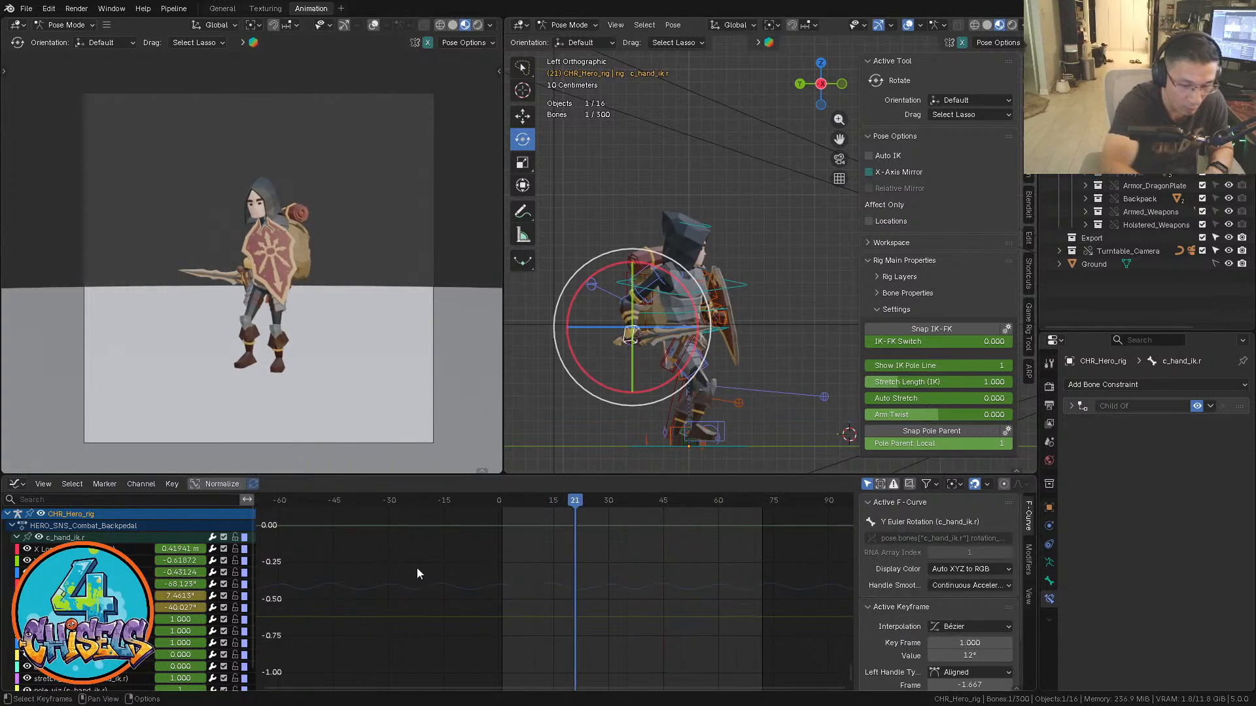
pyautogui.press('`')
pyautogui.click(606, 595)
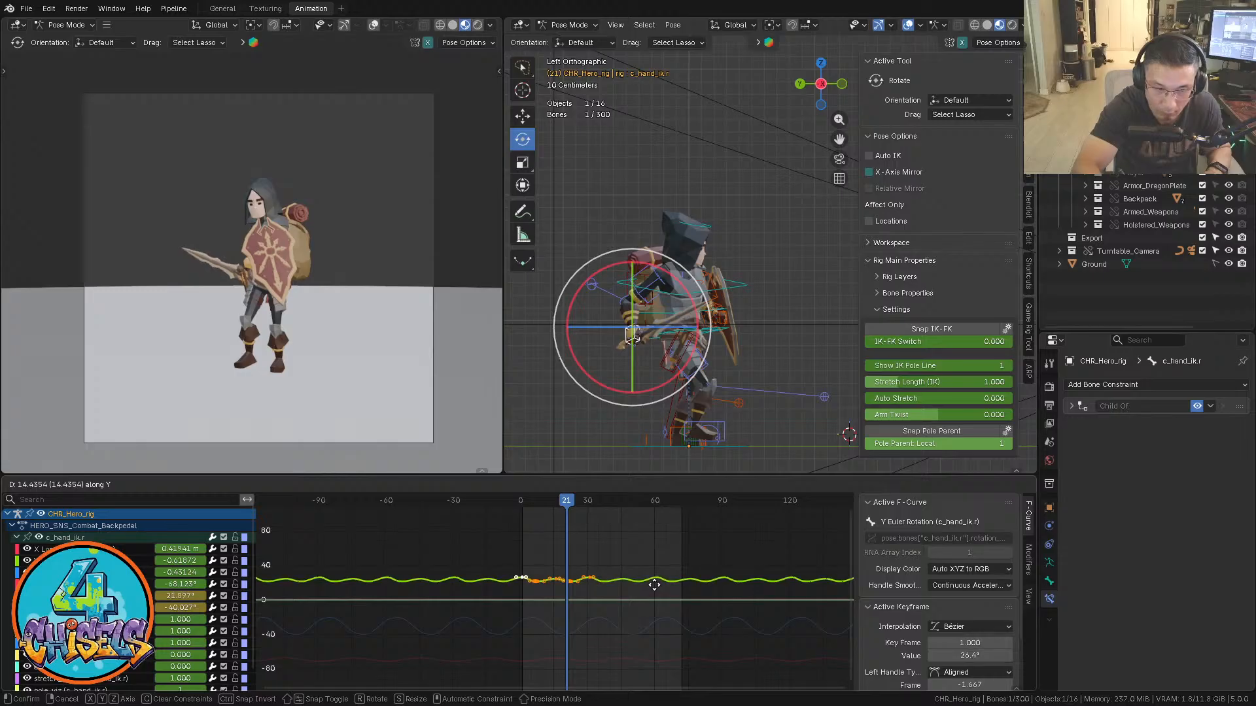
pyautogui.click(654, 584)
pyautogui.press('space')
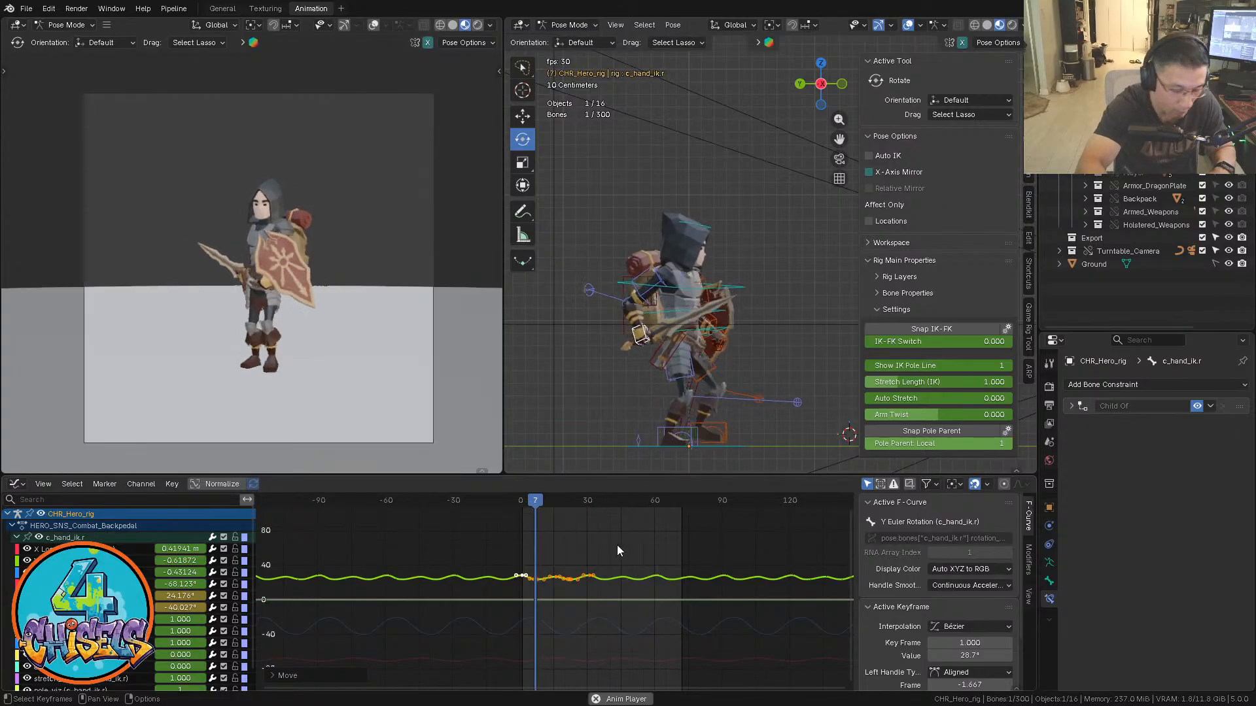
# Switch the graph editor area to the Action Editor to show the HERO_SNS_Combat_Backpedal keys
pyautogui.hotkey('ctrl', 'Tab')
pyautogui.hotkey('shift', 'F12')
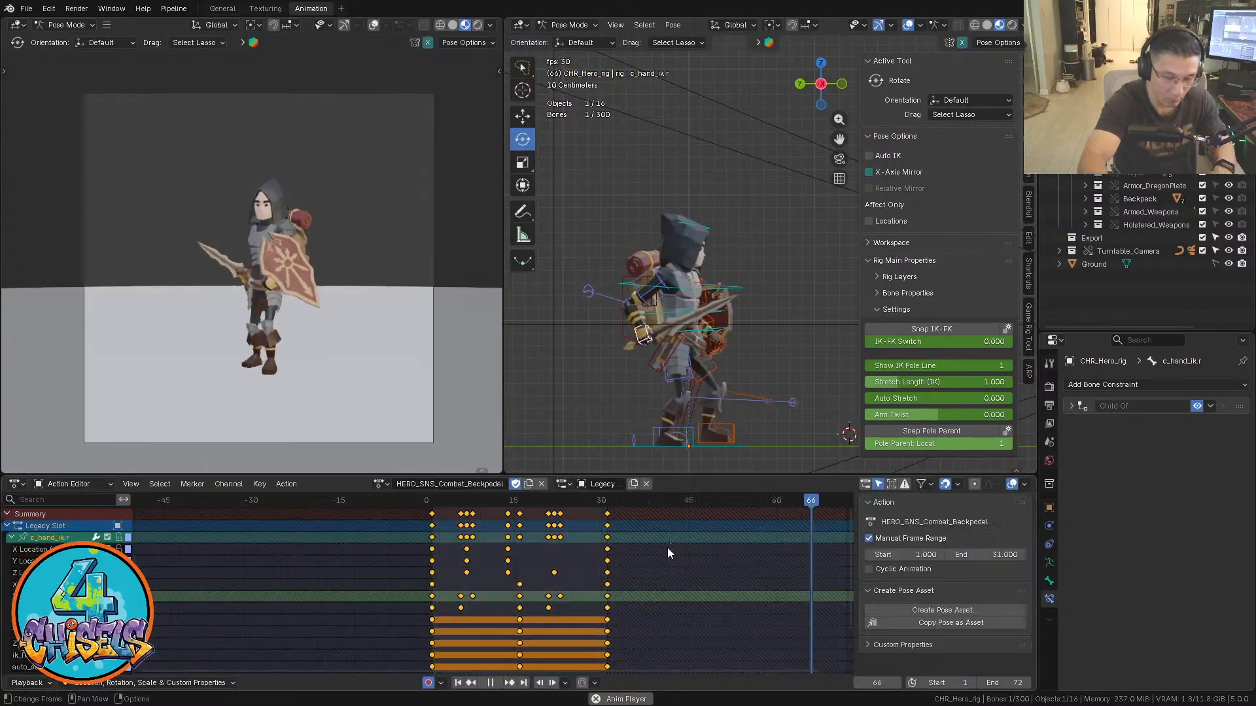
# Save an incremental version of the file, and load the HERO_SNS_Combat_StrafeLeft action on the rig to watch it briefly
pyautogui.hotkey('ctrl', 'alt', 's')
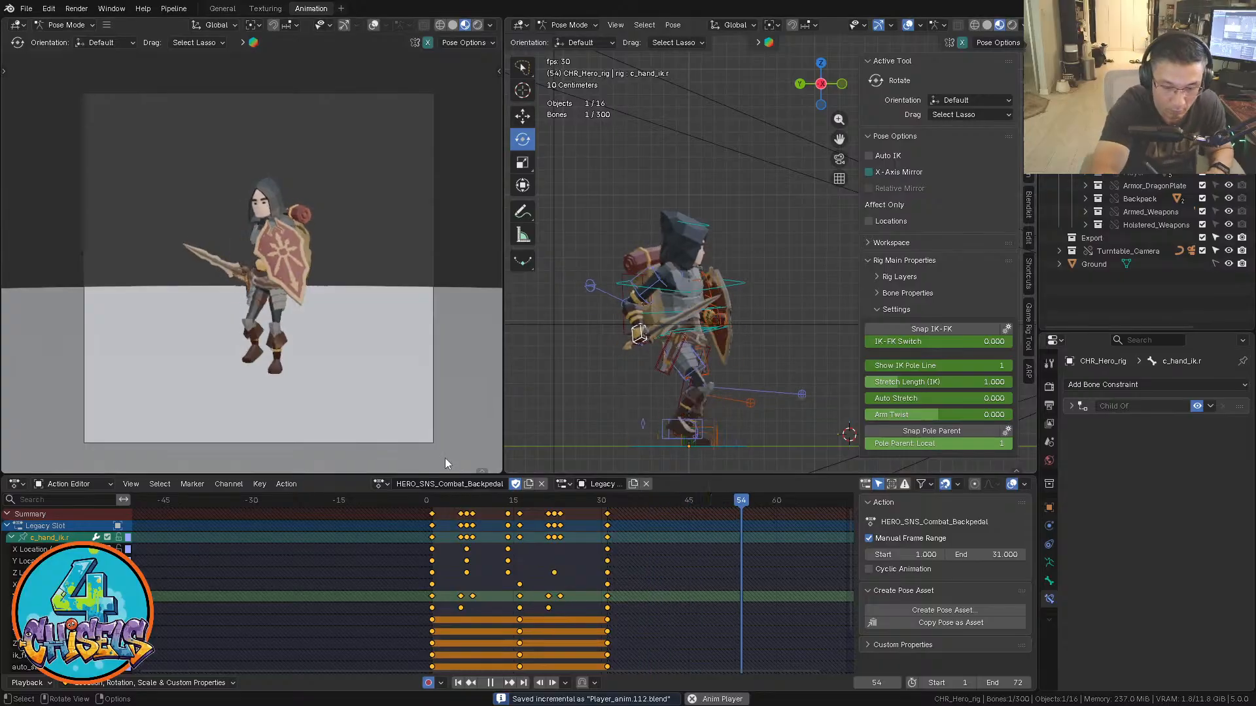
pyautogui.click(379, 484)
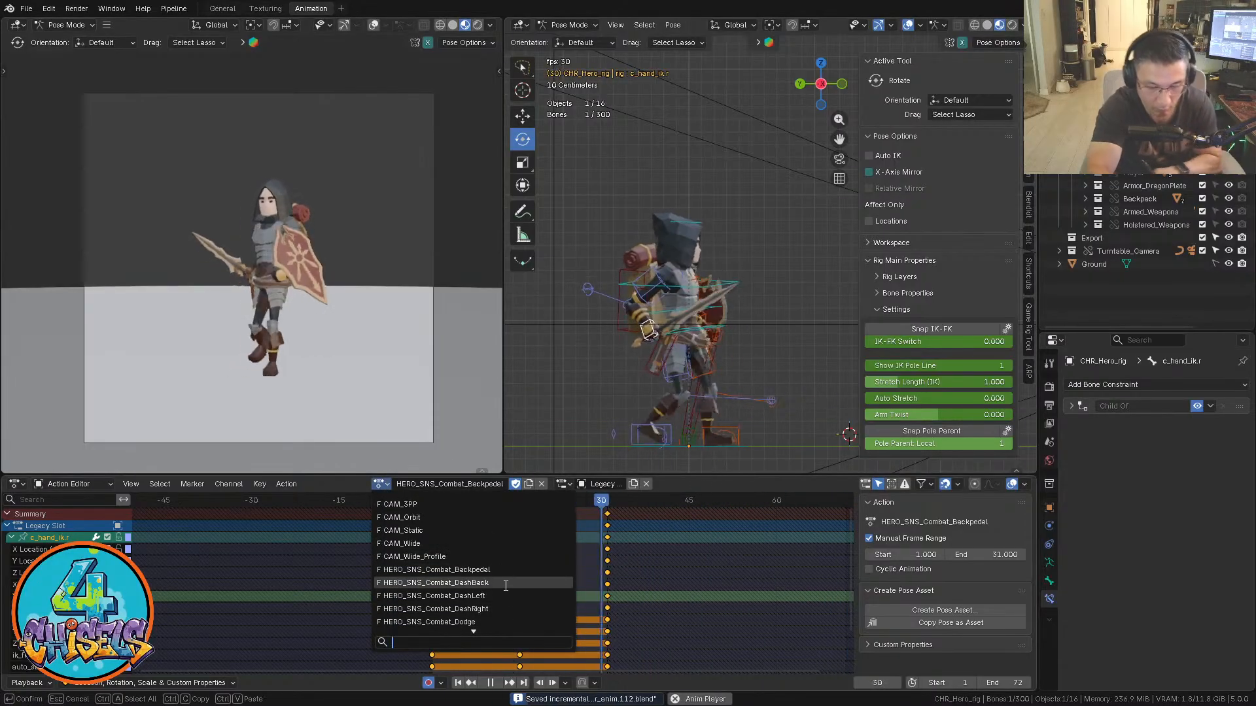
pyautogui.scroll(-4, 506, 586)
pyautogui.scroll(-3, 506, 586)
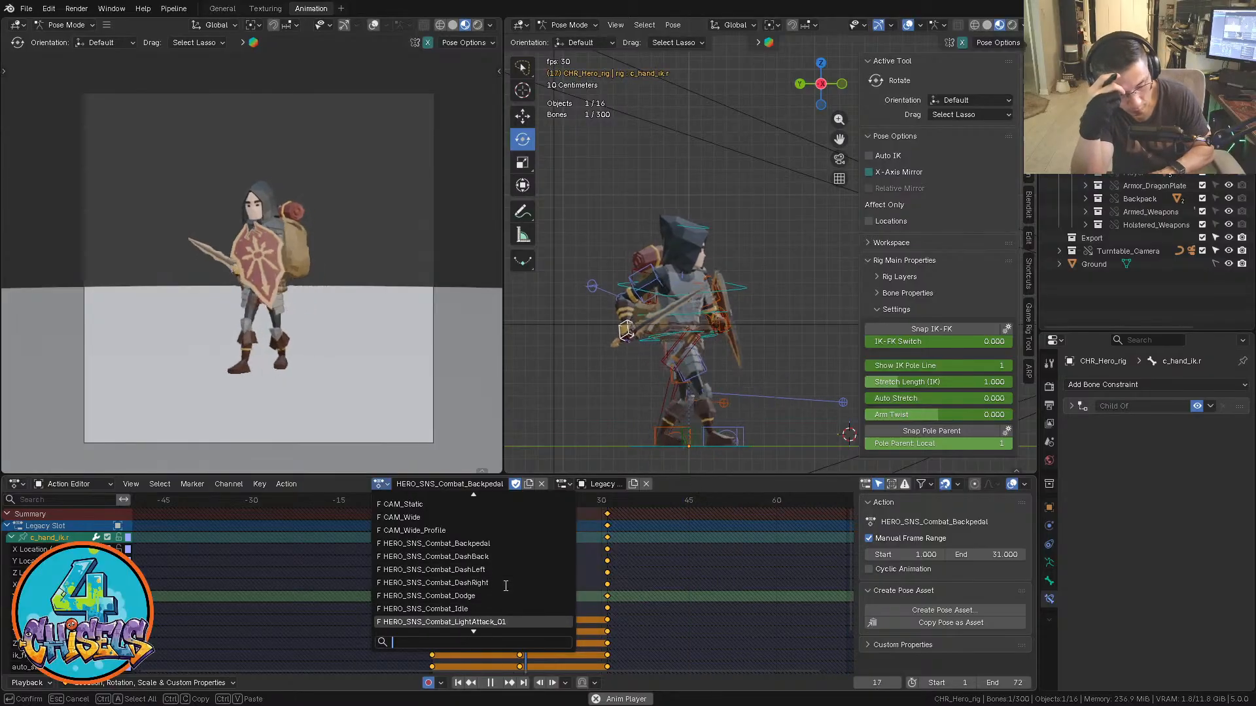
pyautogui.scroll(-5, 506, 586)
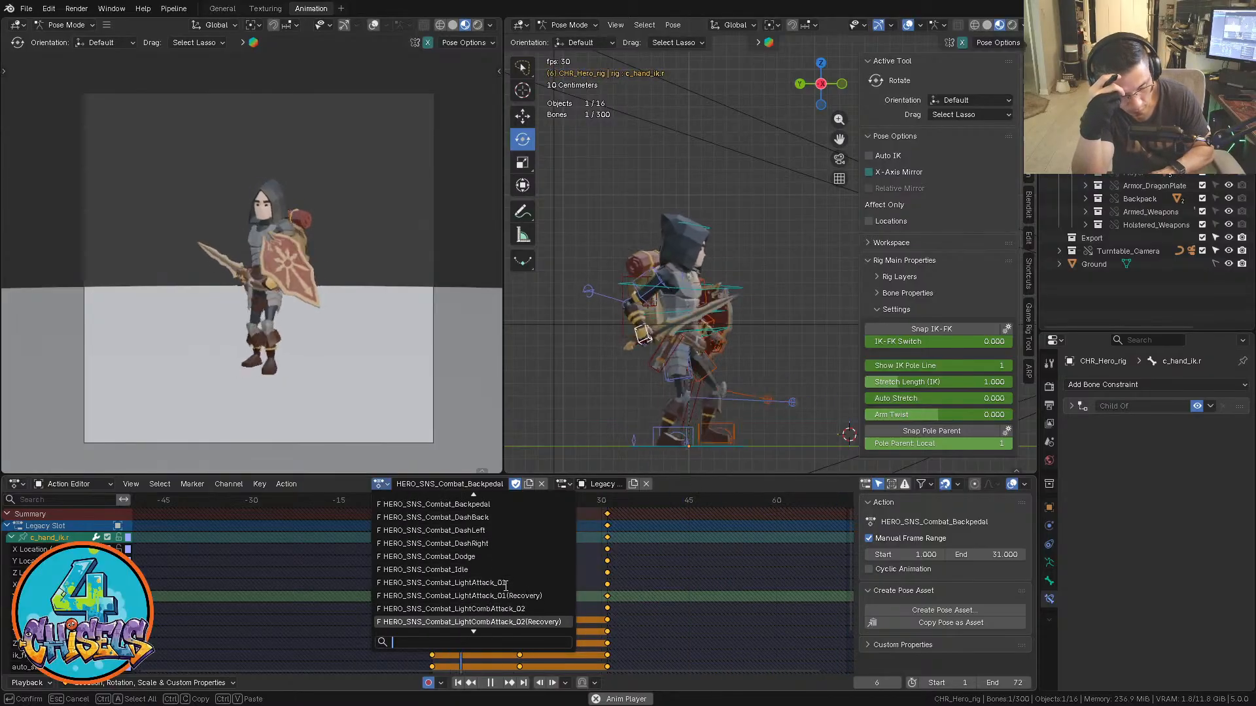
pyautogui.press('Up')
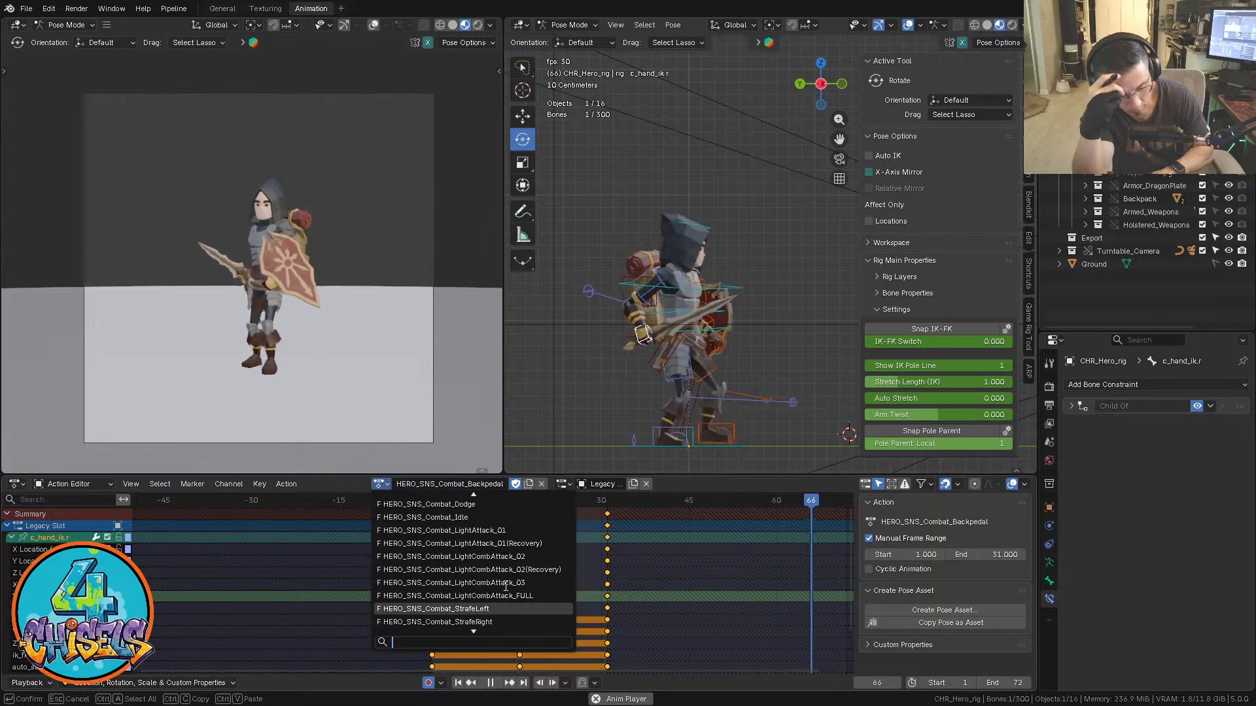
pyautogui.press('Return')
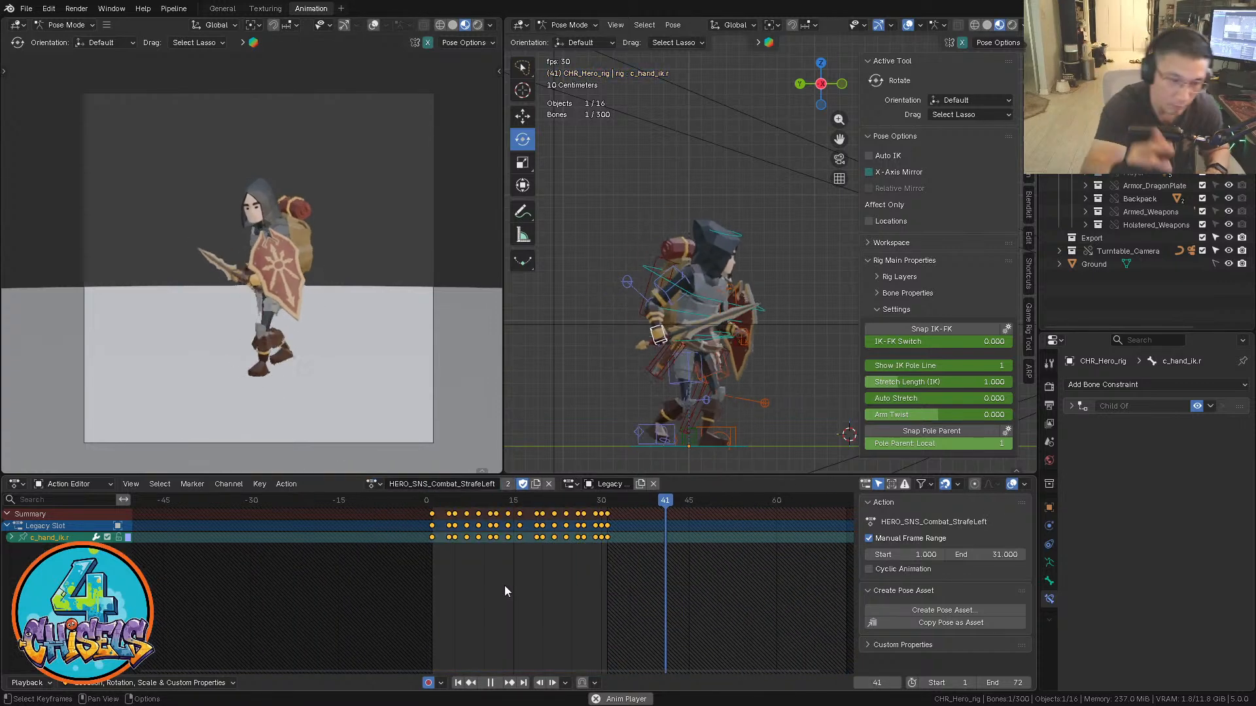
pyautogui.press('space')
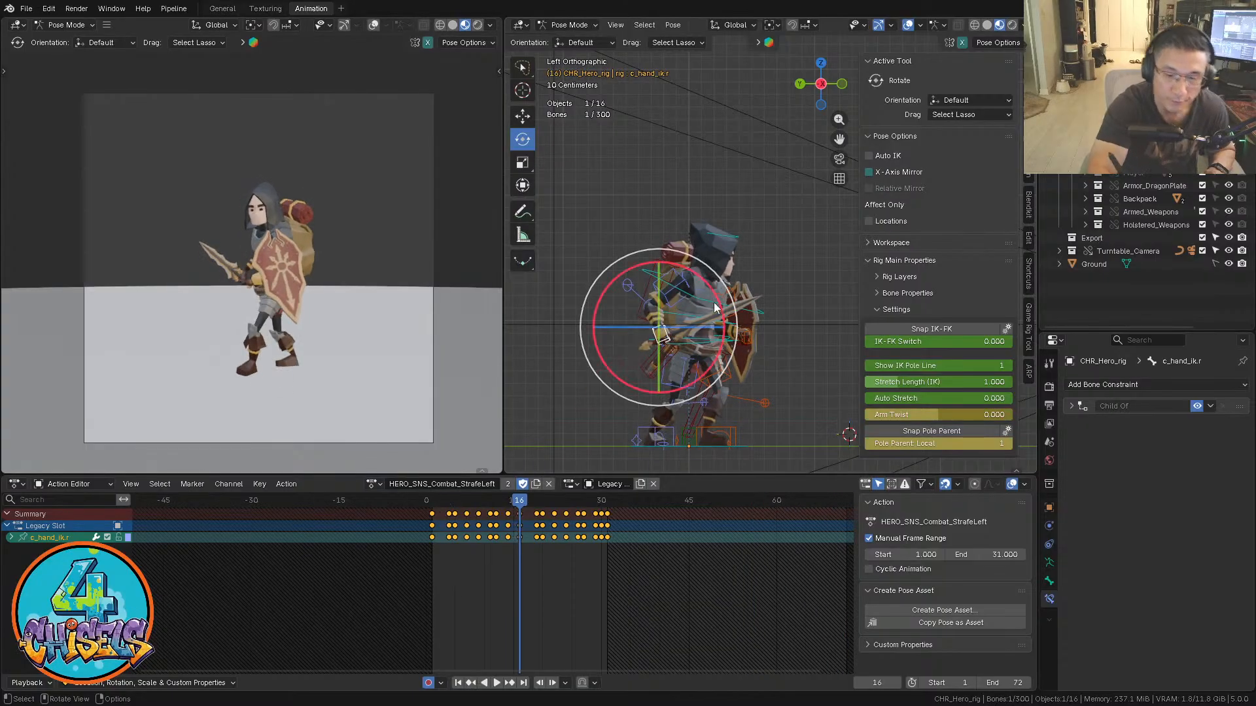
# Switch the rig's active action back to HERO_SNS_Combat_Backpedal
pyautogui.click(373, 484)
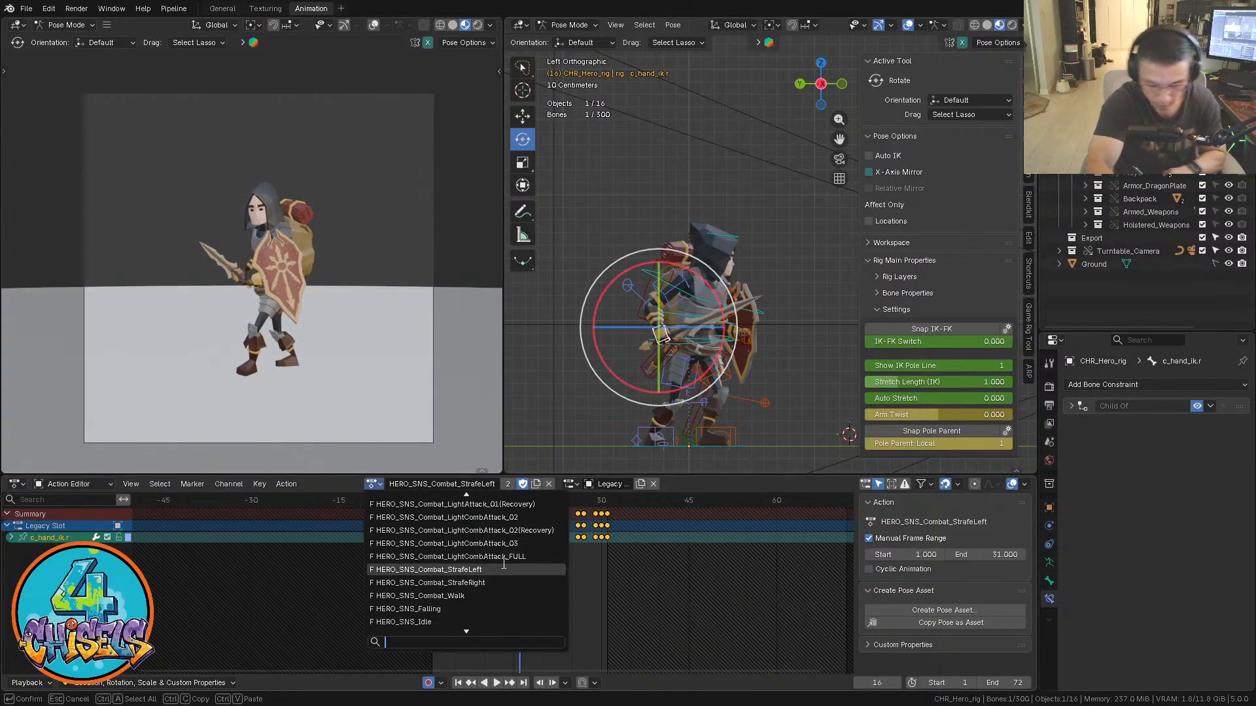
pyautogui.scroll(8, 504, 564)
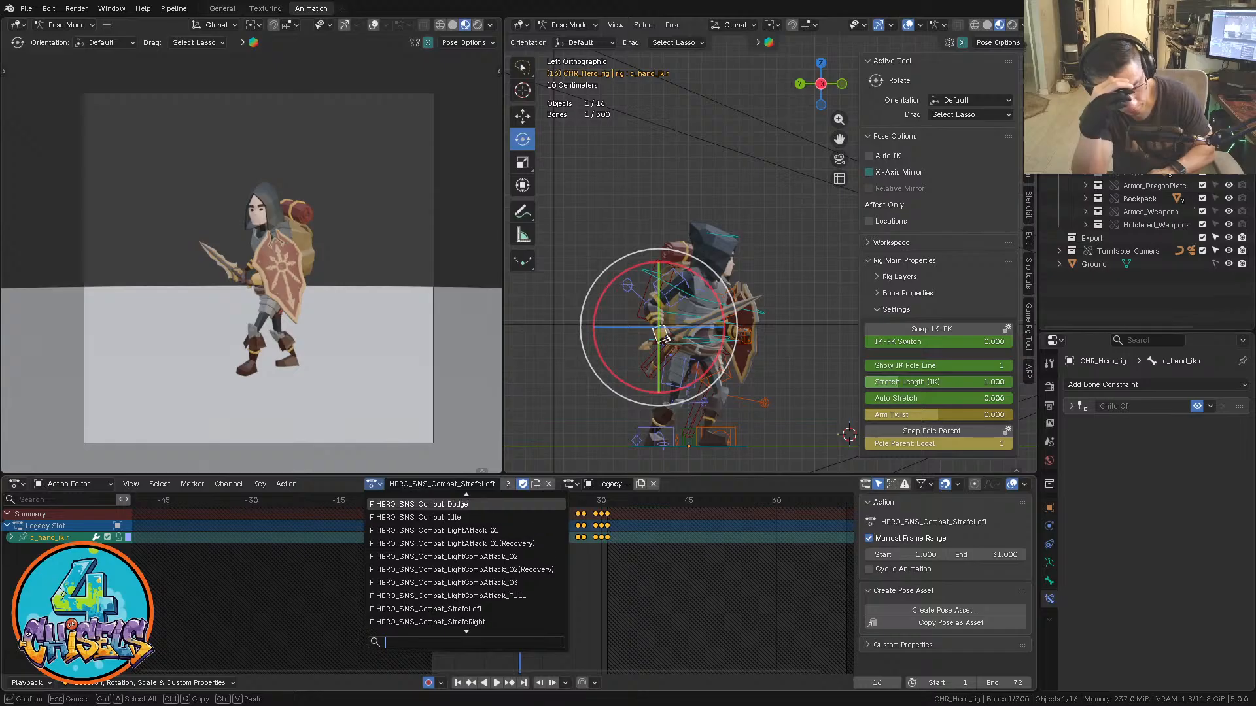
pyautogui.scroll(1, 503, 564)
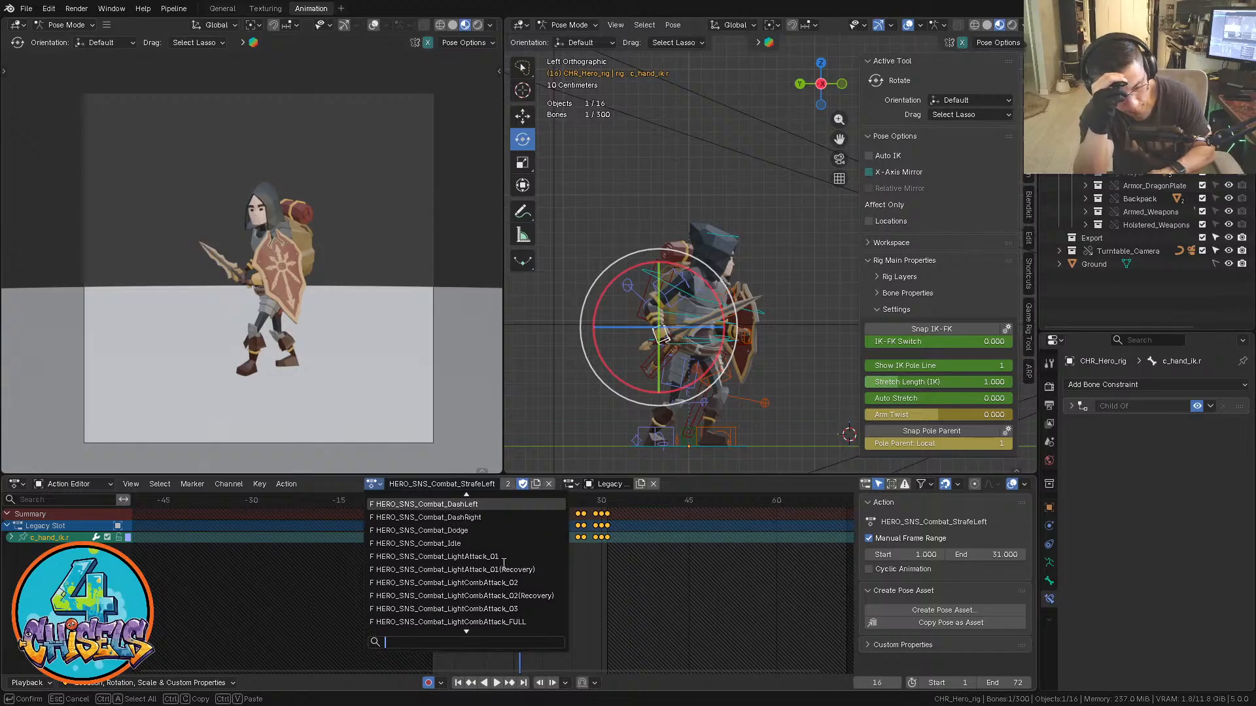
pyautogui.scroll(1, 504, 564)
pyautogui.scroll(-1, 504, 564)
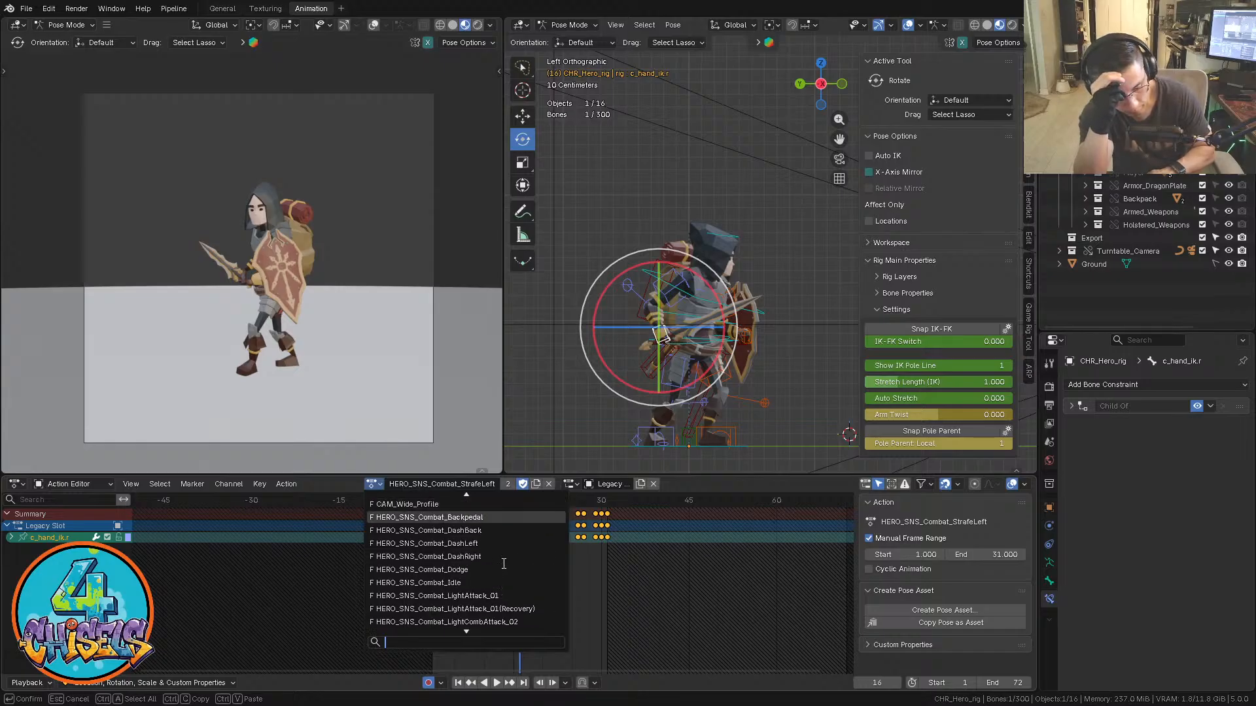
pyautogui.press('Return')
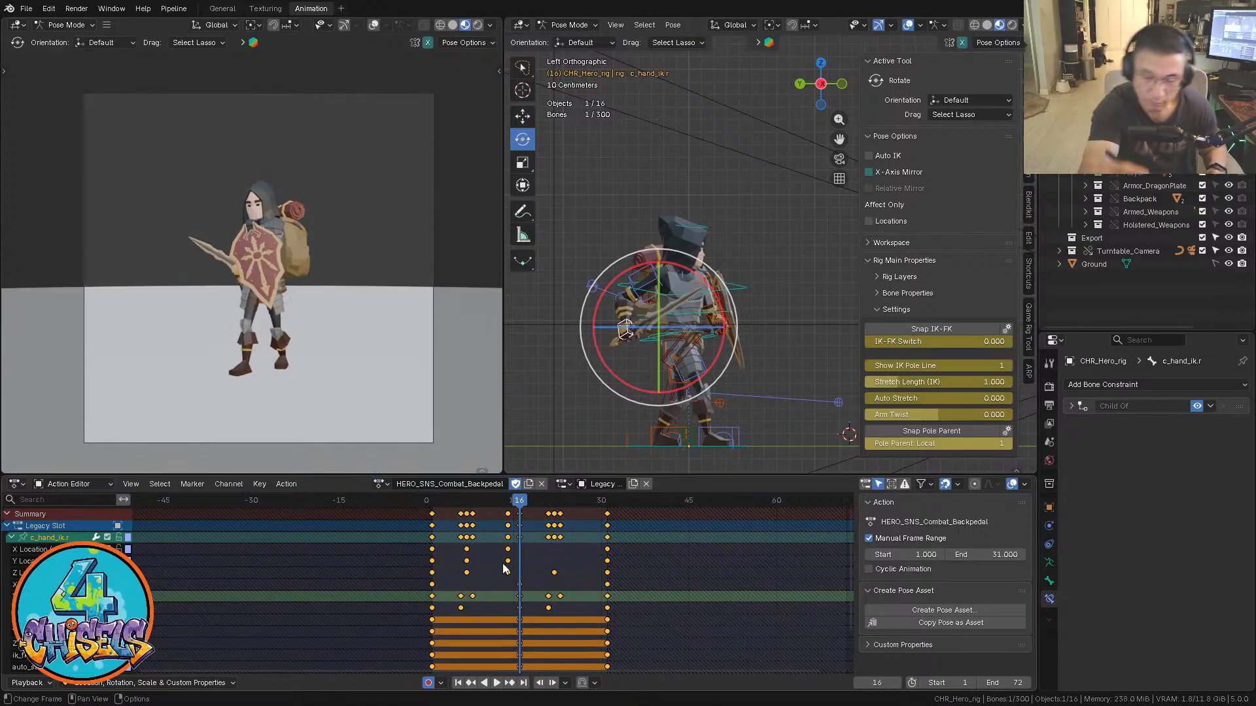
# Play the Backpedal action in perspective and side view with the sidebar hidden and all bones deselected
pyautogui.keyDown('shift'); pyautogui.moveTo(730, 282); pyautogui.dragTo(702, 327, button='middle'); pyautogui.keyUp('shift')
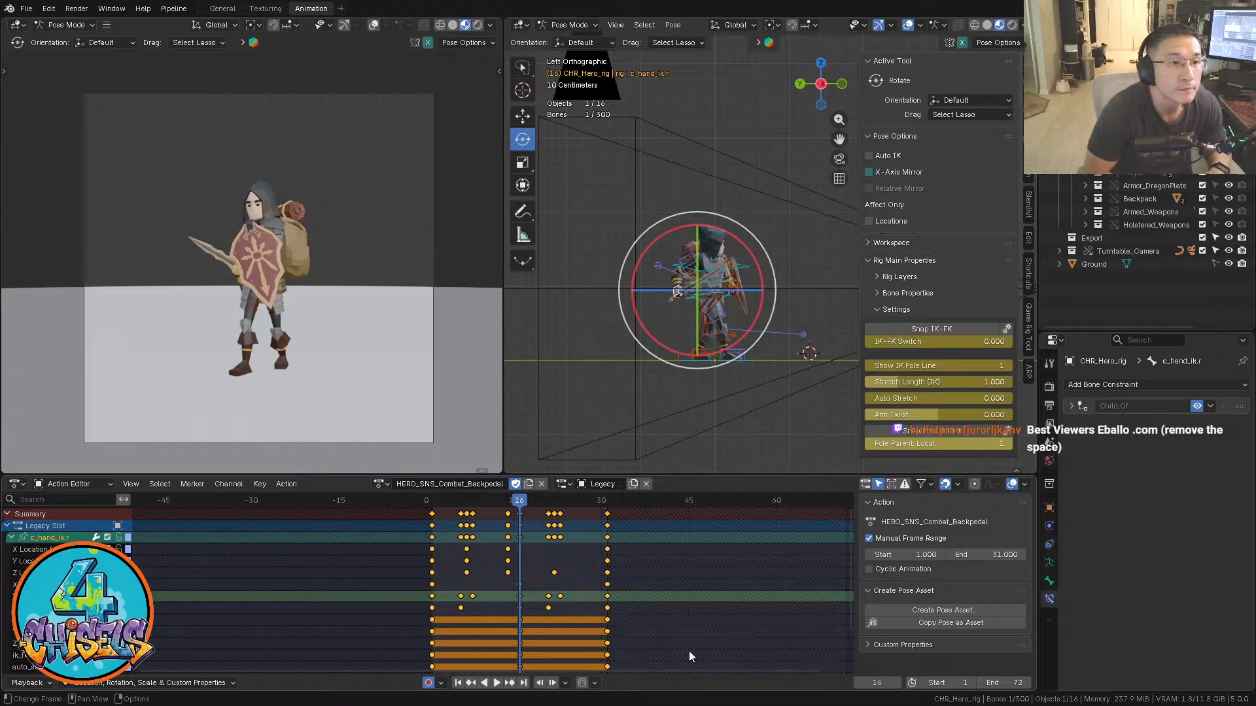
pyautogui.moveTo(810, 279); pyautogui.dragTo(781, 293, button='middle')
pyautogui.press('n')
pyautogui.scroll(-4, 809, 276)
pyautogui.press('space')
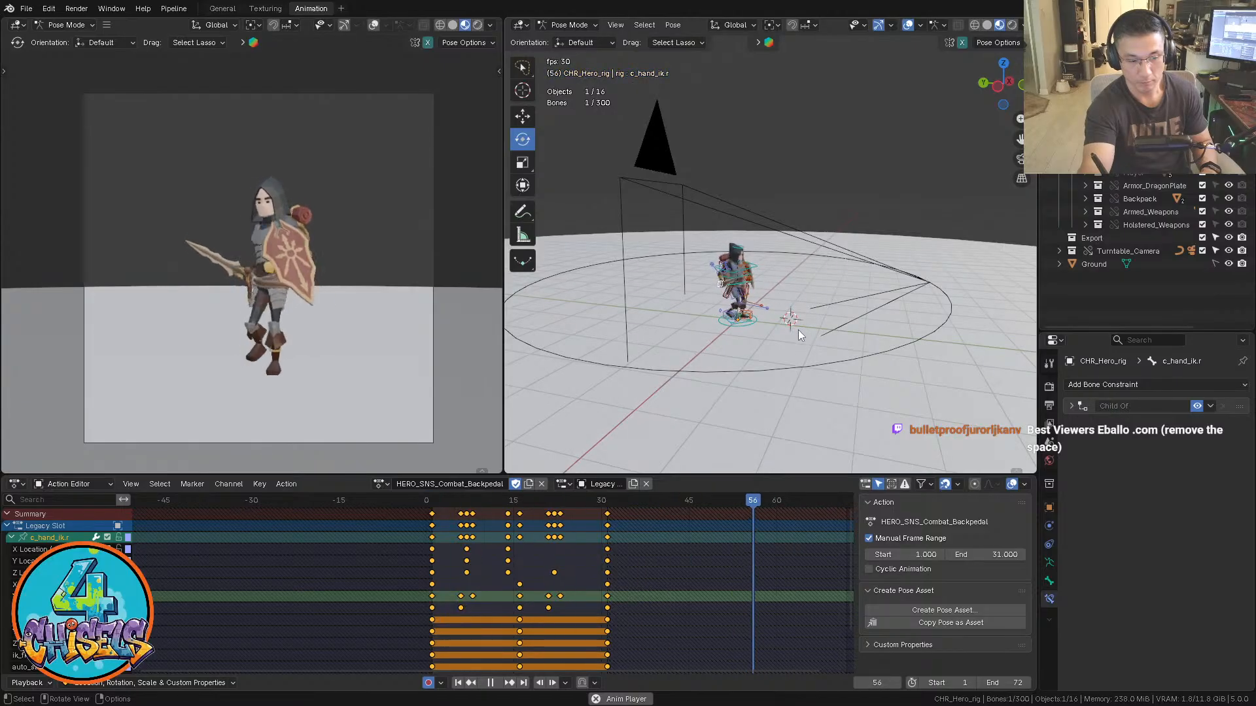
pyautogui.keyDown('alt'); pyautogui.moveTo(701, 323); pyautogui.dragTo(742, 356, button='middle'); pyautogui.keyUp('alt')
pyautogui.scroll(3, 817, 255)
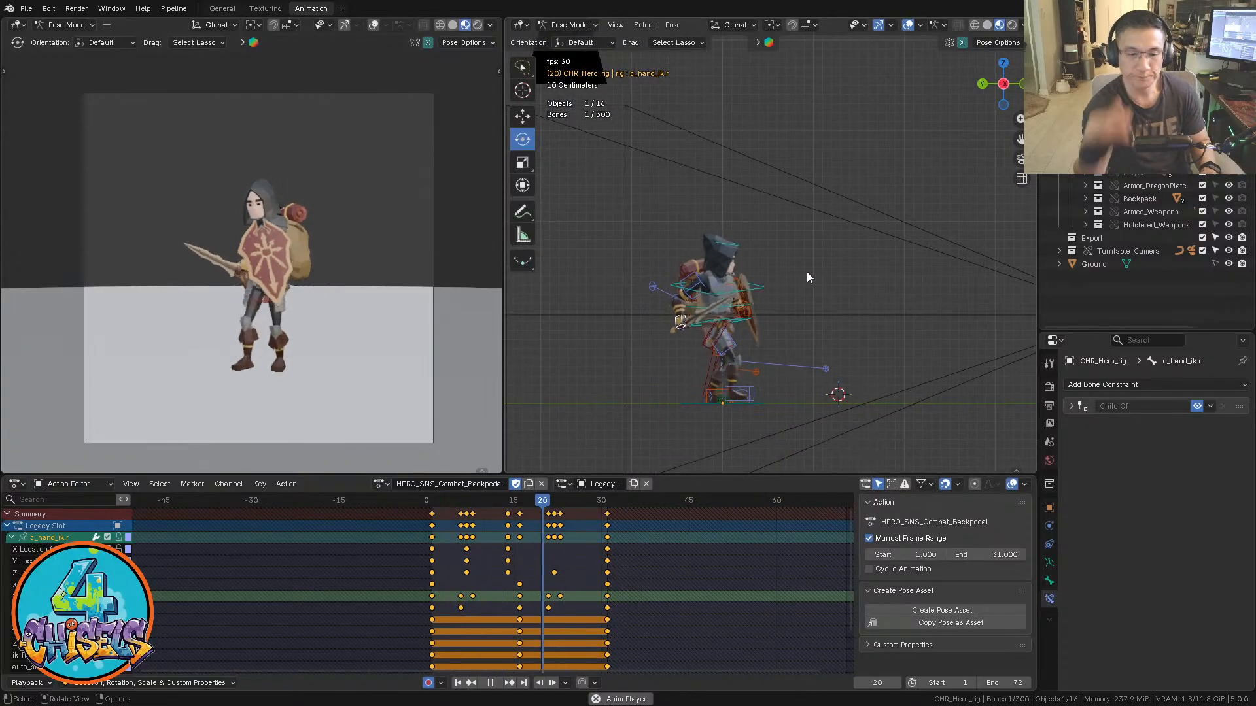
pyautogui.keyDown('shift'); pyautogui.moveTo(805, 300); pyautogui.dragTo(810, 296, button='middle'); pyautogui.keyUp('shift')
pyautogui.click(815, 285)
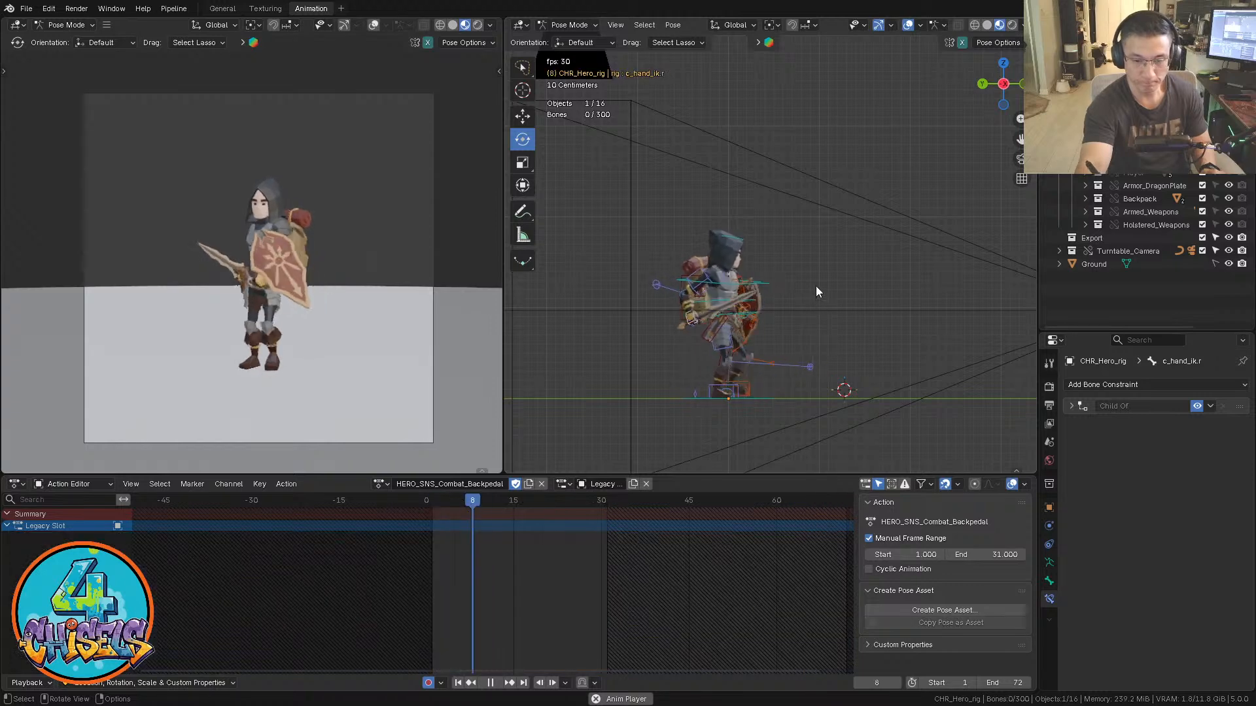
pyautogui.press('space')
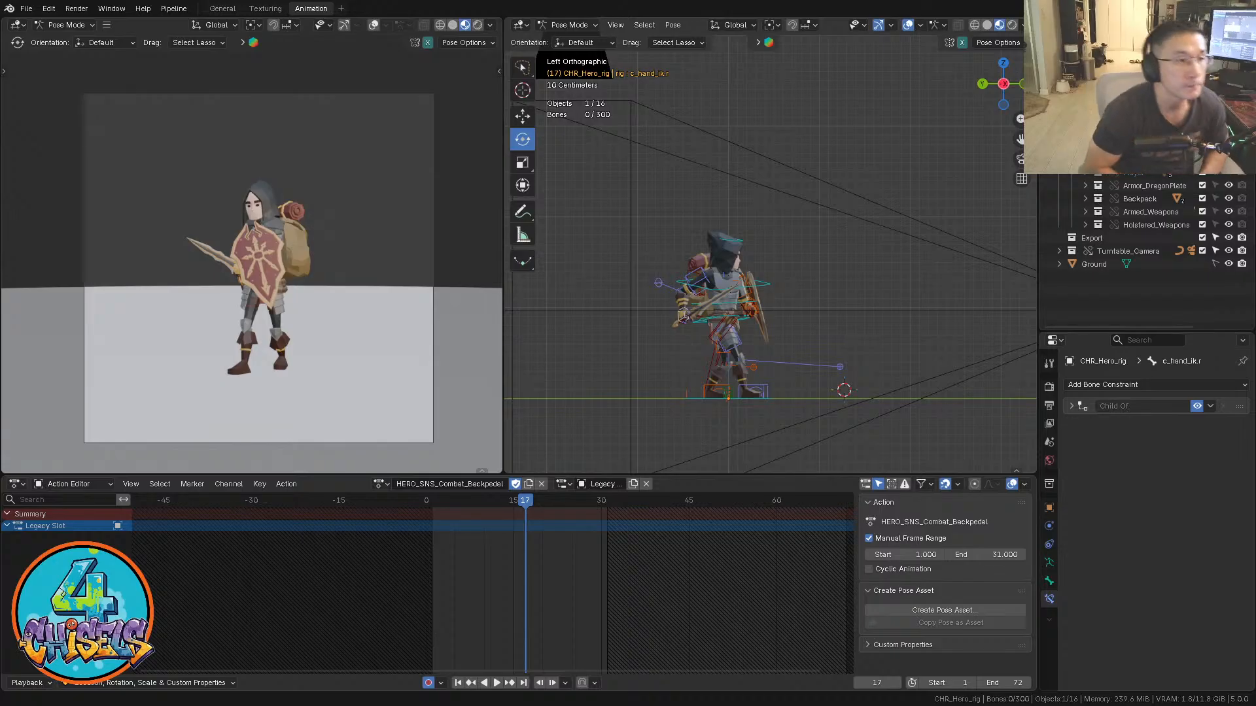
# Replay the Backpedal action from its start and examine the hips and legs close up from the side
pyautogui.keyDown('shift'); pyautogui.moveTo(826, 255); pyautogui.dragTo(826, 228, button='middle'); pyautogui.keyUp('shift')
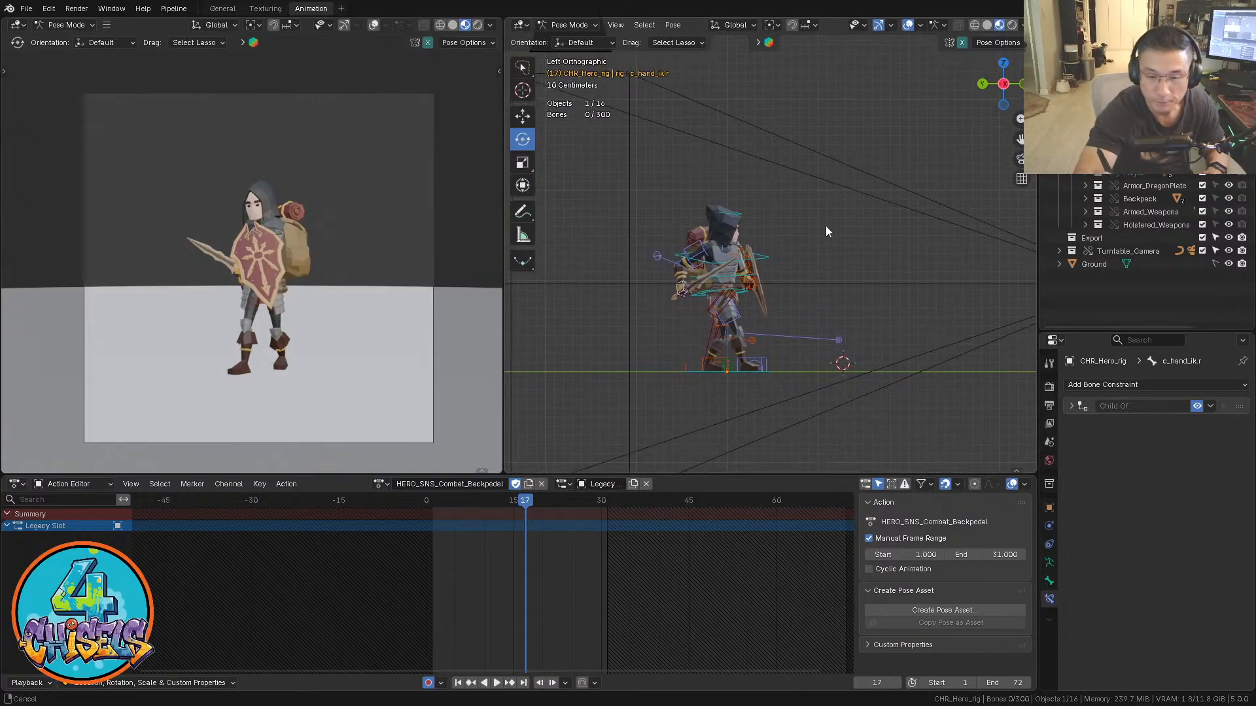
pyautogui.click(443, 502)
pyautogui.press('space')
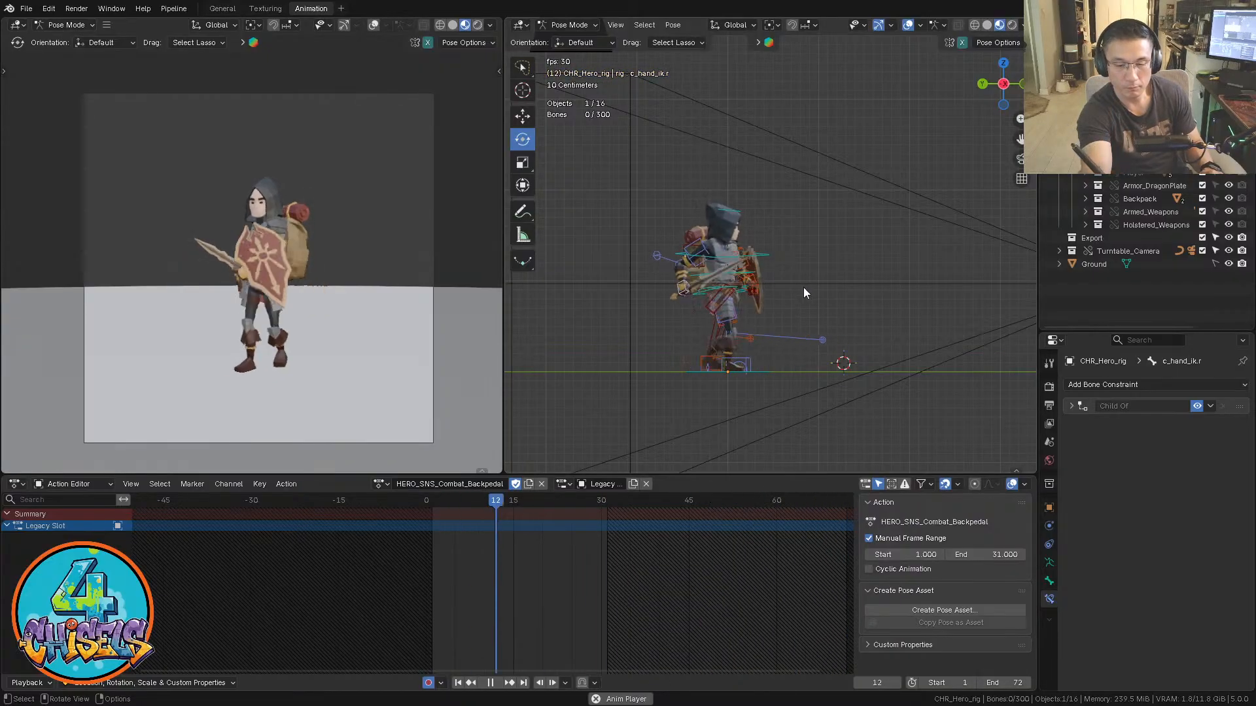
pyautogui.keyDown('ctrl'); pyautogui.moveTo(806, 308); pyautogui.dragTo(875, 177, button='middle'); pyautogui.keyUp('ctrl')
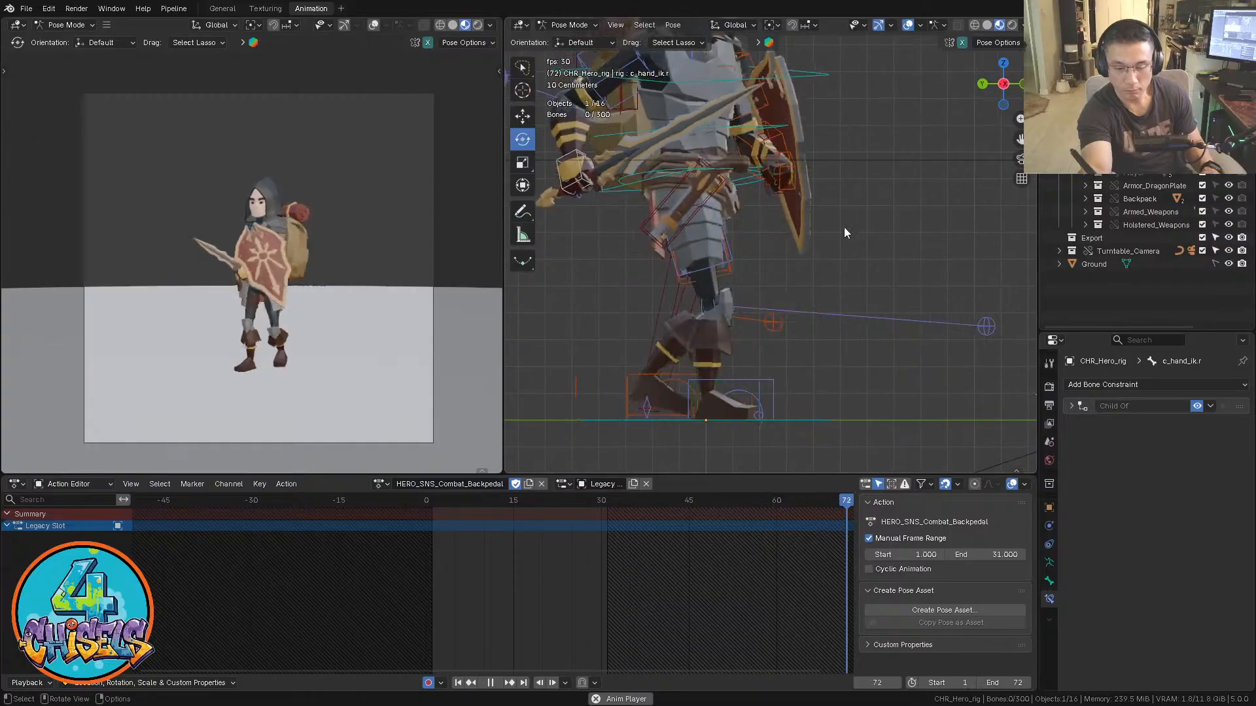
pyautogui.moveTo(429, 503); pyautogui.dragTo(437, 499)
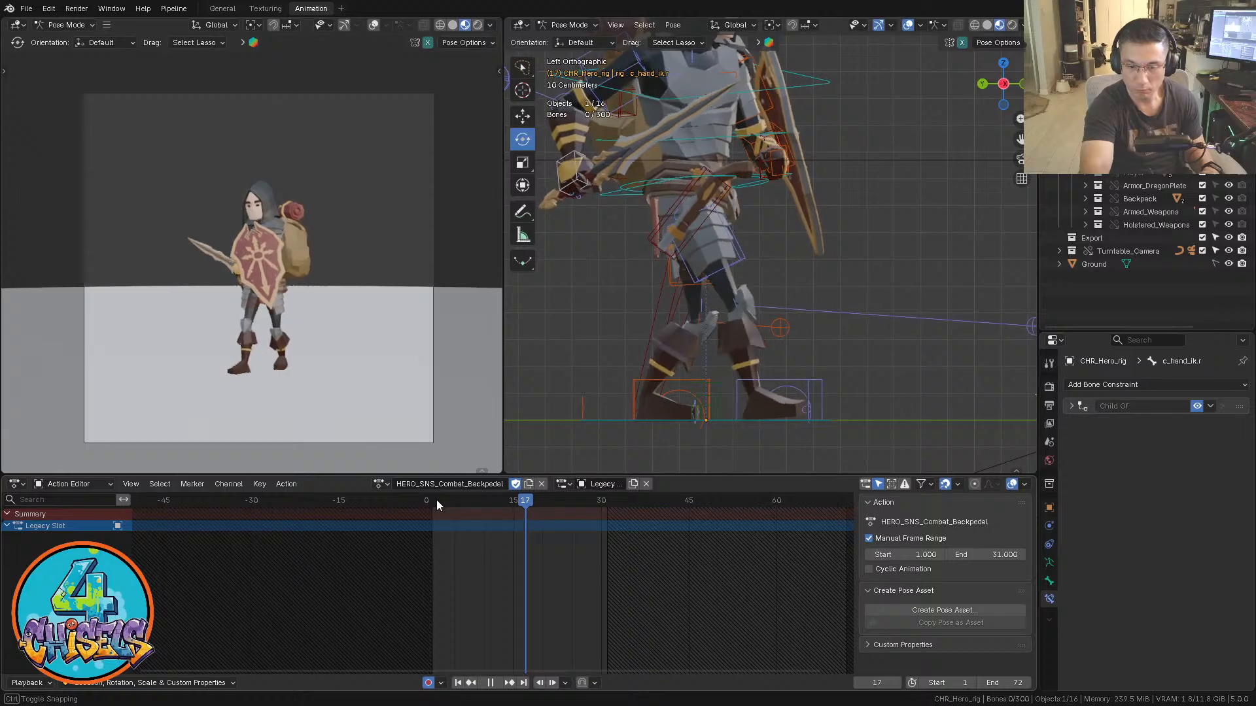
pyautogui.press('space')
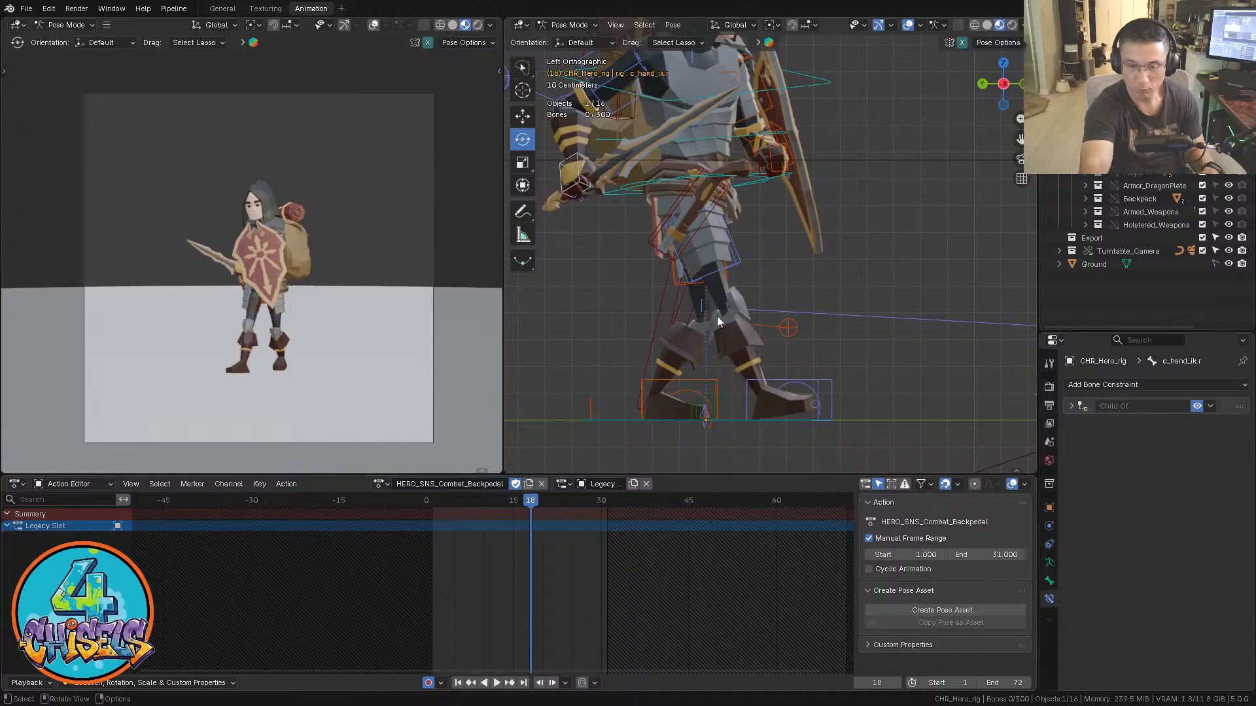
# Select the c_root.x hip bone and show its rotation curves close up in the Graph Editor
pyautogui.click(762, 178)
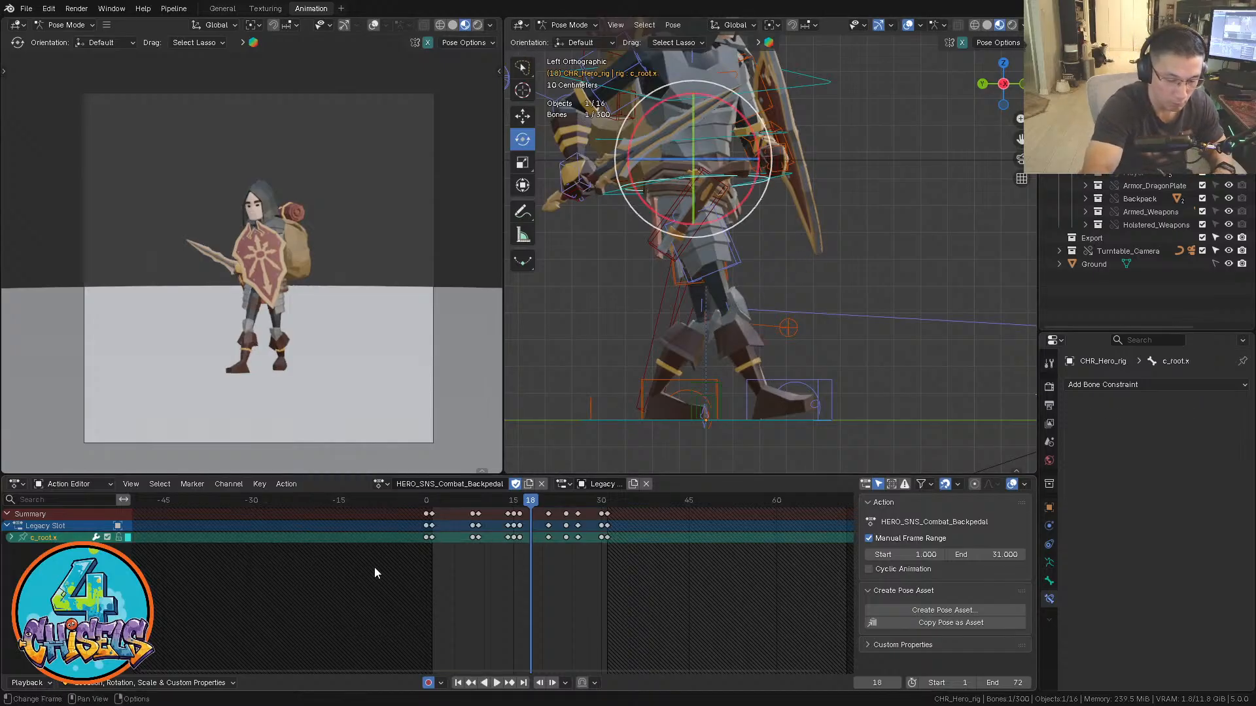
pyautogui.hotkey('ctrl', 'Tab')
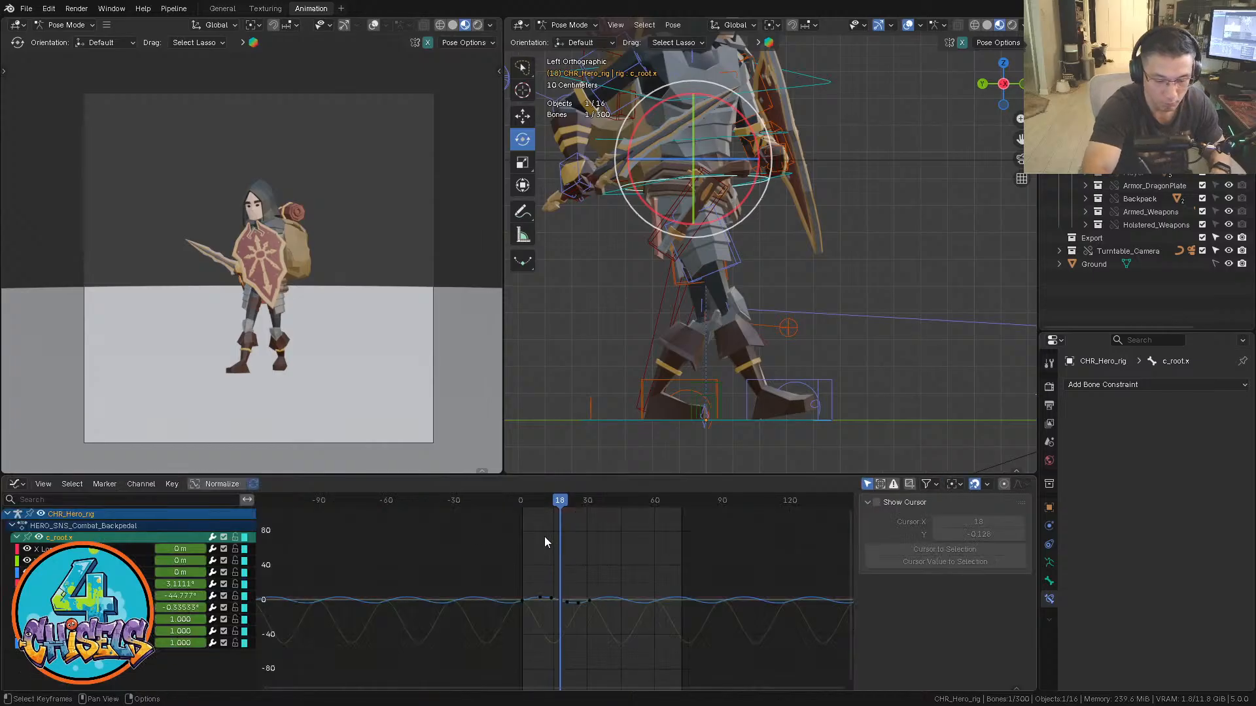
pyautogui.keyDown('ctrl'); pyautogui.moveTo(575, 639); pyautogui.dragTo(632, 611, button='middle'); pyautogui.keyUp('ctrl')
pyautogui.moveTo(632, 612); pyautogui.dragTo(639, 519, button='middle')
pyautogui.keyDown('ctrl'); pyautogui.moveTo(647, 614); pyautogui.dragTo(686, 548, button='middle'); pyautogui.keyUp('ctrl')
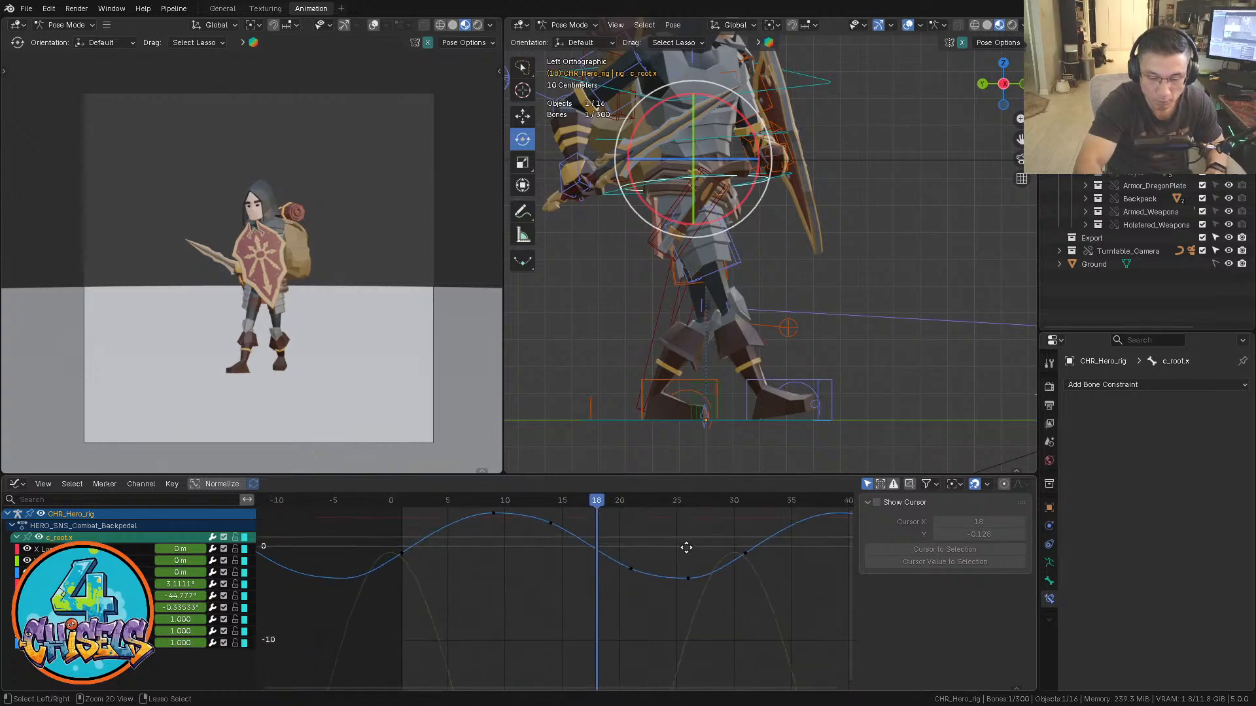
# Lower all Z Euler Rotation keys of c_root.x until the frame 9 key is about 2.37°, and check the motion in playback
pyautogui.click(661, 570)
pyautogui.press('g')
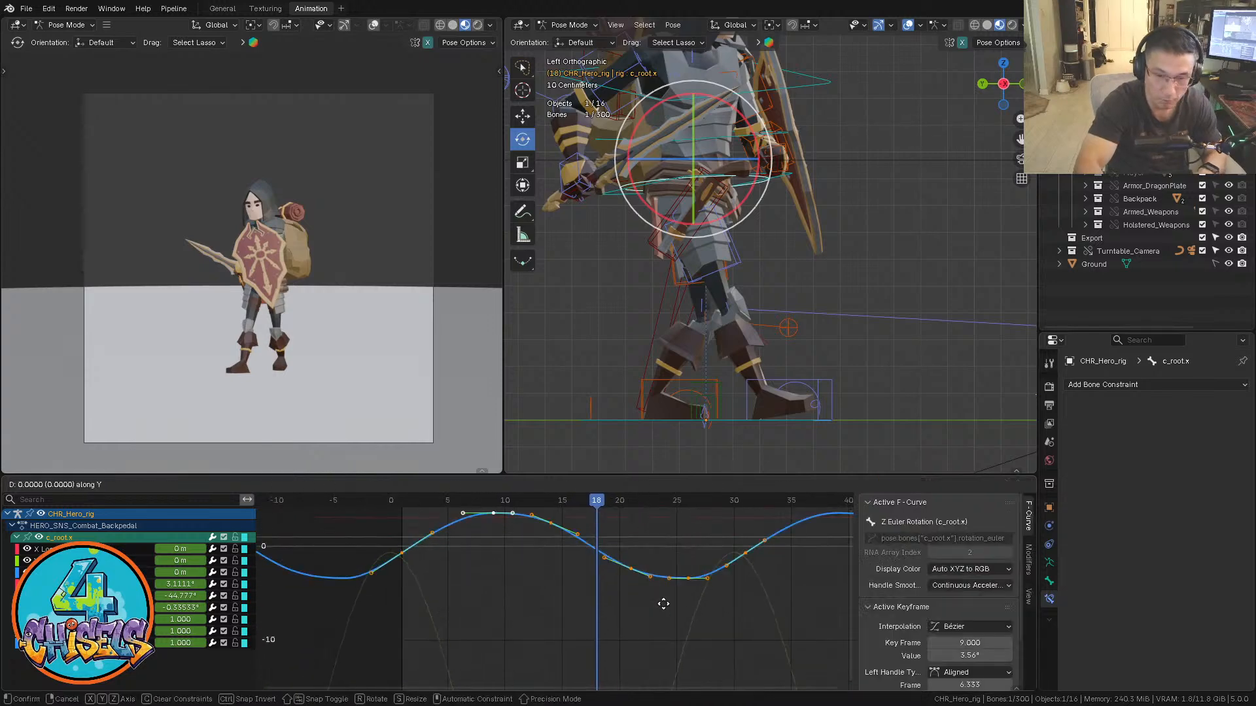
pyautogui.press('y')
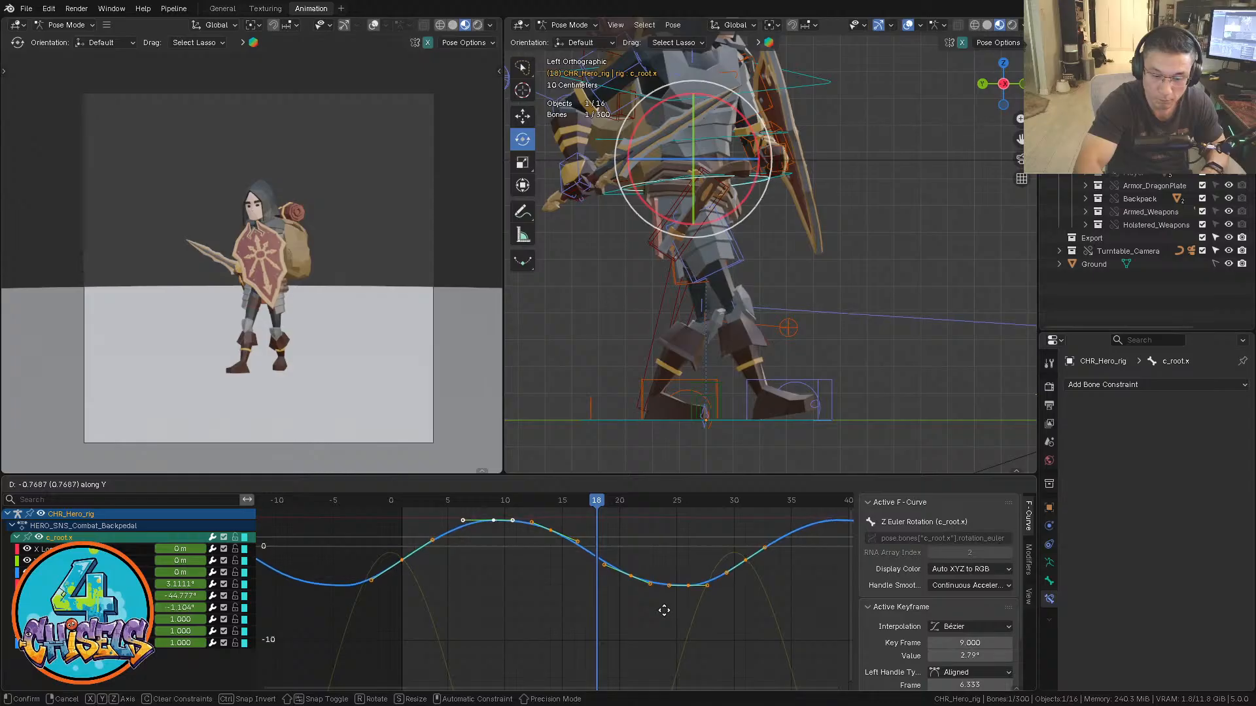
pyautogui.click(664, 612)
pyautogui.press('space')
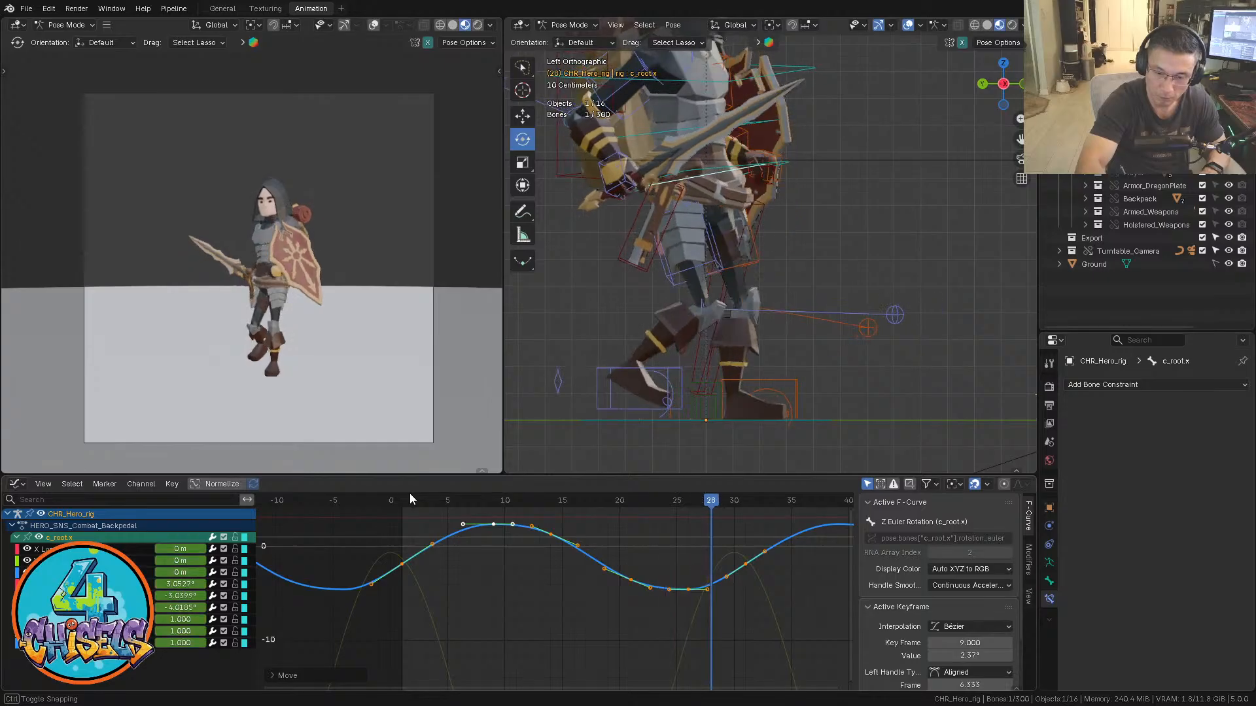
pyautogui.press('space')
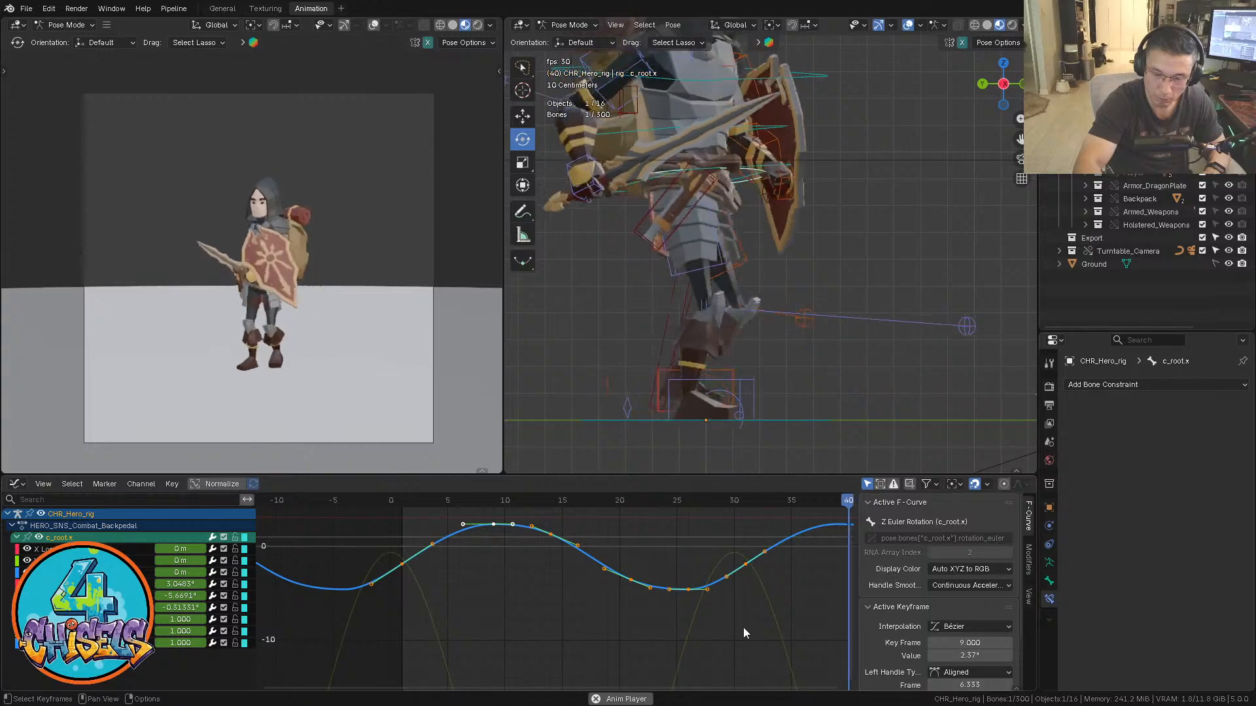
pyautogui.keyDown('ctrl'); pyautogui.moveTo(837, 260); pyautogui.dragTo(737, 397, button='middle'); pyautogui.keyUp('ctrl')
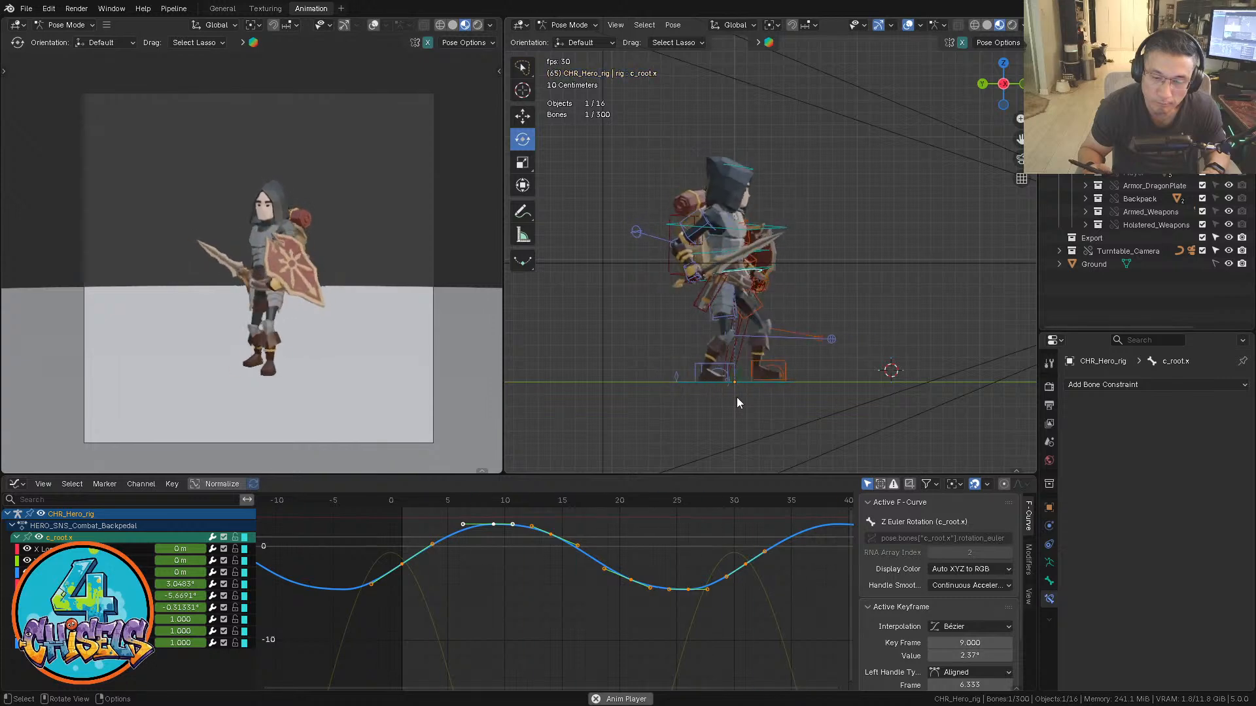
pyautogui.press('Escape')
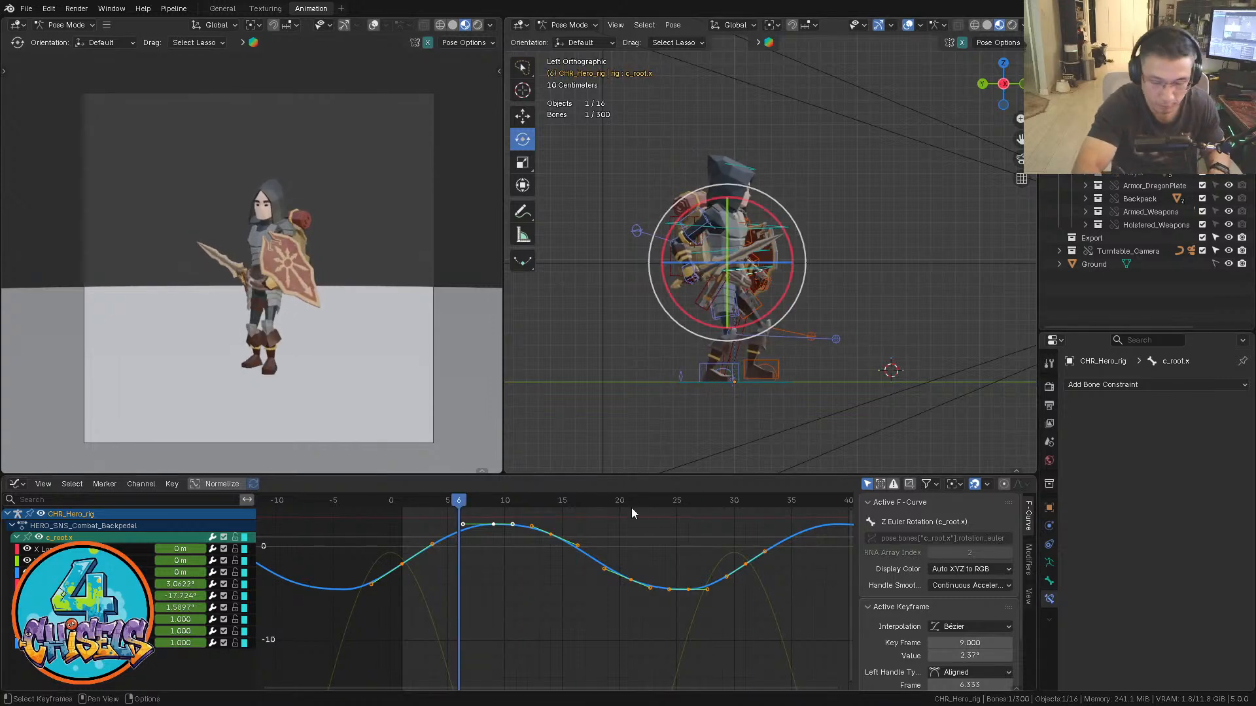
# Switch to the Action Editor, load the HERO_SNS_Combat_StrafeLeft action on the hero rig and play it
pyautogui.hotkey('ctrl', 'Tab')
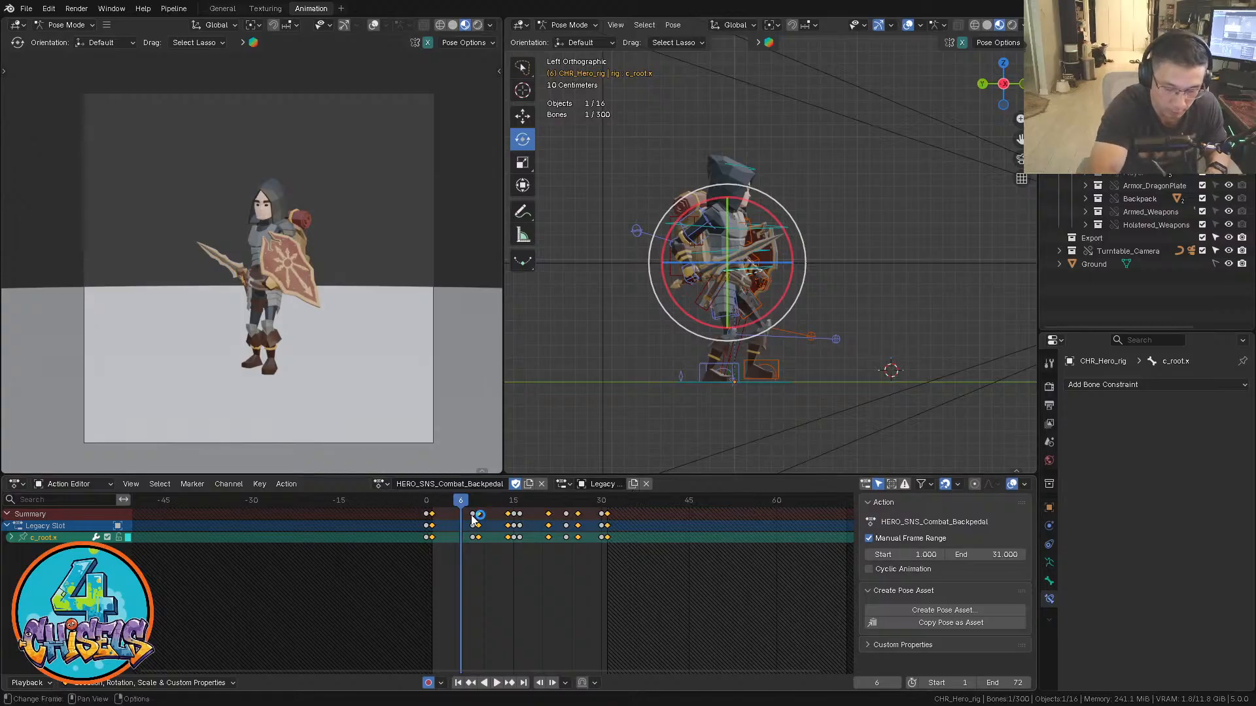
pyautogui.click(381, 484)
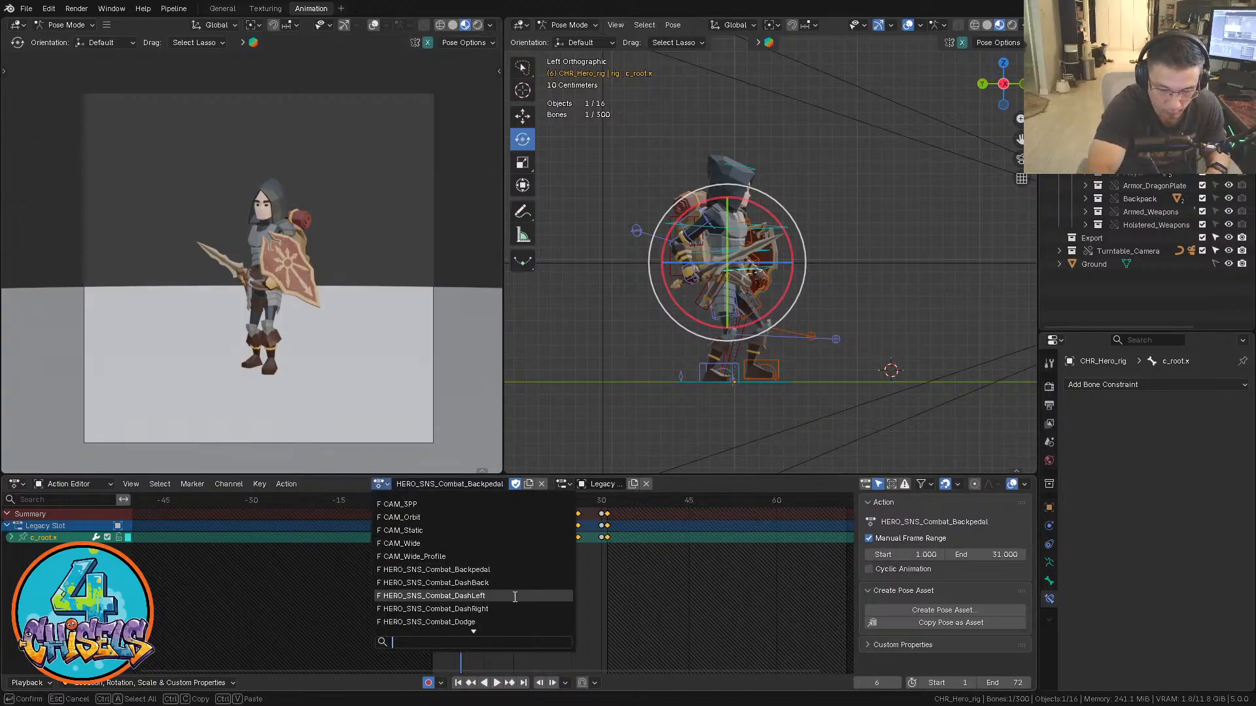
pyautogui.press('Down')
pyautogui.press('Down')
pyautogui.press('Down')
pyautogui.press('Down')
pyautogui.press('Down')
pyautogui.press('Down')
pyautogui.press('Down')
pyautogui.press('Down')
pyautogui.press('Down')
pyautogui.press('Down')
pyautogui.press('Down')
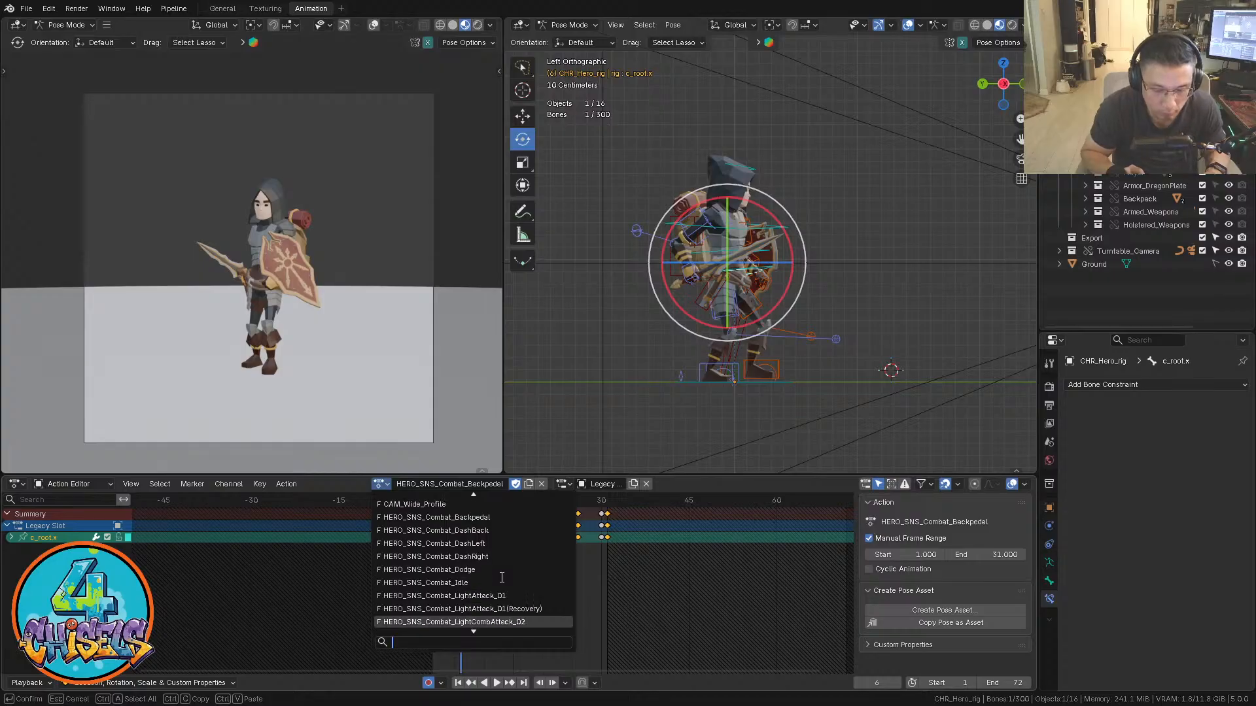
pyautogui.press('Down')
pyautogui.press('Up')
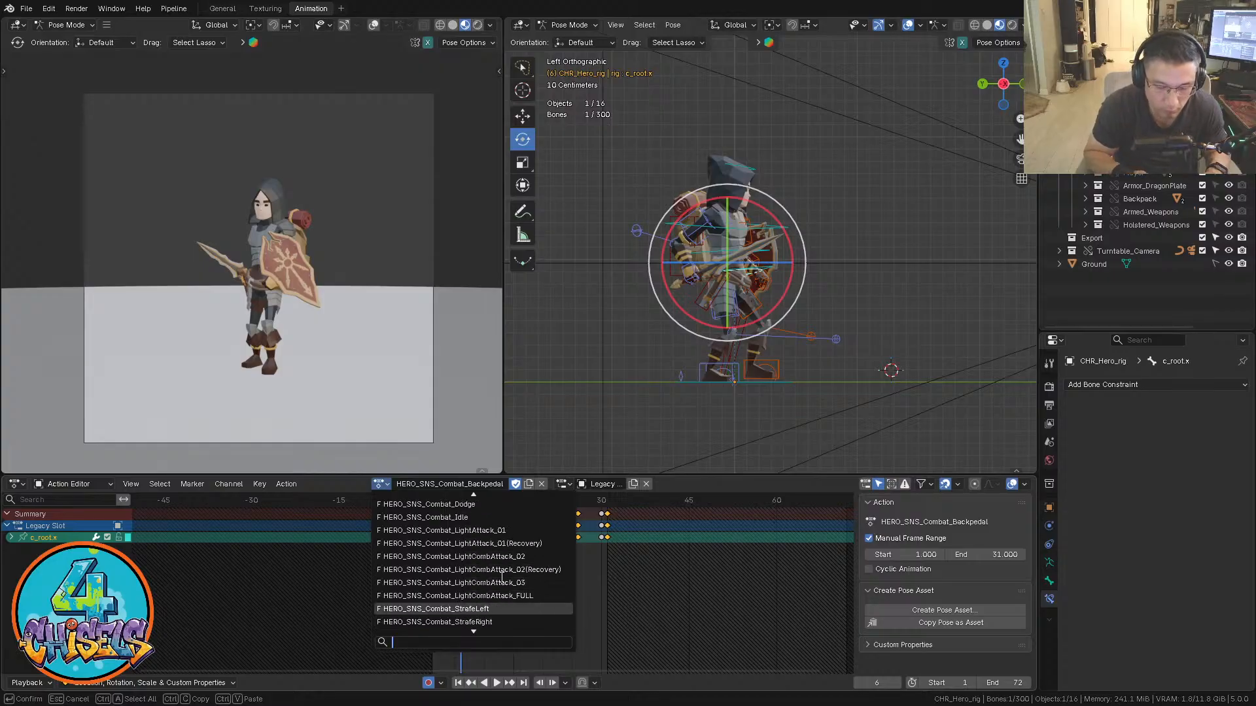
pyautogui.press('Return')
pyautogui.press('space')
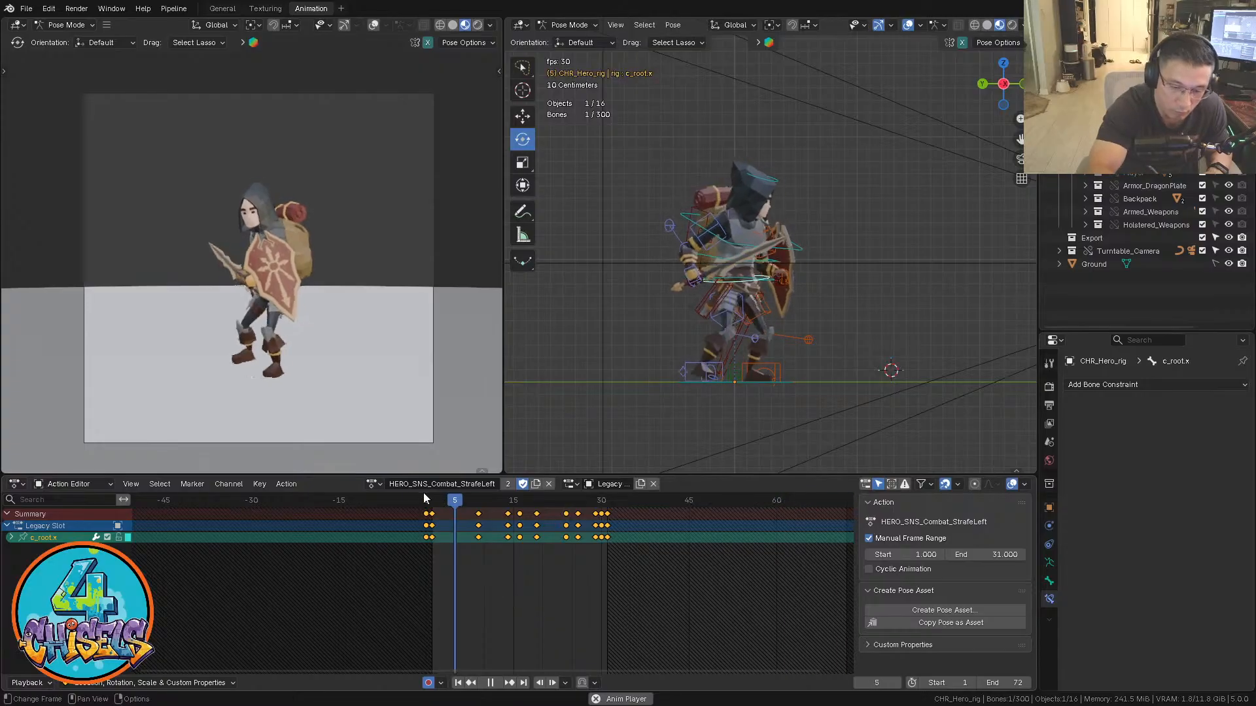
# Load the HERO_SNS_Combat_StrafeRight action, watch it in playback and stop it
pyautogui.click(374, 484)
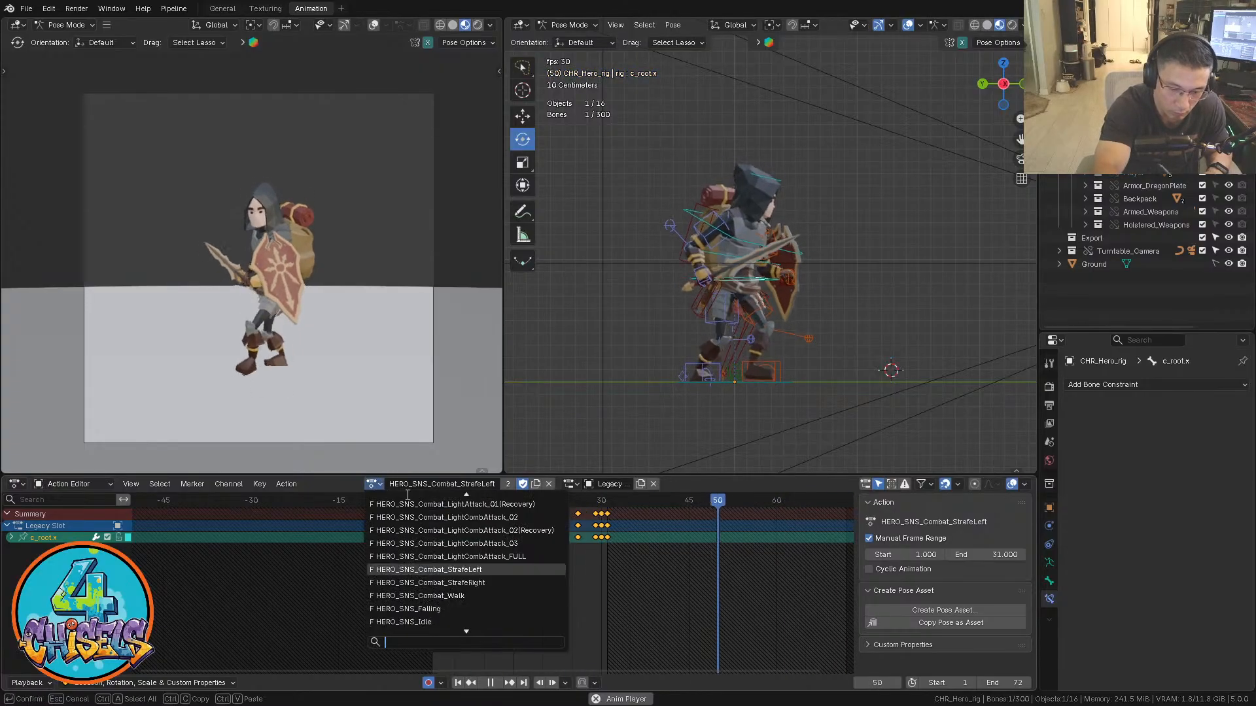
pyautogui.click(475, 583)
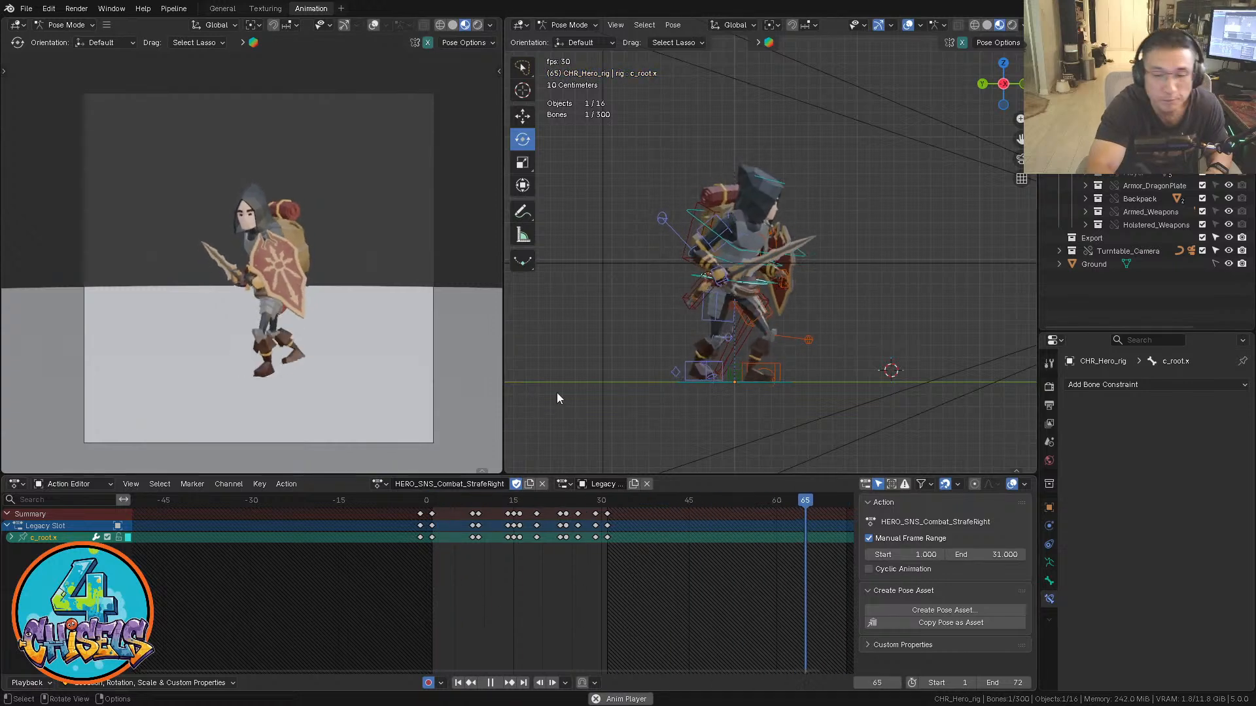
pyautogui.press('space')
# Deselect all bones and save an incremental version of the file
pyautogui.click(881, 301)
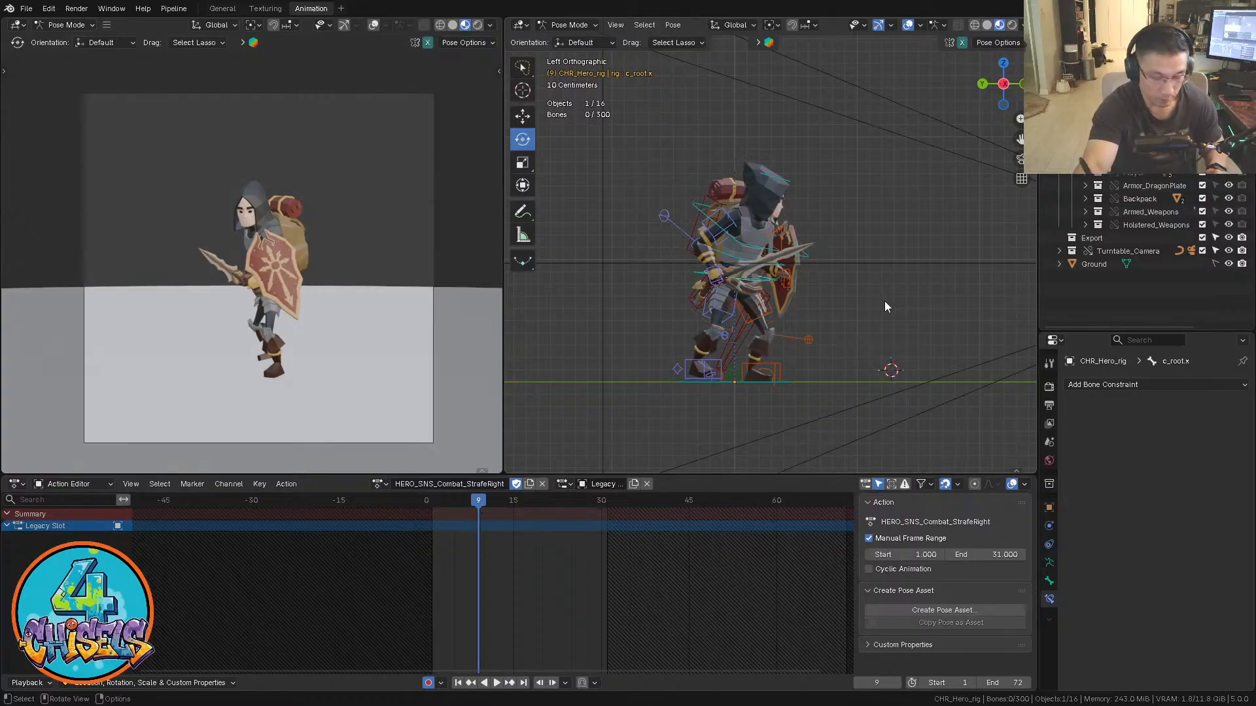
pyautogui.hotkey('ctrl', 'alt', 's')
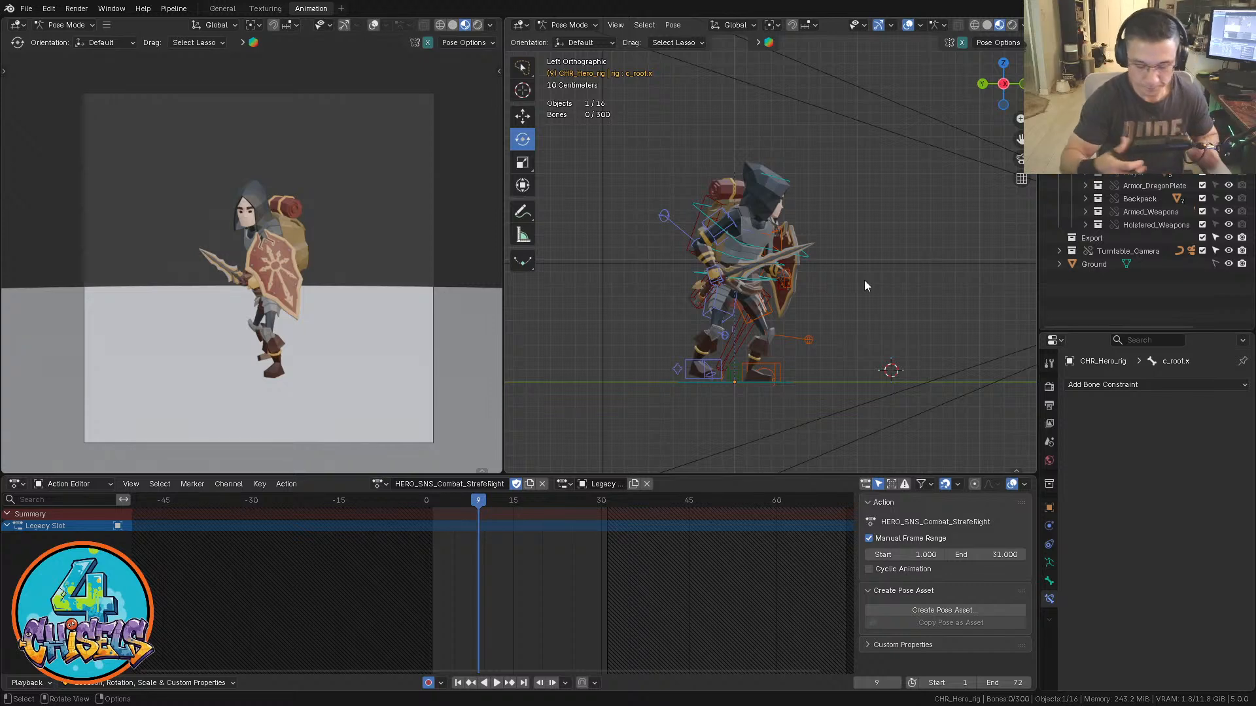
# Load the HERO_SNS_Combat_Backpedal action again and play it briefly with no bones selected
pyautogui.click(379, 484)
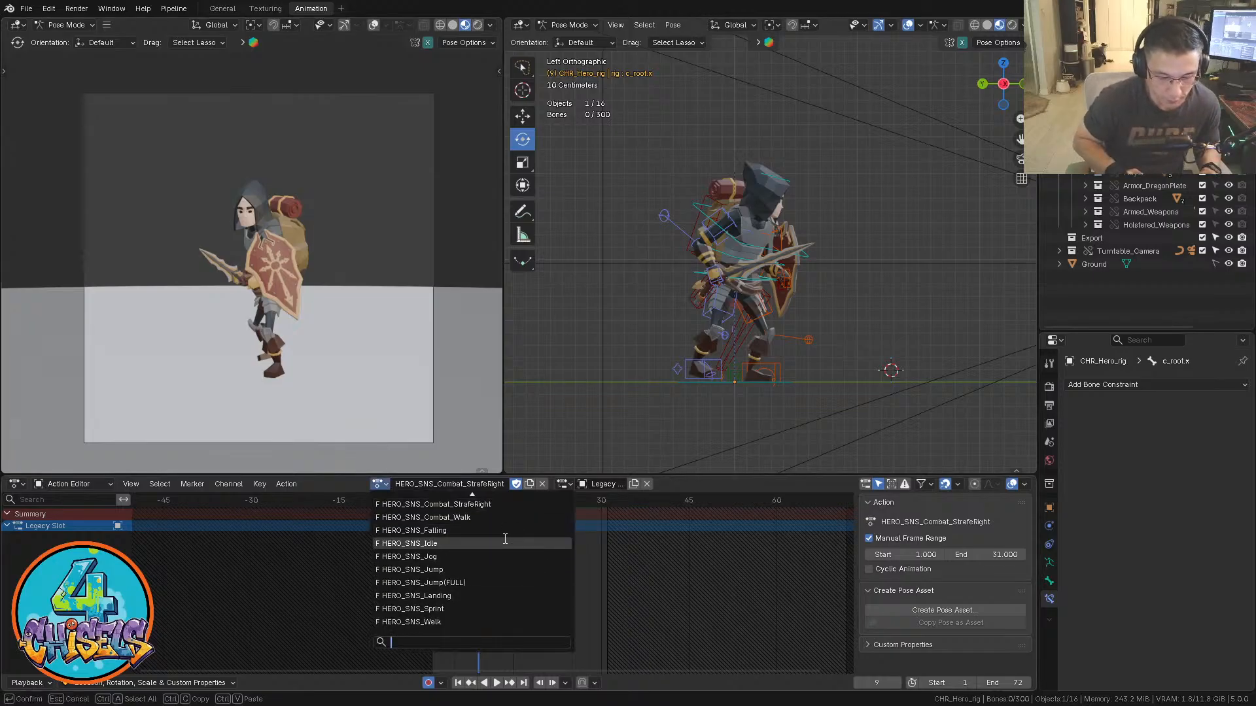
pyautogui.scroll(9, 505, 539)
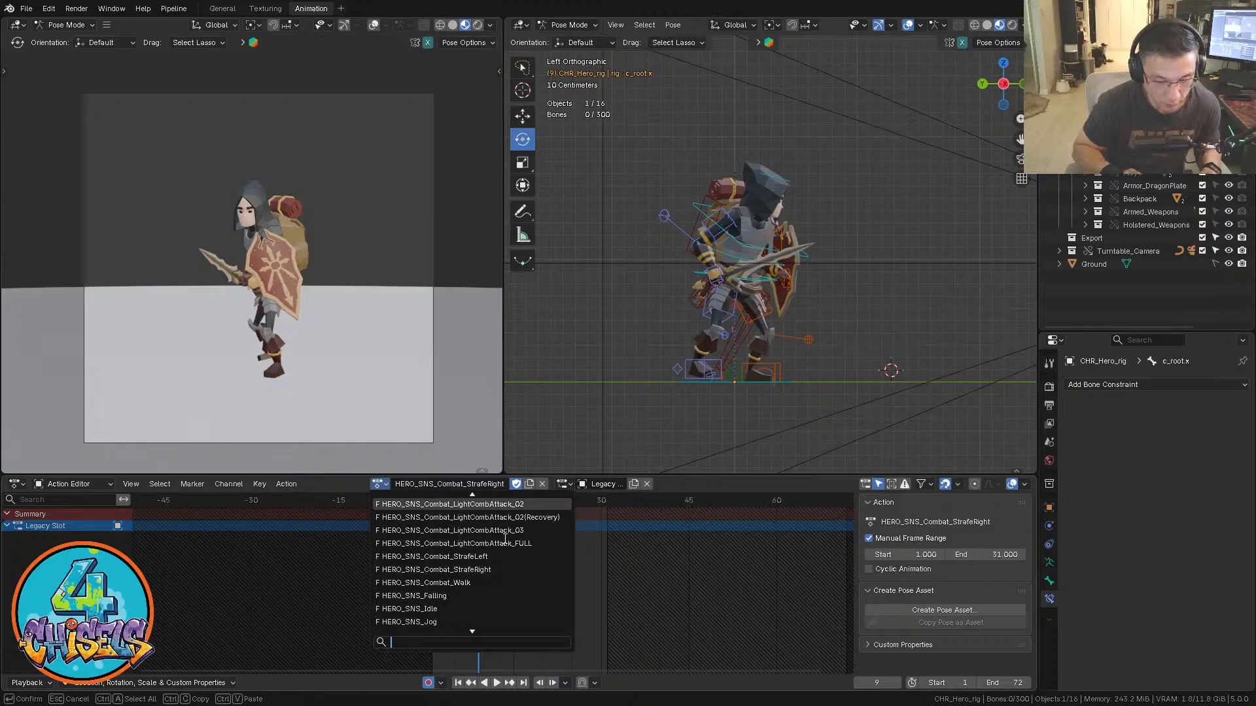
pyautogui.scroll(6, 505, 539)
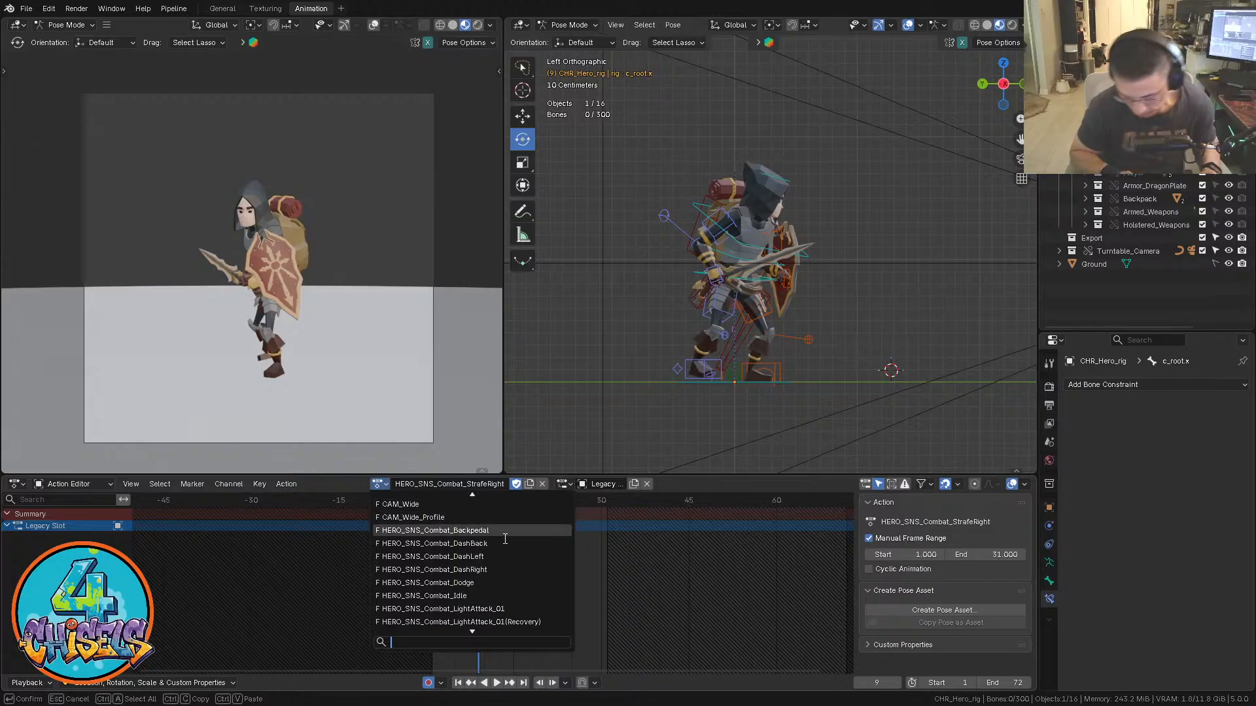
pyautogui.click(505, 536)
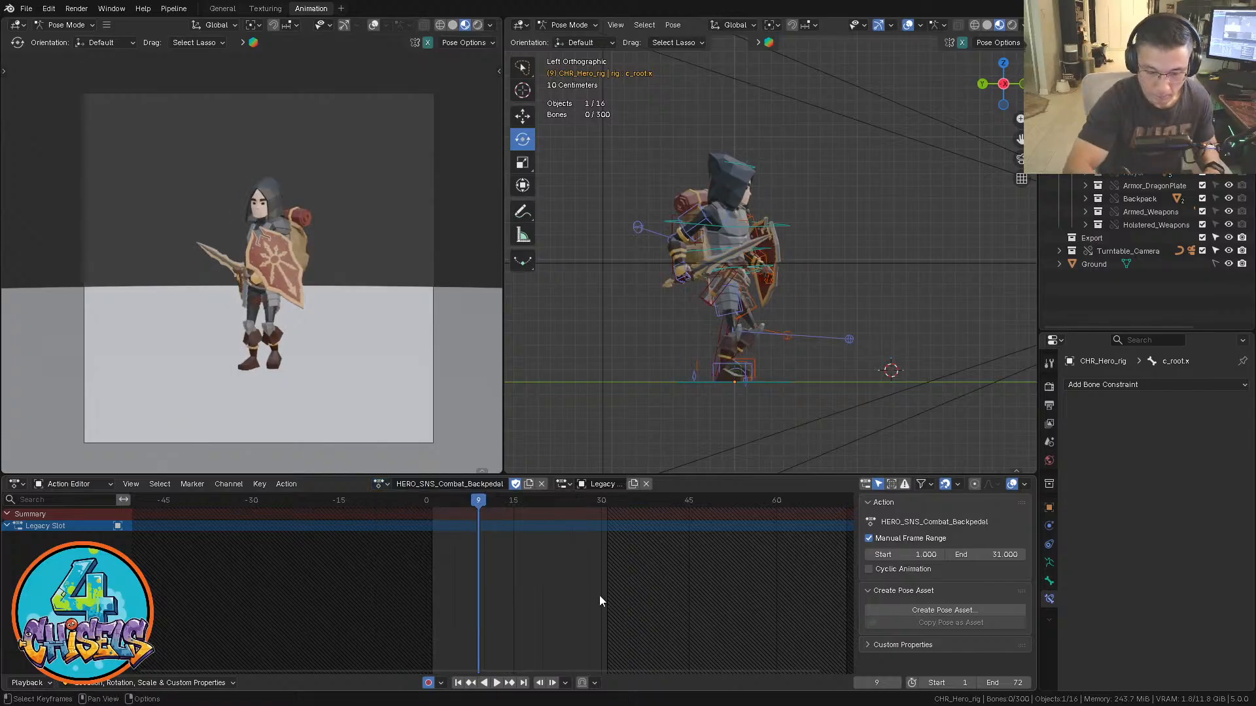
pyautogui.press('space')
pyautogui.press('space')
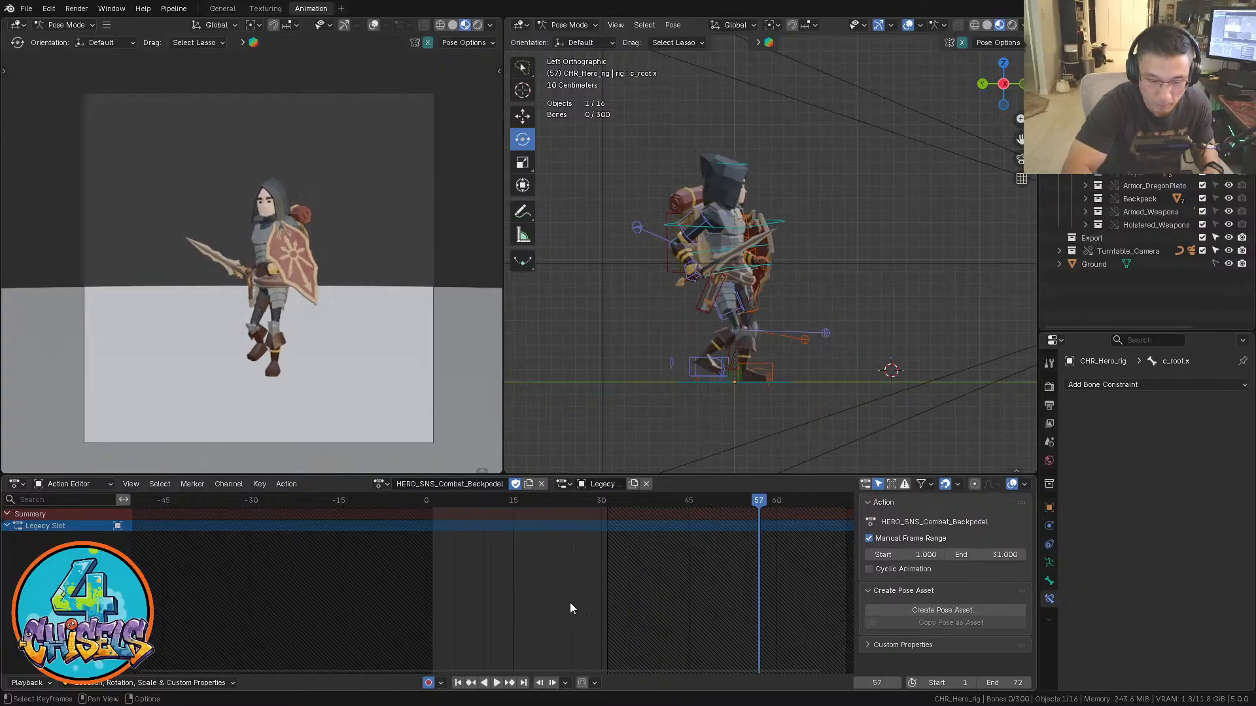
# Load the HERO_SNS_Combat_DashBack action, review it in playback and stop it
pyautogui.click(380, 485)
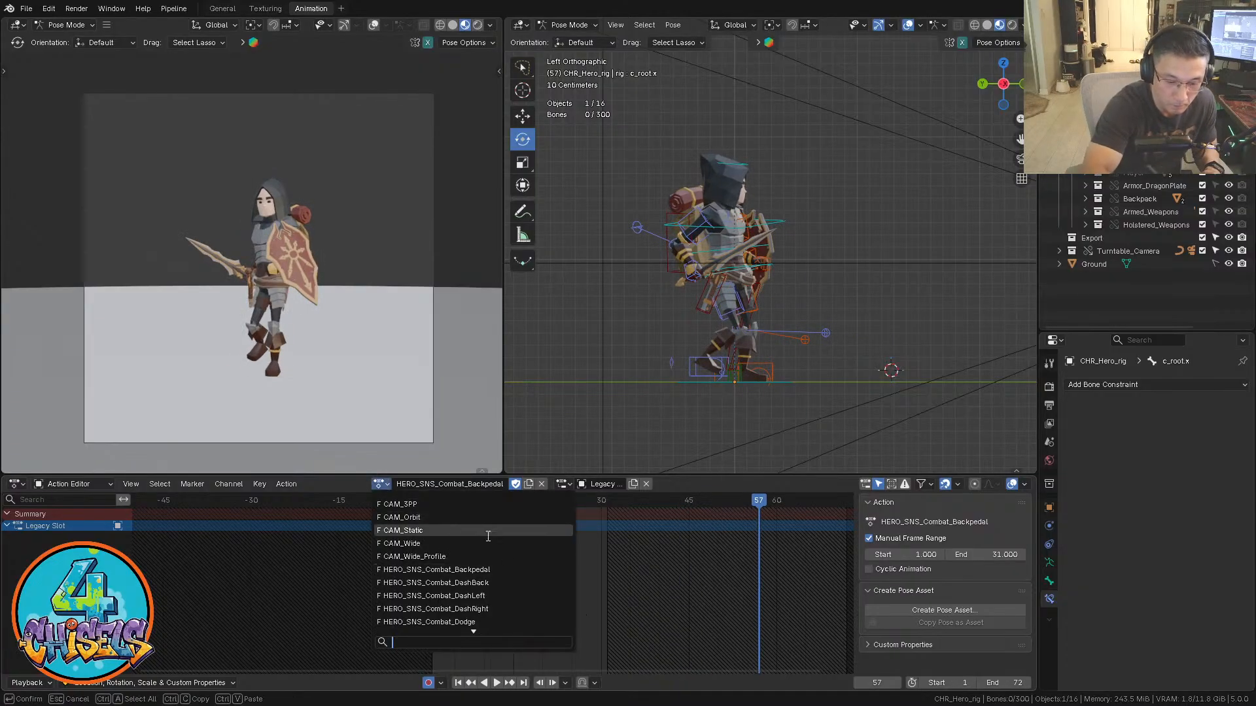
pyautogui.click(509, 582)
pyautogui.press('space')
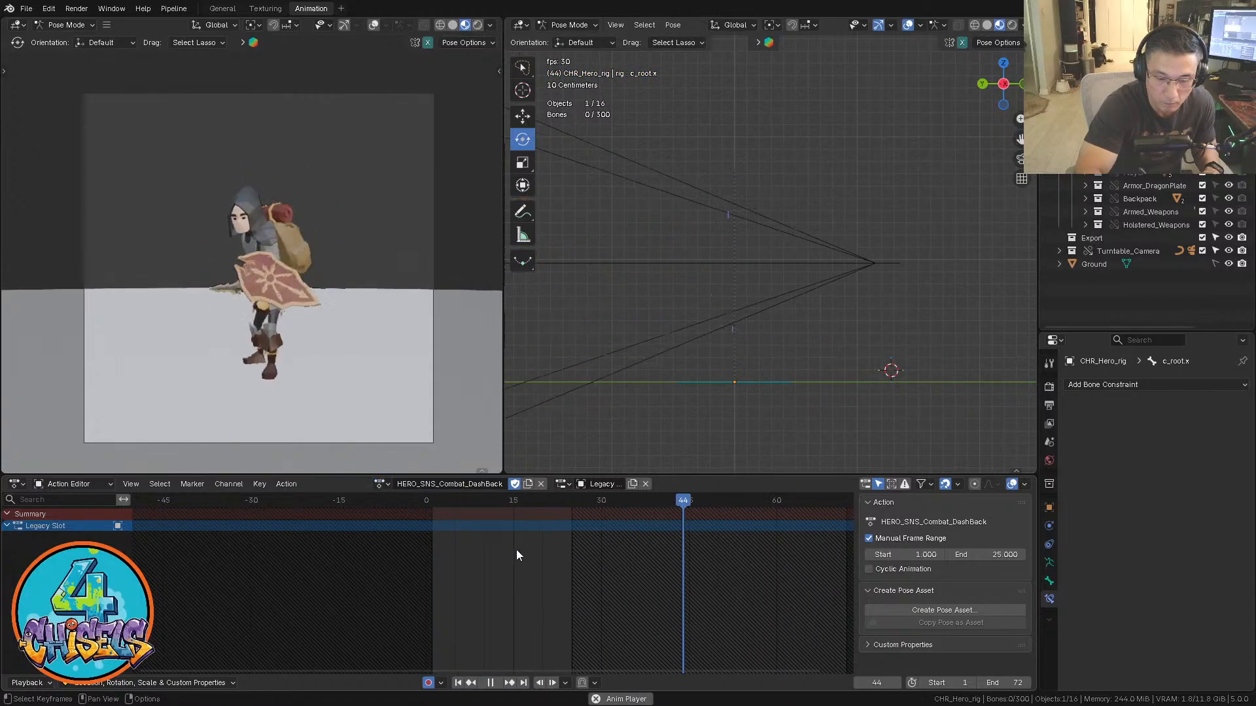
pyautogui.press('space')
# Play the HERO_SNS_Combat_DashLeft and HERO_SNS_Combat_DashRight actions one after the other
pyautogui.click(380, 484)
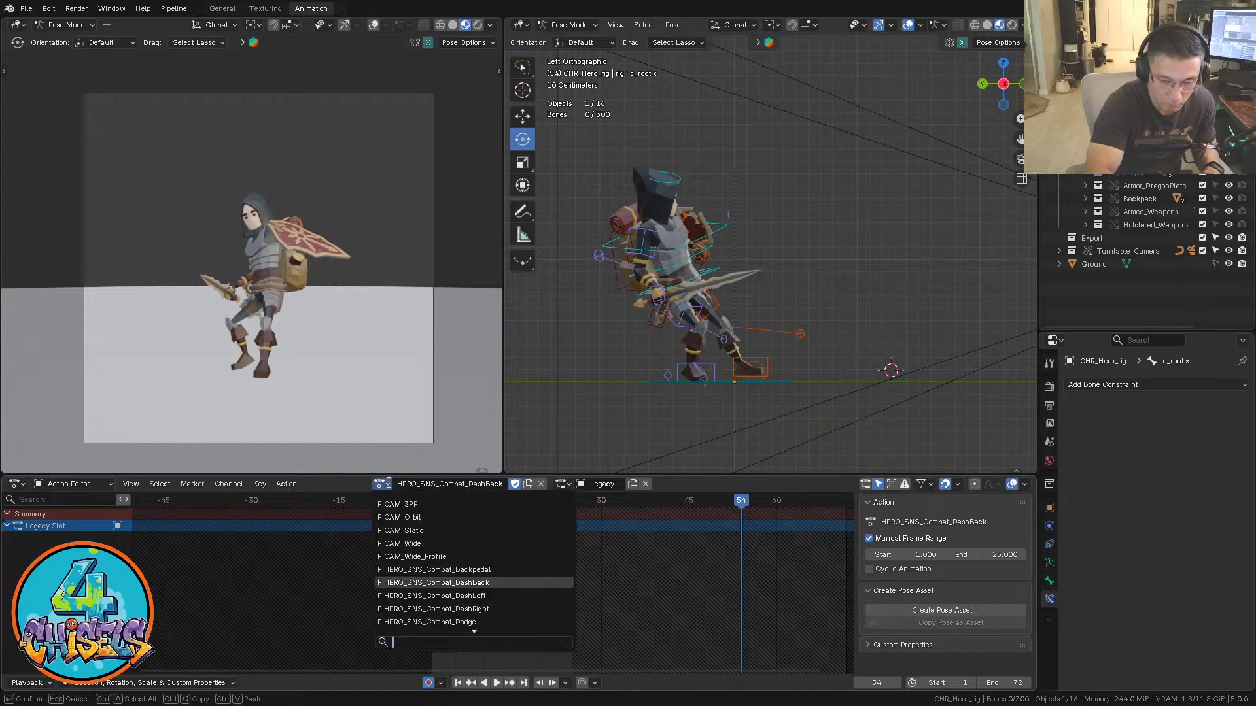
pyautogui.click(491, 595)
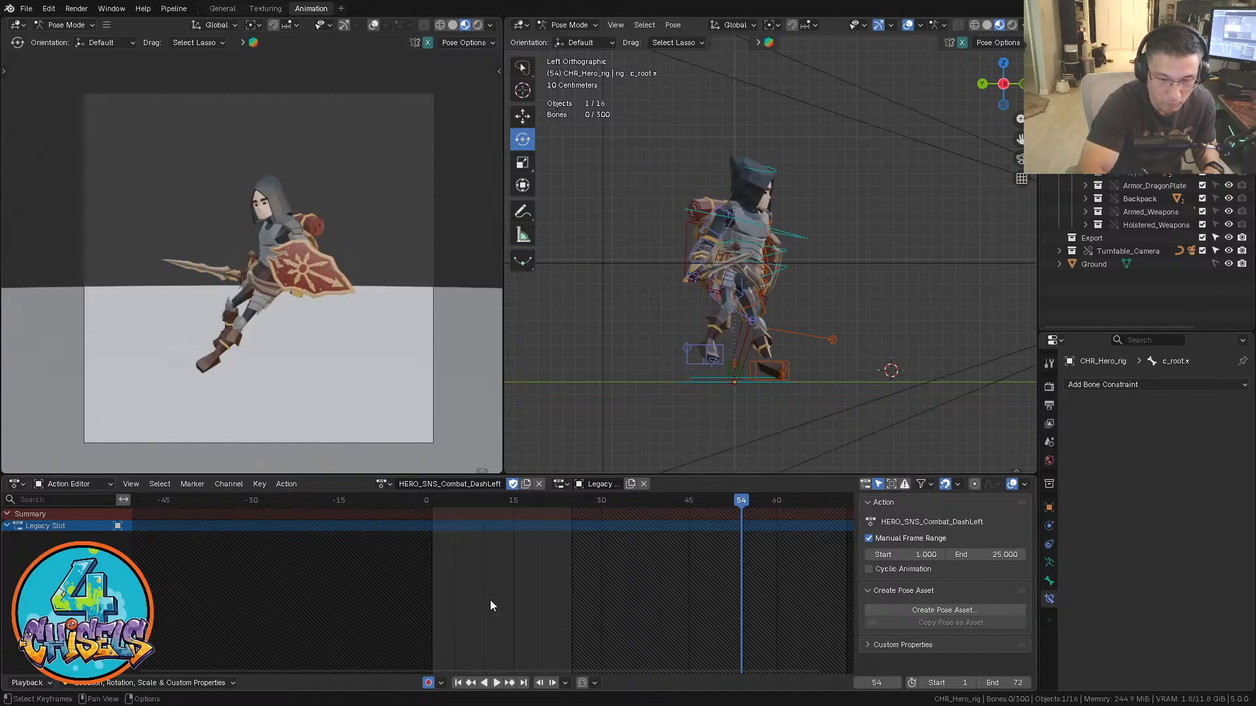
pyautogui.press('space')
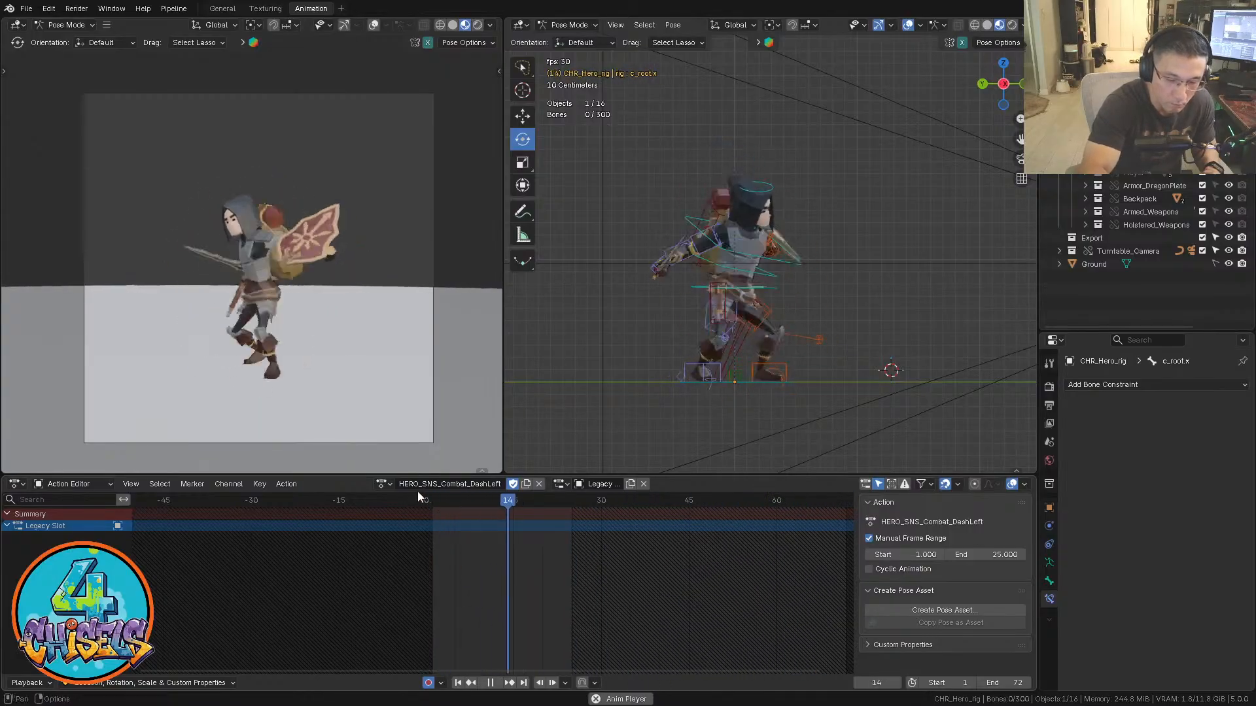
pyautogui.click(383, 484)
pyautogui.click(490, 609)
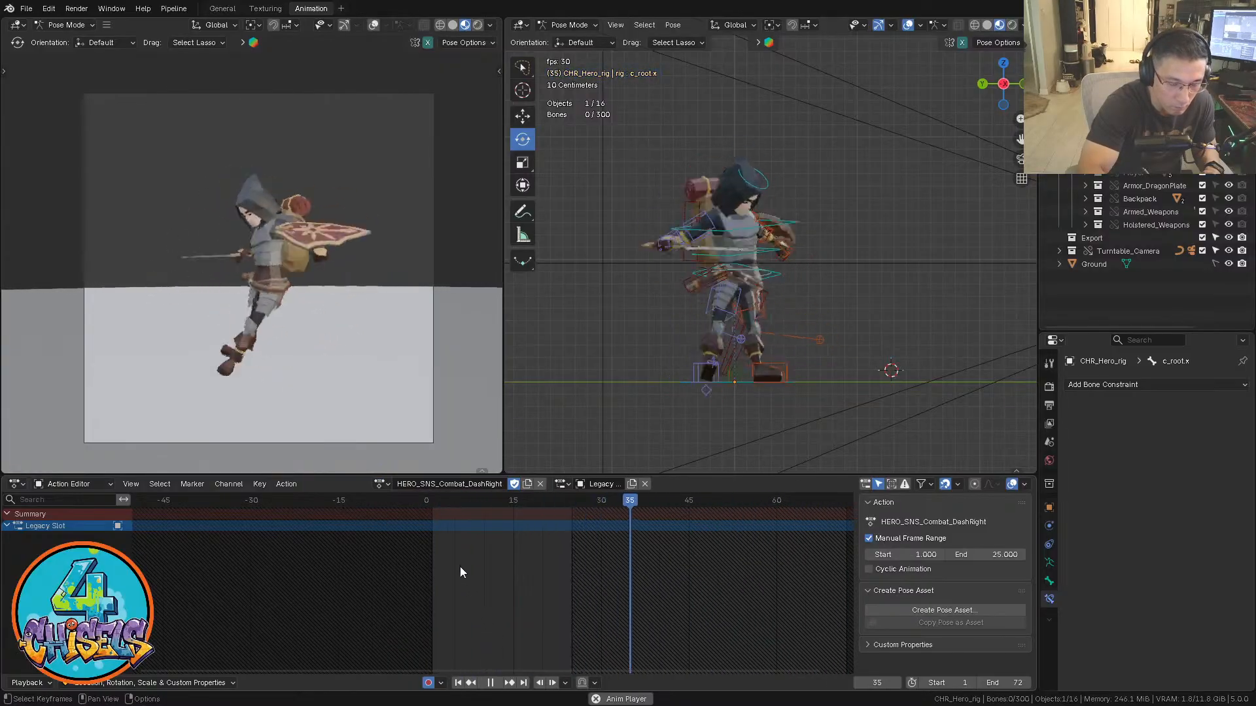
# Review the HERO_SNS_Combat_Dodge action in playback and stop it
pyautogui.click(381, 484)
pyautogui.click(505, 622)
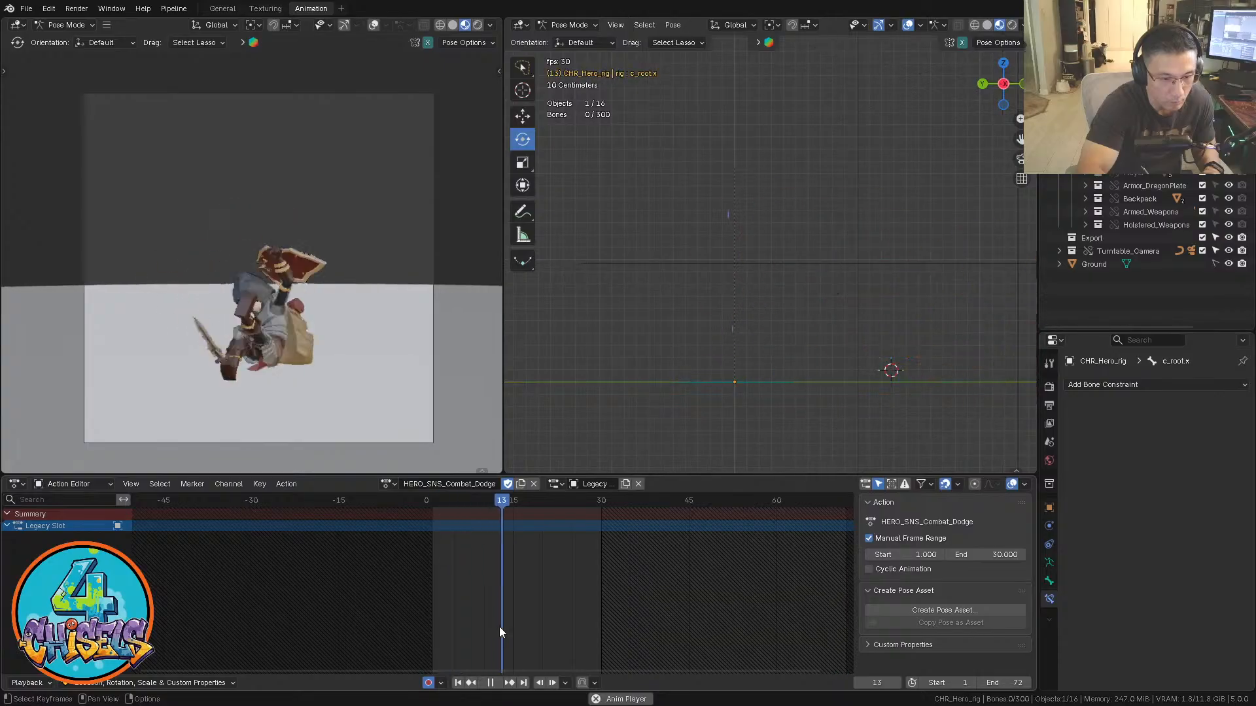
pyautogui.press('space')
# Load the HERO_SNS_Combat_Idle action, play it to check the combat stance and stop playback
pyautogui.click(386, 484)
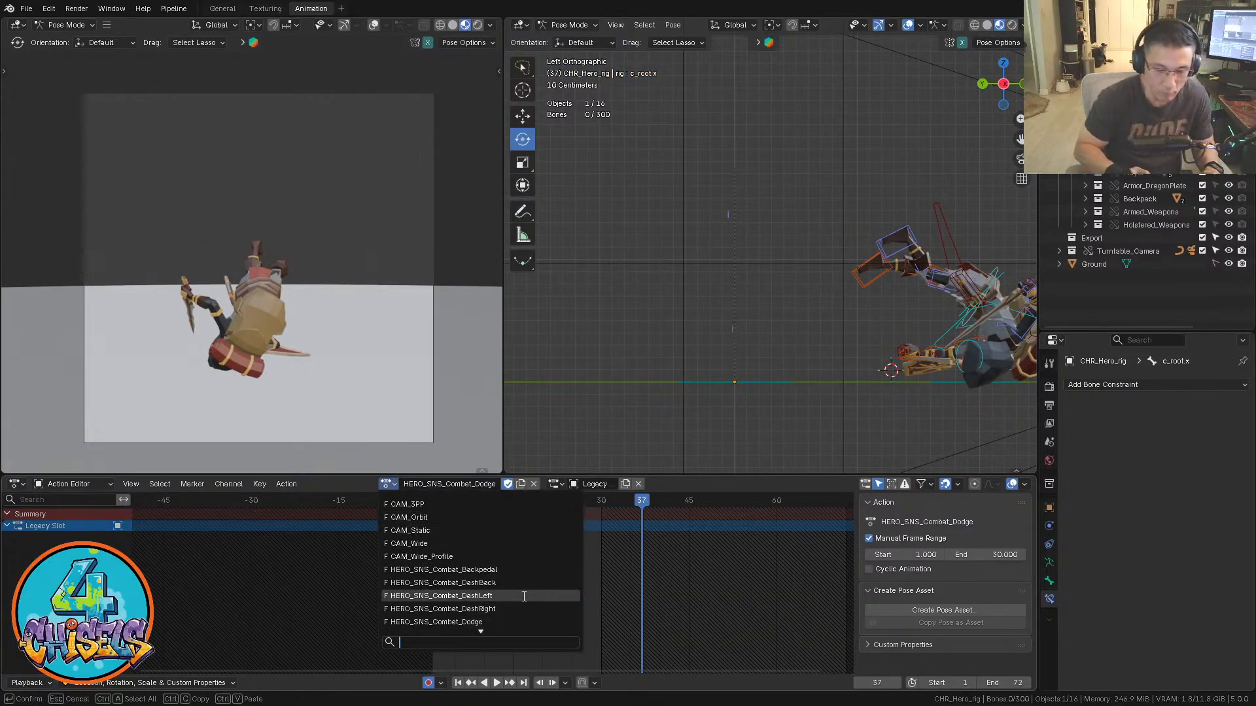
pyautogui.scroll(-4, 524, 596)
pyautogui.scroll(-5, 524, 597)
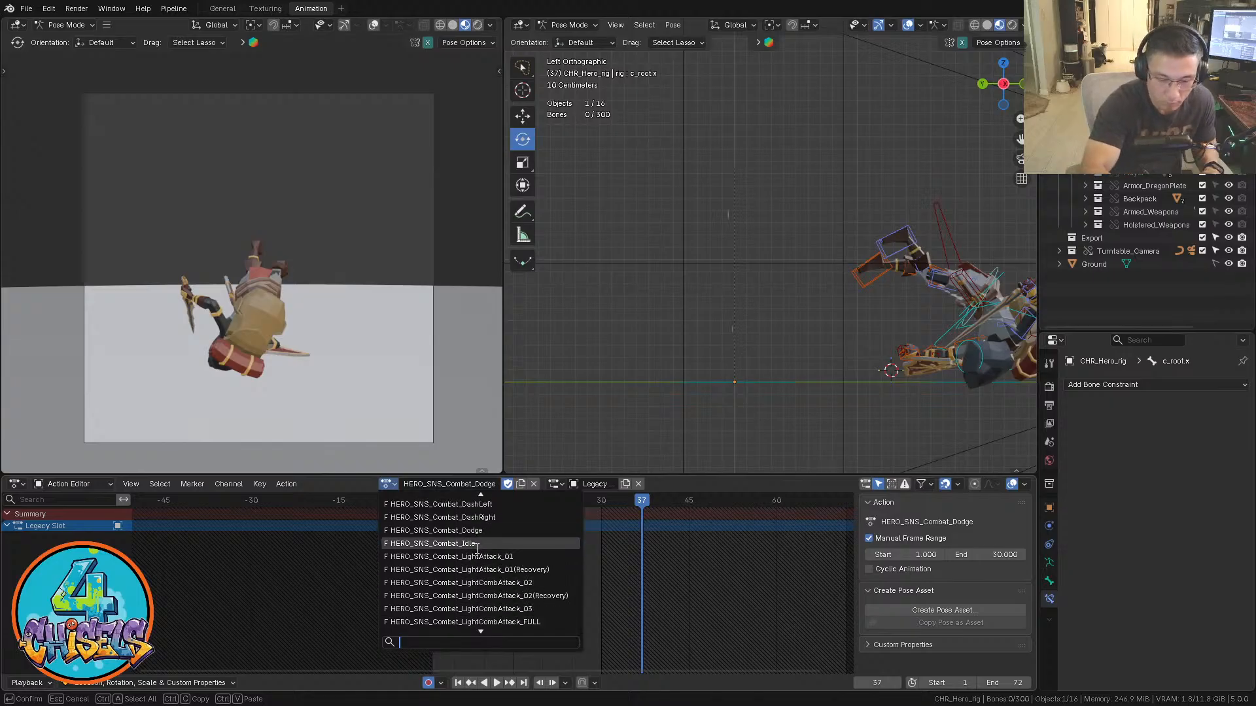
pyautogui.click(477, 545)
pyautogui.press('space')
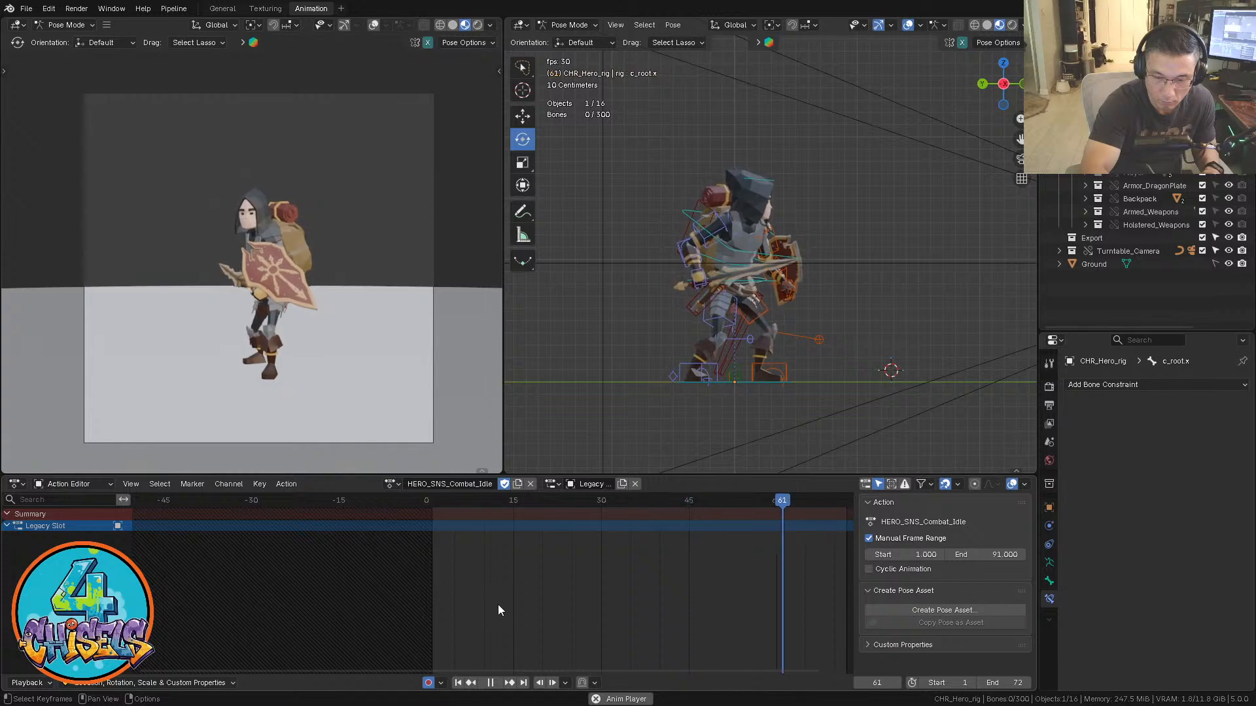
pyautogui.press('space')
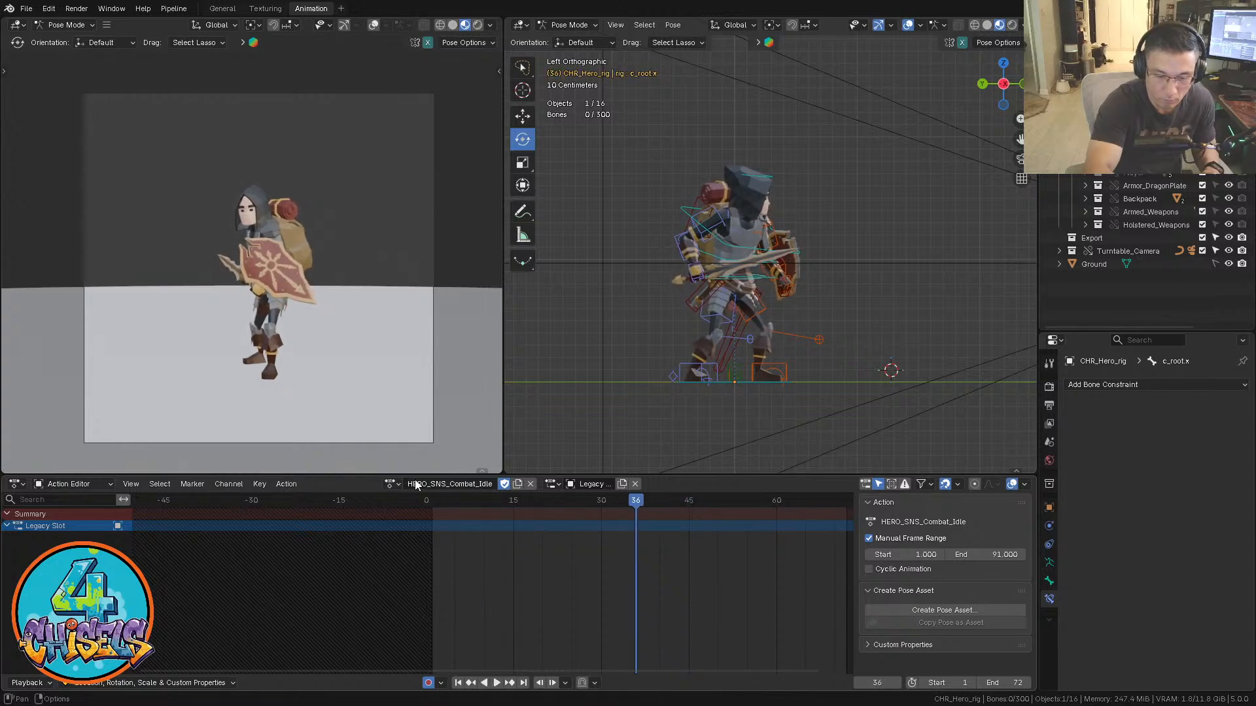
# Load in turn LightAttack_01, LightAttack_01(Recovery), LightCombAttack_02, LightCombAttack_02(Recovery) and LightCombAttack_03 to check their poses
pyautogui.click(390, 484)
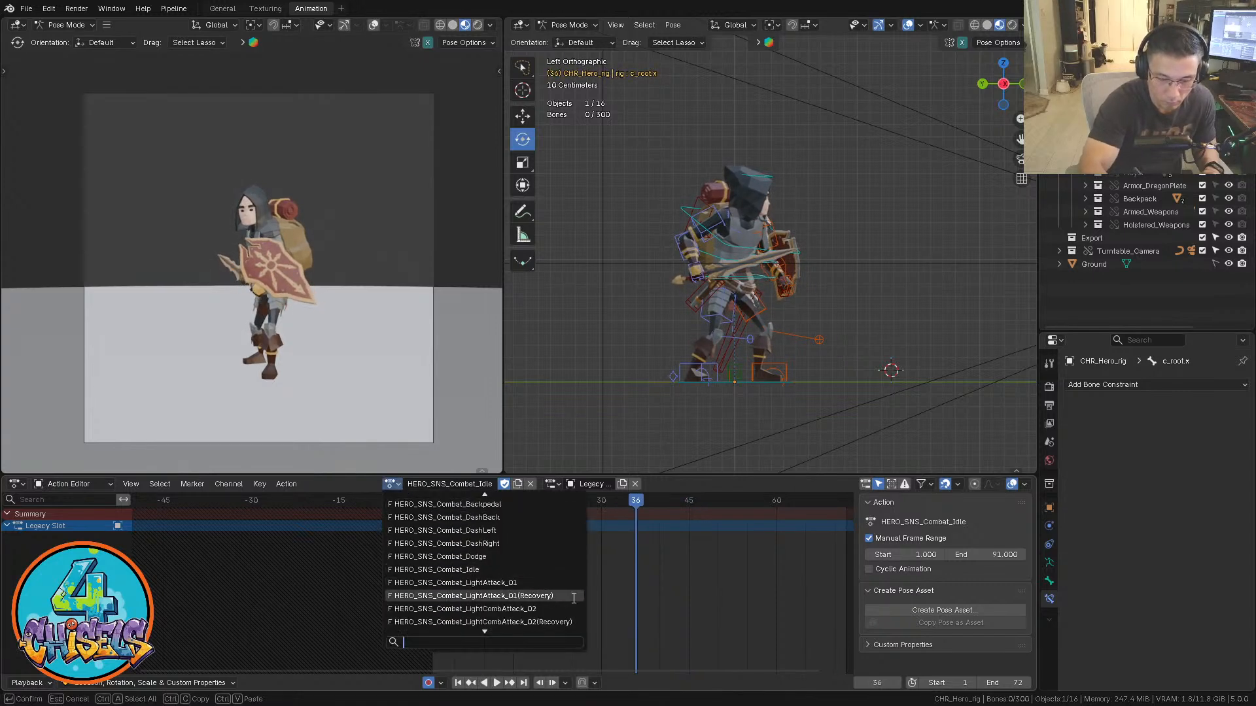
pyautogui.click(511, 582)
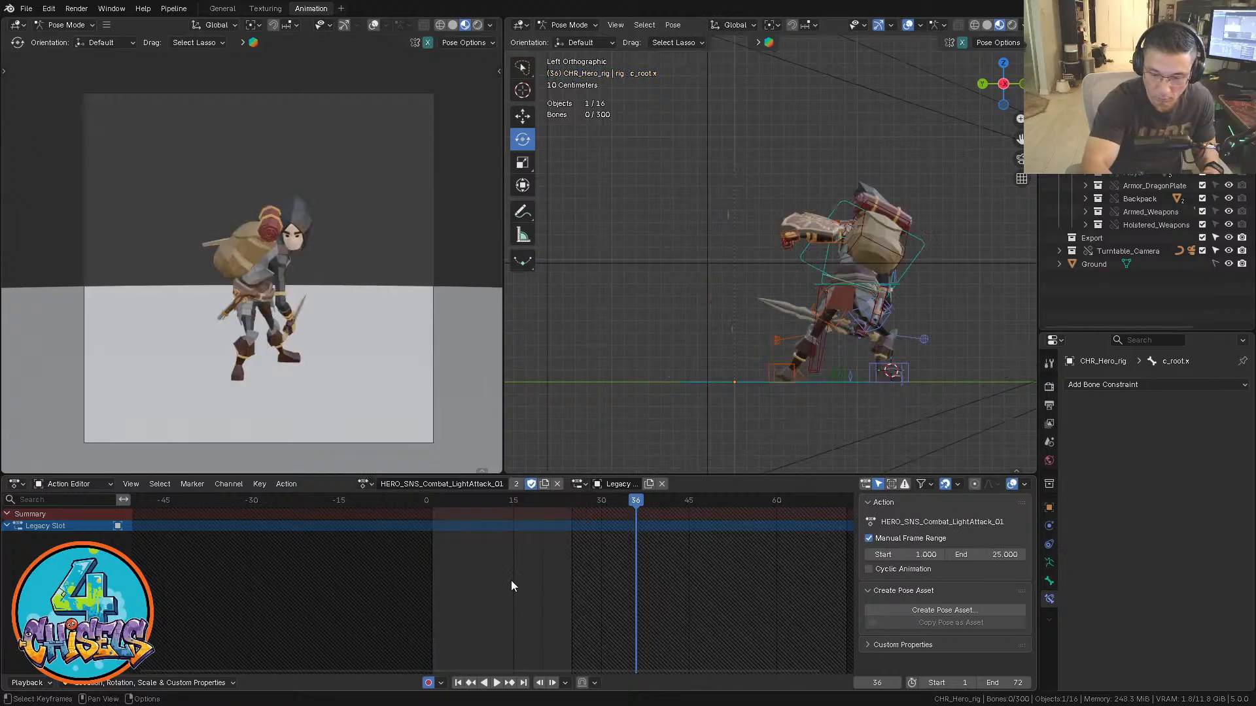
pyautogui.click(365, 485)
pyautogui.click(531, 583)
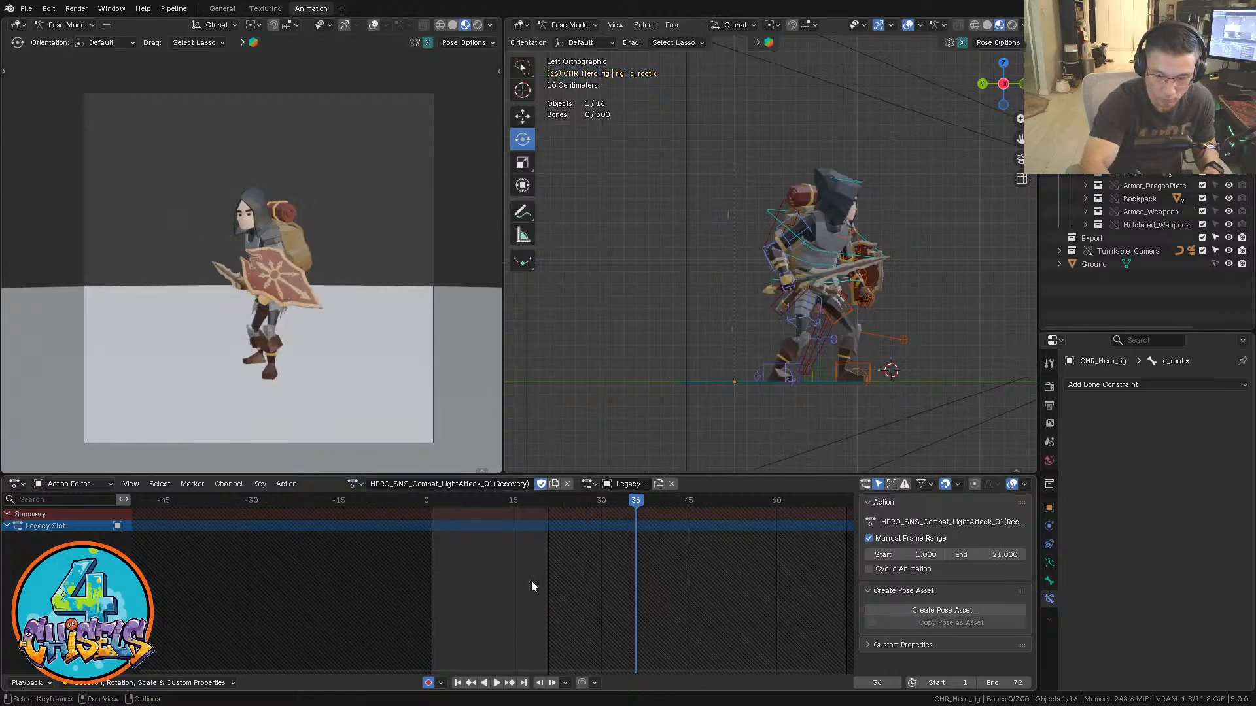
pyautogui.click(355, 484)
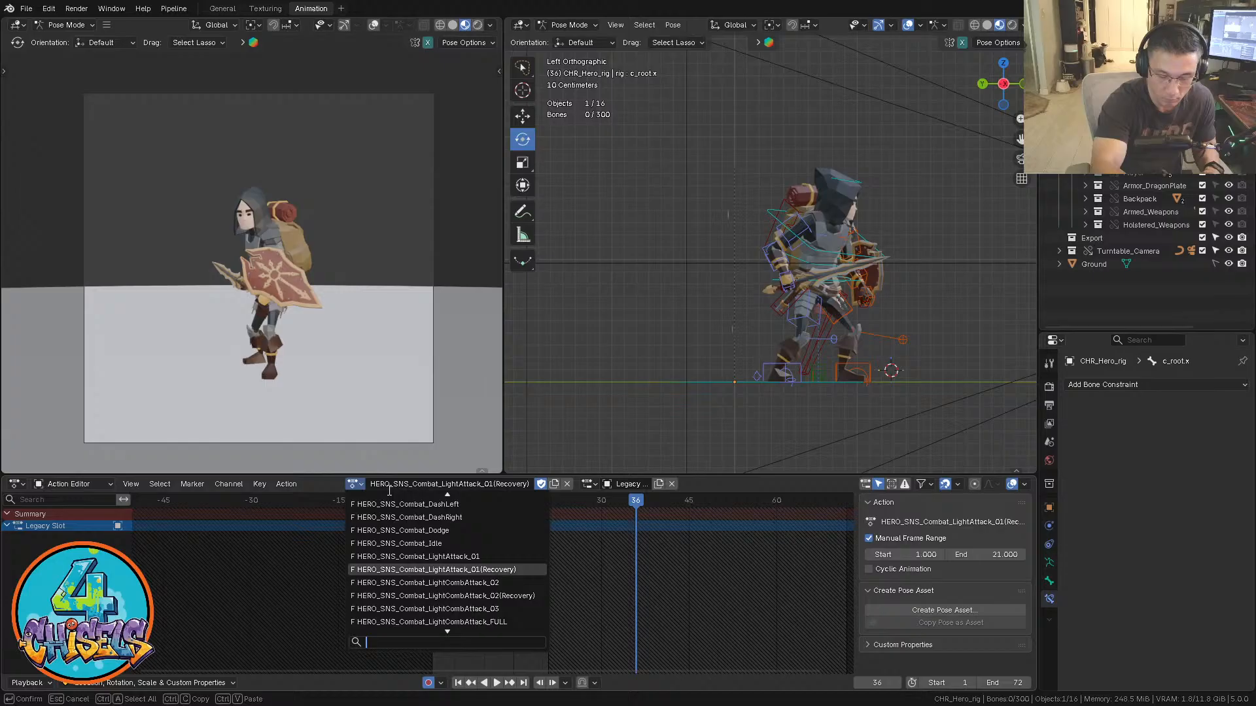
pyautogui.click(509, 582)
pyautogui.click(355, 484)
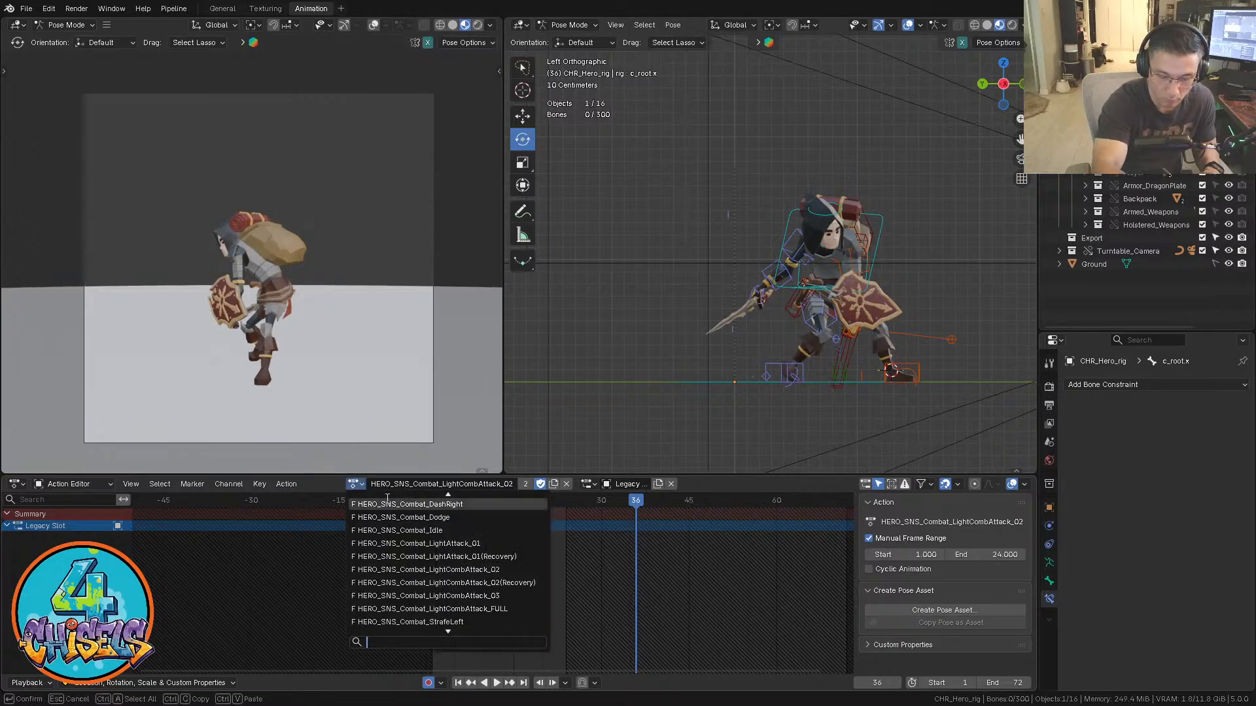
pyautogui.click(520, 582)
pyautogui.click(345, 484)
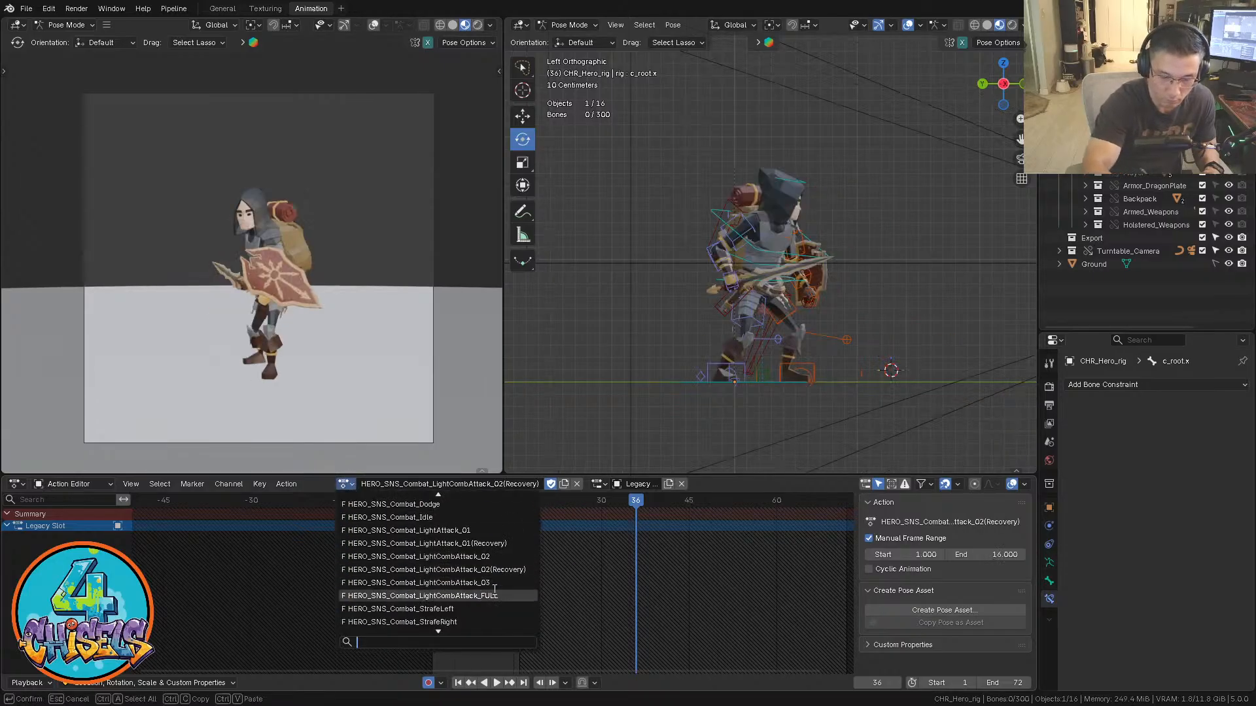
pyautogui.click(493, 582)
# Load the HERO_SNS_Combat_StrafeLeft, HERO_SNS_Combat_StrafeRight and HERO_SNS_Combat_Walk actions in turn to check their poses
pyautogui.click(359, 482)
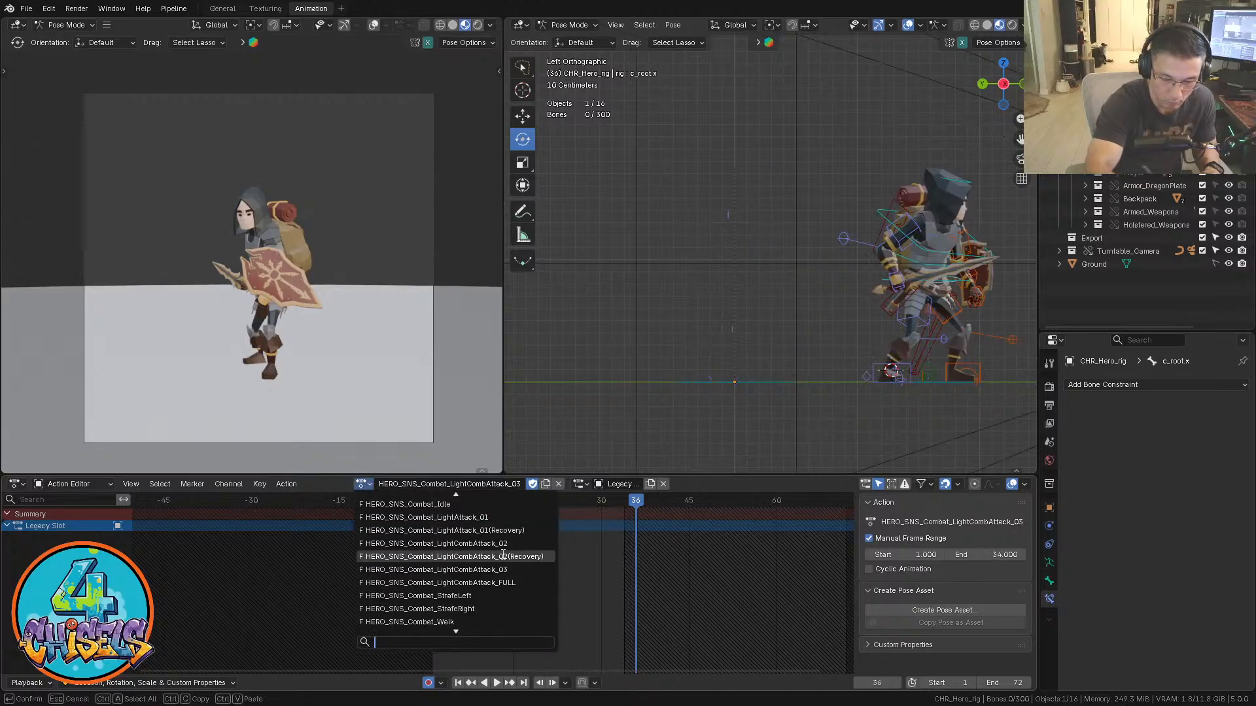
pyautogui.click(516, 596)
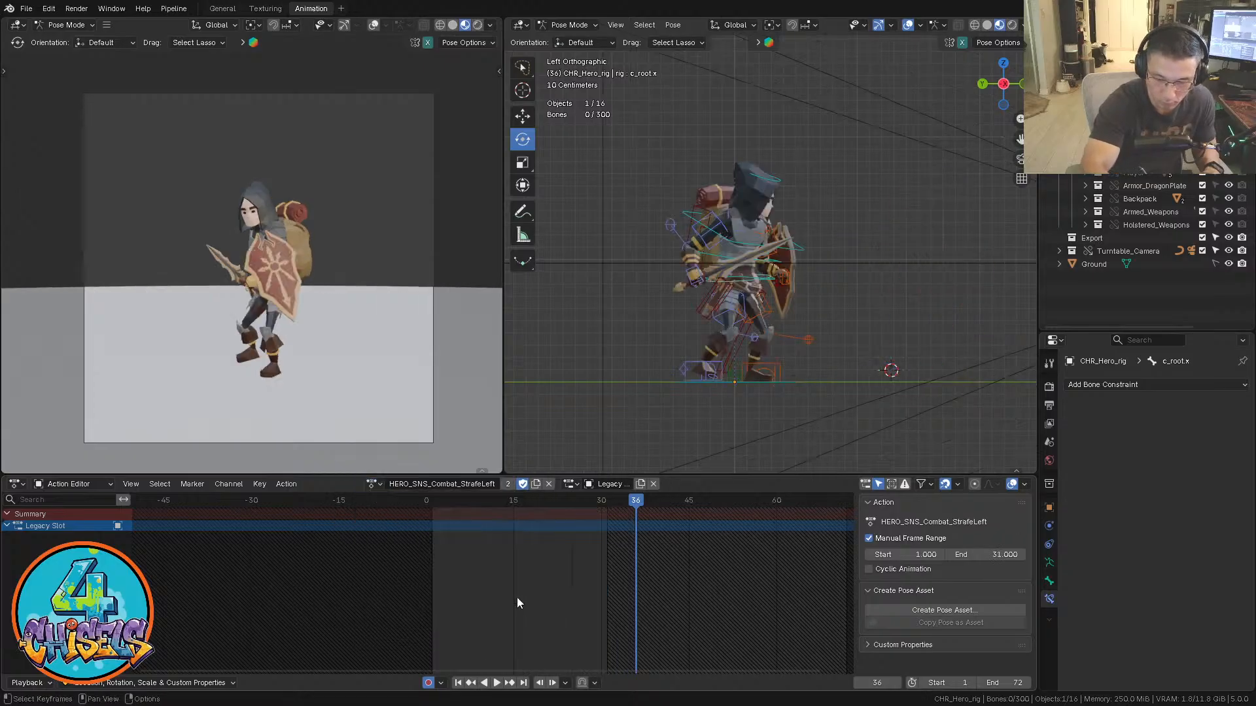
pyautogui.click(372, 484)
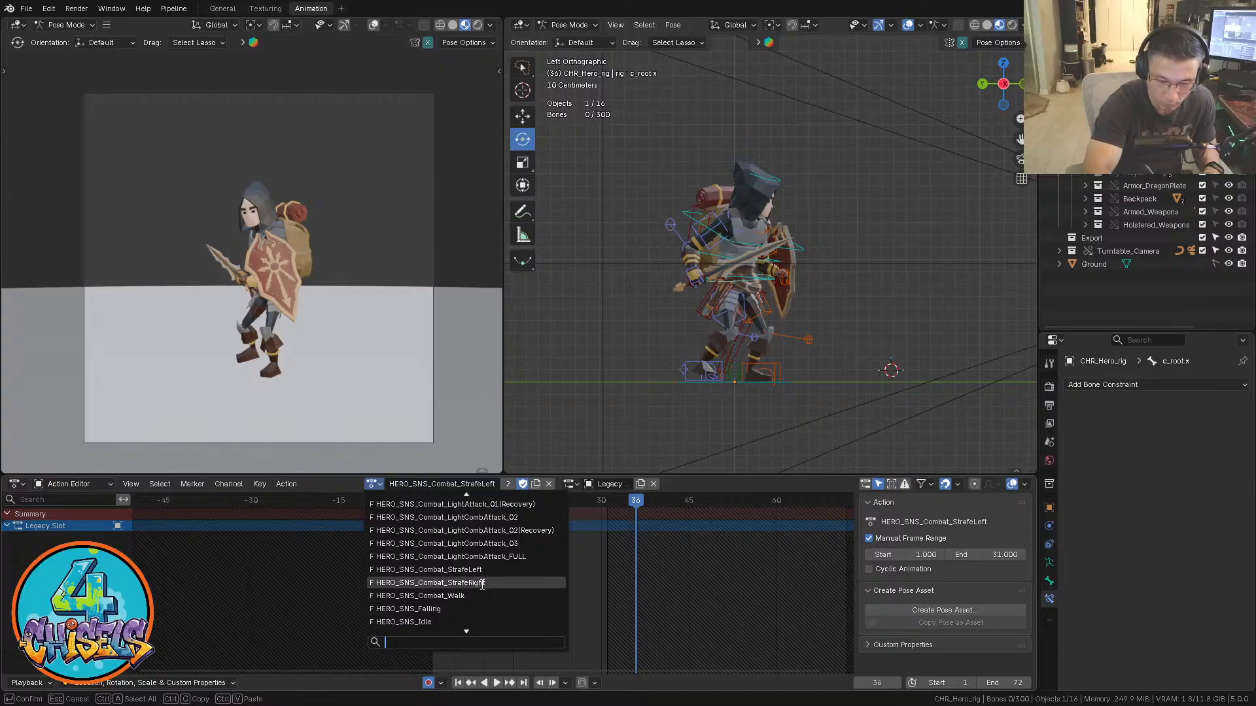
pyautogui.click(483, 582)
pyautogui.click(377, 484)
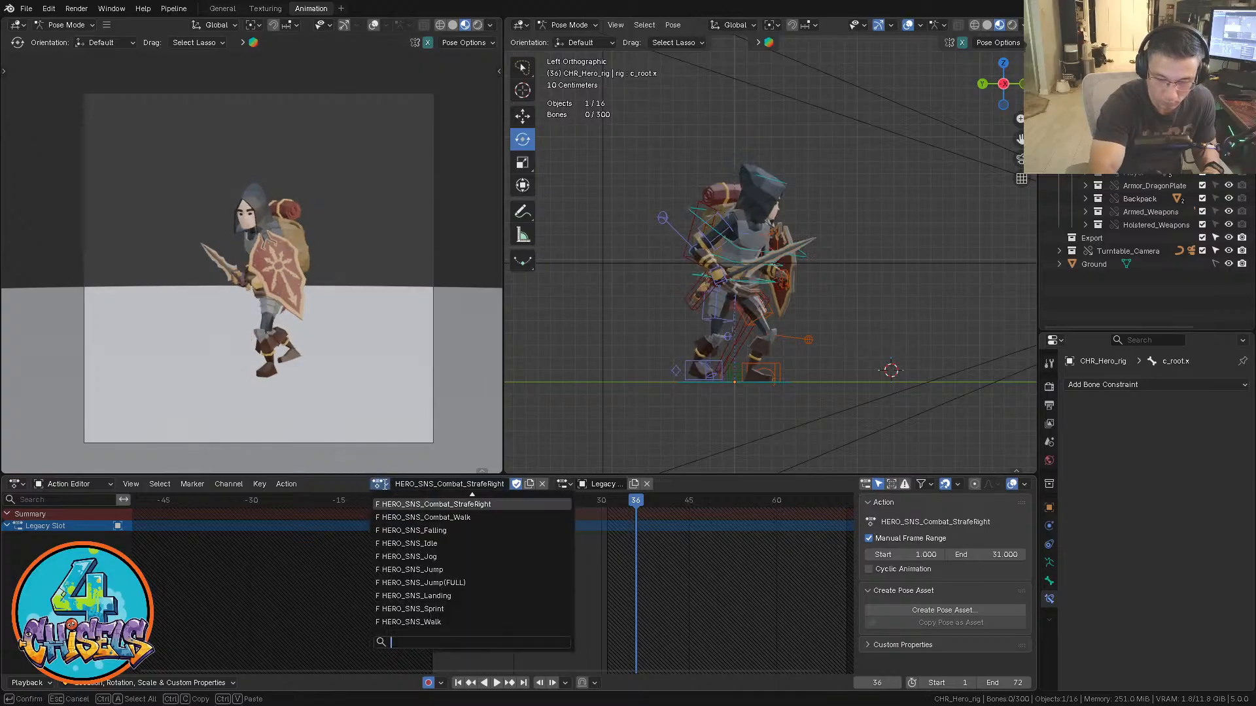
pyautogui.click(503, 518)
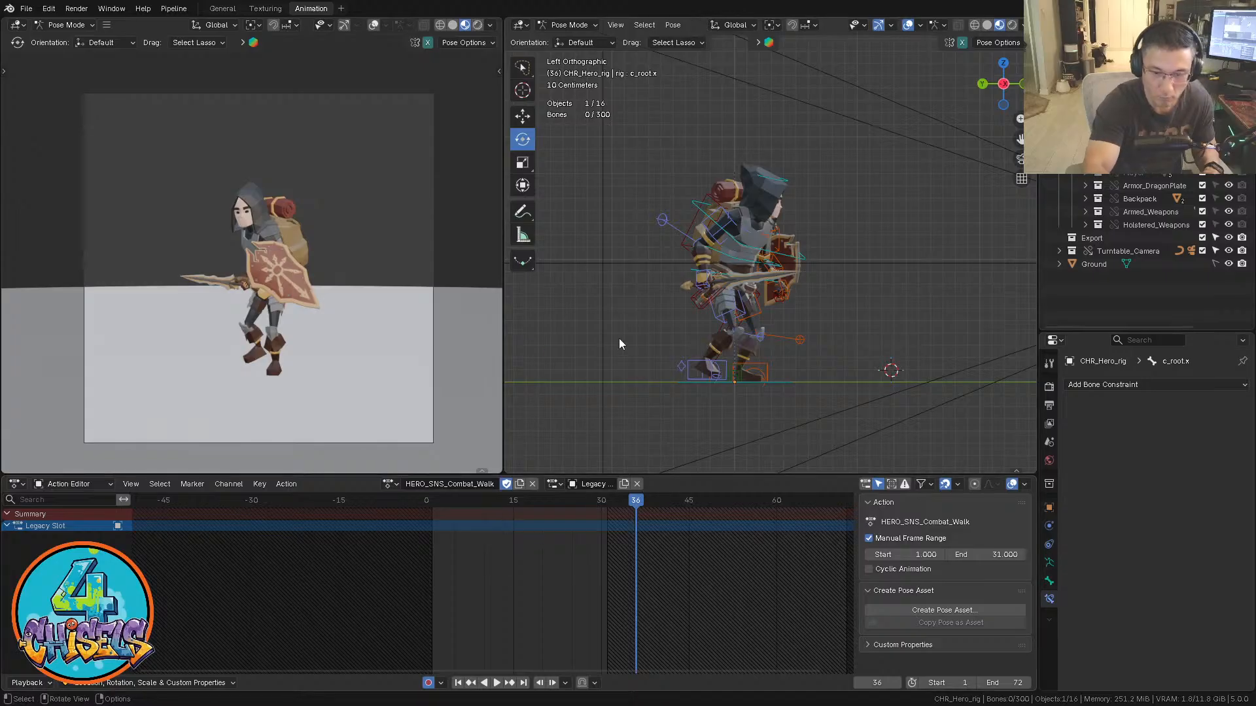
pyautogui.keyDown('shift'); pyautogui.moveTo(781, 315); pyautogui.dragTo(779, 333, button='middle'); pyautogui.keyUp('shift')
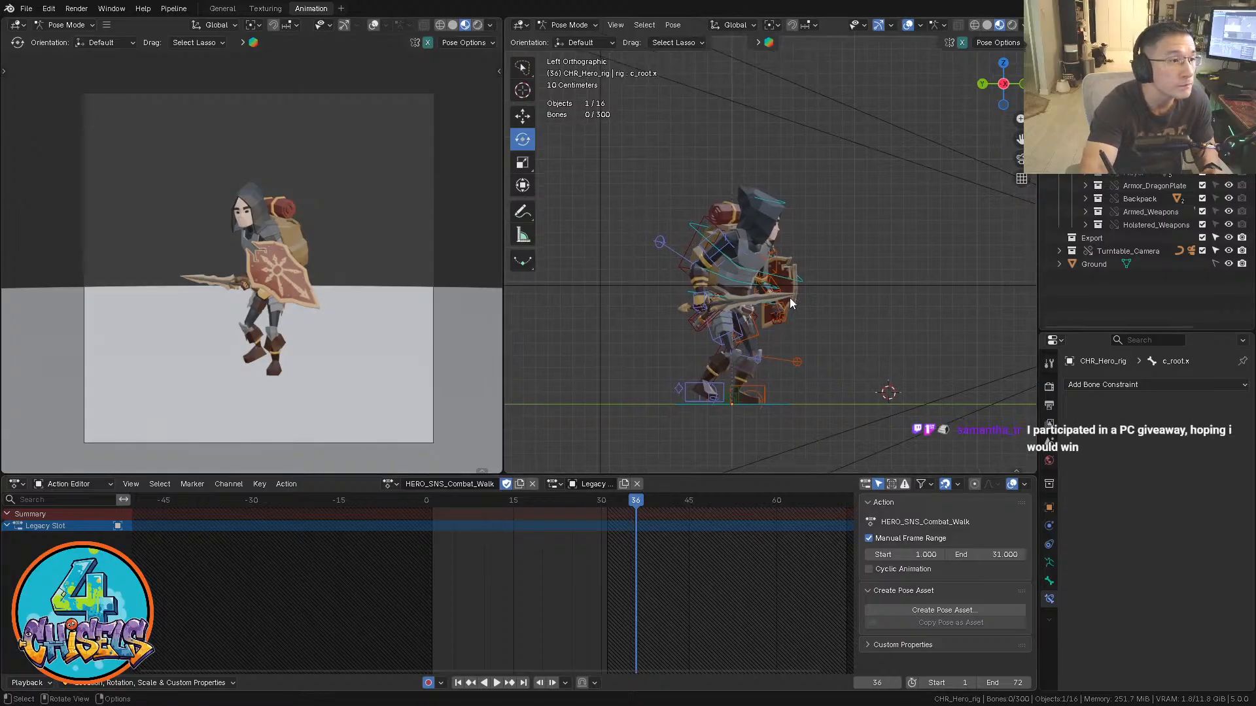
pyautogui.keyDown('ctrl'); pyautogui.moveTo(791, 289); pyautogui.dragTo(764, 276, button='middle'); pyautogui.keyUp('ctrl')
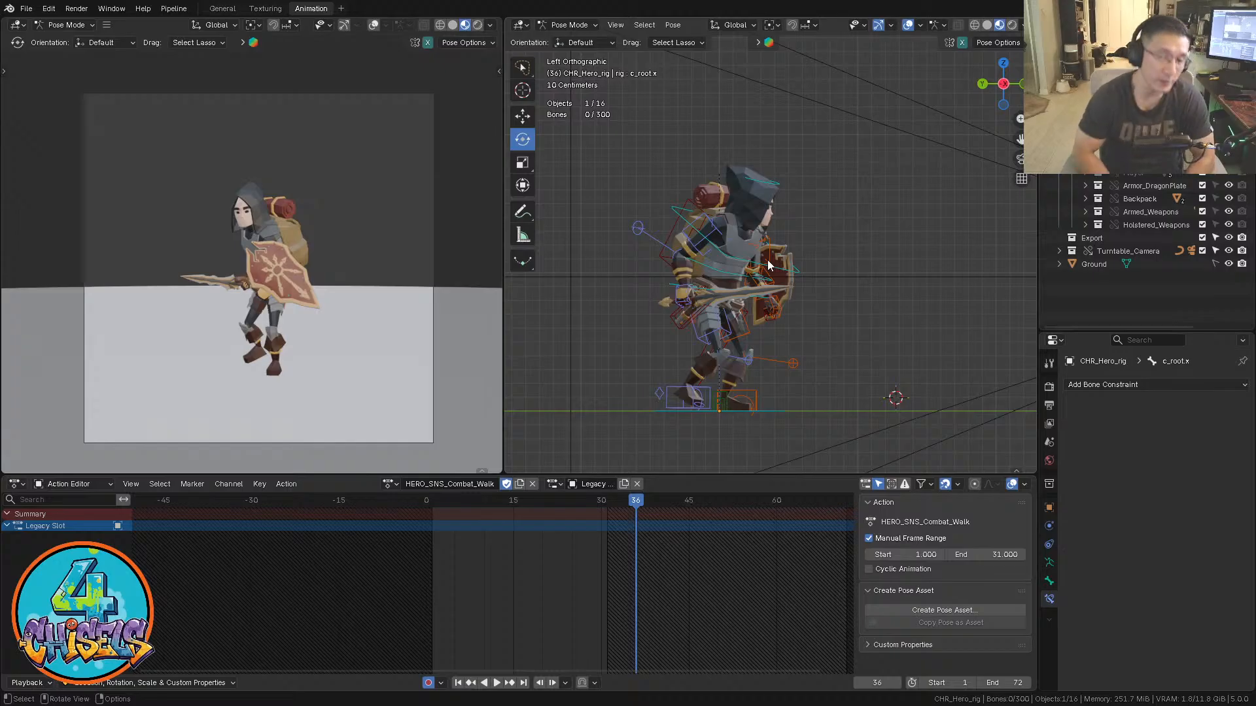
pyautogui.keyDown('shift'); pyautogui.moveTo(767, 260); pyautogui.dragTo(801, 188, button='middle'); pyautogui.keyUp('shift')
pyautogui.moveTo(779, 253)
pyautogui.keyDown('shift'); pyautogui.mouseDown(button='middle')
pyautogui.moveTo(782, 199)
pyautogui.moveTo(792, 214)
pyautogui.moveTo(769, 249)
pyautogui.mouseUp(button='middle'); pyautogui.keyUp('shift')
pyautogui.moveTo(838, 191); pyautogui.dragTo(750, 244, button='middle')
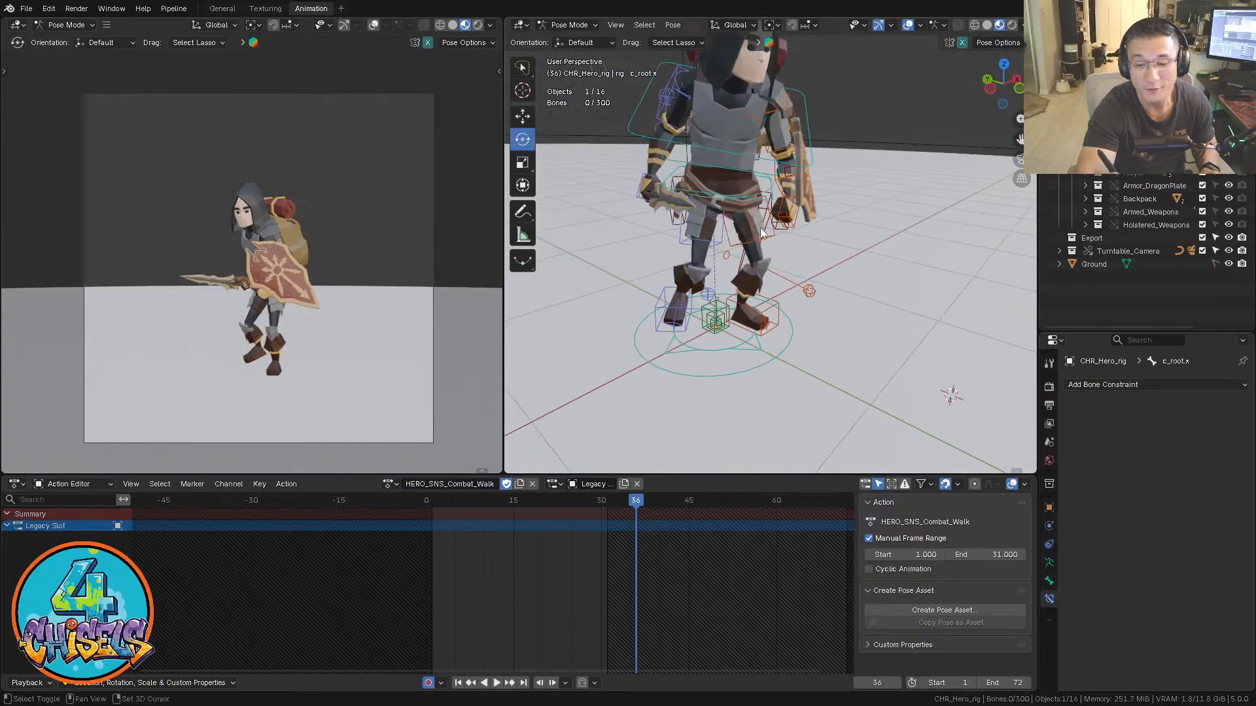
pyautogui.keyDown('shift'); pyautogui.moveTo(761, 171); pyautogui.dragTo(764, 197, button='middle'); pyautogui.keyUp('shift')
pyautogui.keyDown('ctrl'); pyautogui.moveTo(771, 128); pyautogui.dragTo(773, 167, button='middle'); pyautogui.keyUp('ctrl')
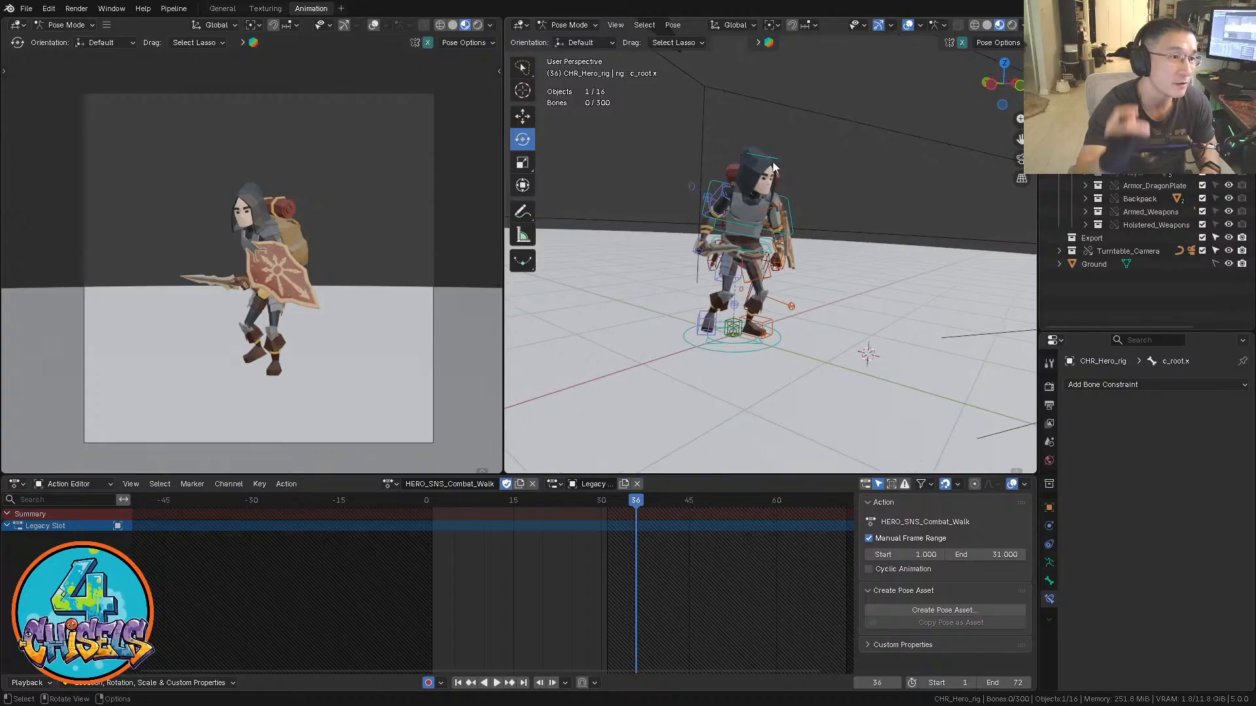
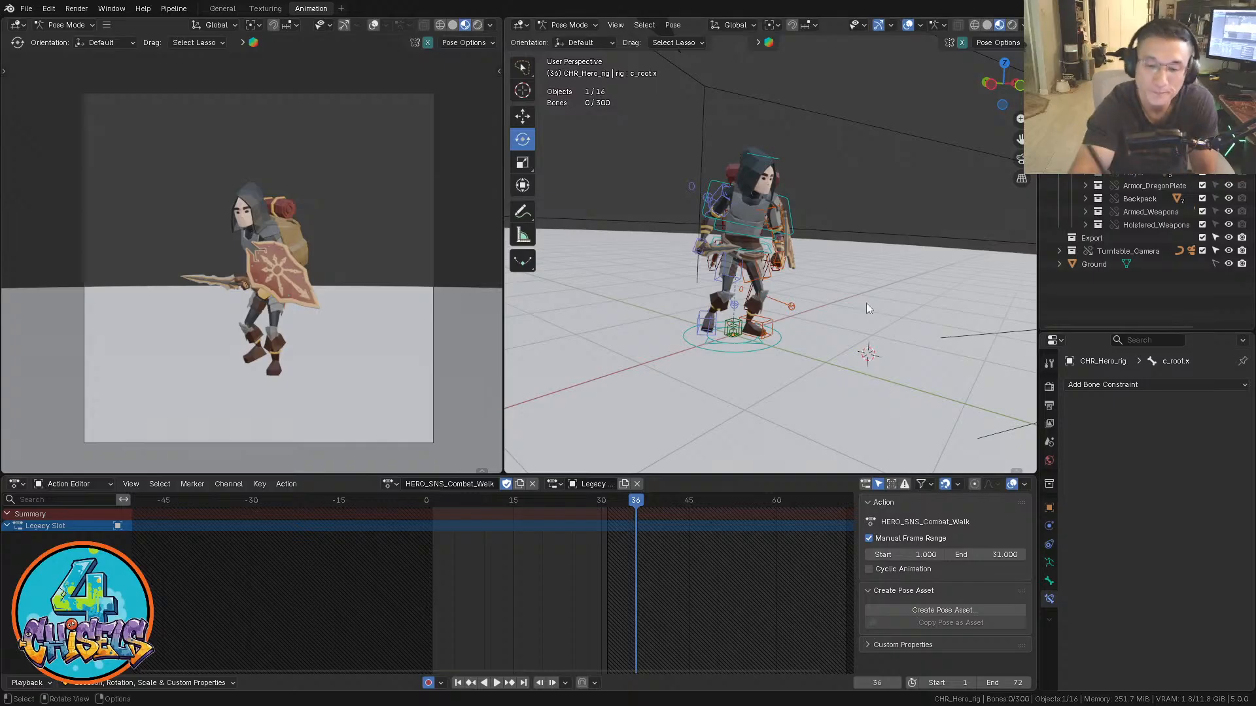
pyautogui.moveTo(866, 304); pyautogui.dragTo(861, 195, button='middle')
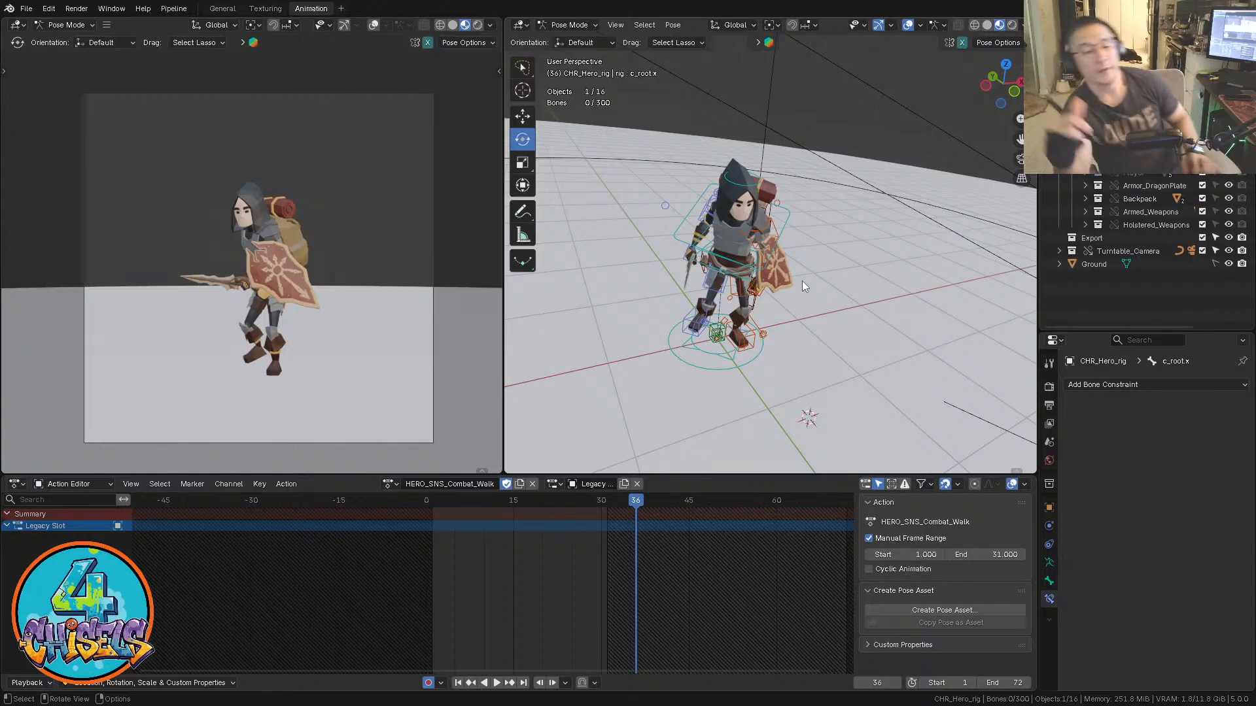
pyautogui.moveTo(802, 281); pyautogui.dragTo(742, 280, button='middle')
pyautogui.scroll(-3, 766, 238)
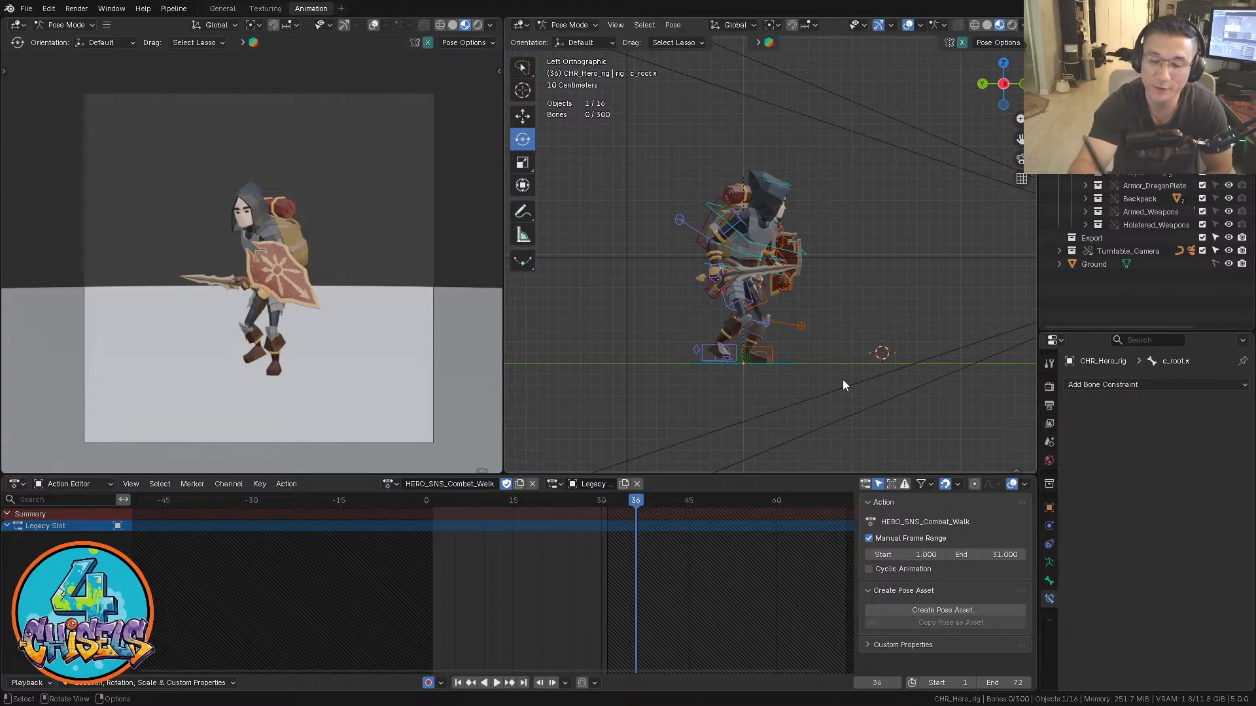
pyautogui.moveTo(845, 319); pyautogui.dragTo(895, 315, button='middle')
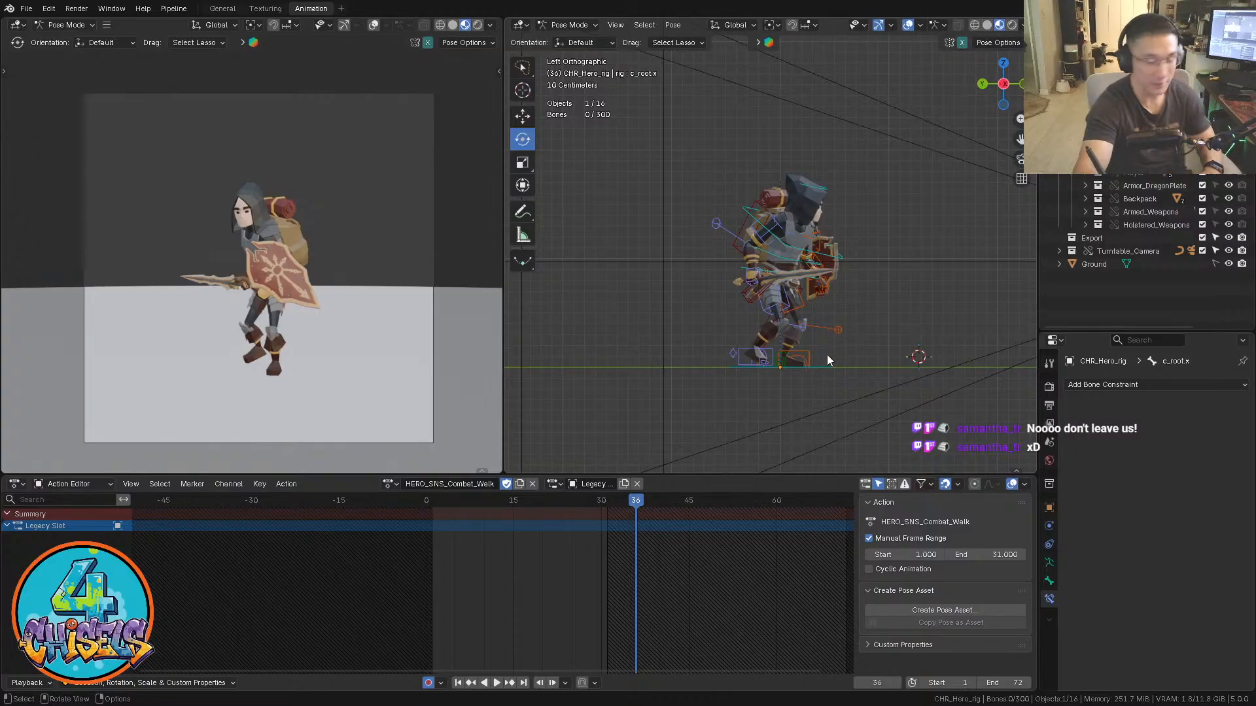
pyautogui.keyDown('ctrl'); pyautogui.moveTo(827, 355); pyautogui.dragTo(781, 345, button='middle'); pyautogui.keyUp('ctrl')
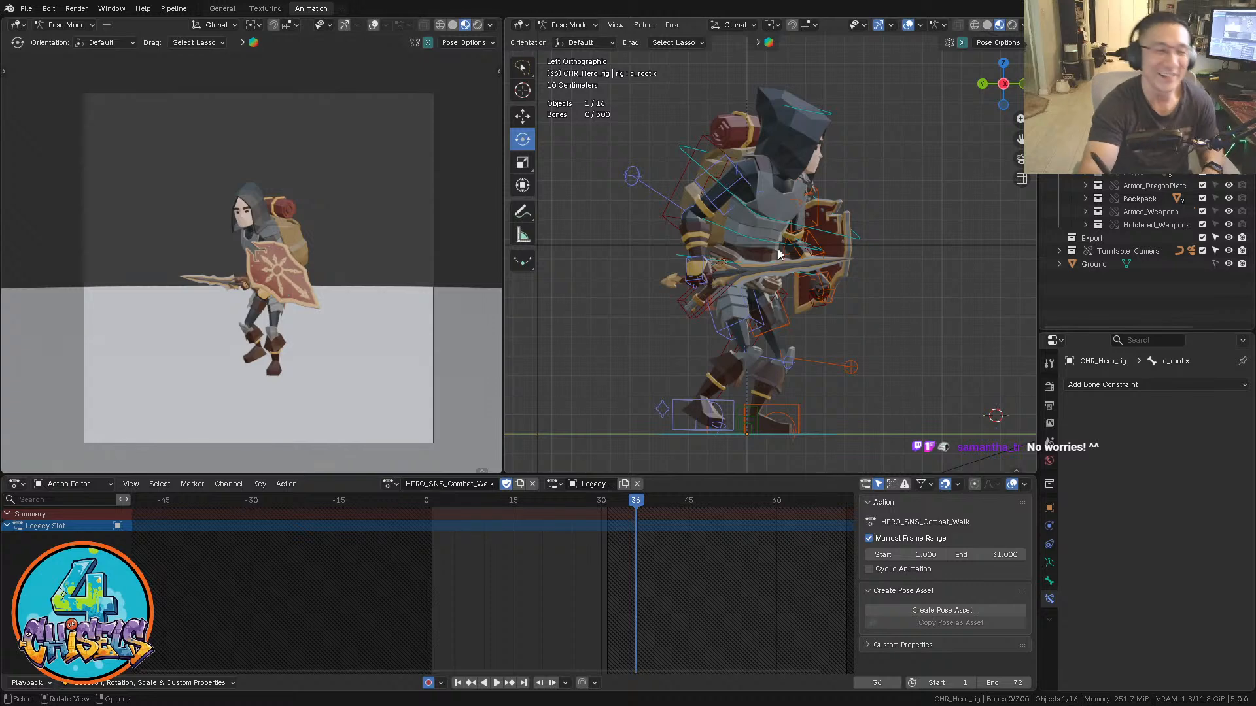
pyautogui.moveTo(788, 302)
pyautogui.keyDown('shift'); pyautogui.mouseDown(button='middle')
pyautogui.moveTo(781, 313)
pyautogui.moveTo(802, 281)
pyautogui.moveTo(794, 299)
pyautogui.mouseUp(button='middle'); pyautogui.keyUp('shift')
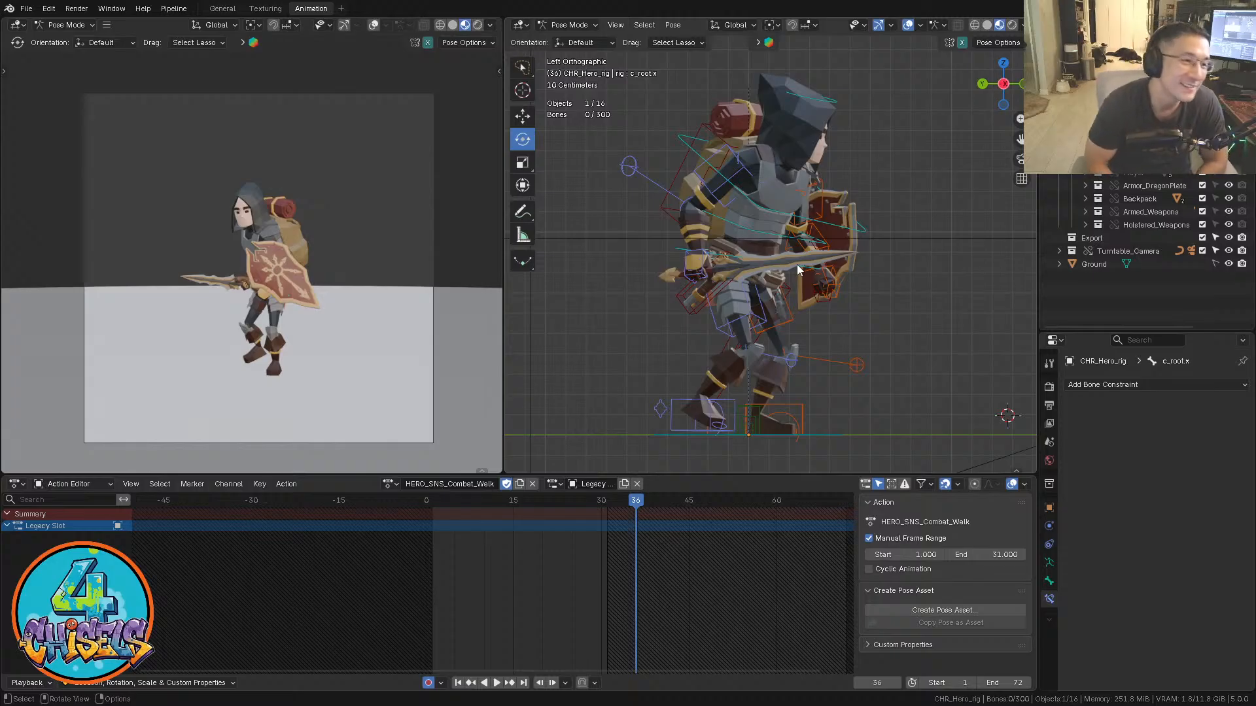
# Play the HERO_SNS_Combat_Walk action in front view and stop playback
pyautogui.keyDown('ctrl'); pyautogui.moveTo(821, 266); pyautogui.dragTo(724, 253, button='middle'); pyautogui.keyUp('ctrl')
pyautogui.click(442, 500)
pyautogui.press('space')
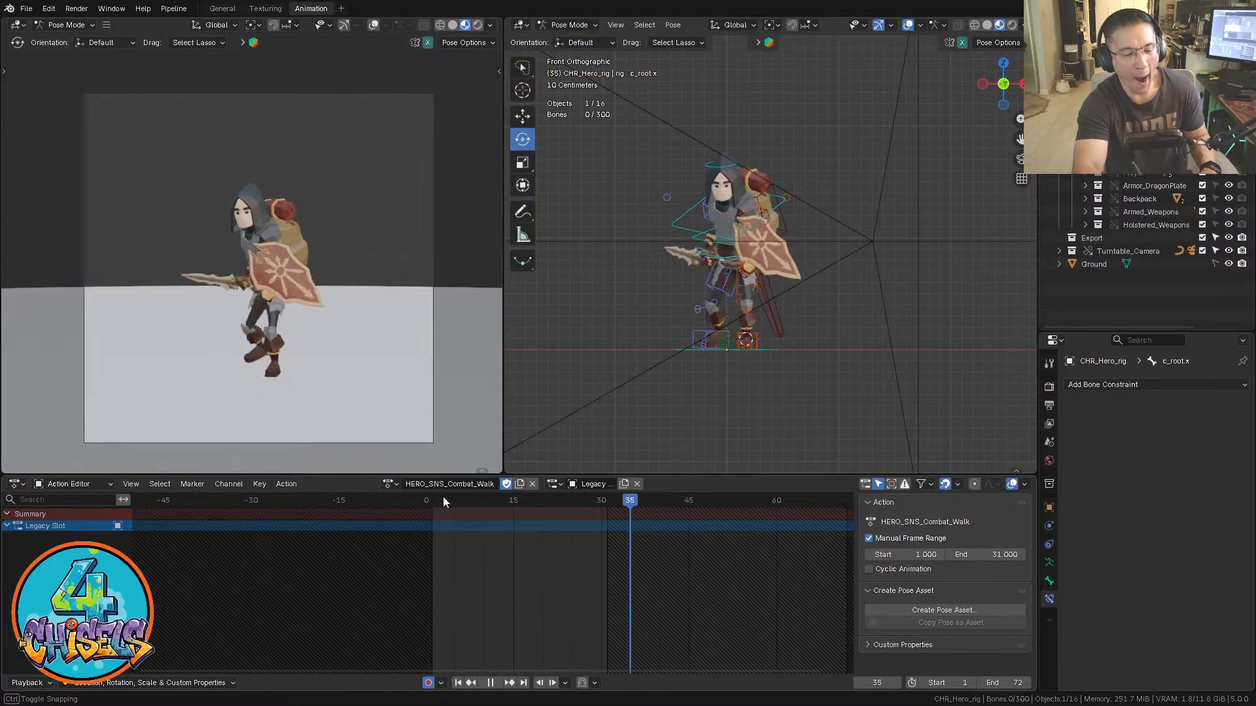
pyautogui.press('space')
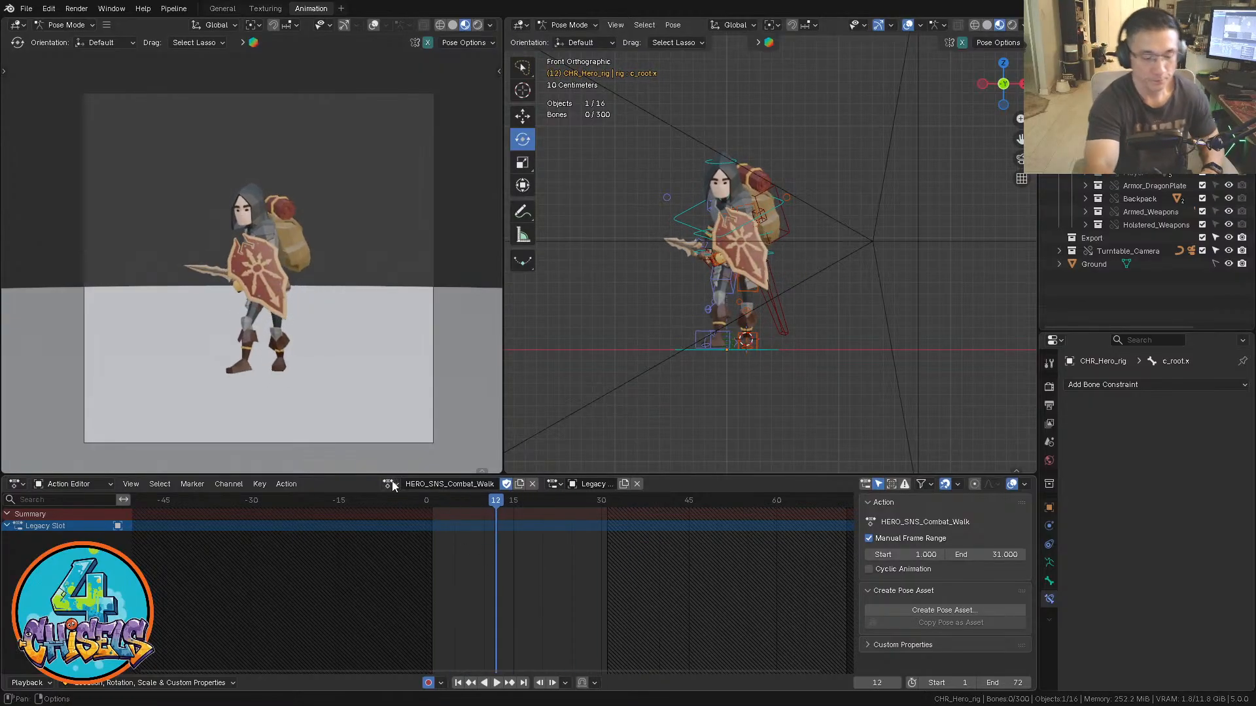
# Look through the whole list of camera and hero actions, keeping HERO_SNS_Combat_Walk loaded
pyautogui.click(390, 484)
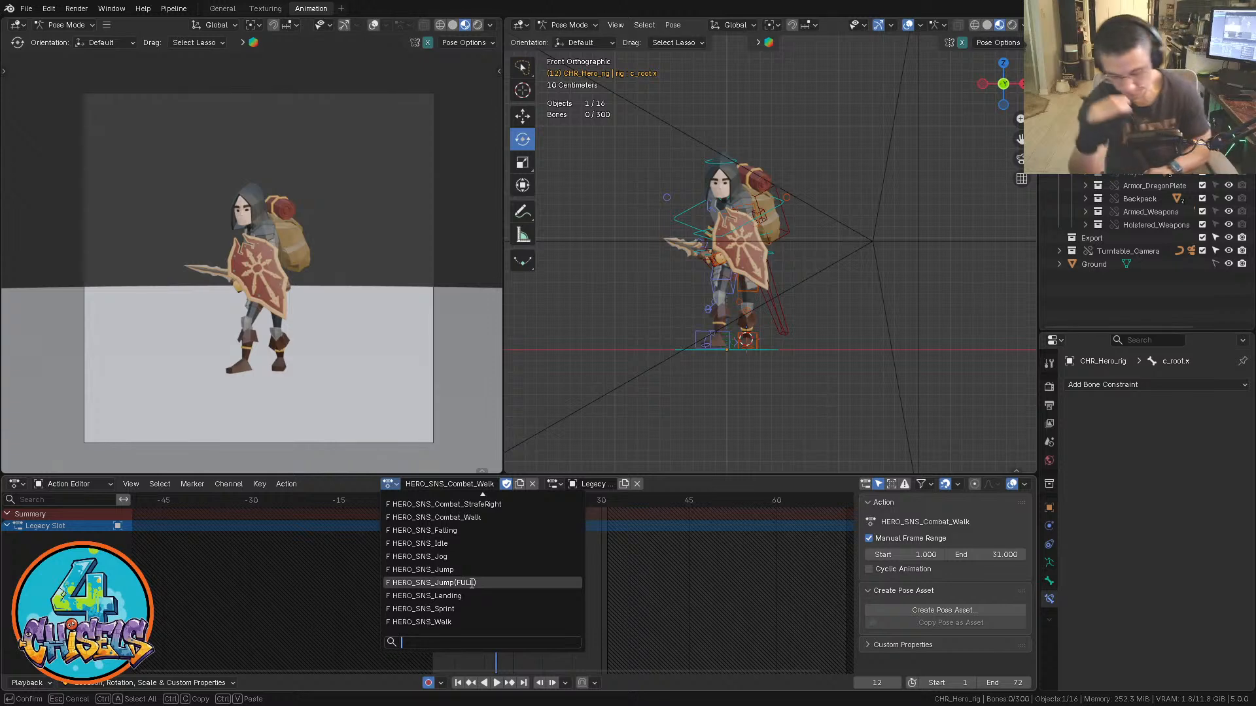
pyautogui.press('Down')
pyautogui.press('Down')
pyautogui.press('Down')
pyautogui.scroll(20, 472, 583)
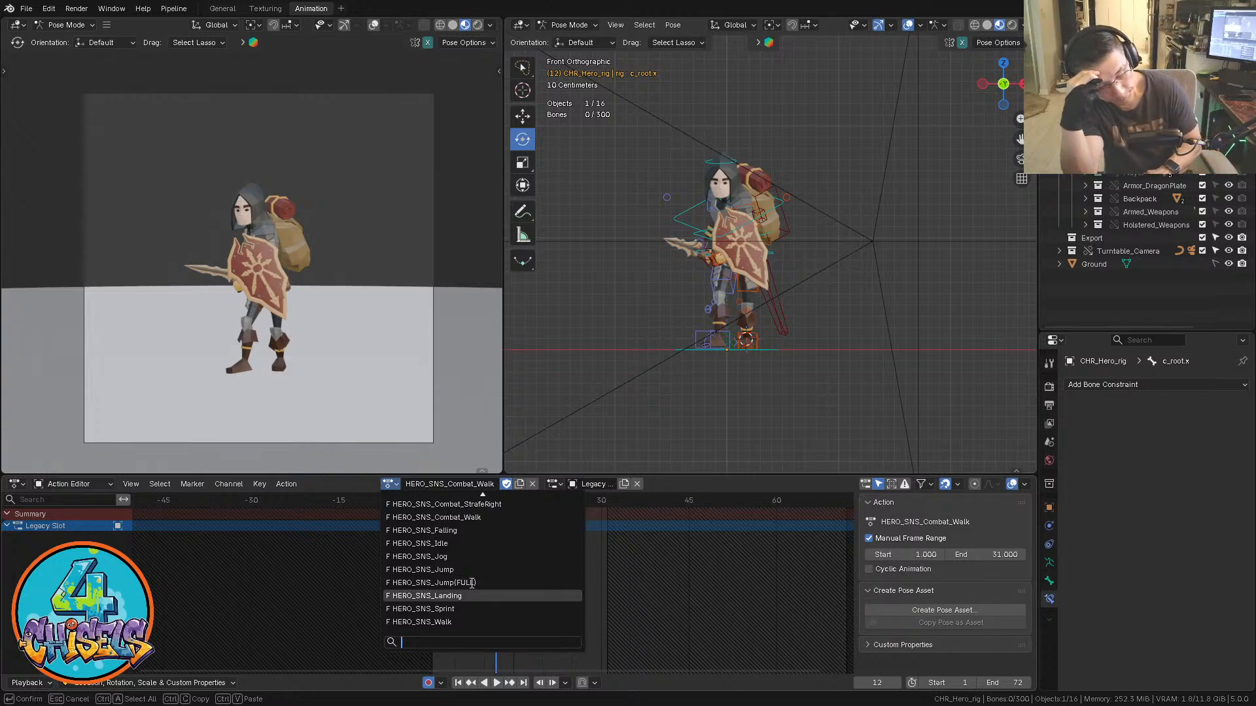
pyautogui.scroll(-1, 472, 584)
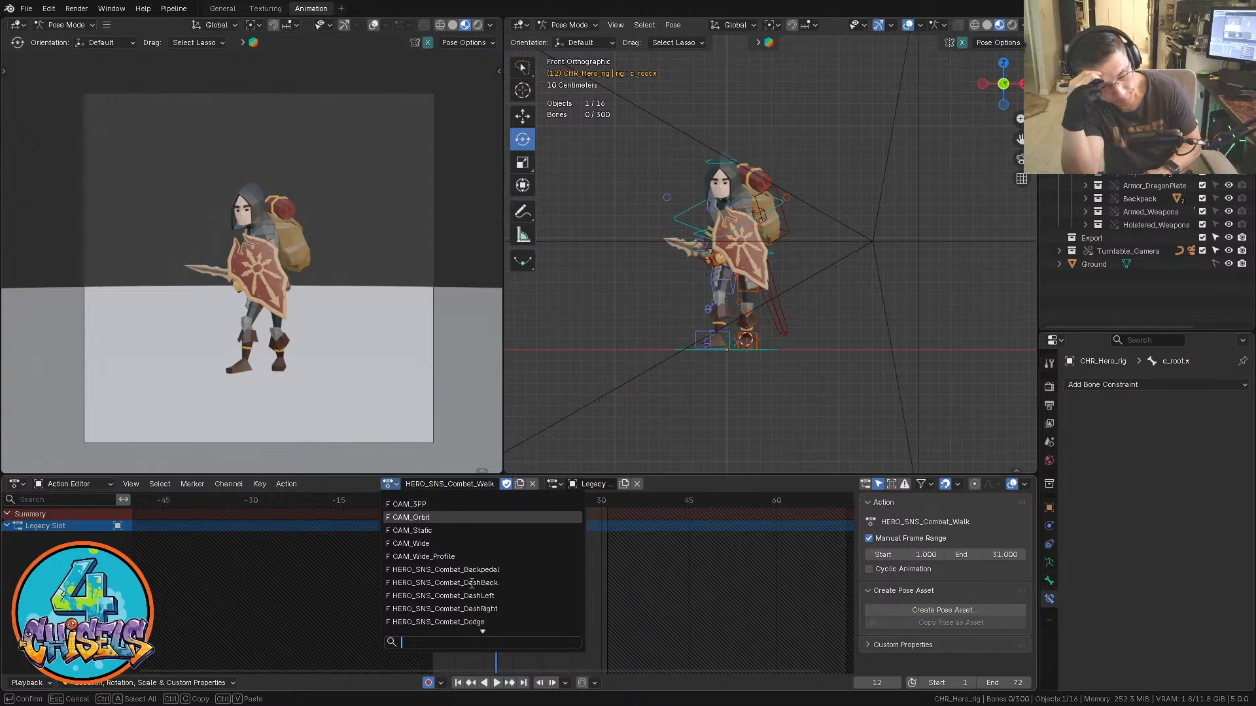
pyautogui.scroll(-20, 471, 584)
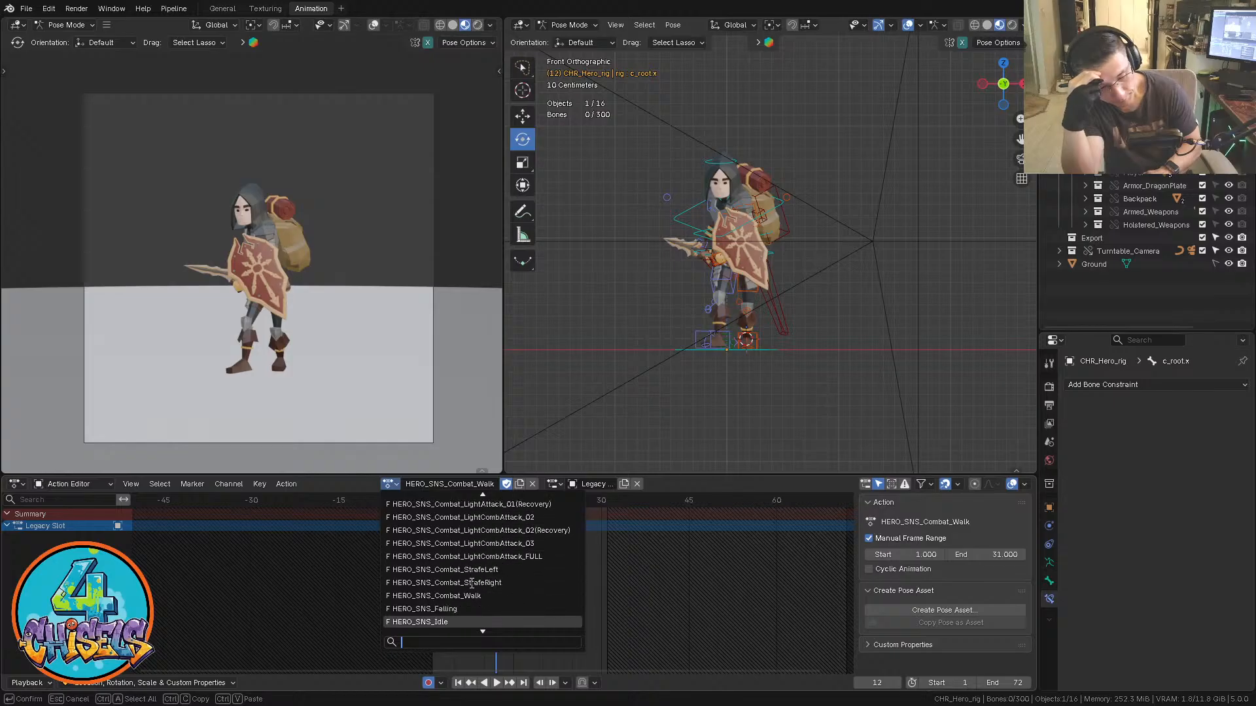
pyautogui.scroll(-5, 472, 583)
pyautogui.scroll(20, 472, 583)
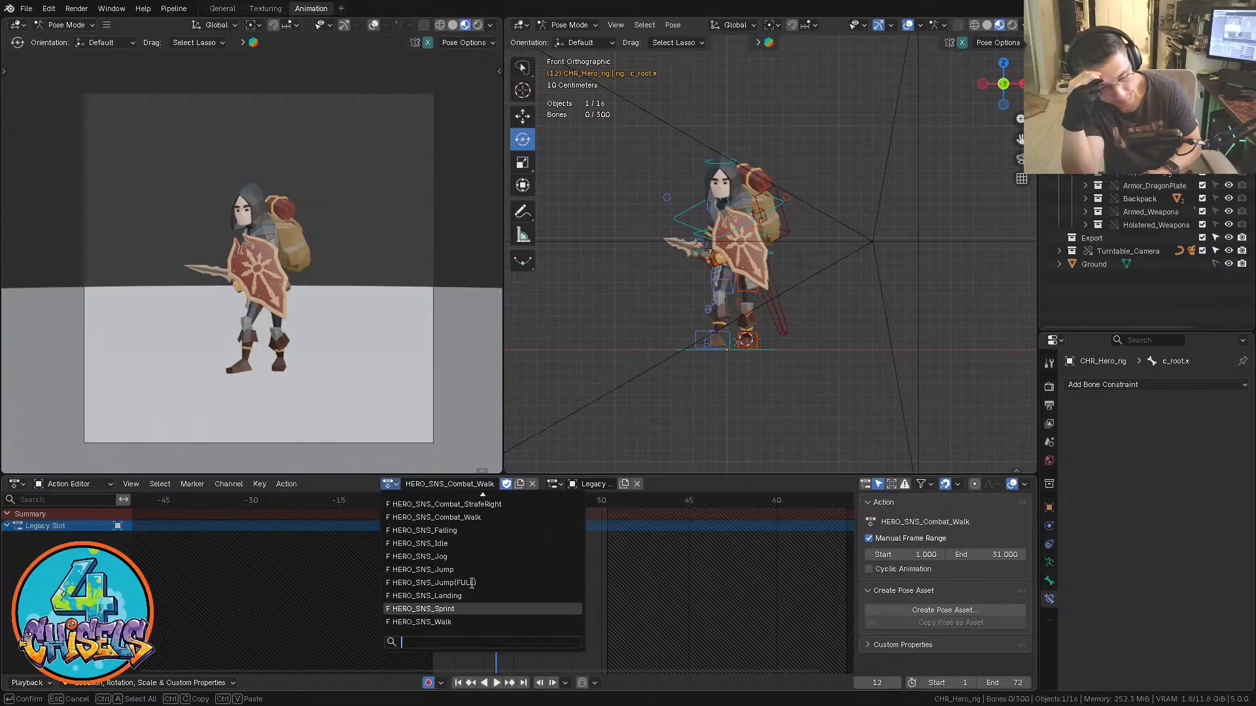
pyautogui.scroll(-5, 471, 583)
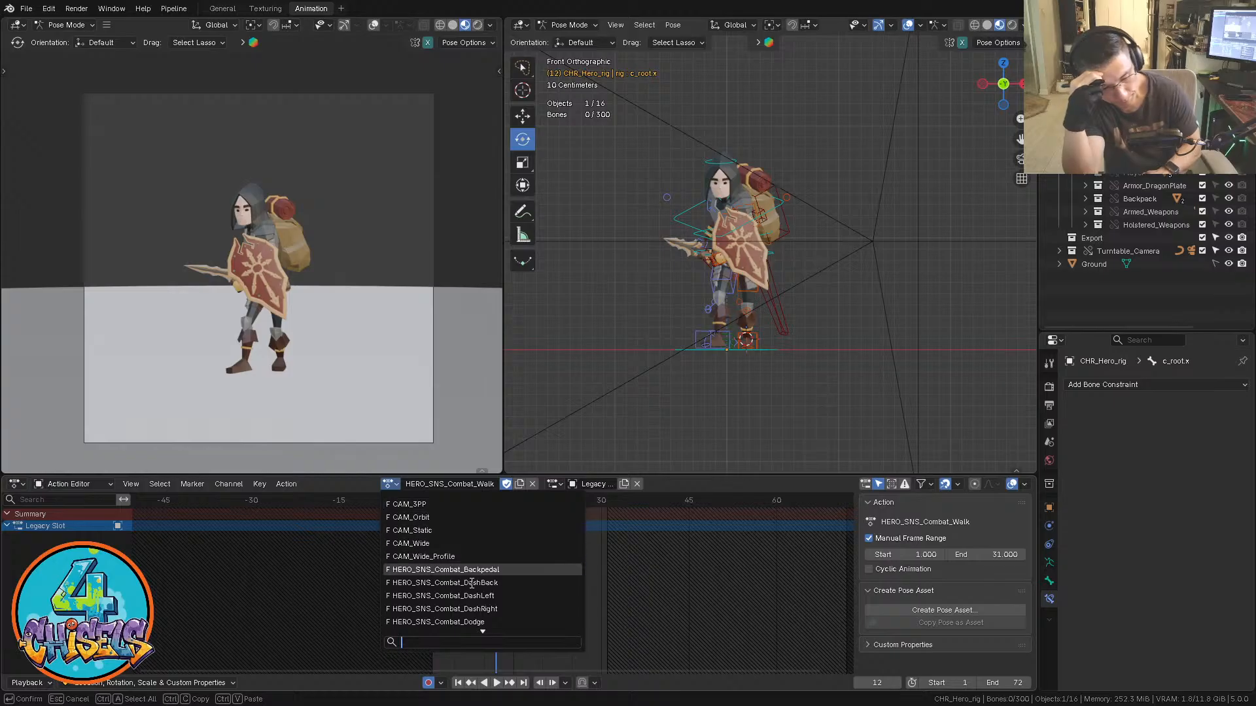
pyautogui.click(795, 387)
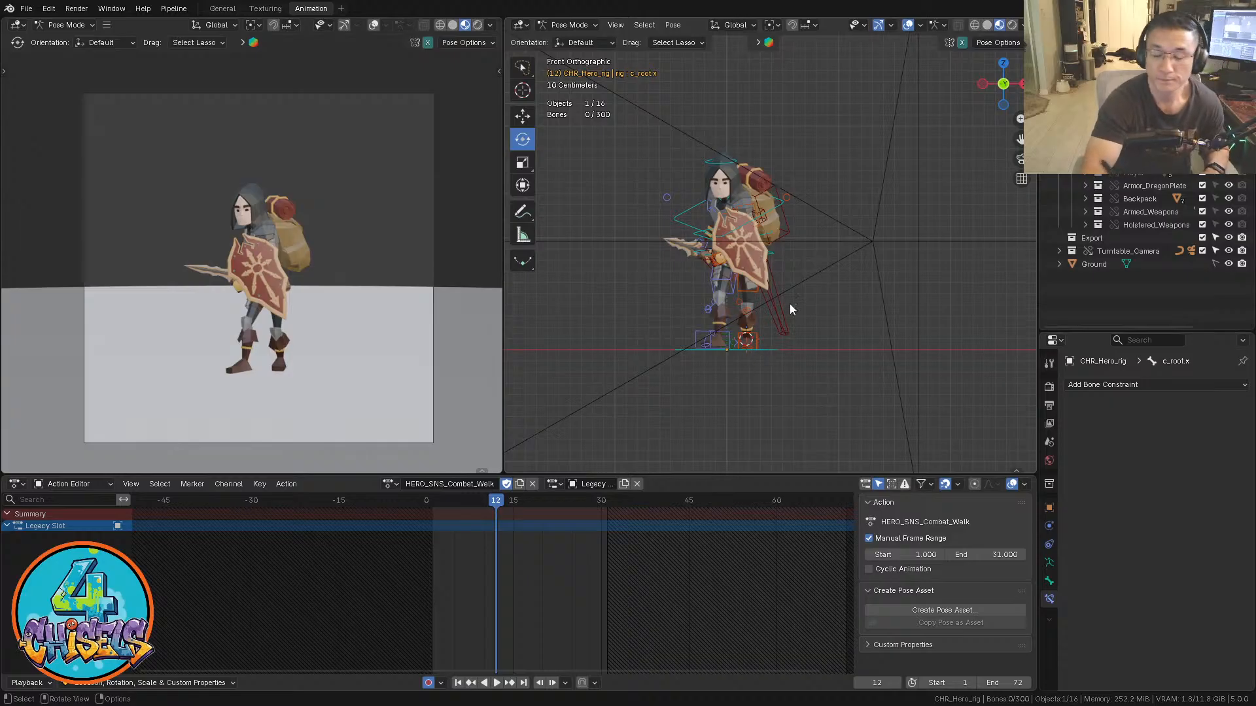
# Switch the hero rig from Pose Mode to Object Mode and deselect everything
pyautogui.keyDown('alt'); pyautogui.moveTo(790, 304); pyautogui.dragTo(825, 330, button='middle'); pyautogui.keyUp('alt')
pyautogui.hotkey('ctrl', 'Tab')
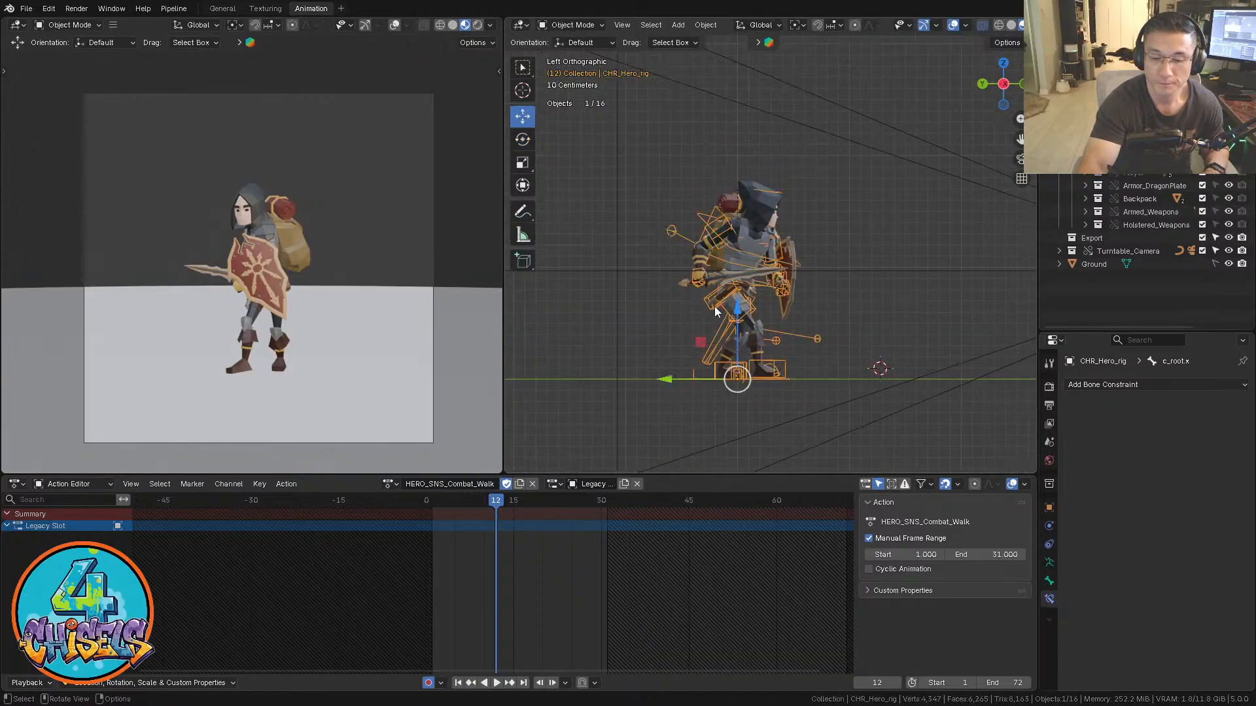
pyautogui.keyDown('alt'); pyautogui.moveTo(714, 306); pyautogui.dragTo(857, 245, button='middle'); pyautogui.keyUp('alt')
pyautogui.hotkey('alt', 'a')
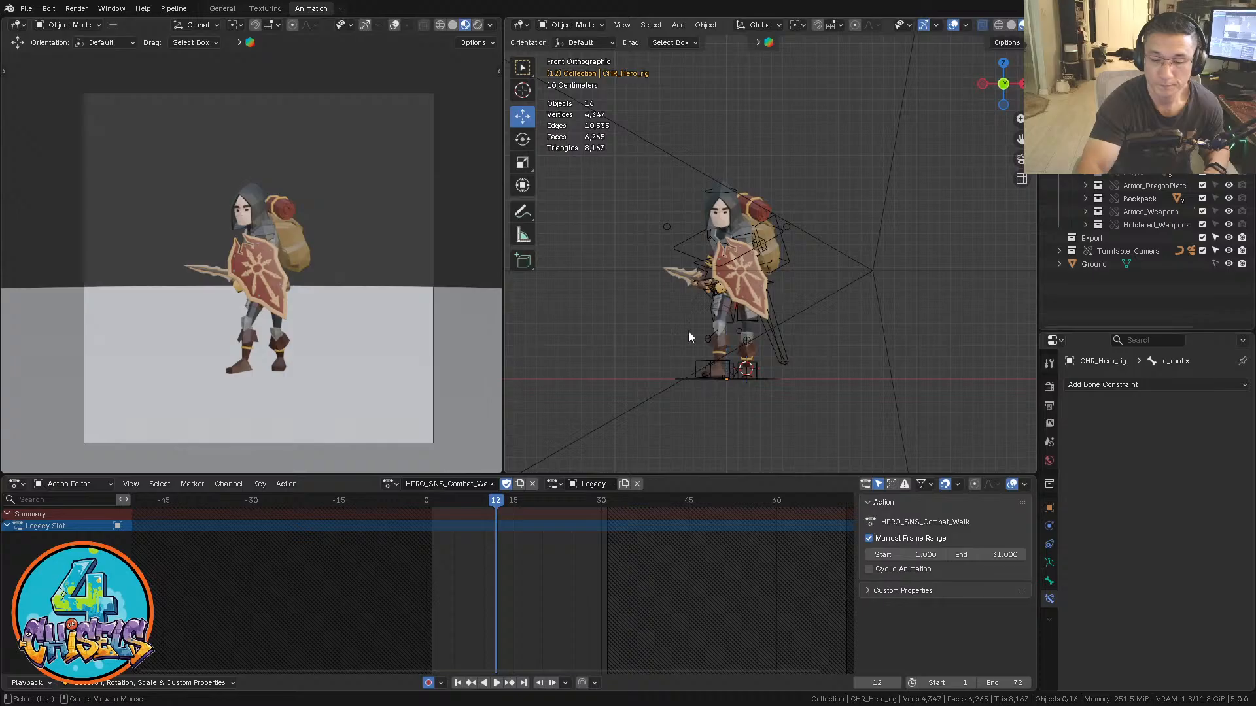
pyautogui.keyDown('alt'); pyautogui.moveTo(689, 334); pyautogui.dragTo(860, 269, button='middle'); pyautogui.keyUp('alt')
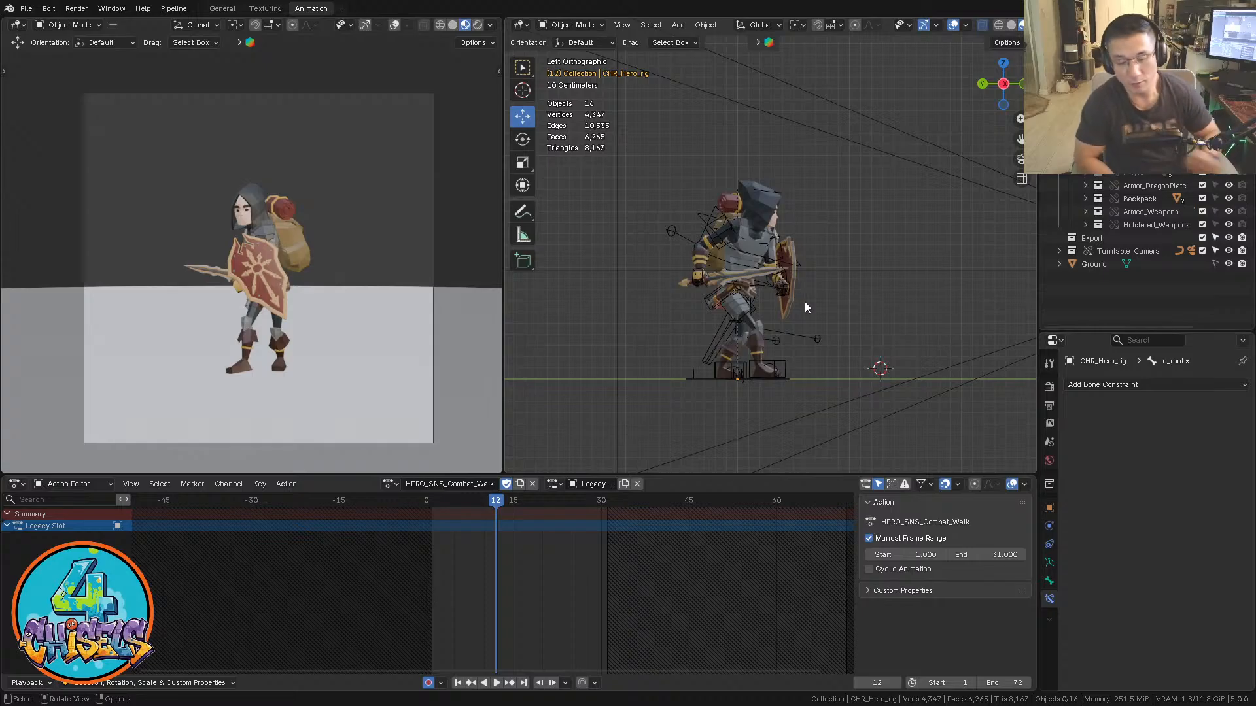
pyautogui.moveTo(752, 360); pyautogui.dragTo(849, 245, button='middle')
pyautogui.moveTo(818, 323); pyautogui.dragTo(829, 247, button='middle')
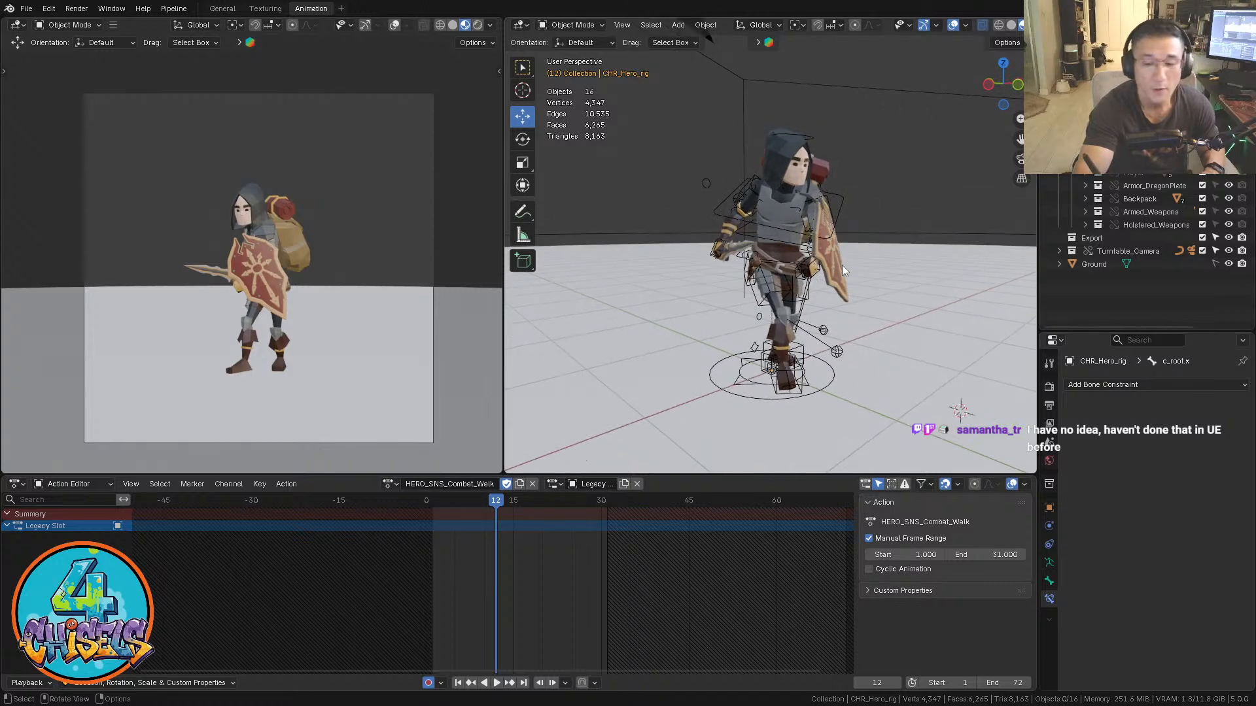
pyautogui.moveTo(842, 271); pyautogui.dragTo(736, 292, button='middle')
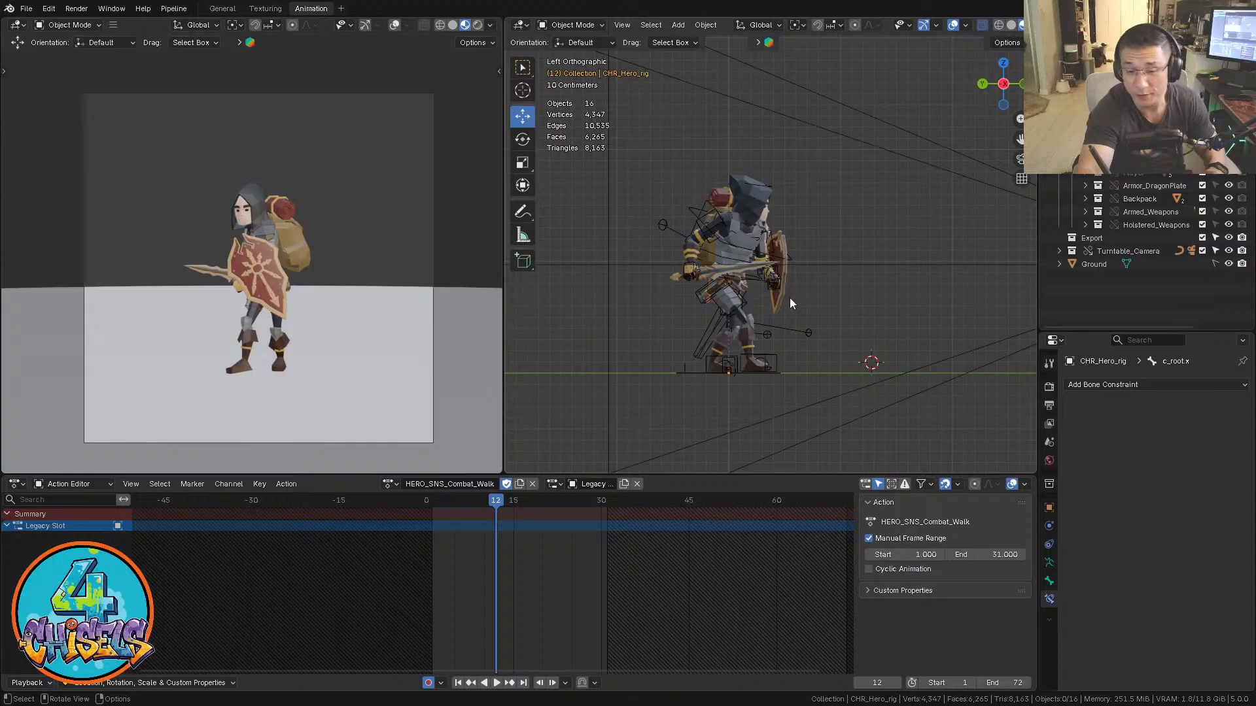
# Replay the HERO_SNS_Combat_Walk action in a perspective view of the deselected hero and stop playback
pyautogui.keyDown('alt'); pyautogui.moveTo(791, 297); pyautogui.dragTo(622, 328, button='middle'); pyautogui.keyUp('alt')
pyautogui.click(439, 502)
pyautogui.press('space')
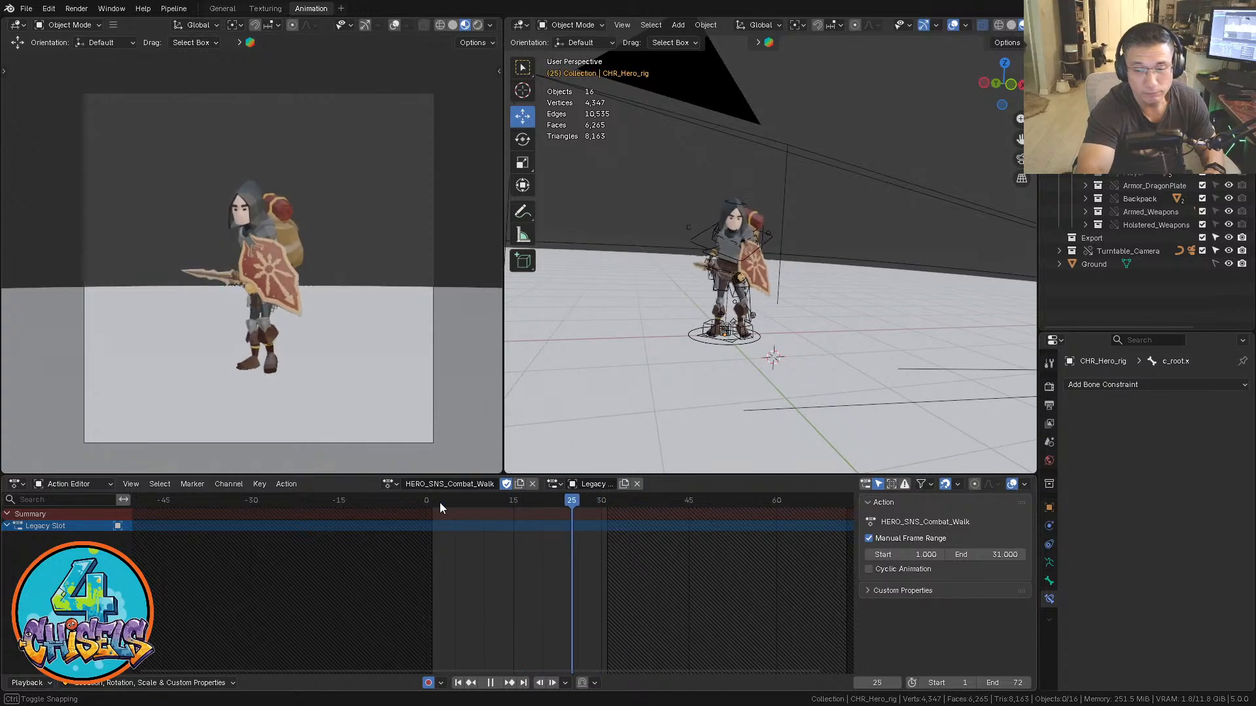
pyautogui.press('space')
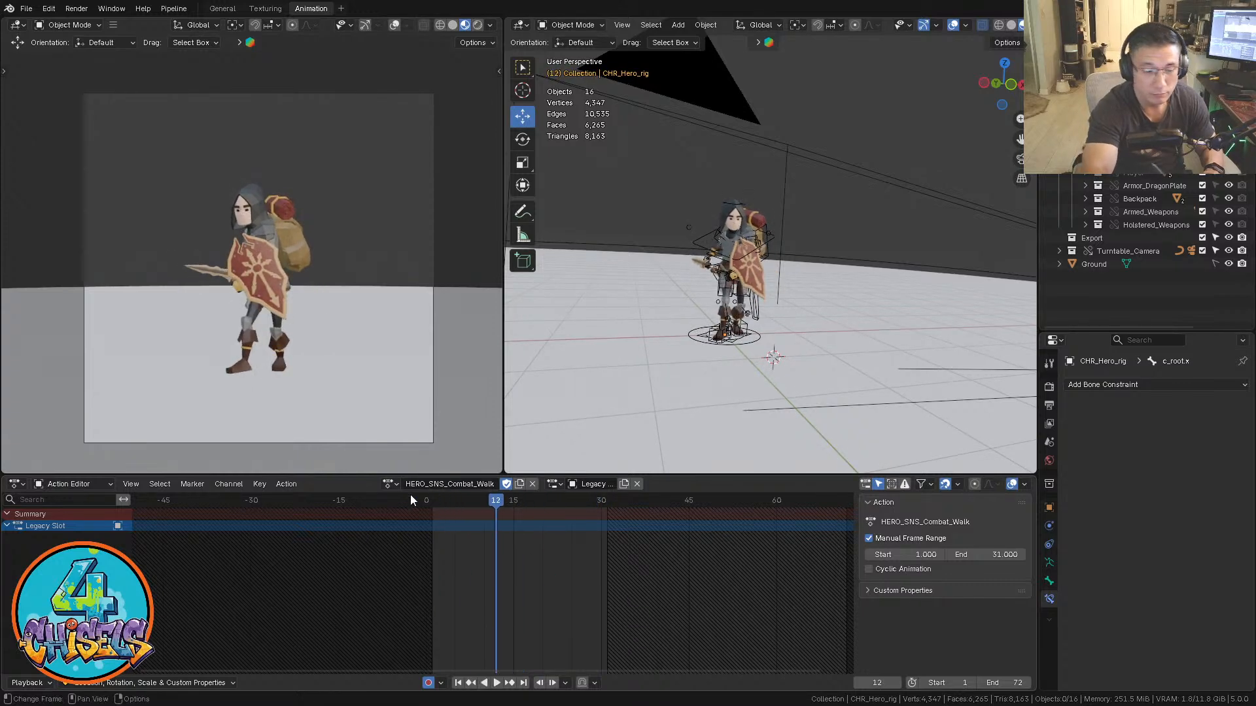
# Load the HERO_SNS_Combat_LightCombAttack_FULL action from the action list, play it through, stop playback and return to frame 2
pyautogui.click(390, 484)
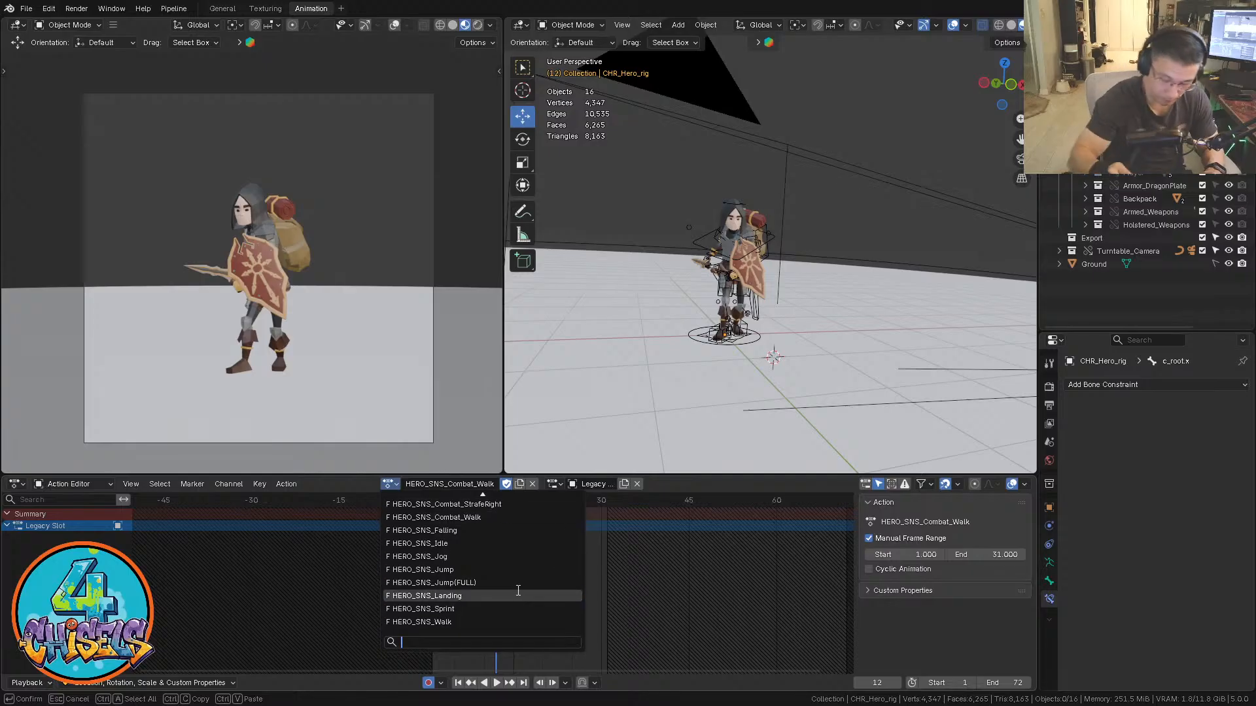
pyautogui.scroll(4, 519, 591)
pyautogui.scroll(8, 518, 591)
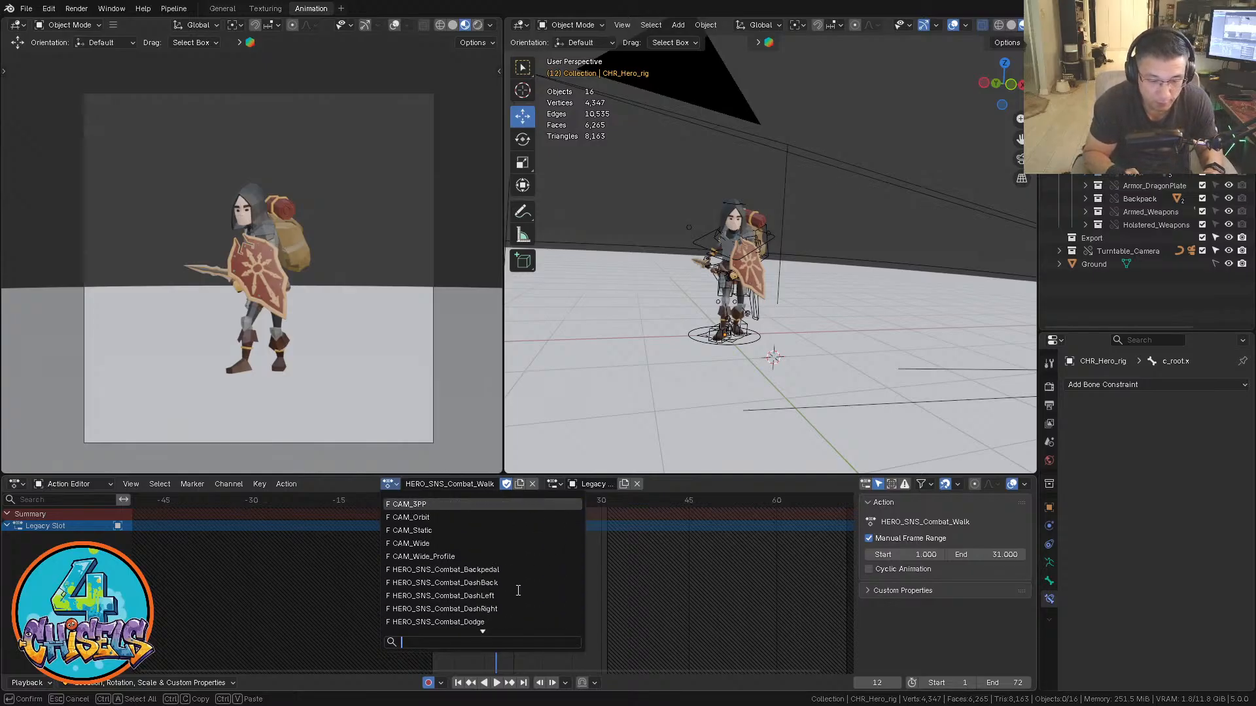
pyautogui.scroll(-5, 518, 591)
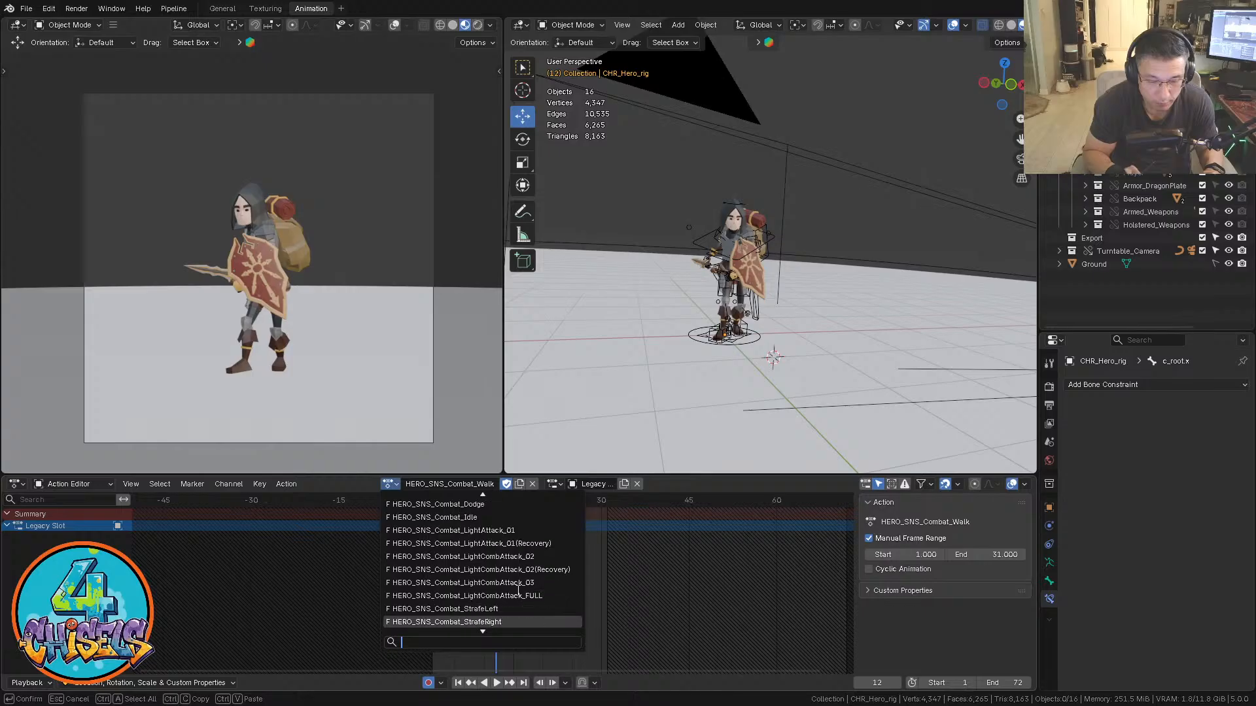
pyautogui.scroll(15, 518, 591)
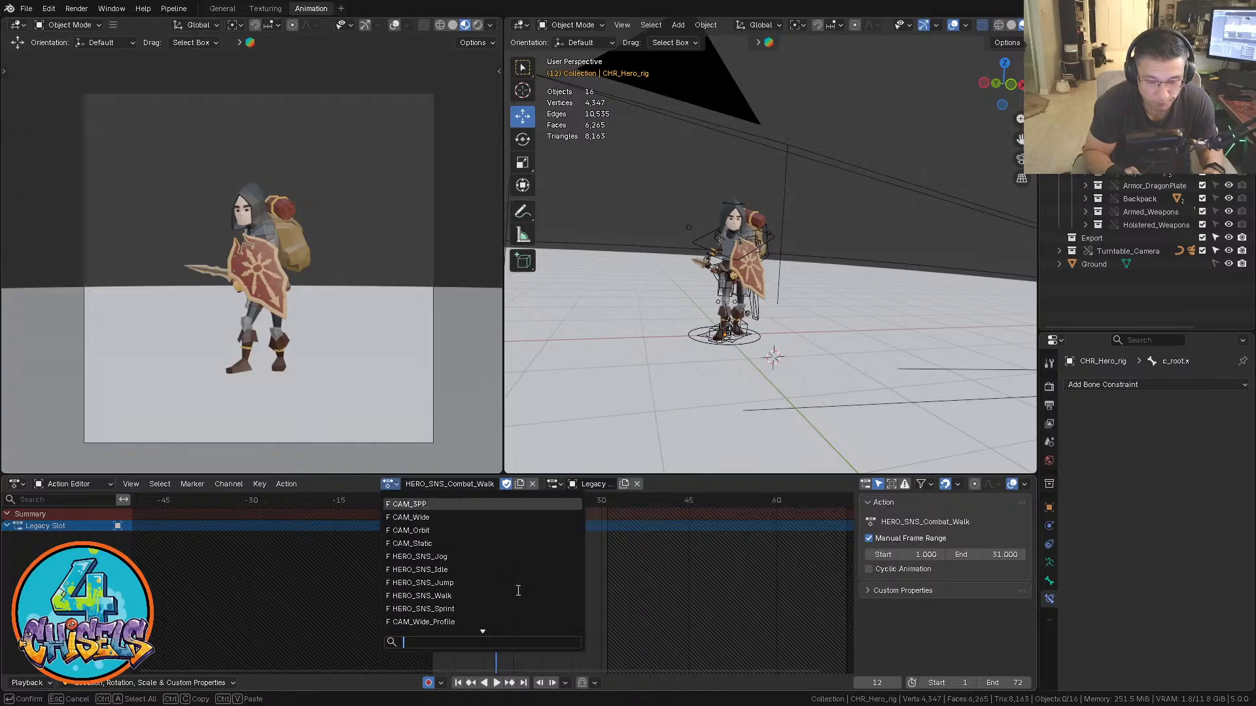
pyautogui.scroll(-18, 518, 590)
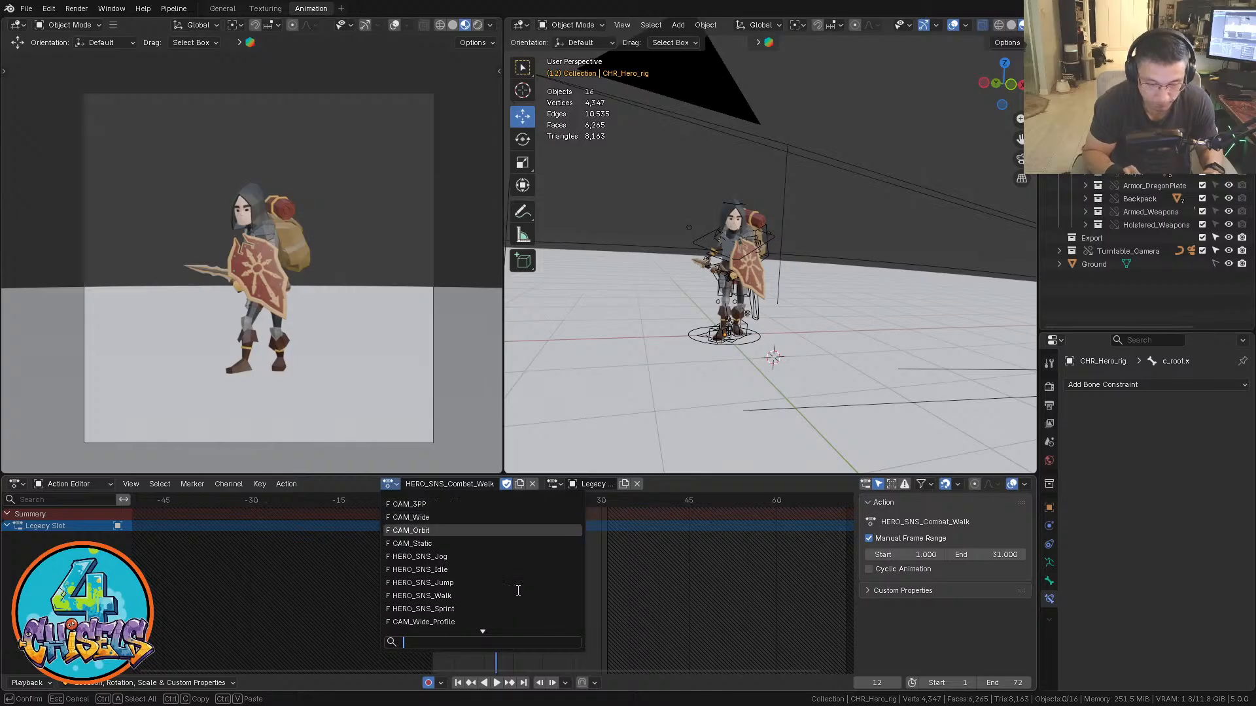
pyautogui.scroll(-8, 518, 591)
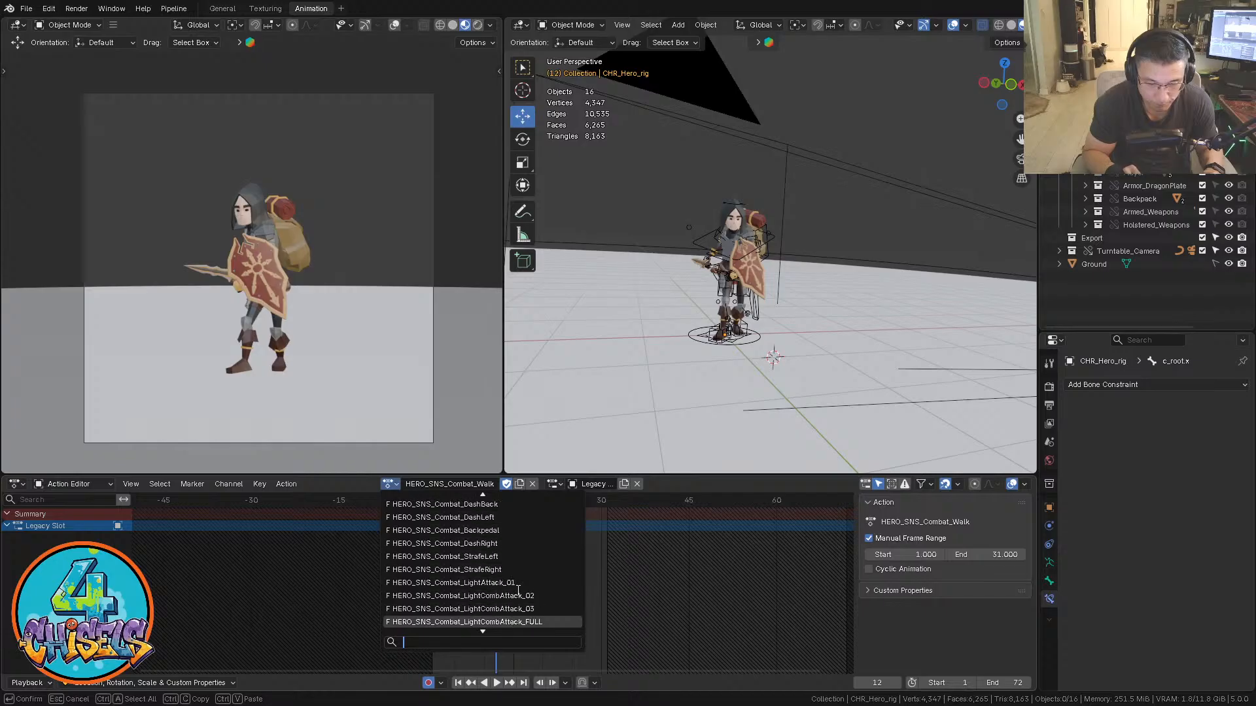
pyautogui.scroll(-1, 518, 591)
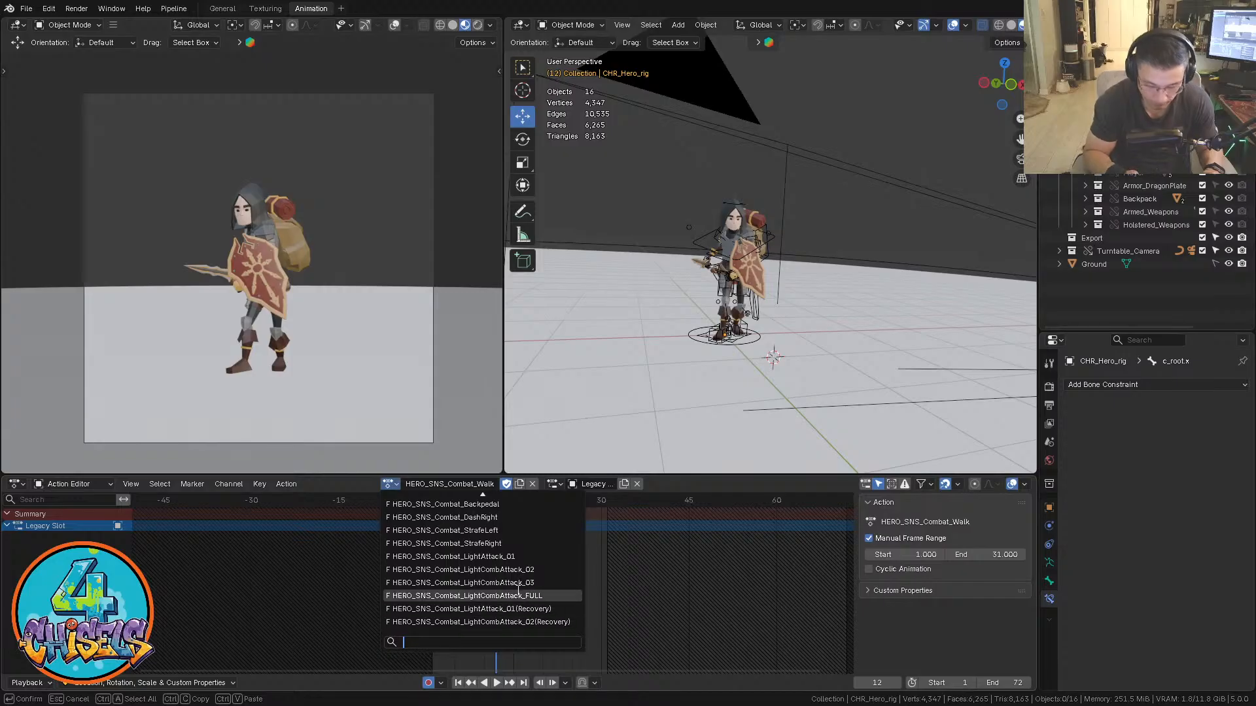
pyautogui.click(517, 592)
pyautogui.press('space')
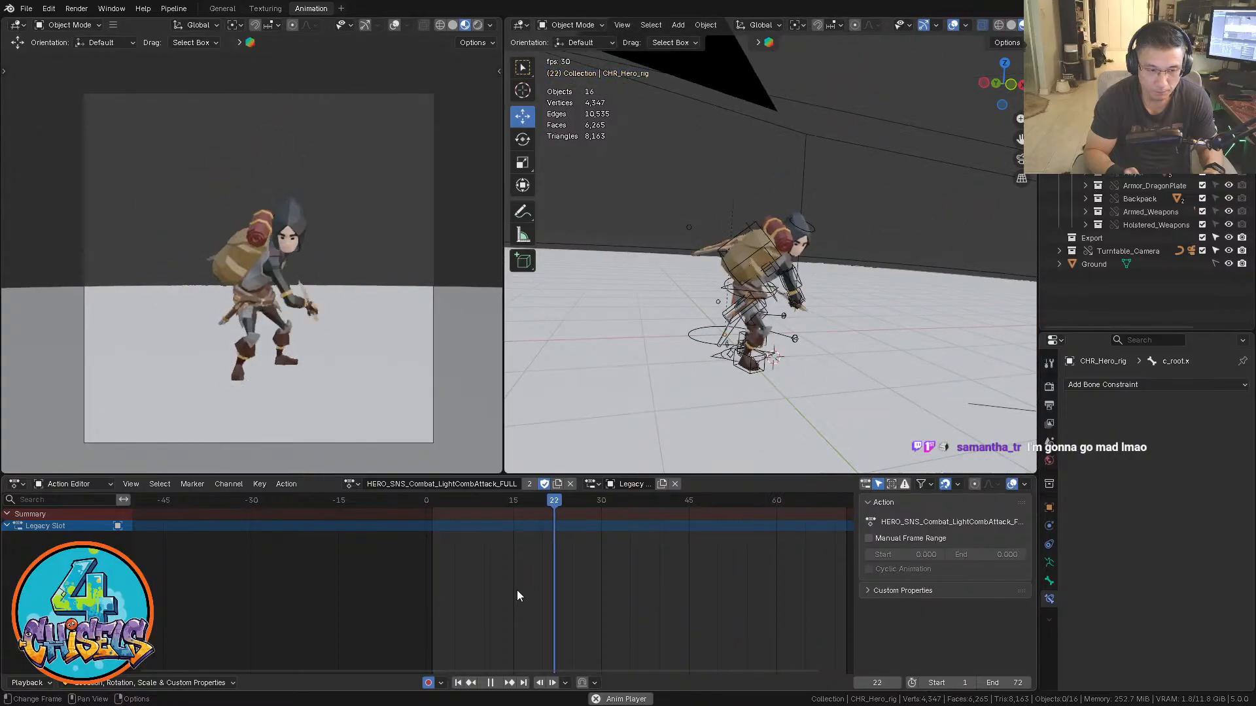
pyautogui.press('space')
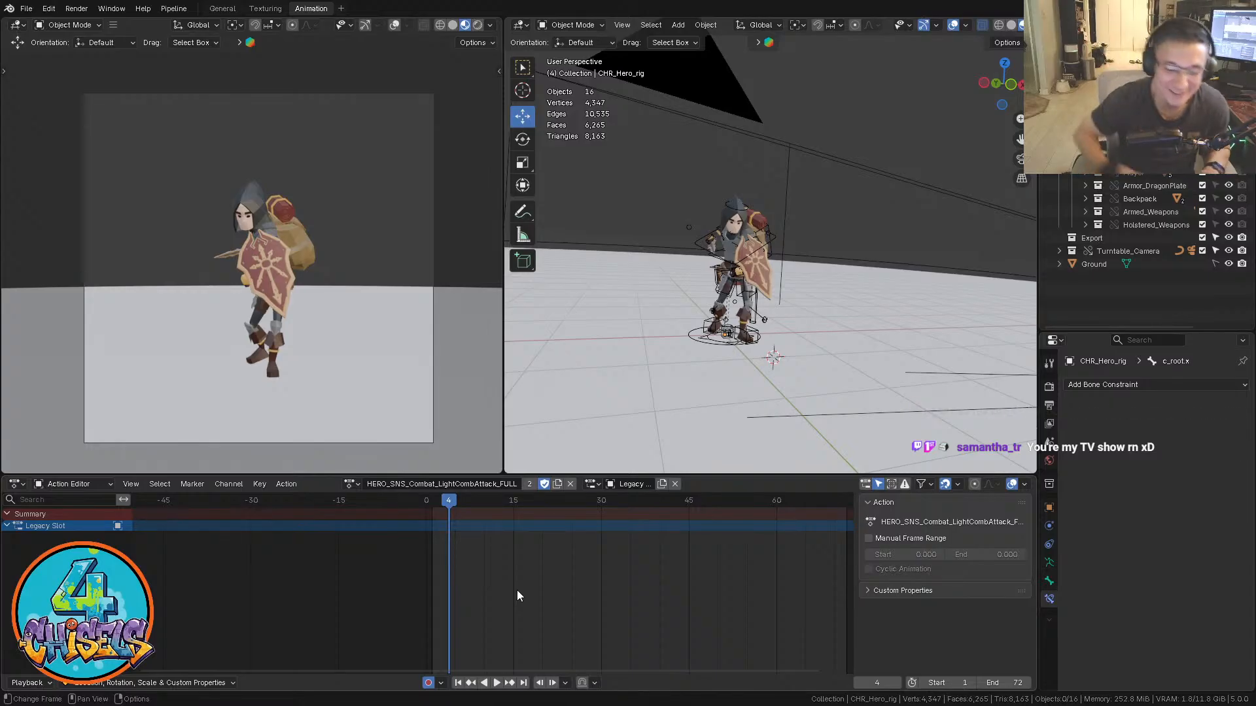
pyautogui.moveTo(467, 501)
pyautogui.mouseDown()
pyautogui.moveTo(513, 501)
pyautogui.moveTo(437, 500)
pyautogui.mouseUp()
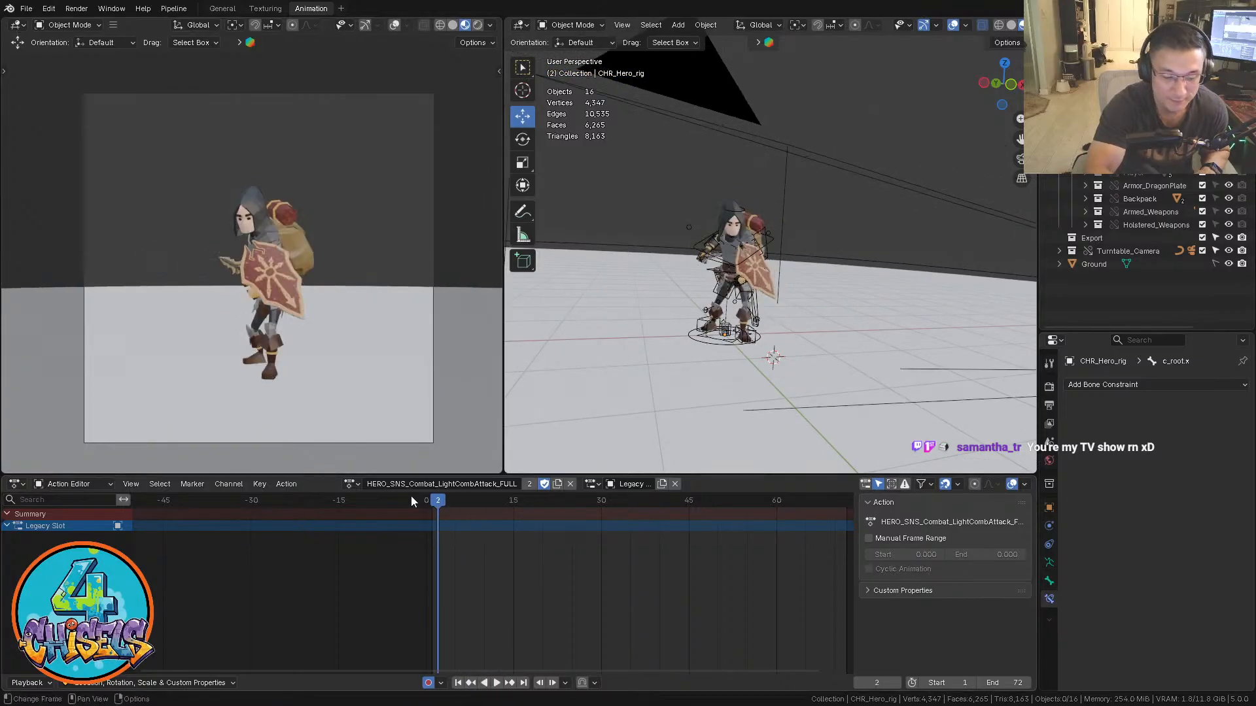
# Load the HERO_SNS_Falling action on the hero and view the character from the front
pyautogui.click(350, 484)
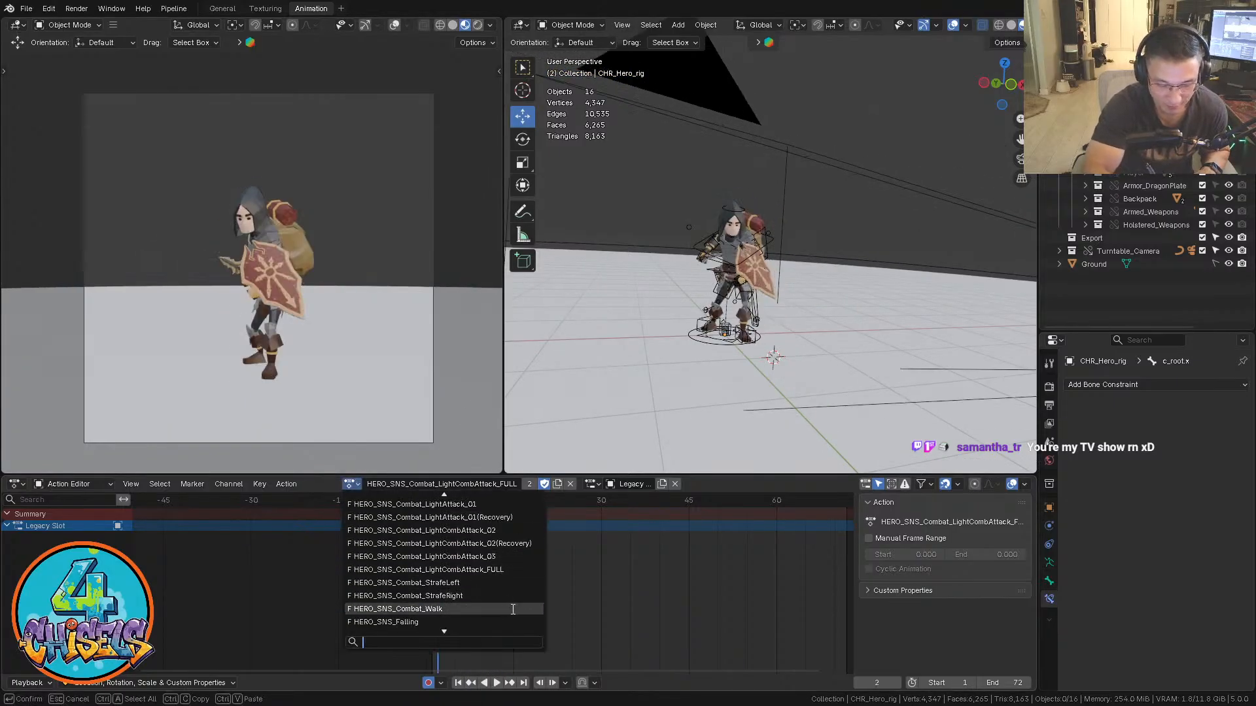
pyautogui.scroll(-8, 495, 589)
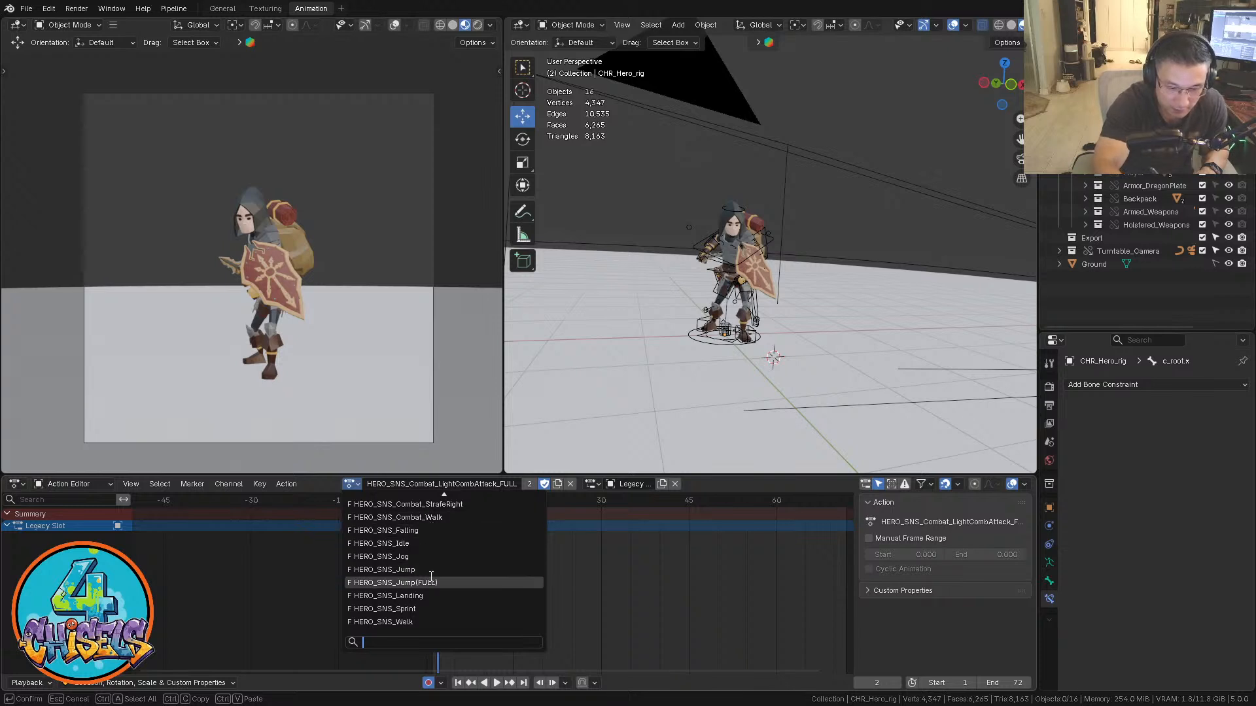
pyautogui.click(433, 531)
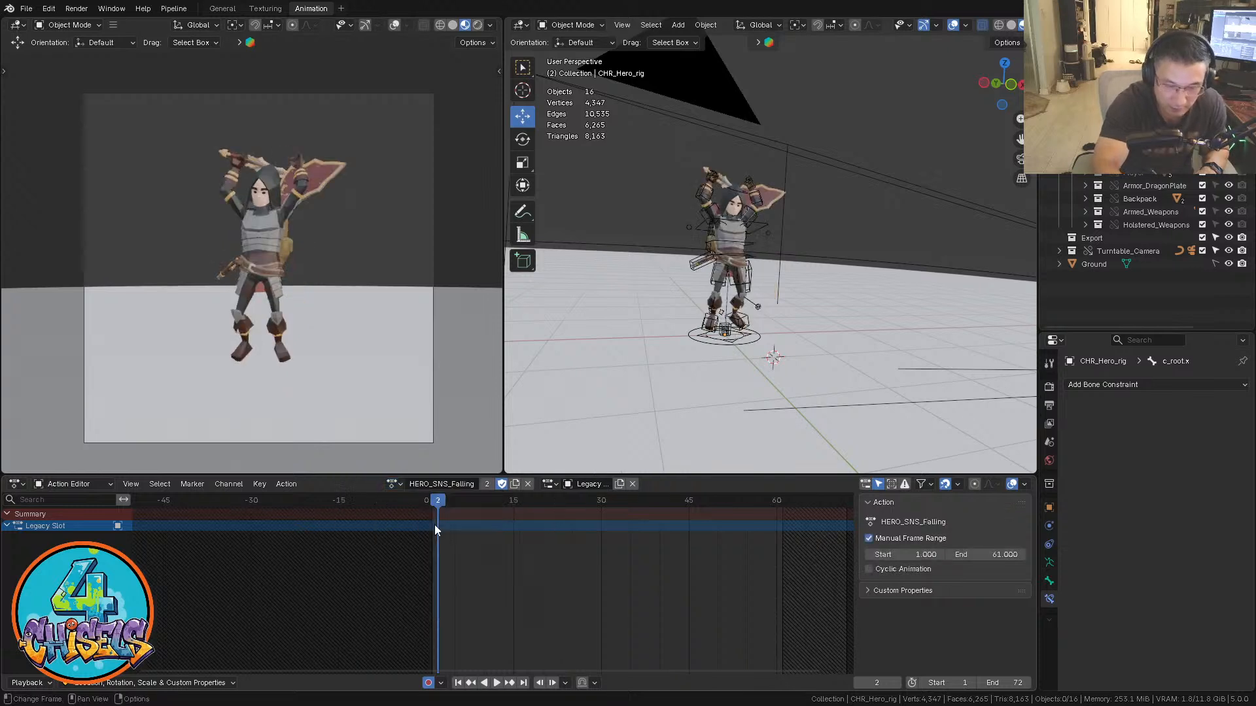
pyautogui.keyDown('alt'); pyautogui.moveTo(680, 343); pyautogui.dragTo(784, 319, button='middle'); pyautogui.keyUp('alt')
pyautogui.scroll(6, 795, 303)
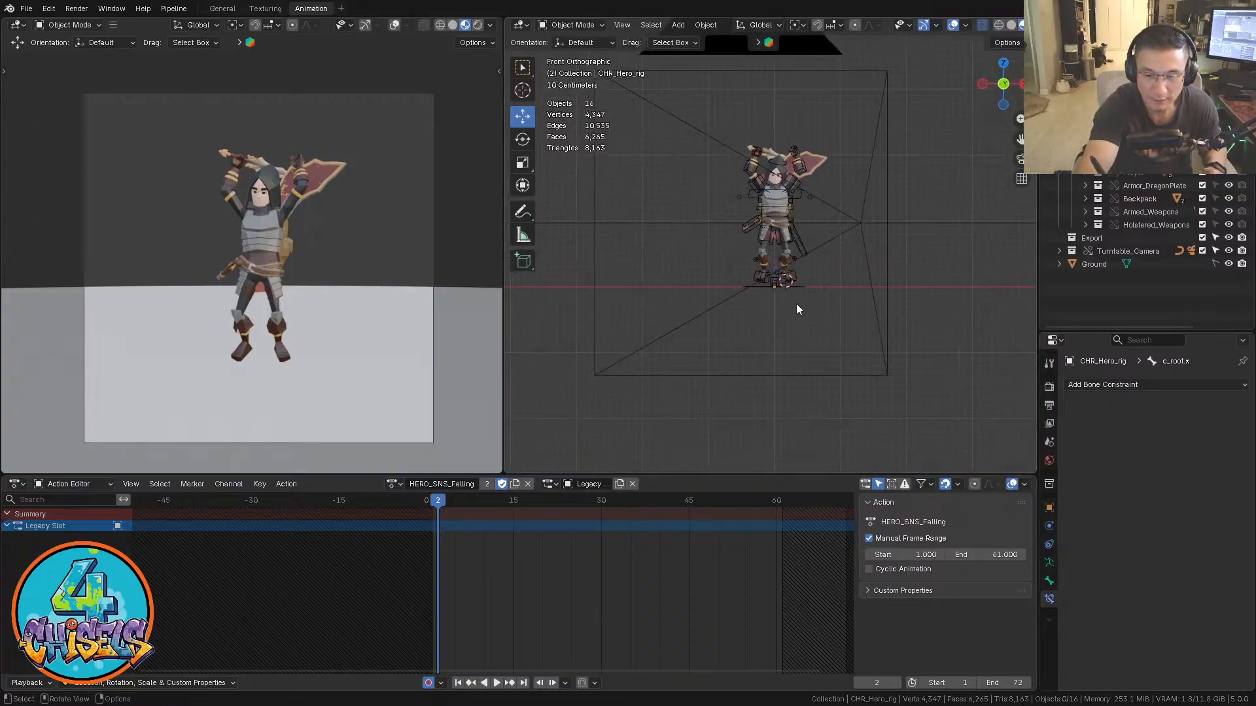
# Put the hero rig in Pose Mode and select both foot controls, c_foot_ik.l and c_foot_ik.r, in the left side view
pyautogui.click(810, 305)
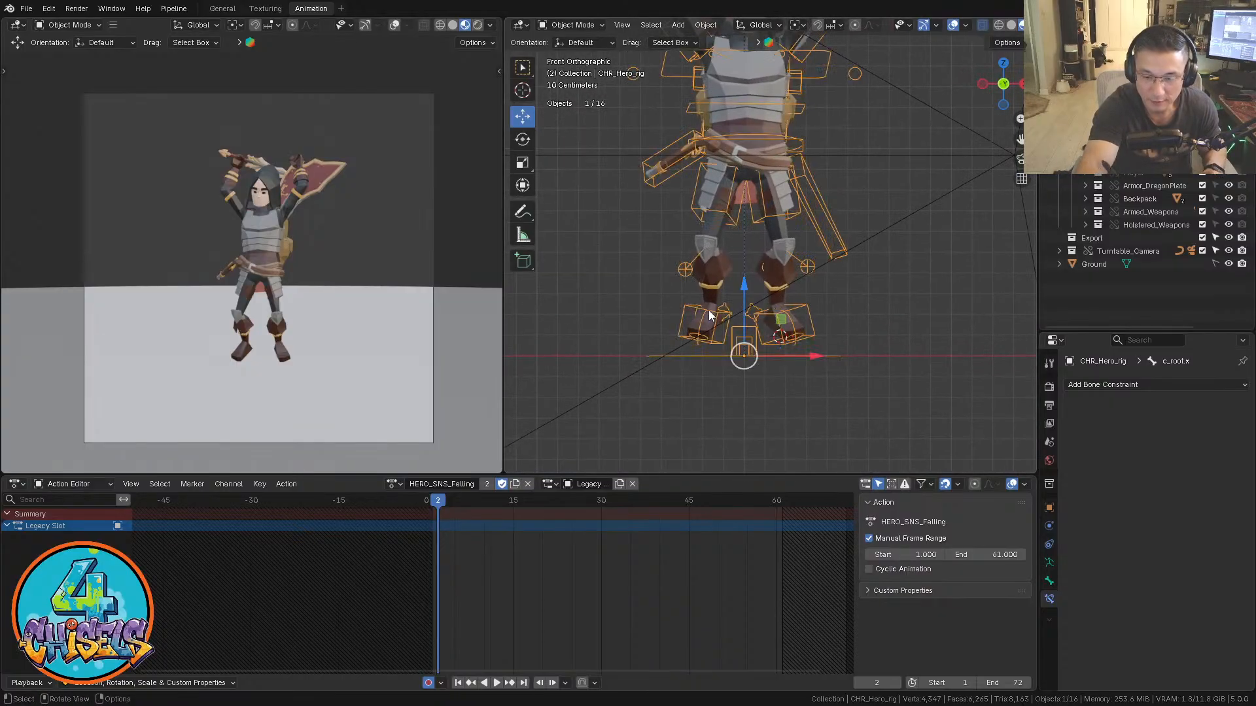
pyautogui.keyDown('alt'); pyautogui.moveTo(810, 305); pyautogui.dragTo(757, 320, button='middle'); pyautogui.keyUp('alt')
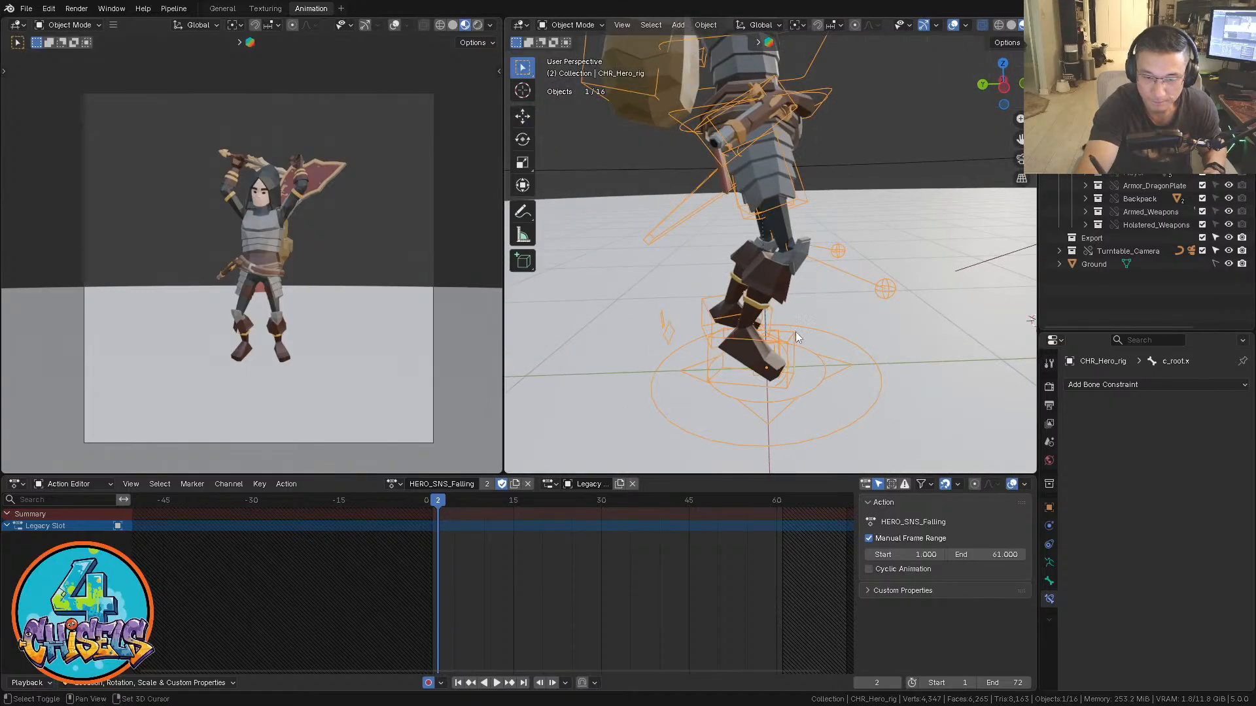
pyautogui.hotkey('ctrl', 'Tab')
pyautogui.click(813, 298)
pyautogui.click(772, 310)
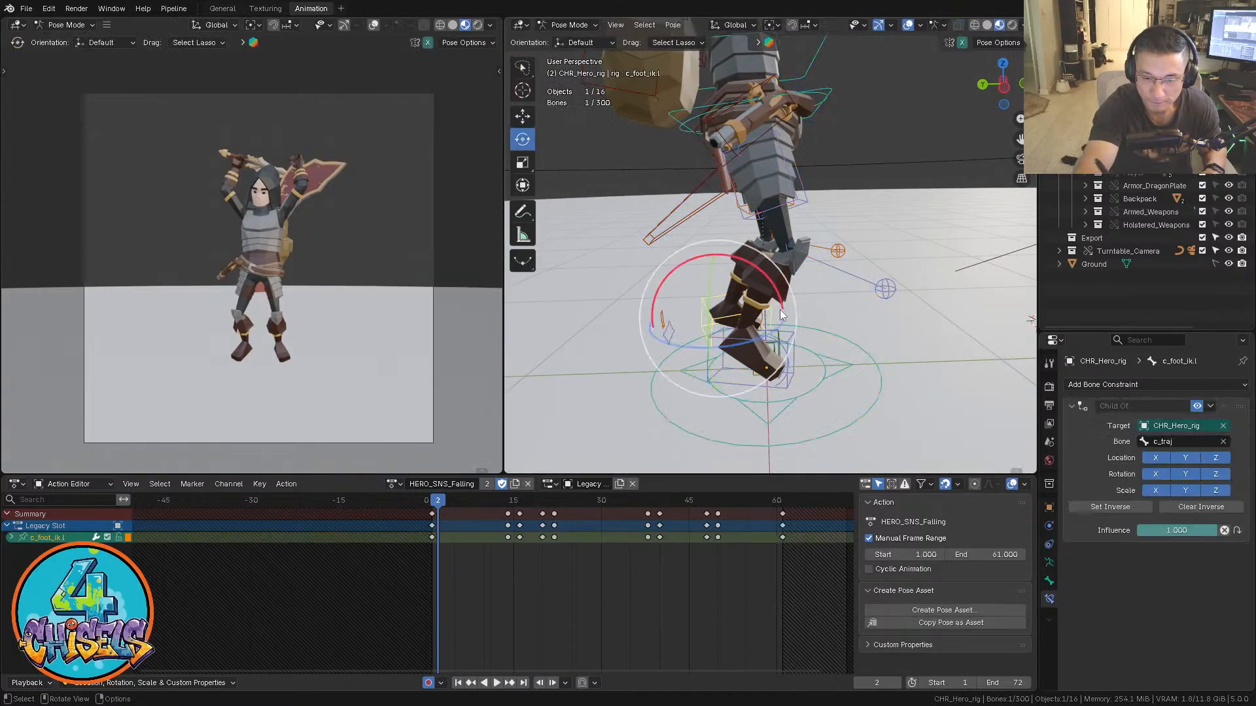
pyautogui.press('w')
pyautogui.keyDown('shift'); pyautogui.click(794, 336); pyautogui.keyUp('shift')
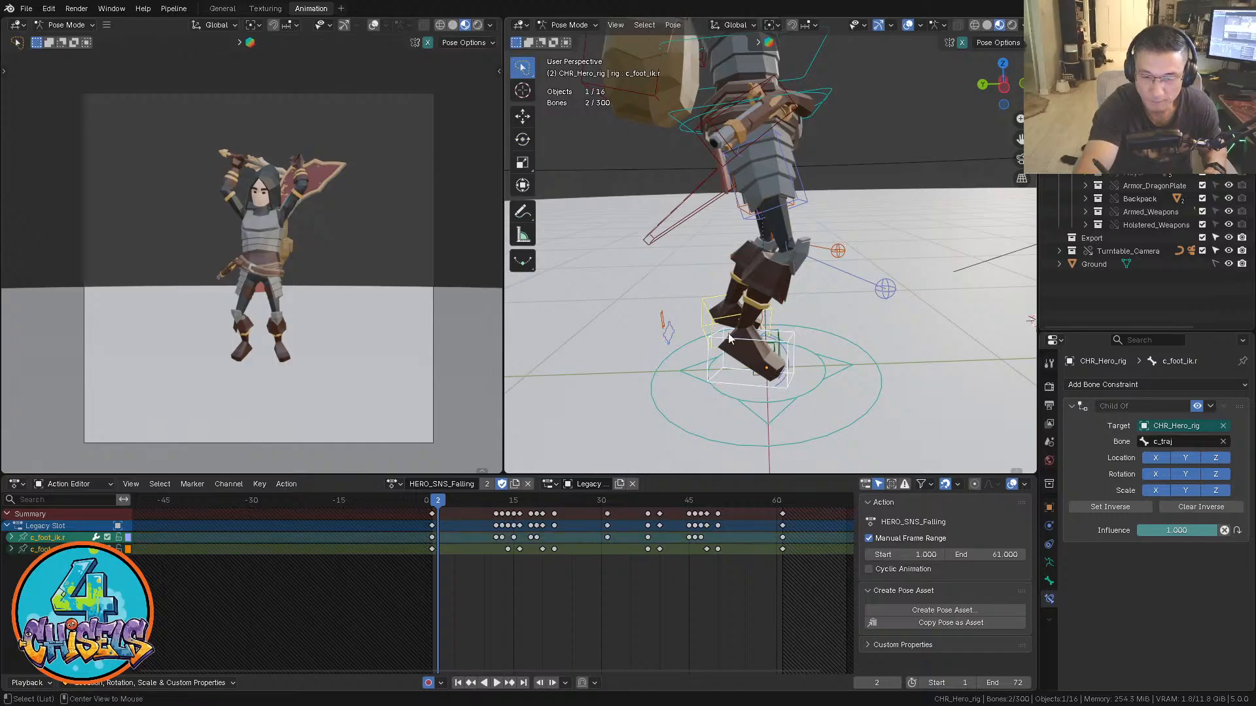
pyautogui.keyDown('alt'); pyautogui.moveTo(810, 336); pyautogui.dragTo(658, 343, button='middle'); pyautogui.keyUp('alt')
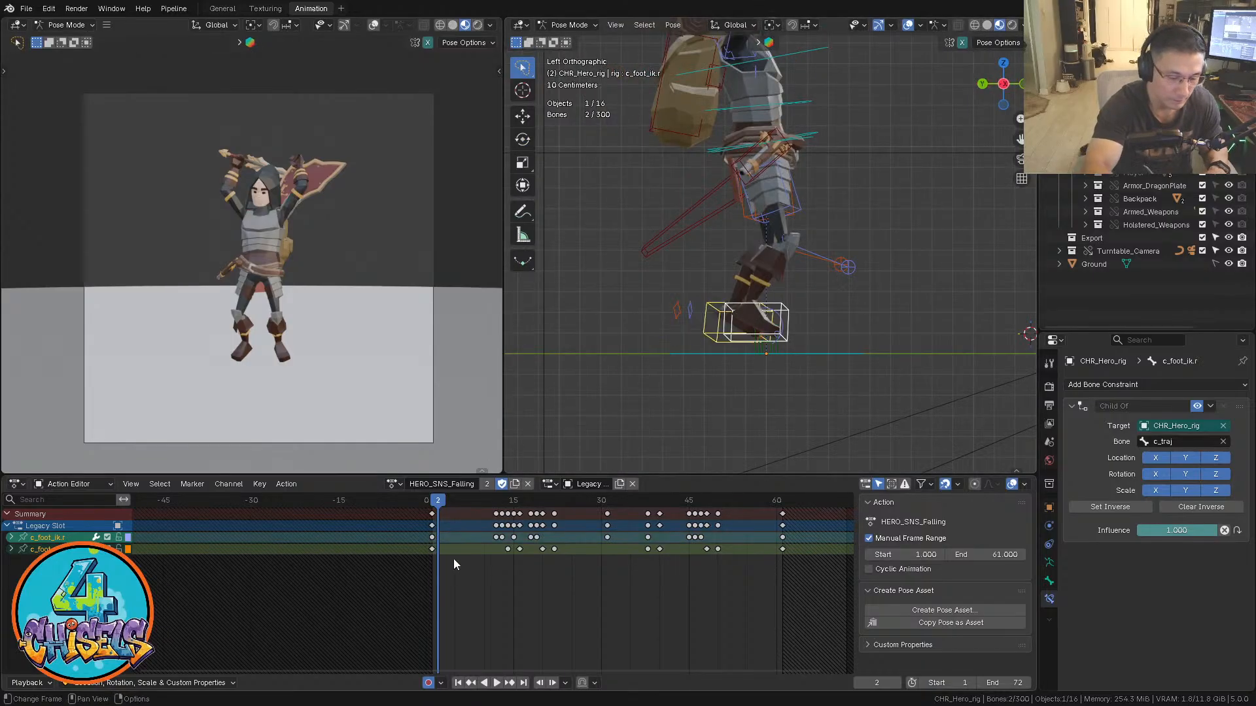
# Show the foot controls' animation curves in the Graph Editor and expand the c_foot_ik.l channels, leaving c_foot_ik.r collapsed
pyautogui.press('`')
pyautogui.click(466, 570)
pyautogui.hotkey('ctrl', 'Tab')
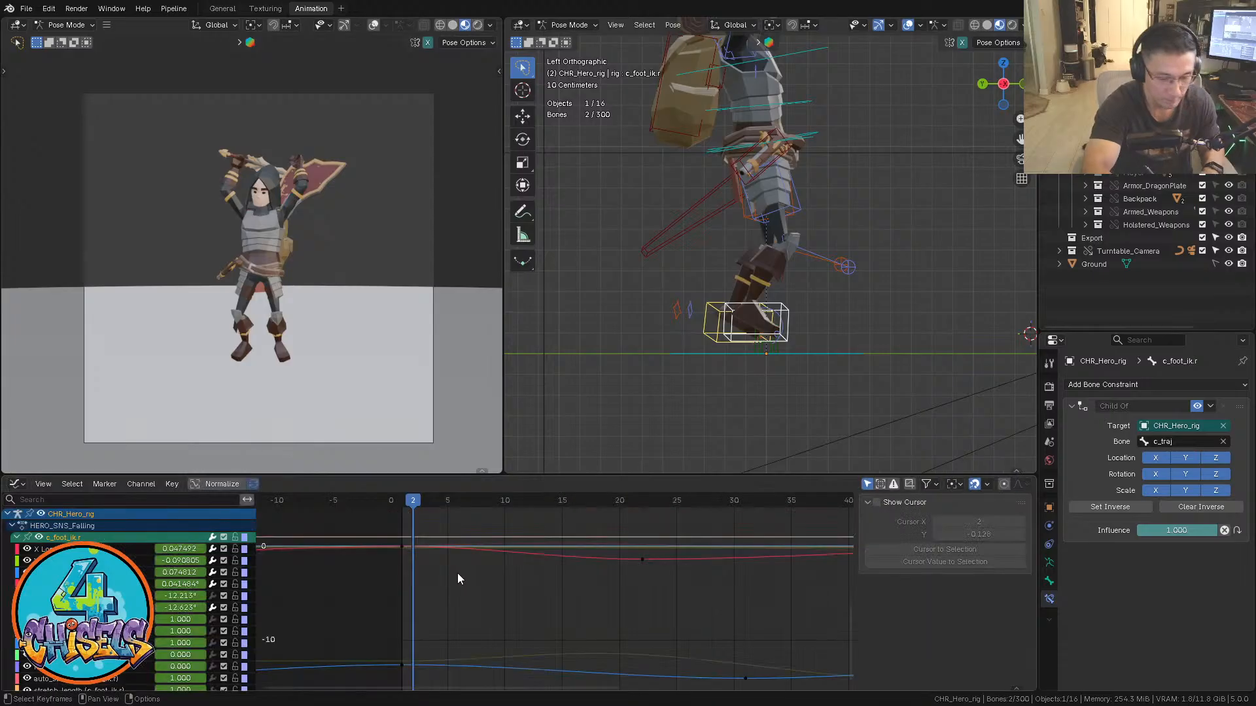
pyautogui.click(16, 537)
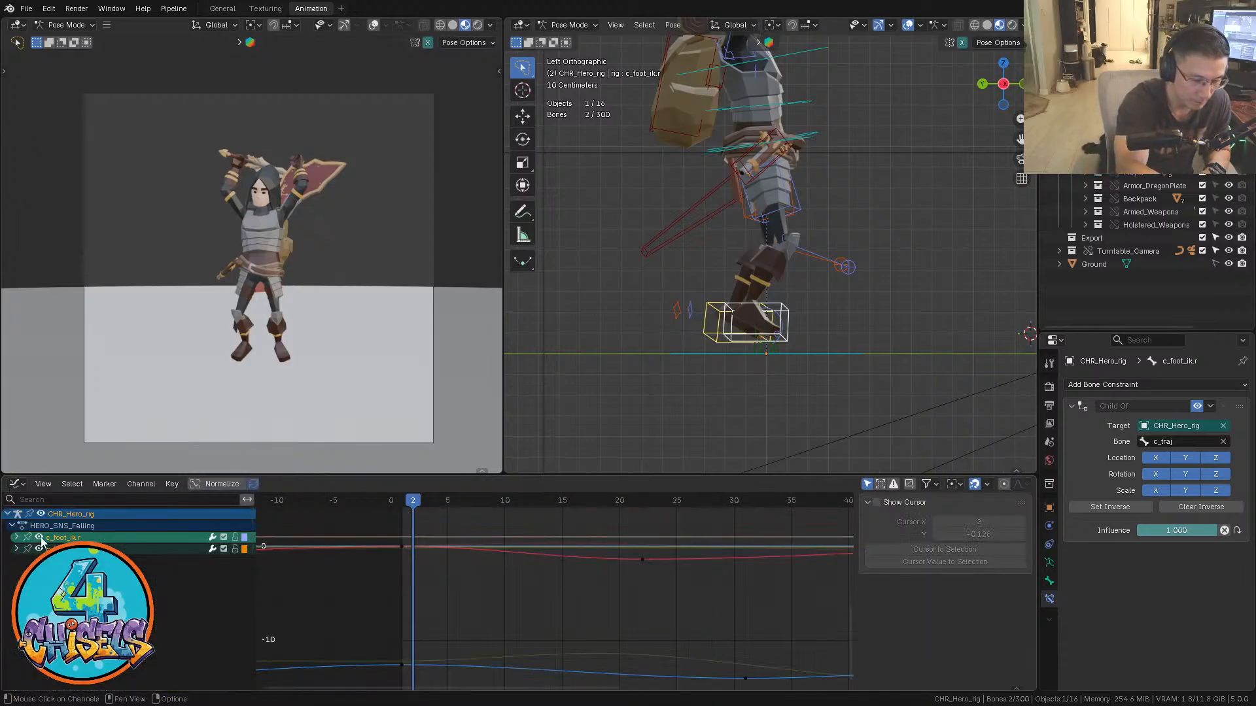
pyautogui.click(16, 537)
pyautogui.click(59, 607)
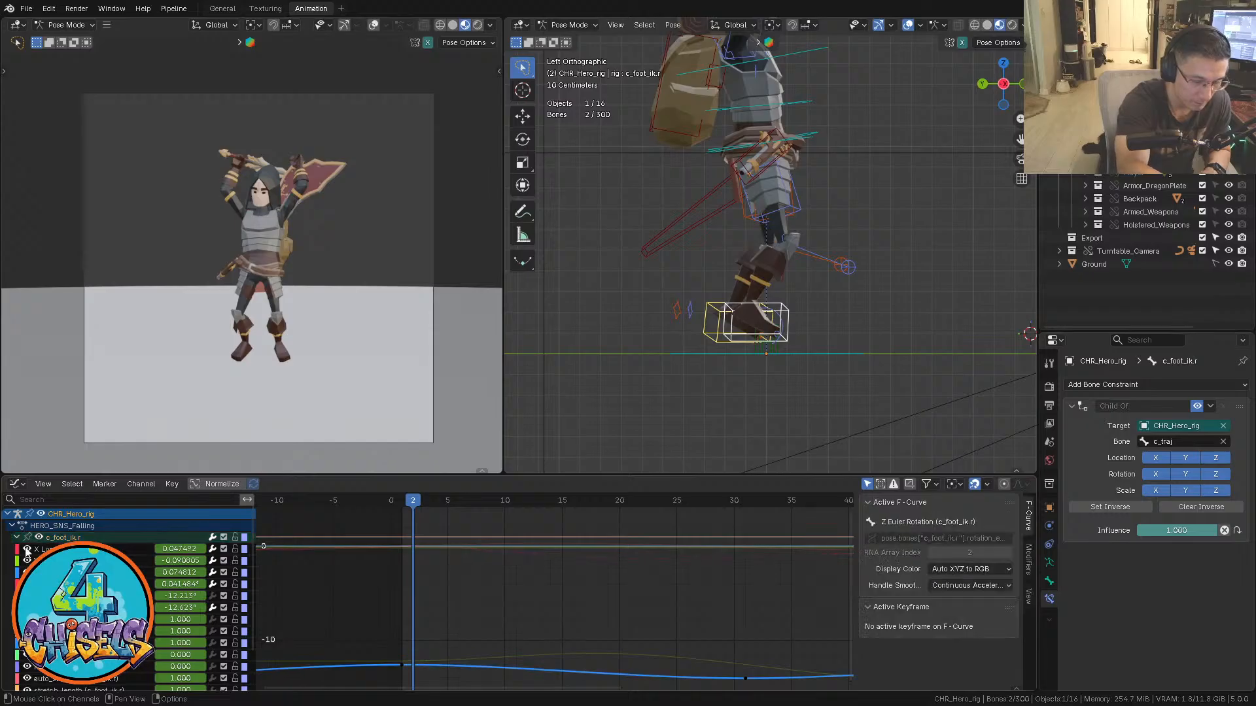
pyautogui.click(17, 537)
pyautogui.click(16, 549)
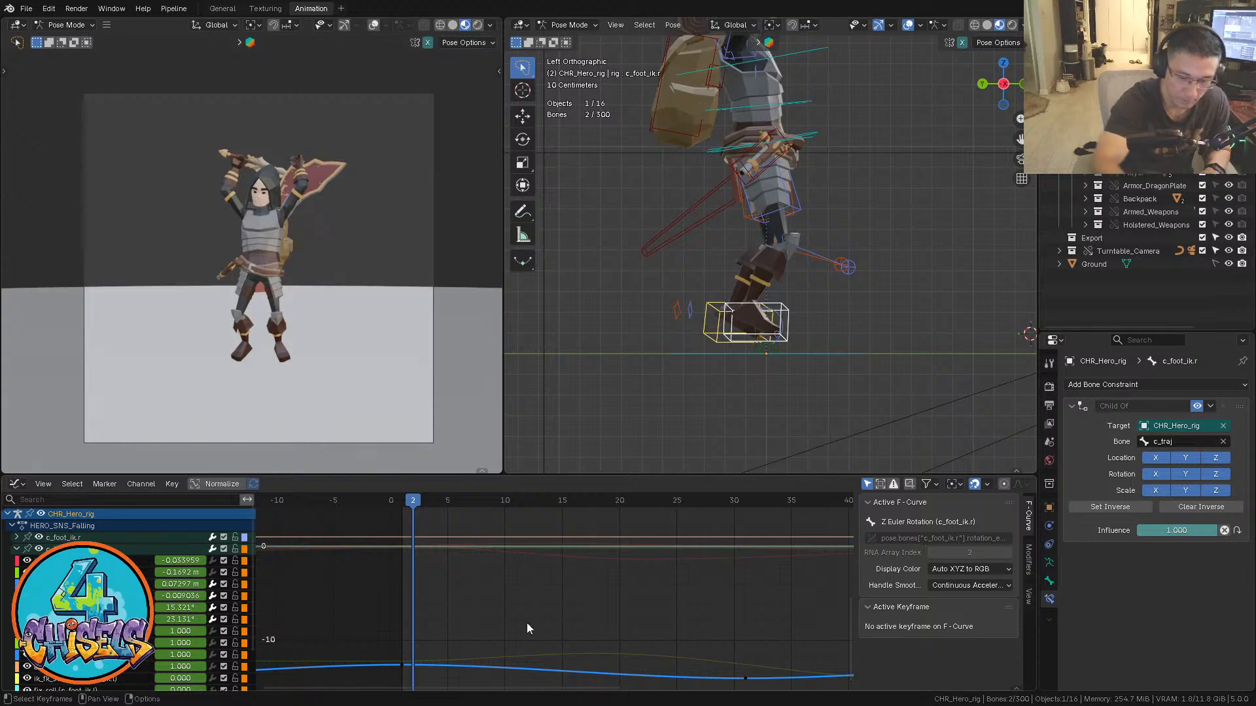
pyautogui.click(630, 590)
pyautogui.press('`')
pyautogui.keyDown('ctrl'); pyautogui.moveTo(797, 601); pyautogui.dragTo(728, 628, button='middle'); pyautogui.keyUp('ctrl')
pyautogui.press('a')
pyautogui.press('g')
pyautogui.press('y')
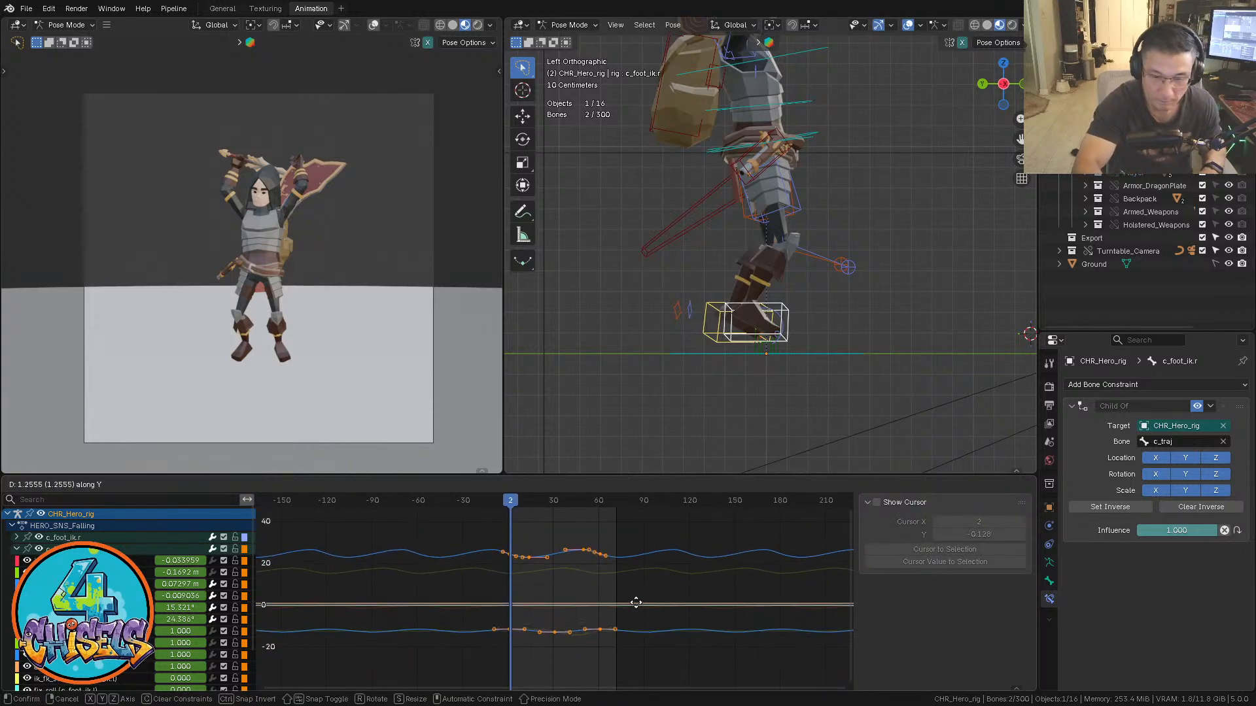
pyautogui.click(634, 599)
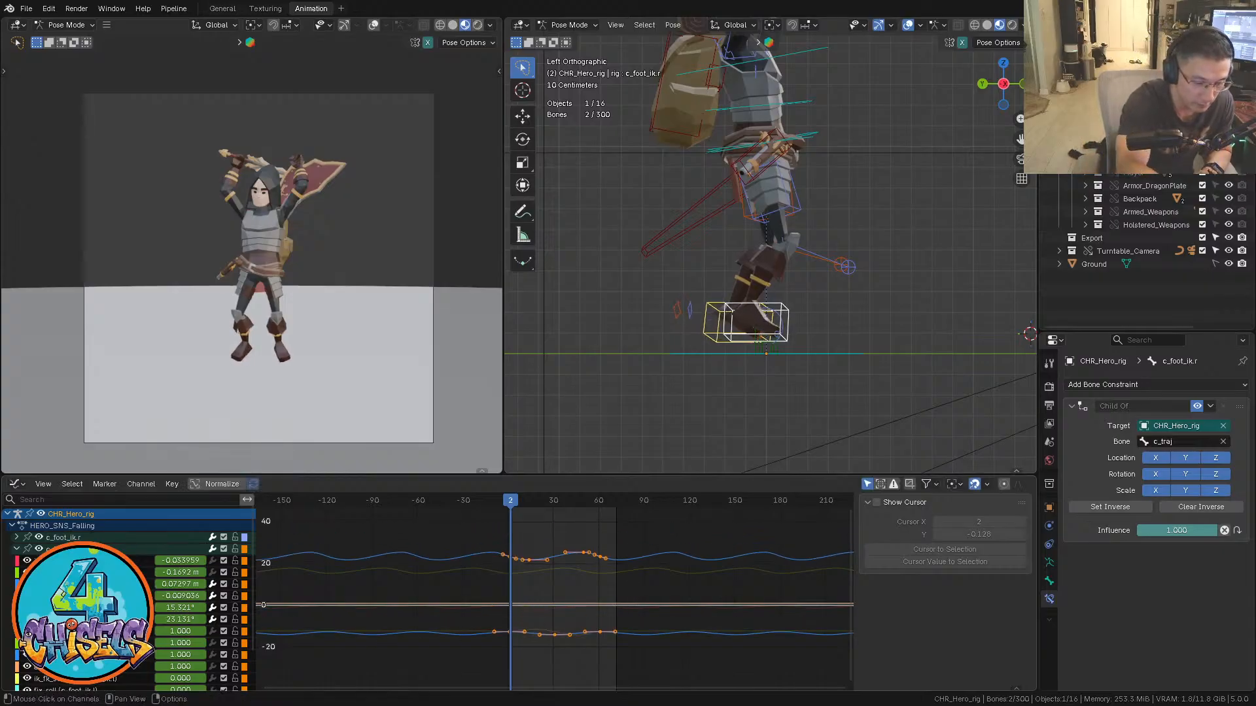
# Filter the curve channels by "Z loc" and expand both foot controls to list their Z Location channels
pyautogui.click(72, 584)
pyautogui.click(18, 549)
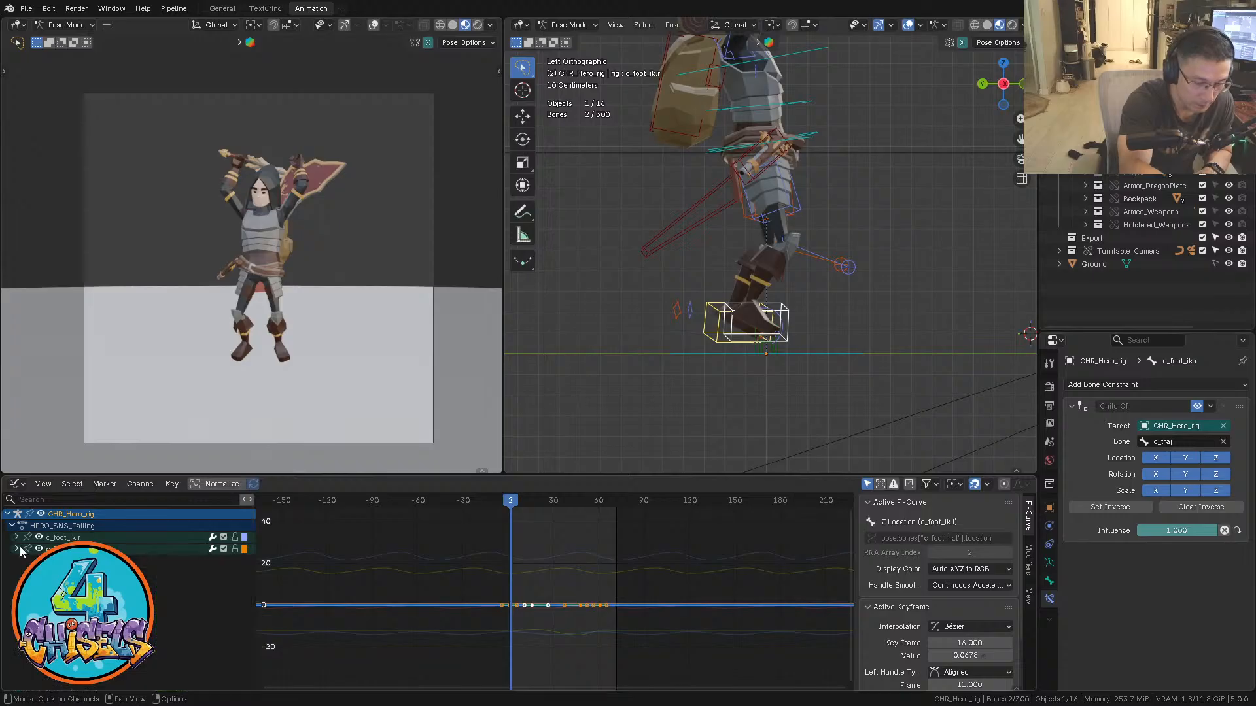
pyautogui.click(27, 500)
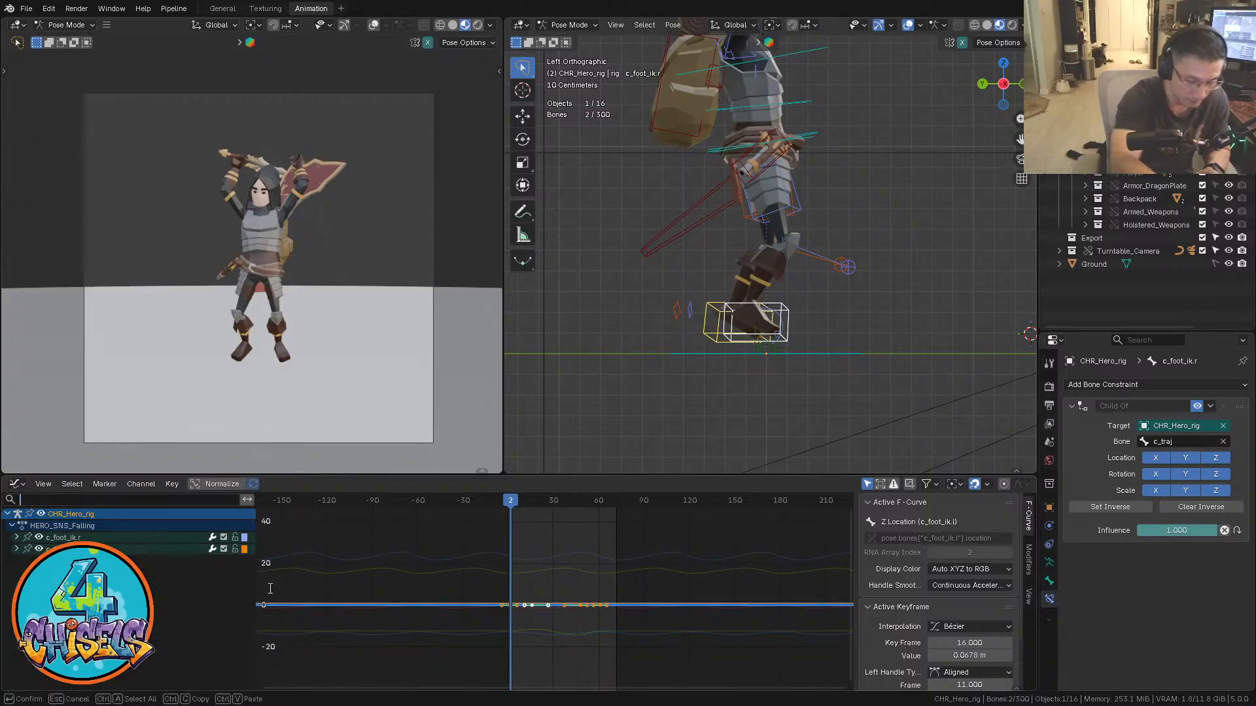
pyautogui.write('z')
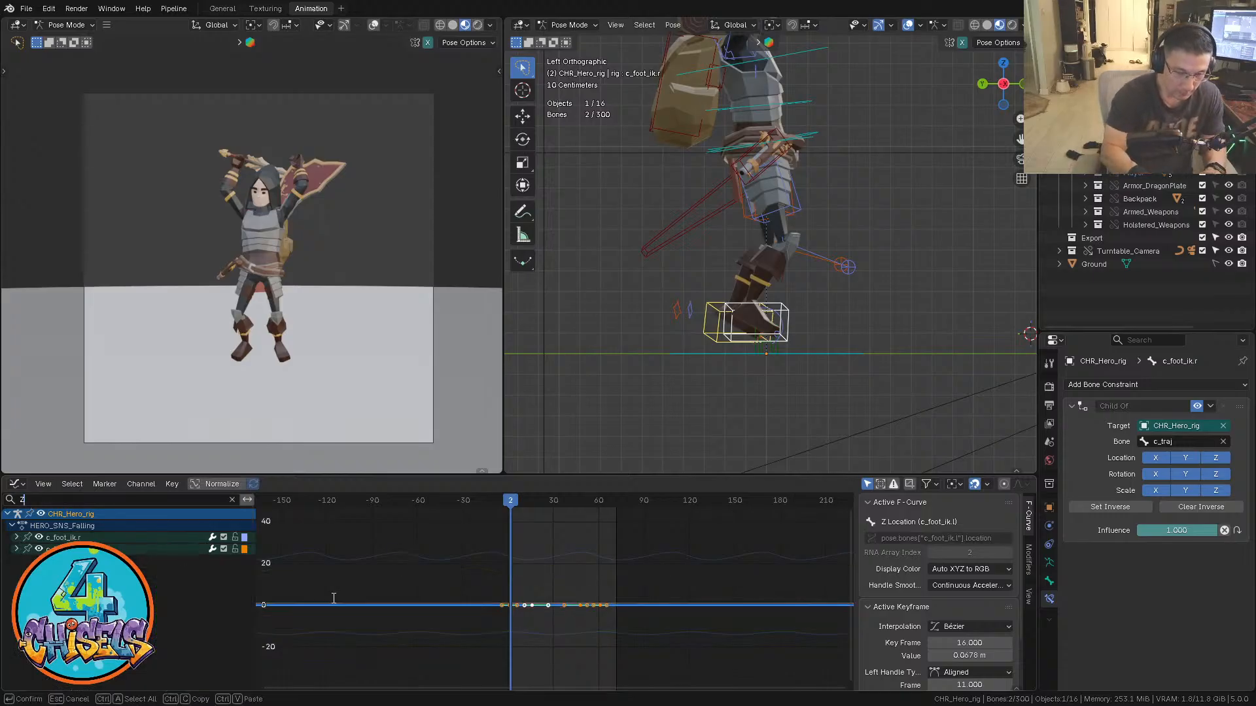
pyautogui.write(' loc')
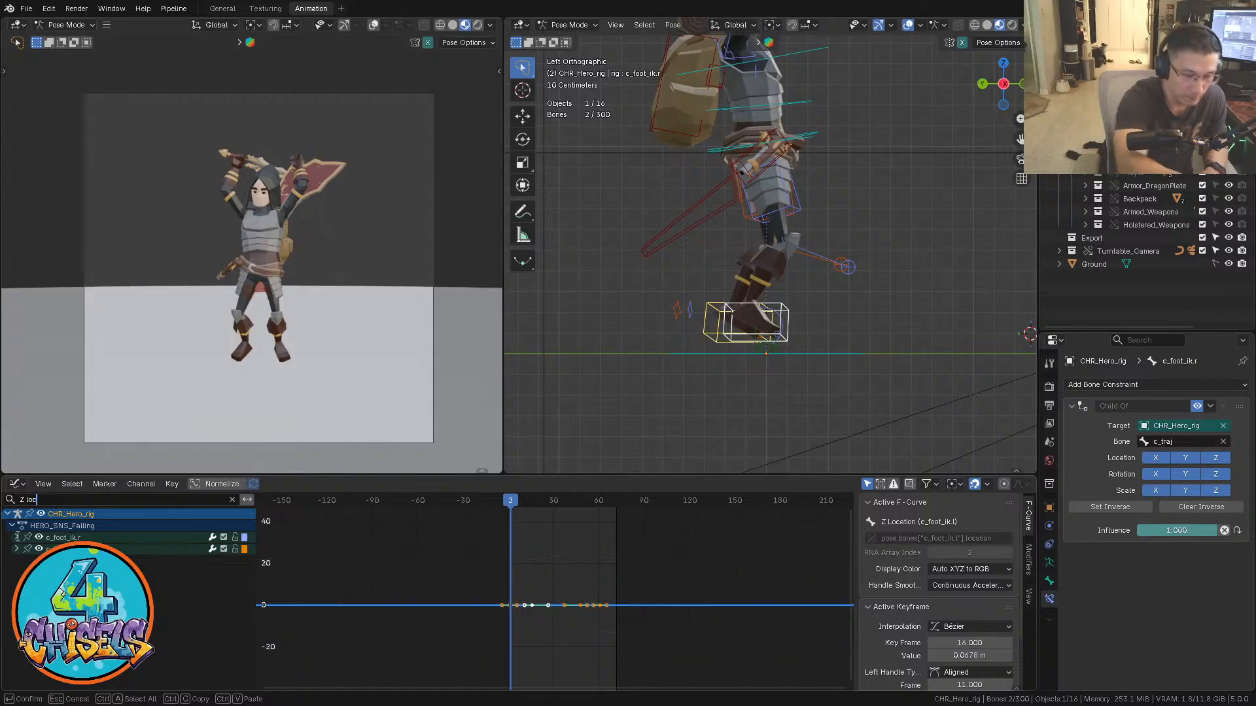
pyautogui.press('Return')
pyautogui.click(17, 537)
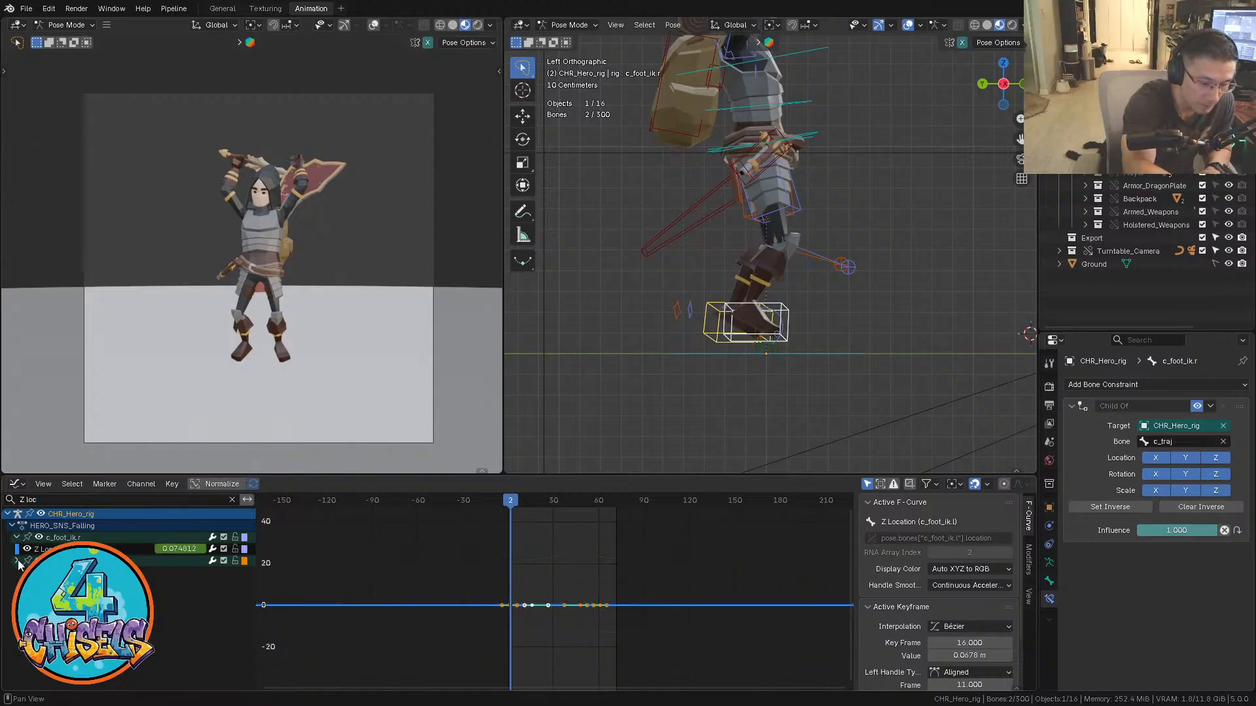
pyautogui.click(17, 561)
# Frame the Z Location curves of both foot controls and select all their keyframes
pyautogui.click(619, 557)
pyautogui.press('Home')
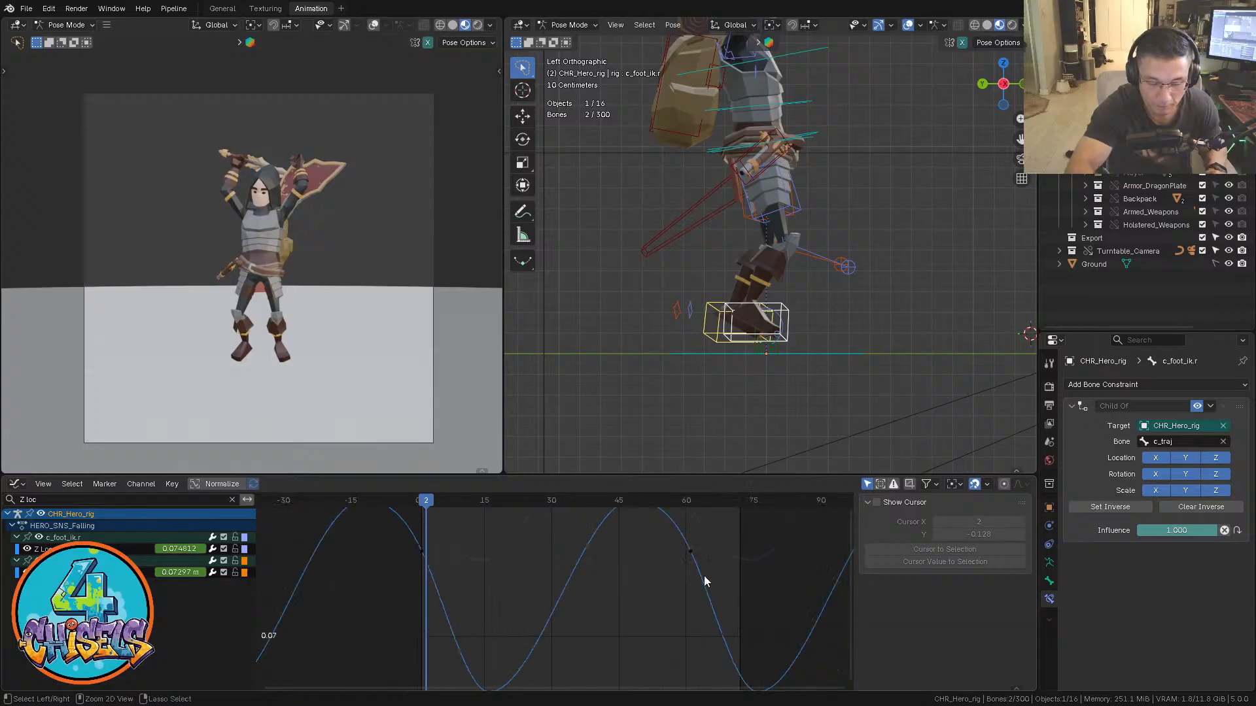
pyautogui.keyDown('ctrl'); pyautogui.moveTo(704, 579); pyautogui.dragTo(688, 610, button='middle'); pyautogui.keyUp('ctrl')
pyautogui.click(72, 550)
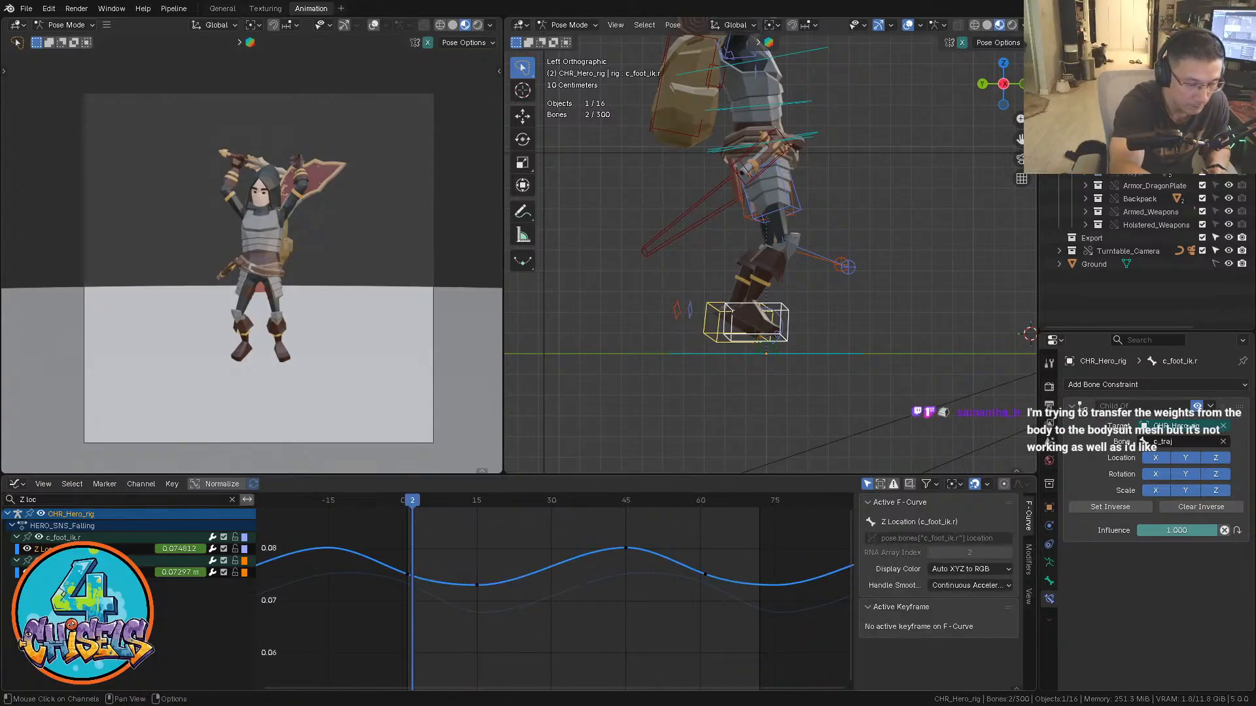
pyautogui.click(72, 573)
pyautogui.press('a')
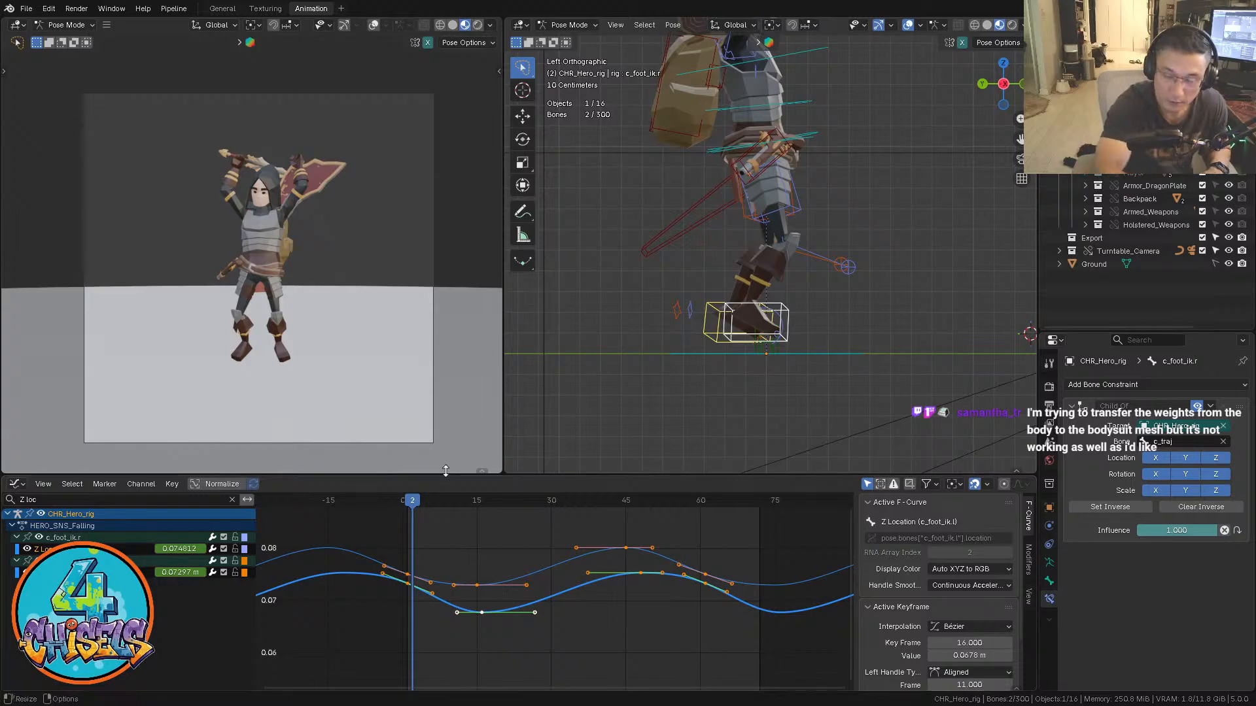
# Filter the foot controls' curve channels by "y loc" and frame all the curves
pyautogui.click(23, 501)
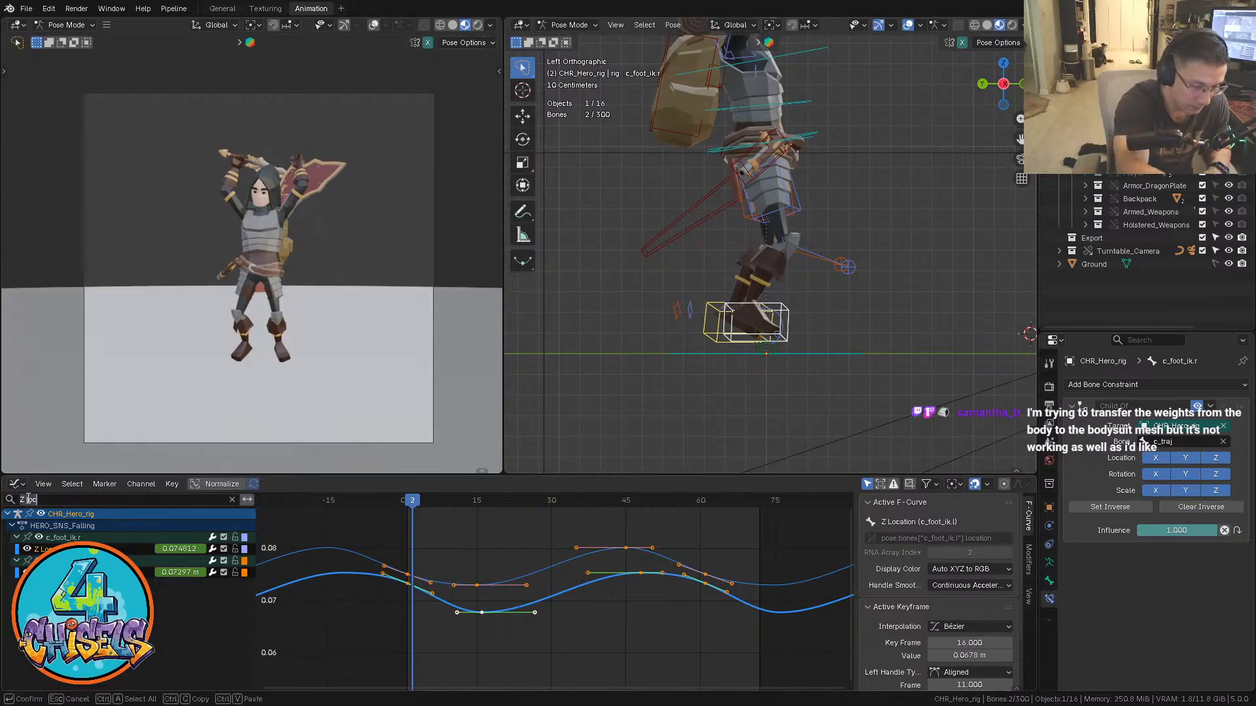
pyautogui.press('BackSpace')
pyautogui.write('y')
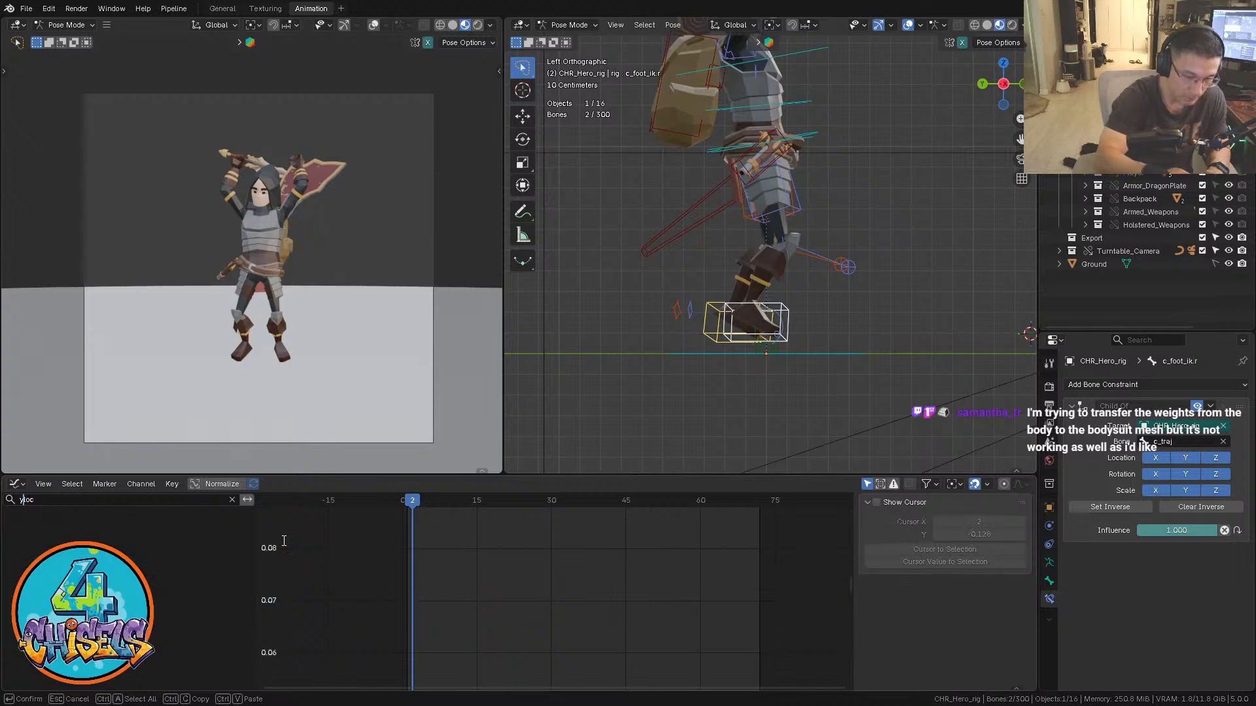
pyautogui.press('Return')
pyautogui.press('`')
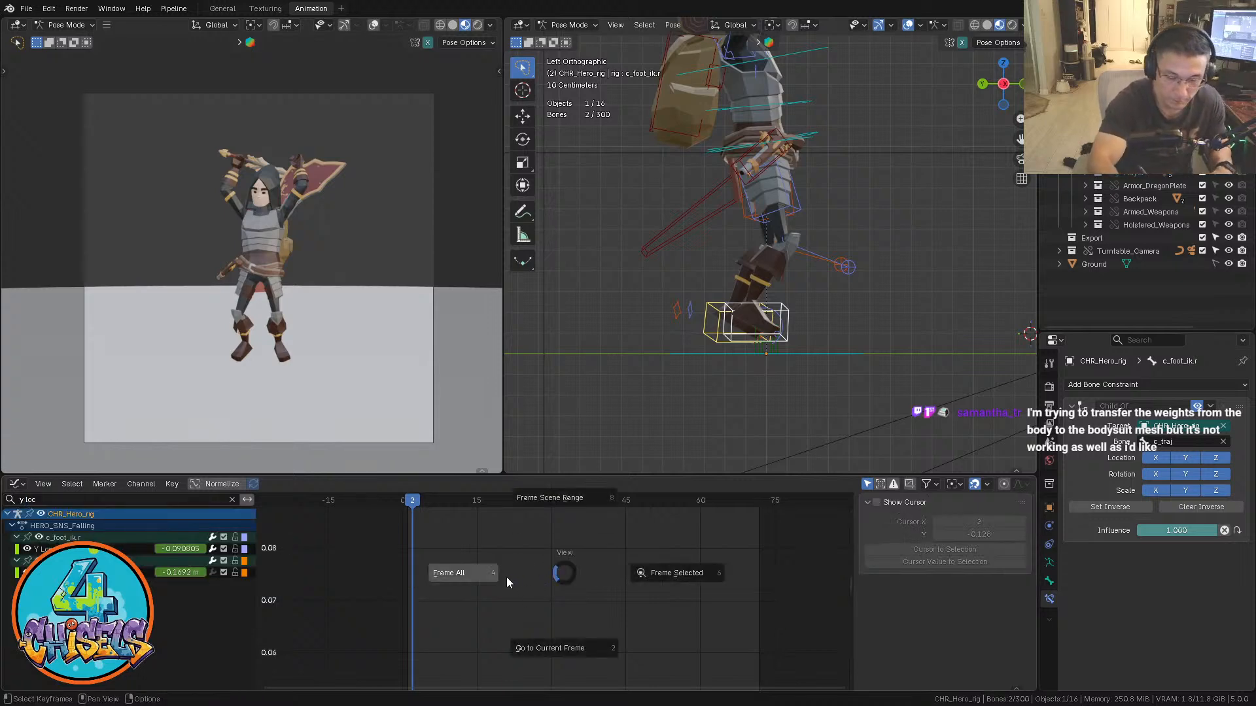
pyautogui.click(506, 577)
pyautogui.keyDown('ctrl'); pyautogui.moveTo(750, 580); pyautogui.dragTo(661, 583, button='middle'); pyautogui.keyUp('ctrl')
# Frame the Y Location curves of both foot controls more closely and select all their keyframes
pyautogui.click(108, 549)
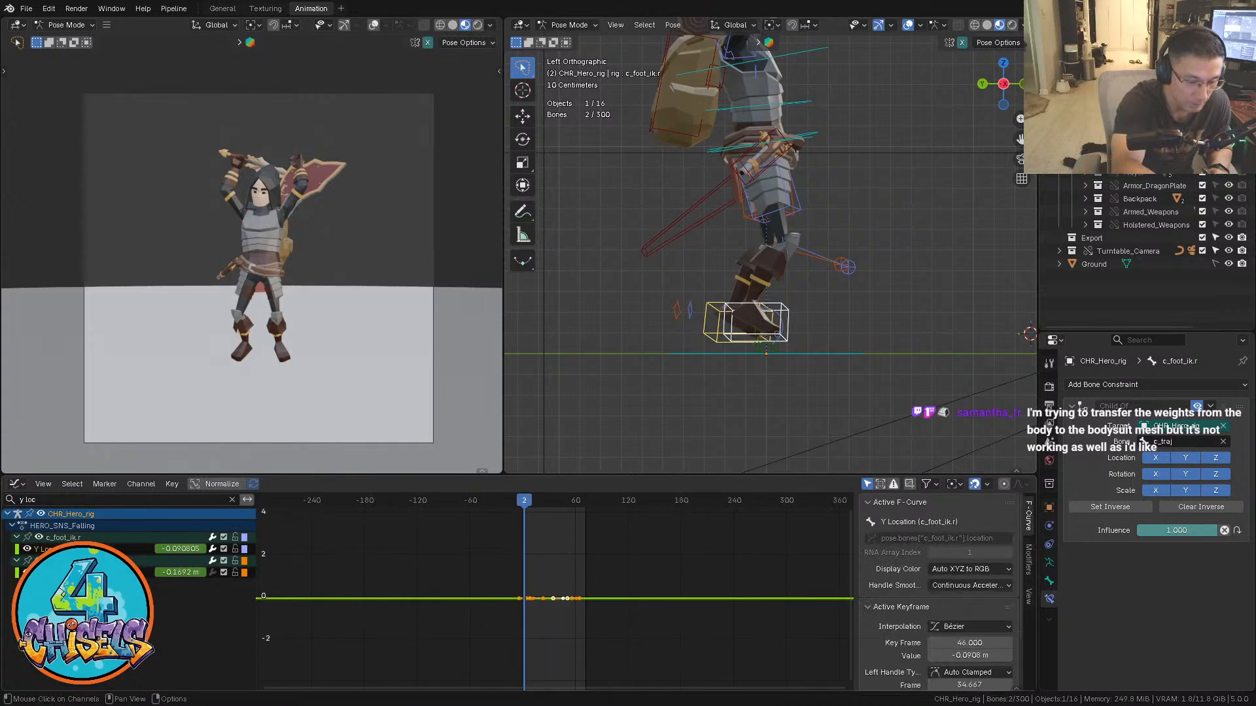
pyautogui.keyDown('shift'); pyautogui.click(111, 573); pyautogui.keyUp('shift')
pyautogui.click(640, 566)
pyautogui.press('`')
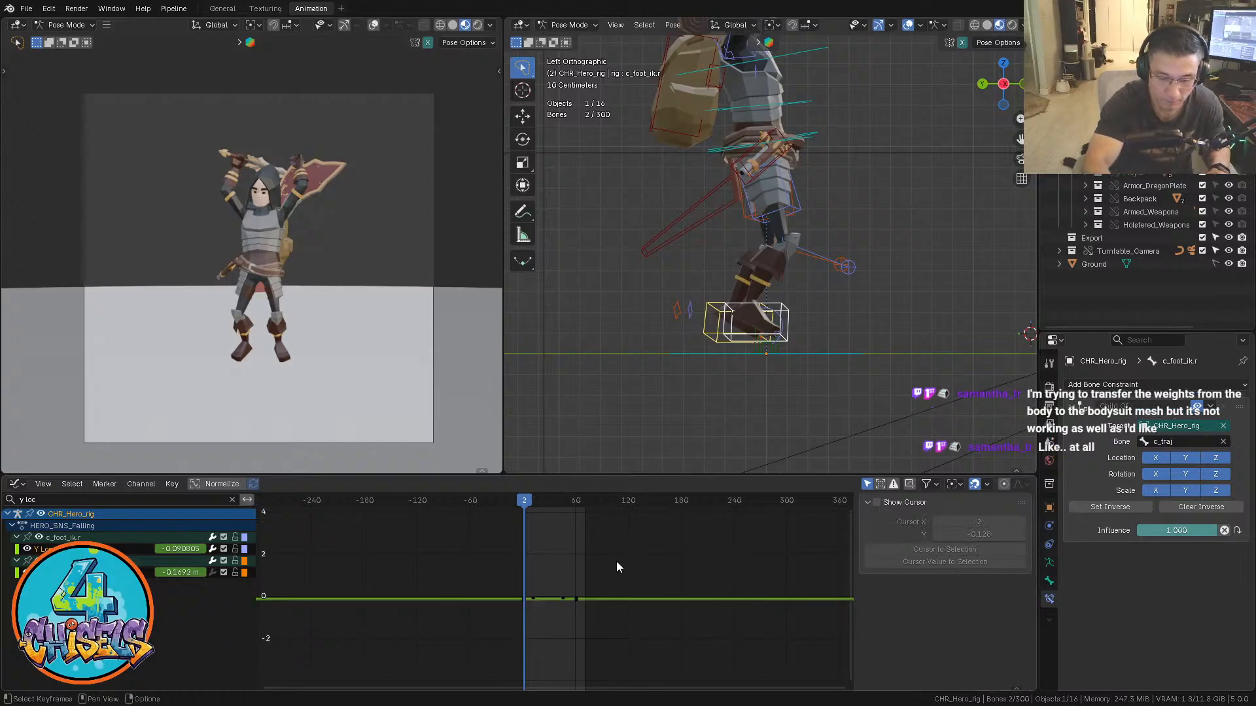
pyautogui.press('a')
pyautogui.press('`')
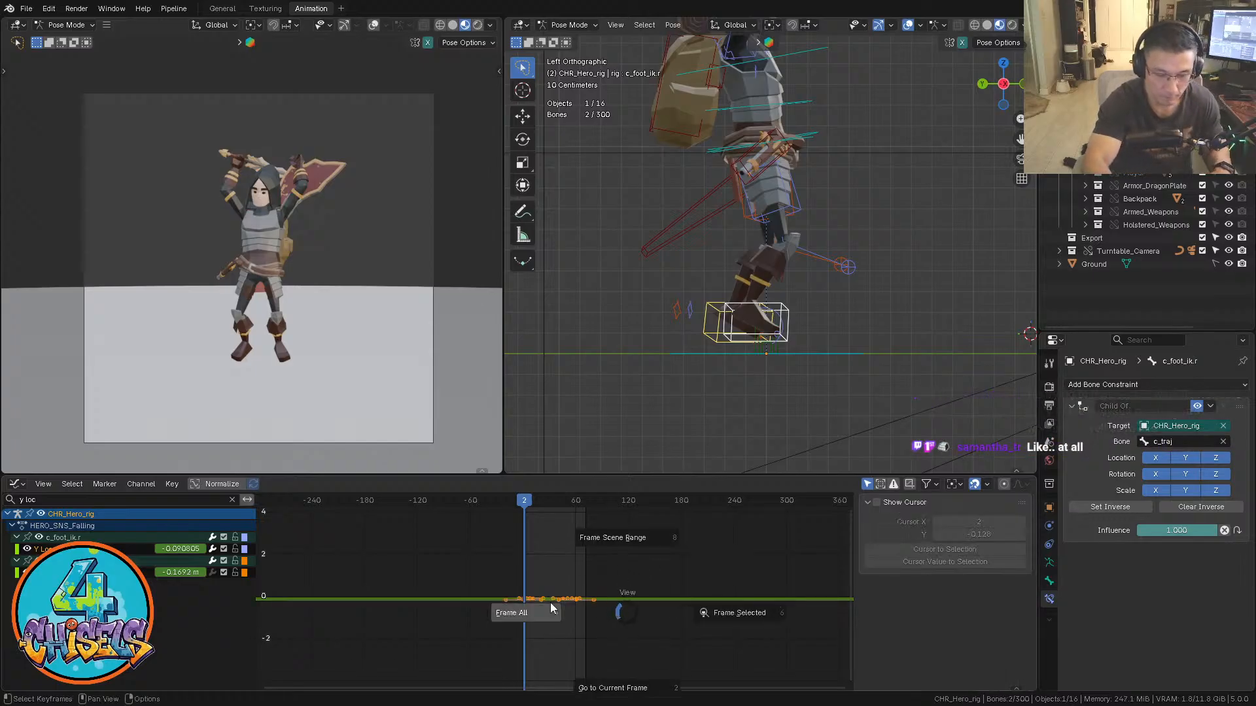
pyautogui.click(550, 603)
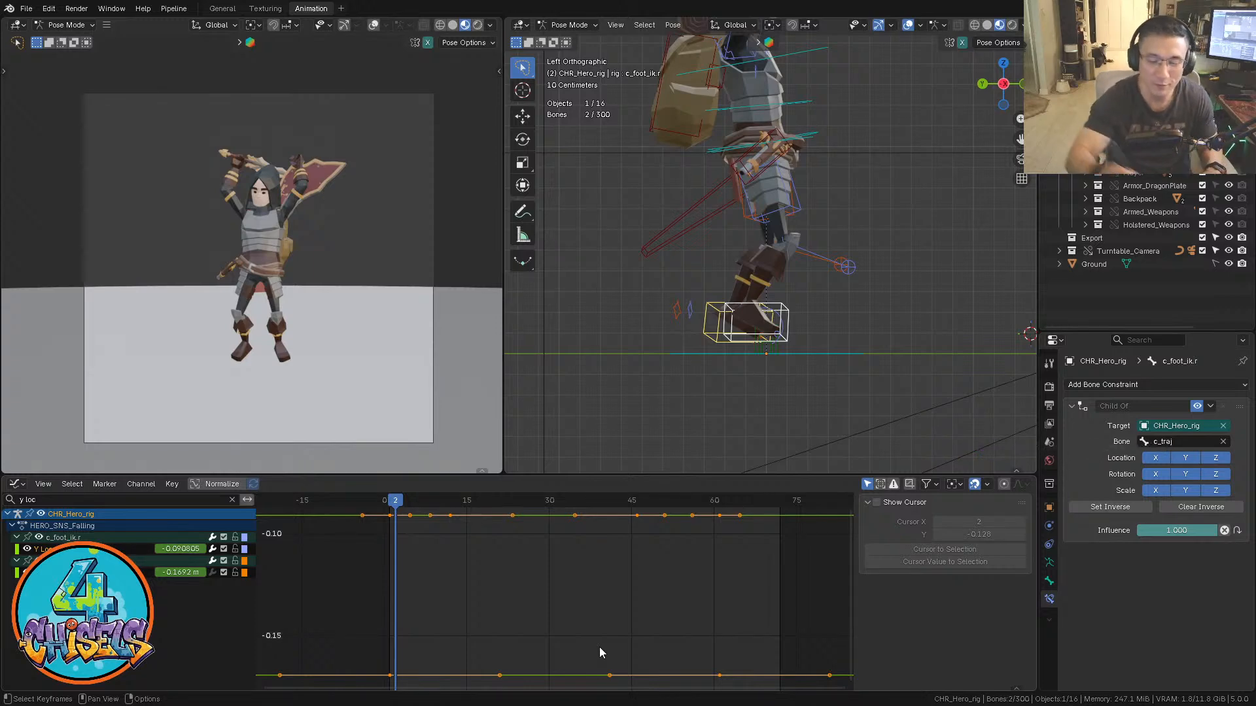
pyautogui.click(600, 646)
pyautogui.keyDown('ctrl'); pyautogui.moveTo(642, 585); pyautogui.dragTo(663, 548, button='middle'); pyautogui.keyUp('ctrl')
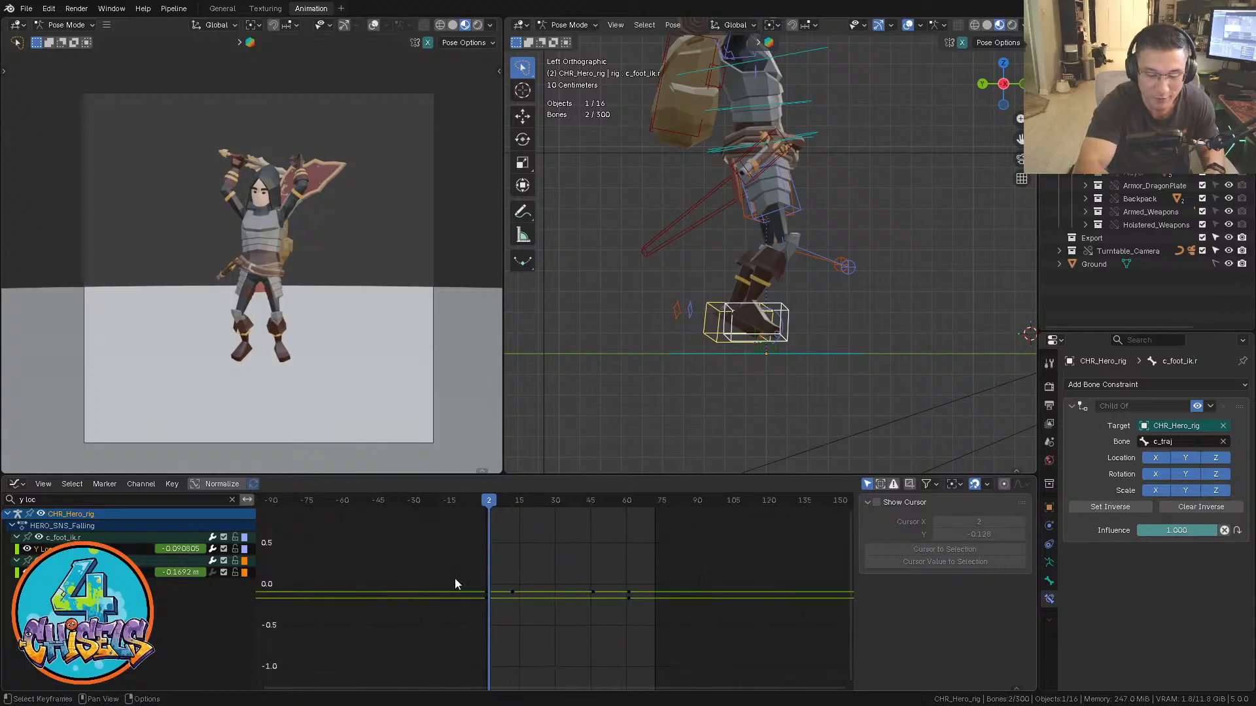
pyautogui.press('a')
pyautogui.press('g')
pyautogui.press('y')
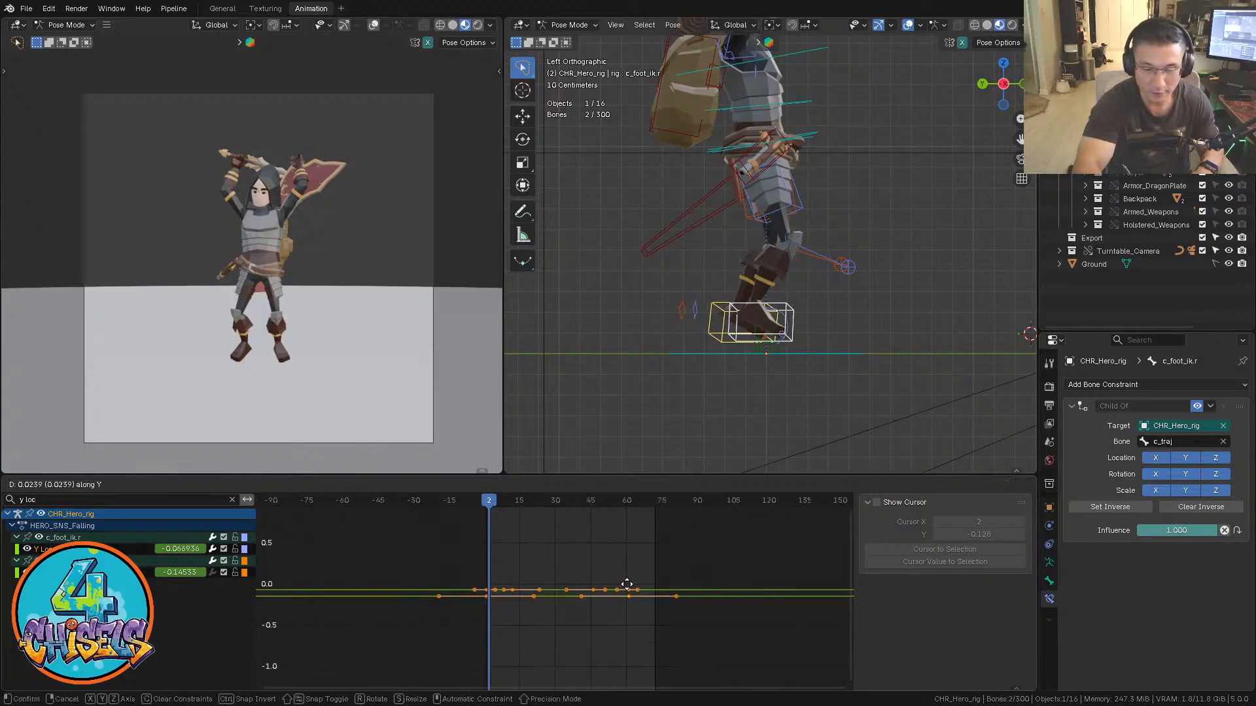
pyautogui.rightClick(620, 586)
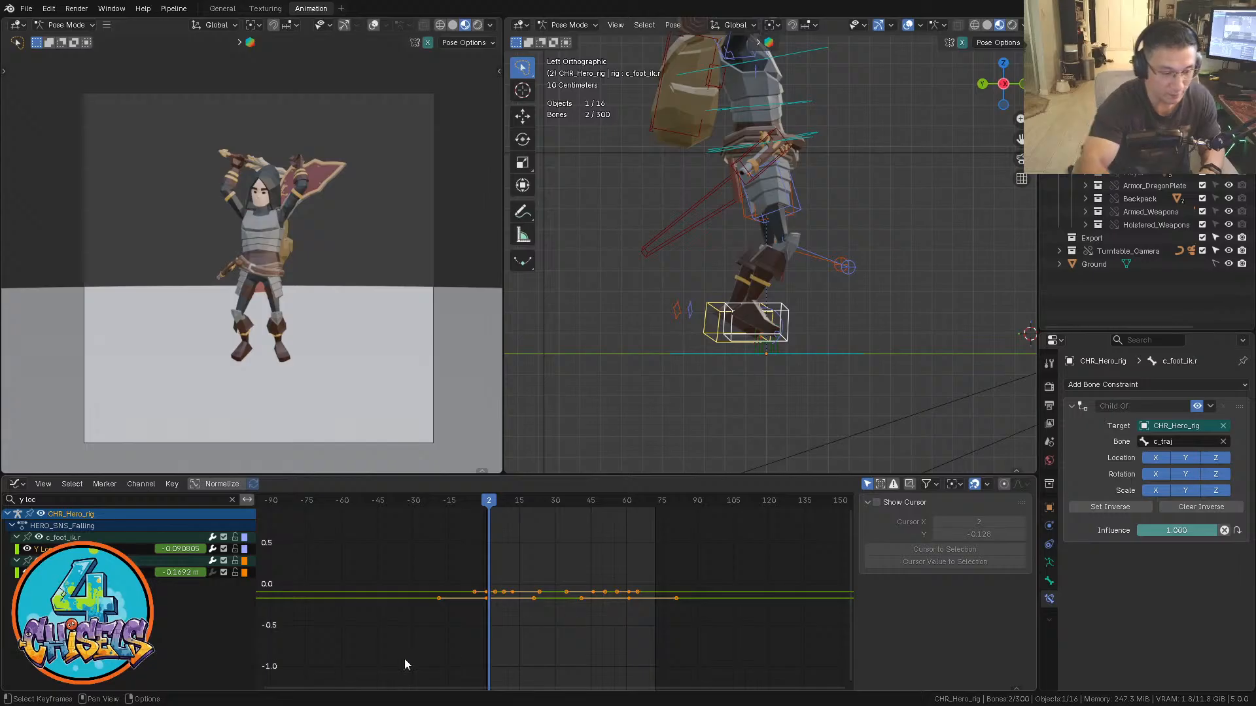
# Change the curve channel filter to "z loc" for both foot controls
pyautogui.click(22, 499)
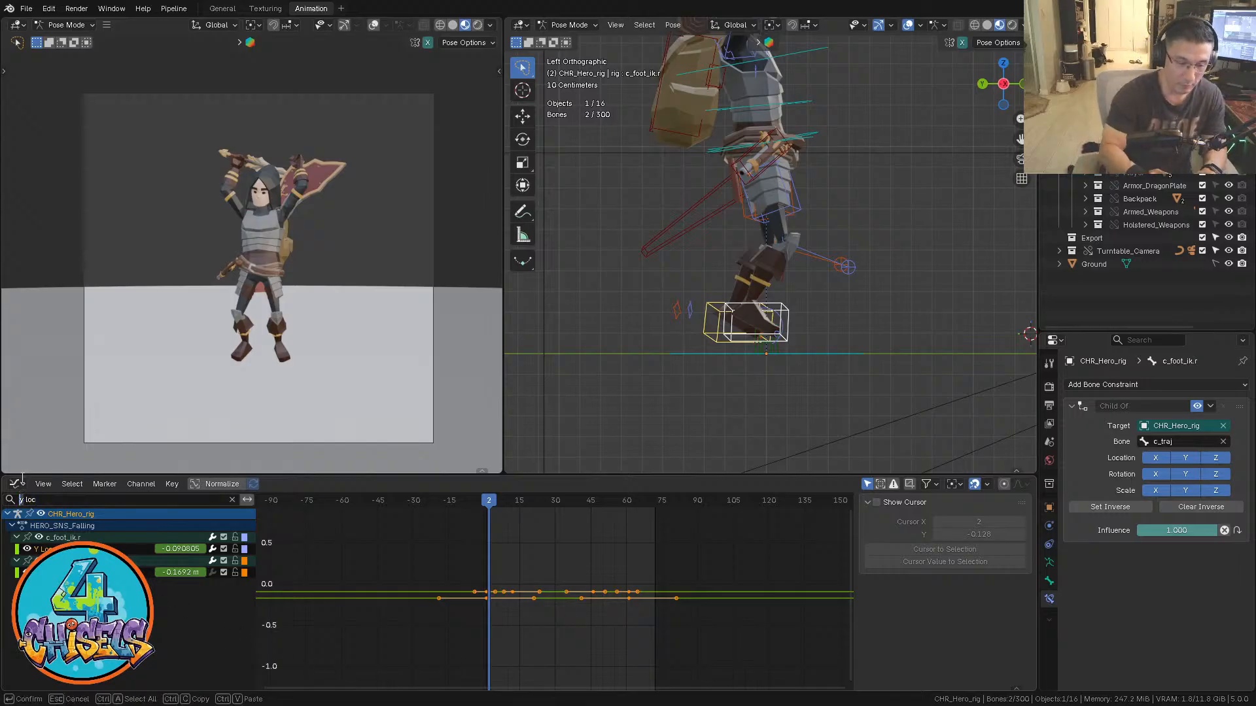
pyautogui.press('Delete')
pyautogui.press('Delete')
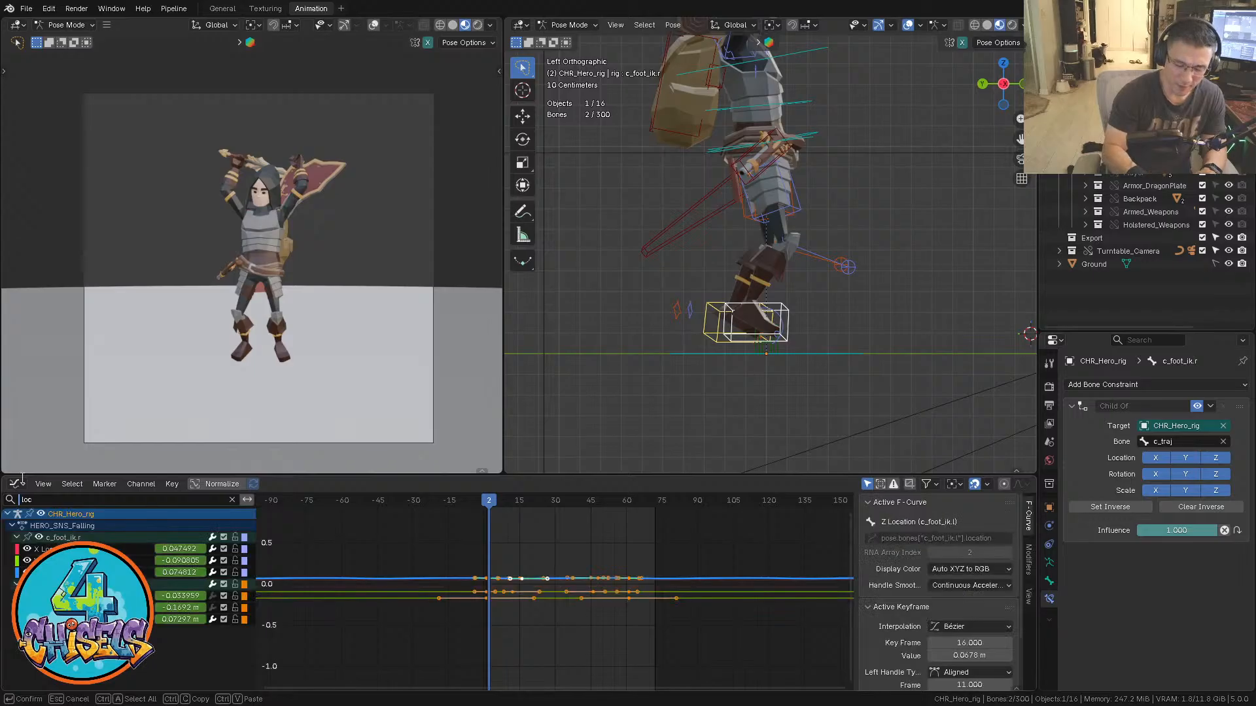
pyautogui.write('z')
pyautogui.press('Return')
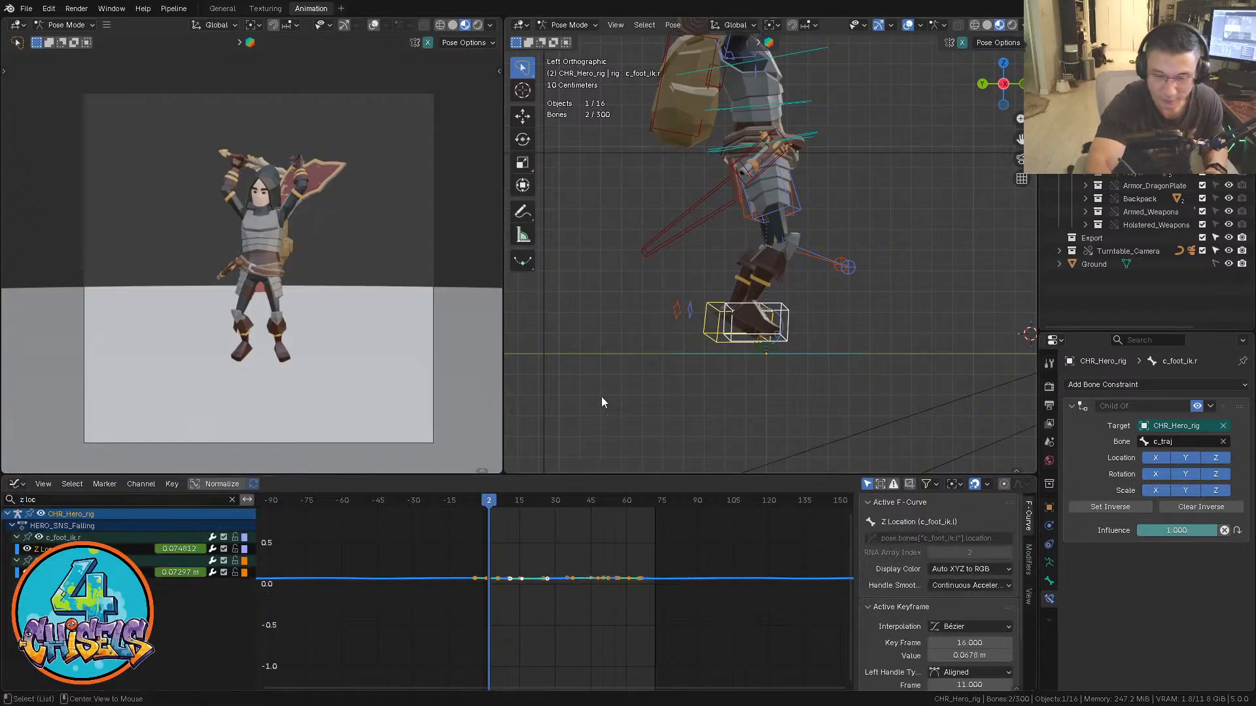
# In the back view, raise the Z Location keyframes of both foot controls by about 0.167
pyautogui.press('ctrl+KP_1')
pyautogui.click(694, 616)
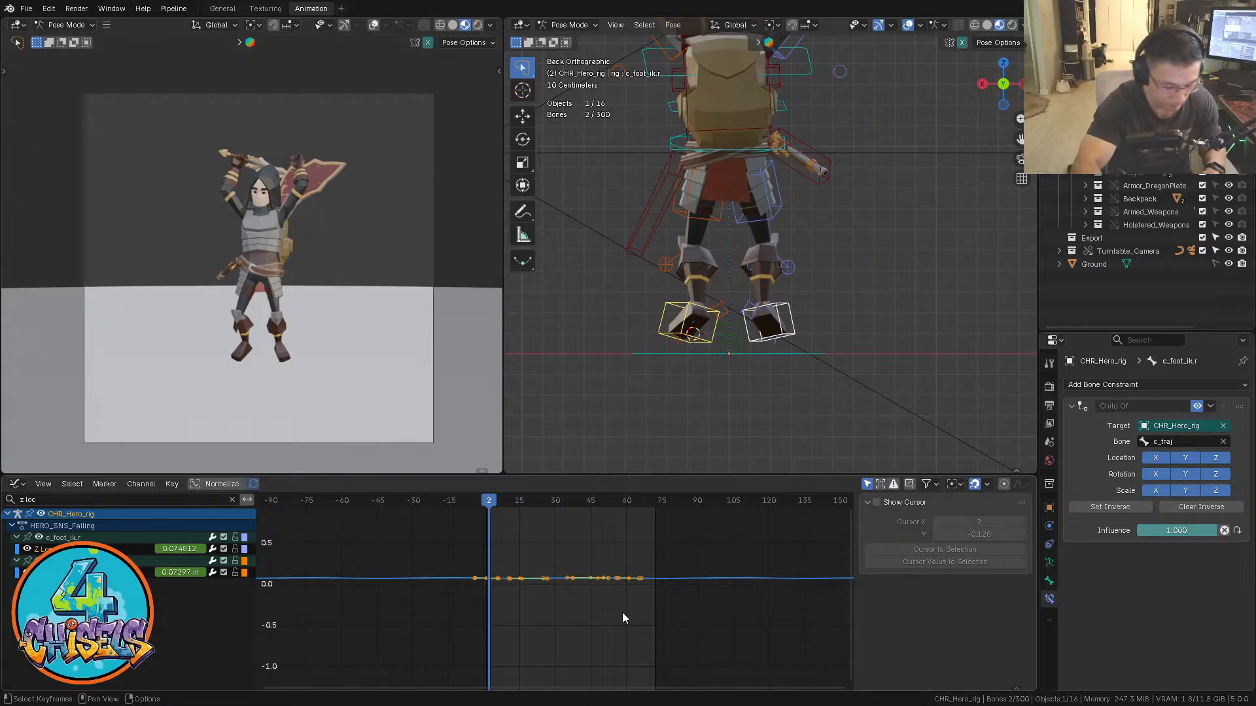
pyautogui.press('g')
pyautogui.press('y')
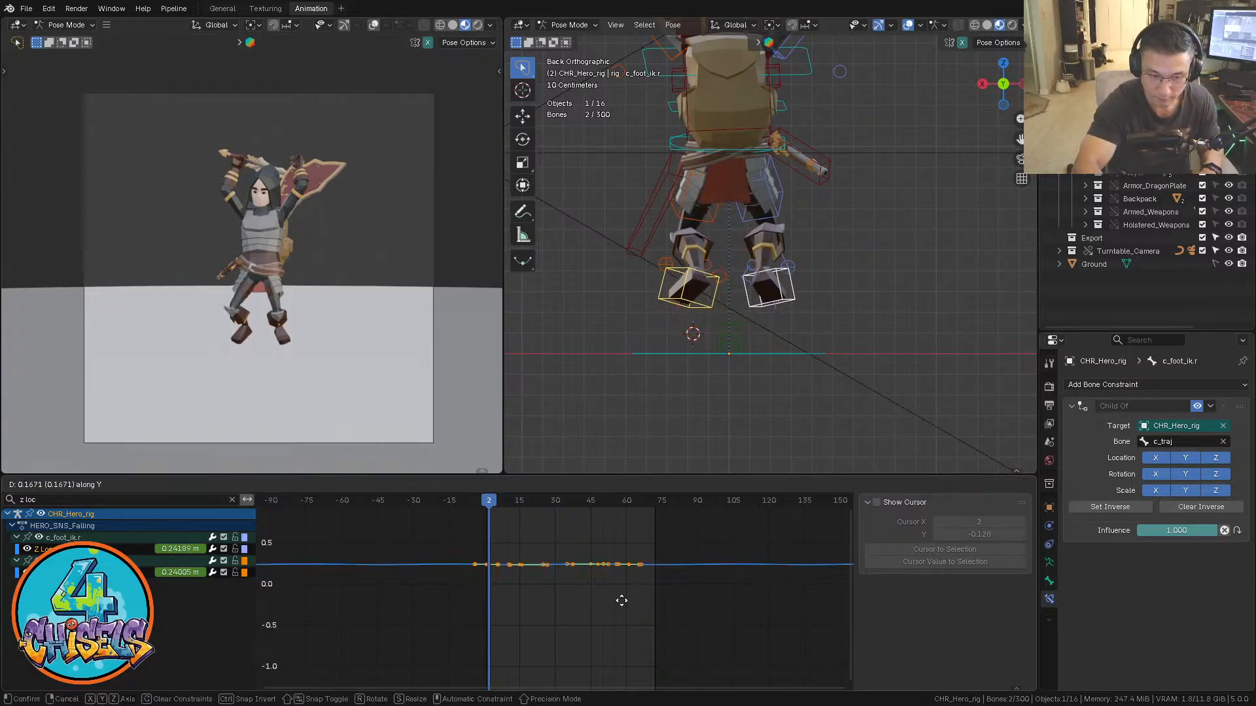
pyautogui.click(622, 605)
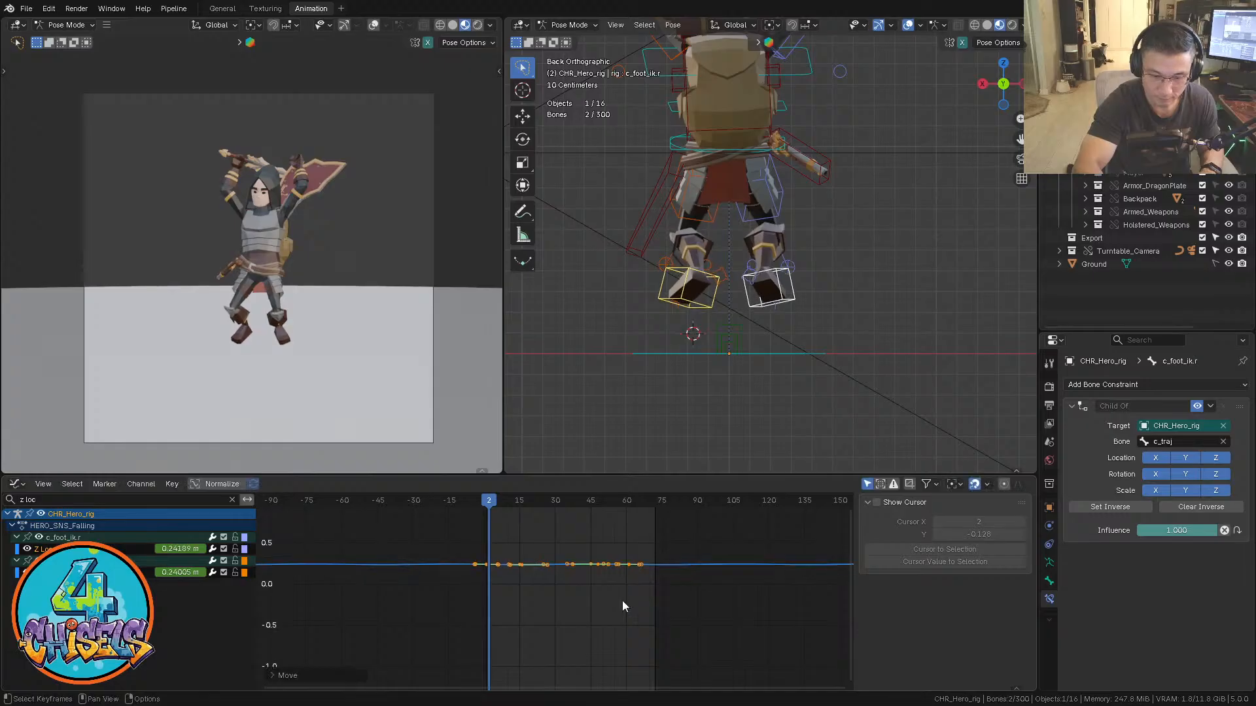
# Switch the channel filter back to "y loc" to list both foot controls' Y Location curves
pyautogui.click(24, 499)
pyautogui.moveTo(25, 499); pyautogui.dragTo(19, 499)
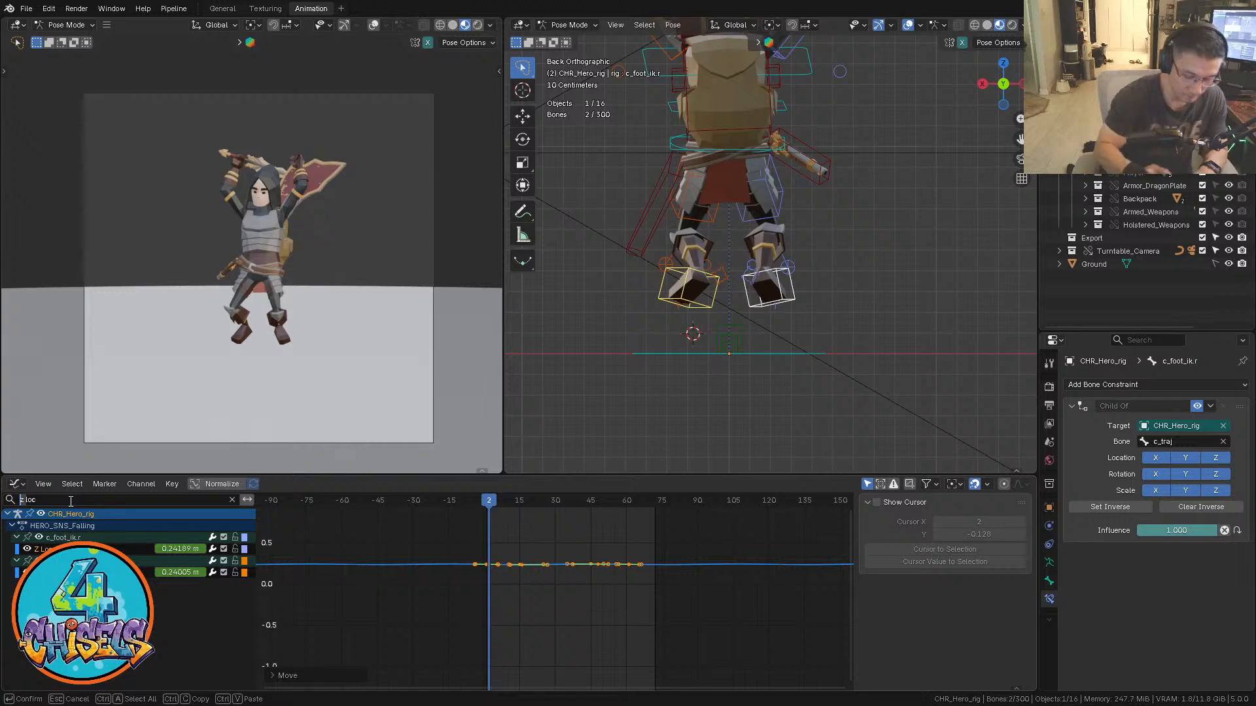
pyautogui.press('BackSpace')
pyautogui.write('y')
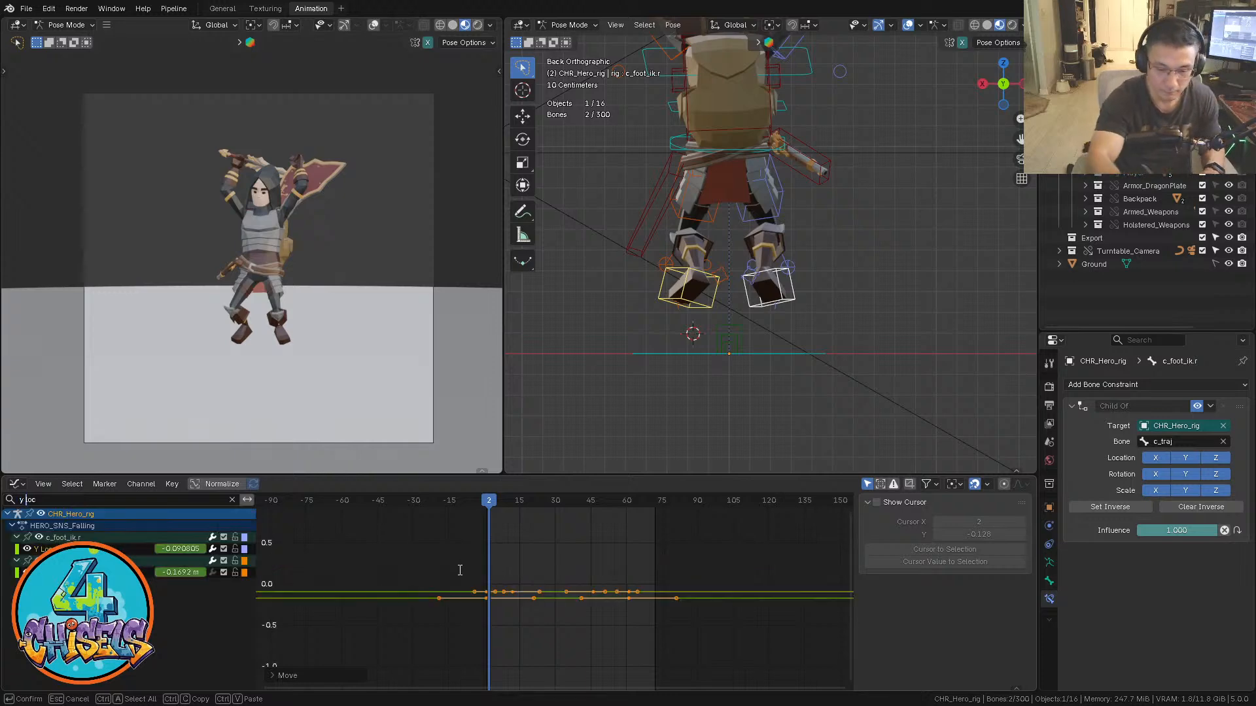
pyautogui.press('Return')
# Lower both foot controls' Y Location keyframes in two moves of about 0.13 each, making the second one in the left side view
pyautogui.press('g')
pyautogui.press('y')
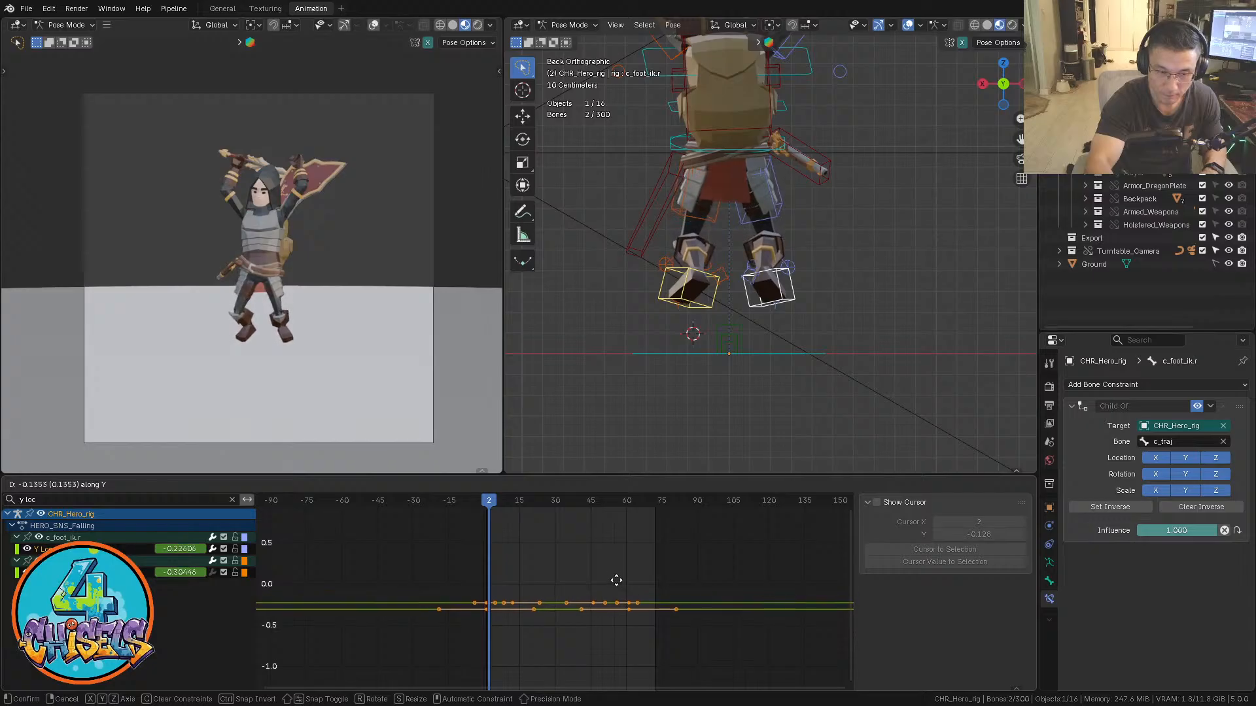
pyautogui.click(616, 579)
pyautogui.press('ctrl+KP_3')
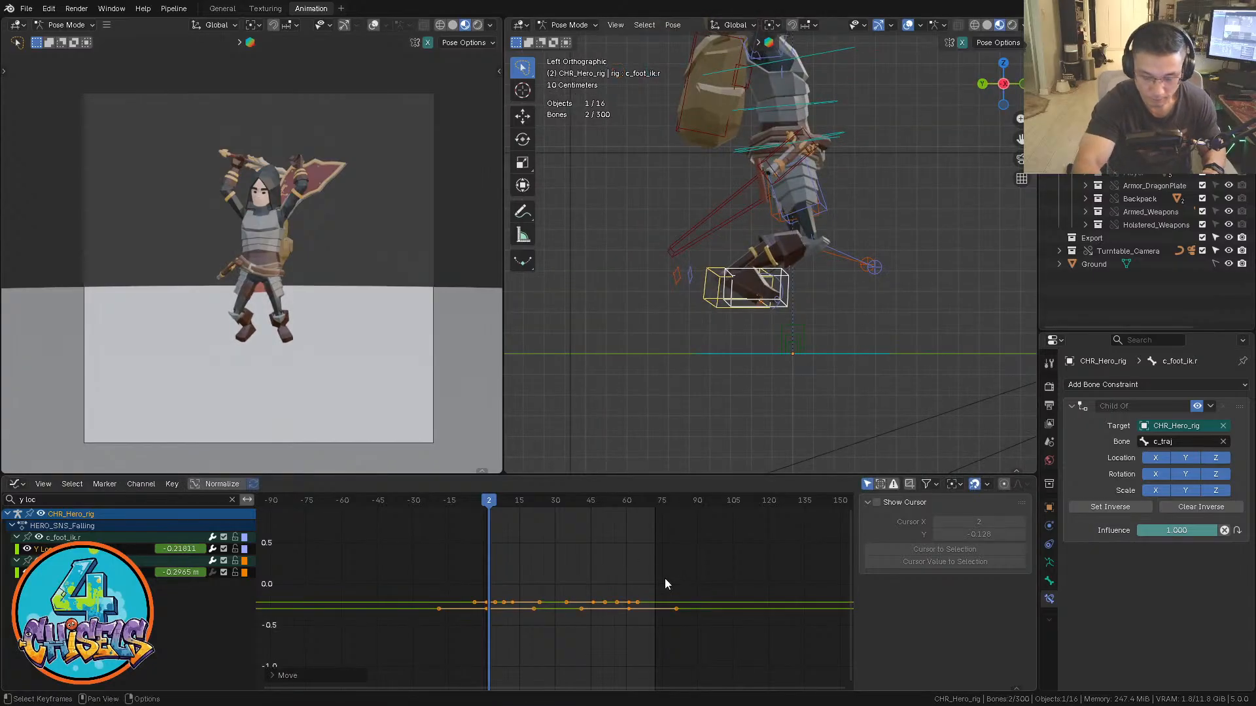
pyautogui.press('g')
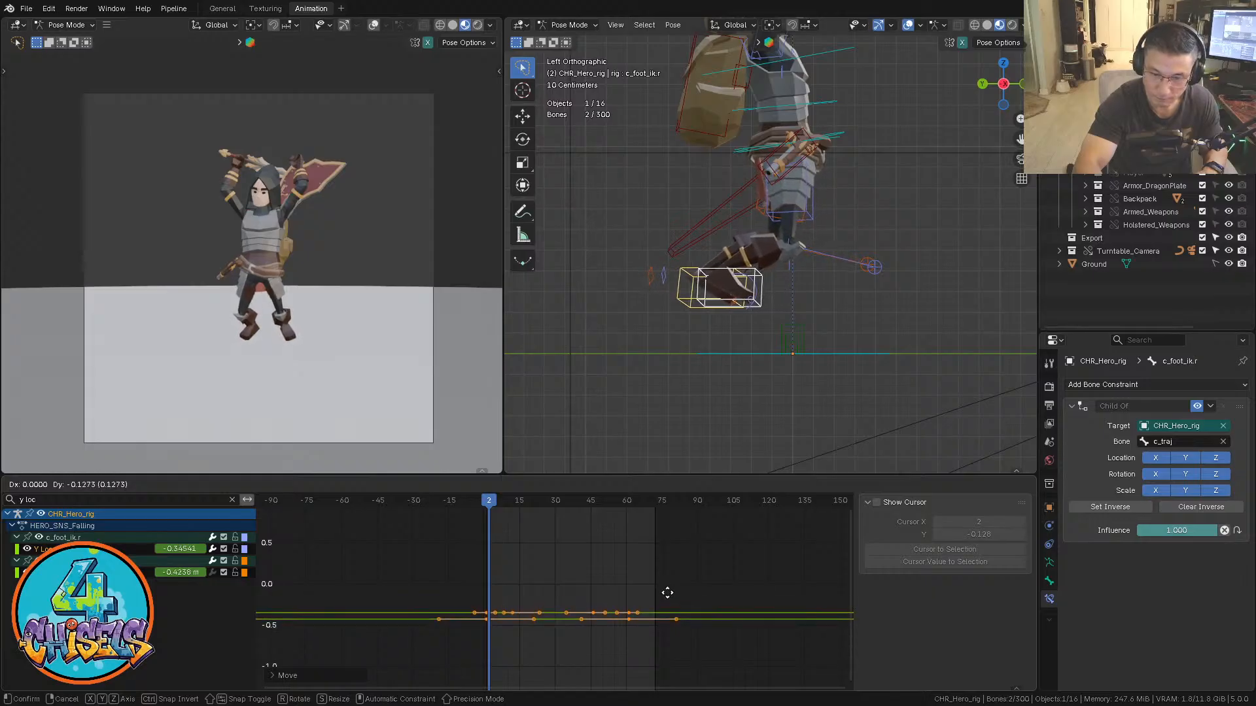
pyautogui.click(668, 598)
# Select both foot roll cursor controls and filter their curve channels by "x loc"
pyautogui.click(664, 276)
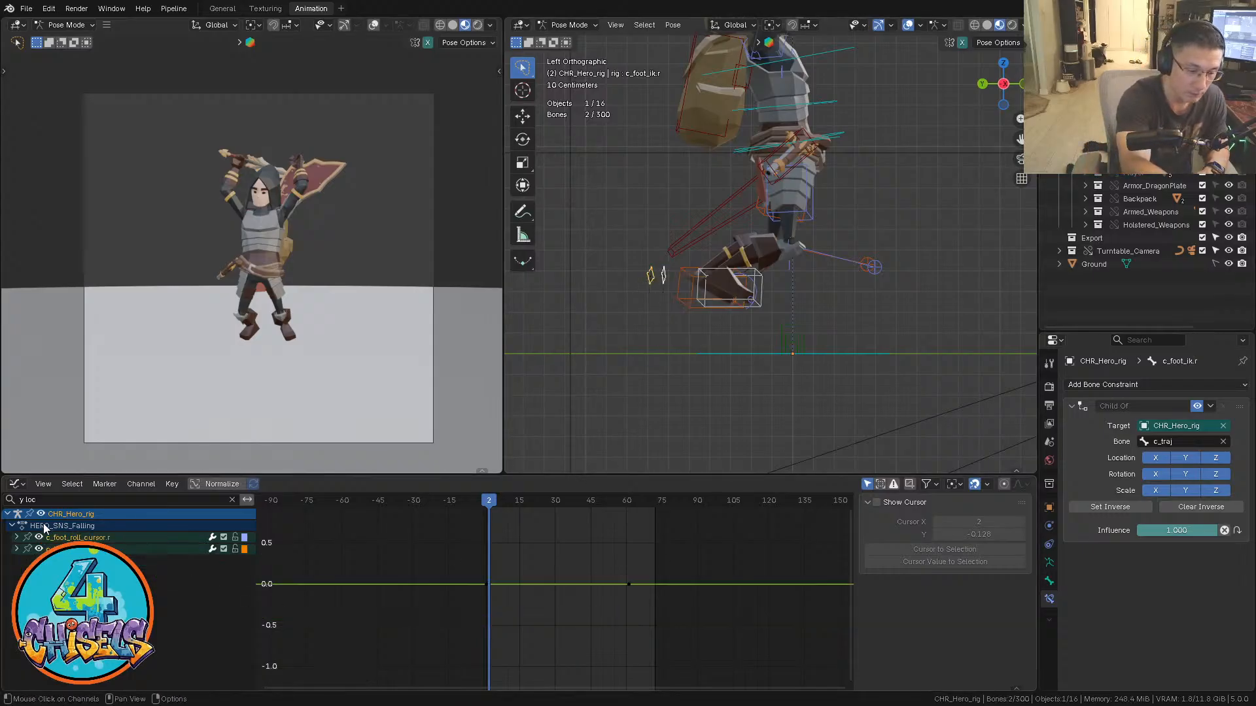
pyautogui.click(26, 499)
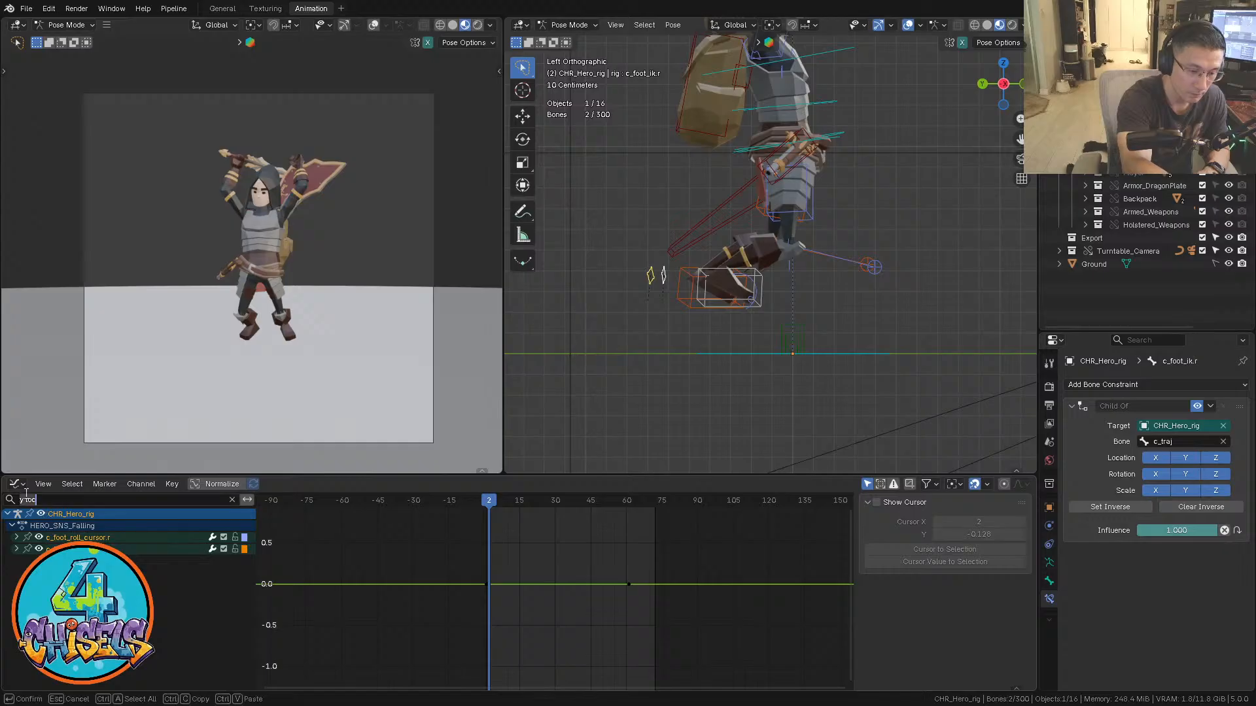
pyautogui.click(24, 499)
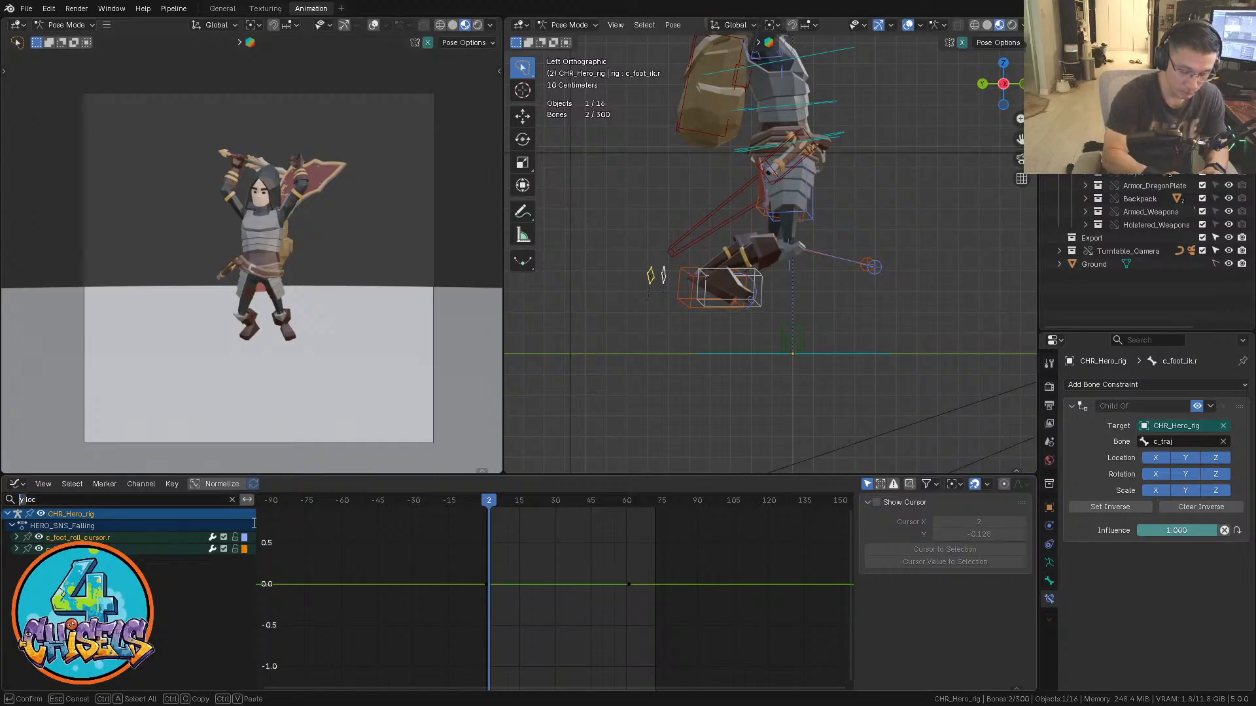
pyautogui.press('Delete')
pyautogui.write('x')
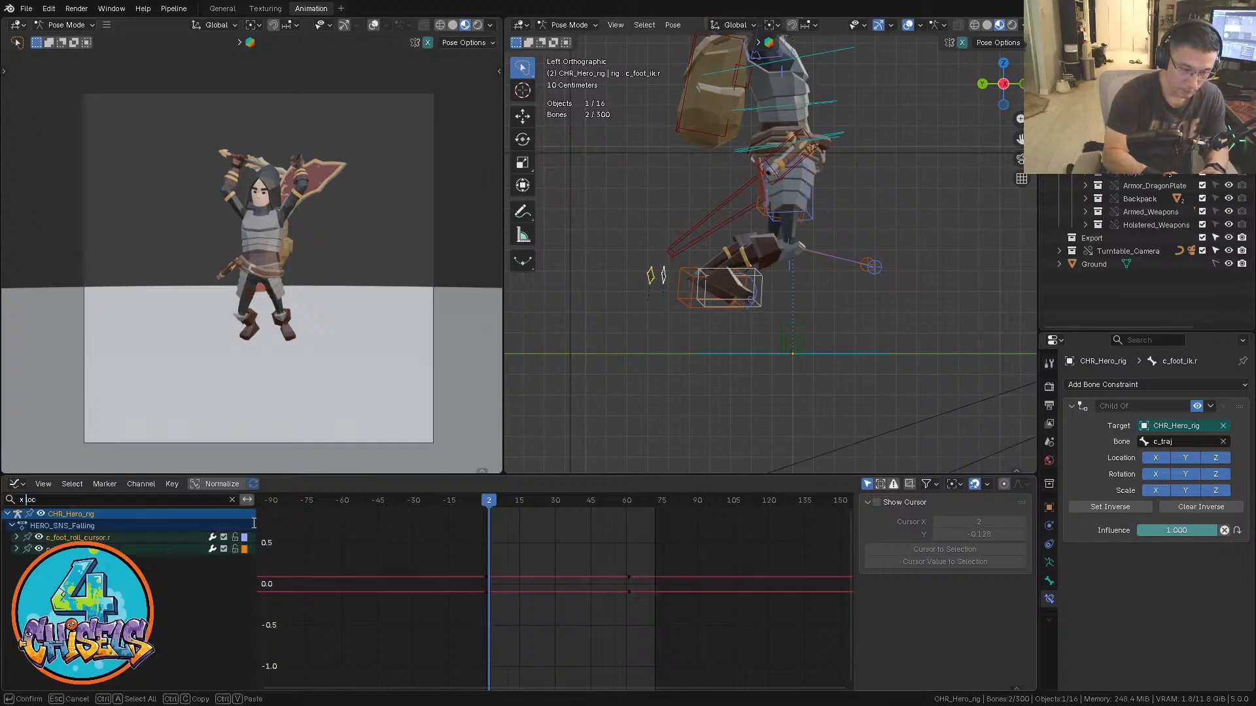
pyautogui.press('Return')
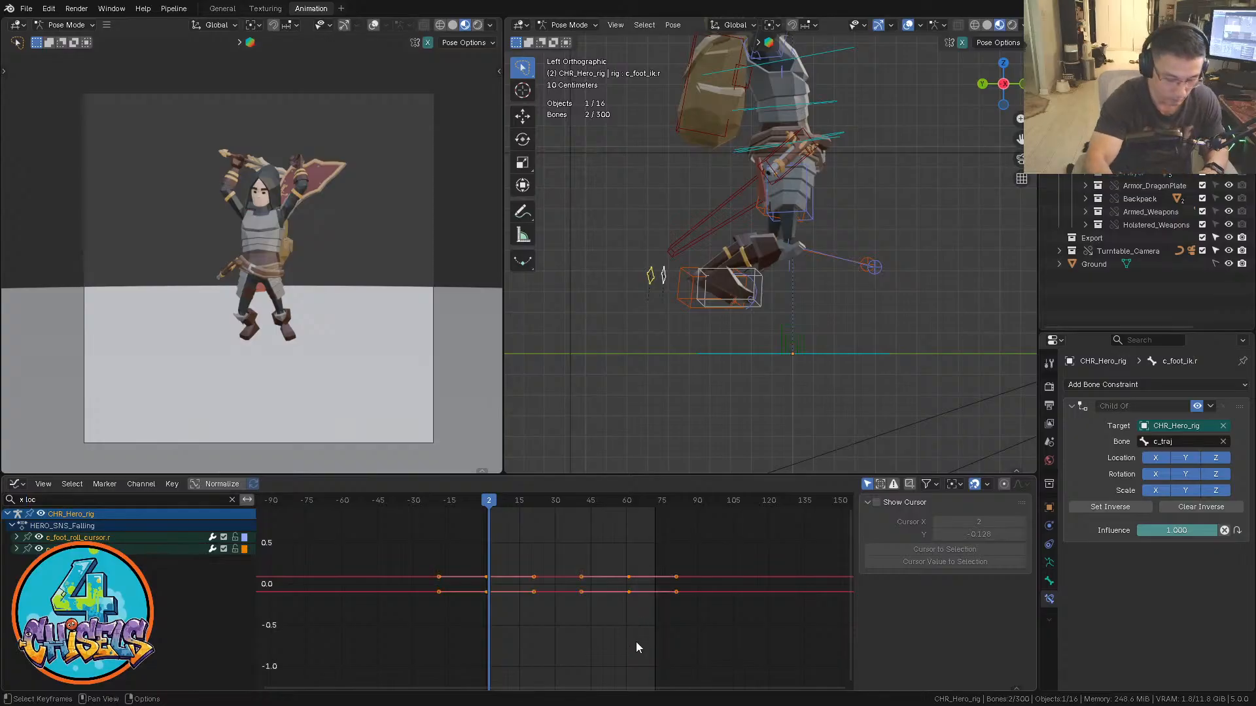
pyautogui.press('g')
pyautogui.press('y')
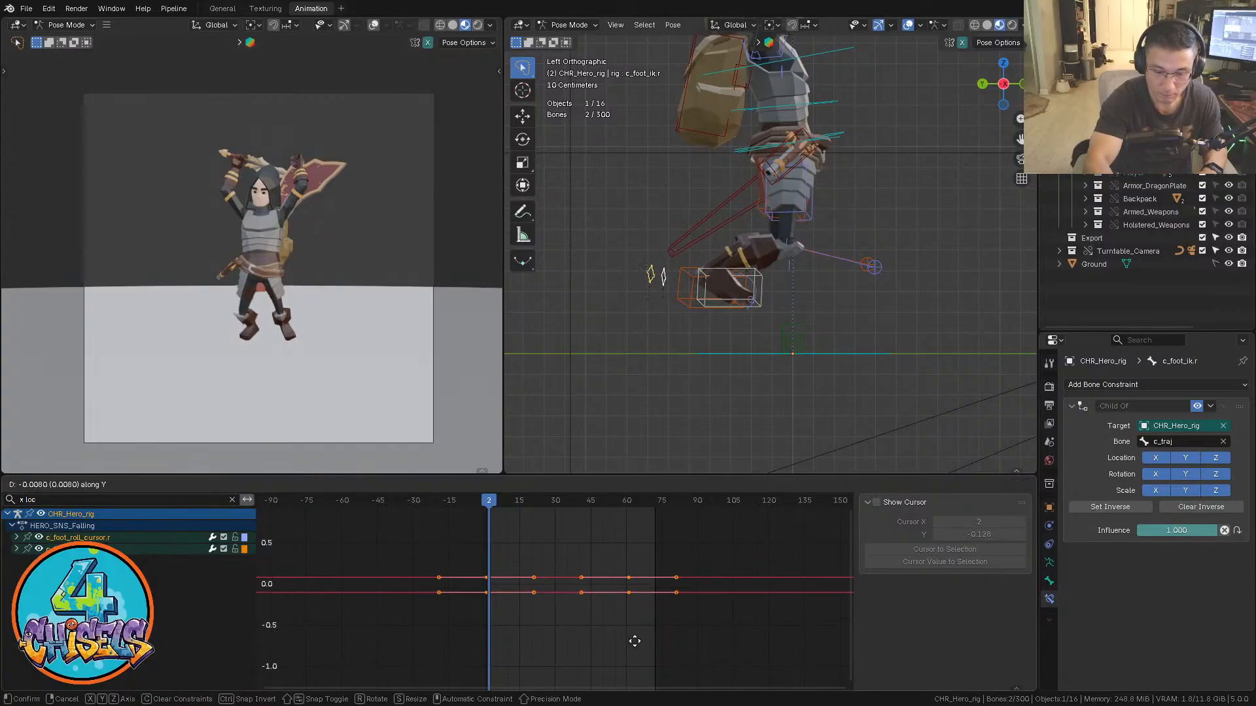
pyautogui.click(635, 642)
pyautogui.keyDown('ctrl'); pyautogui.click(635, 637); pyautogui.keyUp('ctrl')
# Spread the foot roll cursors' X Location curves apart, raising the upper curve's keyframes by about 0.11 and lowering the lower curve's by about 0.1
pyautogui.keyDown('ctrl'); pyautogui.moveTo(633, 638); pyautogui.dragTo(636, 607, button='middle'); pyautogui.keyUp('ctrl')
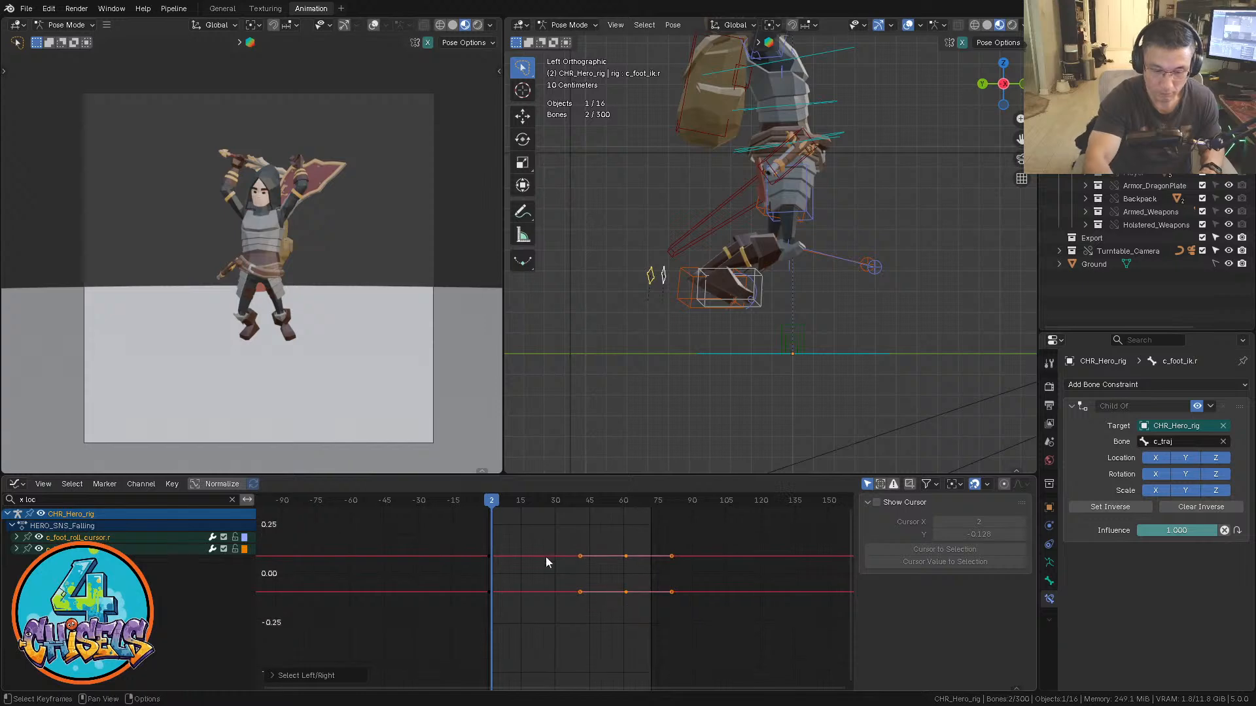
pyautogui.moveTo(722, 587); pyautogui.dragTo(462, 538)
pyautogui.press('g')
pyautogui.press('y')
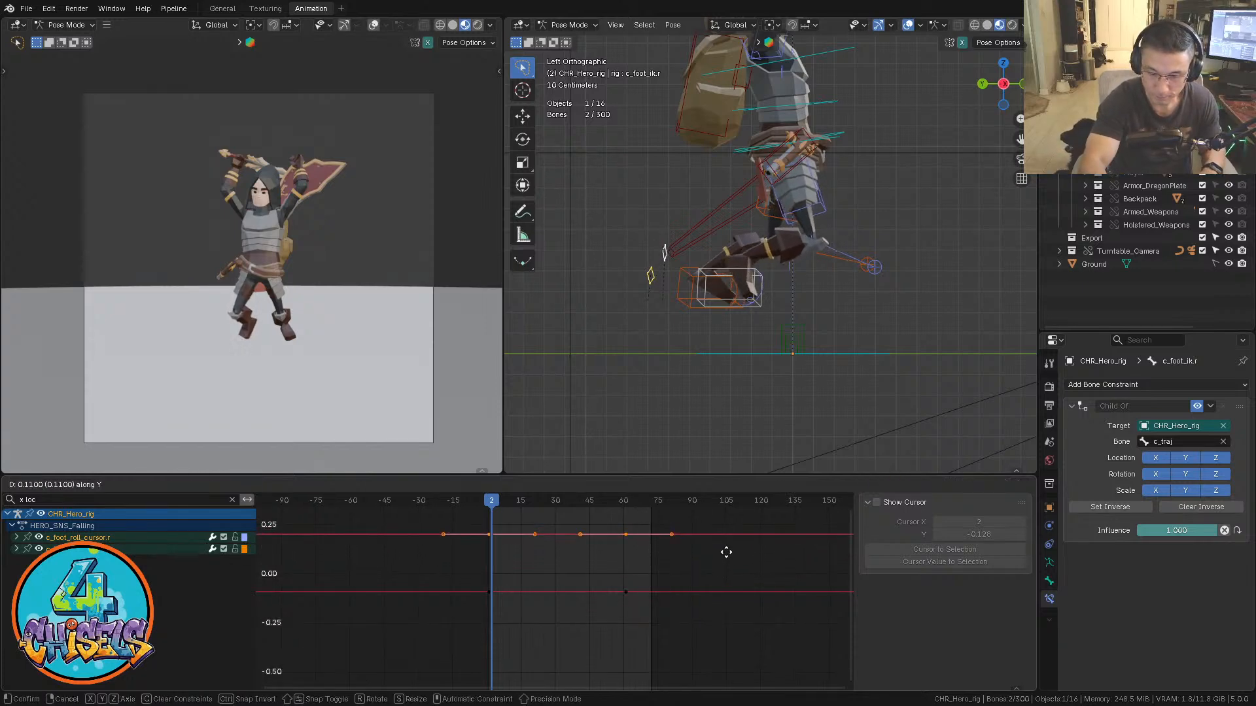
pyautogui.click(726, 549)
pyautogui.moveTo(450, 570); pyautogui.dragTo(678, 634)
pyautogui.press('g')
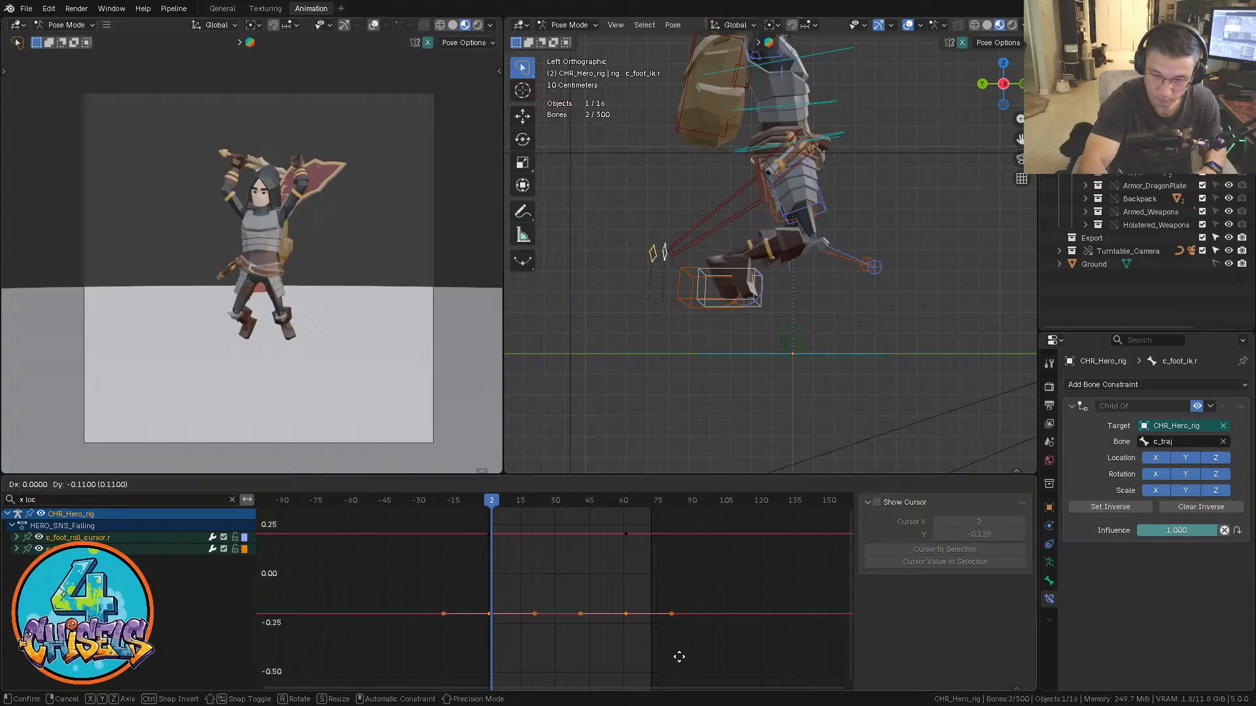
pyautogui.click(677, 654)
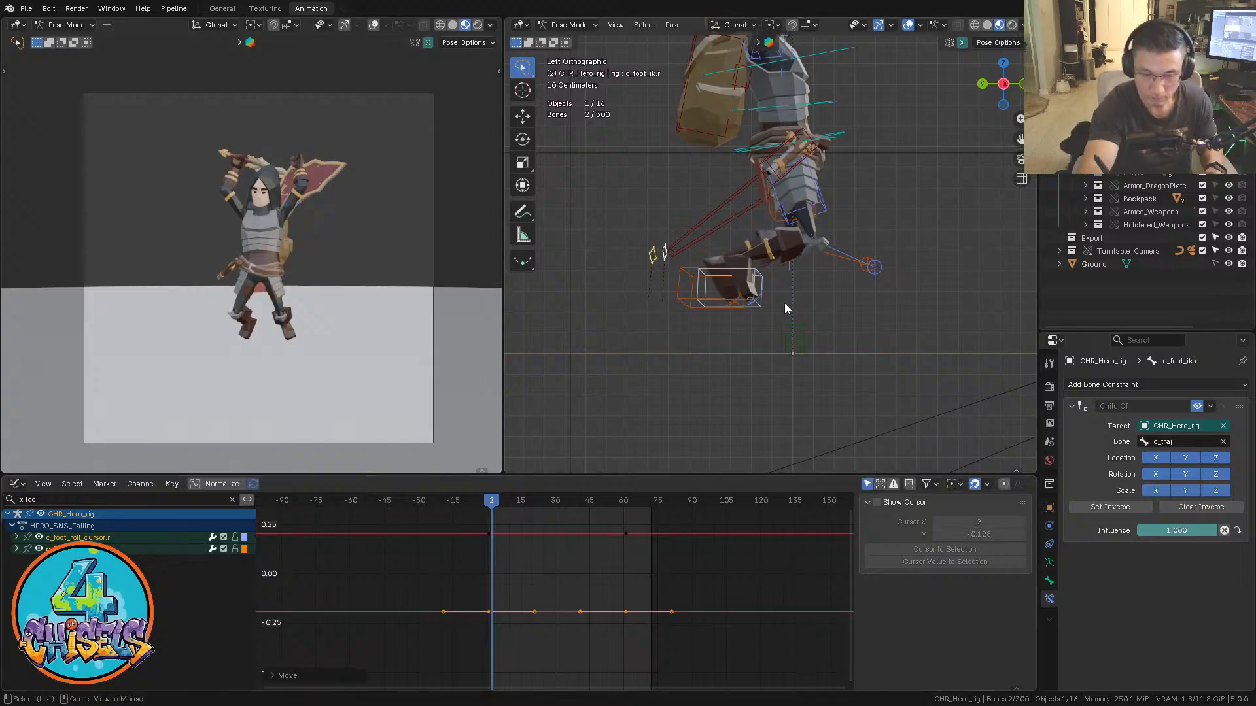
# Select both foot controls, c_foot_ik.l and c_foot_ik.r, and select the X Location channel of c_foot_ik.r
pyautogui.keyDown('alt'); pyautogui.moveTo(783, 303); pyautogui.dragTo(787, 356, button='middle'); pyautogui.keyUp('alt')
pyautogui.click(704, 332)
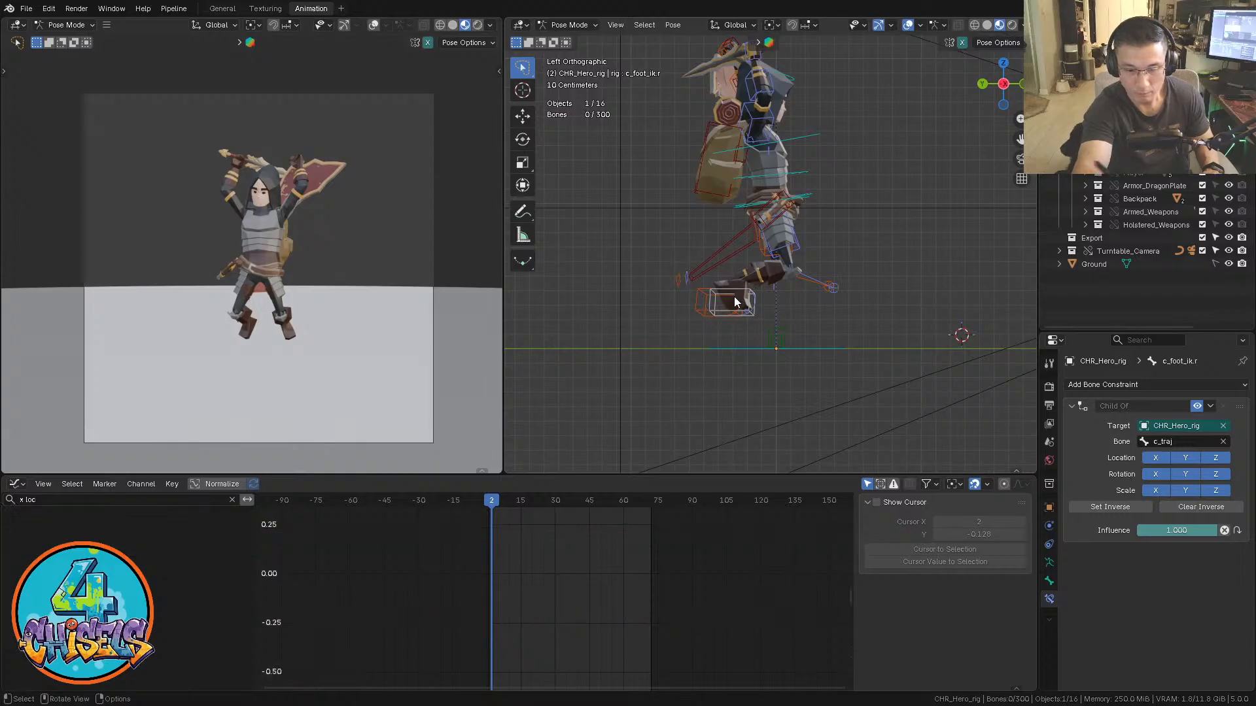
pyautogui.click(703, 302)
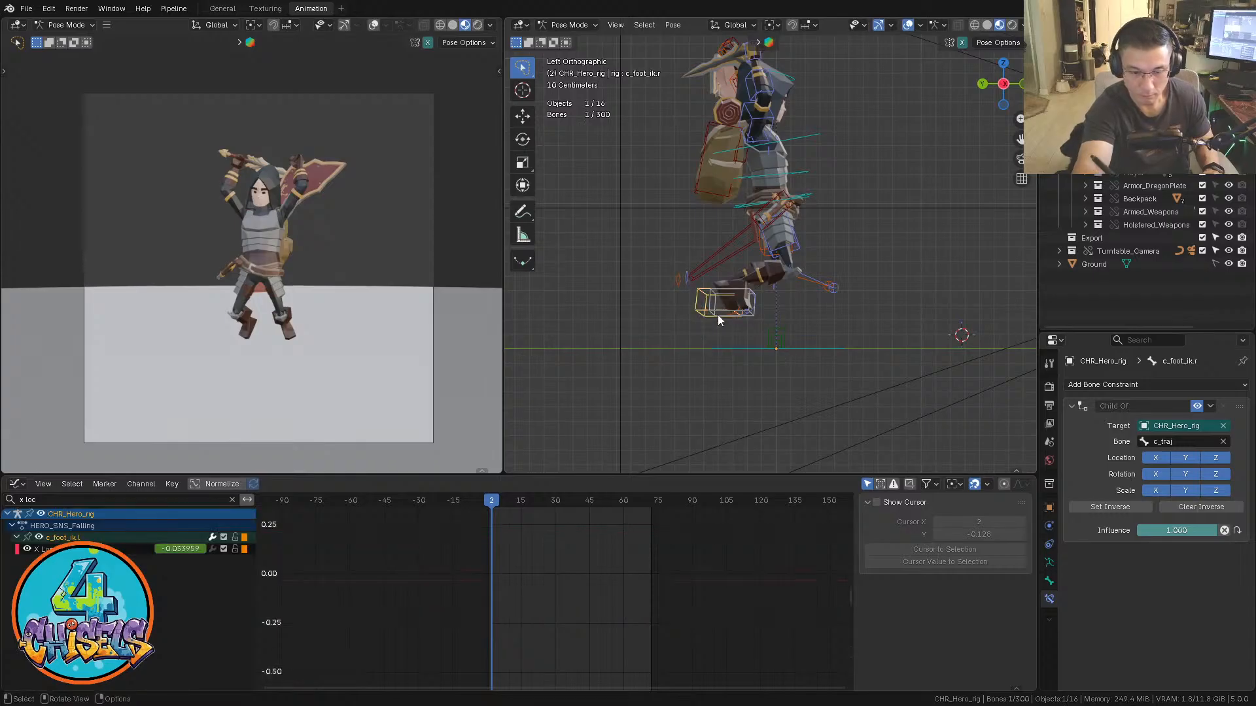
pyautogui.click(703, 328)
pyautogui.moveTo(720, 297)
pyautogui.keyDown('ctrl'); pyautogui.mouseDown(button='right')
pyautogui.moveTo(699, 354)
pyautogui.moveTo(717, 339)
pyautogui.mouseUp(button='right'); pyautogui.keyUp('ctrl')
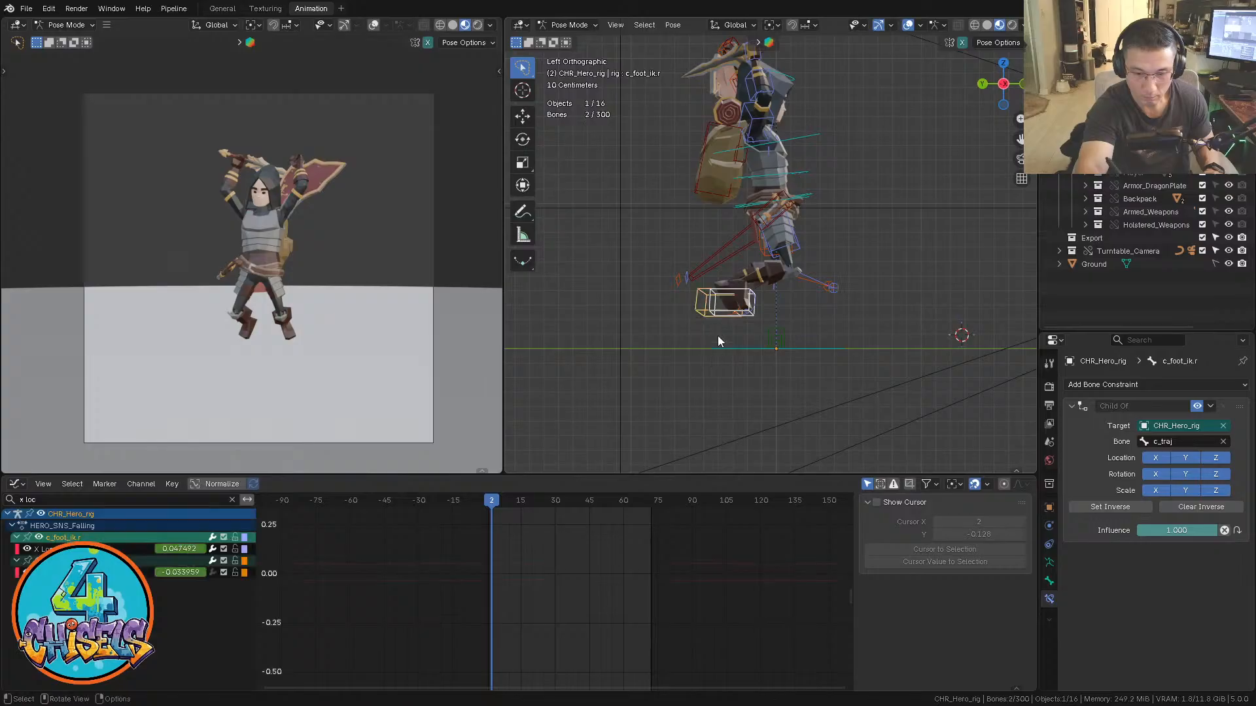
pyautogui.click(46, 549)
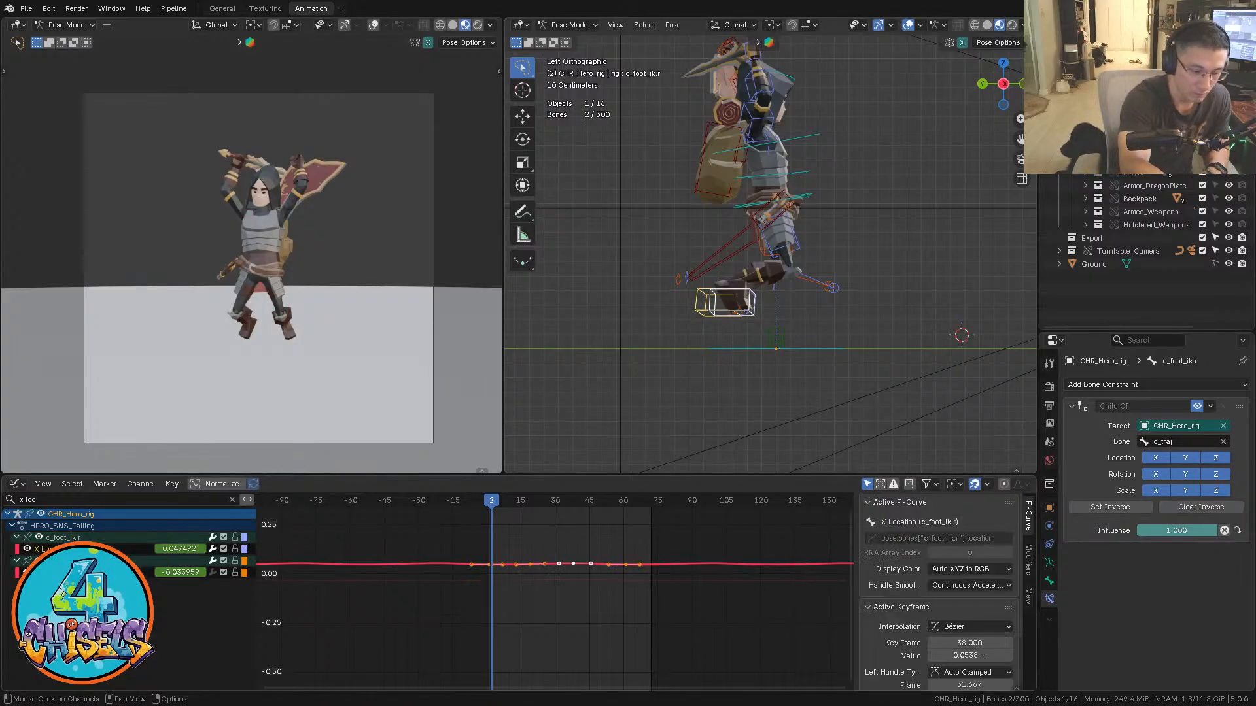
# Filter the foot controls' curve channels by "y loc" and raise both feet's Y Location keyframes by about 0.013
pyautogui.click(40, 499)
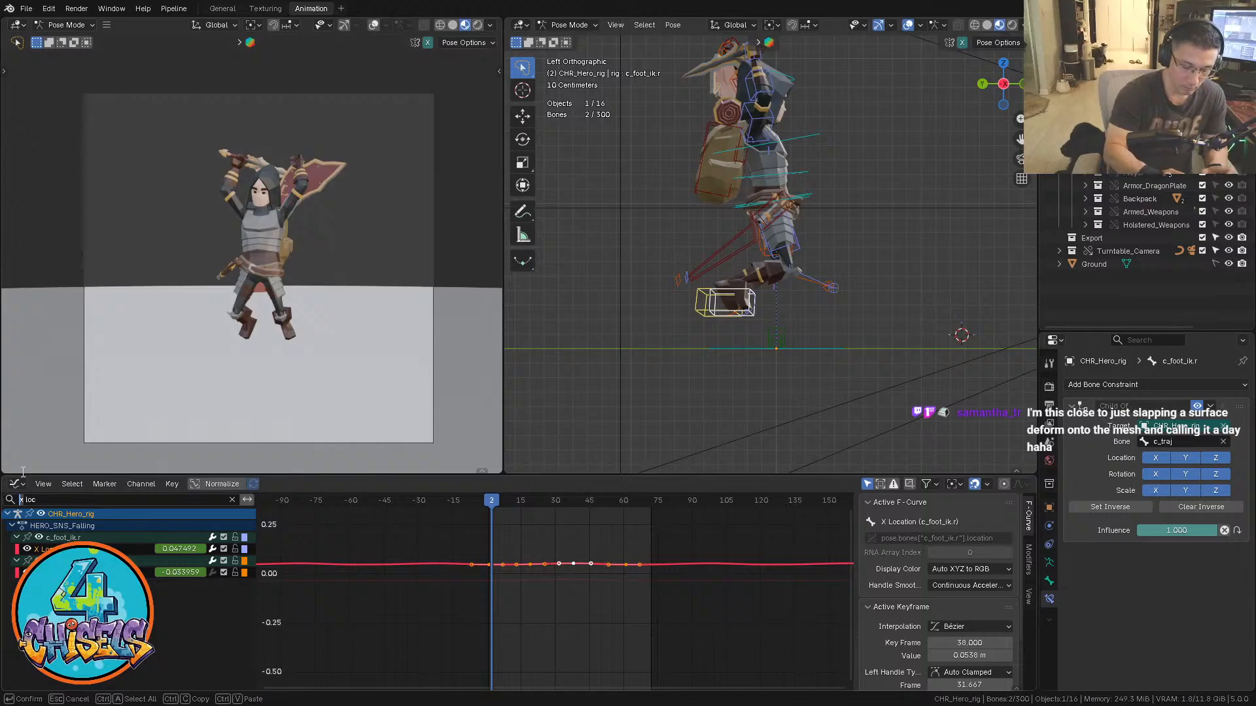
pyautogui.press('Delete')
pyautogui.write('y')
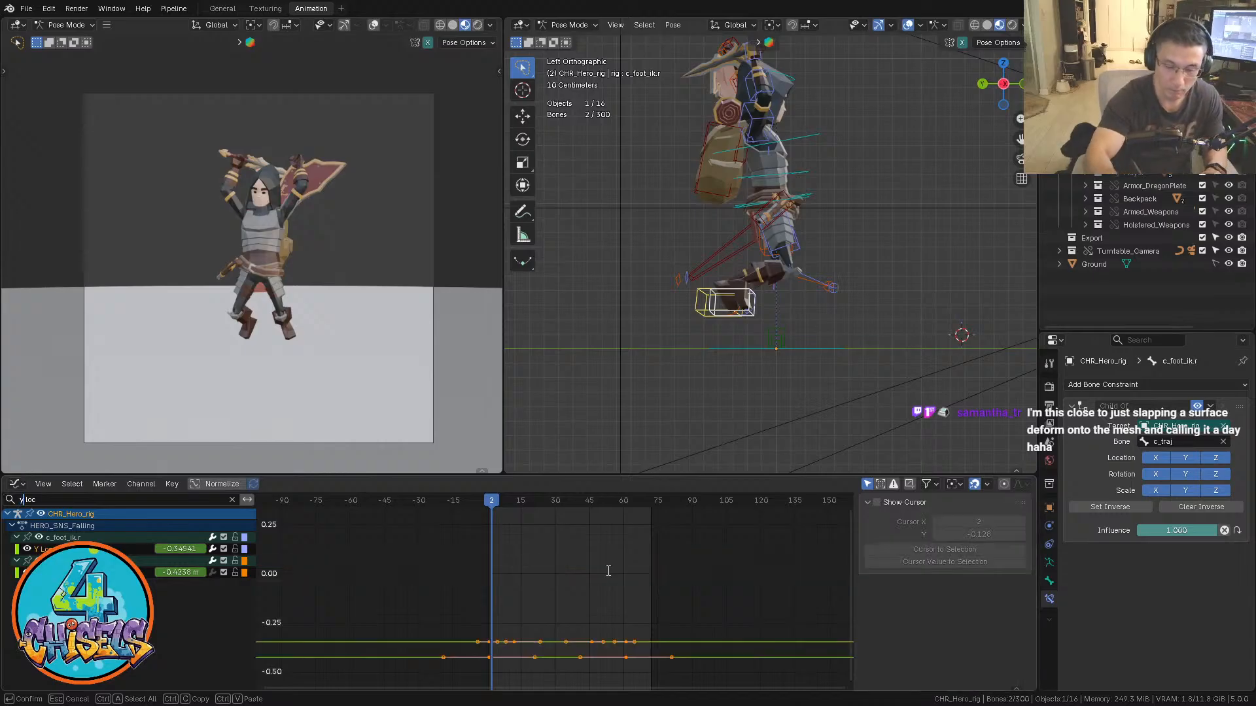
pyautogui.press('Return')
pyautogui.press('g')
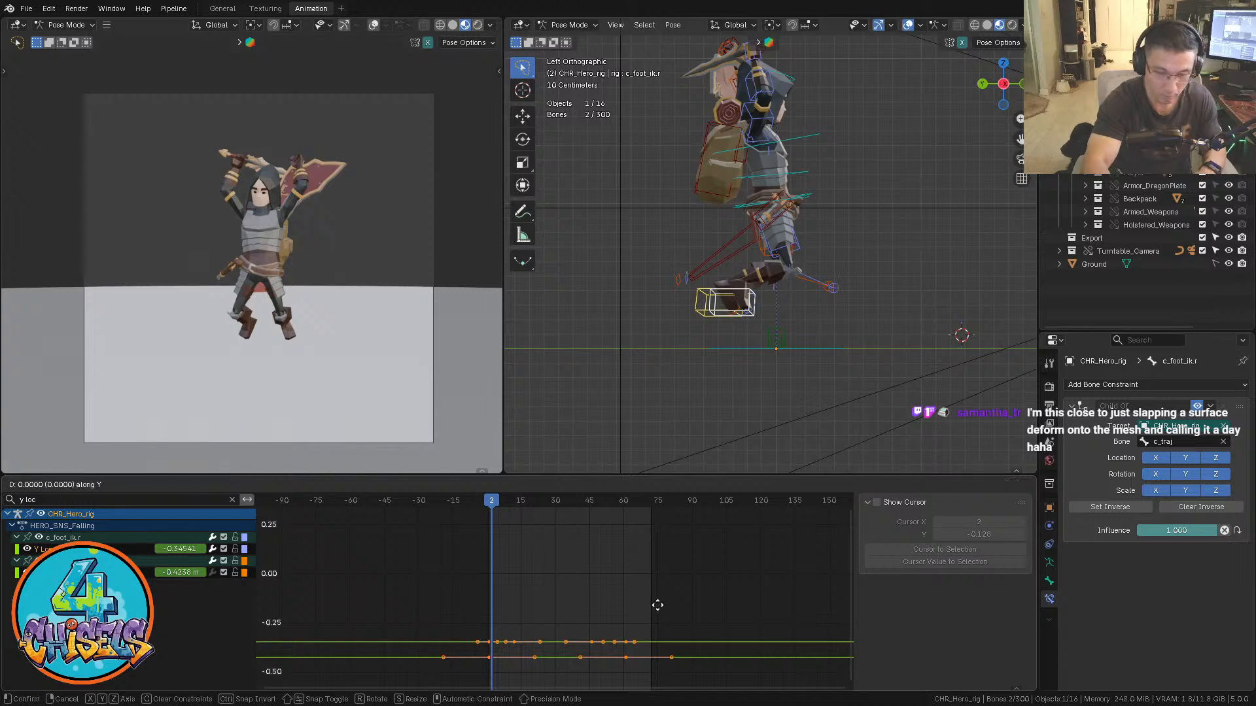
pyautogui.press('y')
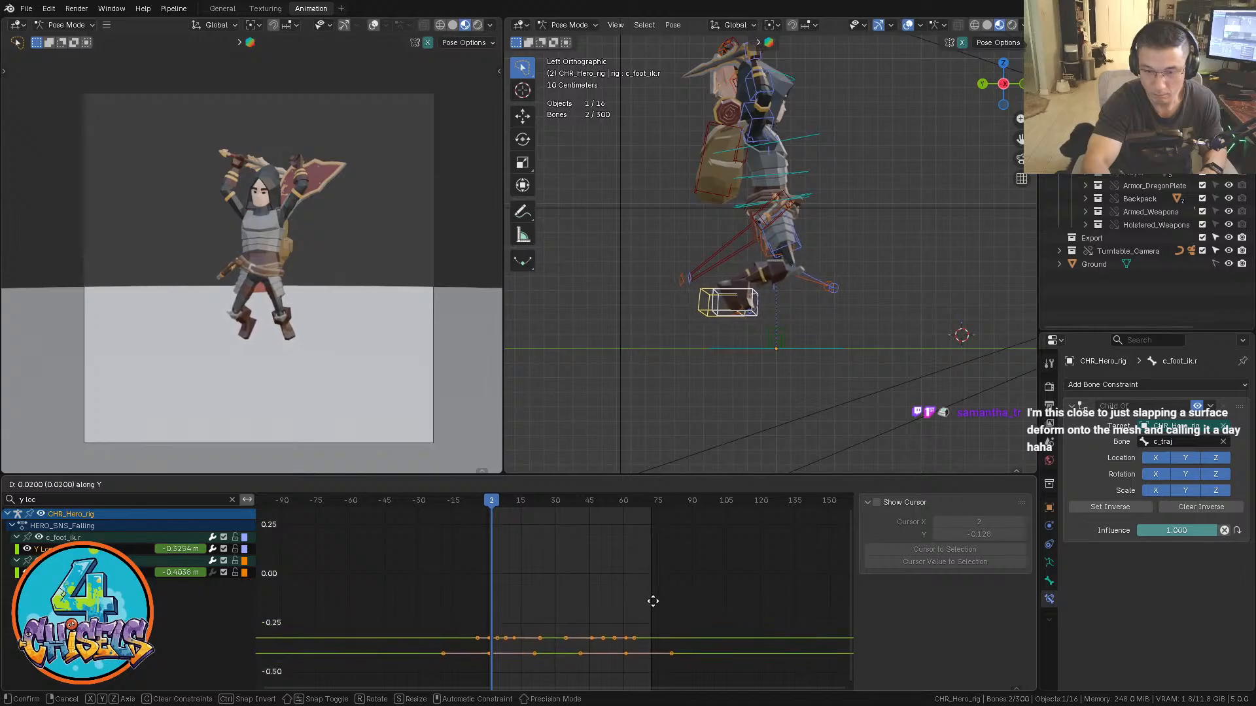
pyautogui.click(652, 601)
# Play the falling loop and scrub through its frames in the front view to check the adjusted feet
pyautogui.press('space')
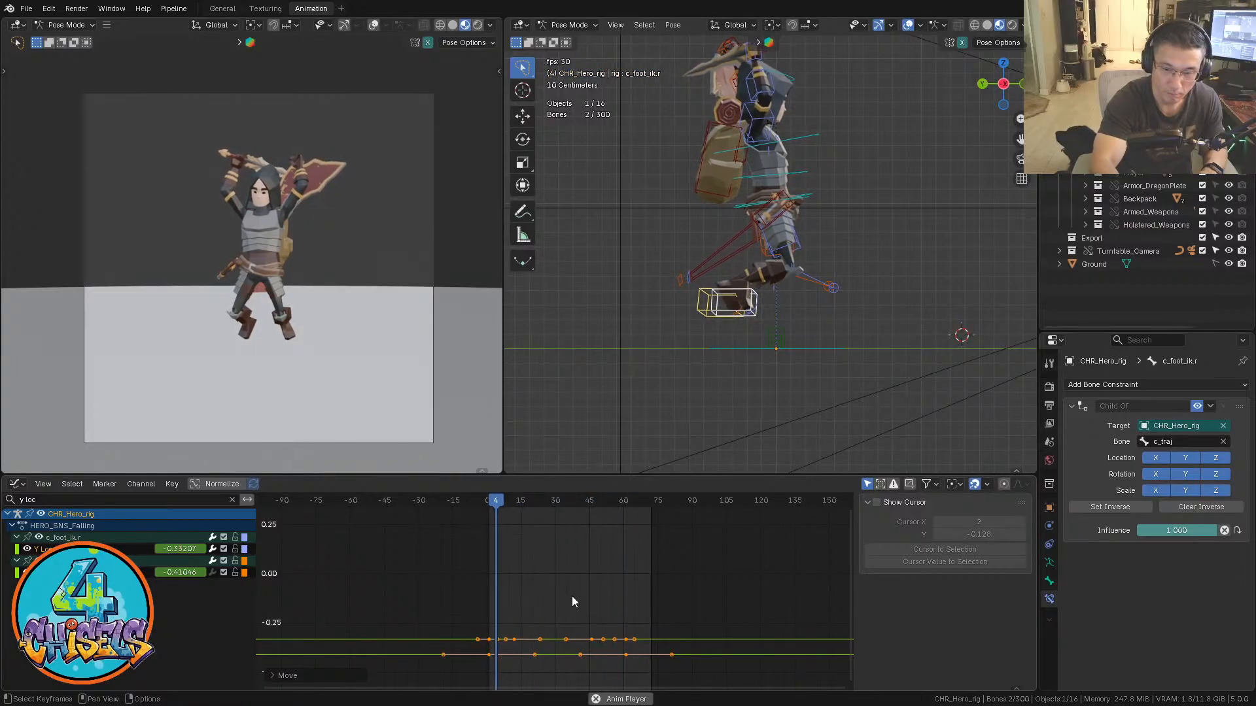
pyautogui.moveTo(853, 281); pyautogui.dragTo(783, 340, button='middle')
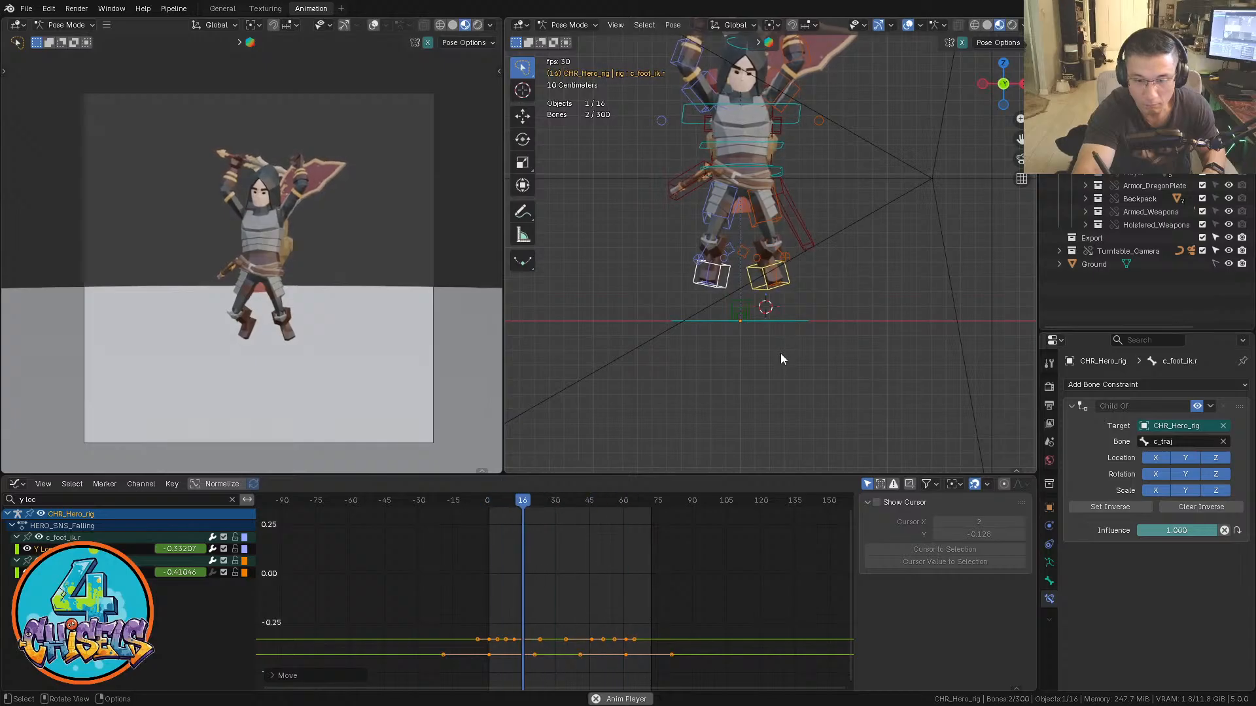
pyautogui.click(493, 501)
pyautogui.moveTo(493, 501); pyautogui.dragTo(648, 500)
# Select the left foot control c_foot_ik.l and activate the Move tool
pyautogui.click(809, 299)
pyautogui.click(785, 279)
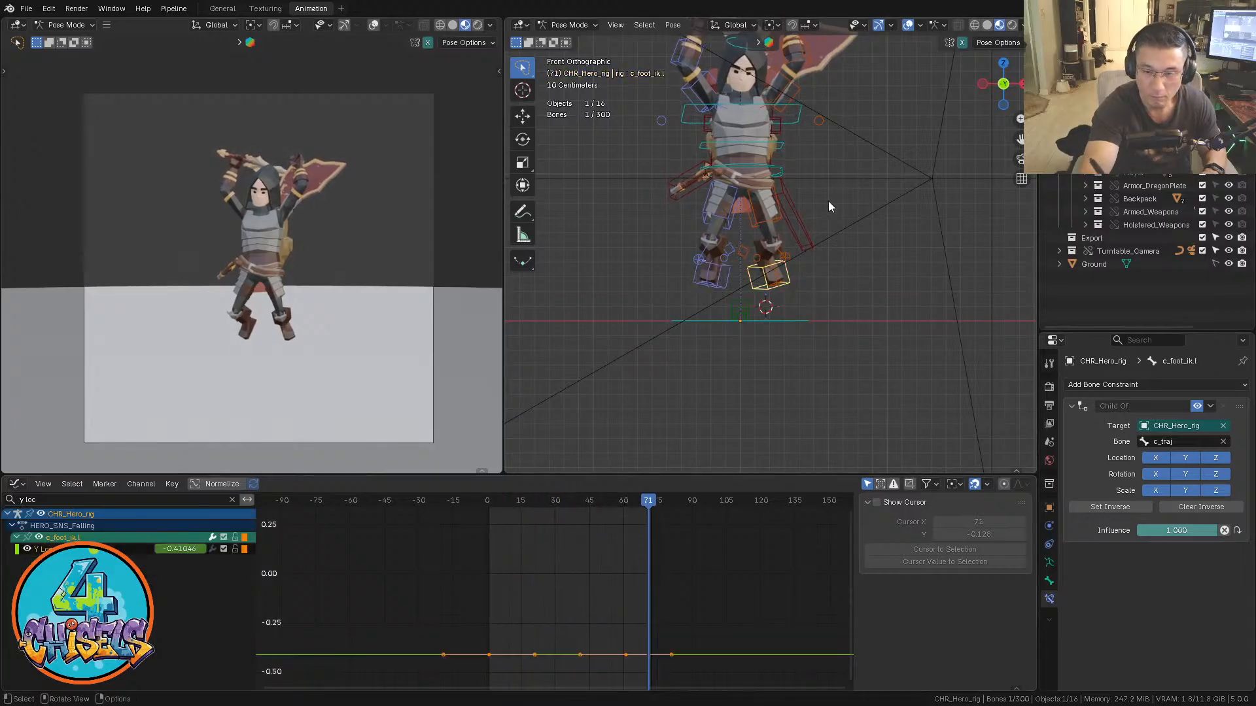
pyautogui.hotkey('shift', 'space')
pyautogui.press('g')
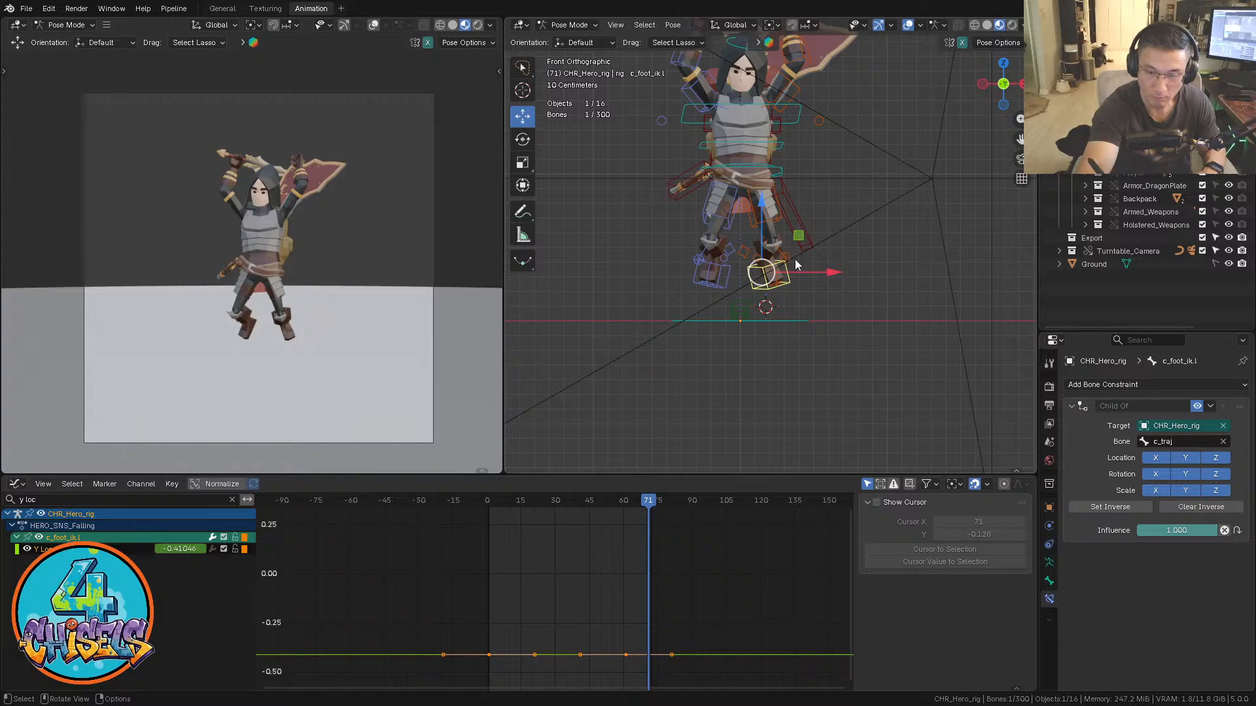
# Review the looping animation from the left side and front views and save an incremental version of the file
pyautogui.press('space')
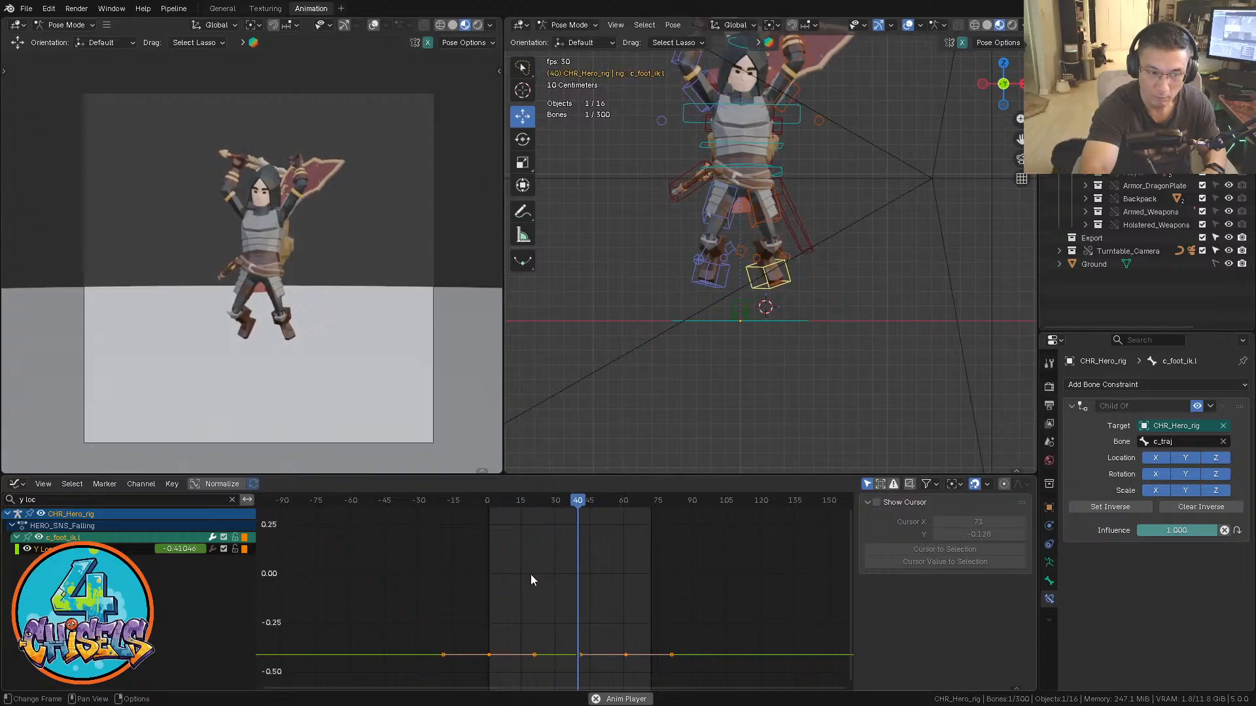
pyautogui.moveTo(788, 217); pyautogui.dragTo(827, 321, button='middle')
pyautogui.keyDown('ctrl'); pyautogui.moveTo(827, 274); pyautogui.dragTo(823, 312, button='middle'); pyautogui.keyUp('ctrl')
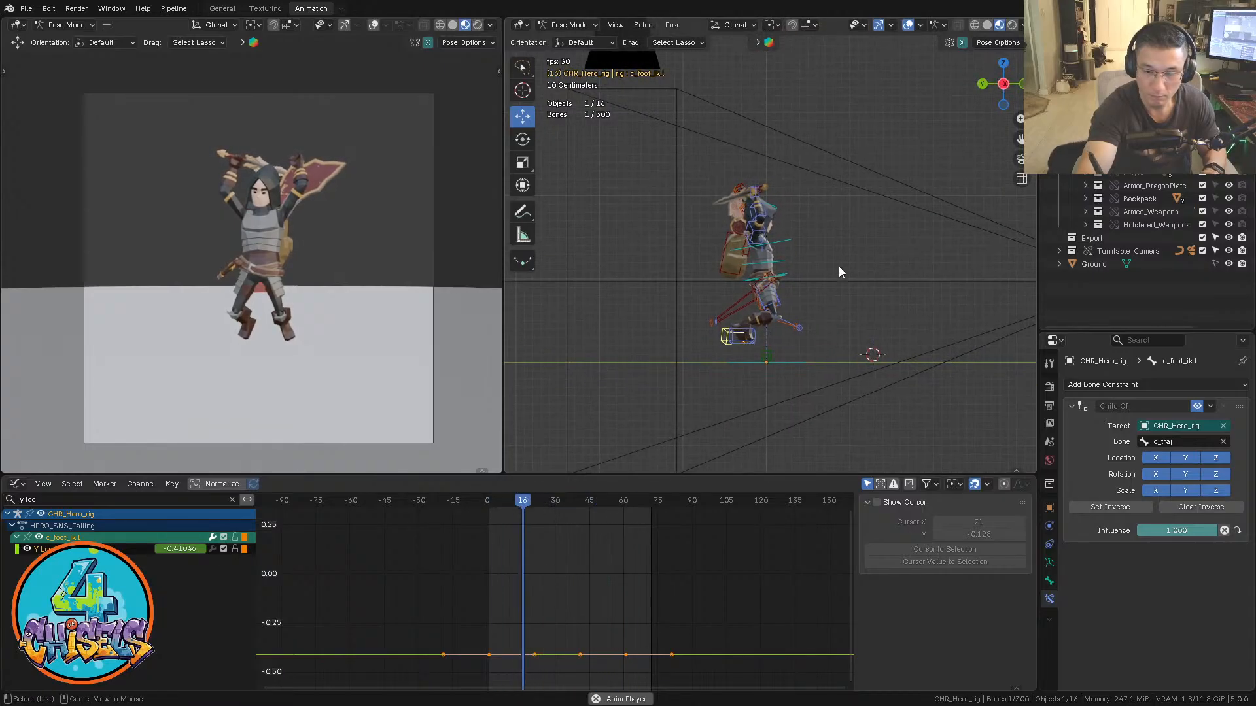
pyautogui.press('KP_1')
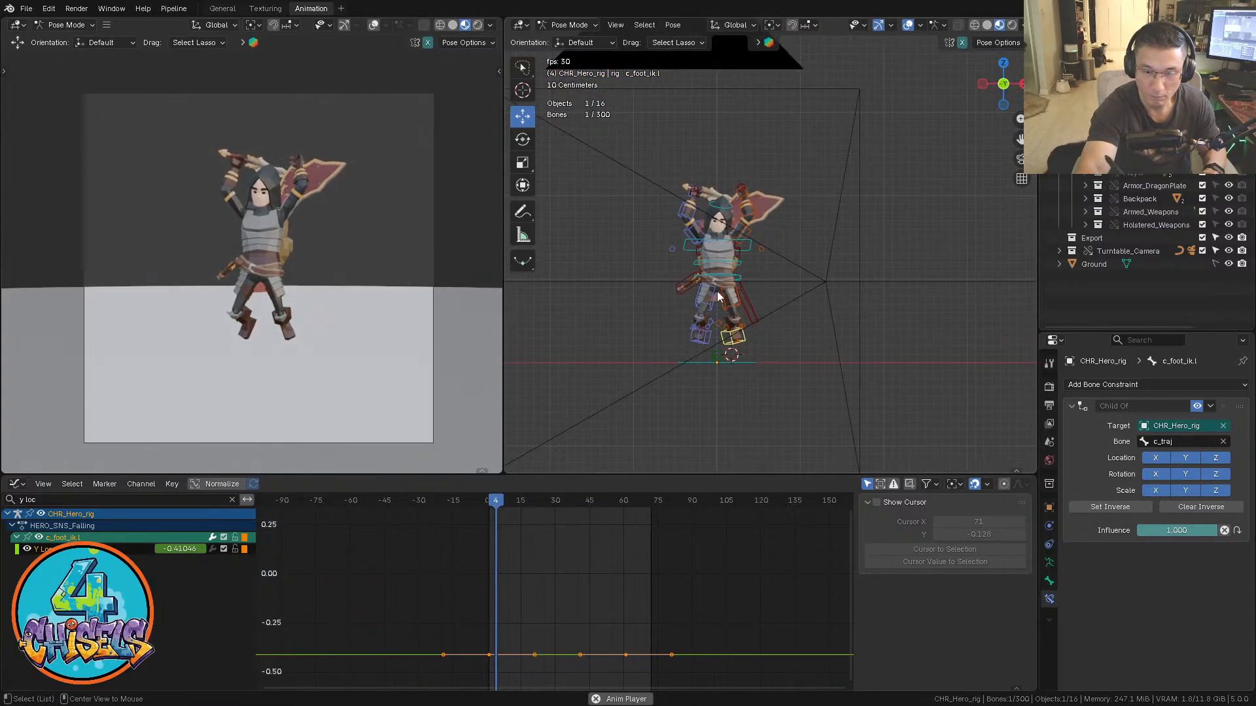
pyautogui.press('space')
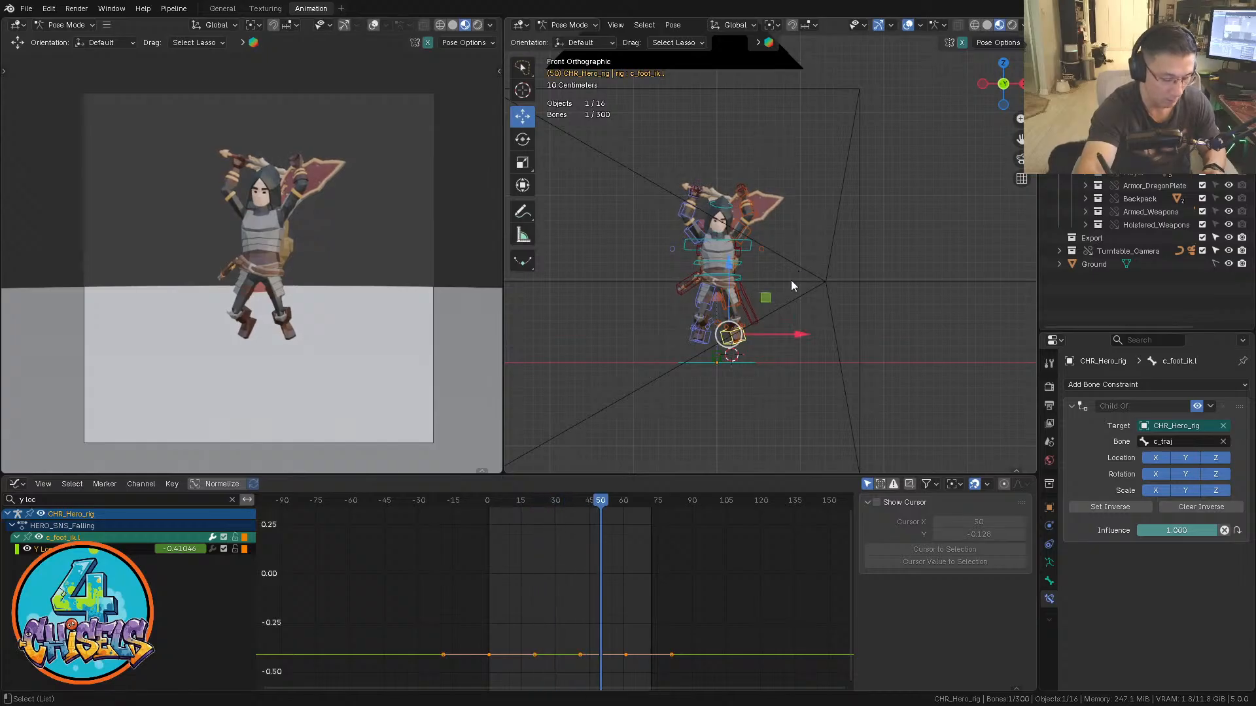
pyautogui.hotkey('ctrl', 'alt', 's')
# Scrub and play the falling loop in the left side view to examine the leg and body motion
pyautogui.press('ctrl+KP_3')
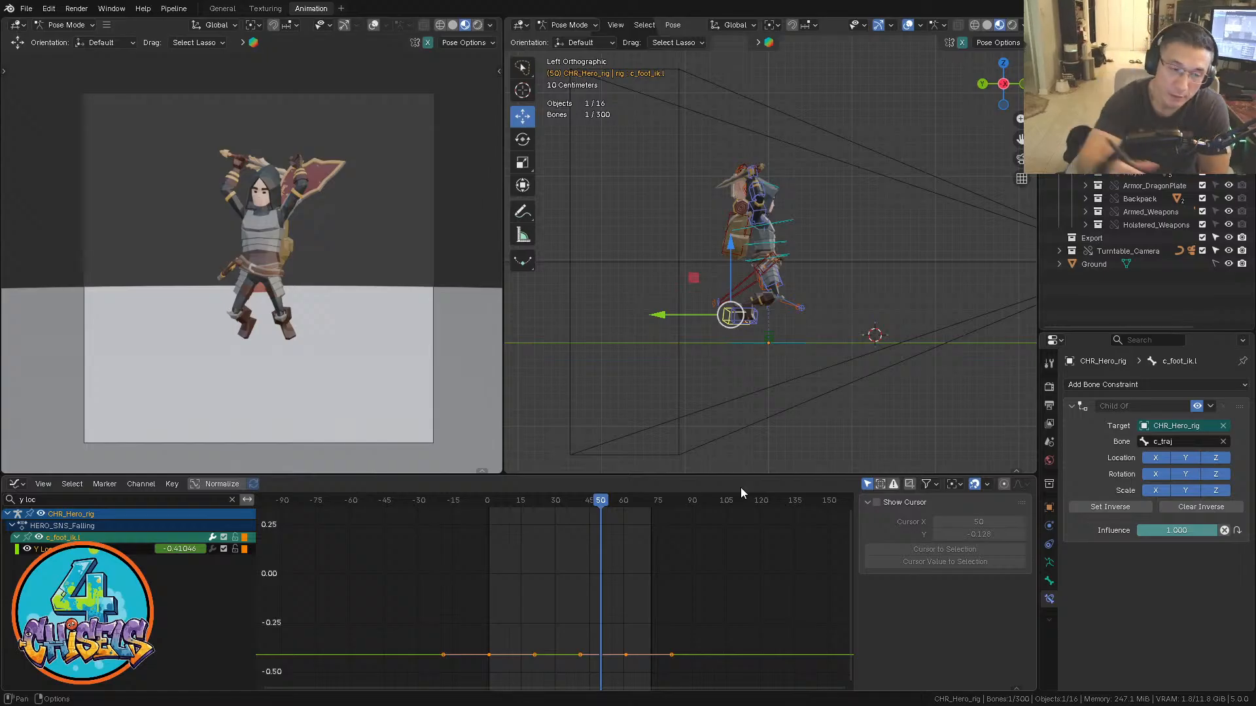
pyautogui.moveTo(493, 498); pyautogui.dragTo(688, 499)
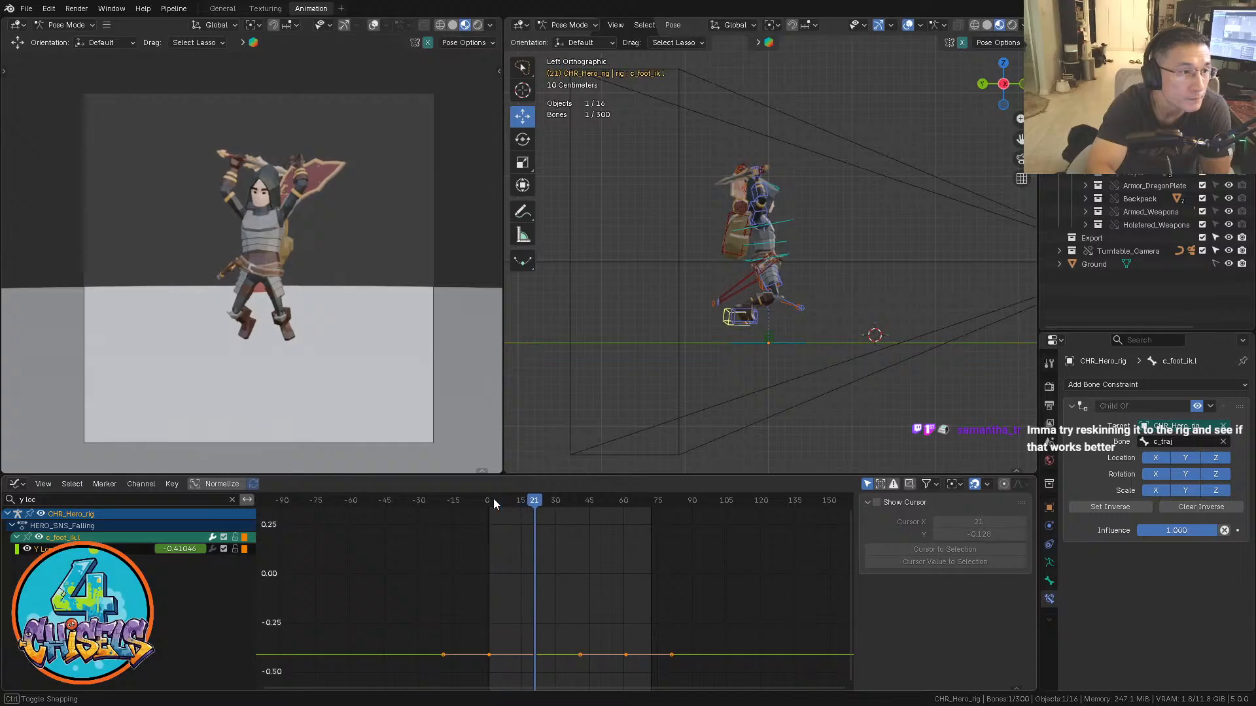
pyautogui.press('space')
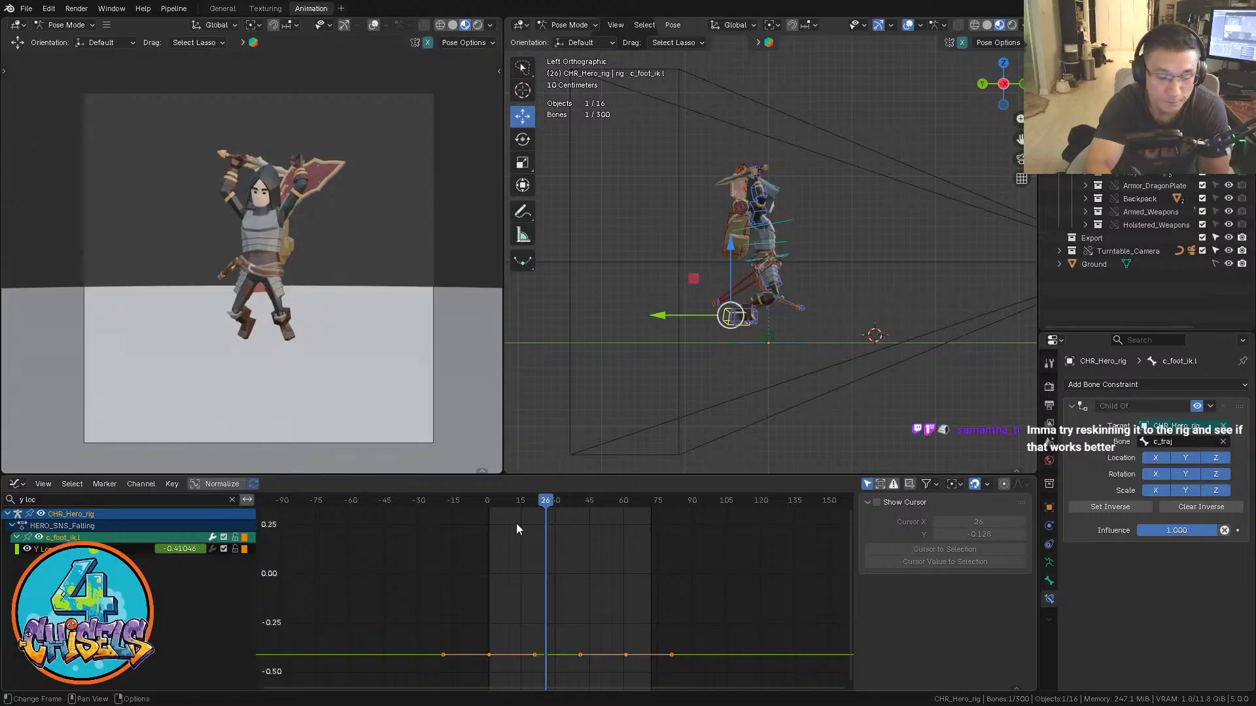
pyautogui.moveTo(500, 502)
pyautogui.mouseDown()
pyautogui.moveTo(667, 501)
pyautogui.moveTo(508, 501)
pyautogui.mouseUp()
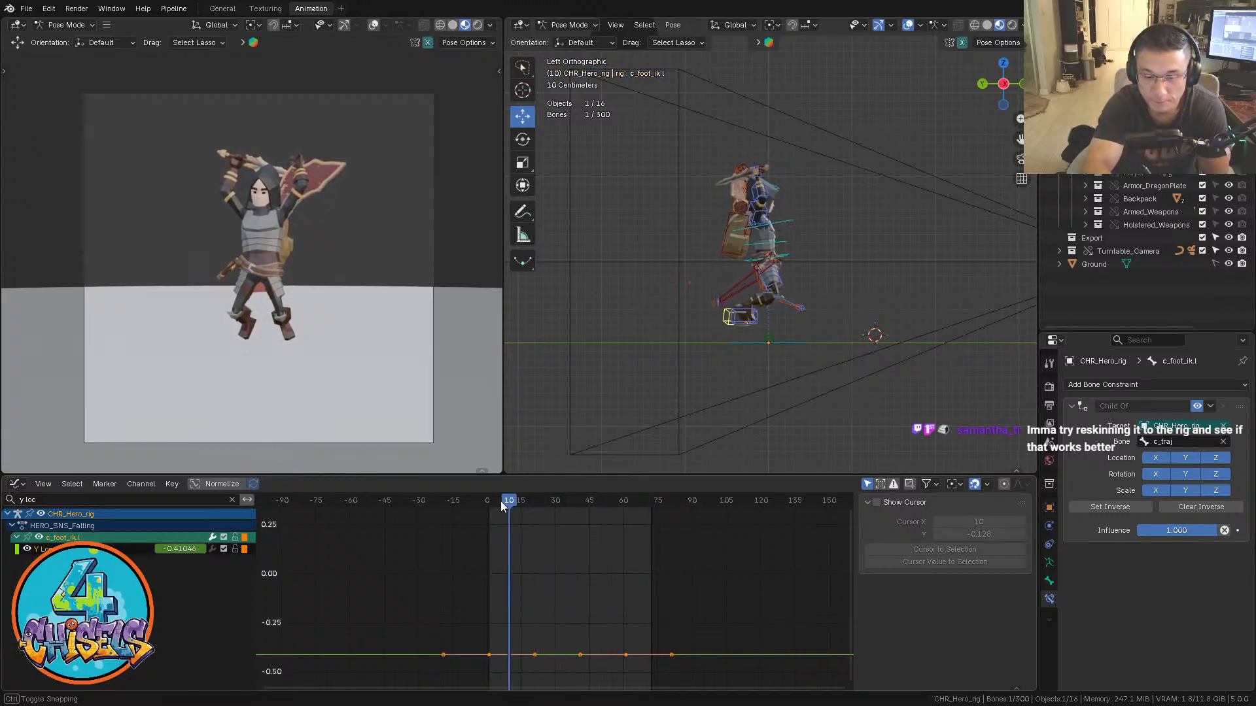
pyautogui.press('space')
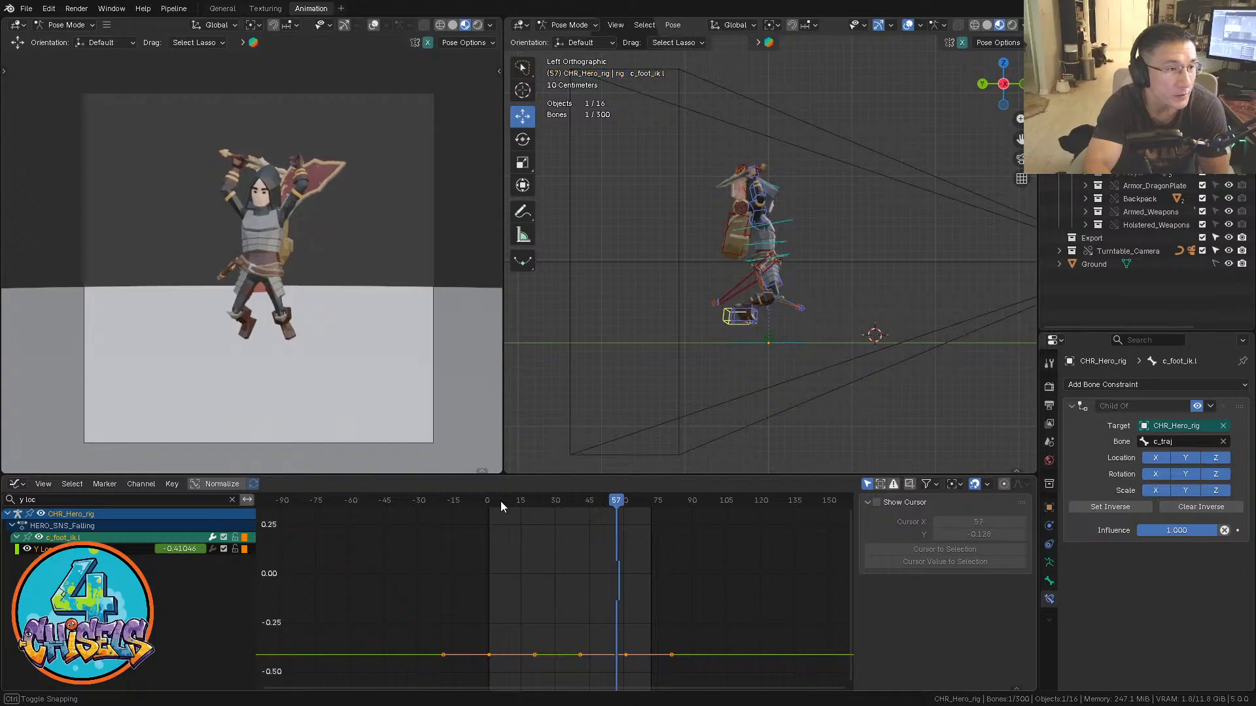
pyautogui.press('space')
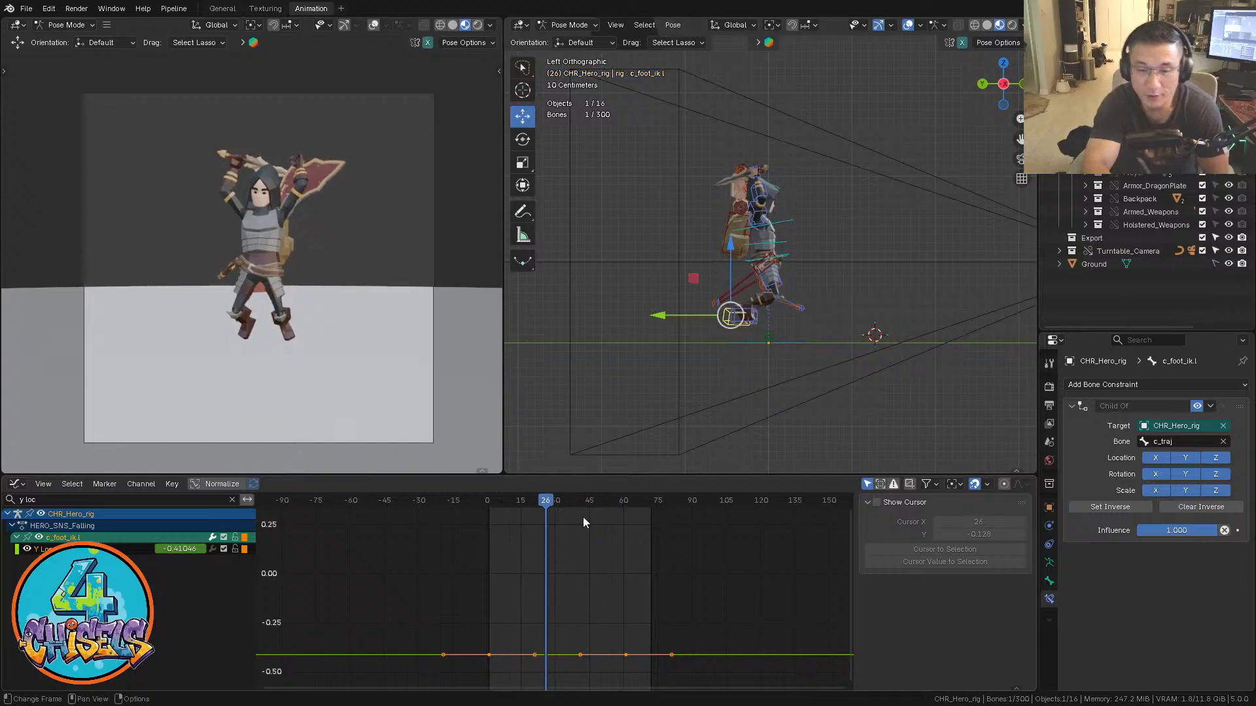
# Review the falling loop from a perspective angle and save another incremental version of the file
pyautogui.moveTo(687, 392); pyautogui.dragTo(756, 207, button='middle')
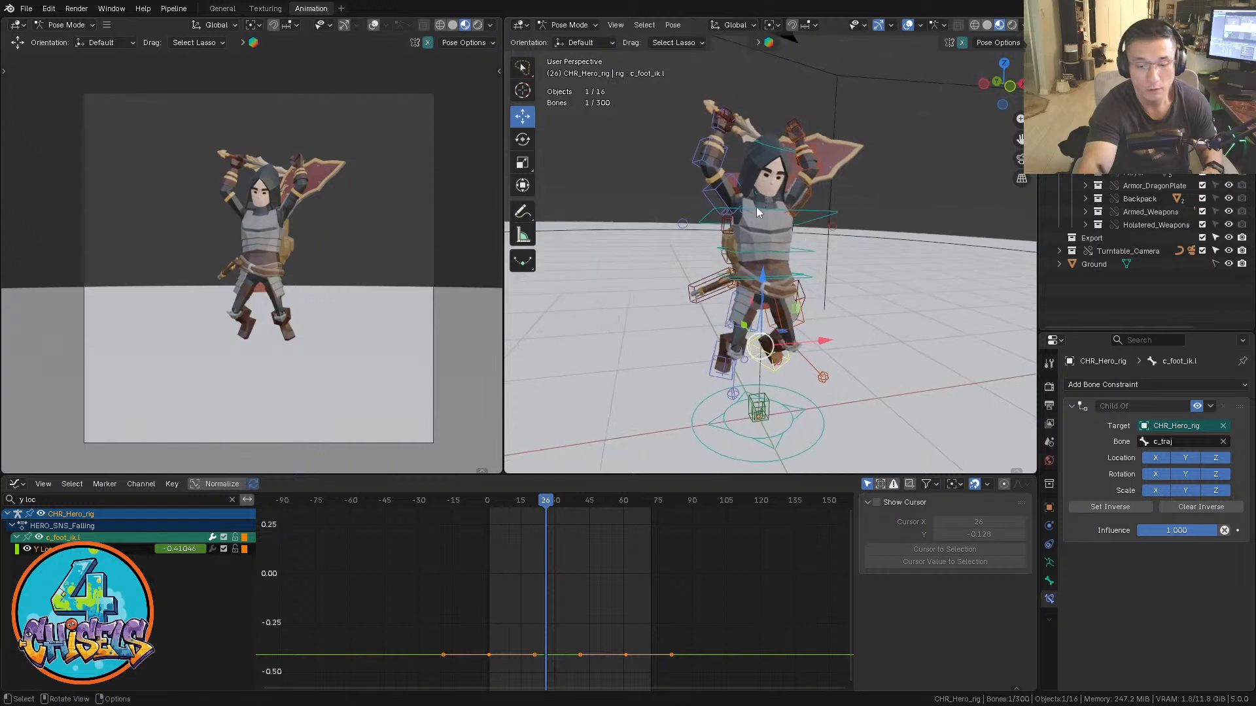
pyautogui.click(504, 500)
pyautogui.press('space')
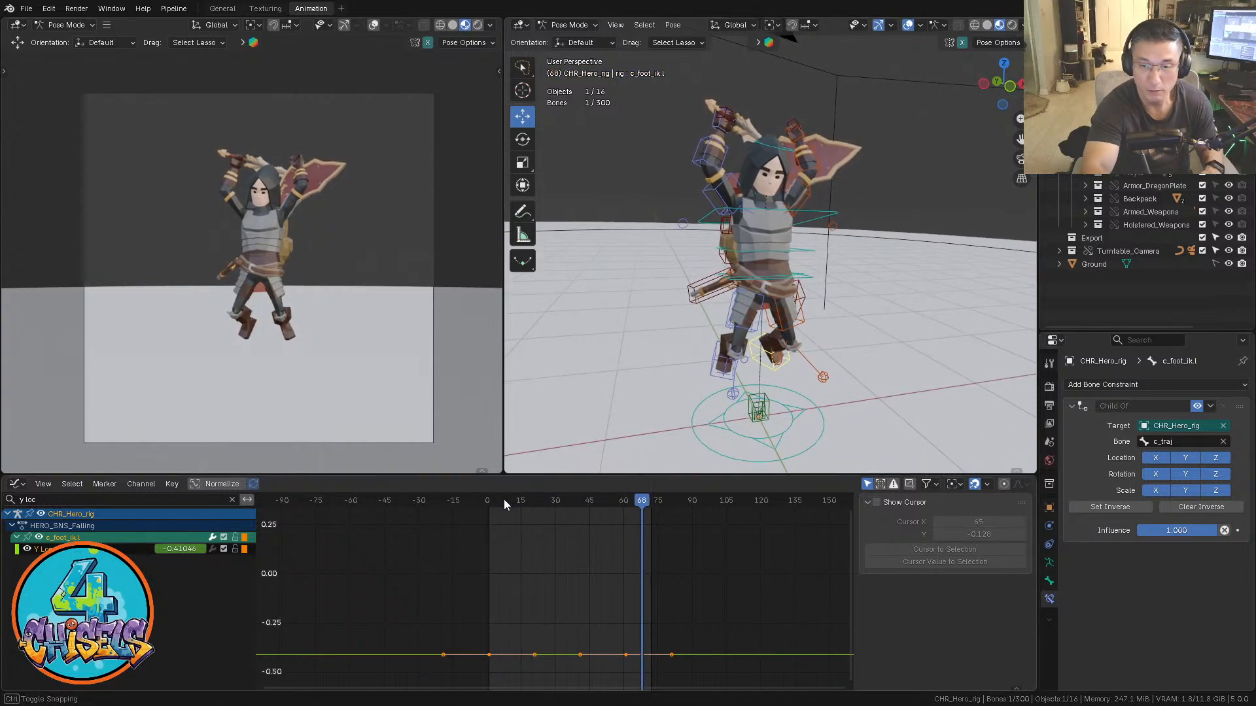
pyautogui.moveTo(641, 499)
pyautogui.mouseDown()
pyautogui.moveTo(695, 500)
pyautogui.moveTo(486, 499)
pyautogui.mouseUp()
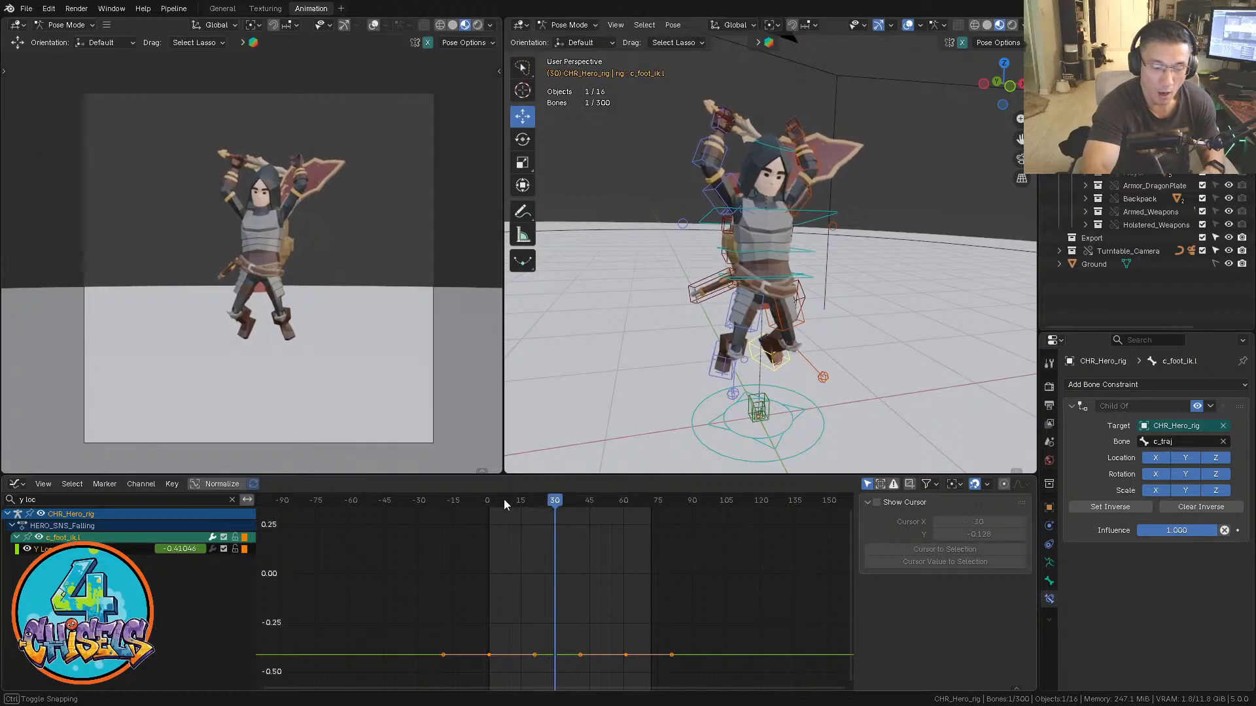
pyautogui.click(567, 525)
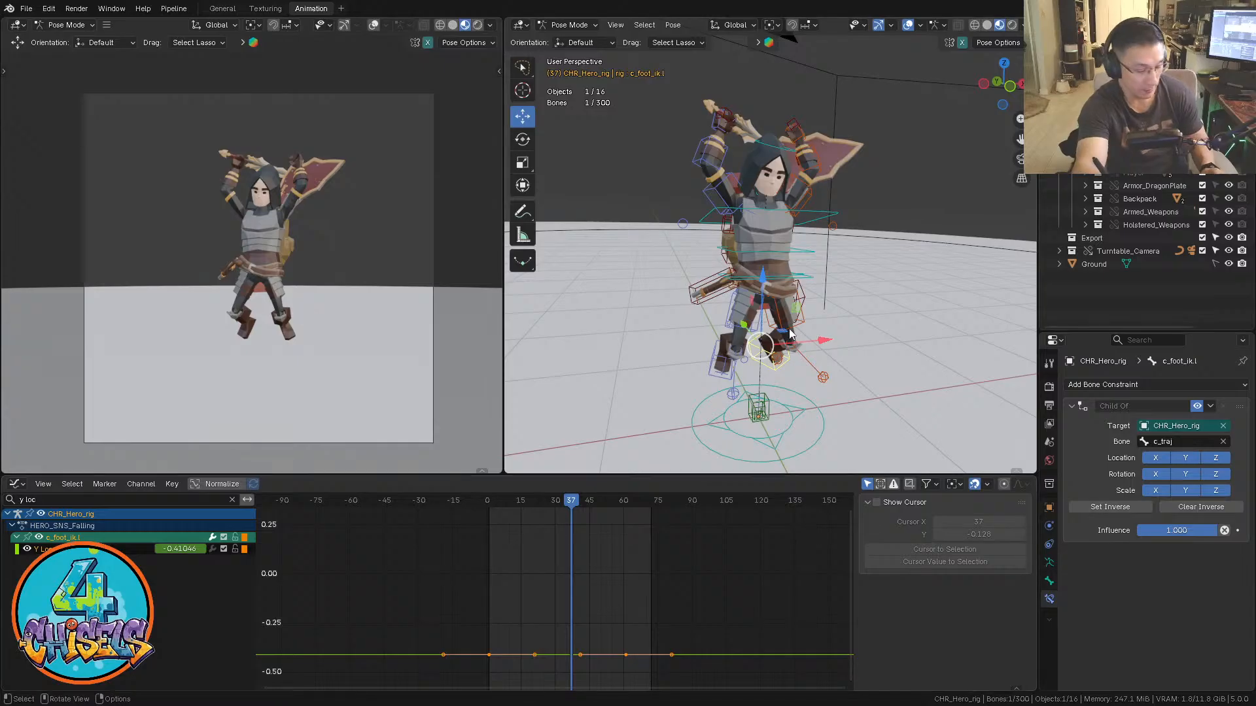
pyautogui.moveTo(810, 335); pyautogui.dragTo(822, 324, button='middle')
pyautogui.hotkey('ctrl', 'alt', 's')
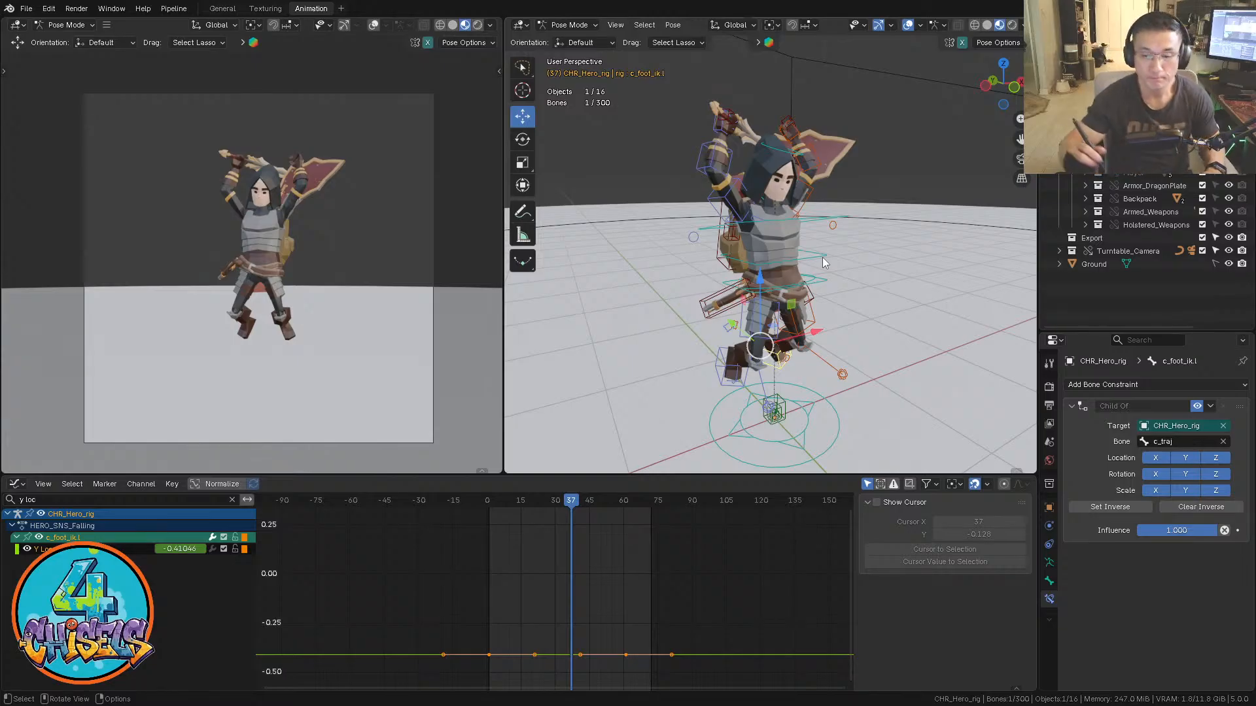
# Inspect the hero's falling pose at frame 37 from the left side and front orthographic views
pyautogui.moveTo(771, 279)
pyautogui.keyDown('alt'); pyautogui.mouseDown(button='middle')
pyautogui.moveTo(878, 266)
pyautogui.moveTo(772, 248)
pyautogui.moveTo(709, 269)
pyautogui.mouseUp(button='middle'); pyautogui.keyUp('alt')
pyautogui.keyDown('alt'); pyautogui.moveTo(710, 269); pyautogui.dragTo(821, 259, button='middle'); pyautogui.keyUp('alt')
pyautogui.moveTo(821, 259)
pyautogui.keyDown('shift'); pyautogui.mouseDown(button='middle')
pyautogui.moveTo(826, 230)
pyautogui.moveTo(815, 280)
pyautogui.mouseUp(button='middle'); pyautogui.keyUp('shift')
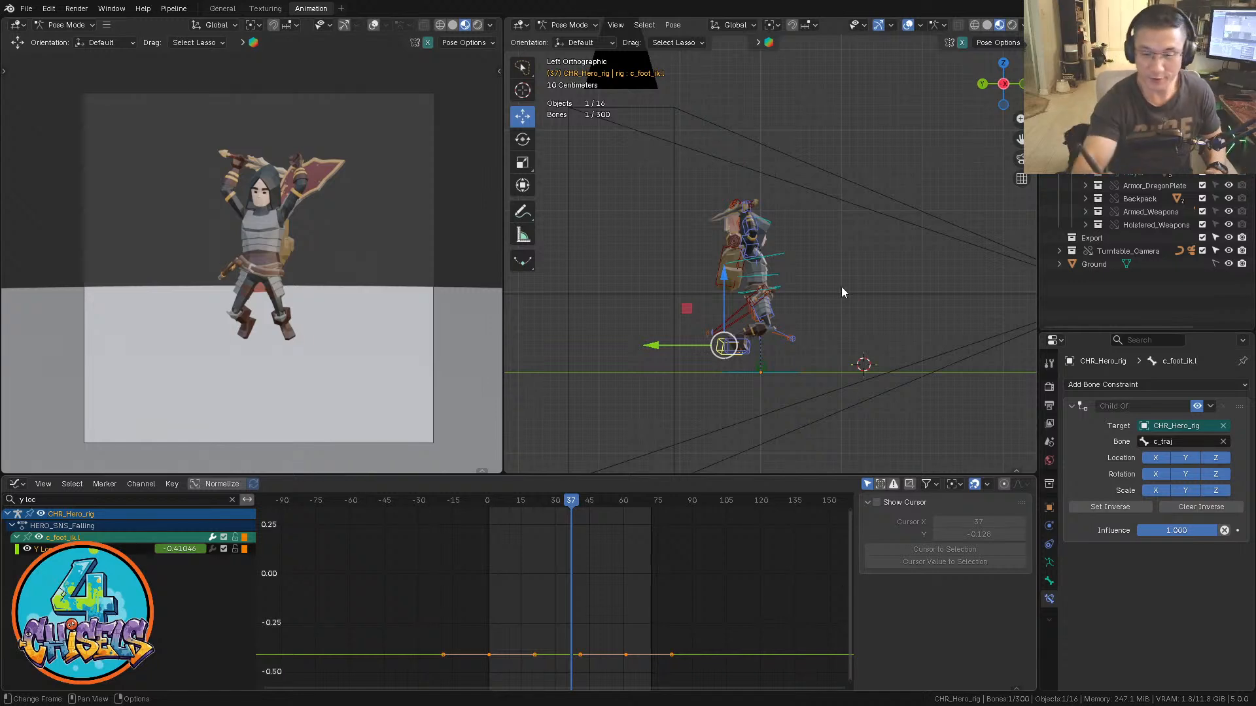
pyautogui.moveTo(807, 253)
pyautogui.keyDown('alt'); pyautogui.mouseDown(button='middle')
pyautogui.moveTo(807, 296)
pyautogui.moveTo(811, 217)
pyautogui.moveTo(787, 260)
pyautogui.mouseUp(button='middle'); pyautogui.keyUp('alt')
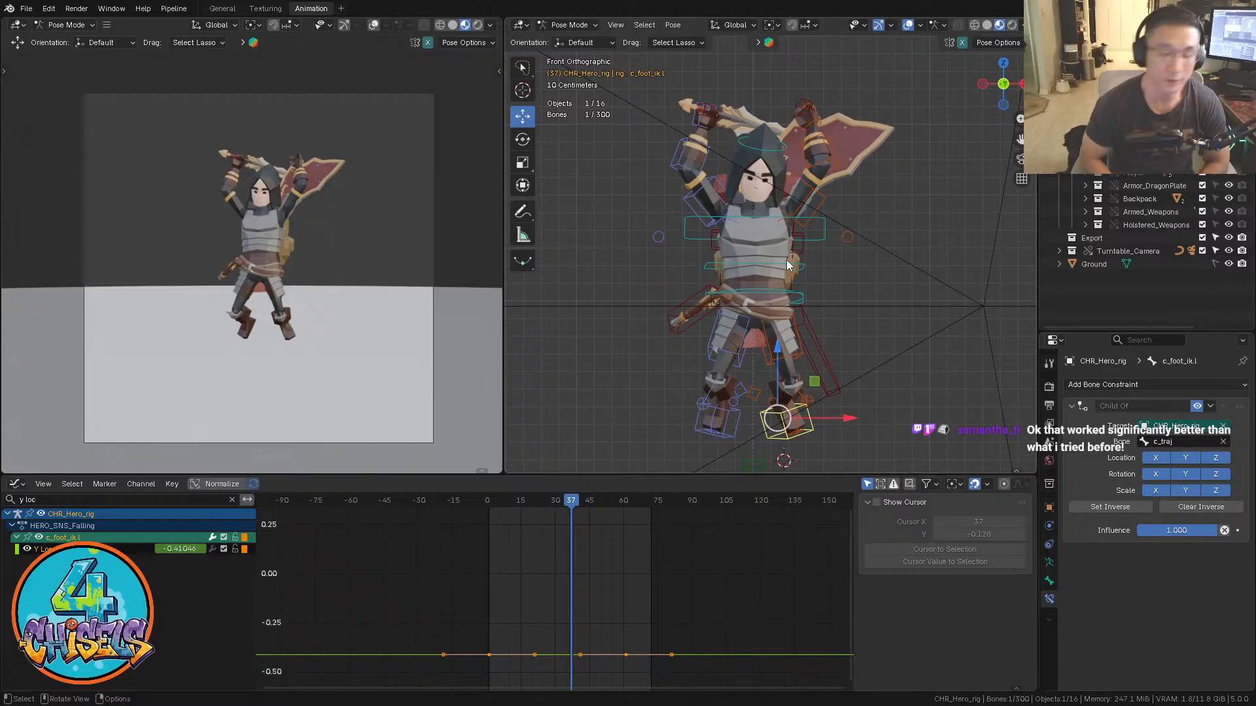